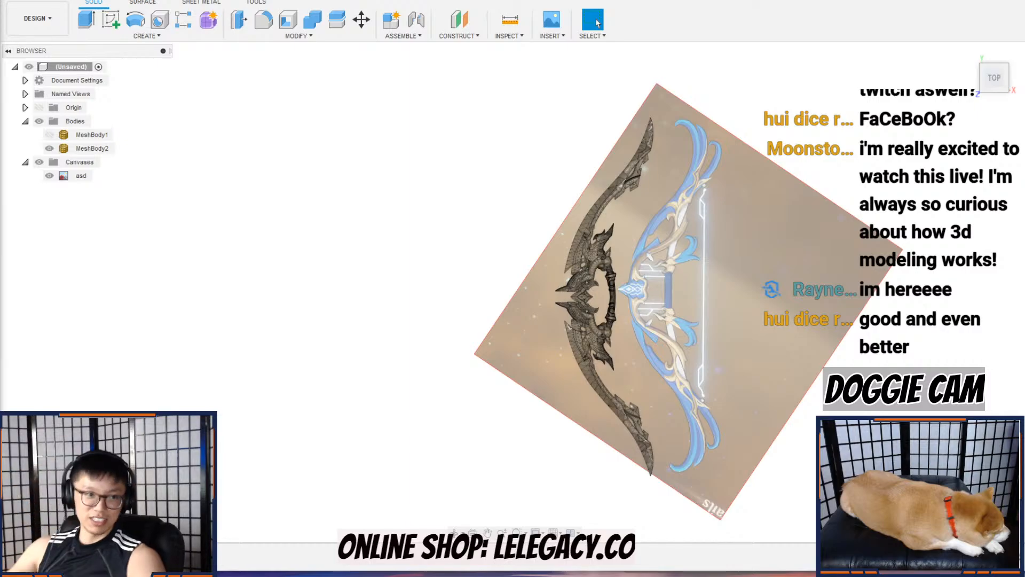
scroll(623, 337, down, 1)
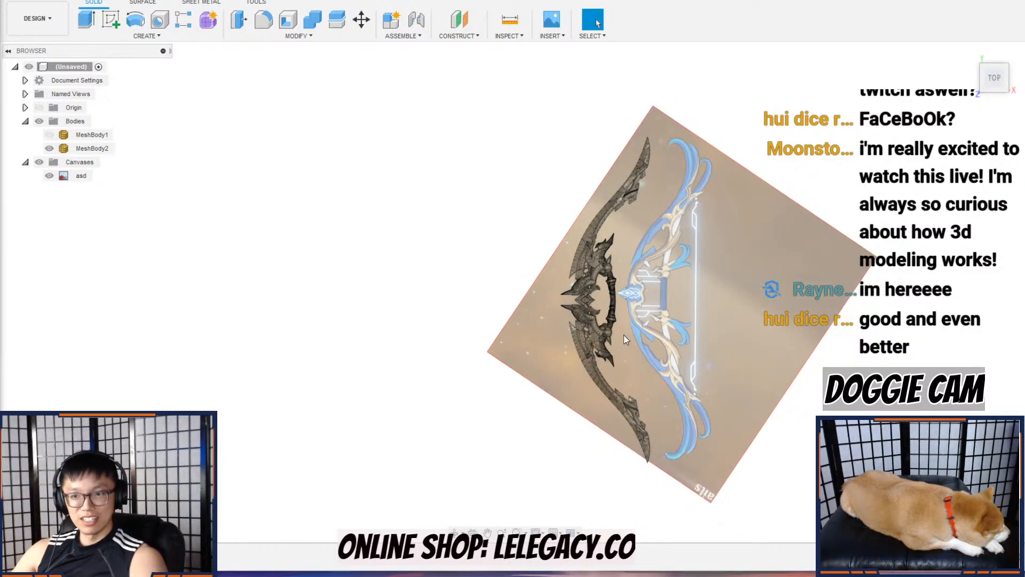
scroll(625, 339, up, 4)
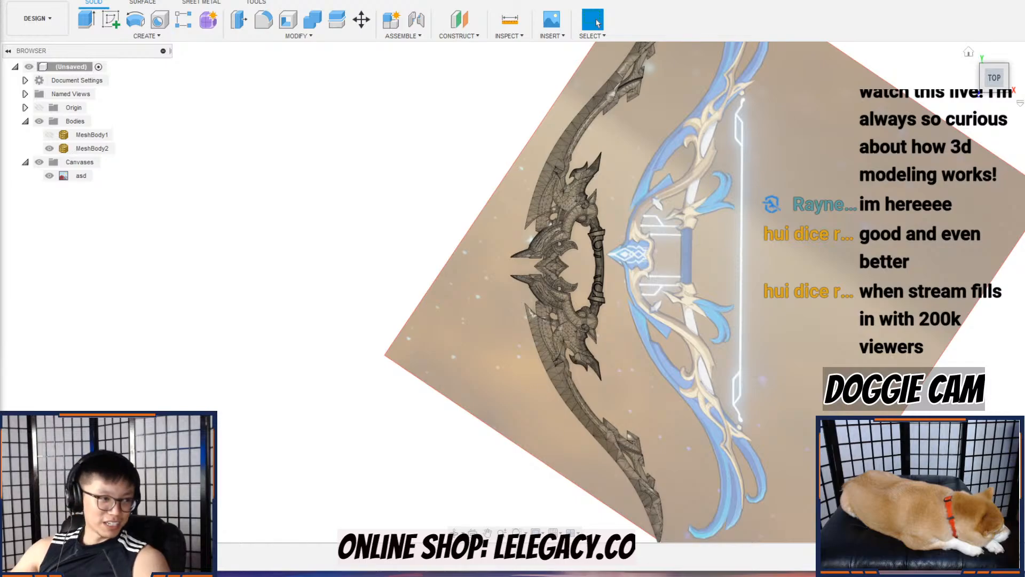
mouse_move(1024, 11)
mouse_down()
mouse_move(667, 1)
mouse_move(643, 20)
mouse_move(563, 29)
mouse_move(1024, 53)
mouse_move(970, 48)
mouse_move(1024, 42)
mouse_move(1024, 9)
mouse_up()
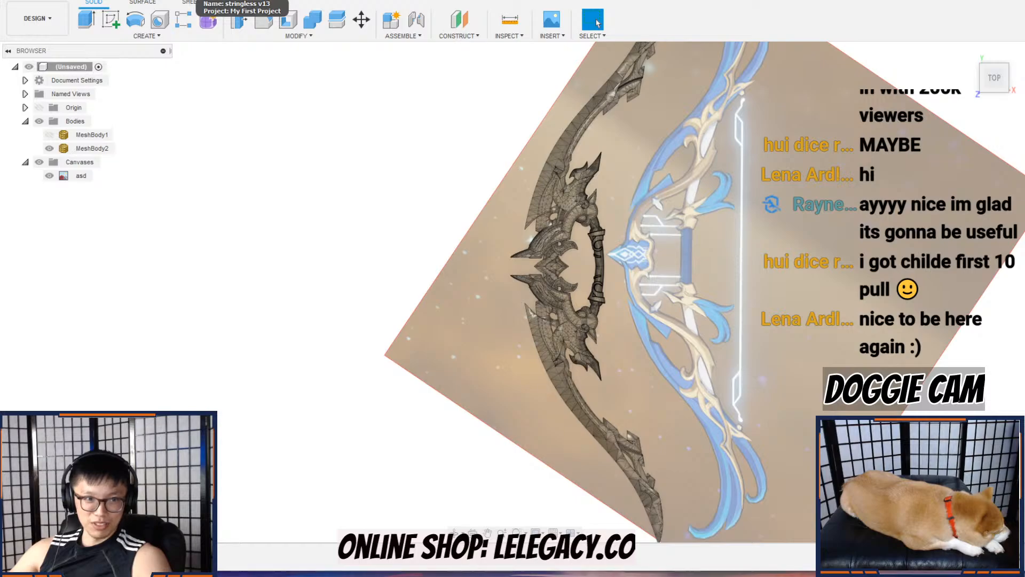
Step: Switch to the stringless v13 design, inspect the bow model there, and return to the unsaved design
click(198, 1)
scroll(480, 341, up, 3)
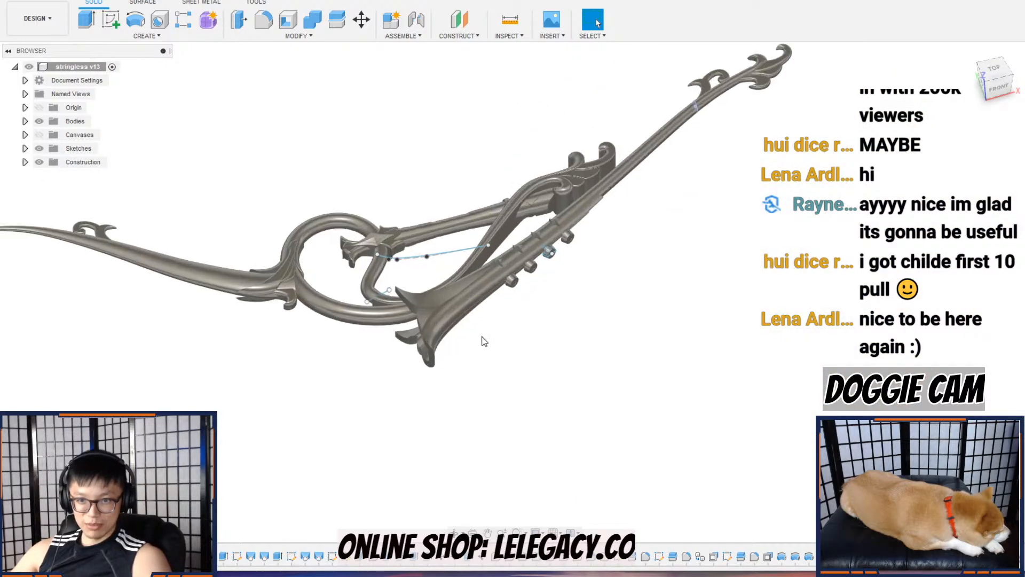
scroll(606, 346, up, 3)
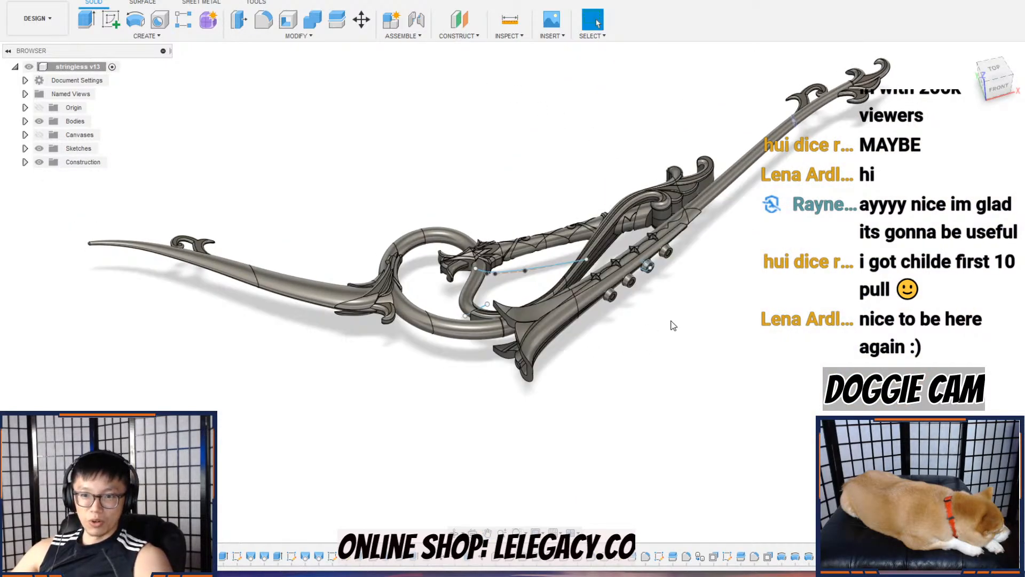
shift+middle_drag(677, 322, 602, 241)
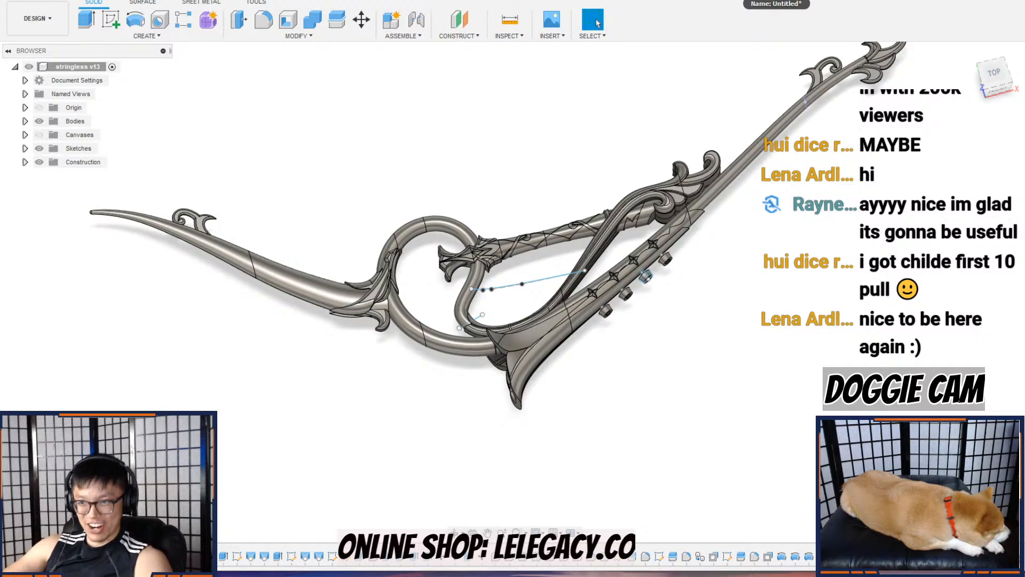
click(743, 1)
scroll(716, 290, down, 1)
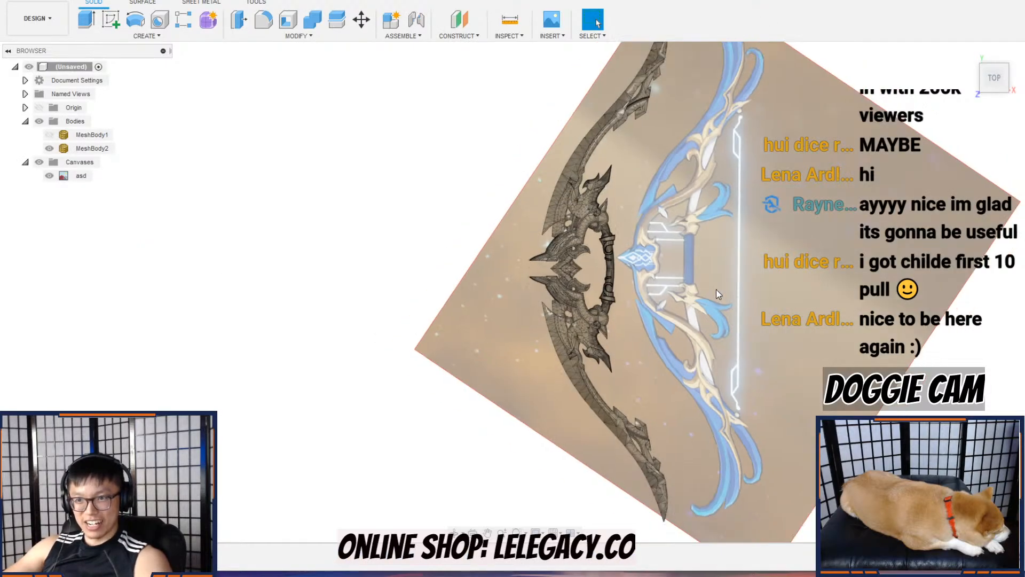
Step: Examine the dark bow mesh beside the blue bow on the reference canvas, focusing on the grip area
scroll(745, 284, down, 1)
middle_drag(745, 285, 666, 296)
scroll(666, 296, down, 1)
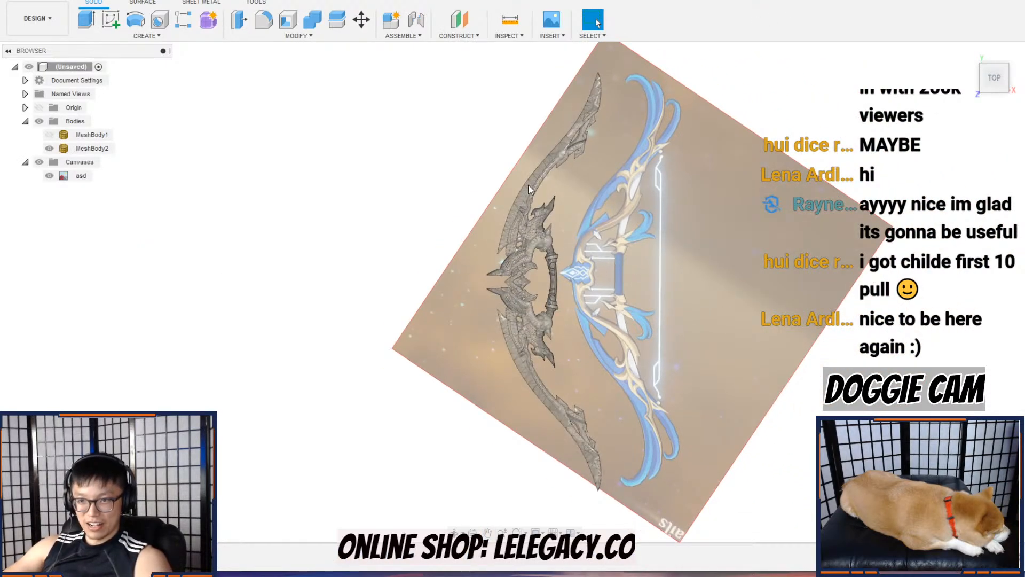
scroll(527, 296, up, 2)
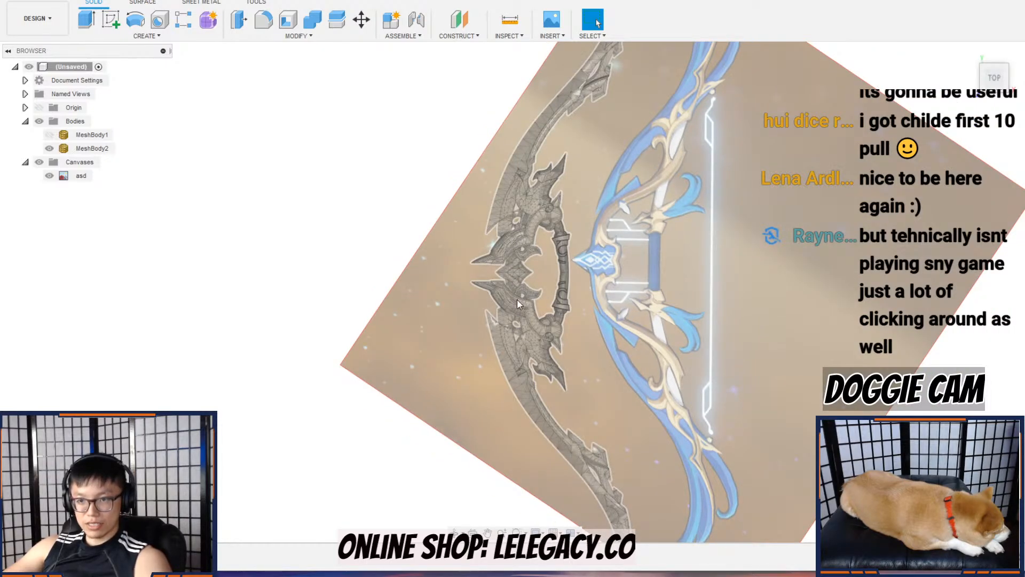
scroll(521, 306, down, 1)
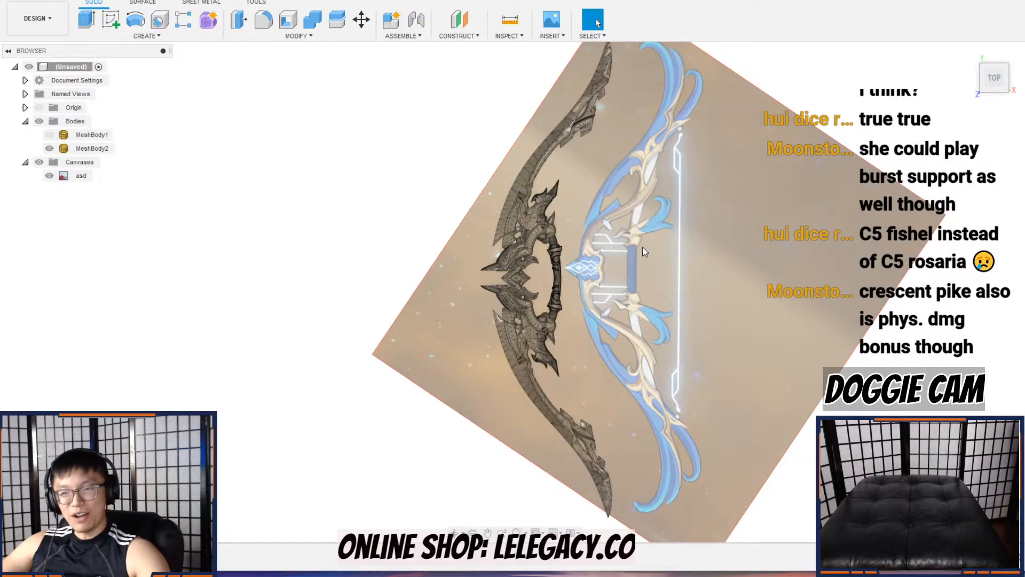
scroll(640, 297, up, 1)
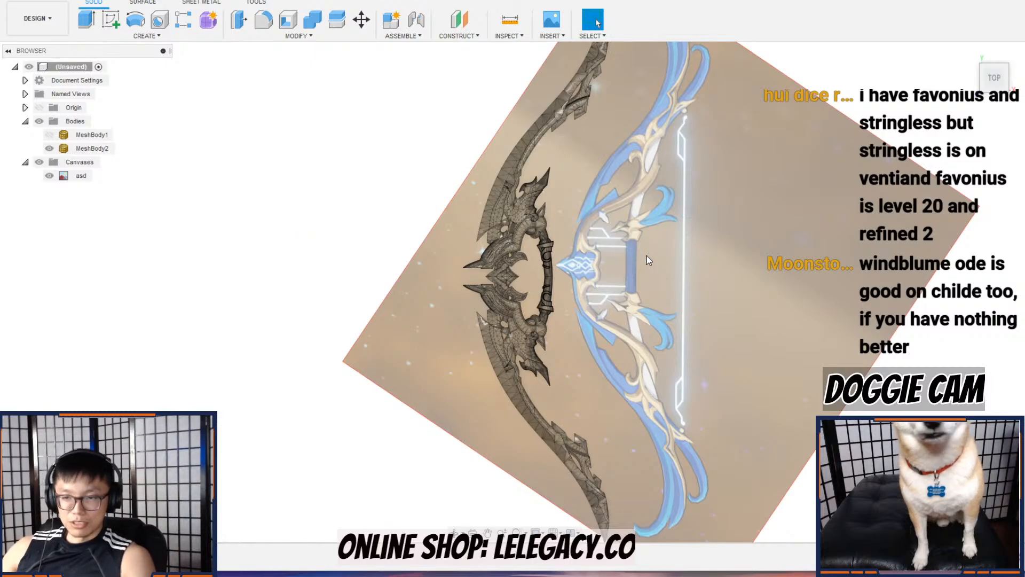
scroll(644, 255, down, 2)
scroll(654, 259, up, 4)
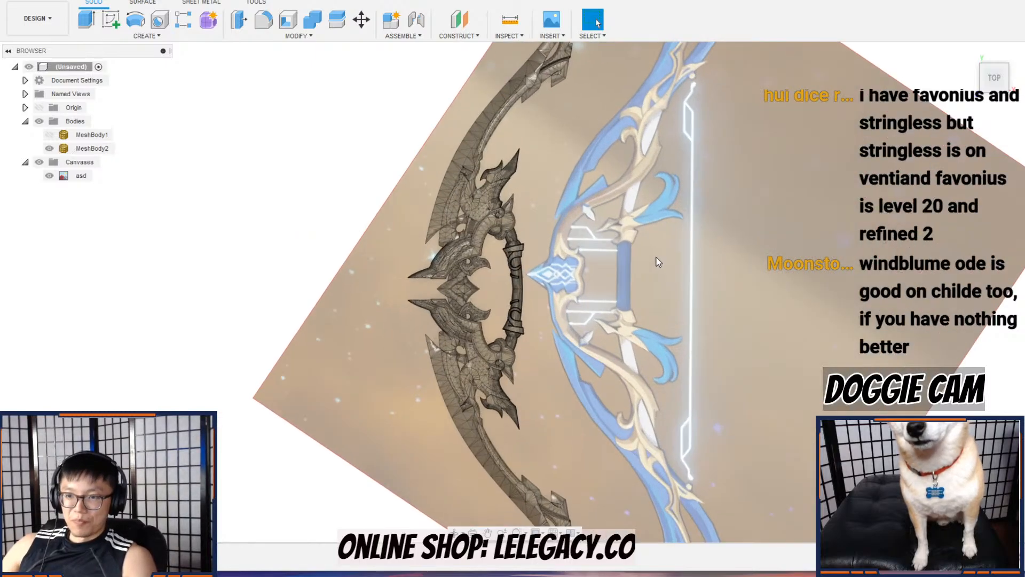
Step: Start a sketch on the horizontal plane over the bow canvas and finish it without drawing anything
click(111, 22)
click(616, 275)
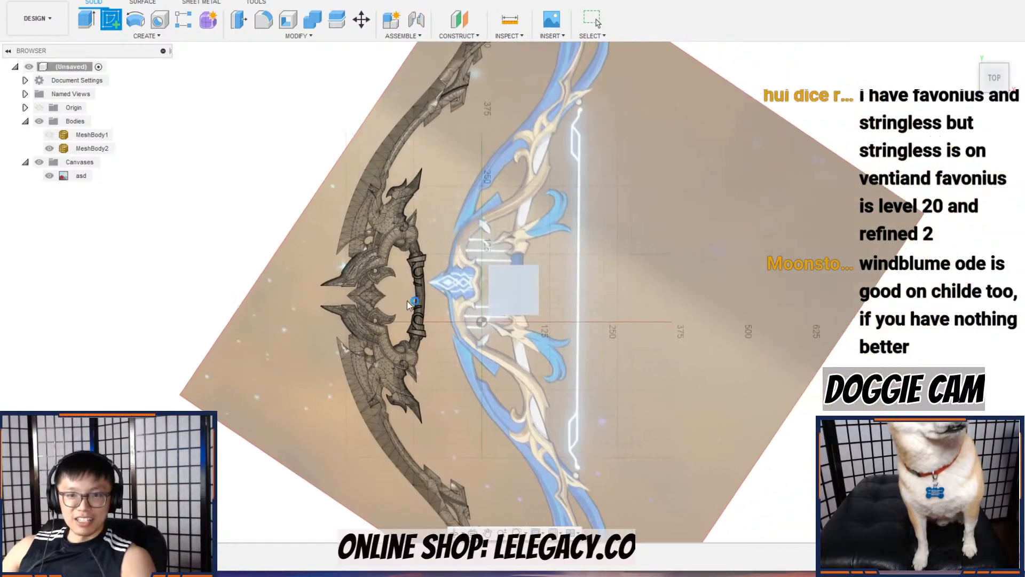
click(471, 299)
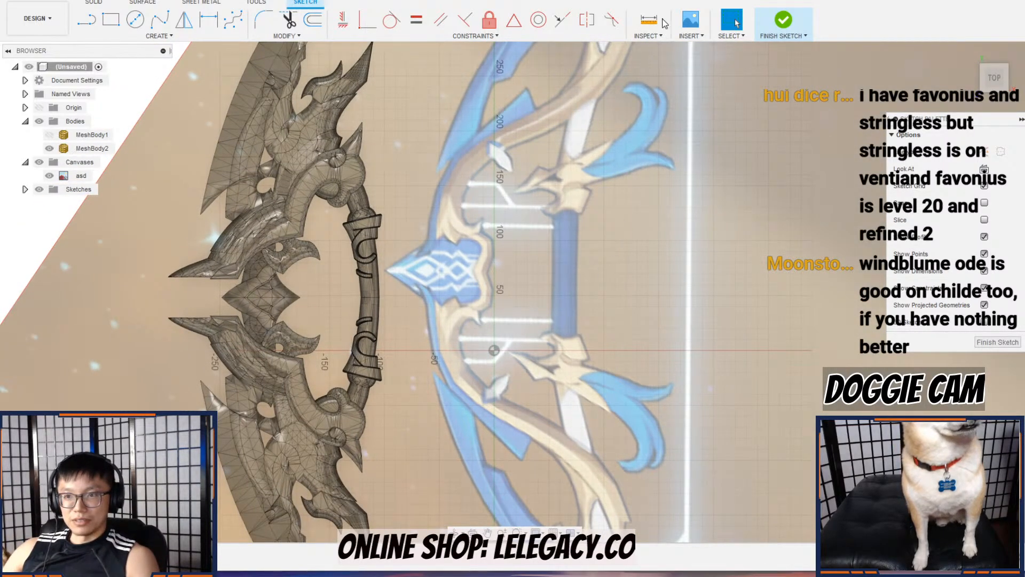
scroll(515, 260, down, 5)
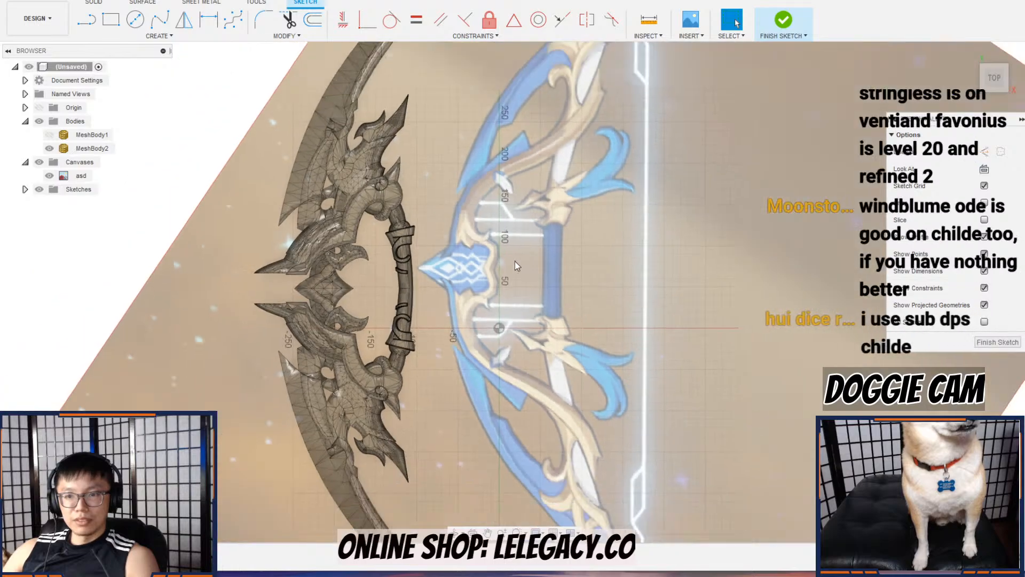
scroll(554, 319, down, 1)
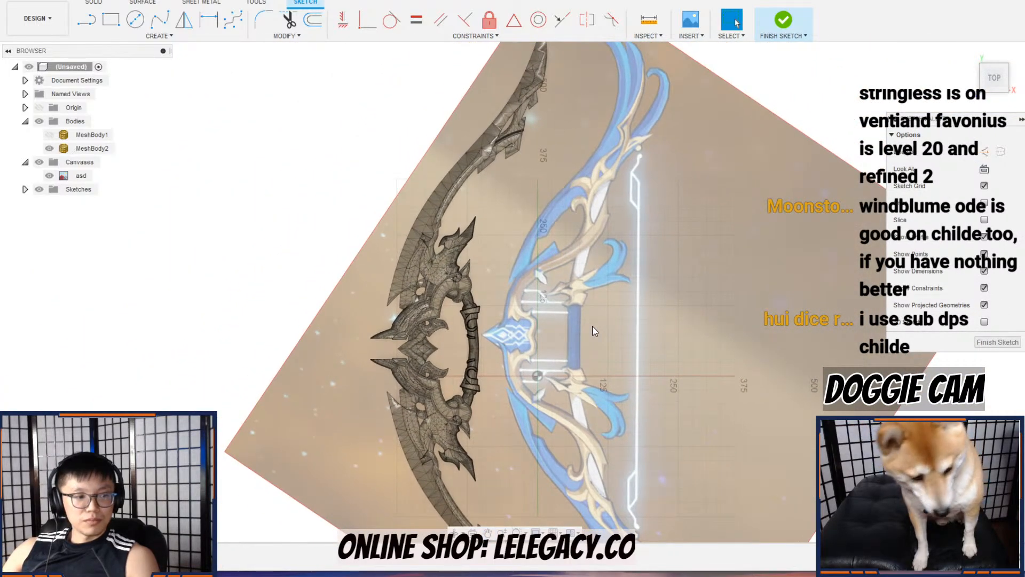
scroll(594, 330, up, 3)
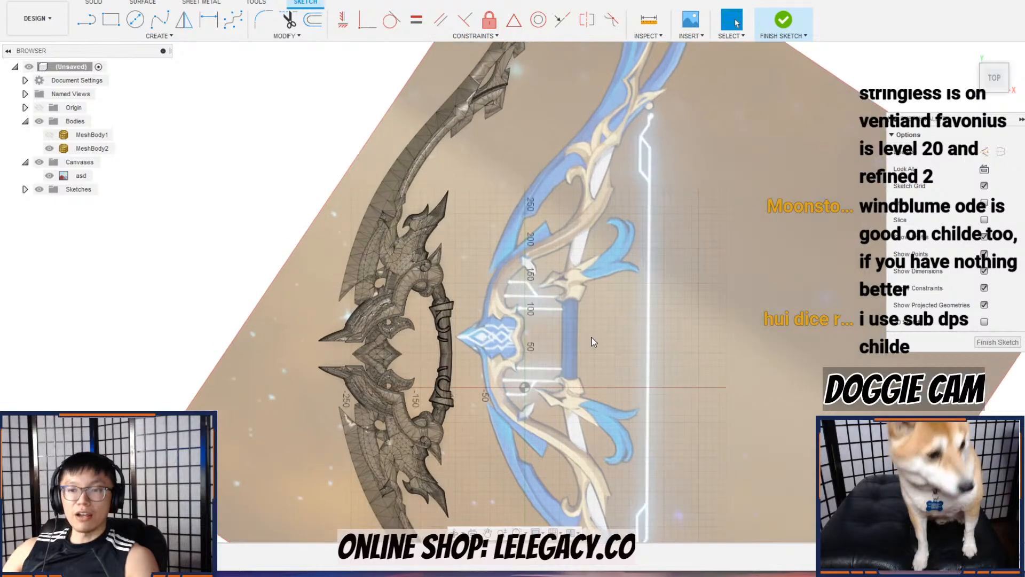
click(997, 342)
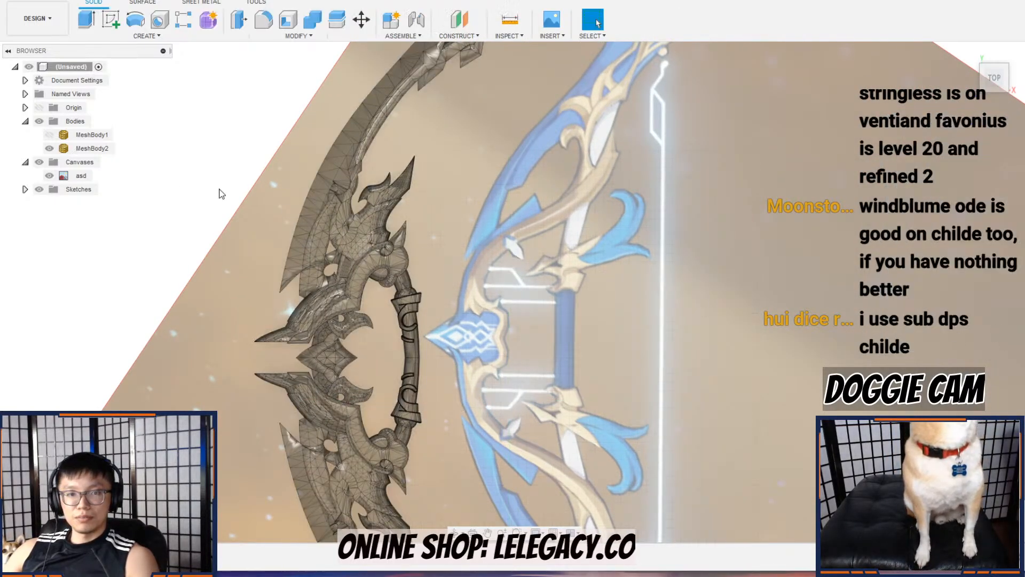
right_click(106, 149)
click(150, 185)
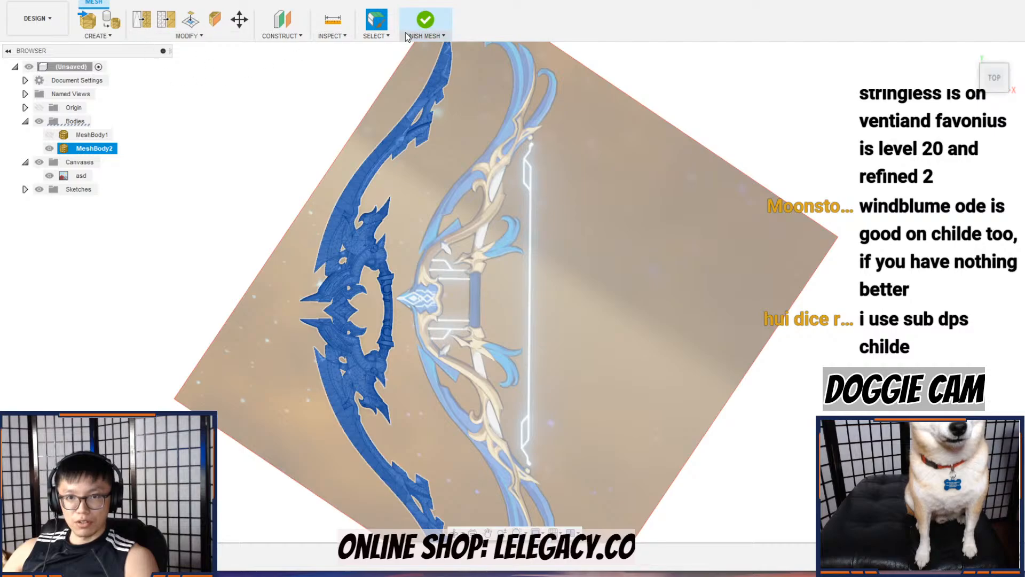
click(426, 19)
Step: Move MeshBody2 by 30 mm along the positive Y direction, in line with the reference bow
right_click(107, 156)
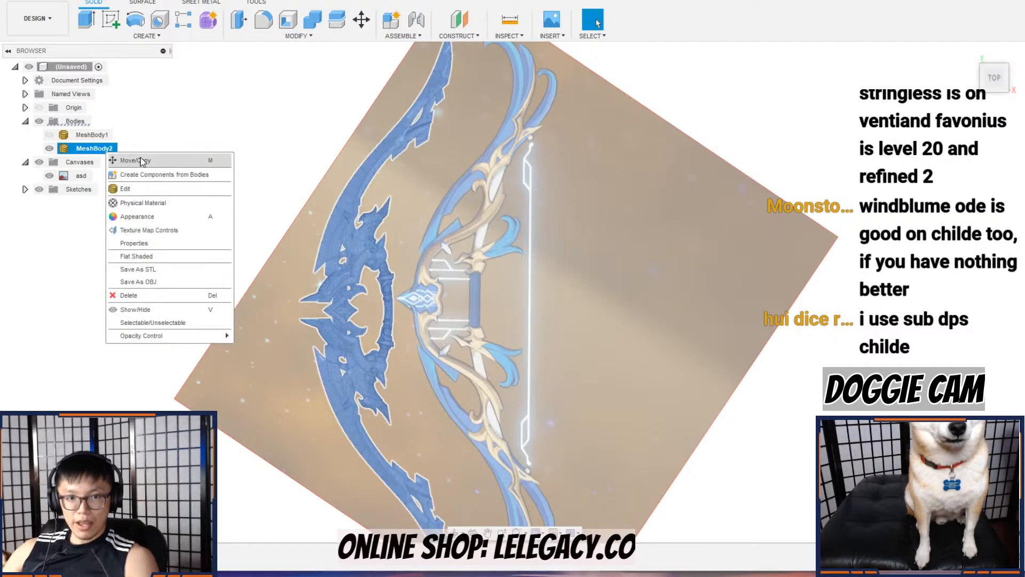
click(141, 157)
scroll(376, 283, up, 5)
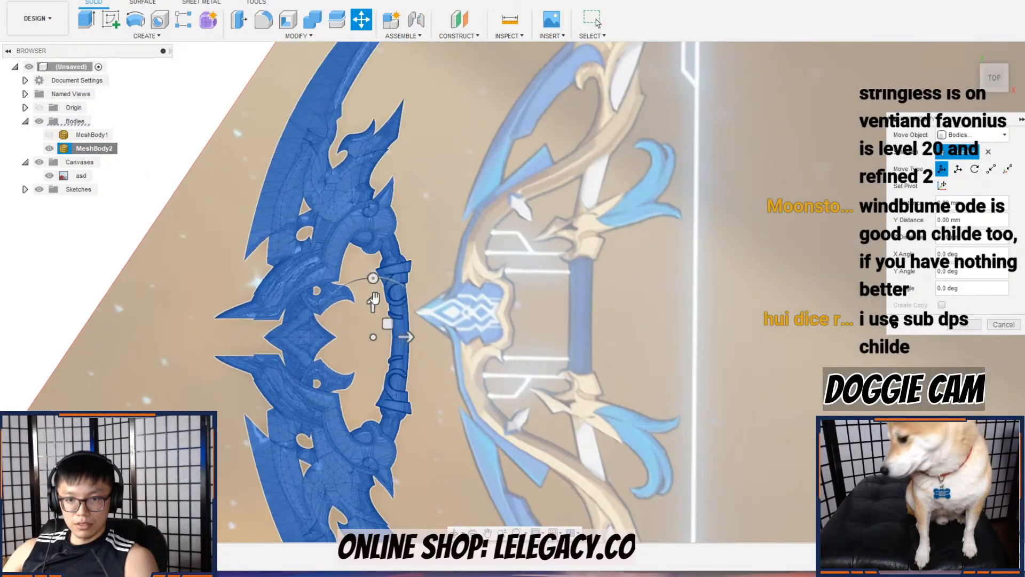
drag(373, 301, 372, 274)
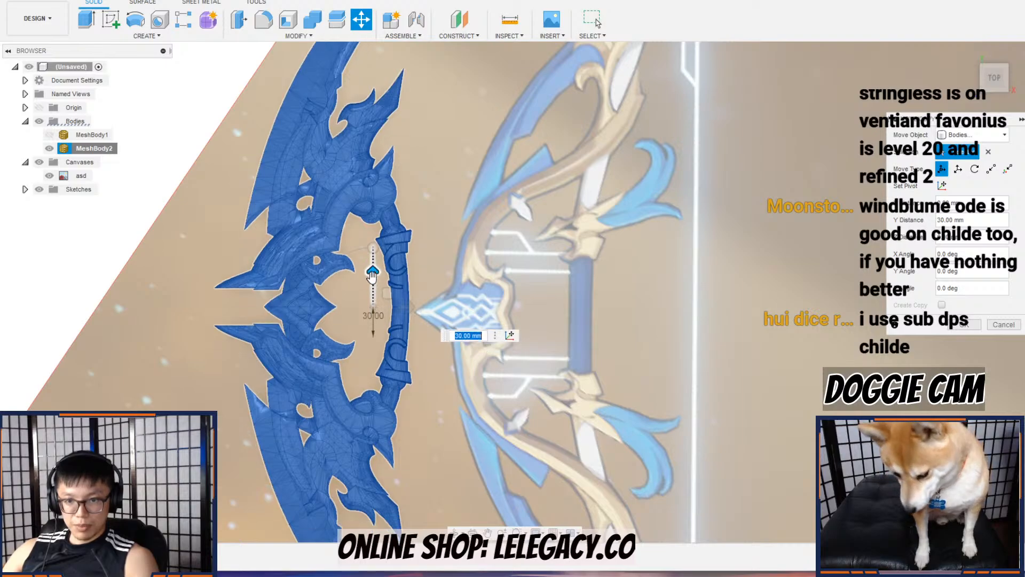
click(961, 324)
Step: Compare the centre and grip of the bow mesh with those of the bow on the reference canvas
scroll(552, 255, down, 4)
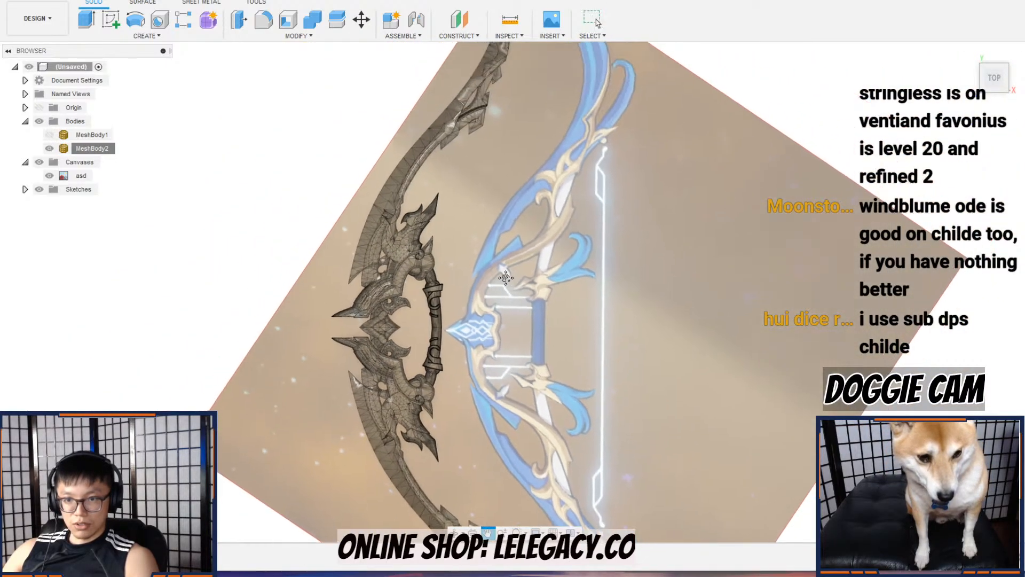
scroll(522, 230, up, 3)
scroll(522, 224, down, 2)
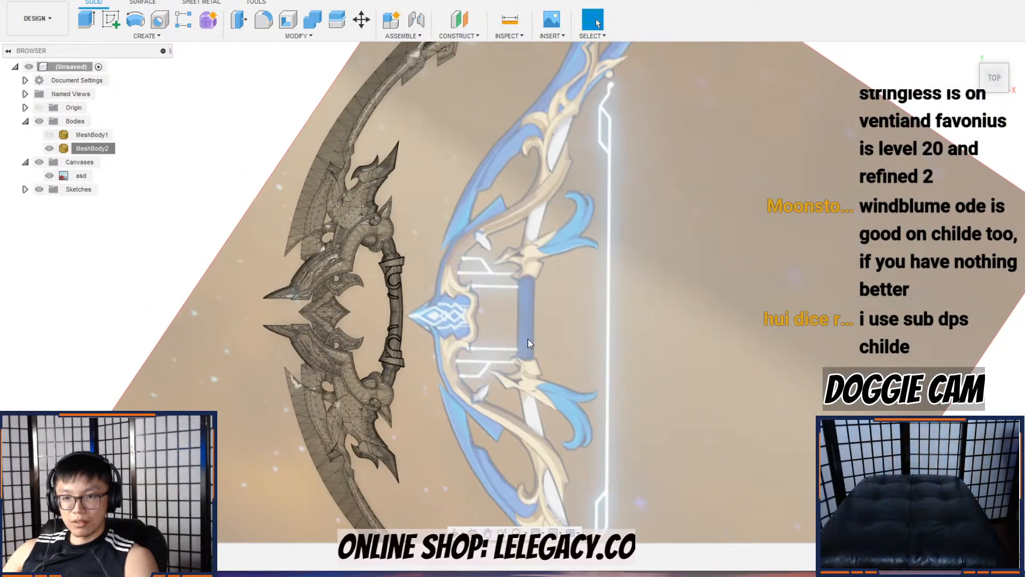
scroll(528, 337, up, 3)
scroll(531, 318, down, 2)
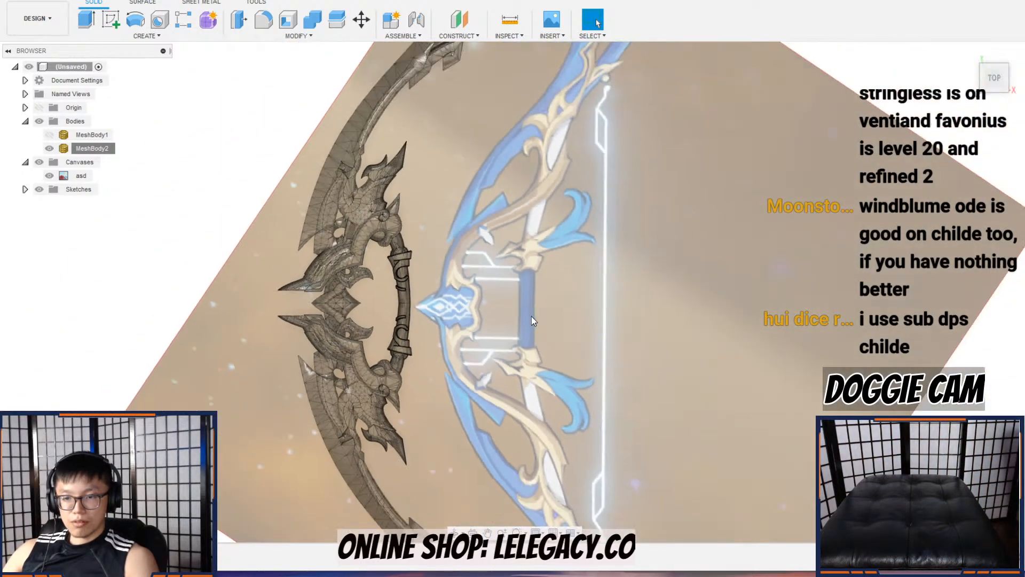
scroll(489, 311, up, 3)
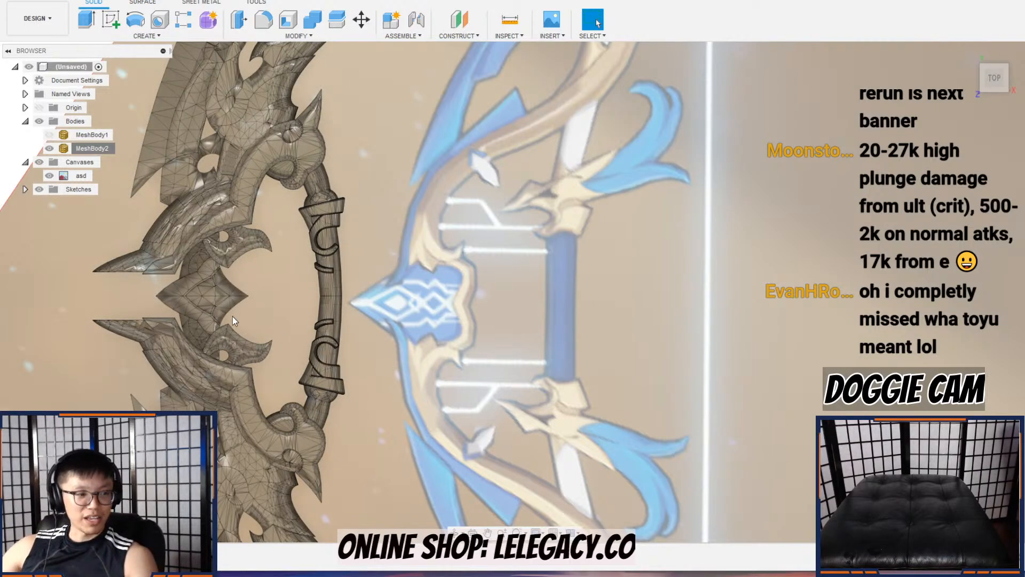
scroll(450, 292, down, 2)
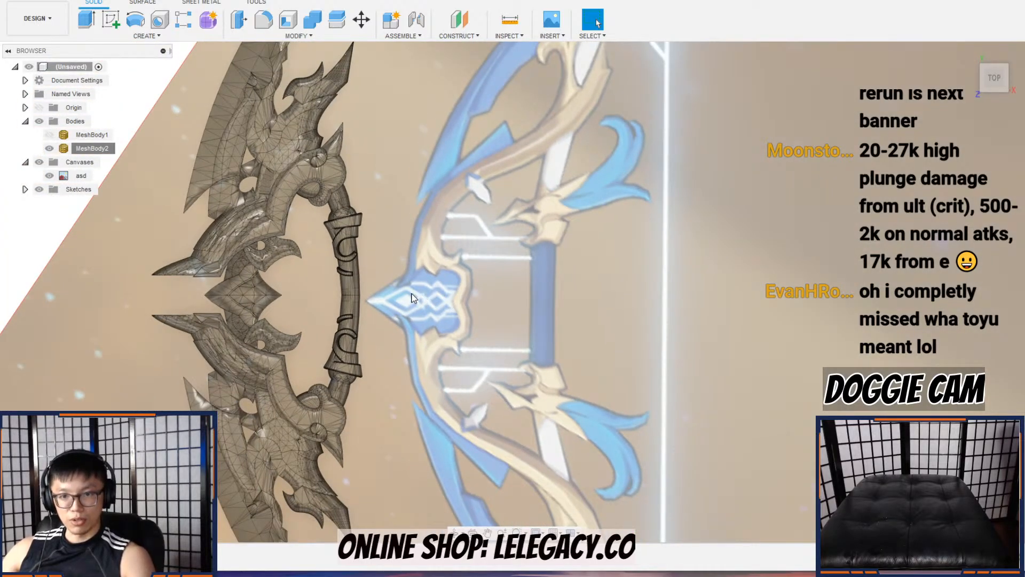
scroll(420, 343, down, 1)
middle_drag(411, 294, 431, 349)
scroll(452, 272, up, 2)
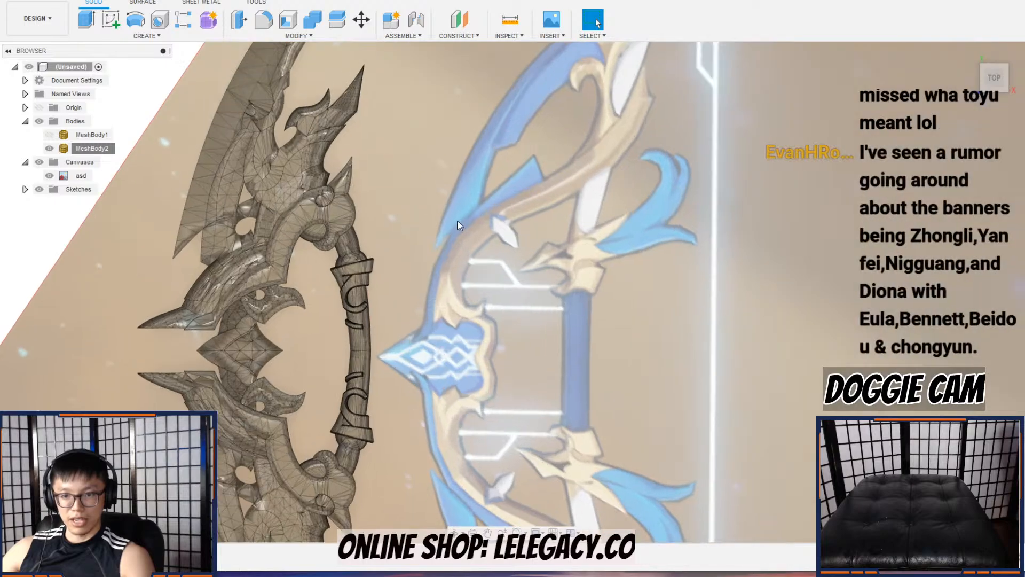
Step: Start a new sketch on the horizontal plane over the bow canvas
click(318, 38)
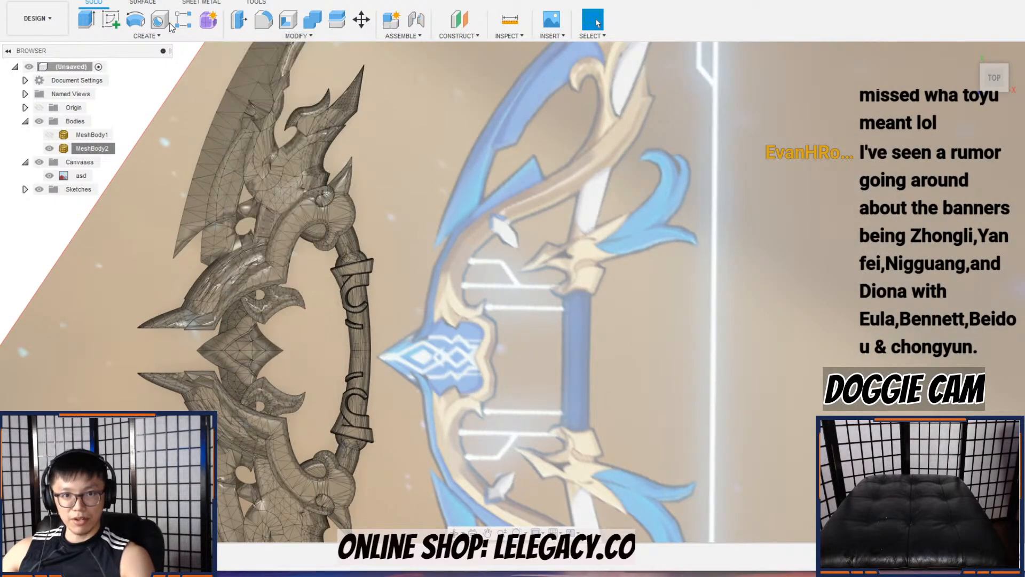
click(109, 21)
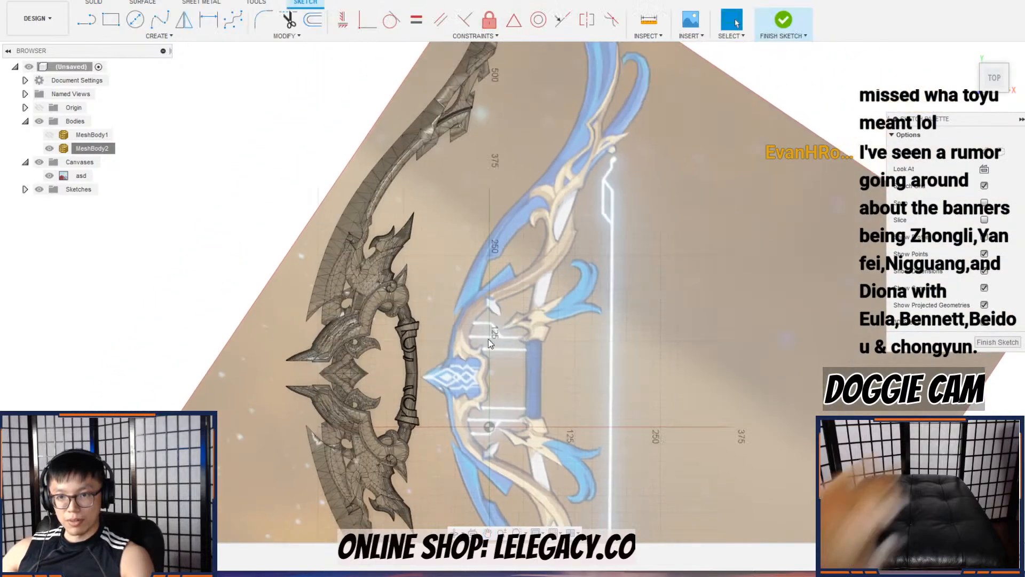
scroll(488, 338, up, 4)
middle_drag(548, 256, 540, 378)
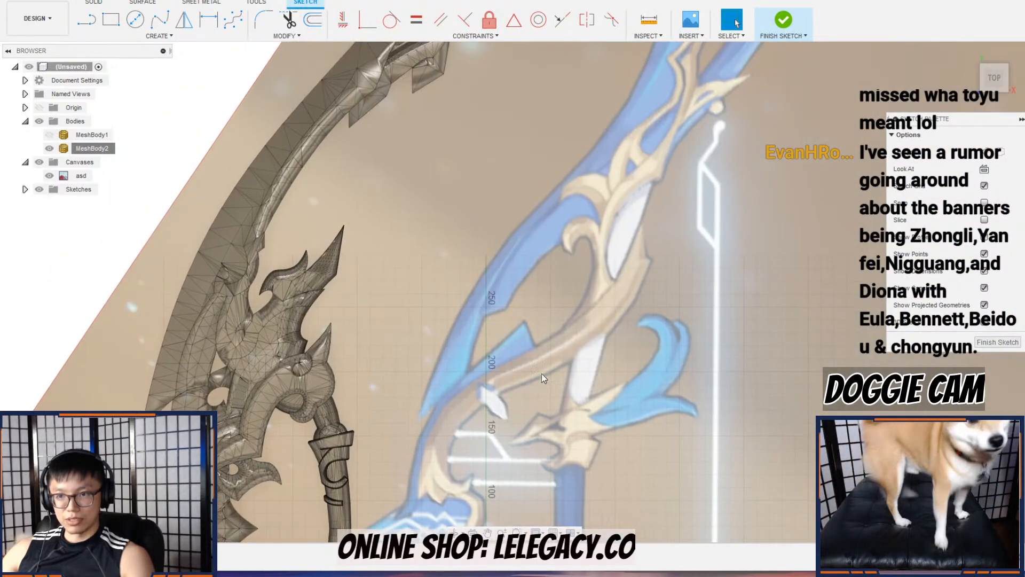
Step: Examine the upper limb of the reference bow, from the grip ornaments to the gold trim near the string's end
scroll(597, 277, down, 2)
scroll(597, 276, down, 3)
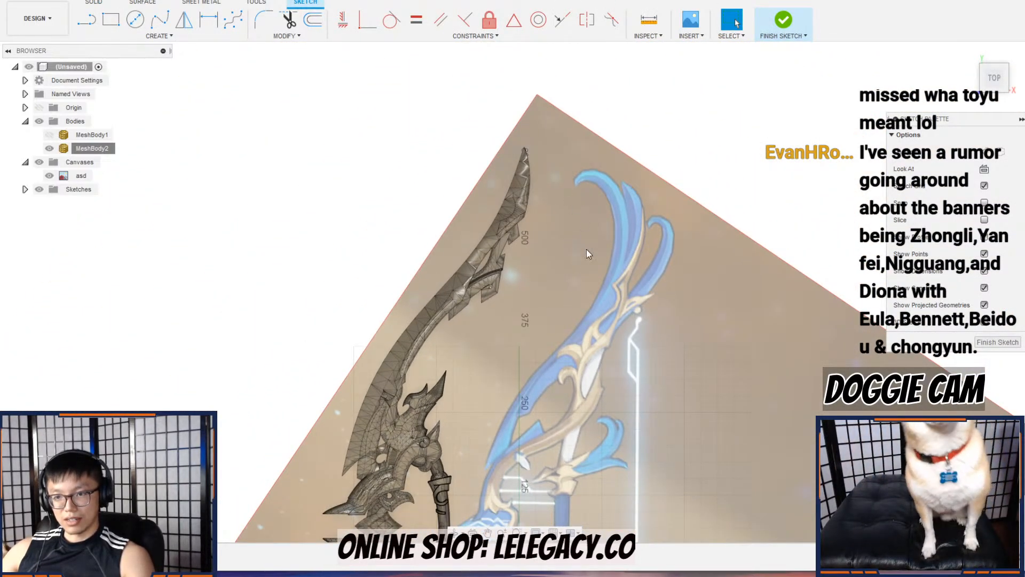
middle_drag(583, 231, 610, 259)
scroll(534, 288, up, 6)
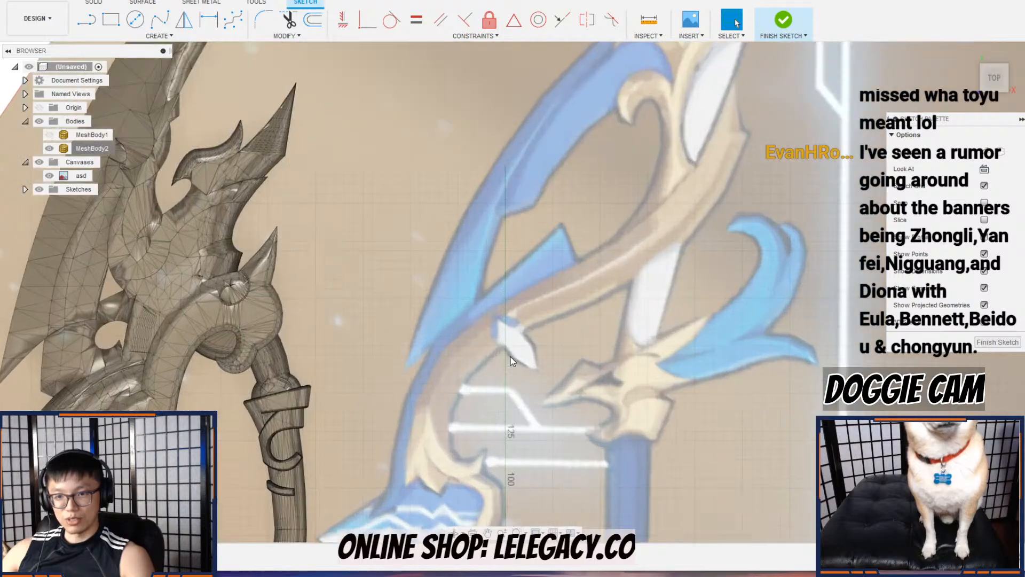
middle_drag(592, 208, 597, 302)
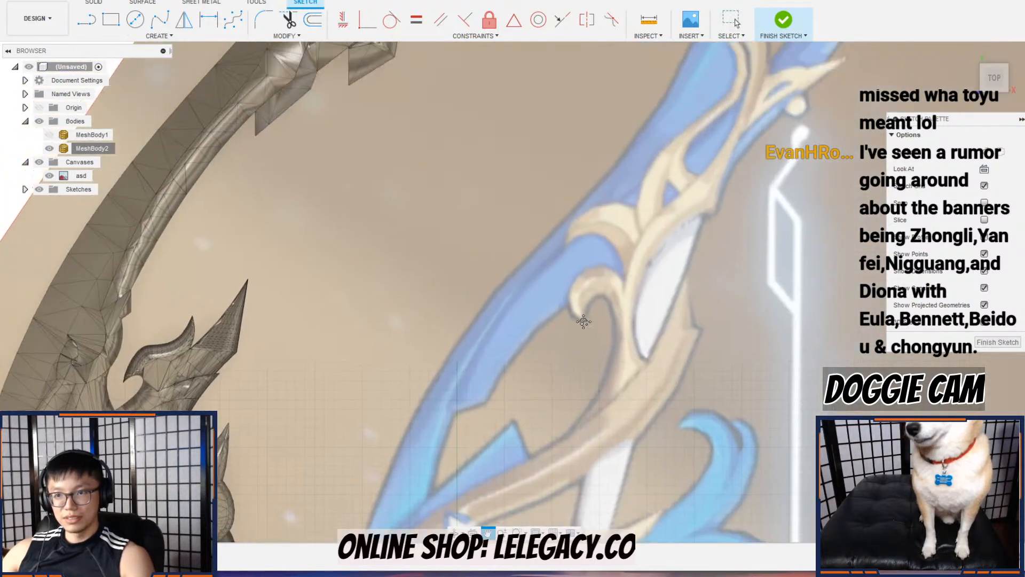
middle_drag(654, 166, 599, 300)
mouse_move(644, 269)
middle_down()
mouse_move(620, 299)
mouse_move(614, 232)
middle_up()
mouse_move(617, 296)
middle_down()
mouse_move(621, 213)
mouse_move(613, 342)
middle_up()
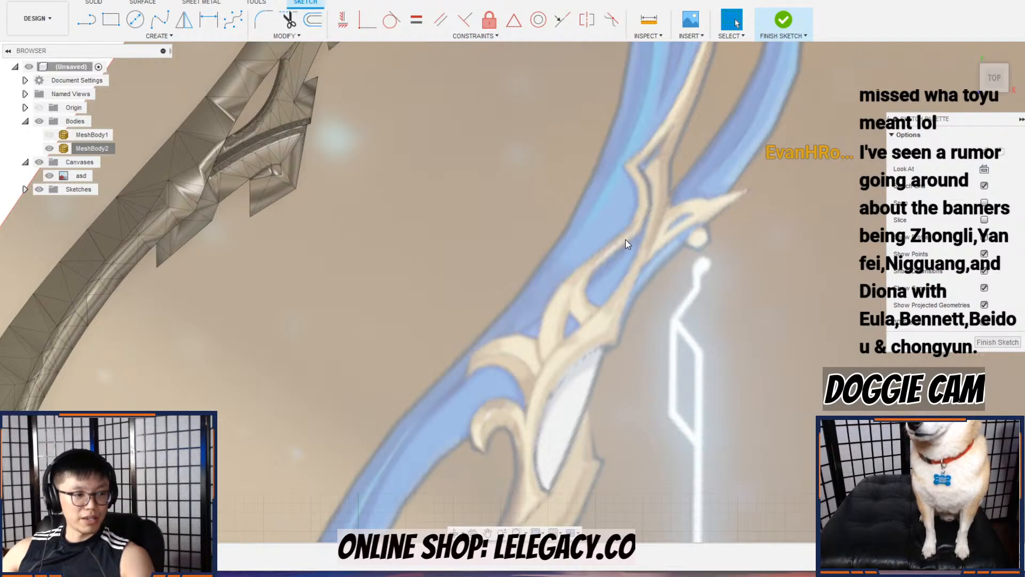
Step: Start a control point spline at the upper limb's curled blue tip and trace the inside edge of the curl
scroll(623, 240, down, 5)
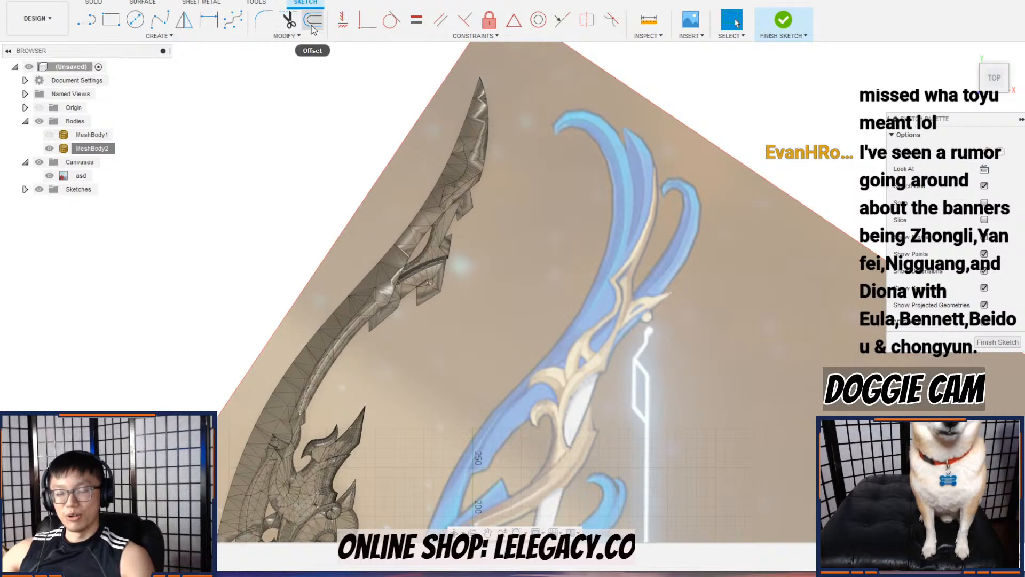
click(232, 19)
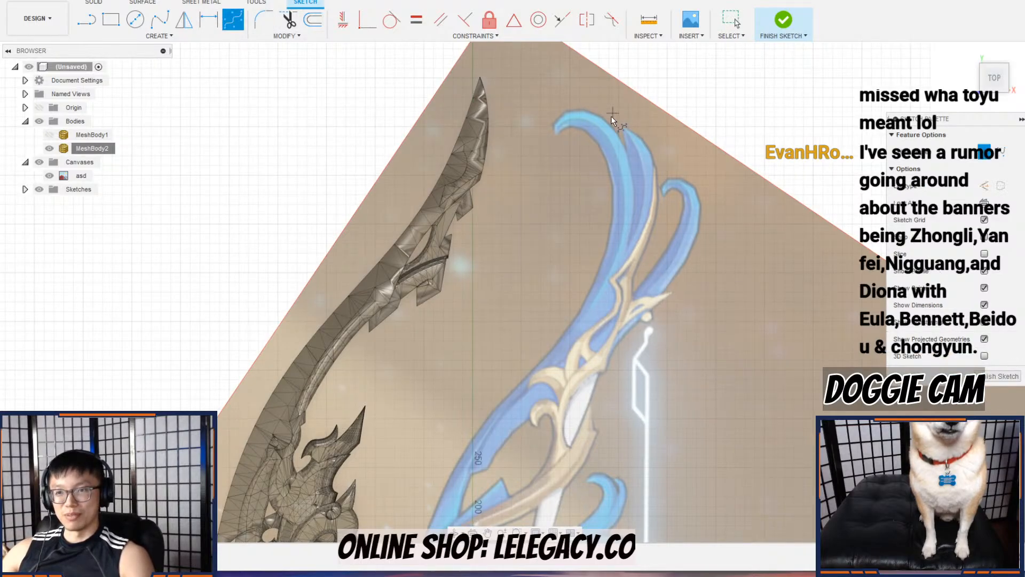
scroll(587, 123, up, 3)
click(545, 140)
click(563, 120)
click(590, 121)
click(619, 141)
click(645, 199)
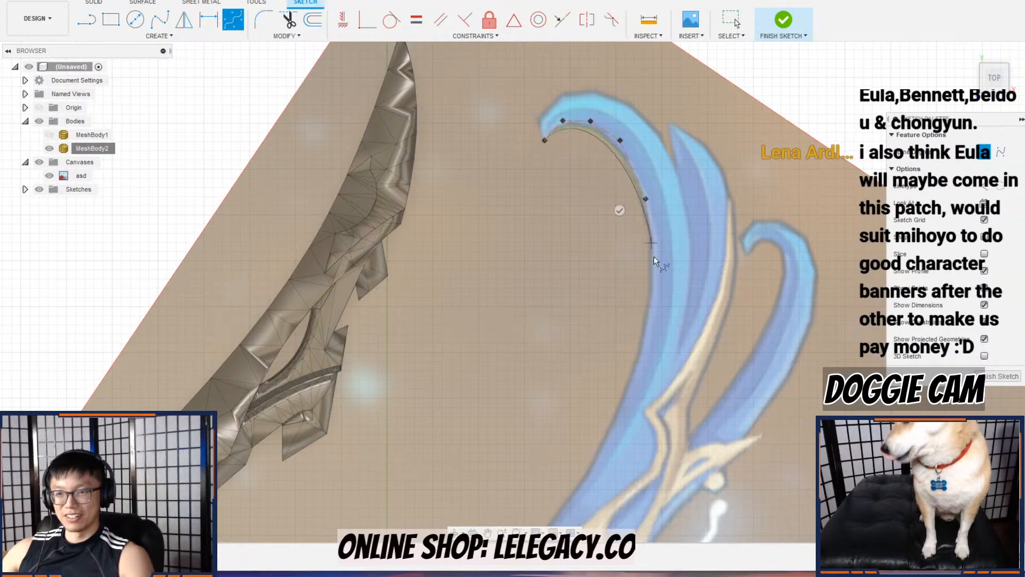
Step: Continue the spline down the upper limb's outer blue edge to the pointed blue end near the grip and finish it
middle_drag(656, 291, 656, 180)
click(652, 196)
click(626, 285)
middle_drag(640, 279, 667, 232)
scroll(666, 232, down, 1)
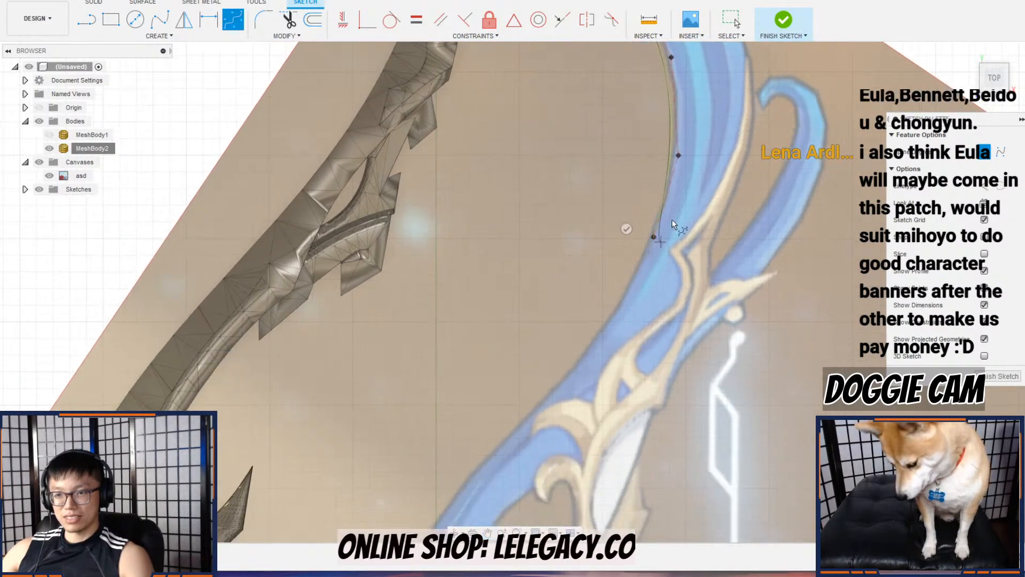
click(594, 345)
middle_drag(622, 307, 707, 182)
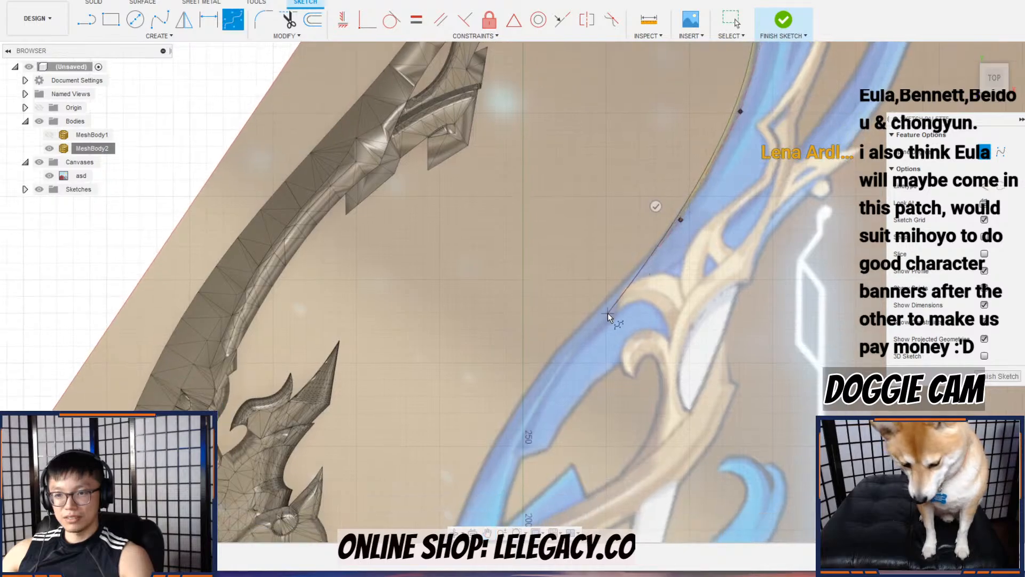
click(589, 316)
middle_drag(543, 348, 595, 227)
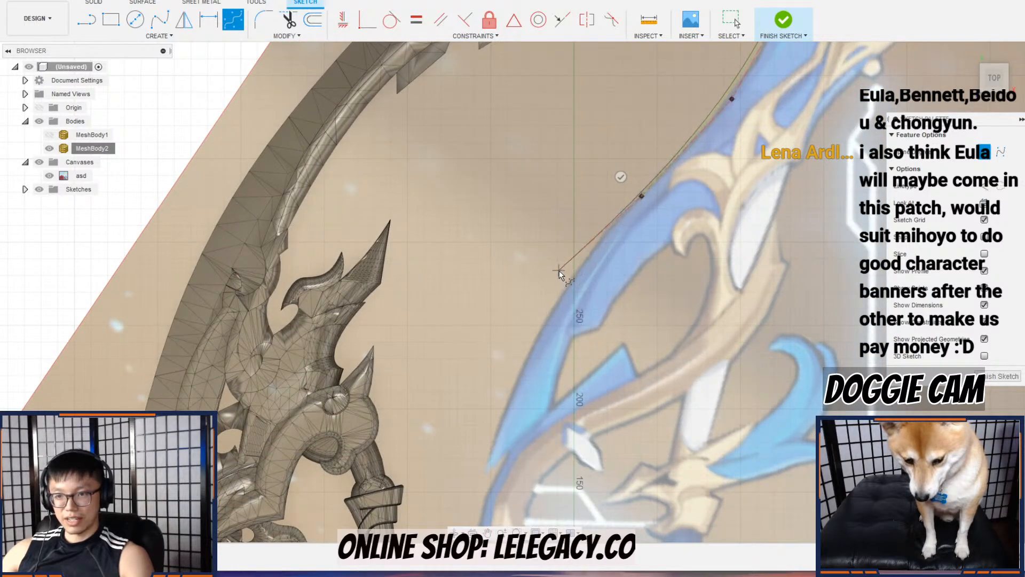
click(561, 284)
click(483, 469)
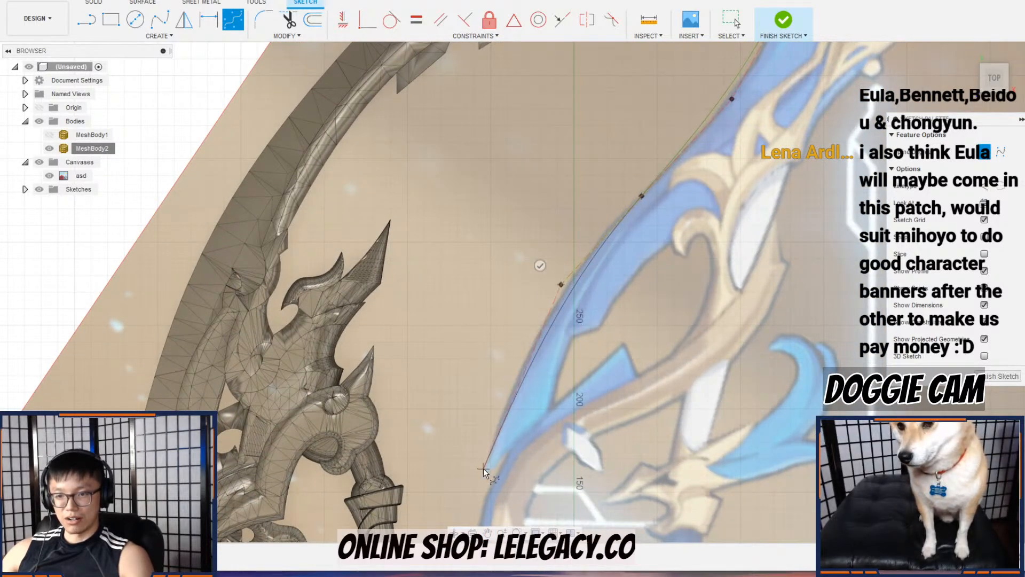
key(Escape)
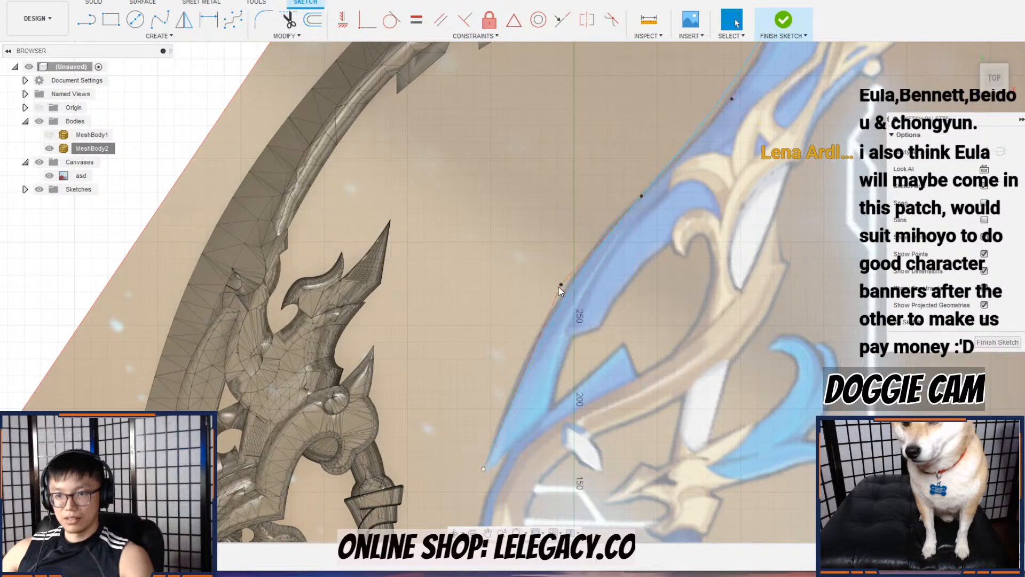
Step: Move the spline's lower control points so the curve follows the blue edge beside the gold ornaments
drag(559, 284, 554, 271)
middle_drag(733, 113, 677, 254)
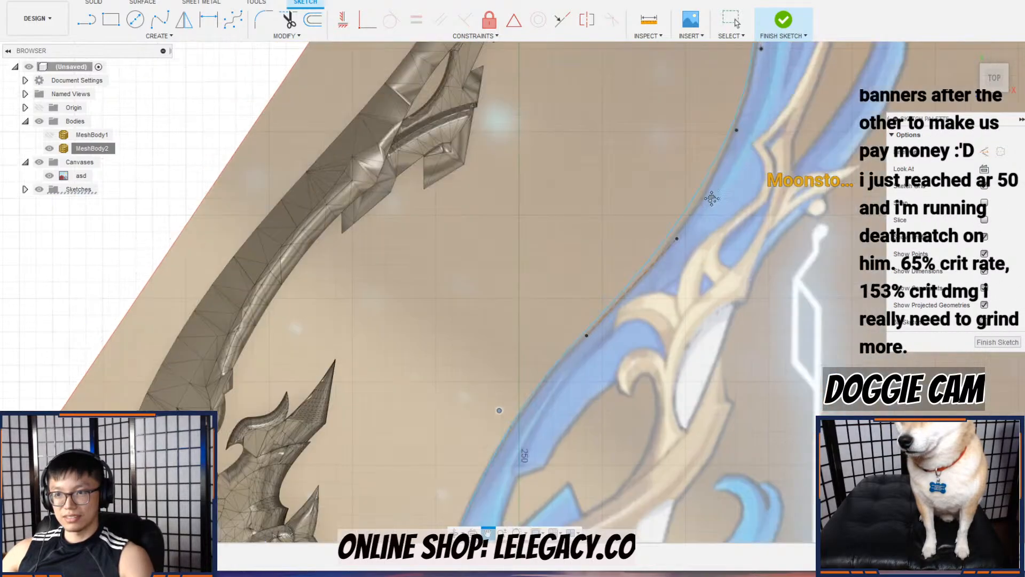
click(677, 241)
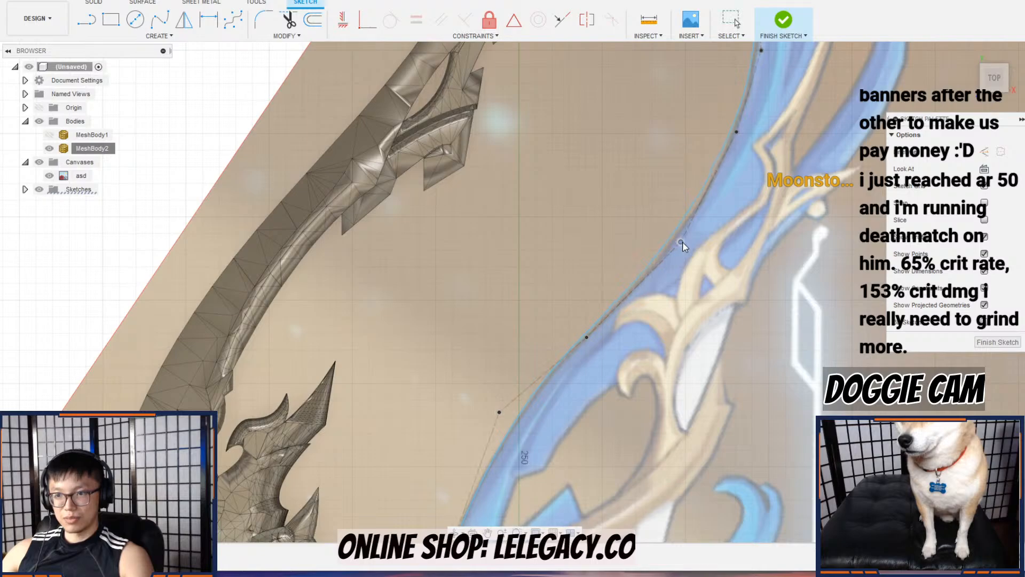
Step: Shift the control points along the limb's upper bend to fit the spline to the blue edge below the curl
scroll(742, 170, down, 1)
scroll(742, 166, down, 1)
mouse_move(754, 104)
middle_down()
mouse_move(726, 209)
mouse_move(700, 255)
middle_up()
scroll(703, 213, up, 3)
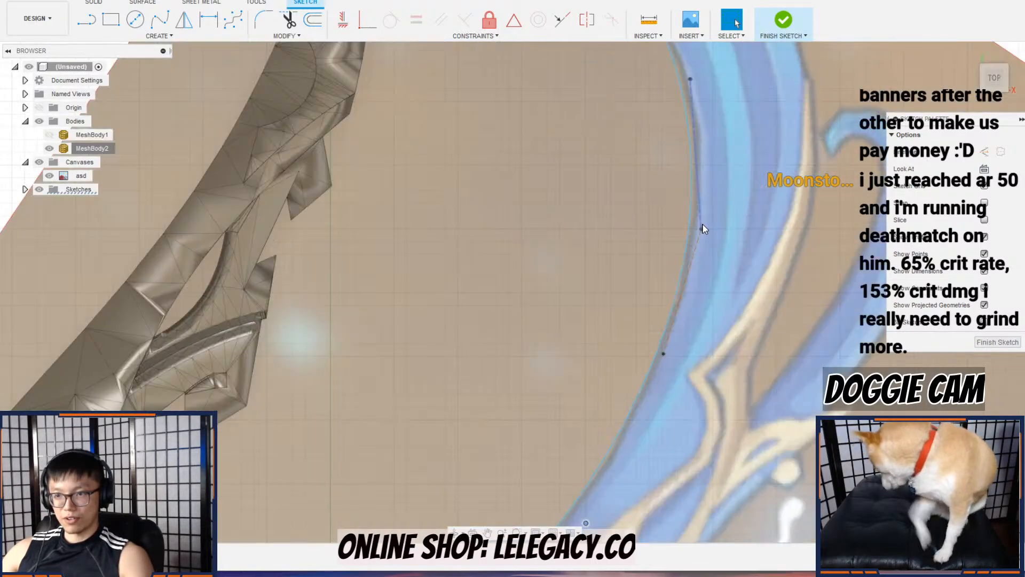
drag(708, 224, 712, 224)
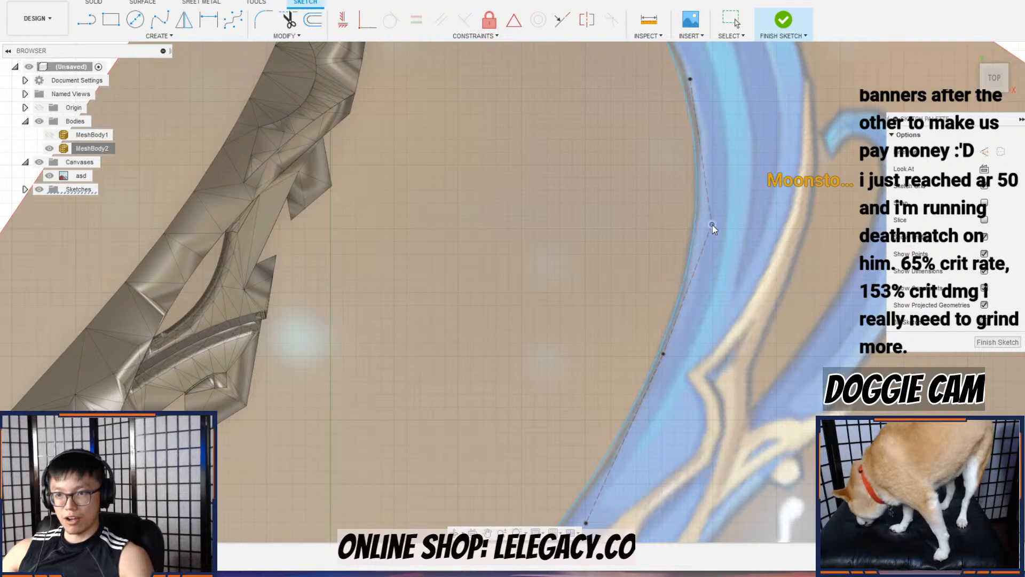
drag(690, 80, 695, 73)
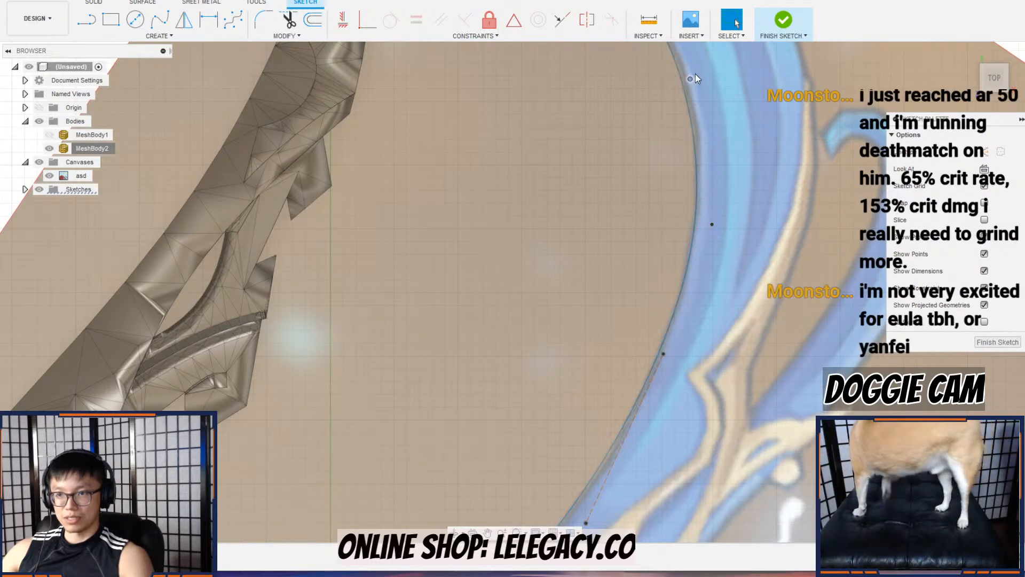
scroll(697, 76, down, 2)
middle_drag(694, 192, 672, 350)
Step: Save the design as elegy in the GENSHIN folder of My First Project
click(233, 20)
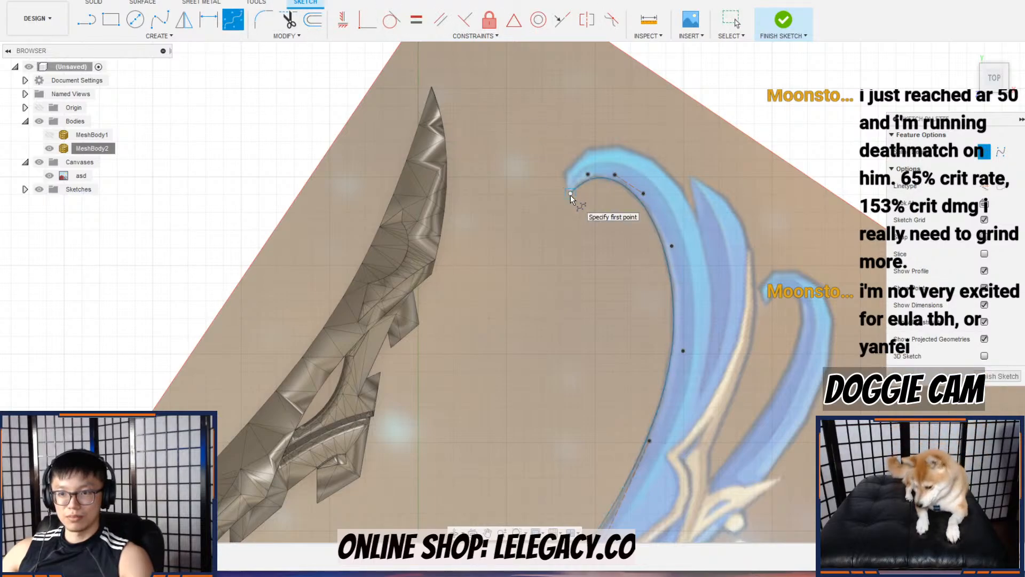
key(ctrl+s)
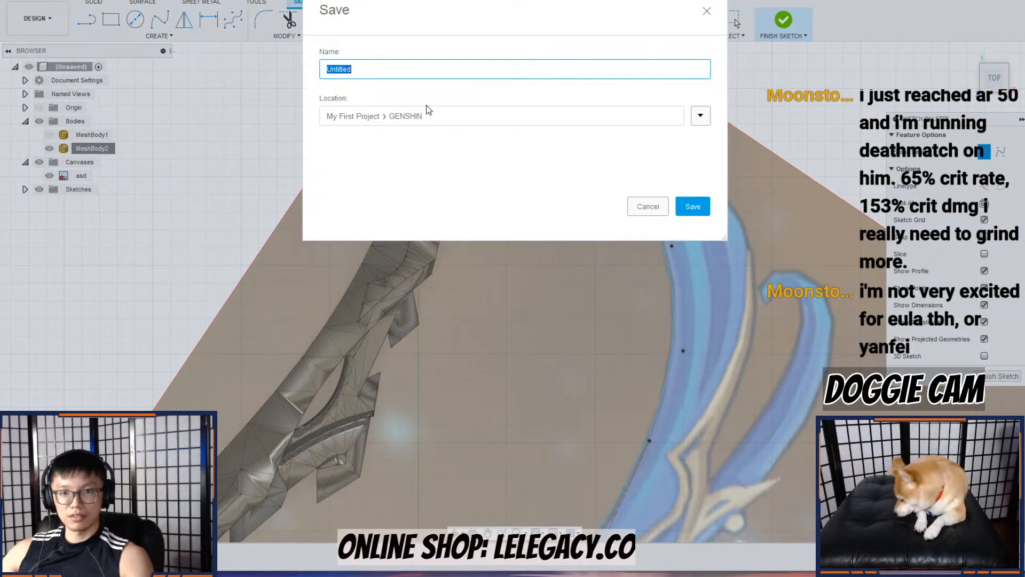
text(elegy)
key(Return)
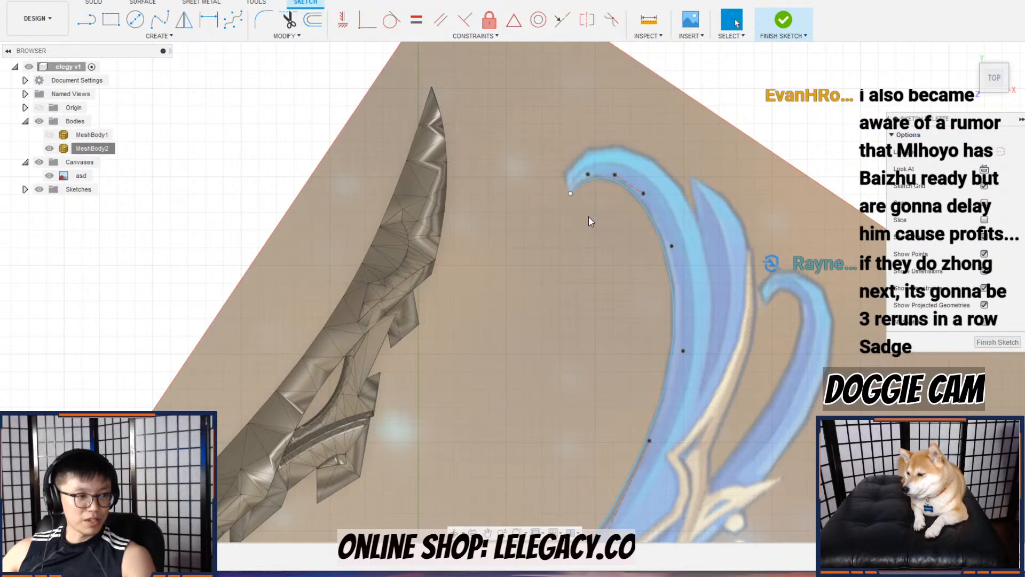
key(Escape)
Step: Start a second control point spline at the first one's tip endpoint and place points around the curl's outer edge
click(232, 20)
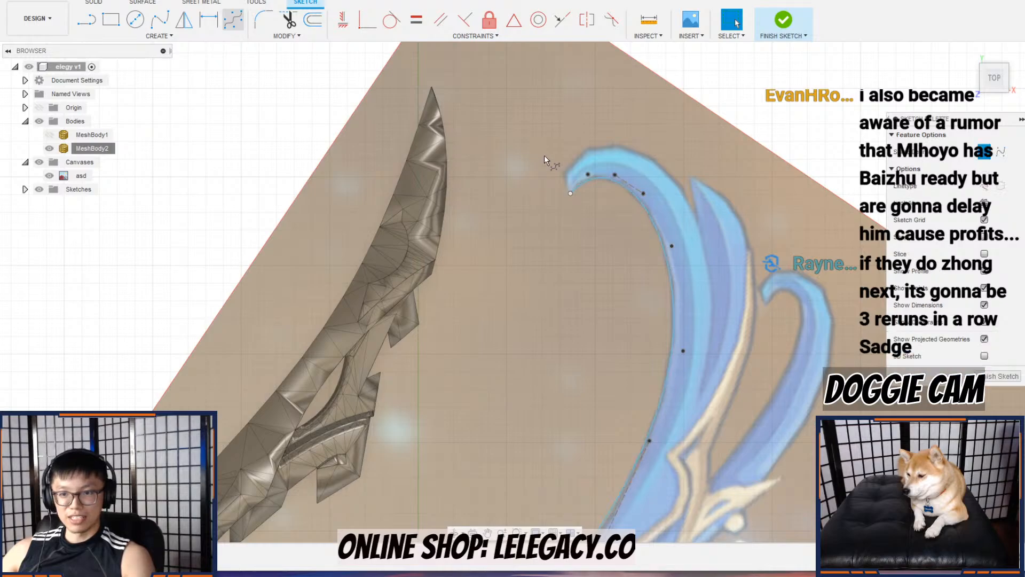
click(570, 194)
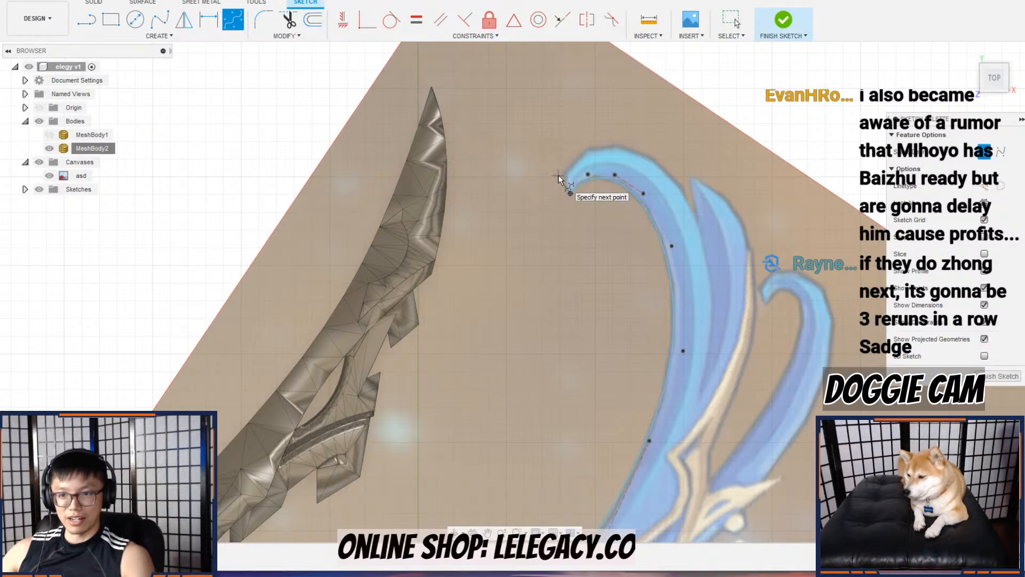
scroll(558, 176, up, 3)
click(566, 172)
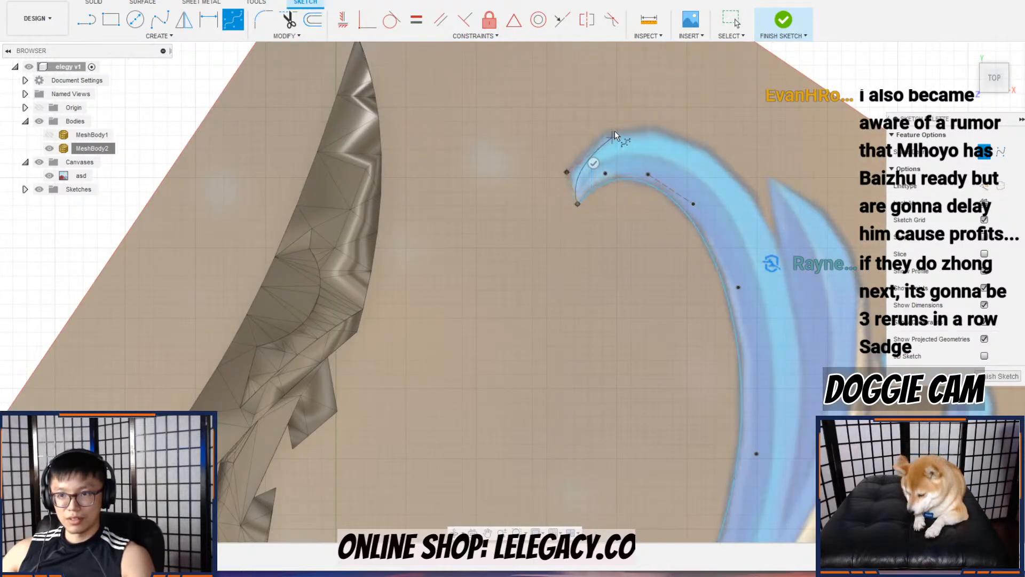
click(617, 128)
click(714, 152)
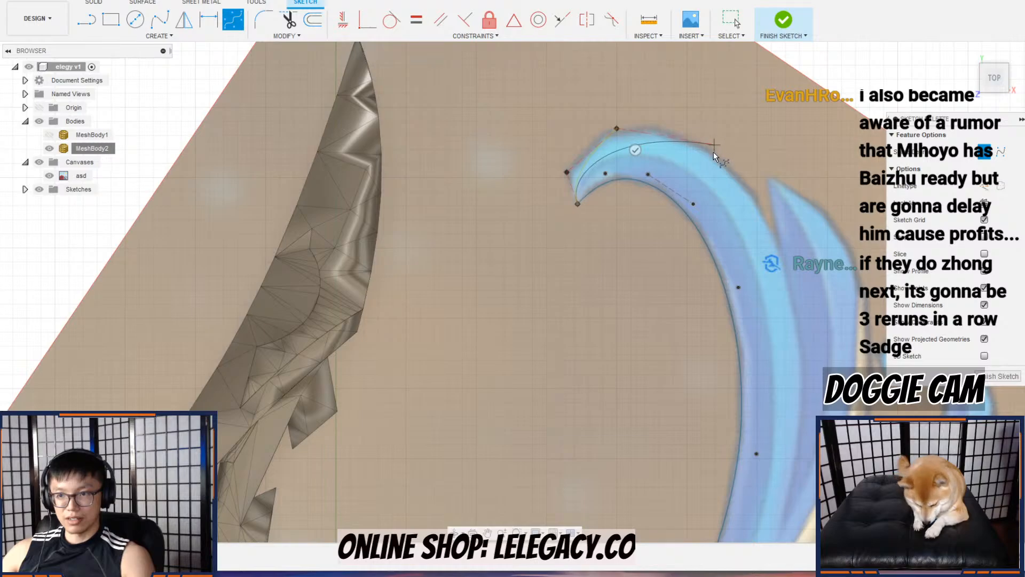
click(783, 239)
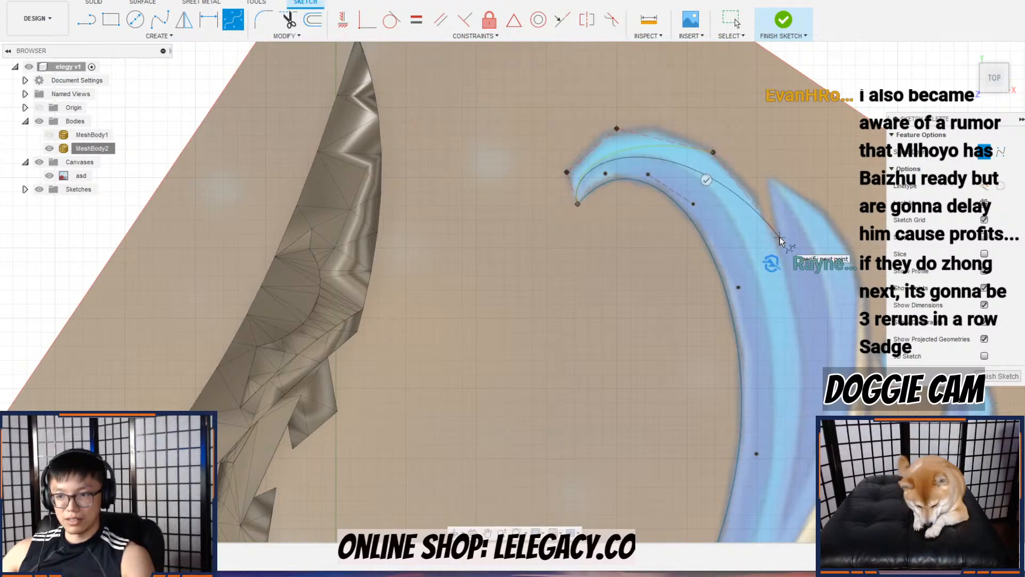
Step: Extend the second spline down the light blue strand towards the gold trim and finish it
scroll(786, 247, down, 2)
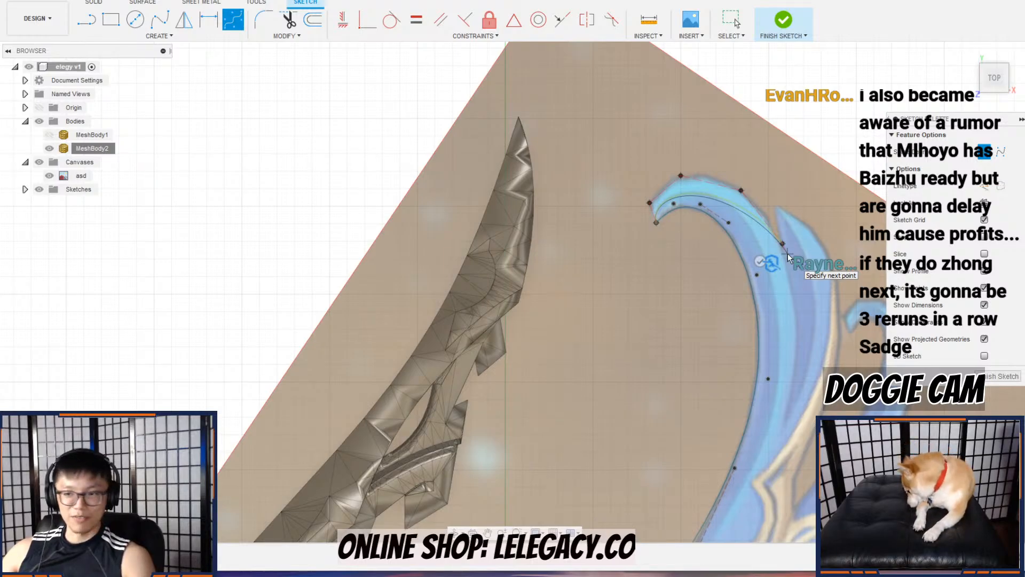
click(787, 267)
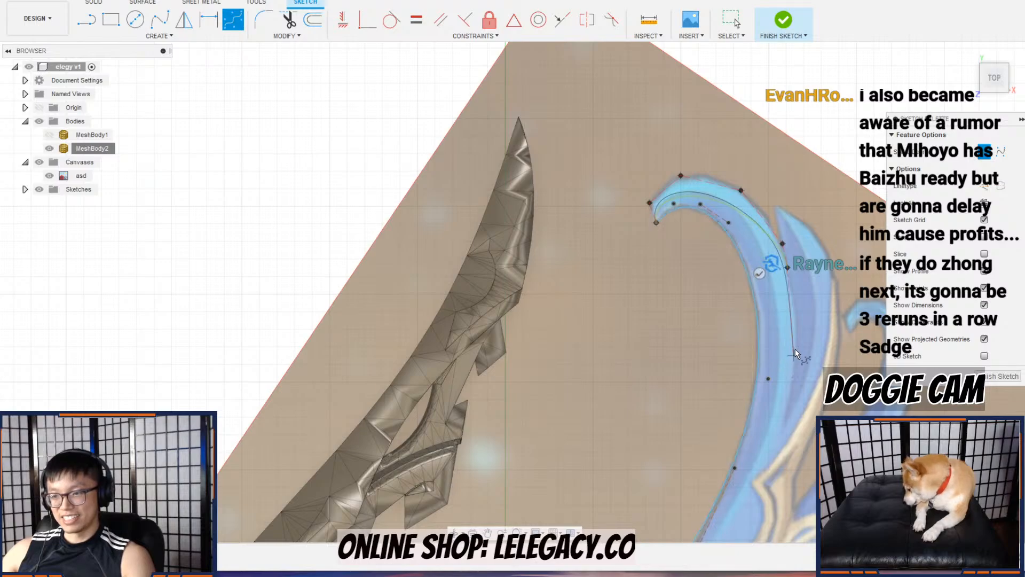
scroll(796, 349, down, 1)
middle_drag(796, 348, 775, 292)
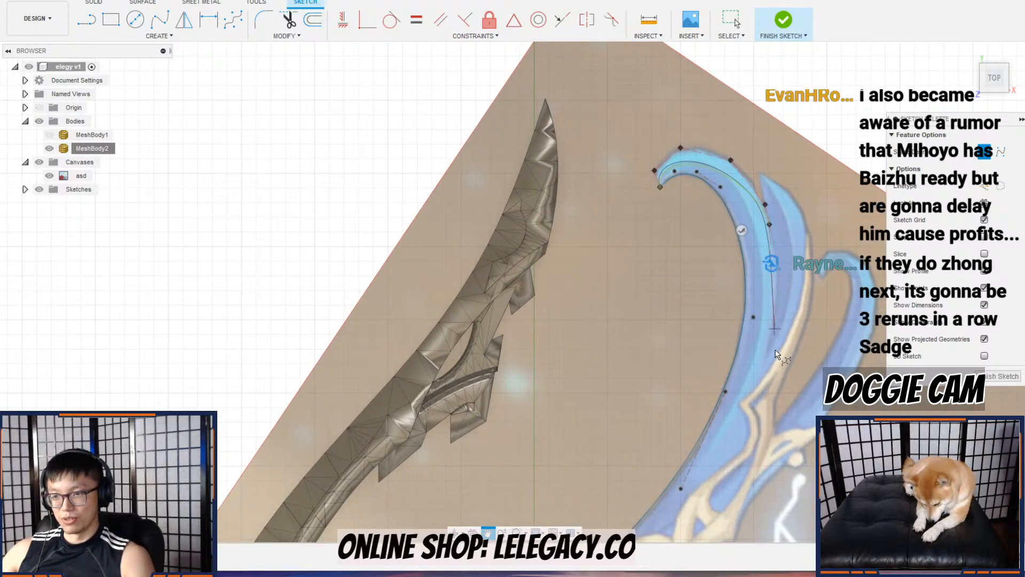
click(770, 352)
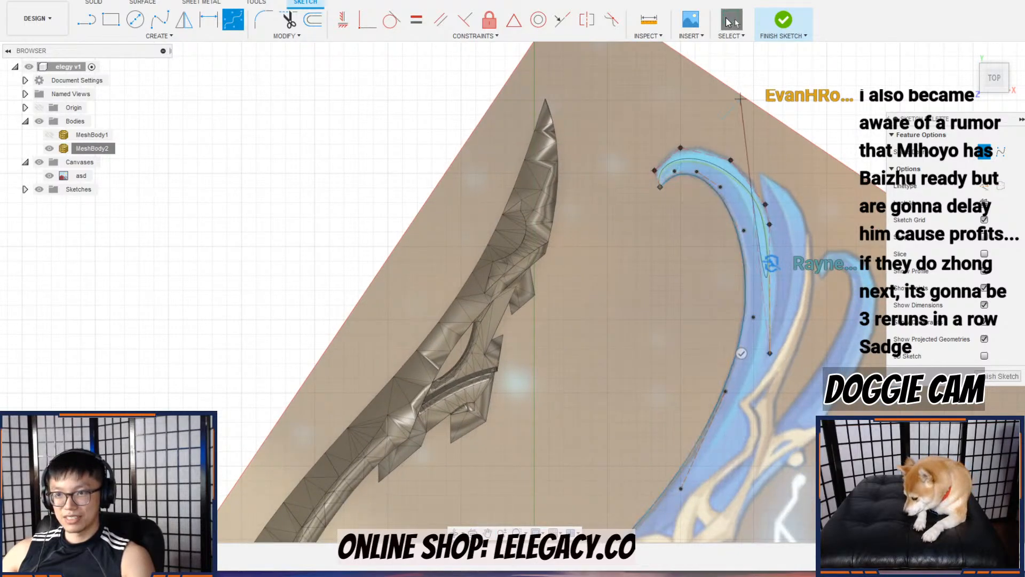
click(730, 21)
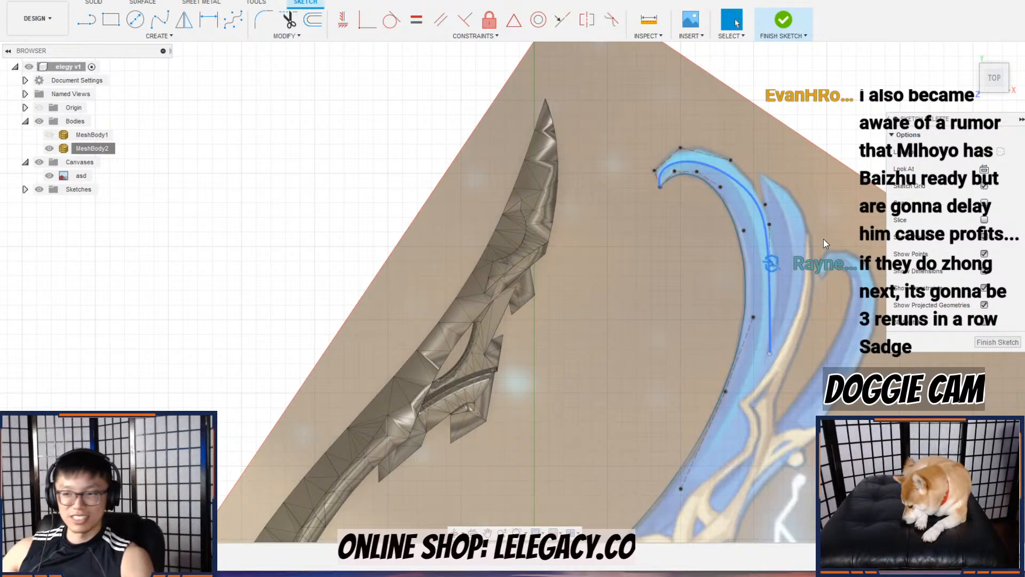
Step: Save a new version of the design with the description User Saved
scroll(822, 241, up, 1)
scroll(794, 246, up, 2)
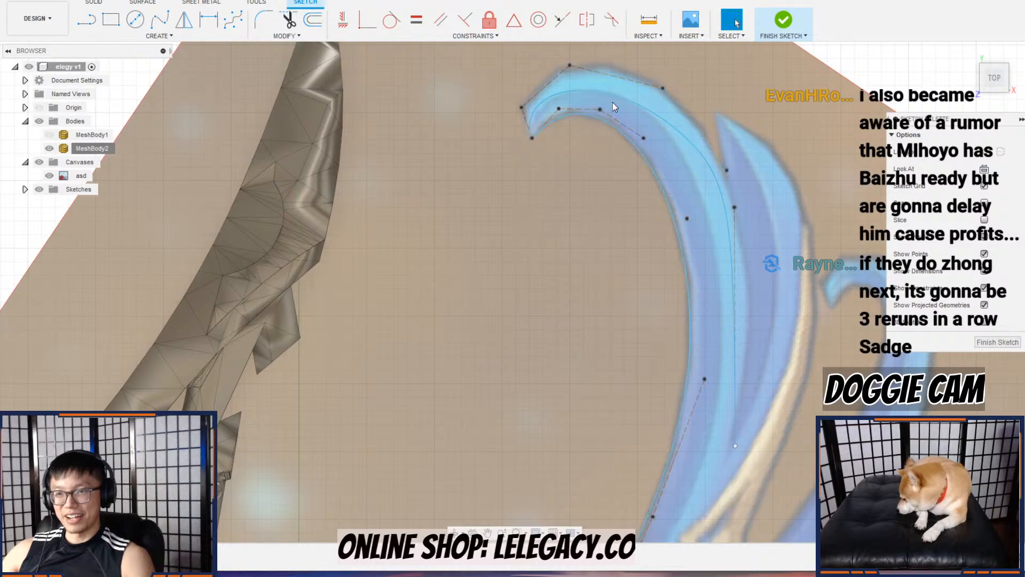
scroll(613, 101, up, 1)
scroll(570, 78, up, 4)
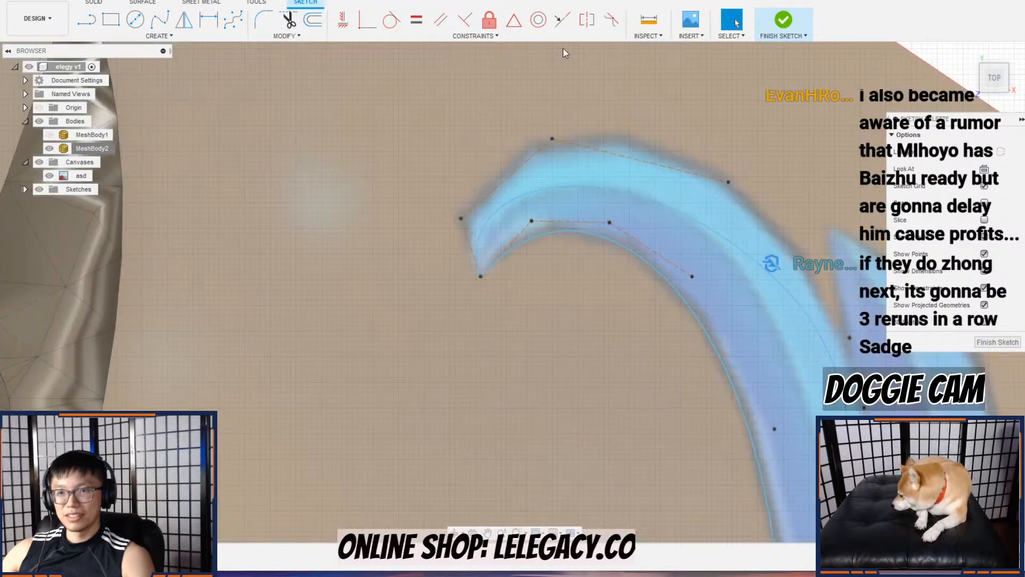
key(ctrl+s)
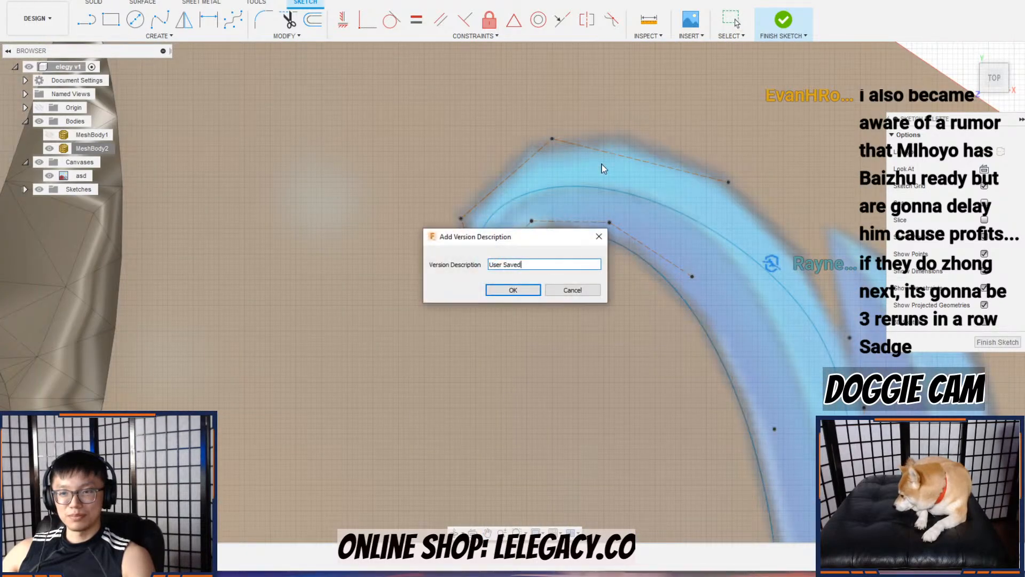
click(511, 291)
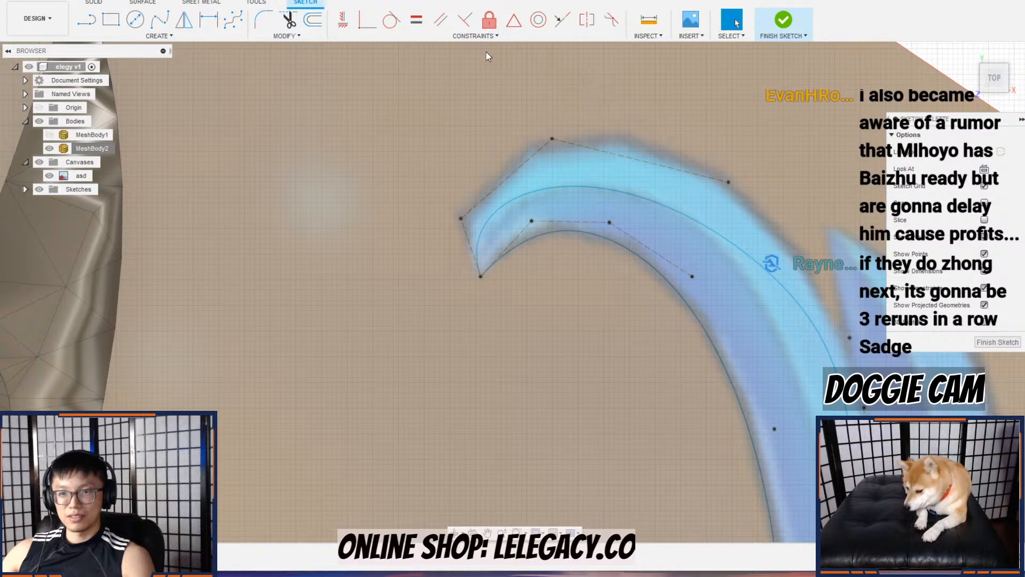
Step: View the completed bow in the open rust design and return to the elegy sketch
click(502, 1)
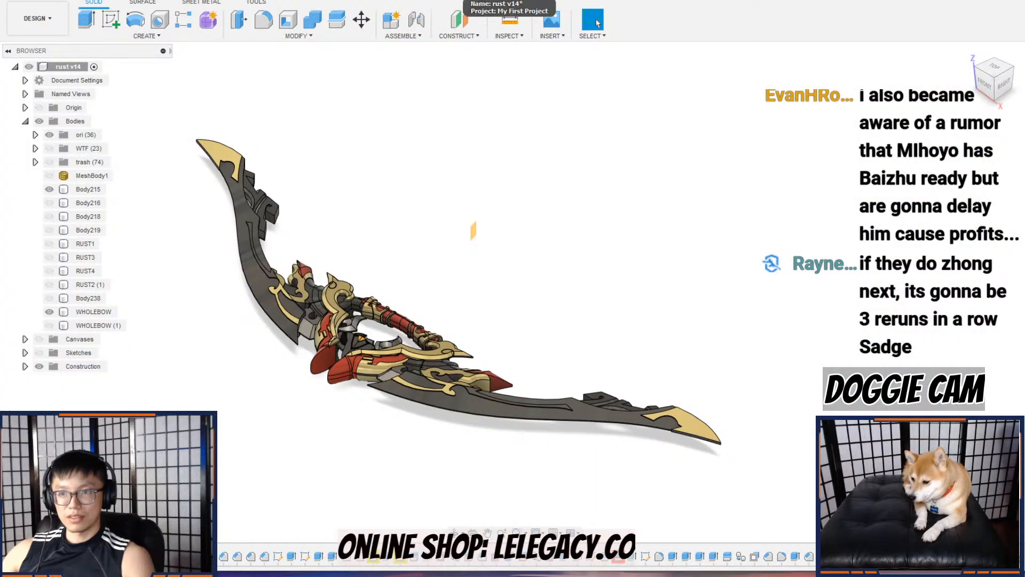
click(672, 1)
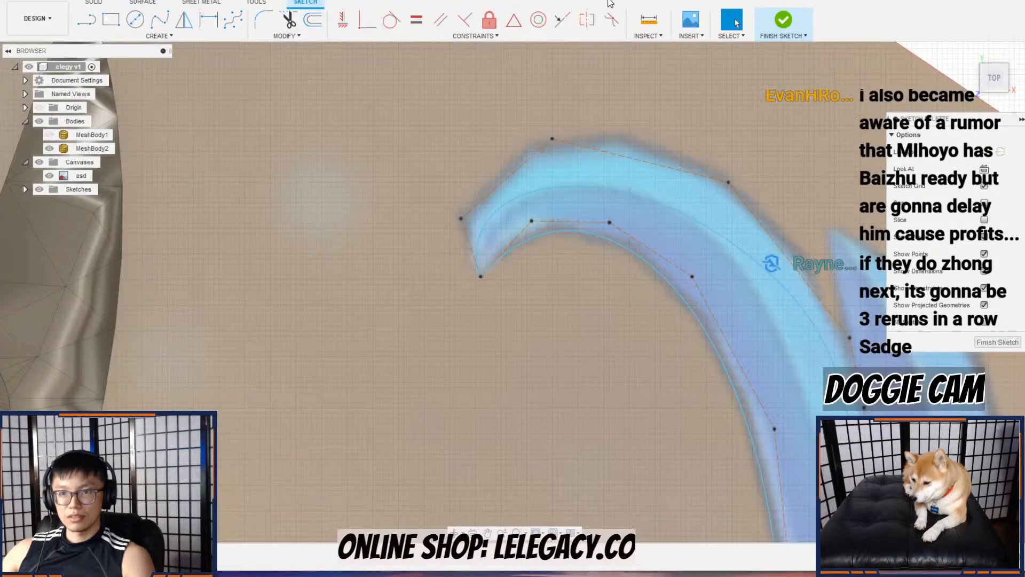
Step: Move the second spline's two control points above the curl outward so the curve fits the strand's outer edge
scroll(711, 230, down, 1)
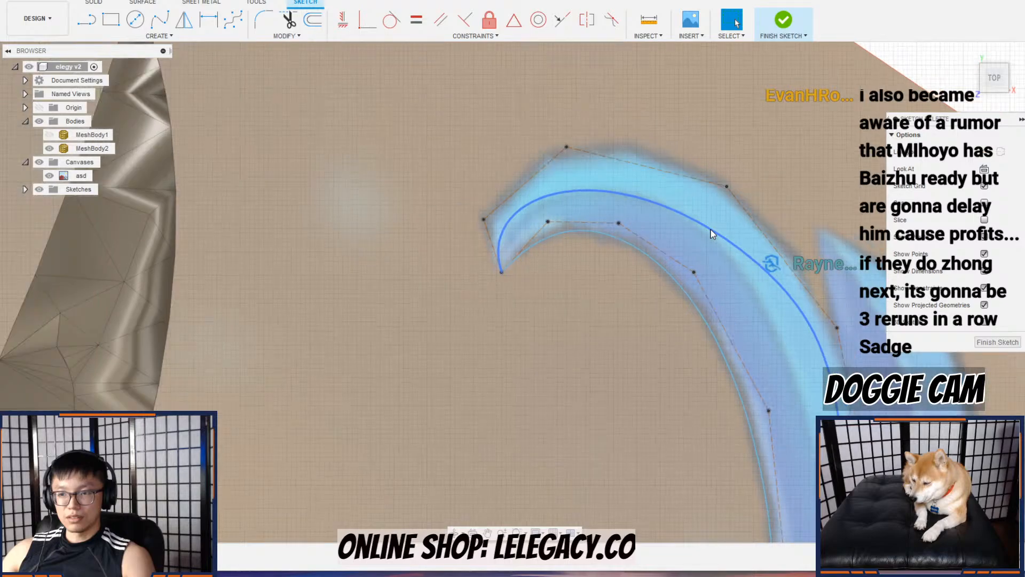
drag(568, 149, 559, 79)
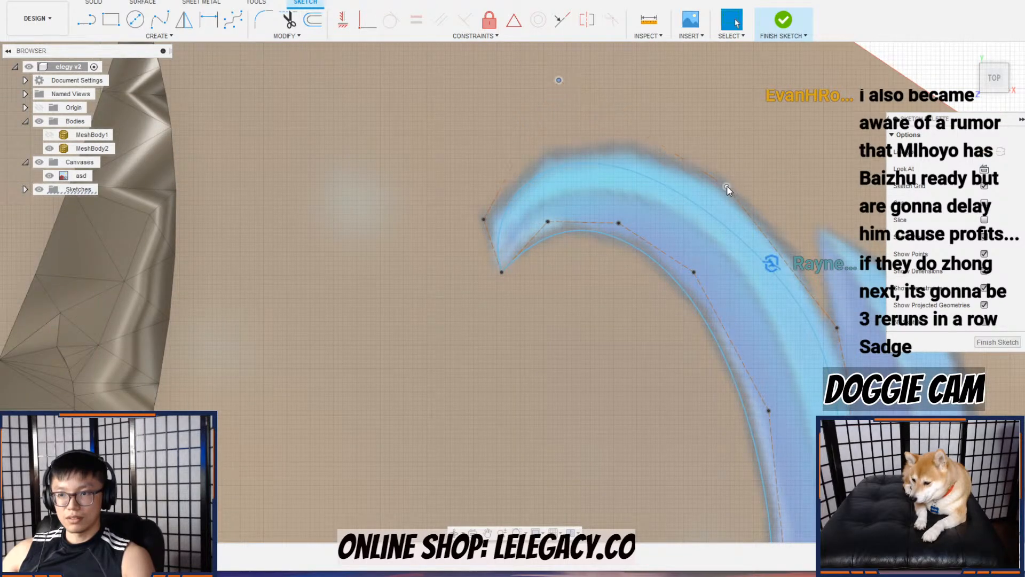
drag(747, 161, 762, 146)
Step: Adjust the second spline's lower control points and endpoint to follow the light blue strand's edge down to the gold trim
scroll(775, 226, down, 1)
scroll(776, 226, down, 2)
scroll(833, 310, up, 1)
mouse_move(833, 310)
middle_down()
mouse_move(828, 281)
mouse_move(739, 169)
middle_up()
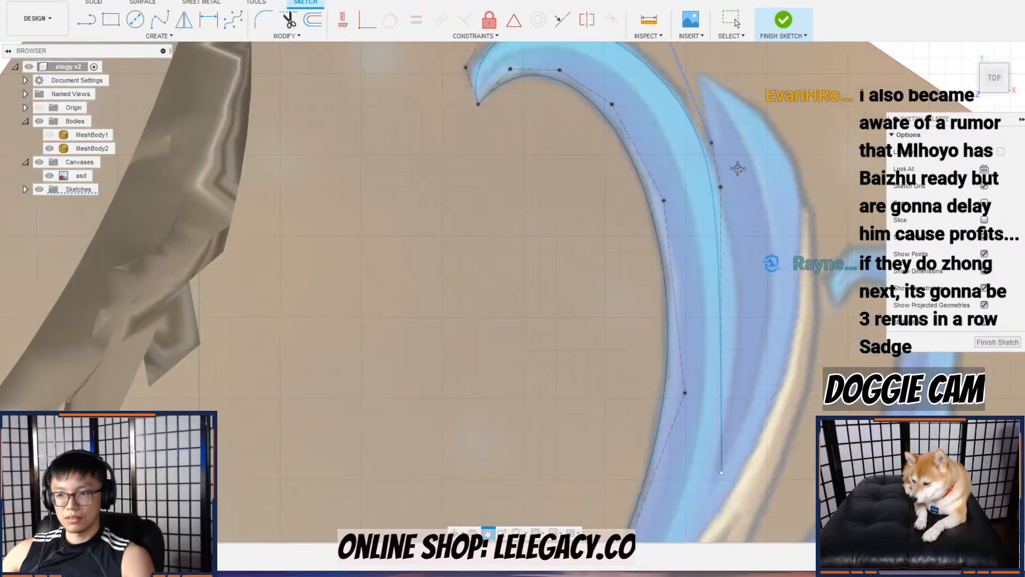
drag(718, 182, 733, 190)
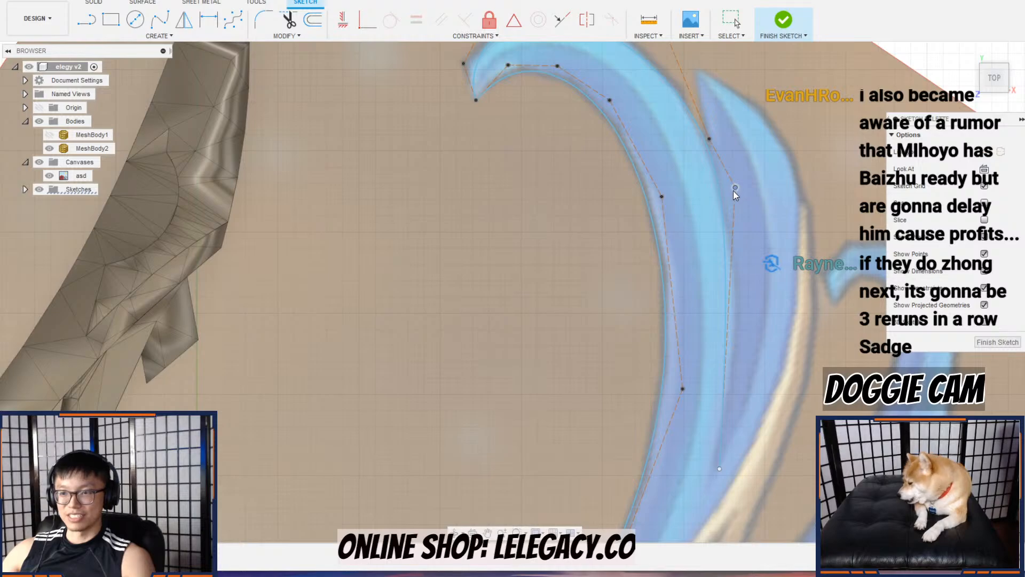
click(733, 190)
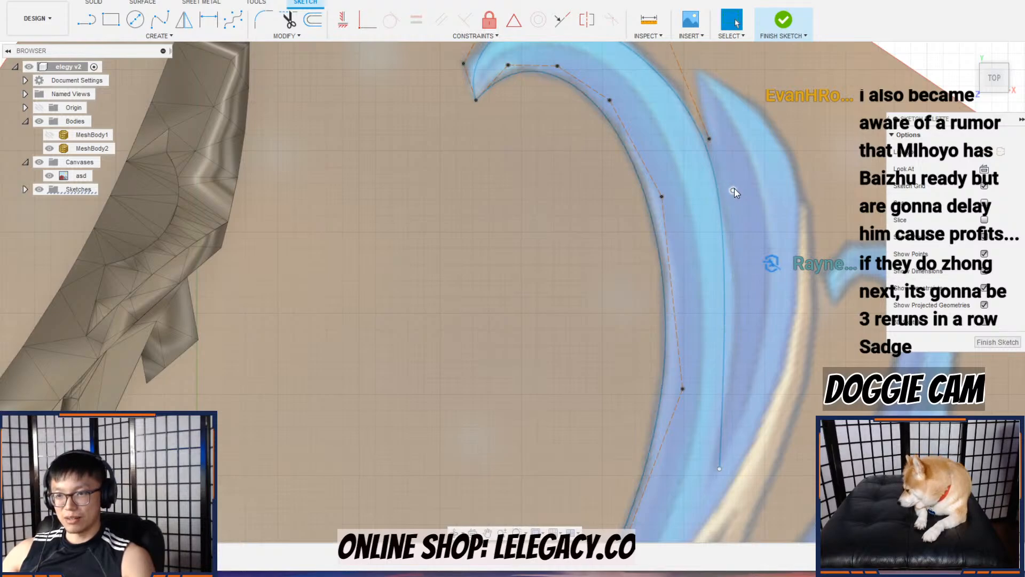
drag(739, 233, 749, 310)
drag(720, 469, 713, 471)
middle_drag(713, 146, 716, 190)
drag(712, 184, 721, 169)
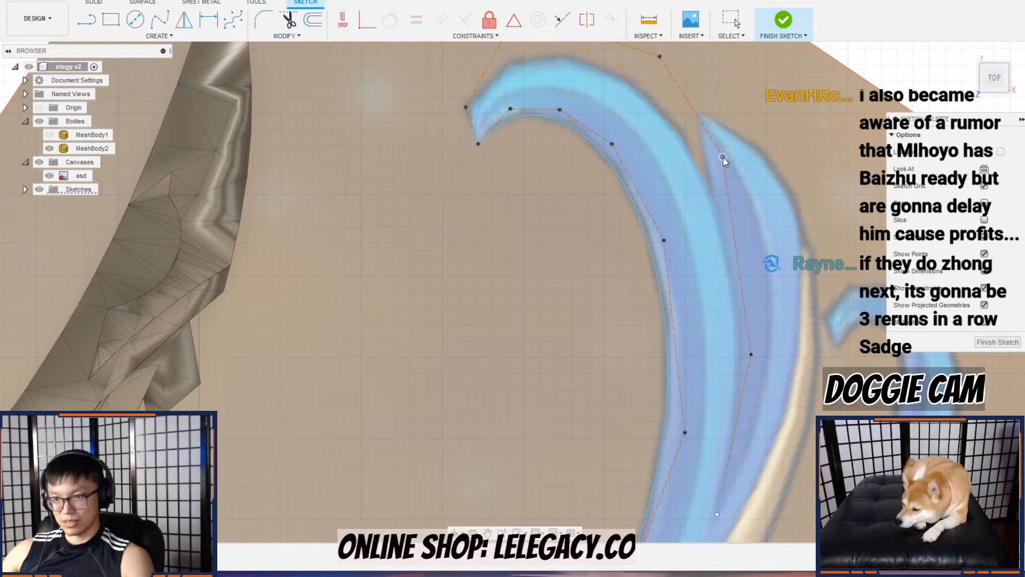
Step: Draw a control point spline from the first spline's lower endpoint to where the blue blade meets the adjoining strand
scroll(723, 157, down, 1)
scroll(733, 219, down, 5)
middle_drag(713, 331, 736, 57)
scroll(613, 409, up, 5)
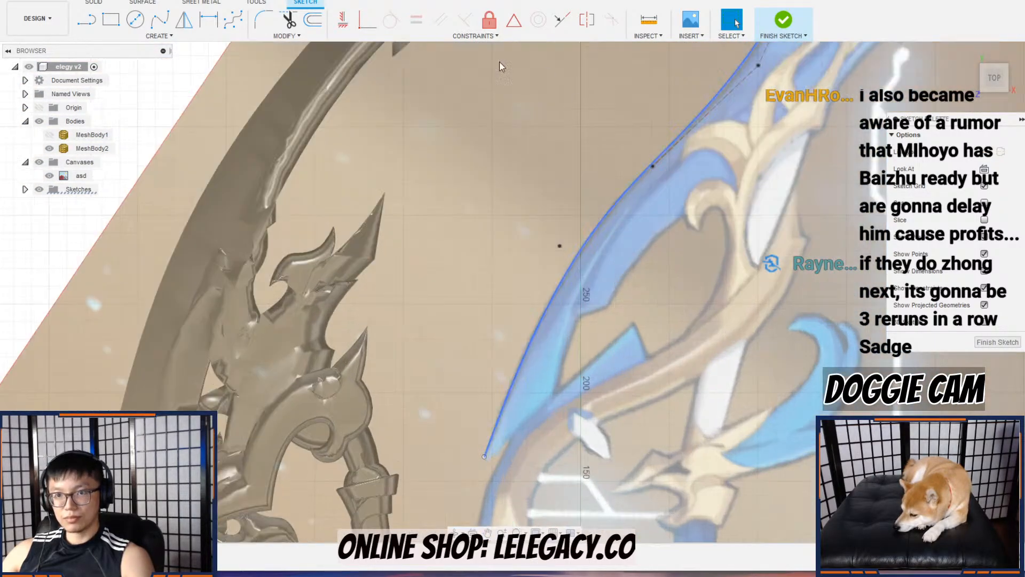
click(233, 19)
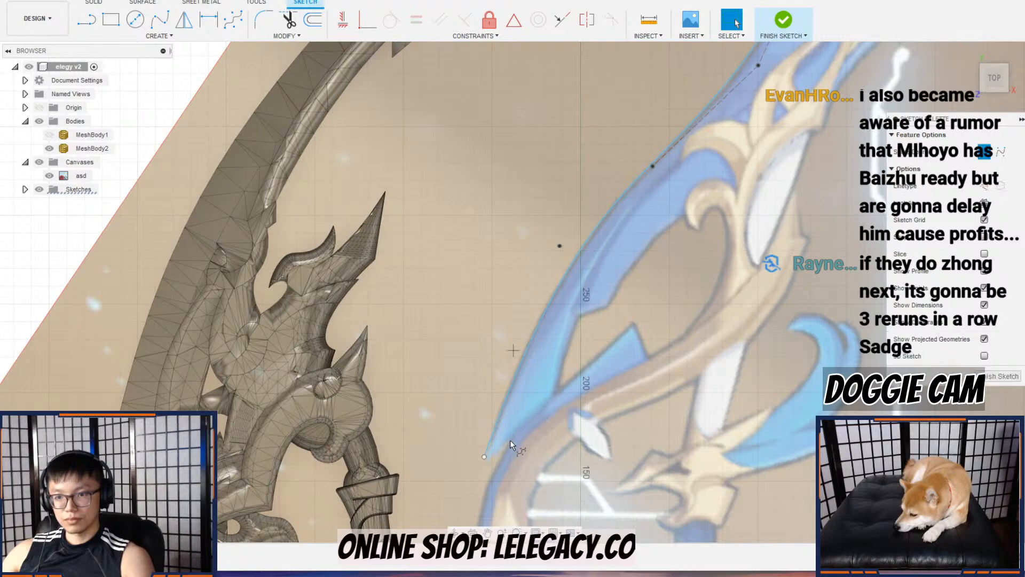
scroll(501, 456, up, 3)
click(471, 459)
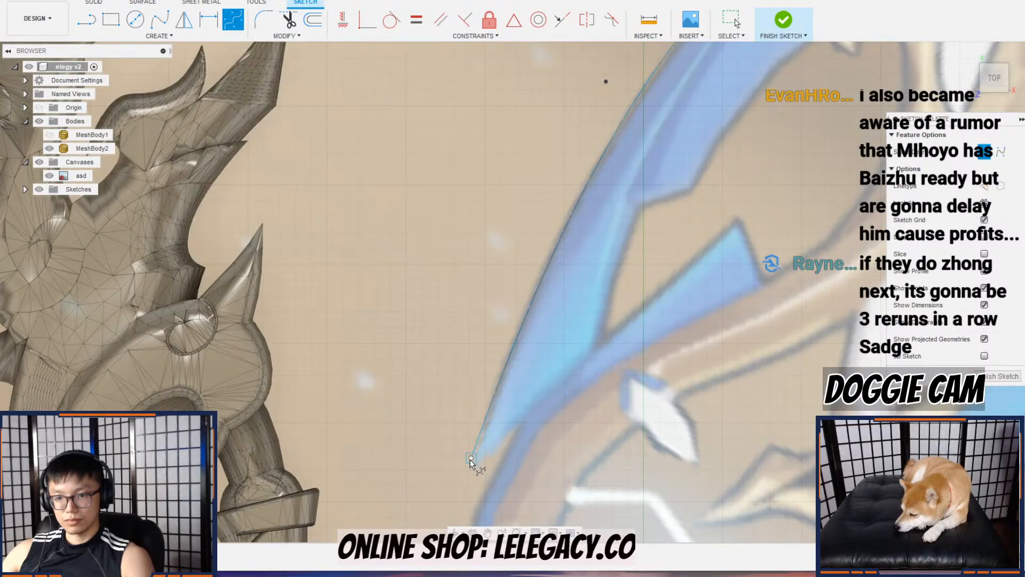
click(595, 347)
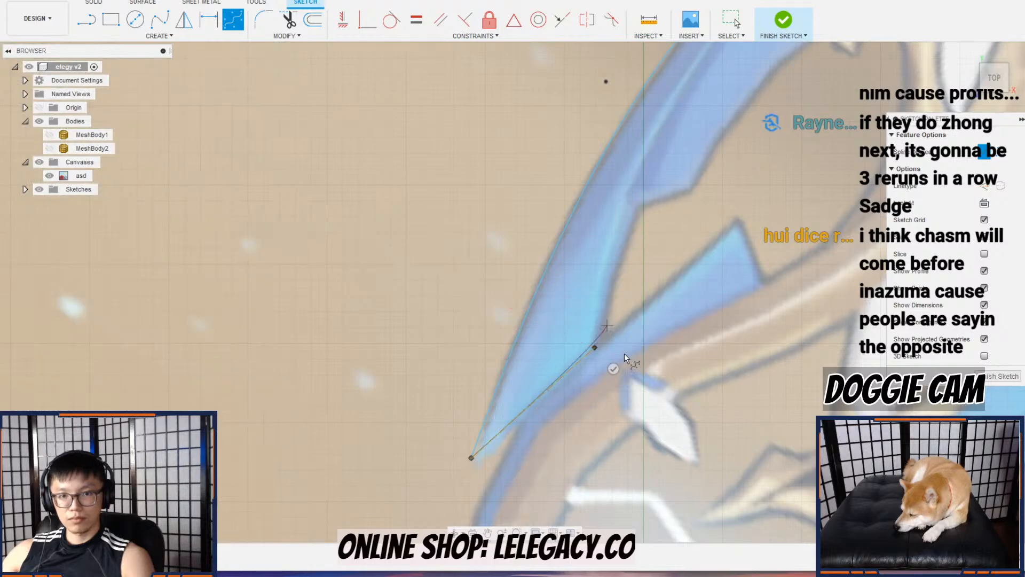
Step: Draw a control point spline from that junction up the blade's inner edge and out to the notch's outer corner
click(241, 24)
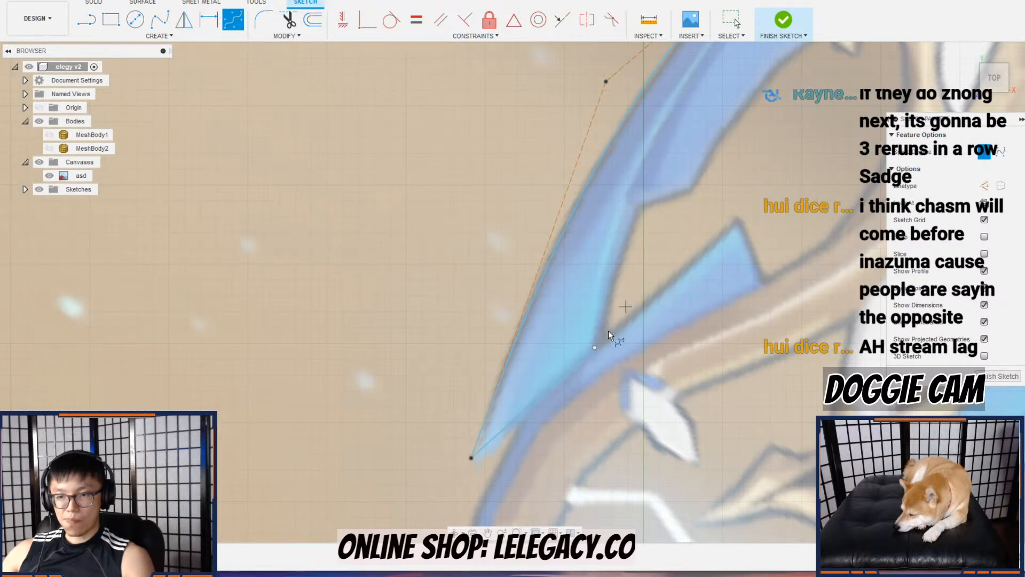
click(594, 347)
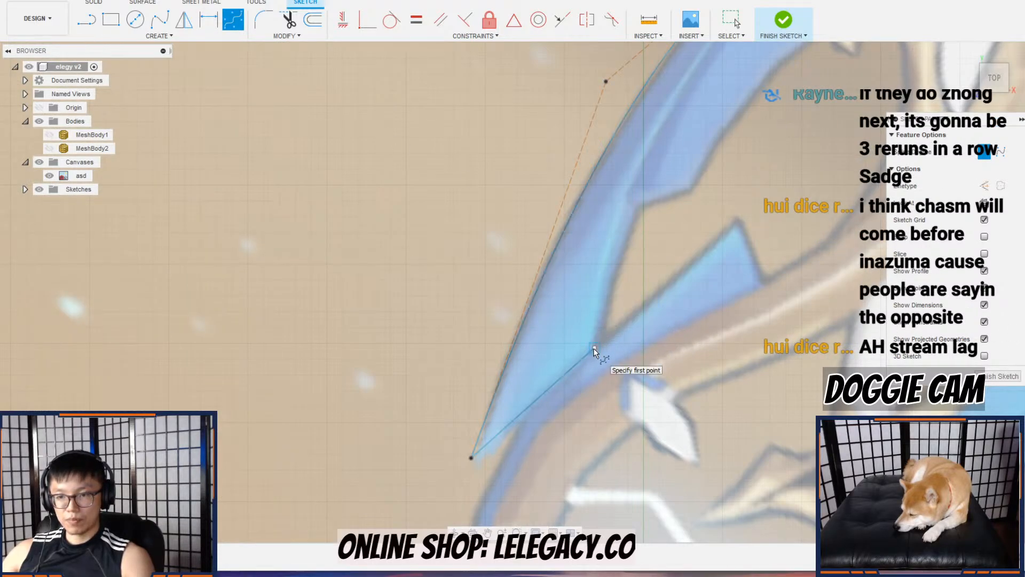
click(626, 232)
click(639, 209)
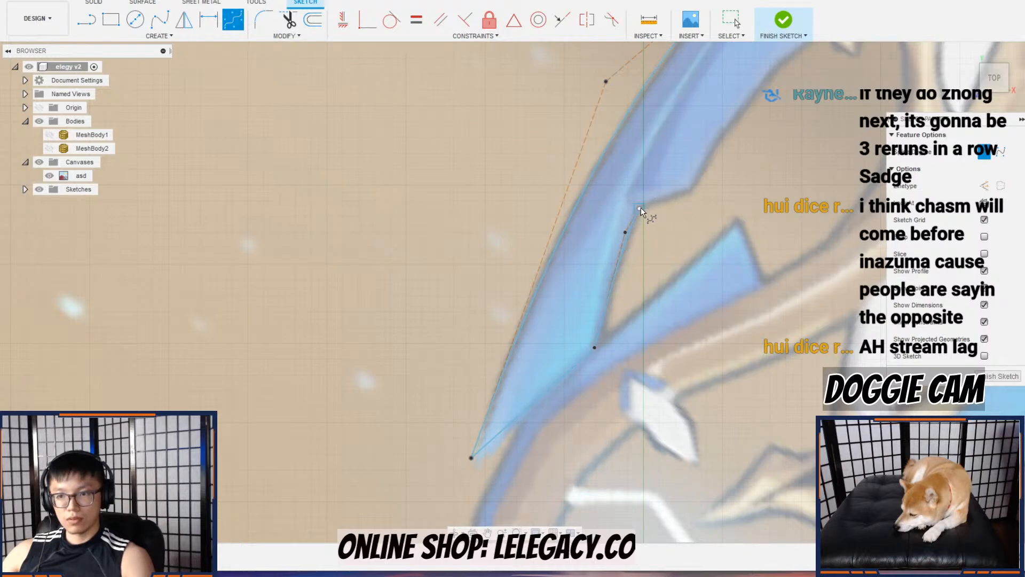
double_click(689, 192)
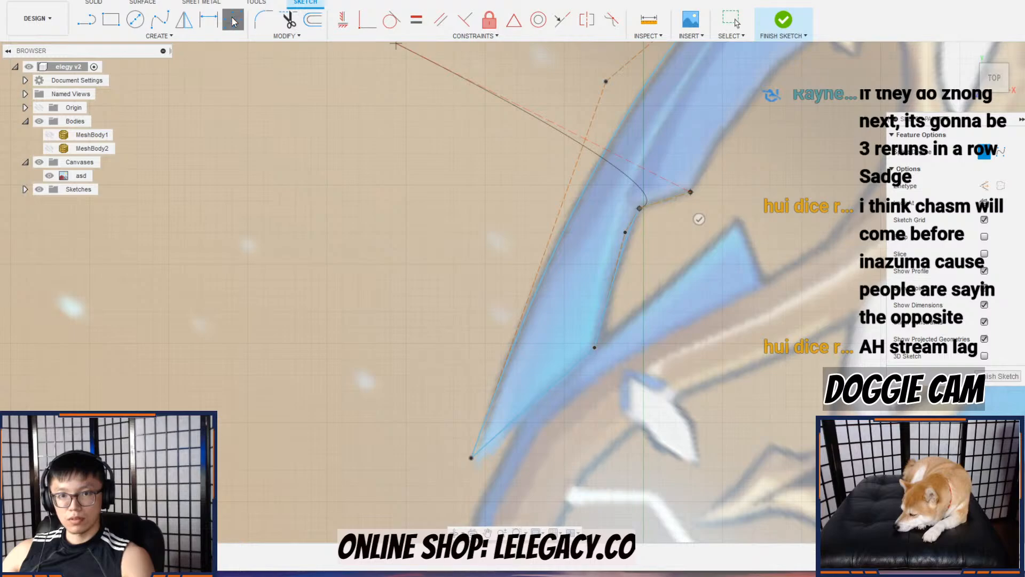
Step: Draw a spline from the gold trim above the white gem down to the notch corner, and raise its control point near the gold hook
middle_drag(733, 197, 587, 356)
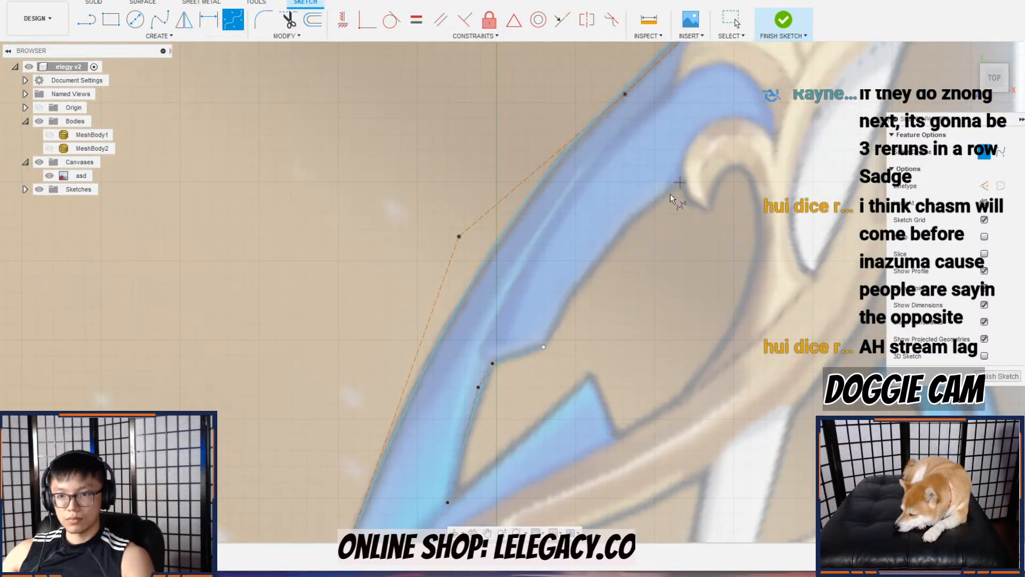
scroll(705, 198, down, 2)
scroll(706, 199, down, 2)
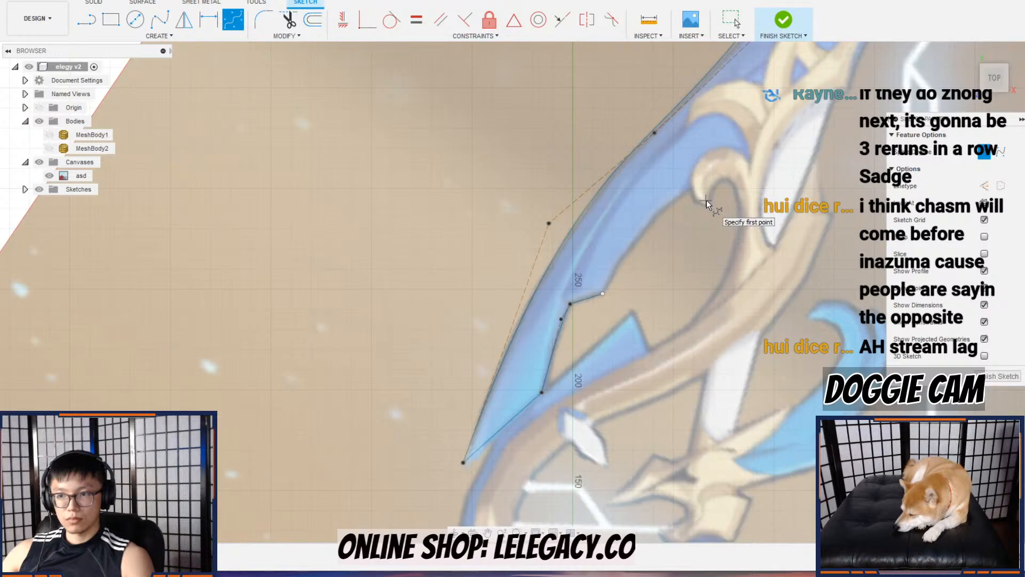
middle_drag(716, 203, 652, 297)
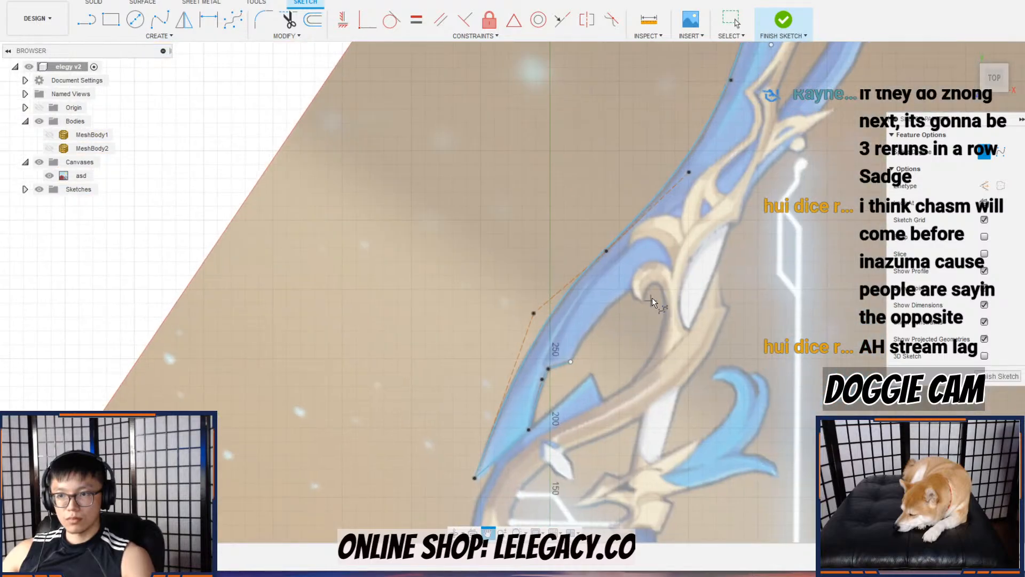
click(741, 222)
scroll(690, 261, up, 3)
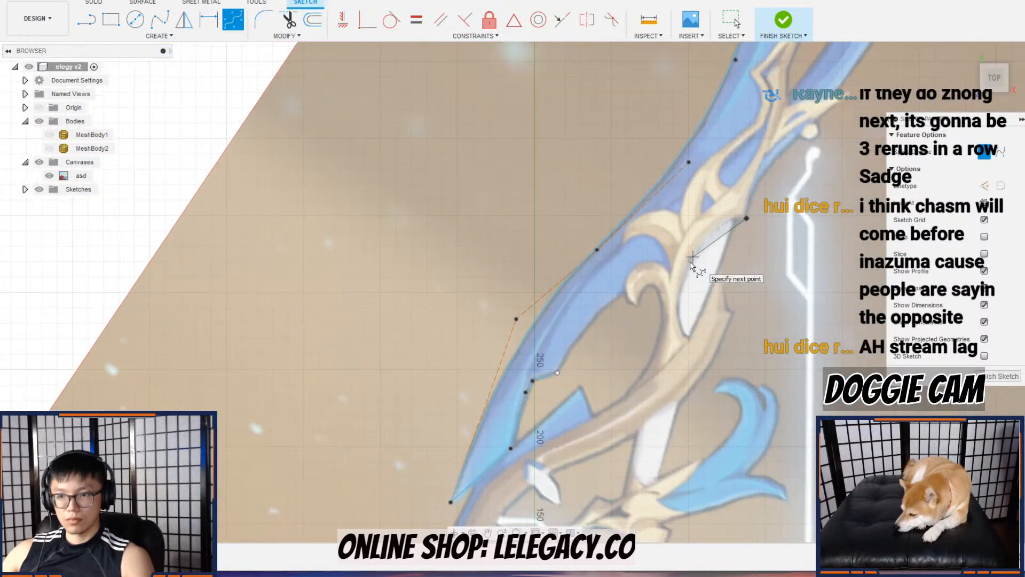
click(627, 280)
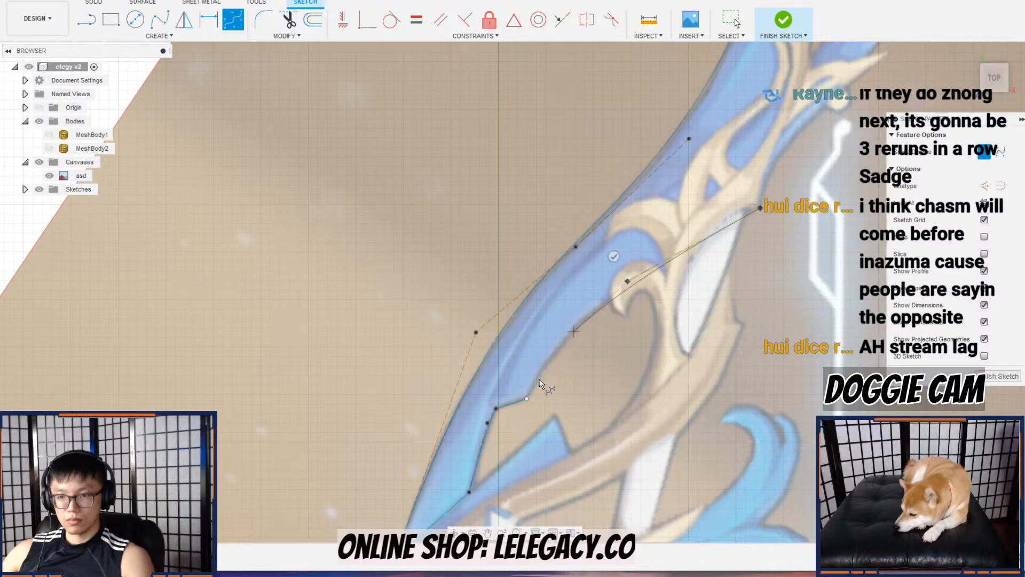
click(546, 361)
click(527, 399)
key(Escape)
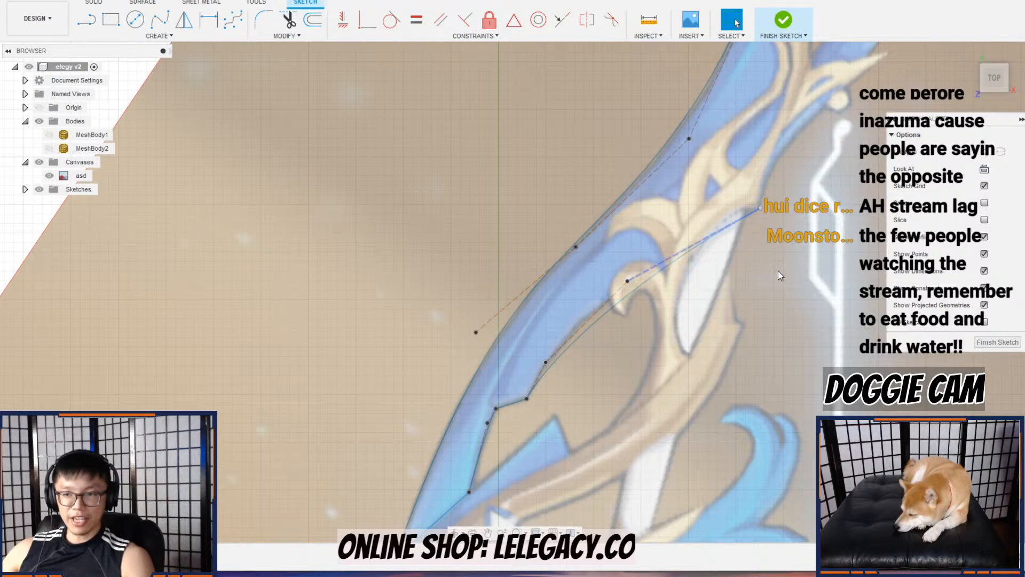
drag(627, 281, 628, 260)
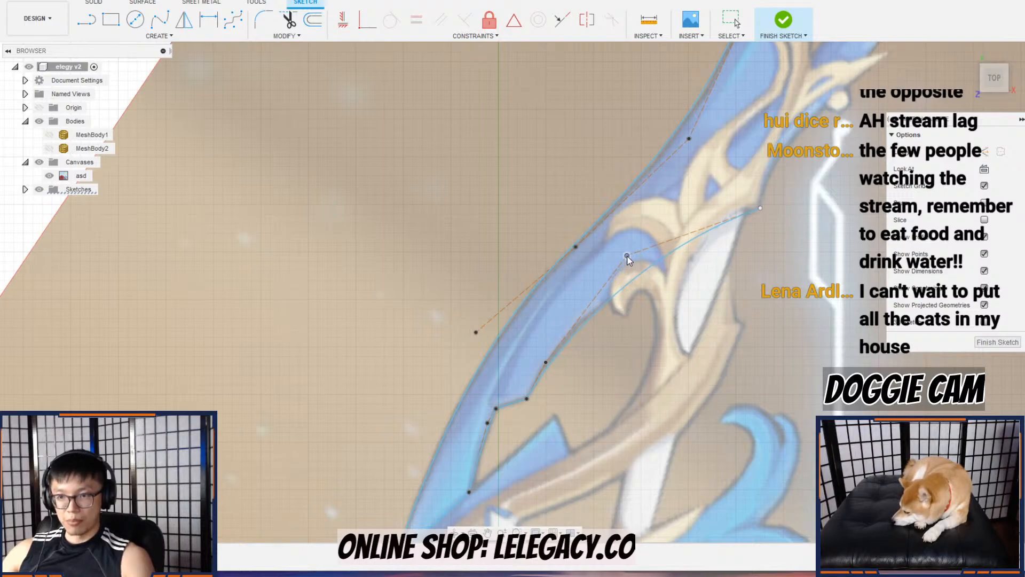
click(232, 20)
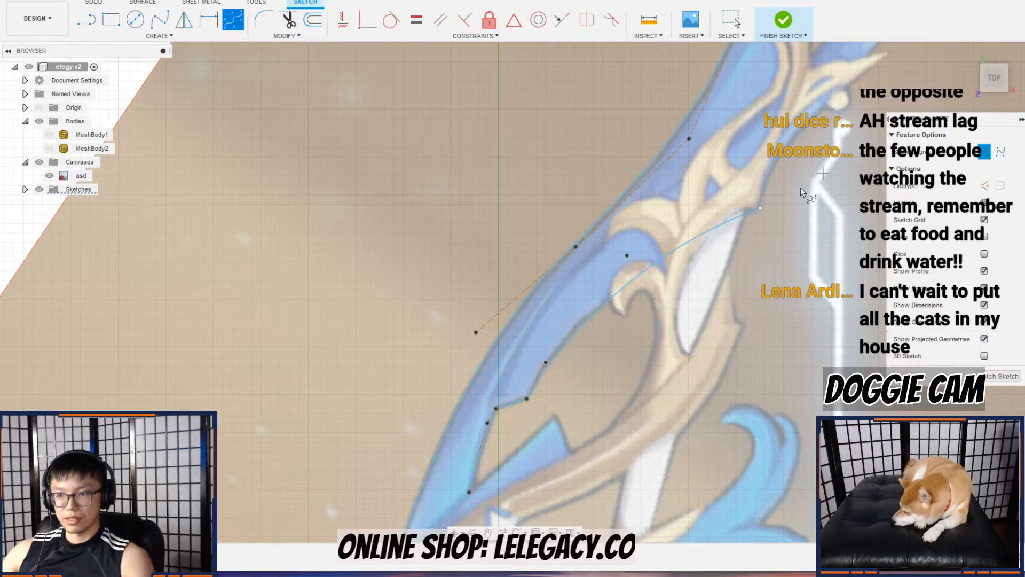
mouse_move(773, 233)
middle_down()
mouse_move(693, 349)
mouse_move(660, 368)
middle_up()
scroll(659, 365, down, 1)
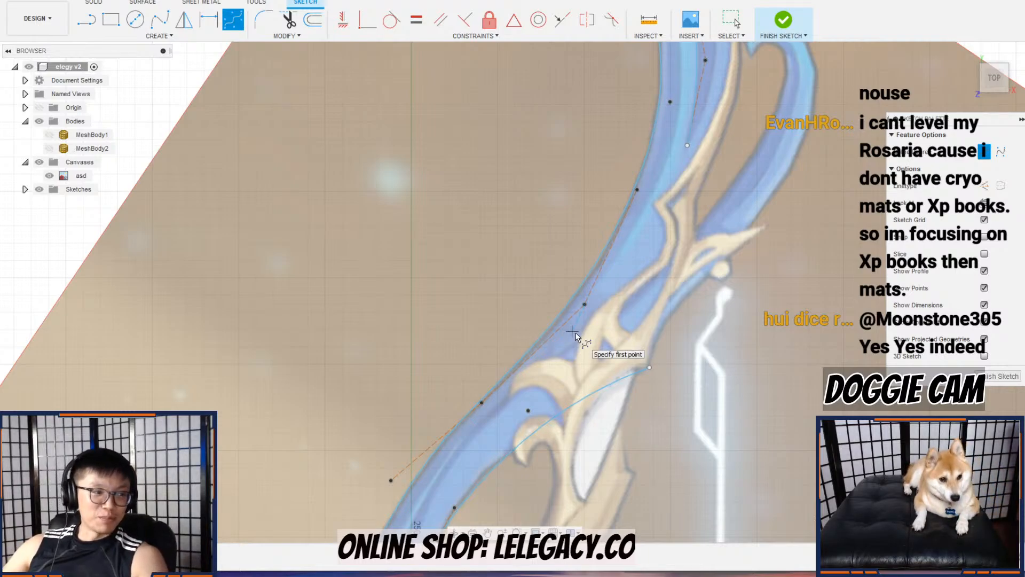
click(649, 367)
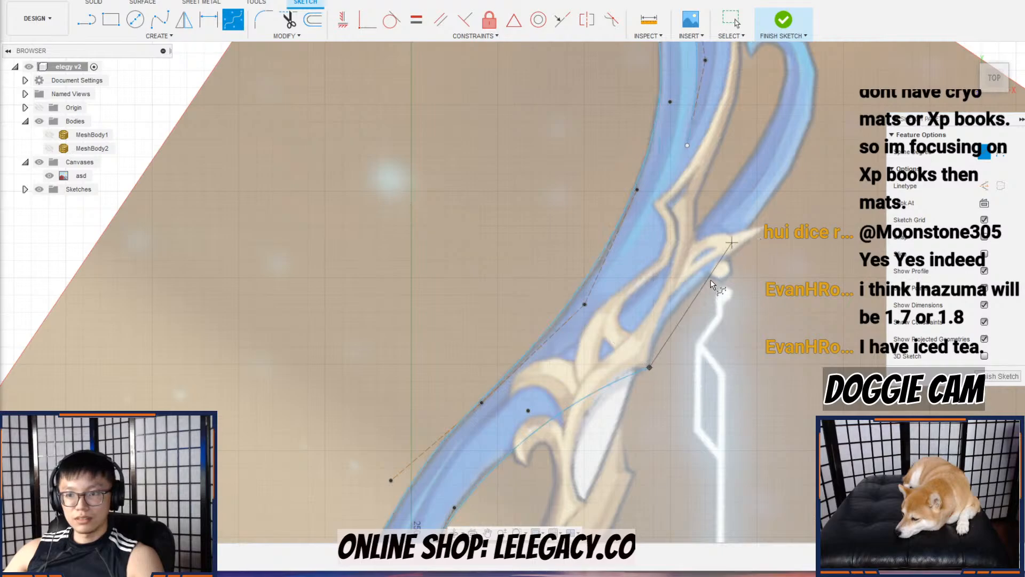
Step: Draw a short three-point control point spline from the base of the gap between the upper strands to the second strand's tip
click(233, 20)
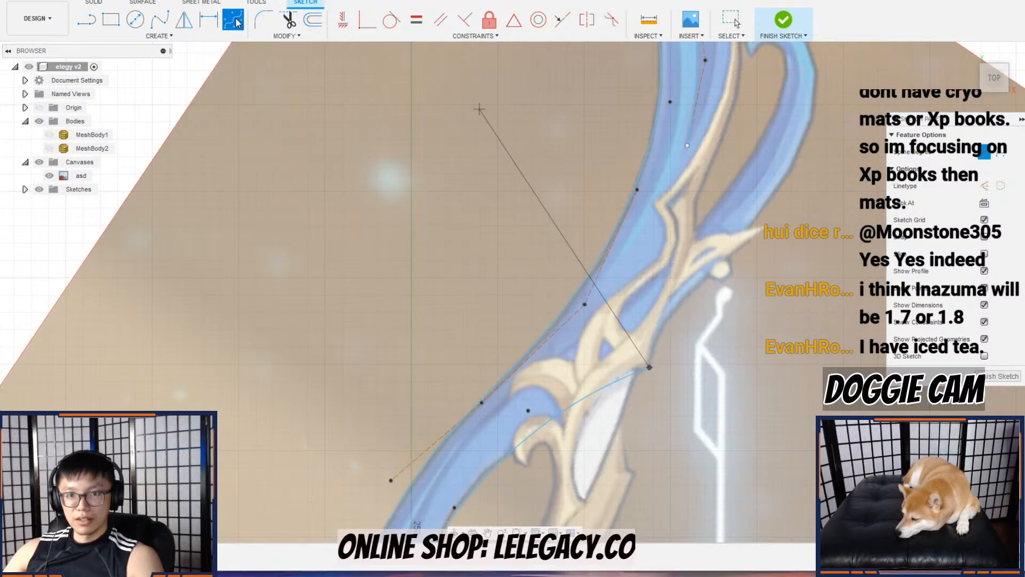
middle_drag(759, 193, 727, 251)
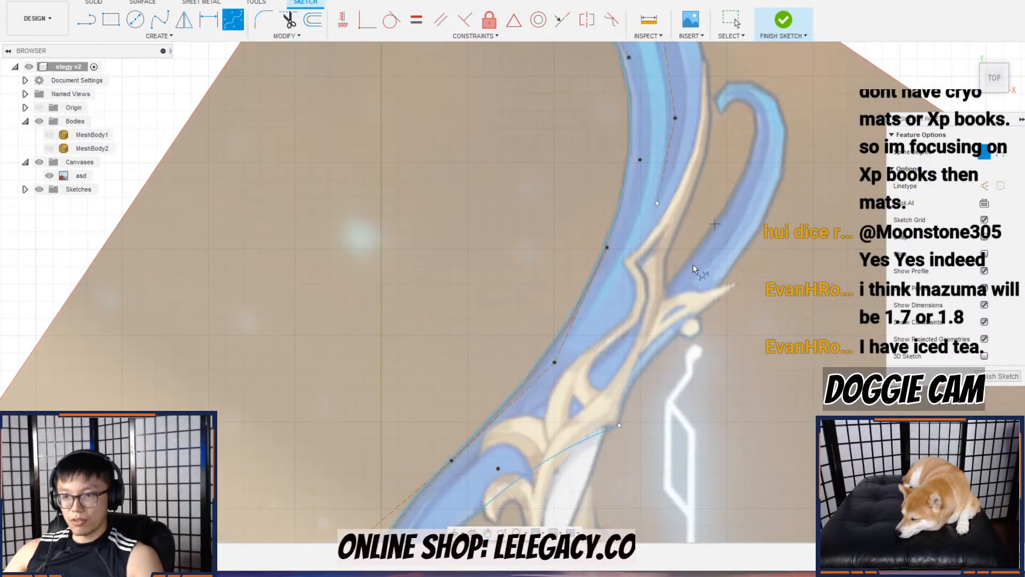
middle_drag(678, 207, 687, 351)
click(666, 184)
scroll(665, 156, up, 5)
click(667, 153)
click(650, 104)
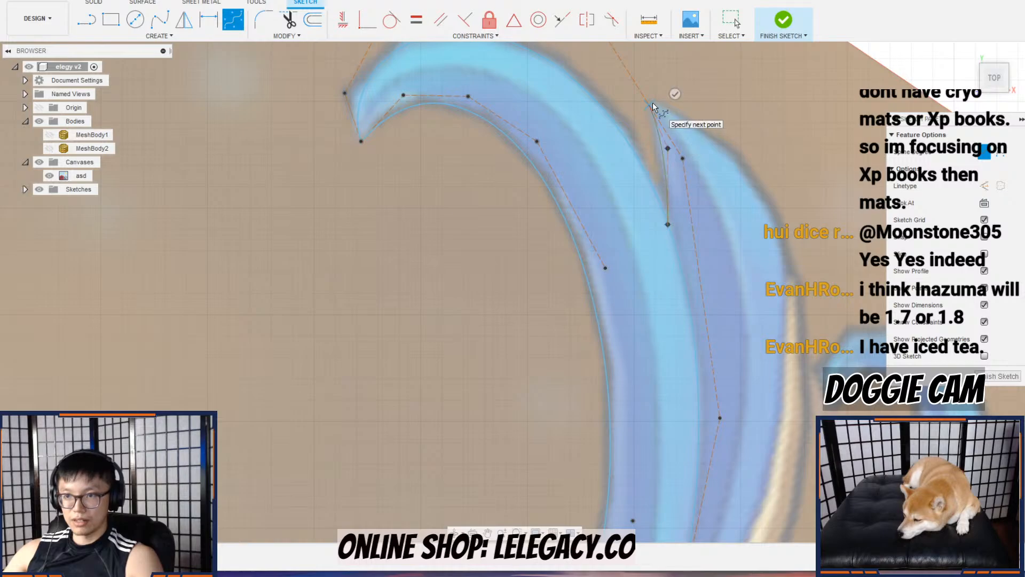
Step: Draw a control point spline from the second strand's tip down its outer edge and the gold trim to the neighbouring curled strand's base
click(224, 26)
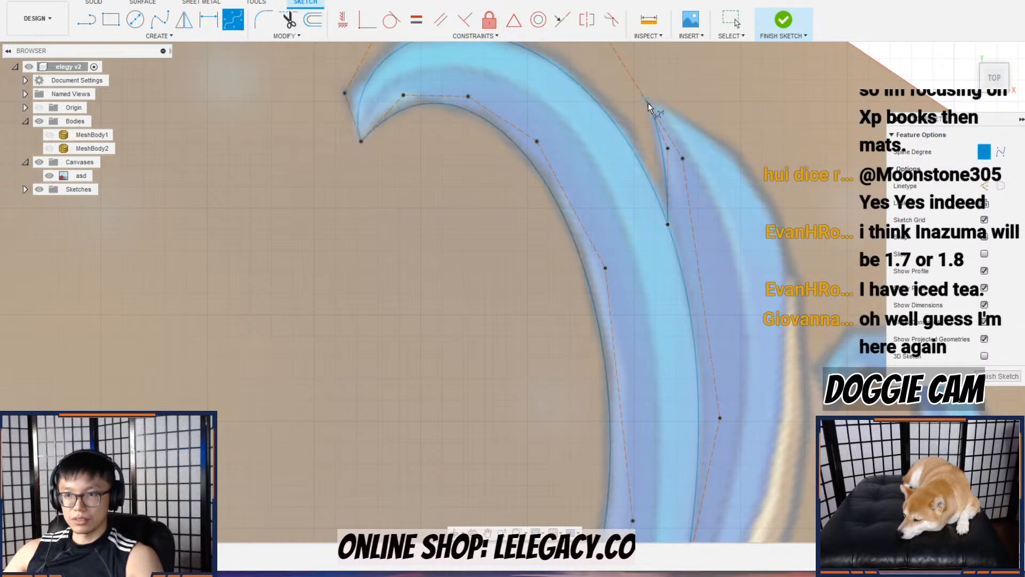
click(741, 151)
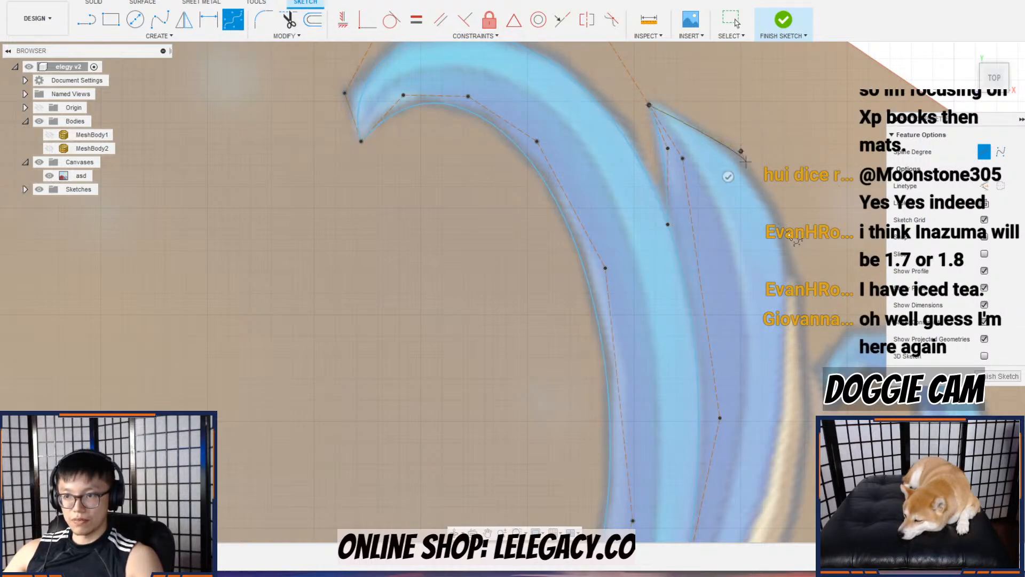
scroll(788, 239, down, 3)
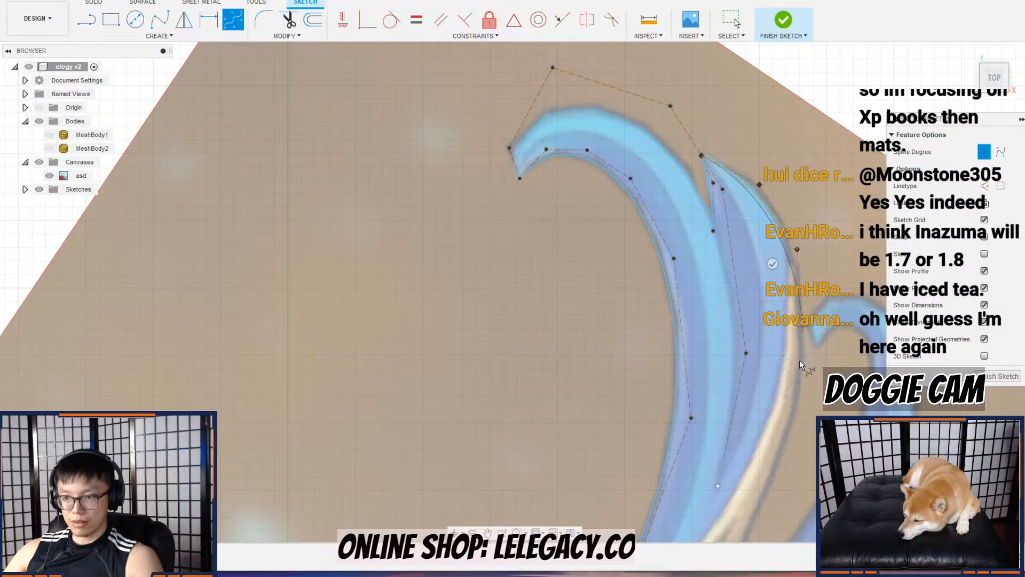
middle_drag(796, 337, 773, 176)
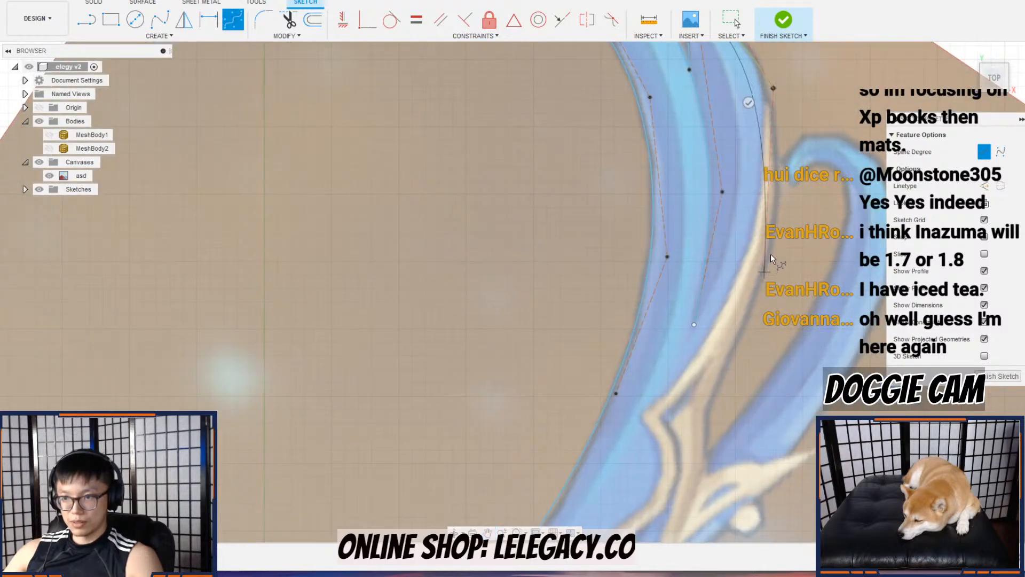
click(713, 399)
middle_drag(705, 417, 716, 272)
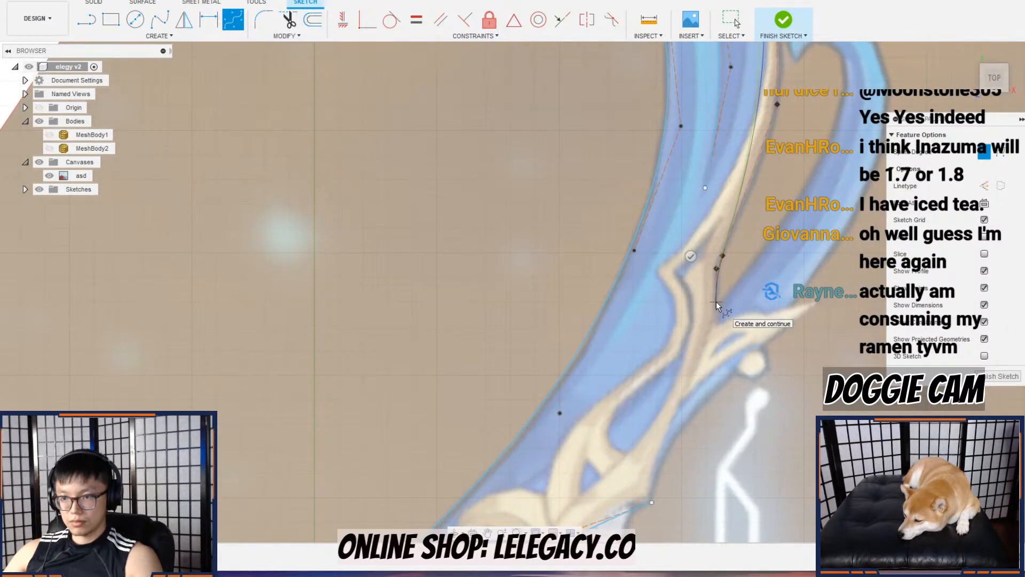
click(715, 308)
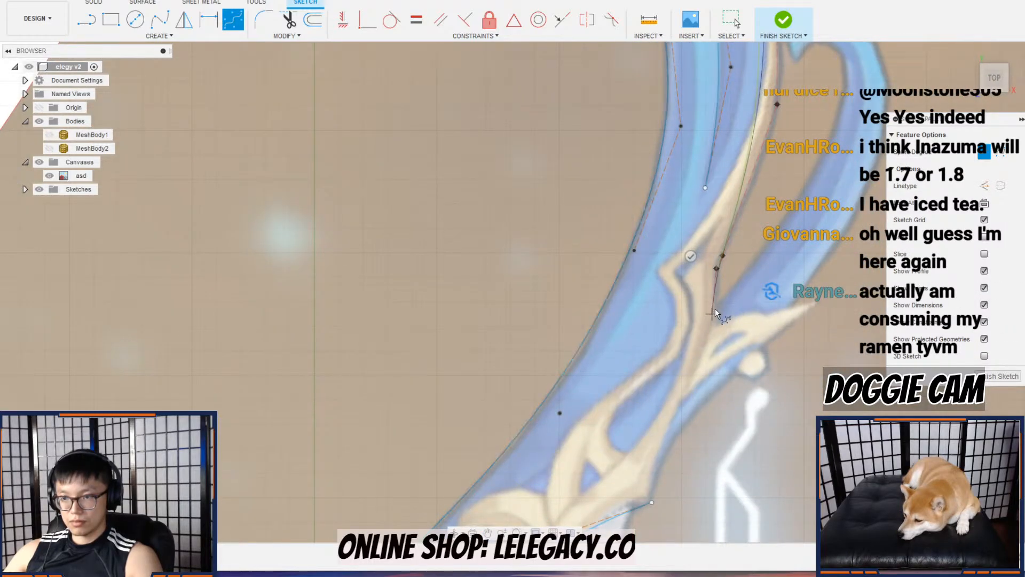
key(Return)
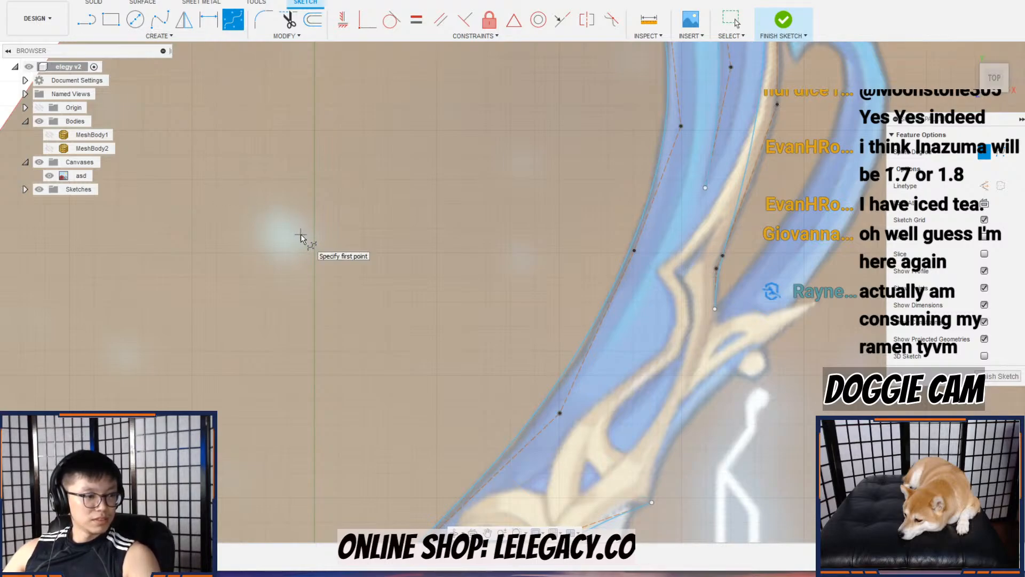
scroll(850, 125, down, 1)
middle_drag(849, 125, 821, 188)
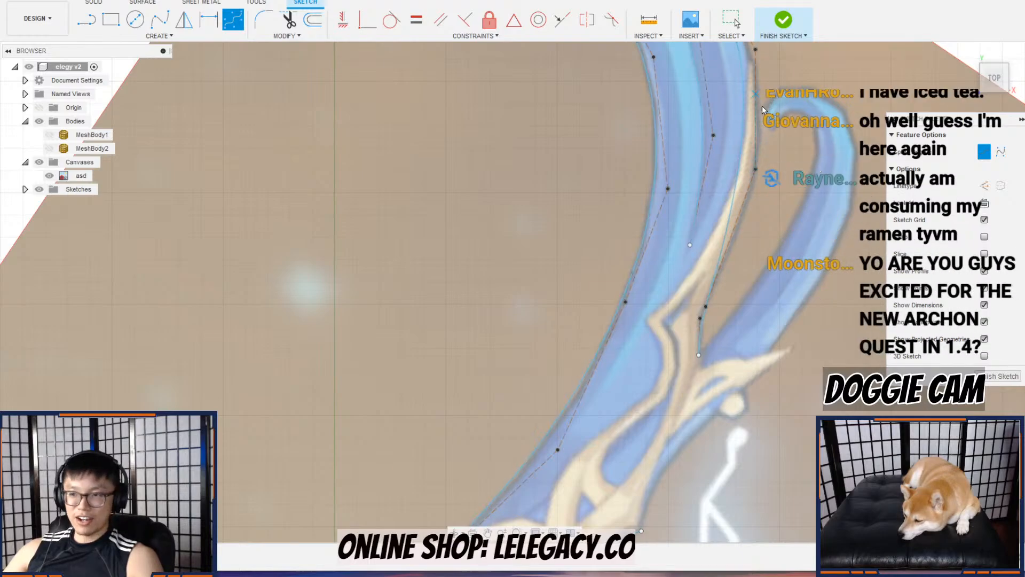
Step: Draw a control point spline along the curled strand's inner edge, from its hooked tip down to the strand's base beside the gold trim
scroll(775, 130, up, 3)
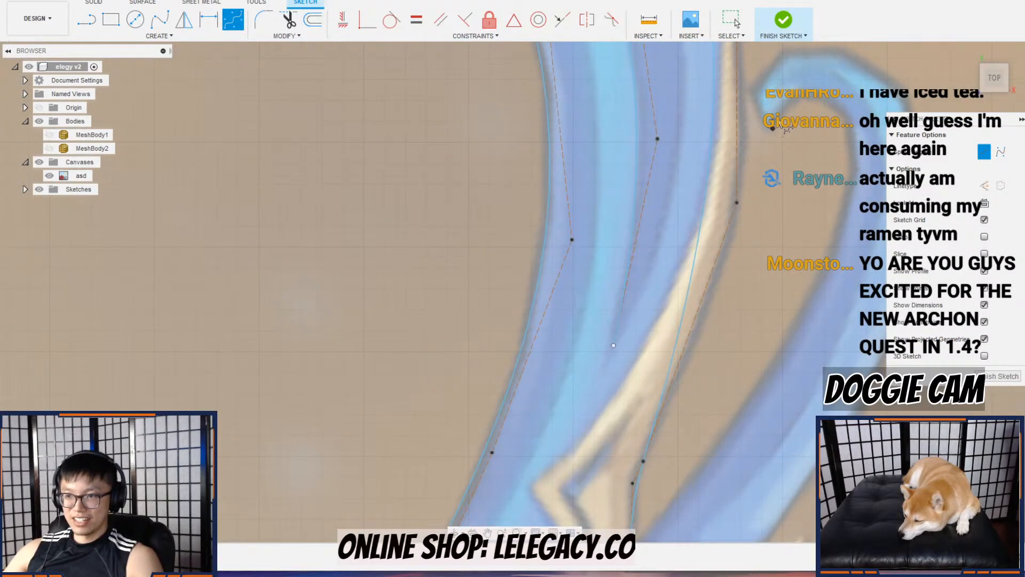
click(810, 90)
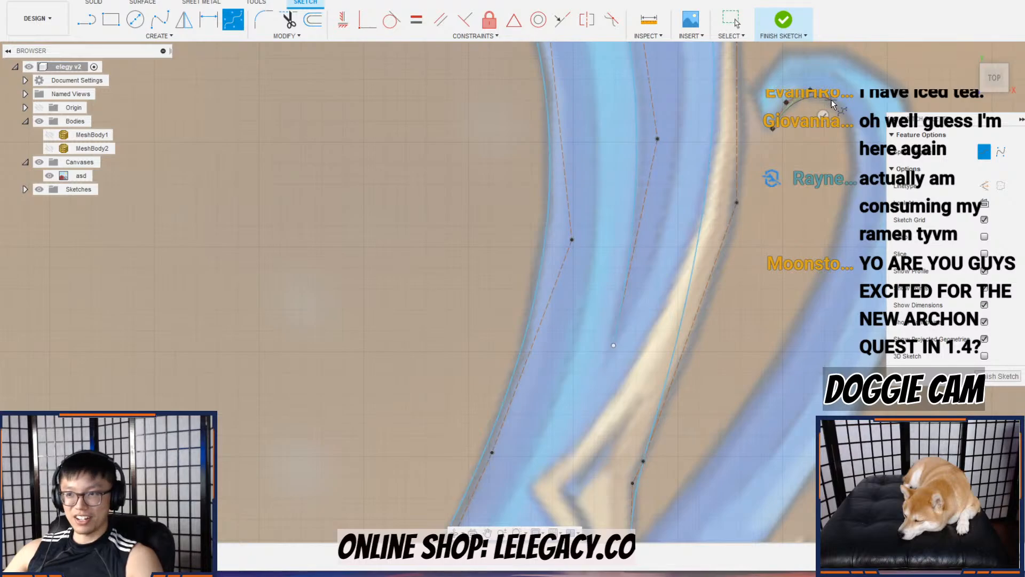
click(832, 100)
click(854, 140)
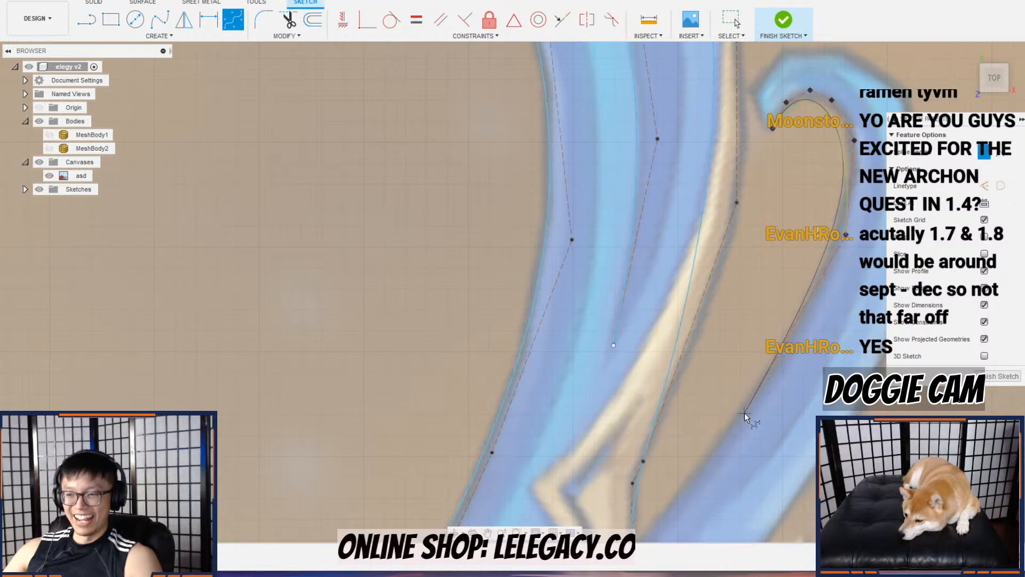
click(734, 425)
scroll(735, 425, down, 1)
click(671, 451)
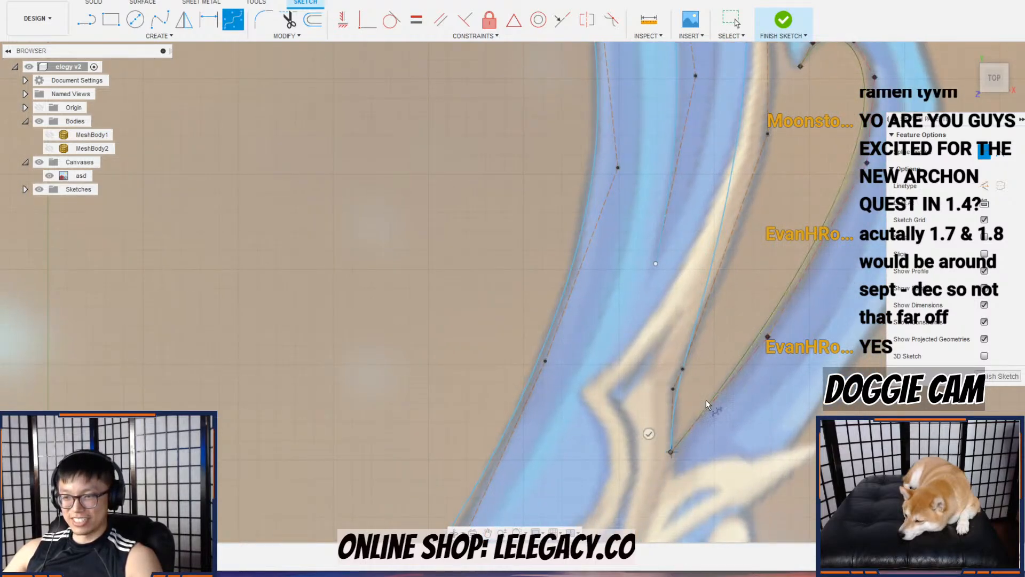
click(731, 22)
Step: Start a control point spline at the curled strand's tip and trace it around the hook and down the outer edge
middle_drag(765, 201, 701, 378)
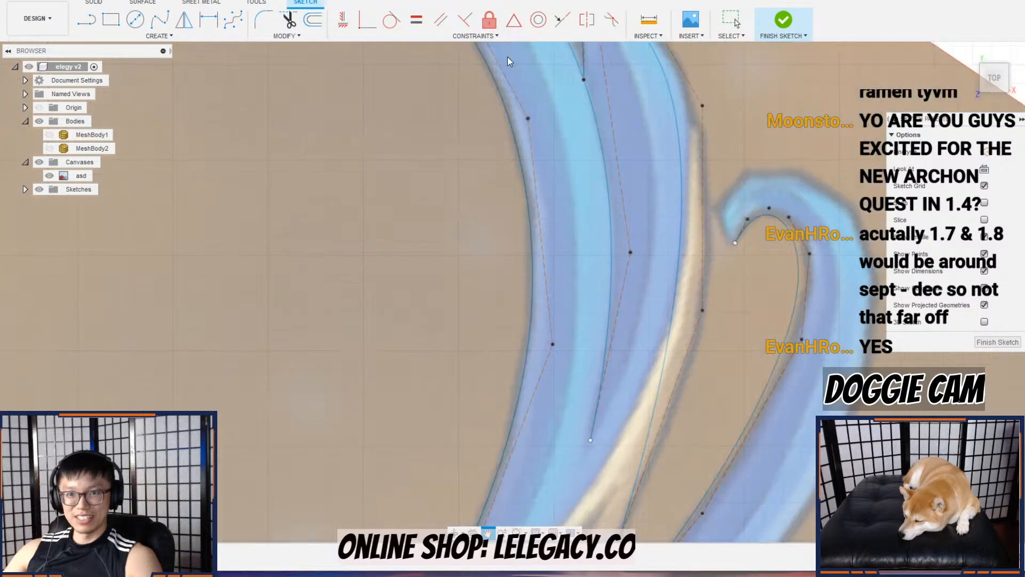
click(234, 20)
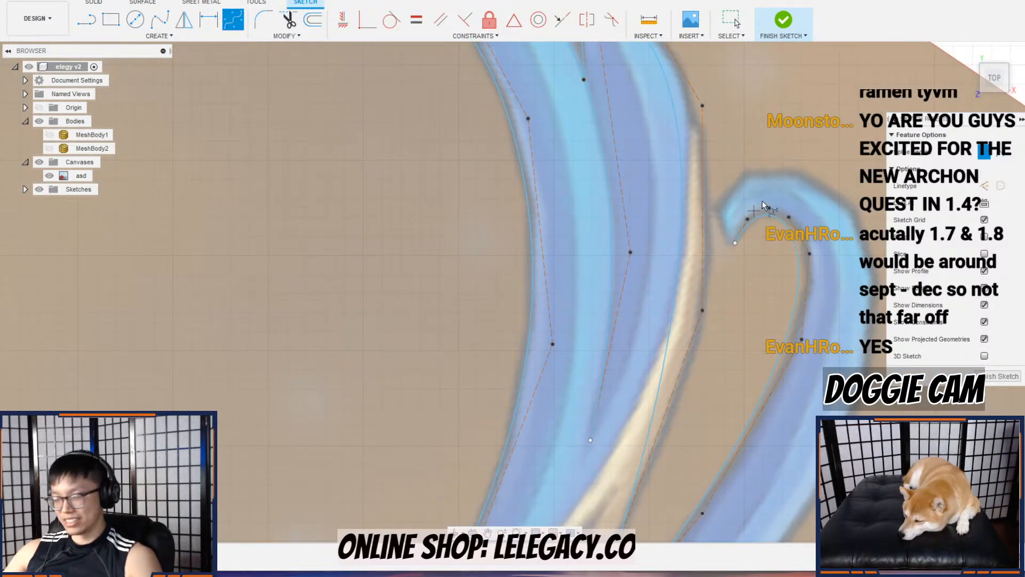
click(734, 244)
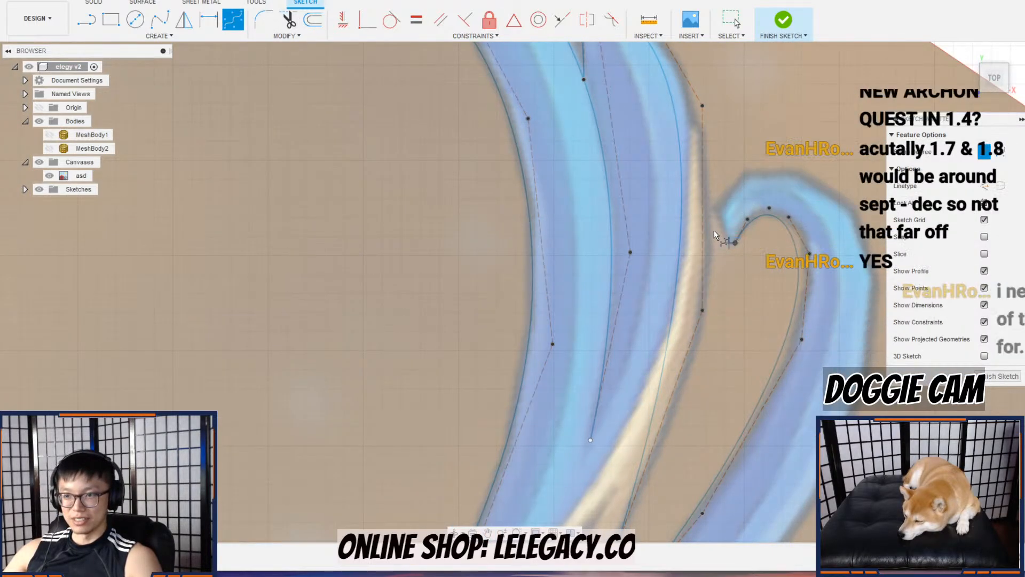
scroll(714, 230, up, 2)
click(719, 229)
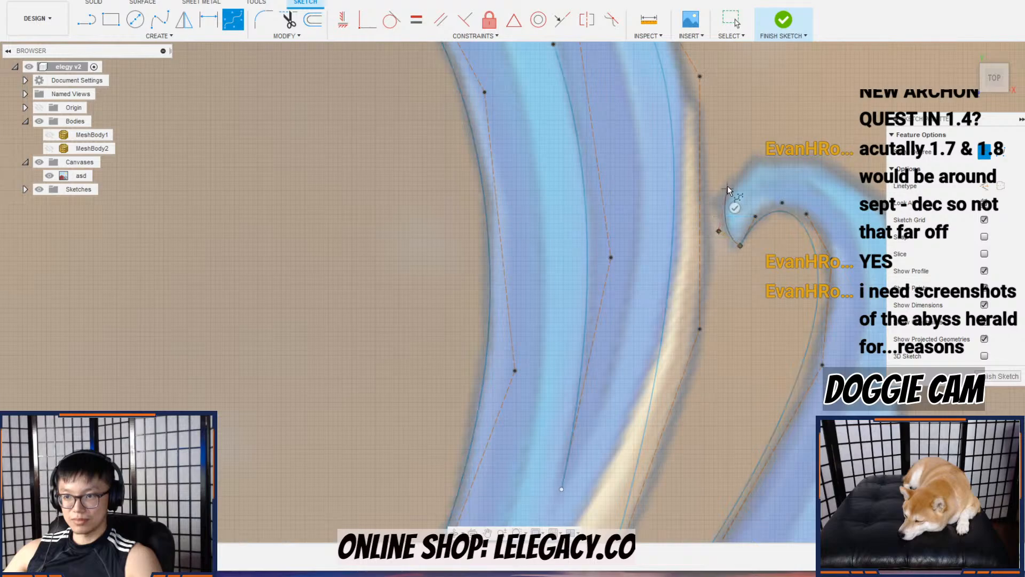
click(727, 185)
middle_drag(724, 148, 615, 135)
click(661, 137)
click(748, 152)
middle_drag(799, 331, 794, 179)
click(789, 248)
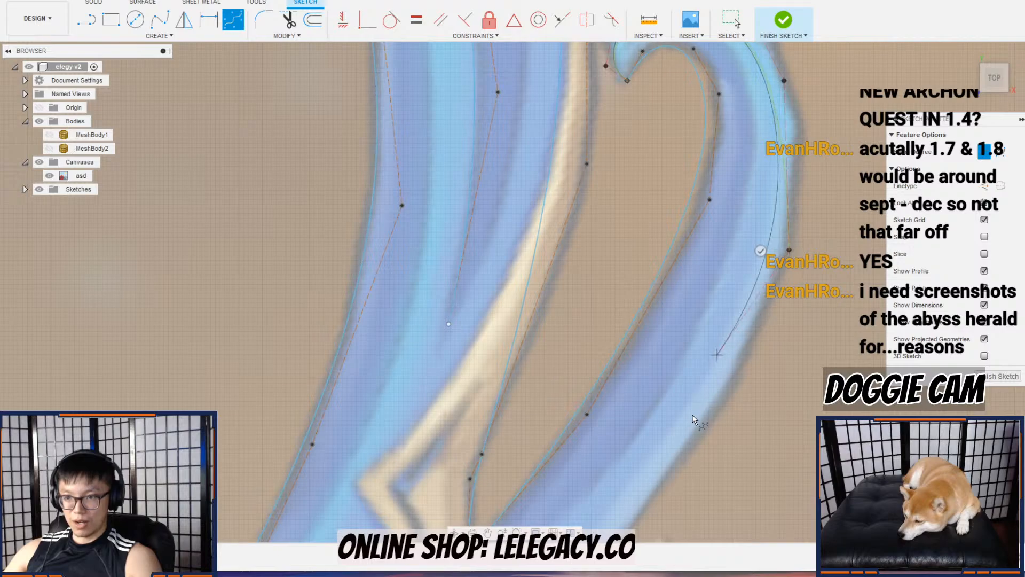
click(681, 455)
Step: Continue the spline past the gold spike and round bead to the existing corner below the gold trim, finish it, and save the design
middle_drag(744, 305, 858, 69)
click(671, 400)
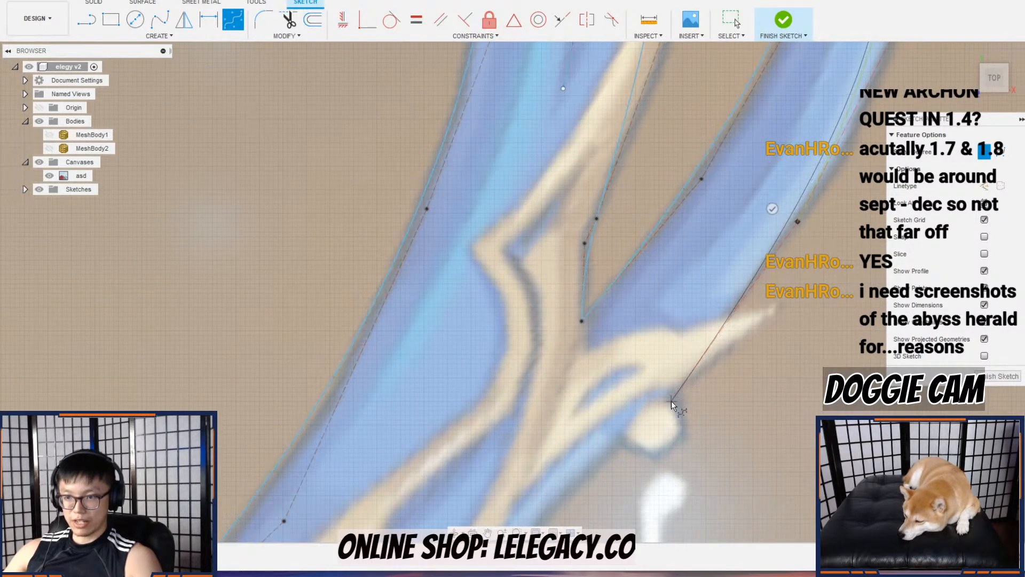
scroll(671, 401, down, 5)
middle_drag(661, 420, 705, 259)
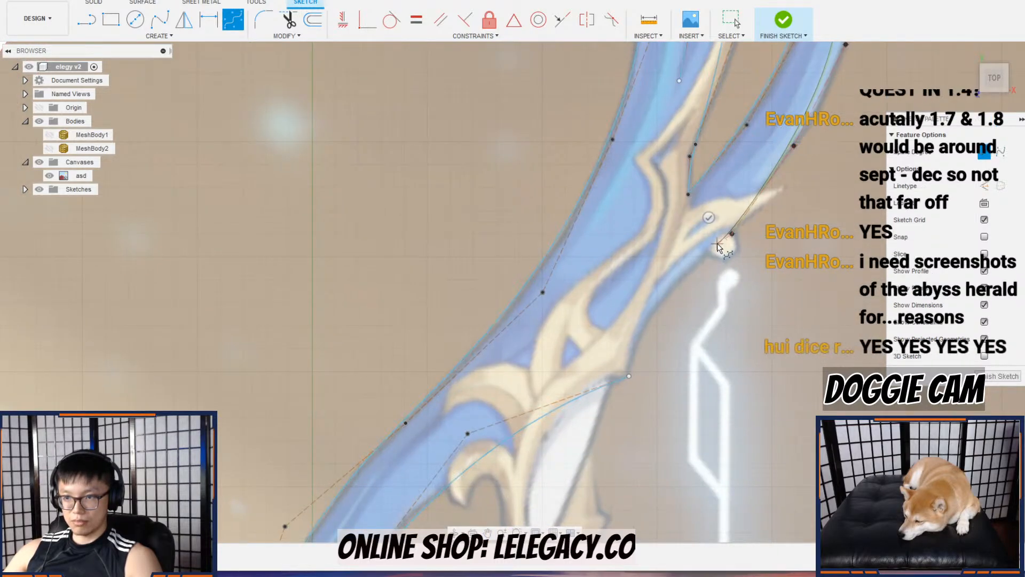
click(704, 258)
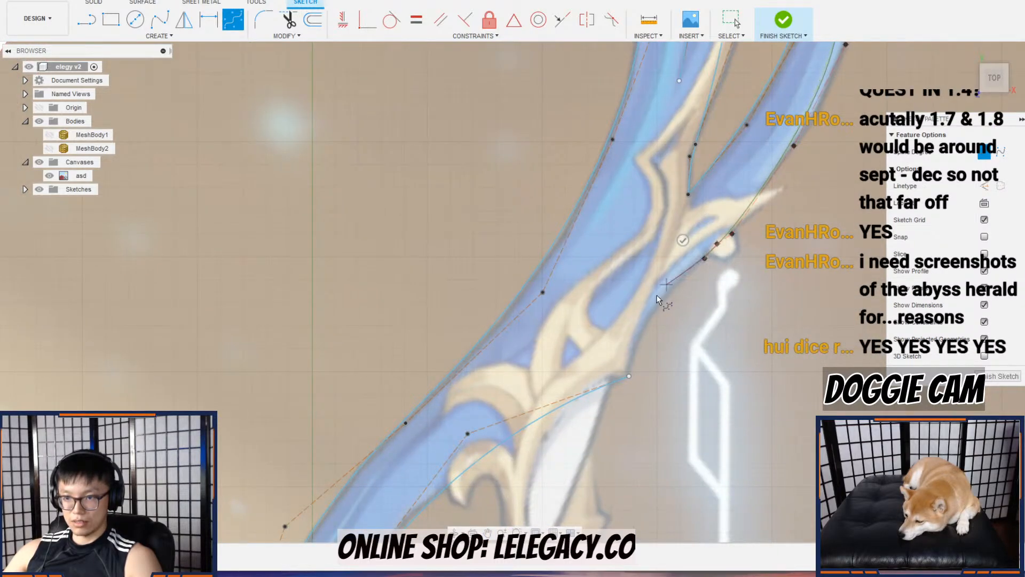
click(634, 331)
click(628, 376)
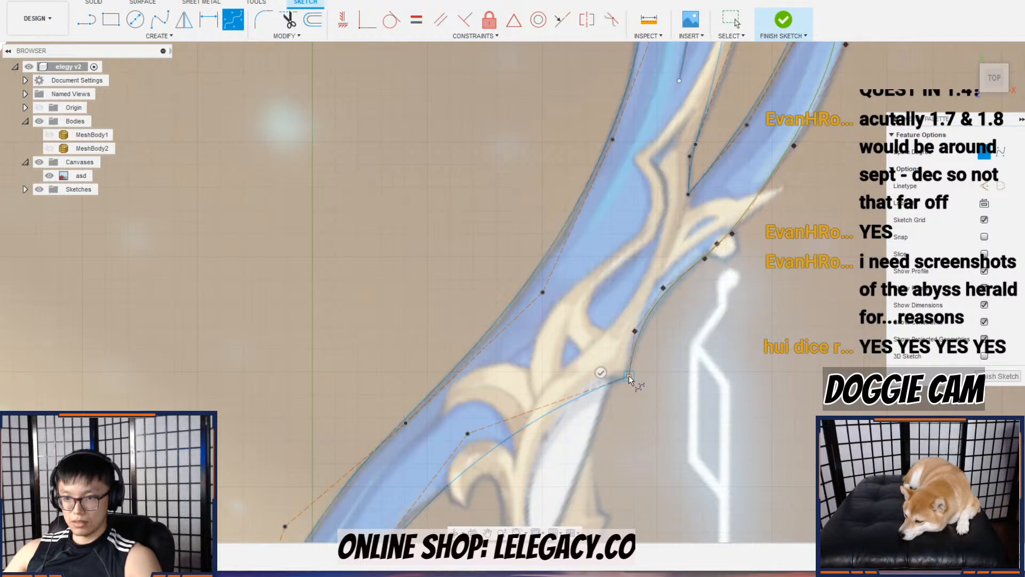
key(Escape)
key(ctrl+s)
click(510, 289)
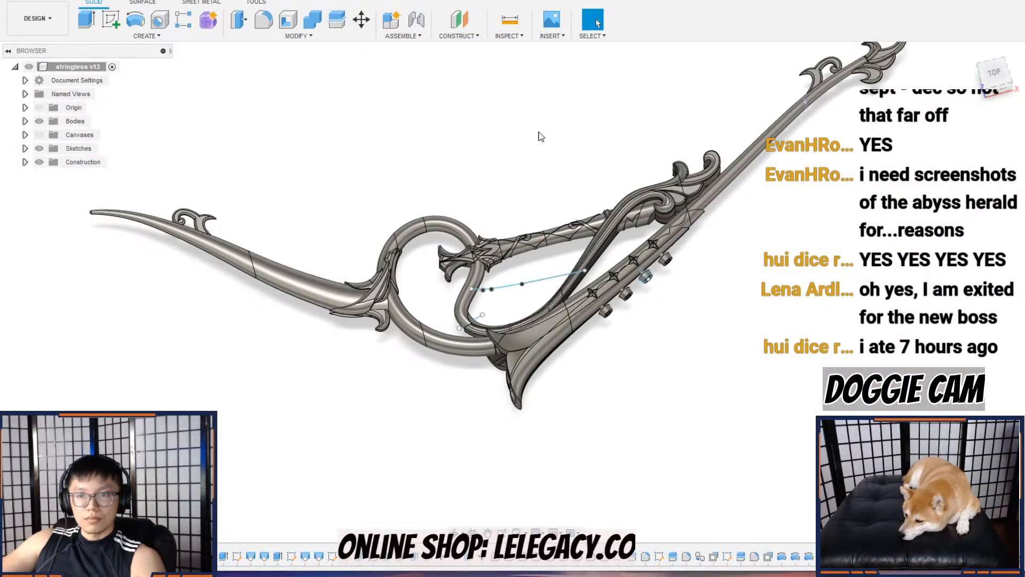
Step: Launch Autodesk Fusion 360 from the desktop
scroll(534, 133, up, 5)
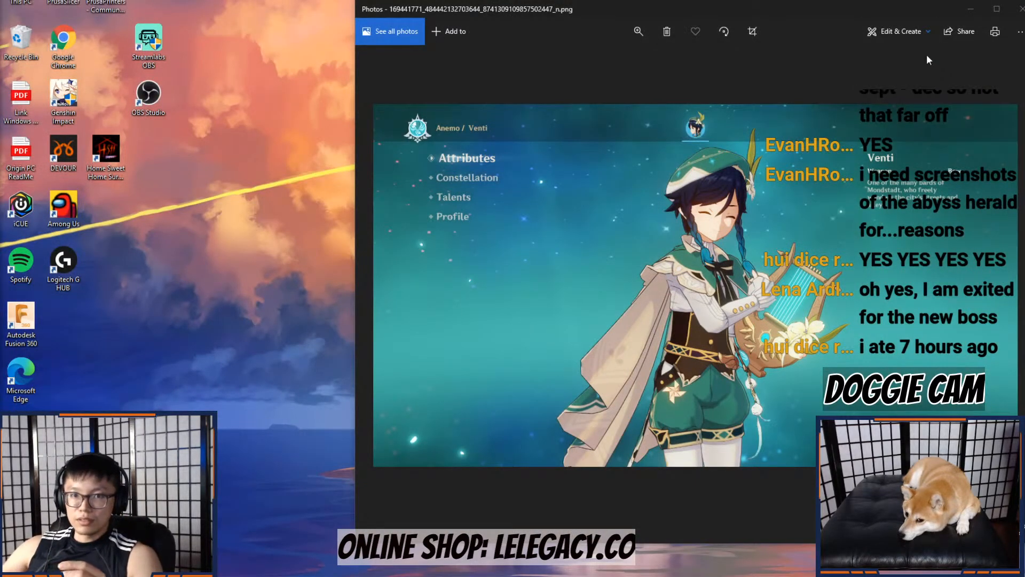
double_click(23, 323)
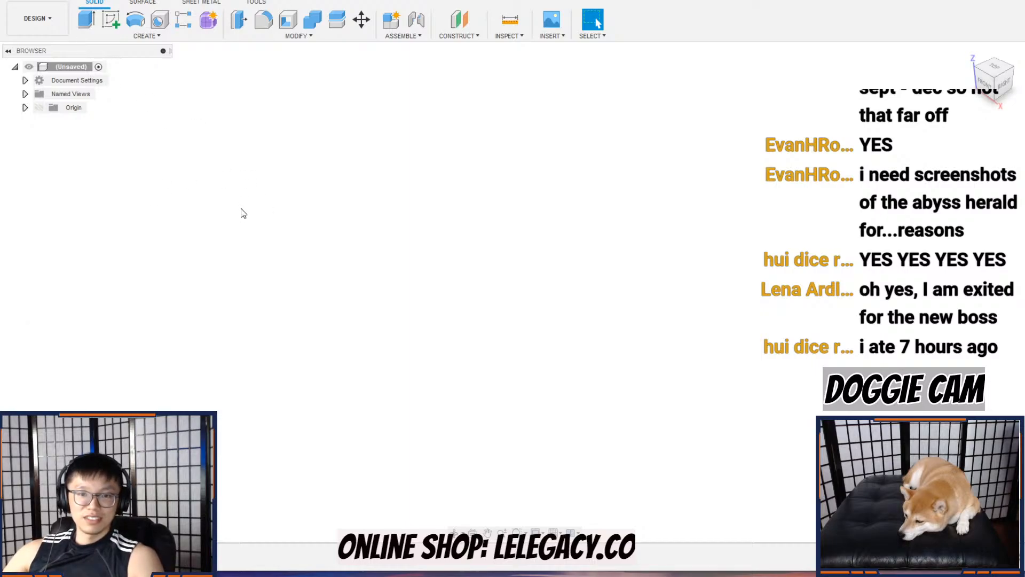
Step: Sketch a freehand two-point rectangle on the horizontal plane of the new, empty design
click(111, 19)
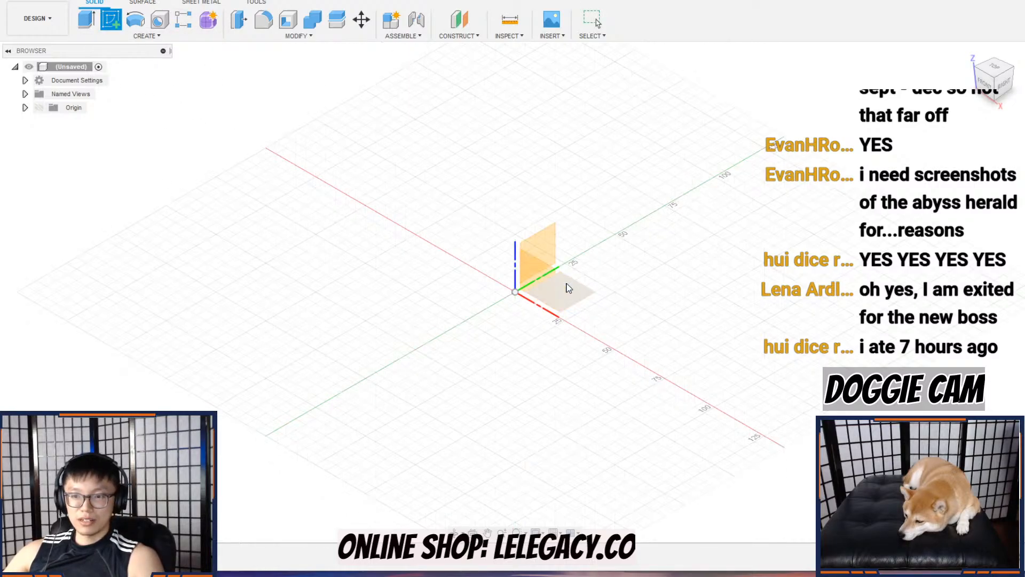
click(566, 288)
click(111, 20)
click(470, 319)
click(606, 237)
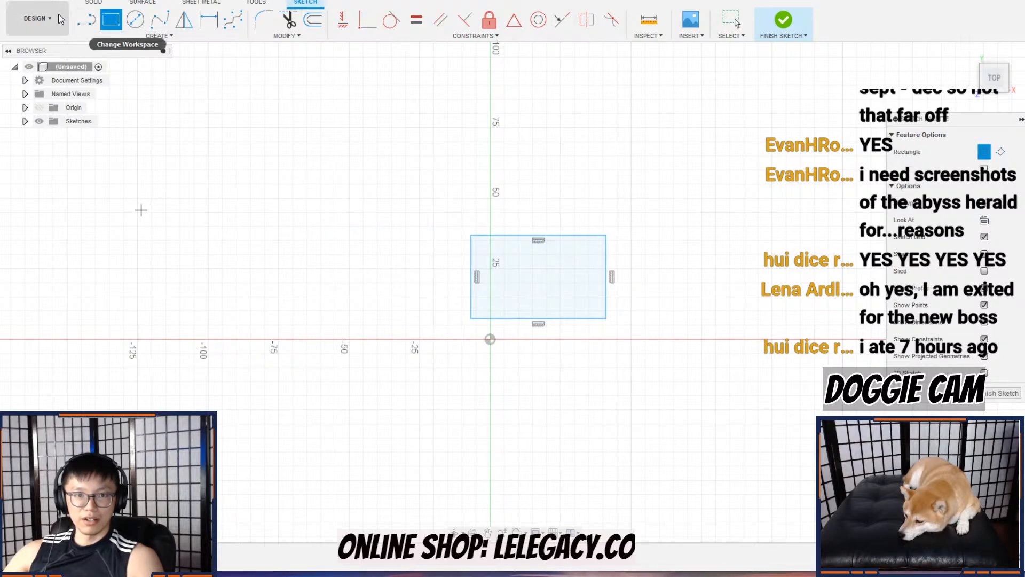
Step: Open the elegy design from the GENSHIN folder of My First Project
click(43, 7)
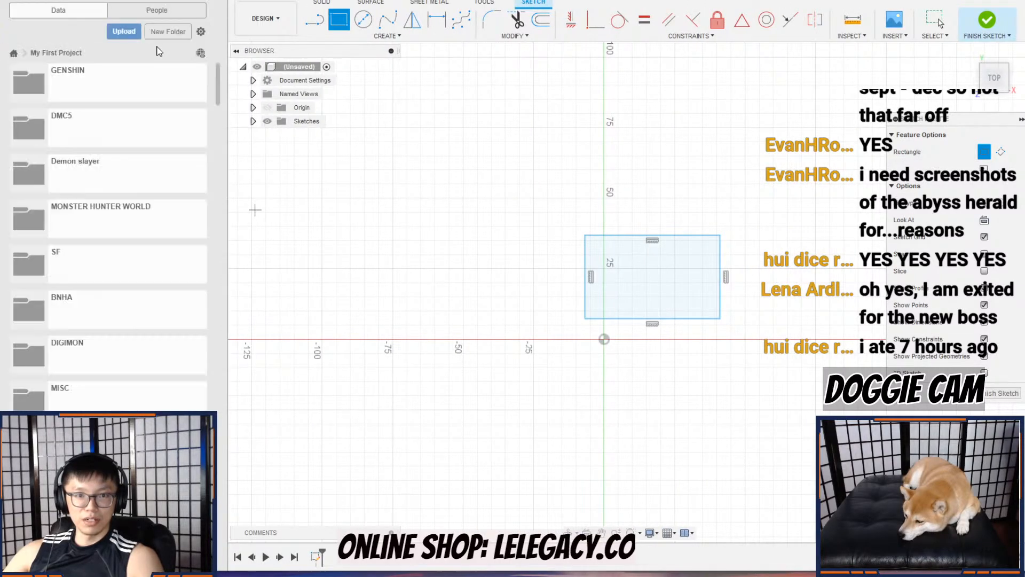
double_click(122, 72)
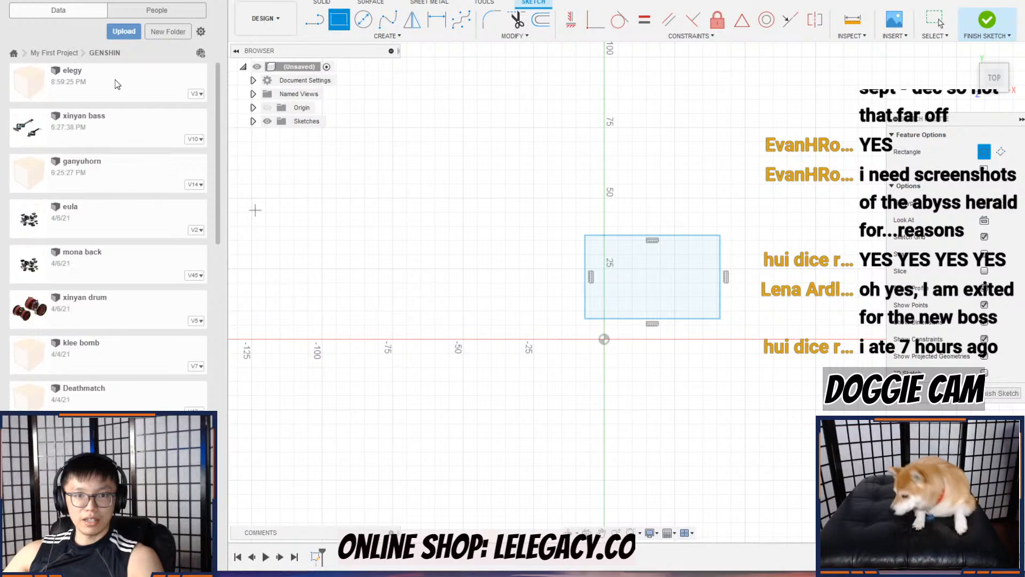
double_click(116, 81)
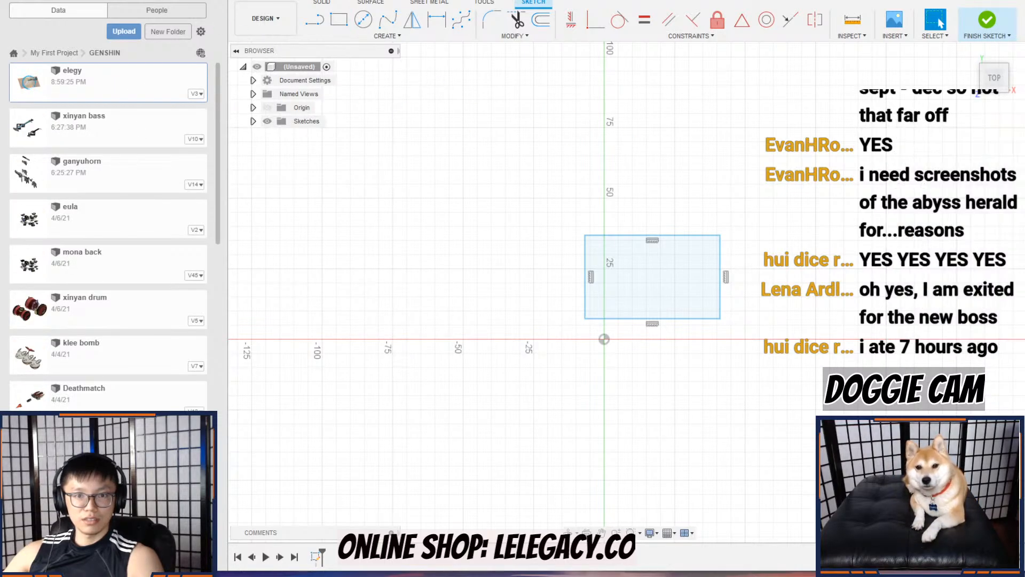
key(ctrl+alt+p)
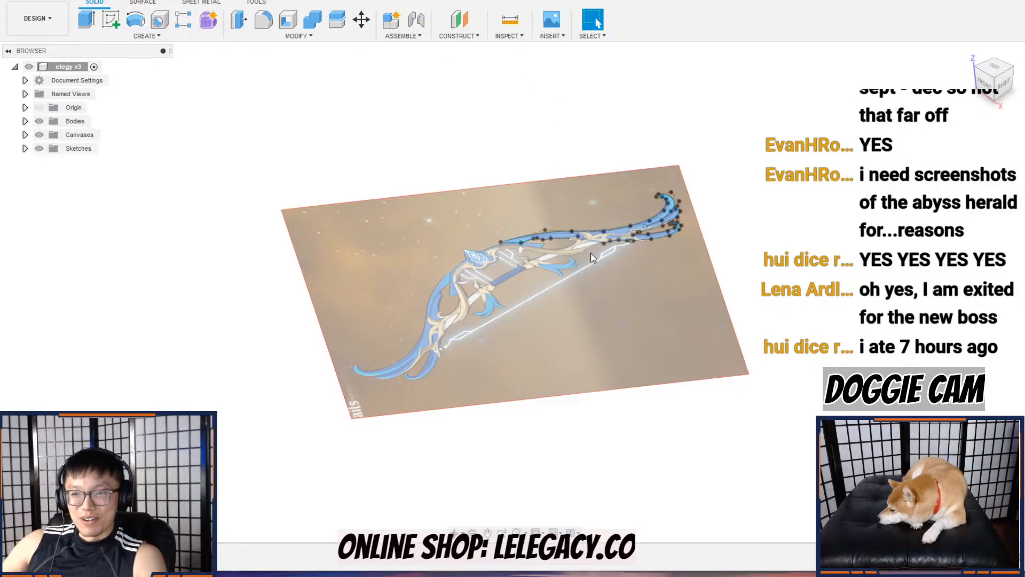
Step: Examine the traced outline of the bow's upper limb against the reference canvas
scroll(606, 258, up, 5)
shift+middle_drag(606, 258, 635, 299)
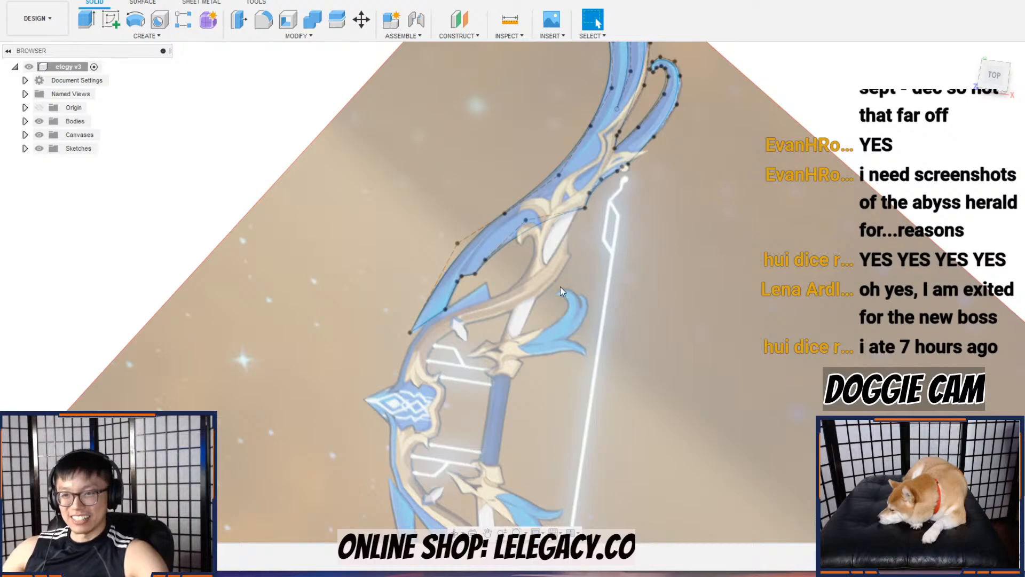
scroll(560, 286, up, 4)
scroll(578, 252, down, 1)
middle_drag(577, 252, 638, 327)
scroll(639, 328, down, 1)
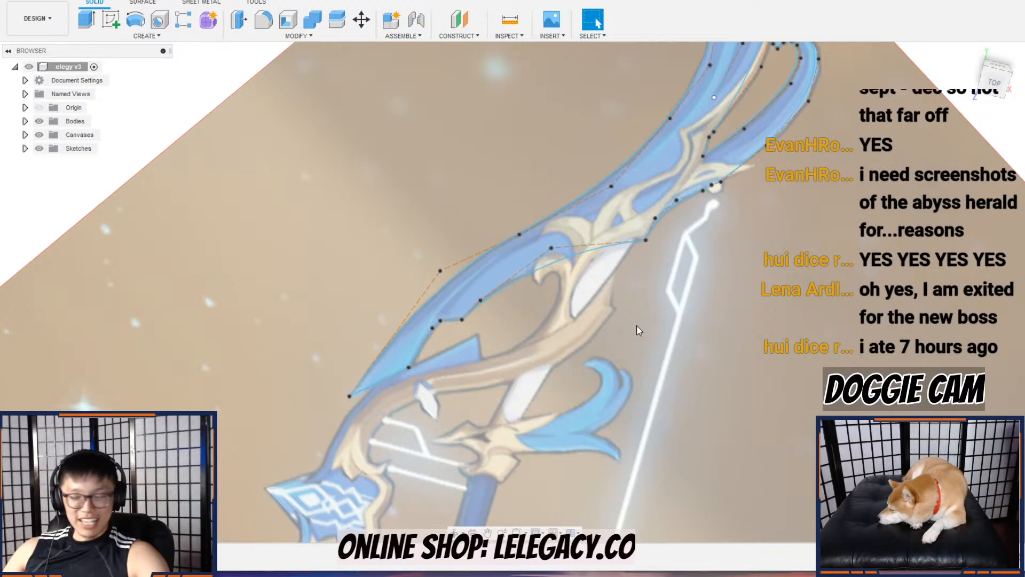
scroll(638, 328, up, 3)
scroll(638, 287, down, 2)
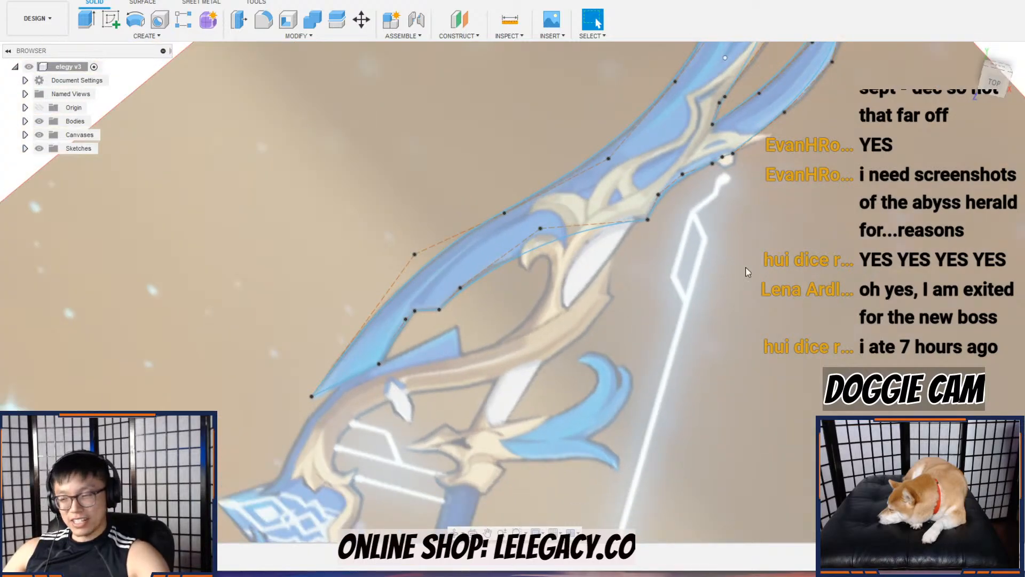
scroll(794, 174, down, 1)
scroll(652, 286, up, 3)
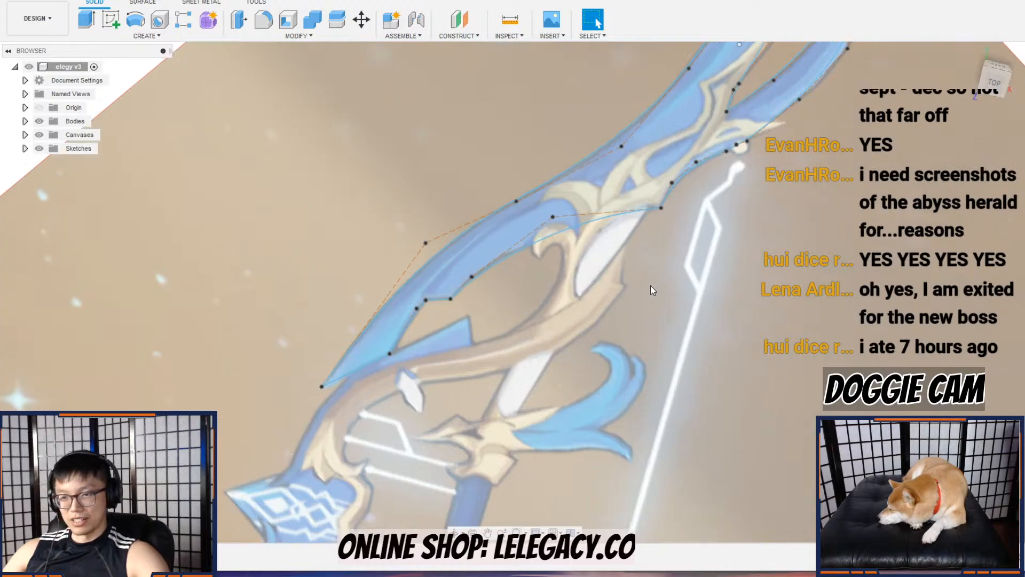
middle_drag(487, 259, 443, 384)
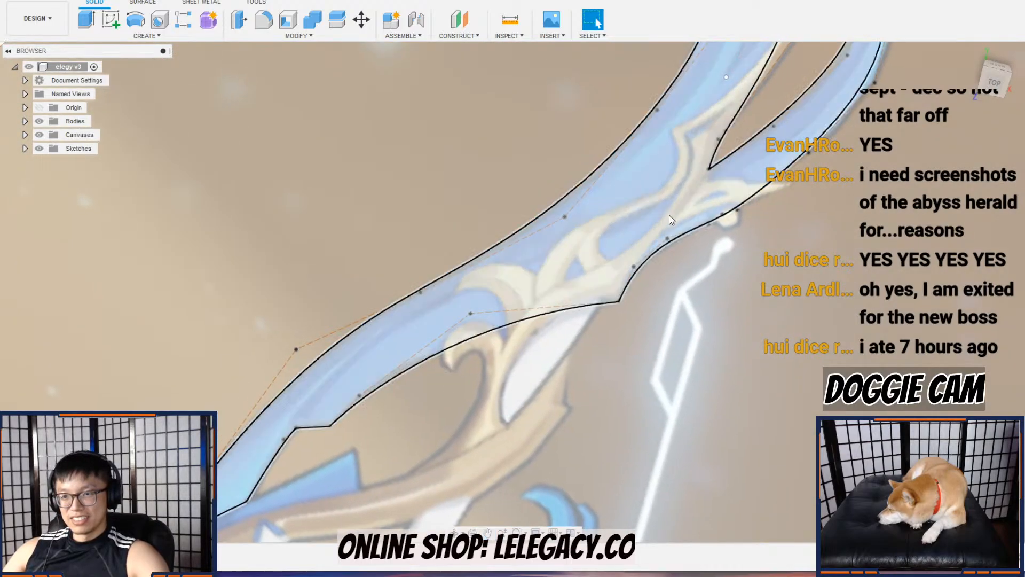
scroll(713, 205, down, 3)
mouse_move(719, 211)
middle_down()
mouse_move(716, 249)
mouse_move(684, 313)
middle_up()
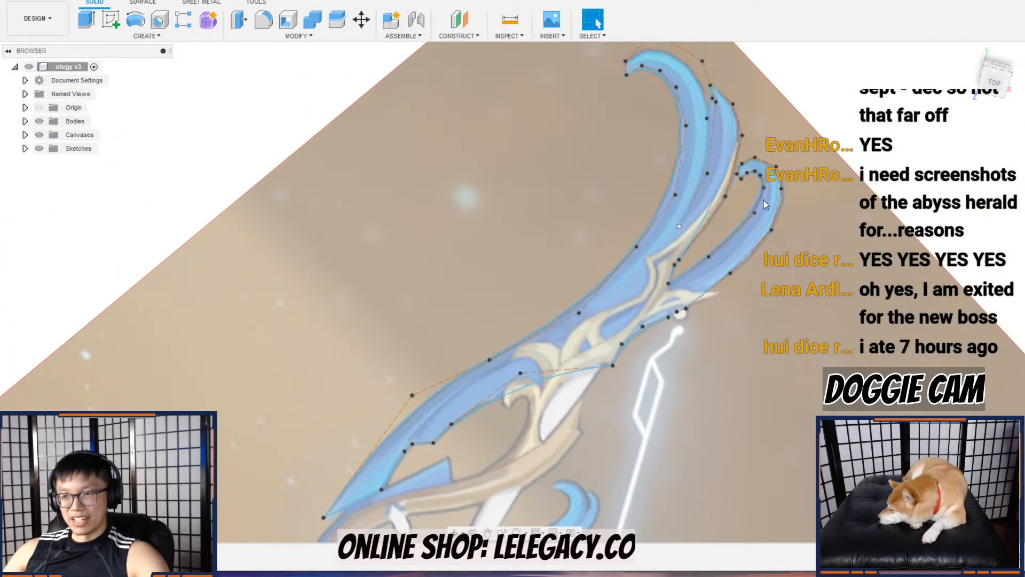
Step: Adjust the control points of the curled strand's inner-edge spline so it follows the canvas more closely
scroll(758, 219, up, 3)
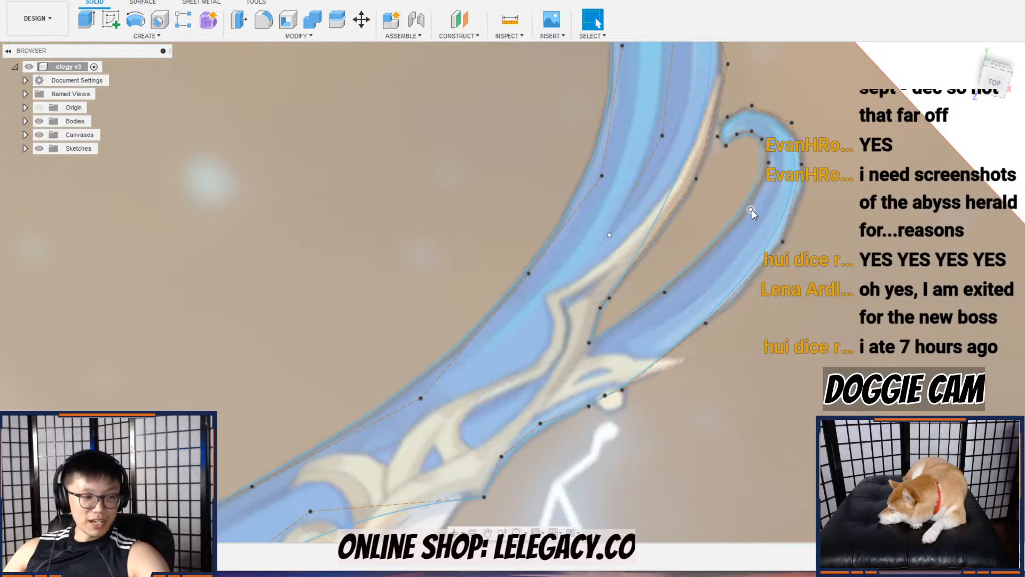
middle_drag(755, 211, 708, 284)
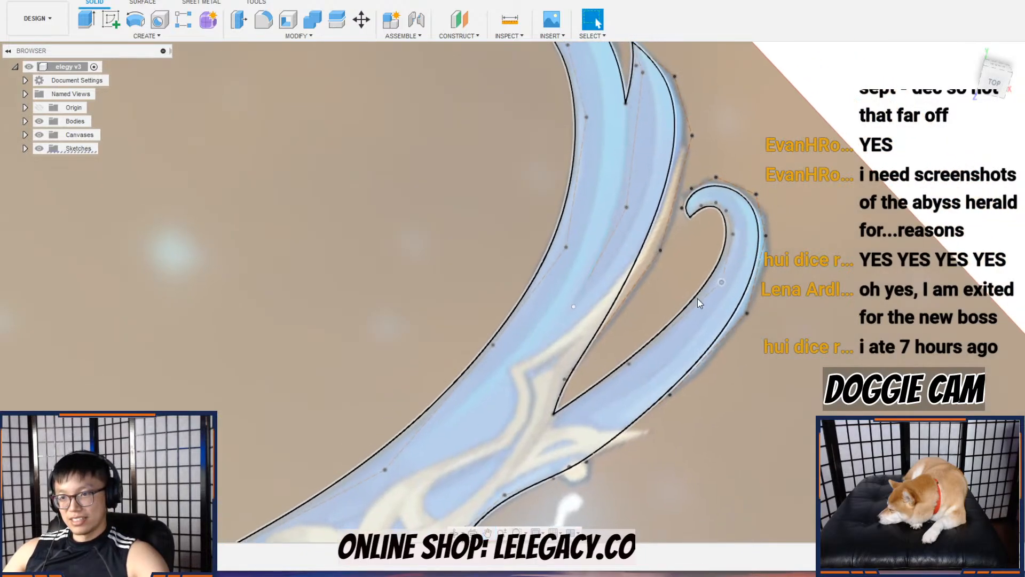
drag(630, 364, 639, 360)
scroll(632, 367, up, 5)
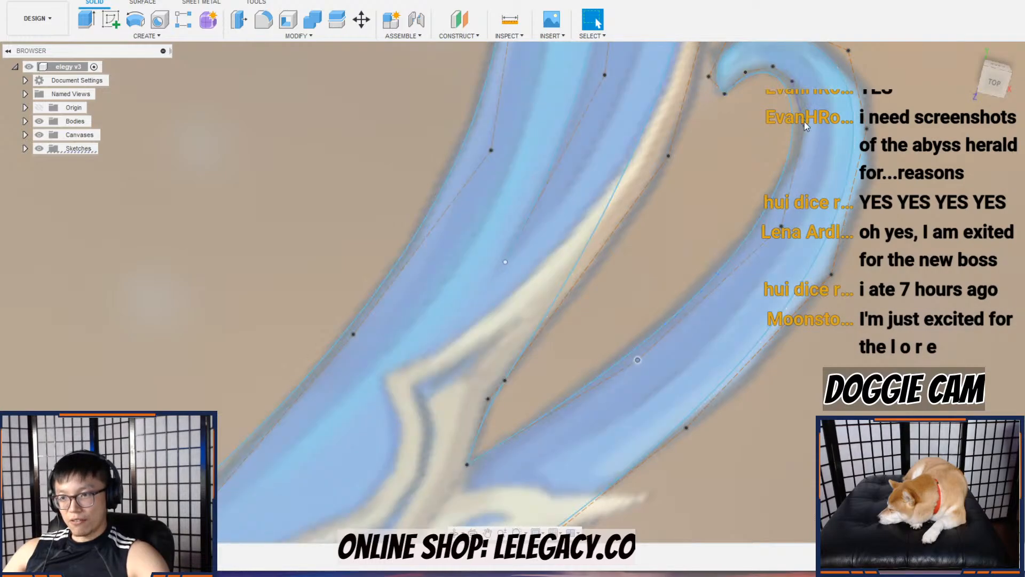
click(806, 129)
drag(808, 110, 812, 105)
Step: Move the control points of the curled strand's outer-edge spline outward around the bend to match the canvas
middle_drag(817, 146, 797, 238)
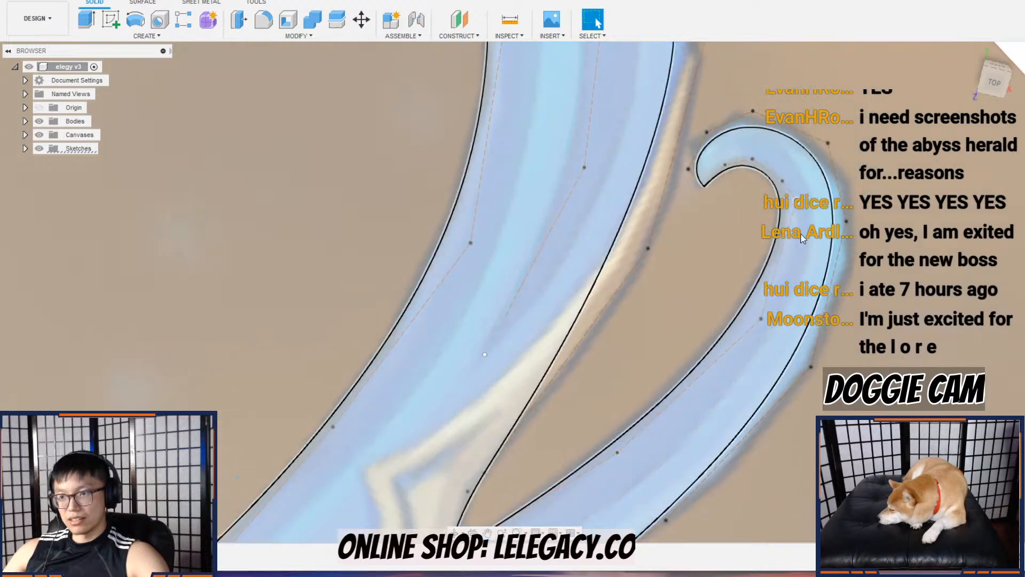
drag(828, 142, 838, 139)
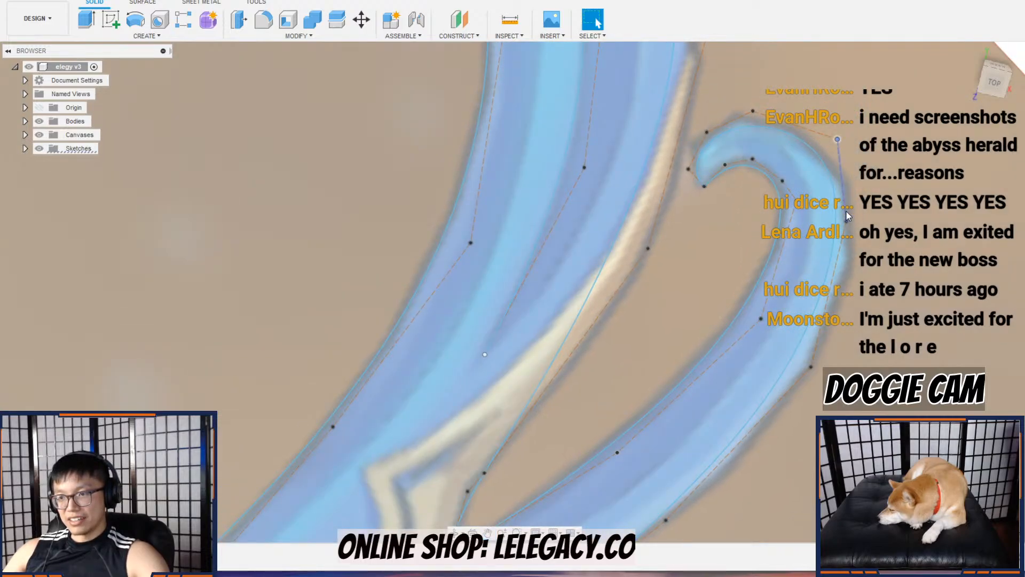
click(848, 220)
drag(811, 367, 821, 380)
middle_drag(718, 474, 731, 348)
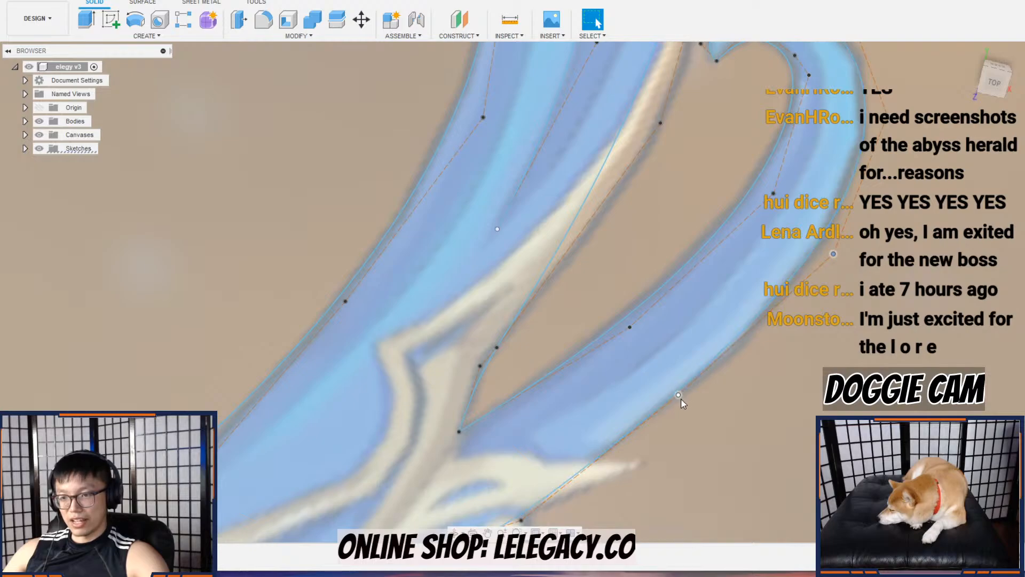
Step: Check the traced outline from the curled strand down the limb to the blade's pointed lower end
scroll(681, 399, down, 3)
middle_drag(677, 410, 733, 317)
middle_drag(551, 447, 636, 376)
middle_drag(588, 424, 747, 276)
middle_drag(478, 439, 711, 279)
scroll(597, 335, down, 1)
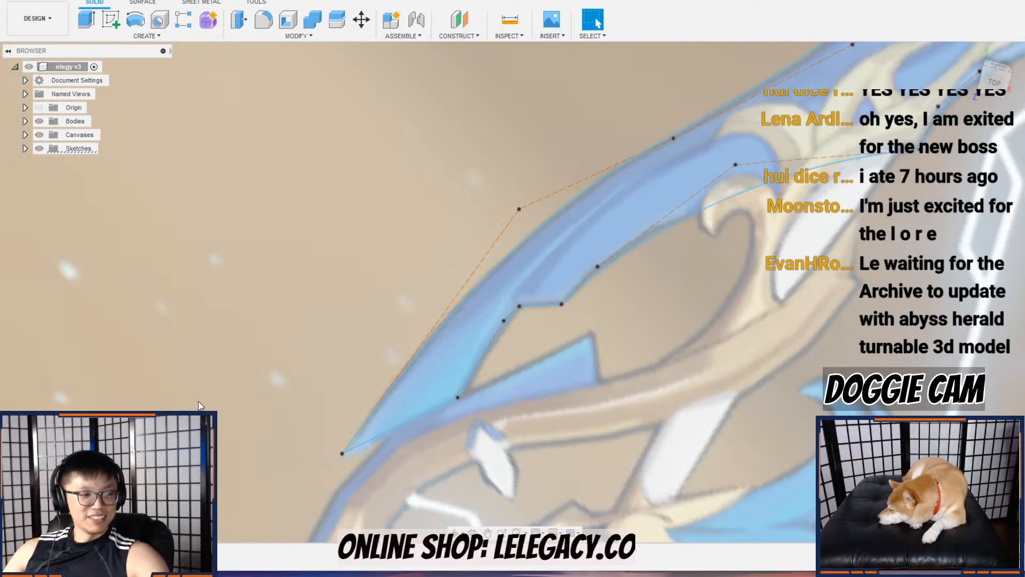
Step: Check the traced upper limb outline from its lower point upward, then examine the canvas around the emblem and grip
click(430, 370)
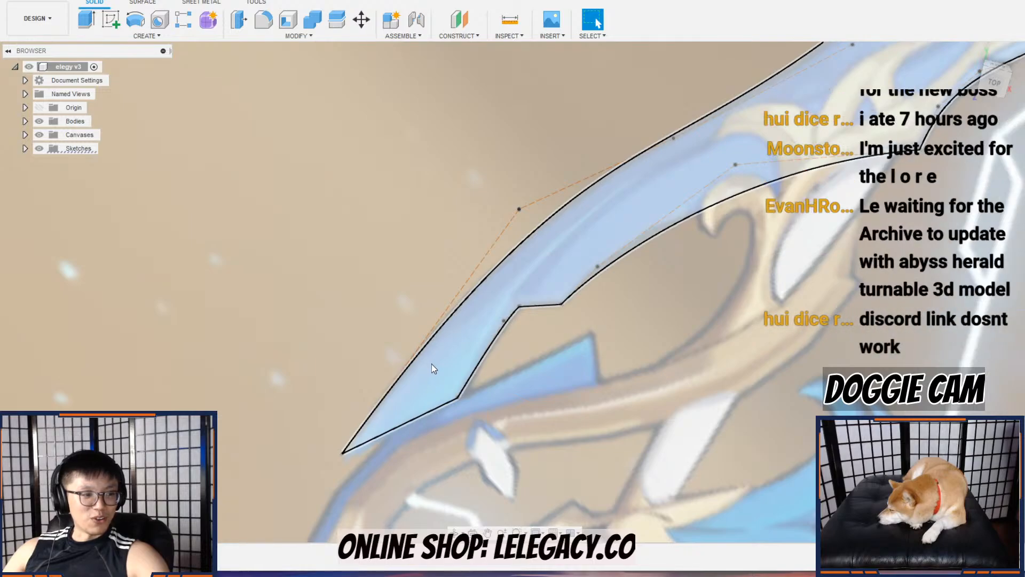
middle_drag(651, 290, 498, 383)
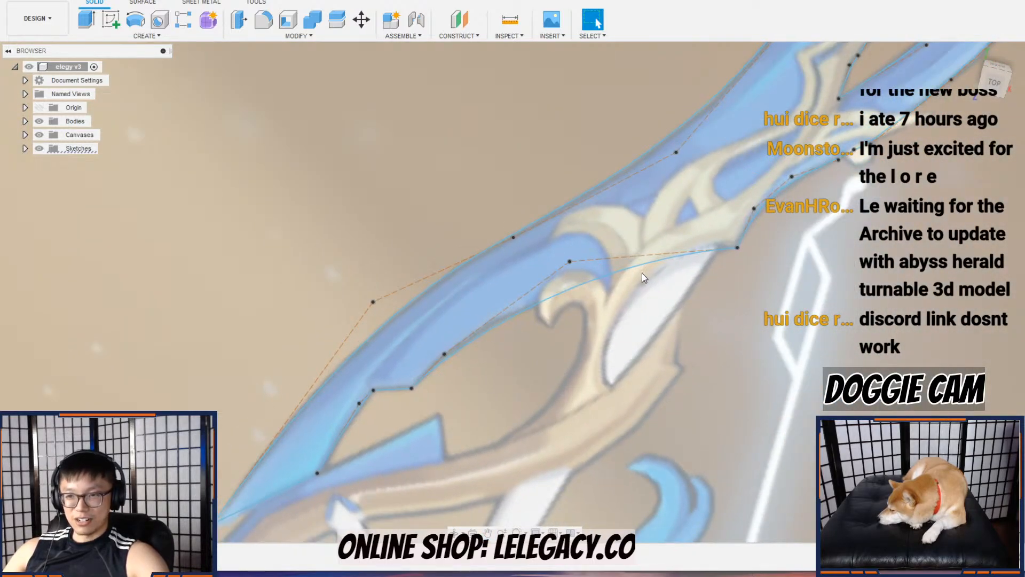
middle_drag(638, 273, 530, 411)
scroll(530, 411, down, 3)
middle_drag(592, 392, 630, 93)
scroll(560, 251, down, 3)
shift+middle_drag(553, 334, 657, 307)
click(994, 77)
scroll(361, 365, up, 3)
scroll(361, 365, up, 1)
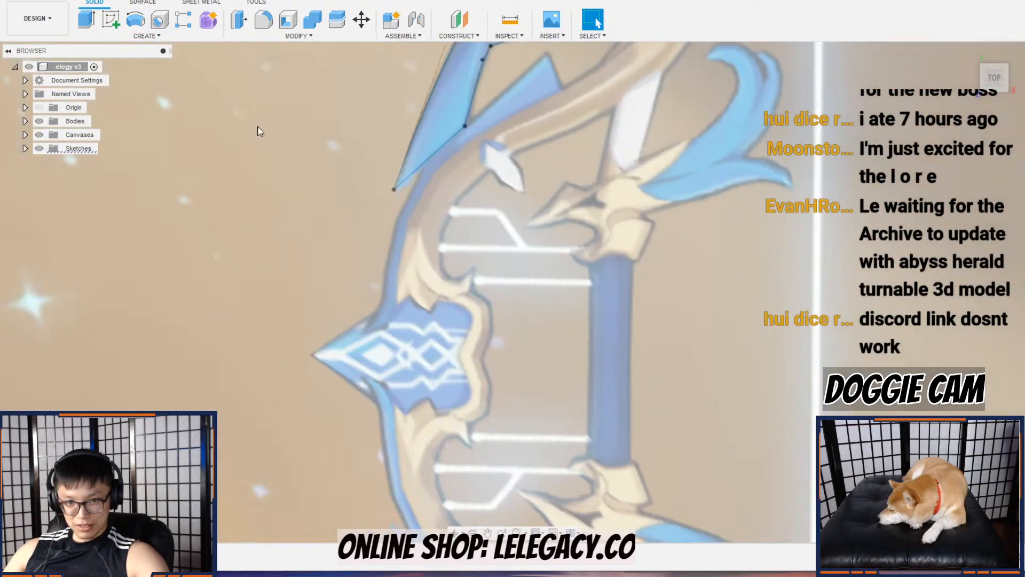
Step: Start a sketch on the canvas plane and draw a horizontal centre line from the emblem's pointed tip across and past the grip
click(113, 23)
click(277, 362)
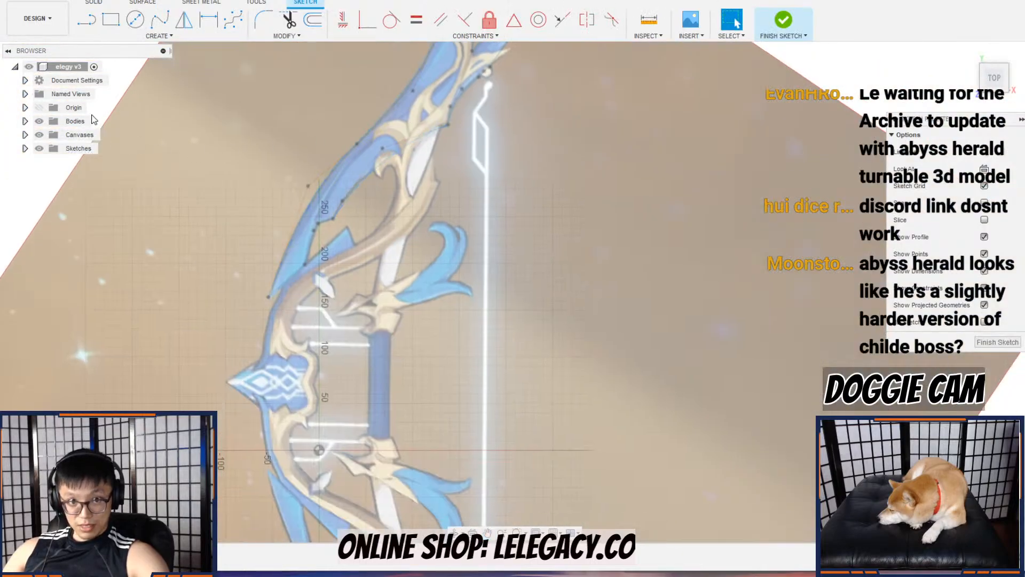
click(82, 27)
click(82, 28)
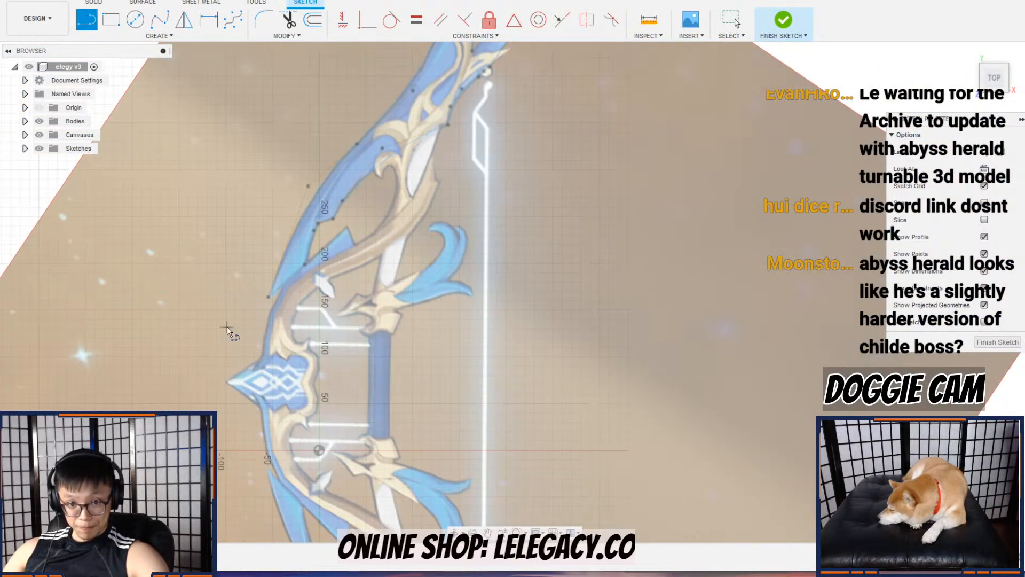
scroll(228, 374, up, 4)
click(213, 394)
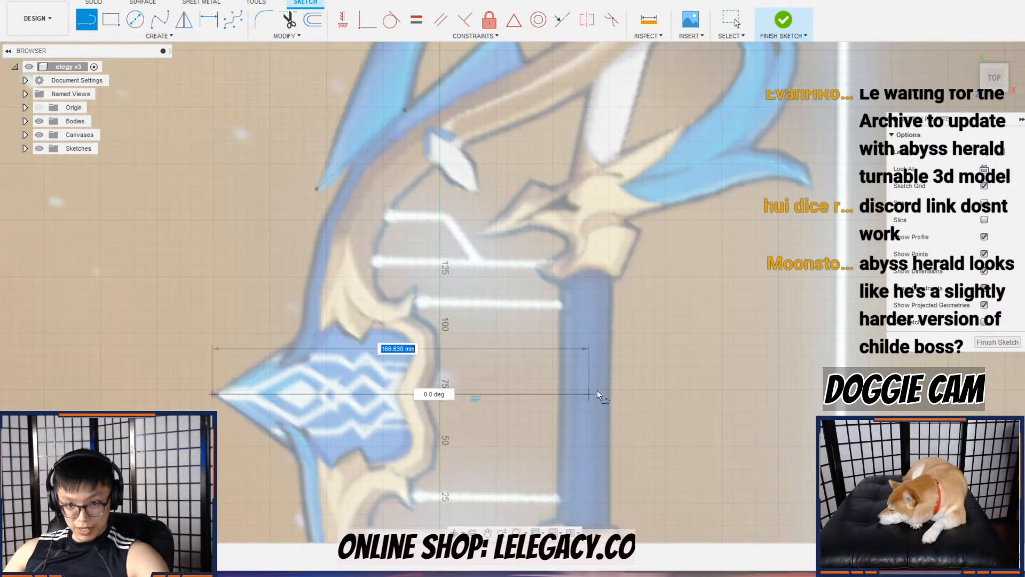
click(703, 393)
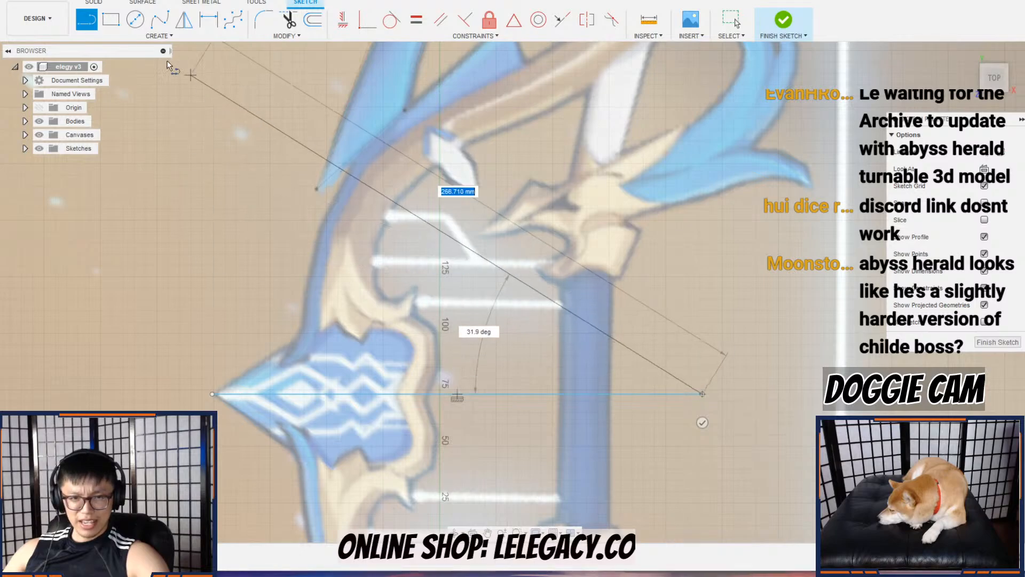
Step: Trace the emblem's upper half with a control point spline from its pointed tip around the gold rim down to the centre line
click(239, 27)
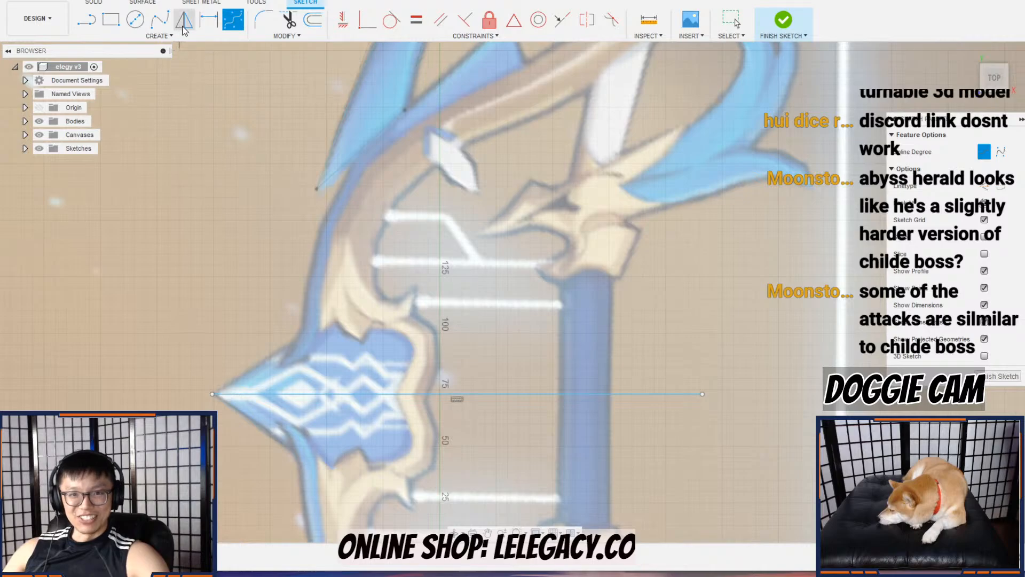
click(212, 395)
scroll(250, 382, up, 3)
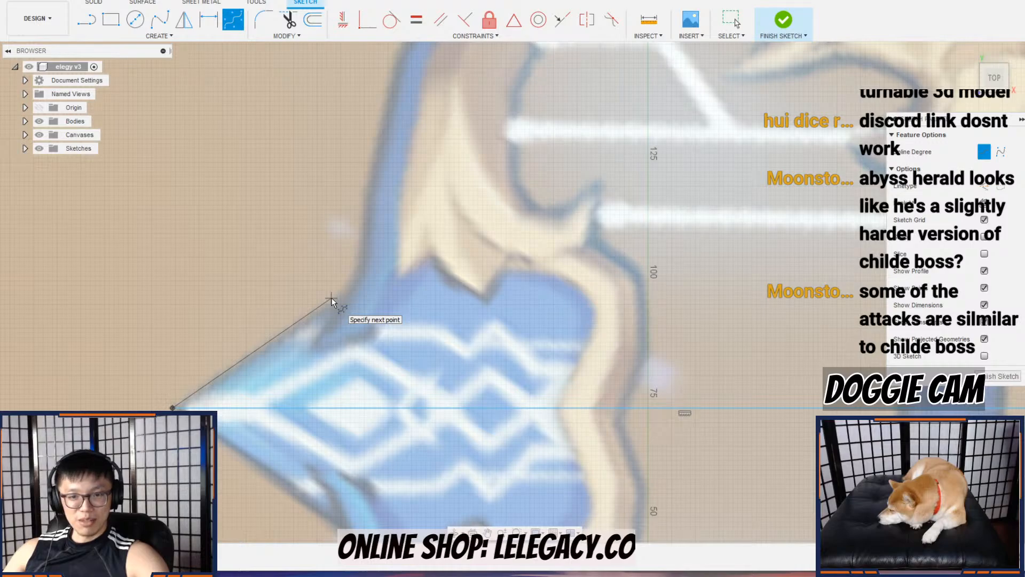
scroll(331, 297, down, 2)
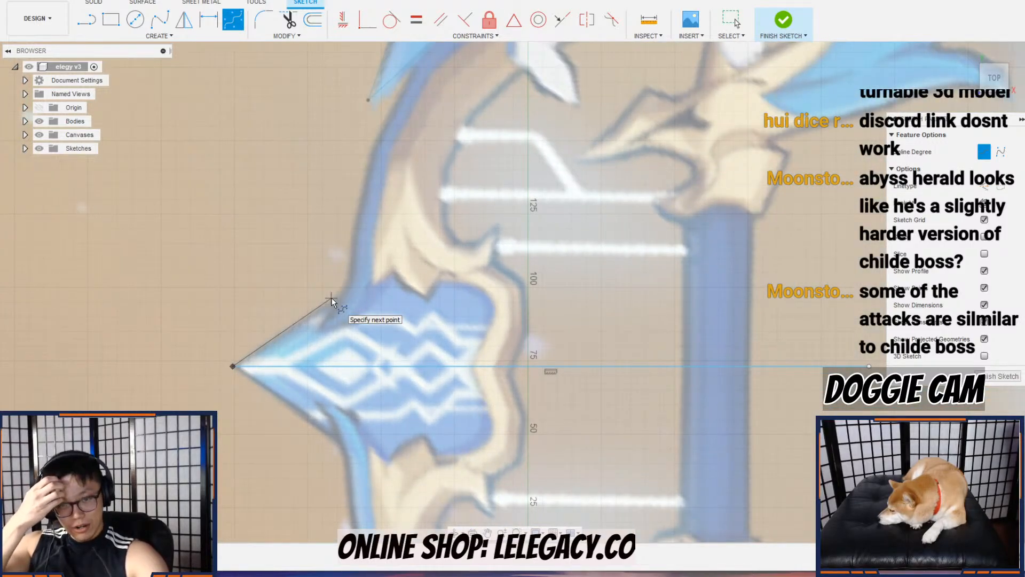
click(350, 283)
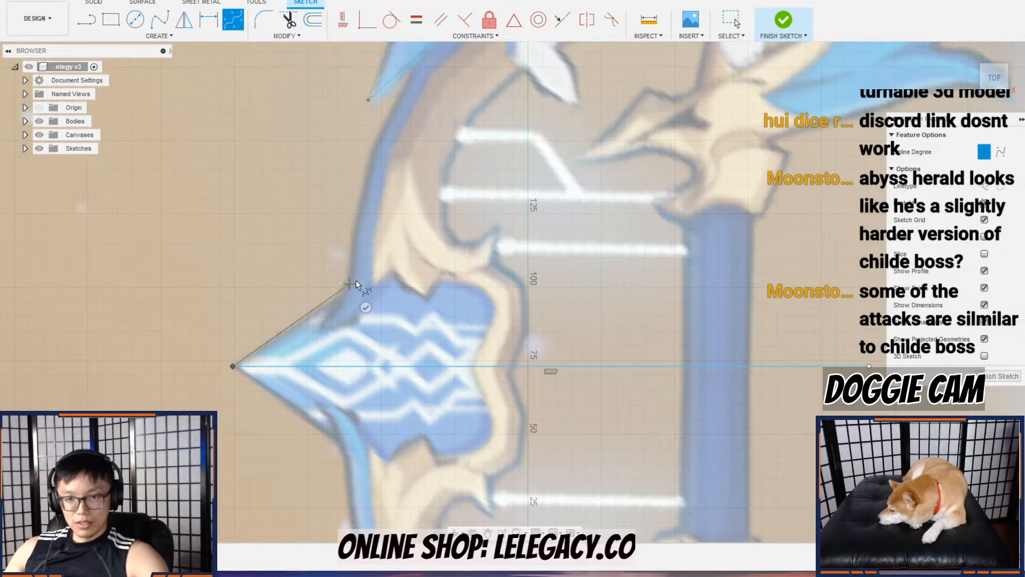
click(415, 258)
click(478, 261)
click(512, 264)
click(526, 288)
click(527, 324)
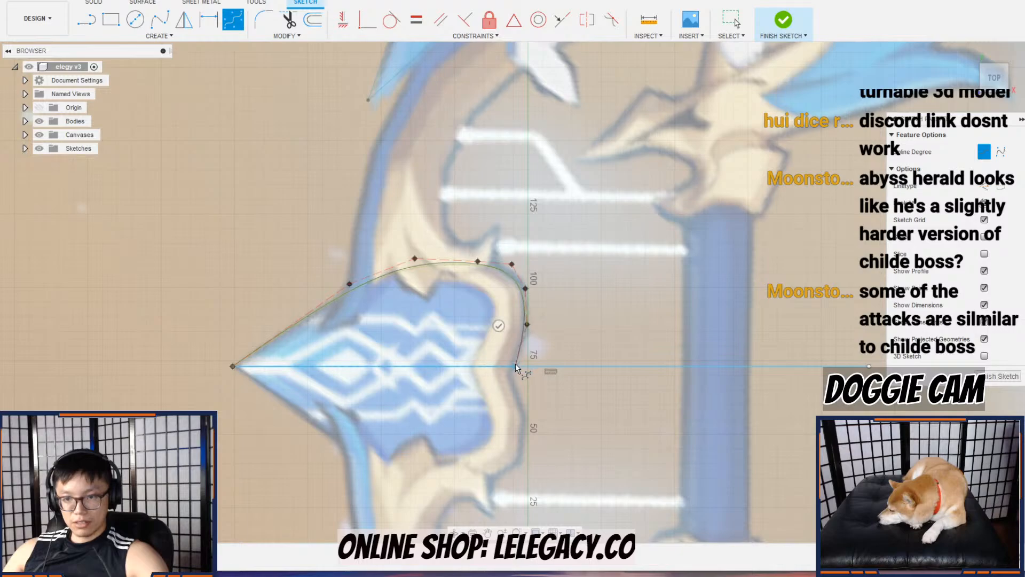
click(512, 367)
Step: Move the two control points beside the emblem's inner rim slightly outward to widen the spline's curve
click(731, 21)
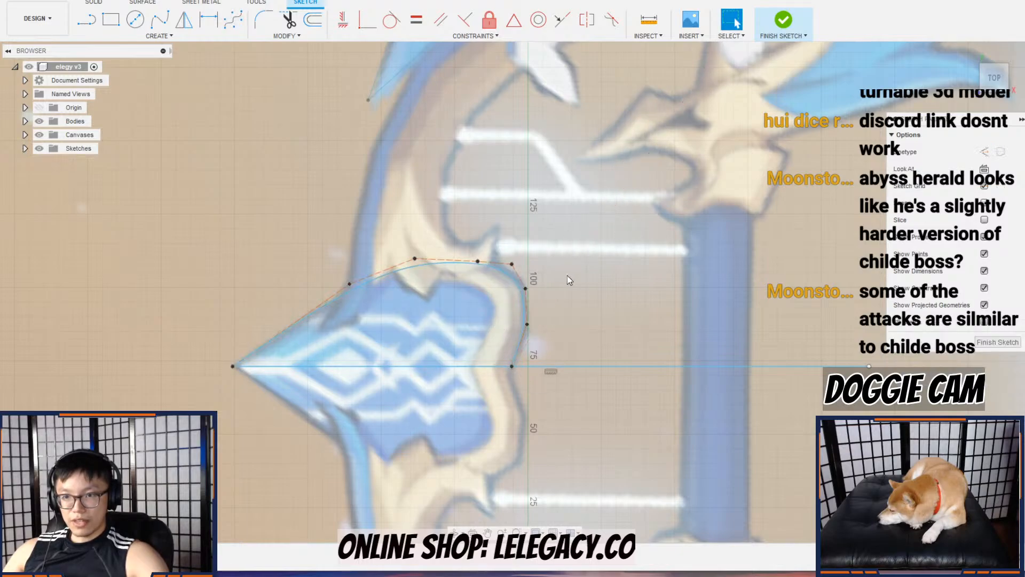
drag(525, 289, 532, 284)
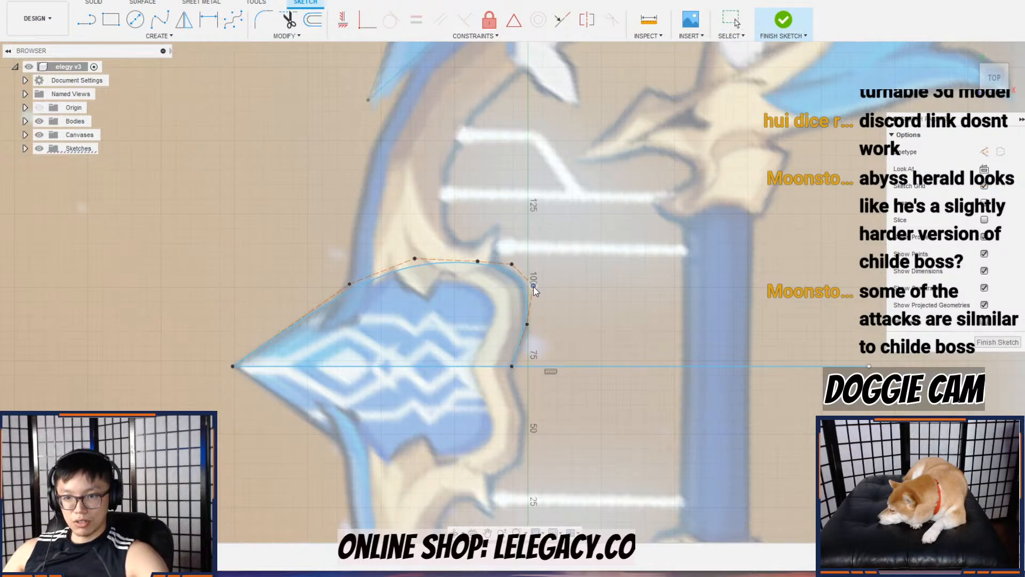
drag(527, 324, 532, 324)
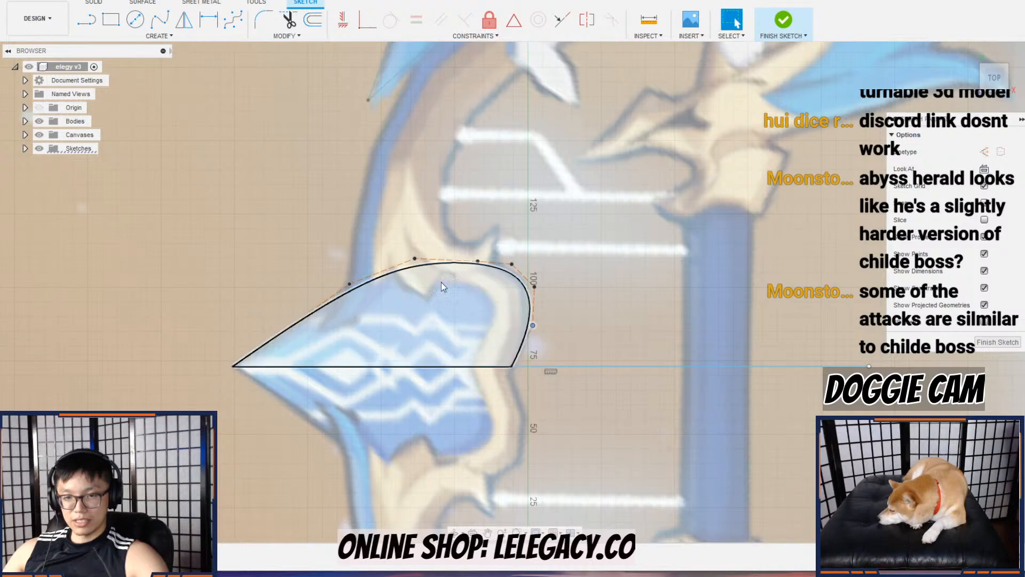
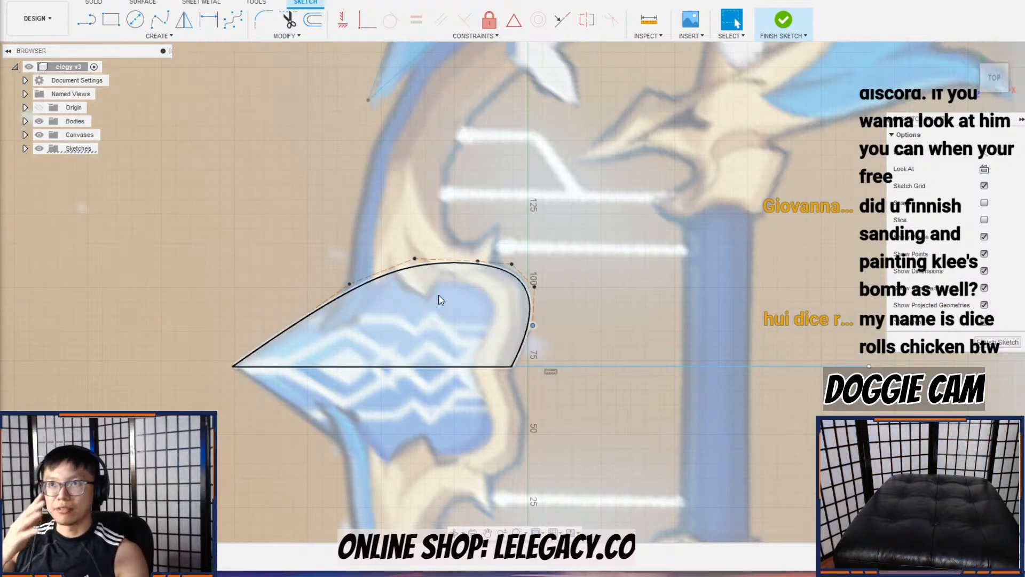
Step: Examine the canvas from the emblem along both limbs, including the gold strands, blue feathers and grip
scroll(561, 224, down, 3)
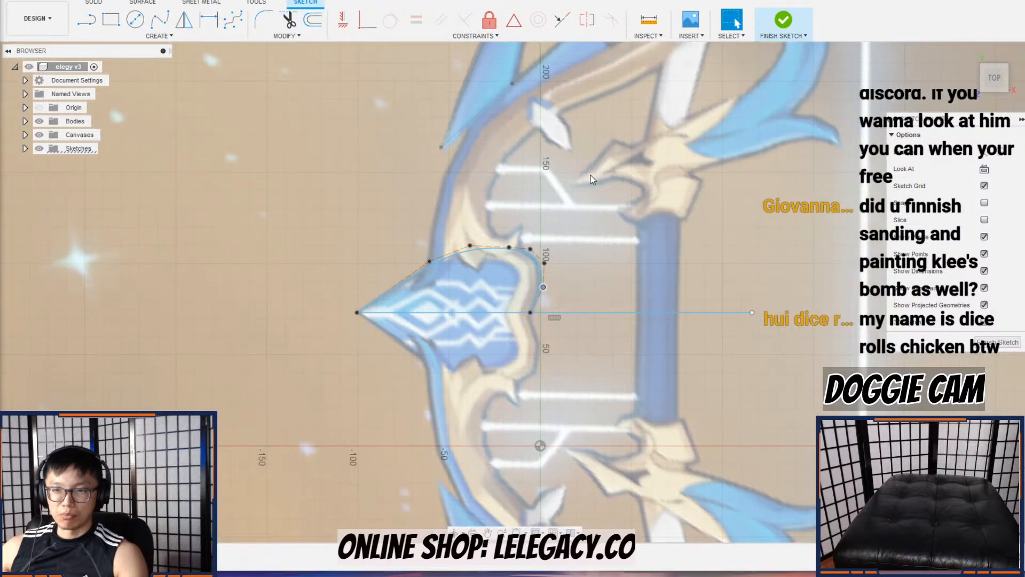
middle_drag(590, 179, 513, 319)
scroll(513, 318, down, 2)
middle_drag(672, 143, 595, 277)
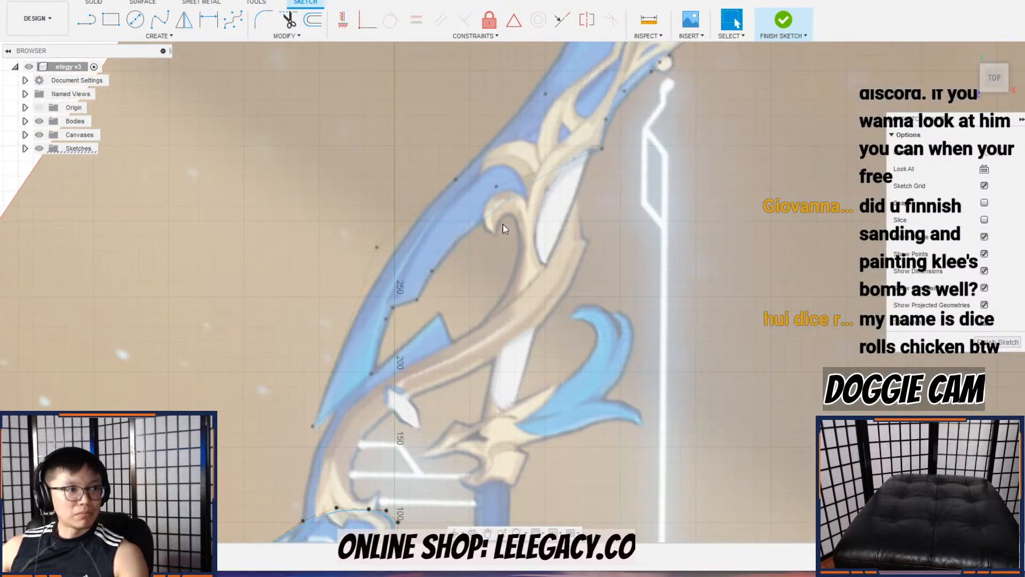
scroll(538, 250, up, 1)
middle_drag(578, 231, 560, 81)
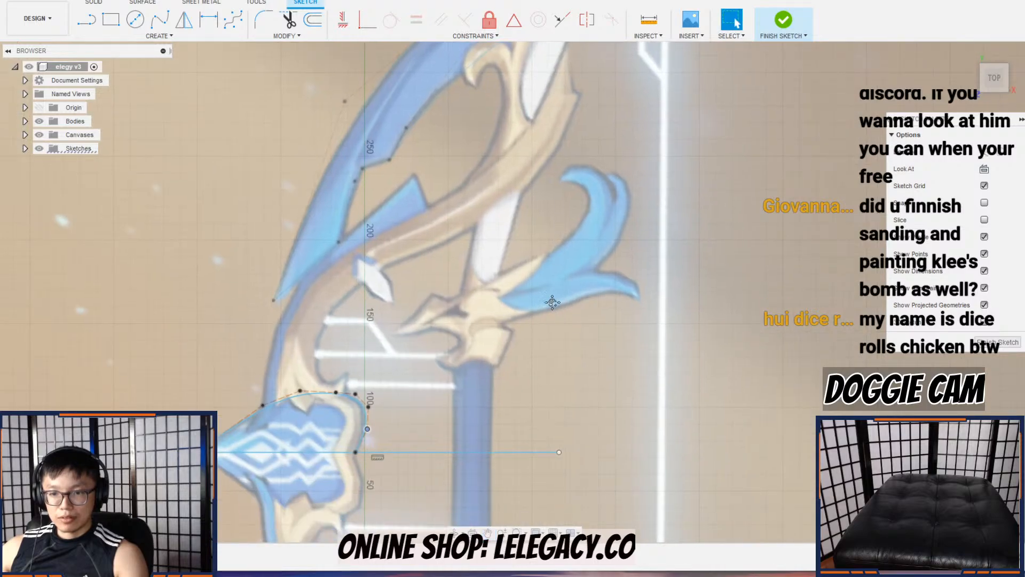
middle_drag(551, 300, 522, 20)
scroll(567, 275, down, 3)
middle_drag(560, 314, 497, 78)
middle_drag(482, 229, 504, 439)
middle_drag(486, 148, 482, 252)
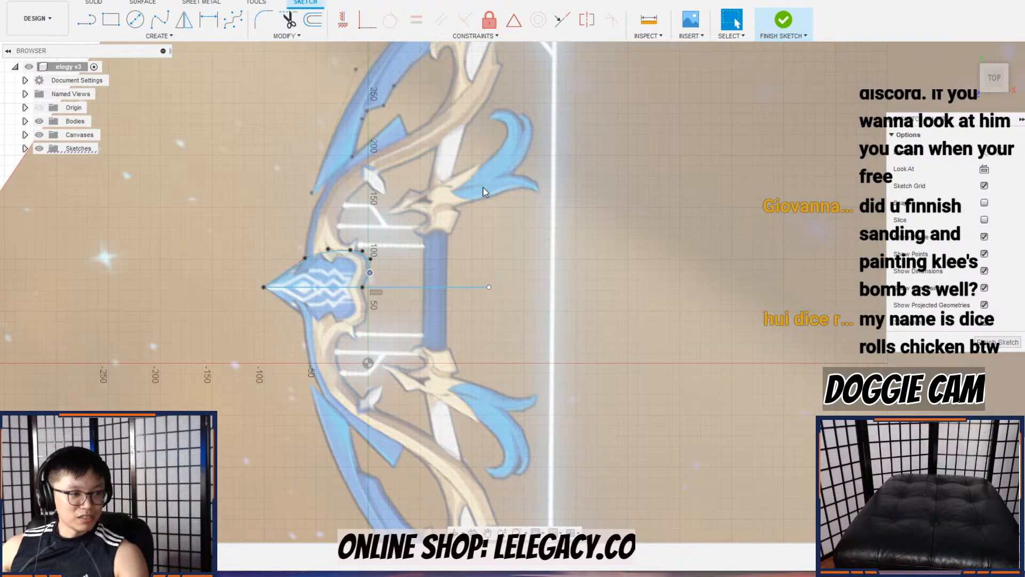
scroll(485, 192, up, 1)
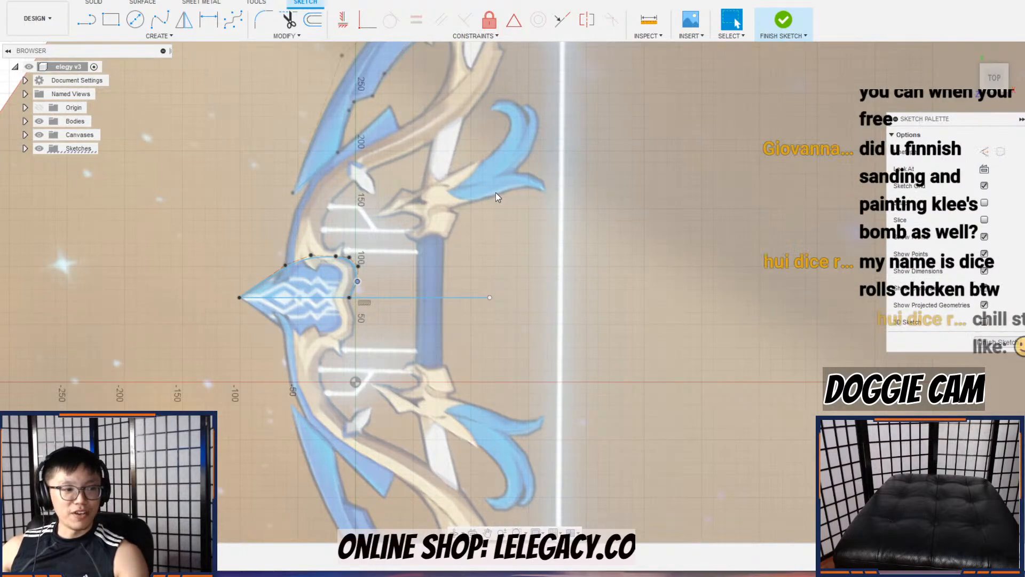
mouse_move(495, 193)
middle_down()
mouse_move(502, 214)
mouse_move(525, 229)
middle_up()
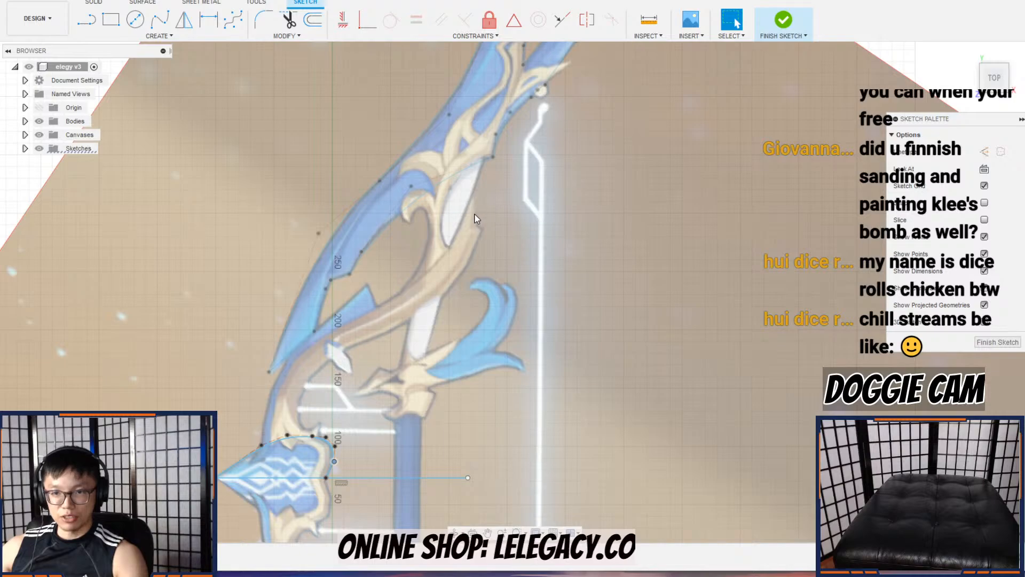
scroll(483, 252, down, 2)
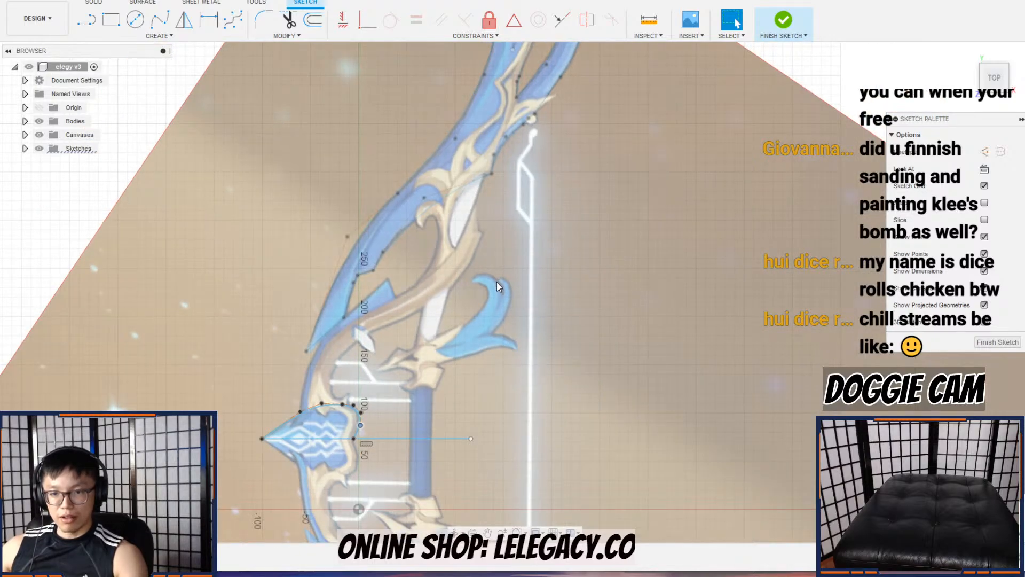
Step: Finish the sketch containing the emblem's half outline and centre line
click(135, 19)
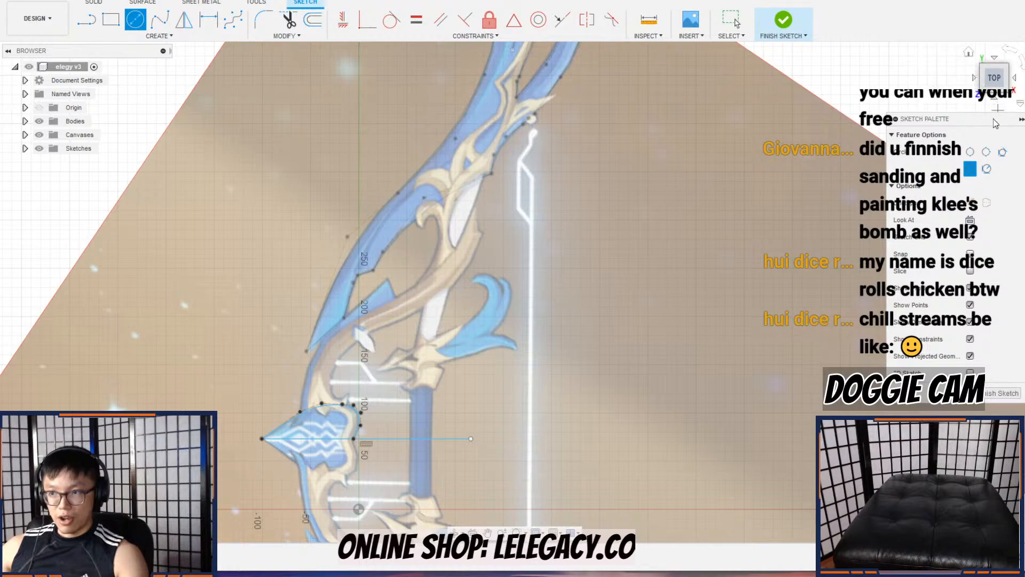
mouse_move(680, 359)
shift+middle_down()
mouse_move(561, 348)
mouse_move(549, 416)
mouse_move(552, 298)
shift+middle_up()
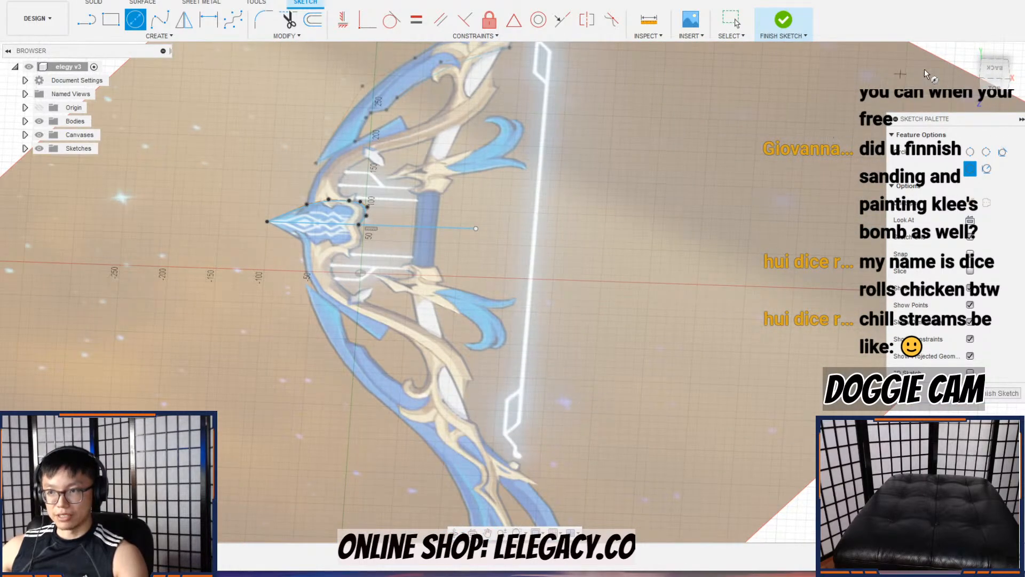
scroll(625, 215, down, 3)
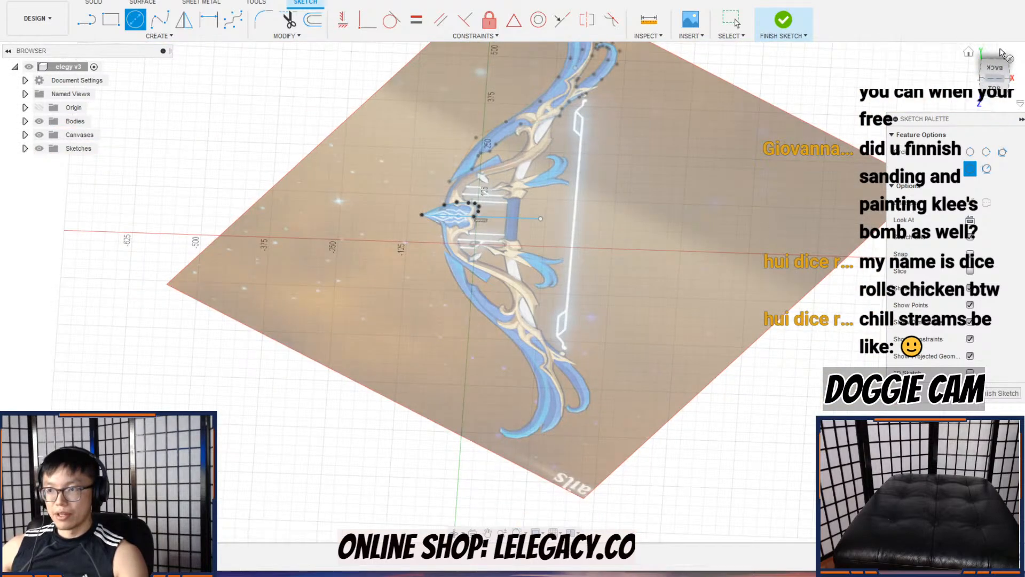
click(790, 27)
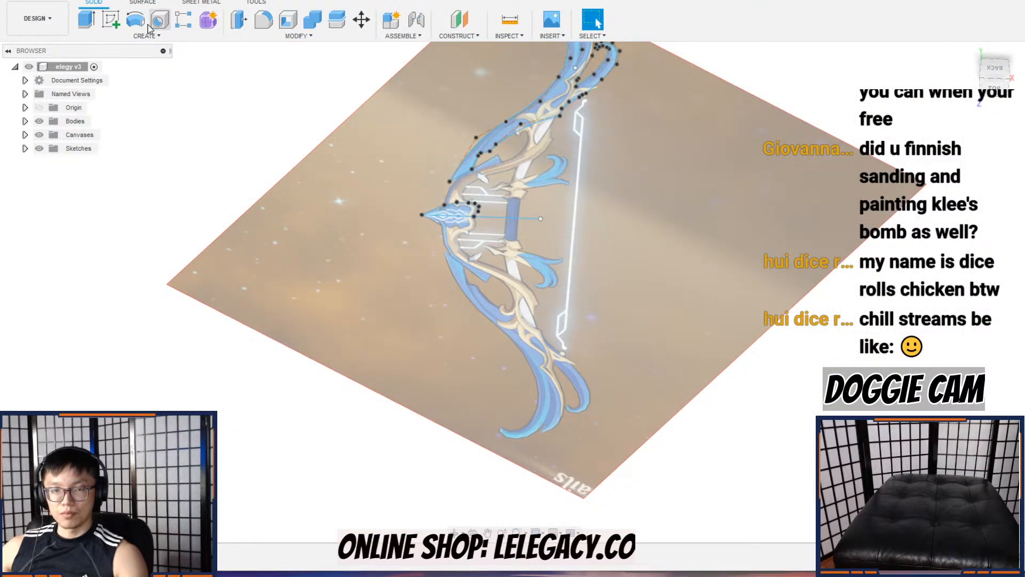
click(111, 20)
click(514, 242)
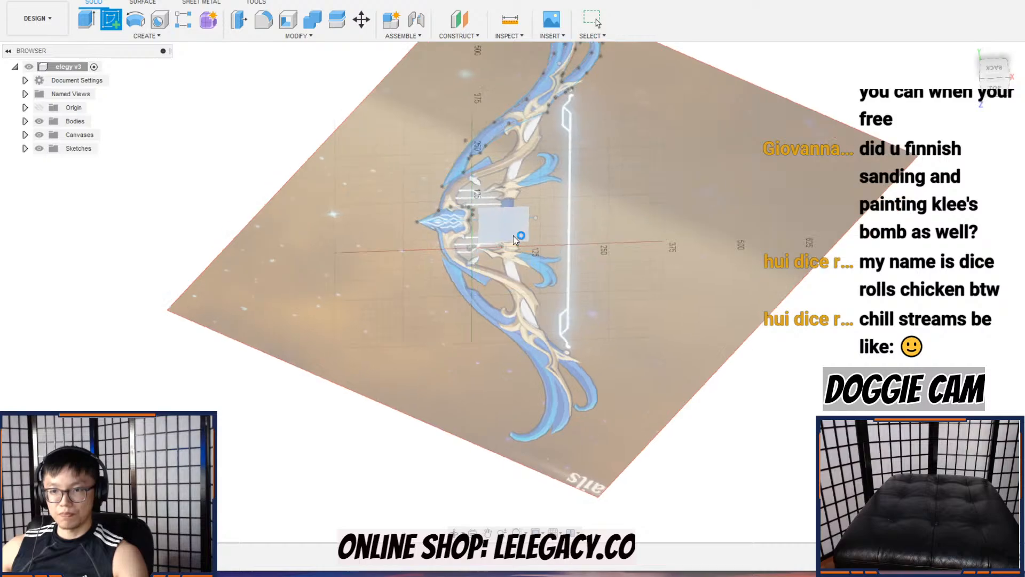
click(783, 24)
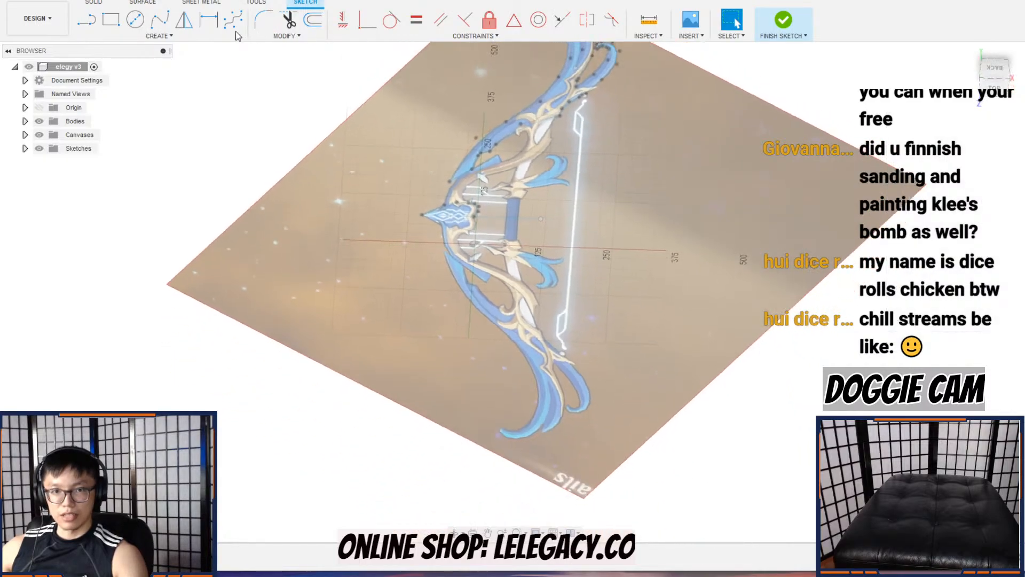
Step: Start a sketch on the origin plane perpendicular to the bow's length and draw a circle about 25.65 mm in diameter at the grip, on the horizontal axis
click(106, 20)
click(605, 255)
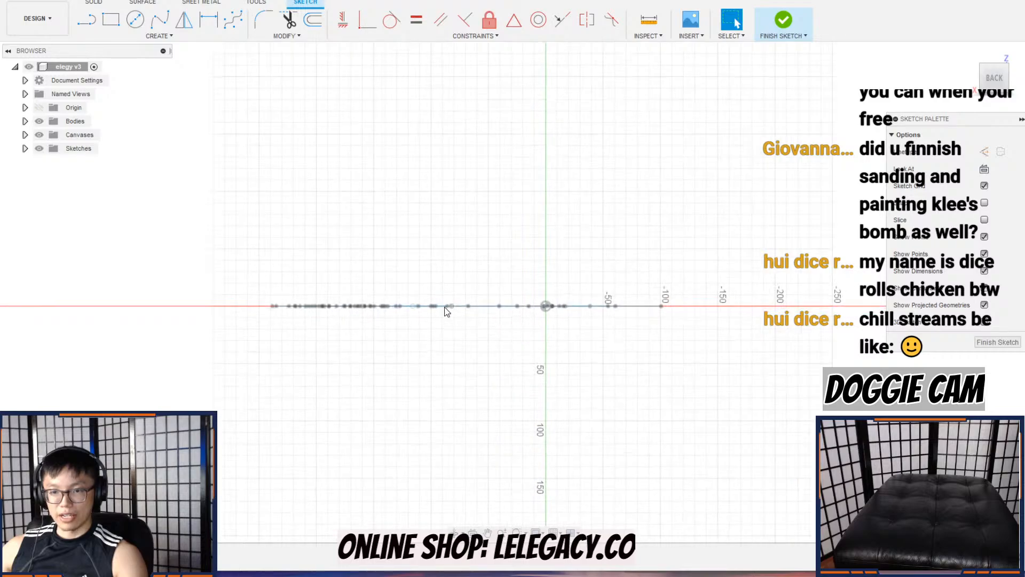
click(135, 20)
middle_drag(501, 270, 650, 264)
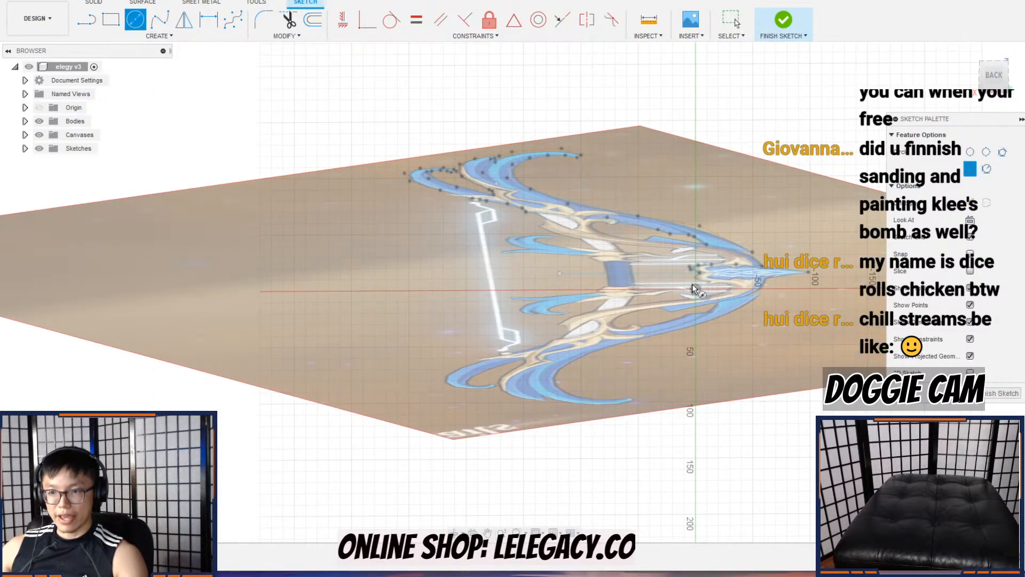
click(620, 295)
scroll(633, 293, up, 3)
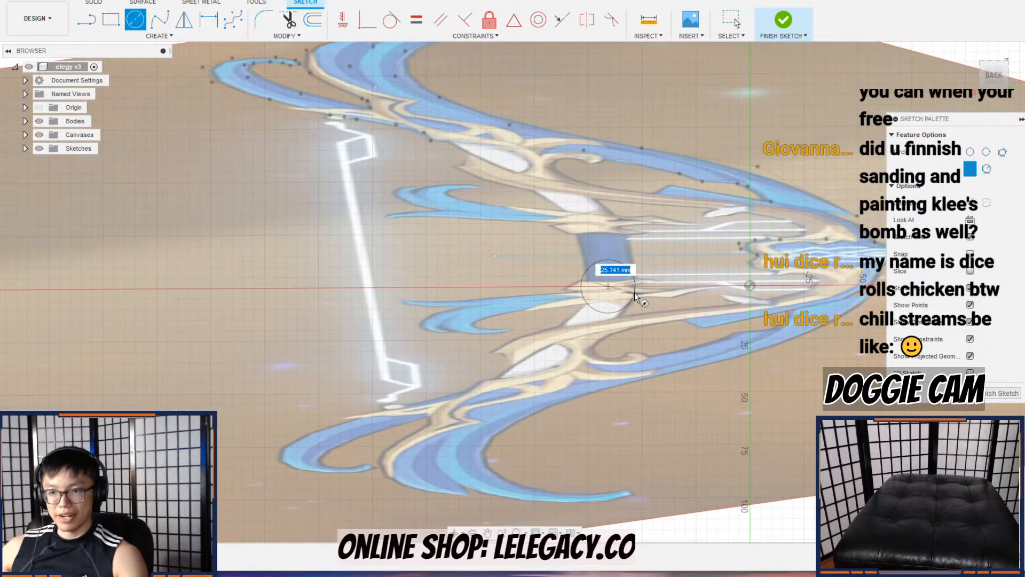
scroll(627, 295, up, 2)
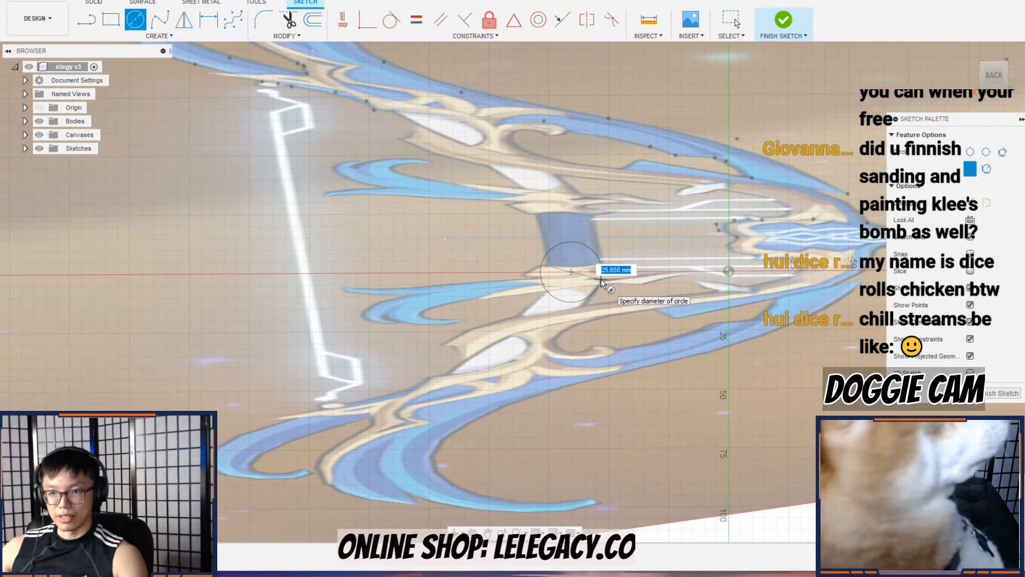
scroll(601, 281, up, 2)
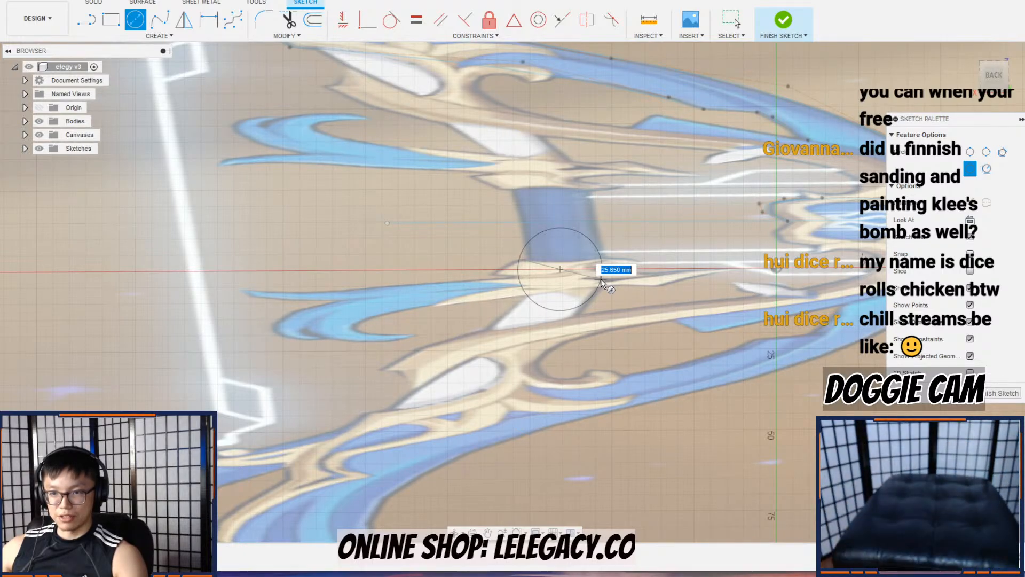
click(602, 282)
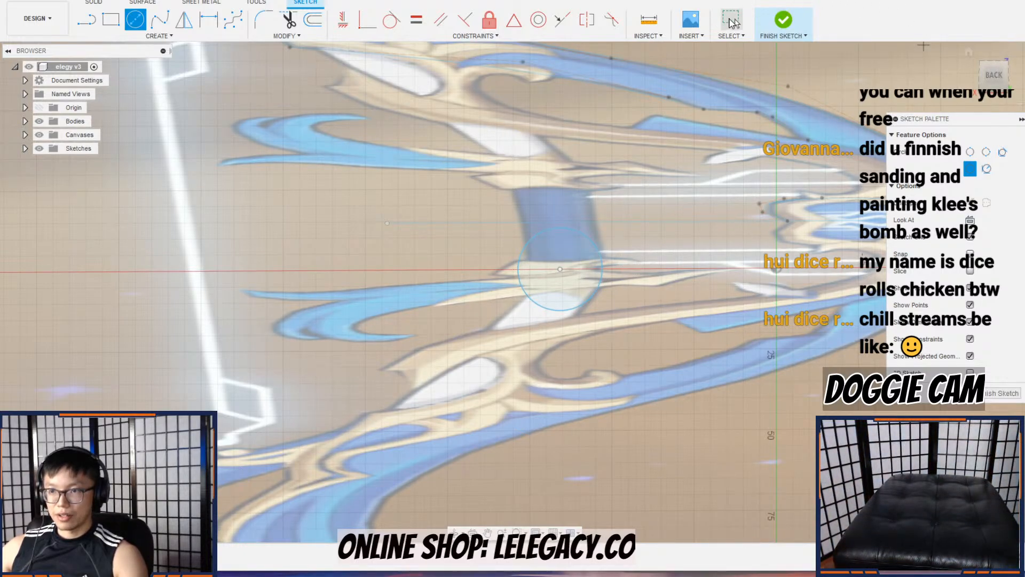
Step: Undo the circle at the grip and redraw it on the horizontal axis with a diameter of 25 mm
key(Escape)
key(ctrl+z)
click(135, 19)
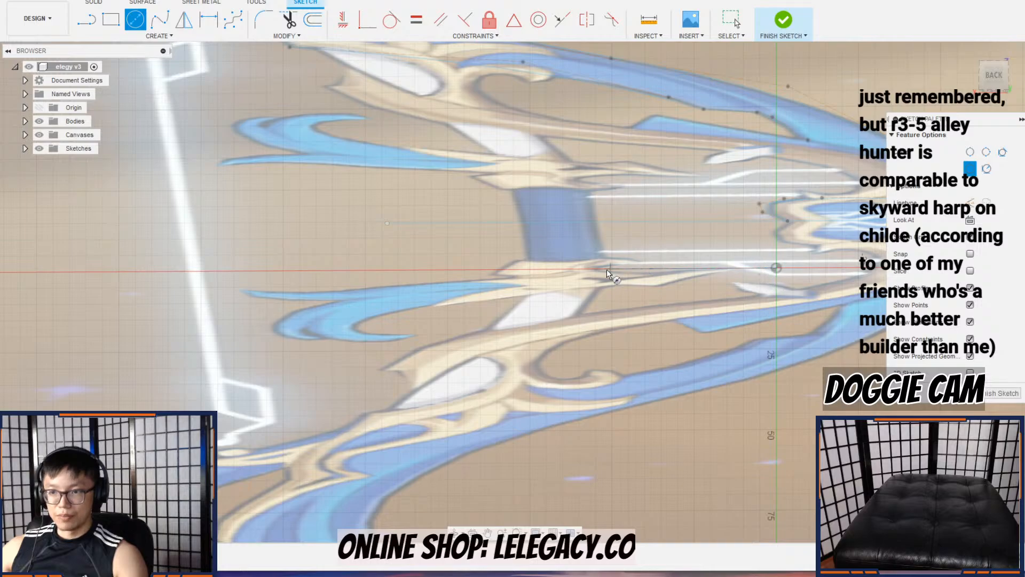
click(565, 269)
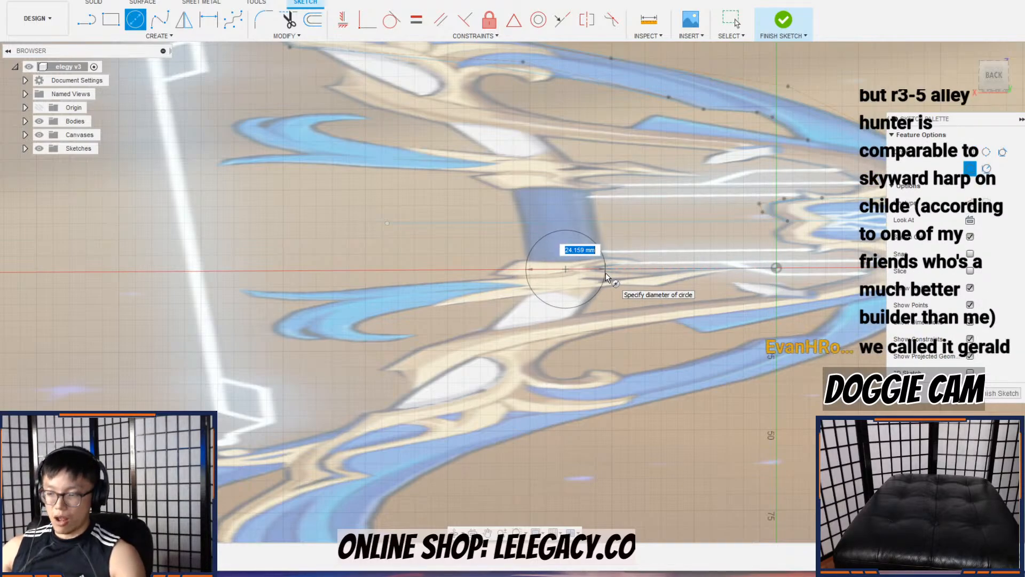
text(25)
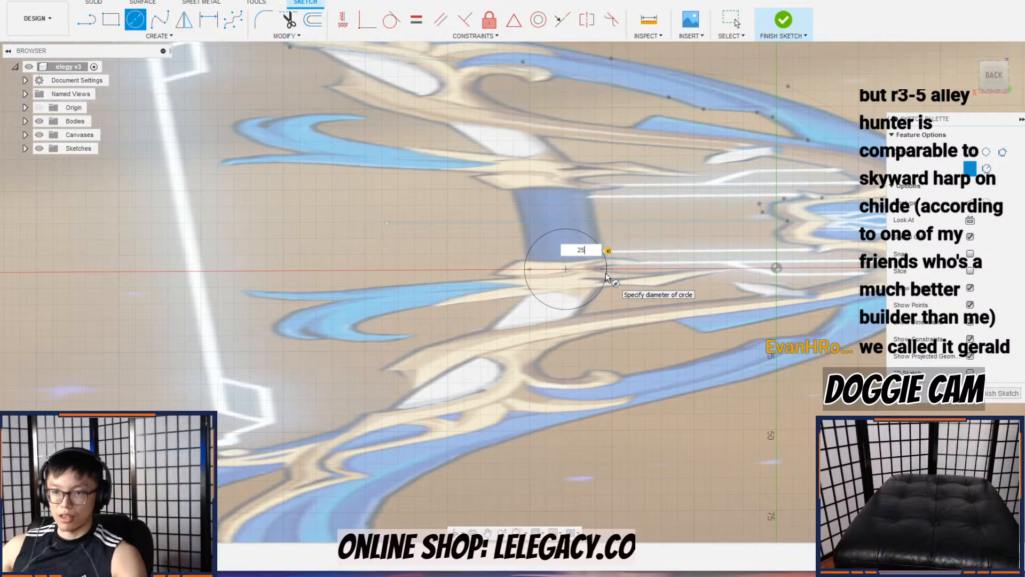
key(Return)
Step: Check the circle's position against the grip from the top view and finish the sketch
scroll(630, 261, down, 5)
mouse_move(646, 254)
shift+middle_down()
mouse_move(658, 233)
mouse_move(660, 322)
mouse_move(688, 270)
mouse_move(719, 135)
mouse_move(721, 86)
mouse_move(704, 102)
mouse_move(679, 95)
mouse_move(737, 65)
mouse_move(701, 66)
shift+middle_up()
scroll(677, 296, down, 2)
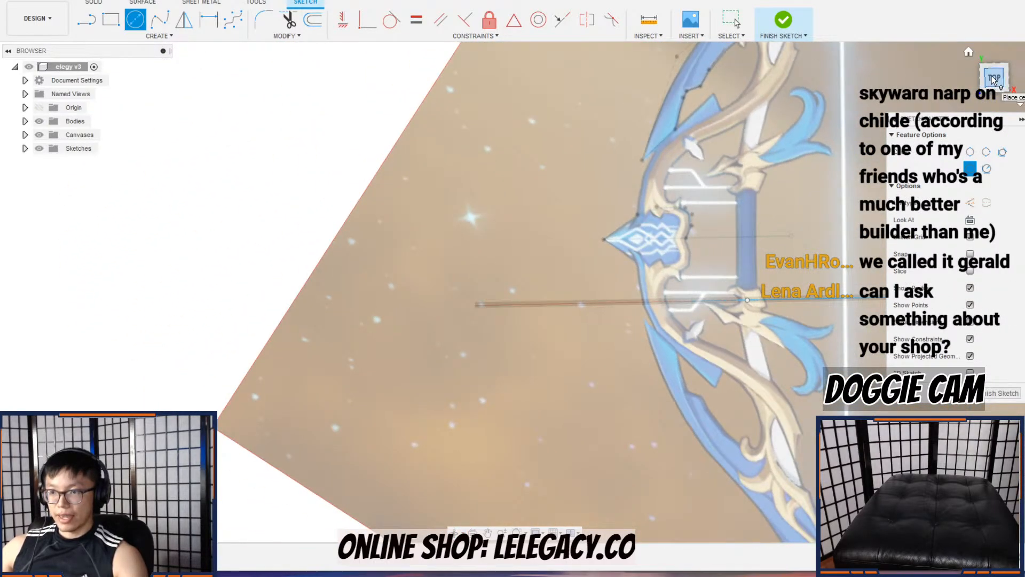
click(993, 79)
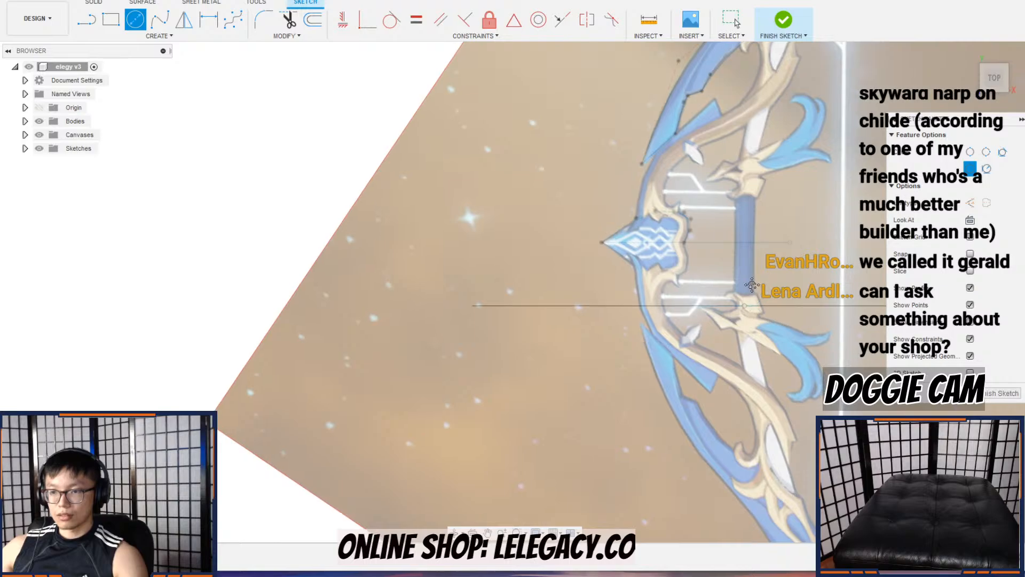
middle_drag(755, 270, 625, 325)
scroll(625, 323, up, 3)
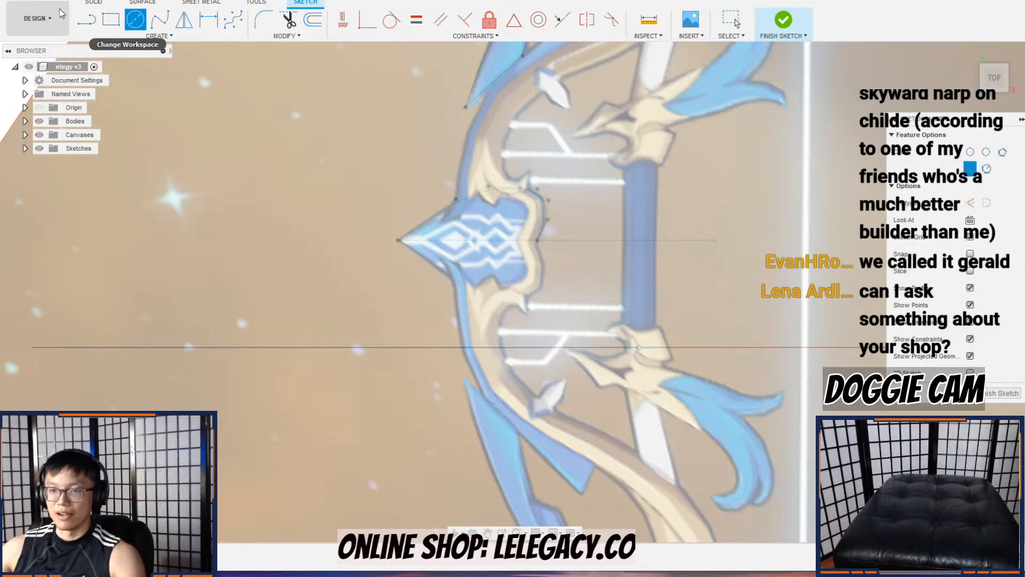
scroll(597, 252, down, 1)
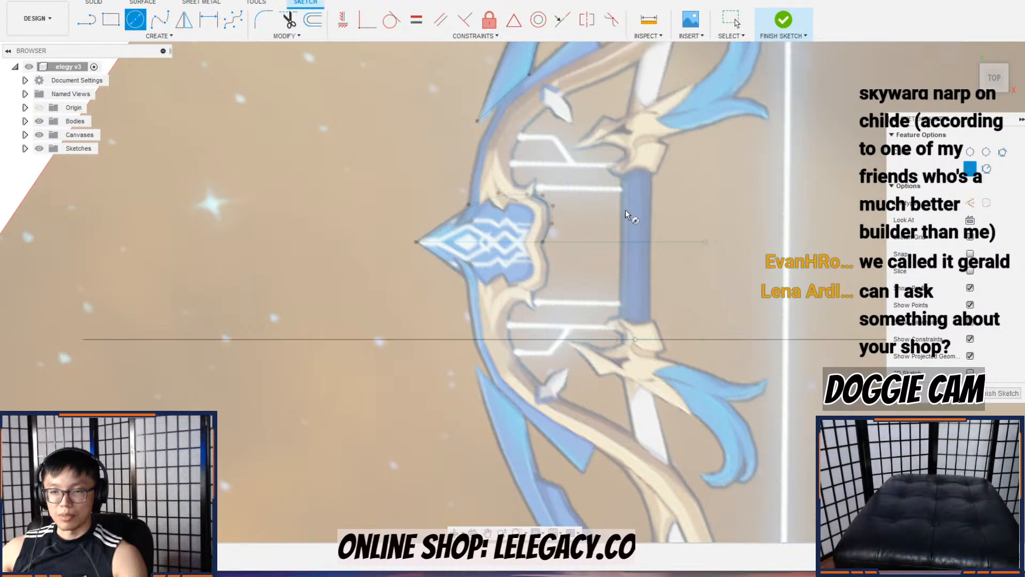
click(110, 21)
key(Escape)
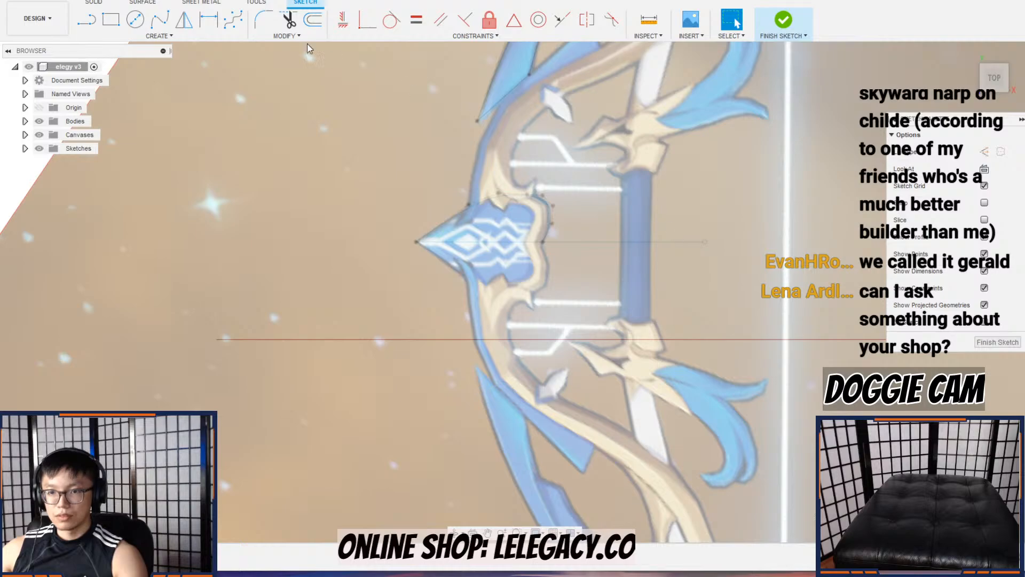
key(r)
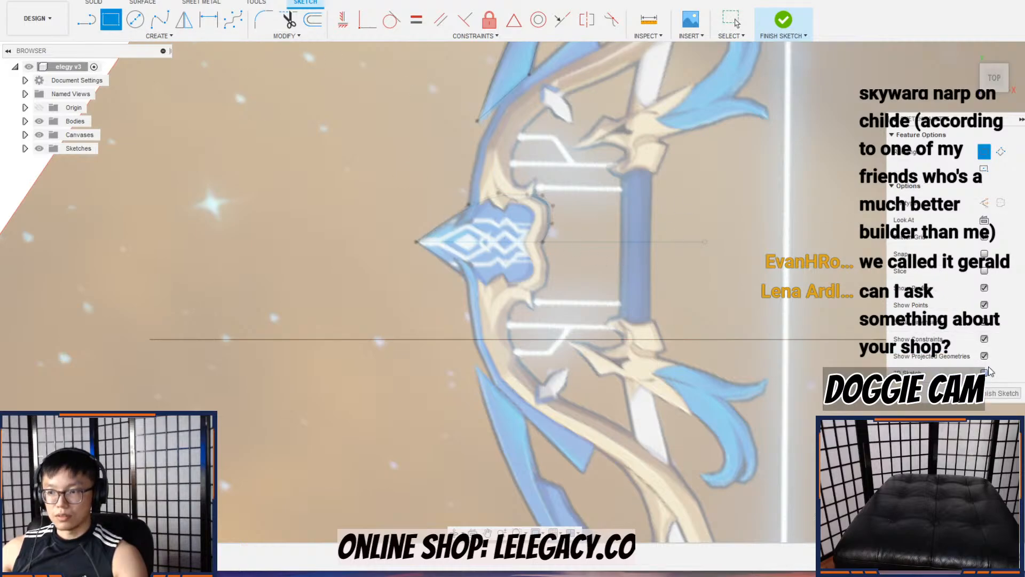
click(1000, 393)
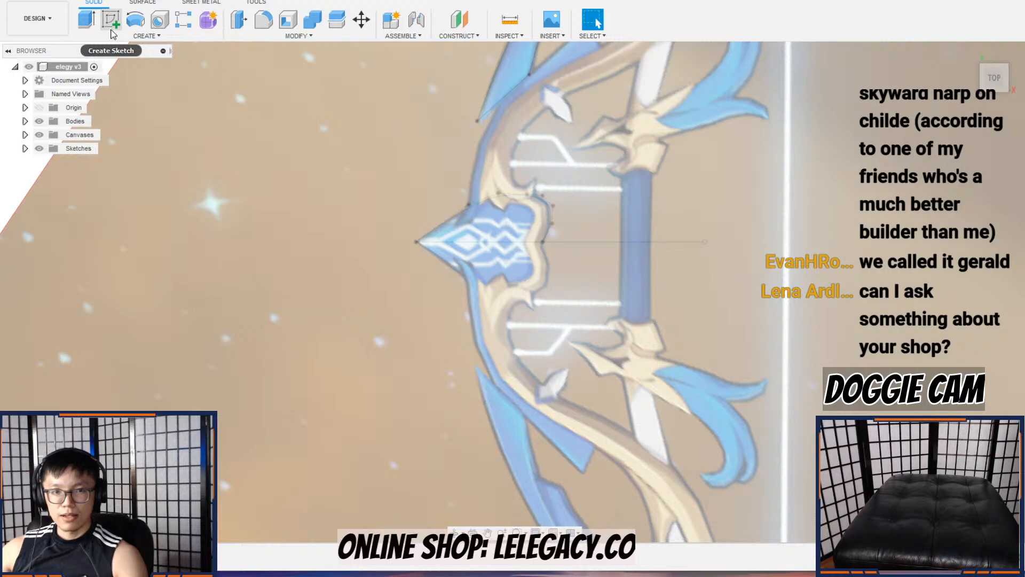
Step: Start a new sketch on the canvas plane and project the emblem's horizontal centre line into it
click(112, 25)
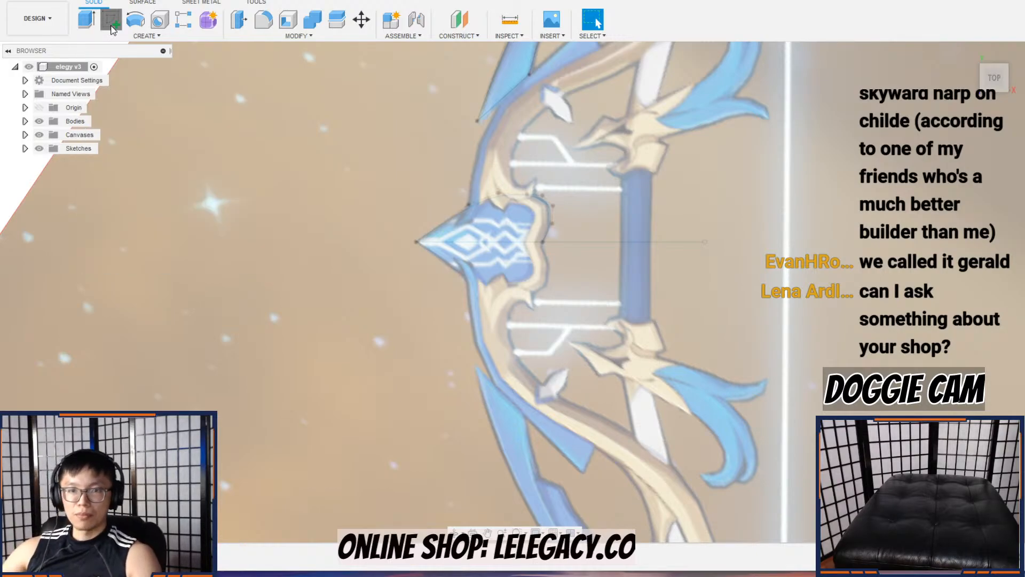
click(637, 248)
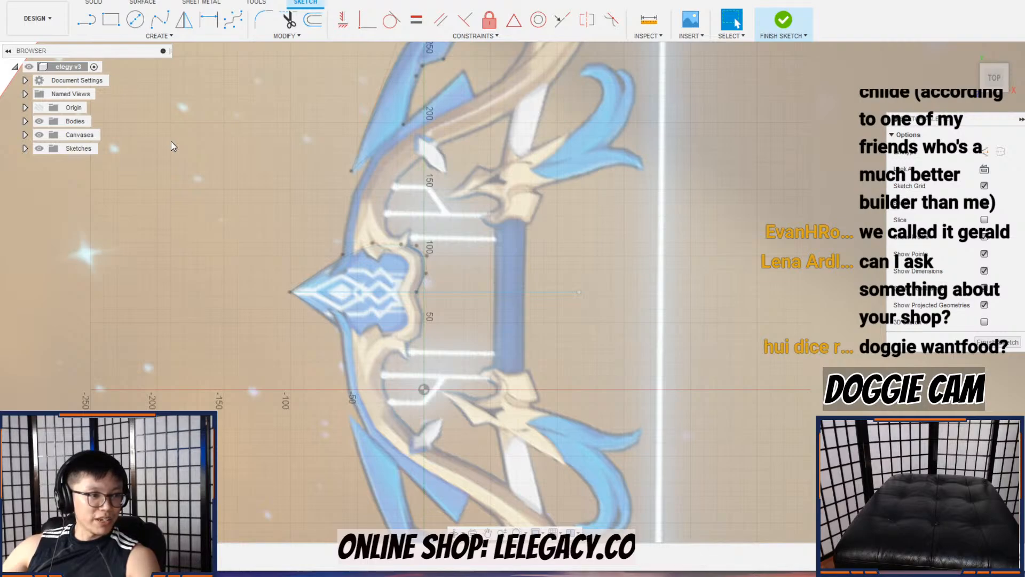
click(116, 25)
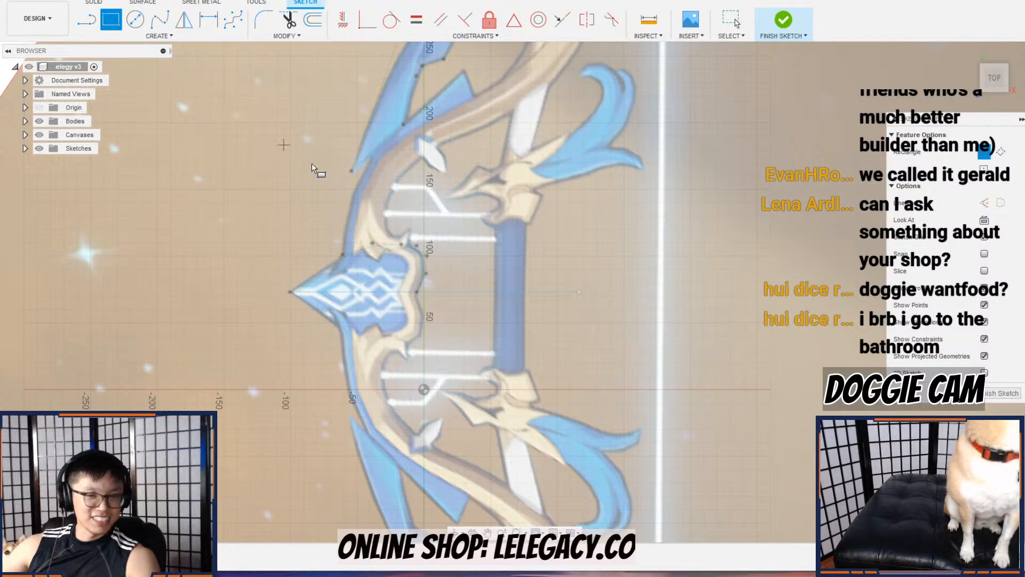
click(112, 25)
scroll(320, 294, up, 3)
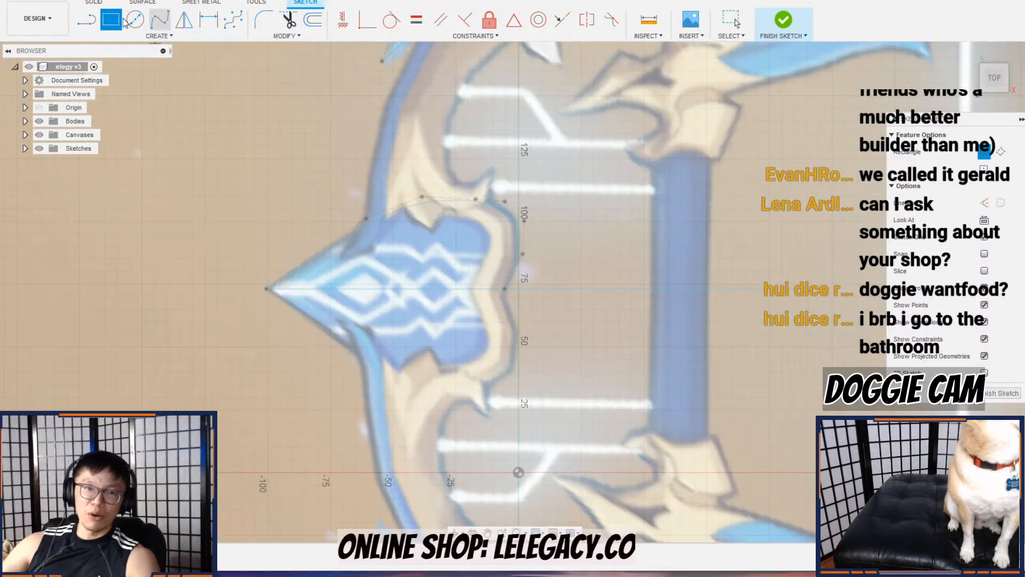
click(88, 22)
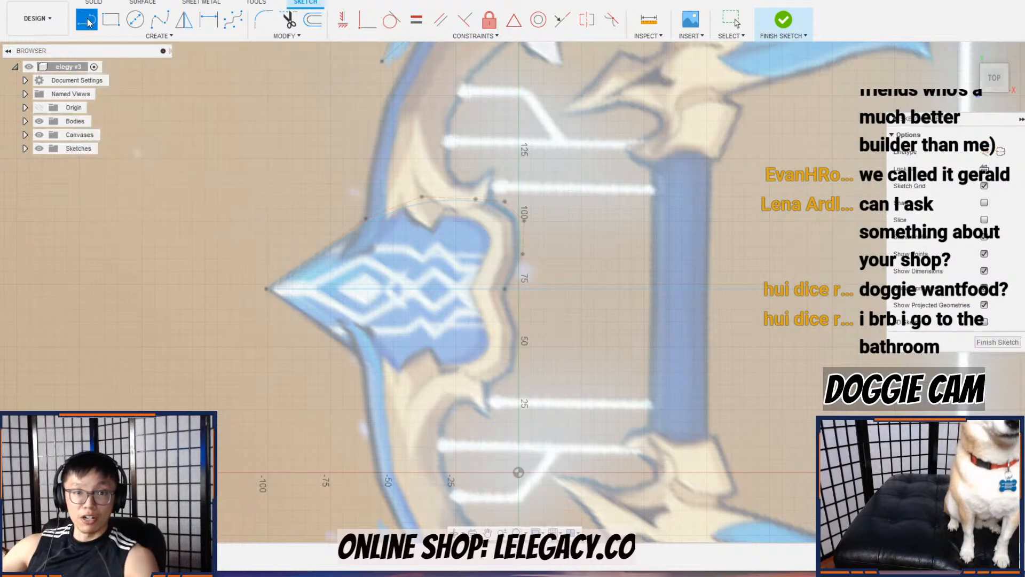
click(189, 36)
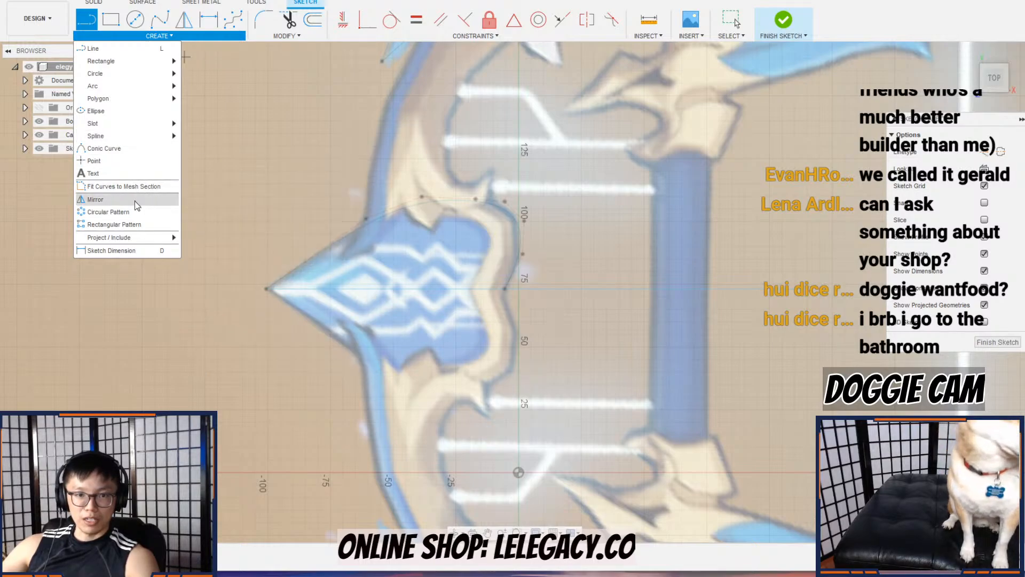
mouse_move(140, 238)
click(188, 237)
click(409, 289)
click(819, 189)
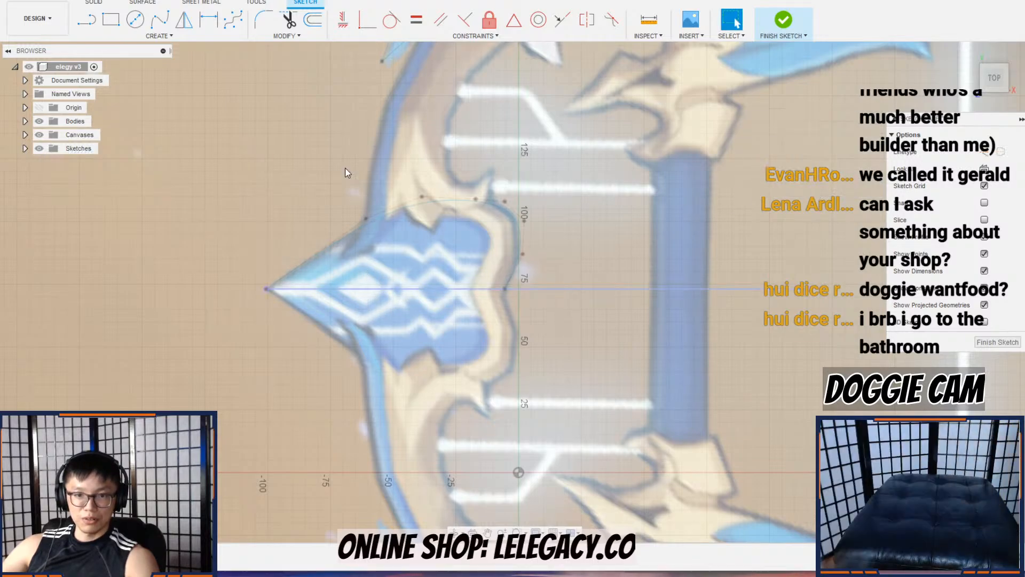
Step: Draw a rectangle below the projected centre line, from beside the emblem to the middle of the grip, and finish the sketch
click(111, 20)
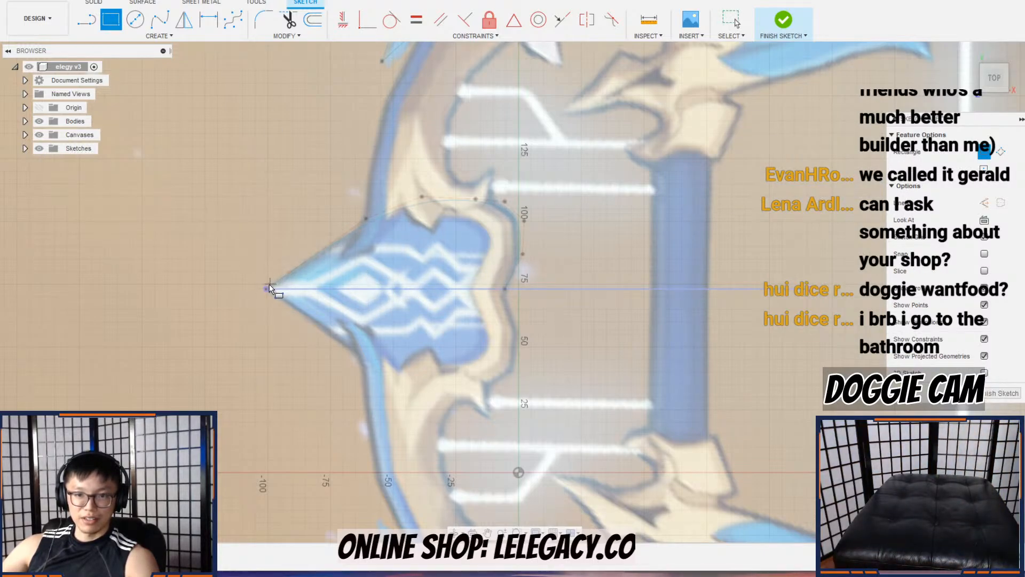
click(563, 289)
click(684, 345)
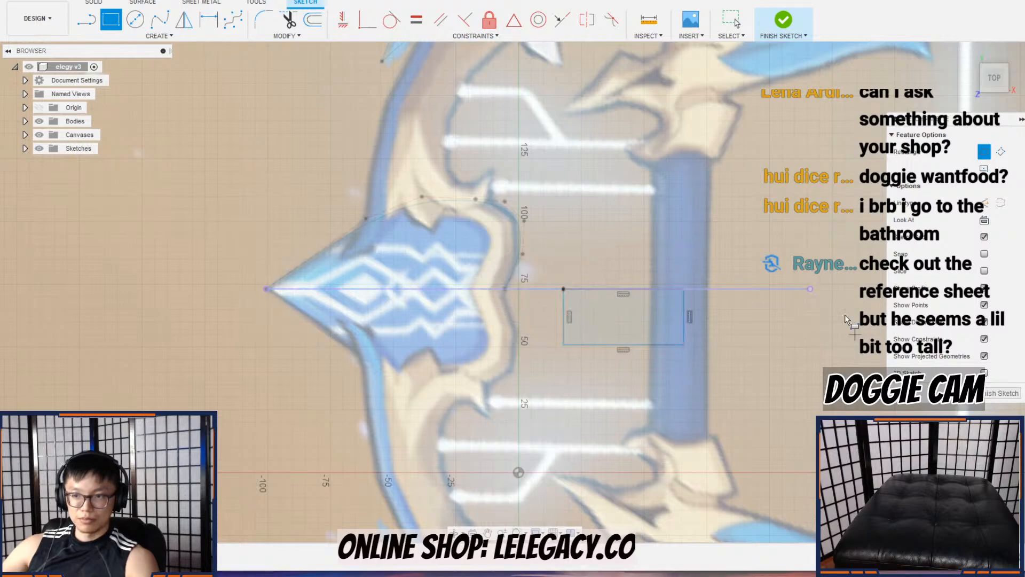
click(784, 20)
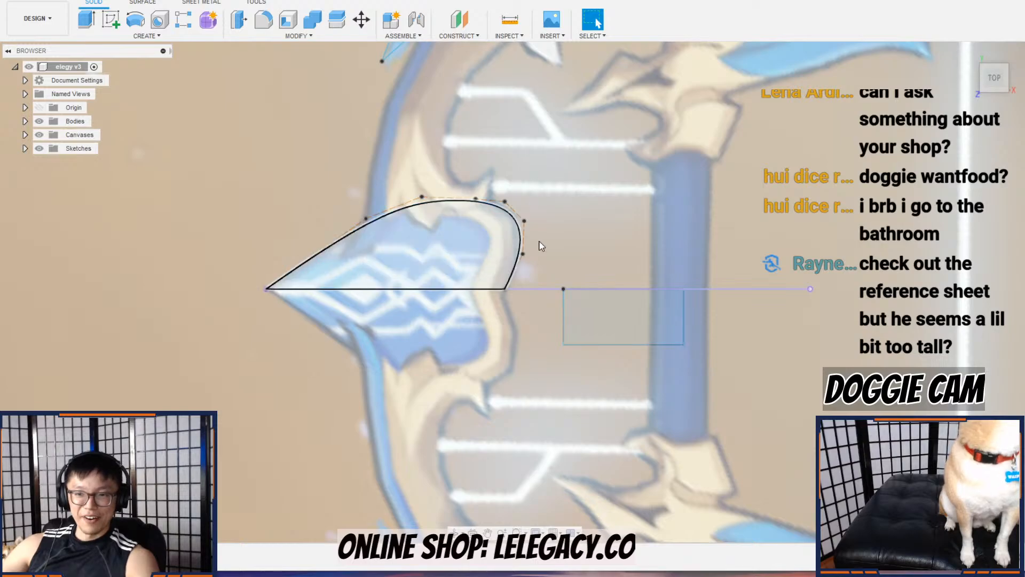
Step: Extrude the rectangle between emblem and grip about 30 mm above the canvas as a new body
click(80, 20)
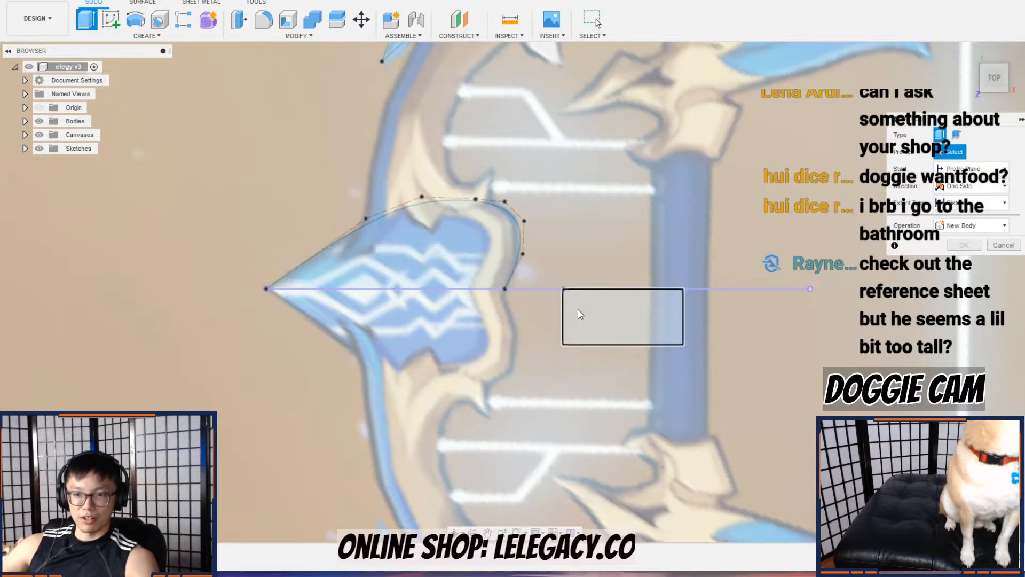
click(577, 309)
shift+middle_drag(582, 300, 585, 285)
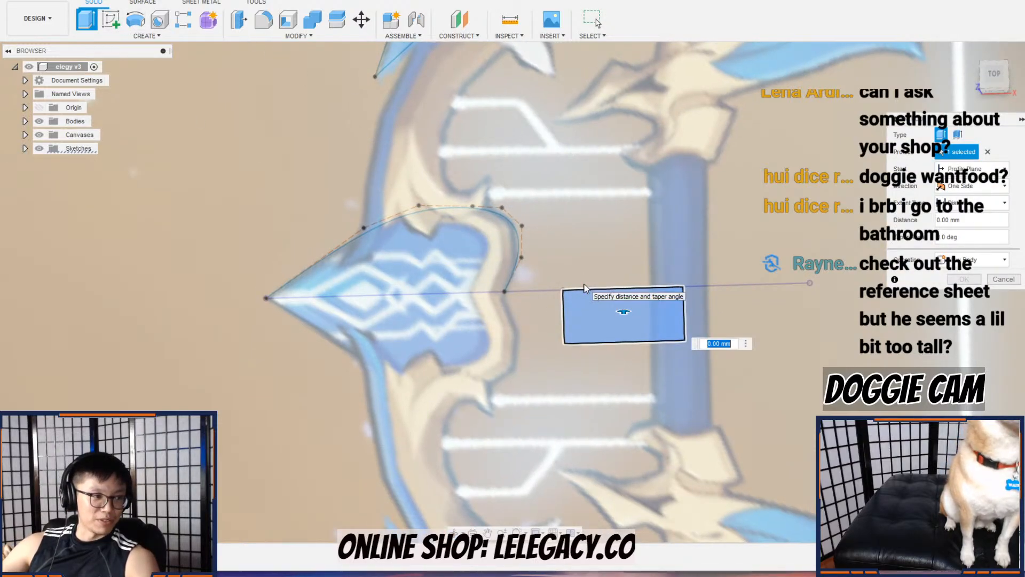
scroll(595, 288, up, 3)
drag(638, 322, 637, 264)
click(956, 279)
shift+middle_drag(801, 278, 808, 336)
scroll(377, 81, down, 1)
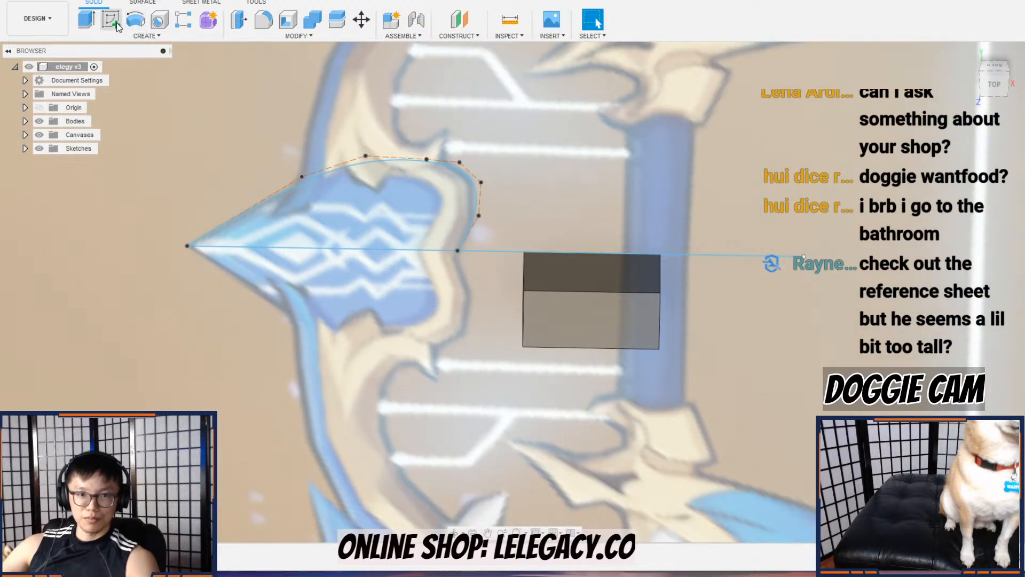
click(117, 23)
click(514, 398)
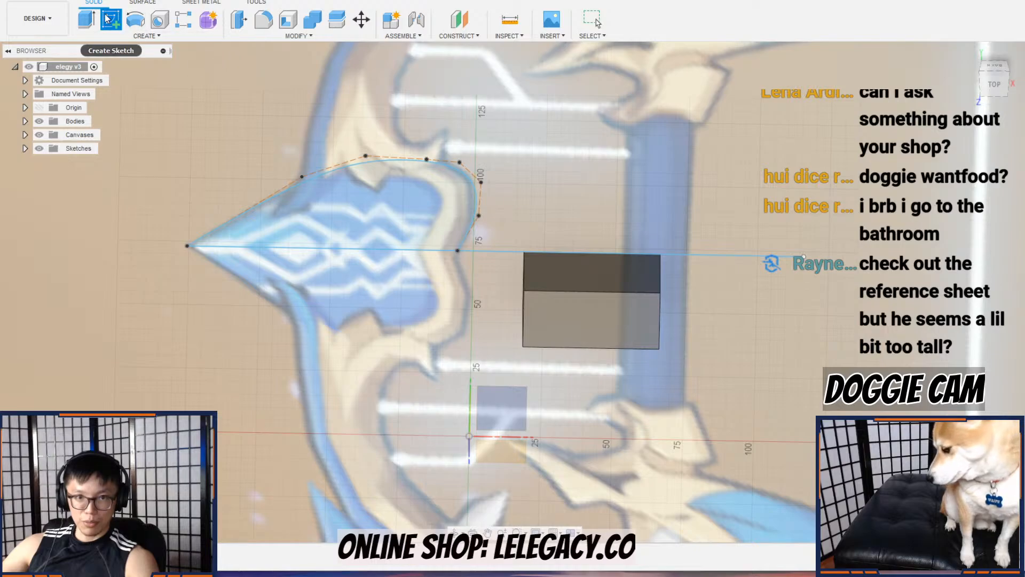
click(521, 407)
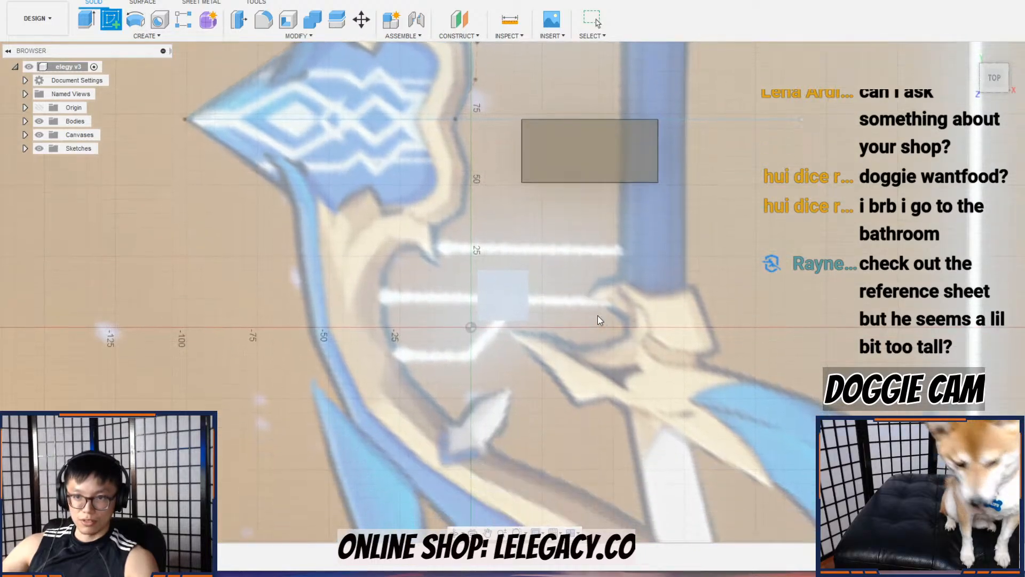
click(783, 20)
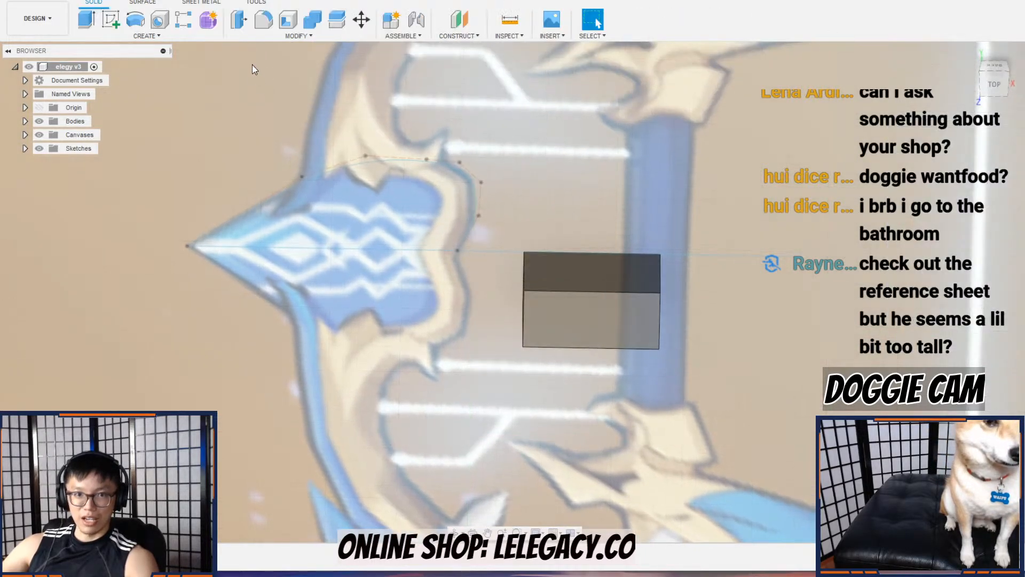
click(109, 21)
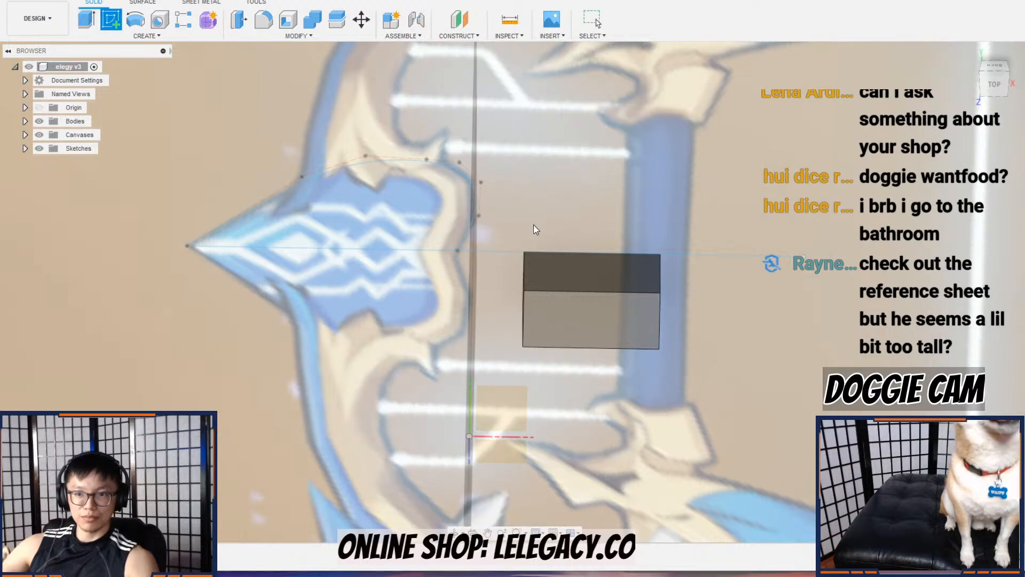
click(618, 257)
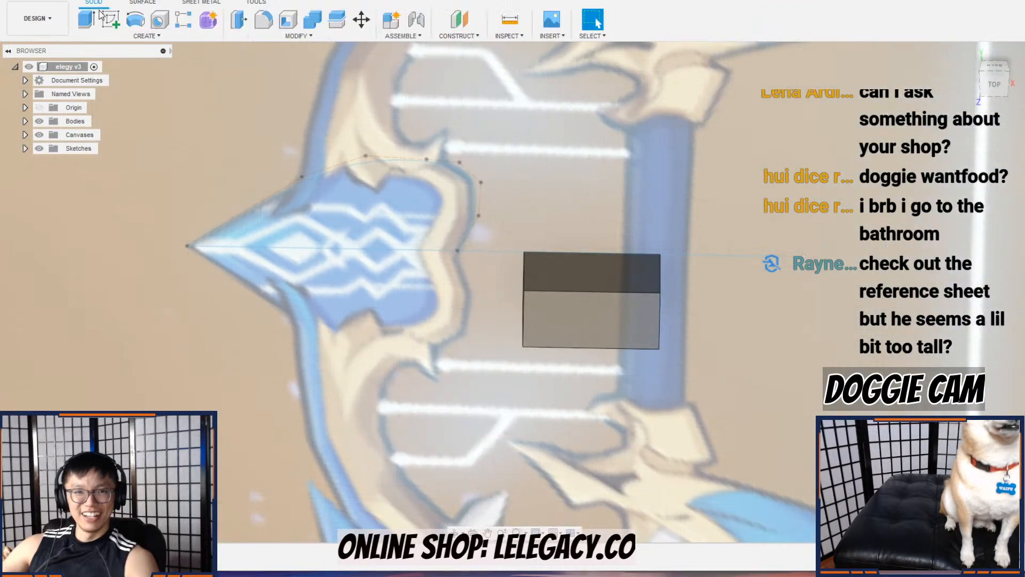
Step: Start a sketch on the block's face along the emblem's centre line and draw a 25 mm diameter circle centred on its corner at the grip
click(110, 21)
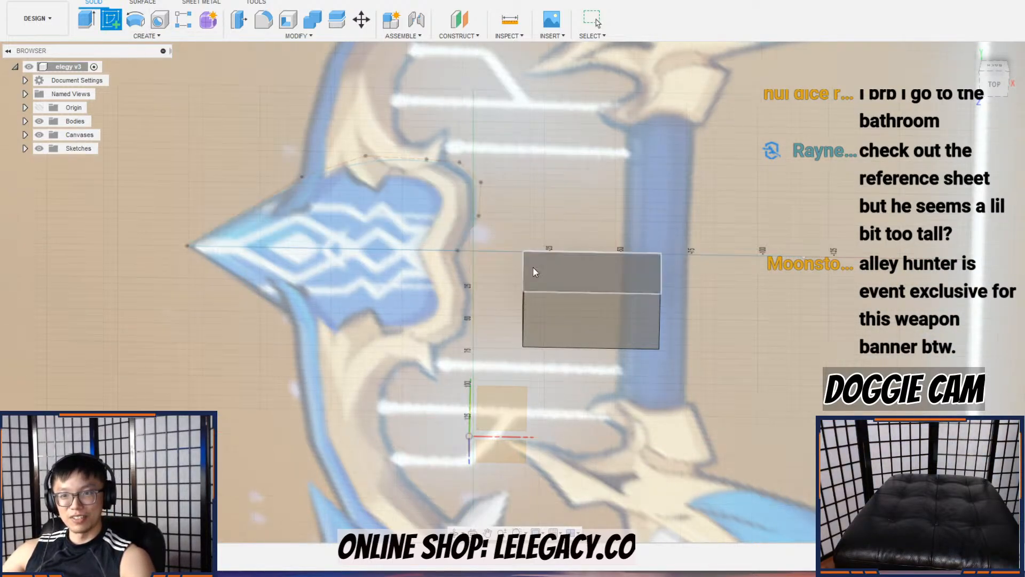
click(595, 283)
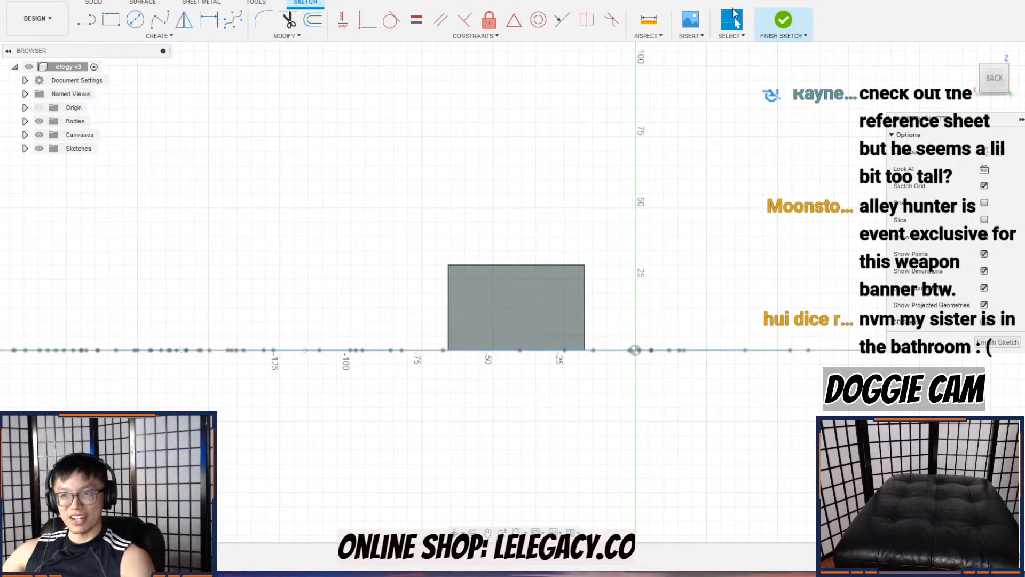
click(135, 19)
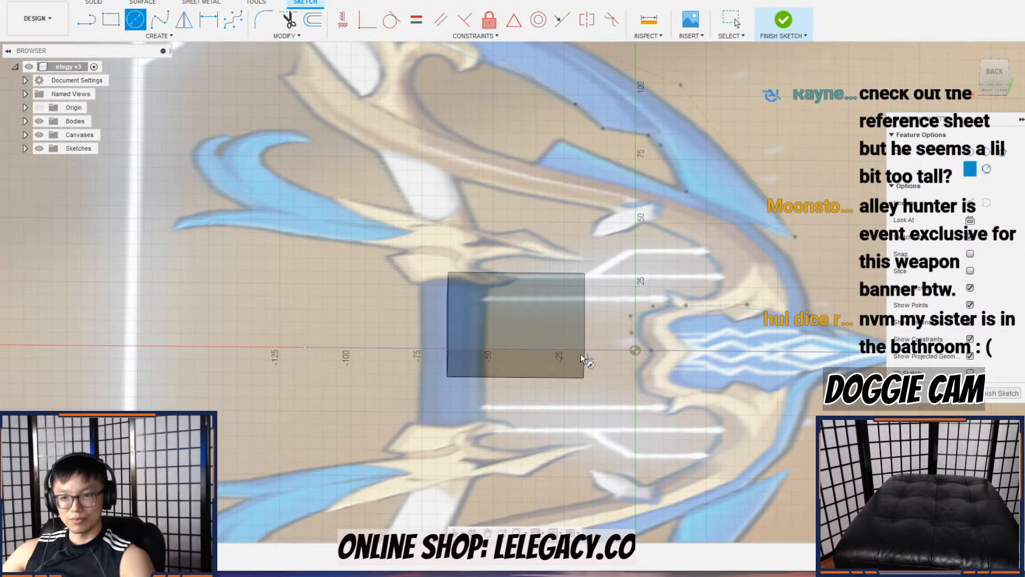
click(452, 347)
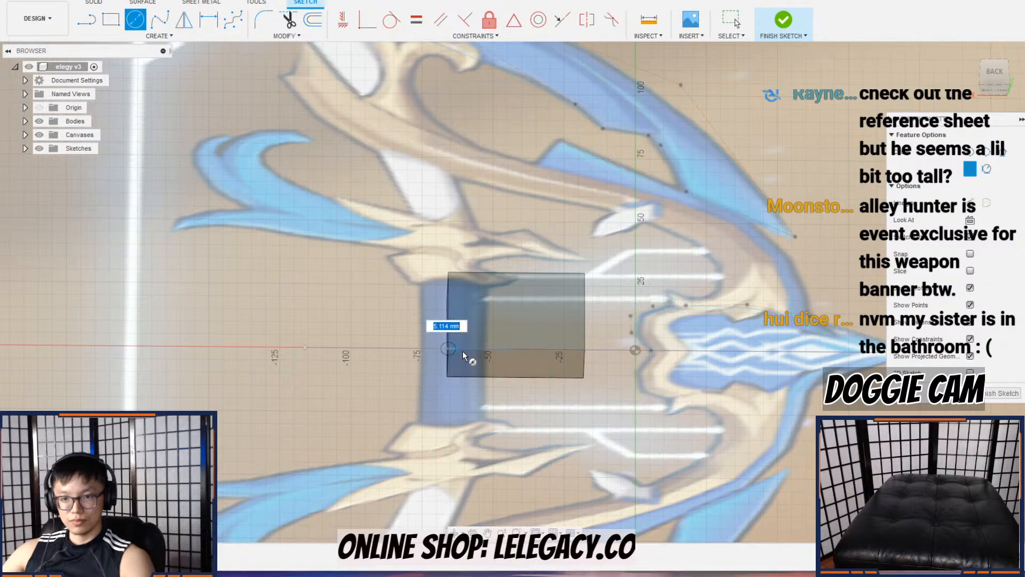
text(25)
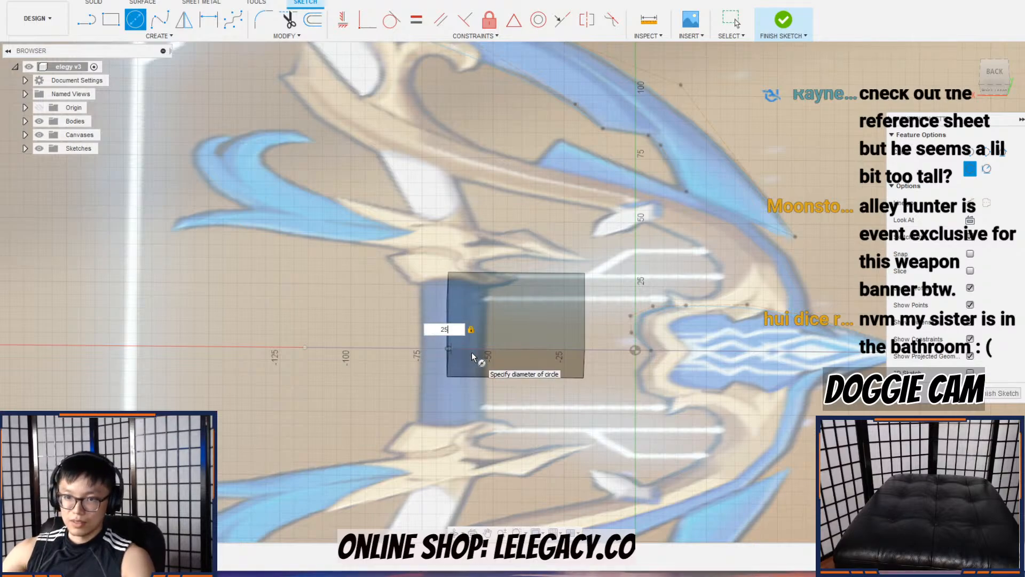
key(Return)
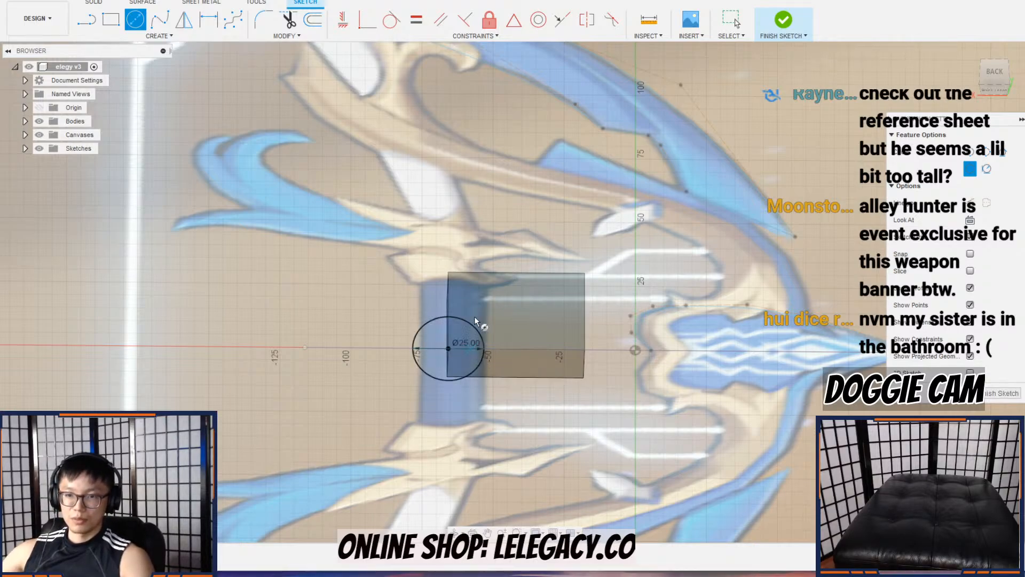
scroll(745, 226, up, 3)
mouse_move(745, 226)
shift+middle_down()
mouse_move(748, 169)
mouse_move(677, 213)
mouse_move(627, 283)
shift+middle_up()
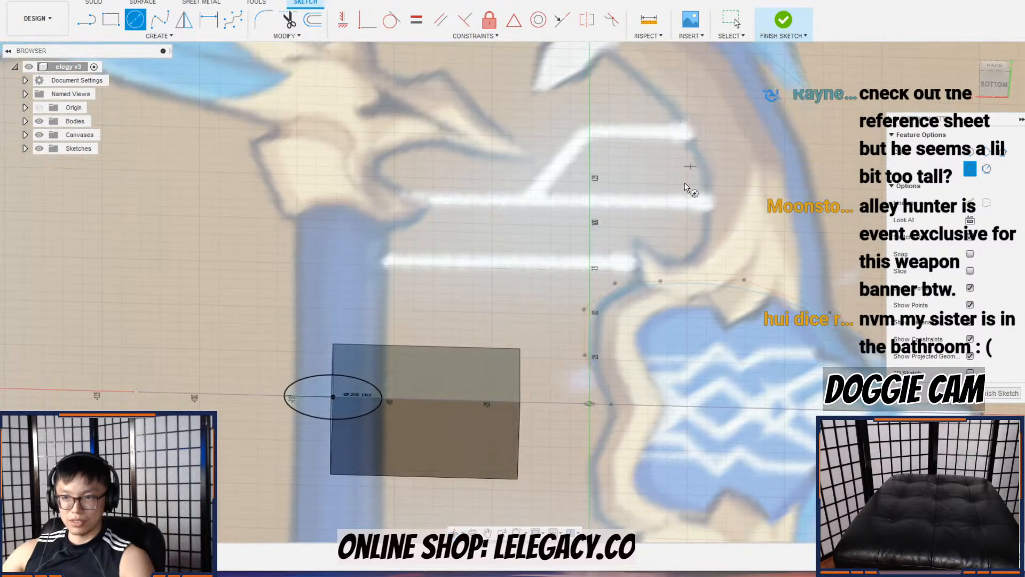
Step: Delete the 25 mm circle at the block's corner on the grip
click(731, 22)
scroll(340, 394, up, 4)
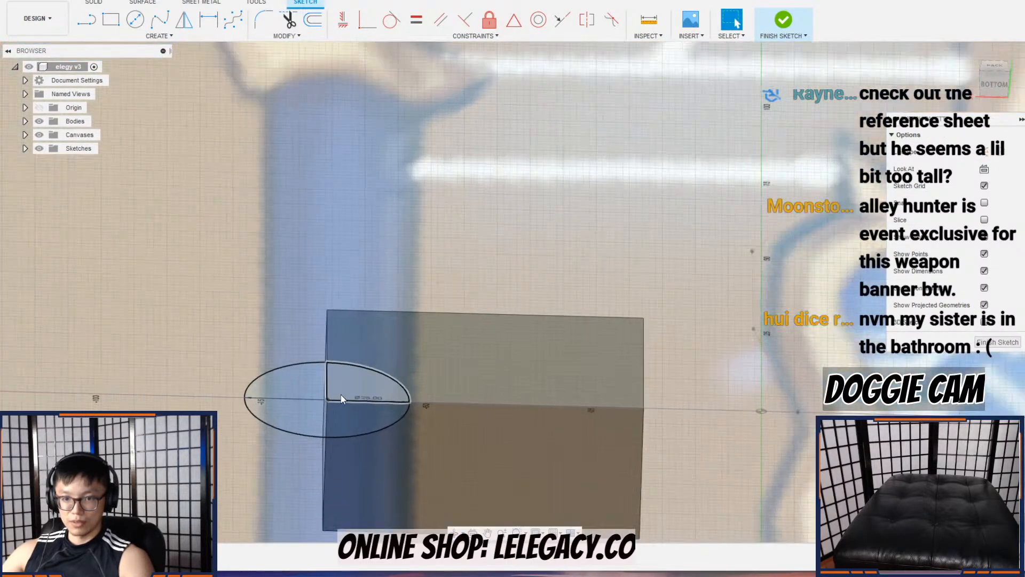
click(328, 401)
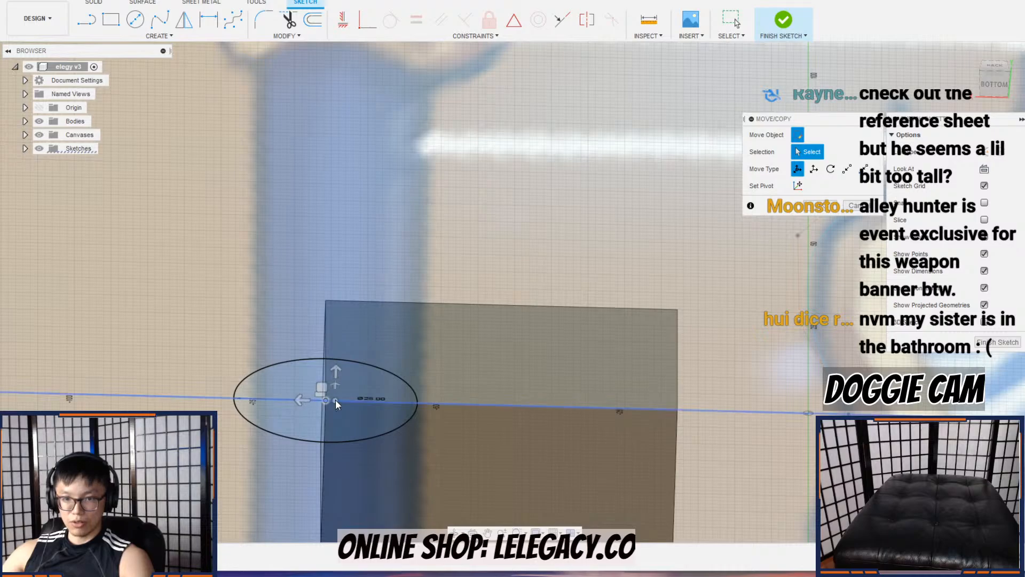
key(Delete)
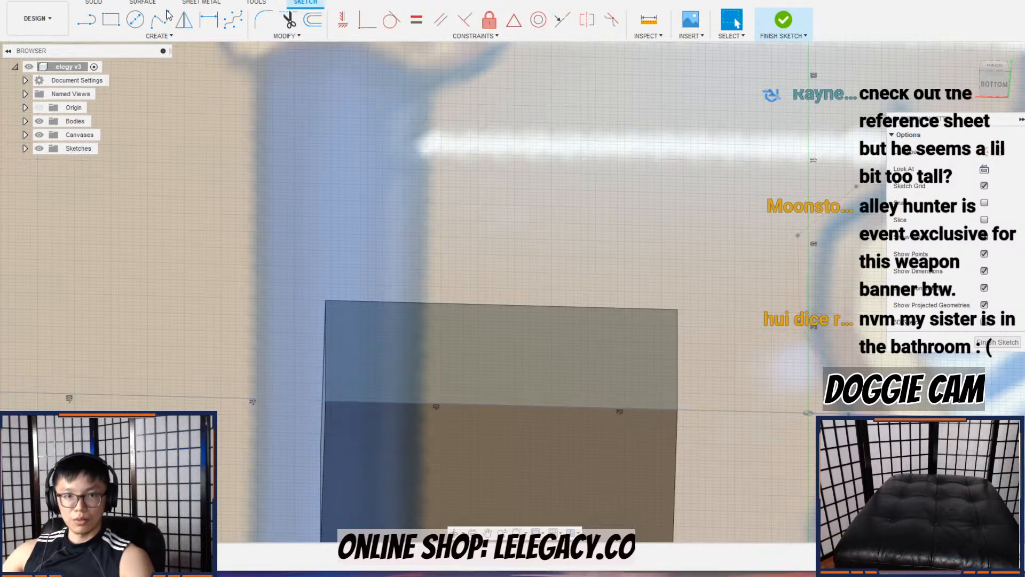
Step: Redraw the grip profile as a 25 mm diameter circle centred at the block's corner on the emblem's centre line
click(136, 20)
click(332, 400)
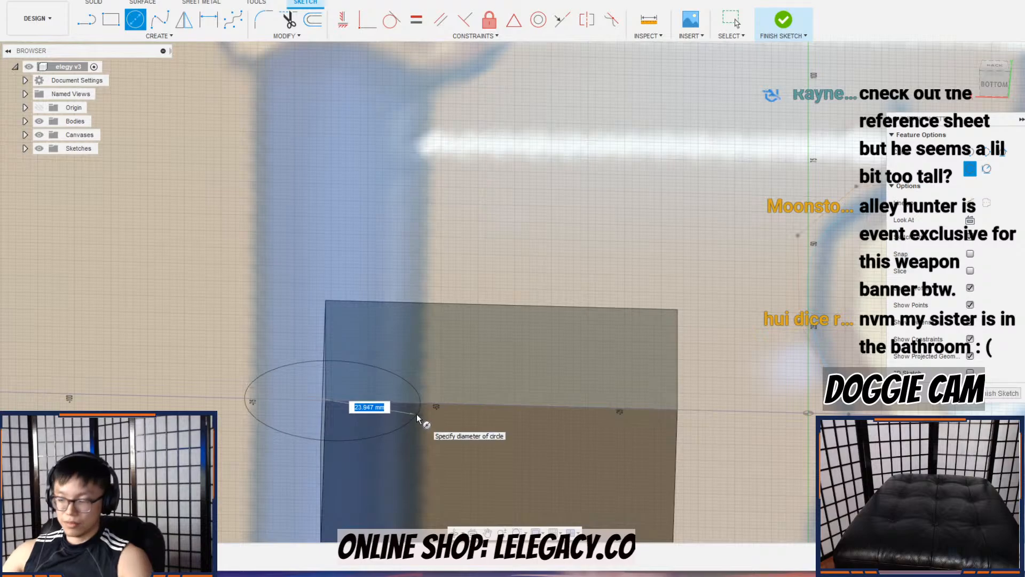
text(25)
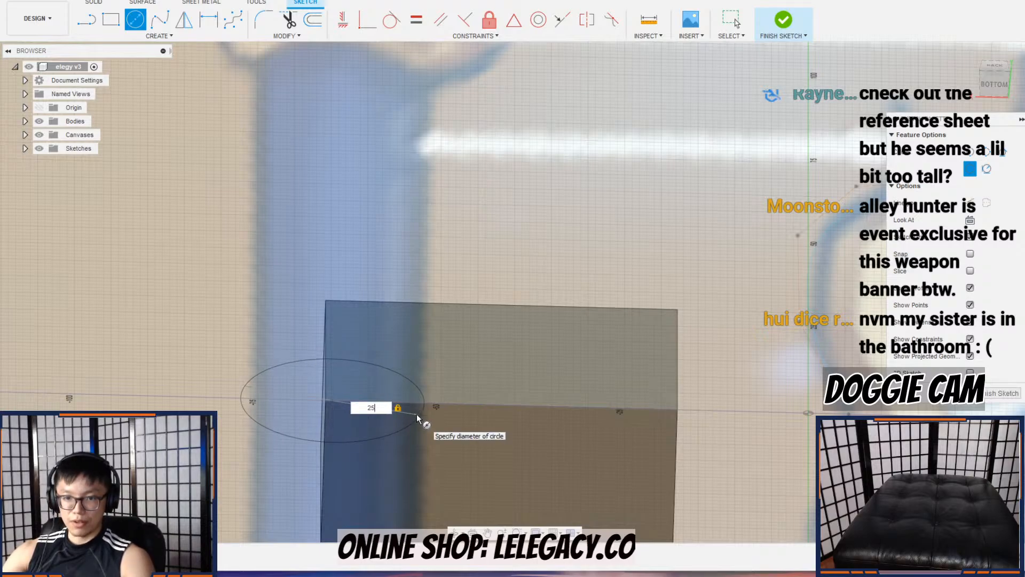
key(Return)
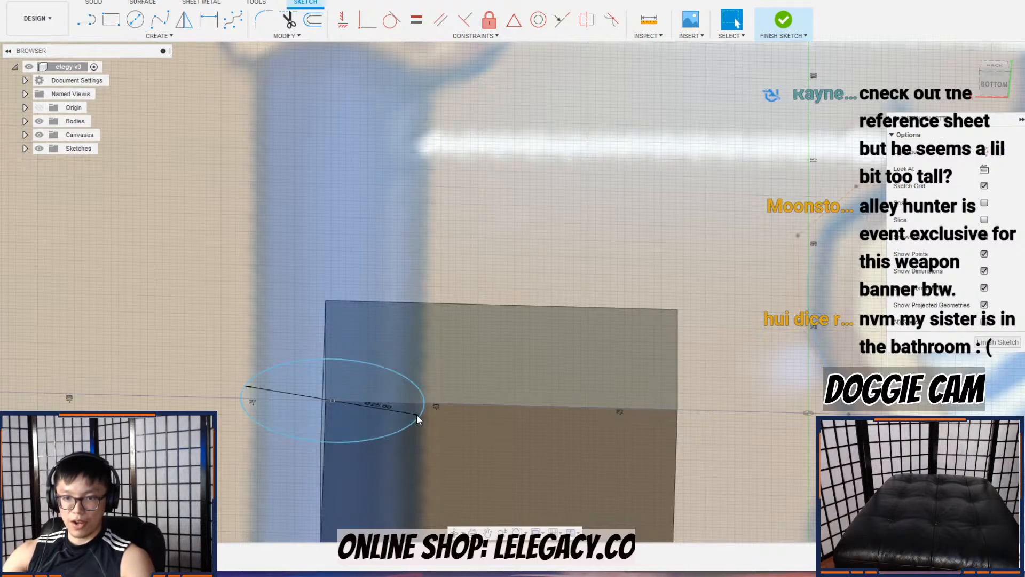
key(Escape)
Step: Finish the circle sketch and start a new sketch on the canvas plane, with the bow upright
scroll(427, 394, down, 3)
scroll(440, 385, down, 3)
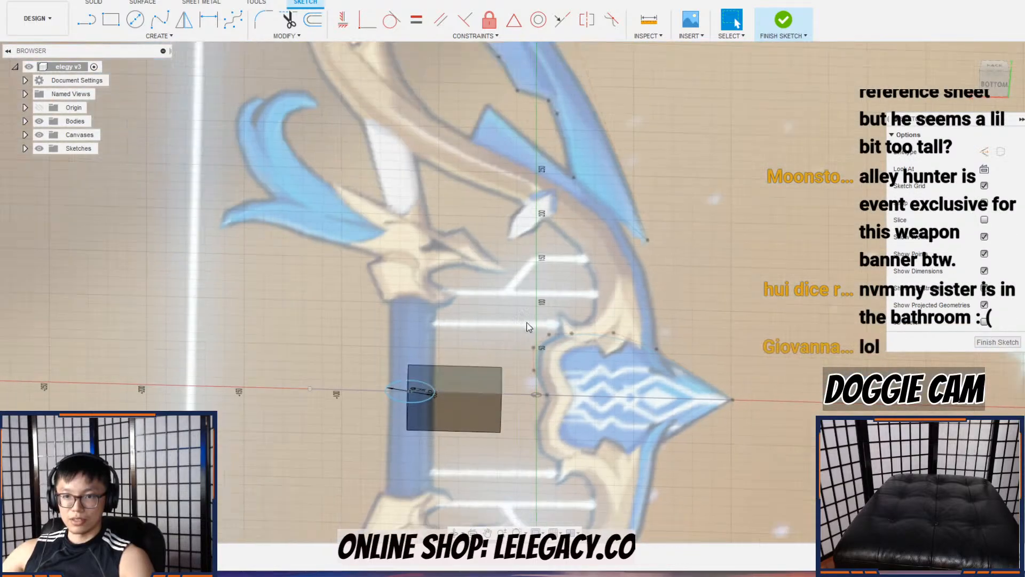
scroll(525, 301, down, 3)
mouse_move(523, 299)
shift+middle_down()
mouse_move(528, 250)
mouse_move(537, 265)
mouse_move(513, 218)
mouse_move(552, 317)
shift+middle_up()
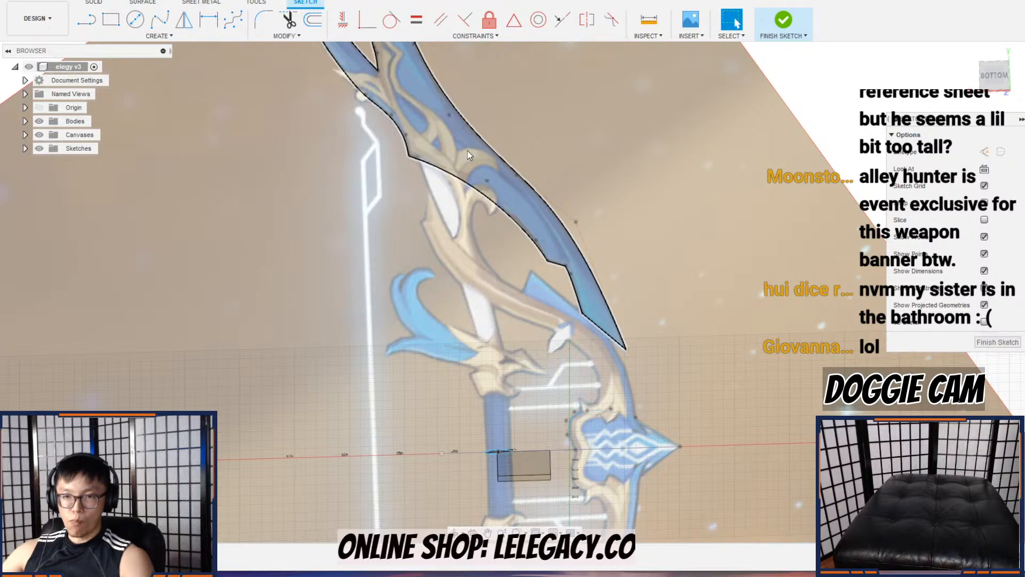
click(233, 20)
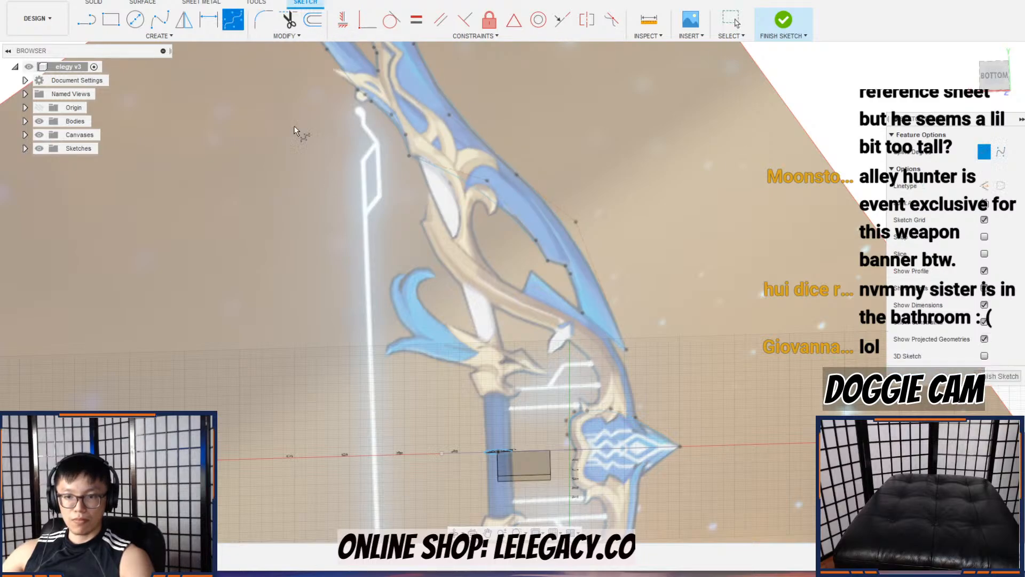
click(783, 20)
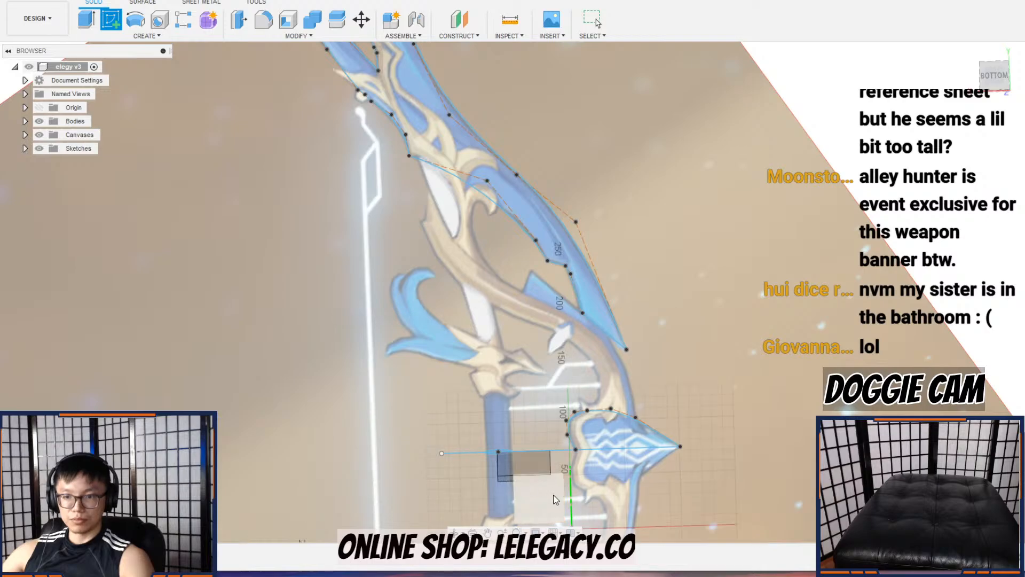
double_click(552, 495)
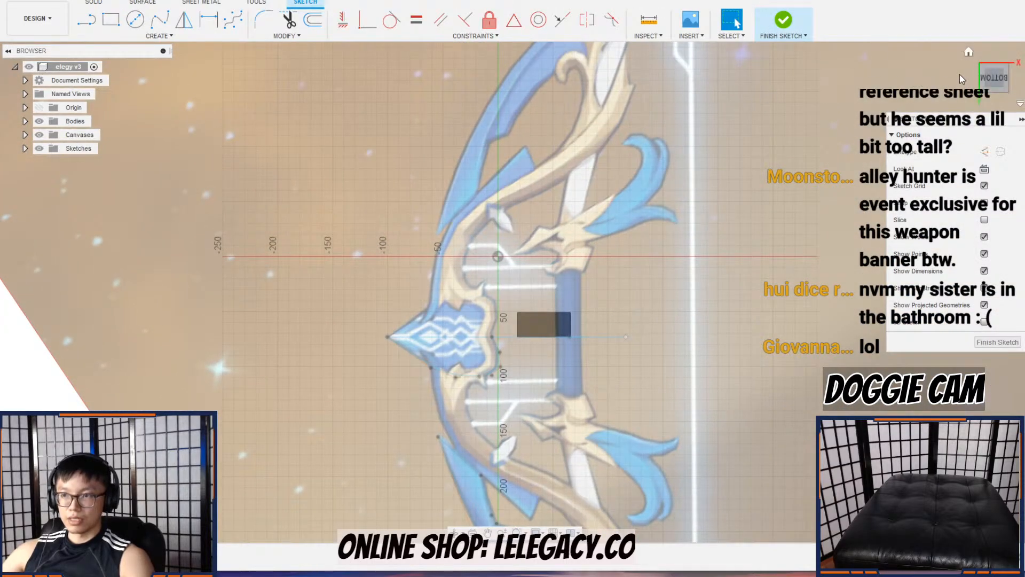
click(1012, 51)
click(1012, 52)
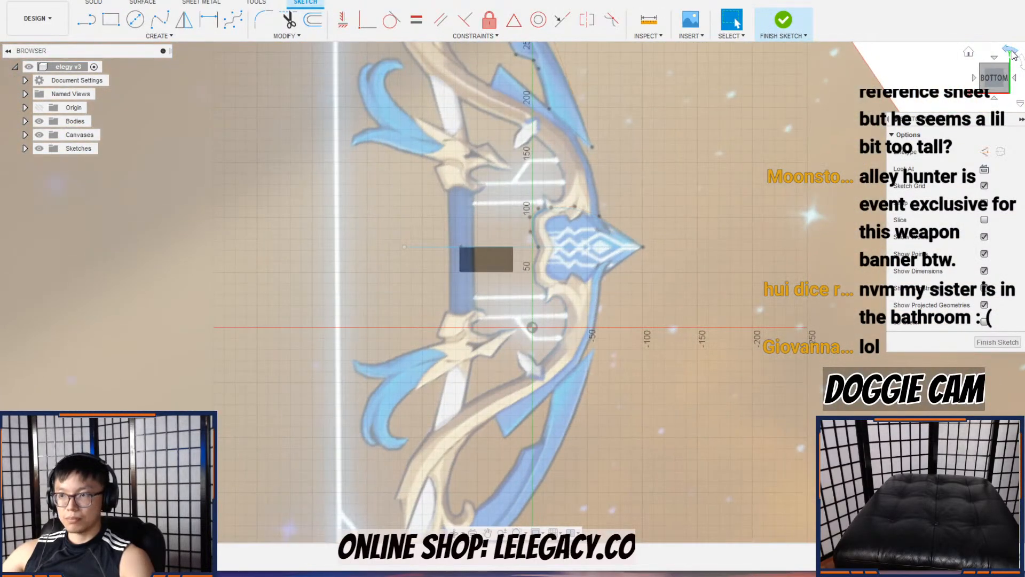
click(1015, 81)
click(1015, 84)
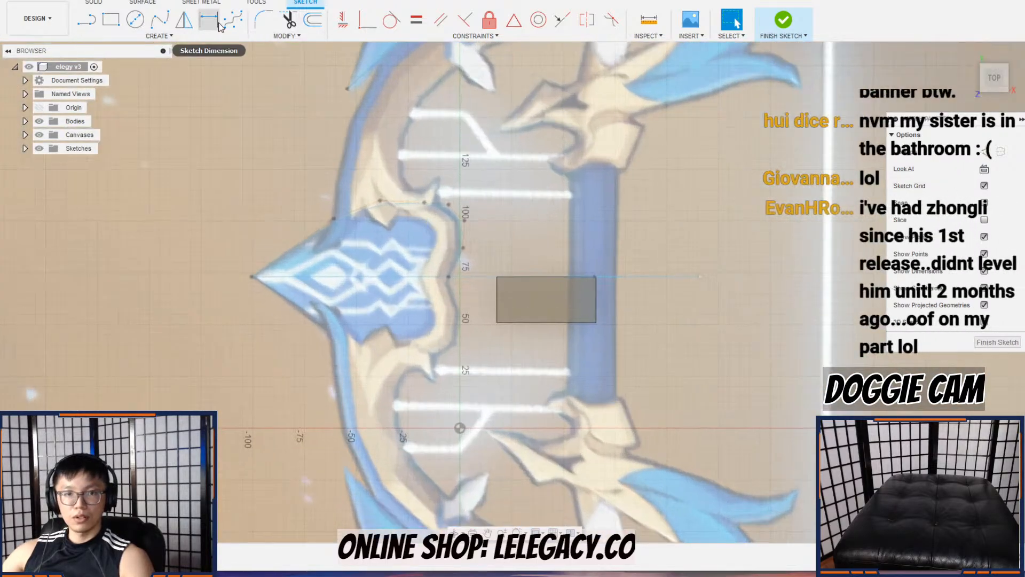
Step: Draw a control point spline from the block's corner at the grip up through the white inner limb to the gold ornament above it
click(231, 23)
middle_drag(592, 270, 443, 285)
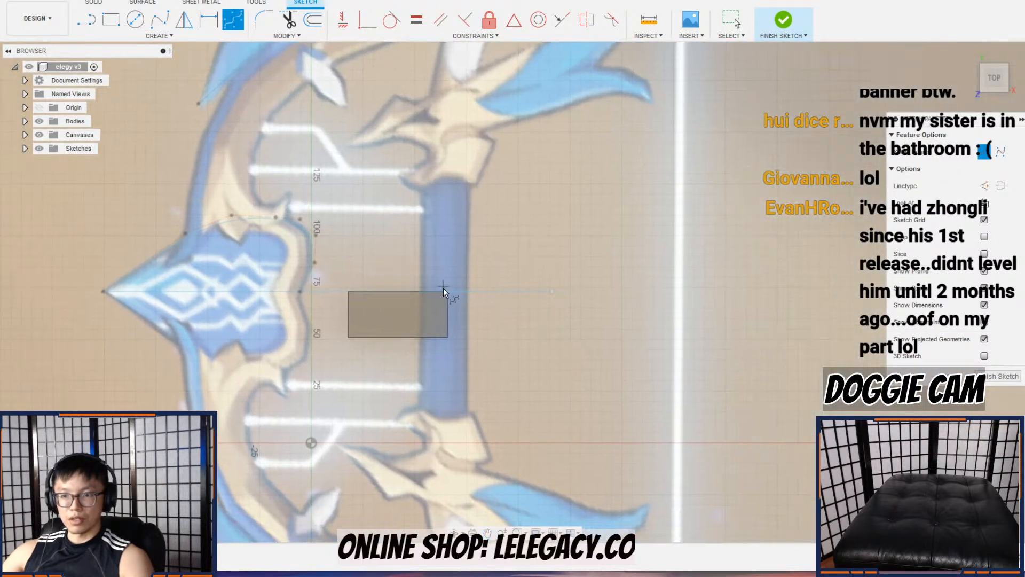
scroll(451, 294, up, 4)
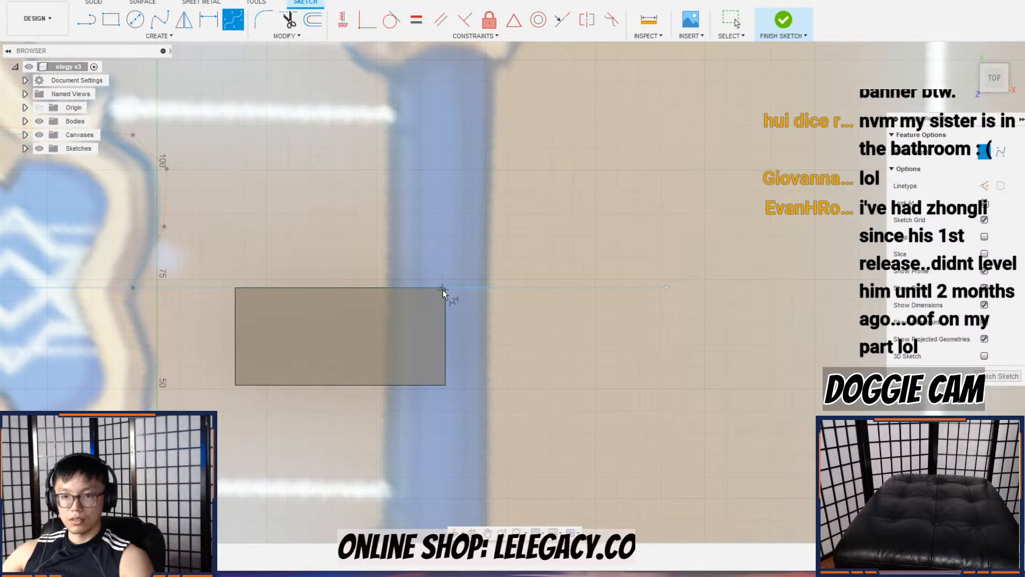
click(442, 289)
scroll(440, 187, down, 4)
middle_drag(440, 187, 445, 334)
click(452, 189)
middle_drag(452, 189, 436, 325)
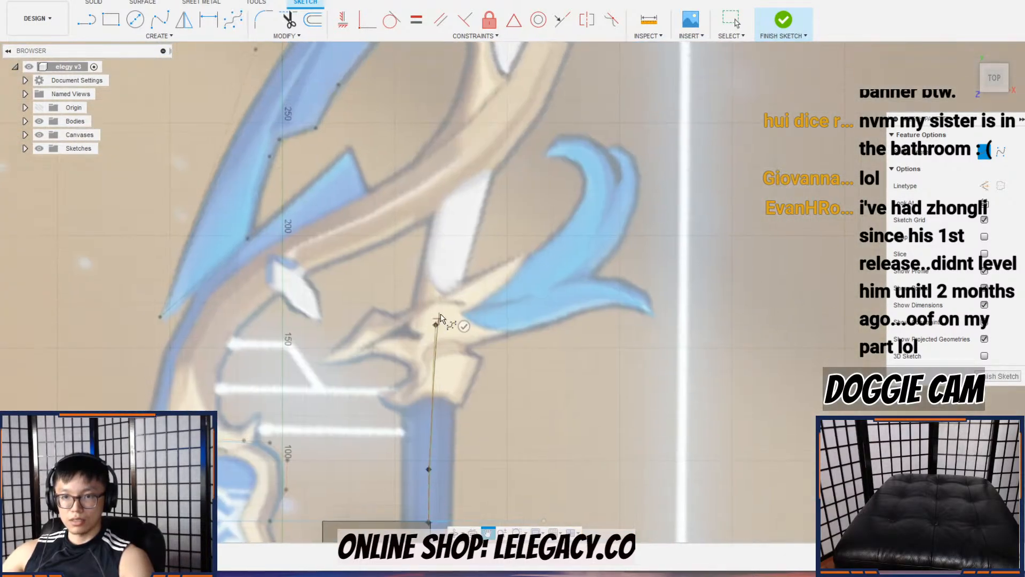
click(453, 208)
middle_drag(452, 208, 438, 335)
click(468, 243)
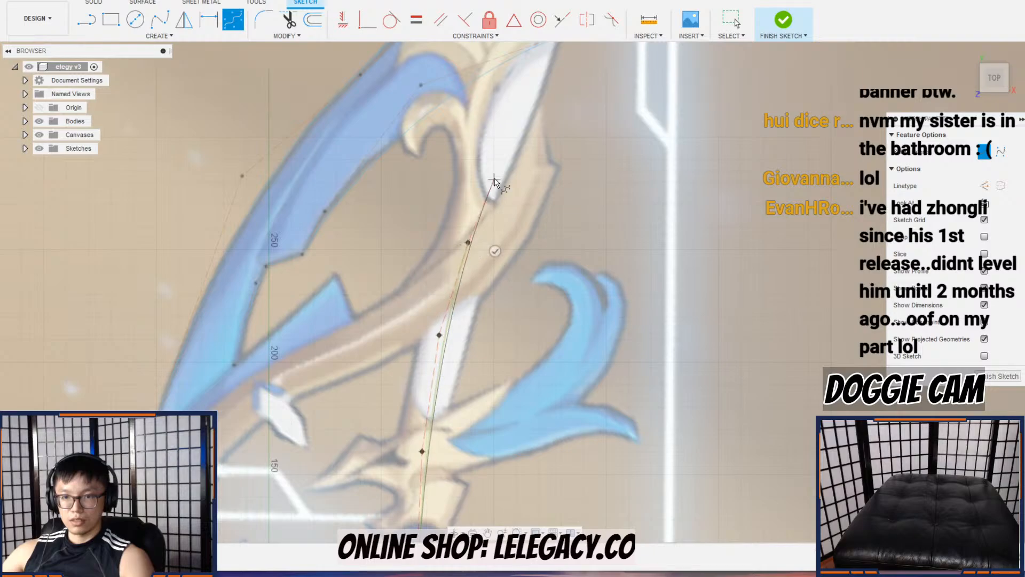
click(497, 152)
middle_drag(497, 152, 483, 280)
click(507, 204)
click(513, 137)
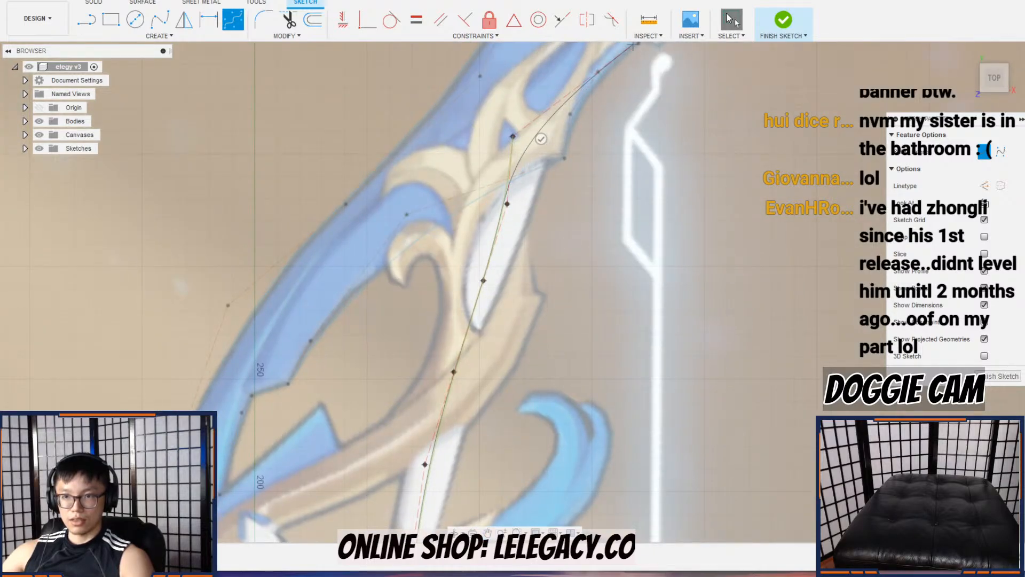
click(729, 18)
Step: Check the spline's course against the upper limb and finish the sketch
middle_drag(503, 379, 505, 186)
click(410, 386)
scroll(477, 372, down, 3)
middle_drag(525, 204, 496, 327)
scroll(505, 234, down, 1)
scroll(508, 226, up, 3)
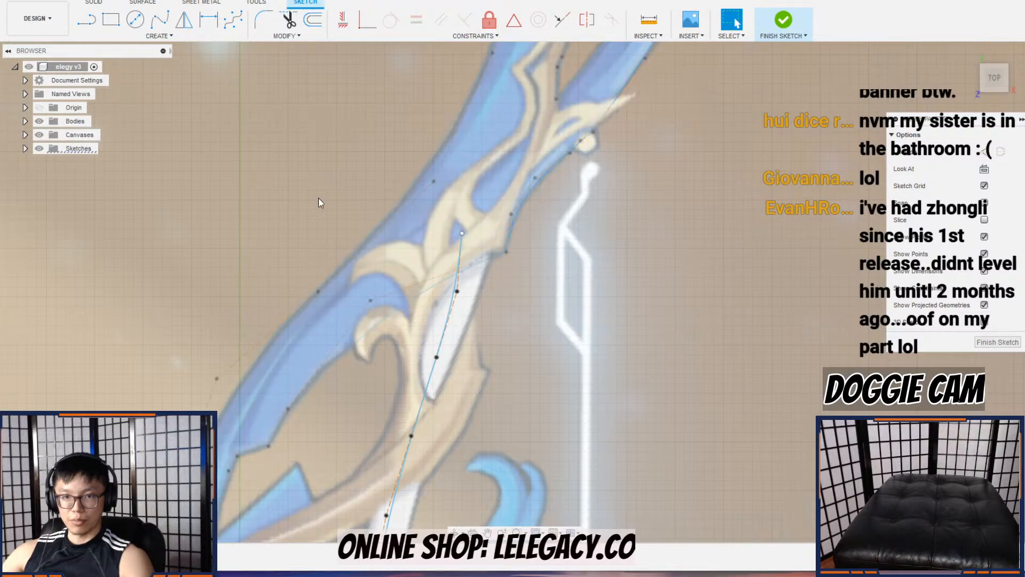
scroll(414, 208, down, 1)
scroll(414, 208, down, 3)
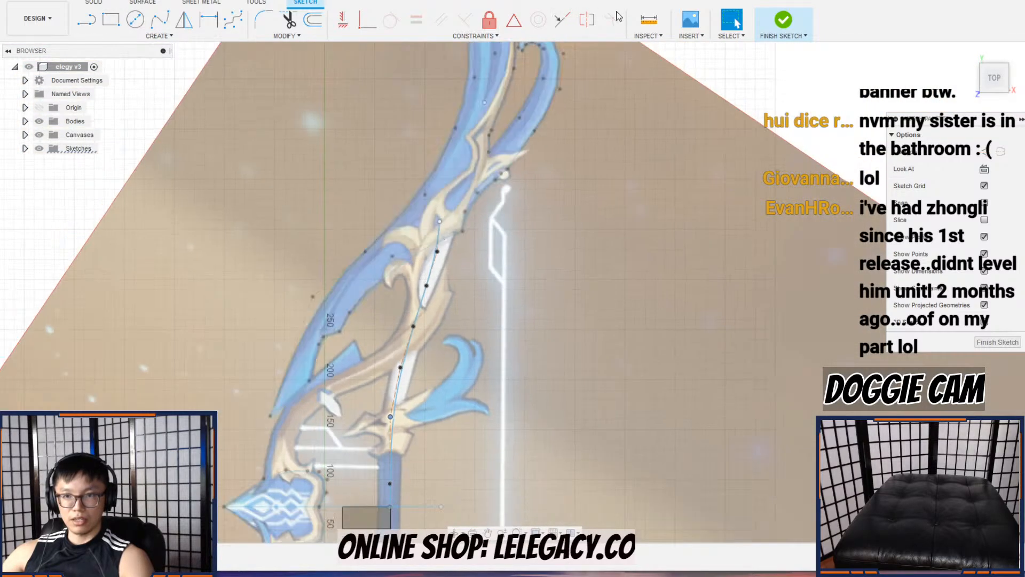
click(783, 21)
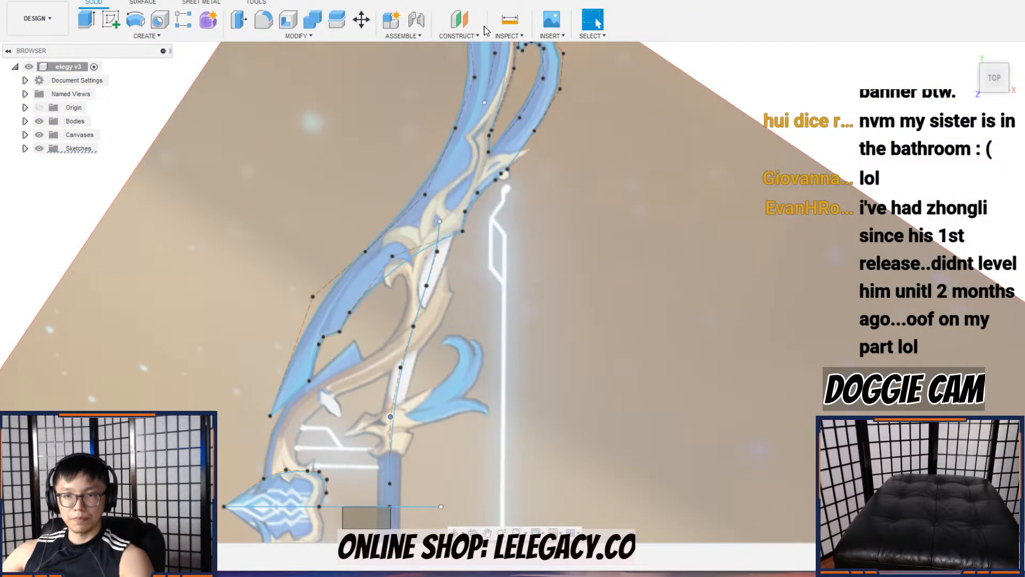
Step: Create a construction plane offset 290 mm from the block's face on the centre line, level with the spline's upper end
click(460, 22)
scroll(491, 301, down, 4)
middle_drag(479, 321, 483, 229)
shift+middle_drag(483, 229, 475, 269)
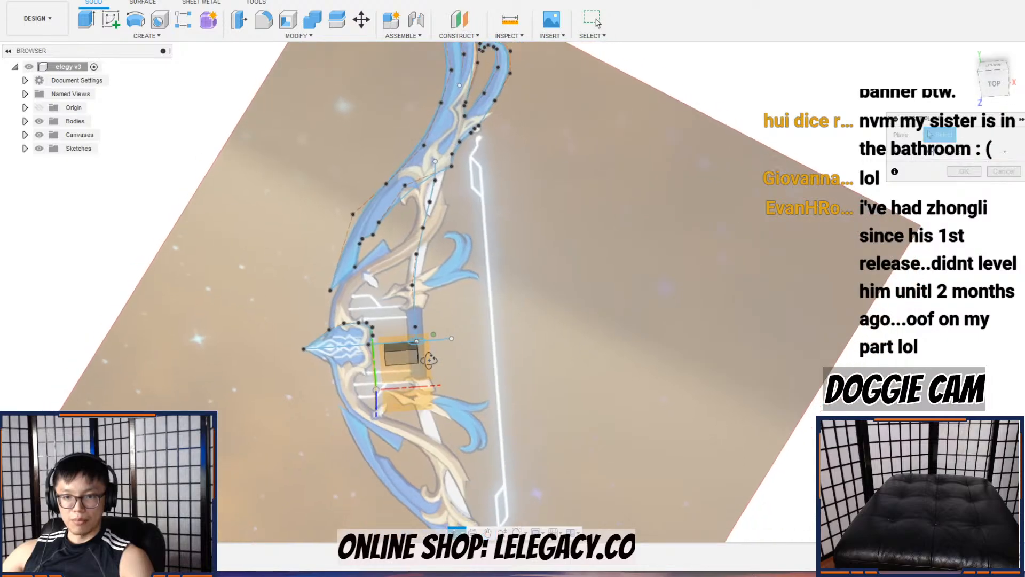
scroll(393, 337, up, 5)
click(422, 345)
scroll(429, 324, down, 3)
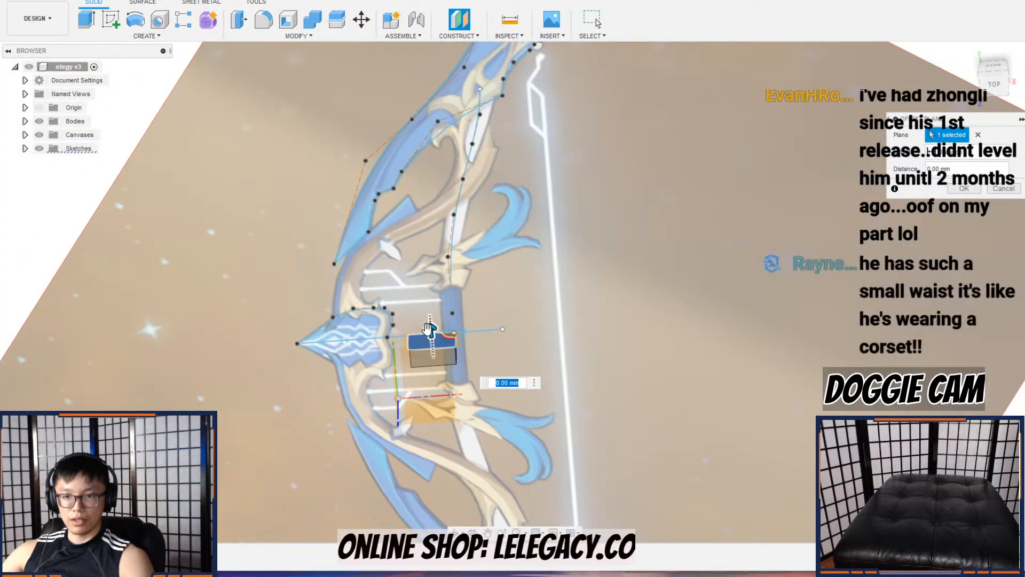
drag(431, 330, 419, 40)
middle_drag(496, 109, 477, 281)
shift+middle_drag(477, 282, 465, 246)
drag(391, 210, 393, 246)
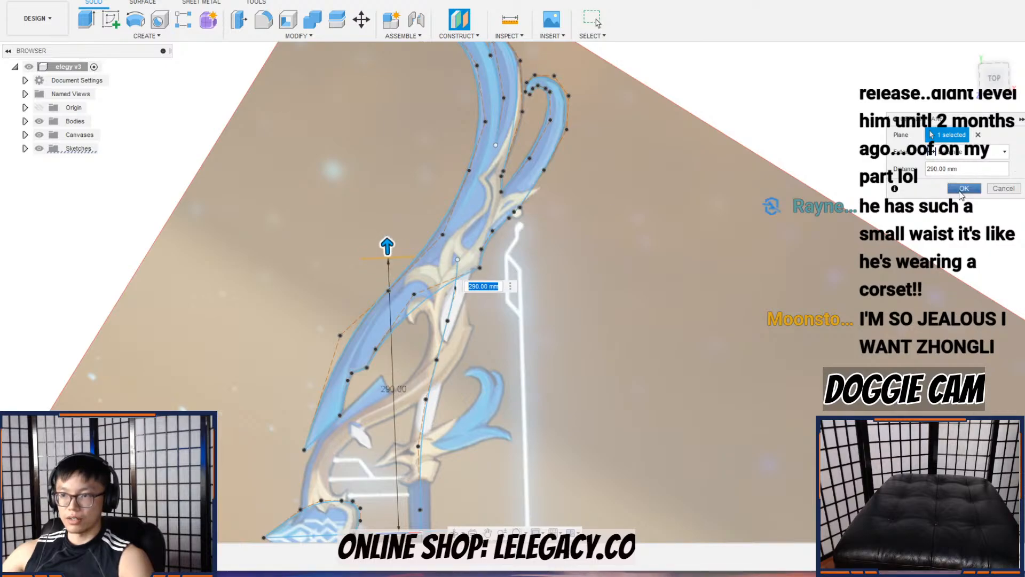
click(963, 188)
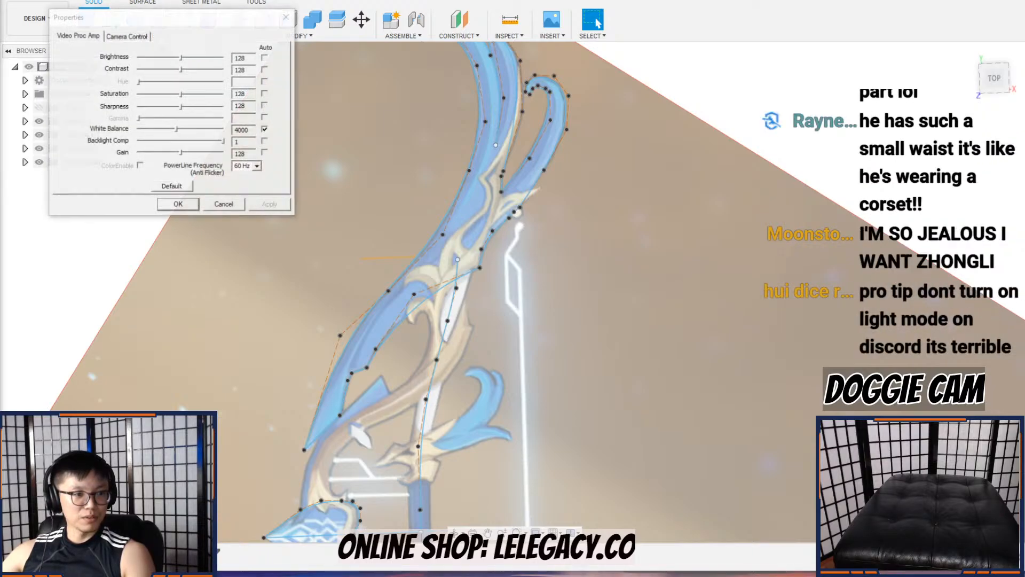
Step: Set the webcam's pan to -3 and tilt to -6 in its camera properties and apply the change
click(134, 37)
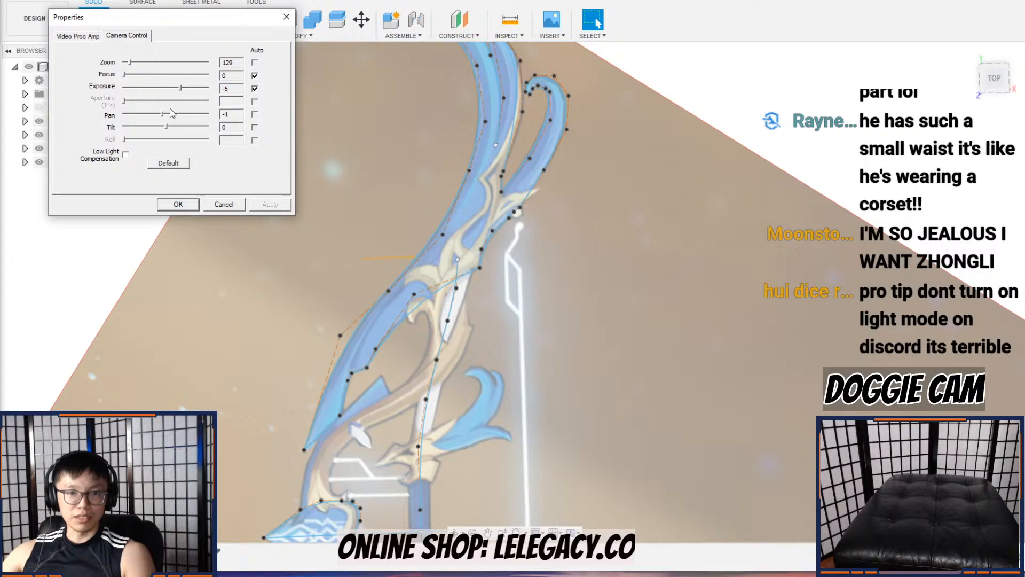
drag(167, 120, 141, 127)
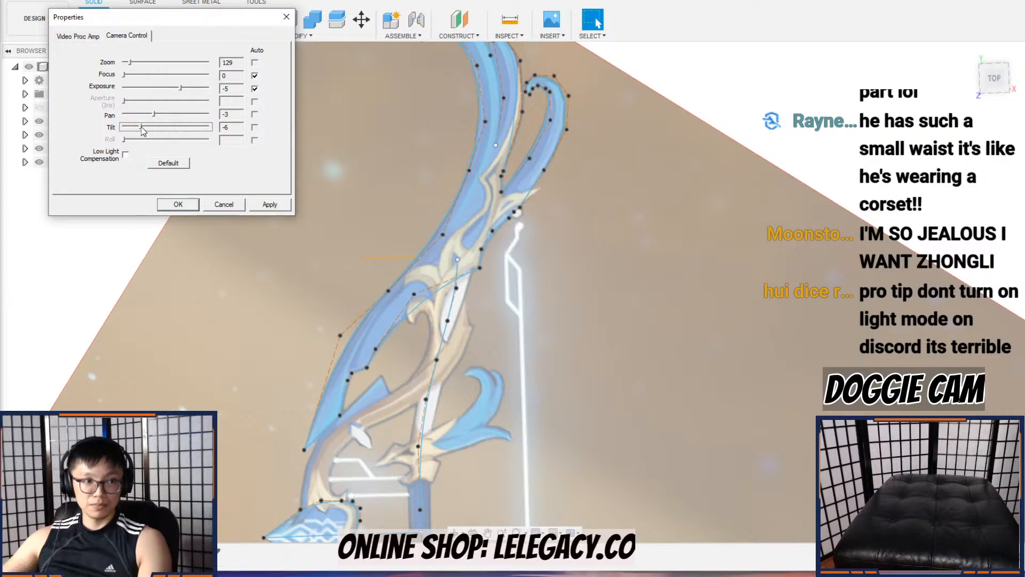
click(283, 207)
click(176, 206)
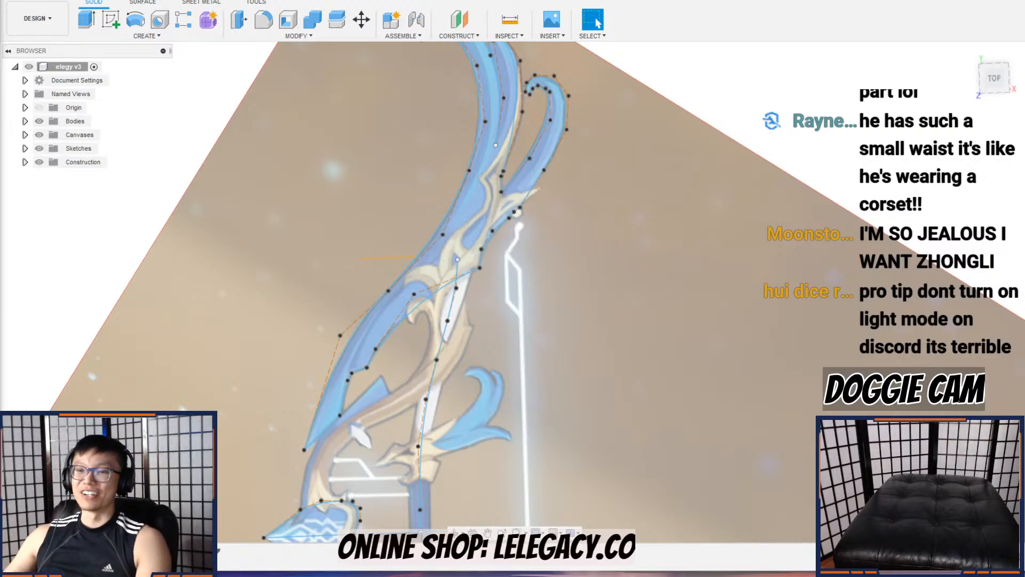
Step: Start a new sketch on the offset construction plane at the upper end of the guide spline
scroll(449, 405, up, 3)
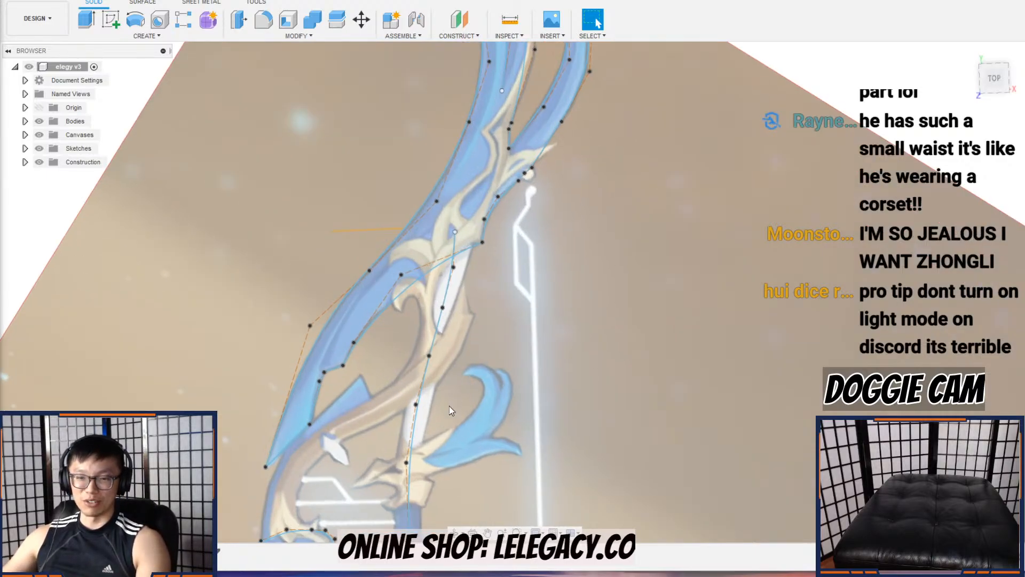
scroll(447, 407, down, 2)
scroll(461, 283, up, 2)
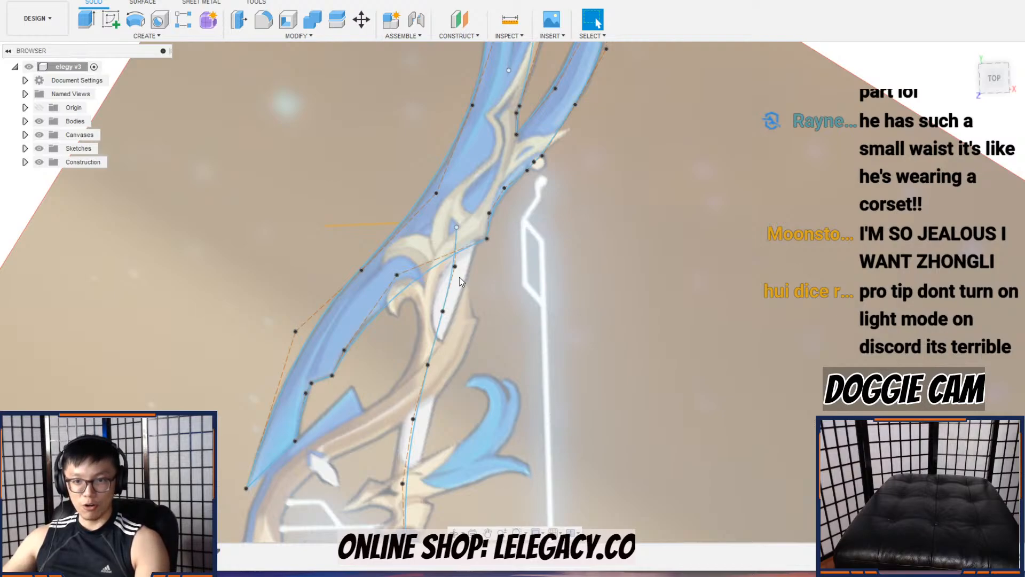
middle_drag(463, 355, 466, 295)
middle_drag(456, 70, 453, 187)
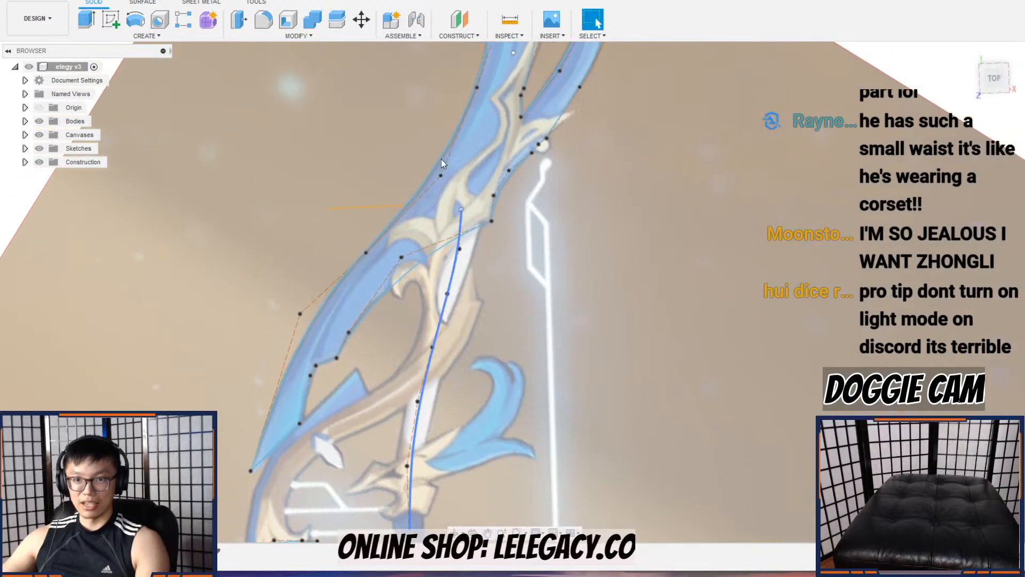
click(115, 24)
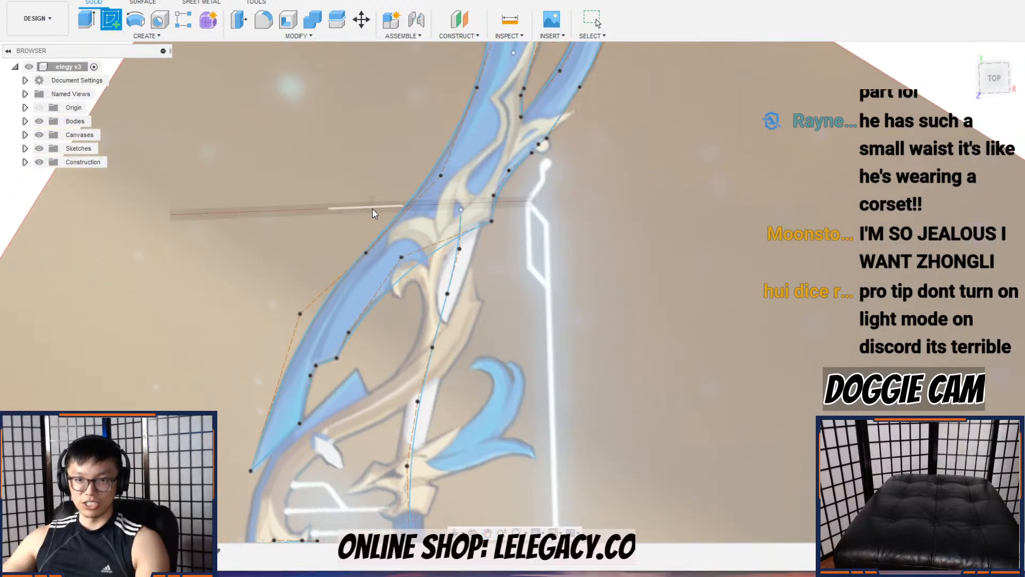
click(378, 198)
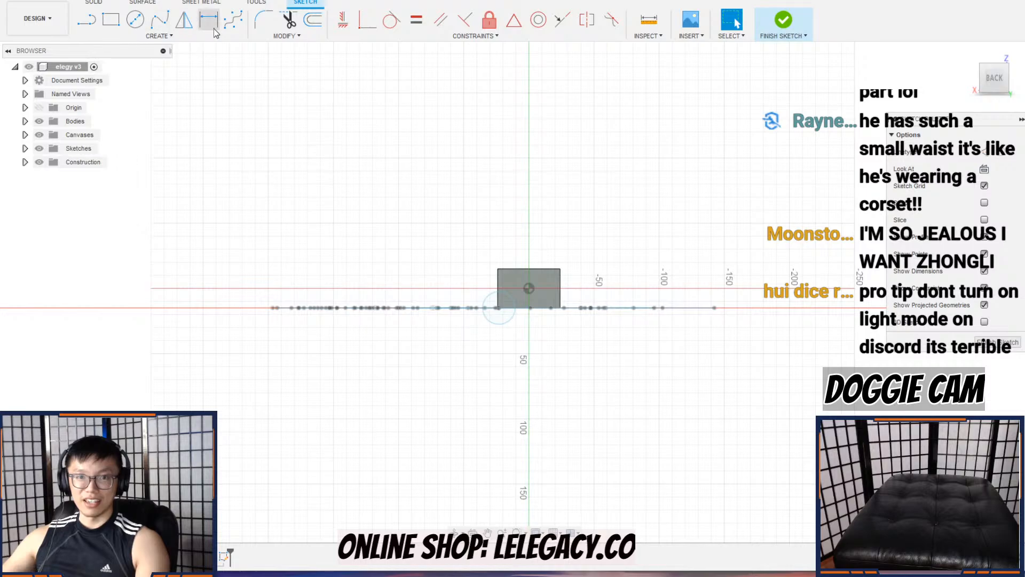
Step: Draw an ellipse centred near the guide spline's upper end, its long axis spanning the width of the blue limb
click(203, 42)
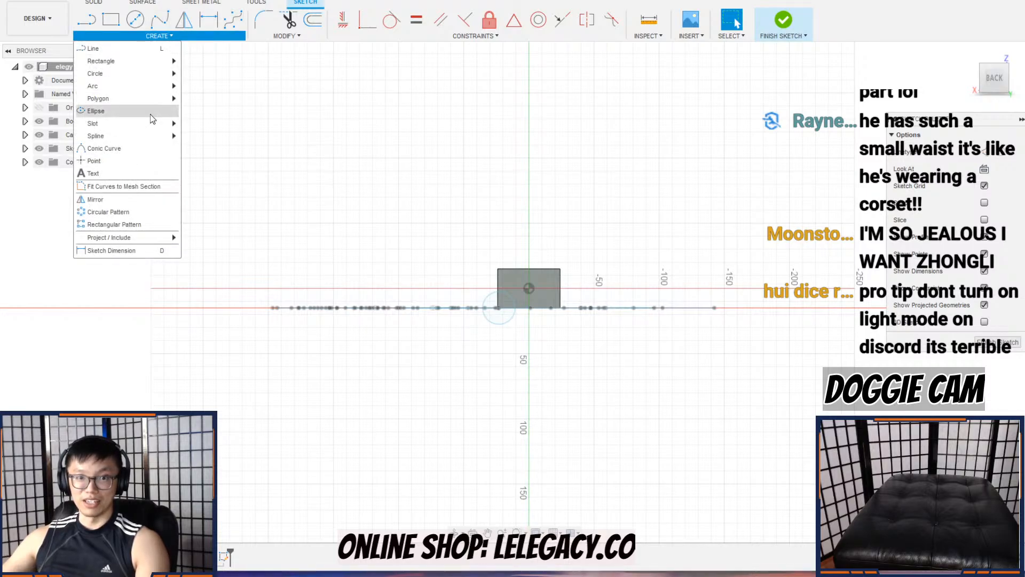
click(152, 114)
mouse_move(514, 312)
shift+middle_down()
mouse_move(533, 328)
mouse_move(541, 236)
shift+middle_up()
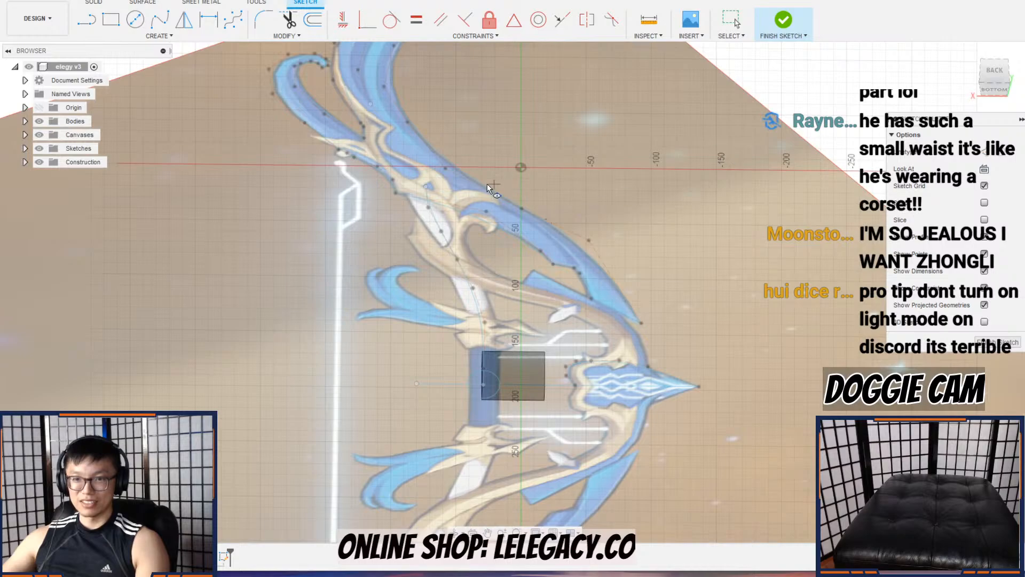
scroll(490, 184, up, 4)
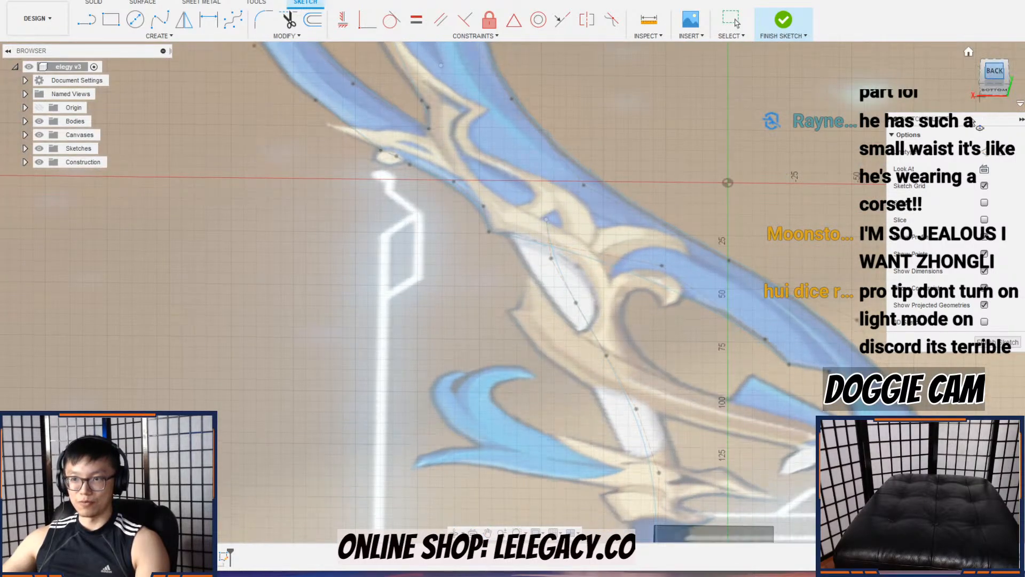
click(994, 70)
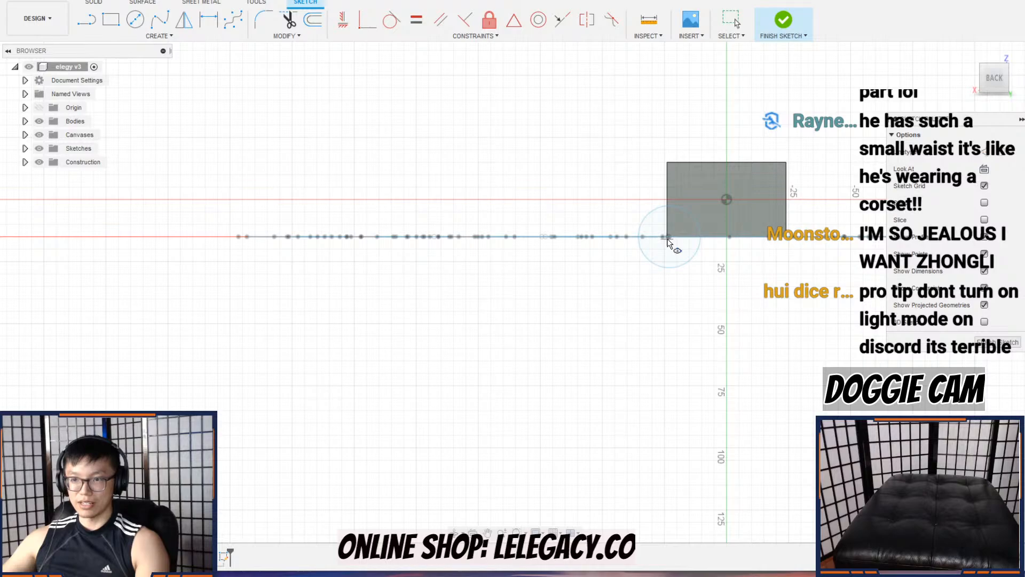
click(558, 237)
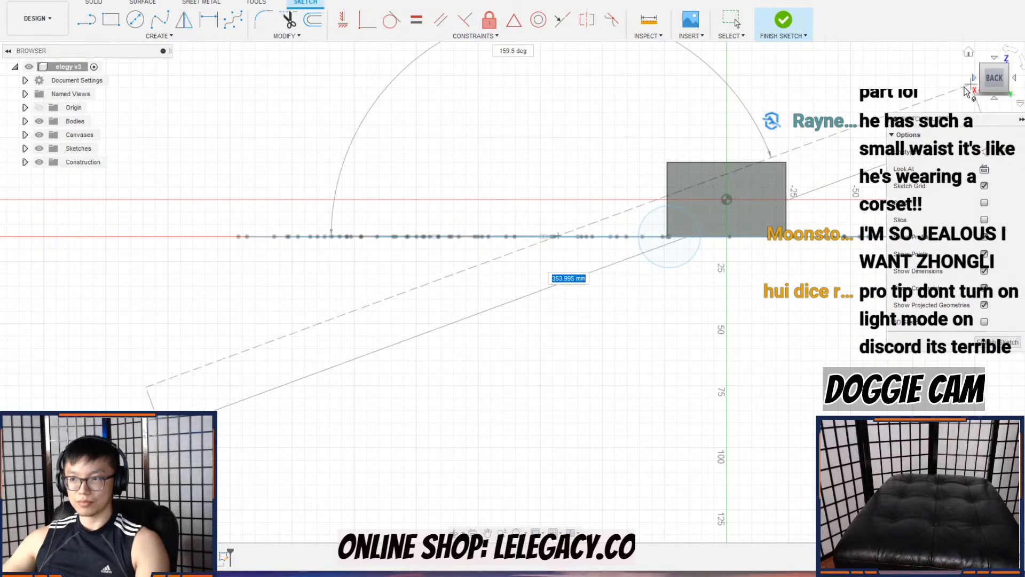
shift+middle_drag(799, 153, 783, 109)
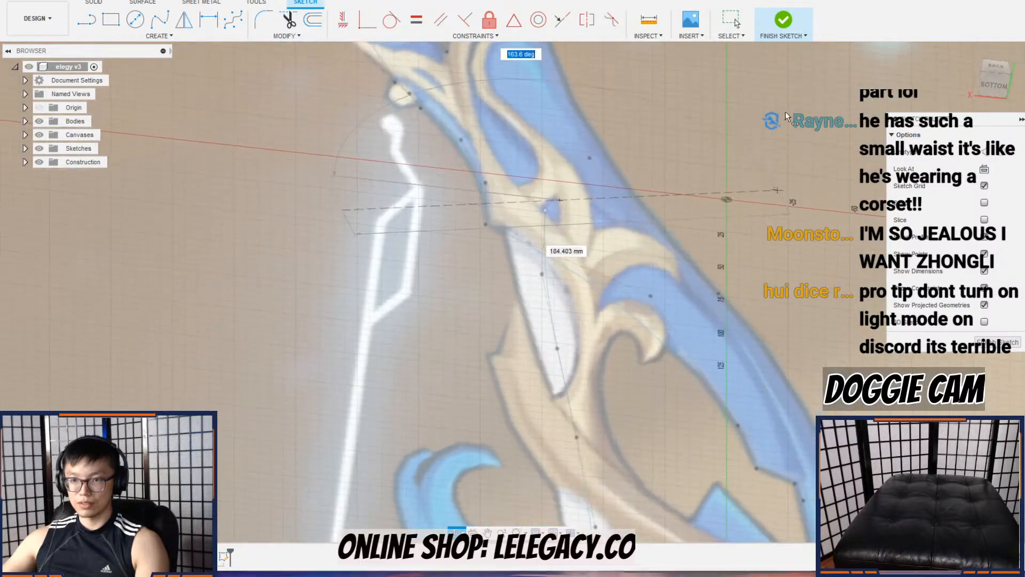
click(636, 205)
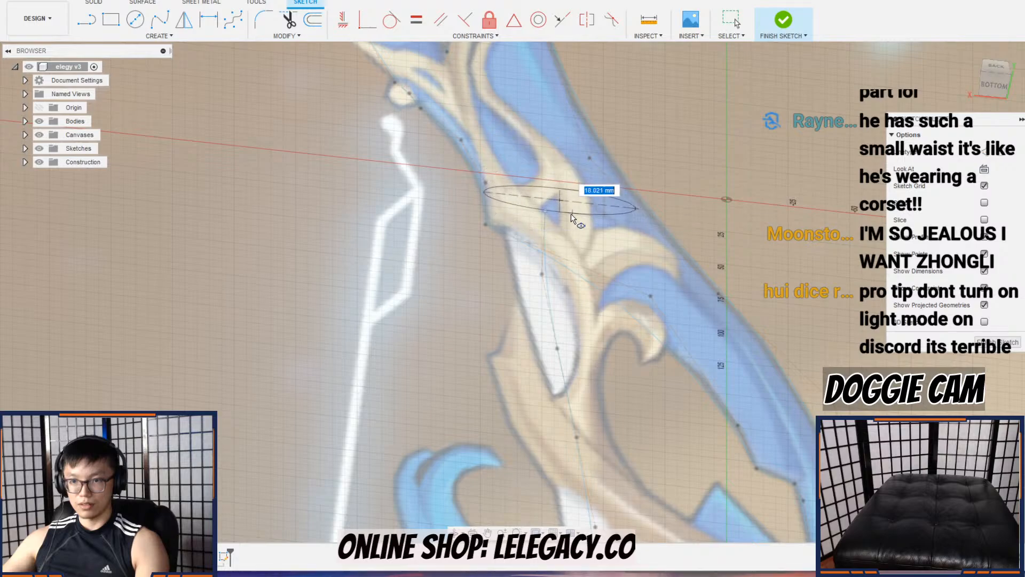
click(550, 246)
mouse_move(549, 240)
shift+middle_down()
mouse_move(616, 261)
mouse_move(635, 229)
mouse_move(676, 220)
shift+middle_up()
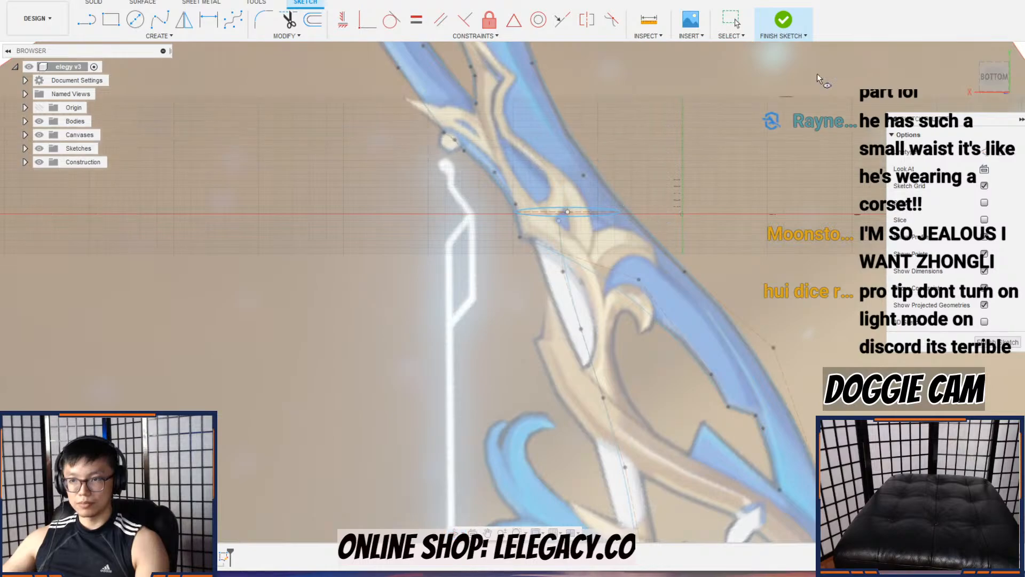
Step: Shift the ellipse's centre slightly over the gold ornament and face the sketch plane
click(732, 20)
shift+middle_drag(585, 214, 587, 195)
scroll(569, 211, up, 3)
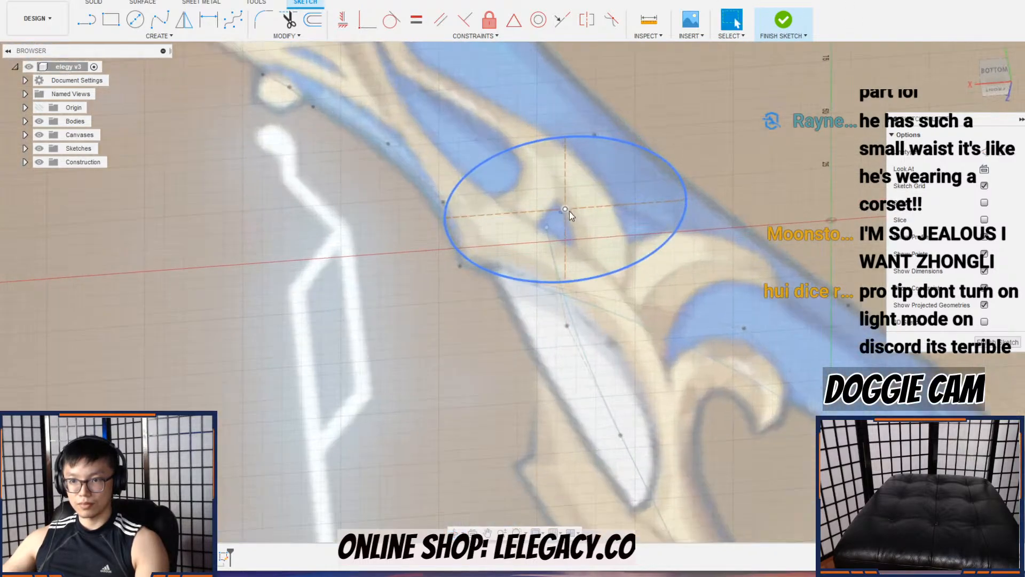
mouse_move(566, 211)
mouse_down()
mouse_move(540, 215)
mouse_move(568, 210)
mouse_up()
mouse_move(570, 209)
shift+middle_down()
mouse_move(678, 210)
mouse_move(739, 156)
shift+middle_up()
click(994, 78)
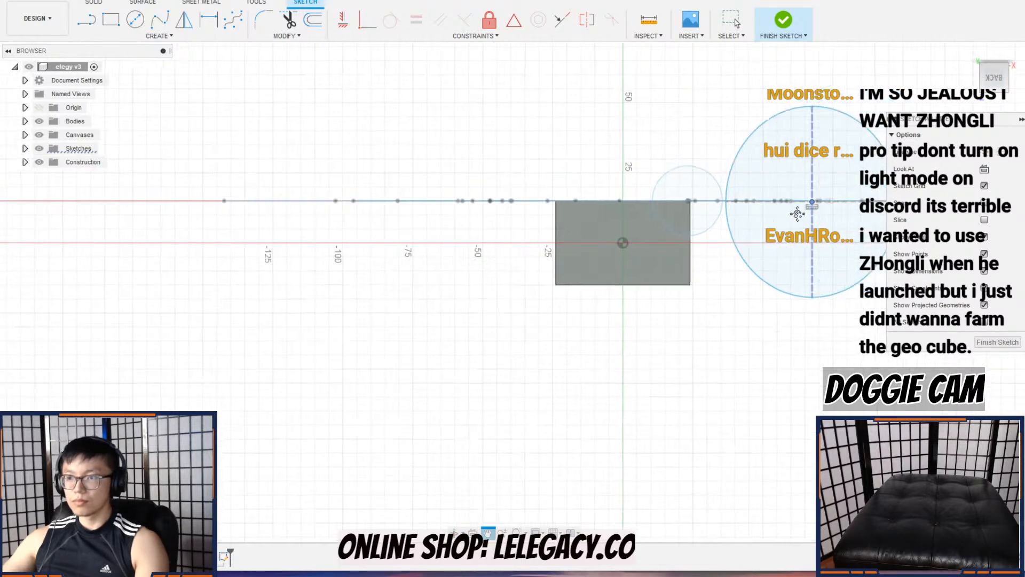
Step: Flatten the ellipse's vertical axis and slightly shorten its horizontal axis so it is wider than tall
scroll(756, 224, up, 3)
middle_drag(763, 94, 745, 174)
scroll(745, 171, down, 1)
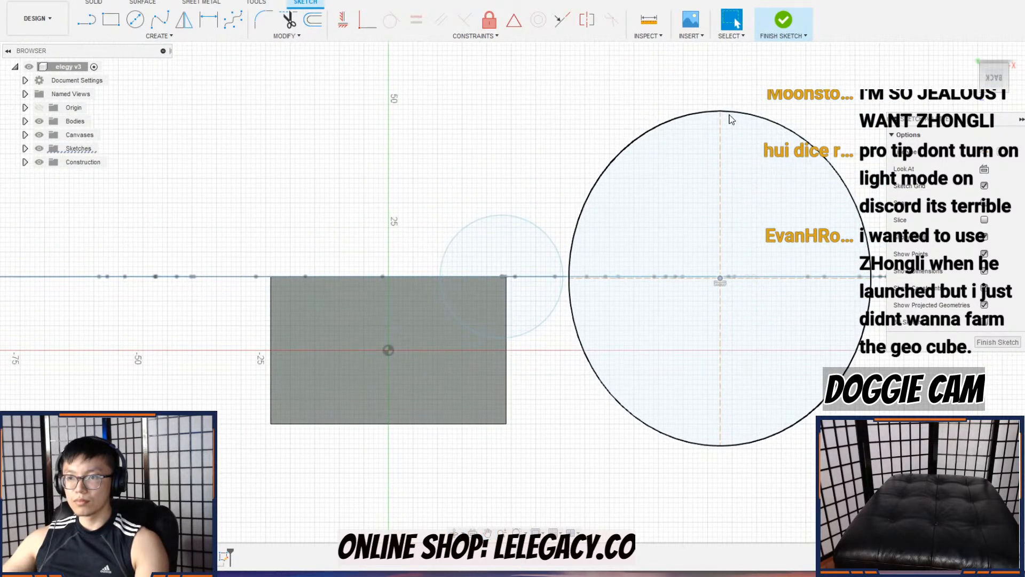
drag(727, 110, 731, 165)
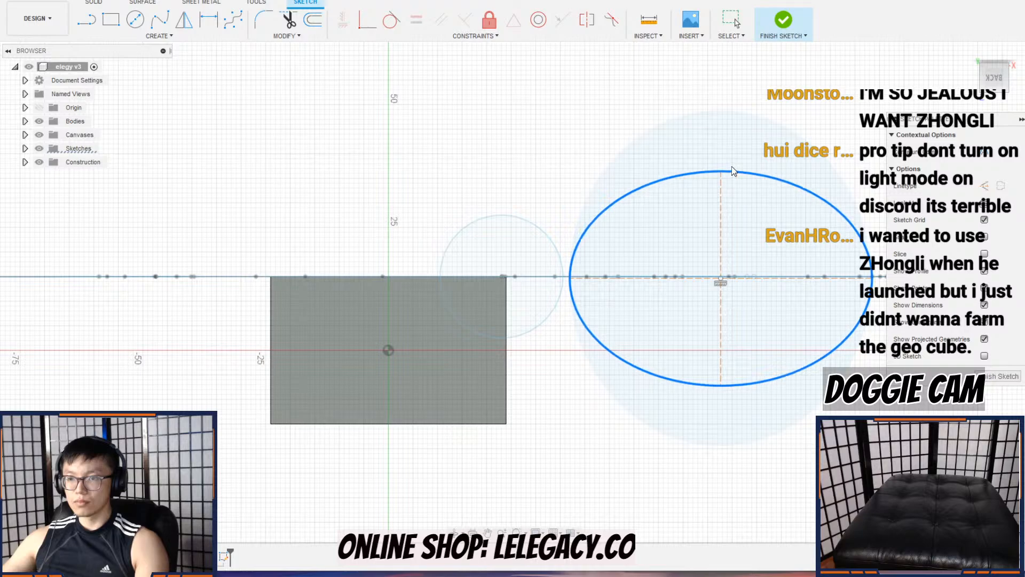
drag(874, 274, 854, 273)
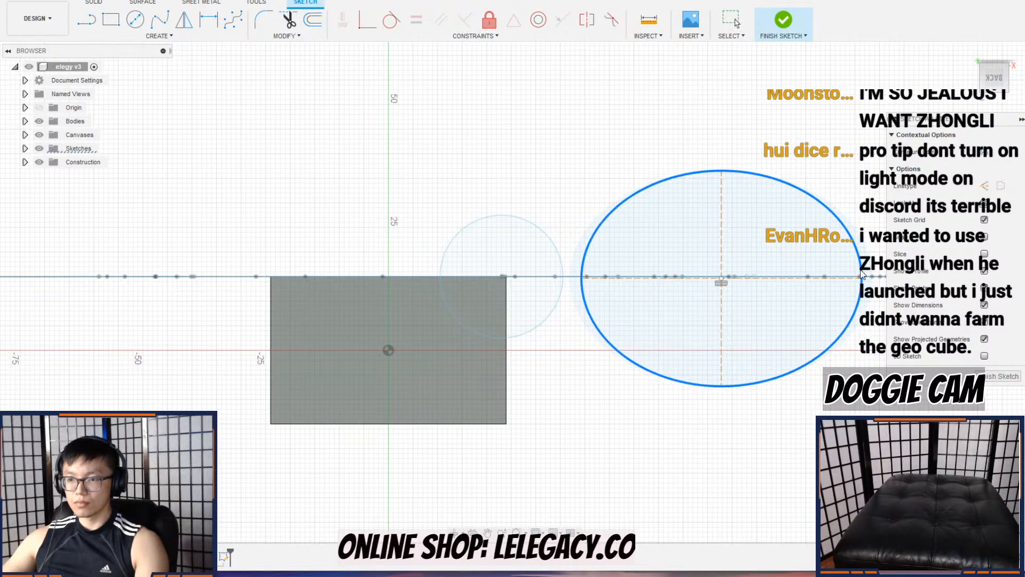
drag(727, 175, 730, 180)
Step: Examine from several angles how the ellipse fits across the limb outline on the bow canvas
scroll(742, 208, down, 3)
shift+middle_drag(755, 220, 755, 233)
scroll(756, 232, down, 2)
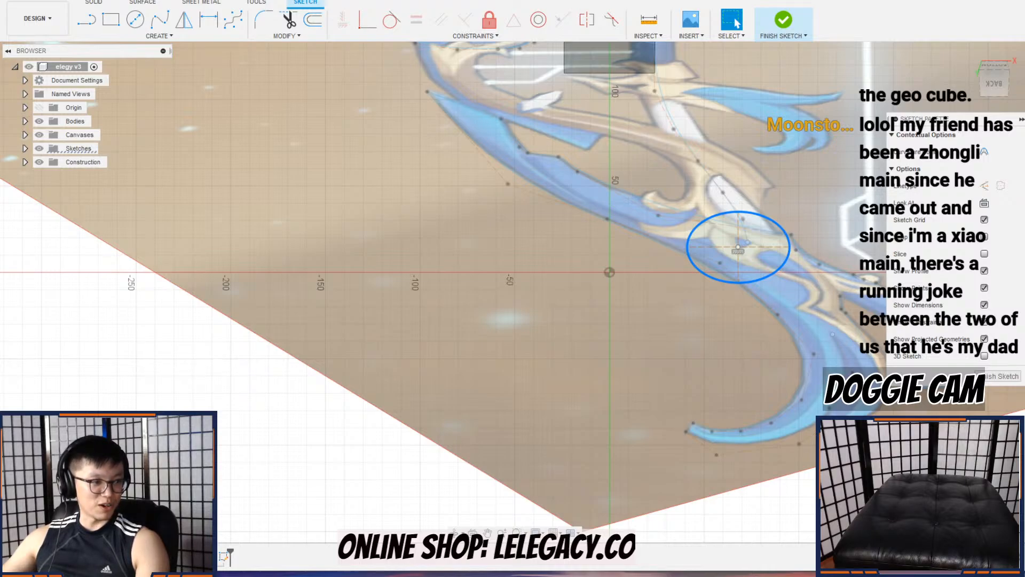
scroll(566, 269, down, 2)
middle_drag(571, 268, 368, 315)
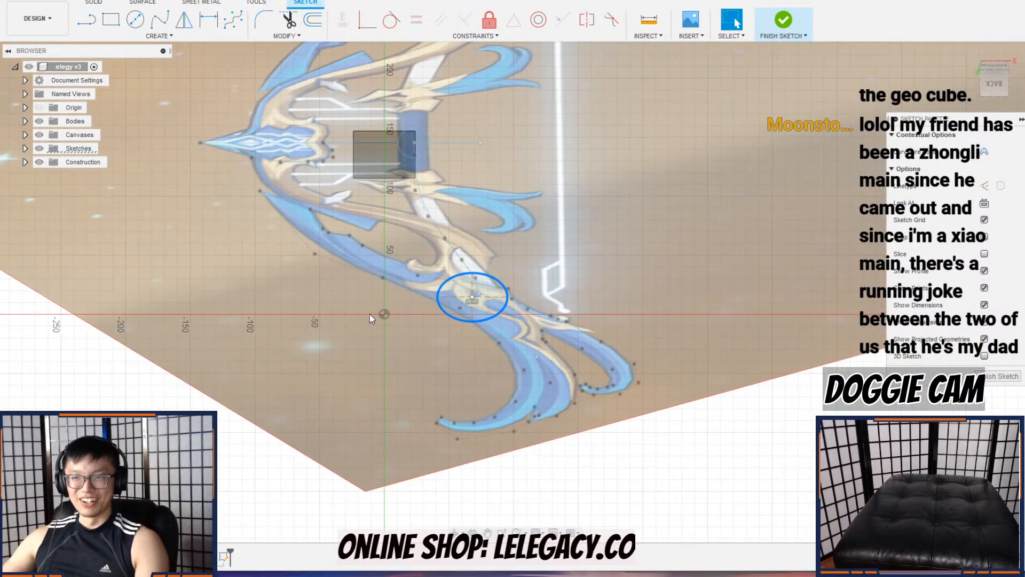
scroll(480, 289, up, 4)
mouse_move(499, 288)
shift+middle_down()
mouse_move(323, 327)
mouse_move(453, 297)
mouse_move(523, 224)
shift+middle_up()
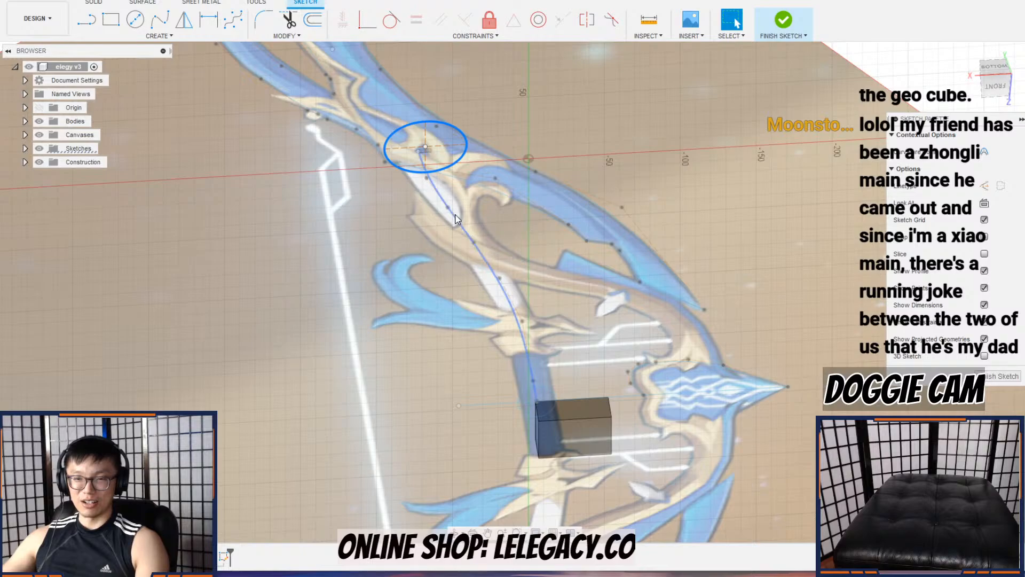
scroll(456, 219, up, 6)
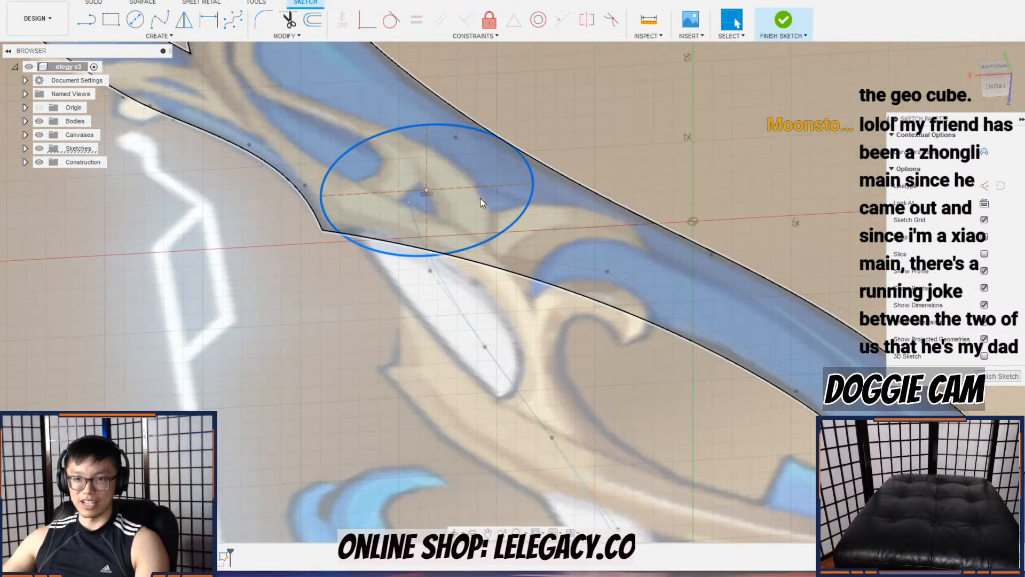
mouse_move(480, 197)
shift+middle_down()
mouse_move(467, 232)
mouse_move(479, 255)
shift+middle_up()
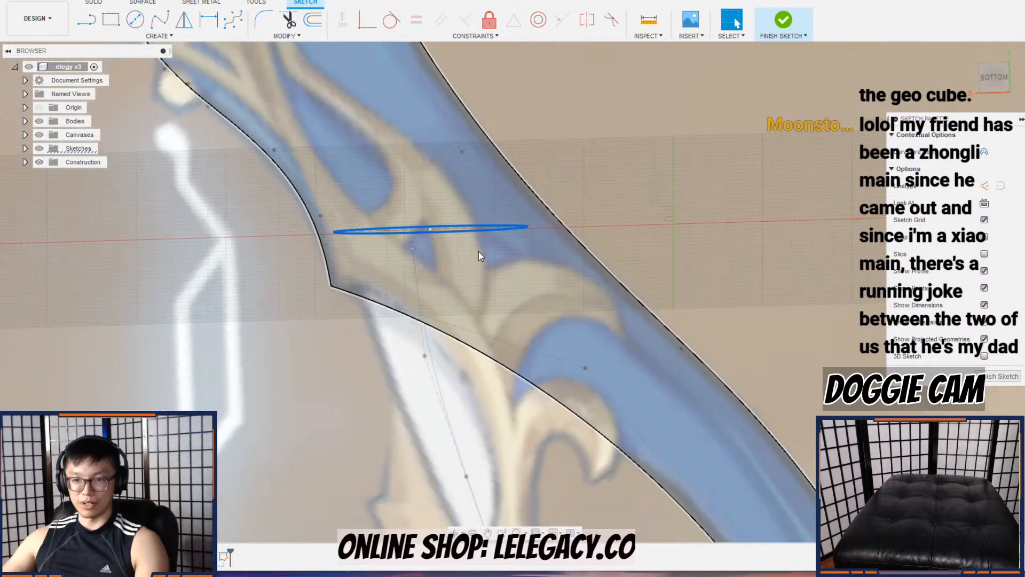
scroll(479, 251, down, 2)
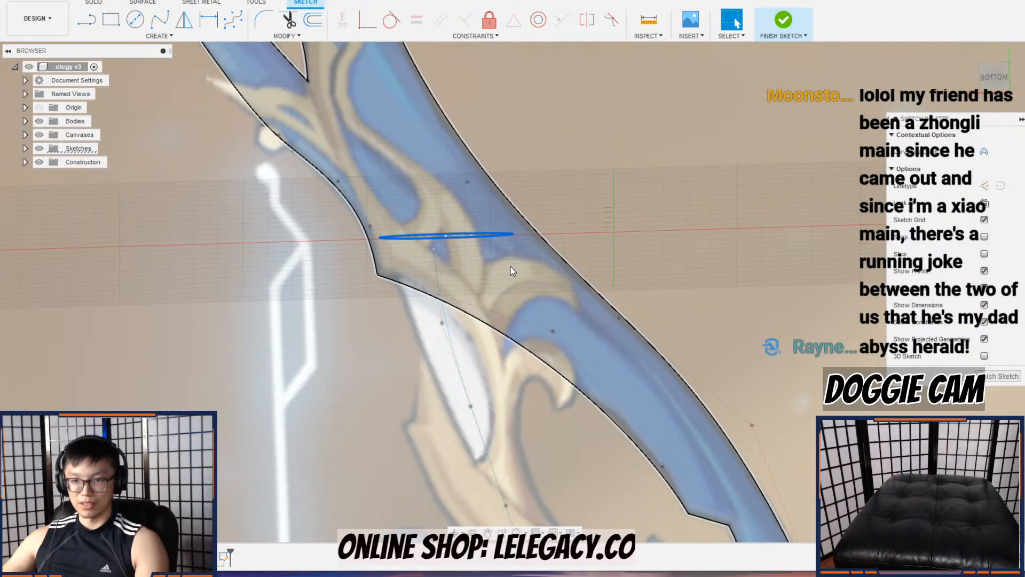
mouse_move(510, 270)
shift+middle_down()
mouse_move(503, 211)
mouse_move(506, 255)
shift+middle_up()
scroll(482, 209, up, 3)
scroll(510, 268, down, 3)
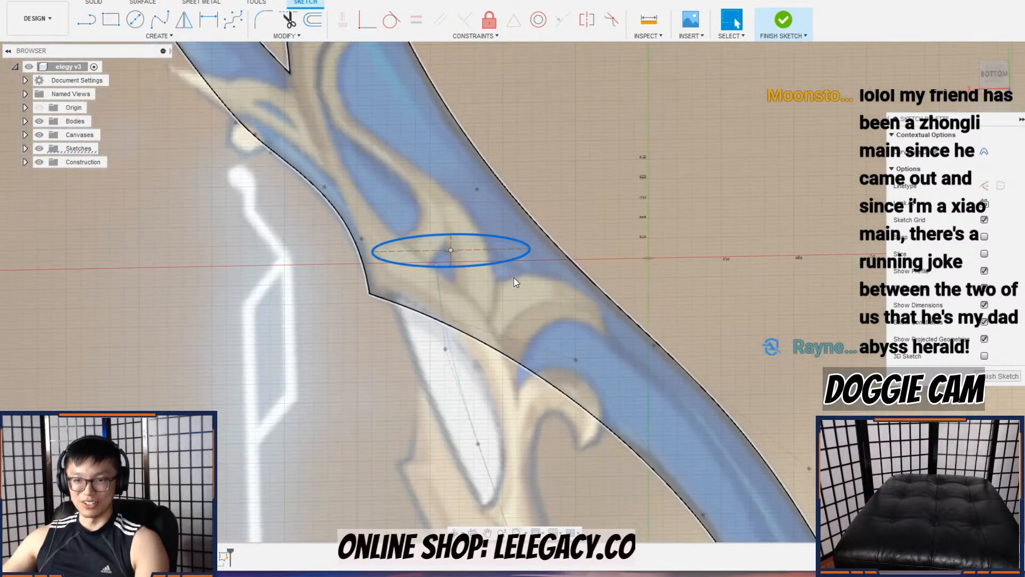
middle_drag(529, 290, 523, 262)
Step: Adjust the ellipse's width at both sides to fit the limb around the gold ornament
key(Escape)
scroll(432, 242, up, 2)
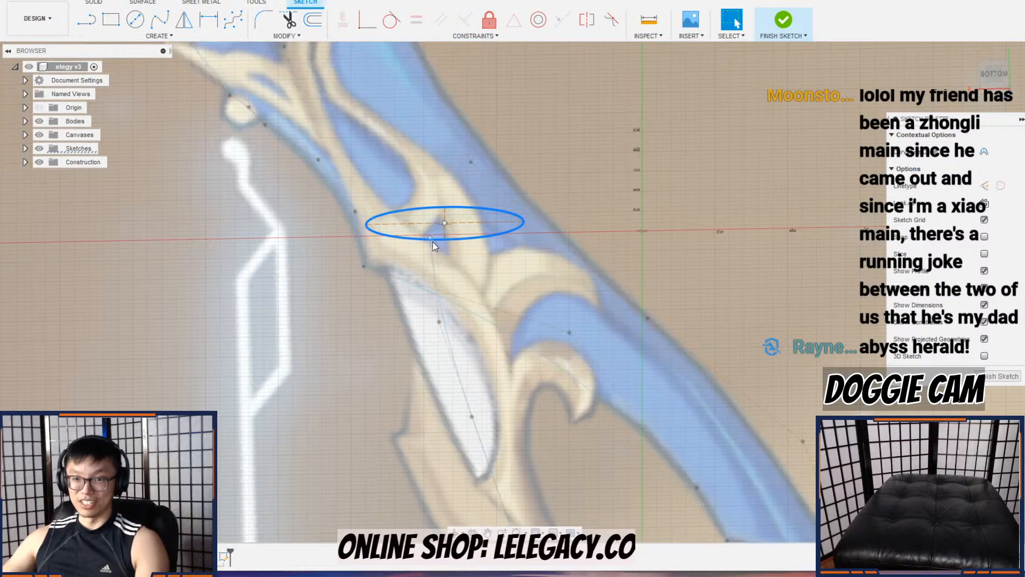
scroll(431, 243, up, 2)
scroll(560, 220, up, 3)
shift+middle_drag(560, 223, 559, 188)
drag(555, 152, 537, 155)
mouse_move(371, 165)
mouse_down()
mouse_move(356, 169)
mouse_move(367, 163)
mouse_up()
key(Escape)
Step: Move the ellipse's centre toward the spline's end point and fine-tune its width against the limb's edge
scroll(366, 162, down, 3)
mouse_move(412, 192)
shift+middle_down()
mouse_move(415, 254)
mouse_move(378, 219)
mouse_move(383, 201)
mouse_move(365, 184)
shift+middle_up()
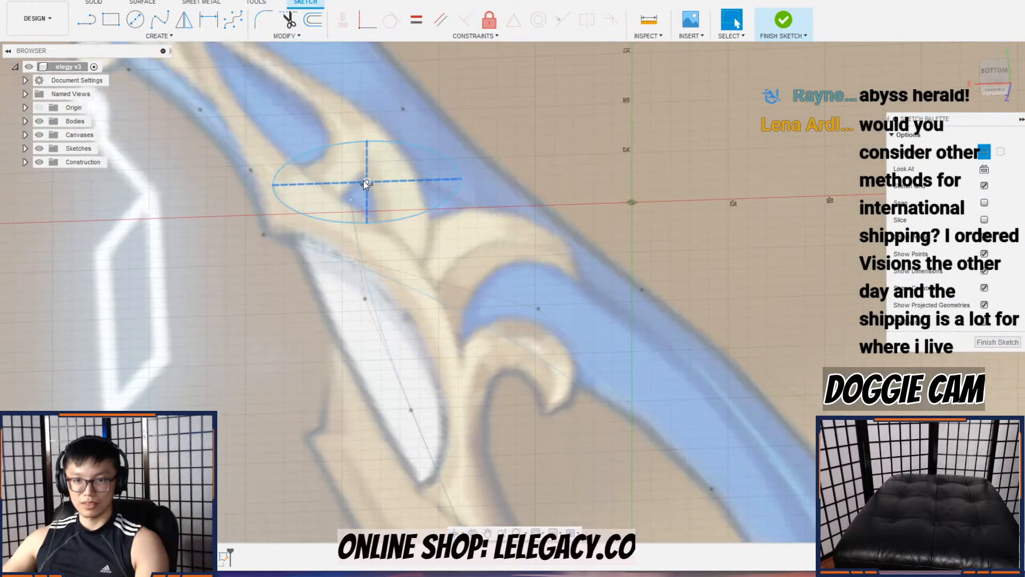
drag(365, 184, 356, 188)
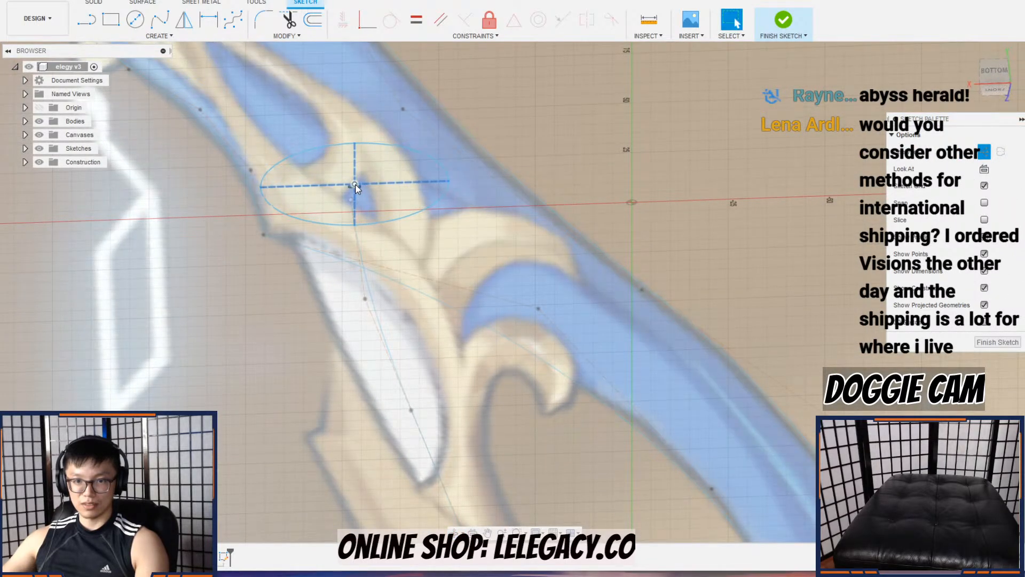
scroll(404, 200, down, 2)
drag(439, 186, 444, 186)
Step: Align the ellipse's centre with the edge-on line of the bow sketches and finish the sketch
mouse_move(416, 223)
shift+middle_down()
mouse_move(524, 249)
mouse_move(595, 204)
mouse_move(675, 197)
mouse_move(601, 226)
shift+middle_up()
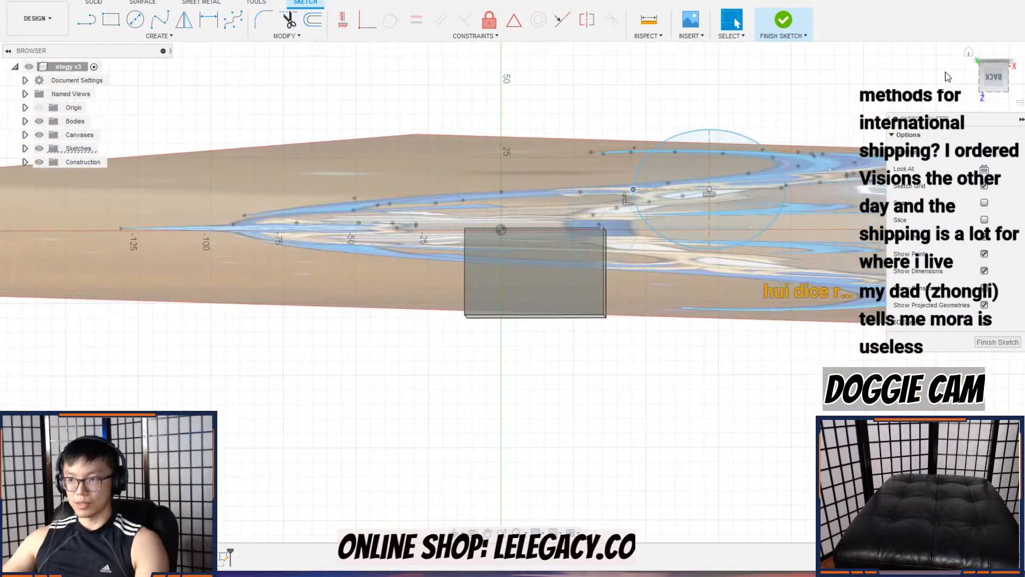
click(993, 77)
scroll(720, 196, up, 3)
drag(695, 190, 695, 180)
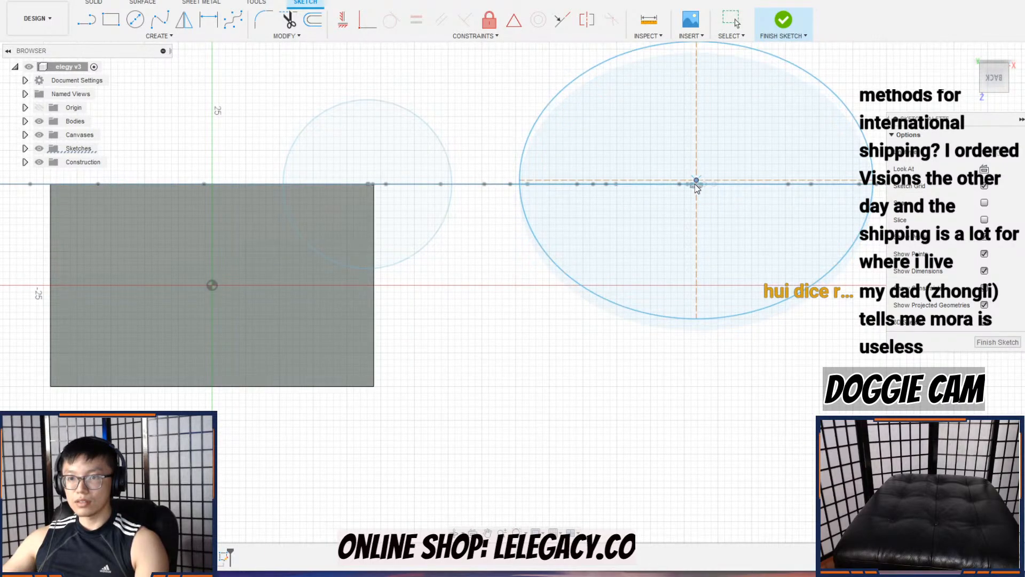
scroll(697, 186, up, 5)
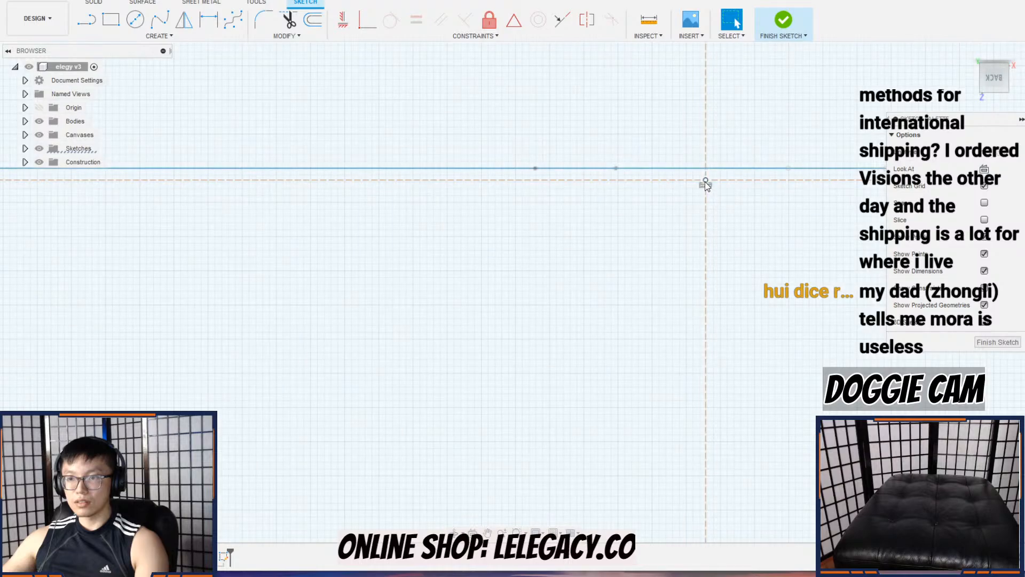
scroll(670, 190, down, 5)
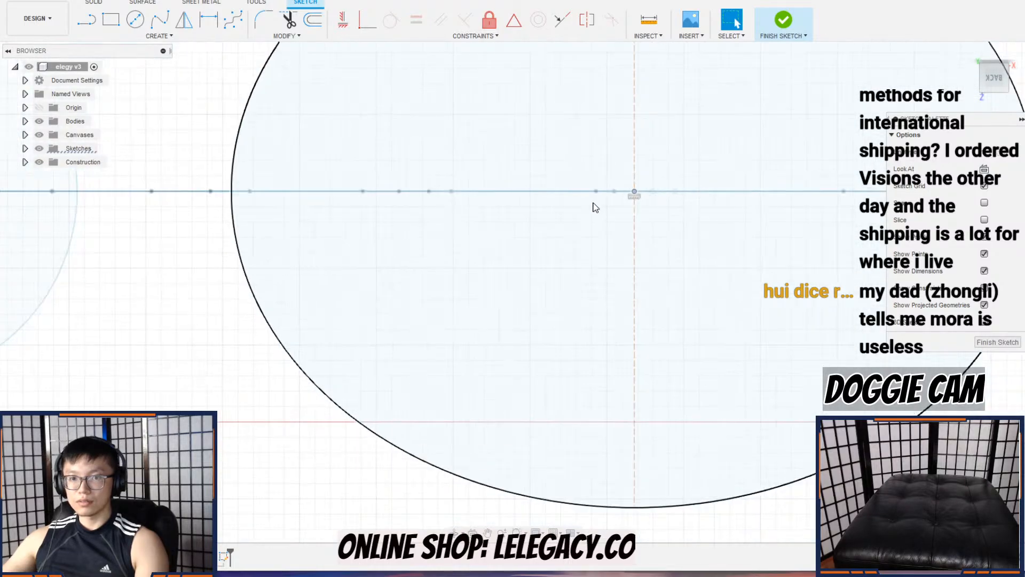
scroll(597, 208, down, 3)
click(997, 341)
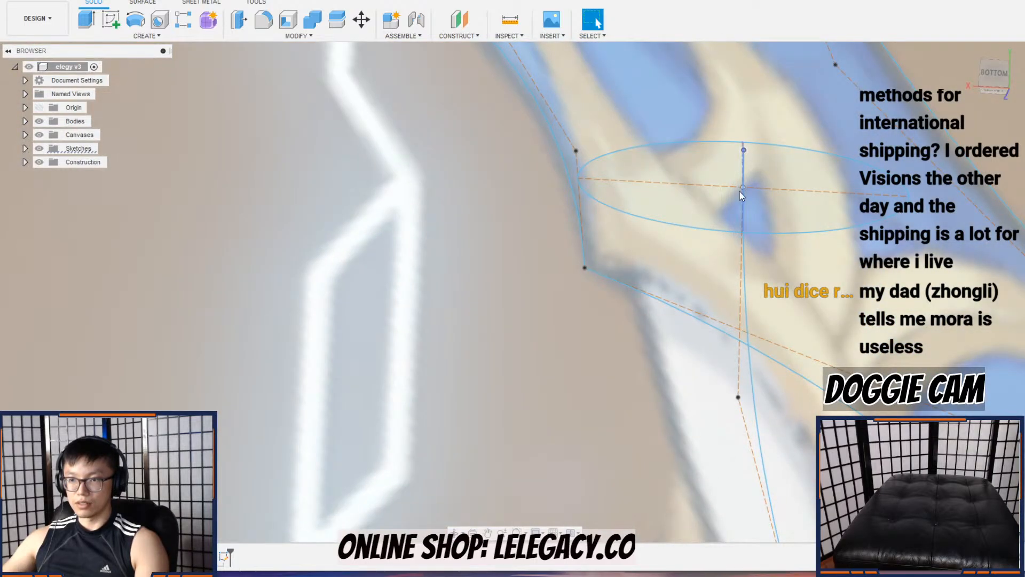
Step: Inspect the guide spline between the block at the grip and the ellipse on the upper limb
scroll(741, 176, down, 5)
scroll(771, 259, down, 1)
middle_drag(770, 259, 622, 173)
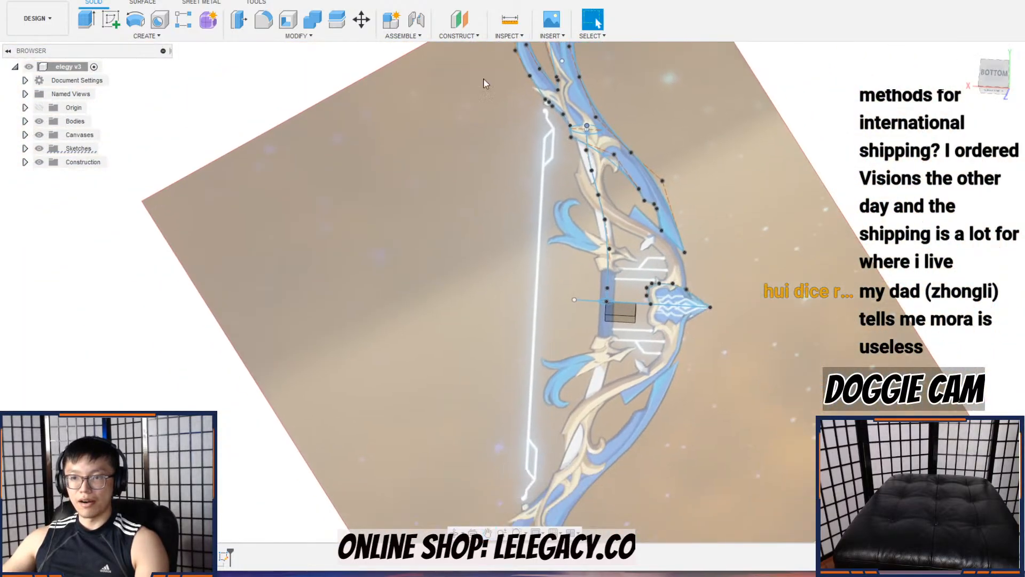
click(170, 37)
scroll(546, 162, up, 3)
click(618, 303)
scroll(618, 303, down, 1)
middle_drag(606, 288, 500, 264)
scroll(487, 170, up, 3)
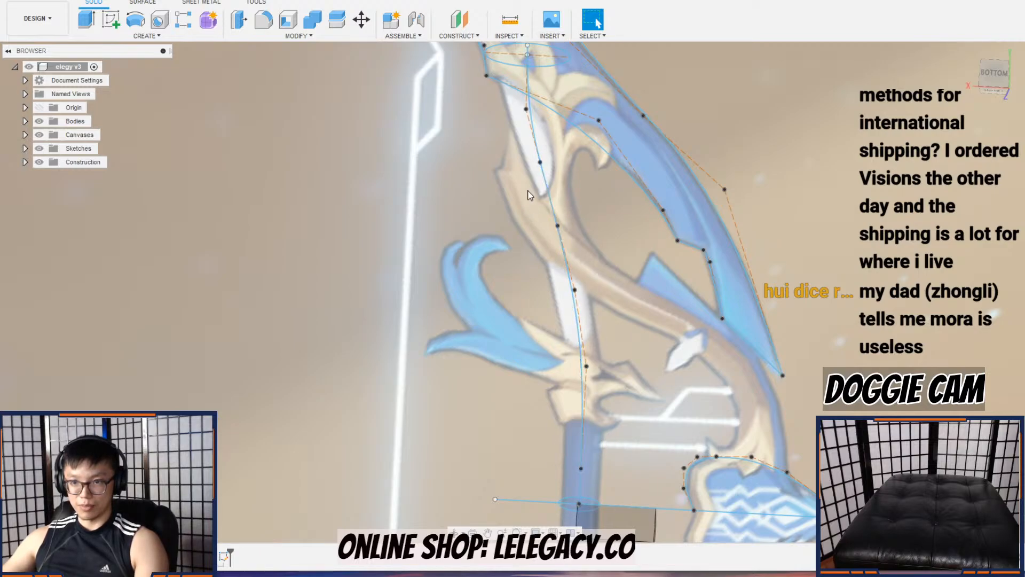
Step: Start a loft with the circle at the grip and the ellipse on the upper limb as its two profiles
click(152, 37)
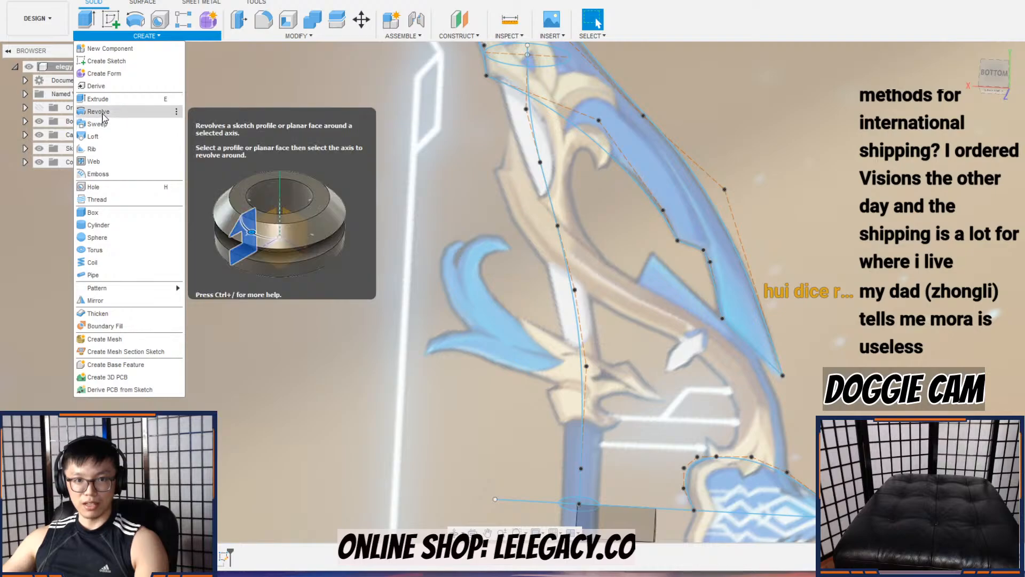
click(93, 136)
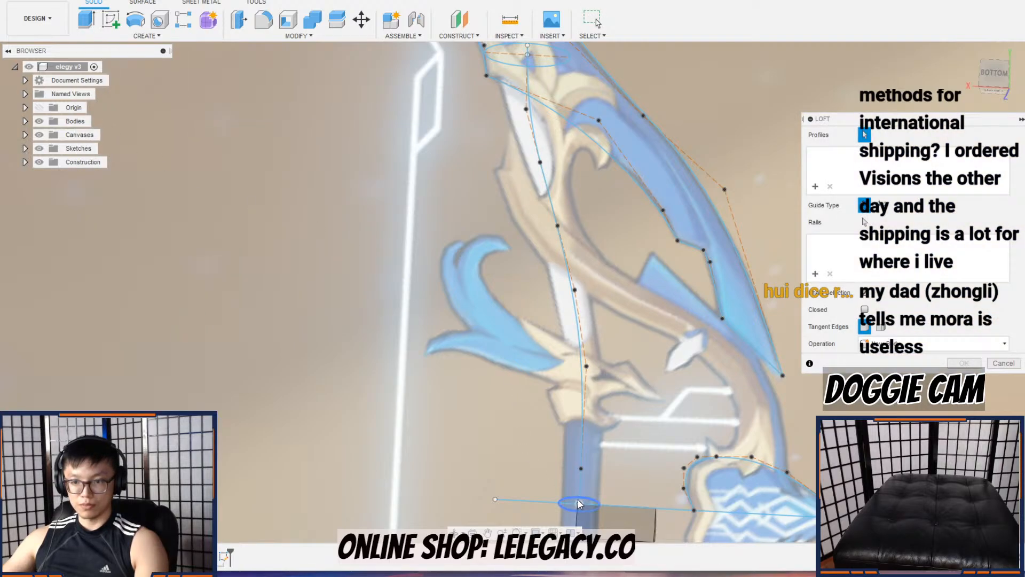
scroll(577, 501, up, 3)
click(596, 502)
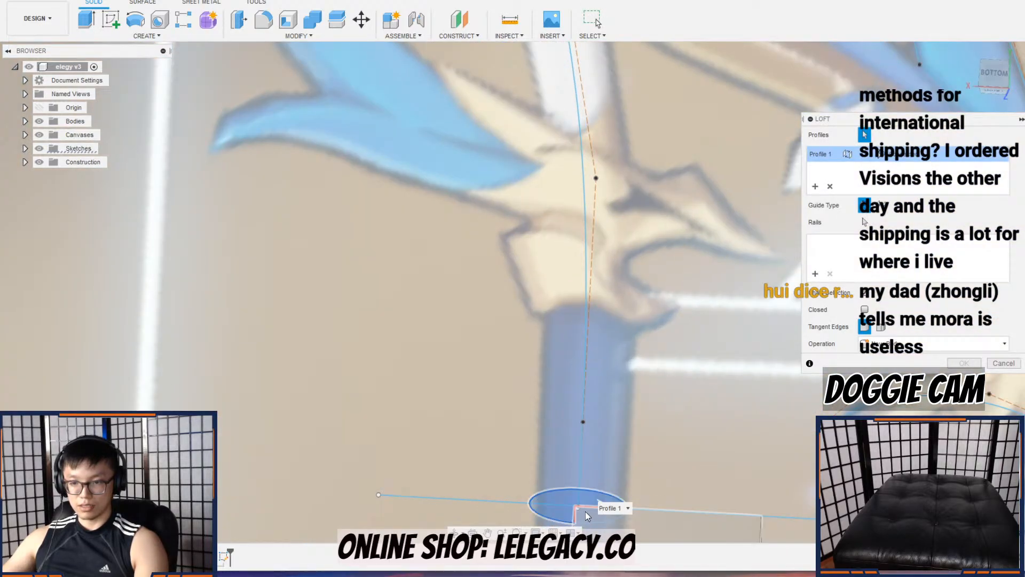
click(25, 121)
middle_drag(475, 317, 360, 178)
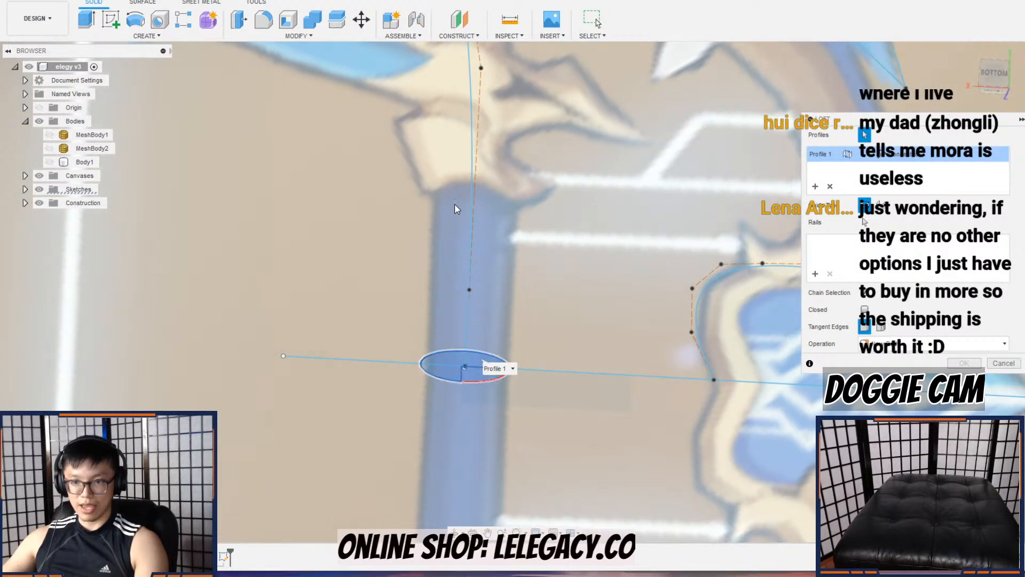
scroll(459, 212, down, 3)
middle_drag(457, 169, 461, 342)
click(466, 199)
Step: Guide the loft with the spline as its centerline and complete the curved limb body
click(880, 206)
middle_drag(546, 421, 498, 278)
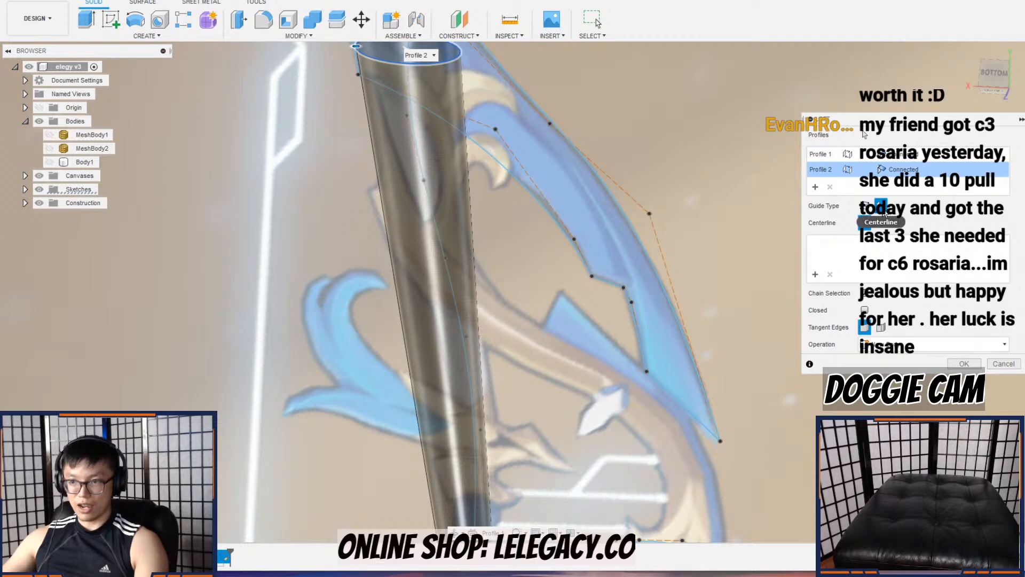
click(459, 315)
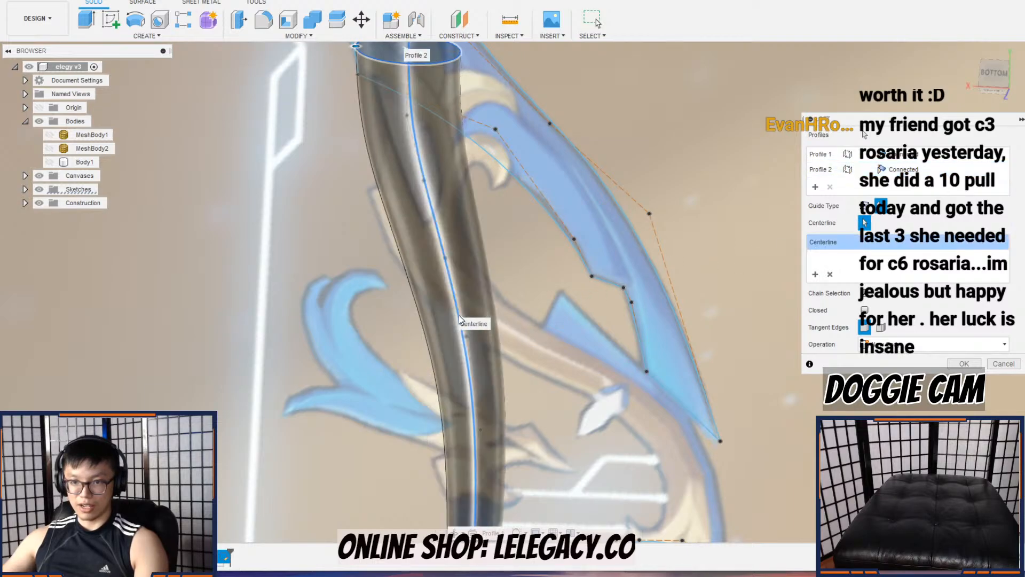
scroll(491, 305, down, 5)
middle_drag(504, 235, 517, 243)
shift+middle_drag(516, 243, 540, 315)
click(964, 363)
Step: Examine how the lofted limb follows the bow artwork on the canvas, from the grip to its wide end
shift+middle_drag(601, 311, 603, 274)
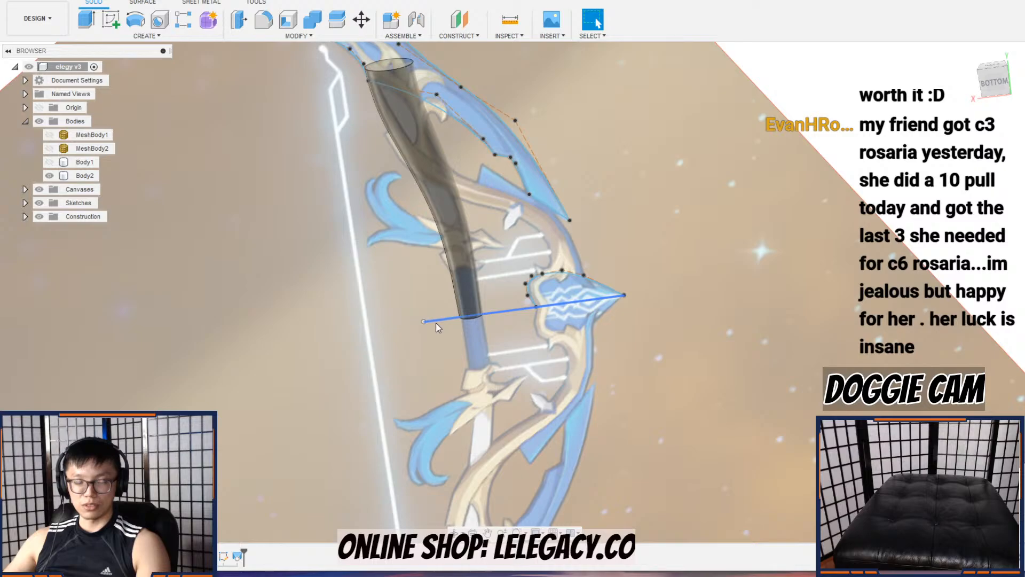
scroll(435, 322, up, 2)
mouse_move(441, 283)
middle_down()
mouse_move(398, 405)
mouse_move(398, 353)
middle_up()
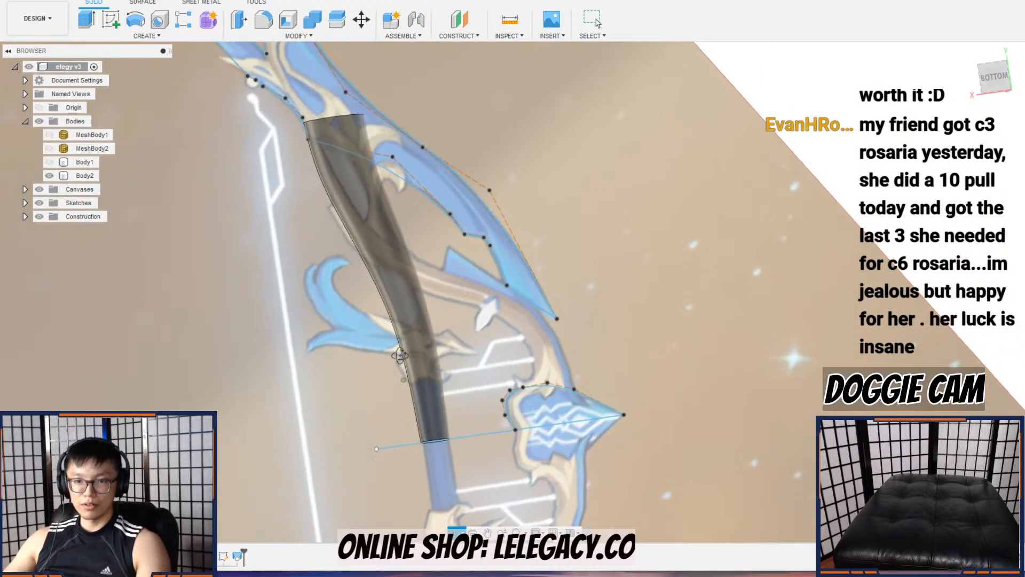
click(350, 171)
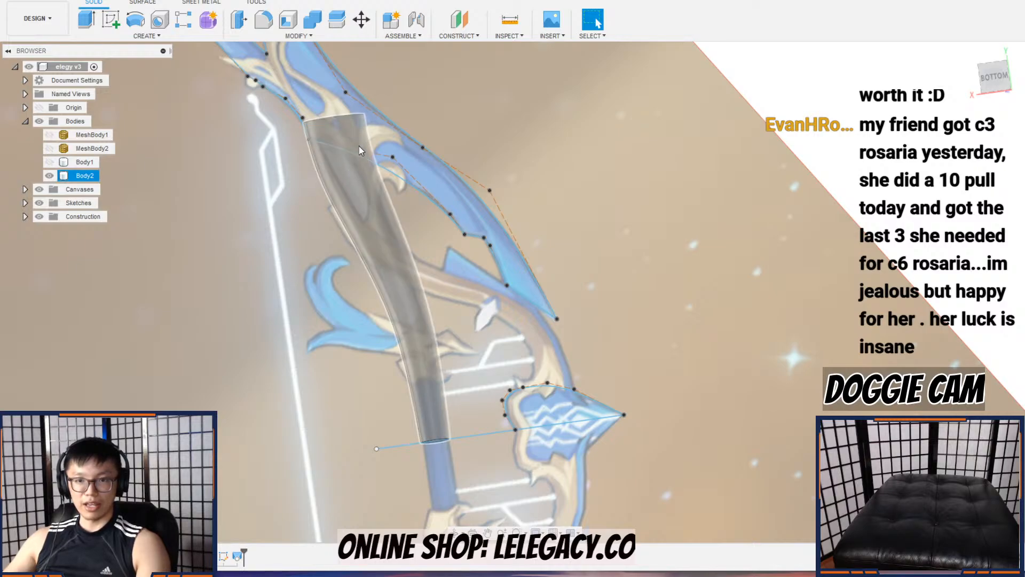
key(Escape)
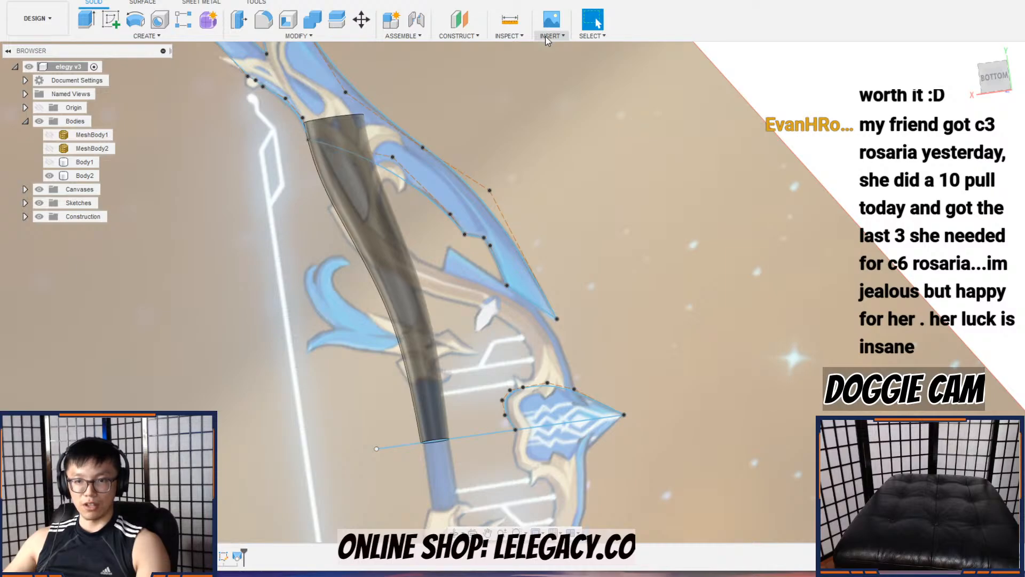
mouse_move(389, 180)
shift+middle_down()
mouse_move(390, 243)
mouse_move(465, 96)
mouse_move(481, 94)
mouse_move(395, 180)
shift+middle_up()
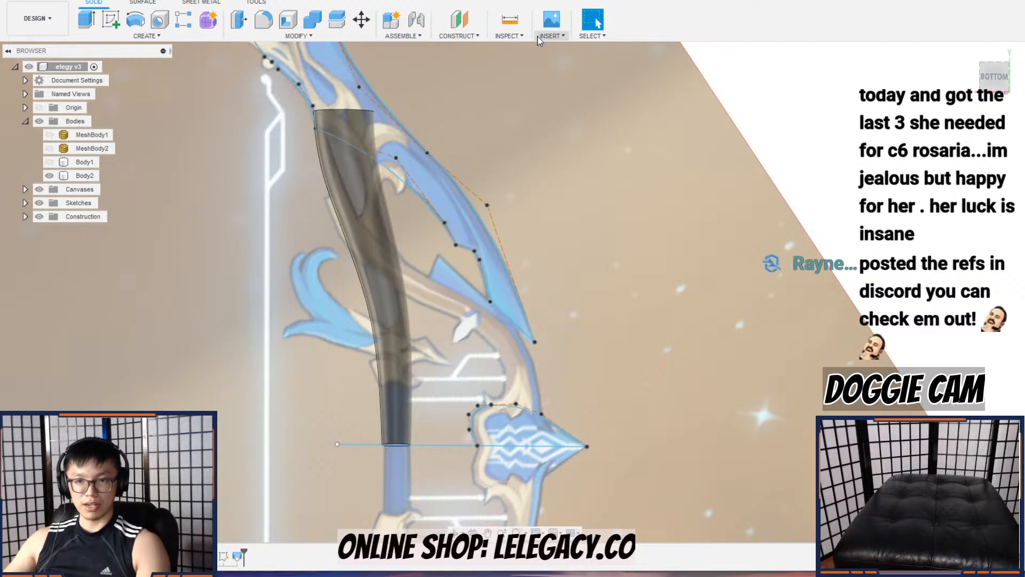
click(555, 35)
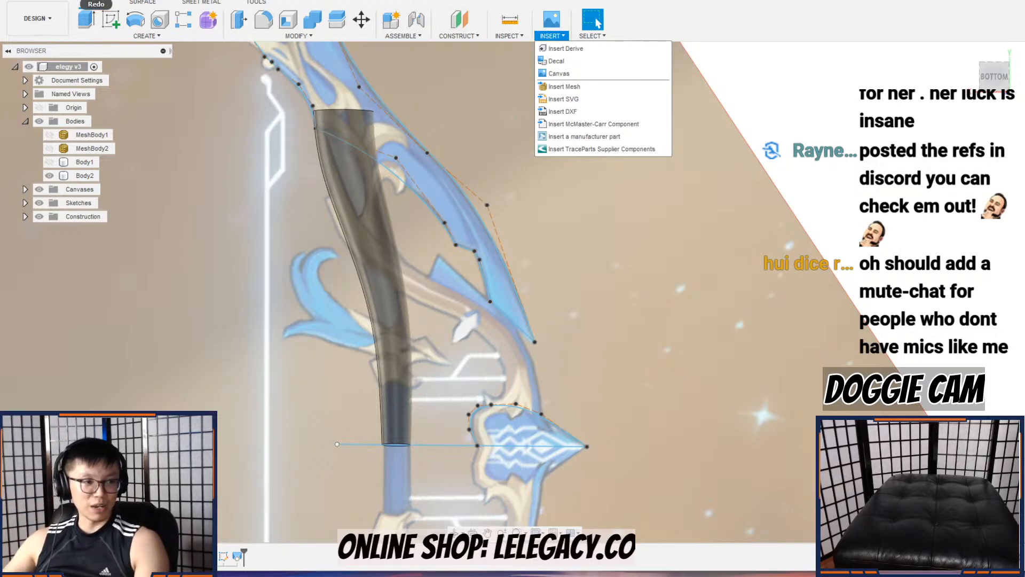
click(363, 179)
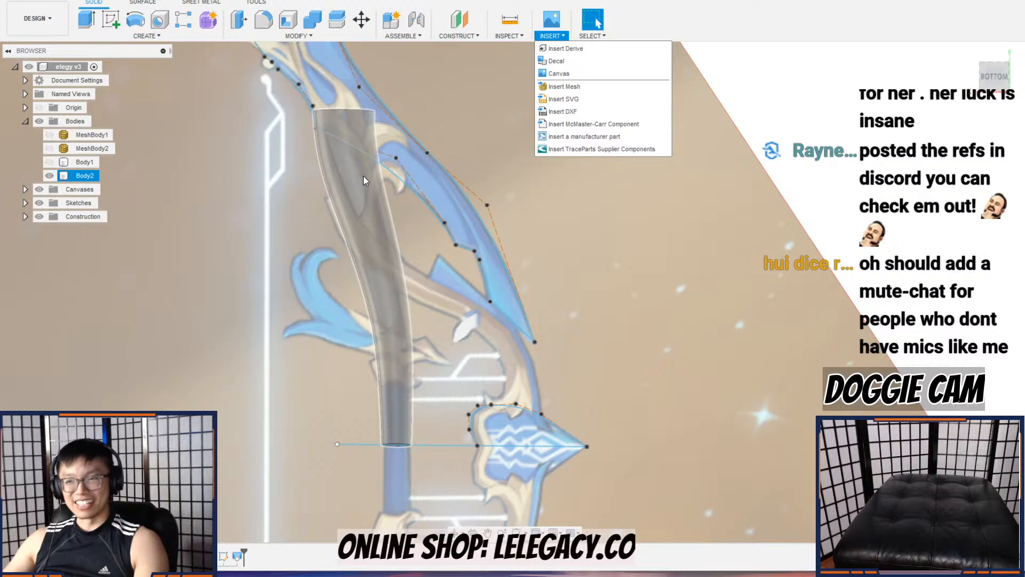
scroll(375, 184, up, 3)
scroll(396, 212, down, 3)
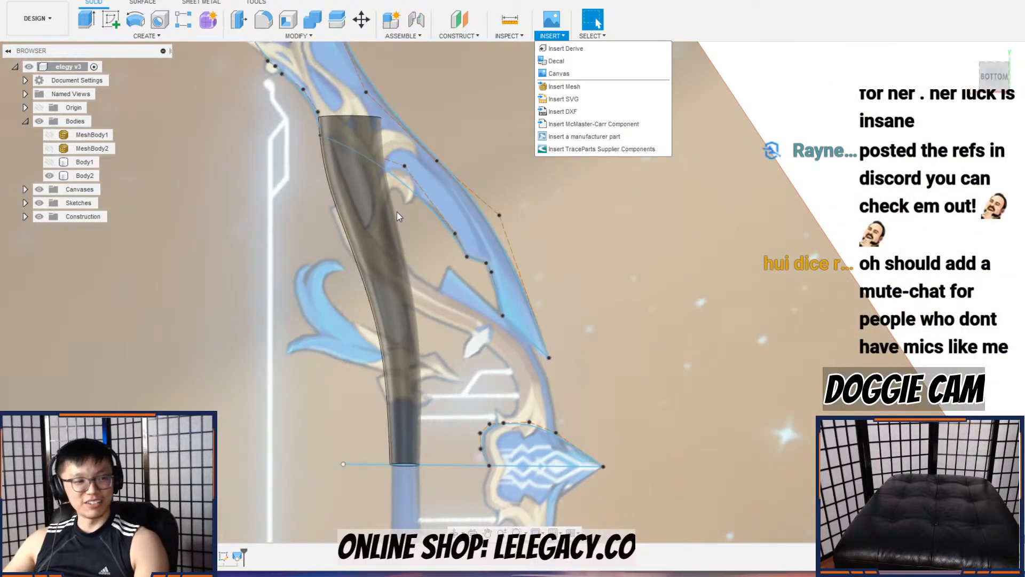
scroll(396, 212, down, 1)
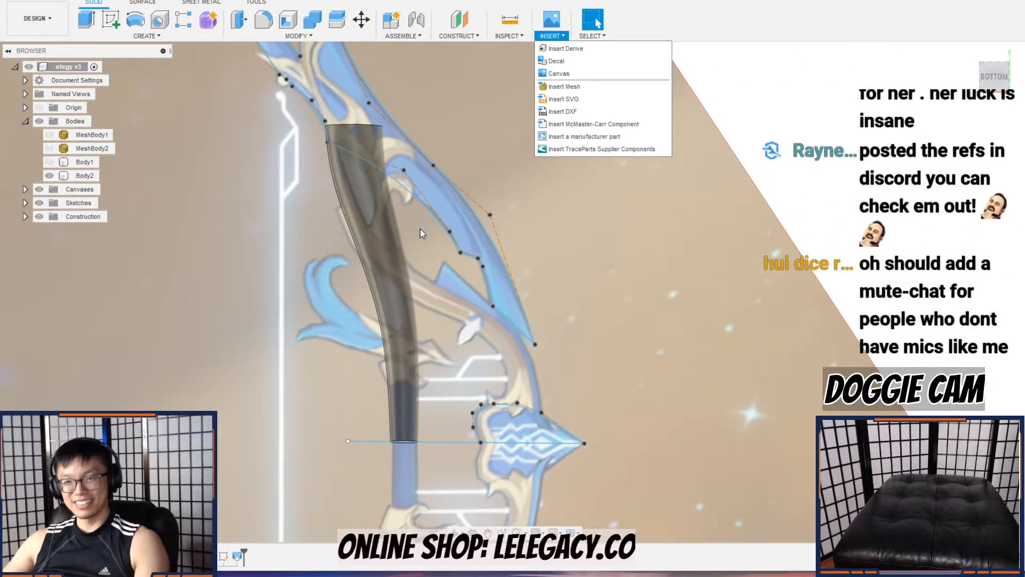
scroll(414, 238, up, 2)
scroll(353, 147, up, 2)
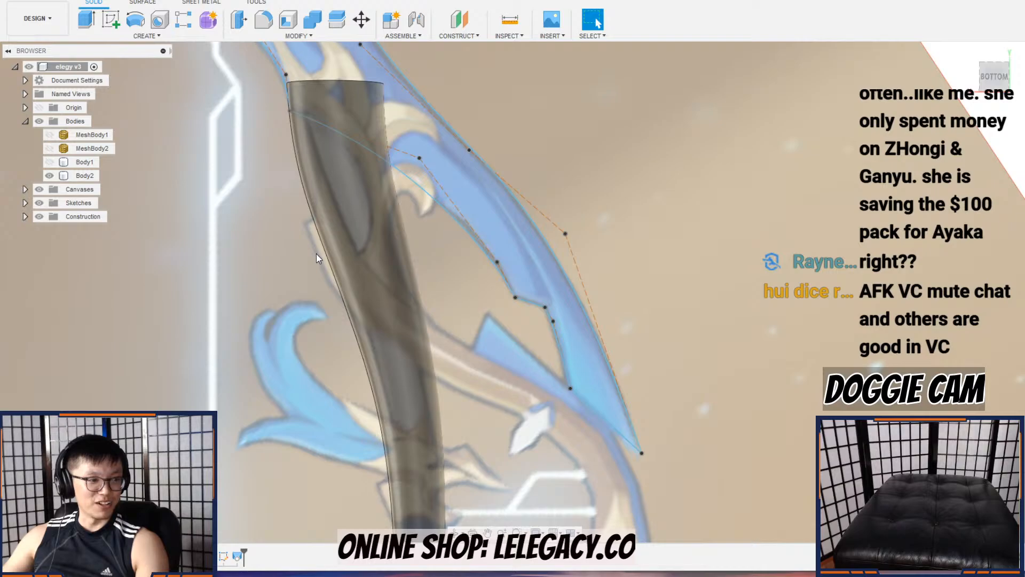
scroll(330, 190, up, 3)
scroll(344, 191, down, 3)
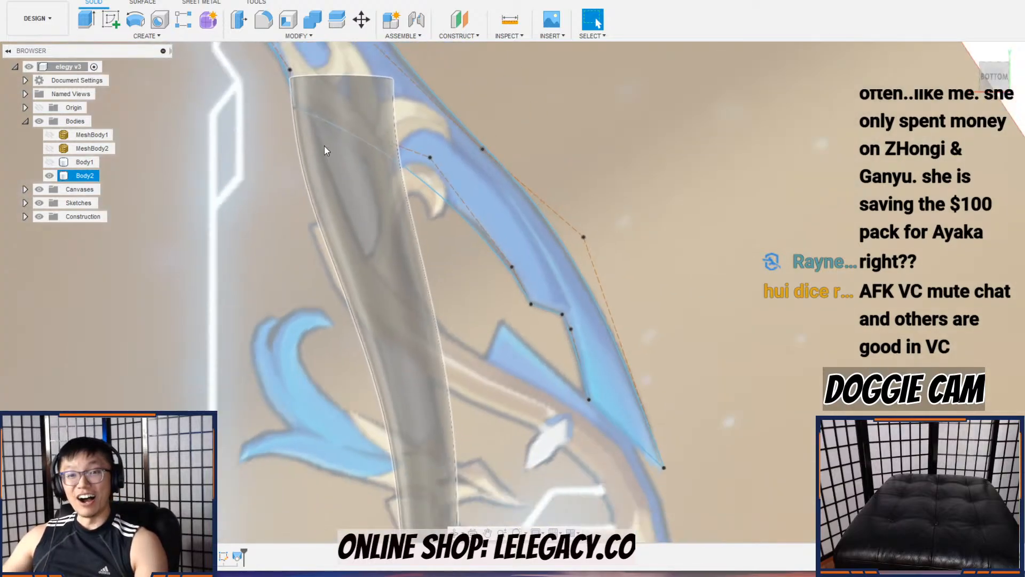
Step: Compare the wide end of the lofted limb with the artwork by hiding the body and showing it again
click(311, 36)
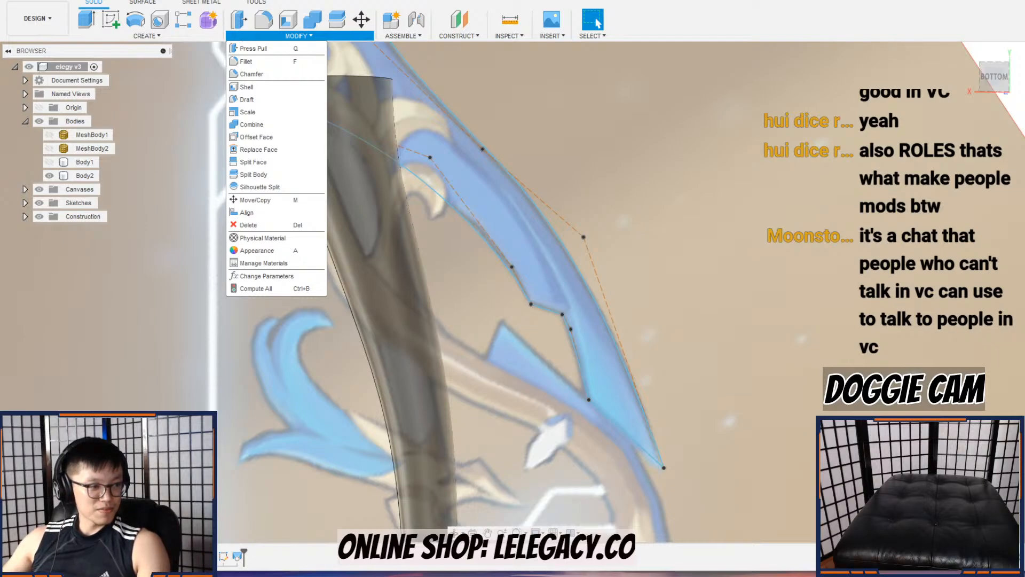
middle_drag(454, 344, 614, 330)
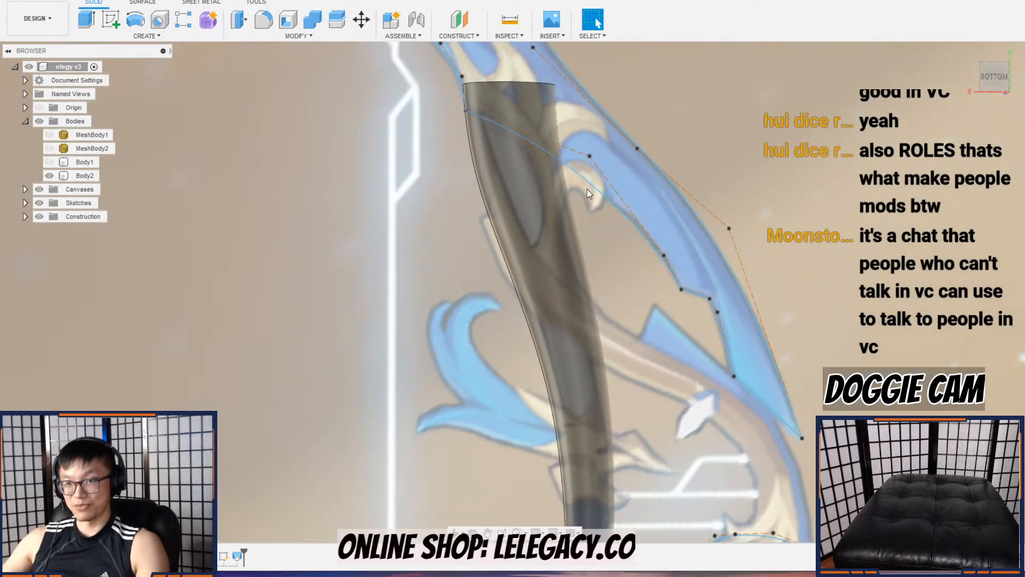
scroll(587, 189, up, 3)
scroll(590, 219, down, 5)
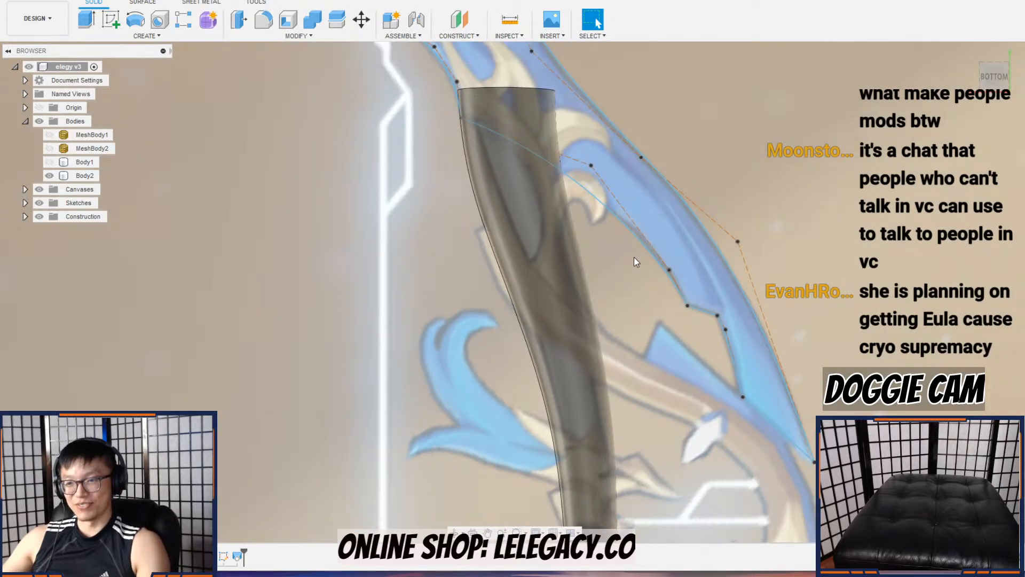
middle_drag(641, 274, 619, 302)
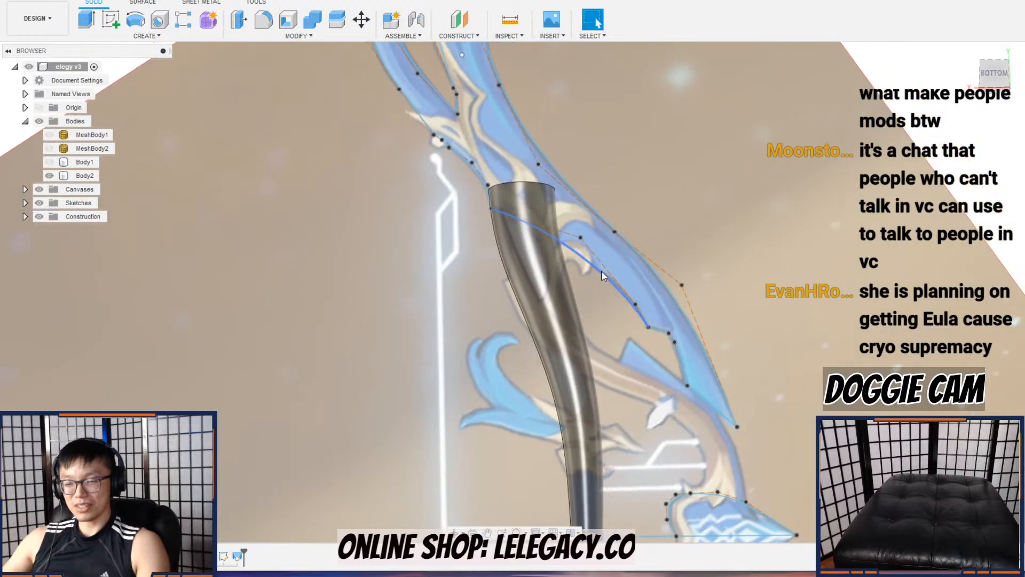
click(49, 175)
click(49, 175)
click(50, 176)
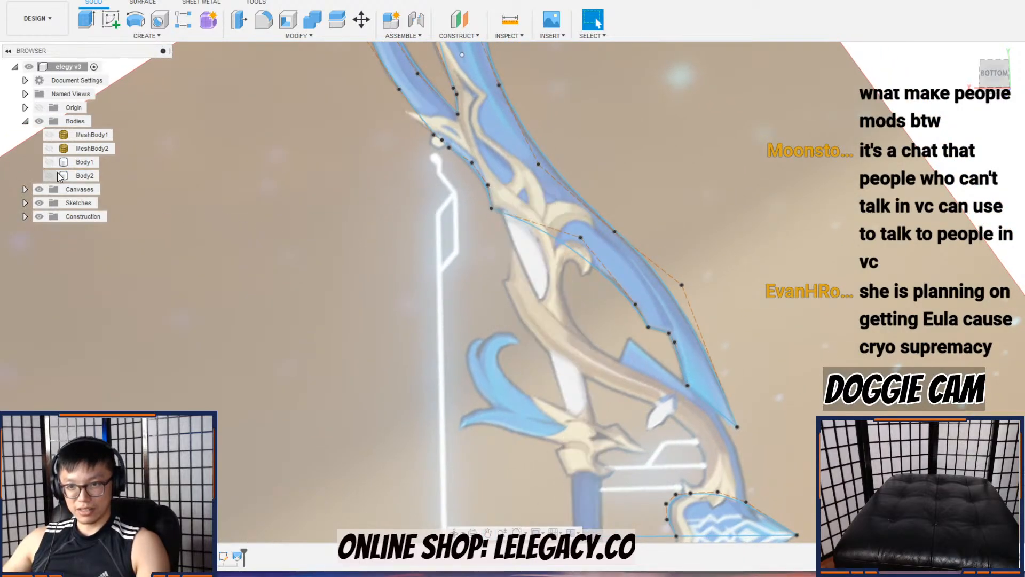
click(49, 176)
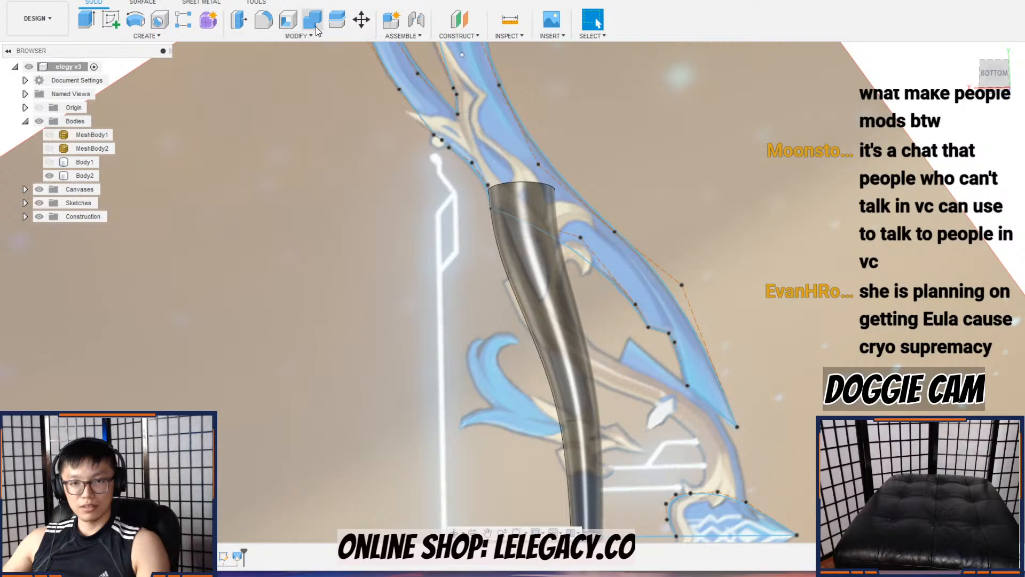
click(335, 22)
click(536, 270)
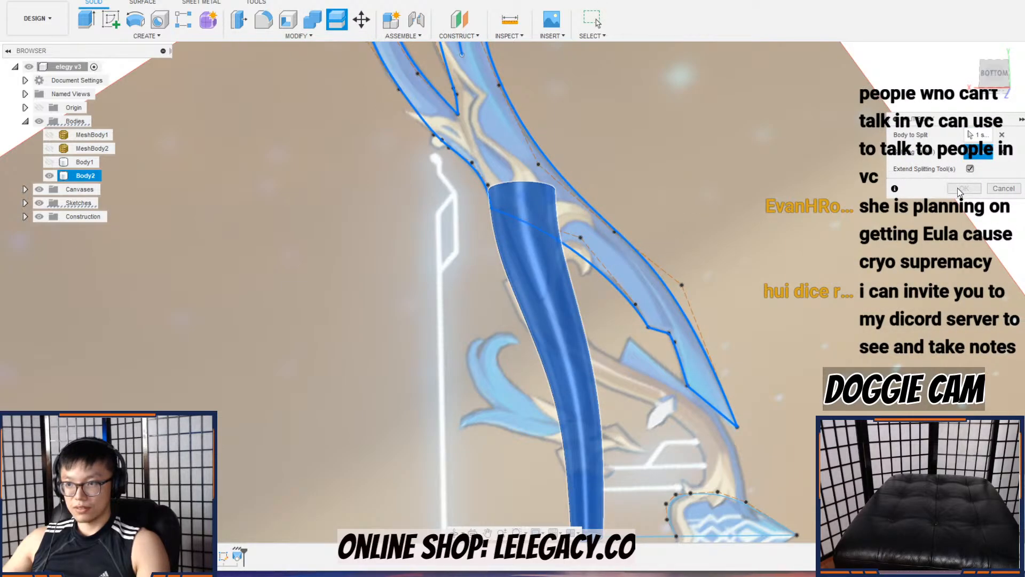
click(1003, 191)
Step: Project the blue limb's inner edge curve, which crosses the lofted body, into a new sketch and finish it with the older sketches hidden
shift+middle_drag(582, 255, 567, 266)
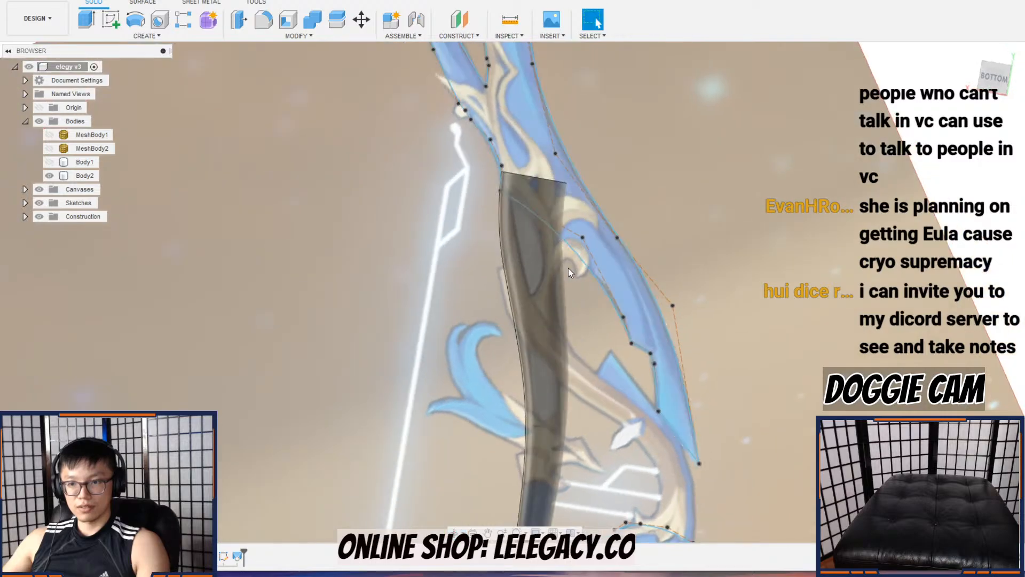
click(121, 31)
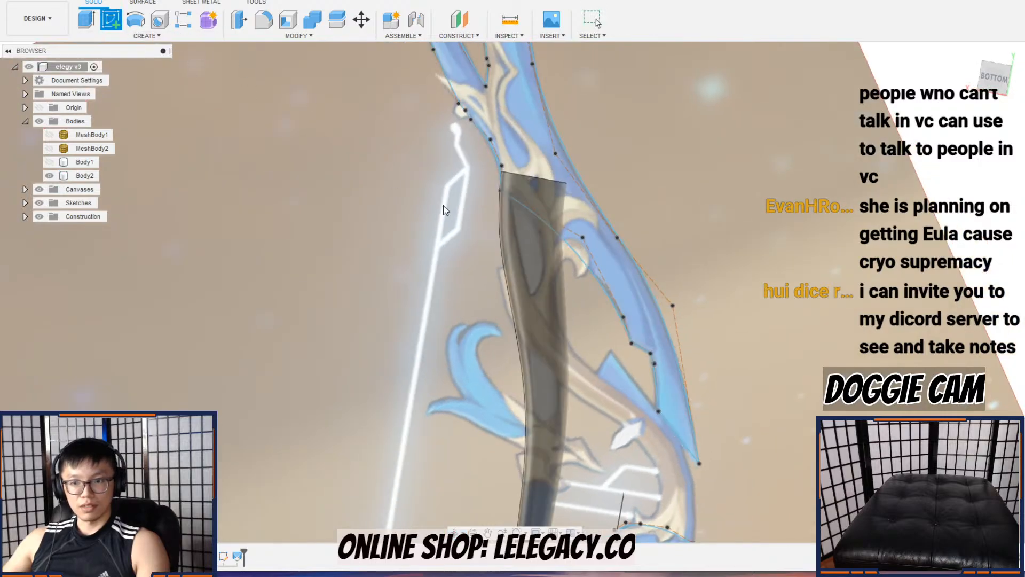
click(622, 271)
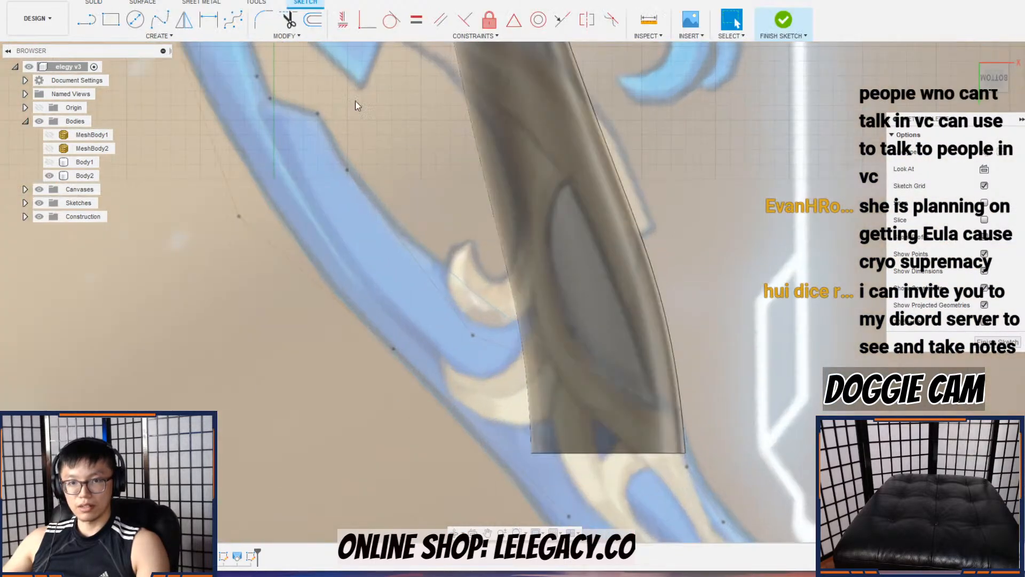
click(217, 34)
mouse_move(126, 240)
click(203, 243)
click(535, 337)
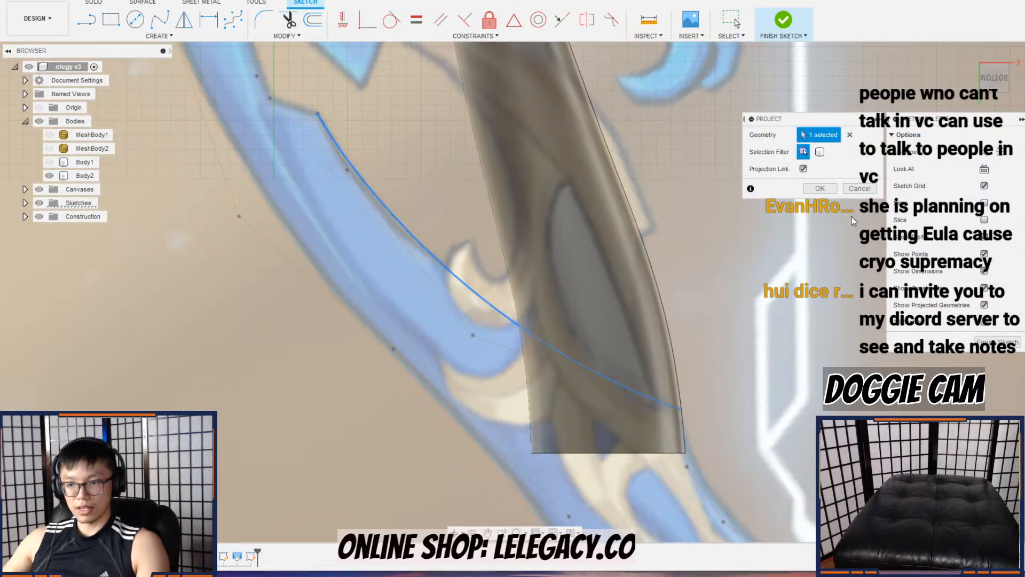
click(821, 189)
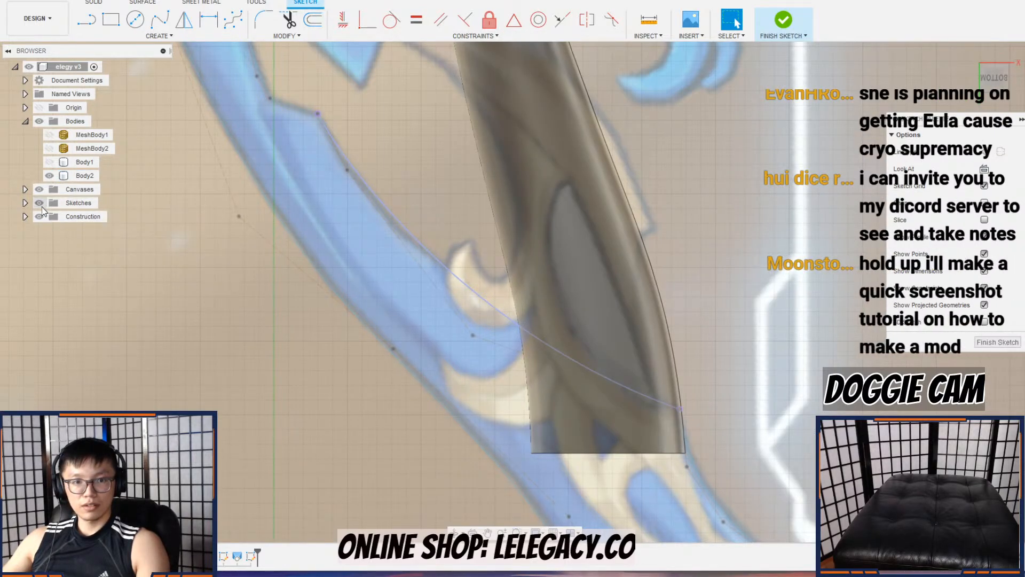
click(24, 203)
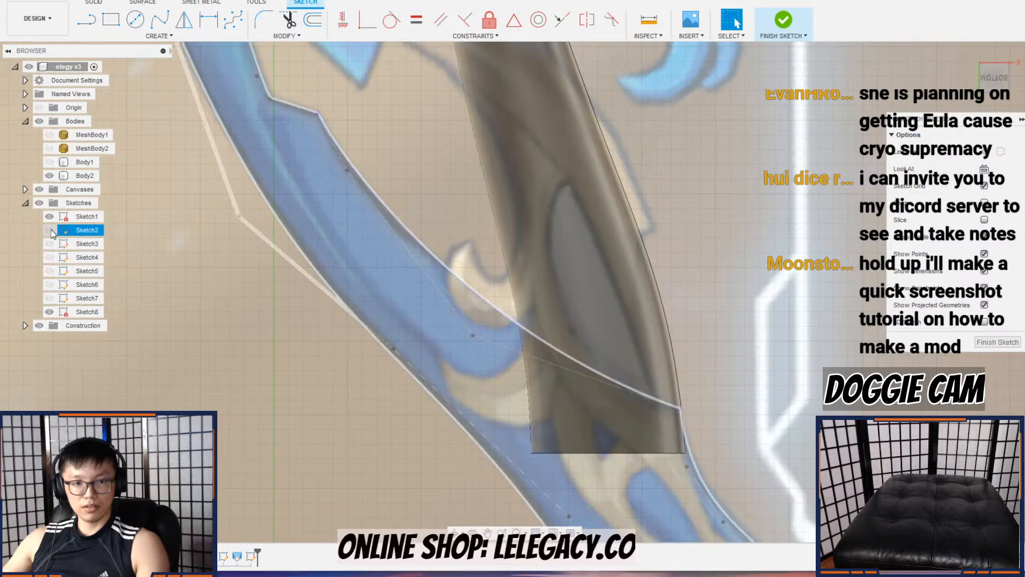
click(783, 22)
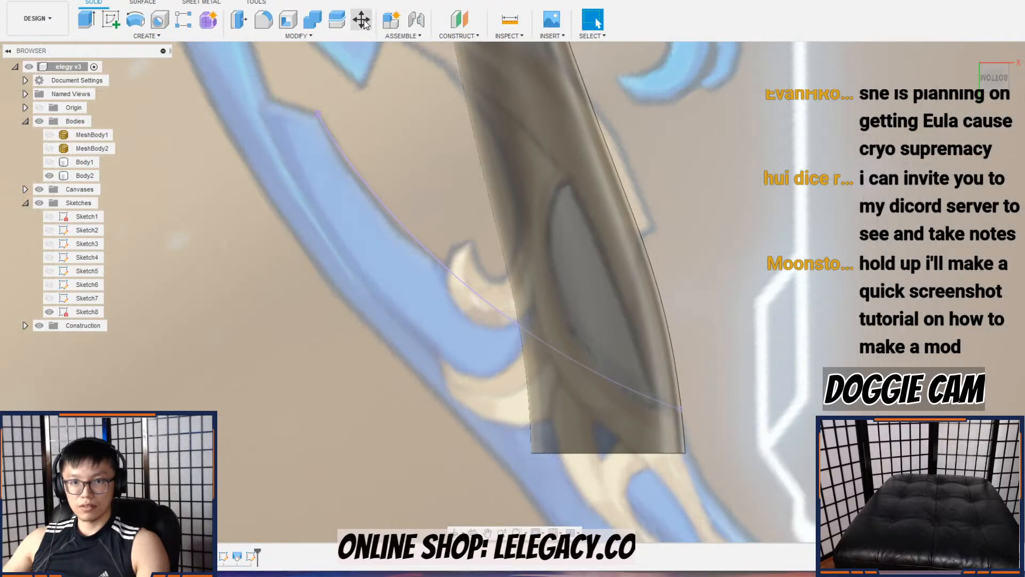
Step: Split the lofted limb body along the projected curve and hide the cut-off end piece
click(332, 24)
click(528, 188)
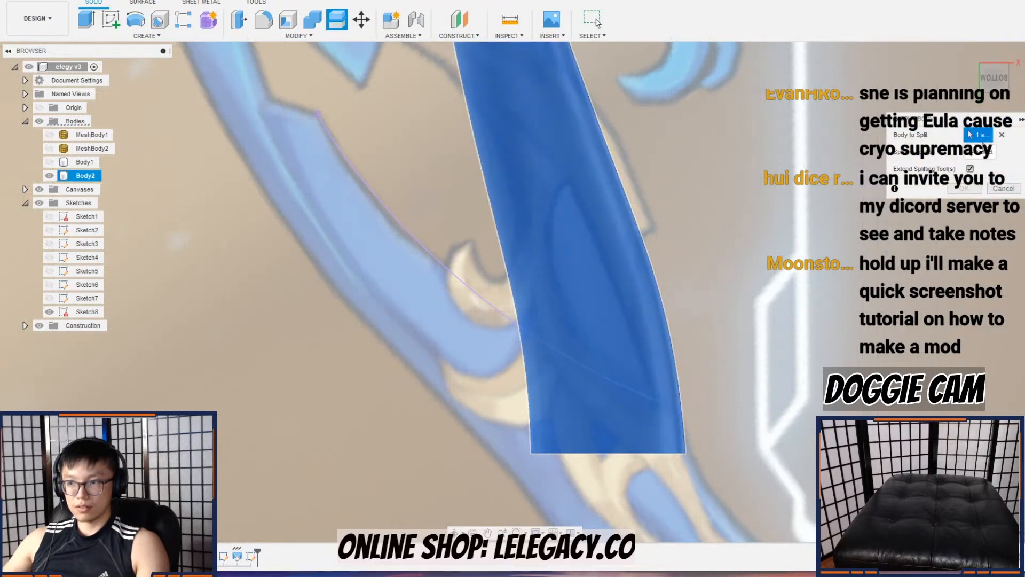
click(497, 320)
click(965, 188)
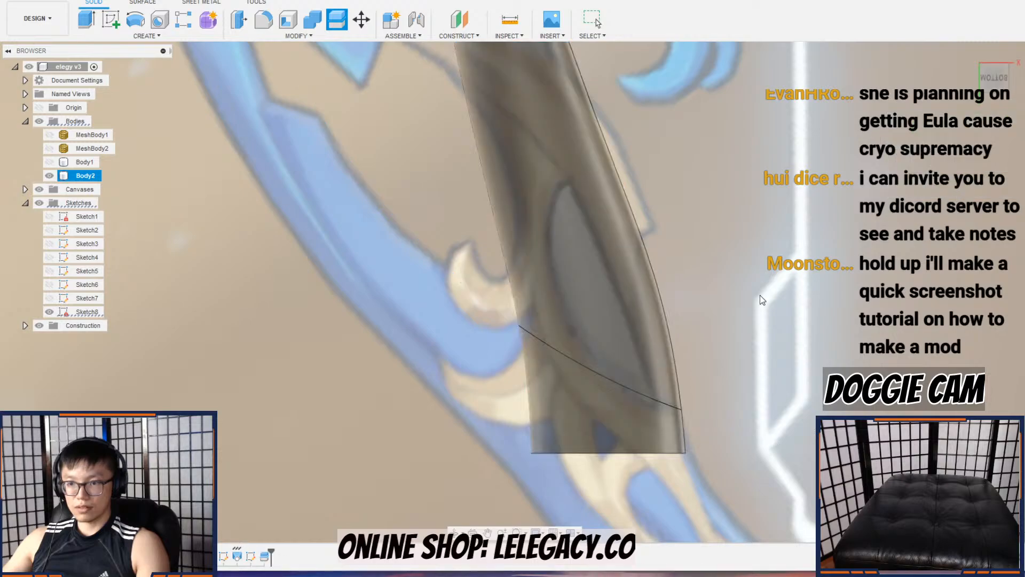
key(Escape)
click(49, 189)
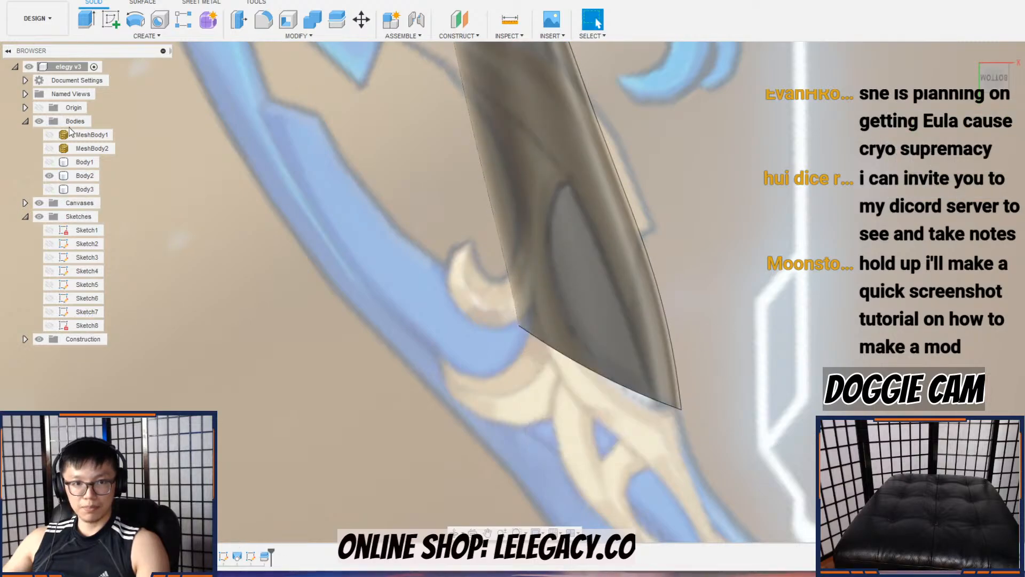
Step: Create a group named "trash" among the bodies
right_click(28, 123)
click(59, 139)
text(trash)
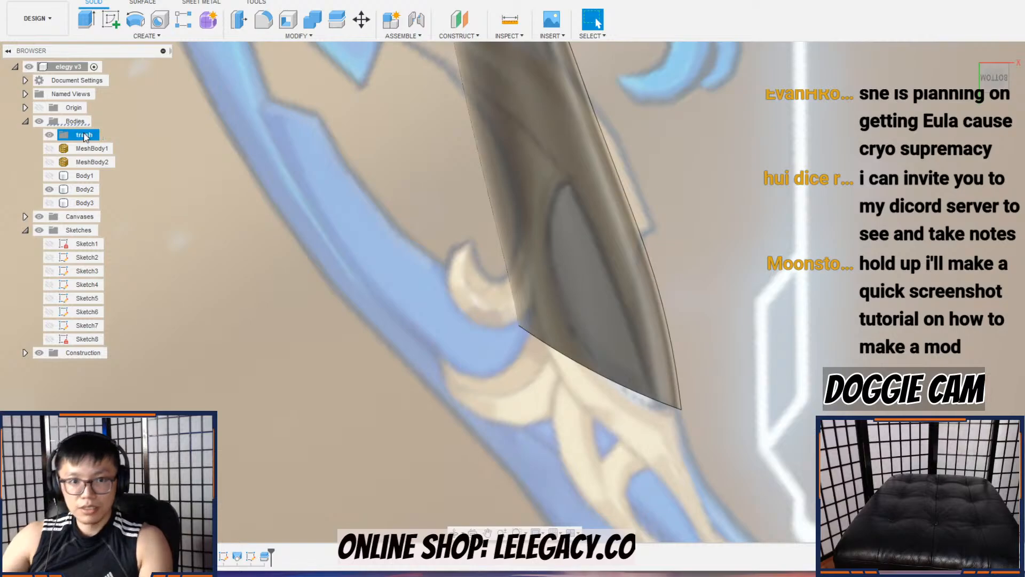
Step: Move the cut-off piece Body3 into the "trash" group and return to the bottom view of the bow
drag(90, 201, 85, 137)
scroll(452, 224, down, 6)
shift+middle_drag(594, 250, 294, 231)
click(993, 76)
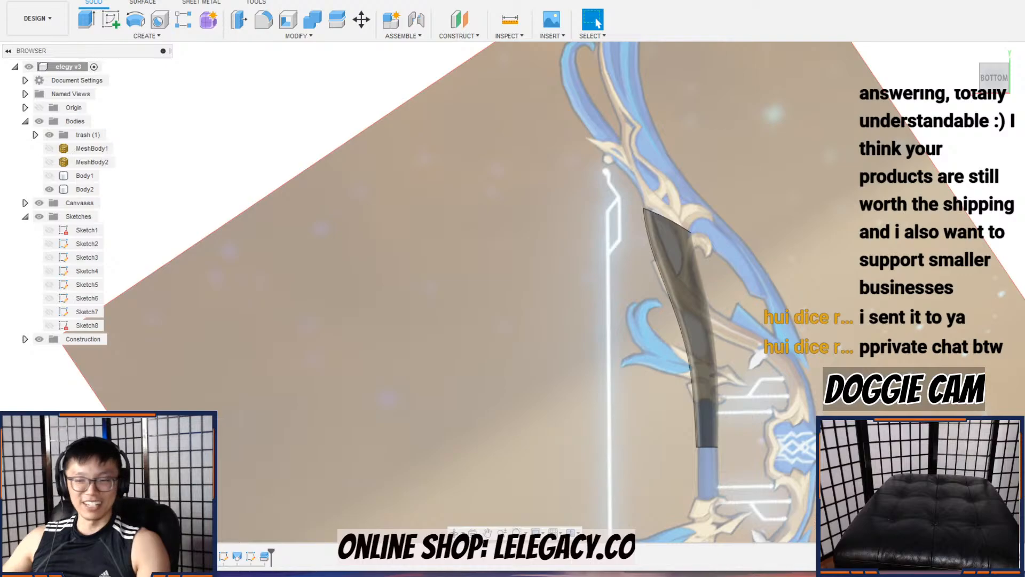
Step: Examine how the trimmed limb body lines up with the bow artwork, from below and end-on
scroll(679, 289, up, 3)
scroll(679, 296, down, 3)
middle_drag(716, 305, 610, 302)
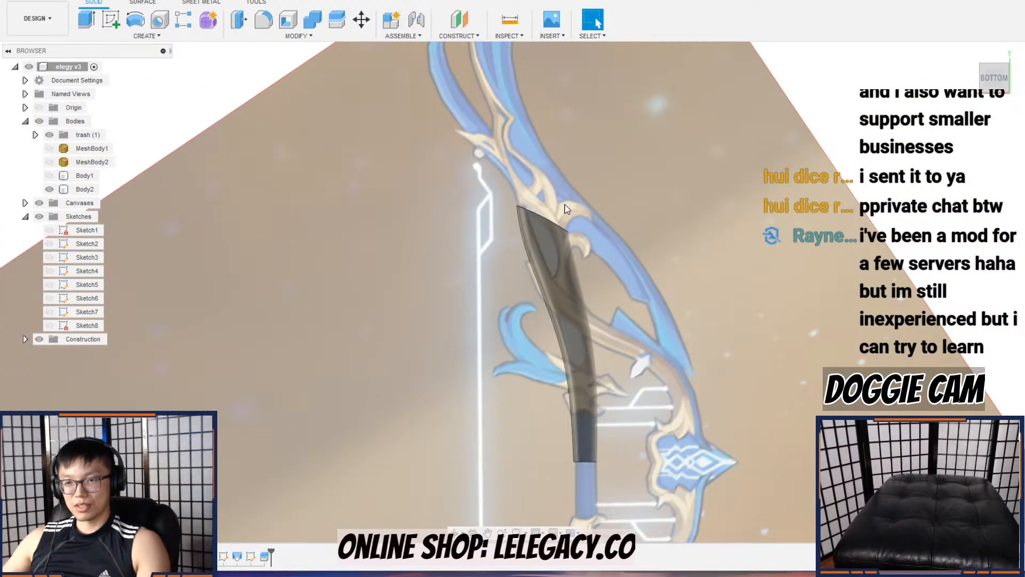
scroll(579, 230, down, 2)
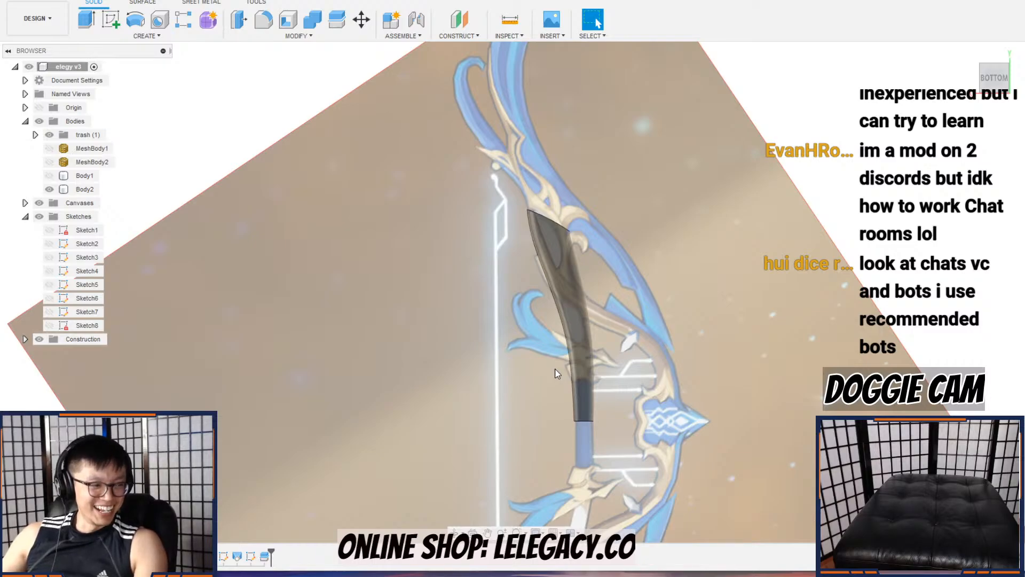
click(593, 383)
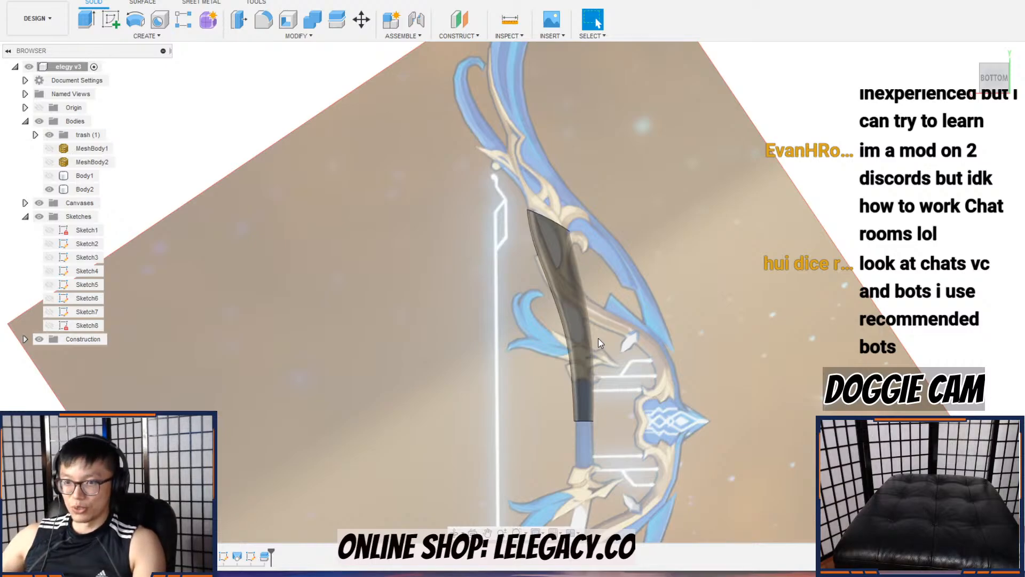
scroll(543, 240, up, 3)
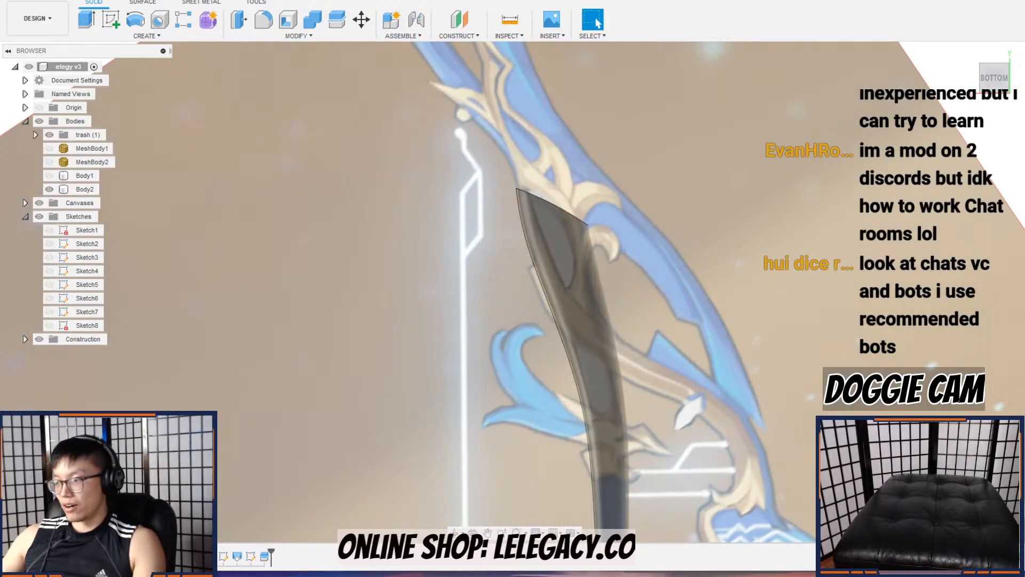
scroll(709, 220, down, 1)
middle_drag(708, 226, 707, 264)
middle_drag(730, 342, 678, 261)
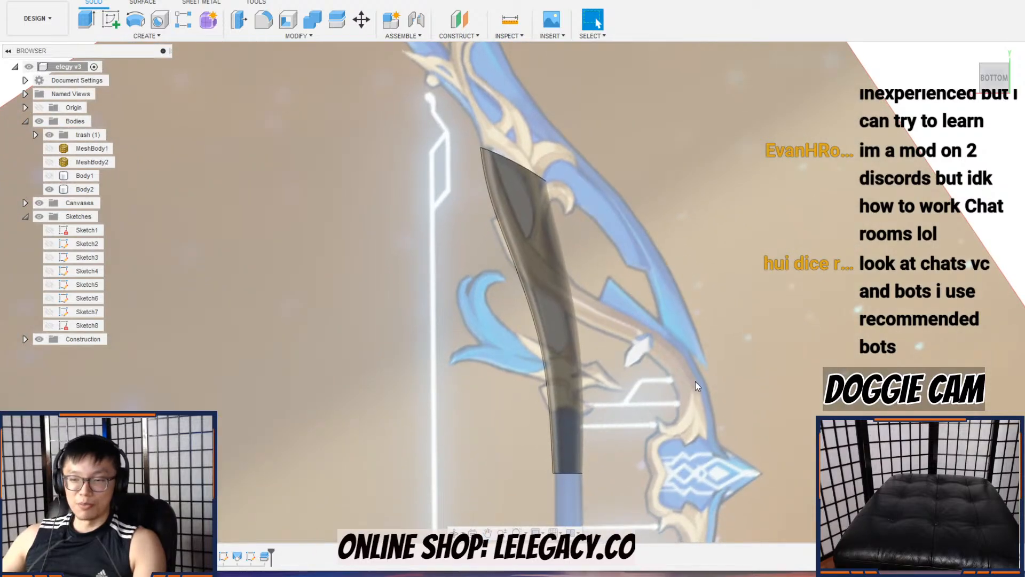
scroll(695, 382, up, 2)
shift+middle_drag(697, 383, 666, 200)
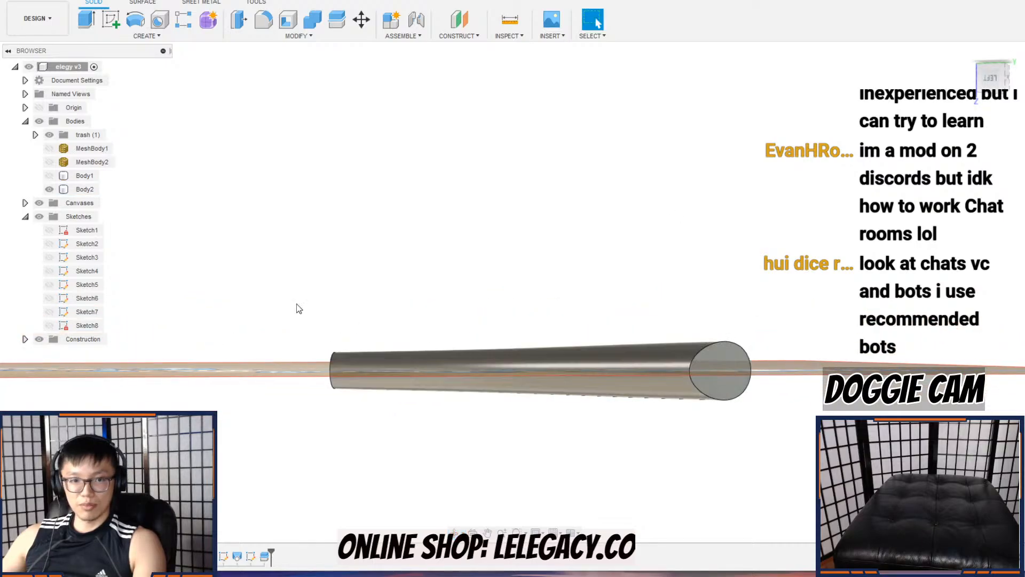
Step: Show Sketch7 with the limb's end ellipse and Sketch2 with the blue limb outline
click(55, 328)
click(49, 311)
click(84, 189)
mouse_move(637, 370)
shift+middle_down()
mouse_move(614, 363)
mouse_move(706, 356)
mouse_move(701, 377)
mouse_move(739, 333)
mouse_move(770, 369)
mouse_move(758, 384)
mouse_move(676, 266)
mouse_move(229, 340)
shift+middle_up()
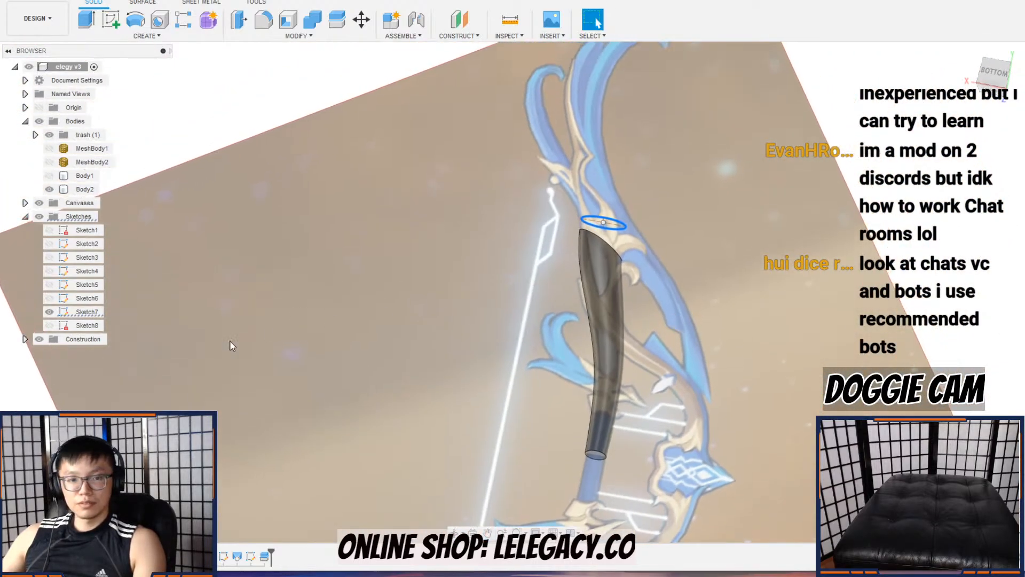
click(50, 243)
scroll(648, 214, up, 2)
mouse_move(706, 290)
middle_down()
mouse_move(714, 306)
mouse_move(691, 345)
mouse_move(670, 338)
middle_up()
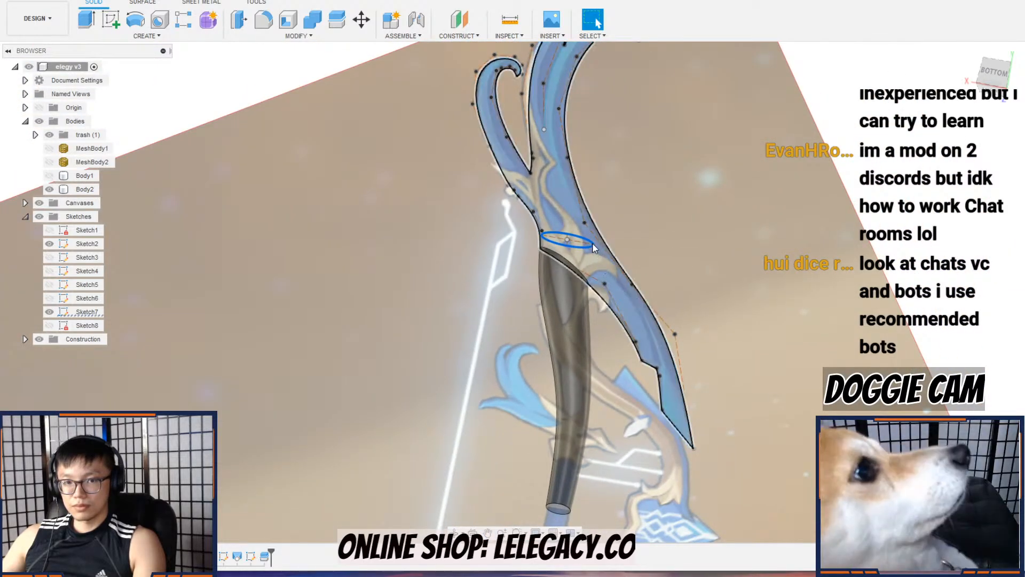
Step: Extrude the closed blue limb profile of Sketch2 by -20 mm as a new body
double_click(561, 205)
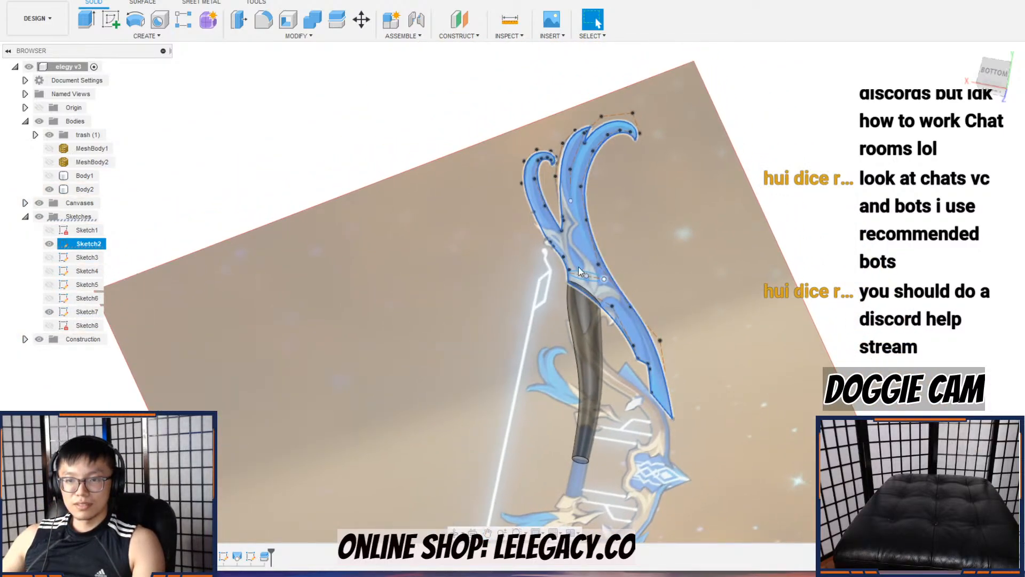
scroll(591, 277, up, 2)
click(87, 20)
scroll(587, 260, up, 3)
shift+middle_drag(592, 261, 631, 249)
scroll(631, 249, down, 2)
drag(629, 254, 625, 231)
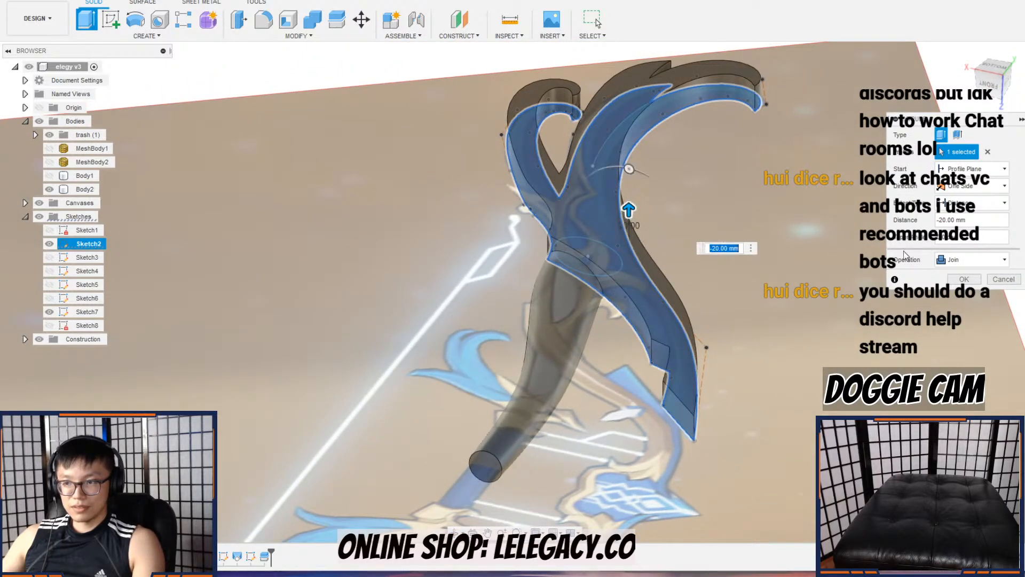
click(972, 259)
click(961, 311)
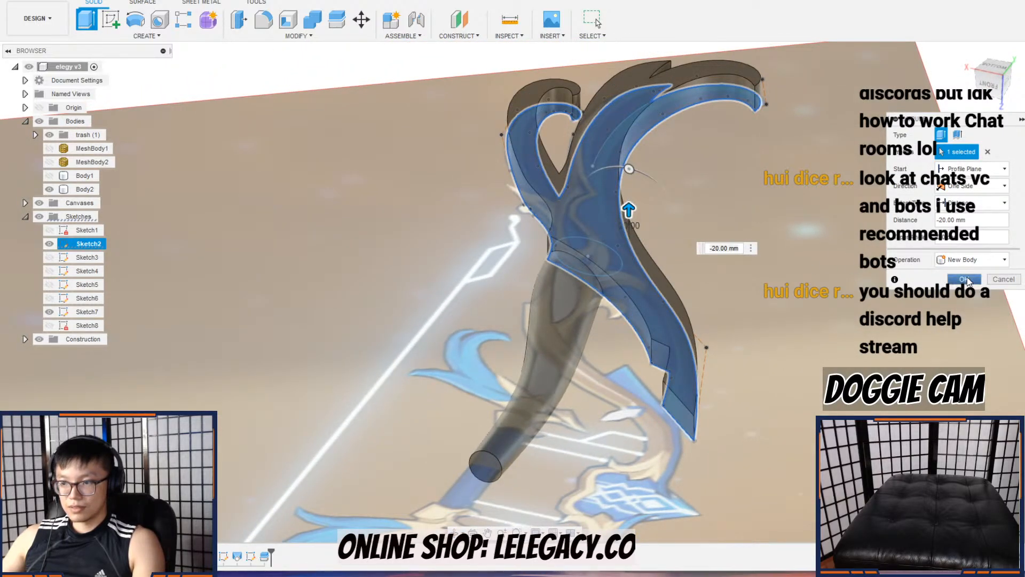
click(964, 279)
scroll(767, 296, down, 2)
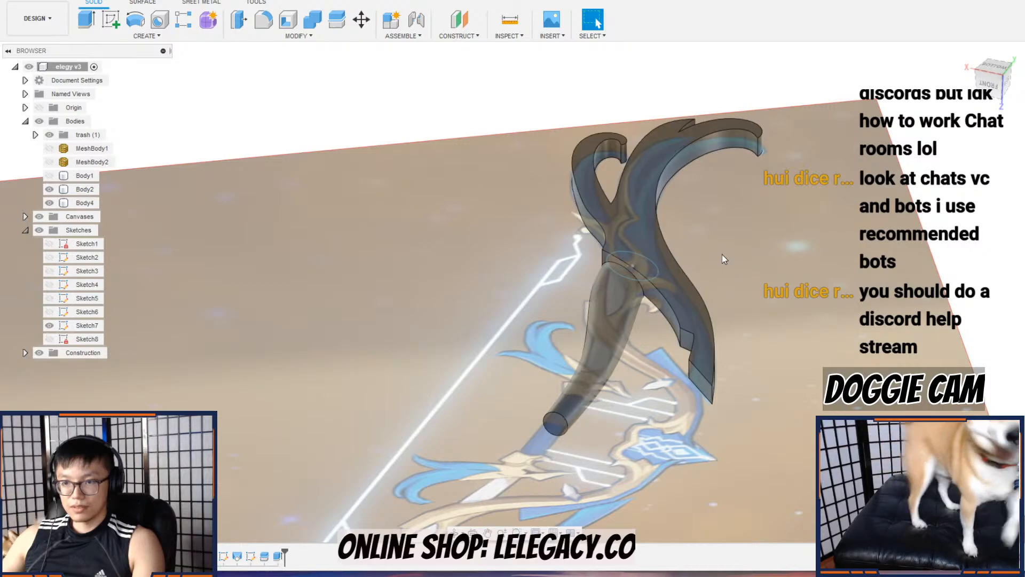
Step: Edit the blue limb's extrusion so its distance is 20 mm, keeping the operation as New Body
scroll(721, 254, up, 2)
shift+middle_drag(721, 259, 643, 145)
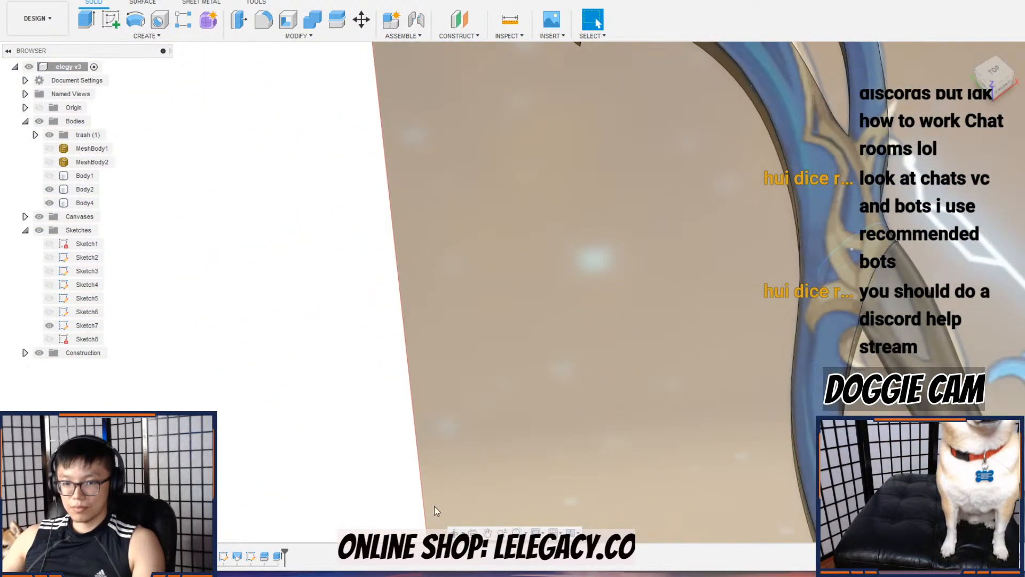
double_click(278, 556)
middle_drag(817, 293, 665, 394)
shift+middle_drag(664, 394, 663, 322)
drag(647, 390, 652, 336)
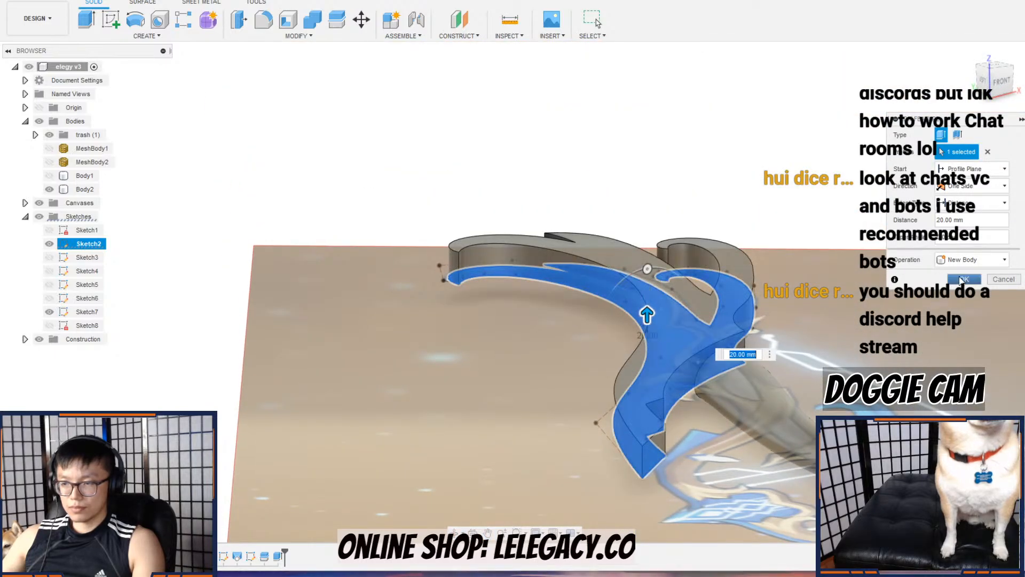
click(970, 262)
click(969, 301)
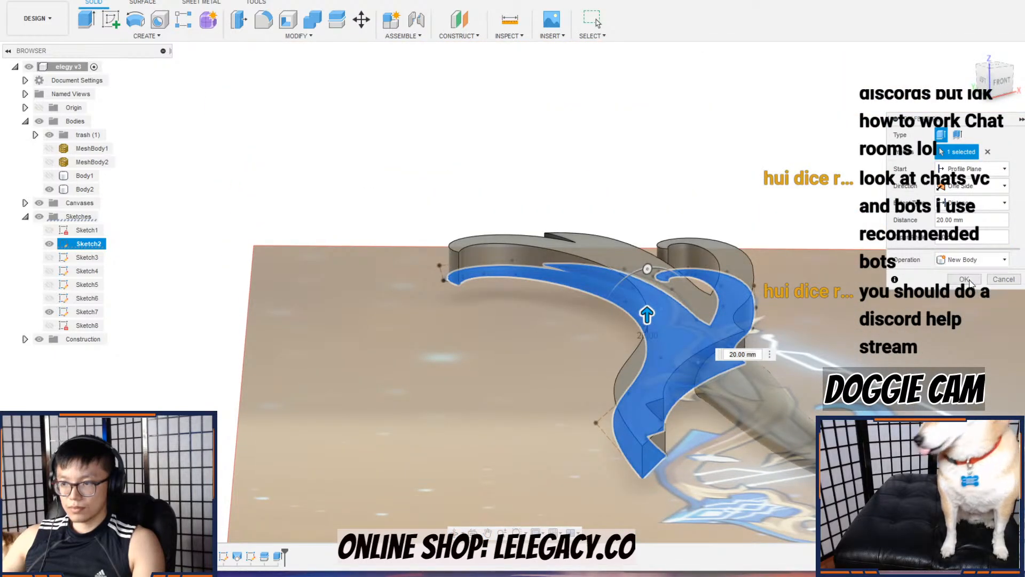
click(964, 279)
Step: Examine the extruded blue limb and its junction with the lofted inner limb against the artwork
scroll(710, 378, up, 5)
shift+middle_drag(710, 377, 683, 476)
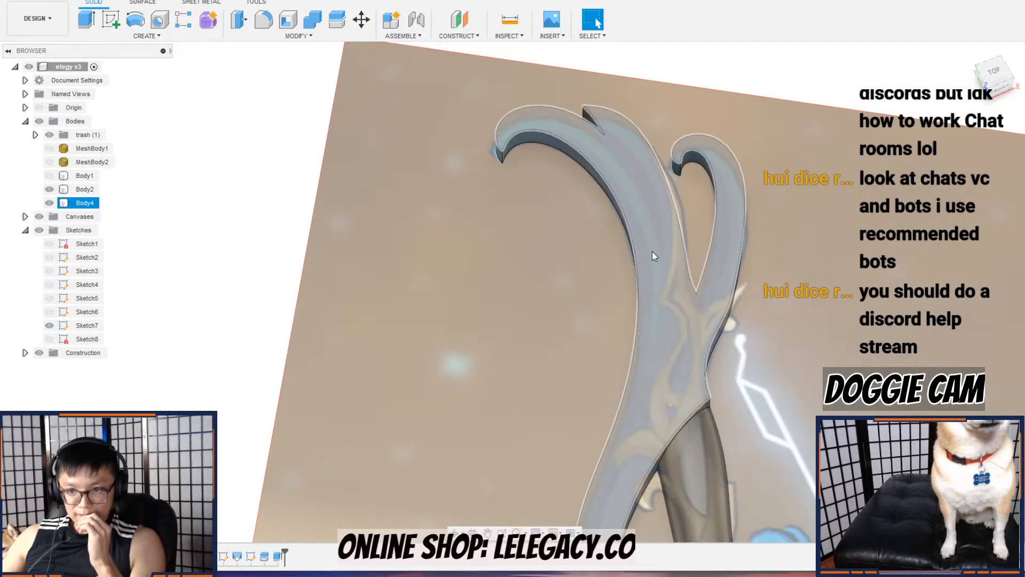
click(657, 453)
middle_drag(709, 422, 711, 340)
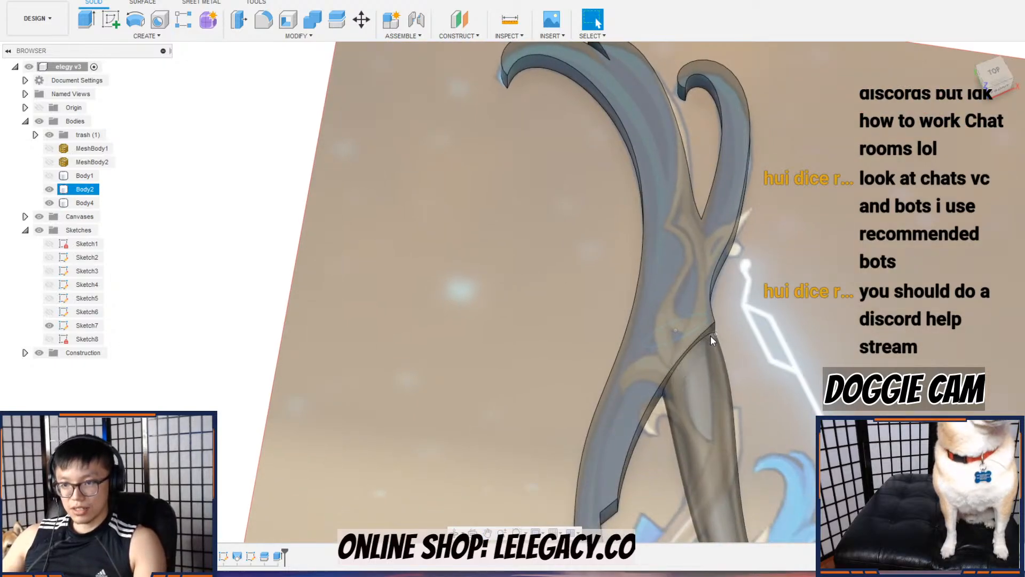
scroll(710, 344, up, 5)
scroll(706, 348, down, 4)
shift+middle_drag(709, 348, 707, 242)
scroll(700, 341, down, 3)
middle_drag(695, 355, 683, 223)
key(Escape)
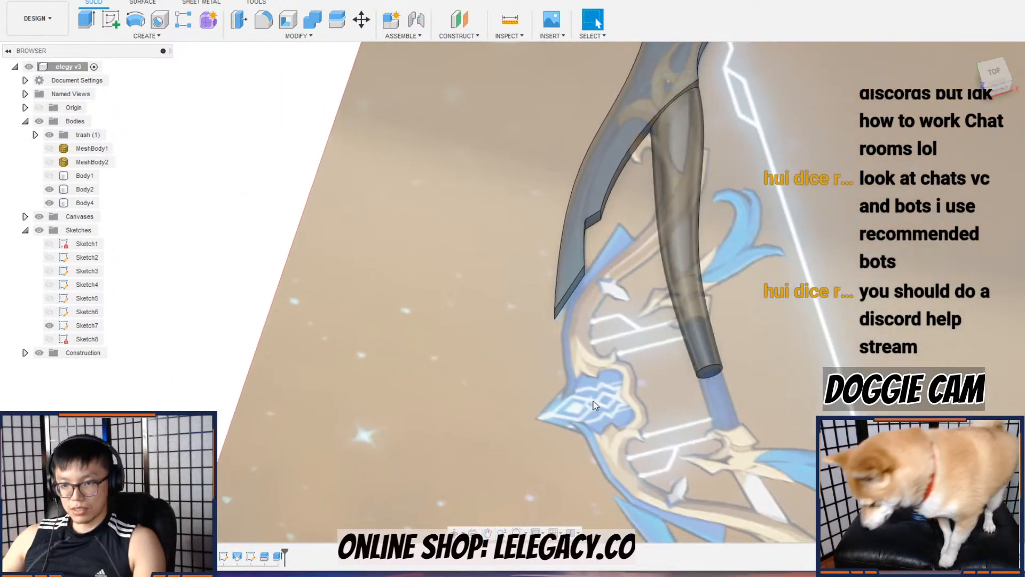
Step: Show Sketch1 and Sketch3, which outline the bow's pointed centre emblem, in the top view
click(993, 71)
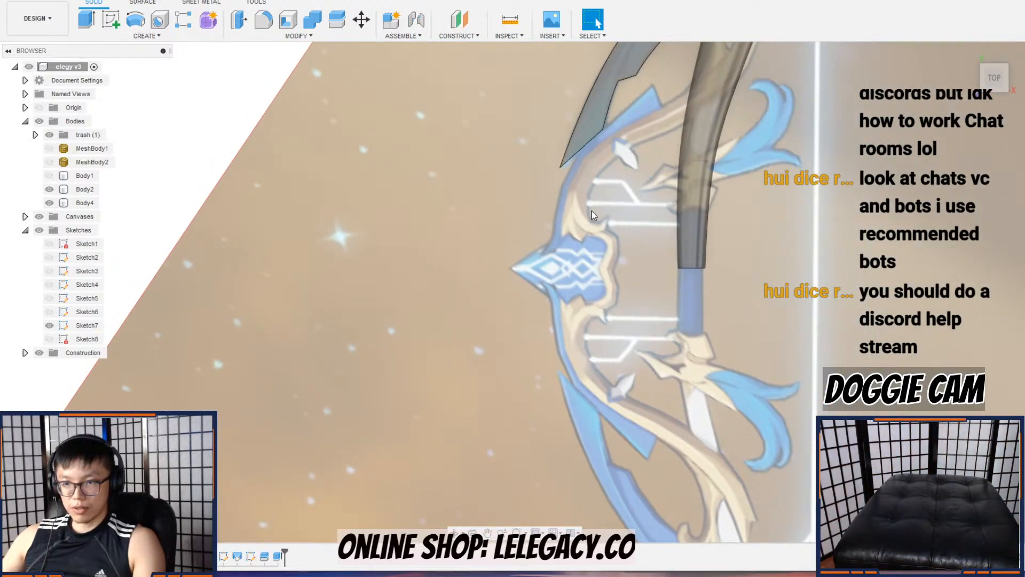
middle_drag(585, 230, 581, 325)
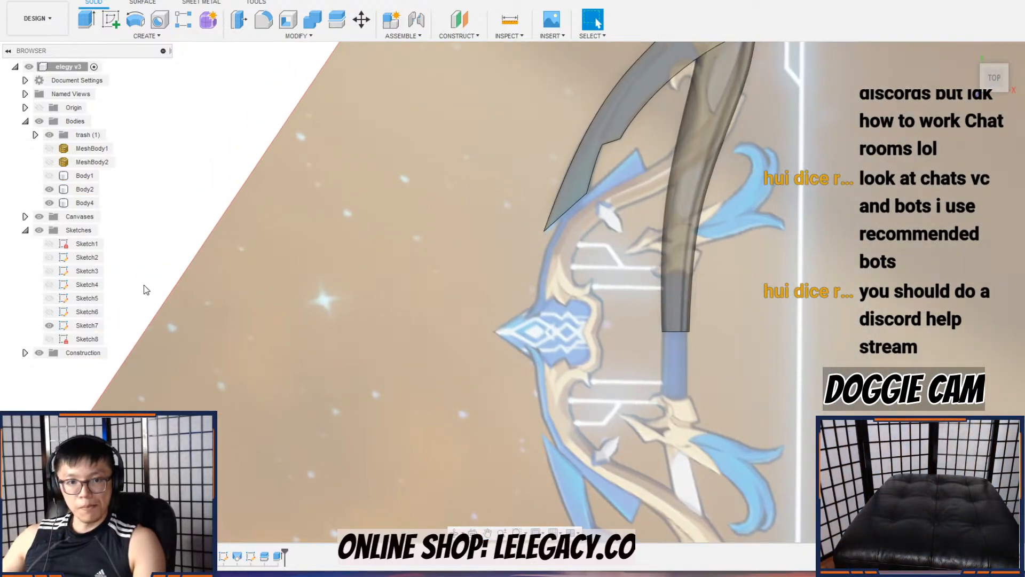
click(49, 244)
click(49, 257)
click(49, 256)
click(49, 270)
scroll(497, 327, up, 4)
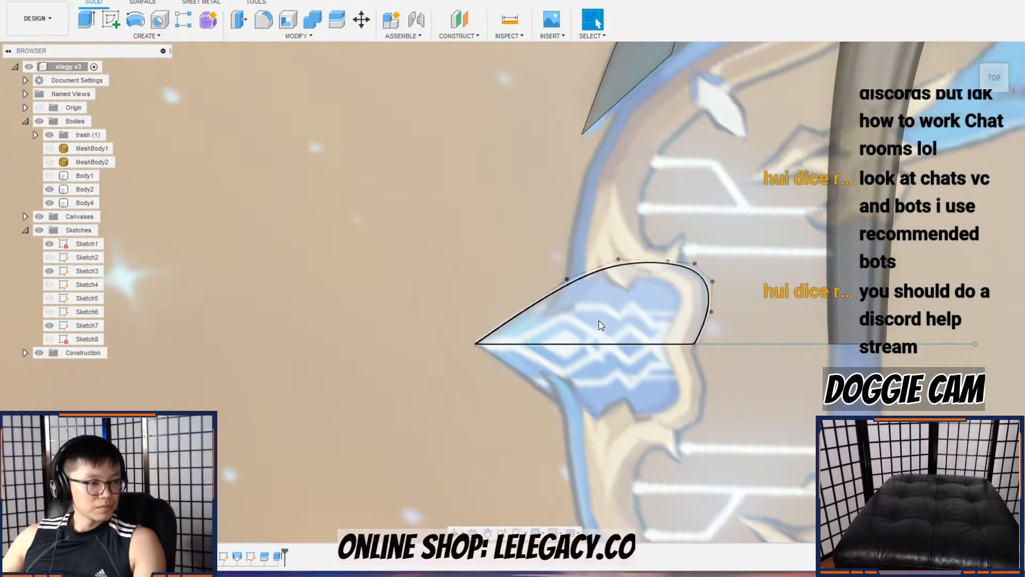
click(599, 321)
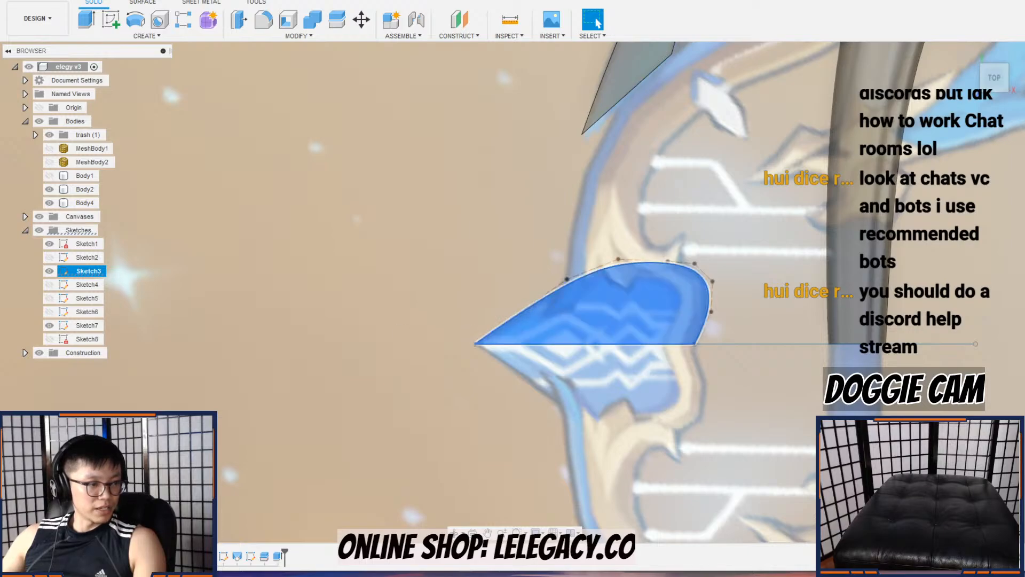
mouse_move(636, 339)
shift+middle_down()
mouse_move(652, 339)
mouse_move(661, 291)
mouse_move(640, 267)
shift+middle_up()
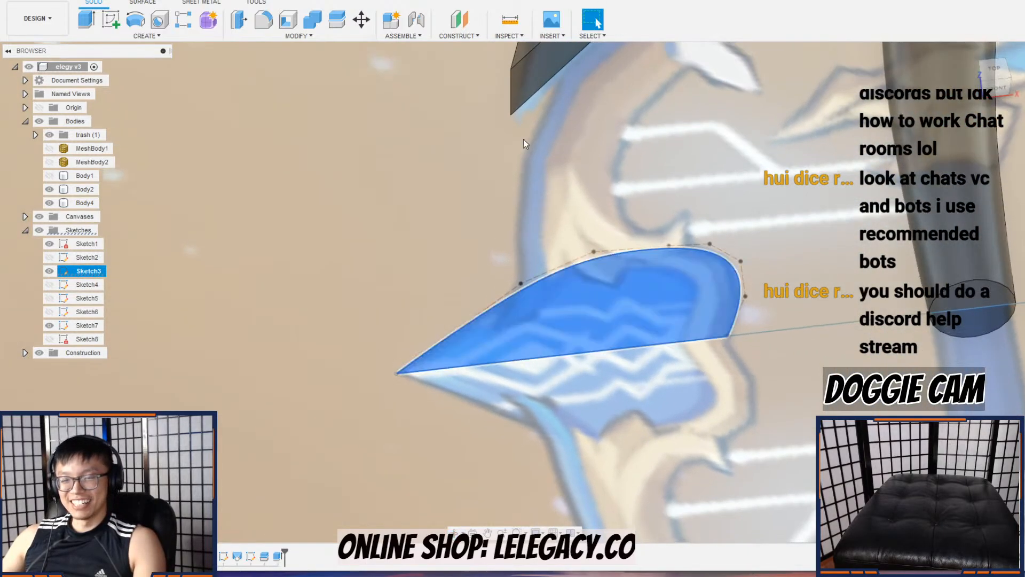
click(86, 20)
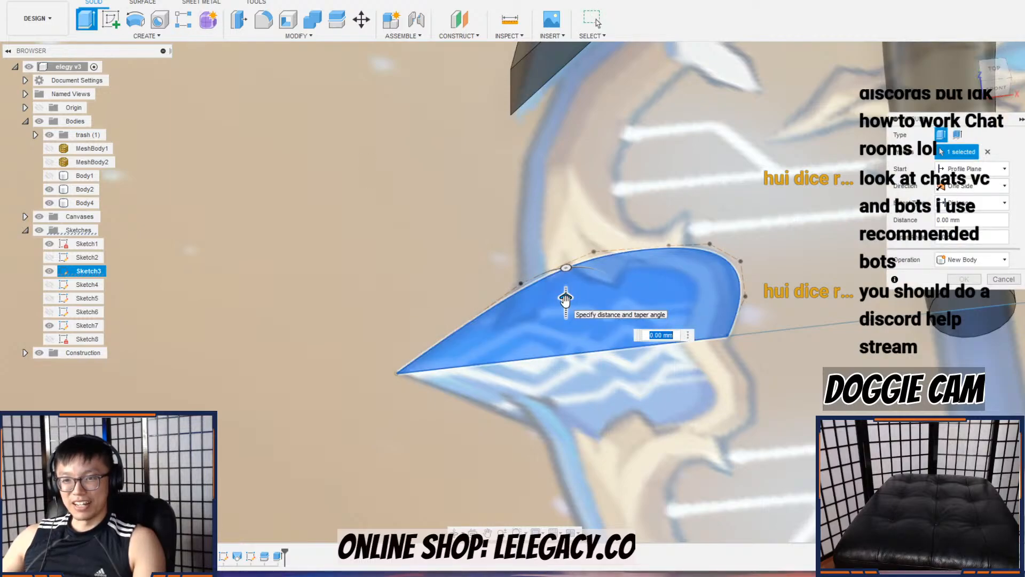
click(1002, 279)
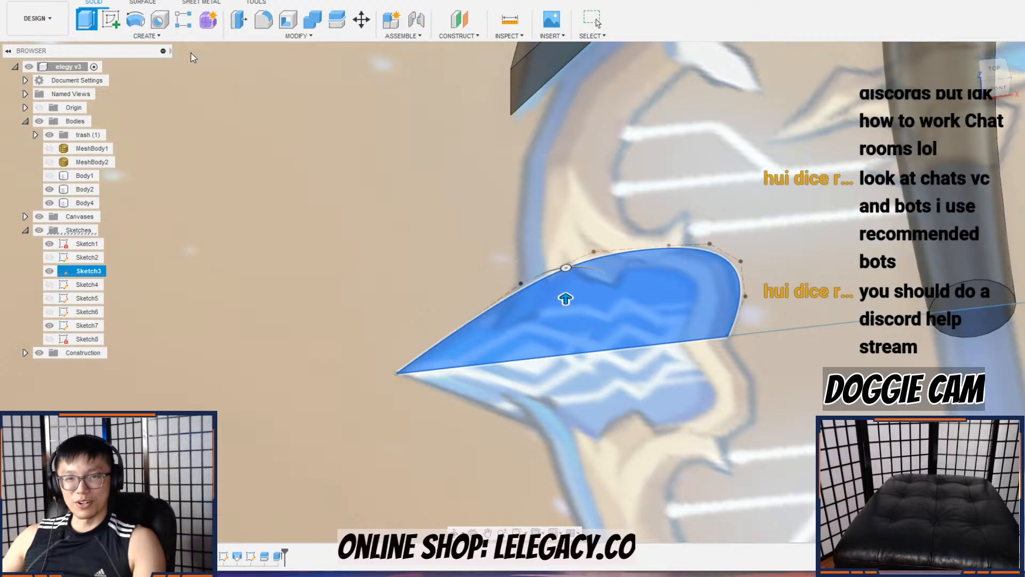
Step: Set up a 10 mm extrusion of the centre emblem's half profile from Sketch3
click(88, 21)
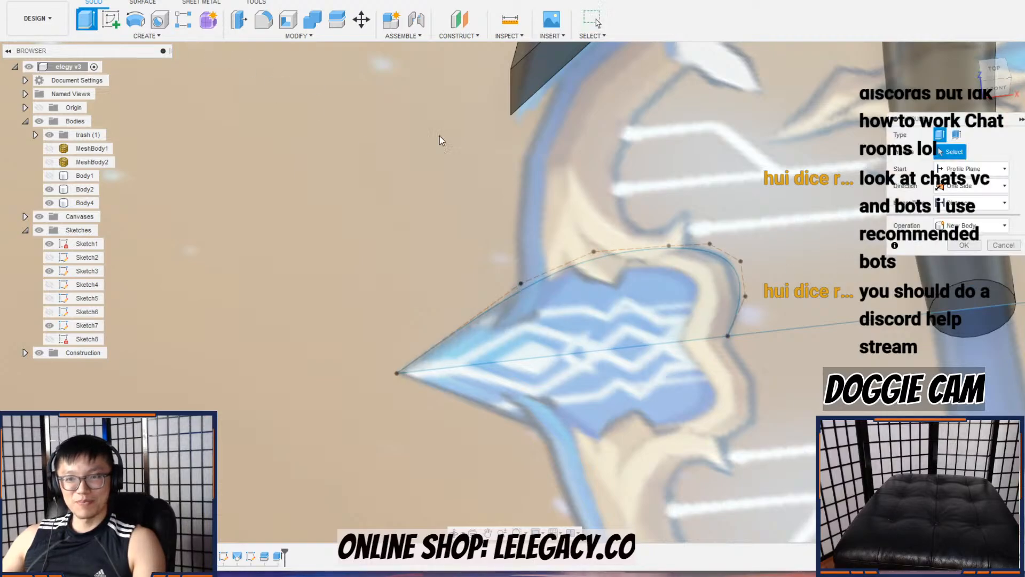
click(619, 295)
mouse_move(624, 291)
shift+middle_down()
mouse_move(624, 279)
mouse_move(603, 297)
mouse_move(632, 294)
shift+middle_up()
scroll(590, 291, down, 3)
drag(580, 298, 594, 280)
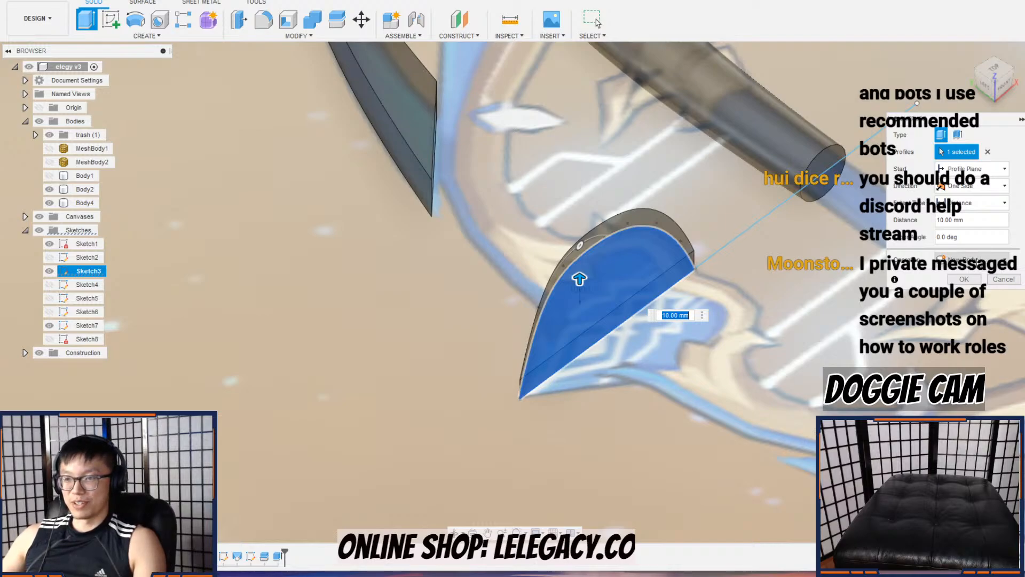
shift+middle_drag(632, 275, 758, 318)
scroll(731, 315, up, 1)
click(954, 265)
click(962, 271)
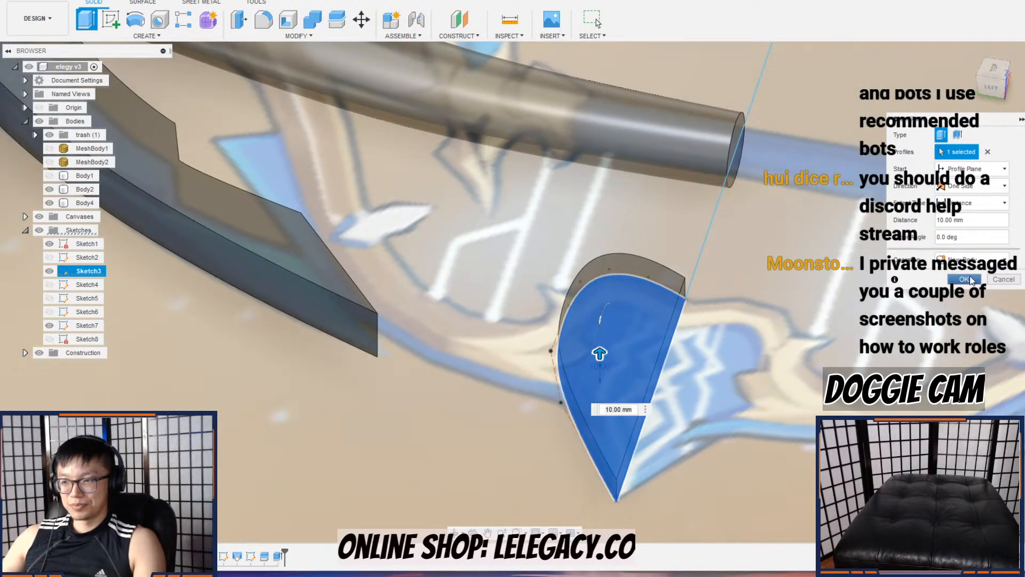
click(971, 279)
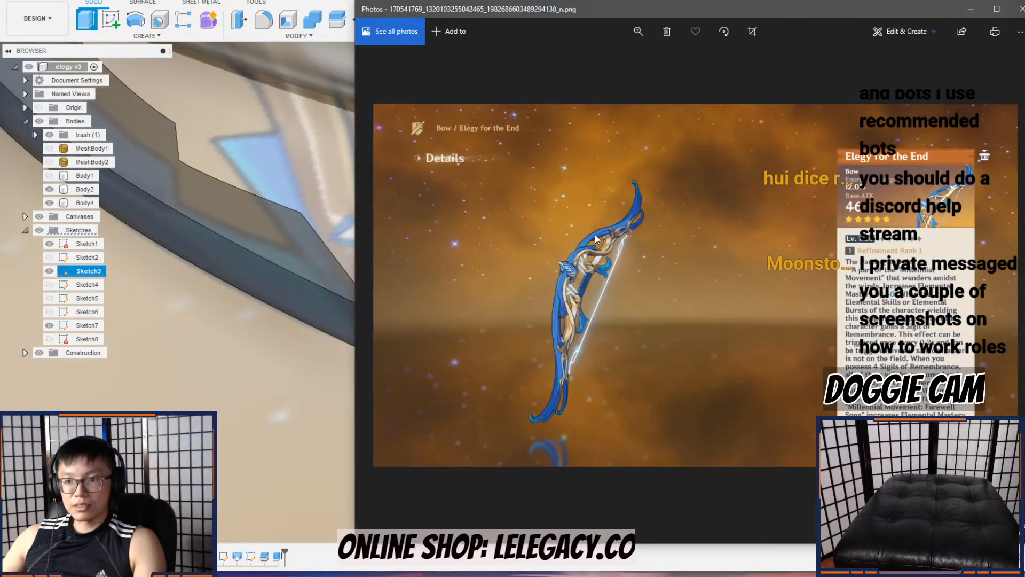
Step: Zoom in on the "Elegy for the End" reference picture in Photos to study the bow
click(639, 32)
drag(587, 62, 675, 64)
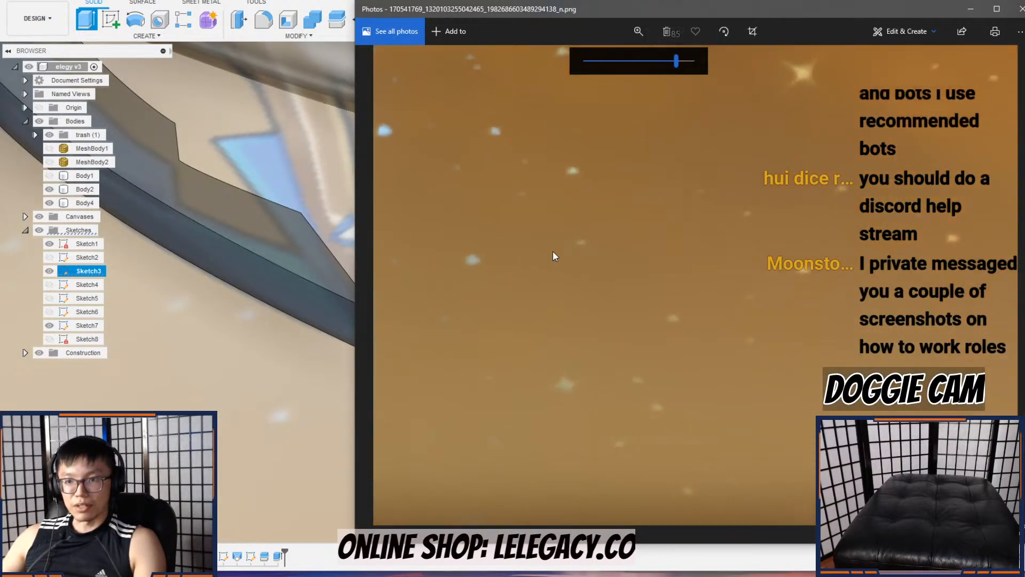
Step: Examine the bow's blue patterned crest and the surrounding limbs in the reference image
drag(564, 236, 763, 261)
drag(473, 267, 830, 282)
drag(417, 239, 474, 247)
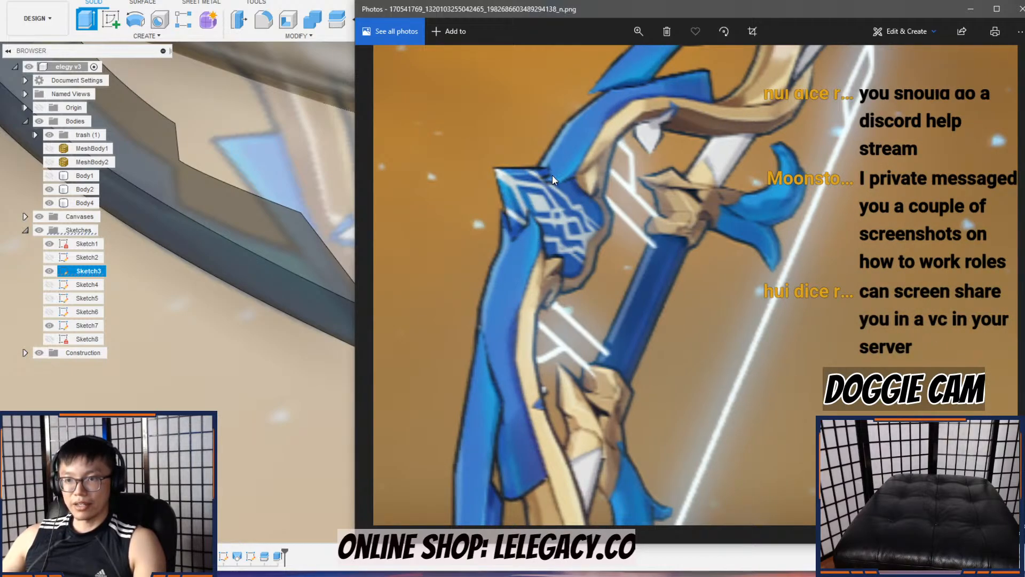
drag(567, 162, 579, 214)
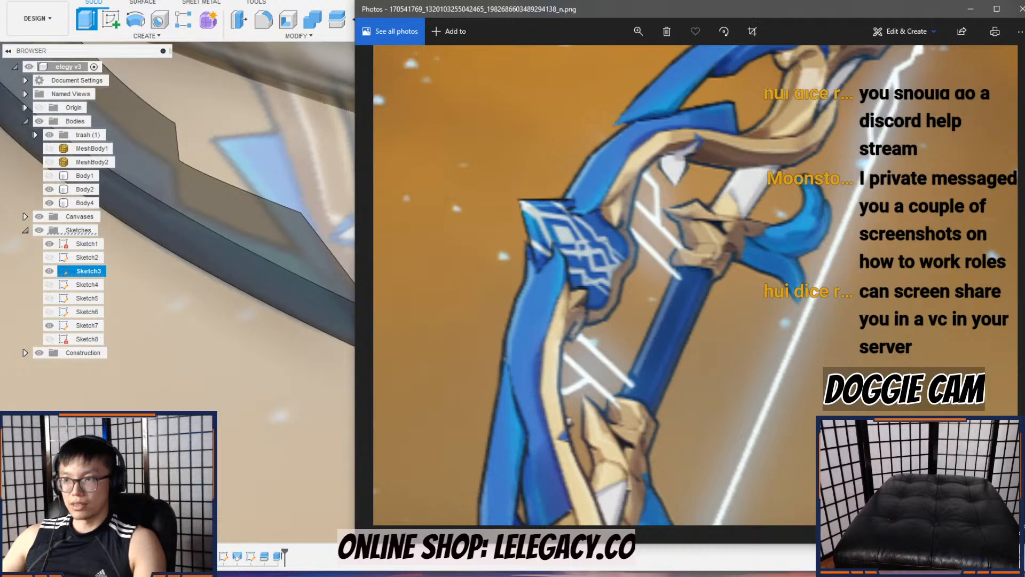
key(super+d)
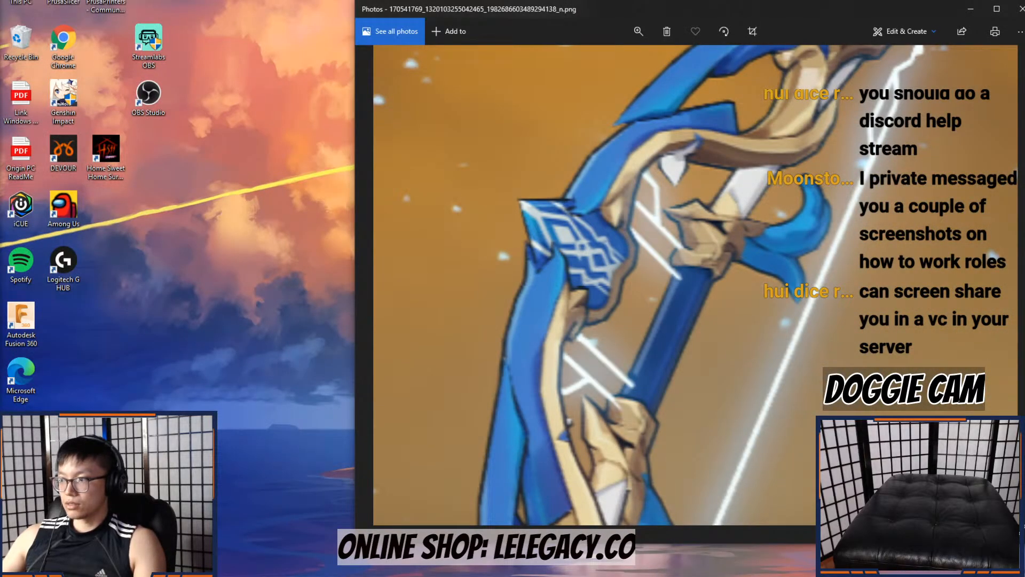
Step: Switch to Fusion 360 and extrude the half-crest profile 7 mm as a separate body
key(alt+Tab)
shift+middle_drag(670, 374, 673, 322)
shift+middle_drag(617, 338, 601, 344)
drag(601, 337, 602, 350)
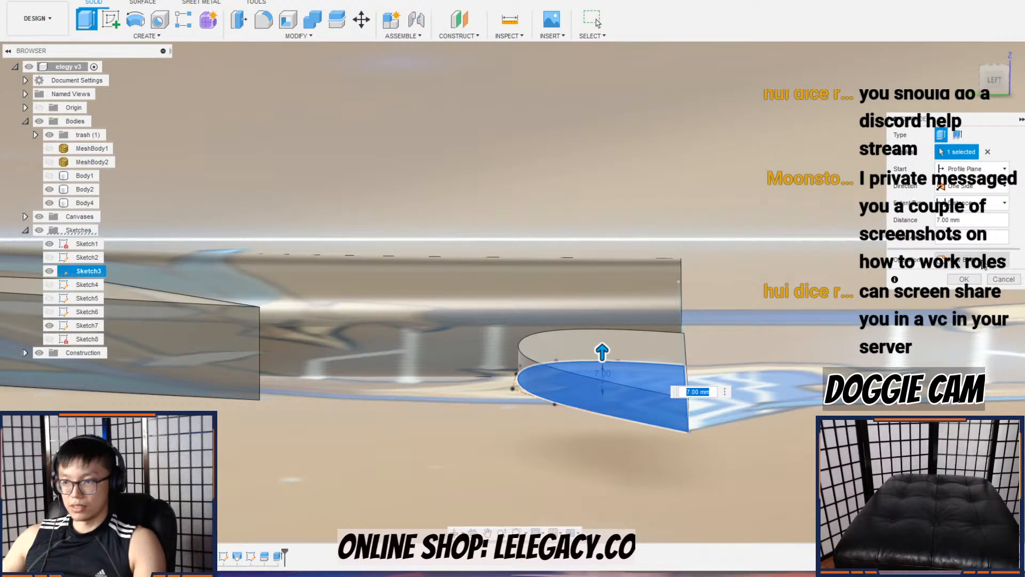
click(970, 282)
shift+middle_drag(762, 359, 541, 354)
click(298, 36)
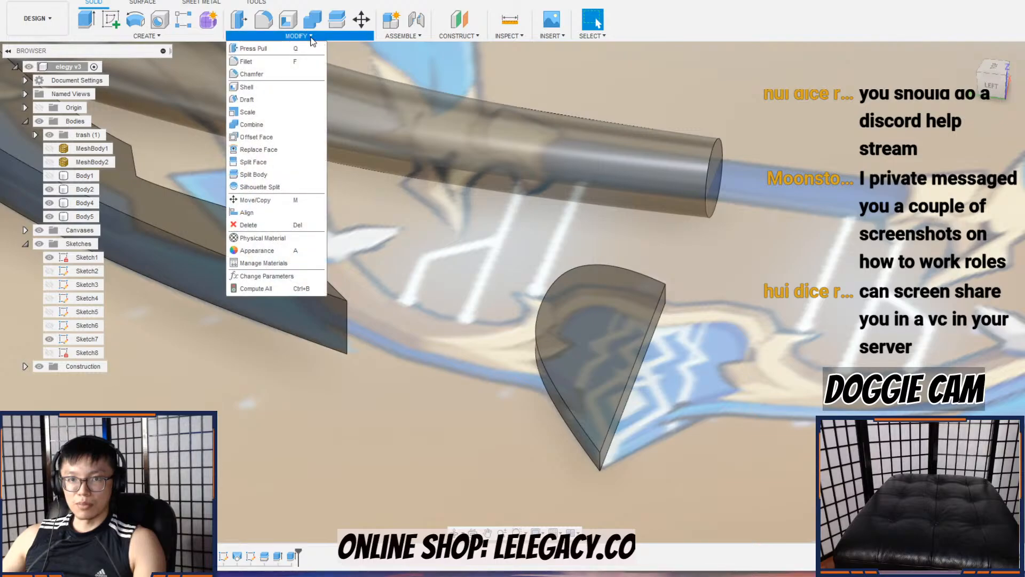
click(261, 21)
click(564, 397)
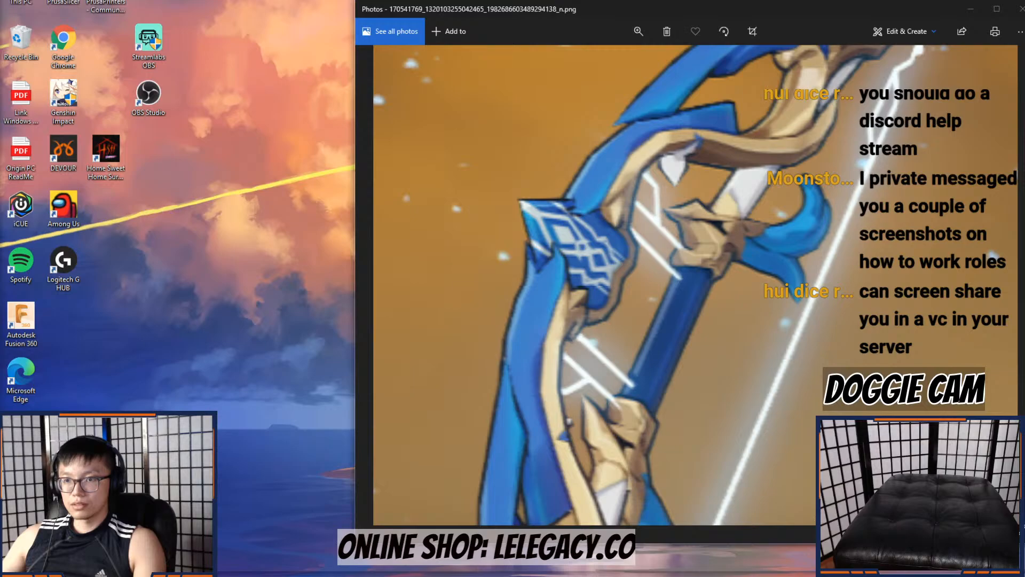
Step: Chamfer the upper curved edge of the half-crest body using the two-distance type, with distances of 11 mm and 6 mm
key(alt+Tab)
click(322, 34)
click(251, 74)
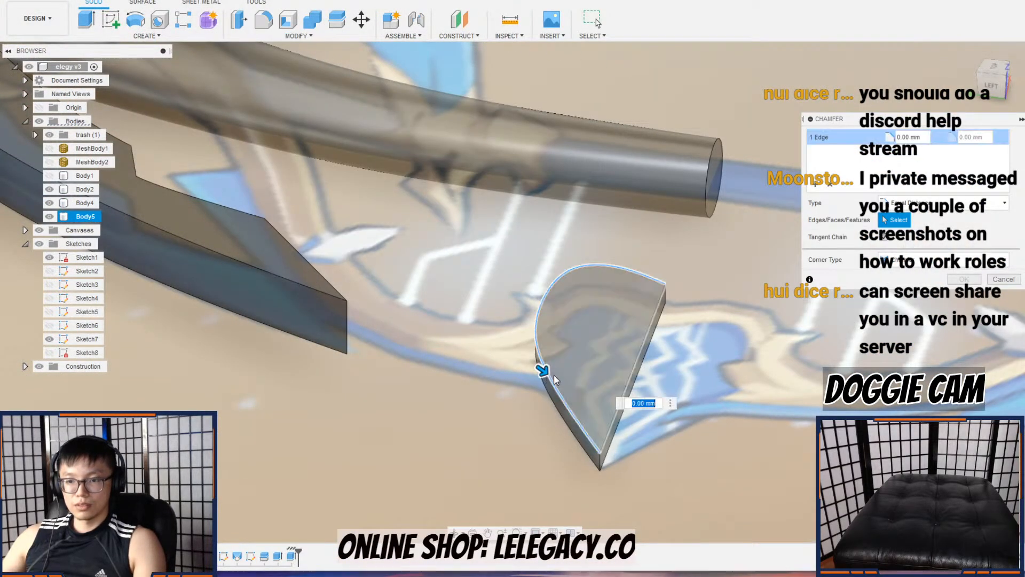
scroll(550, 373, up, 3)
drag(539, 366, 576, 389)
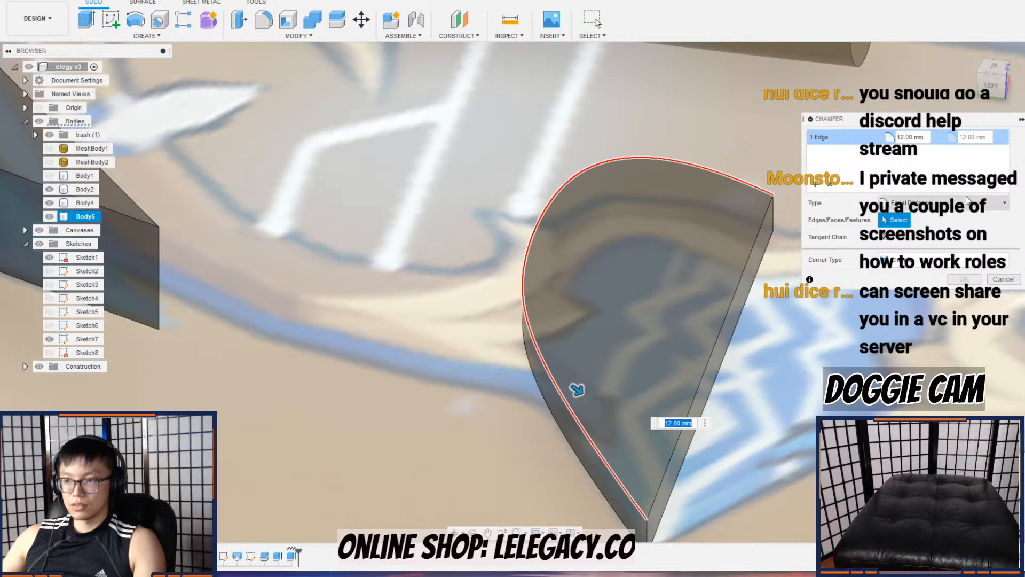
click(967, 203)
click(910, 230)
drag(589, 356, 566, 361)
drag(543, 414, 602, 350)
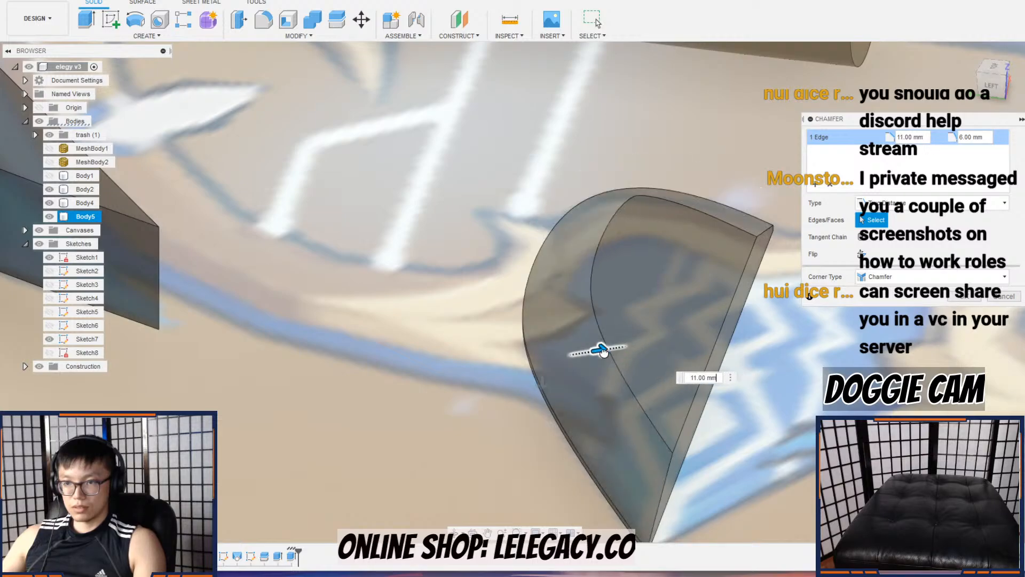
click(966, 296)
Step: Examine the chamfered half-crest body against the bow artwork and the neighbouring limb bodies from several angles
scroll(764, 297, down, 4)
shift+middle_drag(766, 296, 803, 333)
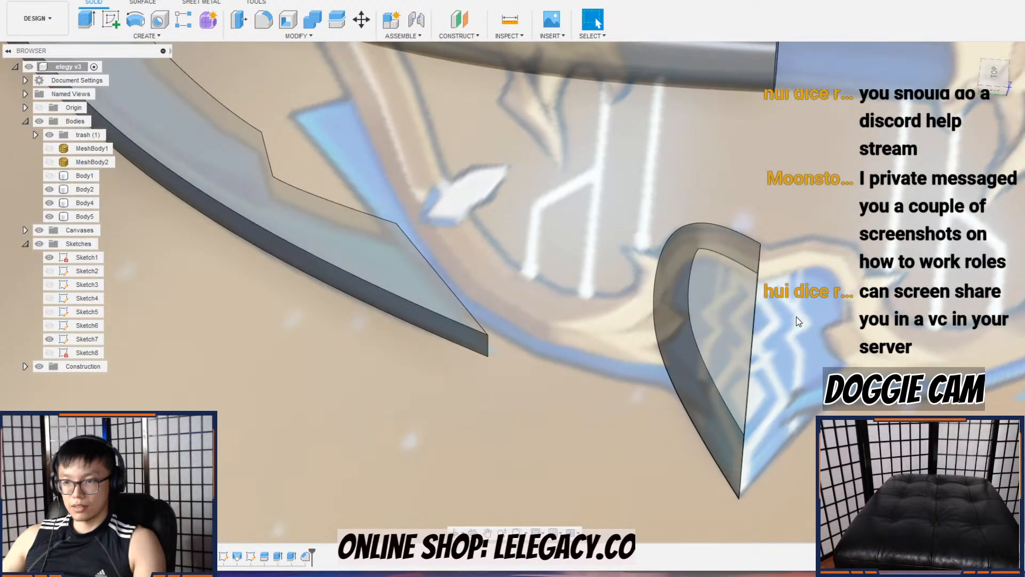
click(742, 259)
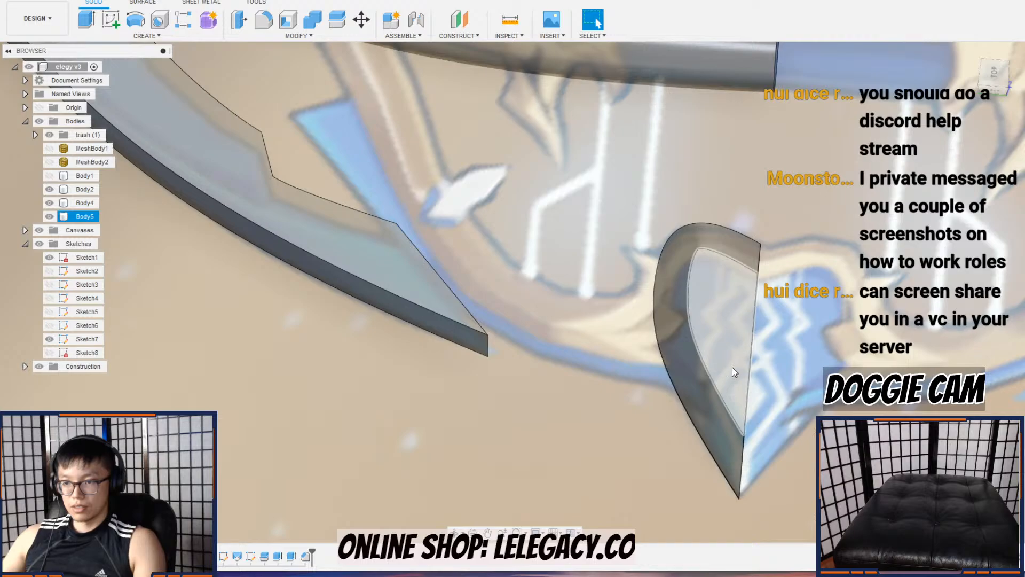
scroll(753, 366, down, 2)
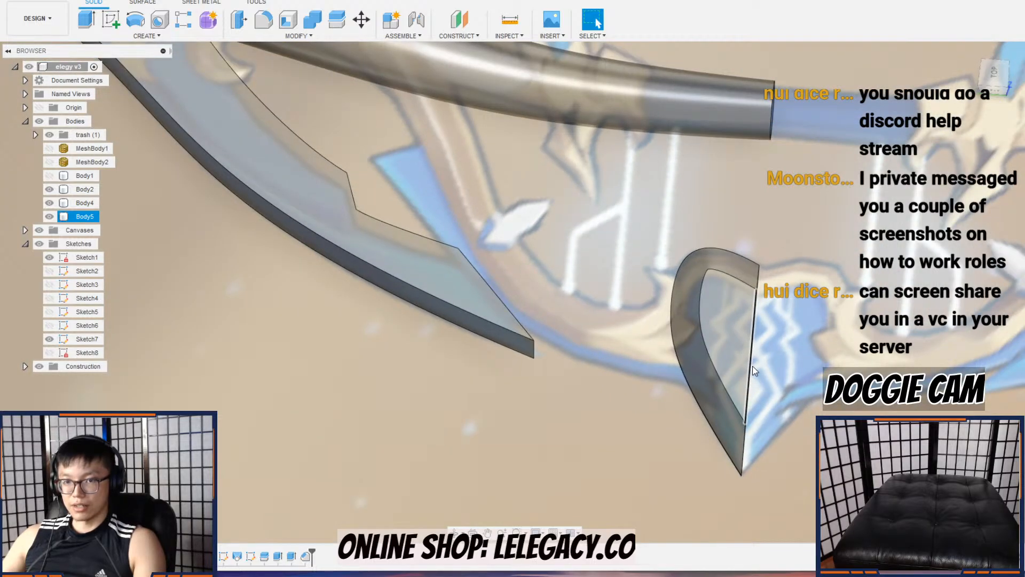
click(247, 352)
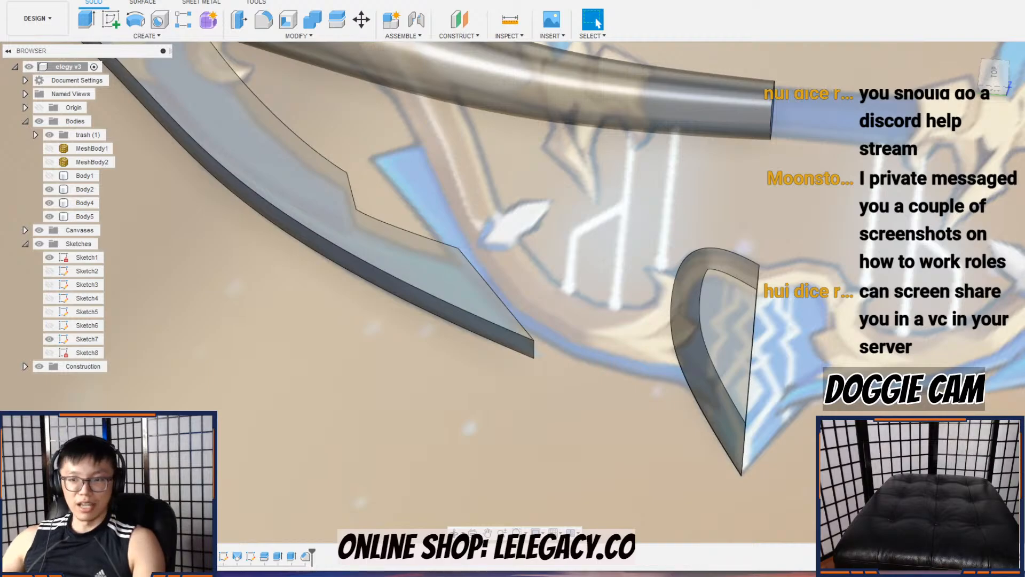
shift+middle_drag(476, 300, 687, 299)
click(764, 299)
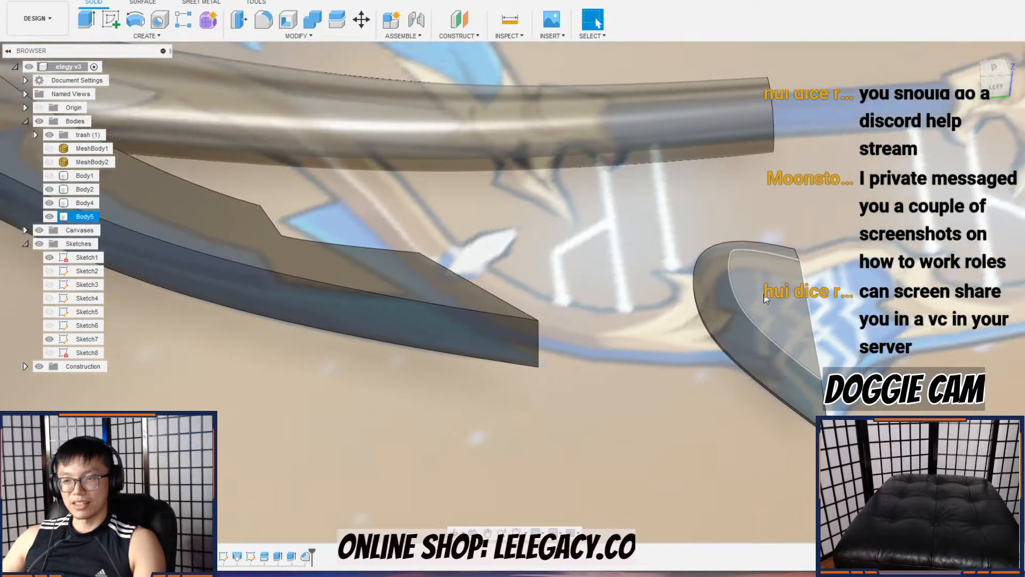
shift+middle_drag(779, 242, 777, 280)
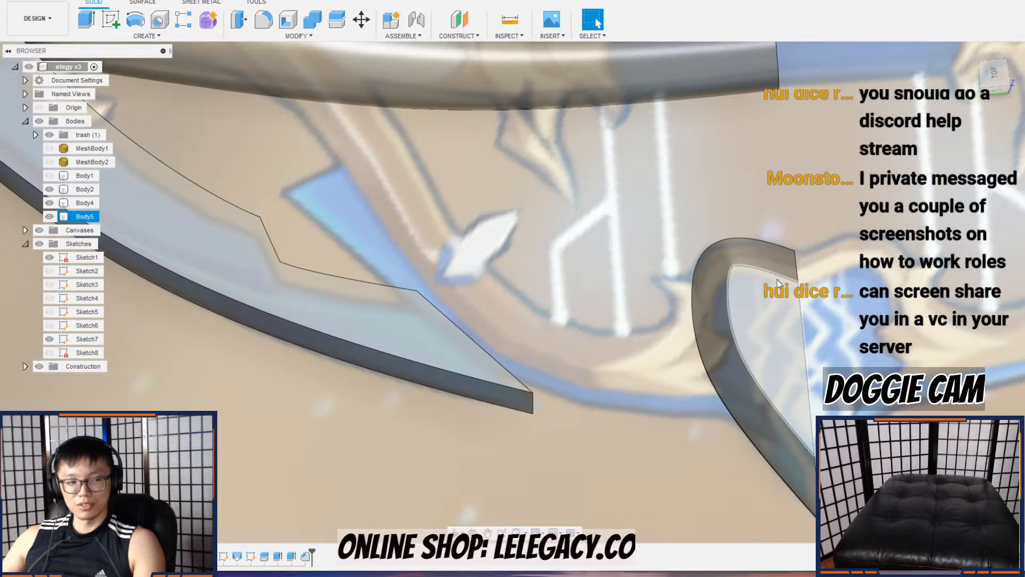
click(654, 172)
scroll(665, 261, down, 2)
middle_drag(658, 273, 630, 381)
scroll(748, 359, down, 3)
click(682, 388)
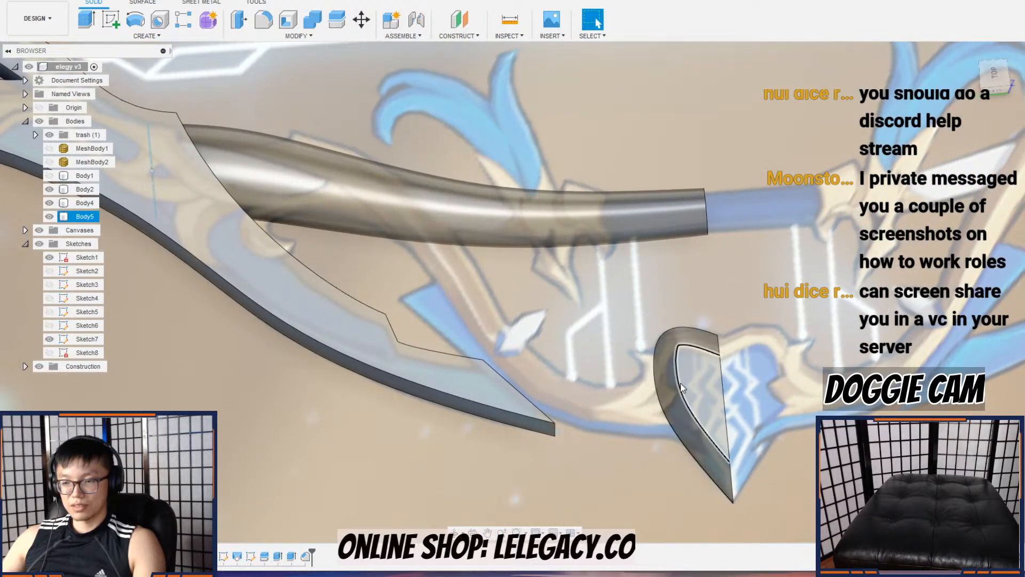
Step: Start a new sketch on the top-view plane over the bow artwork and hide the half-crest body, Body5
click(111, 20)
click(822, 301)
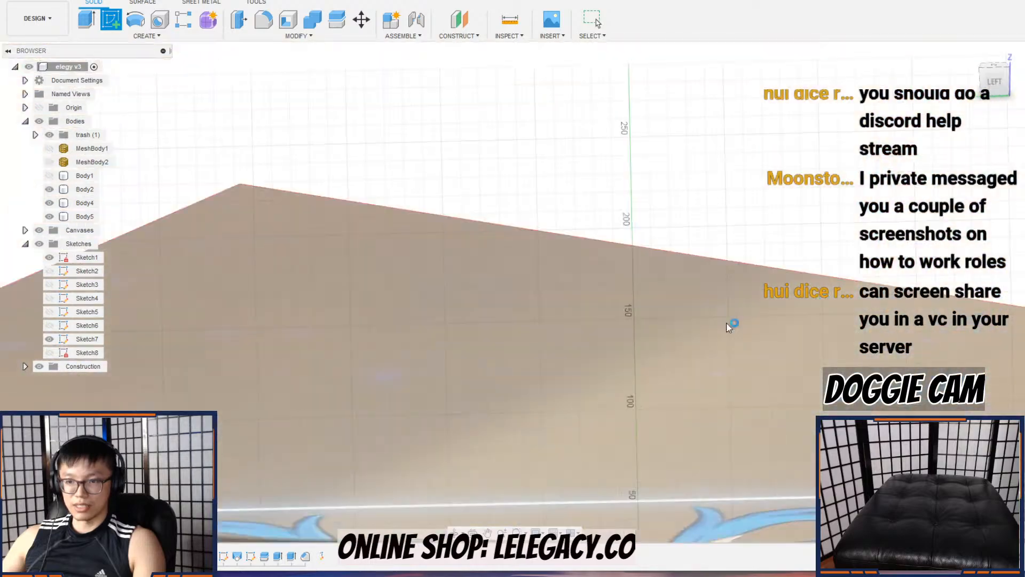
key(ctrl+z)
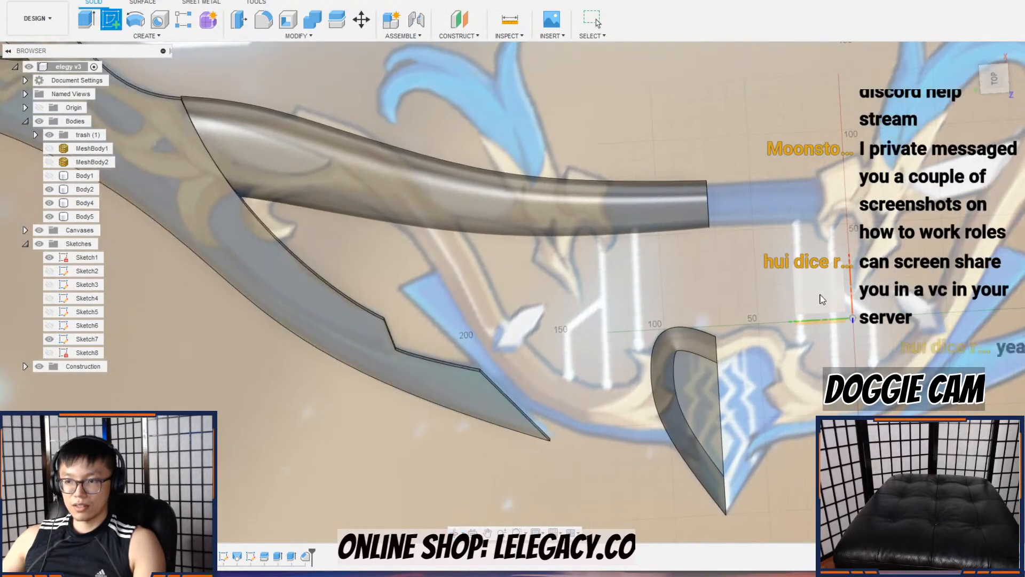
click(818, 277)
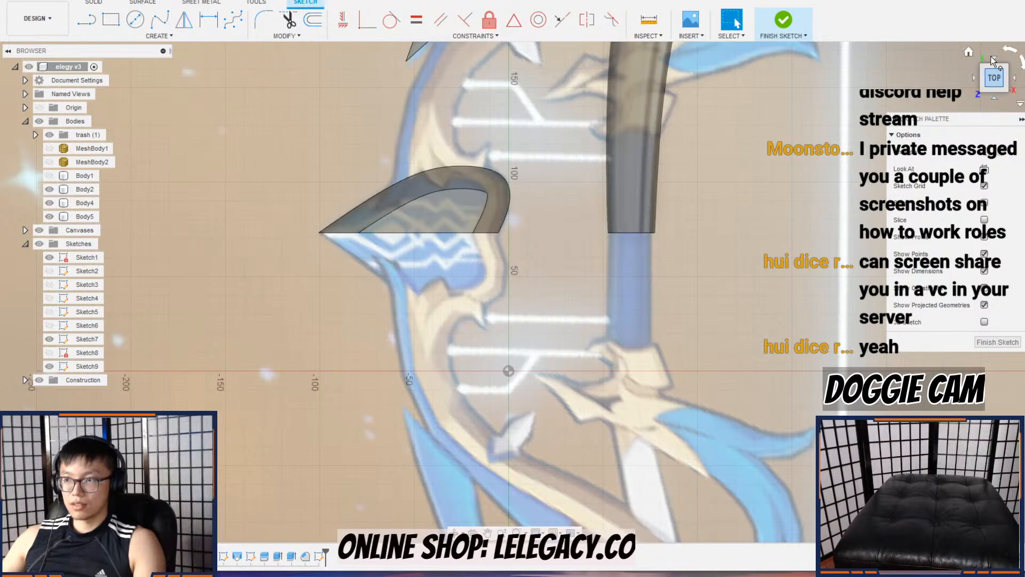
scroll(485, 299, up, 5)
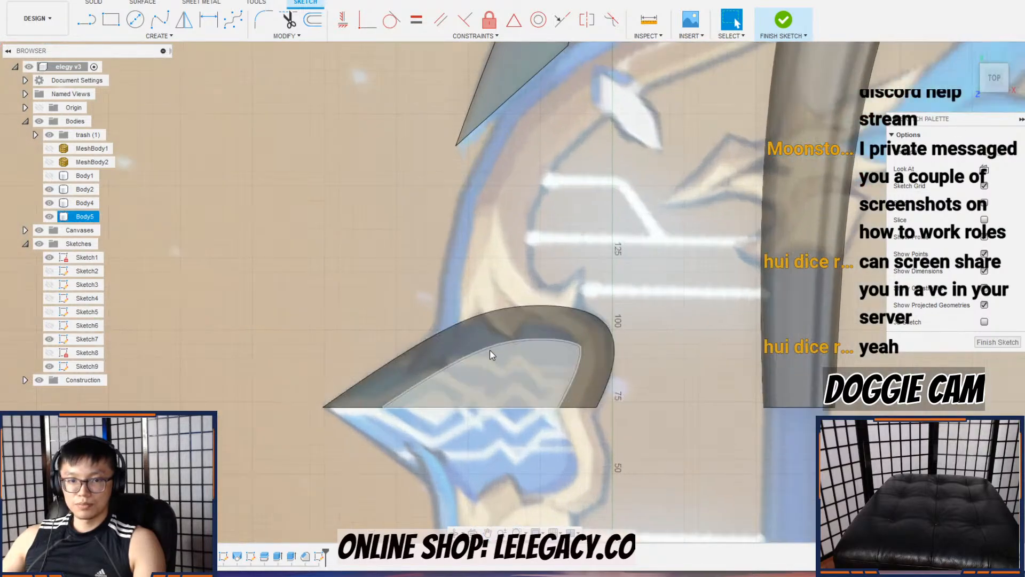
click(50, 217)
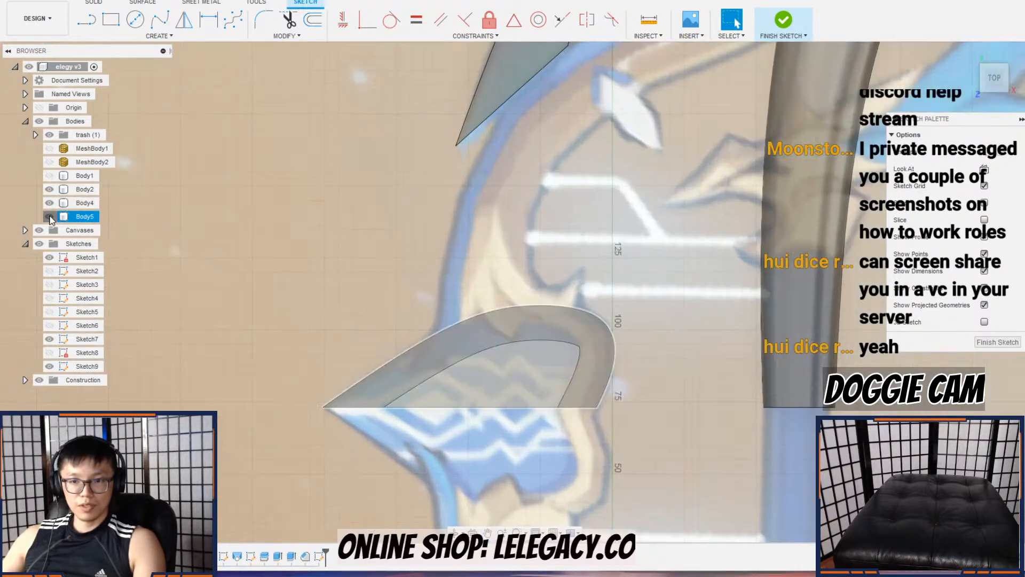
Step: Draw a fit-point spline tracing the outer edge of the blue band from the patterned crest up to the pointed end of Body4
click(240, 22)
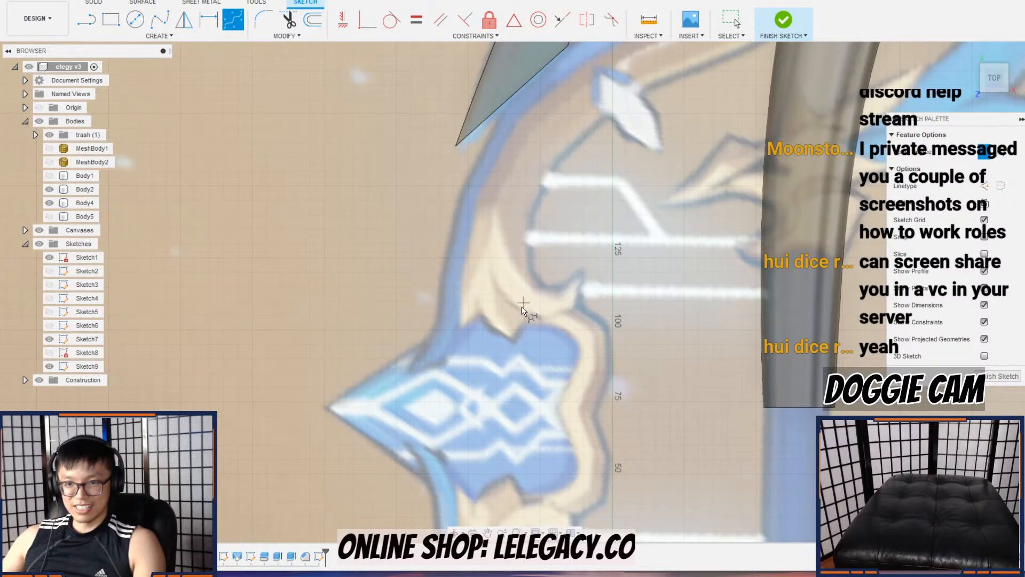
scroll(436, 347, up, 3)
click(425, 343)
click(443, 280)
click(454, 179)
middle_drag(455, 180, 405, 342)
click(435, 238)
click(479, 179)
middle_drag(479, 179, 456, 260)
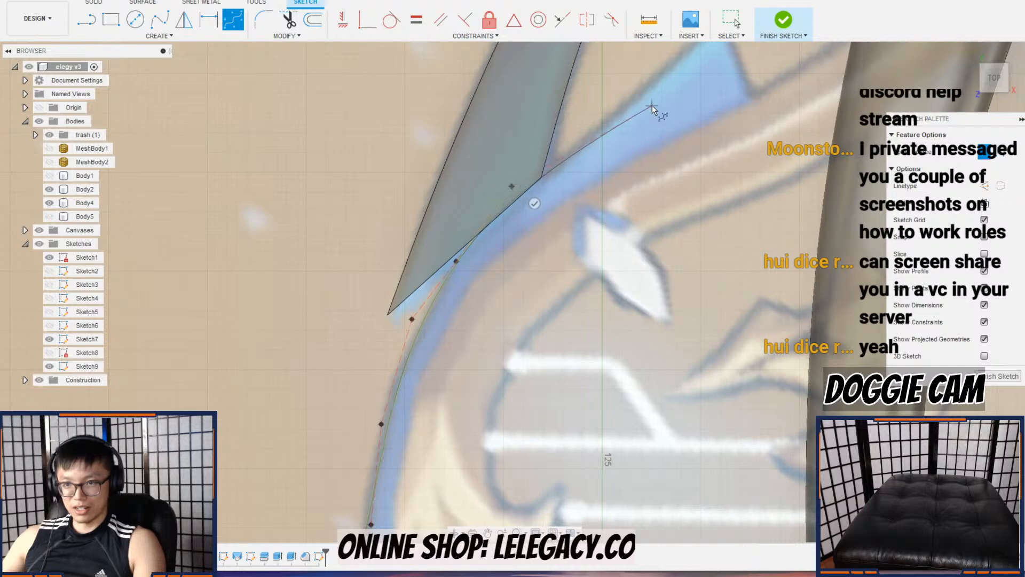
middle_drag(652, 105, 623, 171)
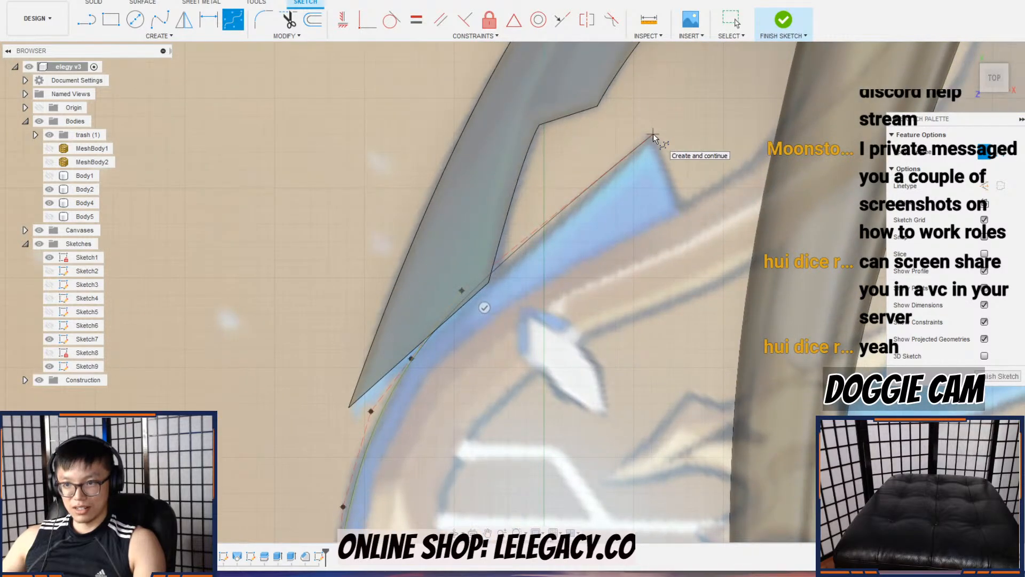
scroll(558, 265, down, 3)
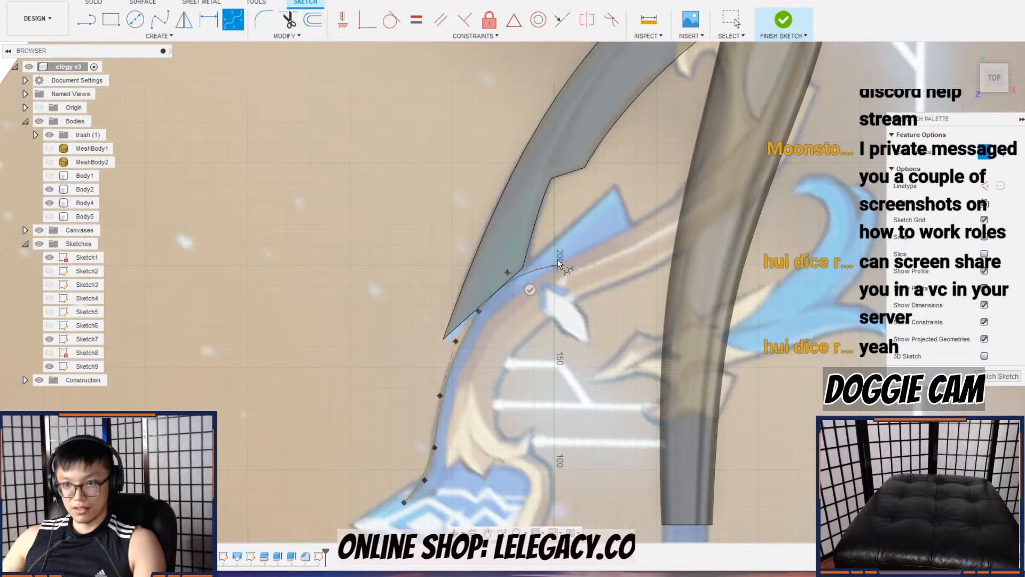
click(232, 20)
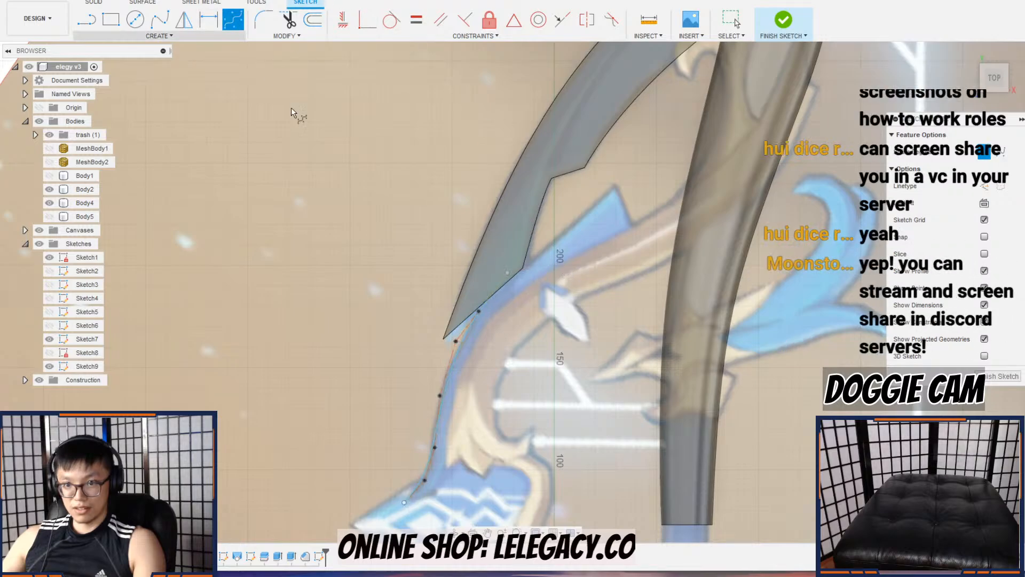
click(448, 474)
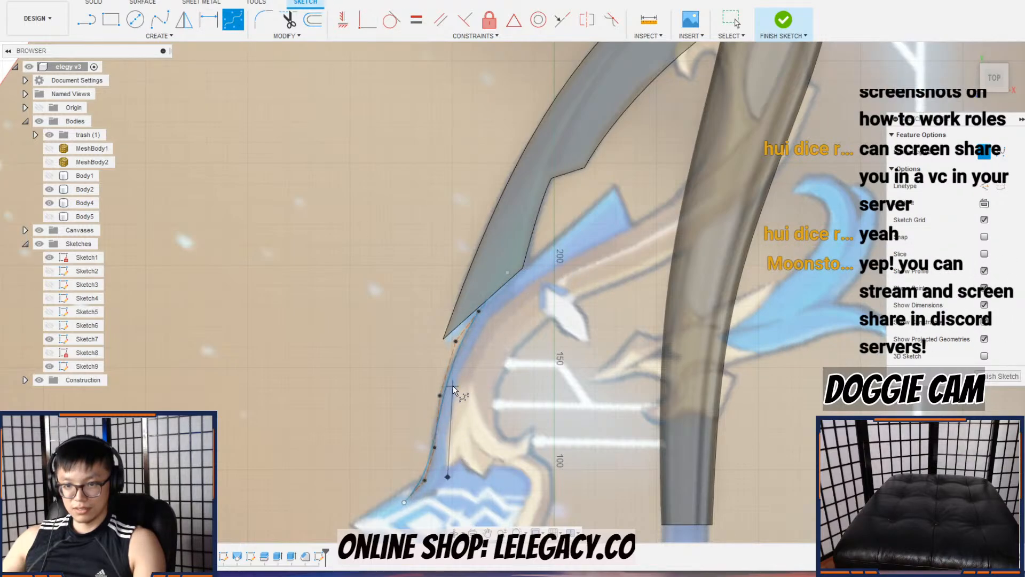
scroll(453, 386, up, 5)
click(461, 380)
click(525, 227)
scroll(552, 215, down, 1)
middle_drag(552, 215, 481, 379)
click(628, 260)
middle_drag(632, 257, 441, 377)
scroll(620, 295, down, 5)
click(662, 260)
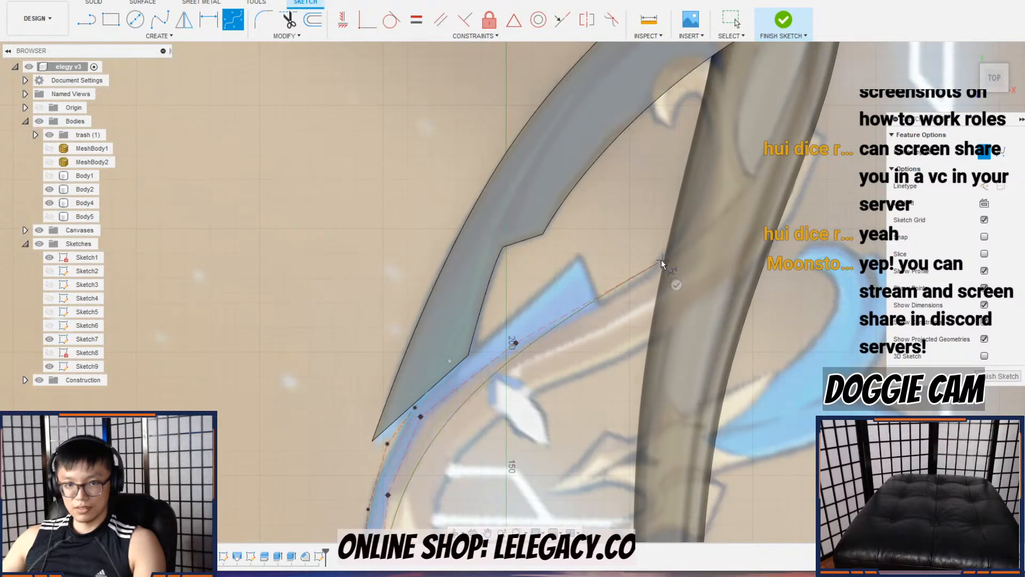
click(49, 203)
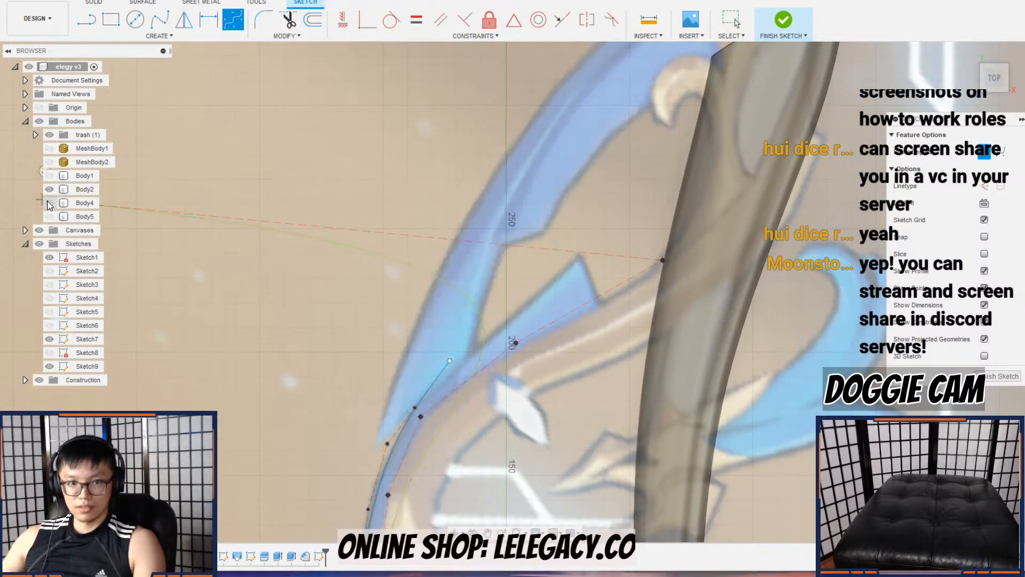
click(49, 203)
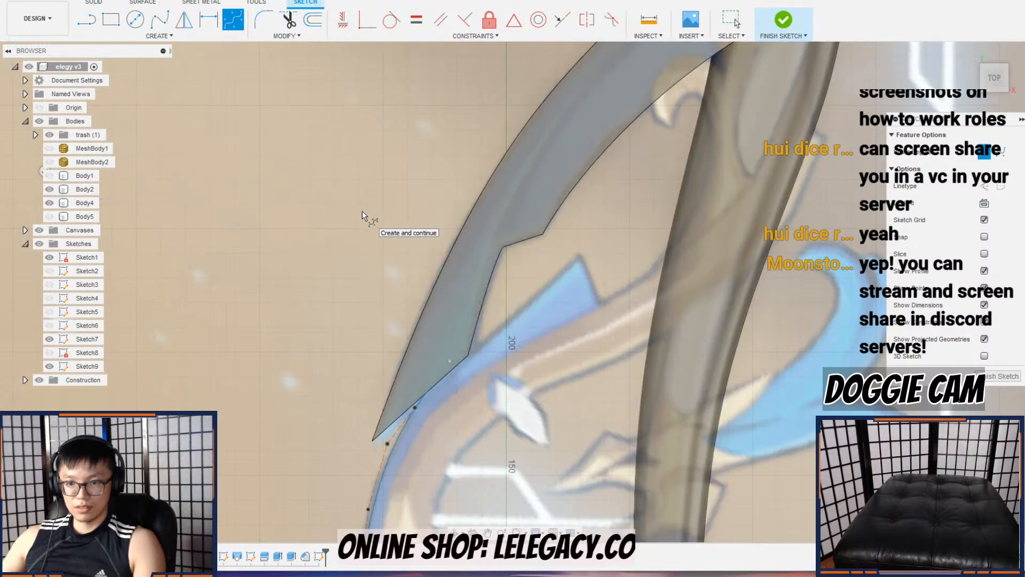
key(Escape)
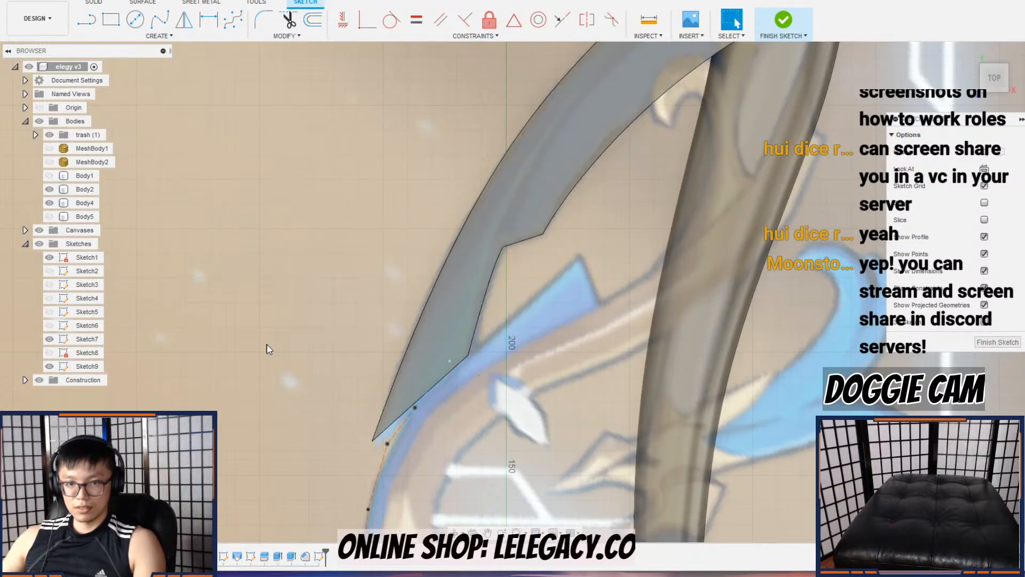
Step: Hide Body2 and trace the inner edge of the blue band with a control-point spline, from the patterned crest up past Body4's tip
click(232, 20)
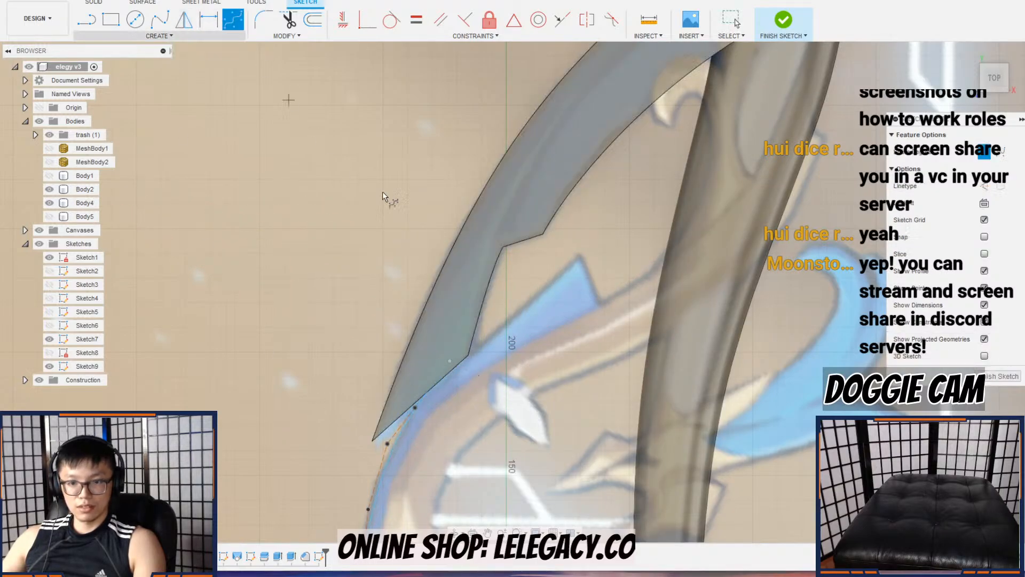
click(50, 189)
middle_drag(462, 392, 457, 227)
scroll(377, 434, up, 2)
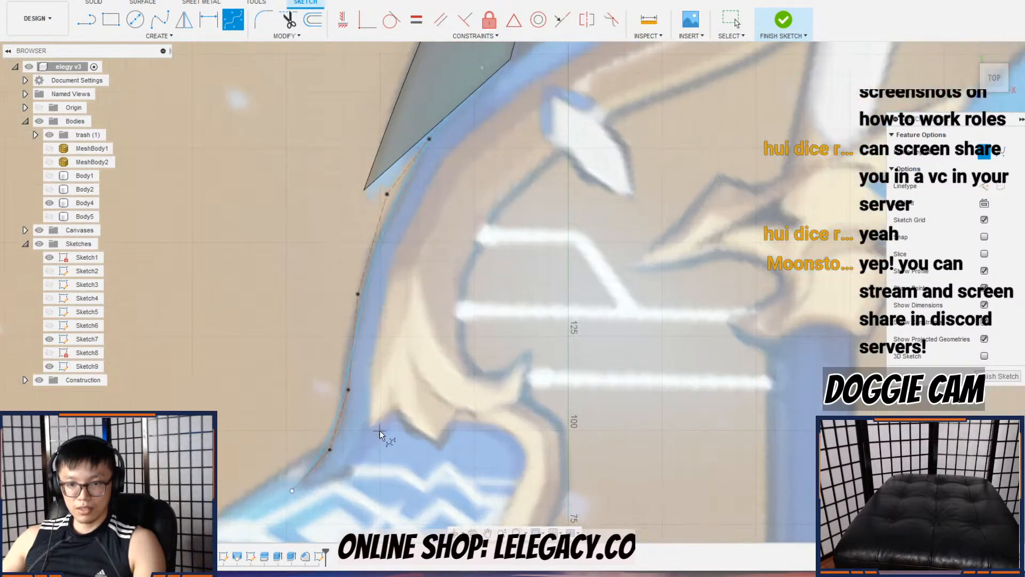
click(369, 432)
click(369, 340)
click(401, 224)
middle_drag(401, 248, 356, 412)
scroll(356, 413, down, 1)
click(428, 288)
click(525, 221)
Step: Continue the spline along the tan limb's upper edge to the outer edge of the upper white blade and finish it
scroll(561, 222, down, 1)
middle_drag(564, 222, 463, 348)
click(596, 257)
middle_drag(620, 239, 515, 360)
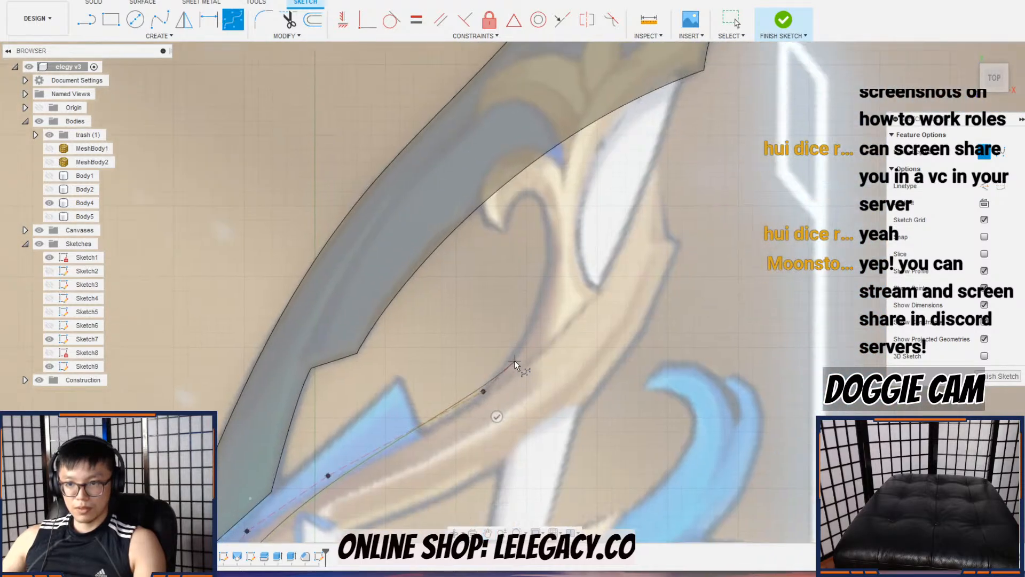
scroll(514, 373, down, 2)
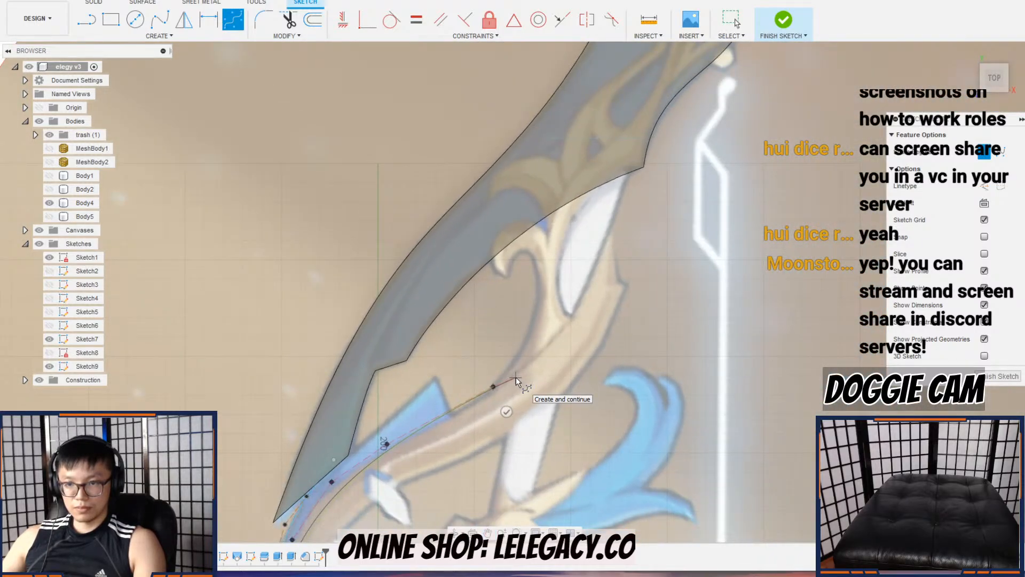
scroll(516, 379, down, 3)
middle_drag(515, 379, 537, 299)
scroll(539, 301, down, 3)
scroll(545, 287, up, 3)
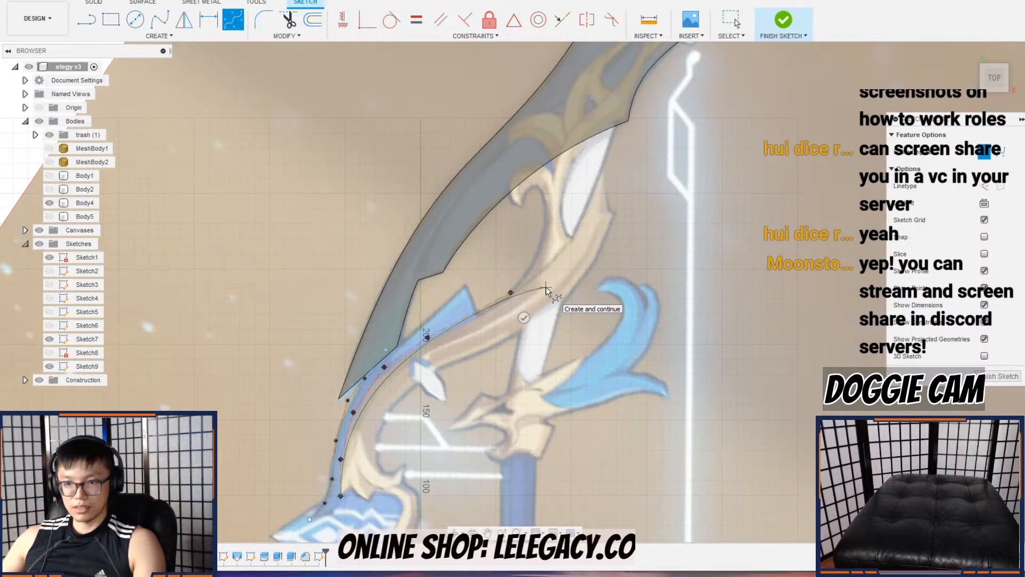
scroll(546, 278, up, 3)
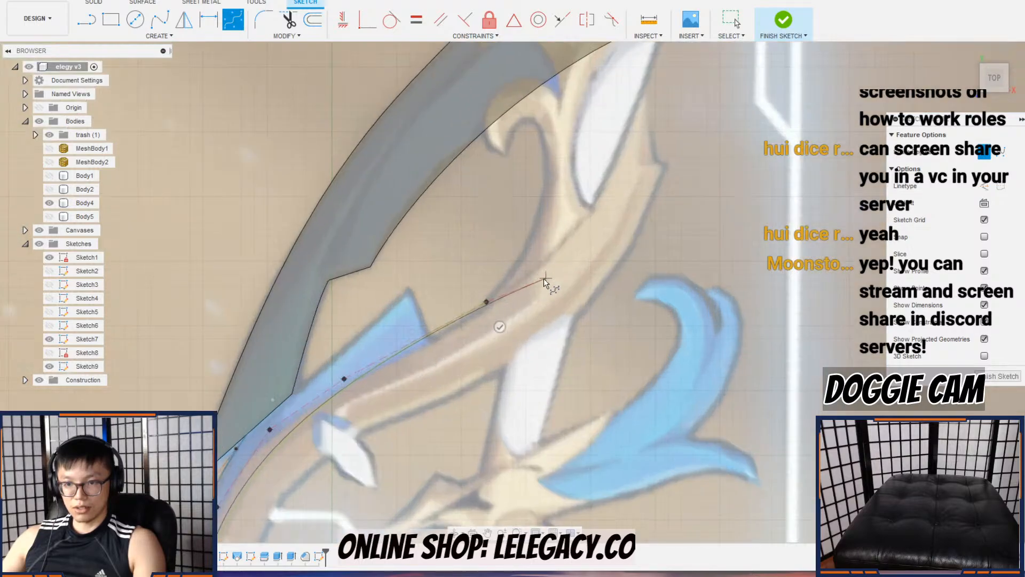
click(542, 265)
click(602, 194)
click(645, 91)
click(234, 21)
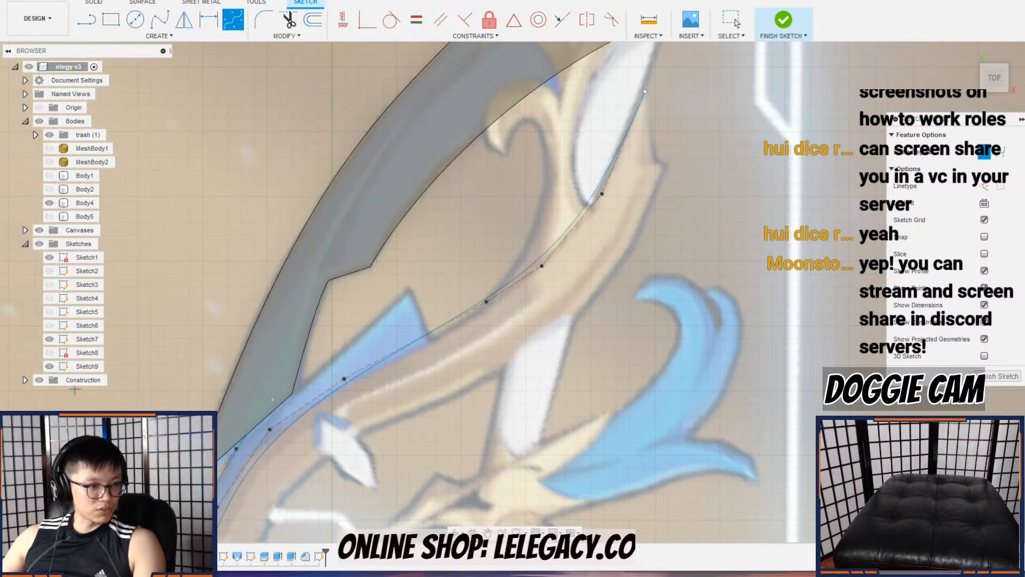
scroll(577, 271, down, 2)
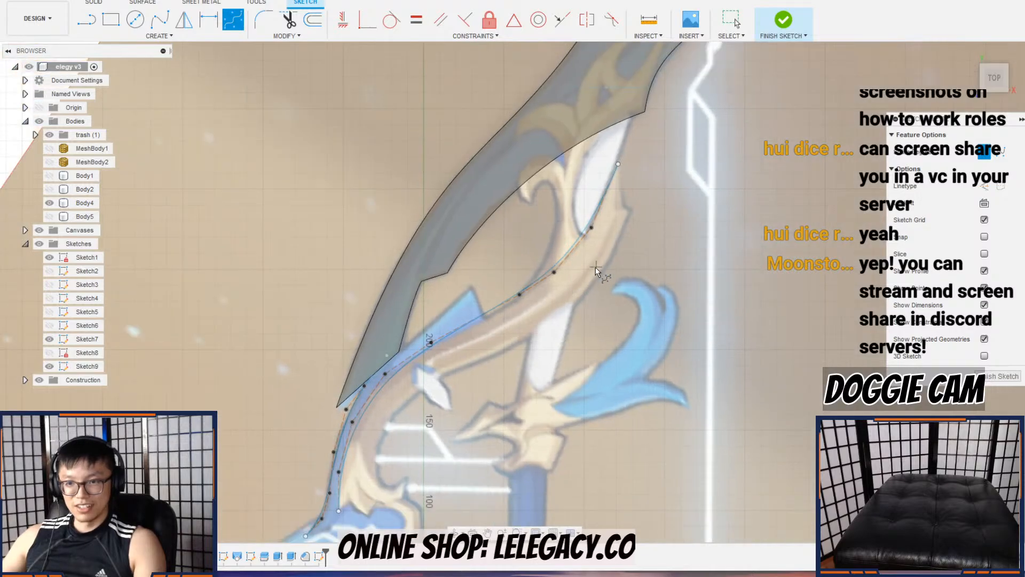
key(Escape)
key(Escape)
Step: Reposition the upper-edge spline's control points near the blue fin and Body4's tip so the curve follows the artwork
scroll(559, 276, up, 2)
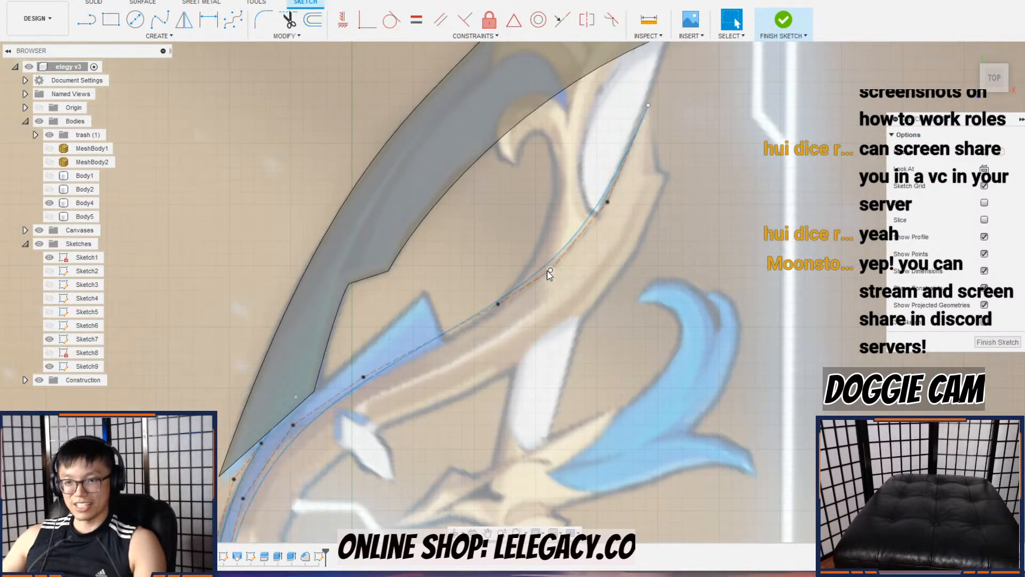
drag(498, 306, 499, 316)
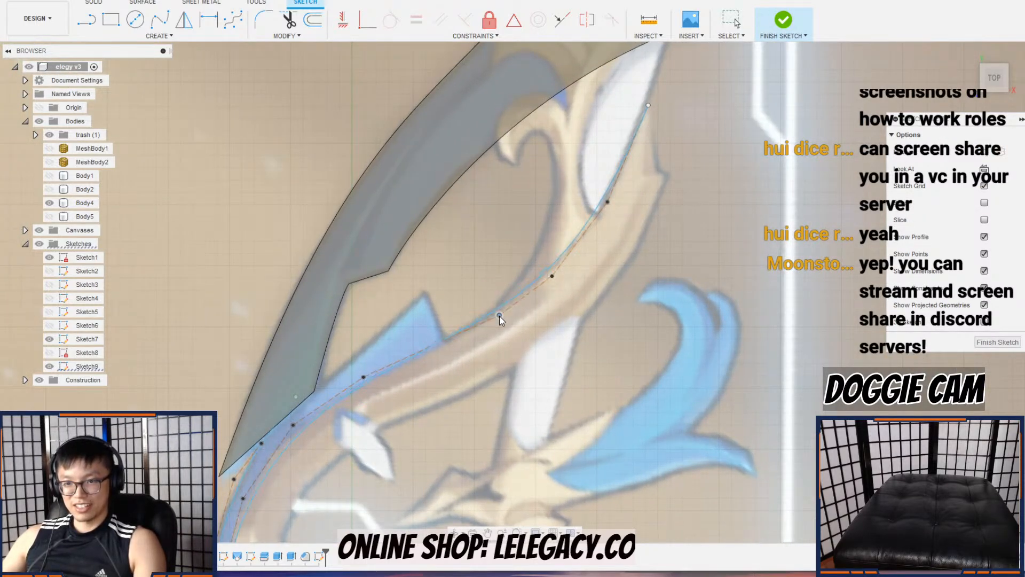
drag(363, 378, 366, 375)
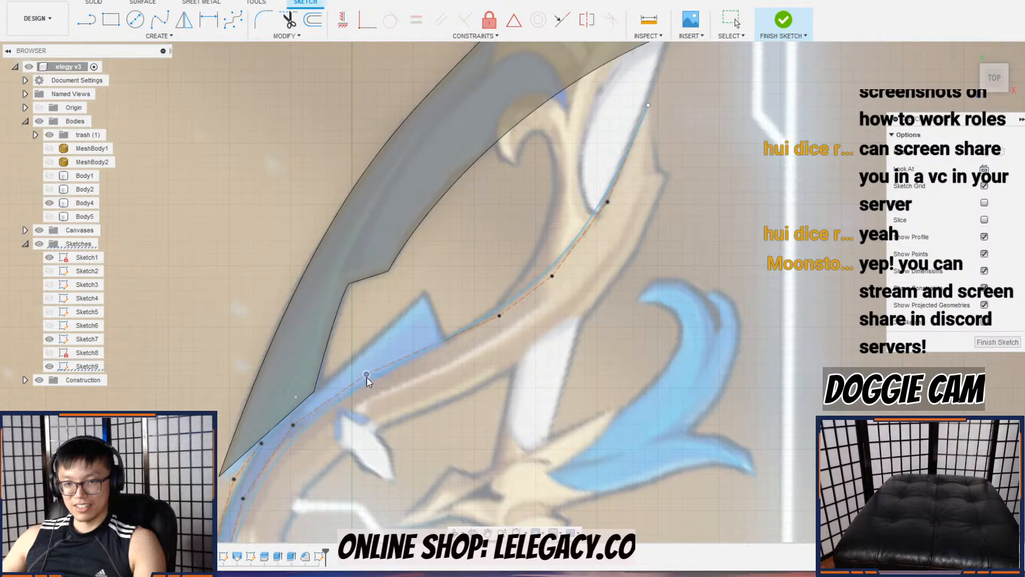
click(293, 425)
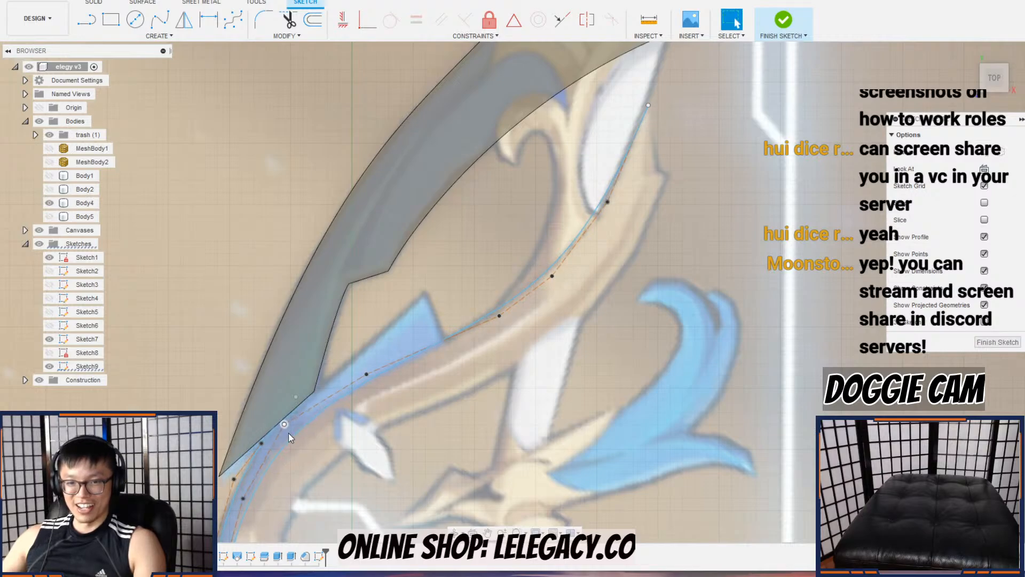
Step: Start another control-point spline at the small tan hook above the crest, tracing the limb's inner curve past the small white blade
scroll(374, 374, down, 2)
click(233, 20)
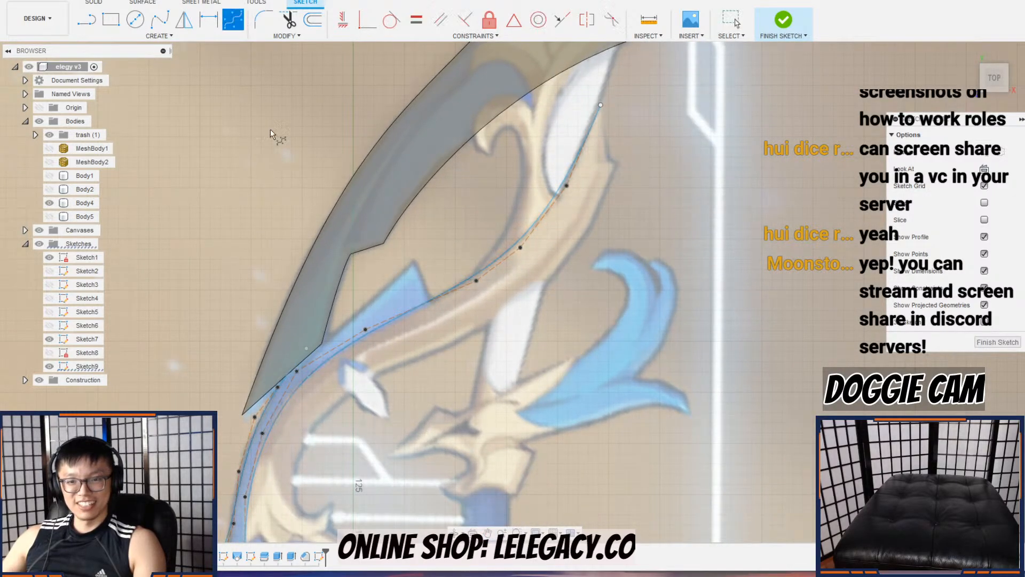
middle_drag(390, 410, 389, 281)
scroll(252, 440, up, 1)
scroll(251, 440, up, 3)
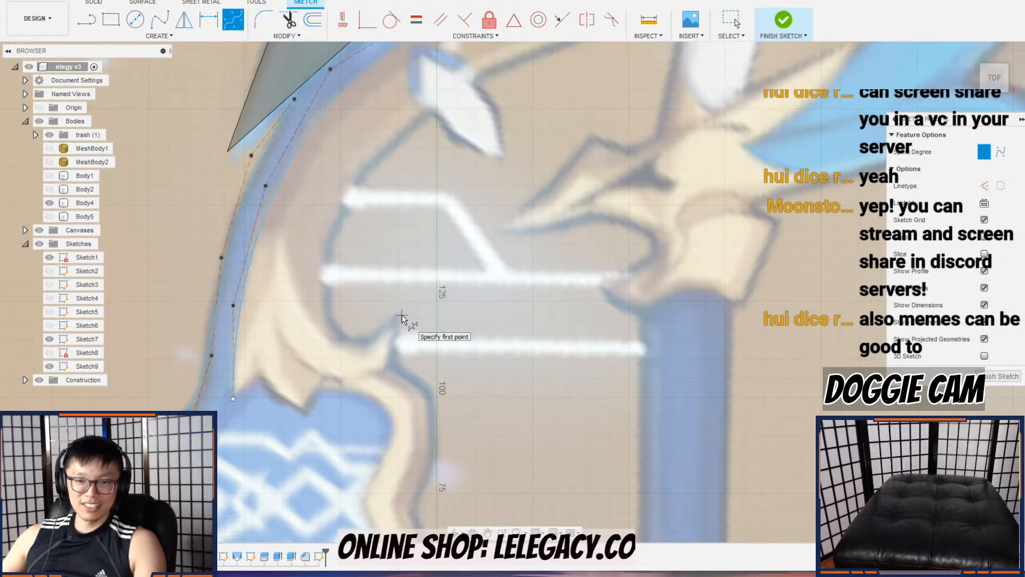
click(405, 361)
click(332, 248)
middle_drag(362, 187, 315, 311)
click(344, 258)
middle_drag(406, 216, 339, 305)
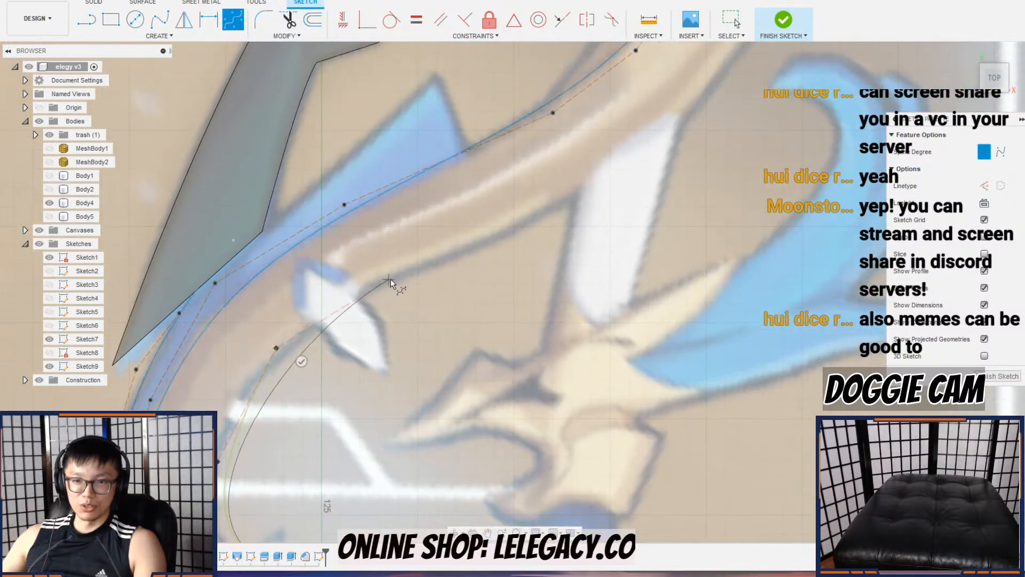
click(383, 275)
click(521, 219)
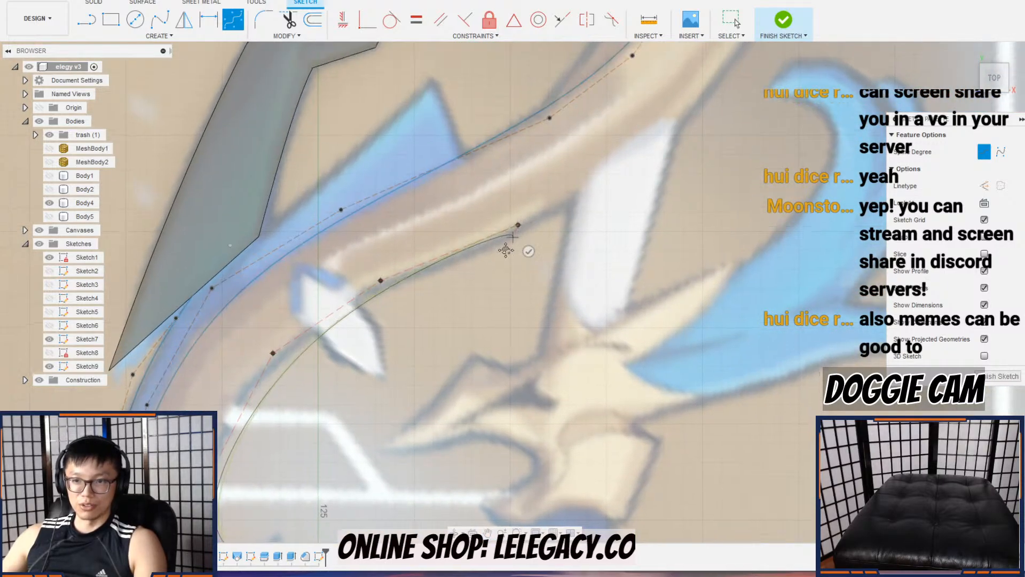
Step: Continue the spline along the tan limb's lower edge up to the pointed notch at its upper end
middle_drag(509, 244, 436, 324)
scroll(435, 324, down, 1)
click(516, 267)
middle_drag(553, 251, 453, 334)
scroll(453, 334, down, 1)
click(530, 258)
click(575, 164)
click(601, 111)
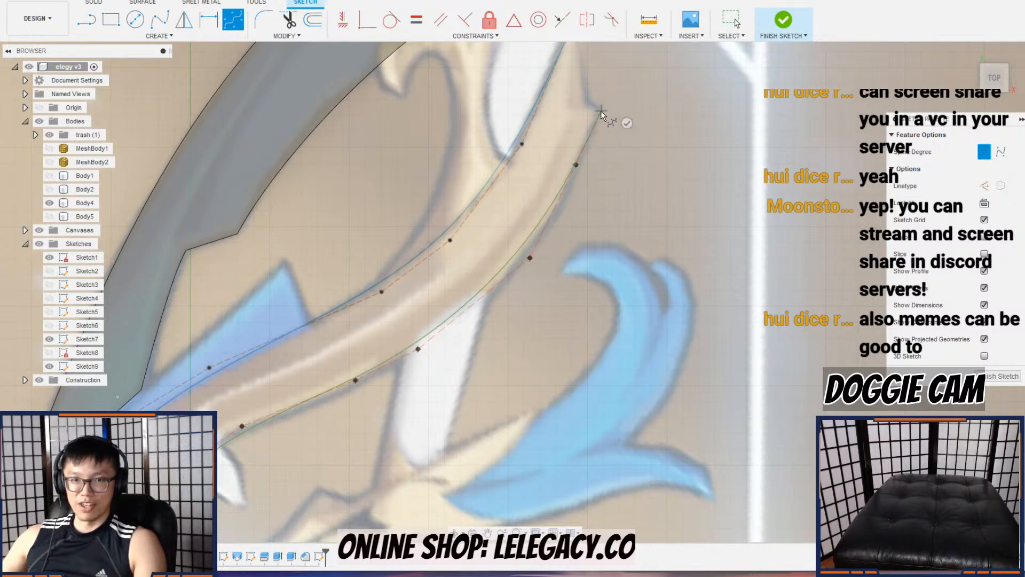
middle_drag(600, 111, 488, 259)
Step: Connect the upper ends of the two limb splines with two lines that follow the notch in the artwork
click(87, 19)
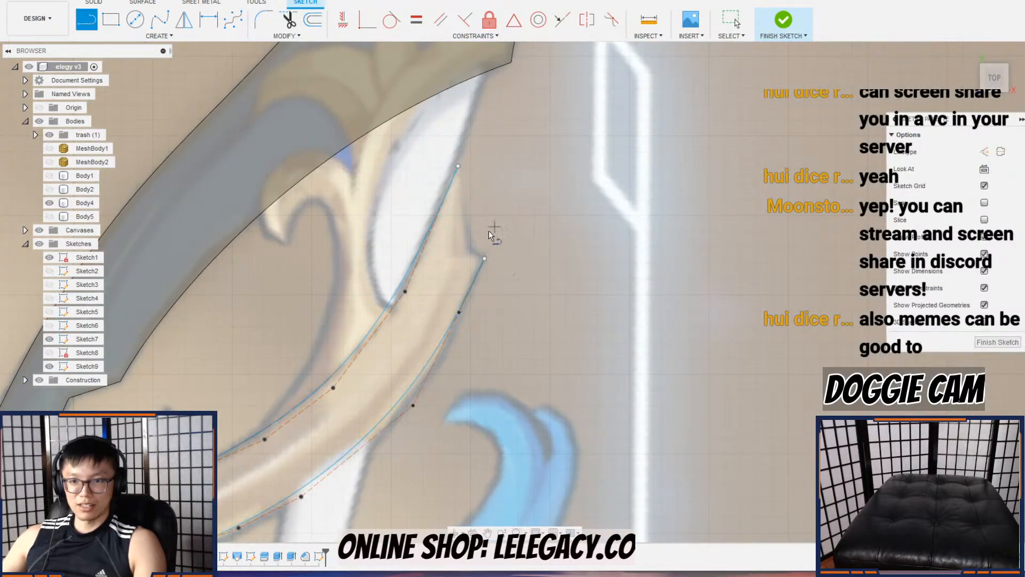
click(486, 258)
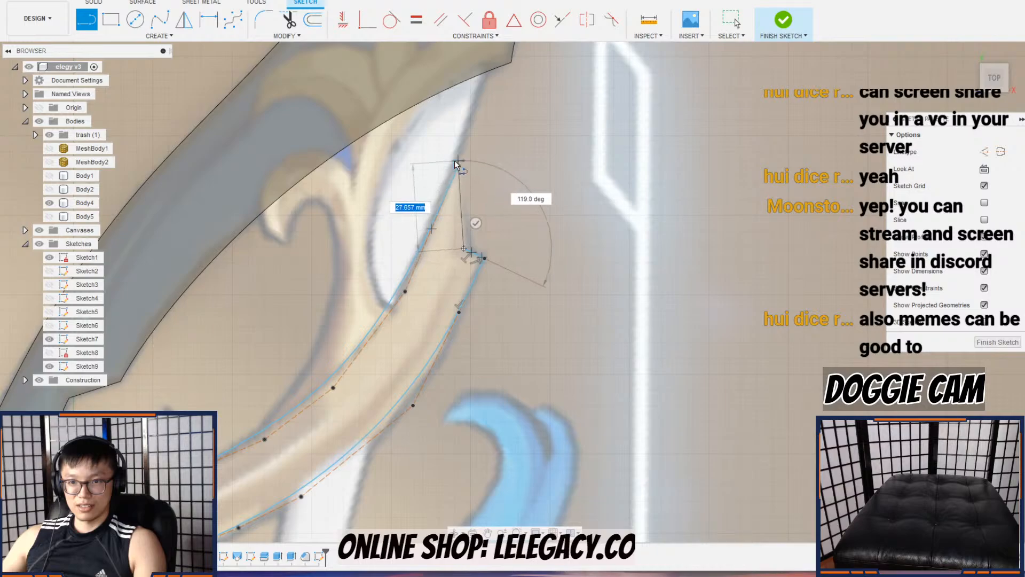
click(457, 167)
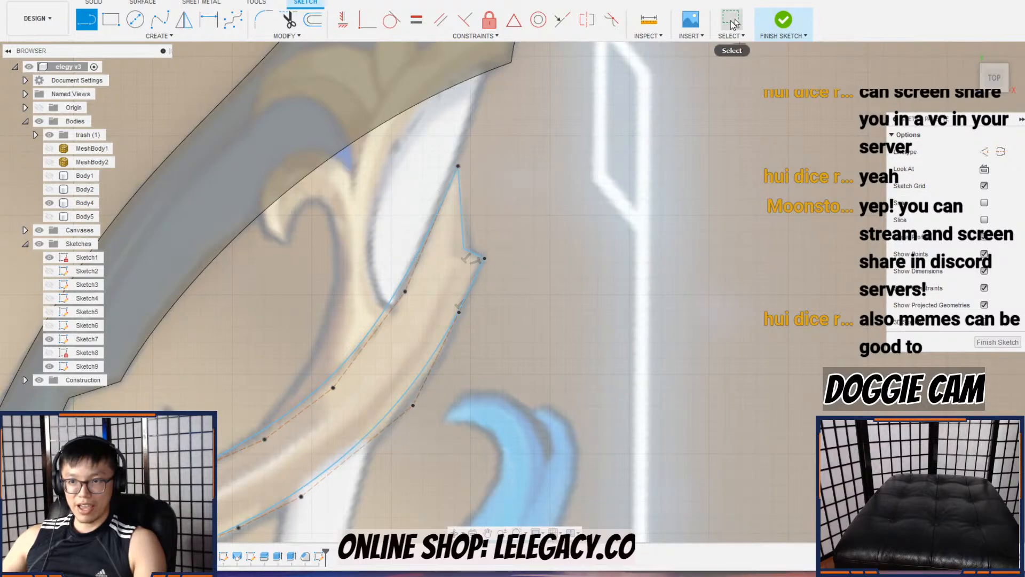
Step: Reposition the lower-edge spline's control points from the upper bend down to the hook so the curve matches the artwork
click(731, 21)
drag(414, 406, 423, 418)
middle_drag(388, 487, 537, 349)
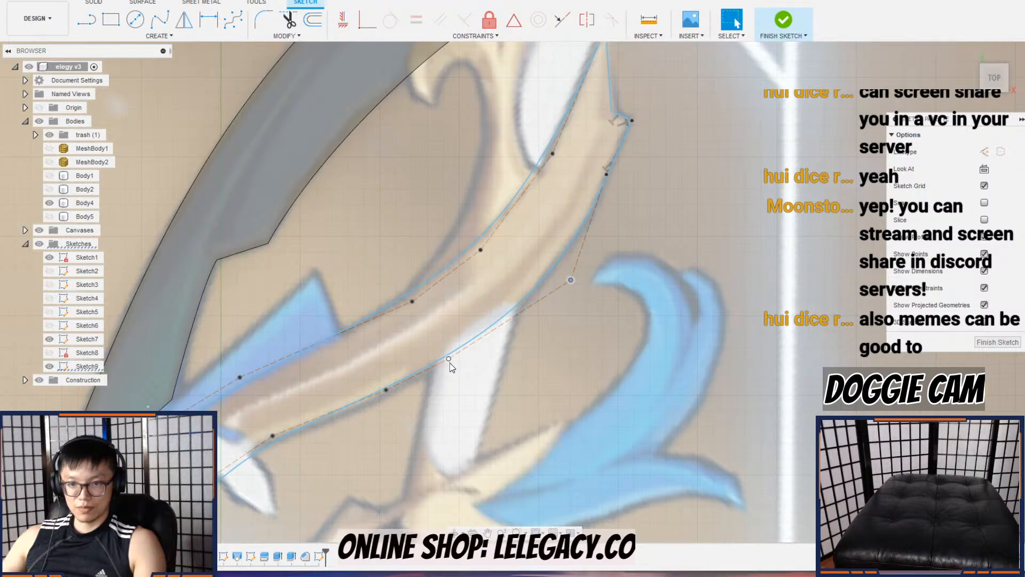
middle_drag(323, 486, 424, 393)
drag(284, 403, 268, 405)
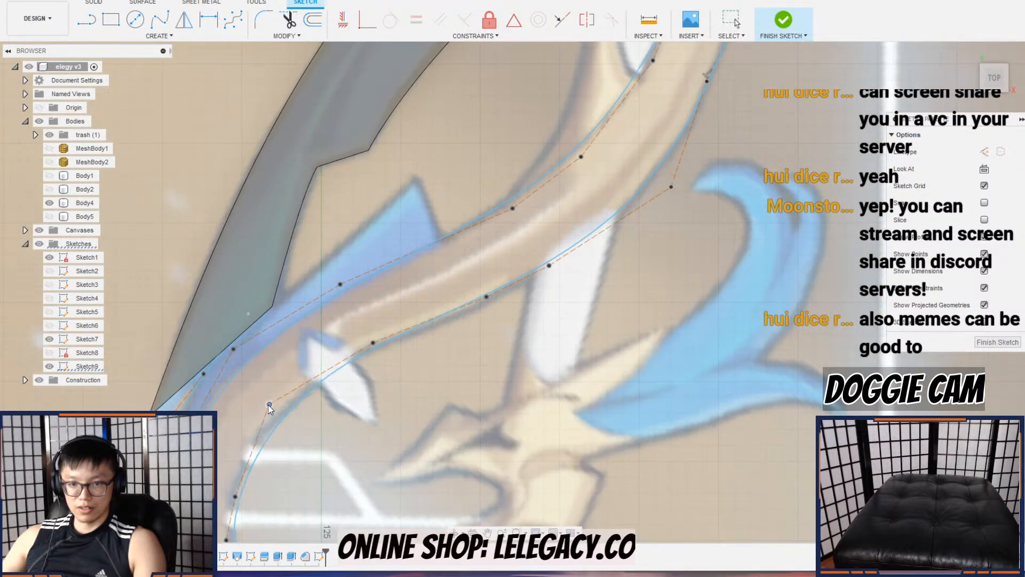
middle_drag(280, 447, 368, 327)
drag(324, 376, 310, 372)
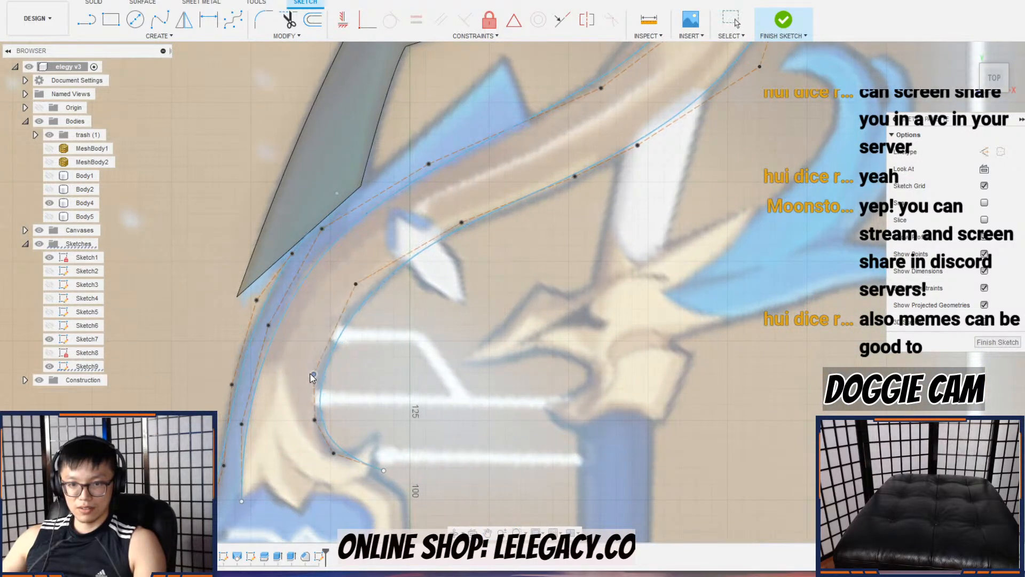
drag(315, 420, 331, 464)
middle_drag(331, 484, 416, 357)
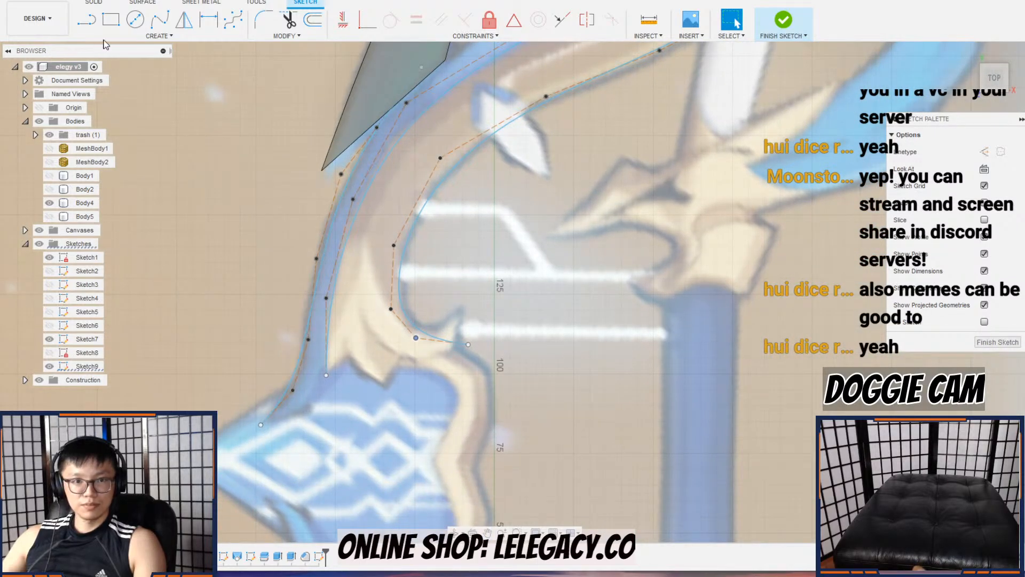
Step: Draw three connected lines across the patterned crest, from the outer blue-band spline's lower end to the limb spline's end at the hook
click(86, 20)
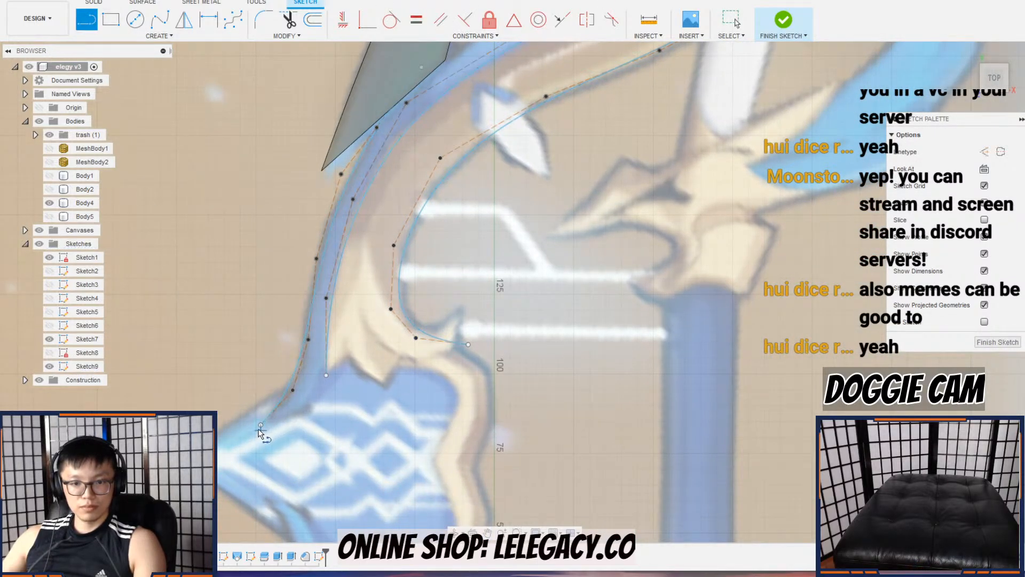
click(260, 425)
click(357, 459)
click(452, 411)
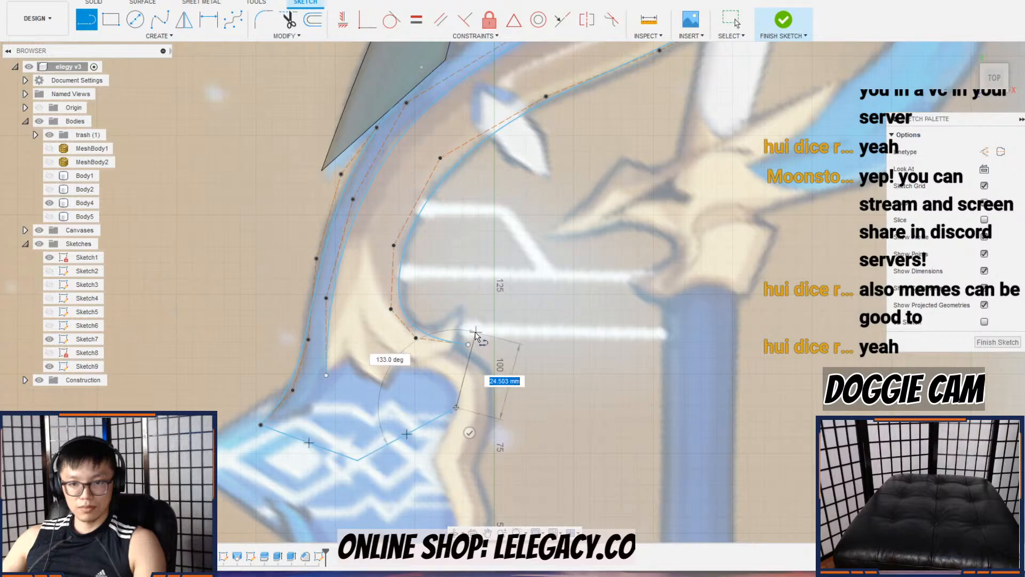
click(468, 344)
Step: Move the lower endpoint of the blue band's inner spline onto the first crest line to close the limb profile
scroll(535, 306, down, 1)
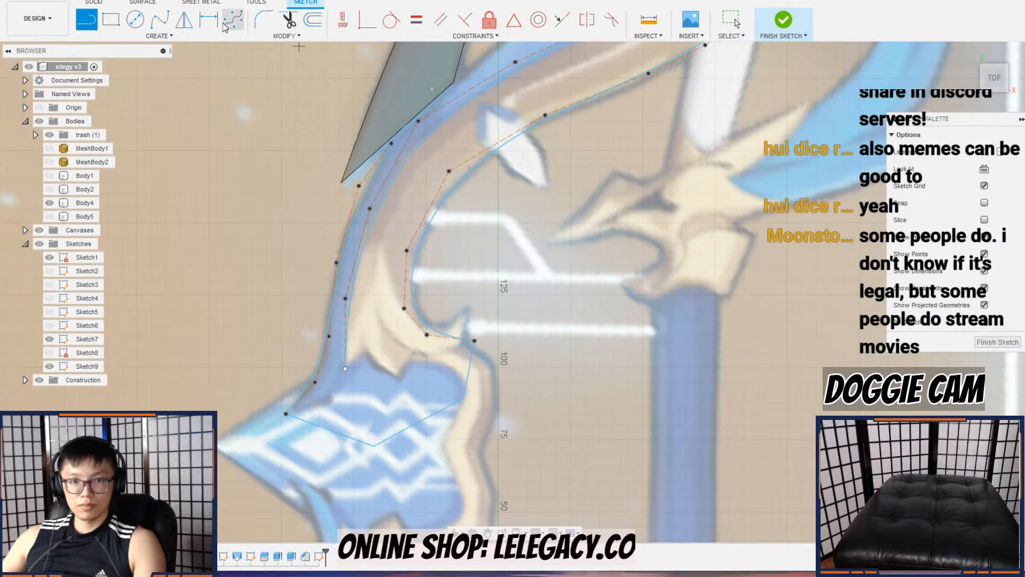
click(735, 21)
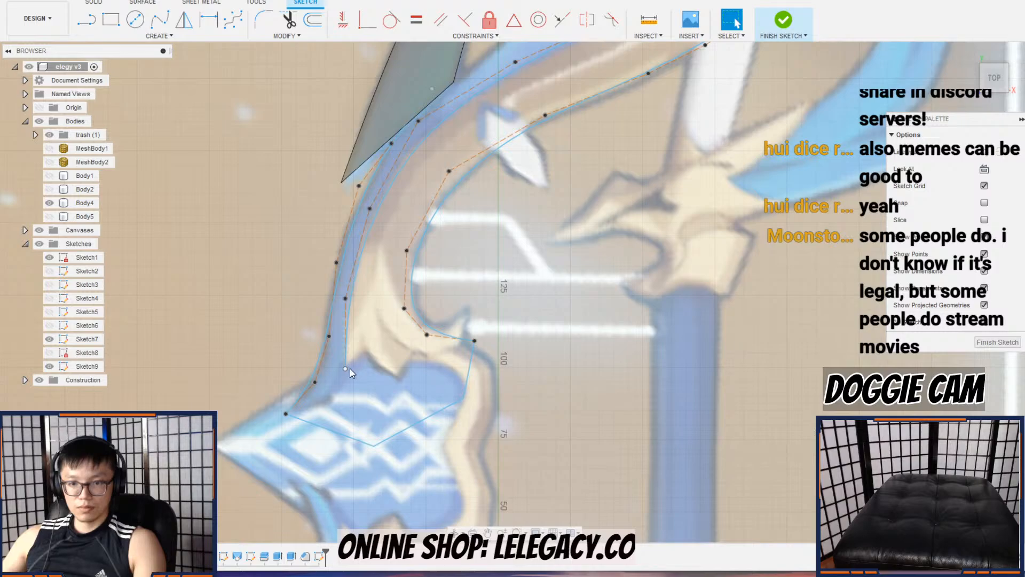
drag(346, 368, 340, 433)
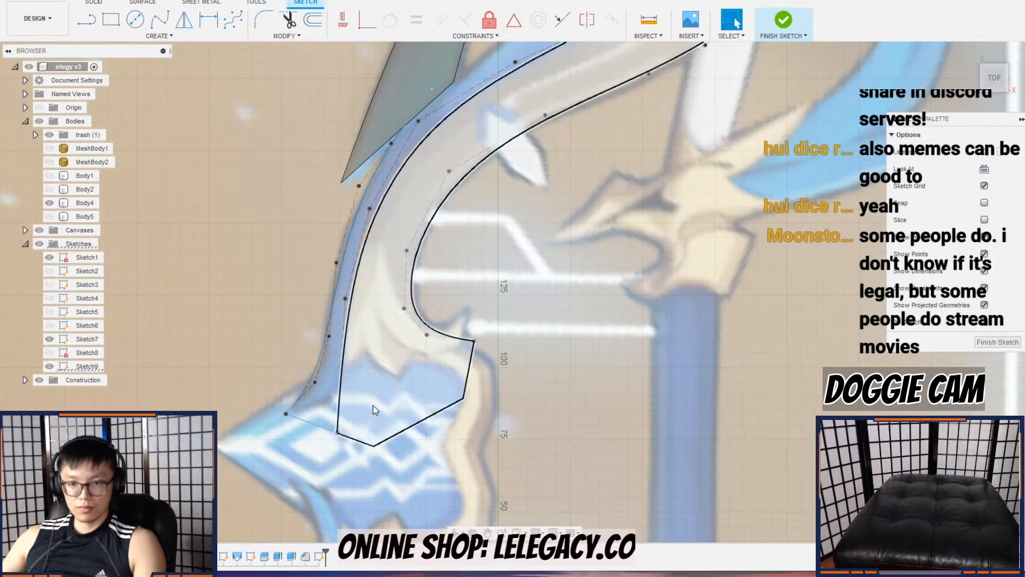
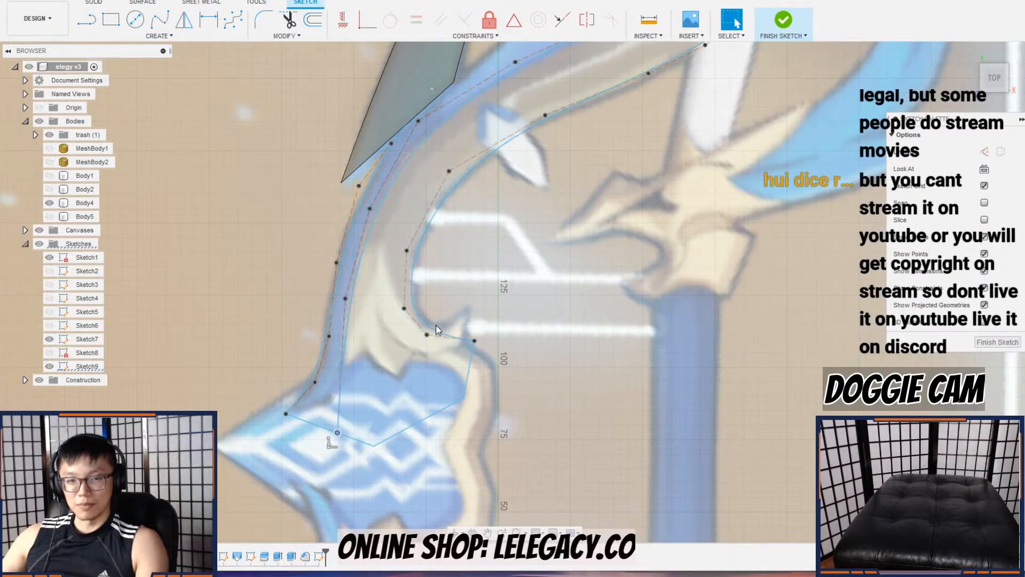
Step: Reposition two control points of the limb's lower-edge spline at the upper bend so the curve follows the artwork
scroll(422, 398, down, 2)
middle_drag(635, 176, 543, 270)
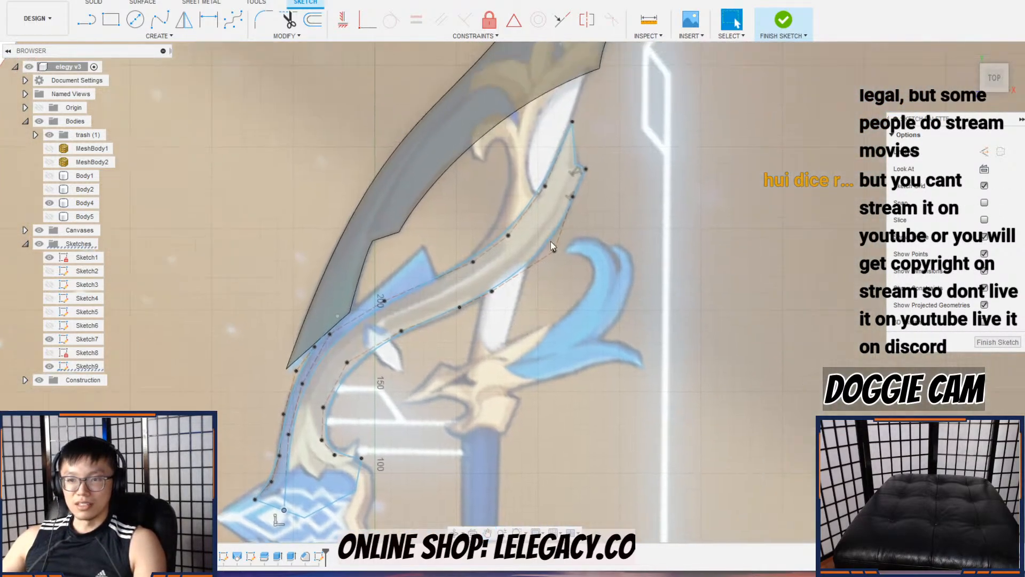
scroll(568, 162, up, 2)
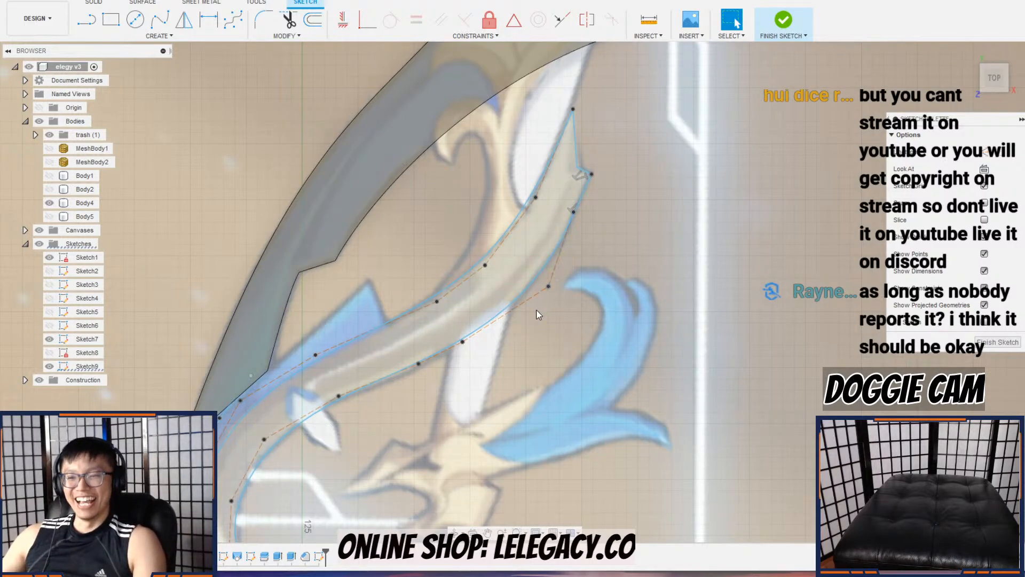
scroll(539, 312, up, 3)
drag(564, 261, 547, 253)
drag(401, 365, 398, 356)
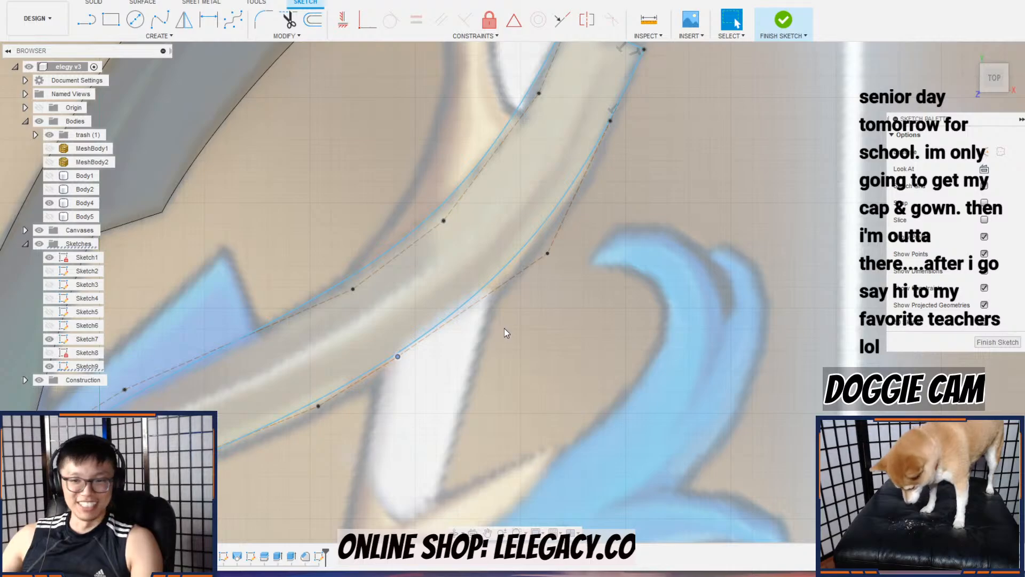
scroll(540, 297, down, 3)
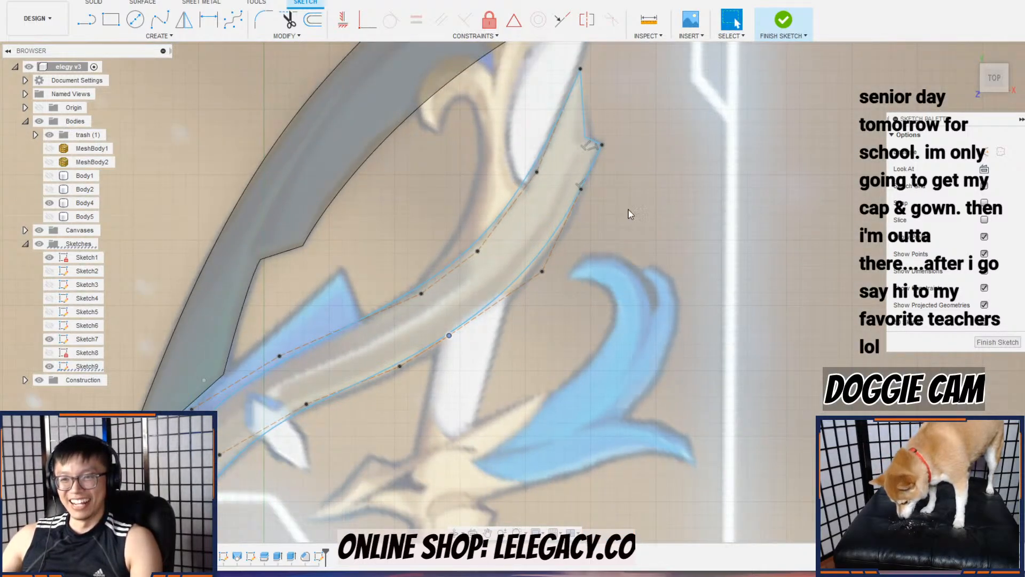
scroll(552, 279, up, 2)
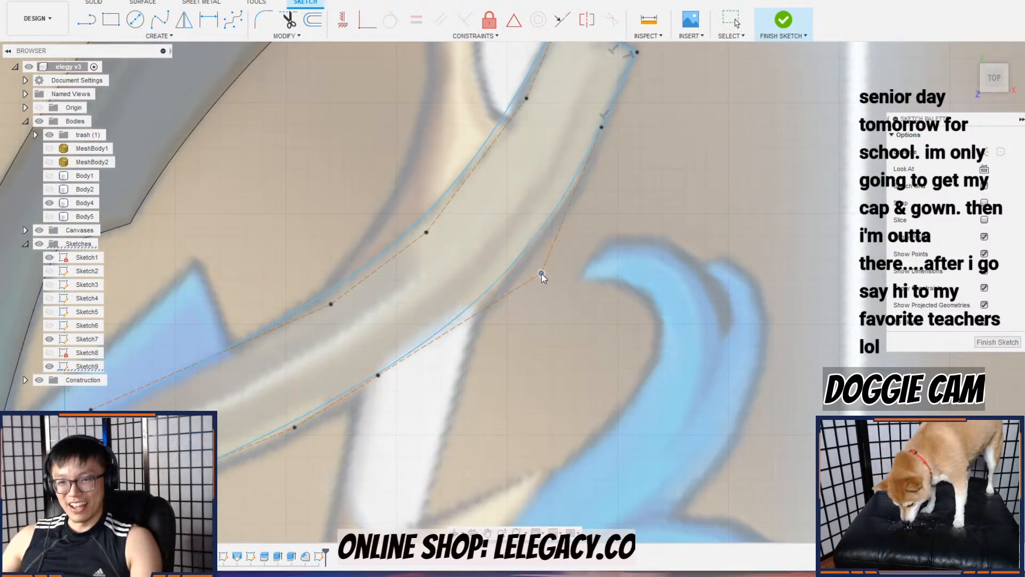
scroll(540, 270, down, 2)
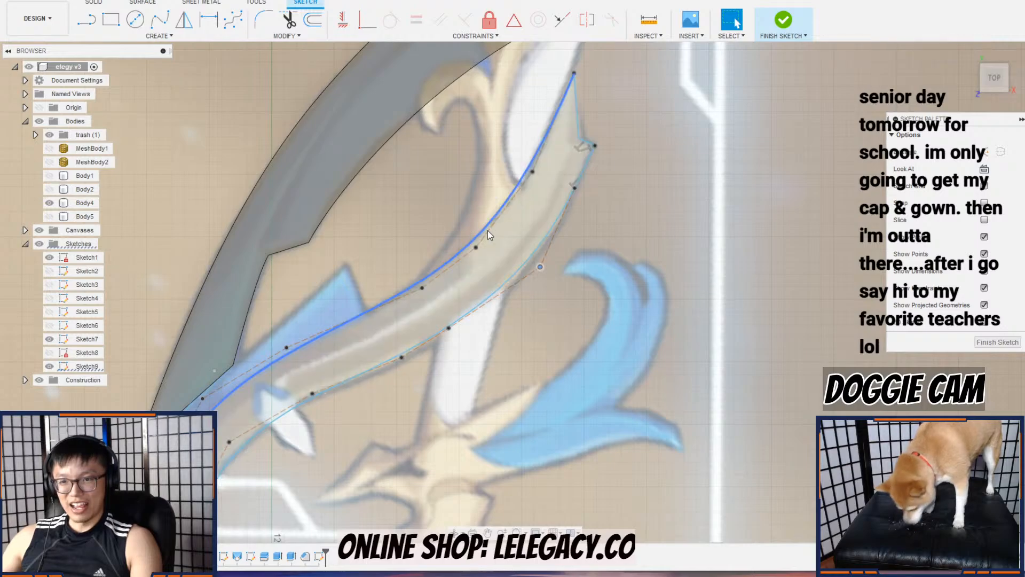
Step: Shift the upper-edge spline's control point beside the white blade slightly inward, checking both limb edges against the artwork
drag(532, 172, 536, 176)
middle_drag(367, 356, 489, 286)
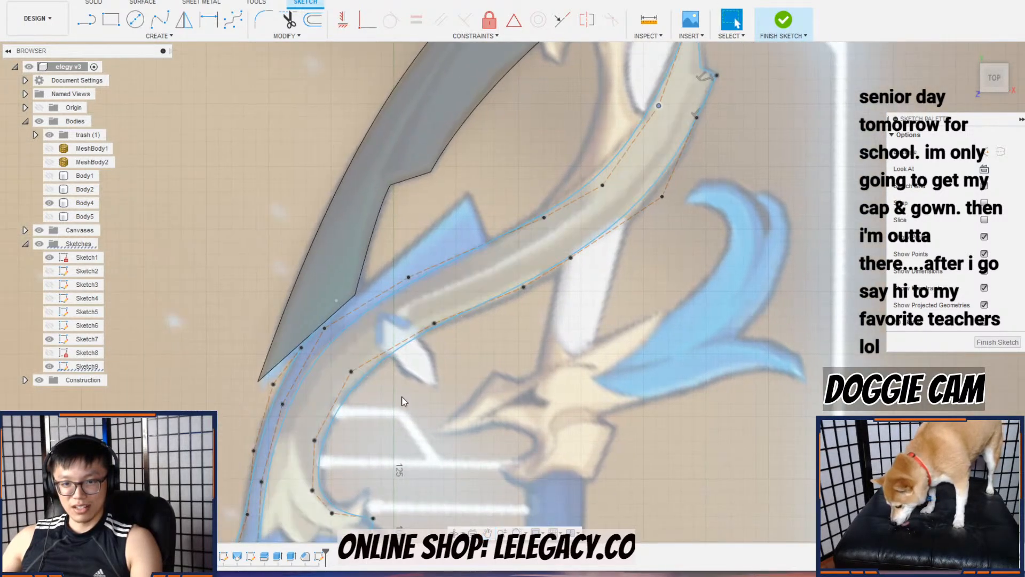
middle_drag(400, 398, 413, 324)
scroll(389, 416, down, 2)
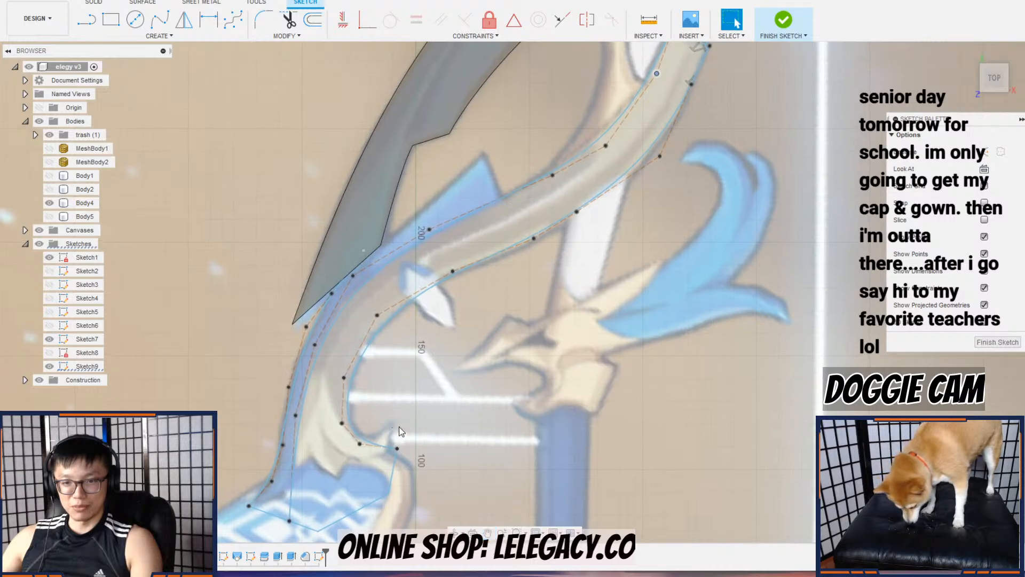
click(385, 452)
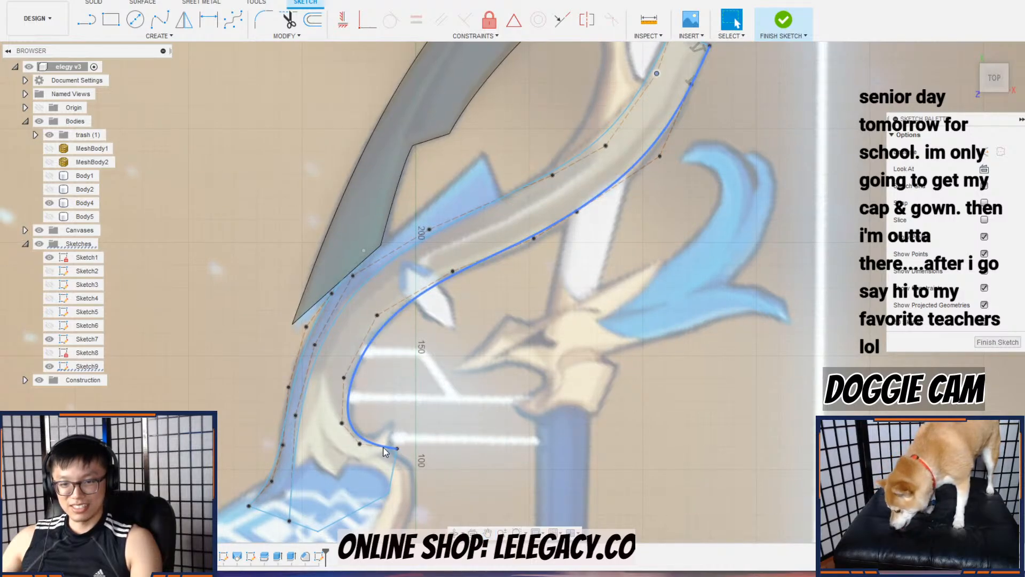
scroll(396, 444, up, 3)
scroll(393, 437, down, 6)
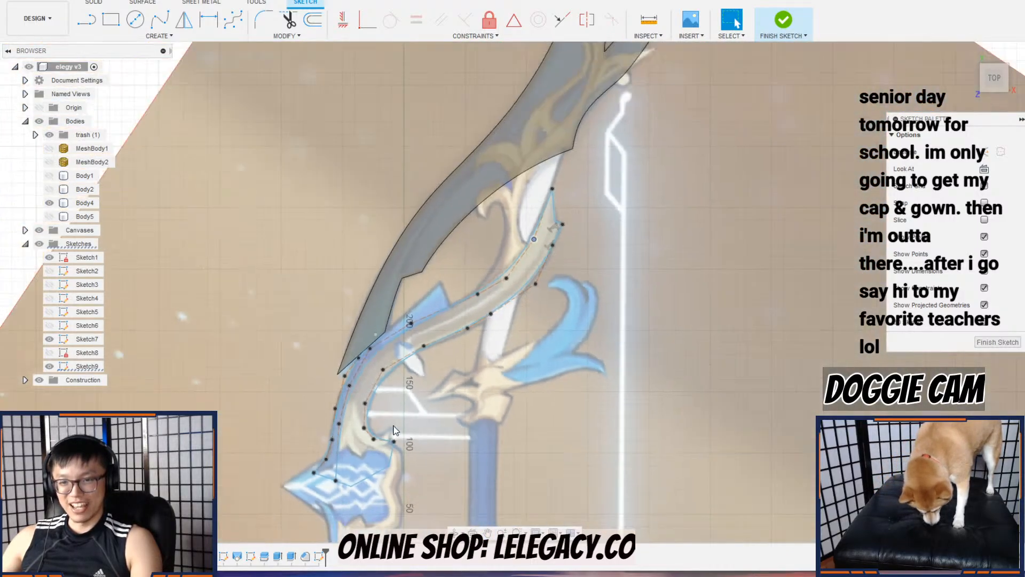
scroll(475, 305, up, 6)
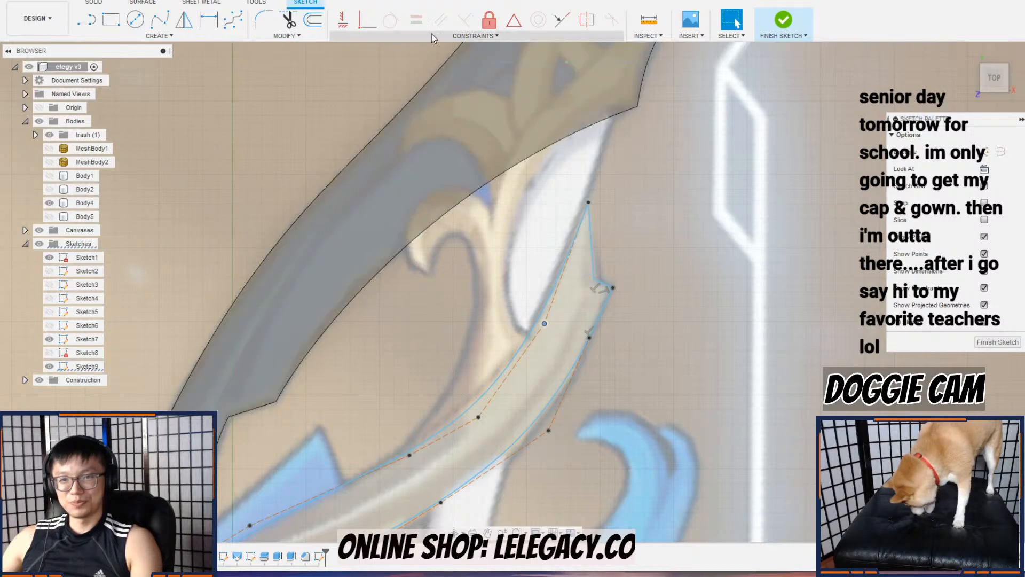
Step: Draw a control-point spline along the white blade's inner edge, from the limb's upper edge to the lower corner of the large upper body
click(233, 20)
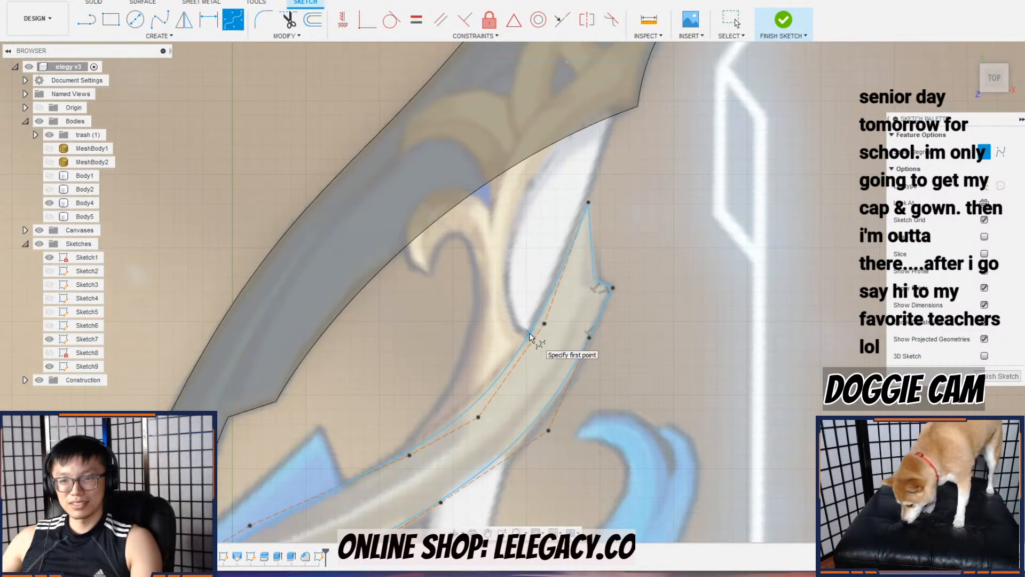
scroll(530, 336, up, 4)
click(488, 271)
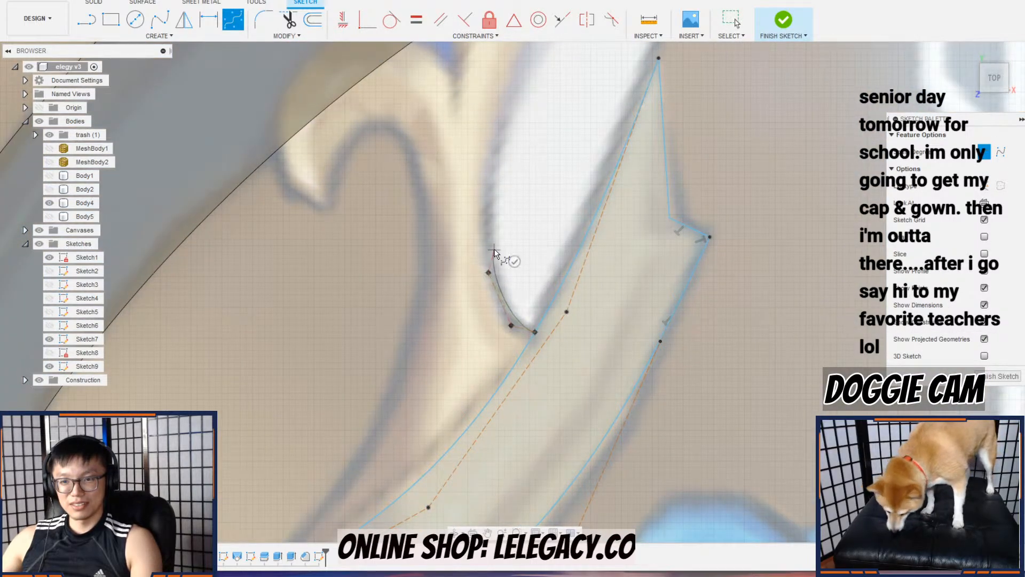
scroll(492, 253, down, 1)
middle_drag(492, 146, 492, 245)
click(493, 227)
middle_drag(520, 179, 487, 306)
scroll(509, 262, down, 3)
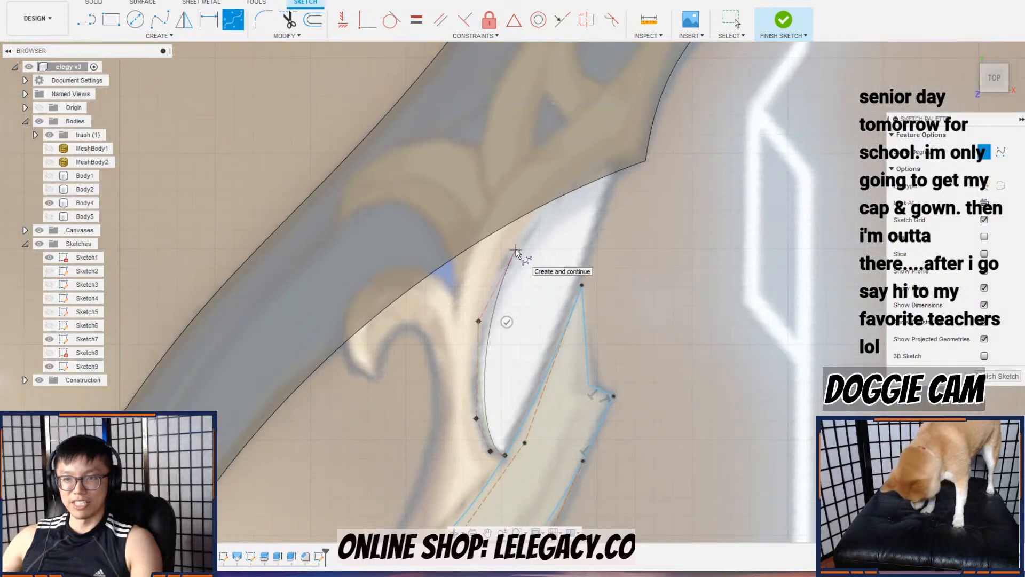
middle_drag(518, 242, 496, 284)
scroll(524, 260, up, 2)
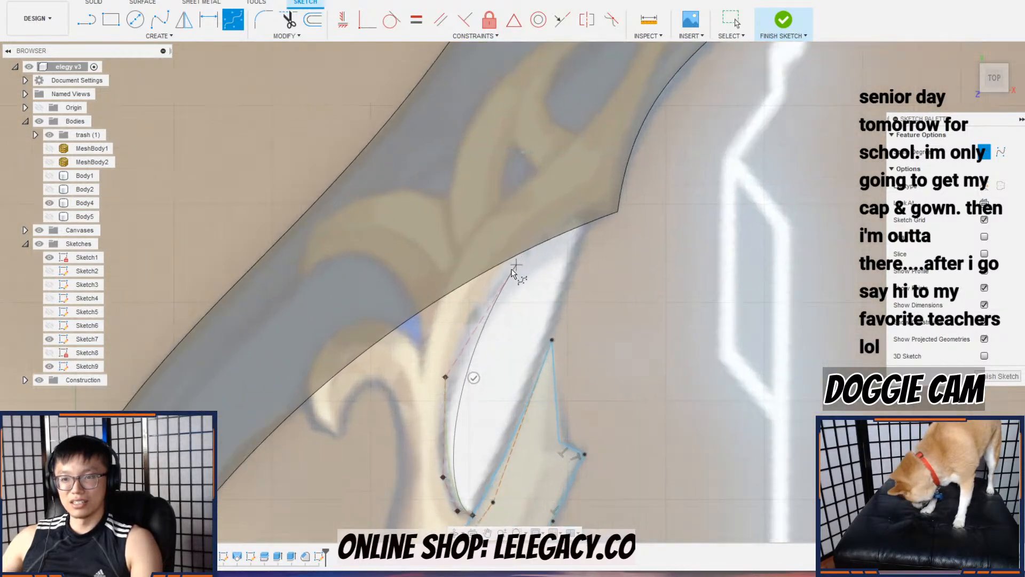
click(495, 278)
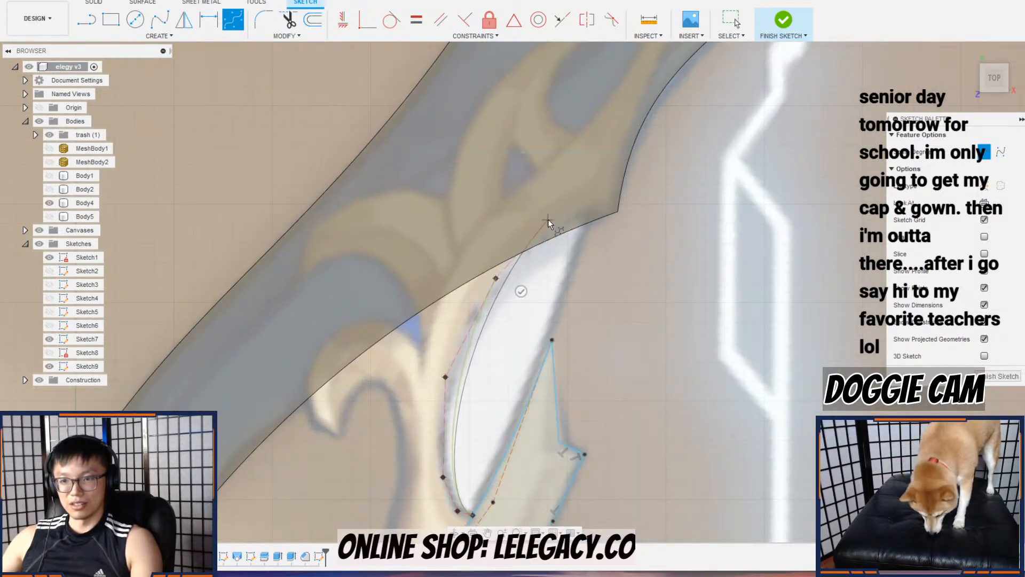
scroll(606, 216, up, 1)
click(620, 210)
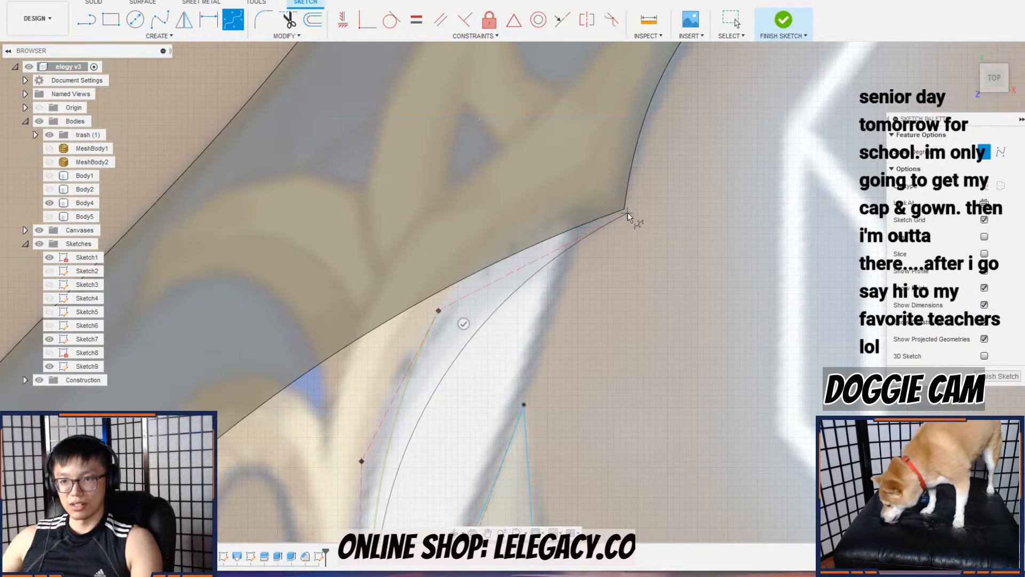
scroll(636, 207, down, 1)
middle_drag(658, 206, 555, 353)
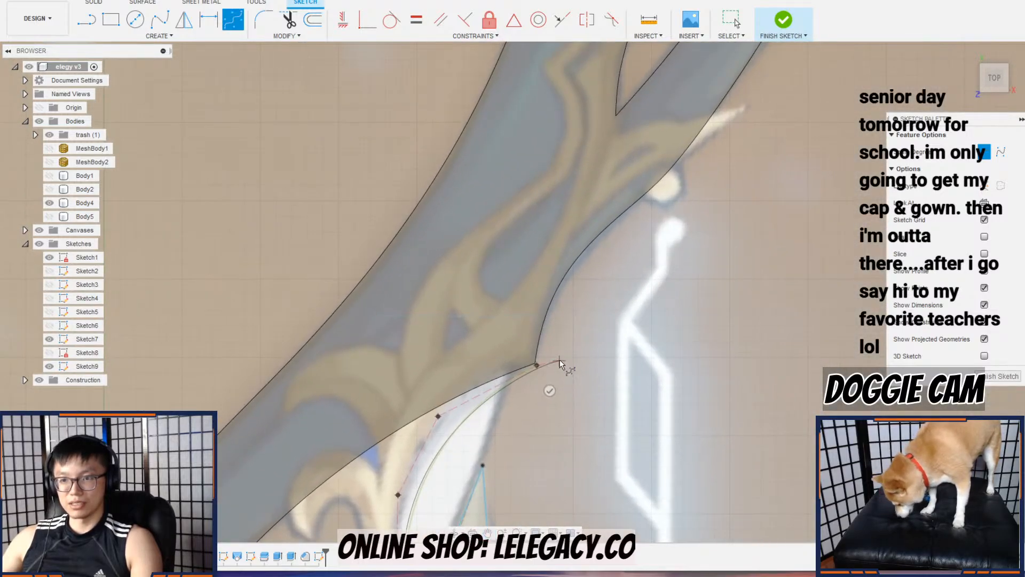
scroll(556, 353, down, 2)
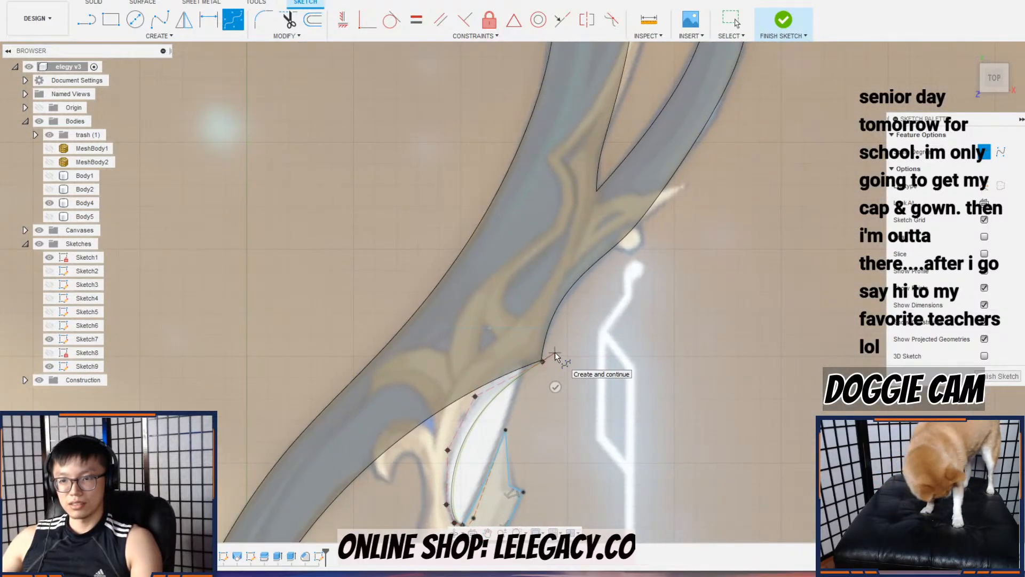
click(556, 387)
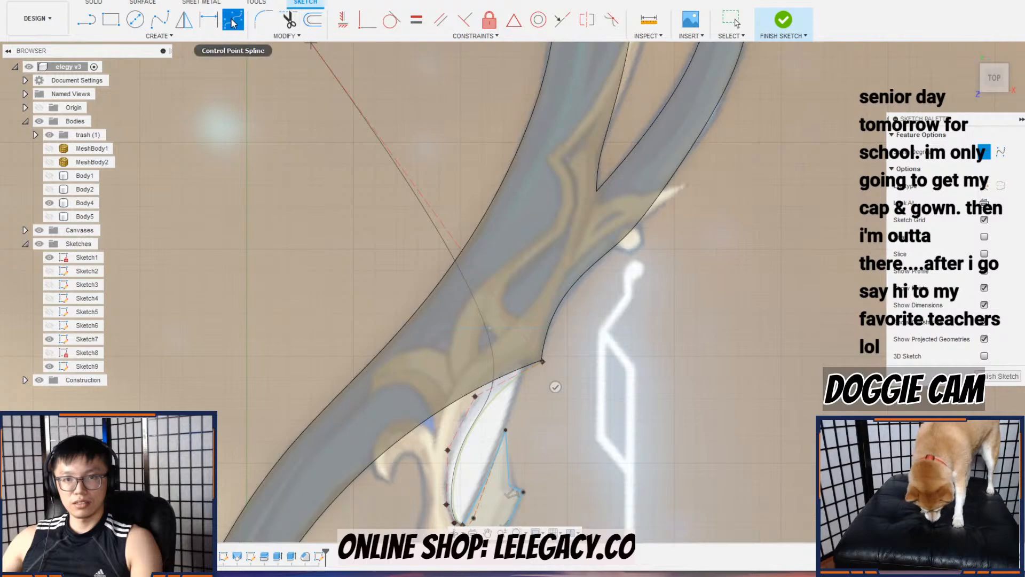
Step: Trace the upper body's inner edge with the Control Point Spline tool, from its lower corner to the tip of the gold thorn
scroll(578, 342, up, 2)
scroll(579, 342, up, 1)
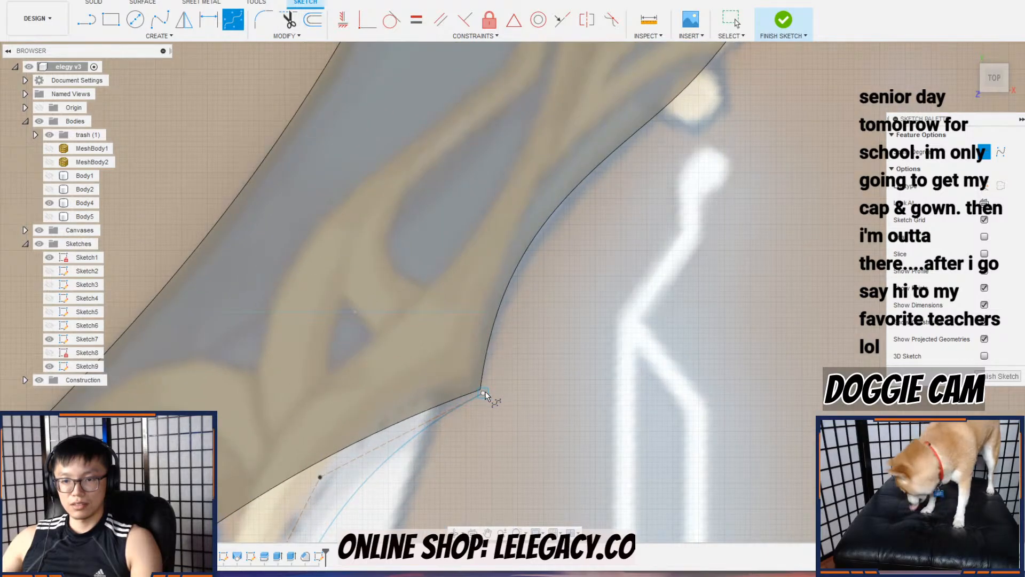
click(493, 305)
scroll(563, 177, down, 1)
middle_drag(563, 178, 521, 309)
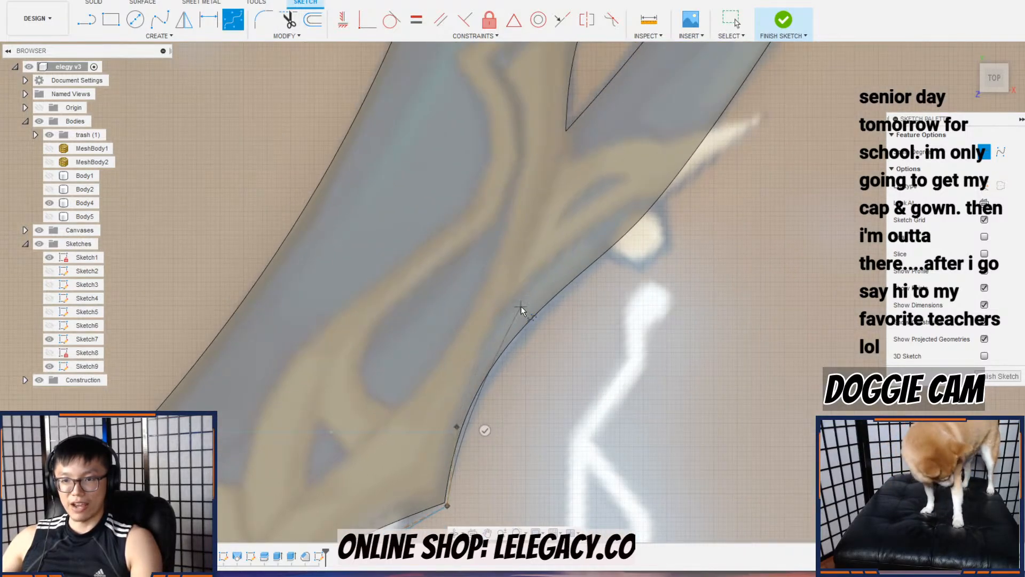
click(524, 283)
click(599, 218)
click(660, 199)
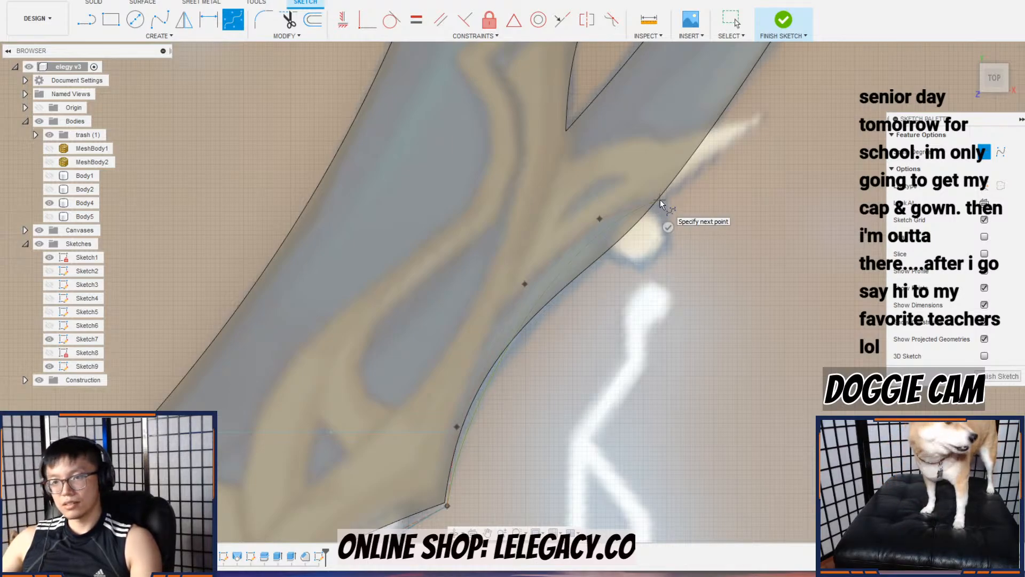
click(677, 192)
double_click(766, 112)
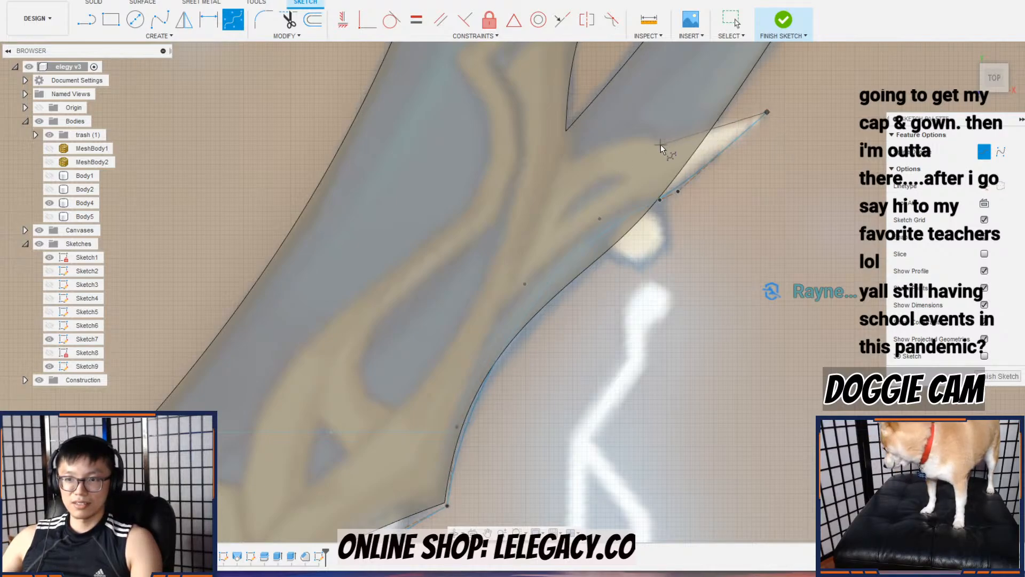
Step: Examine the upper body's forked ends and gold trim, and return to the traced area around the white blade
click(233, 24)
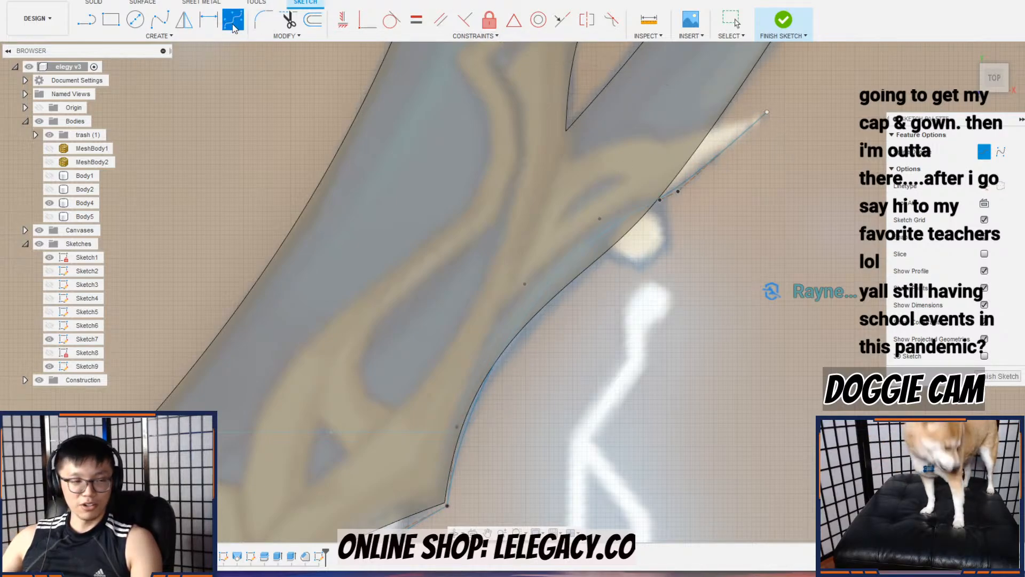
scroll(594, 182, down, 1)
middle_drag(595, 181, 604, 291)
middle_drag(626, 158, 606, 332)
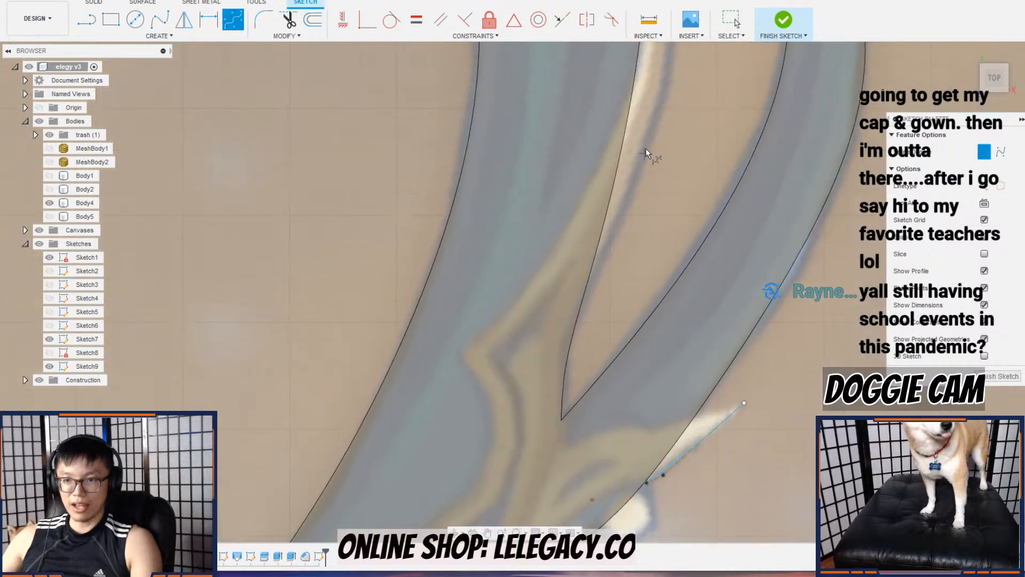
scroll(645, 155, down, 6)
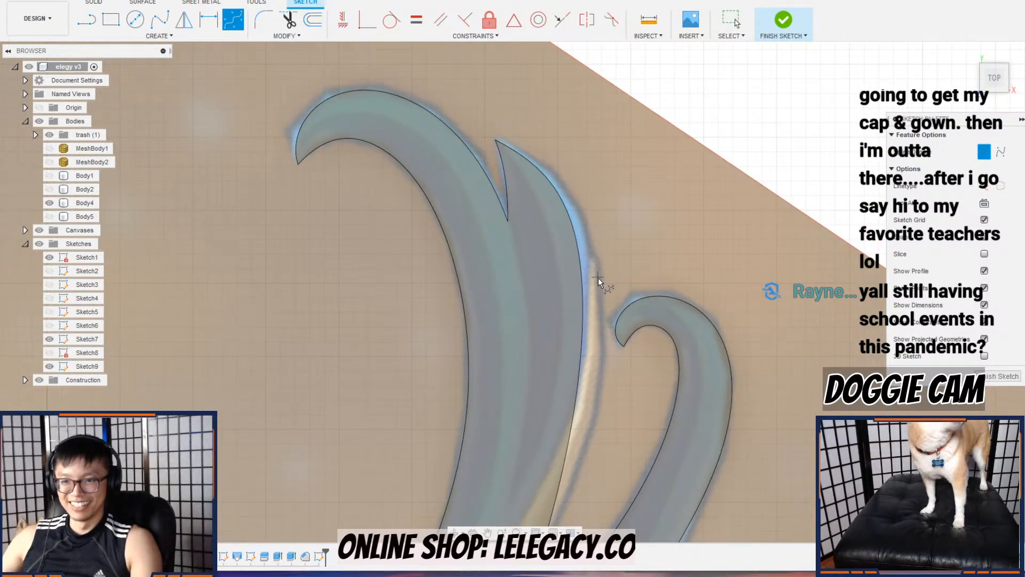
scroll(597, 275, down, 2)
middle_drag(595, 344, 592, 220)
middle_drag(556, 349, 571, 163)
middle_drag(526, 357, 572, 266)
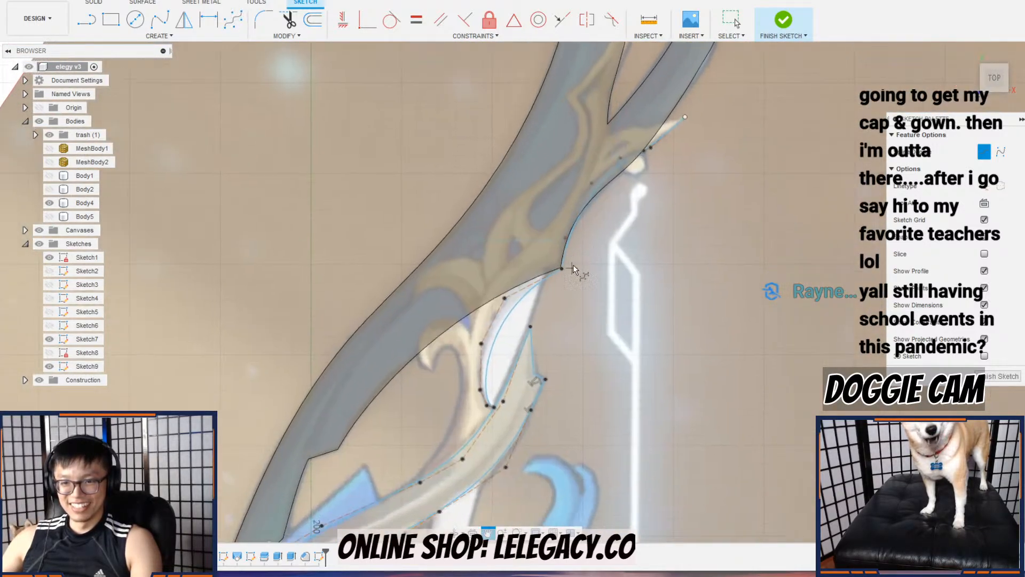
Step: Draw a control-point spline from the tip of the gold curl around its inner edge and down to the limb's upper edge
scroll(455, 404, up, 2)
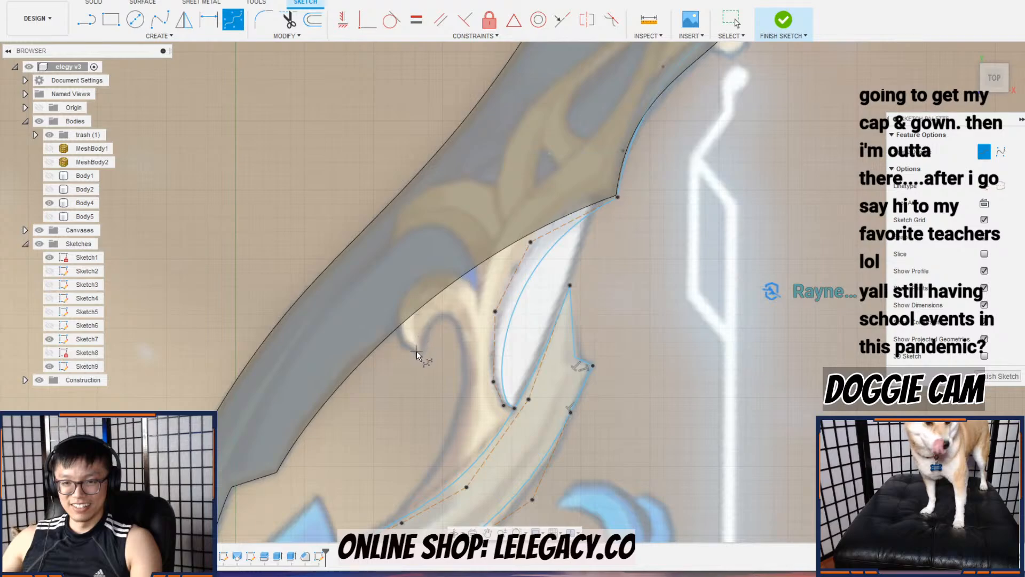
click(420, 325)
click(441, 312)
click(463, 323)
click(462, 378)
click(435, 463)
middle_drag(390, 522, 415, 456)
click(416, 455)
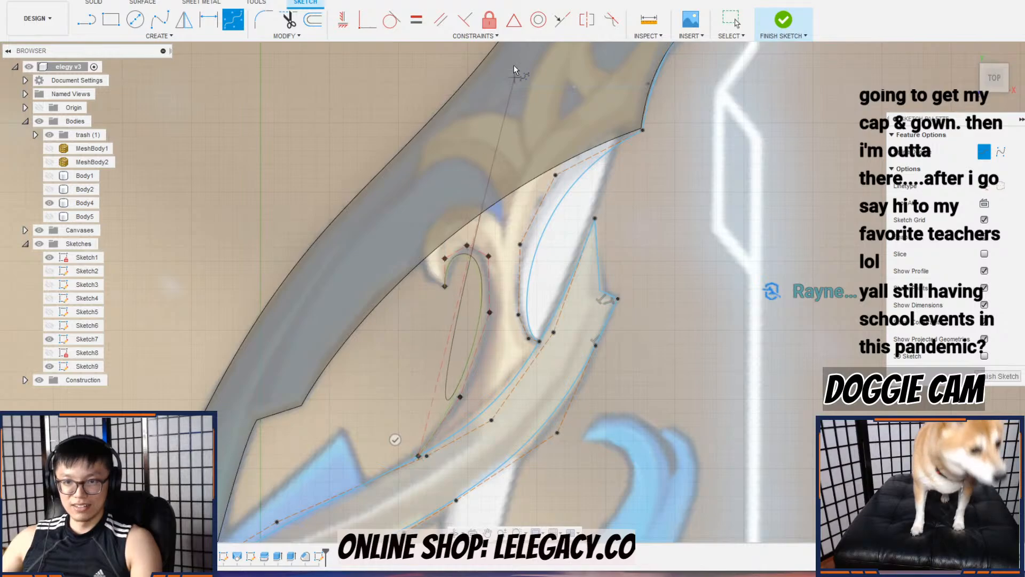
click(733, 21)
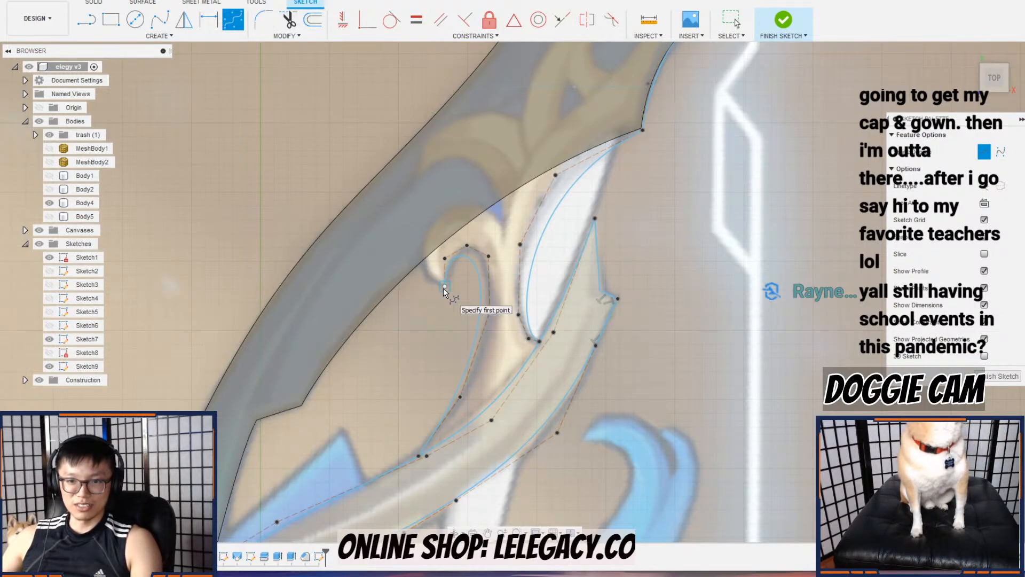
Step: Draw a control-point spline from the gold curl's tip over its outer edge to the lower point of the blue wedge
click(416, 251)
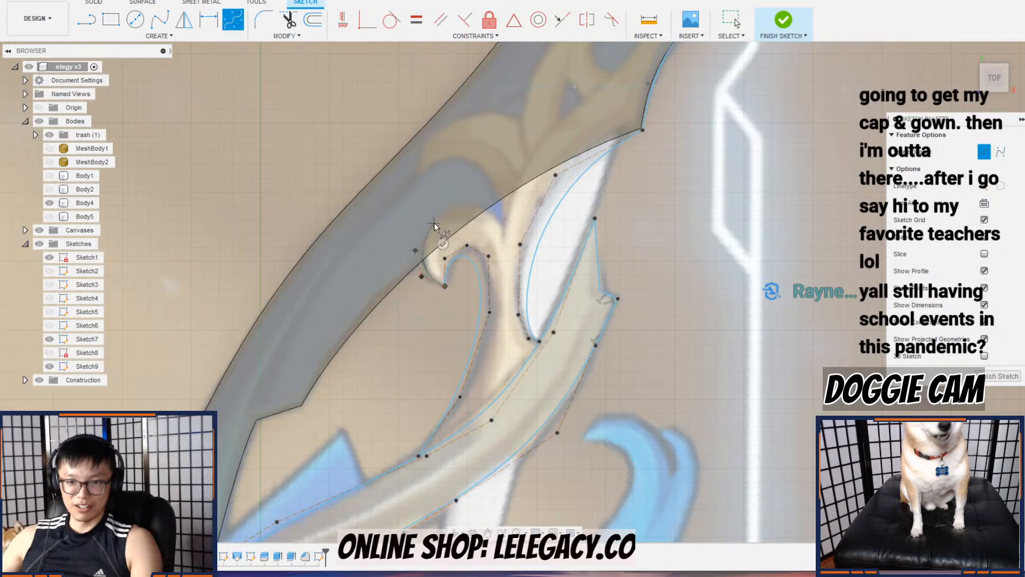
click(434, 221)
click(457, 205)
click(487, 201)
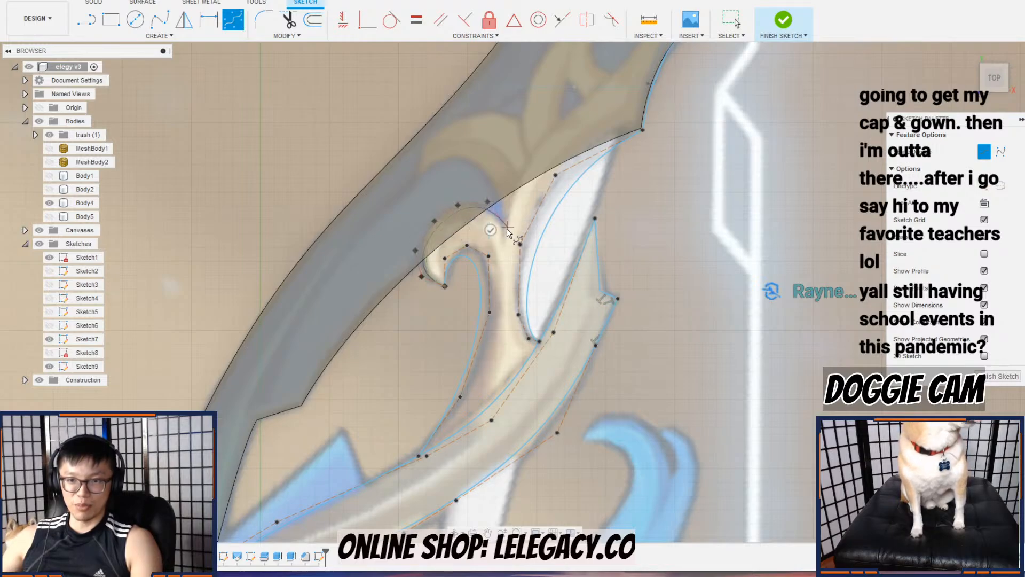
click(506, 236)
scroll(502, 222, up, 2)
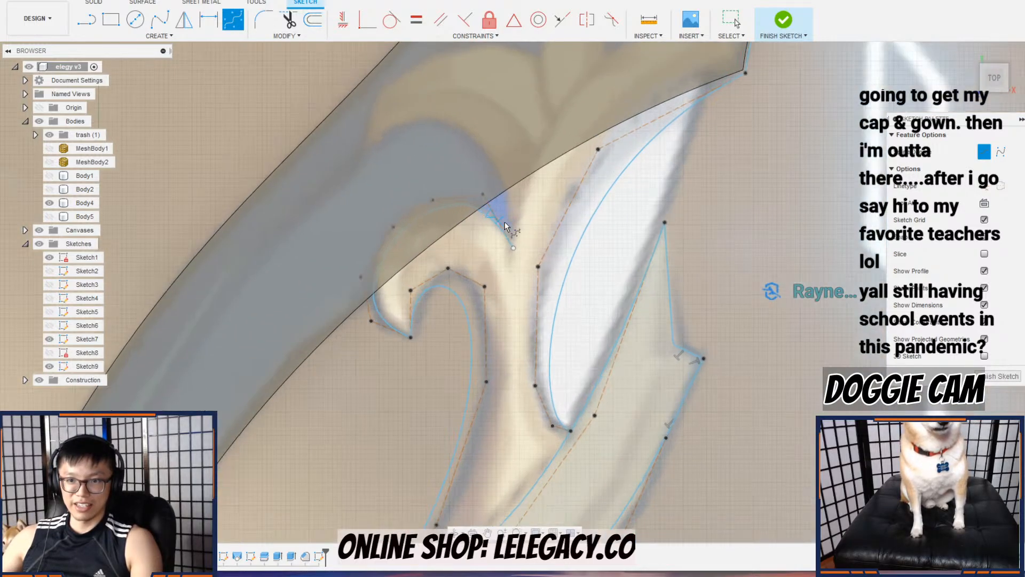
Step: Draw a control-point spline from the blue wedge's lower point along the inner edge of the larger gold leaf to its tip
click(514, 248)
middle_drag(505, 188, 518, 266)
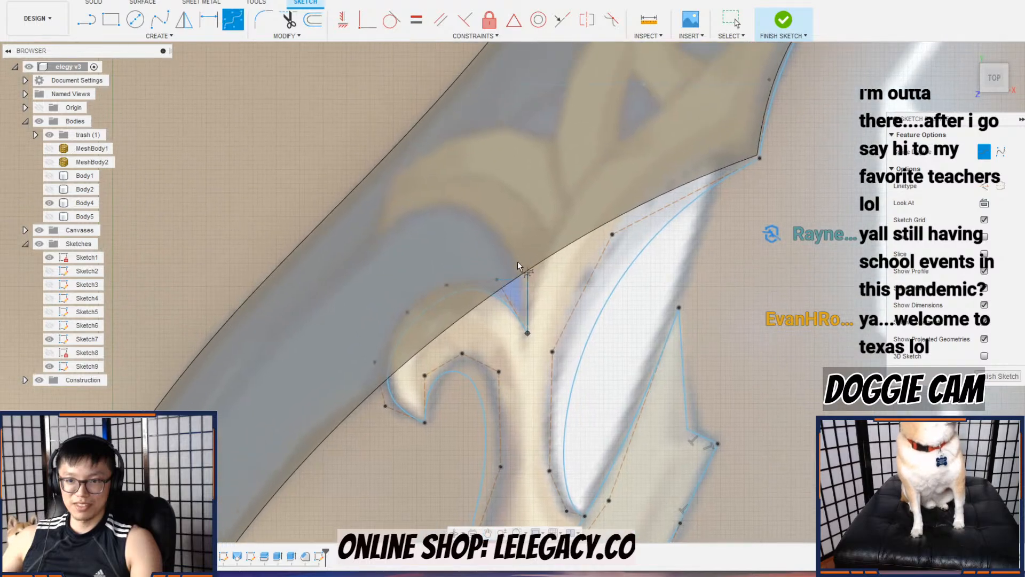
click(512, 241)
click(468, 202)
click(439, 201)
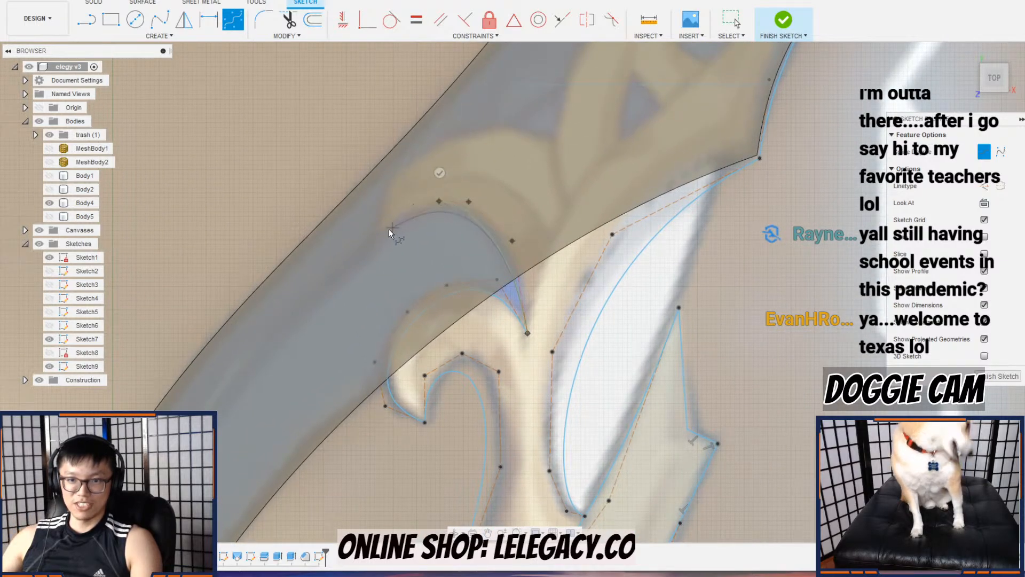
double_click(379, 237)
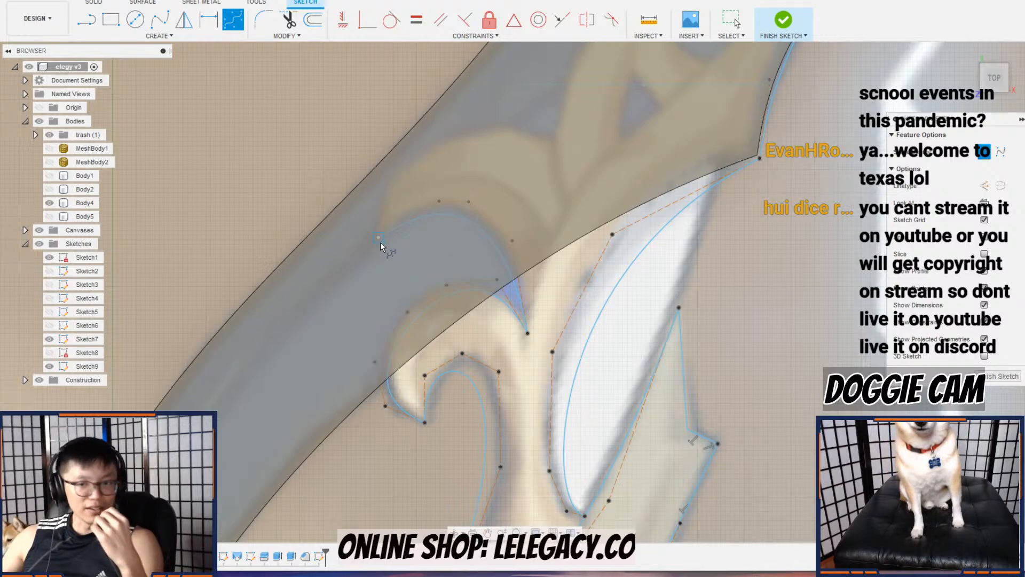
Step: Draw a control-point spline from the gold leaf's tip over its outer edge into the neighbouring gold strand
scroll(392, 191, up, 3)
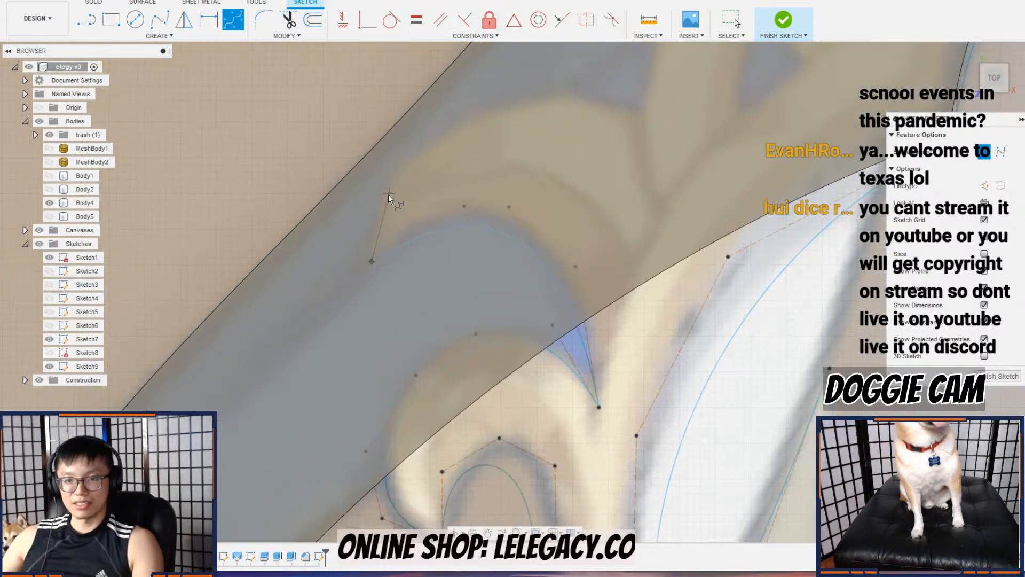
click(383, 195)
click(420, 145)
click(497, 96)
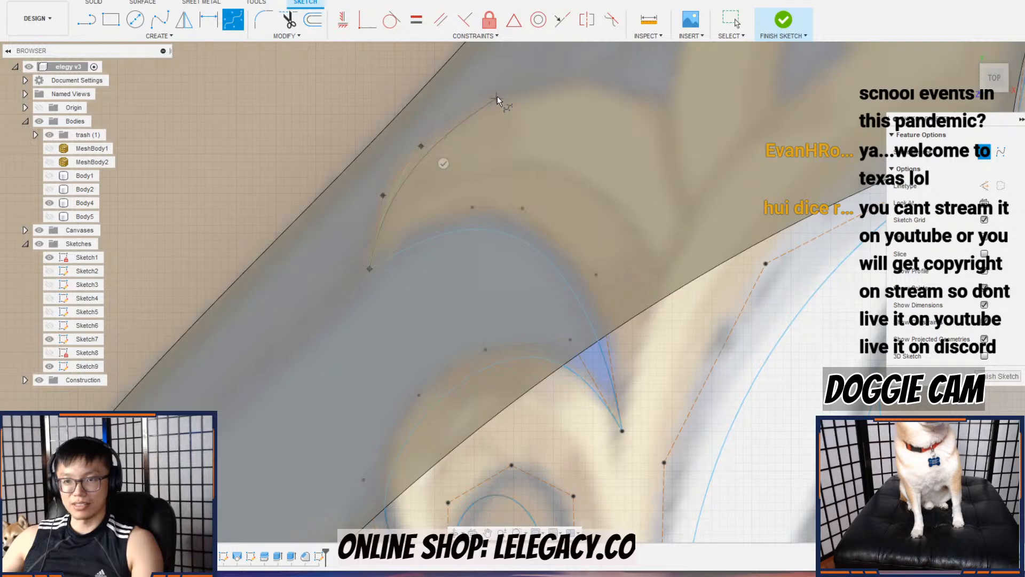
middle_drag(562, 73, 512, 143)
click(545, 149)
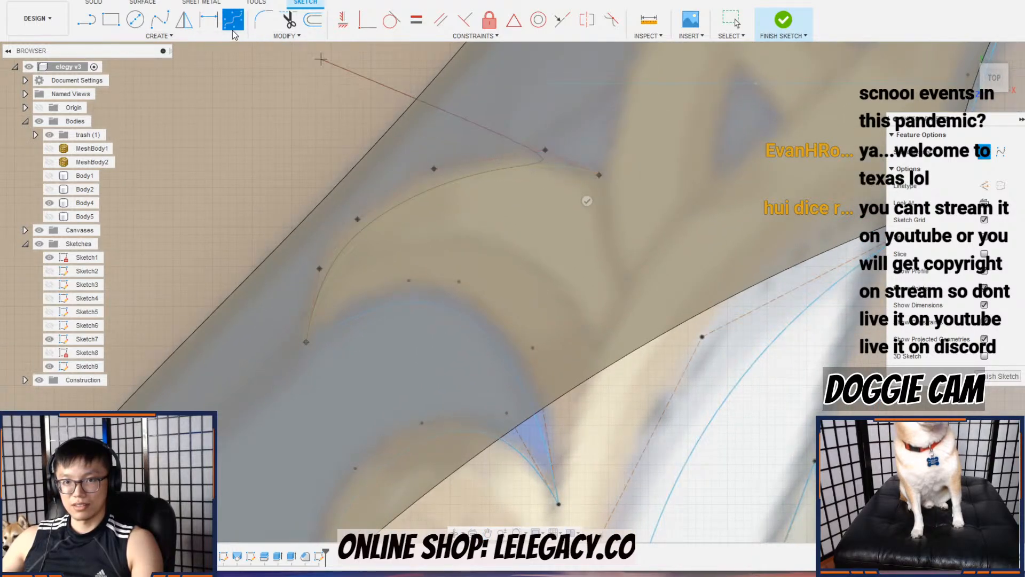
click(599, 175)
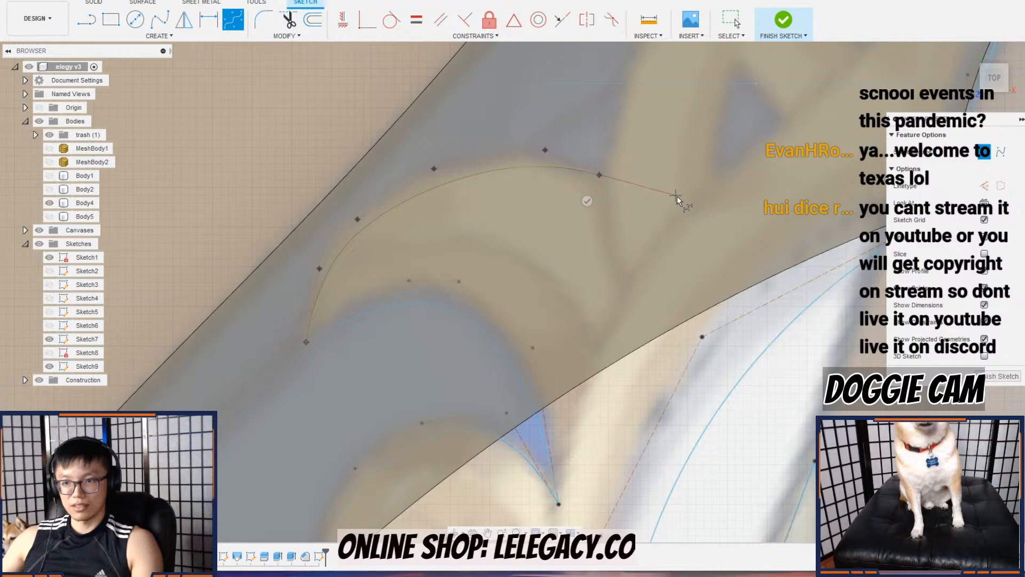
scroll(677, 197, down, 3)
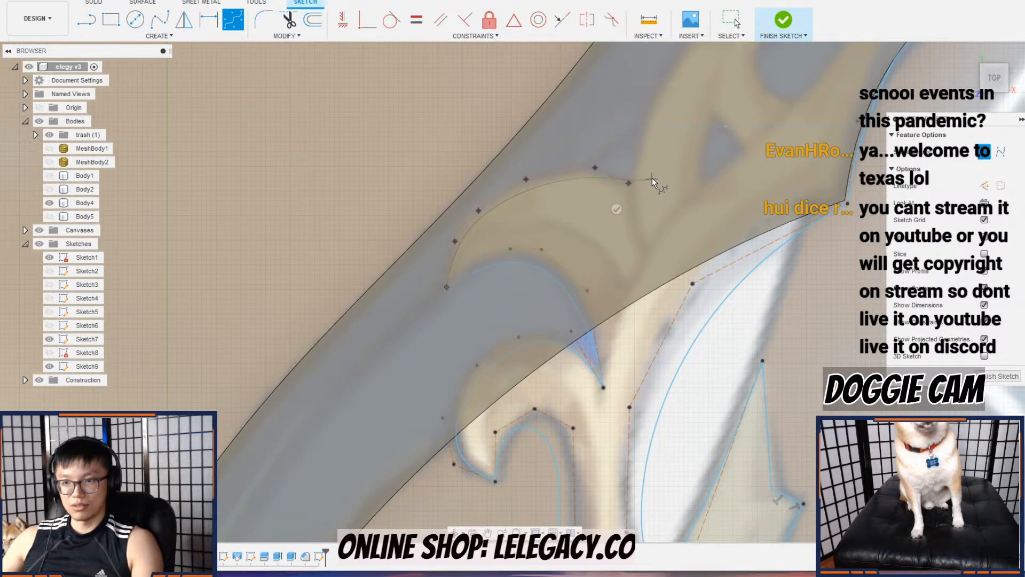
click(234, 24)
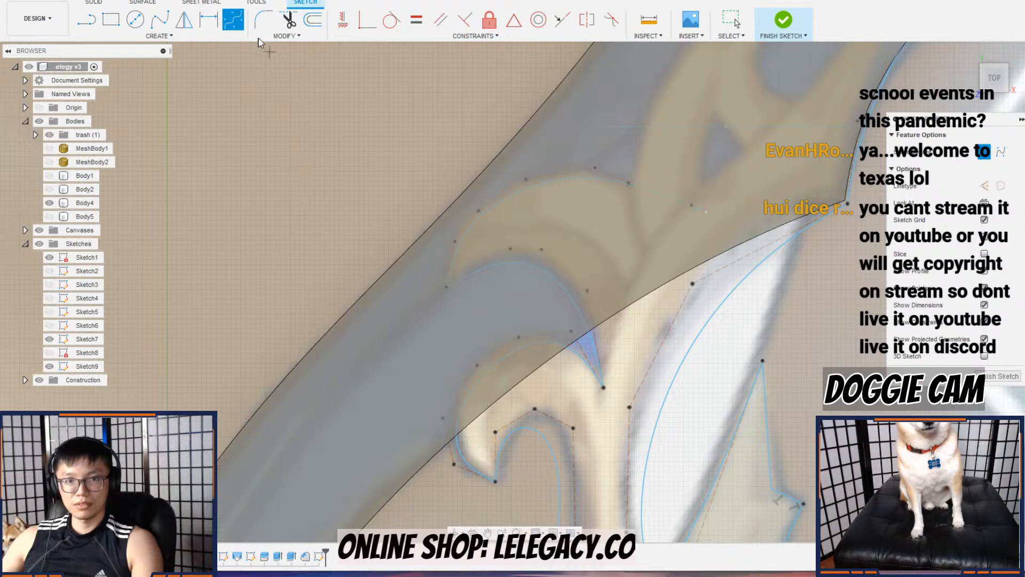
Step: Draw a control-point spline from the blue wedge's lower point up along the main gold stem to the notch below the fork
scroll(643, 228, down, 2)
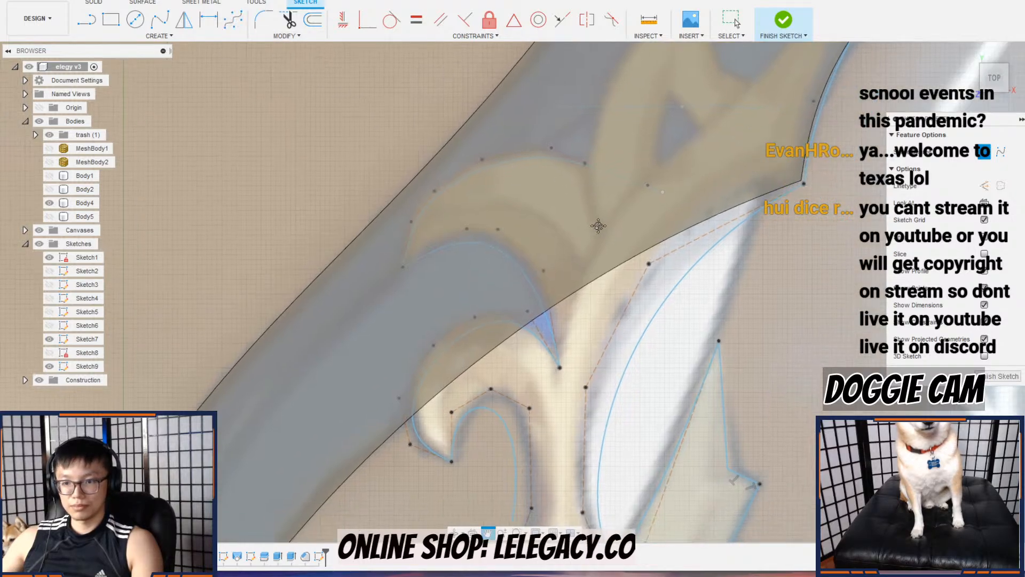
scroll(570, 342, down, 2)
middle_drag(571, 342, 581, 246)
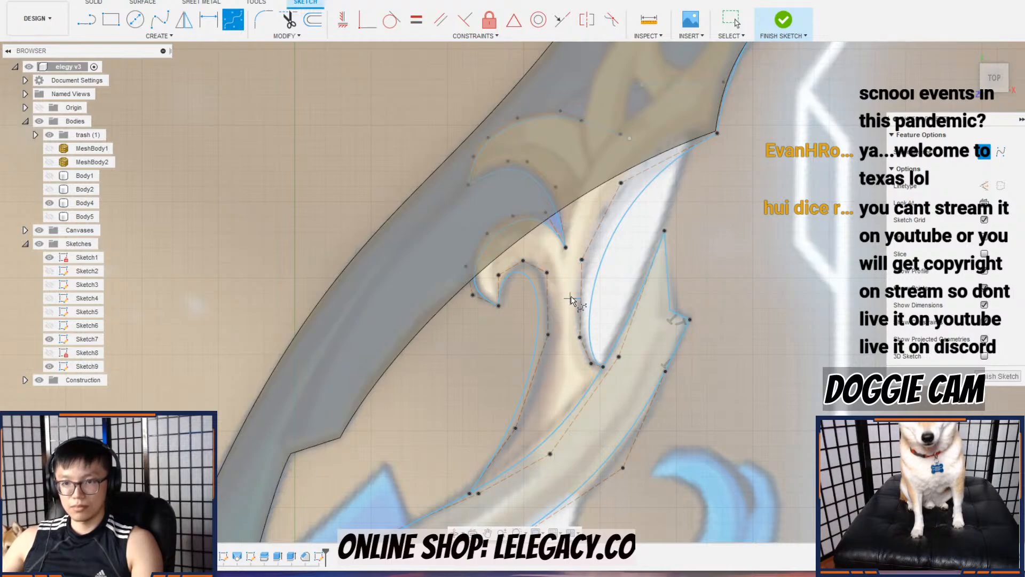
middle_drag(669, 92, 612, 230)
scroll(723, 150, down, 1)
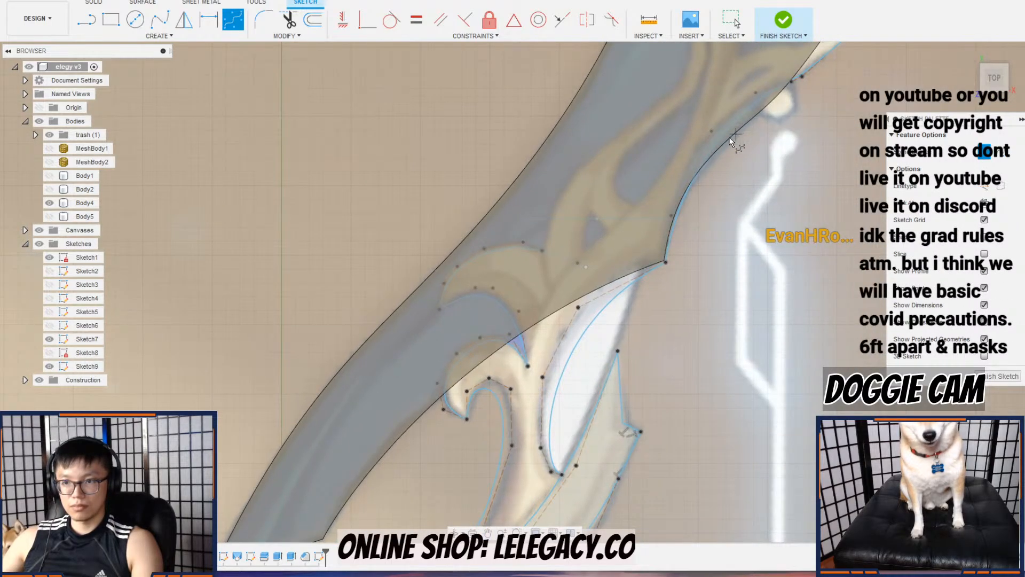
scroll(538, 330, up, 3)
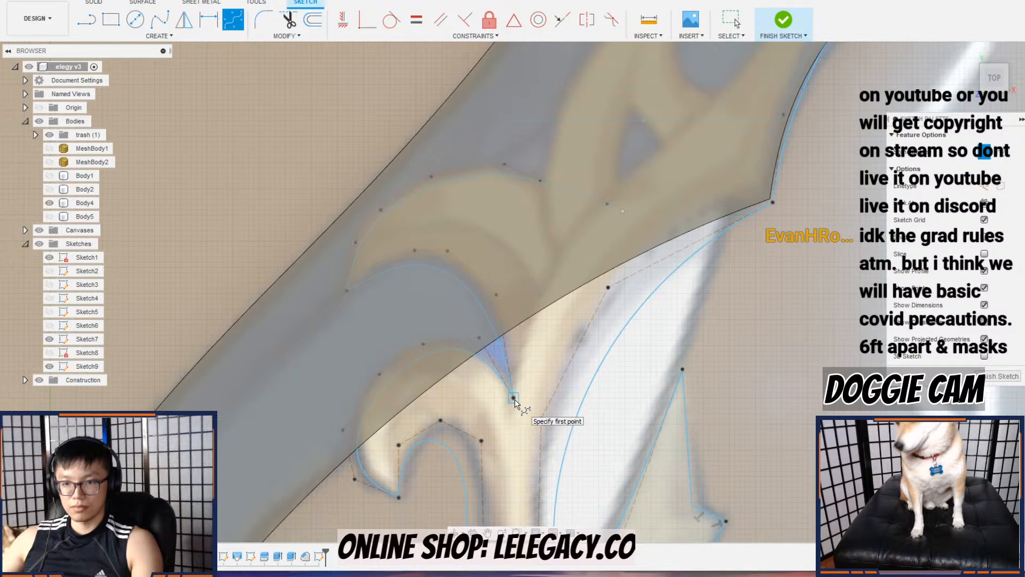
click(527, 323)
click(614, 178)
scroll(614, 178, down, 1)
middle_drag(614, 178, 554, 265)
click(642, 191)
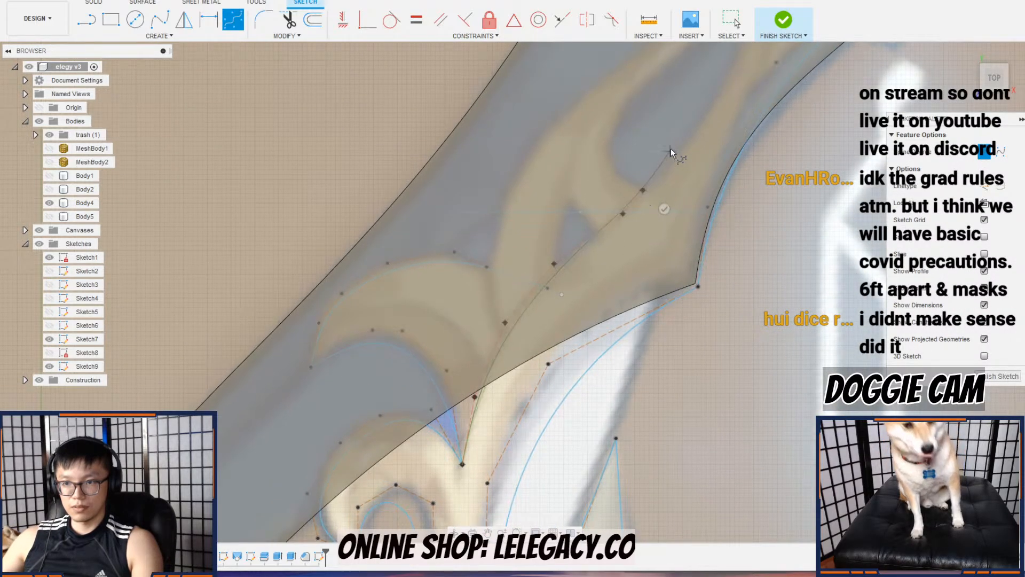
middle_drag(705, 122, 624, 232)
click(645, 197)
middle_drag(688, 117, 629, 219)
click(630, 210)
middle_drag(639, 166, 606, 306)
scroll(606, 307, down, 1)
click(611, 261)
click(598, 225)
click(585, 213)
click(246, 21)
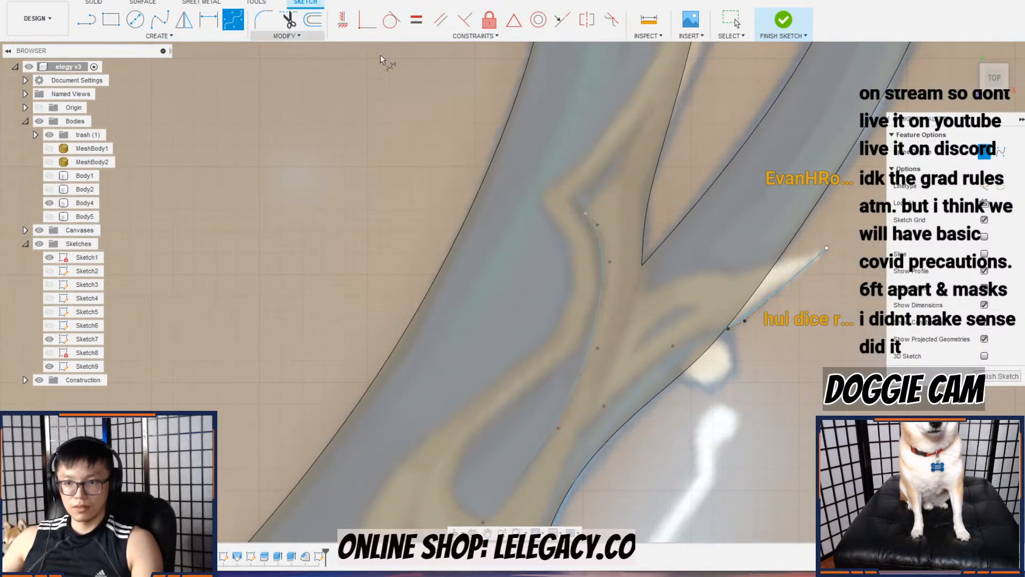
Step: Outline the narrow pointed gap above the notch with two control-point splines meeting at its upper tip
click(586, 214)
click(616, 182)
click(653, 109)
click(233, 21)
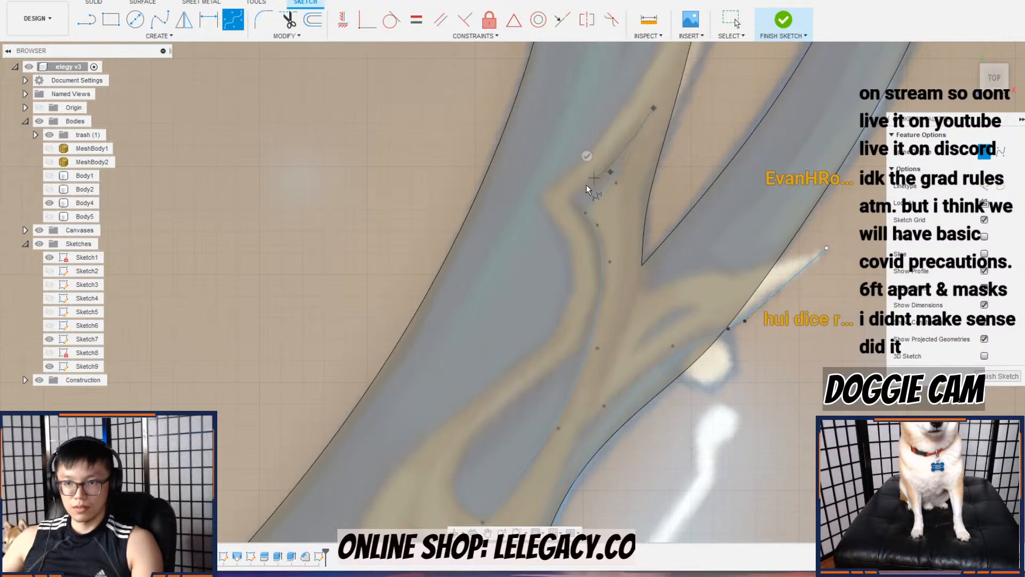
click(570, 201)
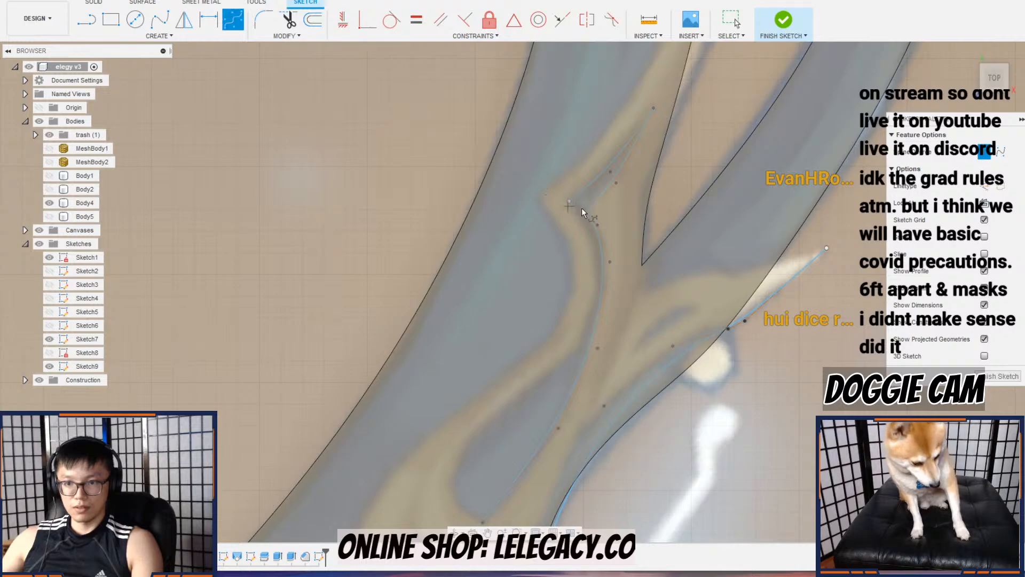
Step: Draw a control-point spline from the gap's outer corner down the gold strand and around the blue teardrop opening to the stem
scroll(580, 222, up, 3)
click(586, 209)
click(617, 296)
scroll(604, 377, down, 1)
middle_drag(604, 377, 615, 291)
click(606, 357)
click(573, 411)
middle_drag(532, 422, 654, 197)
click(559, 299)
click(481, 359)
click(458, 415)
click(466, 458)
click(494, 488)
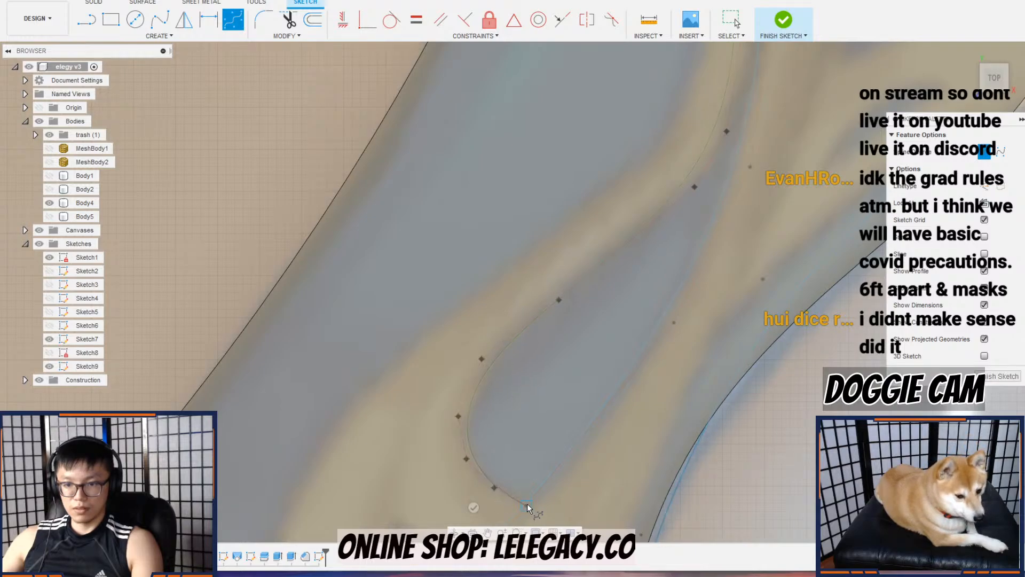
click(527, 507)
Step: Outline the two remaining sides of the small triangular blue opening beside the stem with control-point splines
scroll(543, 434, down, 3)
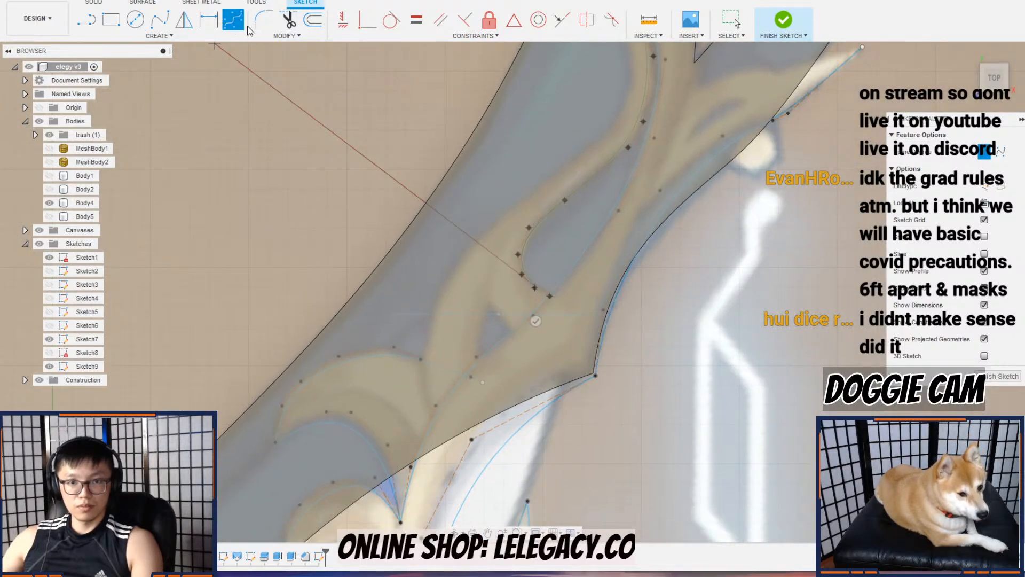
scroll(499, 363, up, 3)
click(525, 303)
click(496, 274)
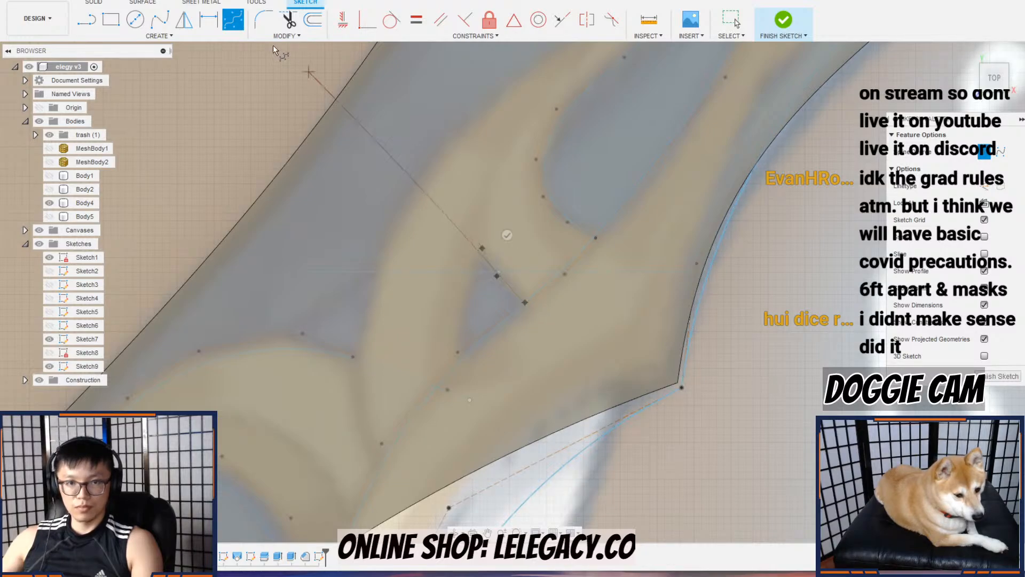
click(482, 248)
click(465, 296)
click(466, 357)
scroll(466, 313, down, 3)
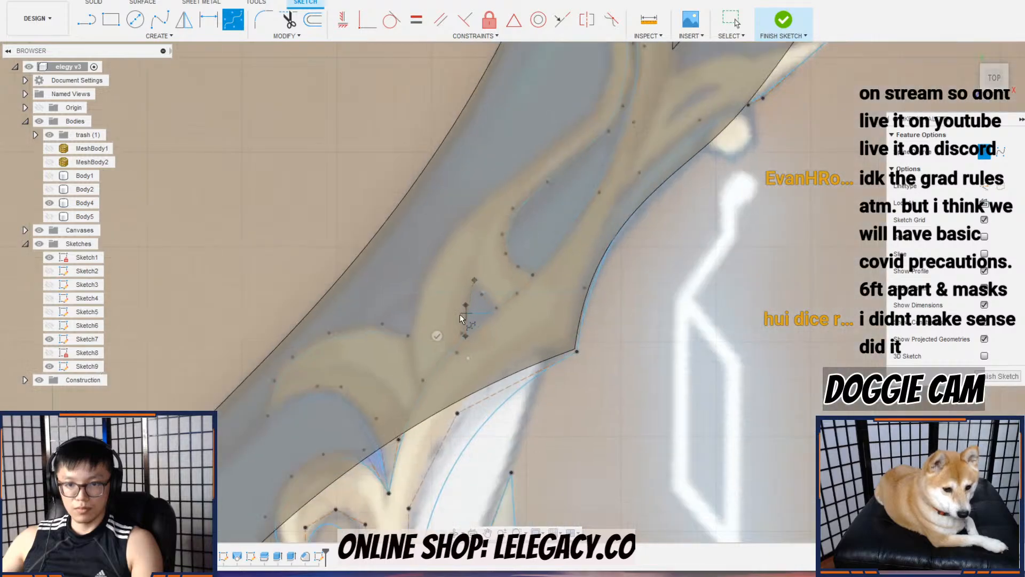
click(233, 21)
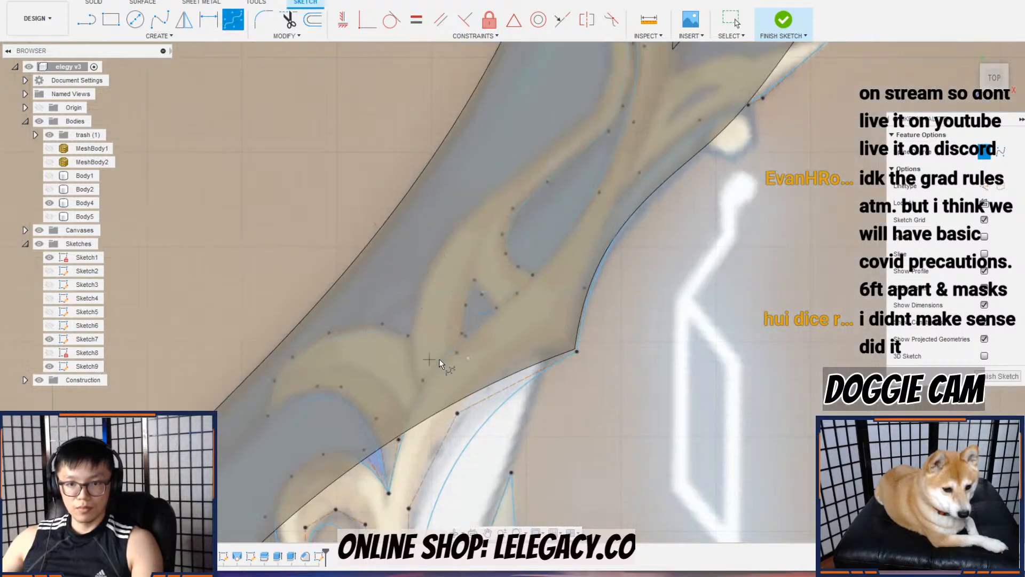
Step: Draw a control-point spline from the gold leaf's junction along the strand's outer edge up to the sharp corner near the fork
click(422, 392)
click(410, 356)
click(422, 289)
click(459, 213)
middle_drag(469, 233, 429, 336)
click(486, 263)
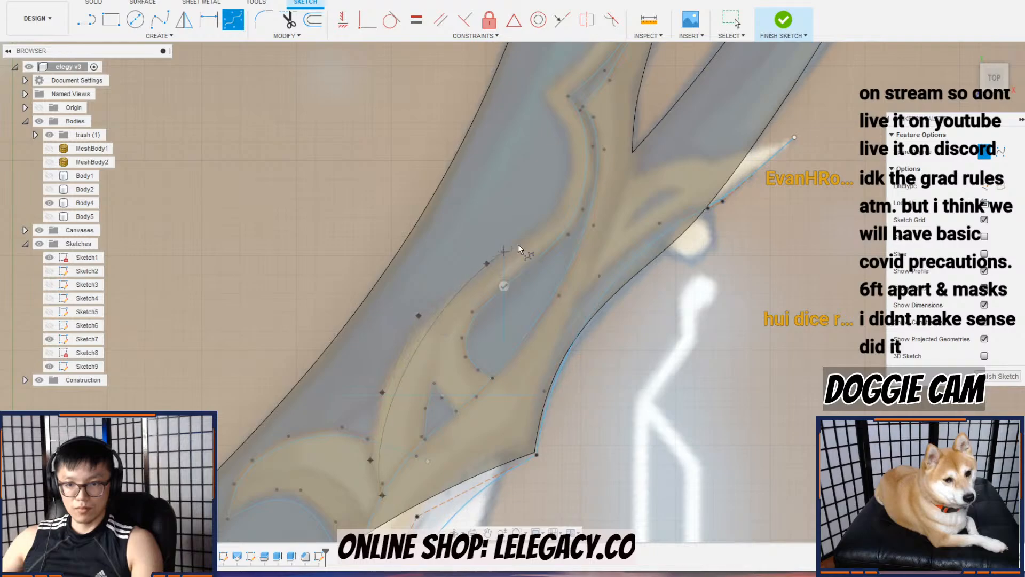
click(541, 226)
click(565, 196)
click(573, 154)
click(567, 120)
click(540, 94)
scroll(537, 99, down, 1)
middle_drag(519, 125, 461, 263)
scroll(483, 224, up, 5)
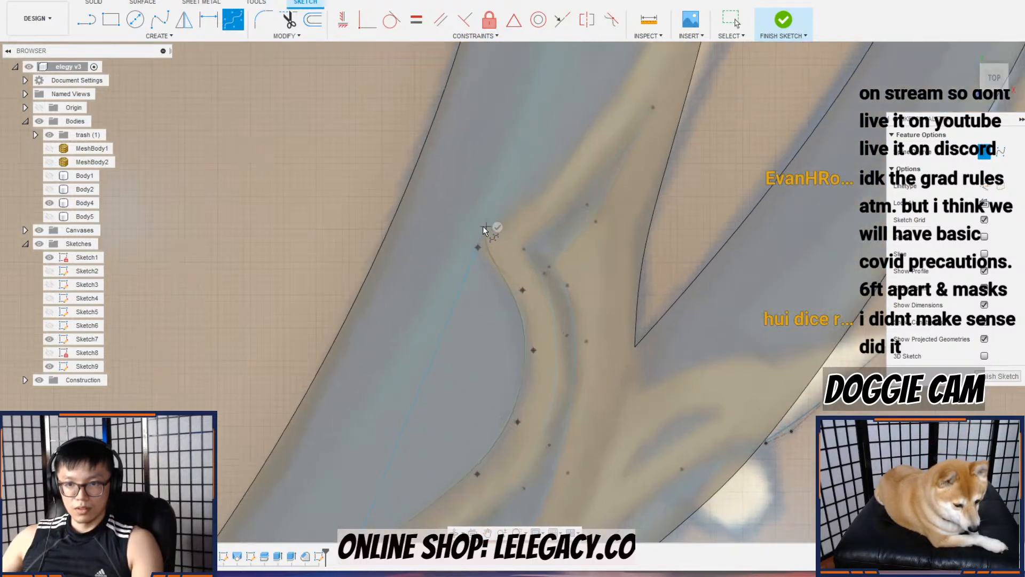
scroll(476, 251, up, 4)
click(476, 236)
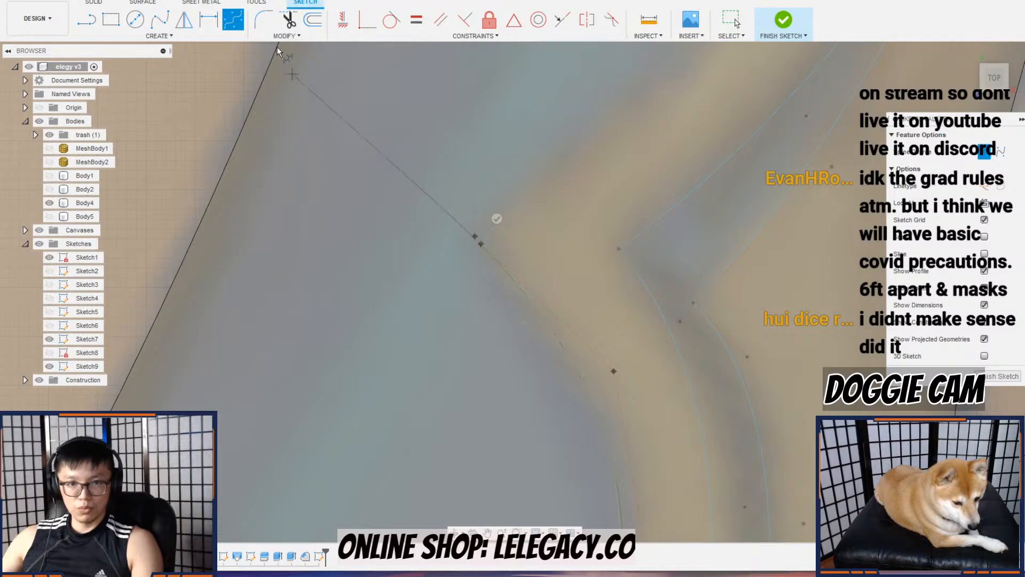
click(496, 218)
Step: Draw a control-point spline from the strand's sharp outer corner up the tapering gold trim to the upper prong's inner edge
click(474, 236)
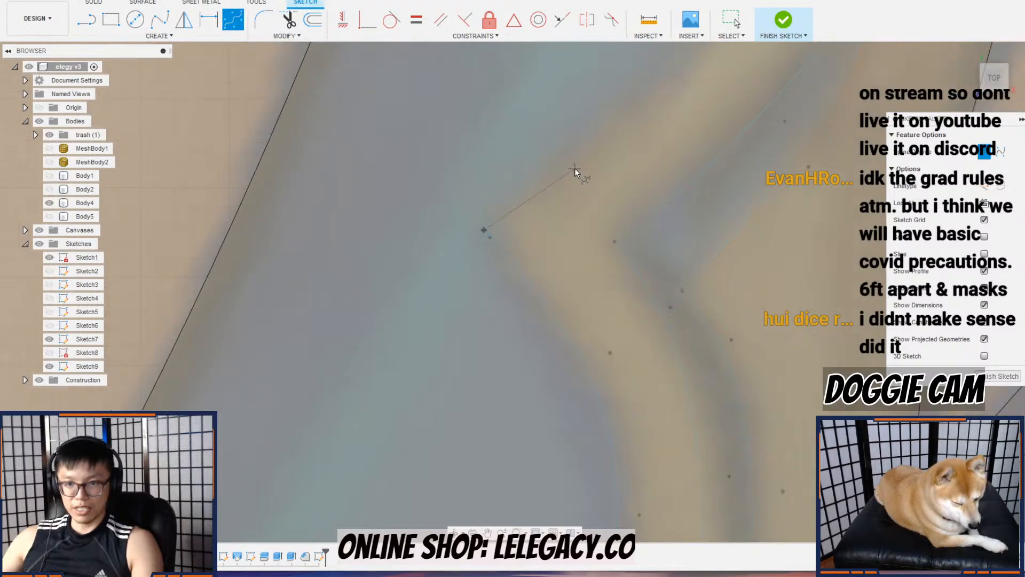
scroll(574, 167, down, 4)
middle_drag(576, 176, 462, 274)
click(491, 252)
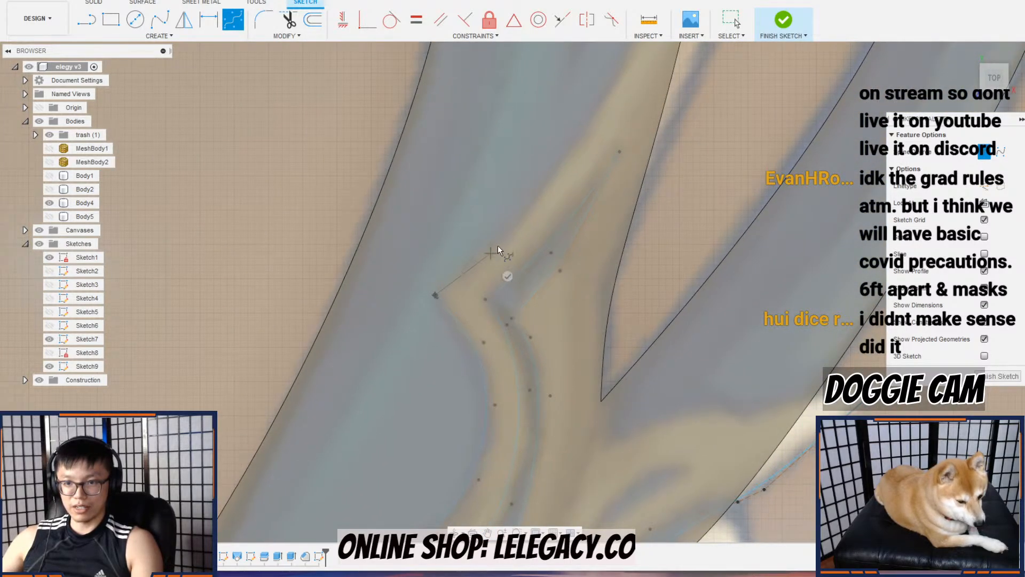
click(552, 180)
middle_drag(553, 181, 472, 329)
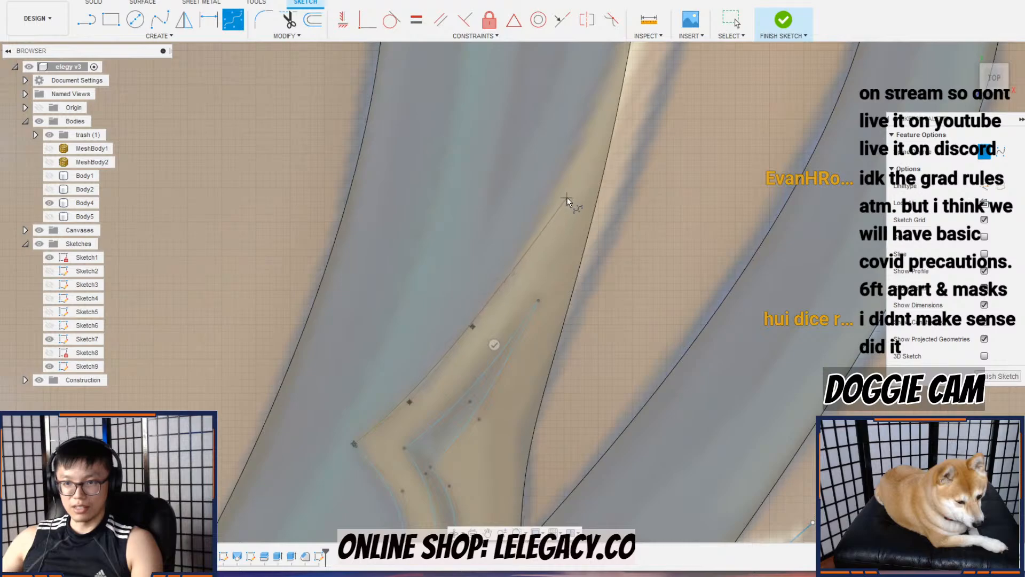
scroll(567, 197, down, 3)
click(572, 180)
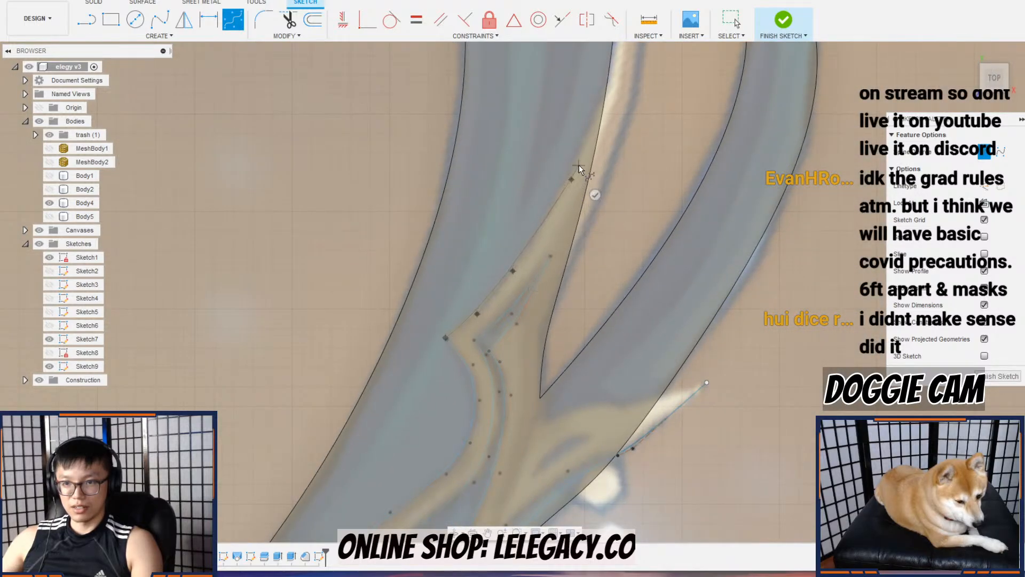
middle_drag(582, 111, 569, 251)
scroll(571, 216, down, 3)
click(575, 213)
middle_drag(575, 213, 565, 289)
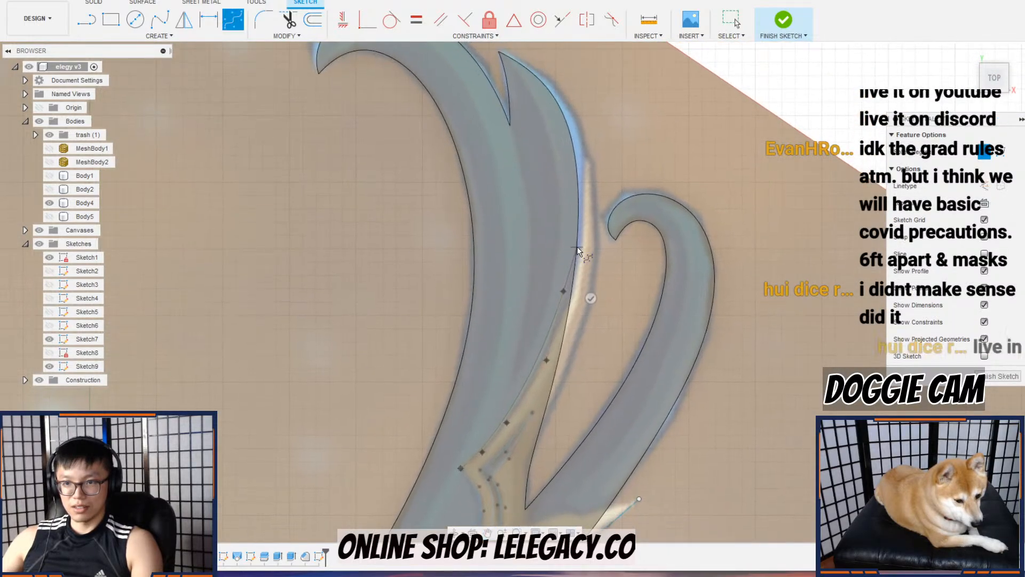
click(579, 171)
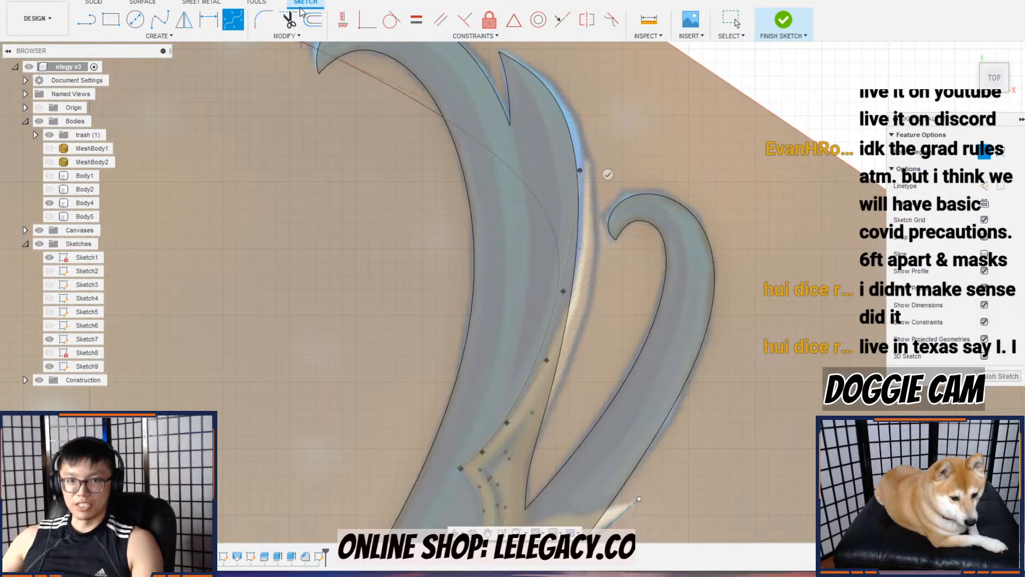
click(233, 26)
Step: Project the outline of the forked upper body (Body4) into the sketch
click(579, 170)
middle_drag(569, 380, 569, 244)
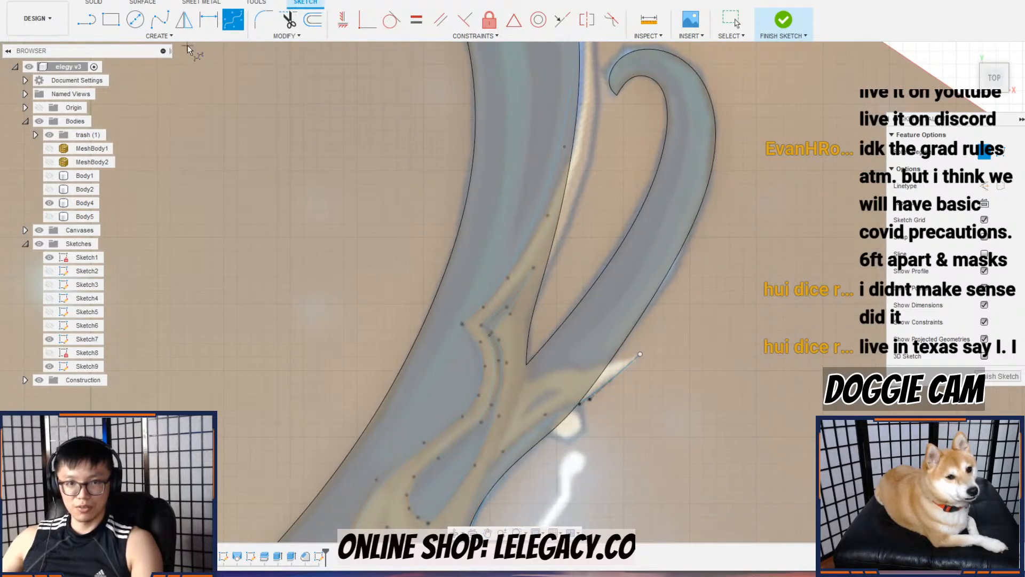
click(158, 36)
mouse_move(140, 240)
click(201, 237)
click(563, 333)
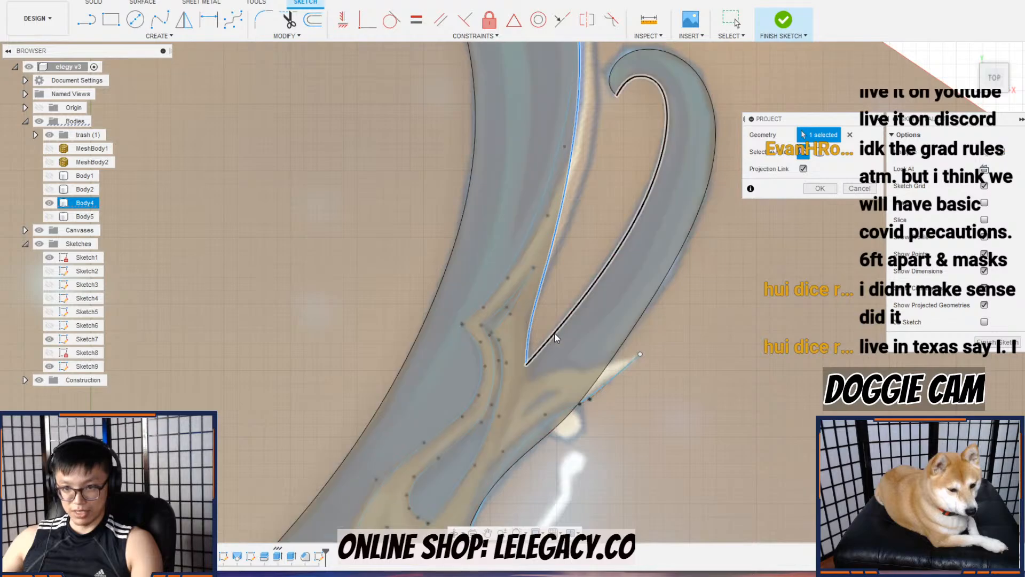
click(570, 338)
click(820, 189)
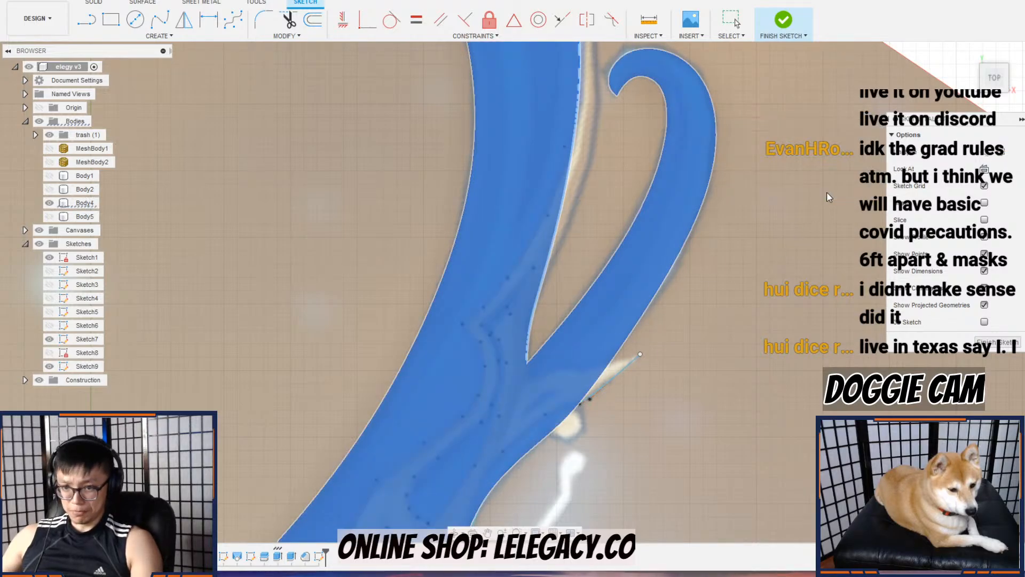
key(Escape)
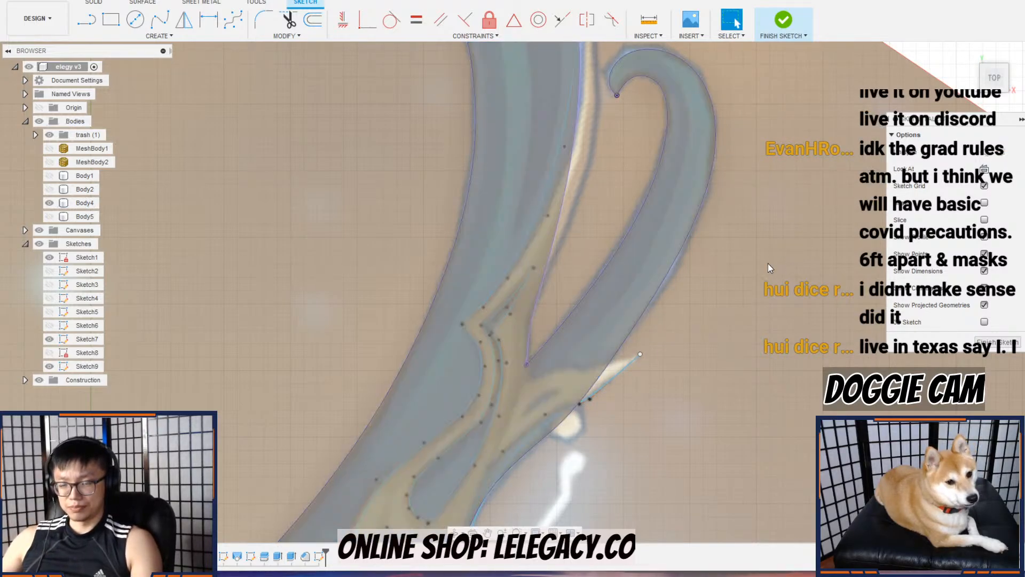
Step: Finish the sketch containing the gold strand splines and the projected outline of the forked body
scroll(648, 352, down, 5)
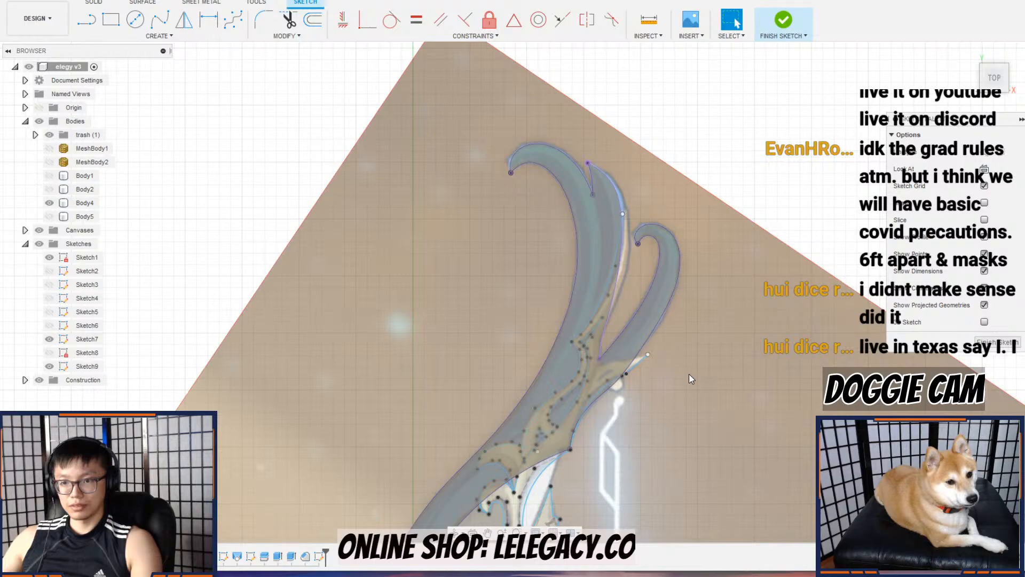
scroll(689, 371, down, 1)
middle_drag(686, 371, 724, 169)
middle_drag(664, 333, 691, 220)
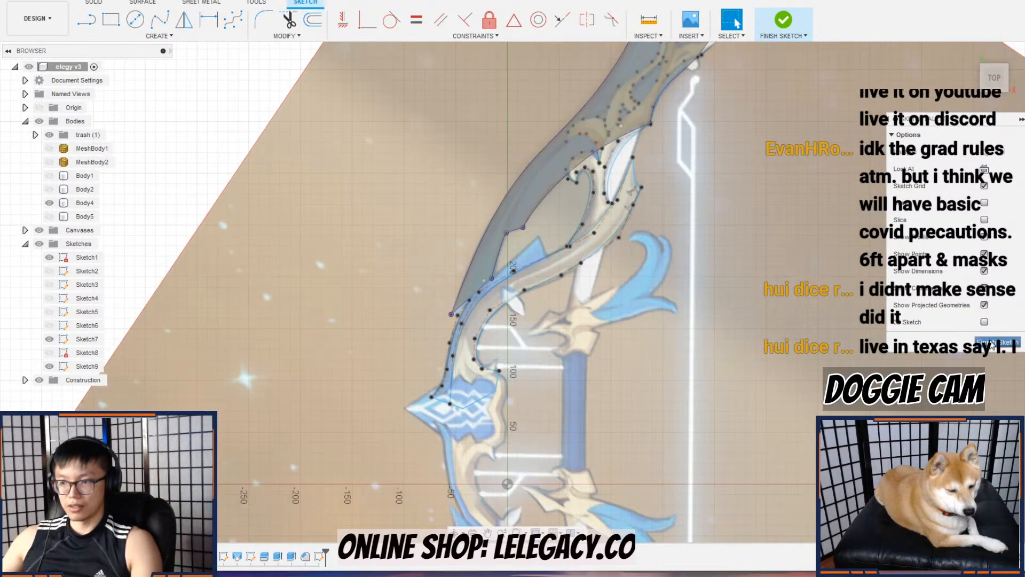
scroll(473, 381, up, 5)
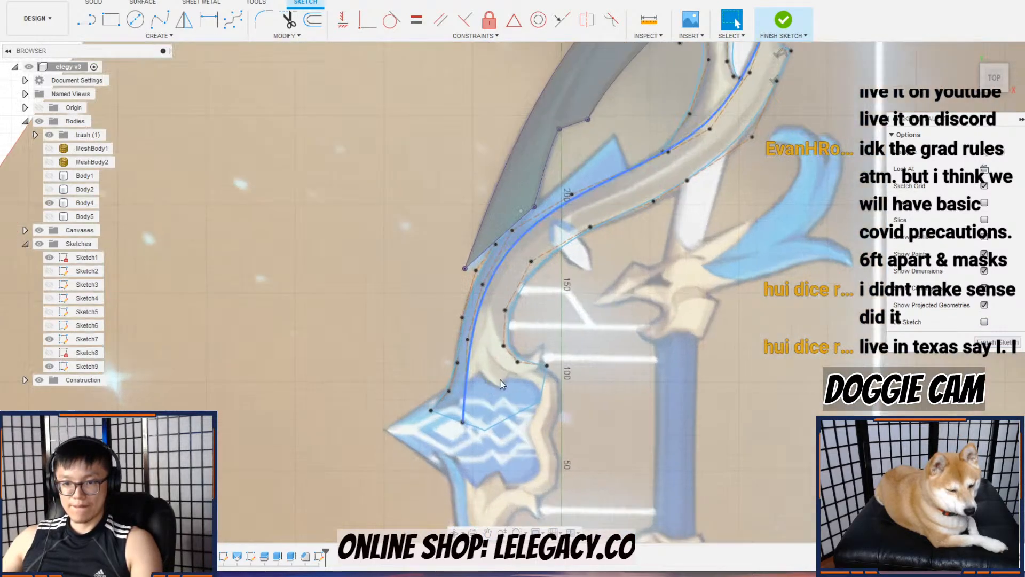
click(995, 341)
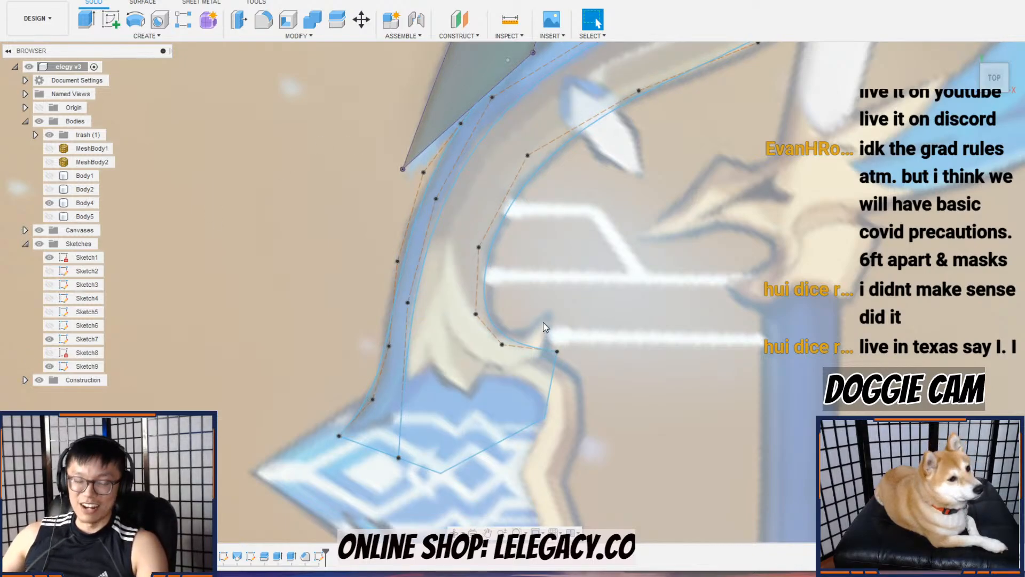
Step: Examine the gold fitting and blue feathers beside the grip on the canvas and in the reference image in Photos
scroll(580, 302, up, 4)
scroll(584, 303, down, 5)
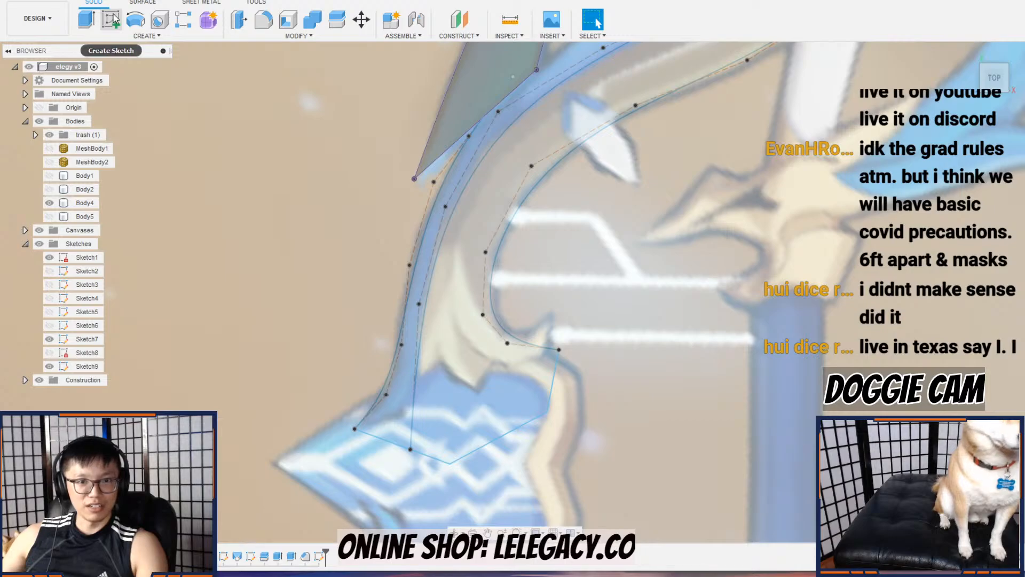
scroll(544, 328, up, 3)
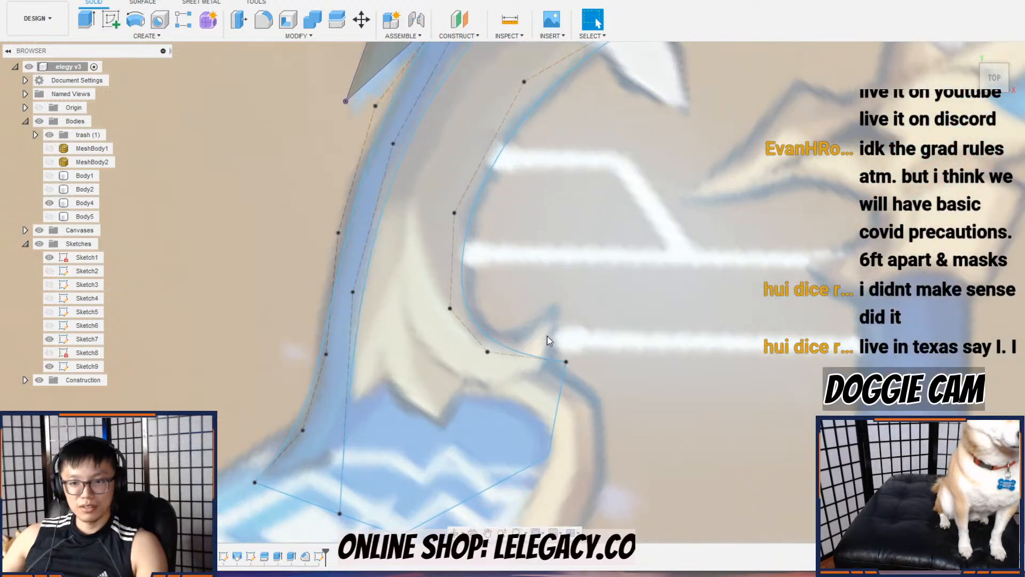
scroll(549, 342, down, 3)
scroll(559, 360, down, 3)
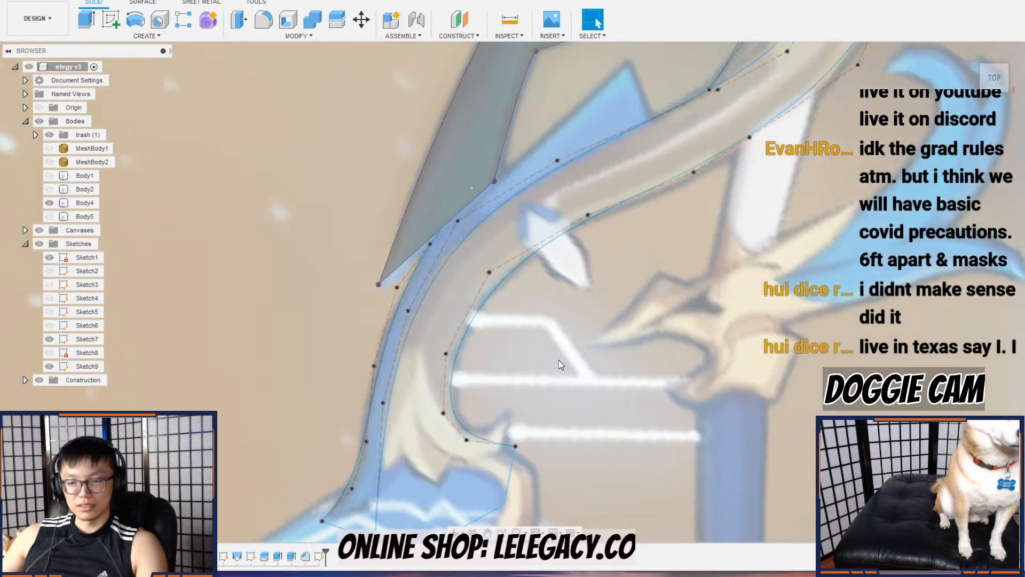
scroll(613, 358, down, 2)
middle_drag(613, 357, 534, 373)
scroll(589, 358, up, 2)
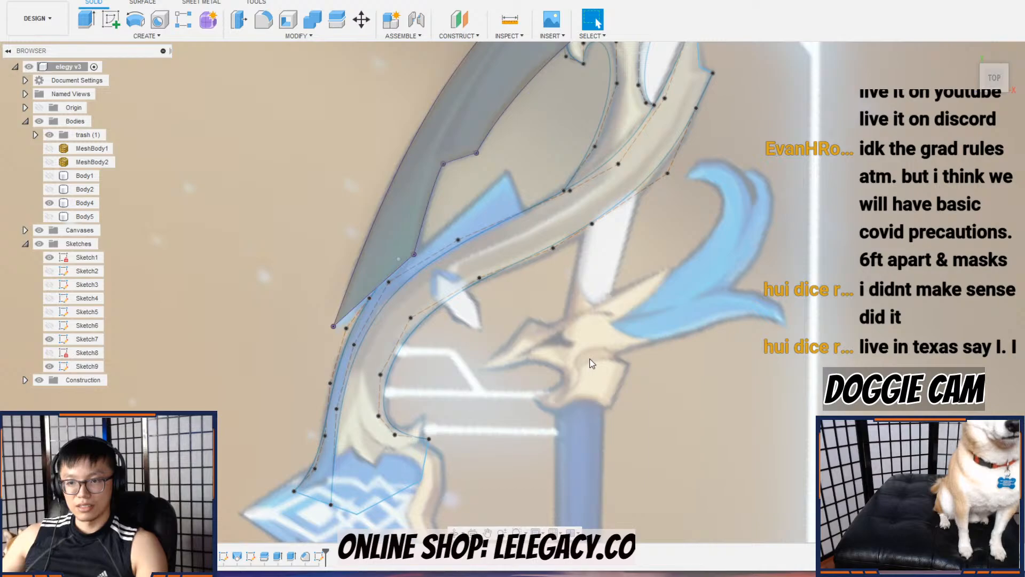
scroll(590, 357, down, 4)
scroll(607, 355, down, 1)
middle_drag(607, 355, 544, 374)
scroll(545, 372, up, 4)
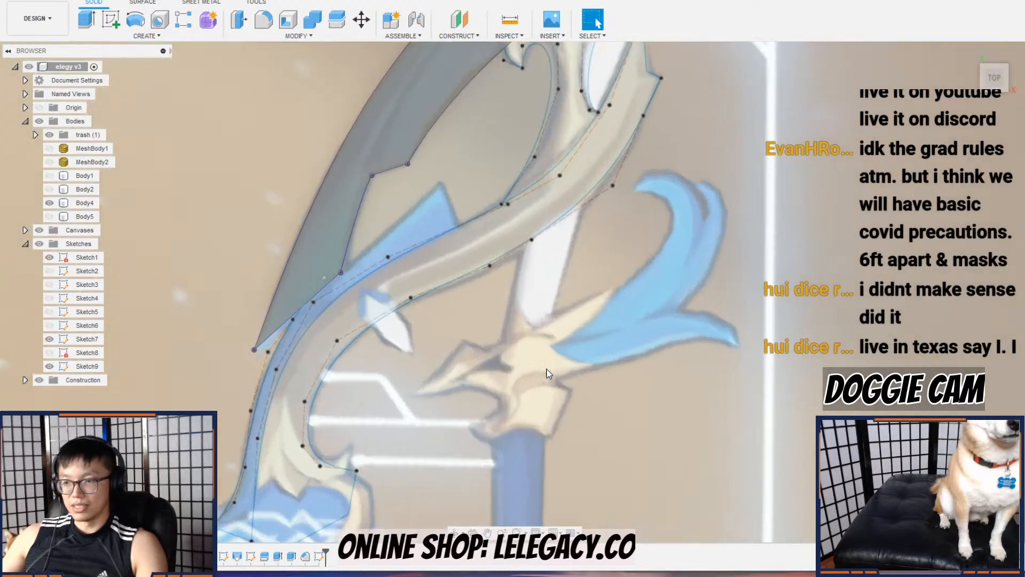
scroll(545, 369, up, 4)
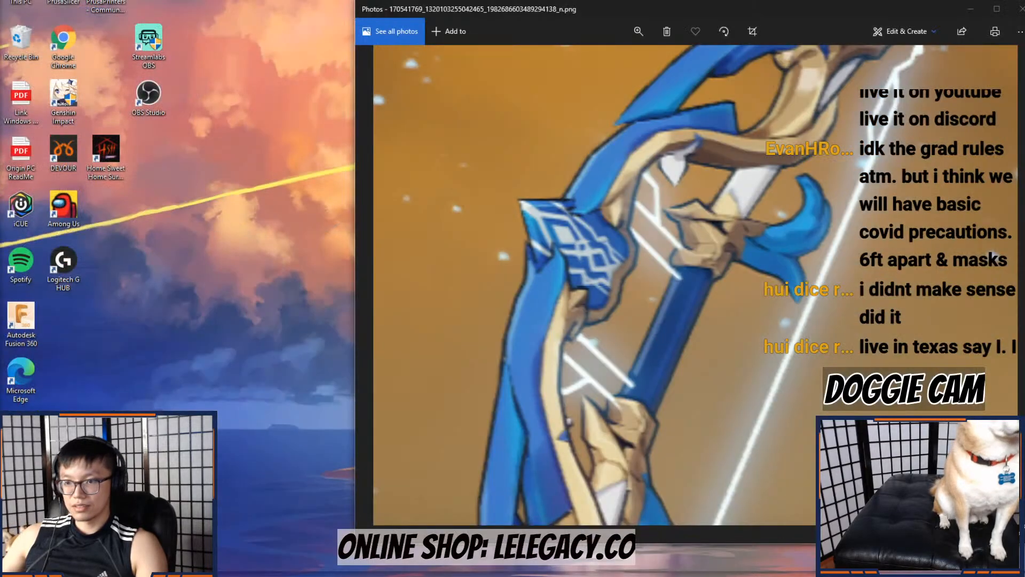
click(160, 534)
drag(766, 282, 735, 162)
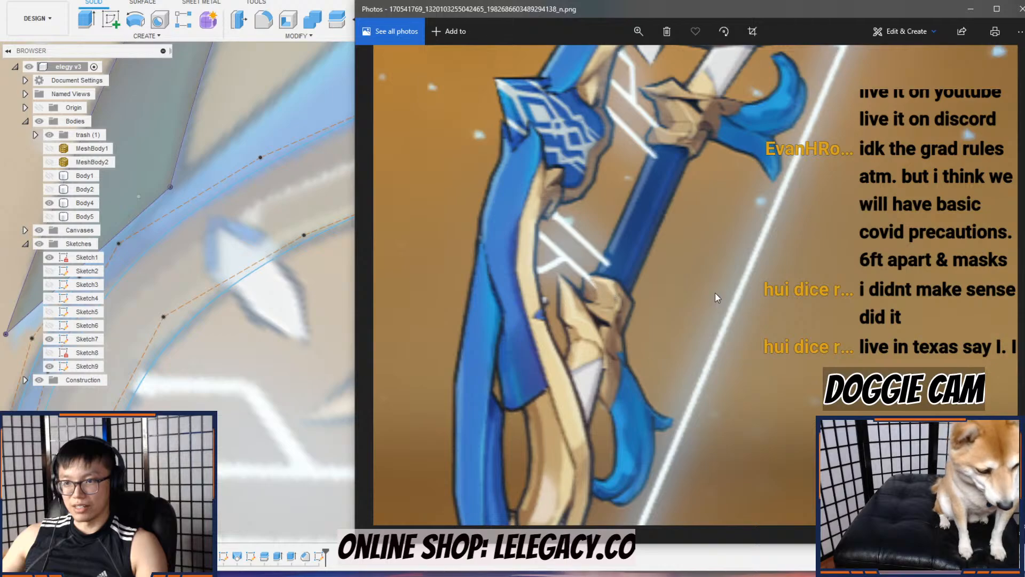
click(971, 10)
scroll(728, 206, down, 2)
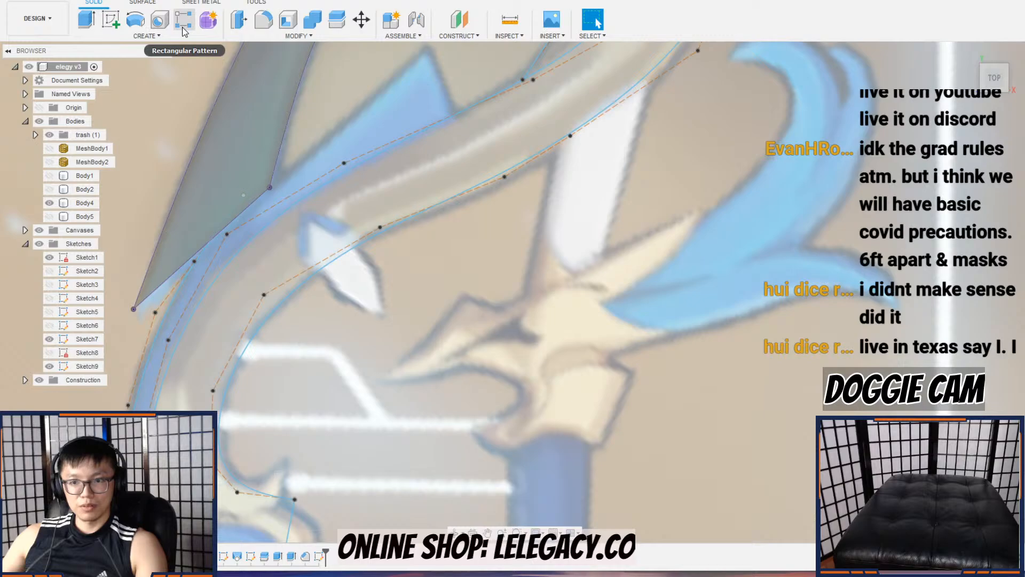
Step: Create a sketch on the origin plane facing the top view and draw a control-point spline along the gold spike's lower edge
click(111, 20)
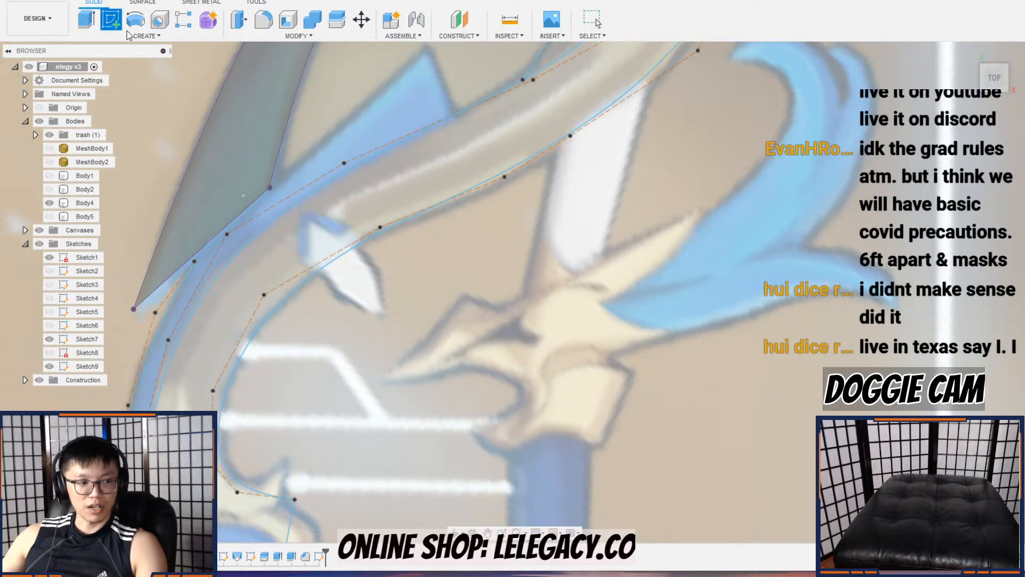
scroll(534, 235, down, 3)
click(590, 276)
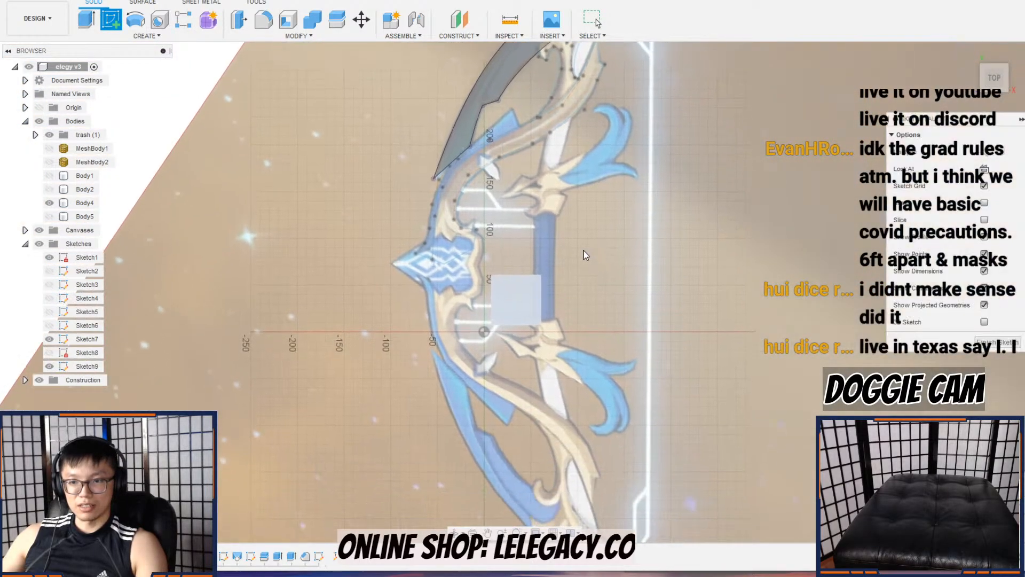
scroll(527, 285, up, 5)
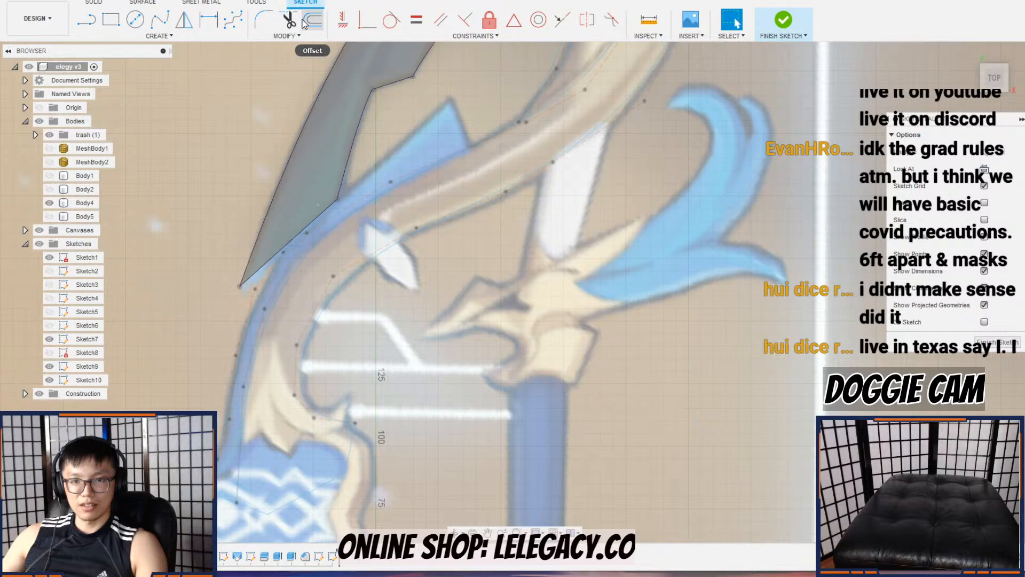
click(233, 23)
scroll(406, 316, up, 3)
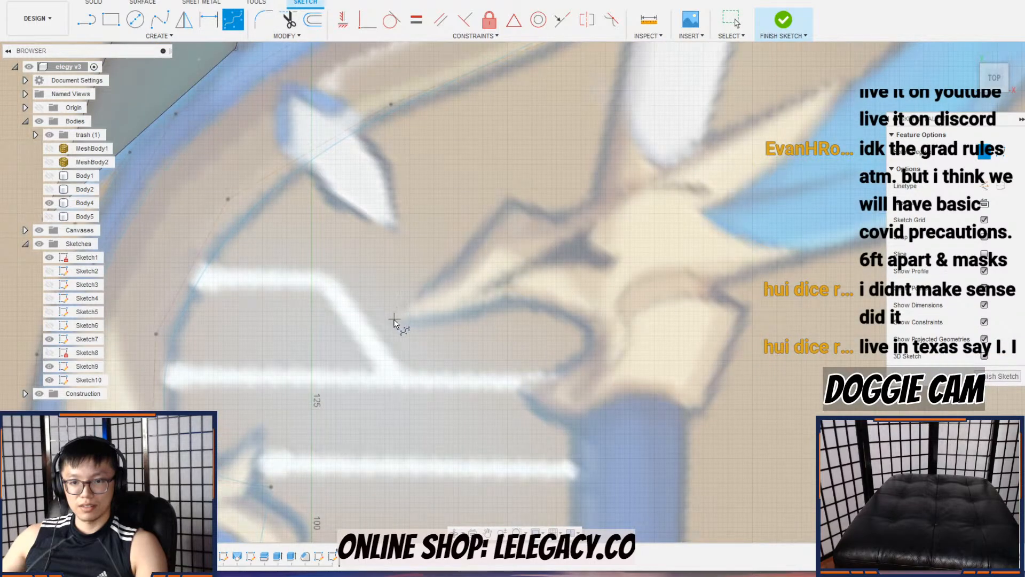
click(449, 327)
click(509, 297)
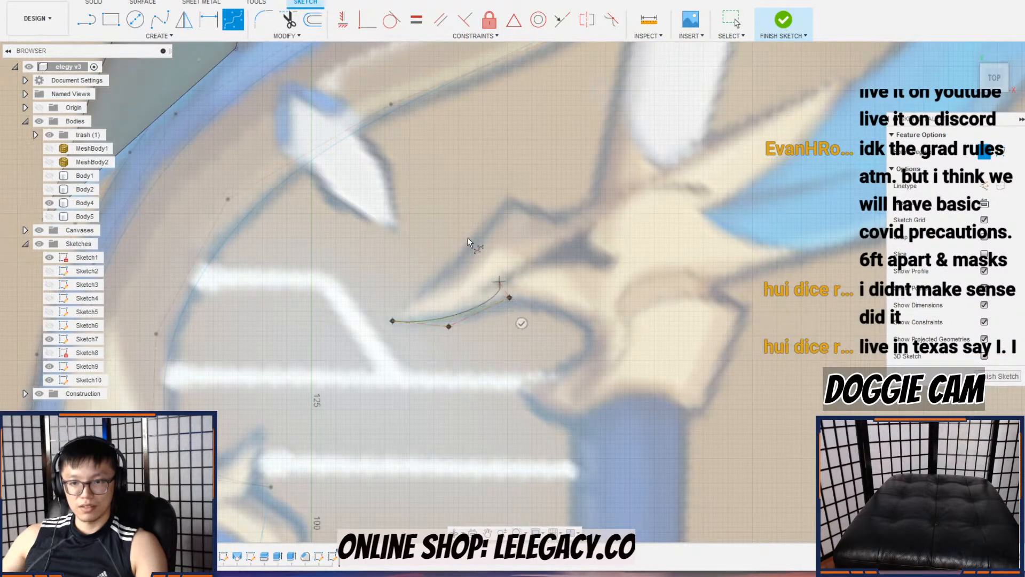
key(Return)
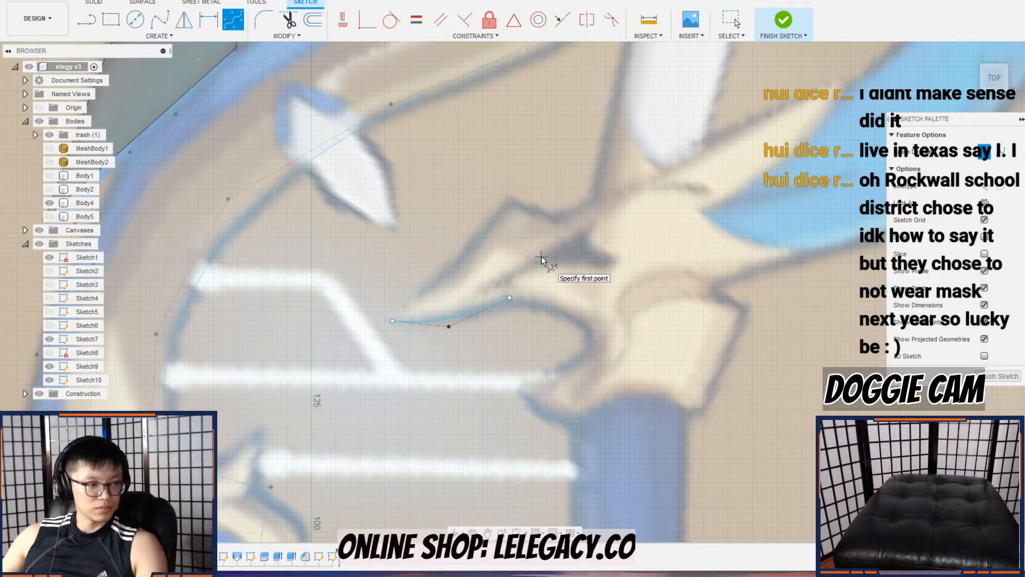
Step: Draw a control-point spline from the gold spike's tip along its upper edge to the sharp upper corner
click(393, 321)
click(455, 275)
click(505, 201)
Step: Draw a control-point spline from the spike's upper corner along the gold fitting and the blue feather's inner edge to its curled tip
click(233, 19)
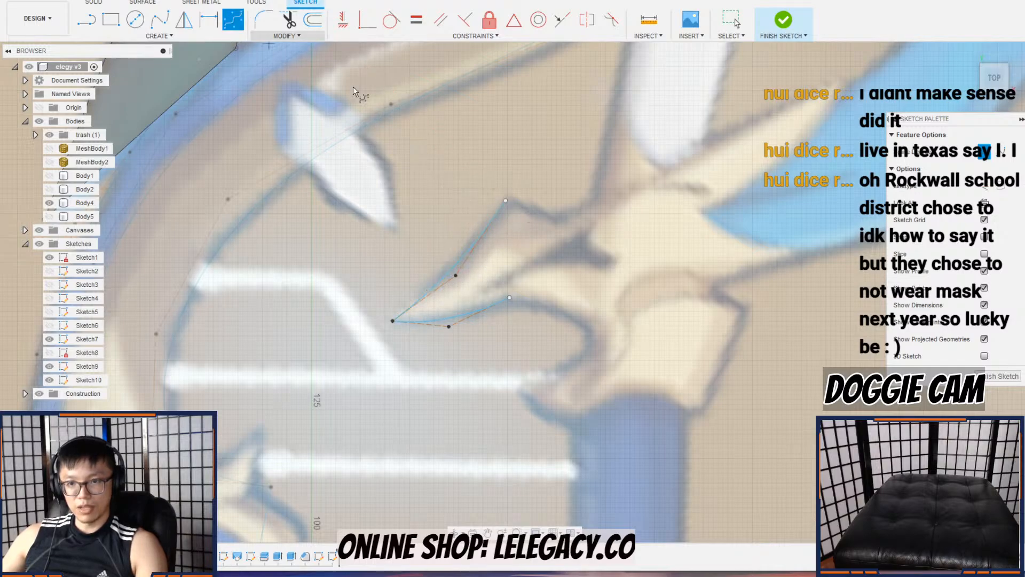
click(505, 200)
click(555, 219)
click(585, 209)
scroll(699, 150, down, 1)
middle_drag(699, 149, 608, 197)
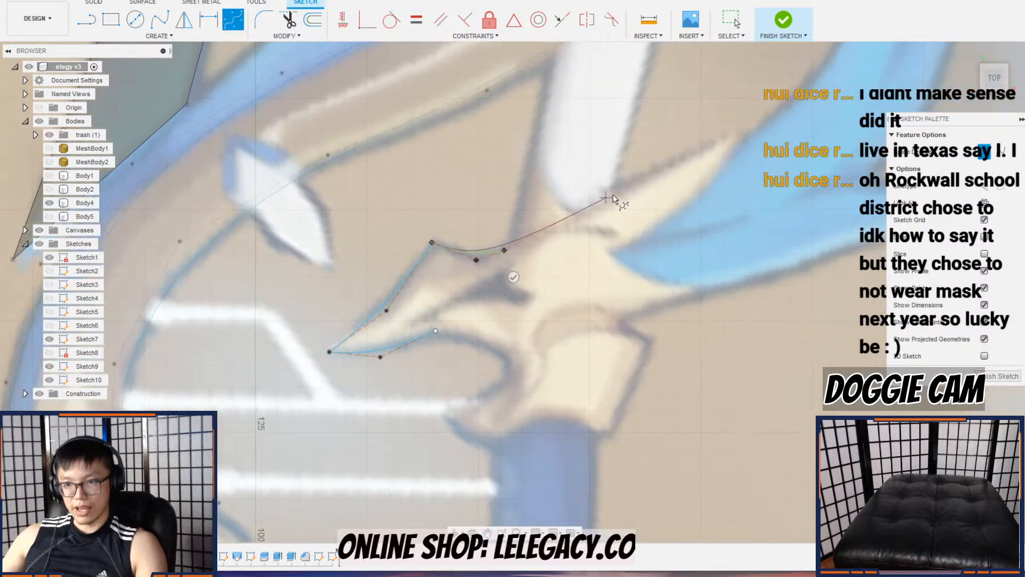
click(729, 137)
scroll(745, 131, down, 1)
middle_drag(744, 130, 652, 208)
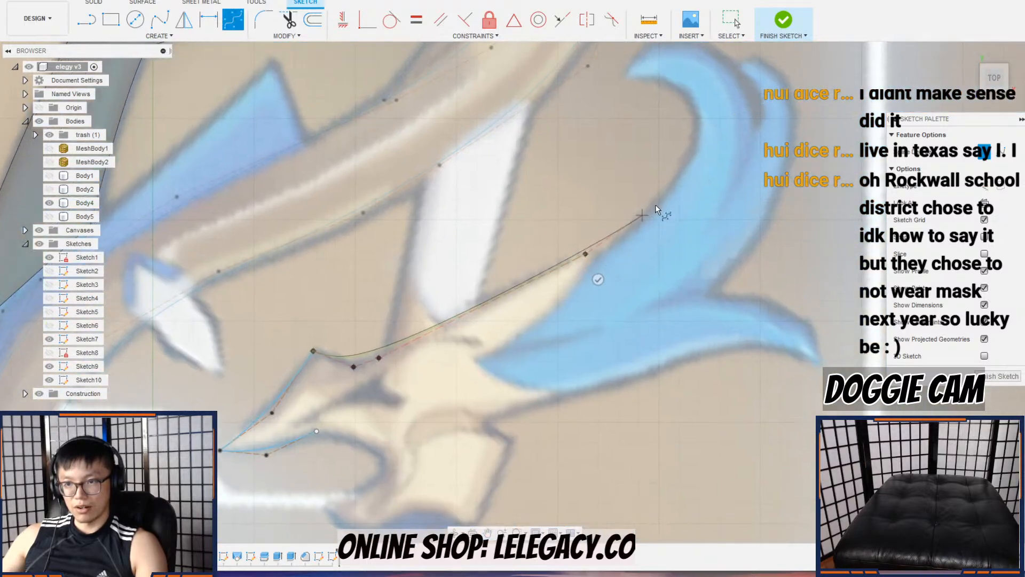
click(661, 202)
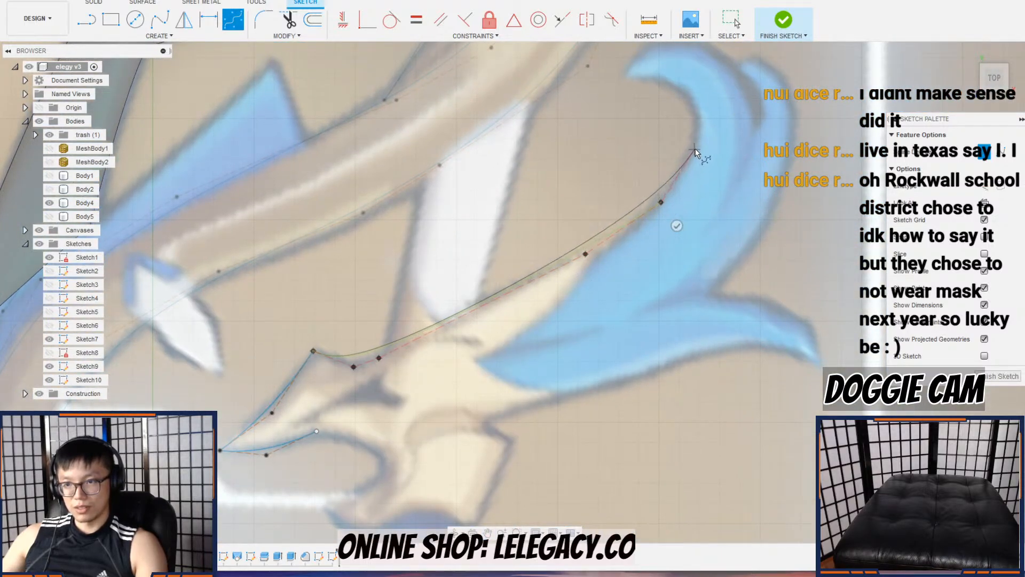
click(697, 147)
click(692, 103)
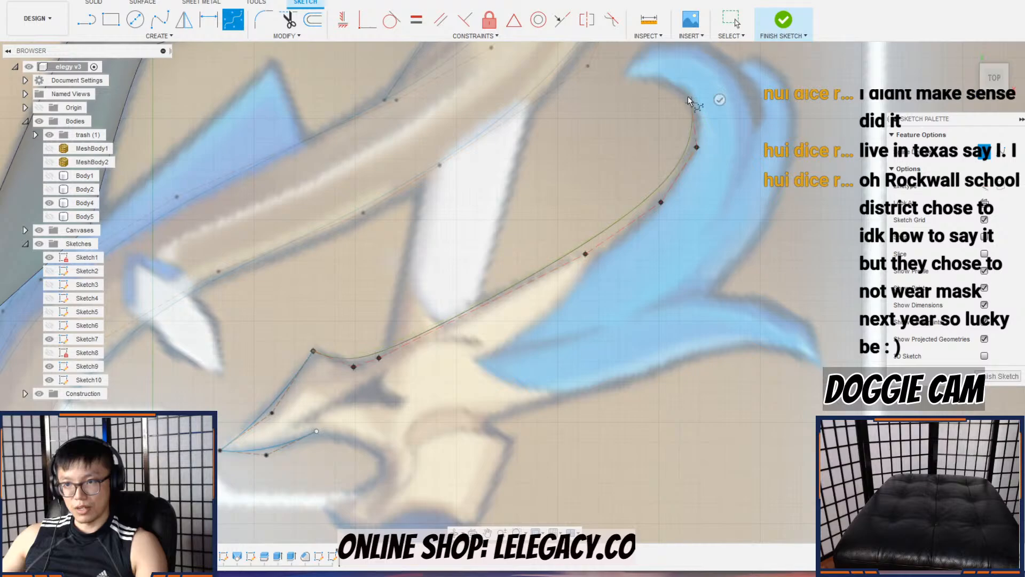
click(666, 83)
click(625, 81)
key(Return)
Step: Reshape the feather's inner-edge spline by moving two of its control points to the right to match the artwork
middle_drag(613, 110, 593, 152)
middle_drag(497, 368, 514, 331)
key(Escape)
drag(581, 261, 599, 263)
drag(693, 151, 705, 148)
Step: Draw a control-point spline from the end of the spike's lower edge around the concave gold hook to its corner above the blue grip
click(233, 20)
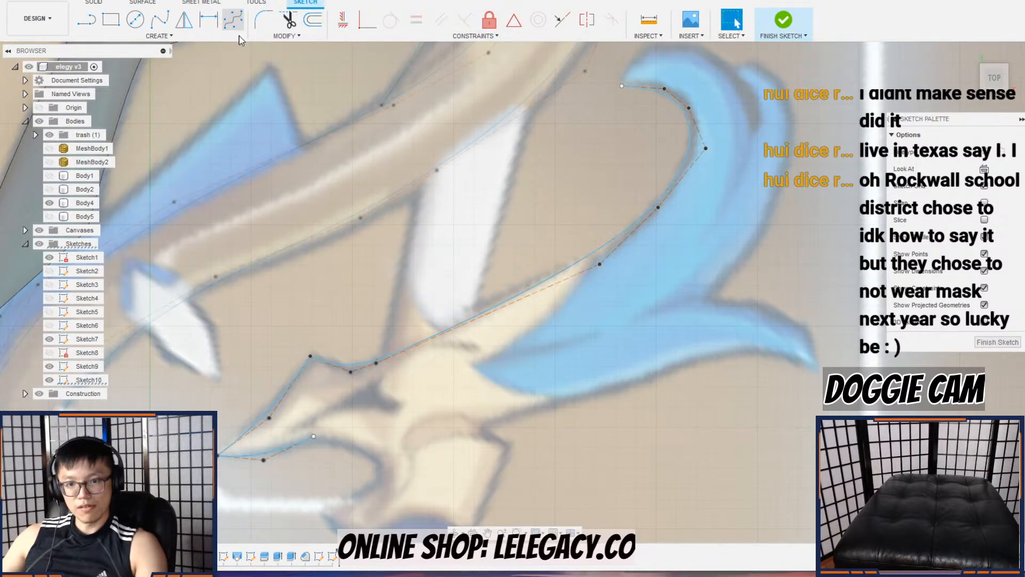
scroll(311, 440, up, 3)
click(316, 431)
click(382, 437)
middle_drag(423, 437, 485, 253)
click(490, 322)
click(505, 352)
click(480, 373)
click(435, 400)
click(382, 422)
Step: Draw a control-point spline from the feather's curled tip over its outer edge down to the notch between the two feathers
click(239, 28)
scroll(590, 168, down, 3)
middle_drag(622, 192, 494, 371)
mouse_move(547, 249)
middle_down()
mouse_move(526, 293)
mouse_move(462, 347)
middle_up()
click(543, 176)
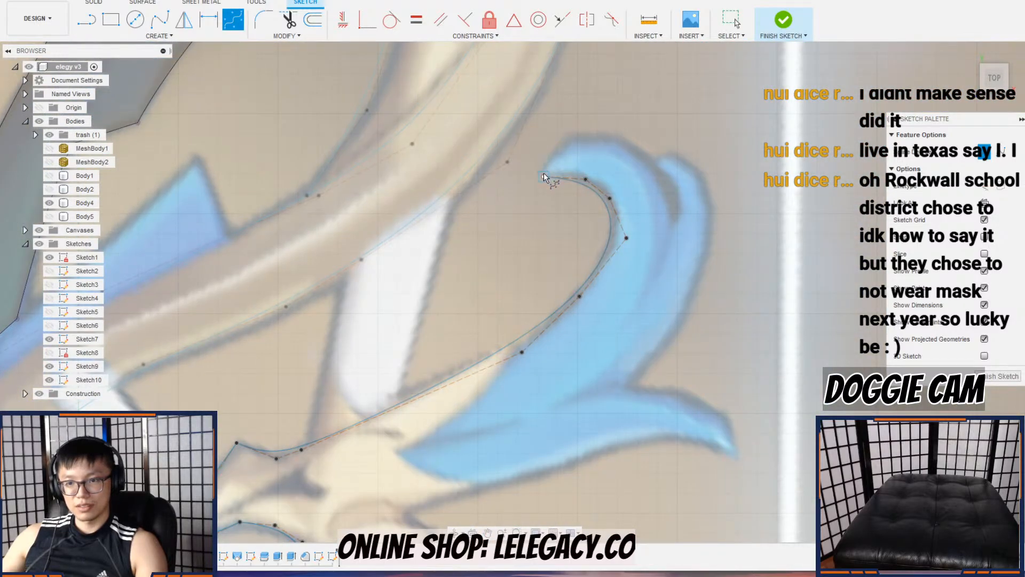
scroll(556, 152, up, 3)
click(555, 151)
click(610, 121)
click(680, 122)
click(738, 189)
click(772, 291)
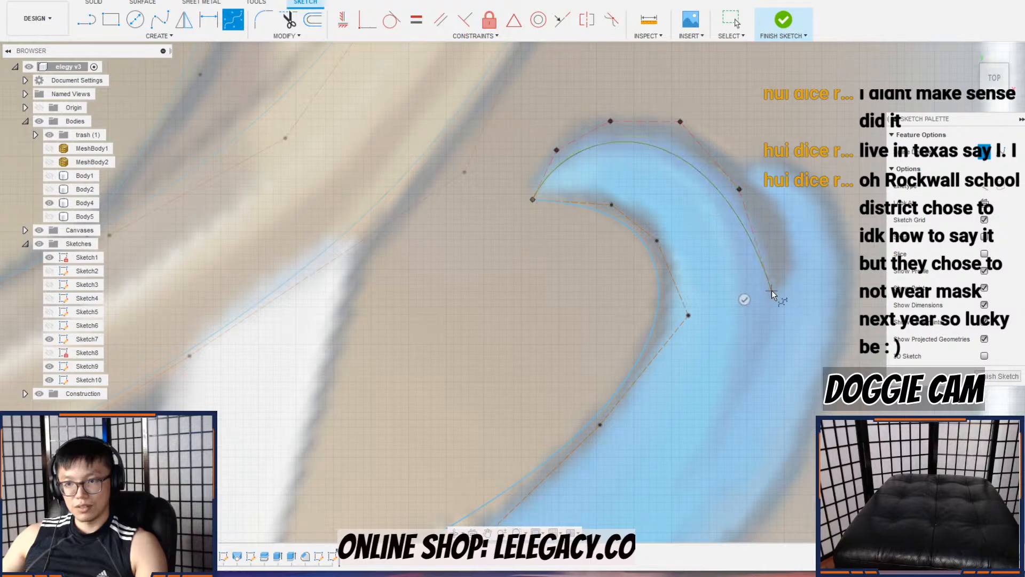
Step: Reshape the curled feather tip by moving two control points on its outer spline and two on its inner spline
click(731, 19)
drag(610, 121, 609, 85)
drag(557, 151, 550, 134)
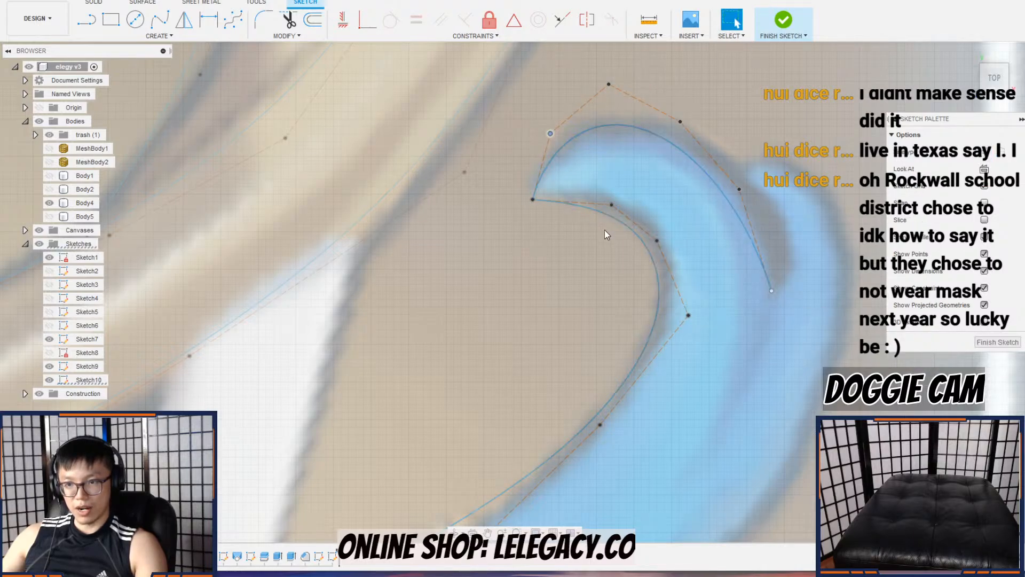
drag(612, 204, 625, 190)
drag(659, 242, 677, 239)
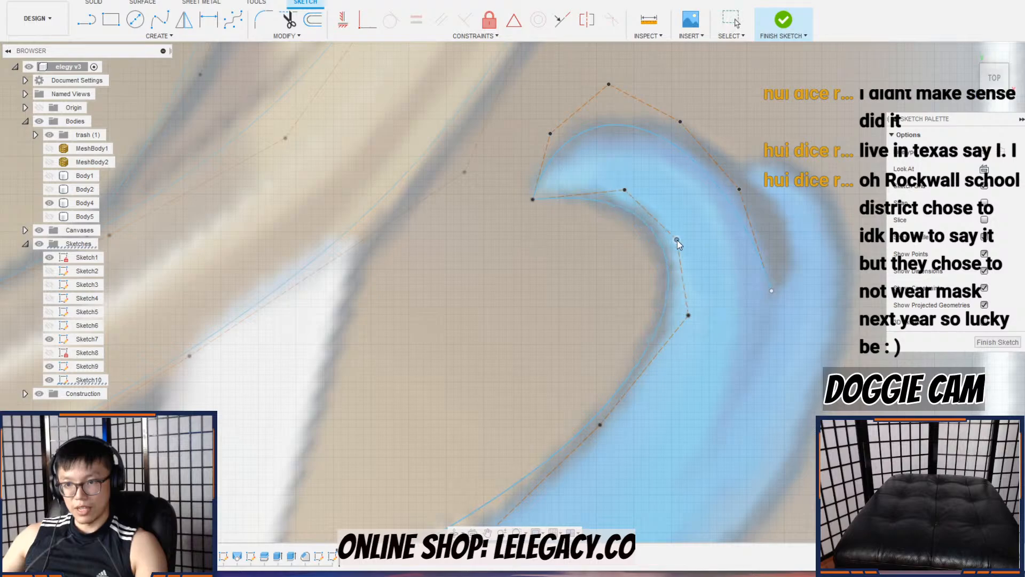
Step: Draw a control-point spline from the notch between the two upper feathers down to the feather's base point on the gold ornament
scroll(604, 392, down, 1)
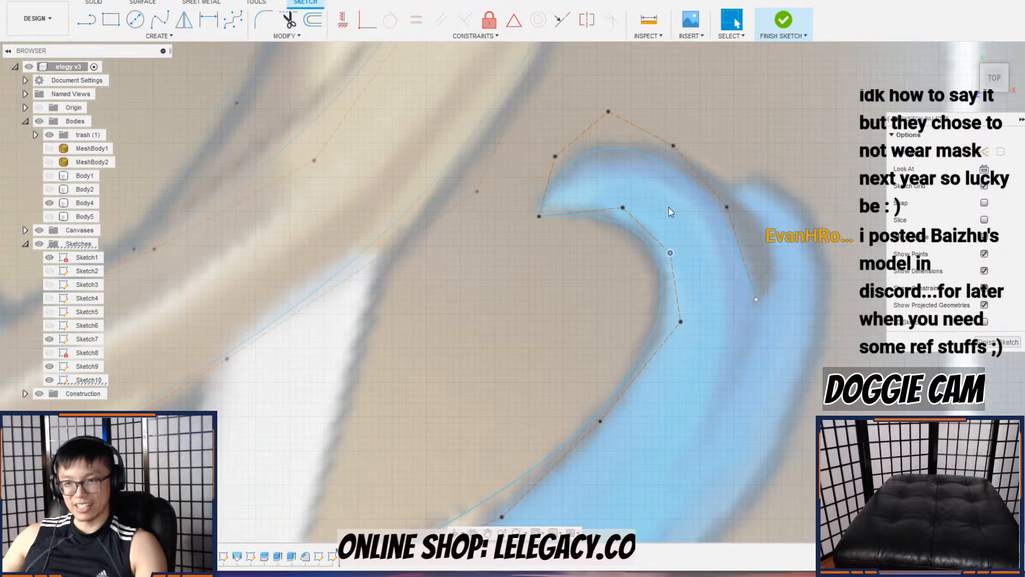
scroll(785, 287, down, 3)
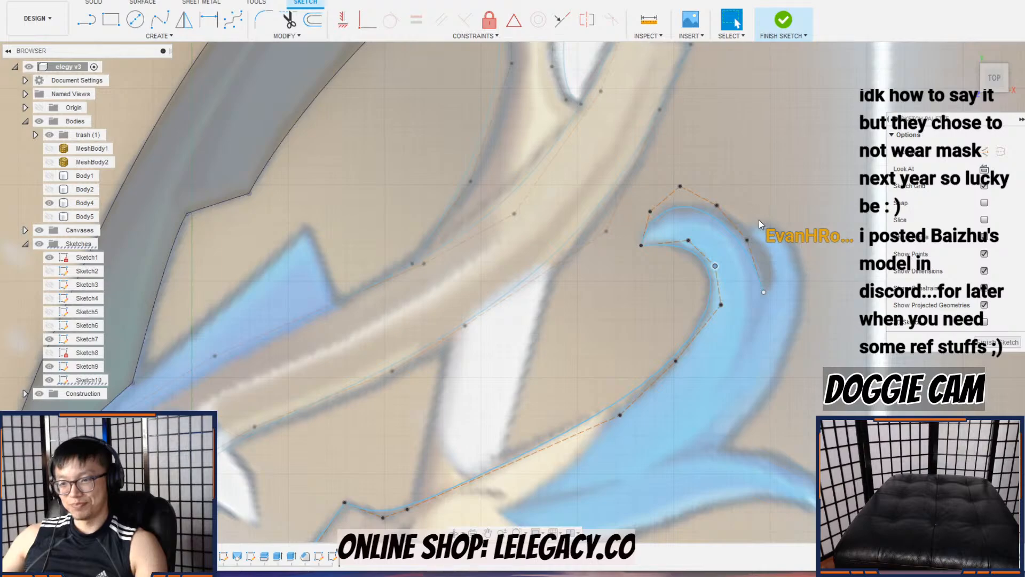
click(233, 20)
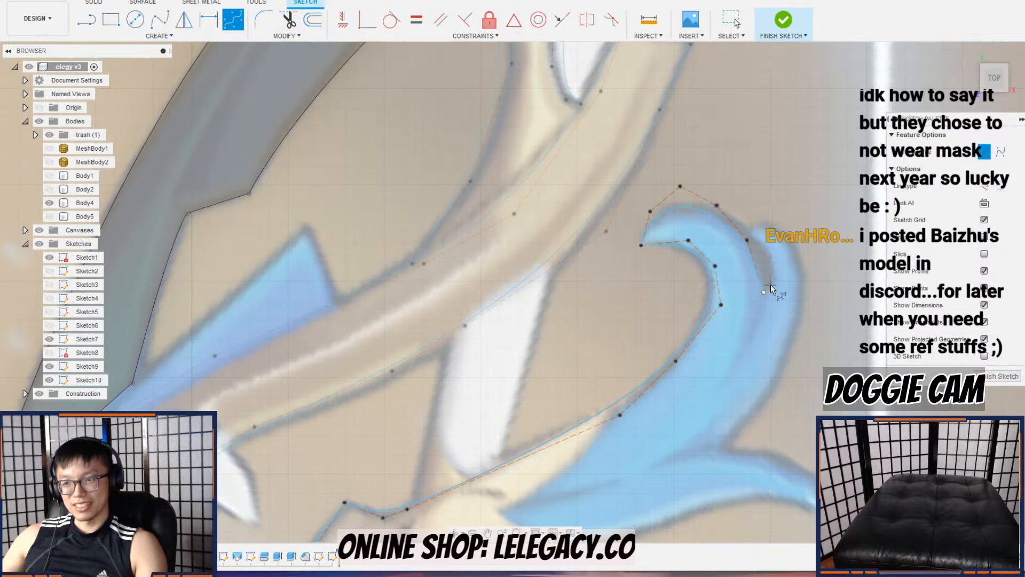
click(764, 292)
click(763, 332)
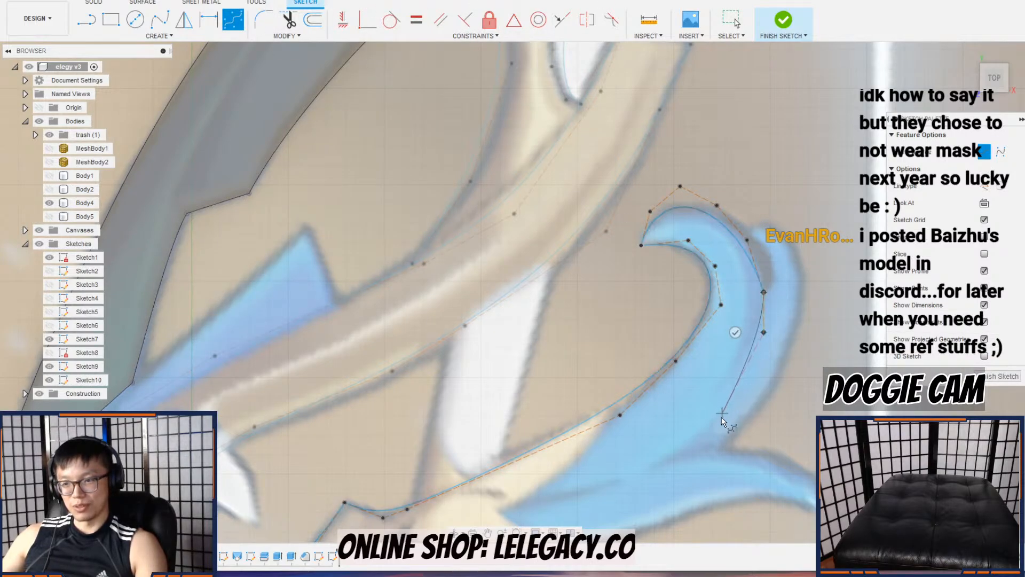
middle_drag(700, 439, 683, 306)
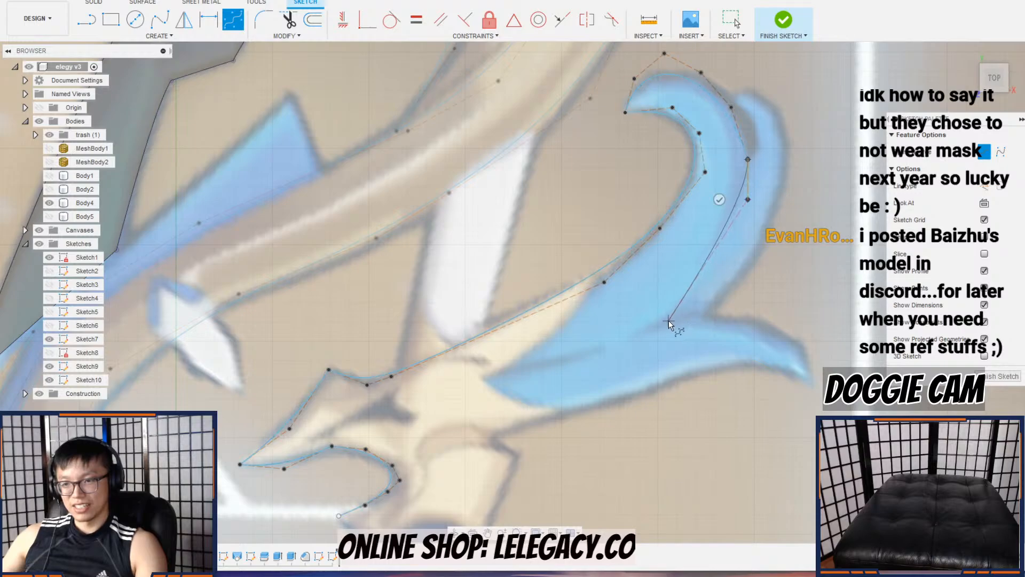
click(668, 321)
click(586, 353)
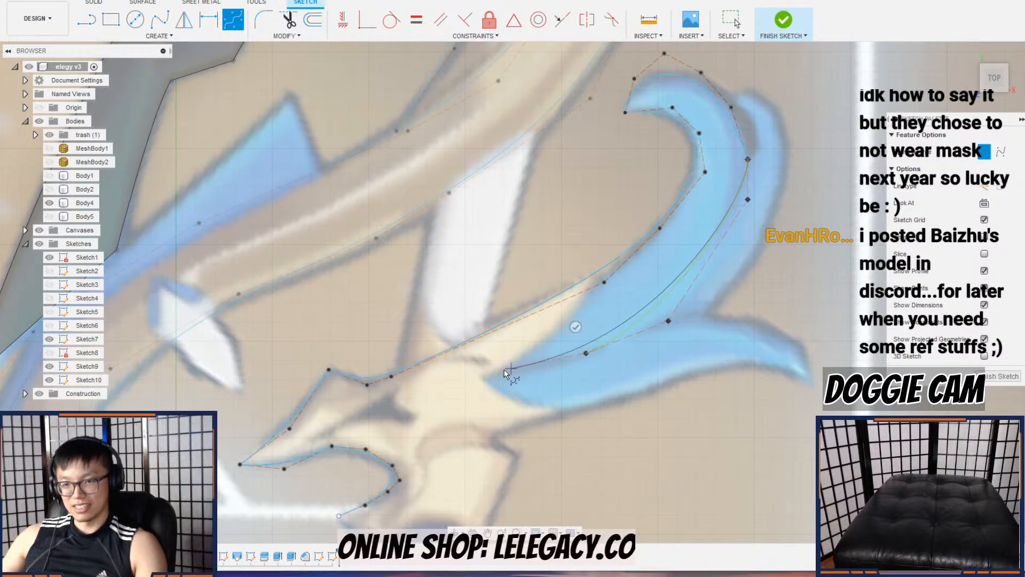
click(485, 378)
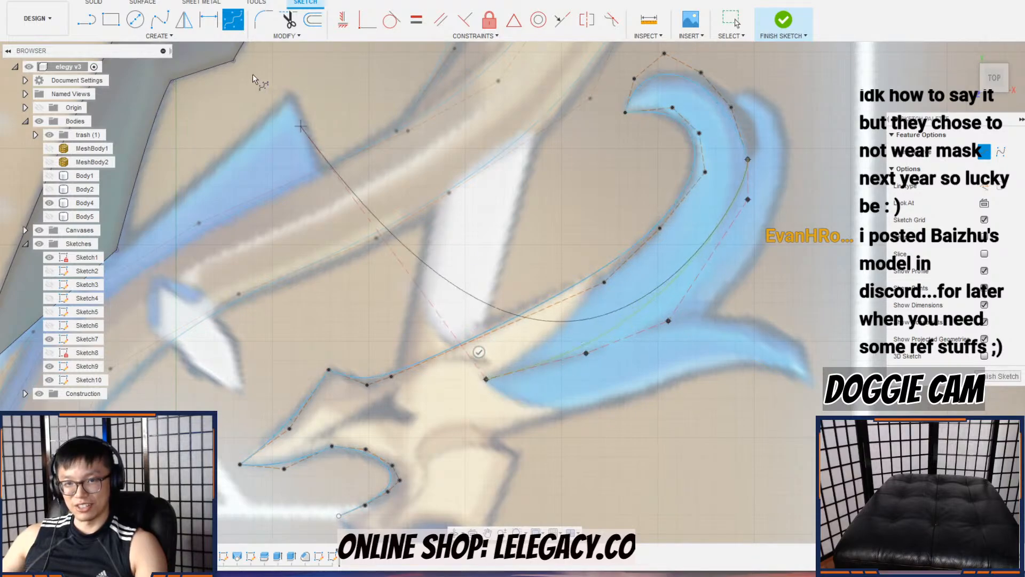
Step: Draw a three-point spline from the feather's base point up to its inner edge, separating the gold spike from the blue feather
click(233, 23)
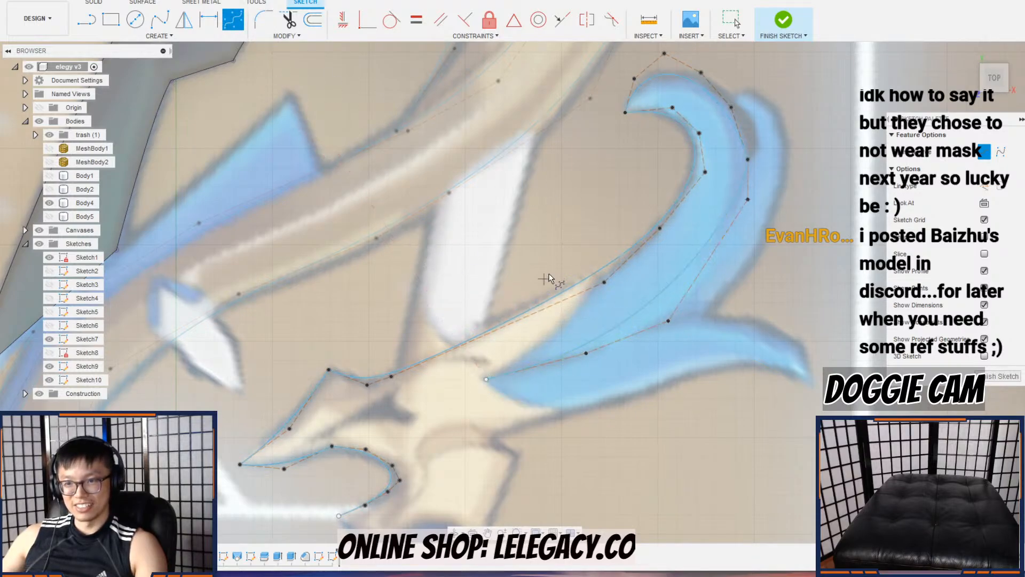
click(487, 379)
click(552, 341)
click(604, 267)
click(233, 21)
Step: Reshape the first feather's outer-edge spline by moving its two middle control points outward to follow the artwork
click(726, 24)
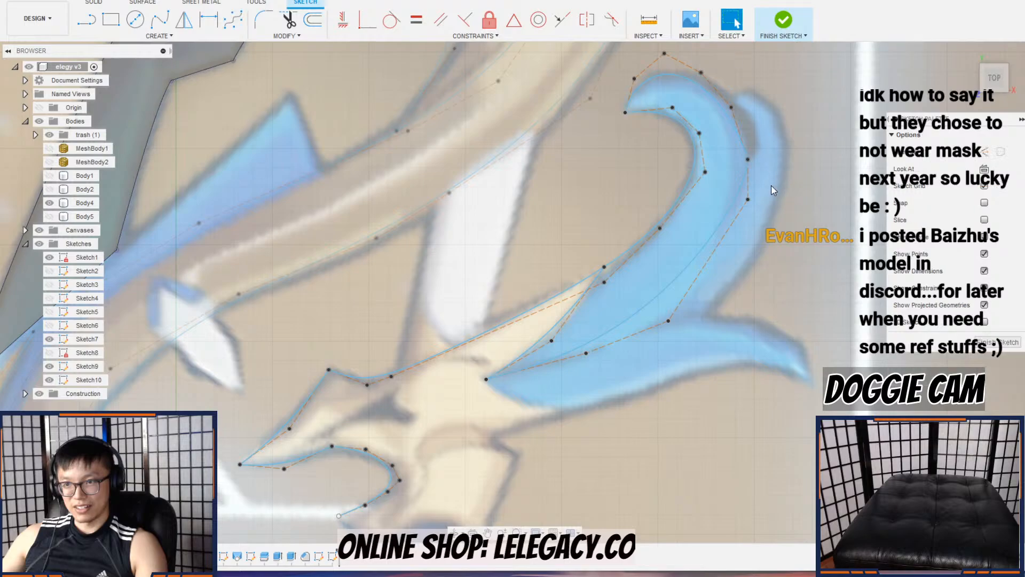
drag(748, 200, 763, 214)
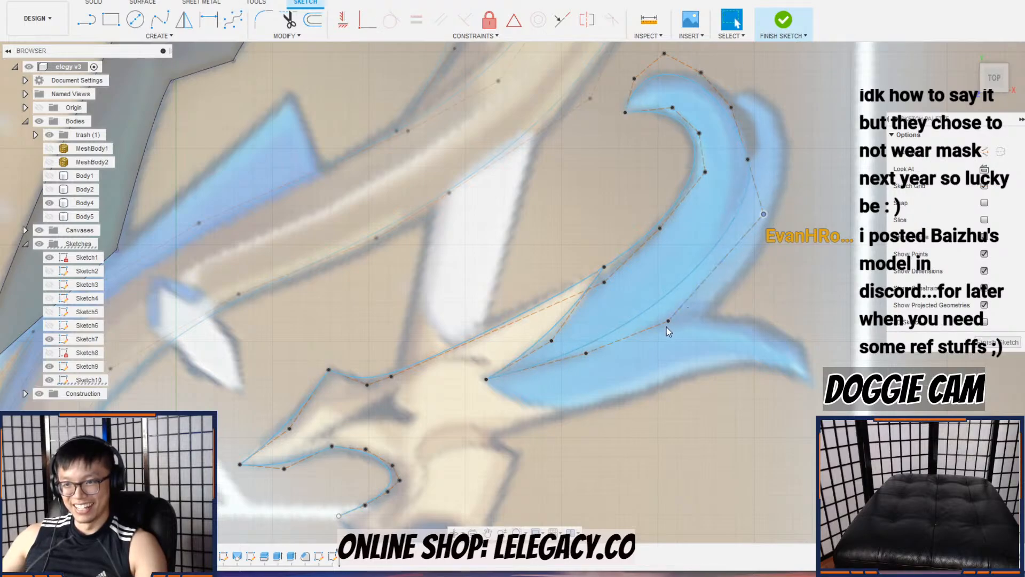
drag(668, 321, 687, 336)
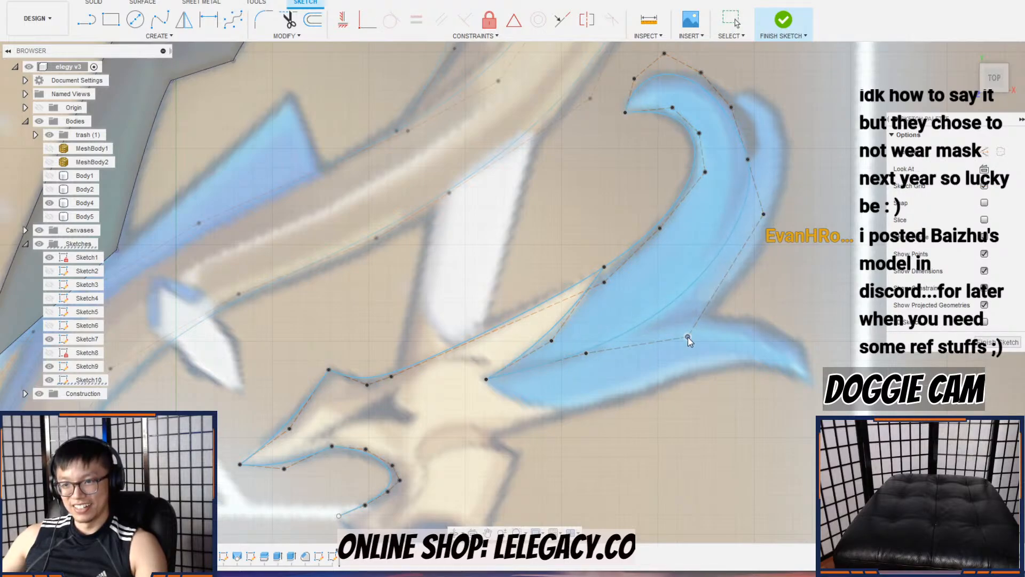
Step: Draw a control-point spline along the second feather's inner edge, from the notch between the feathers up to its tip
scroll(778, 121, up, 4)
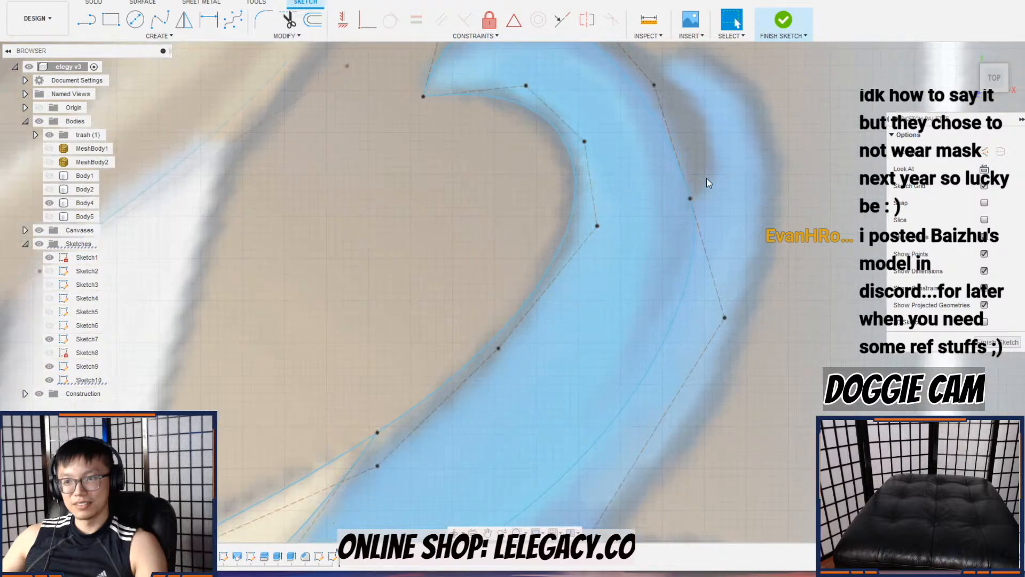
click(232, 20)
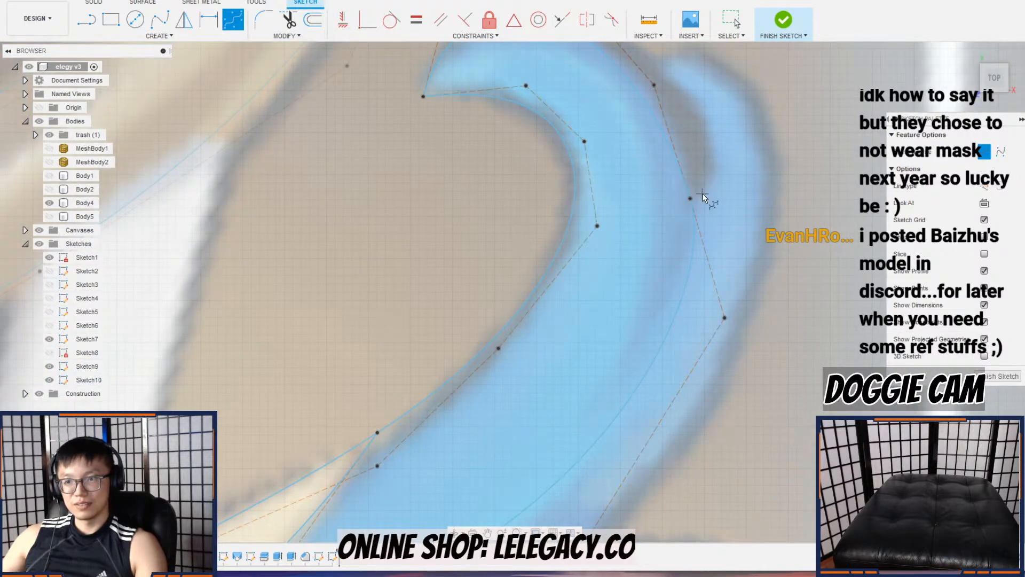
click(704, 167)
click(690, 97)
click(671, 55)
Step: Draw a control-point spline from the second feather's tip around its outer edge and down into the blue base of the feathers
click(673, 55)
click(761, 95)
middle_drag(772, 263, 794, 125)
click(759, 212)
click(687, 330)
click(591, 409)
click(502, 437)
double_click(423, 450)
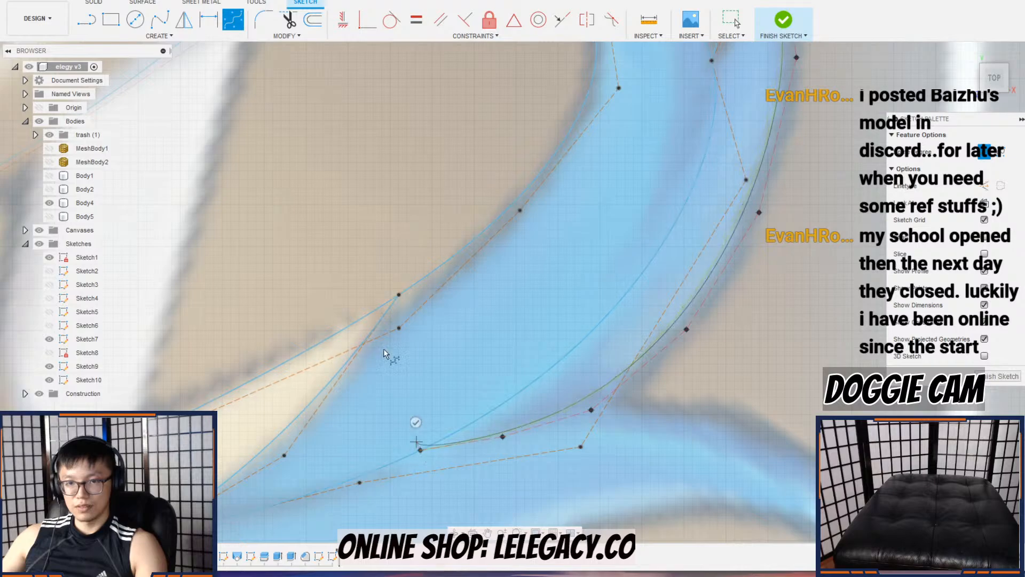
Step: Draw a control-point spline along the lower feather's upper edge, from the second feather's outer curve to the lower feather's pointed tip
click(559, 410)
middle_drag(690, 397, 706, 276)
click(706, 277)
click(798, 306)
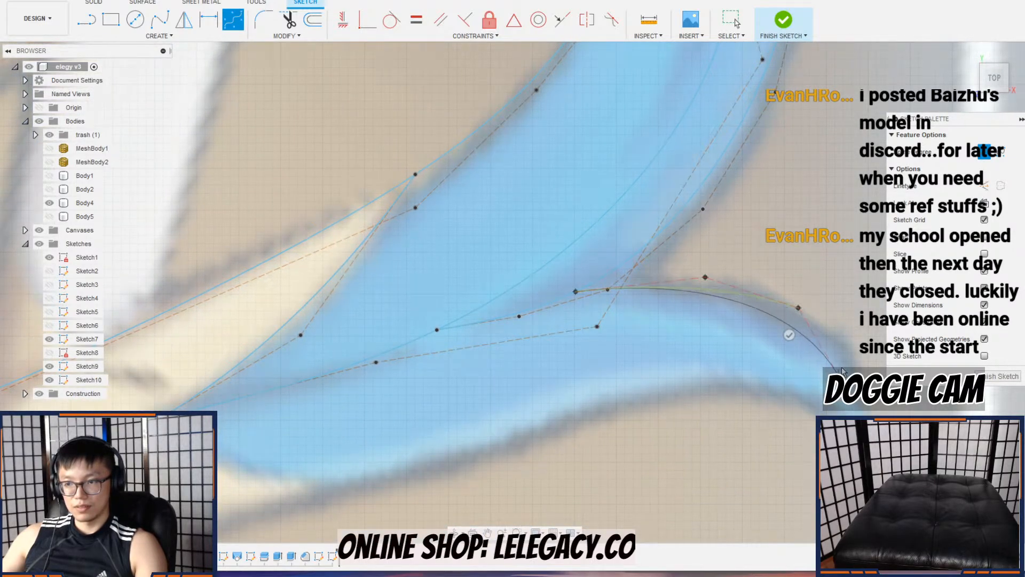
click(848, 347)
click(234, 21)
middle_drag(694, 357, 744, 209)
scroll(903, 283, down, 1)
middle_drag(907, 287, 781, 307)
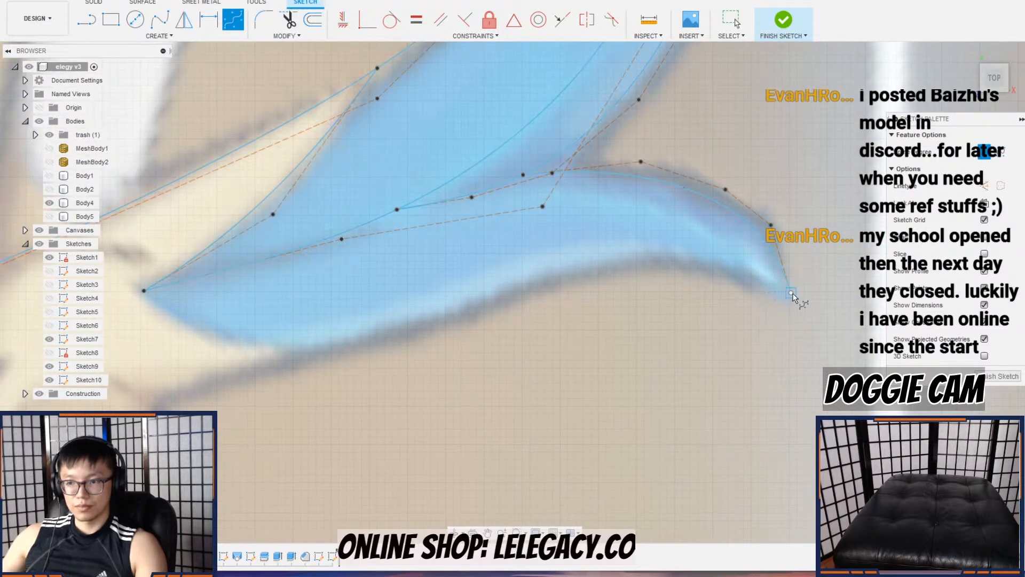
double_click(795, 295)
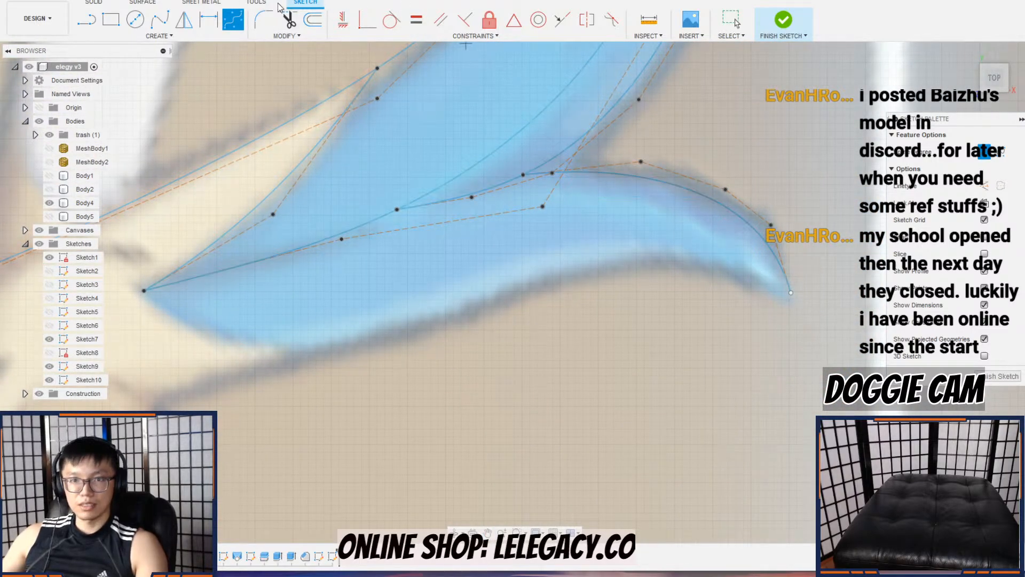
Step: Draw a control-point spline from the lower feather's tip along its underside back to the notch in the gold ornament
click(234, 20)
click(791, 293)
click(733, 269)
click(642, 253)
click(501, 286)
click(367, 347)
click(242, 375)
double_click(154, 396)
Step: Outline the gold collar's outer side with two straight spline segments, from the notch to its corner and down to the blue grip
mouse_move(359, 321)
middle_down()
mouse_move(577, 229)
mouse_move(805, 153)
middle_up()
click(233, 21)
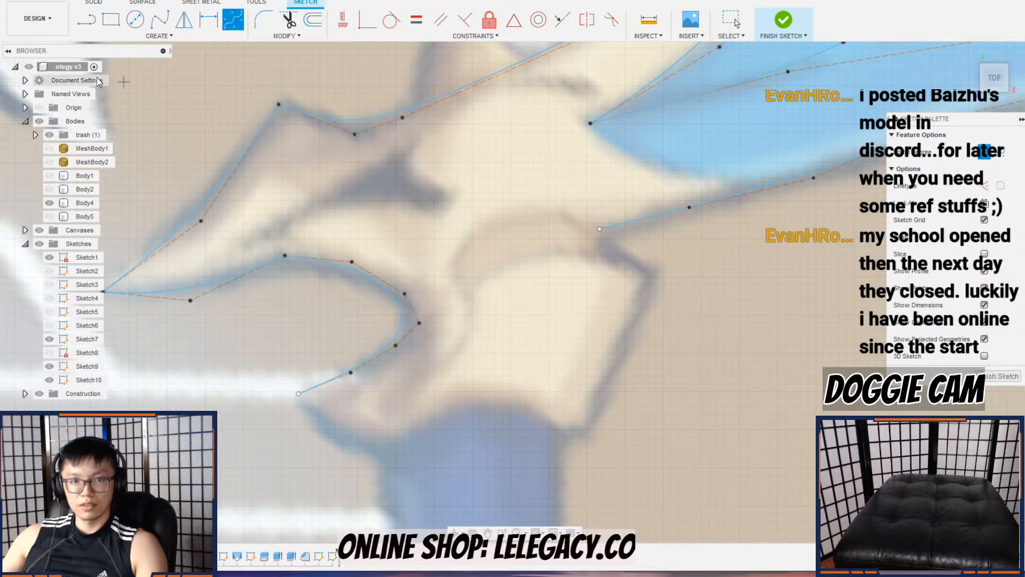
click(600, 229)
click(656, 274)
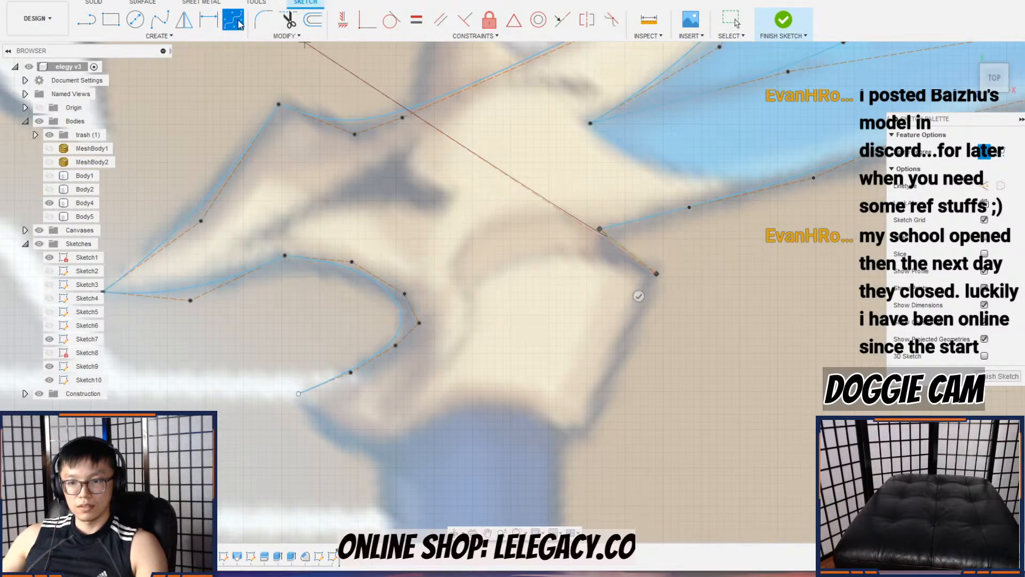
click(578, 437)
Step: Draw a control-point spline from the collar's lower corner over the top of the blue grip to the open end of the gold hook
click(234, 20)
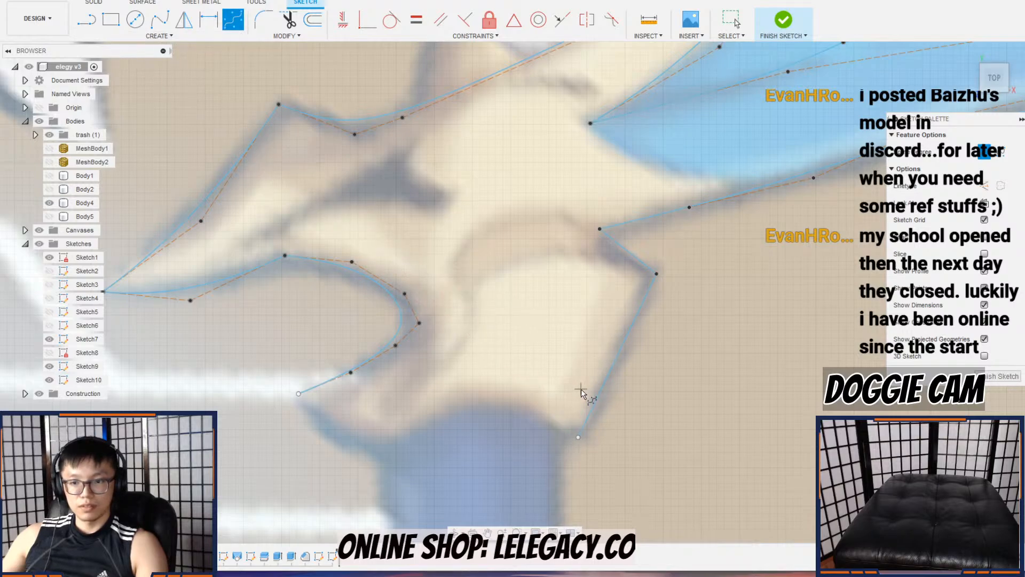
click(578, 437)
click(560, 437)
click(535, 409)
click(472, 392)
click(409, 421)
click(376, 459)
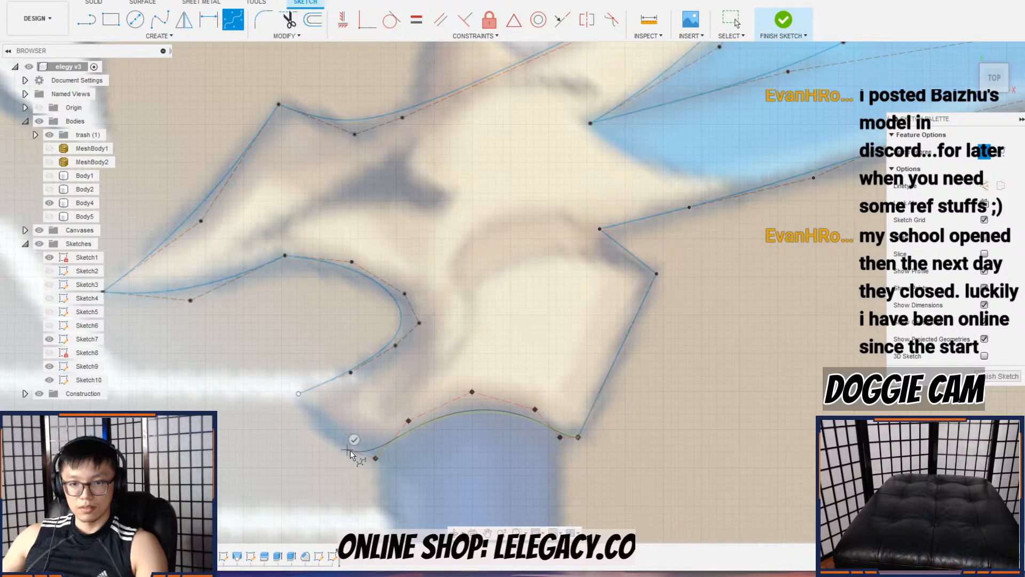
click(355, 452)
click(333, 436)
click(298, 393)
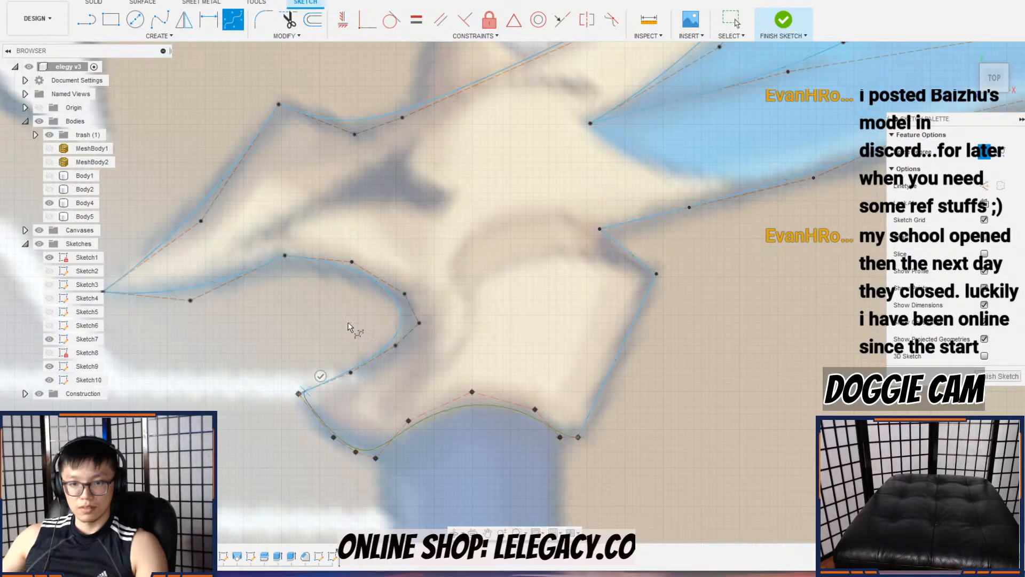
click(726, 17)
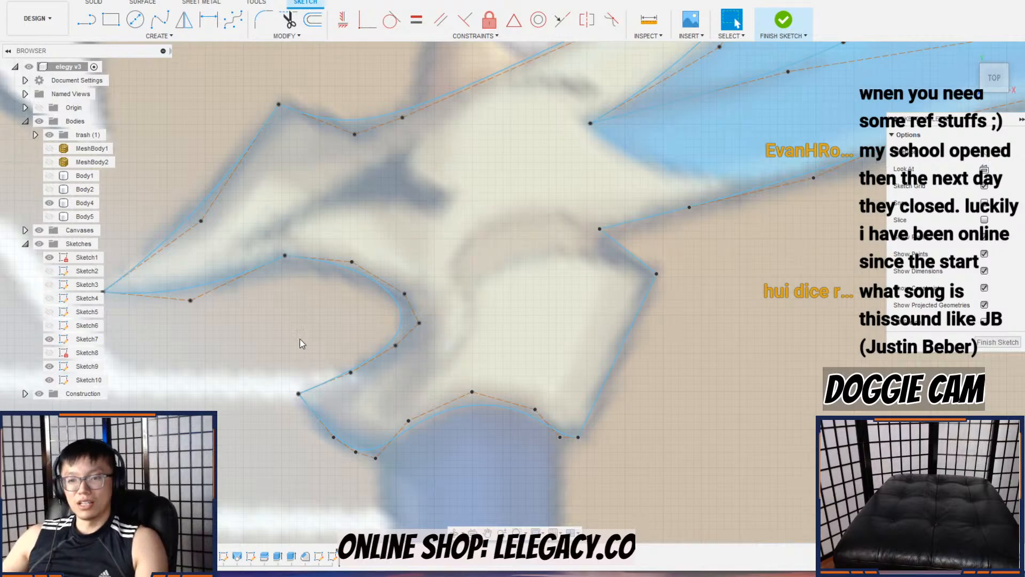
Step: Switch to the Epidemic Sound browser window and look through its music track list around the playing song
scroll(352, 401, down, 2)
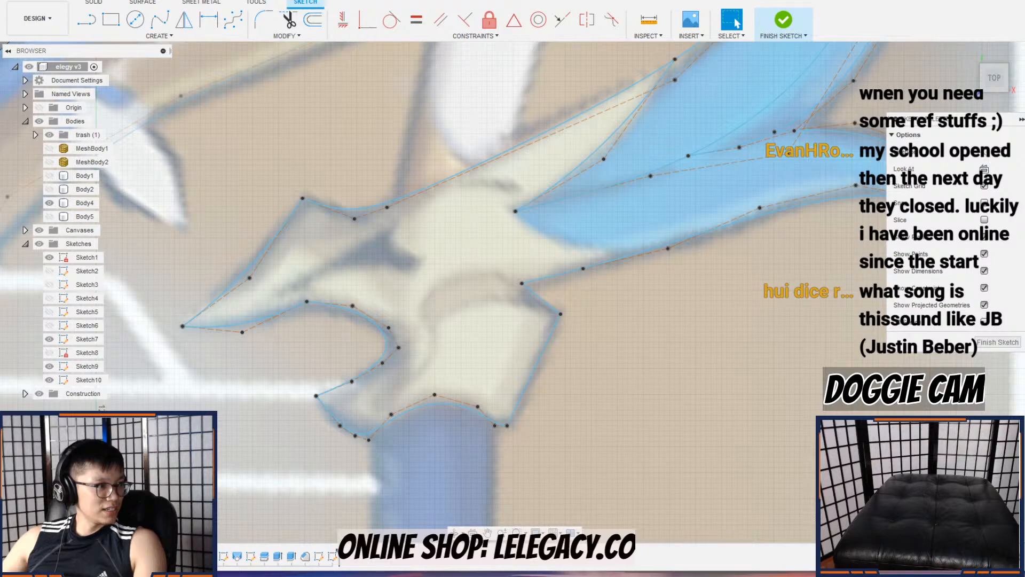
mouse_move(0, 48)
mouse_down()
mouse_move(0, 66)
mouse_move(154, 16)
mouse_move(209, 19)
mouse_up()
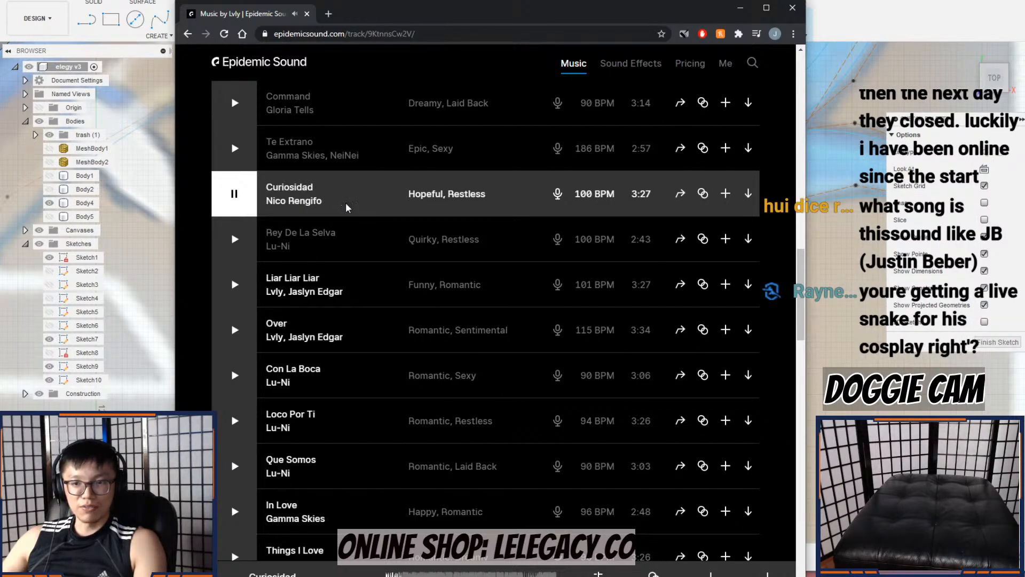
scroll(342, 203, up, 1)
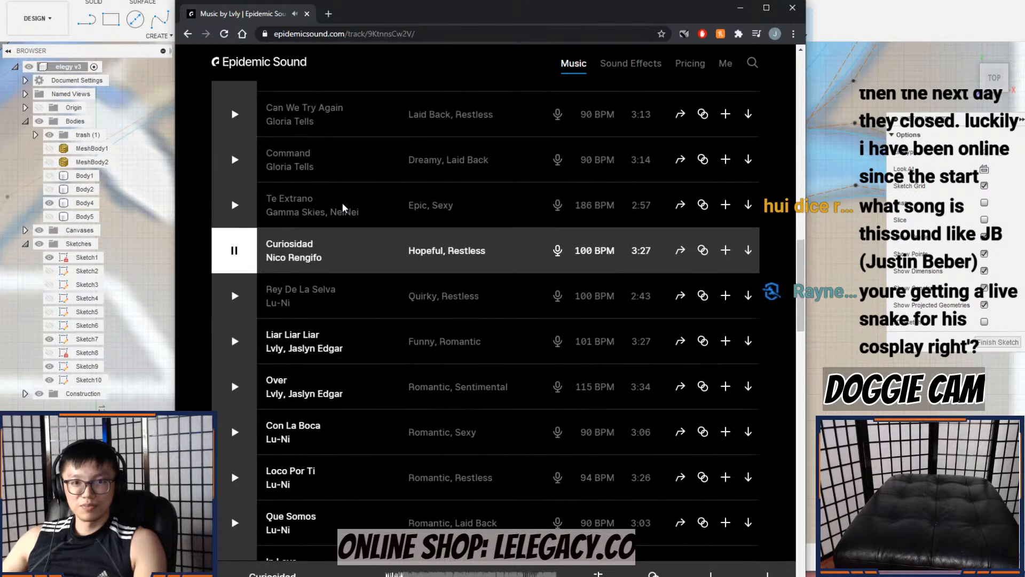
scroll(344, 207, up, 6)
scroll(345, 207, up, 11)
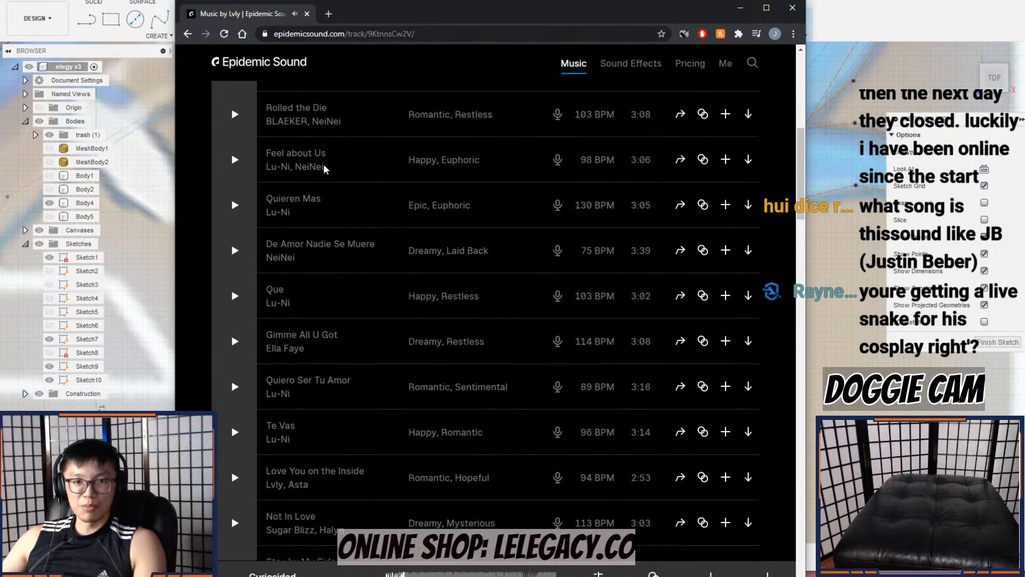
scroll(326, 187, down, 19)
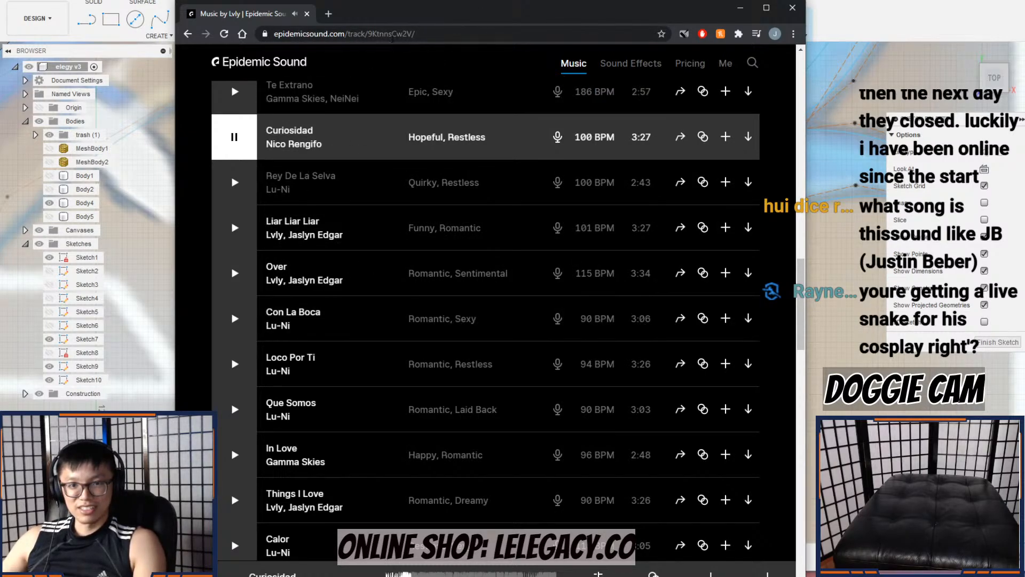
mouse_move(473, 17)
mouse_down()
mouse_move(359, 31)
mouse_move(64, 28)
mouse_move(129, 28)
mouse_move(0, 91)
mouse_up()
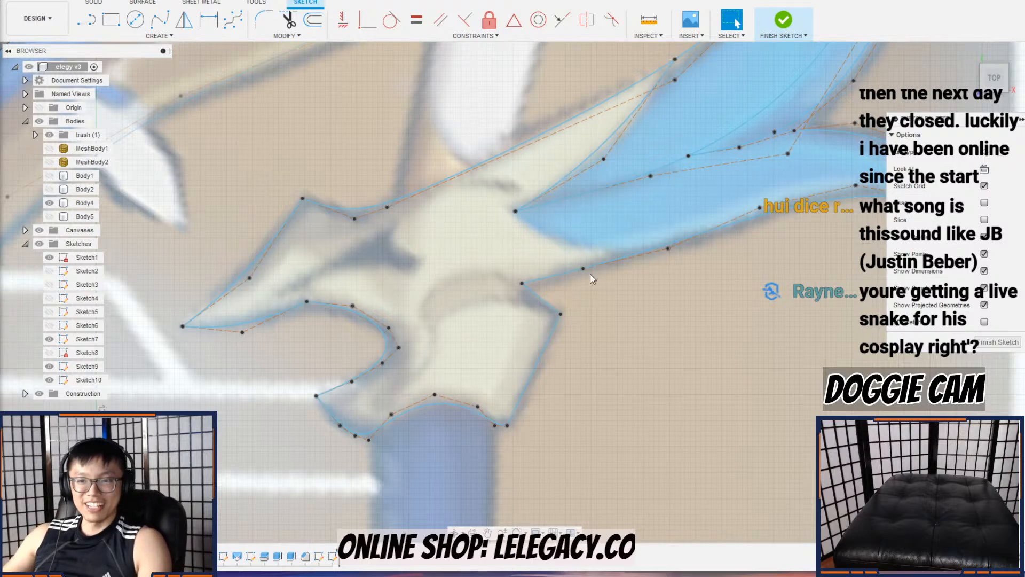
Step: Draw a four-point spline from the feathers' base point to the lower feather's underside, separating the blue feather from the gold ornament
scroll(590, 274, down, 3)
scroll(606, 280, down, 3)
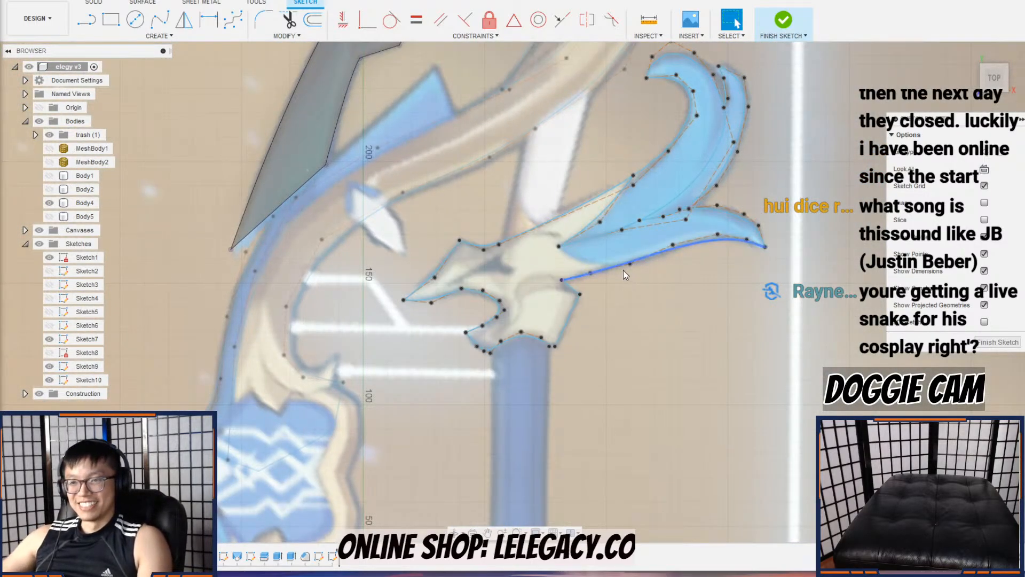
scroll(627, 249, up, 5)
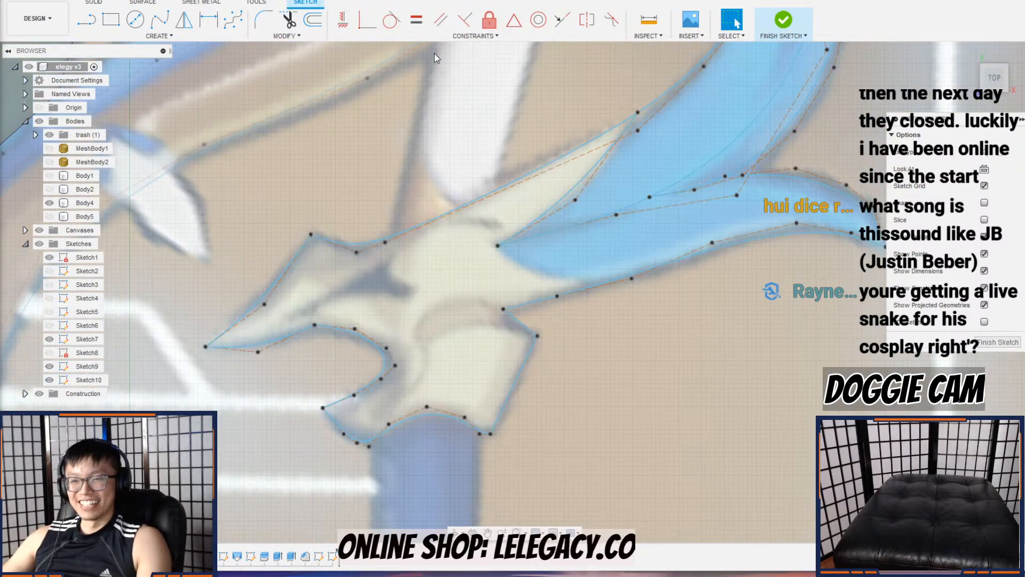
click(241, 22)
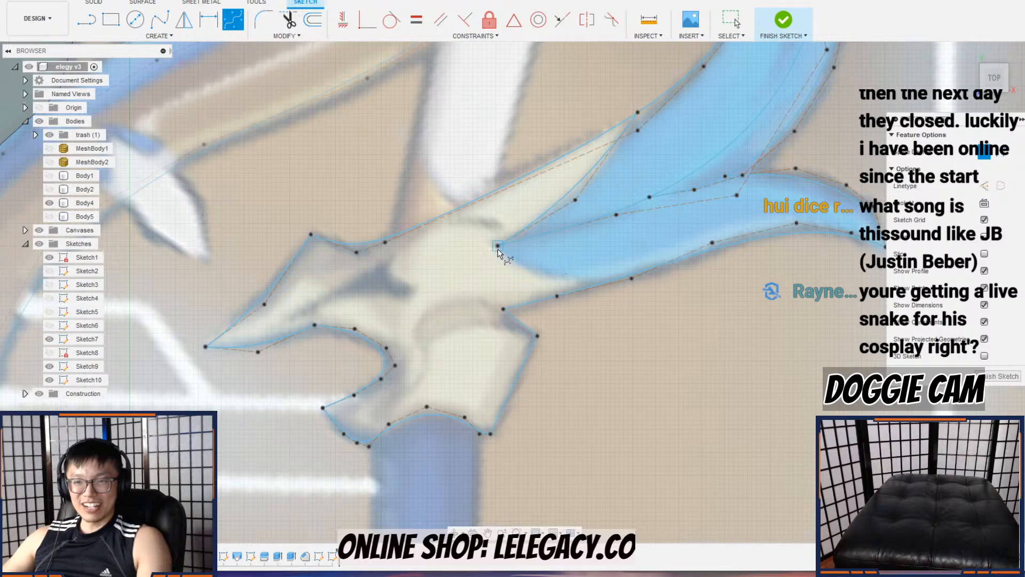
scroll(497, 251, up, 3)
click(498, 243)
click(537, 278)
click(601, 295)
click(662, 313)
click(731, 20)
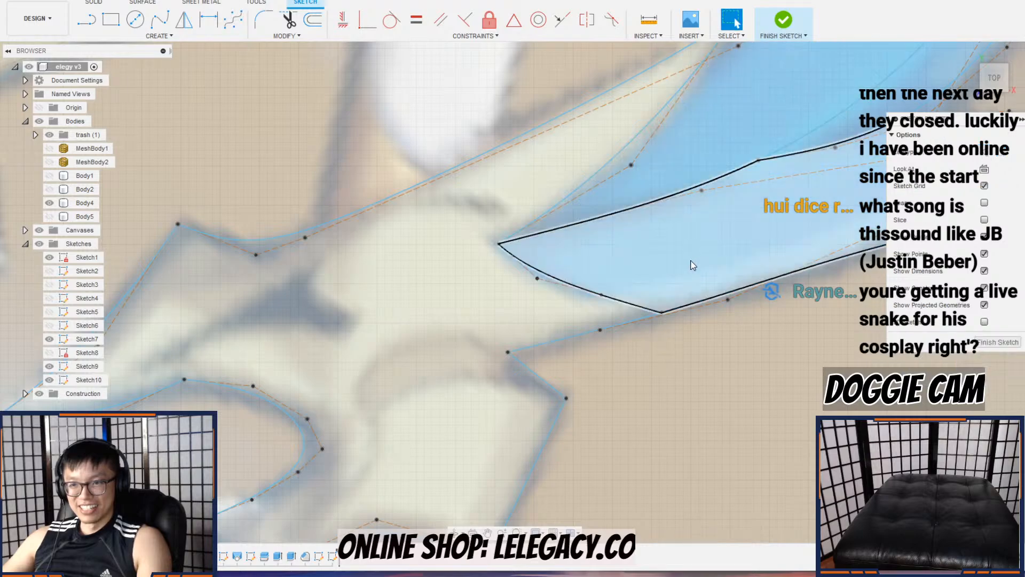
Step: Adjust the boundary between the gold spike and the first feather by moving its spline's middle control point slightly toward the feather
scroll(665, 293, down, 2)
scroll(663, 289, down, 1)
scroll(649, 222, up, 2)
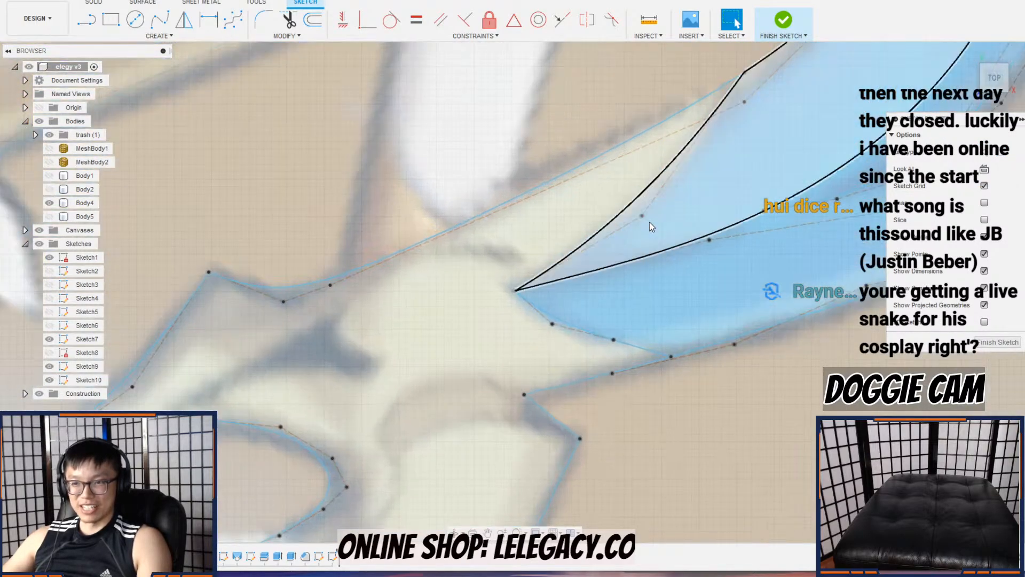
drag(645, 216, 654, 218)
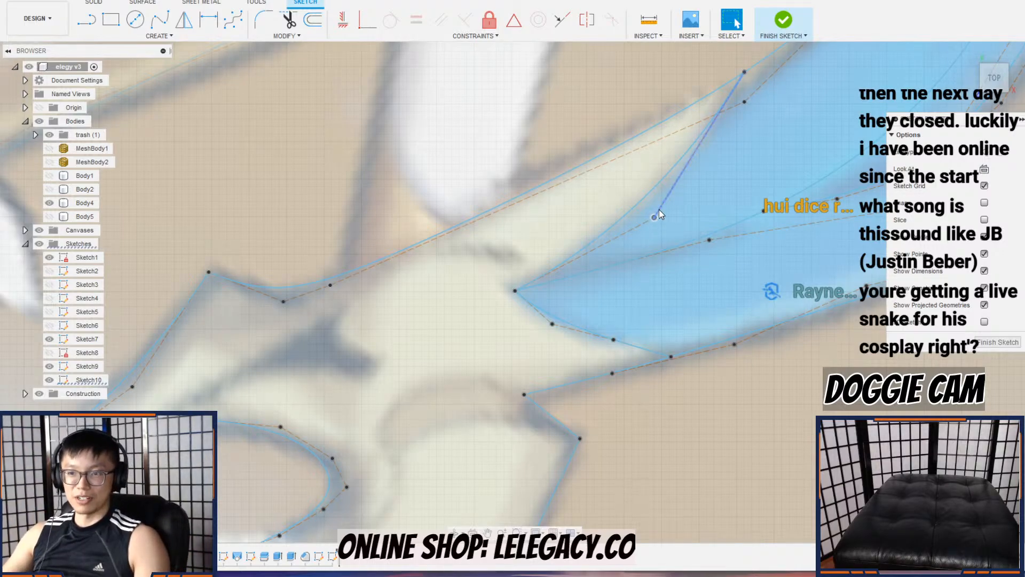
Step: Compare the traced gold ornament and feathers with the bow's reference picture in the Photos window
scroll(683, 253, up, 1)
scroll(682, 253, down, 2)
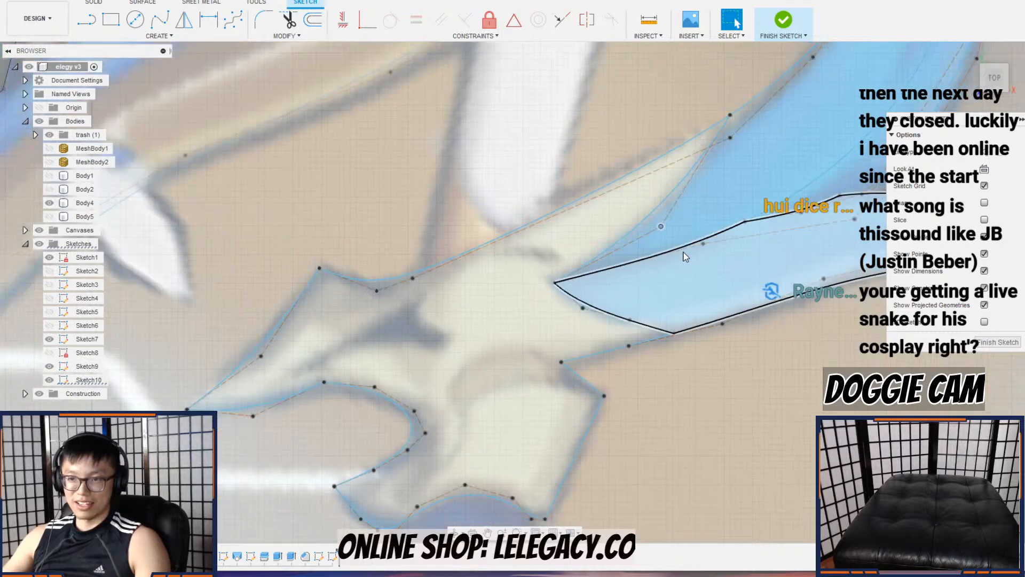
scroll(665, 299, down, 3)
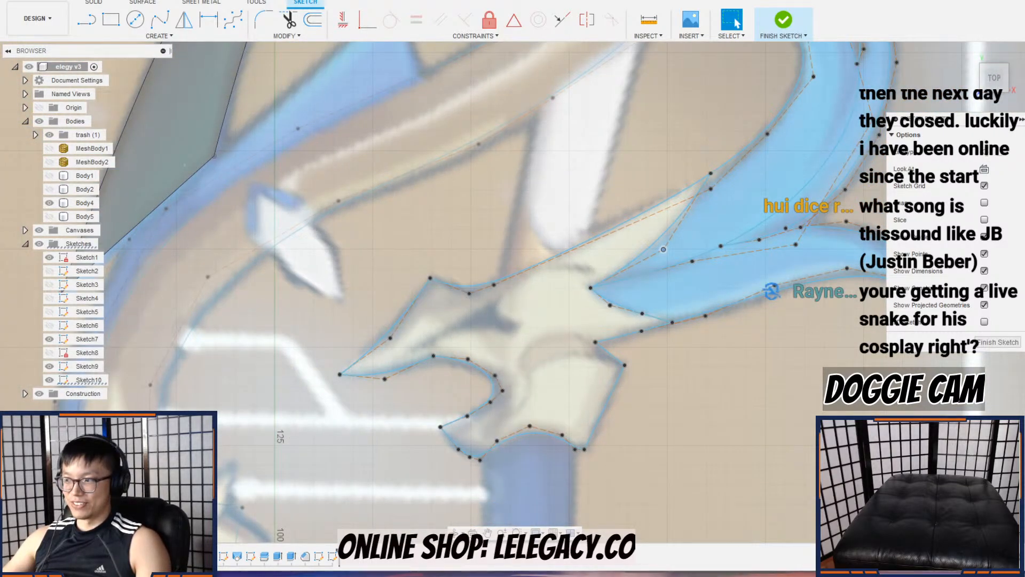
key(alt+Tab)
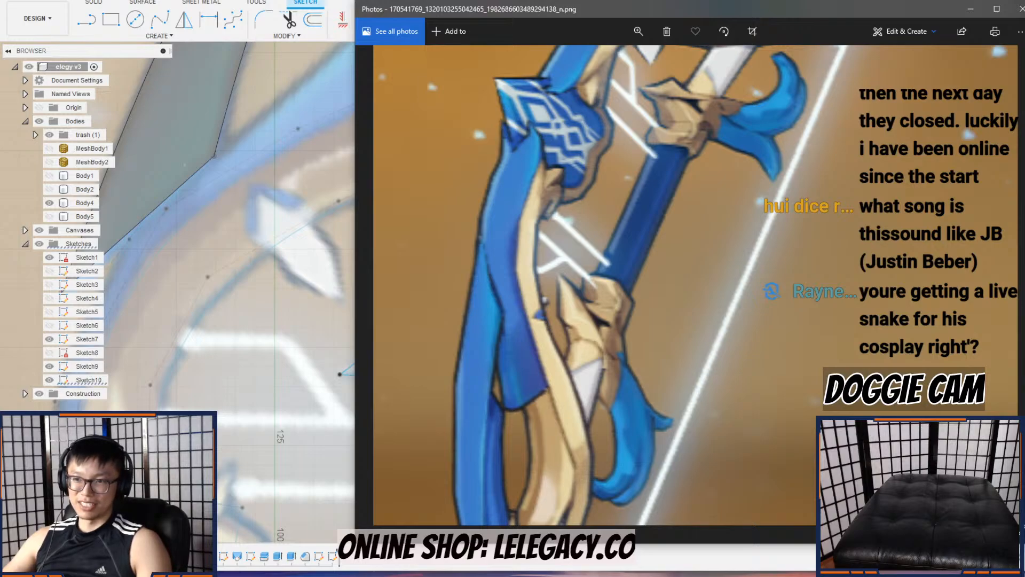
click(972, 10)
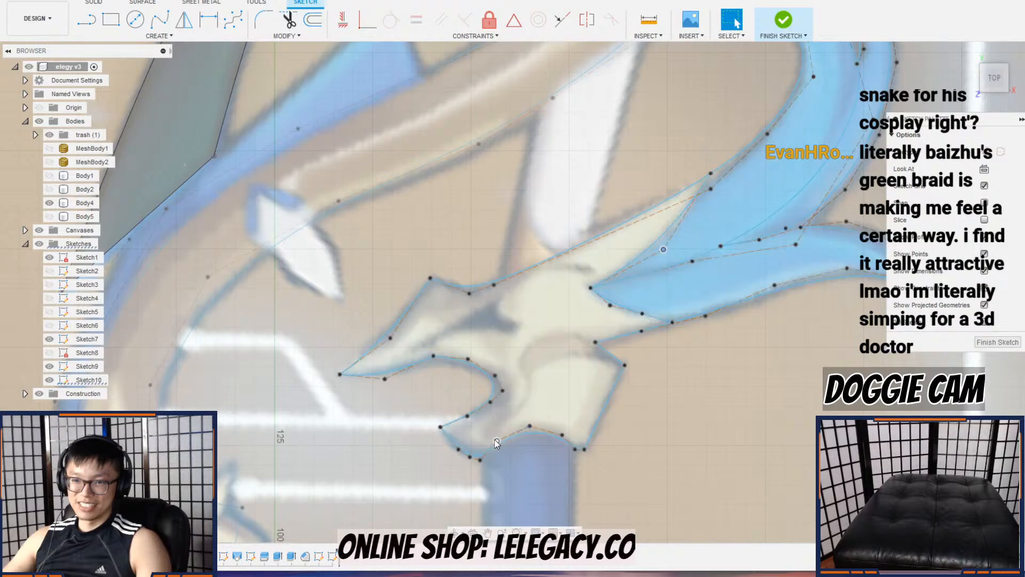
middle_drag(600, 387, 611, 358)
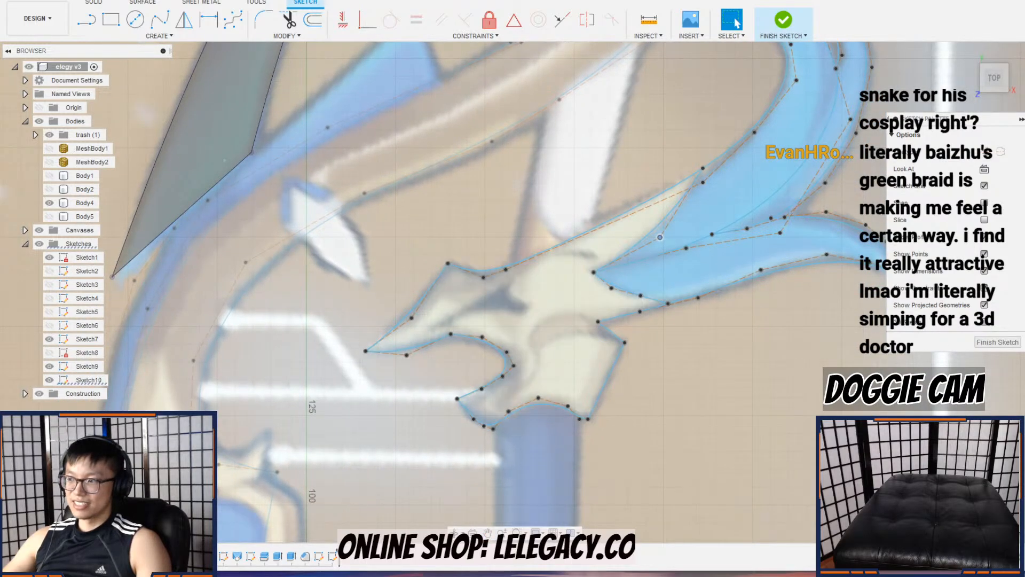
key(alt+Tab)
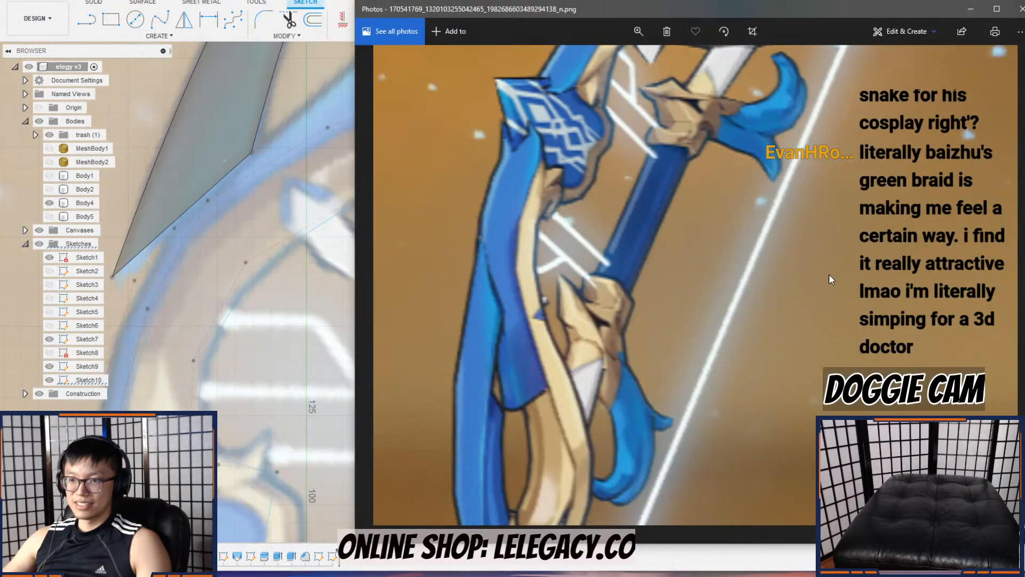
mouse_move(742, 6)
mouse_down()
mouse_move(855, 52)
mouse_move(1024, 63)
mouse_move(972, 58)
mouse_move(995, 56)
mouse_move(819, 76)
mouse_move(685, 57)
mouse_up()
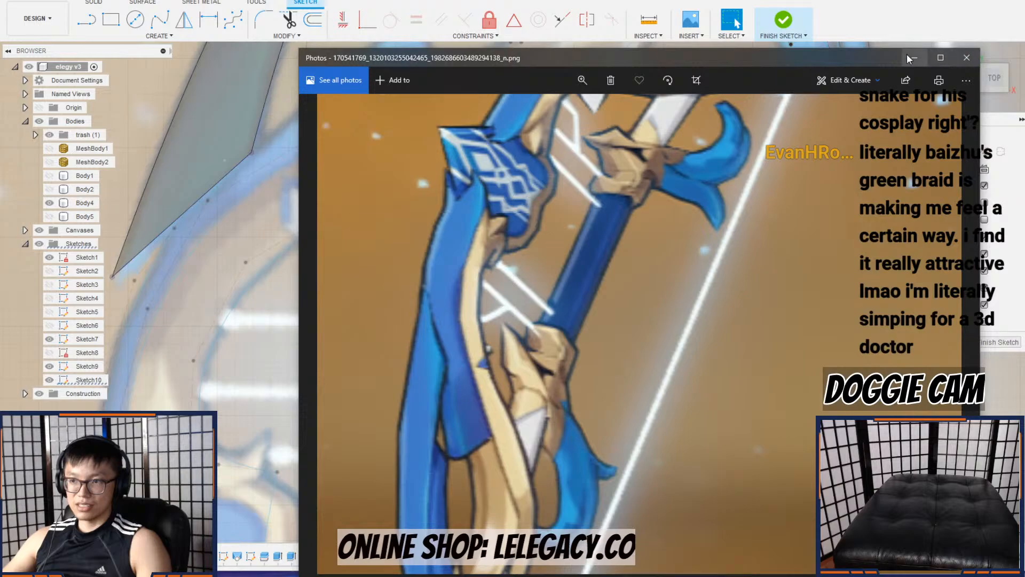
click(904, 60)
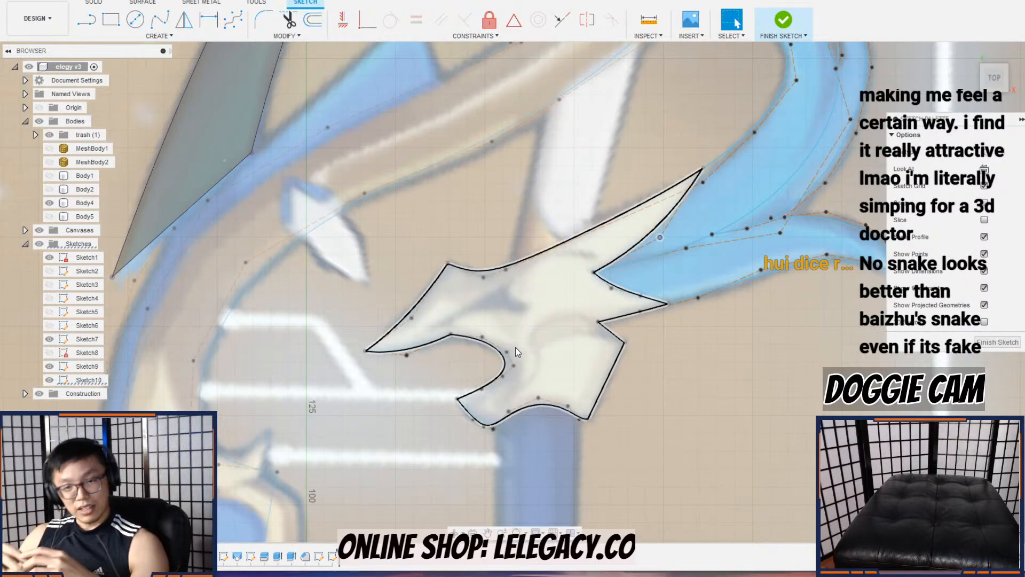
Step: Check the closed profiles of the gold ornament and the blue feathers and finish the sketch
click(549, 296)
scroll(695, 237, down, 3)
middle_drag(770, 193, 684, 252)
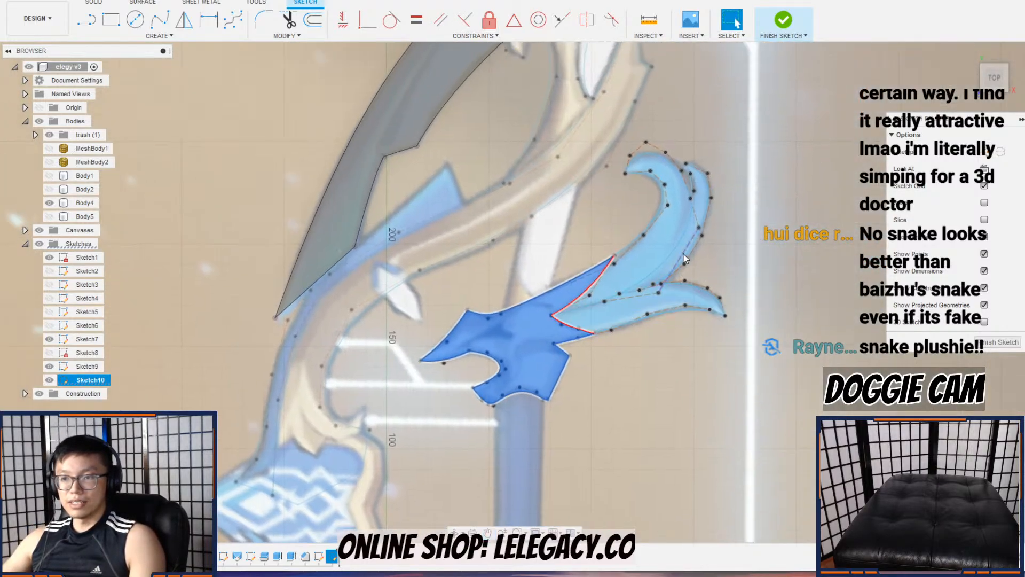
scroll(694, 203, up, 4)
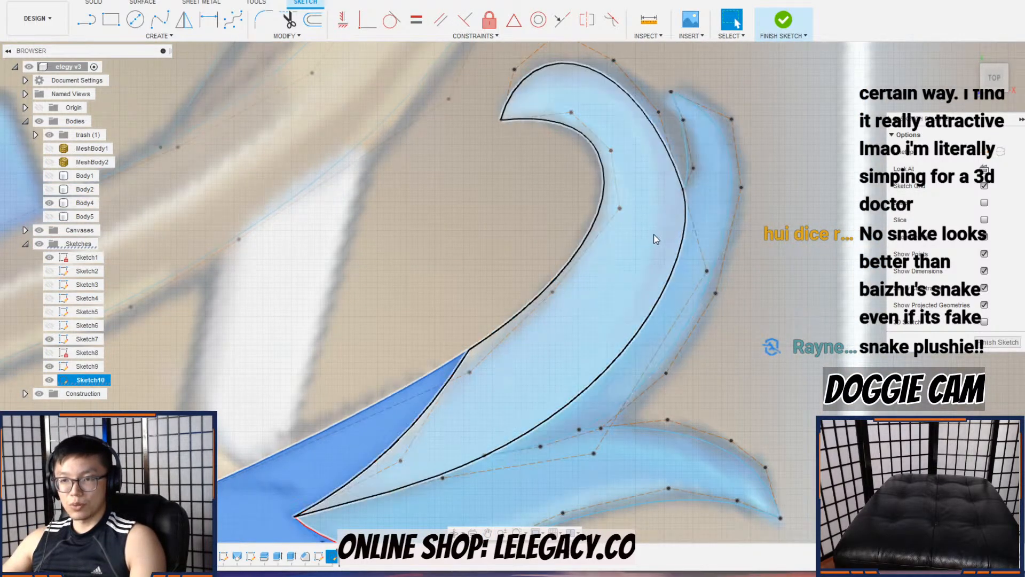
scroll(659, 232, down, 2)
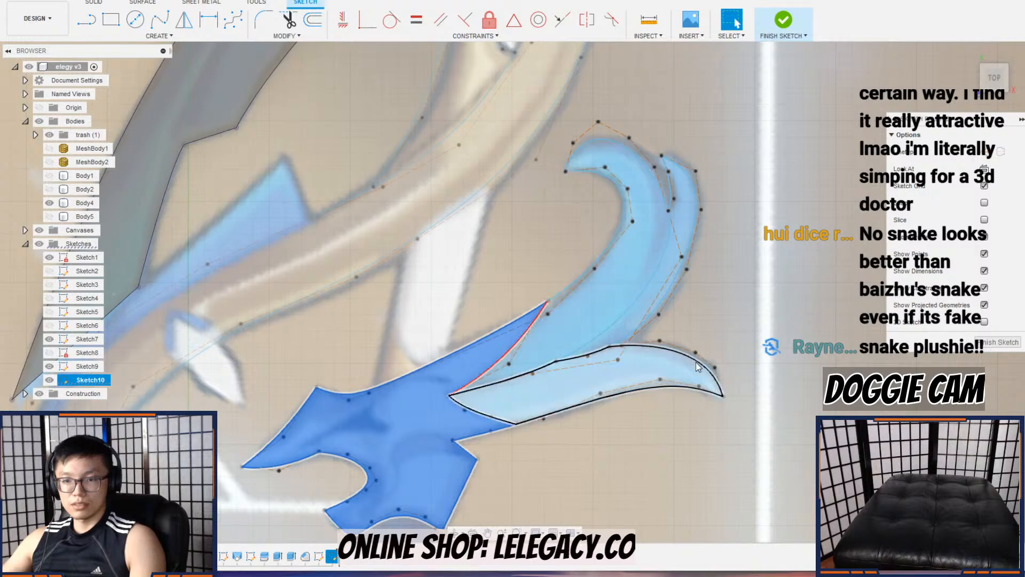
click(783, 22)
Step: Show Body2 and extrude the gold ornament profile 15 mm upward as a new body
click(406, 417)
key(e)
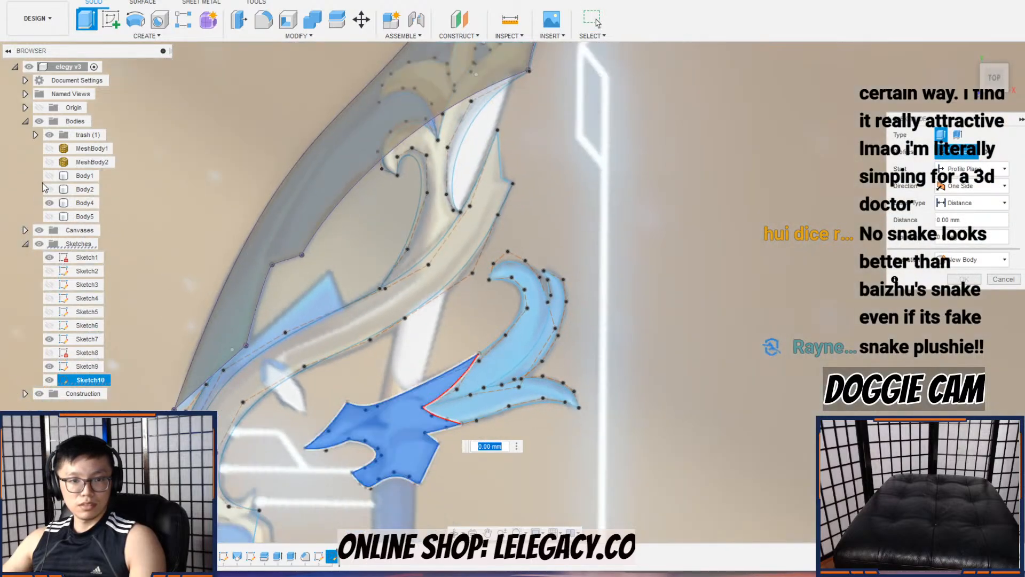
click(49, 189)
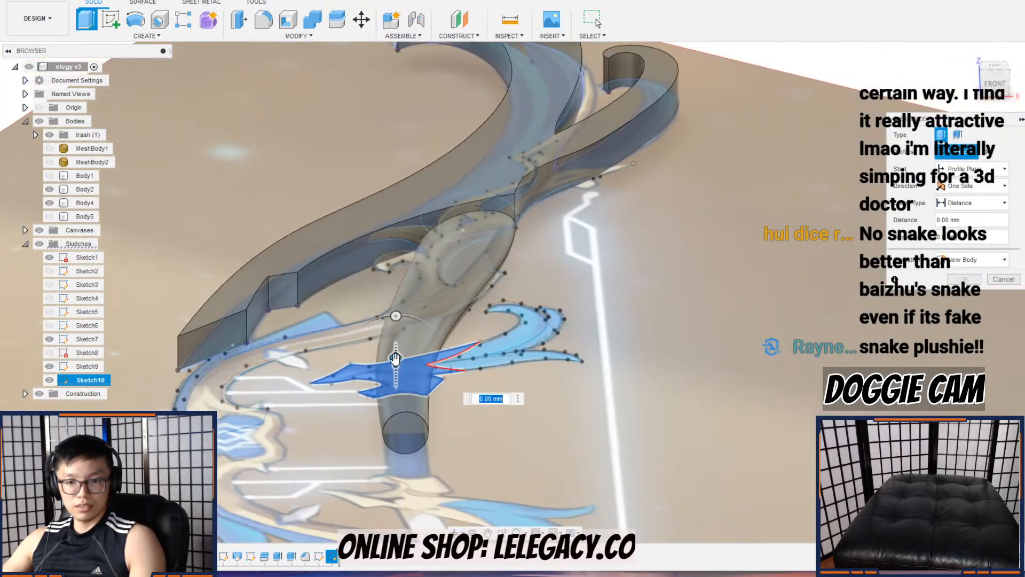
drag(395, 359, 396, 326)
scroll(540, 331, up, 5)
scroll(540, 331, up, 1)
middle_drag(117, 417, 391, 168)
scroll(357, 305, up, 5)
drag(351, 151, 351, 206)
click(987, 260)
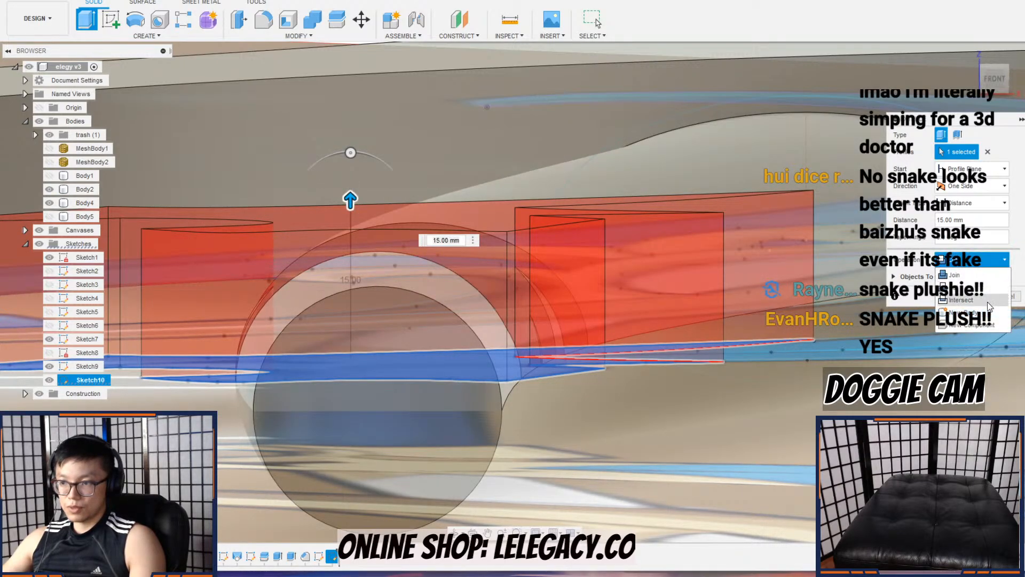
click(985, 313)
click(967, 281)
scroll(769, 300, down, 6)
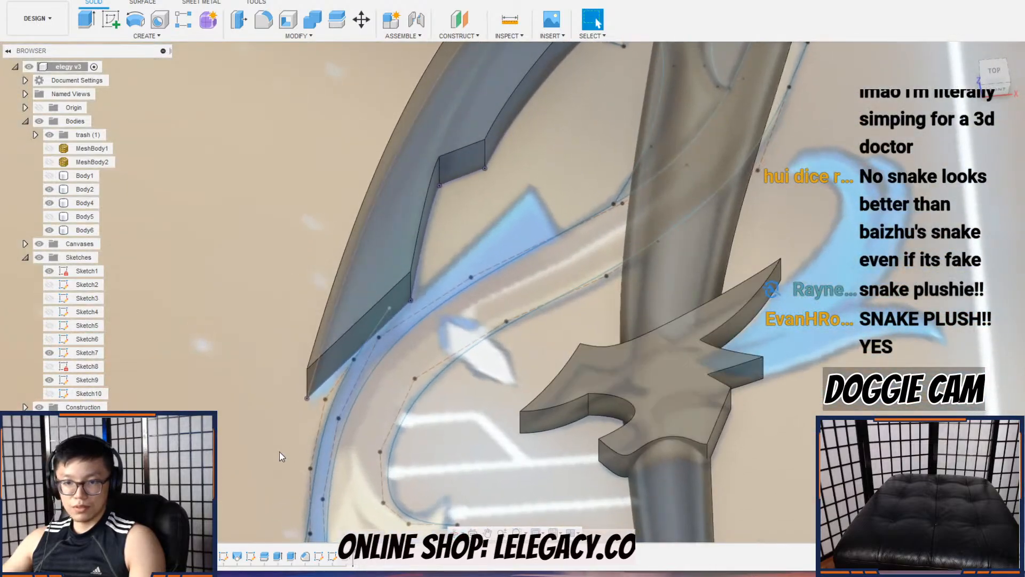
Step: Show Sketch10 again and extrude the large curled feather's profile 15 mm as a new body
click(60, 394)
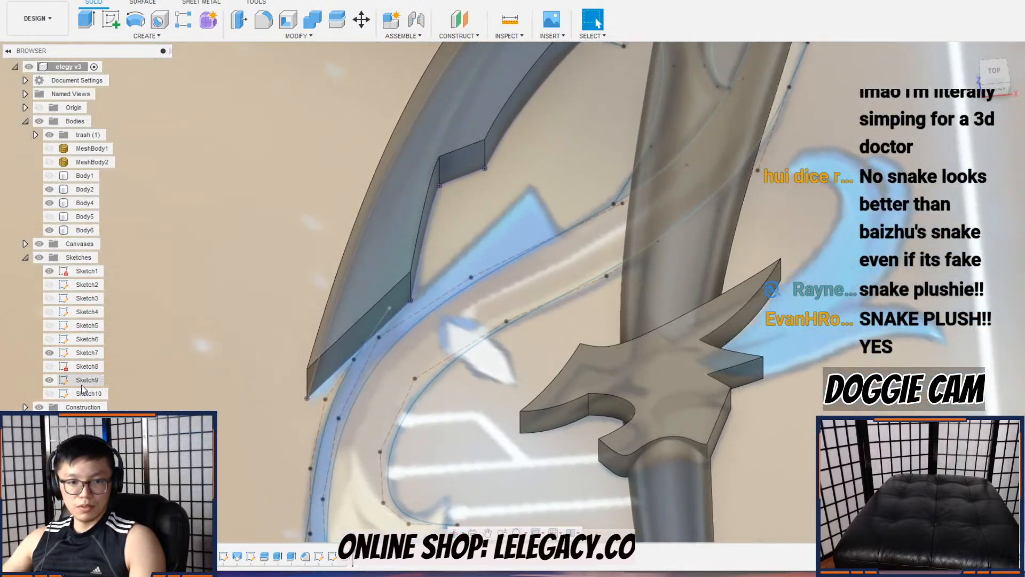
click(49, 394)
click(86, 20)
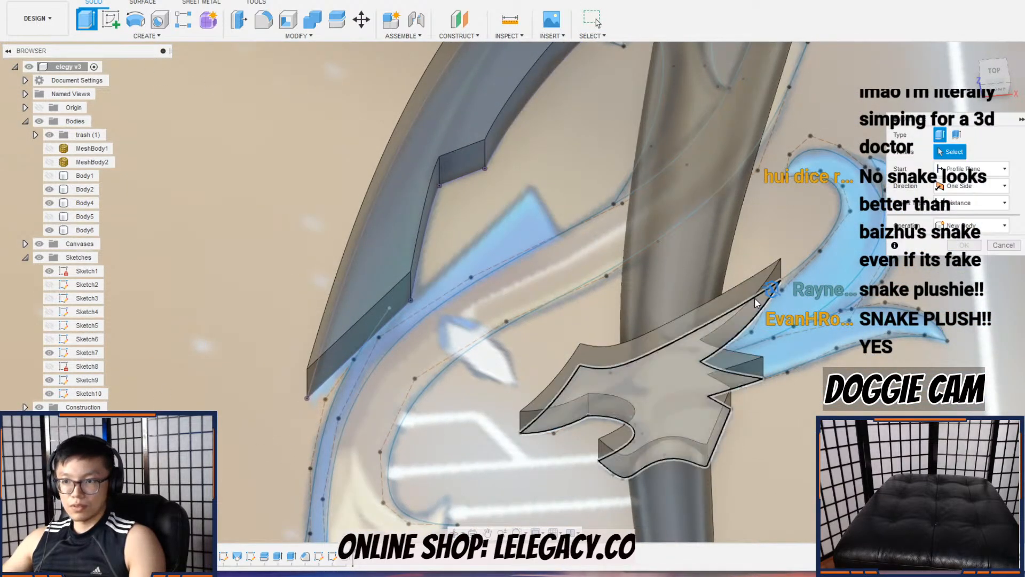
click(805, 297)
click(864, 297)
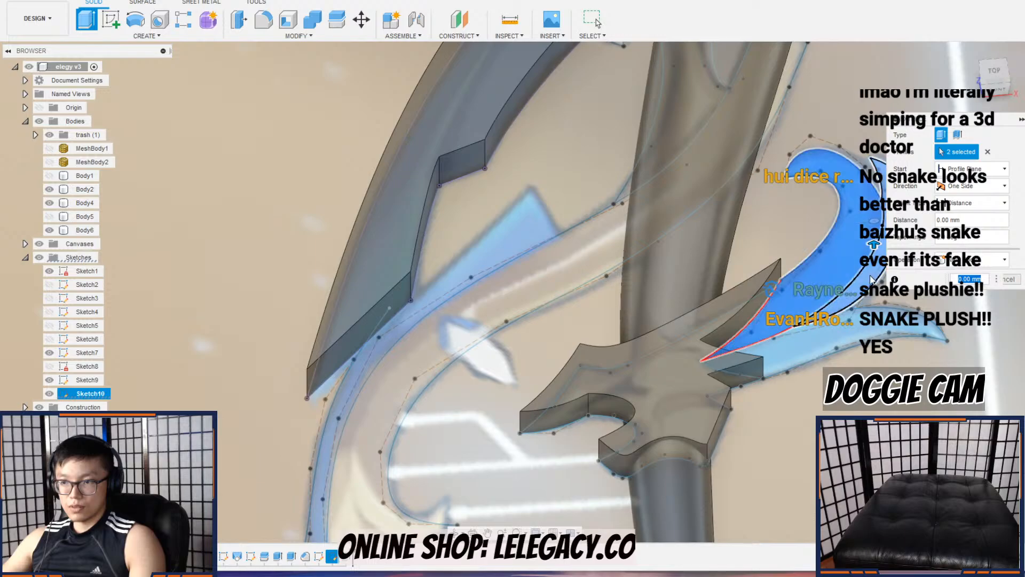
click(733, 317)
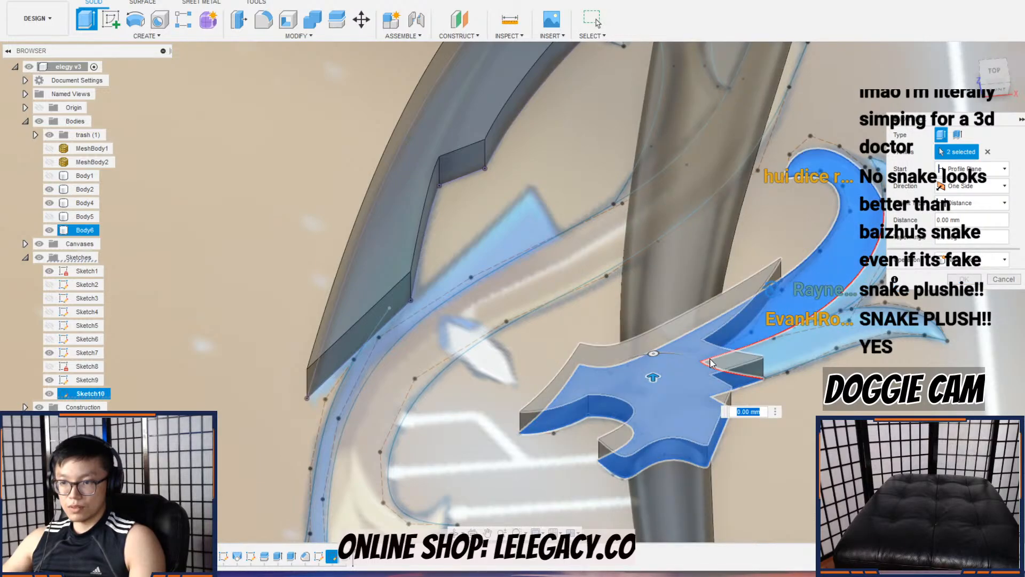
click(710, 321)
click(978, 261)
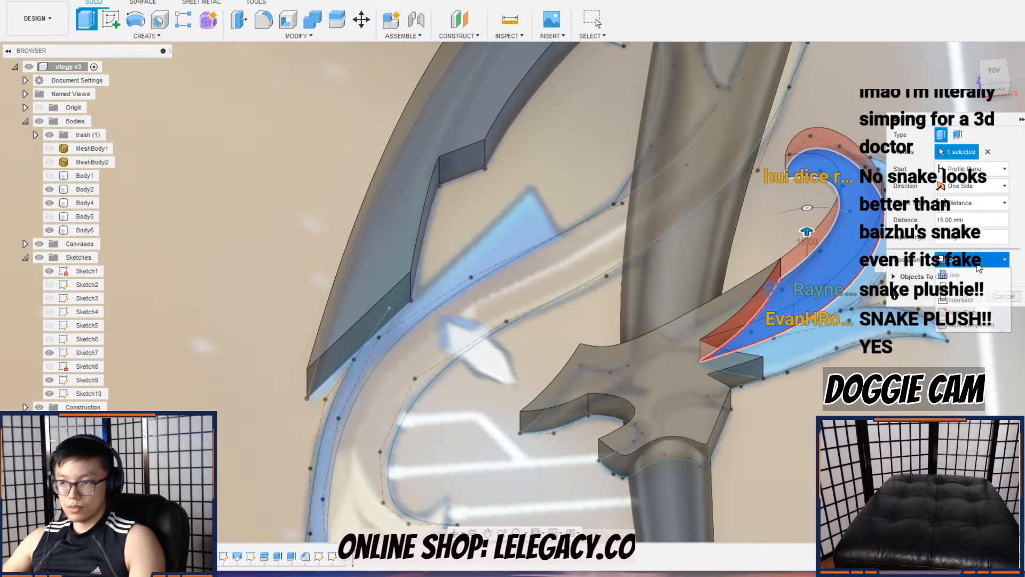
click(961, 311)
click(970, 296)
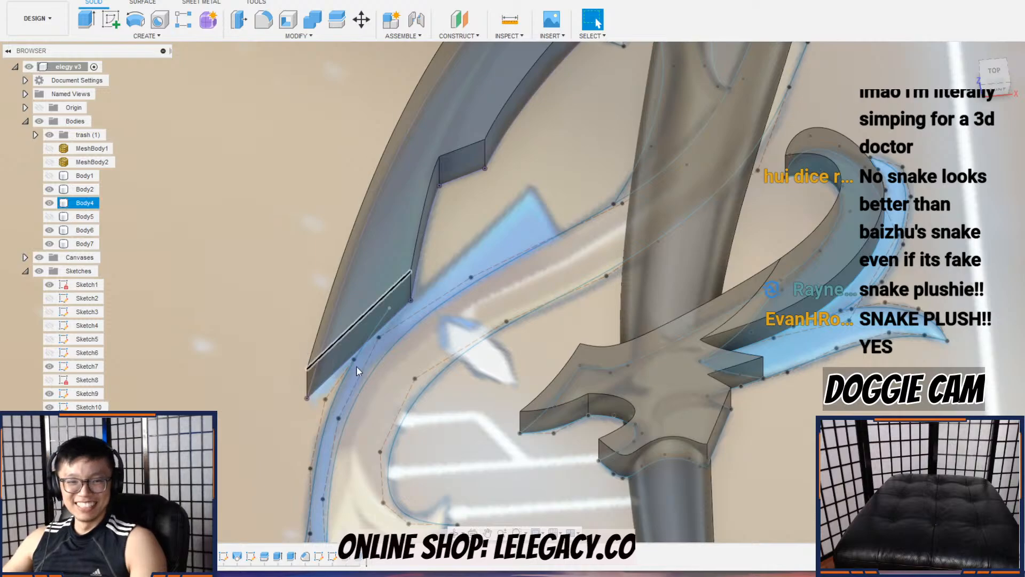
click(84, 243)
key(Escape)
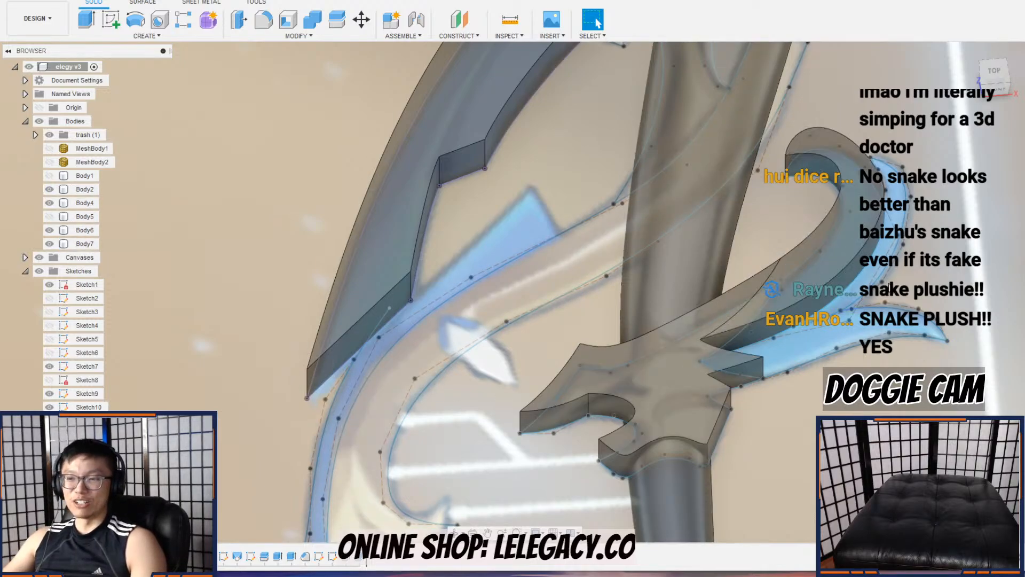
scroll(889, 283, up, 3)
click(315, 38)
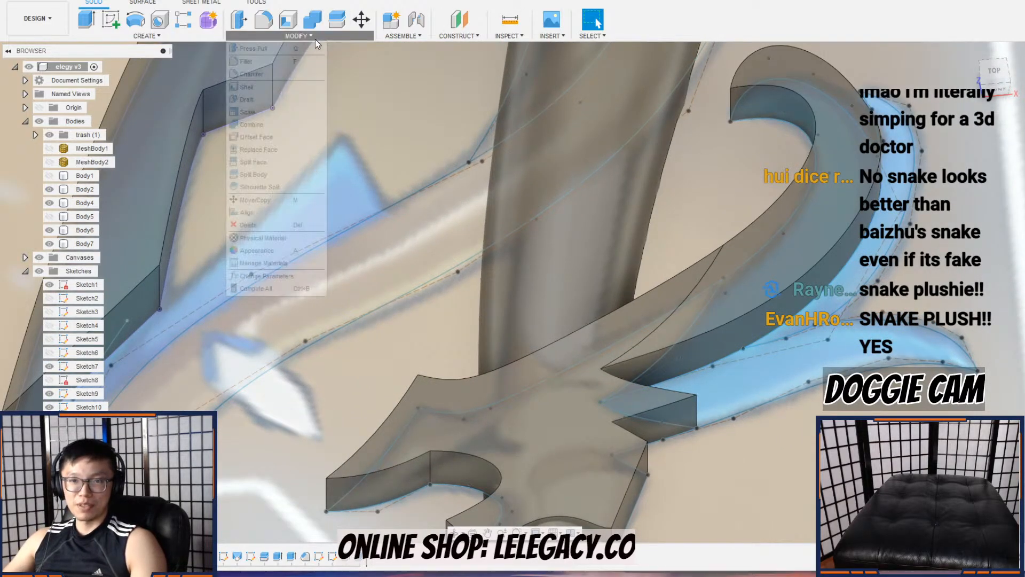
click(290, 78)
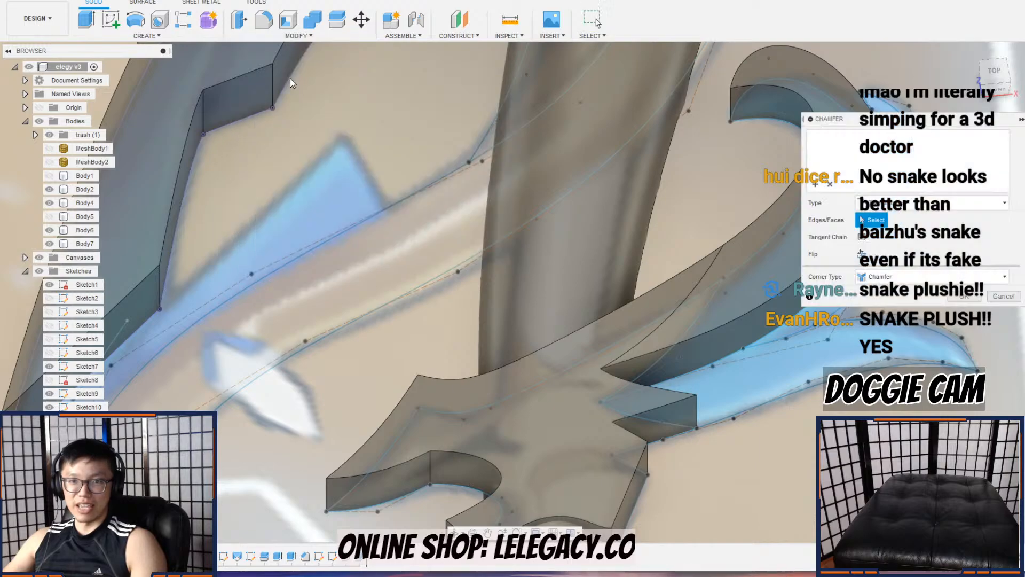
click(995, 297)
Step: Press-pull the curled feather's top face down slightly below the top of the gold ornament
right_click(802, 252)
click(815, 243)
drag(799, 244, 803, 252)
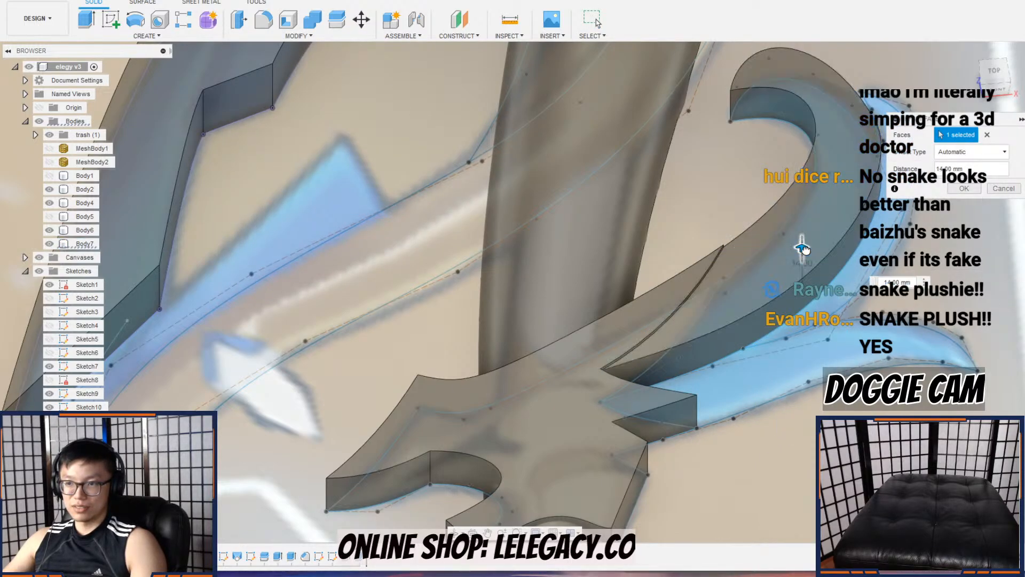
click(963, 187)
Step: Chamfer the inner top edge of the curled feather with two distances of 7 mm and 9 mm
click(325, 33)
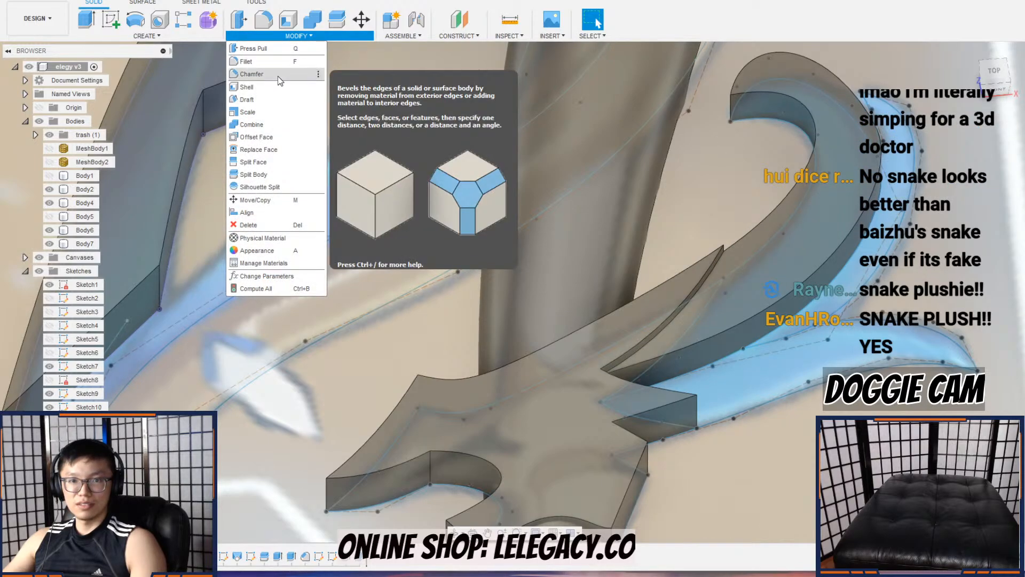
click(277, 75)
click(789, 196)
middle_drag(787, 199, 615, 249)
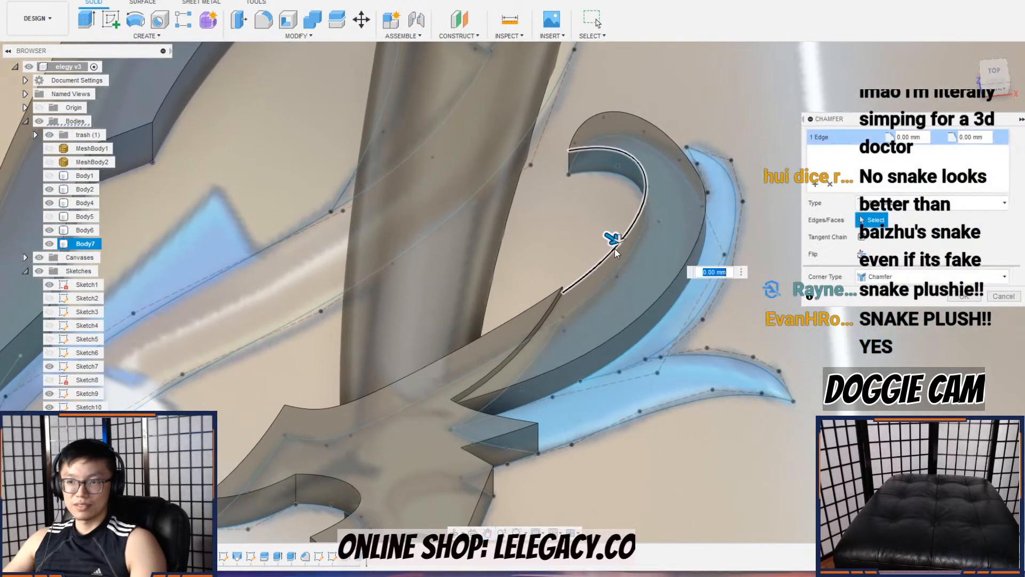
scroll(615, 249, up, 3)
drag(612, 243, 637, 256)
middle_drag(637, 256, 494, 249)
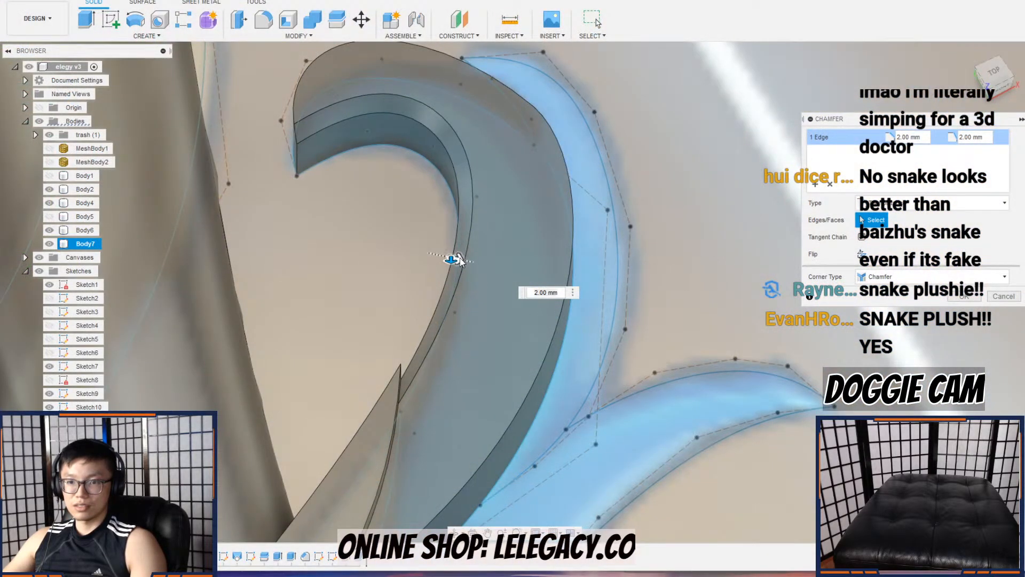
drag(461, 261, 451, 288)
mouse_move(520, 289)
shift+middle_down()
mouse_move(539, 268)
mouse_move(531, 290)
shift+middle_up()
mouse_move(480, 261)
mouse_down()
mouse_move(497, 267)
mouse_move(471, 263)
mouse_up()
shift+middle_drag(471, 262, 480, 218)
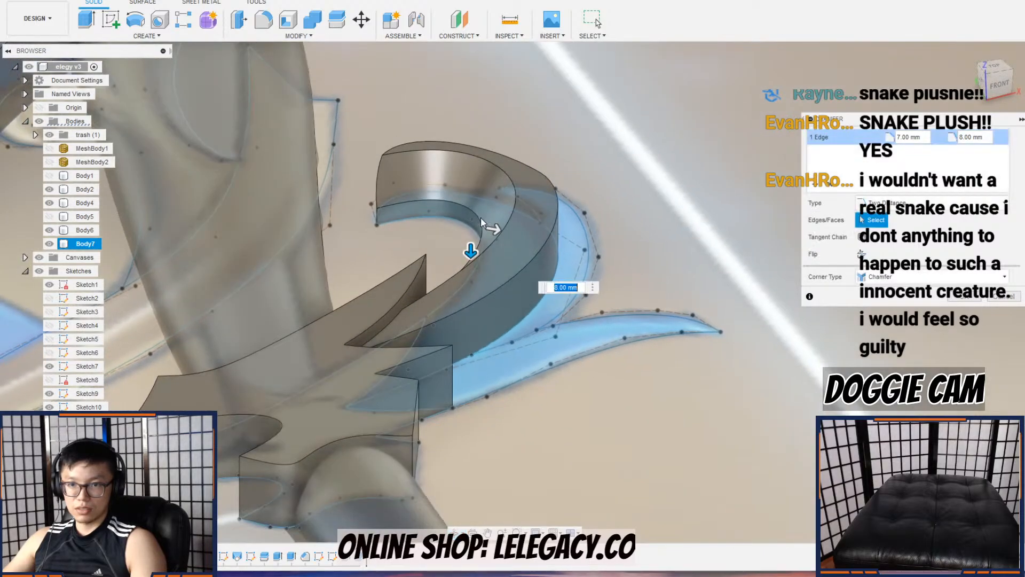
drag(477, 251, 469, 256)
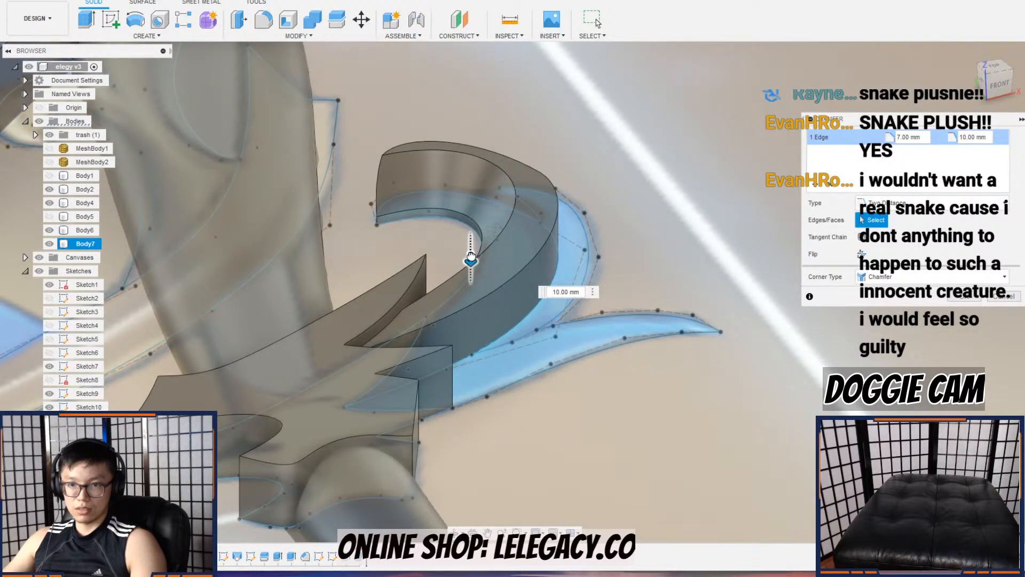
shift+middle_drag(525, 218, 494, 181)
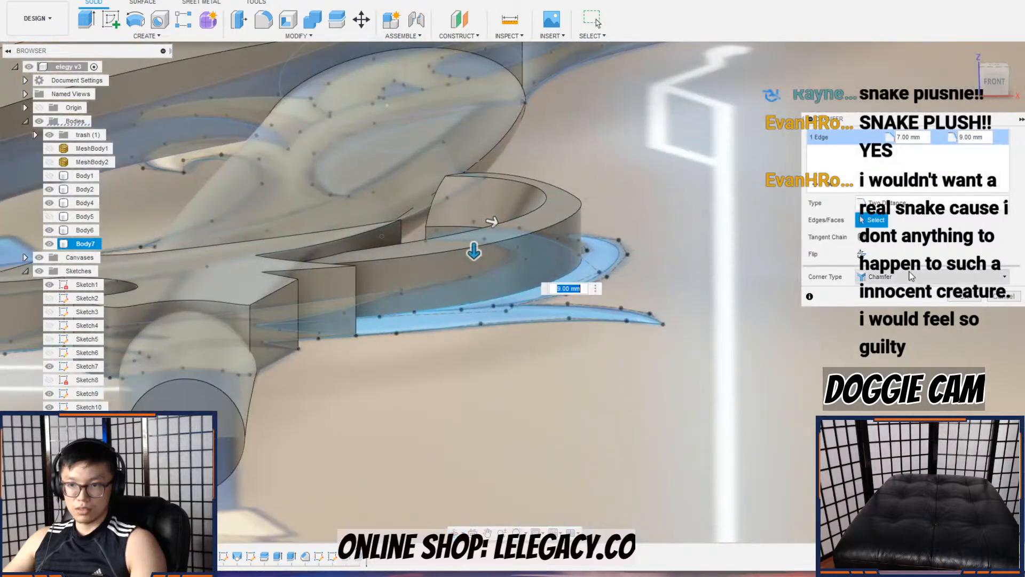
scroll(618, 306, down, 1)
shift+middle_drag(618, 305, 698, 300)
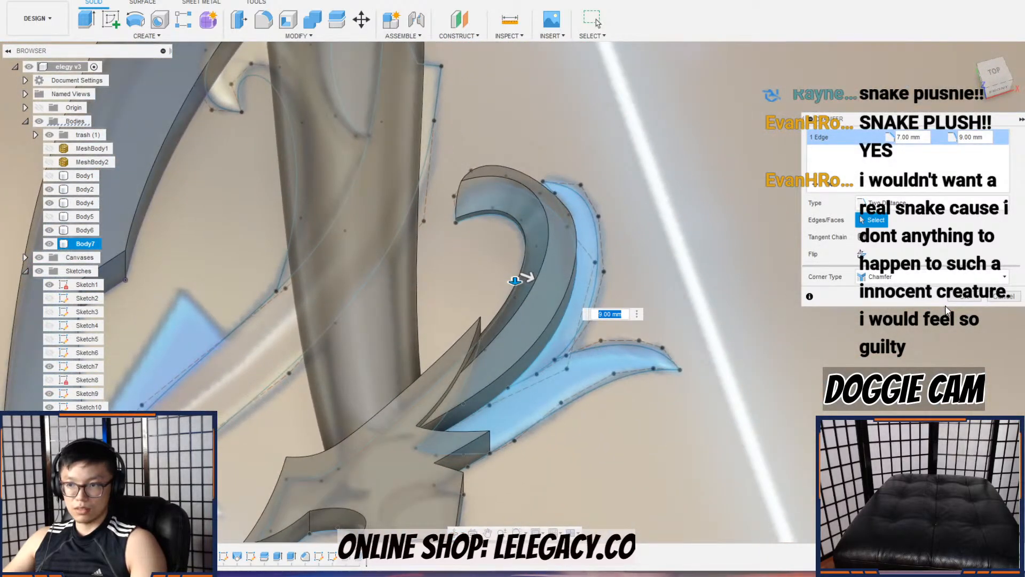
Step: Start a two-distance chamfer of 6 mm and 7 mm on the curled feather's long outer top edge
click(336, 37)
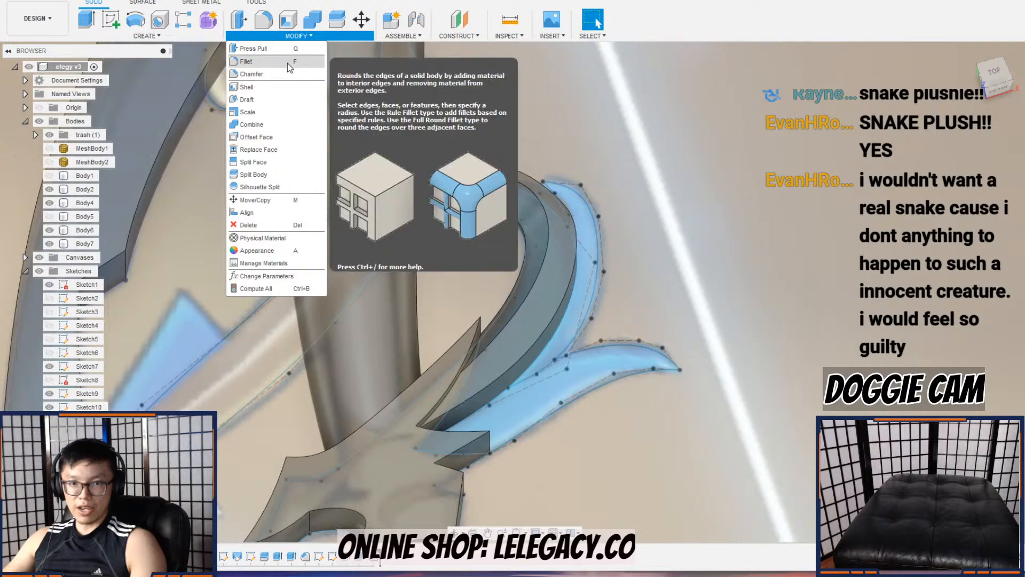
click(279, 76)
click(577, 240)
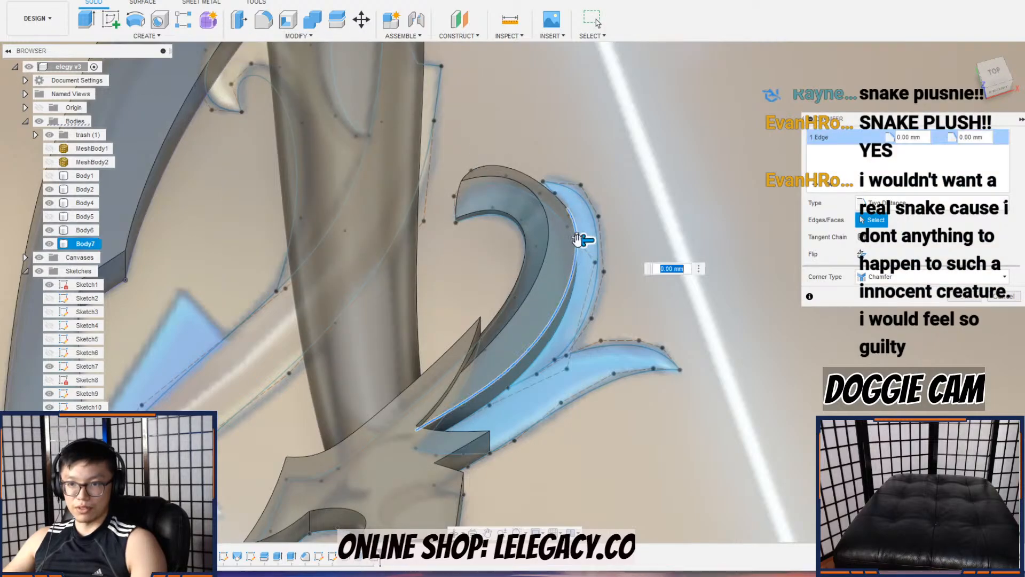
scroll(579, 242, up, 4)
mouse_move(585, 240)
mouse_down()
mouse_move(570, 241)
mouse_move(577, 253)
mouse_up()
shift+middle_drag(576, 253, 571, 227)
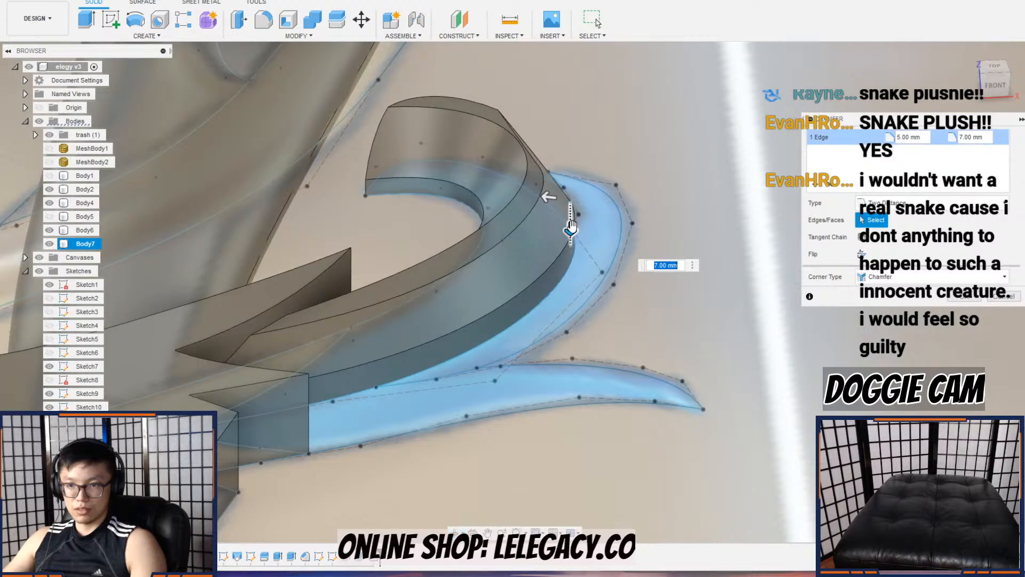
drag(549, 196, 543, 196)
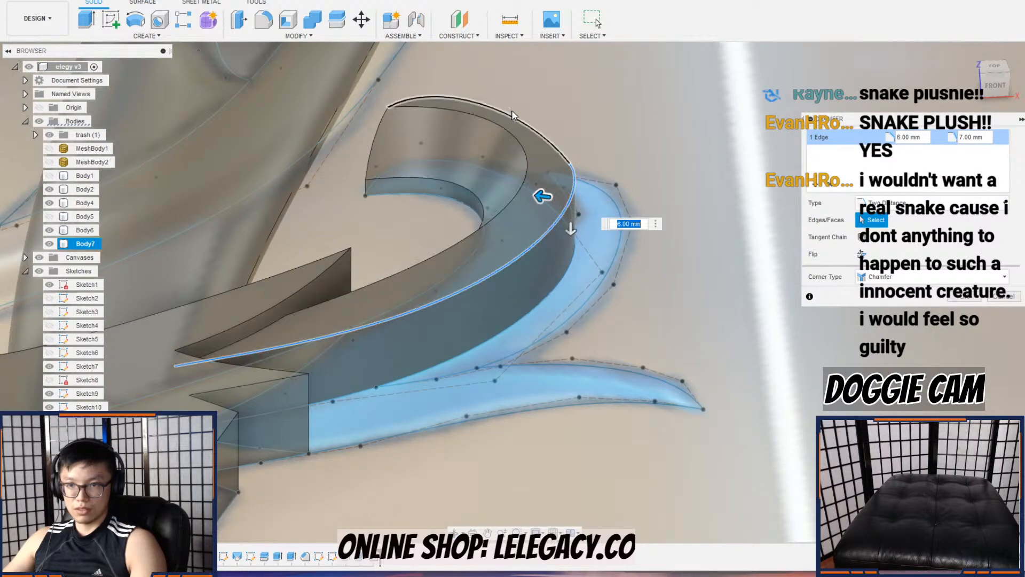
Step: Add the outer top edge near the curled feather's tip to the chamfer and set both distances to 7 mm
click(511, 114)
shift+middle_drag(552, 151, 597, 209)
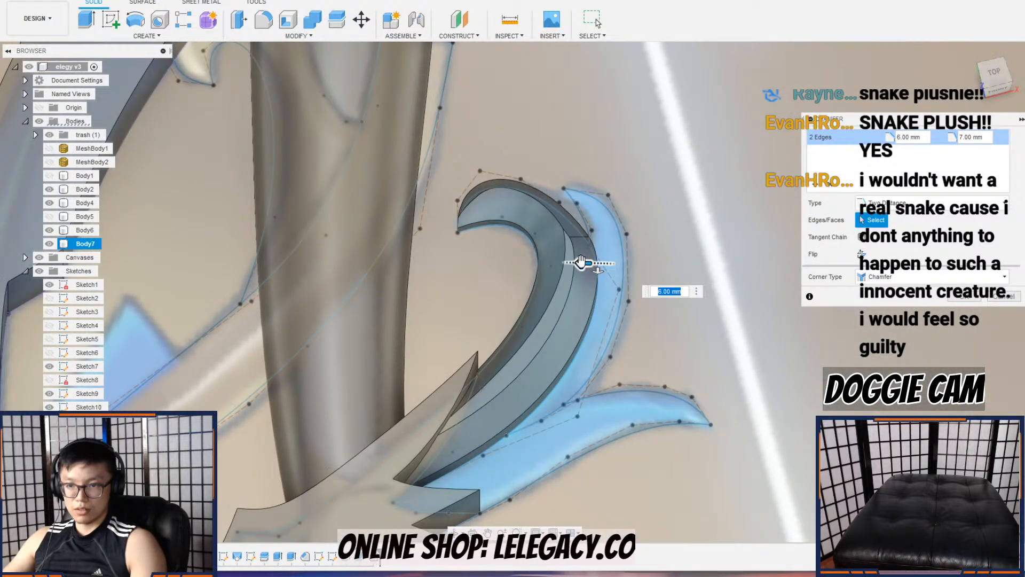
mouse_move(582, 263)
mouse_down()
mouse_move(553, 260)
mouse_move(571, 259)
mouse_up()
scroll(584, 261, up, 3)
scroll(571, 259, down, 3)
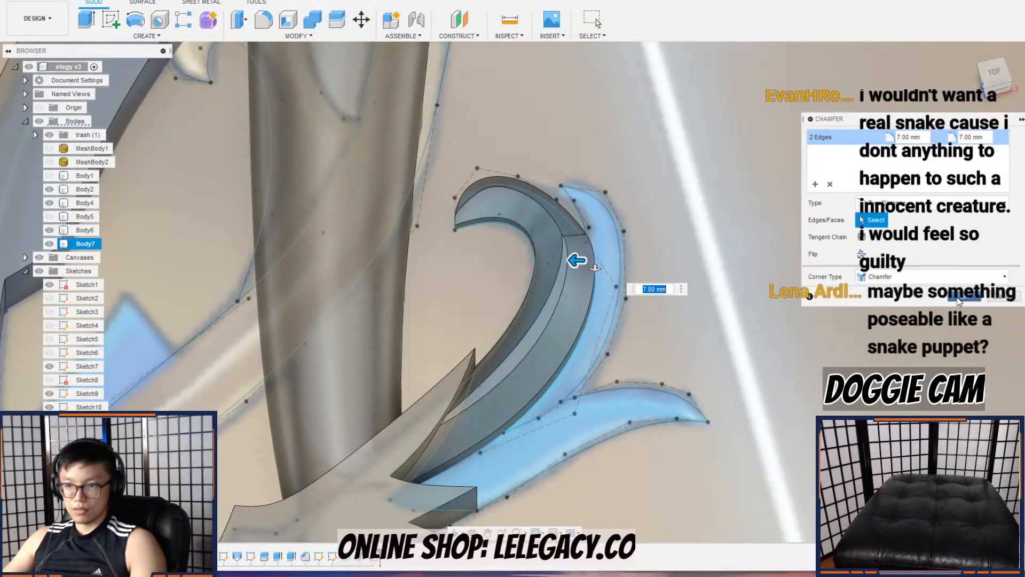
click(957, 297)
click(607, 238)
key(e)
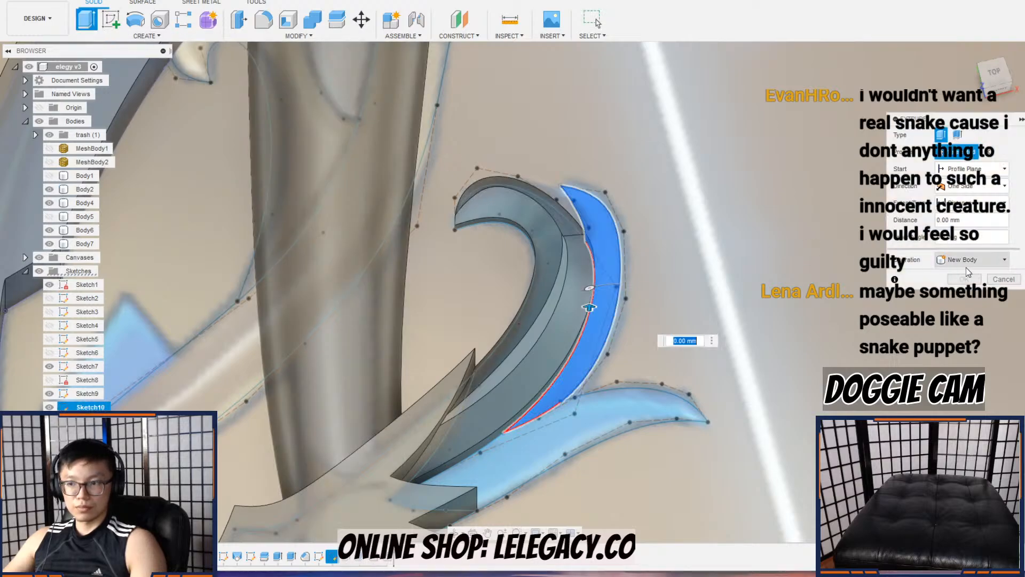
click(1004, 278)
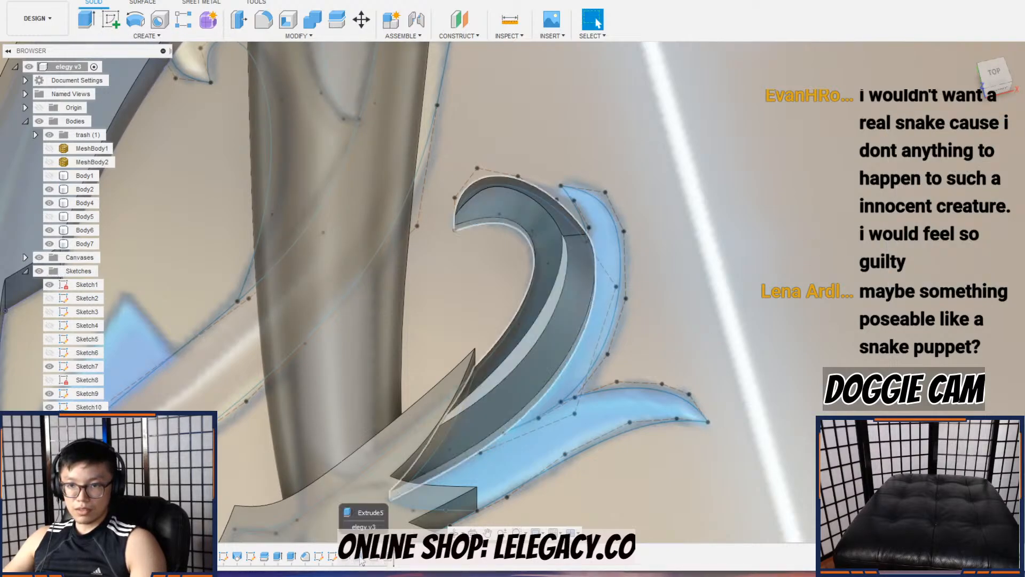
Step: Edit the curled feather's extrusion and set its distance to 10 mm
double_click(358, 557)
shift+middle_drag(524, 390, 517, 355)
text(10)
key(Return)
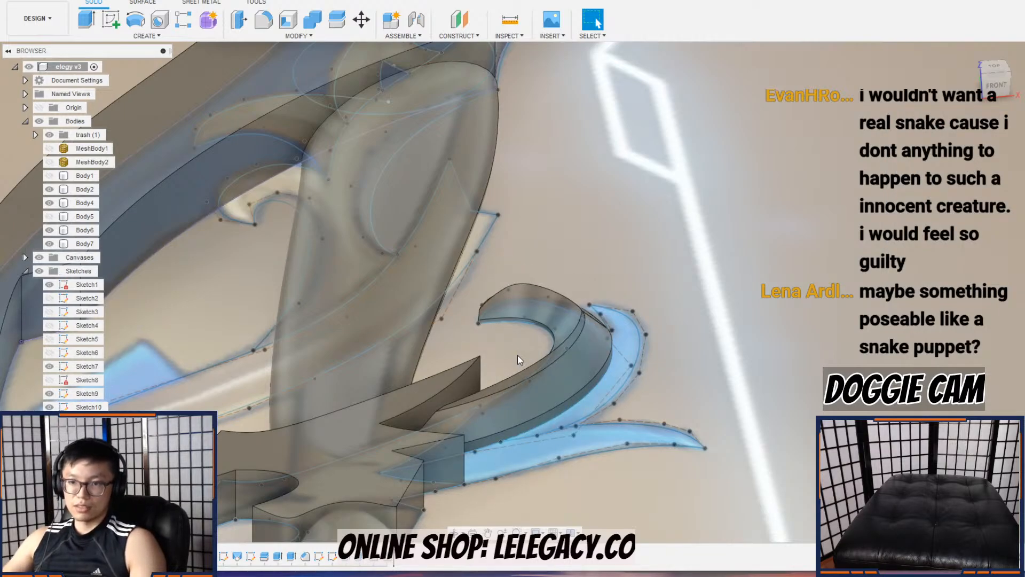
Step: Extrude the slim feather profile beside the curled feather 10 mm as a new body
shift+middle_drag(517, 348, 590, 393)
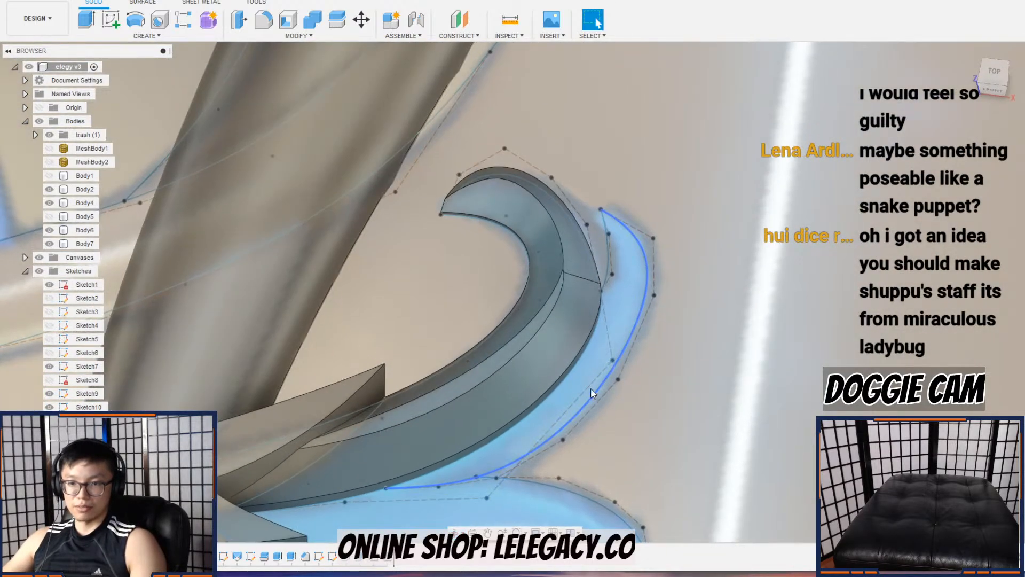
click(87, 22)
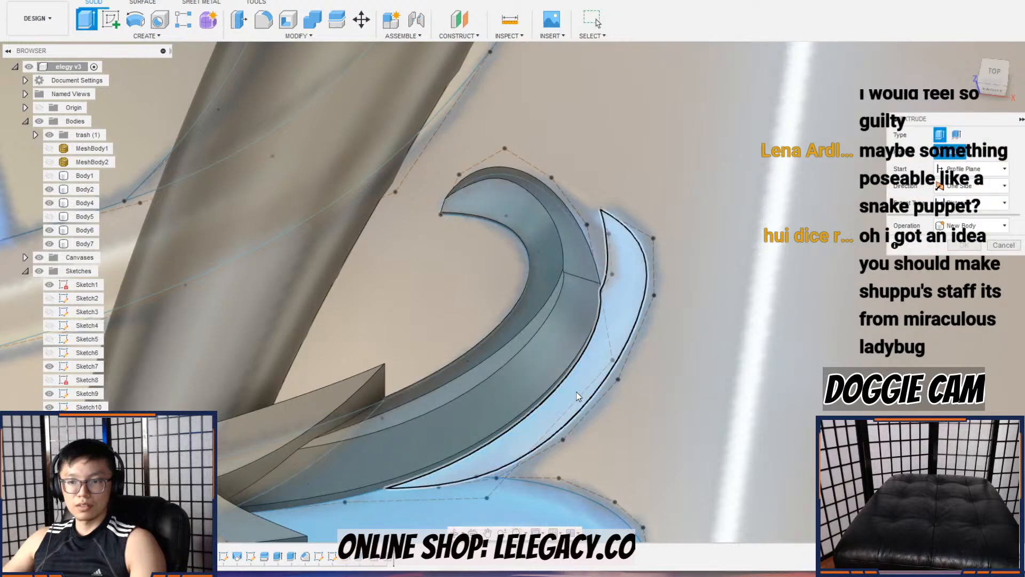
click(576, 403)
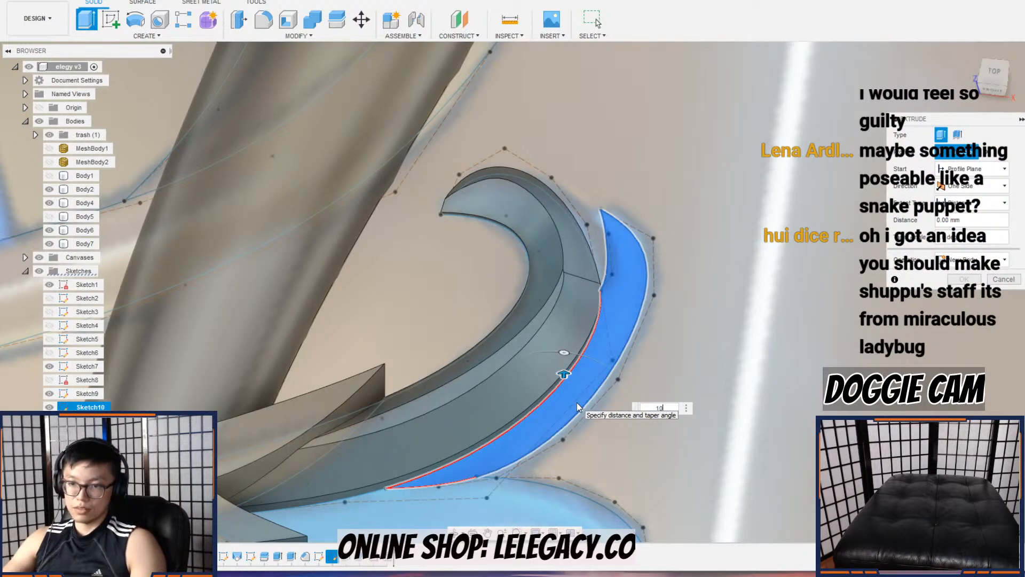
text(10)
click(959, 258)
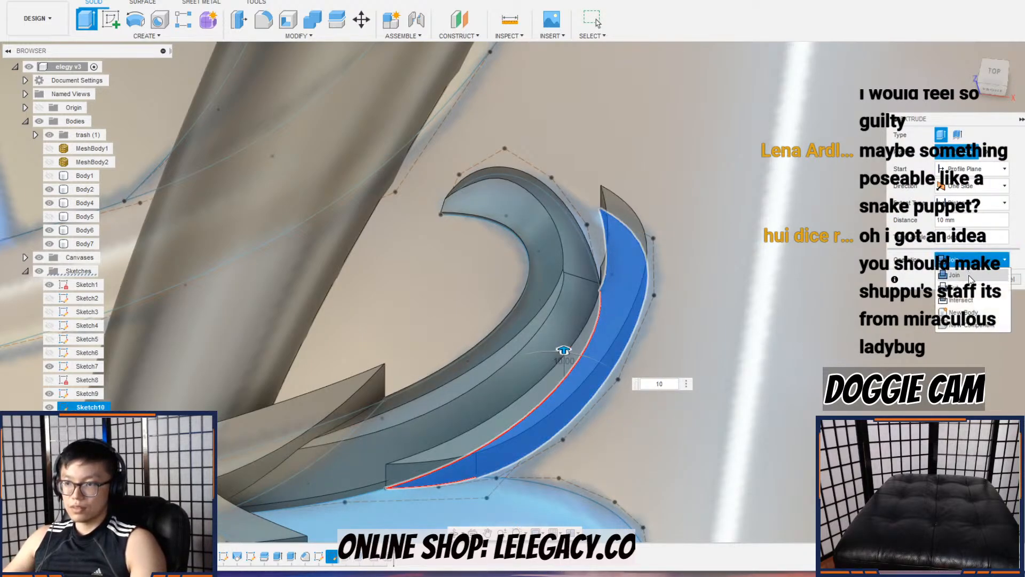
click(966, 312)
key(Return)
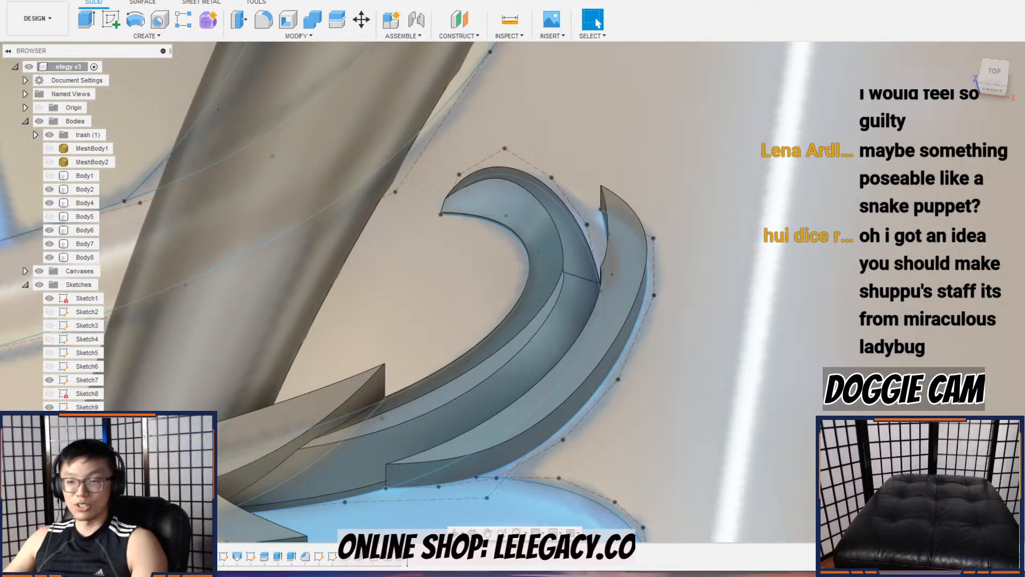
Step: Start a chamfer on the slim feather's inner tip edge and outer top edge with both distances at 3 mm
scroll(607, 257, up, 2)
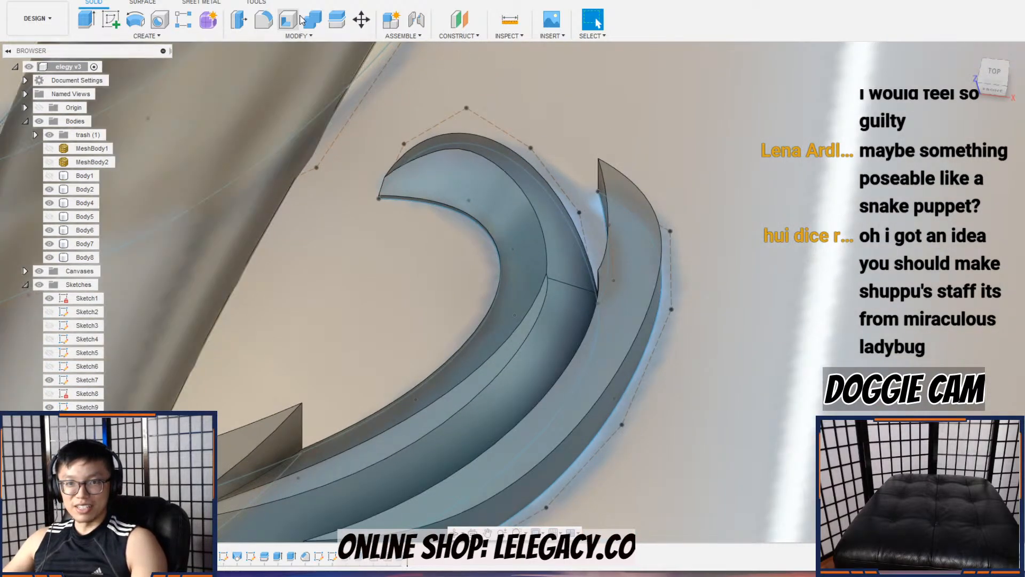
click(281, 36)
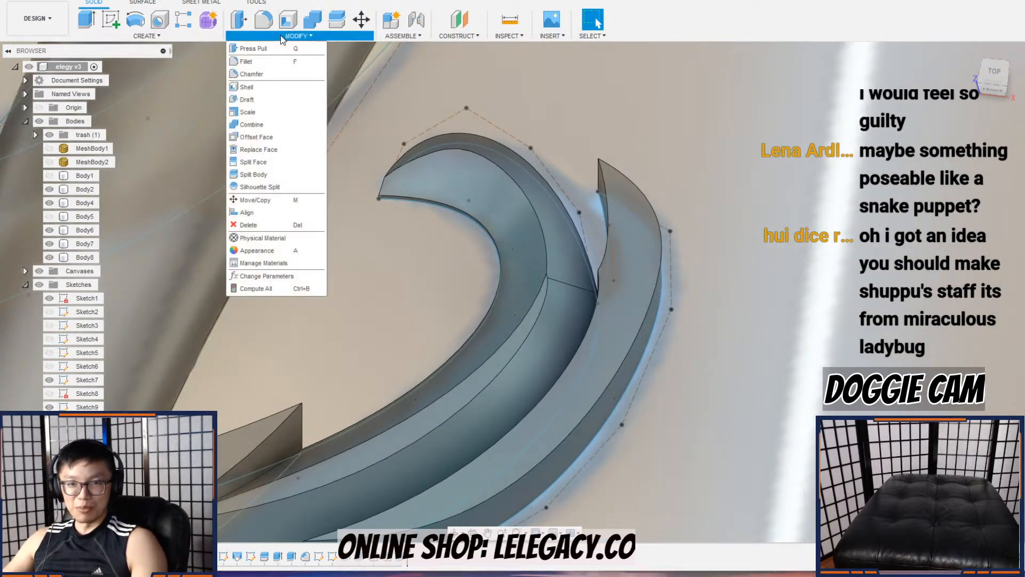
click(274, 75)
click(610, 200)
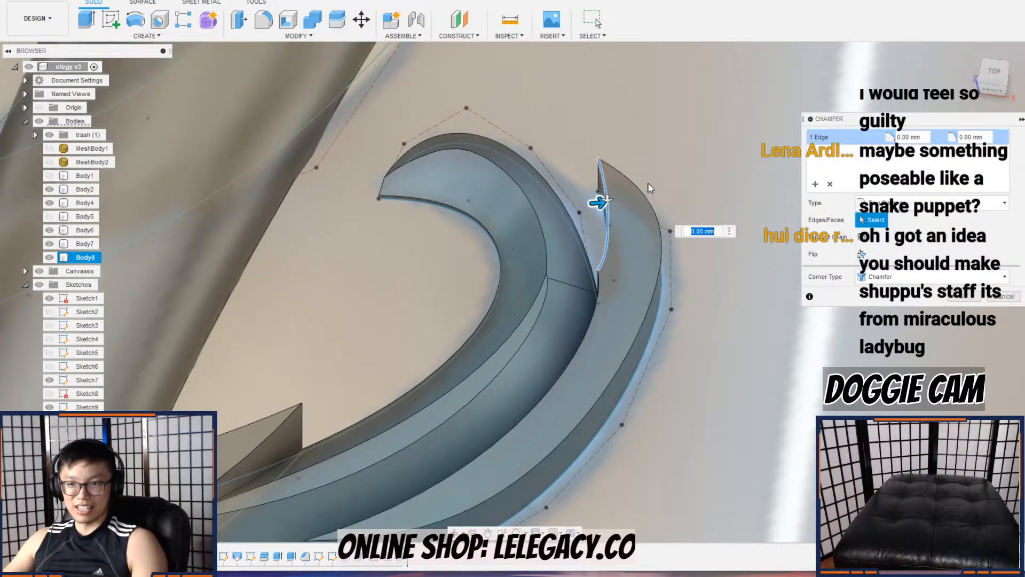
click(656, 209)
scroll(693, 306, down, 1)
middle_drag(695, 312, 681, 221)
scroll(613, 182, up, 2)
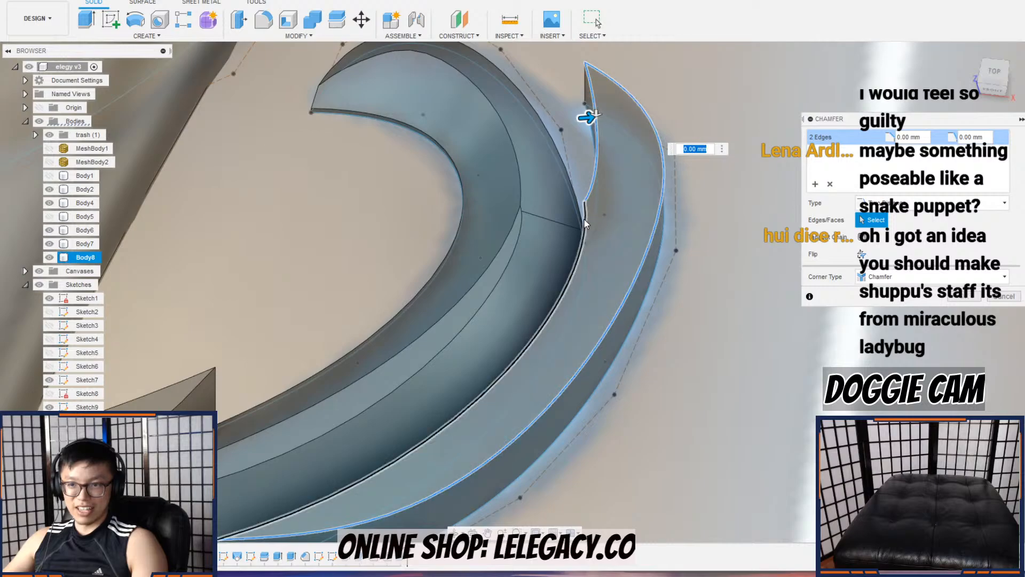
text(3)
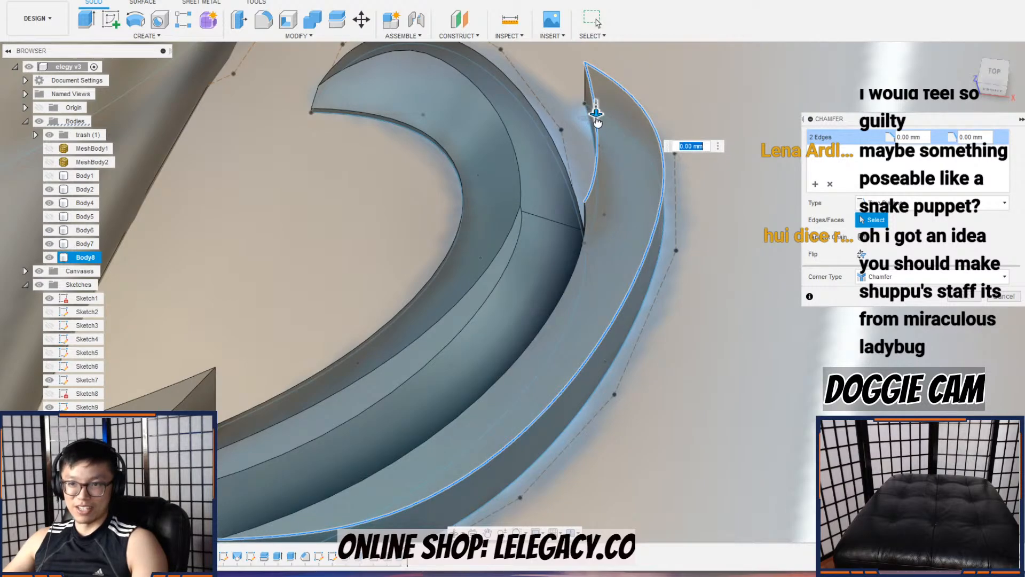
key(Return)
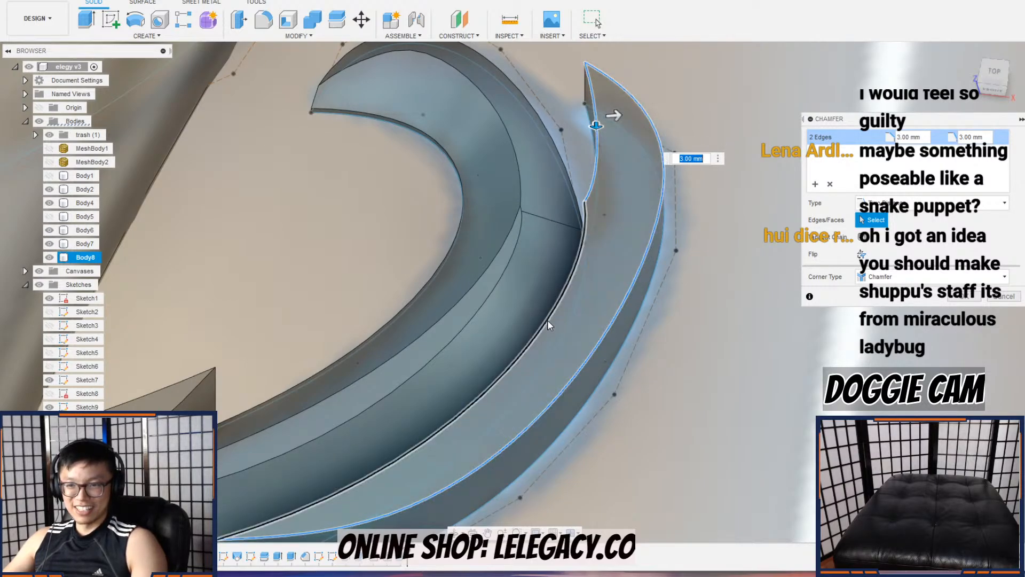
Step: Add the slim feather's long inner top edge to the chamfer and remove its outer edge from the selection
click(596, 194)
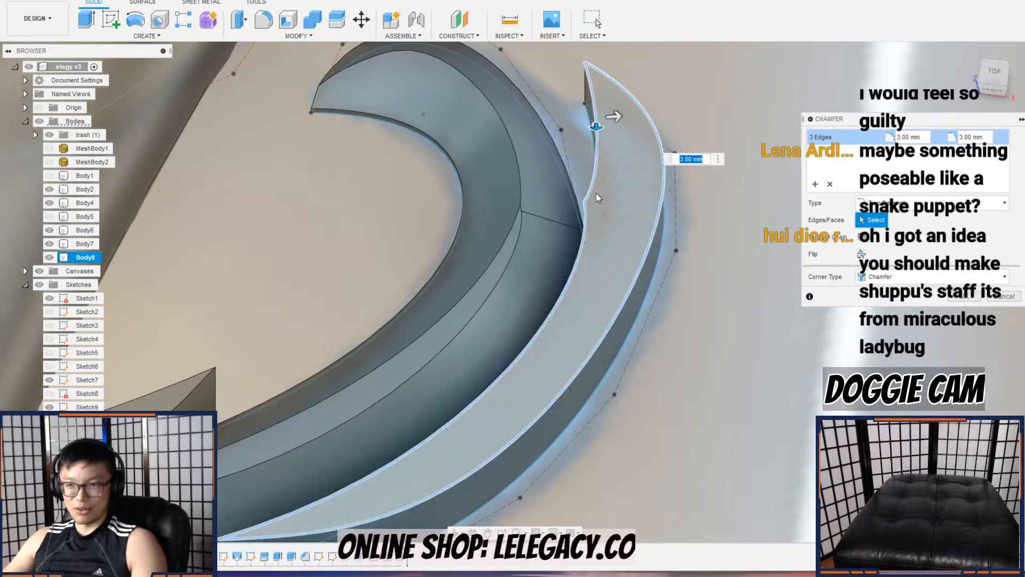
click(582, 241)
shift+middle_drag(617, 241, 650, 239)
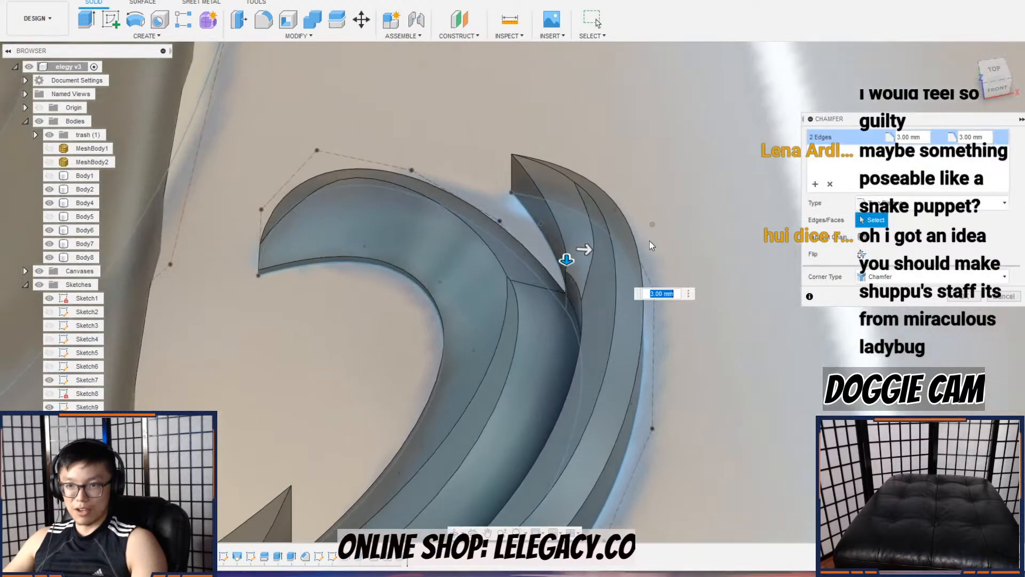
Step: Set the slim feather's inner-edge chamfer distances to 5 mm and 9 mm and complete the chamfer
drag(567, 257, 569, 290)
shift+middle_drag(652, 306, 590, 266)
drag(587, 245, 606, 248)
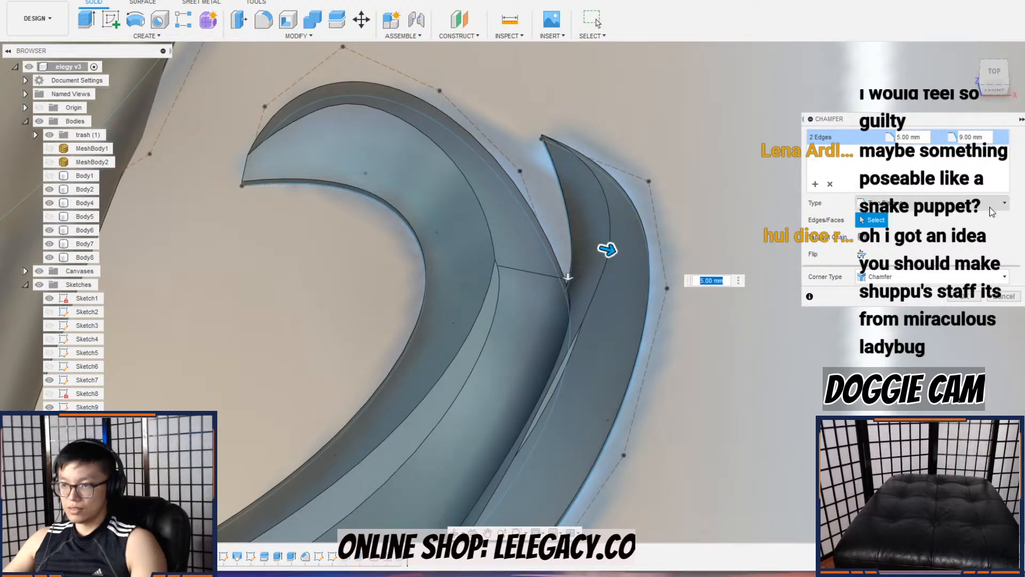
scroll(557, 307, down, 5)
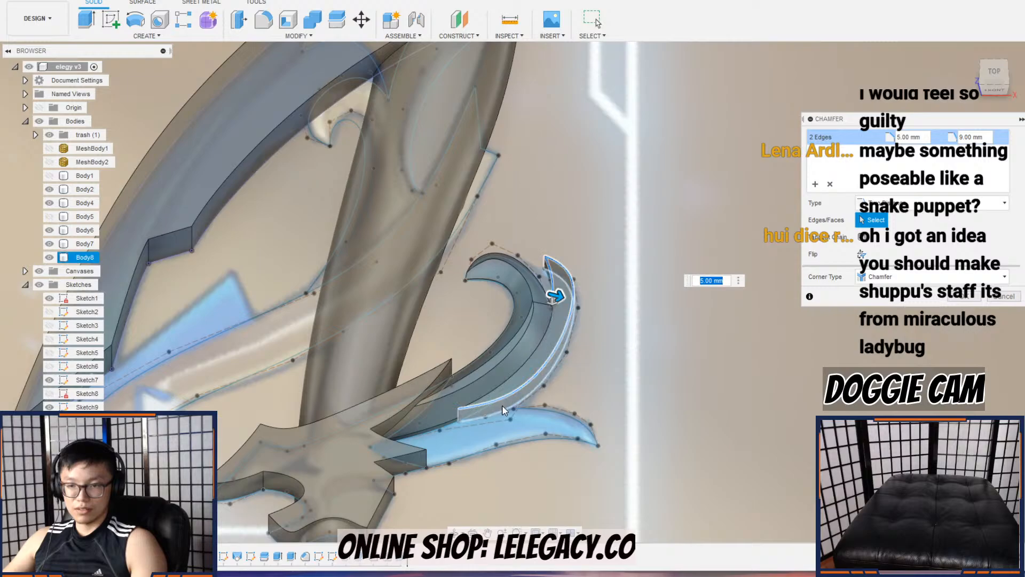
scroll(652, 356, up, 3)
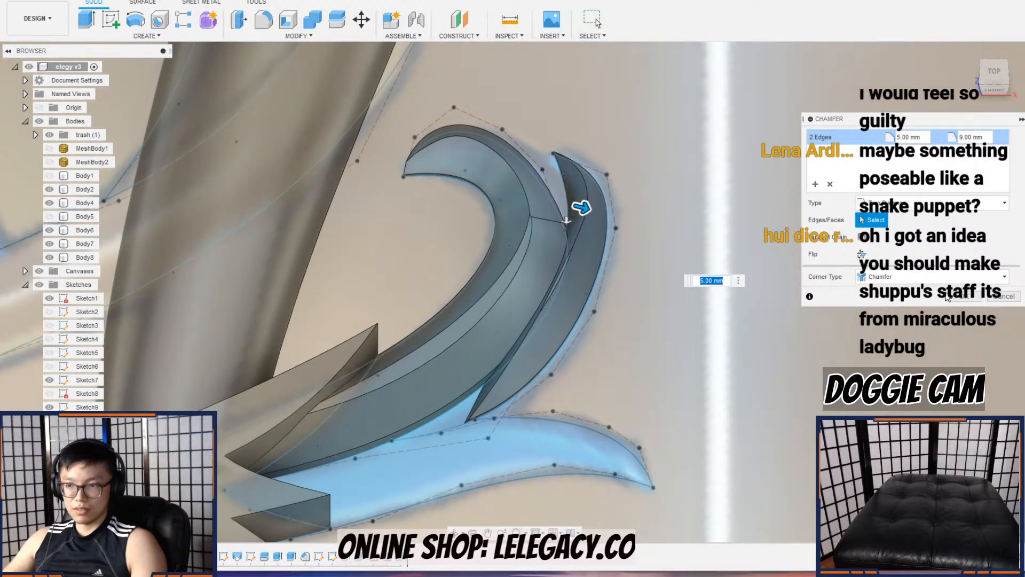
click(961, 299)
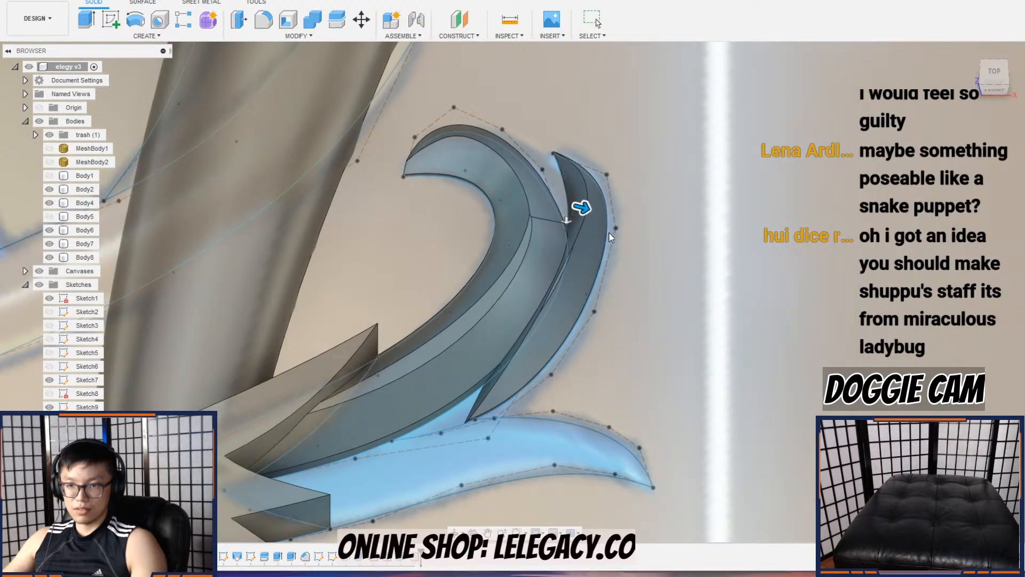
key(Escape)
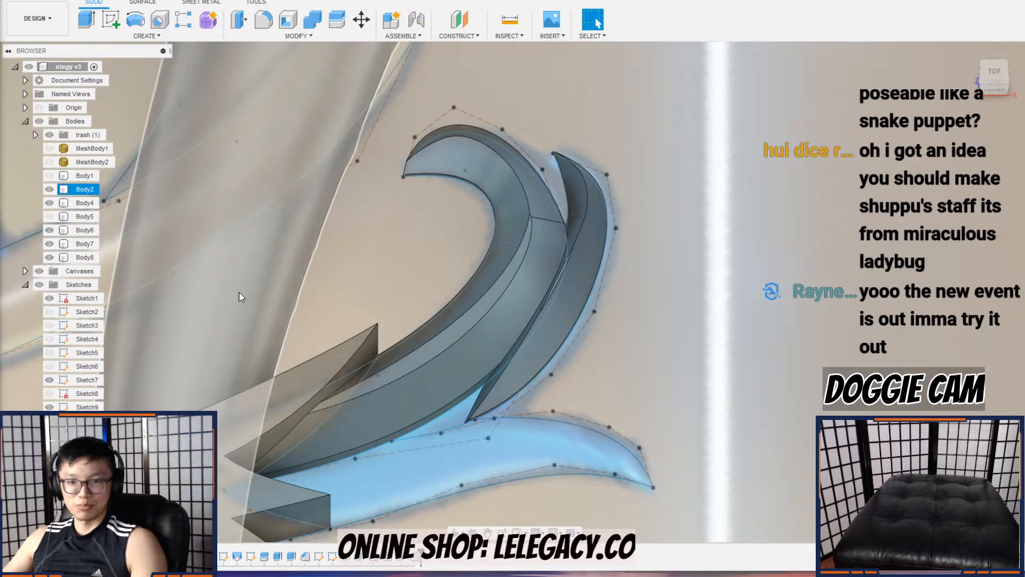
Step: Examine the lower end of the slim feather where its chamfer meets the curled feather and the sketch profile
shift+middle_drag(482, 359, 482, 375)
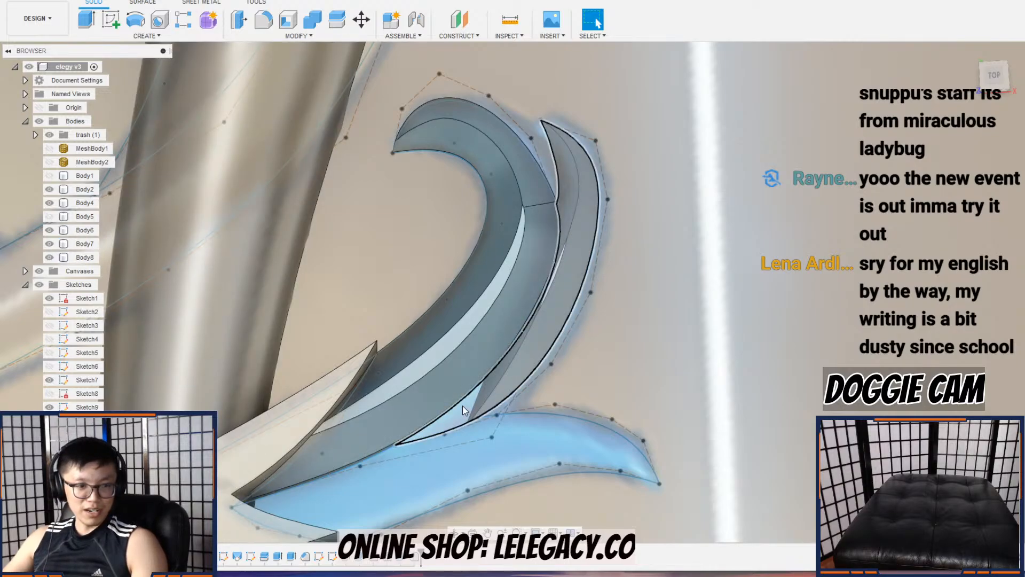
scroll(463, 405, up, 2)
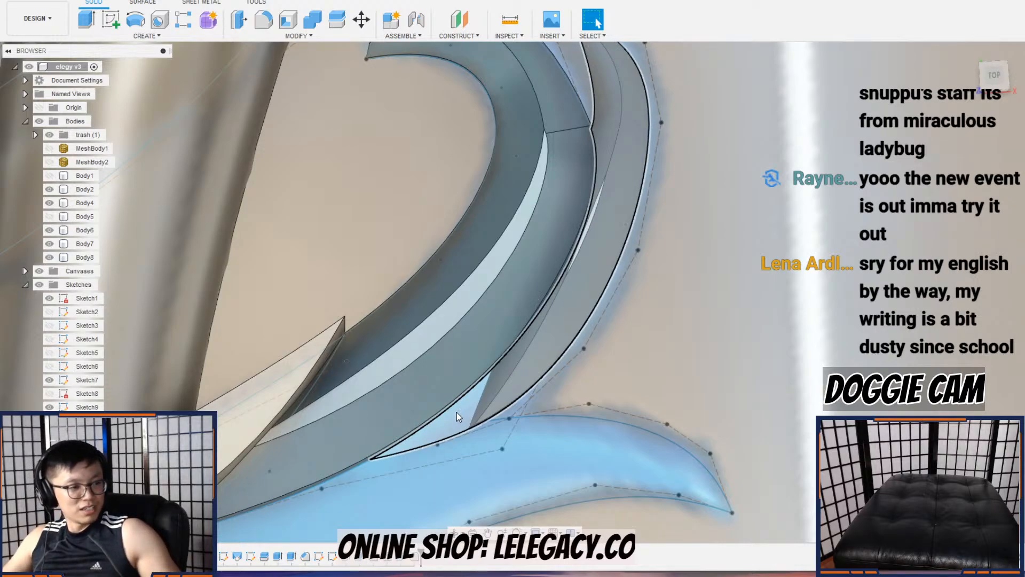
click(442, 416)
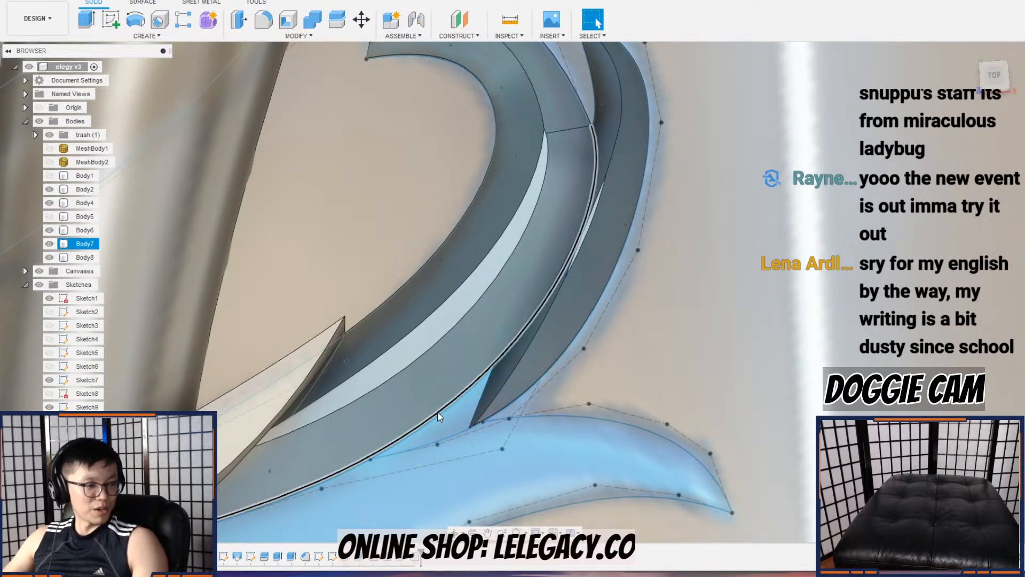
key(Escape)
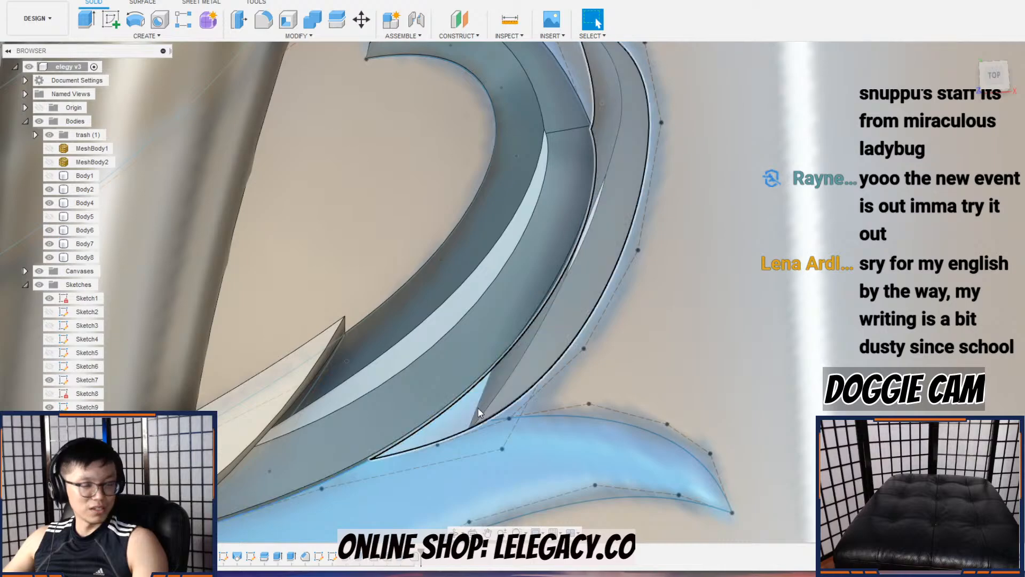
scroll(460, 417, up, 3)
shift+middle_drag(459, 391, 622, 349)
scroll(623, 346, down, 1)
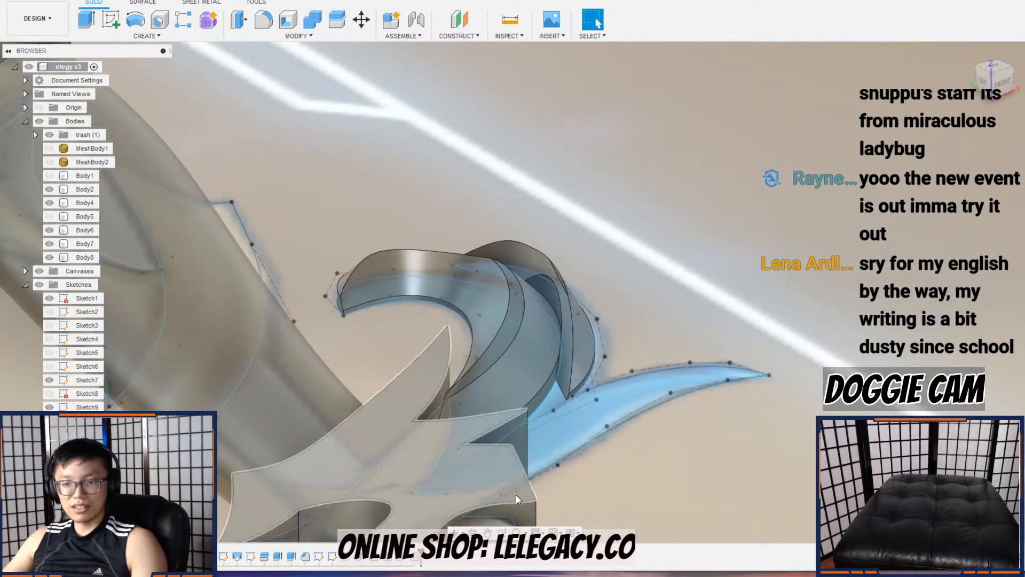
Step: Reopen the slim feather's chamfer to review its edges and distances, close it, and inspect both feathers from above
double_click(416, 556)
scroll(547, 296, up, 5)
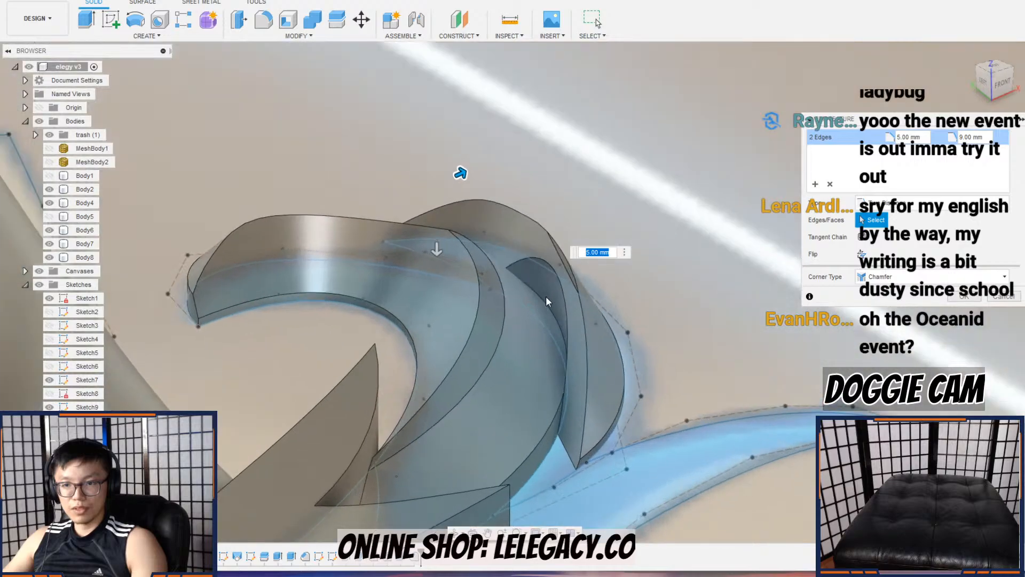
click(964, 295)
scroll(597, 338, down, 5)
shift+middle_drag(582, 369, 569, 406)
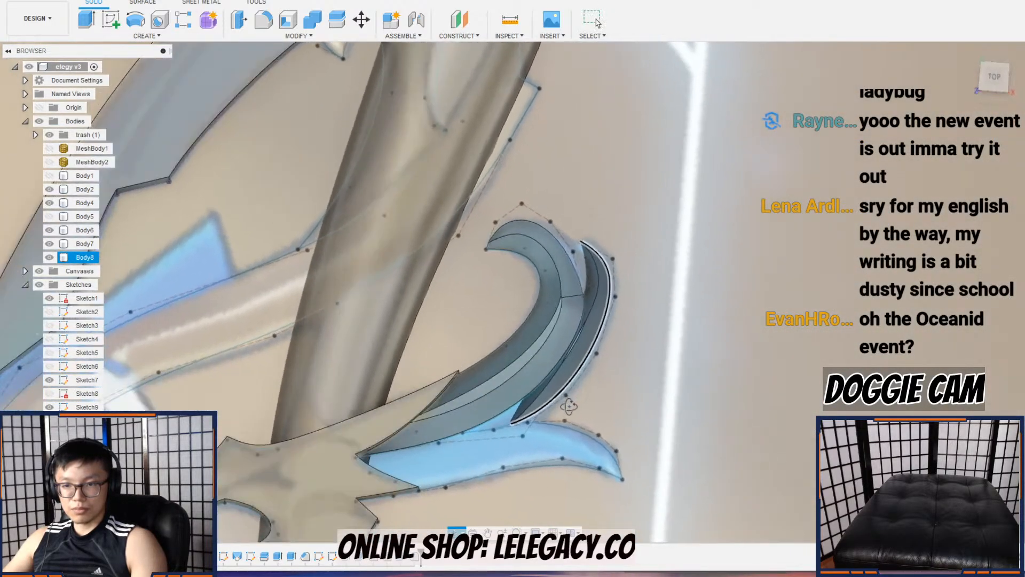
shift+drag(569, 405, 577, 393)
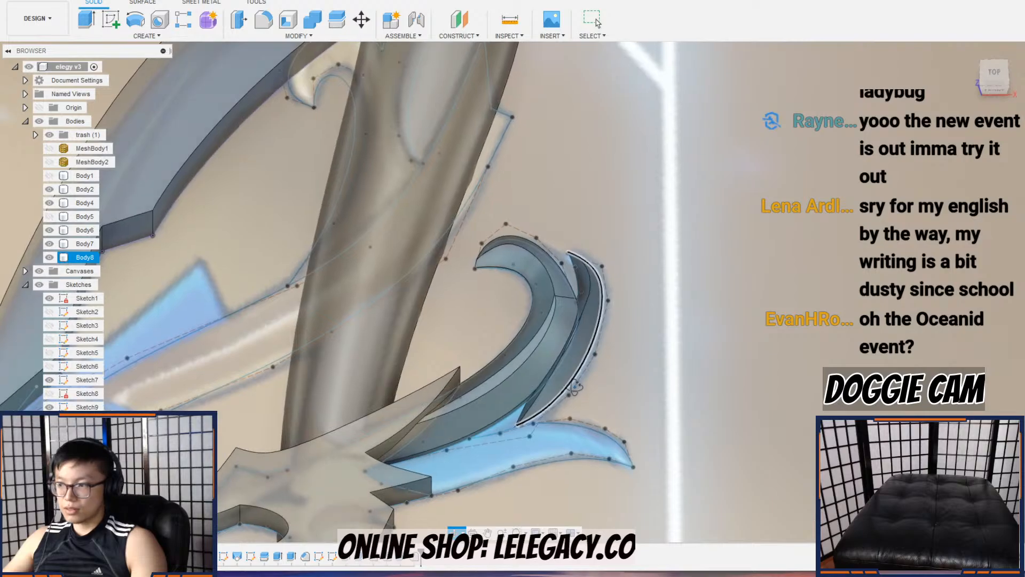
Step: Extrude the third, lowest feather's sketch profile 10 mm as a new body
scroll(517, 413, up, 5)
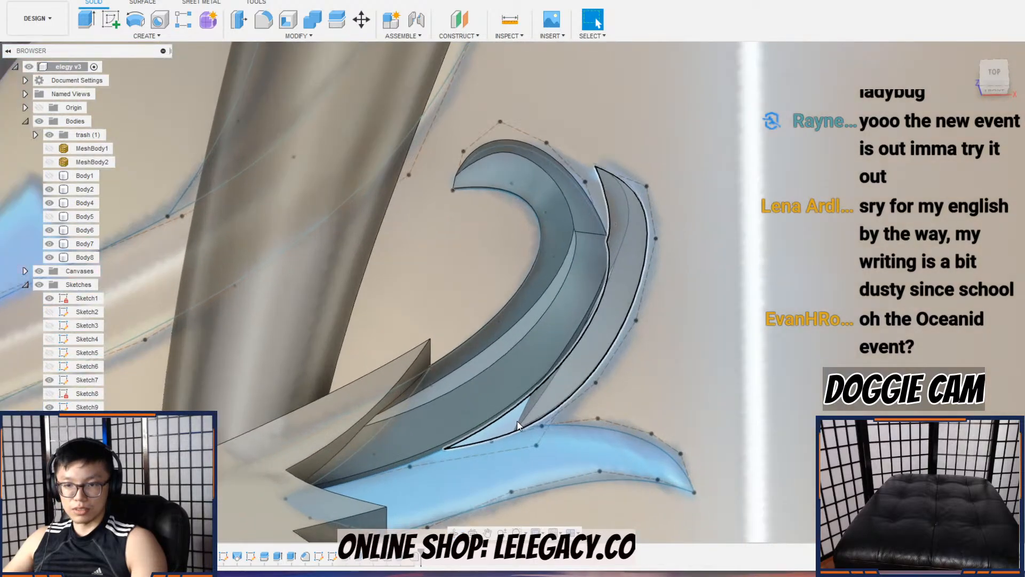
click(49, 421)
click(49, 421)
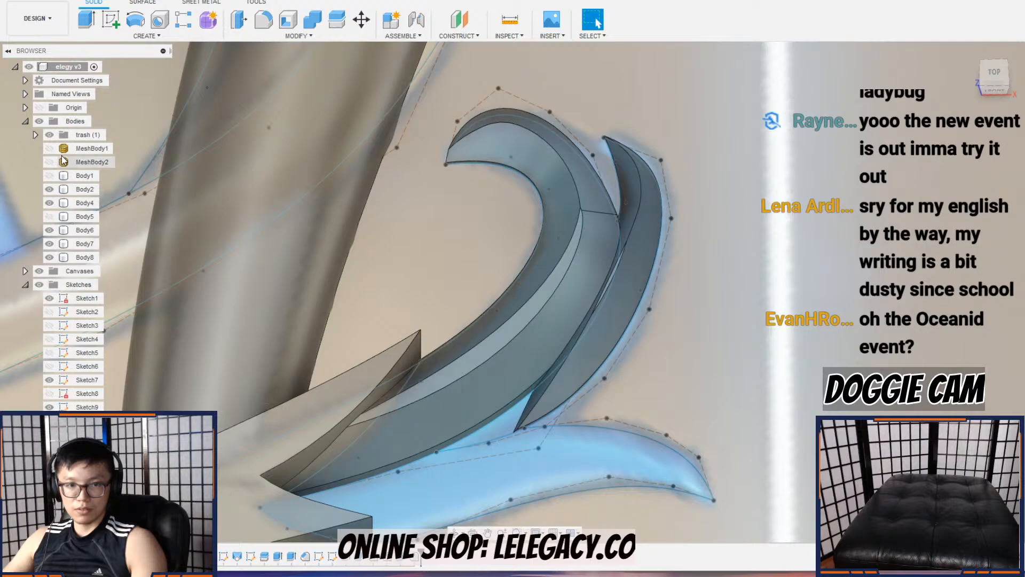
click(40, 122)
click(40, 122)
click(488, 430)
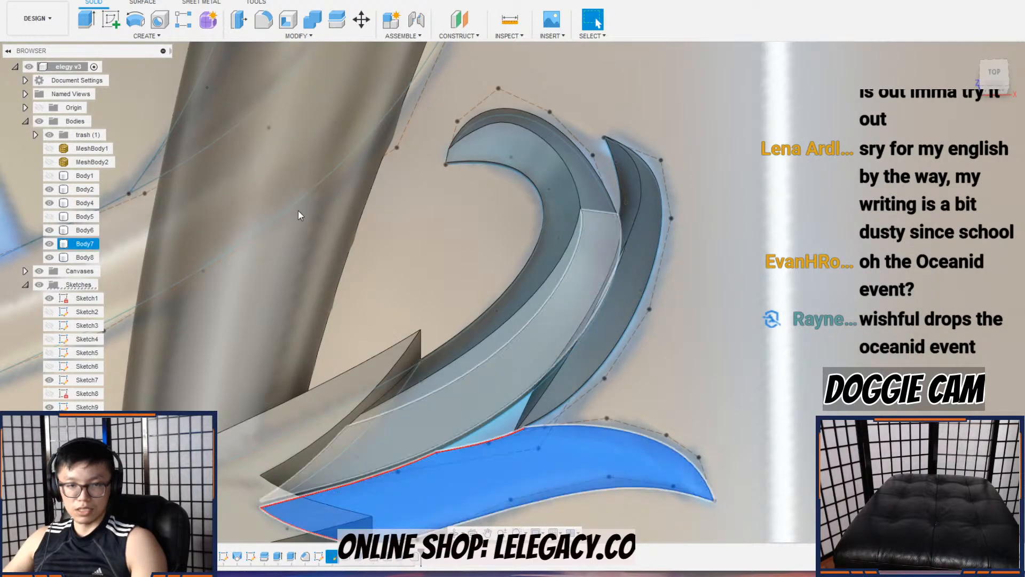
key(e)
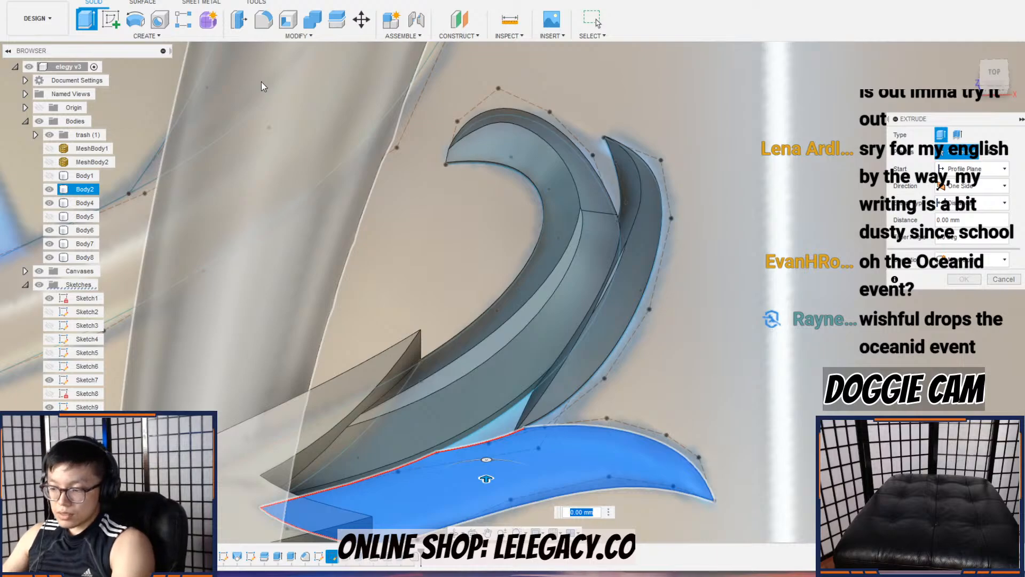
text(10)
click(972, 261)
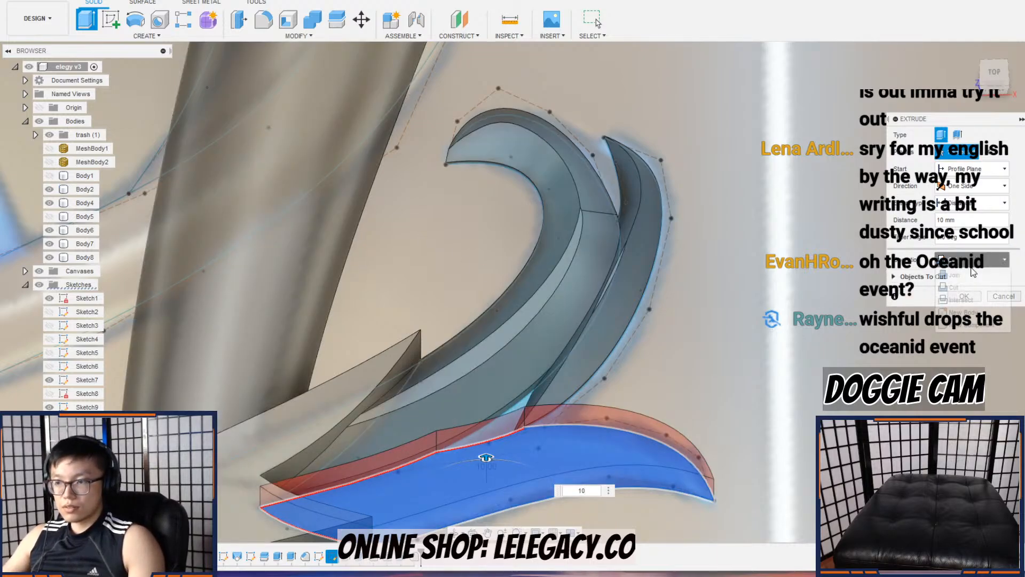
click(971, 312)
click(968, 282)
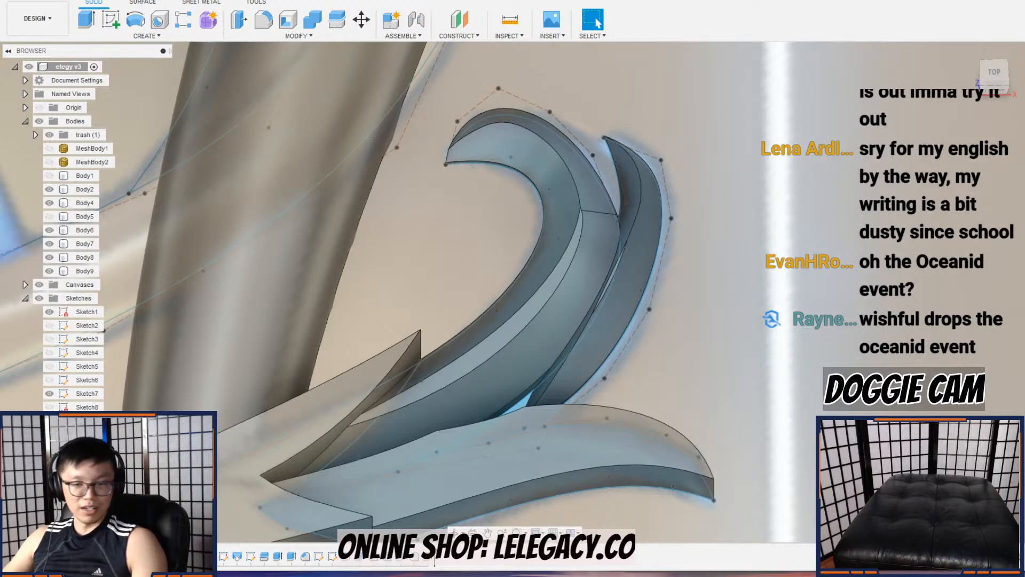
Step: Chamfer the lowest feather's inner top edge near its root, beside the curled feather, with distances of 7 mm and 7 mm
scroll(316, 458, up, 5)
click(331, 36)
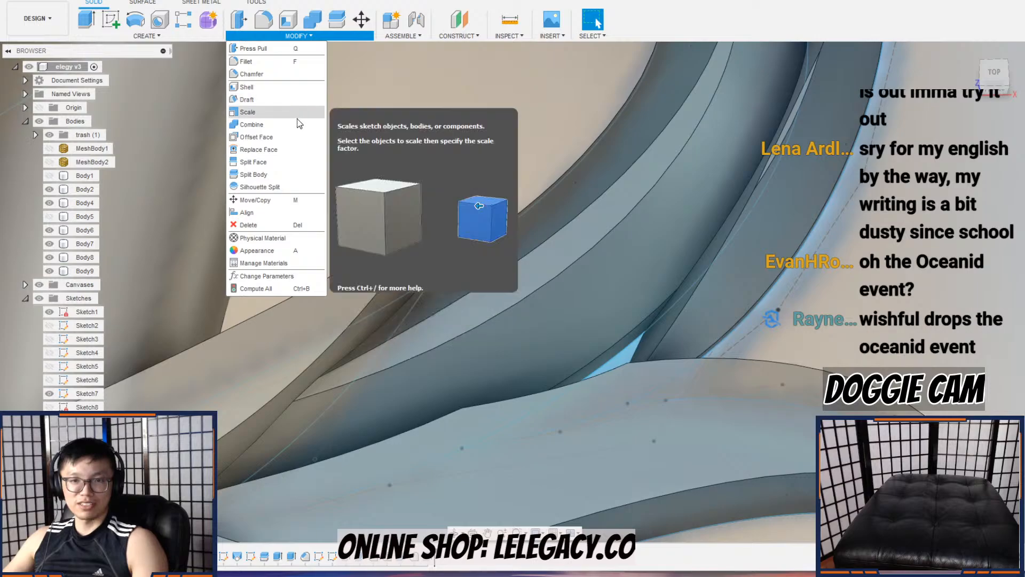
click(296, 74)
shift+middle_drag(585, 290, 490, 273)
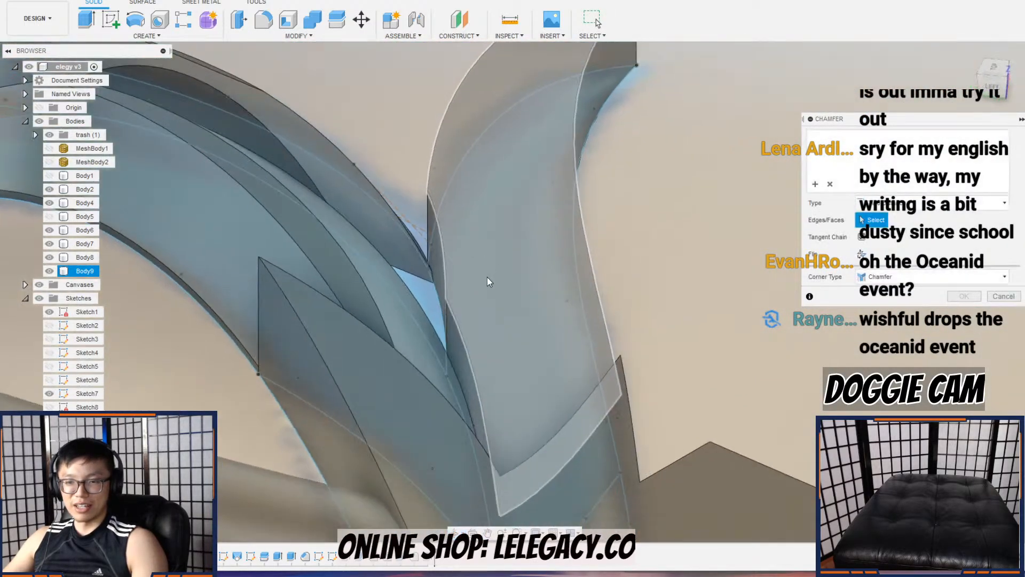
click(461, 330)
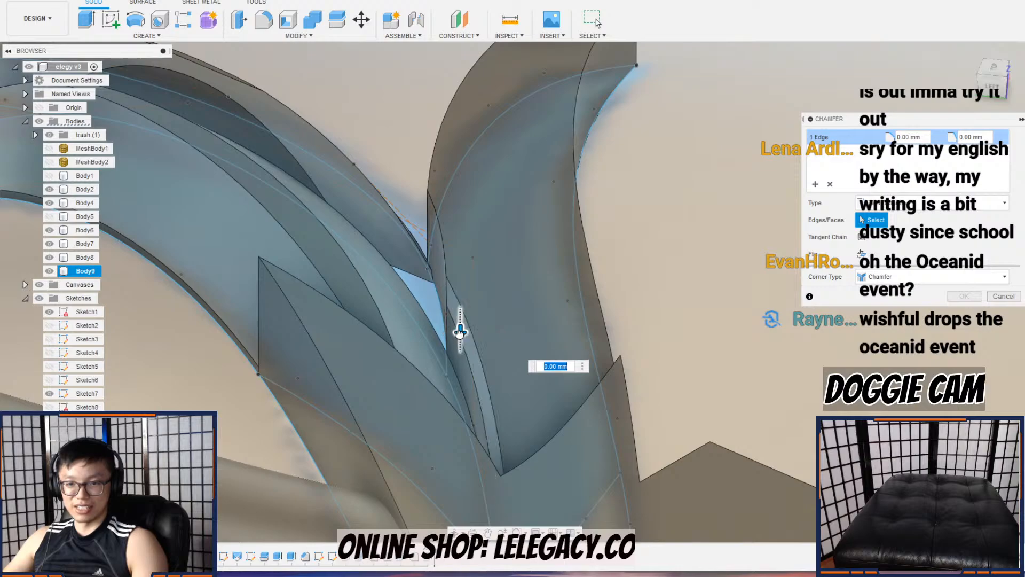
drag(460, 355, 461, 378)
drag(519, 320, 530, 319)
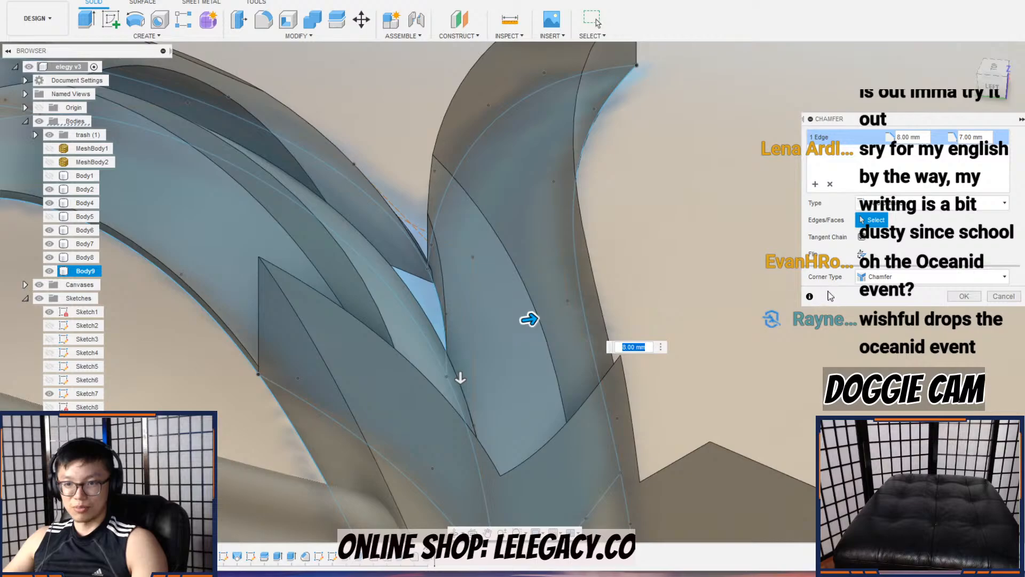
drag(532, 319, 520, 320)
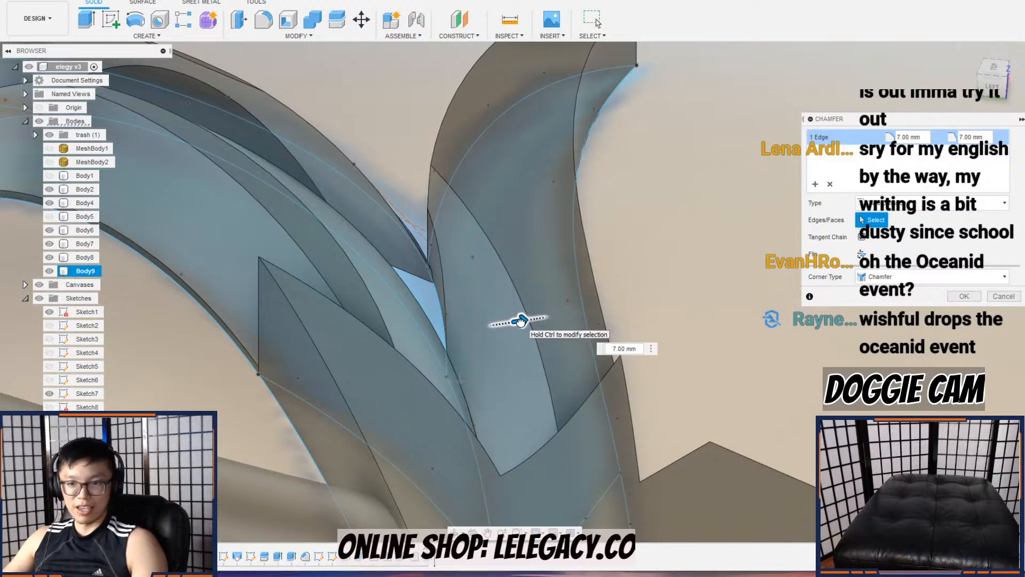
key(Return)
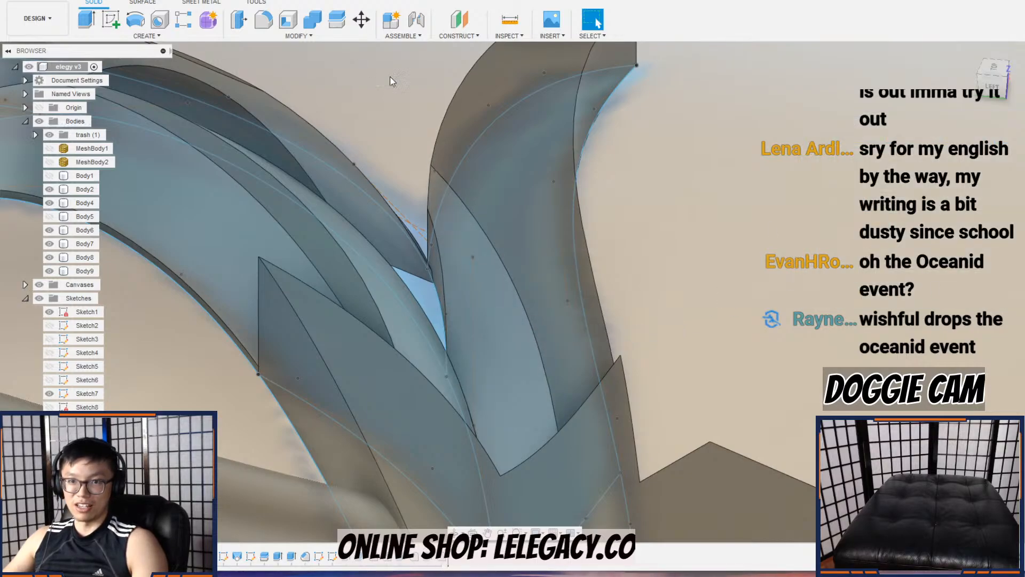
Step: Chamfer the lowest feather's long upper edge towards the tip with both distances at 9 mm
click(324, 40)
click(277, 74)
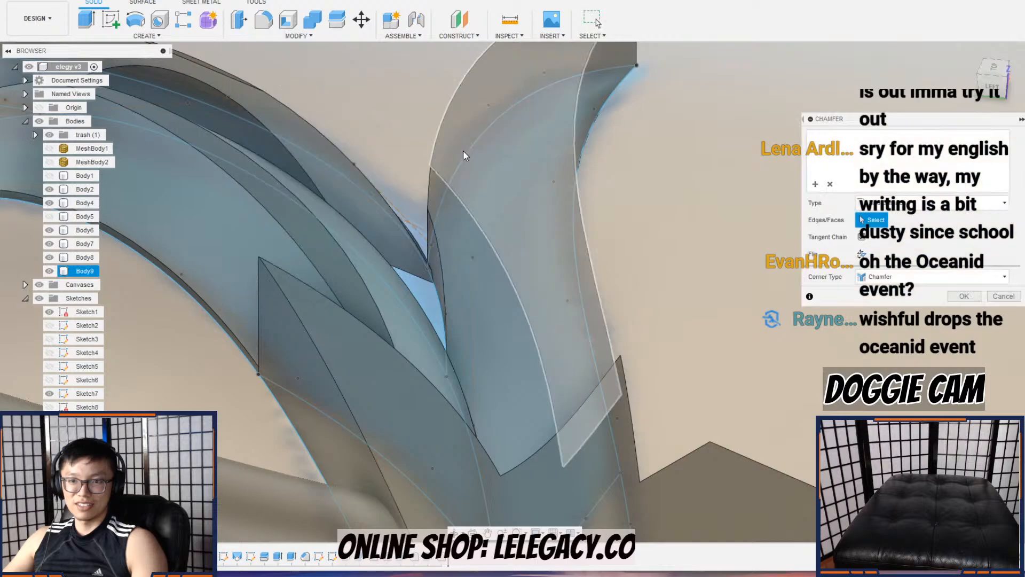
scroll(424, 155, up, 3)
click(416, 249)
scroll(422, 245, up, 5)
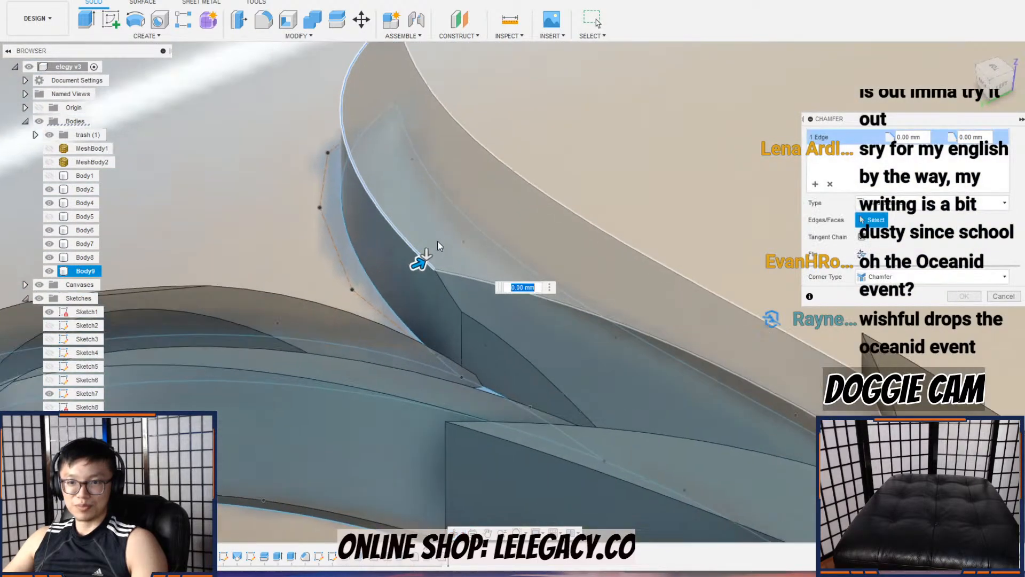
drag(401, 374, 406, 394)
scroll(421, 321, down, 4)
shift+middle_drag(438, 303, 356, 304)
scroll(435, 301, down, 3)
click(357, 301)
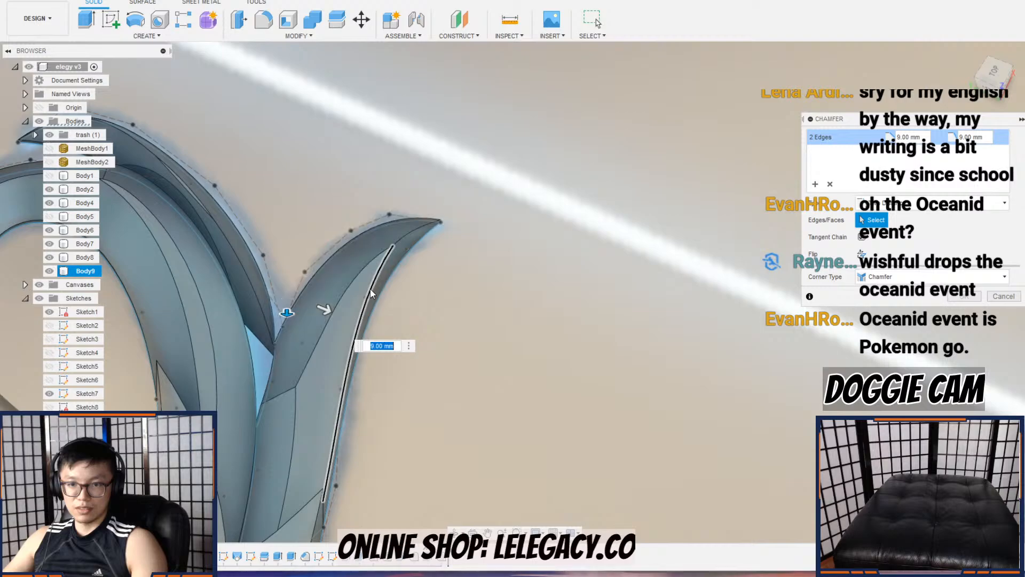
click(964, 296)
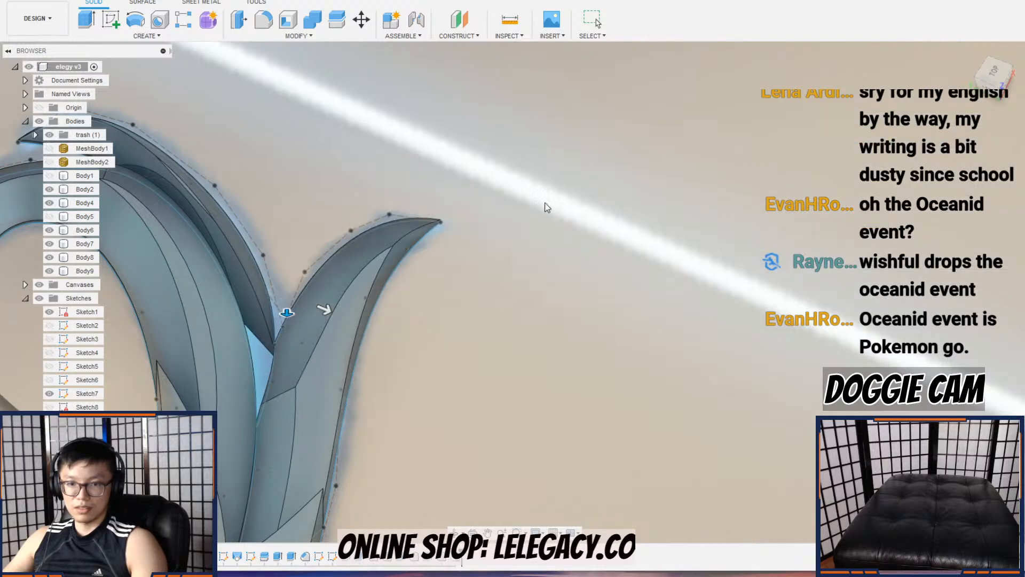
Step: Start a chamfer on the lowest feather's outer top edge with distances of 4 mm across and 9 mm down the side
click(314, 33)
click(275, 82)
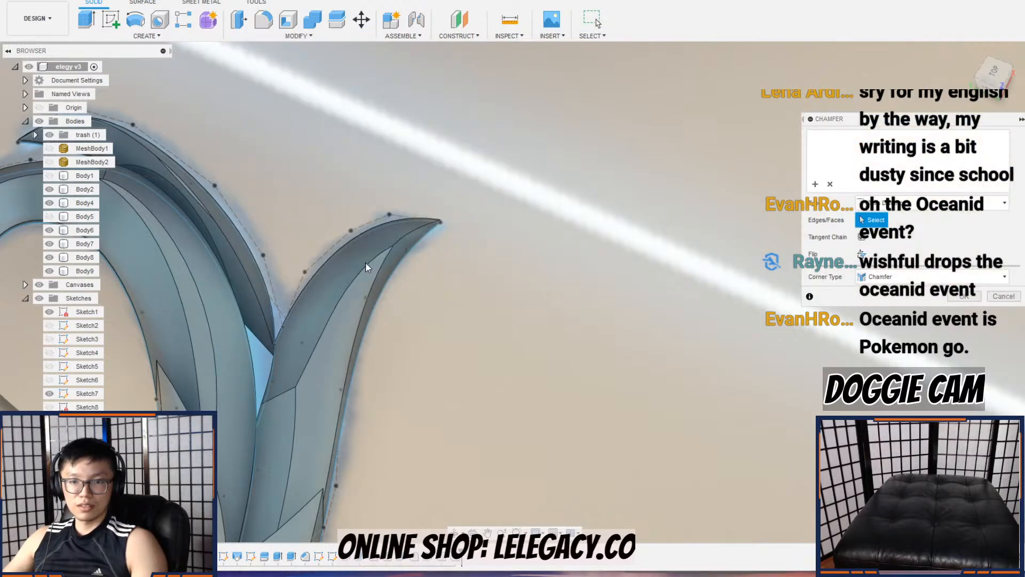
click(369, 291)
drag(365, 287, 365, 306)
shift+middle_drag(365, 306, 371, 267)
drag(364, 299, 365, 378)
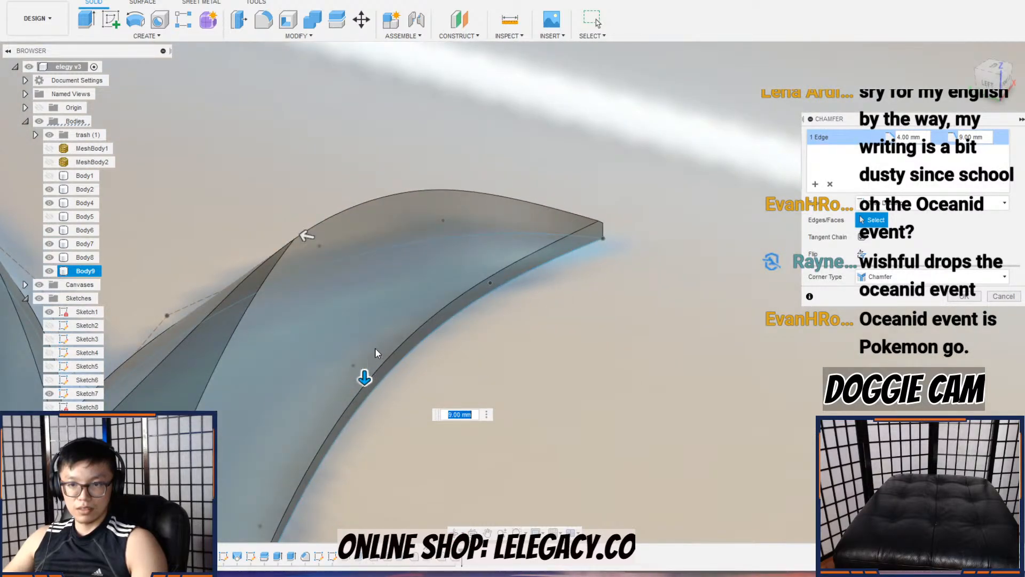
Step: Widen the outer-edge chamfer across the feather's top face to 9 mm, narrow it slightly and complete the chamfer
scroll(374, 339, down, 3)
shift+middle_drag(373, 330, 365, 379)
drag(347, 326, 305, 341)
scroll(337, 343, down, 3)
shift+middle_drag(450, 314, 441, 290)
scroll(442, 291, up, 2)
shift+middle_drag(400, 357, 496, 307)
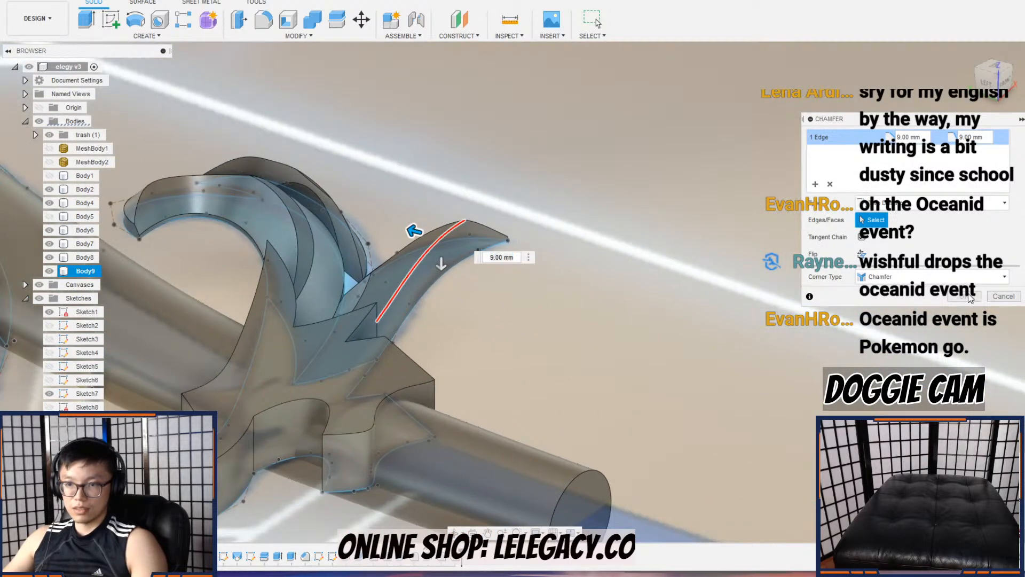
scroll(443, 271, up, 5)
shift+middle_drag(378, 273, 456, 265)
scroll(351, 206, up, 2)
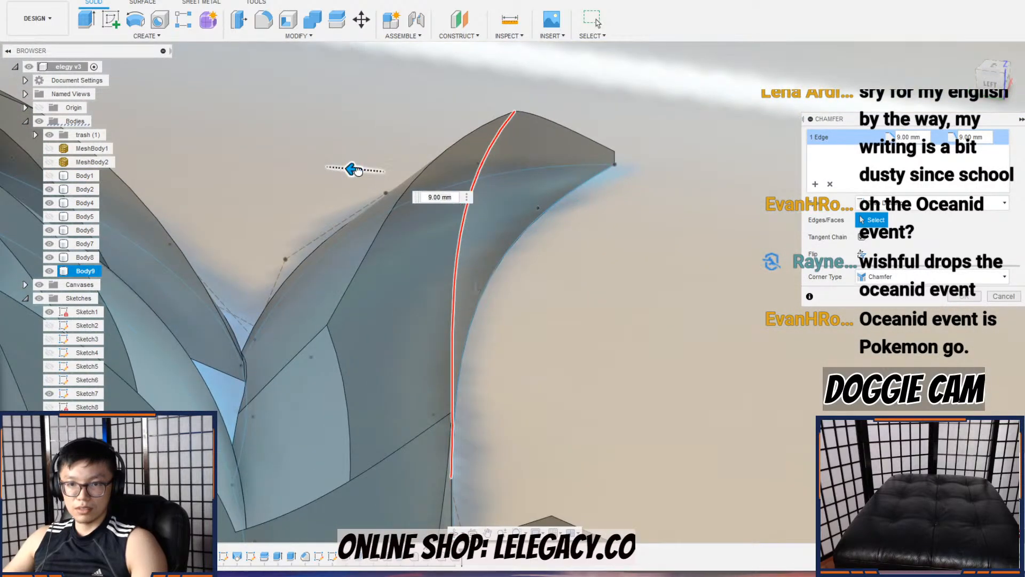
drag(353, 169, 367, 170)
click(953, 296)
Step: Inspect the chamfered lowest feather from above, compare it with the bow reference picture in Photos, and return to the model
shift+middle_drag(513, 317, 498, 268)
scroll(495, 249, down, 4)
shift+middle_drag(558, 278, 473, 255)
scroll(528, 214, up, 5)
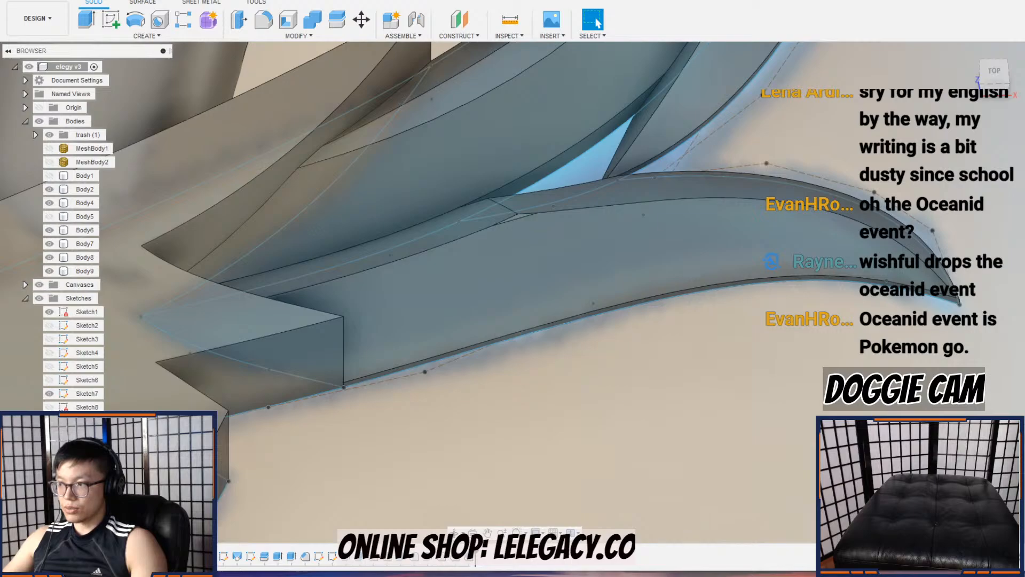
click(959, 1)
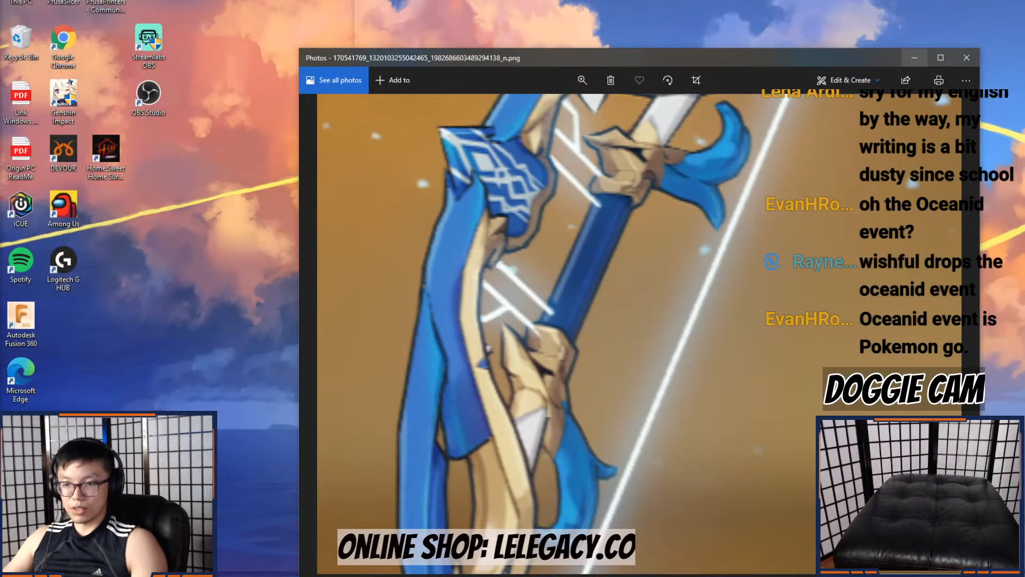
key(alt+Tab)
scroll(621, 165, down, 3)
shift+middle_drag(609, 184, 636, 172)
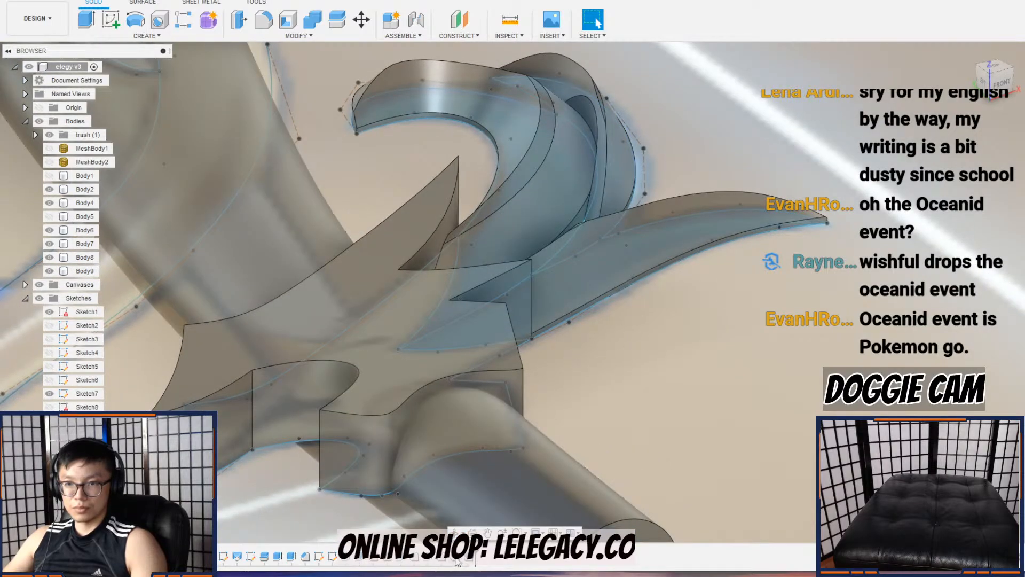
Step: Delete the slim feather's chamfer feature from the design history and view the feathers from above
click(416, 558)
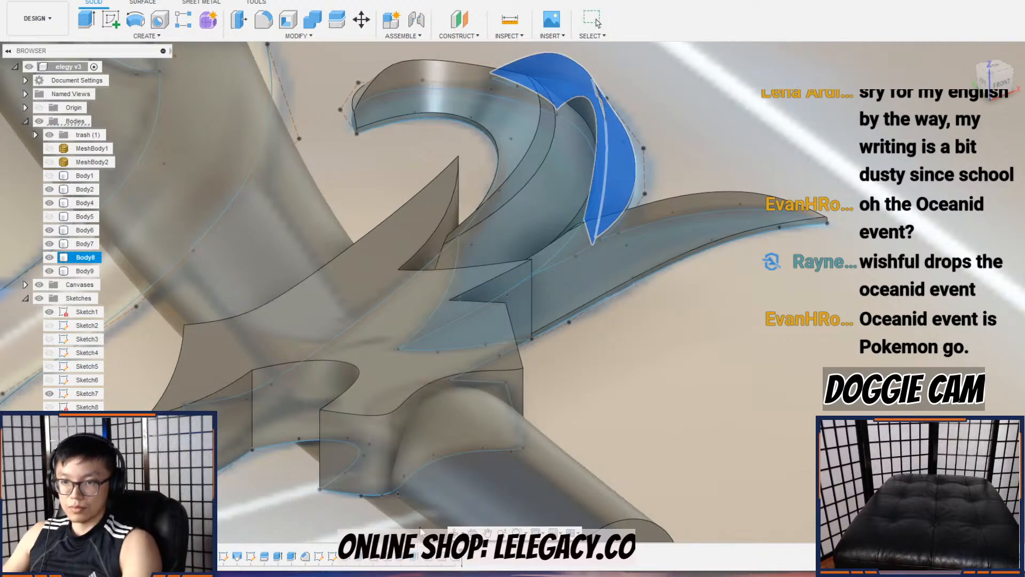
key(Delete)
shift+middle_drag(870, 212, 677, 369)
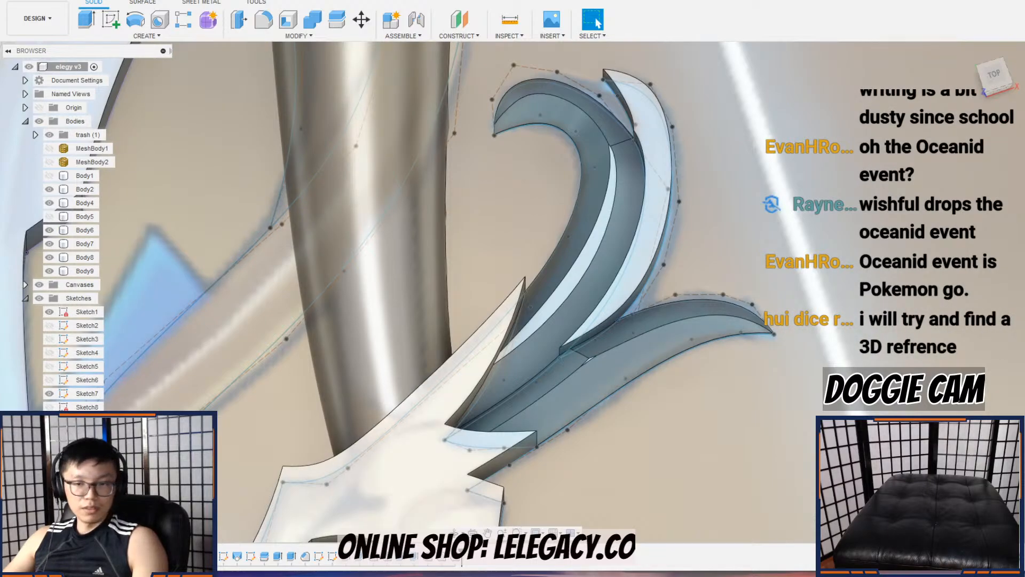
click(356, 240)
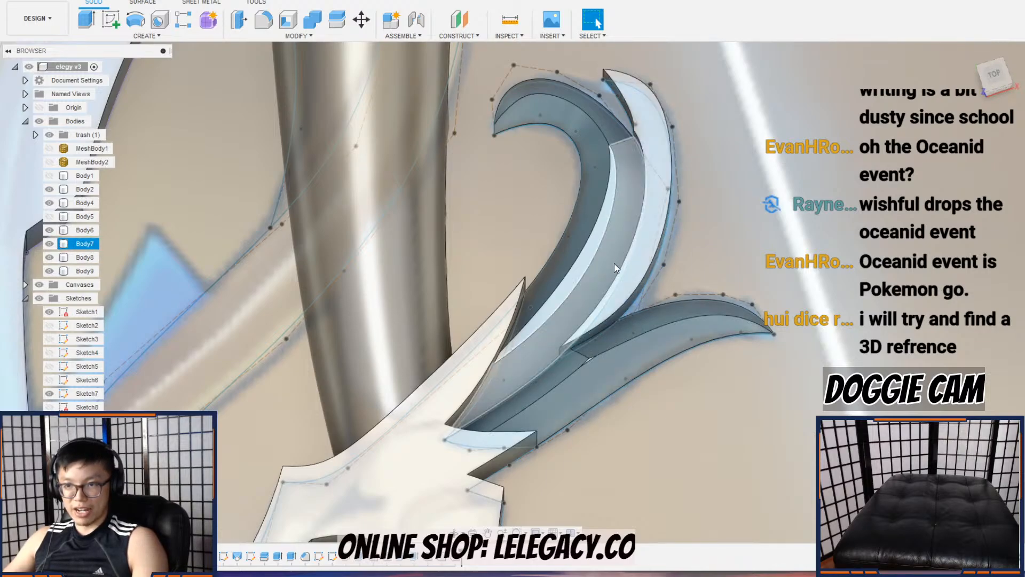
shift+middle_drag(635, 148, 640, 243)
scroll(640, 244, up, 2)
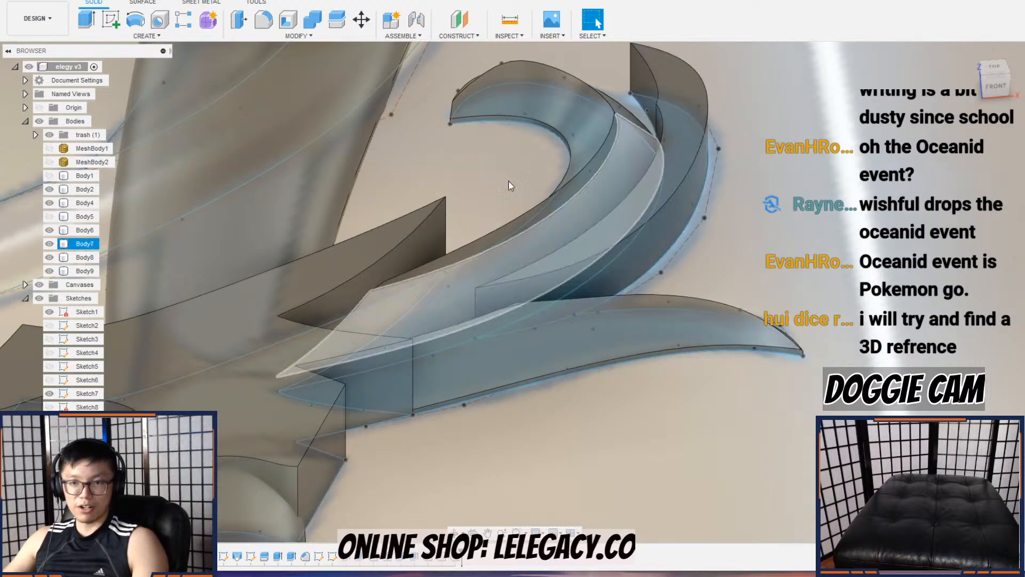
click(311, 38)
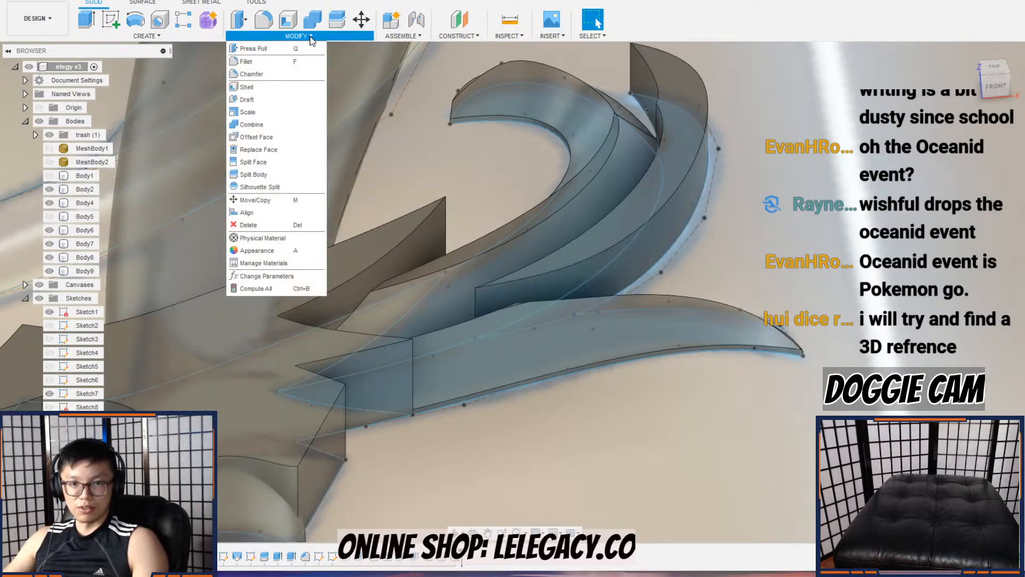
click(288, 71)
scroll(619, 219, up, 3)
shift+middle_drag(619, 221, 654, 235)
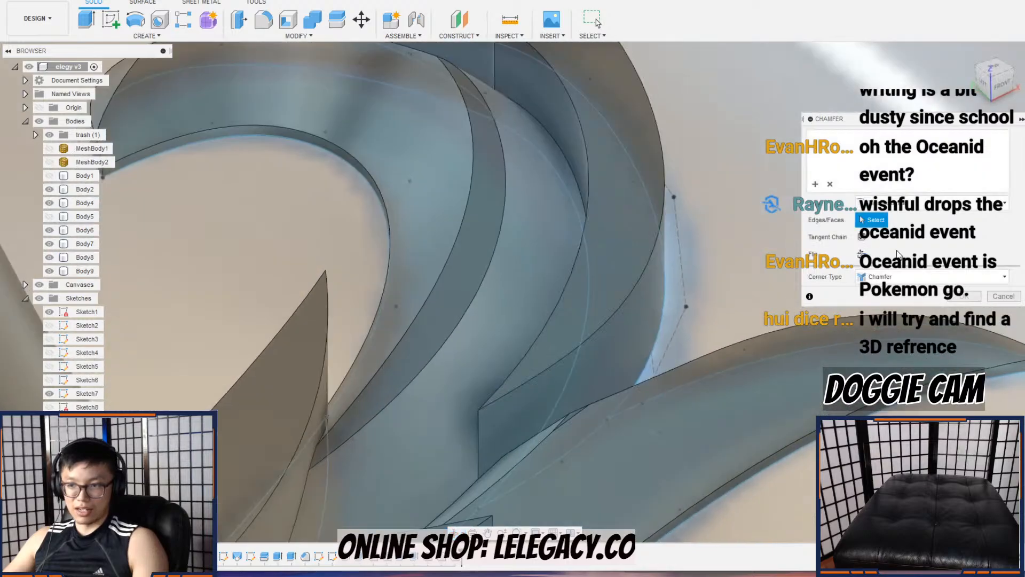
click(997, 295)
Step: Lower the slim feather's top face with Press Pull, using a distance of 6 mm
right_click(612, 193)
key(q)
drag(613, 186, 618, 223)
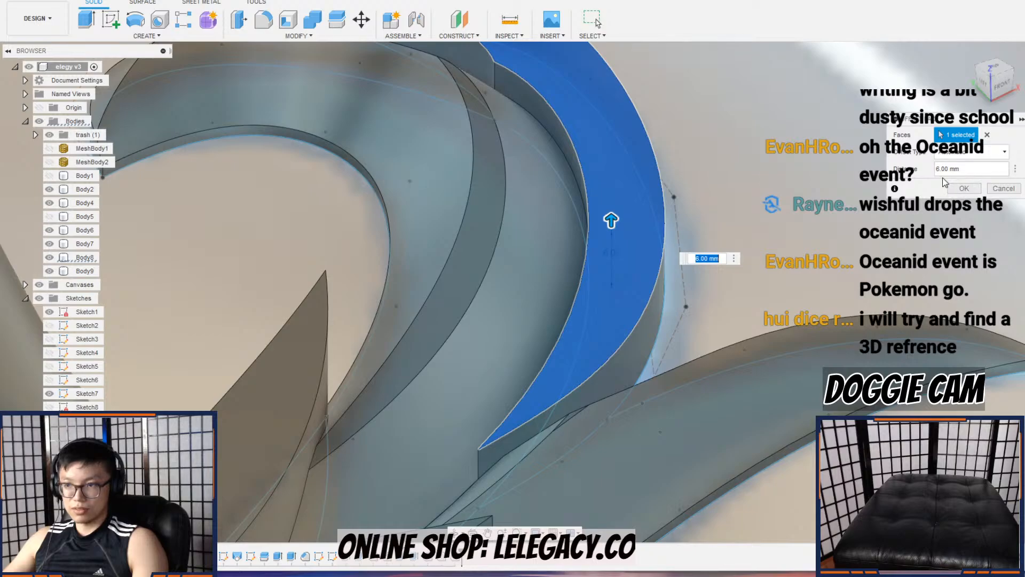
click(964, 188)
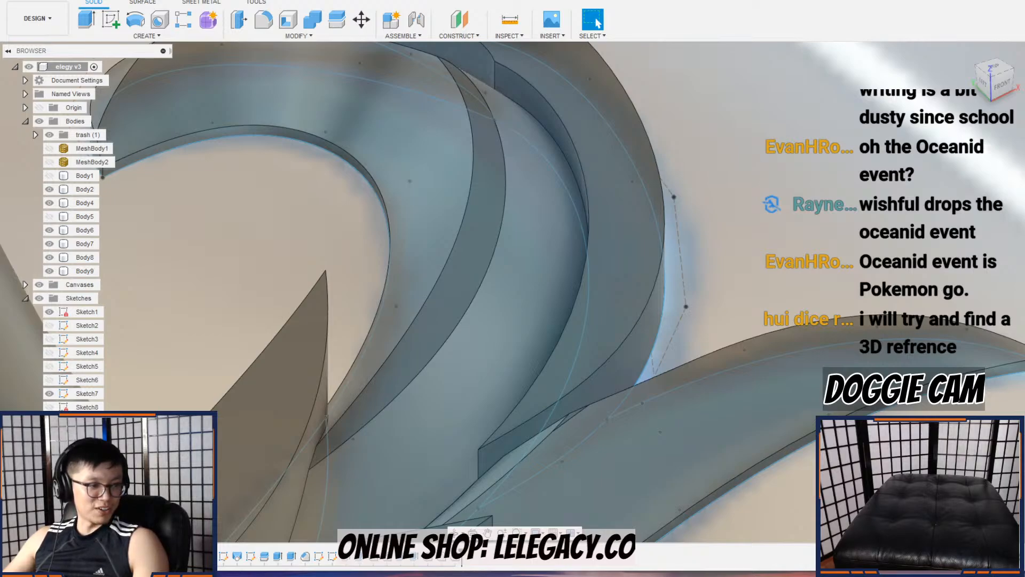
Step: Chamfer the inner top edge of the slim feather by 3 mm
click(281, 37)
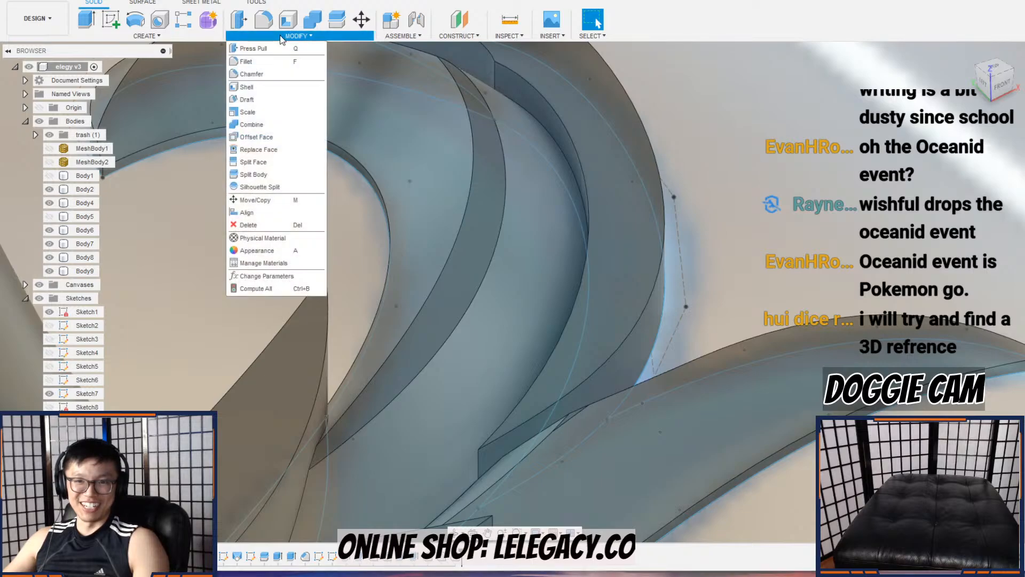
click(281, 71)
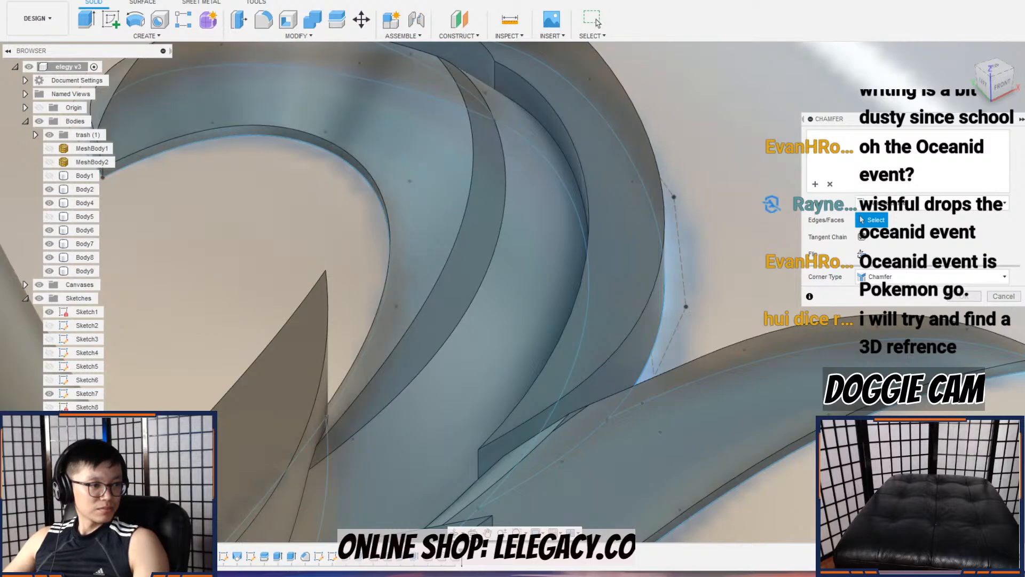
click(586, 195)
scroll(592, 197, up, 2)
mouse_move(592, 193)
shift+middle_down()
mouse_move(600, 169)
mouse_move(595, 181)
shift+middle_up()
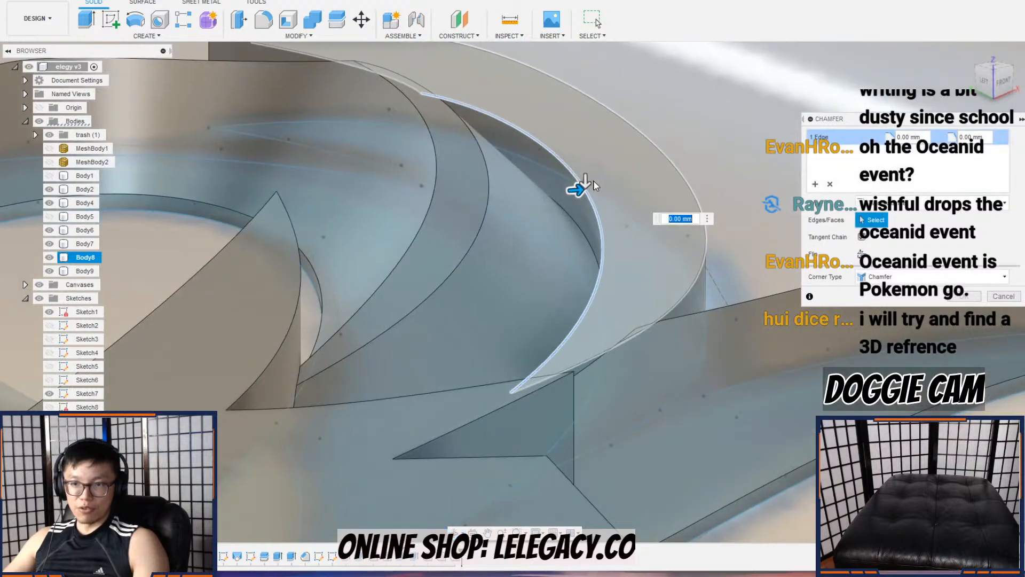
drag(587, 181, 587, 229)
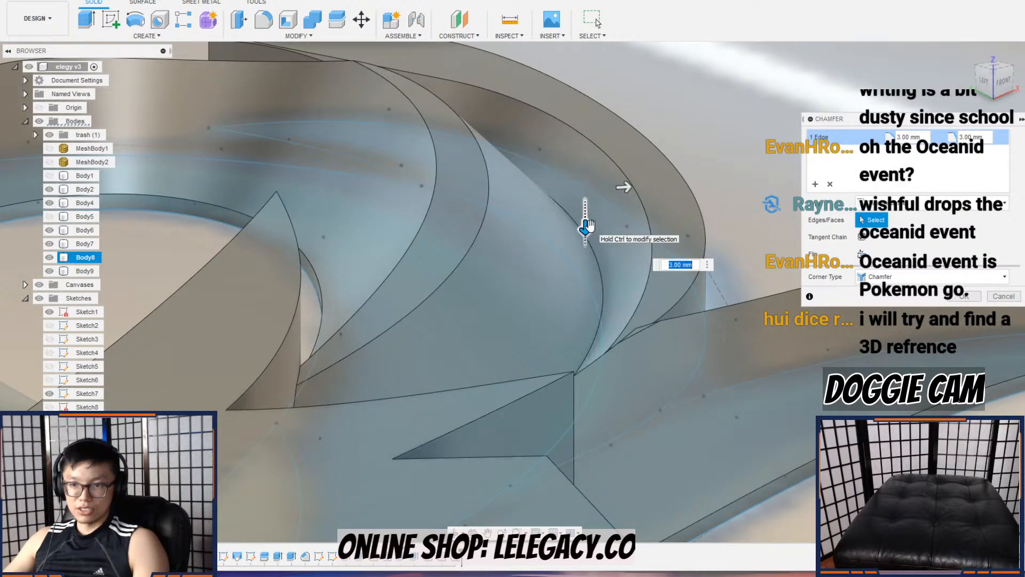
scroll(590, 228, down, 3)
shift+middle_drag(614, 228, 534, 336)
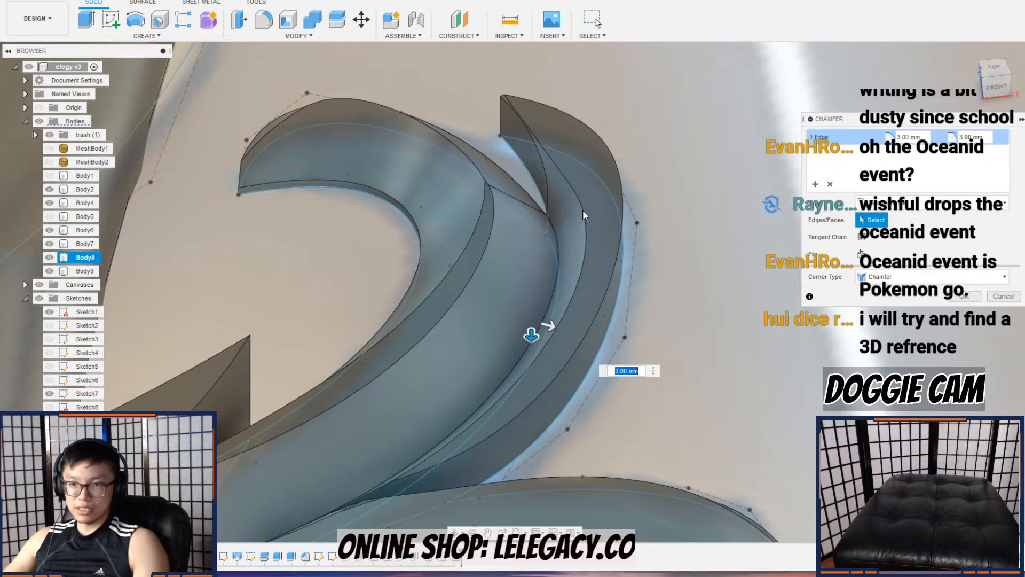
click(959, 296)
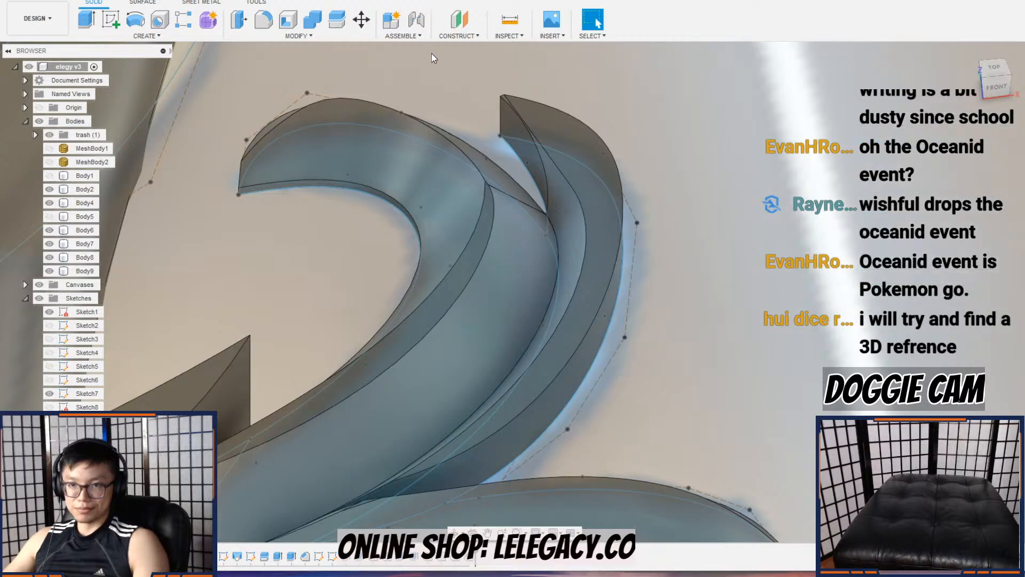
Step: Chamfer the remaining inner top edge near the slim feather's tip by 5 mm
click(351, 39)
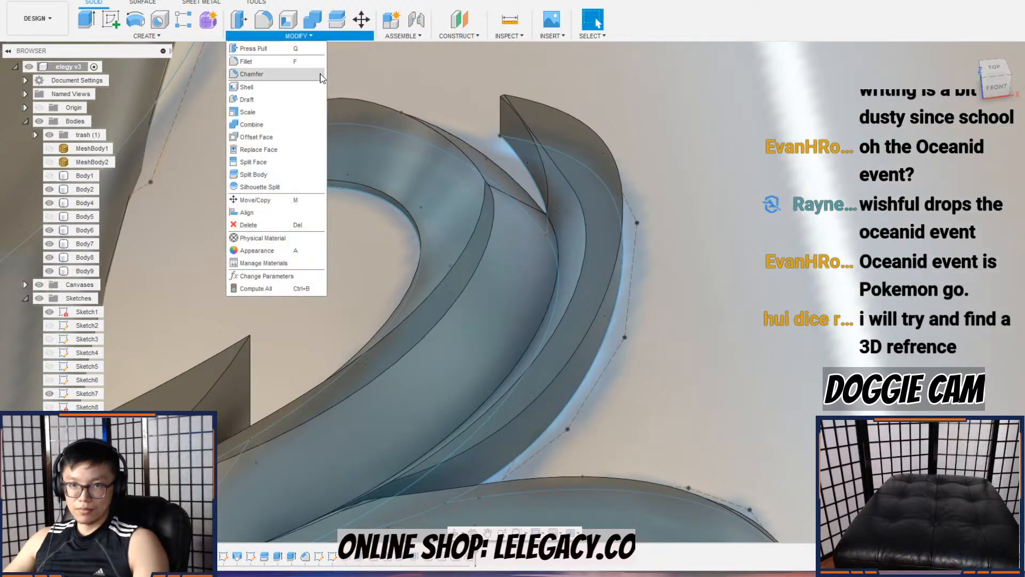
click(280, 74)
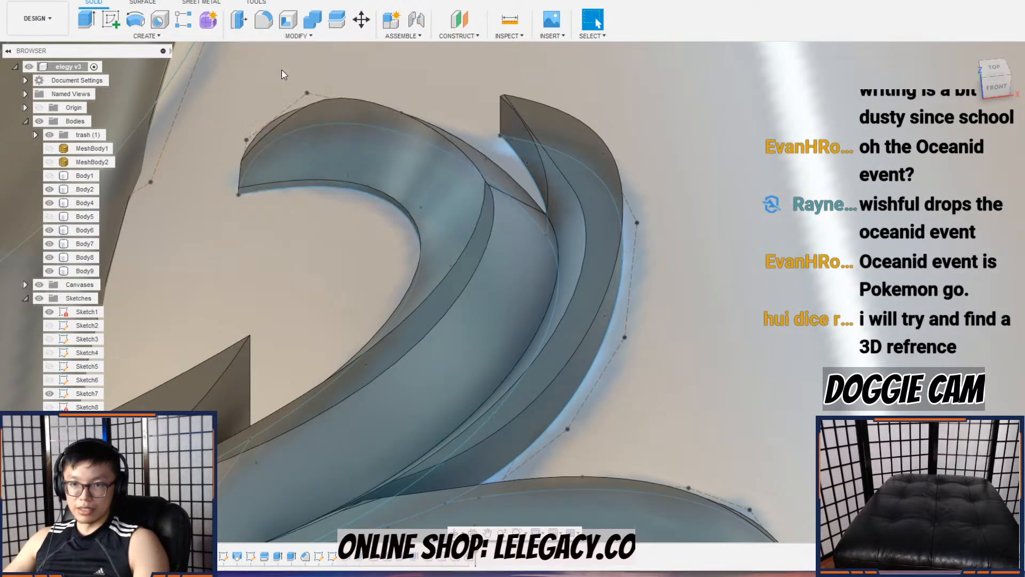
click(540, 158)
scroll(540, 158, up, 4)
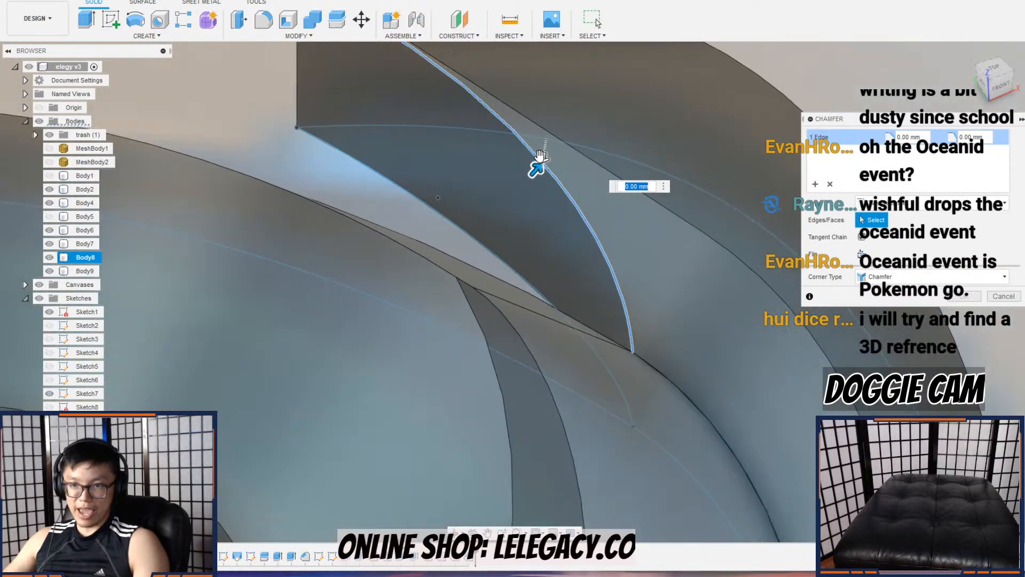
text(3)
scroll(533, 213, up, 2)
drag(533, 222, 516, 259)
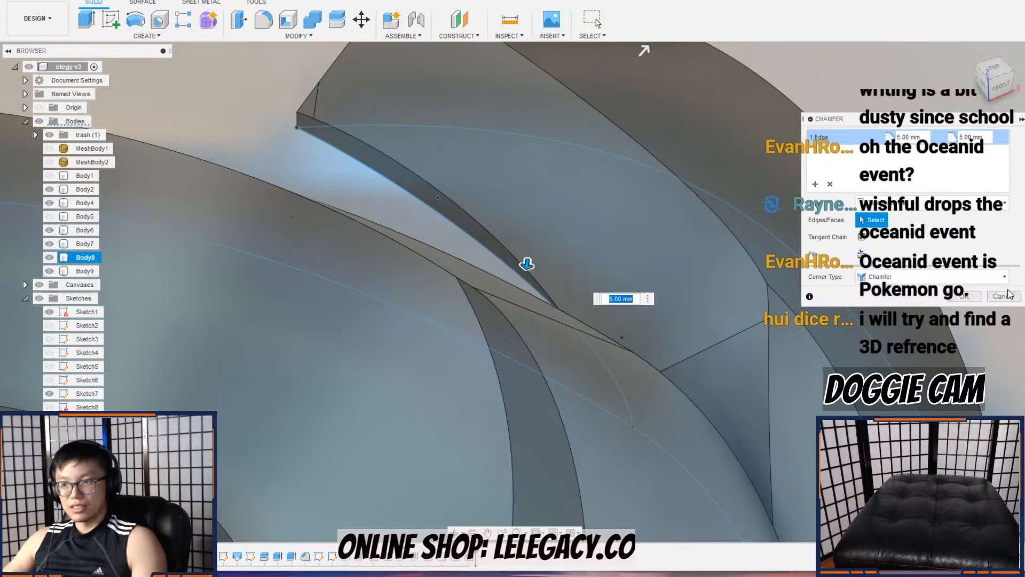
click(959, 297)
scroll(614, 228, down, 5)
shift+middle_drag(612, 235, 513, 306)
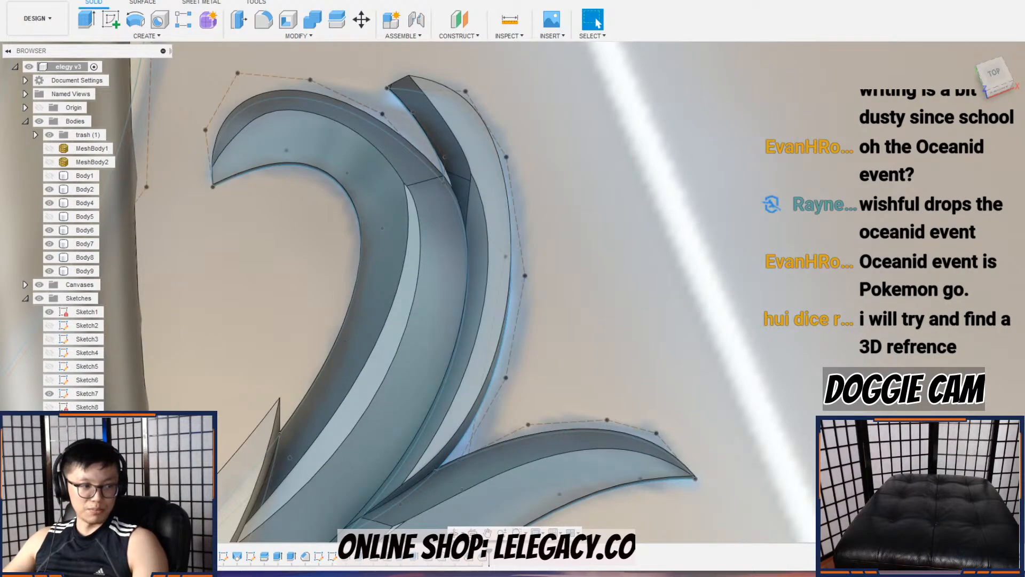
click(341, 37)
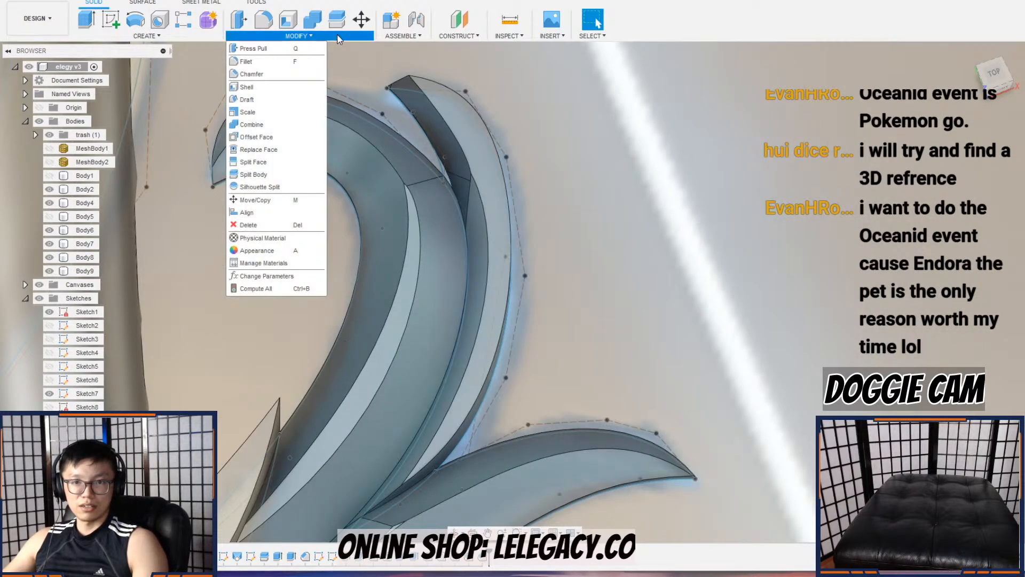
click(292, 75)
click(505, 160)
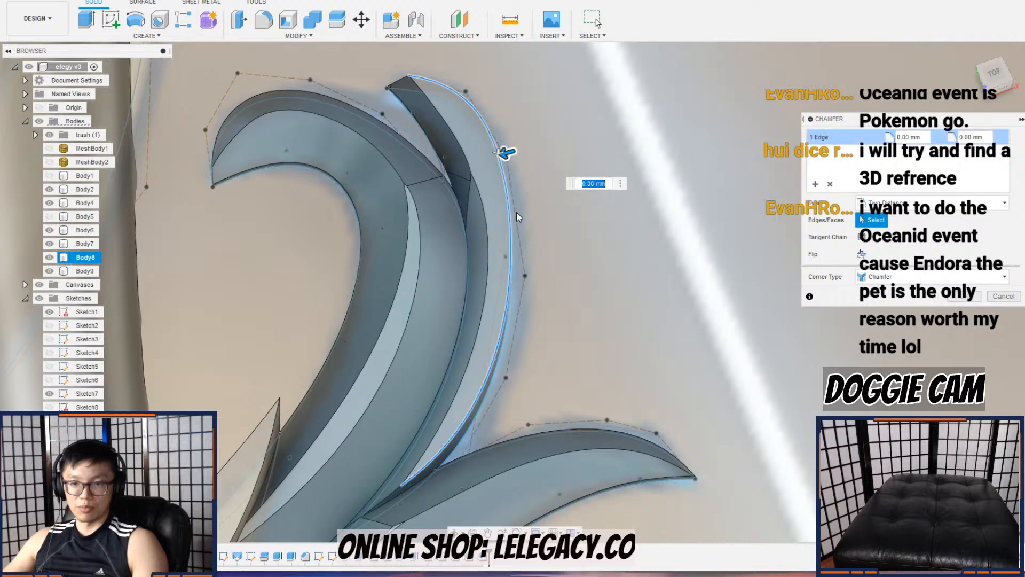
scroll(517, 176, up, 3)
shift+middle_drag(612, 232, 632, 267)
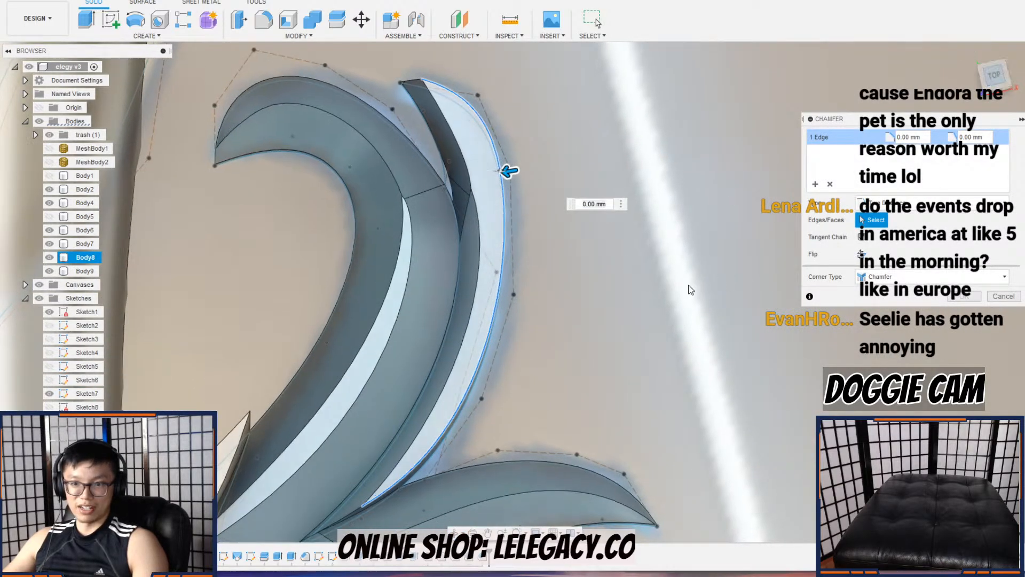
shift+middle_drag(725, 268, 544, 336)
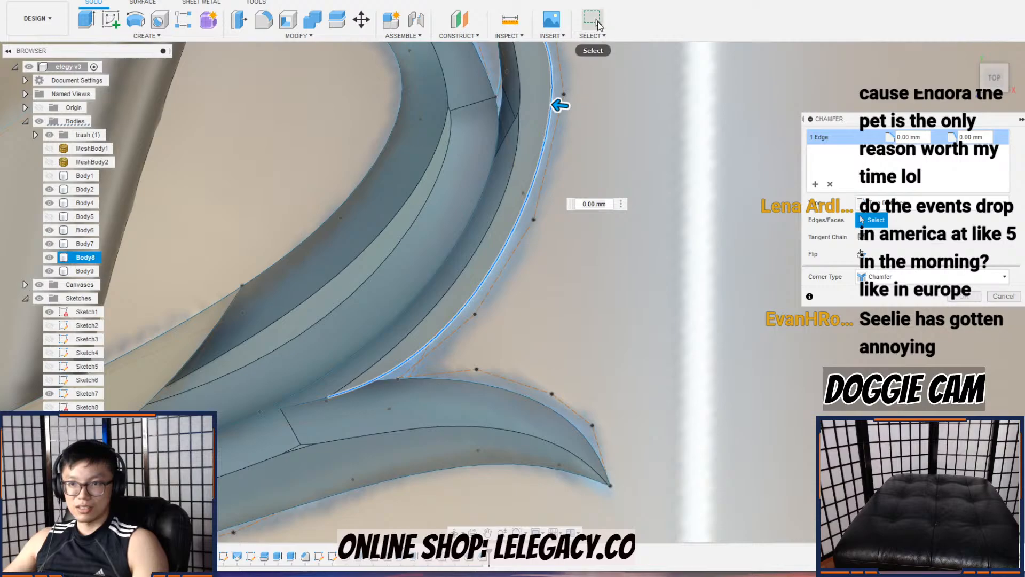
click(595, 22)
Step: Move the slim feather's outer-curve control points outward and chamfer its outer top edge 5 mm, slightly wider across the top face
drag(478, 313, 492, 323)
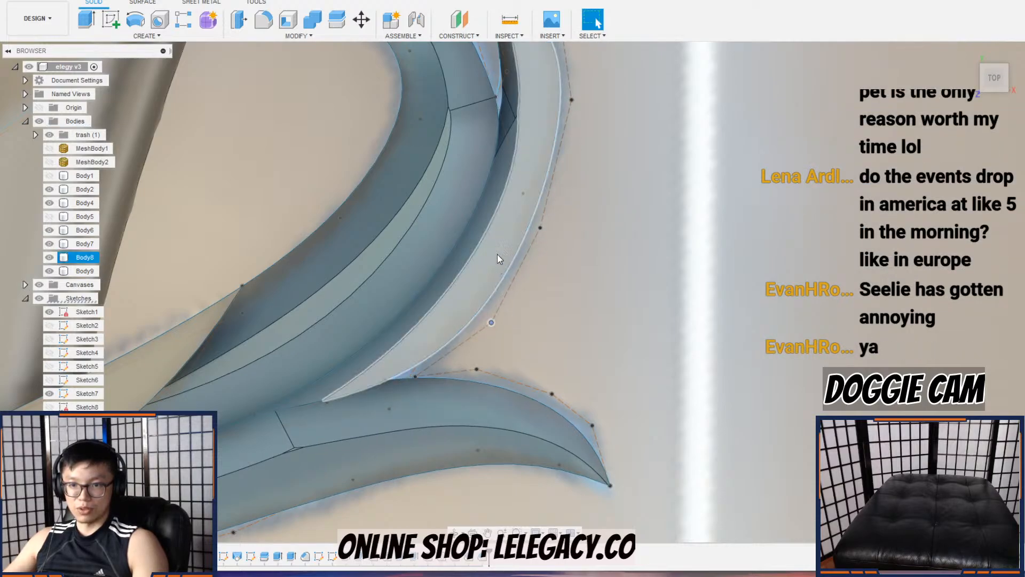
click(314, 36)
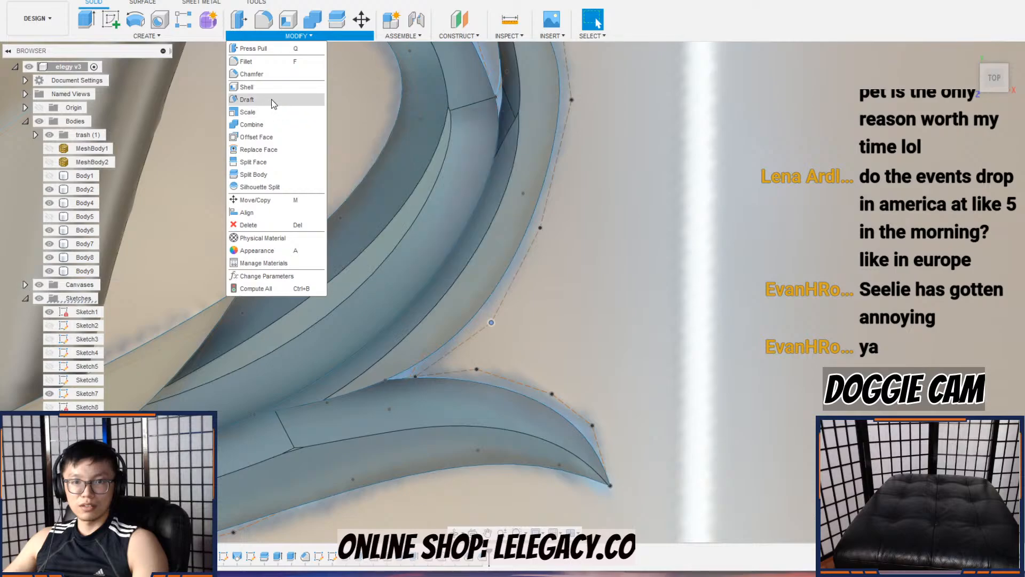
click(275, 78)
click(527, 235)
scroll(528, 227, up, 5)
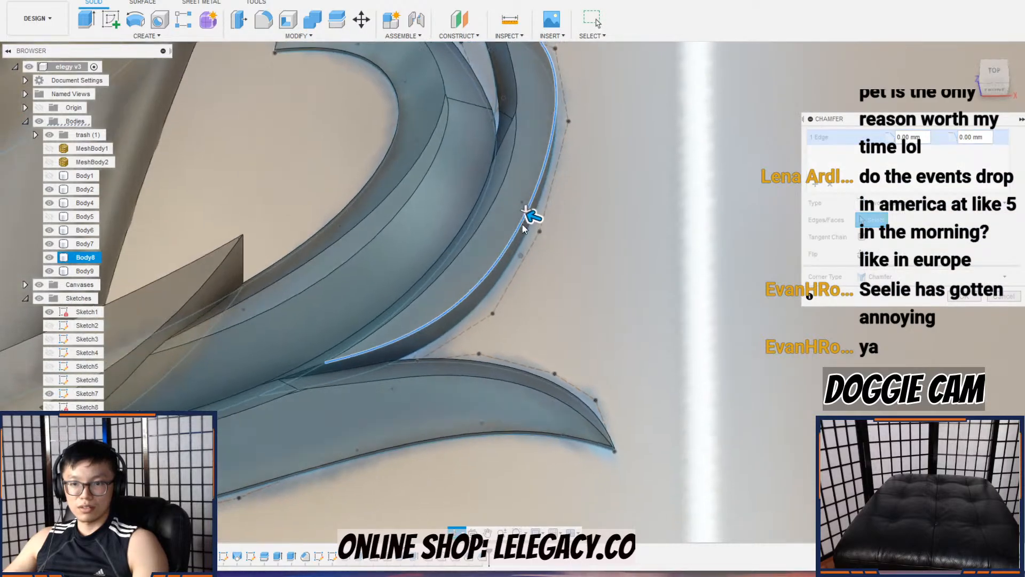
drag(530, 201, 529, 230)
shift+middle_drag(529, 230, 544, 202)
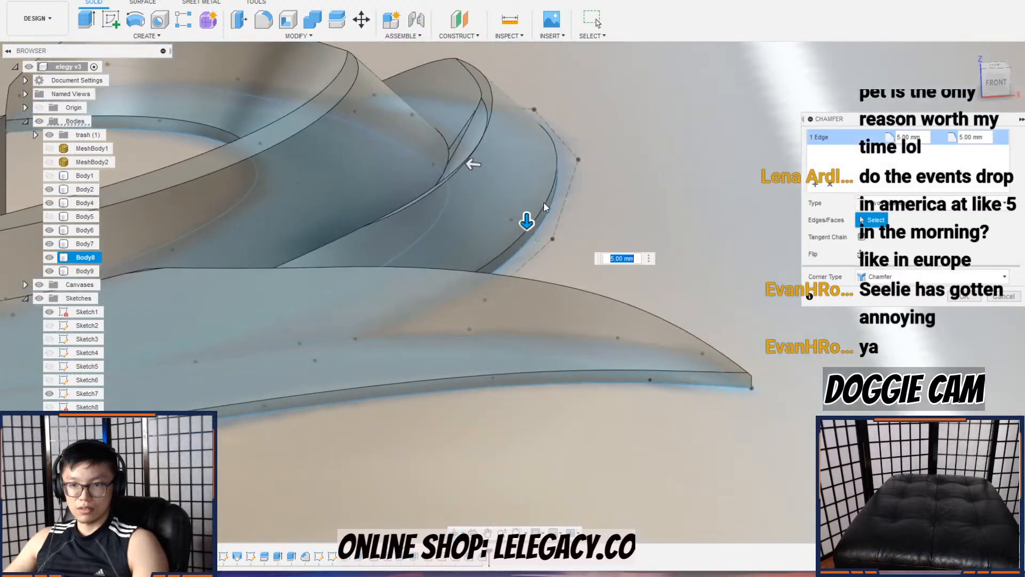
scroll(526, 216, down, 3)
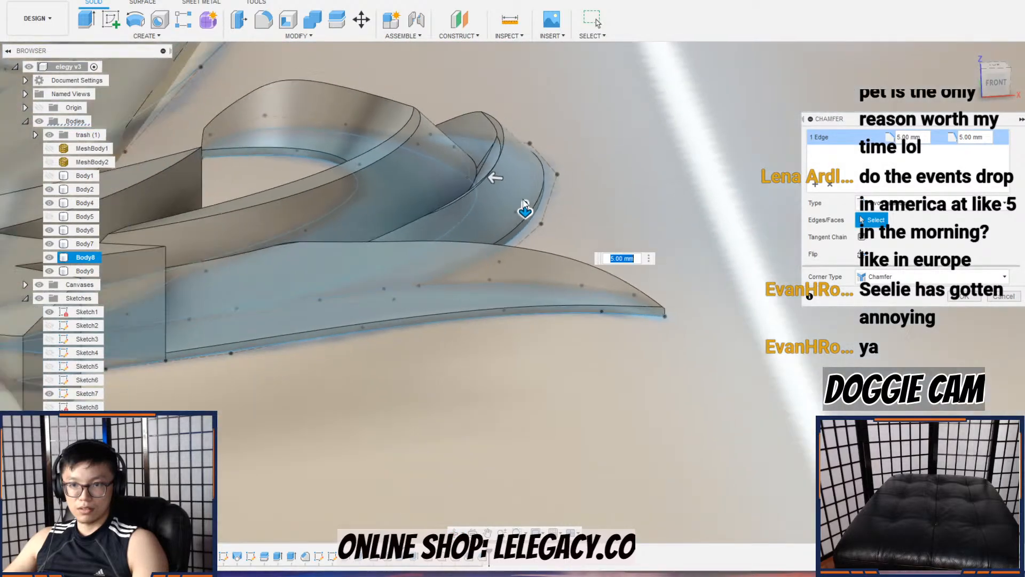
shift+middle_drag(524, 203, 524, 234)
drag(495, 208, 490, 207)
key(Return)
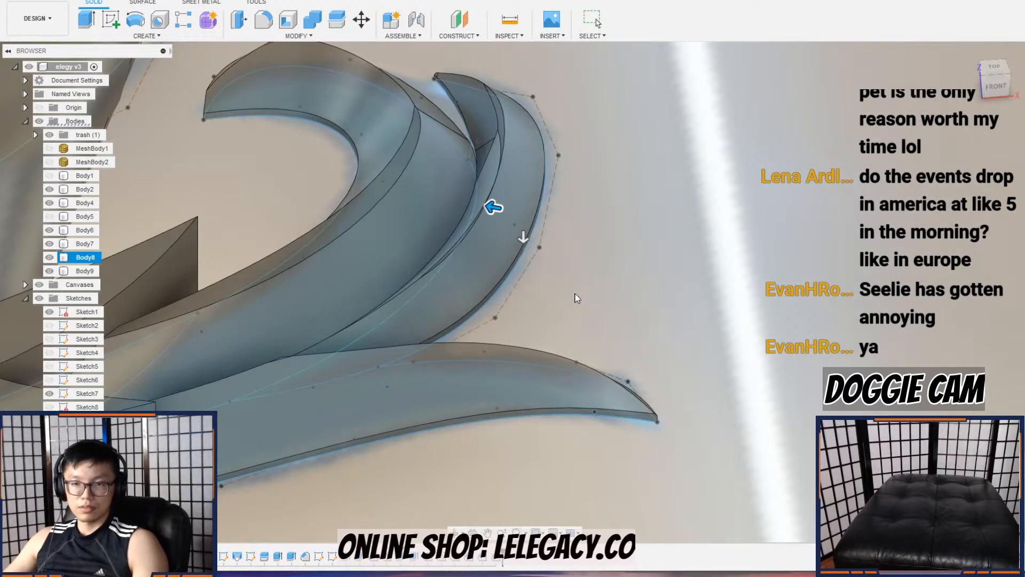
Step: Inspect the chamfered feathers from above, compare them with the bow reference picture in Photos, and return to the model
shift+middle_drag(572, 294, 485, 354)
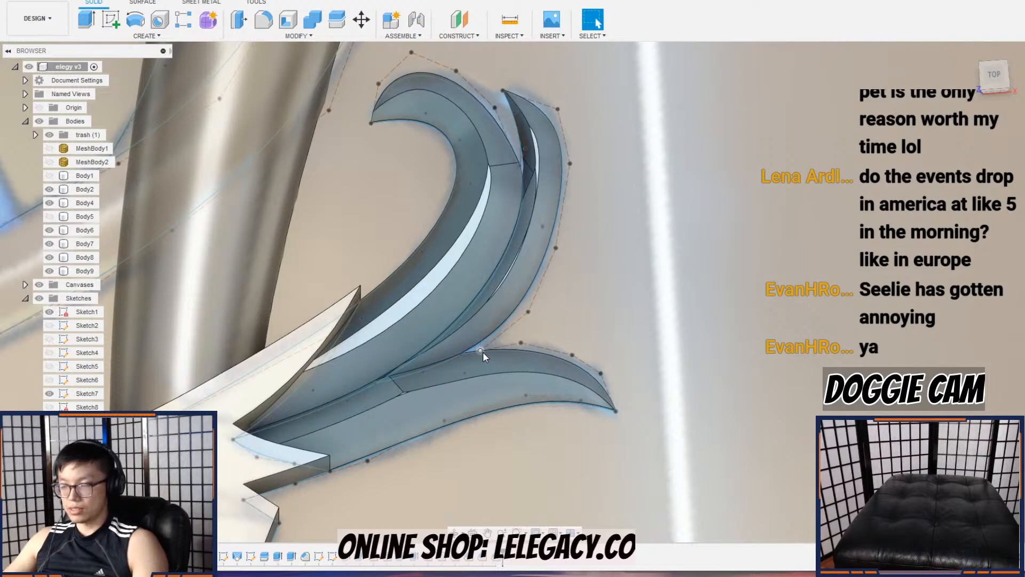
scroll(483, 352, down, 2)
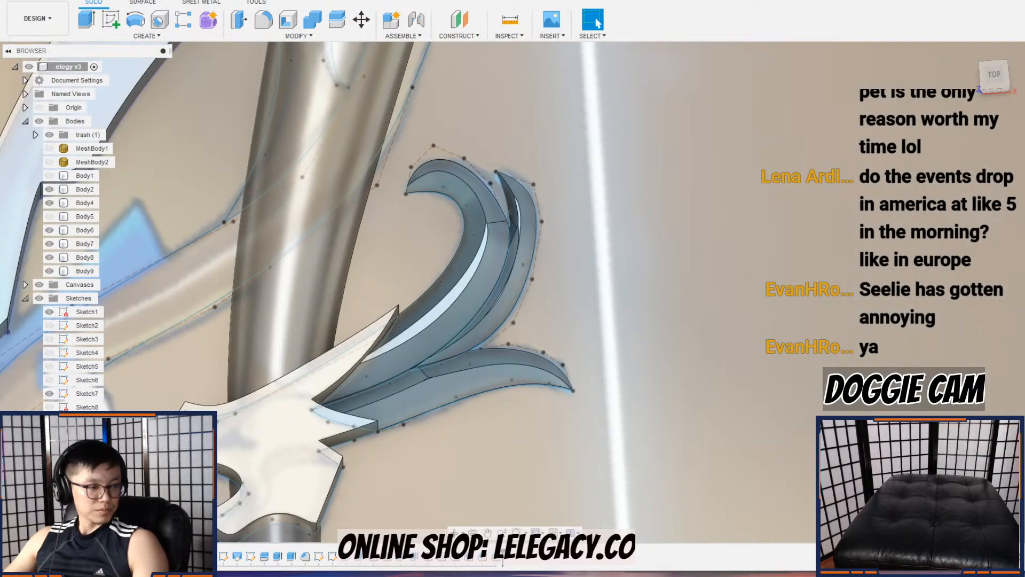
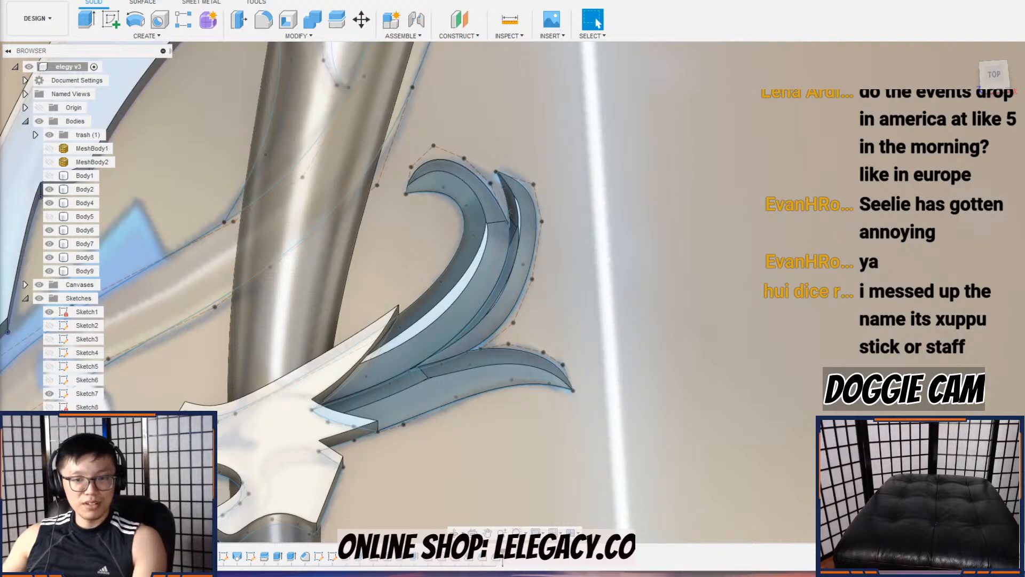
scroll(367, 352, down, 5)
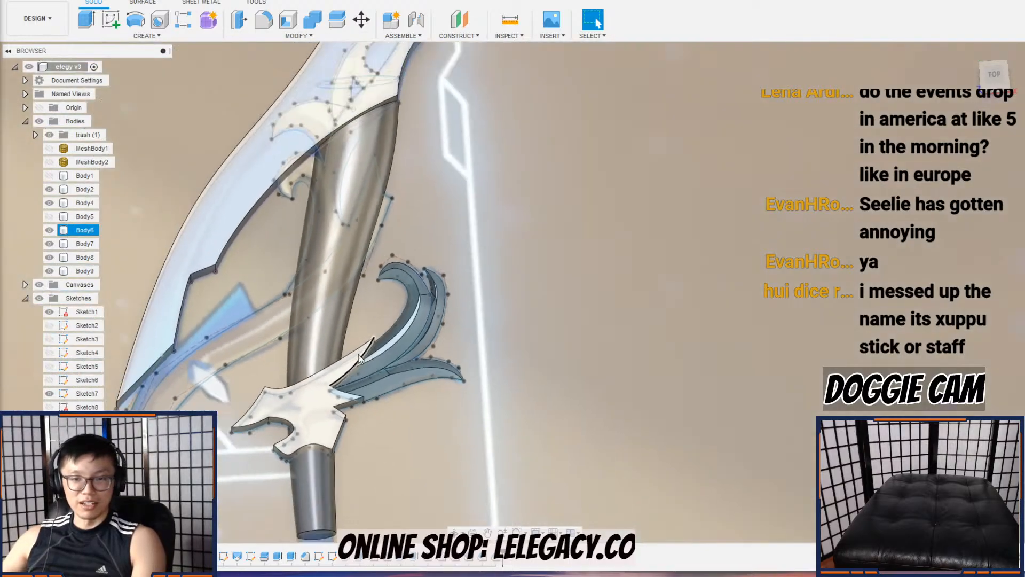
scroll(364, 381, up, 5)
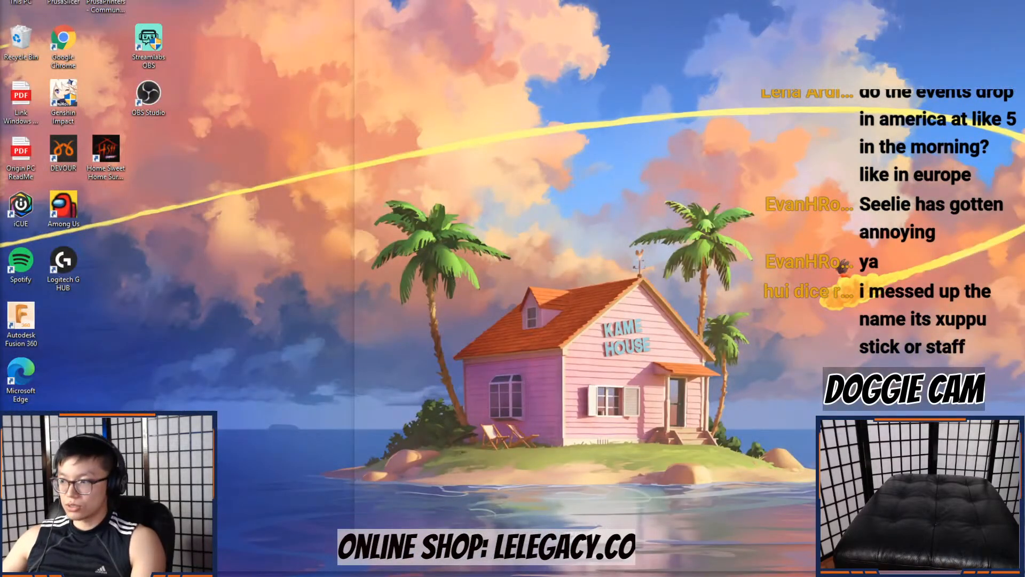
key(alt+Tab)
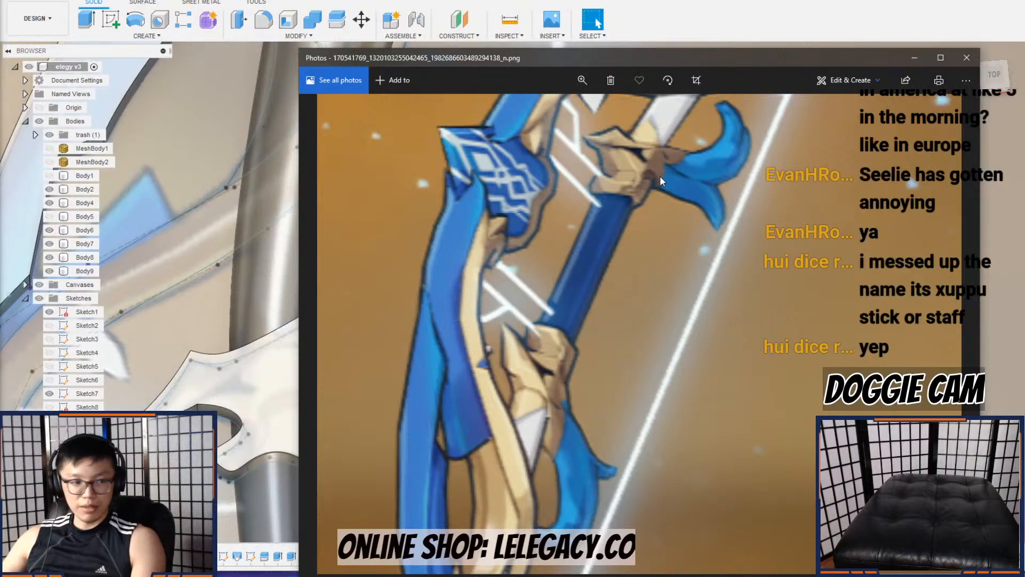
drag(669, 53, 653, 24)
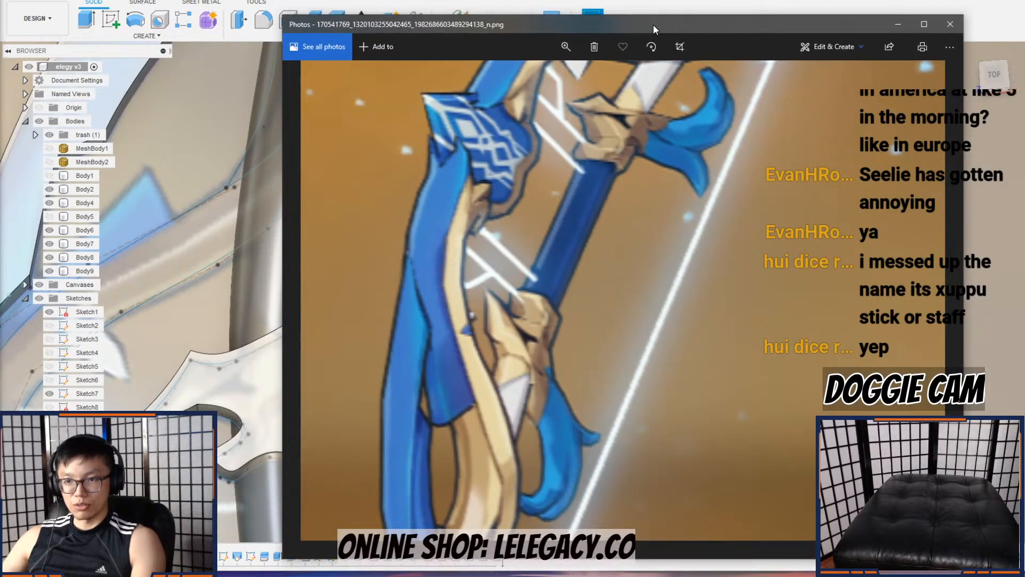
click(902, 26)
Step: Examine the pointed bracket body around the bow's shaft at an angle and check its shape against the reference picture in Photos
middle_drag(384, 344, 591, 260)
scroll(433, 305, up, 4)
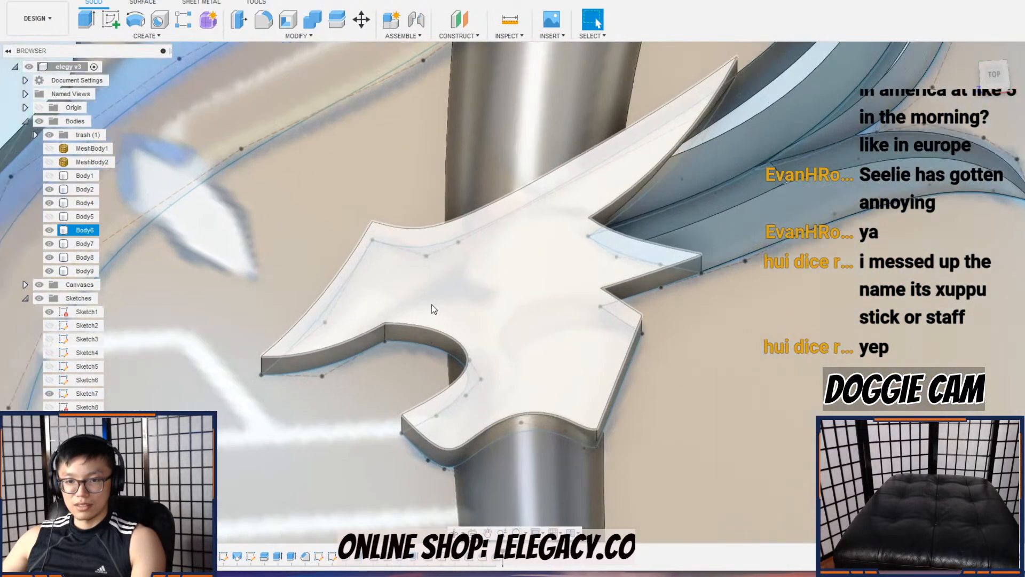
shift+middle_drag(433, 304, 467, 271)
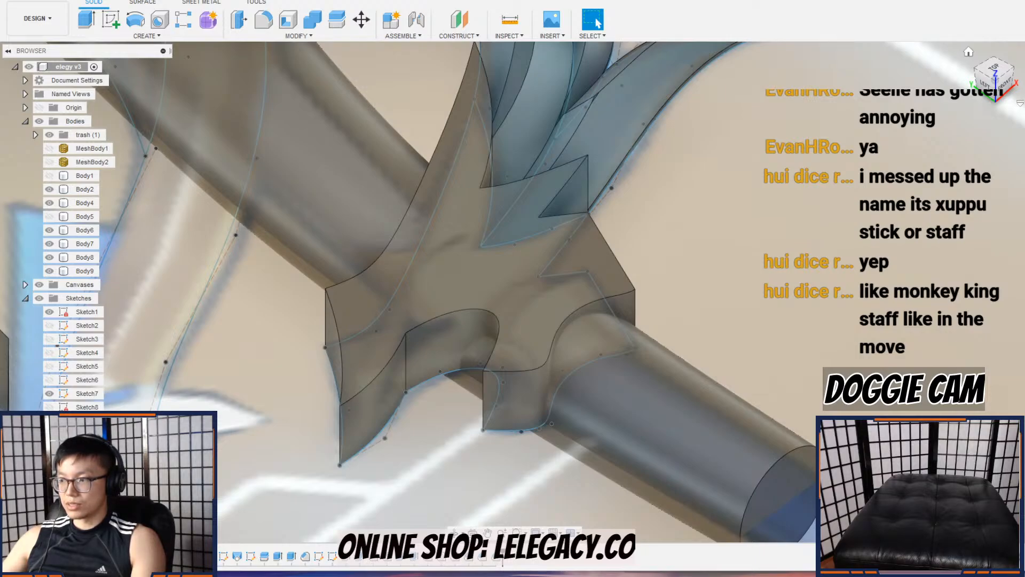
key(alt+Tab)
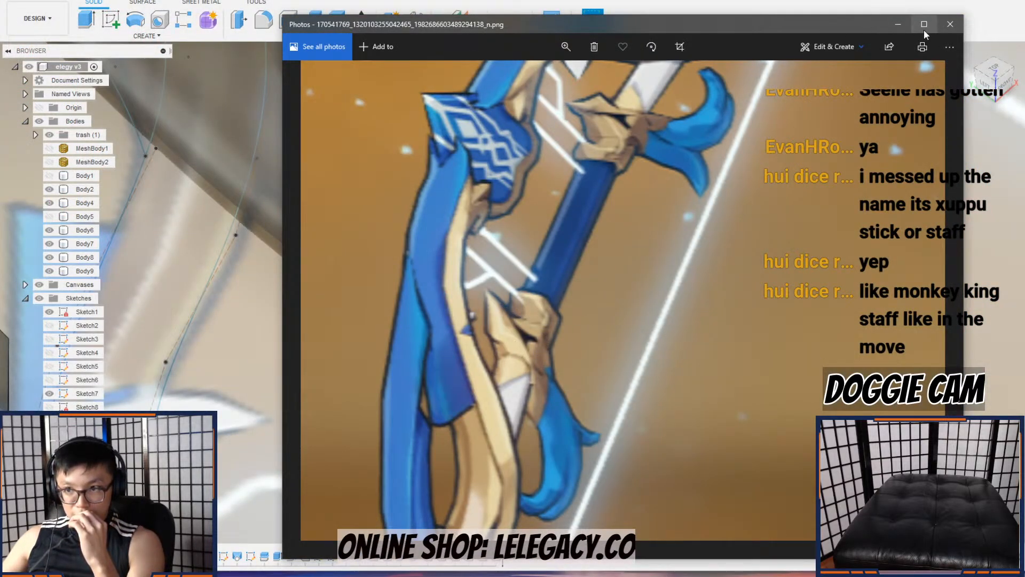
click(897, 24)
Step: Apply an 8 mm constant-radius fillet to the long curved top edge of the pointed bracket body
scroll(540, 344, up, 1)
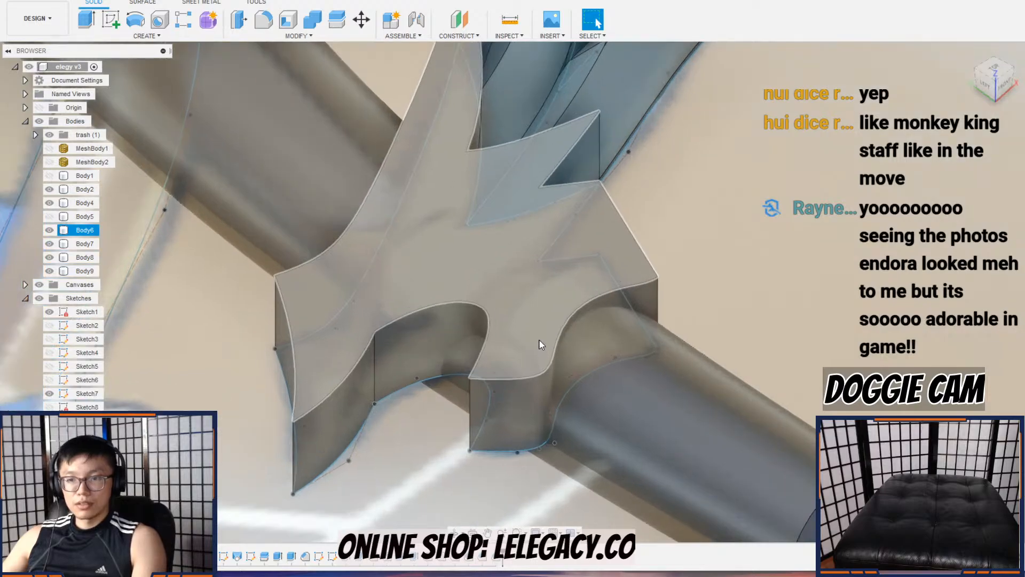
shift+middle_drag(566, 212, 366, 119)
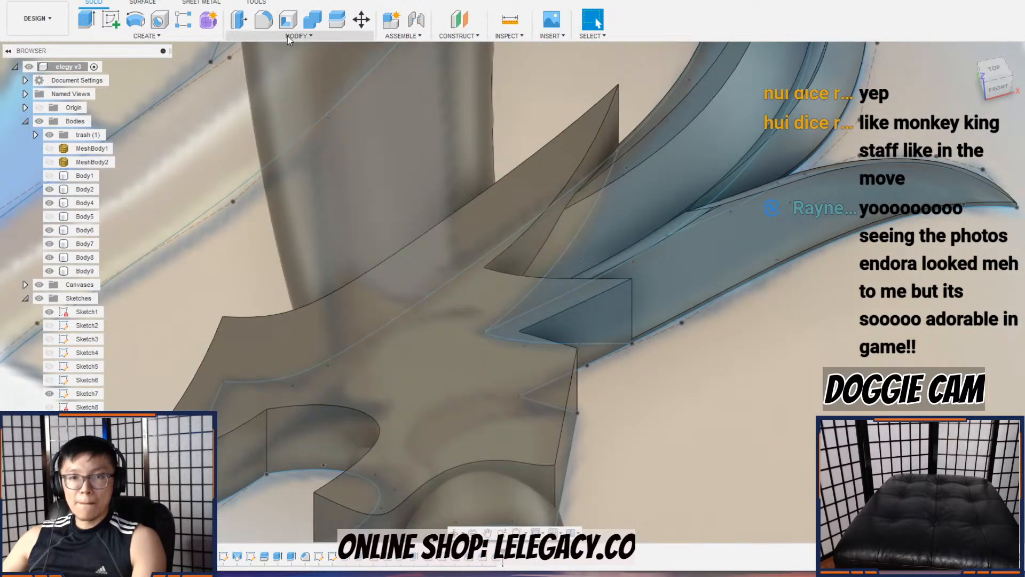
click(263, 20)
click(502, 178)
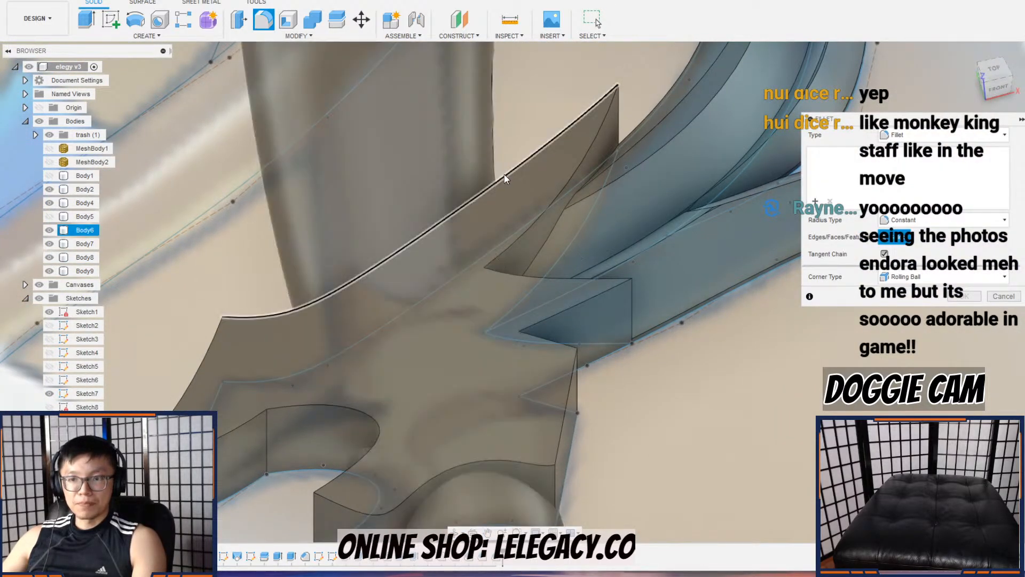
drag(501, 185, 513, 190)
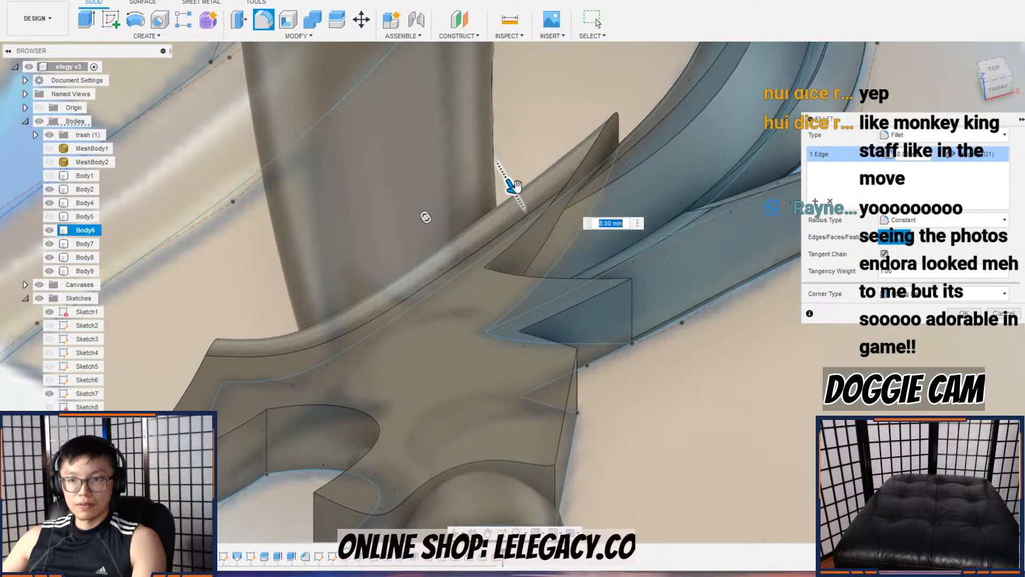
scroll(415, 291, down, 3)
shift+middle_drag(415, 291, 456, 291)
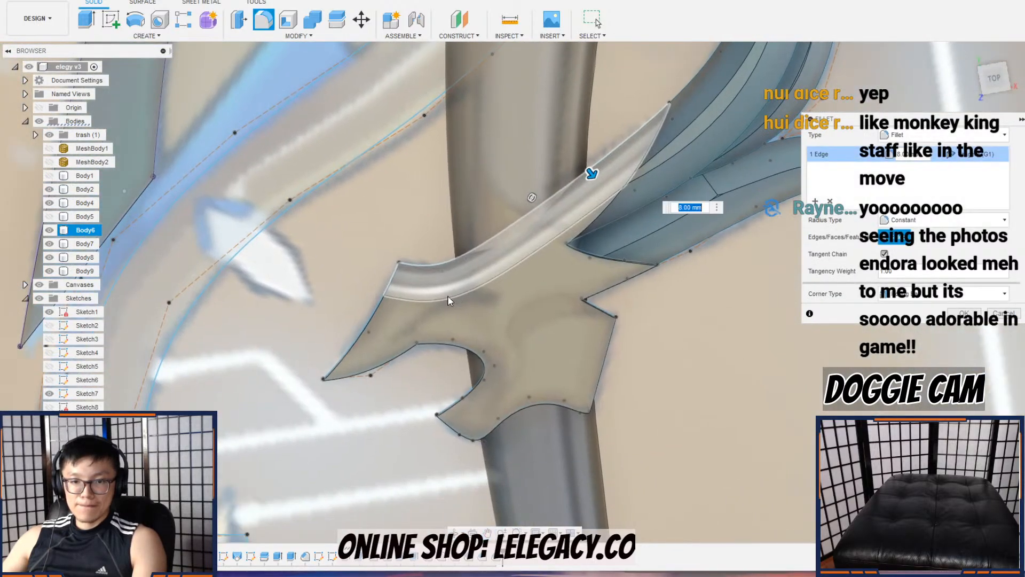
shift+middle_drag(382, 319, 380, 283)
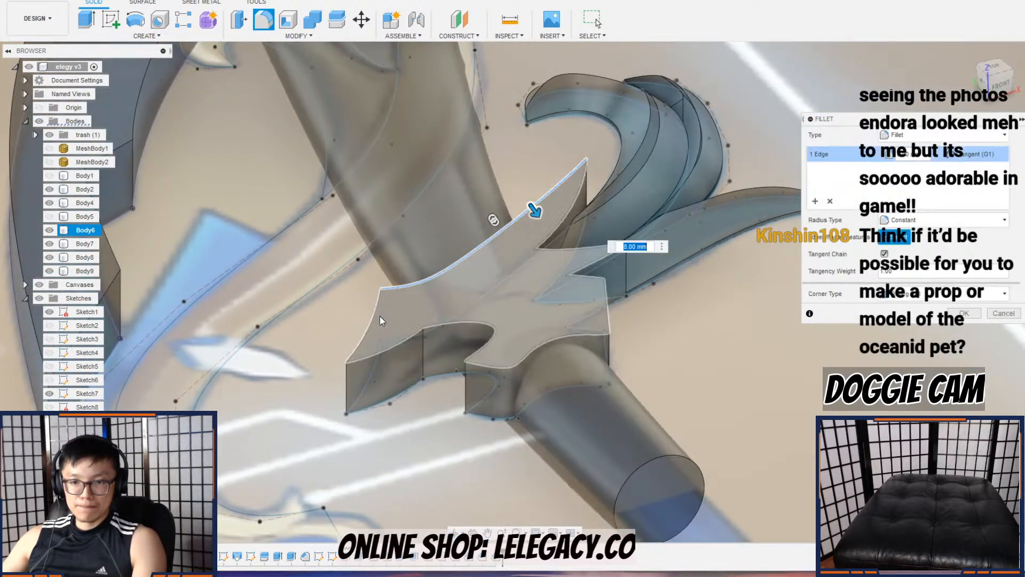
Step: Try including the bracket's adjacent short end edge in the fillet, bring the radius back to 0 mm and deselect that edge
click(372, 318)
scroll(395, 336, up, 3)
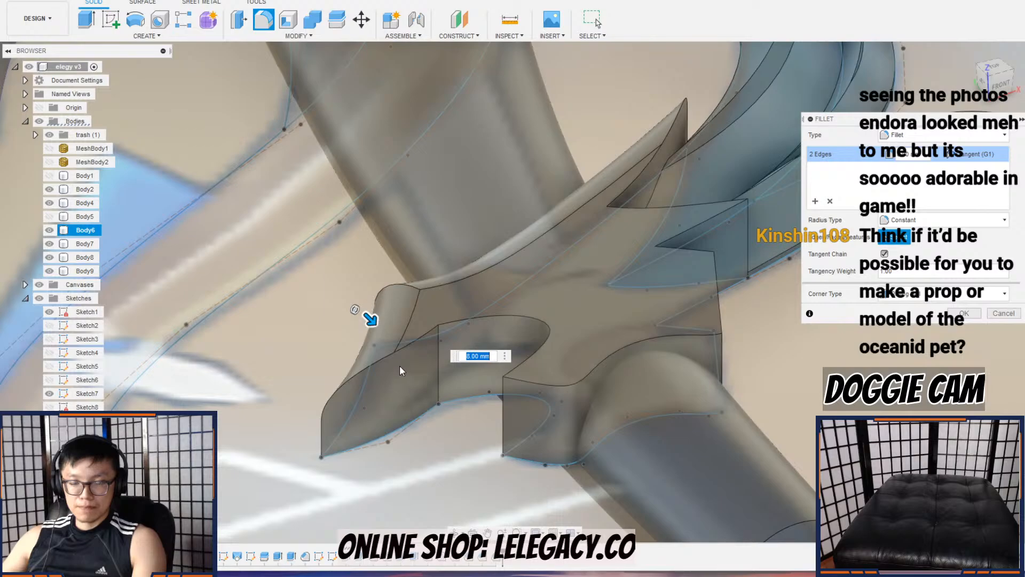
drag(375, 323, 388, 337)
shift+middle_drag(393, 336, 444, 332)
drag(386, 335, 364, 319)
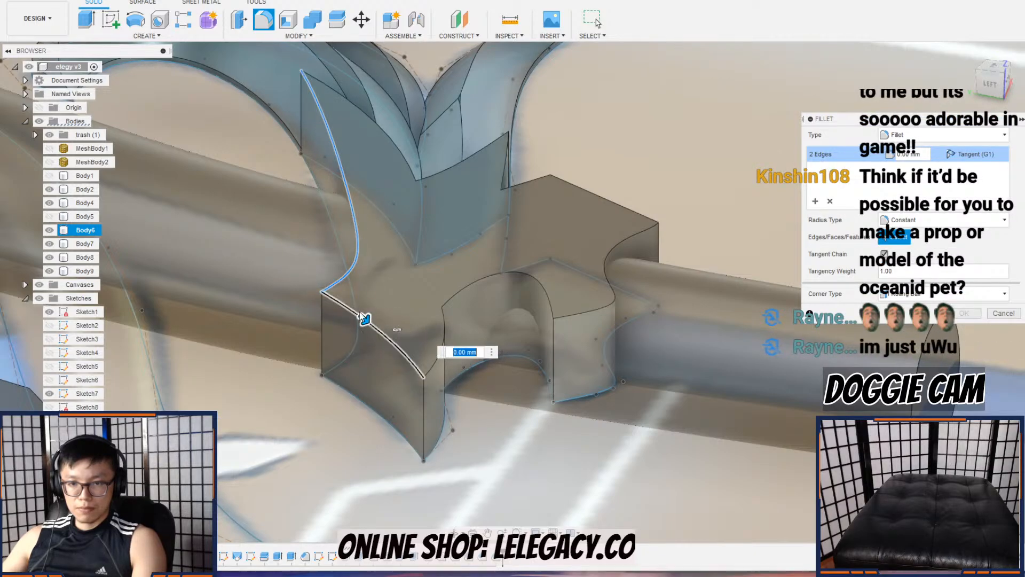
click(392, 345)
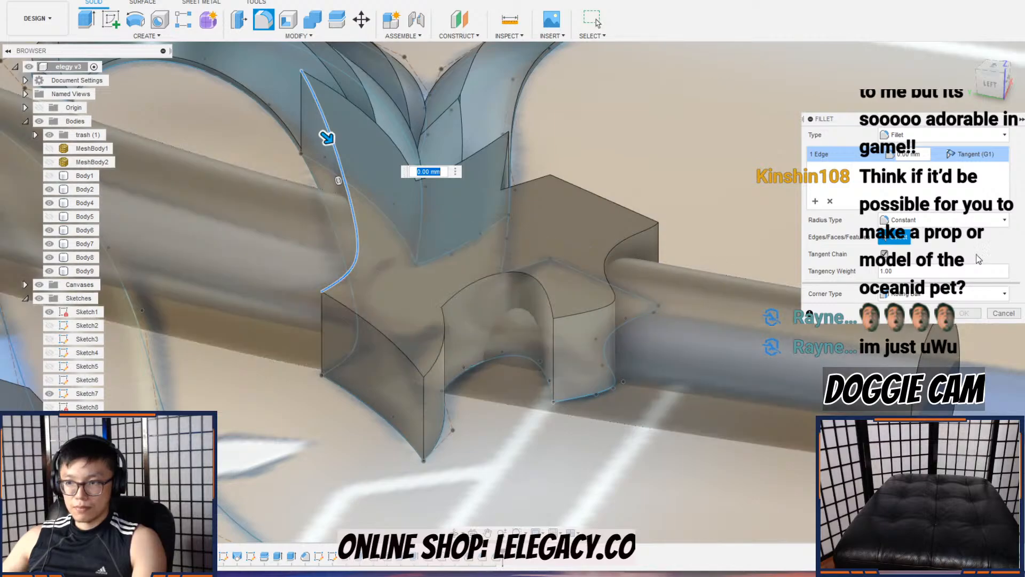
Step: Switch the long edge's fillet to variable radius, with 13 mm at the start, 8 mm at the end and an adjusted intermediate point at 0.67
click(943, 220)
click(935, 260)
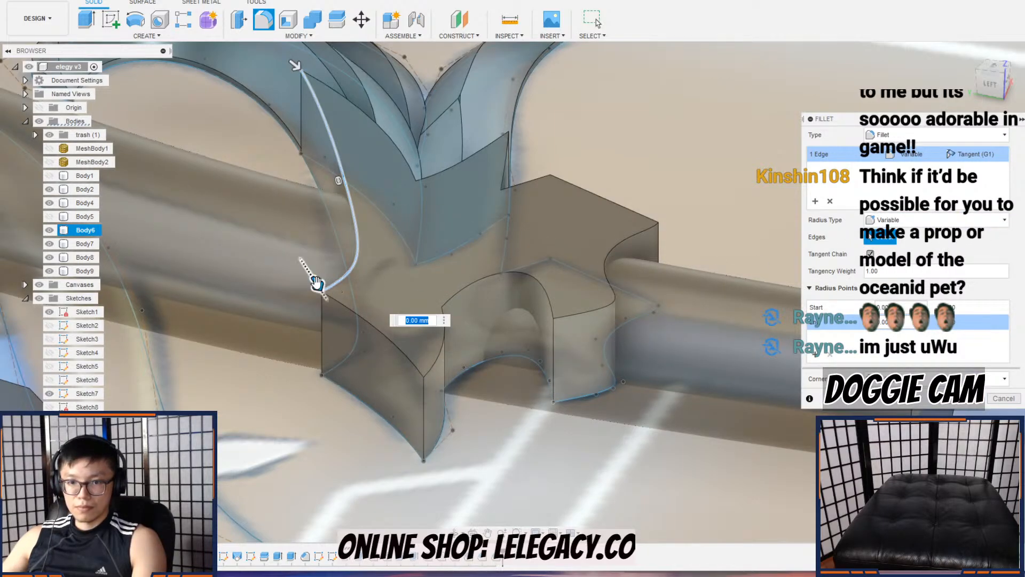
drag(327, 292, 331, 301)
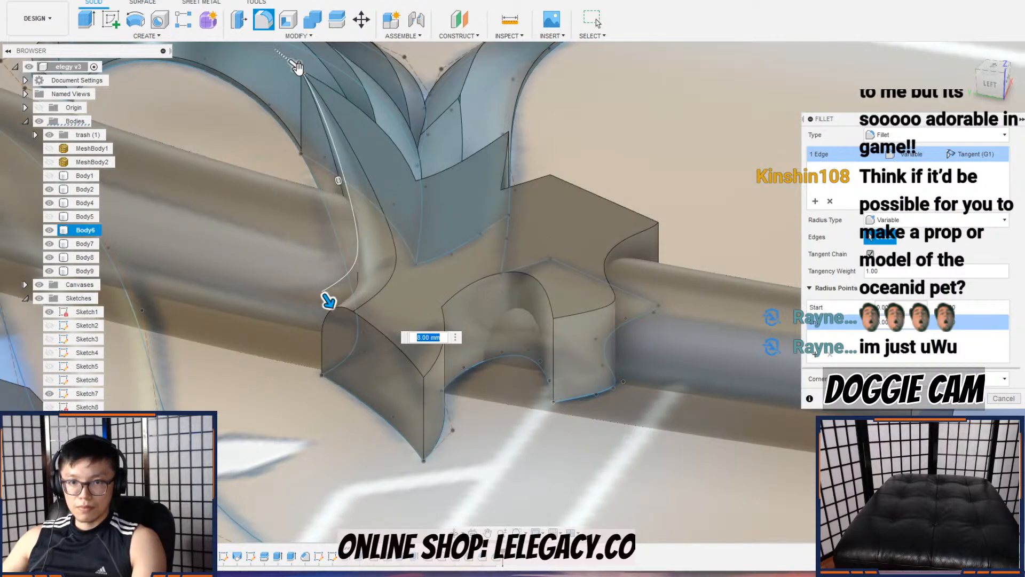
drag(299, 70, 322, 88)
click(356, 220)
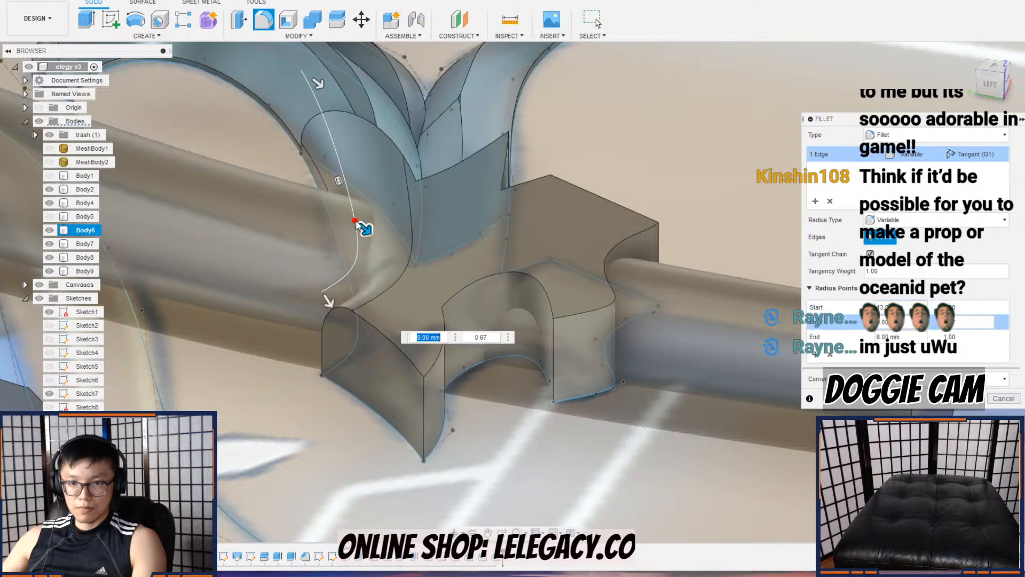
mouse_move(367, 229)
mouse_down()
mouse_move(347, 213)
mouse_move(357, 218)
mouse_up()
Step: Increase the variable fillet's end radius to 13.5 mm and finish the fillet on the bracket's long edge
shift+middle_drag(356, 218, 372, 367)
middle_drag(658, 82, 597, 163)
mouse_move(599, 163)
mouse_down()
mouse_move(614, 165)
mouse_move(601, 161)
mouse_up()
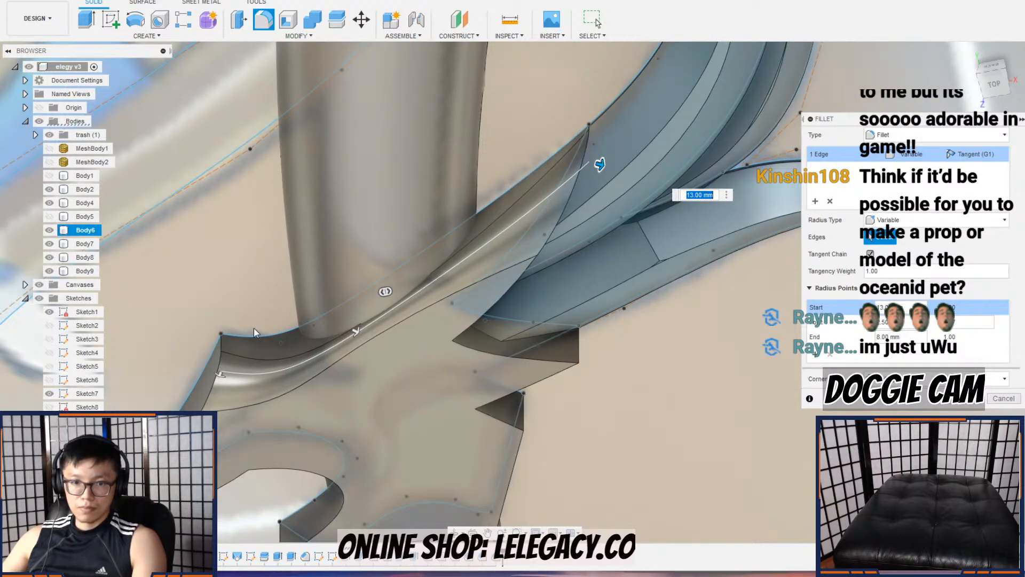
drag(220, 370, 218, 378)
shift+middle_drag(377, 368, 406, 302)
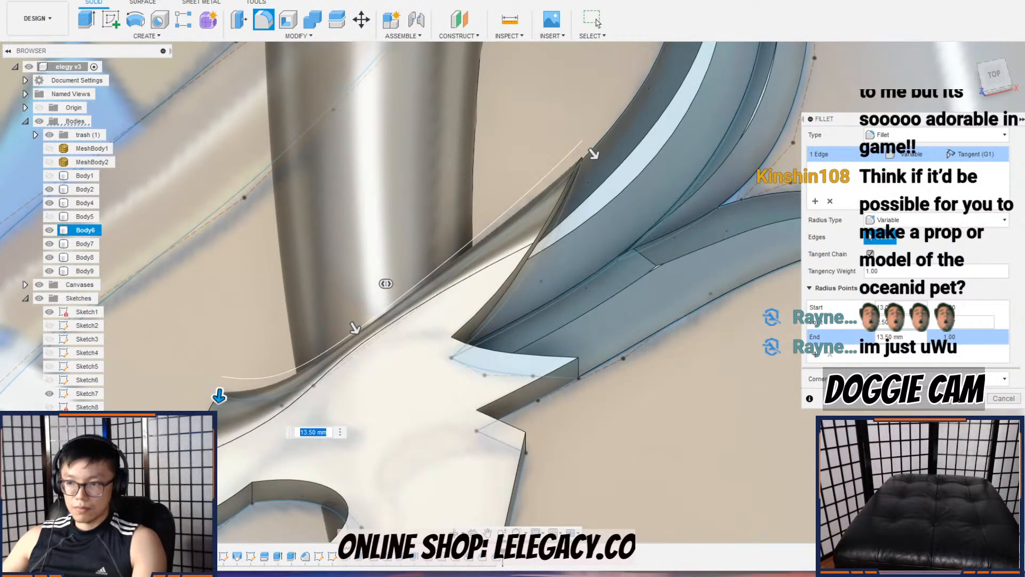
click(969, 398)
Step: Start another variable-radius fillet on the bracket body
middle_drag(352, 277, 458, 145)
click(262, 20)
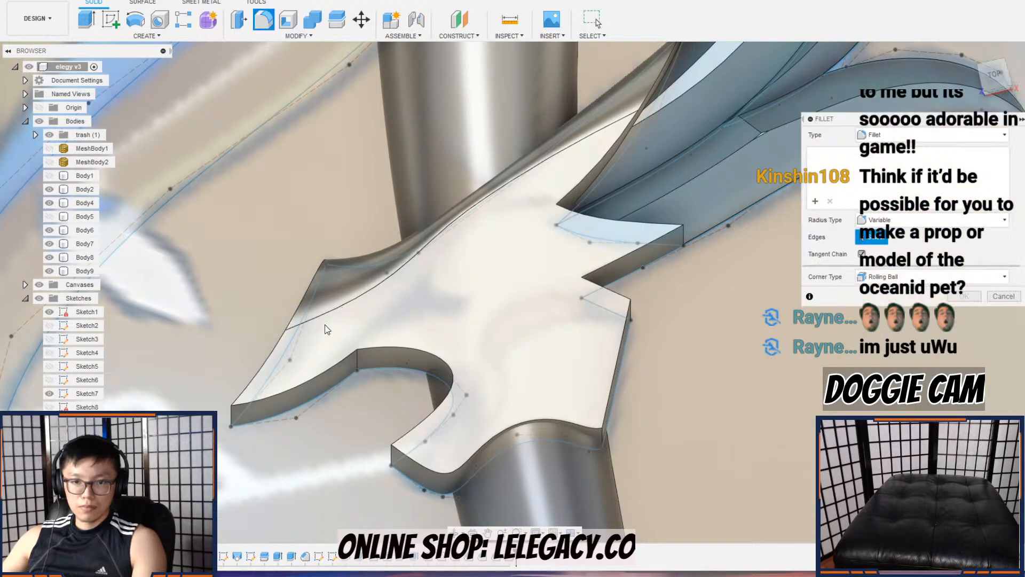
Step: Apply a variable fillet to the pointed prong's outer edge on Body6, about 5 mm at the upper corner and 17.5 mm at the tip
click(282, 342)
shift+middle_drag(283, 344, 380, 300)
scroll(344, 359, up, 3)
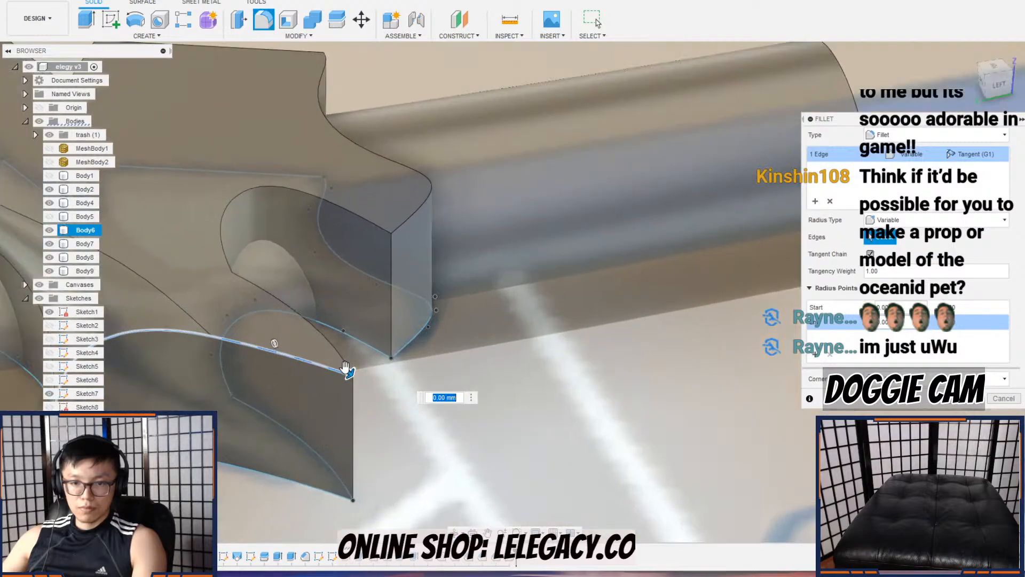
drag(346, 374, 378, 393)
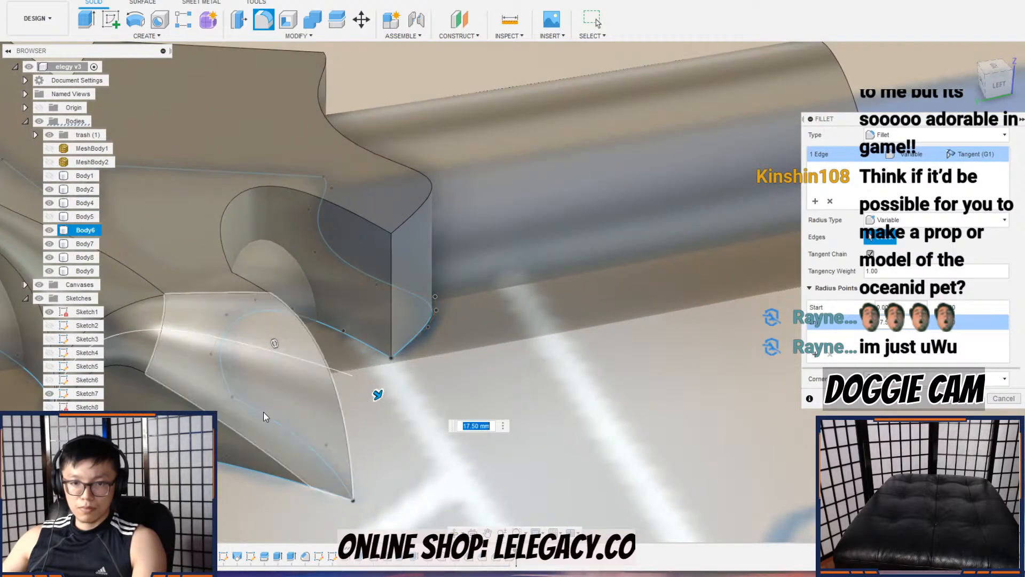
middle_drag(96, 416, 309, 337)
drag(261, 356, 279, 350)
scroll(379, 326, down, 3)
shift+middle_drag(434, 327, 374, 361)
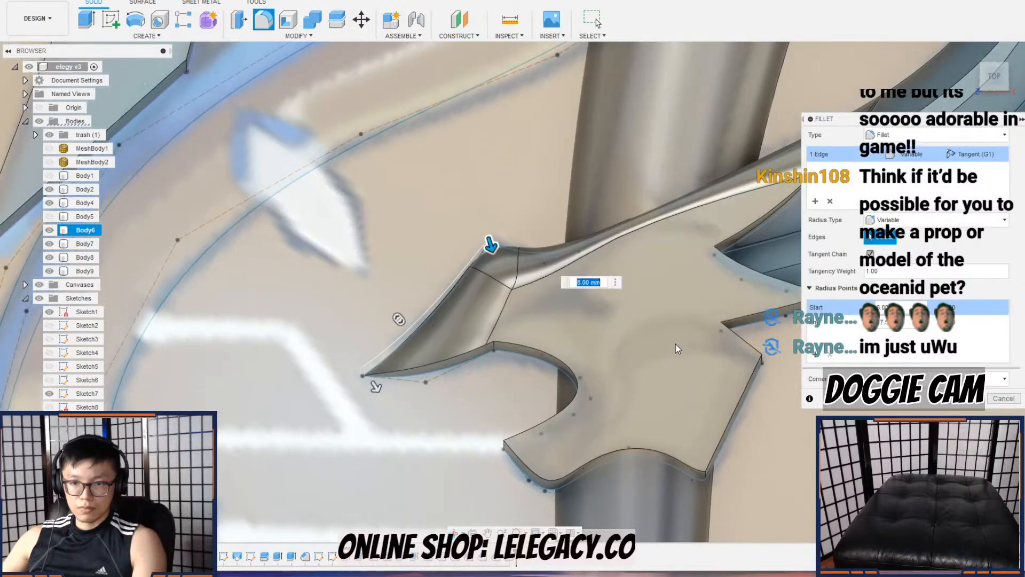
key(Return)
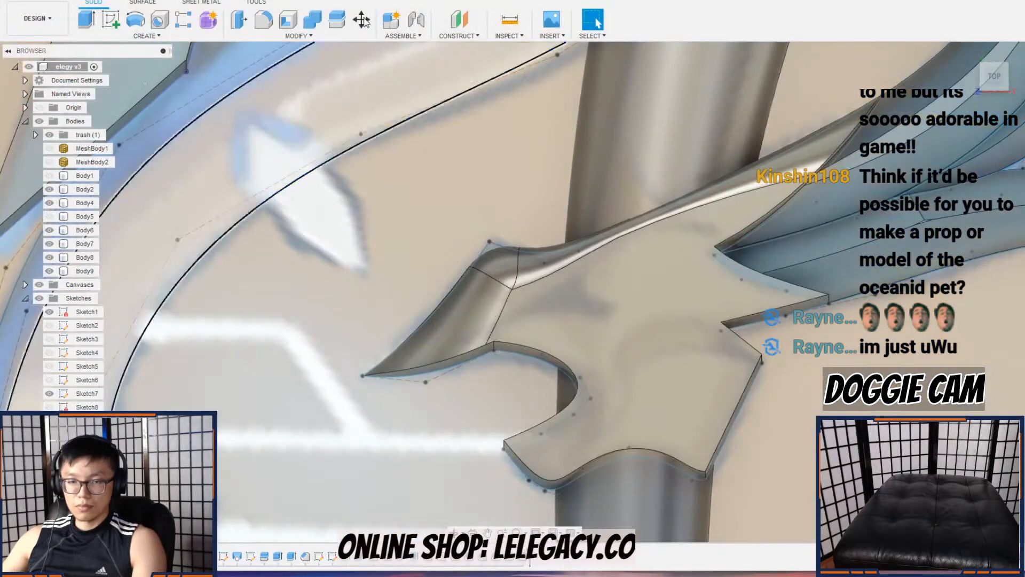
Step: Apply a variable fillet to the prong's inner edge, adding radius only at the end beside the curved notch
click(264, 20)
scroll(482, 353, up, 5)
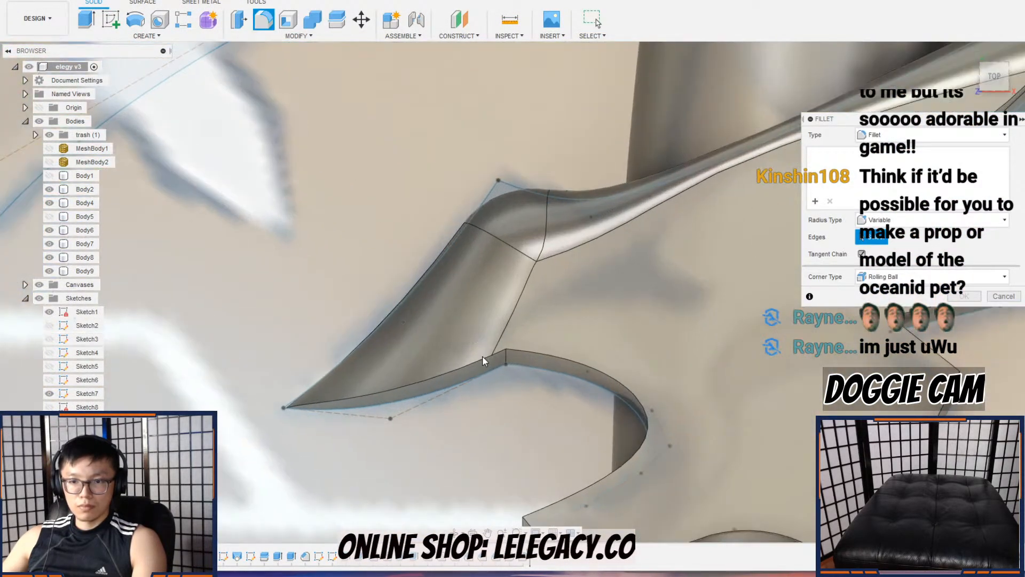
click(488, 361)
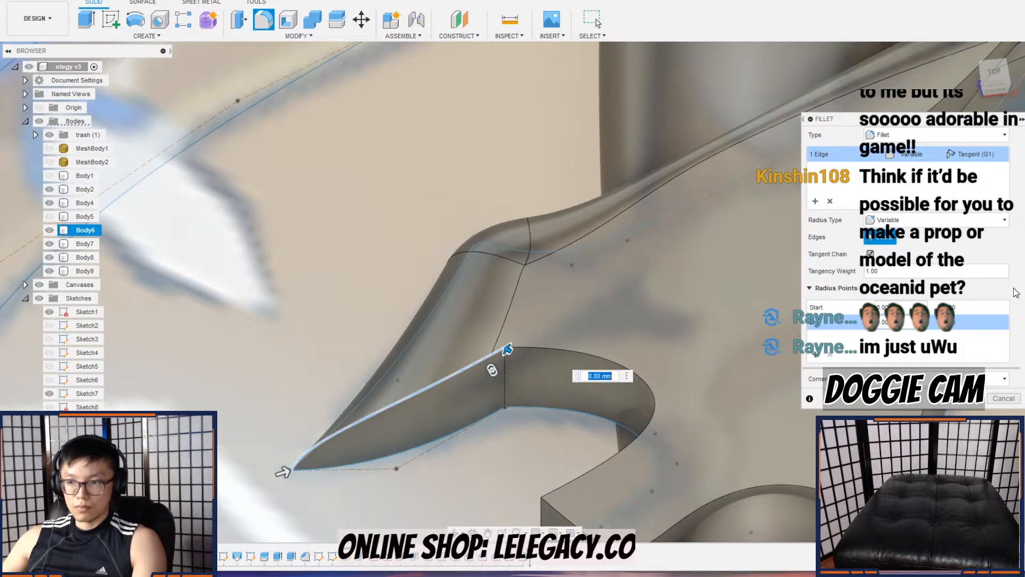
mouse_move(509, 348)
mouse_down()
mouse_move(492, 342)
mouse_move(501, 347)
mouse_up()
key(Return)
Step: Try a variable fillet along the curved notch's upper edge with a 6 mm start radius at the prong
click(273, 22)
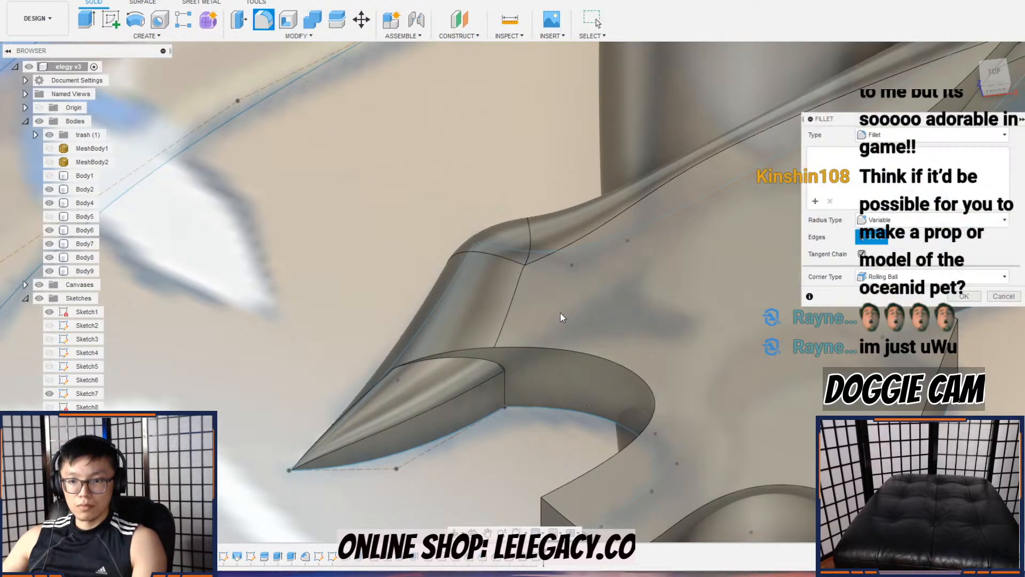
click(551, 350)
drag(385, 370, 458, 359)
drag(661, 389, 660, 388)
shift+middle_drag(607, 384, 479, 332)
drag(414, 346, 423, 337)
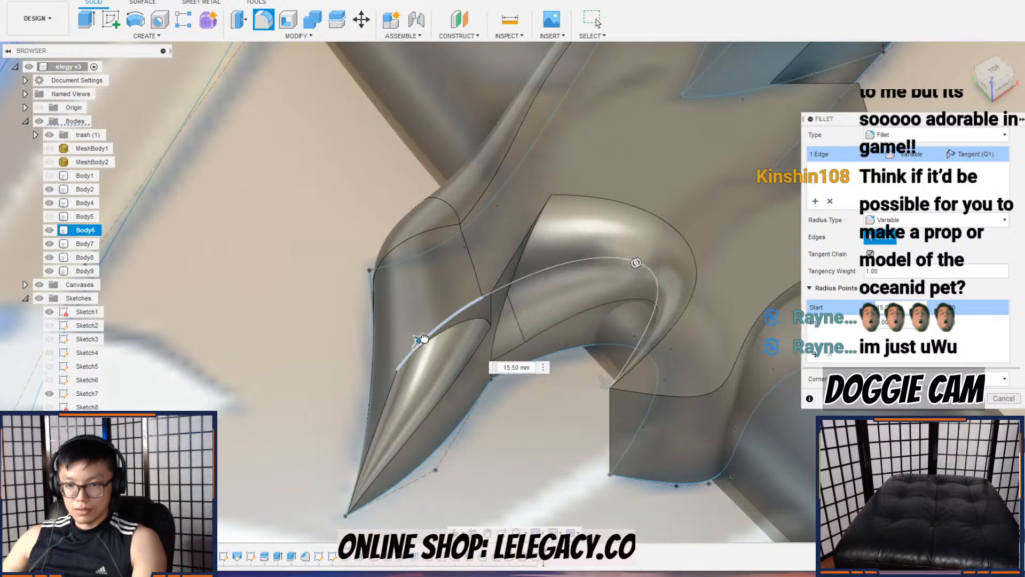
click(517, 366)
key(BackSpace)
text(5)
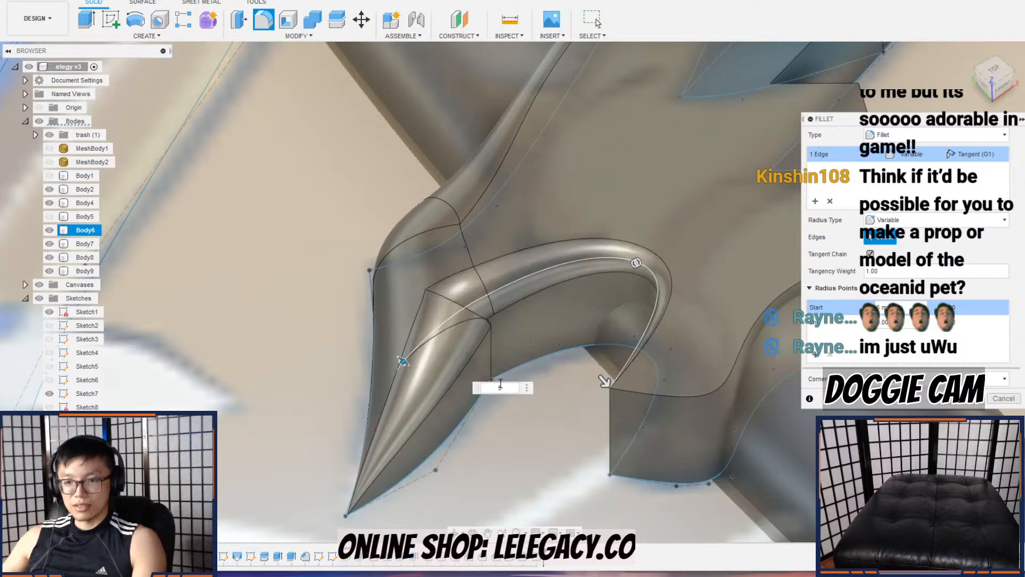
key(Return)
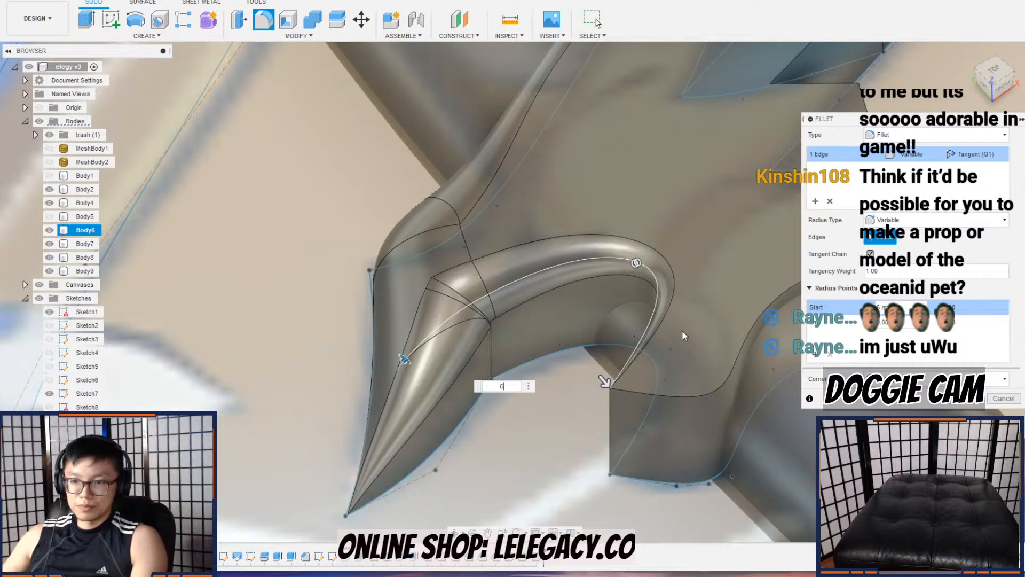
Step: Try a 6.5 mm end radius on the notch edge's fillet, and discard the fillet
shift+middle_drag(649, 380, 702, 376)
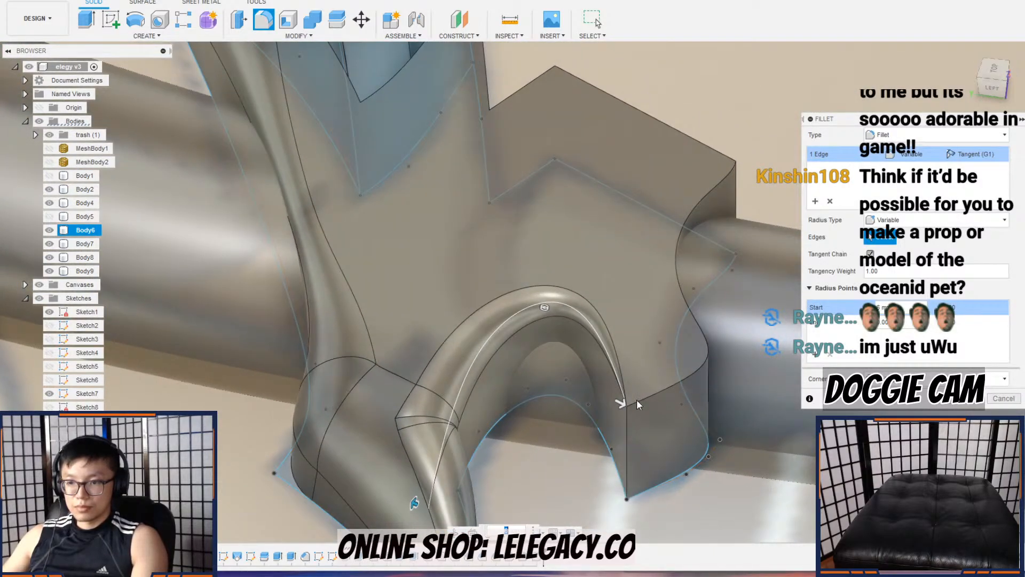
click(619, 403)
drag(631, 424, 628, 421)
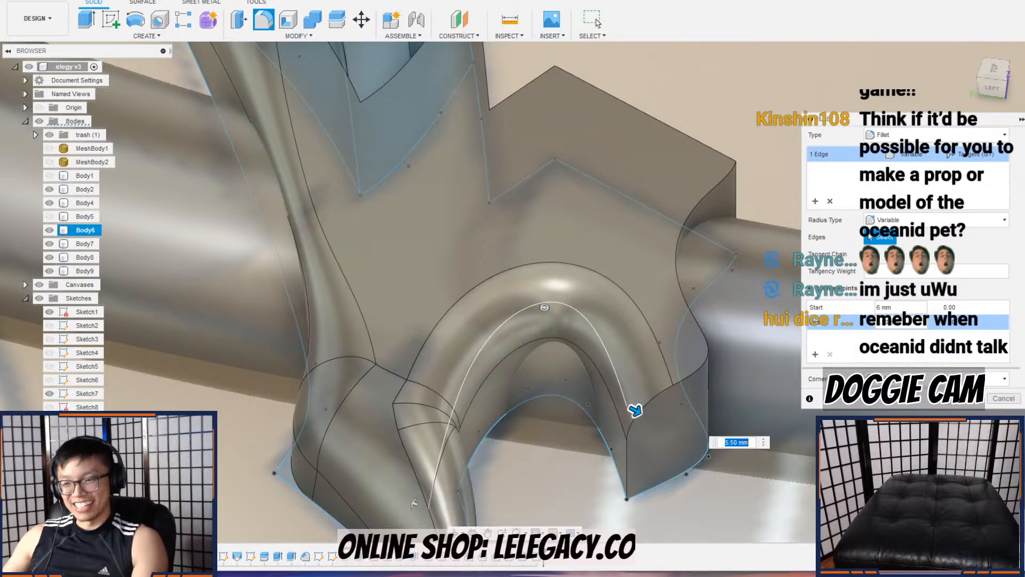
scroll(634, 410, up, 3)
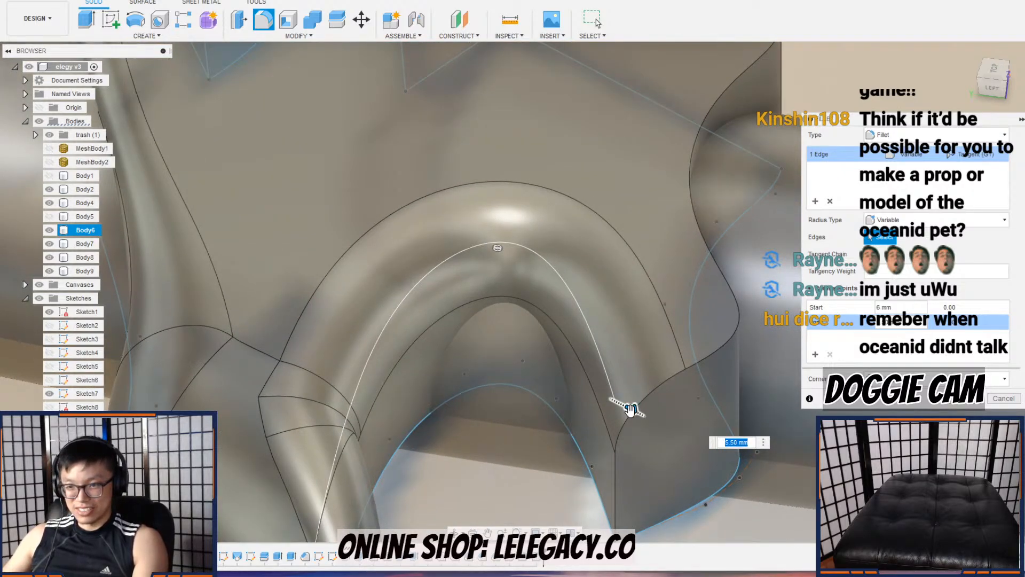
drag(632, 411, 634, 412)
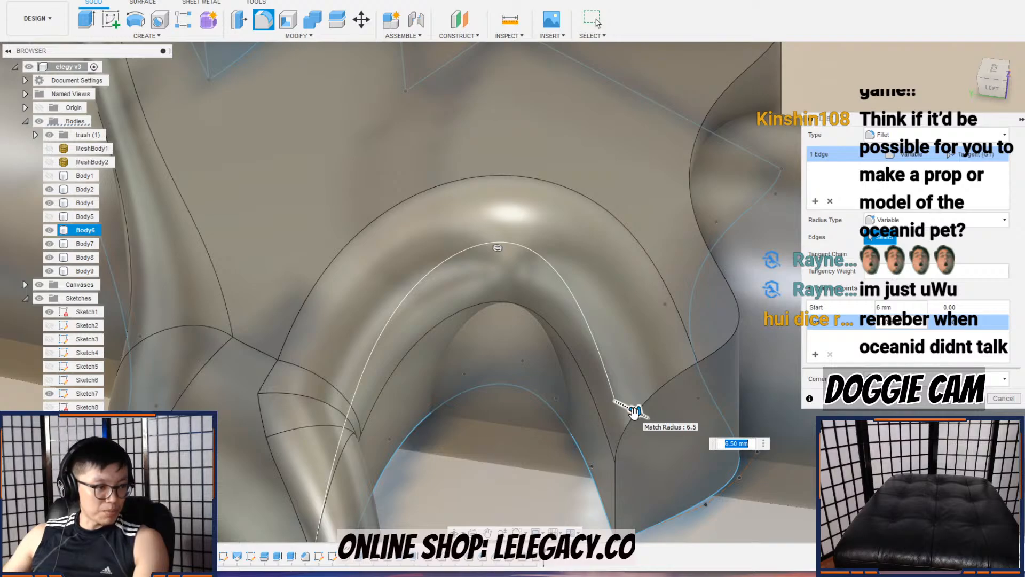
scroll(634, 412, down, 3)
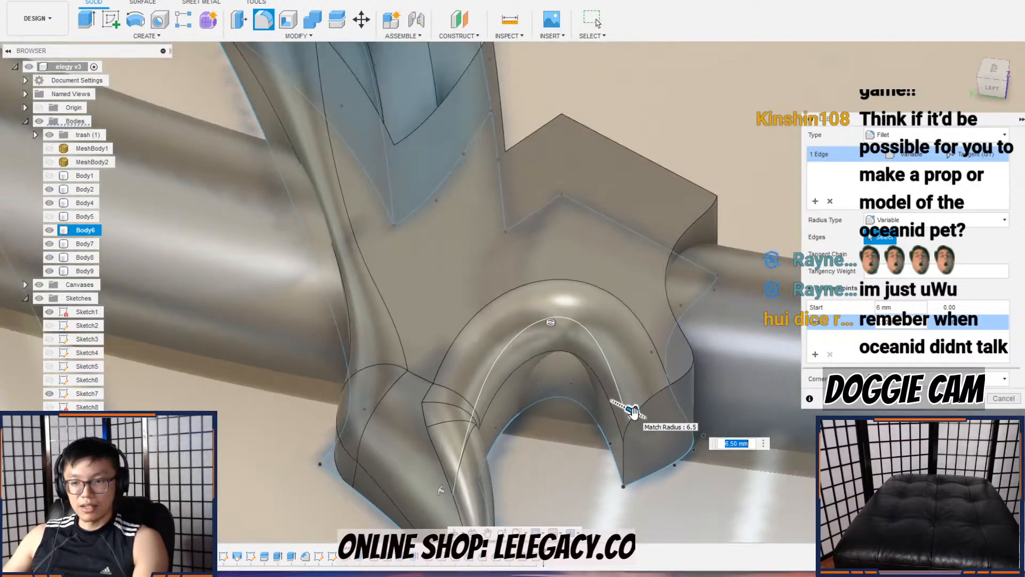
shift+middle_drag(624, 435, 572, 446)
scroll(625, 439, up, 2)
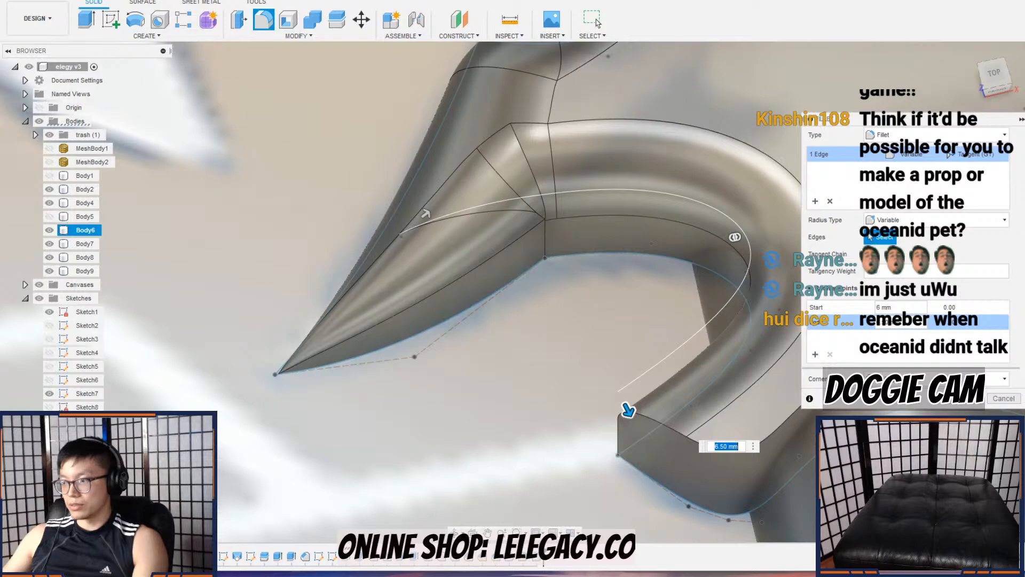
click(727, 447)
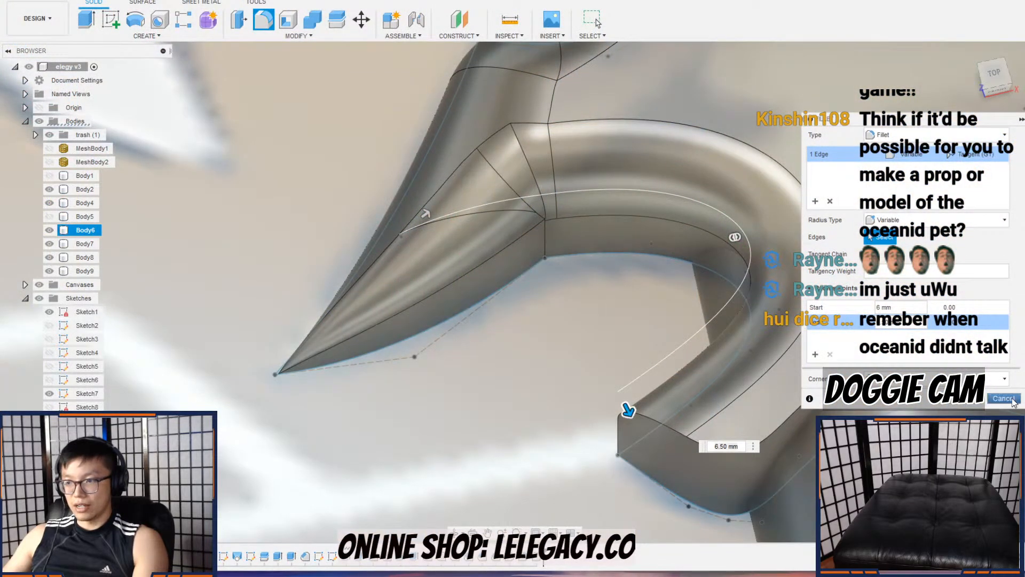
click(1013, 399)
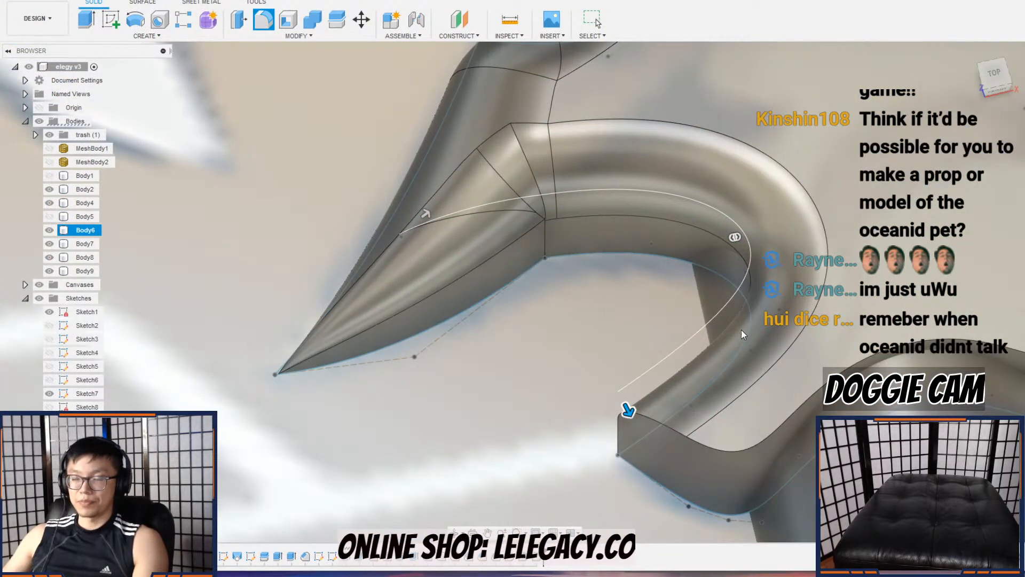
Step: Hide Body6 and Body2 to expose the notch's sketch outline over the reference canvas
scroll(731, 312, down, 5)
shift+middle_drag(743, 319, 743, 318)
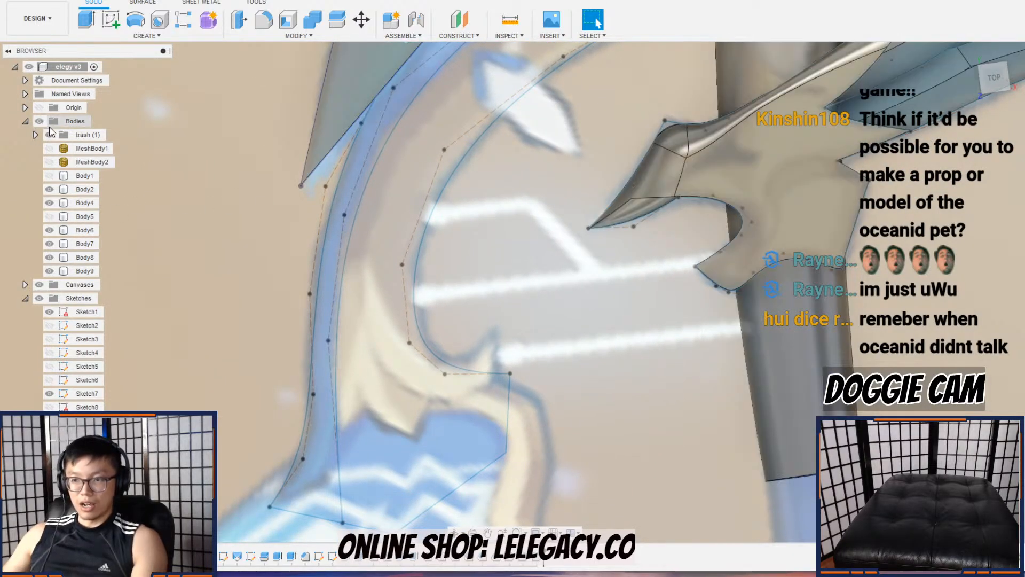
click(85, 230)
scroll(769, 219, up, 4)
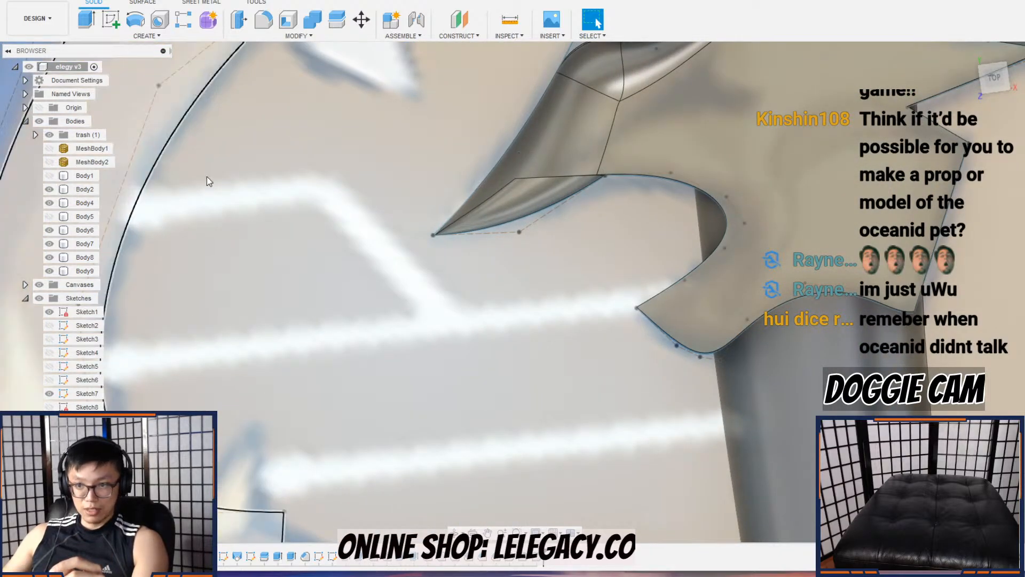
click(49, 229)
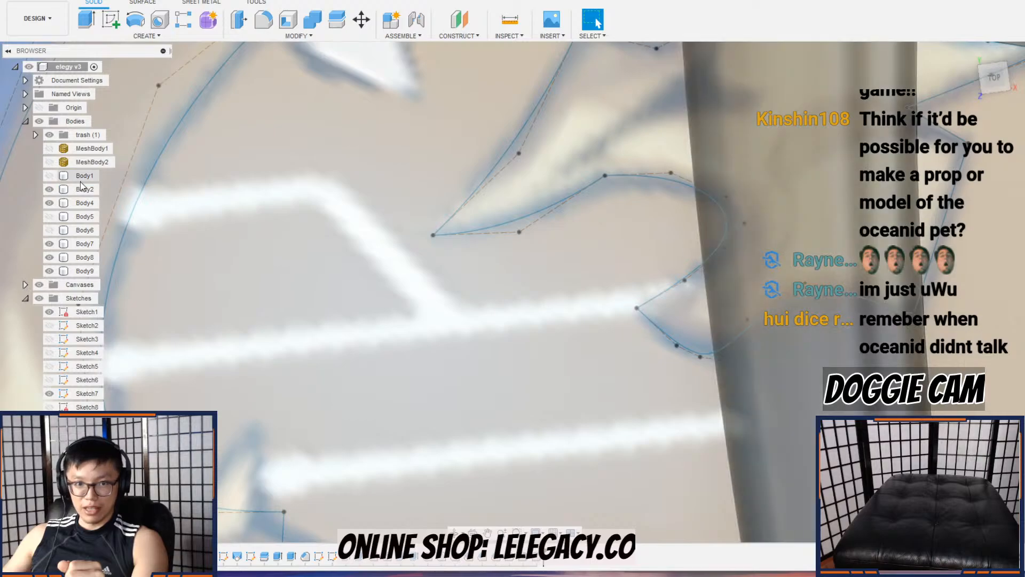
key(v)
Step: Try moving the notch spline's control points inward, and undo the moves
drag(744, 223, 718, 226)
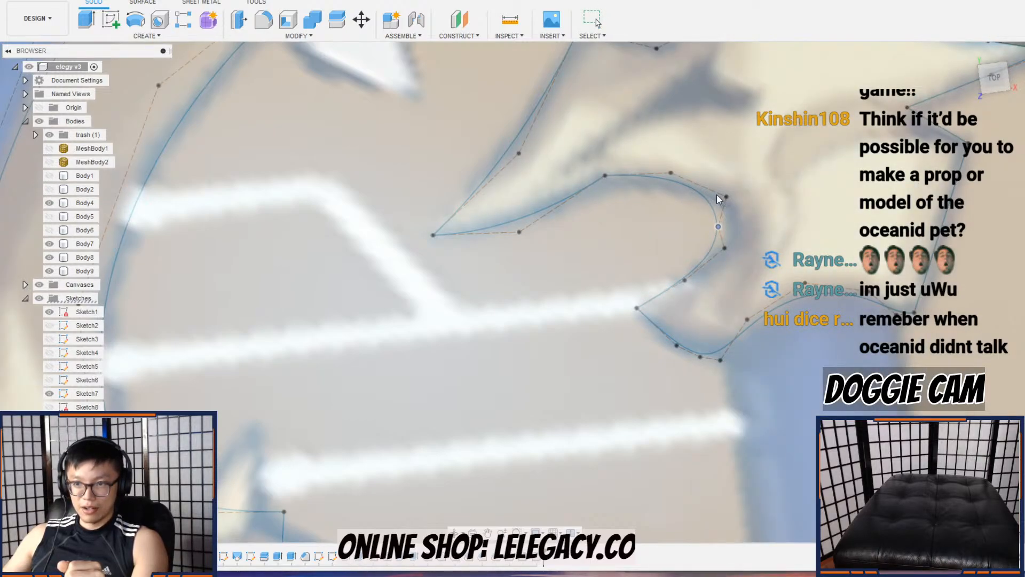
key(Escape)
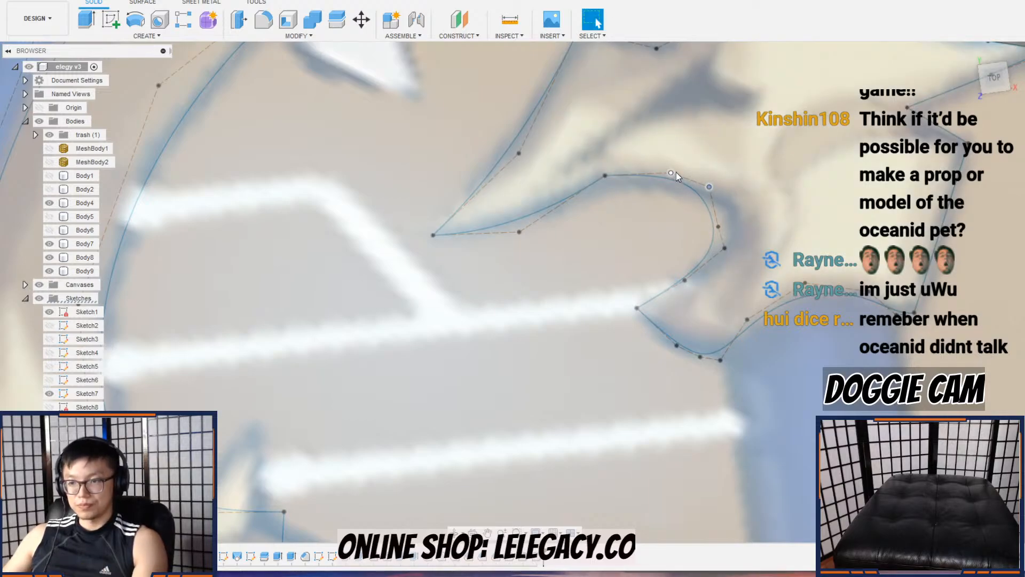
key(ctrl+z)
key(ctrl+z)
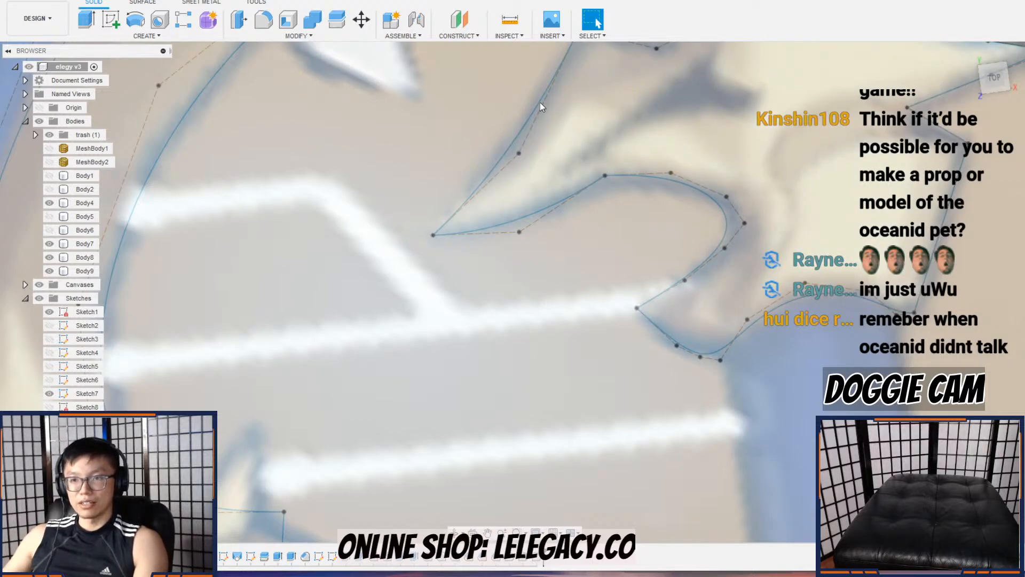
Step: Show Body6 again and set up a variable fillet on the notch's curved edge with 5 mm start and 6 mm end radii
click(48, 234)
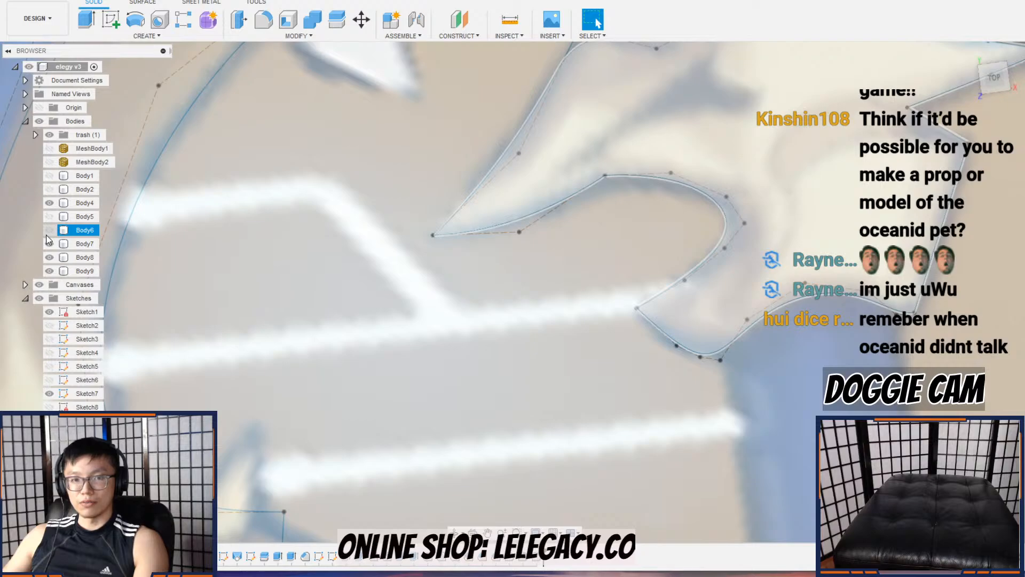
click(47, 233)
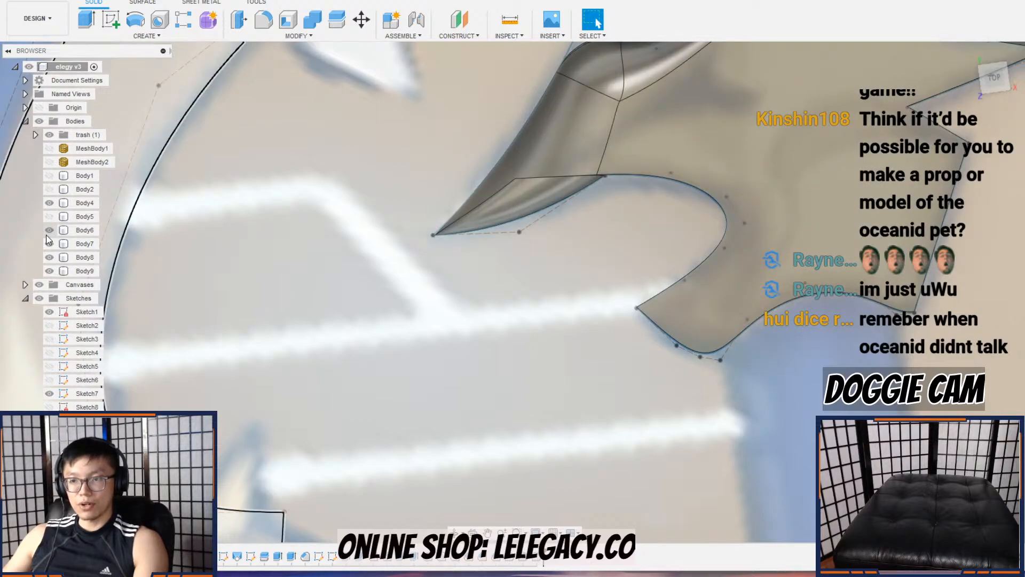
click(264, 20)
click(642, 174)
shift+middle_drag(652, 181, 665, 133)
click(517, 168)
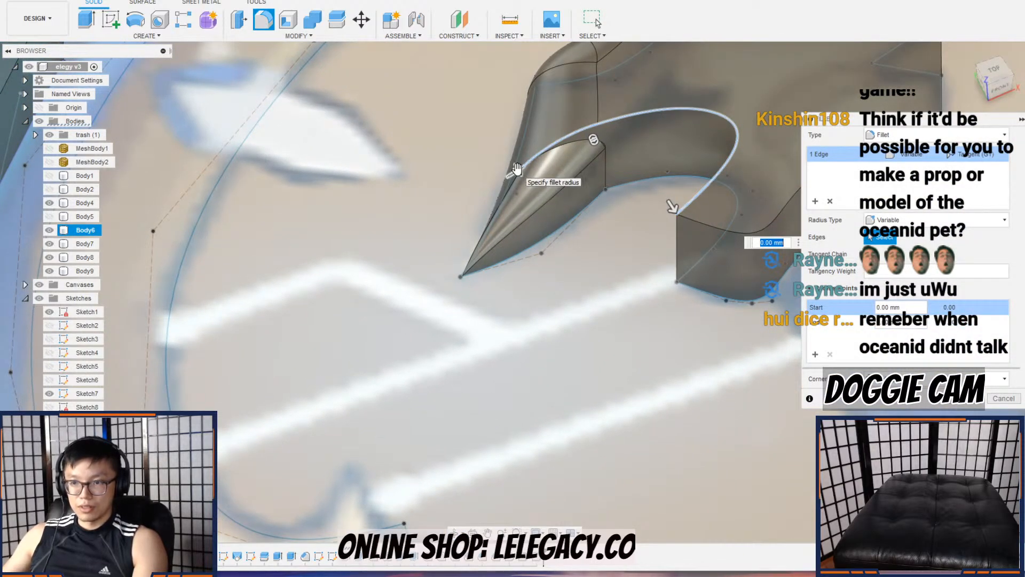
text(5)
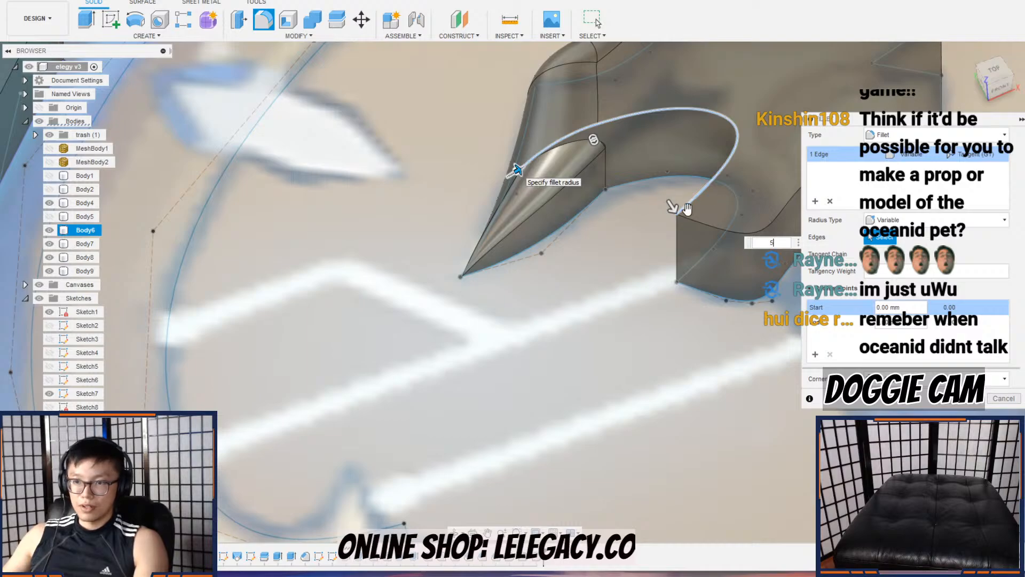
click(672, 207)
shift+middle_drag(673, 207, 737, 238)
text(6)
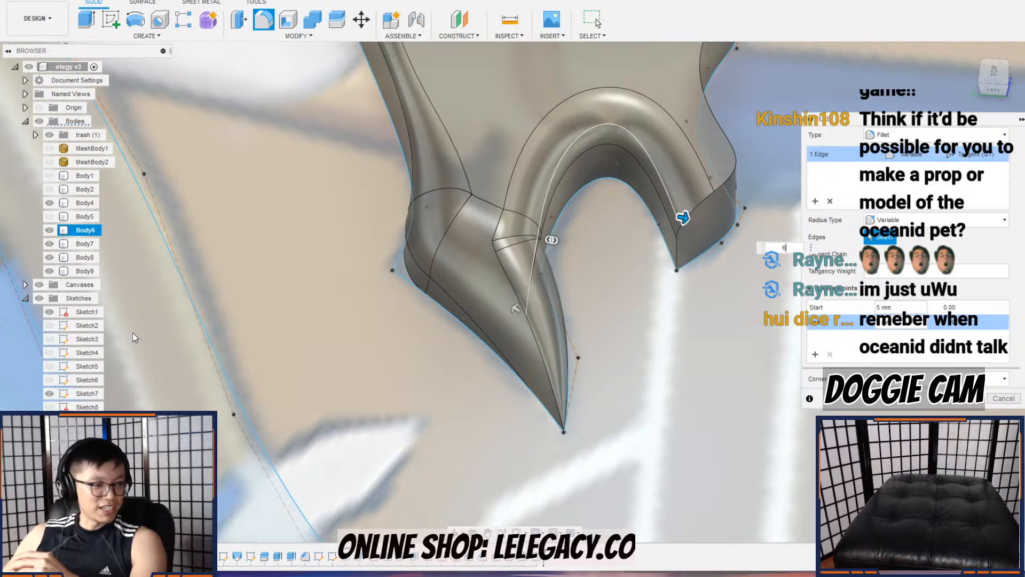
Step: Add an intermediate radius point at position 0.638 on the notch edge, enlarge its radius, and apply the fillet
scroll(639, 225, up, 2)
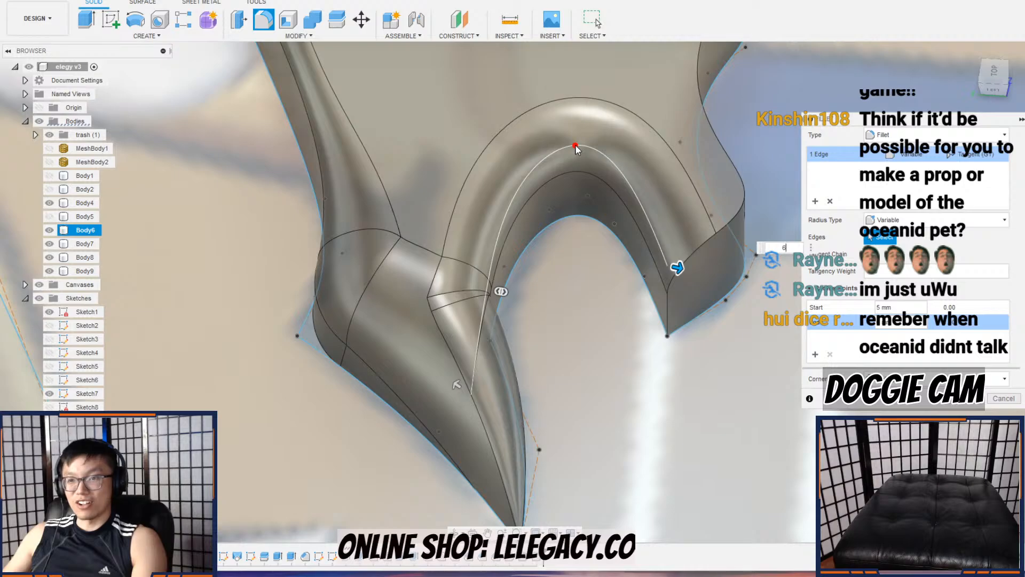
click(576, 145)
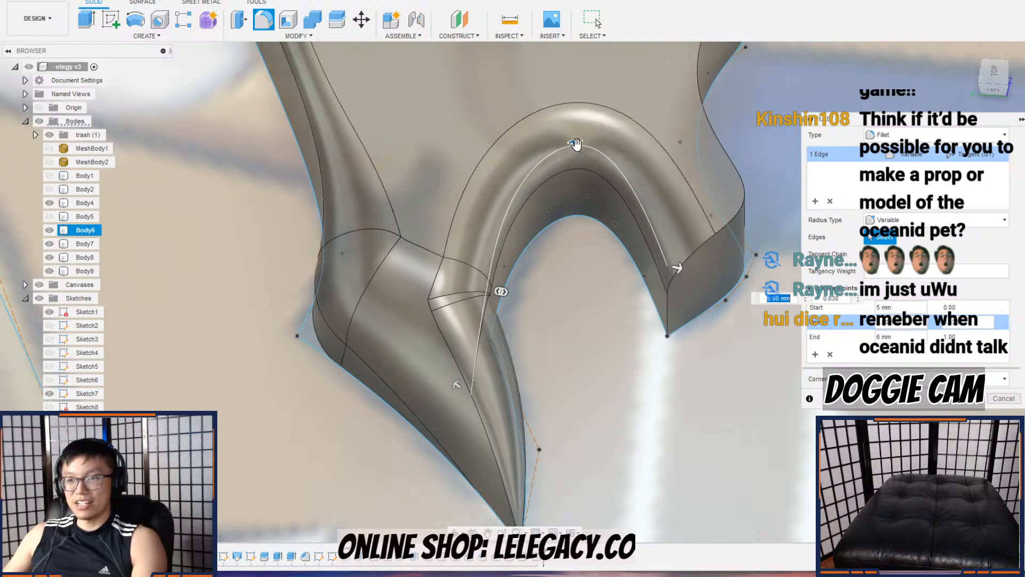
drag(578, 147, 579, 135)
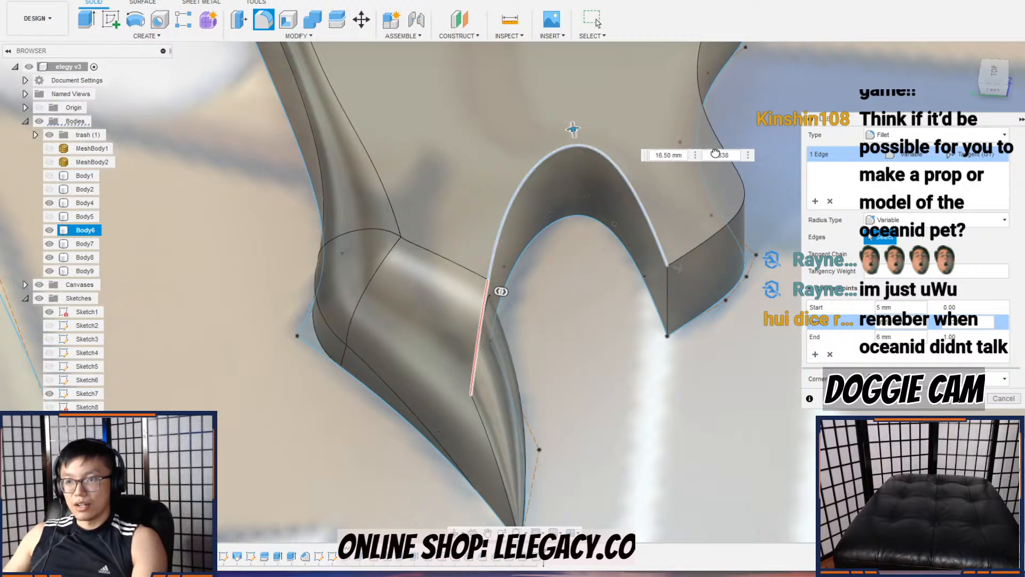
drag(715, 155, 653, 249)
scroll(653, 247, down, 4)
mouse_move(653, 248)
shift+middle_down()
mouse_move(599, 234)
mouse_move(642, 231)
shift+middle_up()
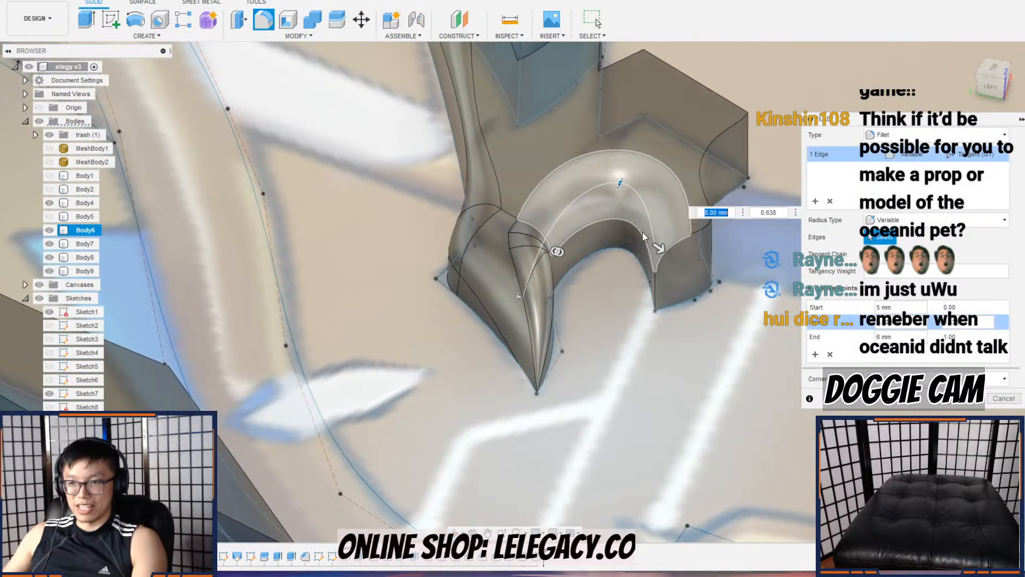
click(966, 398)
Step: Set up a variable-radius fillet with a 2 mm start radius on Body6's wavy edge above the blue shaft
shift+middle_drag(776, 361, 719, 293)
middle_drag(741, 259, 590, 309)
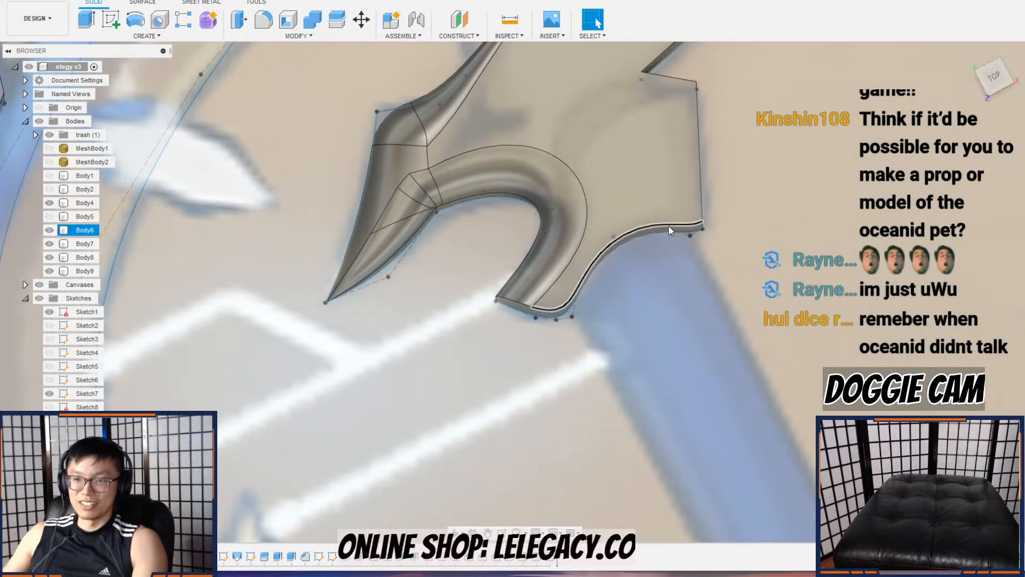
click(263, 20)
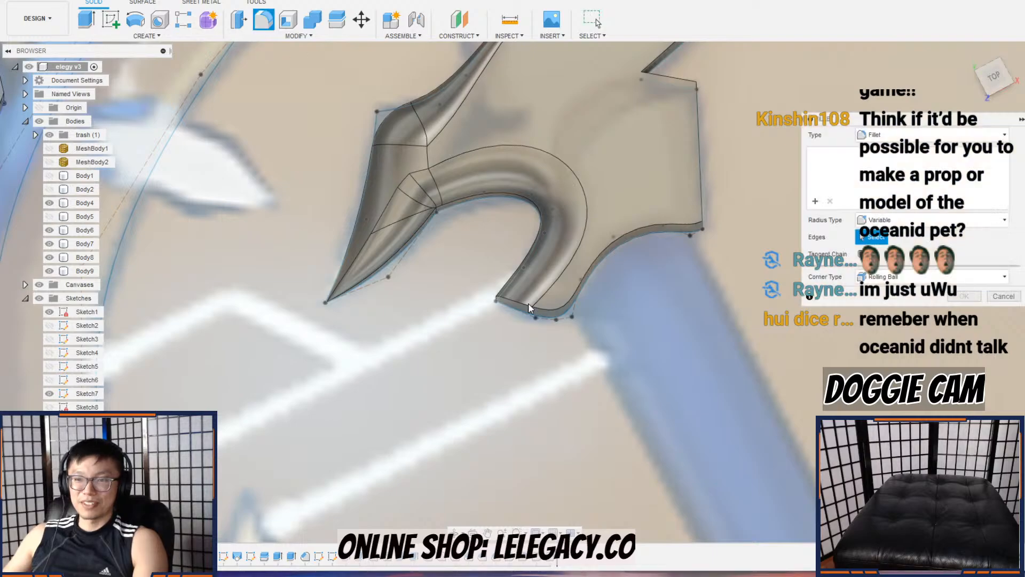
click(543, 303)
scroll(543, 306, up, 5)
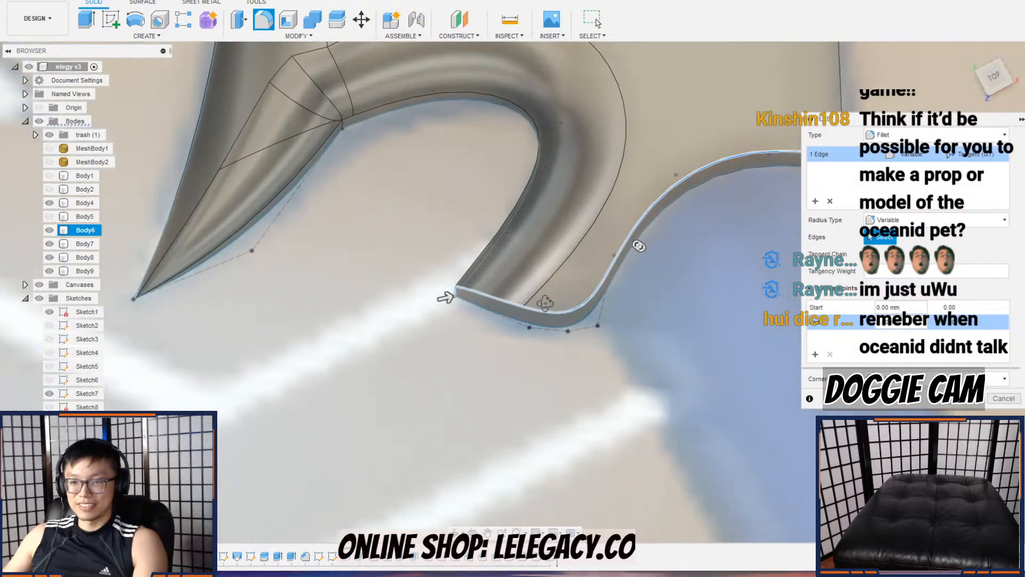
drag(449, 379, 466, 354)
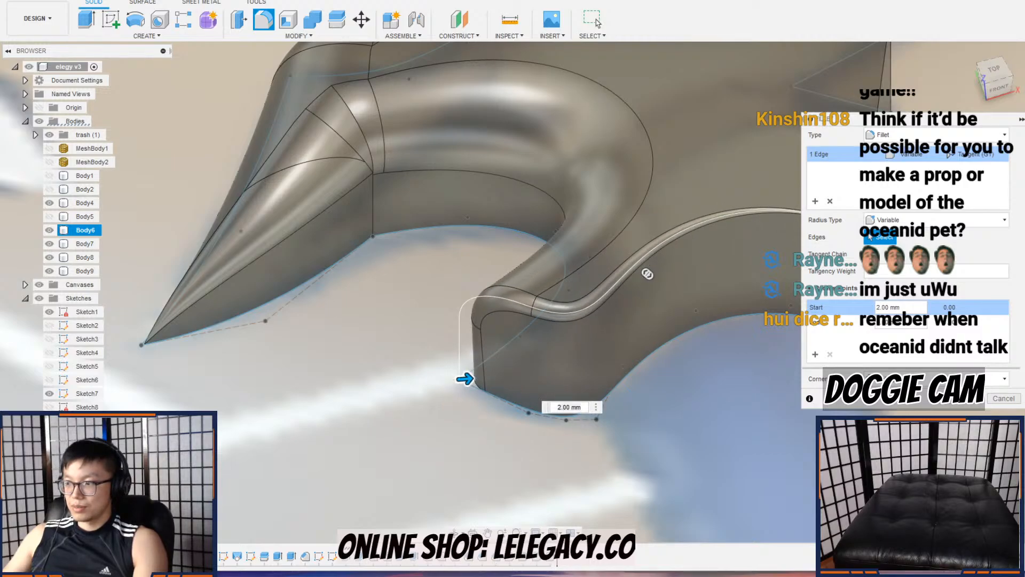
Step: Switch to the reference artwork image and compare the claw's shape around the shaft, then return to the model
key(alt+Tab)
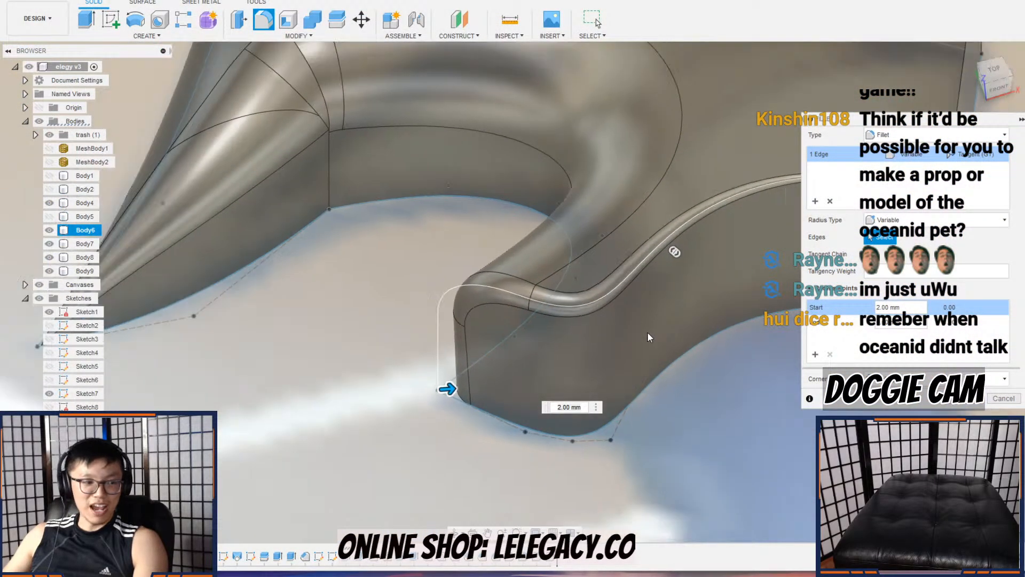
shift+middle_drag(647, 337, 549, 317)
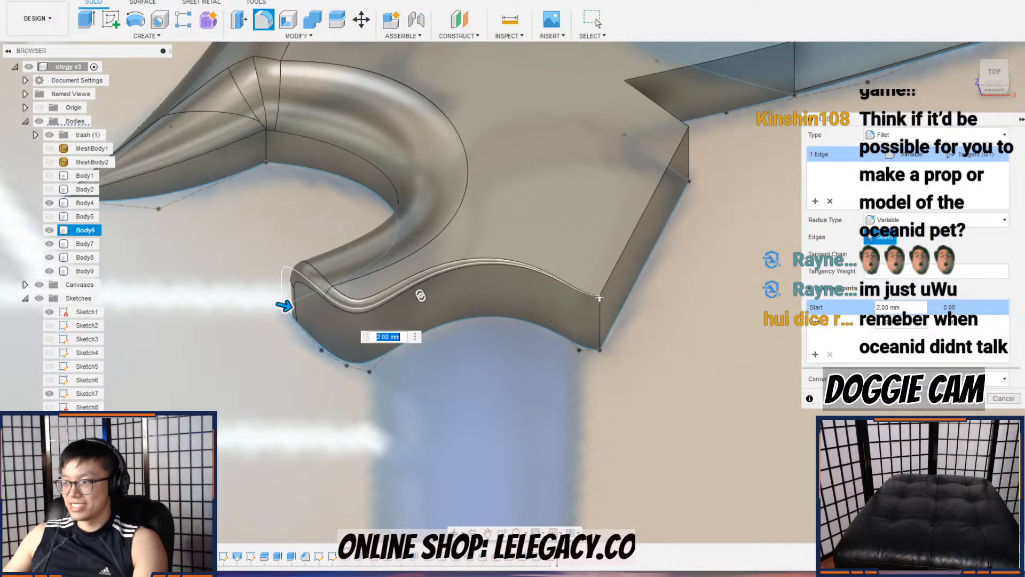
key(alt+Tab)
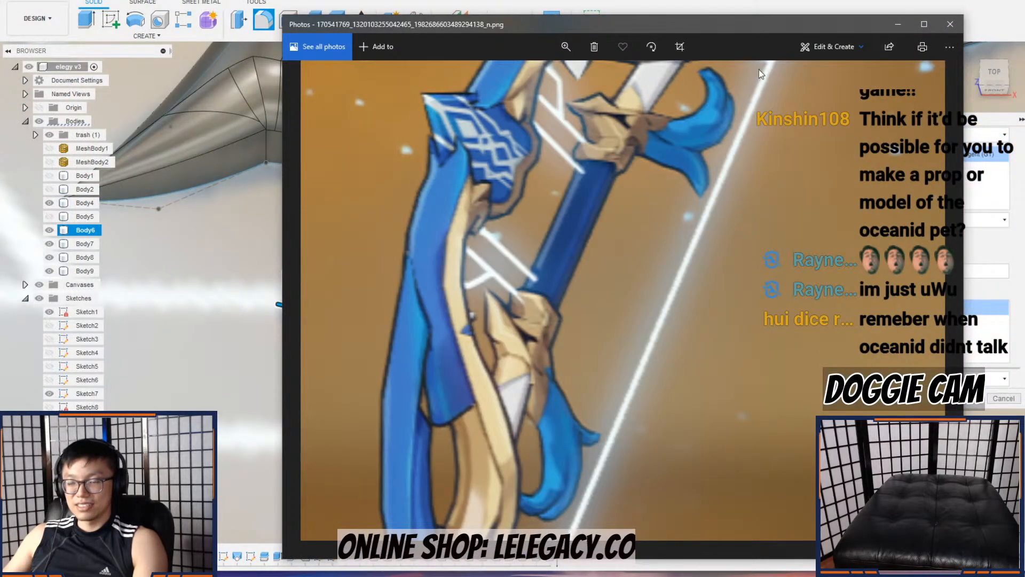
click(897, 25)
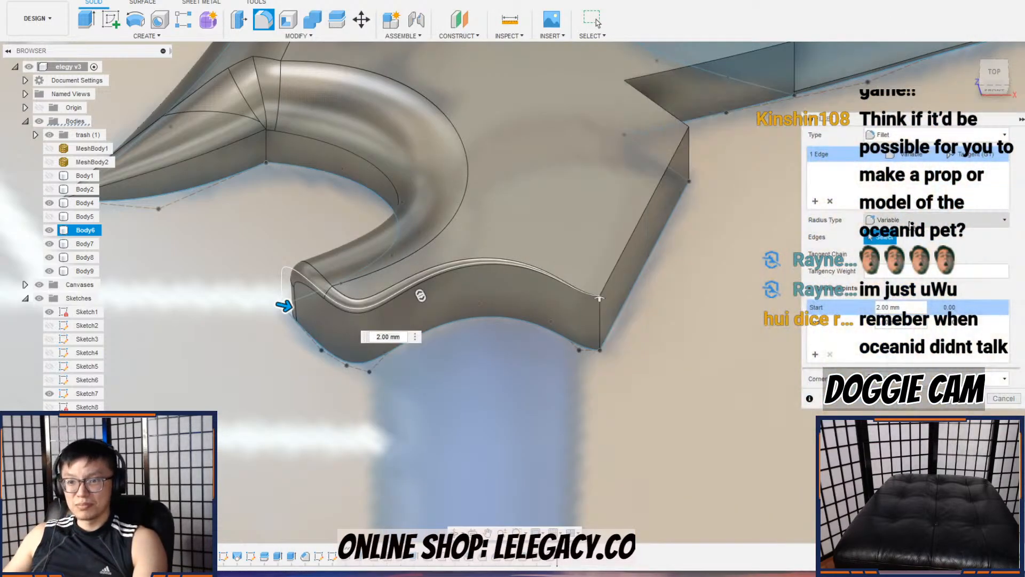
Step: Apply a constant-radius fillet to the straight side edge of Body6, between the V-shaped notch and the wavy edge
shift+middle_drag(676, 234, 699, 263)
click(260, 24)
click(666, 233)
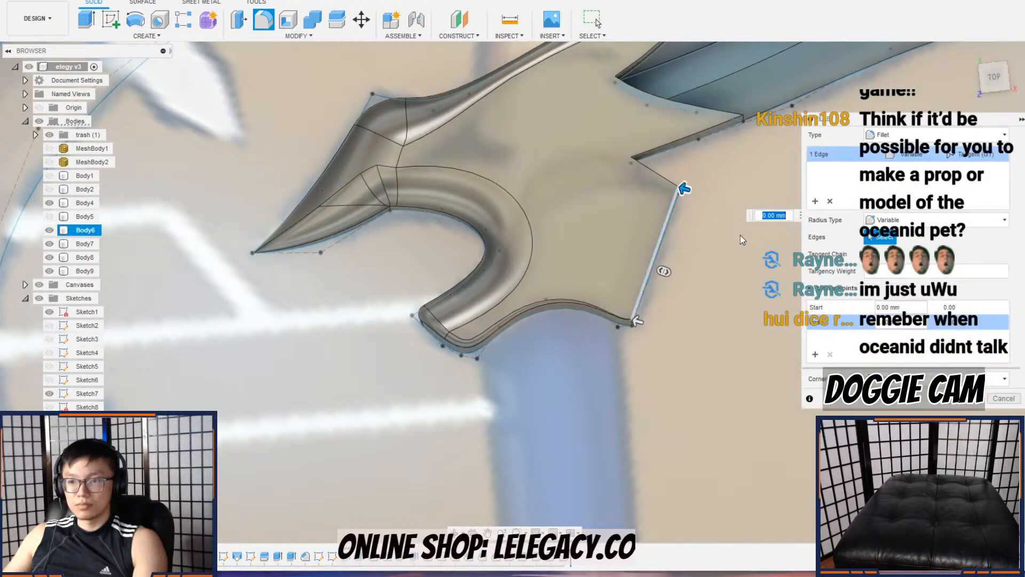
shift+middle_drag(741, 235, 786, 216)
click(937, 220)
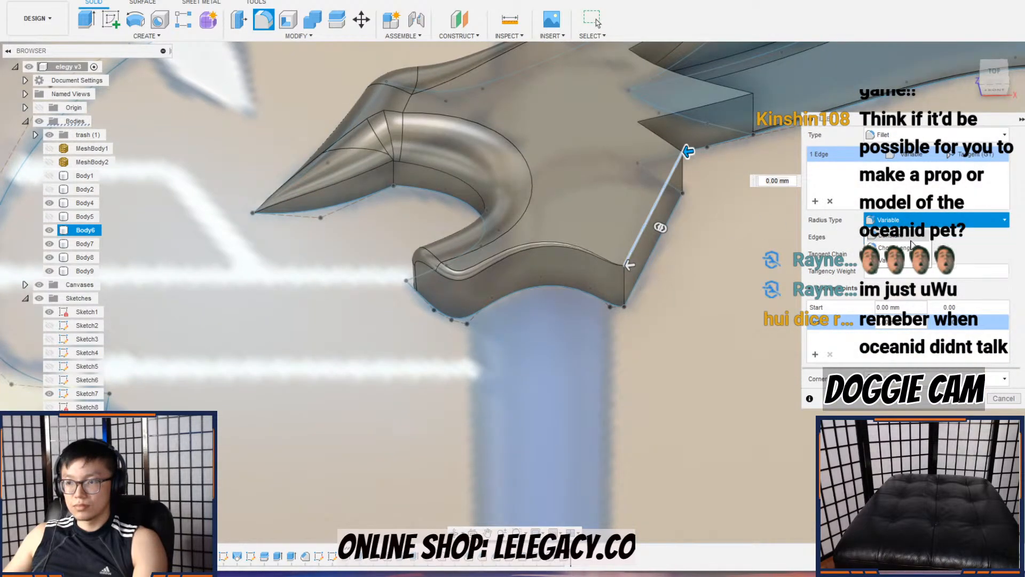
click(930, 234)
drag(670, 185, 655, 188)
key(Return)
mouse_move(735, 256)
shift+middle_down()
mouse_move(732, 288)
mouse_move(728, 259)
mouse_move(729, 271)
shift+middle_up()
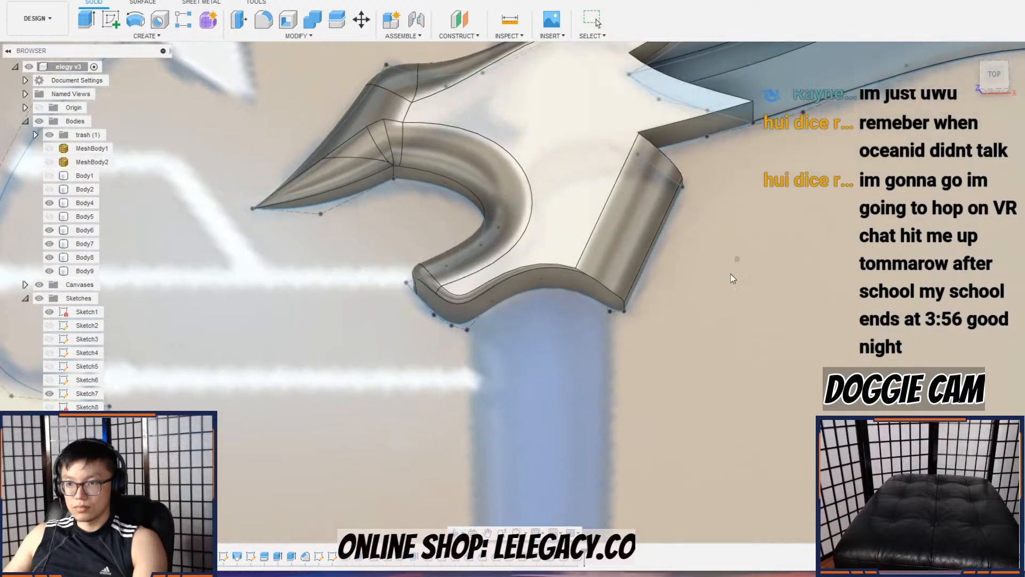
Step: Apply an 8 mm constant-radius fillet to the upper edges of Body6's V-shaped notch
click(267, 22)
scroll(647, 129, up, 4)
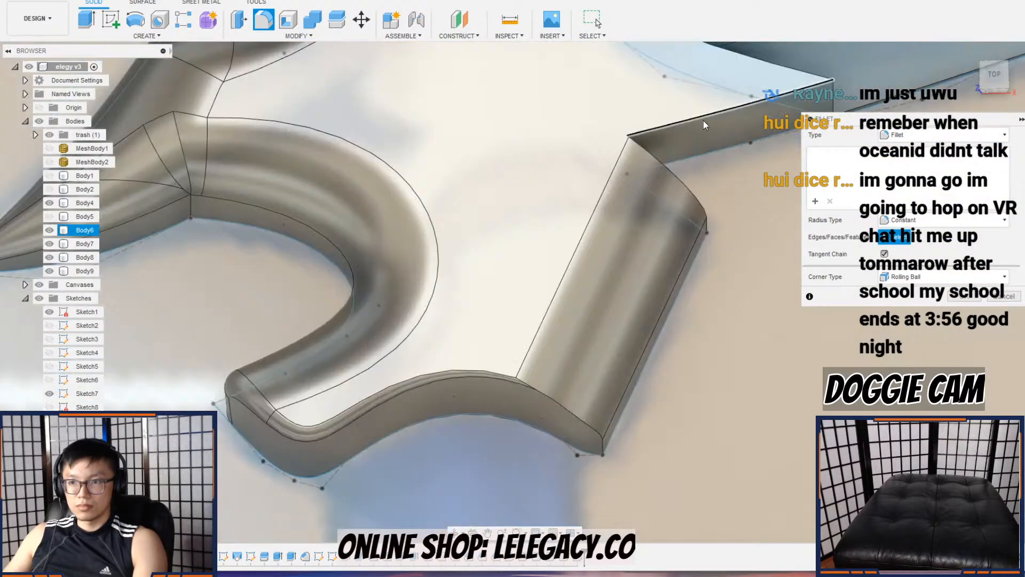
middle_drag(701, 119, 552, 331)
scroll(578, 303, down, 1)
click(580, 319)
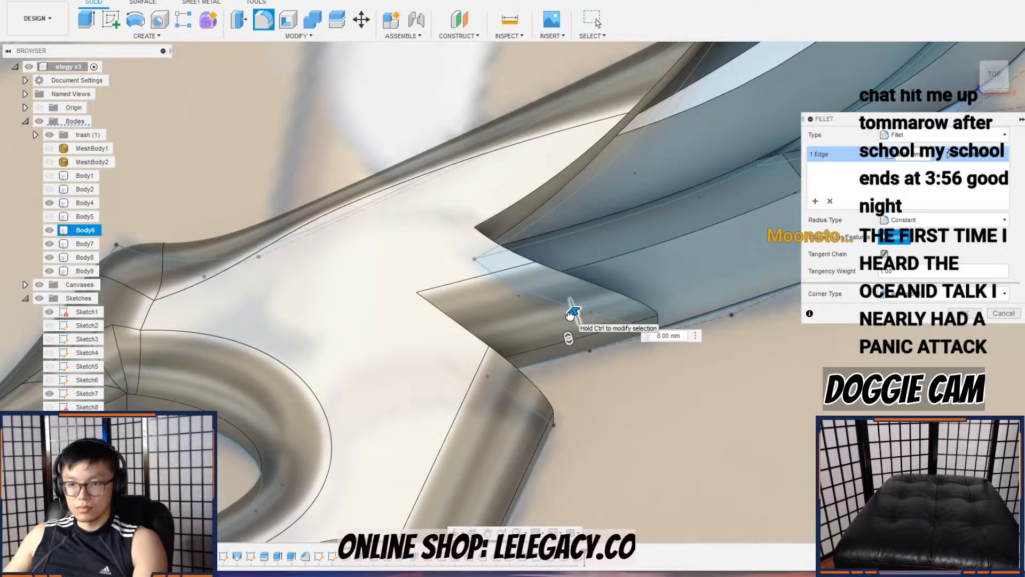
scroll(502, 359, down, 5)
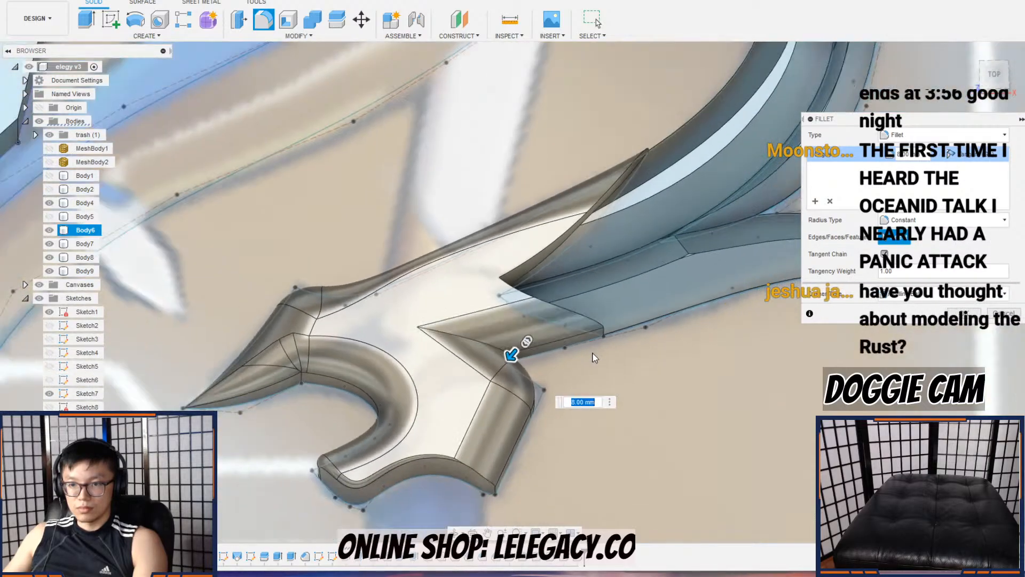
shift+middle_drag(594, 357, 580, 296)
click(963, 313)
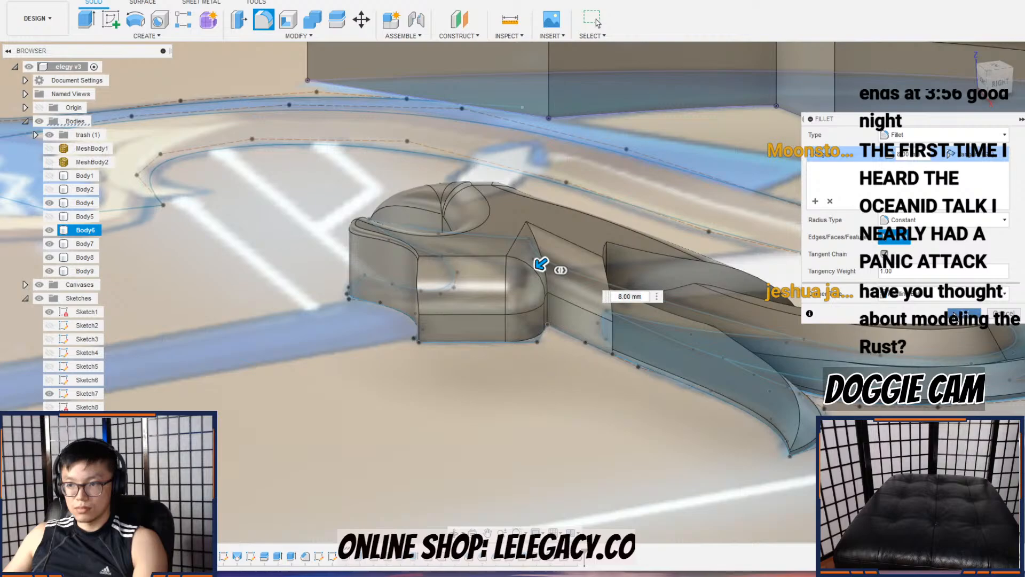
Step: Temporarily show Body2 and inspect how the rounded claw body fits around the shaft
scroll(780, 337, down, 3)
shift+middle_drag(742, 332, 794, 335)
click(49, 217)
click(50, 216)
click(49, 203)
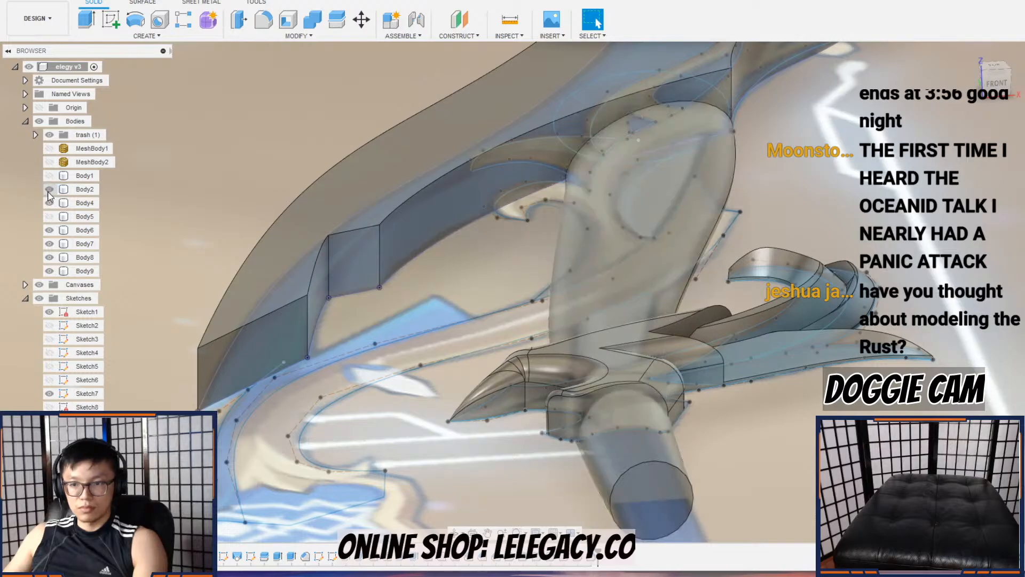
mouse_move(668, 315)
shift+middle_down()
mouse_move(523, 320)
mouse_move(467, 300)
mouse_move(440, 309)
mouse_move(436, 328)
mouse_move(538, 363)
mouse_move(461, 366)
mouse_move(488, 330)
mouse_move(490, 365)
mouse_move(485, 293)
shift+middle_up()
scroll(538, 320, up, 5)
scroll(461, 367, up, 3)
mouse_move(463, 347)
shift+middle_down()
mouse_move(458, 335)
mouse_move(446, 356)
shift+middle_up()
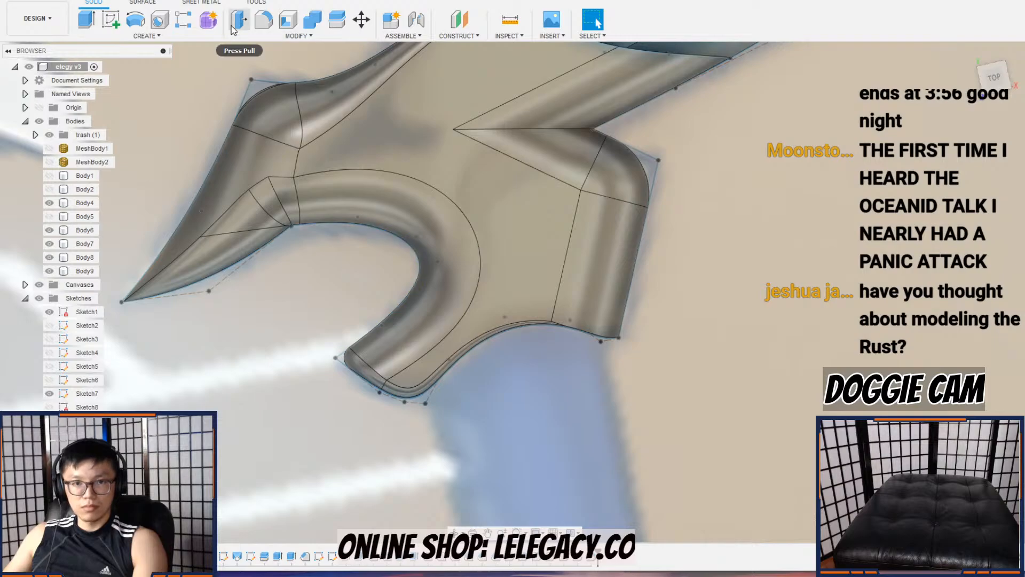
click(270, 28)
scroll(395, 409, up, 1)
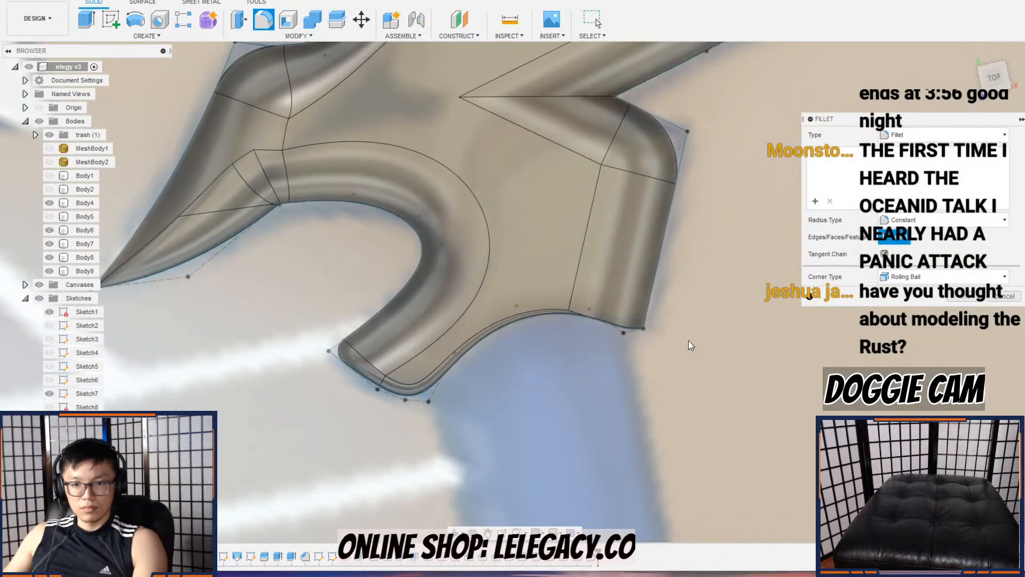
click(987, 296)
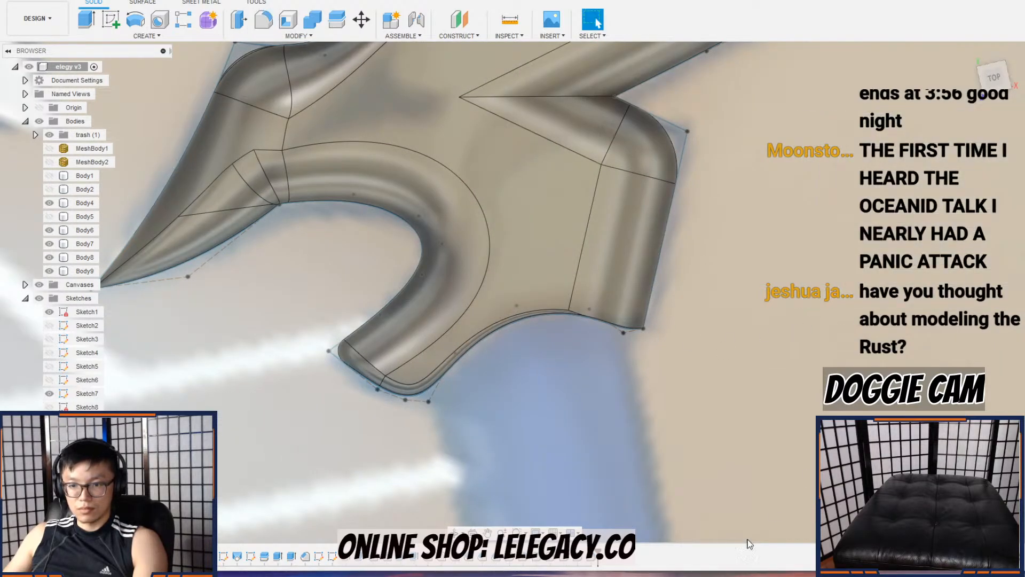
Step: Reopen the wavy edge's variable fillet to examine its radius points and its blend at the claw's corner
double_click(562, 561)
shift+middle_drag(344, 400, 508, 347)
scroll(341, 369, up, 3)
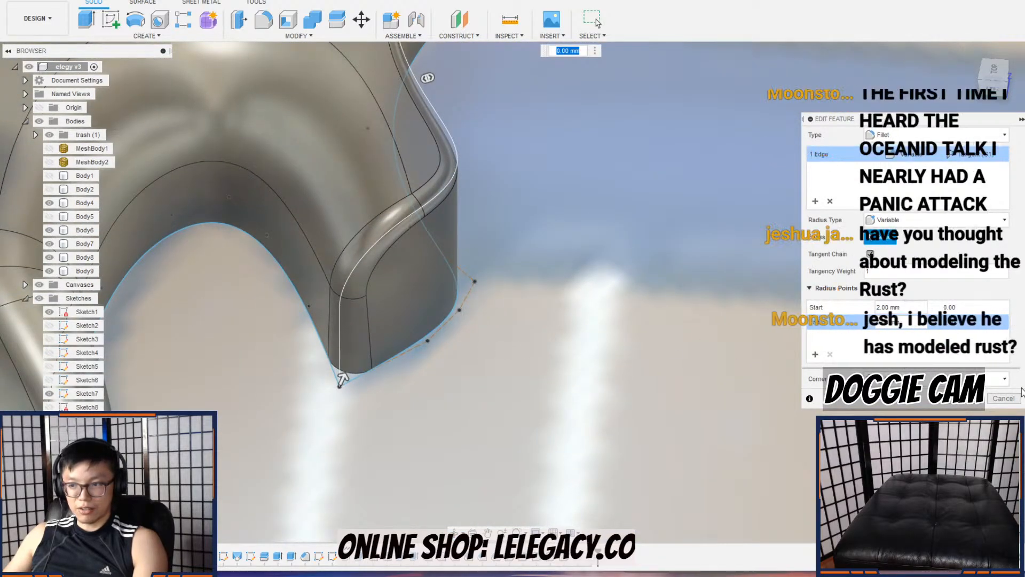
click(969, 398)
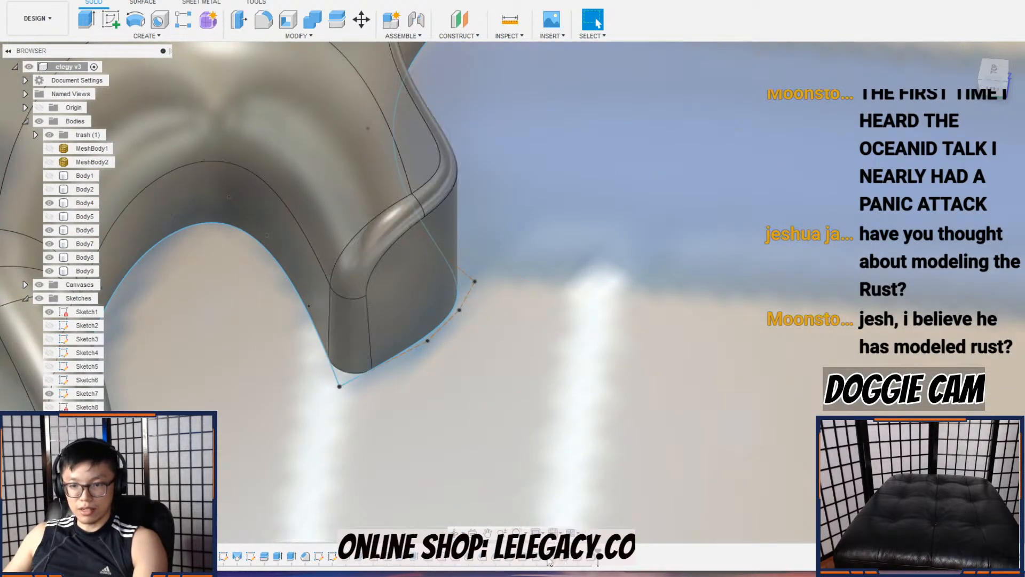
Step: Delete the curved notch's variable fillet from the timeline, accepting the removal despite its dependent features
click(549, 561)
key(Delete)
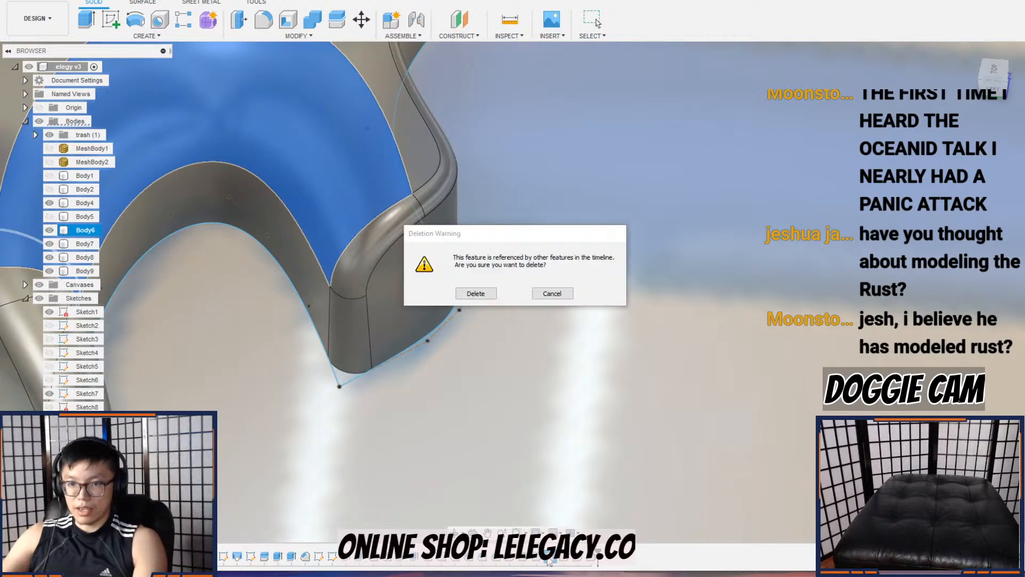
click(476, 293)
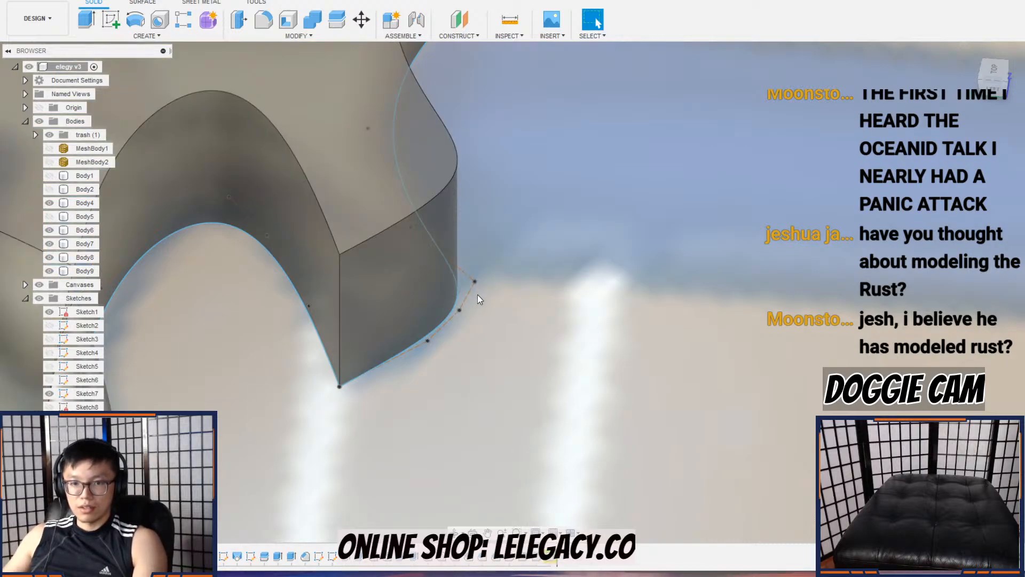
Step: Try setting up a new variable-radius fillet on Body6's wavy edge and select its start radius point
key(f)
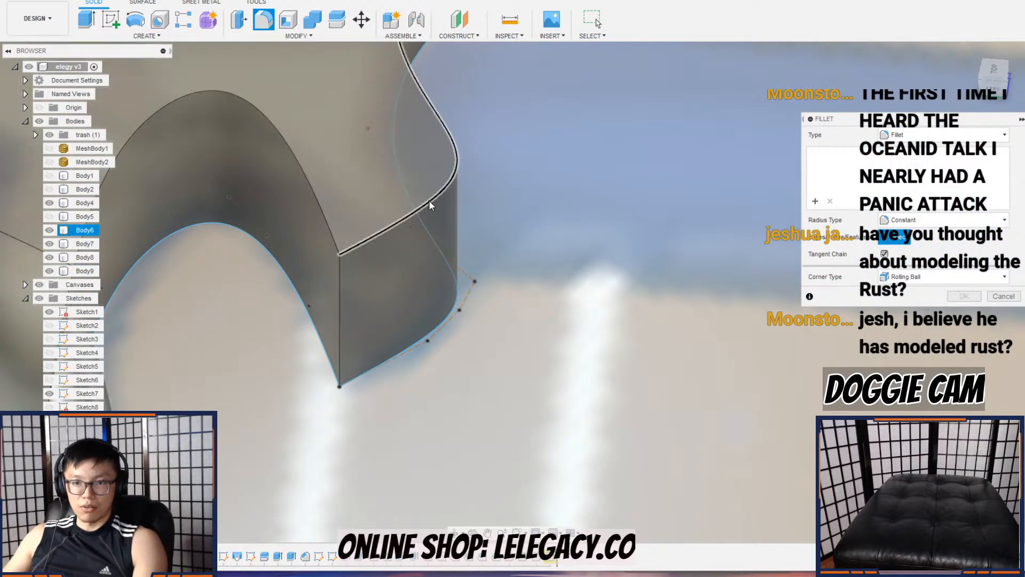
click(391, 229)
click(928, 220)
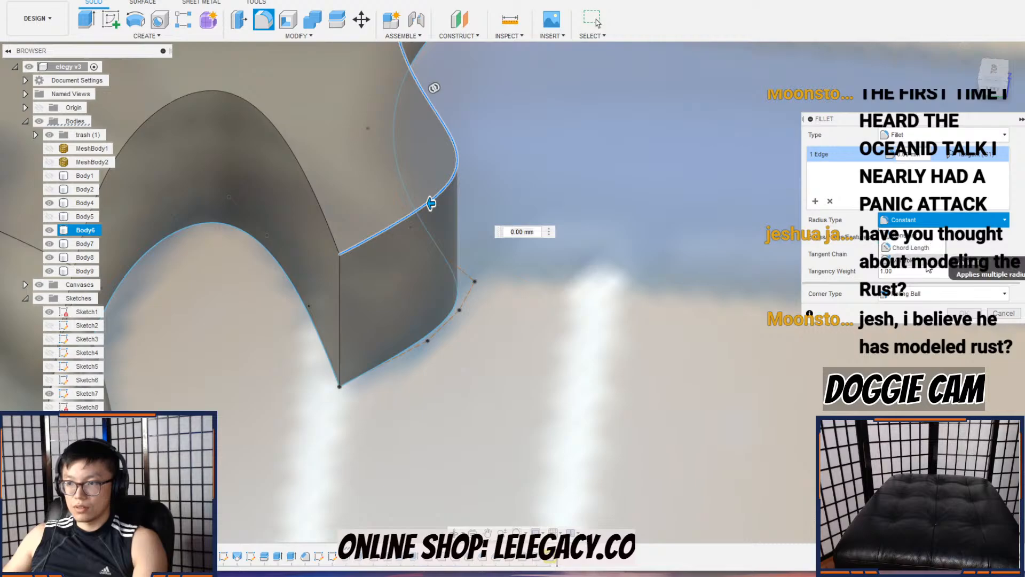
click(937, 262)
click(342, 254)
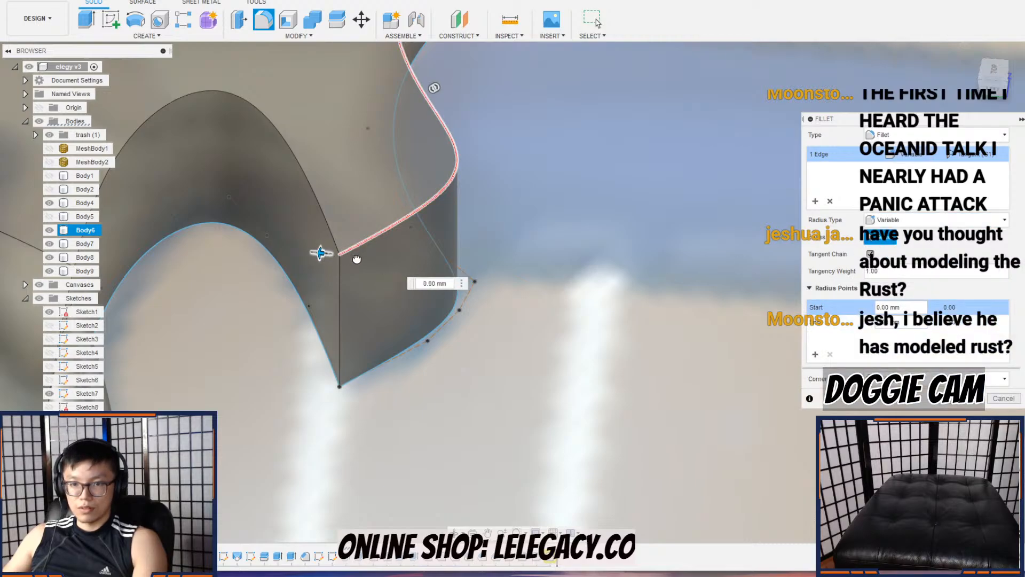
scroll(399, 240, down, 2)
shift+middle_drag(399, 239, 382, 242)
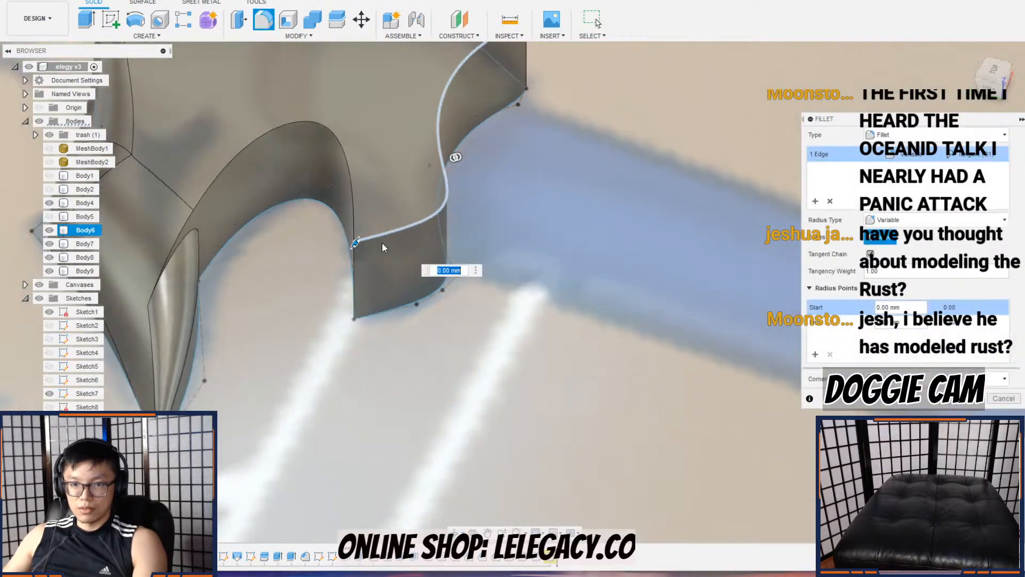
Step: Try adding an intermediate radius point at position 0.082 on the wavy edge with a larger radius, then select the end point
click(381, 235)
text(5)
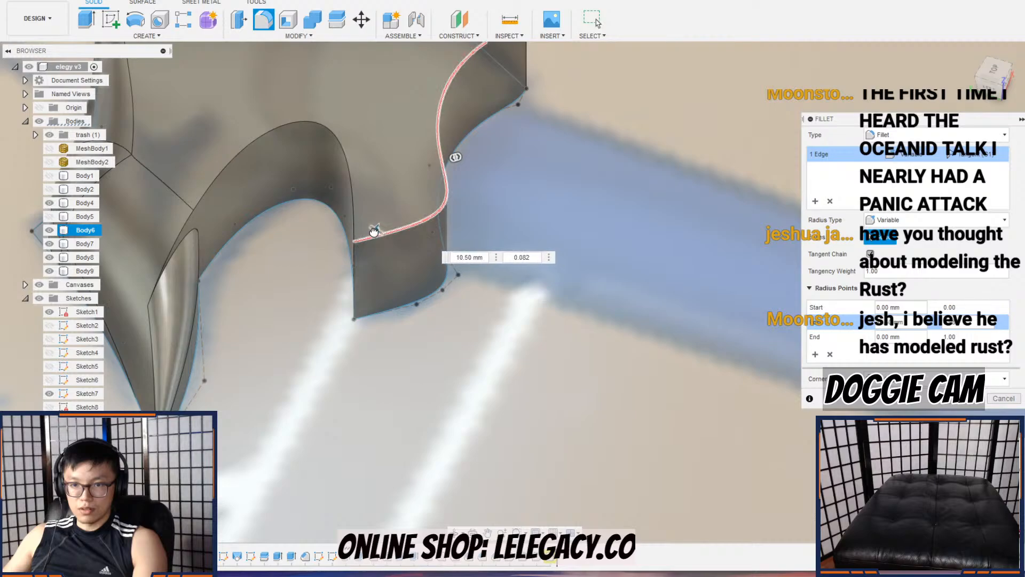
drag(379, 234, 381, 233)
scroll(505, 86, down, 1)
middle_drag(507, 80, 492, 172)
mouse_move(512, 115)
mouse_down()
mouse_move(497, 124)
mouse_move(508, 109)
mouse_up()
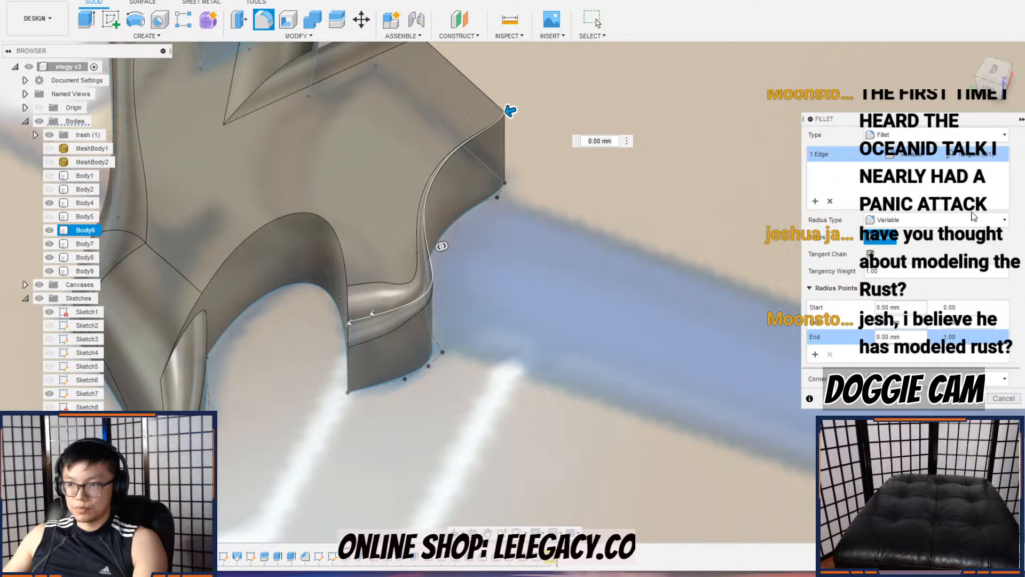
Step: Try a constant 3 mm fillet on the wavy edge instead of the variable one, and cancel it
click(918, 219)
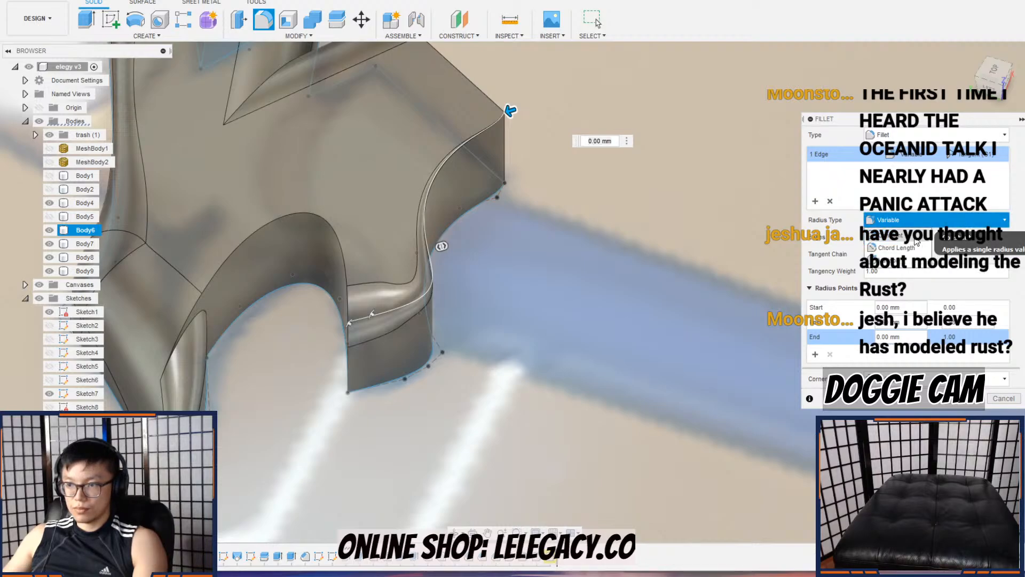
click(915, 236)
drag(368, 310, 421, 323)
shift+middle_drag(523, 329, 642, 343)
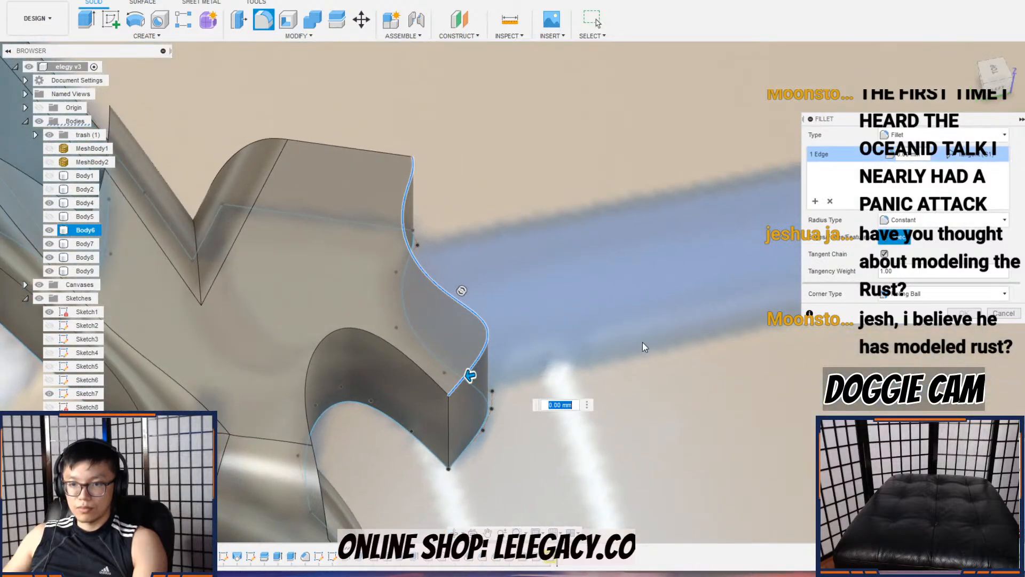
click(460, 291)
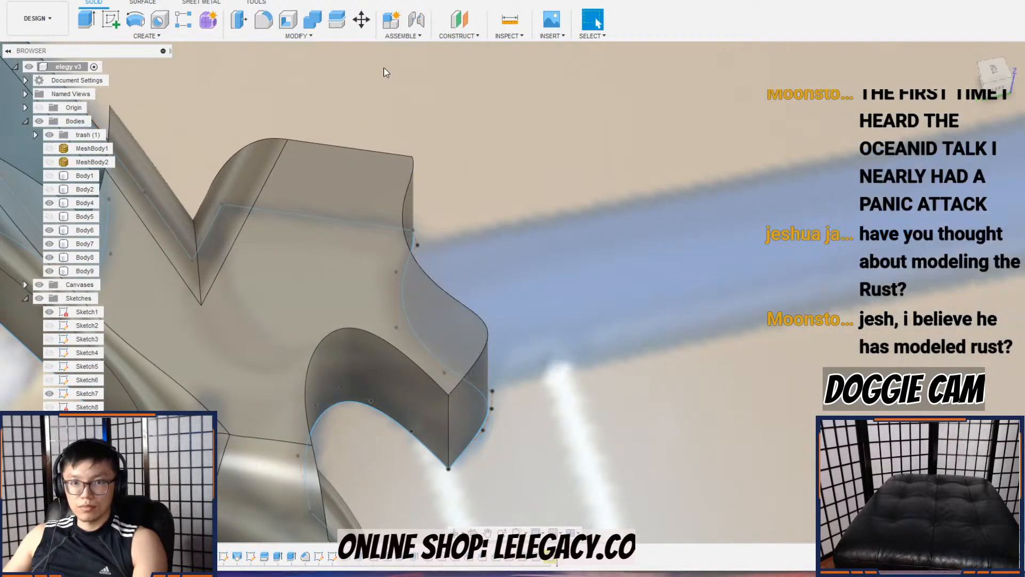
click(444, 294)
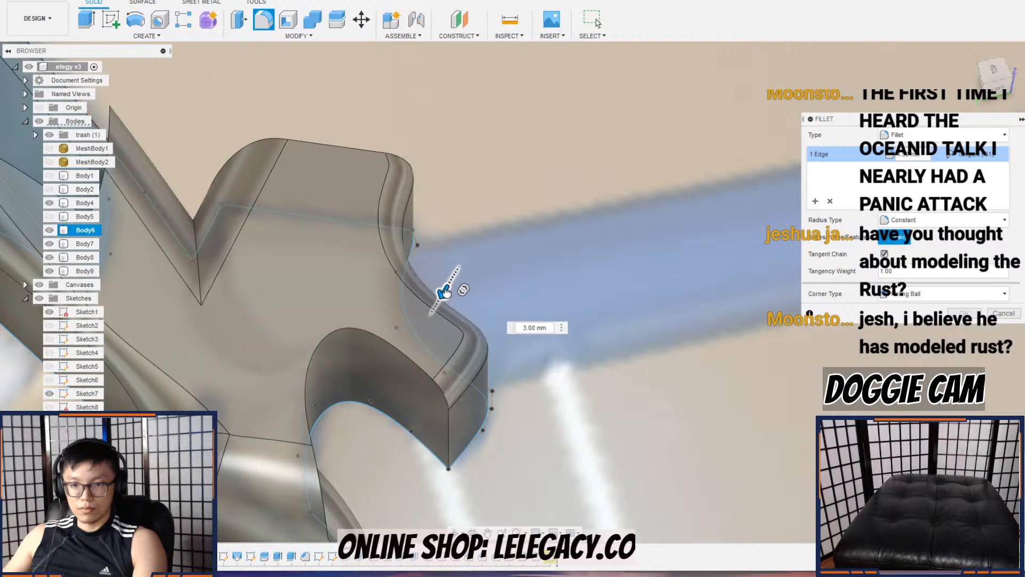
click(1005, 314)
Step: Show Body2 so the shaft is visible against the claw body's wavy edge
scroll(376, 171, down, 3)
shift+middle_drag(410, 207, 344, 198)
click(50, 178)
click(50, 178)
click(49, 189)
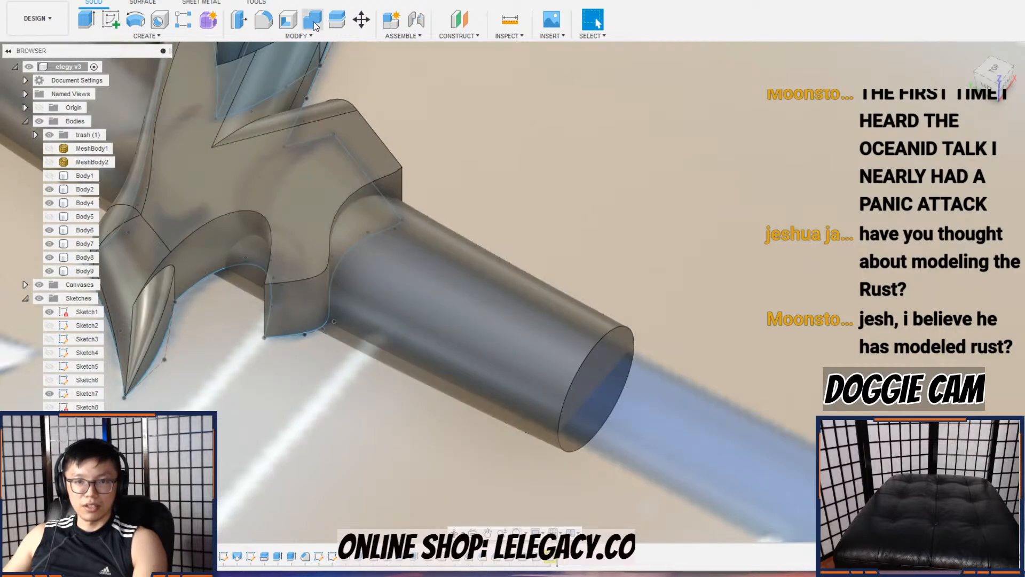
click(263, 20)
scroll(342, 200, up, 4)
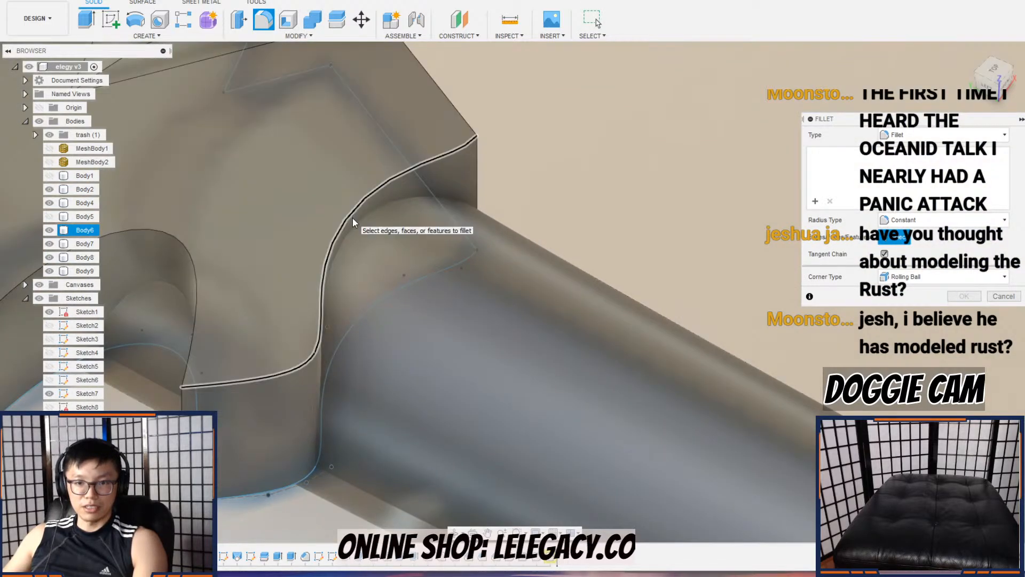
click(352, 216)
scroll(344, 238, up, 3)
middle_drag(397, 227, 472, 200)
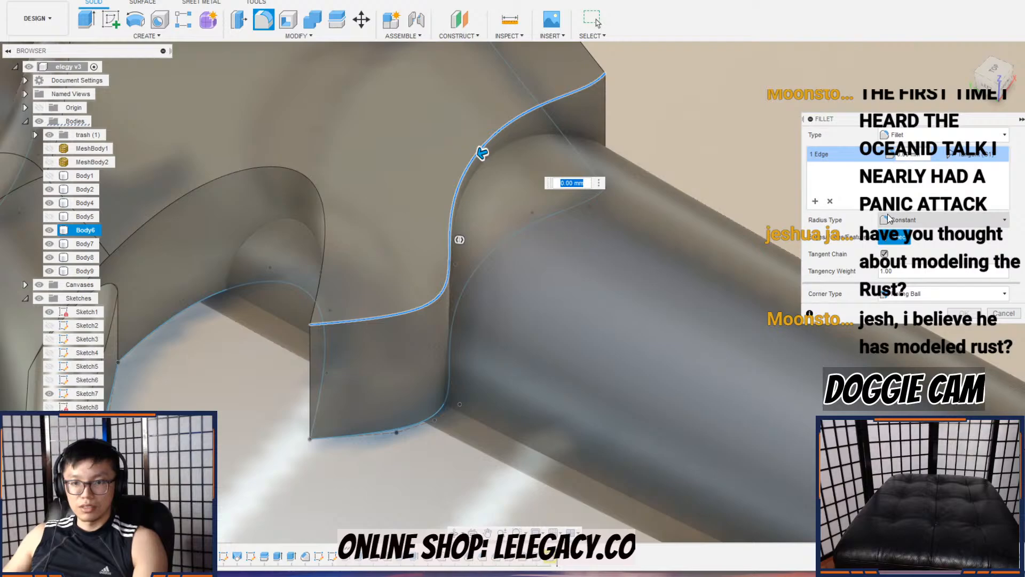
key(Escape)
Step: Undo the last two changes to bring back Body6's fillets, and show Body2 again
key(ctrl+z)
key(ctrl+z)
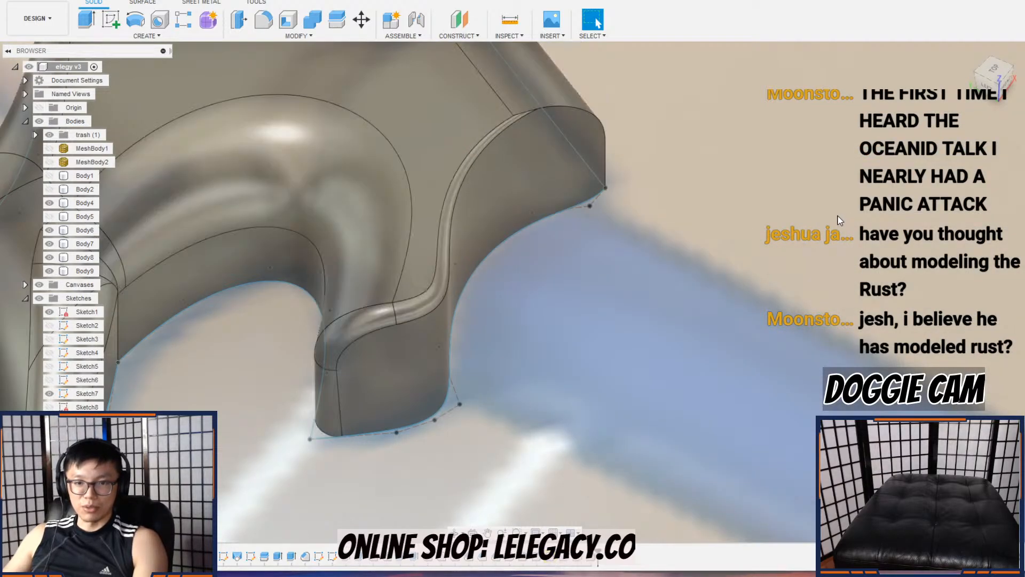
scroll(548, 237, down, 3)
click(49, 189)
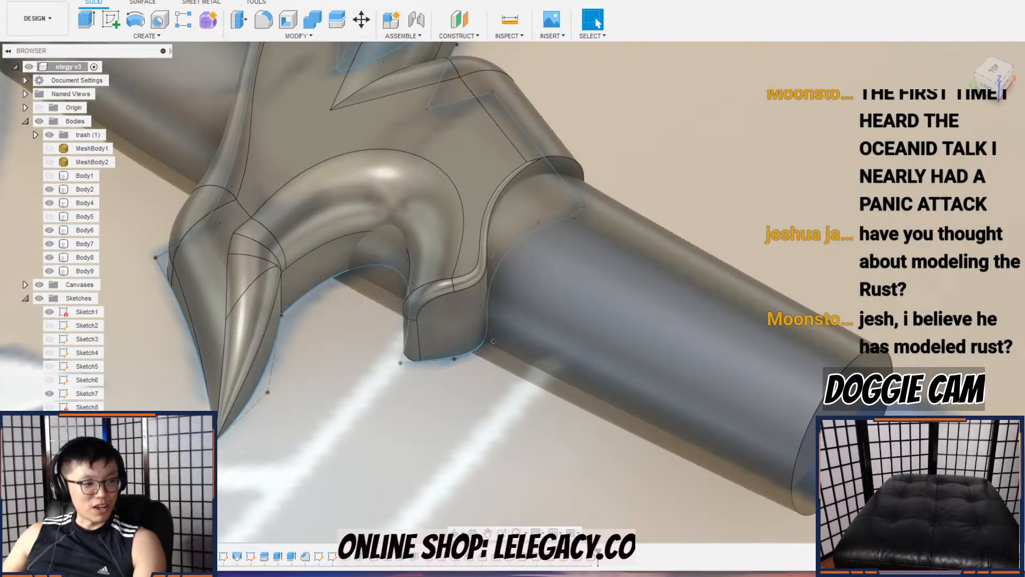
scroll(267, 124, down, 2)
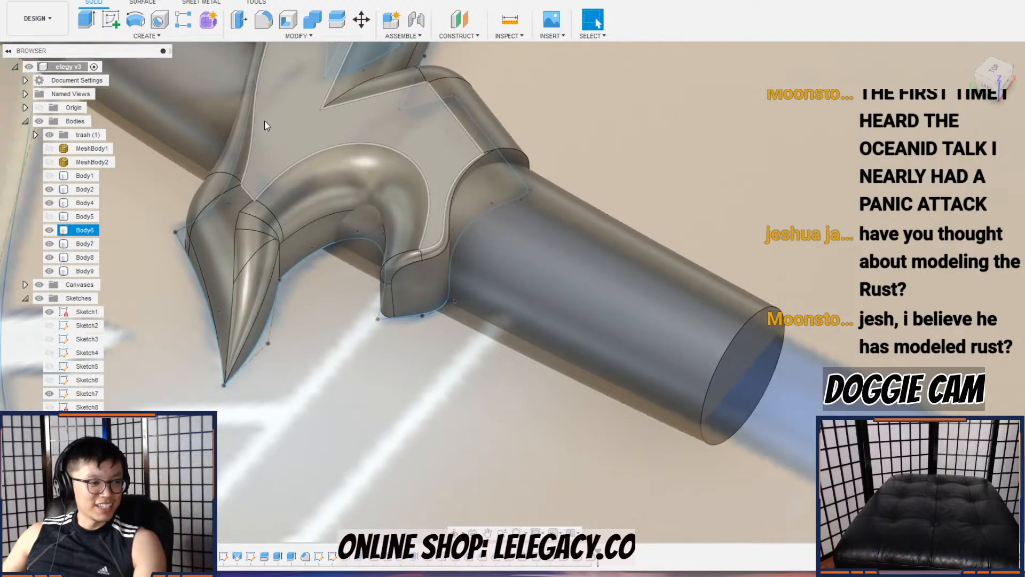
scroll(267, 125, down, 2)
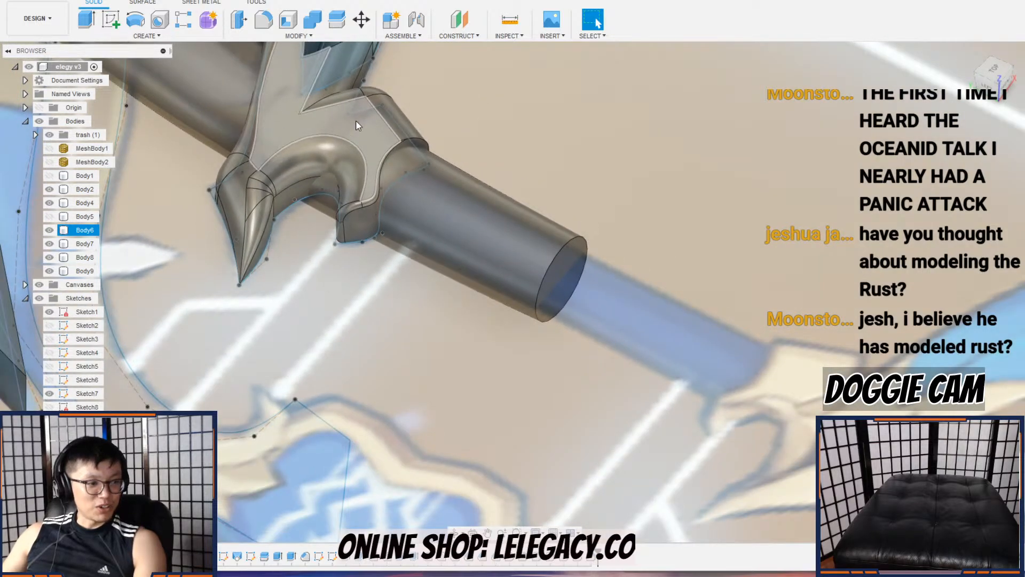
scroll(344, 126, down, 1)
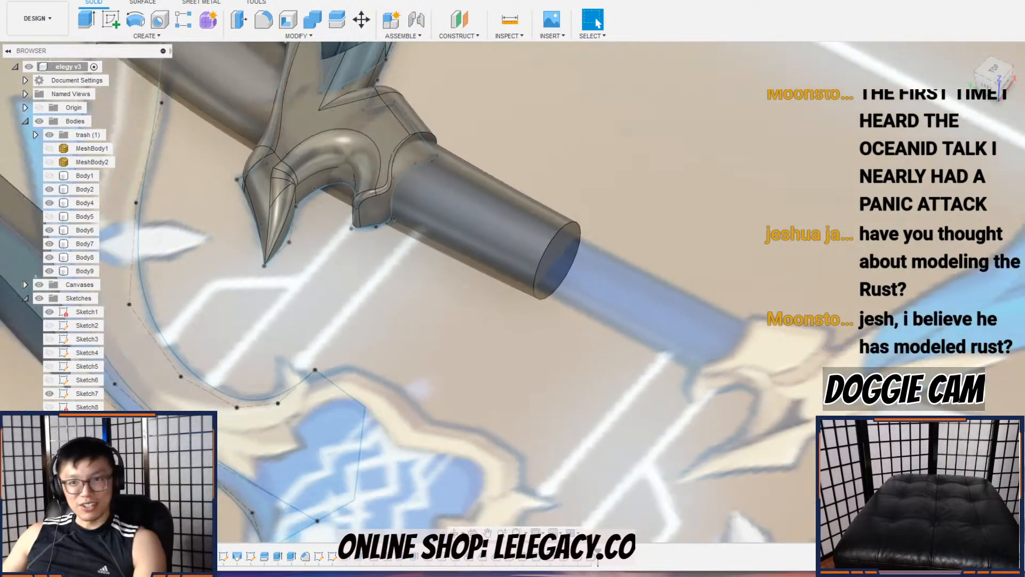
Step: Find the rust design in My First Project, open it, and examine the bow model from several angles
click(48, 20)
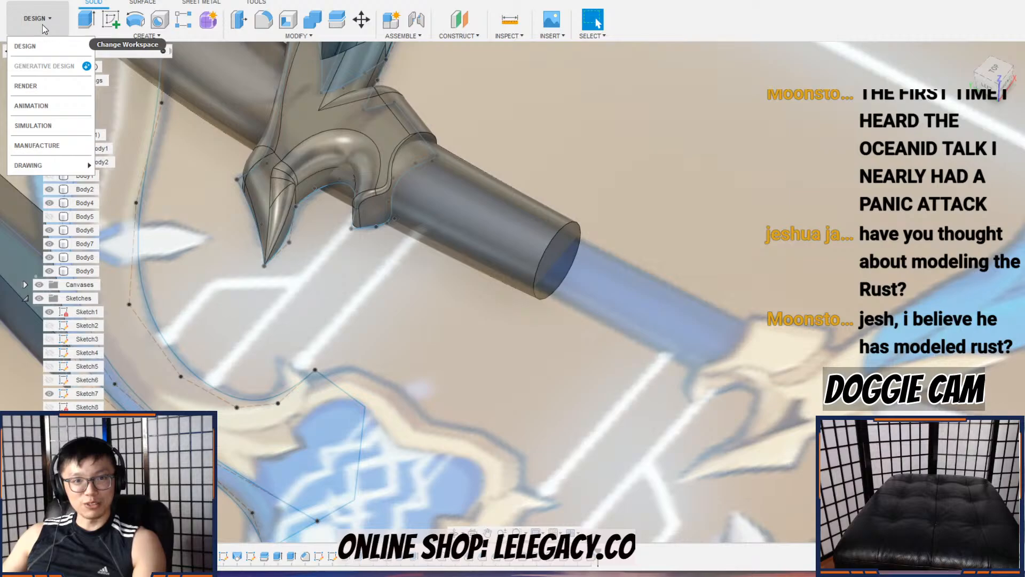
click(22, 3)
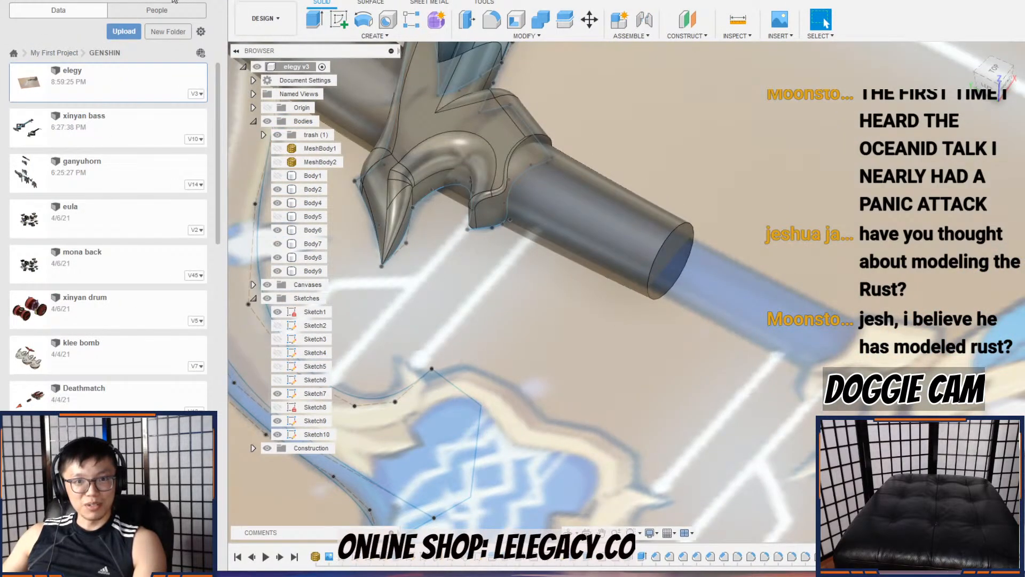
click(171, 4)
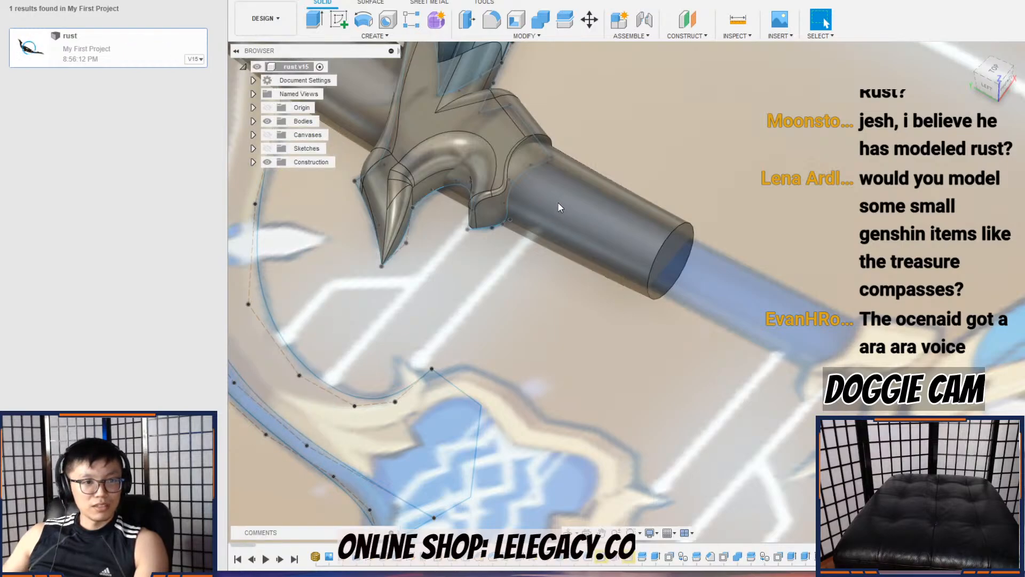
scroll(644, 339, down, 2)
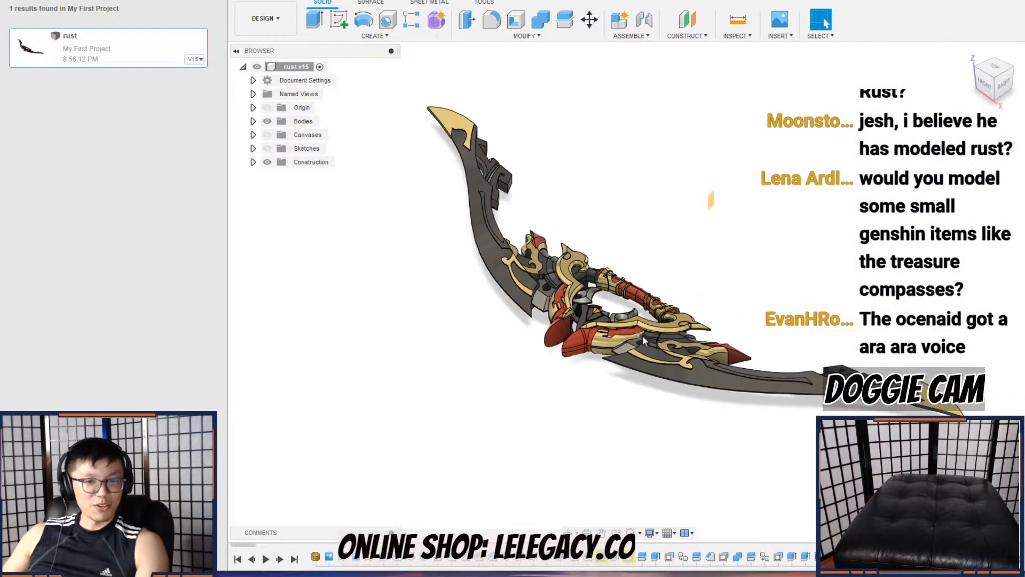
shift+middle_drag(687, 331, 644, 299)
click(222, 1)
shift+middle_drag(506, 210, 531, 214)
scroll(536, 230, up, 1)
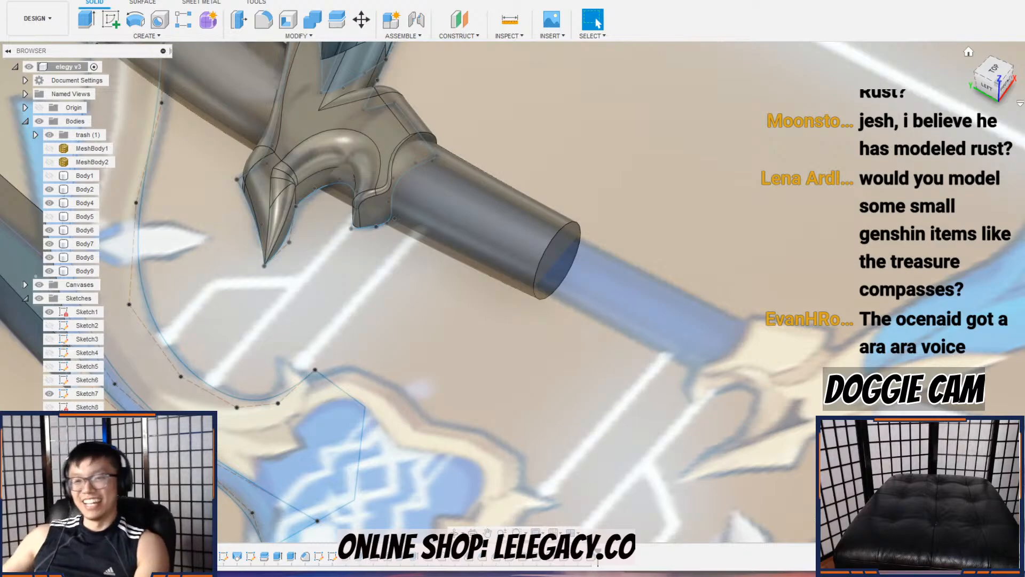
Step: Try a 4.5 mm constant fillet along Body6's wavy edge where it meets the shaft
scroll(433, 206, down, 3)
shift+middle_drag(428, 213, 552, 239)
scroll(581, 206, up, 3)
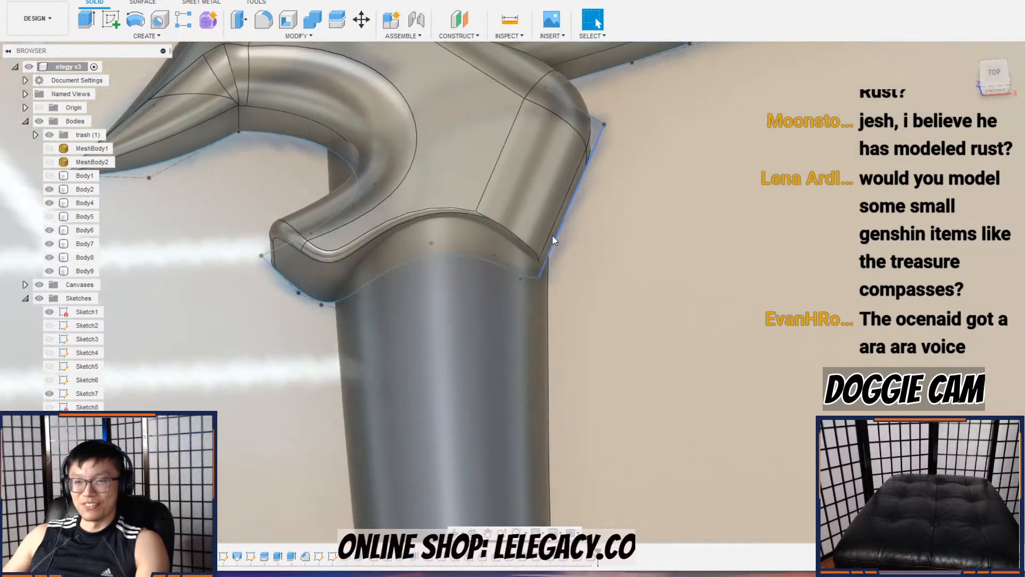
click(277, 24)
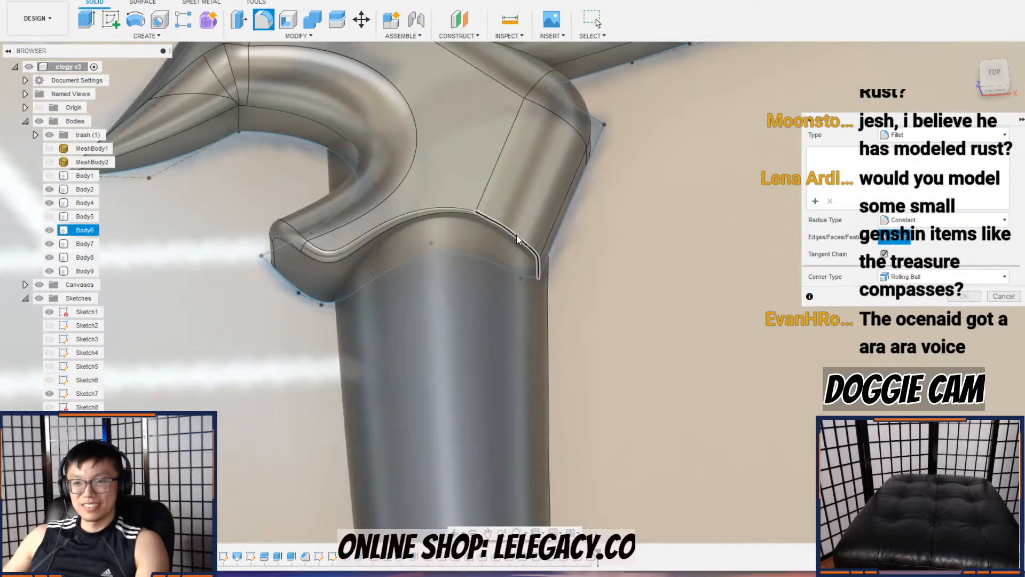
click(517, 235)
mouse_move(516, 238)
mouse_down()
mouse_move(520, 197)
mouse_move(526, 231)
mouse_up()
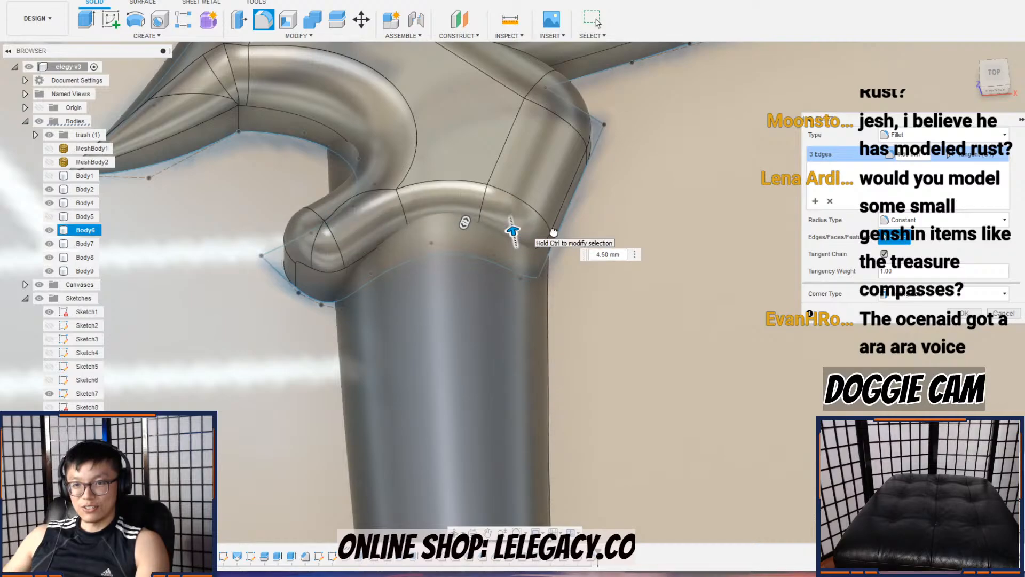
click(999, 313)
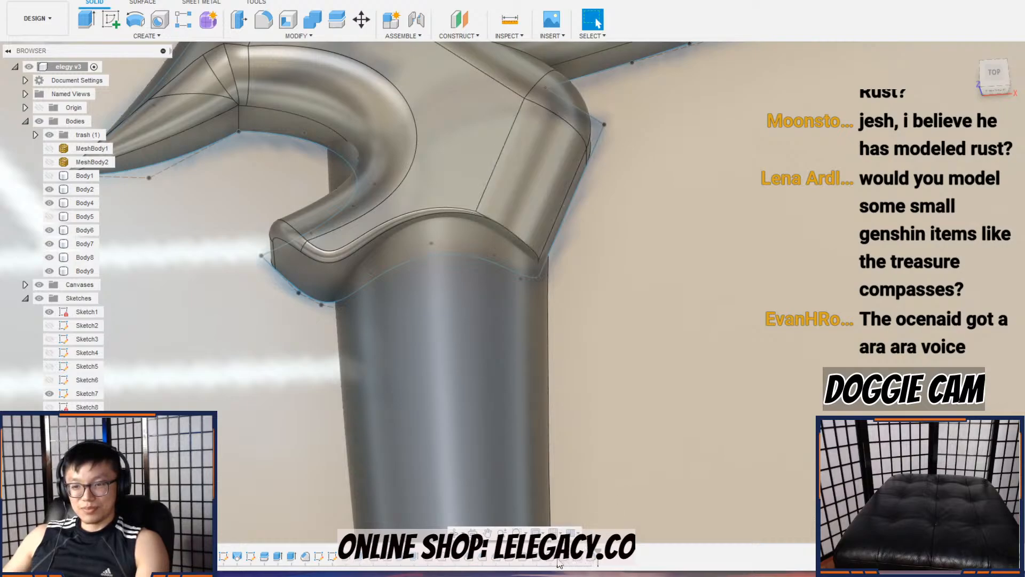
Step: Try an end radius of 3.5 mm on the wavy edge's variable fillet, and open the four-edge 8 mm fillet for editing
double_click(572, 559)
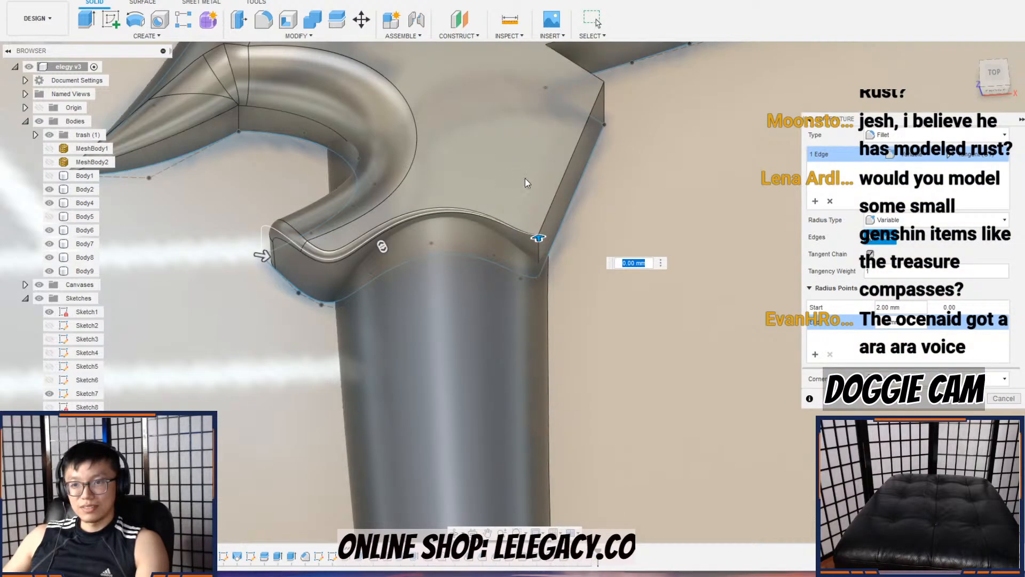
scroll(541, 240, up, 3)
drag(536, 236, 534, 228)
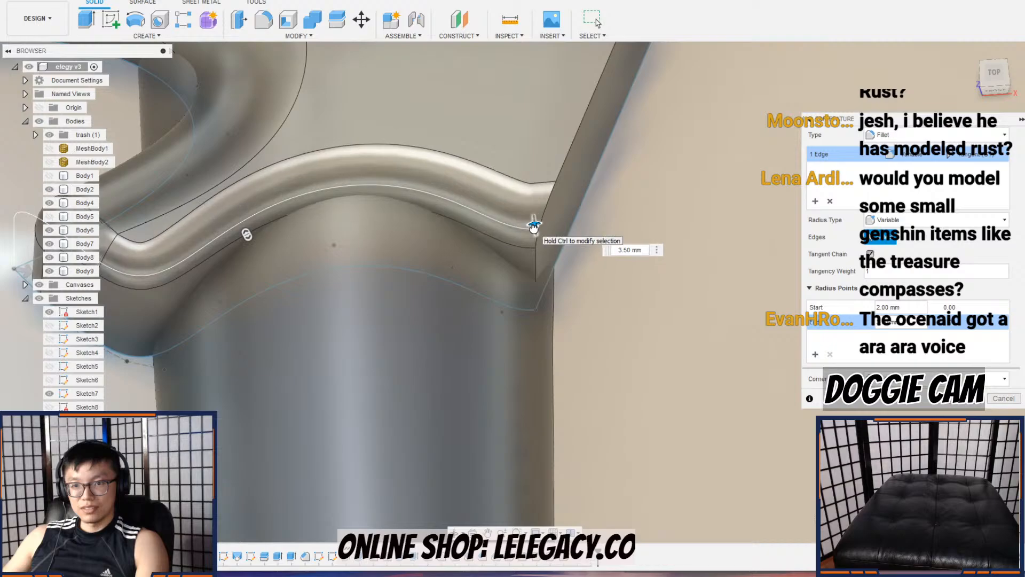
key(Return)
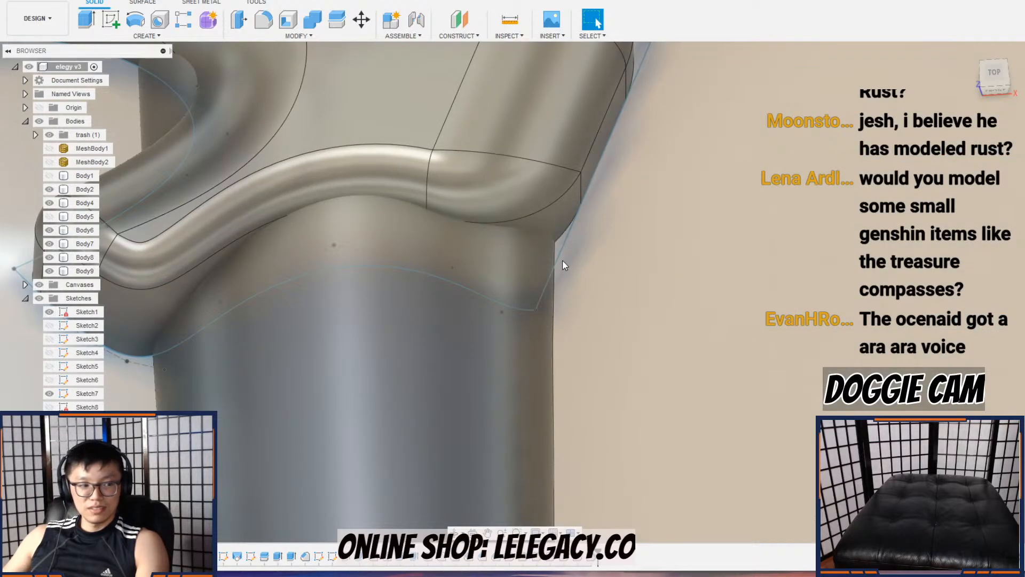
scroll(562, 260, down, 5)
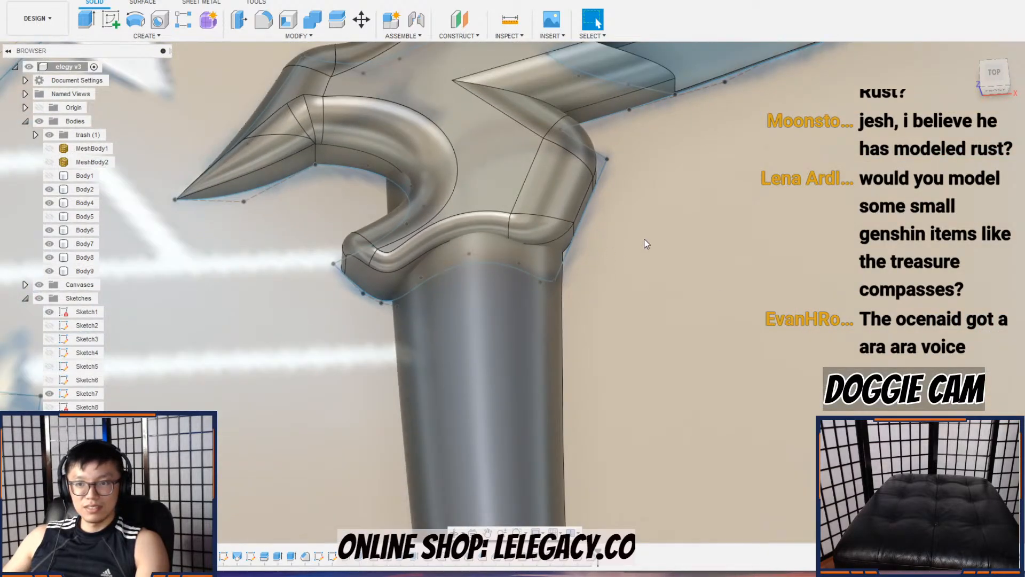
scroll(644, 240, down, 3)
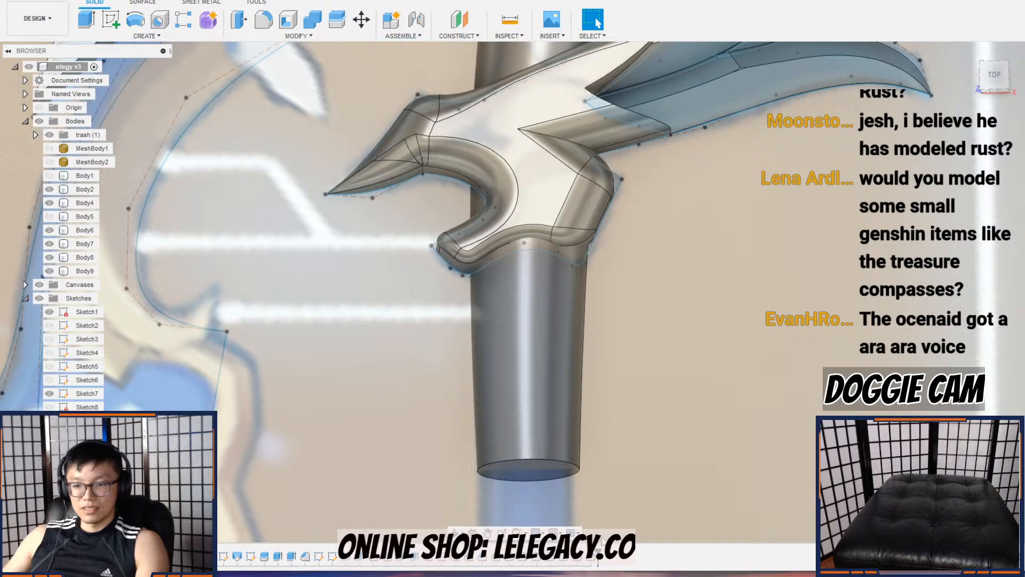
double_click(591, 556)
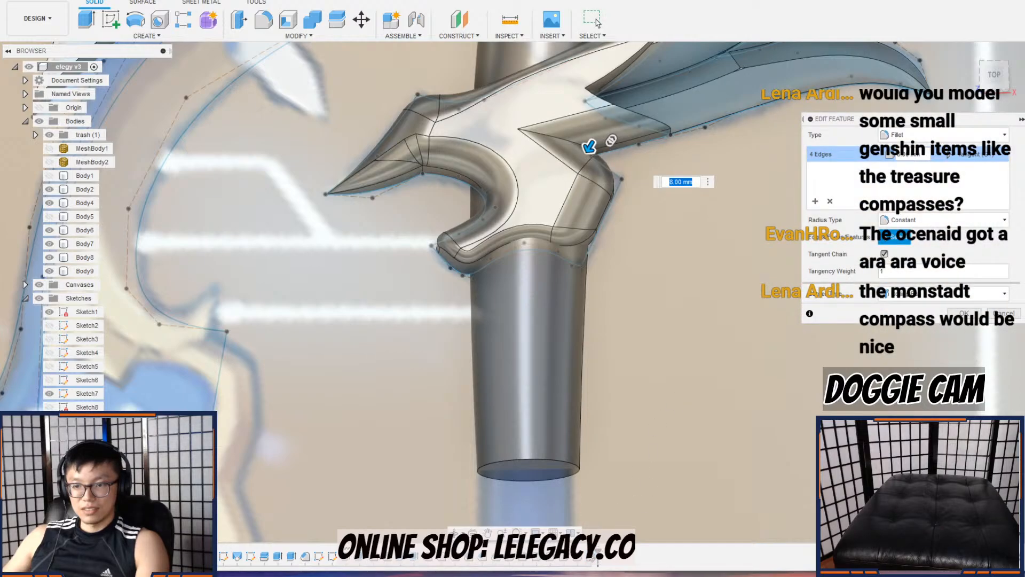
click(1004, 314)
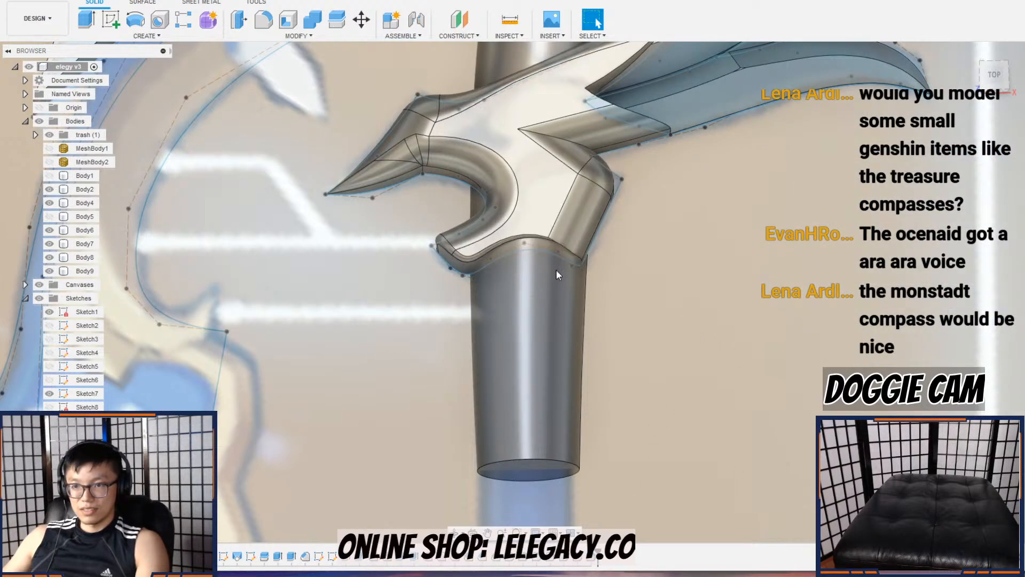
Step: Try offsetting Body6's narrow flat side face beside the shaft outward, using distances of 1 mm and 2 mm
scroll(575, 276, up, 3)
shift+middle_drag(575, 275, 630, 286)
scroll(628, 248, up, 3)
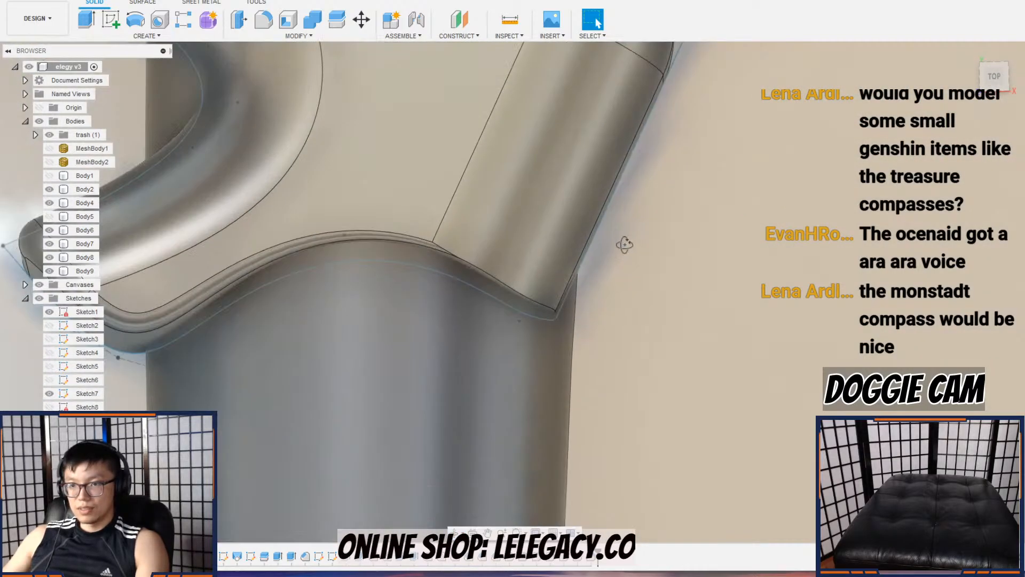
shift+middle_drag(626, 245, 613, 203)
right_click(612, 202)
click(653, 184)
text(1)
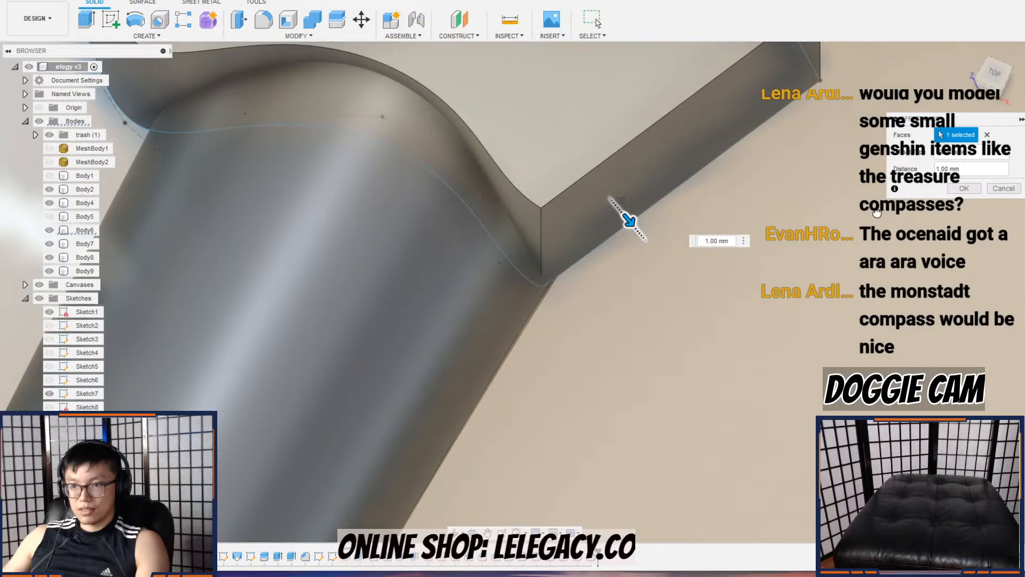
click(635, 224)
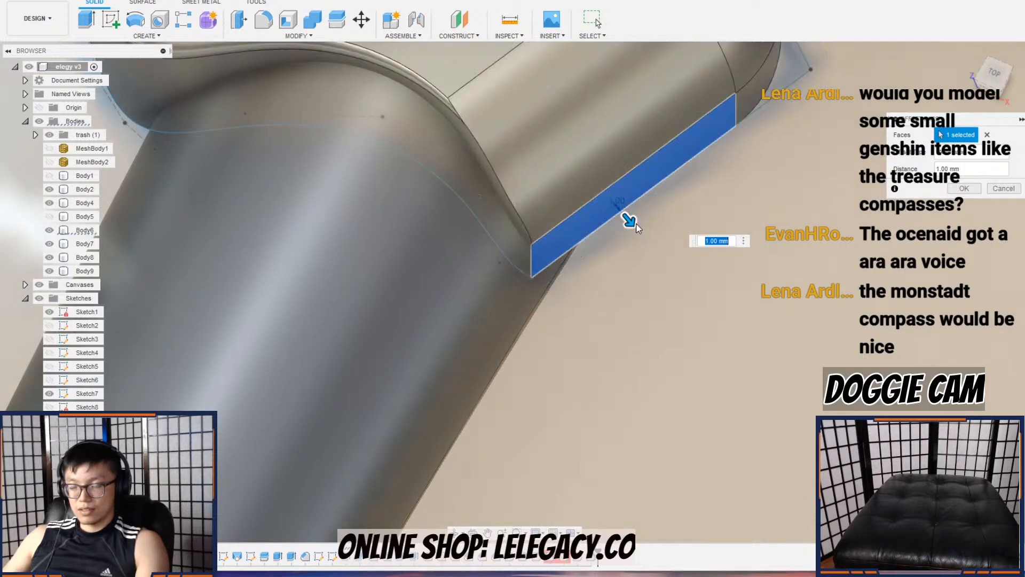
text(2)
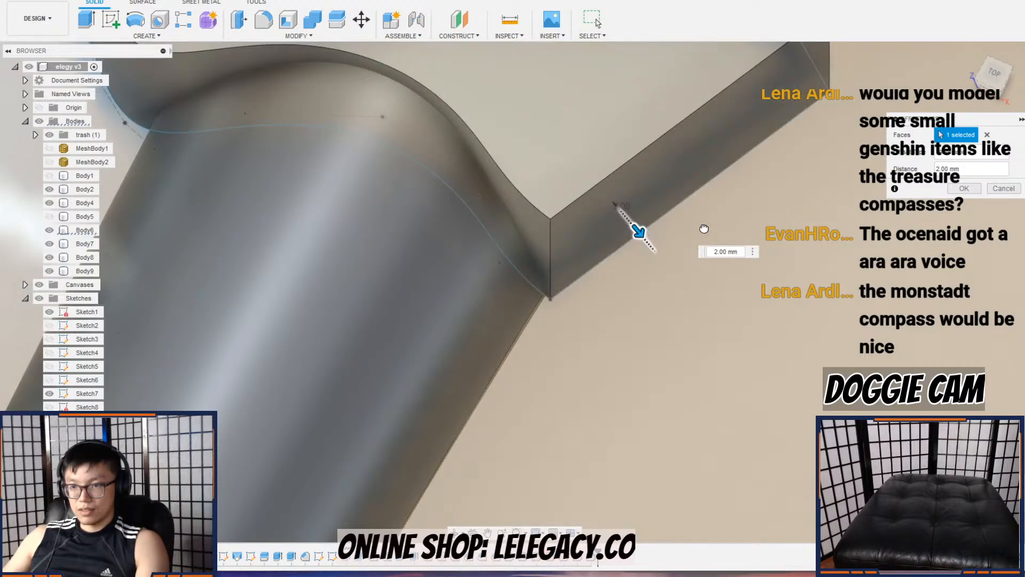
click(973, 189)
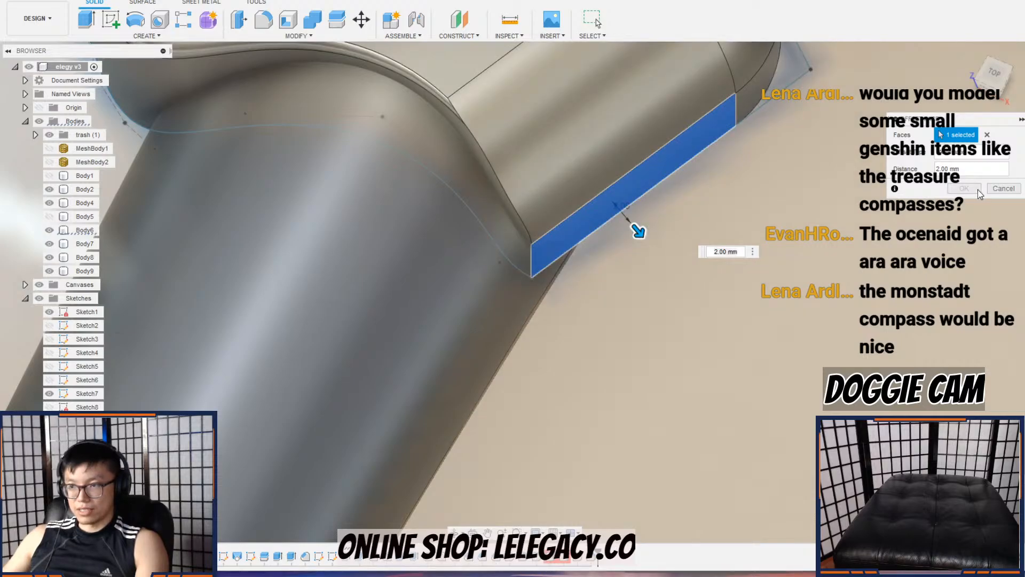
click(1004, 187)
Step: Edit Sketch10 to move the claw outline's corner point just outside the shaft's edge, and finish the sketch
scroll(801, 132, down, 3)
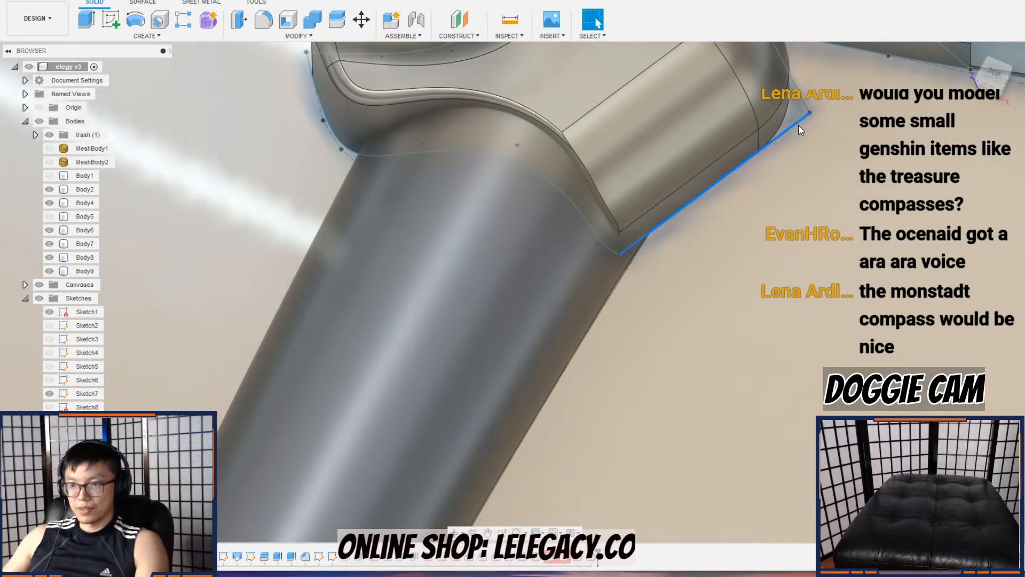
right_click(799, 126)
click(801, 188)
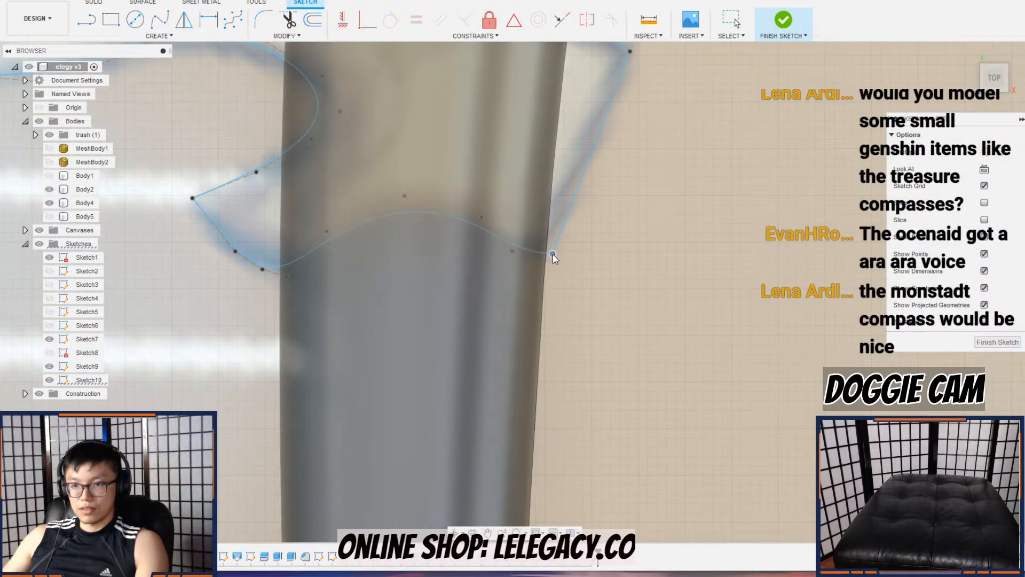
click(552, 254)
click(999, 344)
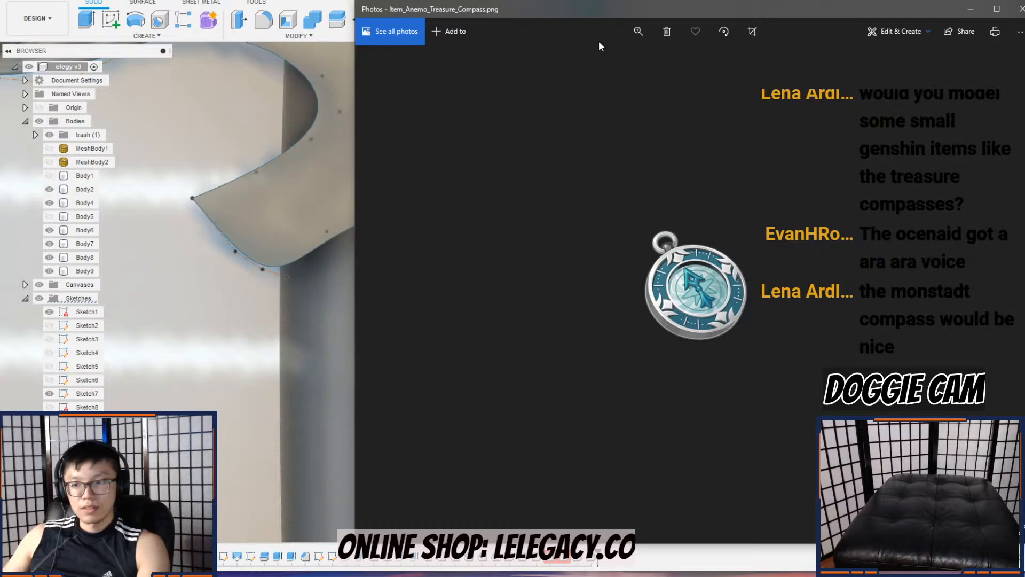
Step: Examine Item_Anemo_Treasure_Compass.png enlarged in the Photos app, and minimise its window to return to the claw model
drag(754, 10, 504, 7)
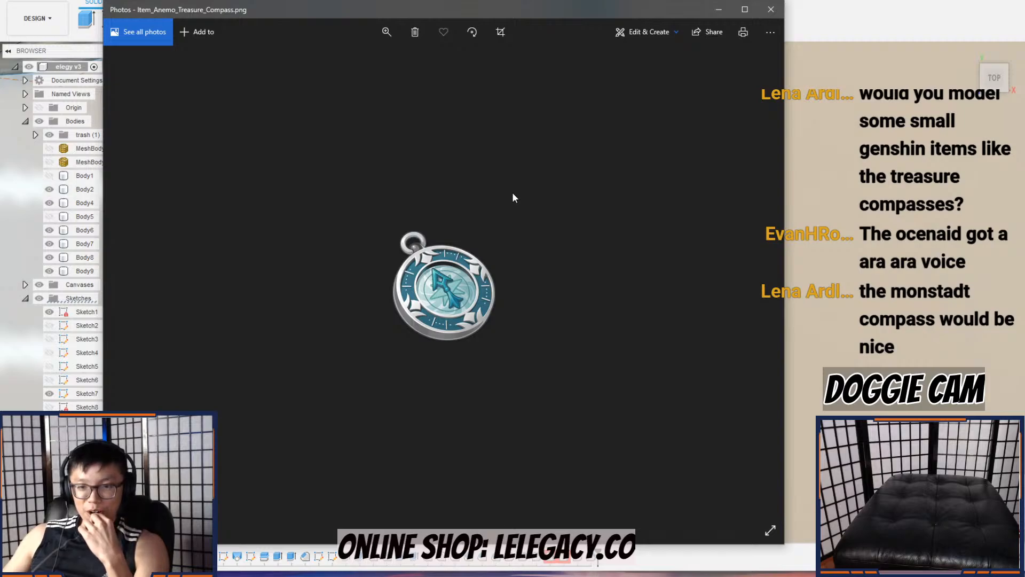
click(674, 34)
click(670, 36)
click(386, 31)
drag(366, 61, 431, 77)
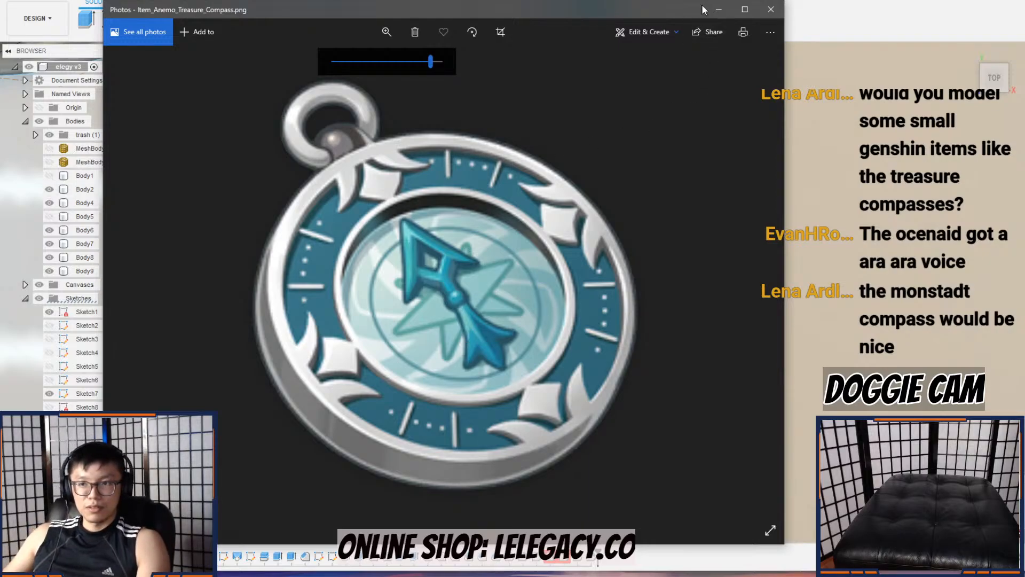
click(717, 10)
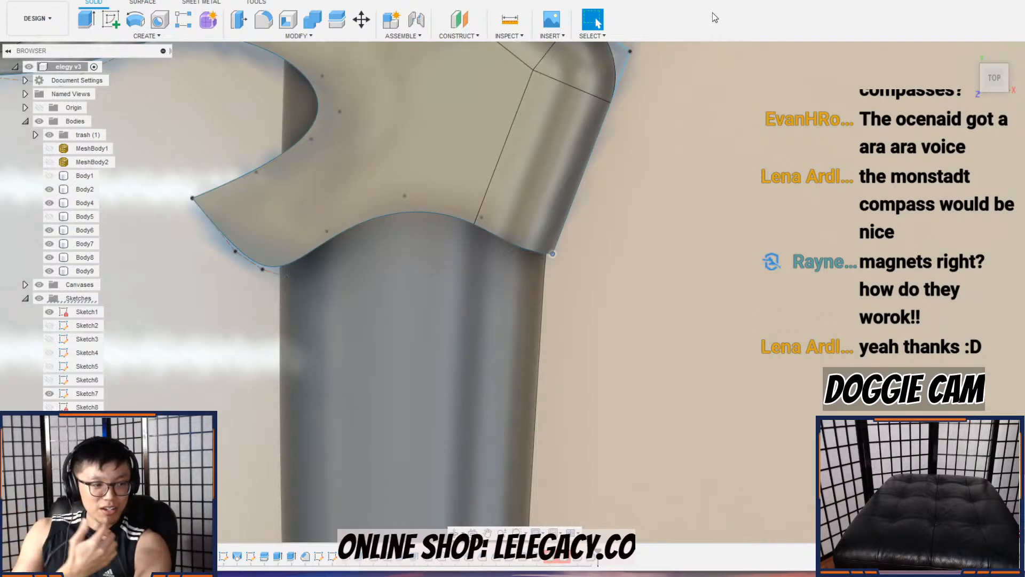
scroll(615, 273, down, 5)
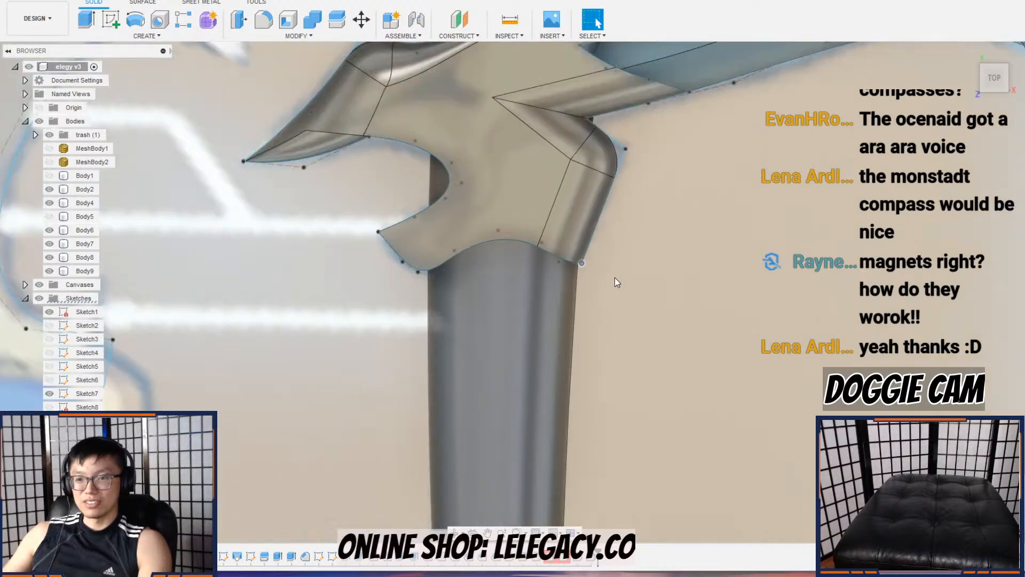
Step: Set the middle radius point of the variable fillet on the claw's curved hook edge to 4 mm
shift+middle_drag(614, 265, 657, 229)
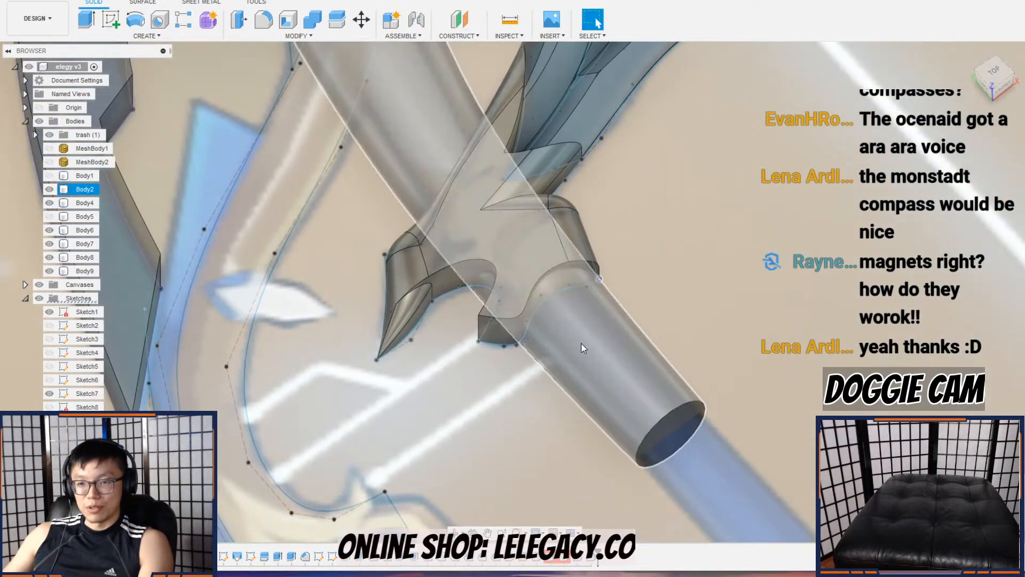
double_click(552, 563)
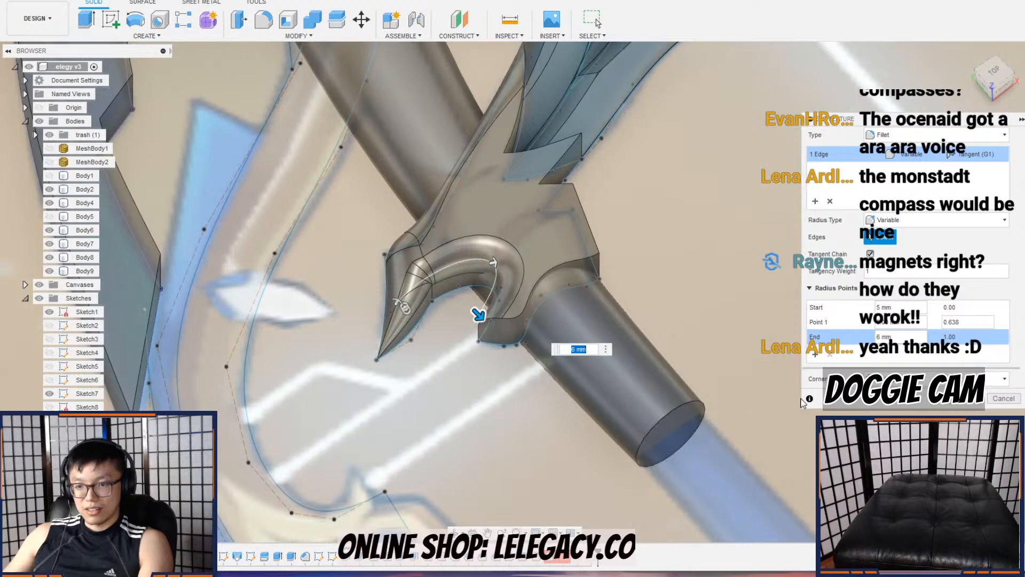
scroll(551, 348, up, 3)
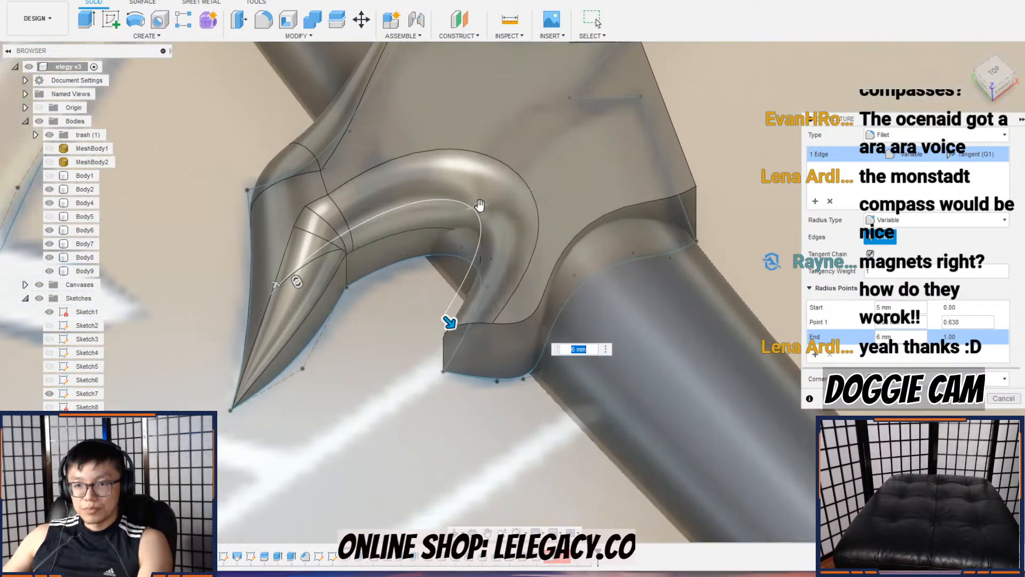
click(479, 207)
drag(479, 208, 473, 208)
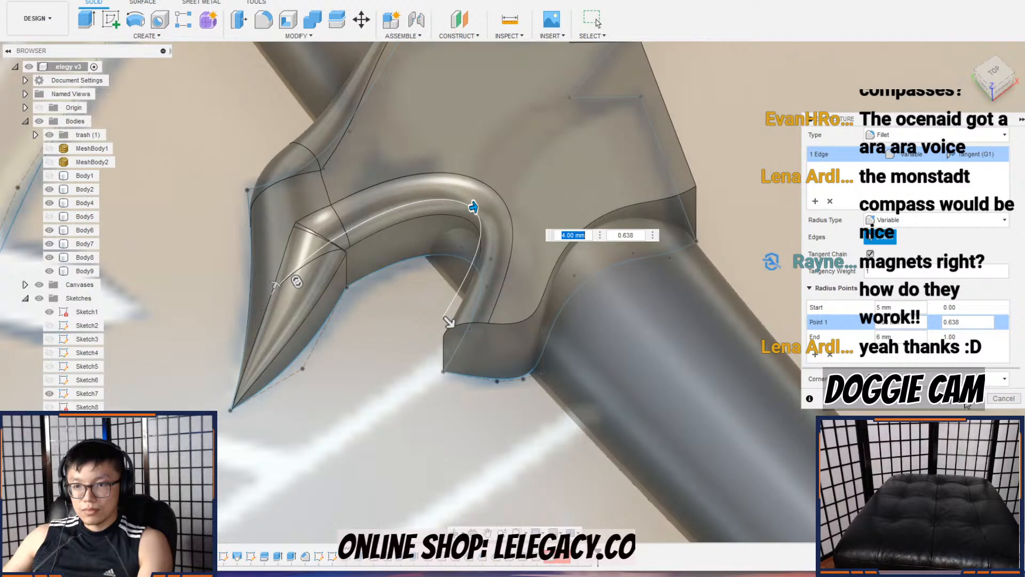
click(966, 403)
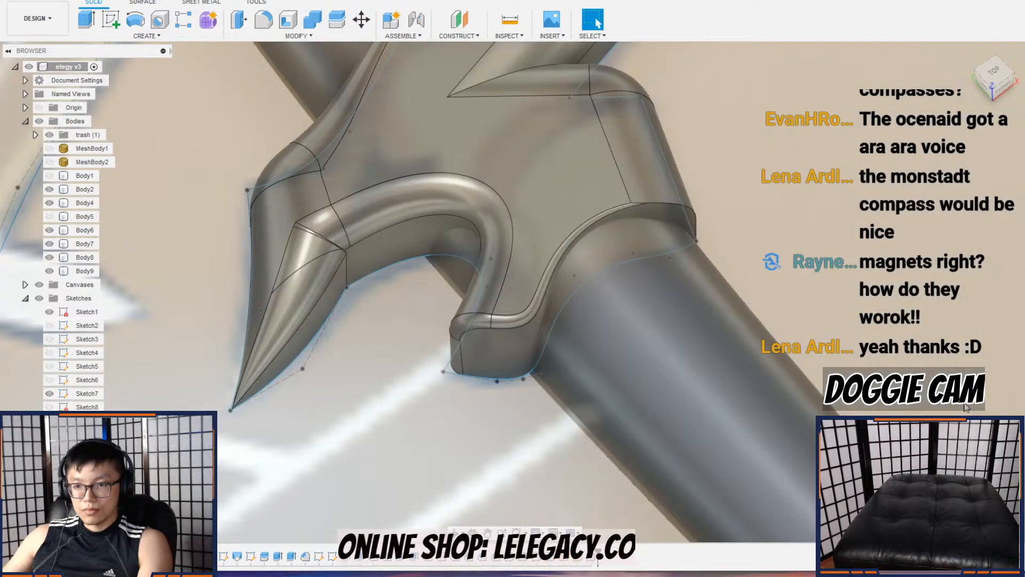
Step: Search the appearance library for "gold" and apply the gold appearance to the claw body (Body6)
scroll(529, 253, down, 4)
shift+middle_drag(595, 270, 603, 290)
scroll(603, 286, down, 4)
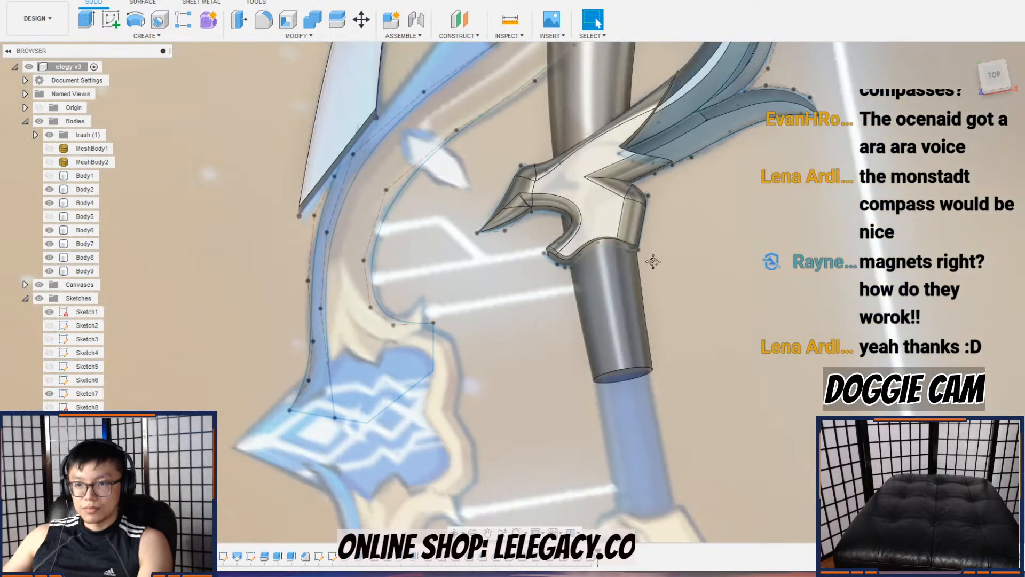
middle_drag(655, 256, 627, 349)
right_click(560, 291)
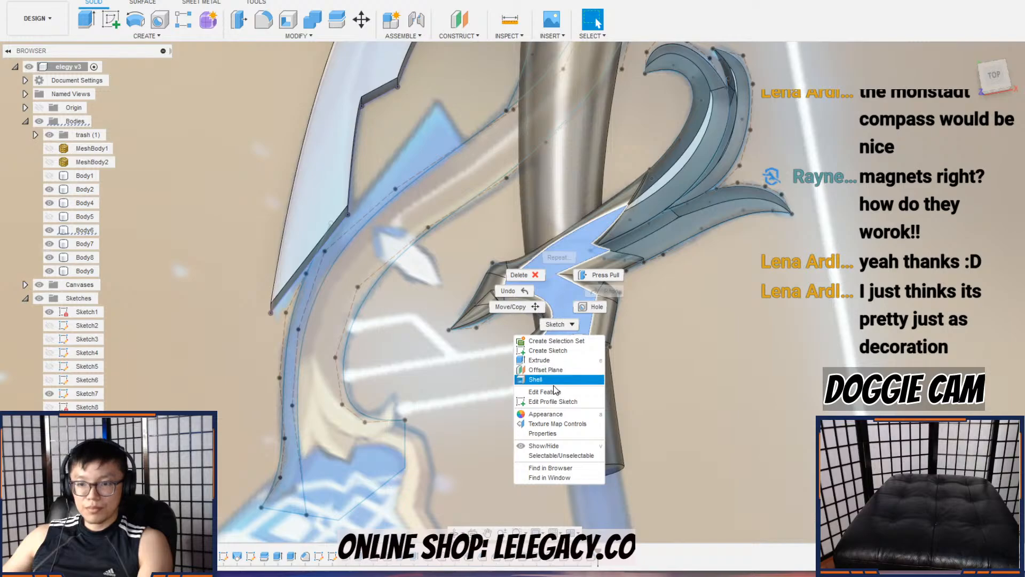
click(555, 415)
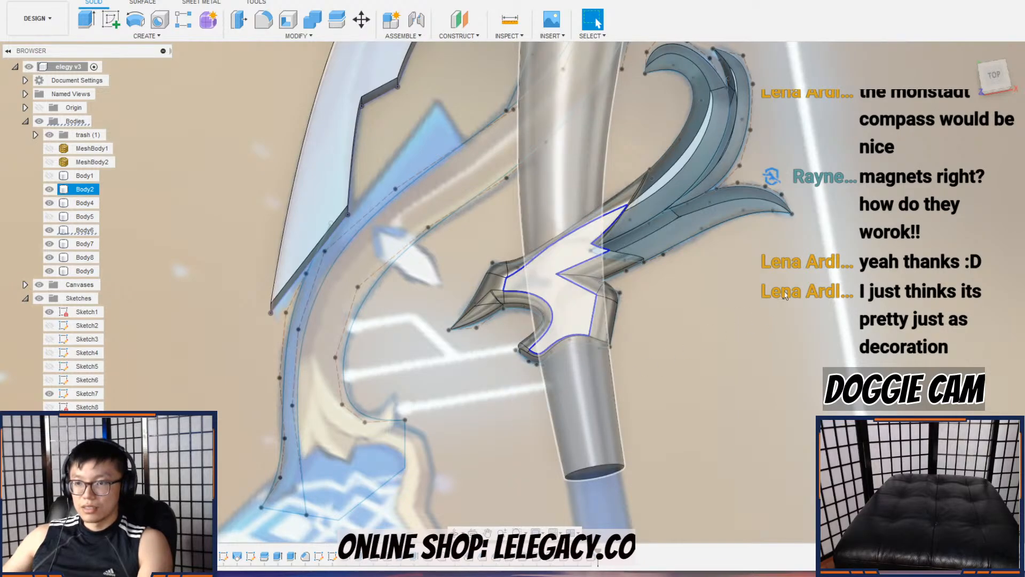
click(851, 297)
text(go)
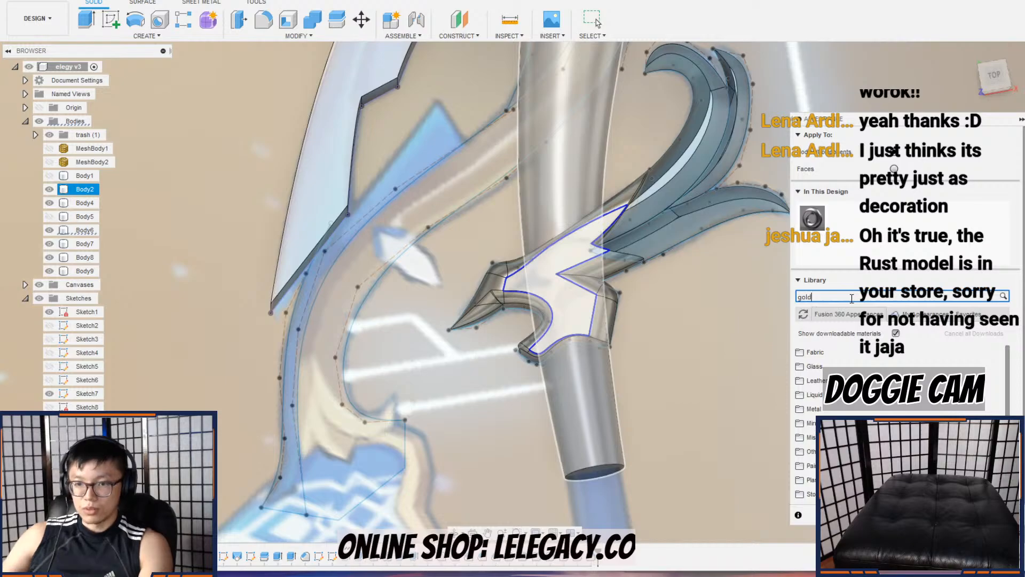
text(ld)
drag(808, 385, 596, 295)
Step: Search the appearances for "blue" and apply Aluminum - Anodized Rough (Blue) to the feather bodies behind the claw
double_click(829, 295)
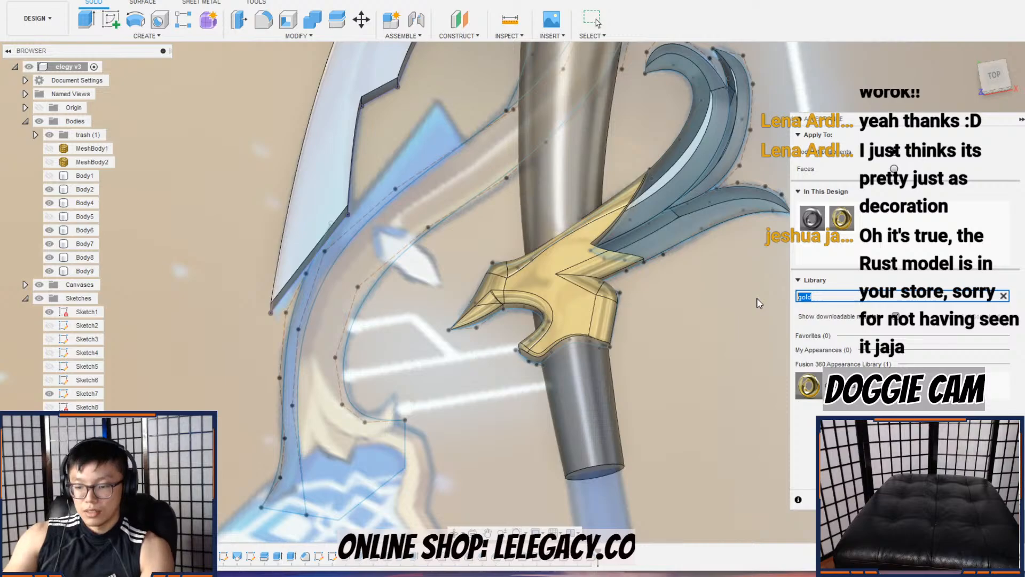
text(blue)
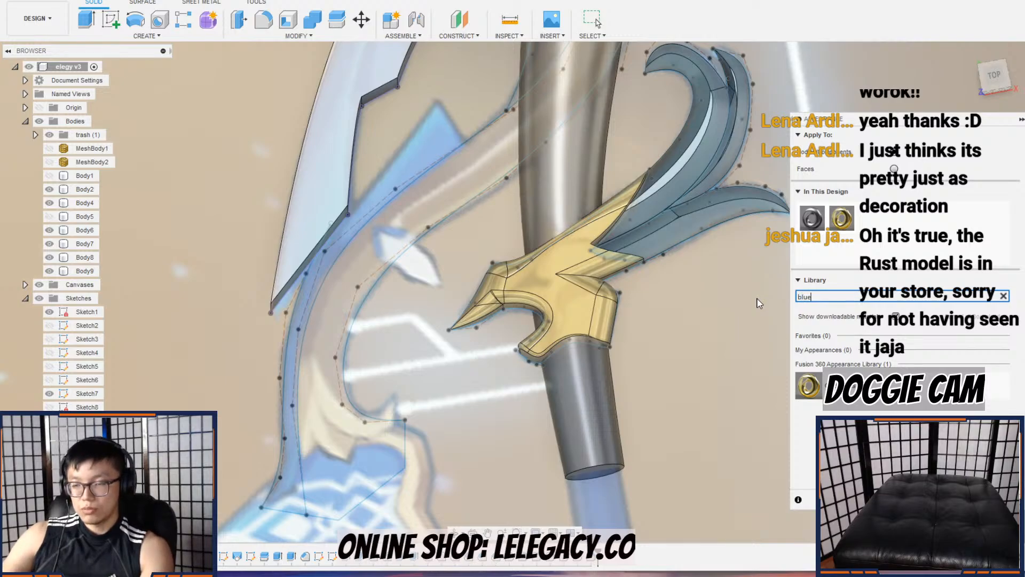
drag(809, 415, 747, 208)
drag(808, 415, 726, 211)
drag(840, 410, 739, 170)
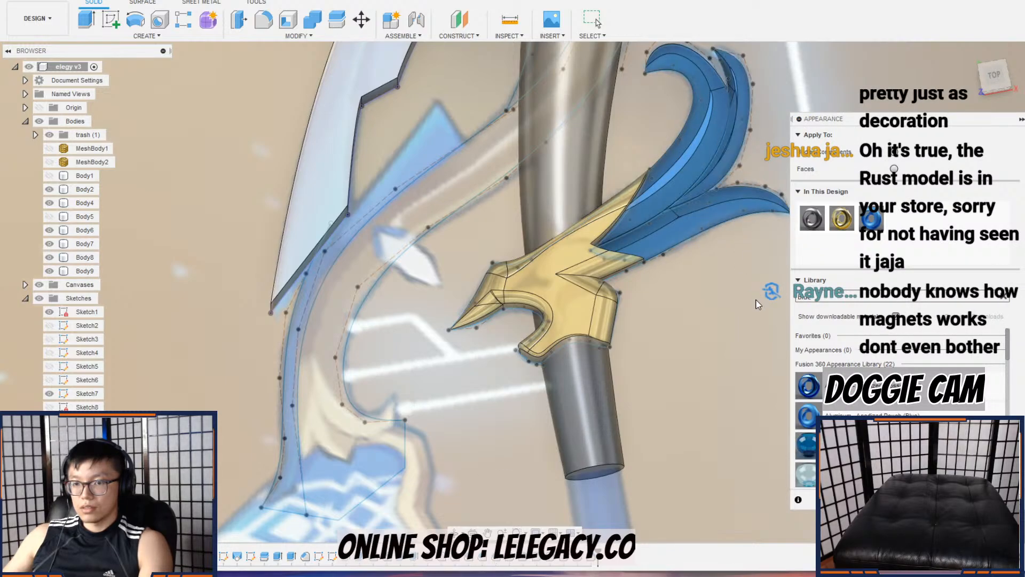
Step: Lighten the Aluminum - Anodized Rough (Blue) appearance to RGB 126, 181, 245 and close the appearance settings
scroll(754, 315, down, 3)
middle_drag(751, 326, 685, 337)
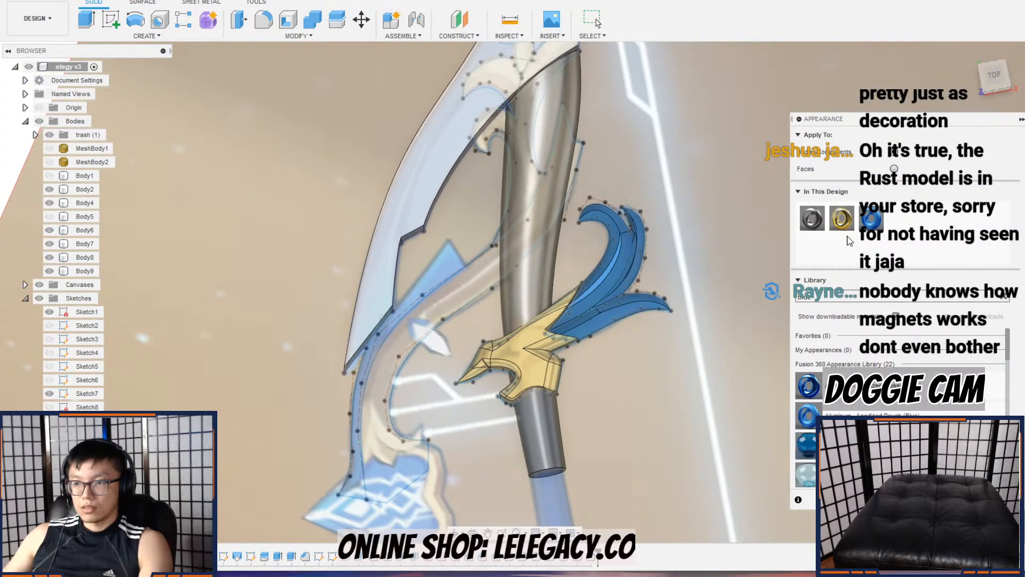
right_click(870, 222)
click(895, 230)
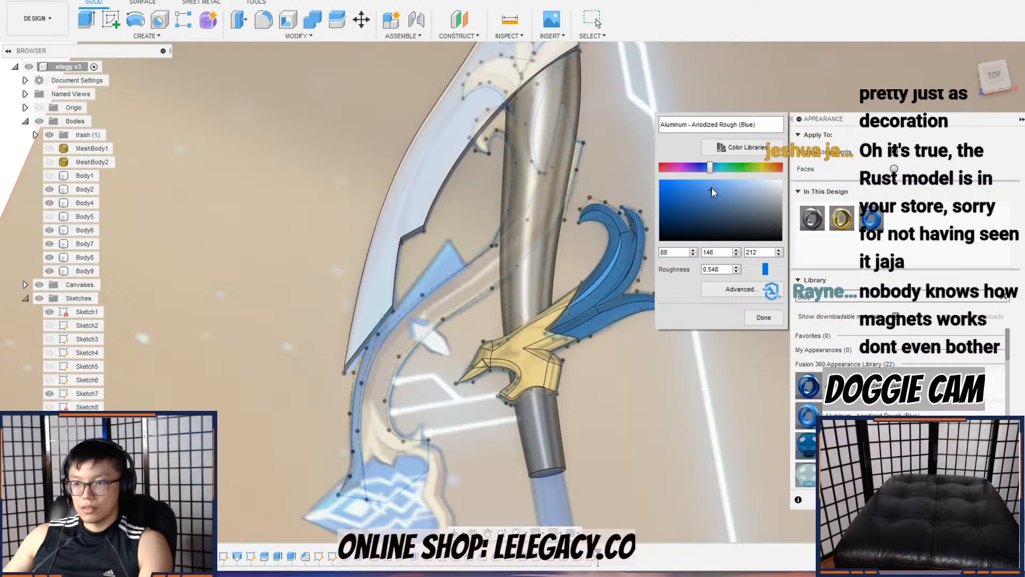
click(721, 182)
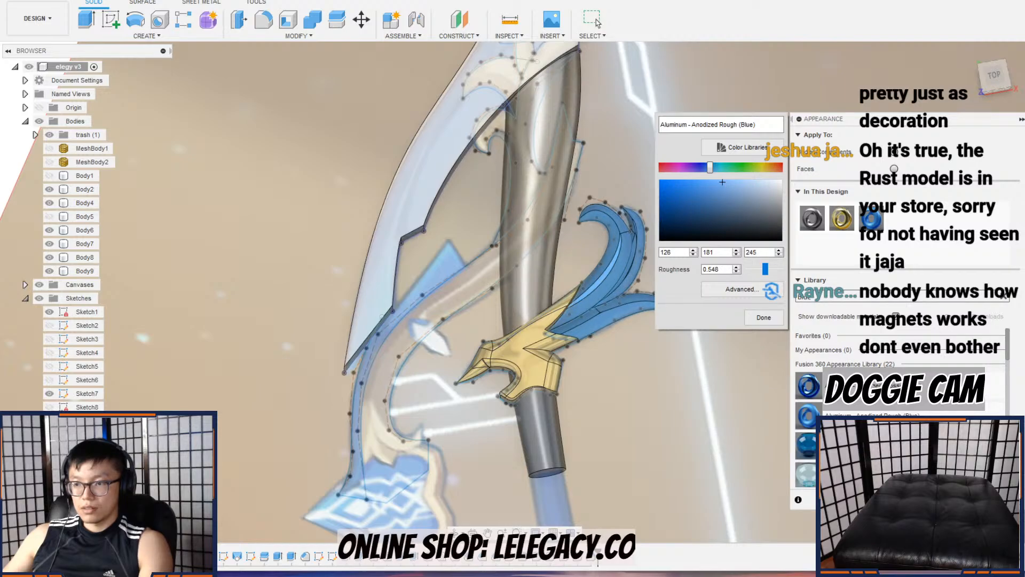
click(763, 317)
key(Escape)
Step: Search the appearance library for "white" and apply a white appearance to the shaft body (Body2)
click(535, 292)
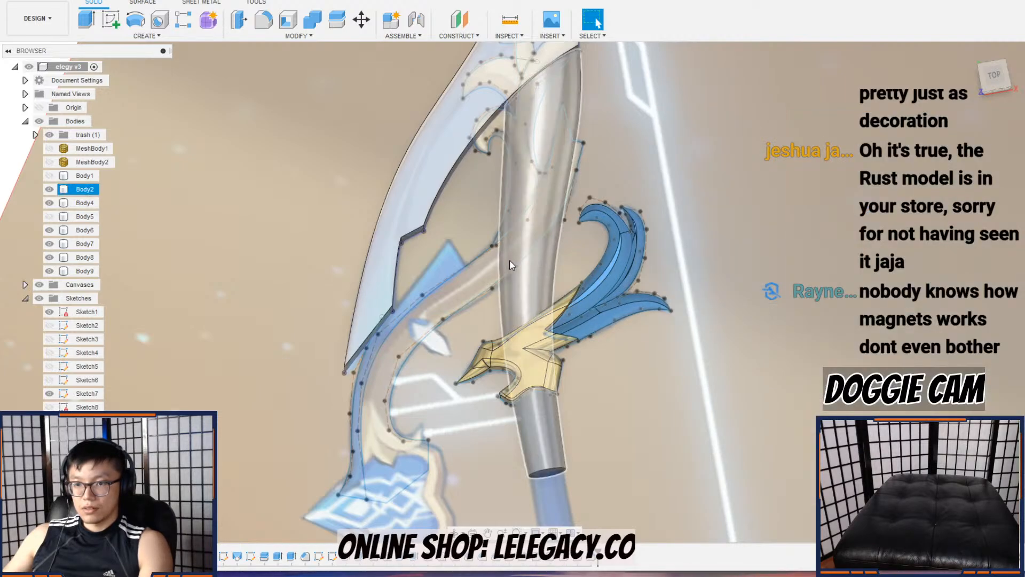
right_click(539, 278)
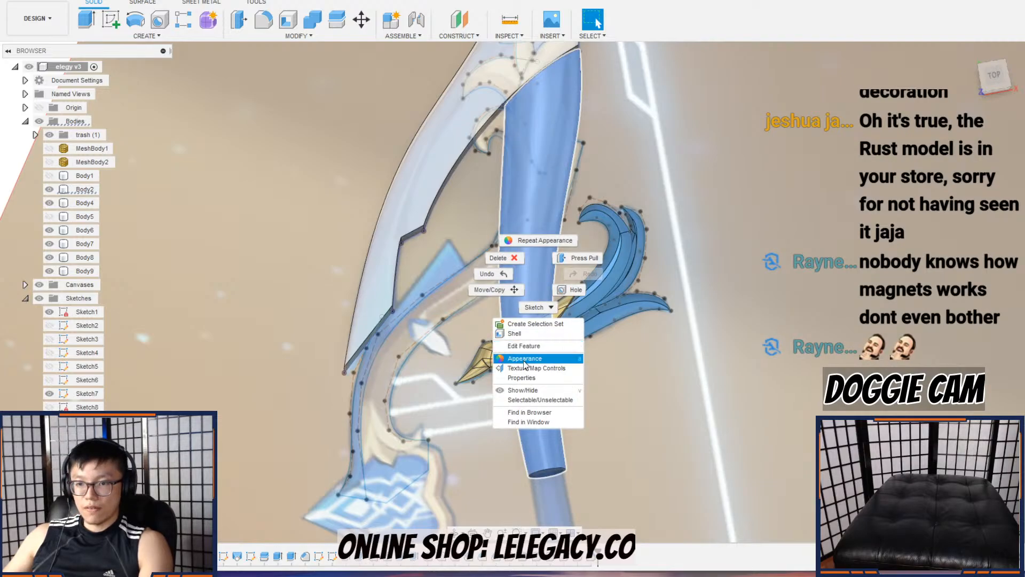
click(528, 412)
key(a)
click(858, 296)
text(white)
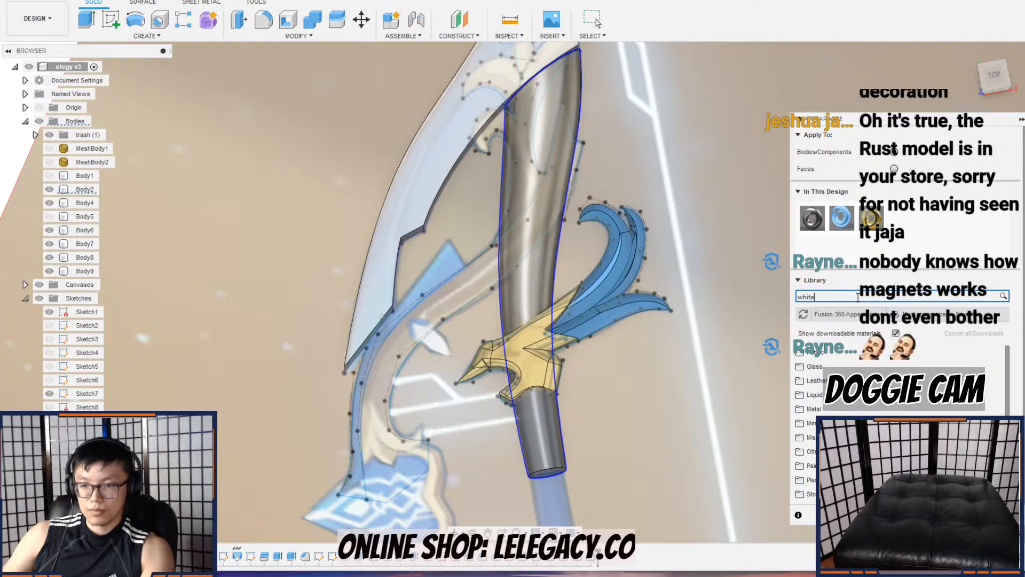
drag(872, 371, 544, 238)
key(Escape)
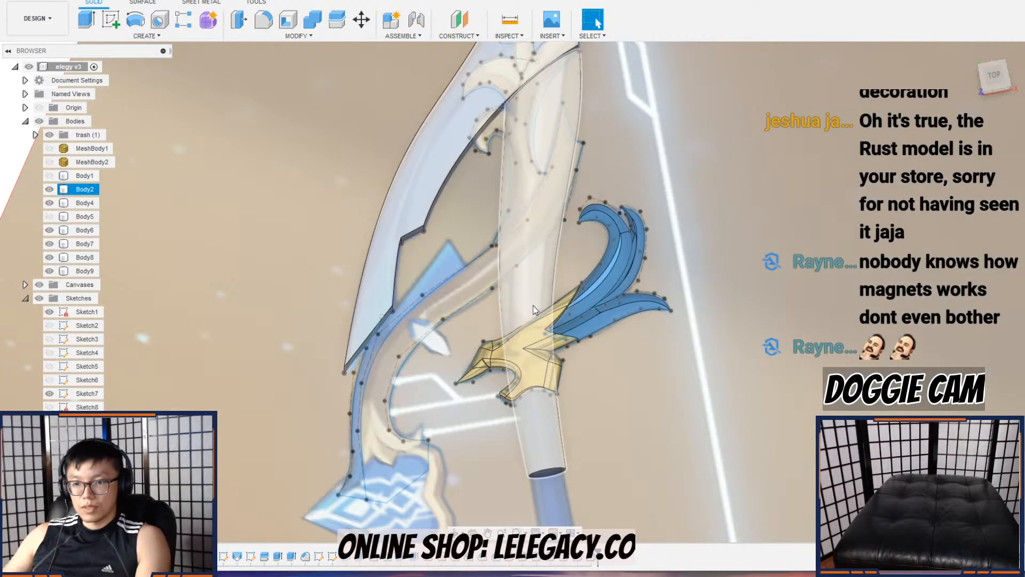
scroll(533, 306, up, 3)
scroll(599, 330, down, 4)
shift+middle_drag(603, 328, 580, 356)
scroll(553, 436, up, 3)
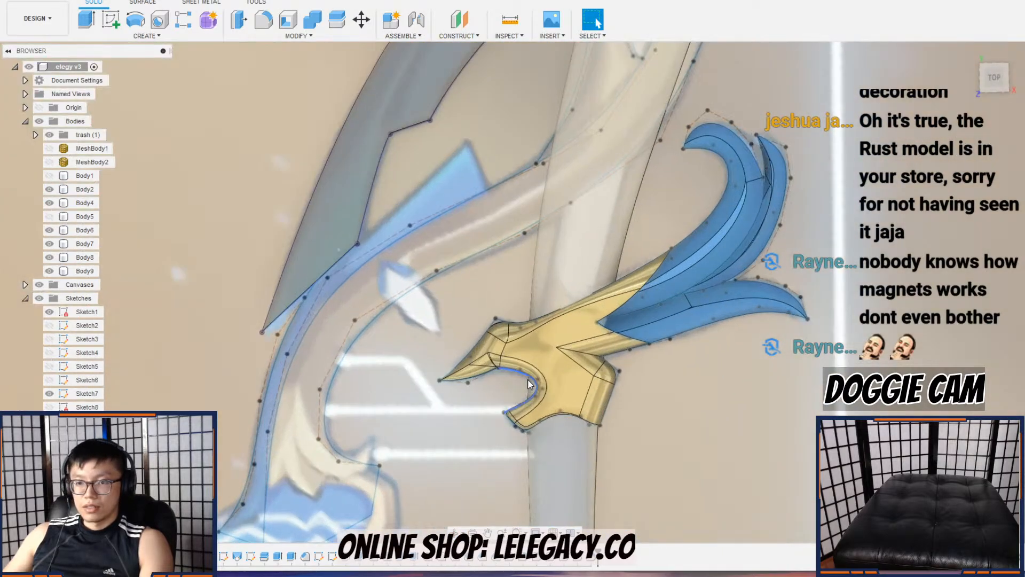
scroll(522, 322, up, 3)
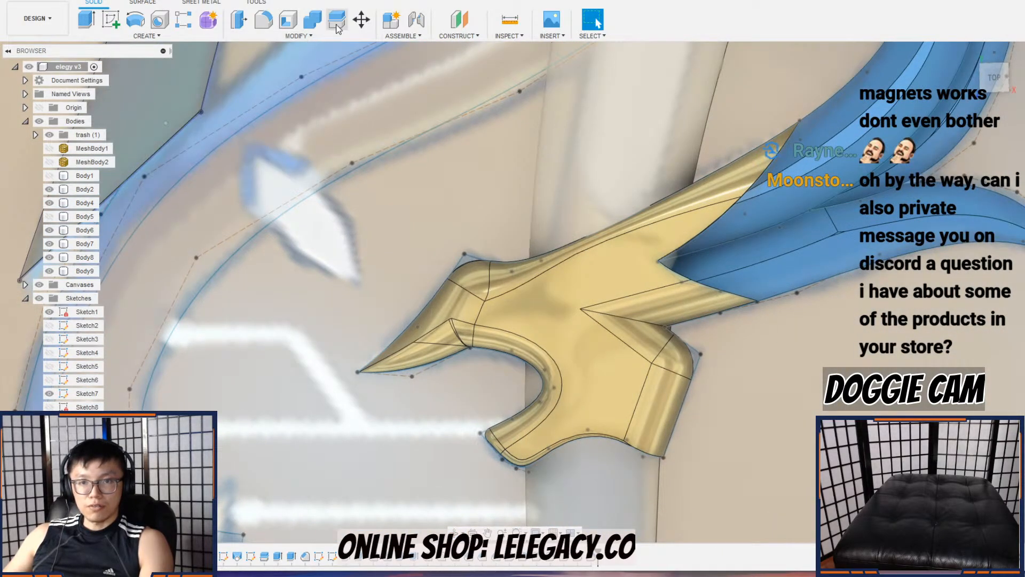
click(337, 20)
click(586, 488)
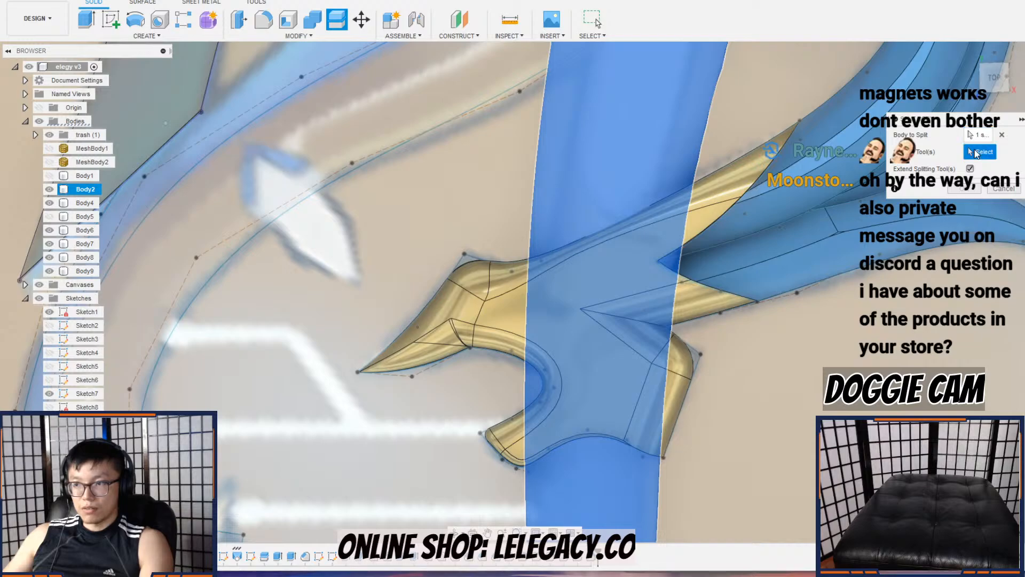
click(540, 378)
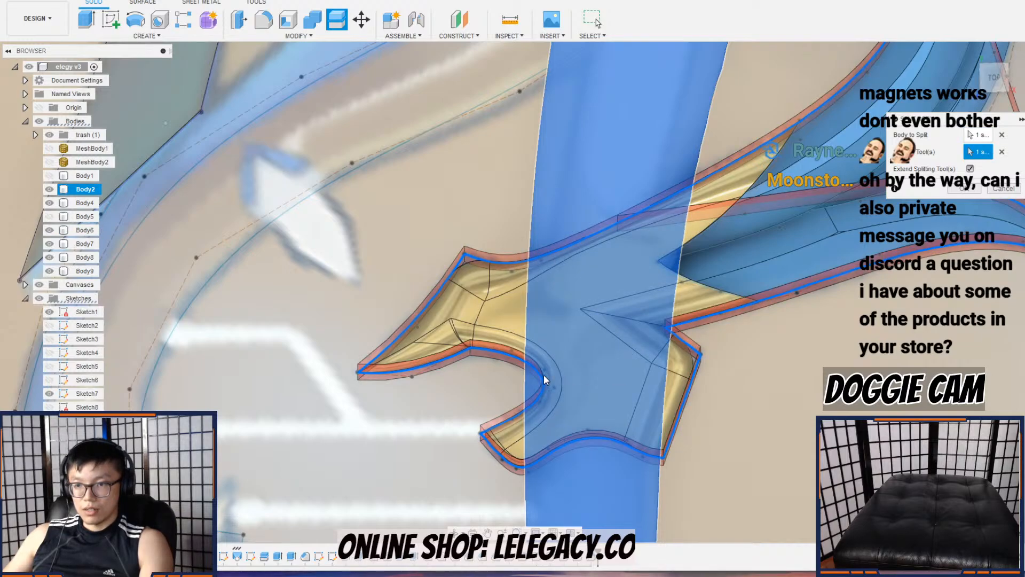
click(1008, 187)
Step: Split the shaft (Body2) with the claw's inner hook face as the splitting tool, and hide the split-off Body10
shift+middle_drag(512, 366, 609, 305)
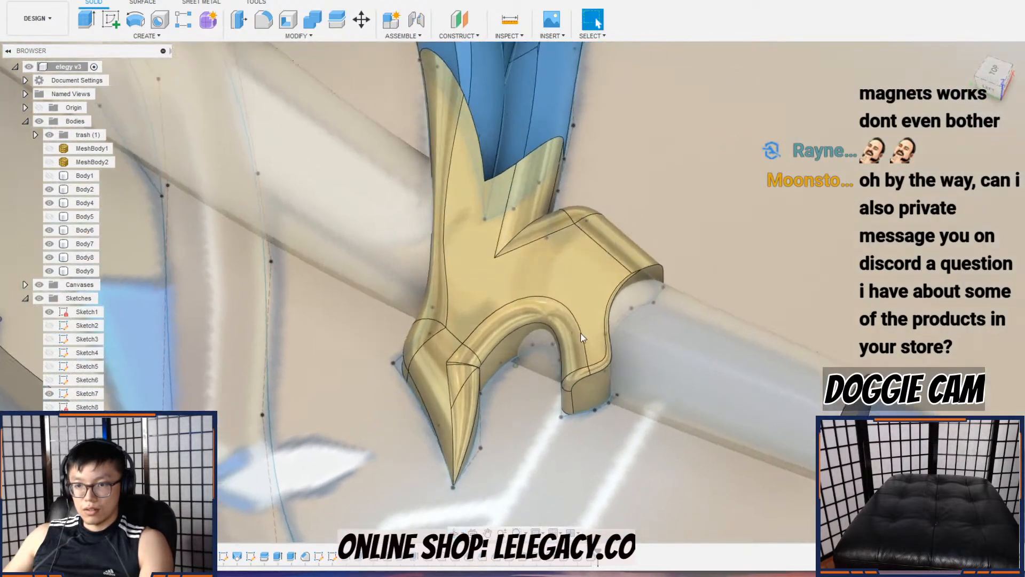
click(341, 23)
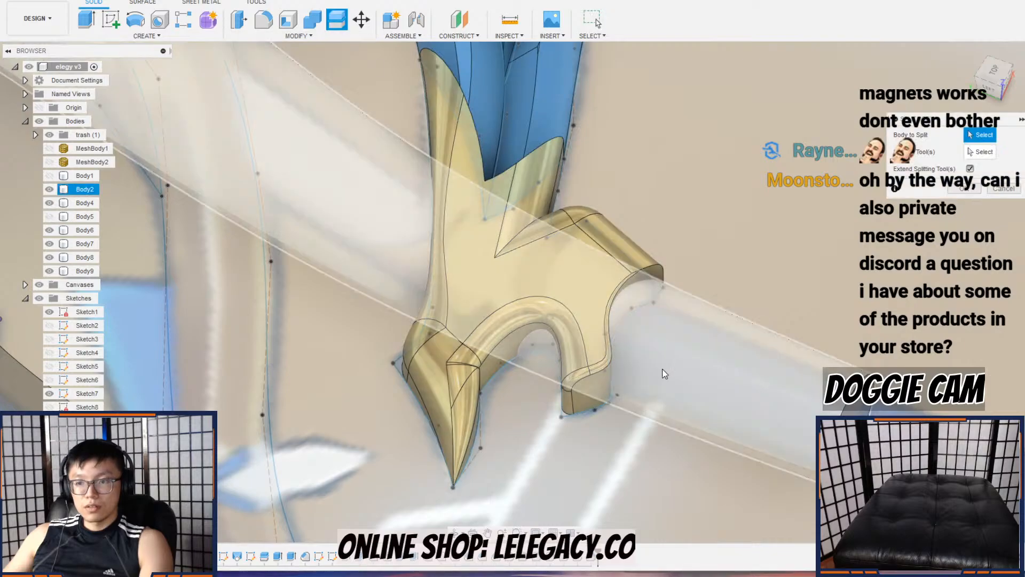
click(664, 373)
click(974, 152)
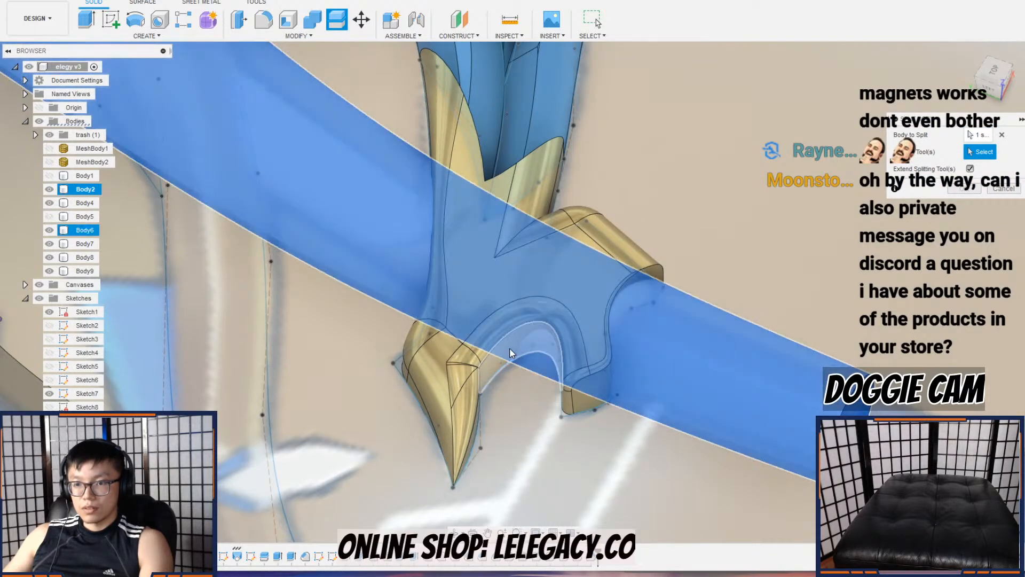
click(509, 348)
click(973, 189)
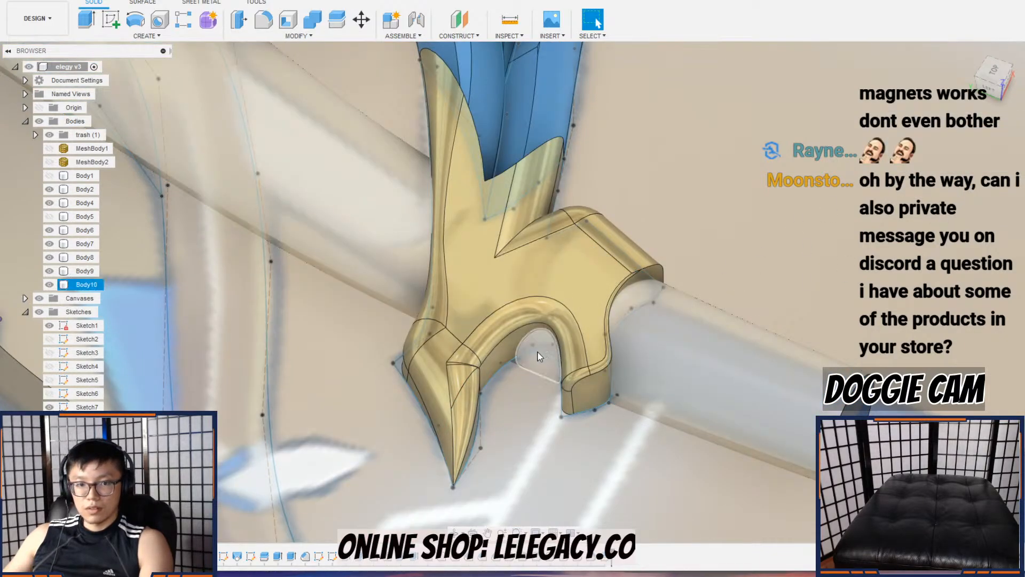
click(52, 285)
Step: Examine the coloured claw, feathers and shaft against the artwork from the top view
scroll(582, 342, down, 3)
shift+middle_drag(614, 374, 623, 323)
click(630, 355)
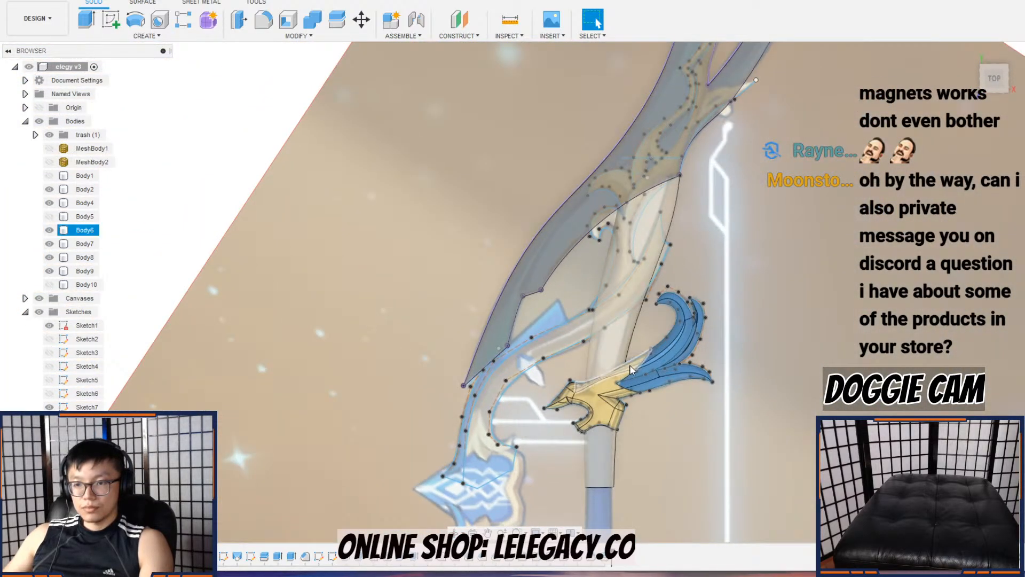
scroll(625, 381, up, 4)
middle_drag(617, 391, 600, 451)
scroll(636, 382, down, 3)
scroll(643, 375, up, 3)
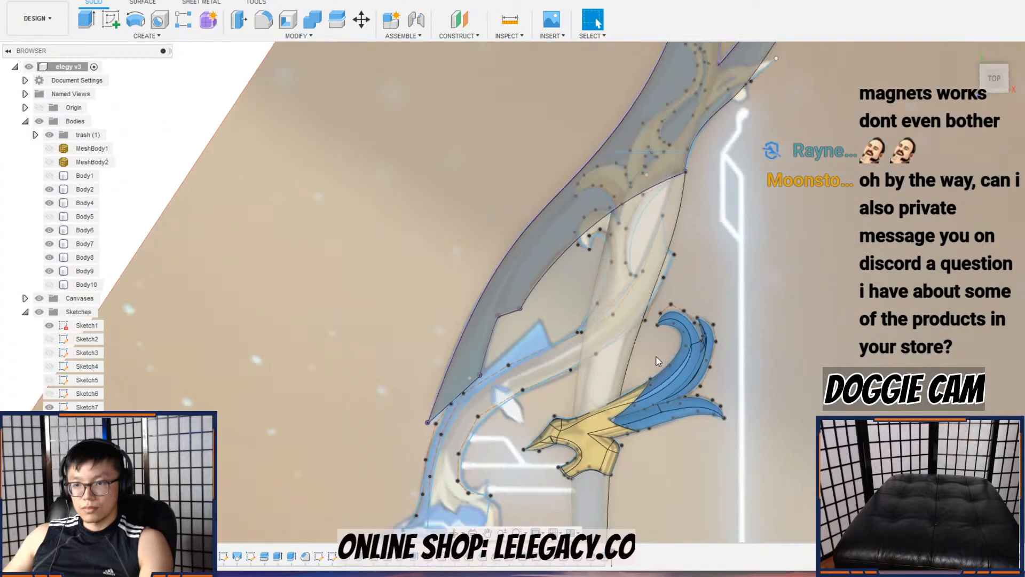
scroll(657, 362, up, 1)
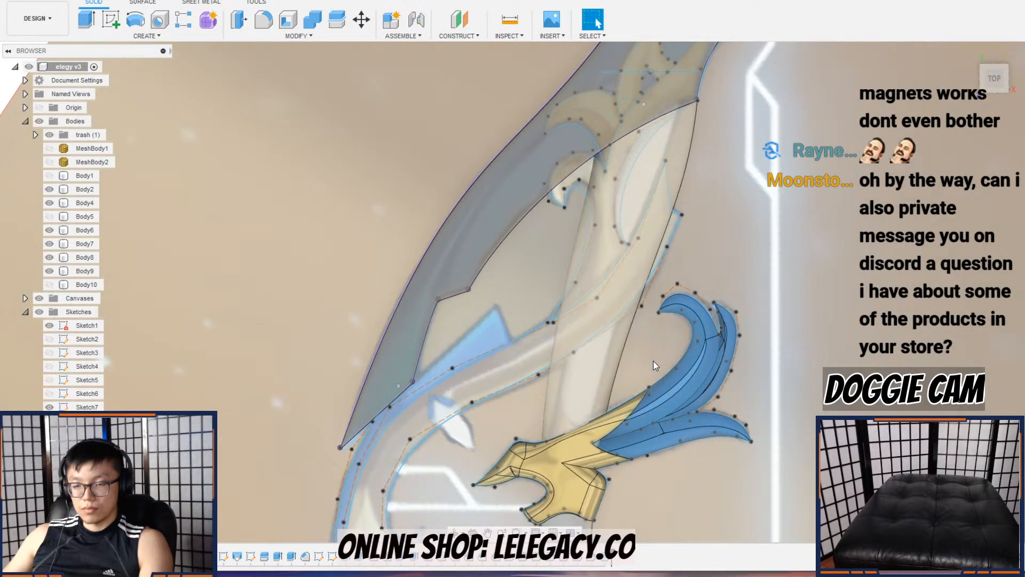
scroll(649, 370, down, 5)
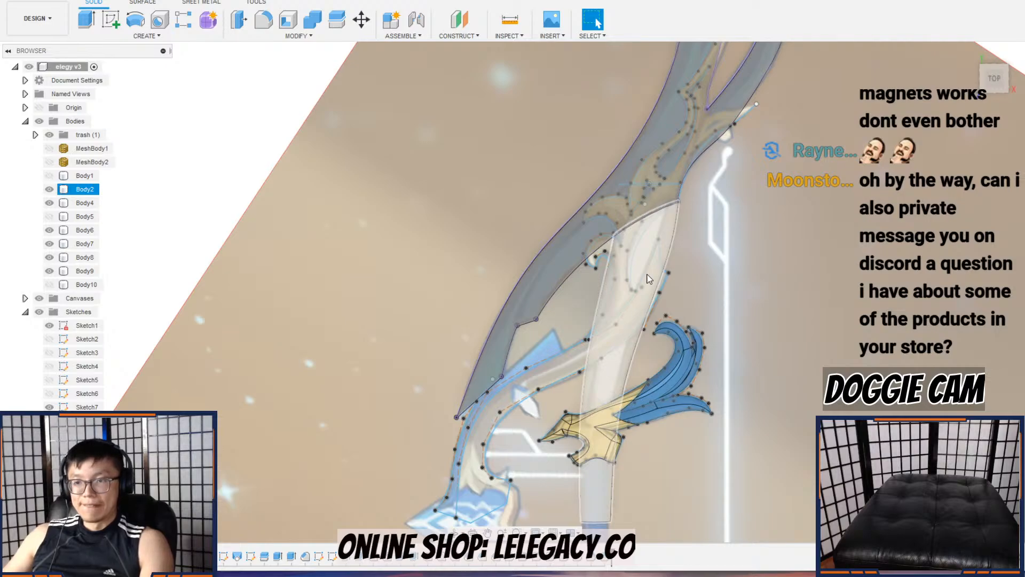
scroll(642, 285, down, 1)
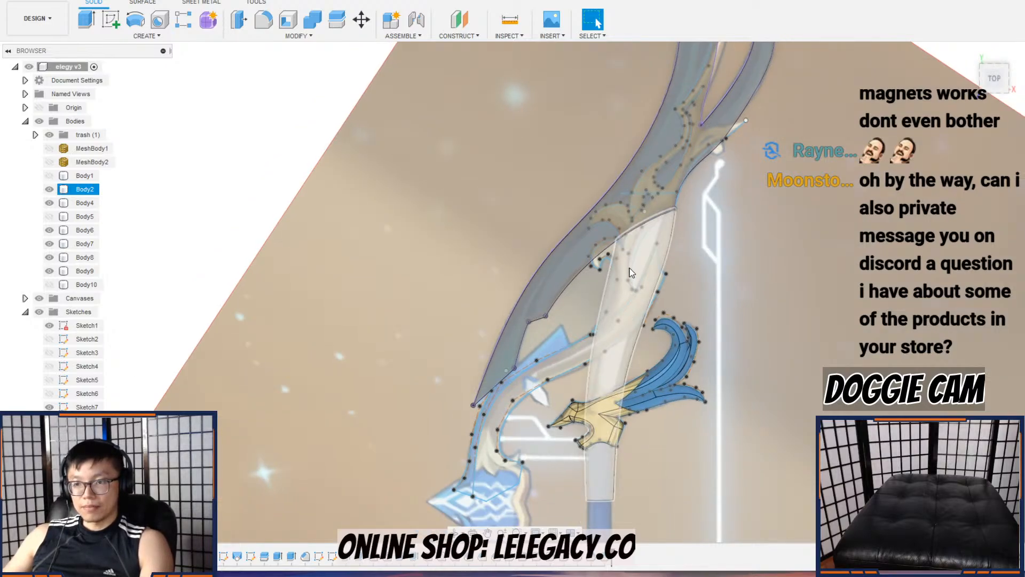
scroll(631, 278, down, 1)
click(993, 80)
scroll(688, 299, up, 5)
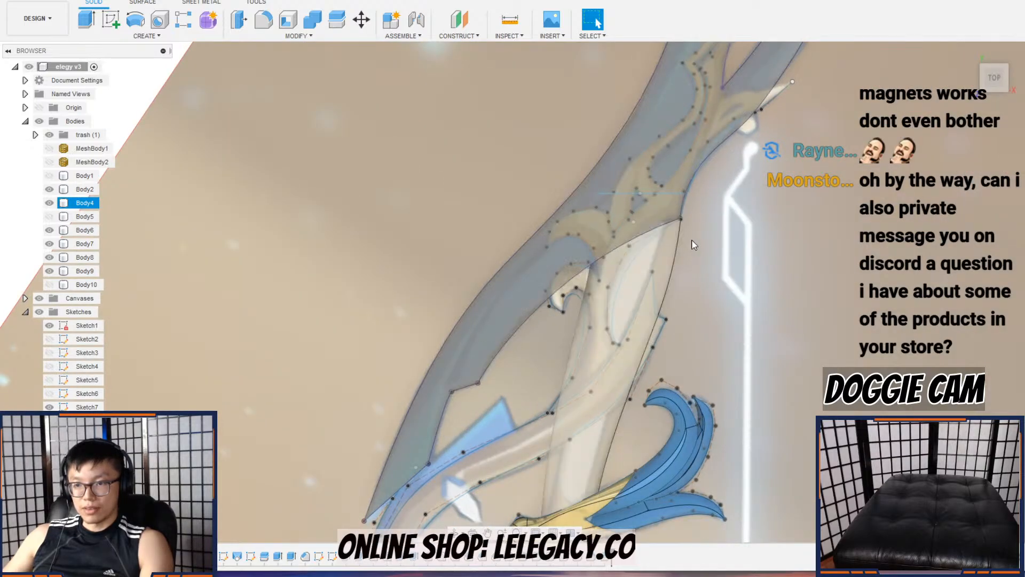
middle_drag(642, 370, 721, 243)
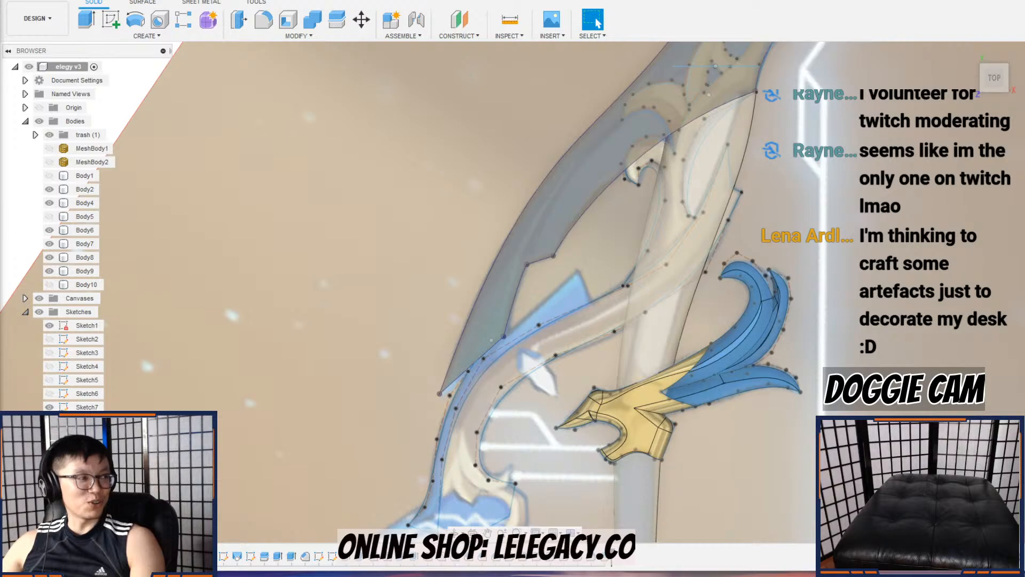
key(super+d)
key(super+d)
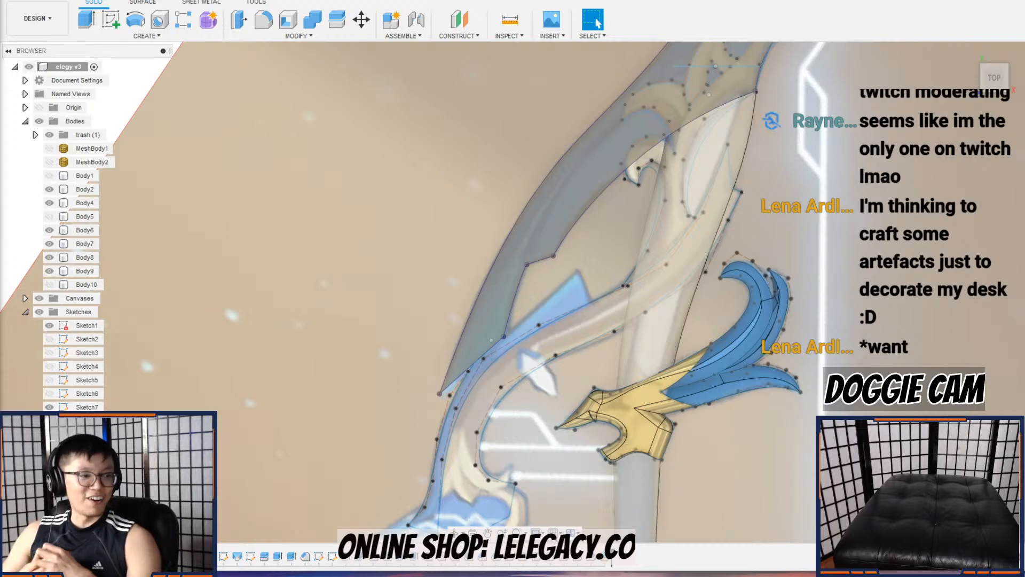
Step: Examine the shaft, claw and curved lower limb outline against the artwork, including the reference areas not yet modelled
click(670, 282)
scroll(672, 283, up, 3)
scroll(671, 282, down, 5)
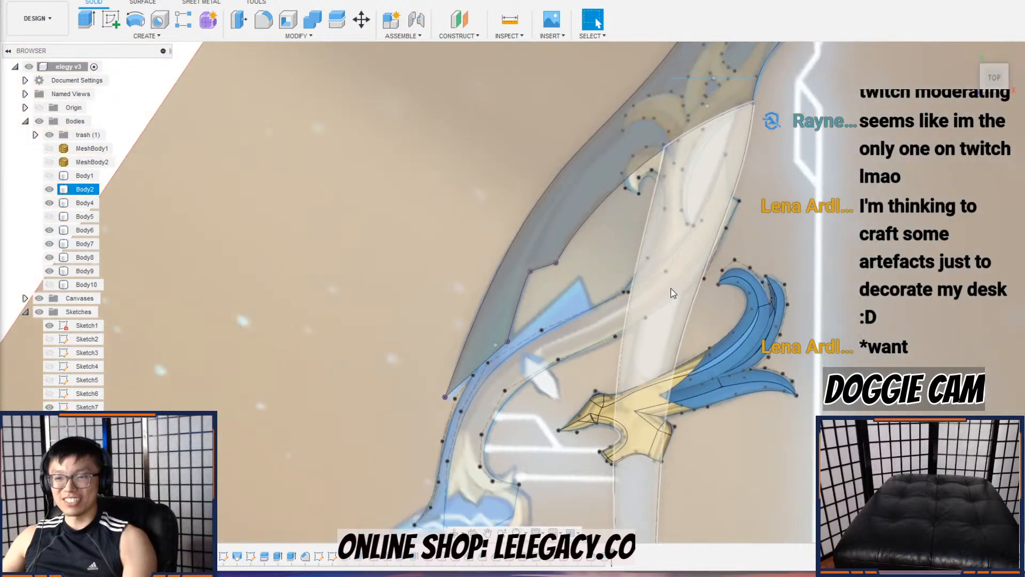
click(696, 313)
middle_drag(671, 435, 631, 309)
scroll(657, 315, up, 2)
click(644, 320)
scroll(643, 319, up, 2)
scroll(642, 300, down, 2)
scroll(631, 308, down, 1)
click(574, 295)
scroll(564, 293, down, 1)
middle_drag(556, 301, 508, 350)
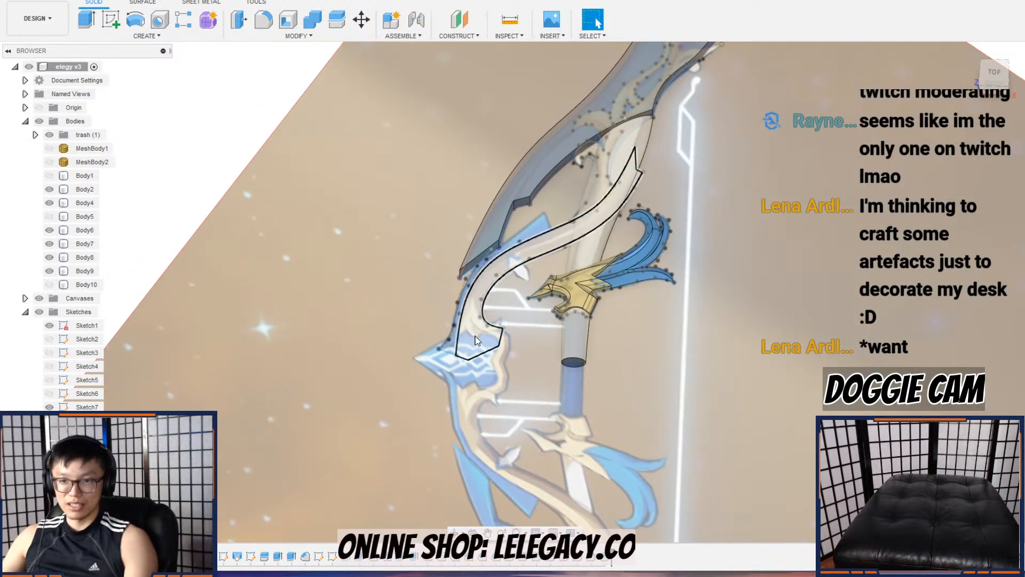
scroll(475, 341, up, 2)
scroll(545, 322, down, 2)
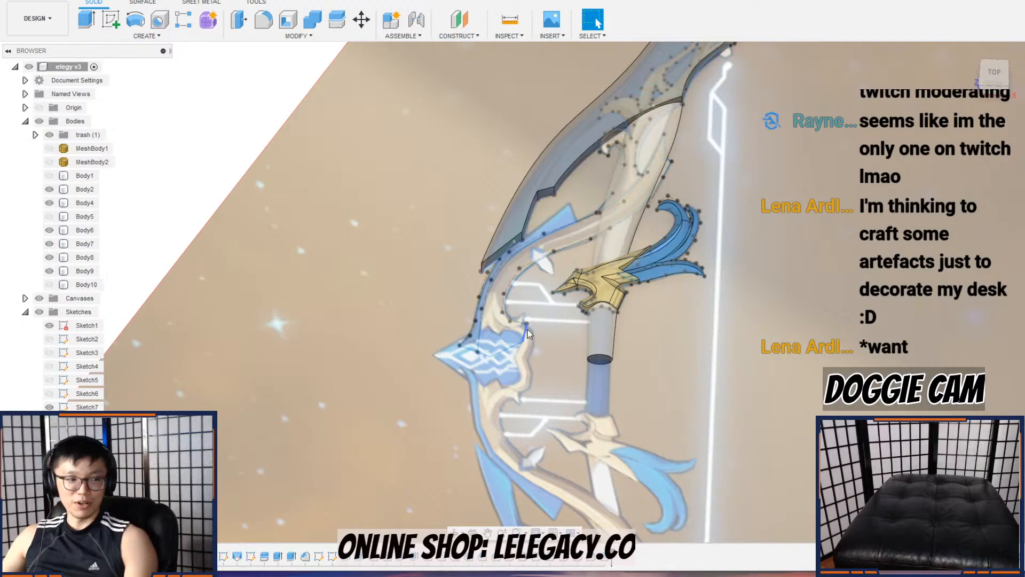
scroll(528, 333, up, 1)
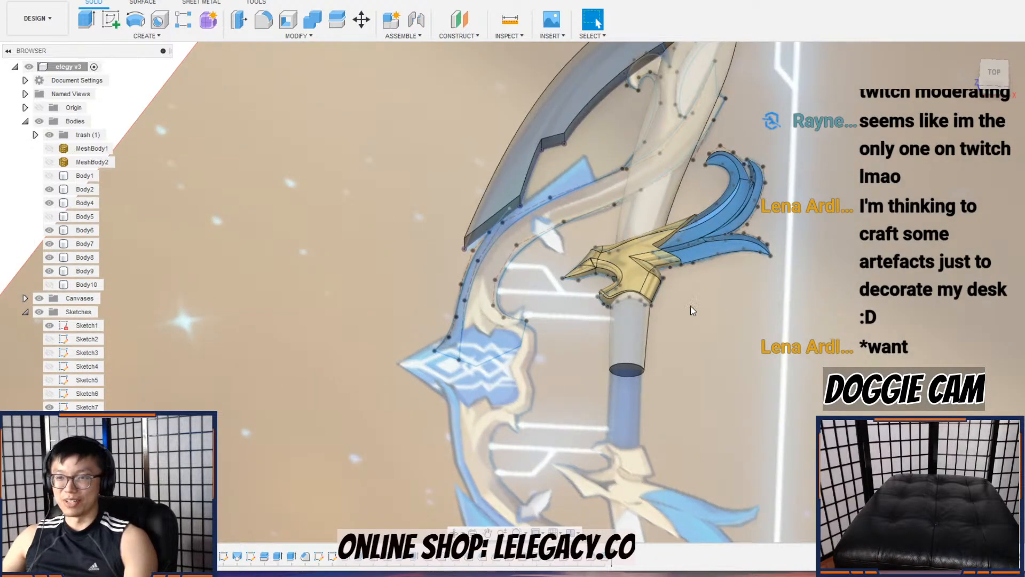
middle_drag(757, 324, 735, 433)
shift+middle_drag(789, 259, 793, 293)
scroll(613, 288, down, 3)
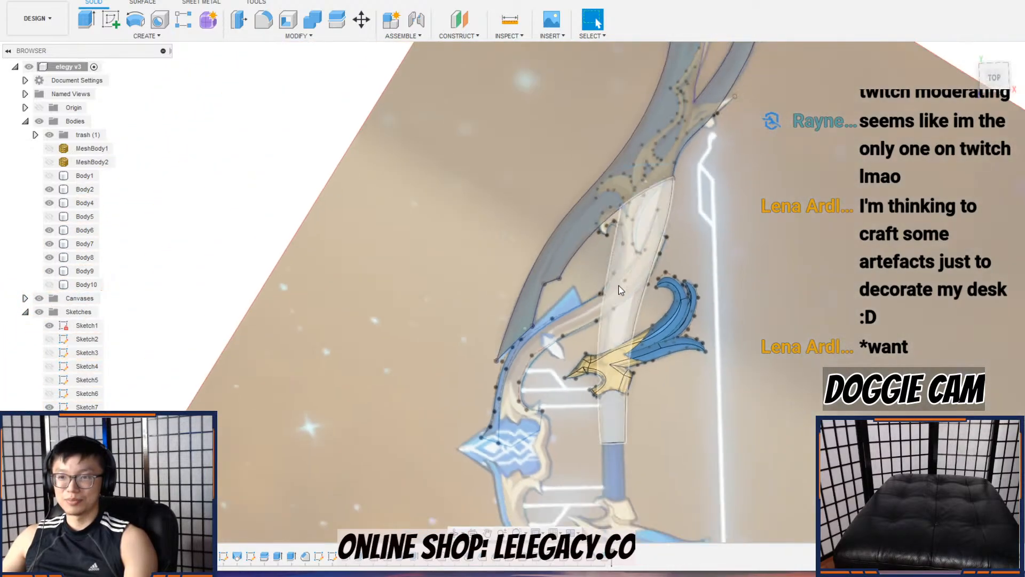
Step: Hide Sketch1 and Sketch7 and show Sketch2, the outline of the upper limb (Body4)
middle_drag(633, 168, 587, 299)
mouse_move(639, 205)
shift+middle_down()
mouse_move(677, 158)
mouse_move(649, 189)
shift+middle_up()
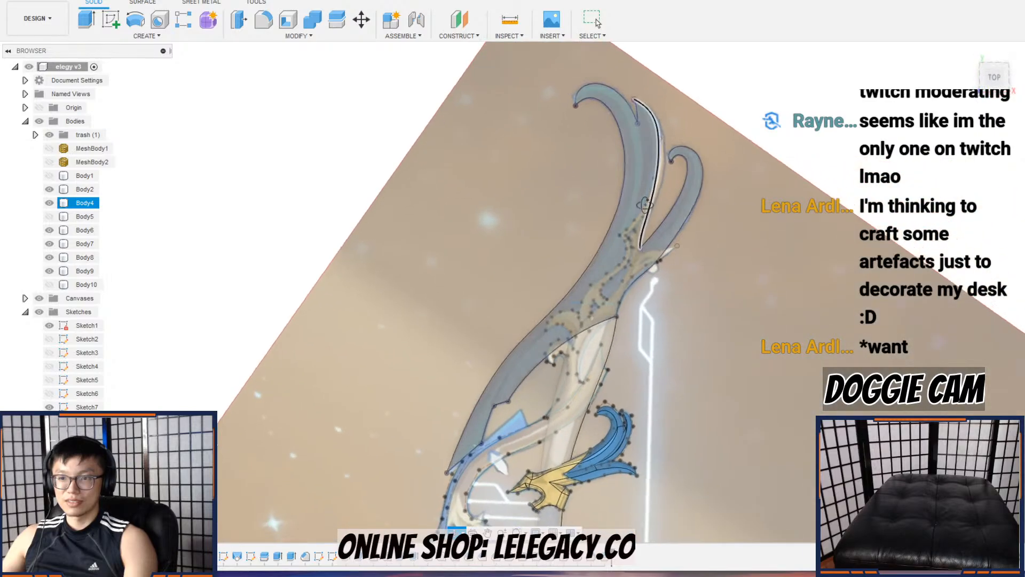
click(634, 284)
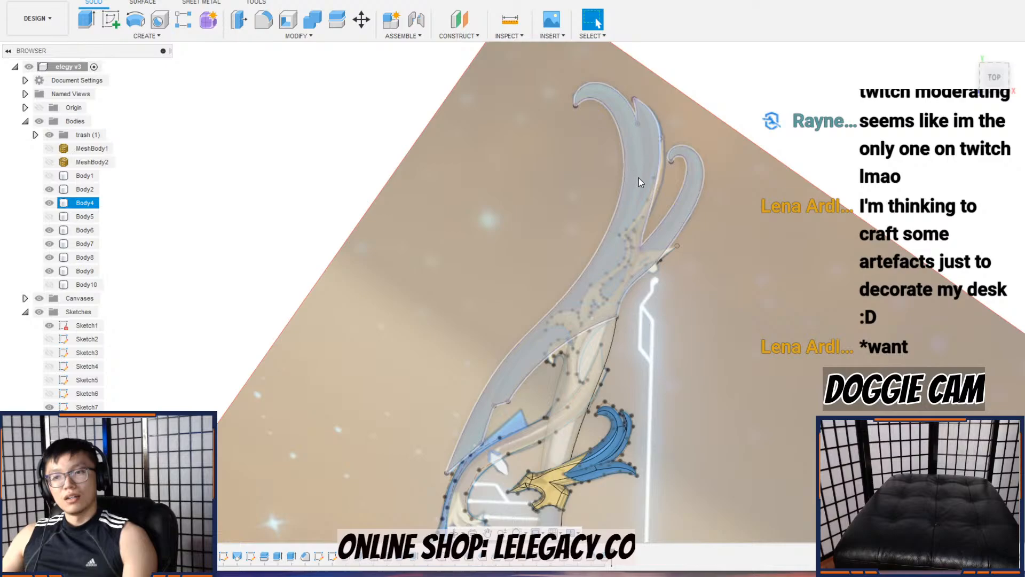
scroll(646, 181, up, 4)
scroll(649, 171, down, 1)
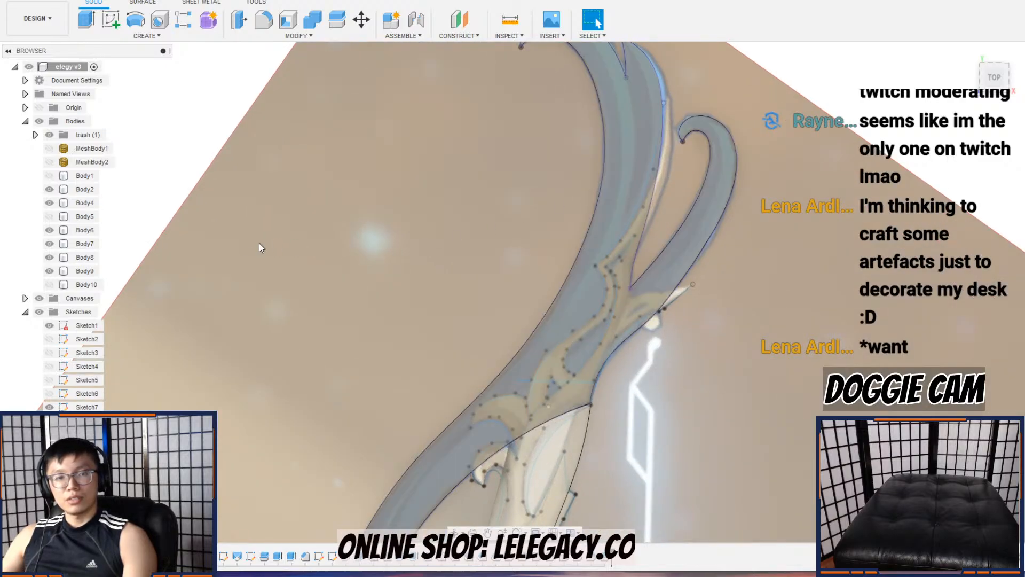
click(54, 341)
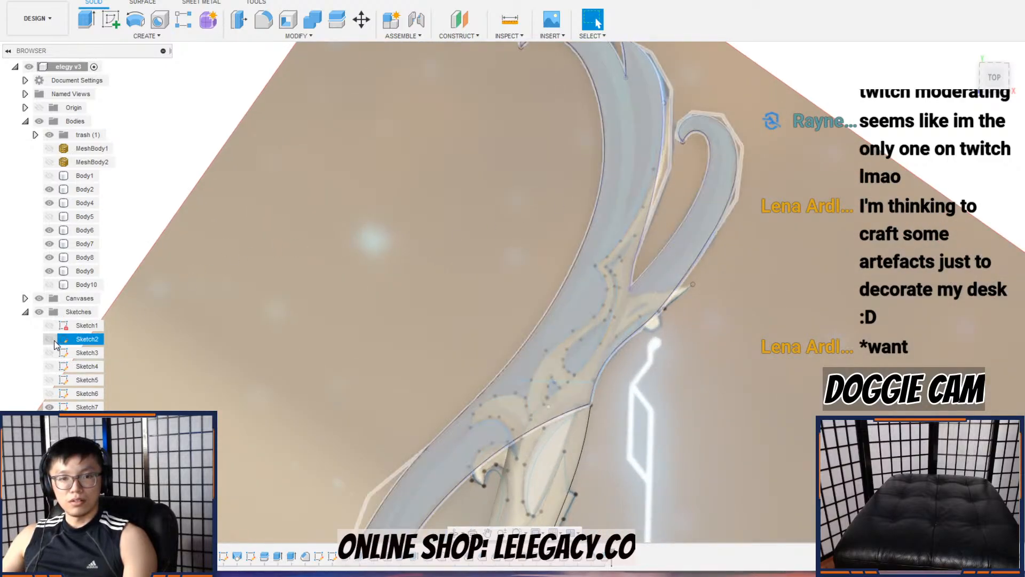
click(49, 407)
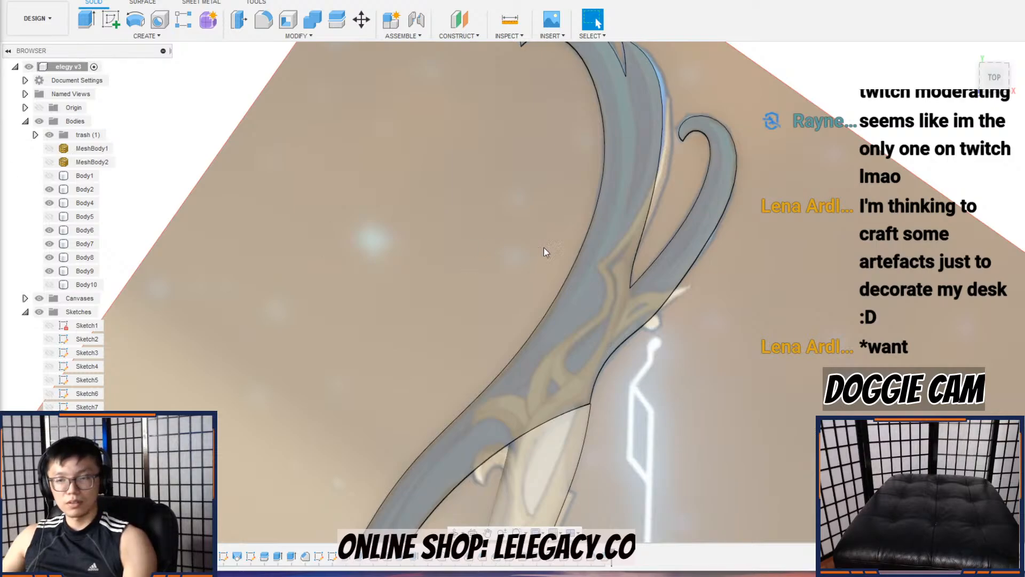
click(51, 326)
click(50, 338)
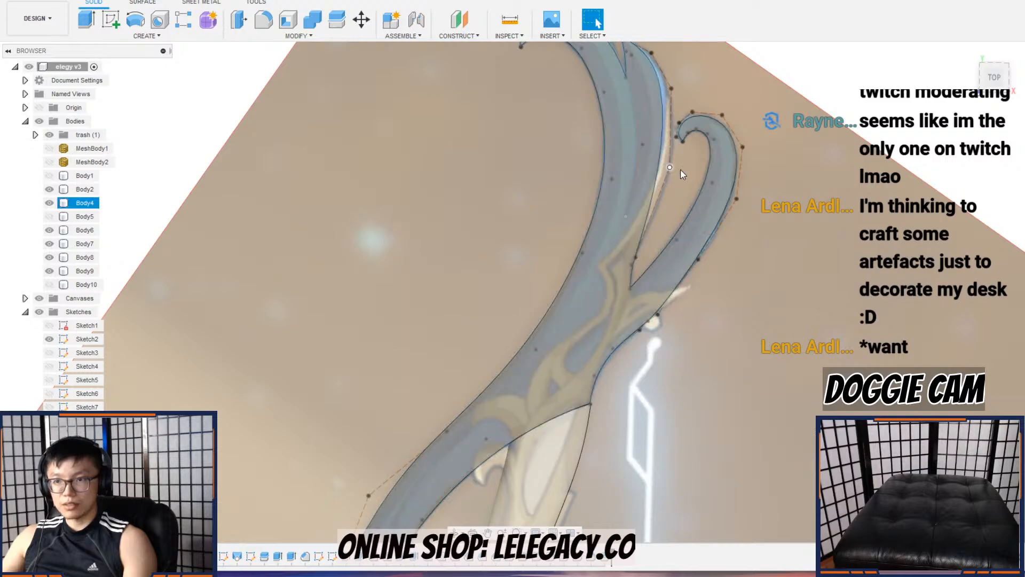
Step: Move Sketch2's spline control point in the gap between the middle prong and the small curl outward to widen the prong to the artwork
drag(670, 171, 694, 171)
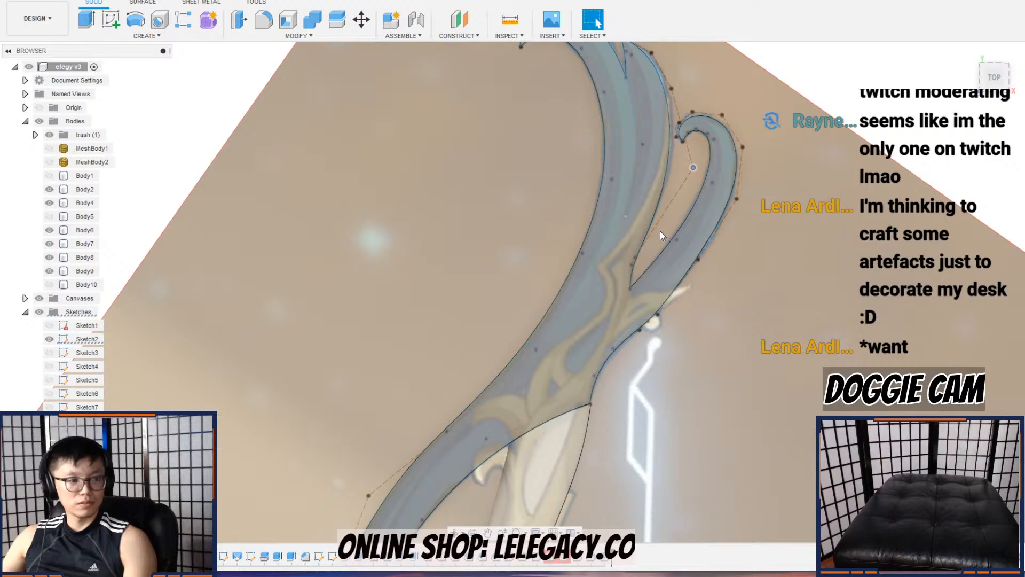
click(619, 283)
scroll(613, 292, up, 3)
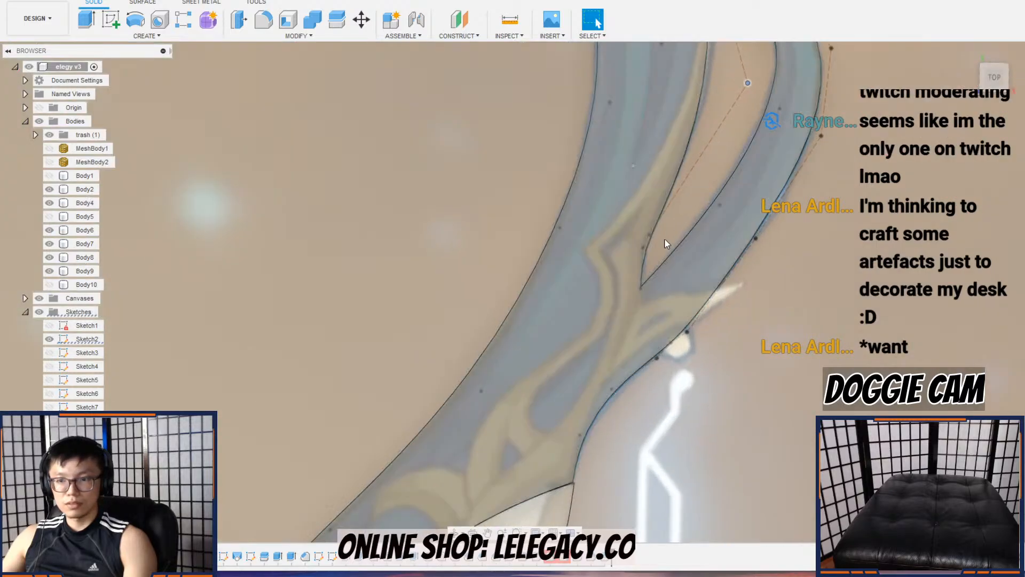
Step: Examine the reshaped upper limb and its curled tips against the artwork
scroll(686, 212, down, 3)
middle_drag(686, 212, 640, 300)
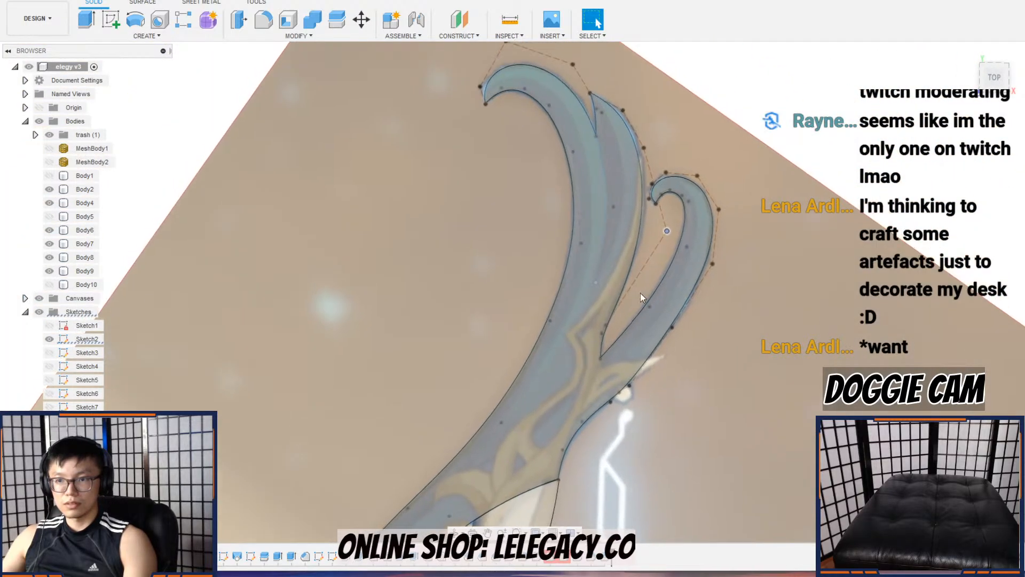
scroll(599, 351, up, 3)
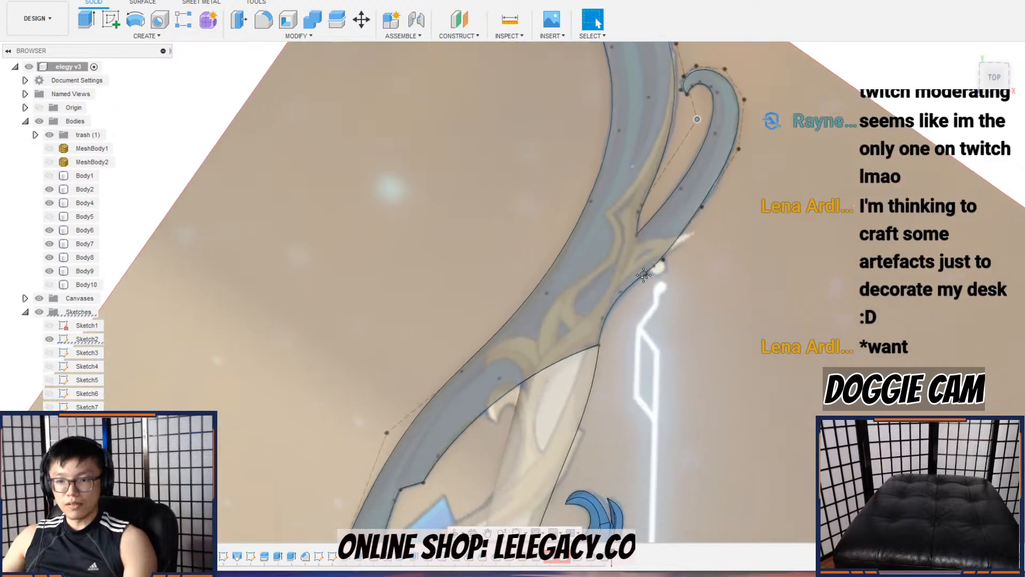
scroll(613, 406, down, 3)
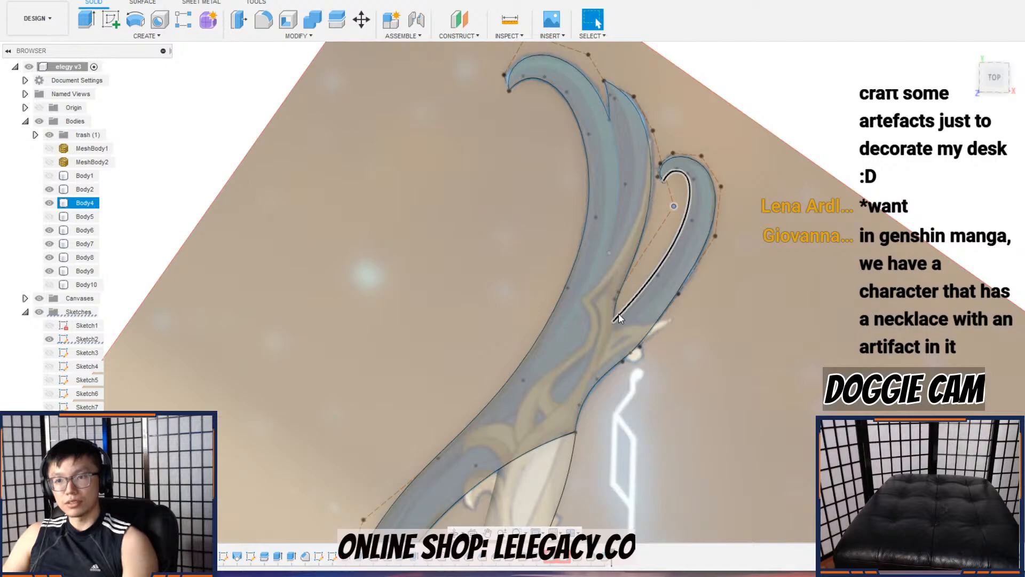
scroll(700, 402, down, 4)
middle_drag(701, 402, 651, 241)
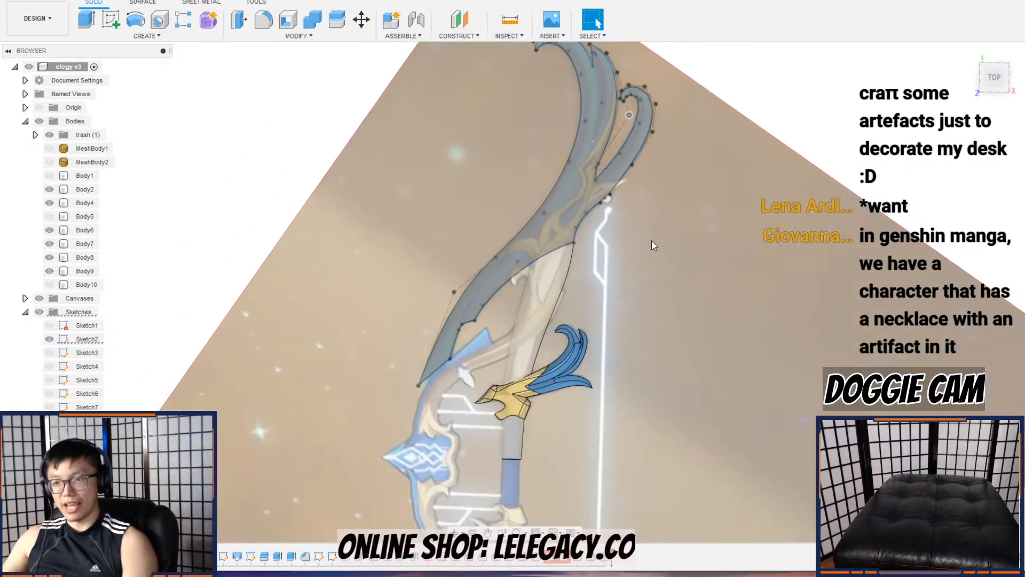
middle_drag(622, 292, 630, 399)
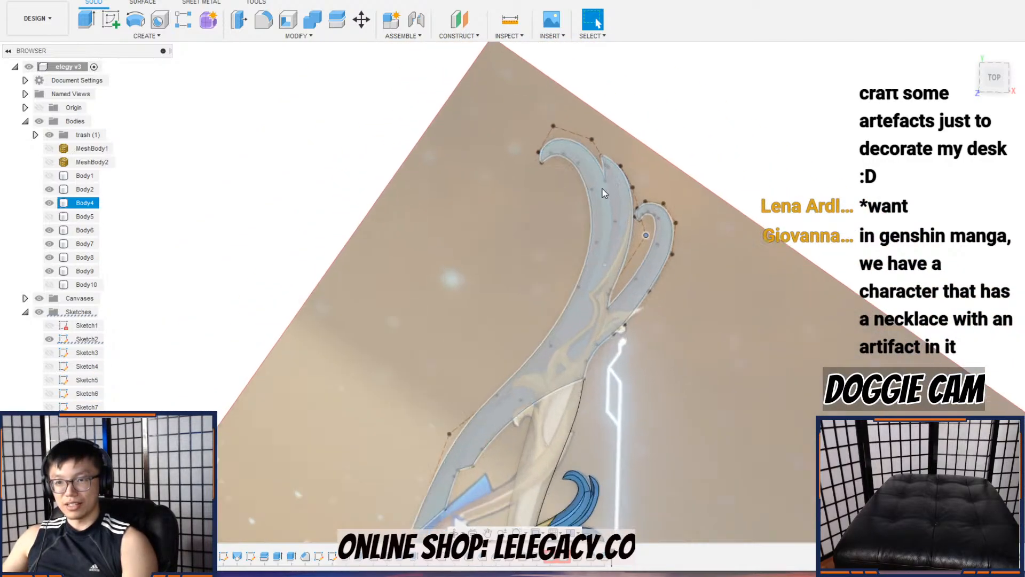
scroll(591, 162, up, 3)
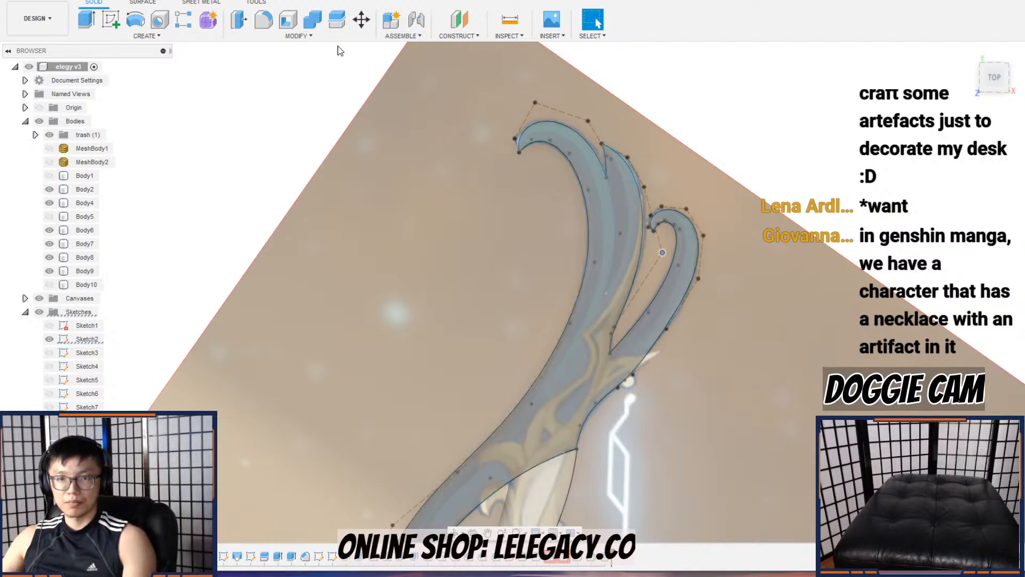
Step: Chamfer the inner curved edge of the upper limb's large curl (Body4) with distances of 10 mm and 15 mm
click(299, 35)
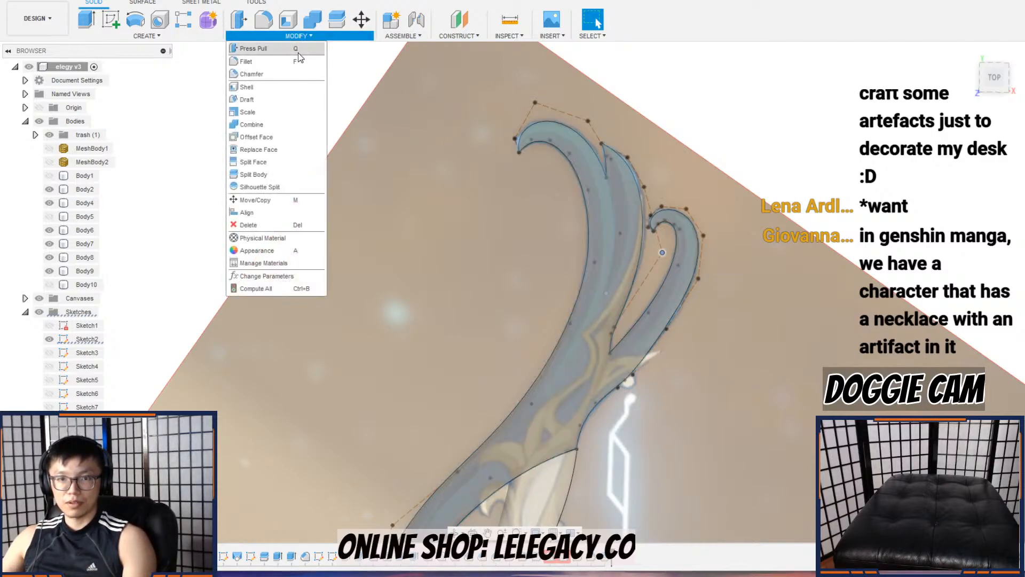
click(286, 76)
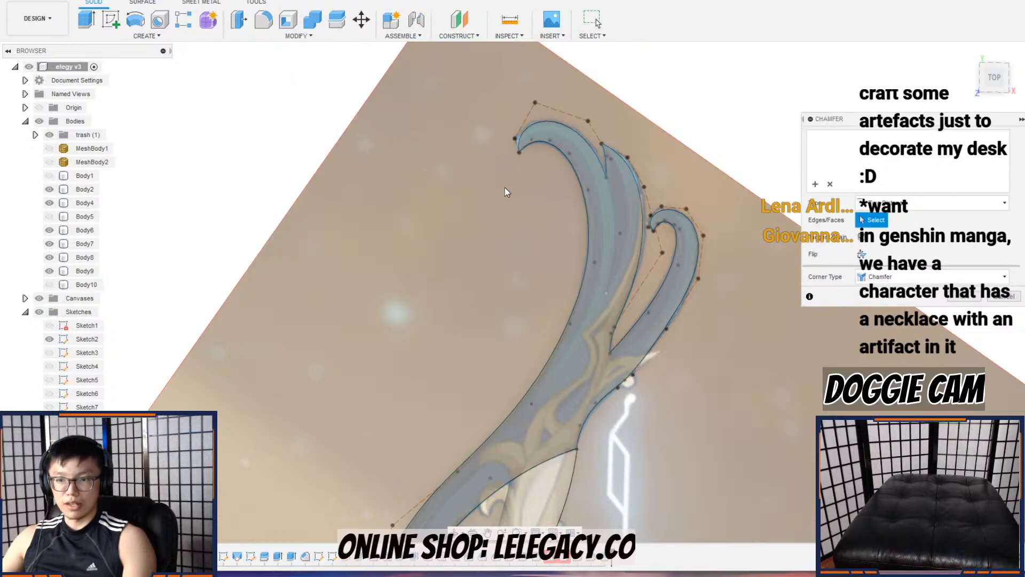
scroll(505, 186, up, 5)
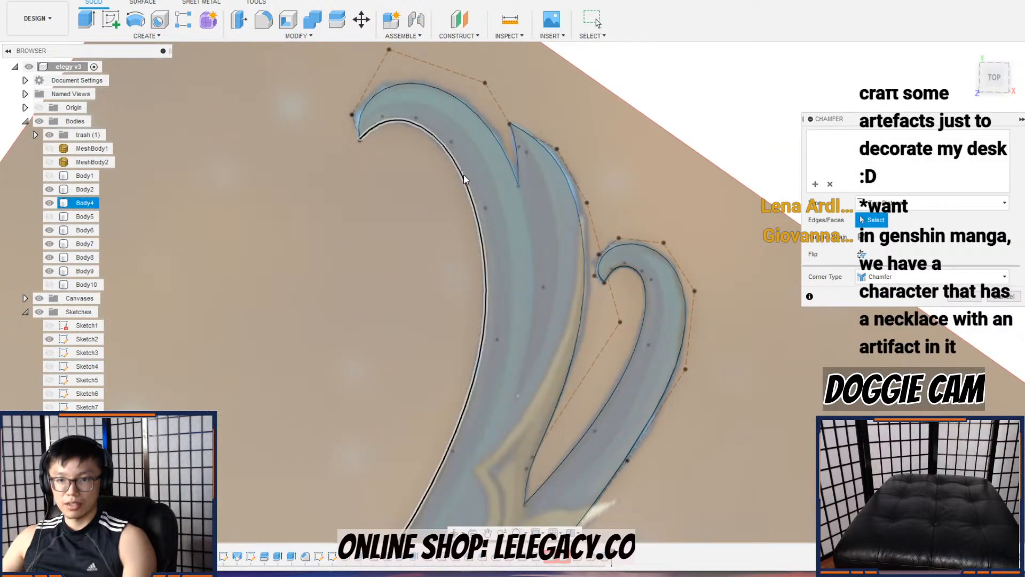
click(455, 176)
shift+middle_drag(463, 177, 456, 175)
drag(460, 176, 462, 173)
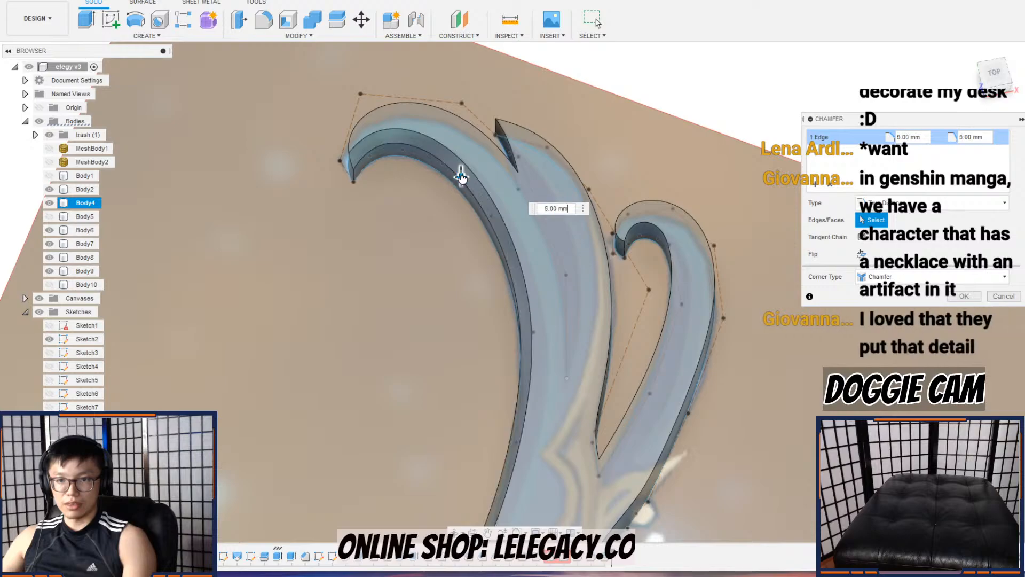
scroll(465, 193, up, 3)
shift+middle_drag(464, 196, 469, 154)
drag(459, 141, 479, 125)
scroll(486, 158, down, 3)
shift+middle_drag(511, 171, 487, 229)
scroll(491, 159, up, 3)
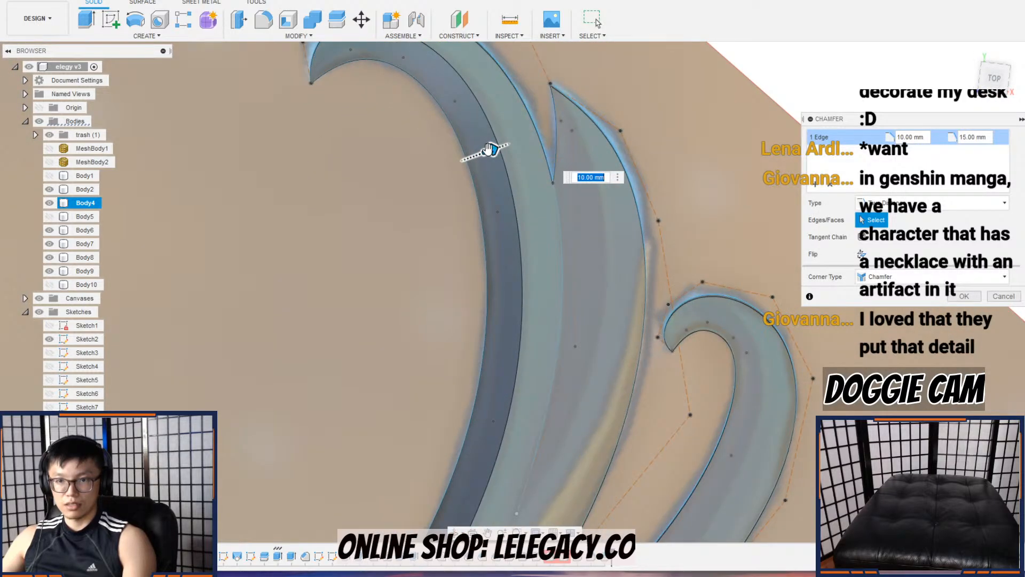
text(15)
key(Return)
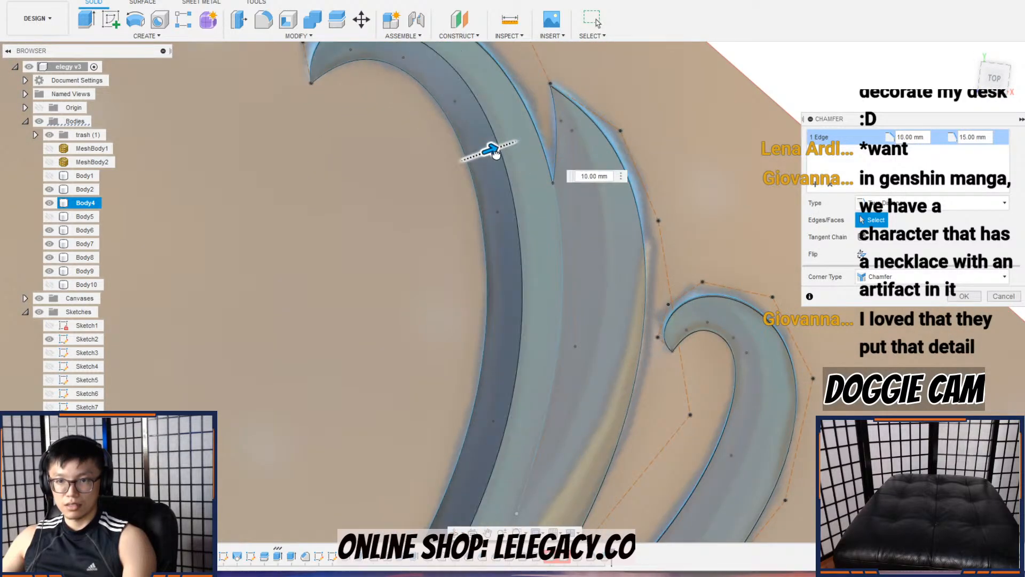
key(Return)
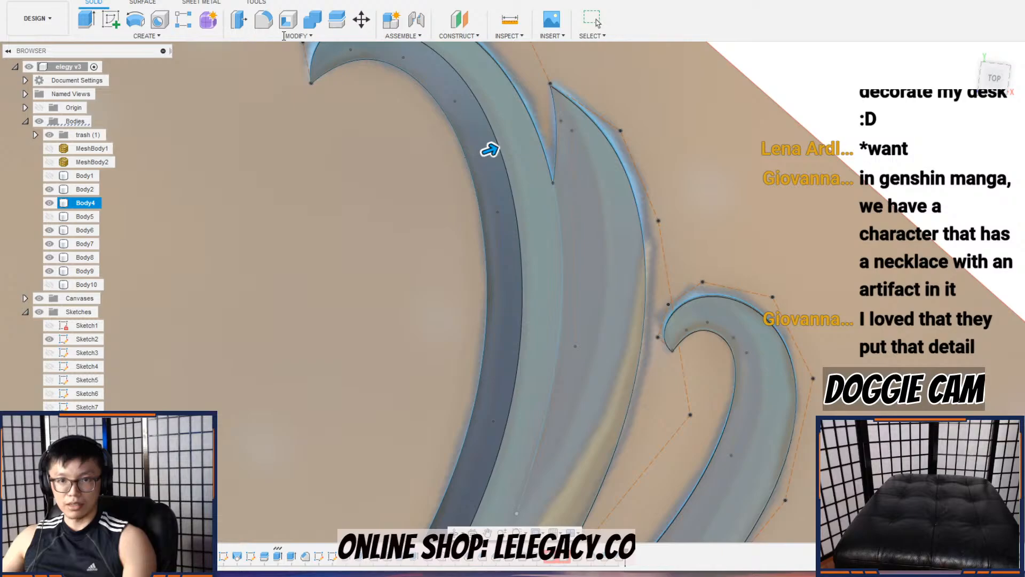
Step: Chamfer the outer edge of the large curl, running into the notch beside the middle prong, with distances of 5 mm and 14 mm
click(308, 36)
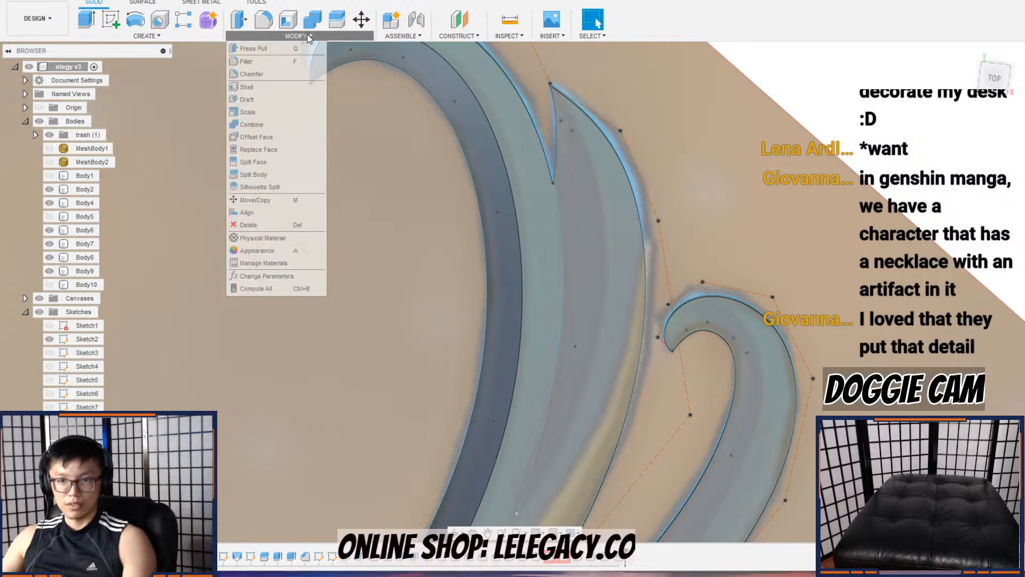
click(293, 75)
click(519, 95)
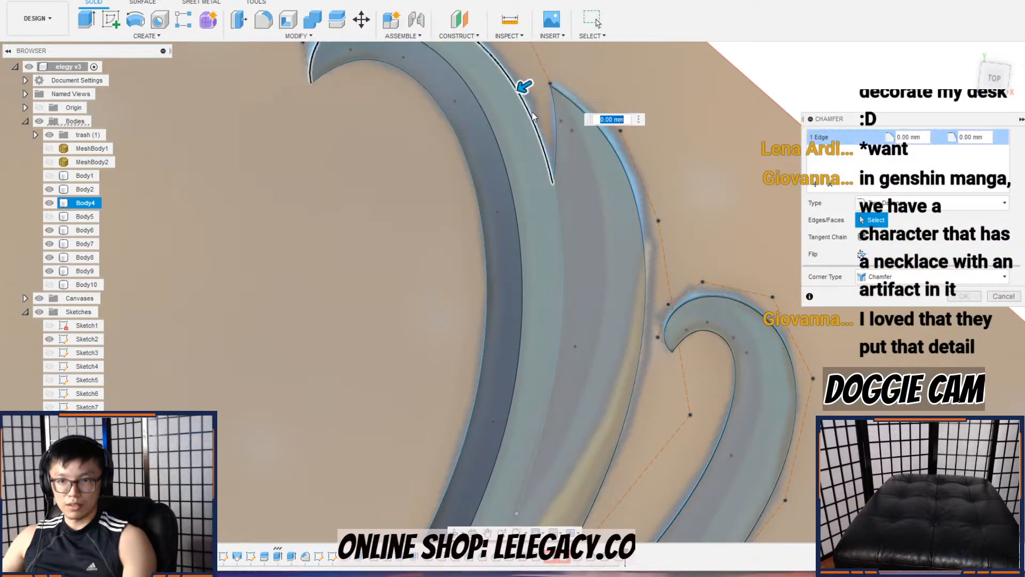
shift+middle_drag(519, 95, 455, 71)
scroll(547, 96, up, 4)
drag(547, 99, 544, 122)
scroll(550, 131, down, 3)
scroll(558, 124, up, 4)
drag(547, 166, 549, 177)
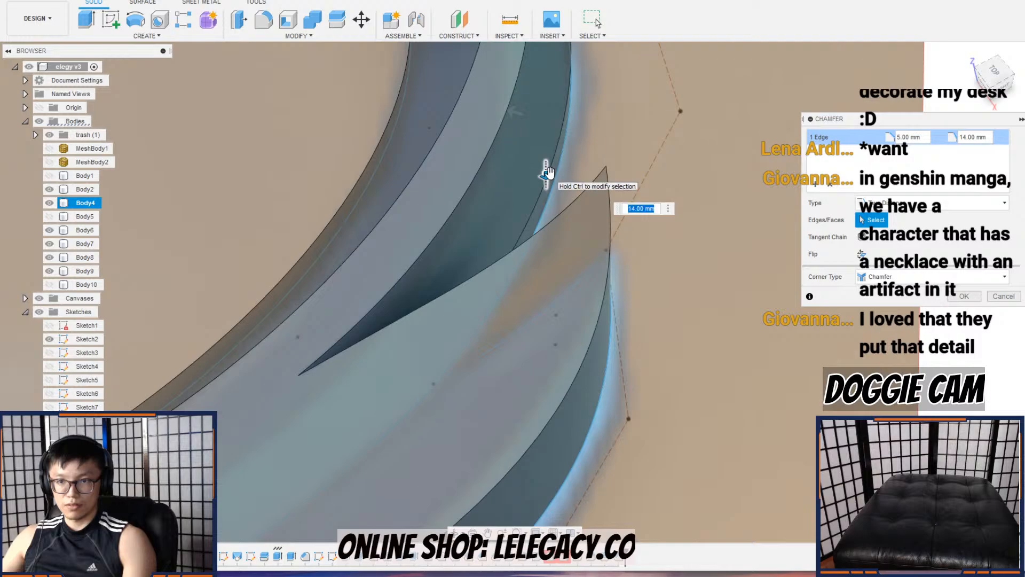
scroll(561, 155, down, 4)
shift+middle_drag(561, 155, 614, 172)
click(963, 294)
click(307, 34)
click(278, 67)
click(561, 259)
mouse_move(561, 259)
shift+middle_down()
mouse_move(598, 237)
mouse_move(556, 252)
shift+middle_up()
mouse_move(556, 251)
mouse_down()
mouse_move(563, 284)
mouse_move(565, 236)
mouse_move(566, 261)
mouse_up()
scroll(566, 260, up, 3)
drag(636, 237, 560, 434)
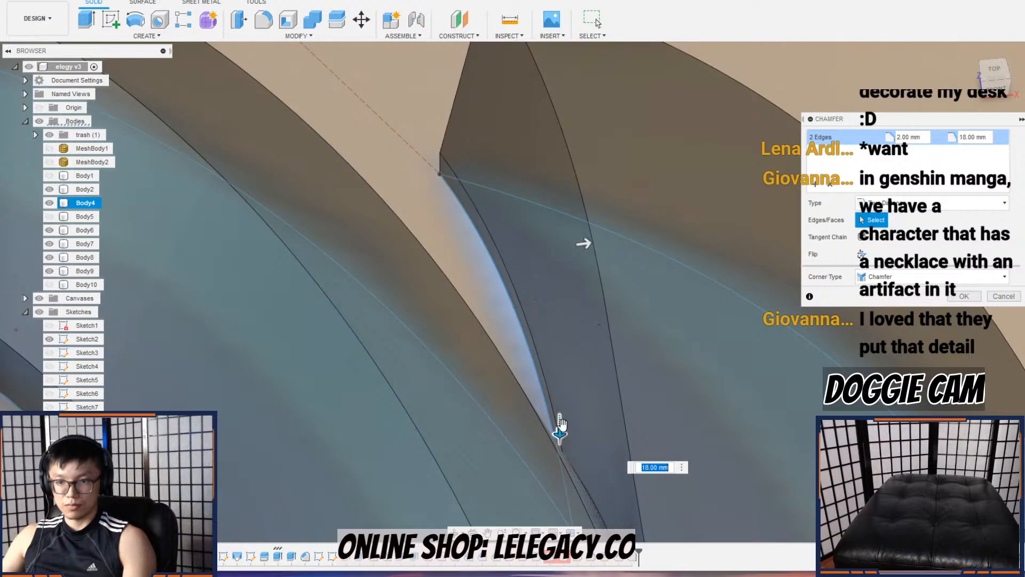
drag(588, 242, 633, 244)
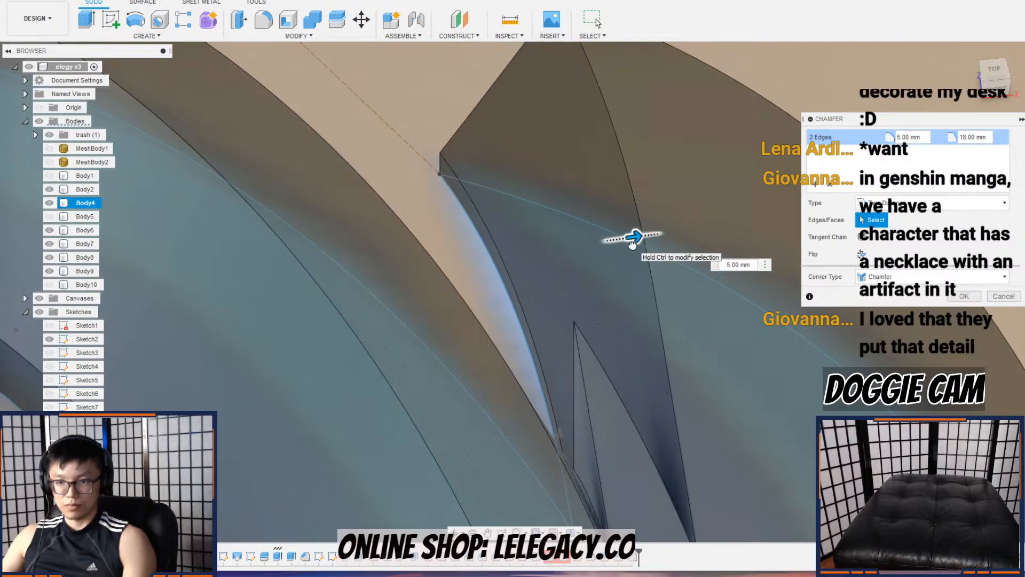
scroll(632, 244, down, 5)
shift+middle_drag(635, 231, 613, 267)
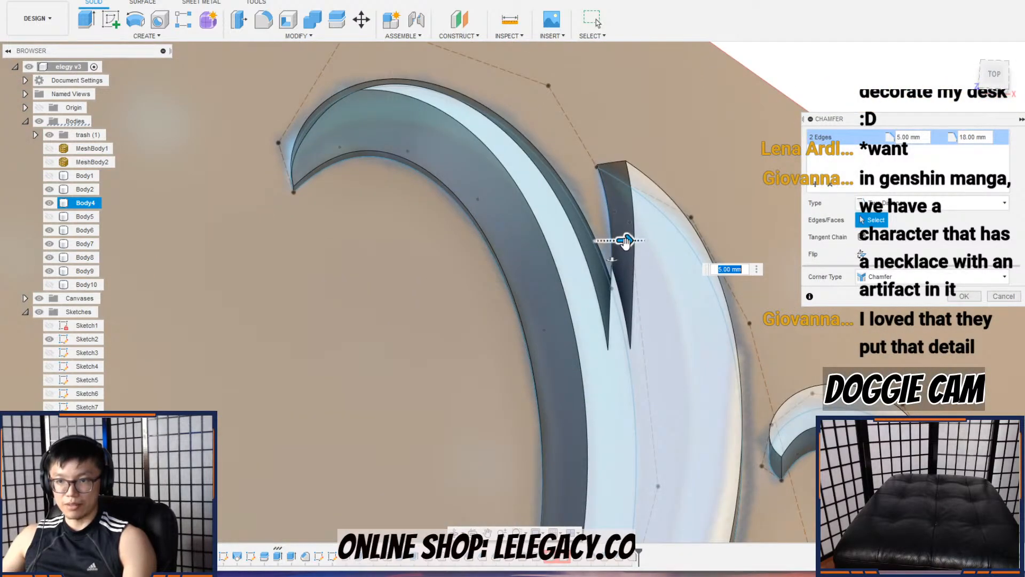
drag(610, 250, 612, 252)
scroll(647, 323, down, 4)
middle_drag(649, 331, 568, 221)
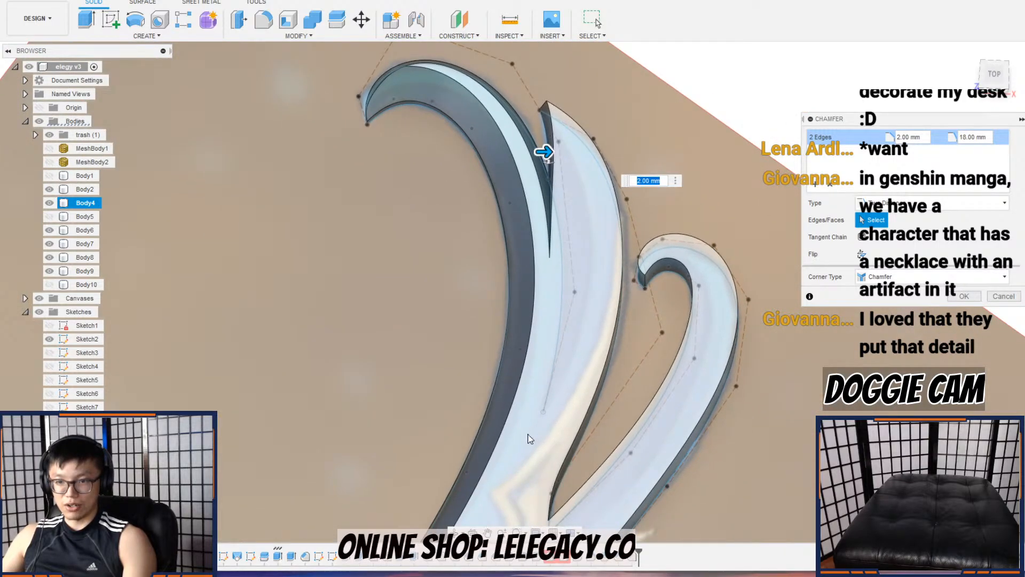
scroll(533, 429, down, 1)
click(996, 303)
scroll(581, 265, down, 1)
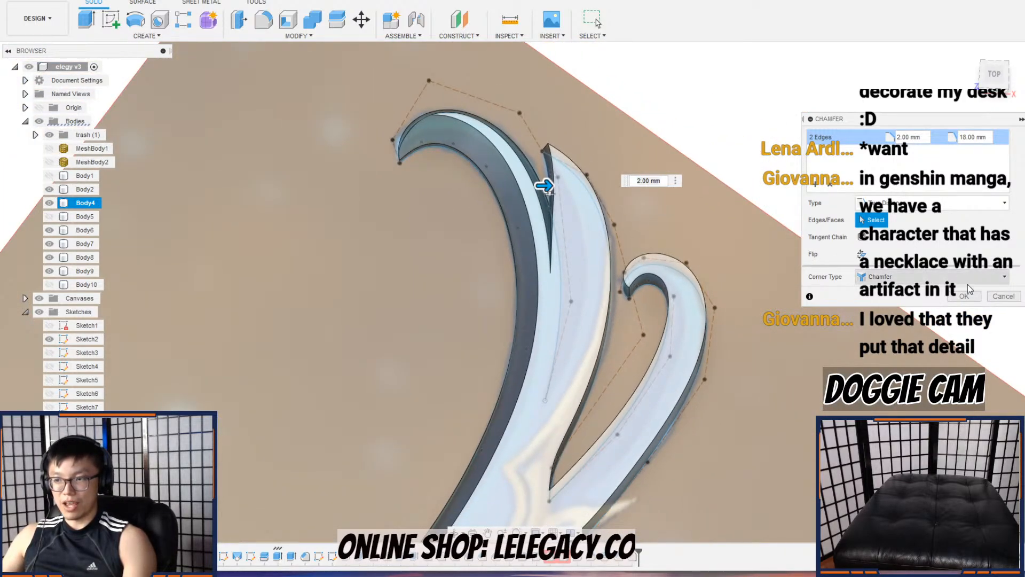
click(1001, 299)
scroll(824, 405, down, 2)
middle_drag(796, 465, 625, 164)
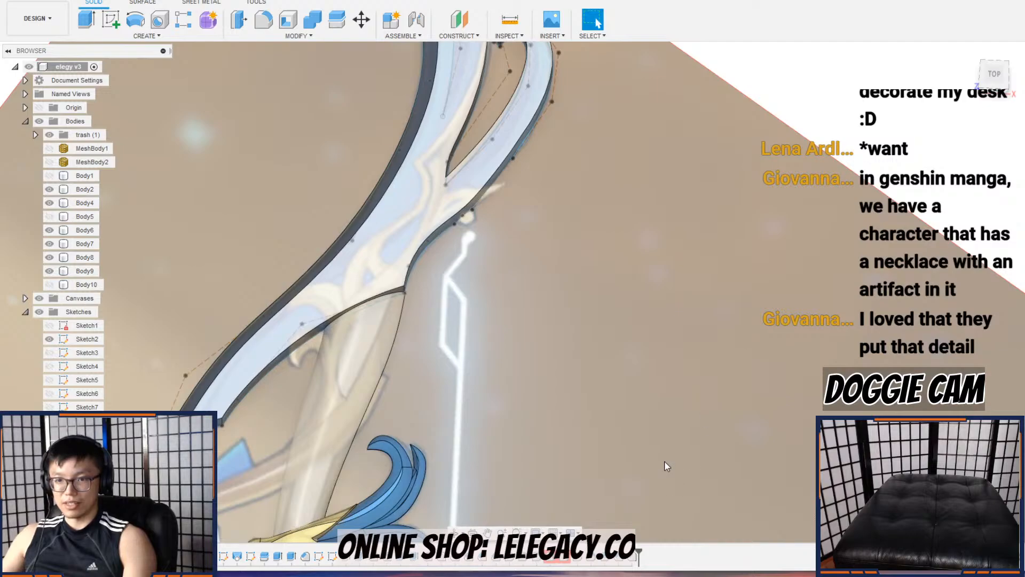
Step: Undo the two chamfers on the large curl and the earlier widening of the middle prong in Sketch2
middle_drag(664, 460, 665, 166)
scroll(443, 342, down, 1)
middle_drag(441, 341, 460, 262)
scroll(457, 176, down, 1)
middle_drag(458, 176, 476, 426)
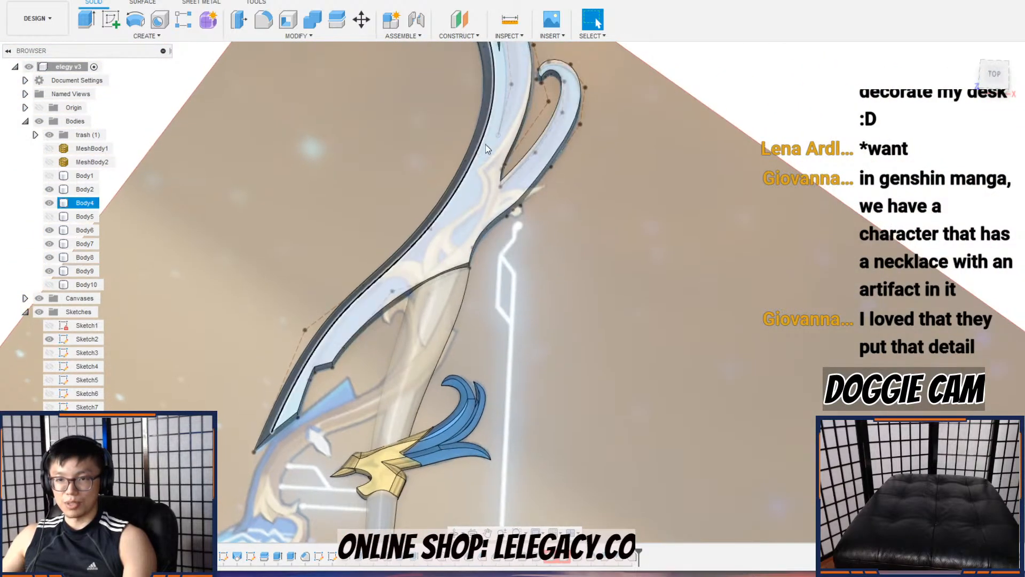
scroll(496, 171, down, 1)
middle_drag(497, 170, 515, 320)
key(ctrl+z)
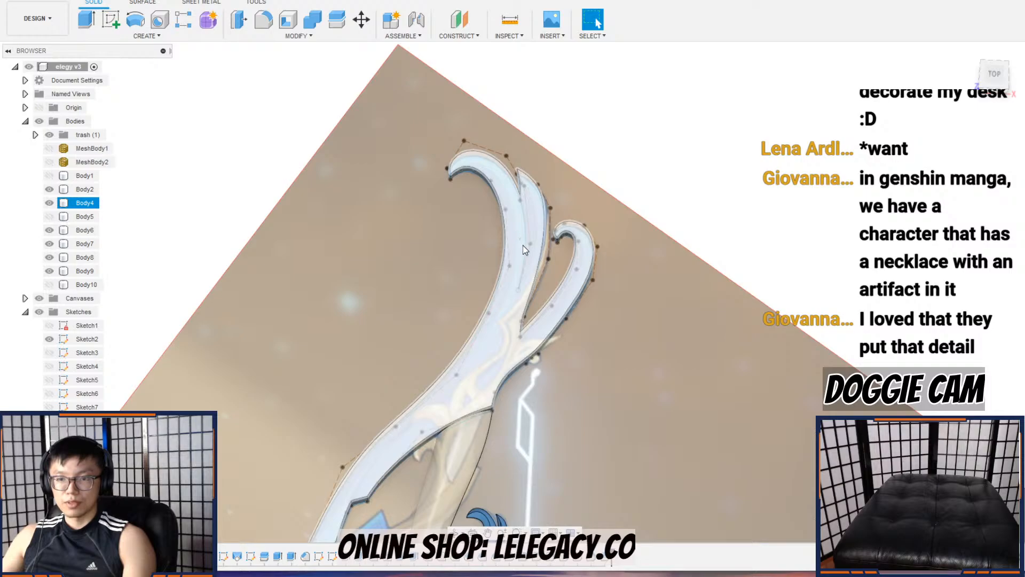
Step: Reposition Sketch2's spline control point between the middle prong and the small curl outward so the prong's edge follows the artwork
middle_drag(523, 245, 567, 184)
scroll(511, 123, up, 3)
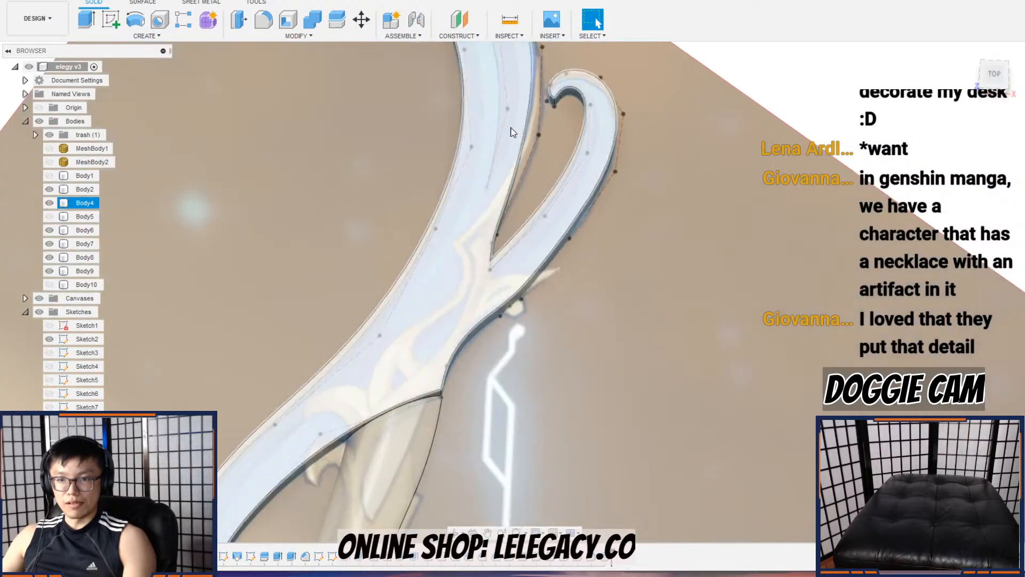
middle_drag(514, 127, 495, 302)
scroll(541, 324, up, 1)
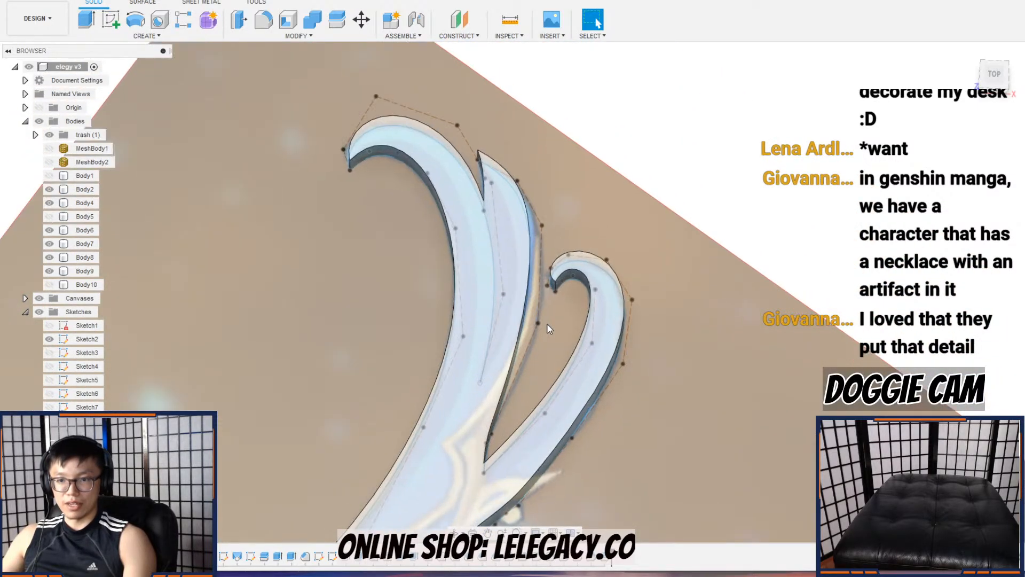
drag(541, 325, 579, 328)
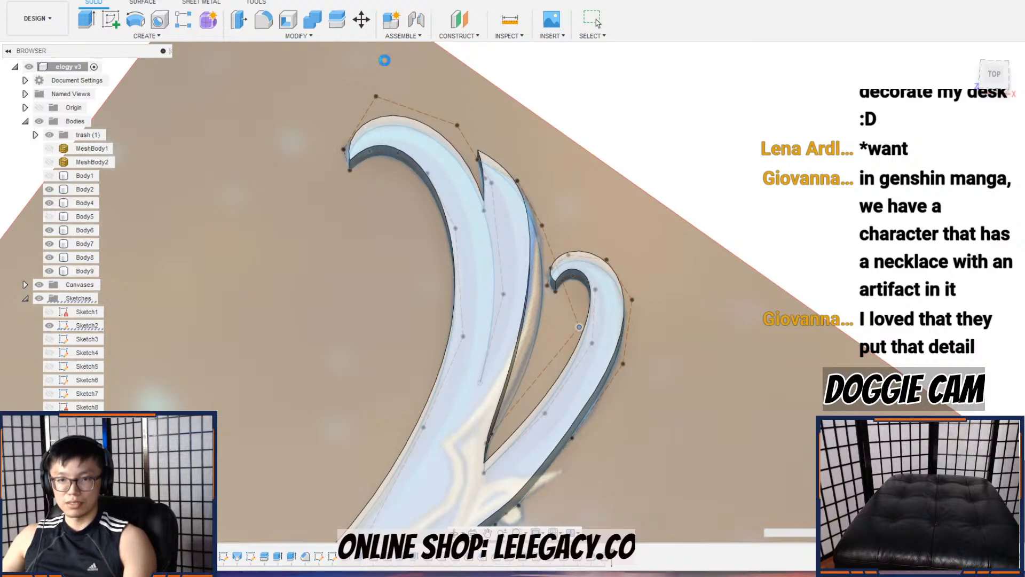
click(479, 199)
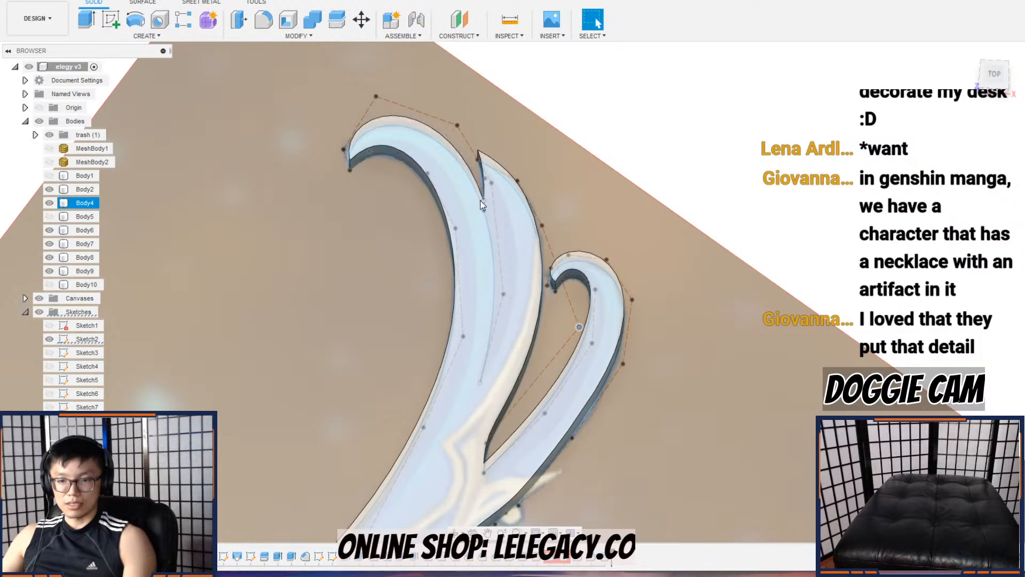
scroll(480, 199, down, 5)
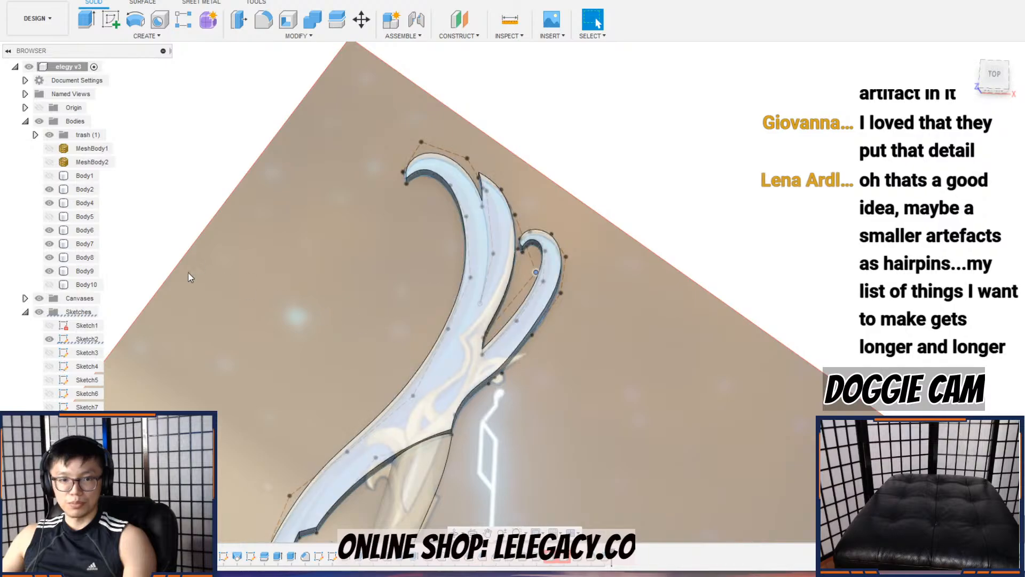
Step: Edit Sketch2 and extend the inner spline between the large curl and the middle prong down toward the notch beside the small curl
right_click(83, 340)
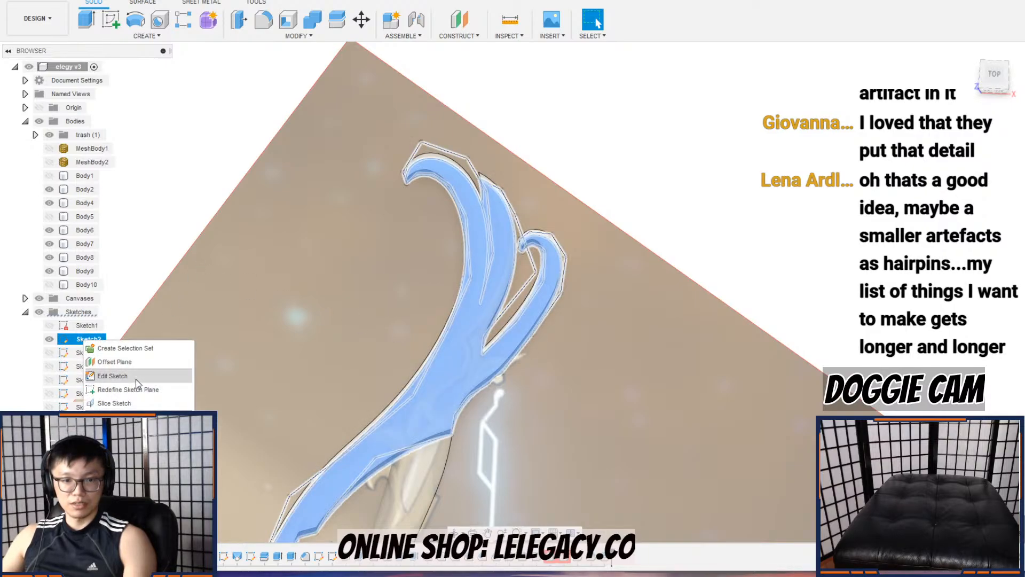
click(113, 376)
scroll(502, 258, up, 4)
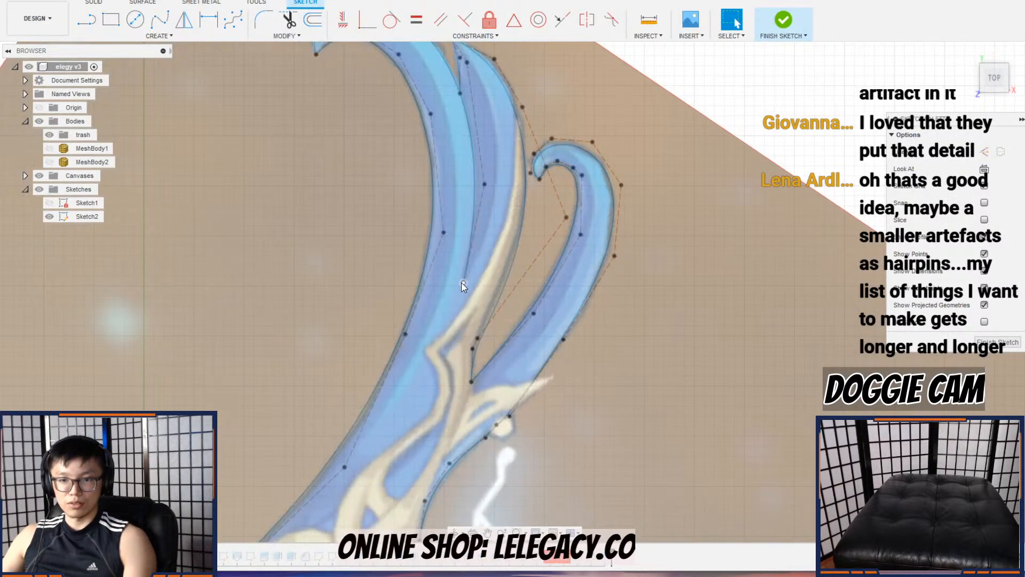
drag(463, 285, 479, 340)
key(Escape)
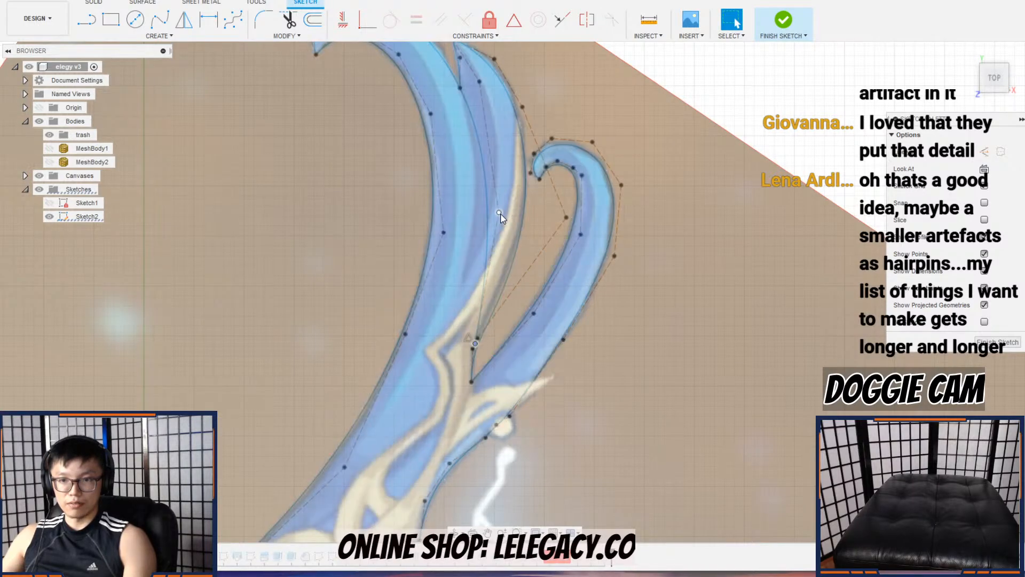
scroll(489, 212, down, 2)
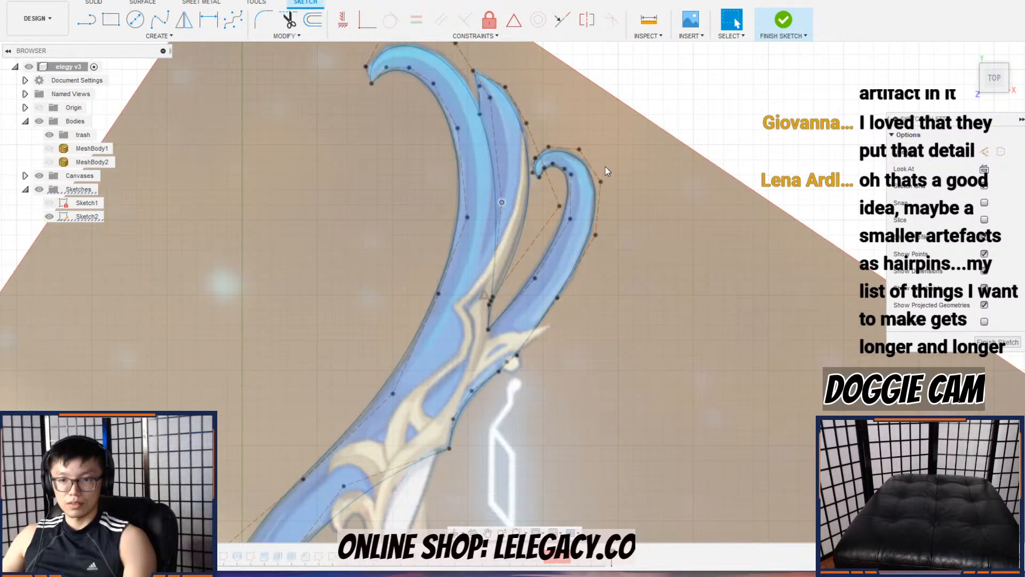
Step: Move the inner spline's lower endpoint onto the notch outline to close off the middle prong as a separate profile, and finish the sketch
scroll(514, 300, up, 5)
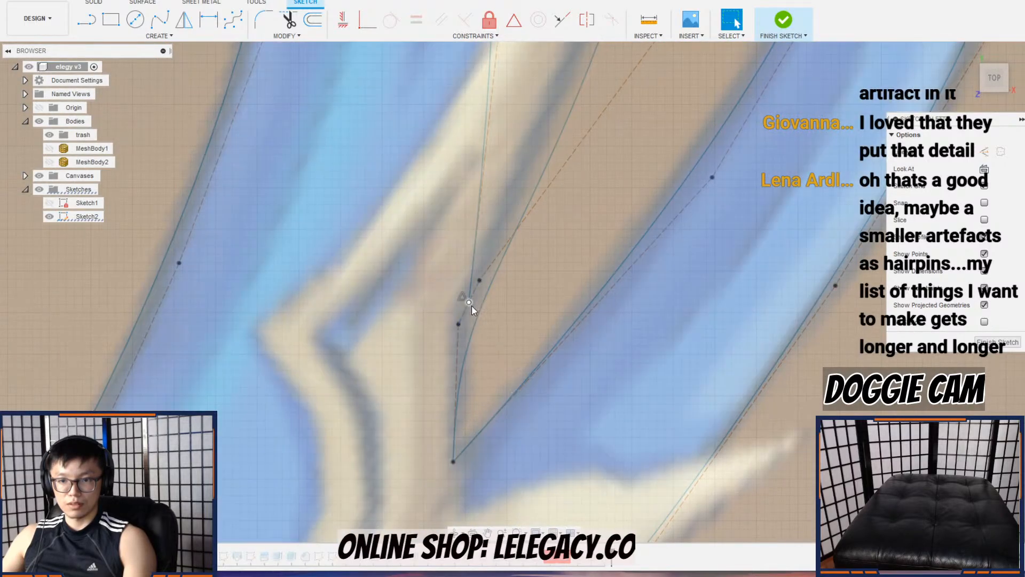
mouse_move(472, 306)
mouse_down()
mouse_move(469, 315)
mouse_move(469, 302)
mouse_up()
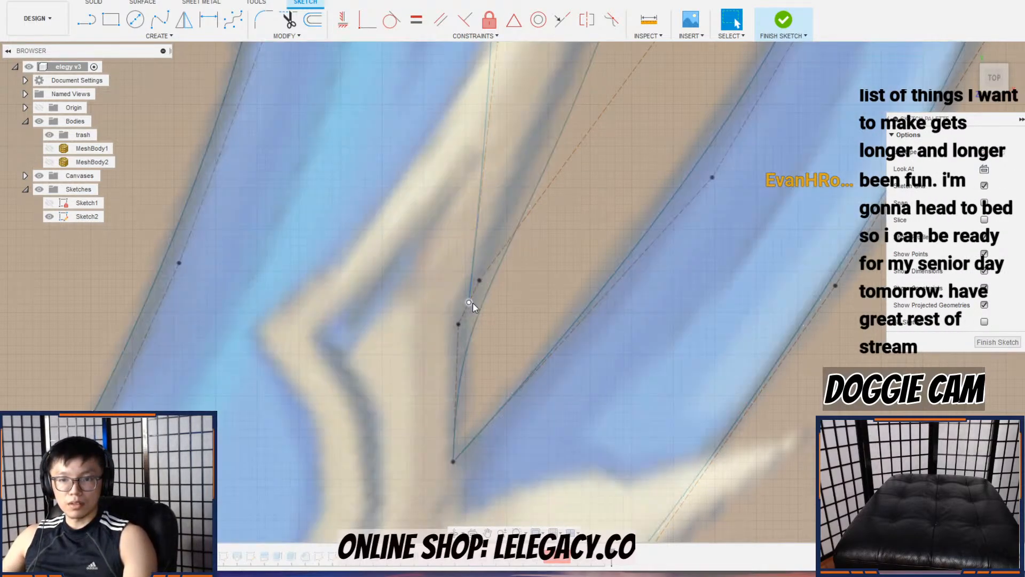
drag(469, 303, 469, 353)
scroll(592, 278, down, 6)
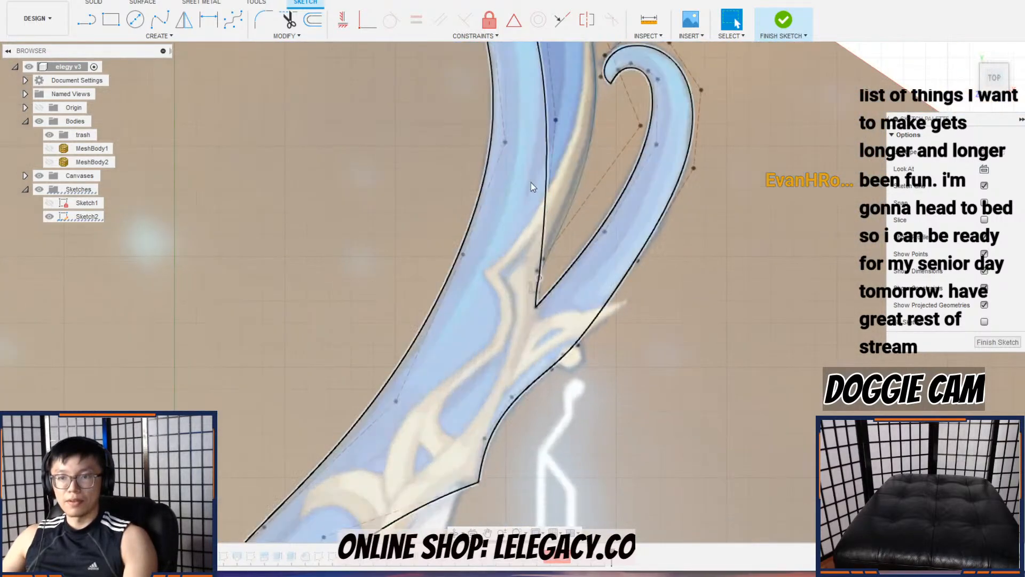
scroll(531, 184, down, 4)
scroll(589, 258, down, 3)
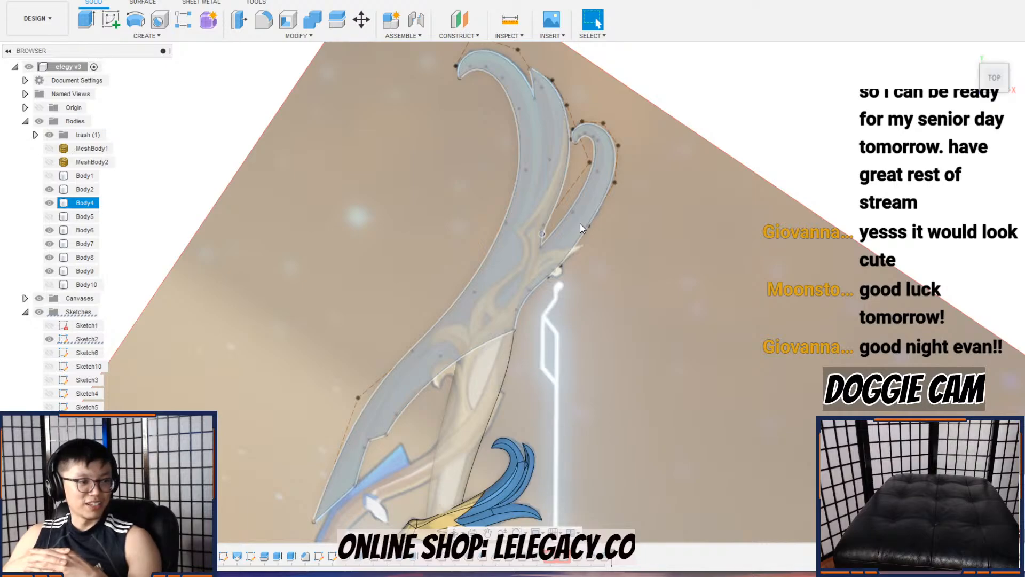
Step: Hide Body4 to expose the Sketch2 profiles of the upper limb
click(579, 224)
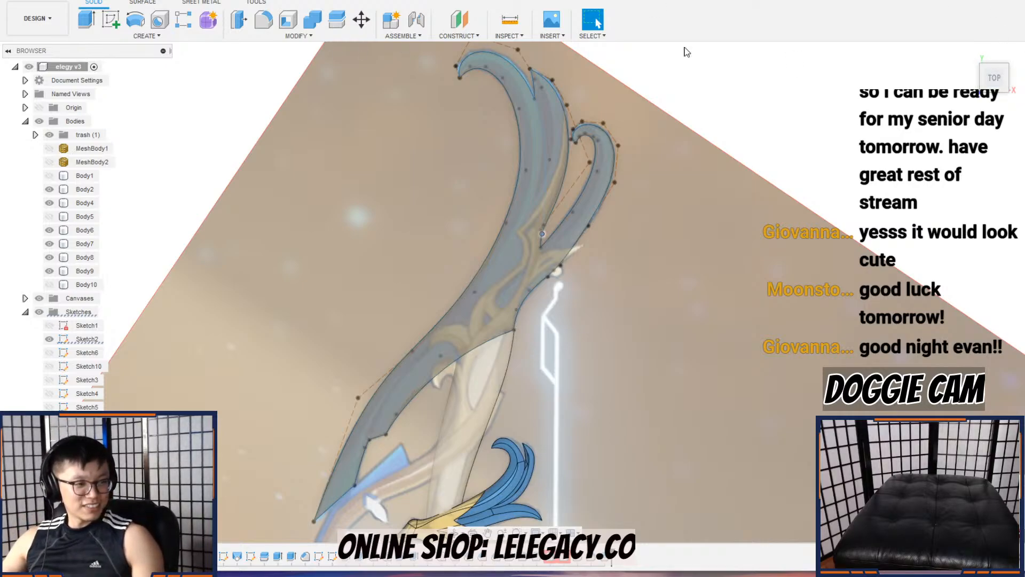
click(522, 225)
scroll(540, 152, up, 3)
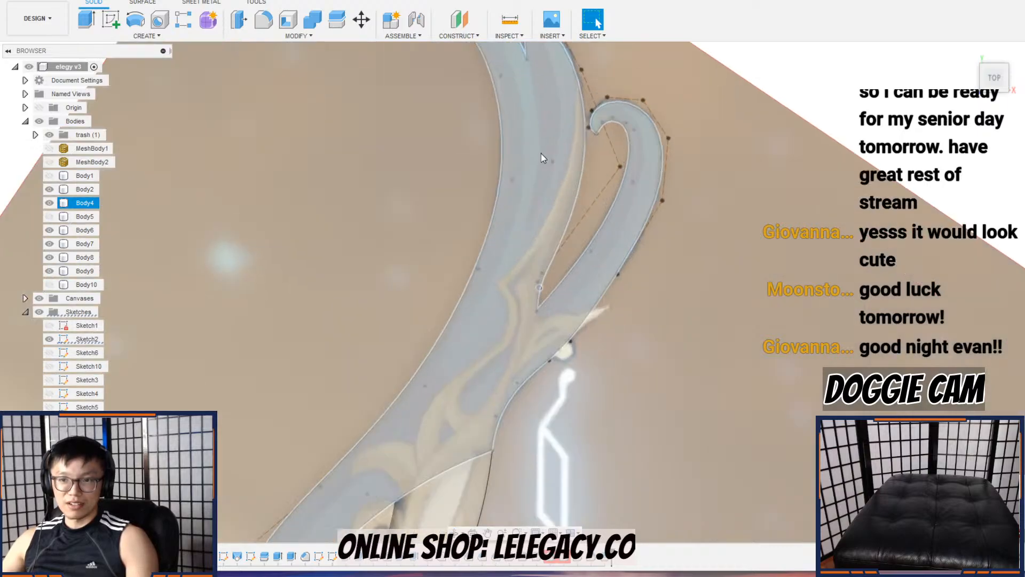
scroll(553, 157, down, 2)
key(Escape)
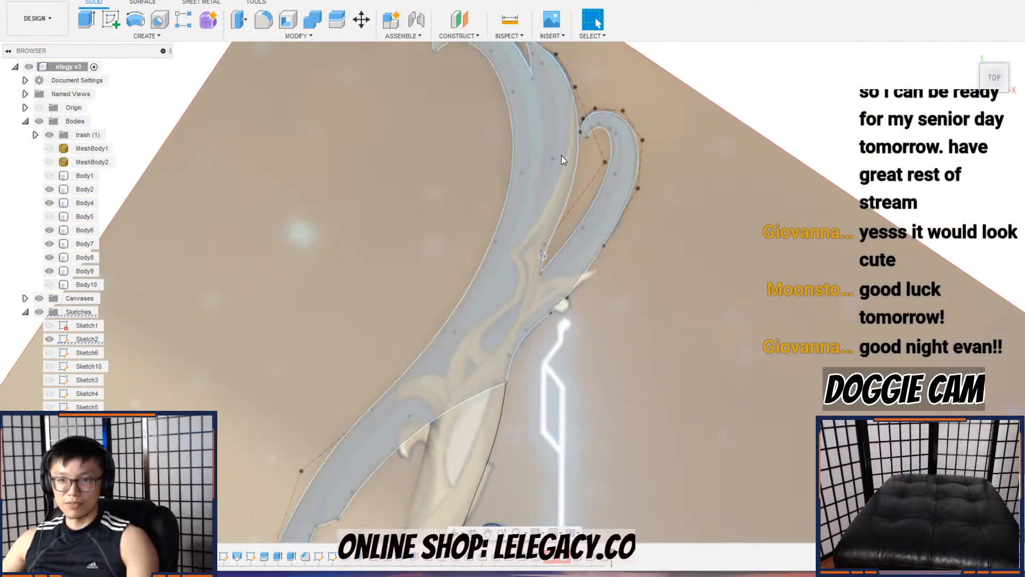
scroll(540, 210, down, 3)
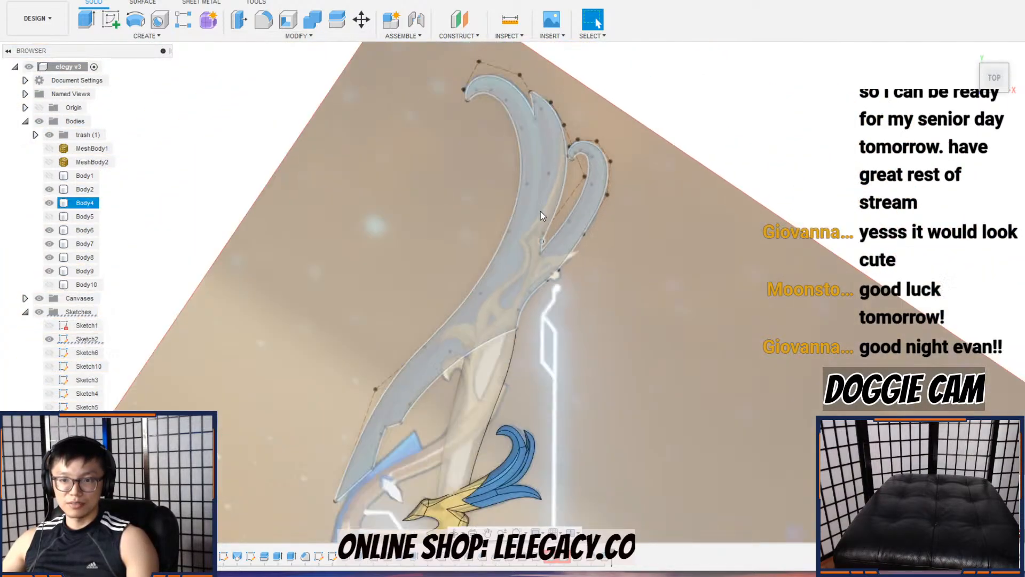
click(49, 203)
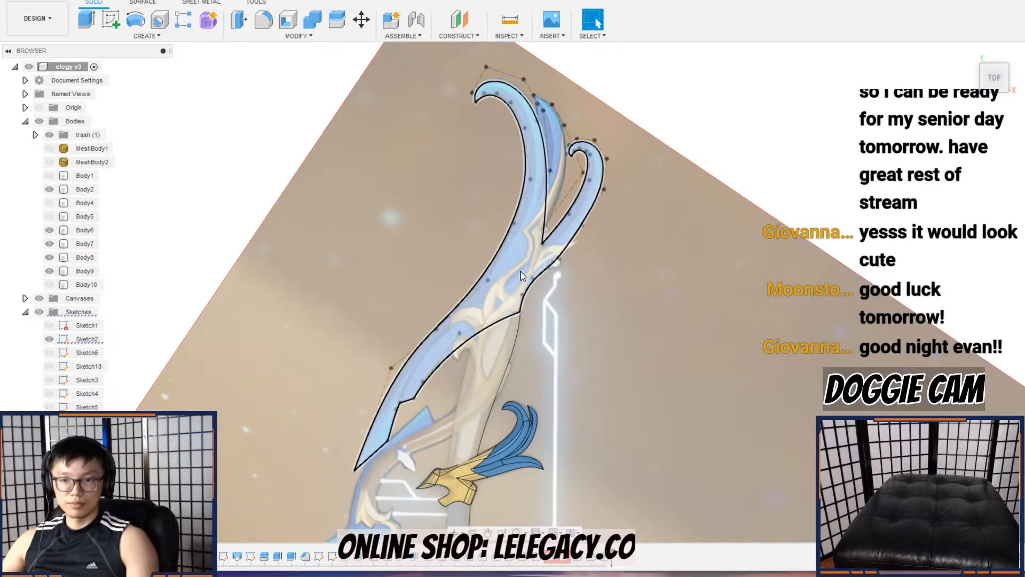
click(522, 275)
click(314, 24)
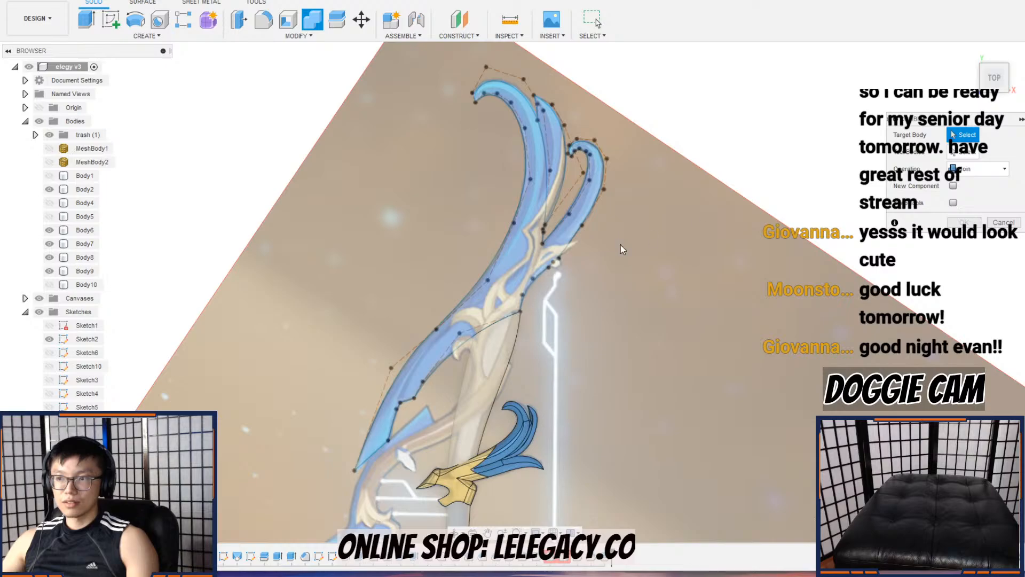
shift+middle_drag(556, 334, 595, 302)
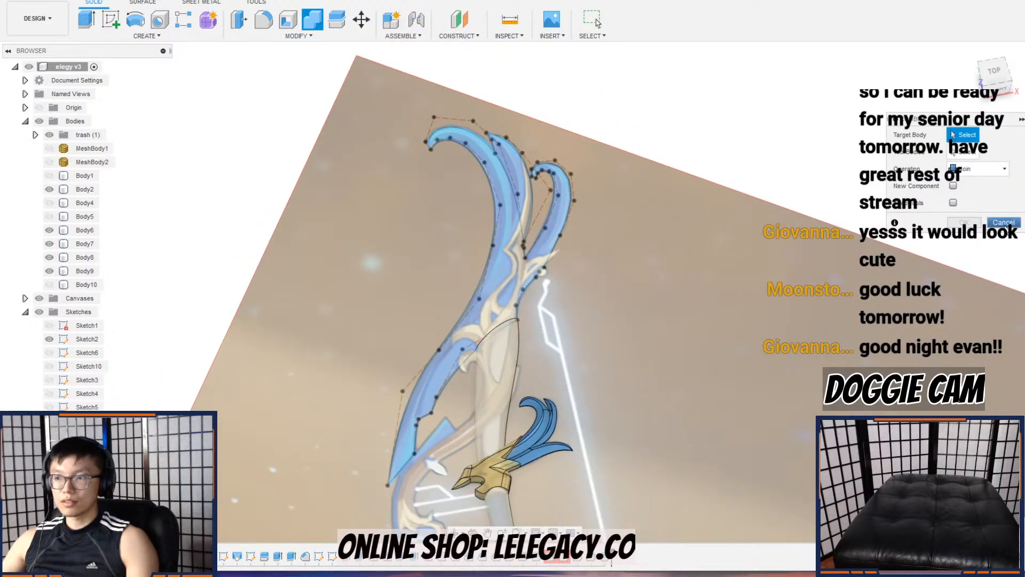
click(1000, 222)
Step: Extrude Sketch2's limb profile with the large and small curls, excluding the middle prong, 20 mm as a new body with Body4 hidden
key(e)
click(88, 338)
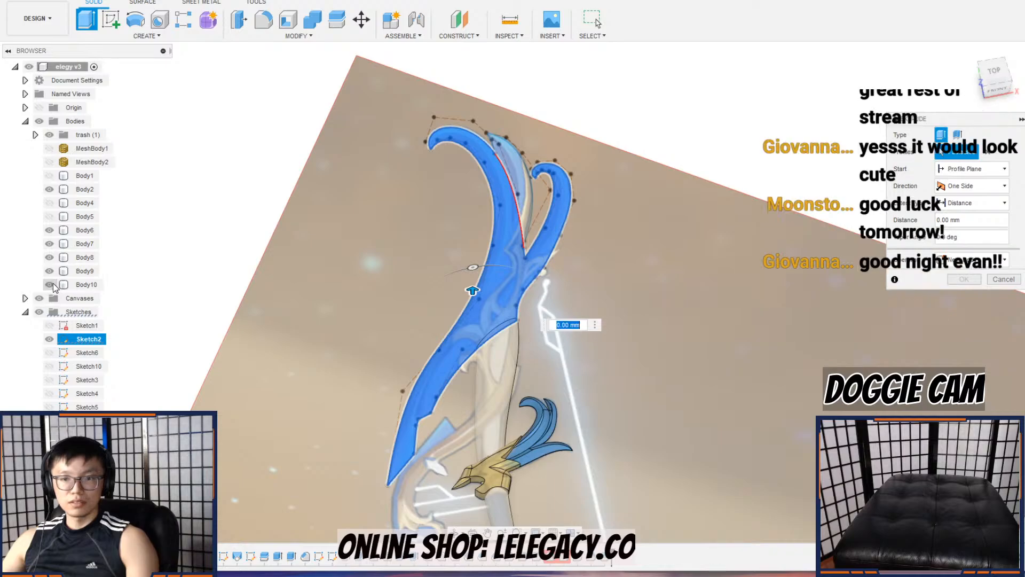
click(49, 202)
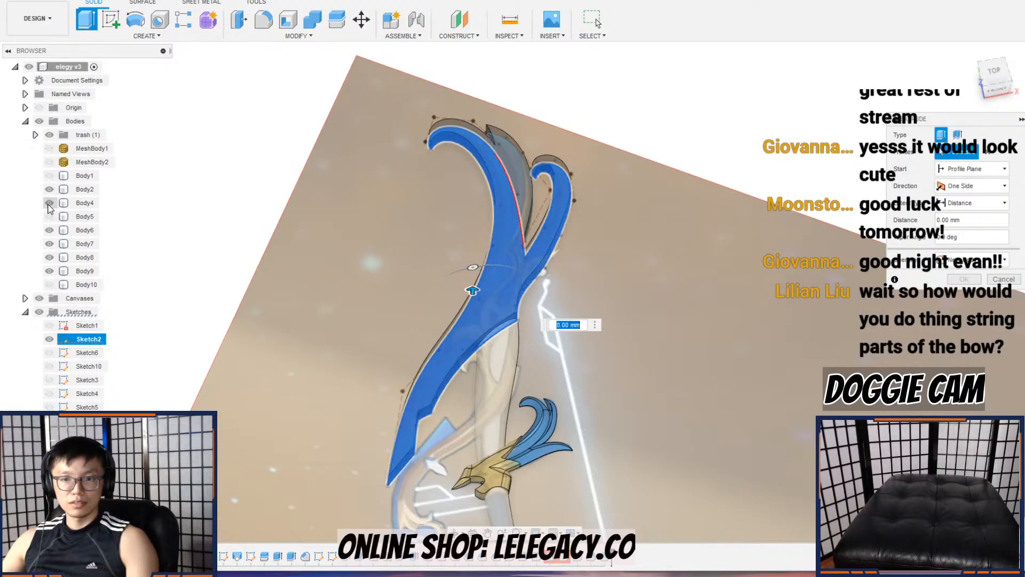
text(20)
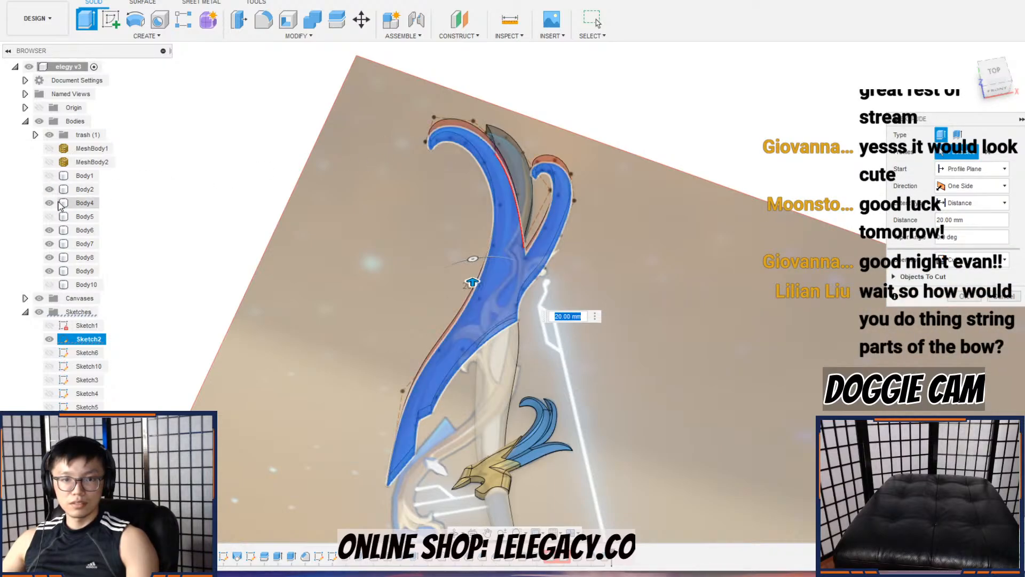
click(49, 202)
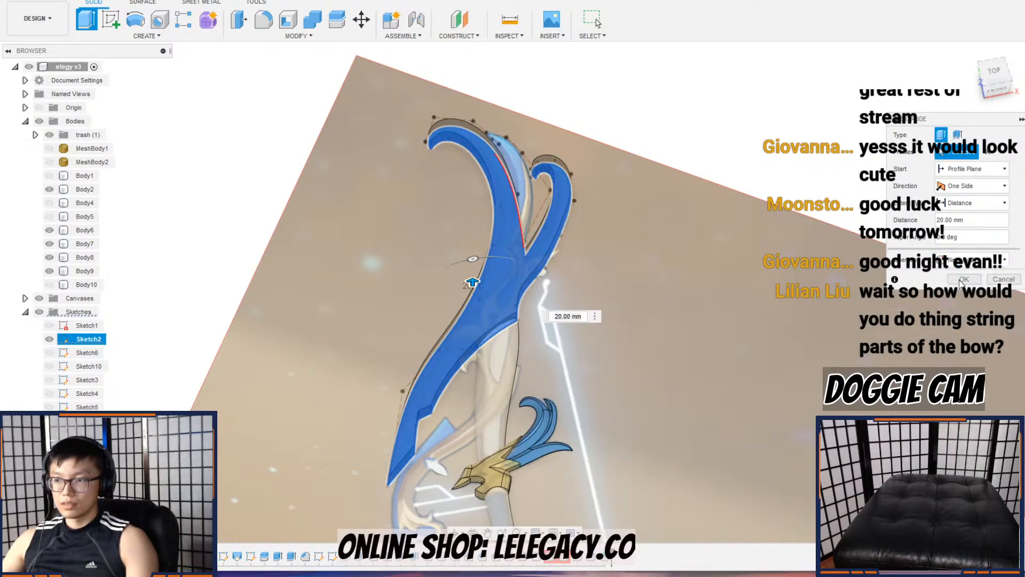
click(964, 279)
Step: Set up a two-distance chamfer of 20 mm and 18 mm on the new limb body's long edge facing away from the bowstring
scroll(483, 210, up, 2)
scroll(534, 246, down, 3)
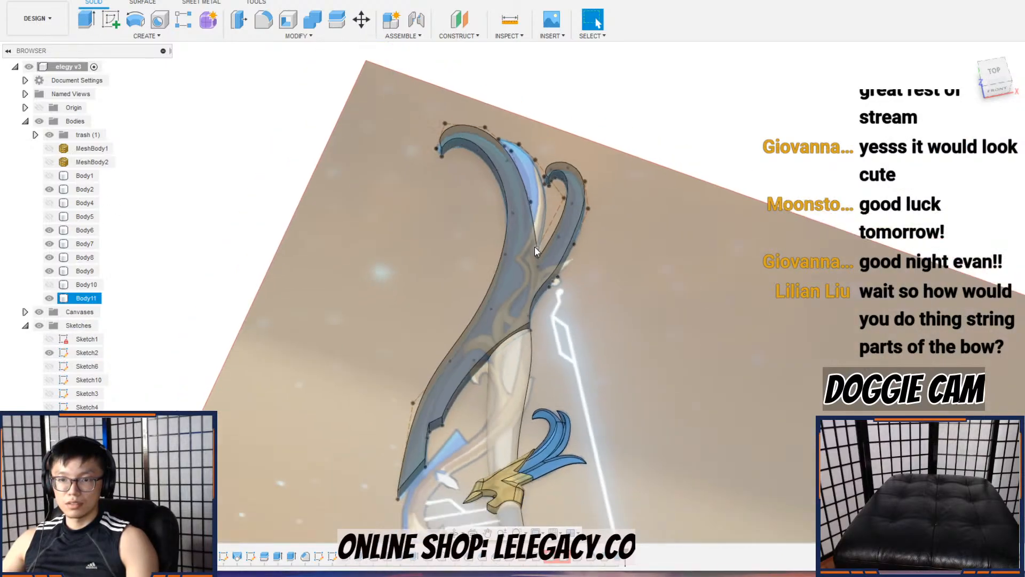
scroll(557, 293, down, 1)
middle_drag(545, 324, 535, 255)
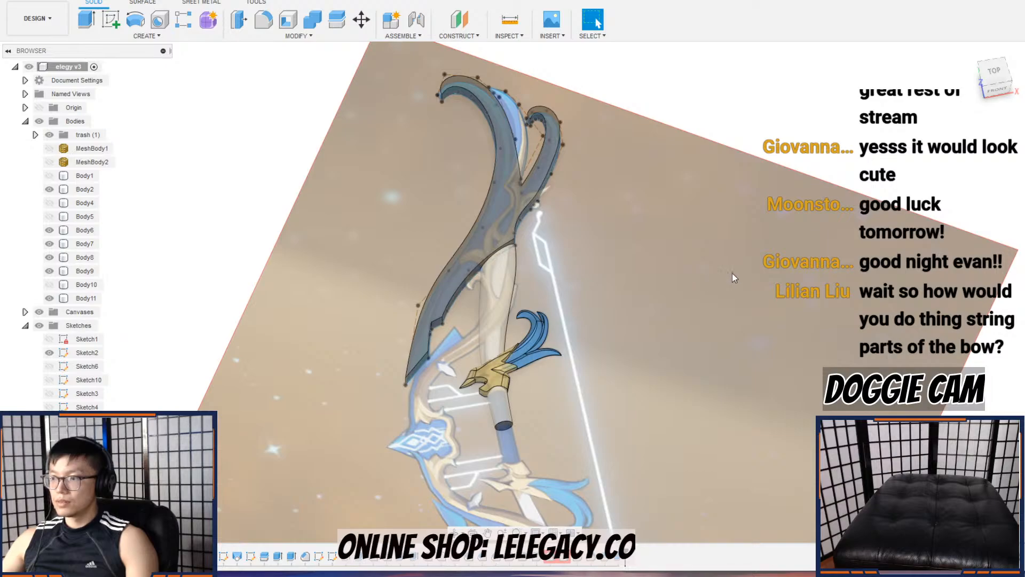
scroll(457, 287, up, 3)
click(298, 35)
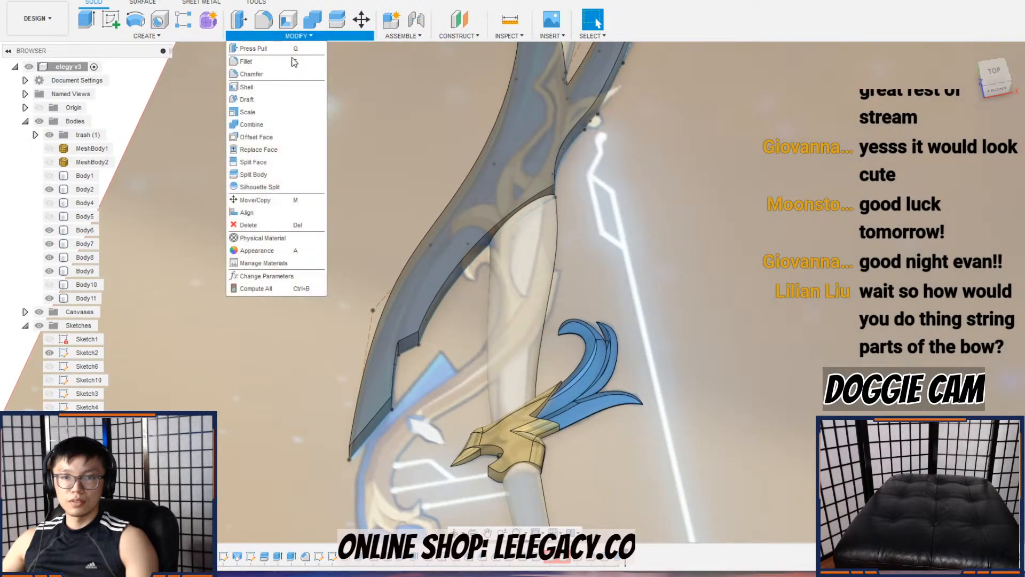
click(283, 78)
click(396, 286)
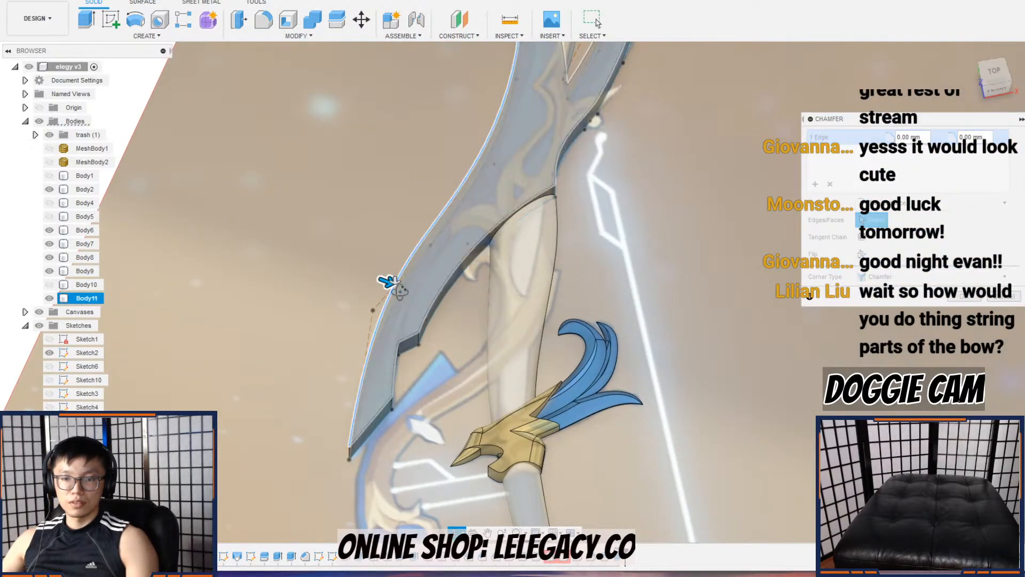
shift+middle_drag(396, 285, 447, 292)
scroll(406, 273, up, 3)
drag(366, 259, 377, 293)
scroll(377, 293, up, 4)
drag(361, 327, 359, 309)
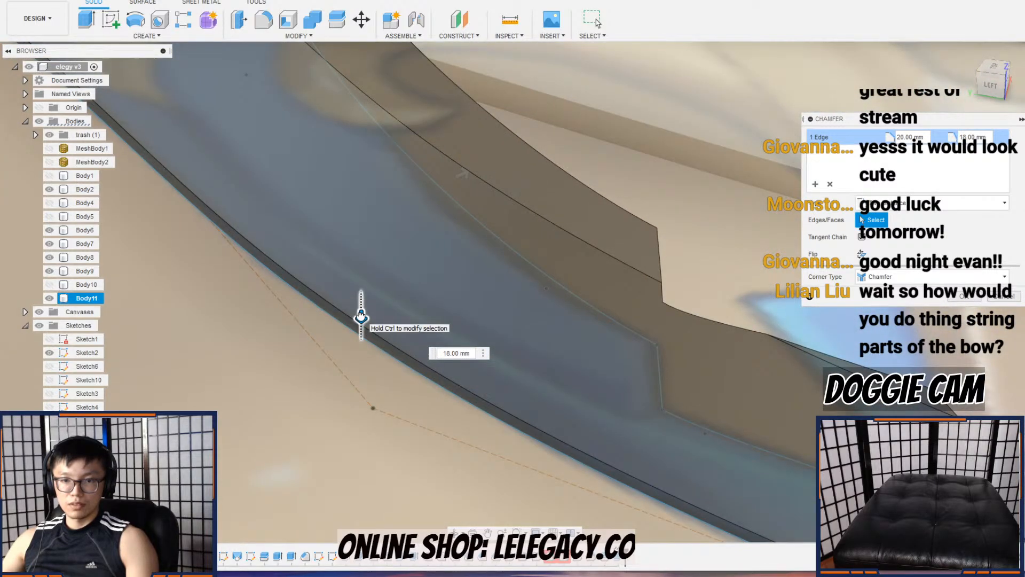
Step: Adjust the limb edge's chamfer distances to 15 mm and 20 mm and apply the chamfer
scroll(363, 304, down, 5)
shift+middle_drag(293, 217, 448, 327)
mouse_move(701, 468)
mouse_down()
mouse_move(713, 446)
mouse_move(705, 461)
mouse_up()
shift+middle_drag(720, 370, 614, 363)
click(992, 78)
scroll(612, 369, up, 3)
drag(588, 410, 599, 419)
scroll(677, 362, down, 3)
scroll(740, 336, down, 3)
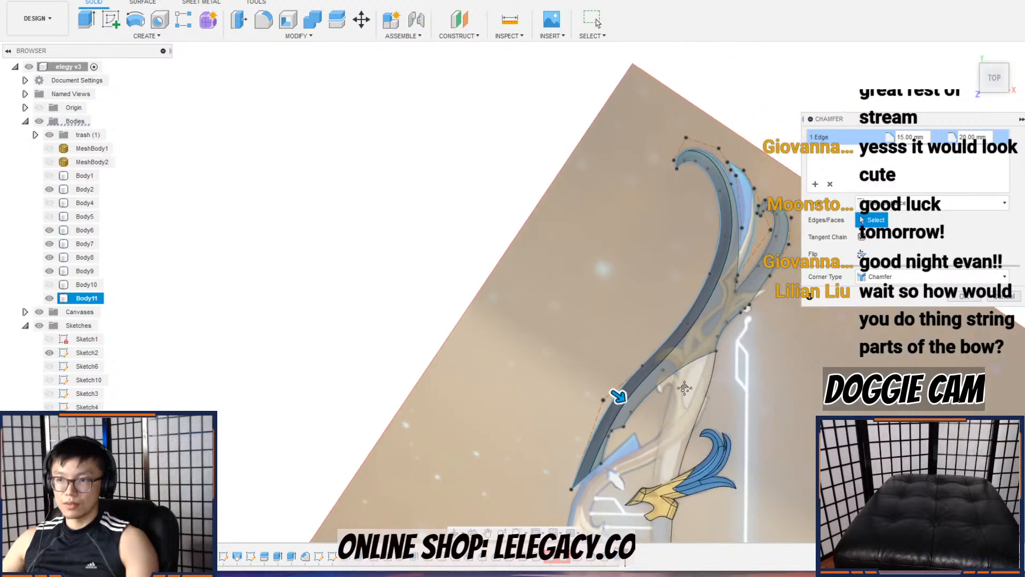
click(961, 297)
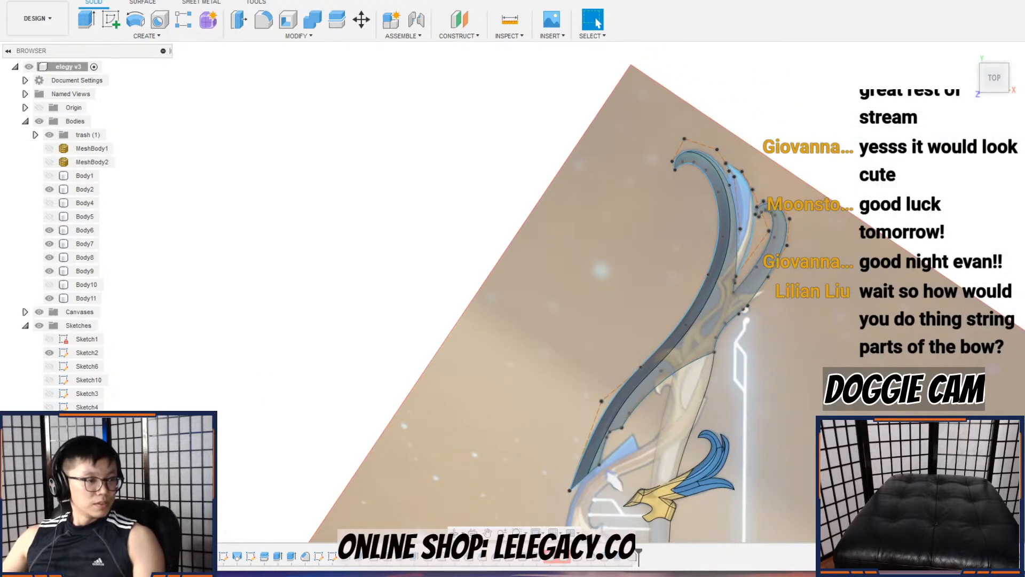
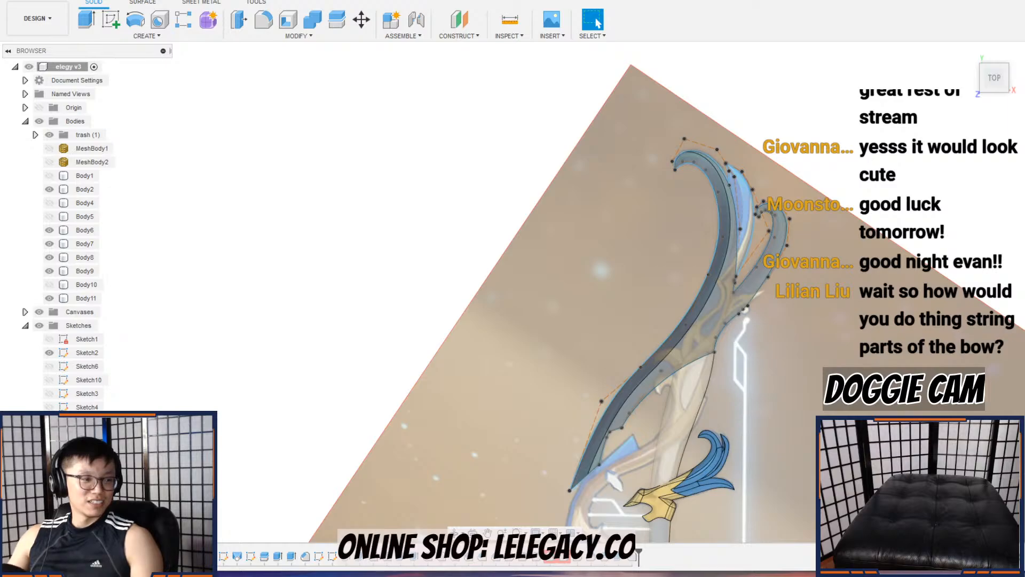
scroll(713, 364, up, 5)
scroll(713, 350, down, 4)
middle_drag(736, 317, 643, 222)
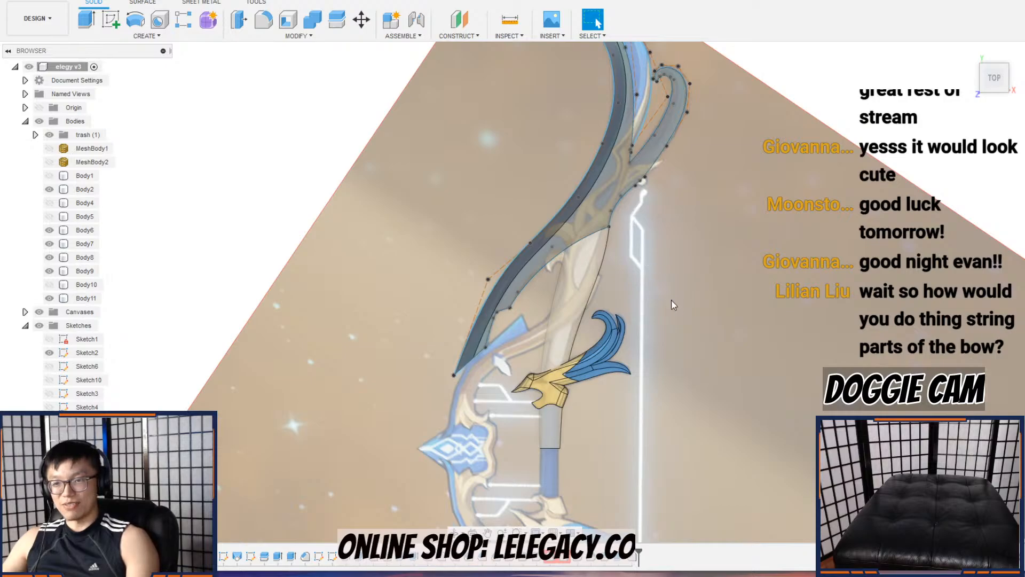
Step: Examine the bow artwork's lower limb, string ends, grip emblem and glowing connector lines against the modelled parts
scroll(667, 299, down, 2)
scroll(631, 222, up, 3)
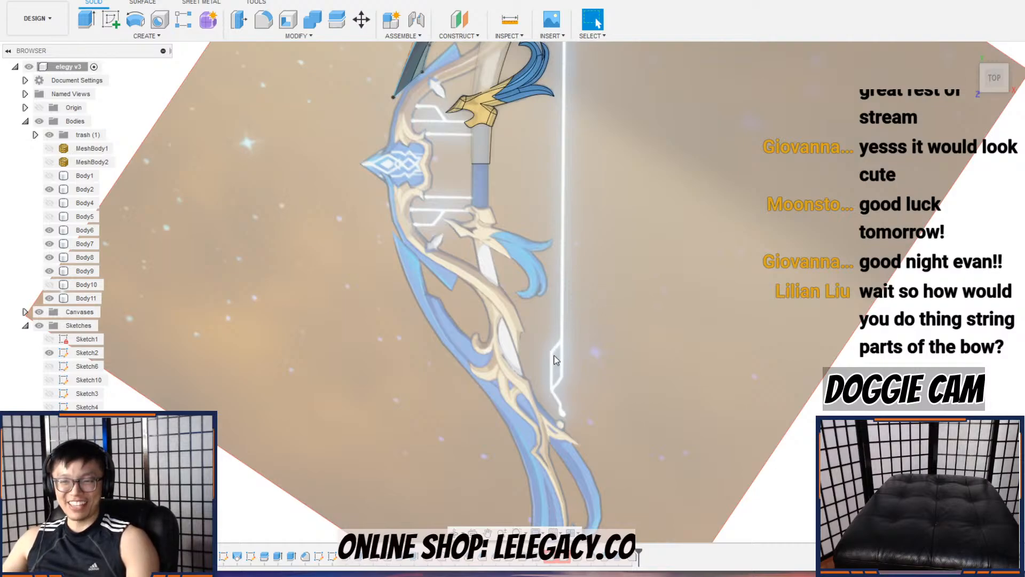
scroll(462, 208, up, 2)
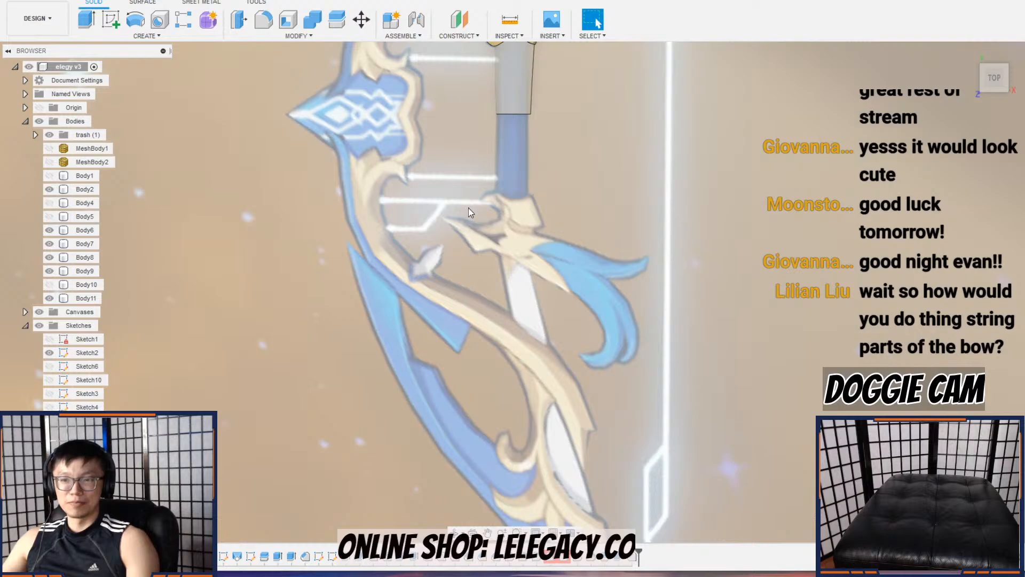
scroll(649, 483, down, 1)
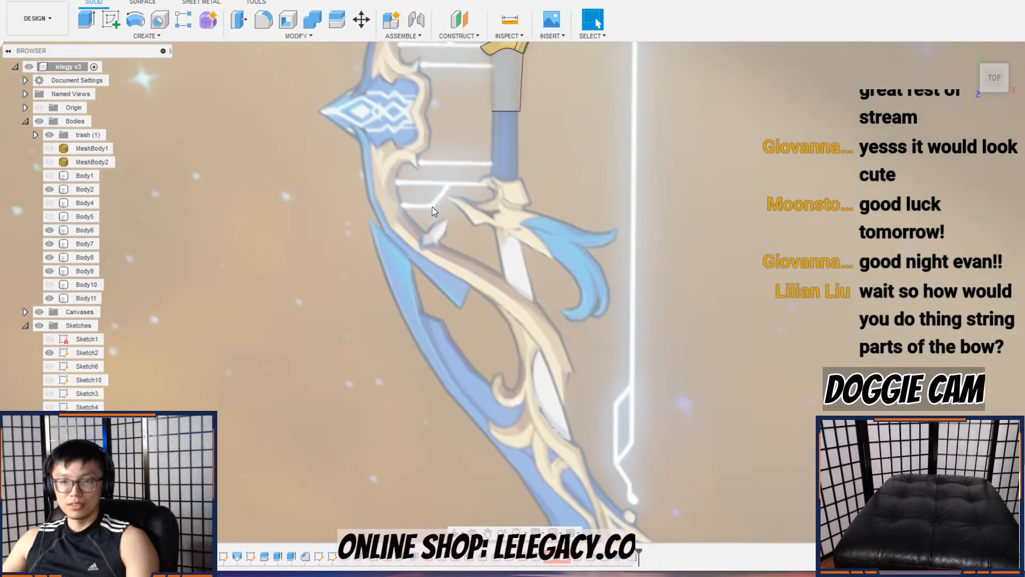
scroll(431, 207, up, 1)
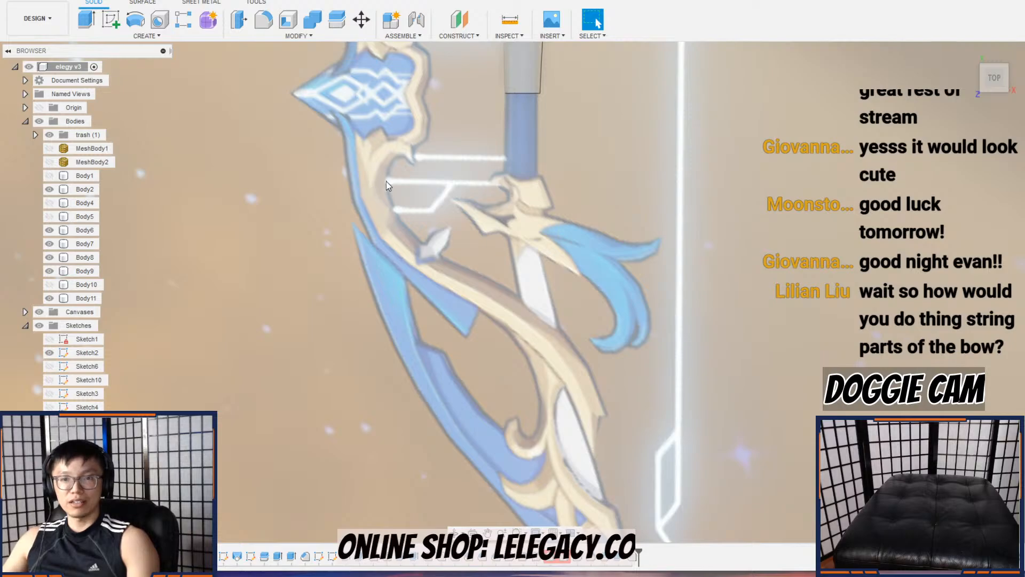
scroll(560, 163, down, 3)
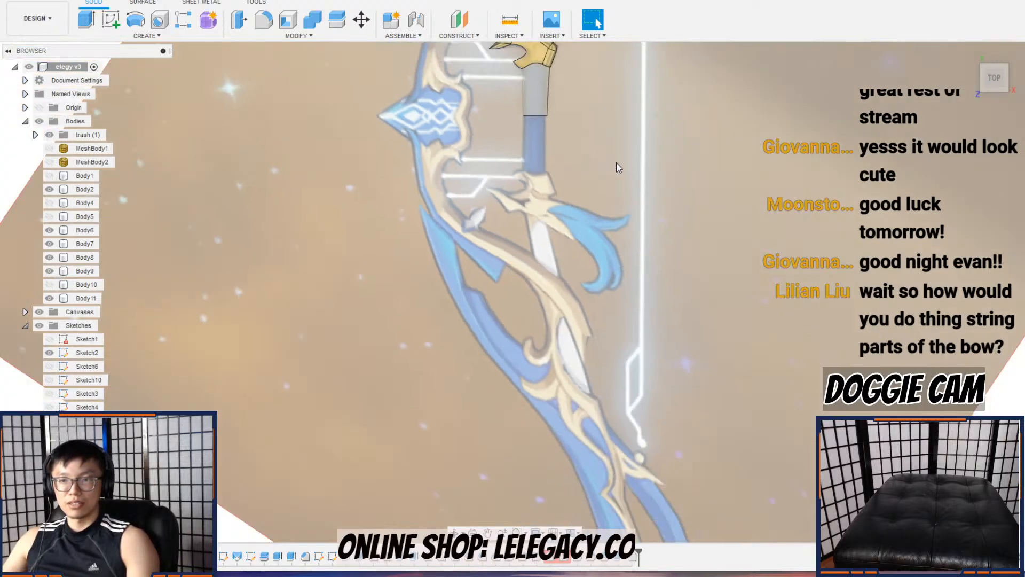
middle_drag(617, 164, 622, 232)
middle_drag(648, 74, 624, 305)
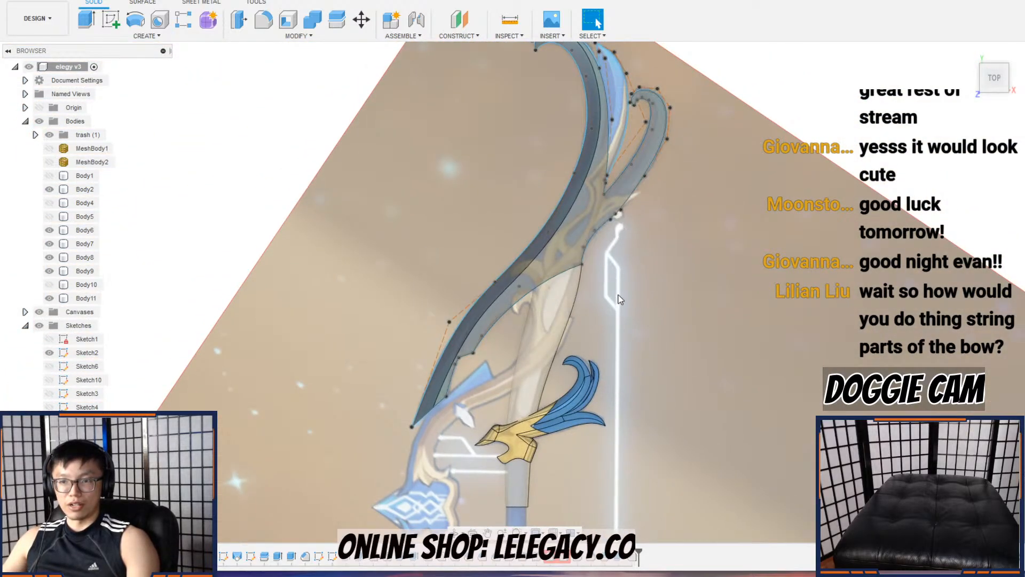
middle_drag(618, 446, 613, 267)
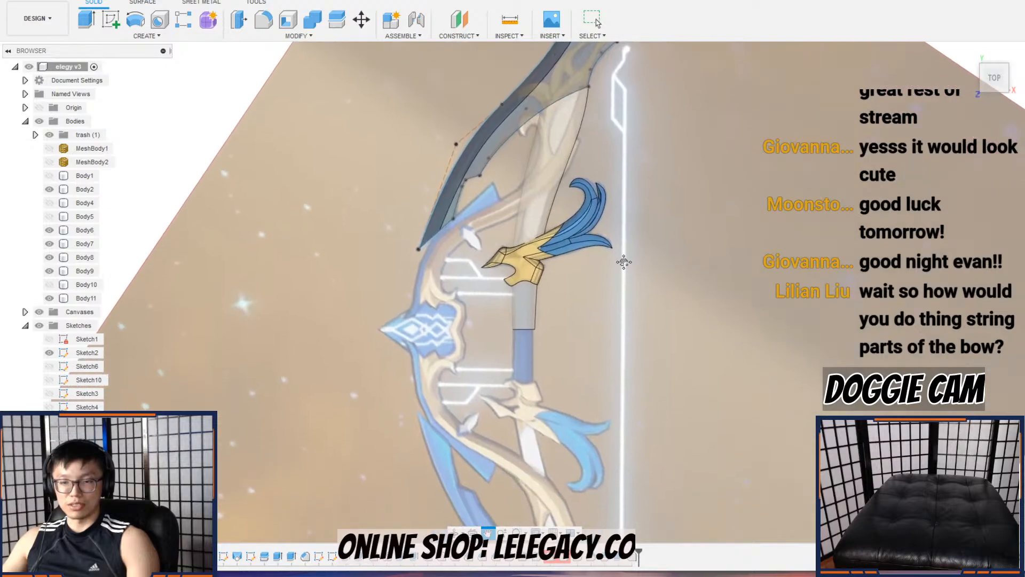
scroll(483, 276, up, 4)
scroll(474, 291, up, 3)
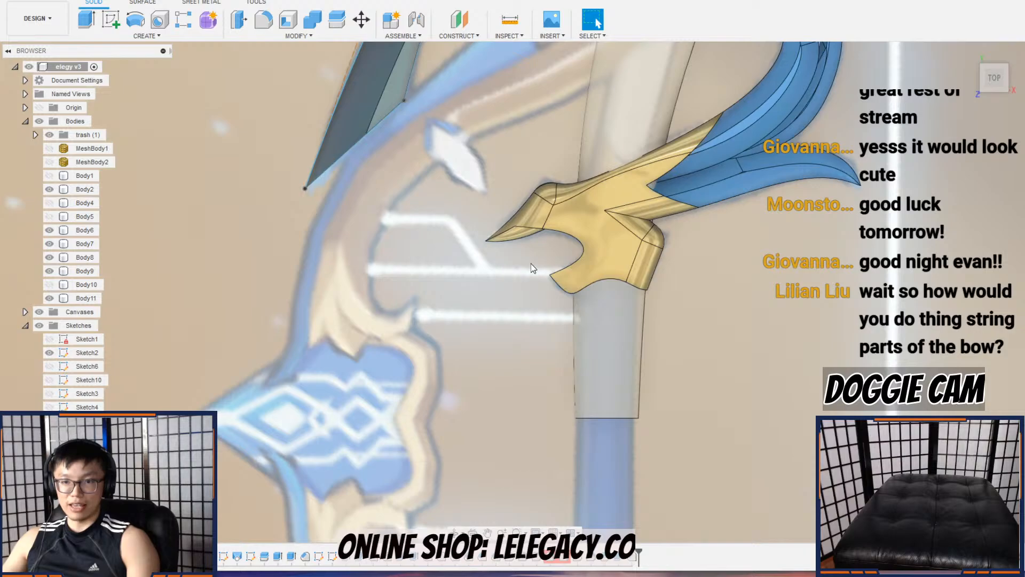
scroll(472, 286, down, 8)
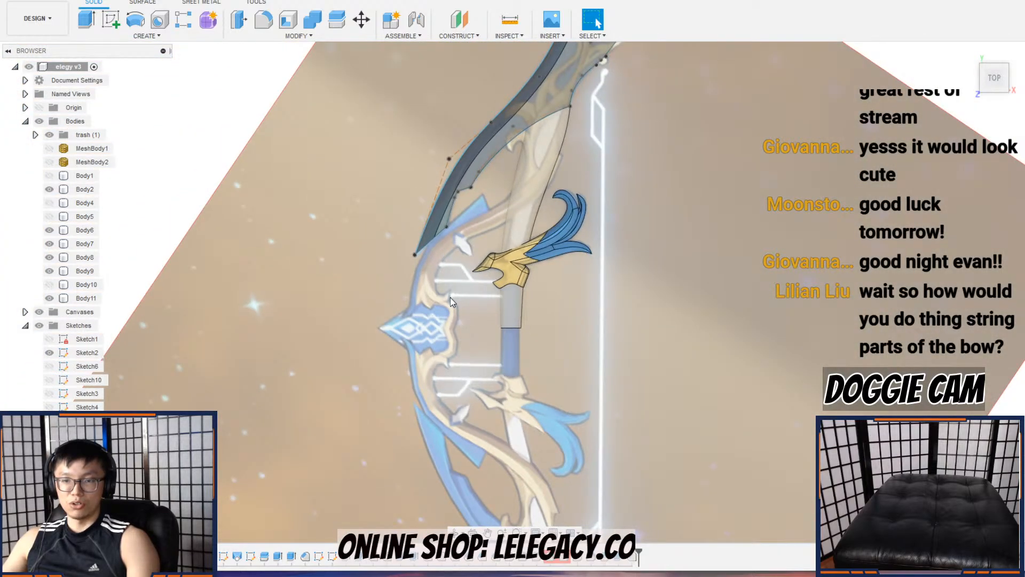
Step: Compare the upper limb with the artwork by hiding and re-showing Body11 and the whole Bodies folder
scroll(479, 210, up, 4)
middle_drag(495, 183, 450, 352)
scroll(511, 295, down, 1)
middle_drag(512, 294, 474, 378)
shift+middle_drag(526, 297, 553, 214)
scroll(534, 263, down, 1)
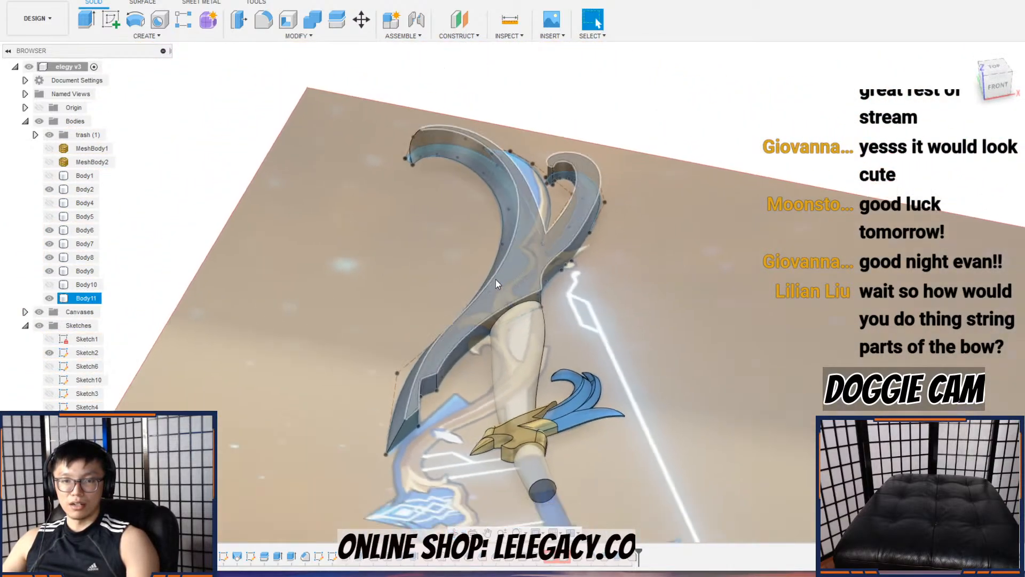
click(49, 298)
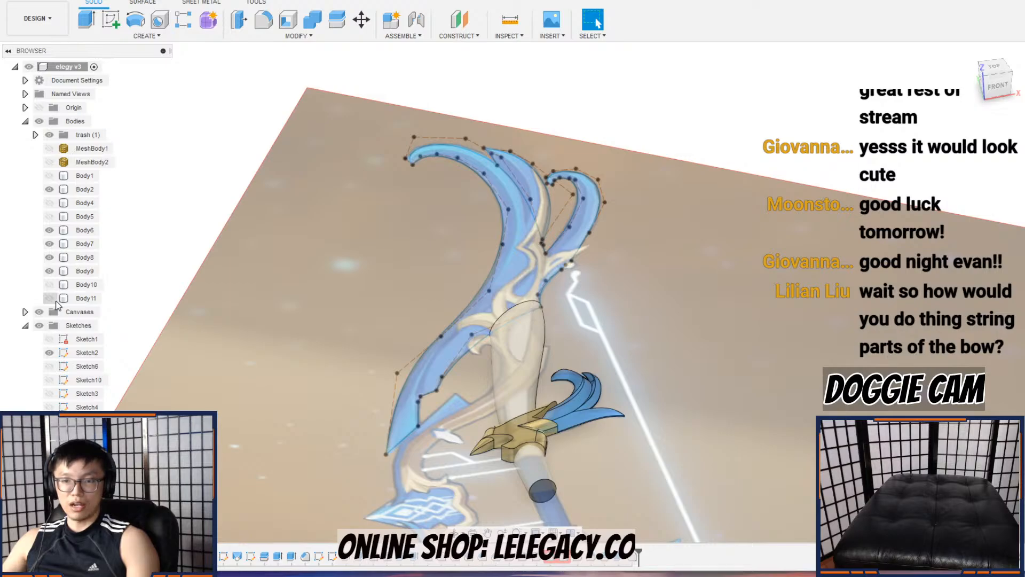
click(49, 298)
shift+middle_drag(451, 296, 464, 377)
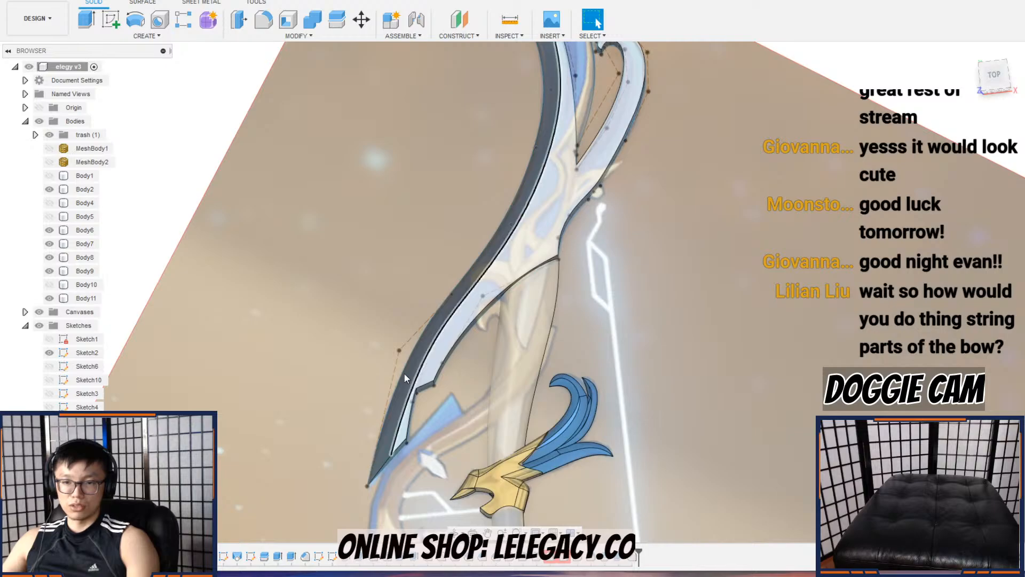
click(40, 122)
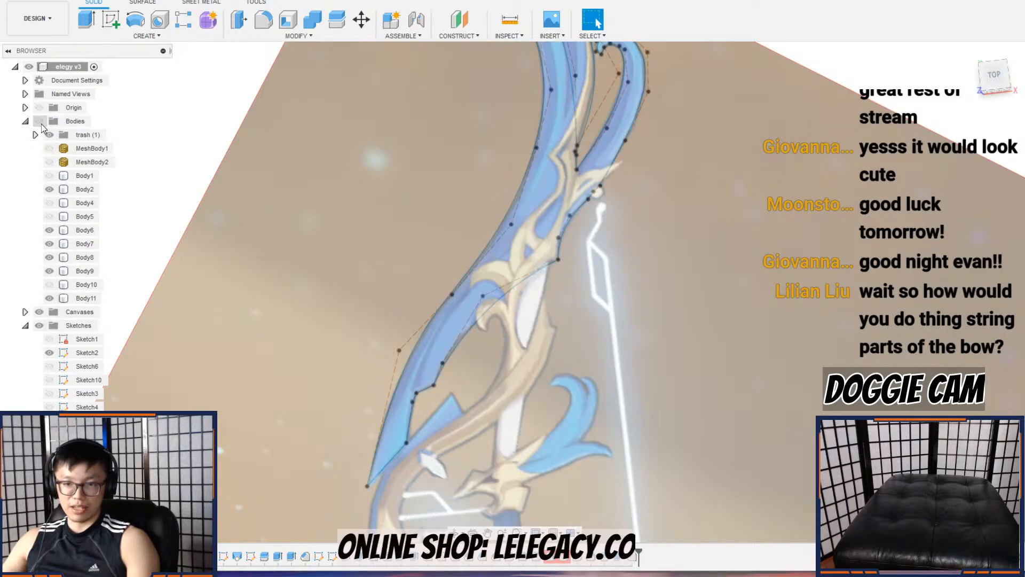
click(40, 122)
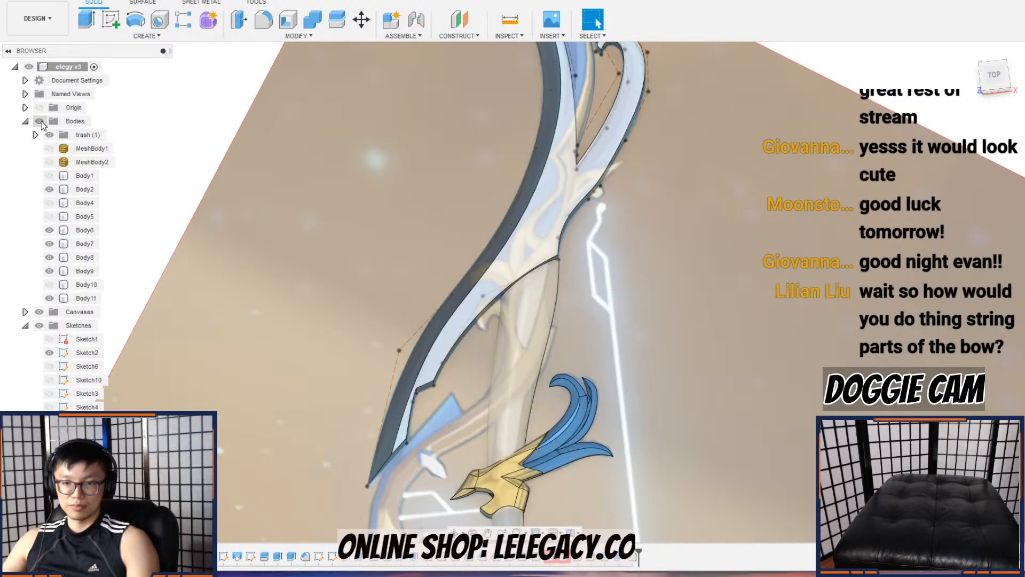
click(41, 122)
click(40, 121)
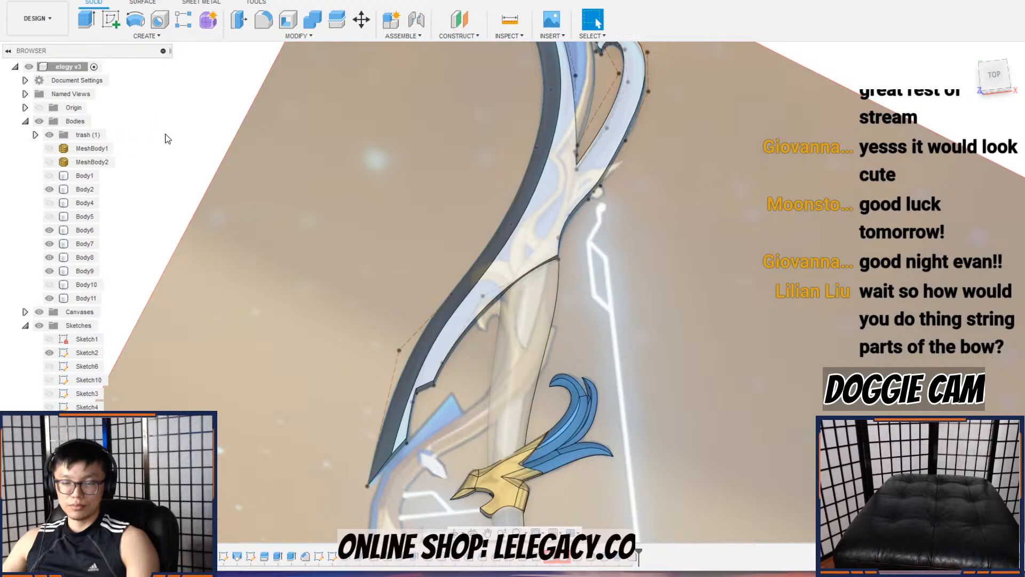
Step: Start a two-distance chamfer on the large curl's two connected upper edges facing the middle prong
click(540, 289)
scroll(531, 291, up, 3)
shift+middle_drag(524, 295, 542, 217)
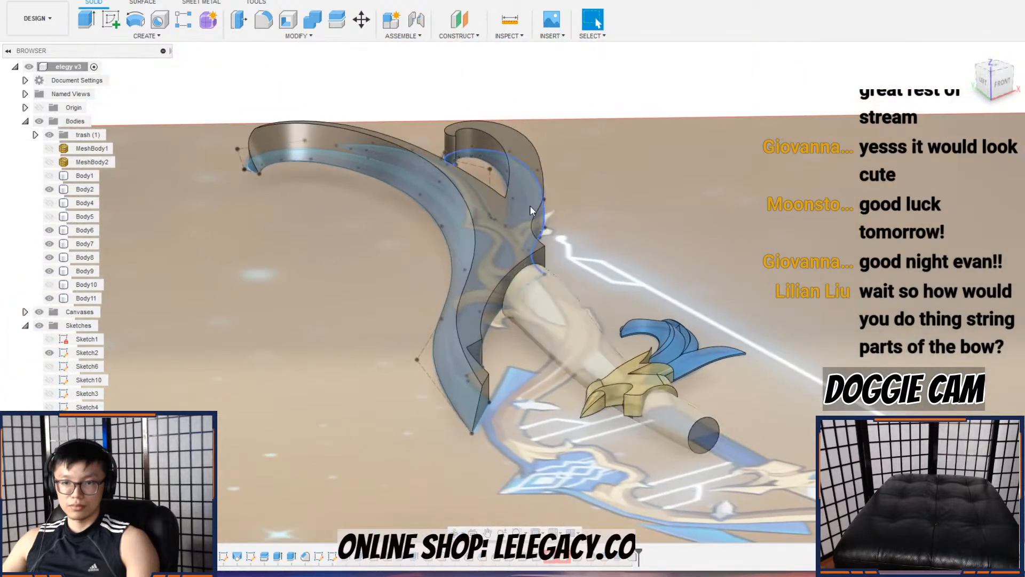
click(399, 159)
shift+middle_drag(399, 161, 368, 248)
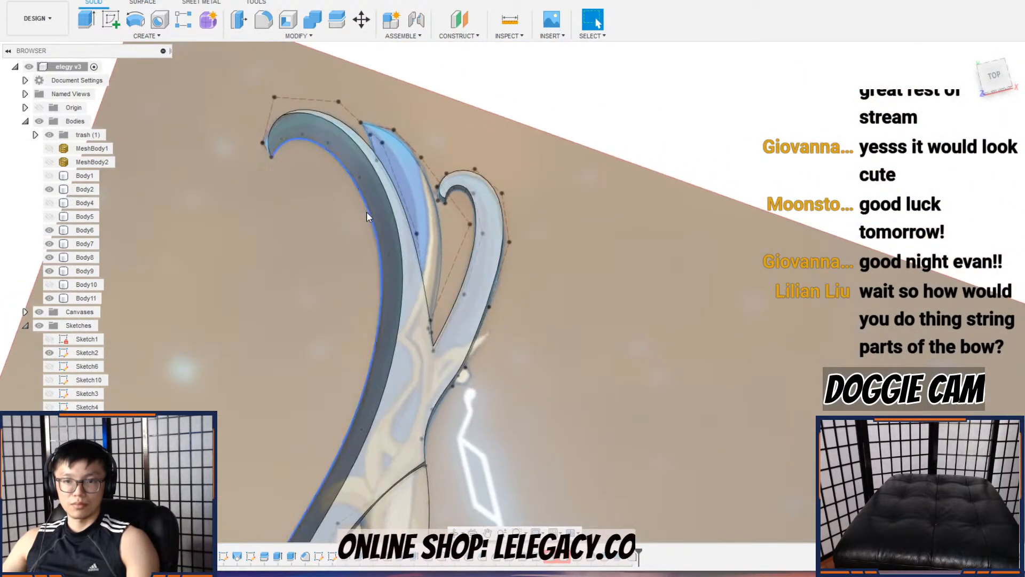
click(298, 36)
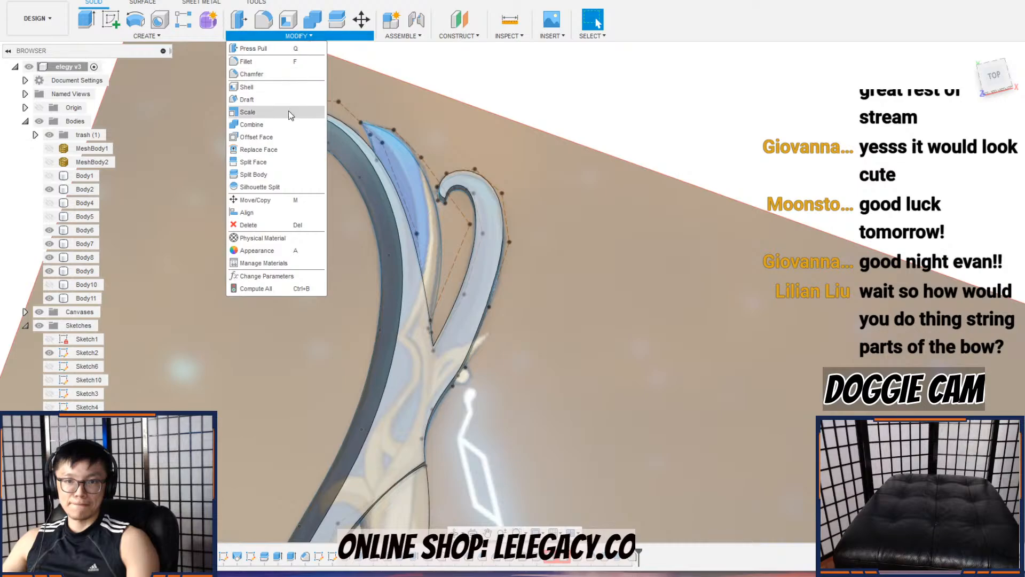
click(276, 75)
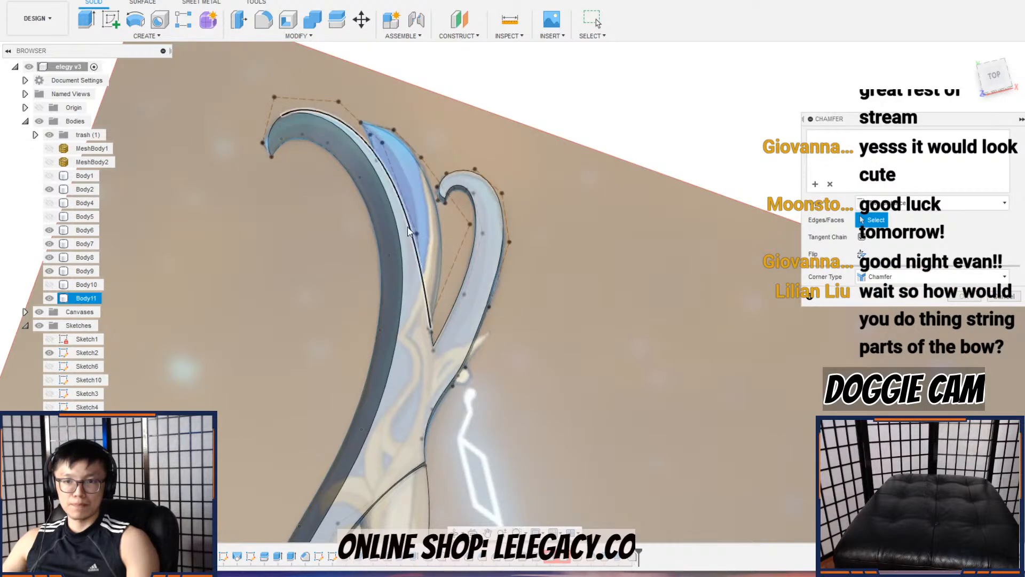
click(419, 243)
scroll(425, 249, up, 3)
click(437, 387)
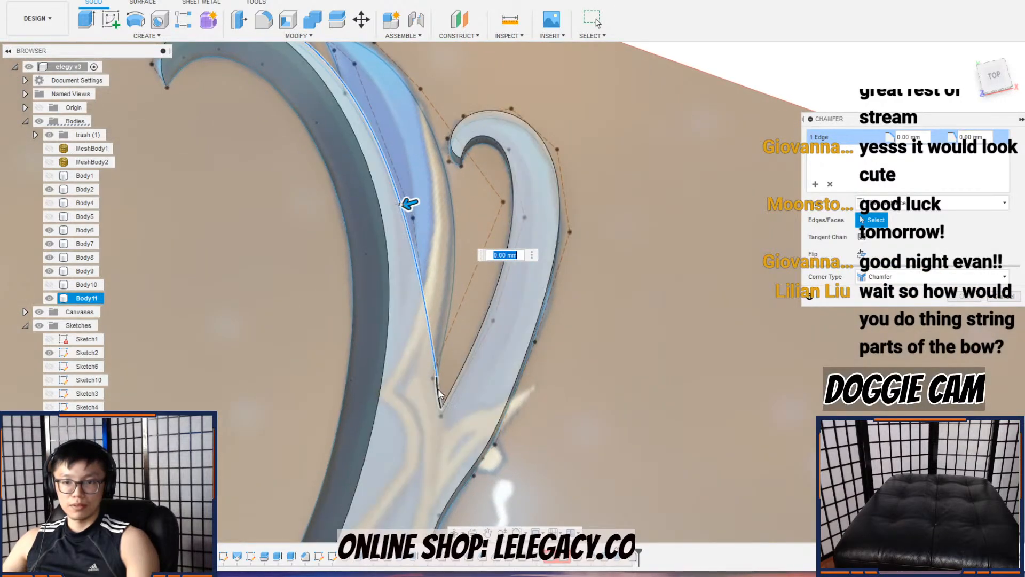
scroll(437, 385, up, 3)
scroll(444, 365, down, 3)
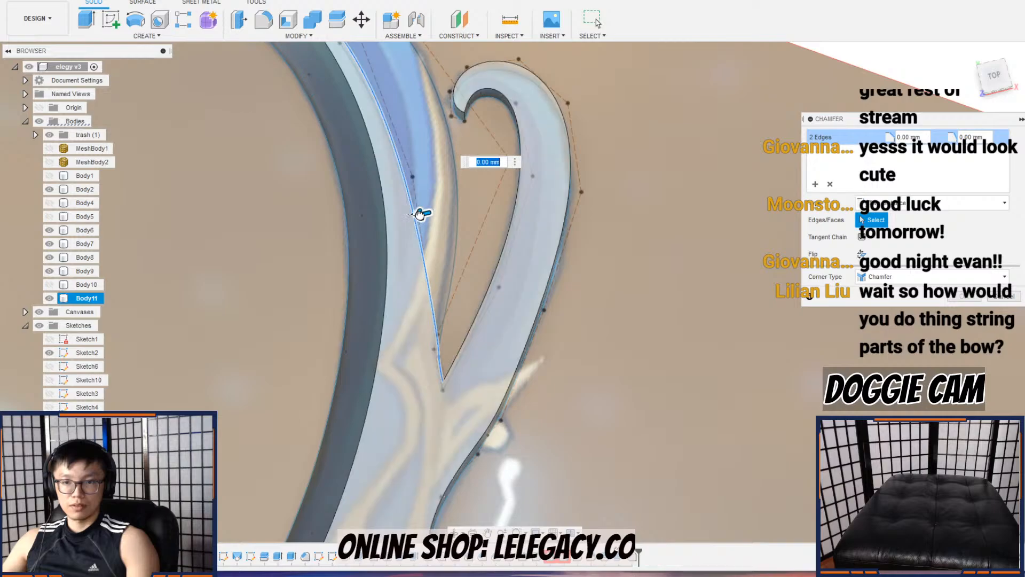
Step: Set the large curl's chamfer distances to 7 mm and 11 mm and apply the chamfer
drag(421, 213, 415, 215)
shift+middle_drag(414, 216, 416, 212)
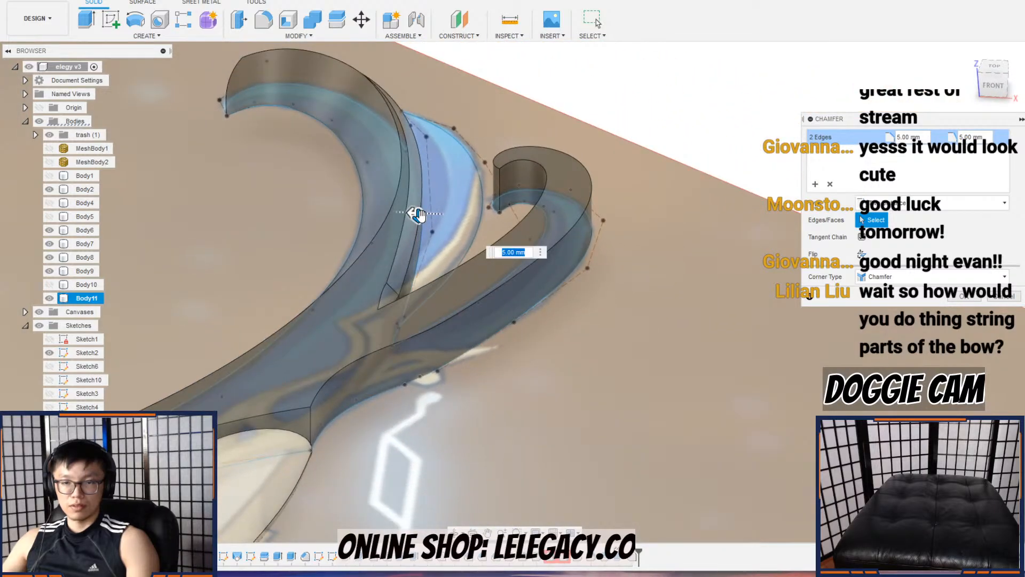
scroll(417, 213, up, 3)
drag(420, 218, 392, 199)
scroll(419, 234, up, 3)
shift+middle_drag(425, 237, 407, 230)
mouse_move(406, 239)
mouse_down()
mouse_move(407, 251)
mouse_move(408, 243)
mouse_up()
scroll(422, 233, down, 3)
shift+middle_drag(422, 235, 538, 242)
click(965, 296)
Step: Edit the chamfer on the limb's long edge facing away from the bowstring, setting its second distance to 19 mm
scroll(566, 287, down, 3)
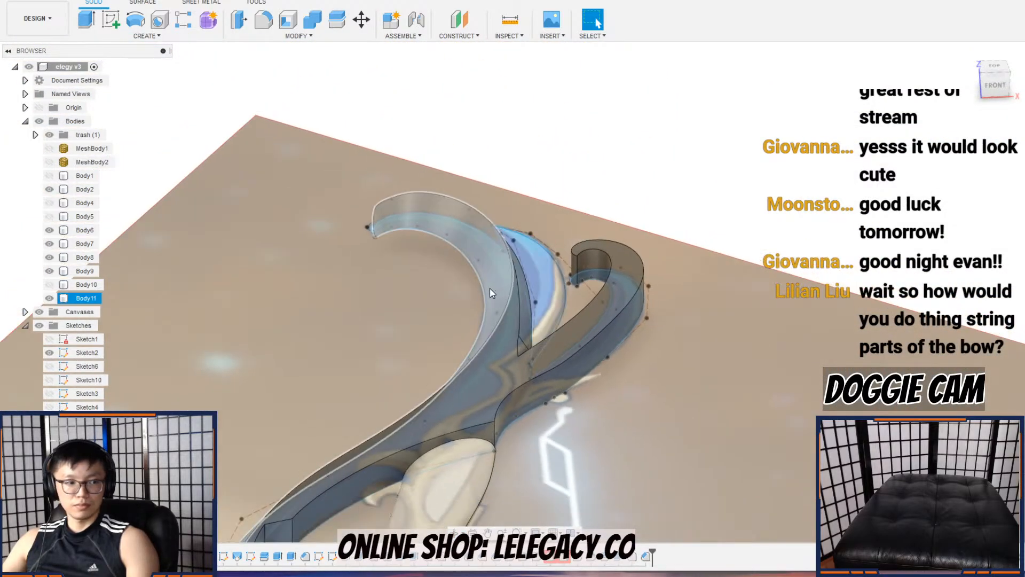
shift+middle_drag(459, 306, 538, 336)
scroll(538, 336, up, 2)
middle_drag(713, 290, 484, 302)
scroll(484, 302, up, 4)
shift+middle_drag(570, 338, 519, 335)
scroll(519, 335, down, 3)
scroll(449, 373, down, 2)
shift+middle_drag(450, 373, 457, 370)
double_click(645, 557)
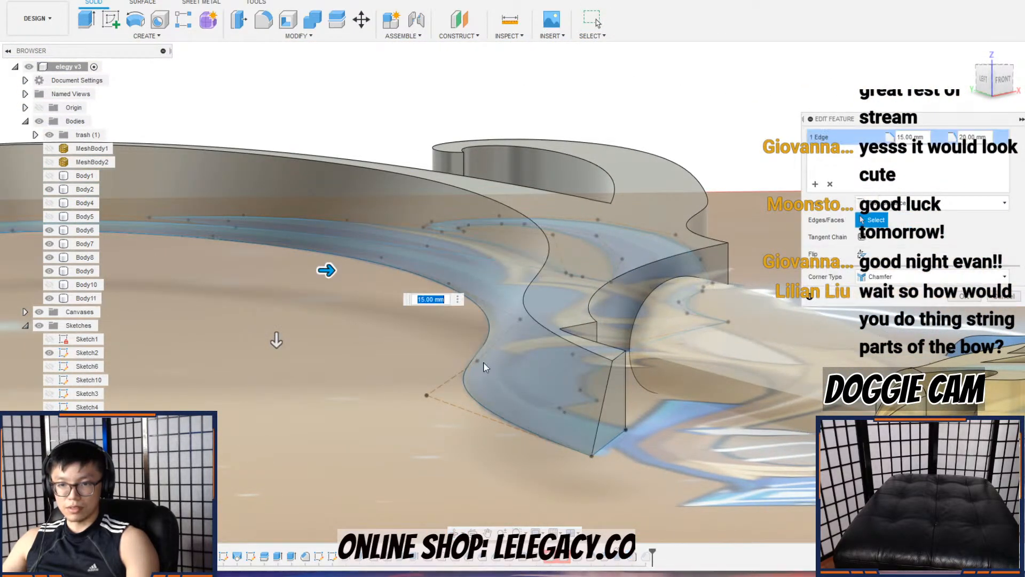
scroll(314, 284, up, 3)
drag(190, 373, 192, 367)
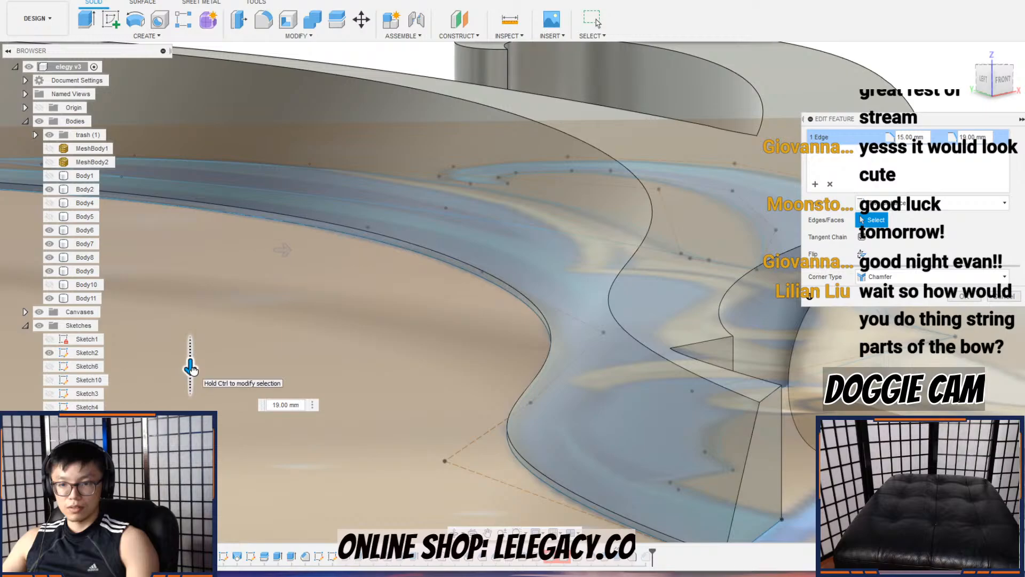
click(966, 296)
Step: Edit the chamfer on the large curl's prong-facing edges, setting its second distance to 10 mm
scroll(459, 268, down, 5)
shift+middle_drag(384, 267, 689, 278)
double_click(650, 560)
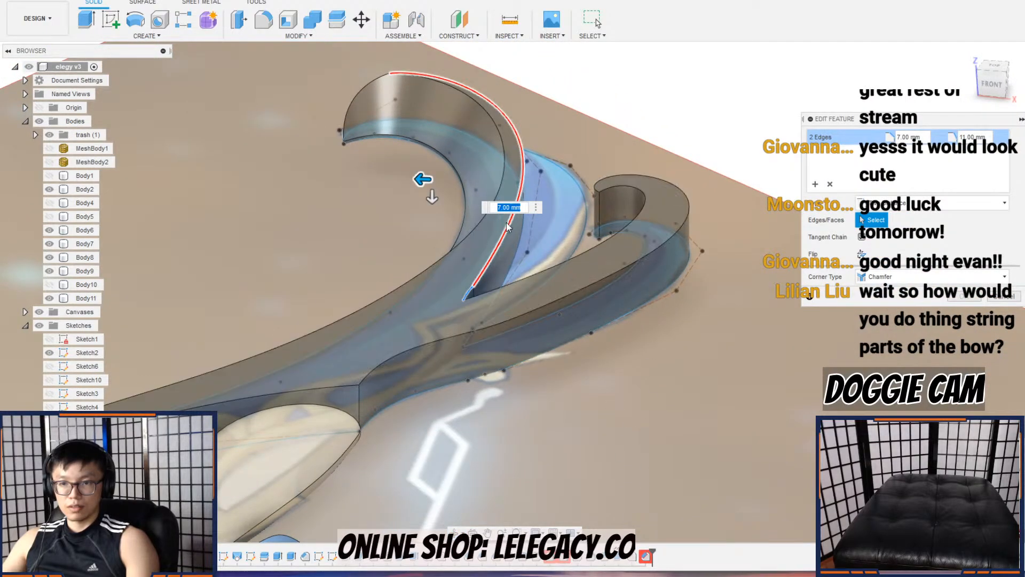
scroll(423, 184, up, 4)
drag(405, 183, 405, 179)
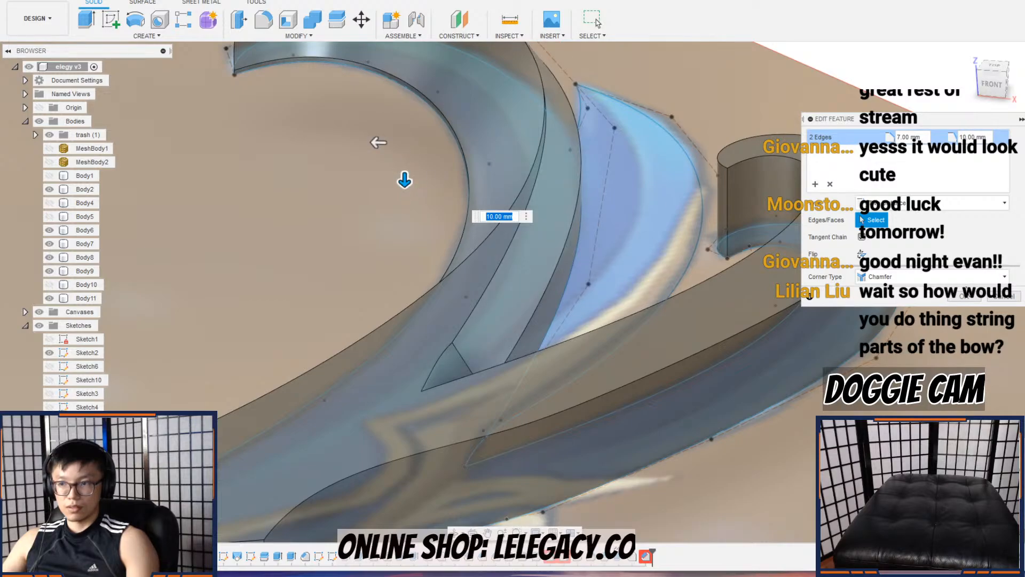
click(965, 299)
scroll(713, 298, down, 5)
shift+middle_drag(713, 298, 771, 370)
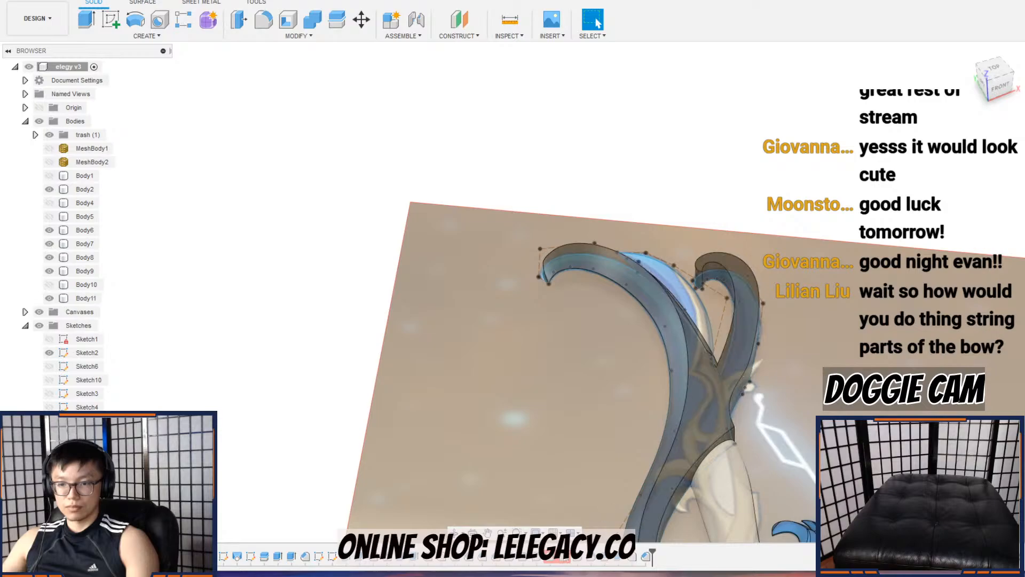
scroll(708, 461, down, 1)
middle_drag(708, 462, 589, 248)
scroll(667, 435, down, 1)
middle_drag(667, 435, 617, 399)
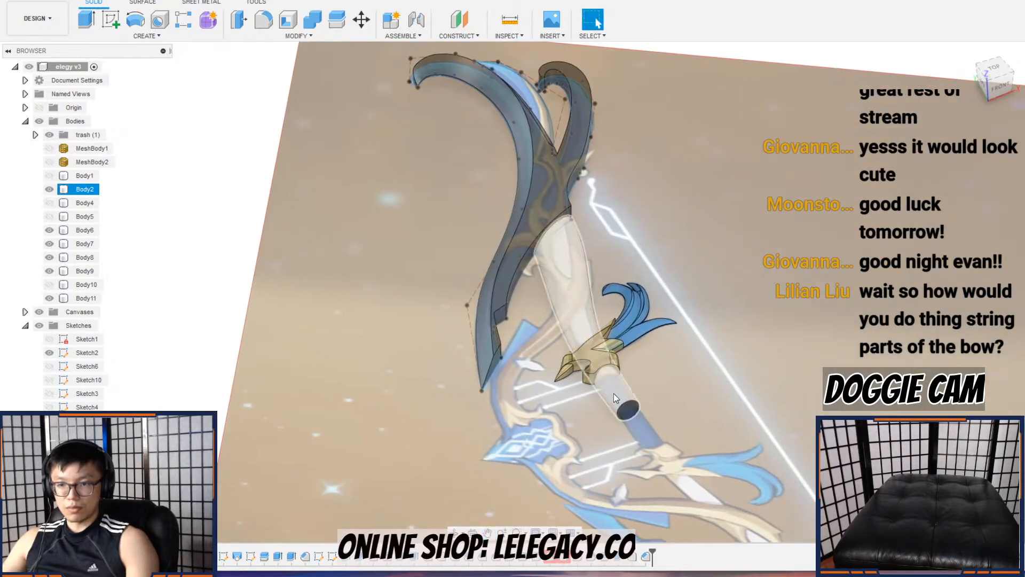
scroll(591, 386, up, 4)
double_click(571, 556)
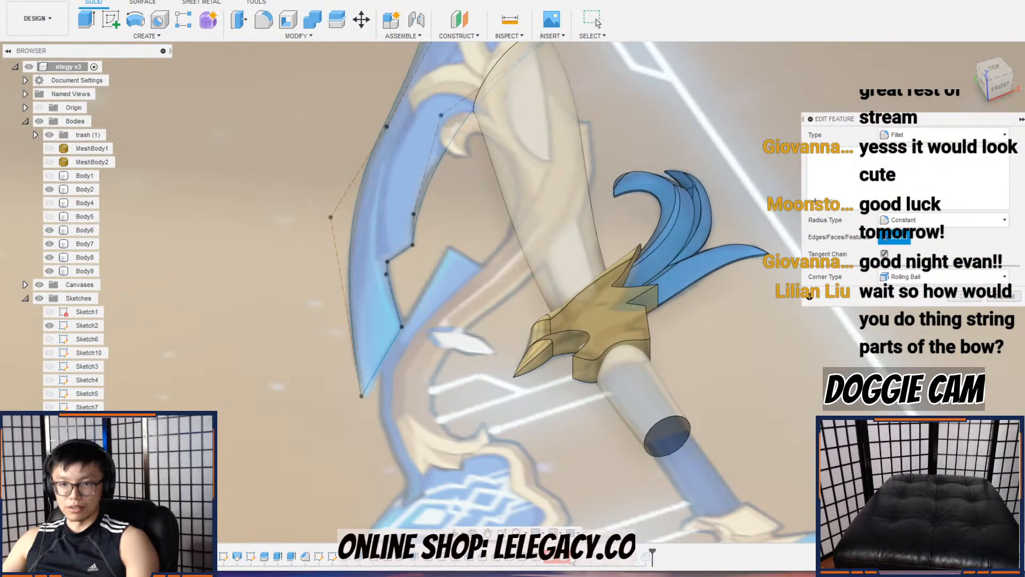
scroll(599, 451, down, 4)
middle_drag(599, 451, 591, 558)
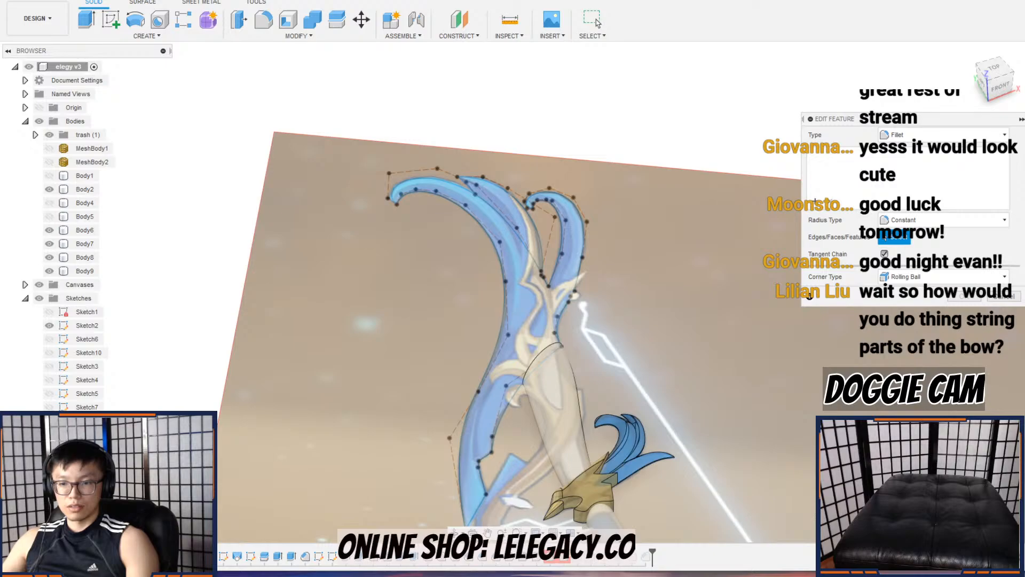
click(995, 297)
Step: Examine the rounded edges of the gold winged guard and the upper limb's fork between the two curls
scroll(625, 495, up, 4)
shift+middle_drag(622, 498, 618, 408)
scroll(574, 427, up, 5)
shift+middle_drag(569, 437, 574, 414)
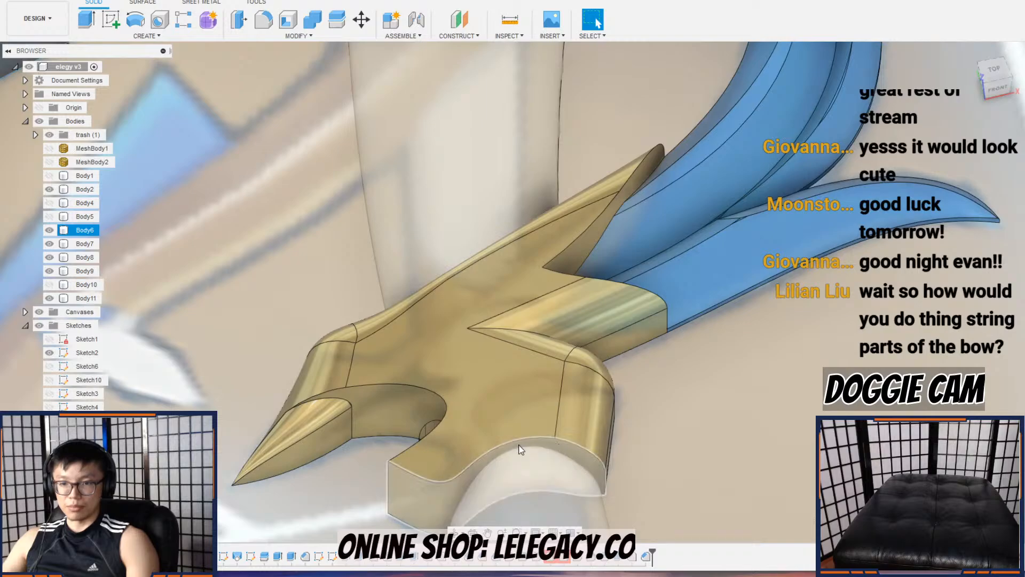
scroll(429, 448, down, 4)
shift+middle_drag(433, 422, 448, 430)
scroll(427, 369, down, 1)
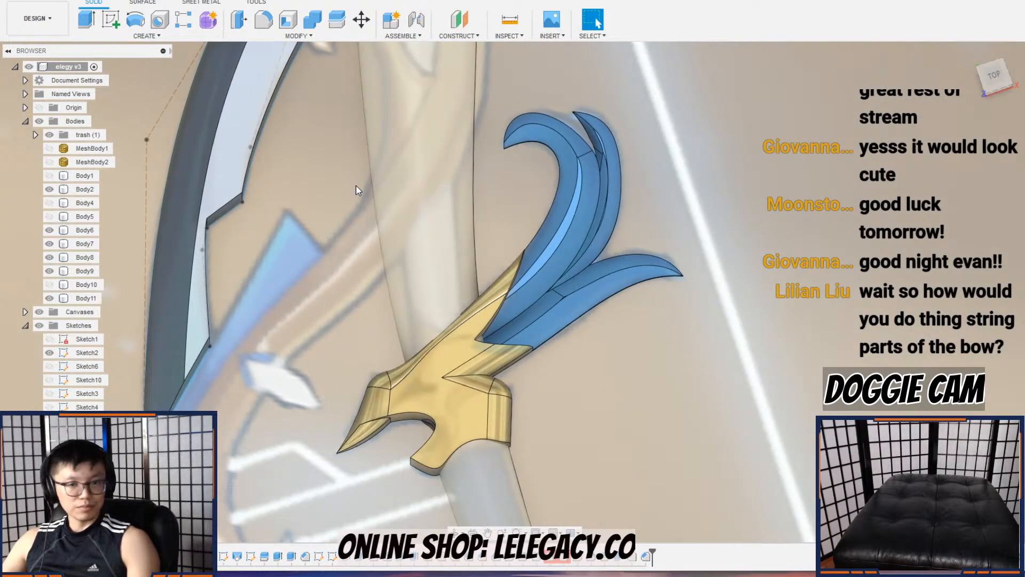
scroll(355, 185, down, 3)
middle_drag(350, 163, 352, 341)
scroll(364, 299, down, 2)
middle_drag(414, 205, 420, 314)
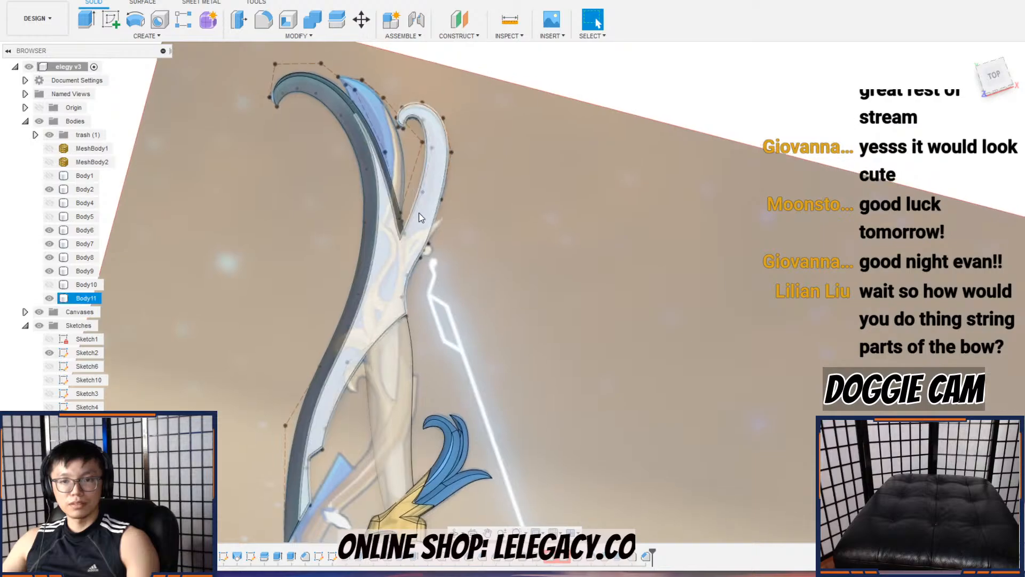
scroll(402, 213, up, 4)
shift+middle_drag(414, 262, 412, 232)
scroll(410, 322, down, 1)
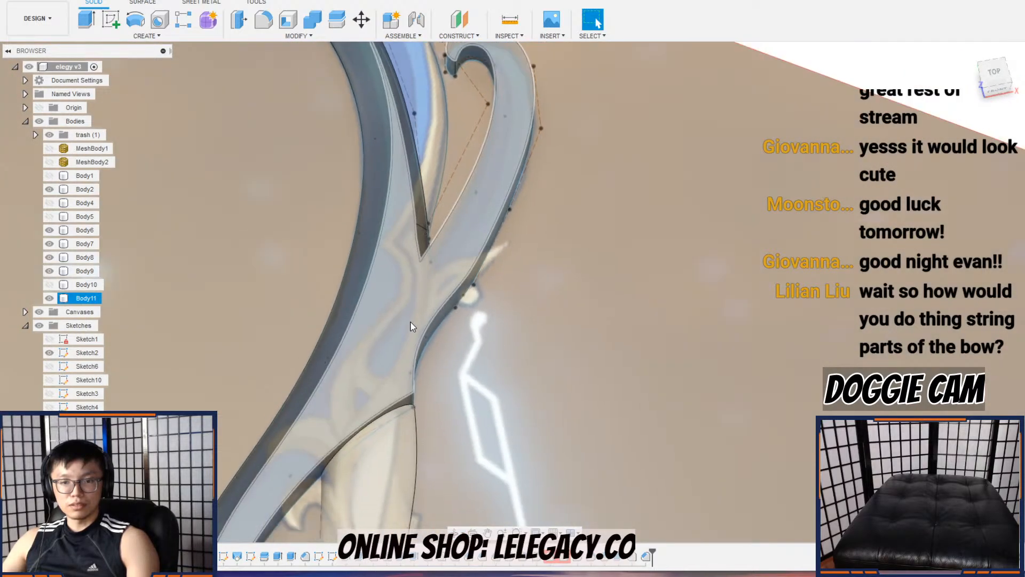
Step: Extrude the crescent-shaped prong profile between the two curls 17 mm as a new body
middle_drag(422, 151, 420, 303)
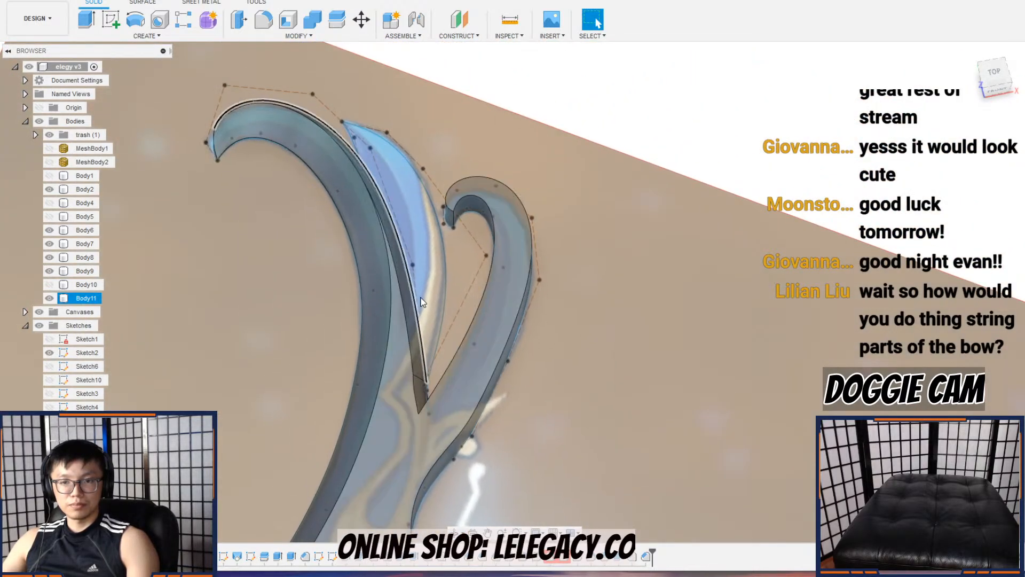
click(412, 205)
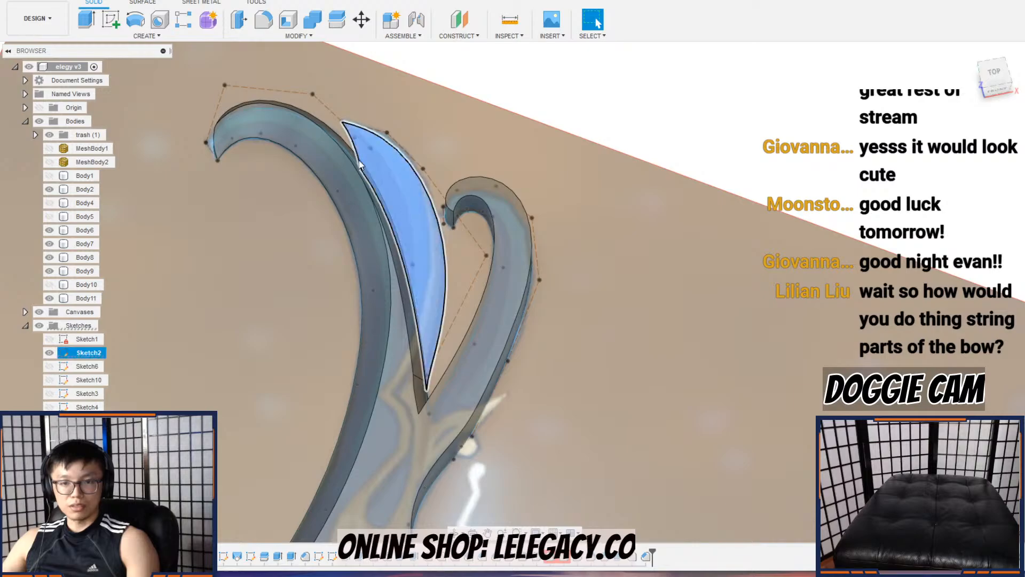
key(e)
shift+middle_drag(410, 235, 389, 250)
scroll(373, 266, up, 5)
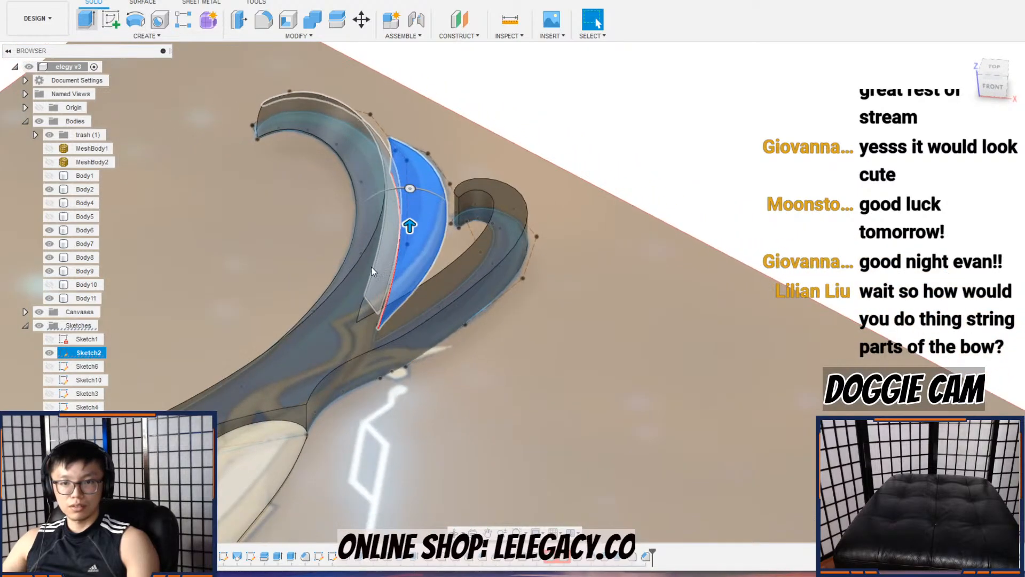
drag(469, 95, 472, 109)
click(972, 260)
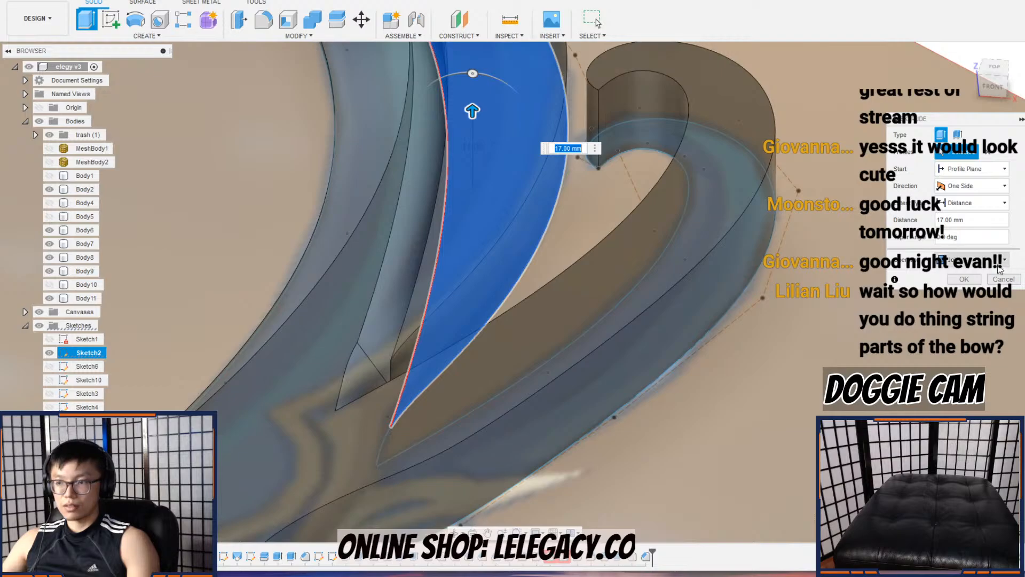
click(961, 307)
click(965, 280)
scroll(616, 226, down, 5)
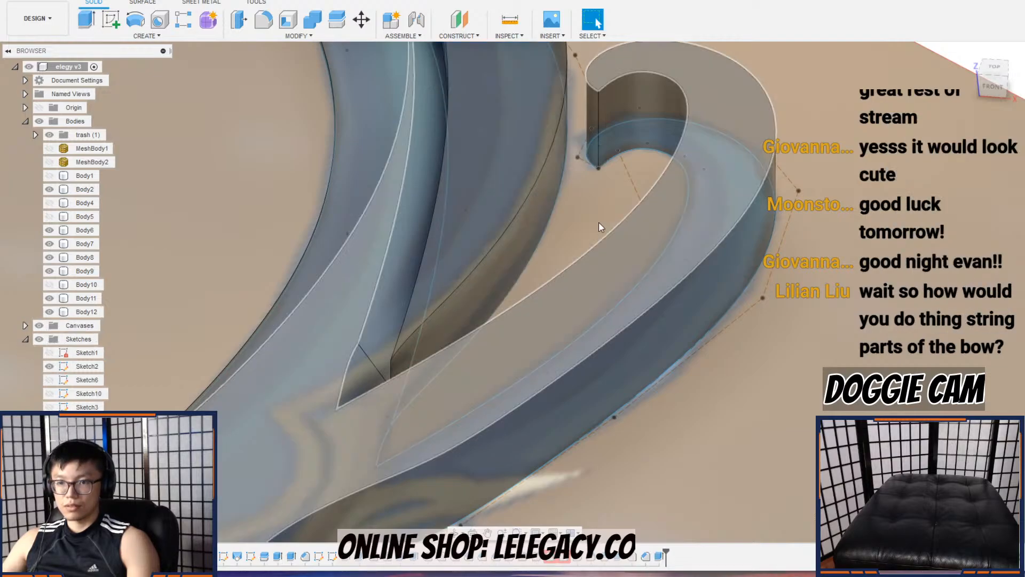
Step: Chamfer the prong's upper edge facing the small curl with distances of 12 mm and 14 mm
click(300, 36)
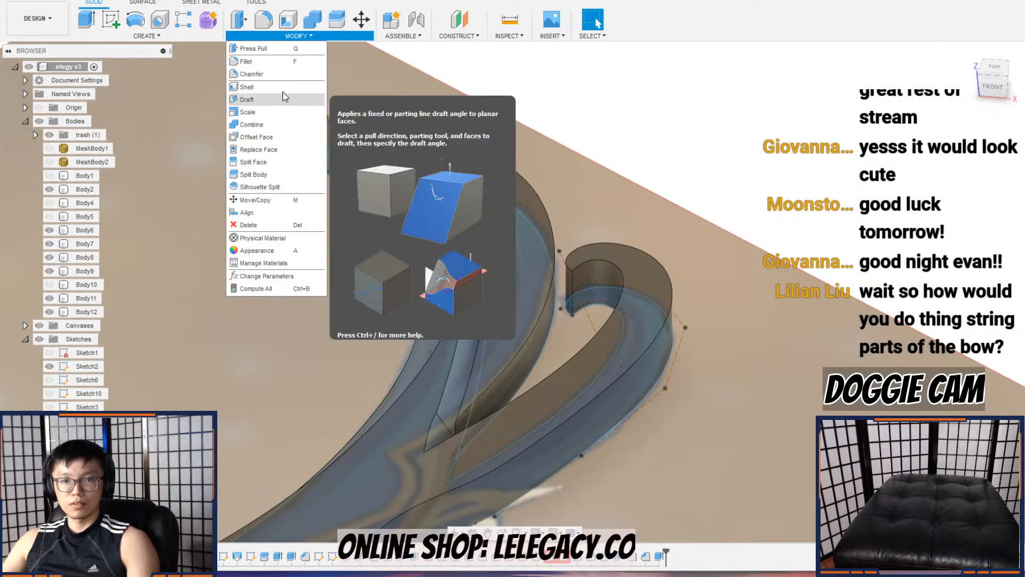
click(267, 74)
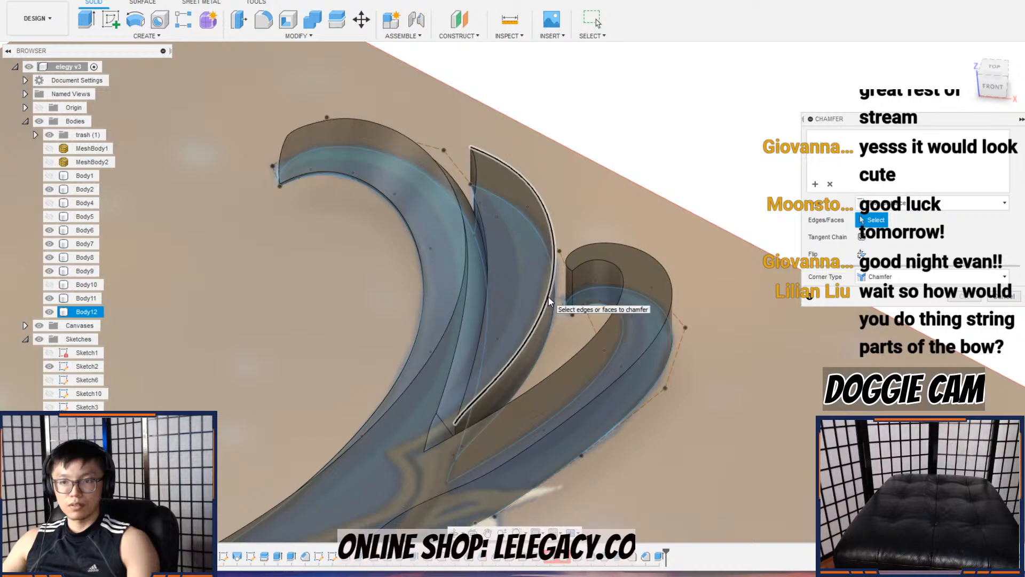
click(548, 296)
scroll(548, 296, up, 3)
drag(545, 314, 545, 344)
mouse_move(520, 265)
shift+middle_down()
mouse_move(523, 238)
mouse_move(529, 266)
shift+middle_up()
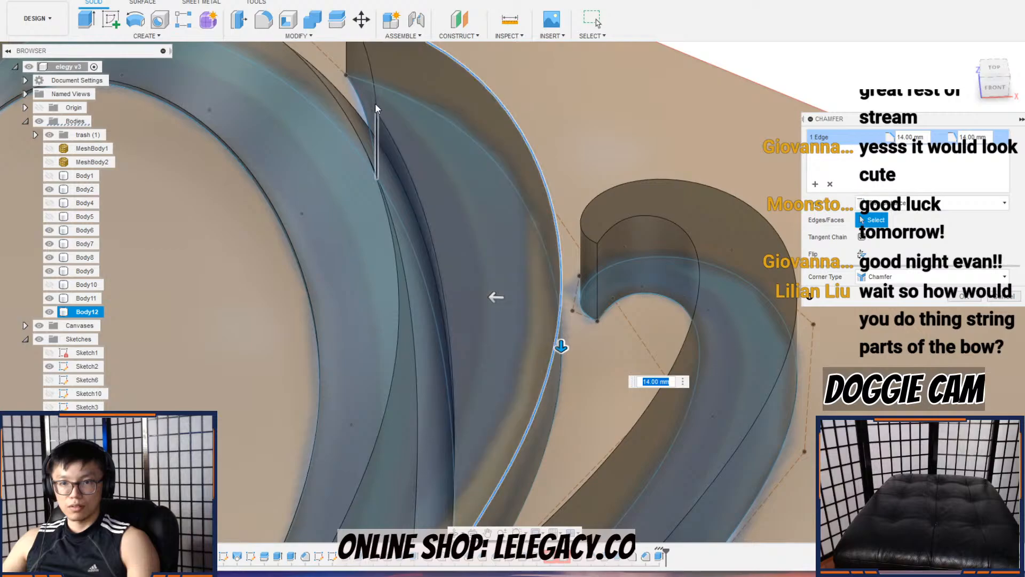
click(375, 87)
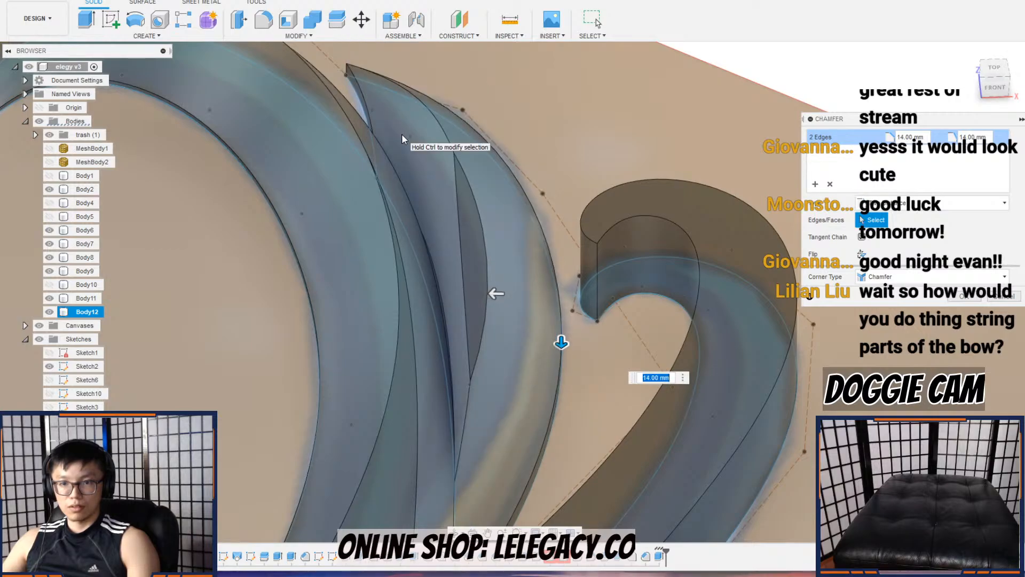
key(ctrl)
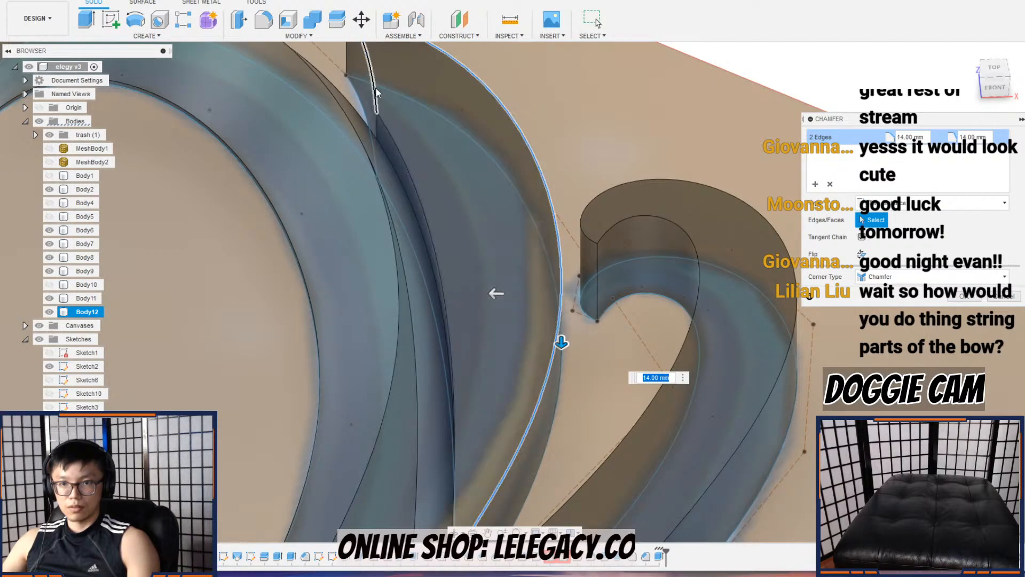
click(376, 87)
drag(466, 154, 476, 155)
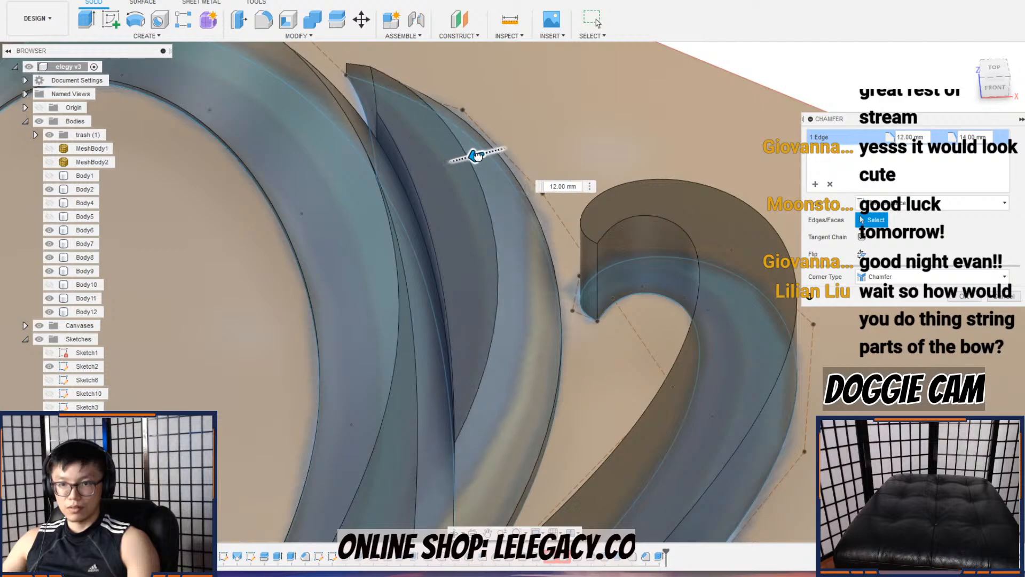
click(962, 298)
Step: Chamfer the prong's upper edge facing the large curl with distances of 12 mm and 7 mm
click(298, 34)
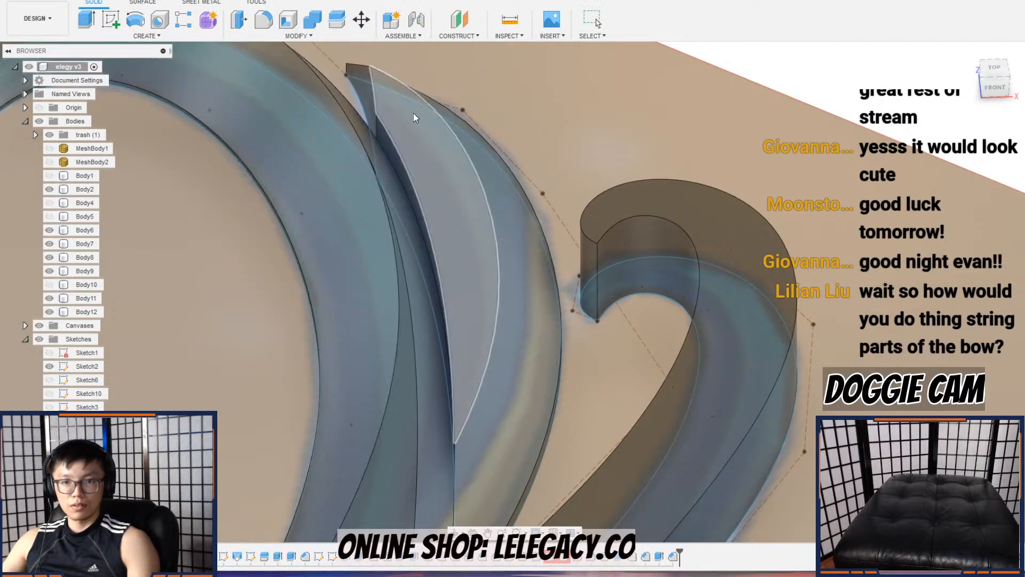
click(408, 176)
scroll(421, 214, up, 5)
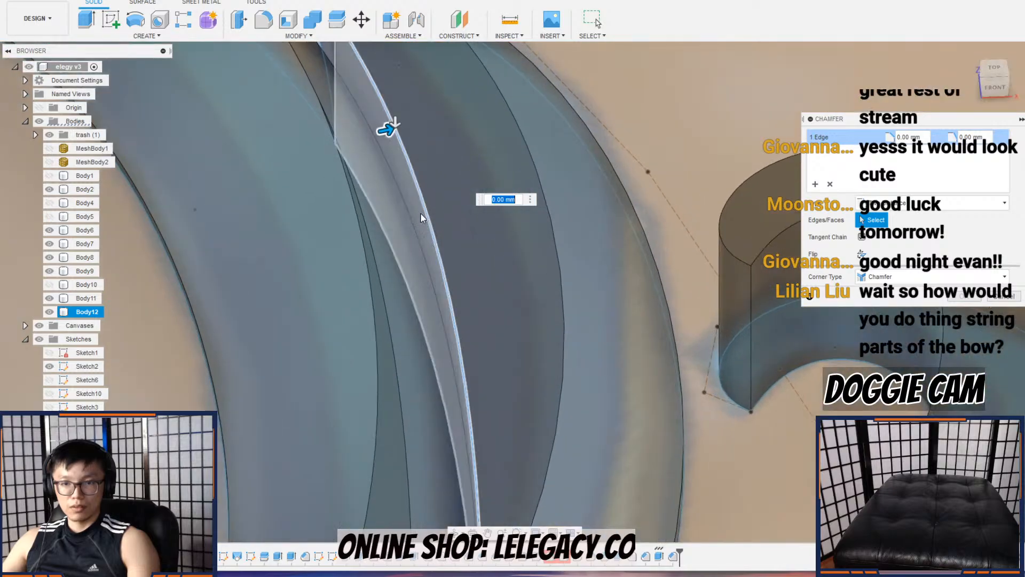
shift+middle_drag(422, 215, 419, 181)
drag(404, 140, 442, 207)
scroll(449, 233, up, 2)
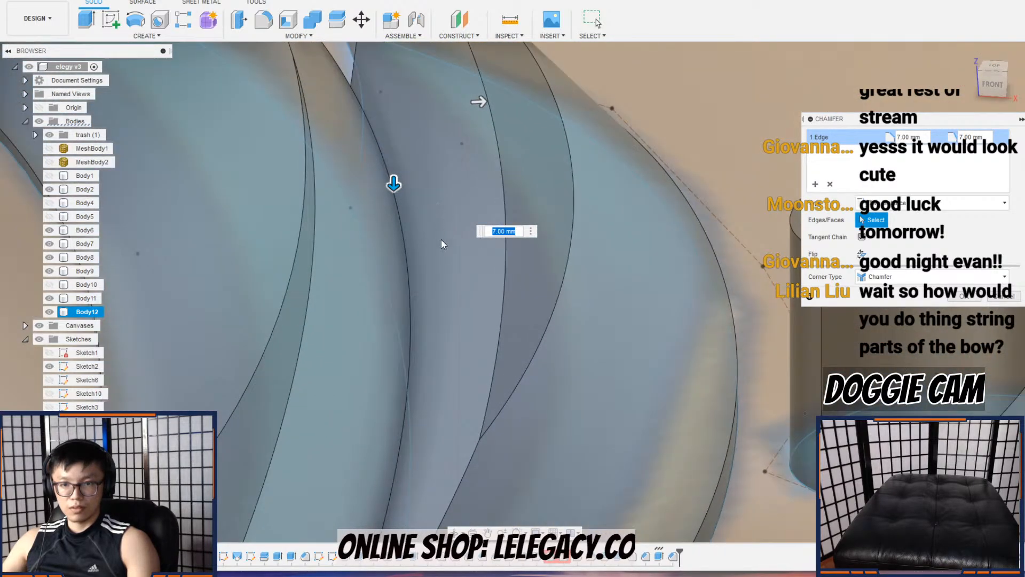
scroll(438, 226, down, 3)
middle_drag(442, 203, 459, 292)
shift+middle_drag(468, 251, 481, 293)
scroll(443, 160, down, 1)
middle_drag(443, 149, 471, 343)
drag(473, 346, 523, 351)
key(Return)
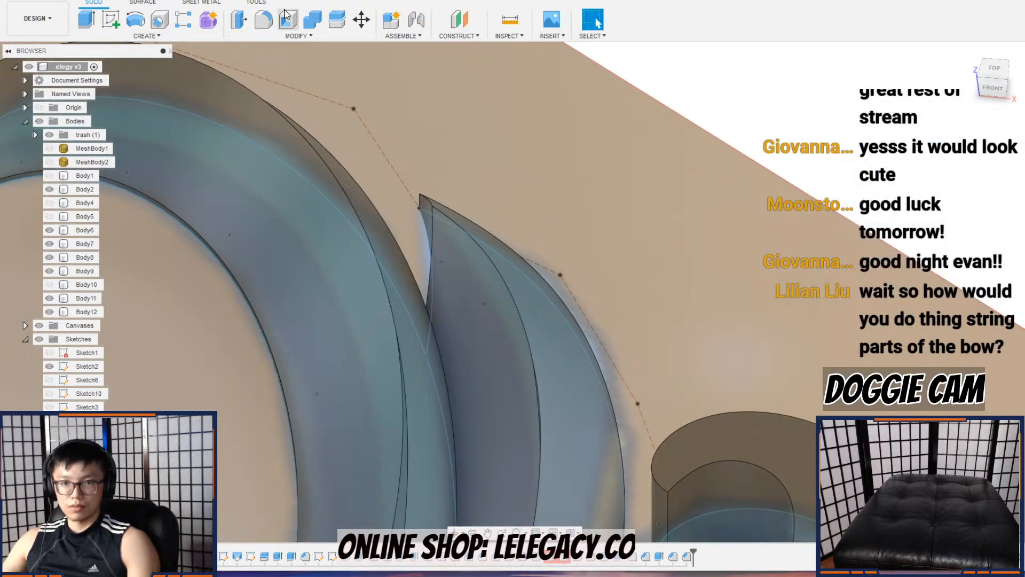
click(297, 36)
click(251, 73)
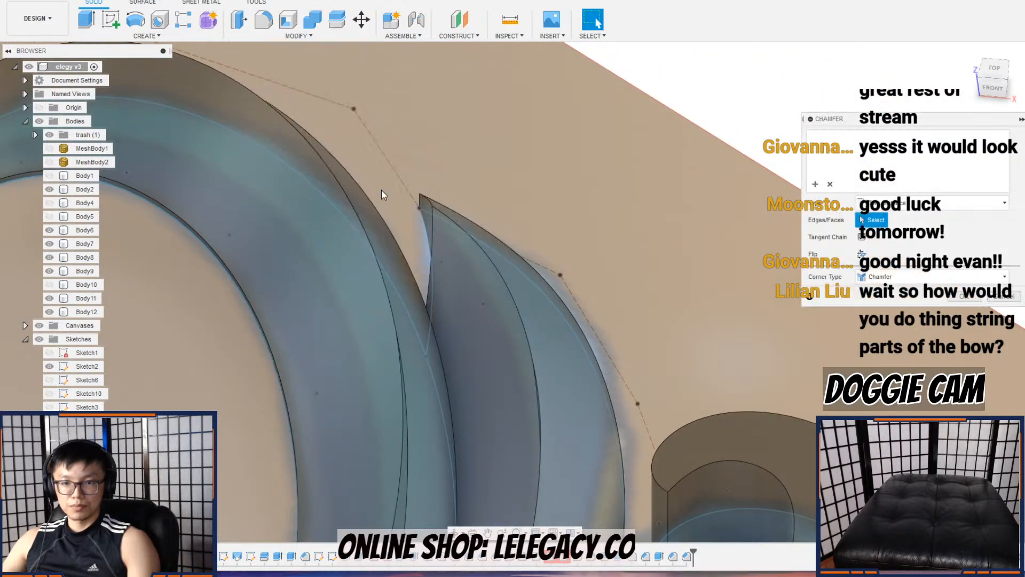
click(428, 245)
shift+middle_drag(427, 244, 394, 213)
drag(392, 208, 416, 247)
mouse_move(417, 247)
shift+middle_down()
mouse_move(398, 279)
mouse_move(417, 241)
shift+middle_up()
scroll(415, 258, down, 3)
drag(415, 248, 420, 303)
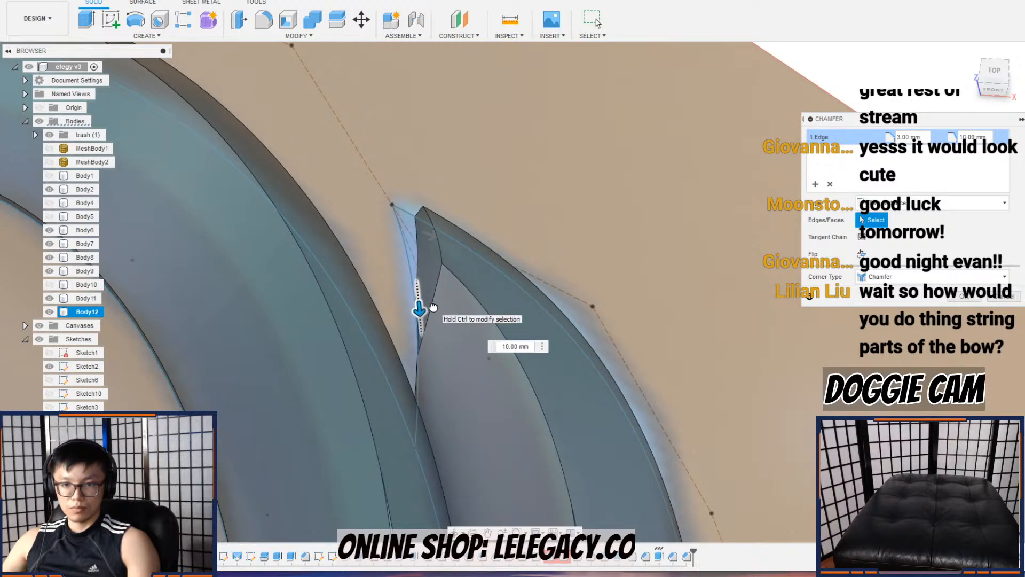
shift+middle_drag(446, 289, 649, 216)
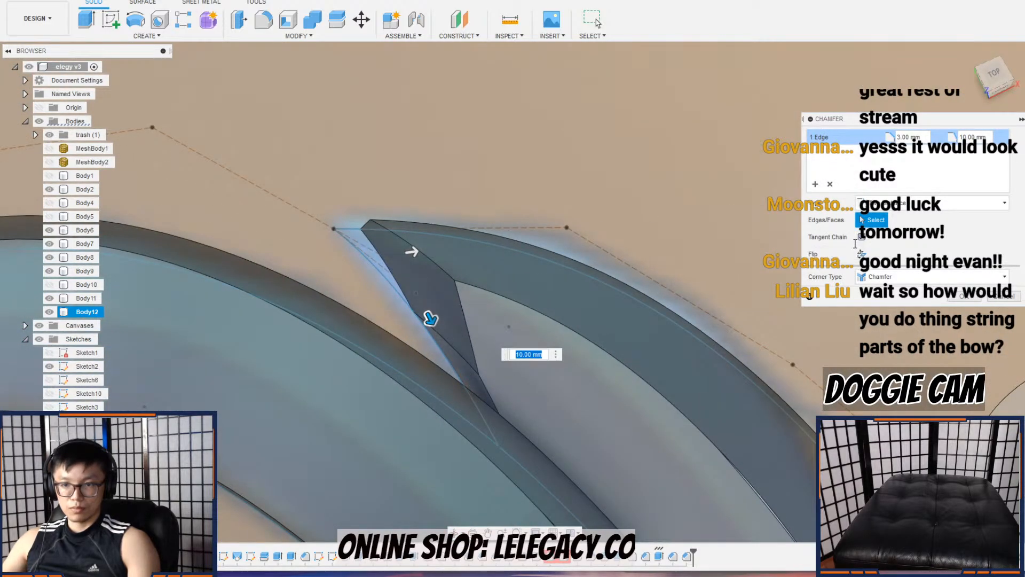
click(861, 254)
key(Return)
Step: Edit the 12 mm by 7 mm chamfer on the prong, revising its edge selection around the tip
shift+middle_drag(660, 405, 618, 360)
click(688, 557)
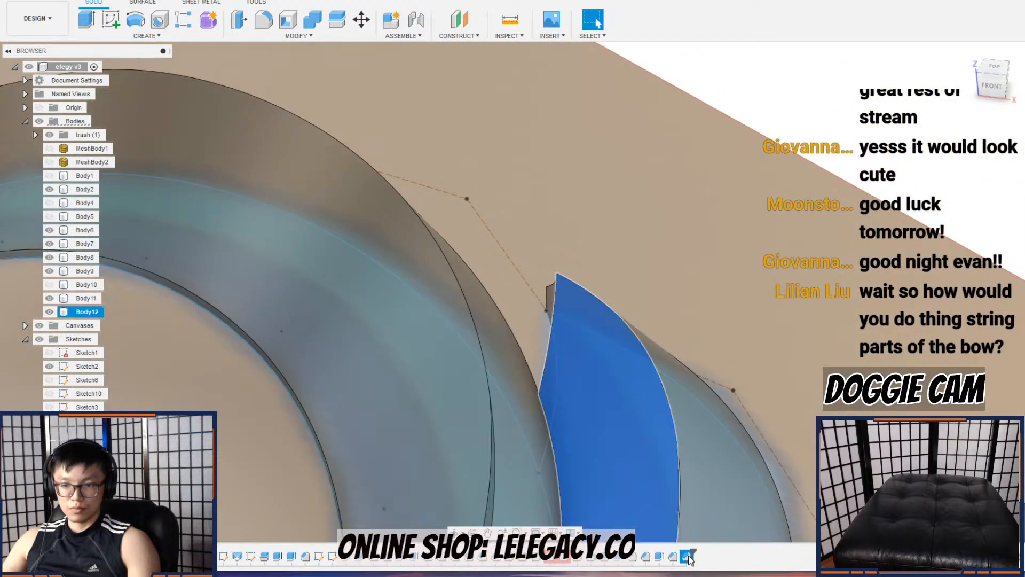
double_click(688, 557)
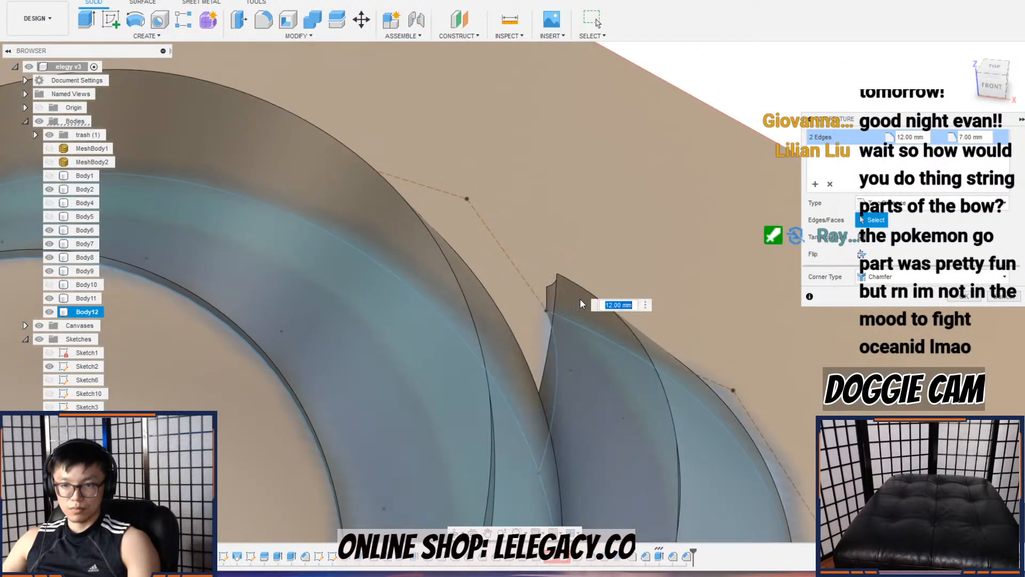
shift+middle_drag(611, 343, 623, 377)
click(538, 339)
click(509, 323)
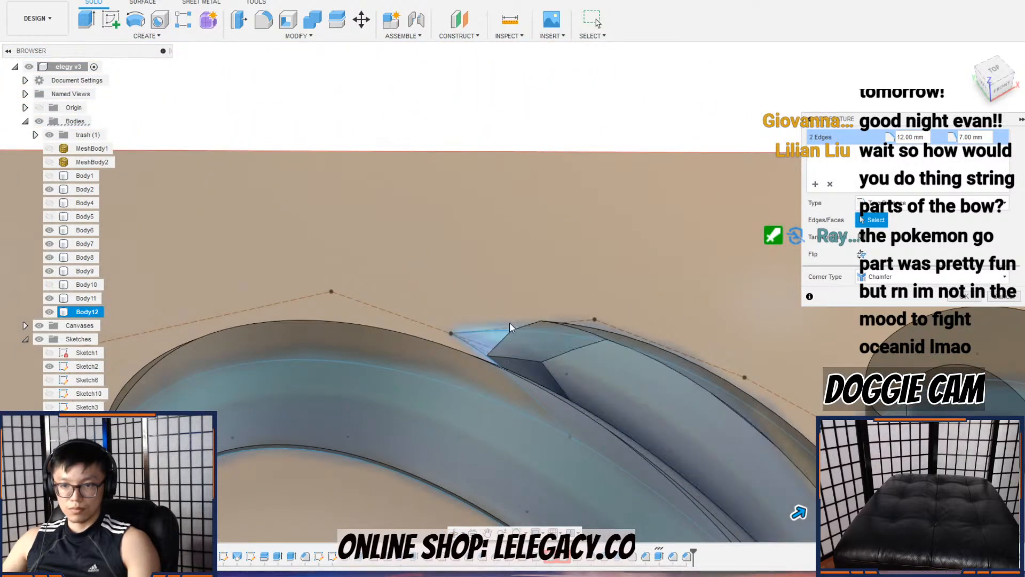
click(559, 329)
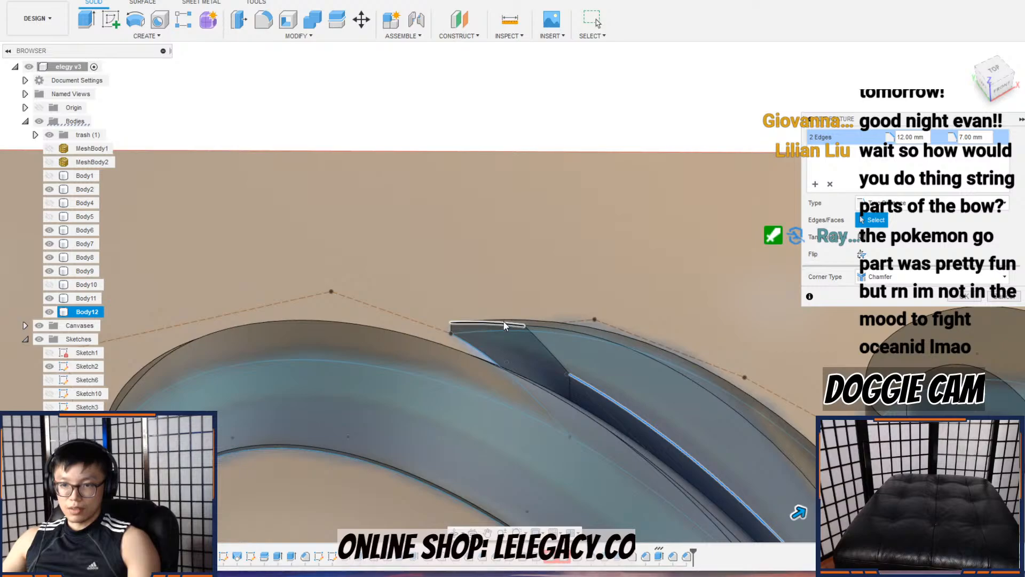
click(965, 296)
shift+middle_drag(649, 326, 496, 250)
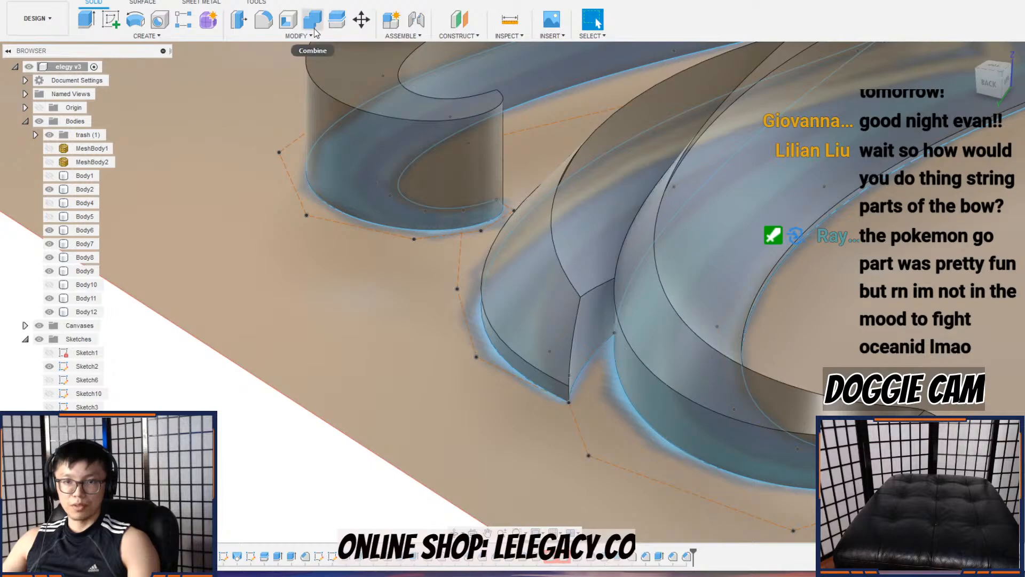
click(304, 35)
click(268, 76)
scroll(578, 302, up, 5)
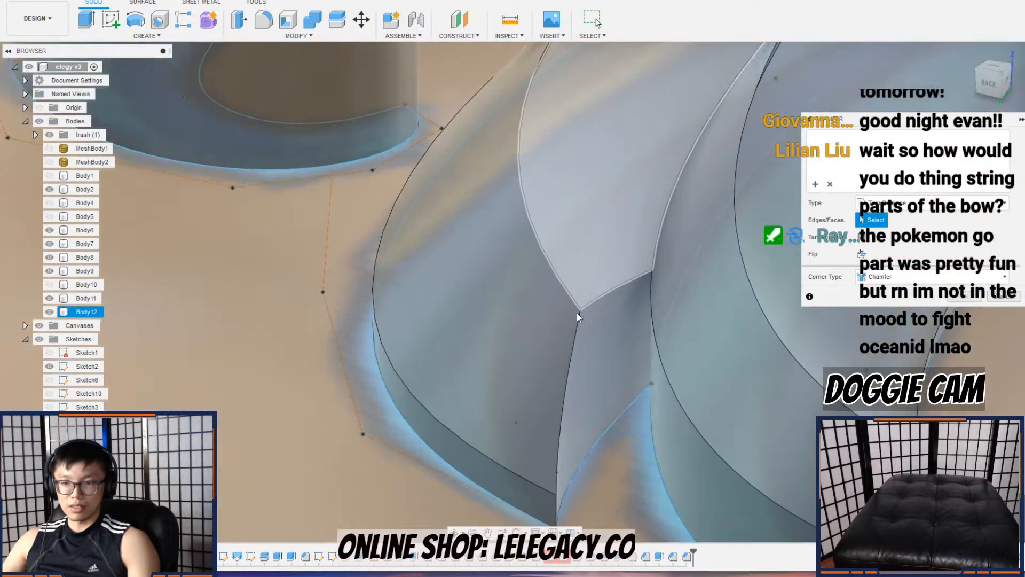
click(595, 298)
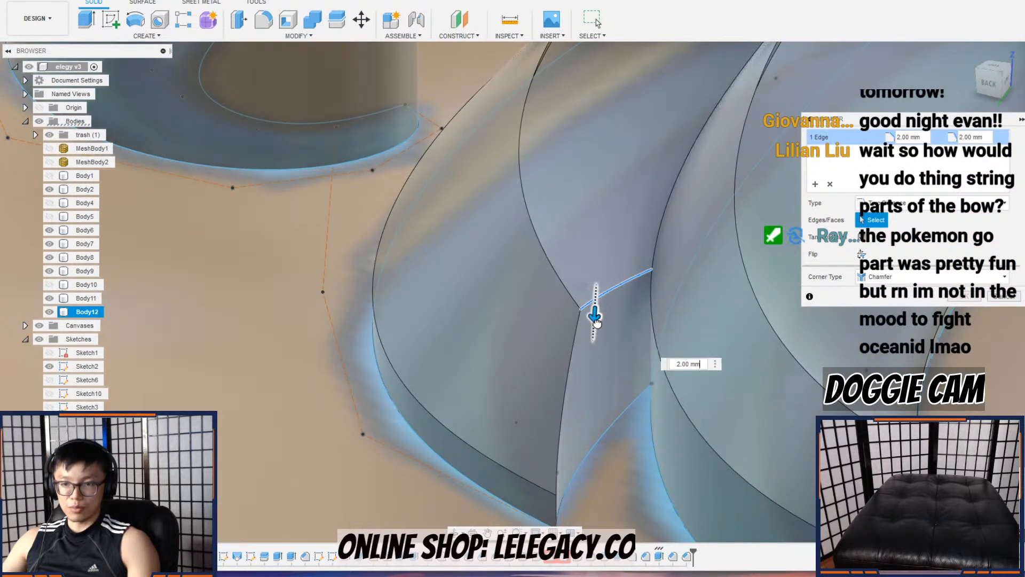
drag(595, 338, 595, 313)
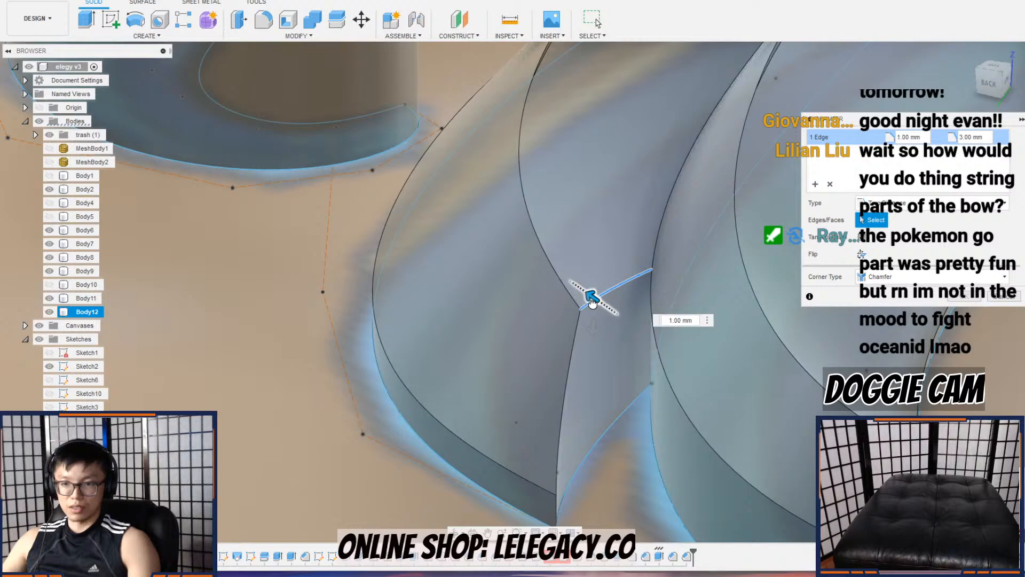
click(571, 367)
drag(582, 343, 592, 323)
click(575, 343)
scroll(622, 331, down, 3)
shift+middle_drag(645, 335, 600, 374)
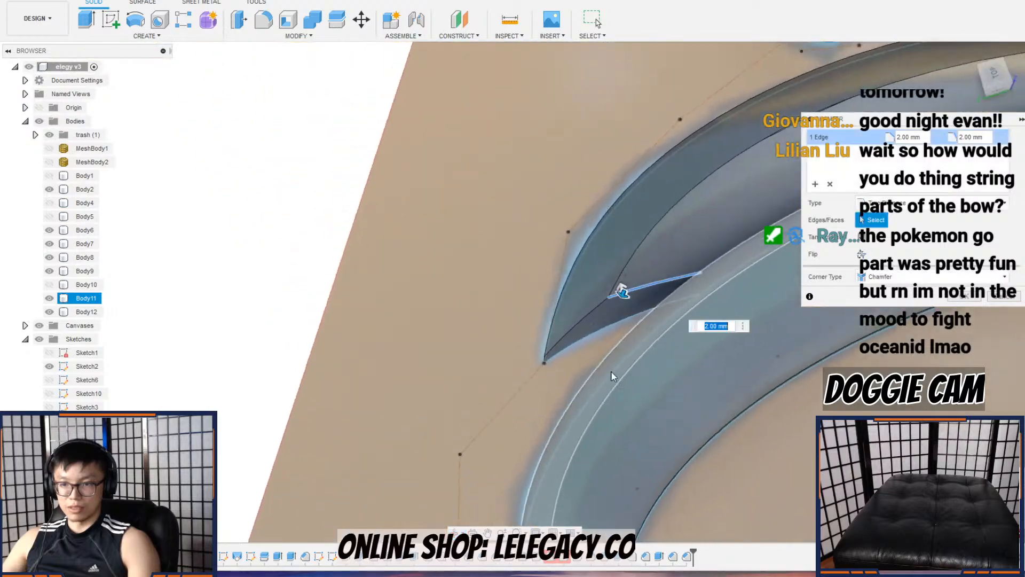
click(989, 297)
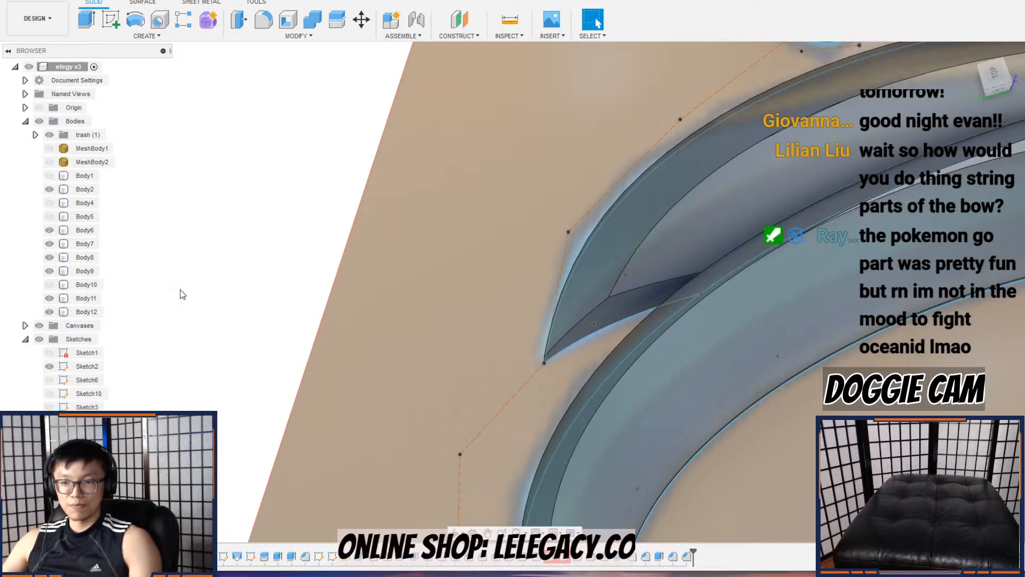
Step: Start a chamfer on the small curl's inner upper edges with distances of 7 mm and 10 mm
click(86, 298)
shift+middle_drag(519, 295, 512, 262)
mouse_move(166, 36)
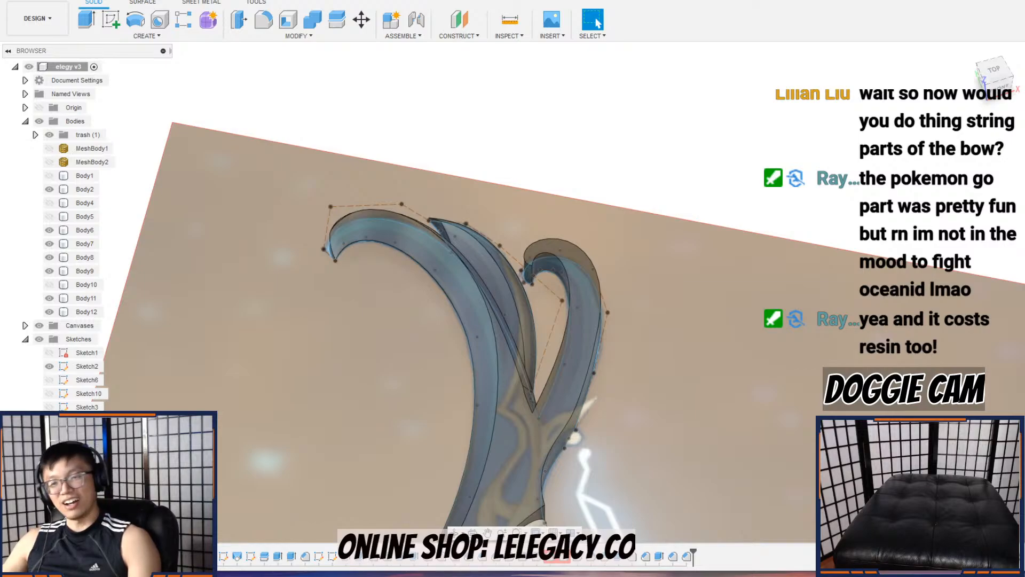
scroll(556, 346, up, 3)
shift+middle_drag(575, 283, 549, 192)
click(299, 36)
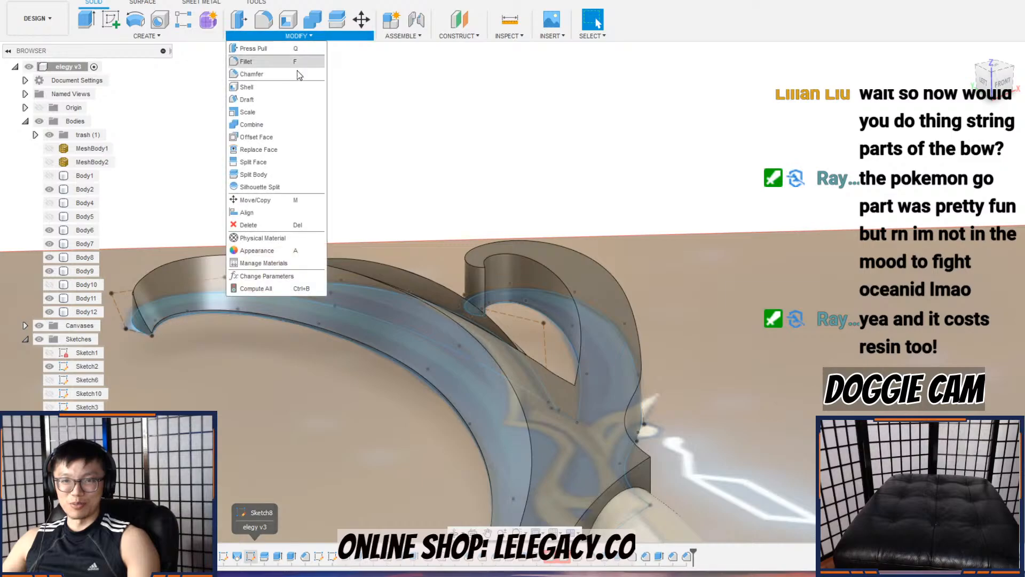
click(297, 76)
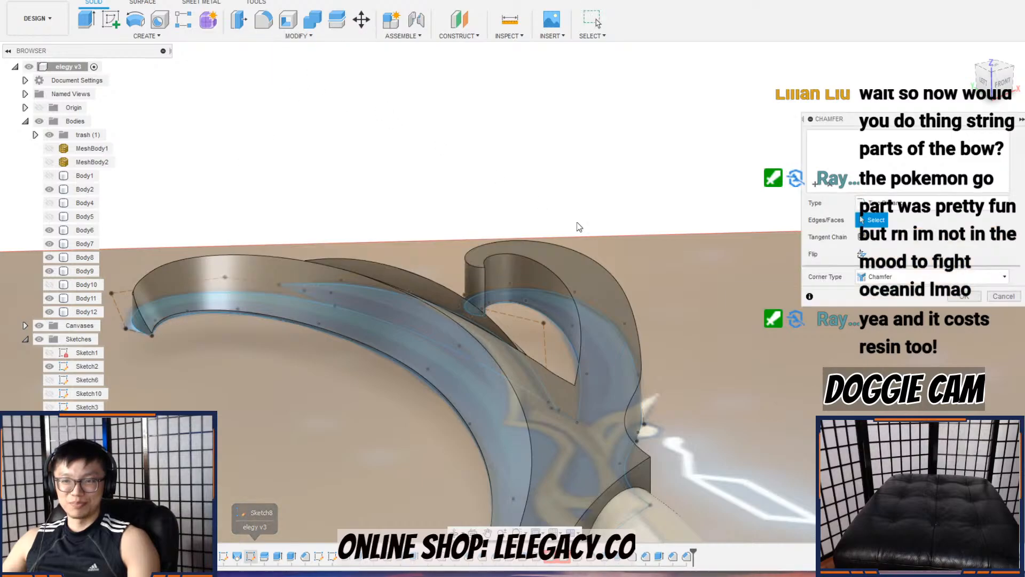
click(570, 293)
scroll(570, 295, up, 3)
drag(572, 307, 572, 321)
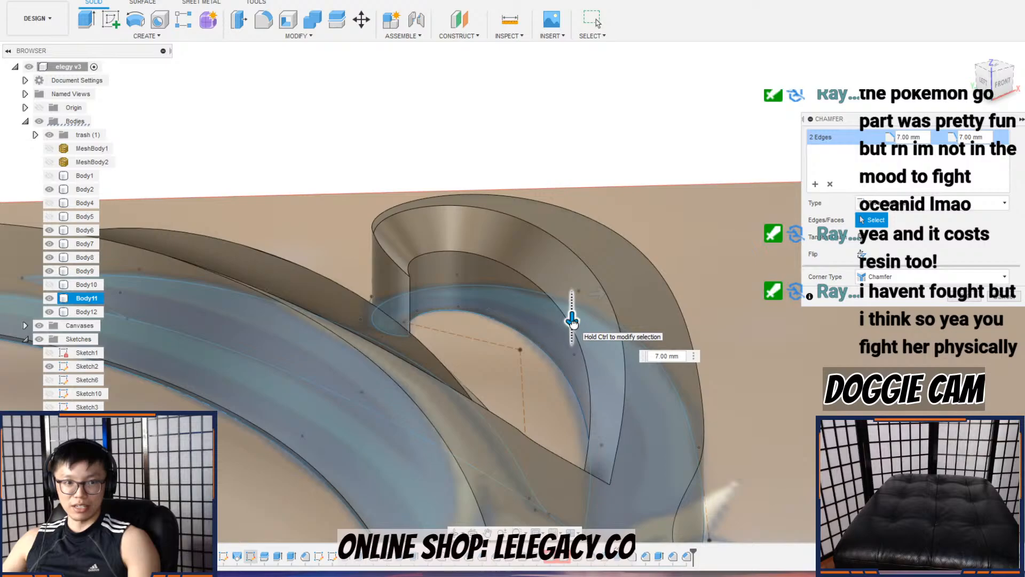
shift+middle_drag(572, 320, 473, 303)
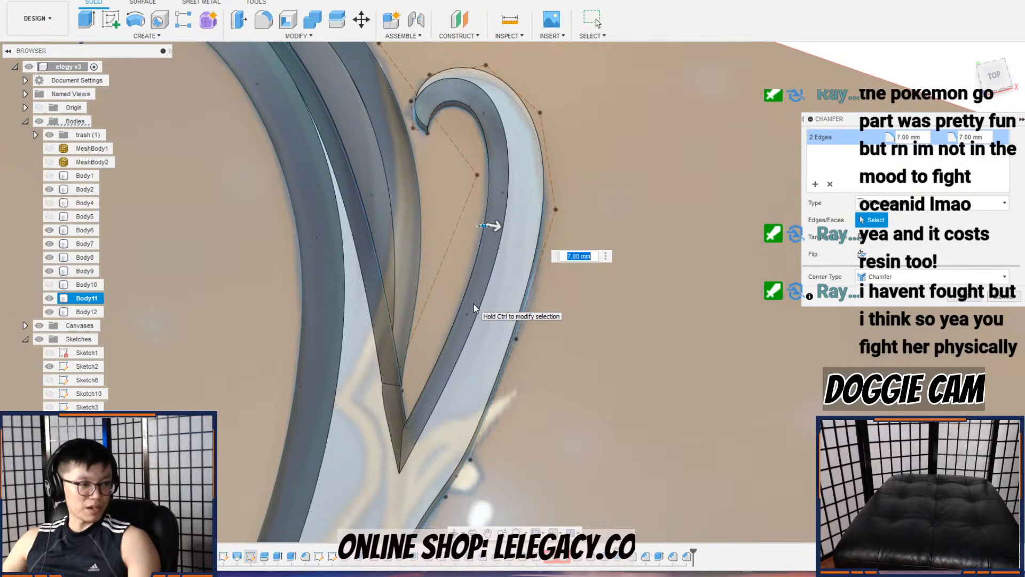
mouse_move(491, 247)
shift+middle_down()
mouse_move(506, 244)
mouse_move(515, 213)
mouse_move(491, 247)
shift+middle_up()
drag(470, 241, 472, 262)
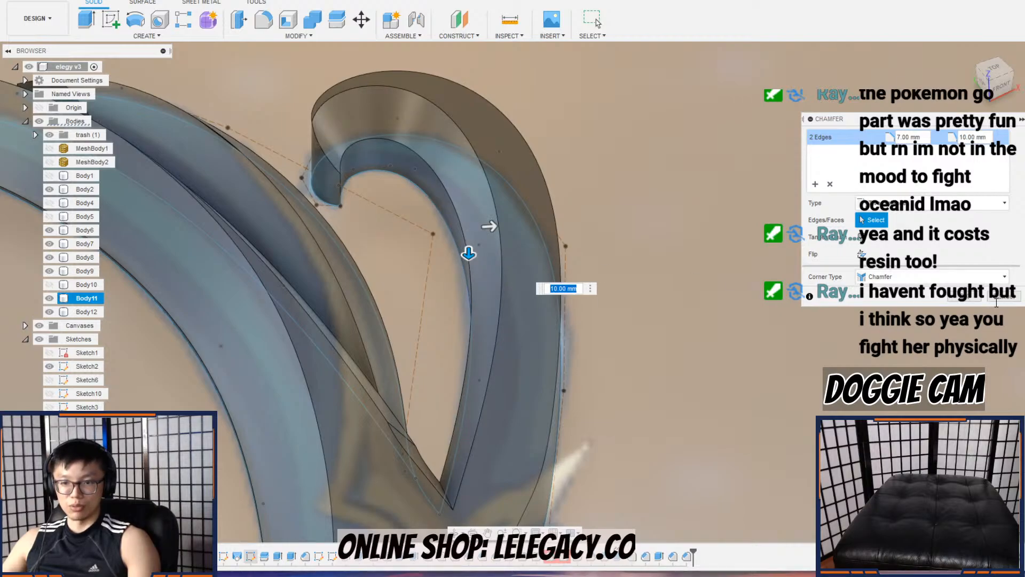
click(551, 203)
shift+middle_drag(553, 214, 497, 221)
drag(497, 221, 505, 222)
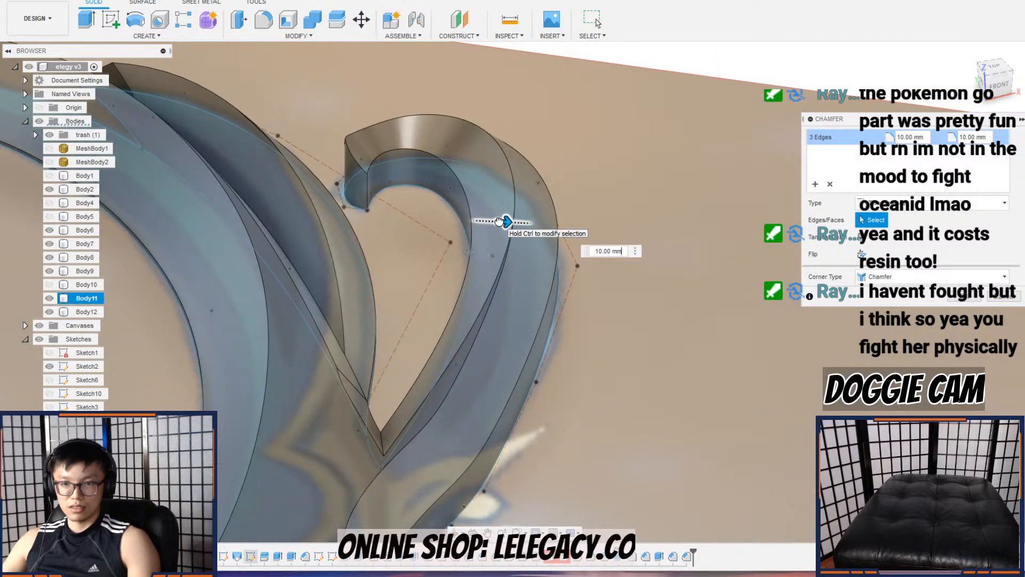
drag(466, 248, 470, 268)
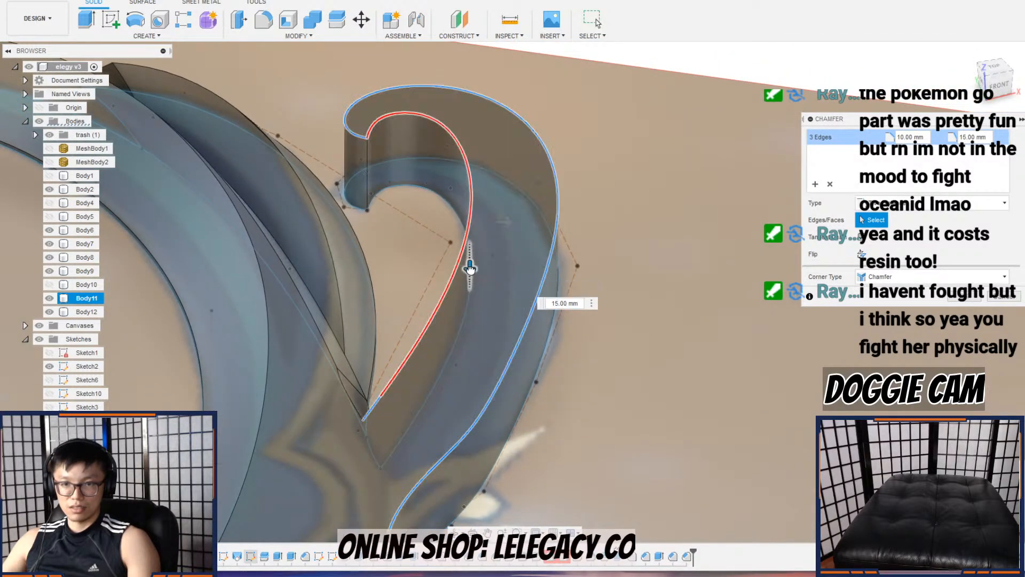
click(1002, 297)
Step: Examine the small curl and the limb's fork from above against the artwork
shift+middle_drag(704, 288, 674, 314)
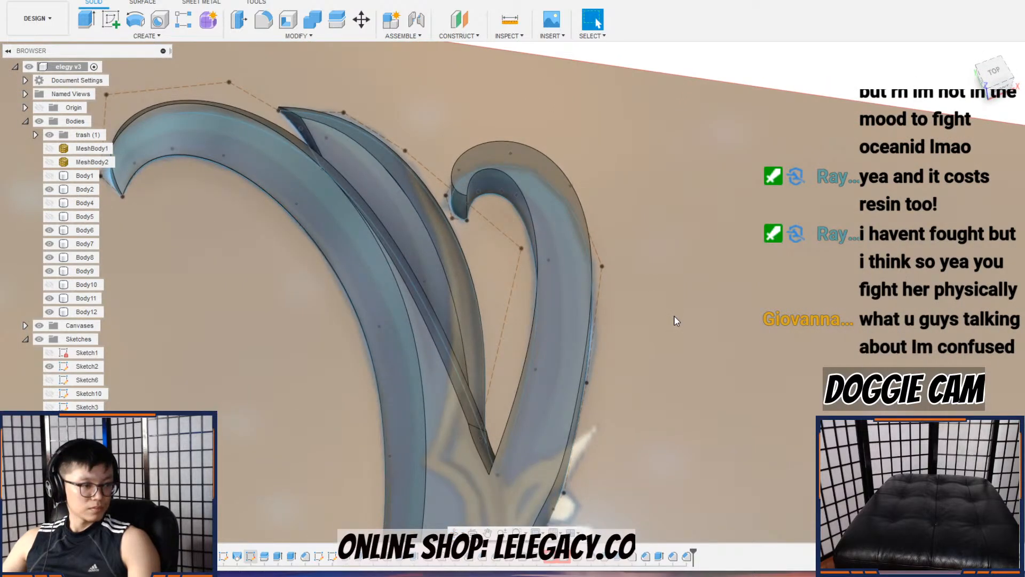
scroll(575, 351, down, 3)
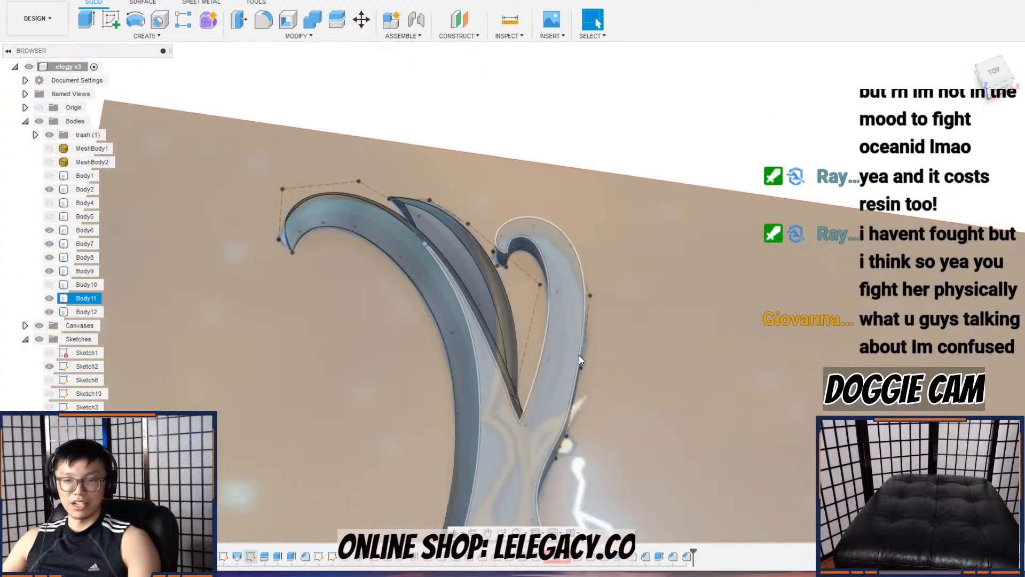
scroll(597, 417, up, 5)
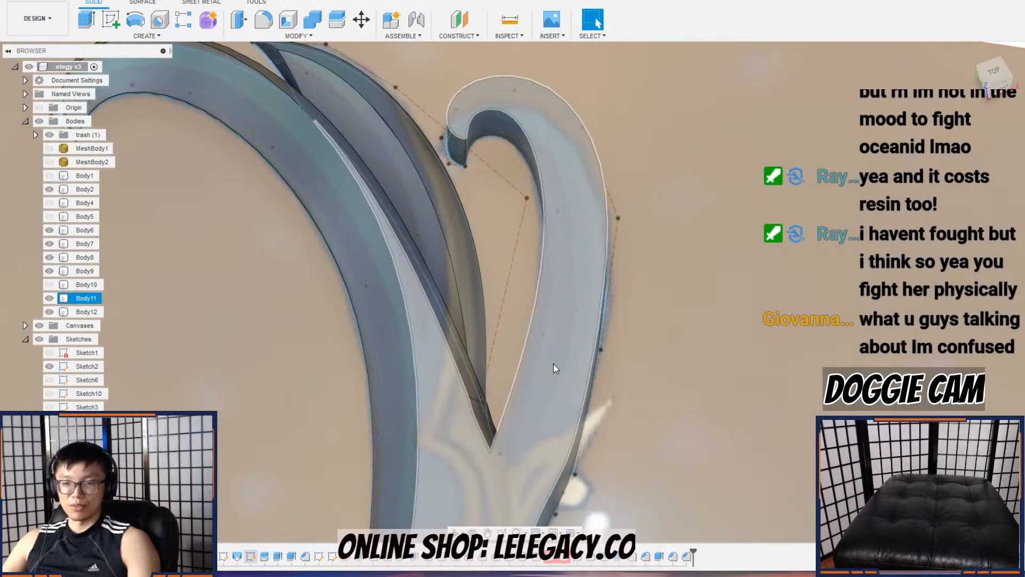
scroll(546, 354, down, 1)
scroll(550, 364, up, 2)
scroll(552, 311, down, 4)
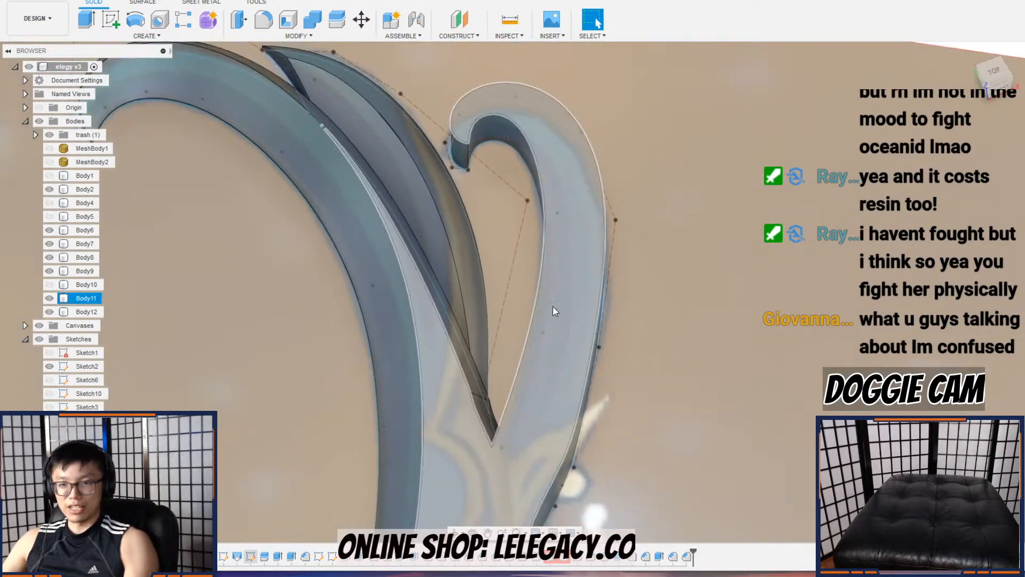
scroll(547, 315, up, 3)
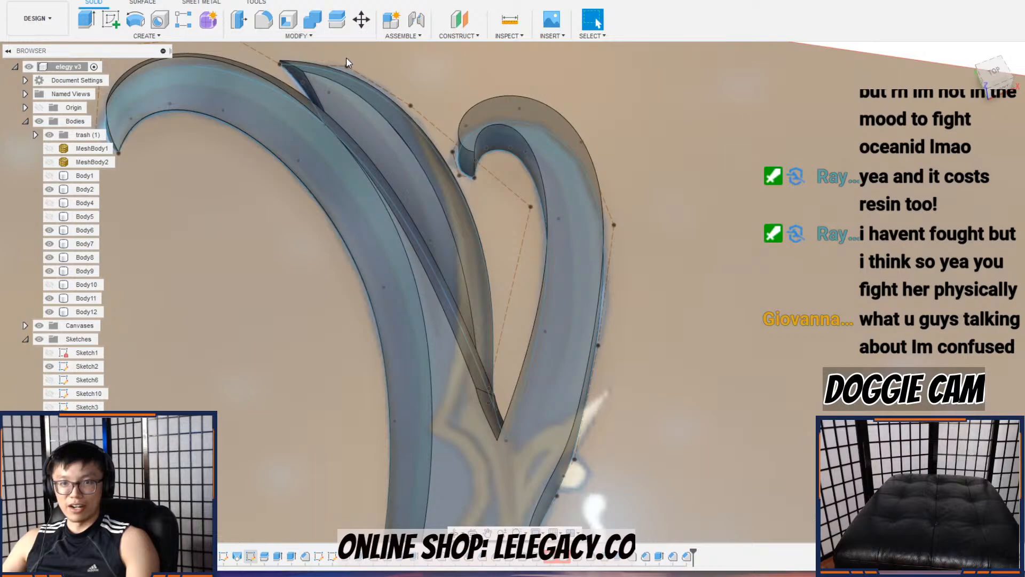
scroll(572, 203, up, 3)
shift+middle_drag(572, 203, 441, 83)
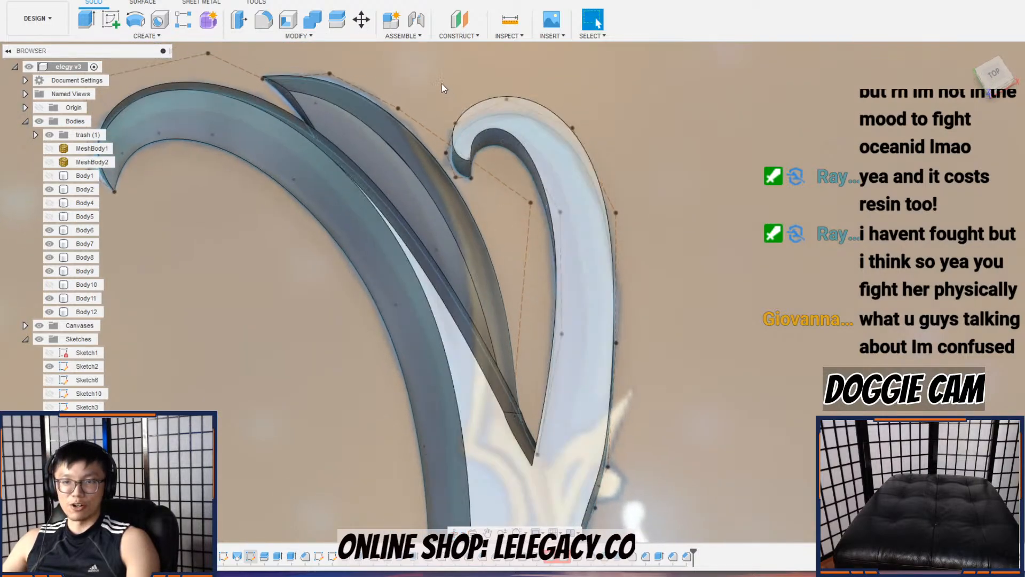
Step: Chamfer the small curl's inner upper edges with two distances of 12 mm and 17 mm
click(314, 35)
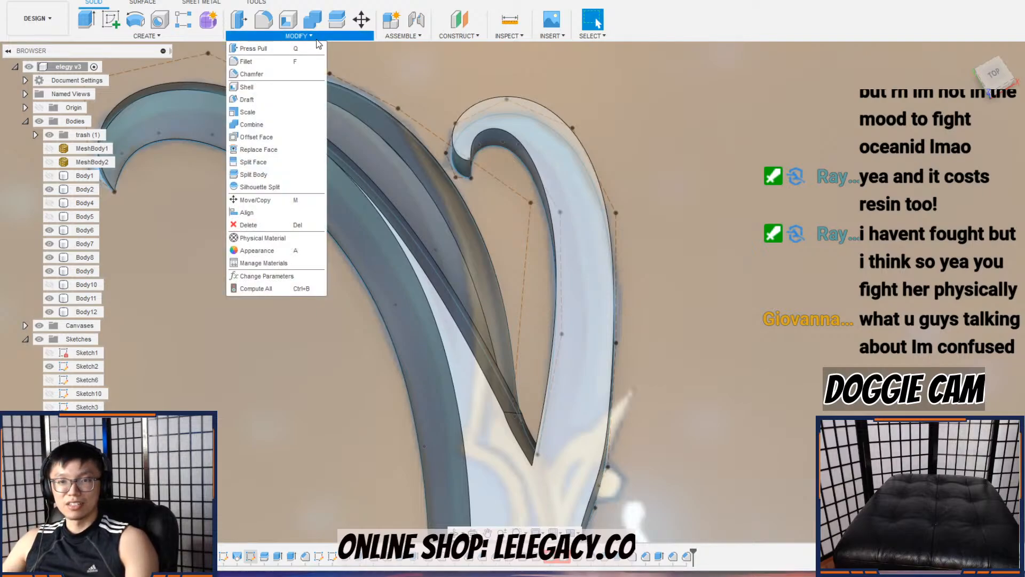
click(256, 74)
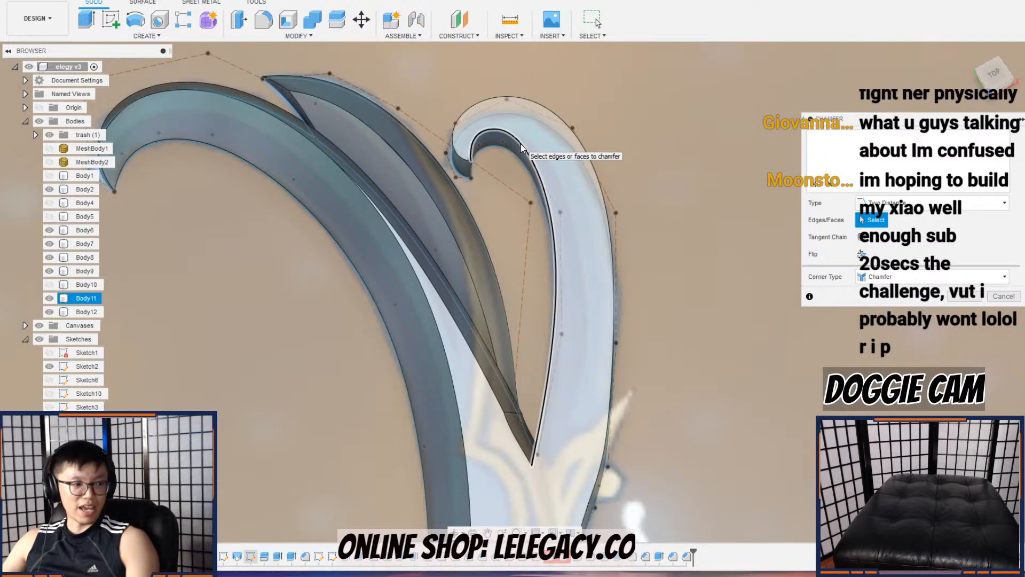
click(521, 148)
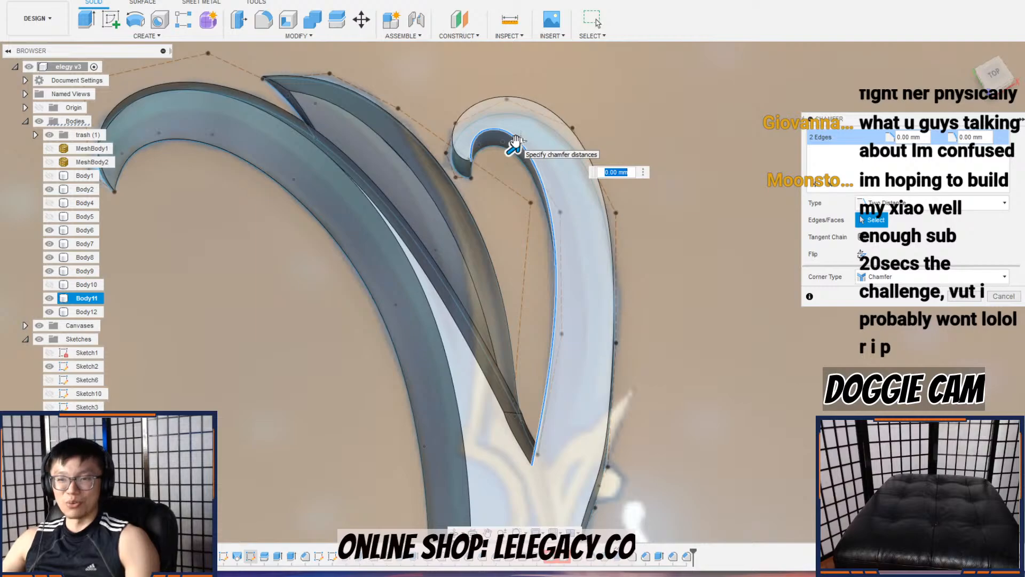
scroll(517, 145, up, 2)
shift+middle_drag(519, 166, 524, 88)
scroll(523, 87, up, 1)
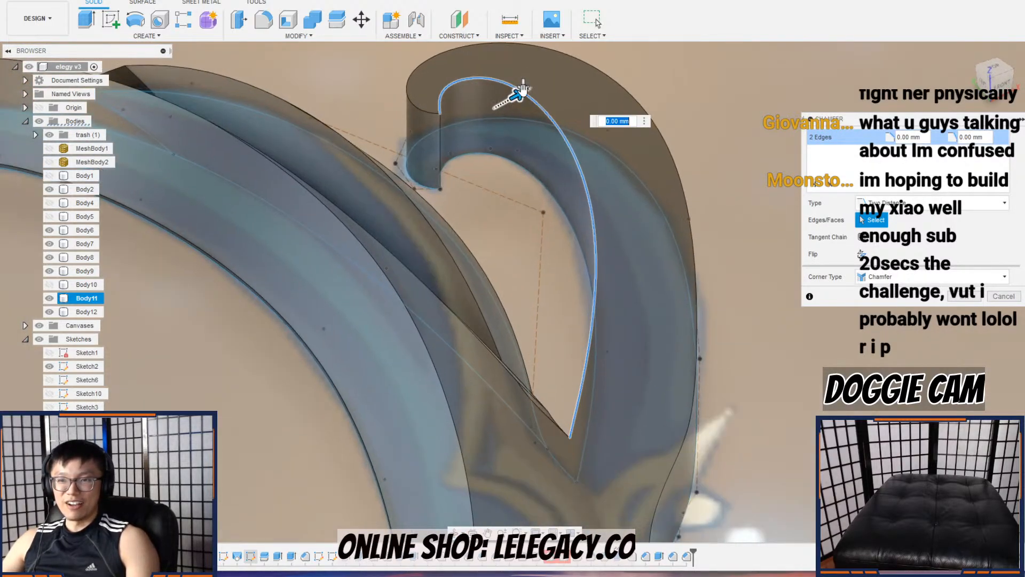
drag(524, 84, 554, 75)
drag(524, 137, 523, 148)
mouse_move(580, 127)
shift+middle_down()
mouse_move(564, 118)
mouse_move(565, 140)
shift+middle_up()
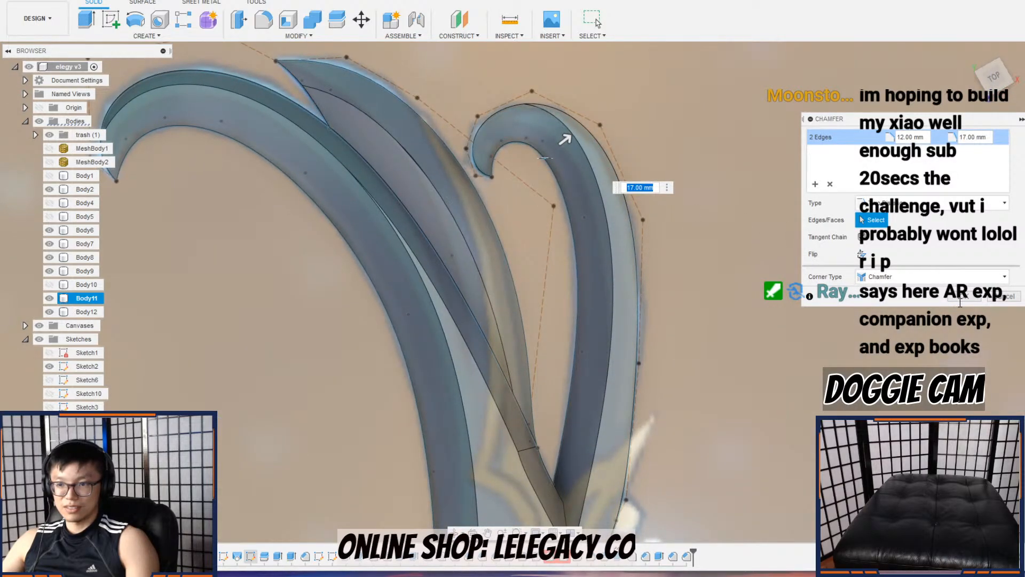
click(961, 298)
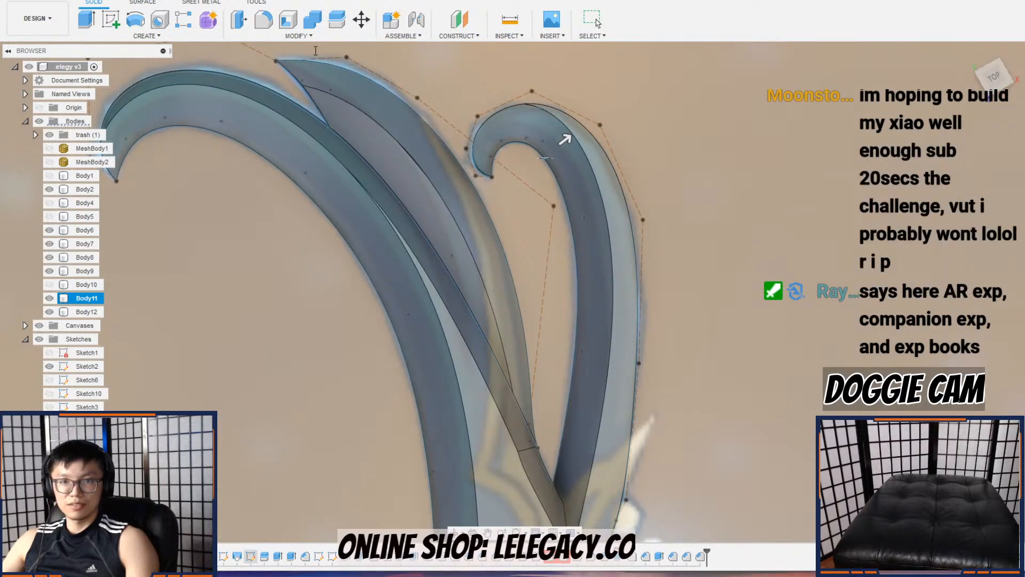
key(Escape)
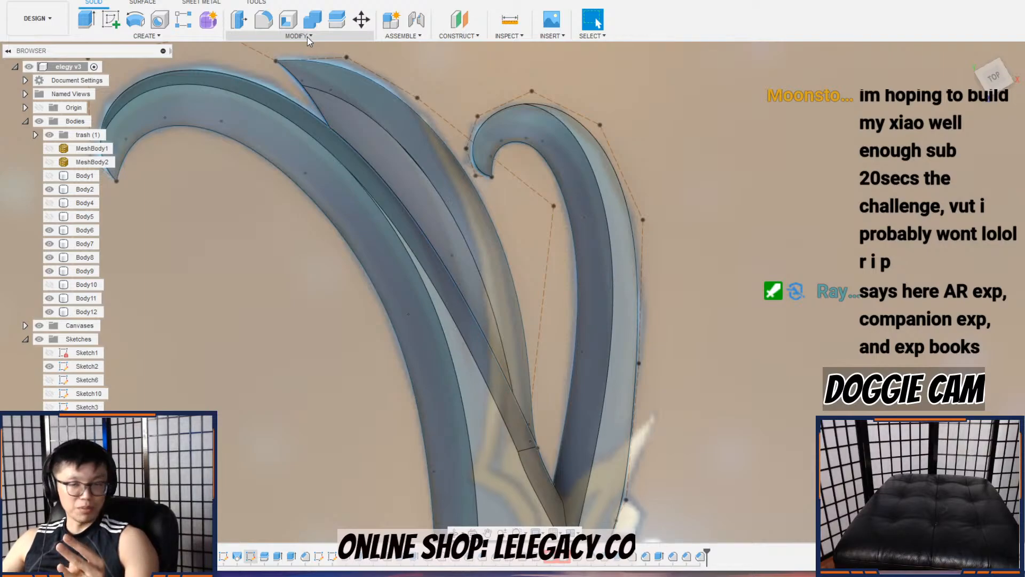
Step: Chamfer the small curl's outer upper edge, running down to the grip, with two distances of 6 mm and 16 mm
click(307, 37)
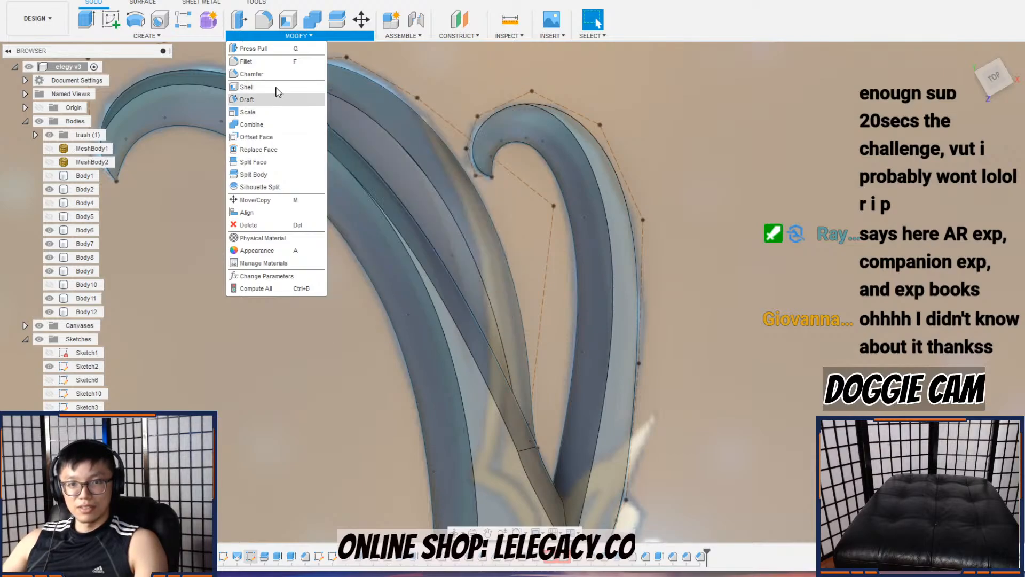
click(251, 74)
shift+middle_drag(629, 261, 632, 217)
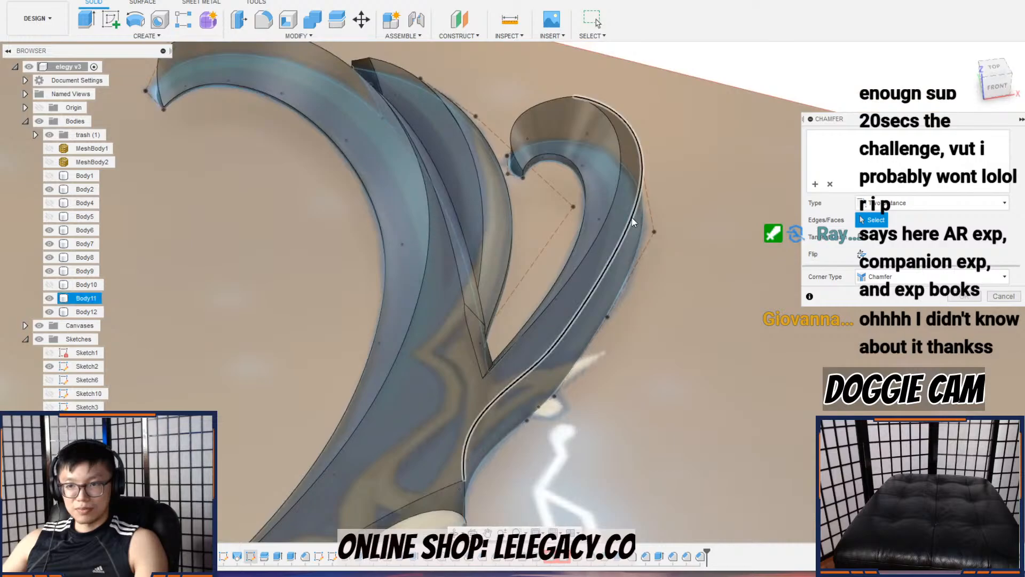
click(632, 217)
scroll(589, 303, up, 3)
drag(655, 165, 655, 193)
shift+middle_drag(641, 203, 632, 162)
drag(655, 190, 653, 224)
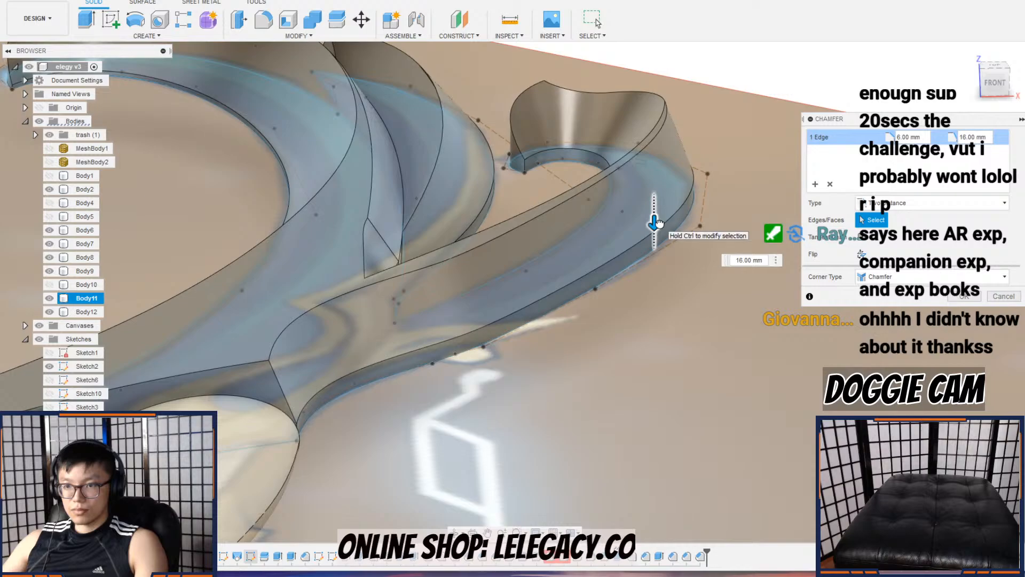
drag(637, 163, 643, 170)
shift+middle_drag(644, 169, 689, 187)
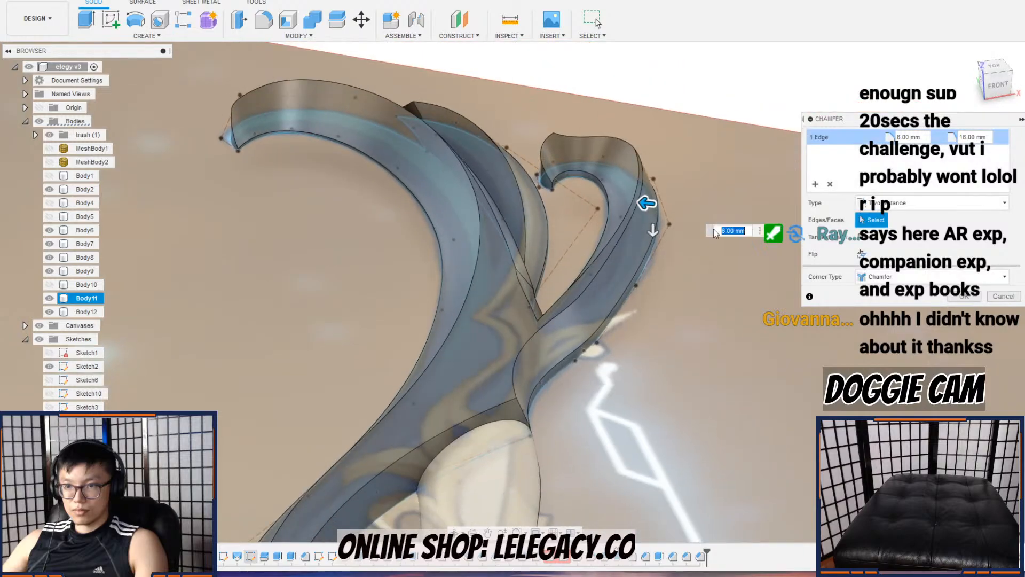
click(953, 297)
Step: Apply the design's existing blue appearance to the upper limb's main body and the prong, keeping appearances already applied to faces
shift+middle_drag(687, 341, 662, 302)
scroll(590, 271, up, 4)
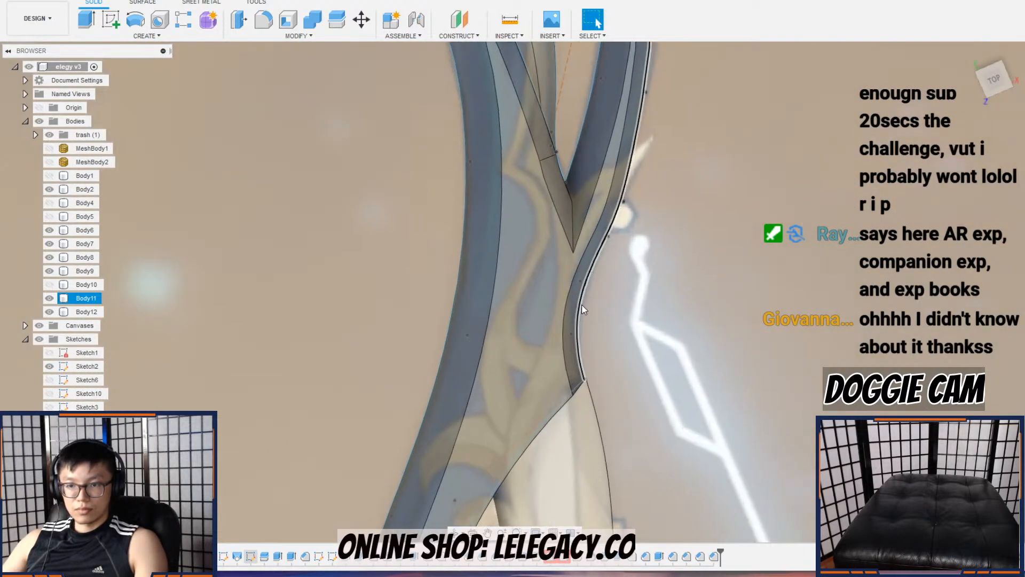
scroll(581, 309, down, 5)
scroll(607, 369, down, 5)
scroll(613, 270, up, 2)
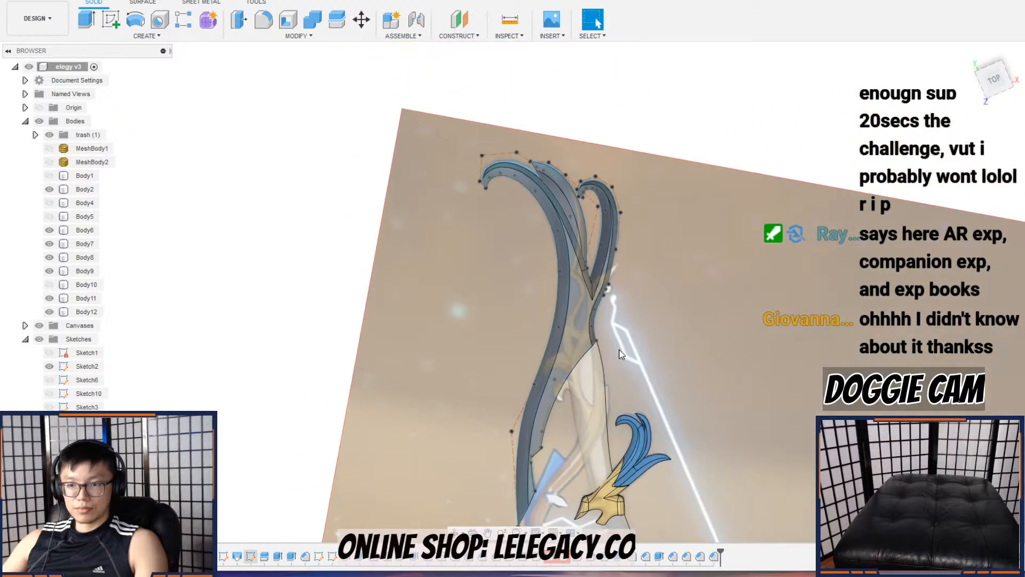
right_click(568, 265)
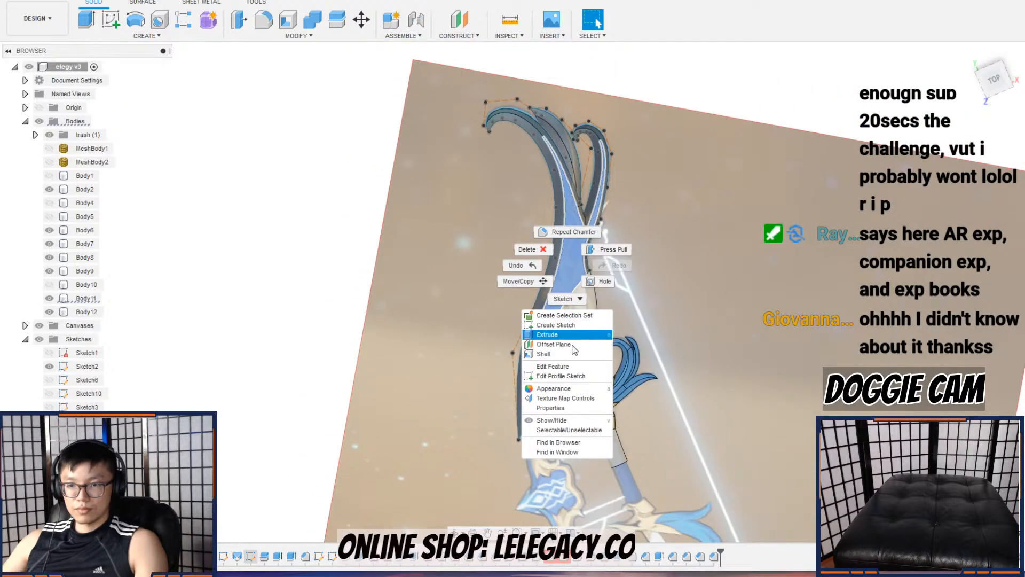
click(555, 388)
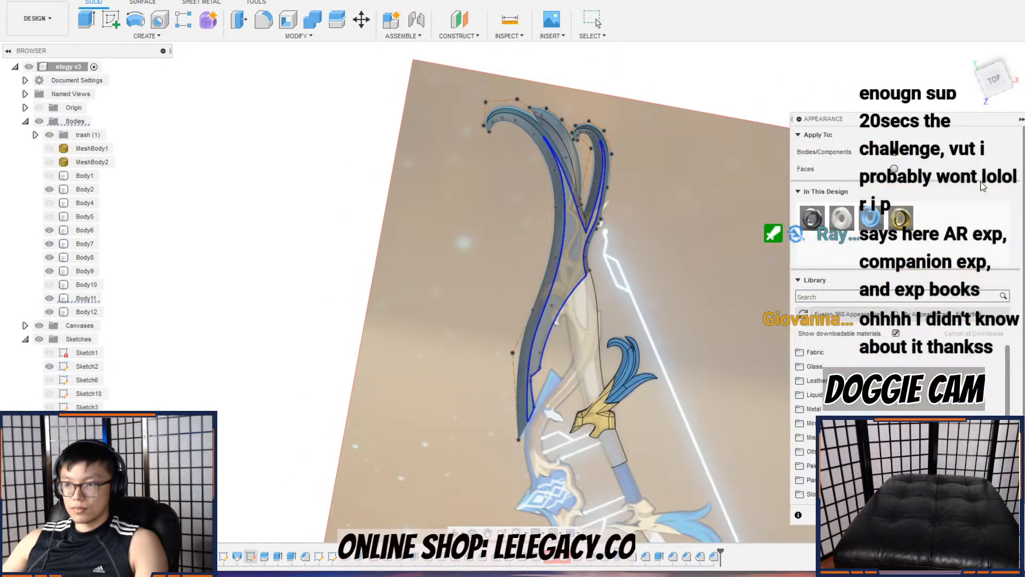
drag(871, 216, 578, 244)
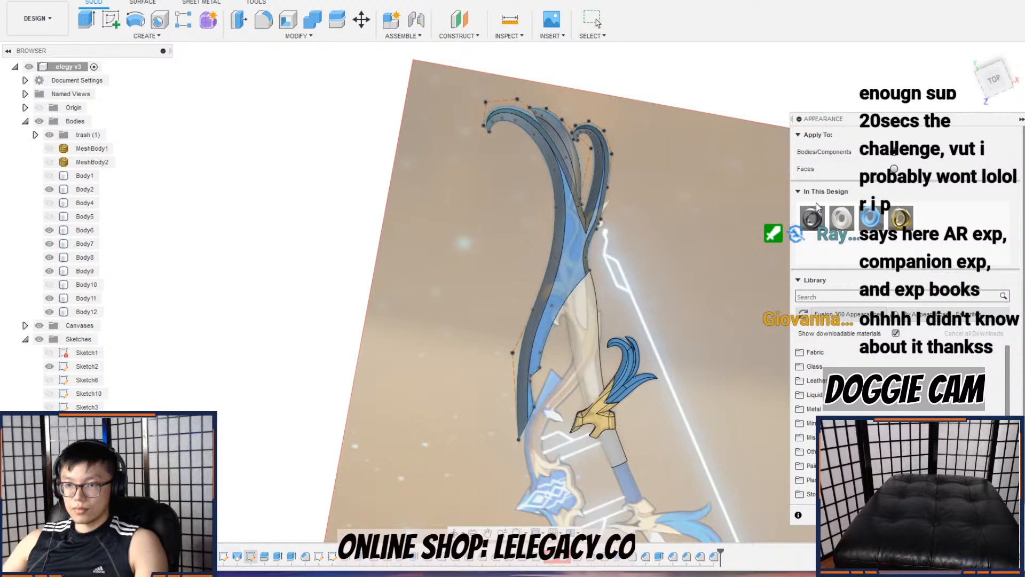
drag(871, 219, 570, 170)
drag(871, 219, 553, 162)
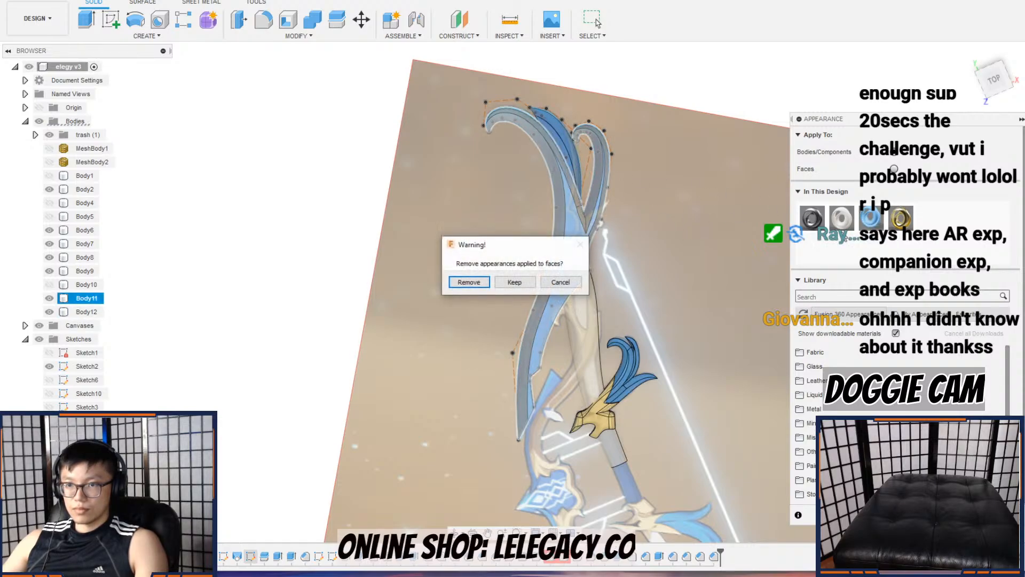
click(513, 282)
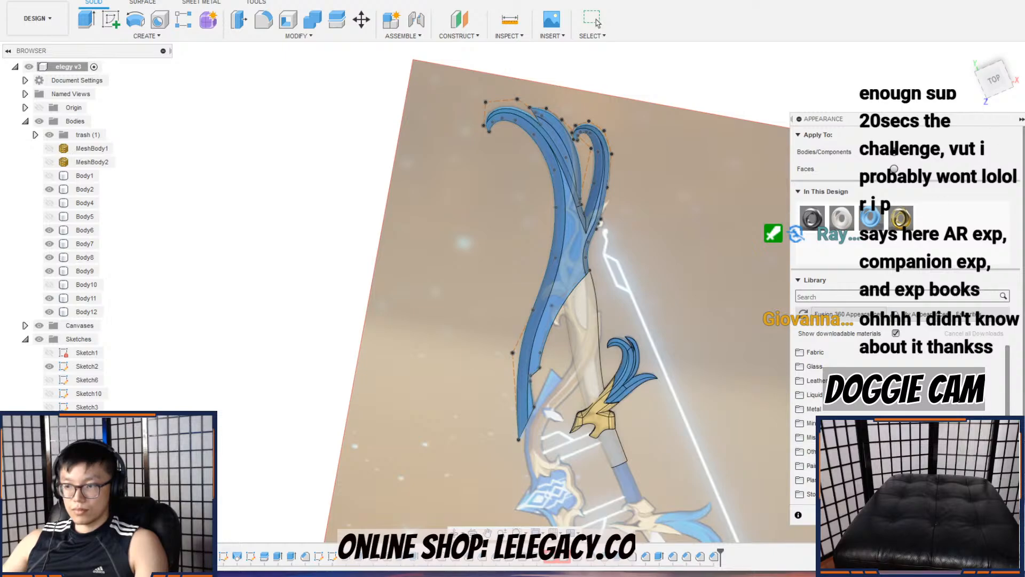
key(Escape)
Step: Examine the blue upper limb and its joint with the pale grip section against the artwork
scroll(559, 307, up, 5)
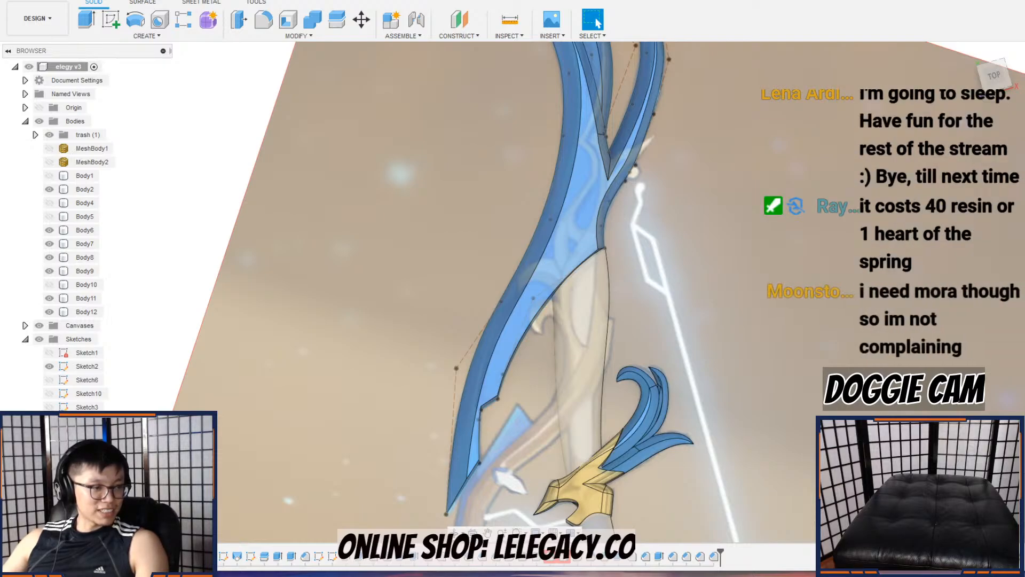
click(569, 302)
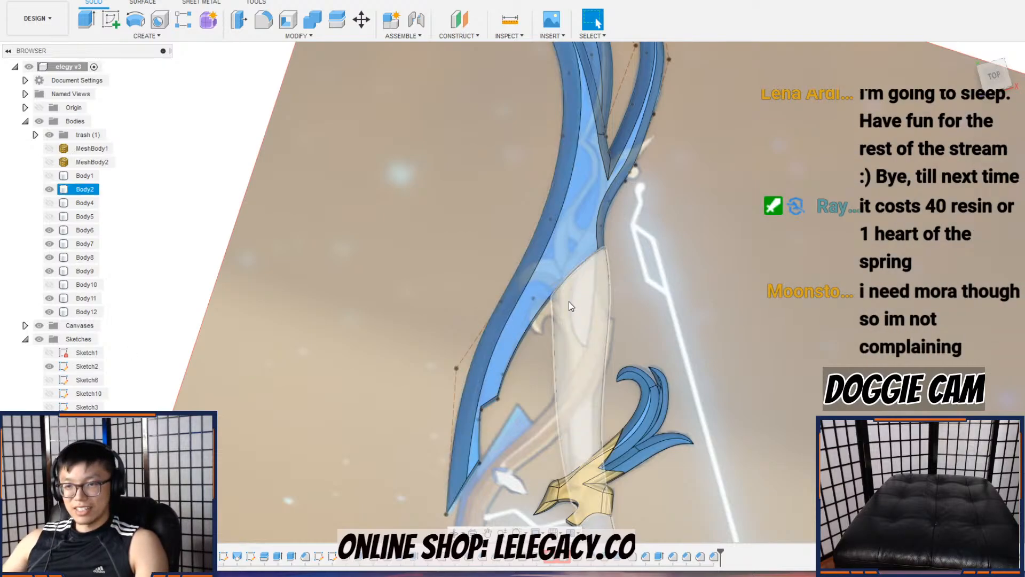
scroll(581, 290, up, 3)
click(587, 257)
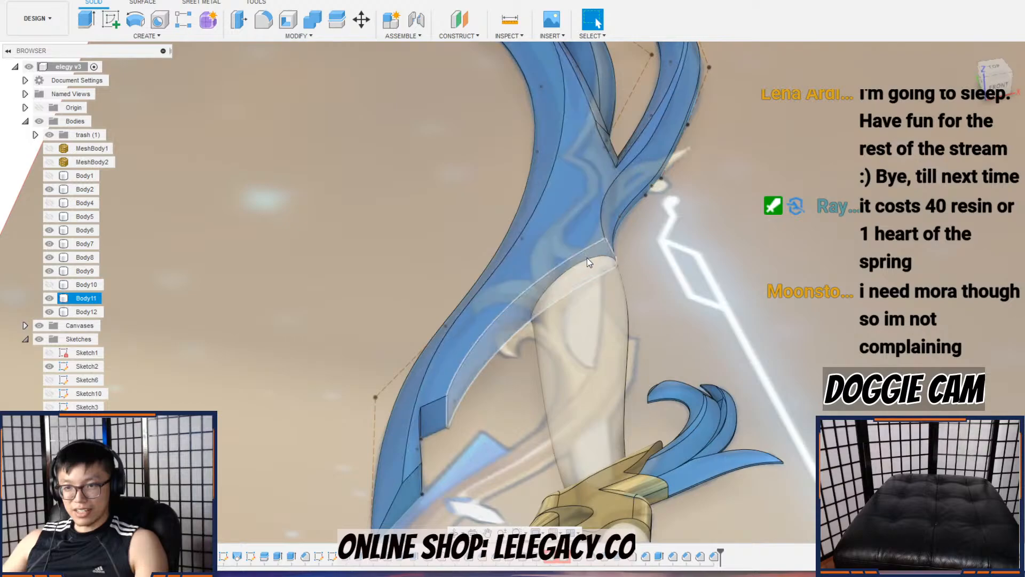
scroll(587, 257, down, 3)
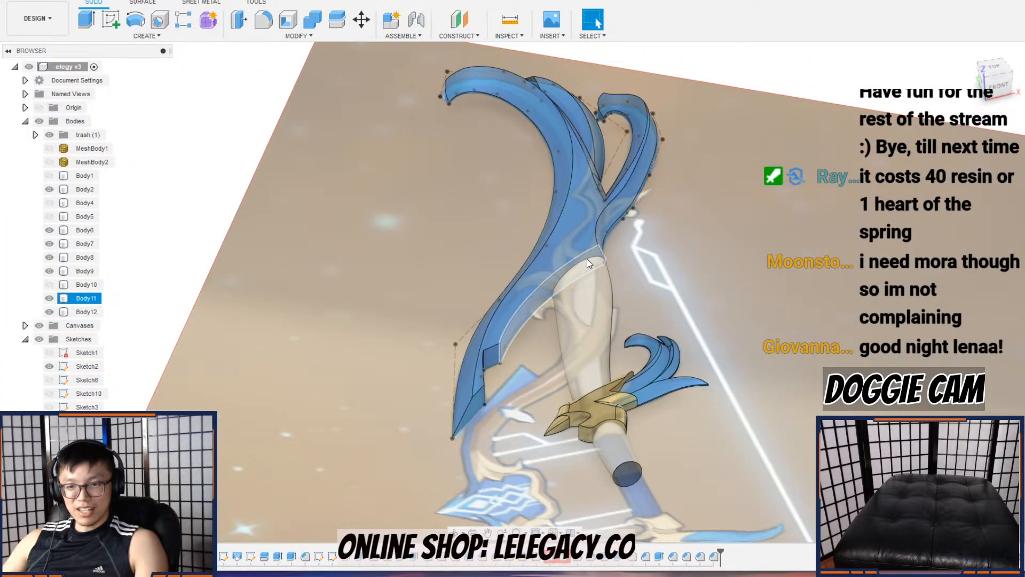
key(Escape)
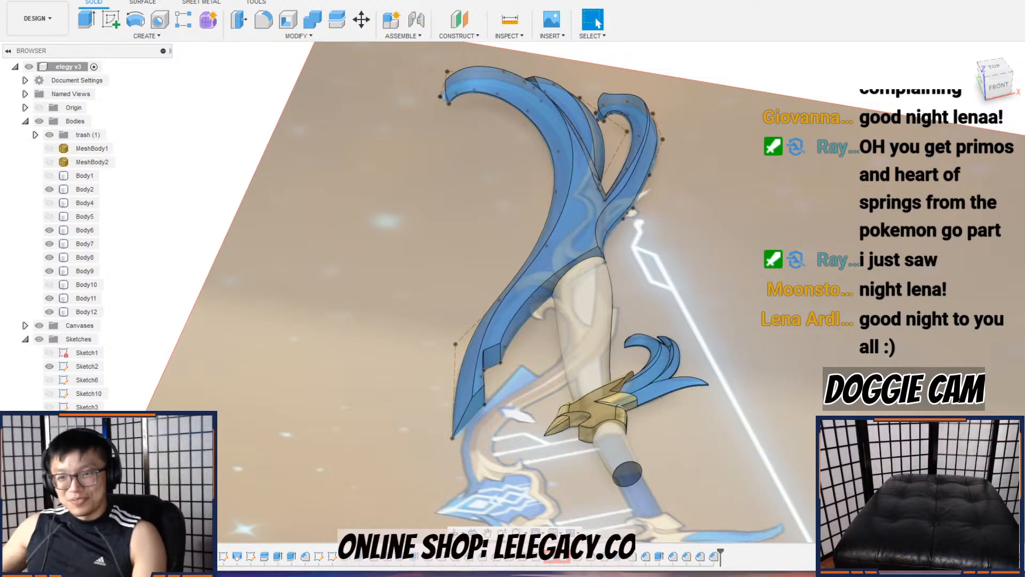
scroll(594, 257, up, 4)
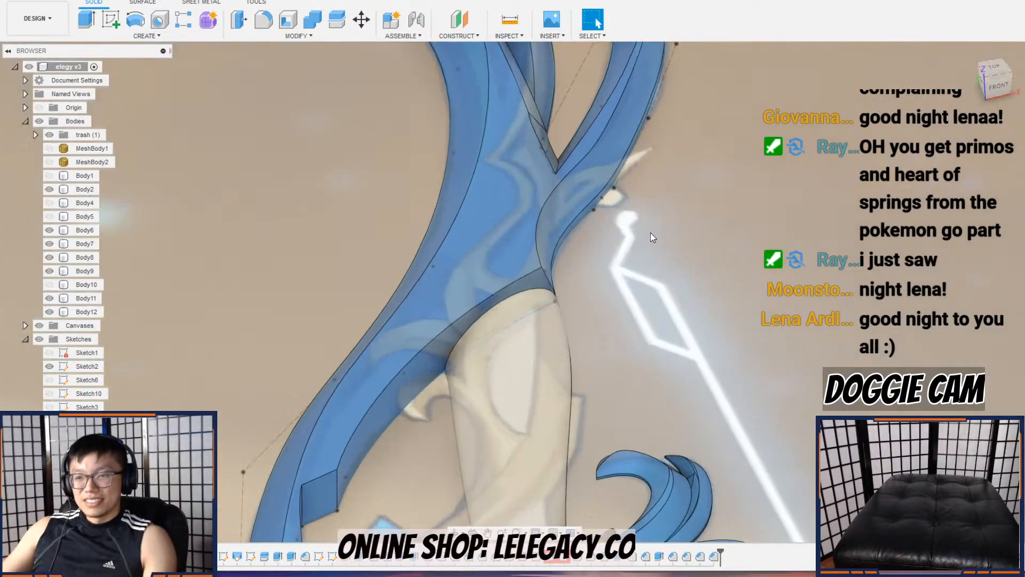
scroll(560, 281, up, 3)
shift+middle_drag(552, 285, 531, 313)
scroll(531, 312, down, 4)
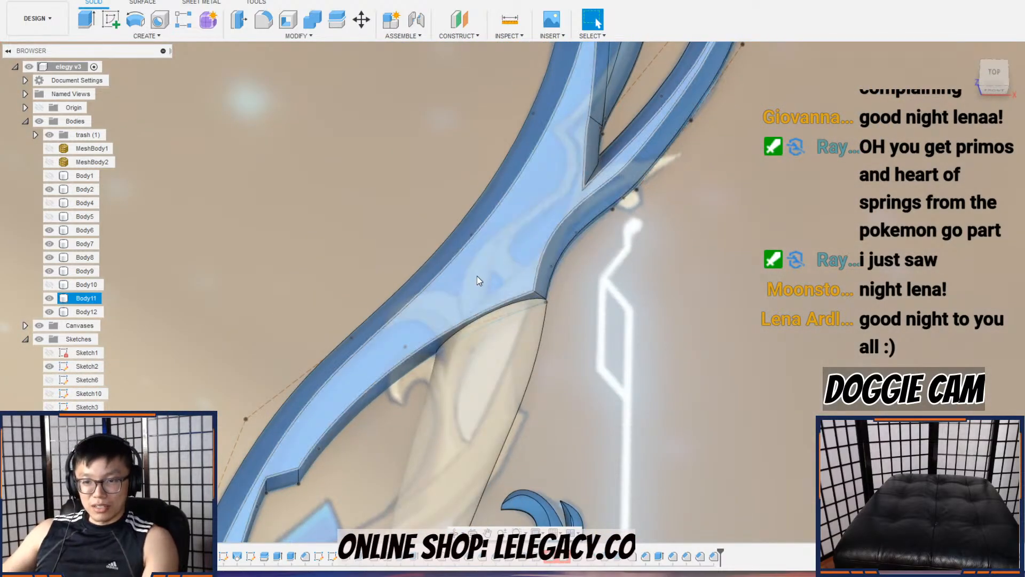
scroll(537, 273, down, 4)
shift+middle_drag(626, 231, 649, 262)
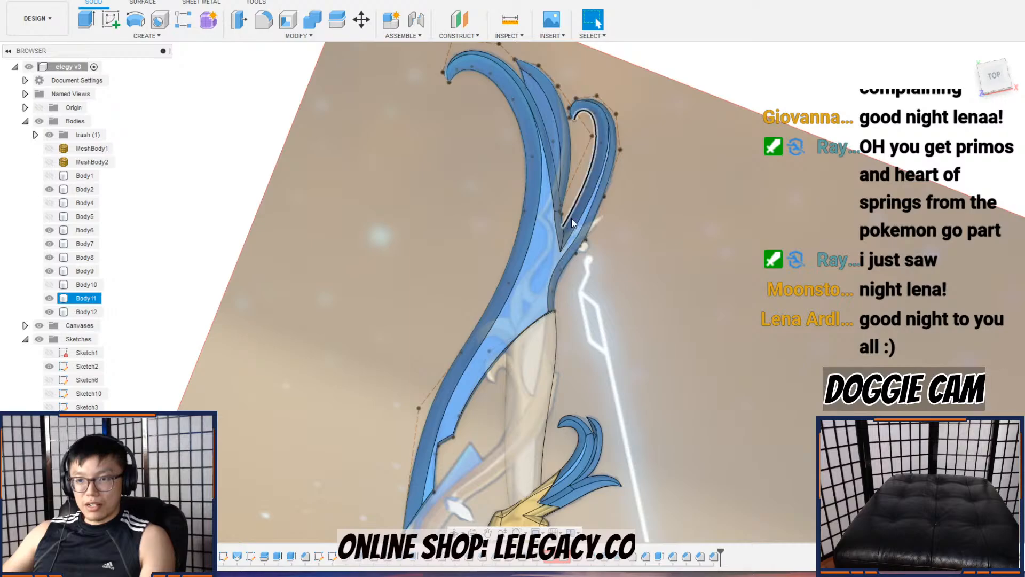
scroll(553, 276, up, 1)
scroll(557, 273, up, 2)
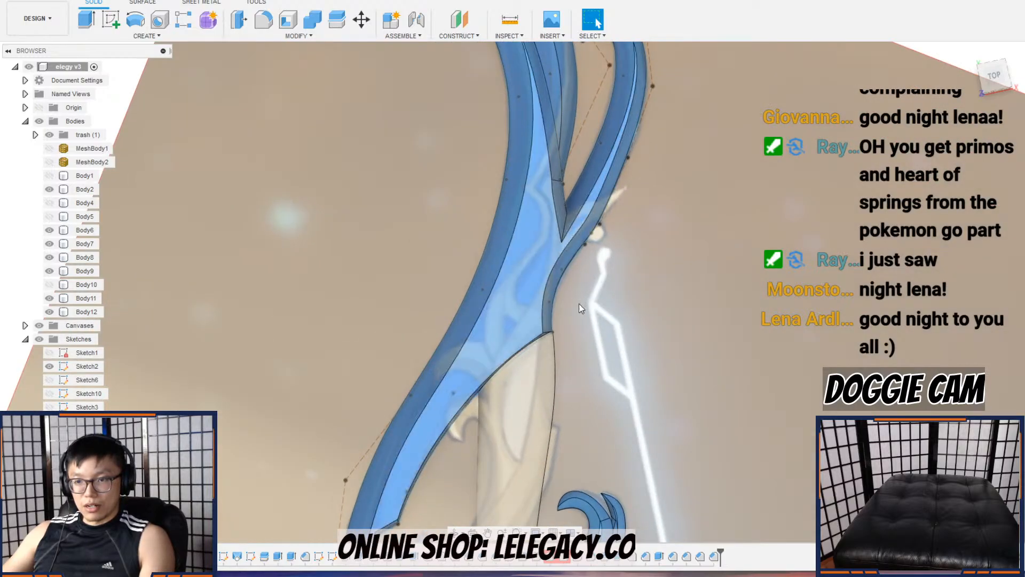
Step: Show Sketch3, which holds the outlines of the curved pale section running down to the patterned blue ornament
scroll(512, 350, down, 1)
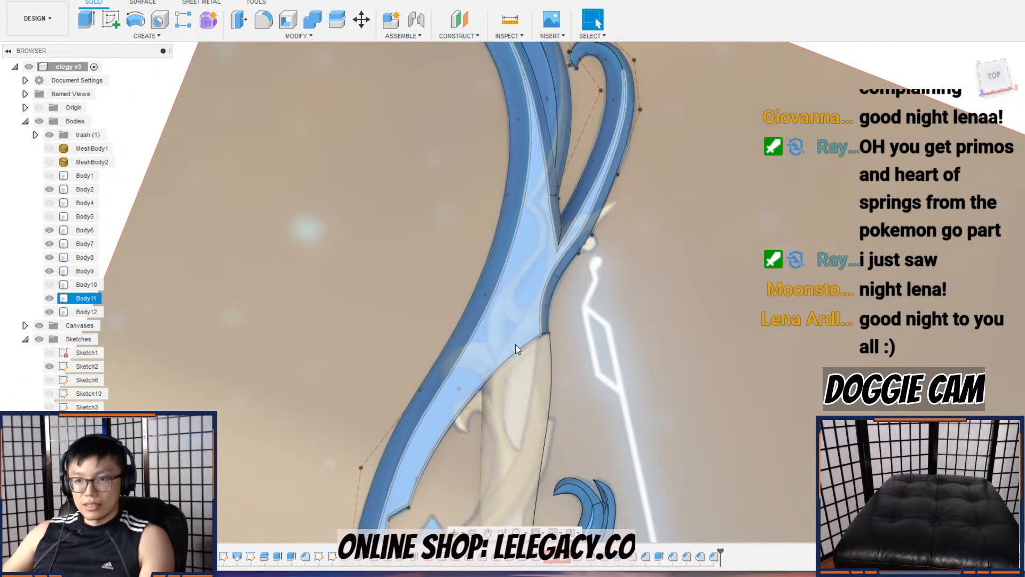
scroll(508, 368, up, 3)
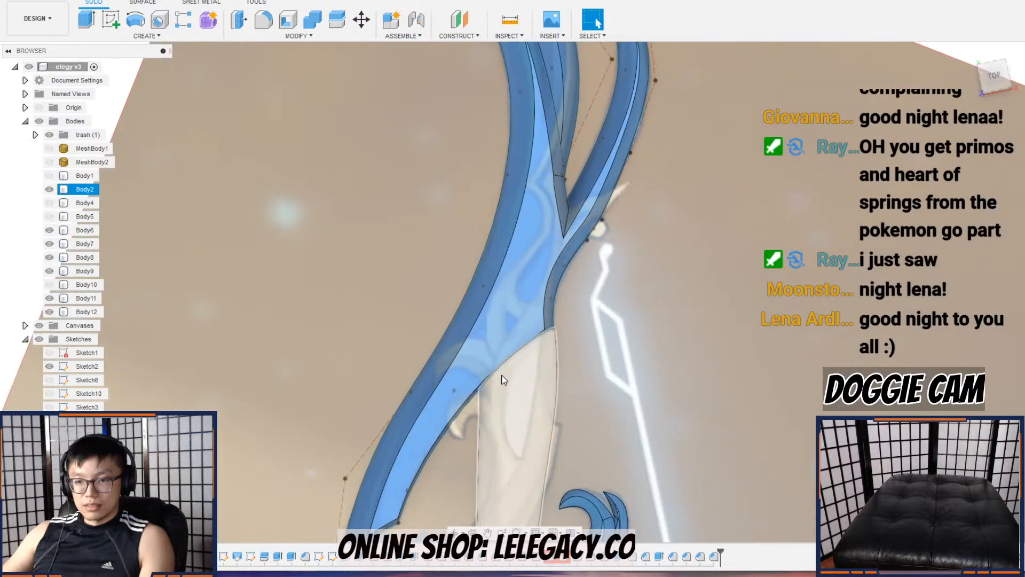
shift+middle_drag(511, 372, 529, 363)
middle_drag(550, 406, 556, 225)
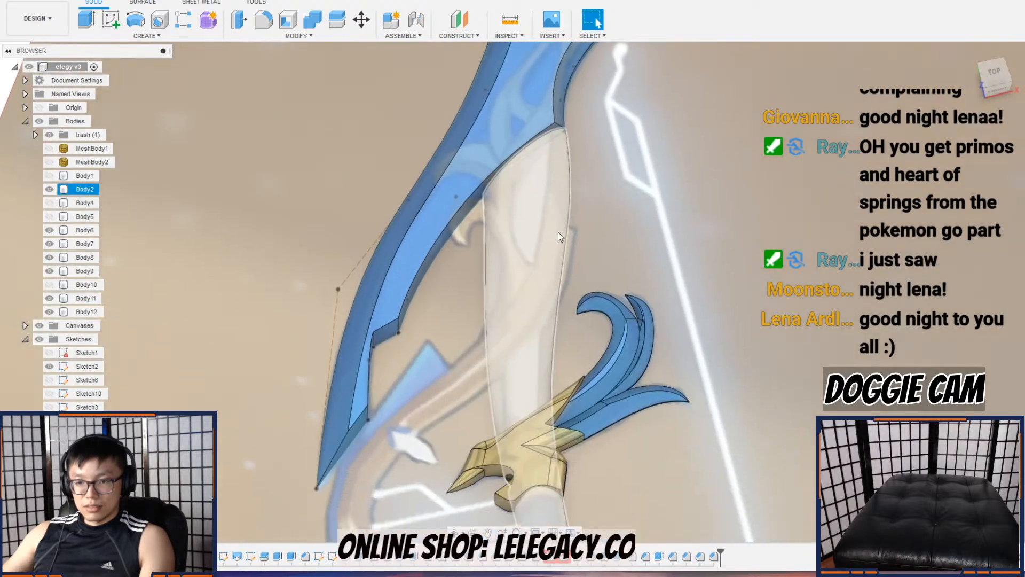
scroll(558, 291, down, 2)
middle_drag(522, 410, 519, 296)
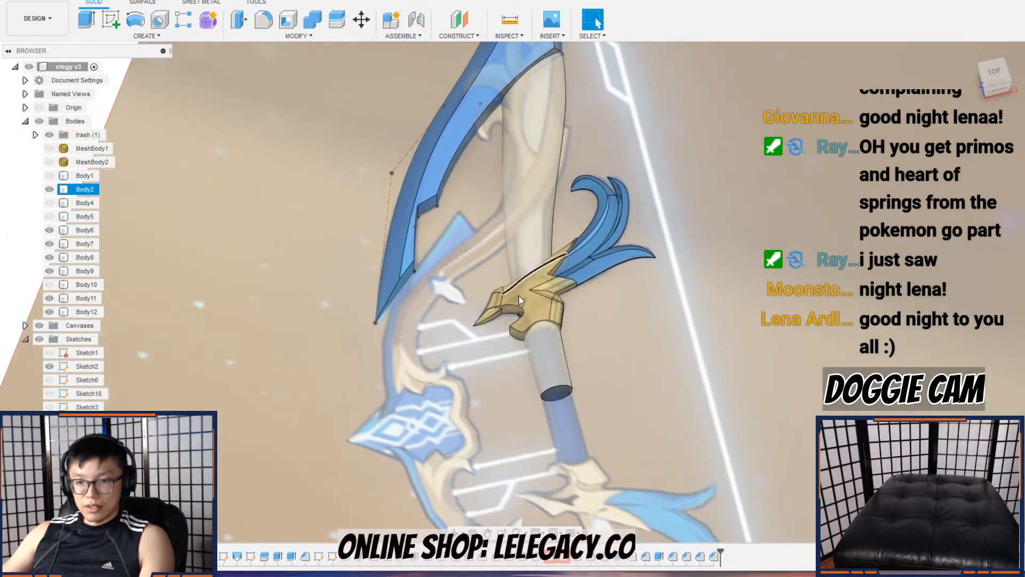
click(50, 409)
click(50, 407)
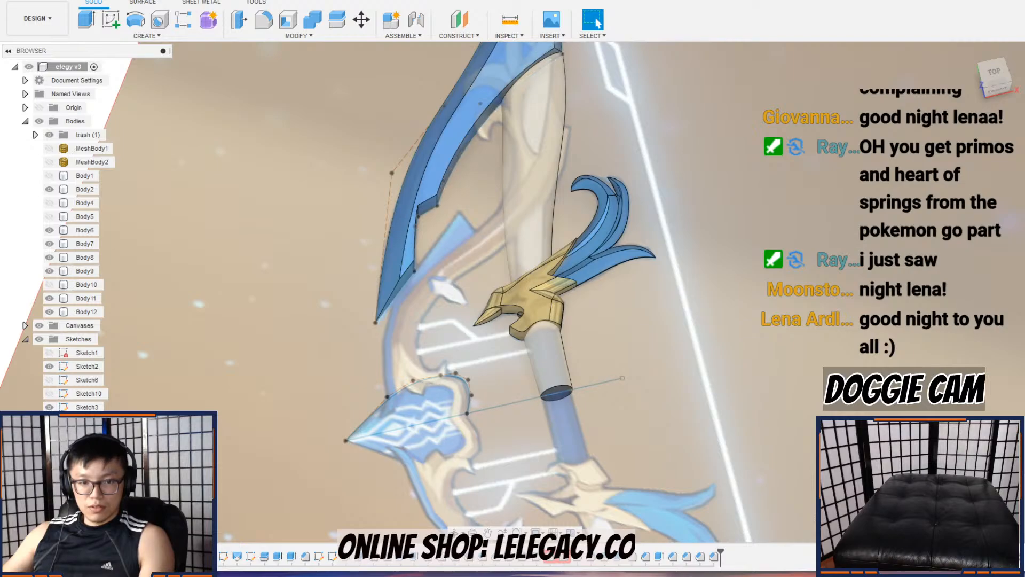
Step: Extrude the curved pale profile between the upper limb joint and the patterned blue ornament 20 mm upward as a new body
scroll(421, 360, up, 3)
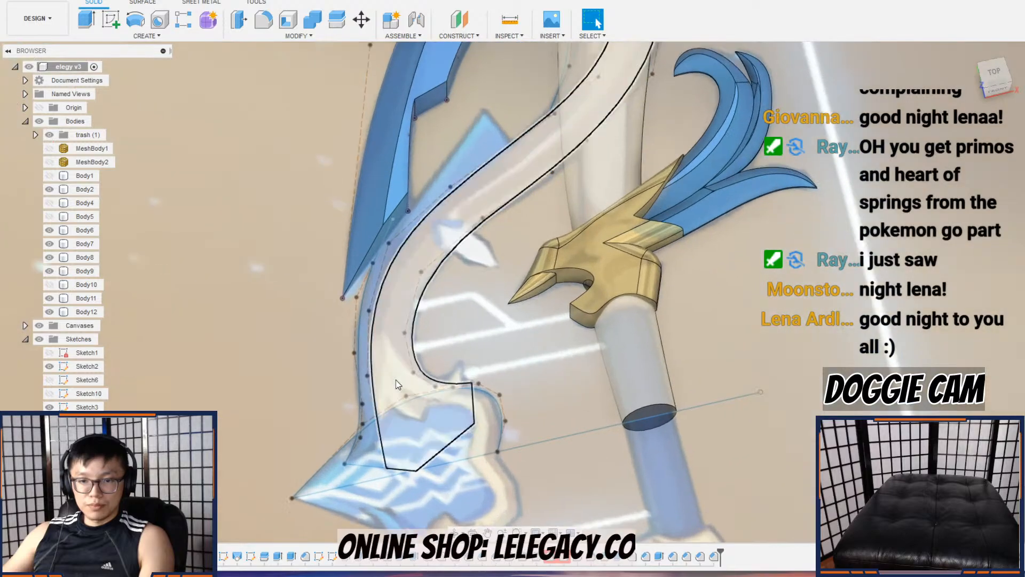
click(390, 377)
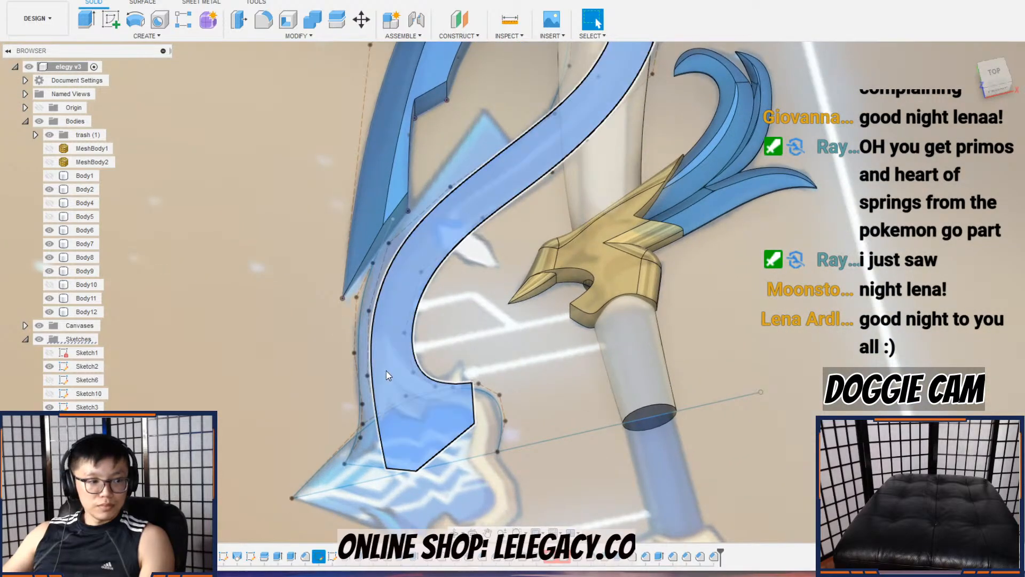
shift+middle_drag(454, 214, 511, 265)
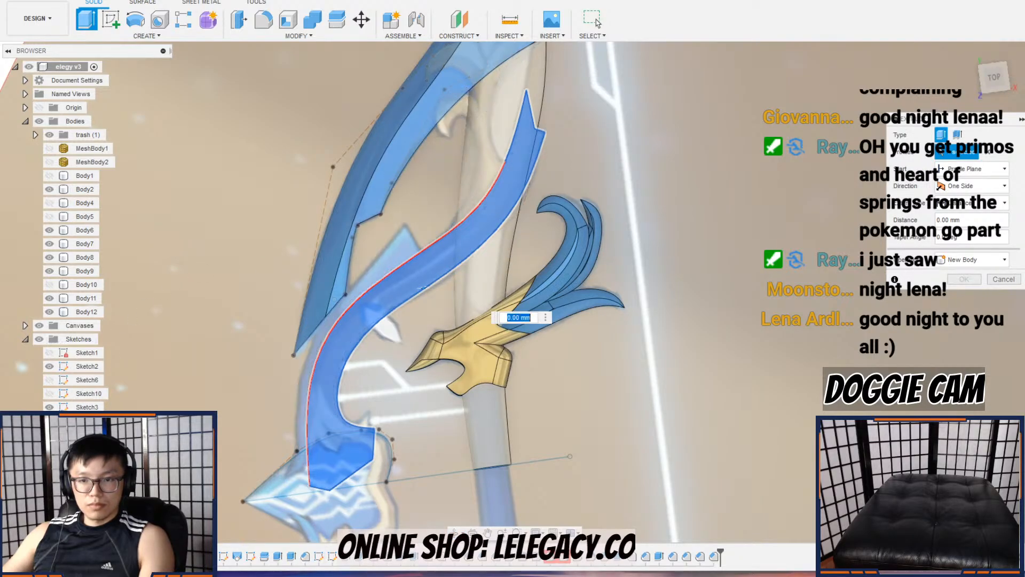
shift+middle_drag(353, 362, 365, 273)
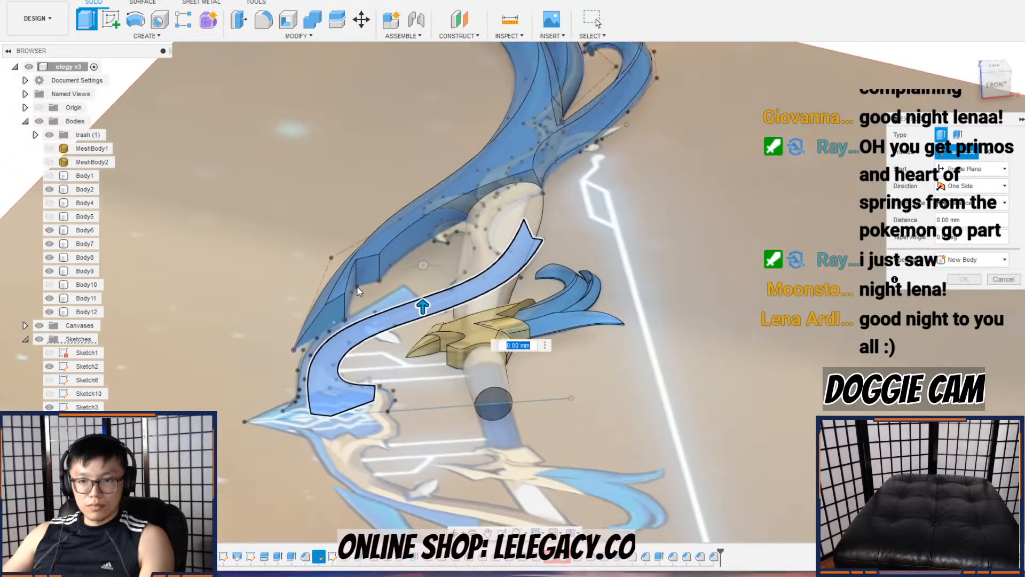
scroll(430, 325, up, 2)
scroll(431, 325, up, 1)
drag(418, 300, 419, 261)
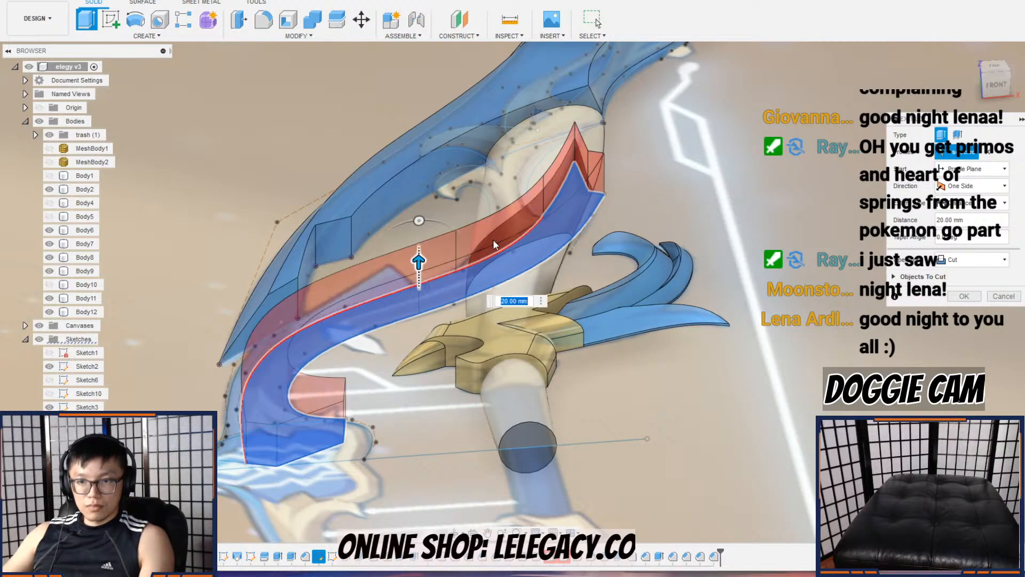
click(974, 260)
click(972, 311)
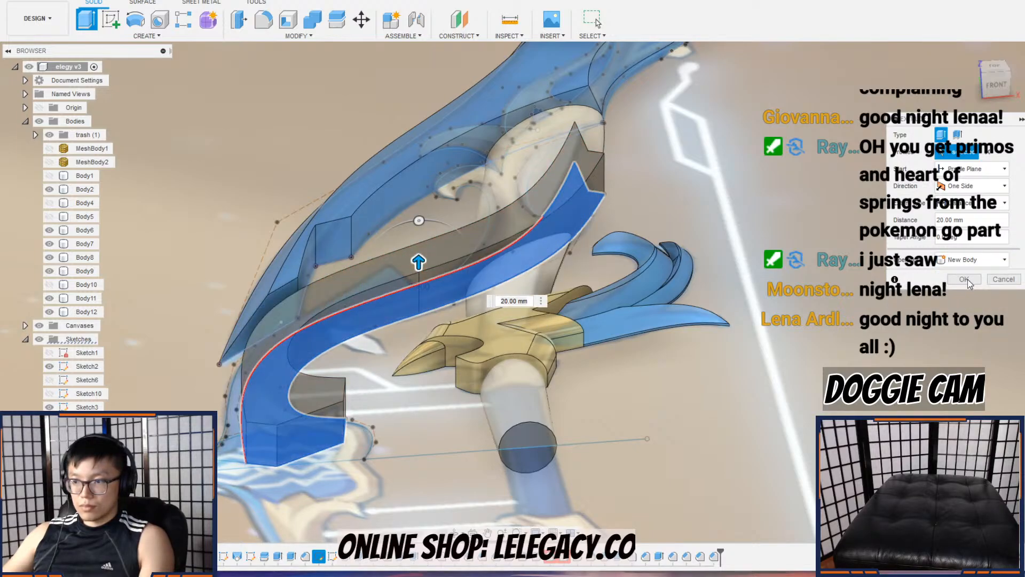
click(967, 279)
shift+middle_drag(603, 303, 635, 343)
right_click(639, 364)
click(607, 380)
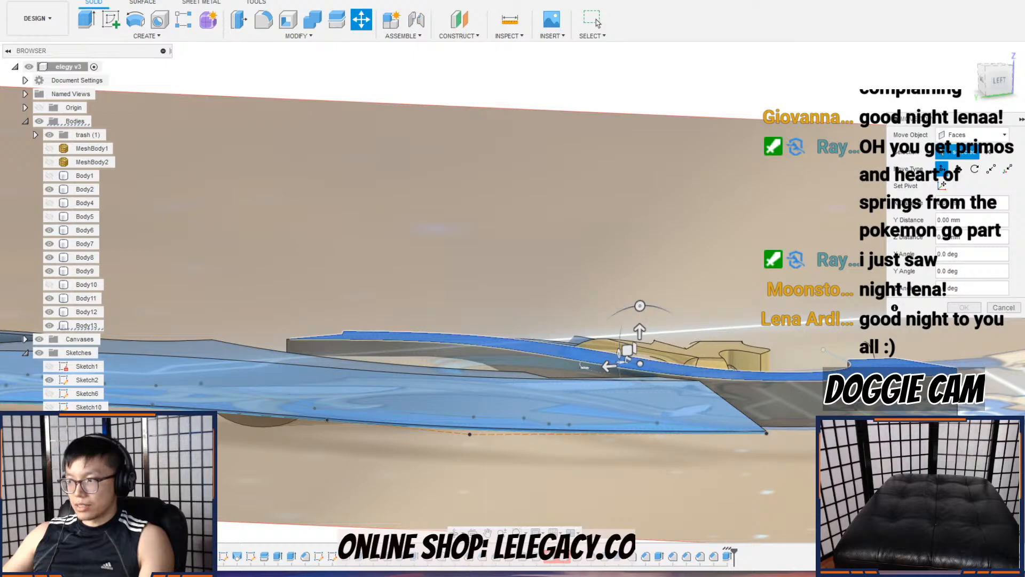
key(alt+Tab)
scroll(604, 278, down, 2)
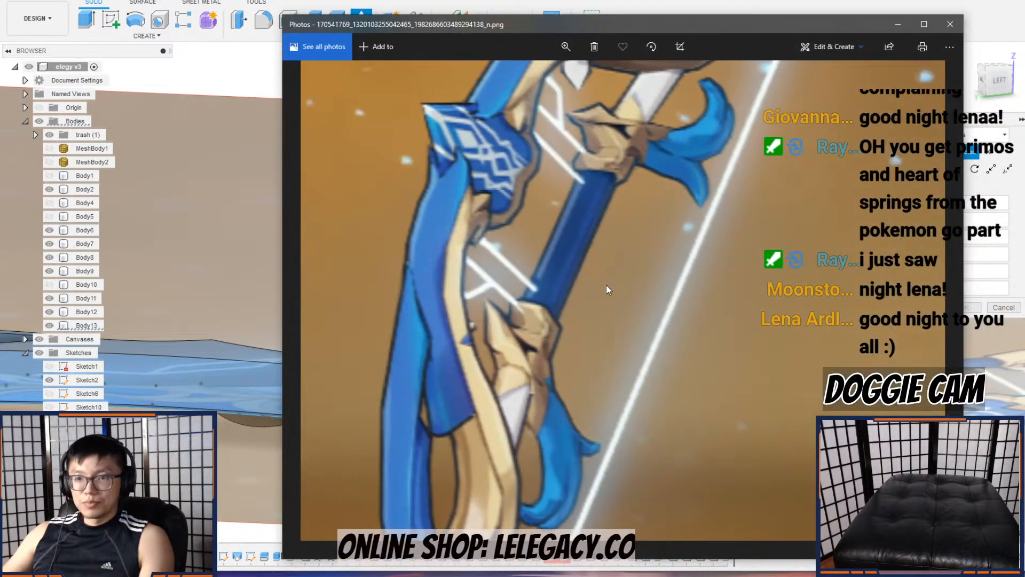
drag(651, 182, 661, 303)
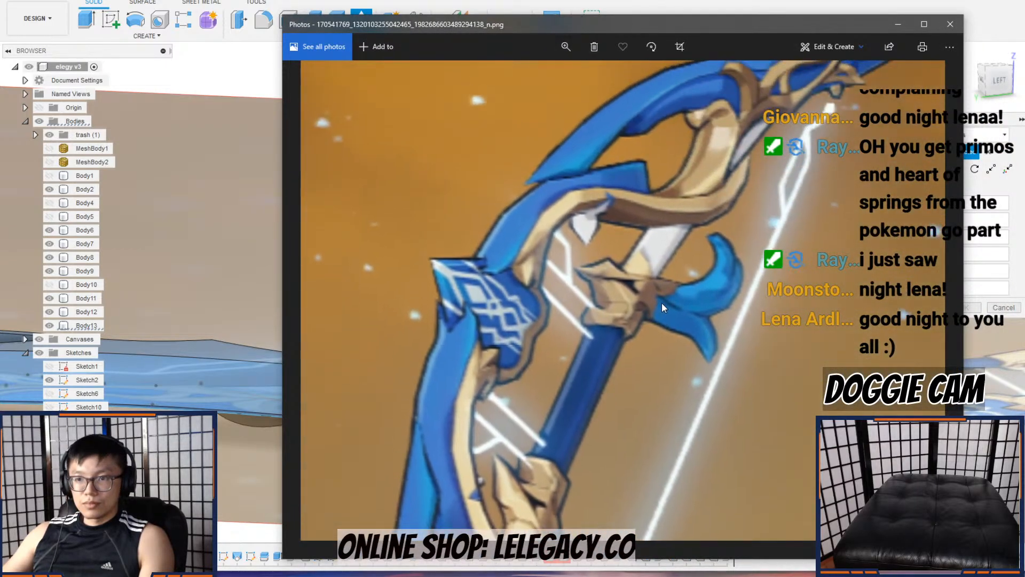
click(896, 31)
shift+middle_drag(658, 342, 601, 344)
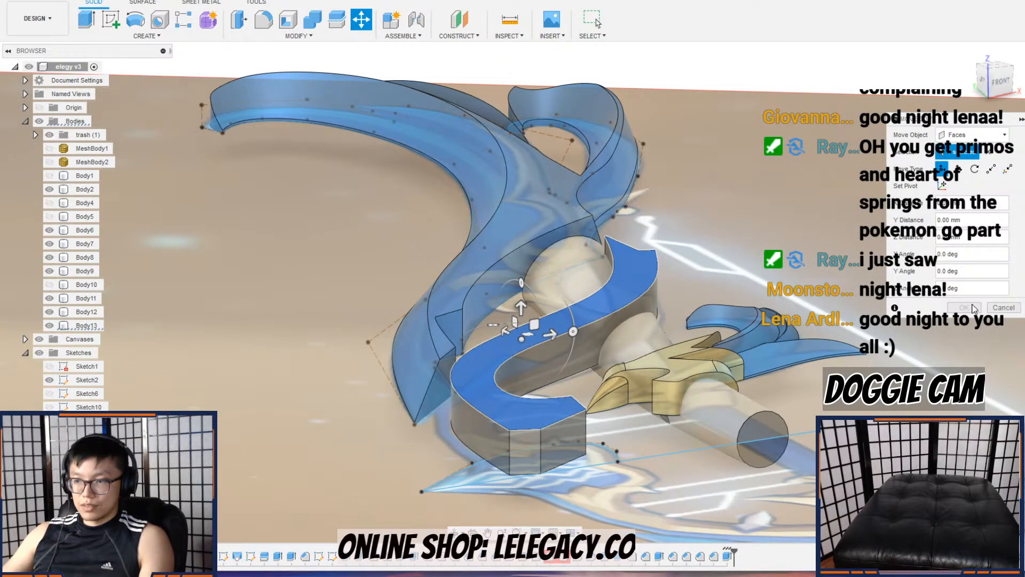
click(1003, 307)
shift+middle_drag(507, 348, 540, 407)
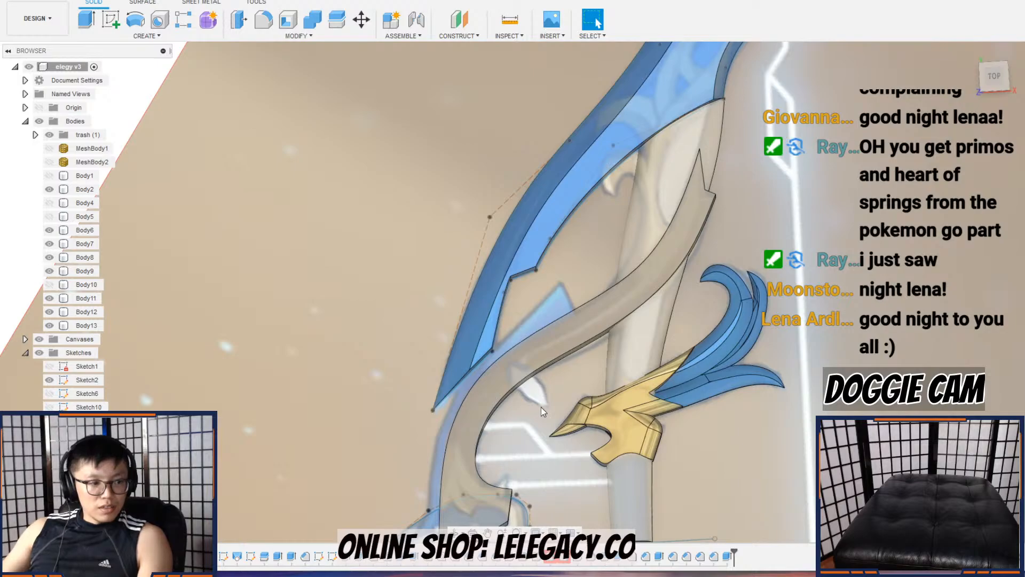
shift+middle_drag(678, 327, 602, 342)
scroll(606, 317, up, 3)
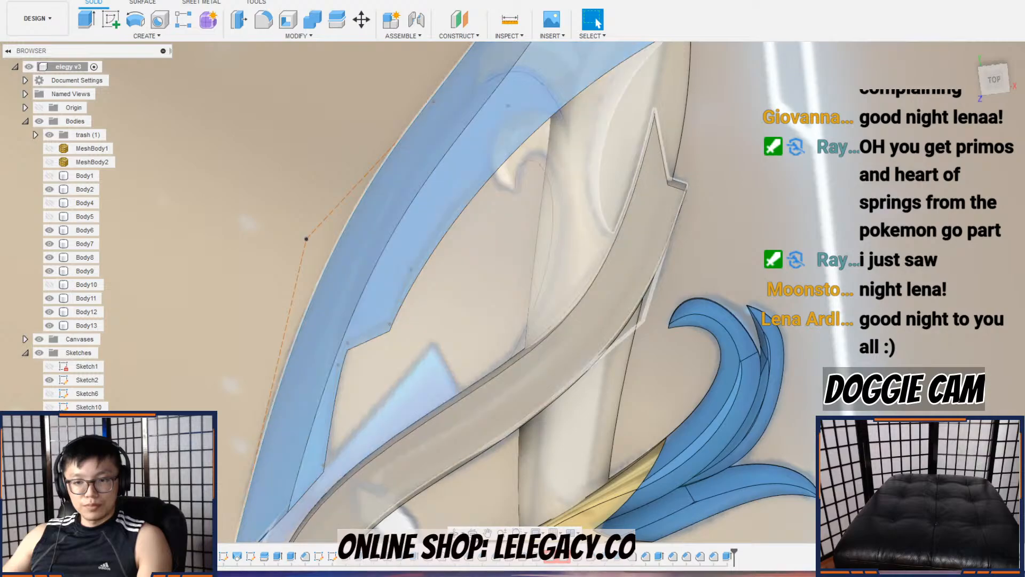
click(554, 292)
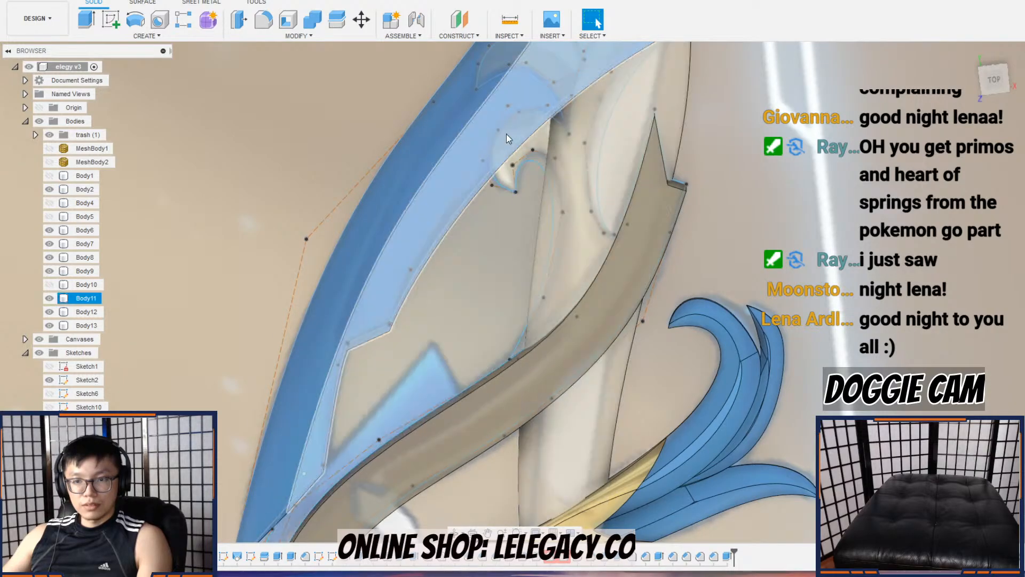
click(477, 185)
key(e)
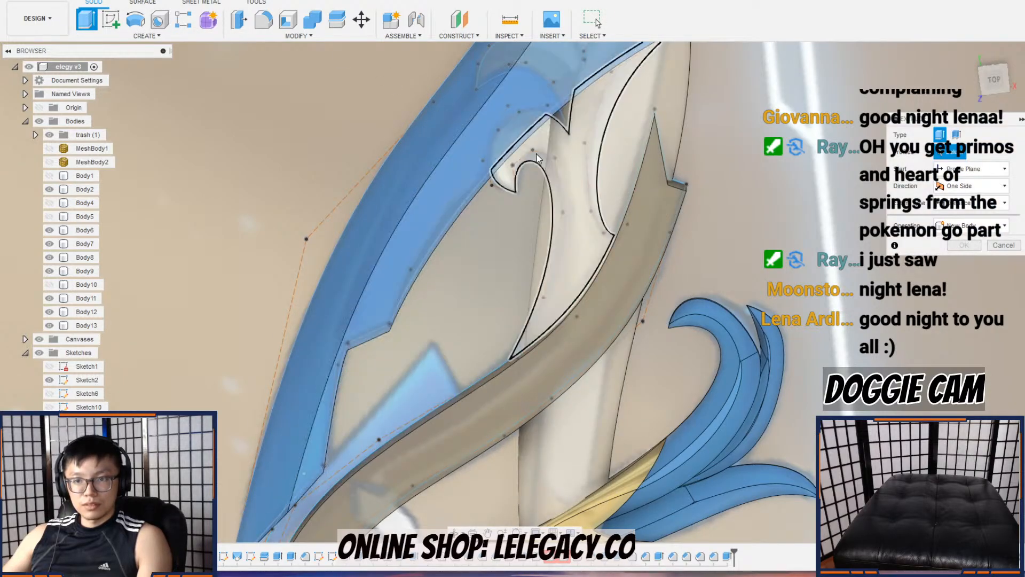
click(545, 155)
middle_drag(547, 156, 524, 262)
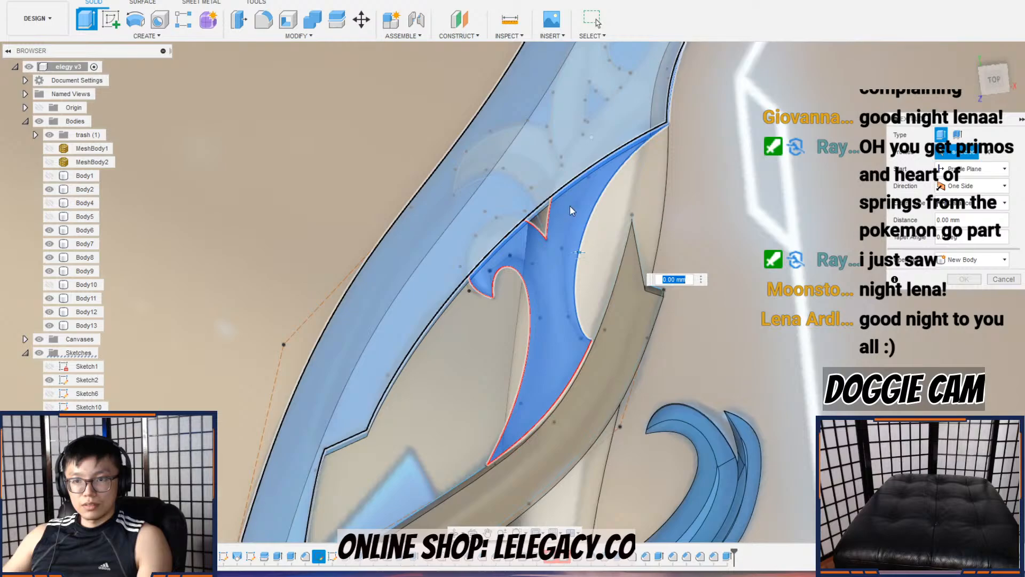
click(626, 141)
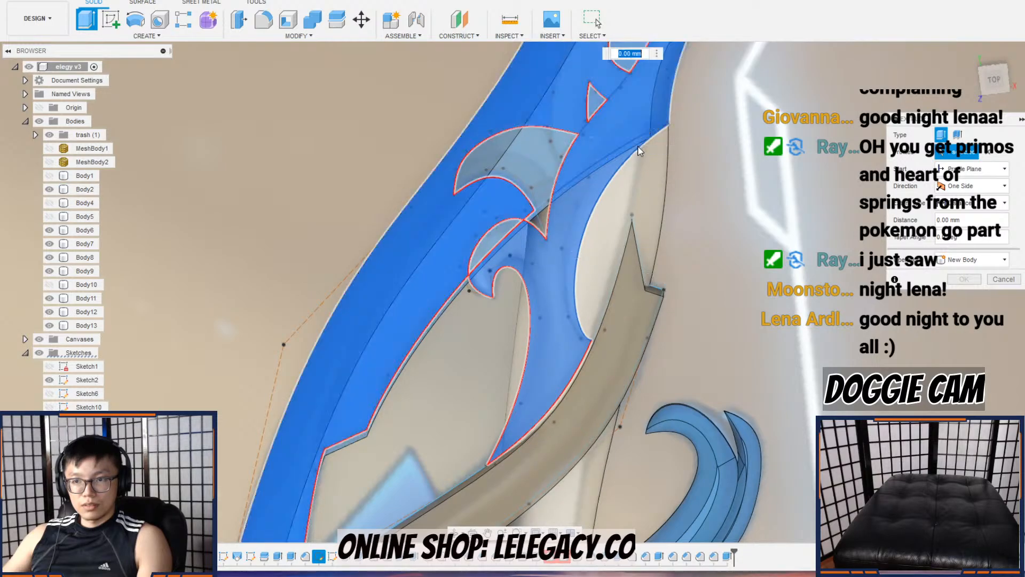
middle_drag(636, 162, 632, 217)
click(613, 180)
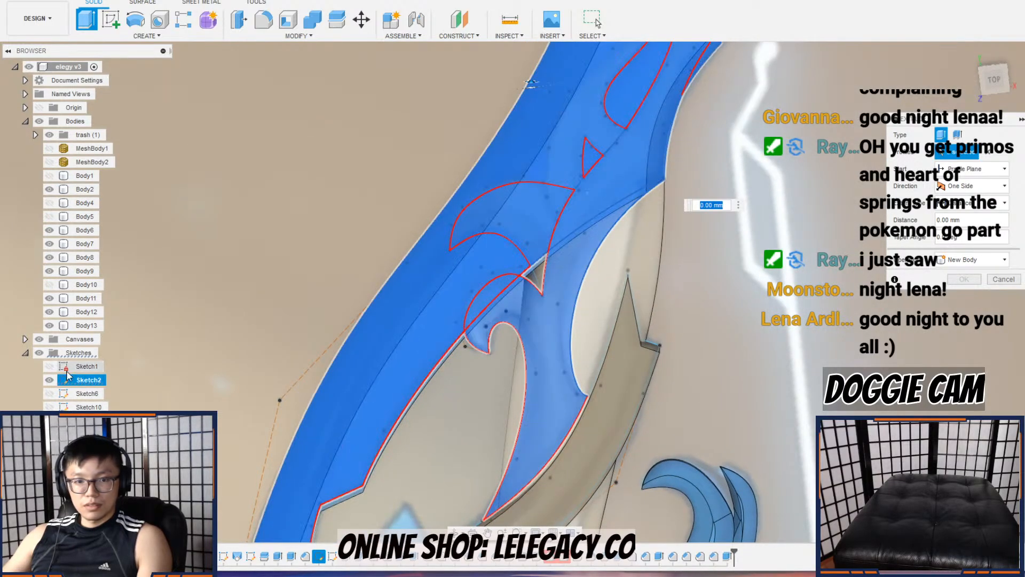
click(49, 380)
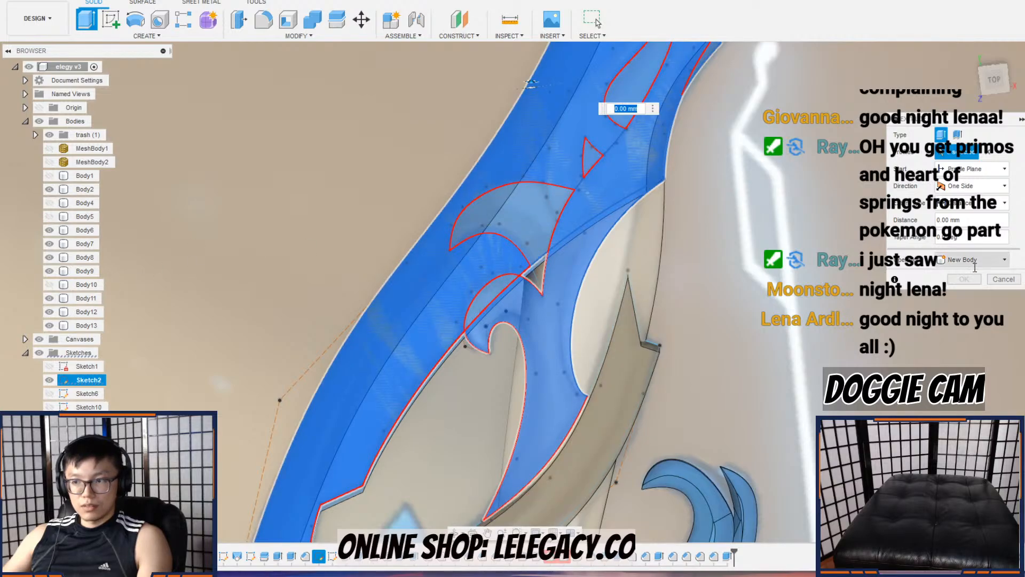
click(1005, 279)
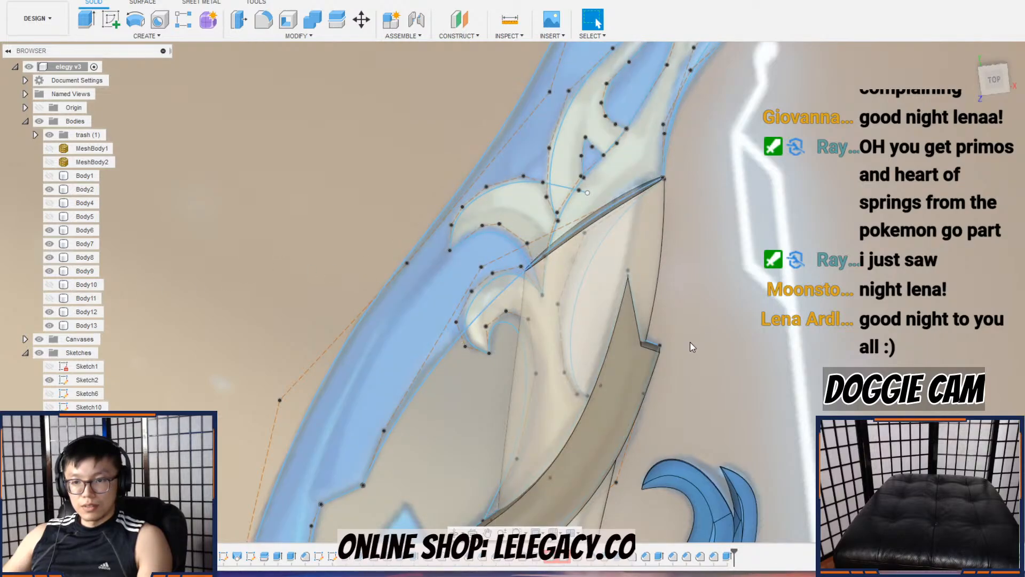
Step: Examine the pale ornament's sketch outlines where the upper limb meets the grip section
scroll(598, 282, up, 3)
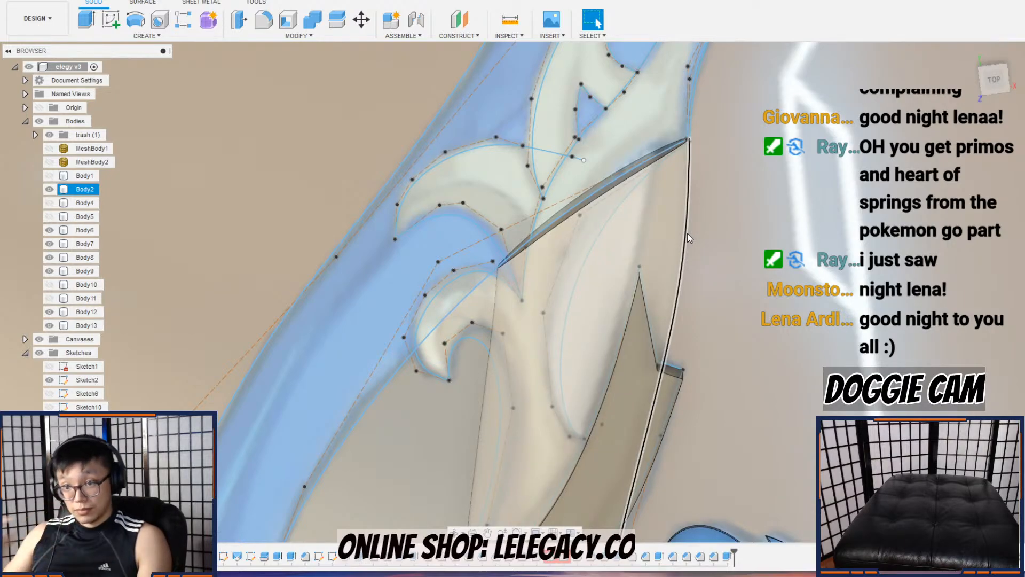
Step: Hide Sketch2 so its outline around the bow limb is no longer displayed
scroll(696, 207, down, 2)
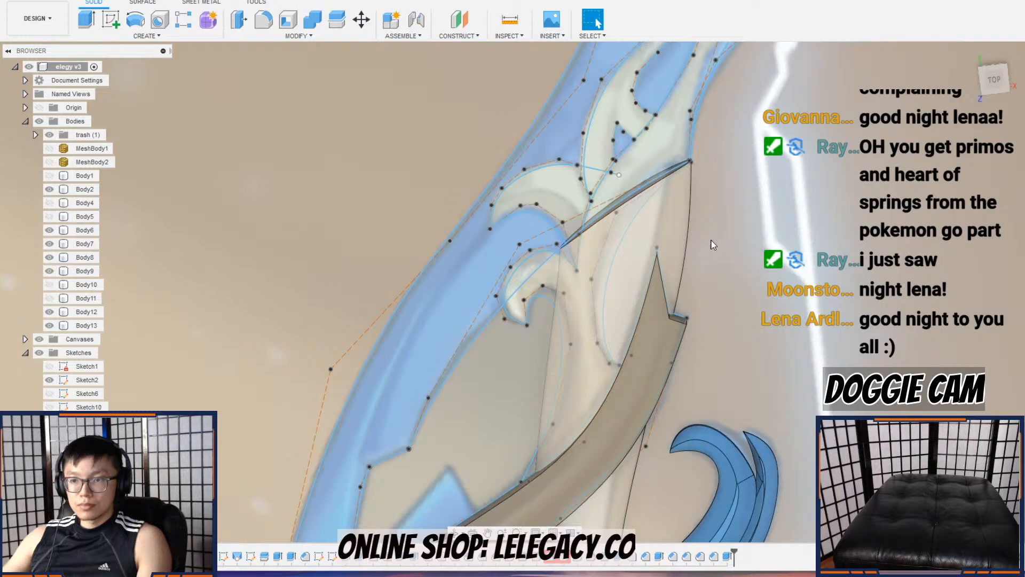
scroll(716, 250, down, 2)
shift+middle_drag(722, 261, 660, 328)
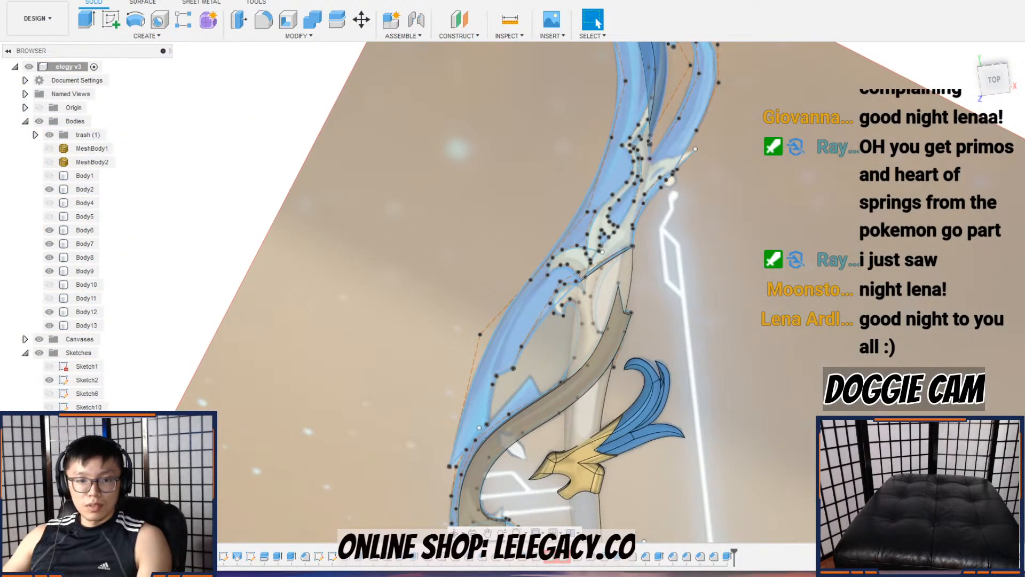
click(49, 380)
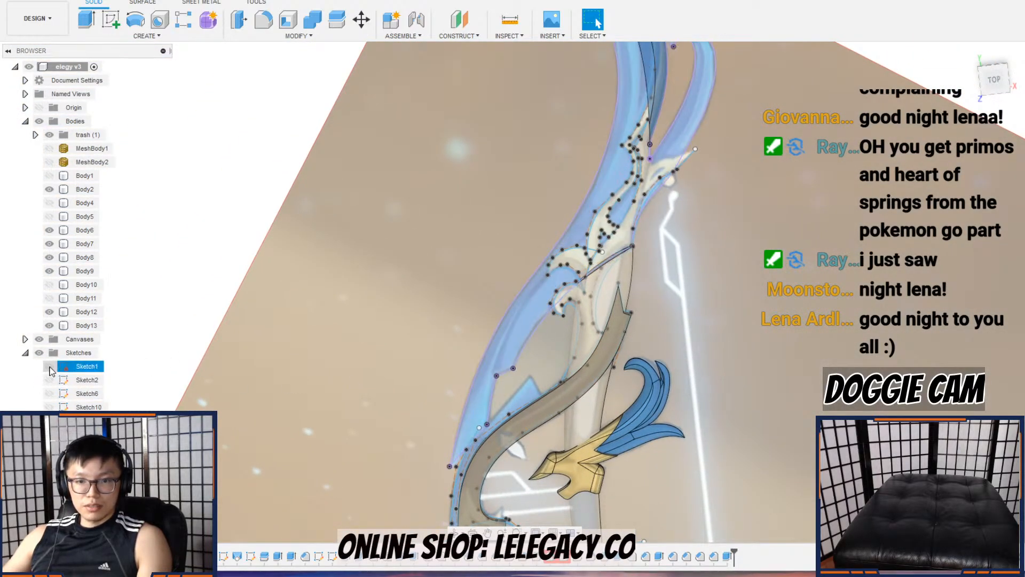
Step: Toggle the visibility of Sketch6 and Sketch10 to check which geometry each holds around the bow's lower limb
shift+middle_drag(594, 319, 437, 234)
scroll(437, 234, up, 3)
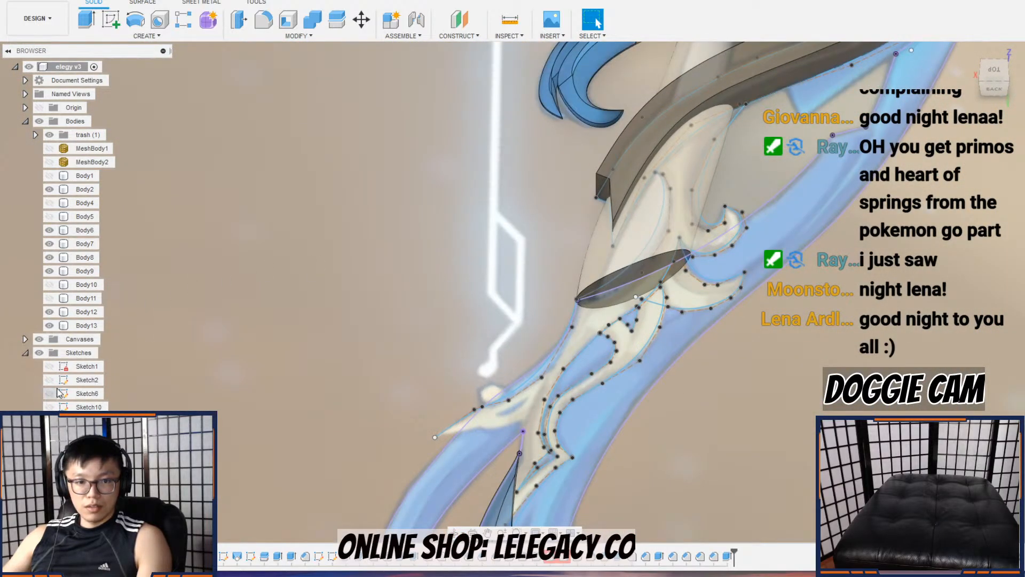
click(50, 393)
click(49, 407)
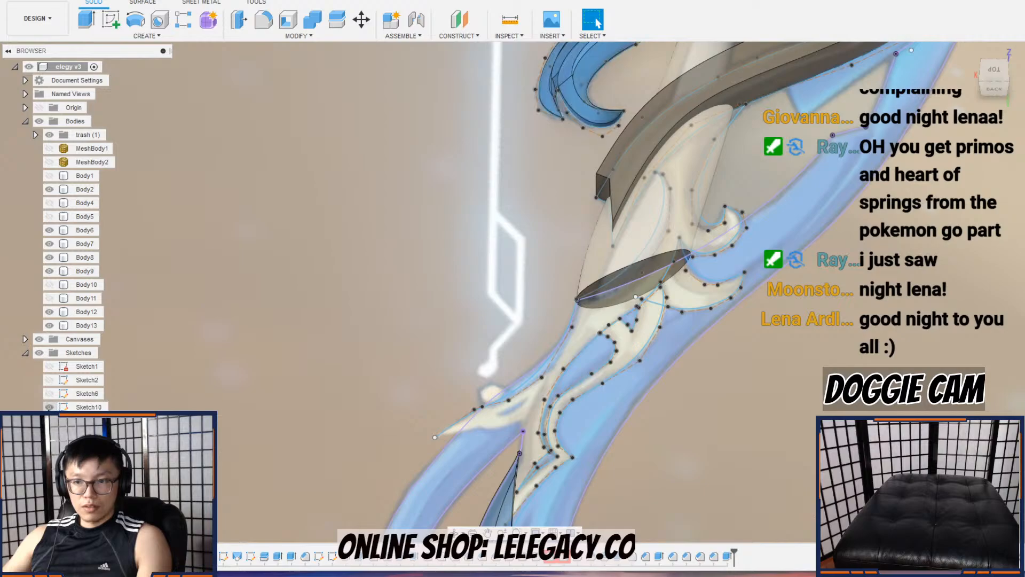
click(49, 407)
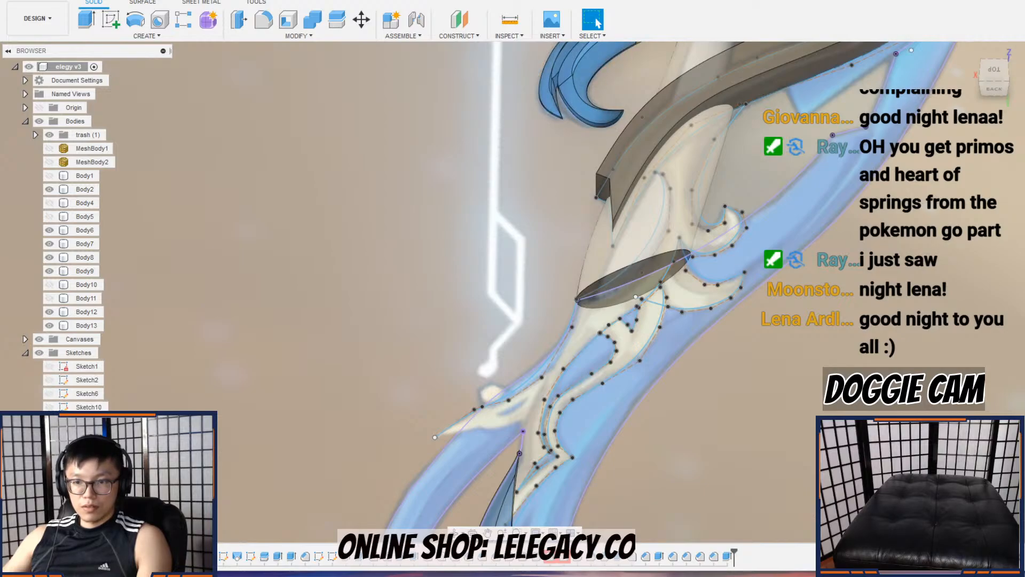
scroll(559, 409, down, 4)
middle_drag(593, 407, 613, 271)
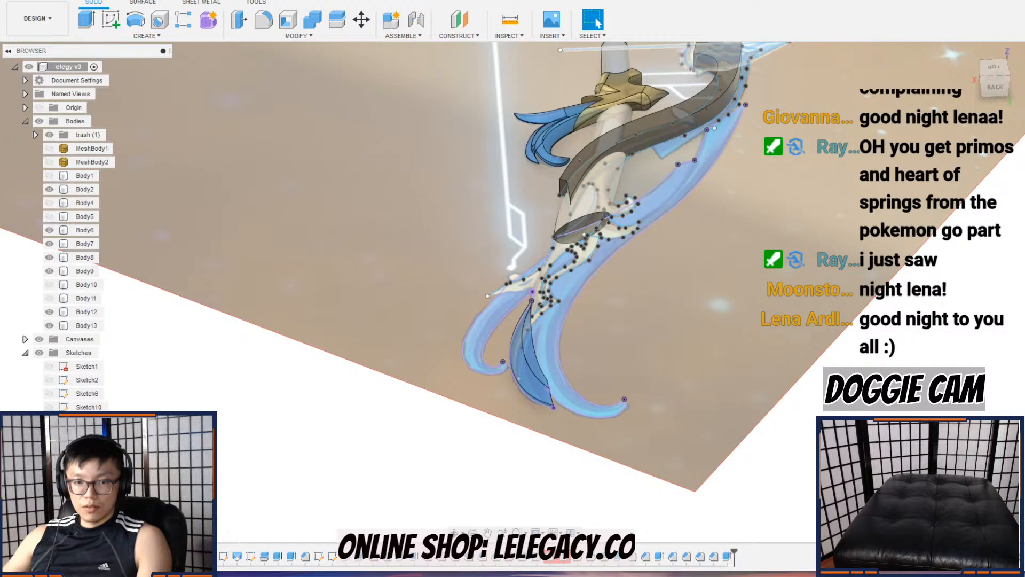
click(49, 407)
click(50, 407)
click(49, 393)
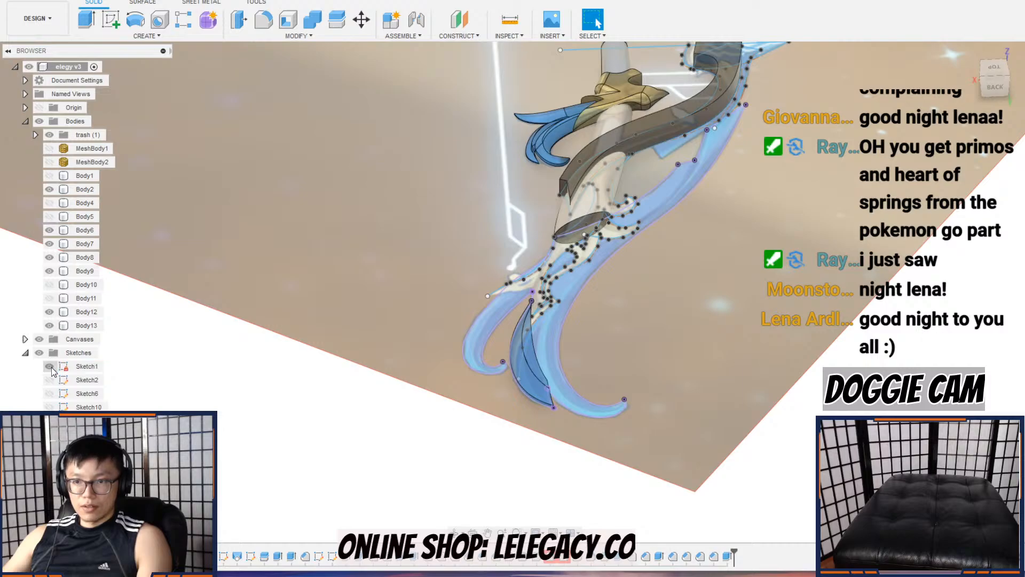
Step: Toggle Sketch1 and Sketch2 on and off to compare their geometry with the open end of the tube
scroll(583, 256, up, 5)
mouse_move(566, 231)
shift+middle_down()
mouse_move(572, 196)
mouse_move(564, 251)
mouse_move(545, 269)
shift+middle_up()
scroll(544, 270, up, 2)
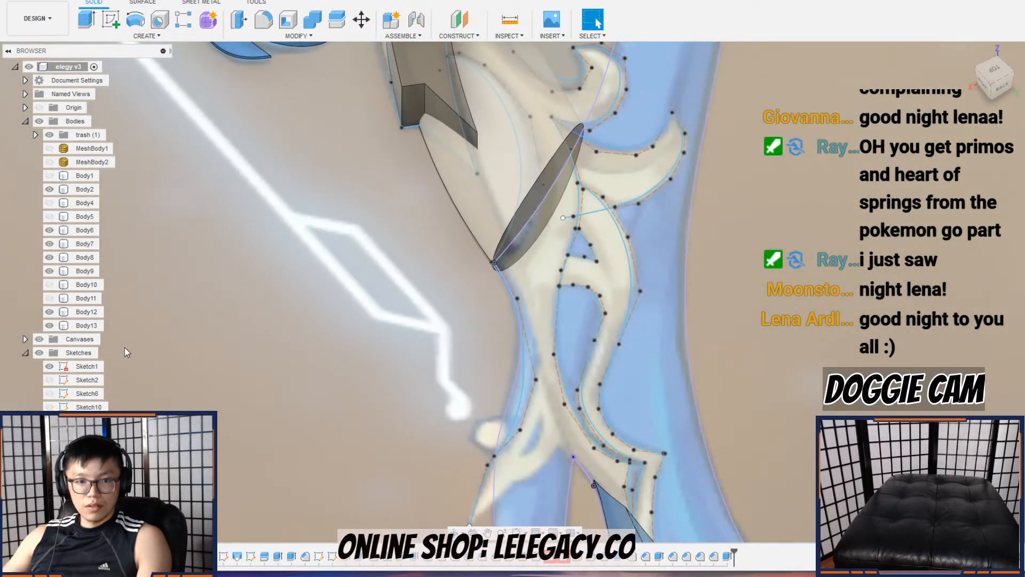
click(53, 368)
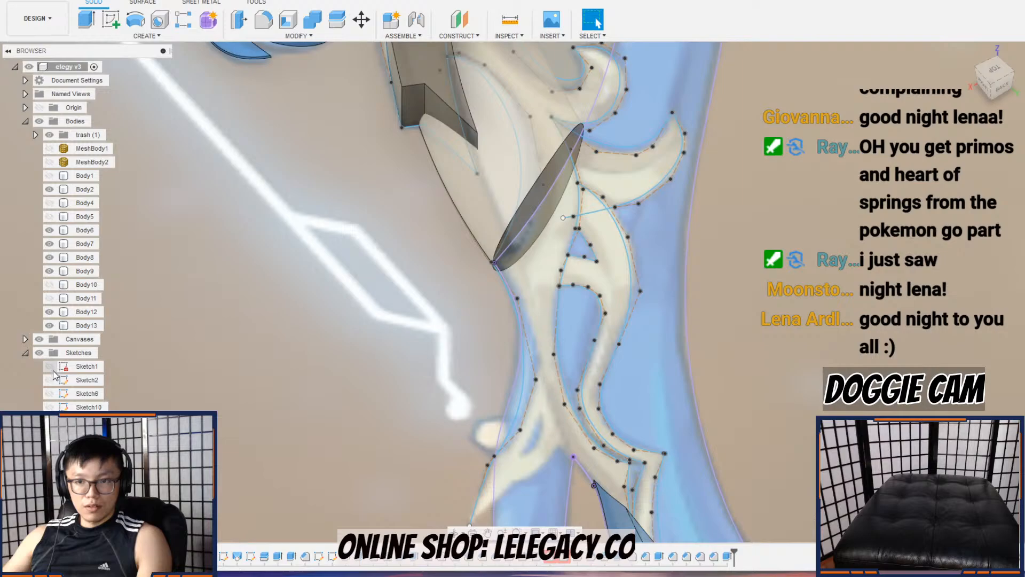
click(54, 380)
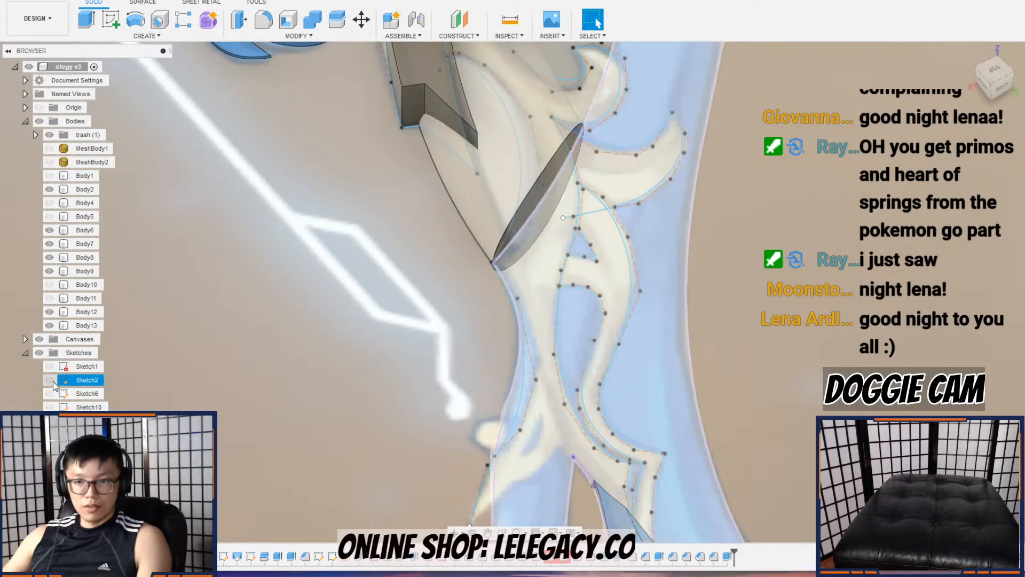
click(51, 380)
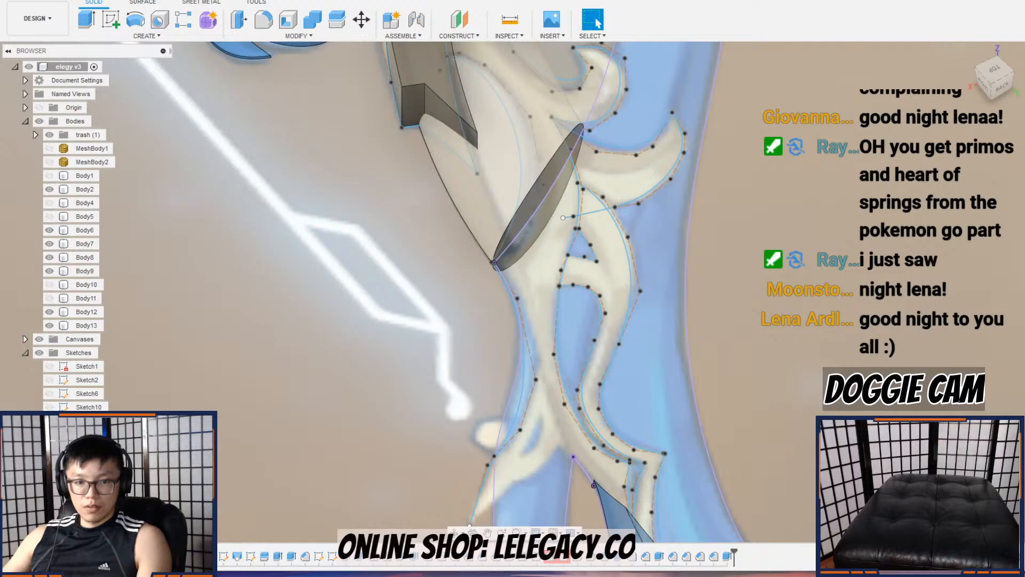
scroll(341, 251, down, 5)
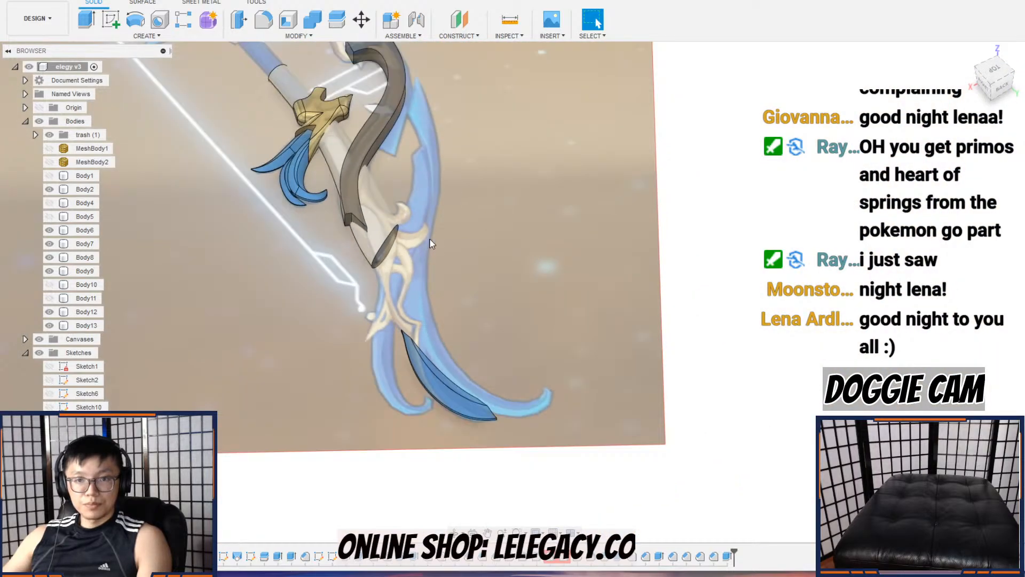
shift+middle_drag(431, 239, 437, 210)
scroll(390, 245, up, 6)
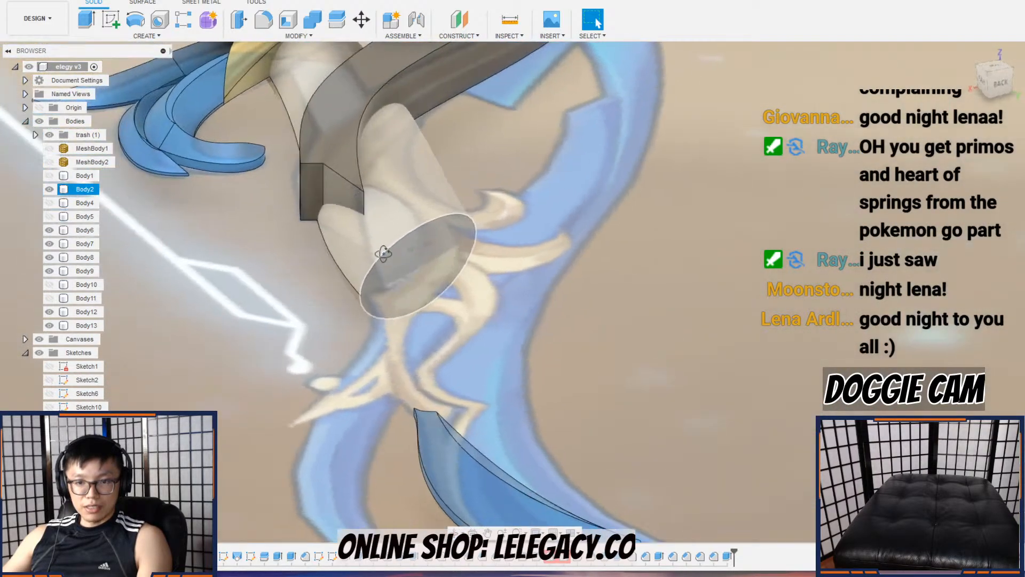
click(49, 366)
scroll(335, 256, down, 5)
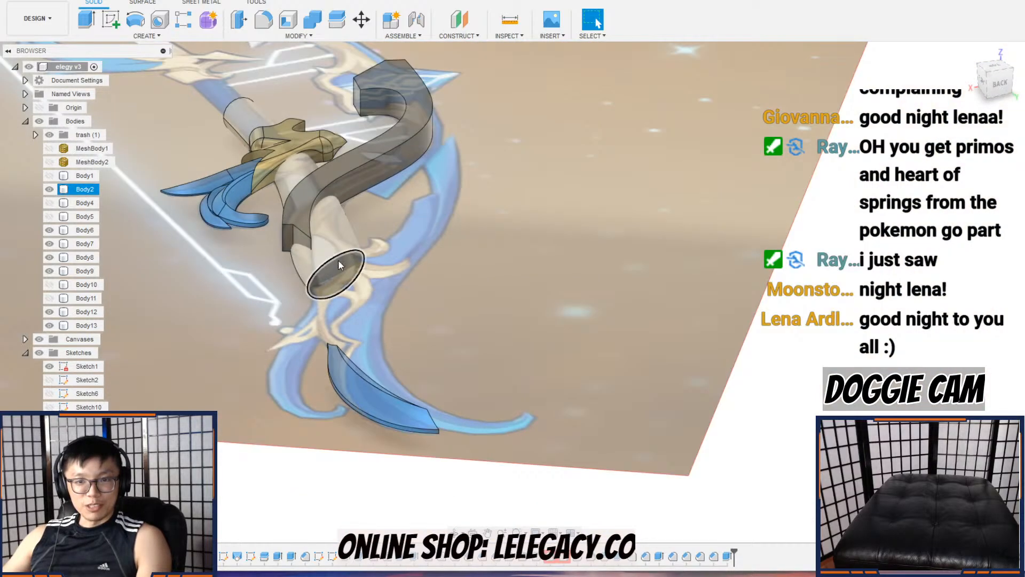
click(50, 366)
Step: Show Sketch6 and toggle Sketch10 and the sketches listed below it to find the tube's profile geometry
click(50, 394)
click(50, 407)
click(49, 407)
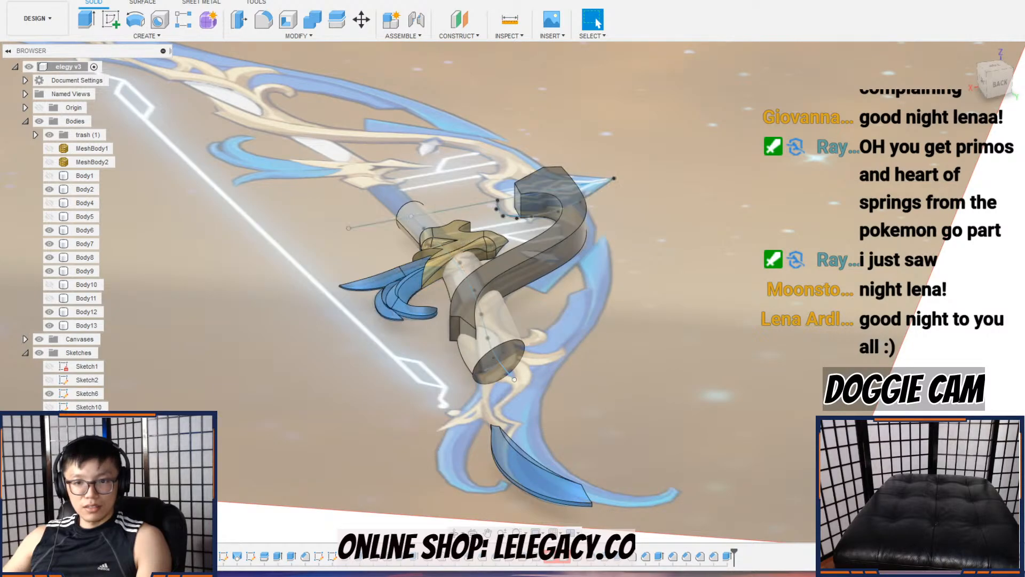
click(50, 421)
click(50, 420)
click(49, 421)
click(50, 434)
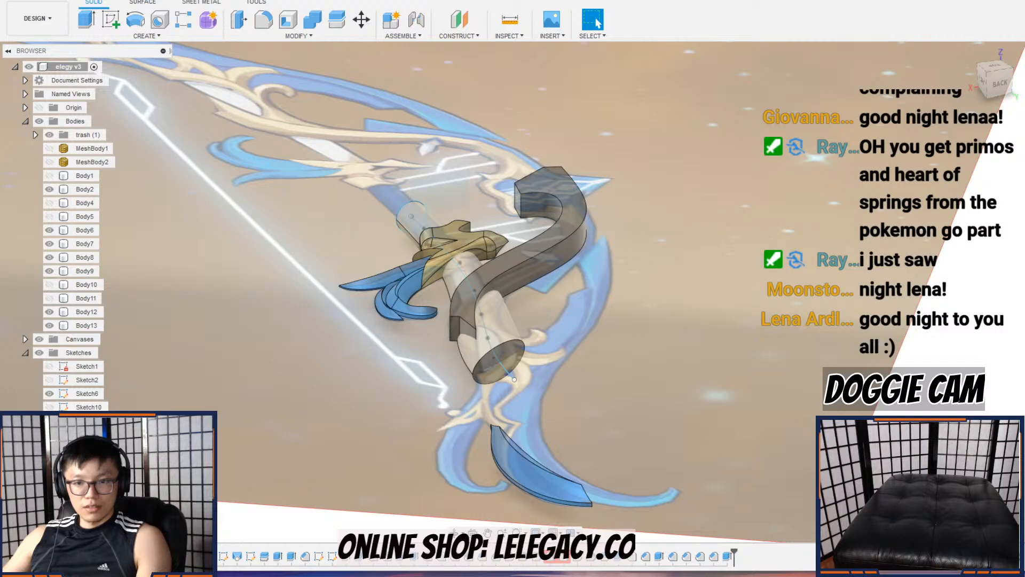
Step: Narrow the ellipse at the tube's open end by moving its major-axis endpoint slightly inward
scroll(404, 348, up, 8)
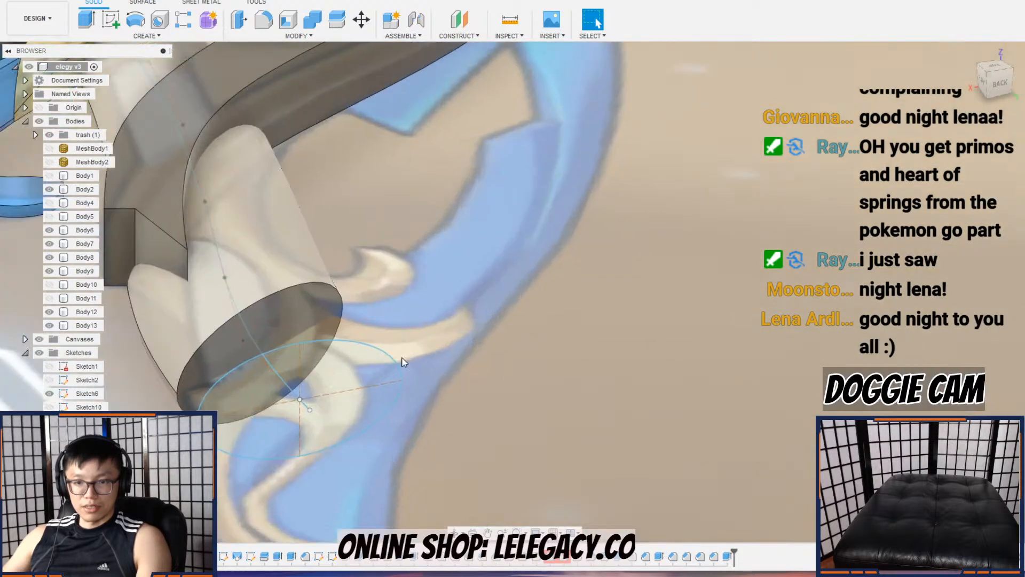
shift+middle_drag(403, 348, 389, 377)
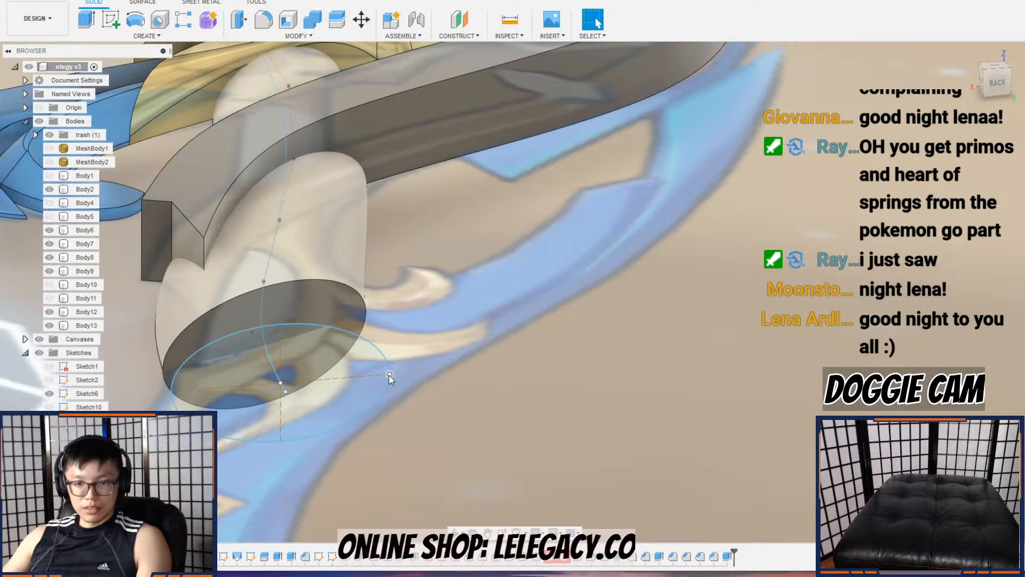
drag(380, 376, 371, 378)
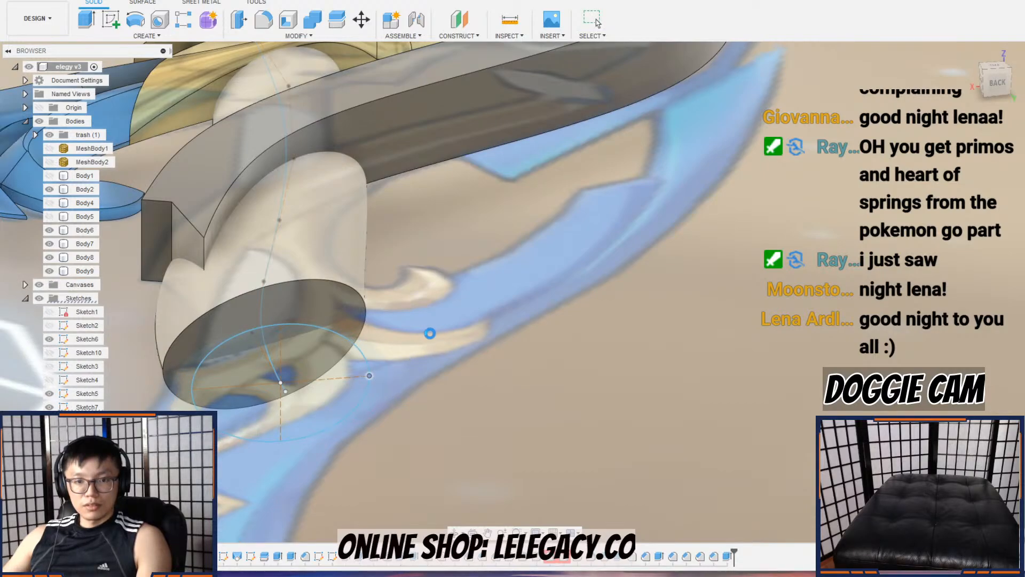
mouse_move(433, 332)
shift+middle_down()
mouse_move(436, 323)
mouse_move(446, 376)
mouse_move(476, 349)
mouse_move(422, 330)
shift+middle_up()
scroll(506, 305, down, 2)
scroll(437, 340, up, 5)
scroll(420, 390, up, 2)
scroll(423, 393, up, 2)
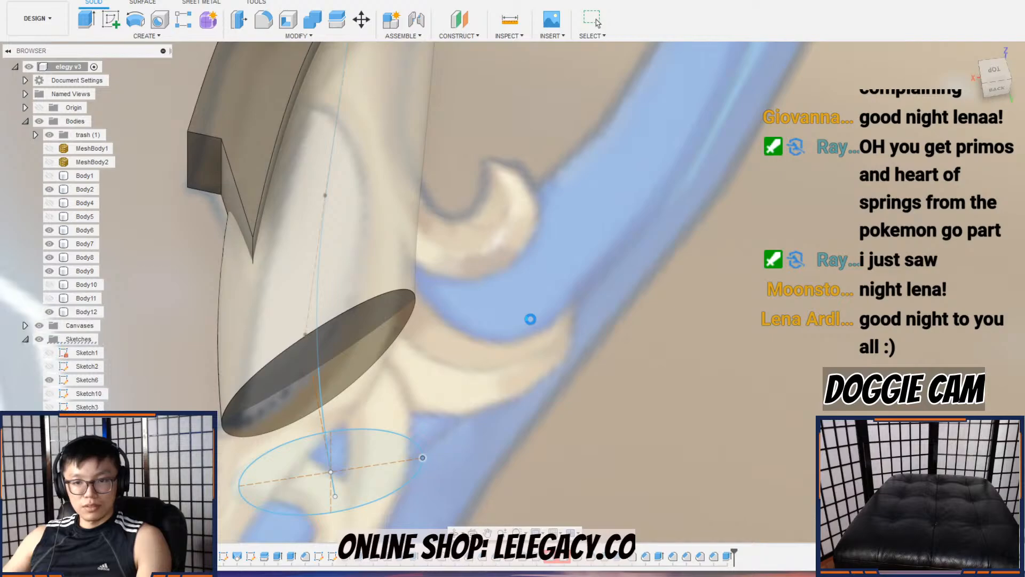
Step: Show Sketch3 and Sketch4, which outline the grip ornament and the cream scrollwork on the limb
scroll(529, 320, down, 5)
shift+middle_drag(542, 308, 721, 361)
middle_drag(662, 452, 583, 376)
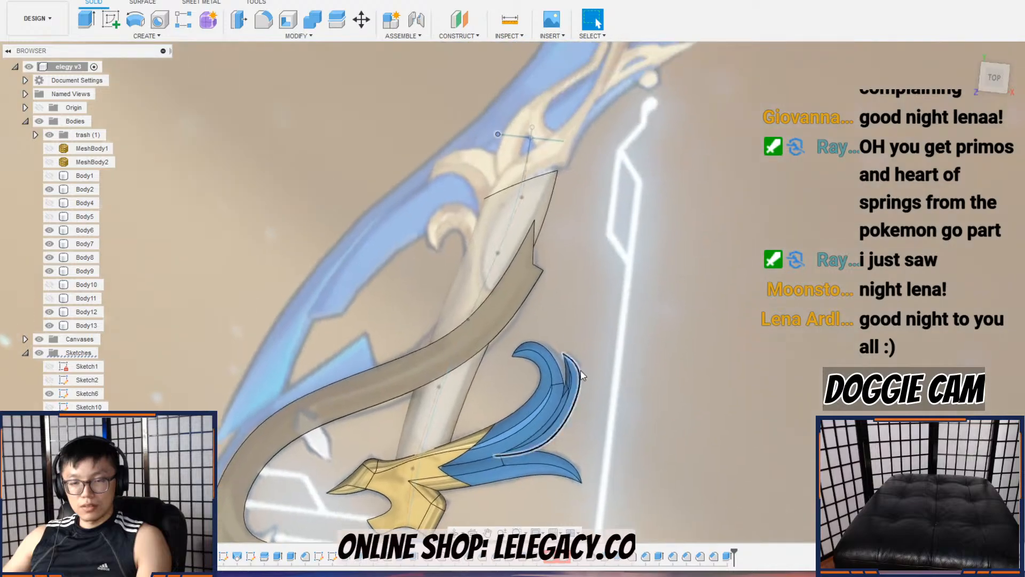
shift+middle_drag(590, 218, 579, 278)
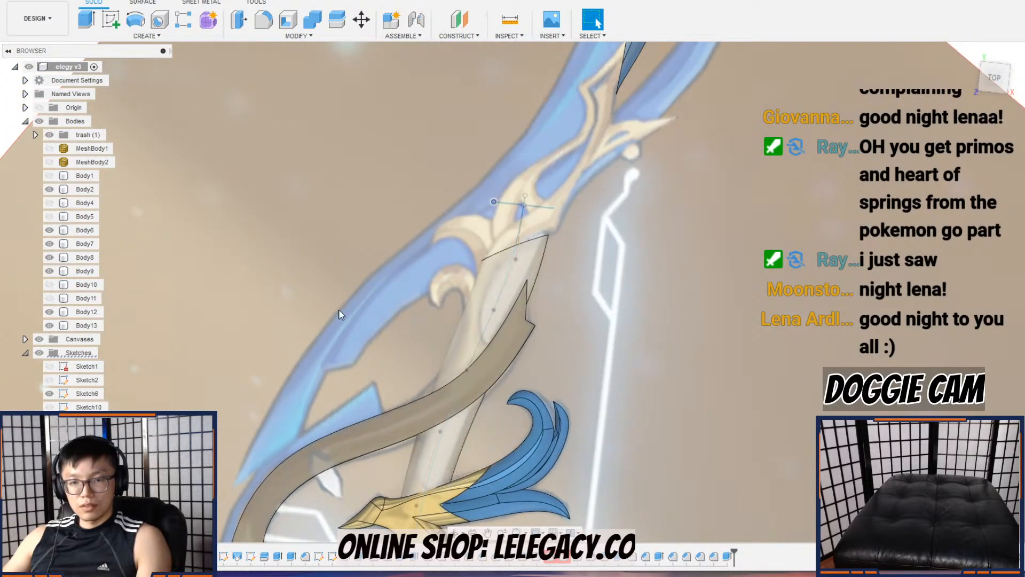
middle_drag(624, 289, 694, 123)
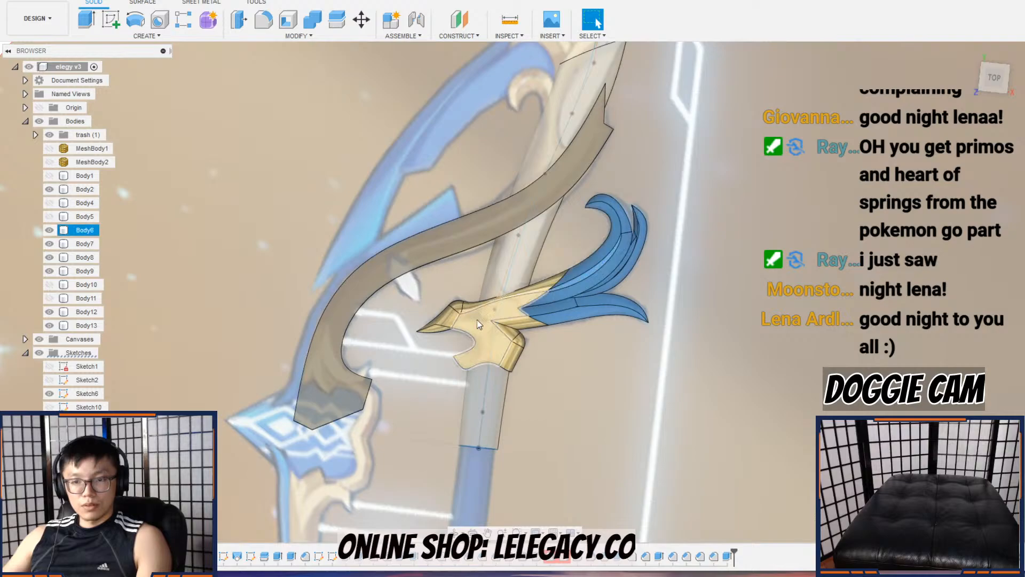
click(53, 407)
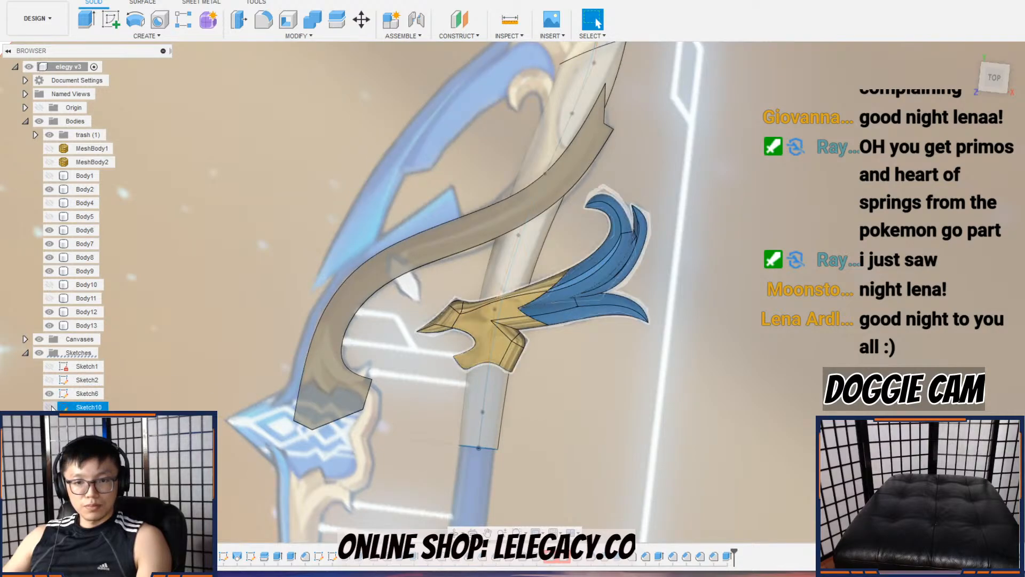
click(88, 420)
click(49, 421)
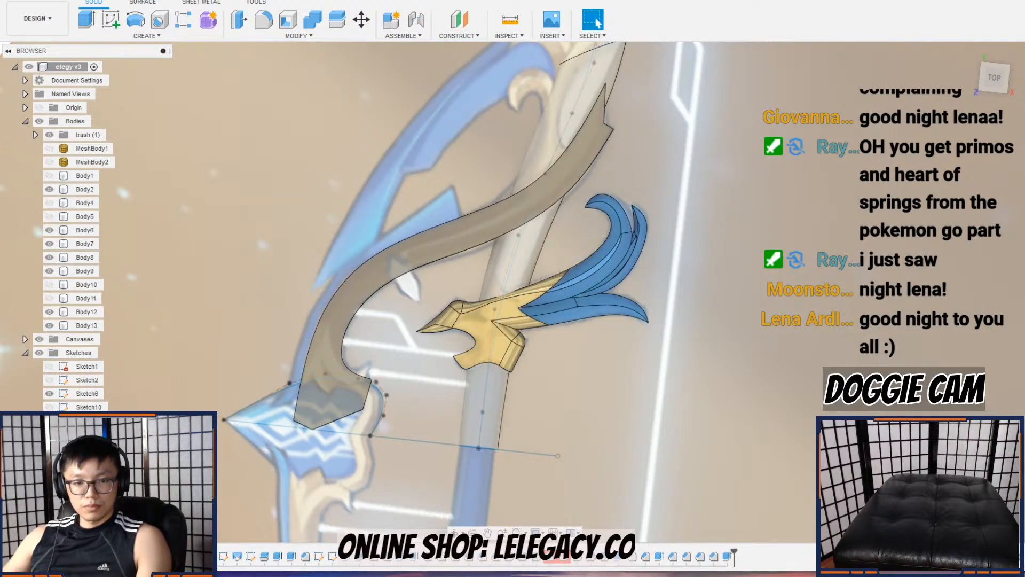
click(49, 434)
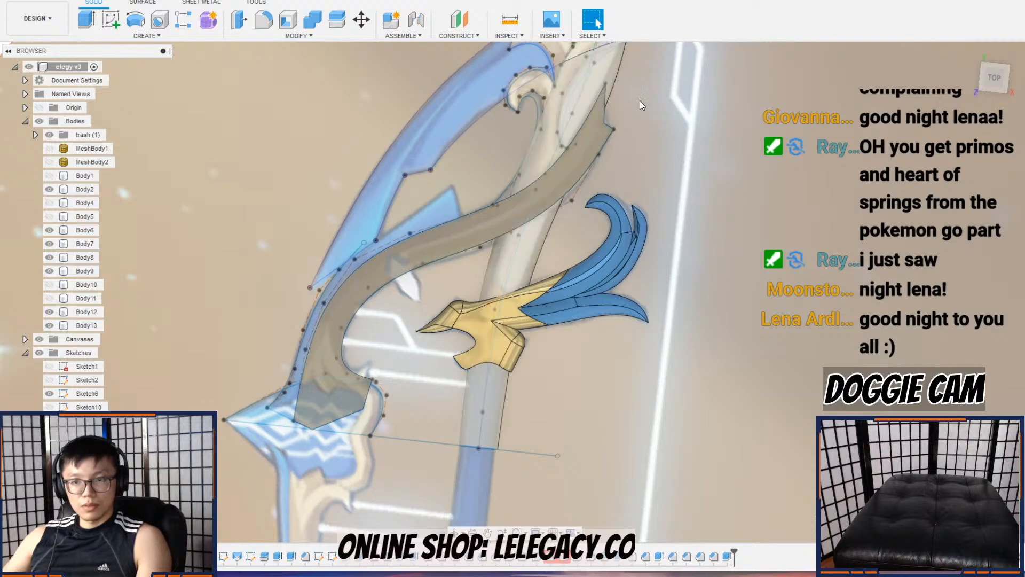
scroll(639, 100, up, 5)
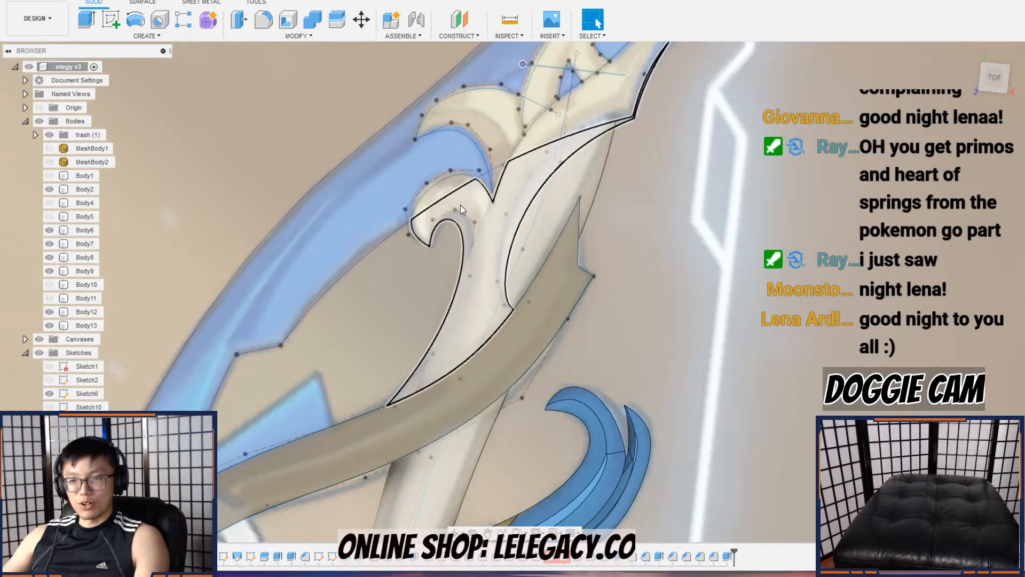
scroll(643, 243, up, 2)
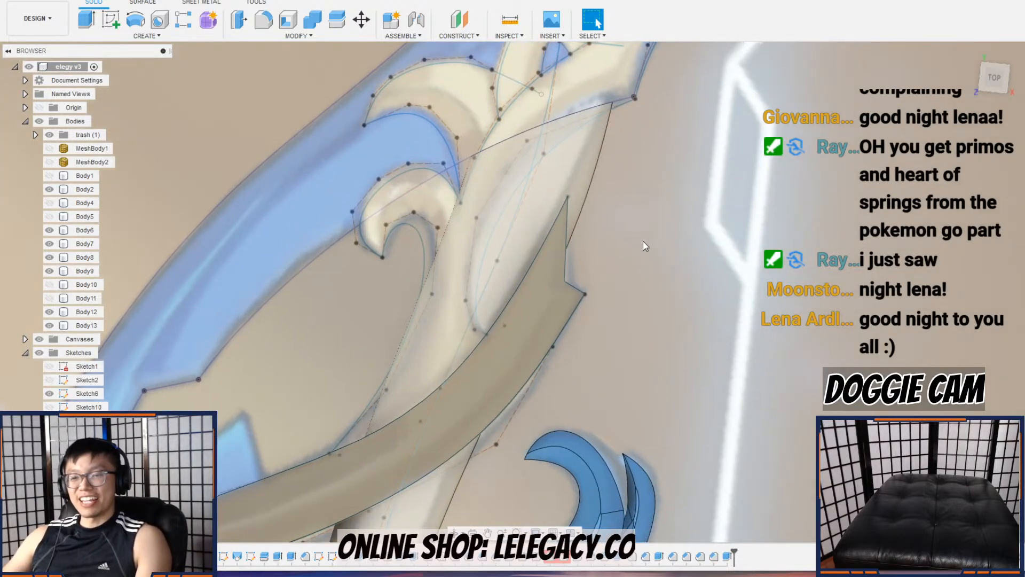
shift+middle_drag(695, 321, 741, 263)
click(413, 373)
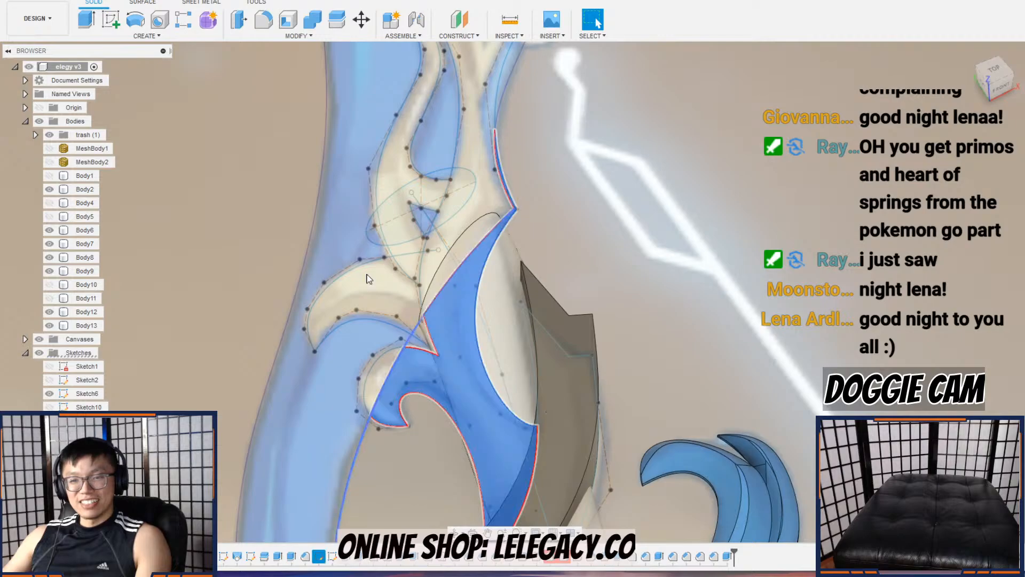
click(85, 19)
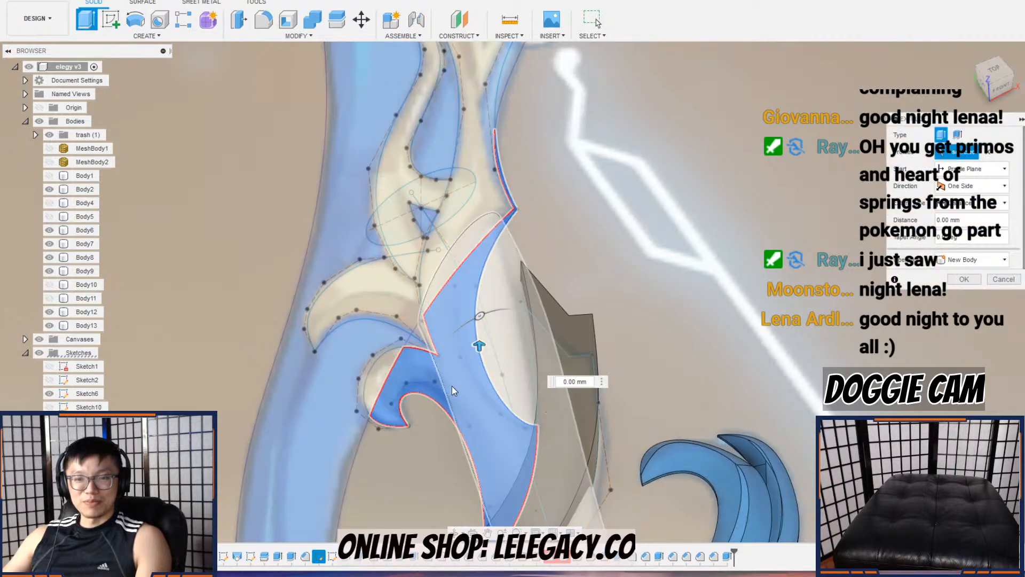
click(376, 377)
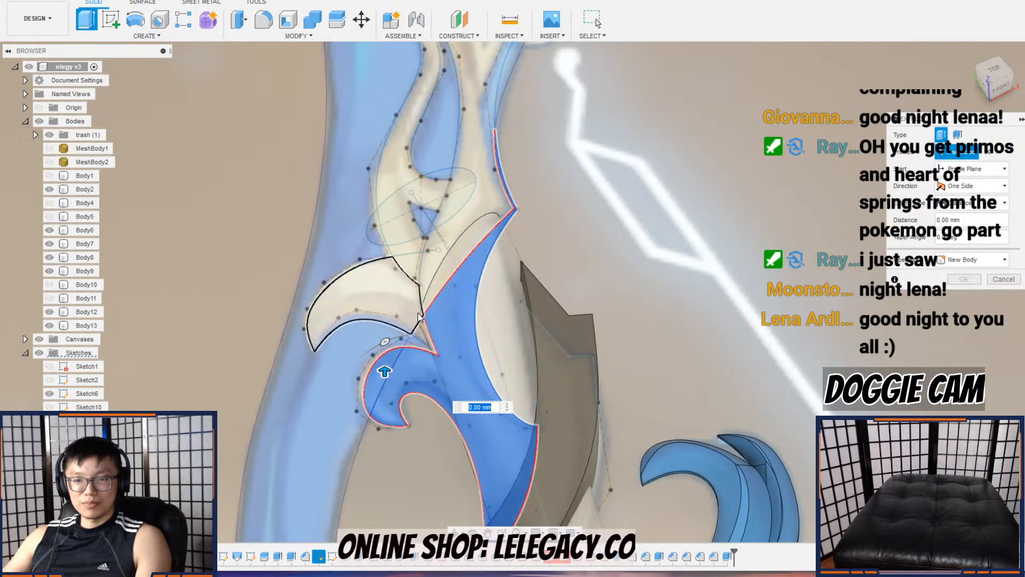
scroll(420, 319, up, 4)
shift+middle_drag(421, 322, 397, 358)
click(413, 350)
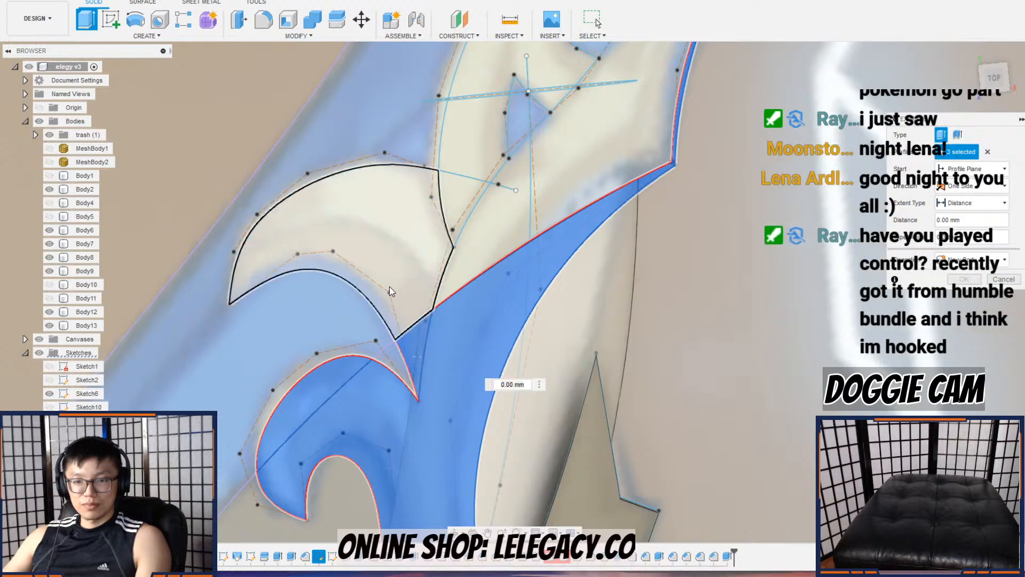
click(389, 287)
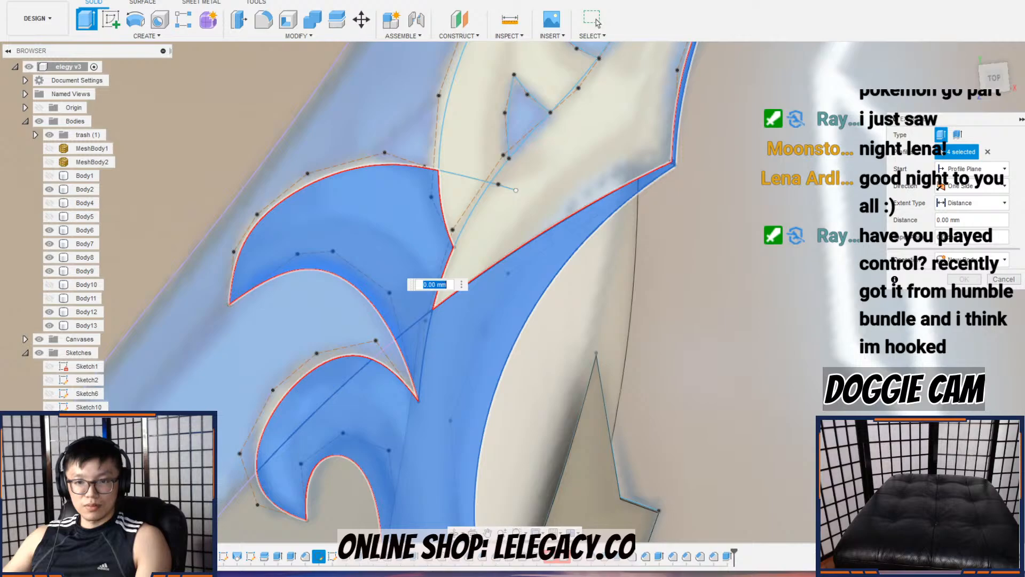
click(457, 201)
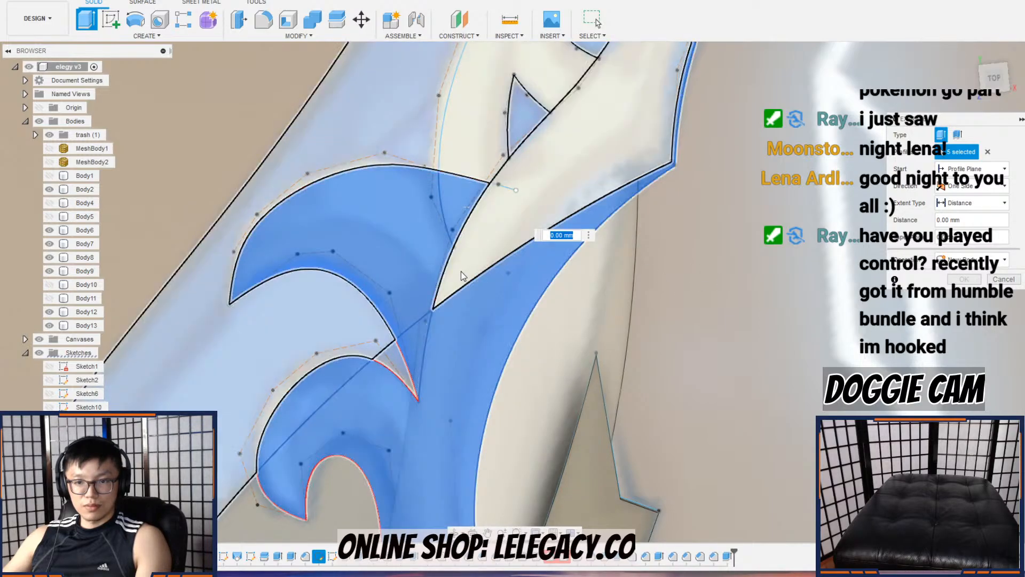
click(461, 274)
click(520, 261)
scroll(522, 260, down, 5)
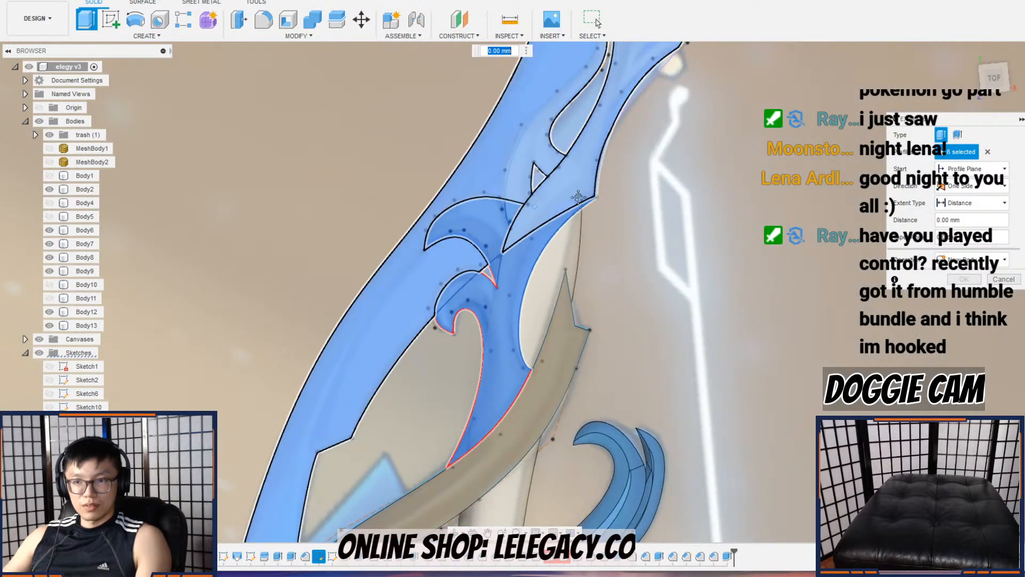
scroll(583, 197, down, 1)
middle_drag(583, 197, 511, 322)
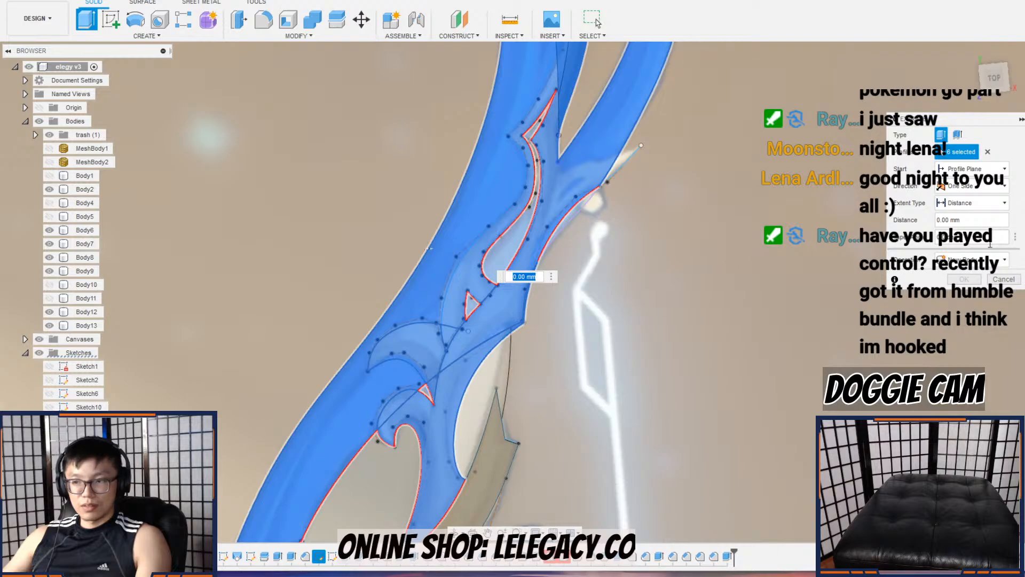
click(1004, 279)
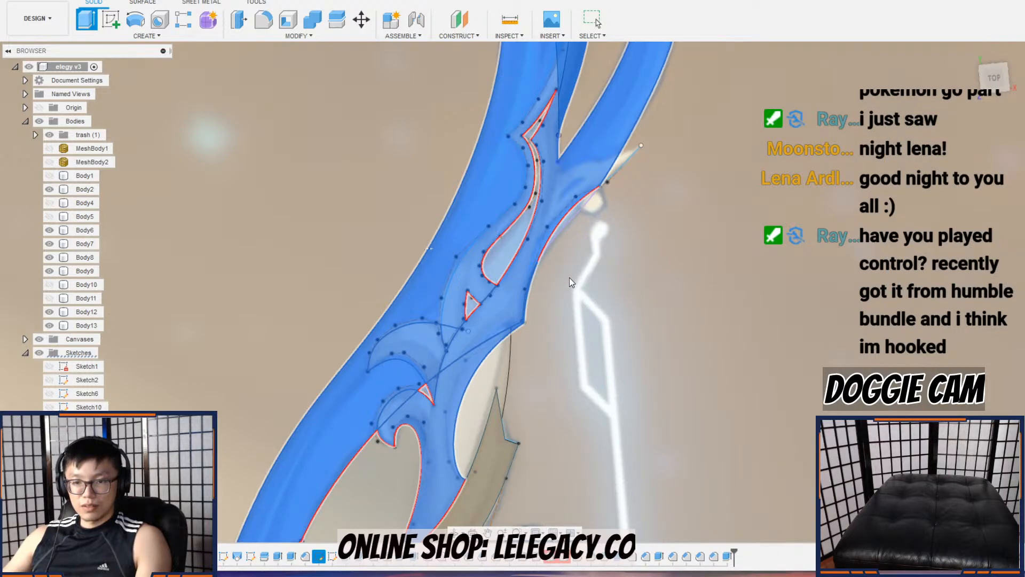
key(Escape)
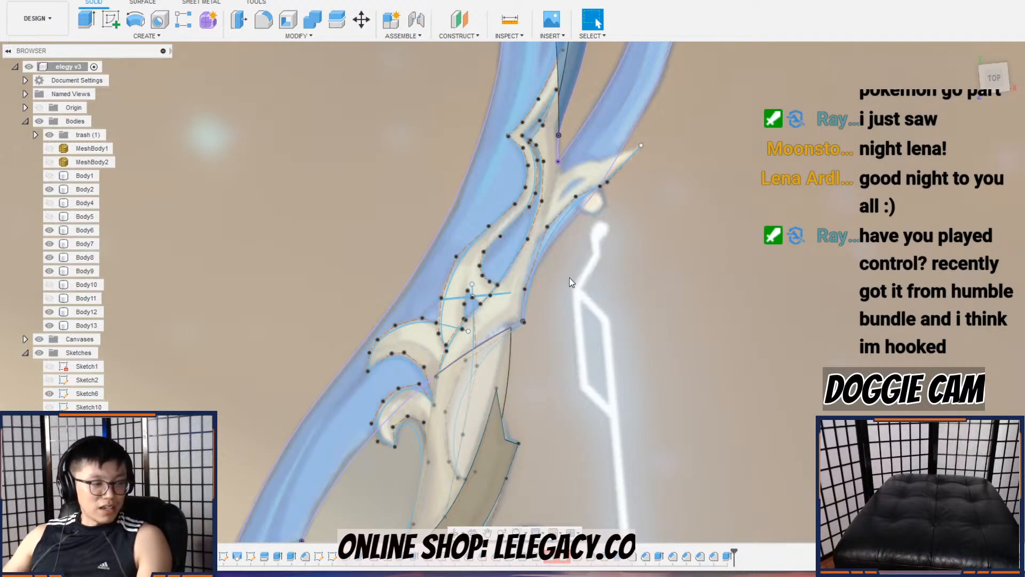
Step: Hide Sketch6, which holds the ellipse at the tube's open end
scroll(499, 384, up, 3)
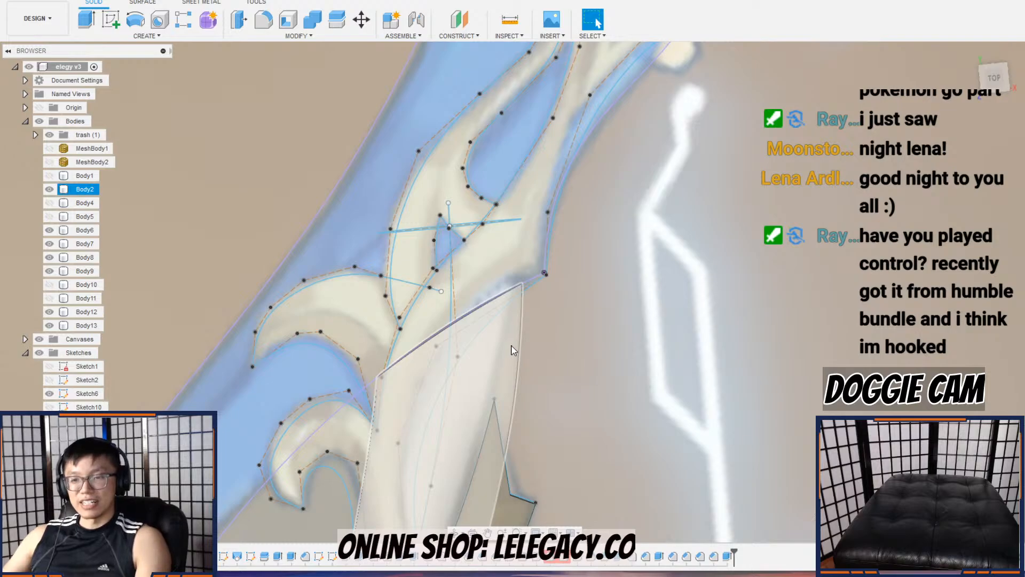
scroll(512, 347, up, 2)
shift+middle_drag(522, 312, 571, 217)
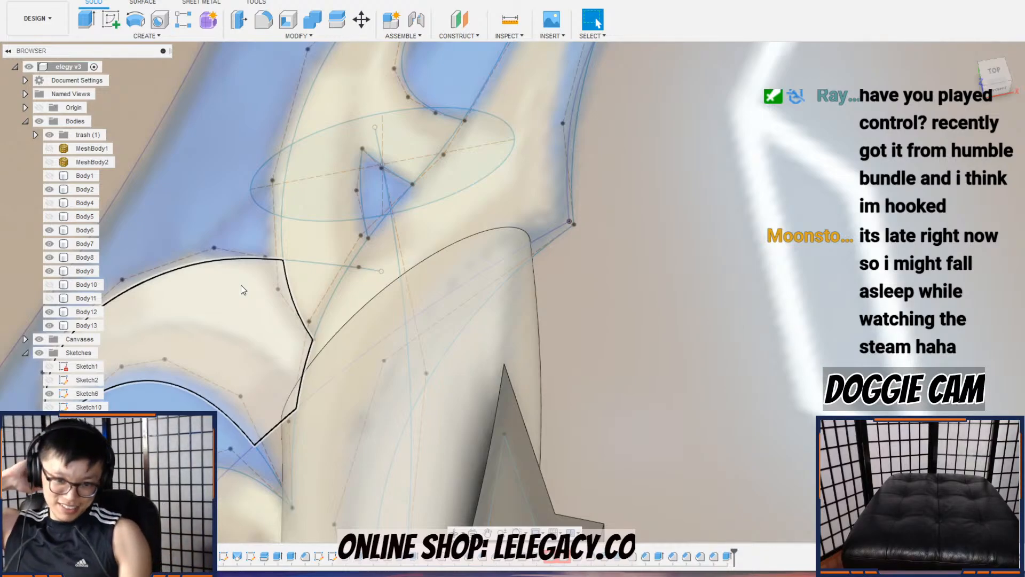
scroll(242, 284, down, 5)
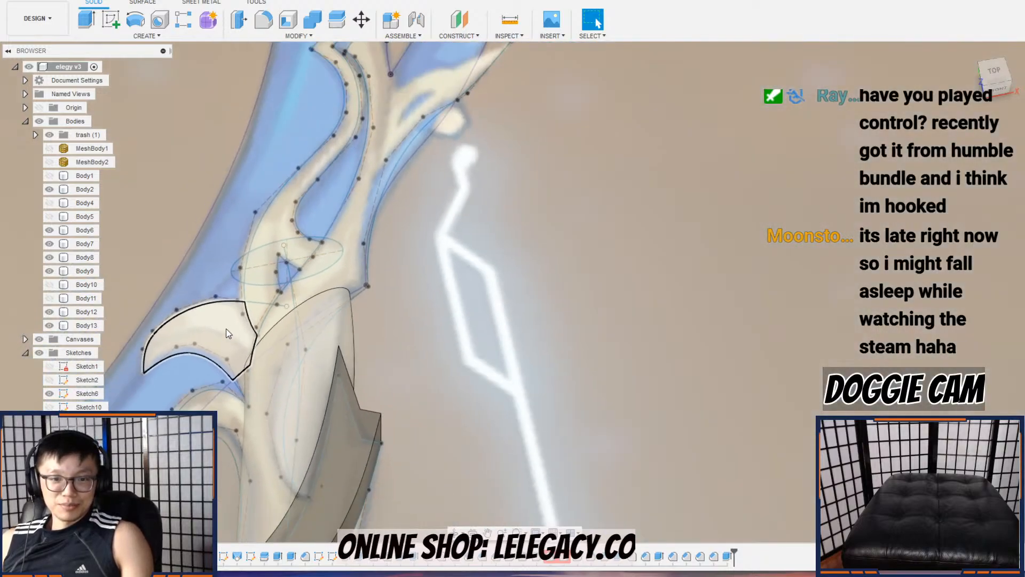
mouse_move(226, 329)
middle_down()
mouse_move(448, 240)
mouse_move(429, 290)
mouse_move(409, 258)
middle_up()
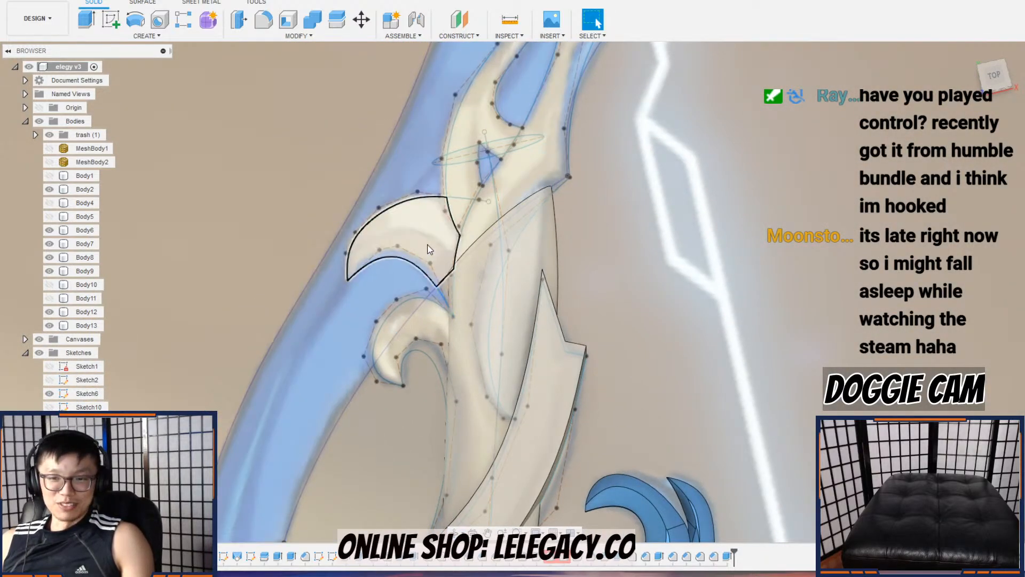
scroll(432, 250, up, 2)
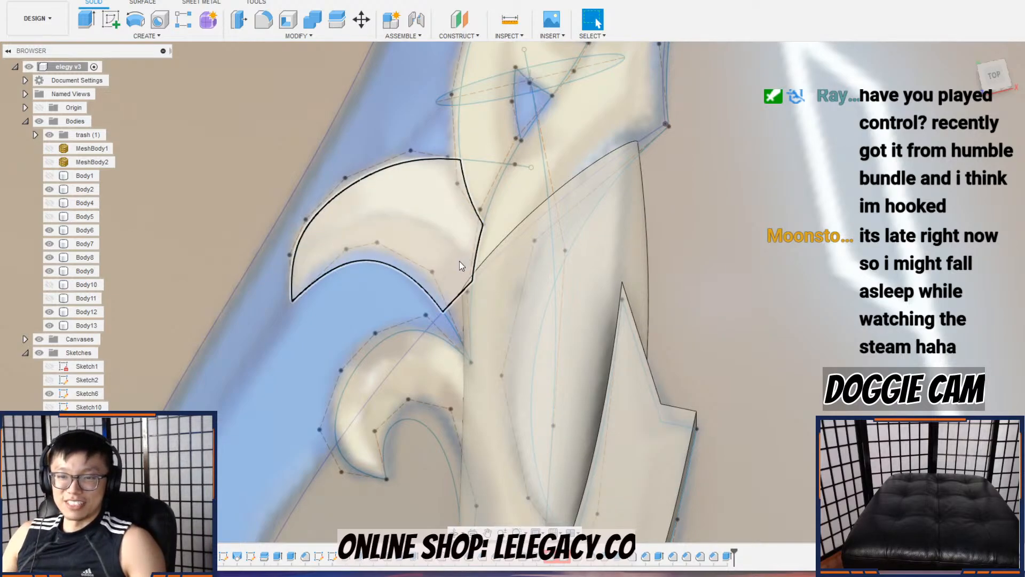
click(510, 404)
scroll(510, 400, down, 3)
scroll(592, 359, down, 2)
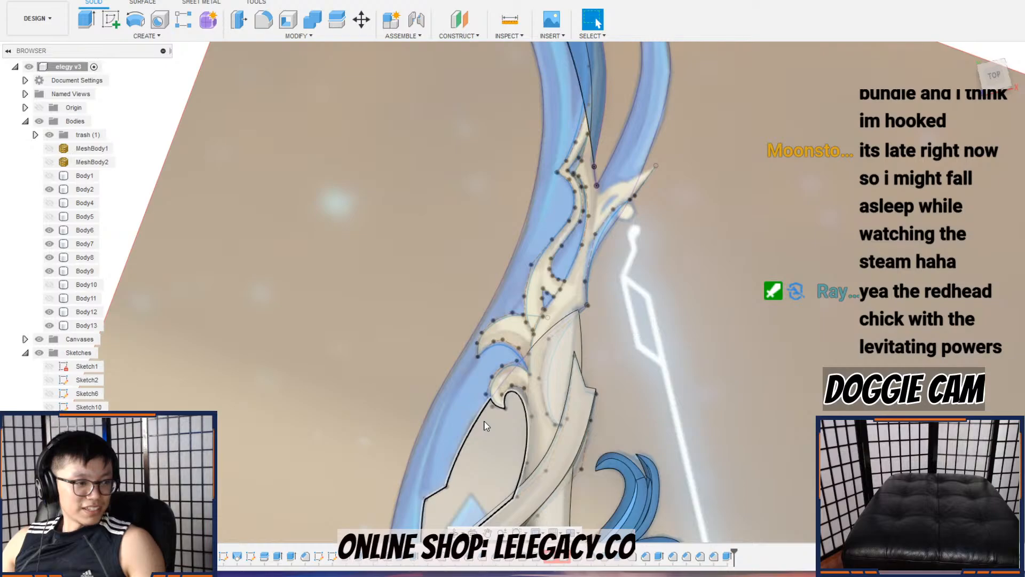
Step: Reshape the lower cream curl by moving one control point of its inner arc slightly up and one on its outer edge outward
scroll(587, 372, up, 4)
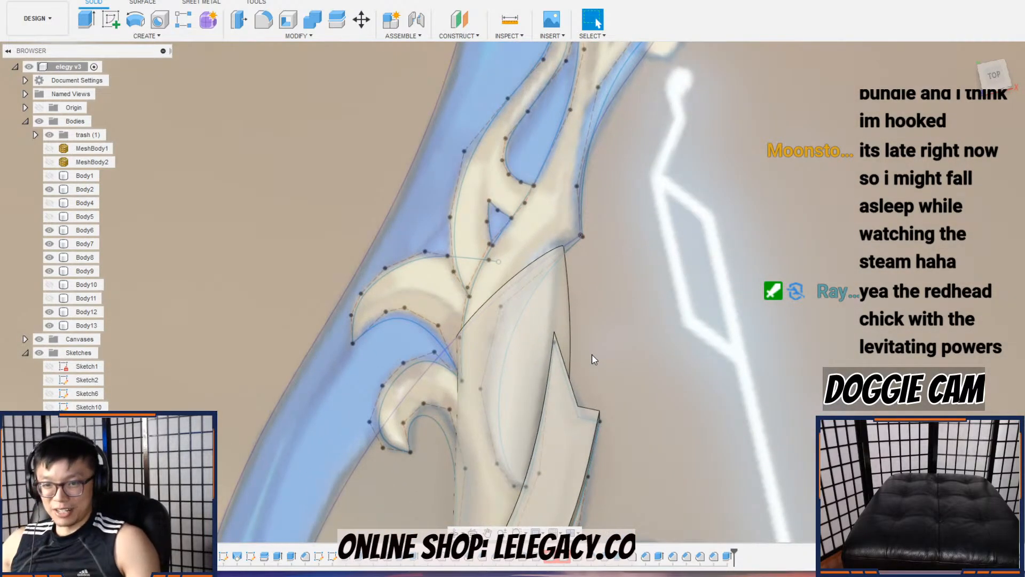
scroll(428, 406, up, 3)
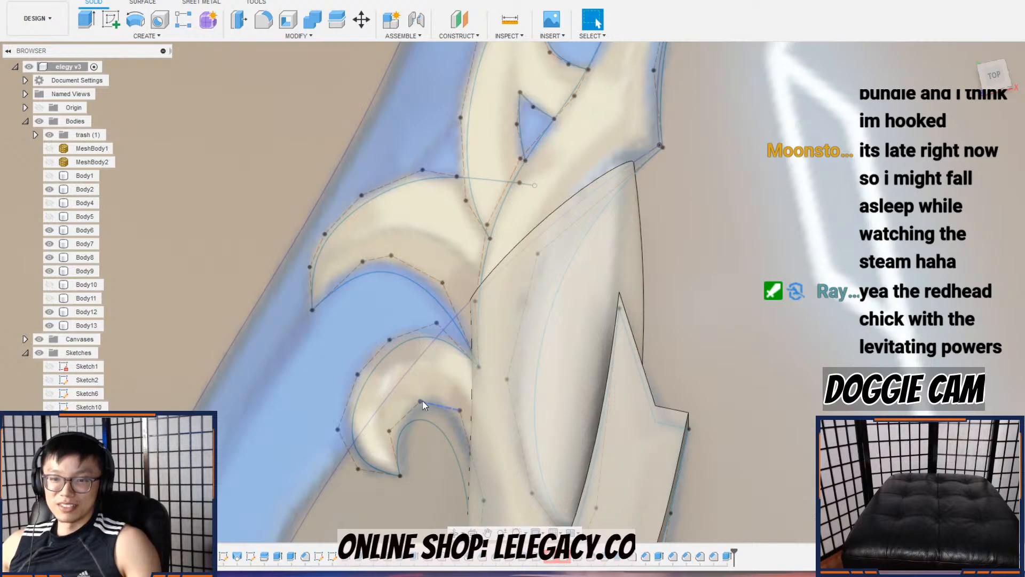
drag(421, 402, 434, 384)
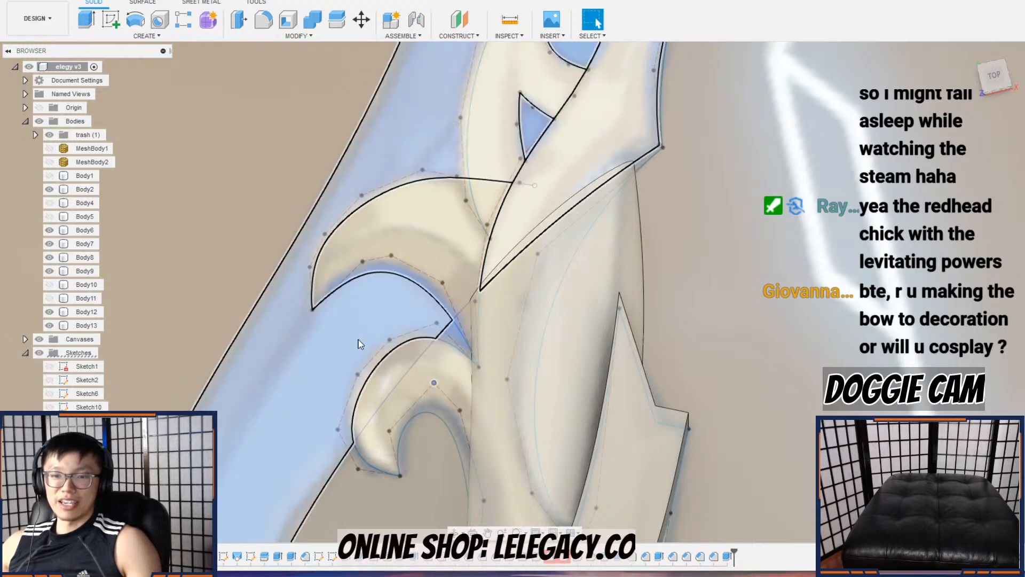
mouse_move(357, 379)
mouse_down()
mouse_move(351, 366)
mouse_move(351, 381)
mouse_up()
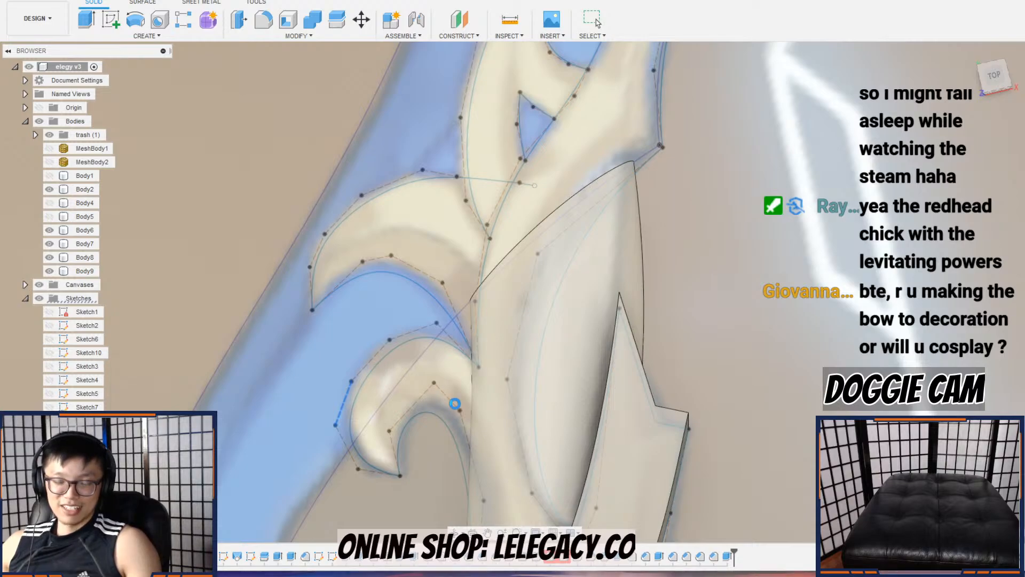
drag(352, 381, 341, 366)
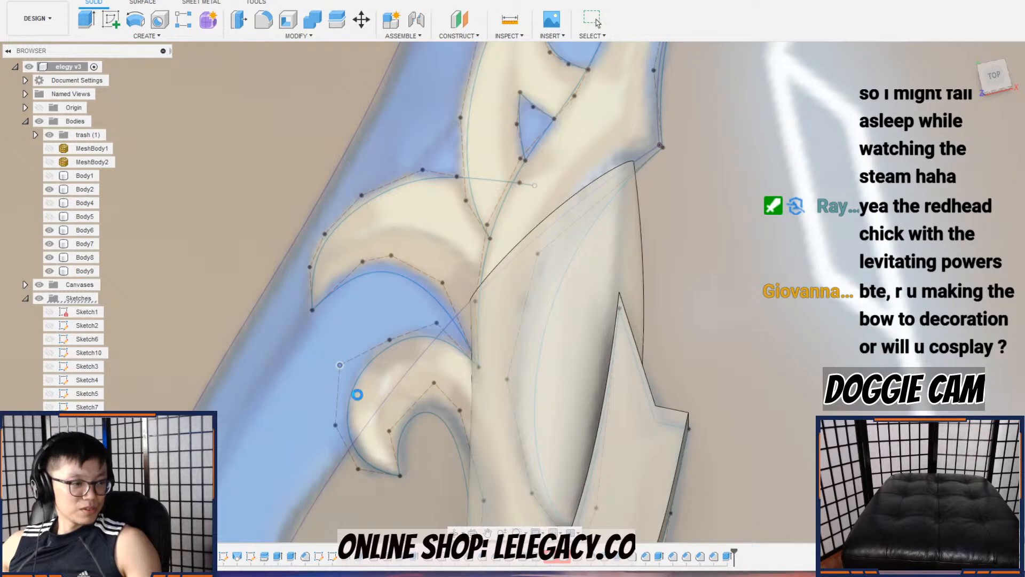
Step: Examine how the tube, the curved limb piece and the cream scrollwork line up with the reference artwork
scroll(356, 394, down, 3)
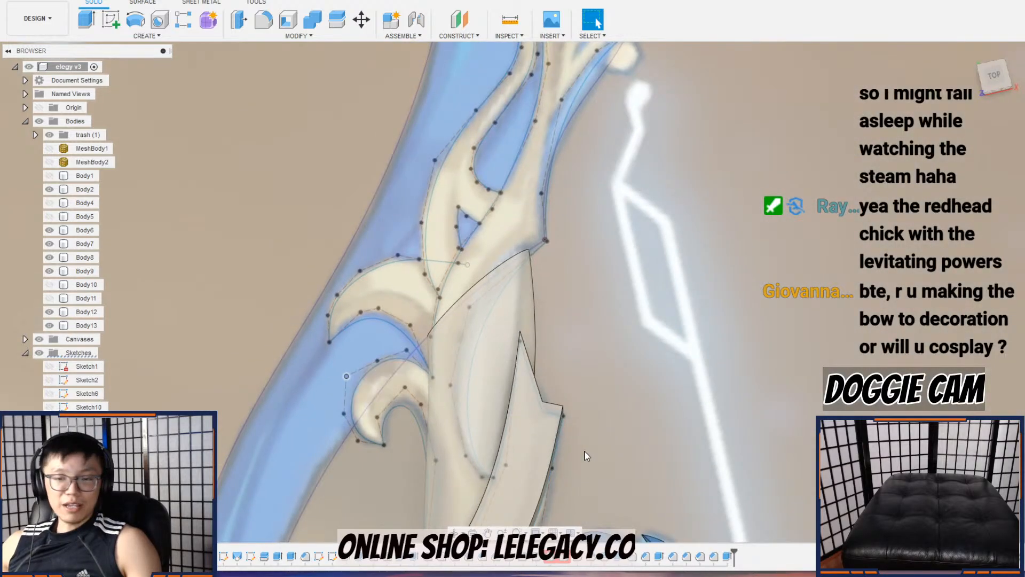
scroll(571, 457, down, 6)
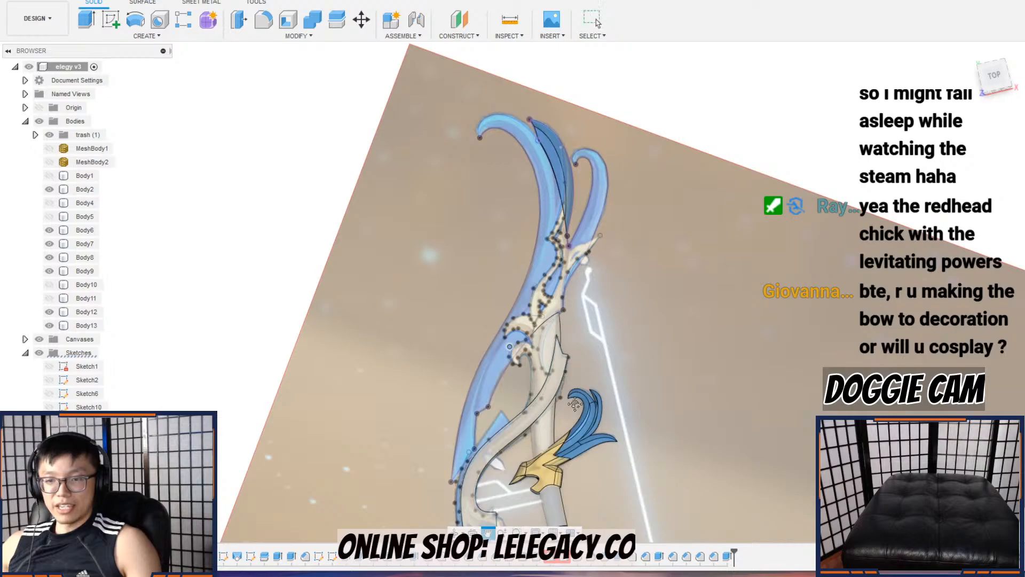
scroll(556, 321, up, 5)
scroll(541, 364, up, 3)
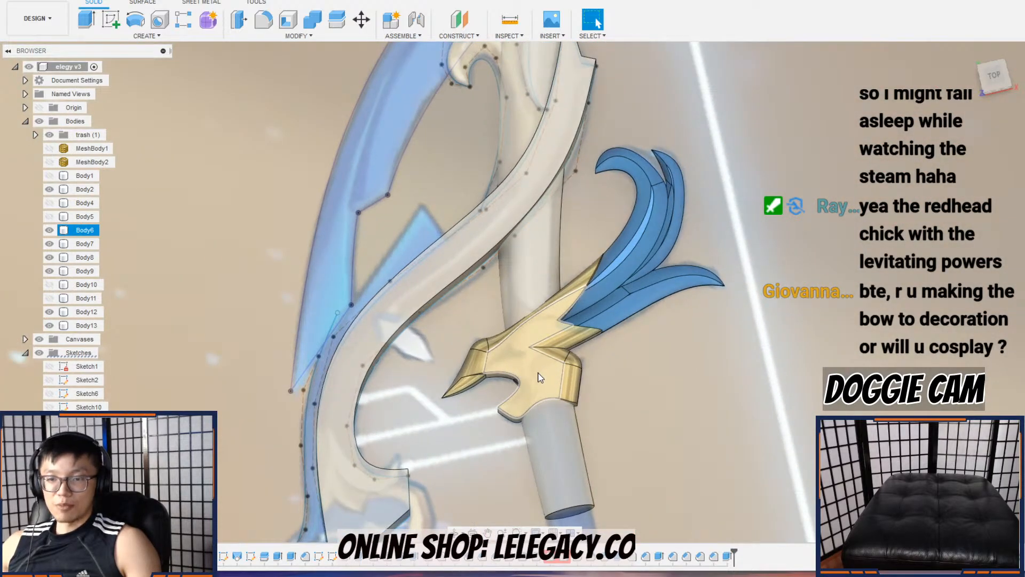
shift+middle_drag(539, 376, 510, 423)
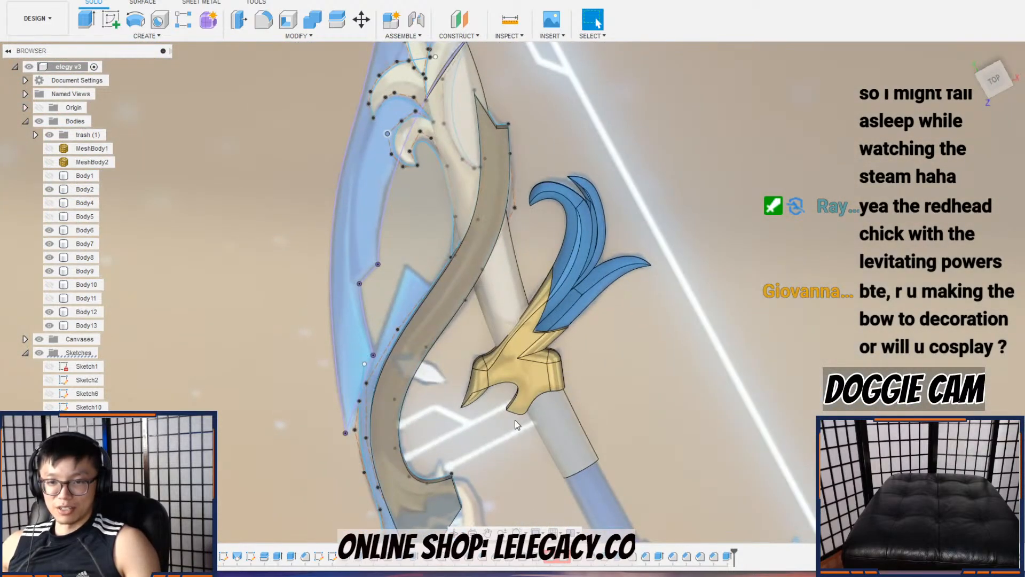
scroll(503, 293, down, 3)
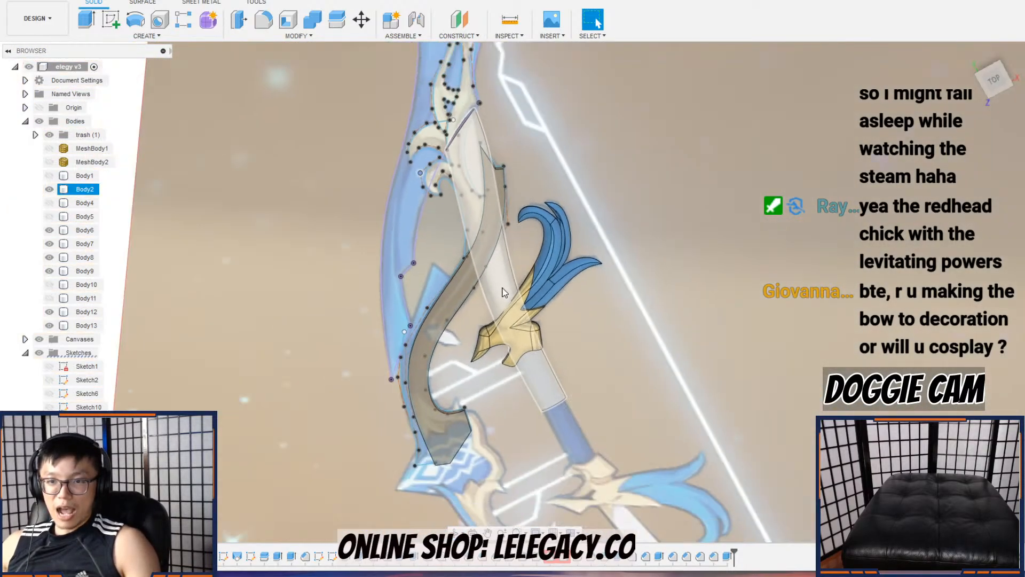
middle_drag(493, 242, 469, 344)
scroll(448, 290, up, 2)
scroll(447, 293, up, 1)
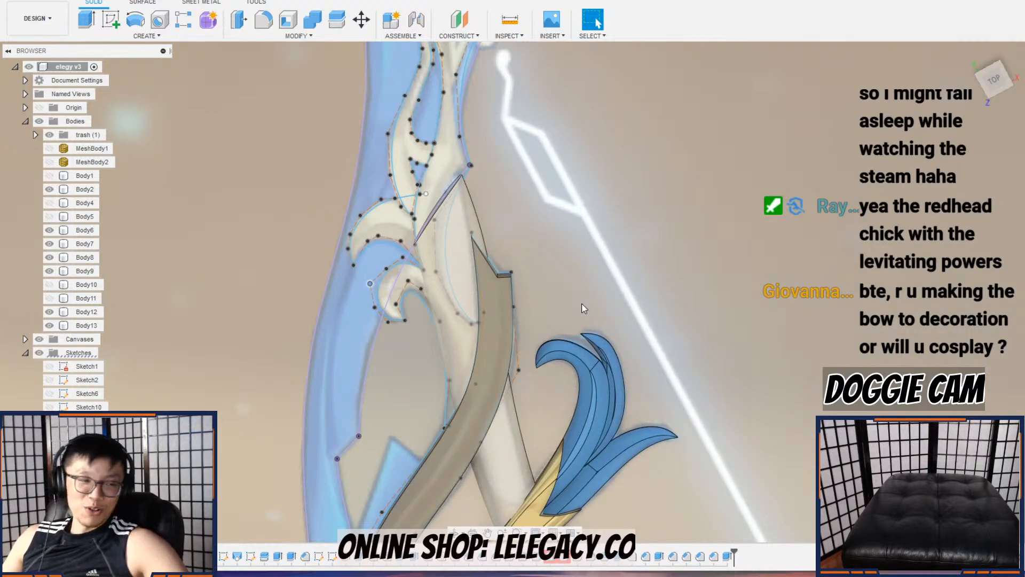
middle_drag(493, 235, 479, 277)
scroll(480, 271, up, 3)
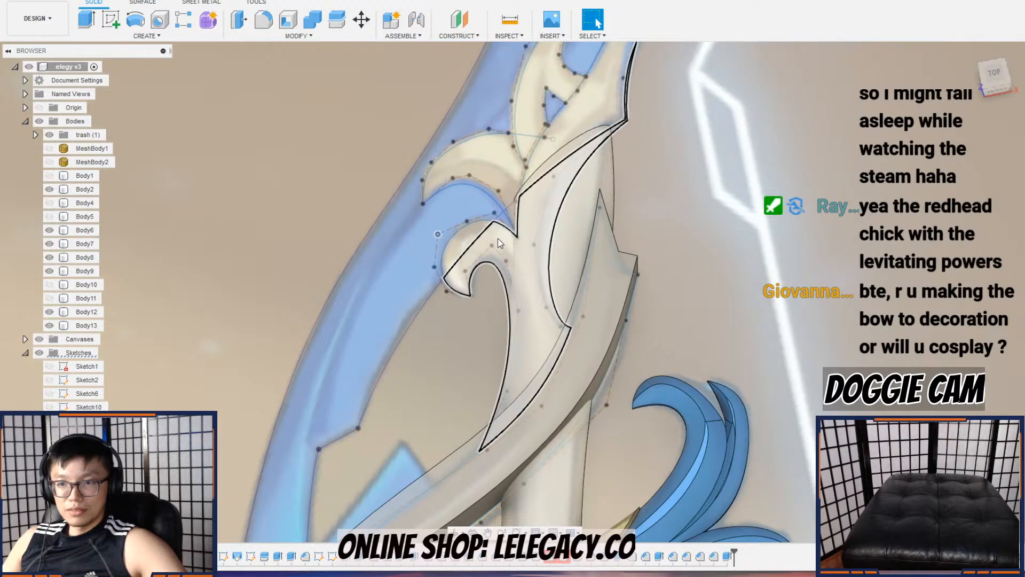
click(114, 20)
click(419, 175)
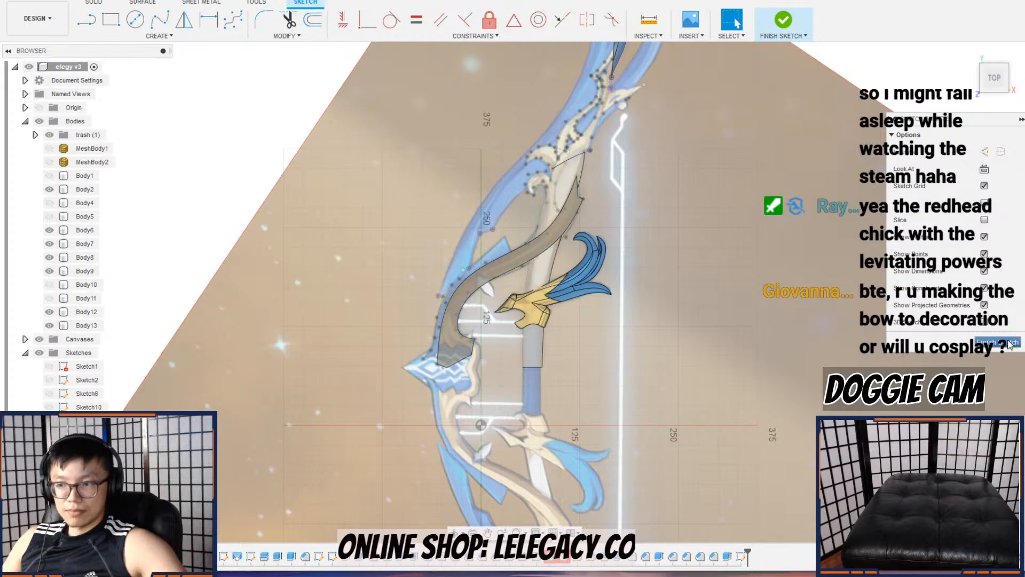
click(983, 342)
Step: Toggle Body5 on and off to check the pointed piece at the lower end of the curved limb
scroll(443, 347, up, 3)
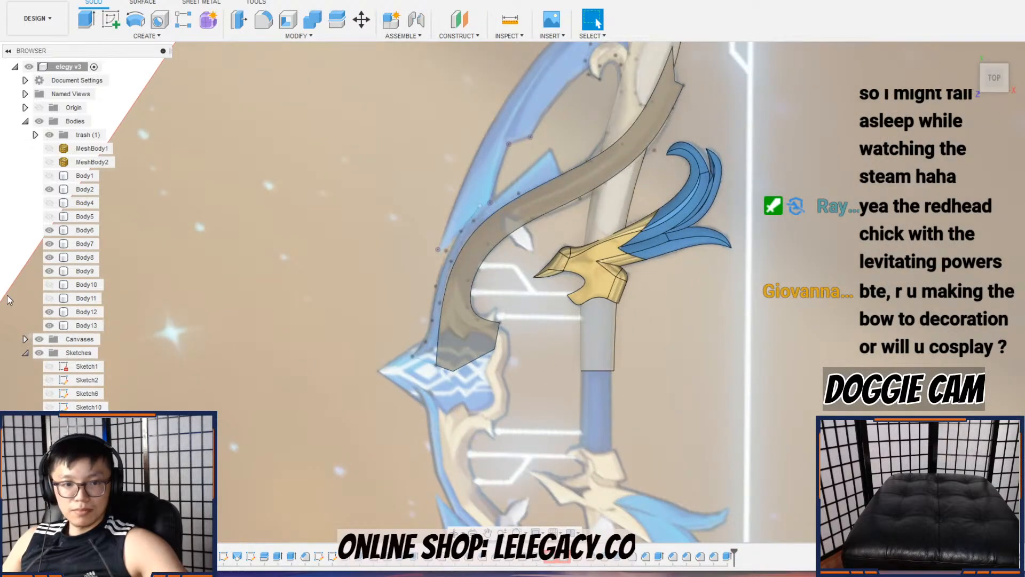
click(49, 216)
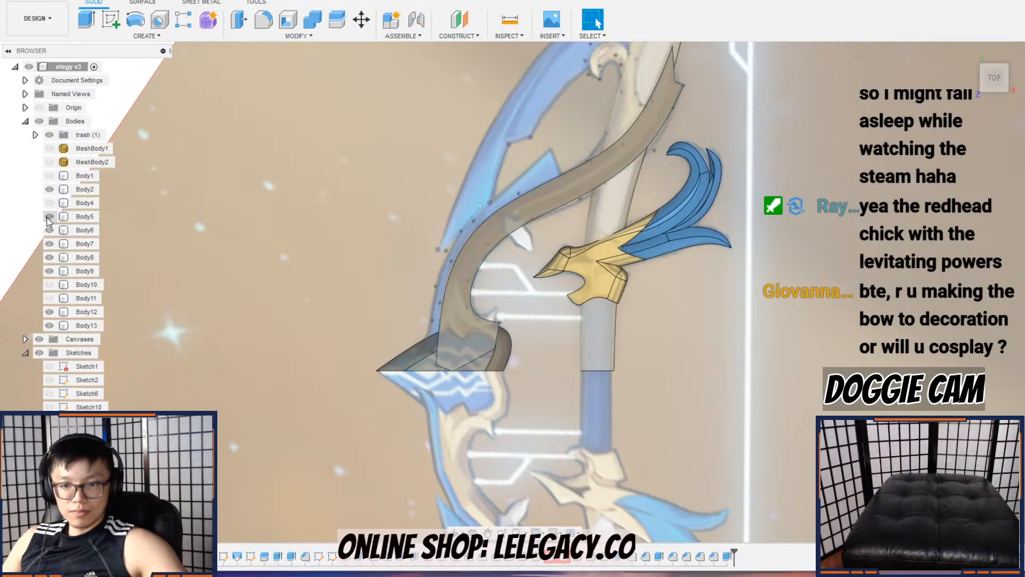
click(49, 217)
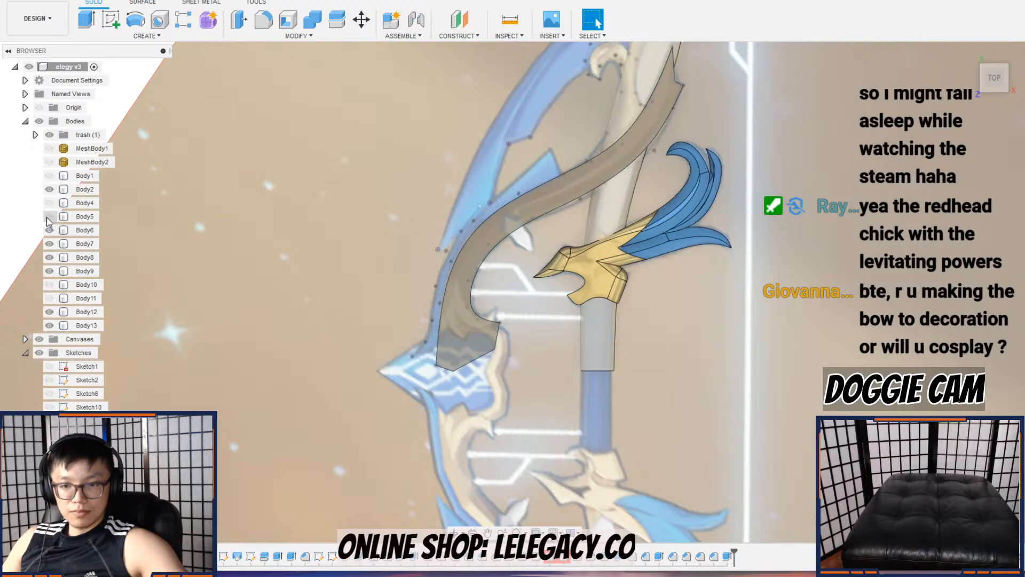
scroll(495, 273, up, 3)
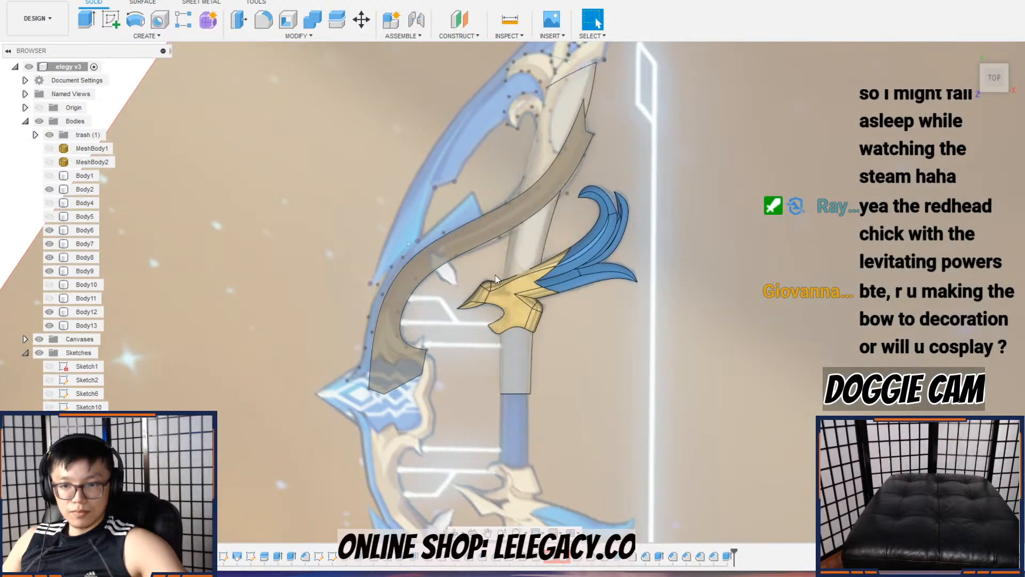
Step: Hide Body2, the tube running through the limb, so the cream scrollwork on the canvas can be traced
scroll(505, 277, down, 3)
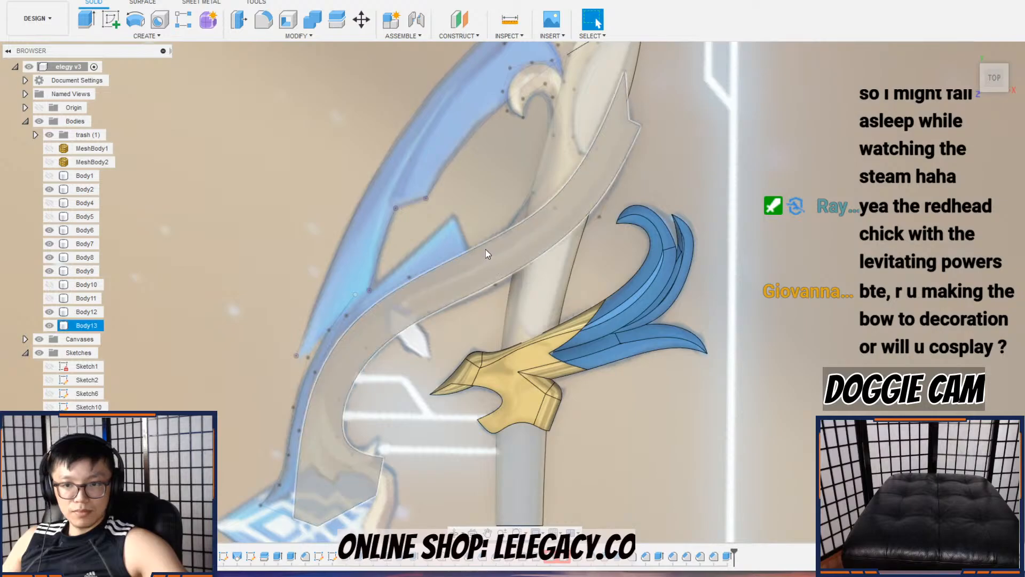
scroll(533, 188, down, 1)
middle_drag(533, 188, 474, 276)
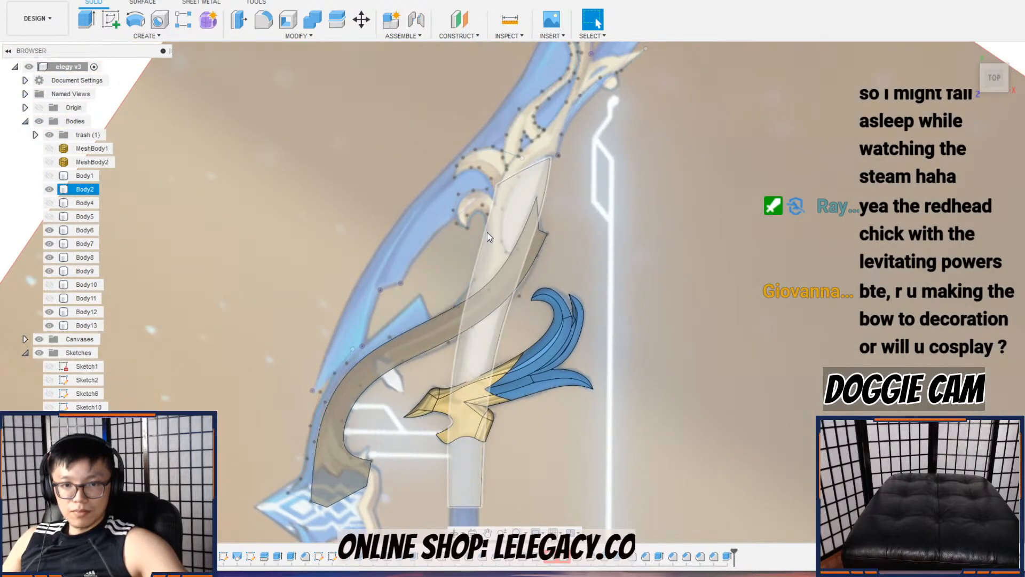
click(52, 192)
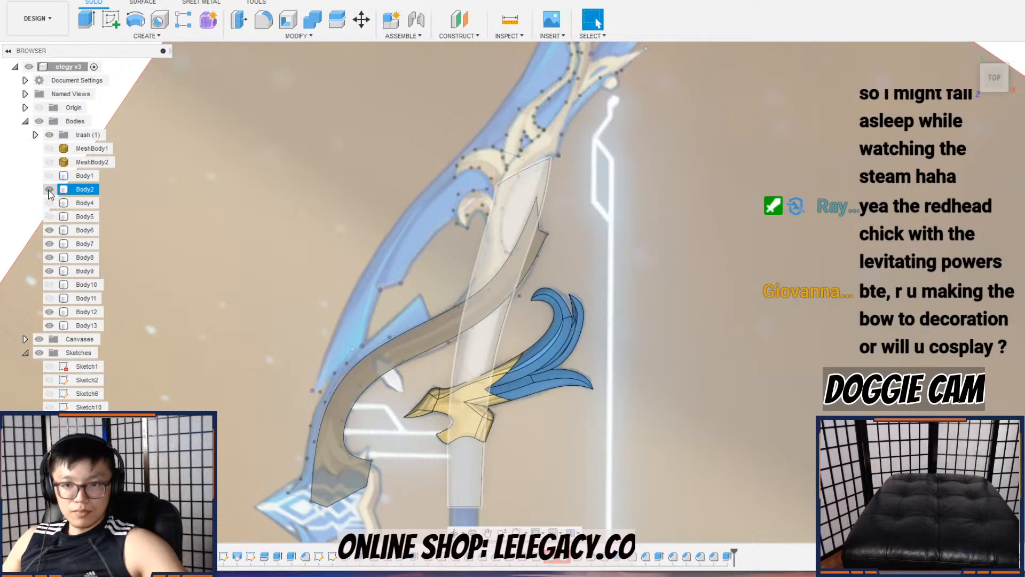
click(49, 191)
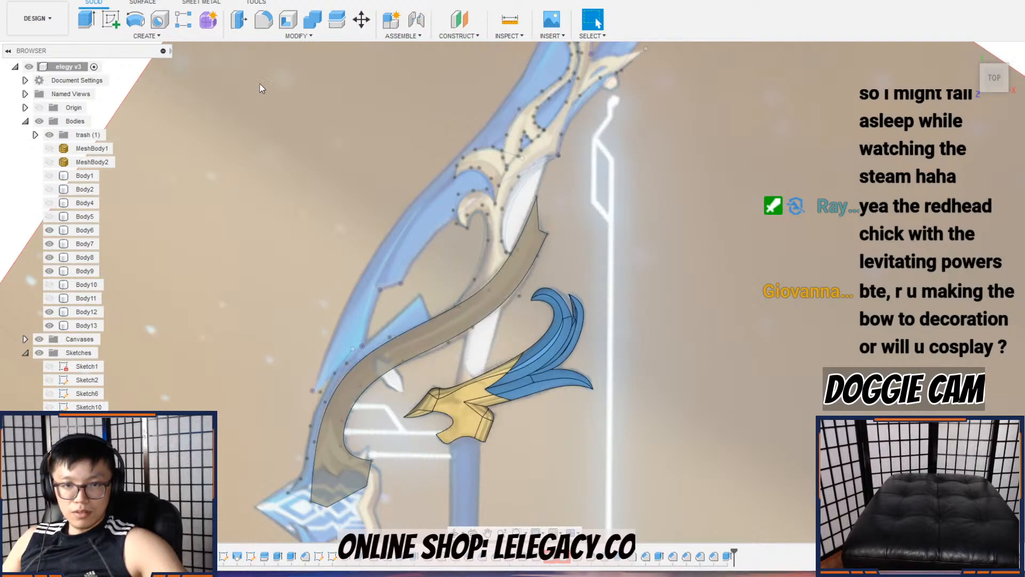
Step: Start a new sketch on the XY plane and project the inner and outer curves of the lower cream curl
click(111, 20)
scroll(480, 286, down, 3)
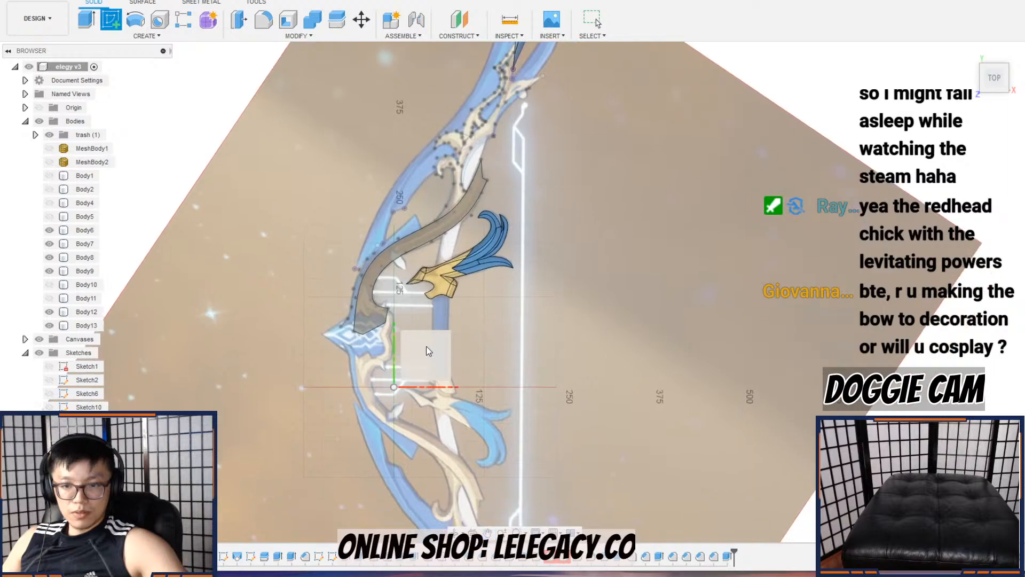
click(456, 427)
scroll(586, 315, up, 3)
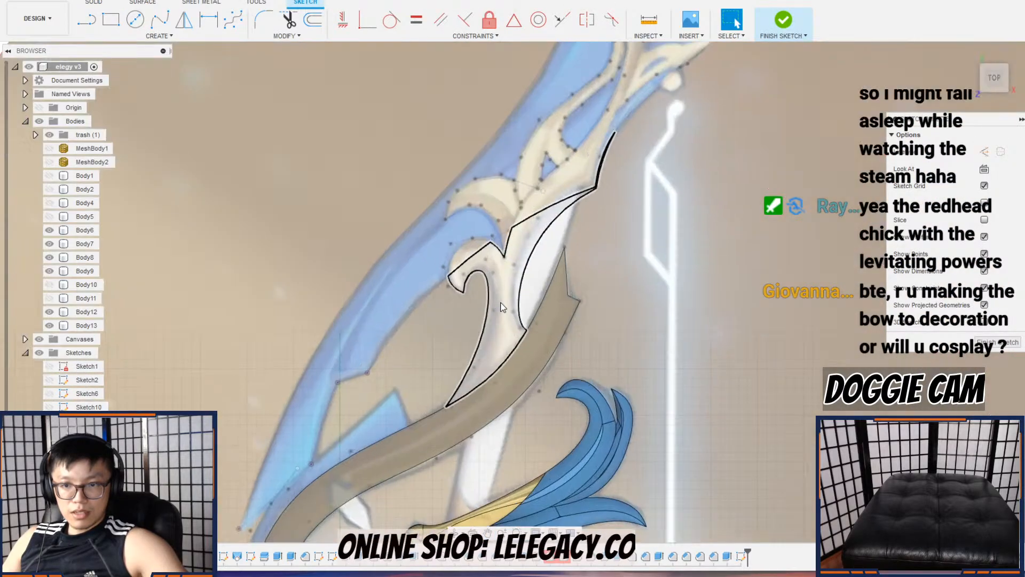
click(158, 36)
mouse_move(138, 240)
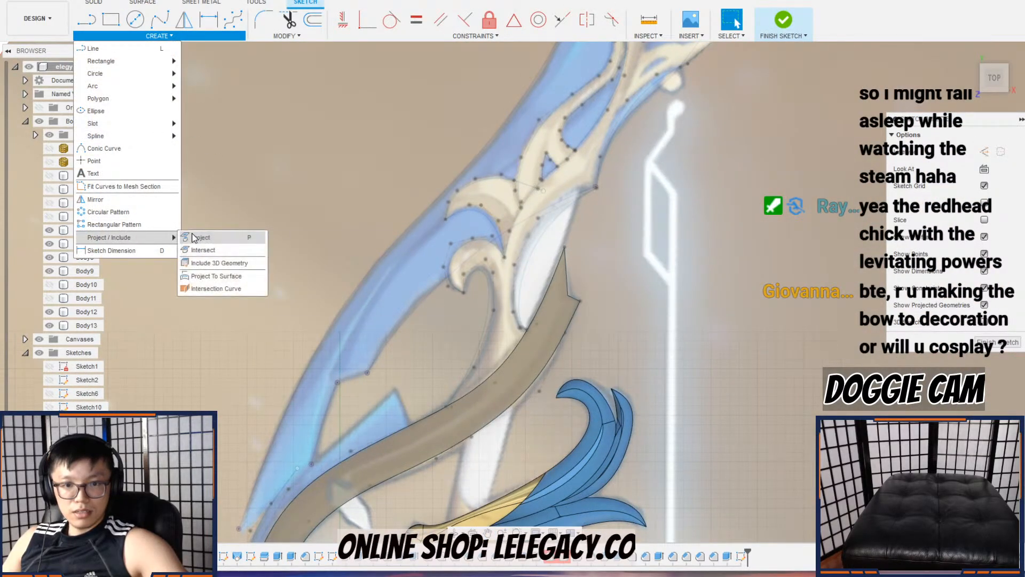
click(196, 238)
click(487, 310)
click(450, 261)
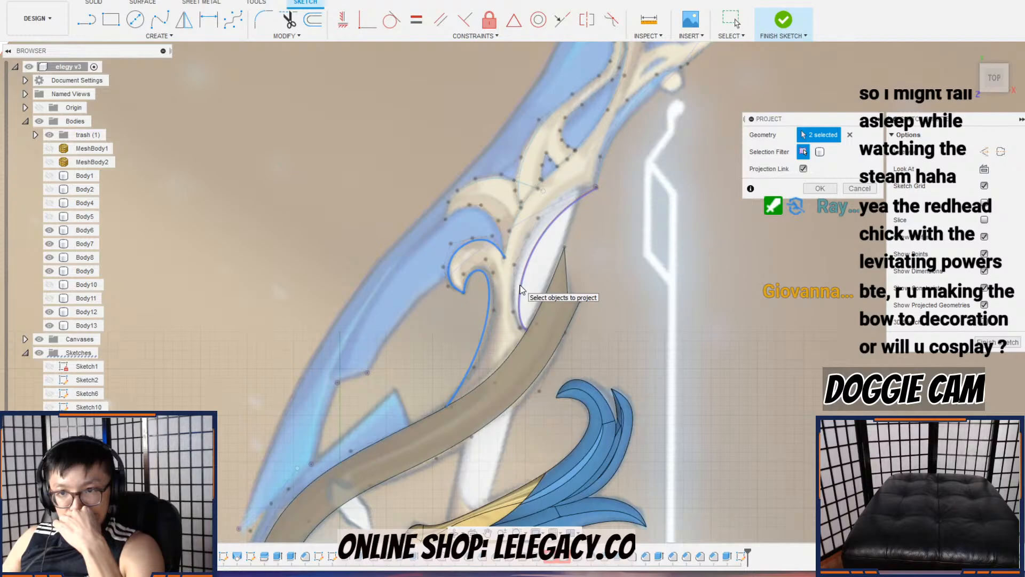
Step: Draw a control point spline from the curl's tip around its outer edge and down the cream stem to the curved limb piece
click(241, 23)
scroll(470, 296, up, 6)
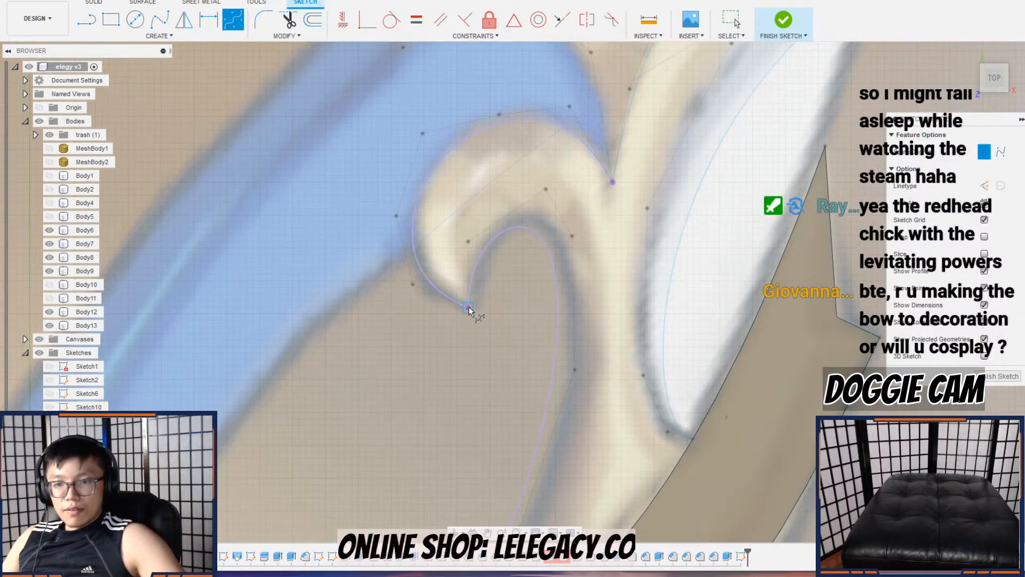
click(467, 305)
scroll(432, 293, up, 3)
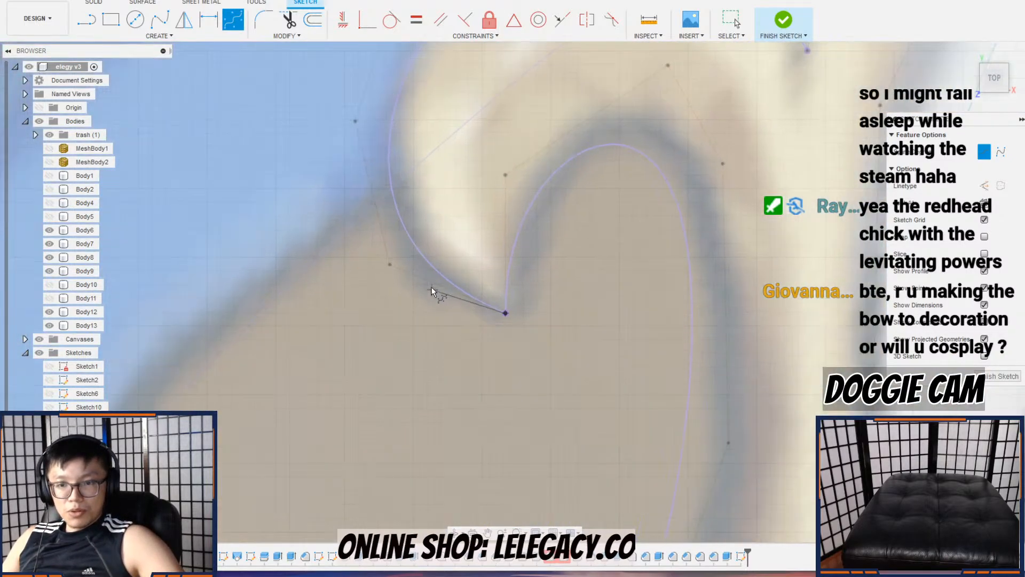
click(428, 279)
scroll(421, 275, down, 5)
click(386, 279)
click(402, 219)
click(459, 166)
click(509, 163)
click(564, 177)
click(586, 235)
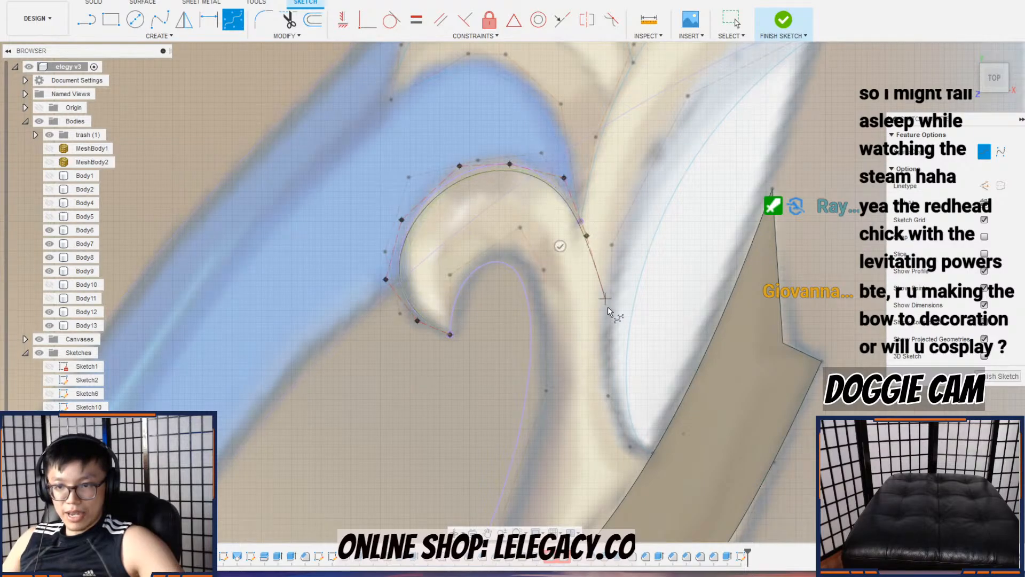
click(610, 321)
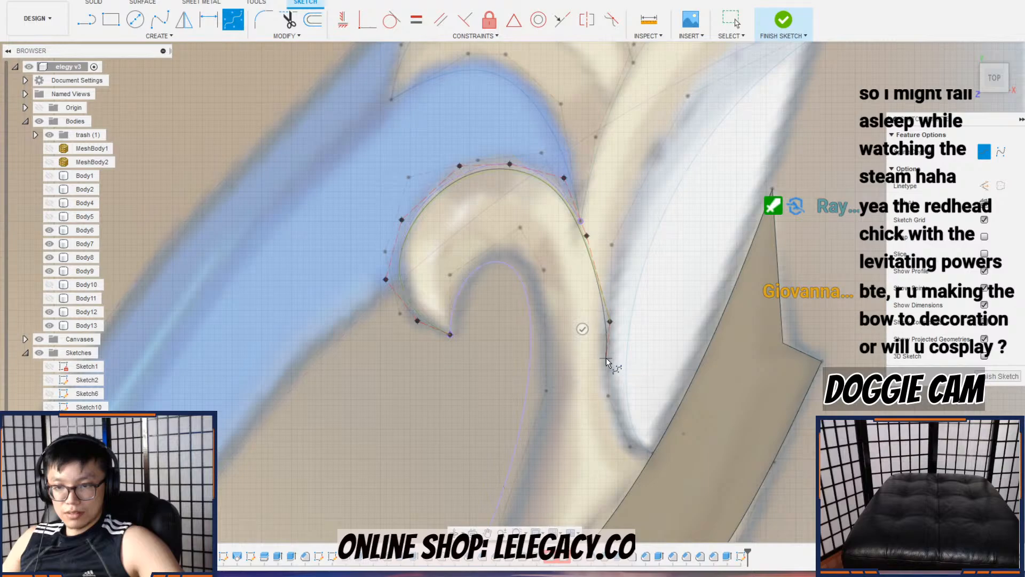
scroll(581, 369, down, 2)
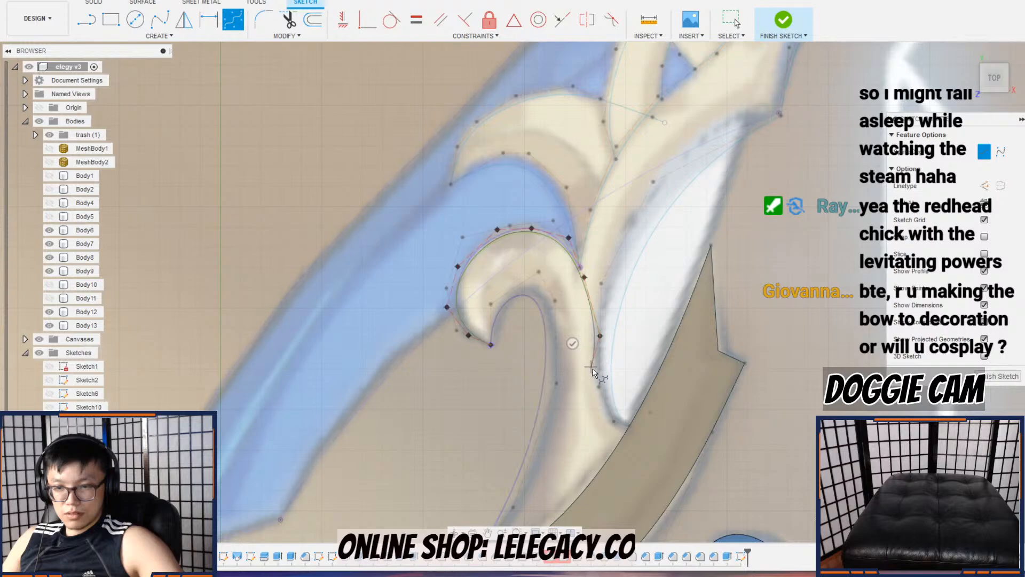
scroll(594, 380, up, 3)
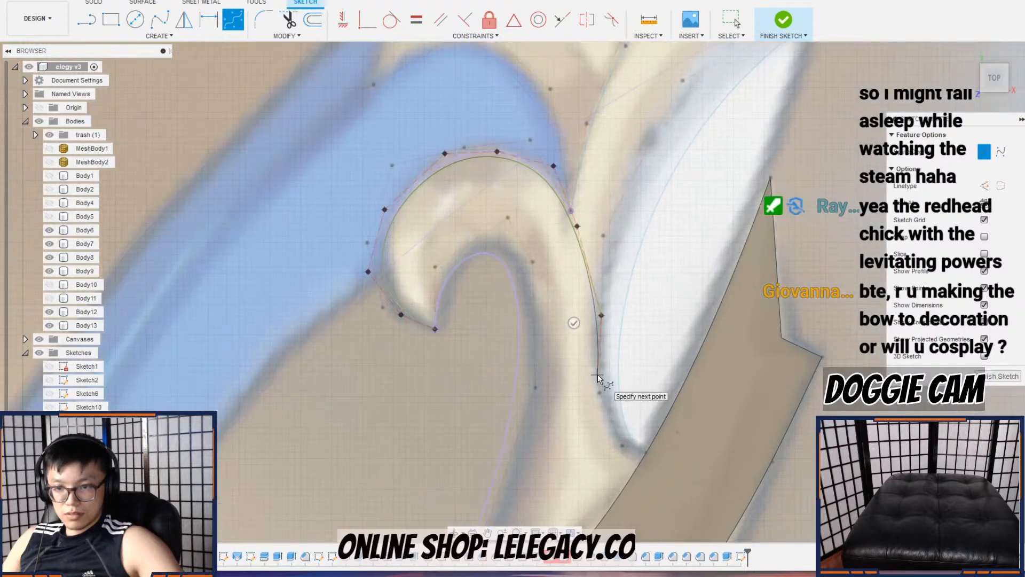
click(596, 378)
click(597, 418)
click(620, 455)
click(661, 468)
Step: Project Body13, the curved limb piece, into the sketch to bound the lower end of the curl
mouse_move(662, 470)
middle_down()
mouse_move(661, 377)
mouse_move(685, 259)
middle_up()
scroll(662, 376, down, 3)
scroll(685, 258, down, 1)
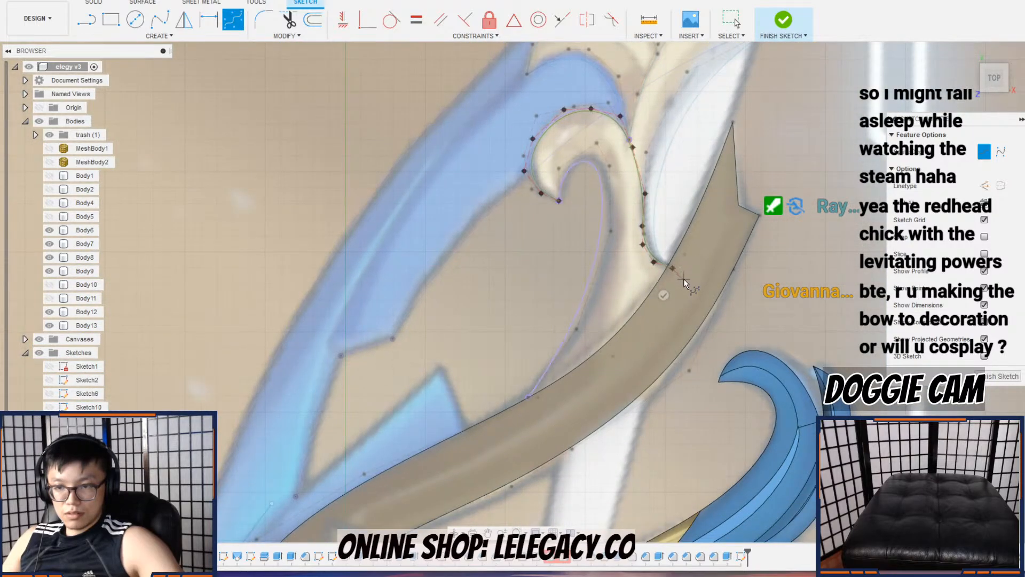
click(41, 121)
click(42, 122)
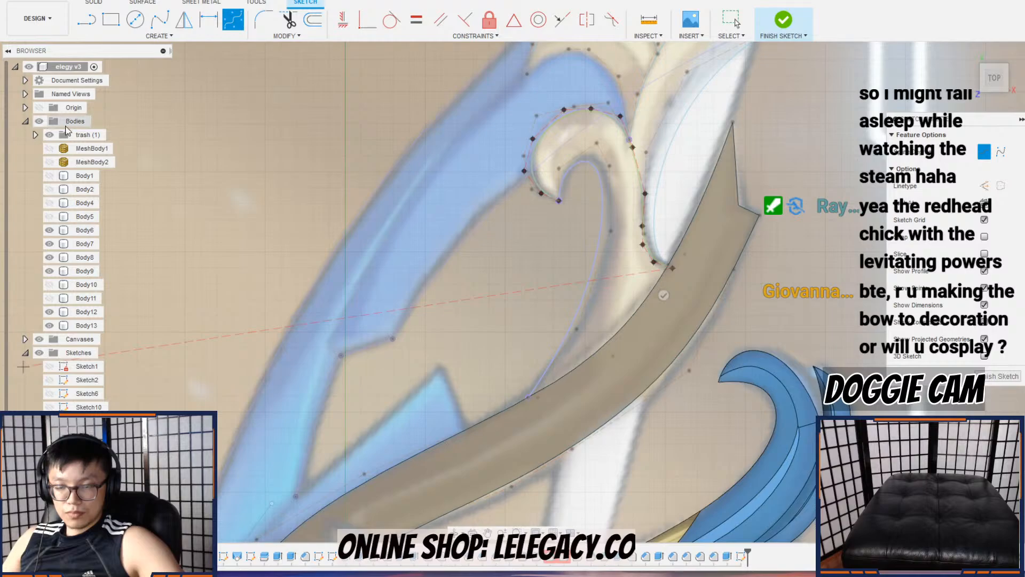
scroll(663, 294, up, 3)
click(159, 36)
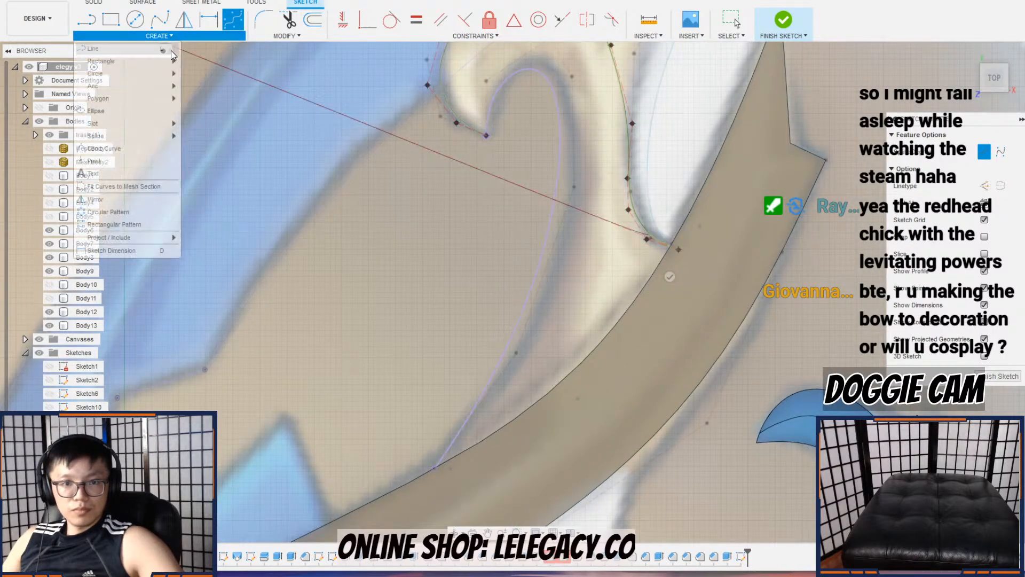
mouse_move(137, 237)
click(243, 238)
click(635, 326)
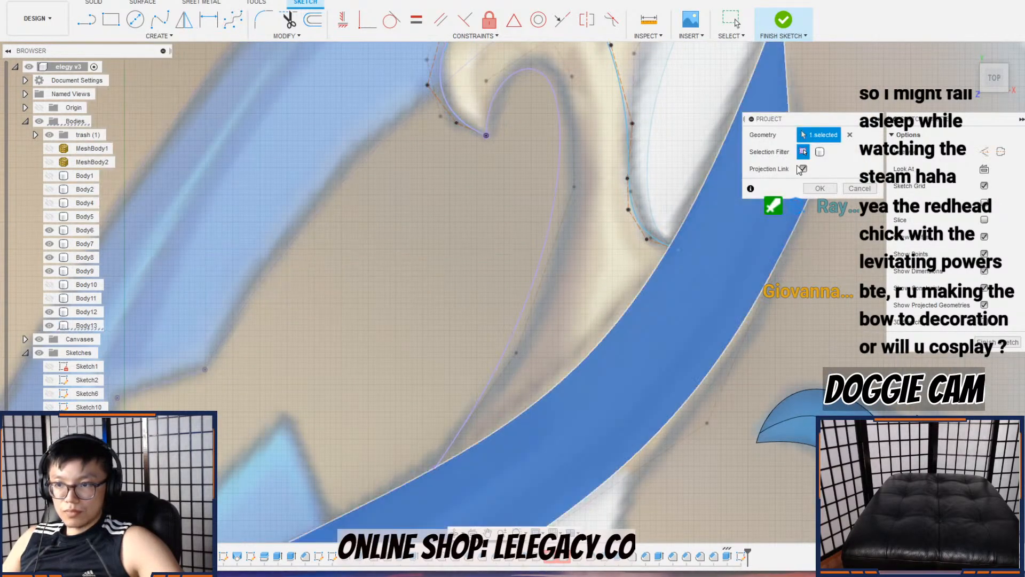
click(822, 188)
scroll(688, 248, up, 2)
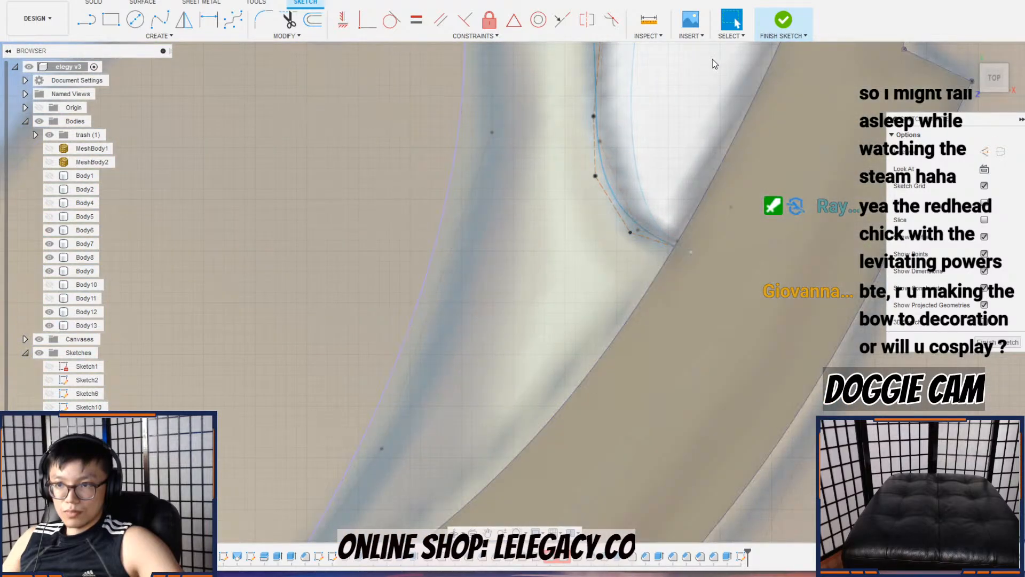
Step: Hide Body13 and move the spline's last control point onto the projected limb edge to close the curl profile
click(50, 325)
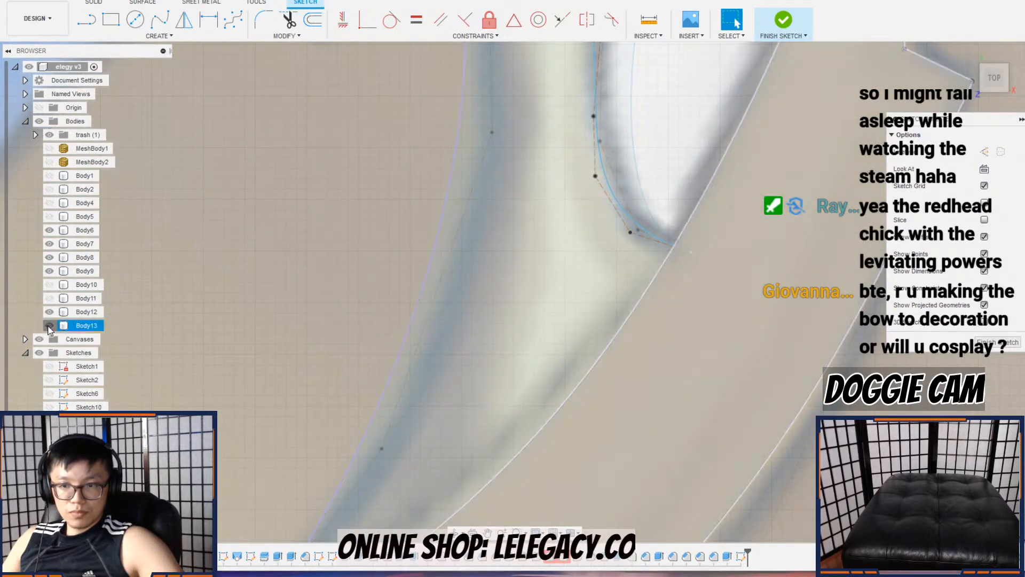
drag(690, 252, 677, 245)
scroll(611, 329, down, 5)
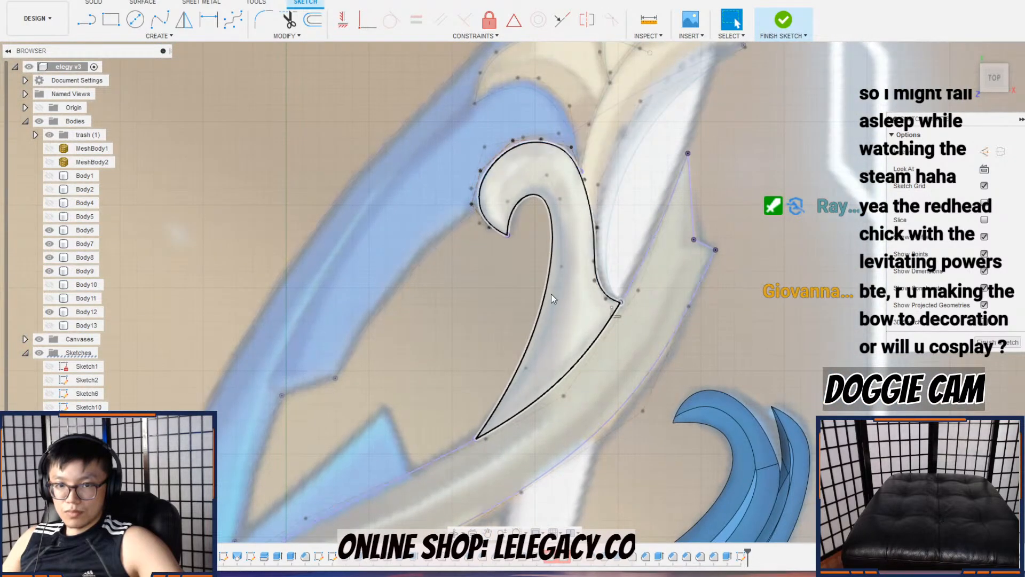
Step: Hide the earlier scrollwork sketch and finish the current sketch
click(49, 475)
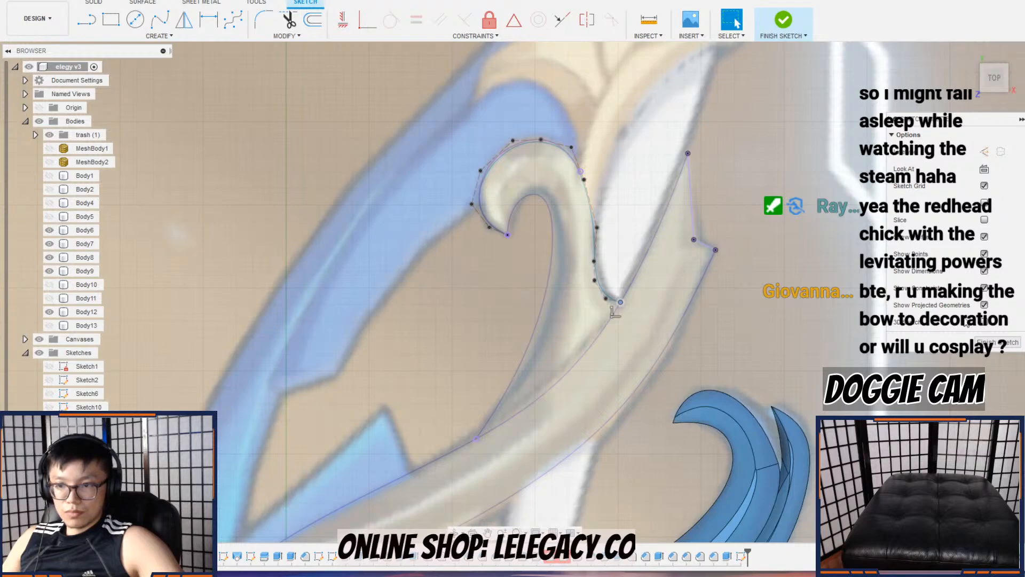
click(784, 22)
scroll(571, 208, down, 2)
scroll(568, 209, up, 4)
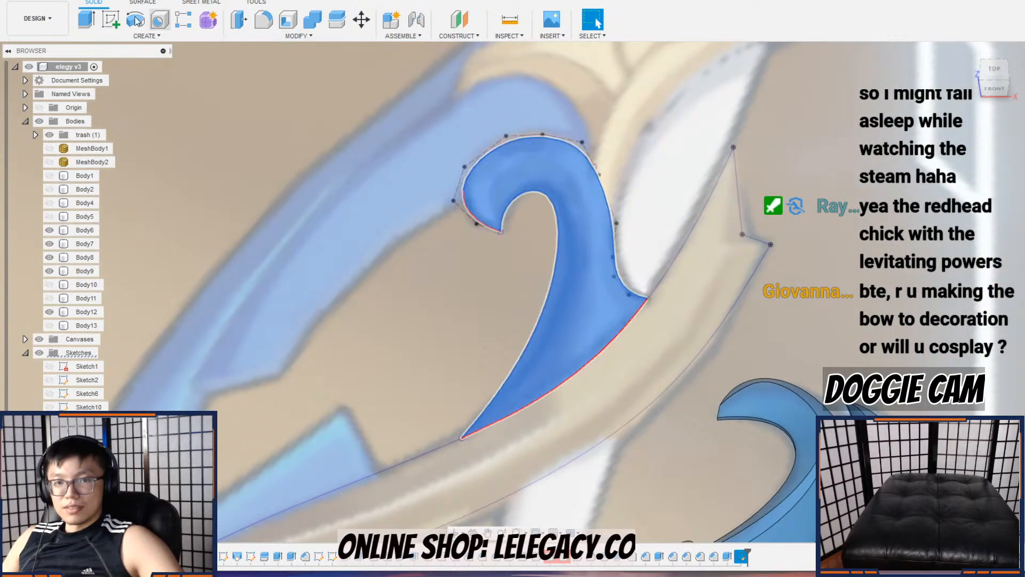
Step: Extrude the closed curl profile upward by 15 mm, with Body13 shown again for height comparison
click(86, 19)
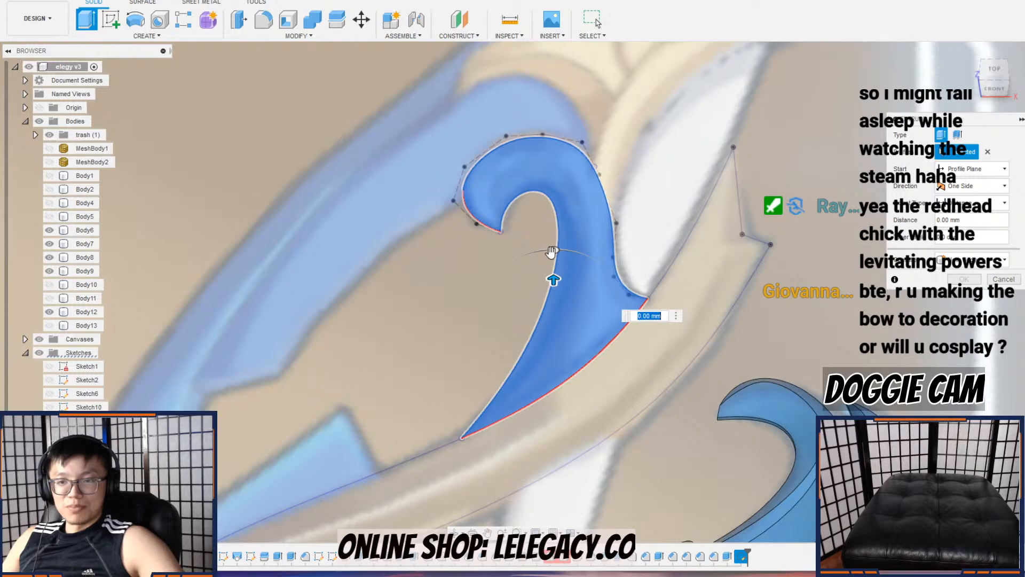
drag(553, 279, 552, 225)
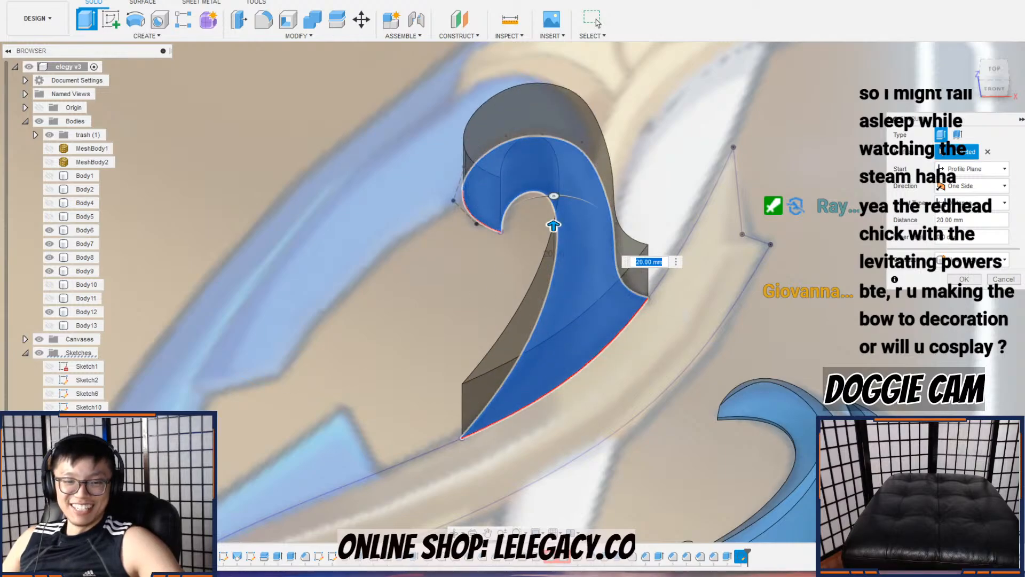
scroll(86, 235, down, 1)
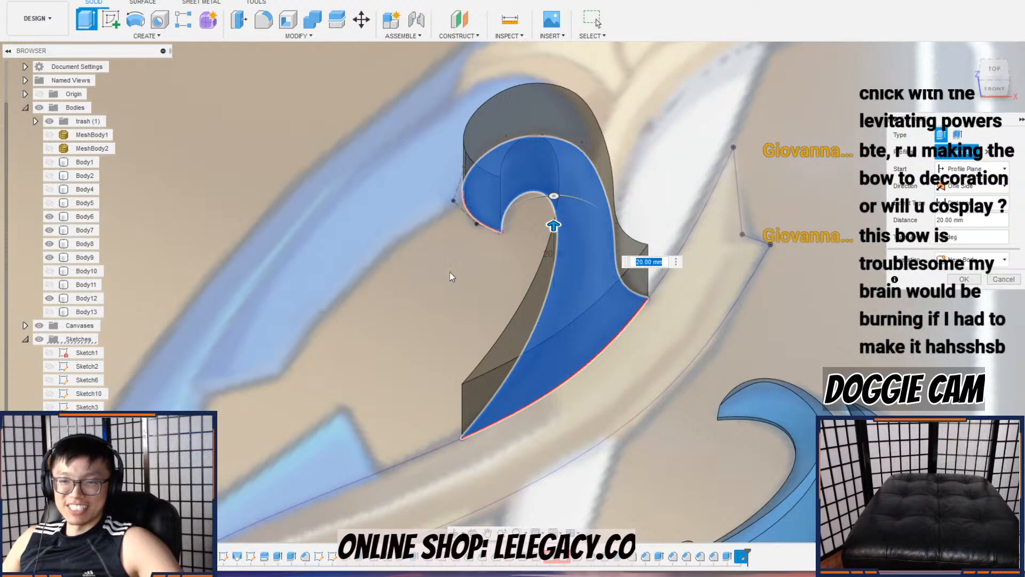
scroll(450, 272, down, 3)
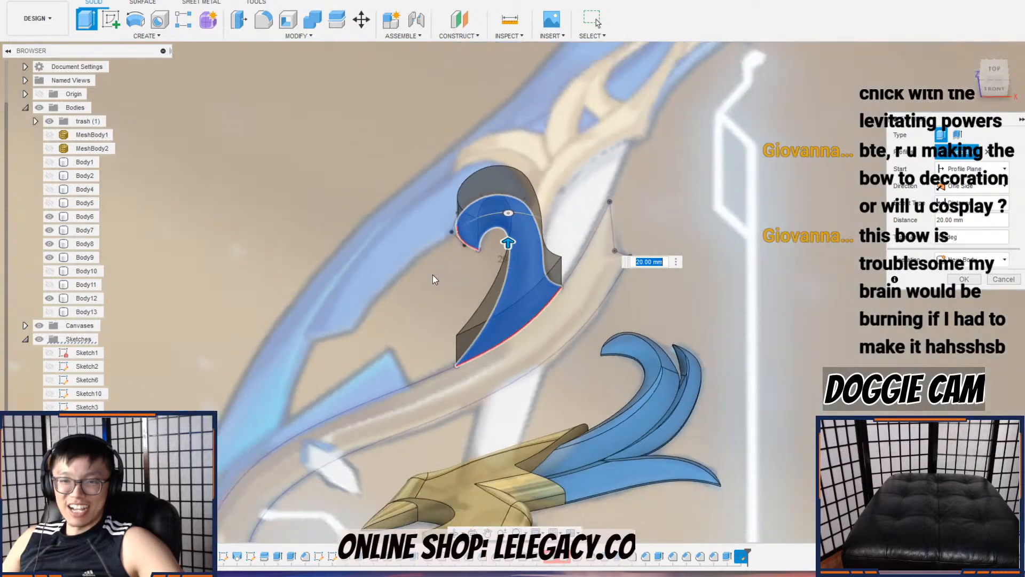
click(49, 312)
scroll(507, 302, up, 3)
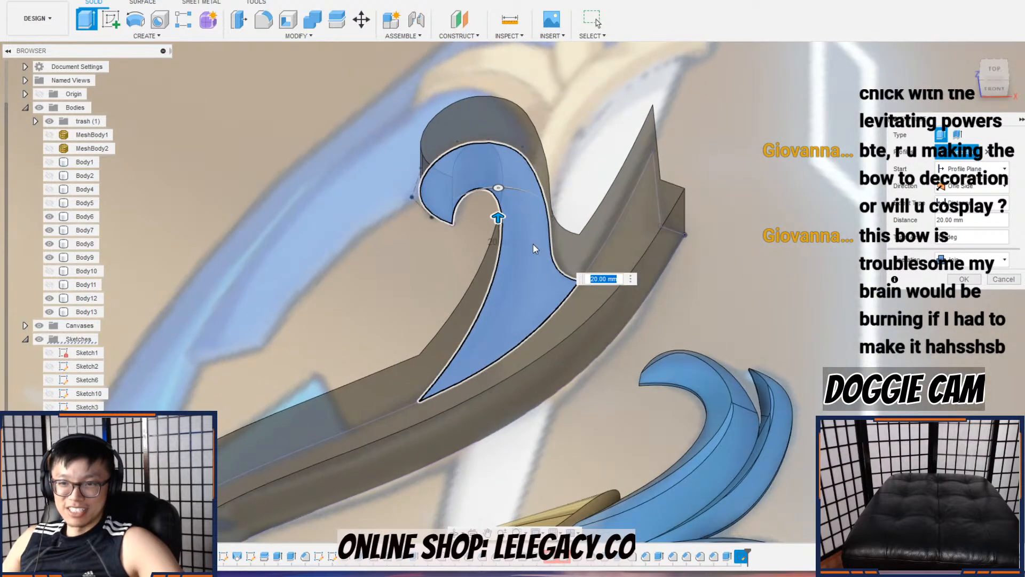
drag(498, 217, 498, 227)
shift+middle_drag(500, 232, 509, 264)
scroll(509, 265, up, 3)
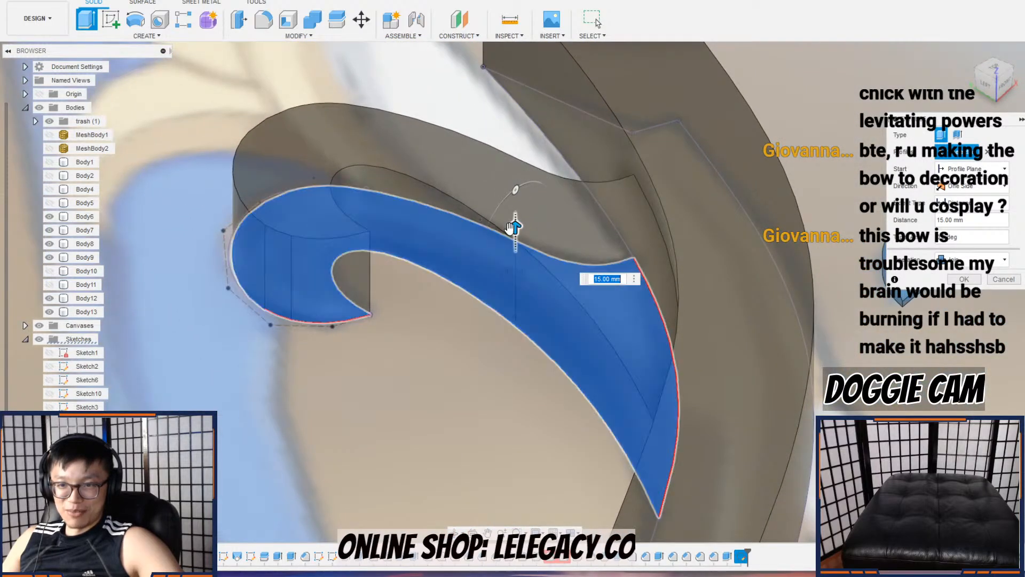
Step: Toggle Body2 on and off to compare the tube with the previewed curl extrusion
click(51, 272)
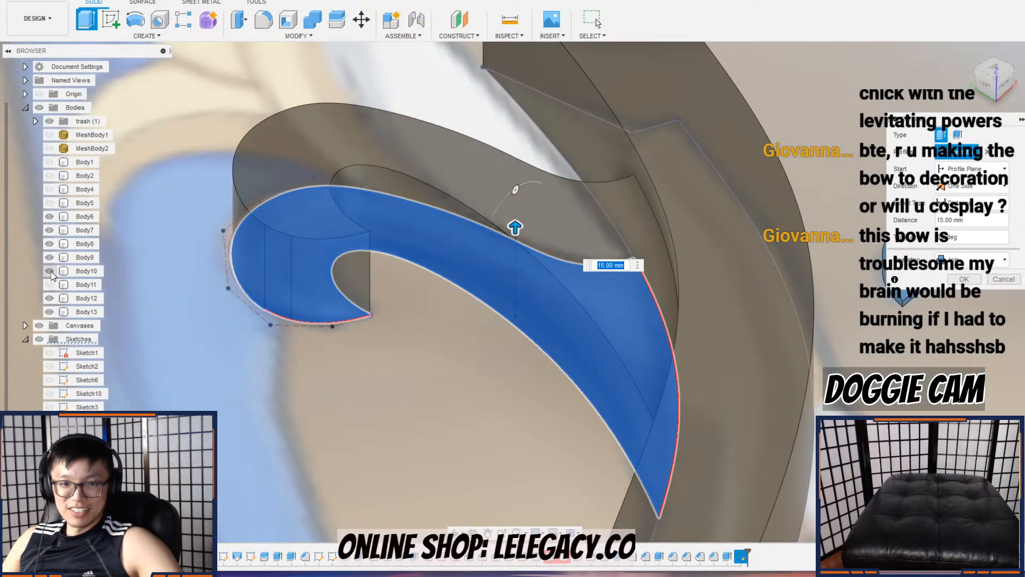
click(47, 178)
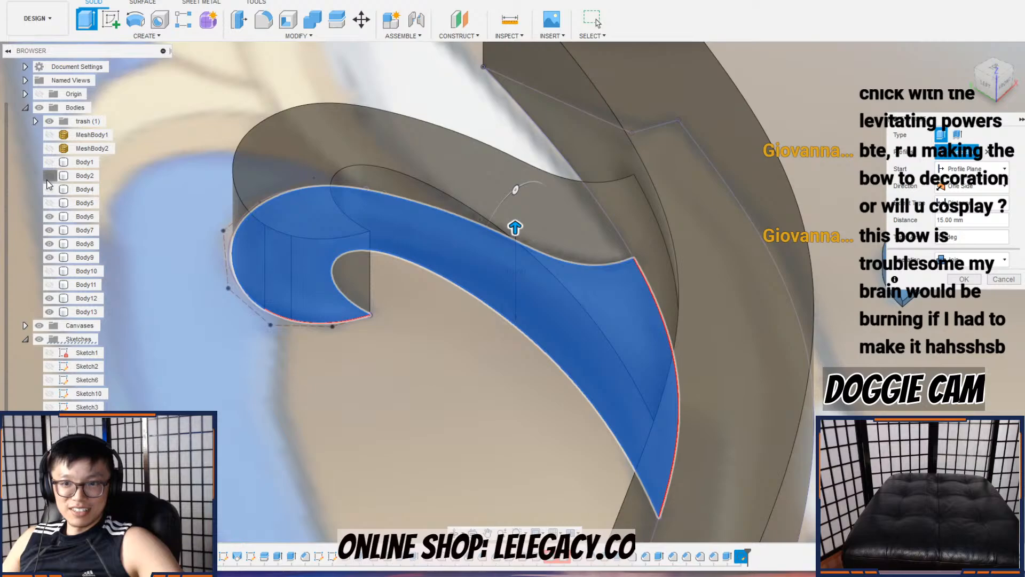
click(46, 178)
click(47, 178)
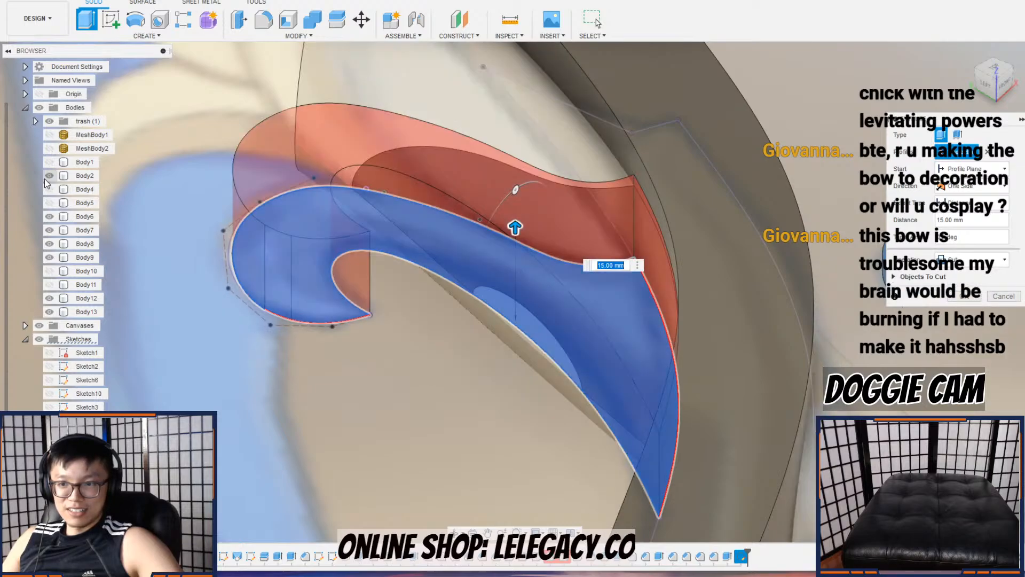
click(47, 178)
Step: Extrude the curl profile 18 mm as a new body
scroll(653, 255, up, 5)
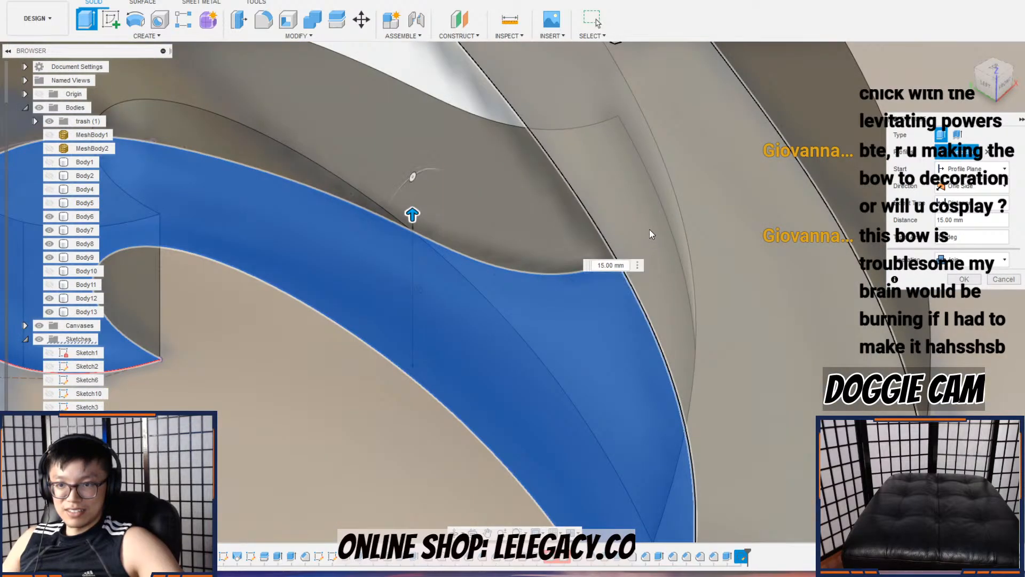
scroll(649, 229, up, 3)
drag(418, 226, 416, 188)
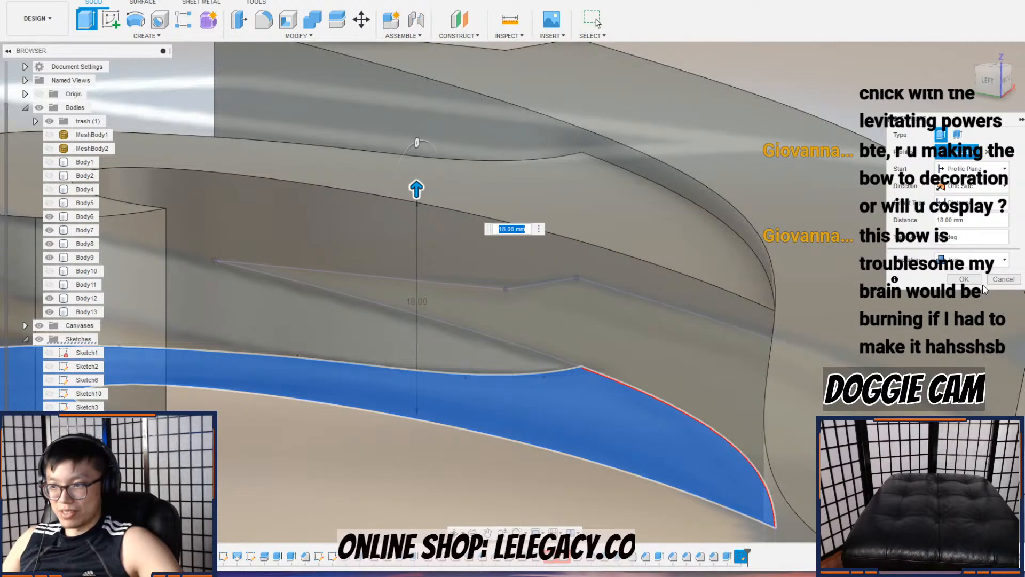
click(971, 260)
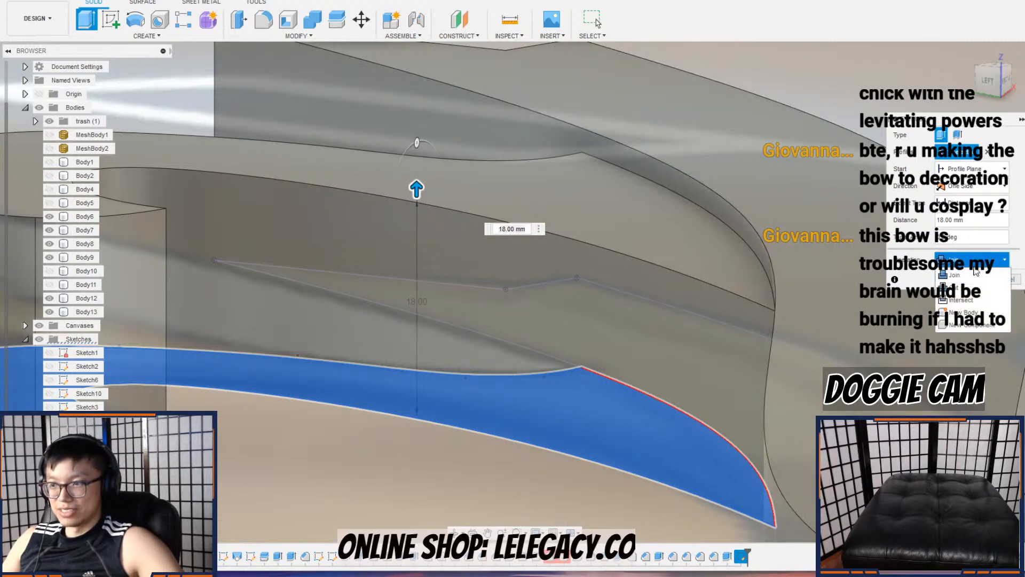
click(970, 314)
click(968, 278)
scroll(614, 298, down, 8)
shift+middle_drag(663, 300, 580, 368)
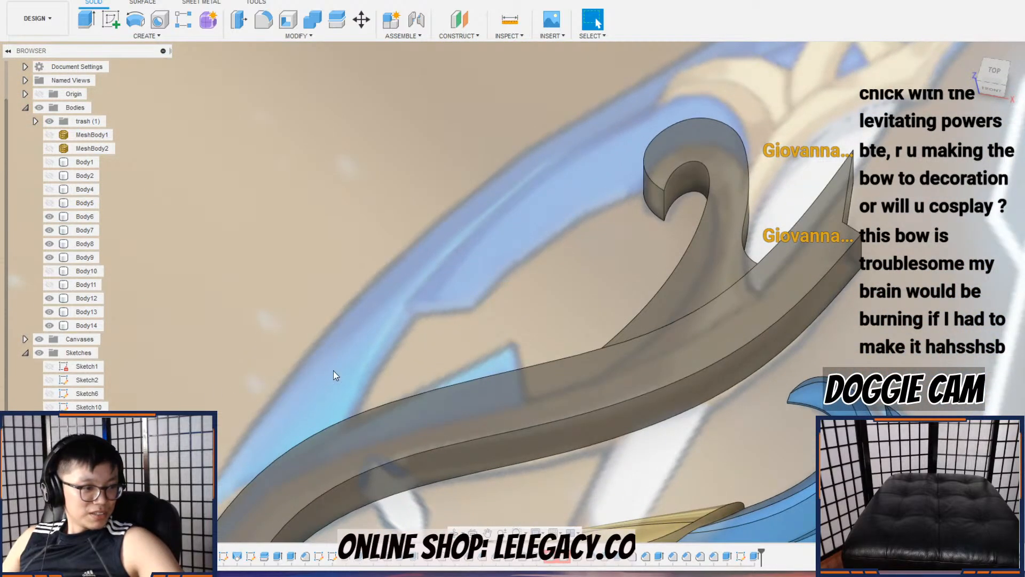
middle_drag(336, 373, 257, 411)
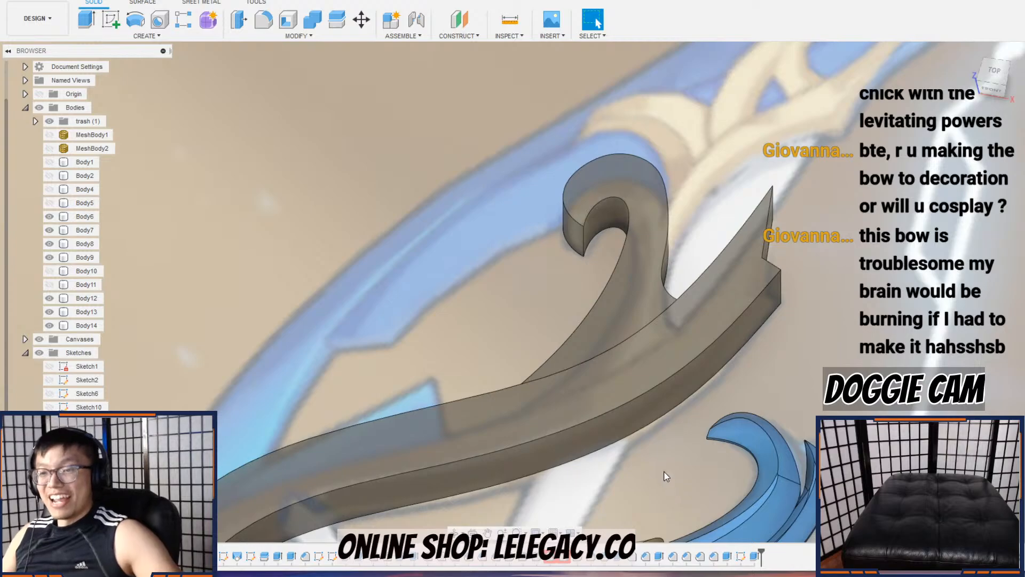
Step: Try a 9 mm chamfer on the inner and outer top edges of the scrollwork curl
click(658, 199)
scroll(649, 234, up, 5)
shift+middle_drag(662, 259, 683, 279)
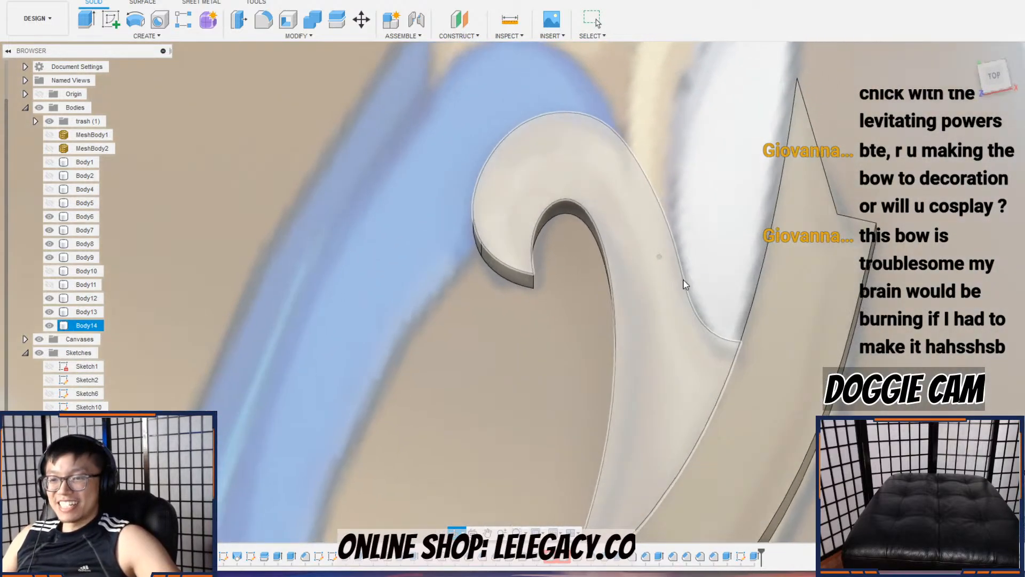
click(588, 294)
scroll(588, 295, up, 4)
scroll(581, 291, down, 4)
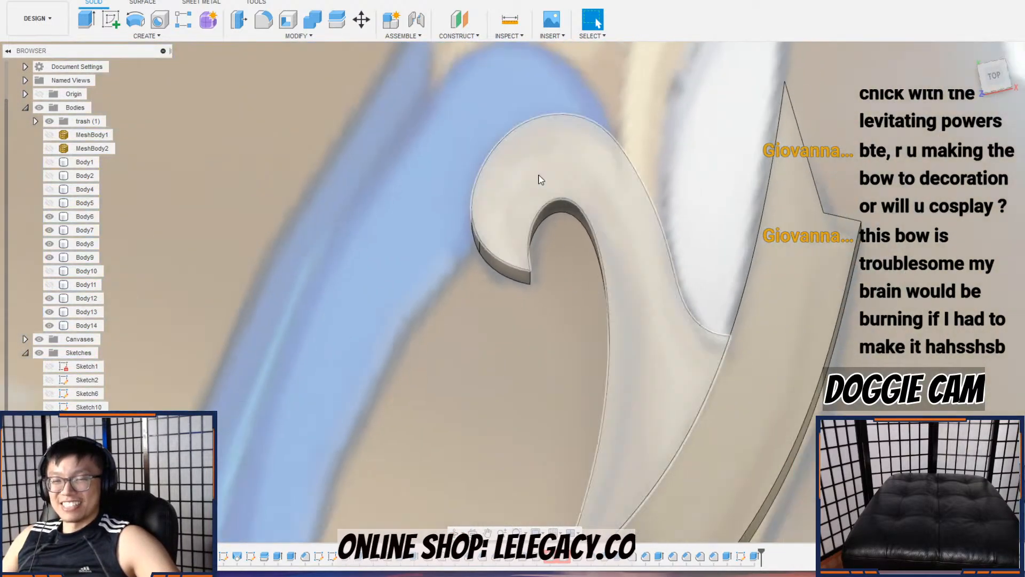
click(322, 39)
click(298, 74)
scroll(474, 283, down, 3)
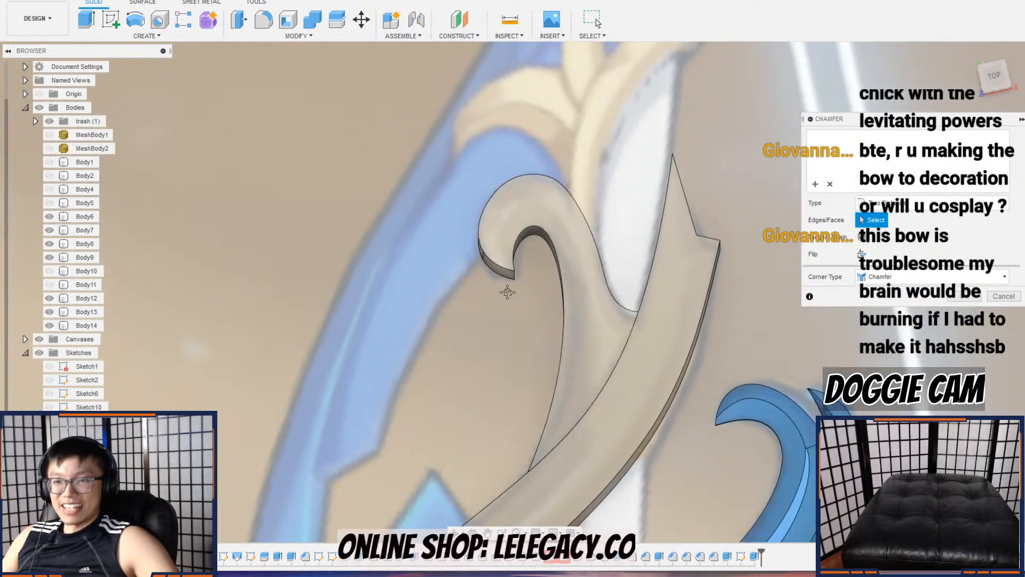
click(476, 291)
shift+middle_drag(477, 291, 476, 273)
scroll(475, 273, up, 3)
drag(486, 272, 490, 297)
click(510, 235)
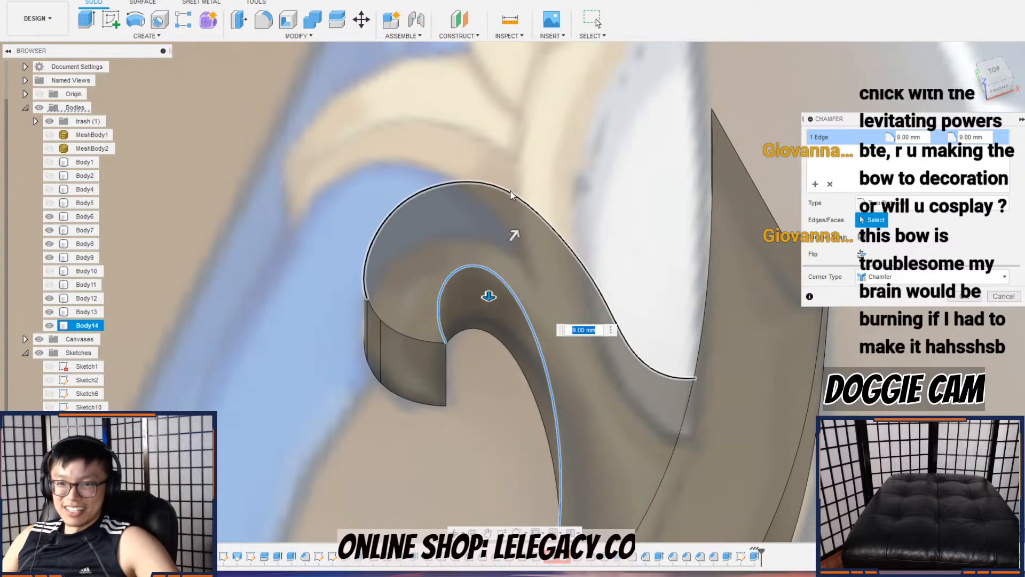
scroll(504, 268, up, 1)
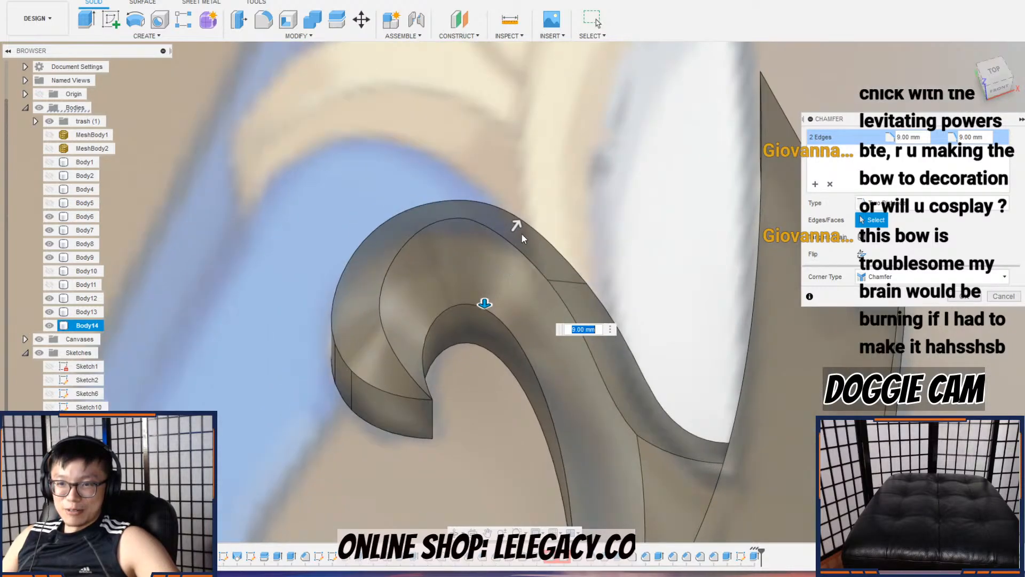
Step: Try chamfer distances of 10 mm and 9 mm on the curl, compare with Body11 and the reference image, and cancel the chamfer
drag(517, 225, 522, 222)
mouse_move(546, 268)
shift+middle_down()
mouse_move(539, 238)
mouse_move(555, 258)
shift+middle_up()
drag(507, 283, 506, 275)
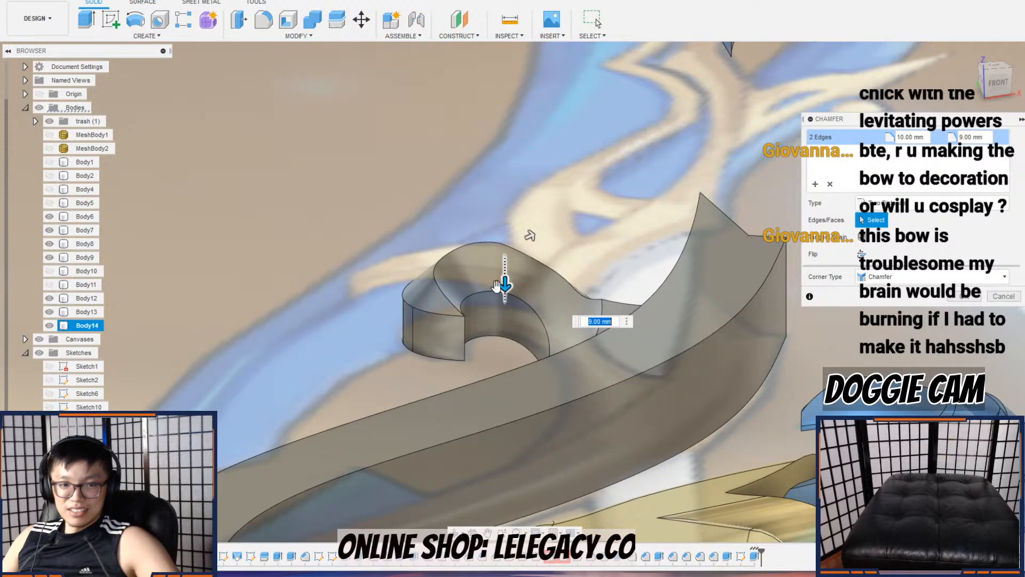
click(50, 284)
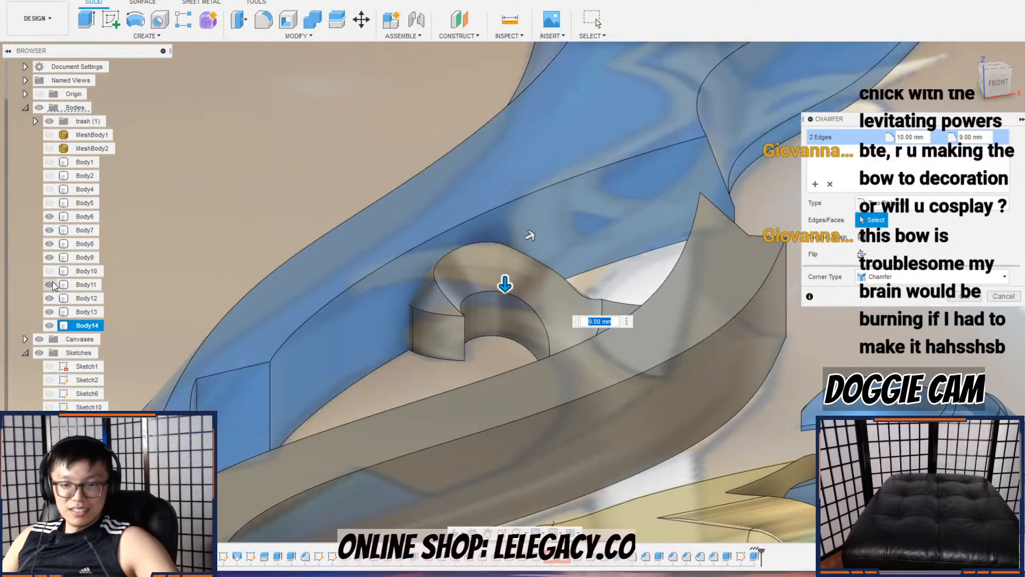
click(51, 284)
shift+middle_drag(398, 302, 460, 327)
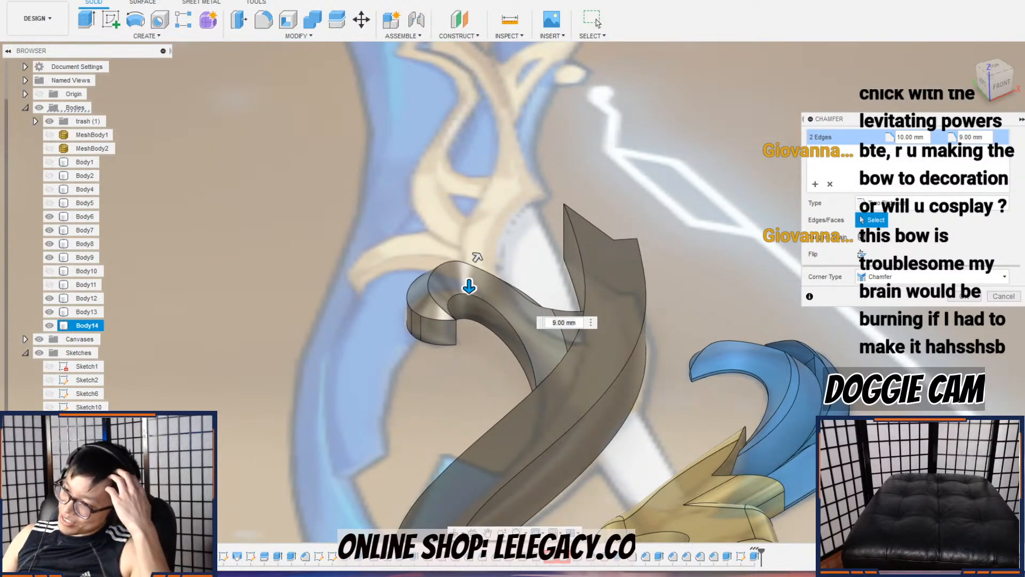
key(alt+Tab)
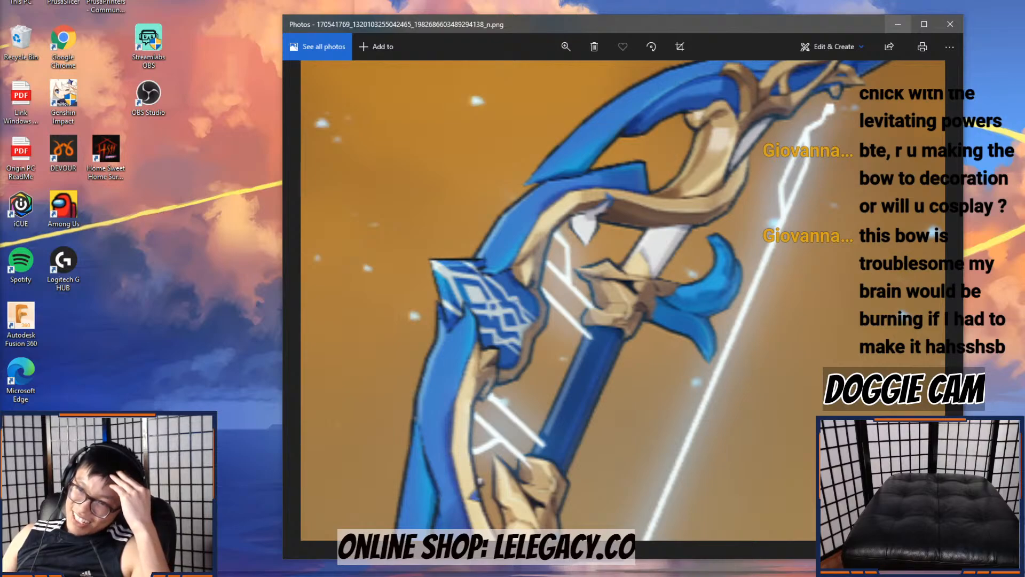
key(alt+Tab)
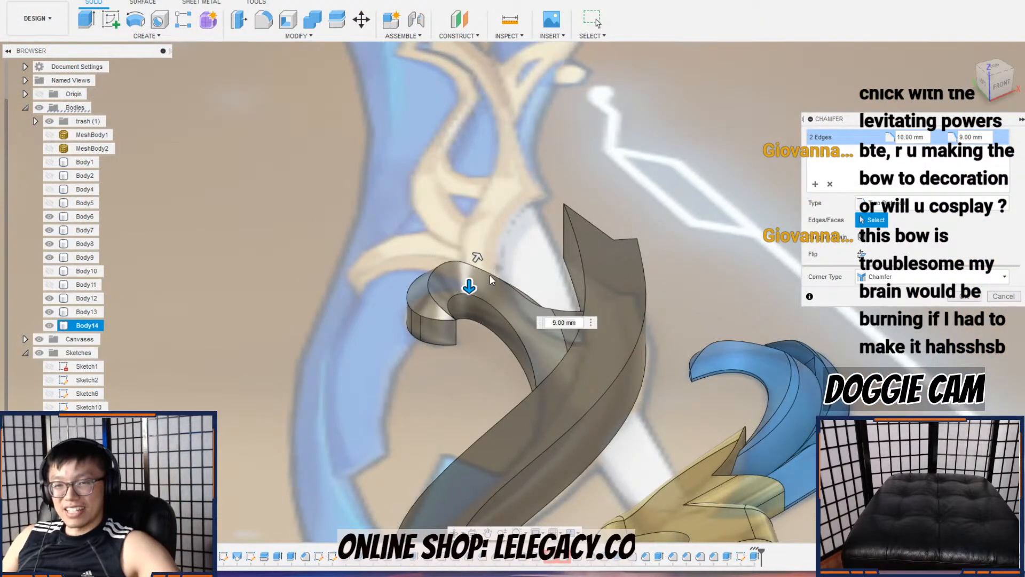
click(1002, 295)
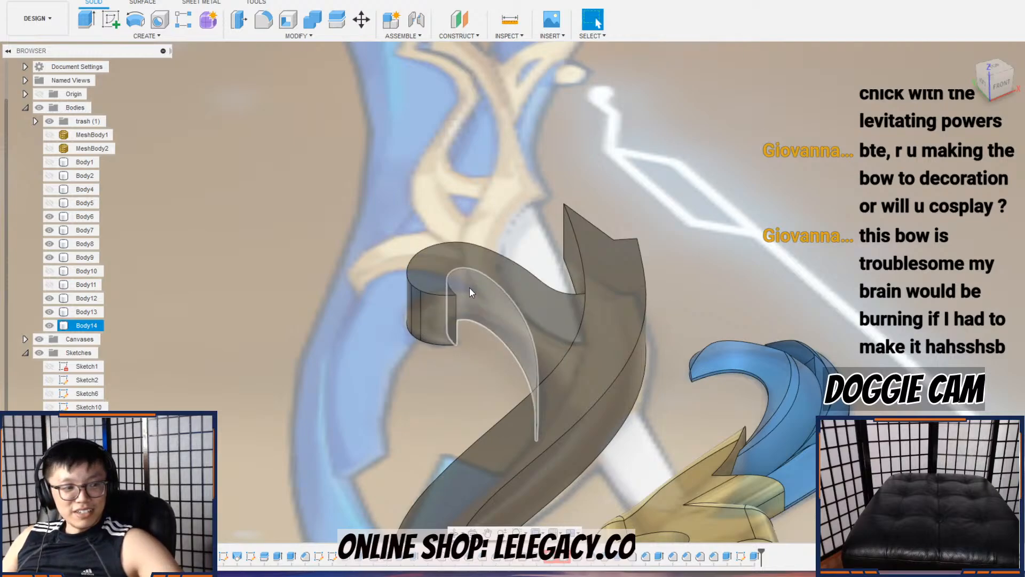
Step: Raise the curl's top face to a 30 mm distance with Press Pull, showing Body4 for height comparison
scroll(470, 287, up, 2)
right_click(434, 245)
click(478, 232)
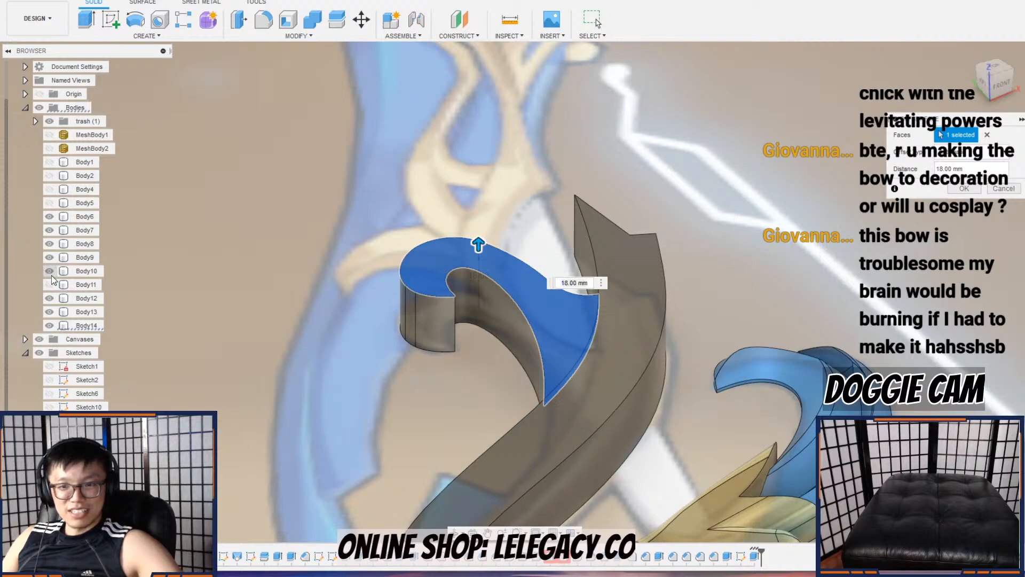
click(49, 189)
drag(478, 245, 475, 206)
scroll(482, 248, down, 4)
shift+middle_drag(494, 265, 507, 245)
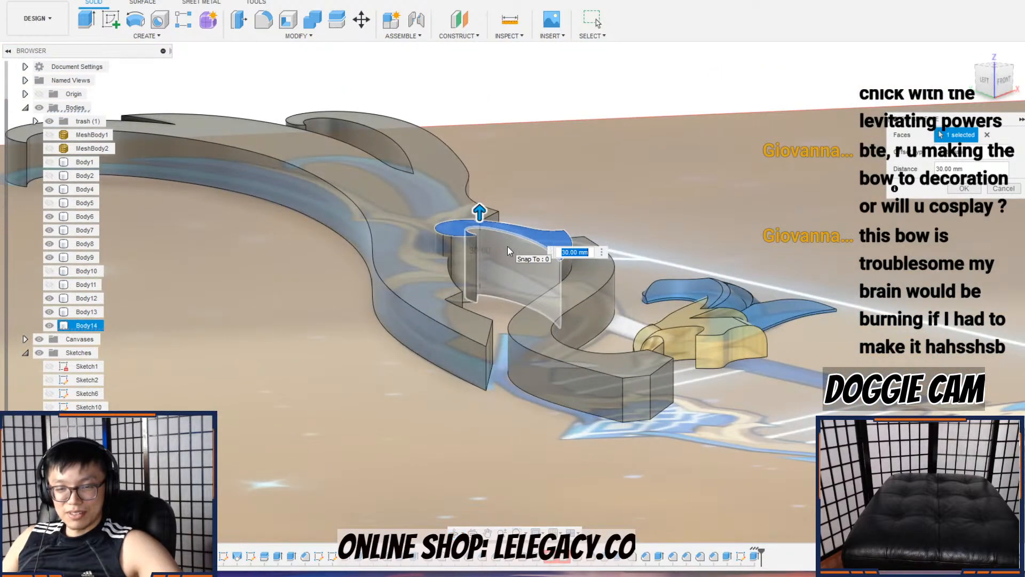
scroll(507, 246, down, 2)
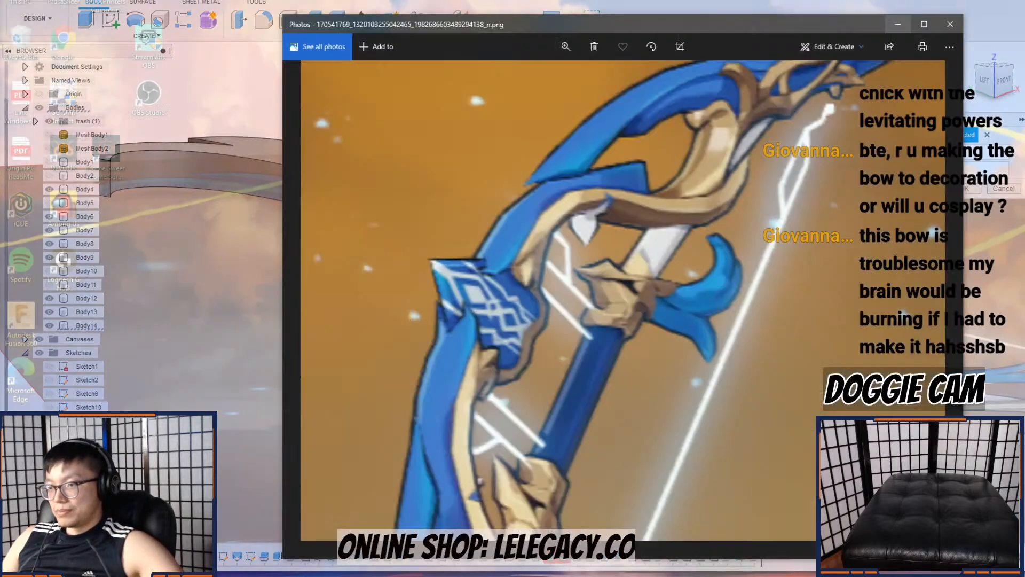
Step: Switch to Photos, zoom out of the bow close-up and open the in-game screenshot of the character carrying the bow
click(129, 539)
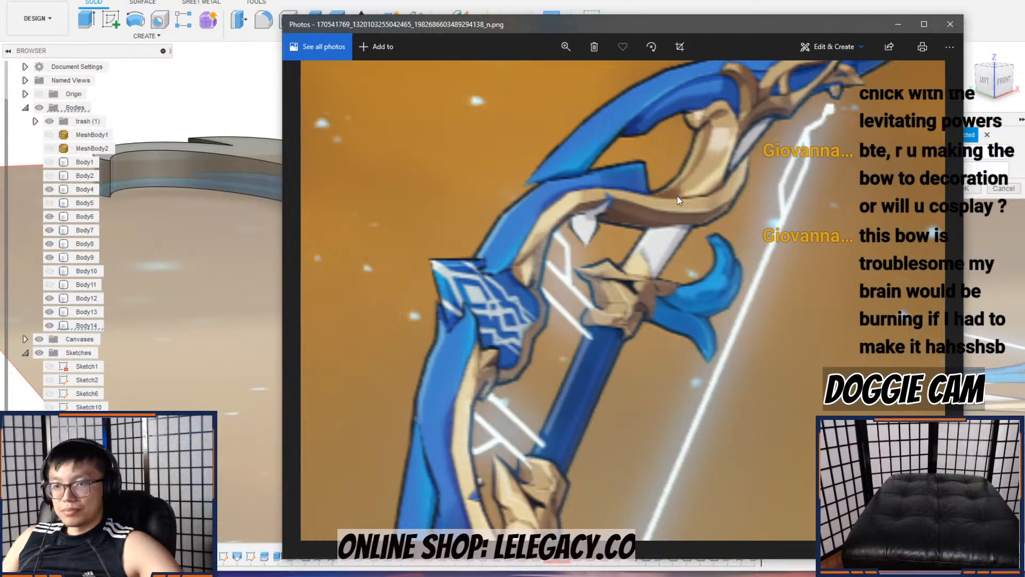
drag(649, 233, 653, 239)
click(562, 44)
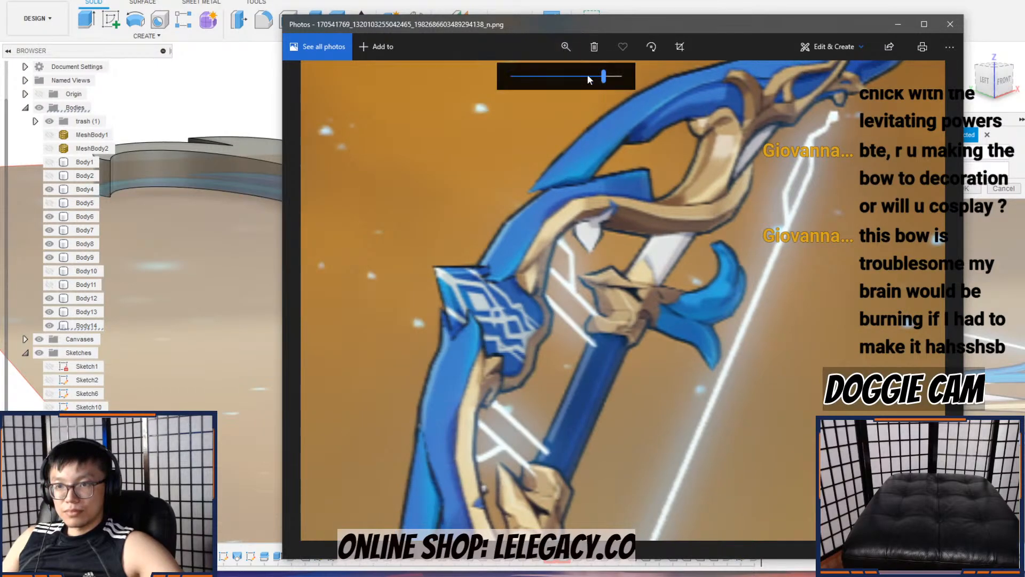
drag(603, 78, 374, 102)
click(623, 274)
scroll(608, 276, down, 1)
scroll(598, 275, down, 1)
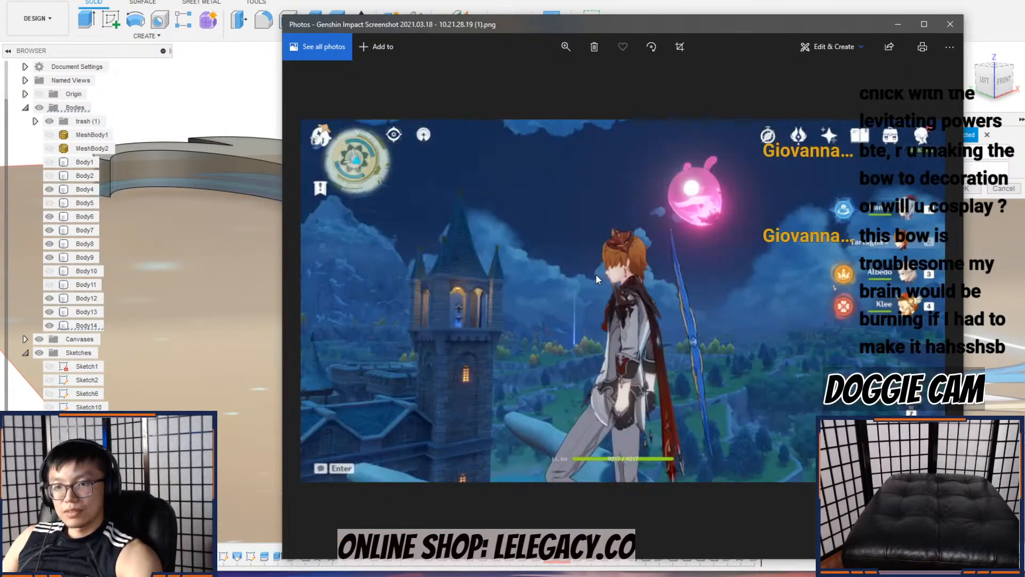
scroll(595, 275, down, 1)
scroll(592, 271, up, 1)
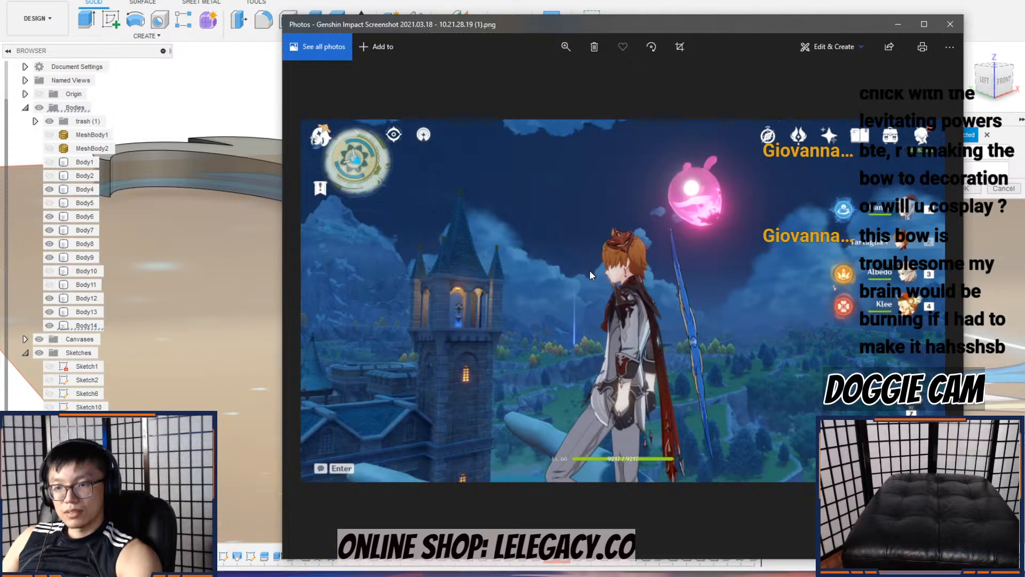
Step: Examine the narrow edge-on profile of the bow in the in-game screenshot, from the central emblem to the upper limb
click(565, 47)
click(562, 47)
drag(511, 76, 575, 78)
drag(719, 315, 561, 182)
drag(717, 353, 652, 346)
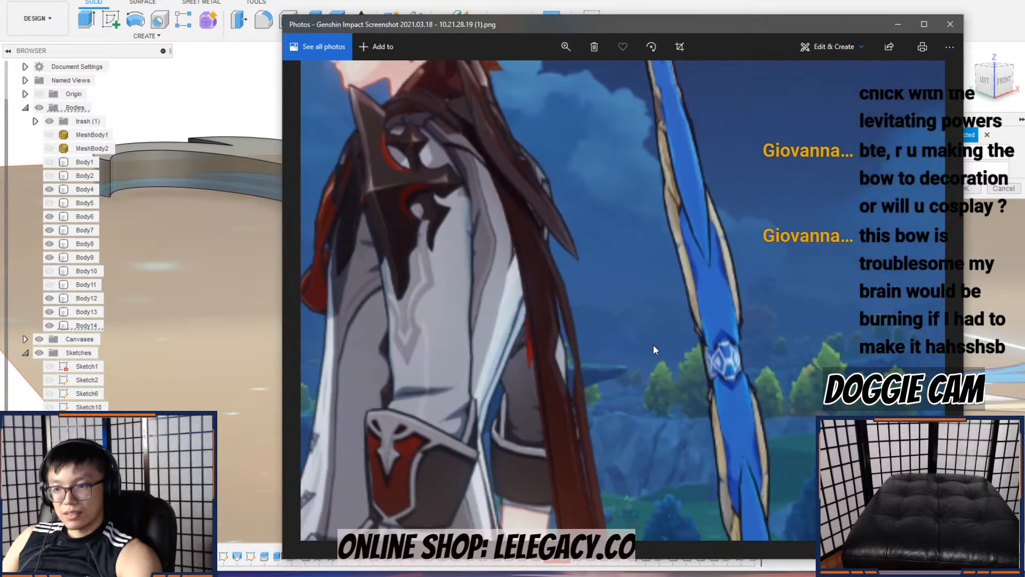
drag(720, 258, 689, 364)
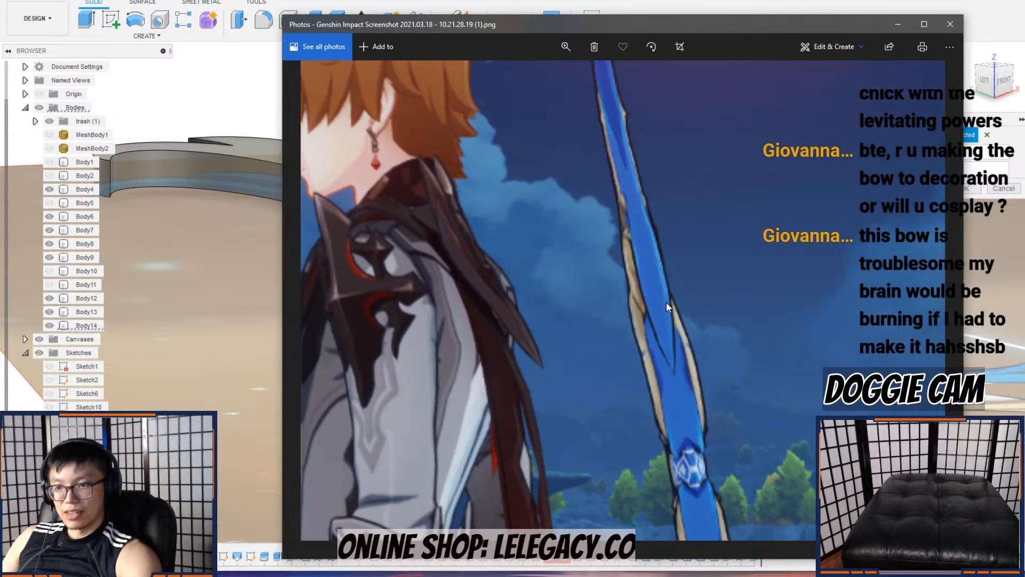
click(566, 46)
drag(576, 76, 443, 95)
Step: Browse the remaining Elegy for the End reference images for a view of the bow from the opposite side
key(Right)
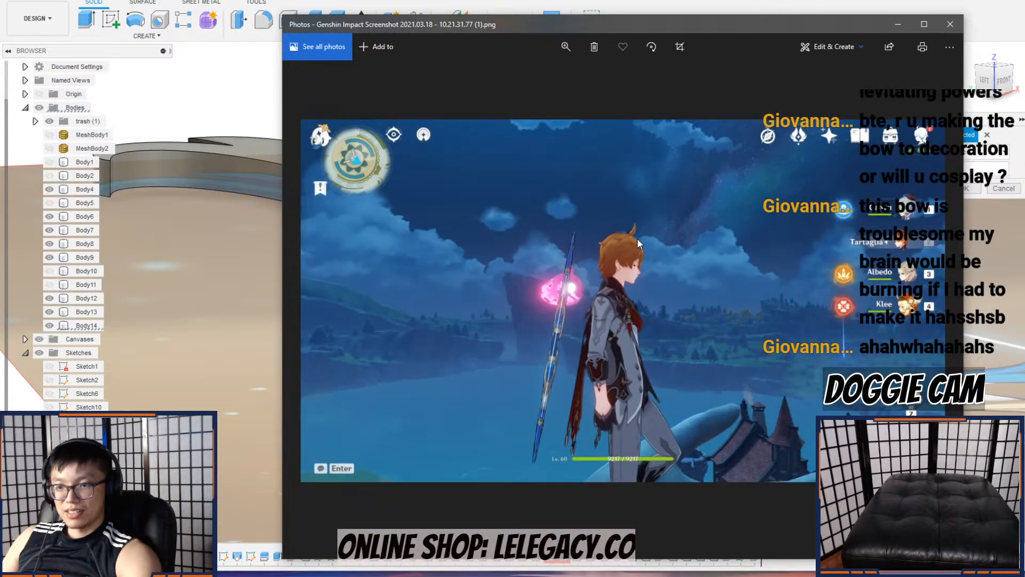
key(Right)
key(Right)
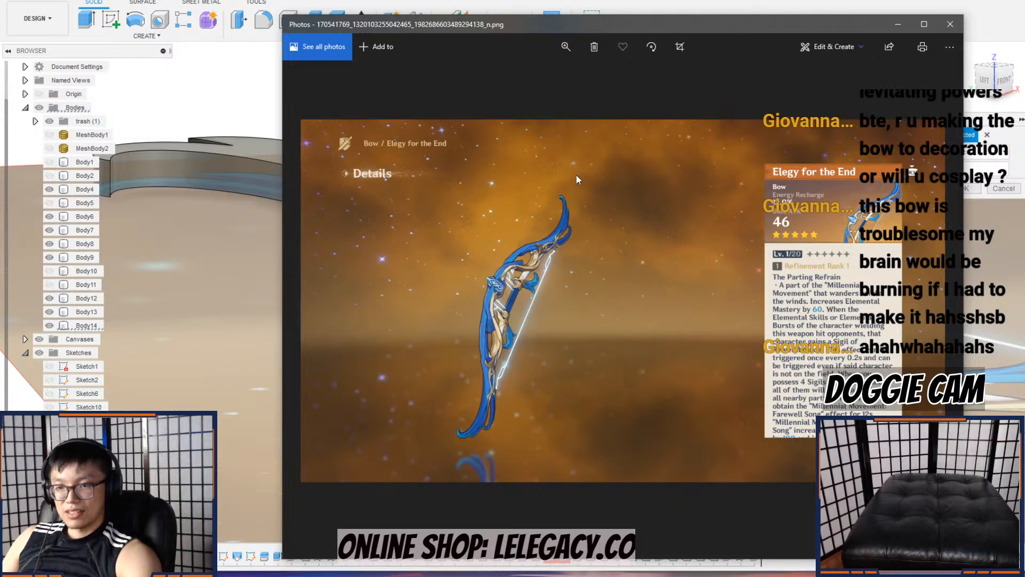
key(Right)
key(Right)
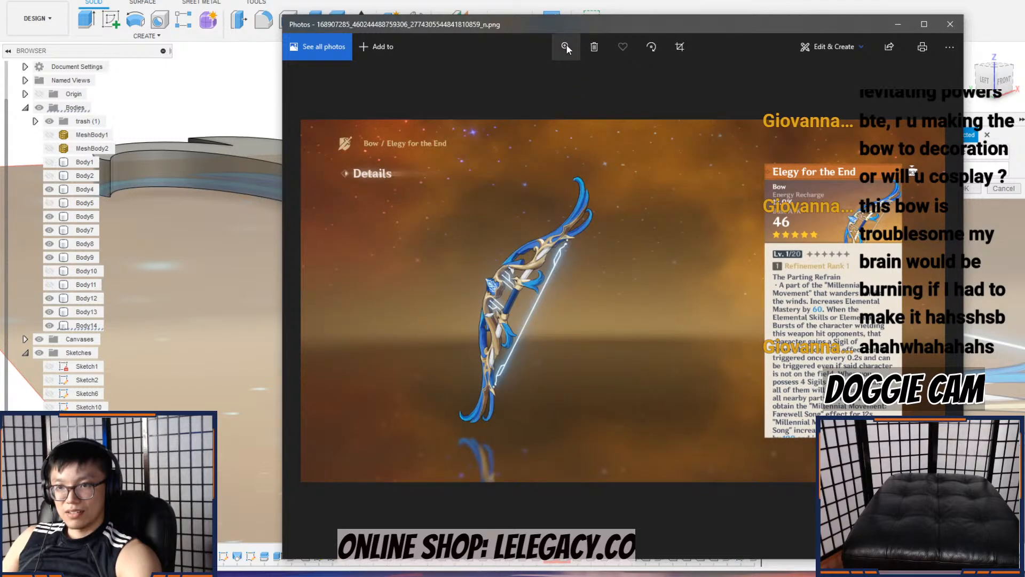
key(Right)
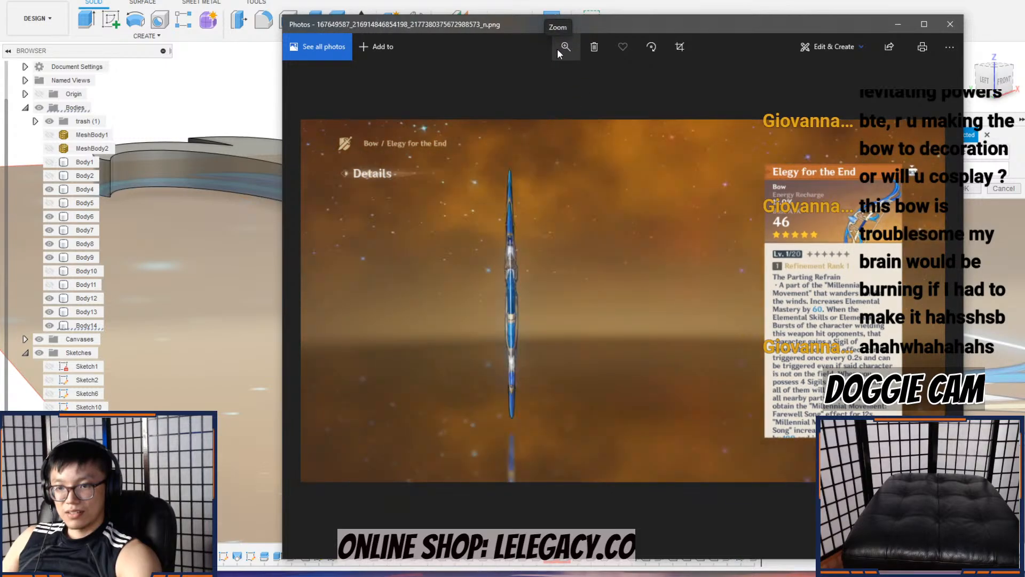
key(Right)
key(Right)
key(Left)
key(Left)
key(Right)
Step: Examine the cream scrollwork and its overlap with the blue limbs in the opposite-side view of the bow
click(565, 46)
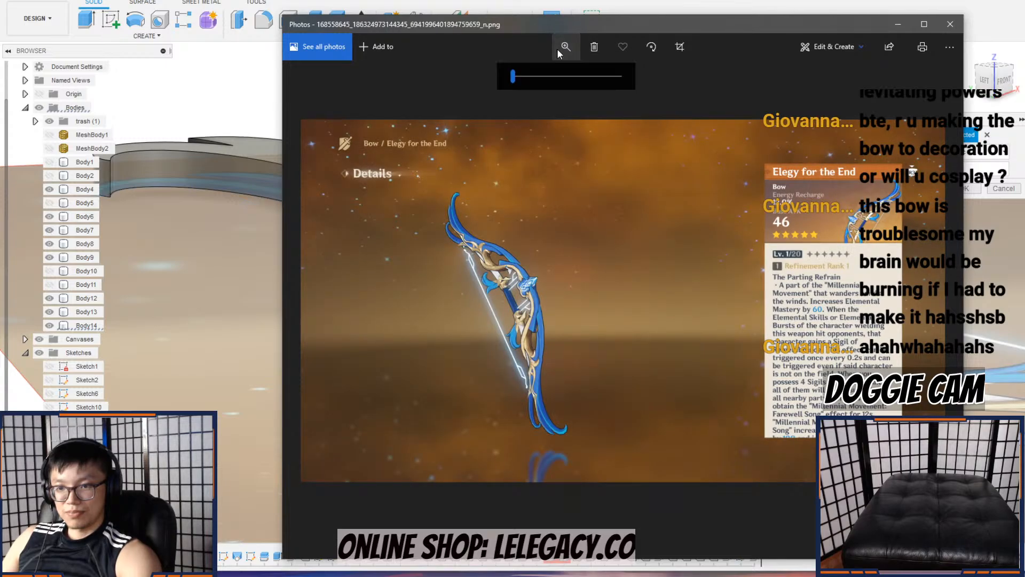
drag(514, 77, 560, 77)
drag(529, 275, 747, 248)
drag(571, 347, 617, 366)
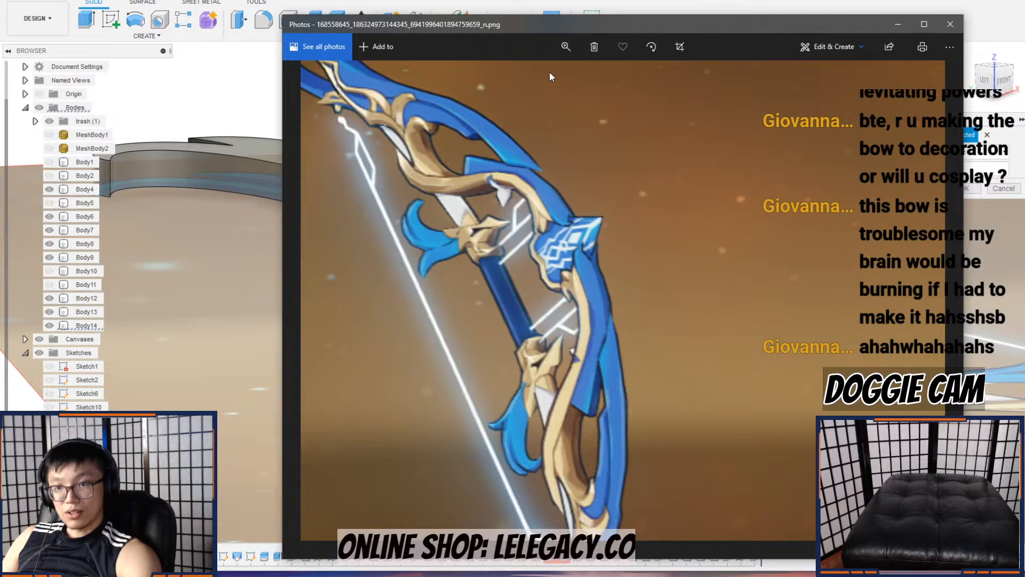
click(566, 47)
drag(560, 76, 602, 76)
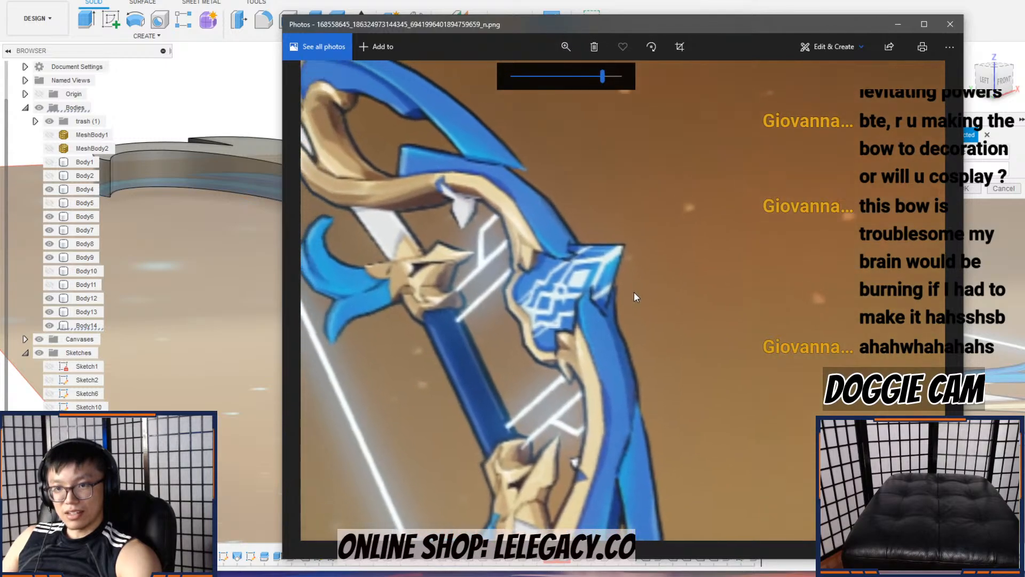
drag(631, 289, 647, 310)
drag(514, 189, 754, 355)
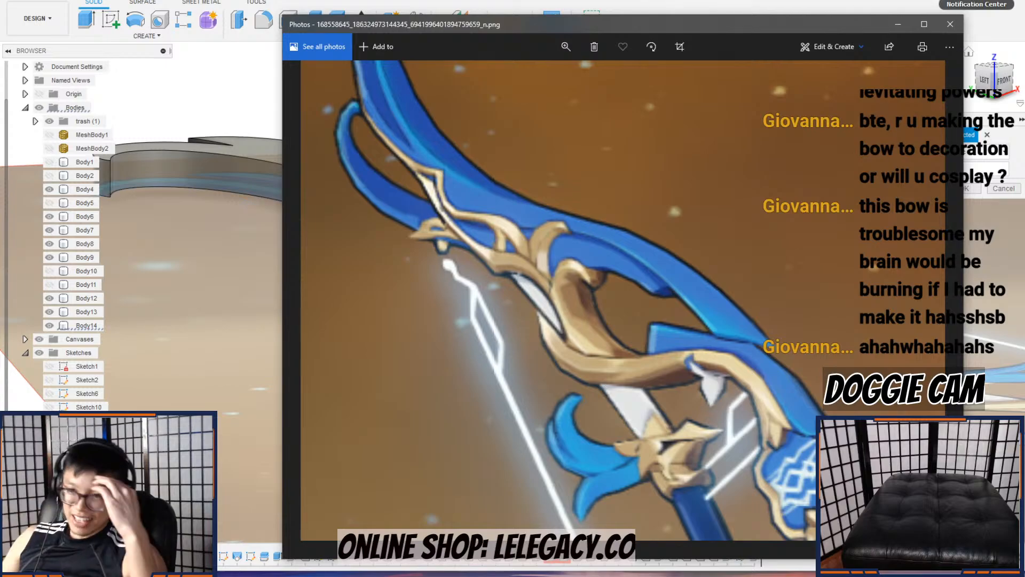
Step: Switch back to Fusion 360 and review the raised curl preview against the surrounding bow bodies
click(897, 24)
scroll(551, 207, down, 3)
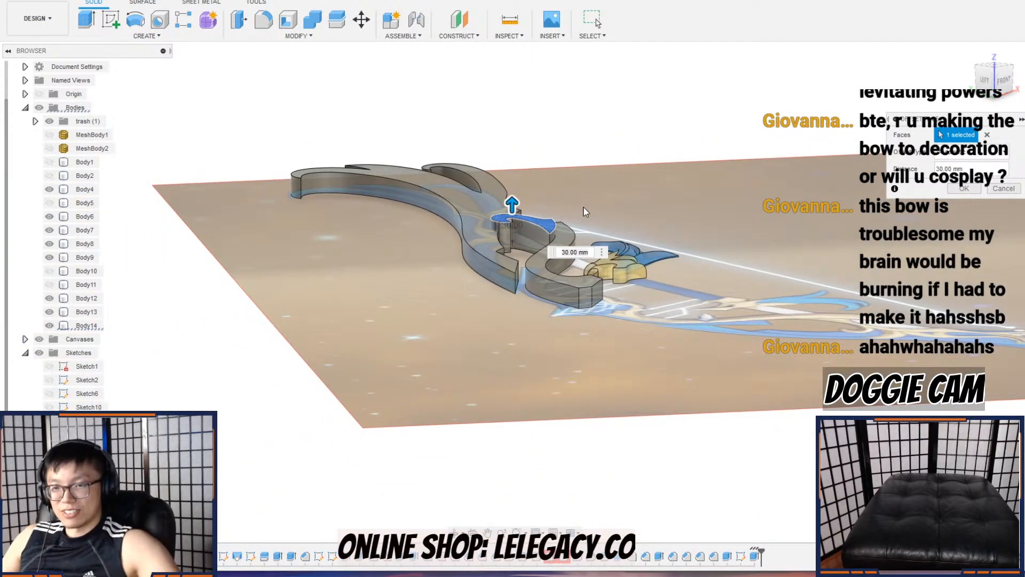
shift+middle_drag(620, 174, 610, 253)
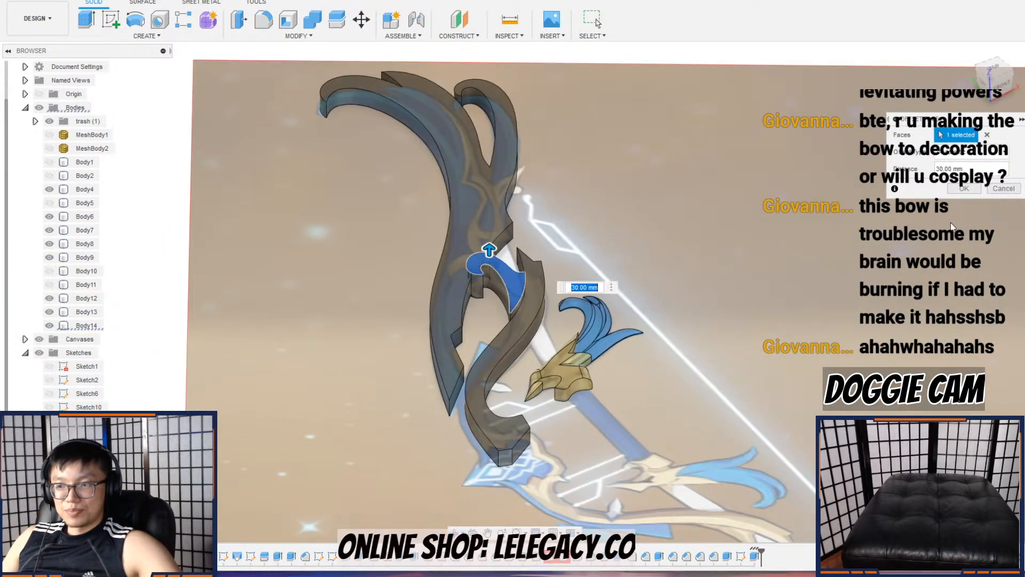
Step: Cancel the pending height change on the curl and examine the curl and S-shaped limb against the reference canvas
click(1003, 188)
scroll(487, 256, up, 3)
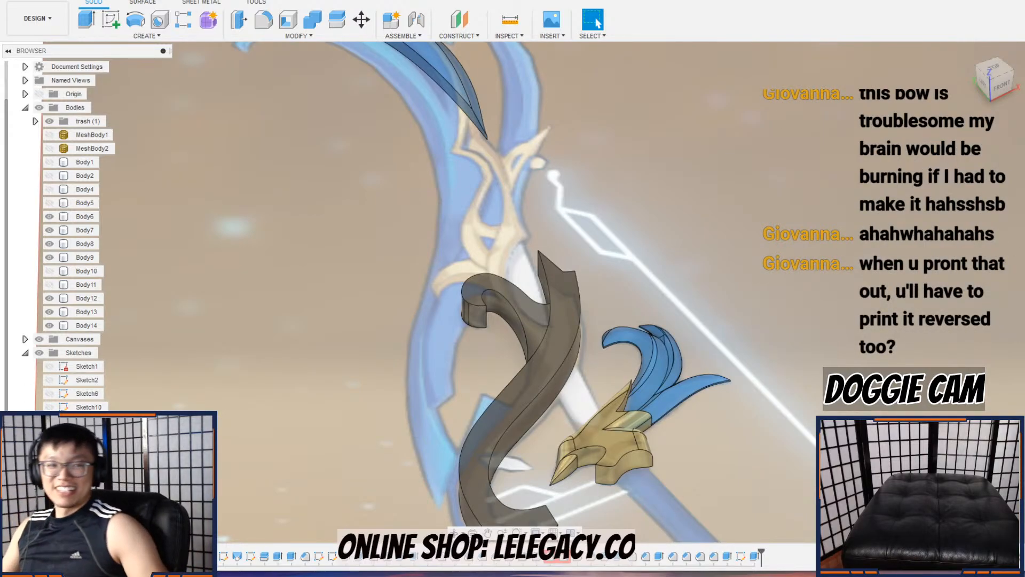
scroll(452, 322, up, 3)
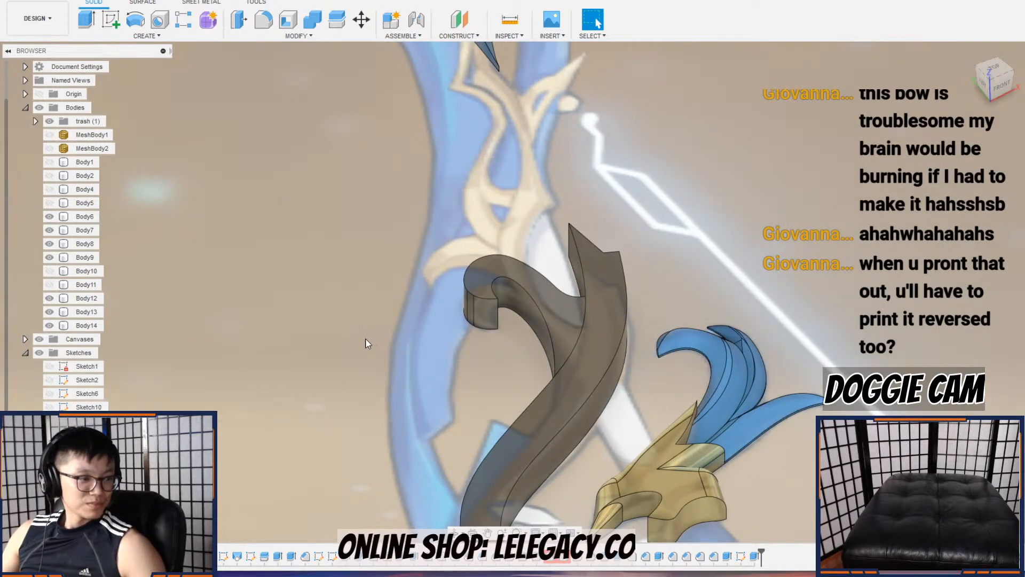
scroll(361, 344, down, 1)
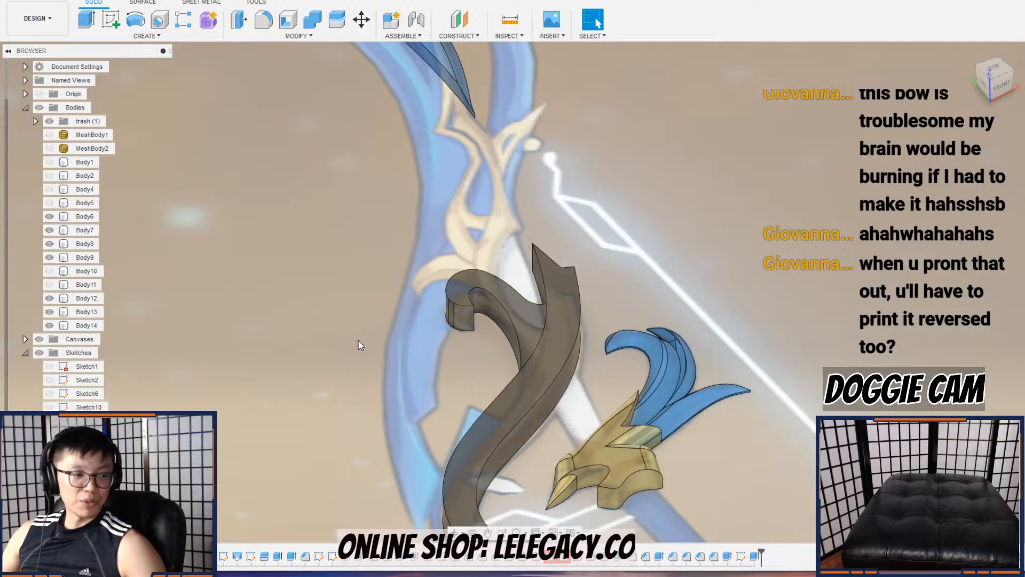
scroll(441, 319, down, 5)
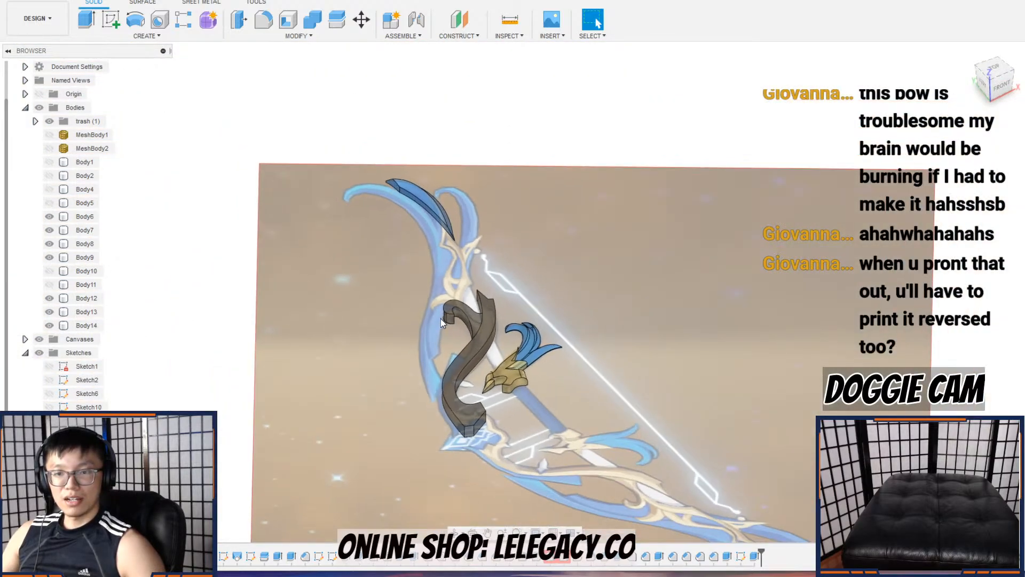
shift+middle_drag(441, 318, 426, 360)
middle_drag(388, 460, 405, 412)
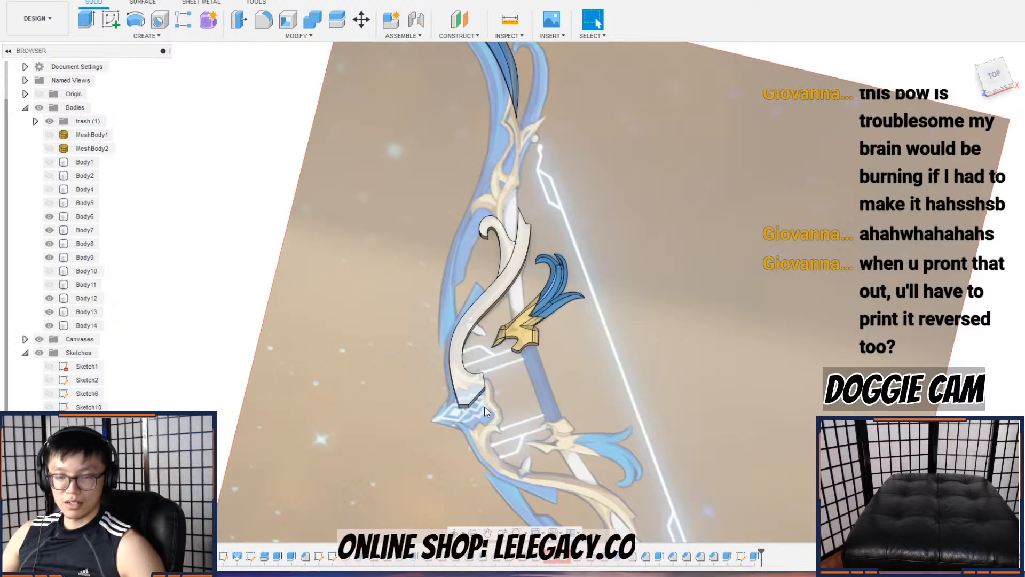
scroll(485, 407, down, 1)
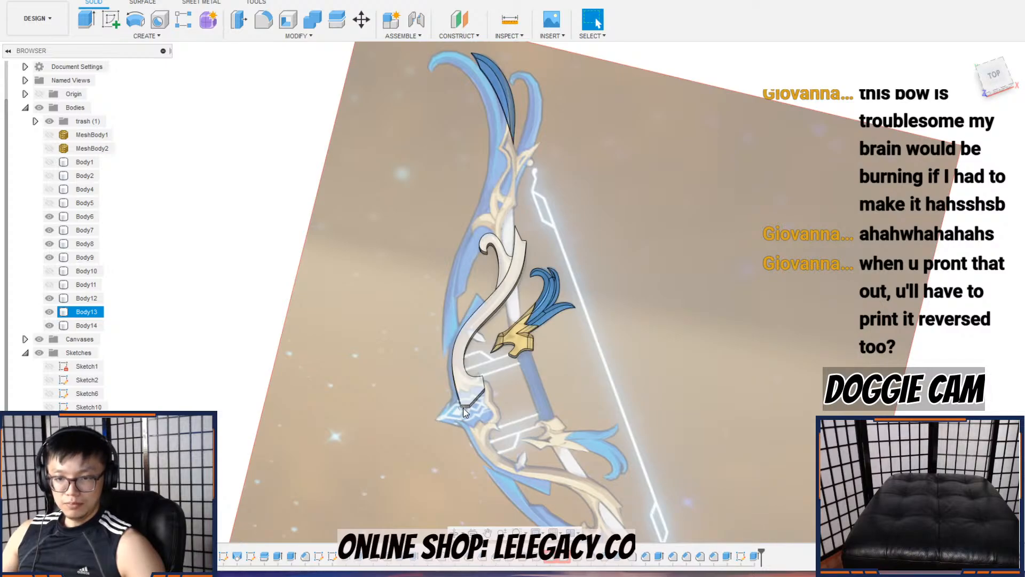
scroll(520, 406, up, 3)
shift+middle_drag(519, 406, 504, 364)
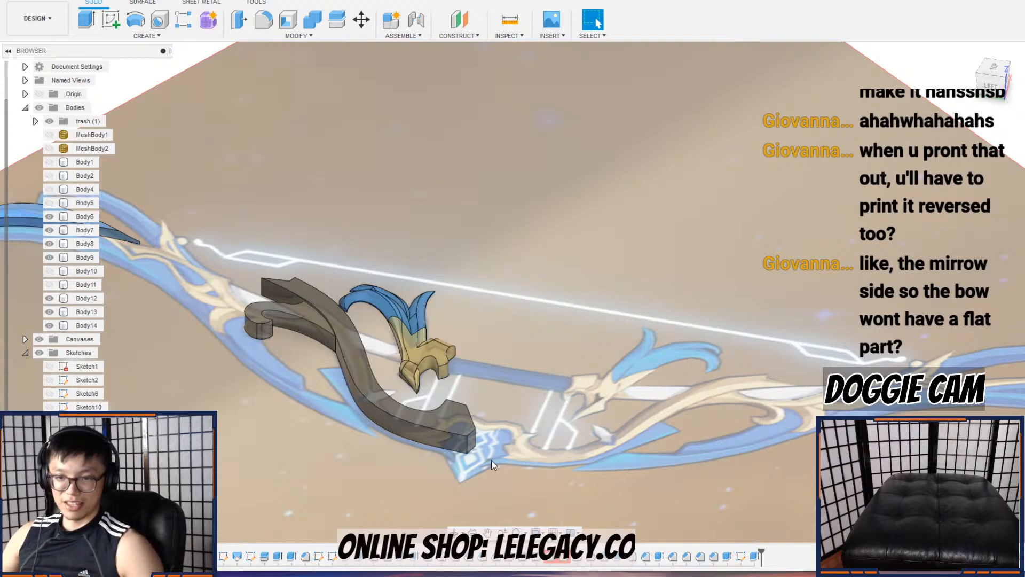
Step: Examine how the S-shaped limb meets the central emblem, and compare the scrollwork and upper limbs on the canvas
scroll(495, 460, up, 5)
shift+middle_drag(489, 457, 454, 457)
scroll(454, 457, down, 3)
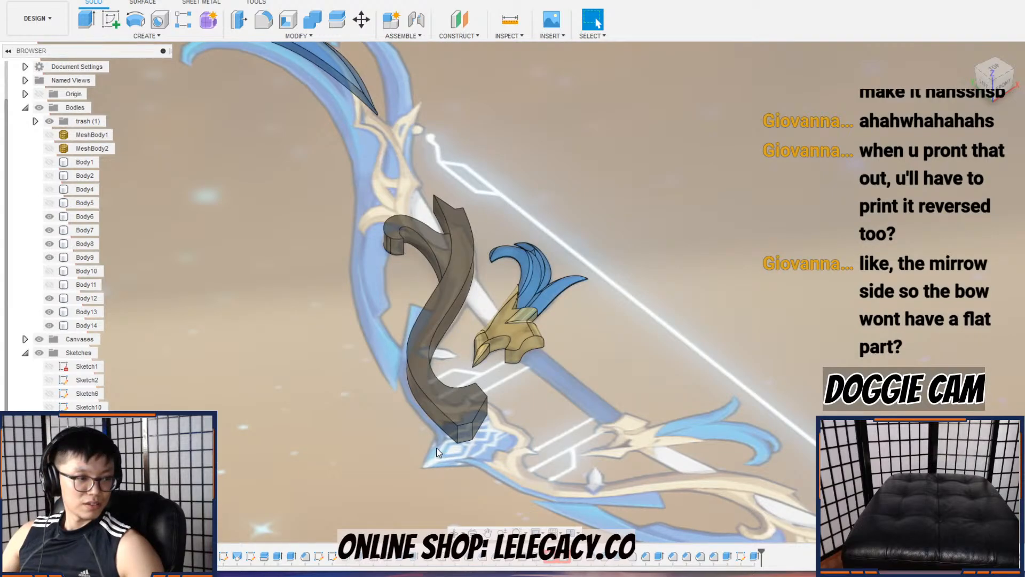
scroll(460, 394, up, 3)
shift+middle_drag(521, 394, 497, 453)
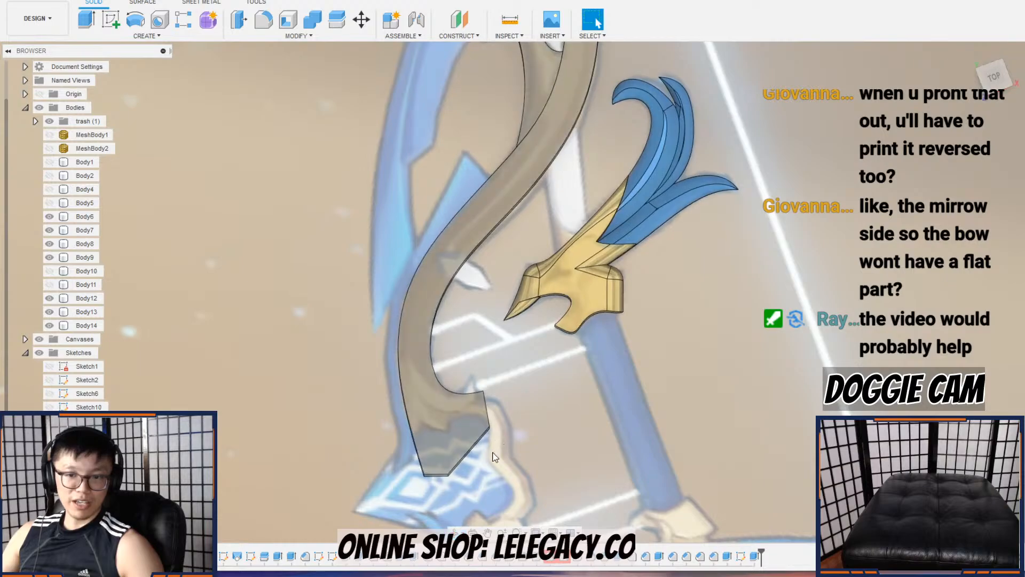
scroll(372, 395, down, 4)
middle_drag(397, 474, 604, 405)
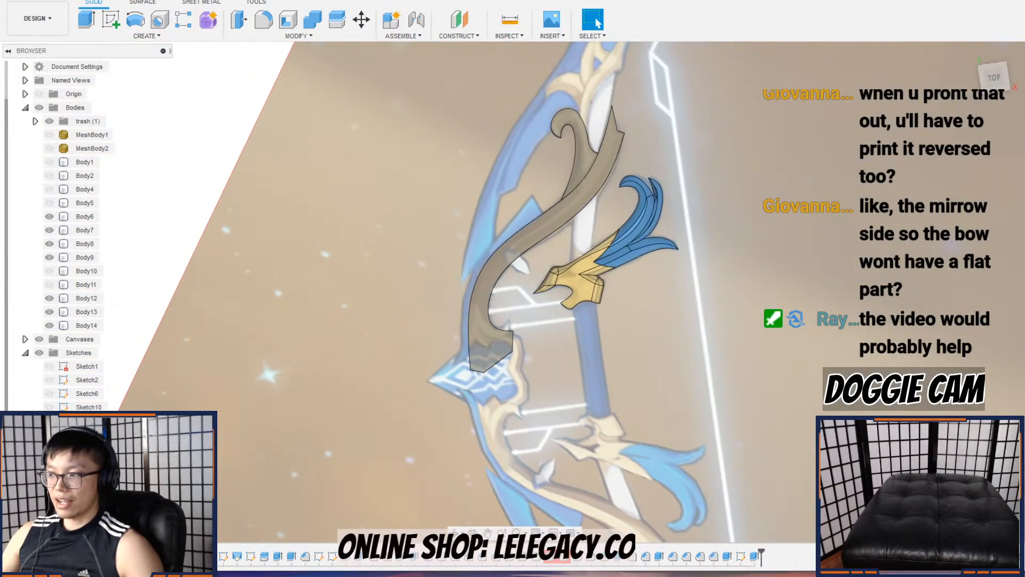
scroll(511, 360, up, 3)
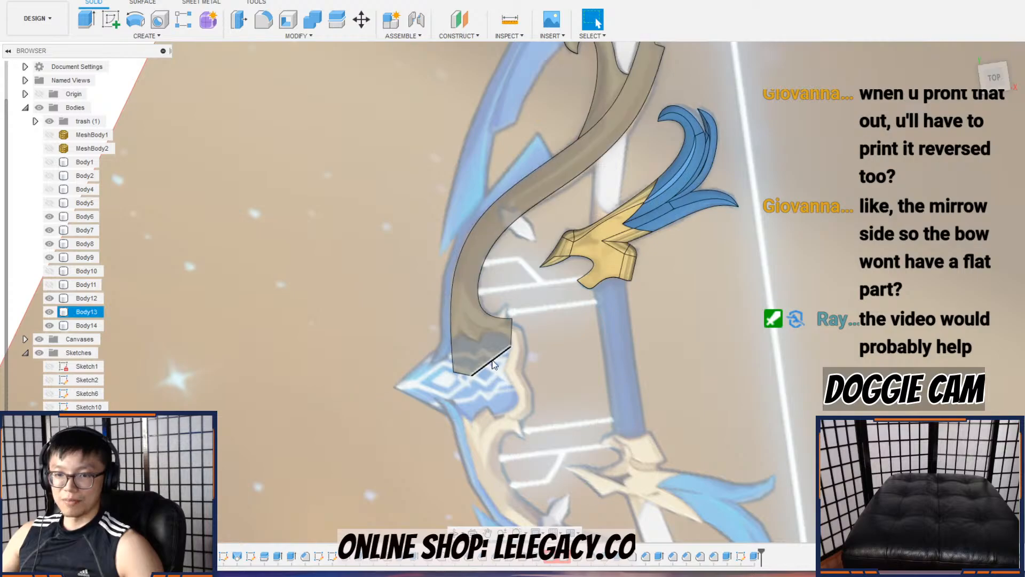
middle_drag(489, 361, 480, 407)
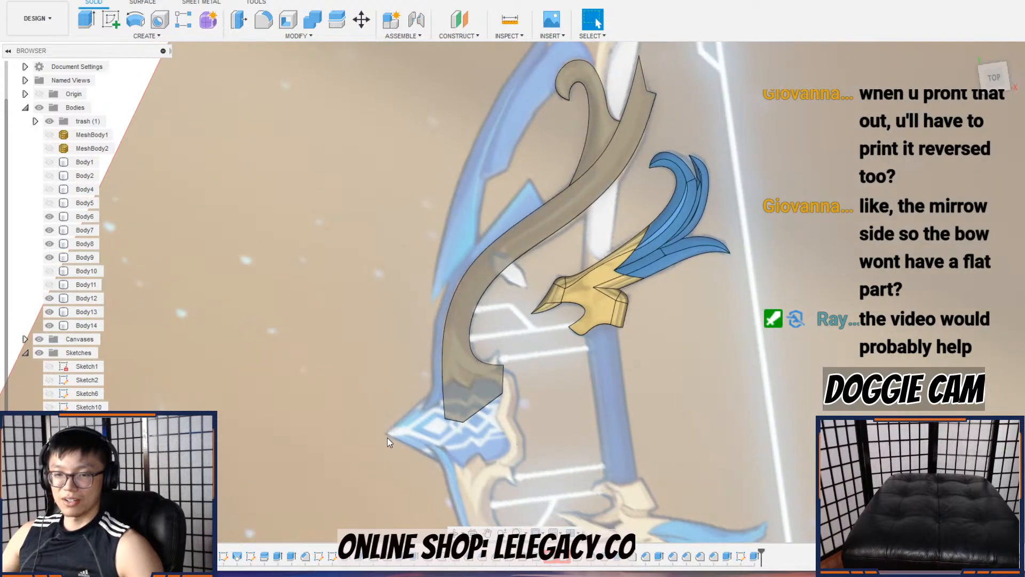
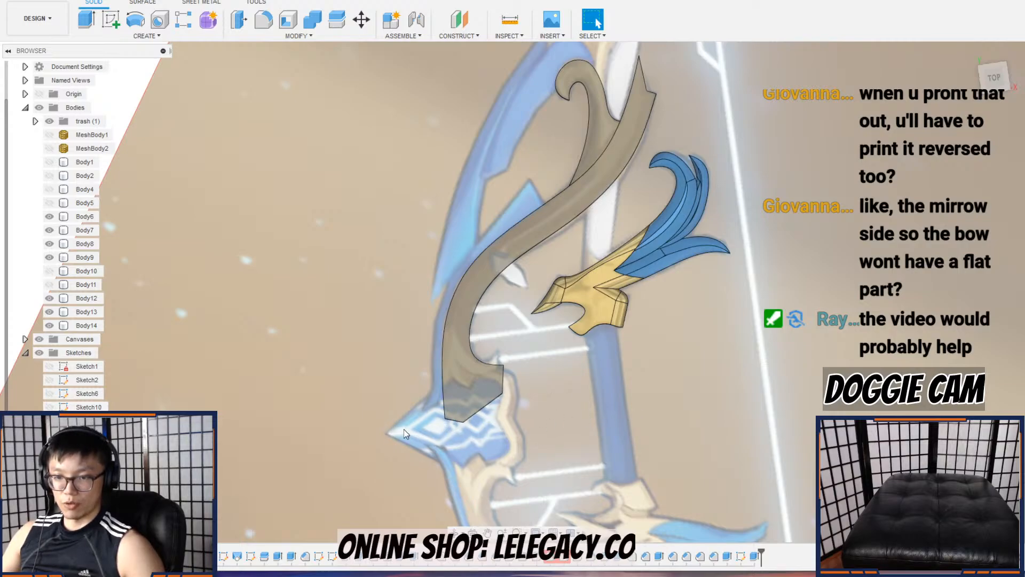
middle_drag(612, 359, 578, 488)
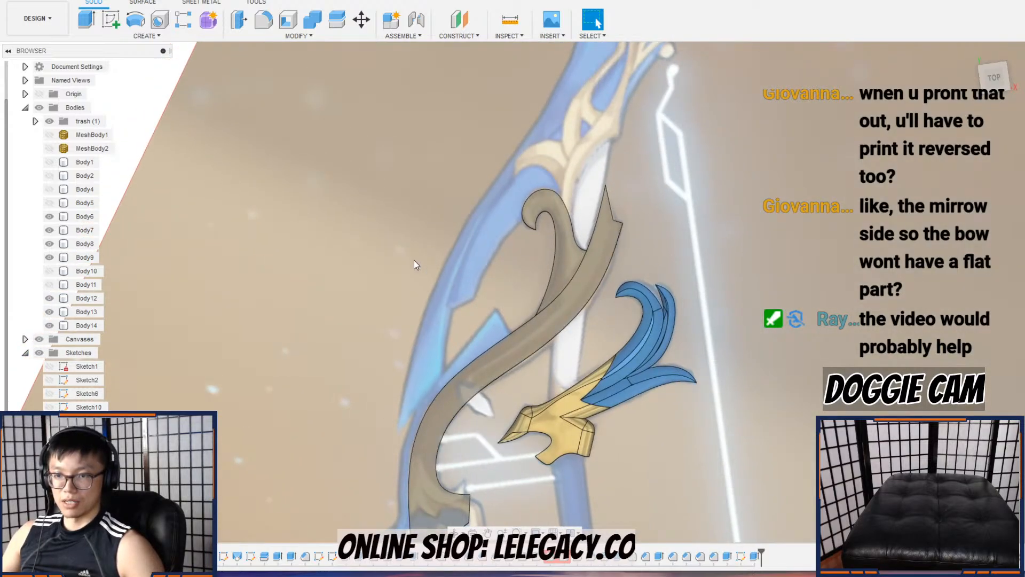
middle_drag(694, 216, 672, 526)
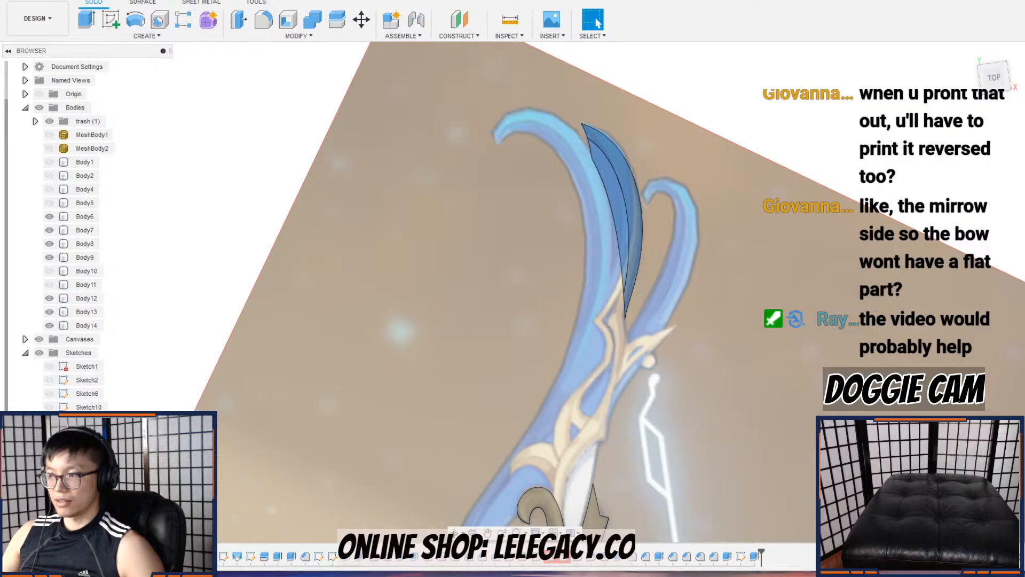
Step: Switch to the Genshin Impact gameplay recording, enlarge it to full screen and play it to study the bow on the character's back
drag(1024, 38, 449, 42)
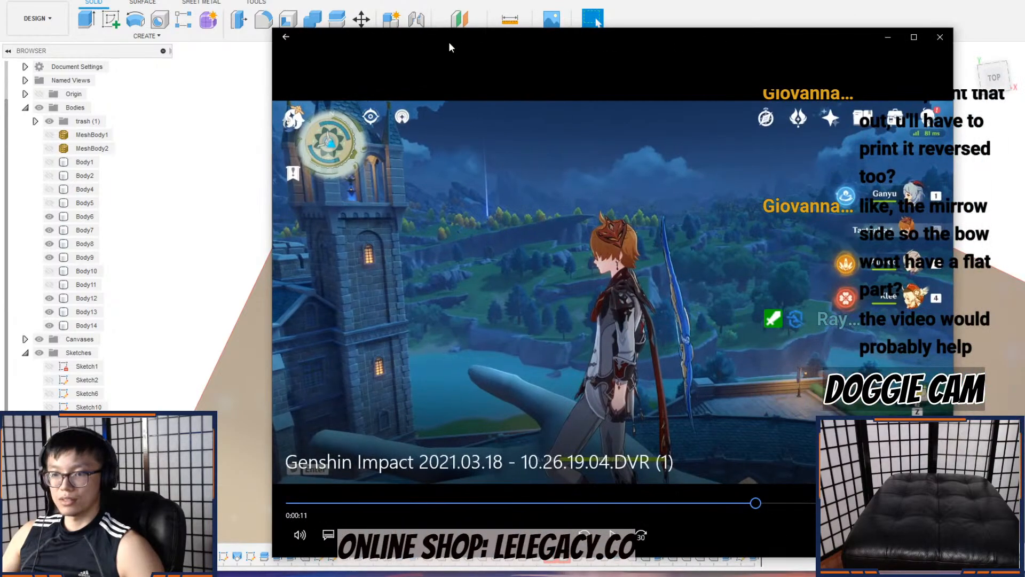
click(613, 534)
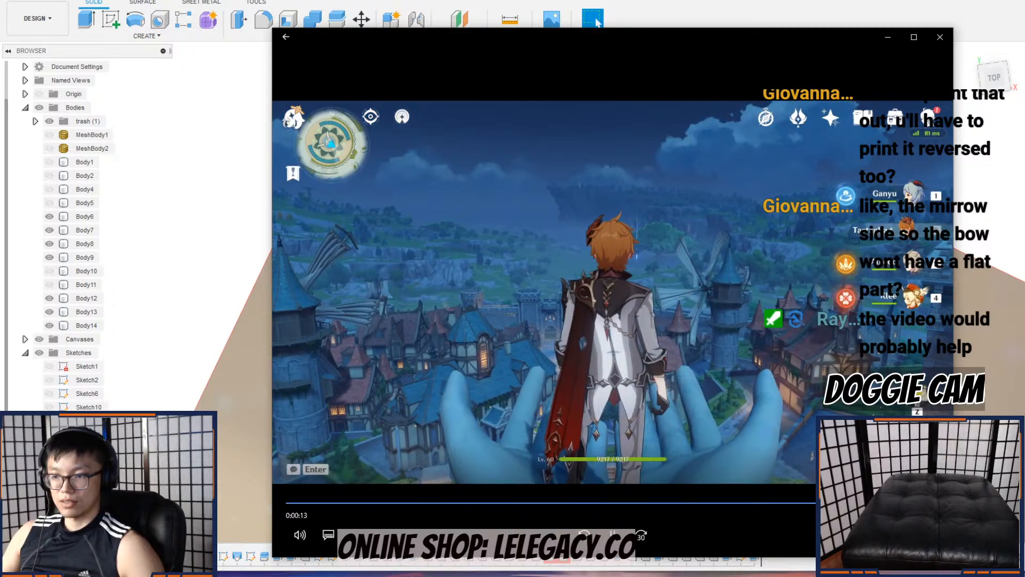
click(894, 534)
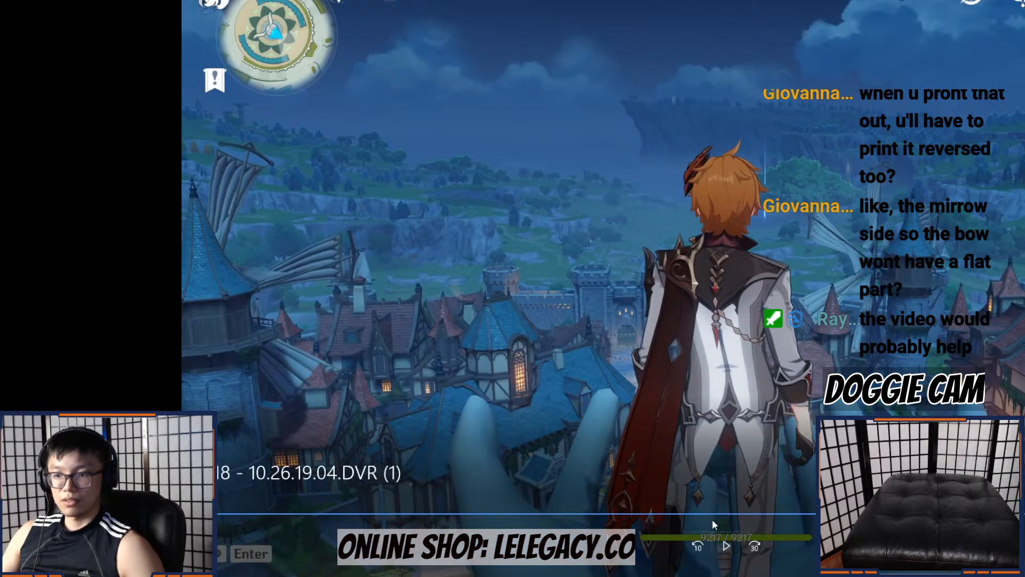
click(725, 547)
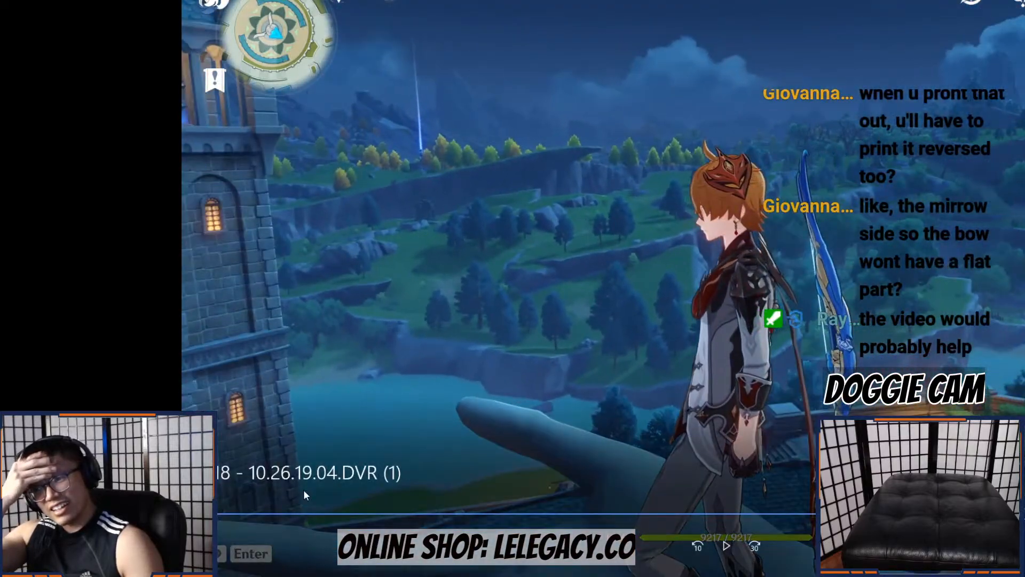
key(space)
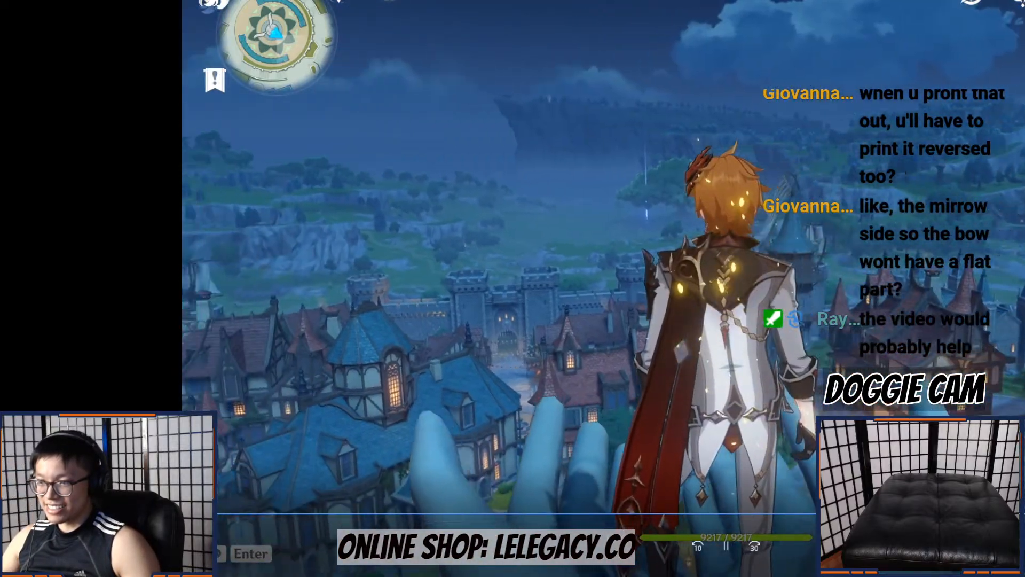
key(space)
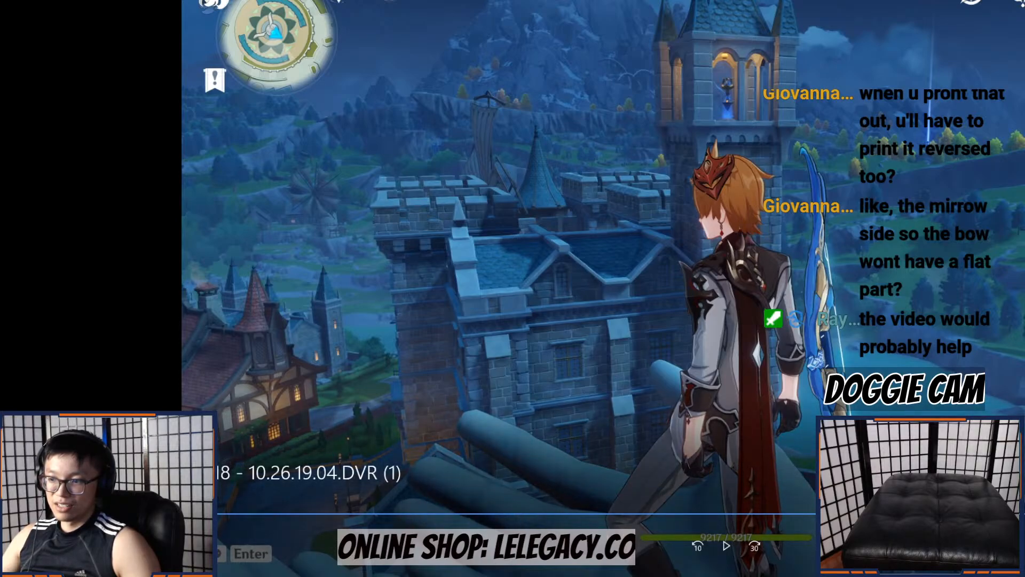
Step: Advance the paused gameplay recording in small increments to examine the bow's thickness and scrollwork from changing angles
key(Right)
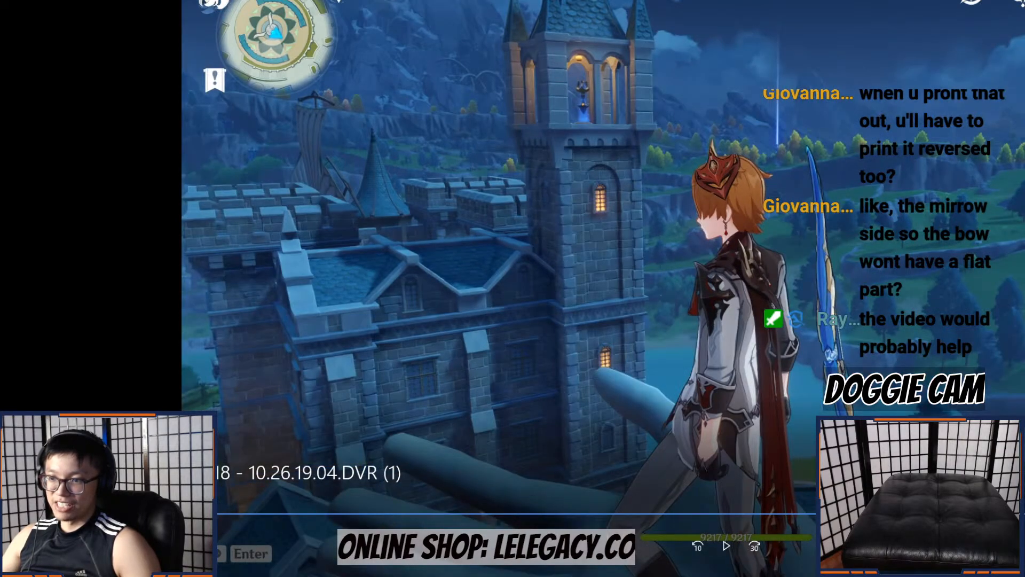
key(Right)
key(Right)
key(Right)
key(Right)
key(Right)
key(Right)
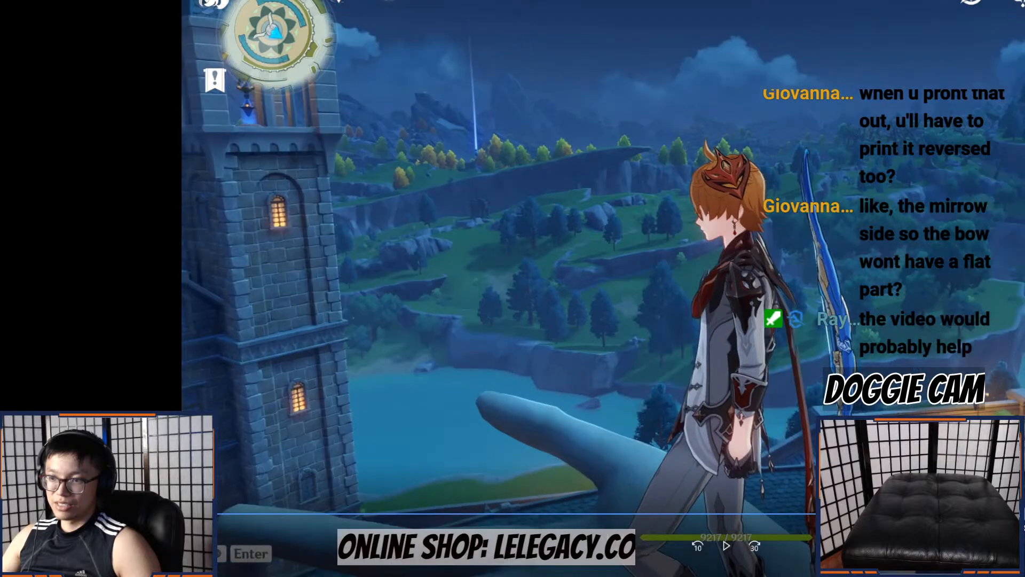
key(Right)
key(Right)
key(Right)
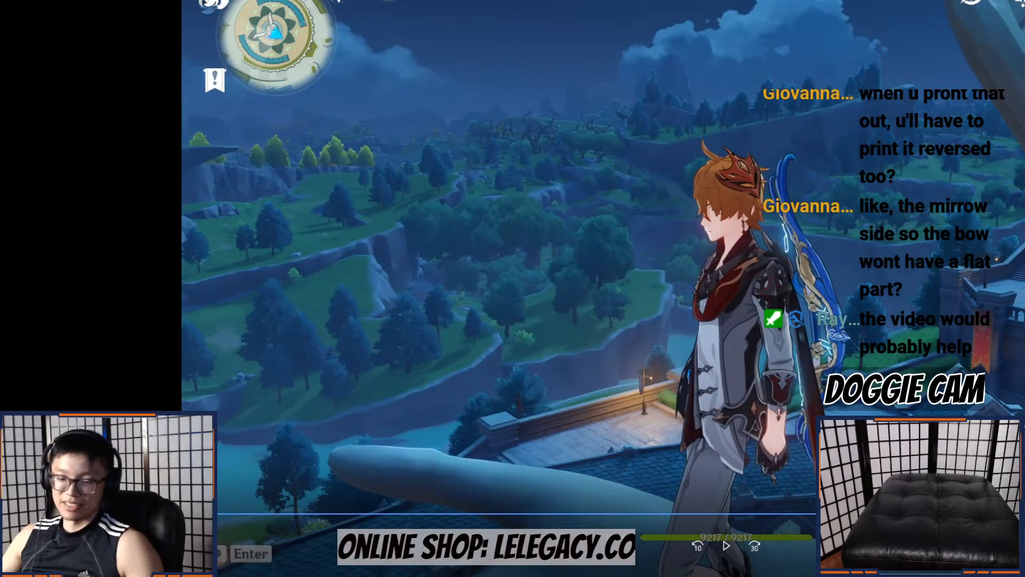
Step: Switch back to Fusion 360 and show Body2, the bow's straight shaft, keeping Body4 hidden
key(alt+Tab)
scroll(721, 378, down, 5)
middle_drag(720, 401, 745, 212)
scroll(671, 360, up, 5)
shift+middle_drag(672, 360, 715, 303)
scroll(657, 326, up, 3)
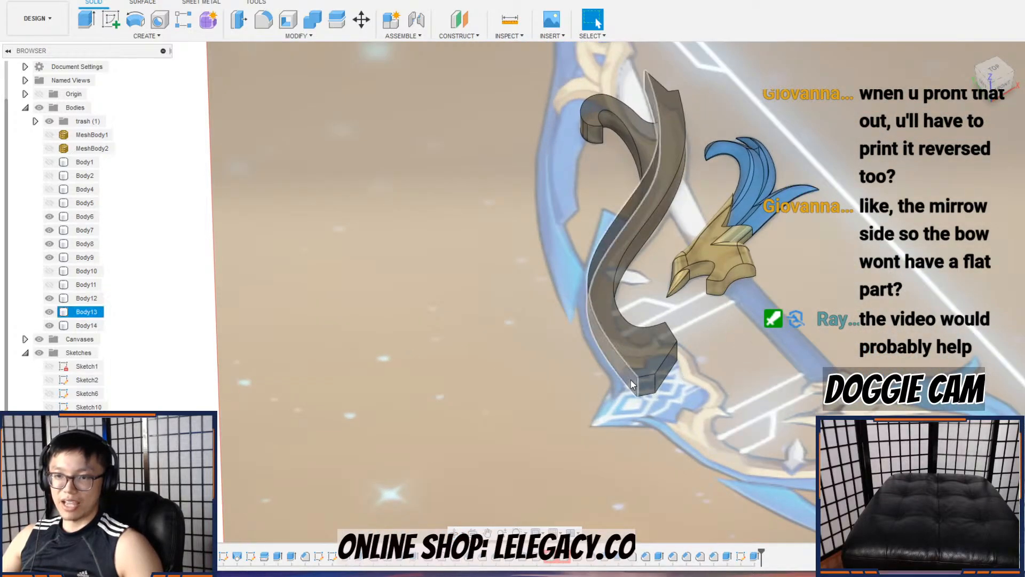
middle_drag(680, 252, 716, 386)
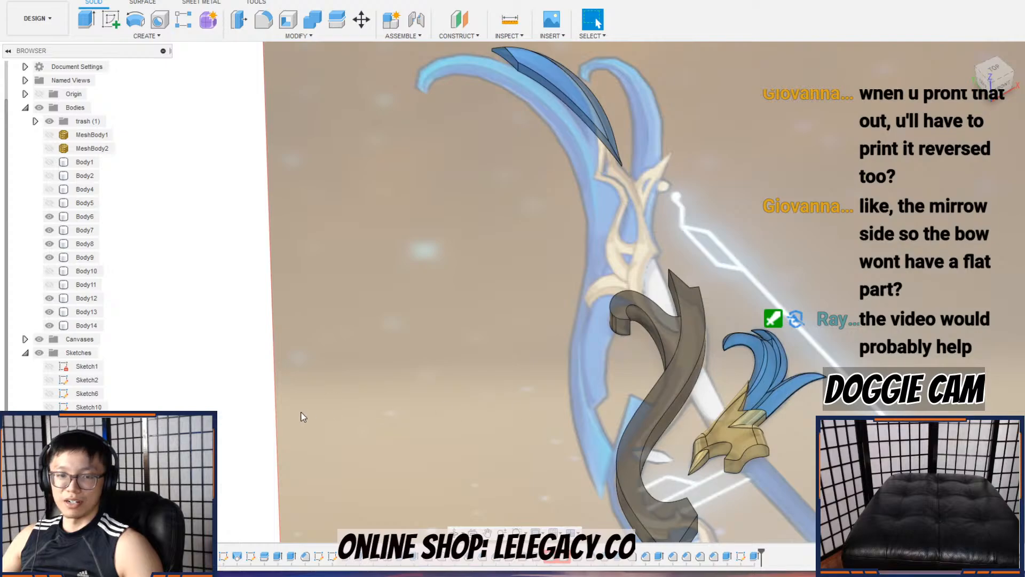
click(50, 189)
click(49, 189)
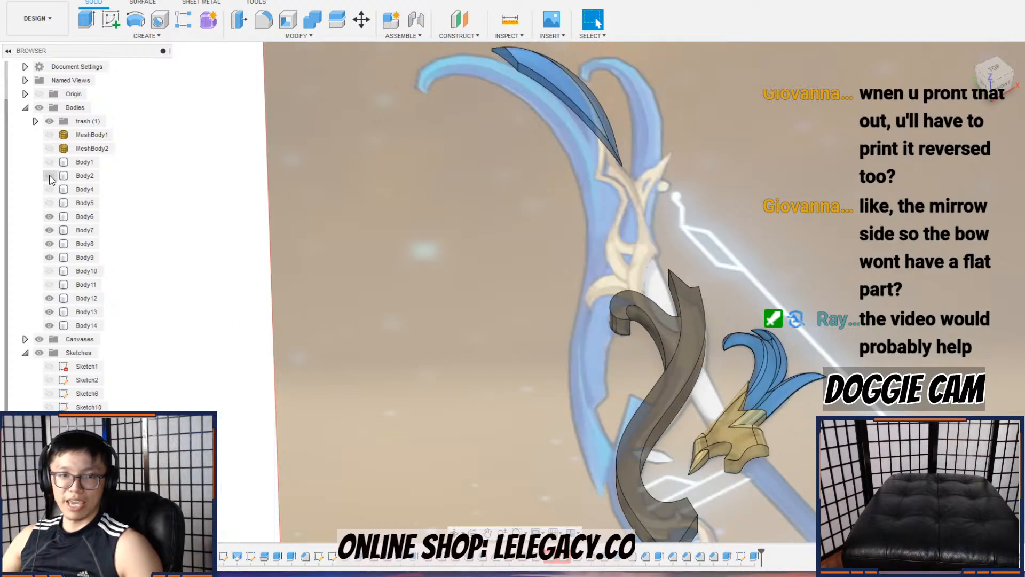
click(49, 176)
Step: Adjust the height of the curl's top face against the adjoining S-shaped limb with Press Pull
shift+middle_drag(578, 306, 772, 332)
shift+middle_drag(526, 365, 347, 376)
click(344, 347)
right_click(344, 347)
click(392, 333)
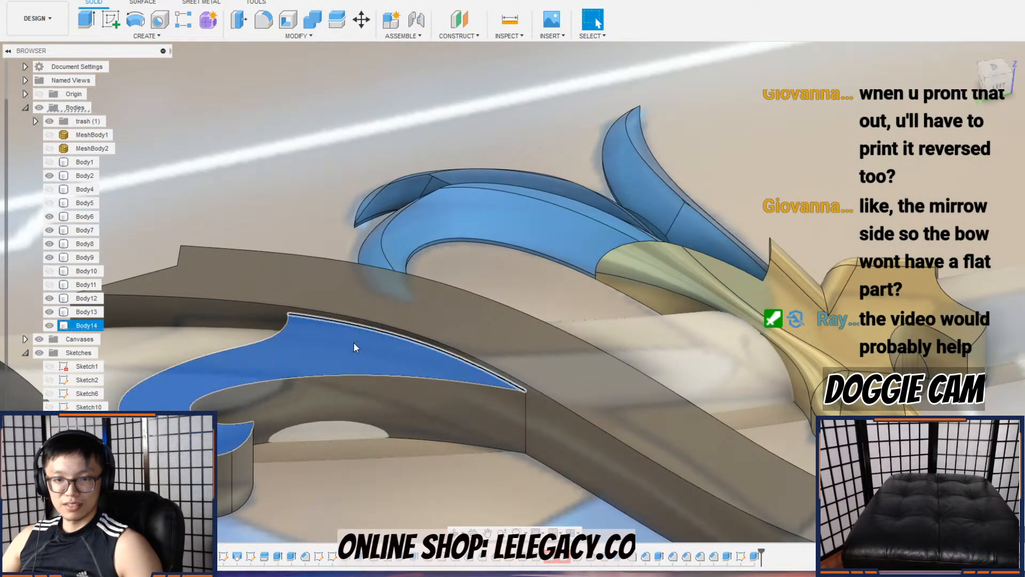
mouse_move(341, 359)
mouse_down()
mouse_move(343, 374)
mouse_move(339, 340)
mouse_up()
scroll(350, 353, up, 3)
click(964, 188)
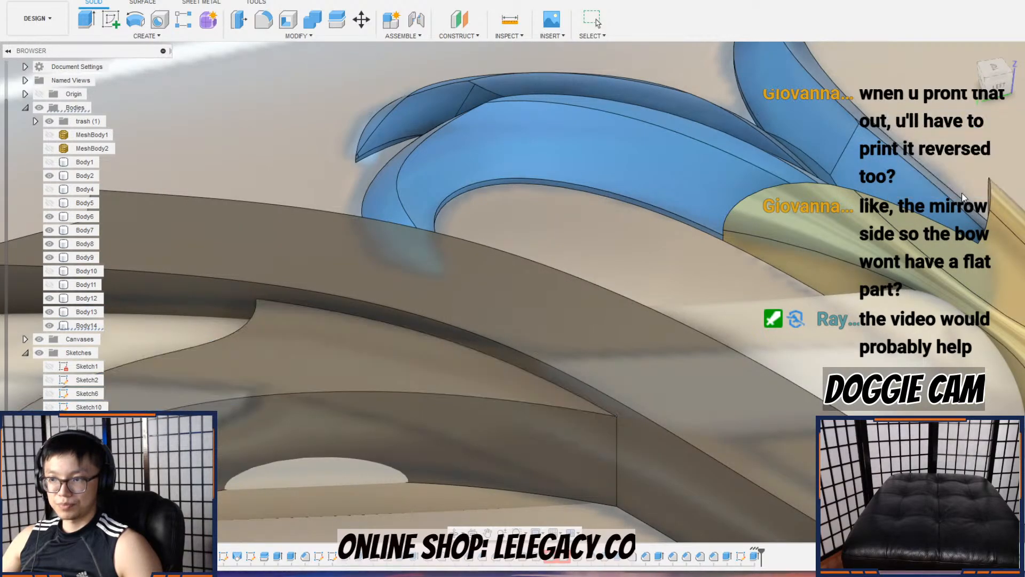
Step: Chamfer the inner long top edge of the S-shaped limb with distances of 9 mm and 11 mm
scroll(694, 297, down, 6)
shift+middle_drag(694, 298, 600, 392)
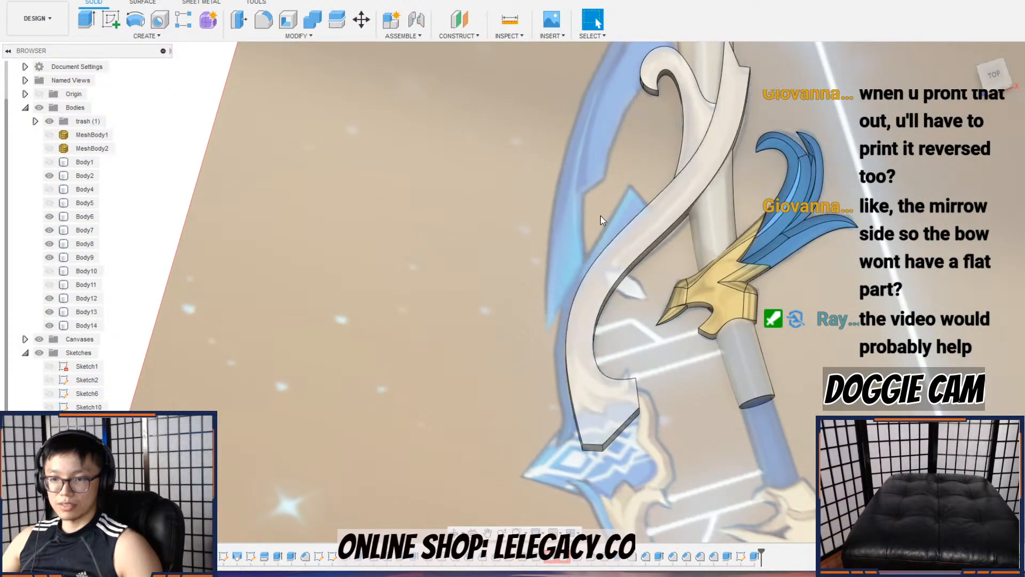
click(306, 35)
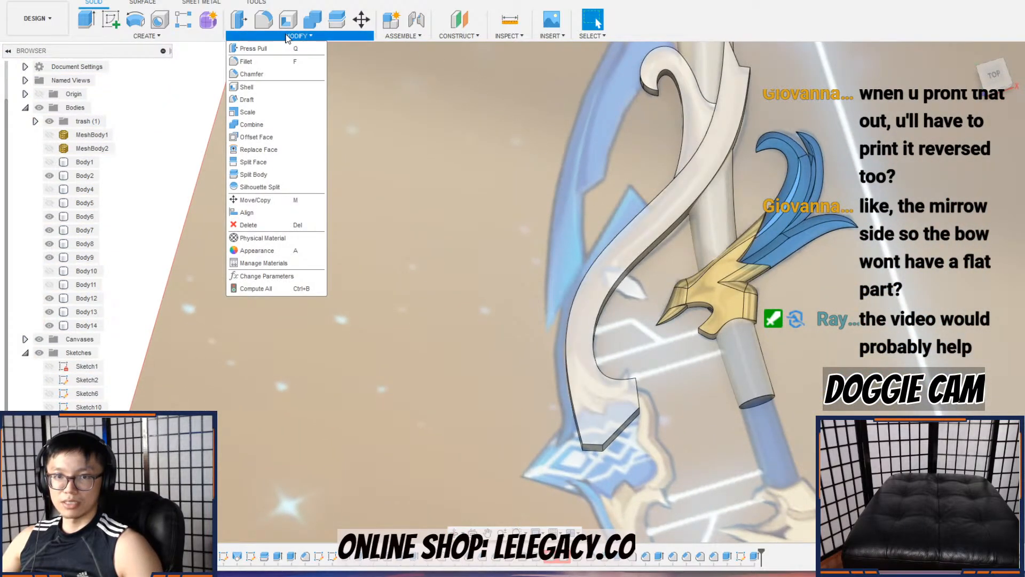
click(273, 75)
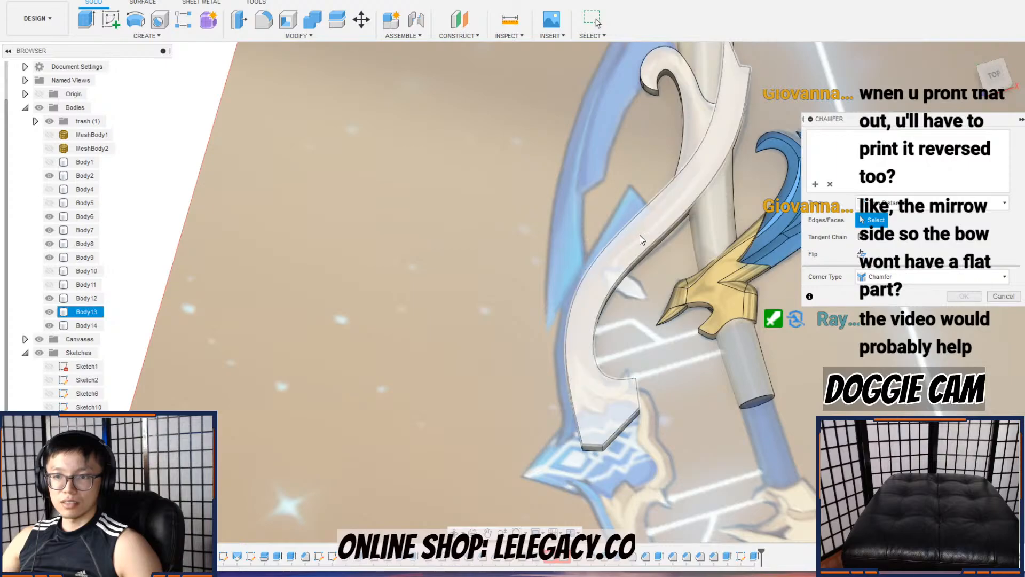
click(644, 259)
scroll(656, 254, up, 3)
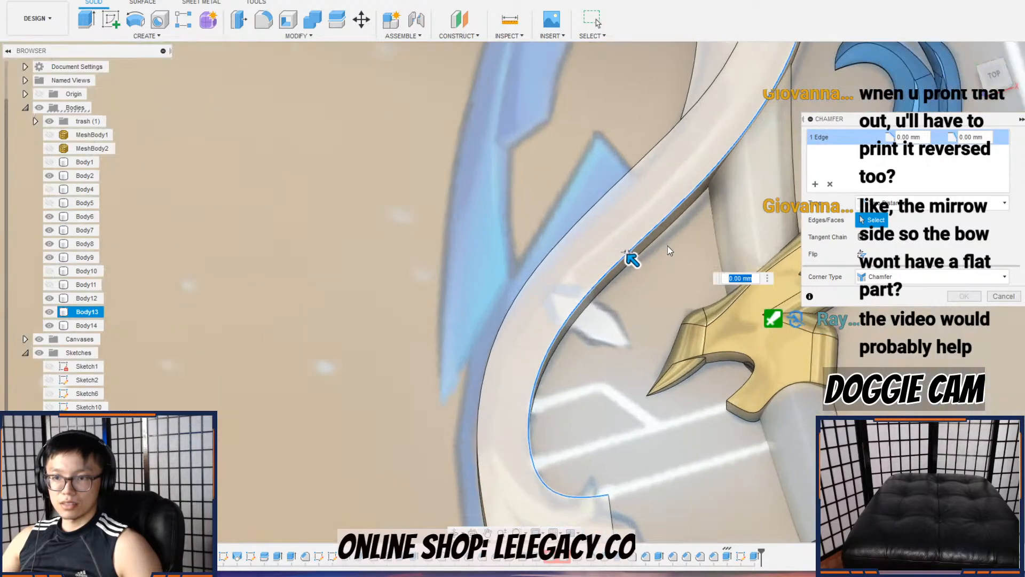
scroll(636, 260, up, 3)
shift+middle_drag(635, 261, 652, 207)
drag(632, 249, 641, 292)
drag(579, 239, 591, 243)
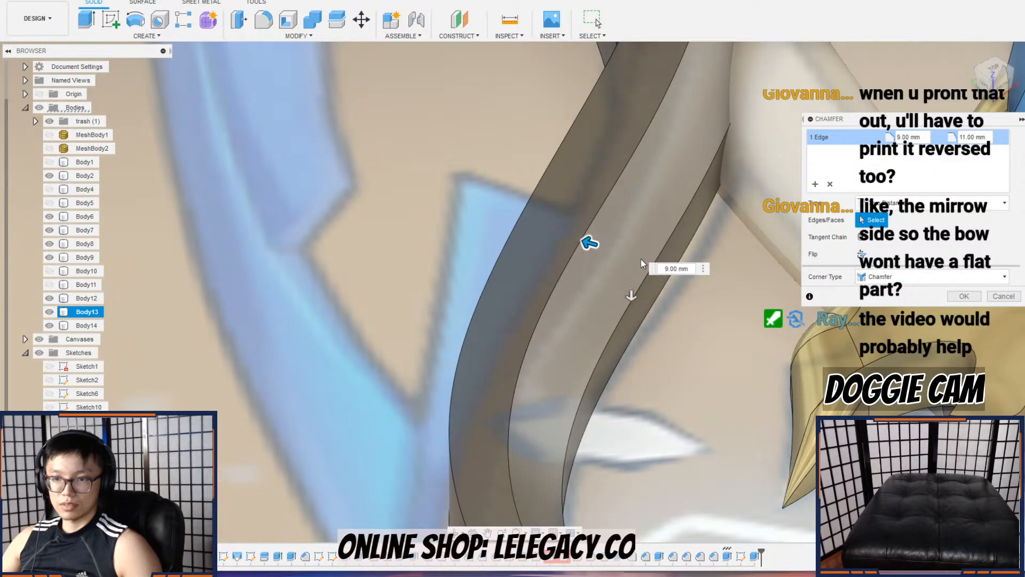
scroll(637, 256, down, 3)
click(682, 271)
click(614, 178)
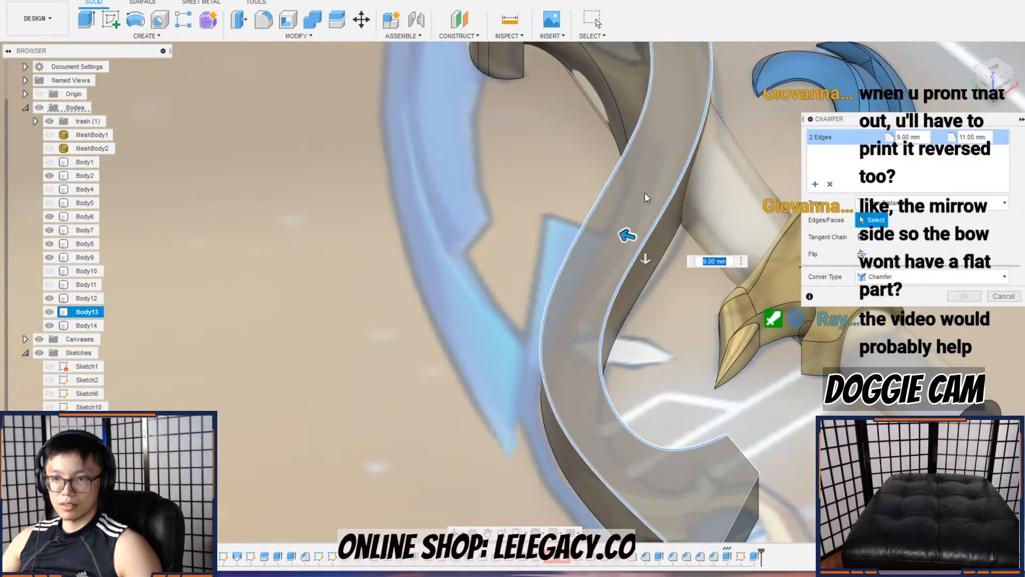
click(605, 191)
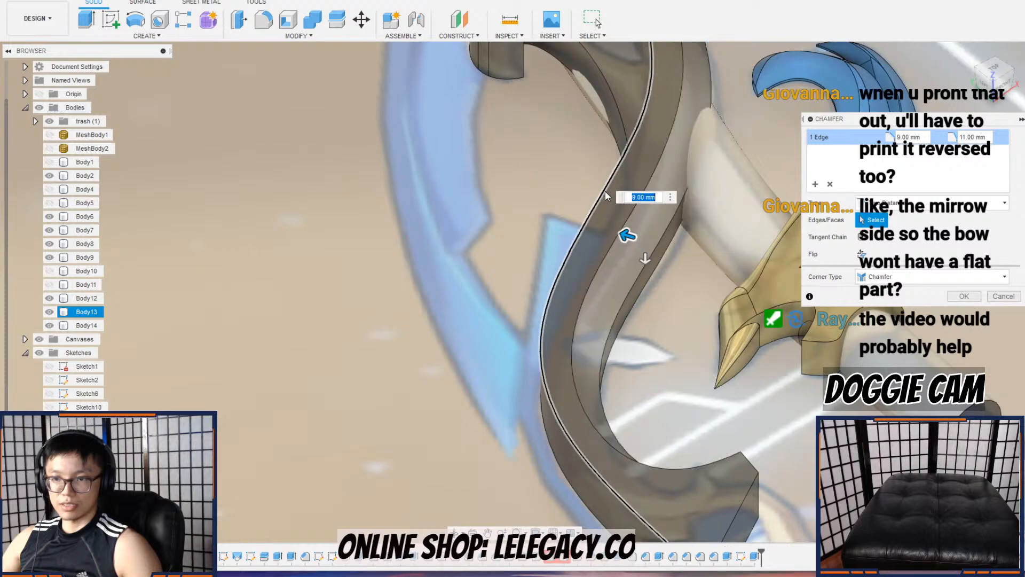
Step: Reduce the second distance of the chamfer on the S-shaped limb's inner top edge to 5 mm
shift+middle_drag(733, 268, 655, 230)
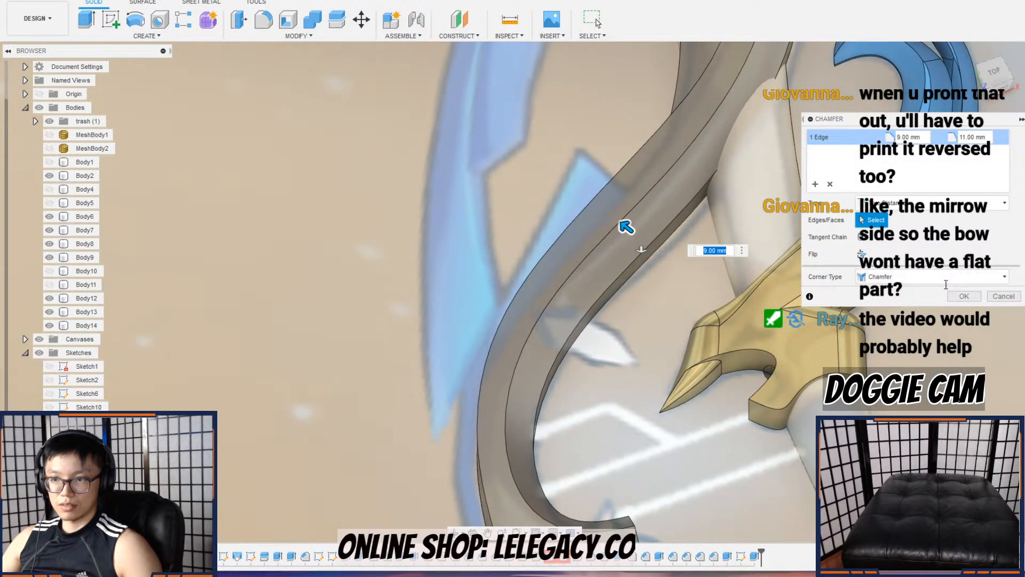
drag(640, 245, 641, 242)
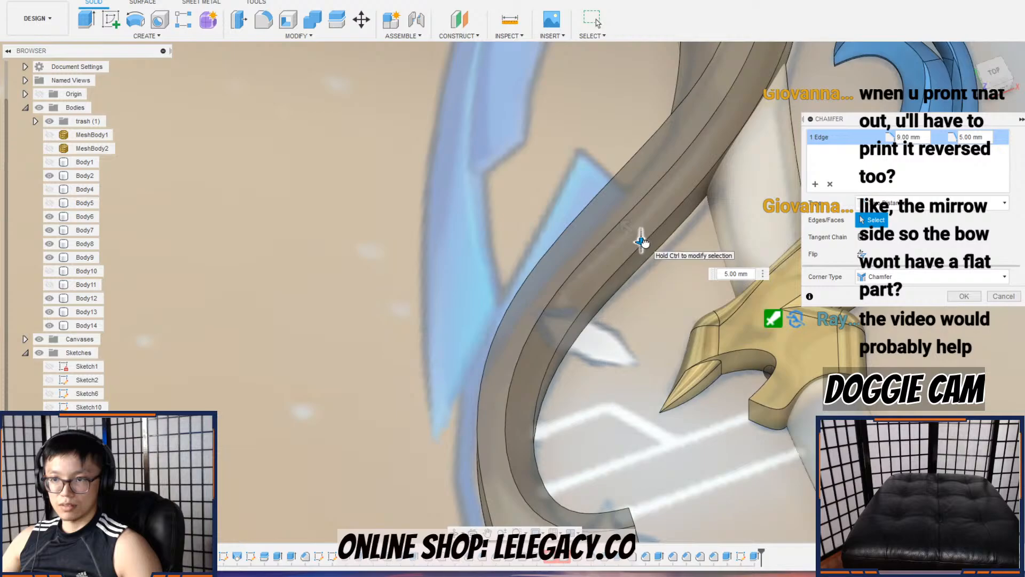
shift+middle_drag(636, 234, 647, 222)
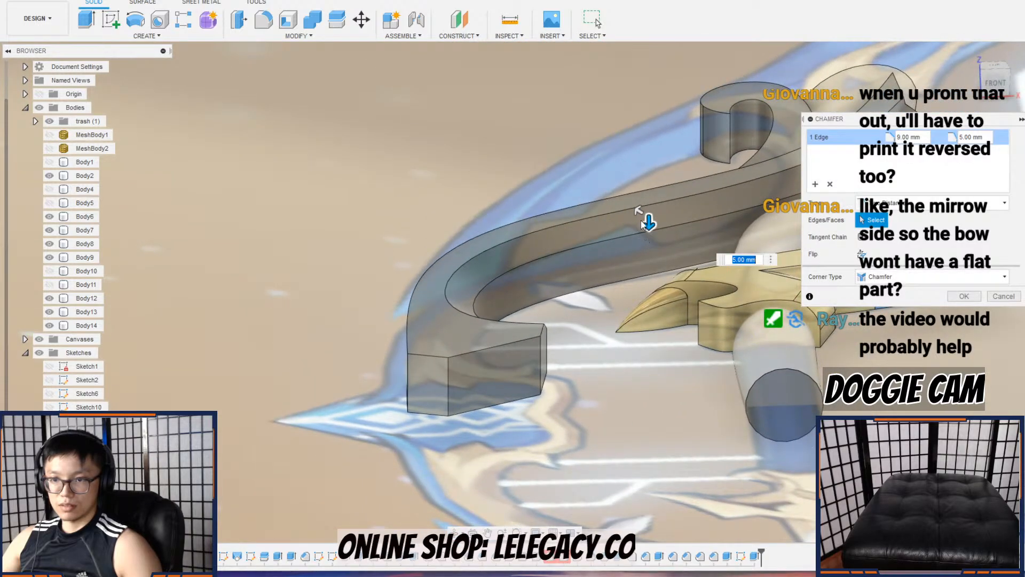
Step: Switch to the gameplay recording and play it in short stretches to examine the bow's limb profile from the side and back
key(alt+Tab)
key(space)
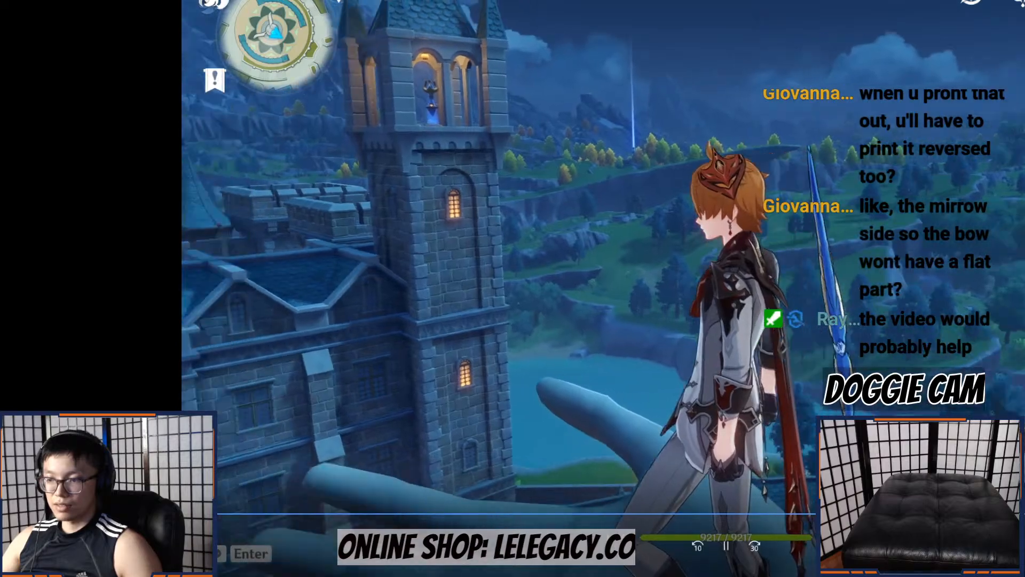
key(space)
key(space)
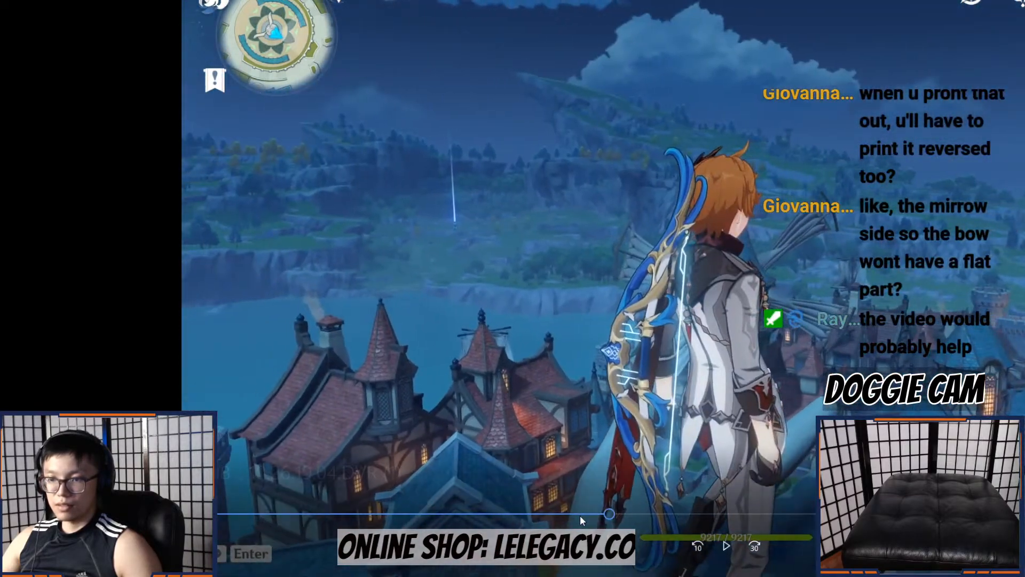
key(space)
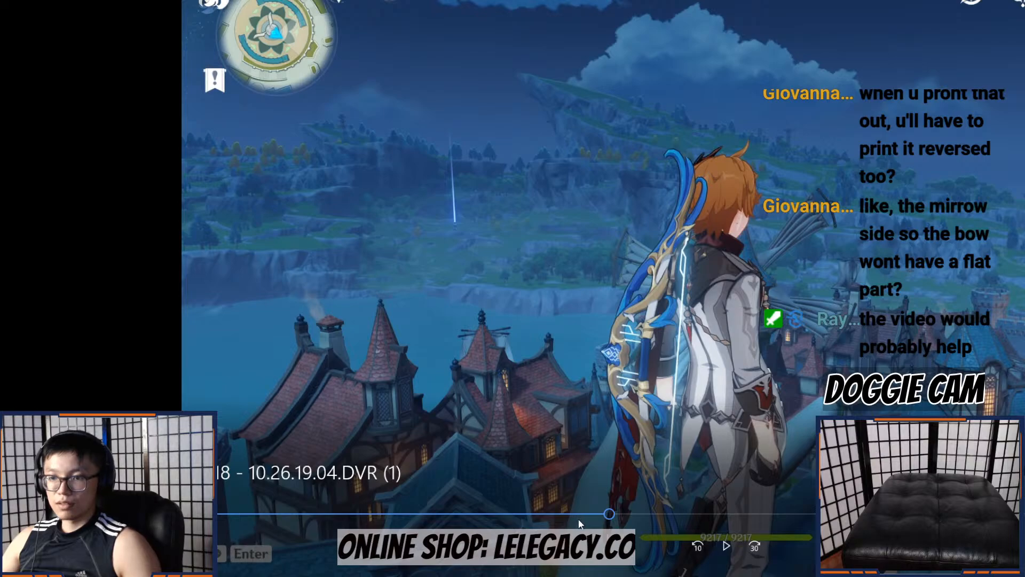
key(alt+Tab)
Step: Inspect the chamfer along the full length of the S-shaped limb and accept it with distances of 9 mm and 5 mm
shift+middle_drag(696, 259, 681, 291)
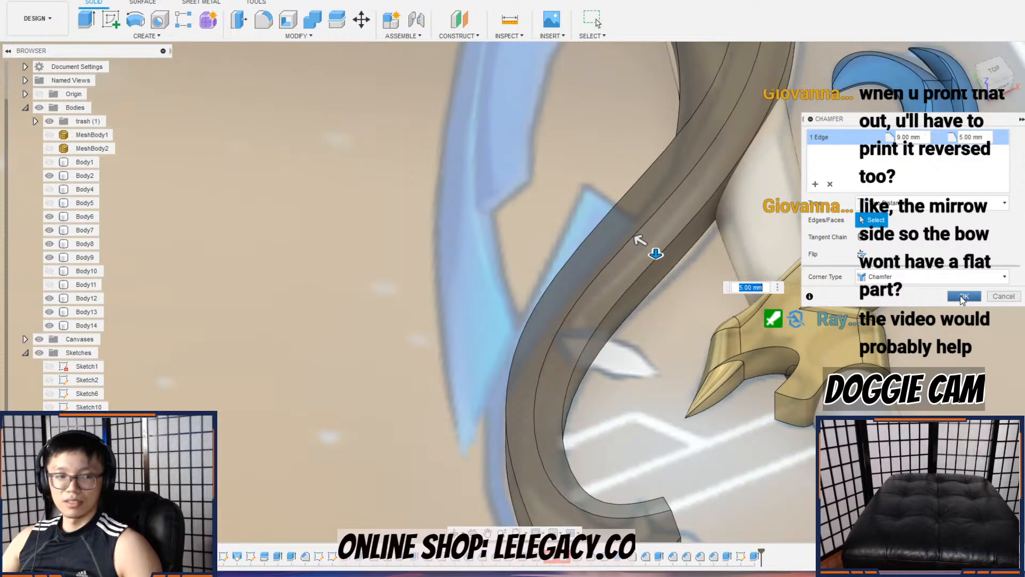
click(945, 211)
click(943, 209)
click(918, 276)
click(918, 276)
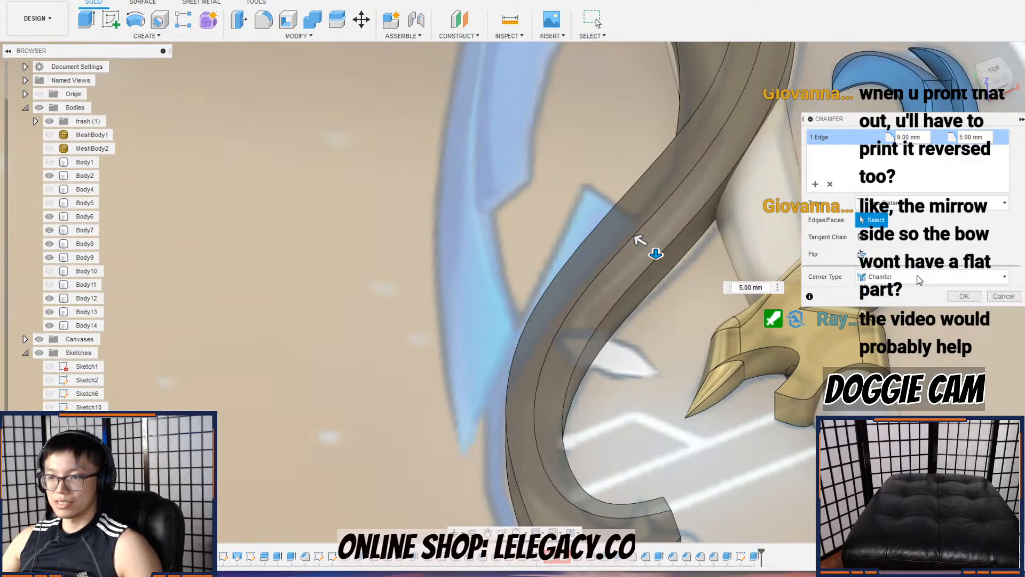
middle_drag(598, 293, 596, 188)
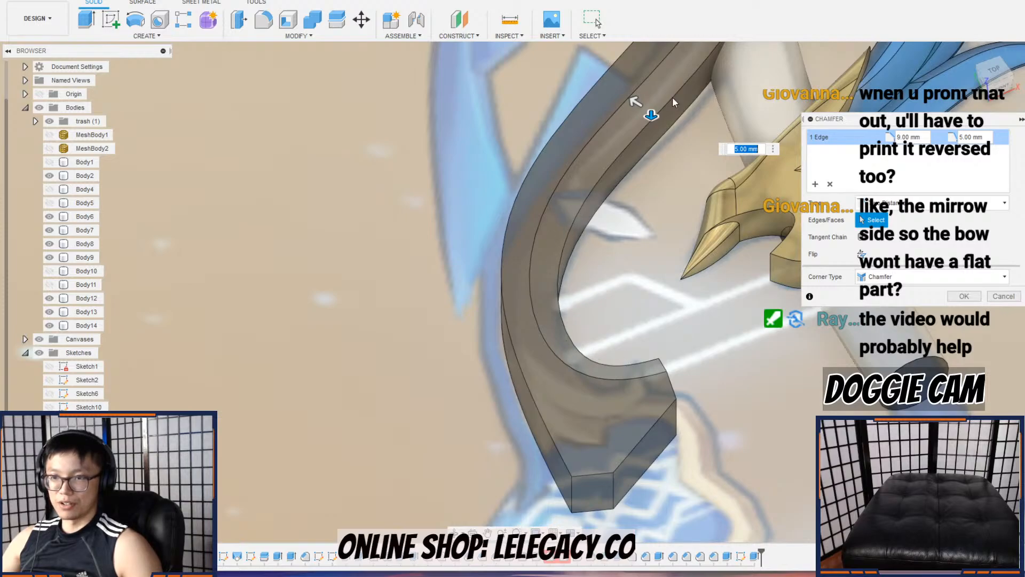
middle_drag(670, 95, 658, 245)
middle_drag(735, 111, 701, 181)
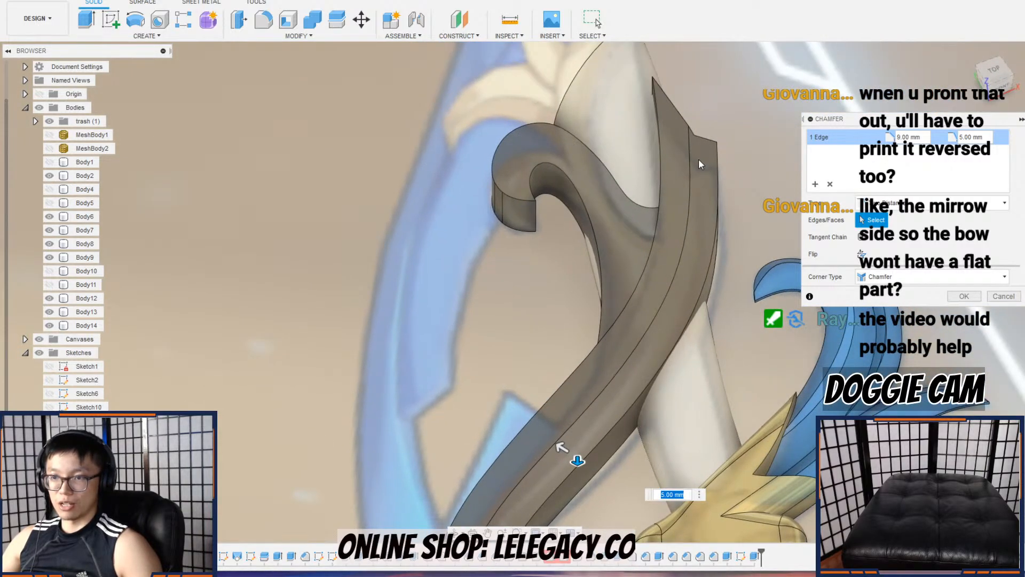
middle_drag(716, 312, 739, 172)
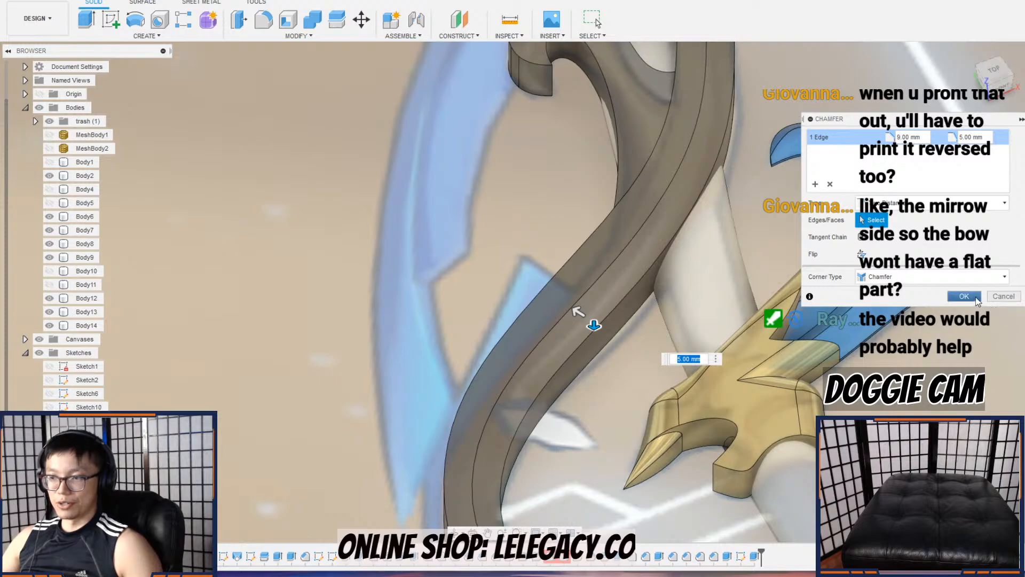
click(964, 295)
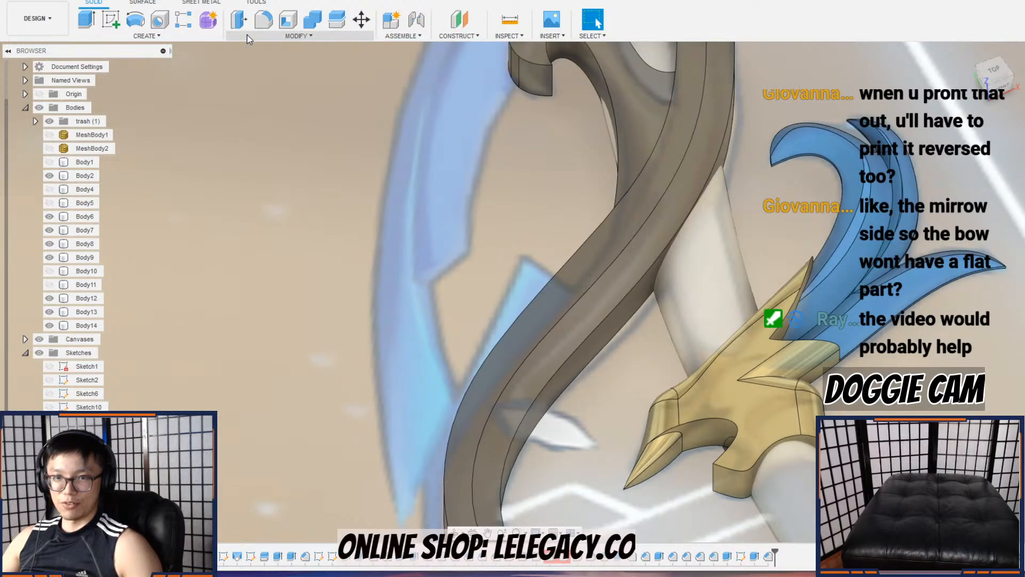
Step: Chamfer the outer long top edge of the S-shaped limb with distances of 11 mm and 5 mm
click(636, 252)
shift+middle_drag(586, 296, 649, 326)
click(305, 37)
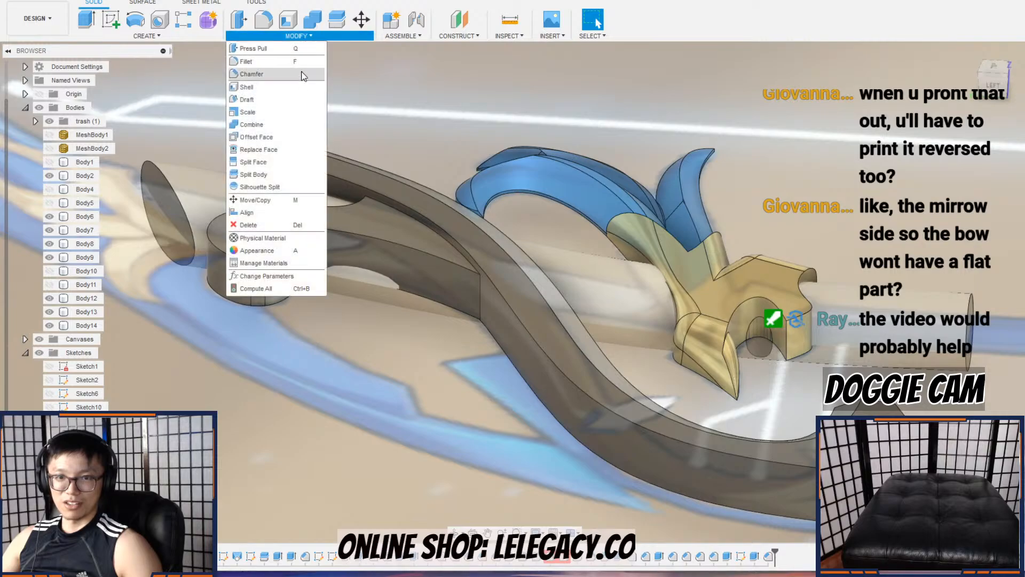
click(287, 81)
click(523, 324)
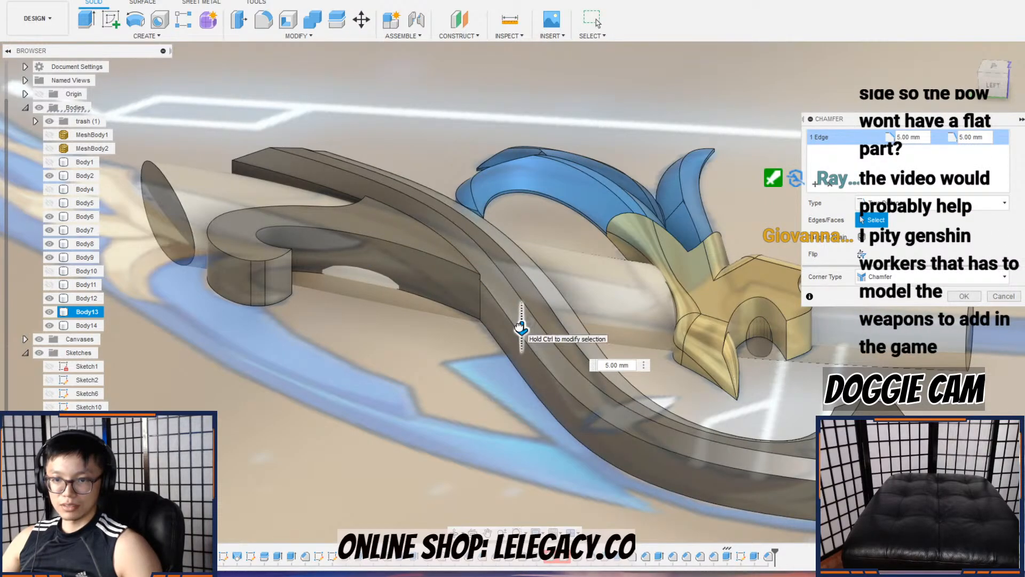
scroll(520, 327, up, 4)
drag(543, 322, 592, 309)
scroll(589, 294, down, 4)
mouse_move(588, 293)
shift+middle_down()
mouse_move(618, 288)
mouse_move(588, 301)
shift+middle_up()
scroll(588, 301, down, 2)
middle_drag(613, 254, 611, 321)
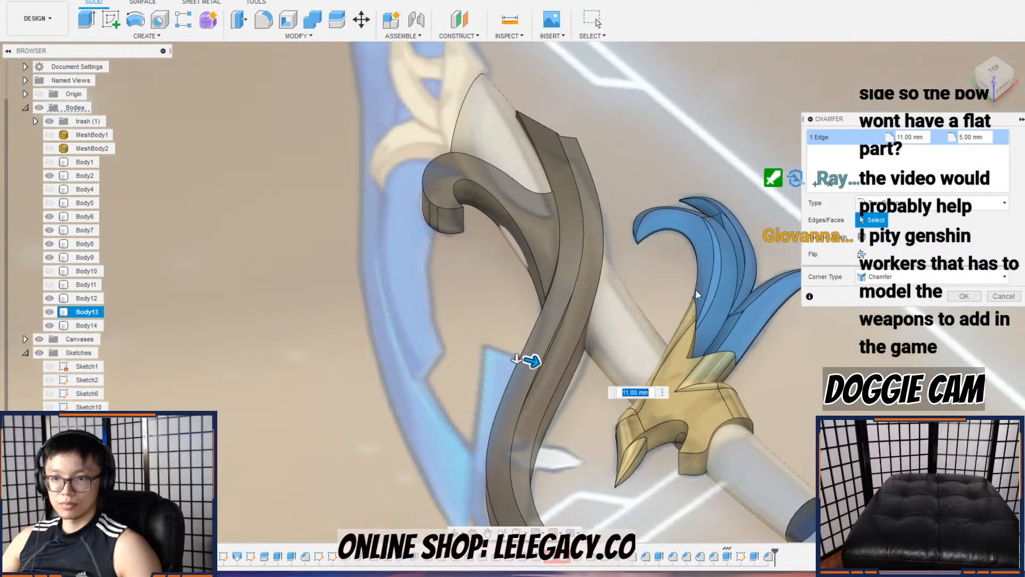
click(988, 297)
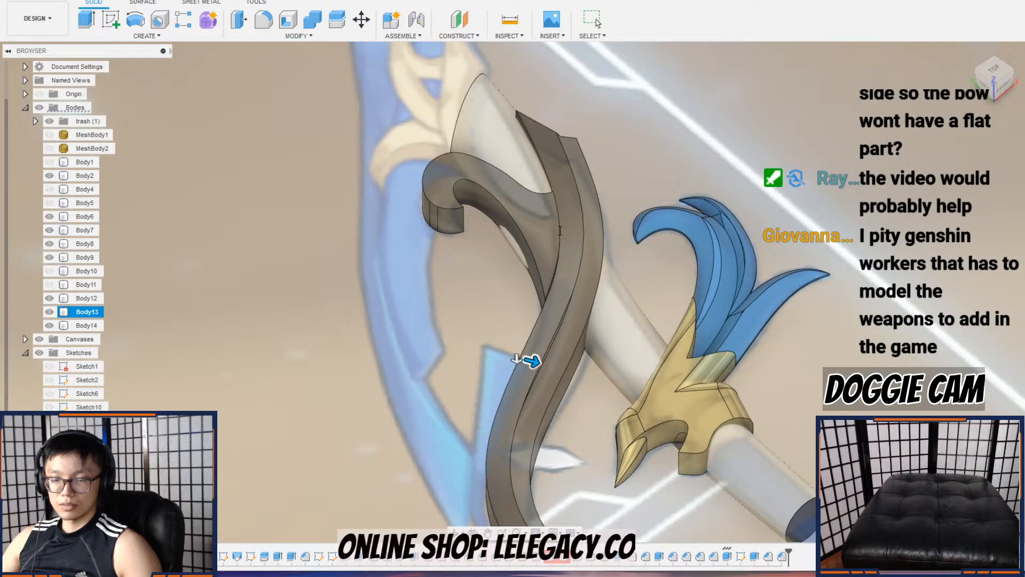
Step: Set the height of the curl to 15 mm by adjusting its top face with Press Pull
click(550, 247)
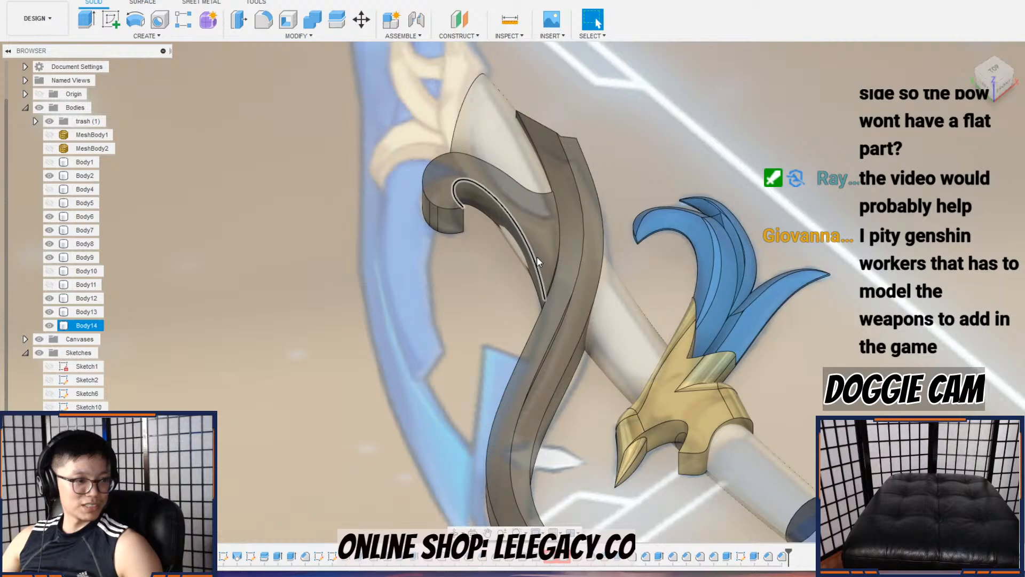
scroll(539, 256, up, 3)
shift+middle_drag(549, 247, 558, 215)
scroll(556, 241, up, 4)
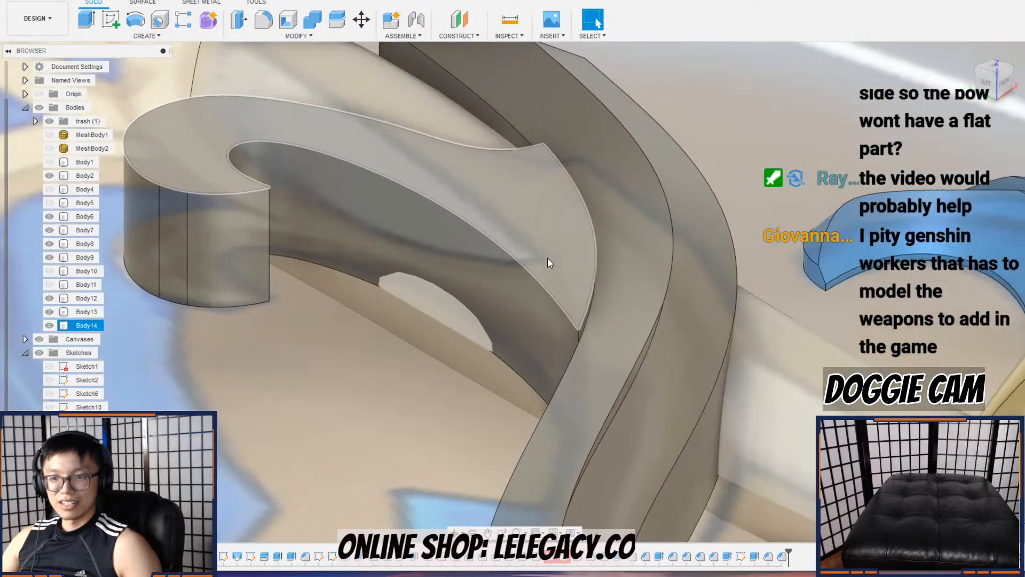
right_click(549, 261)
click(586, 243)
scroll(559, 251, up, 3)
drag(540, 252, 539, 276)
click(974, 192)
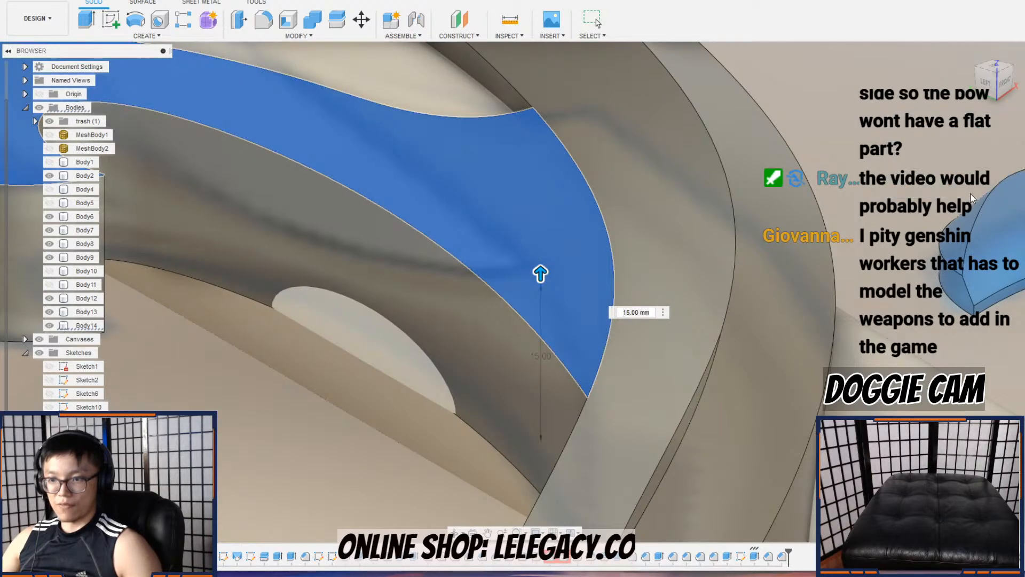
Step: Examine the modelled limb, curl and shaft from above against the bow on the reference canvas
scroll(813, 208, down, 5)
shift+middle_drag(813, 208, 811, 301)
scroll(769, 244, down, 2)
shift+middle_drag(775, 347, 600, 341)
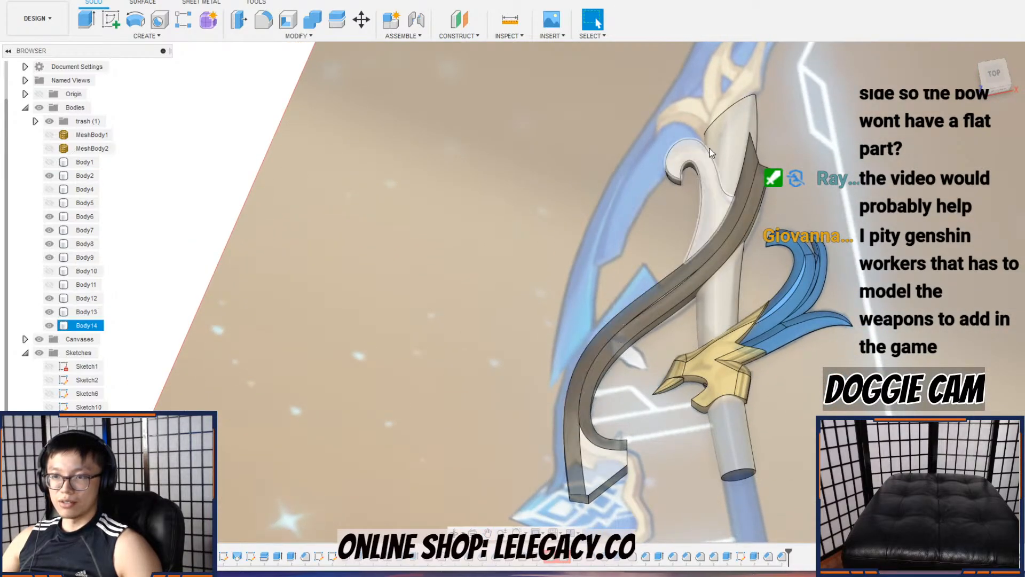
scroll(733, 342, down, 3)
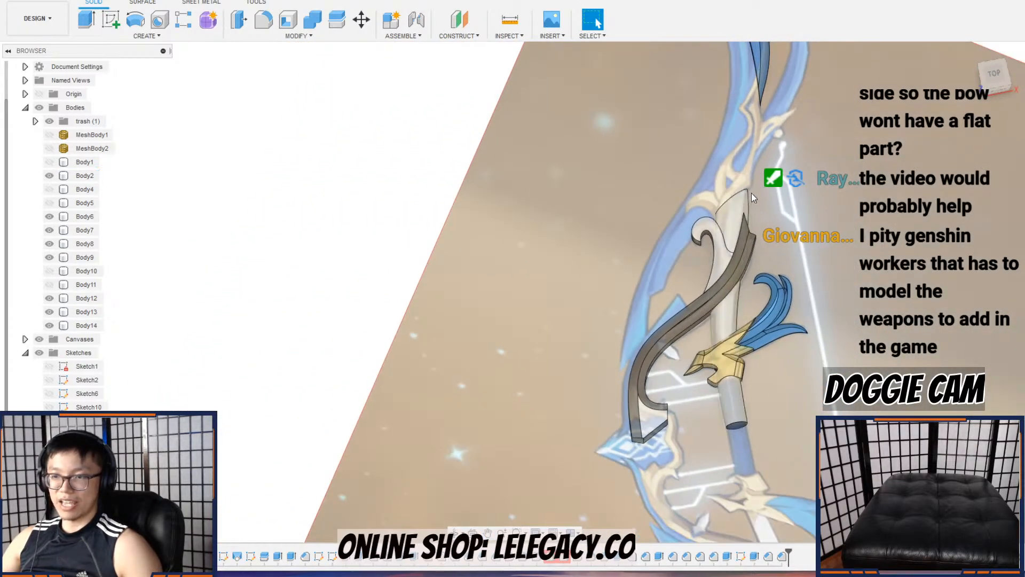
shift+middle_drag(751, 195, 741, 165)
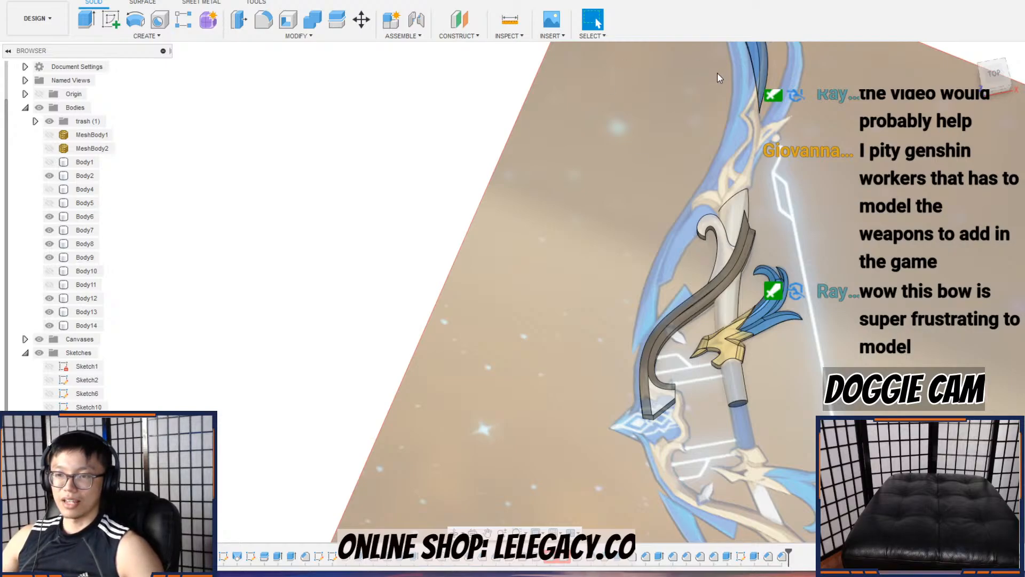
click(750, 187)
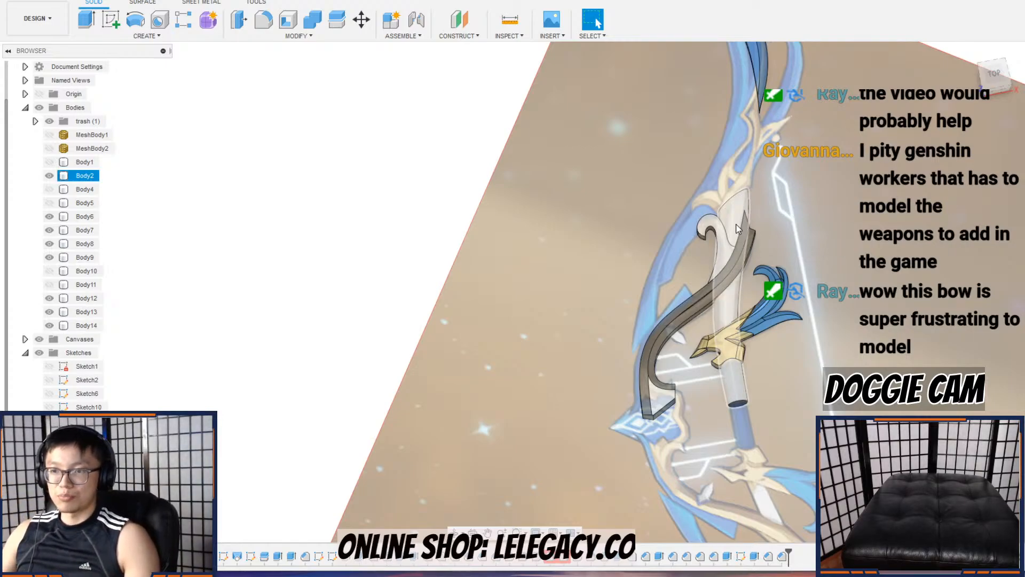
scroll(736, 231, up, 3)
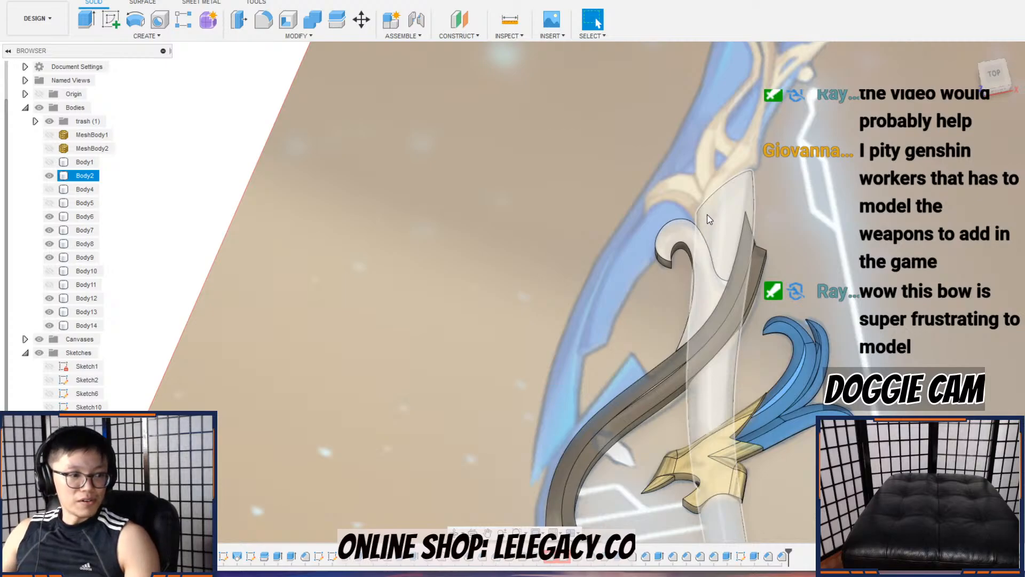
scroll(708, 218, down, 4)
scroll(745, 252, up, 4)
Step: Start a chamfer on the curl and select the four edges around its top face, including those at the curled tip
shift+middle_drag(745, 252, 766, 200)
scroll(732, 293, up, 7)
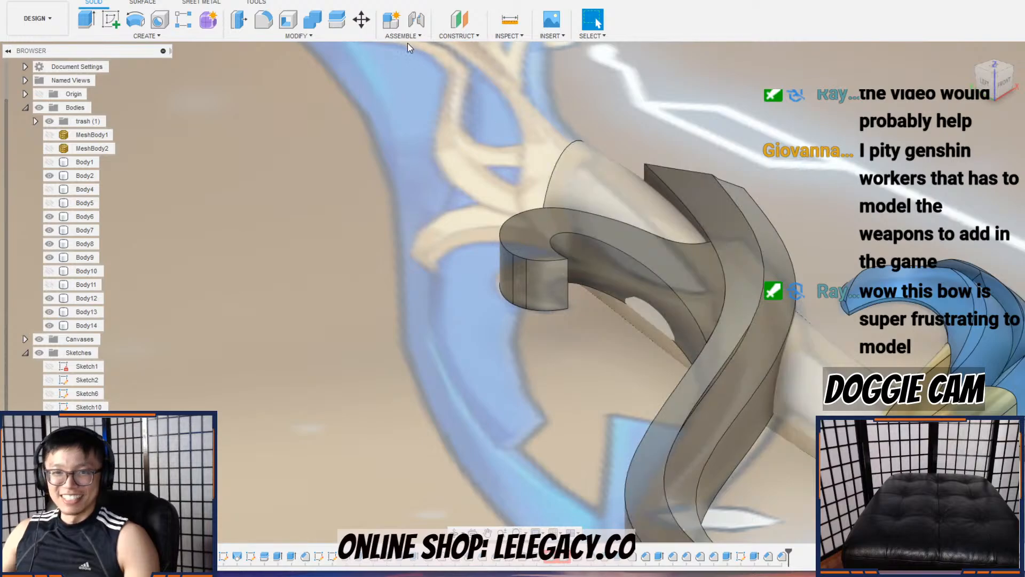
click(301, 35)
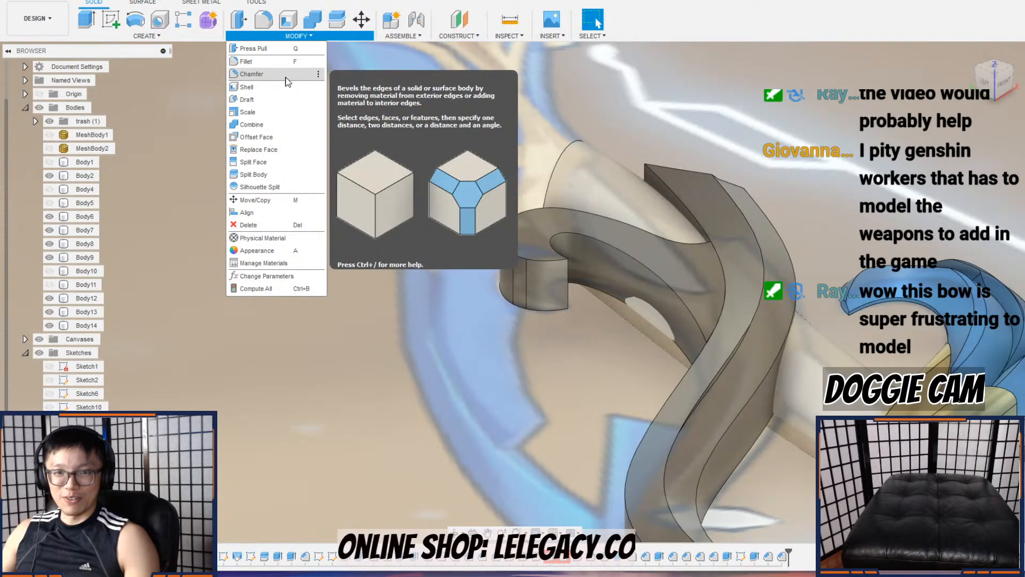
click(287, 81)
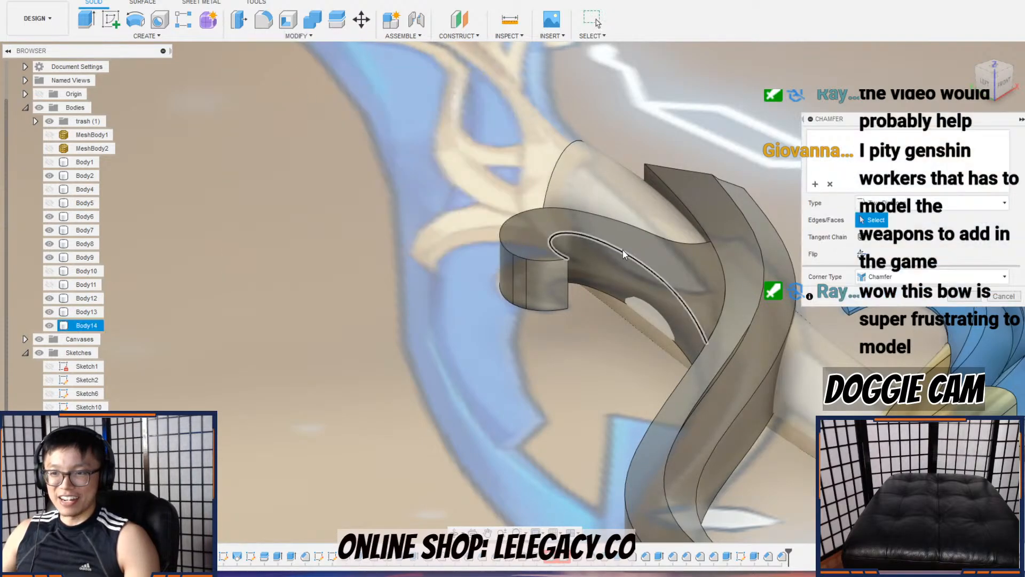
click(668, 282)
click(671, 243)
scroll(651, 246, up, 5)
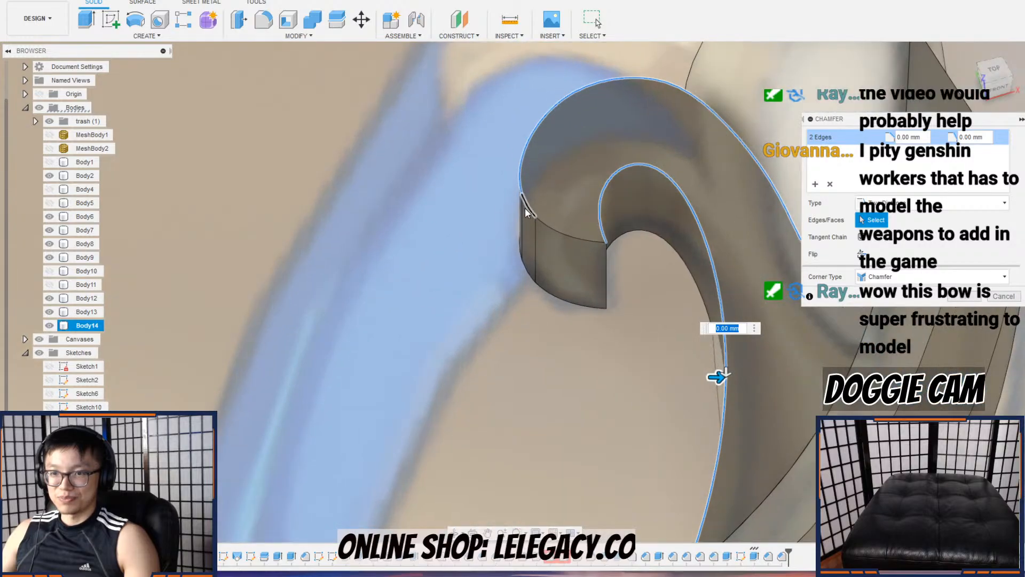
click(525, 207)
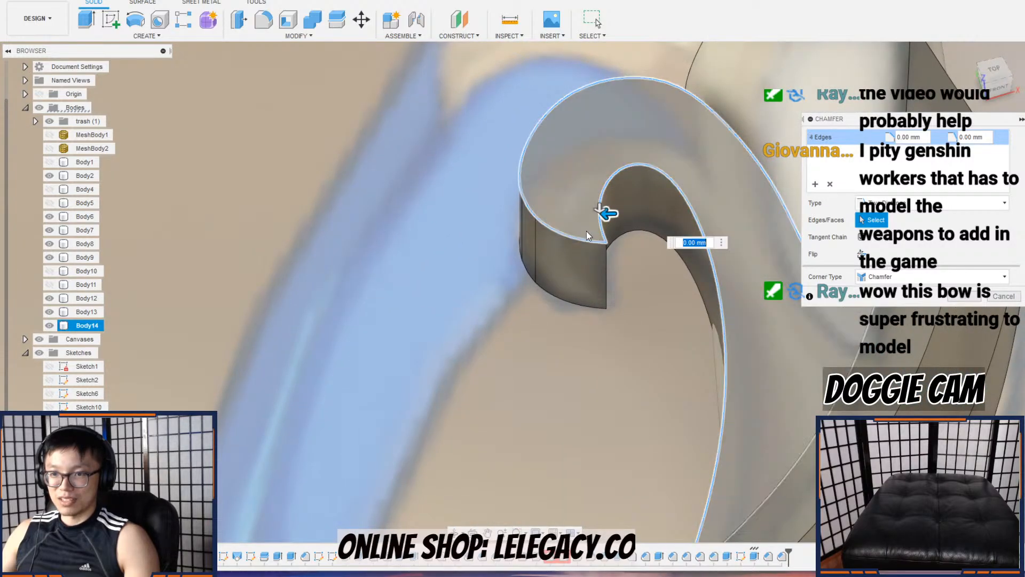
Step: Set the curl chamfer's two distances to 5 mm and 3 mm
click(606, 213)
scroll(607, 214, up, 3)
drag(595, 205, 595, 223)
scroll(667, 225, down, 3)
shift+middle_drag(672, 228, 555, 327)
drag(556, 328, 543, 337)
scroll(678, 322, down, 3)
mouse_move(683, 323)
shift+middle_down()
mouse_move(607, 333)
mouse_move(684, 307)
shift+middle_up()
scroll(673, 233, up, 5)
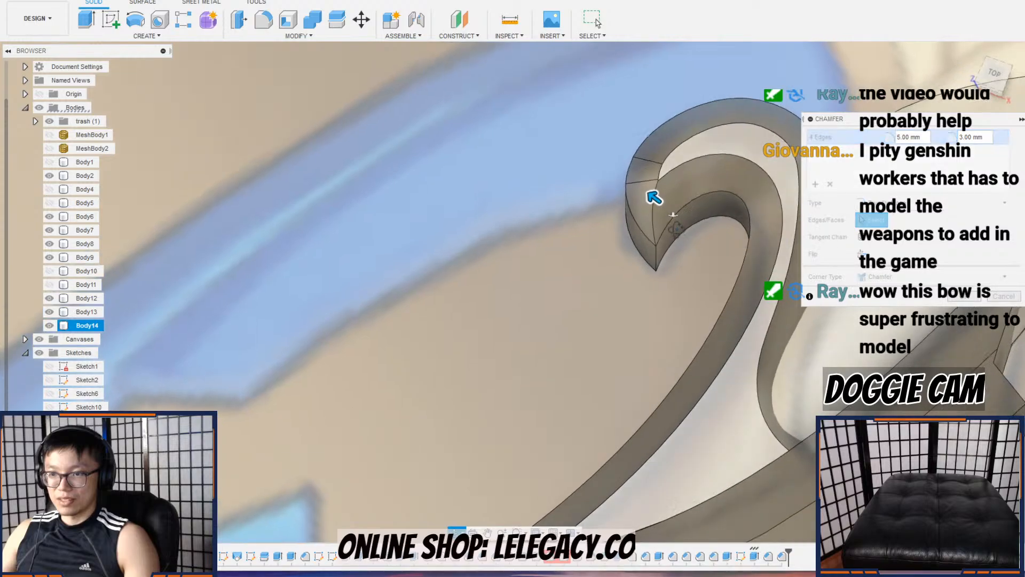
Step: Reduce the curl chamfer's second distance to 1 mm, keep the first at 5 mm, and accept the chamfer
mouse_move(673, 208)
mouse_down()
mouse_move(674, 224)
mouse_move(676, 195)
mouse_up()
scroll(677, 204, down, 3)
scroll(683, 224, down, 1)
middle_drag(683, 224, 642, 240)
click(590, 236)
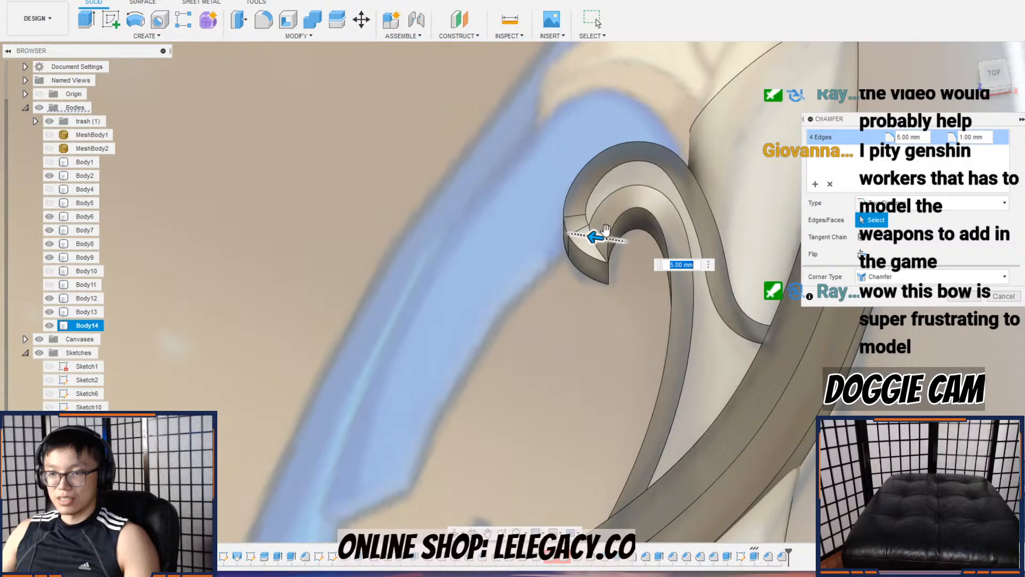
scroll(607, 230, up, 3)
mouse_move(586, 240)
mouse_down()
mouse_move(569, 238)
mouse_move(577, 241)
mouse_up()
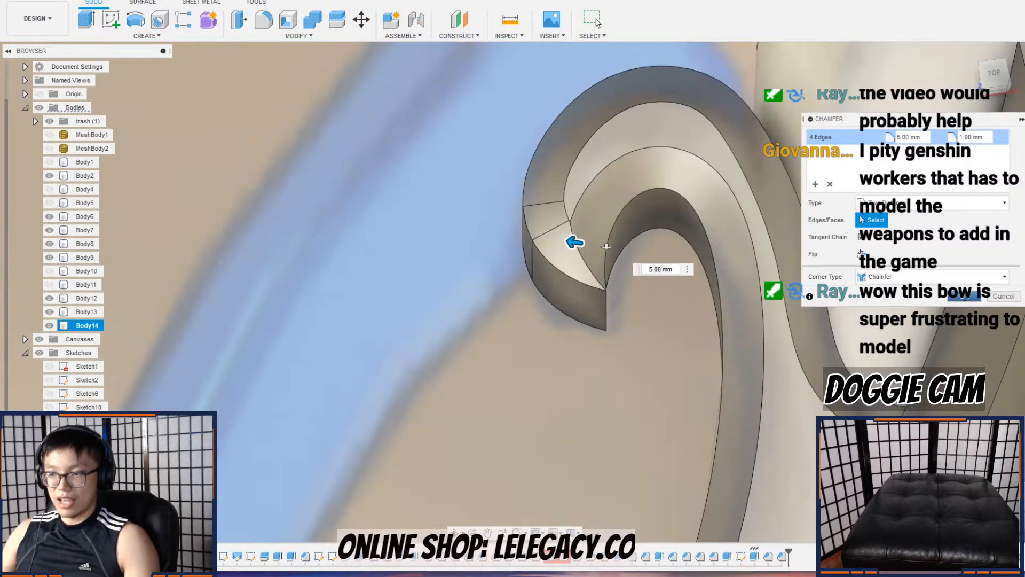
click(963, 297)
scroll(801, 323, down, 5)
scroll(849, 309, down, 4)
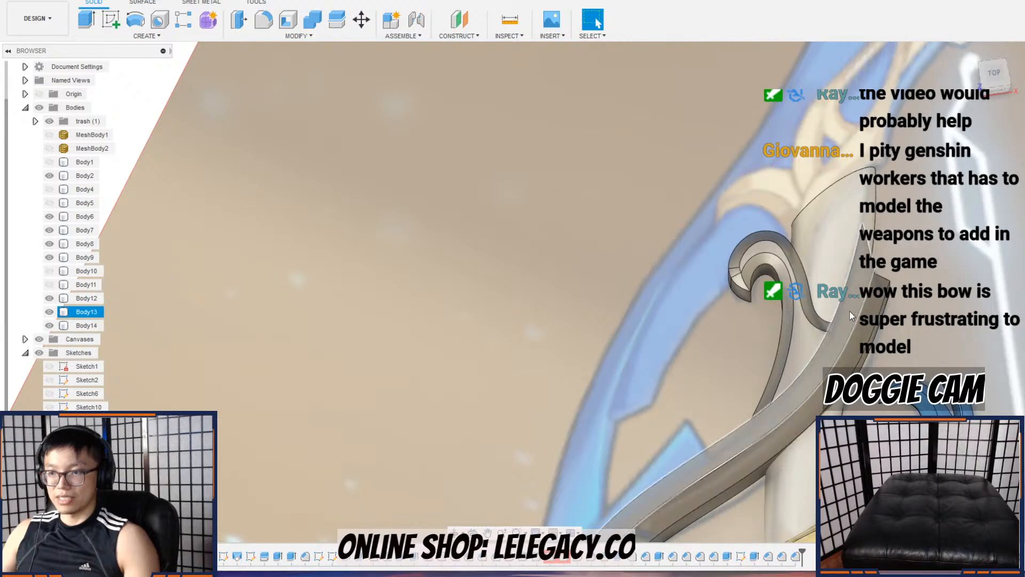
Step: Examine the chamfered limb, curl and shaft against the full bow on the reference canvas
middle_drag(849, 309, 808, 264)
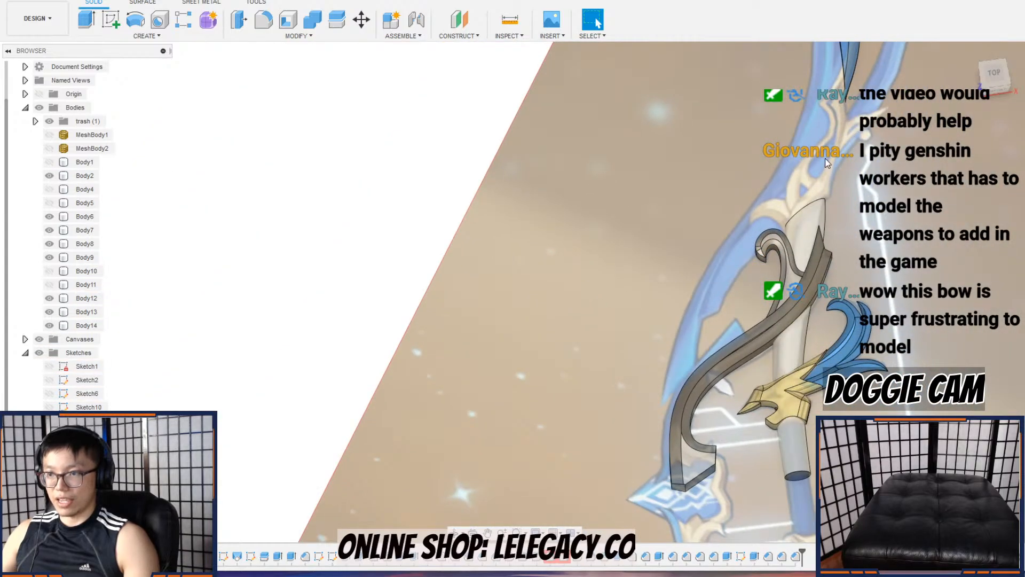
scroll(846, 326, down, 1)
middle_drag(841, 368, 810, 237)
scroll(809, 422, down, 1)
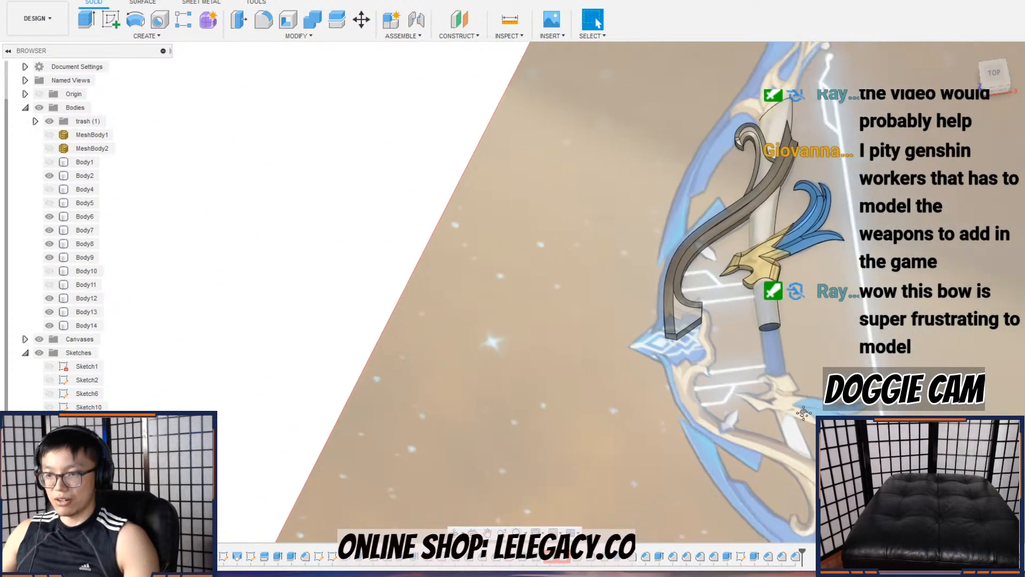
scroll(810, 421, down, 1)
middle_drag(810, 421, 716, 333)
middle_drag(688, 253, 688, 414)
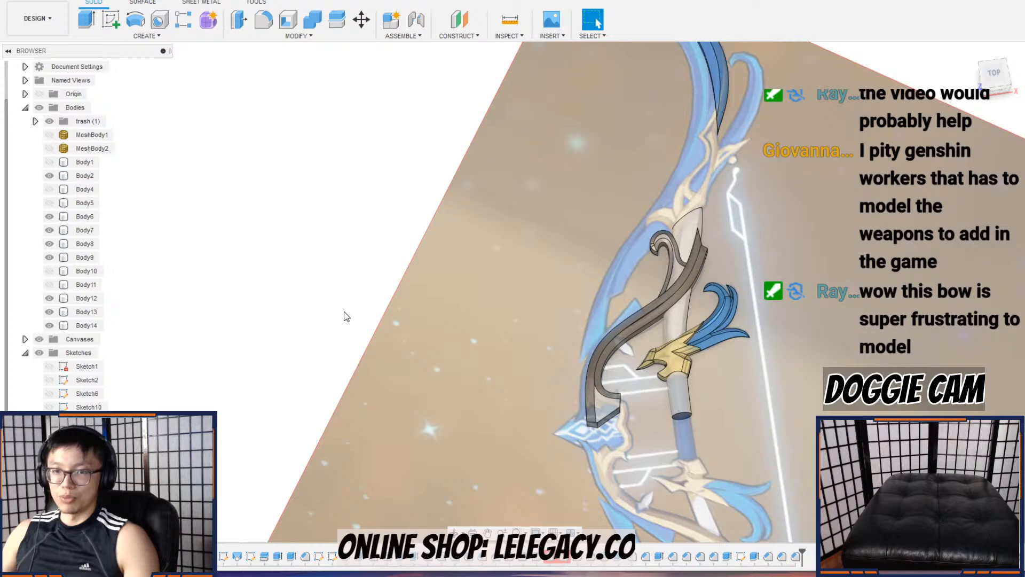
click(629, 331)
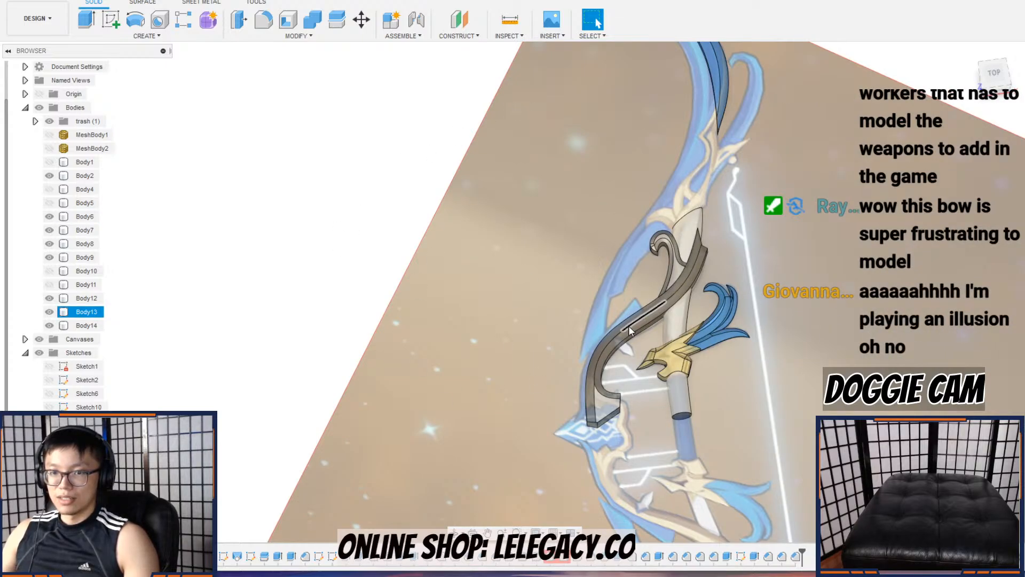
scroll(662, 306, down, 2)
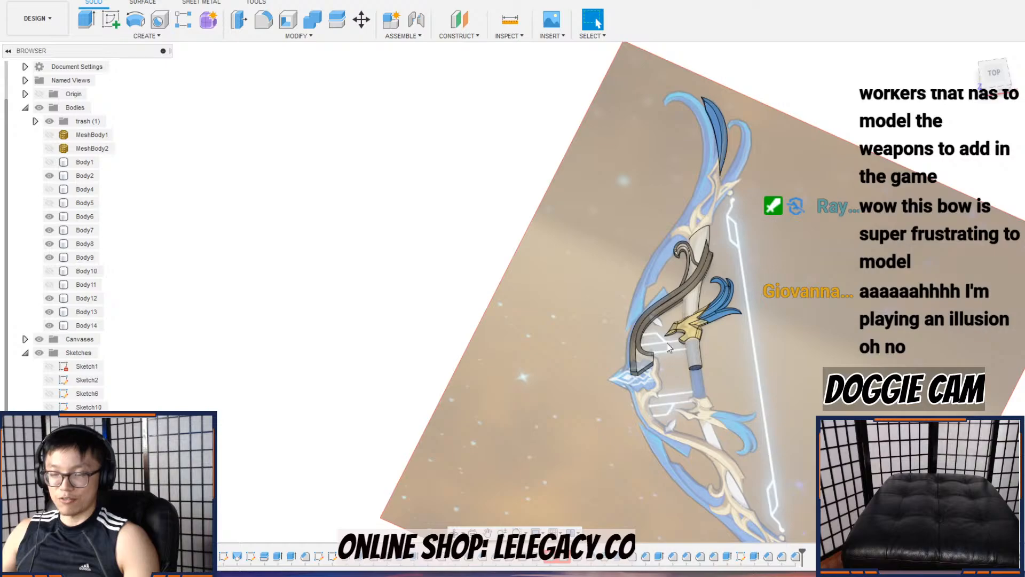
scroll(706, 248, up, 5)
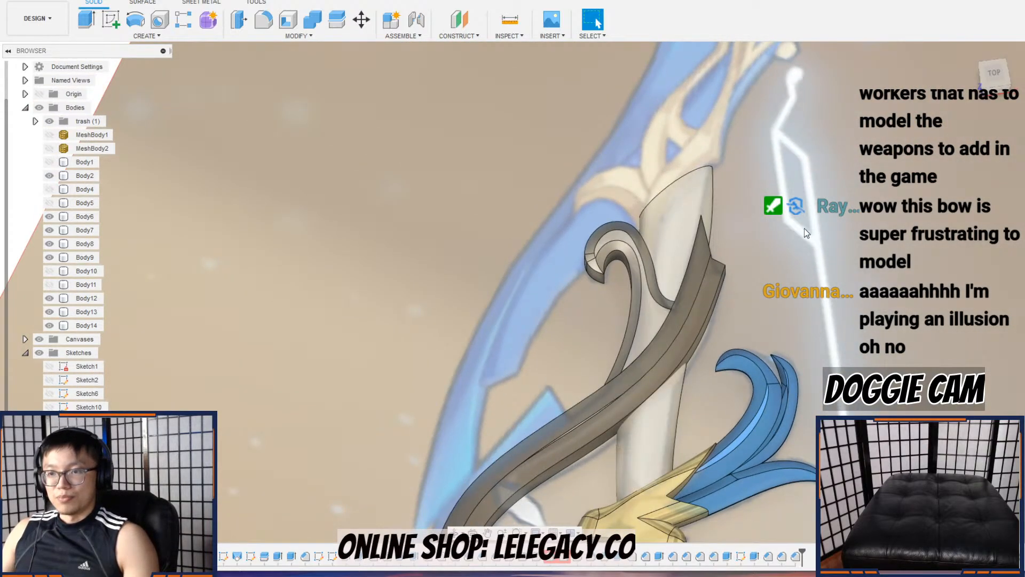
scroll(713, 222, up, 1)
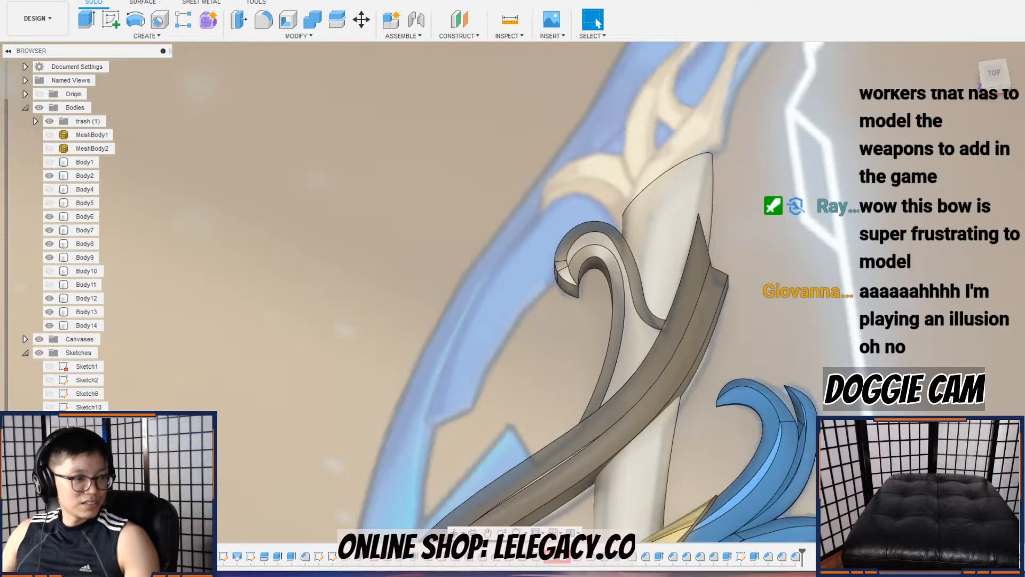
Step: Inspect the shaft's upper end where it meets the gold scrollwork on the canvas
click(668, 248)
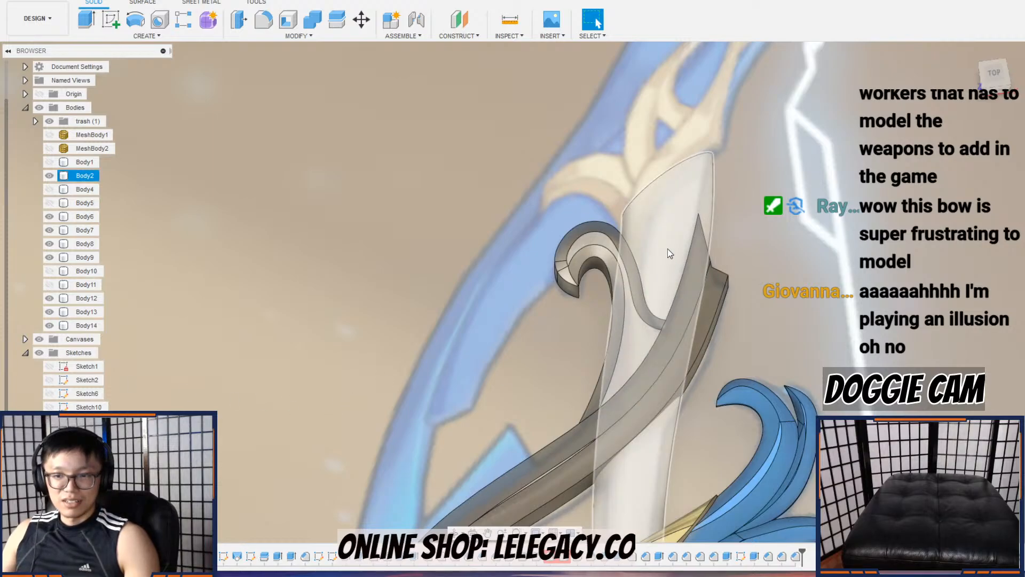
scroll(672, 209, down, 3)
middle_drag(671, 210, 639, 291)
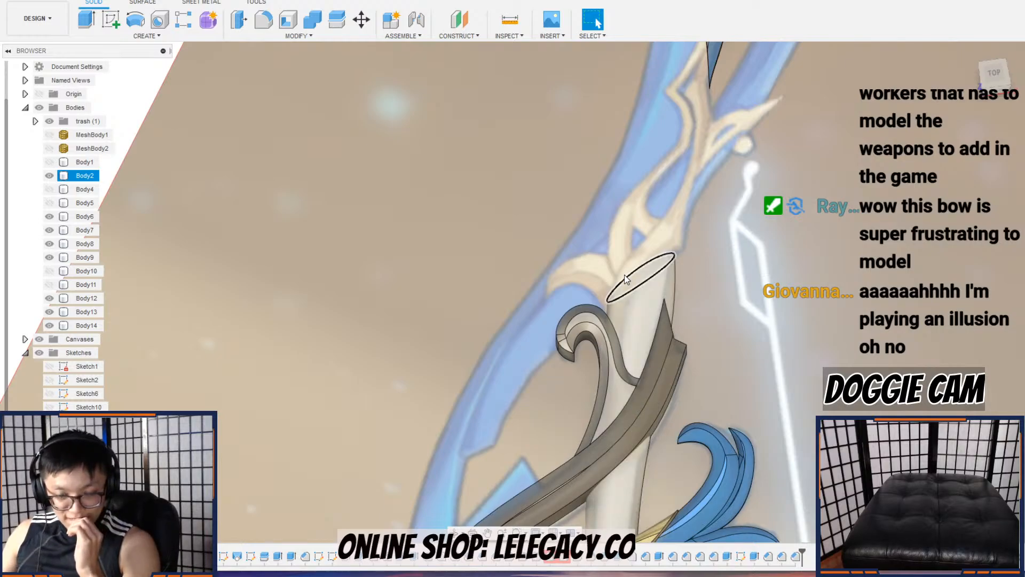
click(624, 275)
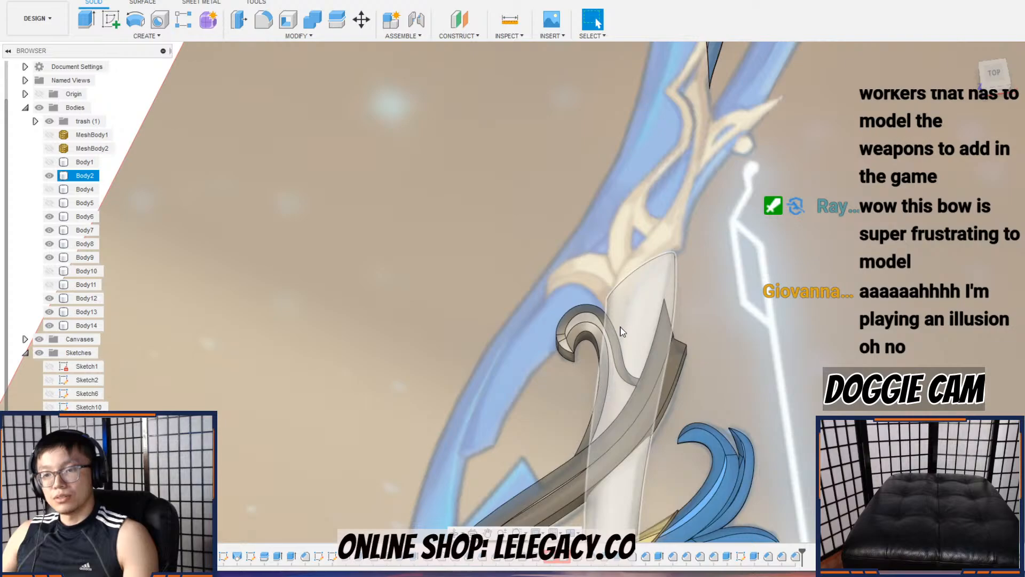
shift+middle_drag(655, 294, 657, 313)
middle_drag(636, 251, 601, 310)
scroll(602, 310, up, 3)
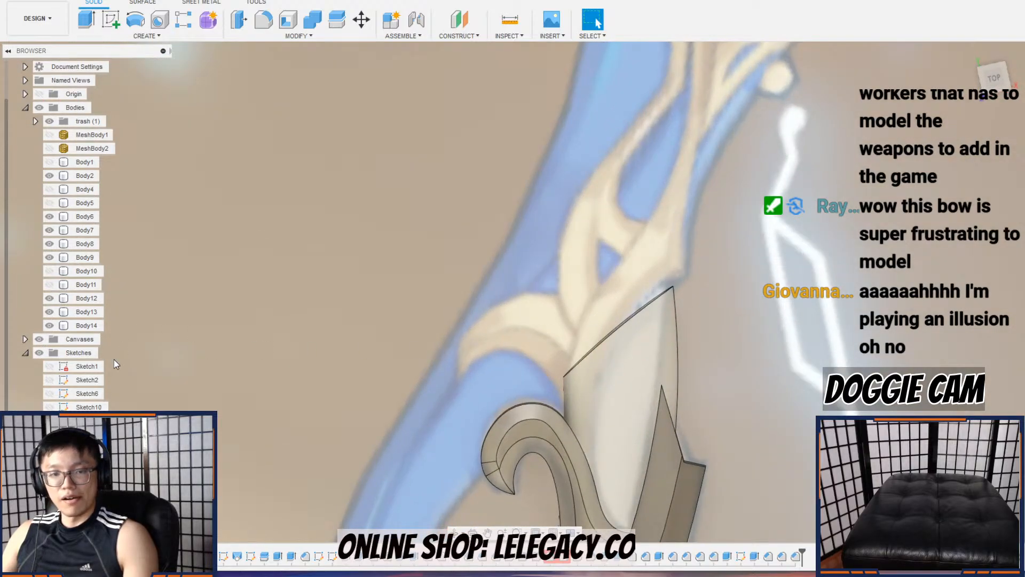
Step: Create a sketch on the plane of the reference canvas and start a control point spline
click(40, 355)
click(111, 20)
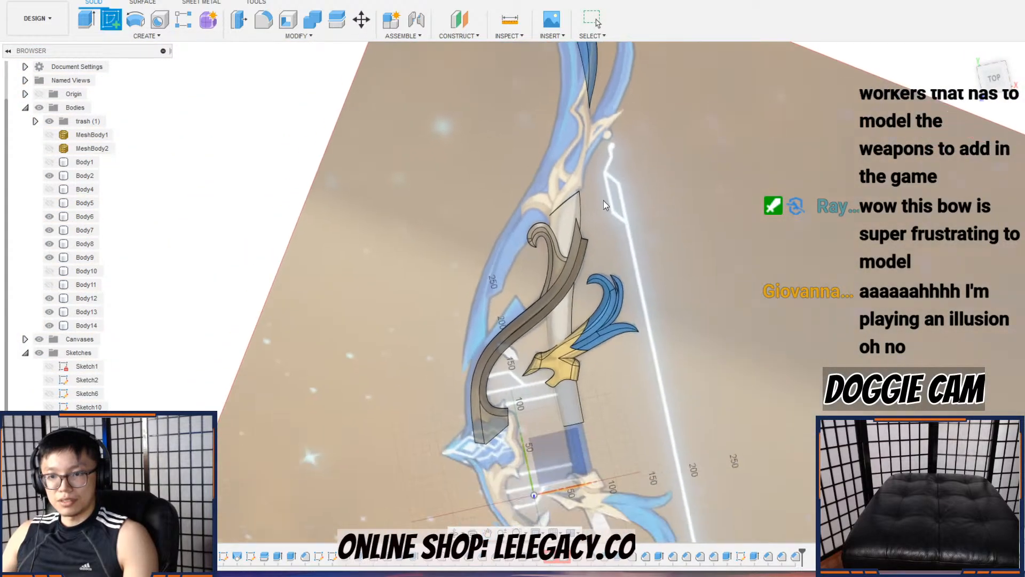
click(606, 213)
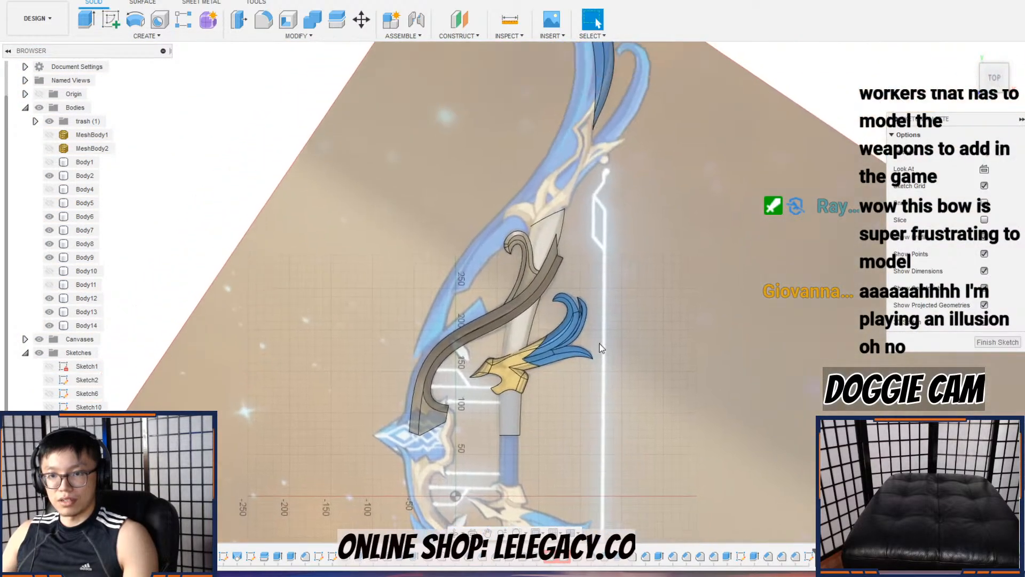
scroll(562, 230, up, 6)
click(237, 19)
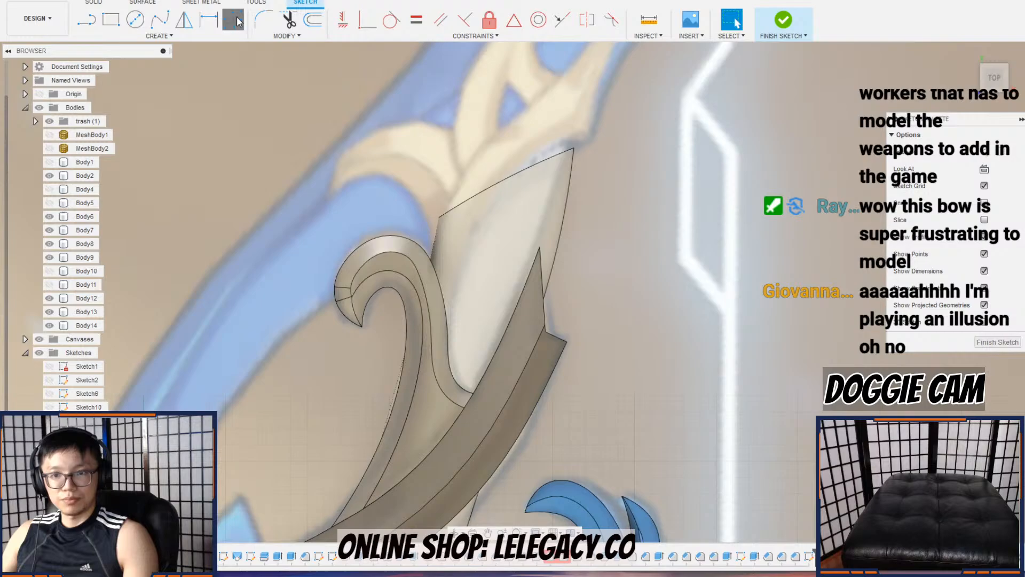
Step: Hide Body12, the blue feather covering the gold scrollwork on the upper limb of the canvas
scroll(446, 197, down, 2)
middle_drag(485, 190, 461, 359)
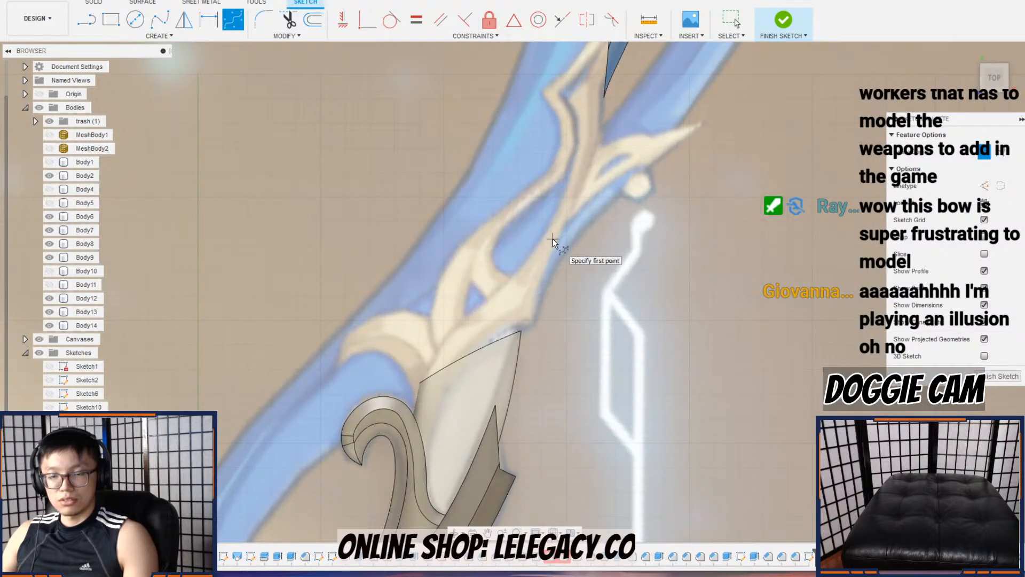
middle_drag(549, 303, 515, 435)
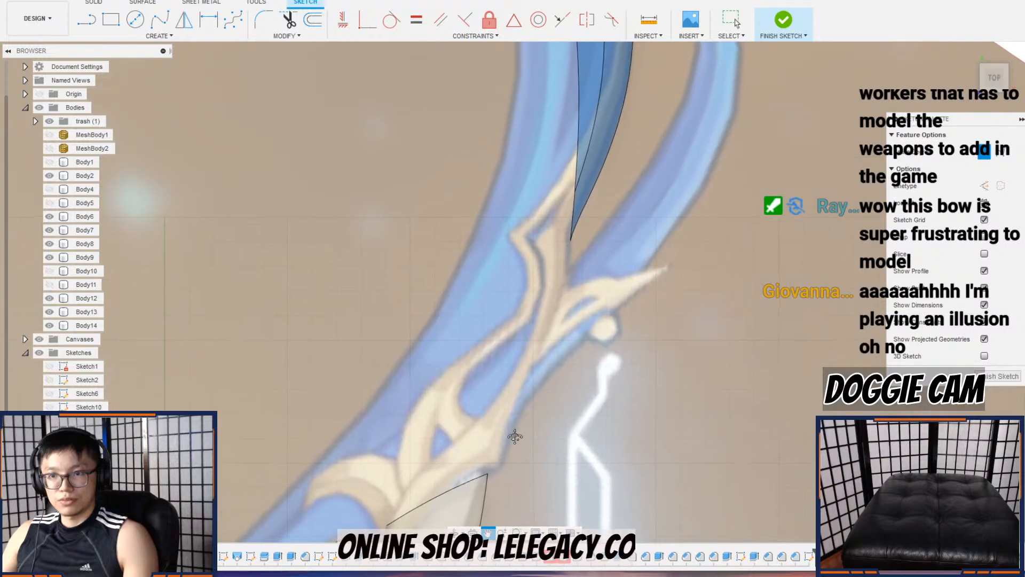
scroll(579, 186, down, 3)
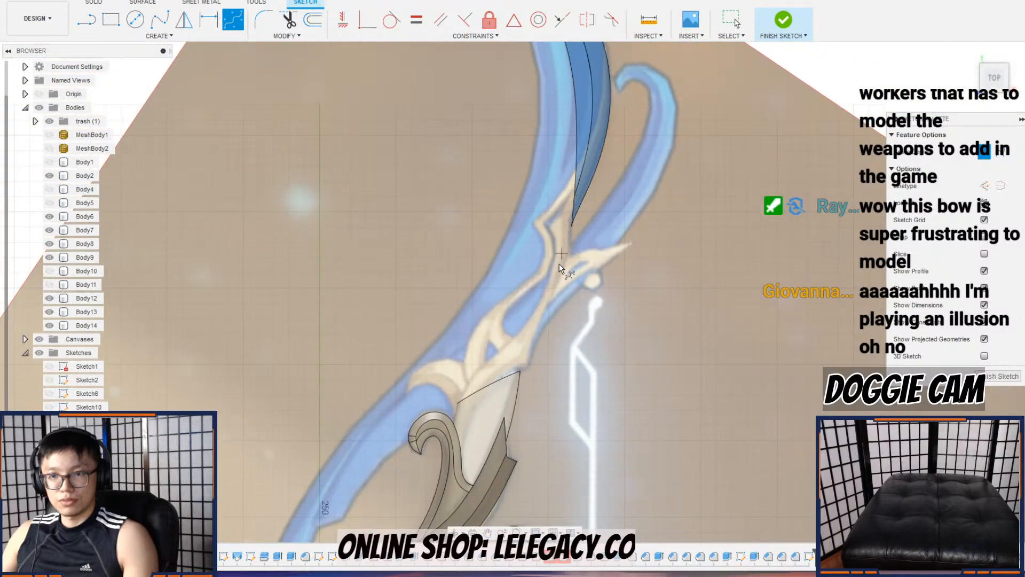
scroll(585, 133, up, 1)
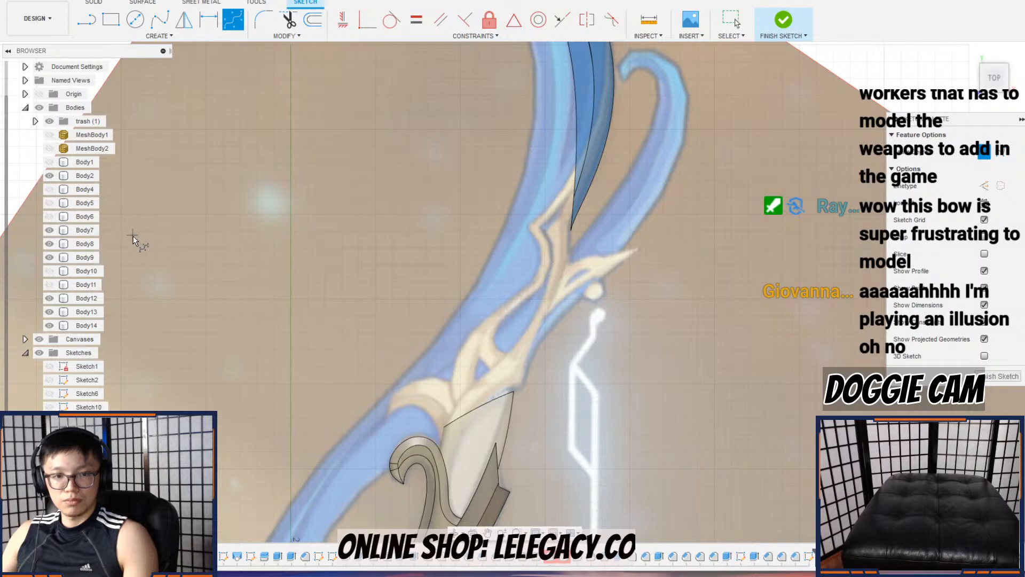
click(49, 216)
click(50, 229)
click(49, 243)
click(49, 244)
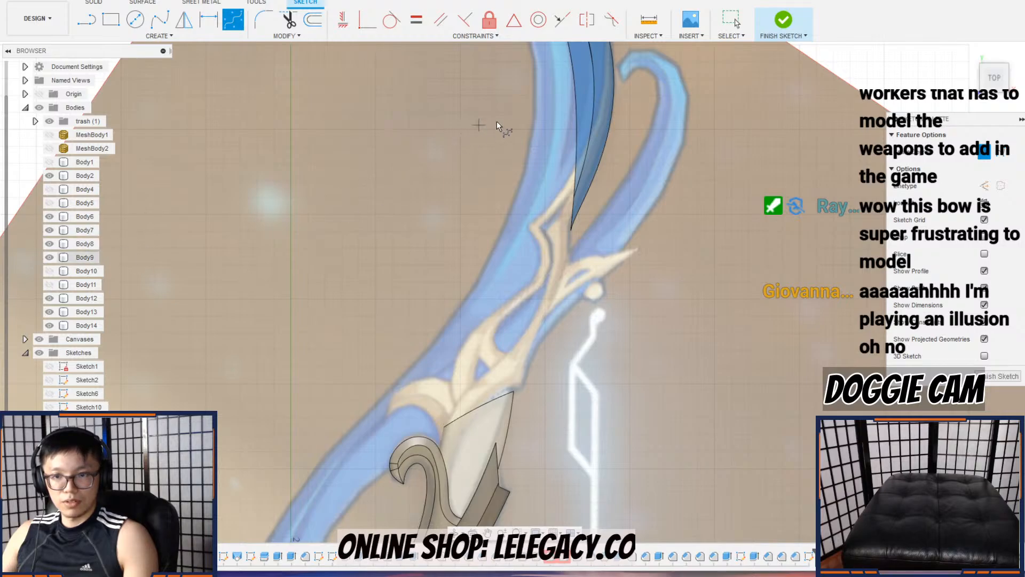
click(50, 298)
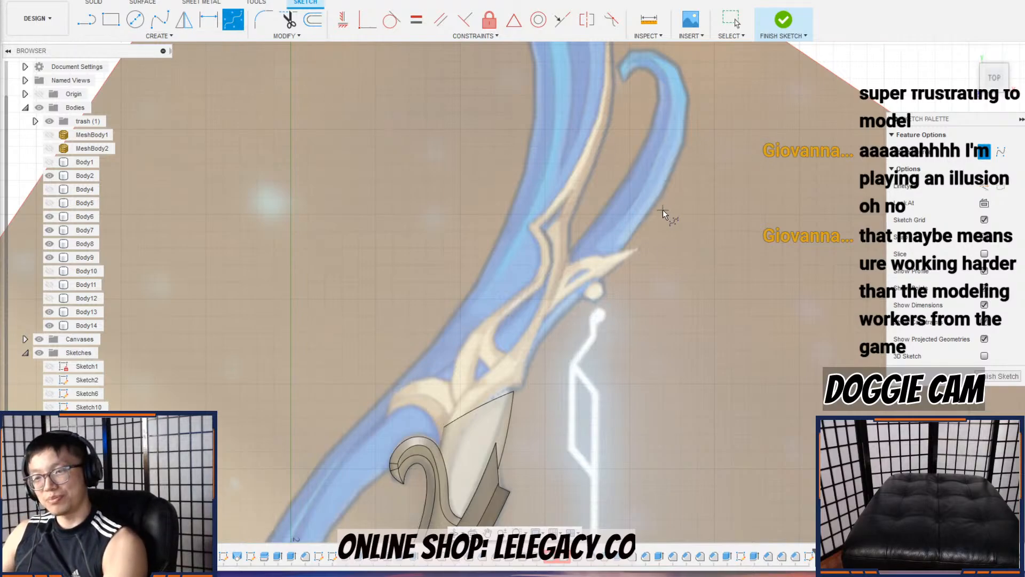
Step: Examine the gold scrollwork and blue upper limb on the canvas above the shaft
scroll(624, 232, down, 1)
middle_drag(545, 304, 604, 243)
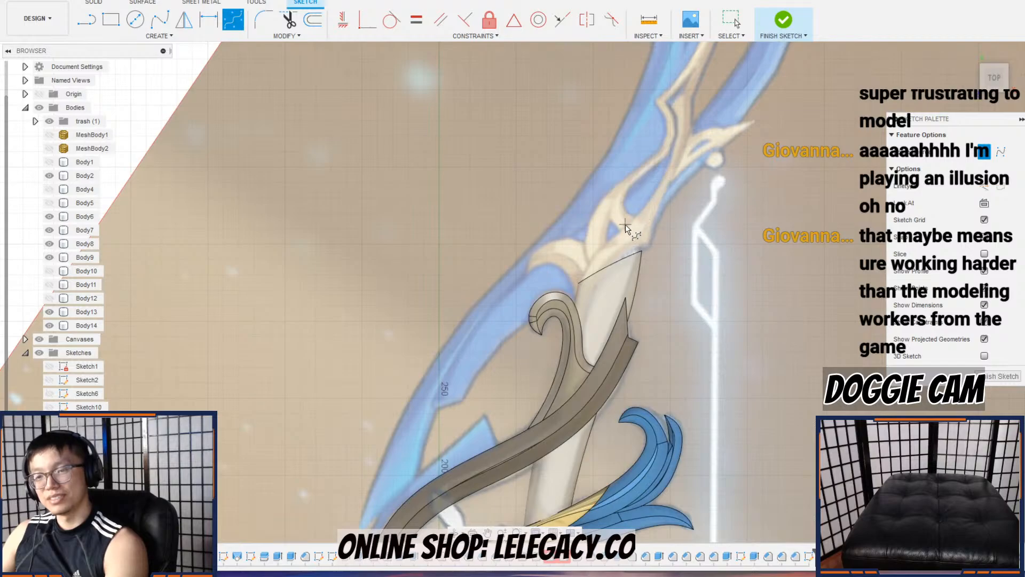
scroll(610, 241, up, 2)
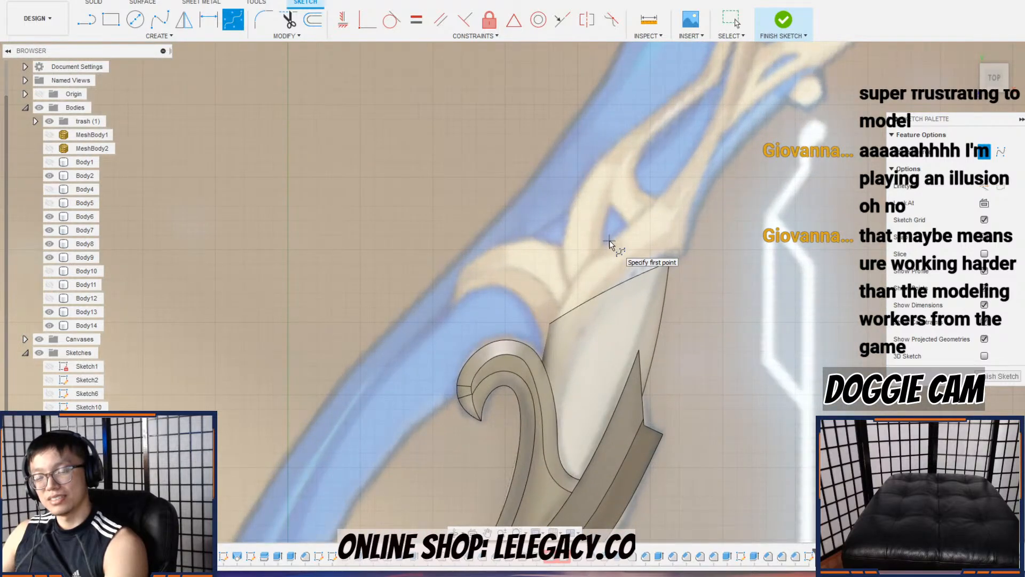
scroll(608, 241, down, 3)
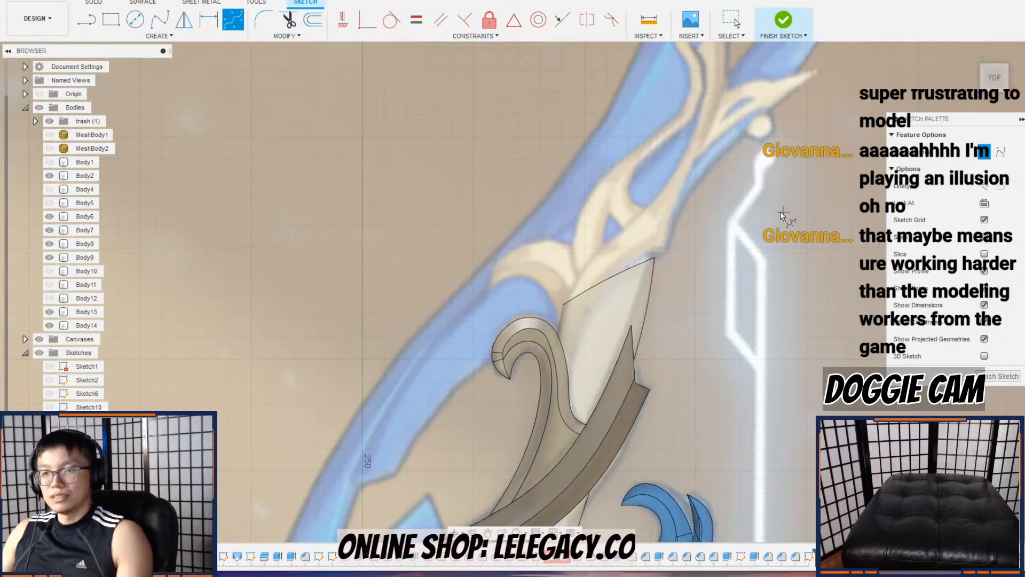
scroll(769, 203, down, 3)
middle_drag(726, 150, 680, 223)
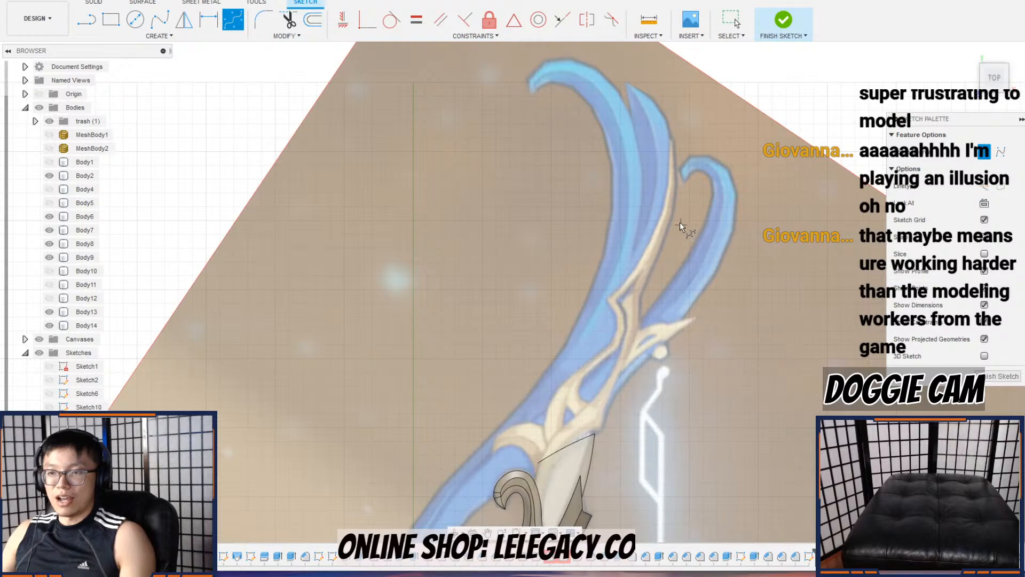
scroll(652, 257, down, 1)
middle_drag(578, 454, 598, 363)
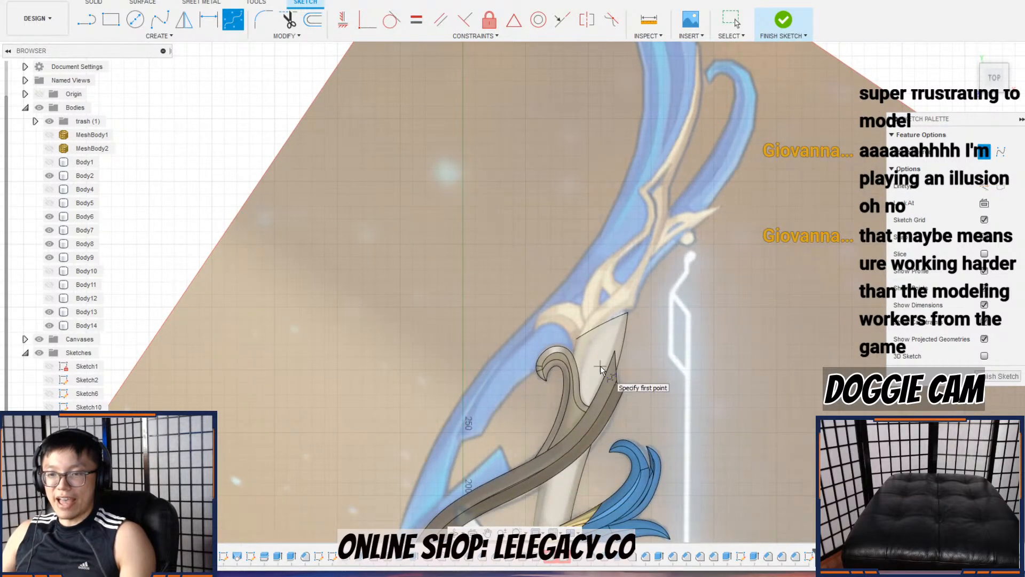
Step: Begin a control point spline at the shaft's upper corner and place points up along the gold scrollwork's central band
scroll(599, 364, up, 4)
scroll(660, 307, up, 2)
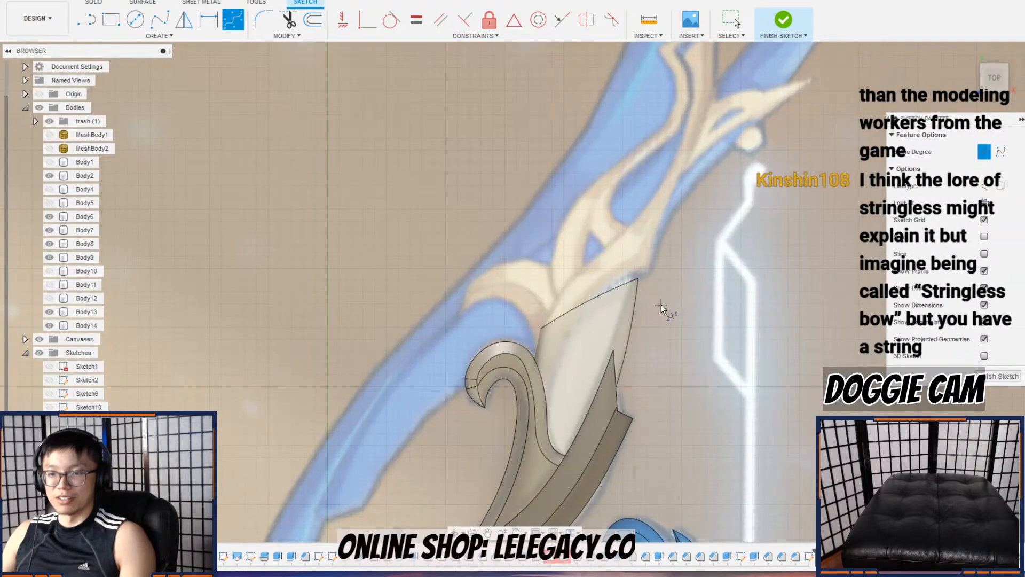
scroll(541, 374, up, 3)
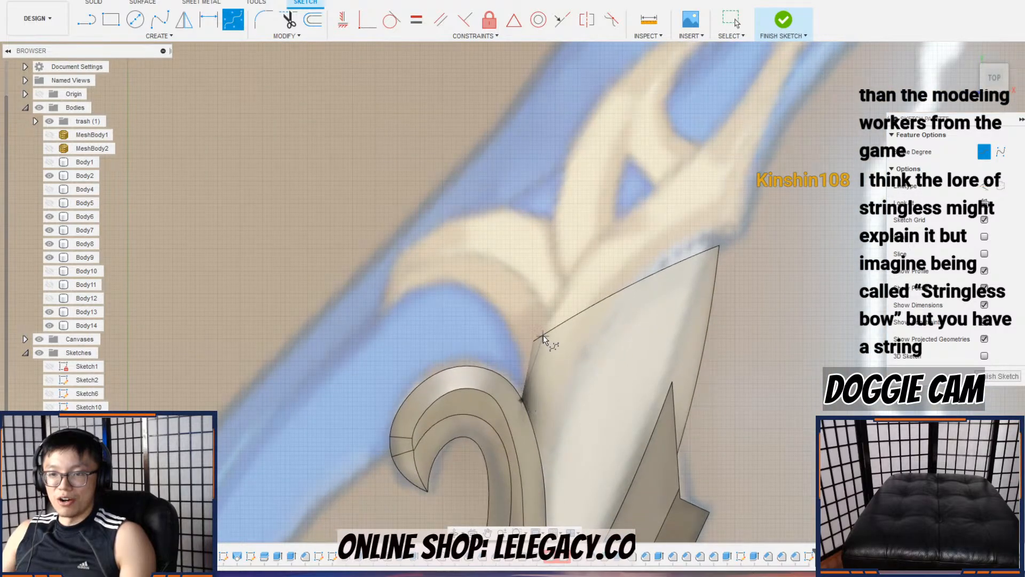
click(536, 328)
click(585, 248)
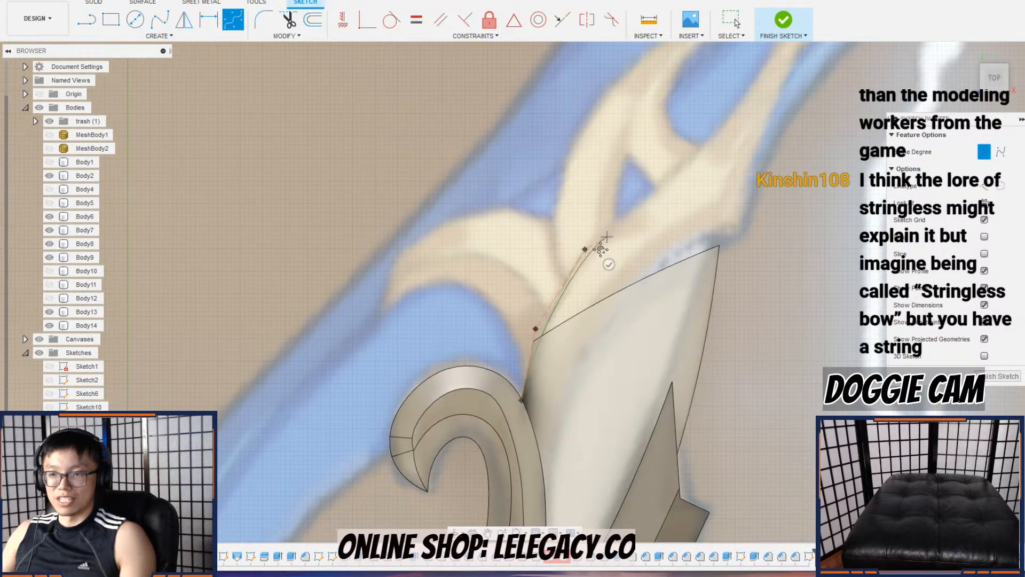
scroll(604, 240, down, 1)
middle_drag(604, 240, 537, 346)
click(599, 286)
middle_drag(599, 287, 556, 374)
click(637, 286)
click(671, 222)
scroll(671, 220, down, 1)
middle_drag(639, 295, 630, 331)
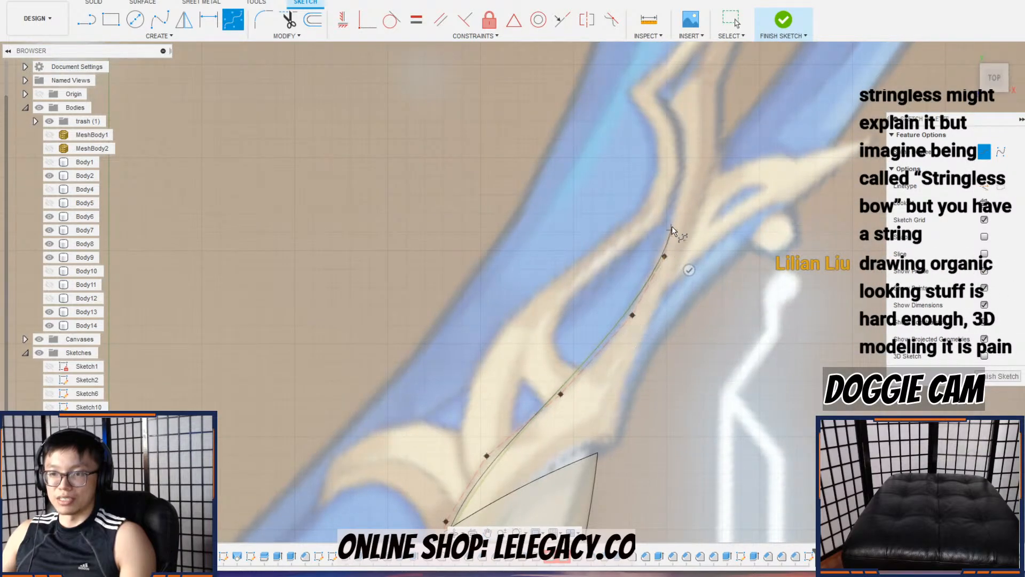
Step: Continue the spline up the gold band and end it at the pointed bend of the scrollwork
click(678, 199)
scroll(679, 197, down, 1)
middle_drag(699, 134, 677, 233)
click(664, 237)
click(645, 218)
scroll(644, 218, down, 2)
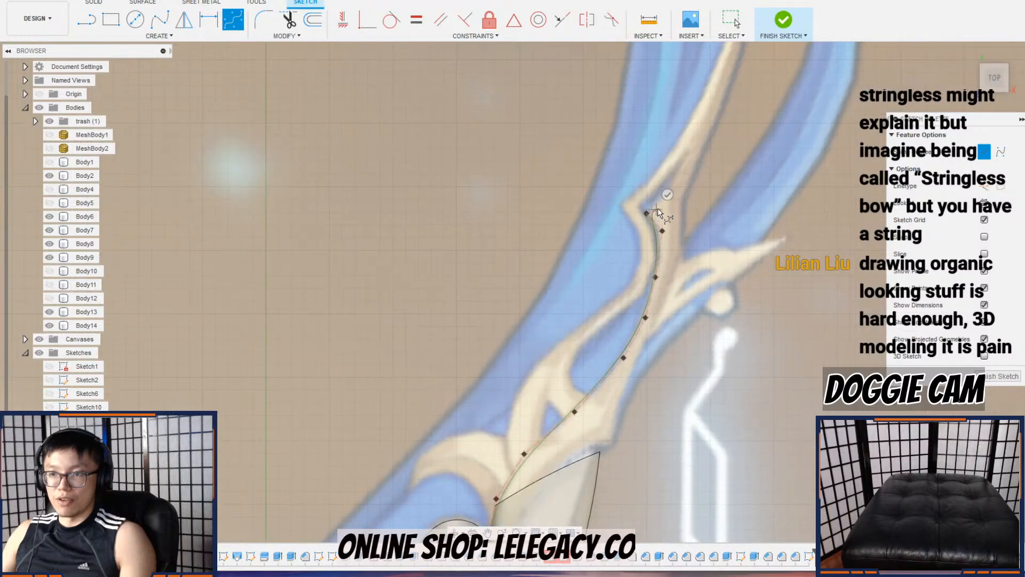
middle_drag(643, 197, 588, 293)
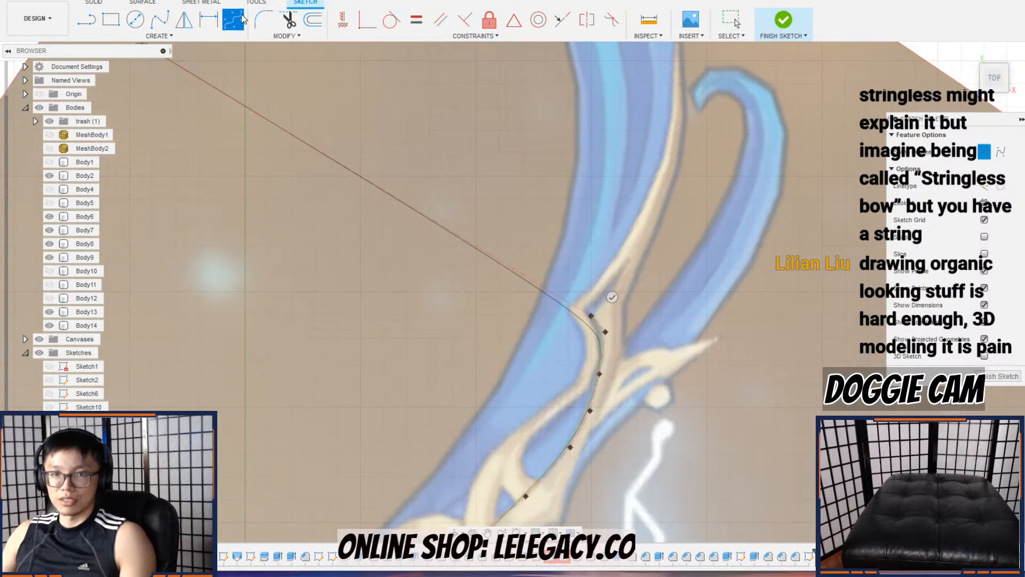
Step: Draw a short spline from the pointed bend up into the gold strip that continues above it
click(591, 316)
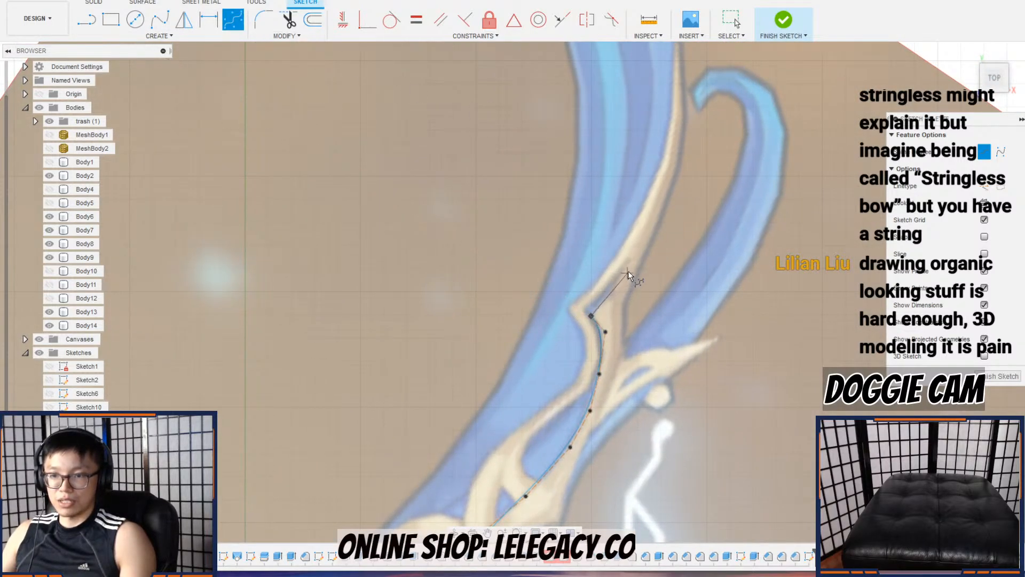
click(627, 265)
middle_drag(627, 291, 626, 191)
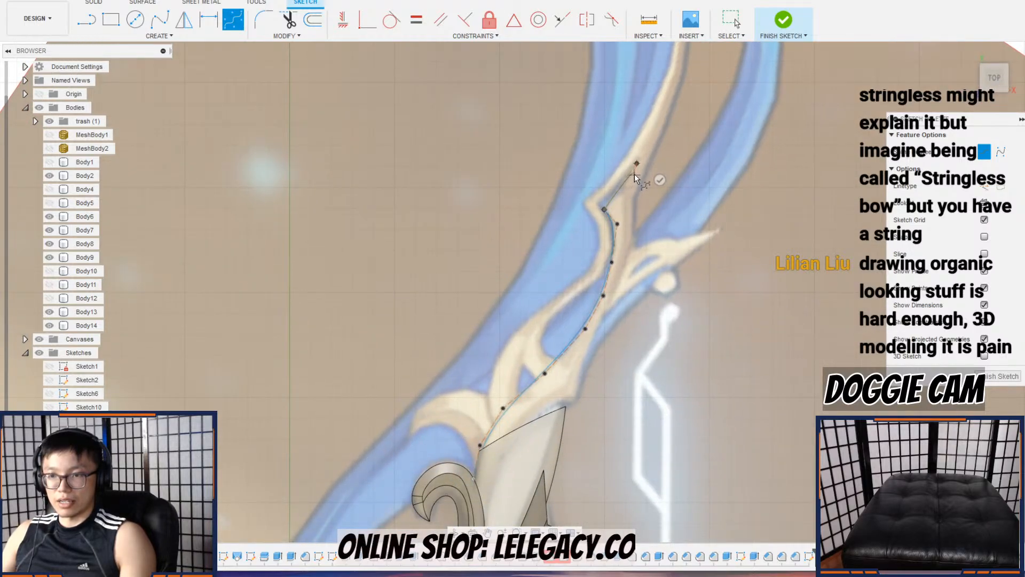
Step: Start a control point spline on the central band's curve near the shaft and place points up along the gold scrollwork's outer edge
click(236, 22)
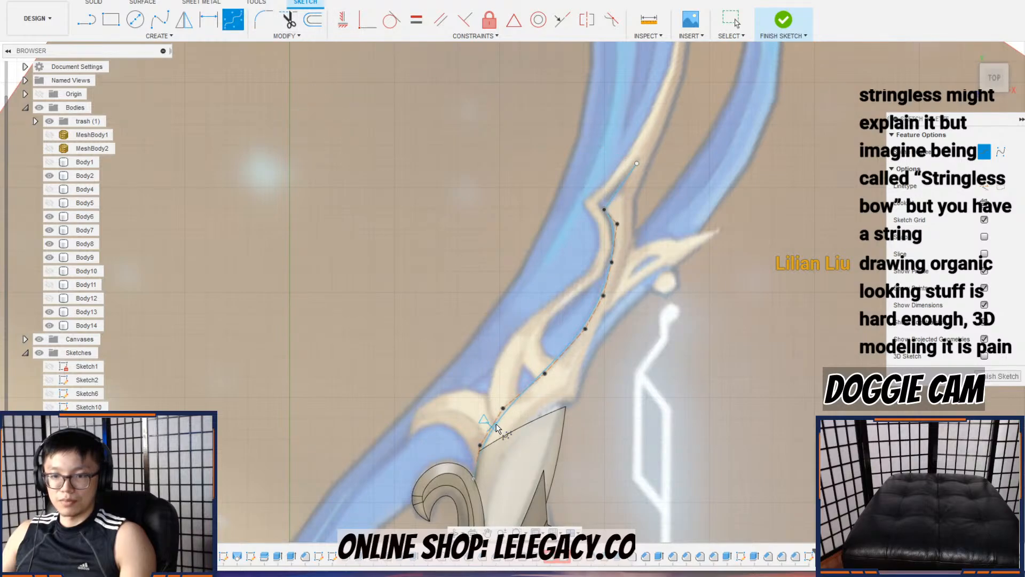
scroll(496, 427, up, 2)
scroll(495, 430, up, 3)
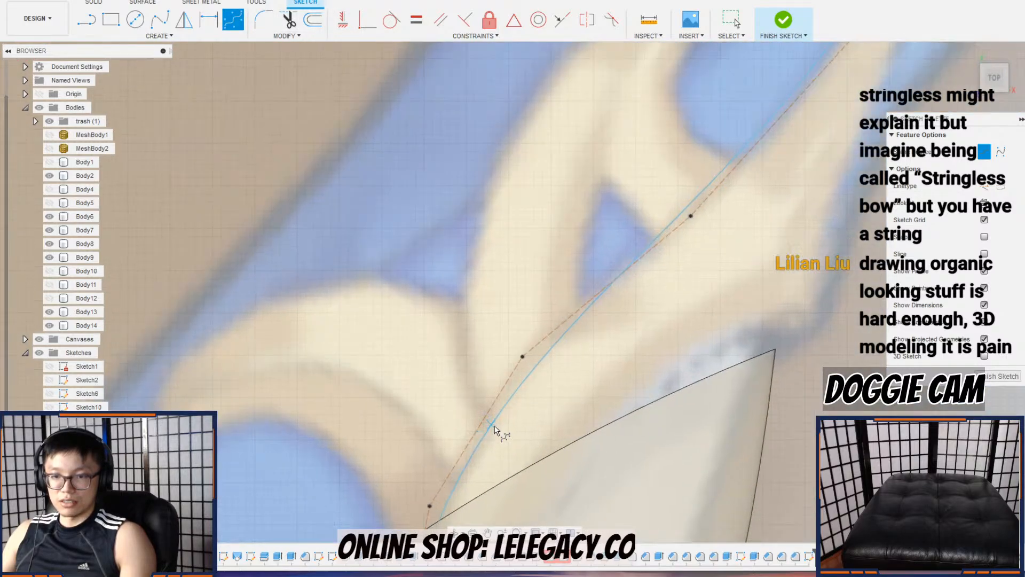
click(491, 423)
click(457, 366)
click(476, 196)
scroll(474, 194, down, 1)
middle_drag(474, 194, 431, 382)
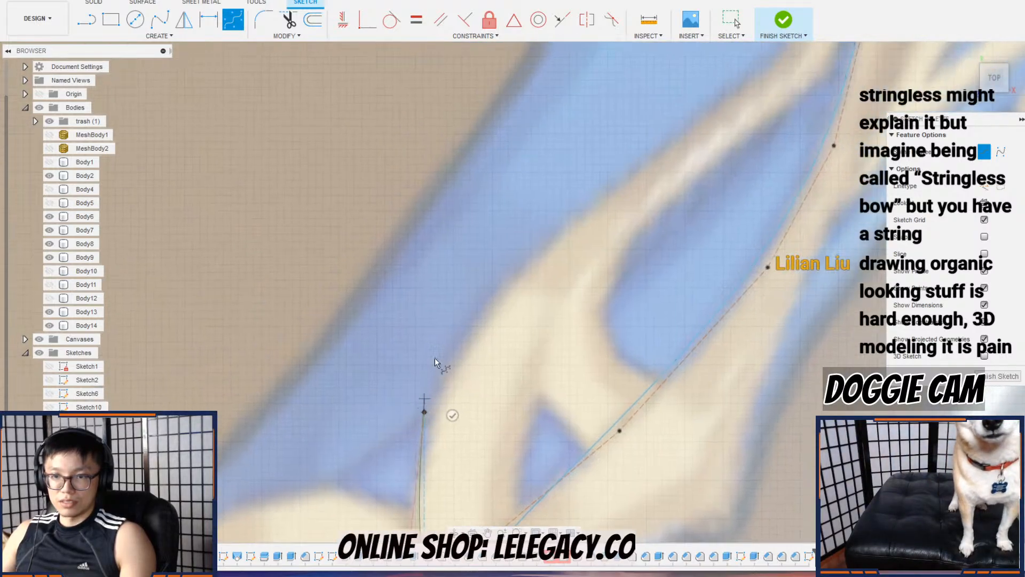
click(490, 256)
scroll(579, 222, down, 1)
middle_drag(634, 157, 556, 274)
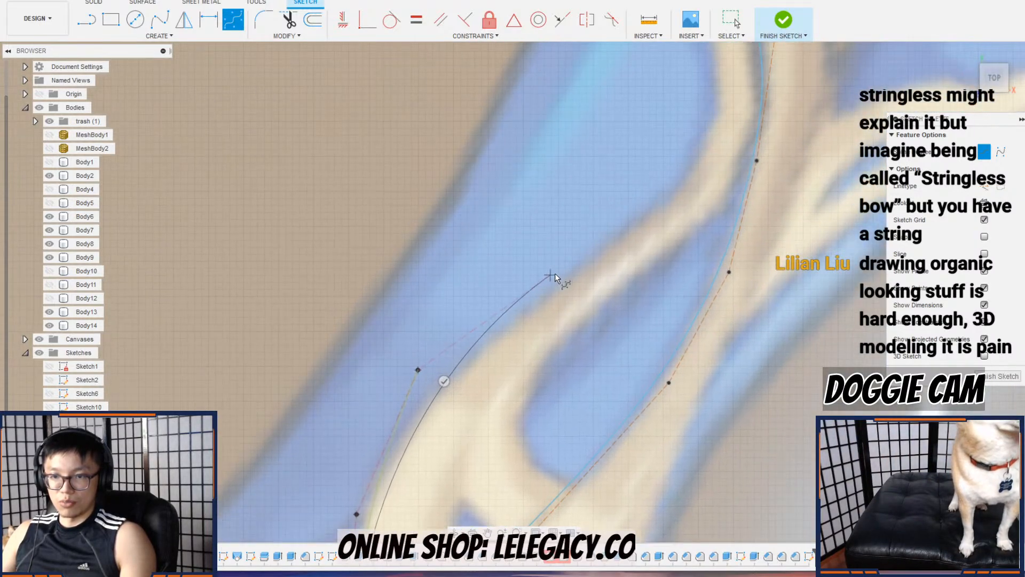
Step: Continue the outer edge spline around the curve of the scrollwork and end it at the outer tip of the pointed bend
click(595, 254)
middle_drag(636, 201, 558, 341)
scroll(561, 344, down, 1)
click(610, 312)
click(642, 262)
click(632, 196)
click(578, 130)
scroll(578, 130, down, 1)
middle_drag(579, 131, 472, 340)
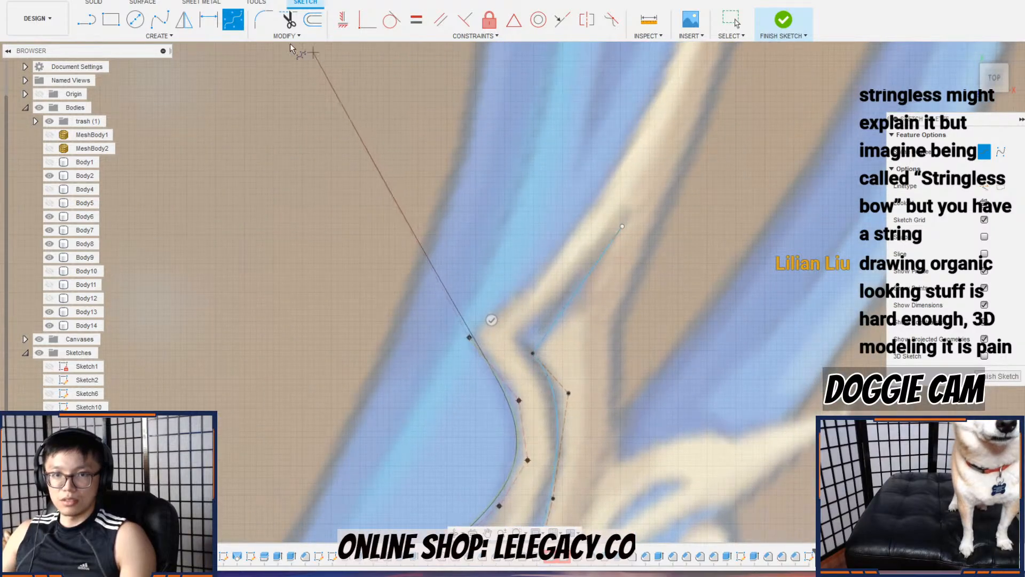
click(491, 320)
Step: Draw a control point spline from the outer tip of the bend along the gold strip's inner edge to the strip's upper end
click(470, 338)
click(559, 258)
scroll(543, 281, down, 2)
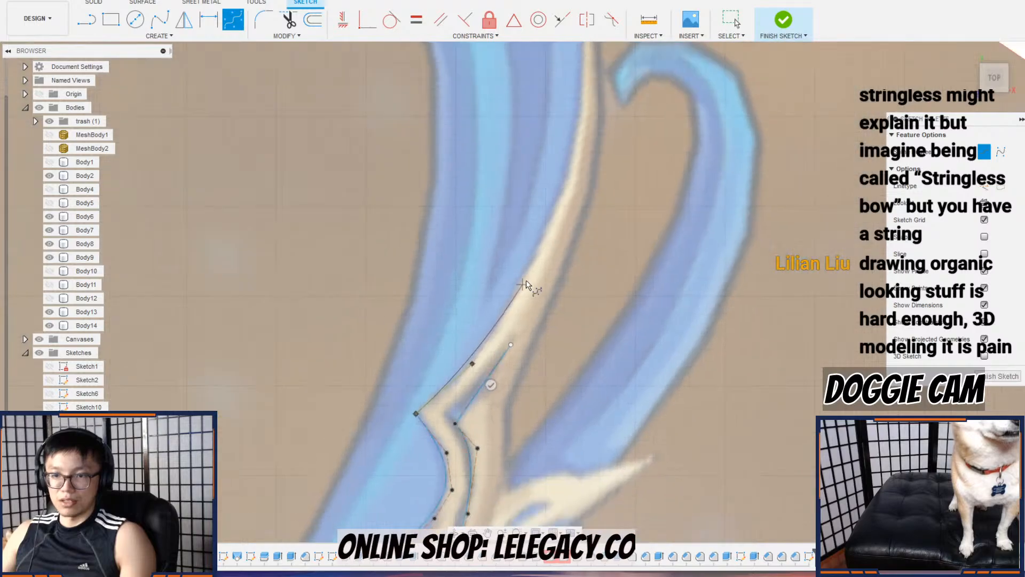
scroll(548, 238, down, 2)
click(551, 226)
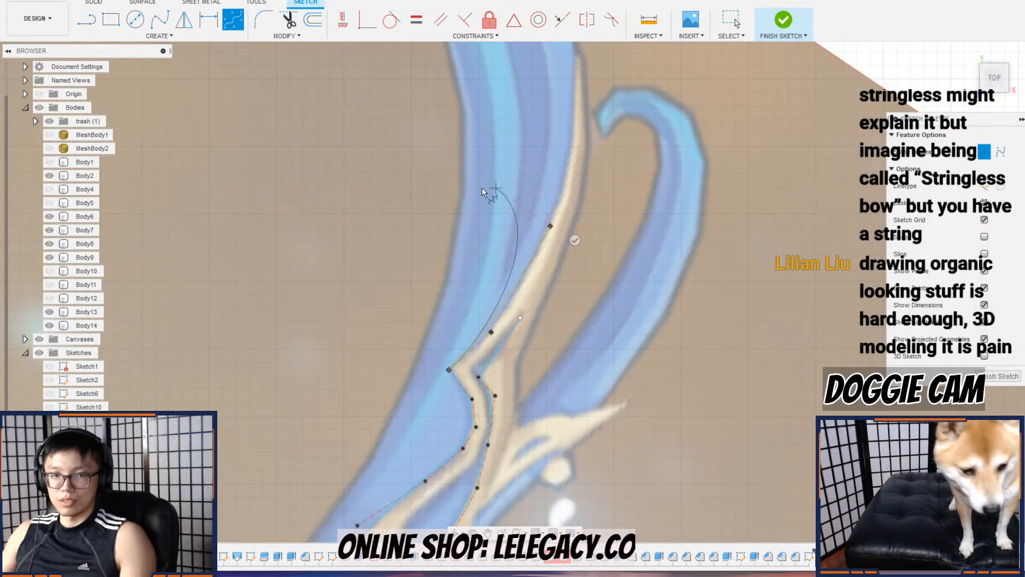
click(578, 112)
double_click(580, 52)
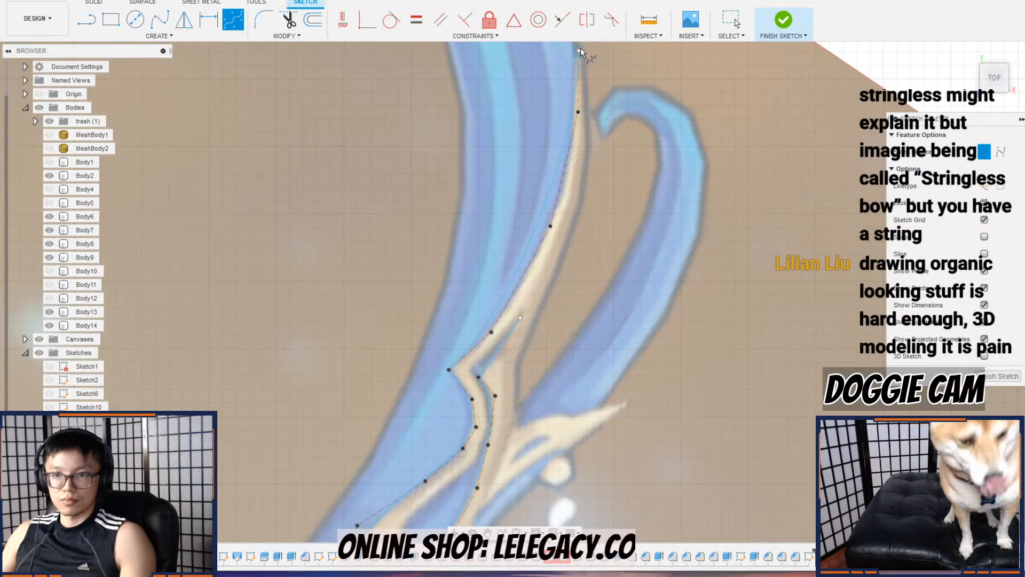
Step: Draw a control point spline from the gold strip's upper end back down its opposite edge to beside the pointed bend
click(580, 52)
click(590, 144)
click(546, 309)
click(517, 364)
scroll(527, 377, down, 1)
middle_drag(526, 377, 557, 274)
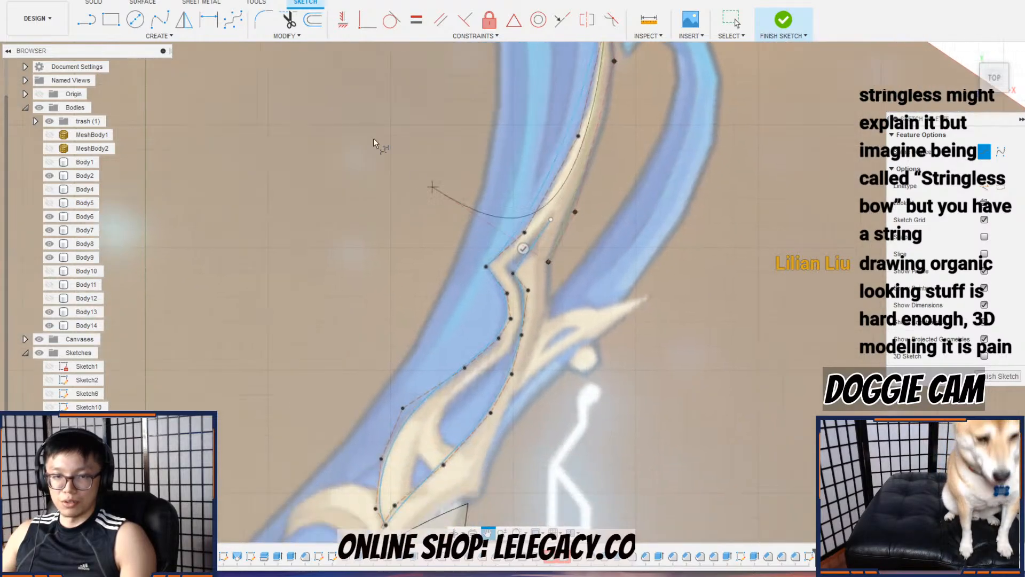
scroll(552, 256, up, 3)
Step: Draw another spline from that end down the scrollwork's string-side edge to the pointed corner just above the shaft
click(517, 273)
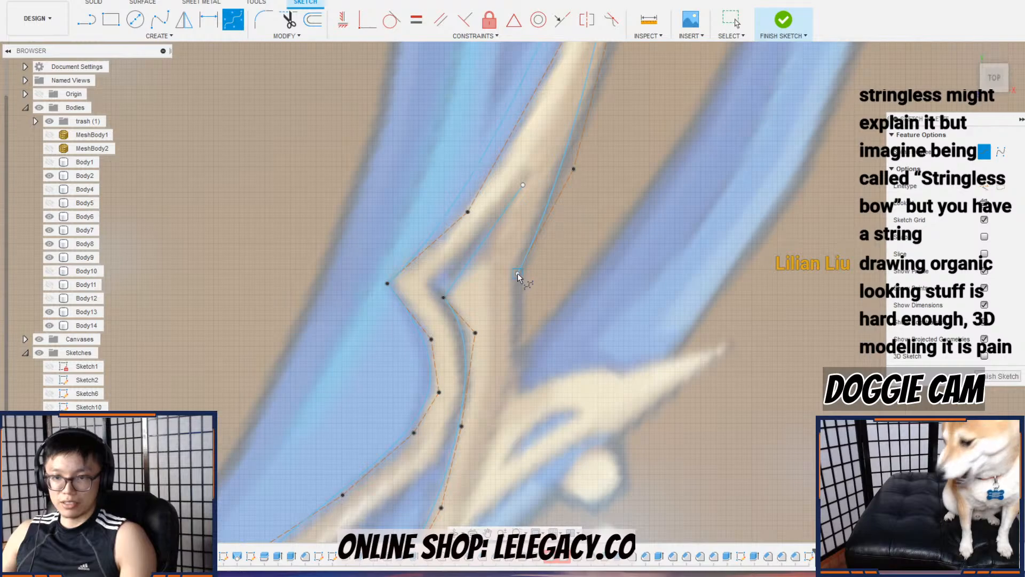
scroll(519, 346, down, 1)
middle_drag(518, 346, 523, 238)
click(518, 242)
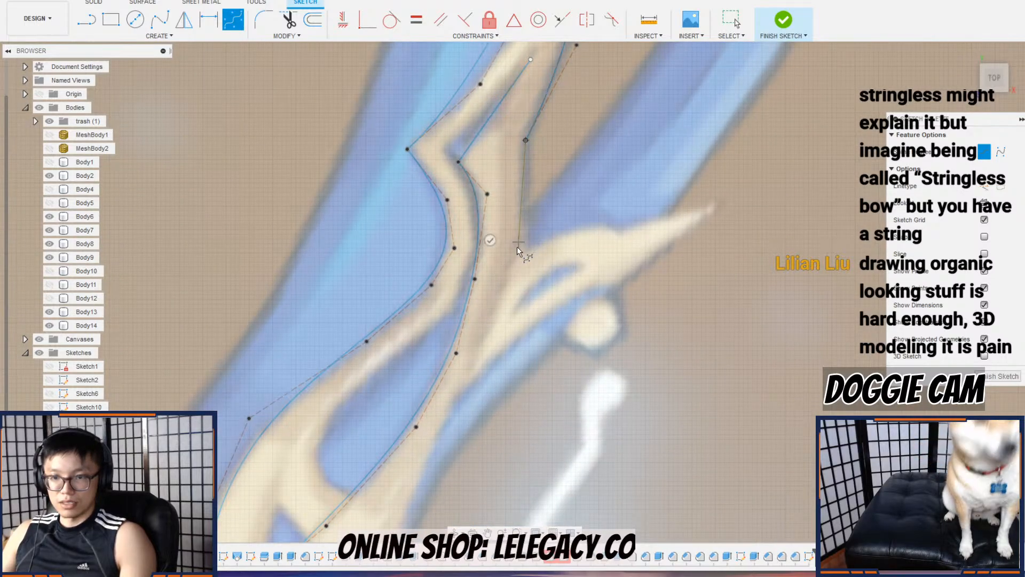
click(473, 367)
middle_drag(462, 405, 519, 239)
click(471, 320)
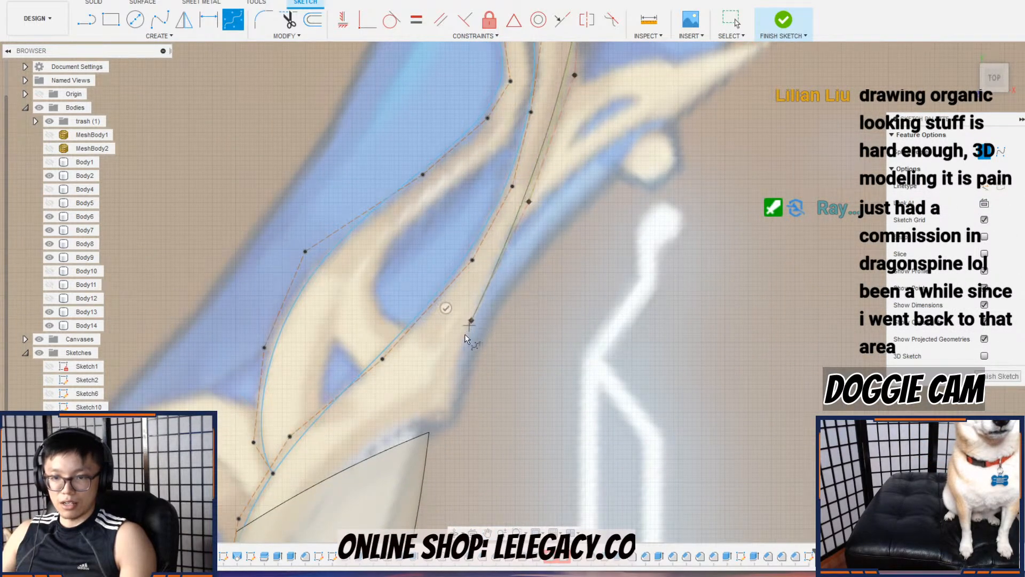
click(452, 419)
click(234, 21)
Step: Start a spline at the pointed corner above the shaft and place points back over the shaft along the gold band's lower edge
middle_drag(487, 330, 599, 245)
scroll(578, 309, down, 2)
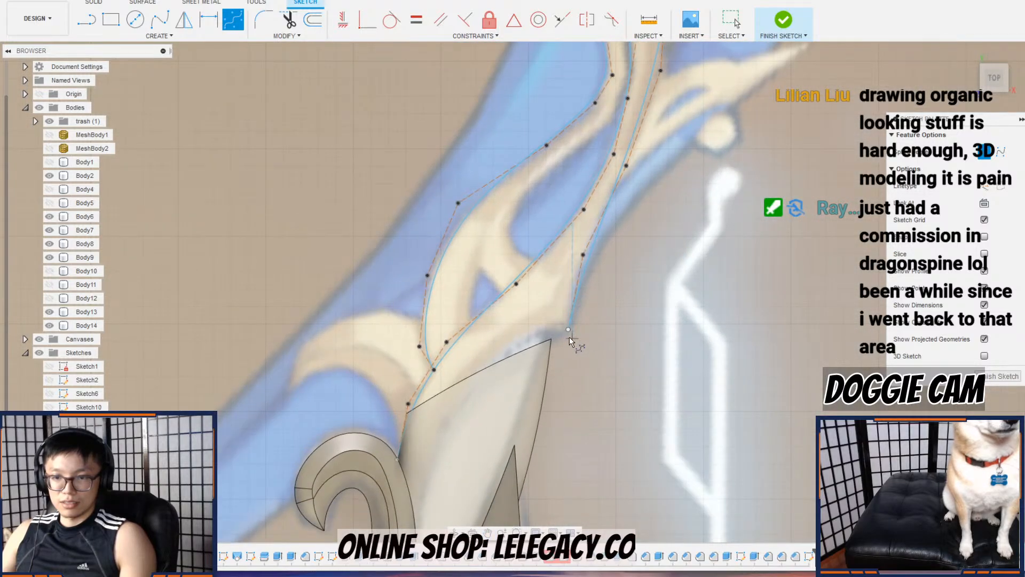
click(568, 329)
click(515, 340)
click(437, 427)
middle_drag(425, 497, 458, 375)
scroll(457, 376, down, 1)
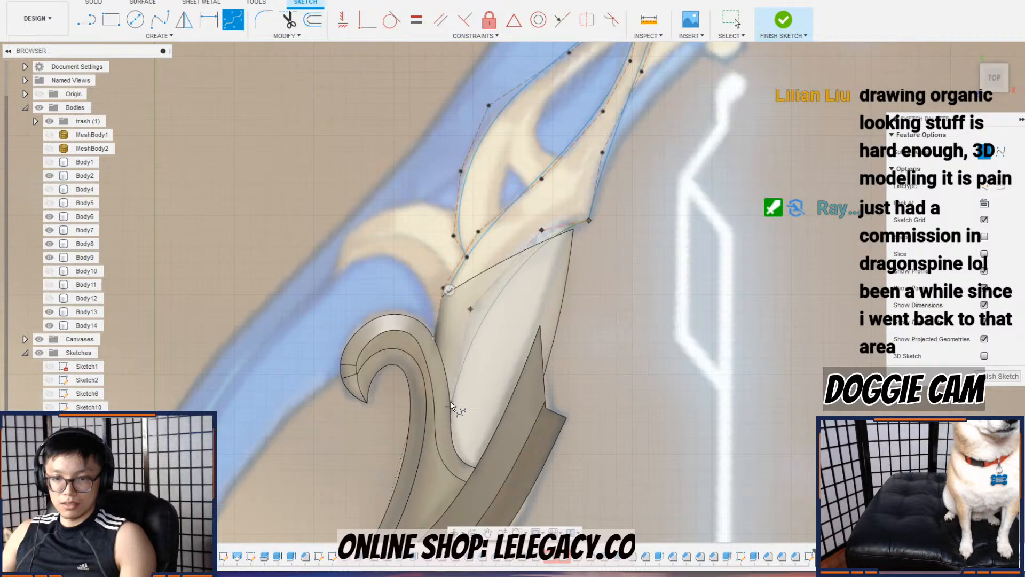
Step: Project the outer face of the Body14 curl into the sketch
click(159, 36)
mouse_move(128, 246)
click(197, 237)
click(441, 376)
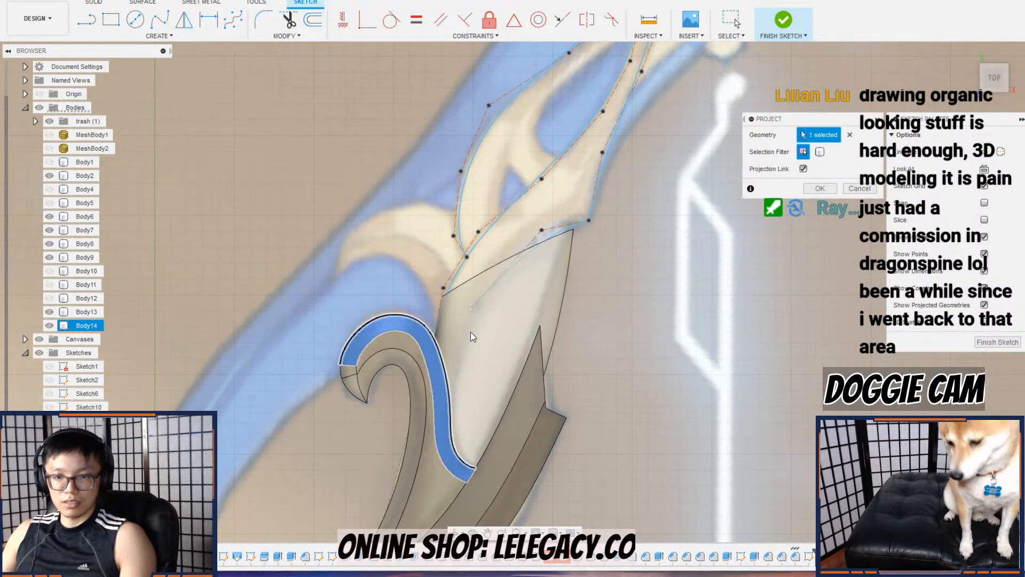
key(Return)
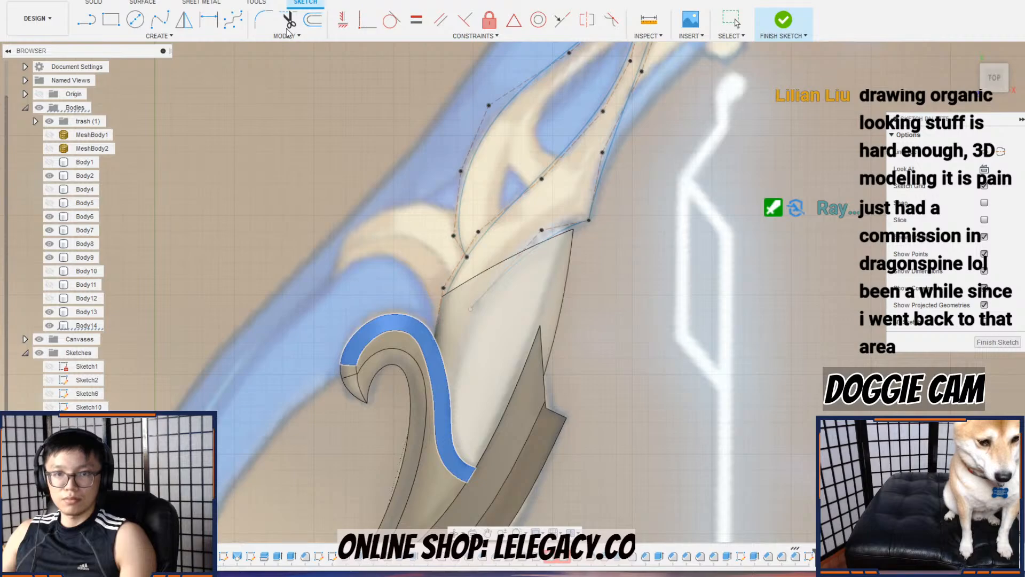
Step: Hide Body2 and move the lower edge spline's loose end down onto the projected edge of the curl
click(733, 20)
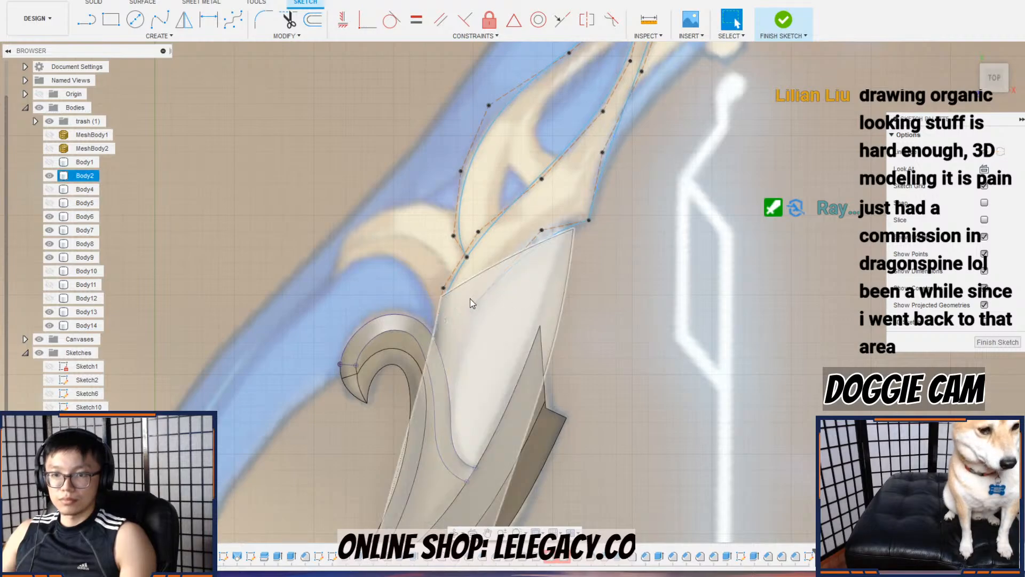
click(48, 176)
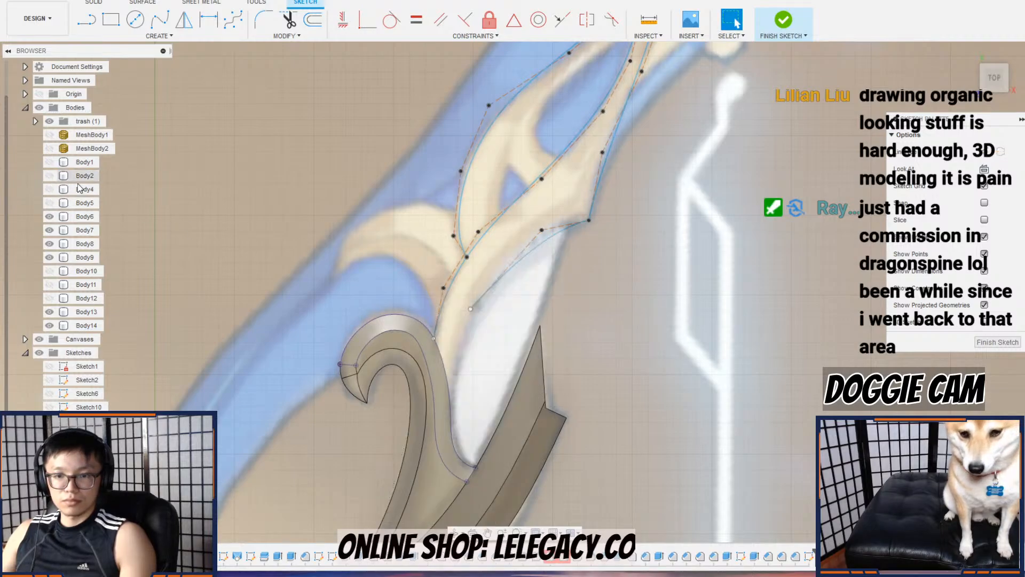
drag(471, 309, 450, 398)
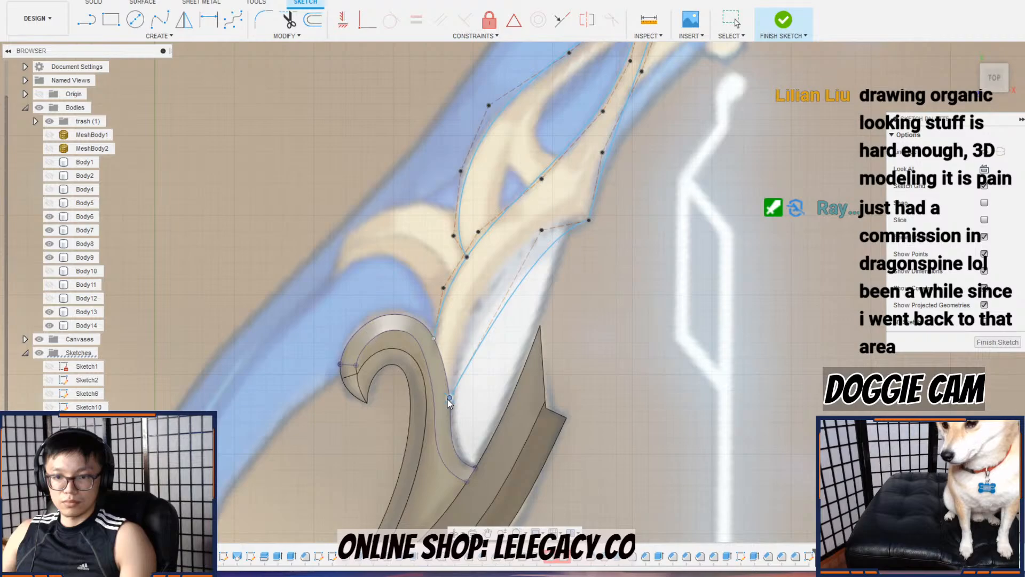
Step: Shift the lower edge spline's middle control point up toward the outer limb so the curve follows the gold band's edge
drag(541, 230, 490, 222)
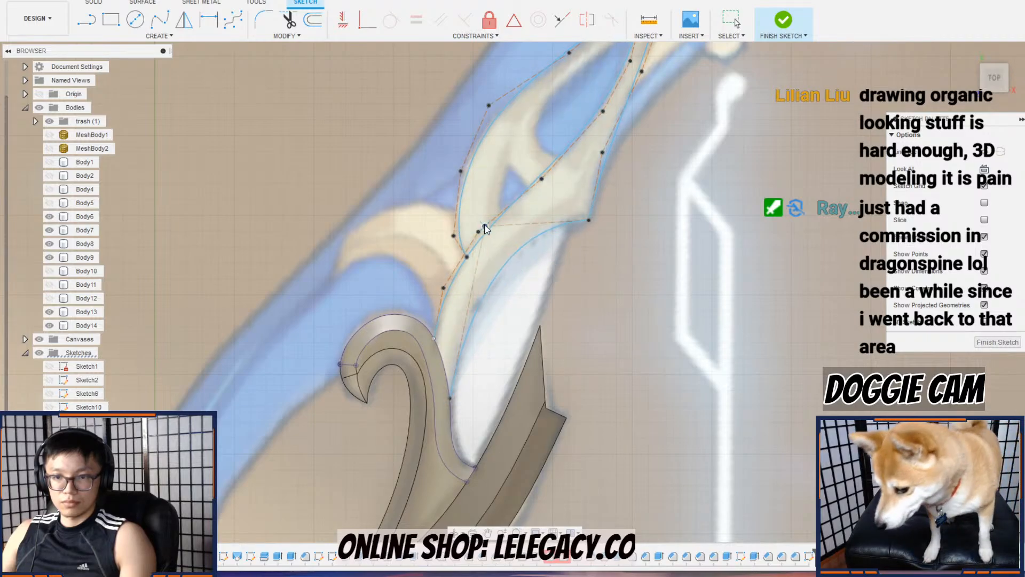
scroll(490, 225, up, 3)
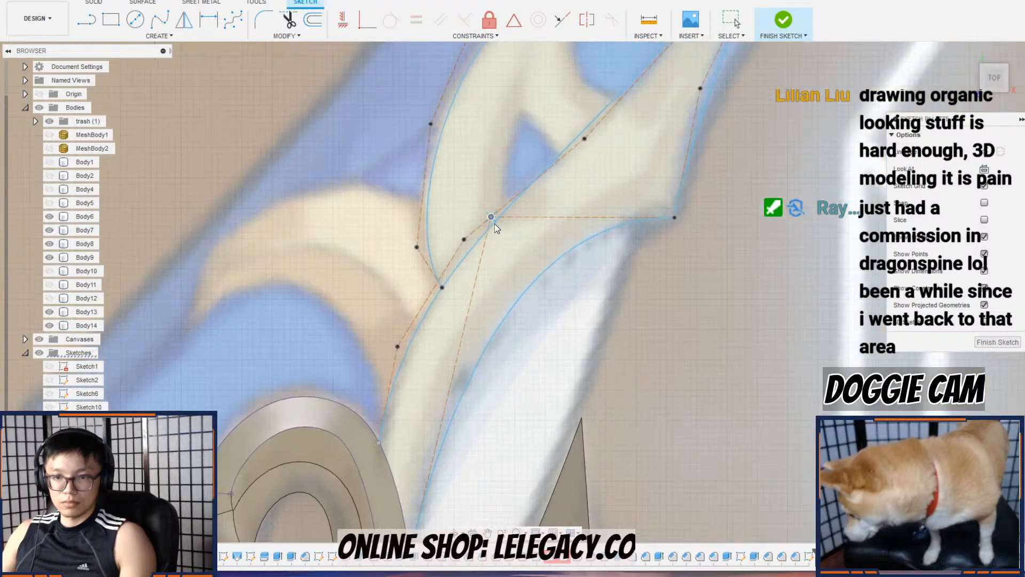
scroll(492, 219, up, 3)
drag(493, 218, 476, 200)
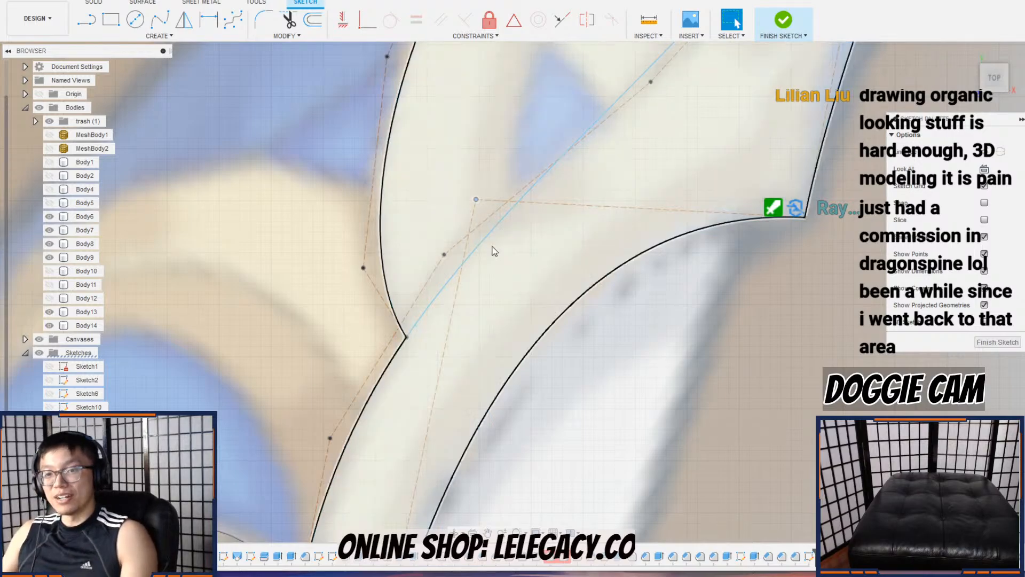
Step: Move the middle control point of the gold strip's inner edge spline toward the string side to match the canvas
scroll(716, 187, down, 6)
scroll(696, 226, up, 4)
double_click(694, 224)
scroll(721, 197, down, 4)
middle_drag(727, 192, 662, 320)
scroll(684, 213, down, 1)
middle_drag(692, 173, 604, 345)
mouse_move(687, 146)
middle_down()
mouse_move(655, 255)
mouse_move(640, 269)
middle_up()
scroll(662, 193, up, 4)
key(Delete)
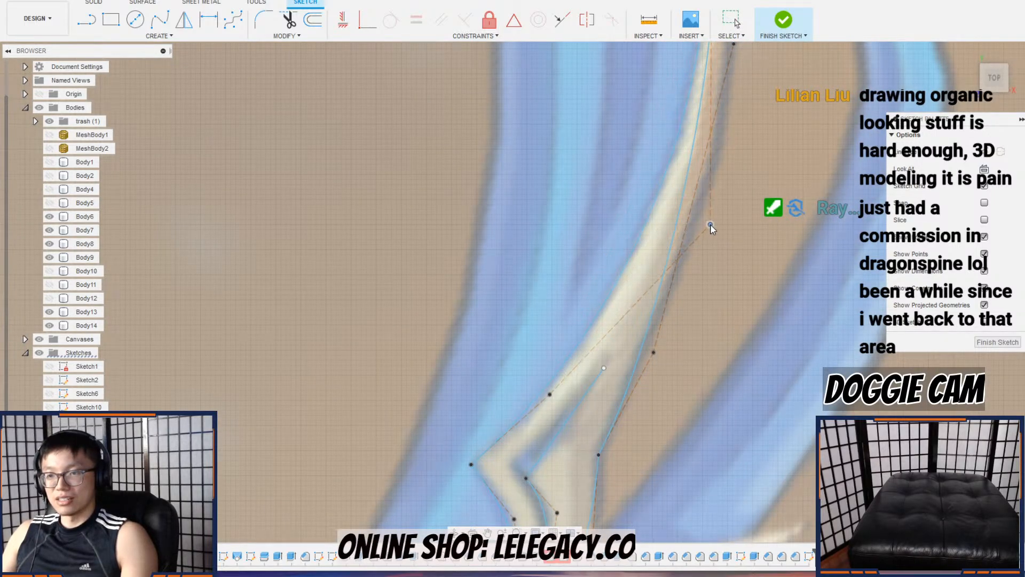
Step: Move the upper control point of the gold strip's string-side spline outward so the curve follows the strip's edge
scroll(672, 358, down, 1)
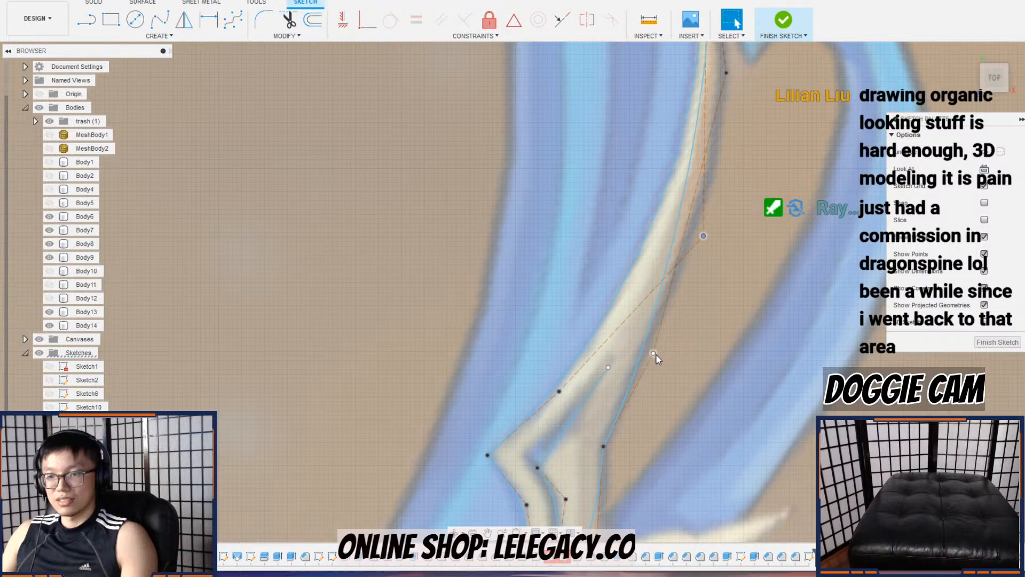
click(655, 355)
scroll(745, 140, down, 3)
middle_drag(748, 143, 725, 194)
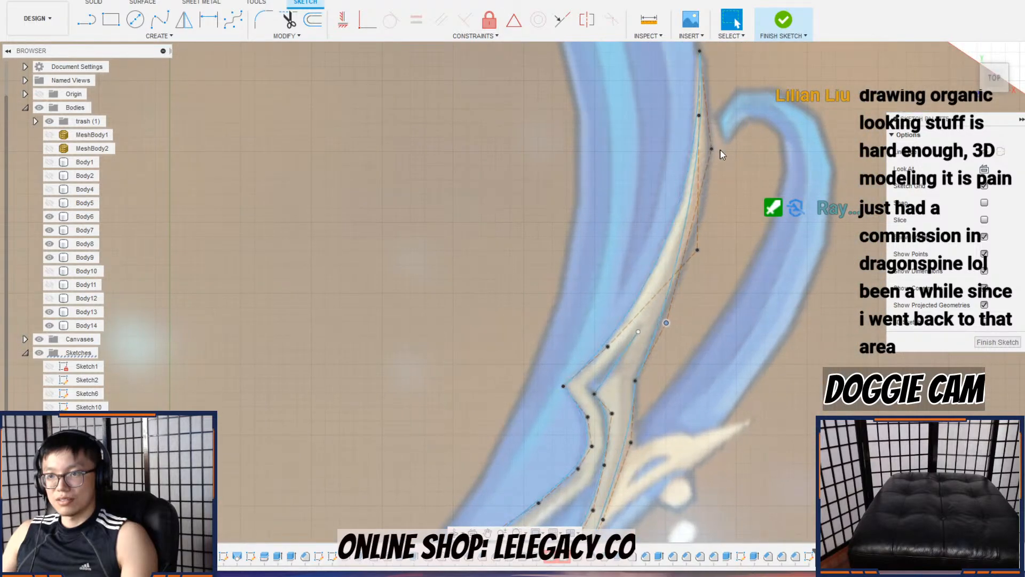
drag(712, 150, 737, 154)
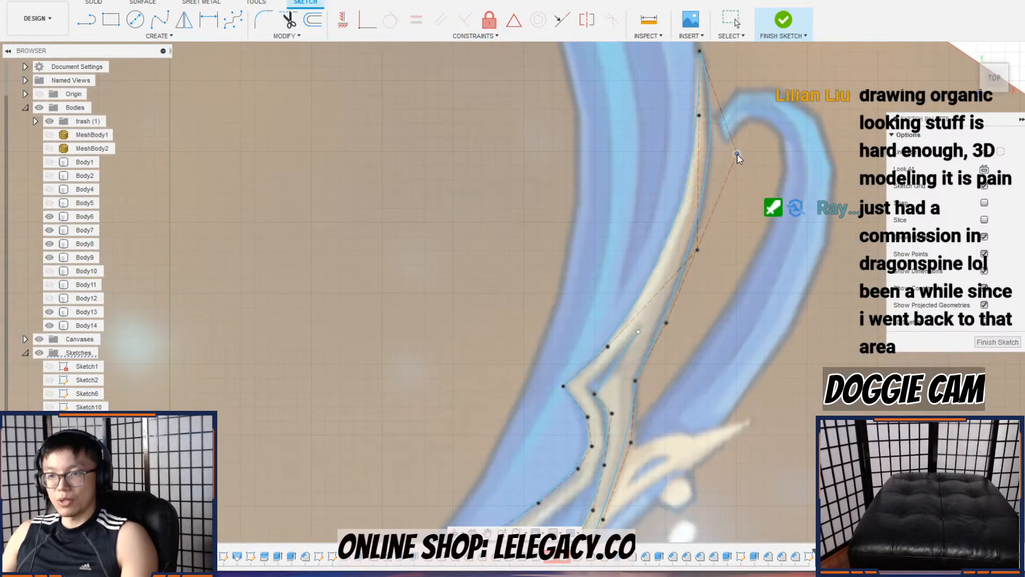
Step: Examine the closed scrollwork outline against the canvas from the upper strip down to the curl
middle_drag(728, 356, 736, 189)
scroll(689, 354, down, 1)
middle_drag(689, 355, 706, 260)
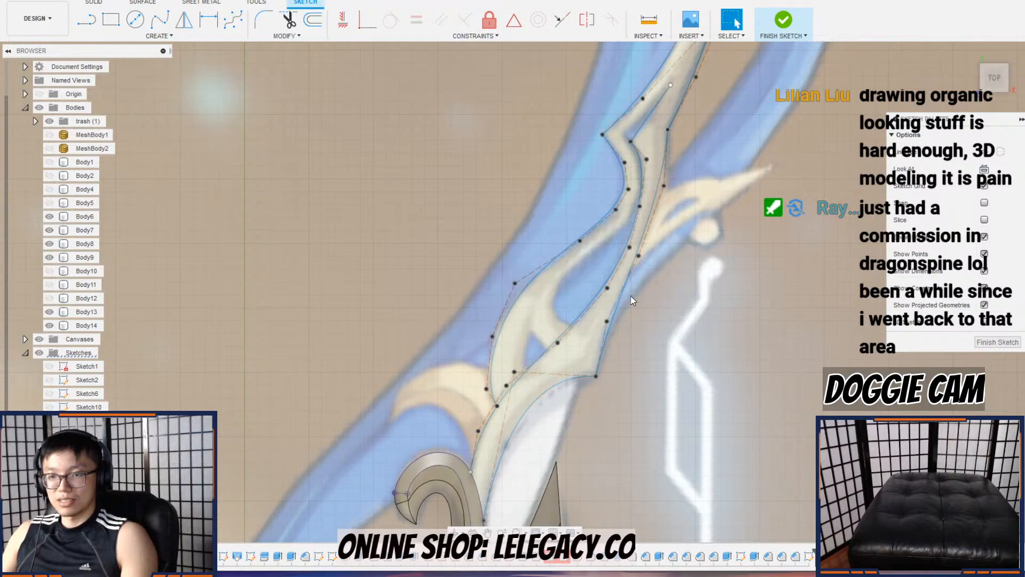
scroll(533, 289, up, 2)
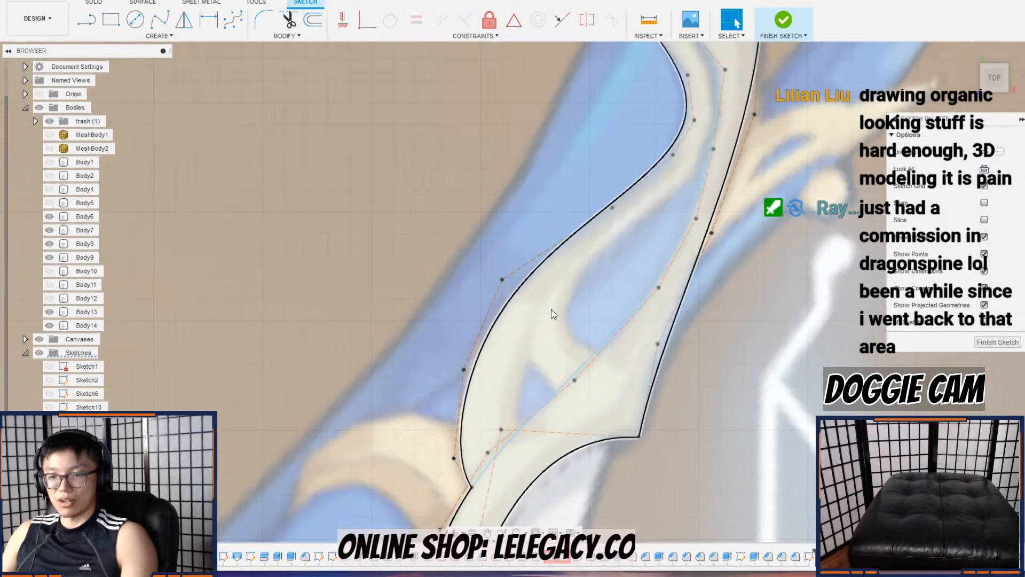
middle_drag(549, 308, 569, 214)
scroll(569, 214, down, 3)
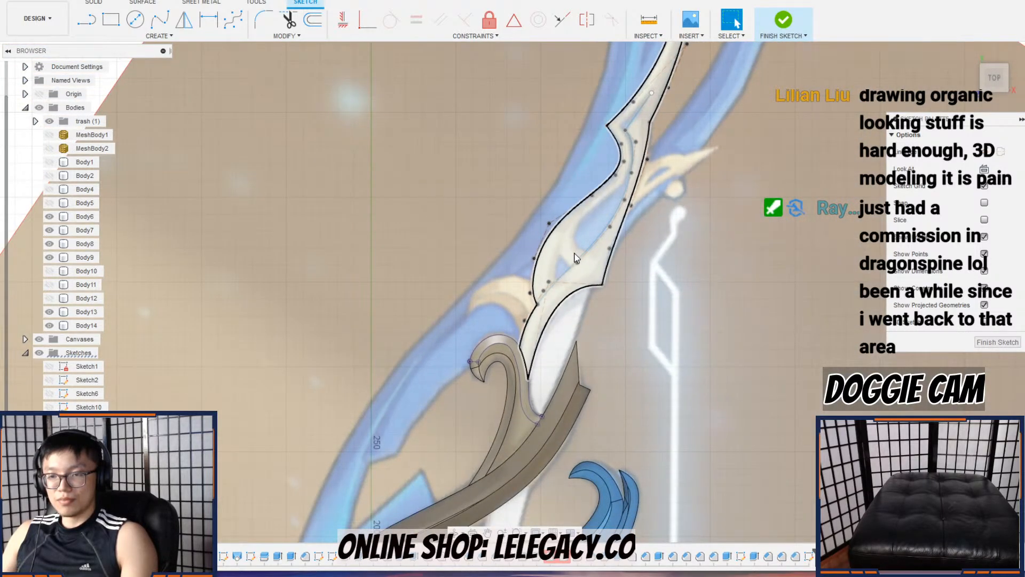
scroll(574, 256, up, 2)
middle_drag(655, 93, 594, 215)
mouse_move(524, 328)
middle_down()
mouse_move(521, 245)
mouse_move(545, 216)
middle_up()
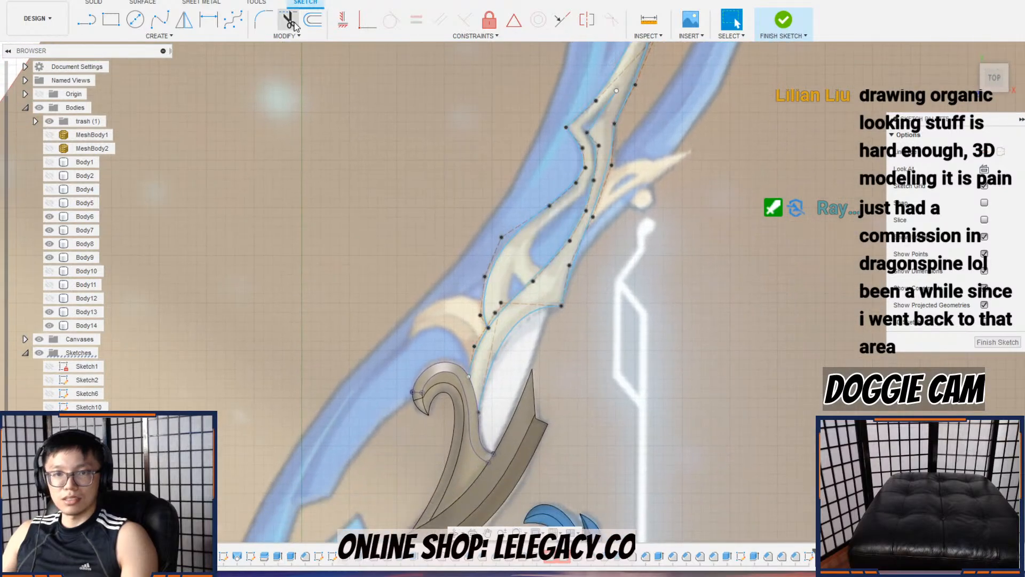
Step: Outline the small triangular gap near the scrollwork's lower crossing with two three-point control point splines meeting at its upper corner
click(232, 22)
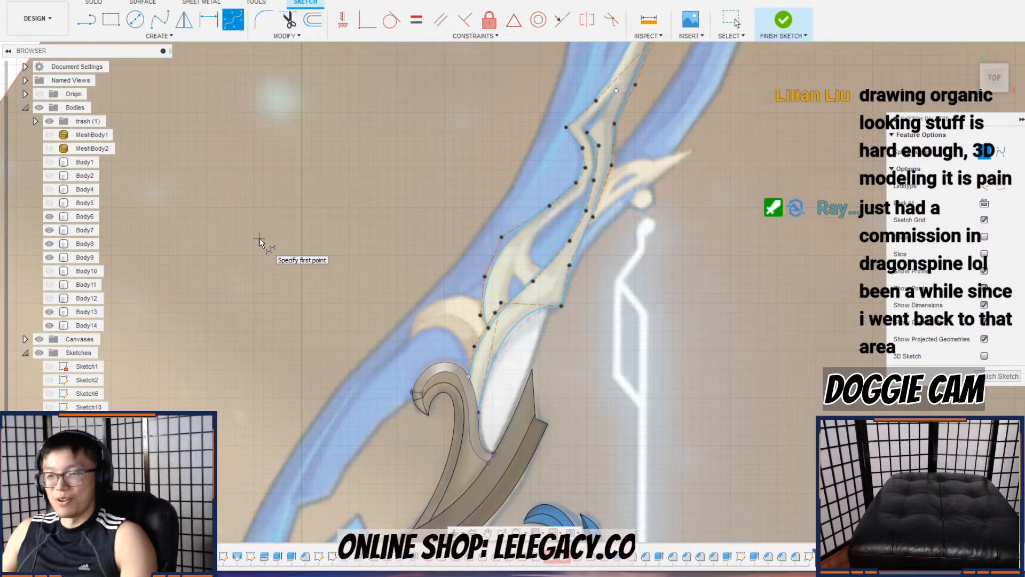
scroll(517, 286, up, 3)
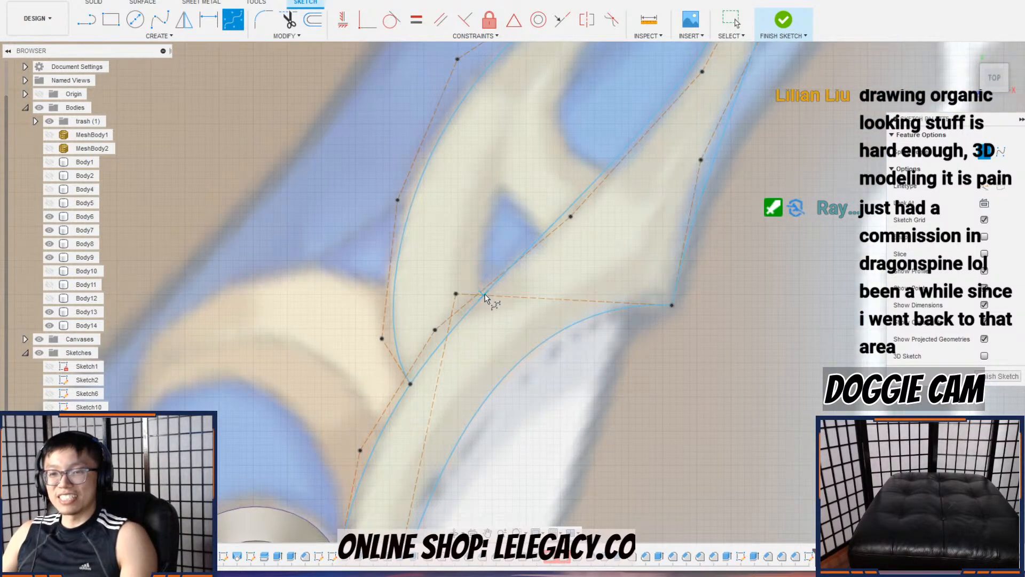
scroll(487, 298, up, 3)
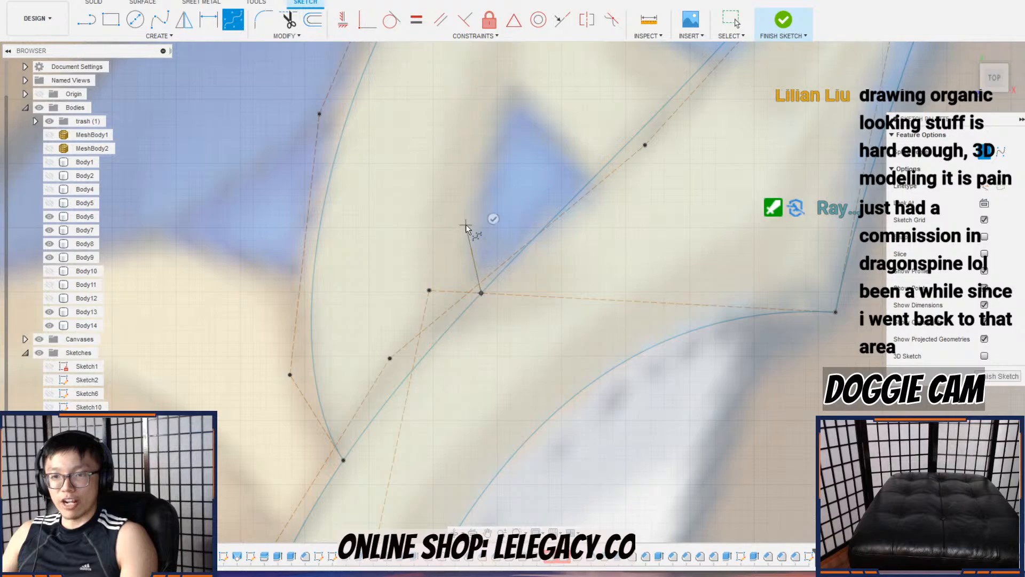
click(508, 101)
key(Return)
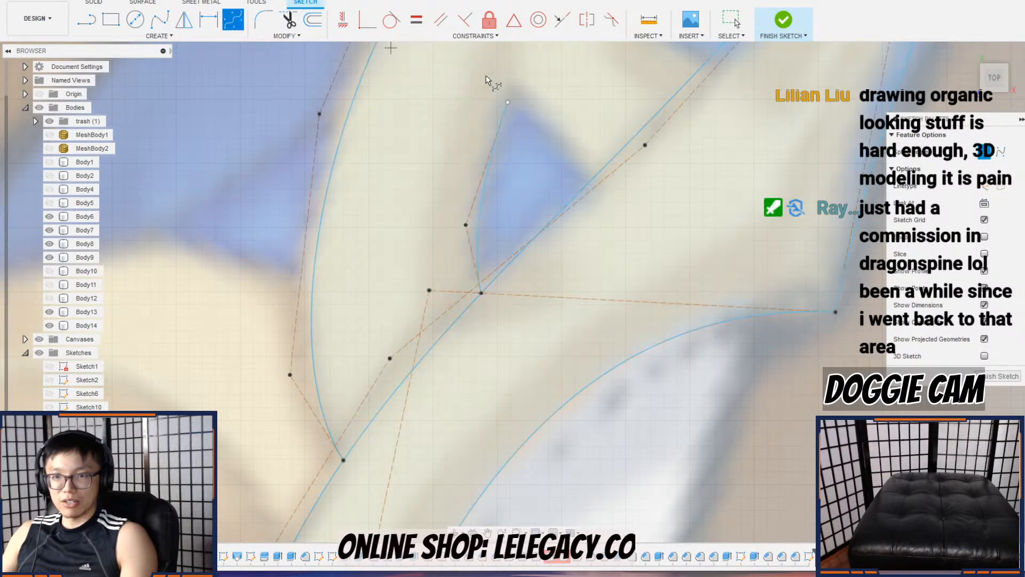
click(507, 102)
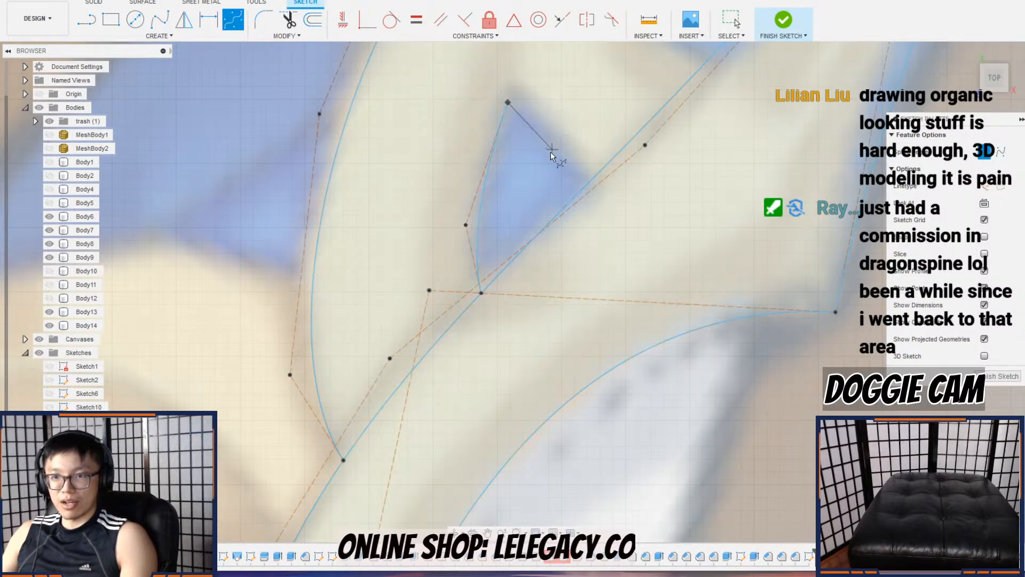
click(591, 176)
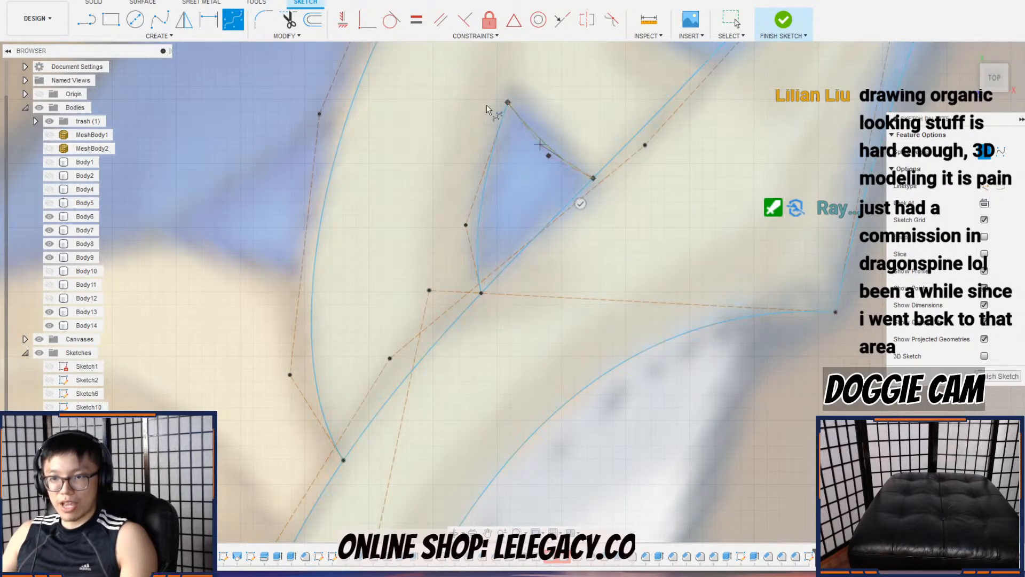
Step: Trace the large blue gap's outer-limb edge with a control point spline from its rounded lower end through the narrow neck to the kink
click(232, 20)
scroll(565, 149, down, 3)
middle_drag(592, 160, 516, 344)
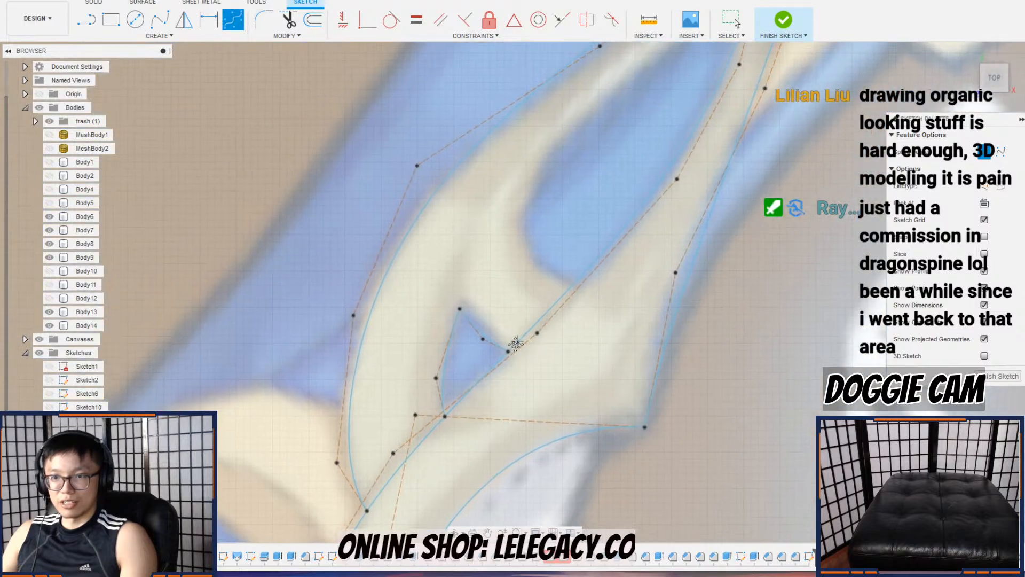
click(570, 288)
click(544, 275)
click(522, 249)
click(520, 214)
middle_drag(562, 142, 525, 218)
middle_drag(574, 170, 542, 232)
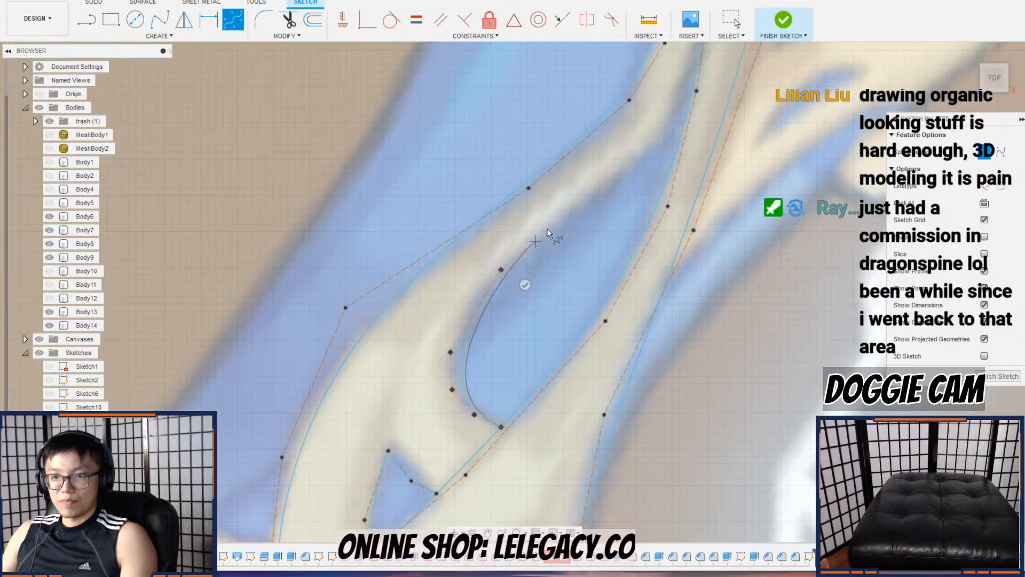
click(582, 198)
middle_drag(636, 162, 617, 205)
click(645, 172)
mouse_move(646, 169)
middle_down()
mouse_move(628, 219)
mouse_move(608, 237)
middle_up()
click(623, 205)
click(611, 233)
click(559, 169)
Step: Close the narrow upper notch with a control point spline from the kink to the notch's tip
click(232, 21)
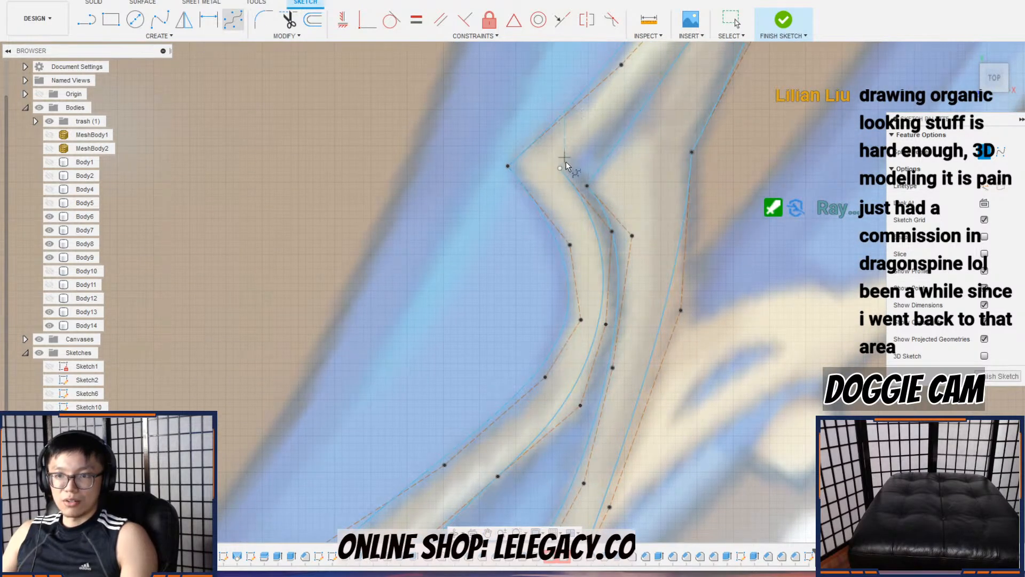
click(560, 168)
scroll(638, 97, down, 1)
middle_drag(638, 97, 570, 205)
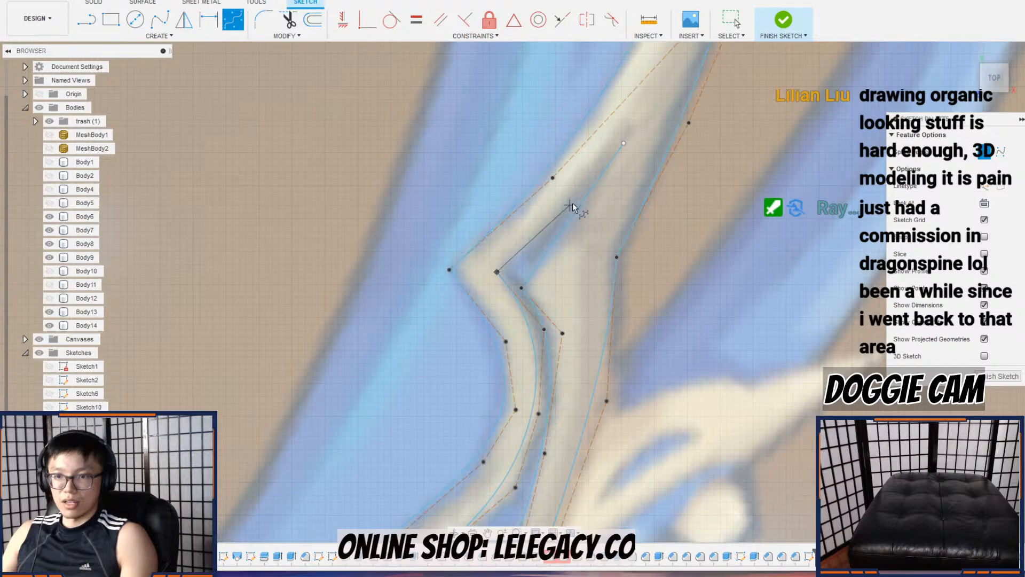
click(724, 19)
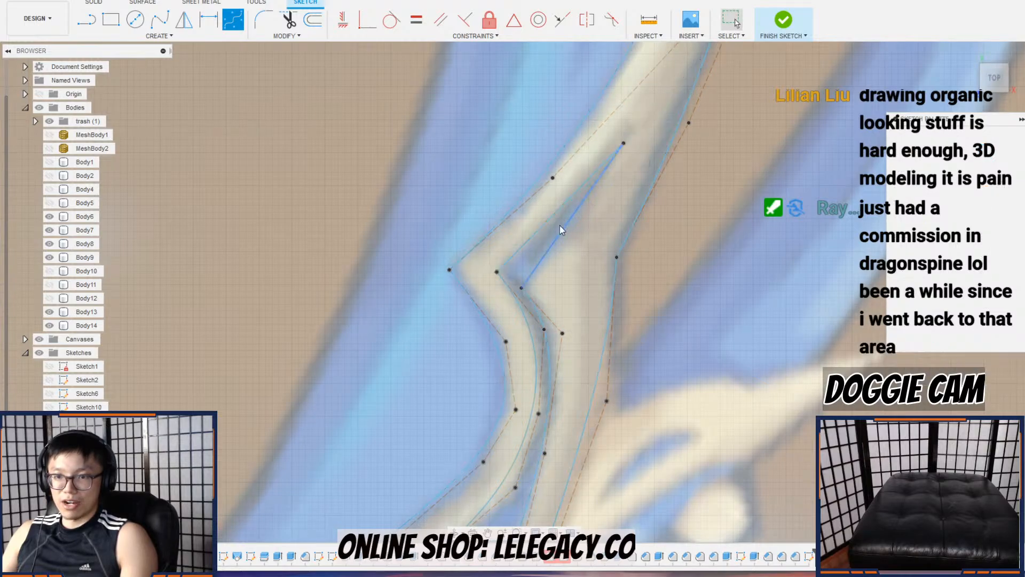
Step: Shift two control points of the long inner gap spline near the narrow neck toward the string side to follow the gold edge
scroll(526, 304, up, 3)
scroll(545, 380, down, 4)
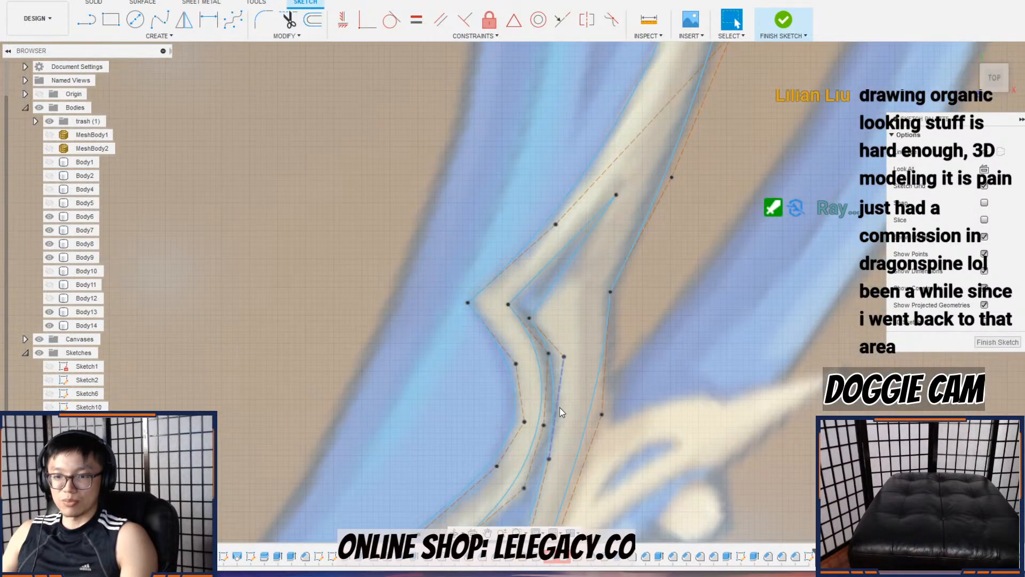
scroll(559, 408, up, 3)
drag(538, 317, 554, 337)
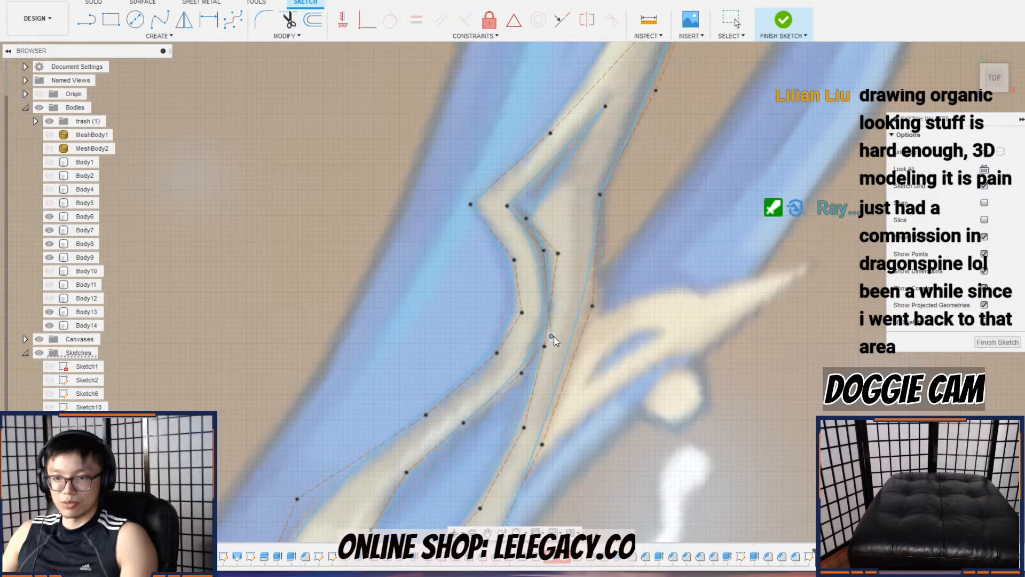
scroll(546, 342, up, 2)
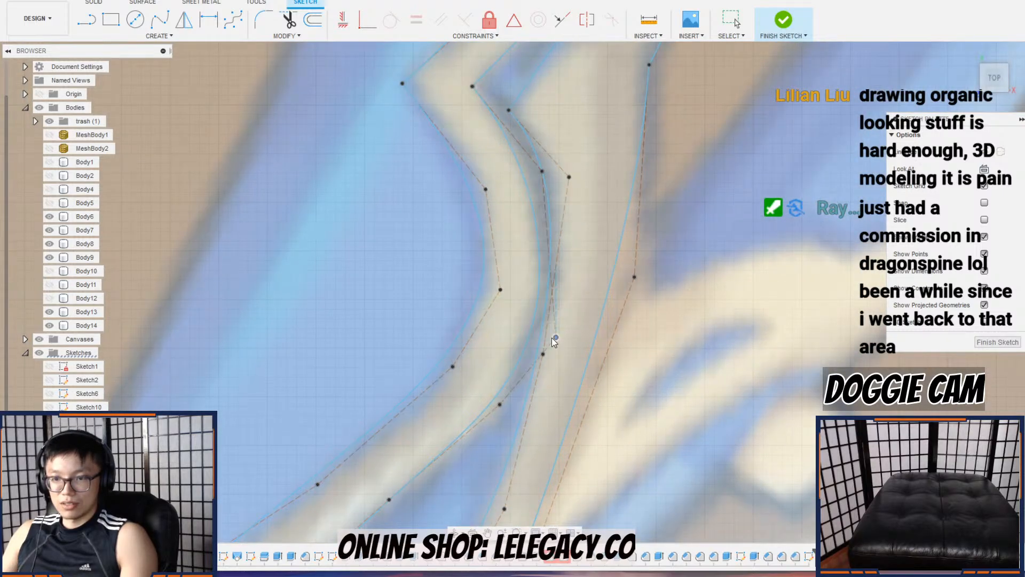
drag(553, 340, 551, 340)
scroll(551, 335, up, 2)
scroll(553, 323, down, 3)
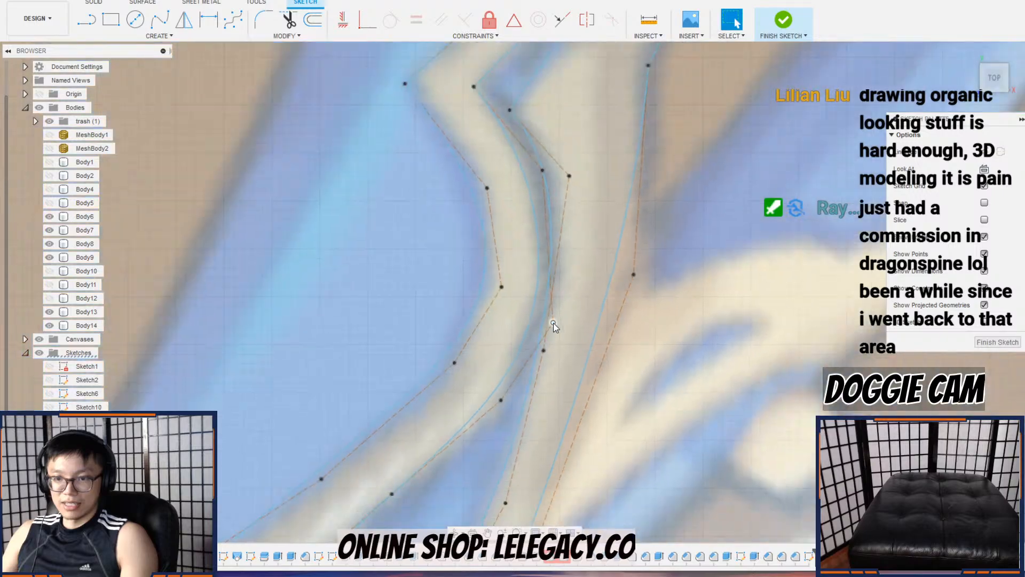
drag(507, 407, 511, 417)
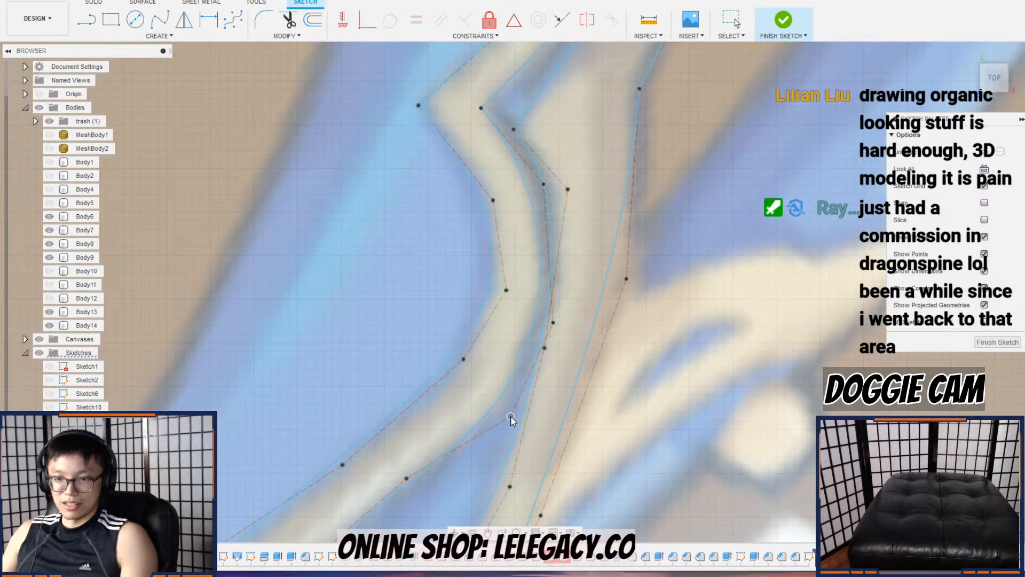
Step: Examine the scrollwork outline and its inner gaps against the canvas from the upper tip down to the curl
scroll(497, 434, down, 2)
mouse_move(487, 433)
middle_down()
mouse_move(485, 413)
mouse_move(535, 321)
middle_up()
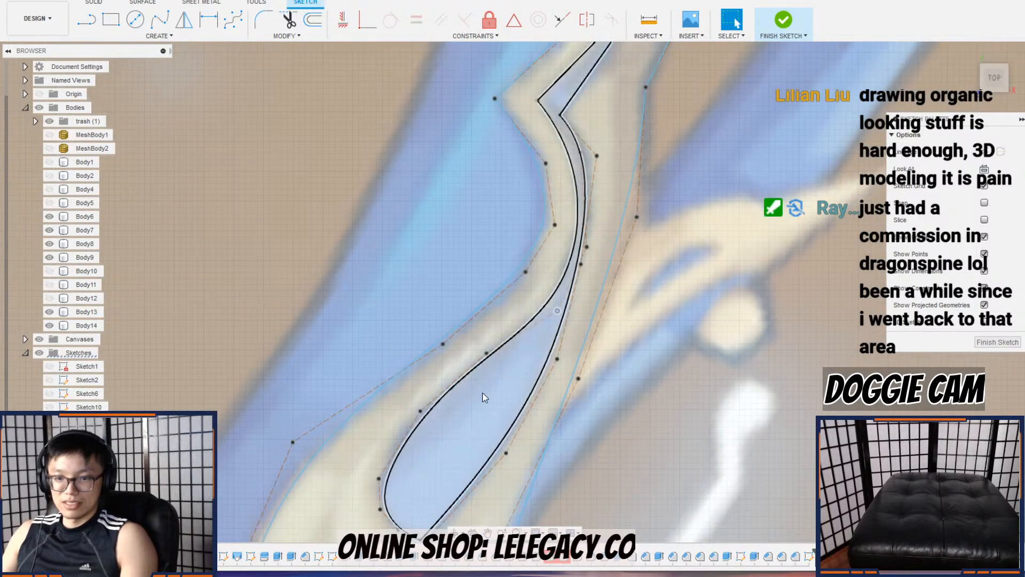
middle_drag(461, 406, 498, 278)
scroll(444, 340, down, 2)
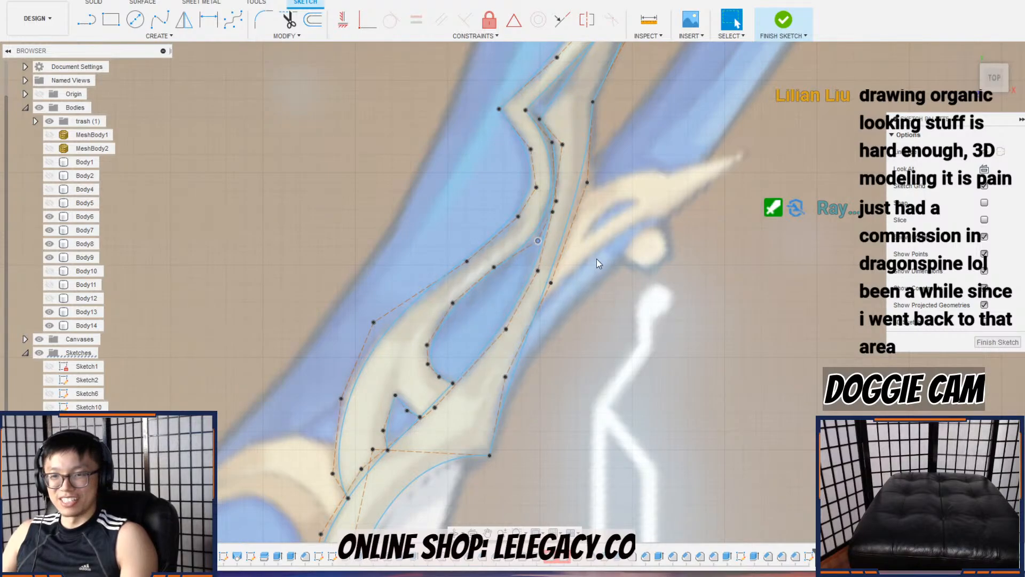
scroll(587, 267, down, 2)
scroll(593, 269, up, 2)
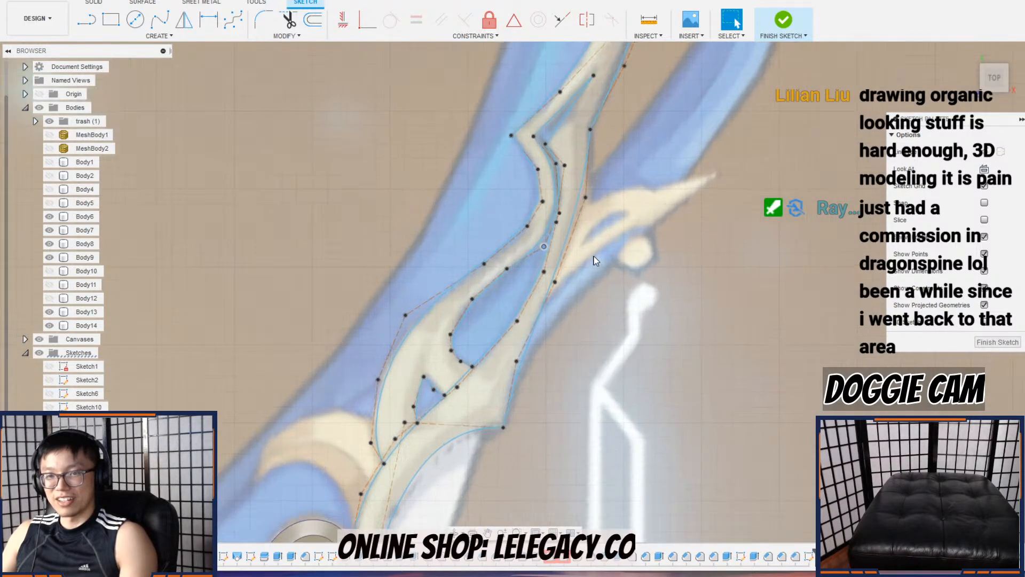
scroll(592, 272, down, 2)
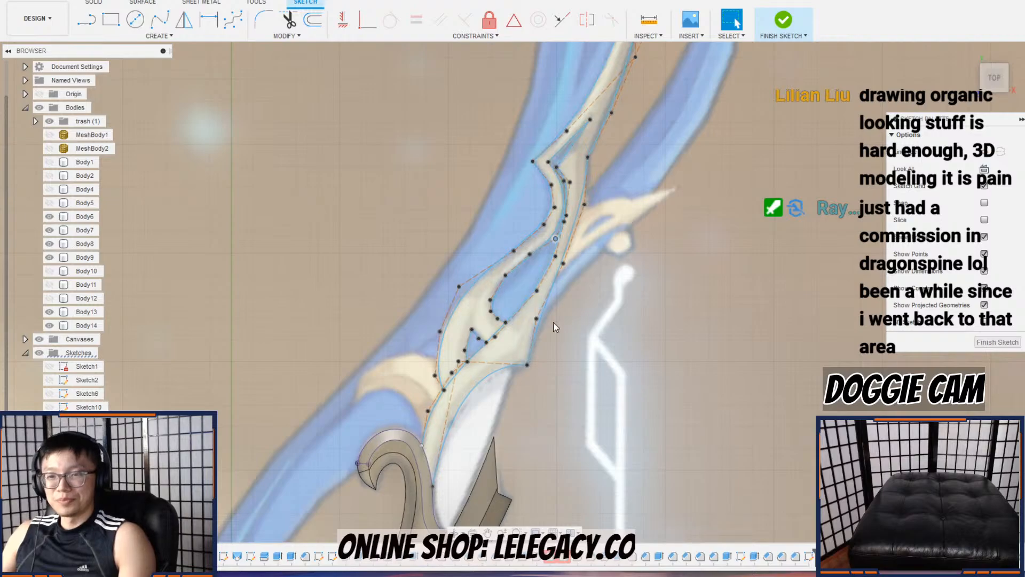
scroll(508, 343, down, 1)
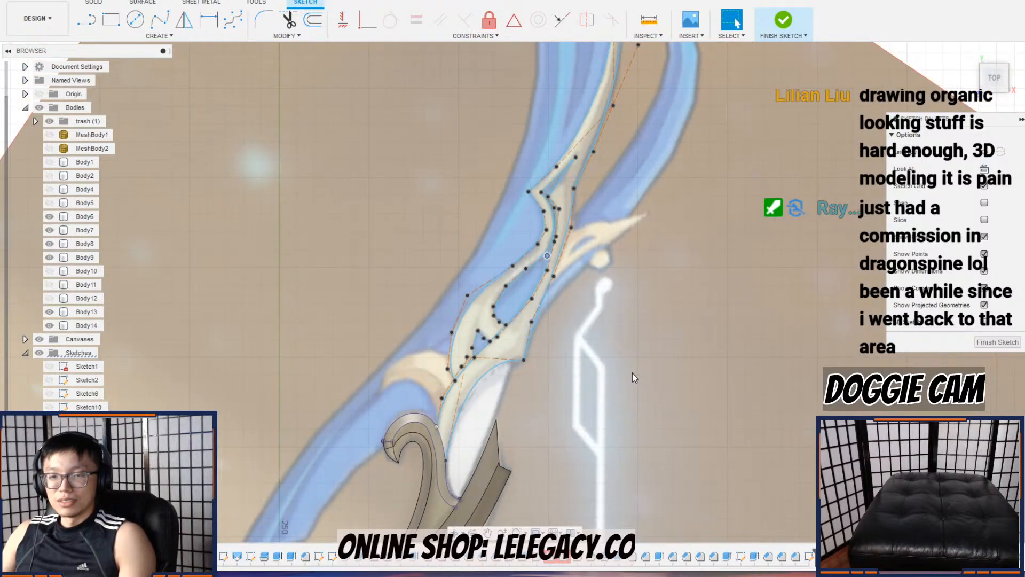
scroll(414, 386, down, 1)
middle_drag(415, 386, 482, 335)
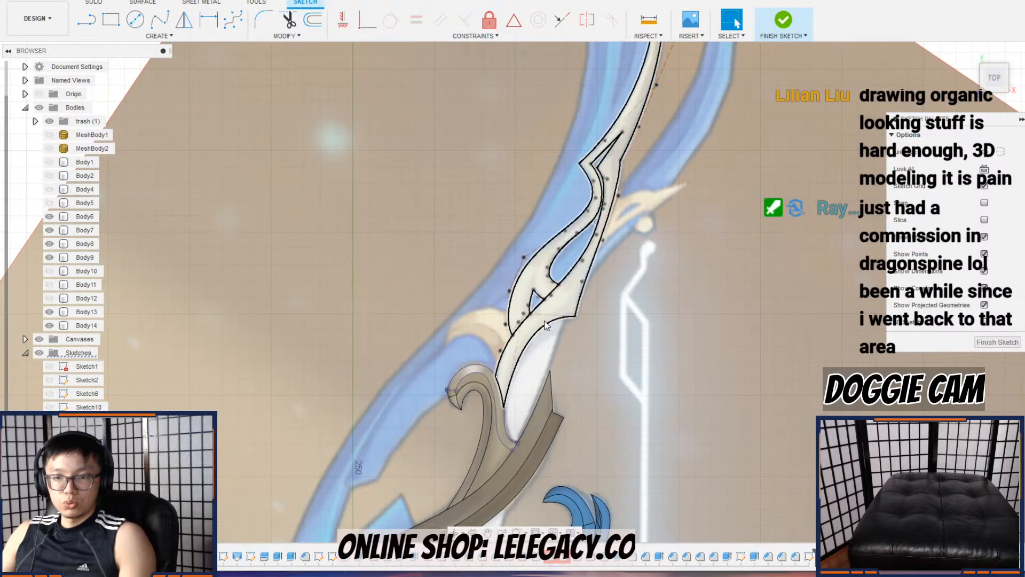
scroll(535, 330, up, 2)
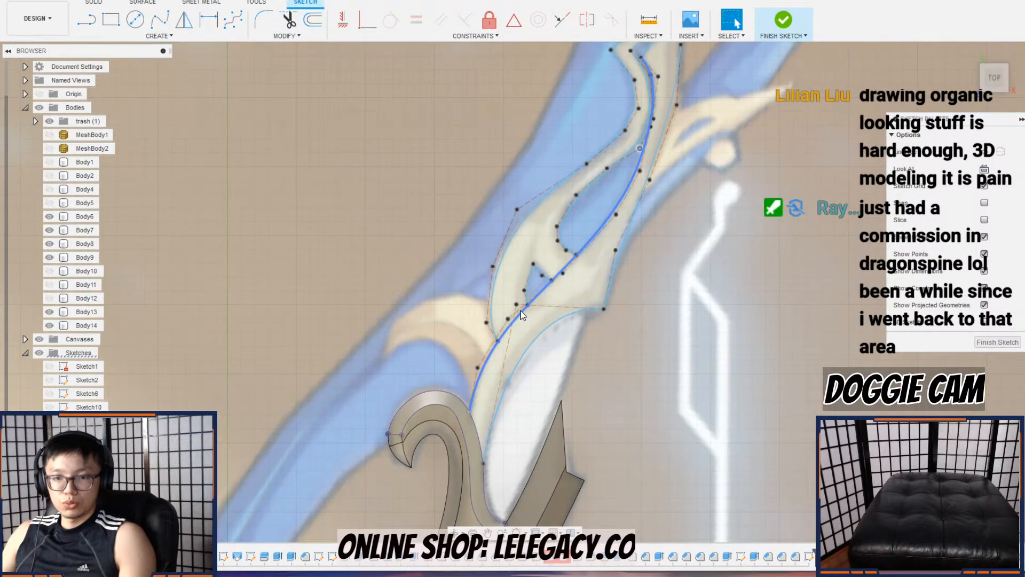
scroll(522, 315, down, 2)
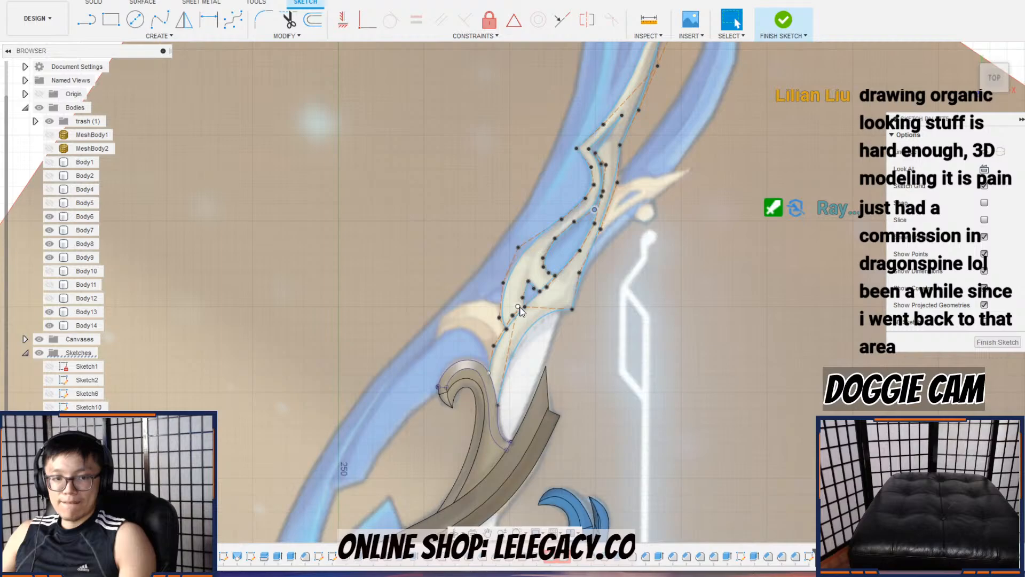
middle_drag(527, 248, 483, 368)
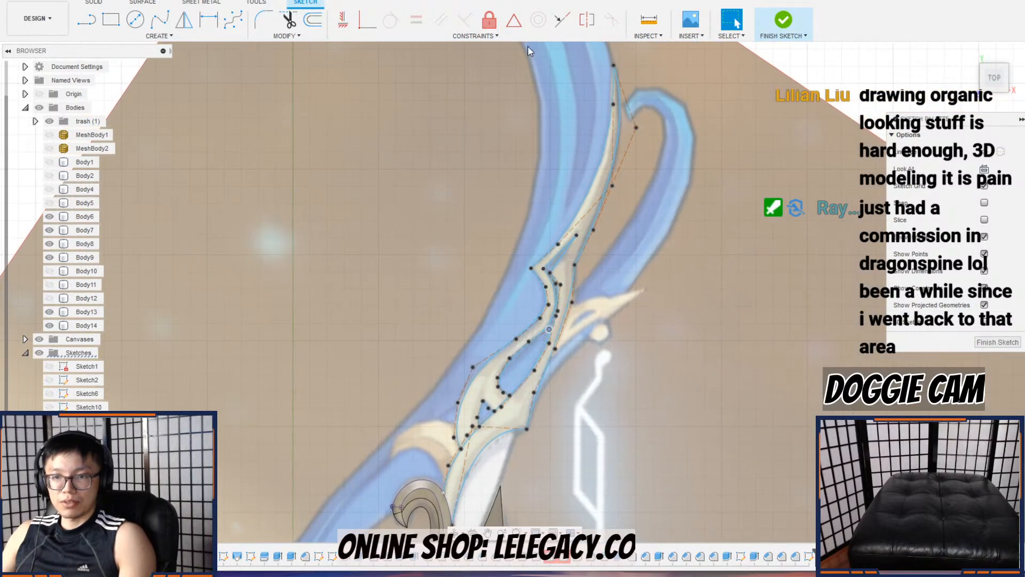
Step: Finish the scrollwork sketch and nudge the string-side spline's control point beside the kink slightly outward
click(779, 21)
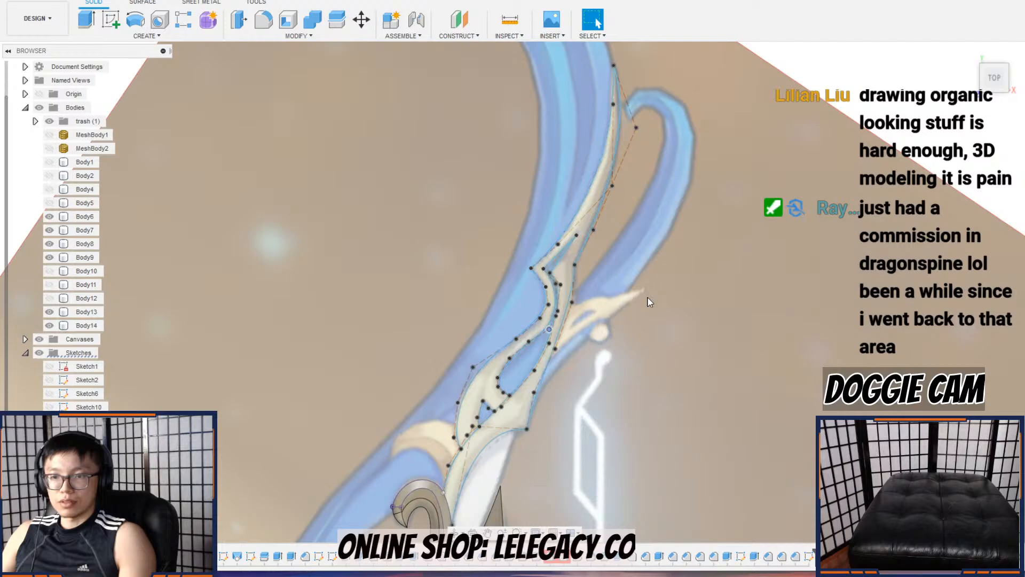
scroll(577, 305, up, 3)
drag(568, 300, 575, 304)
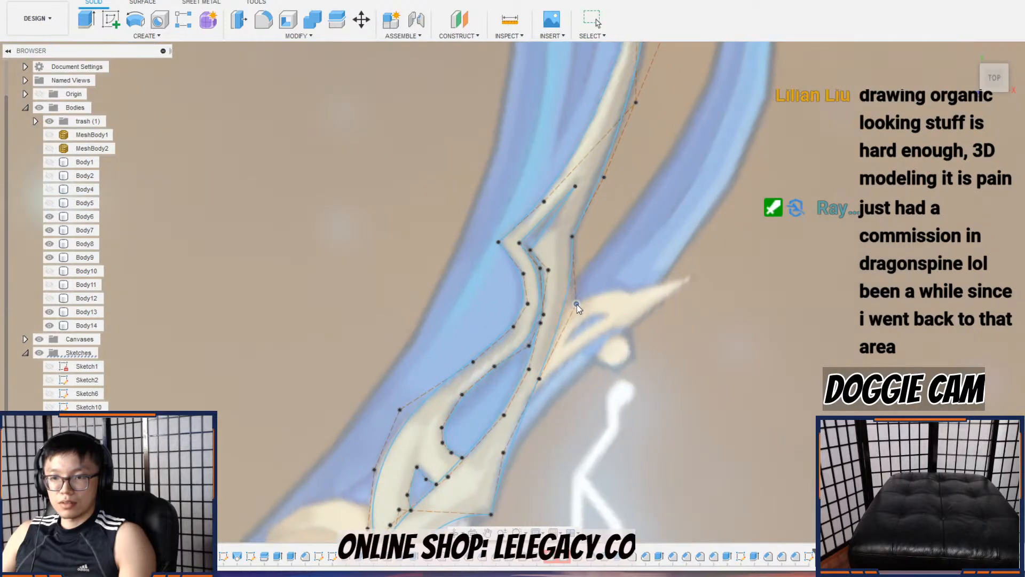
Step: Extrude the gold scrollwork profiles 15 mm upward, leaving out the inner gaps
click(86, 20)
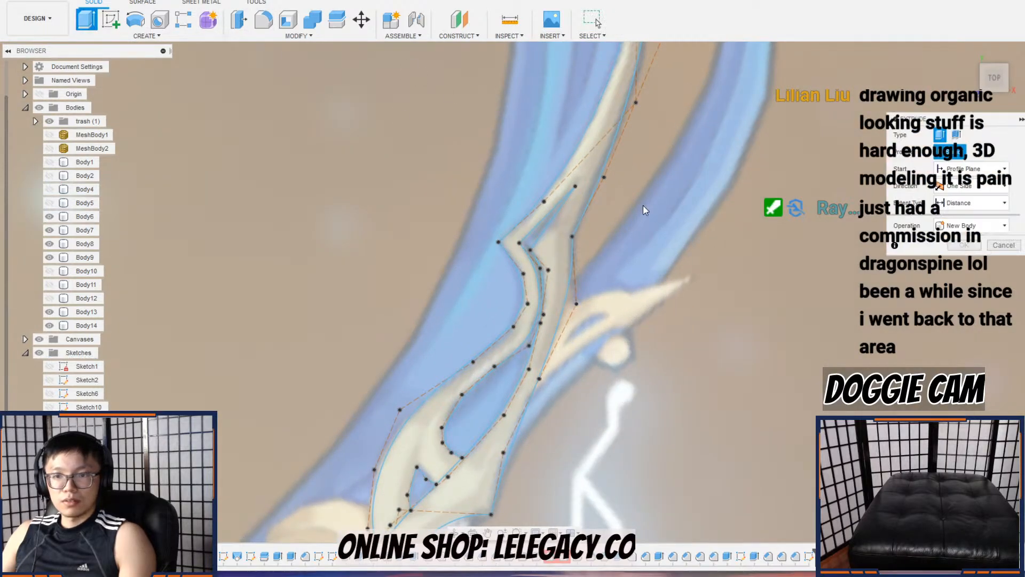
click(552, 315)
click(506, 381)
scroll(506, 384, down, 4)
mouse_move(502, 415)
middle_down()
mouse_move(534, 289)
mouse_move(491, 262)
mouse_move(471, 266)
middle_up()
click(500, 303)
scroll(501, 303, up, 5)
drag(508, 292, 505, 268)
shift+middle_drag(507, 267, 487, 264)
drag(488, 263, 490, 252)
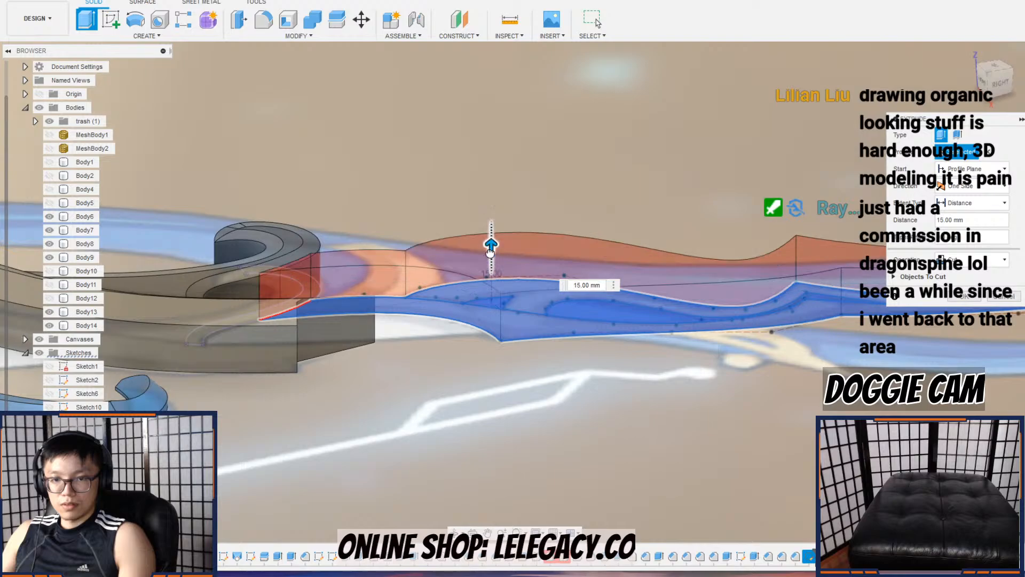
Step: Set the scrollwork extrusion's operation to New Body and complete it
shift+middle_drag(459, 277, 514, 285)
scroll(525, 294, up, 2)
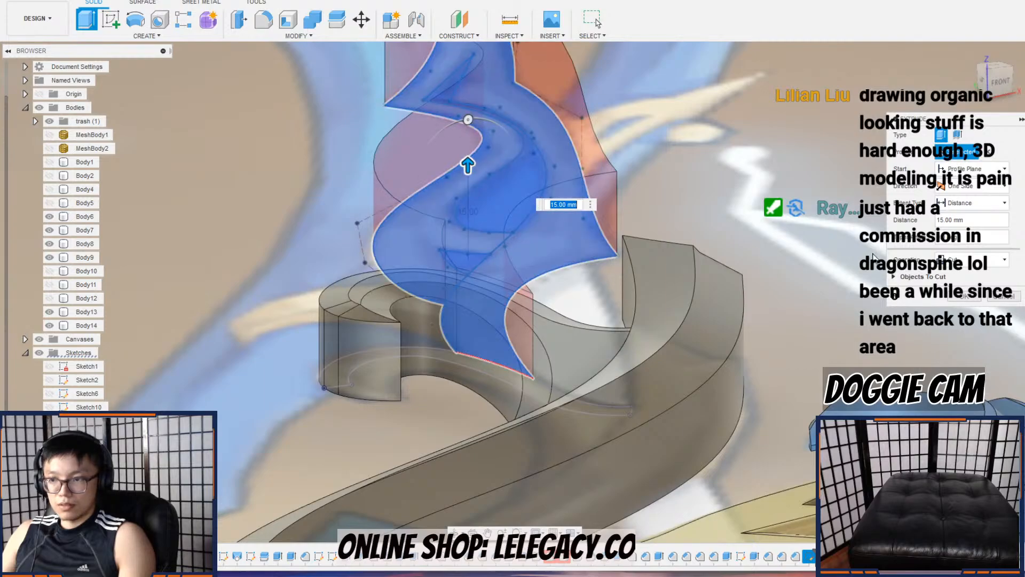
click(972, 259)
click(972, 310)
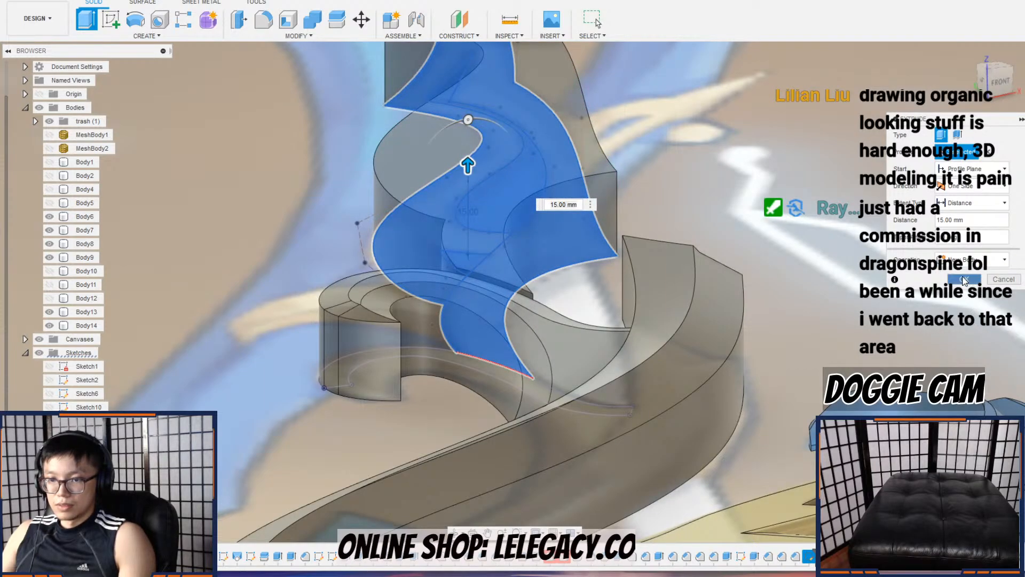
click(963, 279)
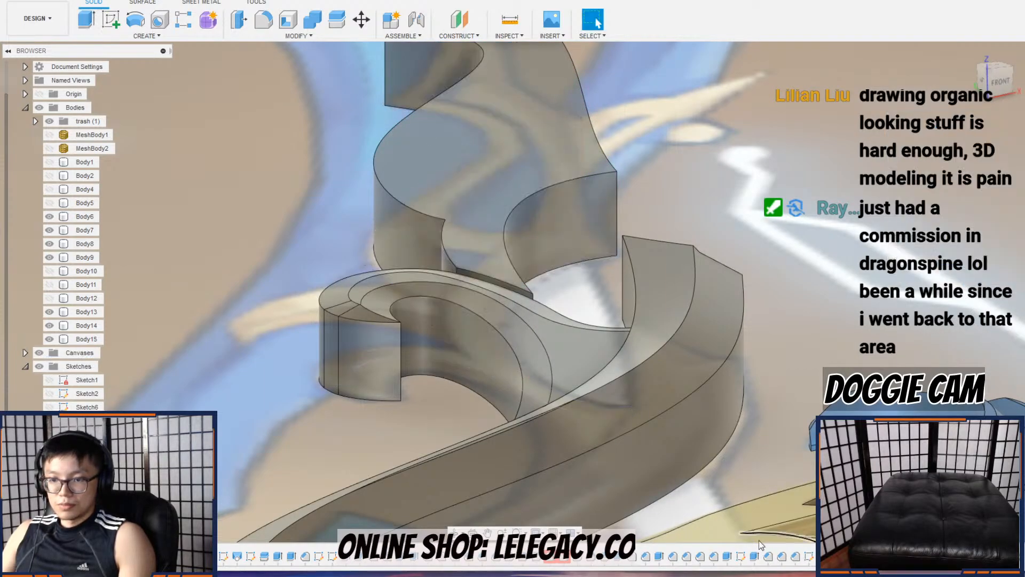
Step: Edit the curl's two-distance chamfer on four edges, setting its second distance to 3 mm
double_click(793, 558)
drag(450, 367, 452, 379)
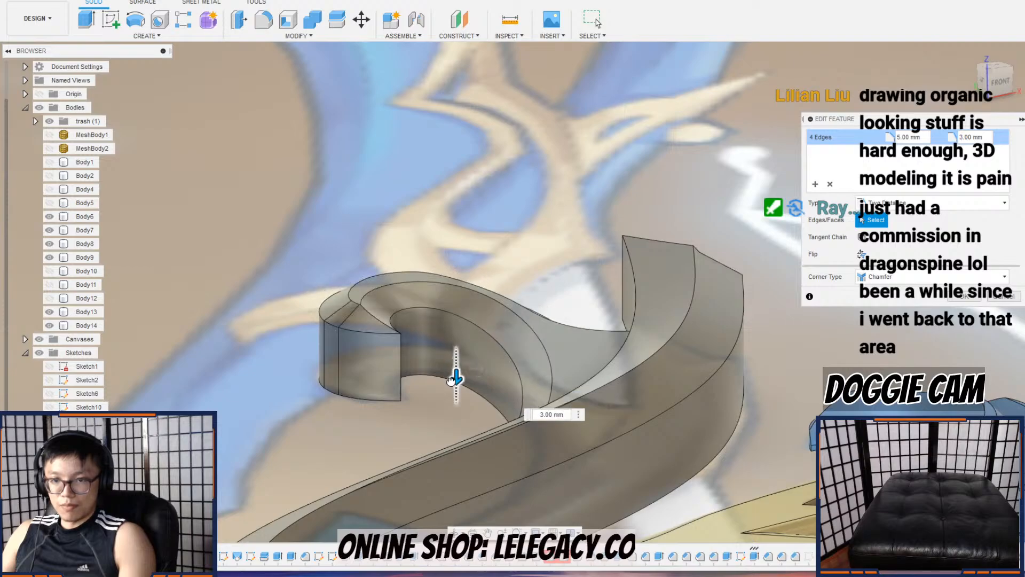
click(966, 298)
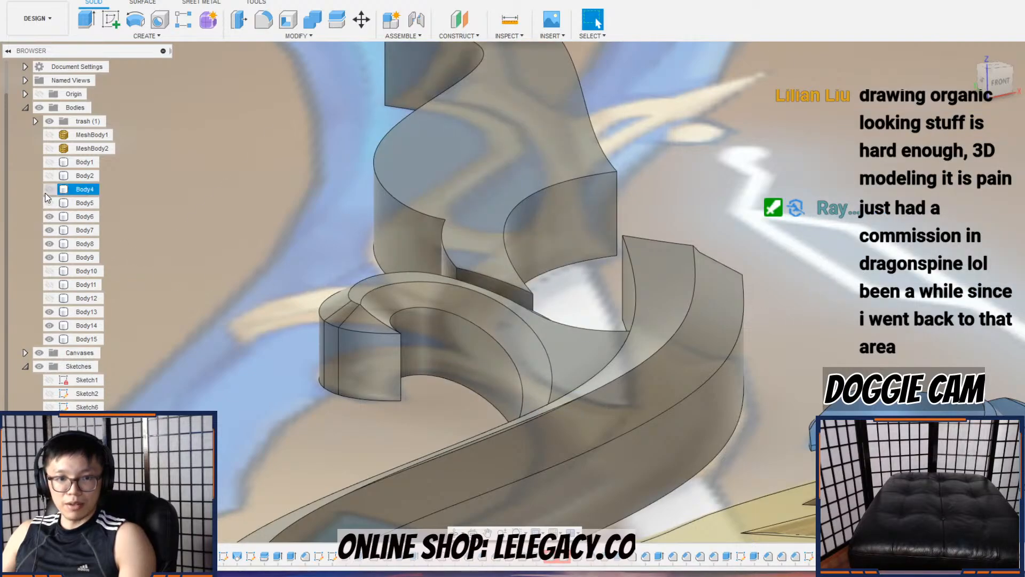
Step: Show the hidden shaft body, Body2
click(49, 175)
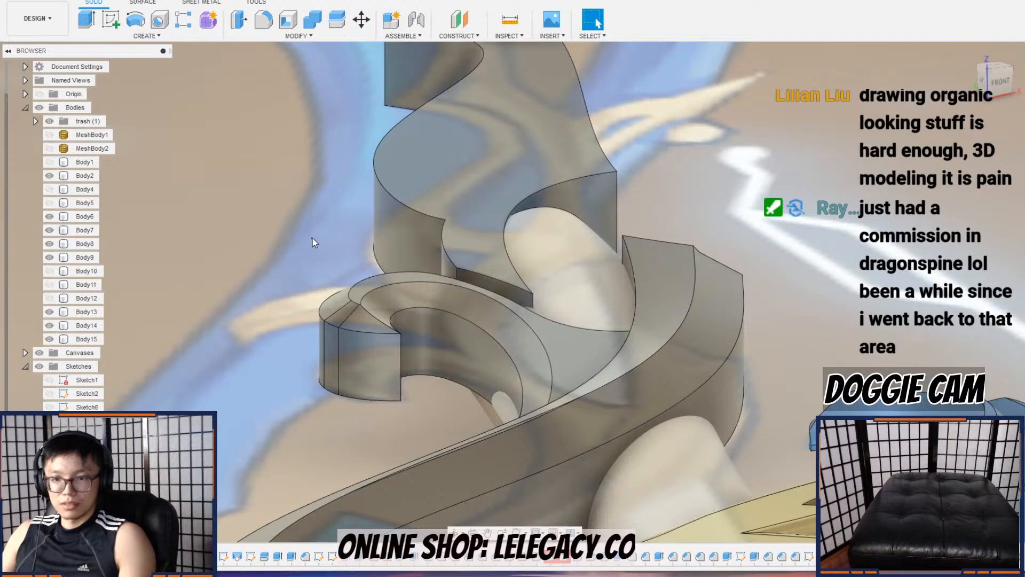
shift+middle_drag(314, 242, 300, 272)
middle_drag(400, 368, 423, 308)
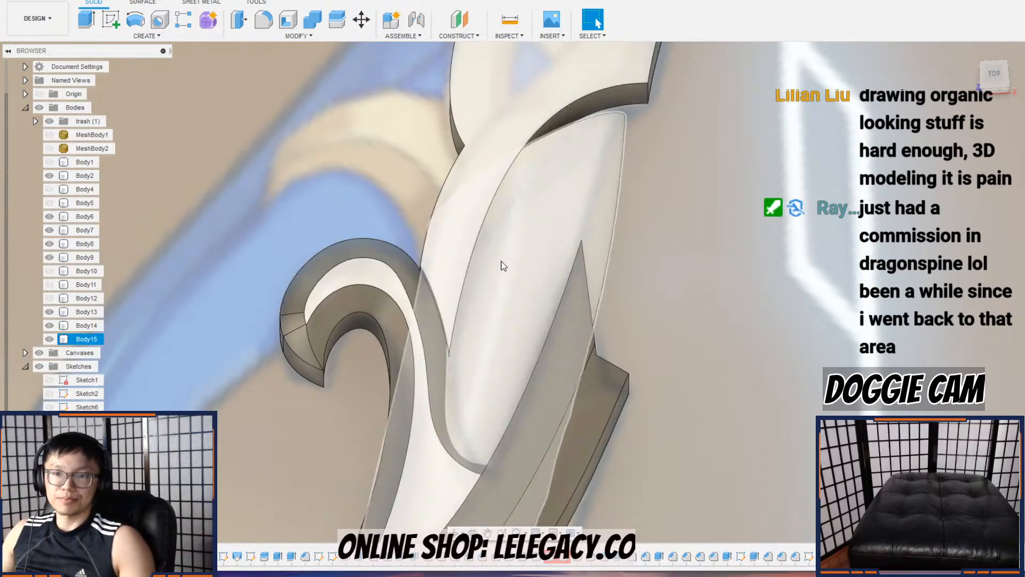
click(480, 213)
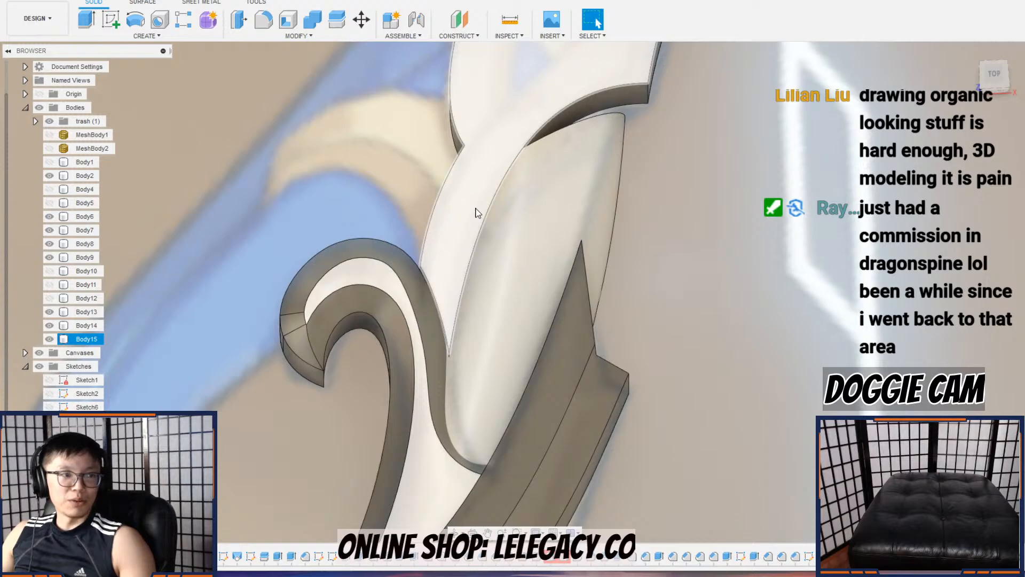
scroll(476, 208, up, 2)
scroll(485, 206, down, 4)
shift+middle_drag(488, 208, 508, 180)
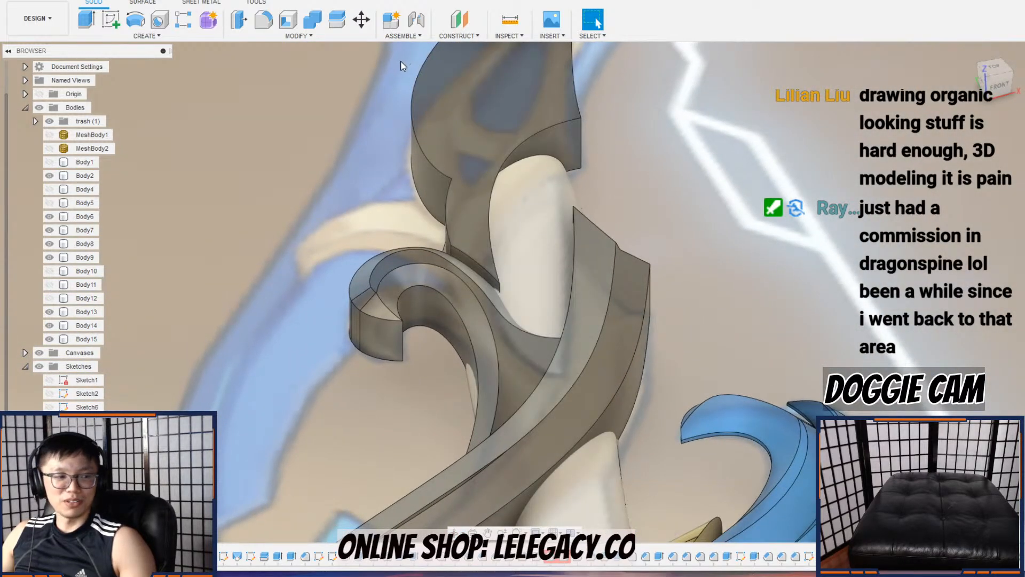
click(322, 40)
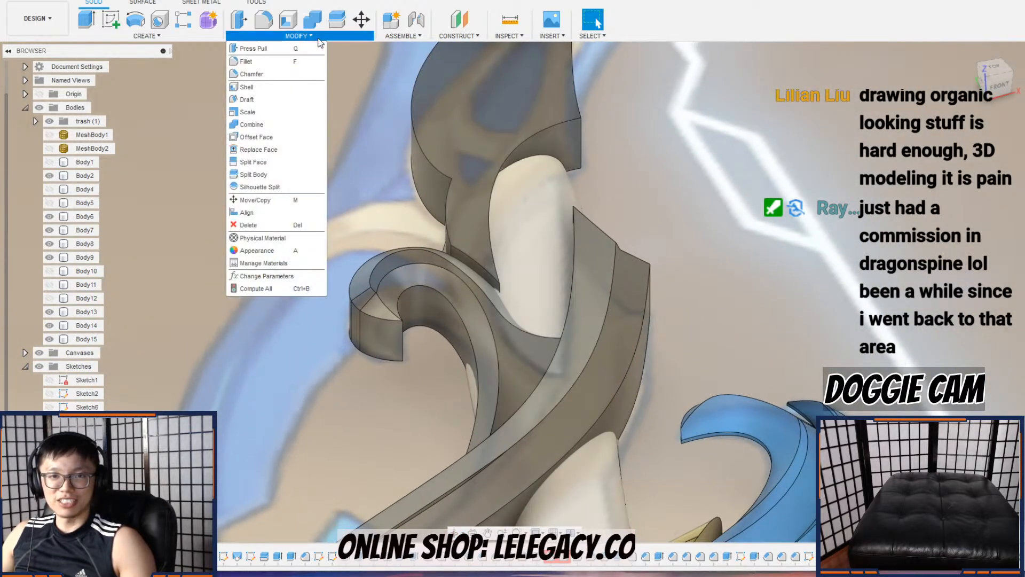
click(288, 76)
click(518, 148)
shift+middle_drag(526, 154, 431, 249)
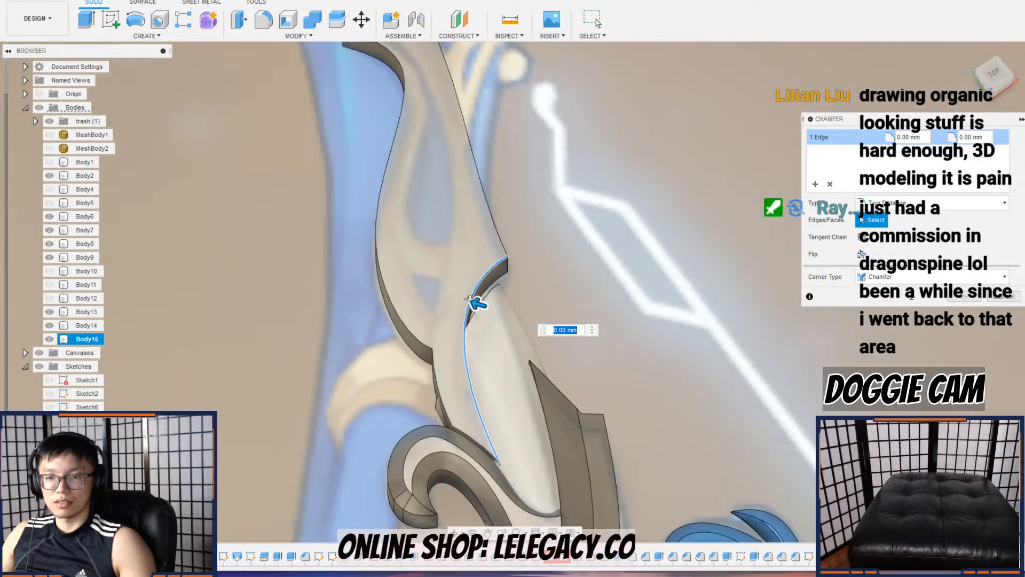
click(1005, 296)
Step: Show the sketch that outlines the gold scrollwork
mouse_move(446, 199)
shift+middle_down()
mouse_move(450, 177)
mouse_move(433, 187)
shift+middle_up()
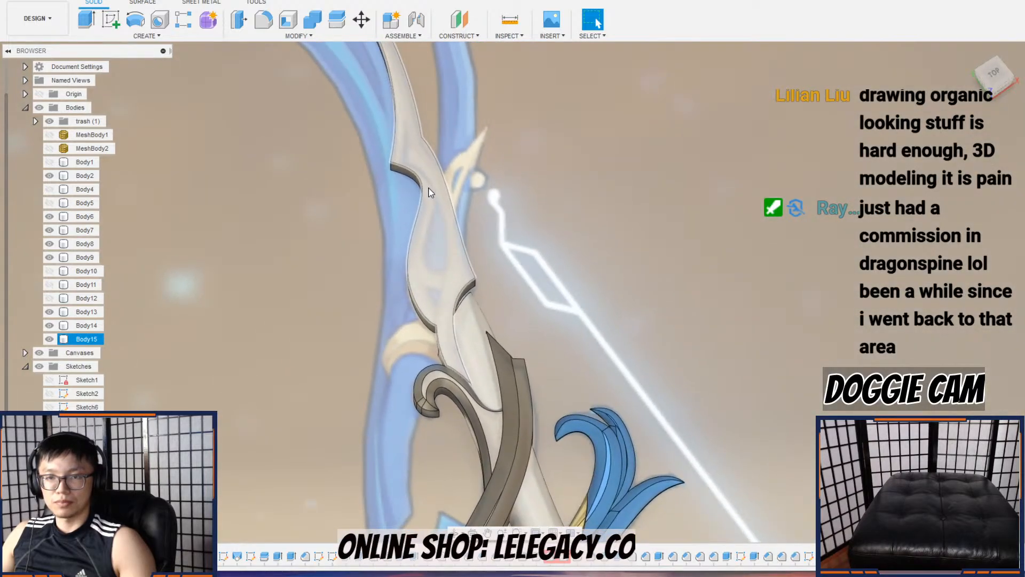
scroll(50, 470, down, 1)
click(50, 475)
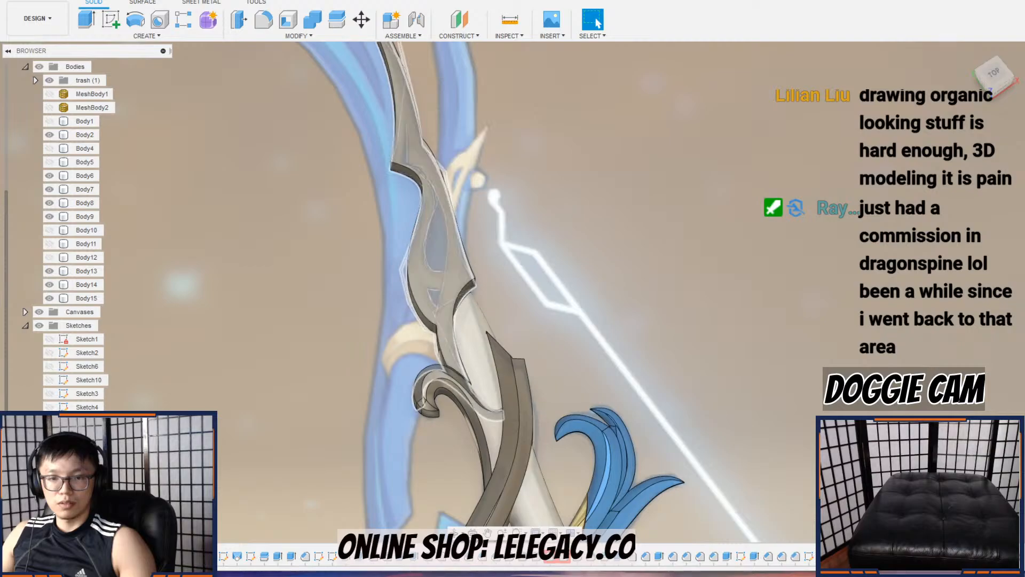
click(336, 21)
click(469, 265)
click(971, 152)
scroll(431, 277, up, 3)
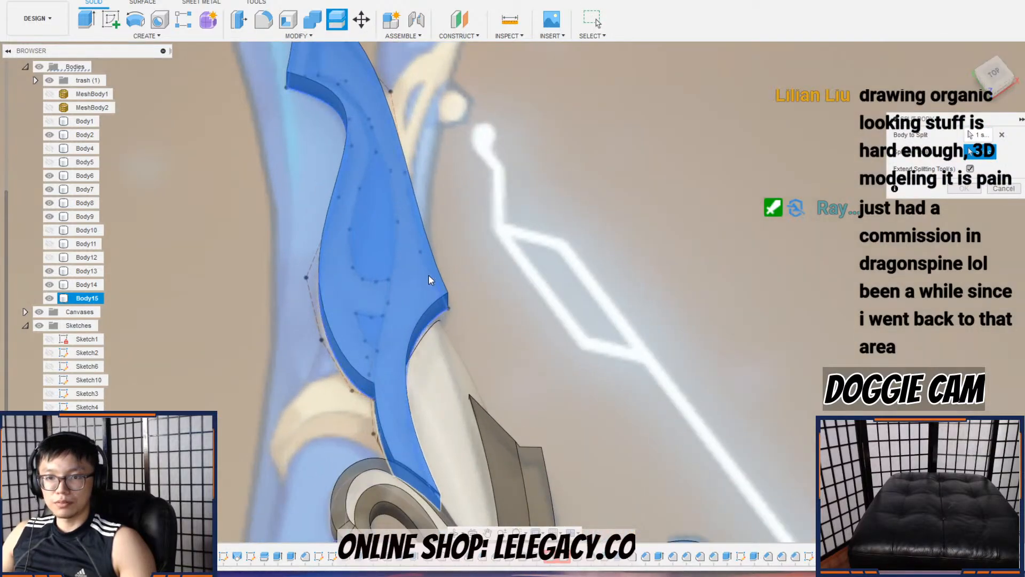
click(390, 271)
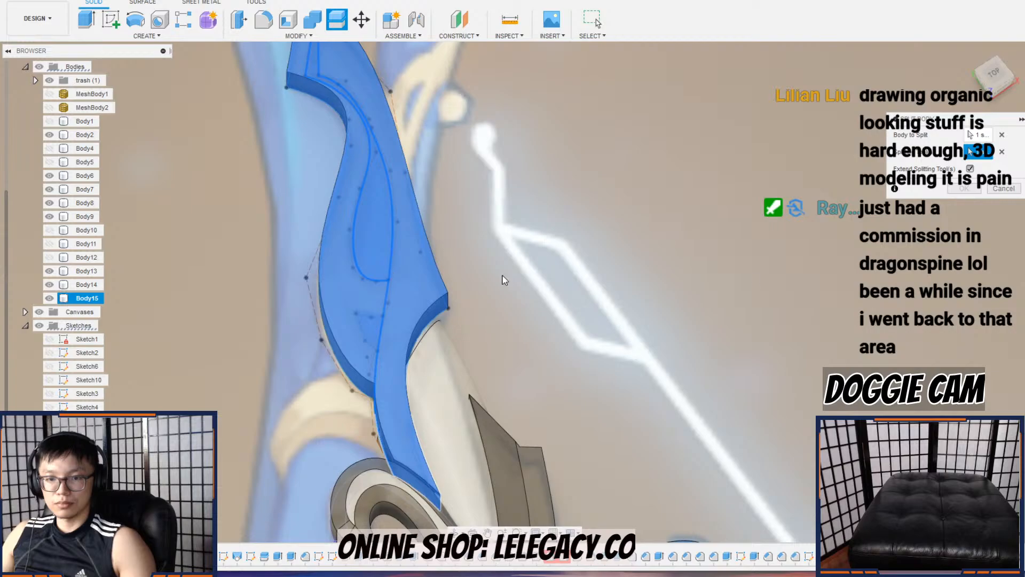
click(1004, 189)
Step: Extrude the inner gap profiles 25 mm as a cut through the scrollwork, reshowing Body15 so it is included
scroll(367, 270, up, 5)
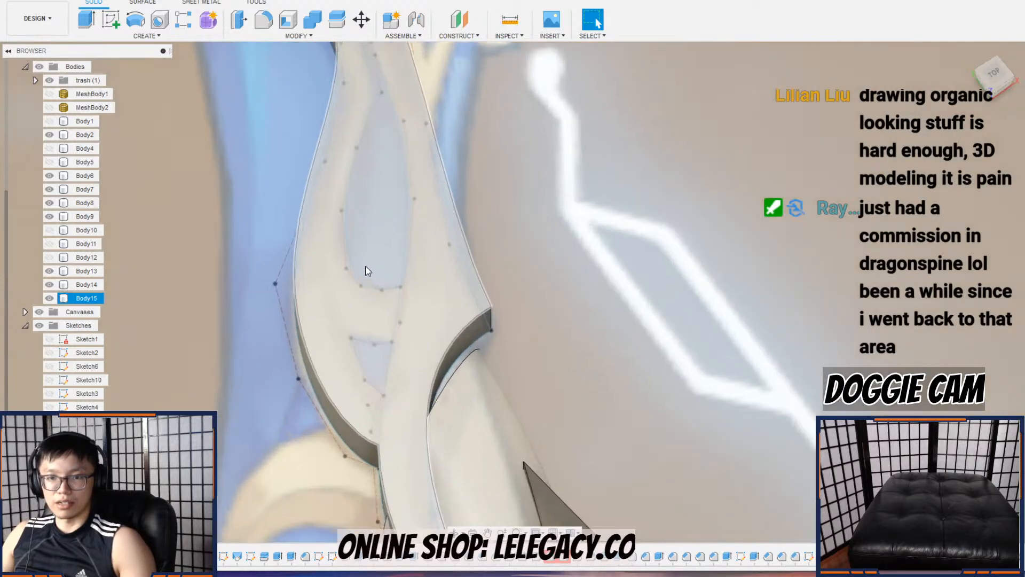
click(351, 77)
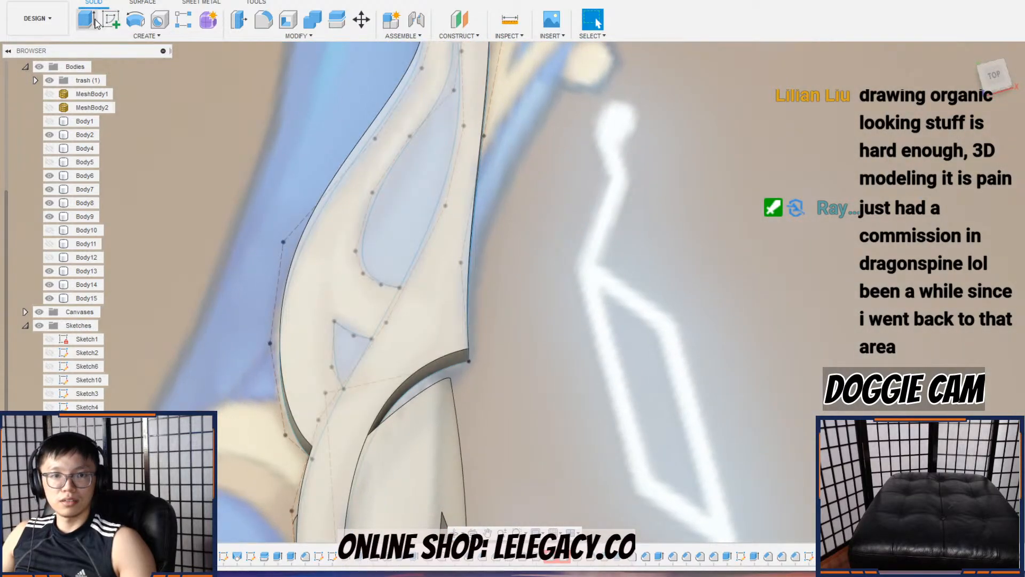
click(85, 21)
click(355, 348)
click(404, 251)
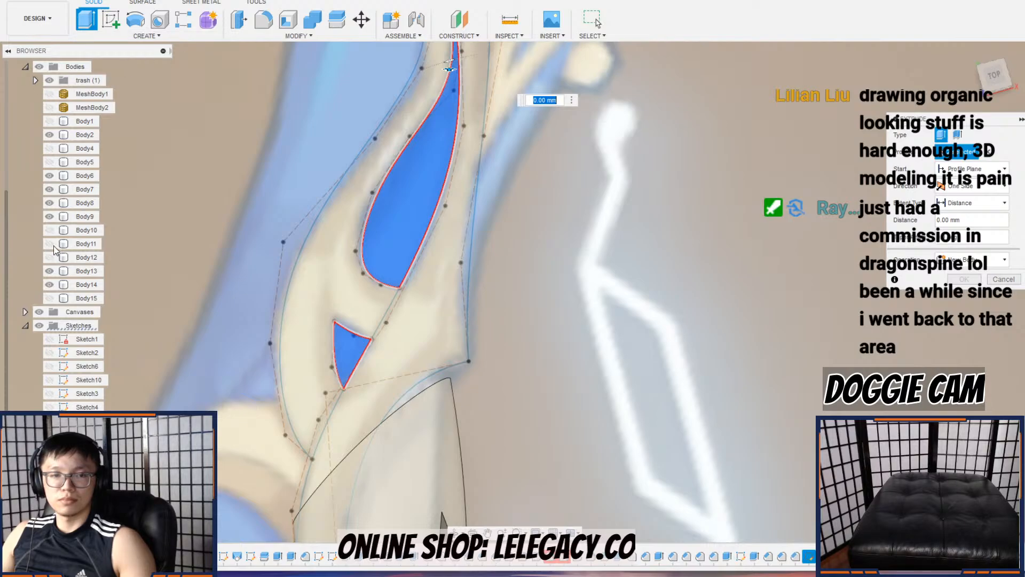
click(52, 298)
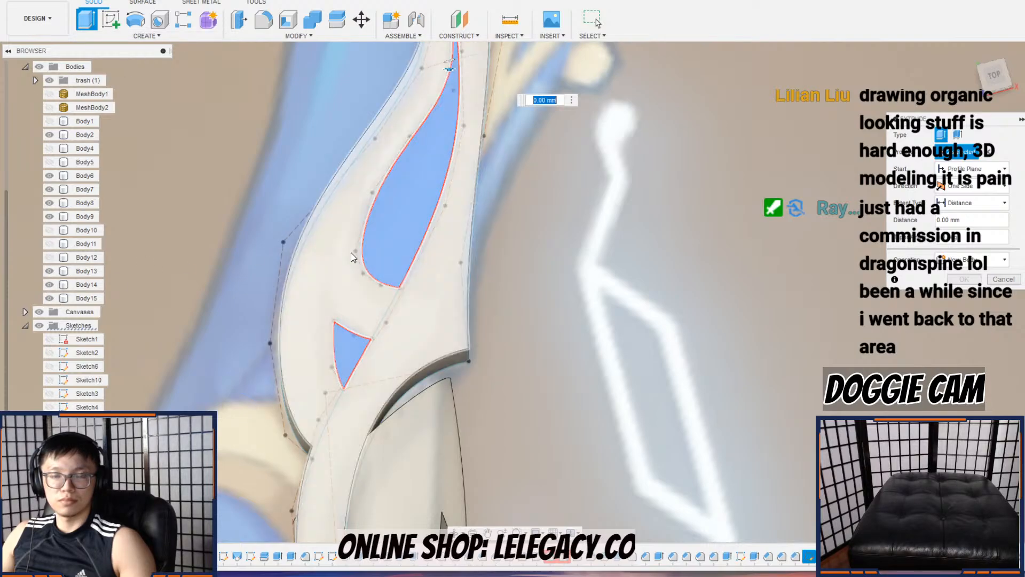
shift+middle_drag(343, 256, 370, 194)
drag(427, 185, 423, 94)
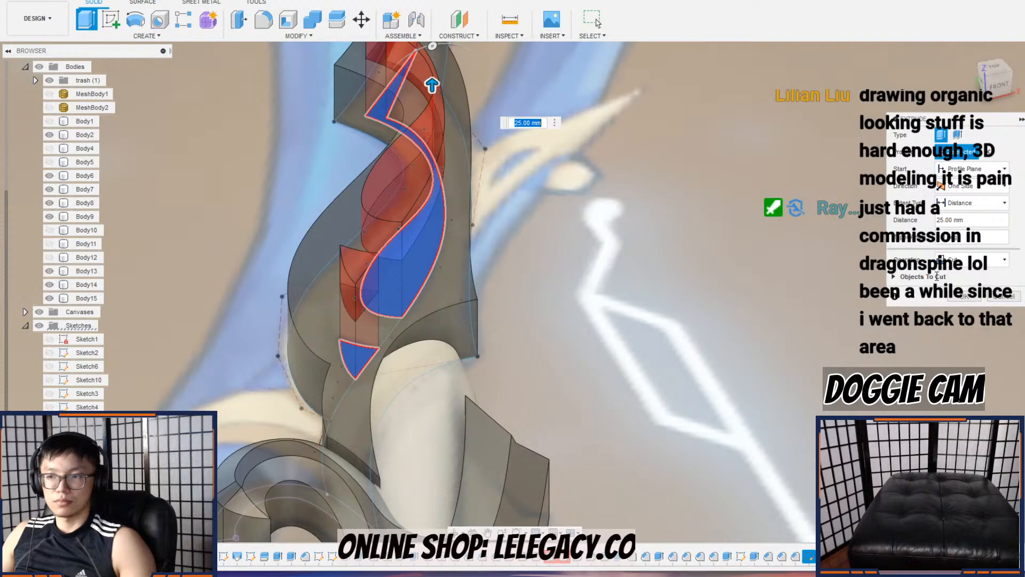
click(960, 299)
Step: Start a two-distance chamfer on the scrollwork's curved edge beside the shaft, with distances of 6 mm and 1 mm
scroll(398, 273, up, 3)
shift+middle_drag(399, 273, 437, 197)
scroll(386, 297, down, 3)
middle_drag(440, 133, 416, 297)
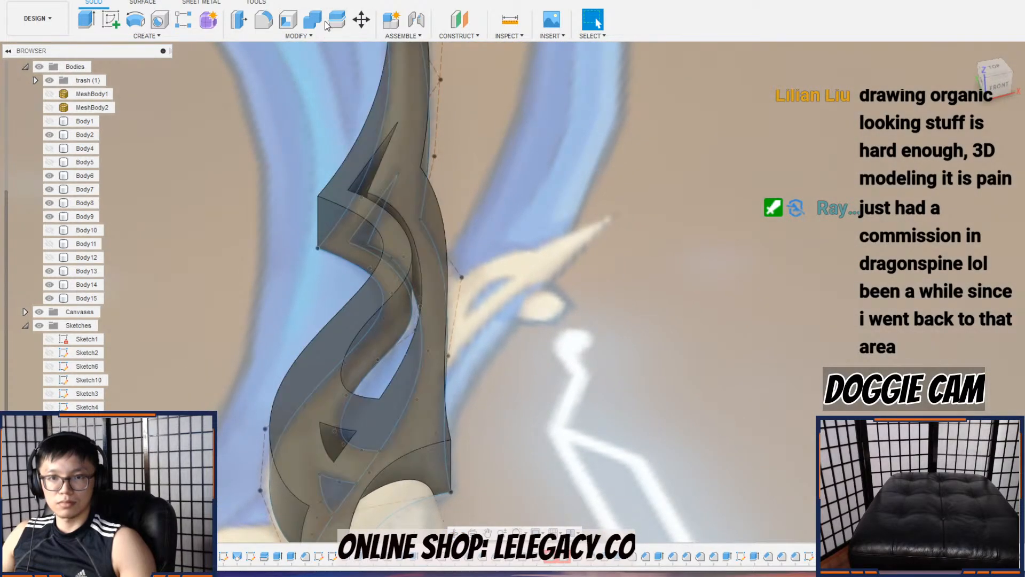
click(311, 36)
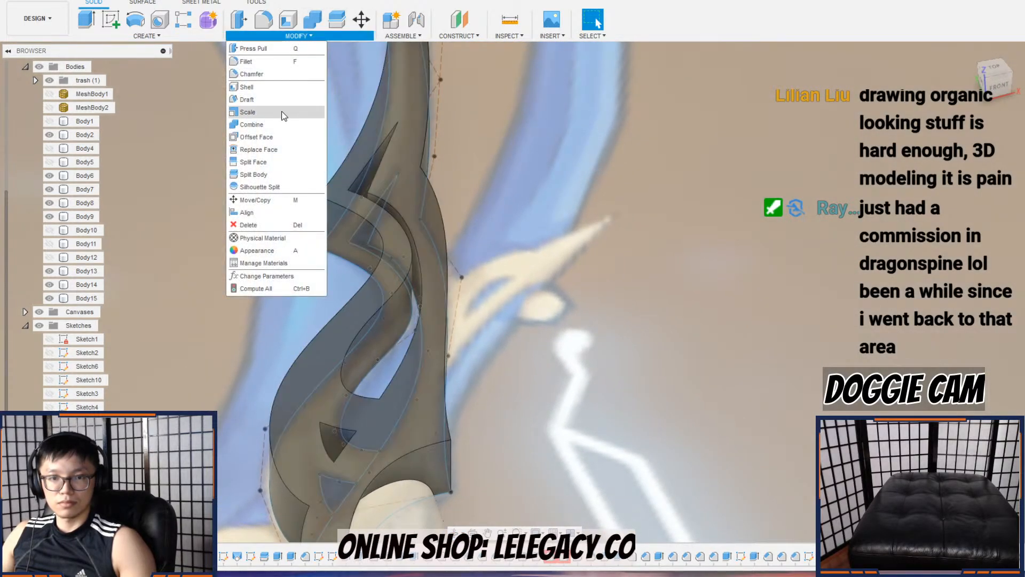
click(280, 74)
shift+middle_drag(368, 139, 422, 192)
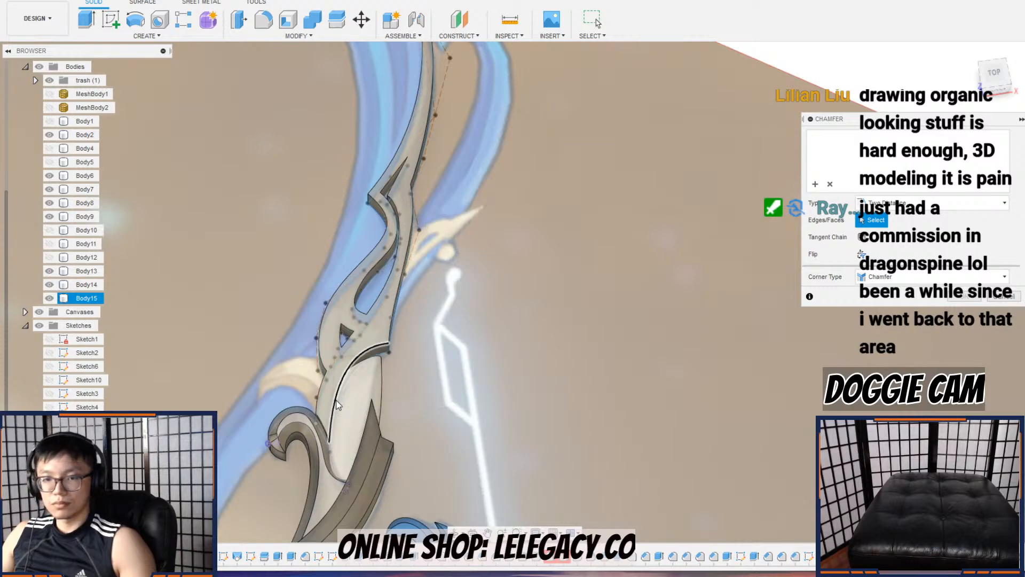
scroll(340, 395, up, 1)
scroll(339, 393, up, 4)
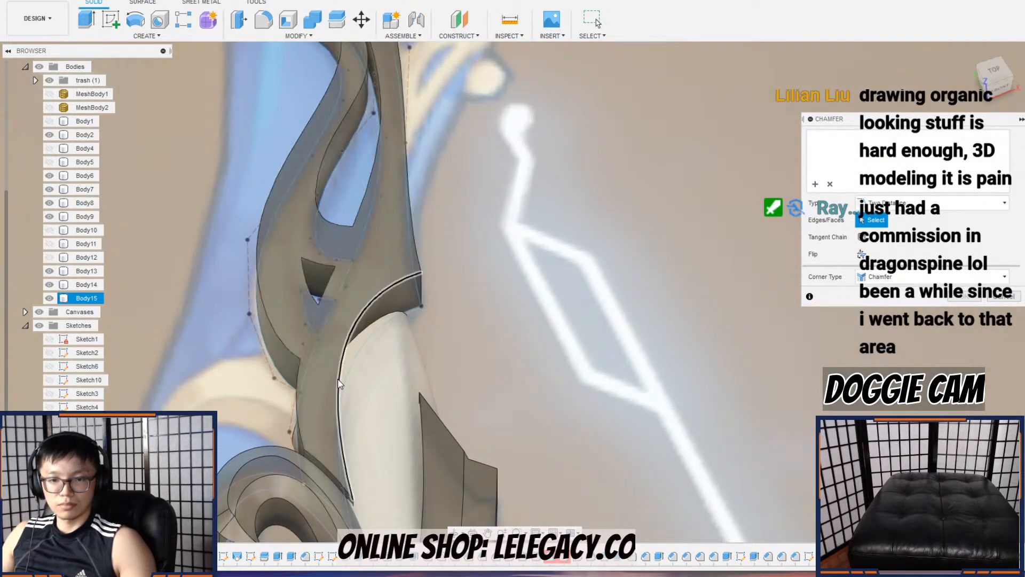
click(341, 377)
drag(342, 376, 333, 379)
shift+middle_drag(362, 383, 356, 371)
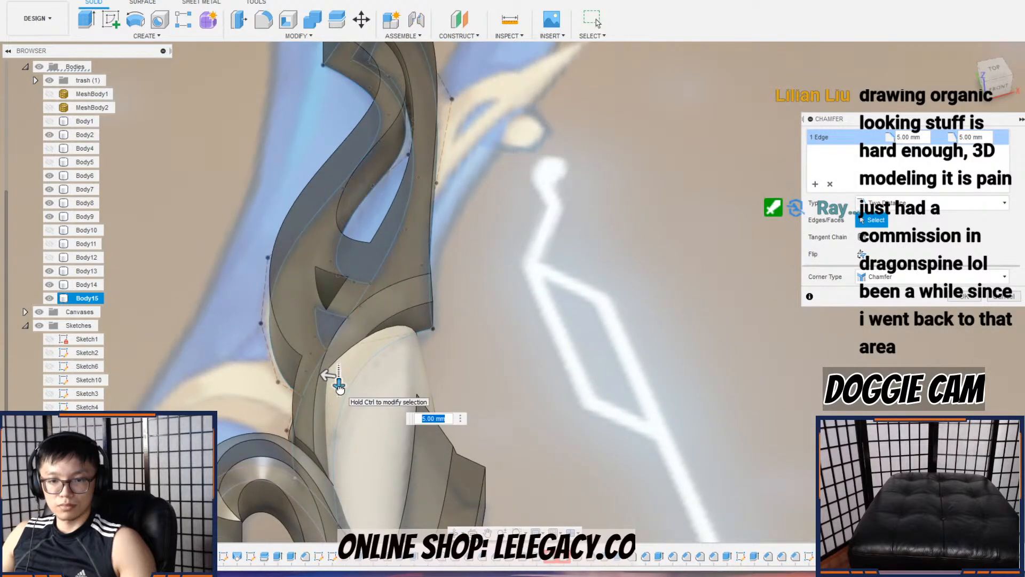
scroll(340, 385, up, 3)
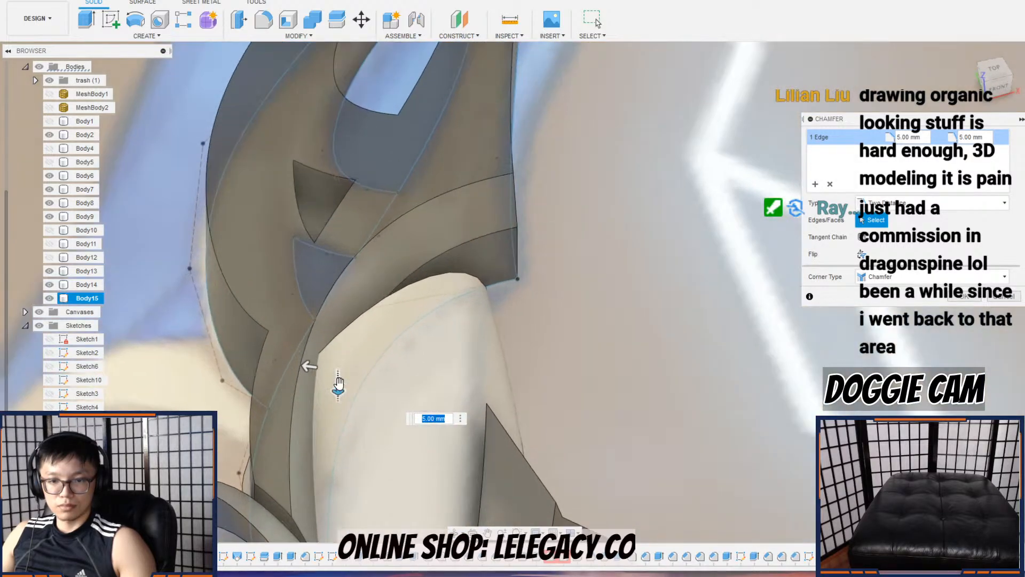
text(3)
key(Return)
drag(339, 378, 302, 365)
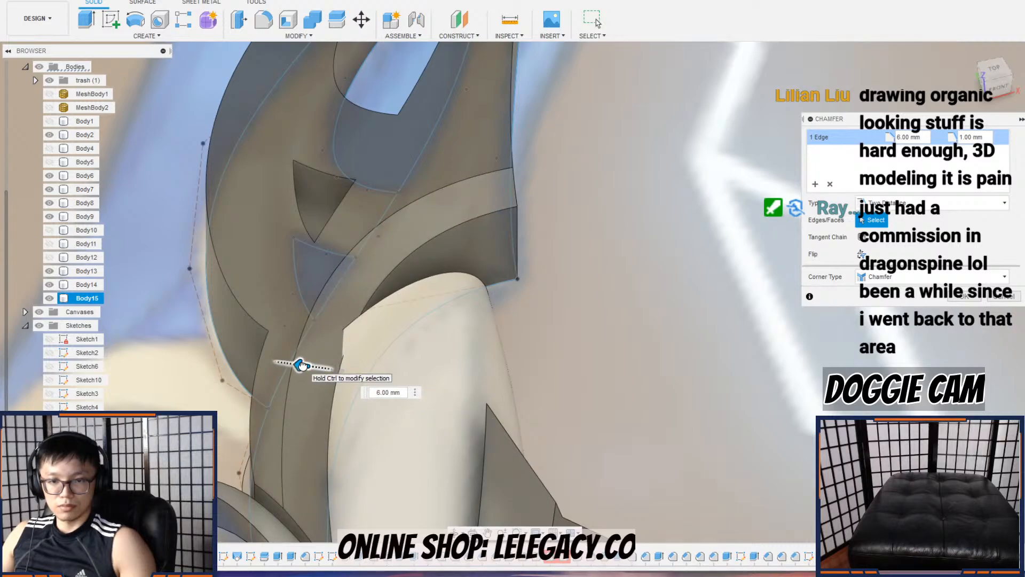
Step: Hide and reshow the bodies to compare the chamfered edge with the reference canvas
scroll(447, 204, down, 1)
scroll(447, 205, down, 4)
shift+middle_drag(463, 220, 463, 315)
middle_drag(454, 259, 430, 335)
click(41, 67)
click(41, 68)
click(41, 67)
click(41, 67)
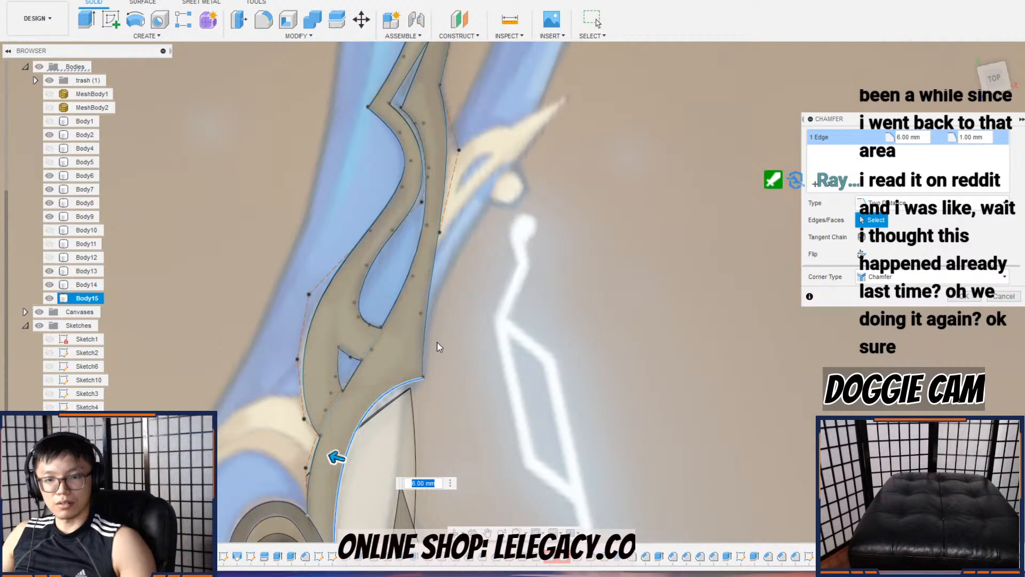
Step: Add the scrollwork's long right outer edge to the chamfer, check it against the canvas and complete the chamfer
click(423, 335)
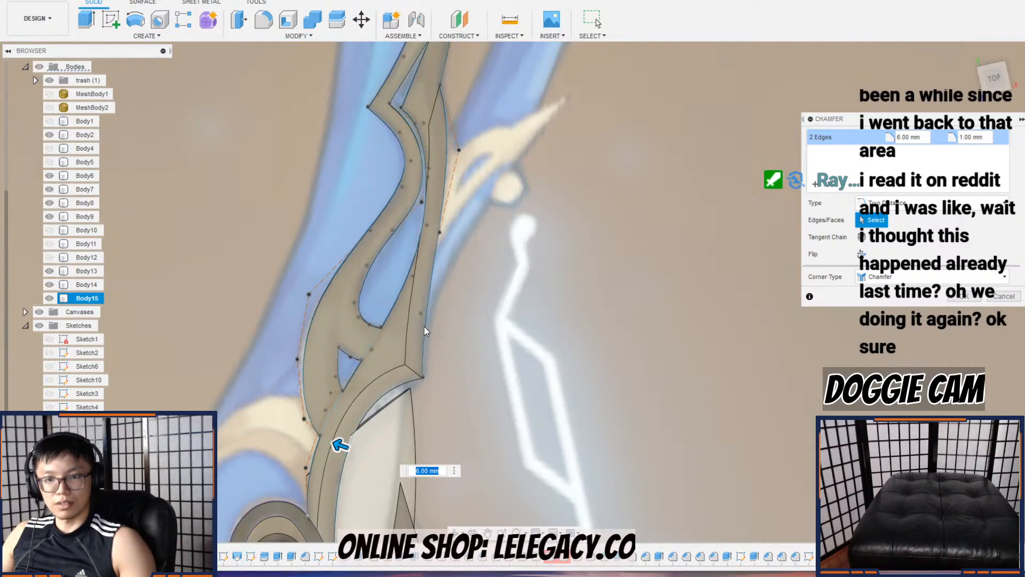
click(40, 67)
click(40, 68)
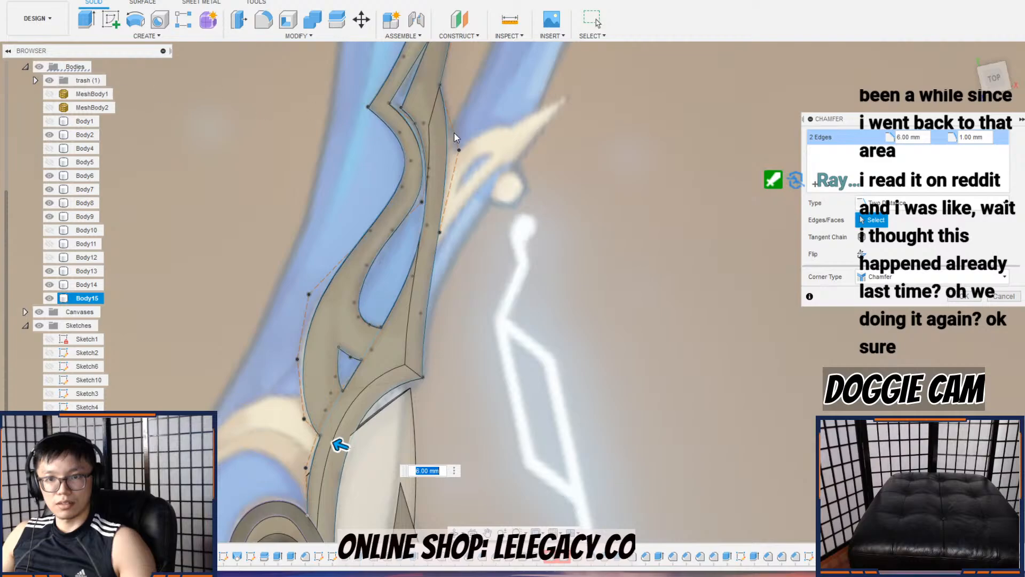
scroll(427, 160, up, 3)
click(421, 196)
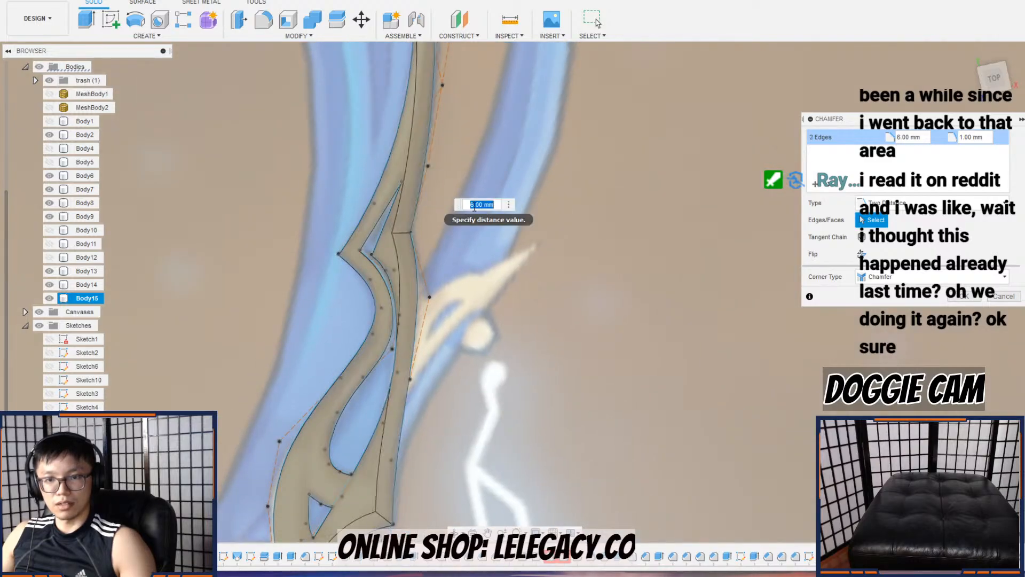
scroll(422, 195, down, 3)
click(955, 298)
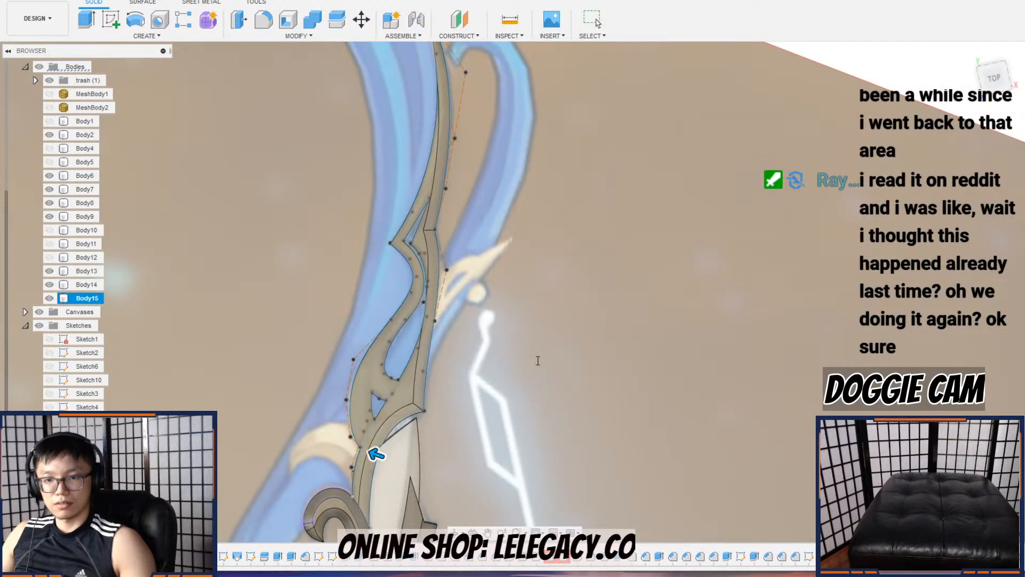
scroll(453, 301, down, 2)
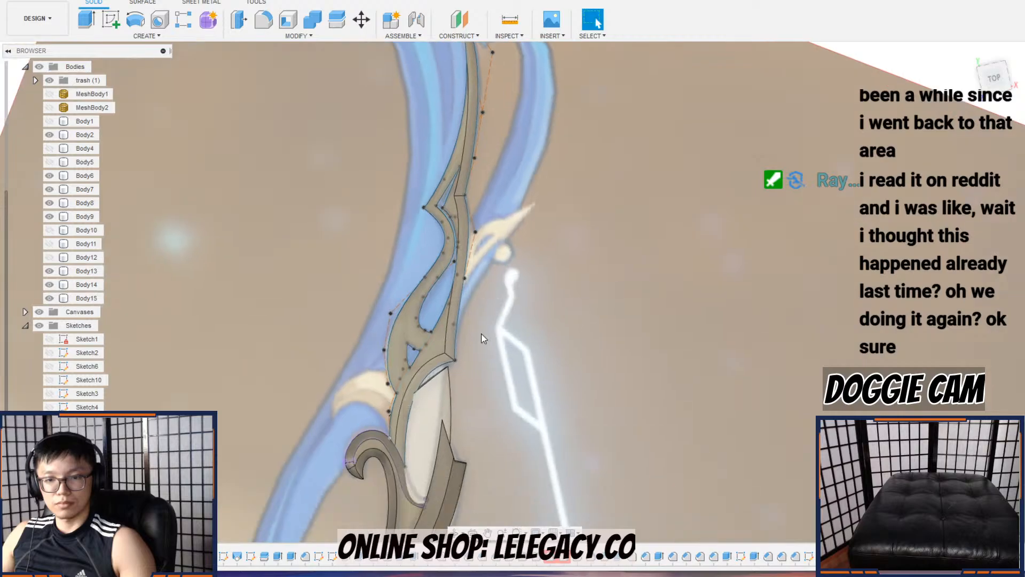
scroll(450, 297, up, 5)
scroll(347, 232, up, 2)
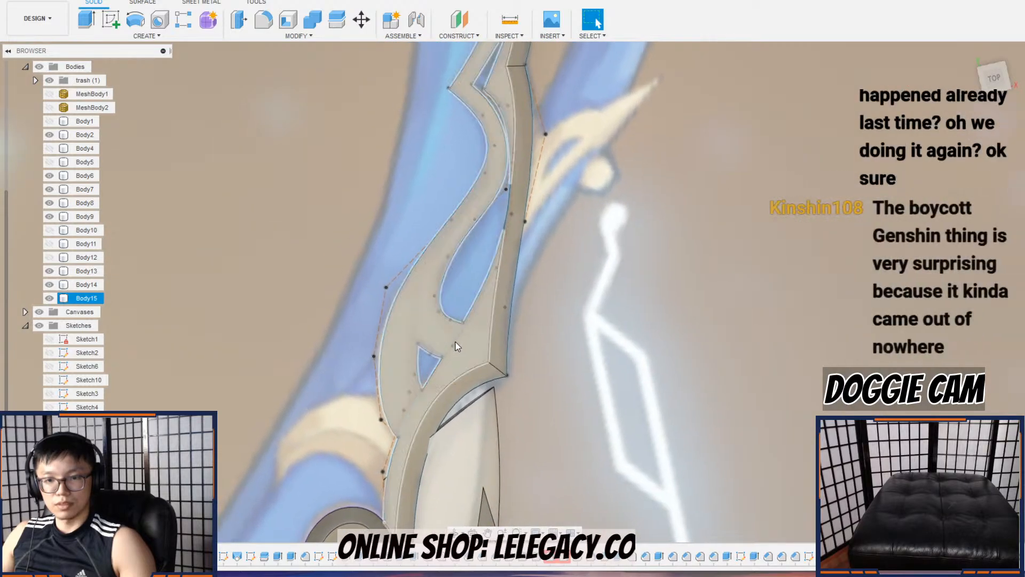
click(297, 35)
click(263, 162)
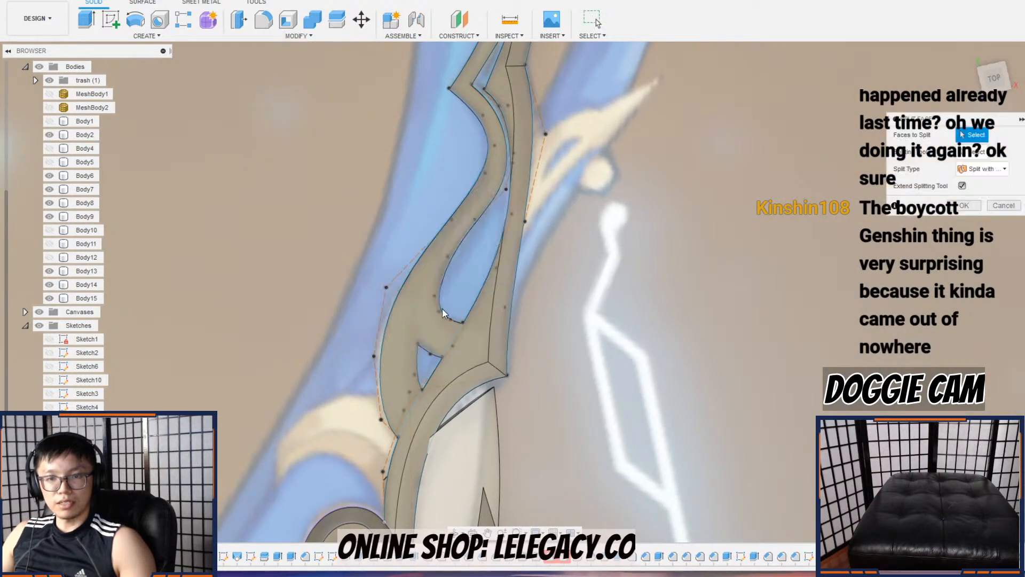
click(435, 323)
click(974, 154)
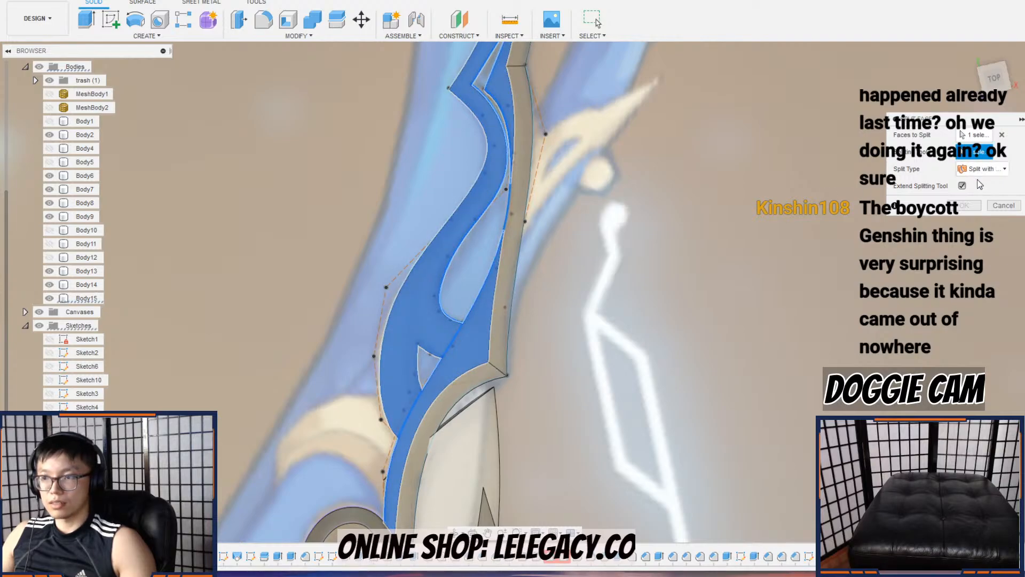
click(963, 185)
click(962, 186)
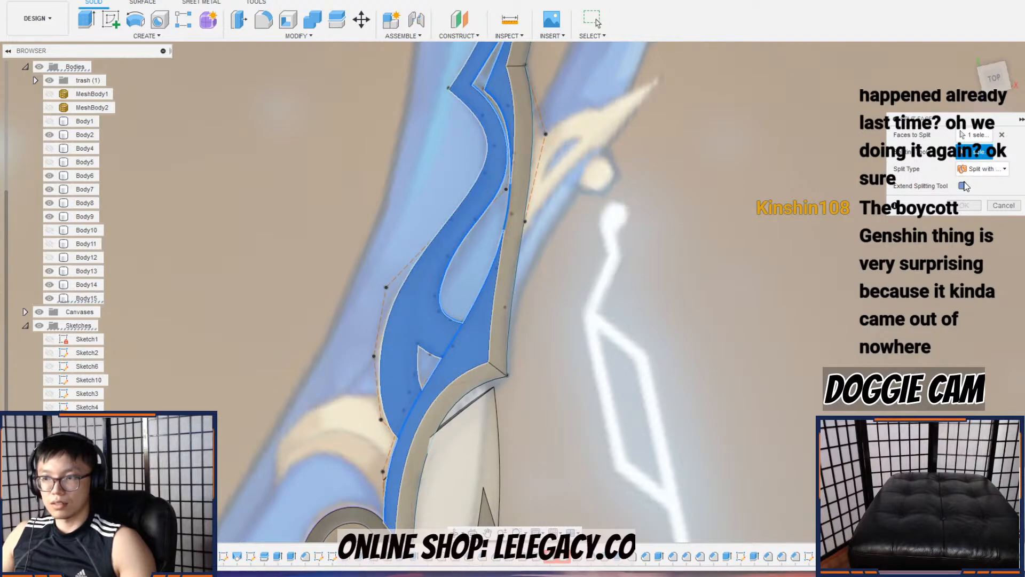
shift+middle_drag(752, 277, 775, 249)
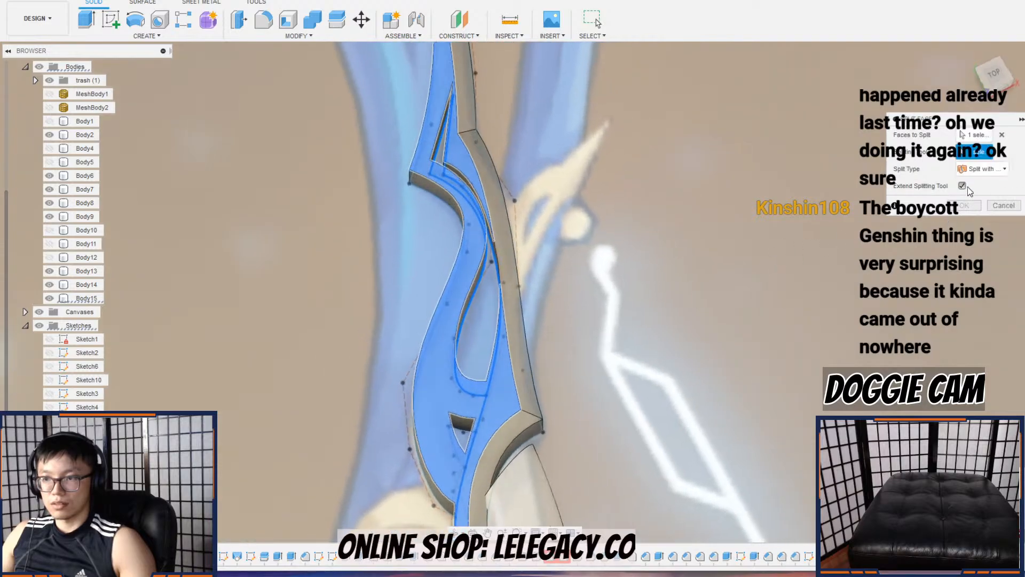
click(1010, 206)
Step: Start another chamfer on the two left outer edges meeting the scrollwork's pointed corner, with distances of 5 mm and 3 mm
middle_drag(700, 366, 746, 254)
middle_drag(609, 195, 600, 278)
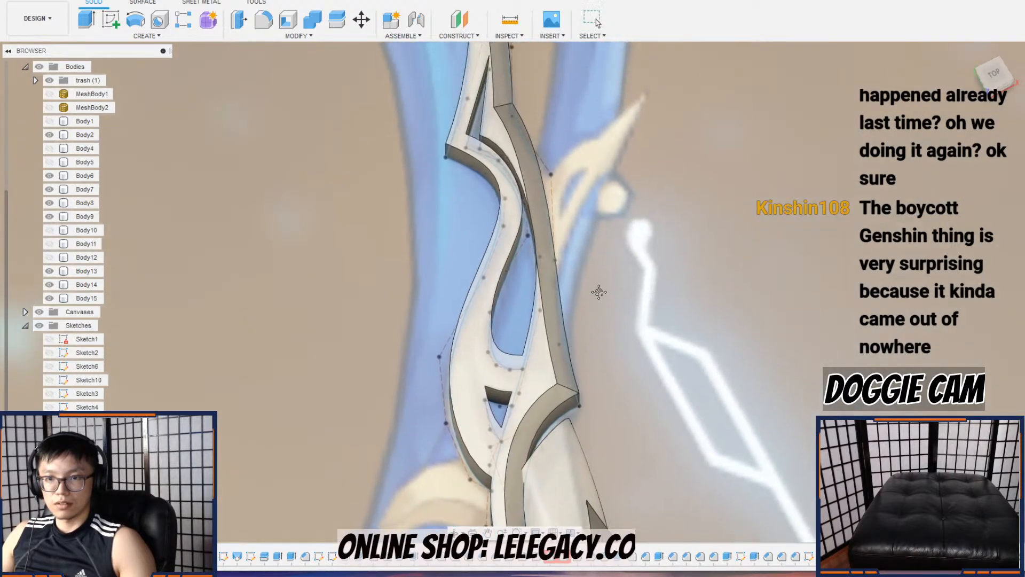
click(560, 331)
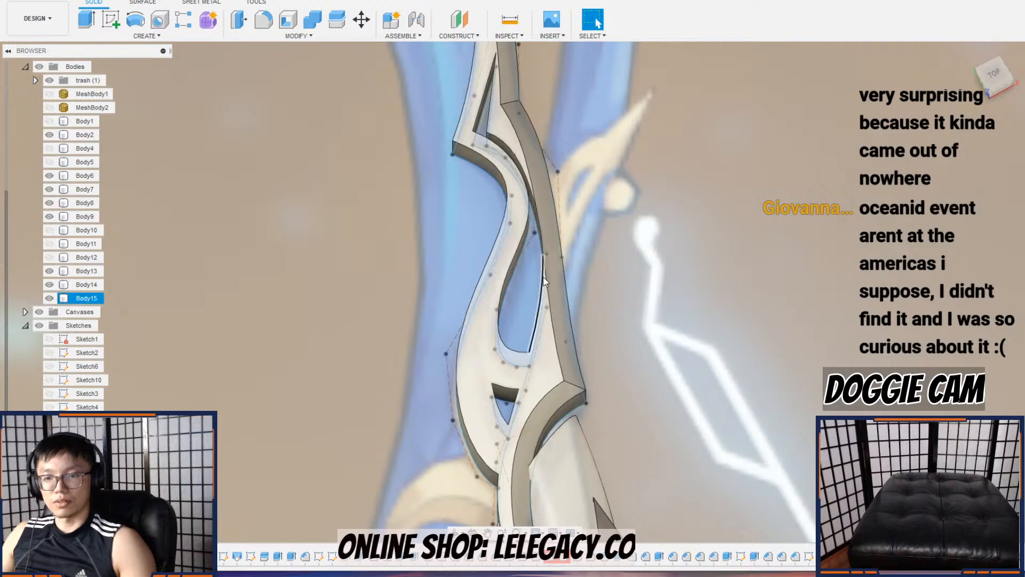
middle_drag(578, 343, 586, 276)
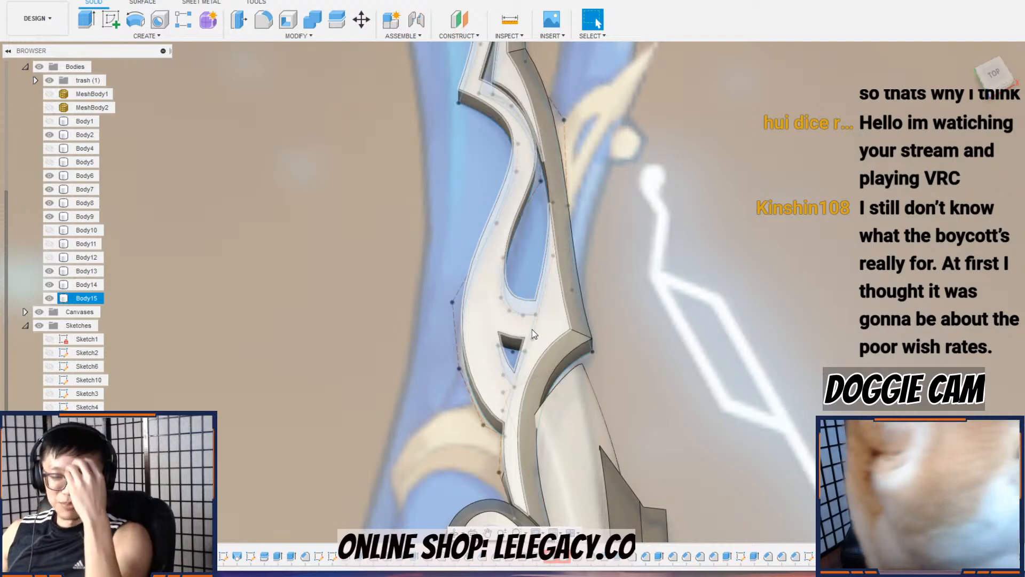
click(306, 36)
click(292, 75)
click(479, 104)
middle_drag(479, 104, 487, 206)
click(472, 144)
scroll(475, 144, up, 4)
text(3)
key(Return)
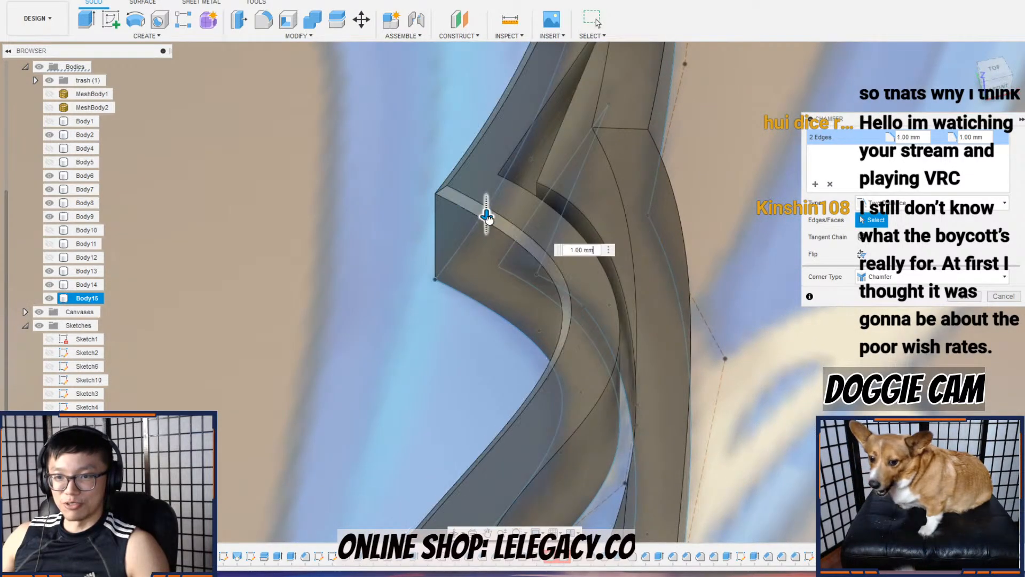
drag(494, 209, 509, 201)
Step: Try to add the short lower-left edge above the curl to the chamfer and examine the junction there
scroll(513, 217, down, 4)
scroll(531, 262, down, 4)
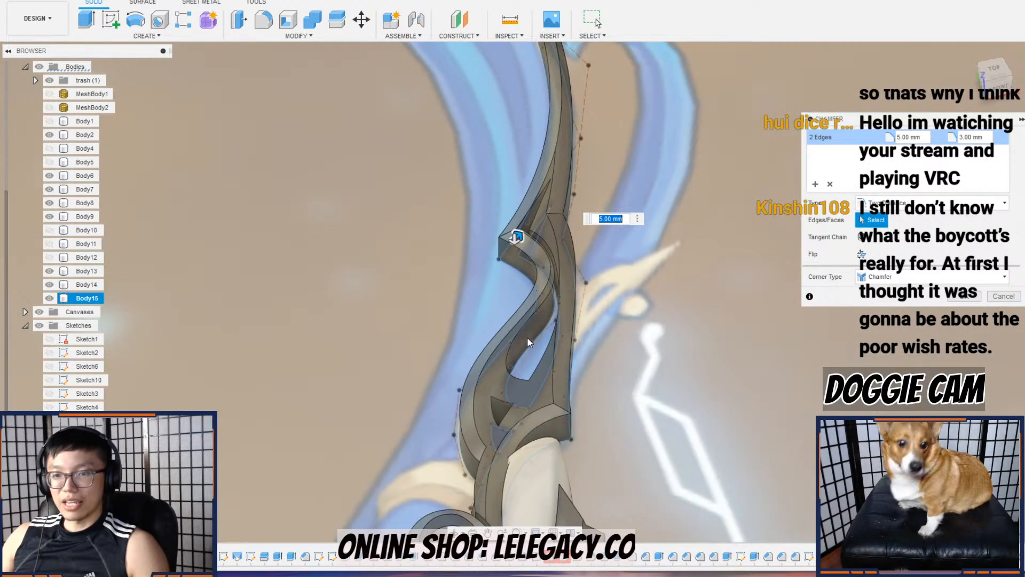
middle_drag(502, 419, 501, 287)
scroll(475, 346, up, 5)
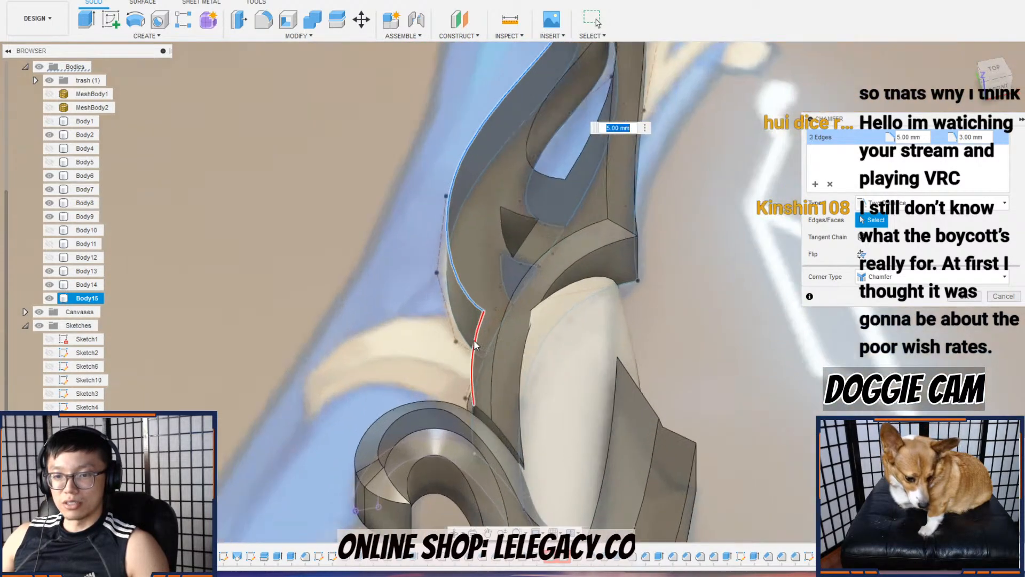
click(482, 315)
click(482, 314)
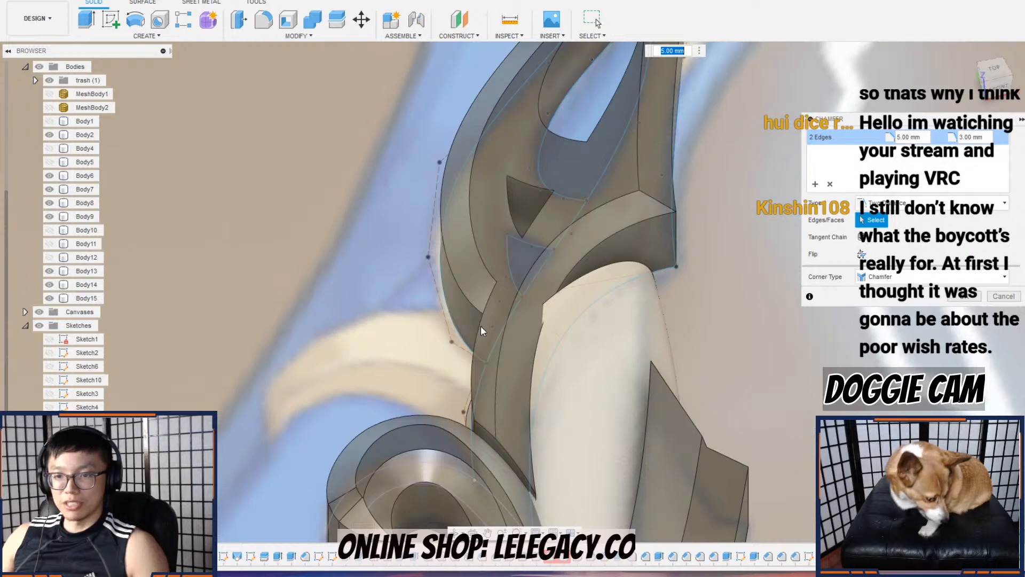
shift+middle_drag(480, 326, 665, 319)
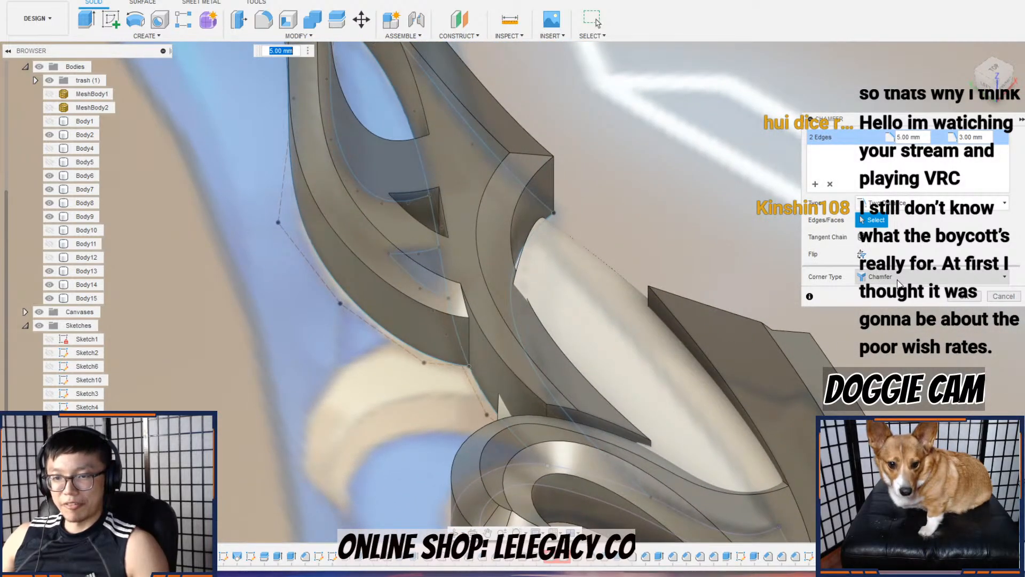
Step: Apply the 5 mm by 3 mm chamfer and chamfer two more edges of the curved band 4 mm by 3 mm
click(964, 295)
click(305, 36)
click(277, 79)
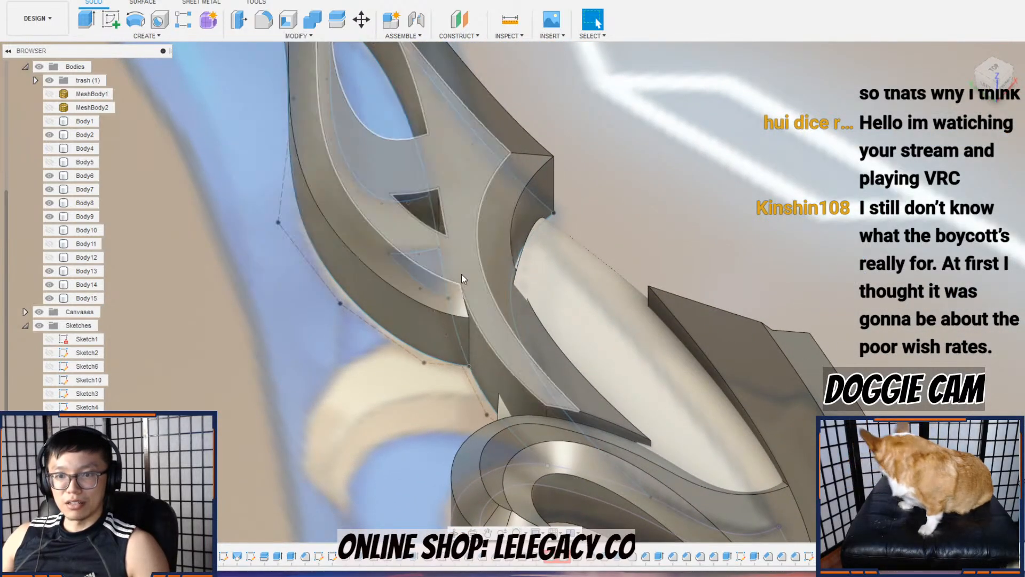
click(480, 331)
scroll(483, 331, up, 3)
drag(482, 326, 517, 319)
scroll(516, 320, down, 5)
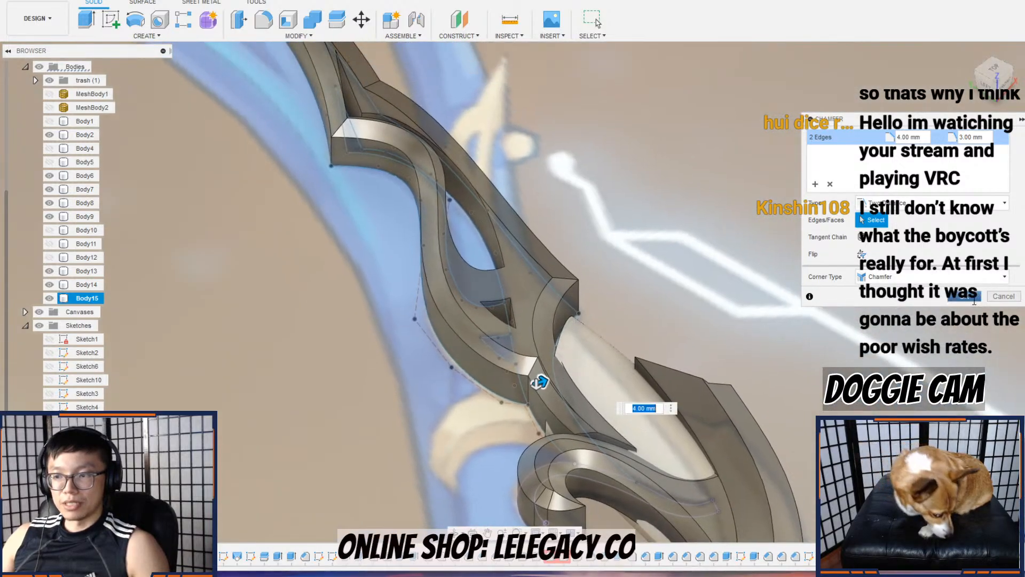
click(973, 297)
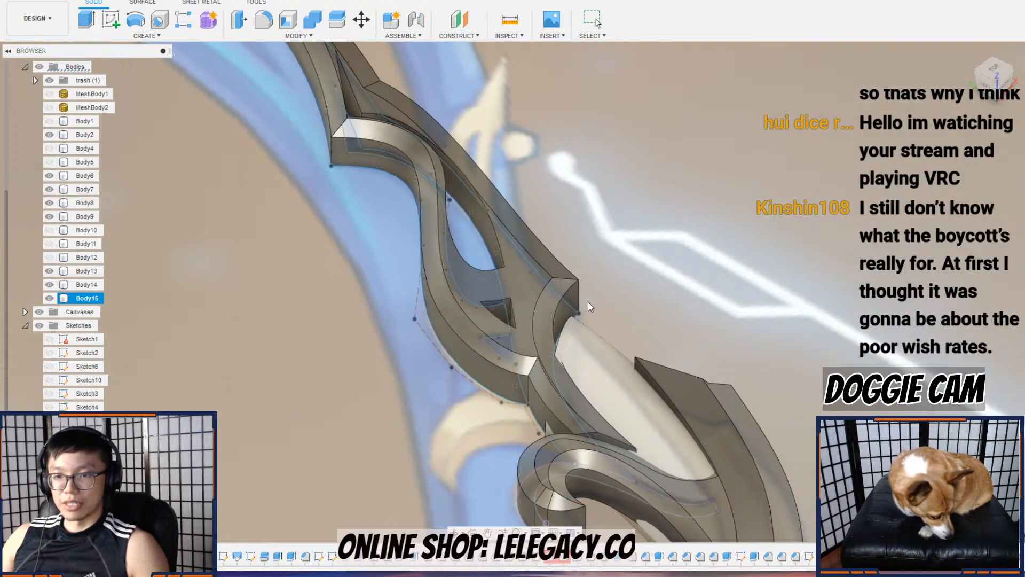
Step: Chamfer the three top edges of the ornament's small triangular opening 4 mm by 4 mm
scroll(540, 378, down, 3)
scroll(527, 232, down, 3)
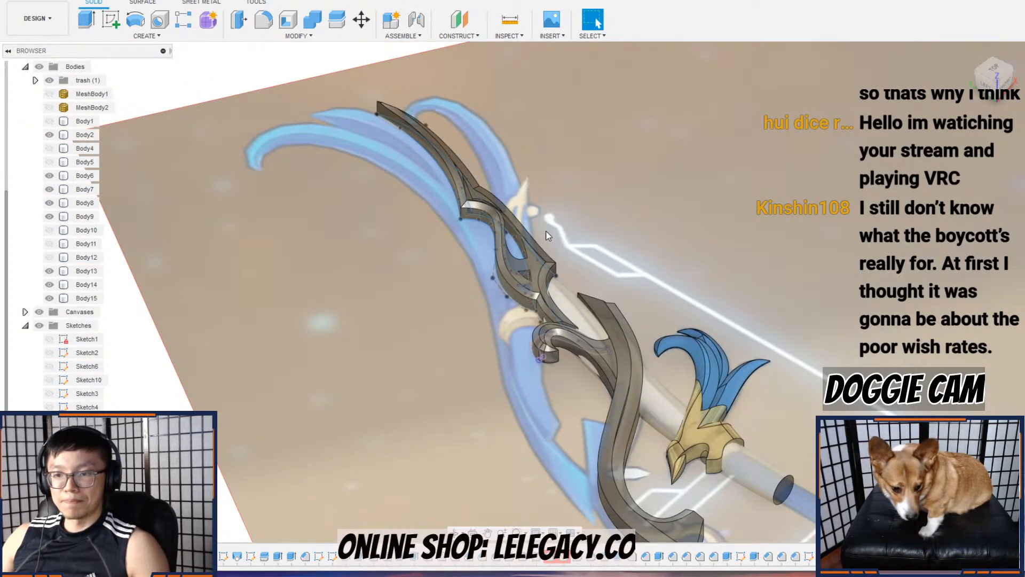
scroll(545, 267, up, 4)
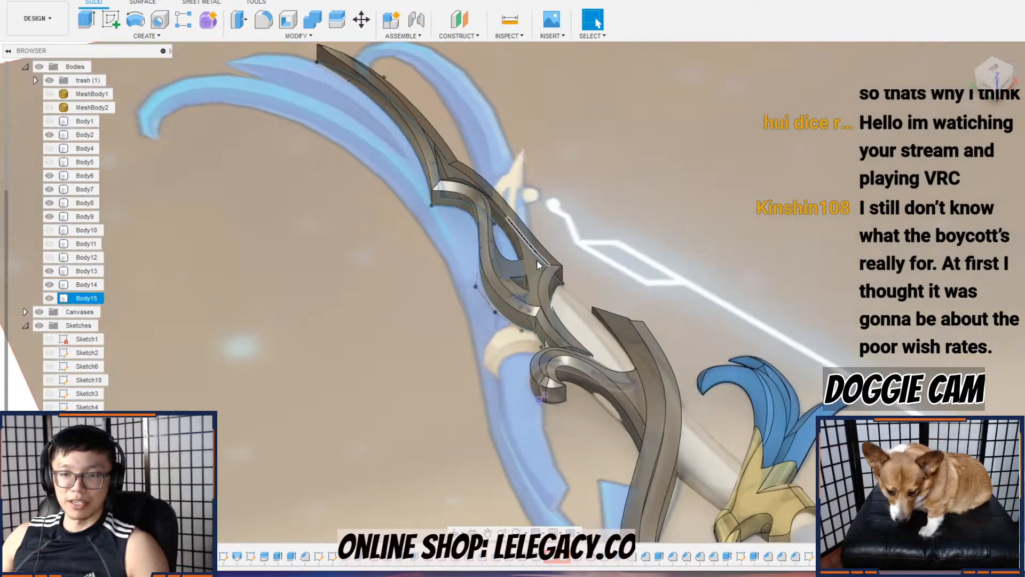
shift+middle_drag(573, 276, 542, 302)
scroll(556, 345, up, 4)
shift+middle_drag(558, 345, 508, 332)
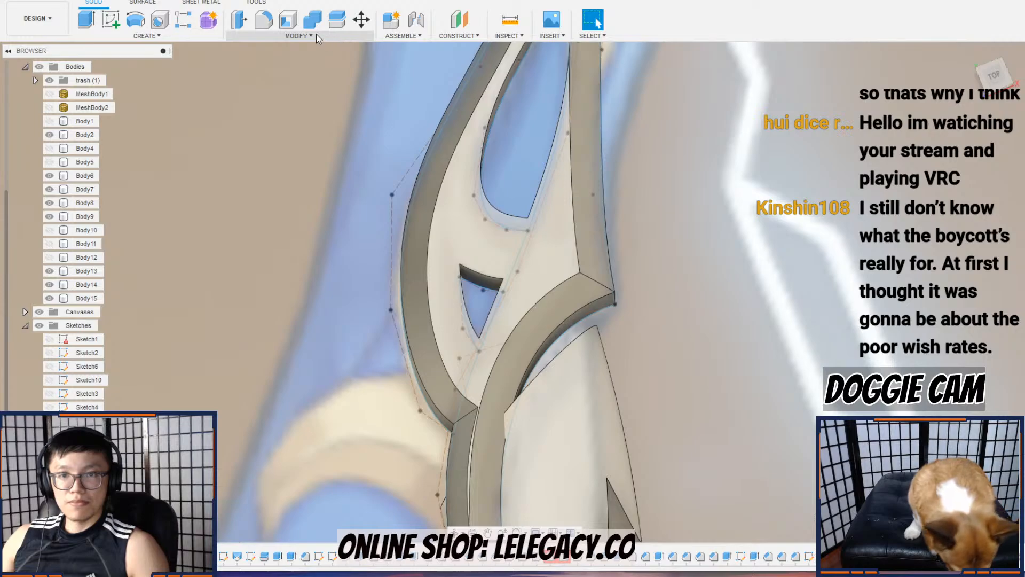
click(316, 34)
click(276, 80)
scroll(464, 309, up, 5)
click(459, 309)
click(487, 274)
click(521, 307)
shift+middle_drag(520, 313, 510, 277)
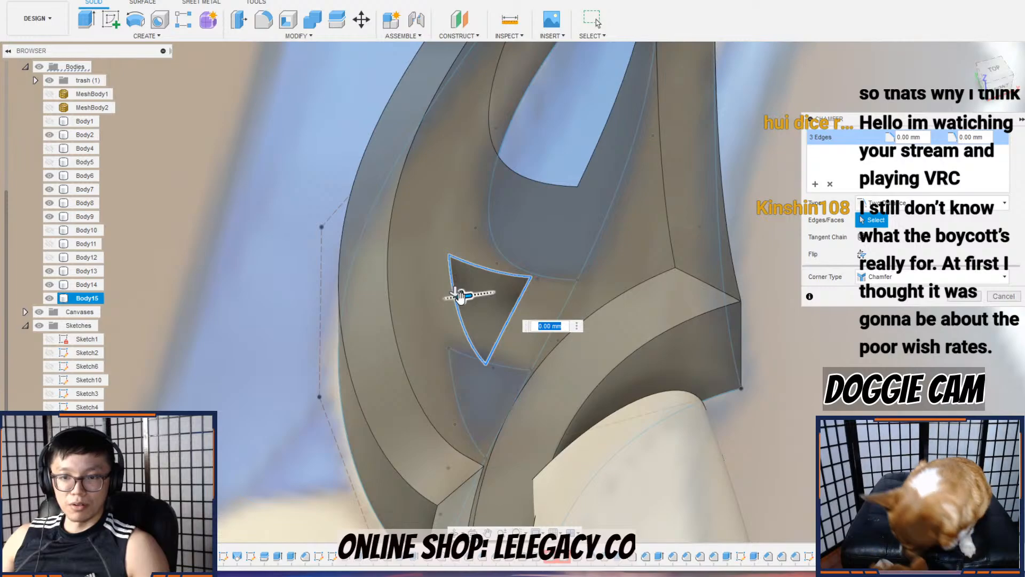
drag(453, 287, 454, 316)
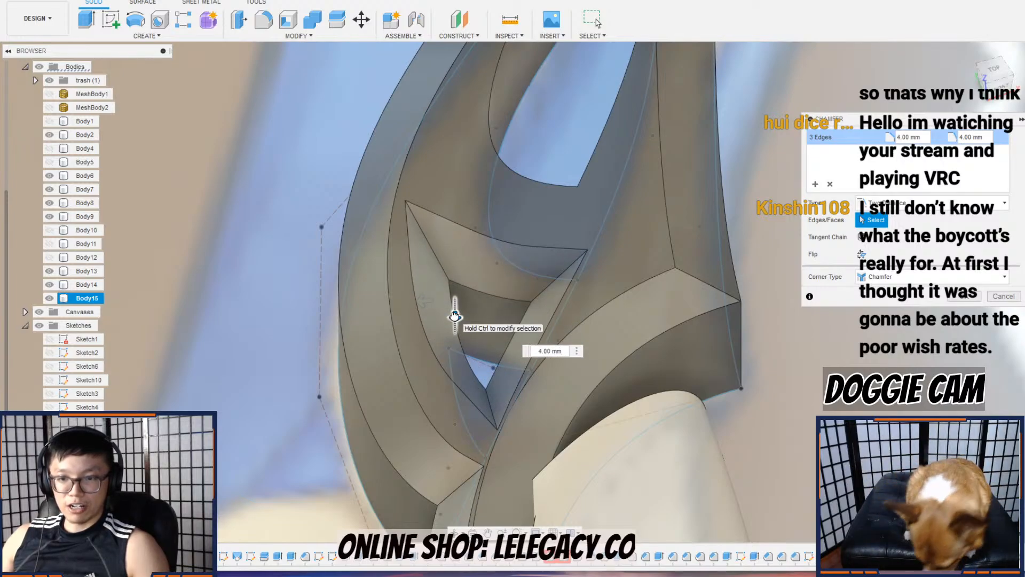
Step: Add the top edges of the long curved opening and its narrow pointed end to the 4 mm chamfer
click(525, 175)
click(588, 166)
scroll(588, 166, down, 2)
scroll(613, 146, down, 1)
middle_drag(613, 146, 601, 432)
middle_drag(540, 157, 523, 223)
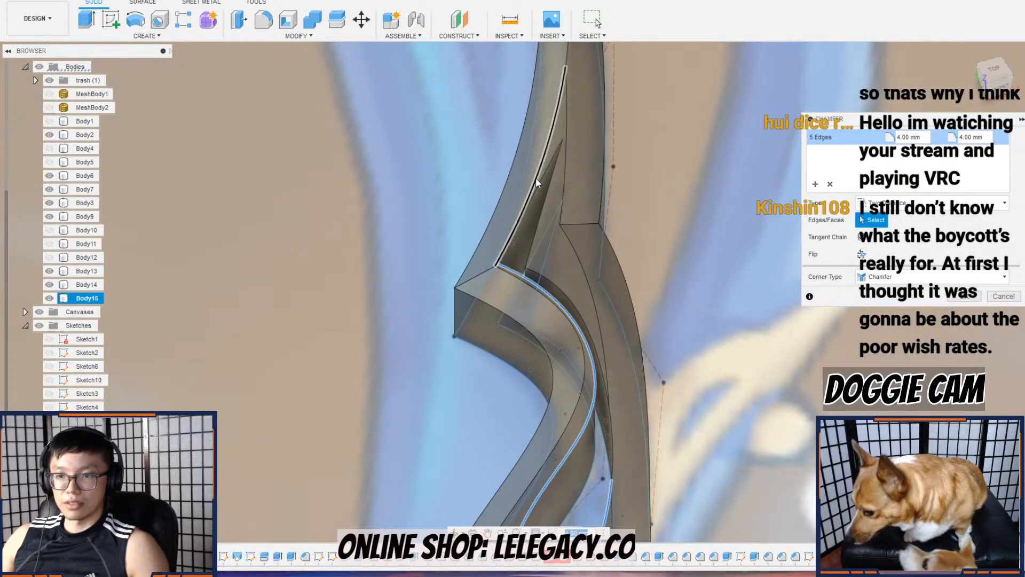
click(557, 170)
click(557, 170)
click(562, 285)
click(610, 436)
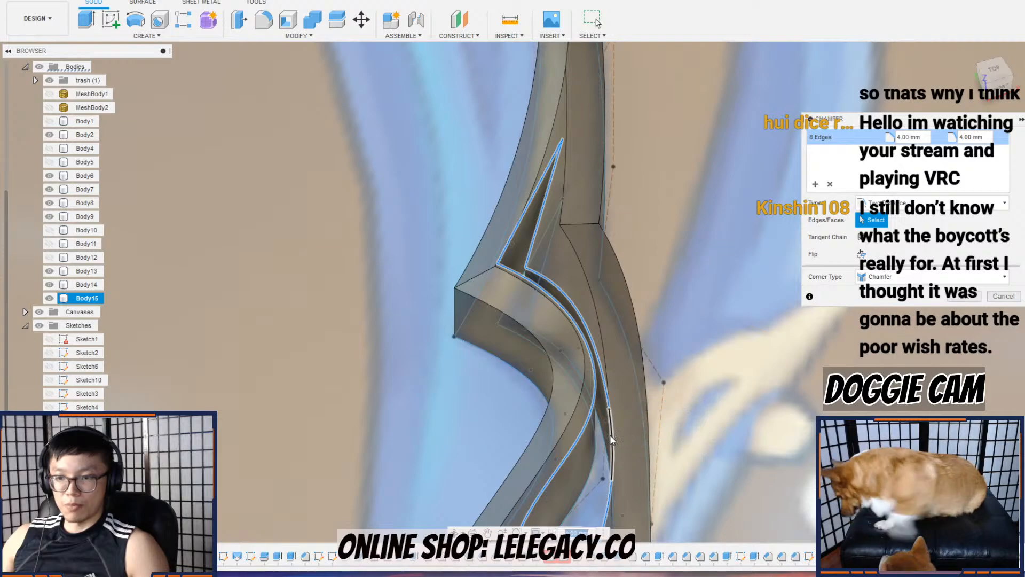
Step: Remove the two long edges of the narrow pointed end from the selection and apply the 4 mm chamfer
shift+middle_drag(617, 399, 540, 328)
click(535, 331)
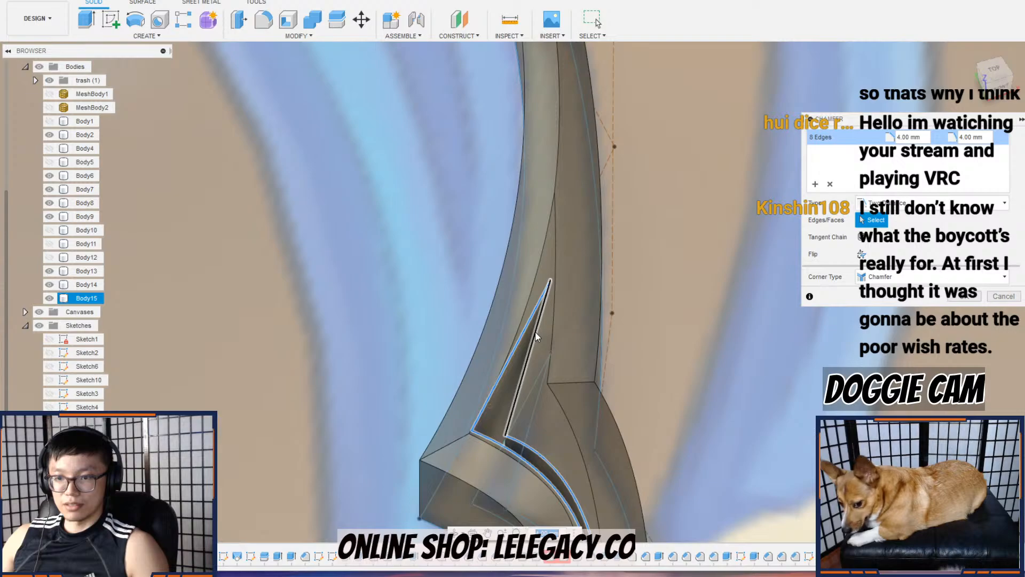
click(535, 319)
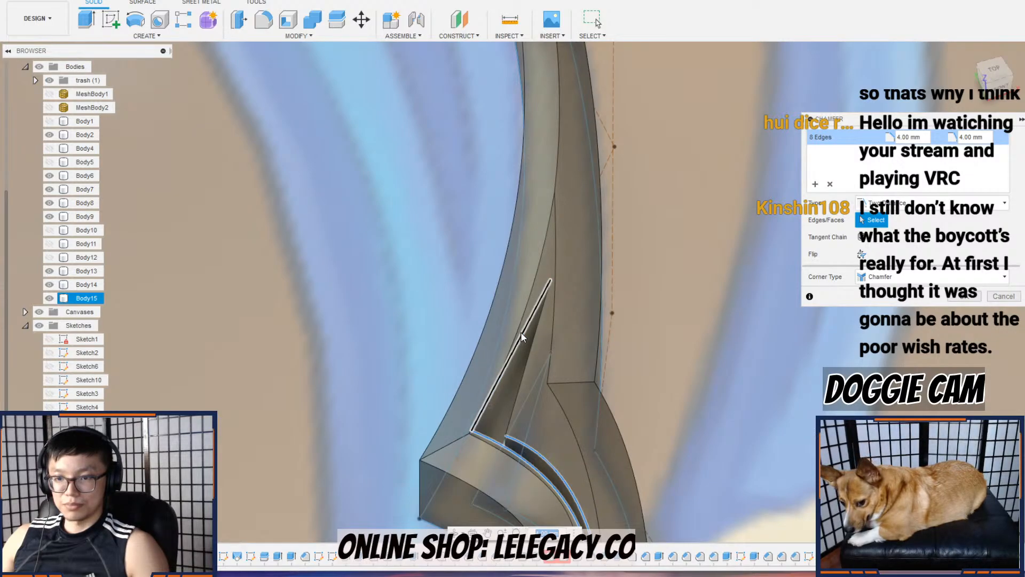
shift+middle_drag(551, 339, 554, 288)
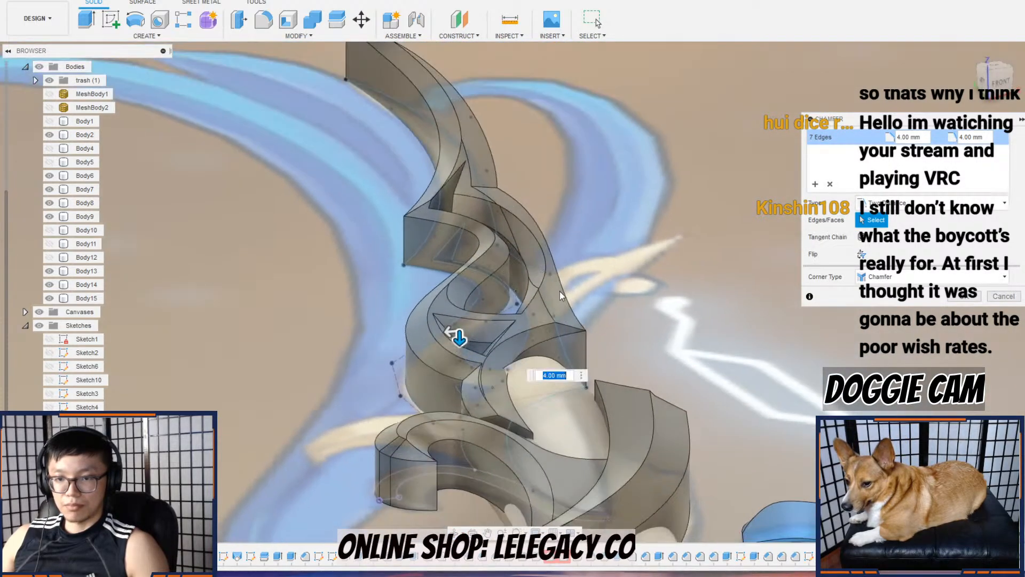
click(961, 296)
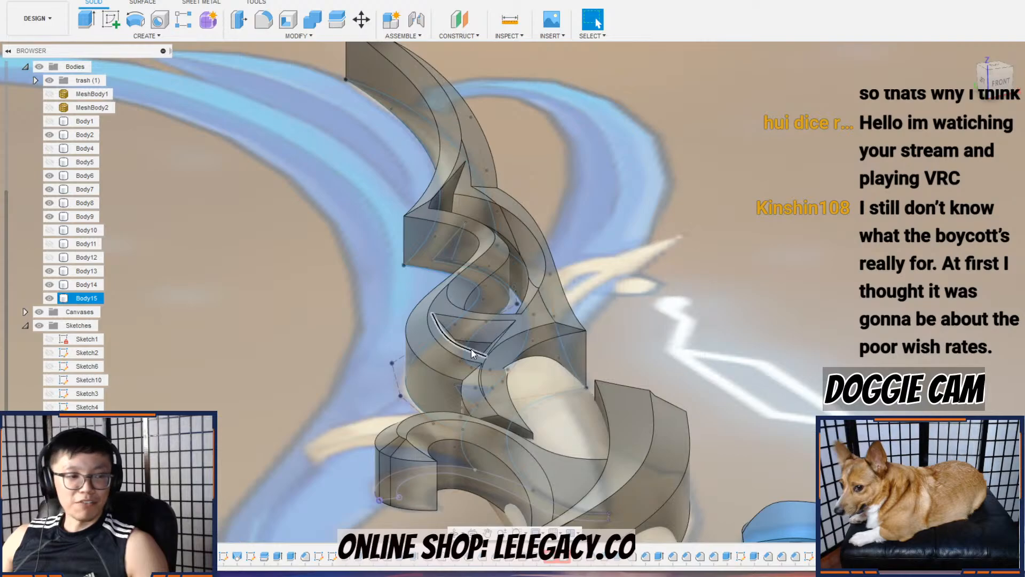
Step: Examine the chamfered ornament from above, behind and the front, including where it meets the rounded shaft
shift+middle_drag(473, 353, 500, 273)
scroll(501, 273, down, 5)
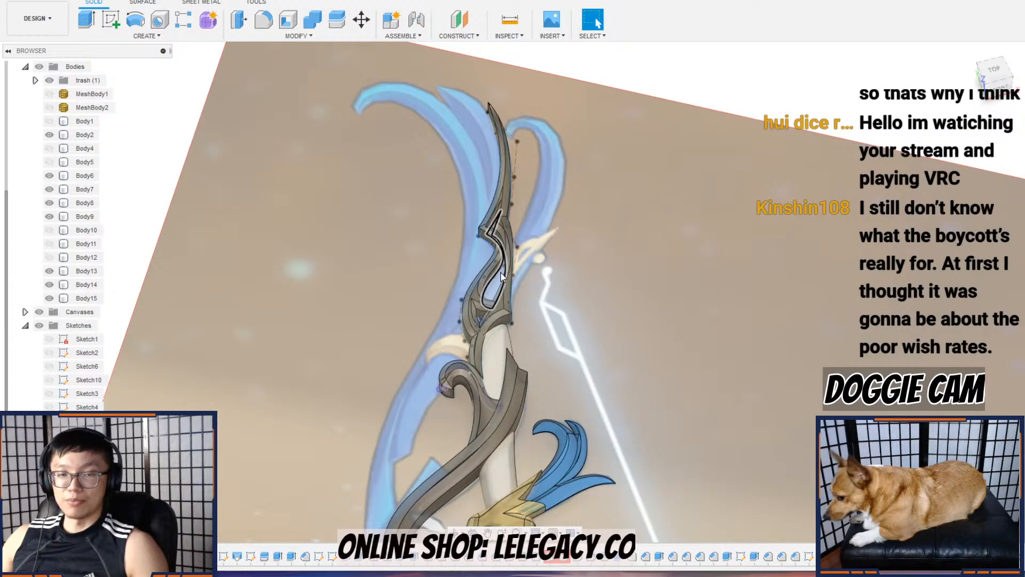
scroll(500, 273, up, 5)
shift+middle_drag(557, 309, 397, 291)
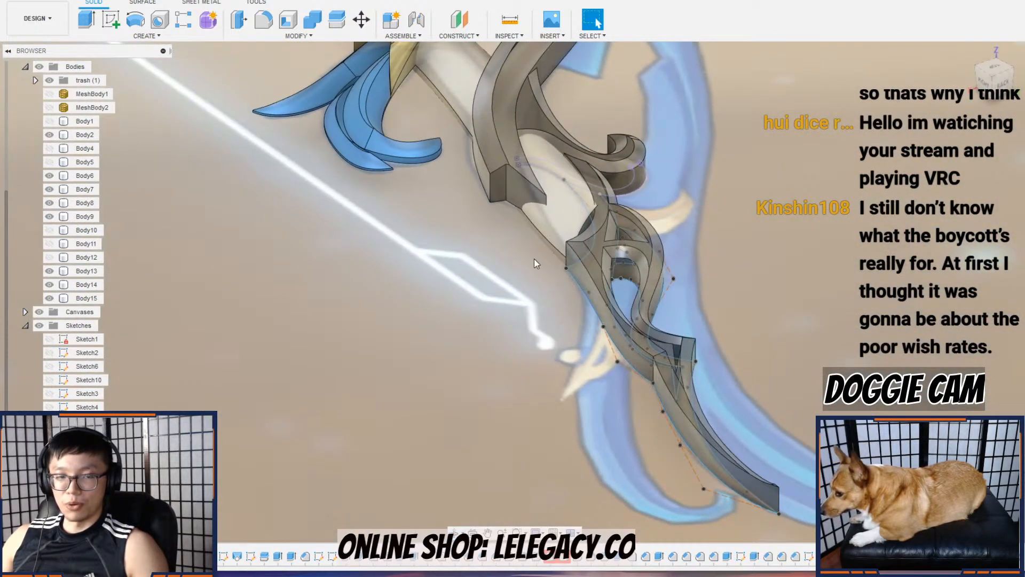
scroll(517, 267, up, 3)
click(552, 198)
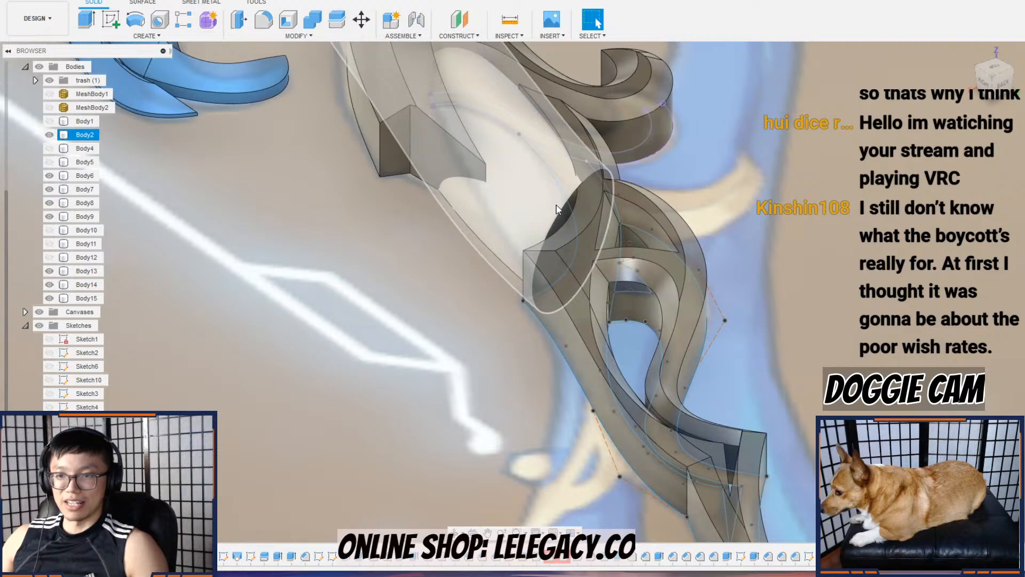
scroll(591, 210, down, 3)
shift+middle_drag(601, 220, 741, 227)
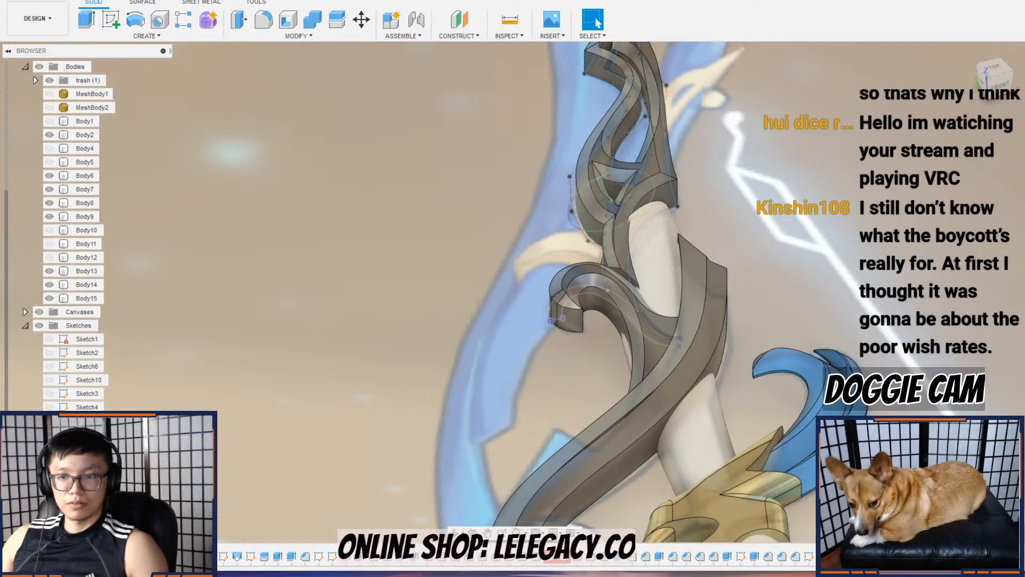
scroll(614, 192, up, 3)
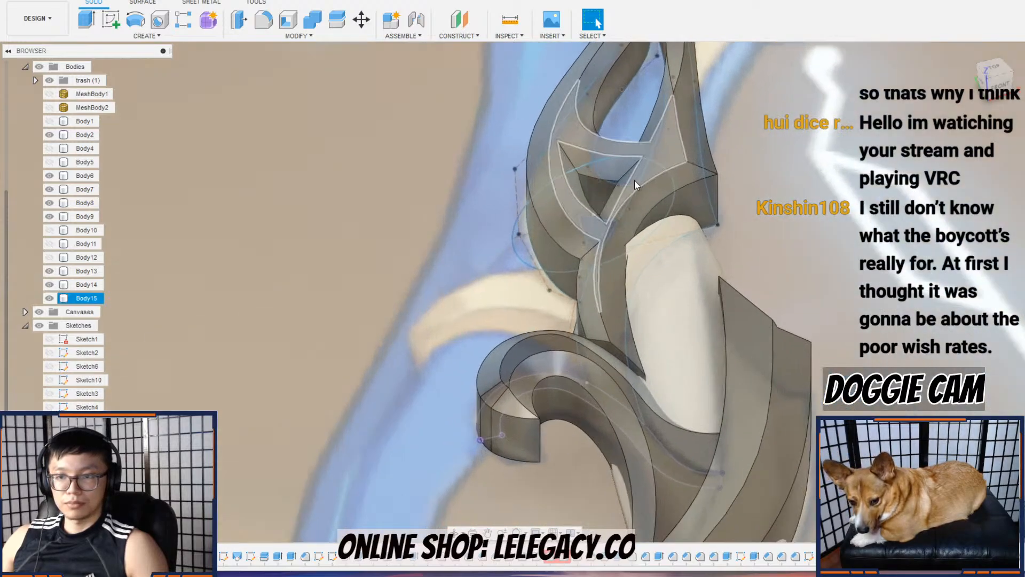
double_click(604, 164)
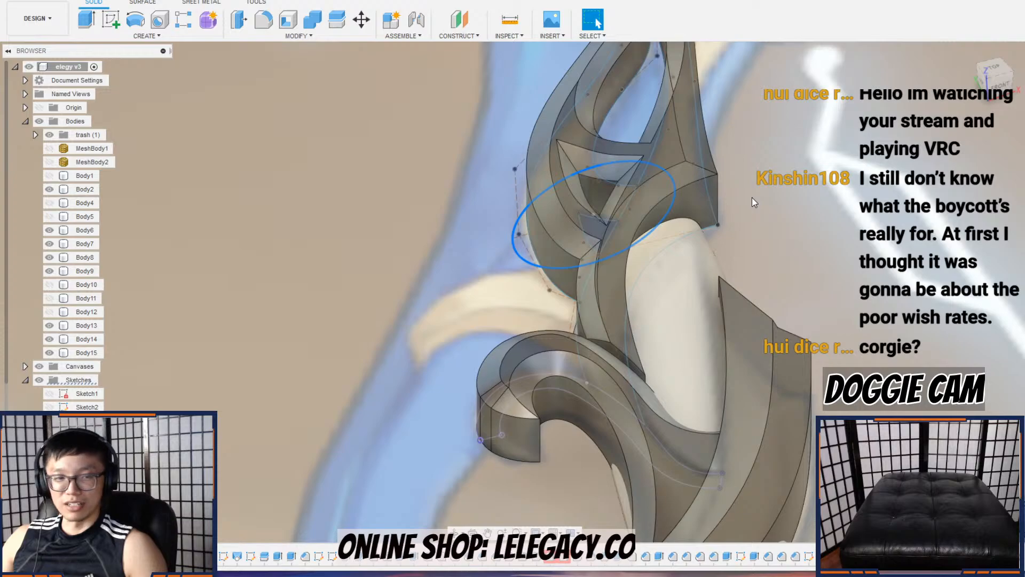
shift+middle_drag(752, 197, 640, 231)
Step: Chamfer the short edge at the ornament's lower tip, beside the curled hook, 3 mm by 3 mm
click(299, 36)
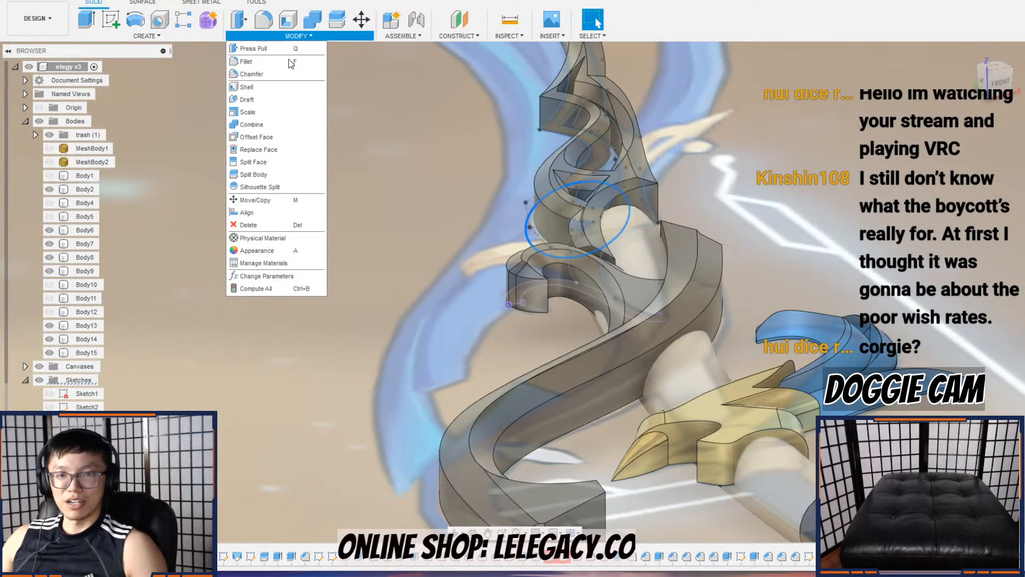
click(277, 72)
scroll(577, 251, up, 5)
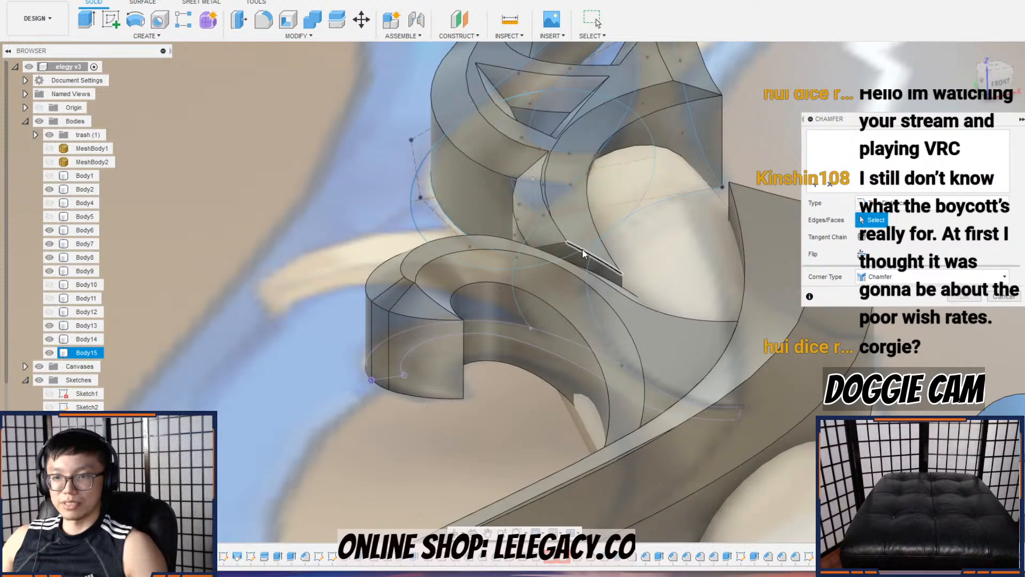
click(582, 248)
scroll(582, 246, up, 3)
drag(583, 245, 589, 293)
shift+middle_drag(591, 213, 572, 252)
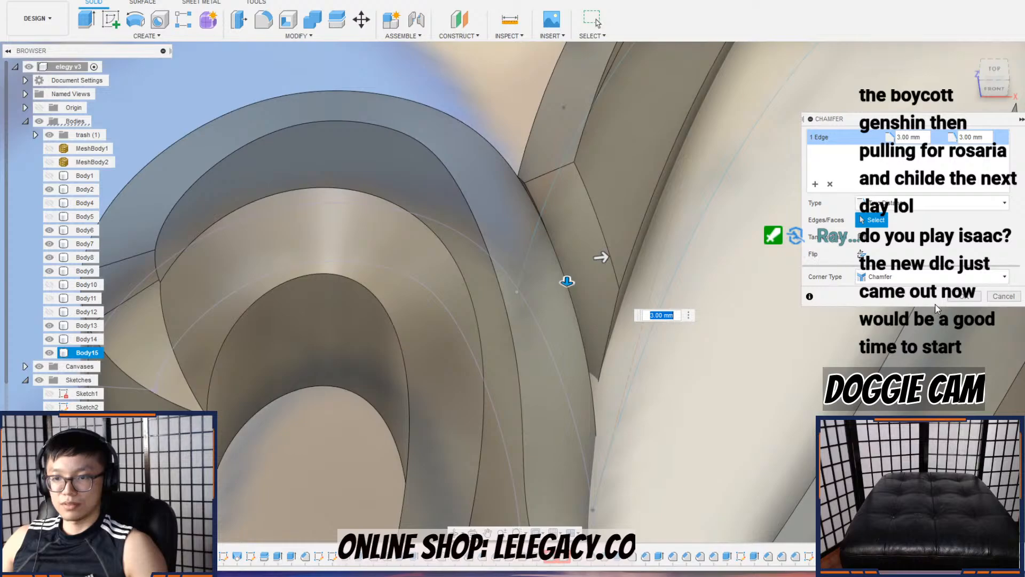
key(Return)
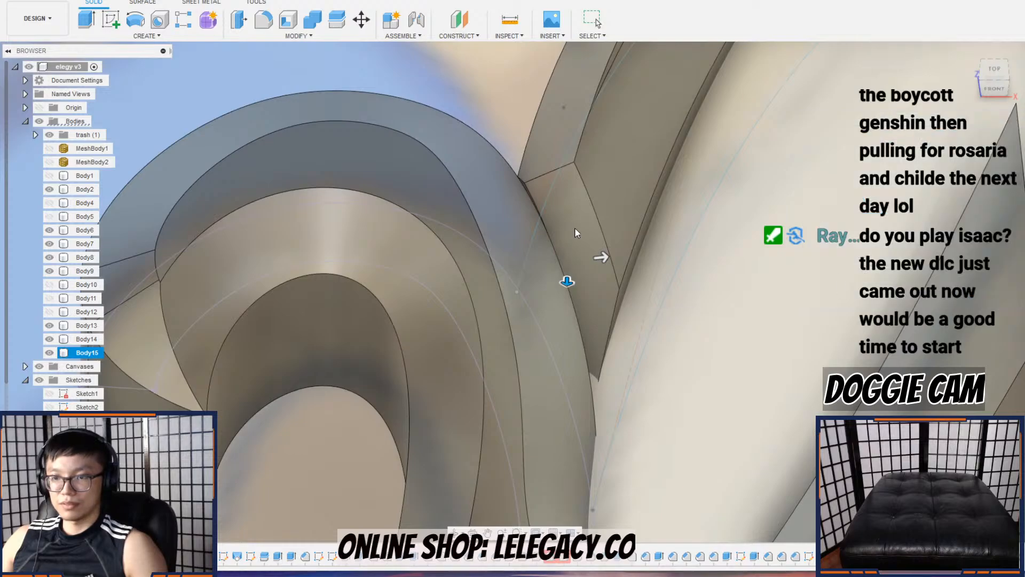
Step: Examine the ornament's chamfered openings, lower tip and upper arm up close and from different angles
click(431, 242)
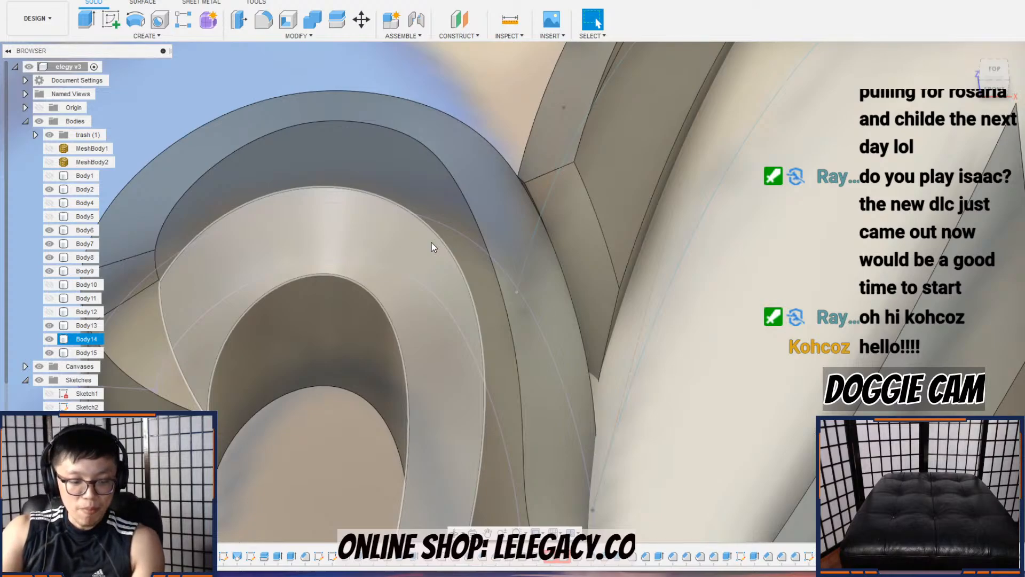
key(Escape)
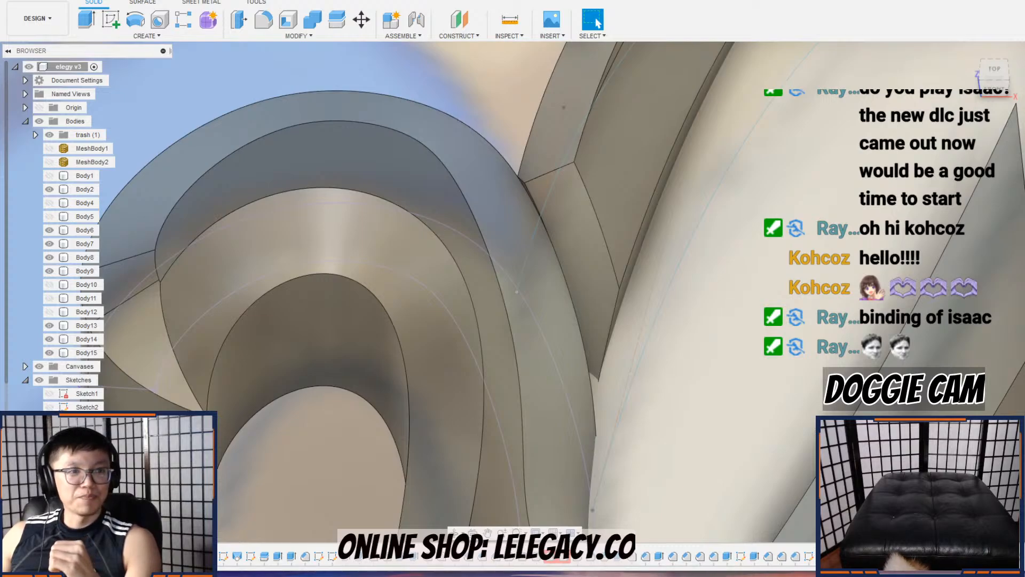
scroll(479, 212, down, 6)
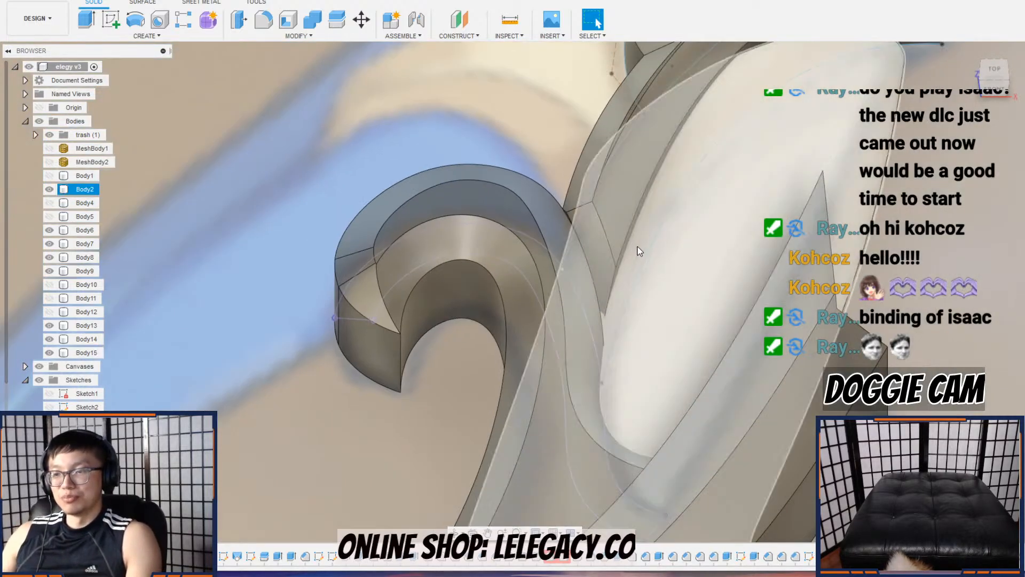
middle_drag(676, 188, 582, 344)
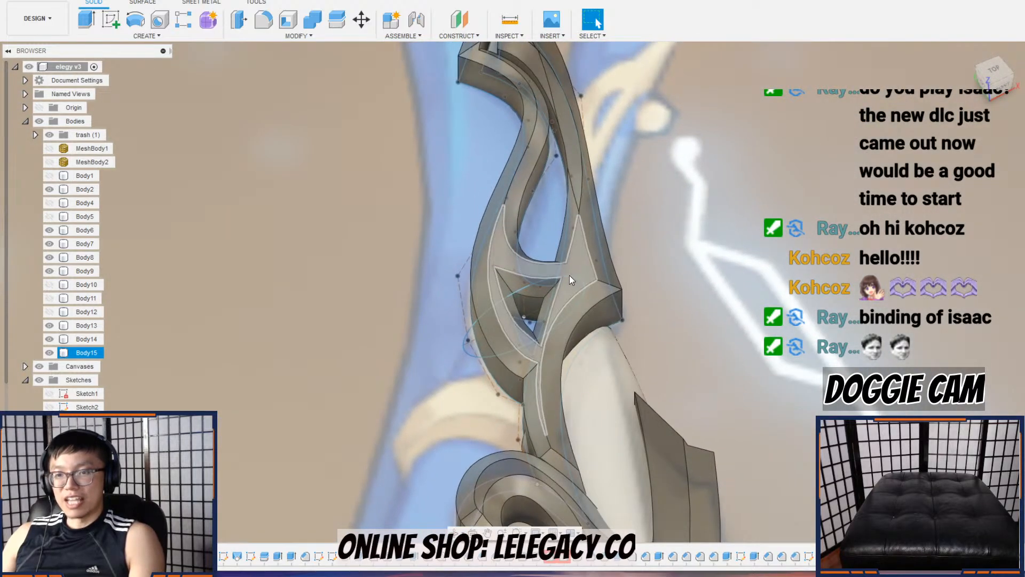
scroll(568, 269, up, 5)
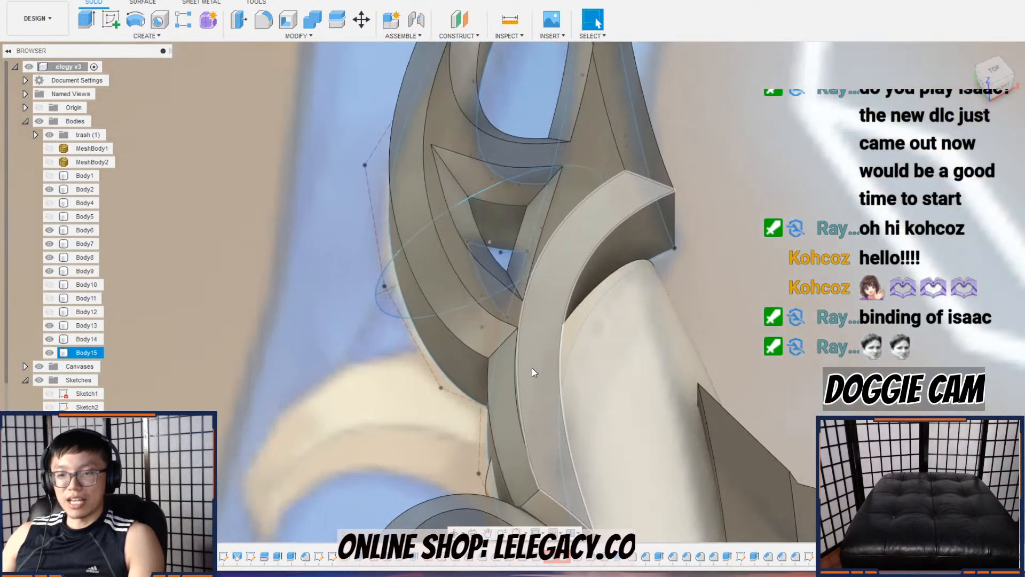
mouse_move(533, 371)
shift+middle_down()
mouse_move(526, 382)
mouse_move(532, 365)
shift+middle_up()
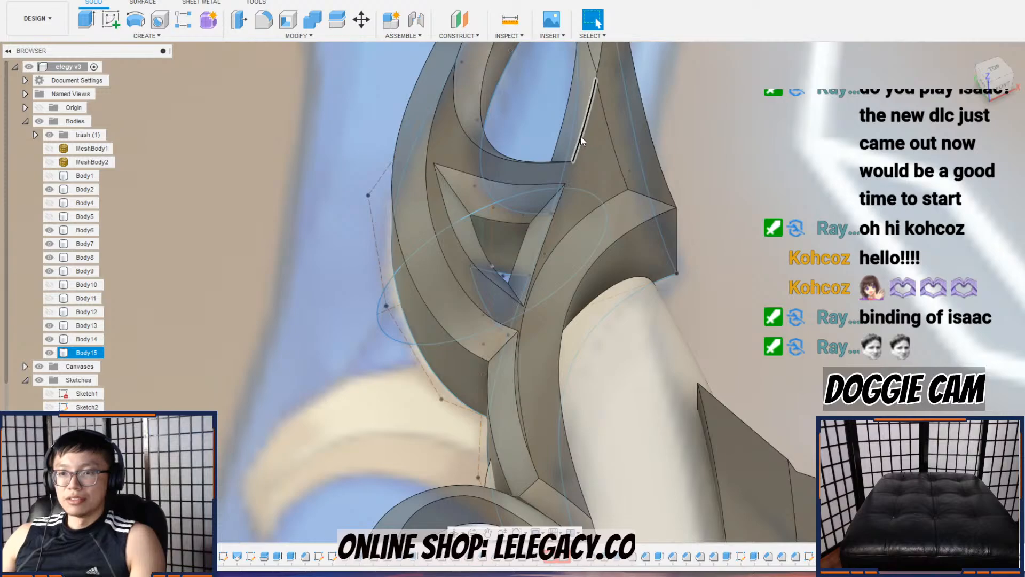
scroll(581, 135, down, 1)
scroll(579, 139, down, 1)
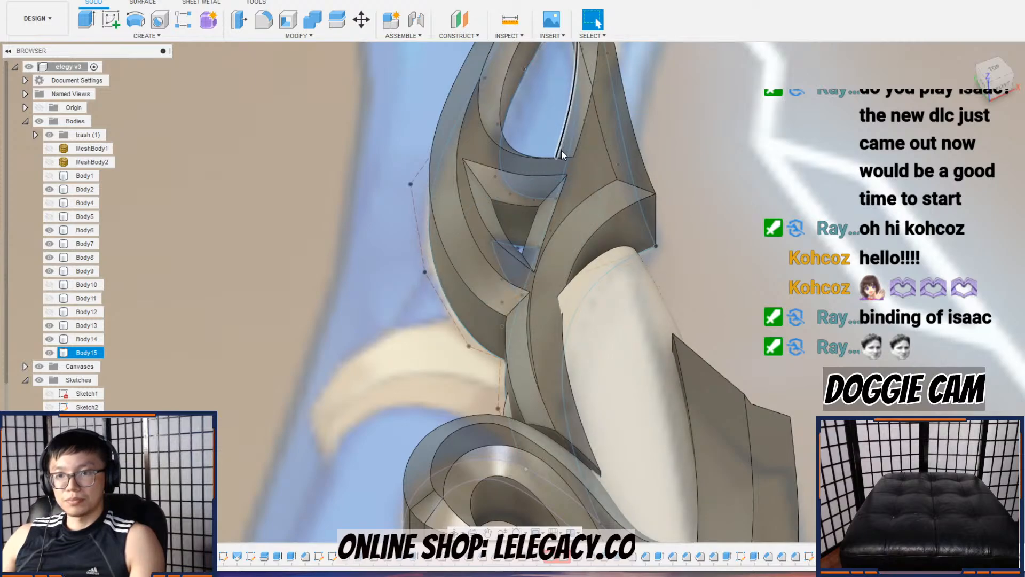
scroll(560, 160, down, 3)
middle_drag(556, 193, 524, 318)
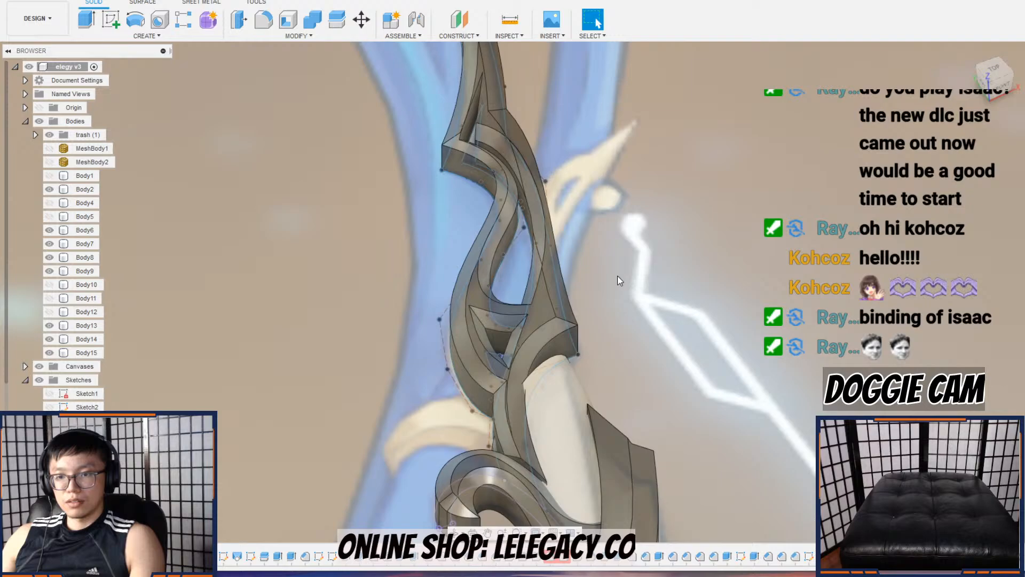
click(550, 304)
shift+middle_drag(549, 304, 534, 221)
key(Escape)
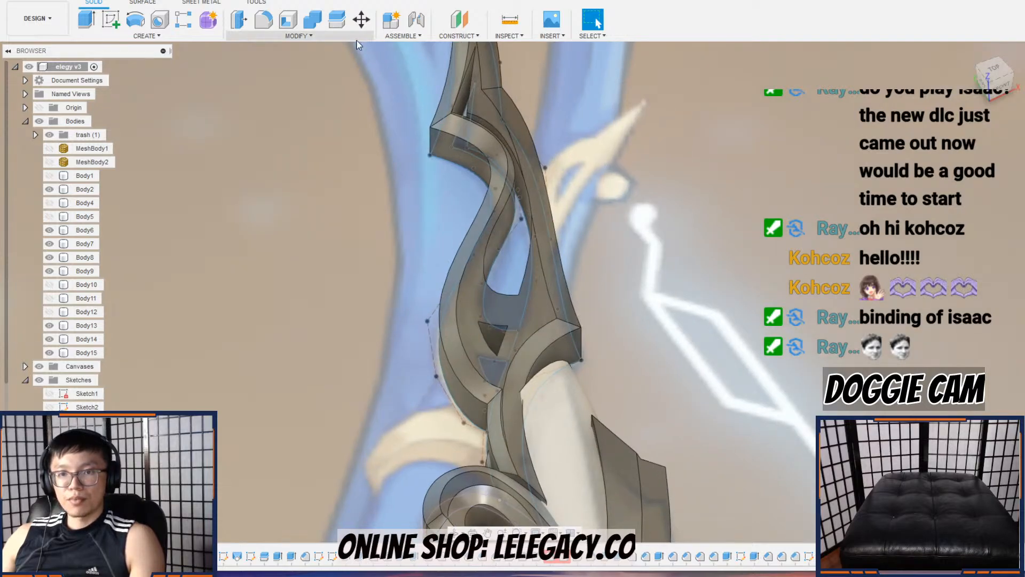
Step: Start a new sketch on the upper ornament's flat front face, beside the triangular opening
click(344, 39)
mouse_move(147, 36)
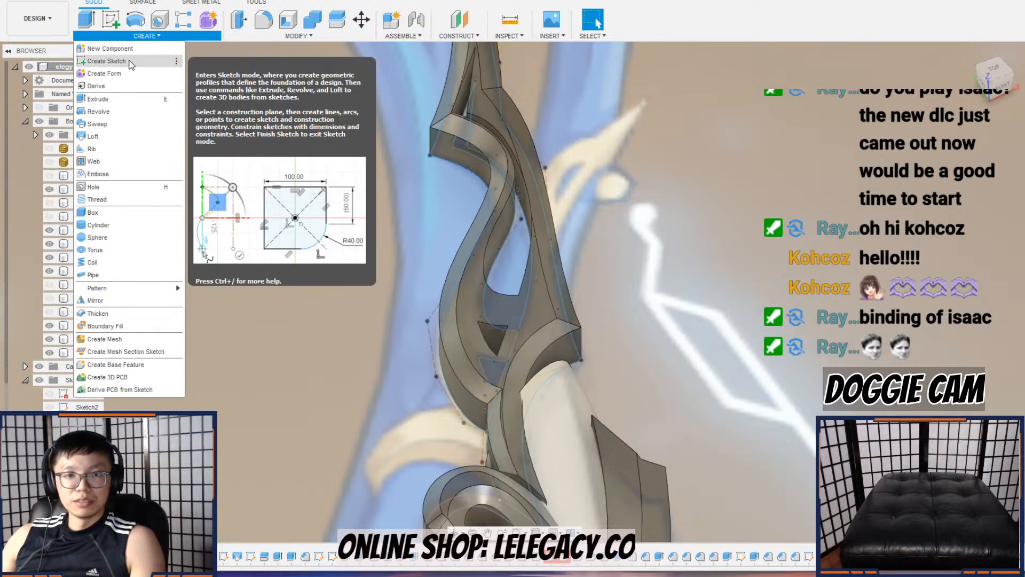
click(130, 62)
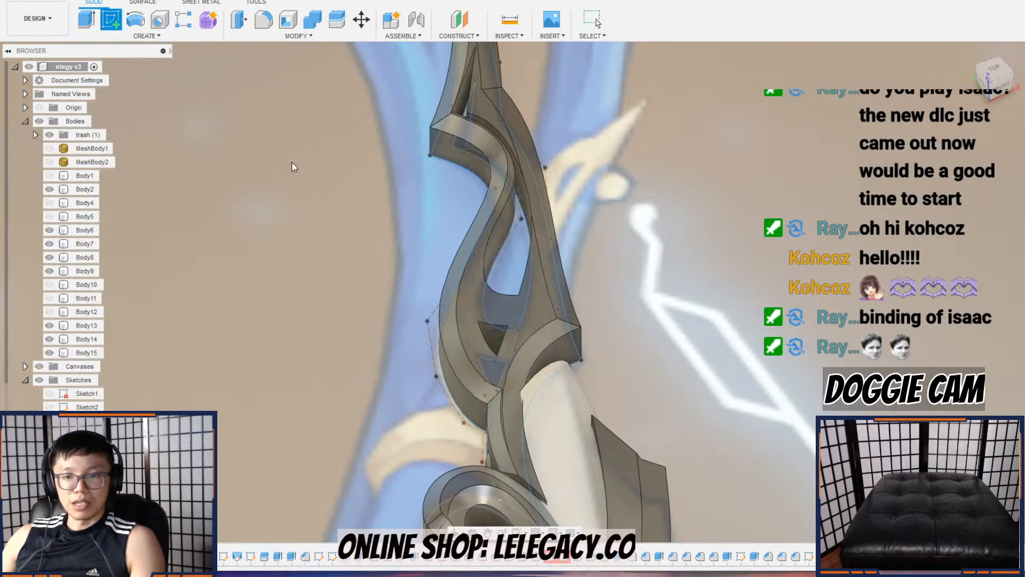
click(537, 309)
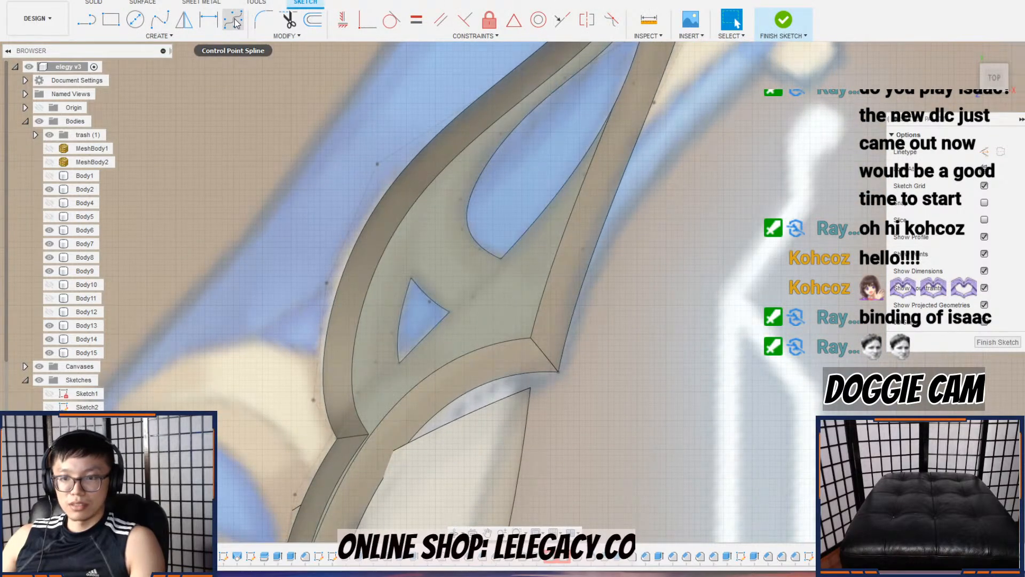
Step: Project the flat face's outline and the diagonal curve running past both openings into the sketch
click(235, 21)
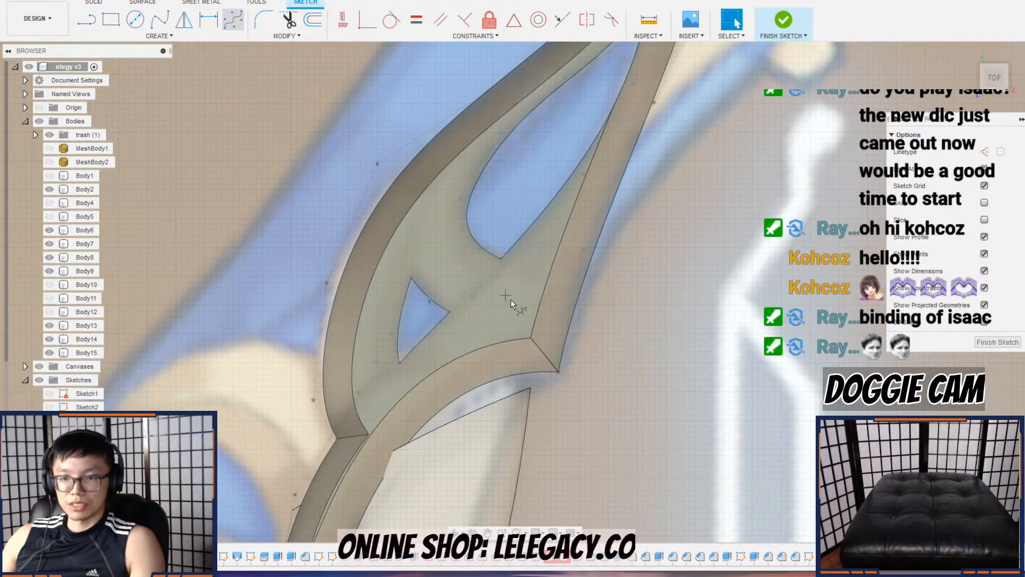
click(206, 33)
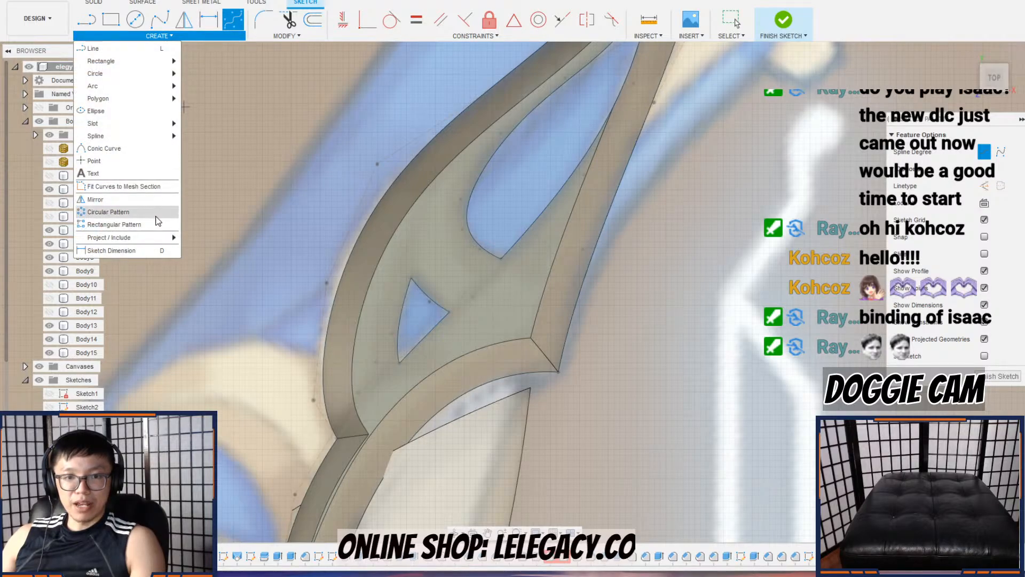
mouse_move(152, 238)
click(200, 237)
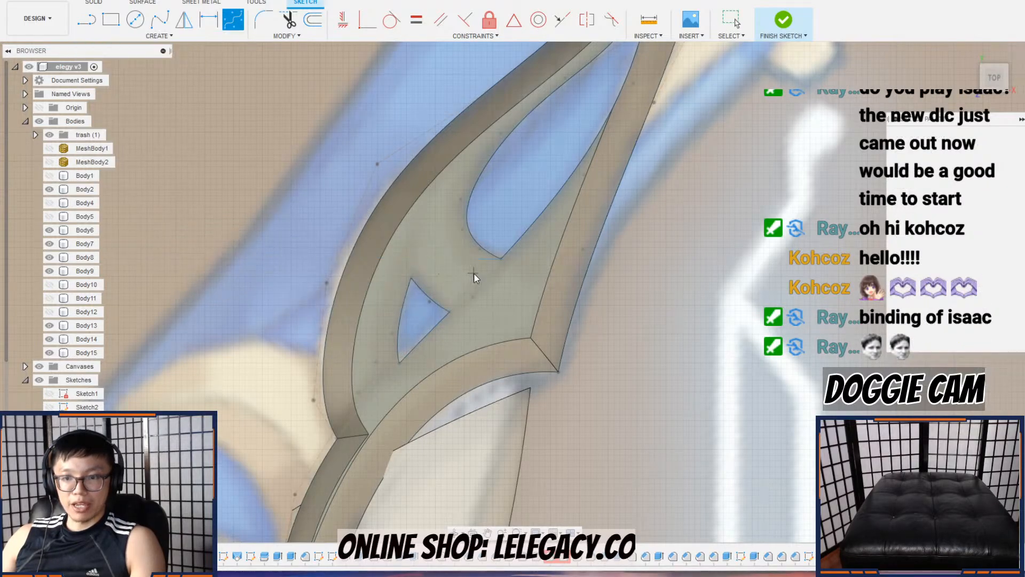
click(470, 274)
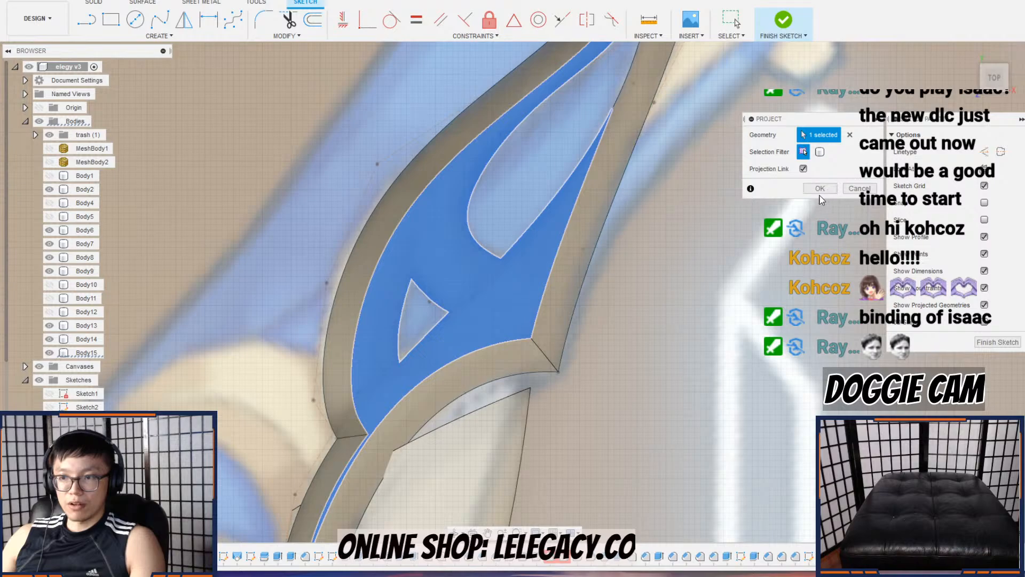
scroll(479, 294, up, 3)
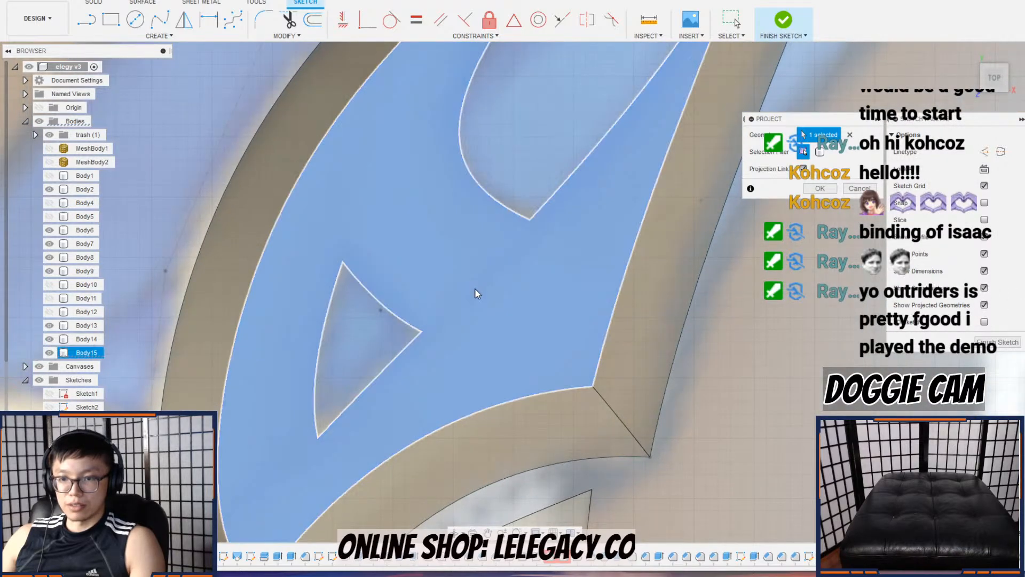
click(469, 288)
scroll(469, 287, down, 3)
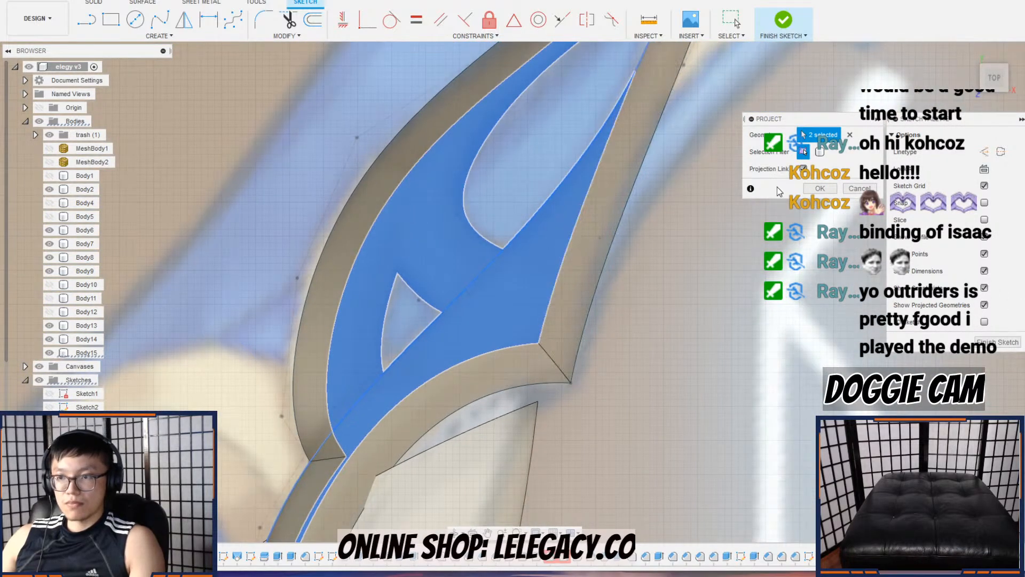
click(820, 188)
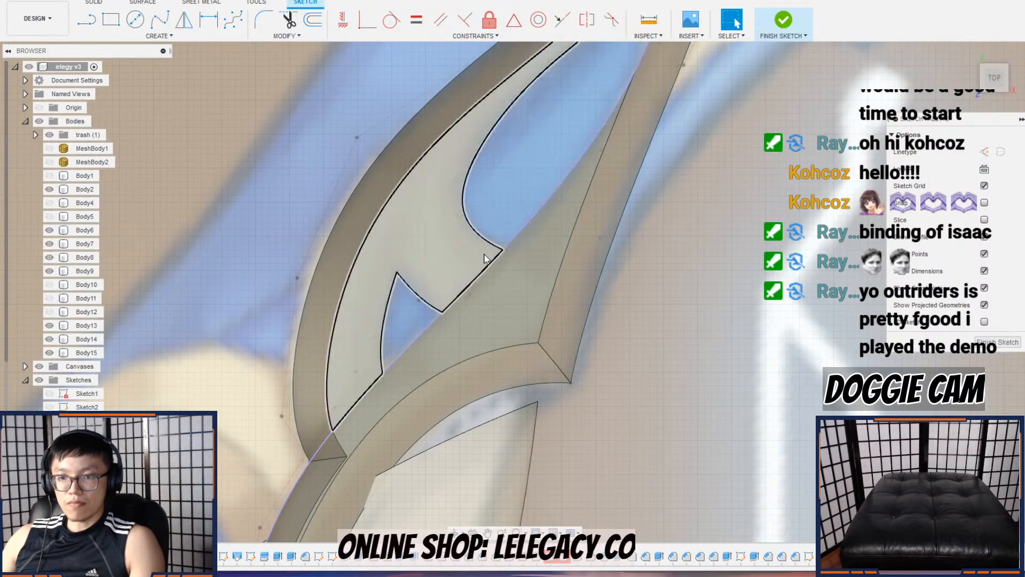
click(285, 36)
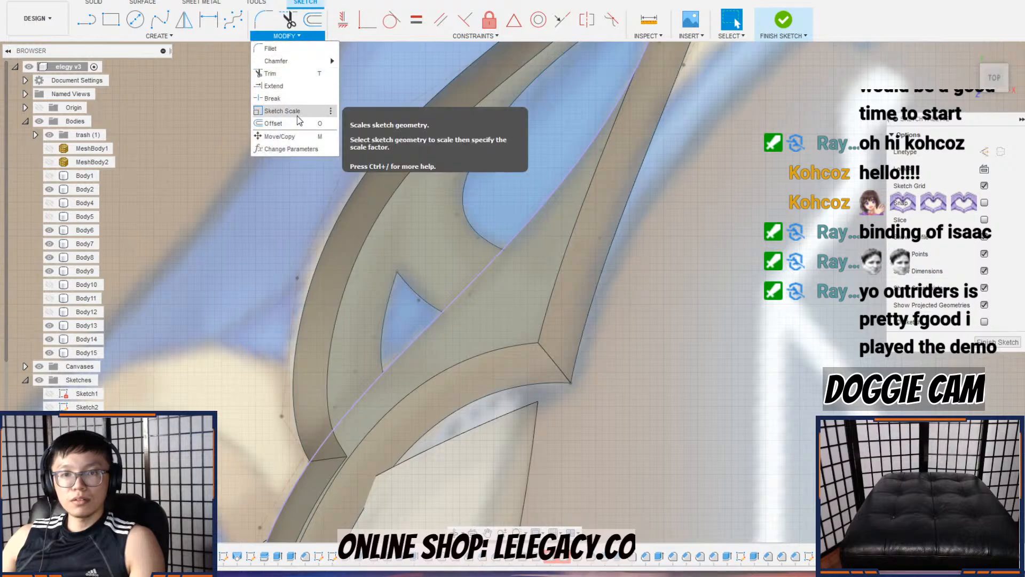
click(783, 21)
click(288, 37)
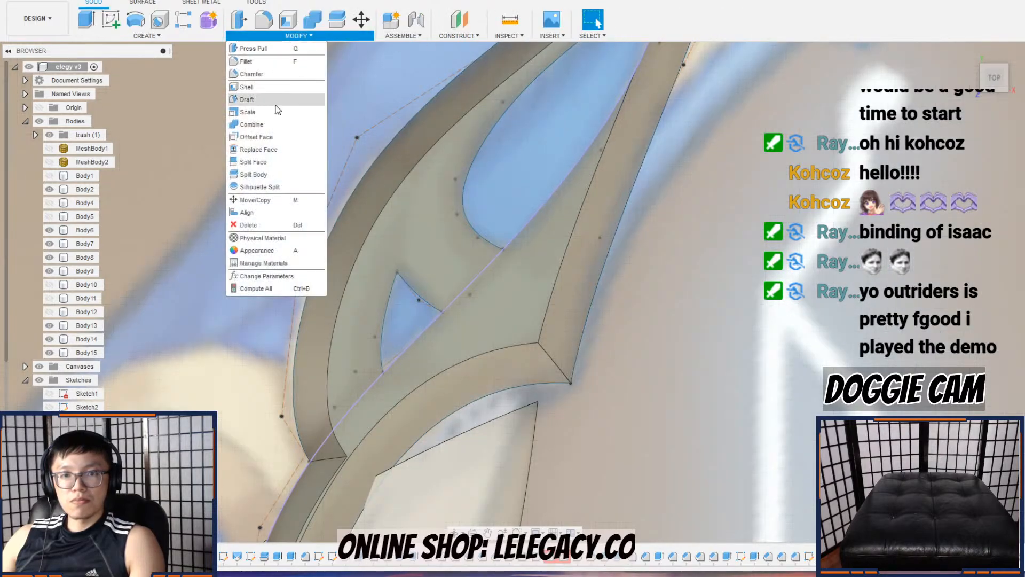
click(278, 163)
click(589, 239)
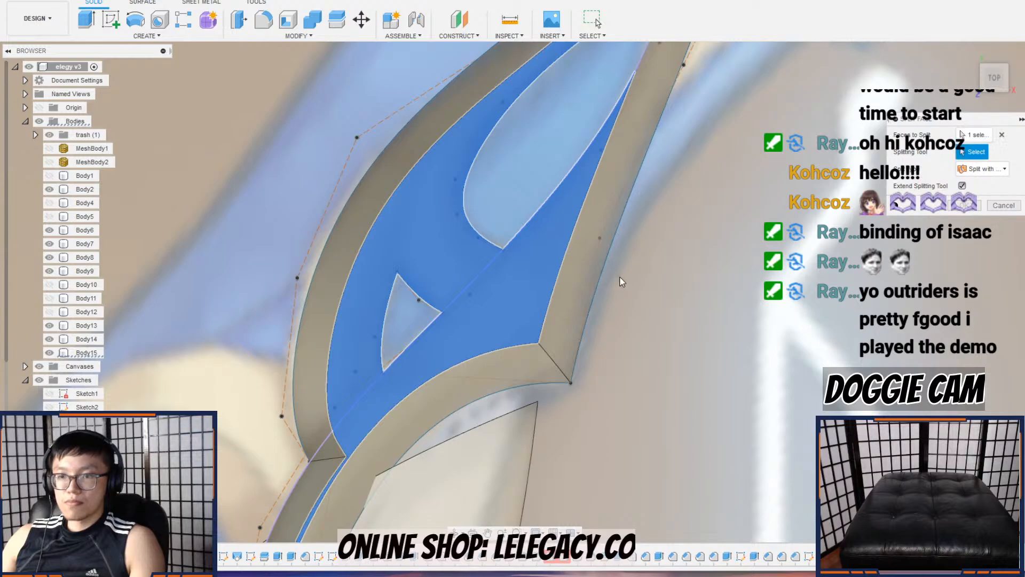
click(479, 278)
shift+middle_drag(479, 282, 530, 247)
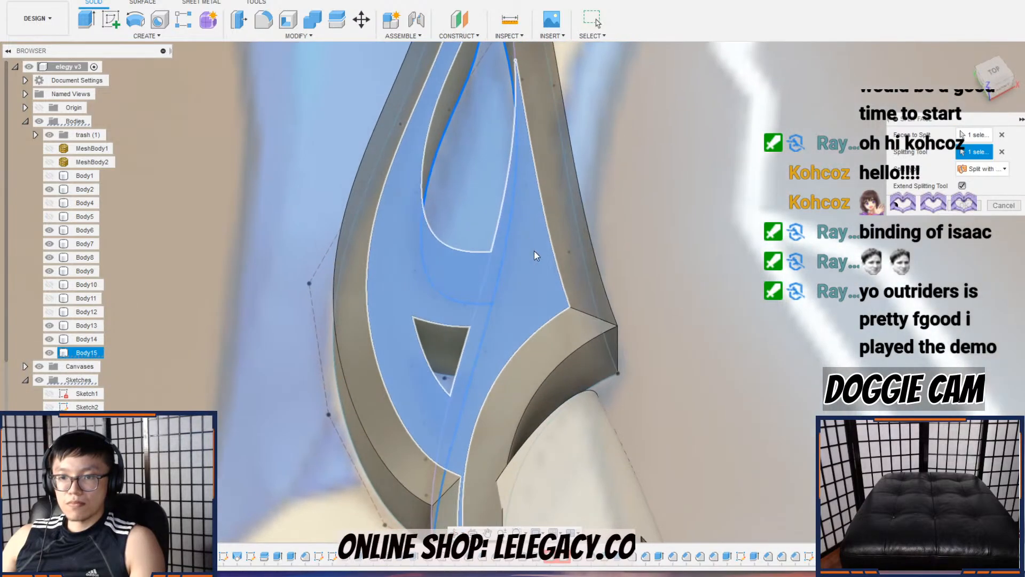
click(1005, 206)
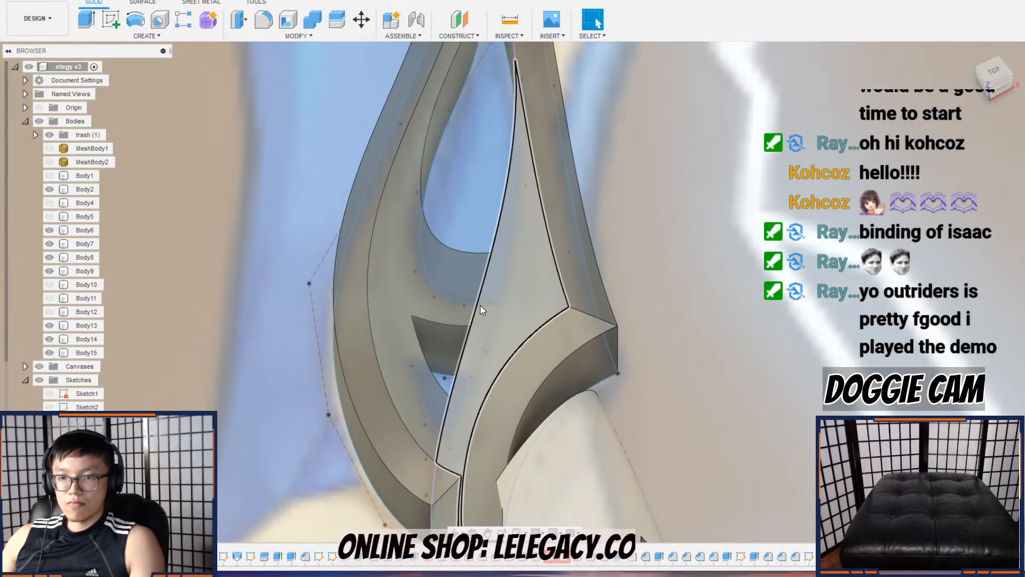
Step: Reopen the sketch and draw two short lines across the diagonal, just beyond the two openings' corners
scroll(82, 460, down, 3)
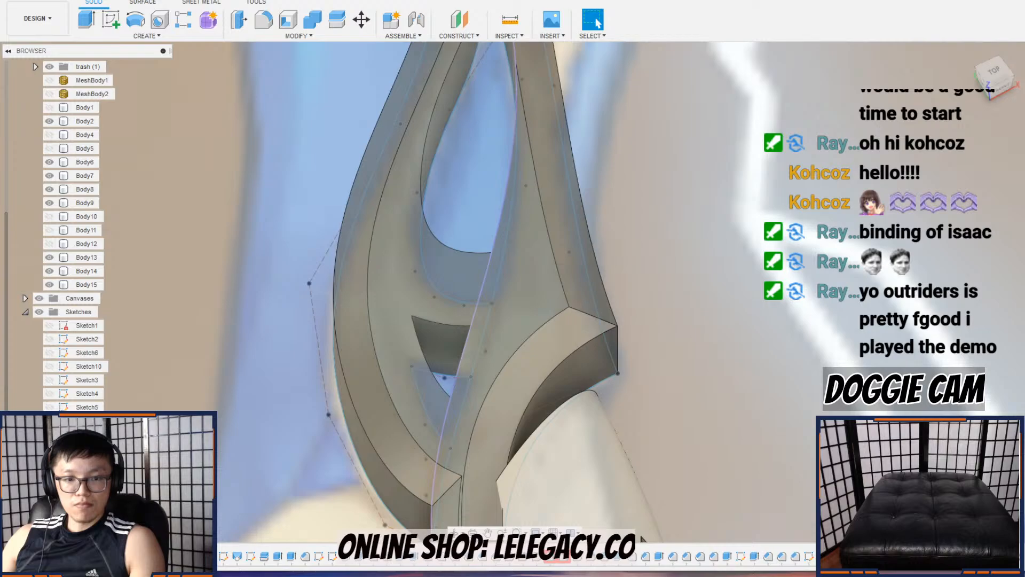
right_click(82, 501)
click(145, 333)
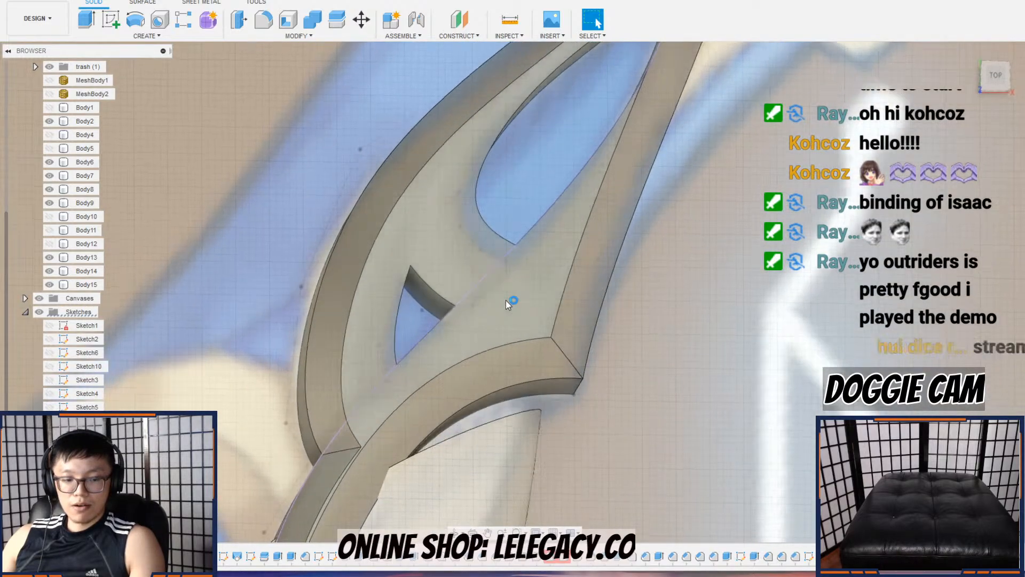
scroll(504, 267, up, 5)
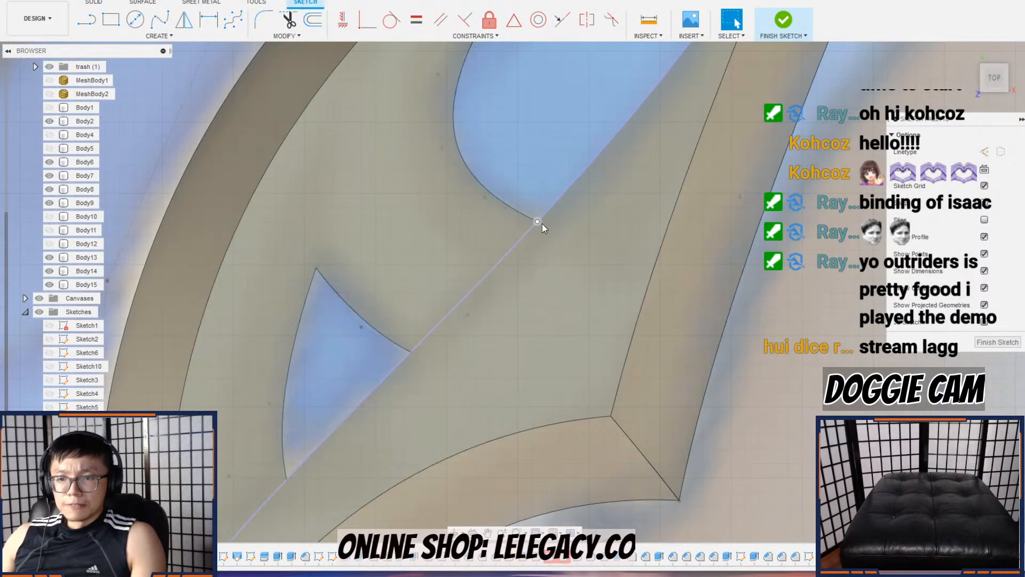
click(87, 20)
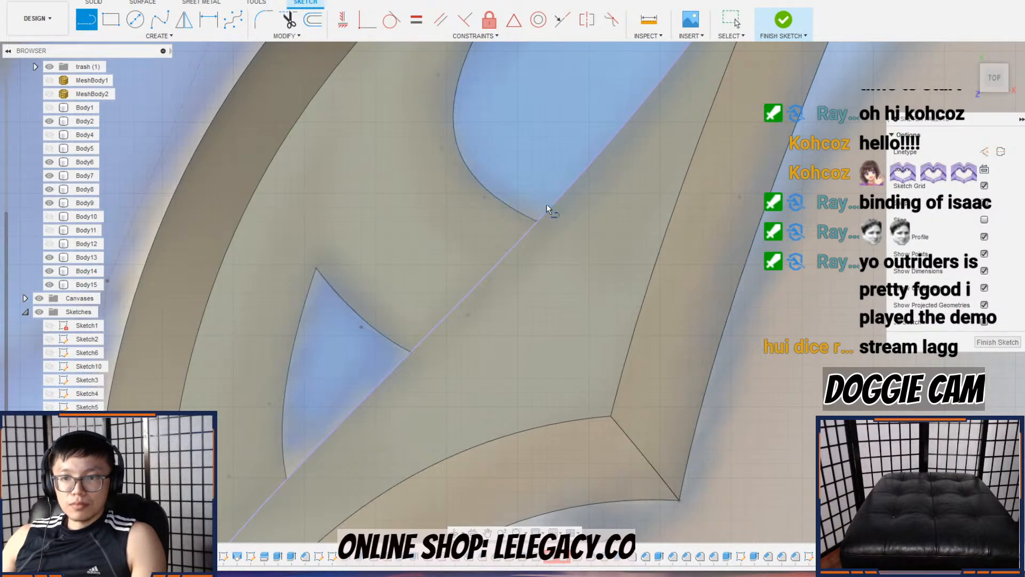
click(570, 213)
click(90, 24)
middle_drag(283, 308, 287, 221)
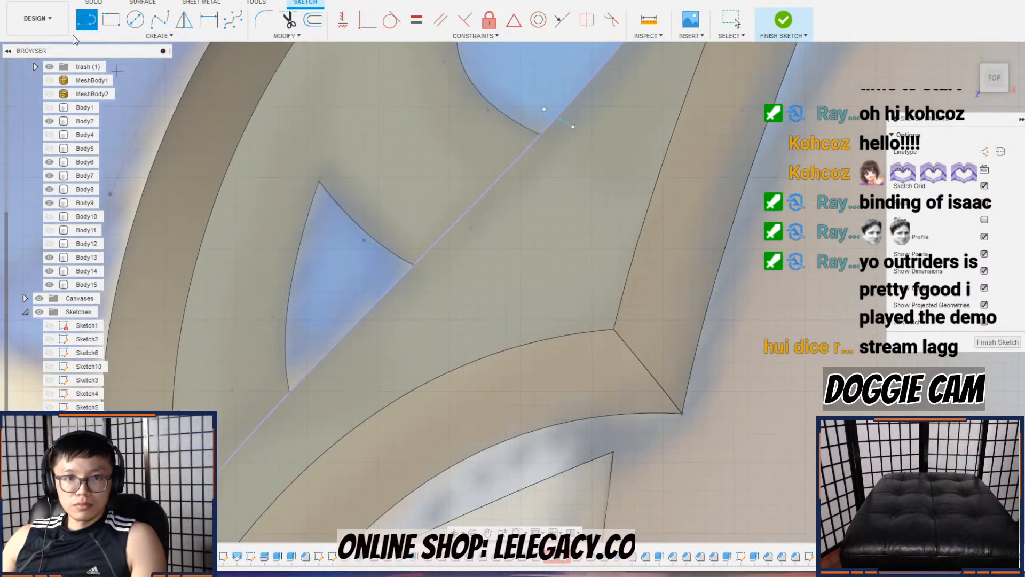
click(303, 424)
Step: Try to break the projected diagonal at the short cross lines, and hide all bodies to expose the sketch
click(284, 36)
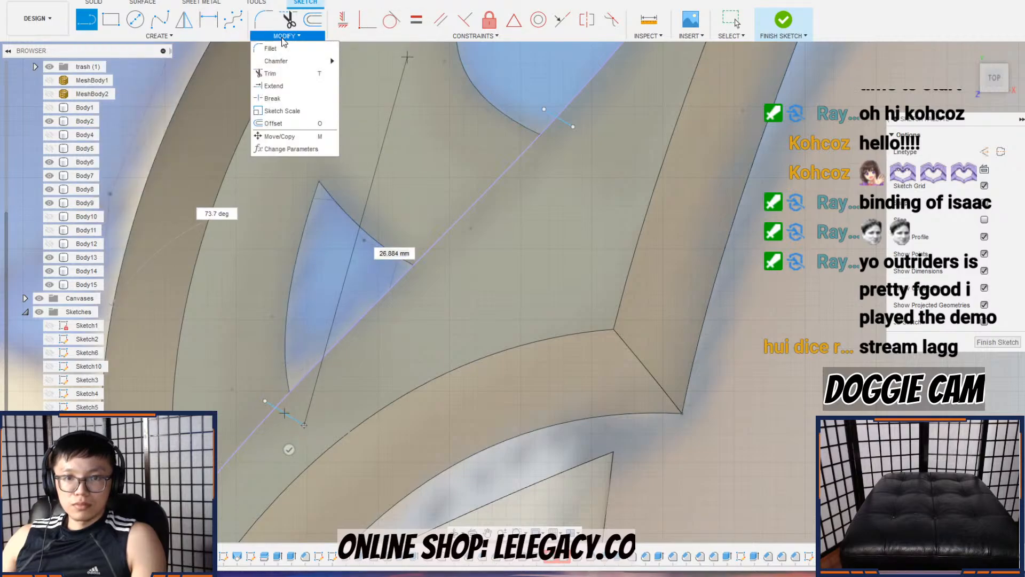
click(290, 98)
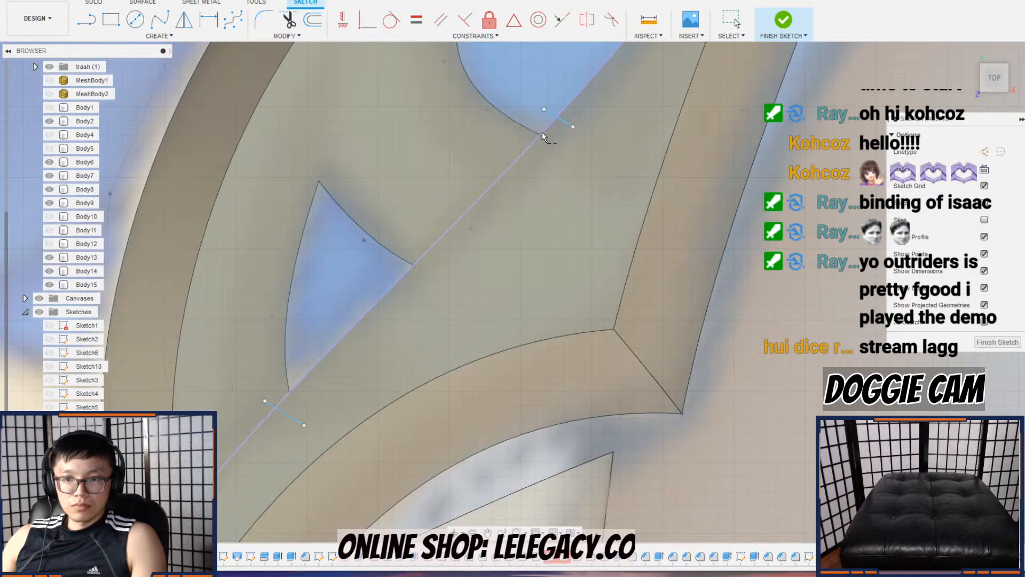
scroll(48, 123, up, 3)
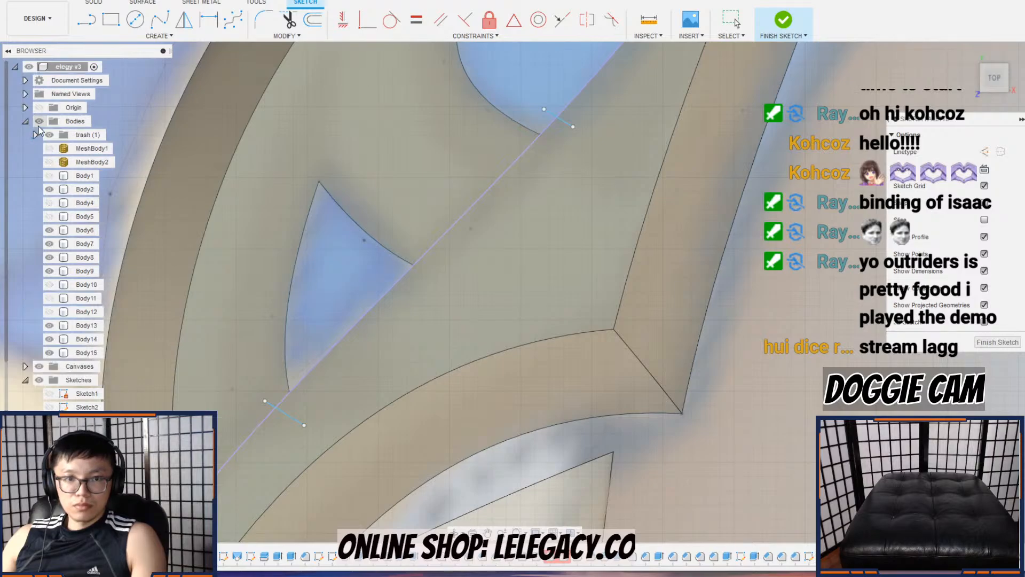
click(40, 121)
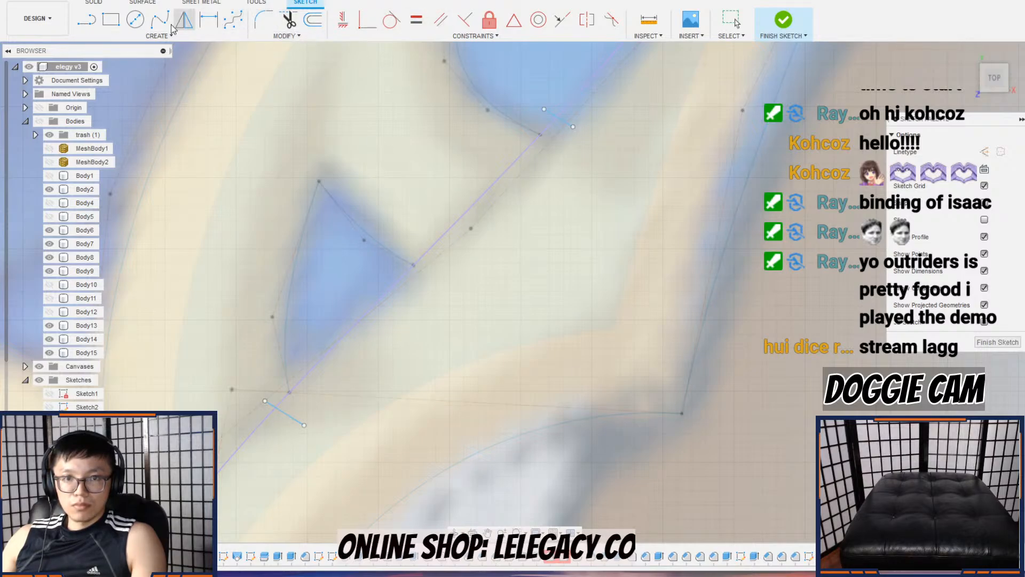
click(86, 20)
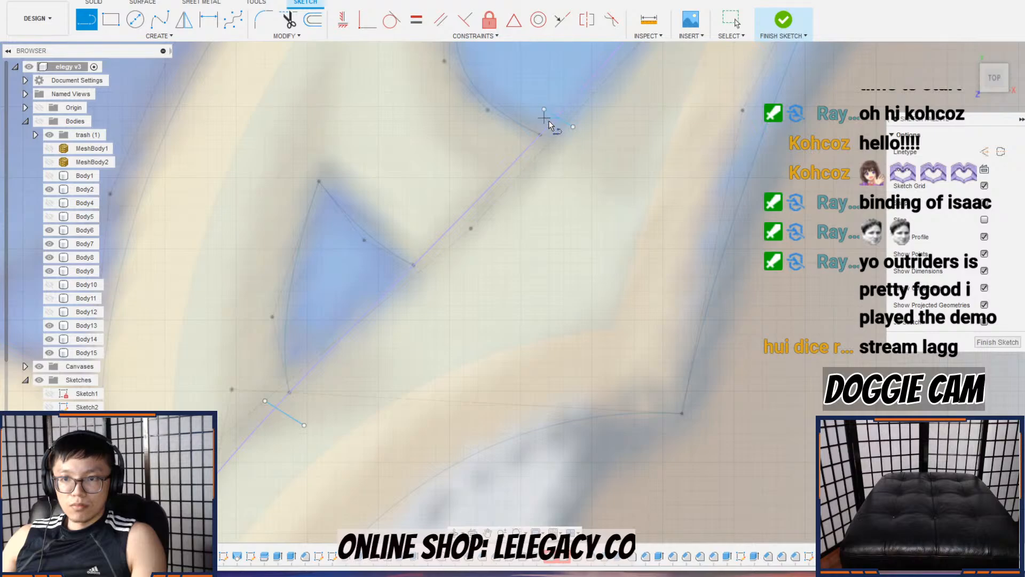
scroll(117, 390, down, 2)
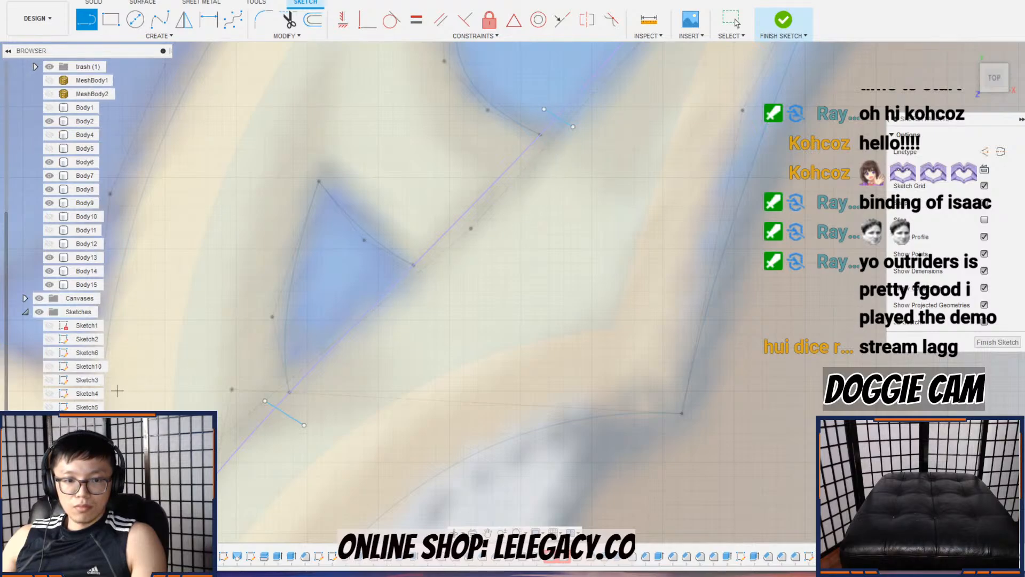
key(Escape)
Step: Finish and reopen the sketch, and try once more to break the projected diagonal
click(1000, 345)
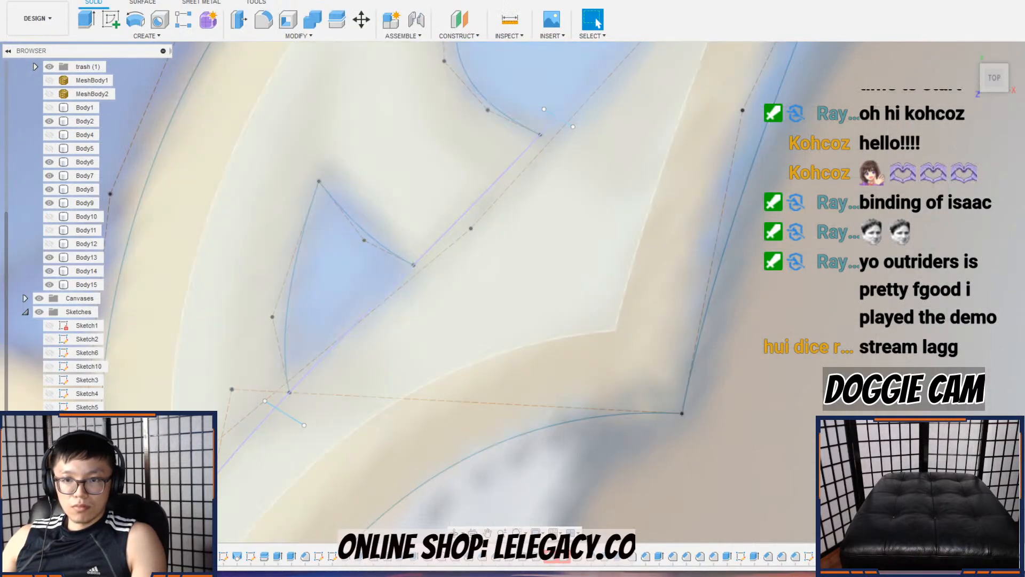
right_click(91, 480)
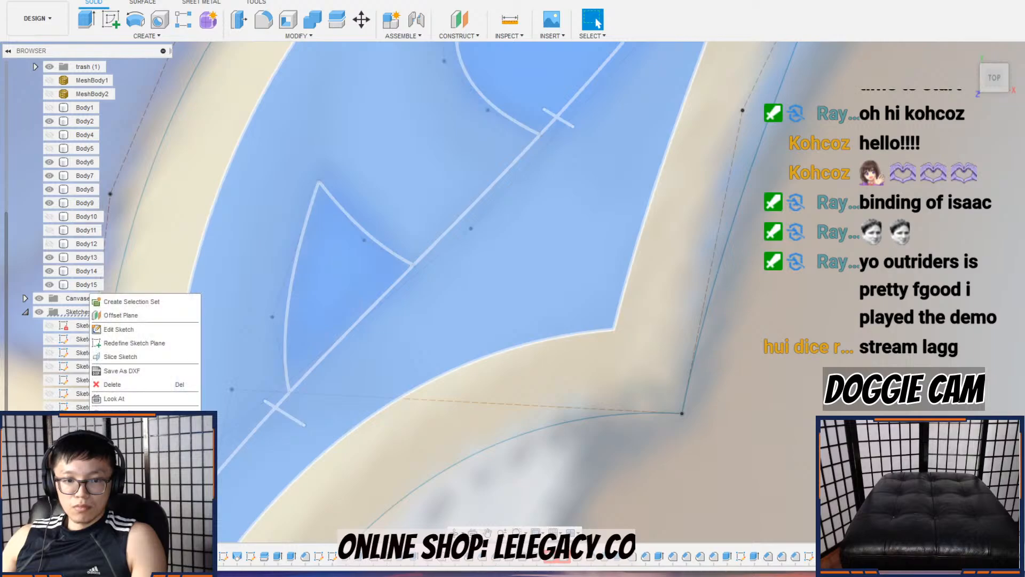
click(146, 328)
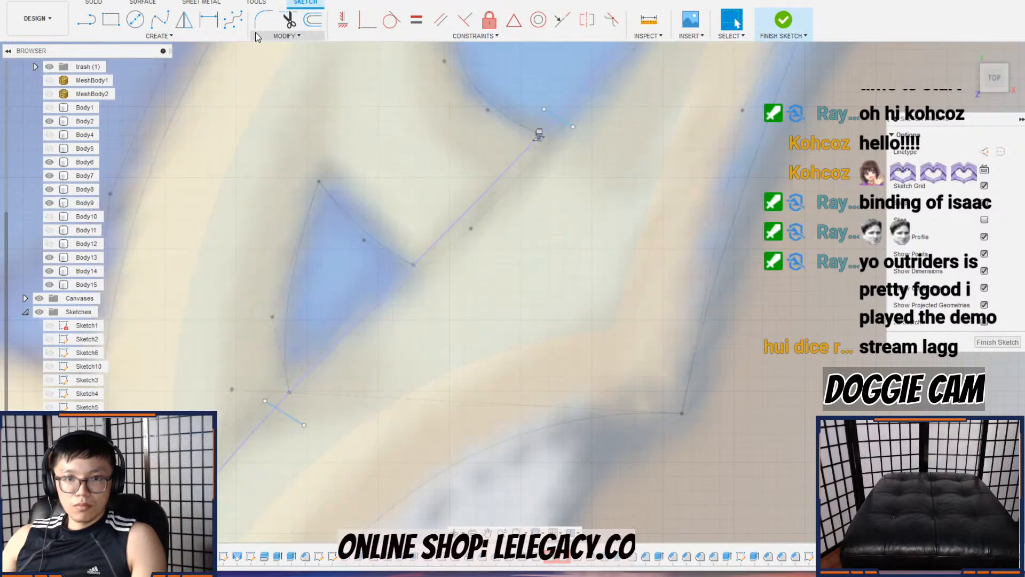
click(256, 35)
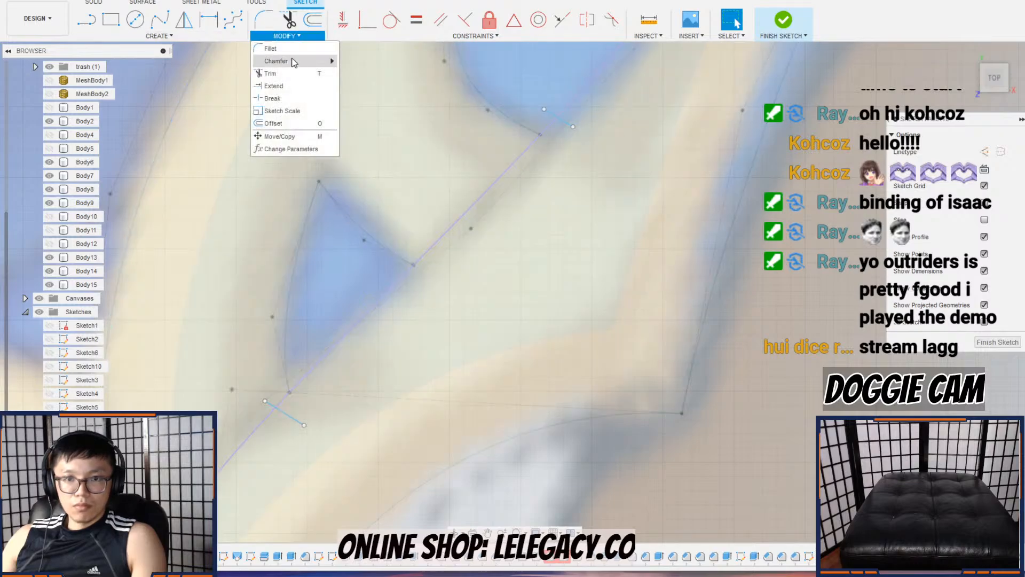
click(299, 95)
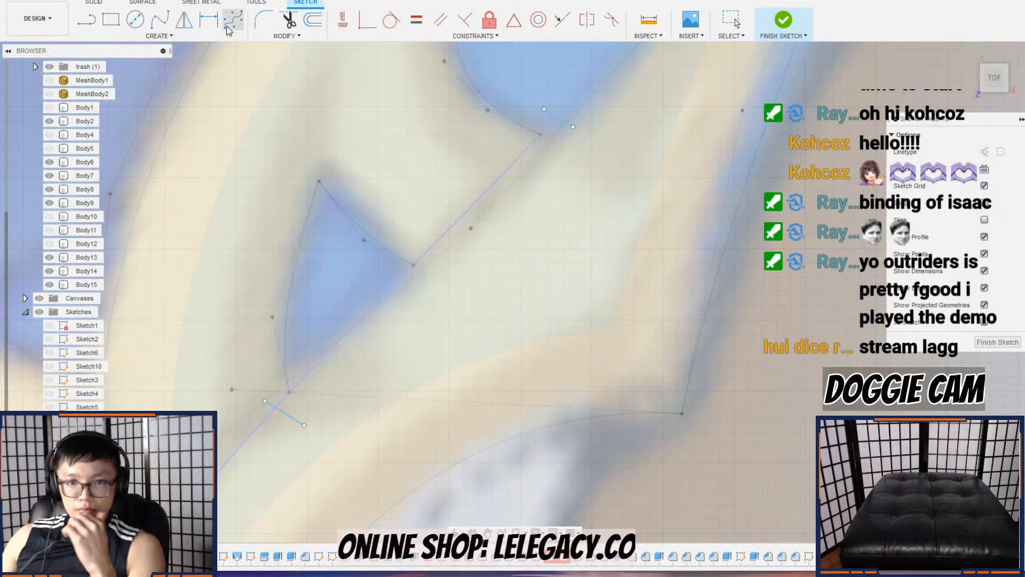
Step: Draw a two-point control point spline along the diagonal from one short cross line to the other, and finish the sketch
click(233, 20)
click(558, 117)
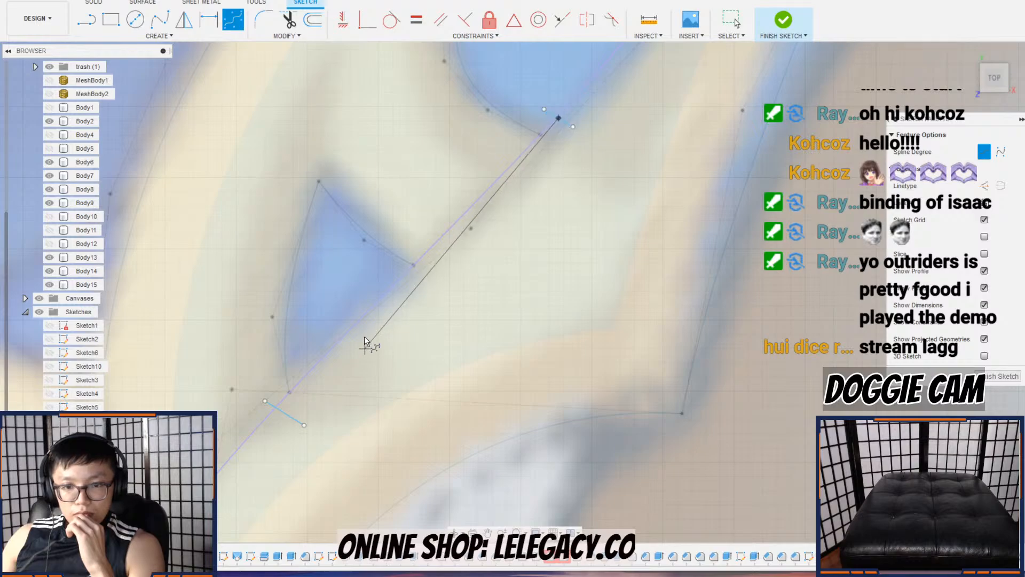
click(275, 407)
click(994, 376)
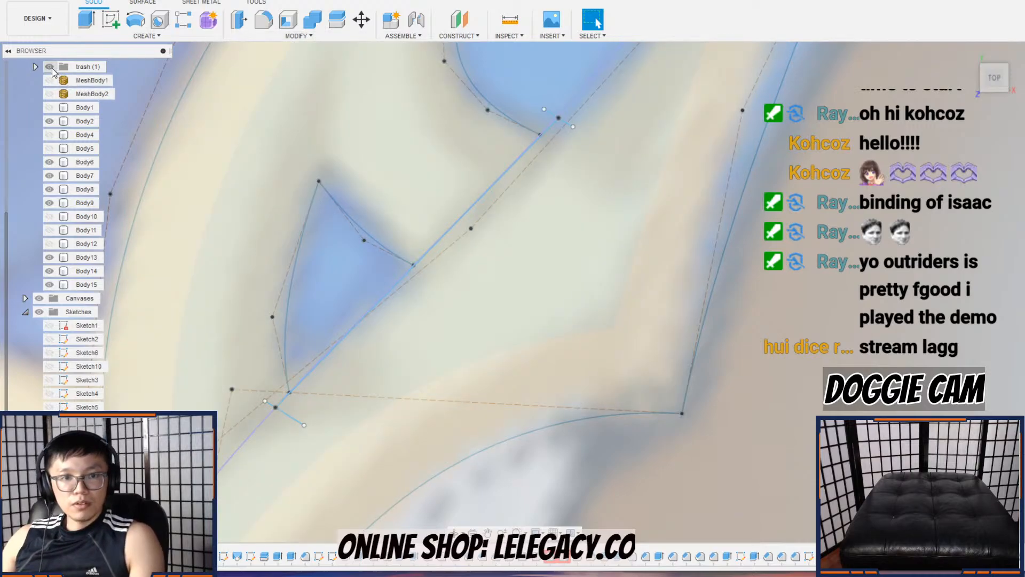
Step: Show the bodies again and split the ornament's flat face with the diagonal spline
scroll(46, 95, up, 2)
click(39, 94)
click(298, 36)
click(283, 163)
click(428, 159)
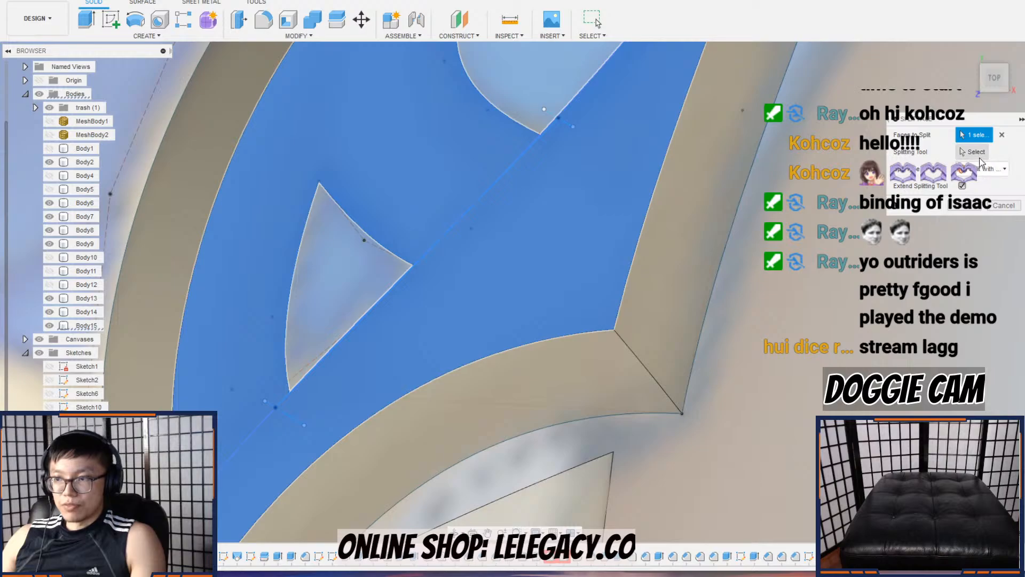
click(514, 161)
mouse_move(513, 161)
shift+middle_down()
mouse_move(513, 180)
mouse_move(579, 187)
mouse_move(572, 246)
mouse_move(560, 246)
shift+middle_up()
click(978, 205)
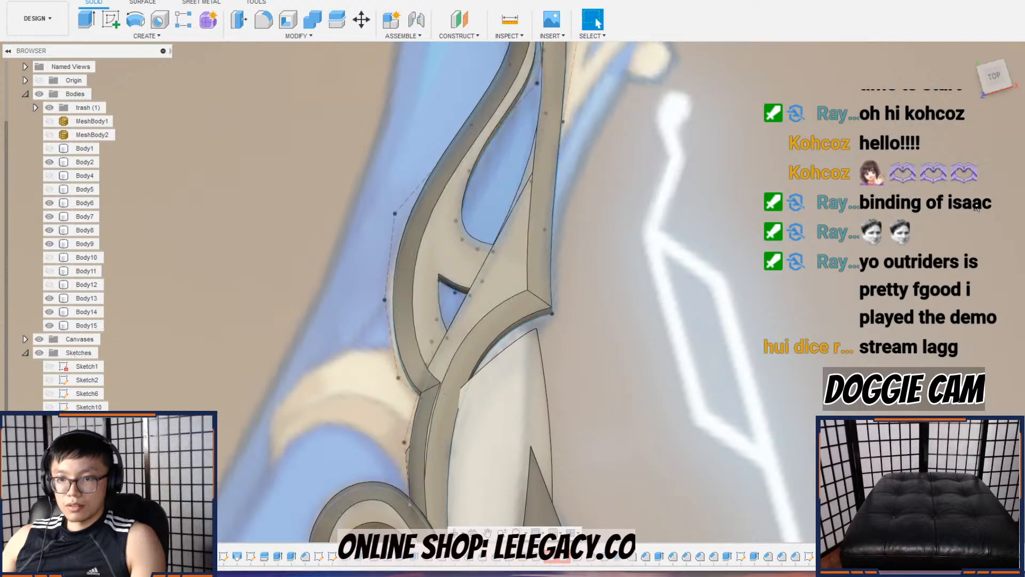
scroll(488, 278, up, 5)
scroll(500, 275, down, 3)
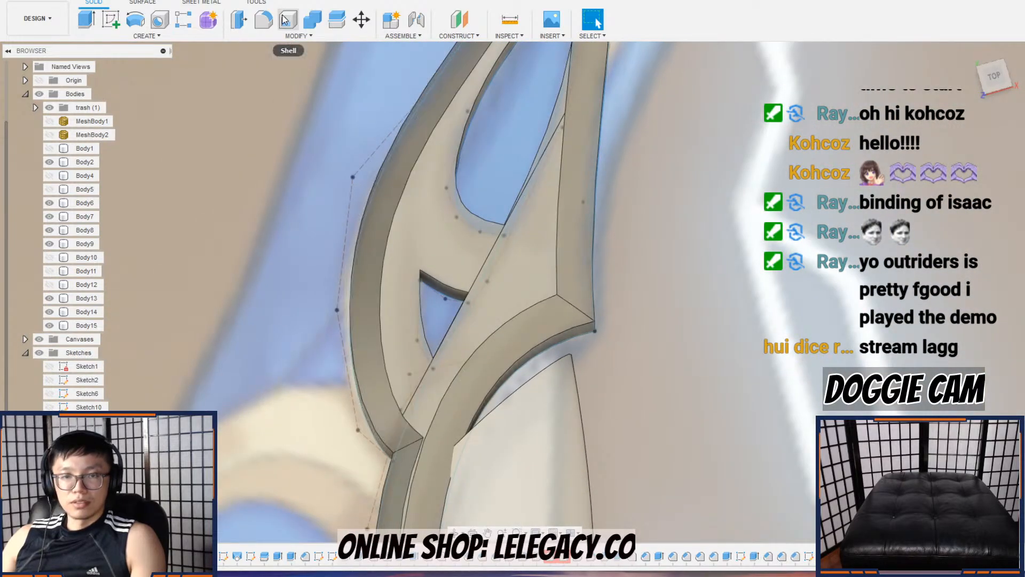
click(298, 33)
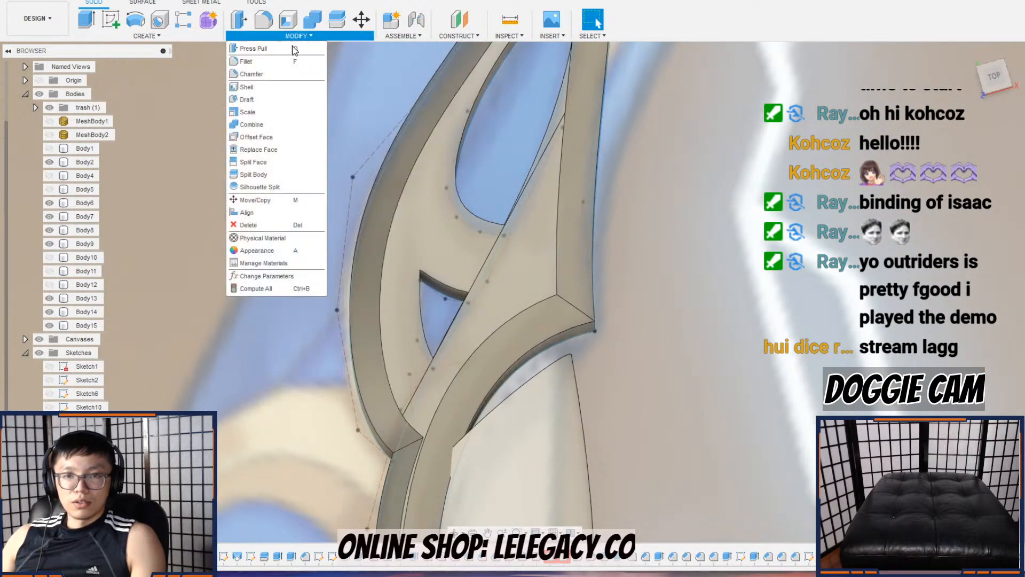
click(277, 78)
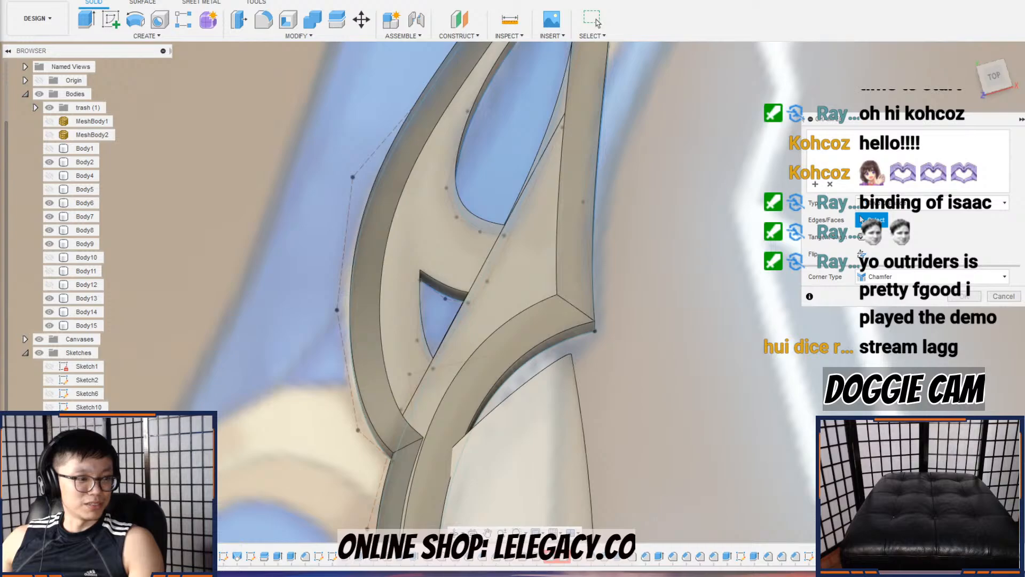
click(377, 379)
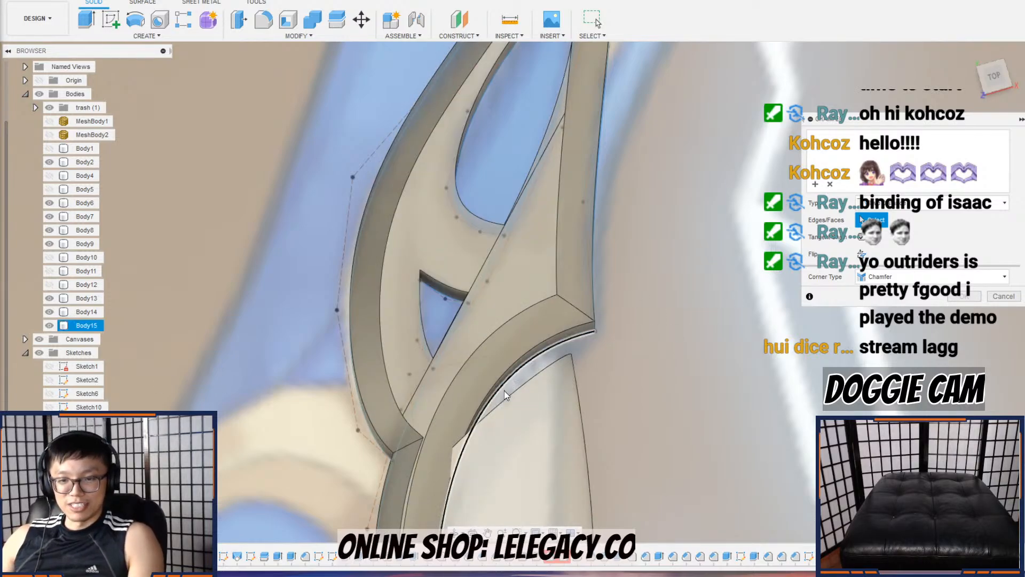
click(1001, 300)
Step: Try to chamfer the edges of the long teardrop opening and its narrow upper end, with a first distance of 1 mm
click(298, 36)
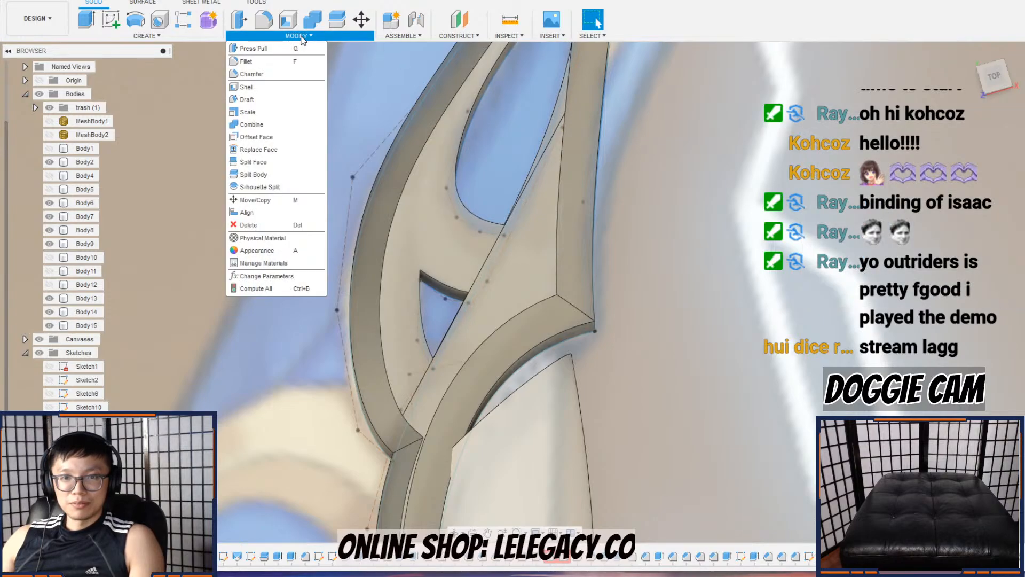
click(293, 75)
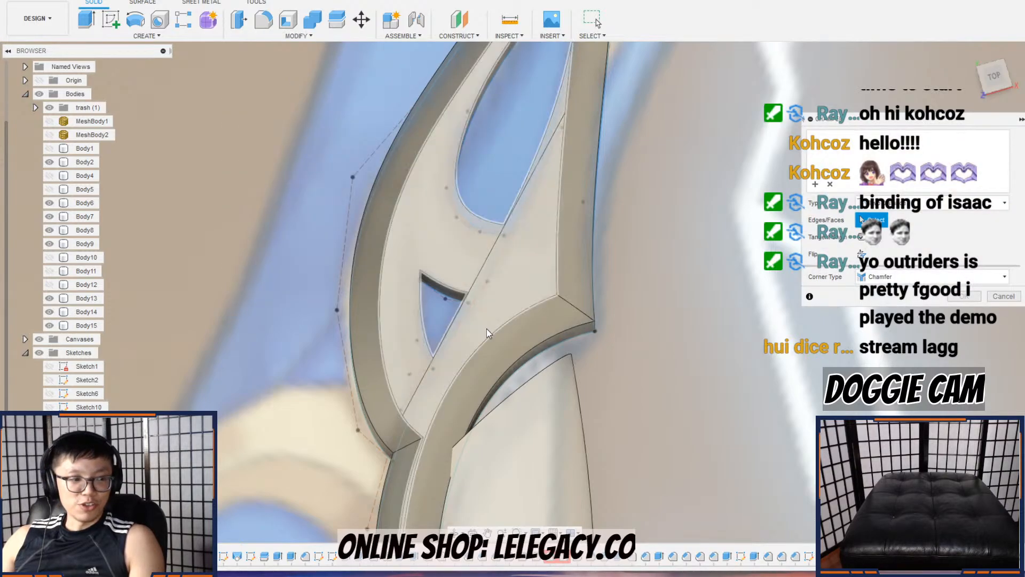
scroll(481, 334, up, 5)
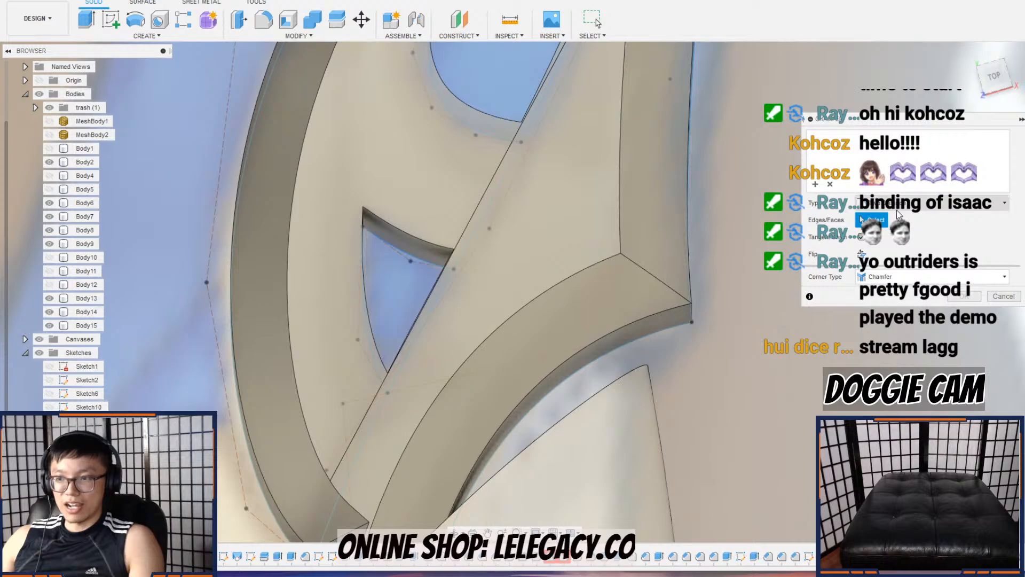
scroll(495, 193, down, 5)
scroll(510, 160, down, 1)
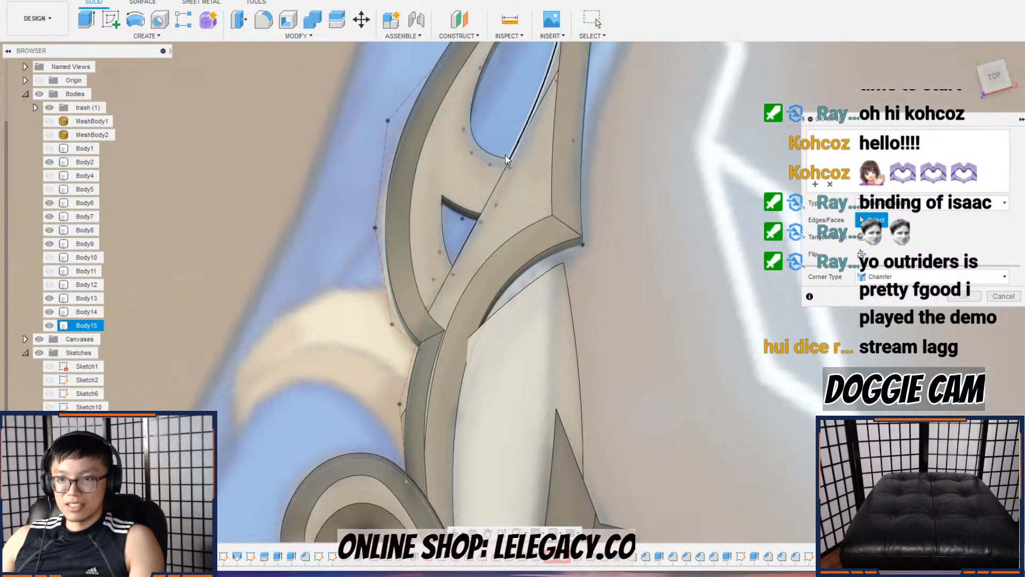
click(472, 119)
middle_drag(497, 129, 446, 276)
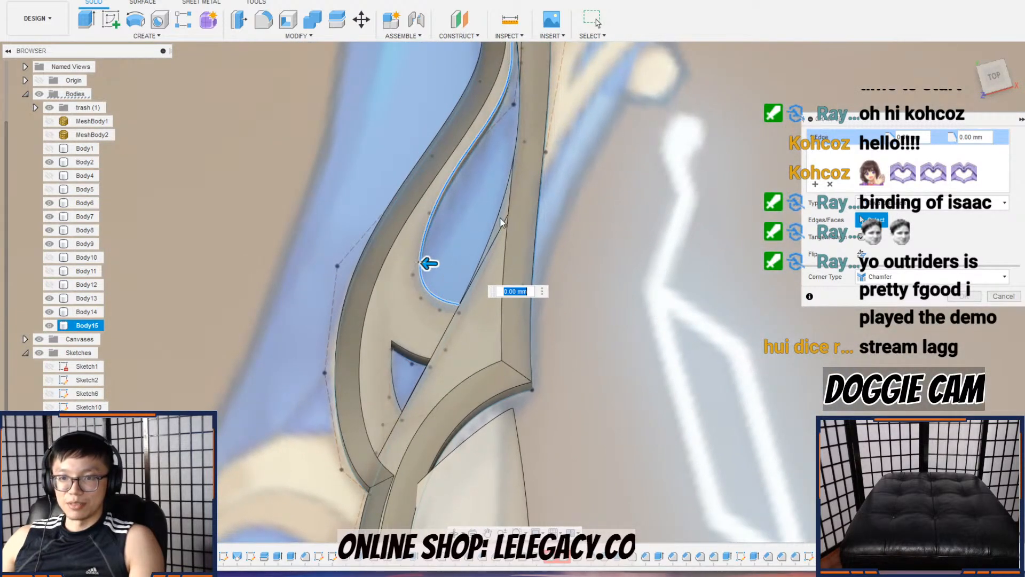
middle_drag(500, 211, 475, 398)
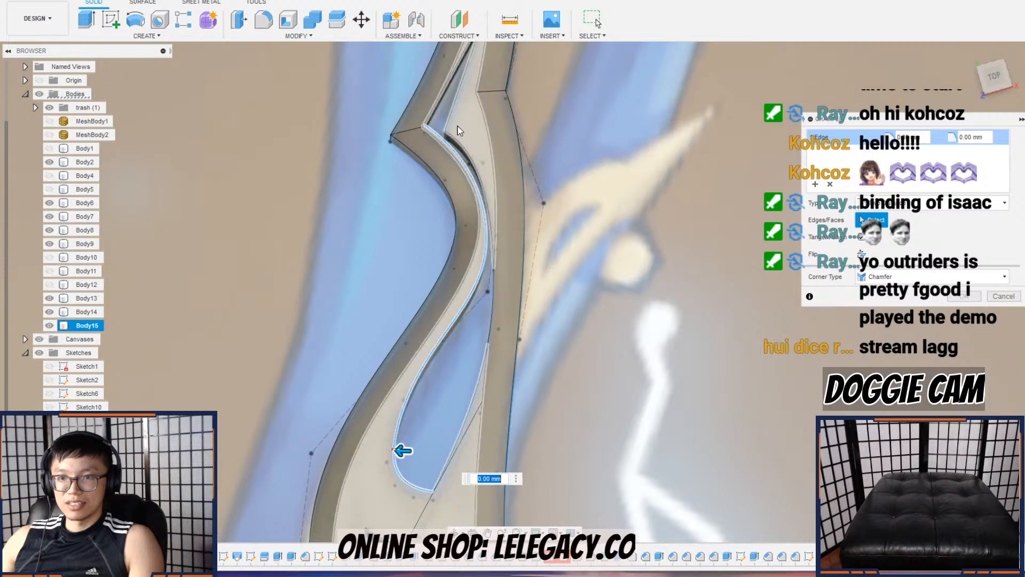
click(465, 145)
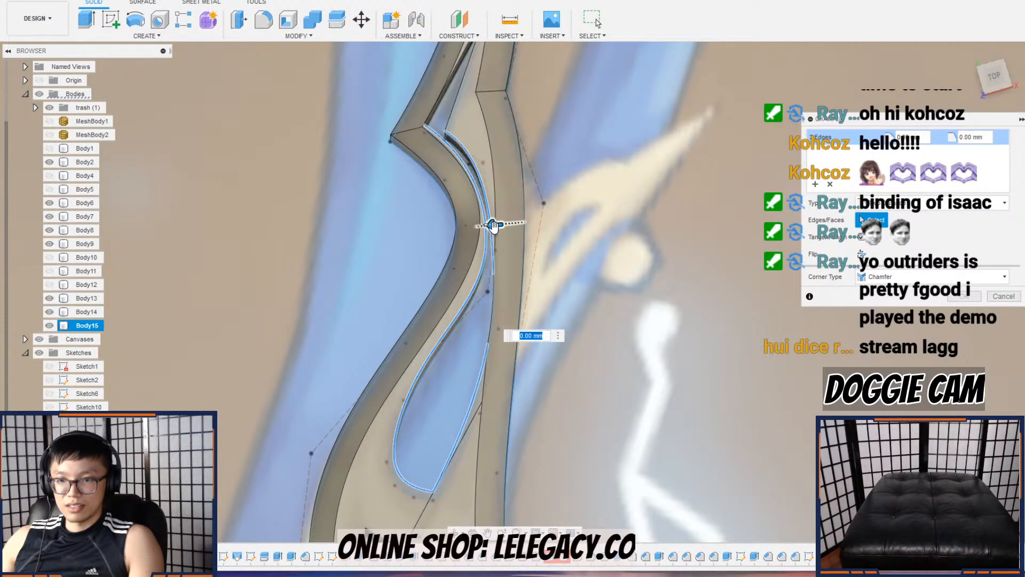
scroll(507, 228, up, 3)
shift+middle_drag(509, 229, 518, 193)
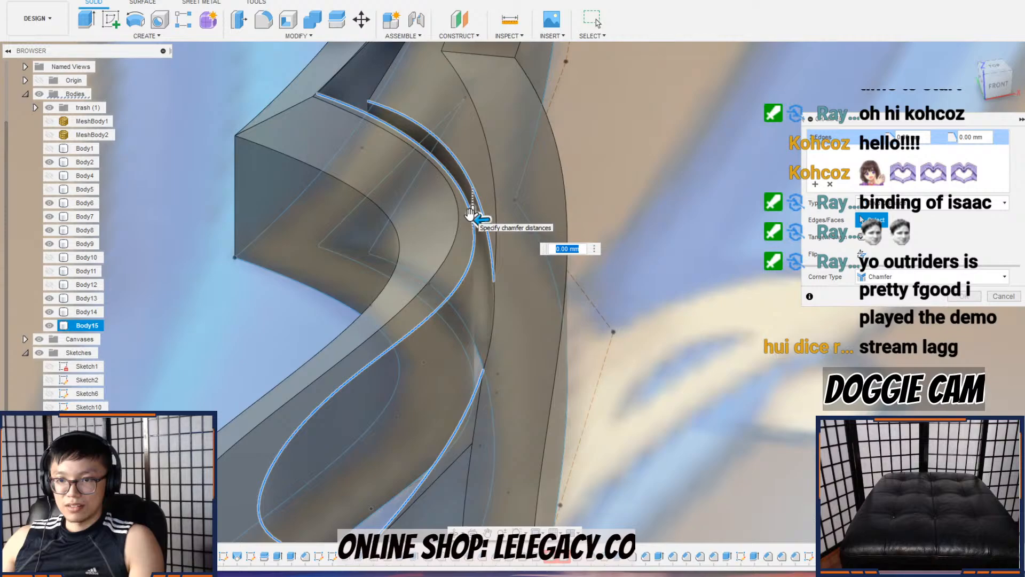
mouse_move(470, 213)
mouse_down()
mouse_move(471, 227)
mouse_move(448, 222)
mouse_move(475, 230)
mouse_move(479, 197)
mouse_up()
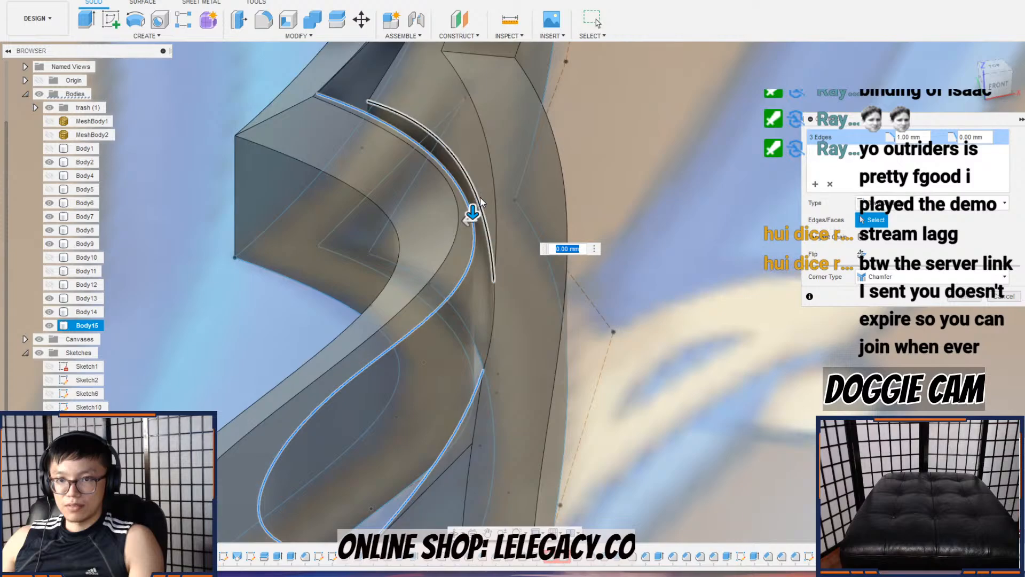
scroll(480, 198, down, 3)
shift+middle_drag(475, 251, 488, 249)
click(1005, 297)
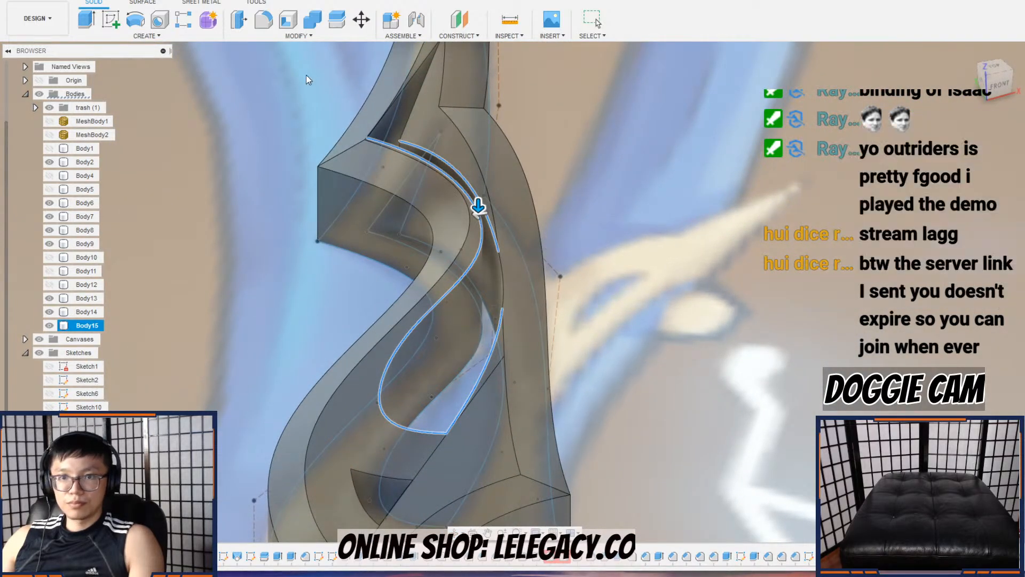
key(Escape)
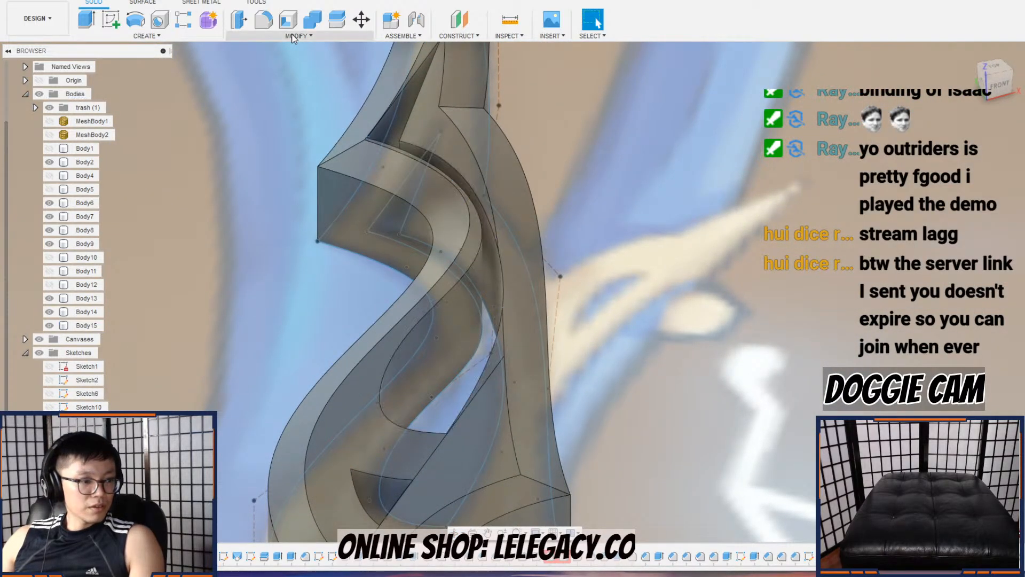
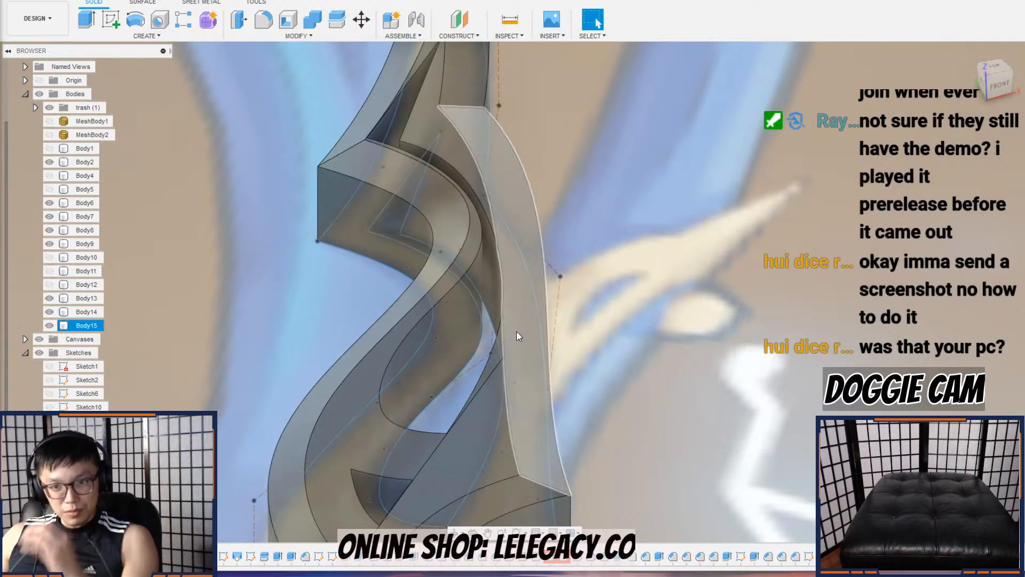
Step: Chamfer the curved edge of the long teardrop opening with distances of 3 mm and 2 mm
scroll(482, 310, down, 1)
click(481, 309)
click(297, 35)
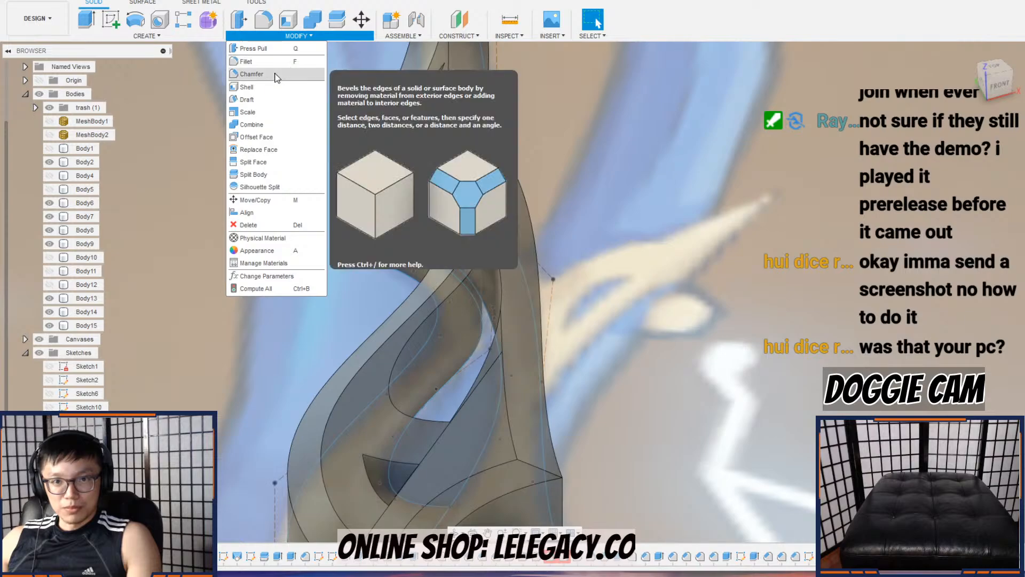
click(278, 76)
scroll(390, 375, up, 3)
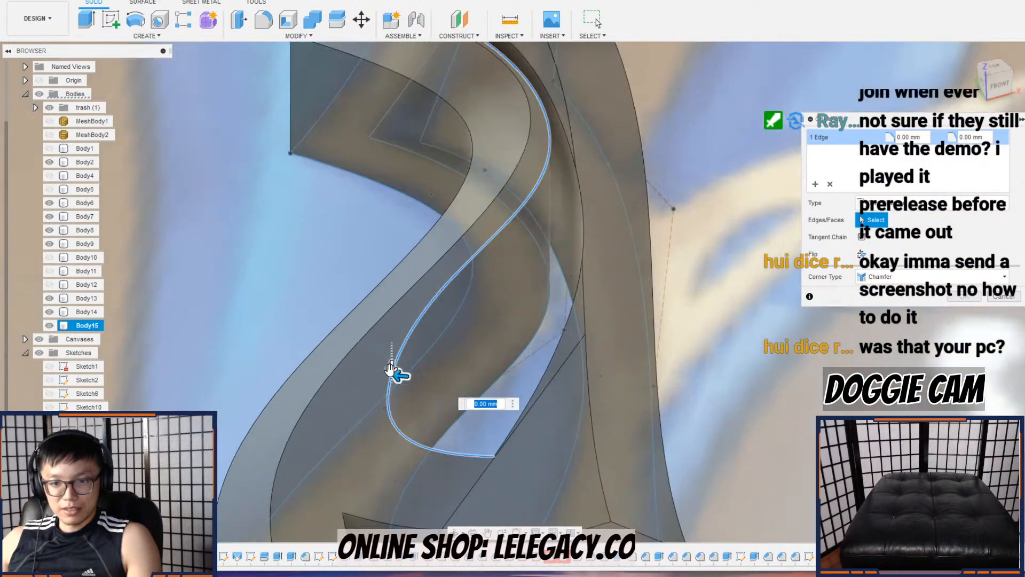
drag(390, 375, 359, 374)
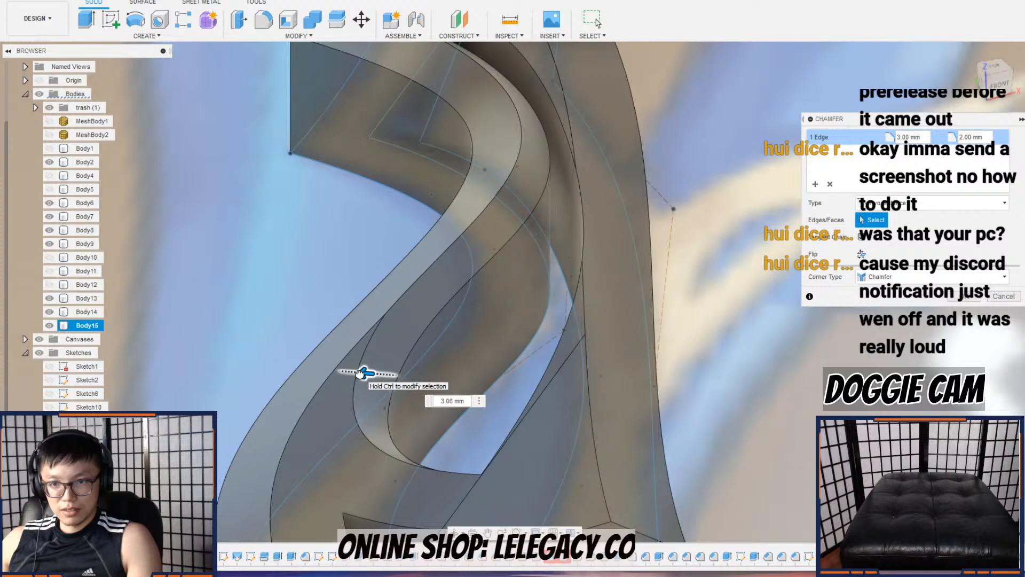
scroll(404, 376, down, 3)
click(487, 377)
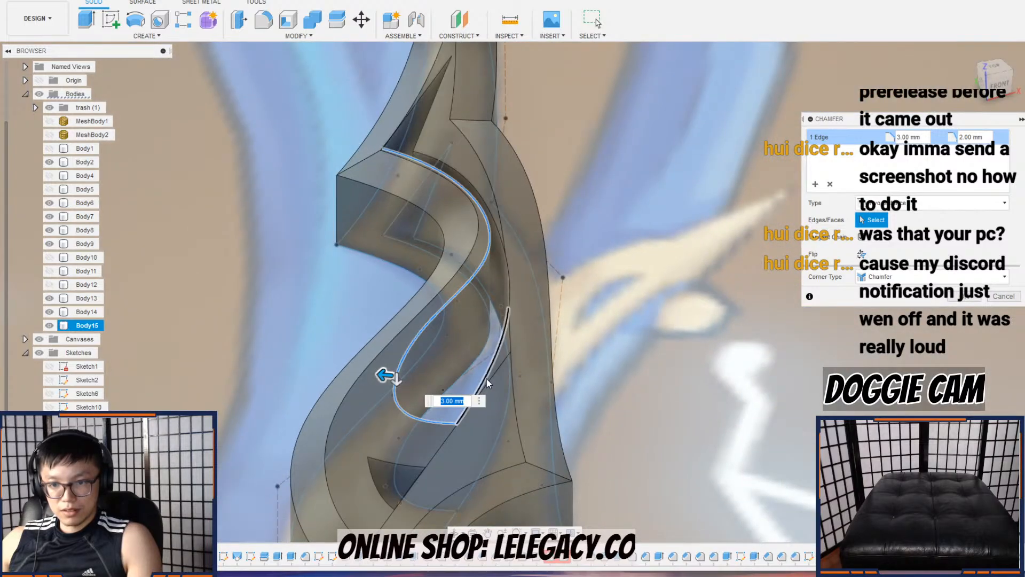
click(492, 373)
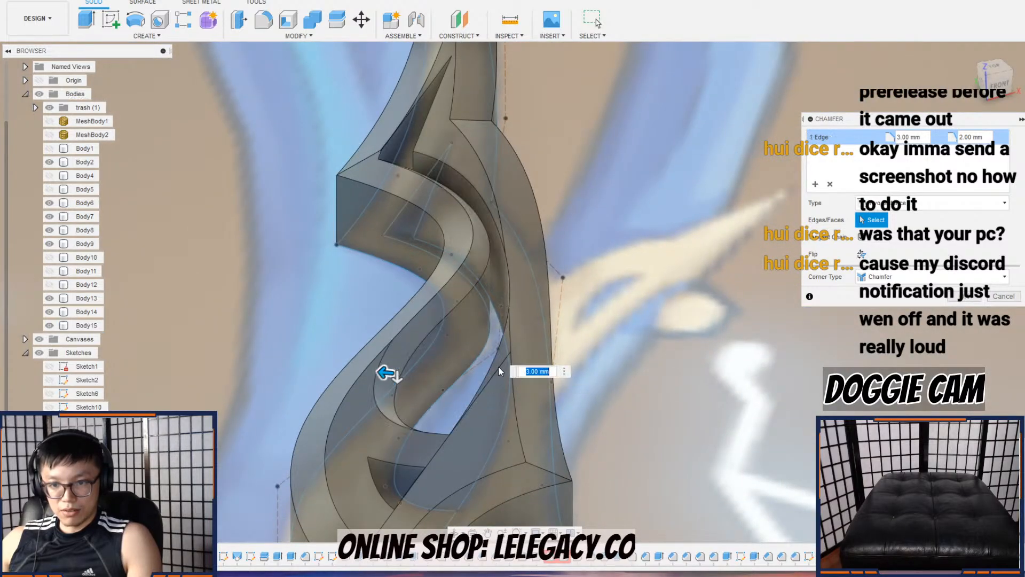
scroll(416, 440, down, 1)
middle_drag(395, 454, 379, 389)
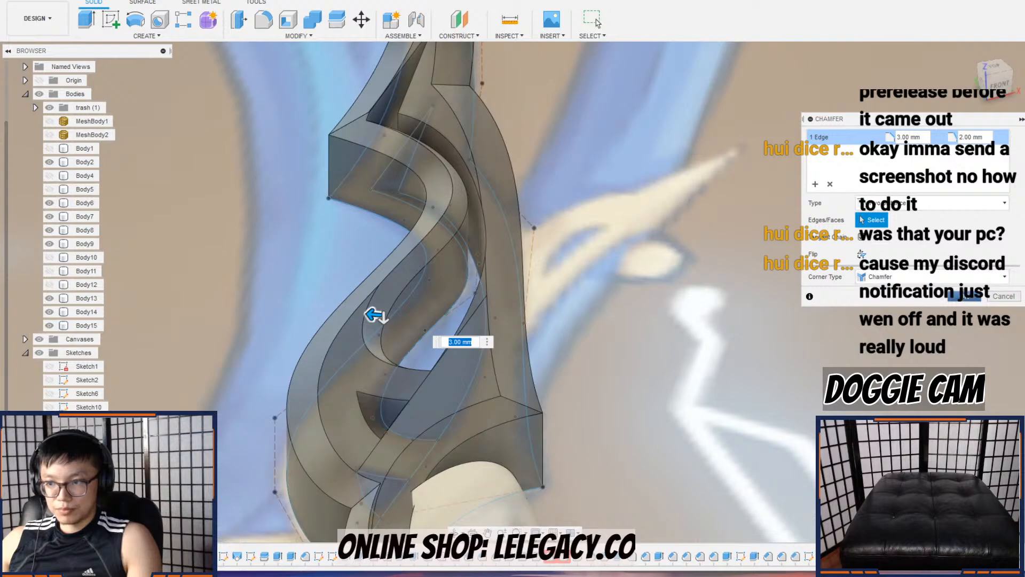
click(964, 297)
Step: Chamfer the upper and outer curved edges of the small triangular opening with distances of 4 mm and 2 mm
click(298, 36)
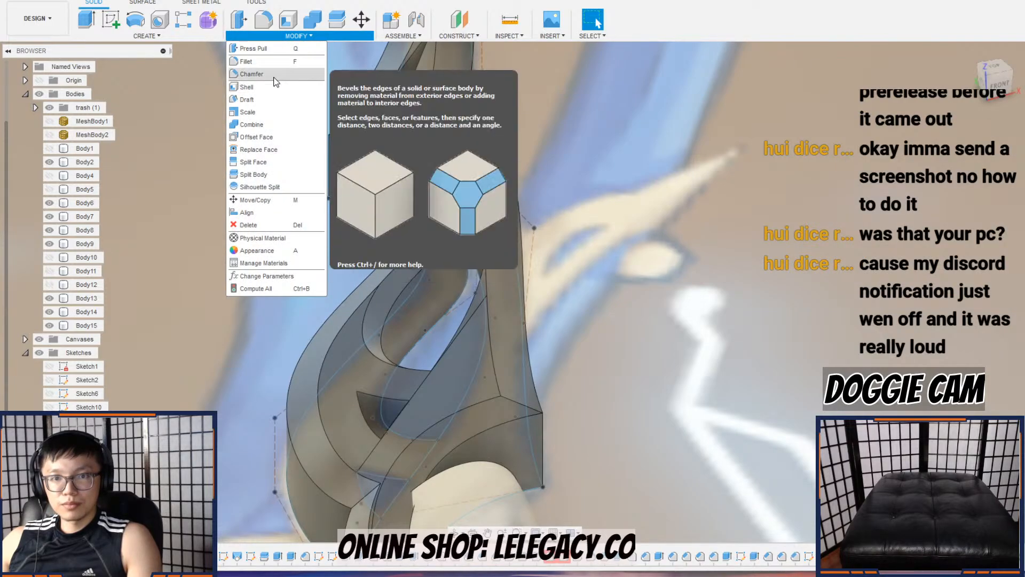
click(253, 73)
scroll(394, 377, up, 2)
scroll(395, 377, up, 2)
click(358, 422)
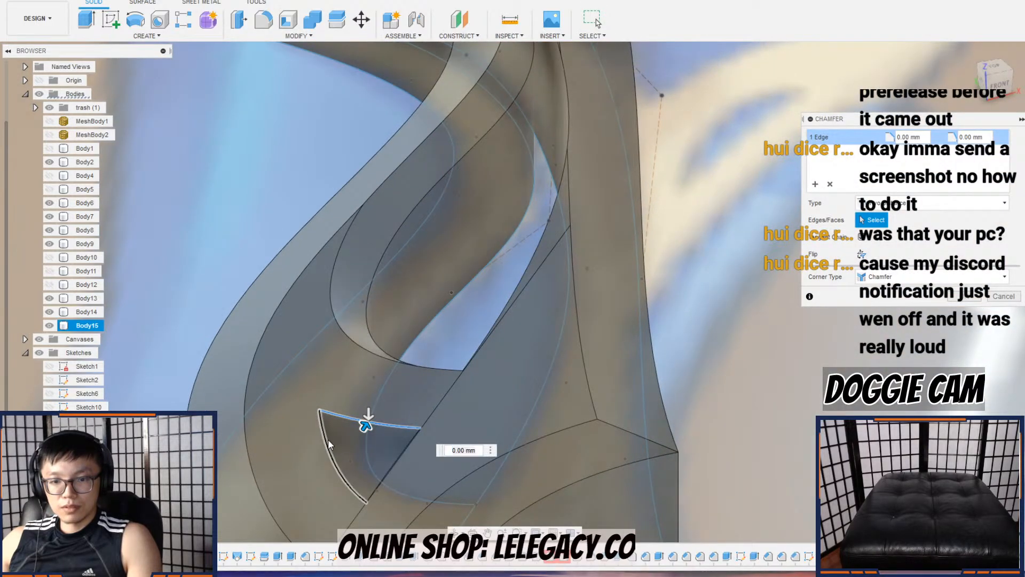
scroll(367, 420, down, 1)
middle_drag(368, 421, 344, 342)
mouse_move(345, 336)
mouse_down()
mouse_move(347, 369)
mouse_move(356, 327)
mouse_up()
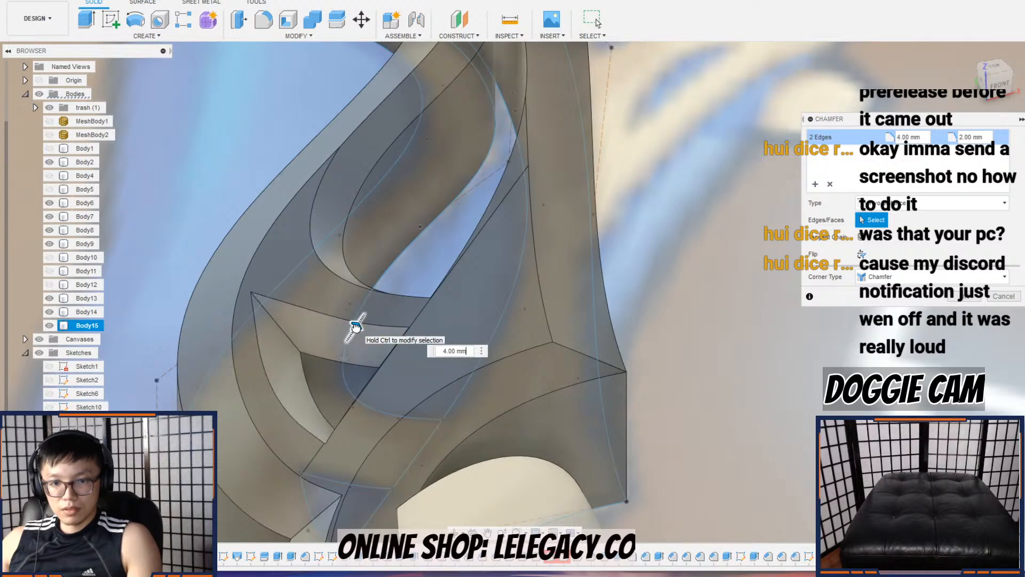
click(964, 297)
Step: Try to chamfer the diagonal edge of the small triangular opening with distances of 2 mm and 1 mm
shift+middle_drag(463, 313, 336, 159)
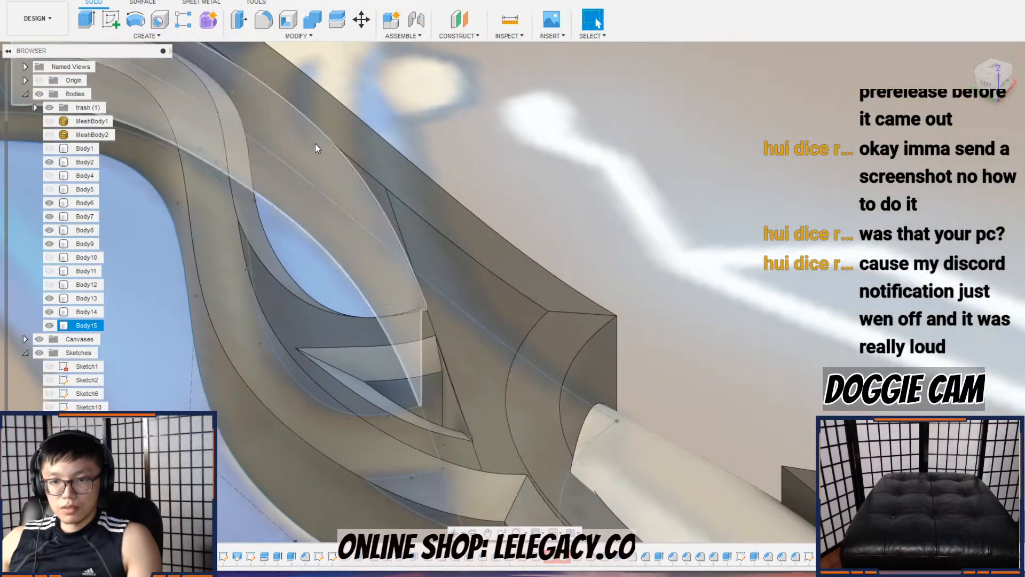
click(299, 36)
click(269, 76)
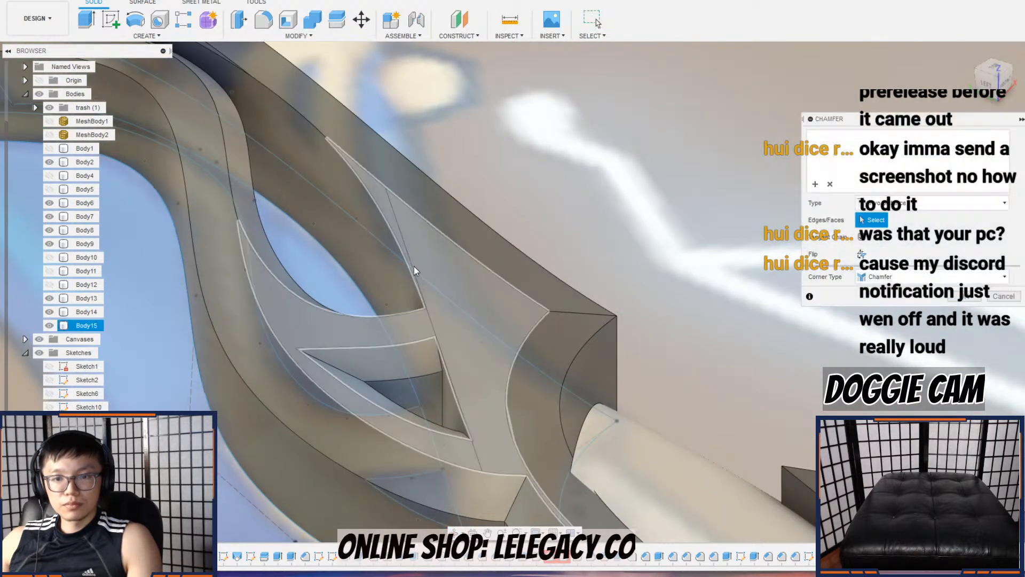
click(450, 377)
scroll(450, 374, up, 5)
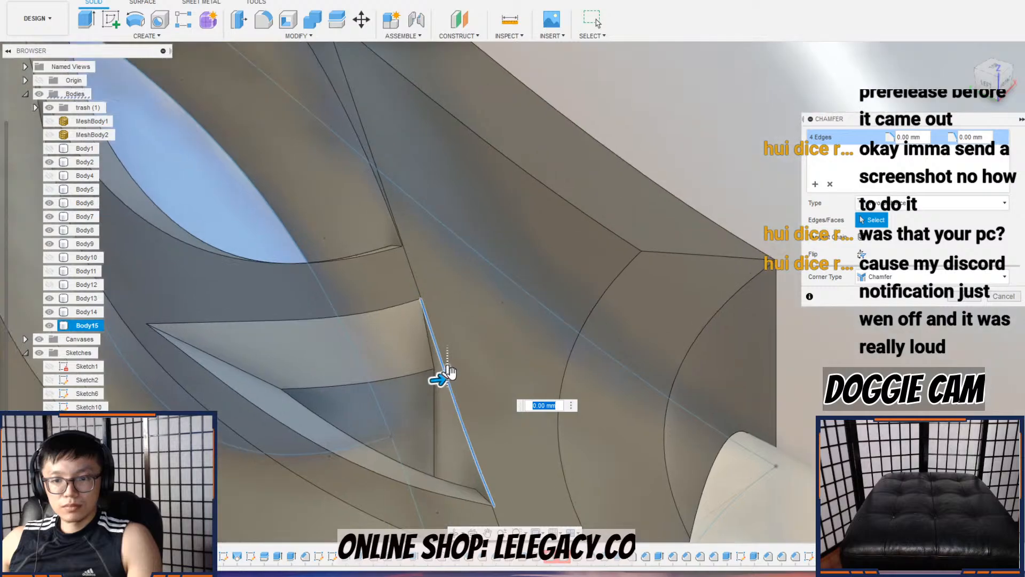
drag(447, 372, 447, 385)
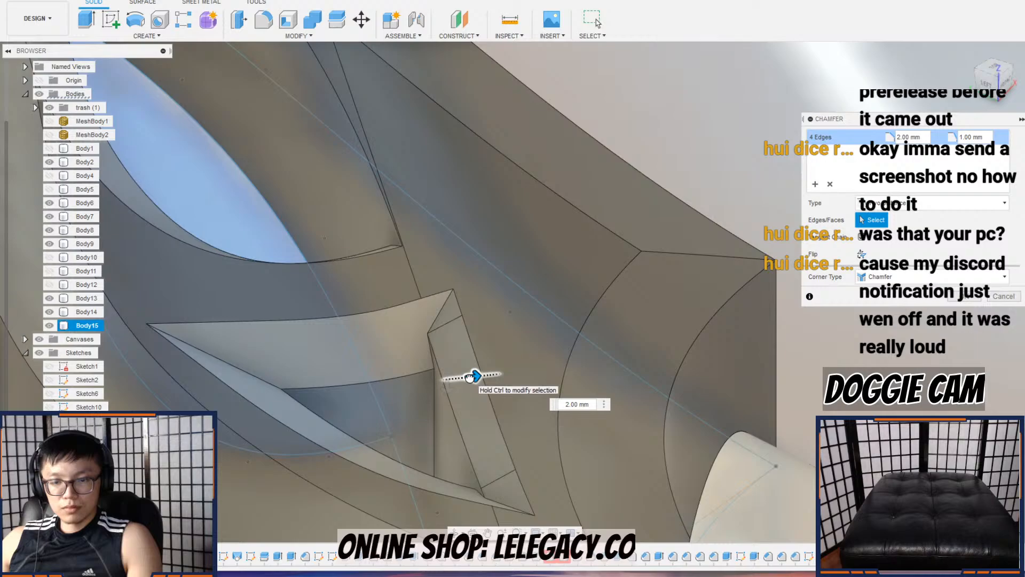
drag(447, 384, 476, 375)
click(455, 379)
scroll(513, 292, down, 6)
shift+middle_drag(552, 282, 528, 330)
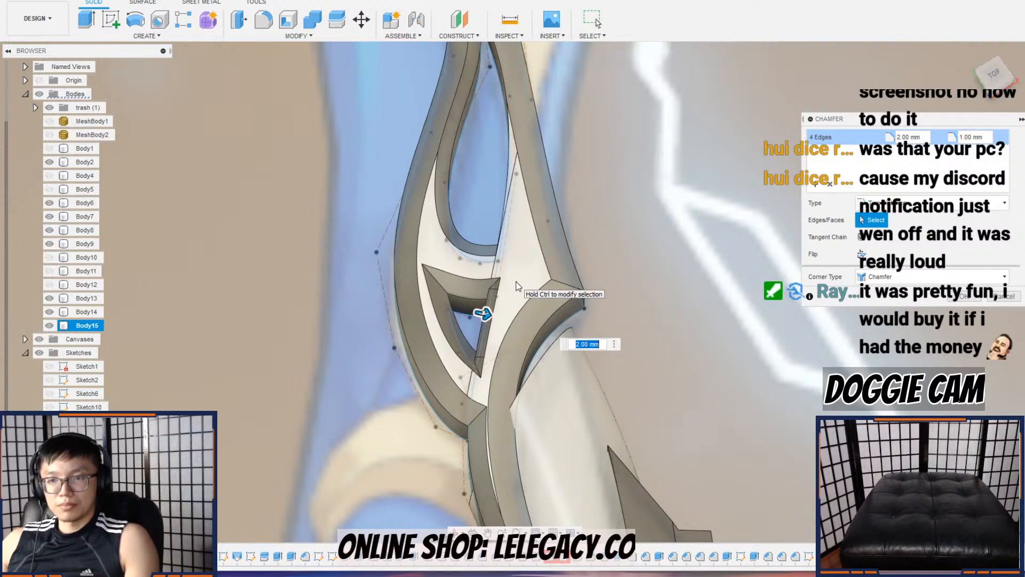
Step: Undo the opening chamfers and the diagonal face split, and hide all sketches
key(Return)
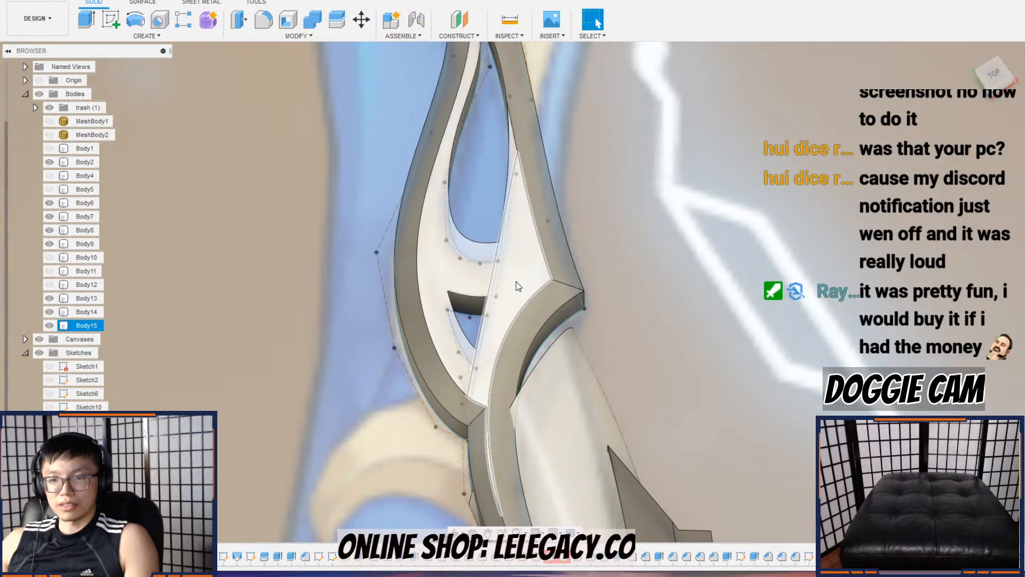
click(517, 286)
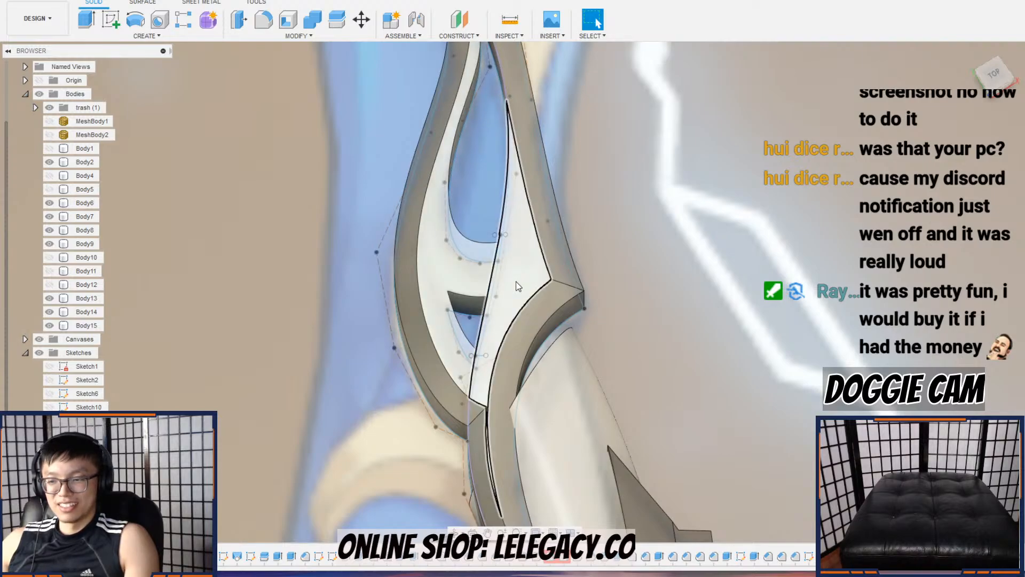
click(39, 353)
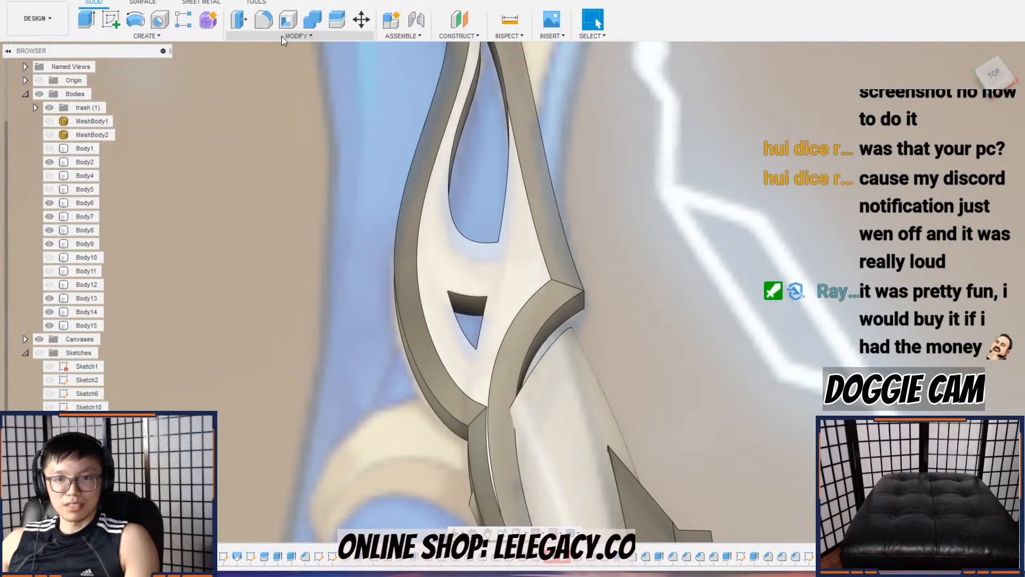
Step: Chamfer the five edges around the upper ornament's teardrop and triangular openings, setting both distances to 3 mm
click(298, 36)
click(280, 74)
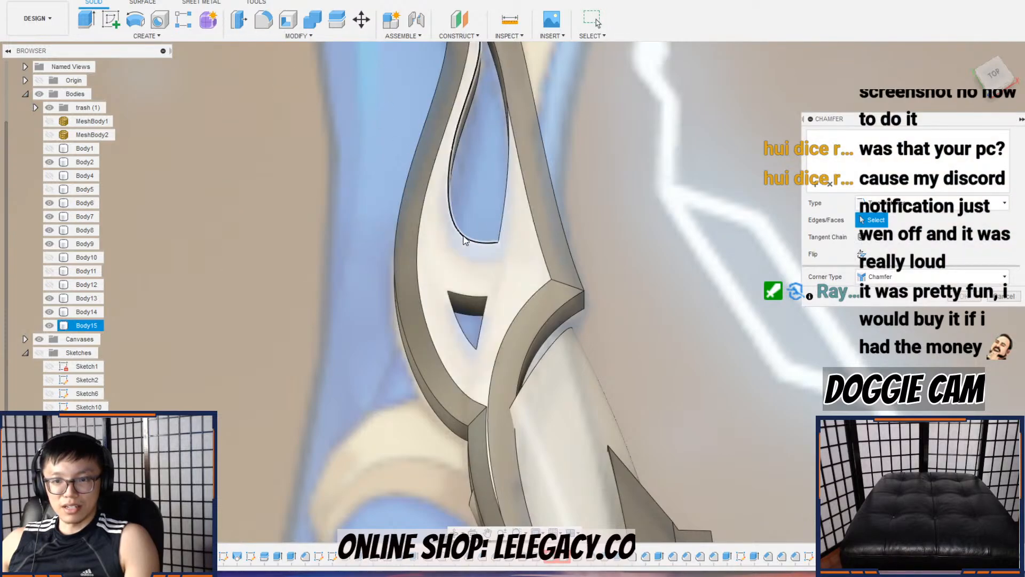
click(465, 236)
shift+middle_drag(465, 239, 435, 164)
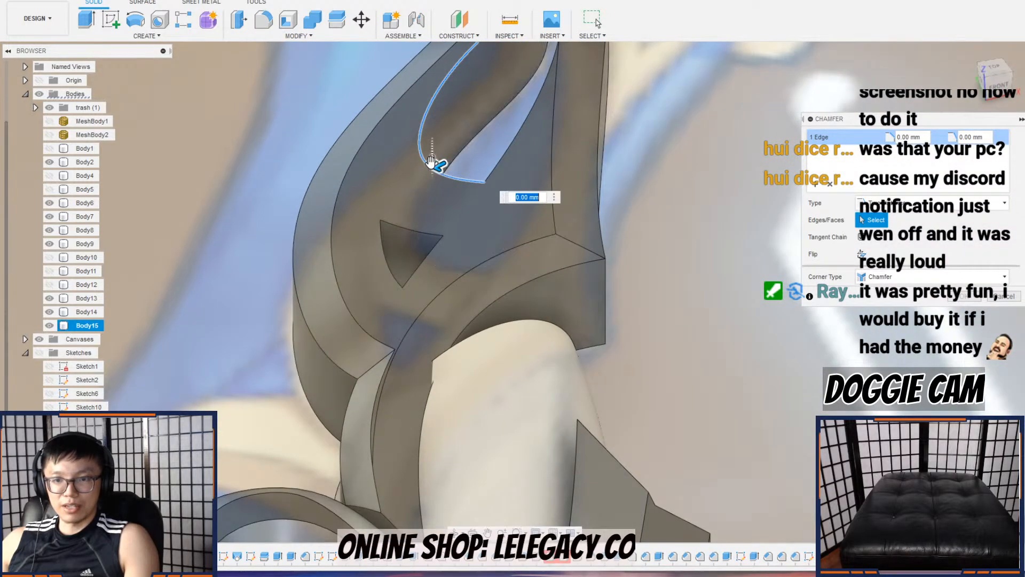
drag(430, 169, 433, 180)
shift+middle_drag(489, 131, 479, 225)
click(489, 210)
scroll(450, 263, up, 3)
click(441, 286)
click(413, 306)
click(450, 302)
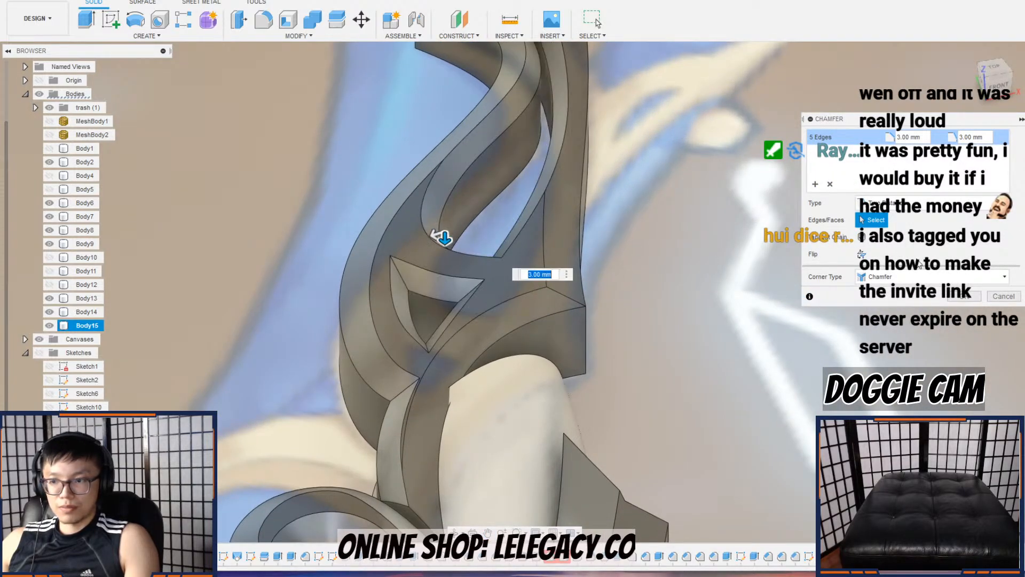
shift+middle_drag(442, 235, 434, 263)
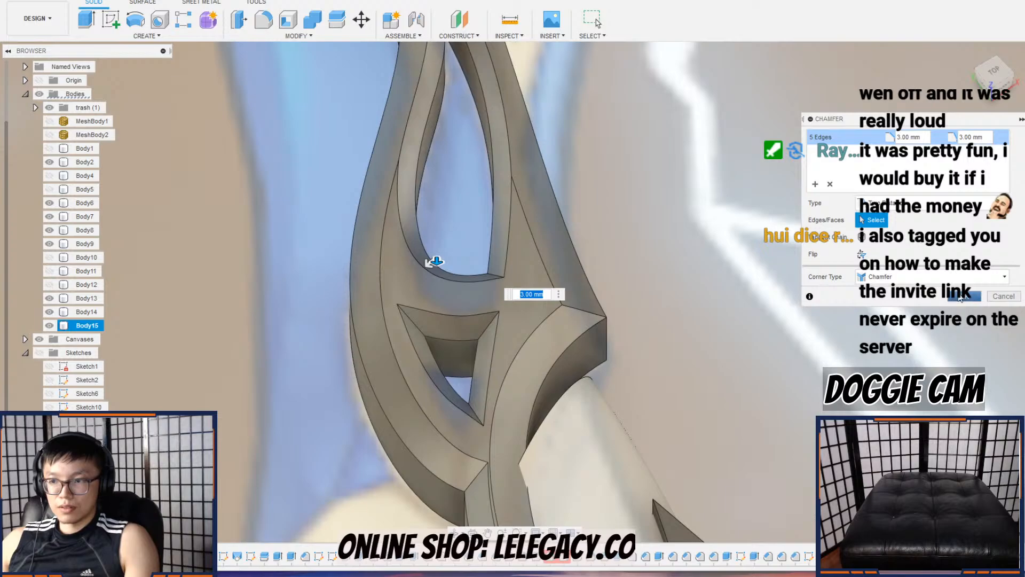
click(959, 297)
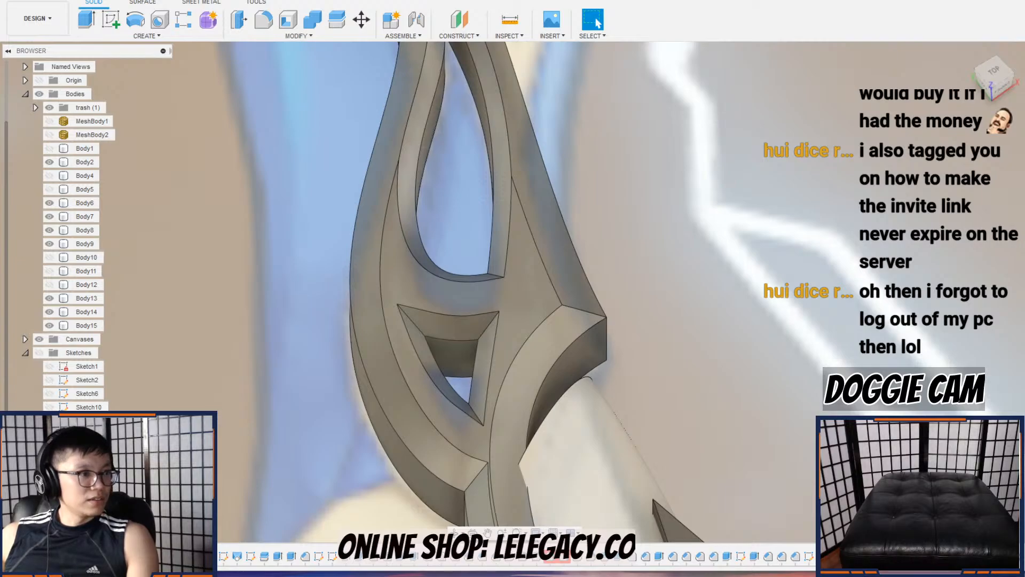
Step: Start a new sketch on the top origin plane
scroll(431, 294, down, 10)
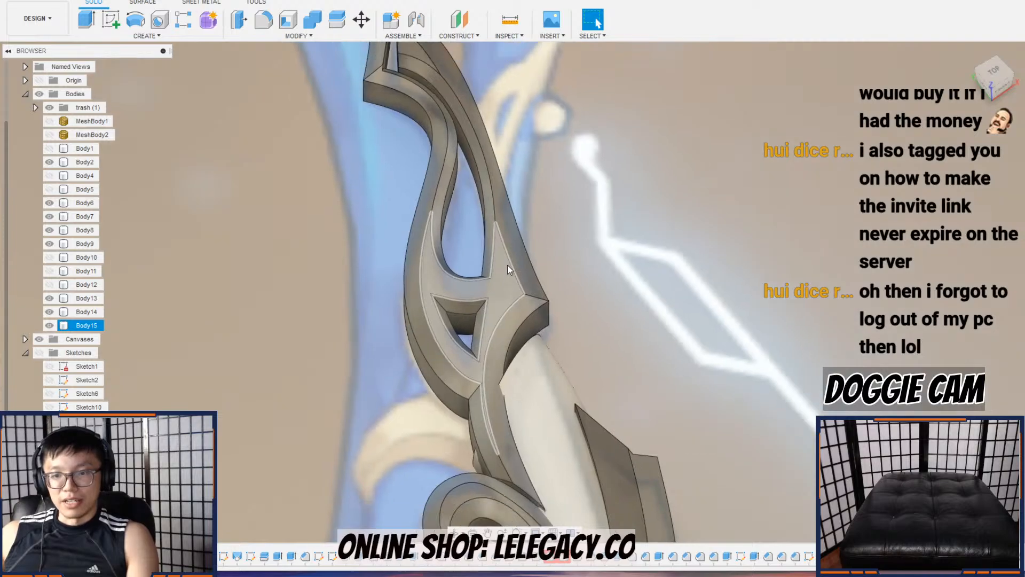
scroll(509, 320, up, 3)
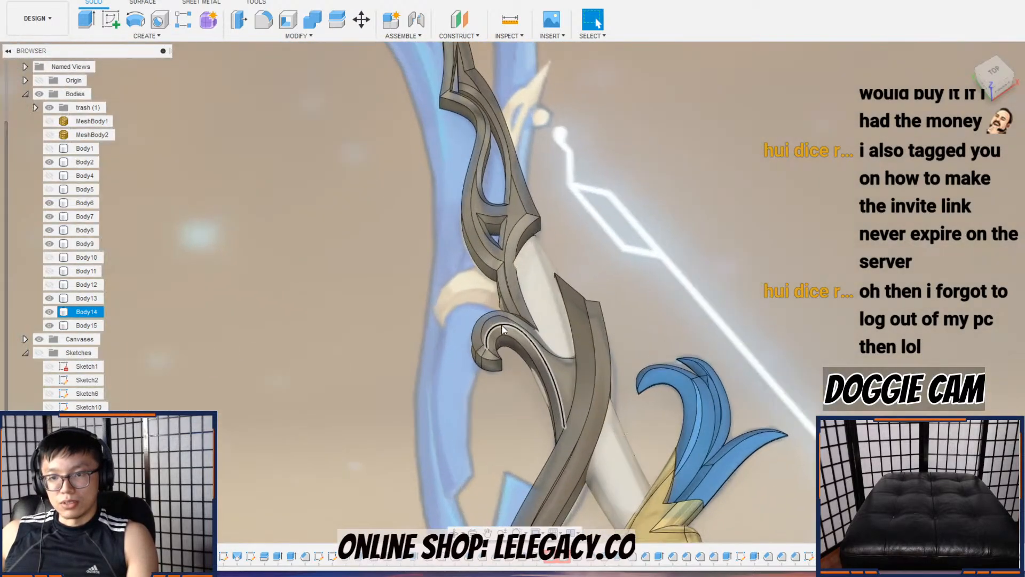
scroll(493, 300, up, 5)
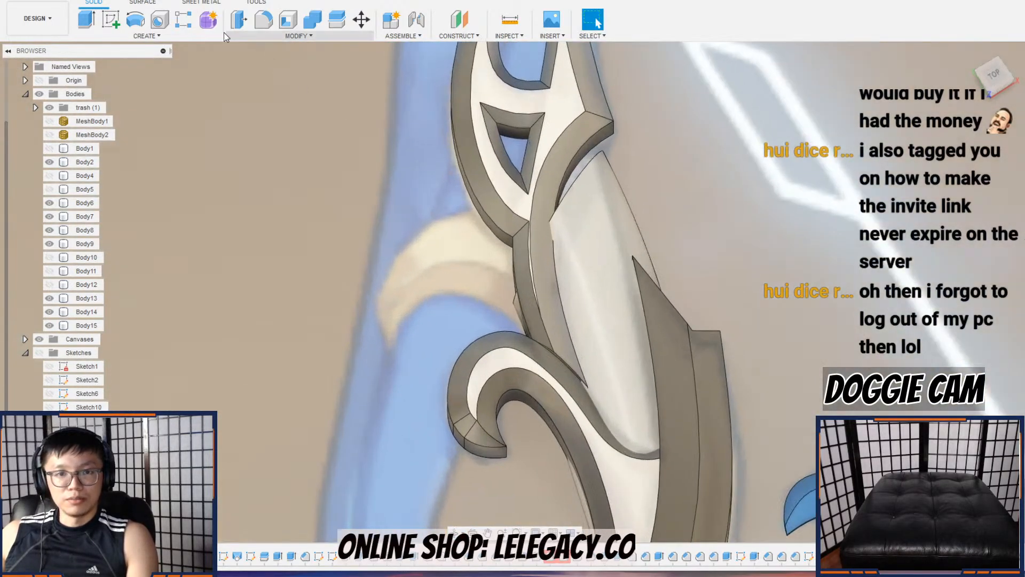
click(111, 19)
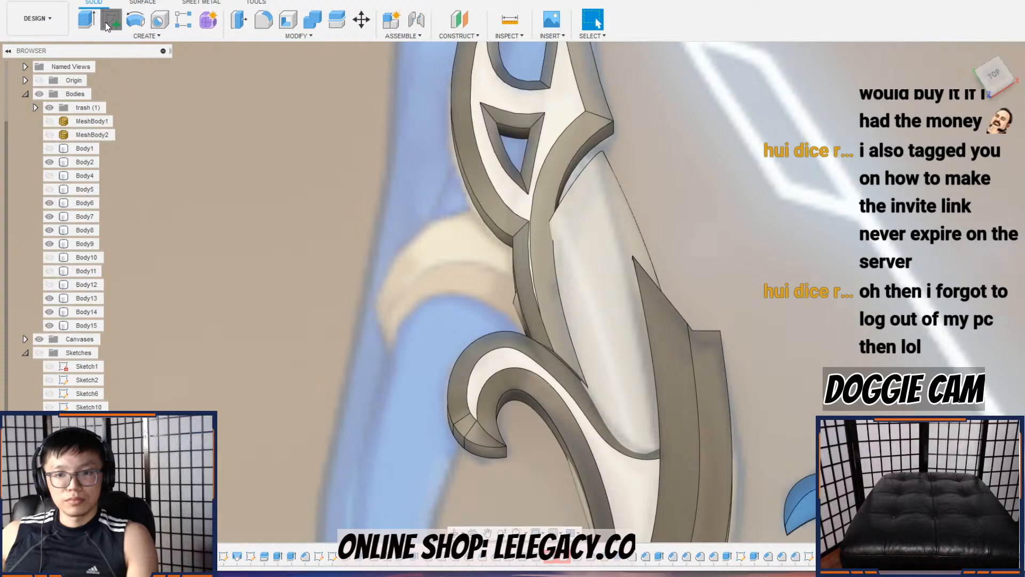
key(Escape)
mouse_move(511, 283)
shift+middle_down()
mouse_move(600, 287)
mouse_move(554, 323)
mouse_move(589, 354)
shift+middle_up()
scroll(572, 336, down, 6)
key(s)
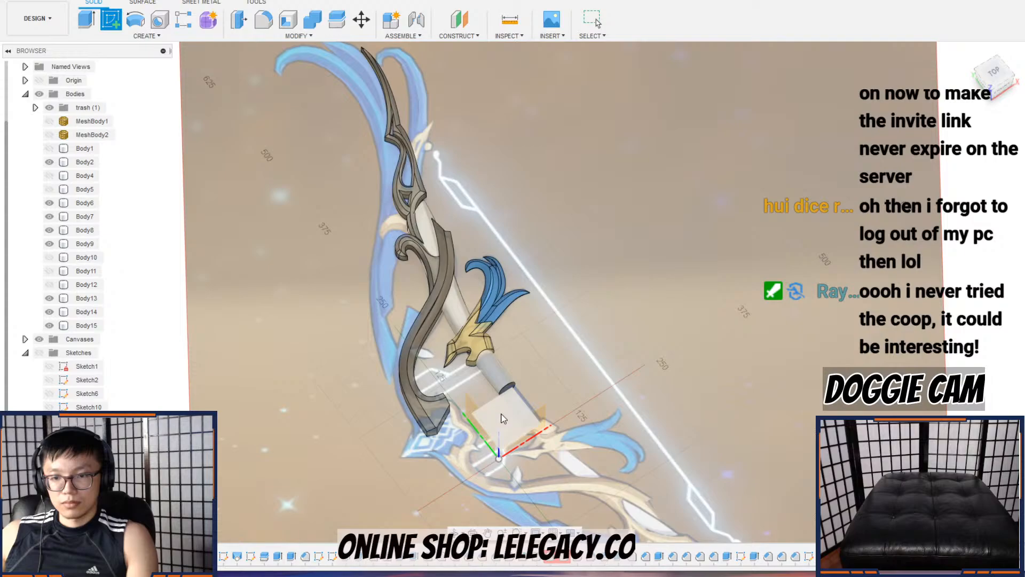
click(503, 416)
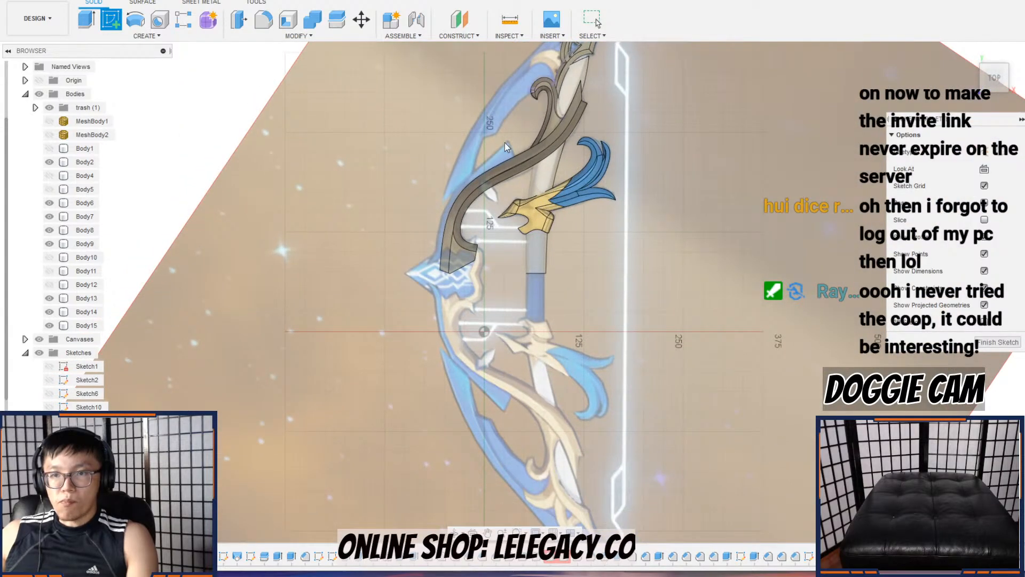
Step: Project the upper ornament's two outer bevel faces beside the reference image's crescent fin into the sketch
middle_drag(527, 141, 427, 369)
scroll(480, 351, down, 2)
scroll(461, 304, up, 10)
mouse_move(447, 419)
middle_down()
mouse_move(423, 384)
mouse_move(444, 297)
middle_up()
click(183, 35)
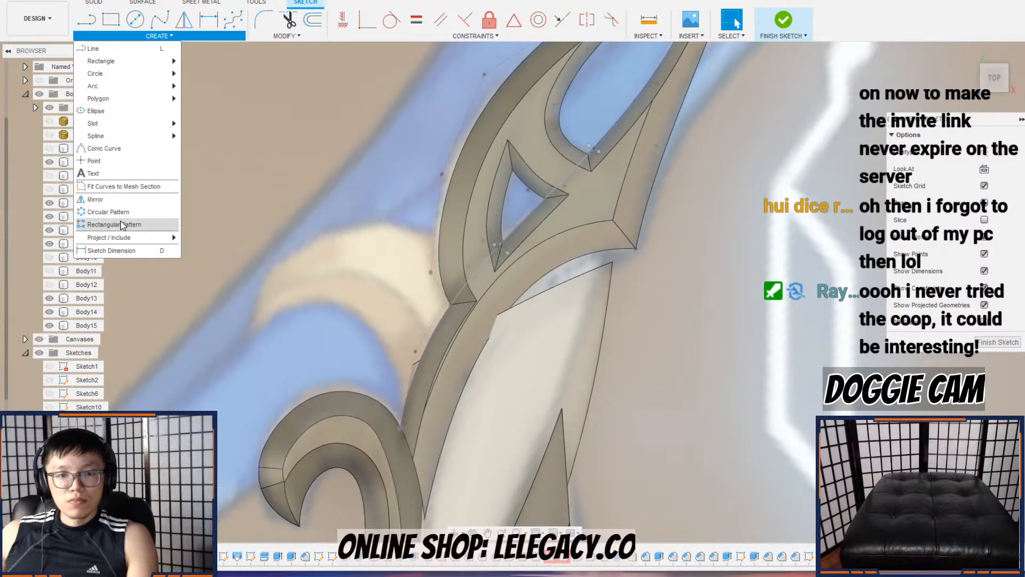
mouse_move(122, 238)
click(203, 237)
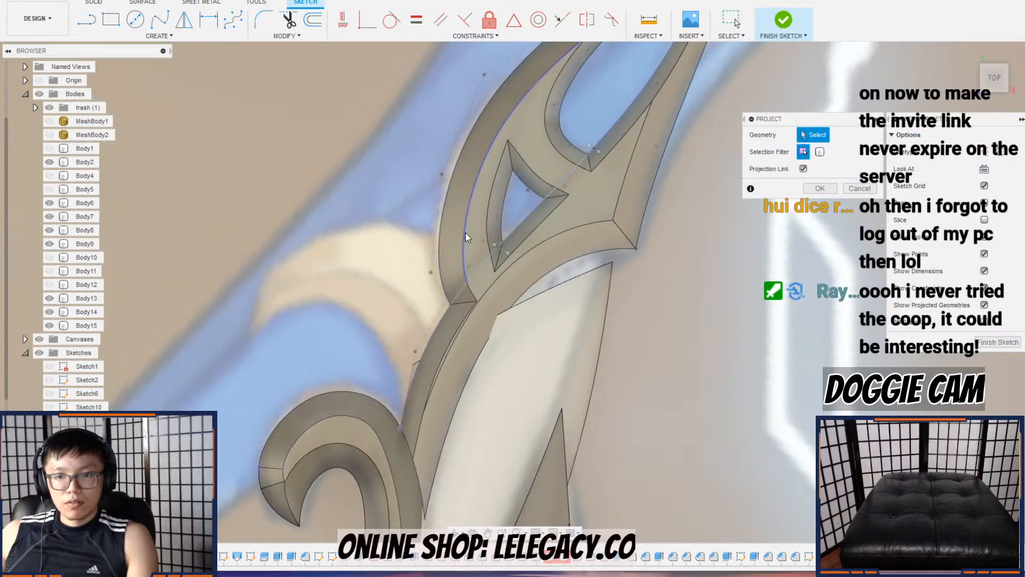
click(453, 239)
click(437, 370)
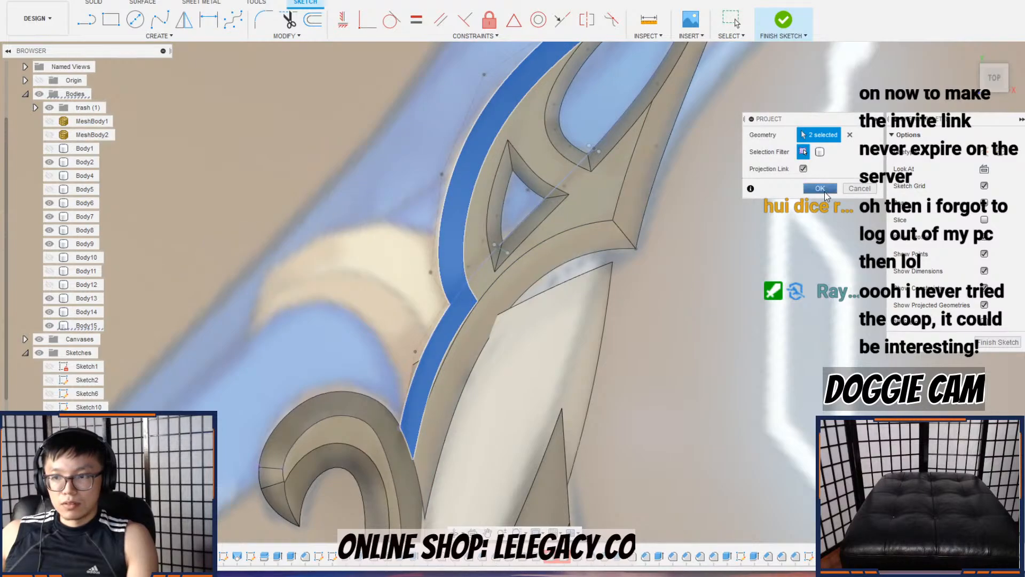
click(823, 190)
Step: Sketch control-point splines along the crescent fin's upper and lower edges, meeting at its tip and ending on the projected ornament outline
click(233, 20)
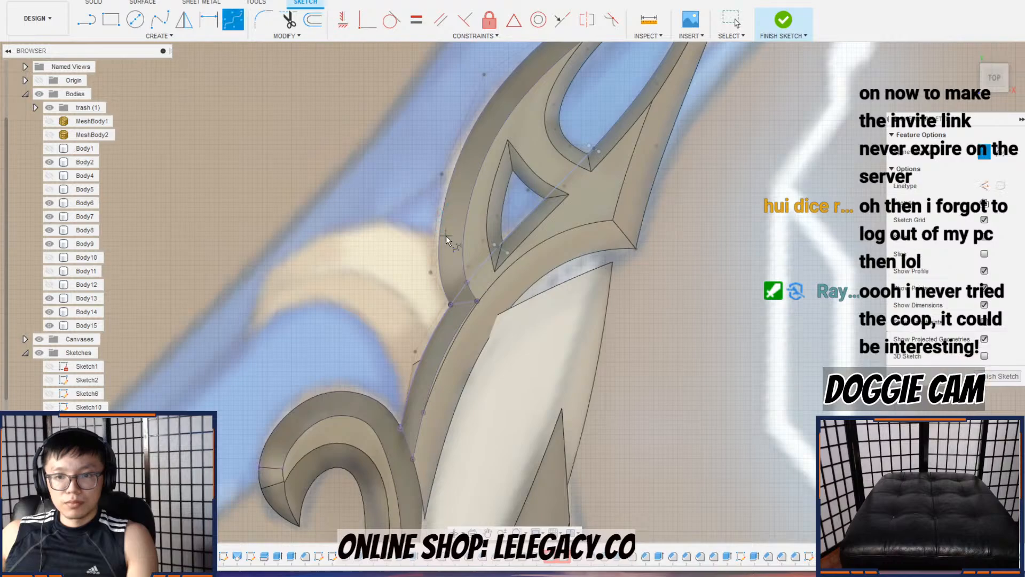
click(324, 228)
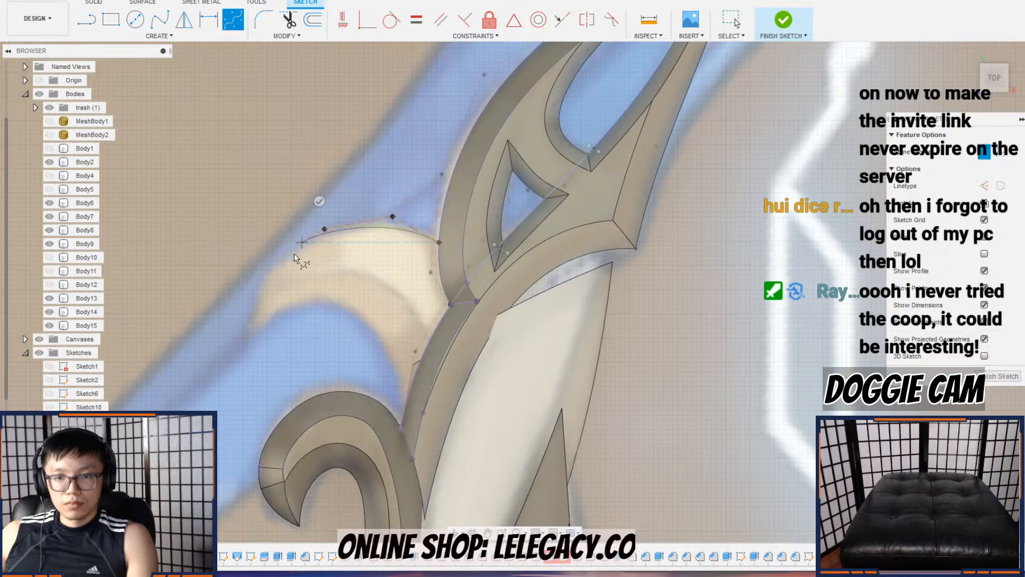
click(251, 324)
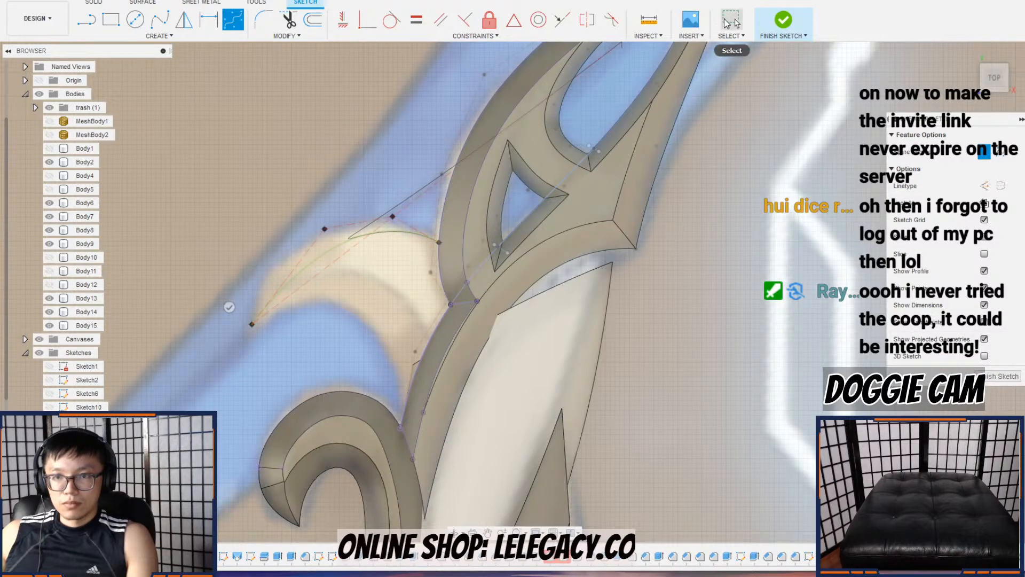
click(233, 23)
click(251, 324)
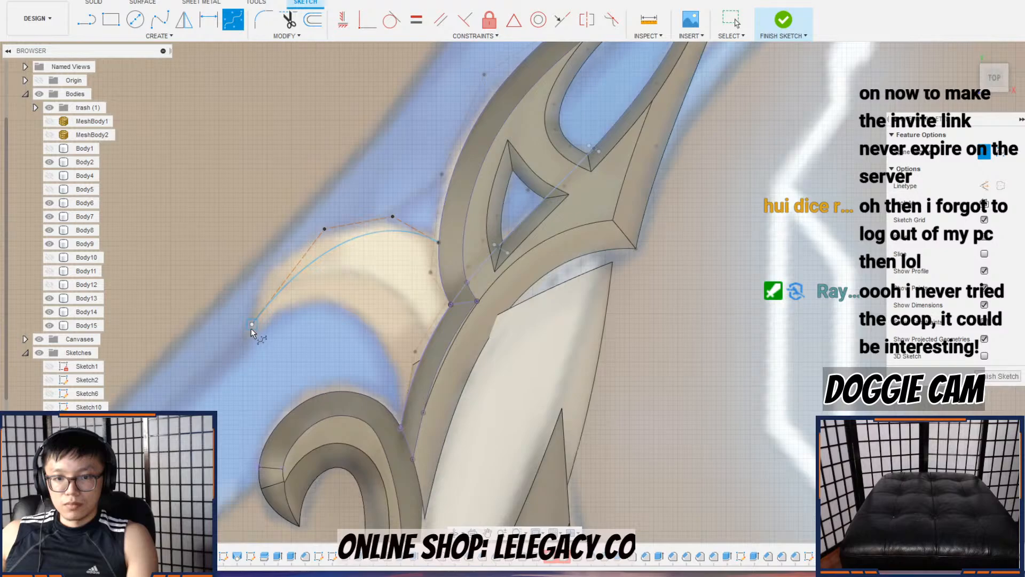
click(368, 309)
click(405, 404)
click(747, 24)
Step: Adjust the splines' control points and shared tip to match the reference fin outline, and finish the sketch
drag(369, 309, 373, 287)
drag(310, 294, 309, 289)
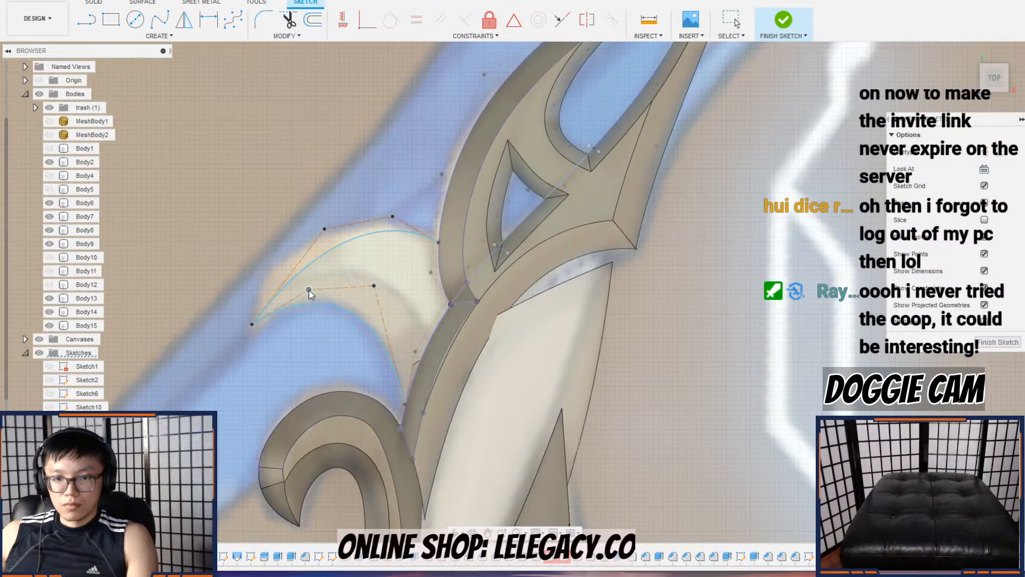
drag(325, 229, 266, 217)
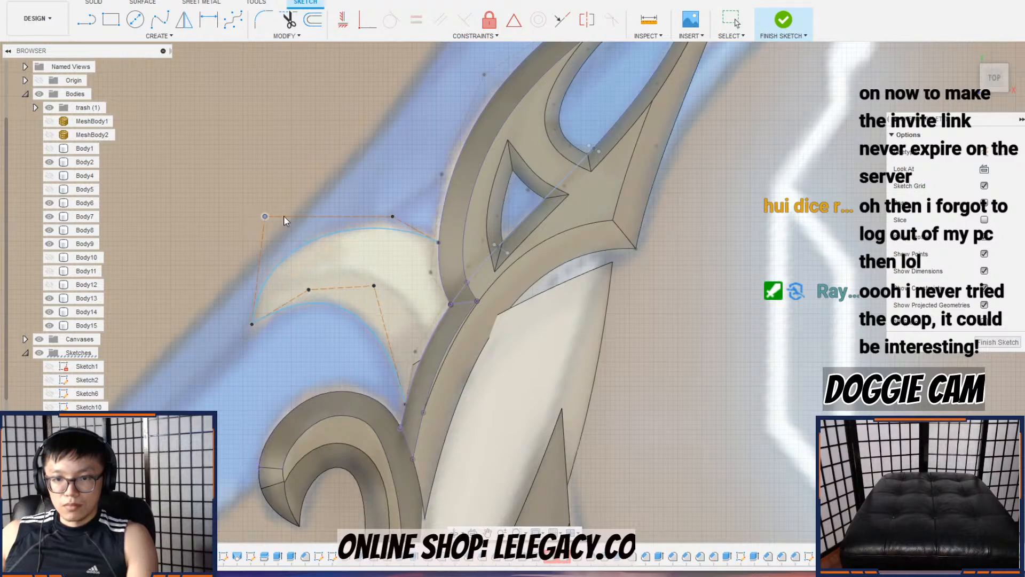
drag(392, 216, 391, 209)
drag(251, 325, 250, 337)
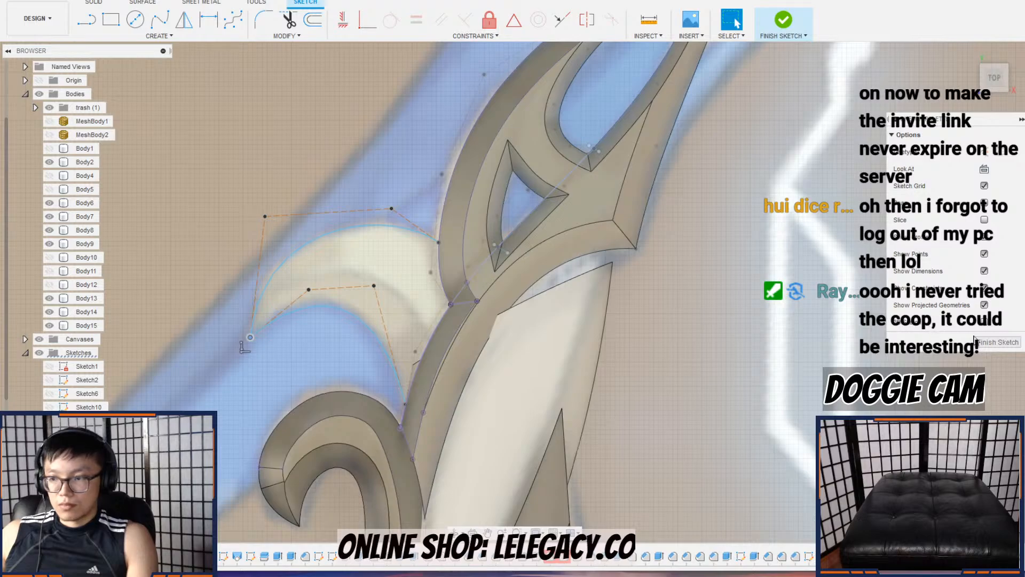
click(997, 342)
Step: Extrude the crescent fin profile 12 mm upward as a new body
key(e)
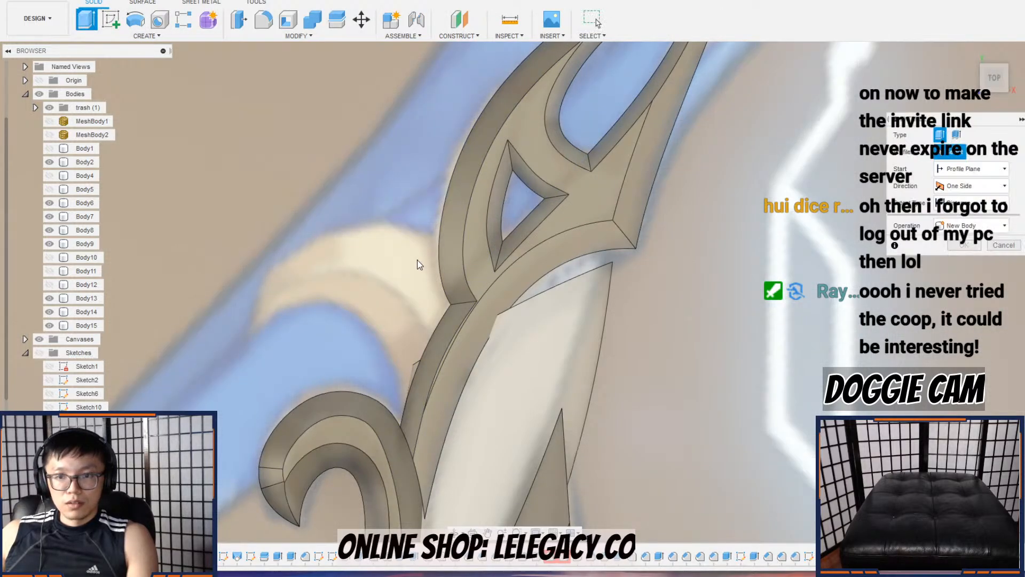
click(330, 273)
shift+middle_drag(329, 274, 385, 336)
drag(385, 289, 395, 269)
scroll(383, 270, up, 5)
click(1002, 262)
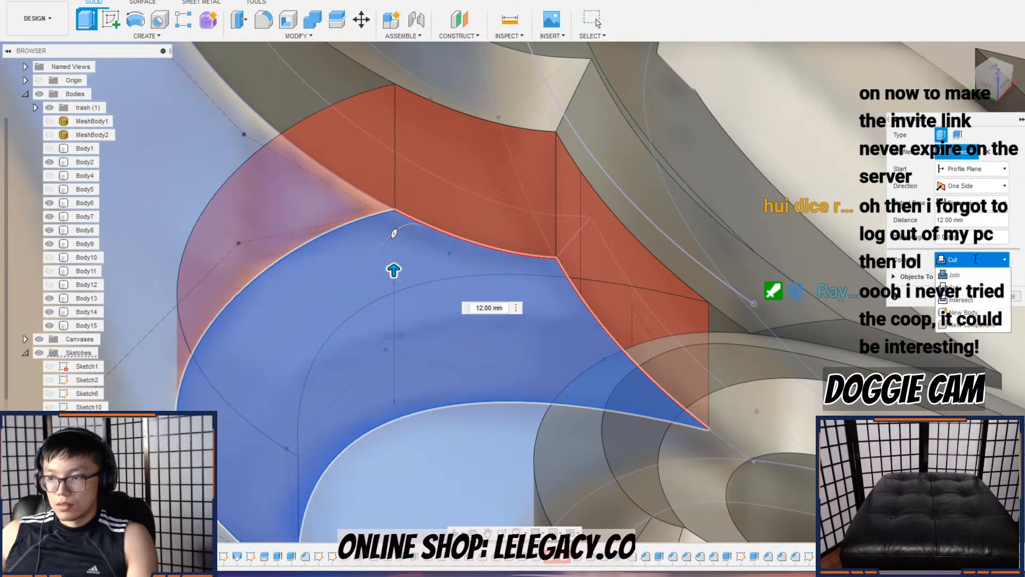
click(982, 313)
click(964, 279)
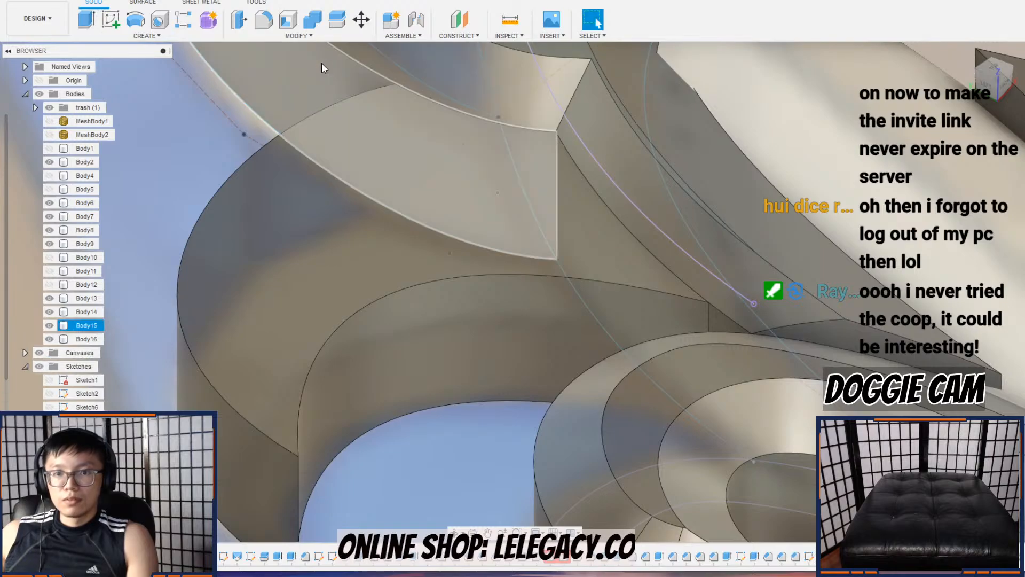
Step: Chamfer the crescent fin's outer and inner curved top edges with two unequal distances
click(299, 36)
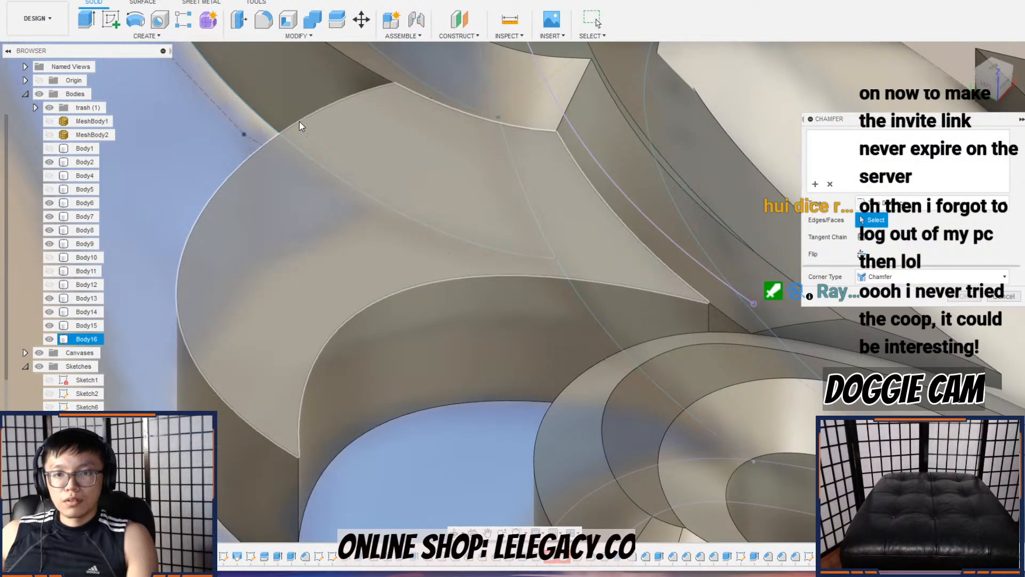
click(292, 126)
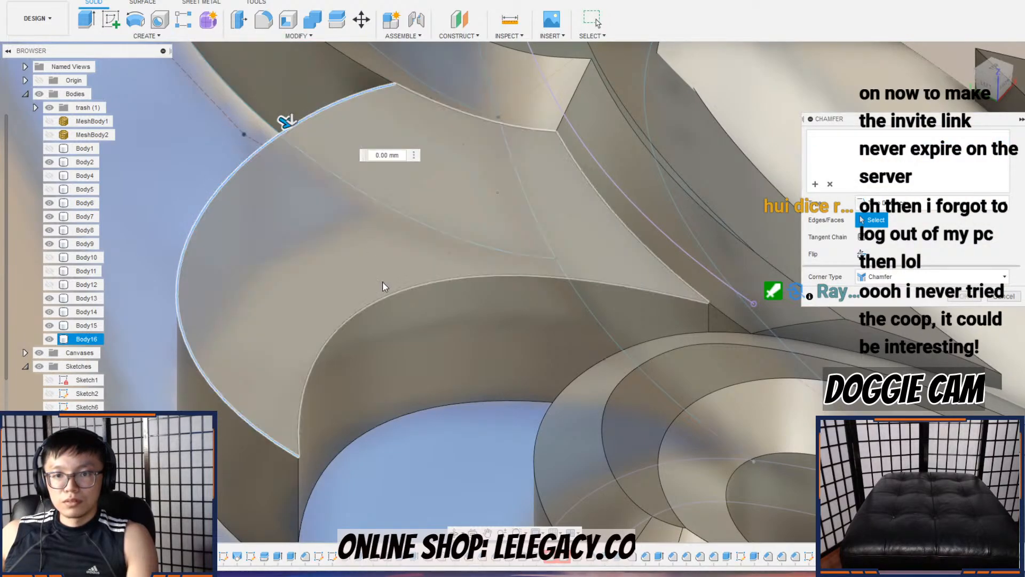
click(384, 293)
drag(289, 137, 311, 203)
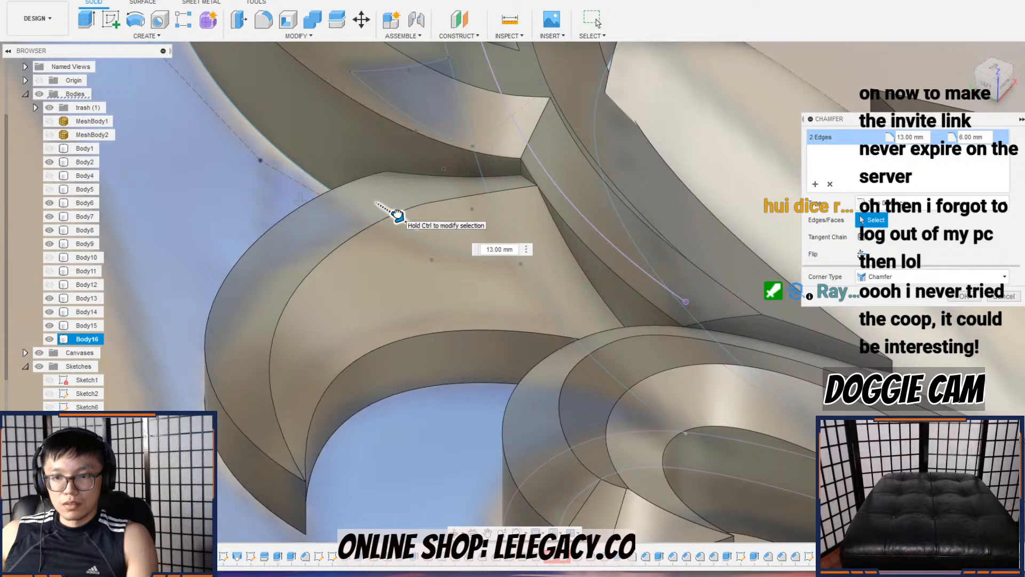
drag(398, 215, 304, 177)
shift+middle_drag(300, 173, 361, 210)
key(Return)
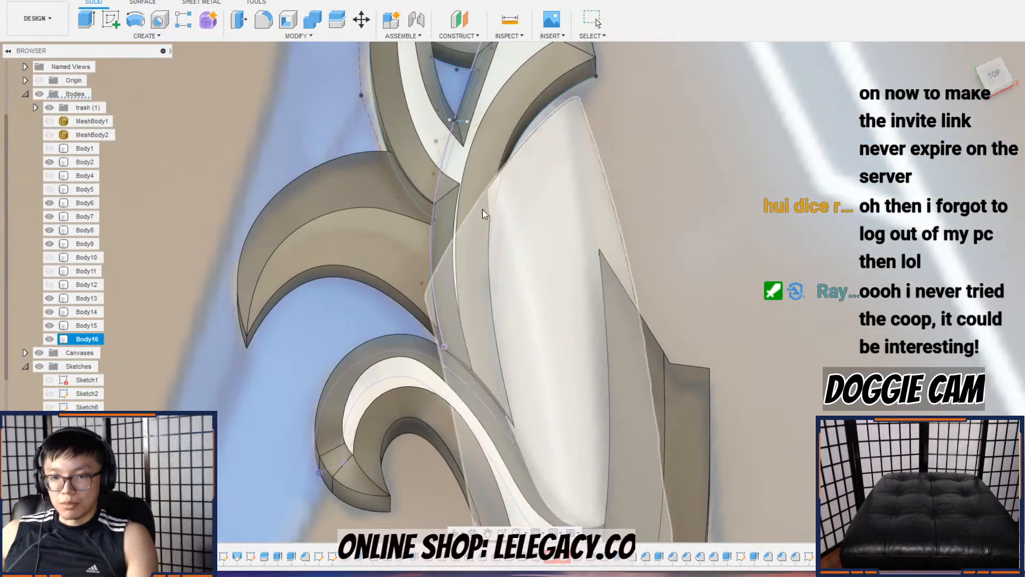
Step: Apply the gold appearance to the scroll, crescent fin and upper ornament bodies, removing the scroll's face-level appearances
scroll(481, 229, down, 6)
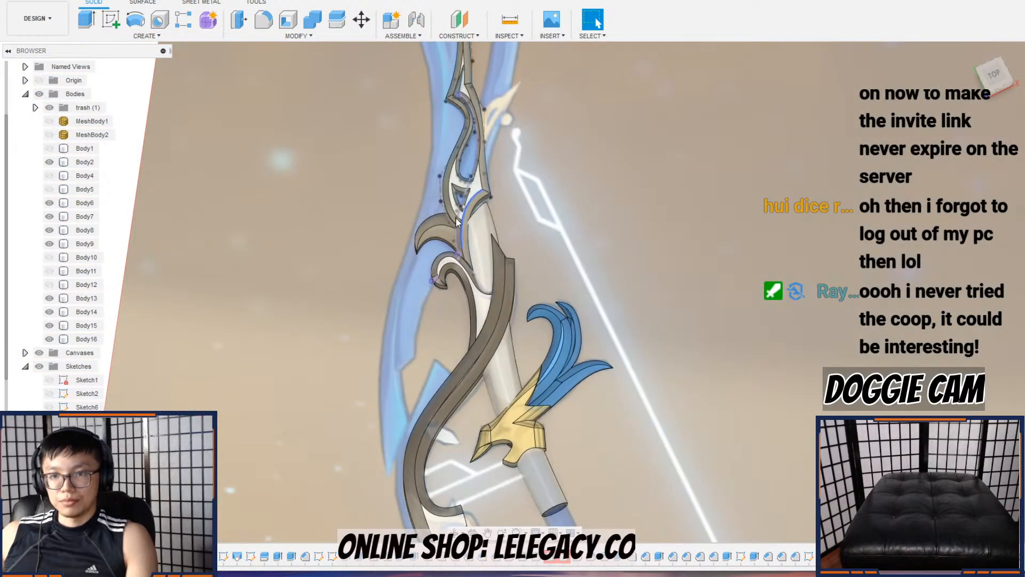
scroll(461, 213, up, 5)
right_click(467, 323)
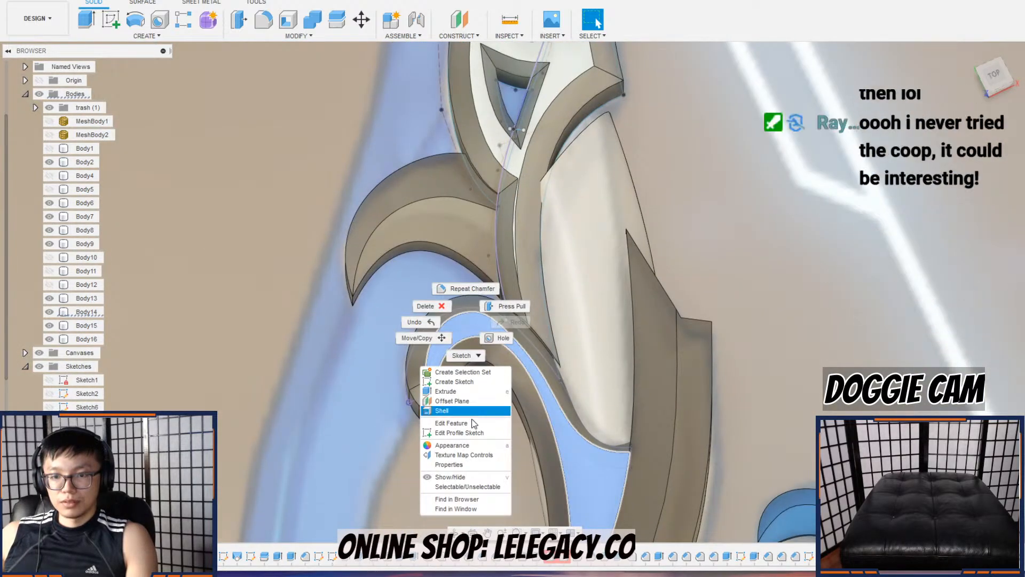
click(452, 445)
drag(906, 219, 508, 340)
drag(896, 219, 518, 386)
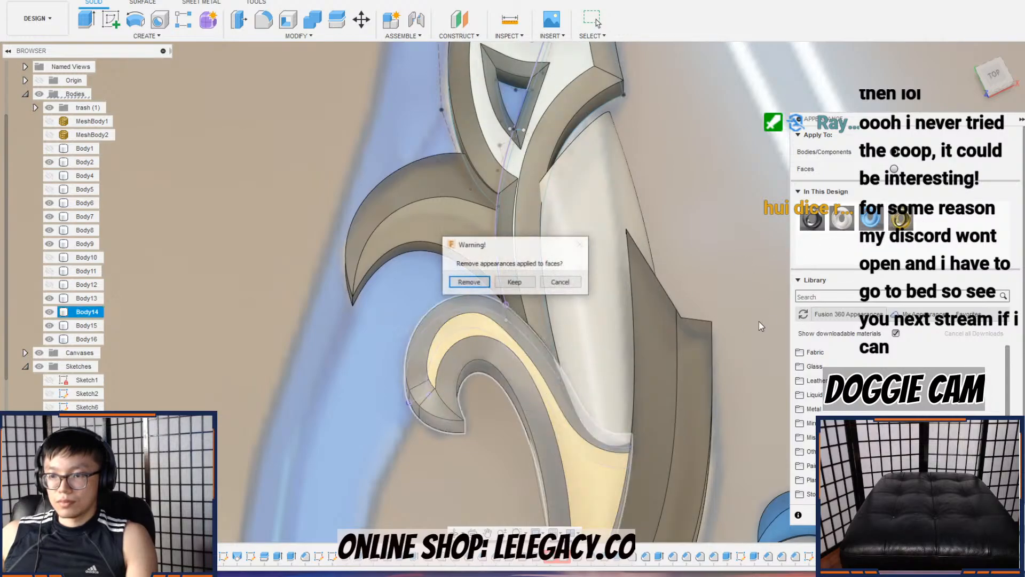
click(469, 282)
drag(900, 220, 515, 168)
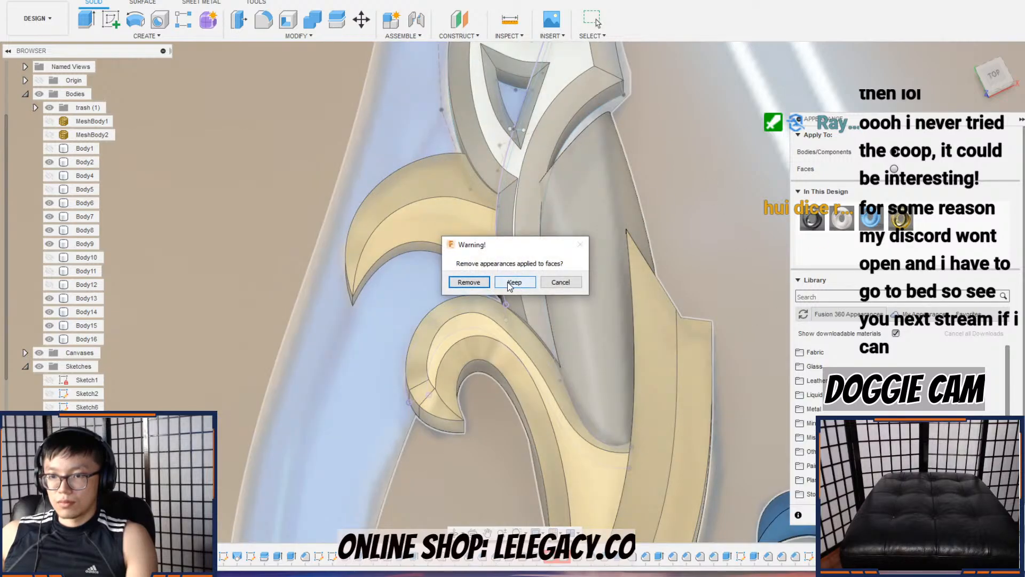
click(513, 282)
scroll(622, 291, down, 5)
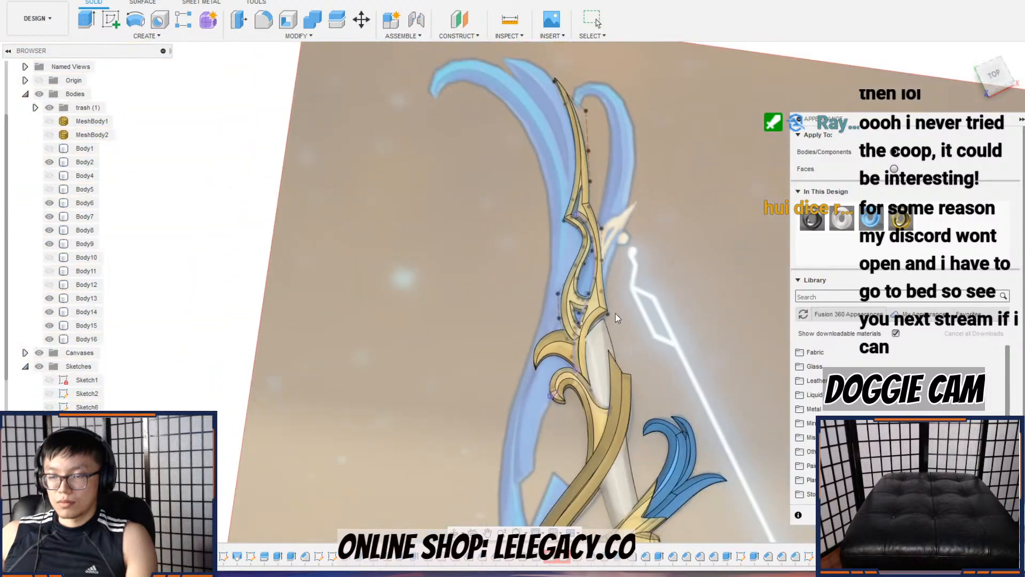
middle_drag(679, 426, 622, 213)
scroll(619, 297, down, 1)
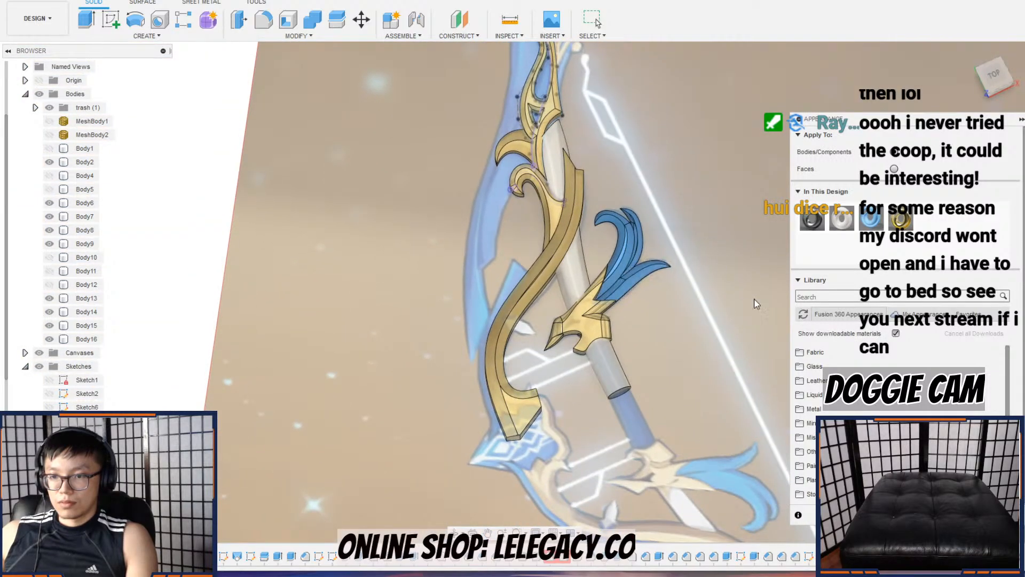
key(Escape)
scroll(558, 351, up, 3)
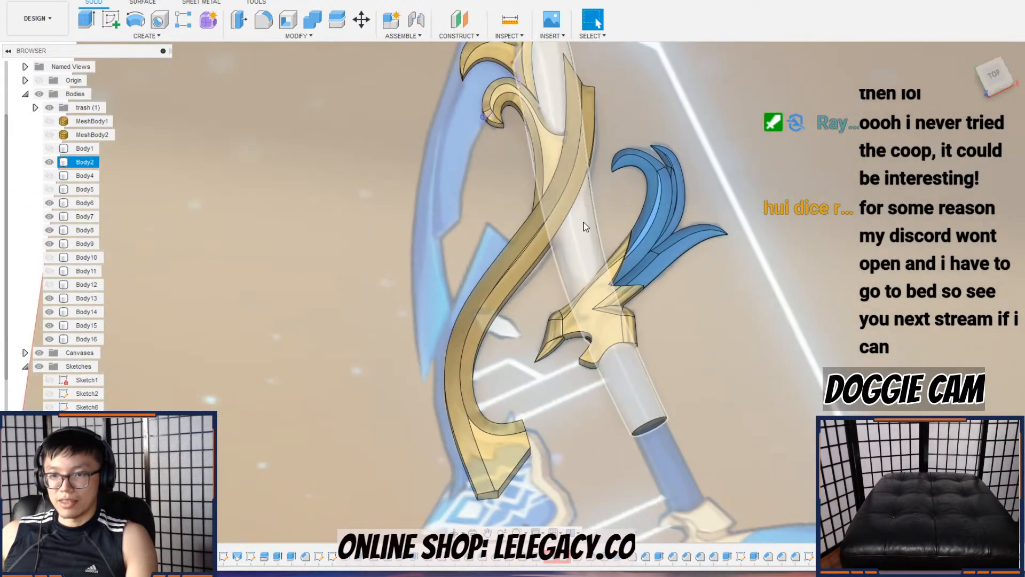
Step: Examine the modeled scroll, fin and ornament bodies against the bow reference image from several distances and angles
middle_drag(577, 220, 555, 334)
scroll(504, 195, down, 3)
middle_drag(524, 170, 509, 301)
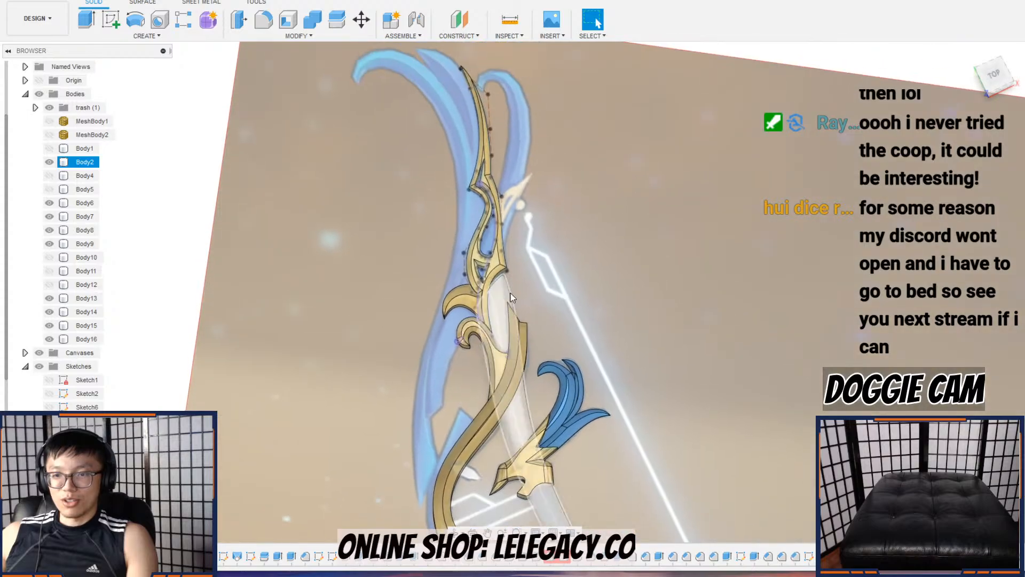
scroll(511, 289, down, 2)
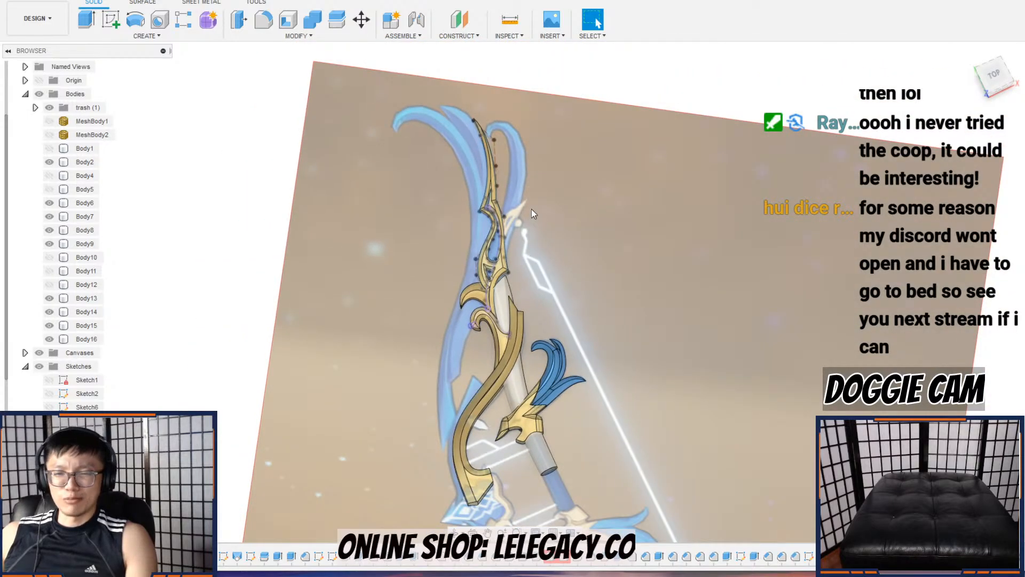
scroll(530, 209, up, 4)
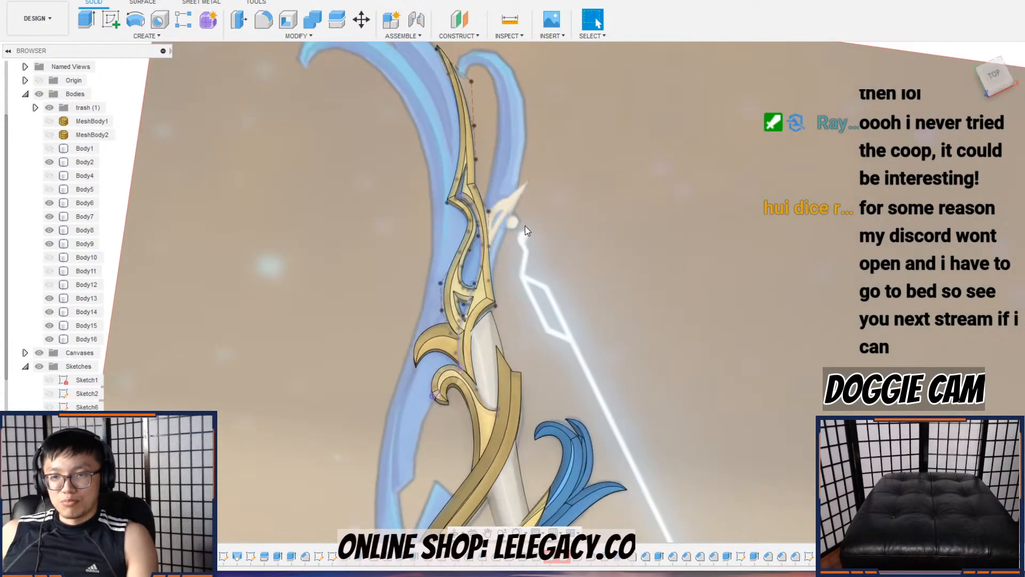
scroll(514, 270, down, 3)
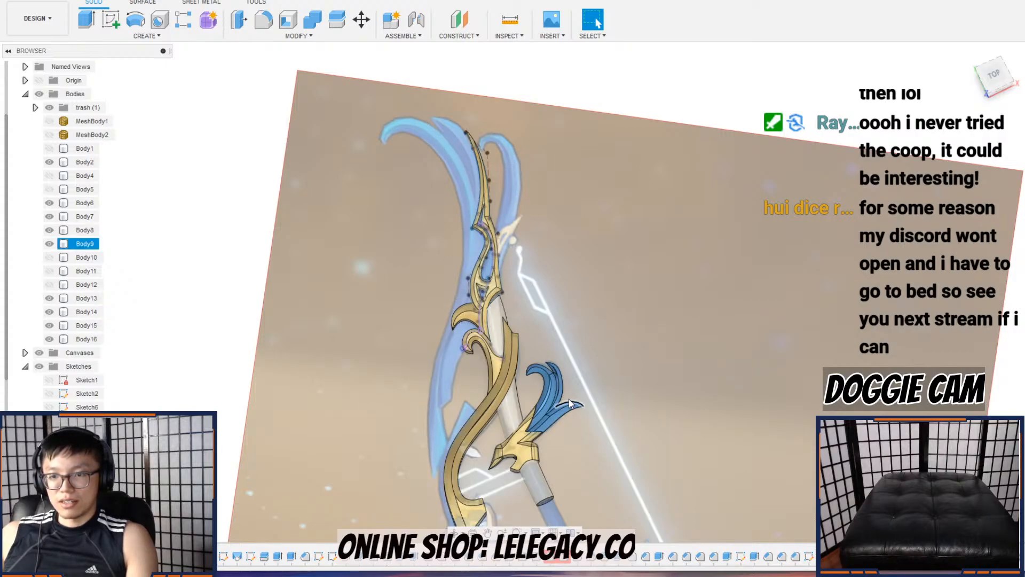
middle_drag(566, 396, 495, 196)
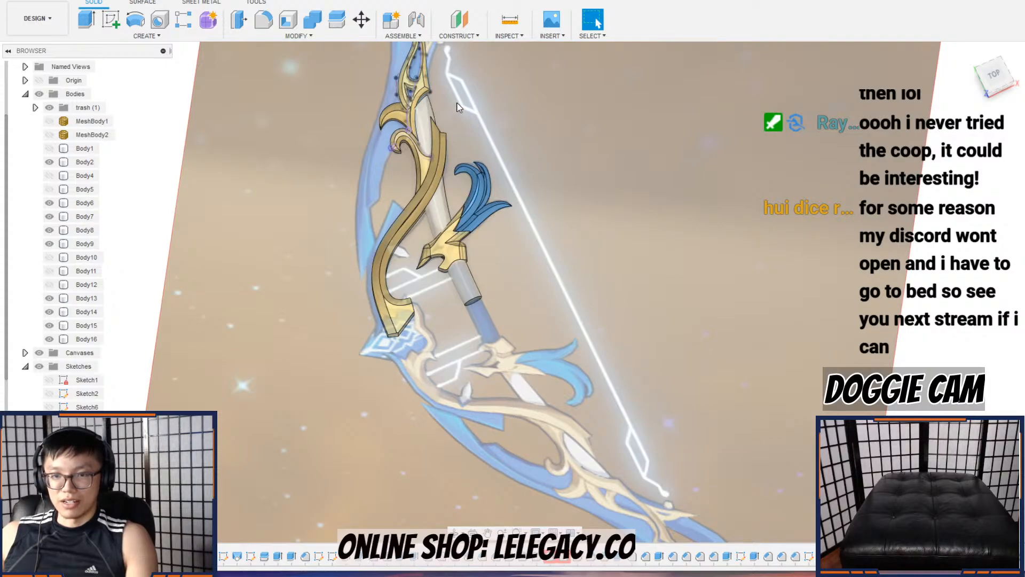
middle_drag(456, 107, 475, 267)
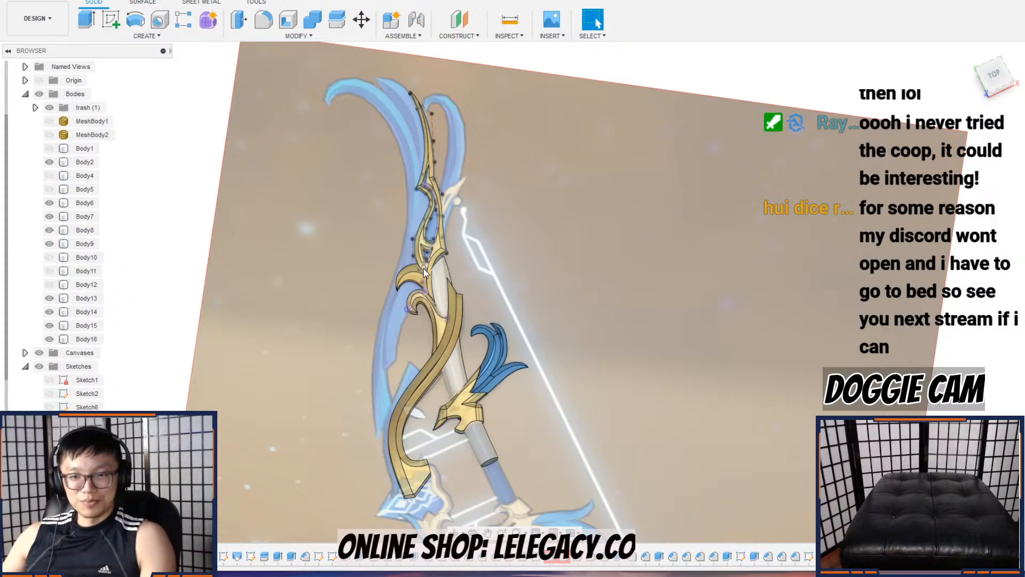
scroll(424, 268, up, 6)
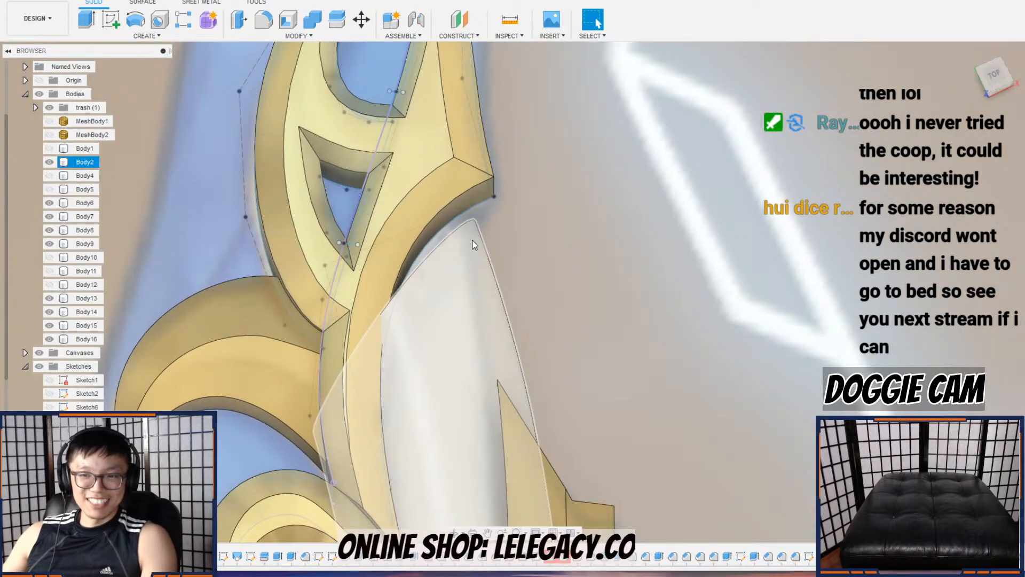
shift+middle_drag(472, 239, 413, 303)
scroll(438, 290, down, 6)
scroll(432, 287, down, 1)
middle_drag(368, 363, 389, 320)
scroll(388, 292, up, 1)
scroll(388, 292, up, 2)
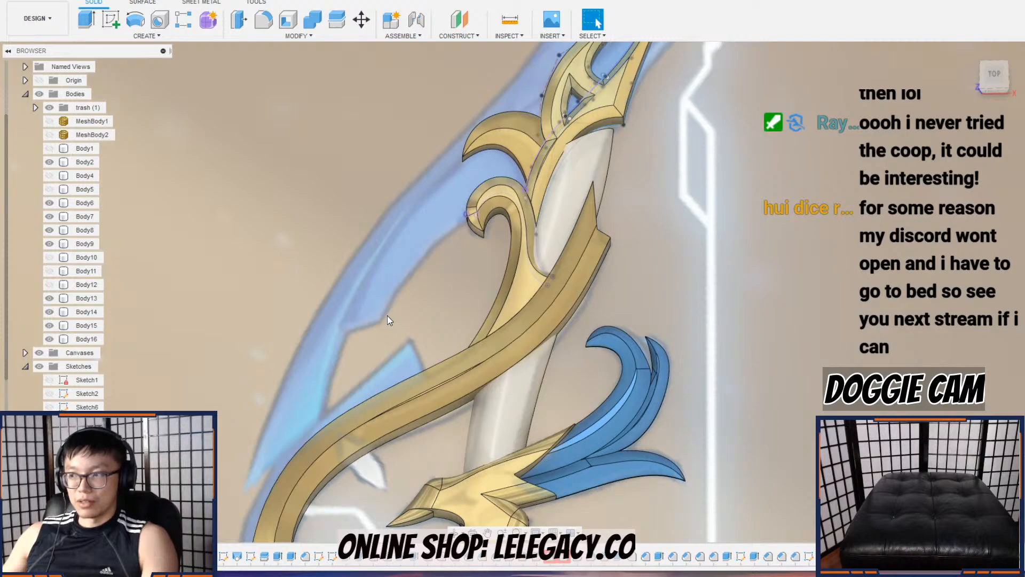
shift+middle_drag(370, 333, 370, 358)
scroll(384, 360, down, 3)
click(394, 331)
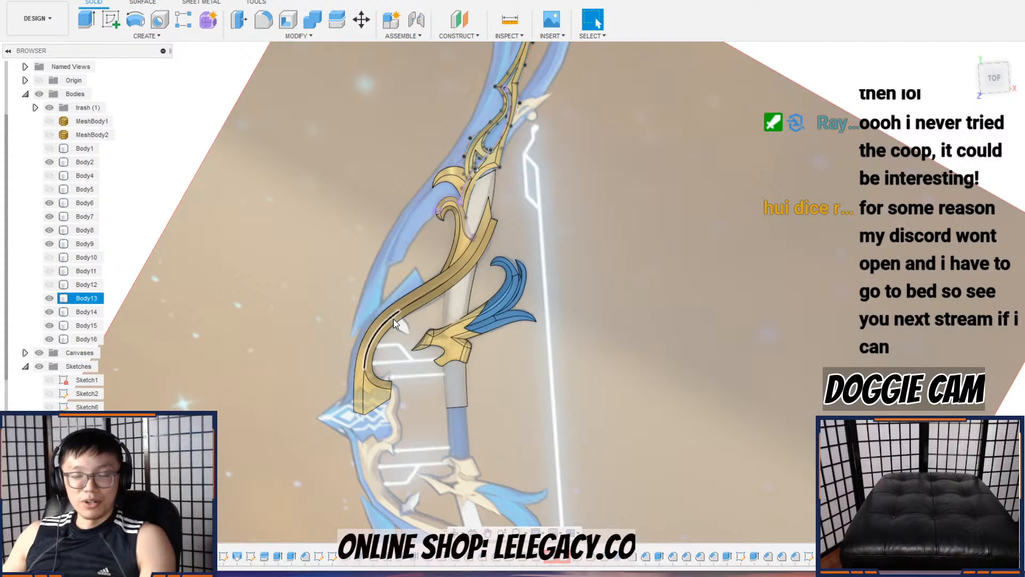
Step: Extend the shaft's upper end face with Press Pull so it reaches under the upper ornament
scroll(496, 219, up, 3)
click(488, 186)
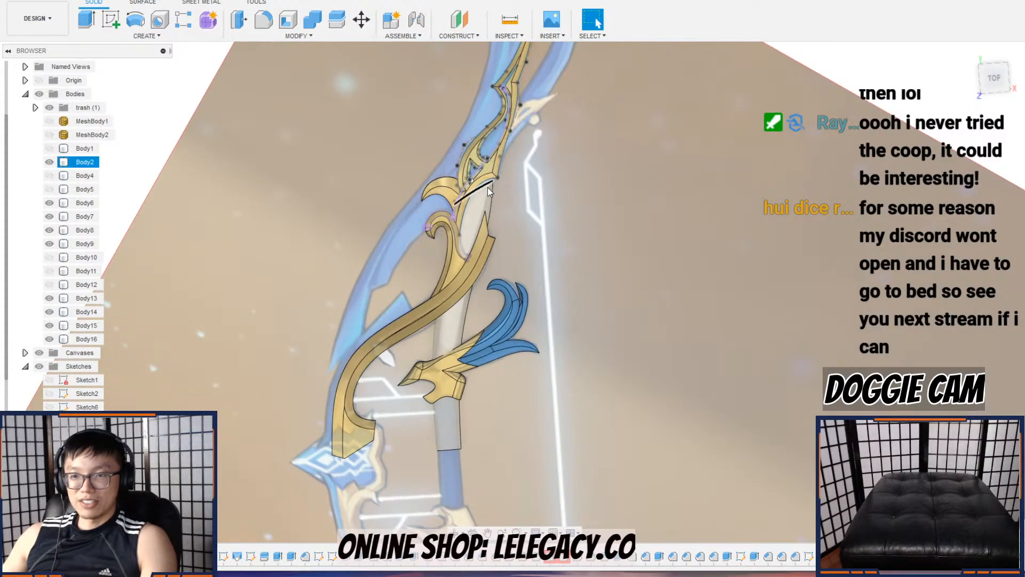
scroll(488, 186, up, 2)
scroll(480, 190, up, 5)
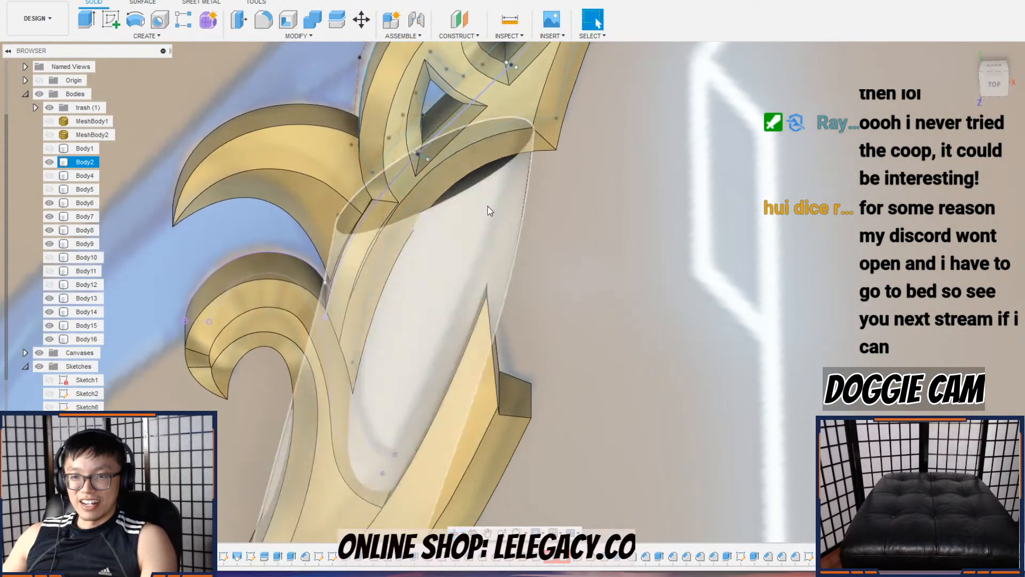
scroll(470, 185, up, 3)
right_click(467, 181)
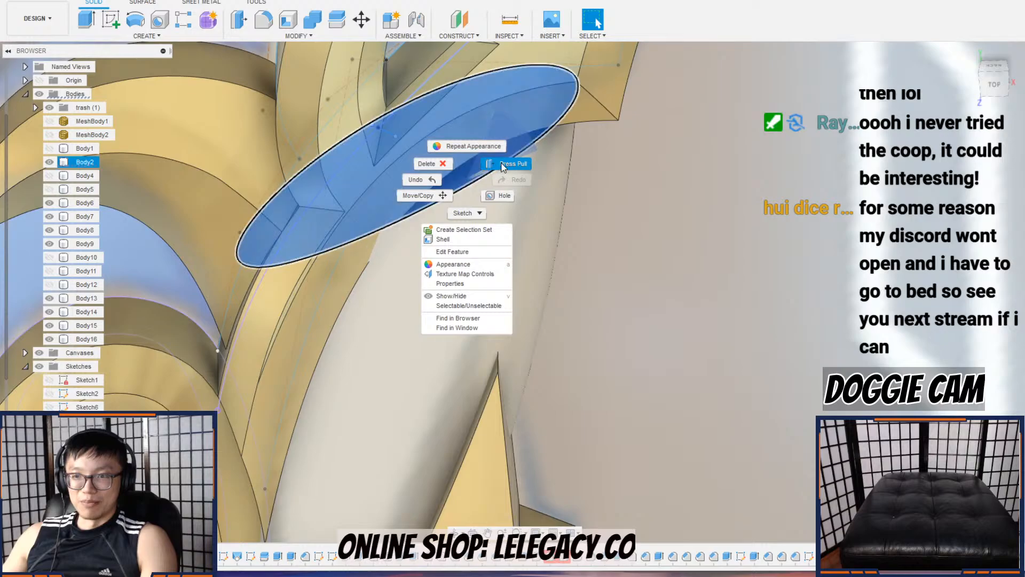
click(488, 163)
drag(462, 179, 447, 149)
key(Return)
scroll(558, 233, down, 10)
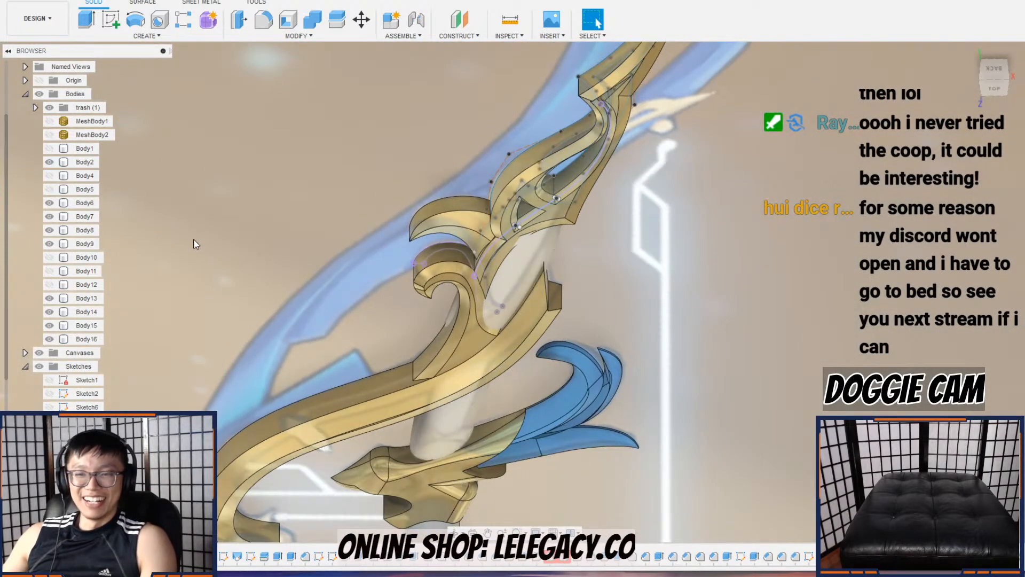
Step: Check hidden bodies Body10 and Body11, and make Sketch1 visible
click(50, 271)
click(50, 271)
click(51, 257)
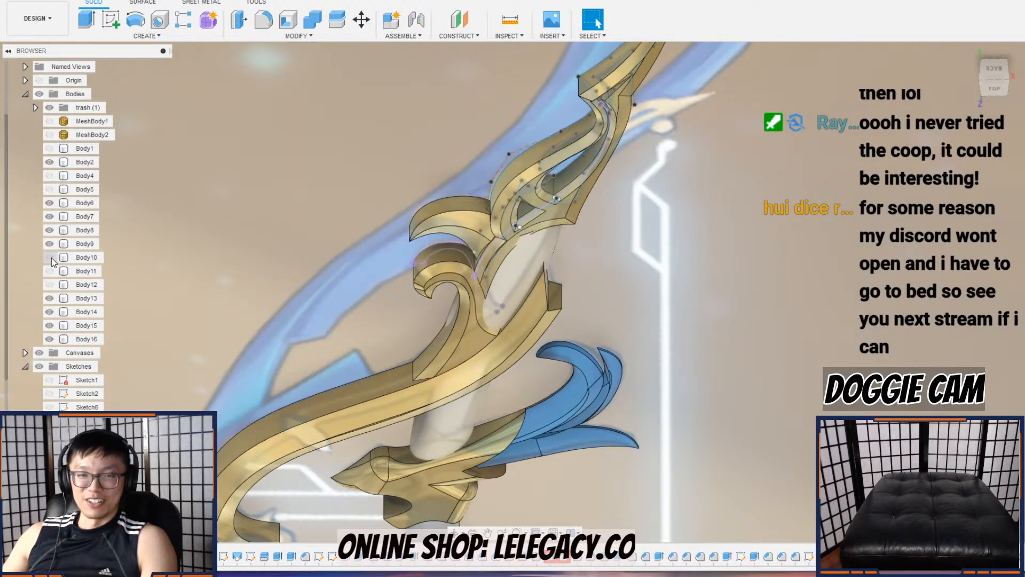
scroll(50, 299, down, 2)
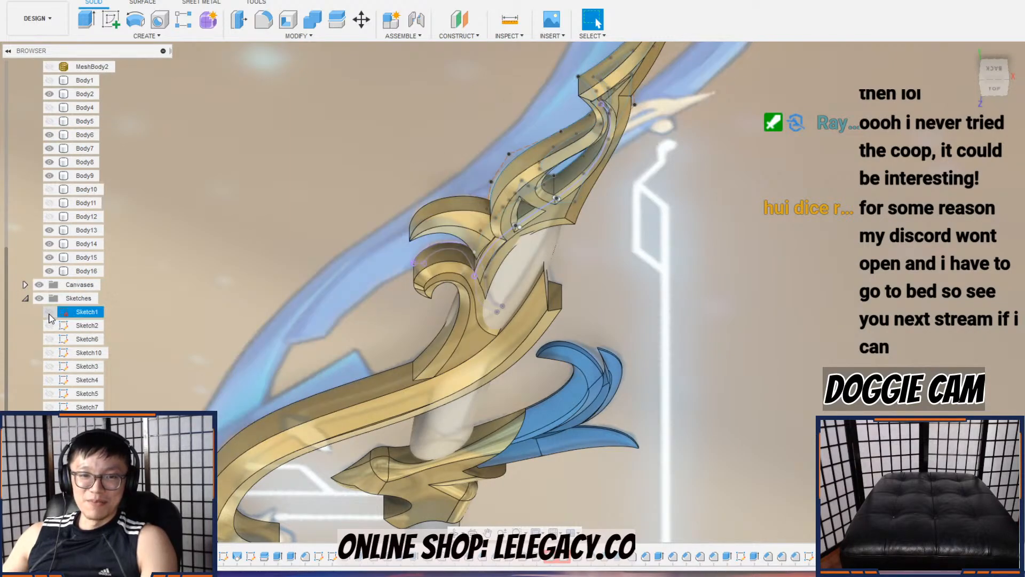
click(50, 380)
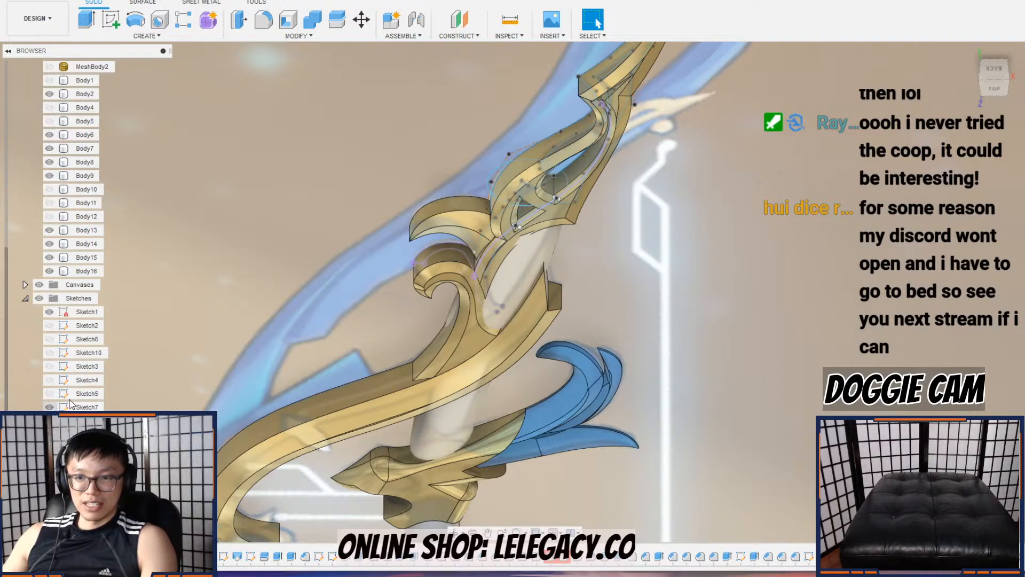
Step: Examine the sketch curves around the upper ornament's triangular cutout and where the shaft meets it
scroll(534, 211, up, 3)
scroll(520, 200, up, 3)
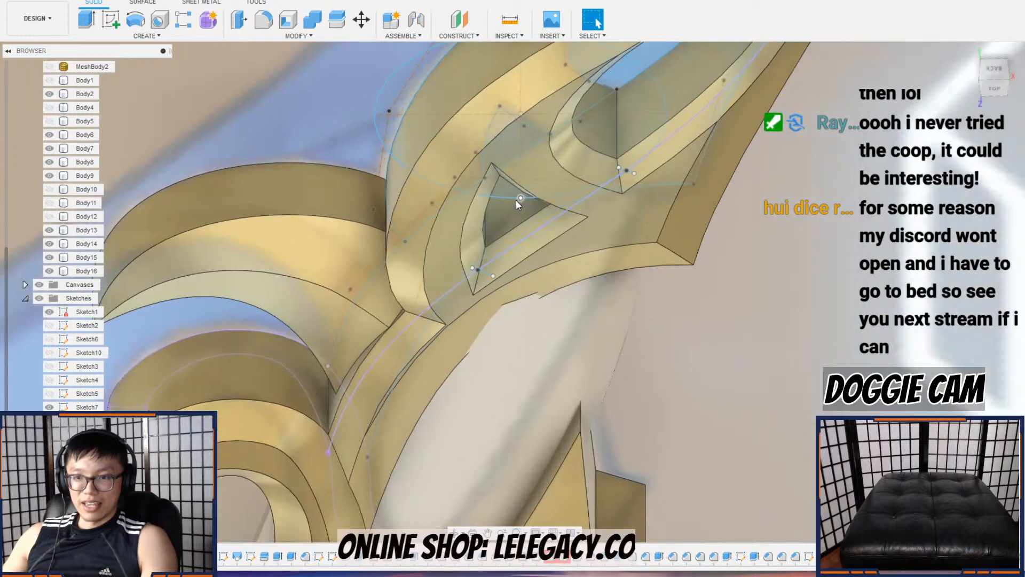
shift+middle_drag(515, 204, 516, 129)
scroll(514, 203, up, 4)
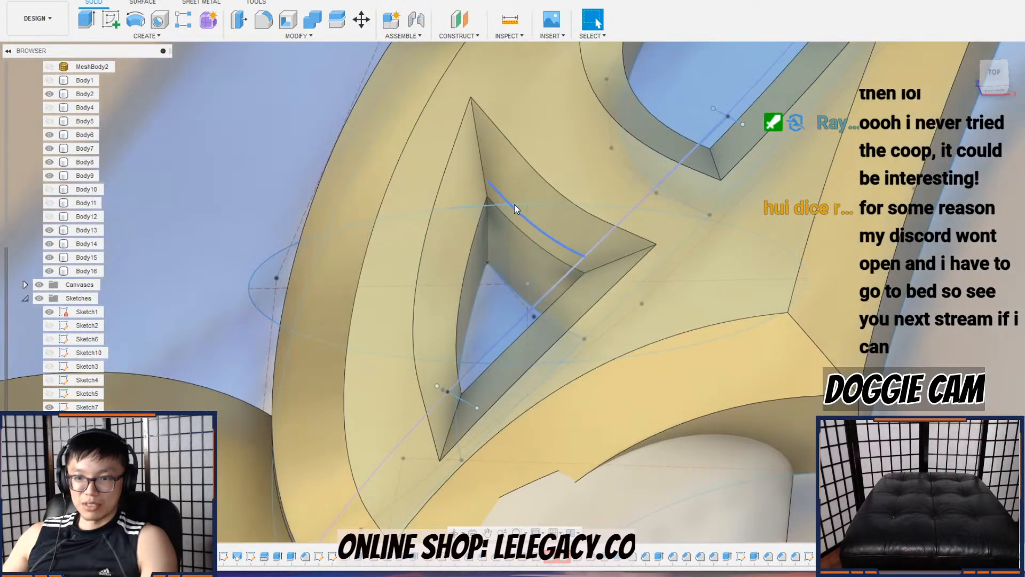
scroll(488, 206, down, 5)
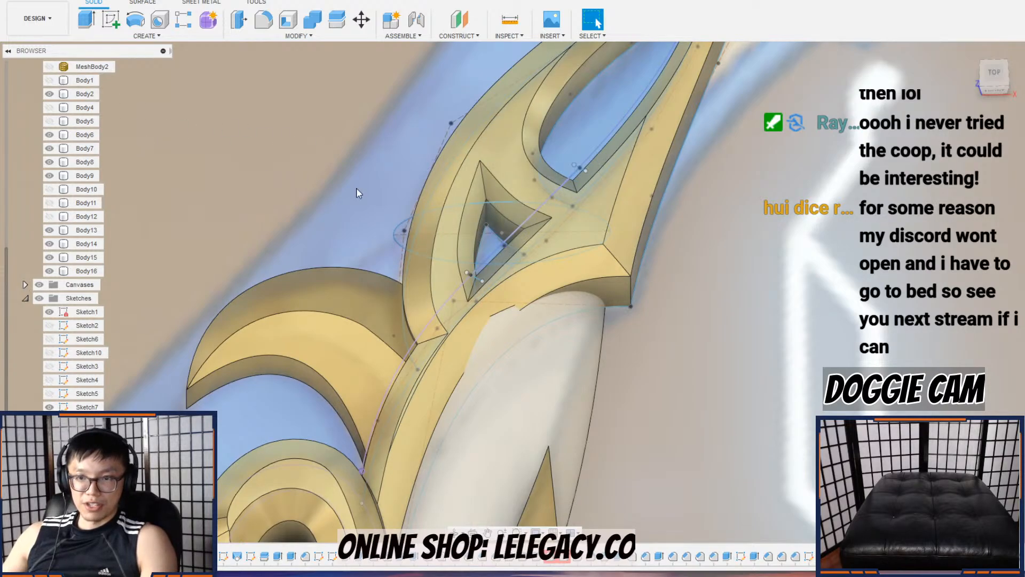
scroll(492, 197, down, 3)
scroll(492, 197, up, 4)
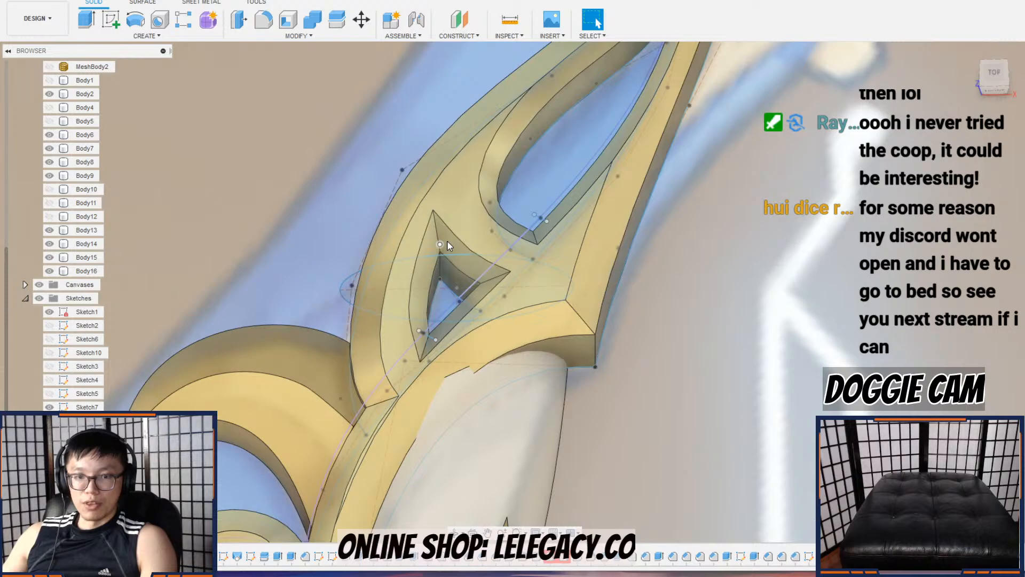
scroll(71, 255, up, 3)
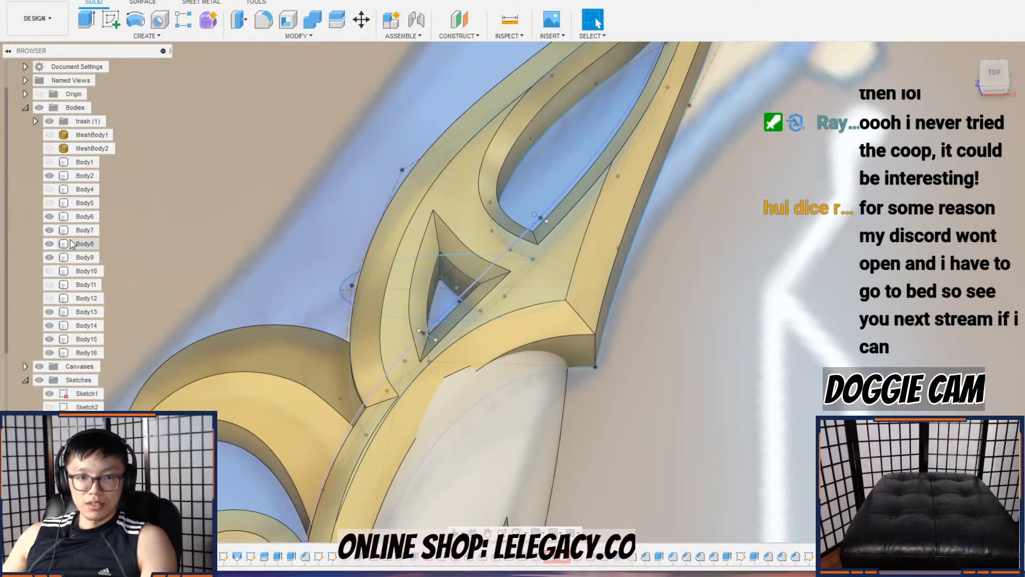
Step: Hide all bodies and the ornament's outline sketches, leaving only the ellipse sketch displayed over the reference image
click(40, 108)
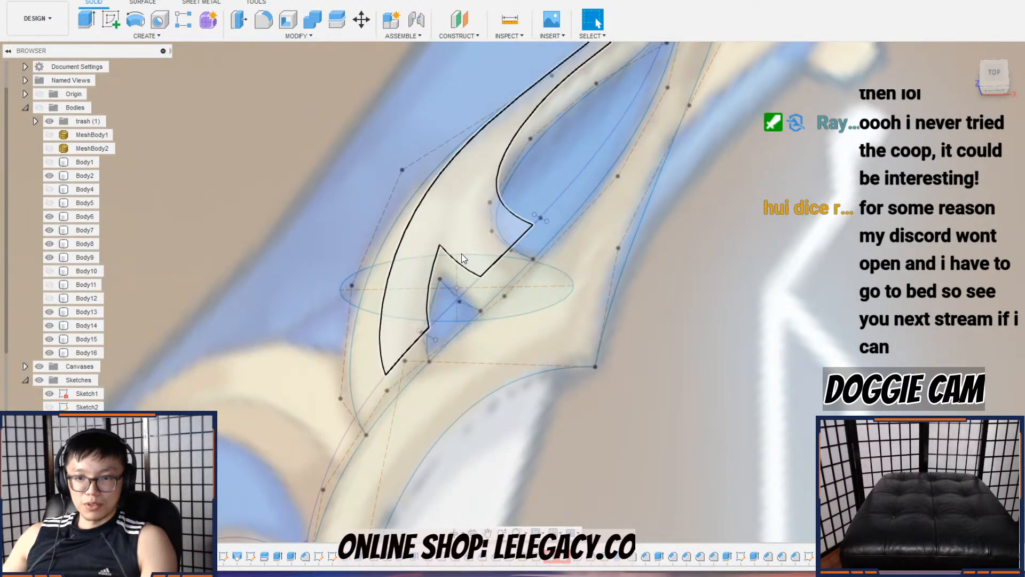
scroll(471, 262, up, 2)
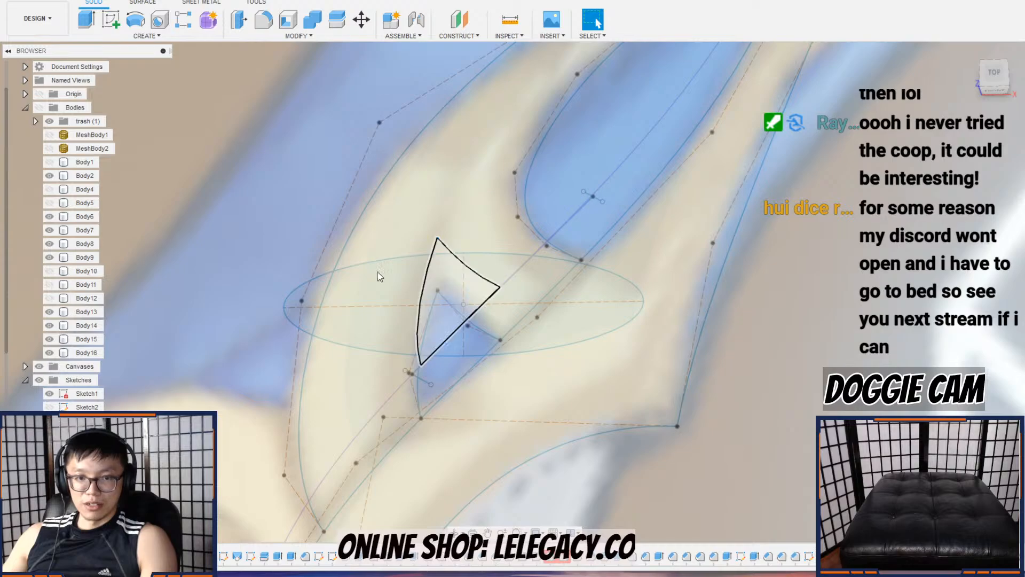
scroll(80, 229, down, 2)
click(49, 461)
click(49, 475)
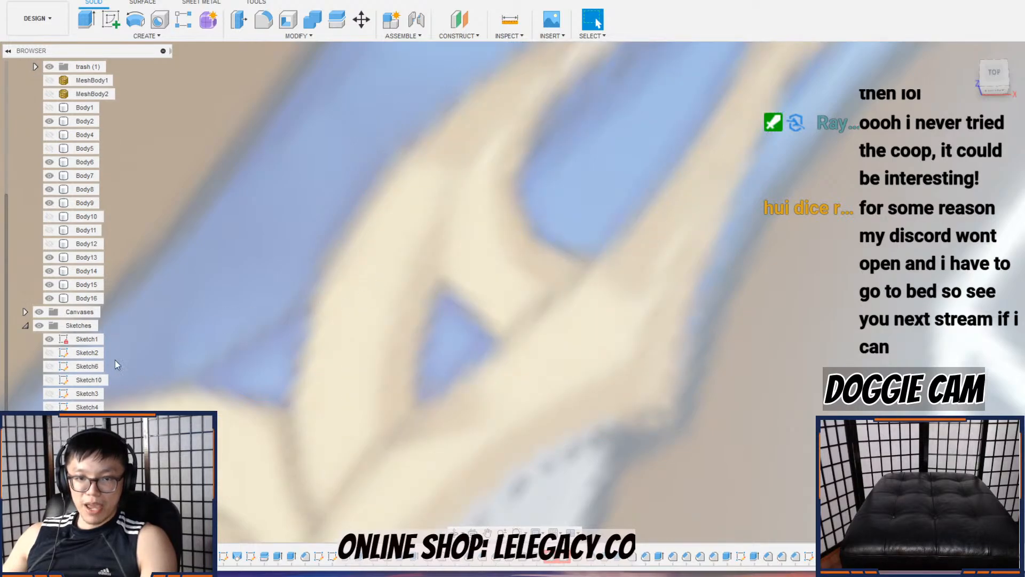
click(54, 382)
click(50, 393)
click(51, 393)
click(49, 407)
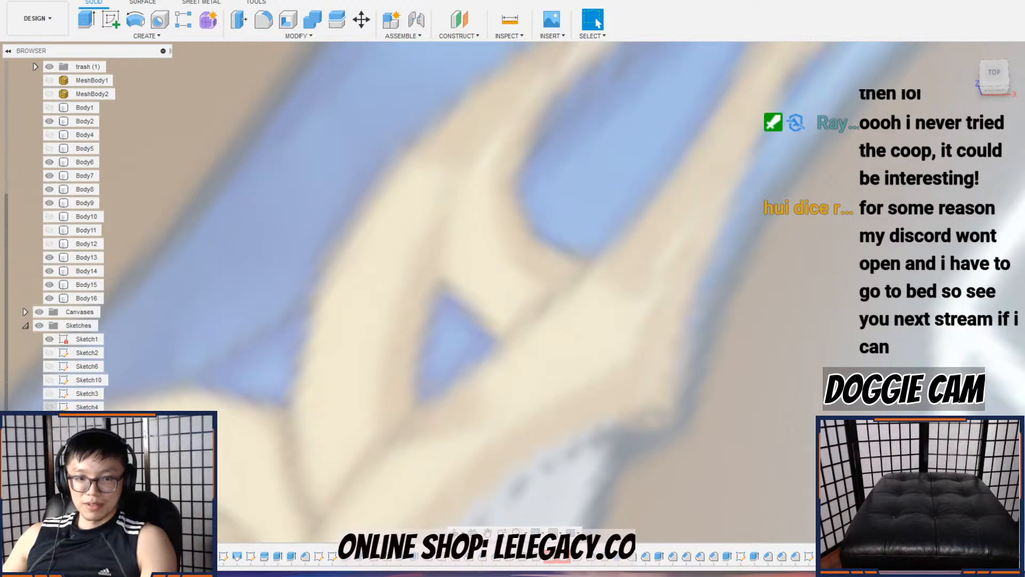
click(50, 461)
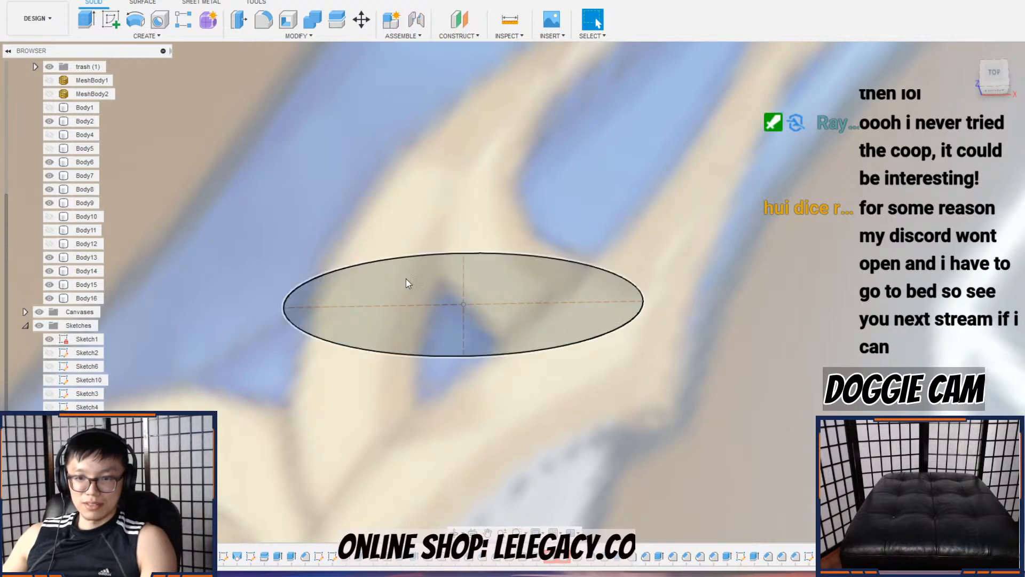
Step: Shrink the ellipse slightly along its short axis and show the bodies again
drag(476, 252, 476, 257)
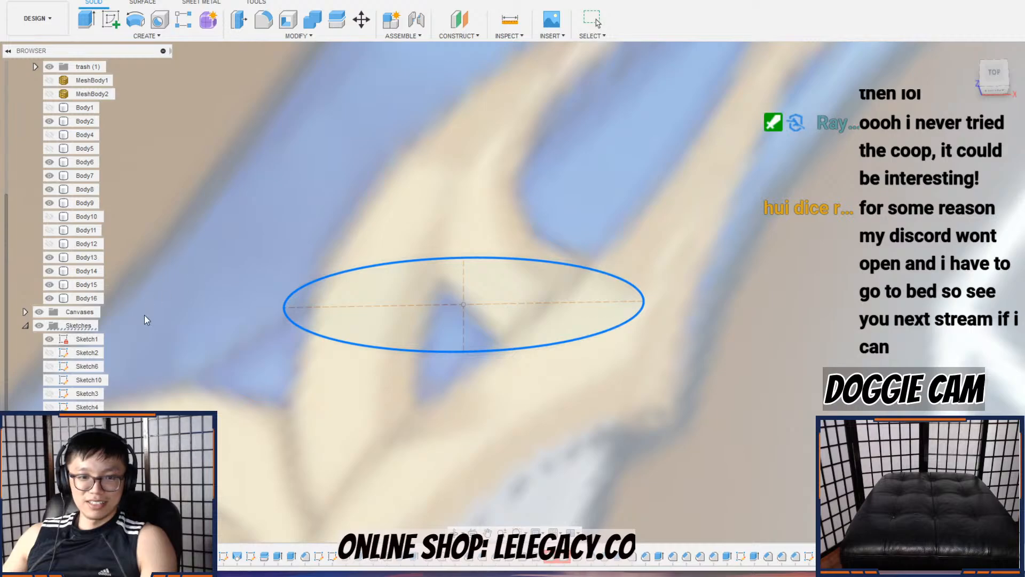
click(40, 122)
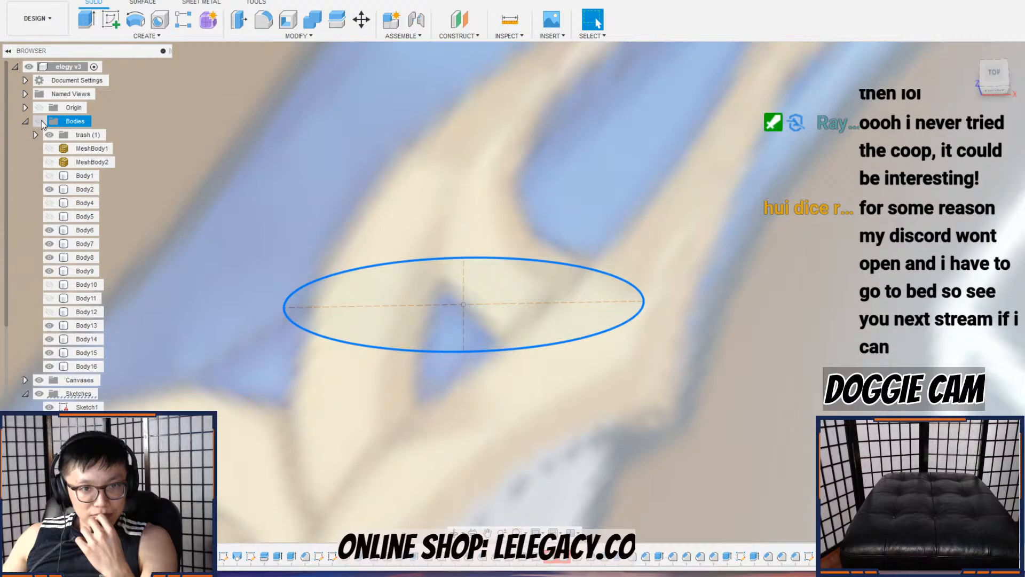
click(41, 120)
Step: Examine the scroll's lower end, the shaft and the still unmodeled lower half of the bow in the reference image
scroll(611, 259, down, 2)
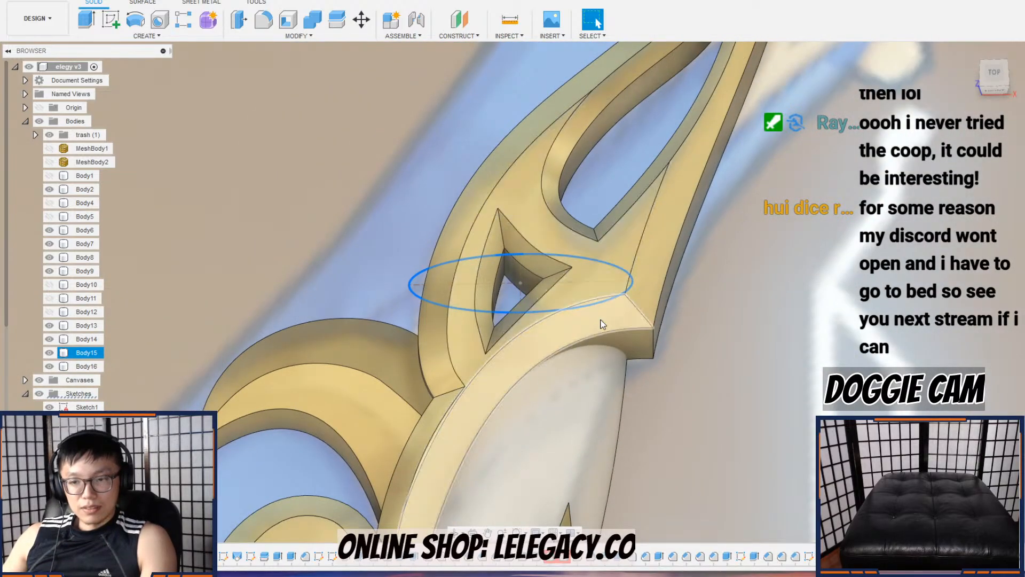
scroll(609, 356, down, 5)
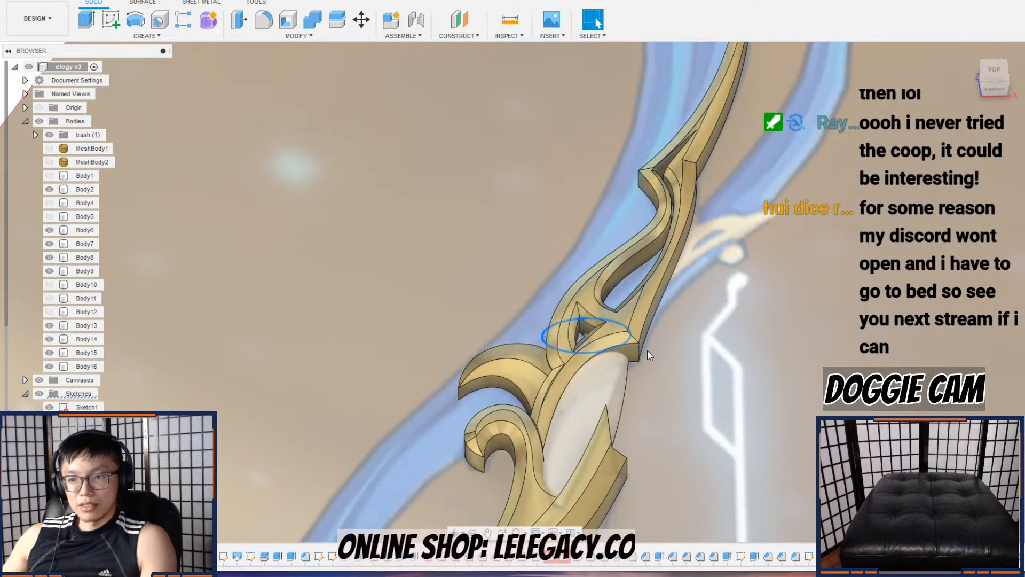
scroll(646, 349, down, 3)
shift+middle_drag(633, 325, 631, 293)
middle_drag(638, 363, 501, 269)
click(486, 324)
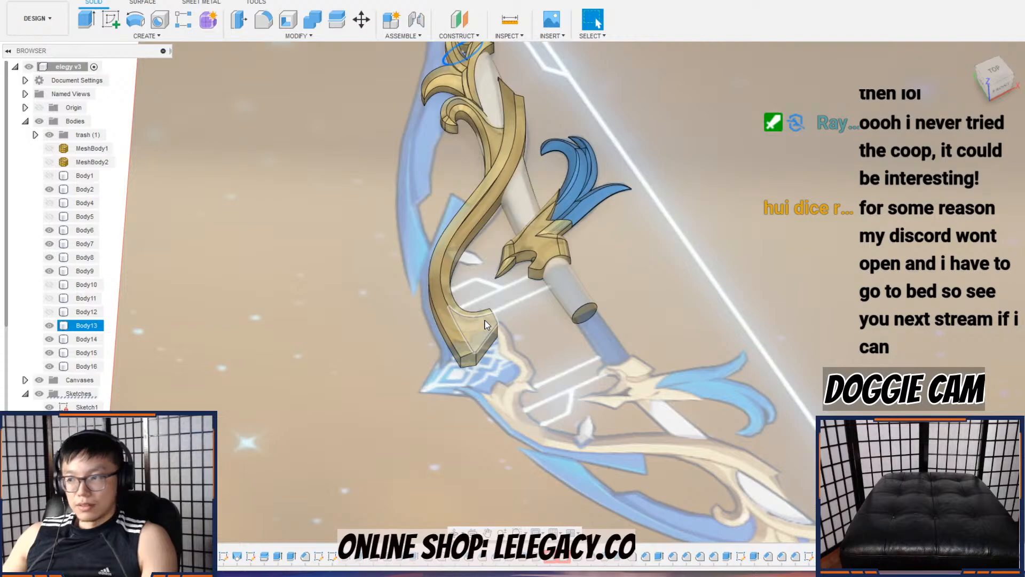
shift+middle_drag(486, 320, 473, 408)
scroll(457, 342, down, 1)
middle_drag(593, 81, 523, 227)
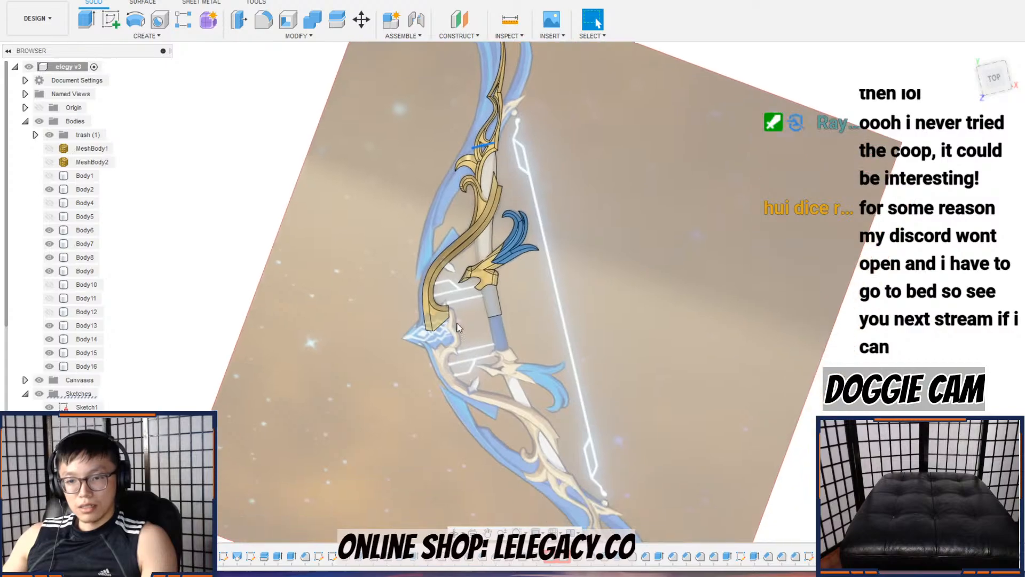
scroll(458, 289, up, 5)
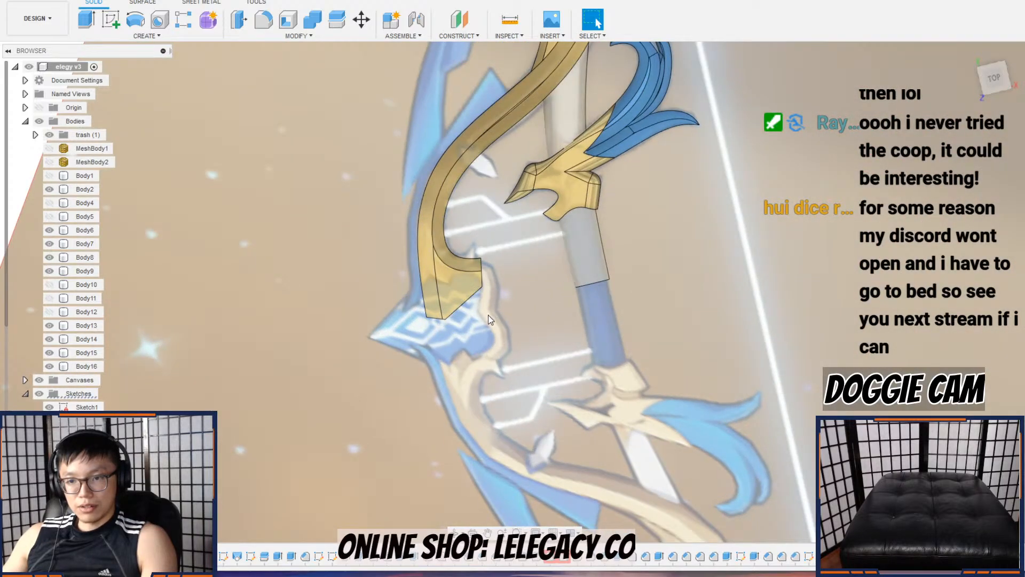
middle_drag(568, 252, 483, 346)
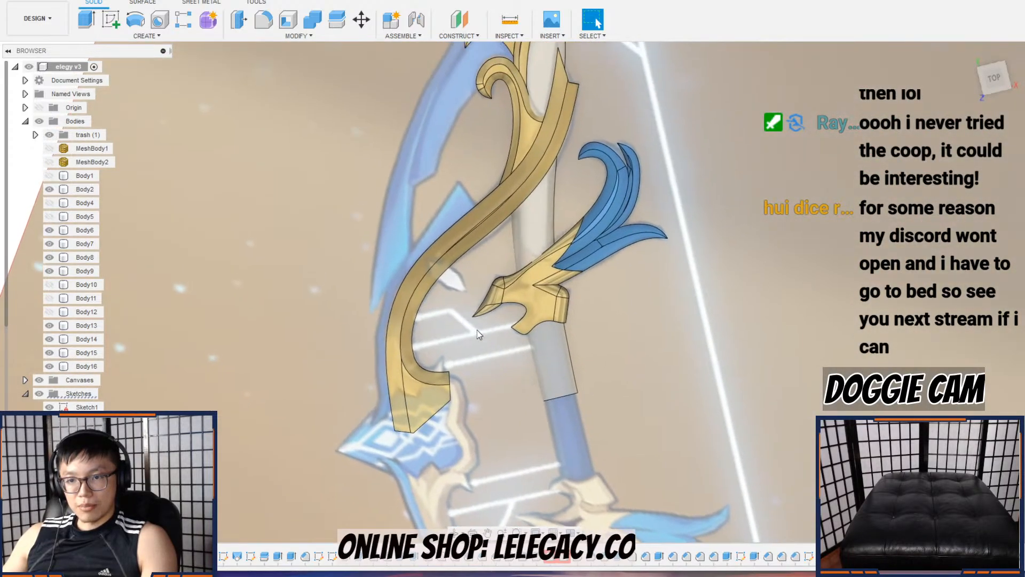
scroll(471, 293, down, 6)
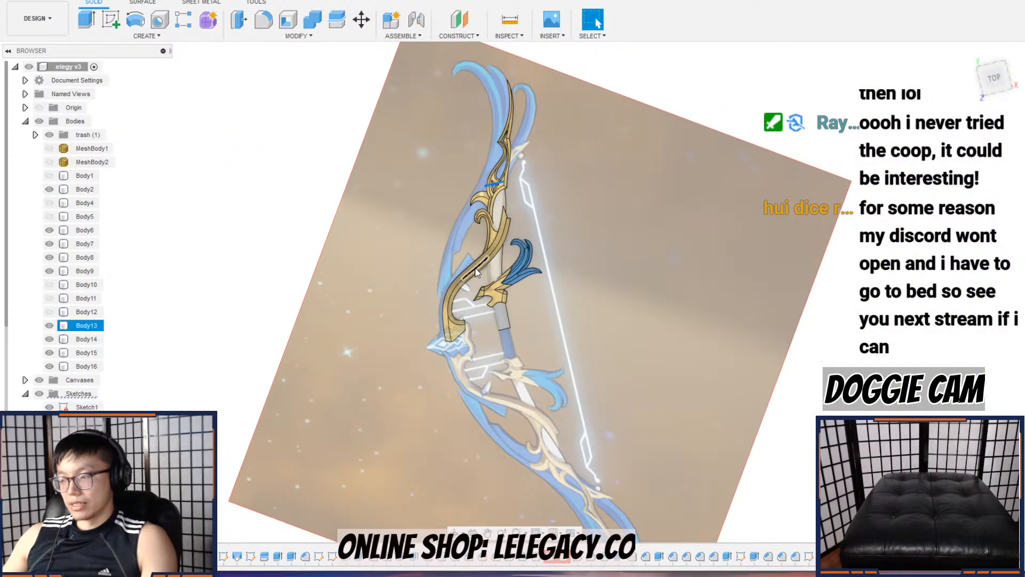
Step: Examine the reference image around the upper limb, its curled blue tips and the small gold prong beside the upper ornament
middle_drag(538, 170, 496, 261)
scroll(488, 237, up, 8)
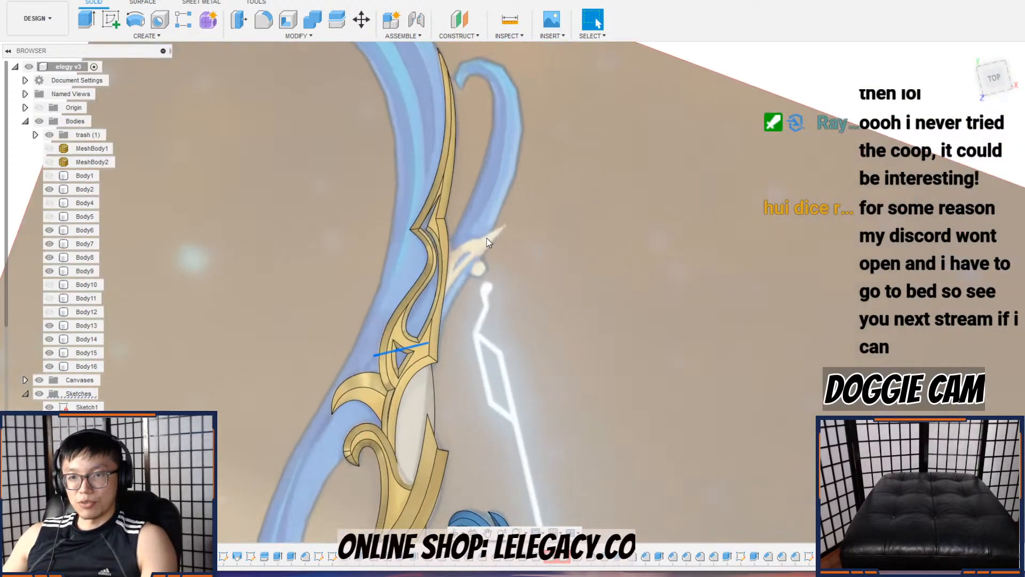
scroll(486, 242, down, 4)
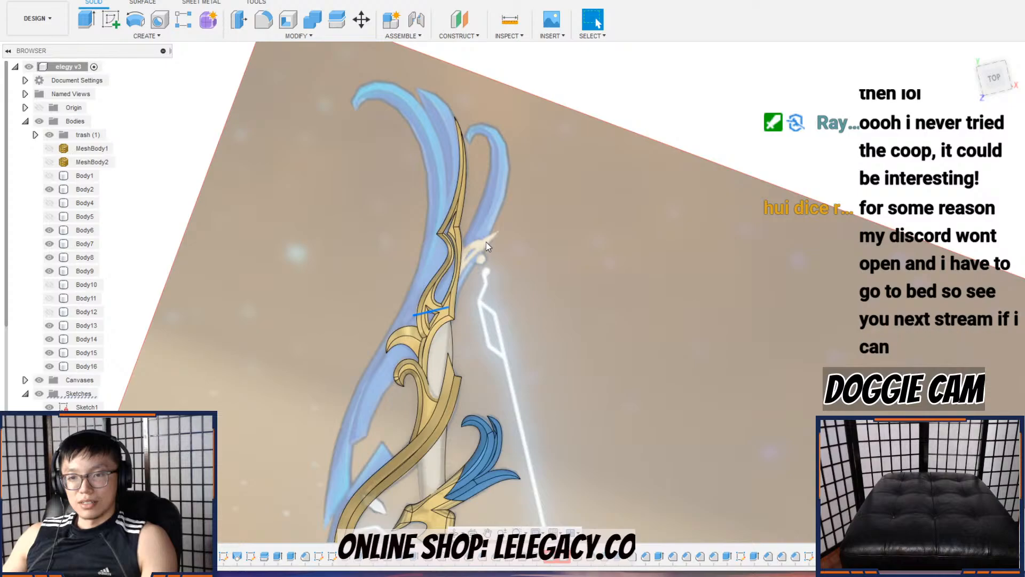
scroll(486, 242, down, 3)
scroll(451, 239, up, 5)
scroll(418, 315, down, 4)
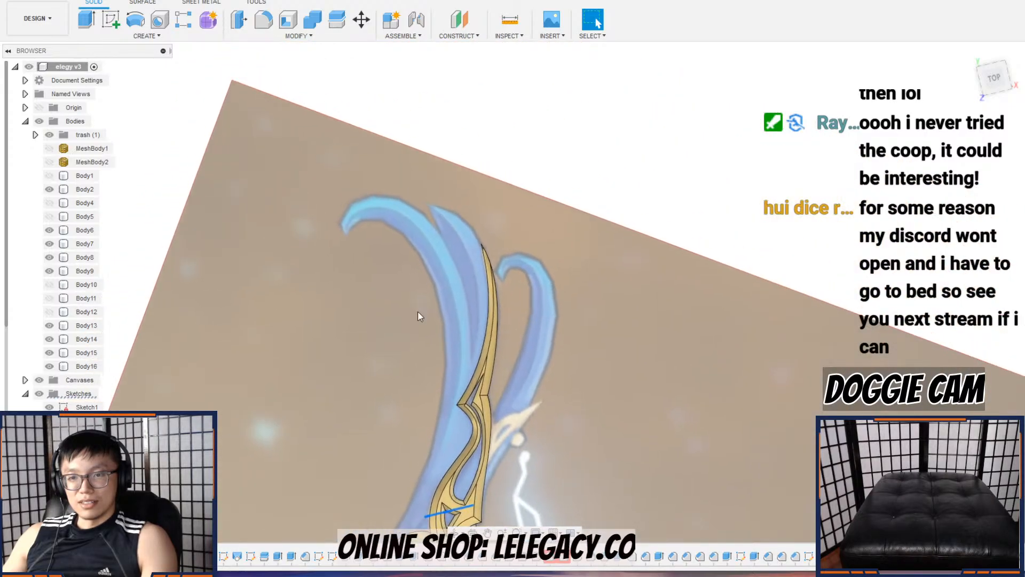
scroll(462, 221, up, 3)
middle_drag(456, 315, 490, 239)
middle_drag(455, 363, 467, 225)
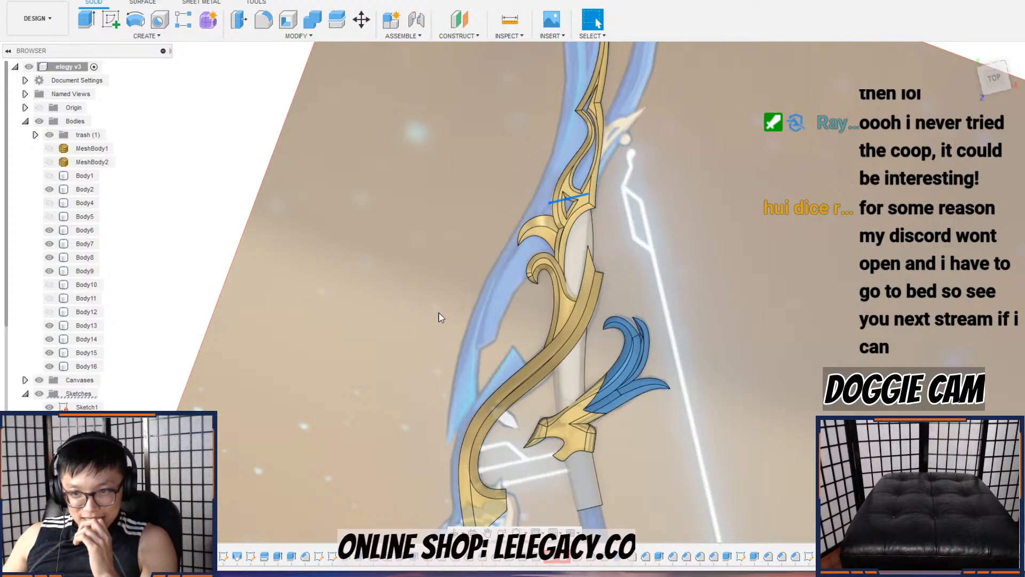
scroll(486, 256, down, 3)
middle_drag(486, 252, 372, 374)
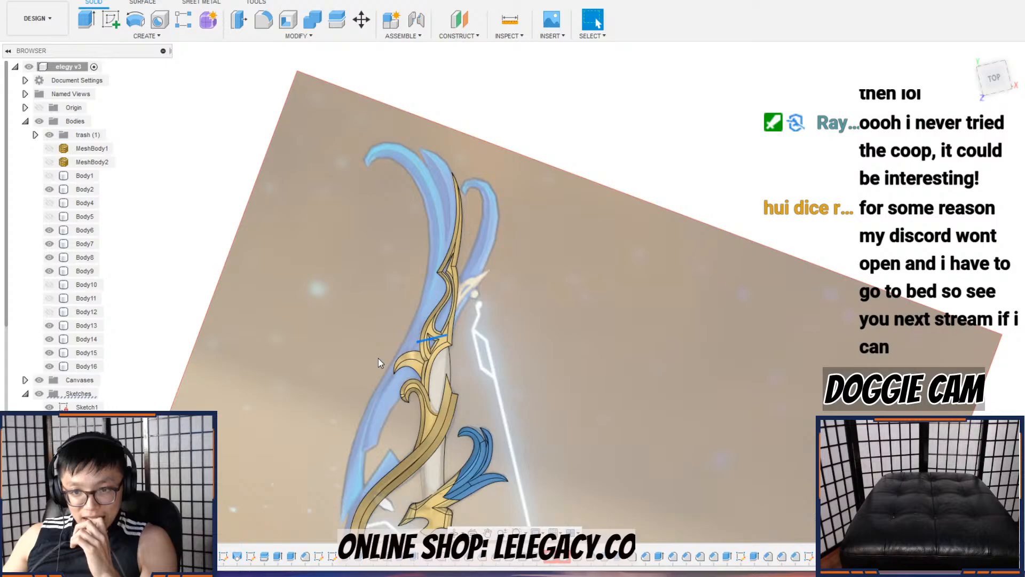
scroll(495, 286, up, 5)
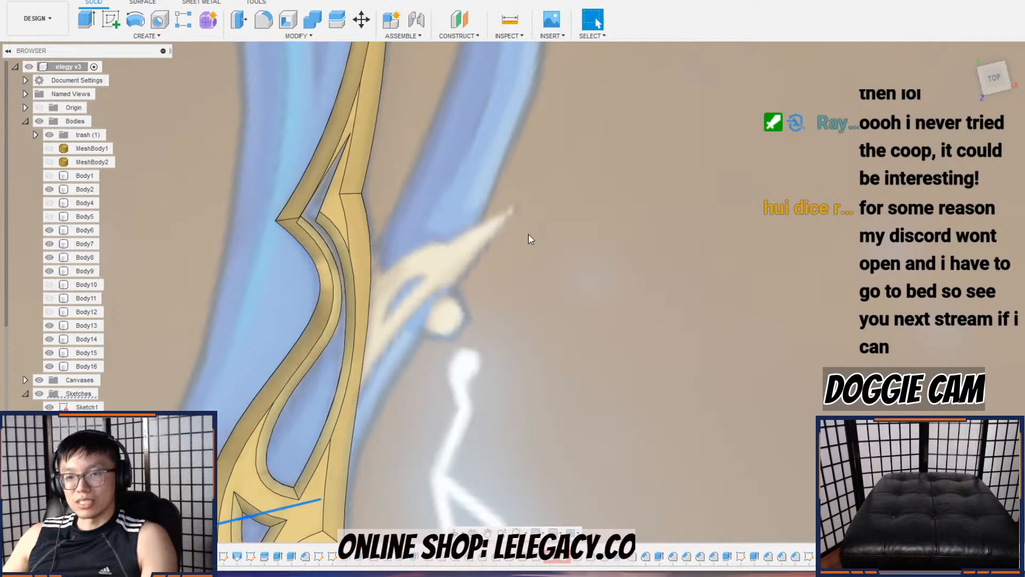
scroll(544, 231, down, 2)
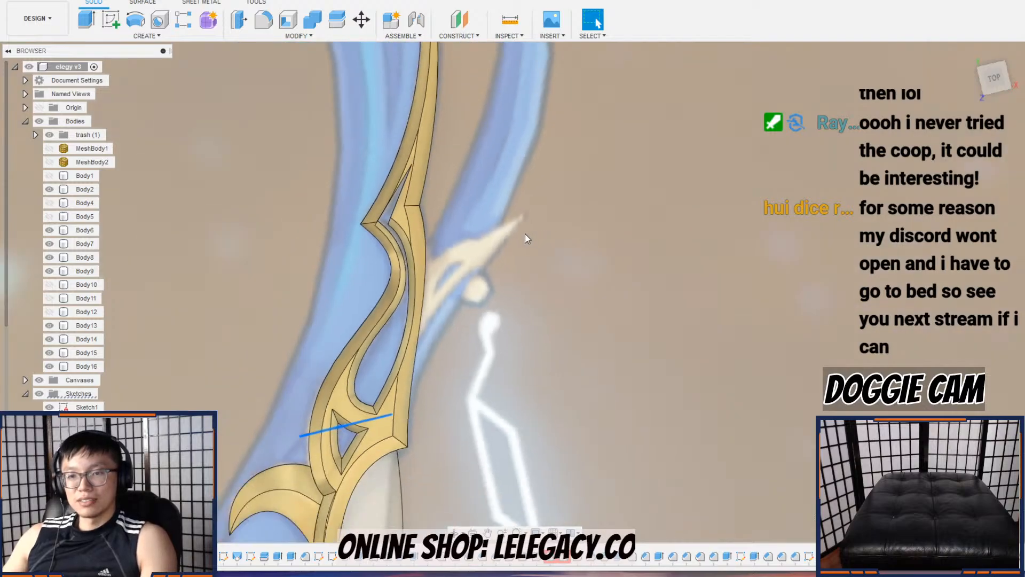
click(112, 20)
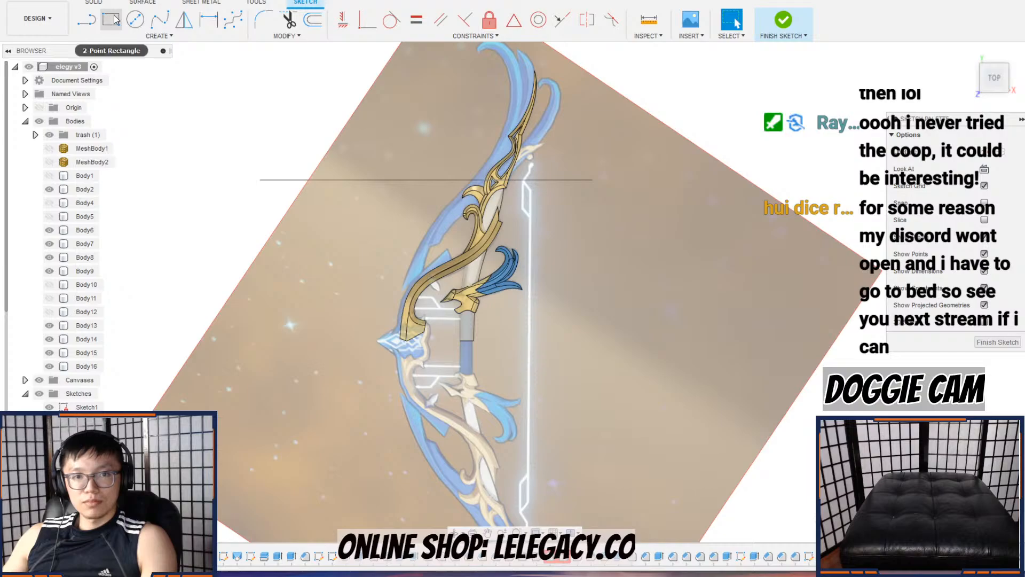
click(86, 20)
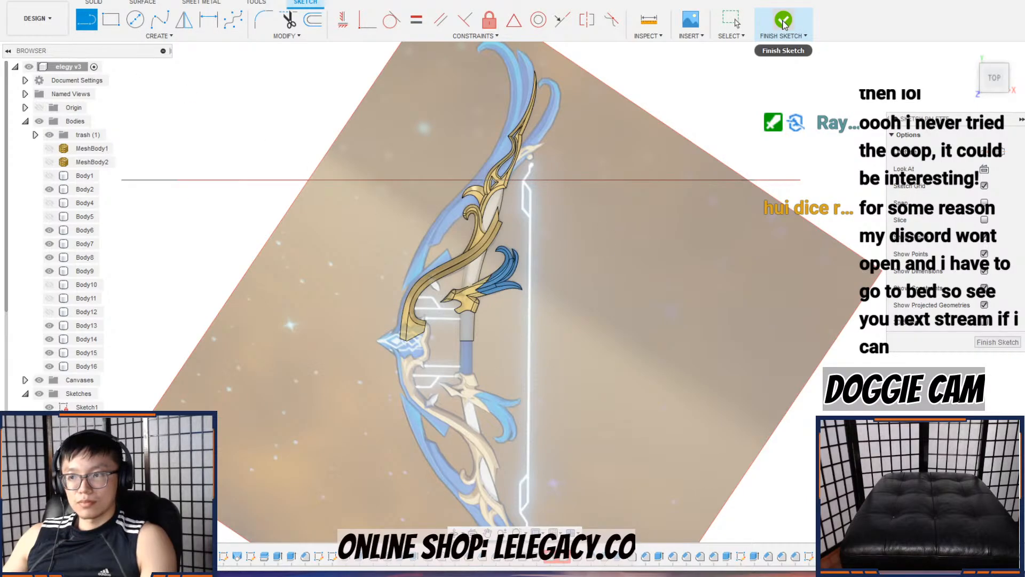
click(783, 22)
Step: Start a sketch over the reference image and project the upper gold ornament's face beside the small prong into it
click(111, 20)
click(482, 354)
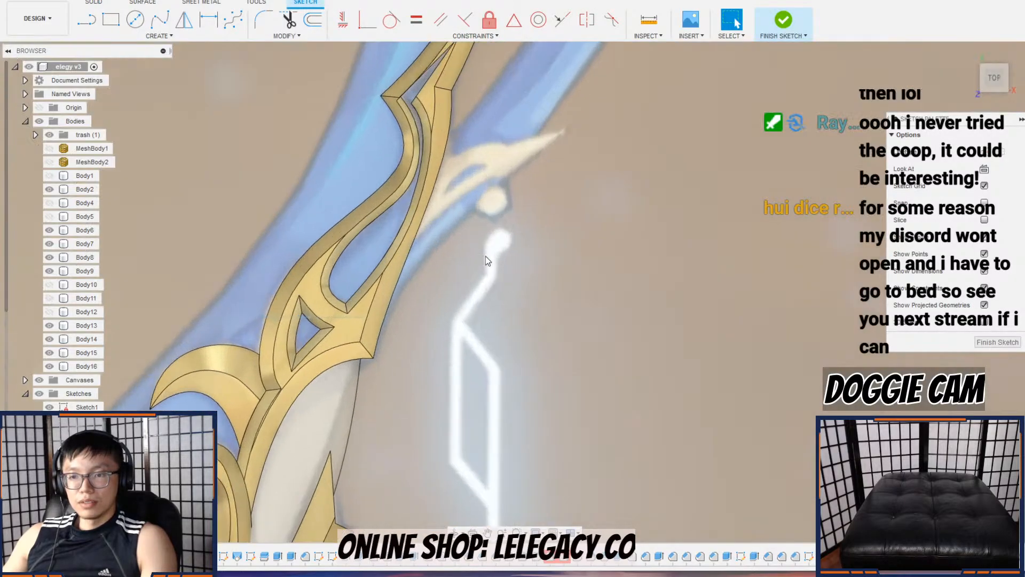
scroll(474, 320, up, 4)
click(231, 23)
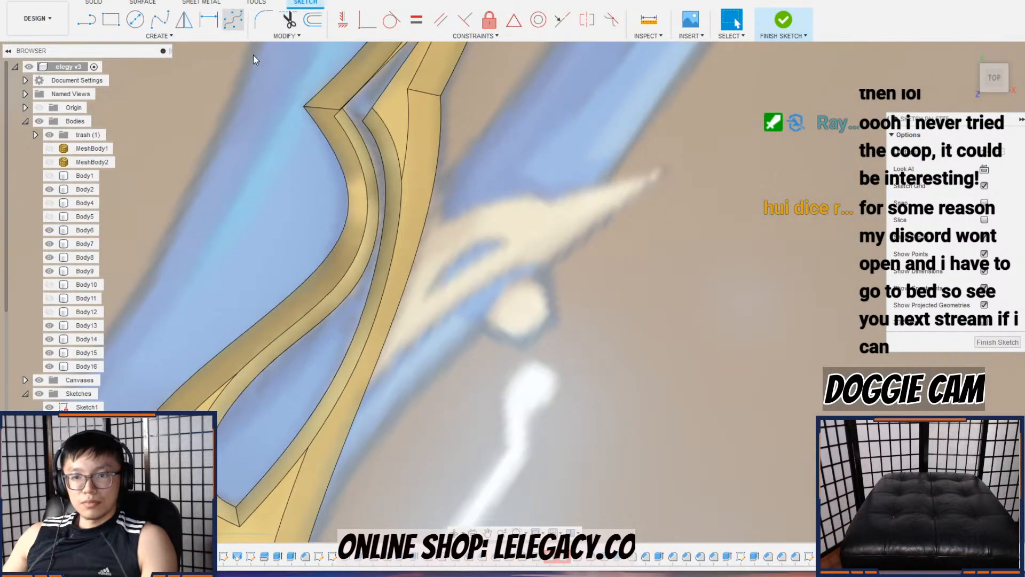
click(195, 36)
mouse_move(142, 239)
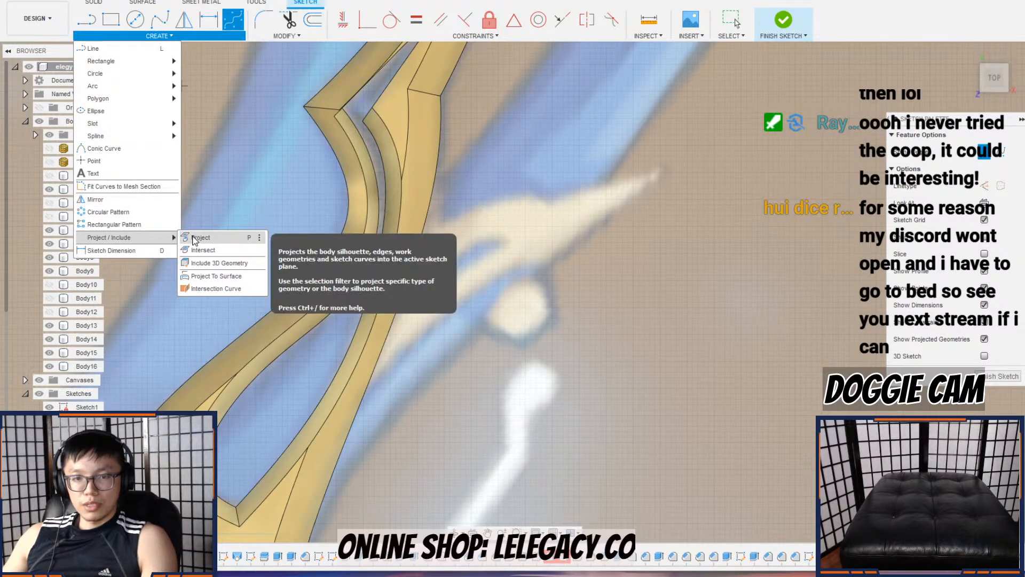
click(195, 238)
click(405, 254)
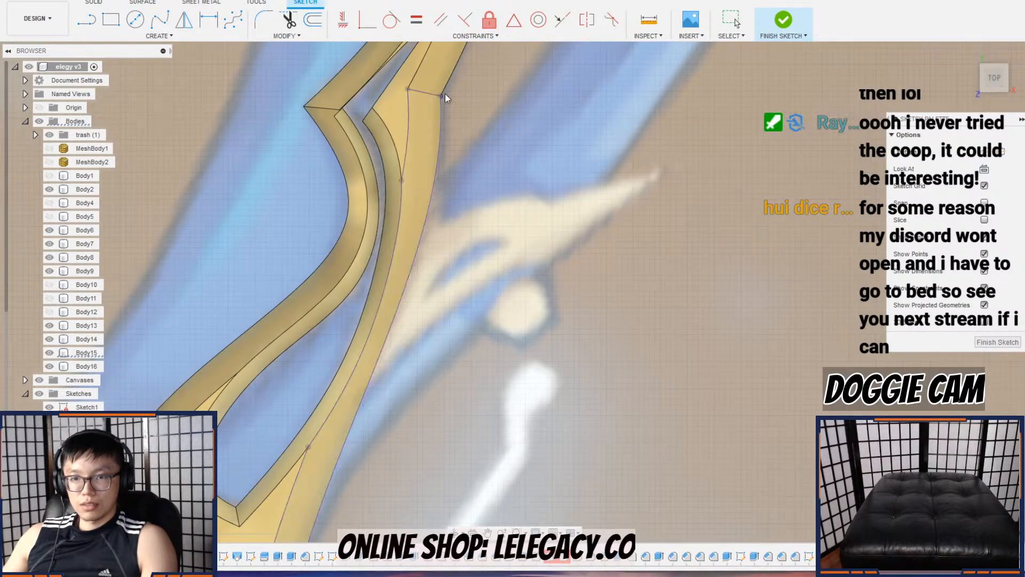
Step: Trace the prong's upper edge with a control-point spline from the gold ornament's edge out to the pointed tip
click(233, 20)
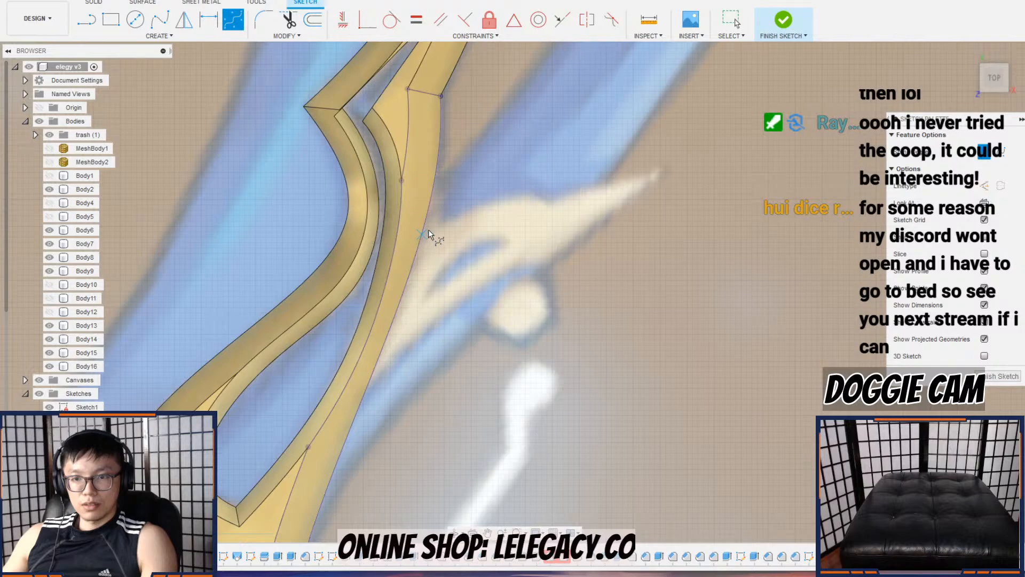
click(490, 199)
click(525, 189)
click(550, 203)
click(665, 166)
Step: Trace the prong's lower edge with two control-point splines from the tip back to the ornament, and adjust a control point to match the image
click(233, 20)
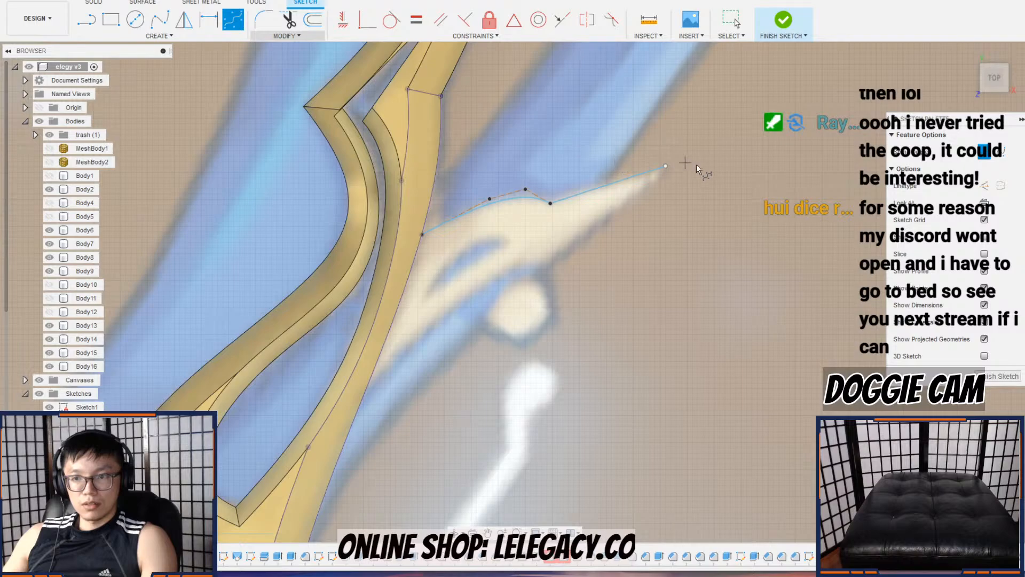
click(665, 167)
click(619, 214)
click(542, 268)
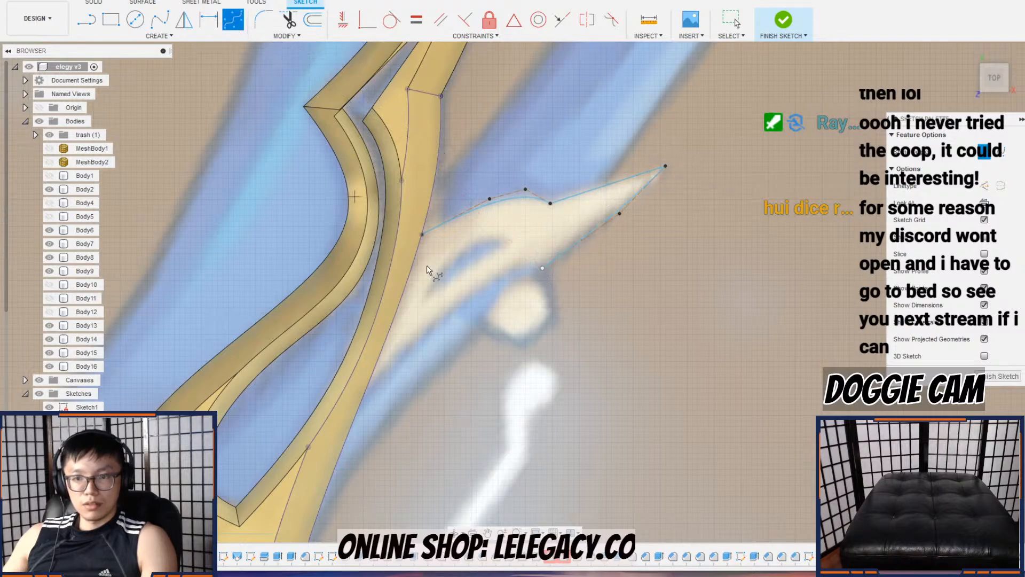
click(542, 268)
click(514, 268)
click(446, 314)
click(364, 394)
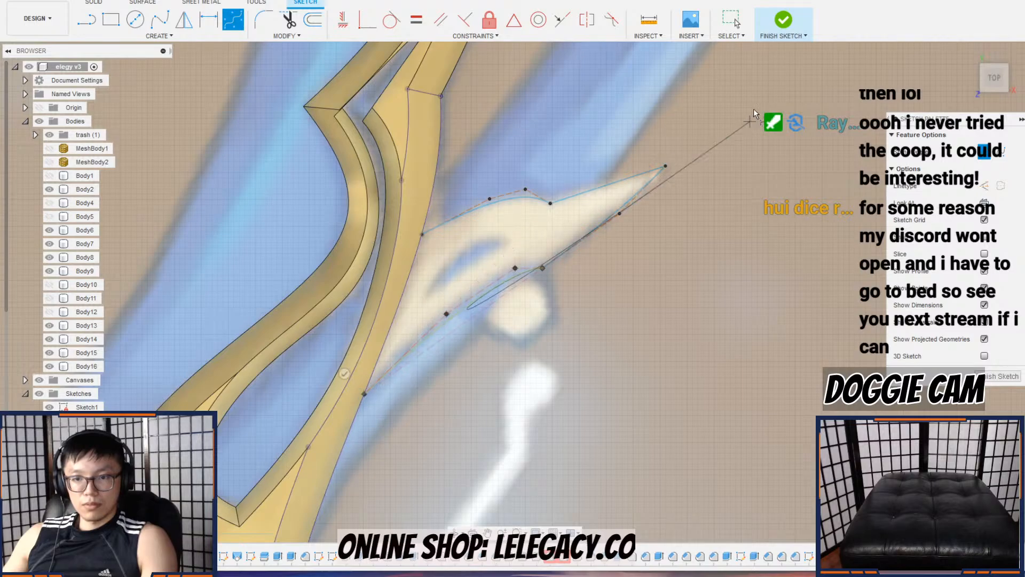
click(719, 32)
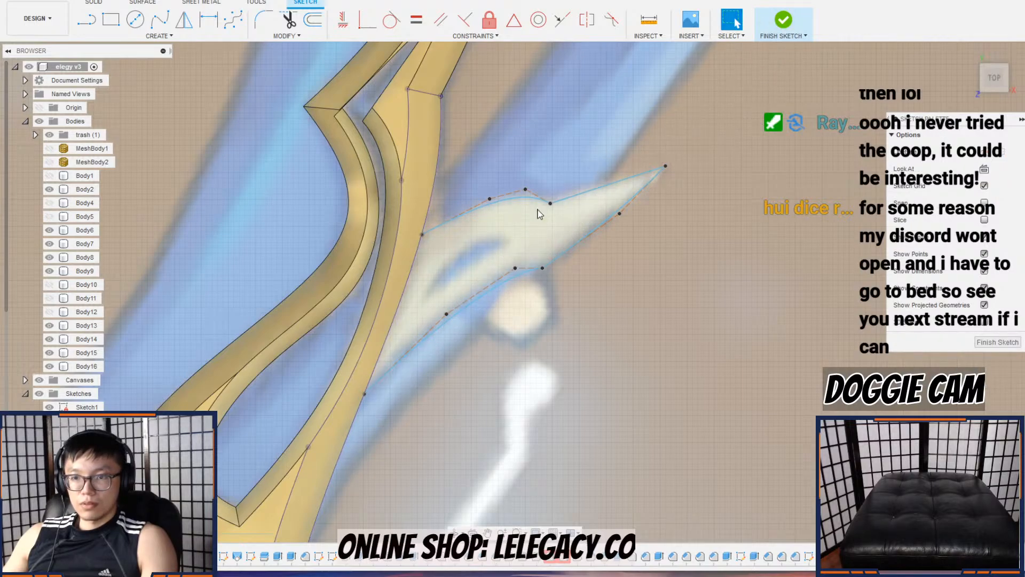
scroll(510, 265, up, 4)
drag(508, 264, 502, 253)
Step: Trace the prong's leaf-shaped cutout with a closed control-point spline, refine its lower curve and finish the sketch
click(233, 24)
scroll(384, 235, down, 3)
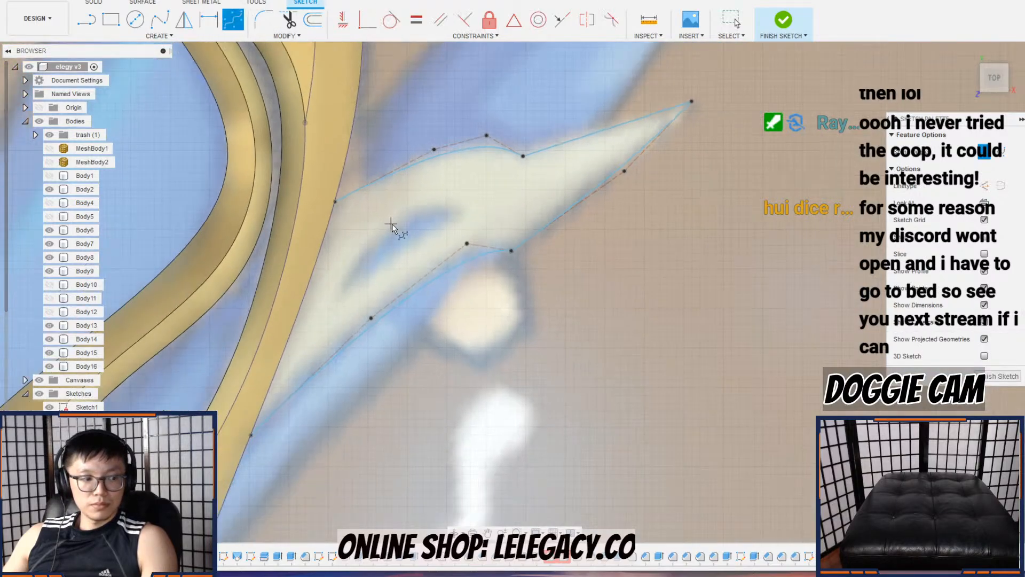
click(381, 228)
click(417, 207)
click(440, 205)
click(460, 209)
click(450, 220)
click(427, 228)
click(348, 283)
key(Escape)
scroll(428, 224, up, 3)
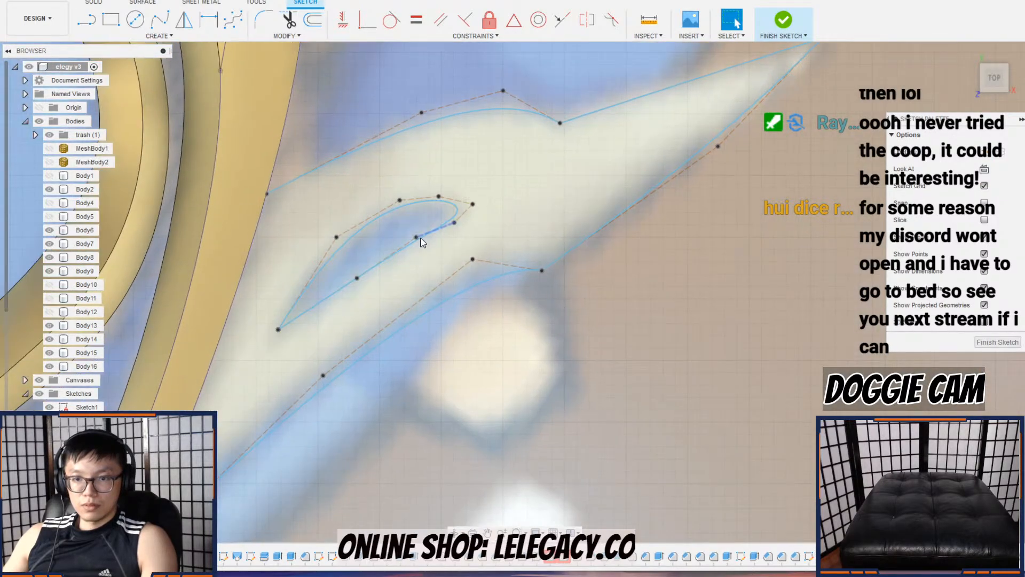
drag(416, 237, 400, 249)
scroll(485, 220, down, 6)
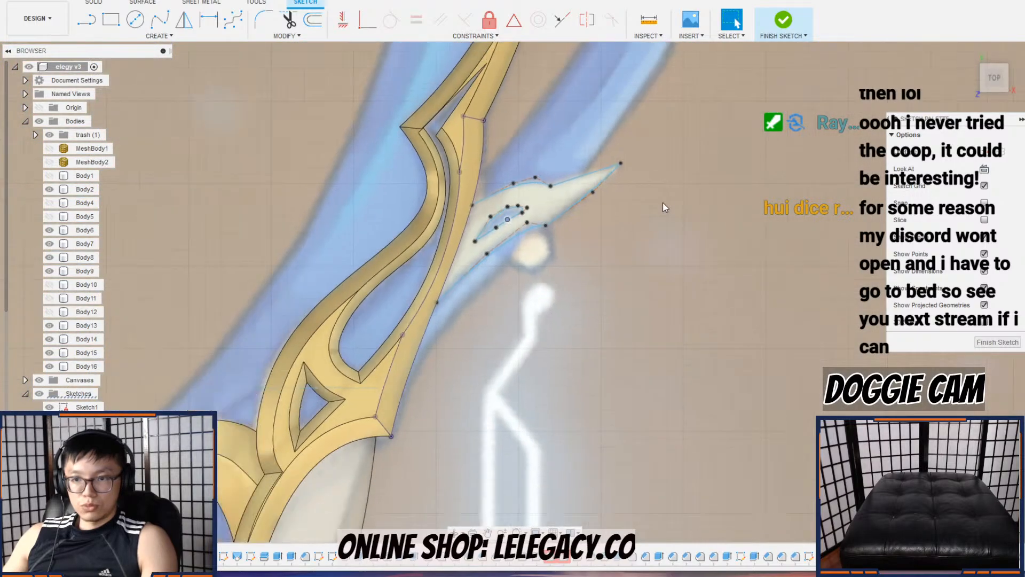
click(996, 344)
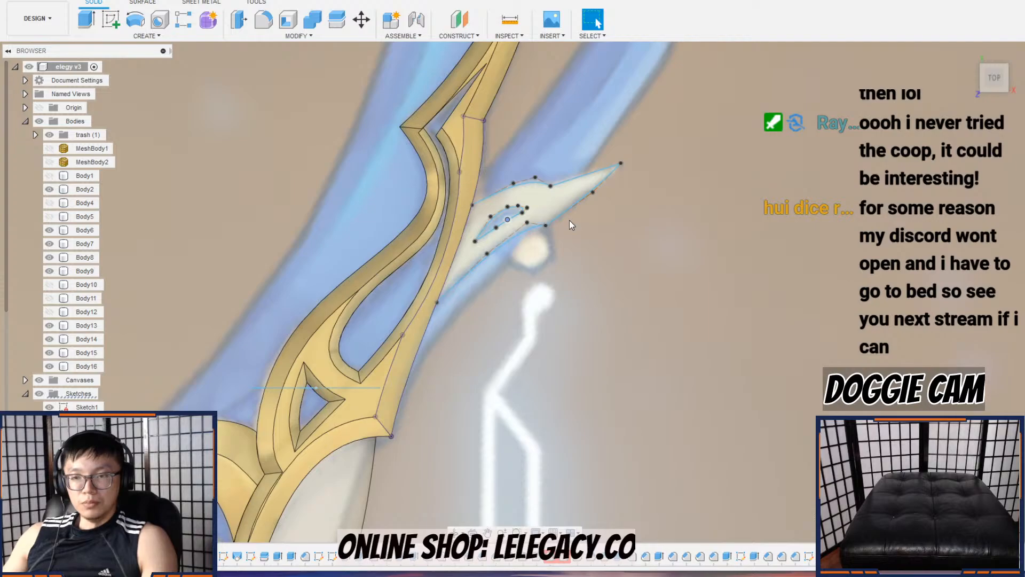
Step: Extrude the prong profile around its leaf-shaped cutout into a solid body beside the upper gold ornament
click(557, 197)
key(e)
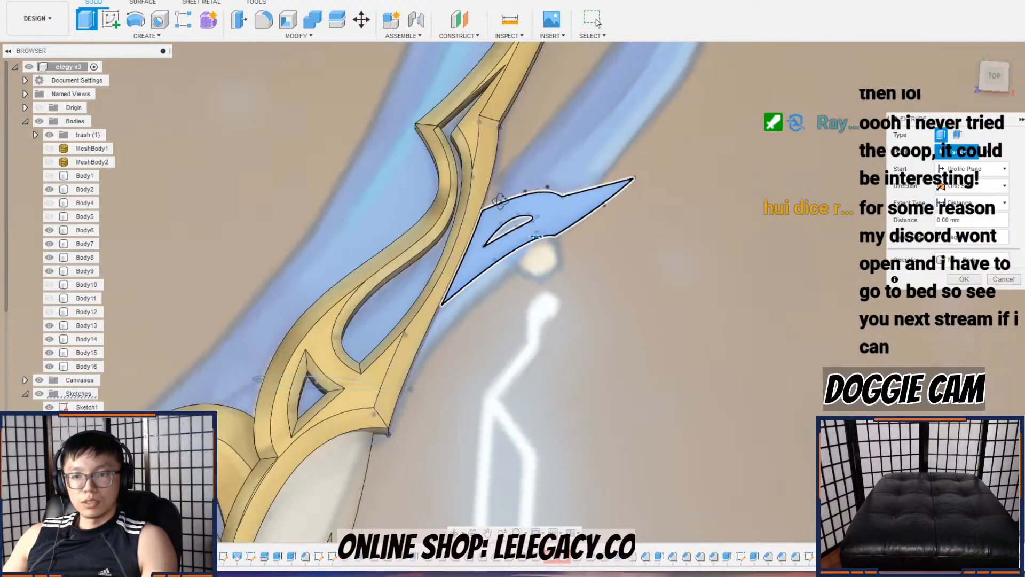
drag(568, 298, 593, 268)
scroll(548, 277, up, 4)
key(Return)
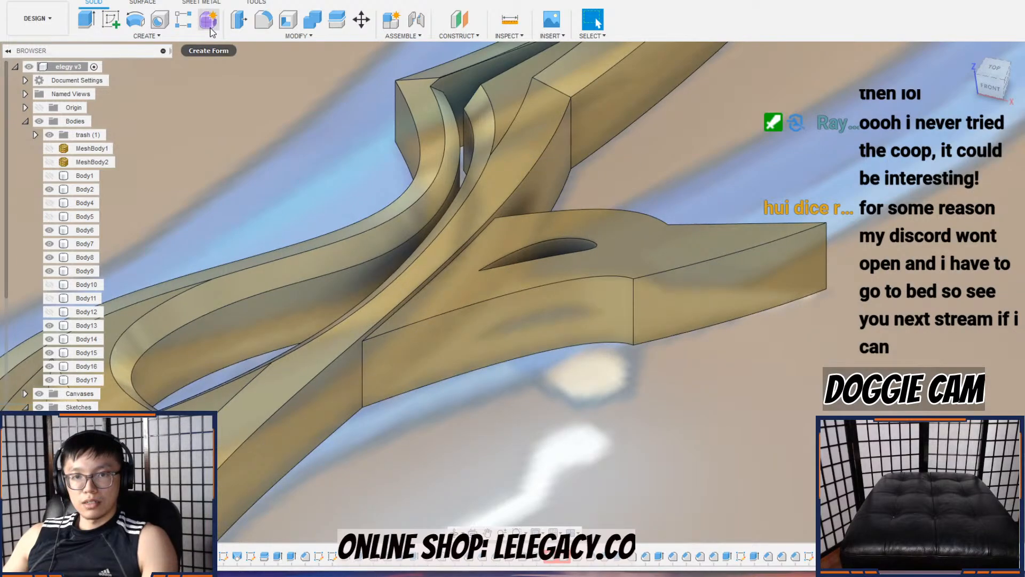
shift+middle_drag(642, 160, 681, 159)
scroll(684, 160, down, 4)
scroll(724, 163, down, 2)
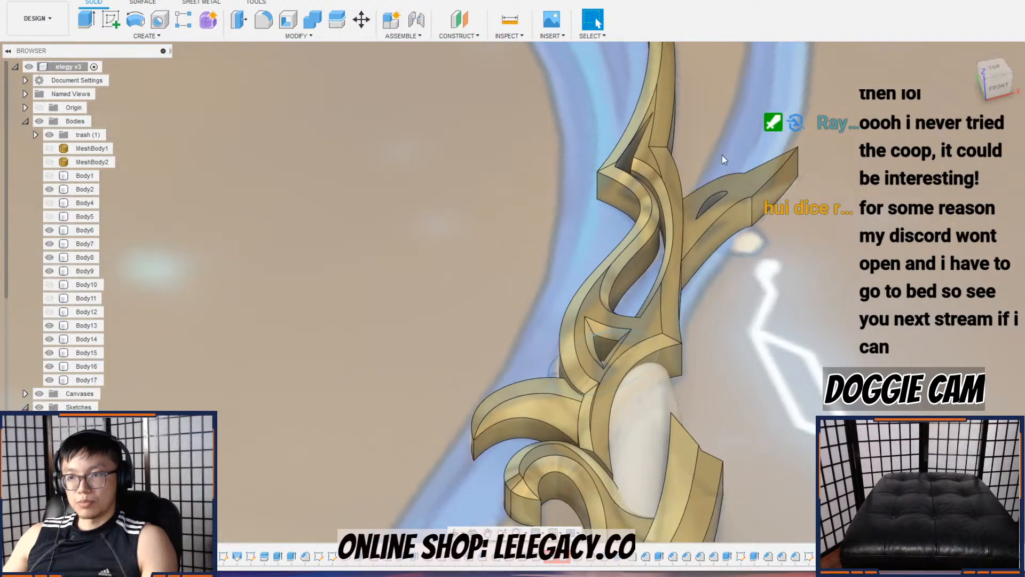
shift+middle_drag(781, 134, 674, 203)
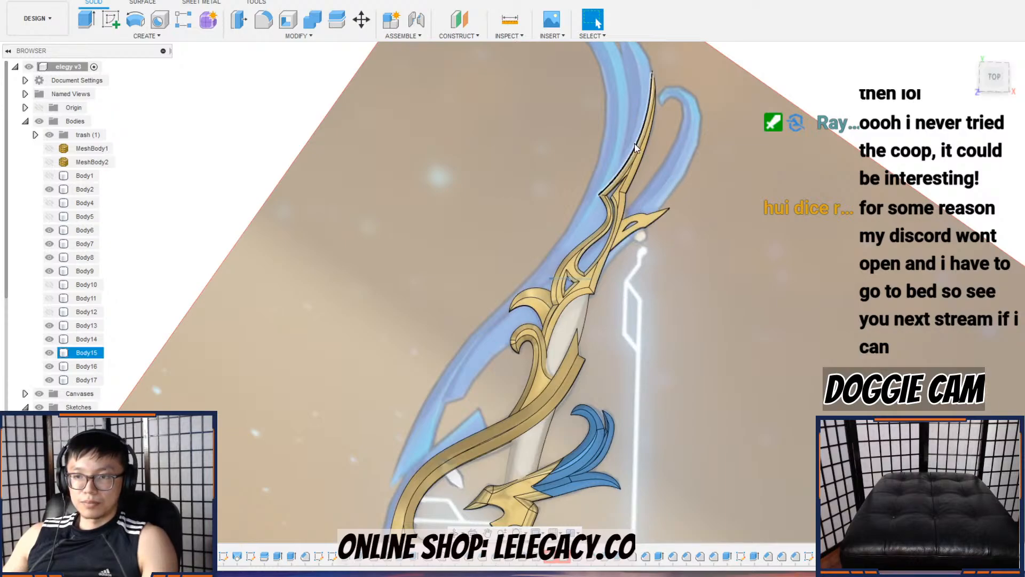
Step: Display Sketch2 with the blue upper limb's outline over the model
middle_drag(630, 160, 568, 256)
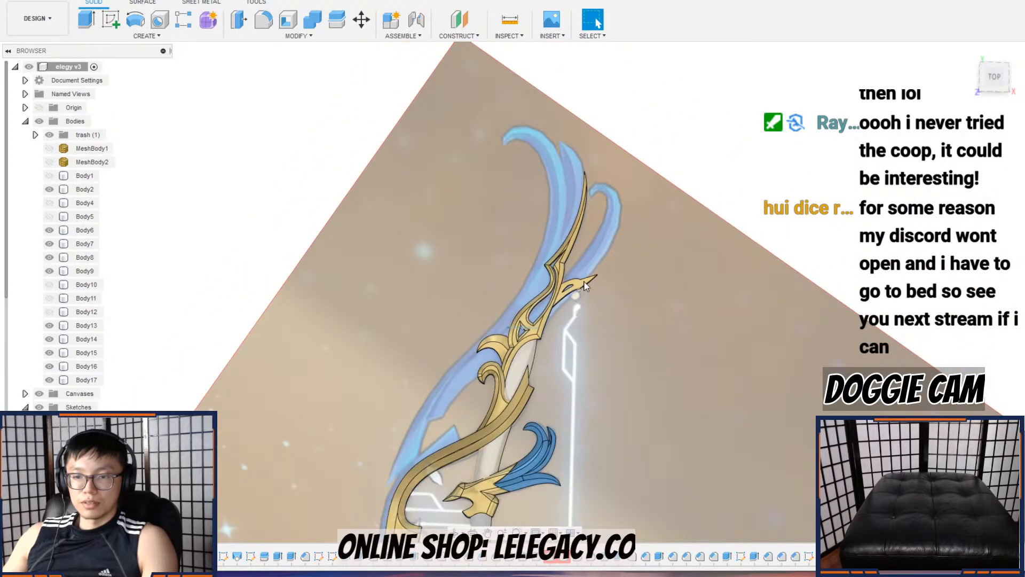
middle_drag(586, 299, 574, 167)
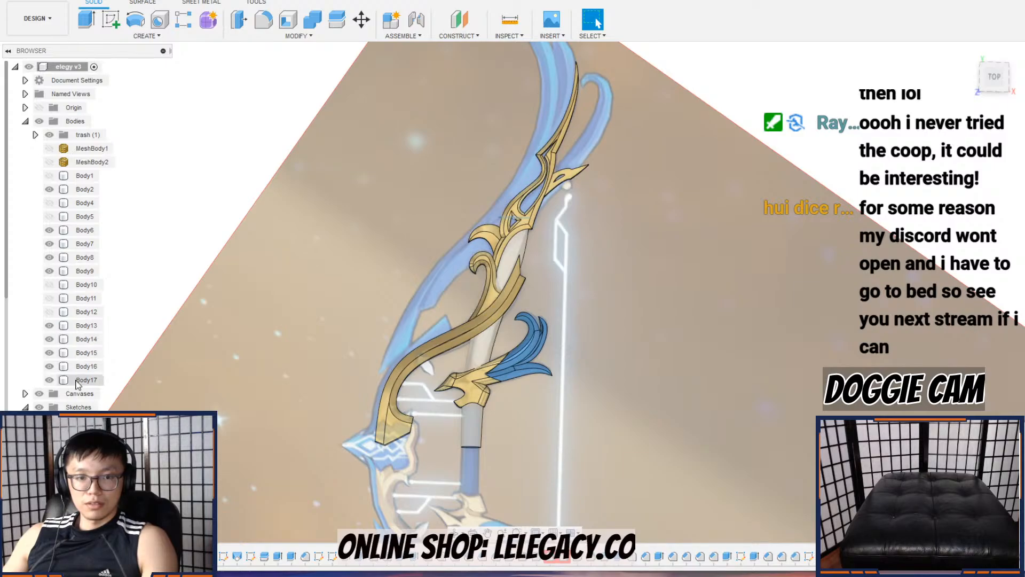
scroll(87, 336, down, 3)
click(51, 353)
click(49, 353)
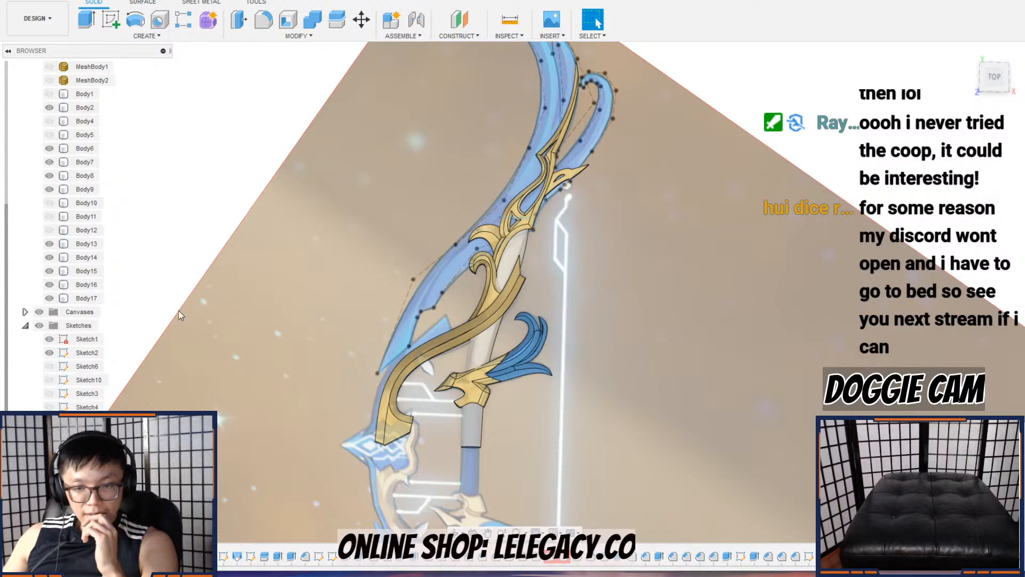
Step: Extrude the blue upper limb's profile 8 mm as a new body behind the gold ornaments
scroll(449, 278, up, 4)
click(448, 278)
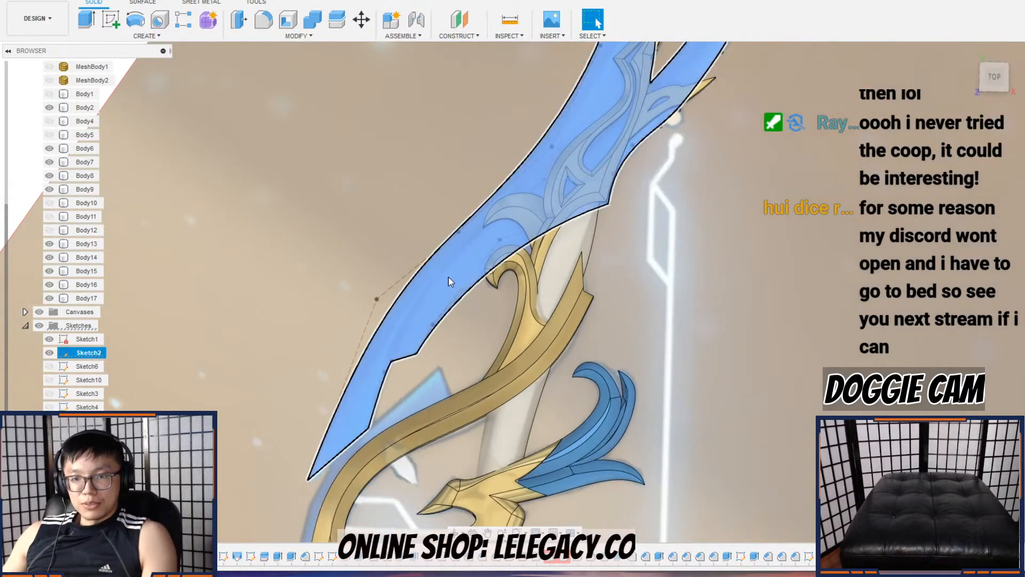
click(87, 20)
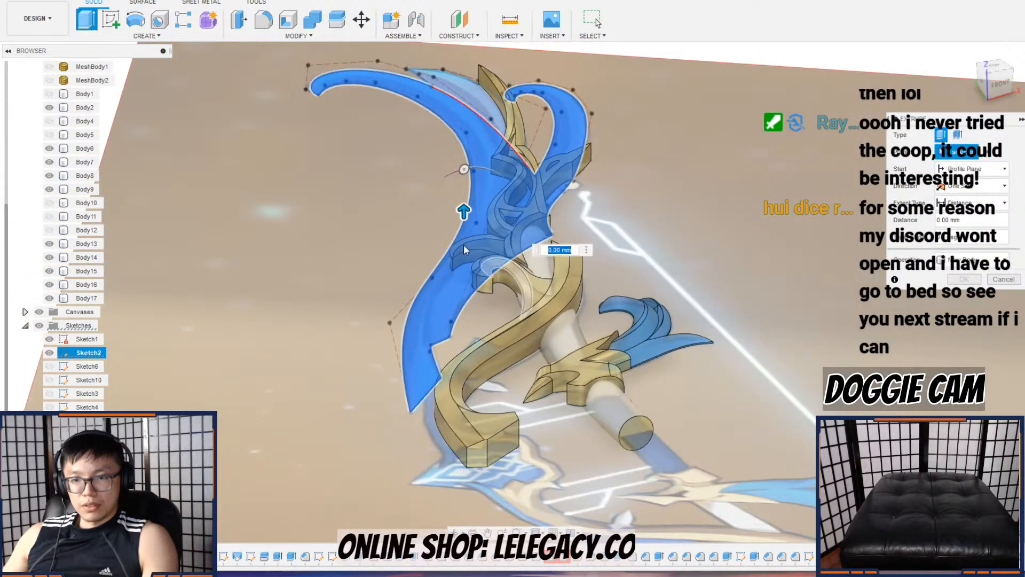
scroll(464, 204, up, 3)
drag(465, 227, 466, 204)
scroll(465, 201, up, 3)
scroll(510, 283, down, 4)
middle_drag(534, 308, 619, 281)
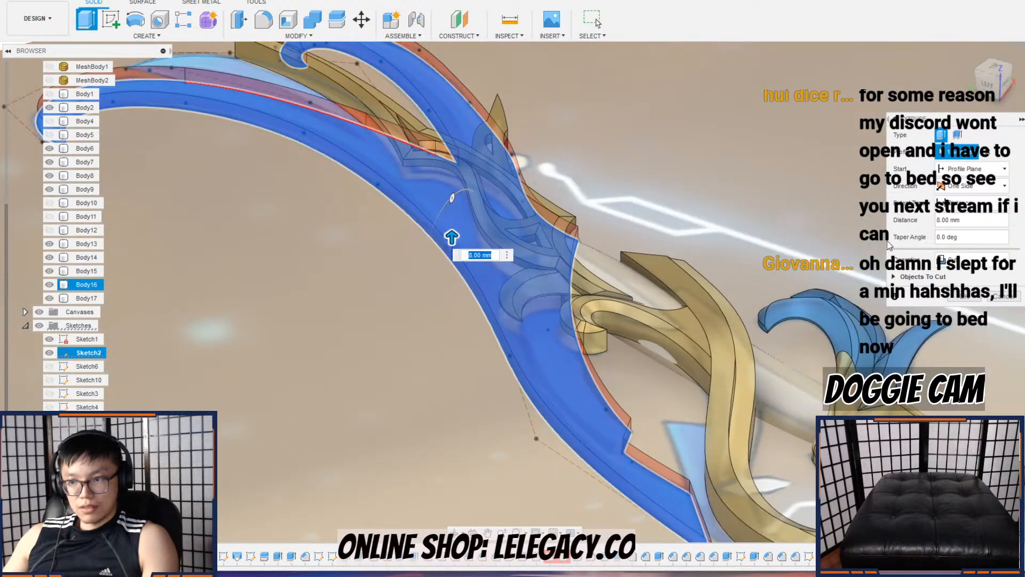
click(975, 257)
click(961, 312)
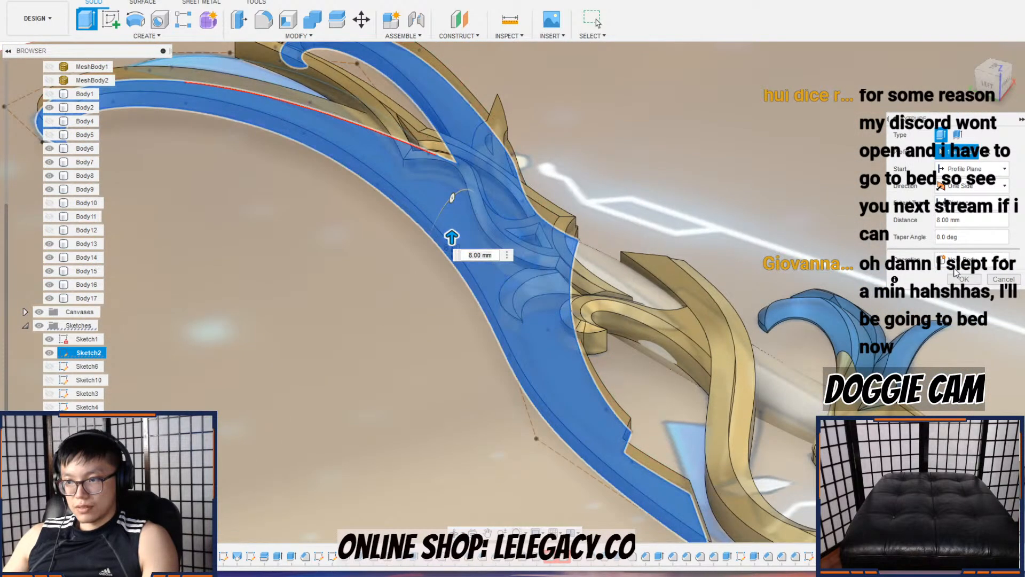
click(963, 279)
scroll(203, 265, down, 4)
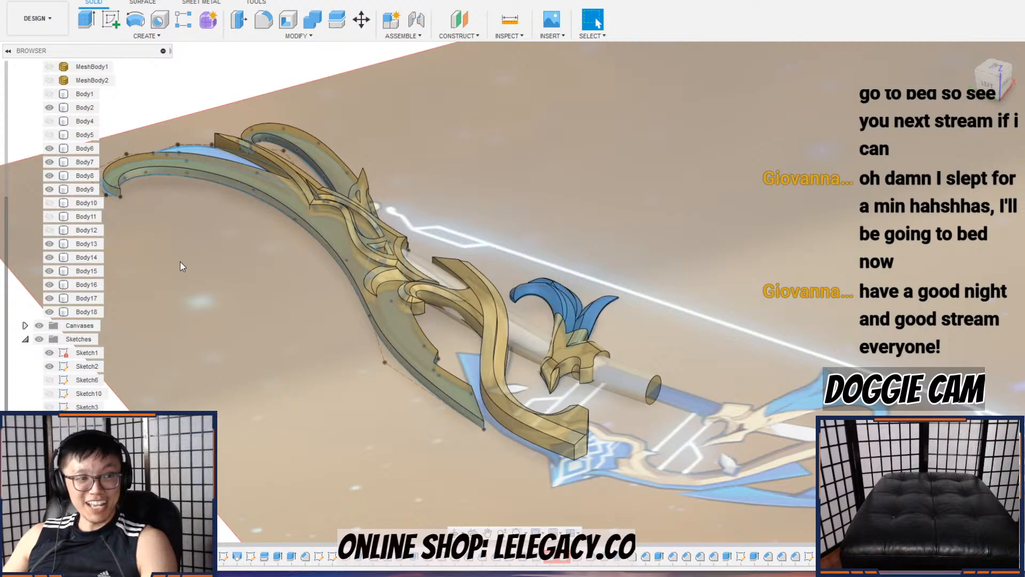
middle_drag(319, 197, 411, 214)
scroll(344, 212, up, 3)
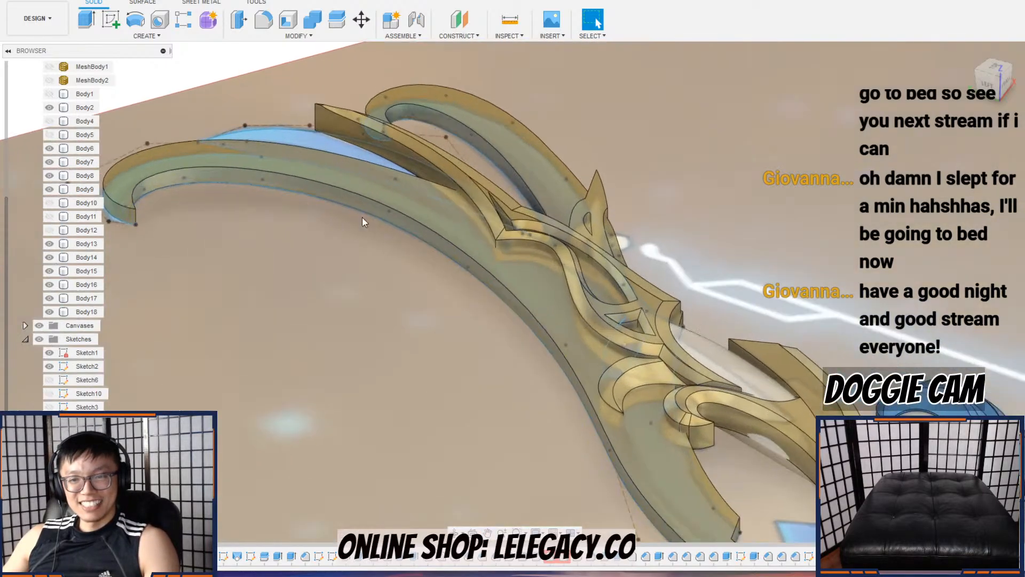
Step: Apply the blue appearance already in this design to the newly extruded upper limb body
shift+middle_drag(457, 279, 549, 305)
click(645, 110)
right_click(645, 110)
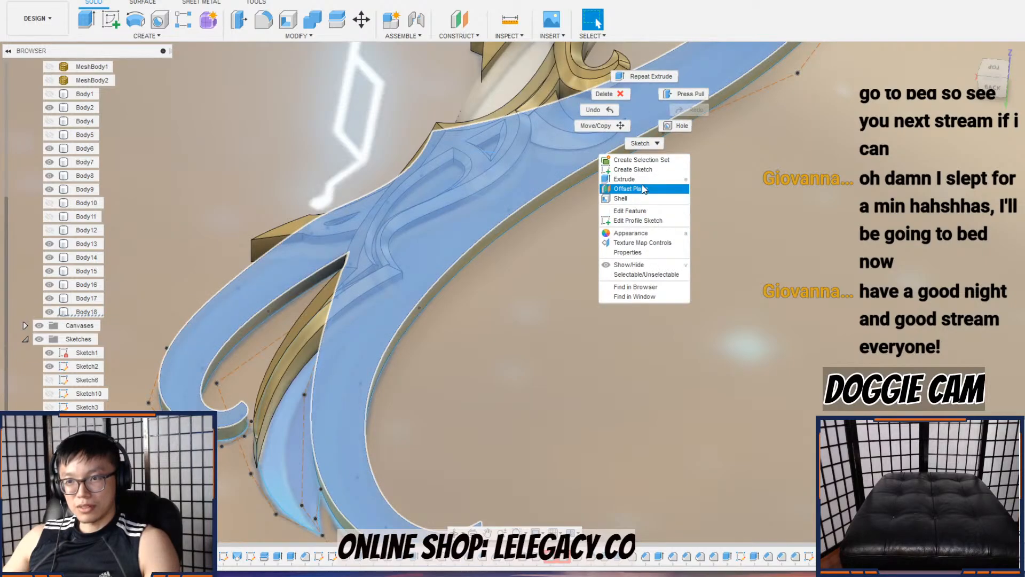
click(631, 233)
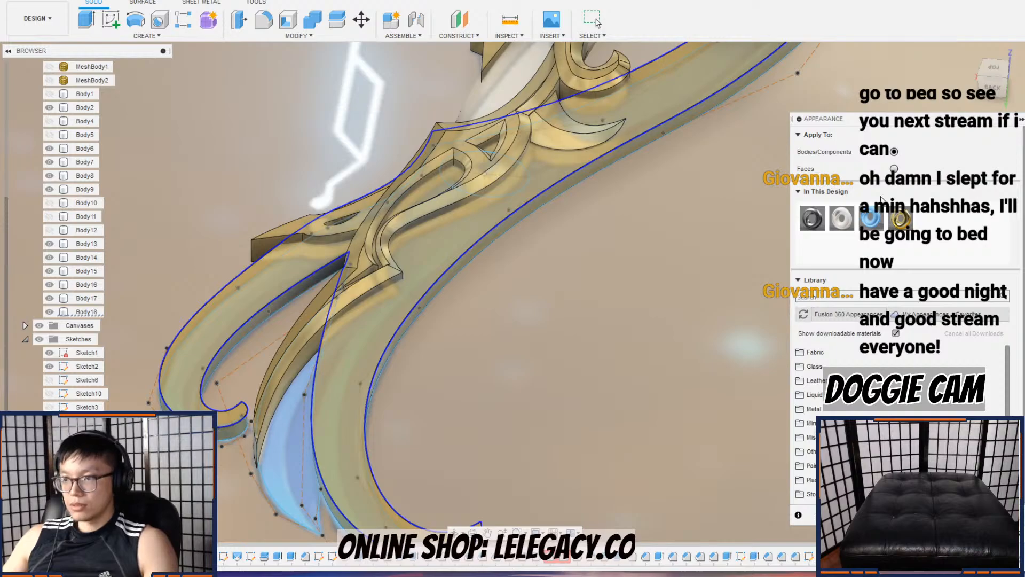
drag(879, 220, 688, 113)
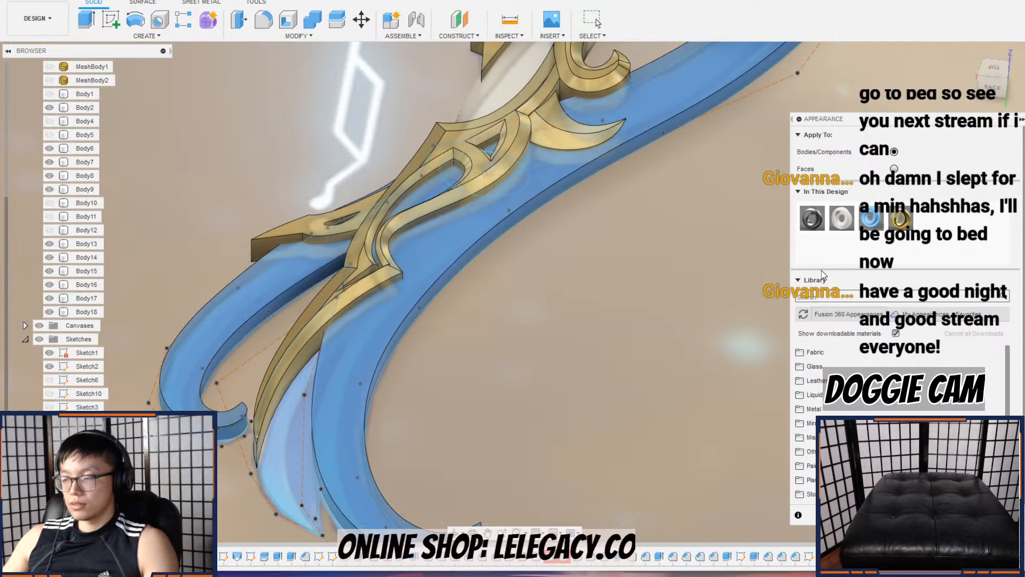
scroll(679, 263, down, 2)
shift+middle_drag(680, 264, 547, 309)
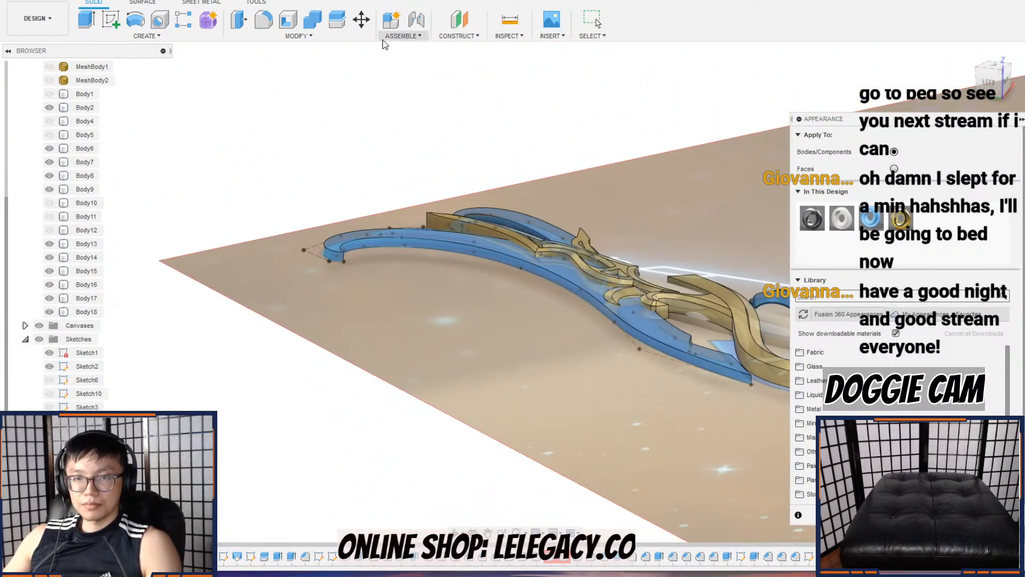
click(325, 40)
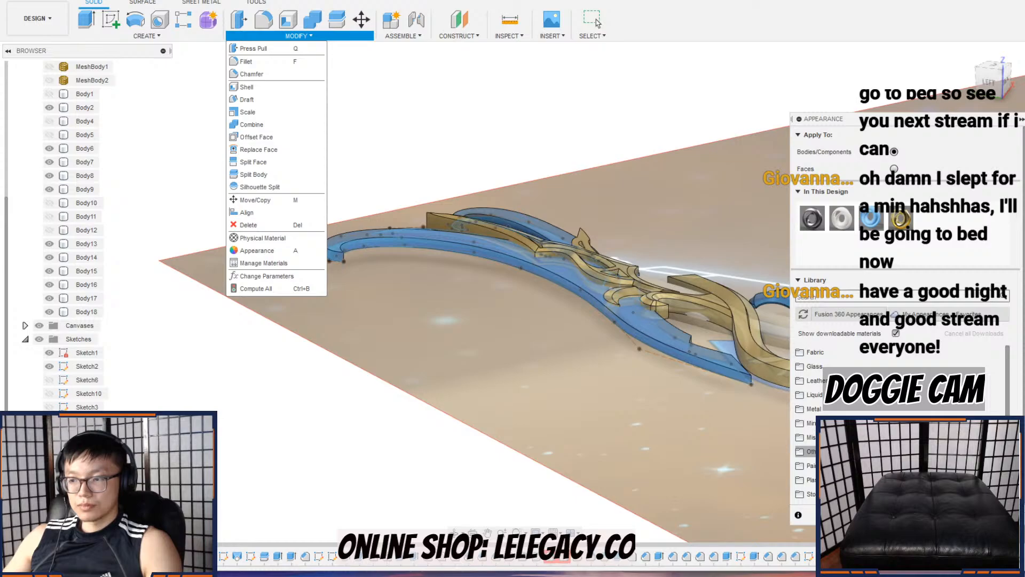
click(593, 21)
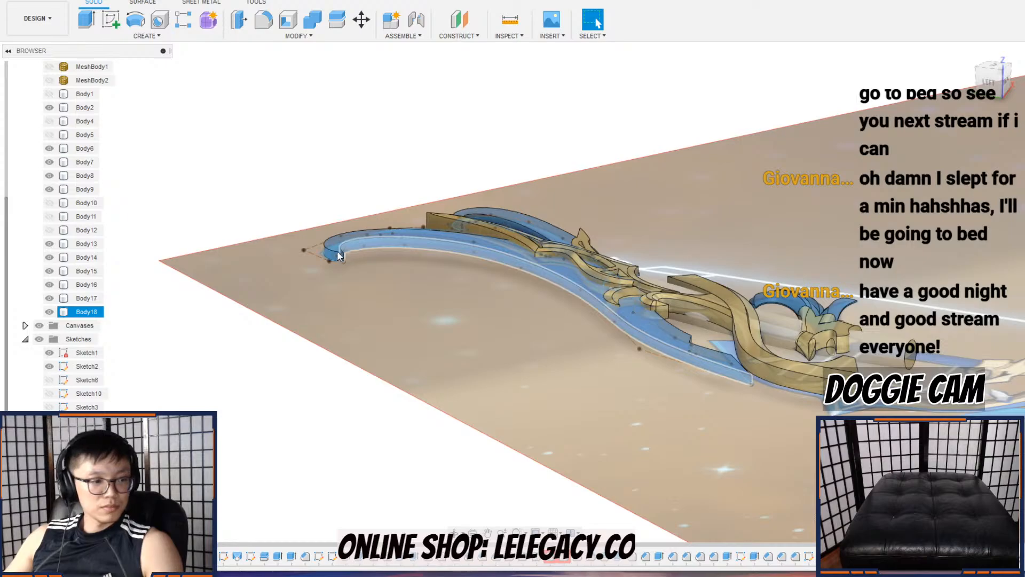
Step: Add a two-distance chamfer, 6 mm by 7 mm, along the blue limb's long edge facing away from the gold ornaments
click(325, 35)
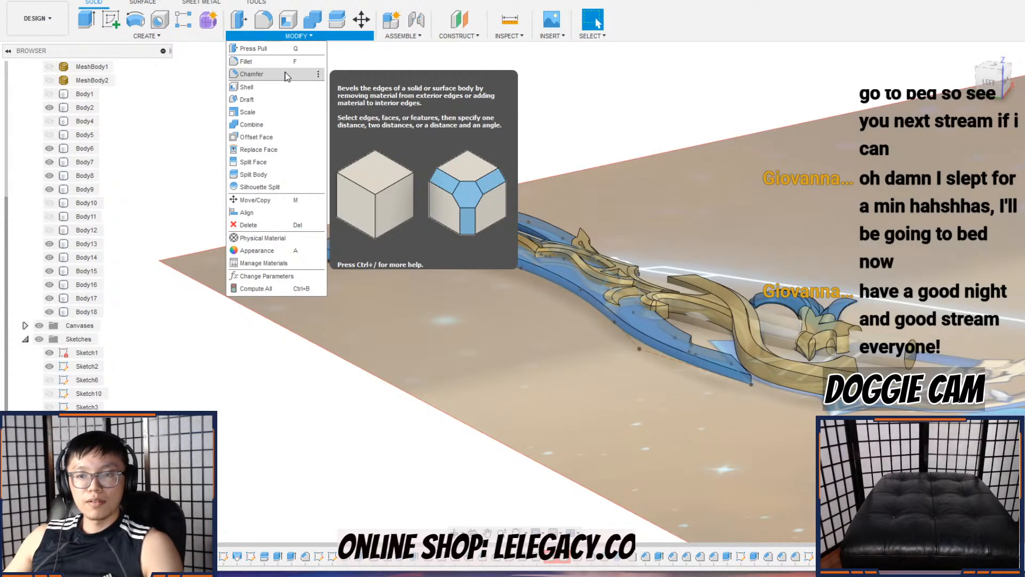
click(288, 74)
scroll(668, 332, up, 5)
click(668, 332)
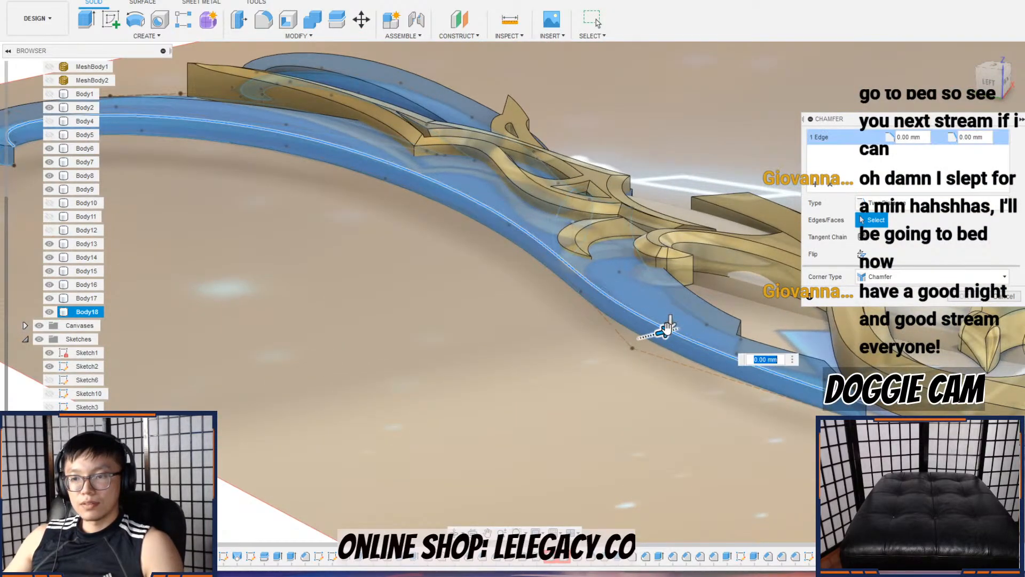
scroll(668, 332, up, 5)
drag(661, 333, 661, 371)
shift+middle_drag(661, 371, 641, 389)
drag(641, 389, 643, 407)
scroll(655, 369, down, 3)
shift+middle_drag(654, 369, 632, 381)
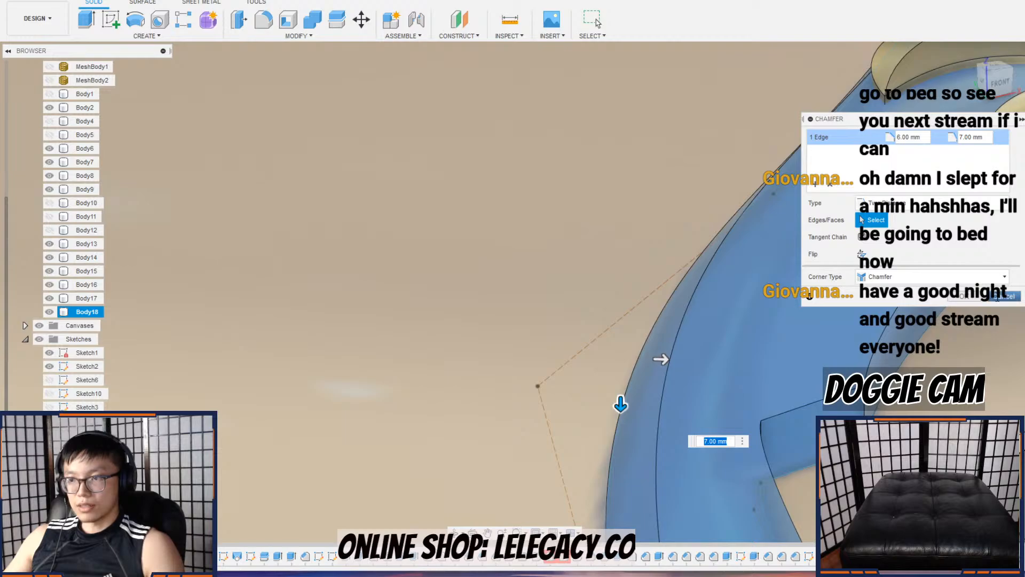
Step: Increase the limb chamfer's first distance to 11 mm and finish it
scroll(716, 372, down, 2)
mouse_move(715, 372)
shift+middle_down()
mouse_move(722, 328)
mouse_move(728, 362)
shift+middle_up()
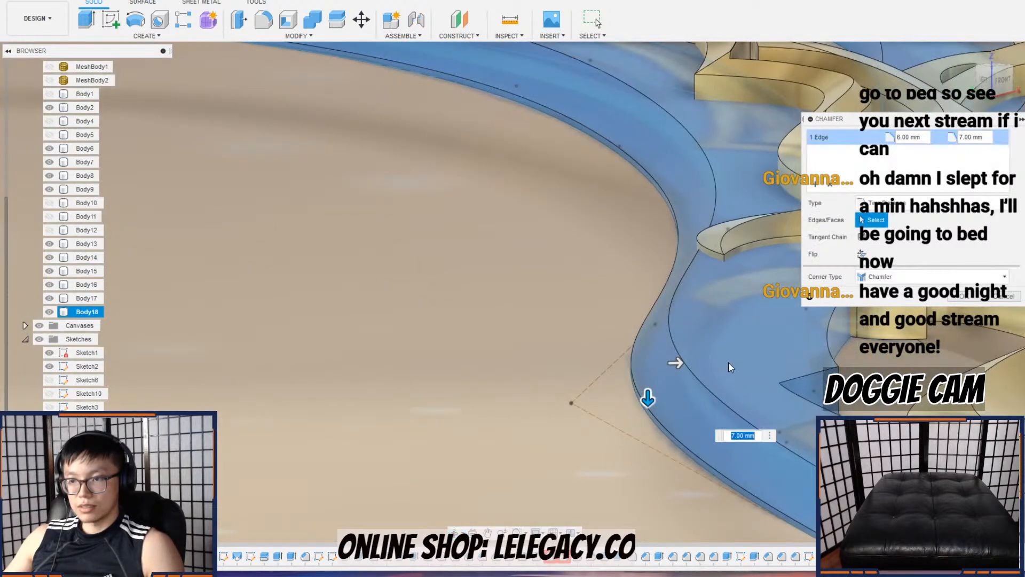
drag(677, 366, 712, 365)
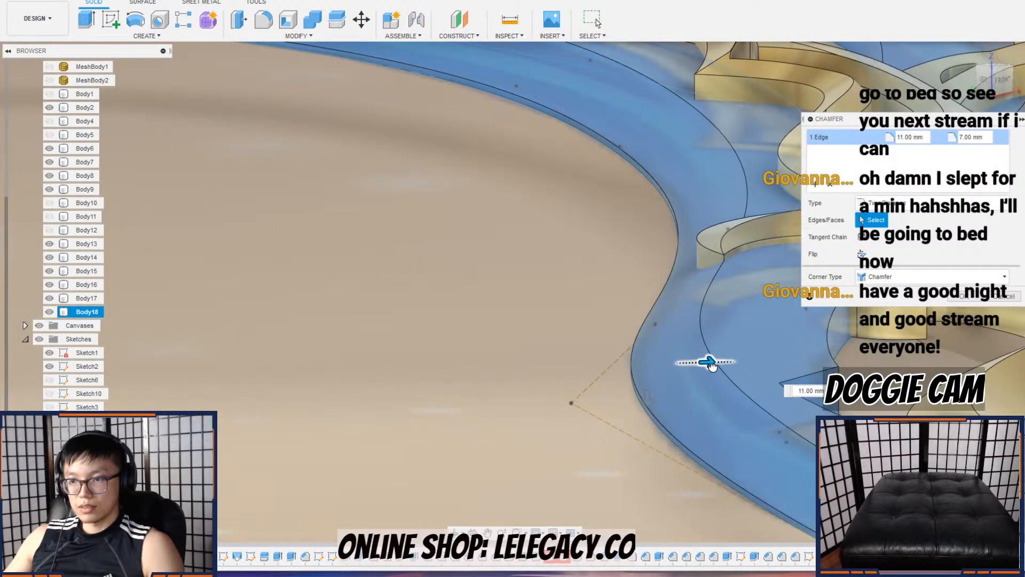
scroll(714, 365, down, 3)
shift+middle_drag(713, 363, 716, 390)
scroll(714, 363, down, 3)
shift+middle_drag(714, 347, 801, 331)
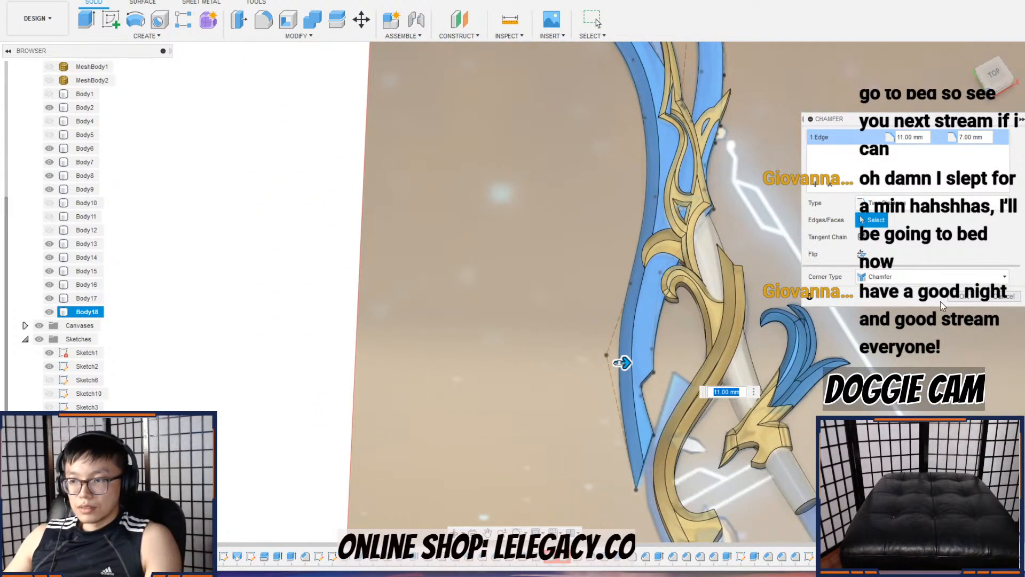
click(962, 298)
middle_drag(787, 230, 778, 462)
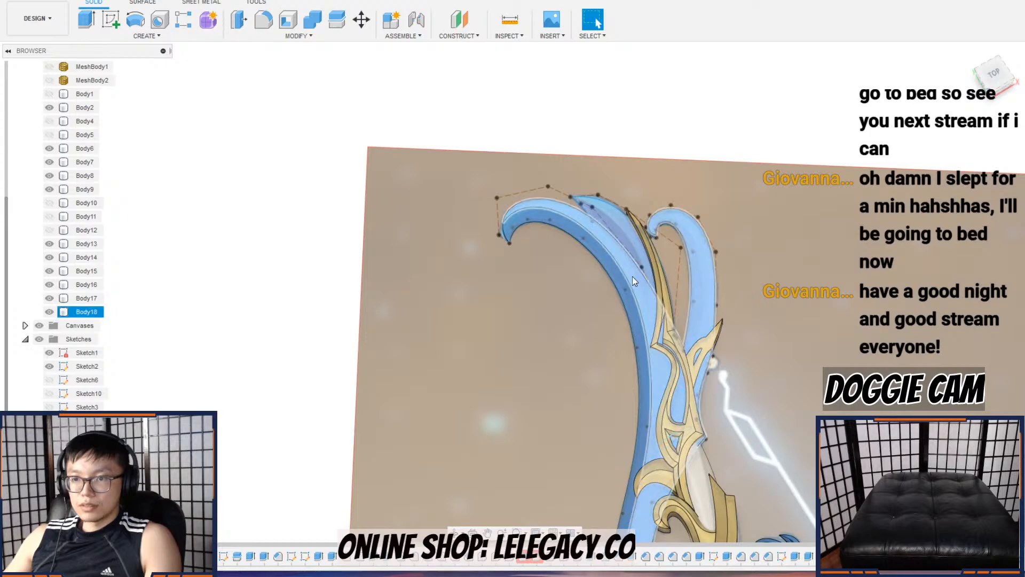
scroll(633, 283, up, 3)
scroll(634, 283, up, 1)
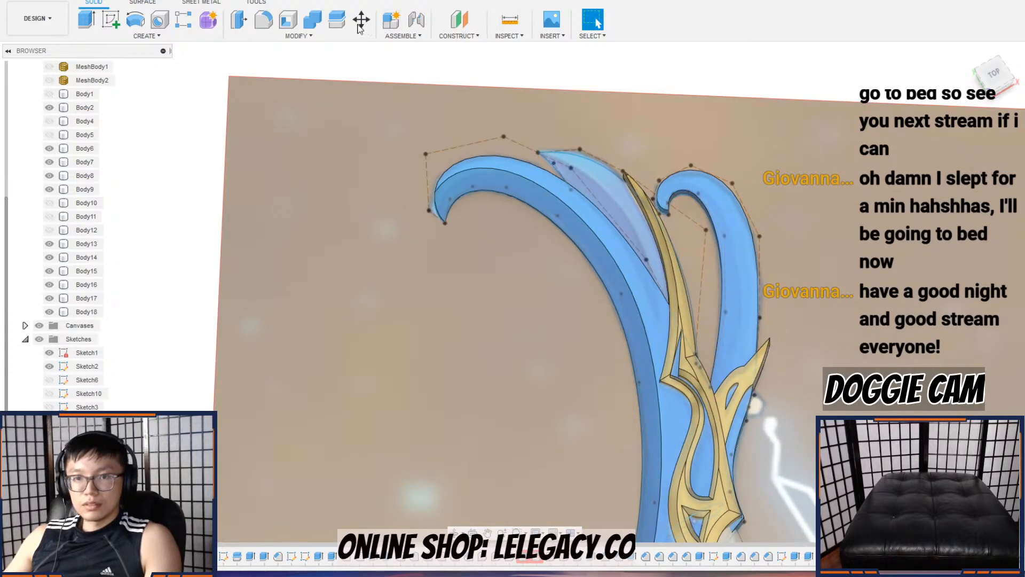
click(299, 35)
click(255, 74)
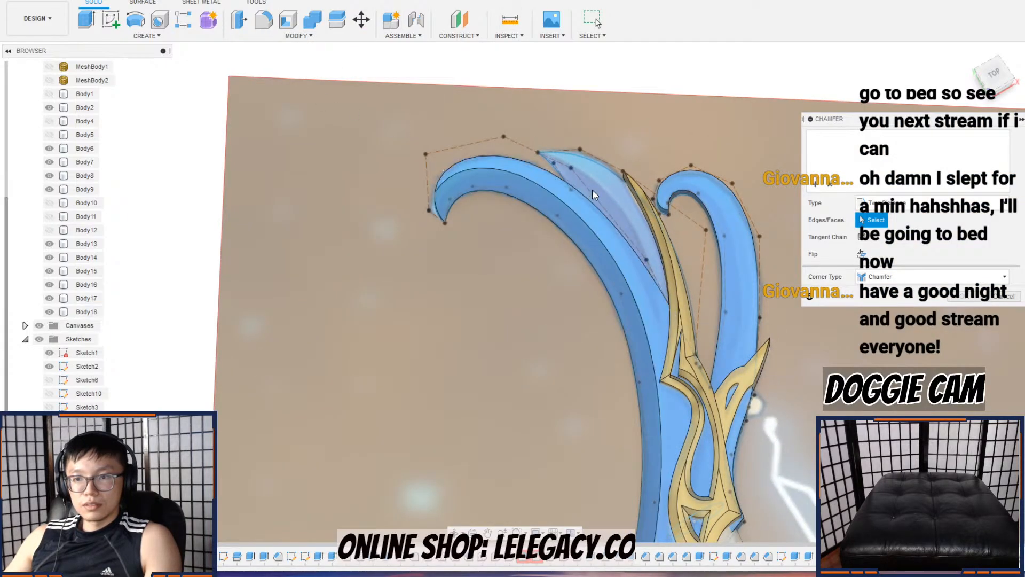
click(581, 197)
scroll(585, 194, up, 2)
shift+middle_drag(590, 193, 591, 172)
mouse_move(591, 171)
mouse_down()
mouse_move(591, 187)
mouse_move(590, 176)
mouse_up()
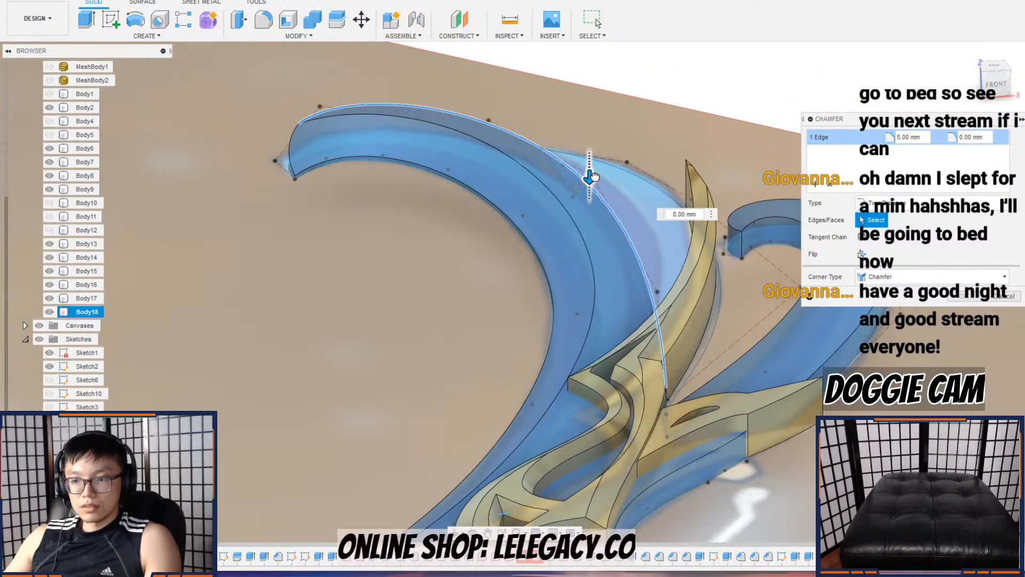
drag(592, 178, 597, 204)
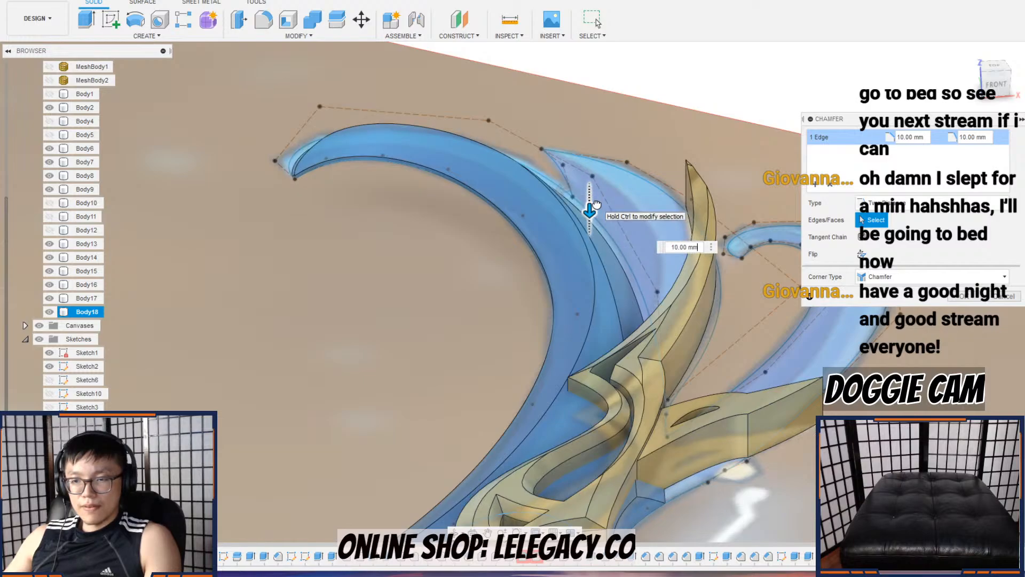
scroll(596, 202, up, 5)
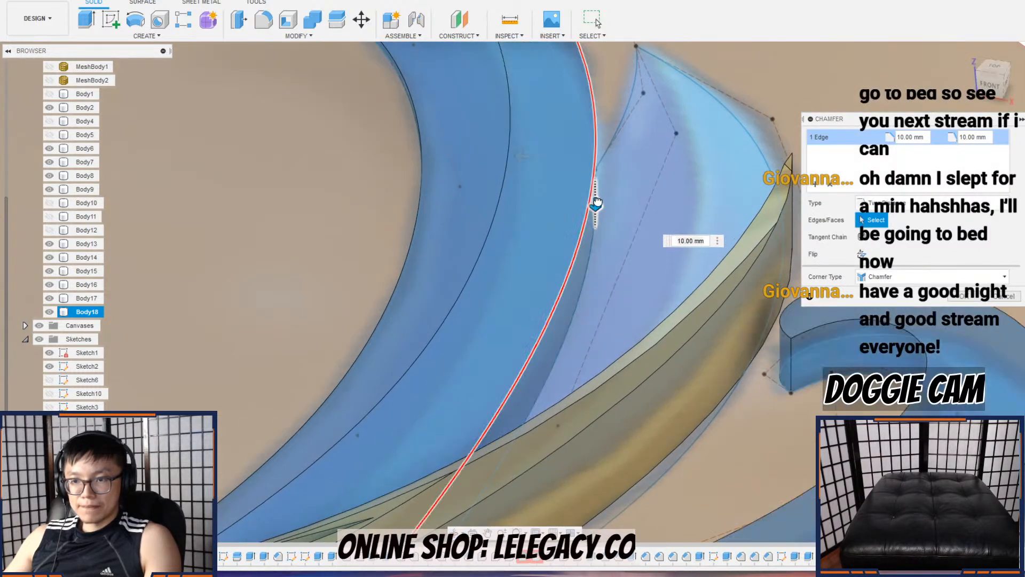
drag(597, 203, 598, 190)
shift+middle_drag(598, 188, 593, 174)
drag(593, 174, 595, 186)
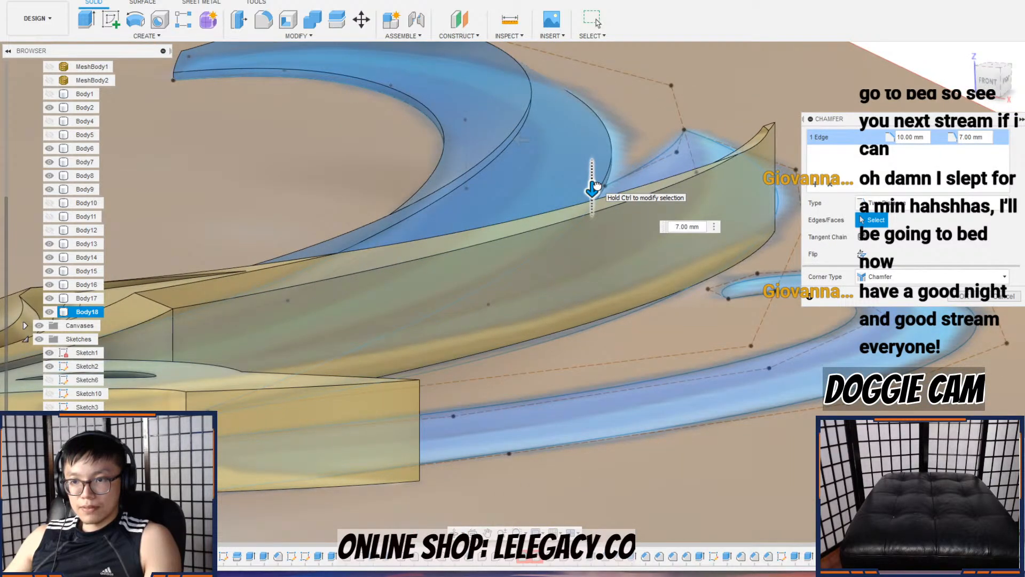
click(1006, 299)
Step: Split the blue limb body using the short side face at the fork between its two horns
scroll(607, 303, down, 5)
shift+middle_drag(605, 303, 590, 361)
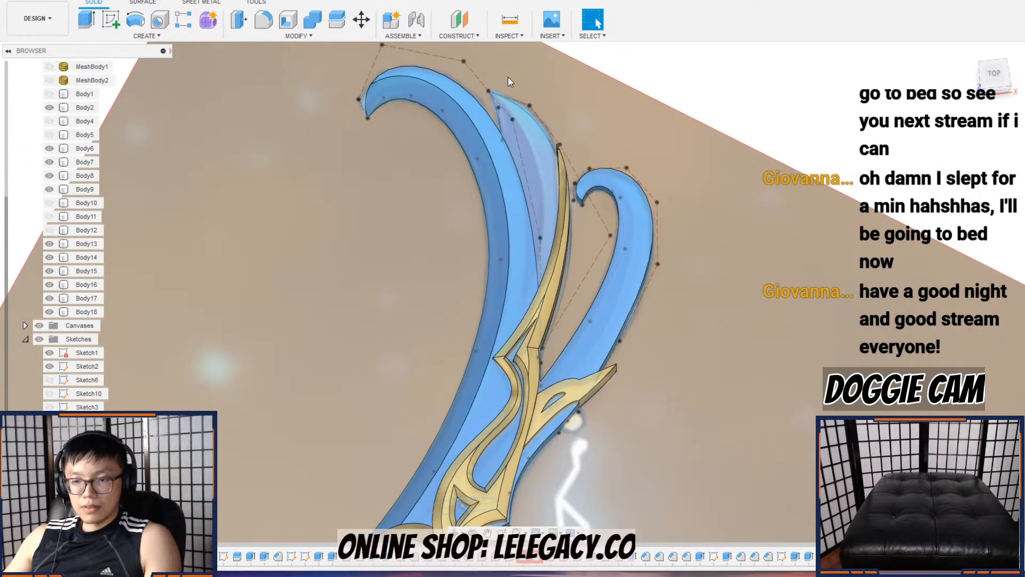
click(298, 36)
click(262, 160)
click(613, 270)
shift+middle_drag(855, 227, 661, 233)
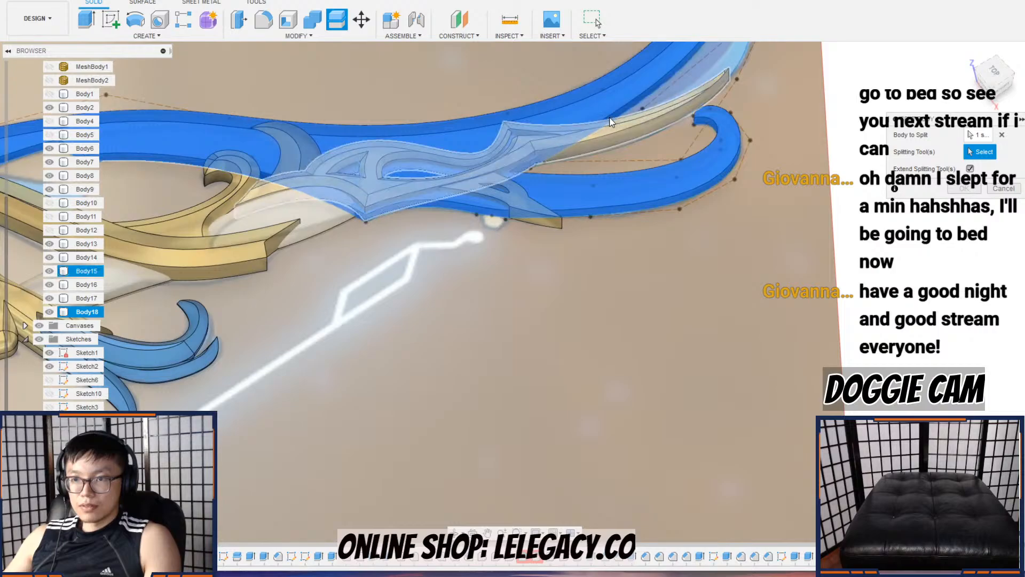
scroll(497, 194, up, 3)
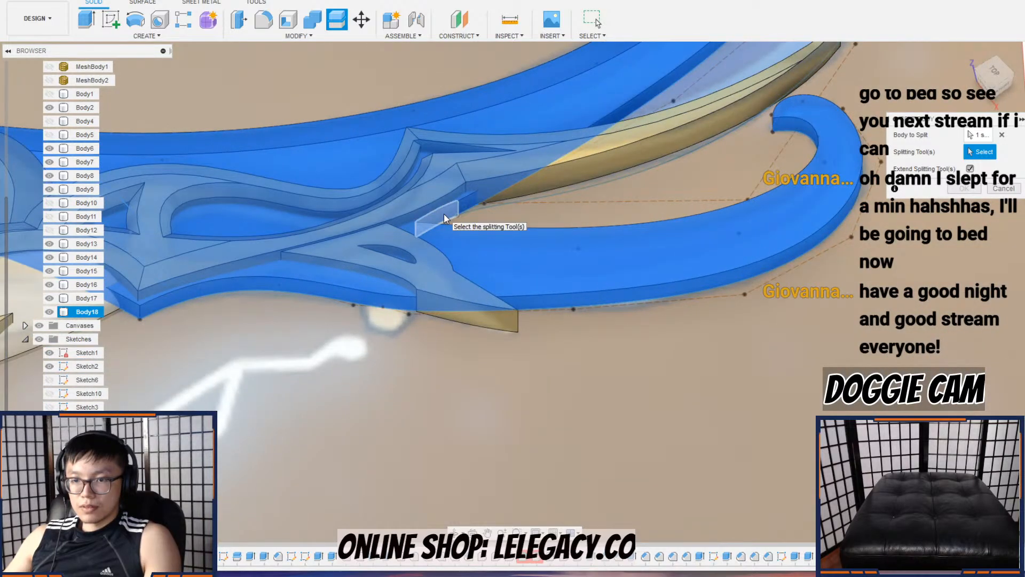
click(443, 213)
click(979, 187)
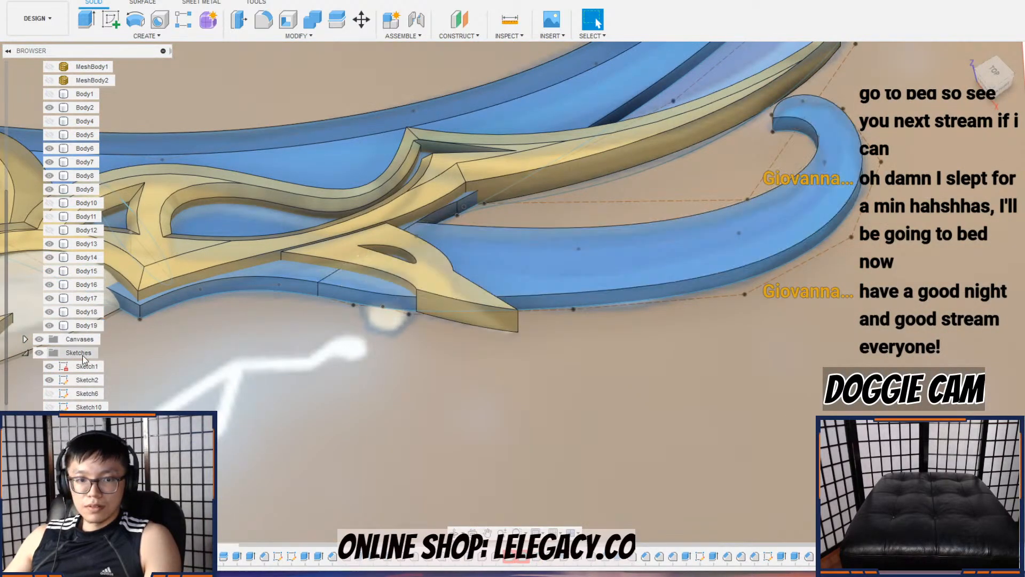
Step: Hide the split-off smaller horn and chamfer the large horn's edge nearest the gold ornament 13 mm by 4 mm
click(357, 36)
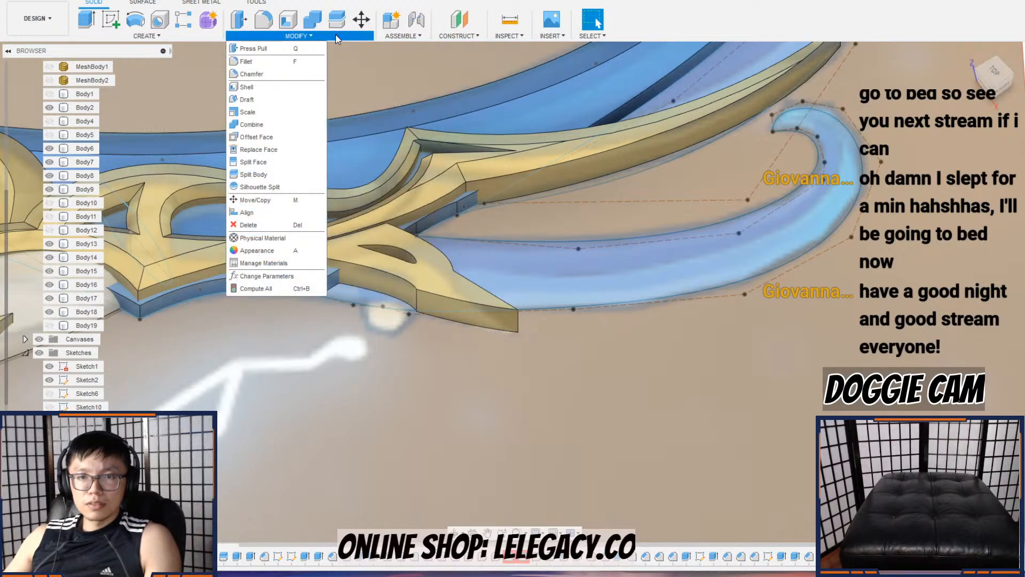
click(286, 74)
click(623, 107)
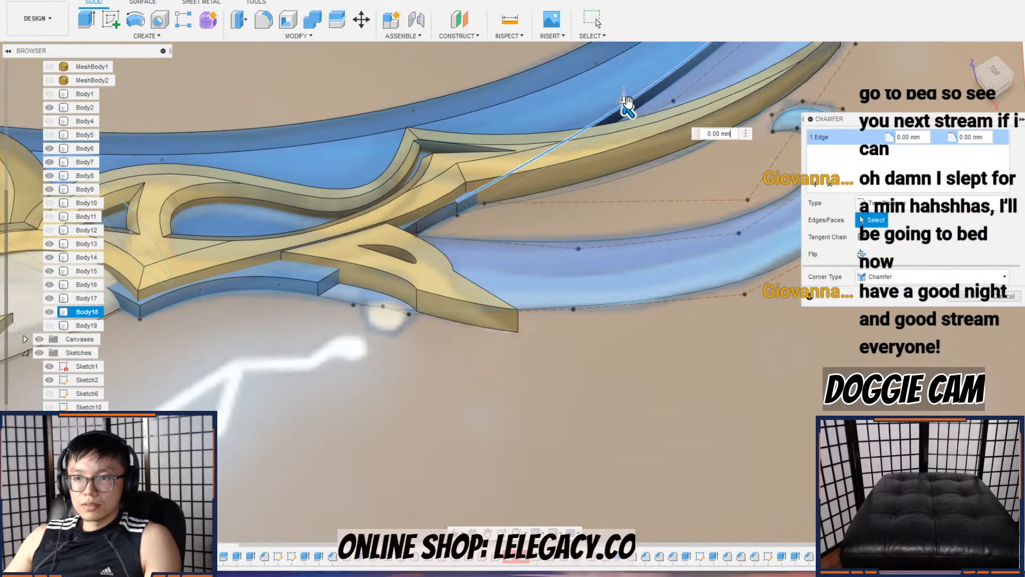
scroll(623, 107, up, 3)
drag(620, 102, 618, 110)
middle_drag(617, 110, 547, 305)
drag(561, 315, 571, 336)
drag(543, 300, 486, 262)
scroll(609, 227, down, 3)
shift+middle_drag(619, 238, 661, 276)
scroll(661, 276, up, 3)
scroll(661, 277, down, 3)
scroll(646, 299, up, 2)
drag(635, 301, 612, 301)
scroll(634, 302, up, 5)
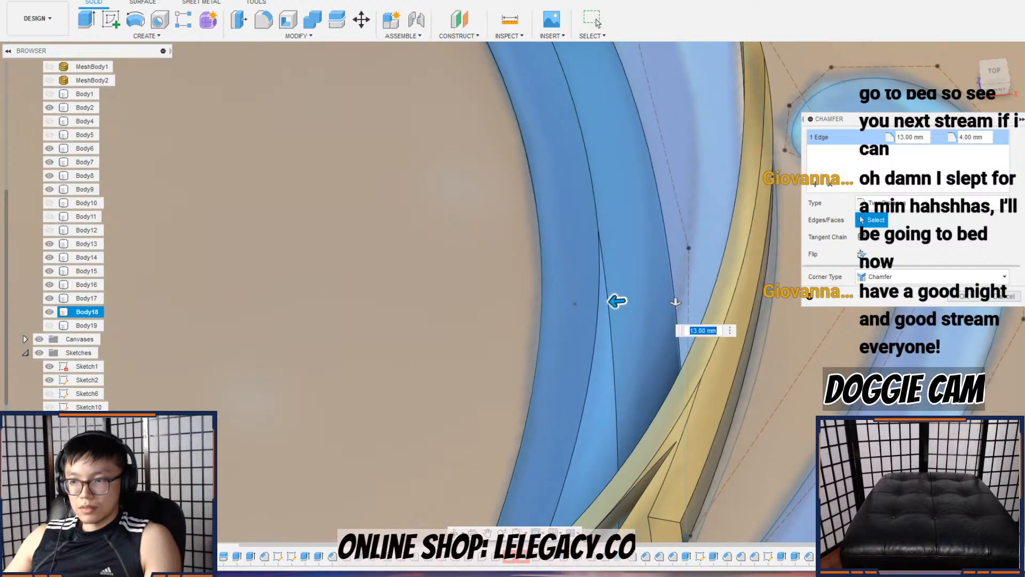
click(965, 297)
scroll(601, 270, down, 5)
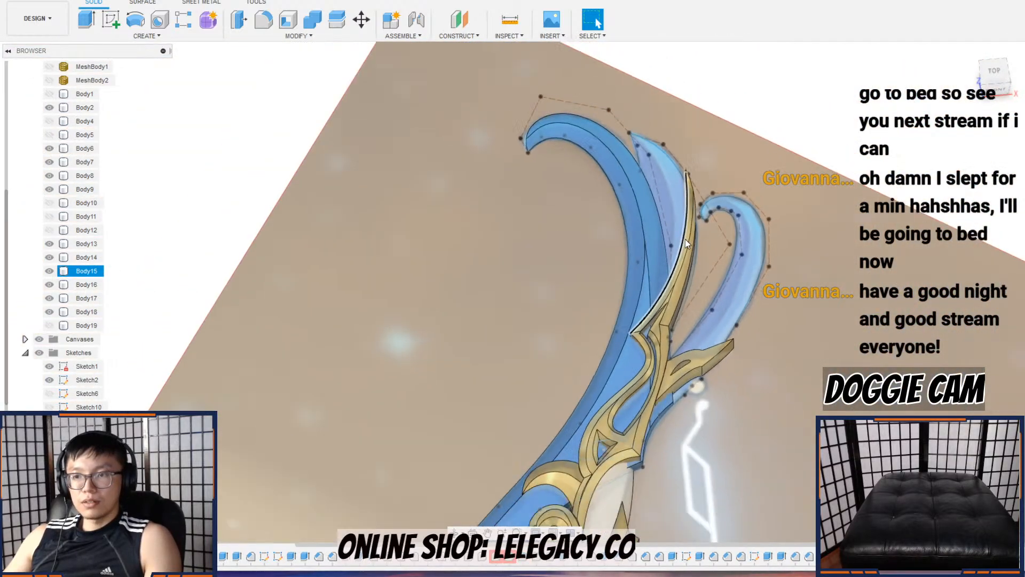
scroll(673, 212, down, 1)
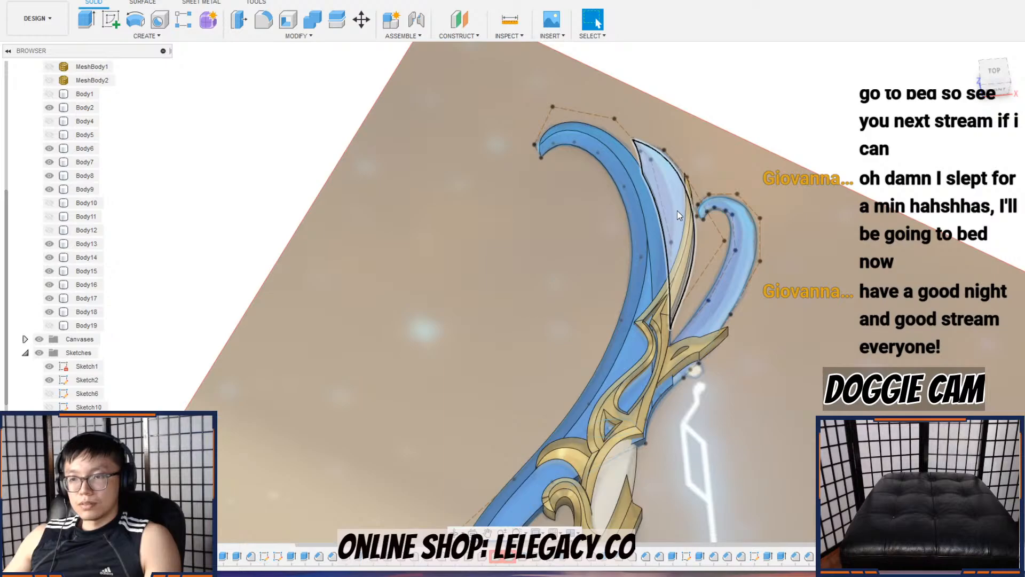
scroll(620, 263, down, 1)
shift+middle_drag(616, 257, 648, 287)
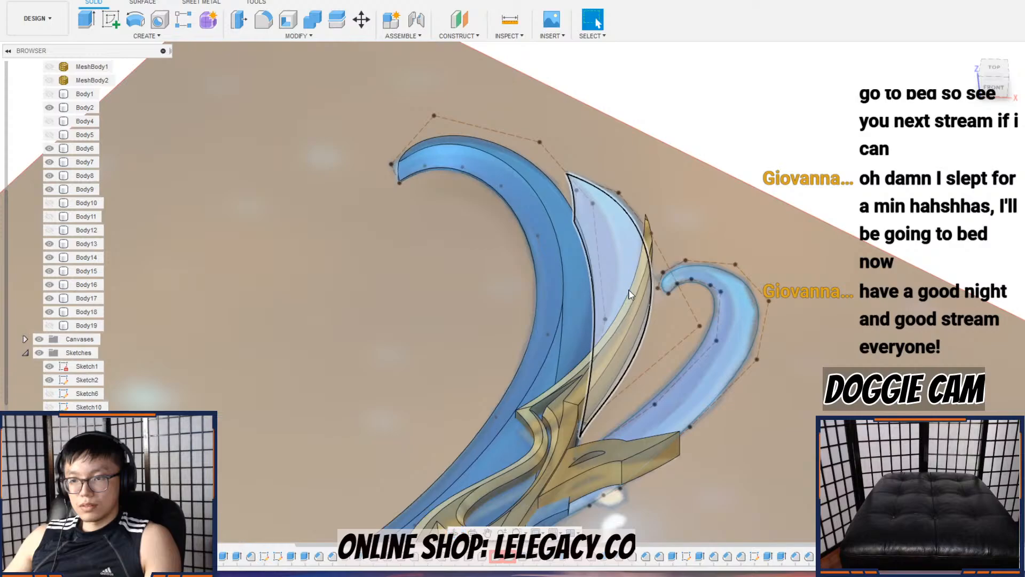
click(301, 42)
click(279, 76)
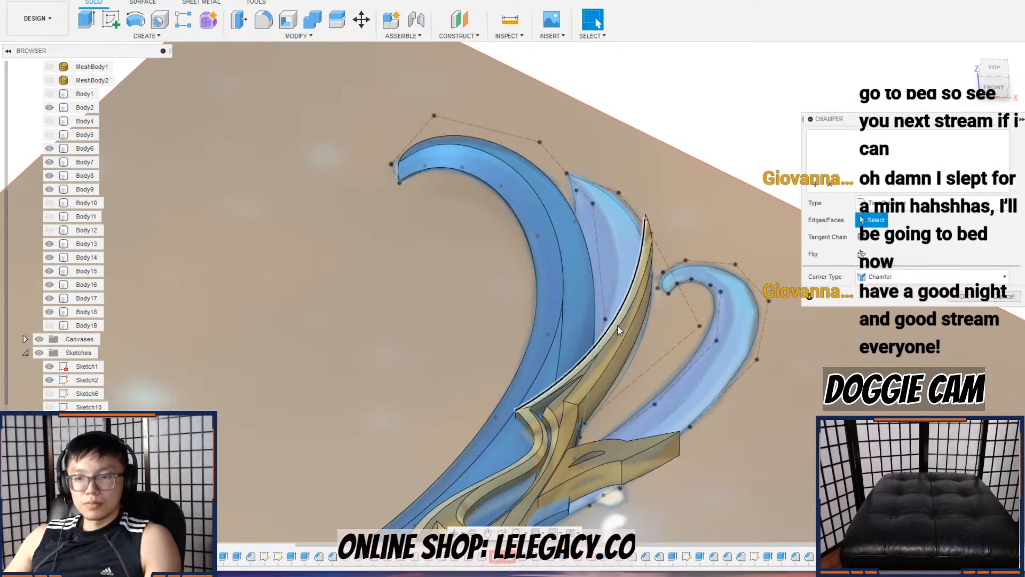
scroll(614, 322, up, 5)
click(636, 383)
scroll(636, 383, down, 4)
shift+middle_drag(637, 380, 659, 301)
click(1003, 298)
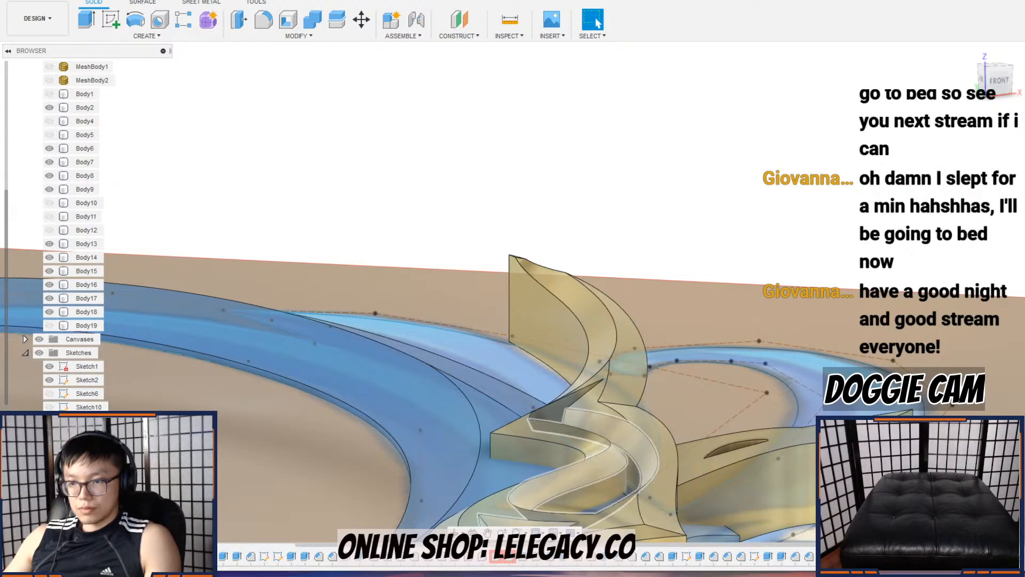
Step: Edit the existing two-distance chamfer along the outer curved edges of the tall gold blade beside the blue limb
double_click(796, 557)
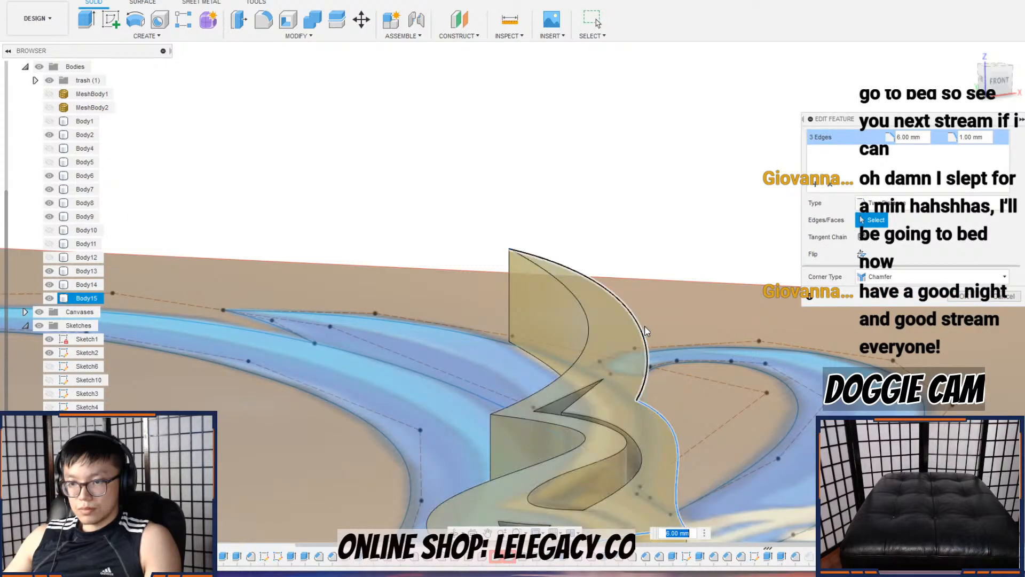
click(961, 299)
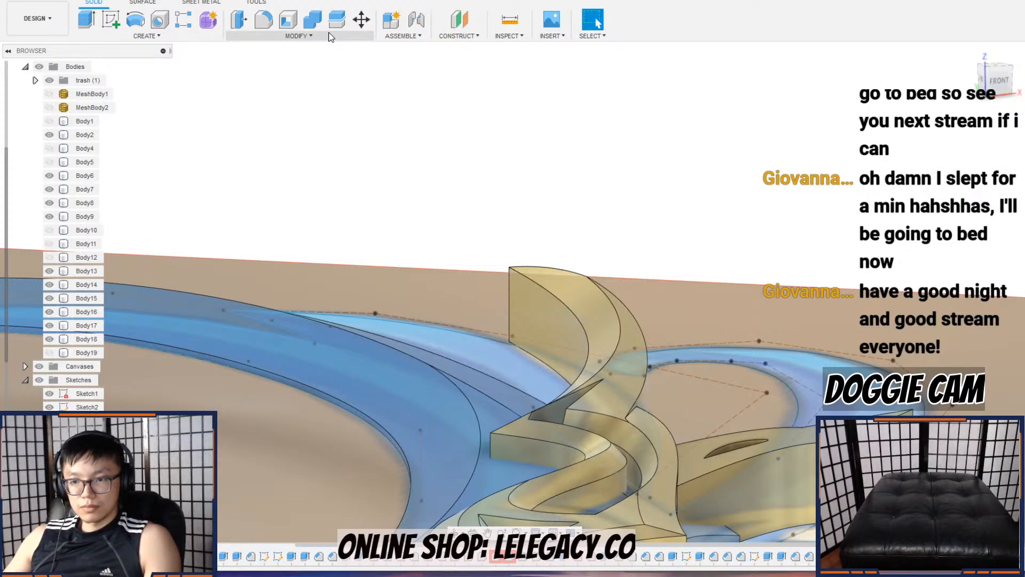
click(330, 37)
click(258, 74)
scroll(647, 330, up, 3)
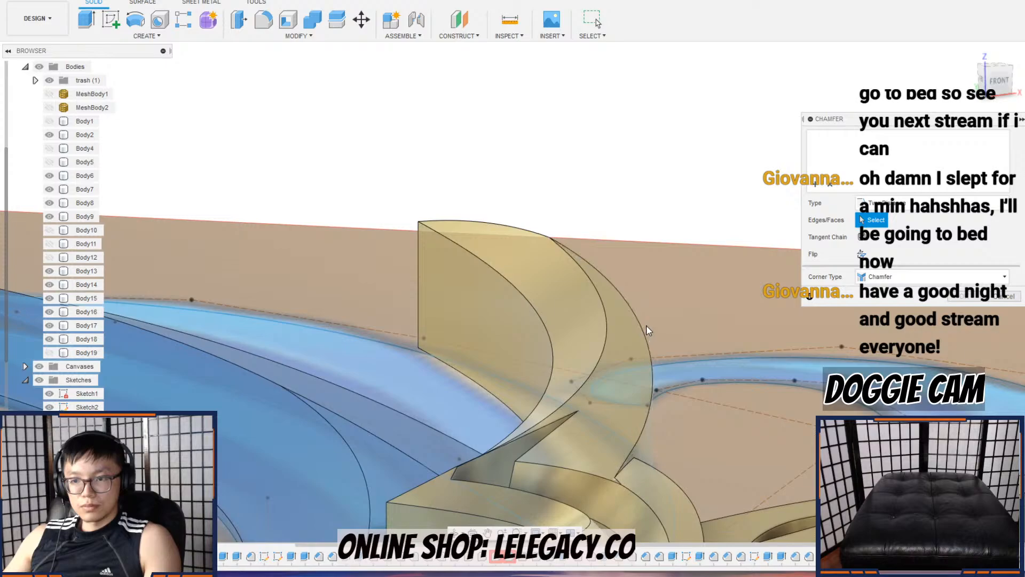
click(647, 331)
scroll(650, 332, up, 4)
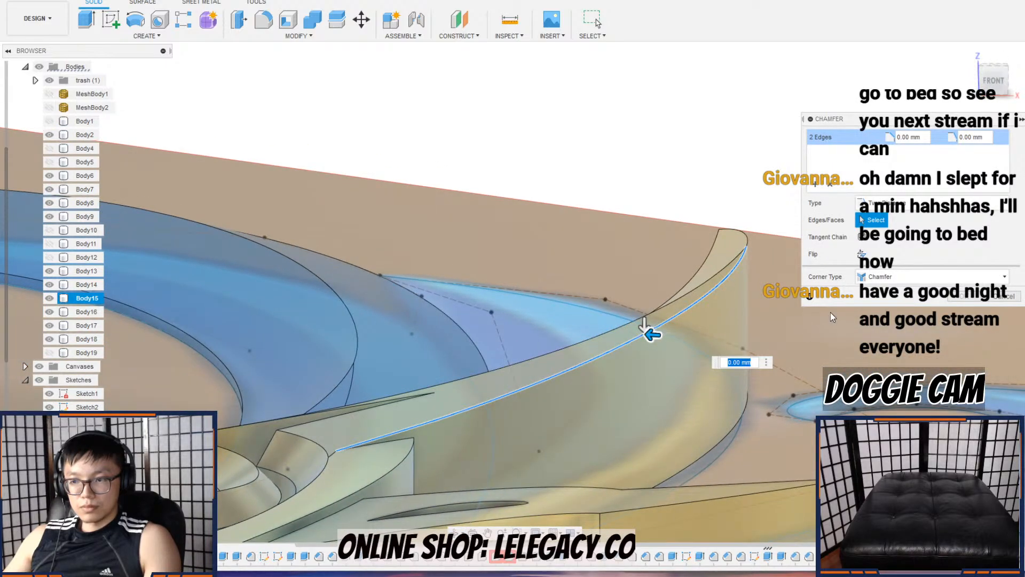
click(1004, 298)
Step: Extrude the pointed sketch profile between the large blue horn and the tall gold blade 8 mm as a new body
click(590, 316)
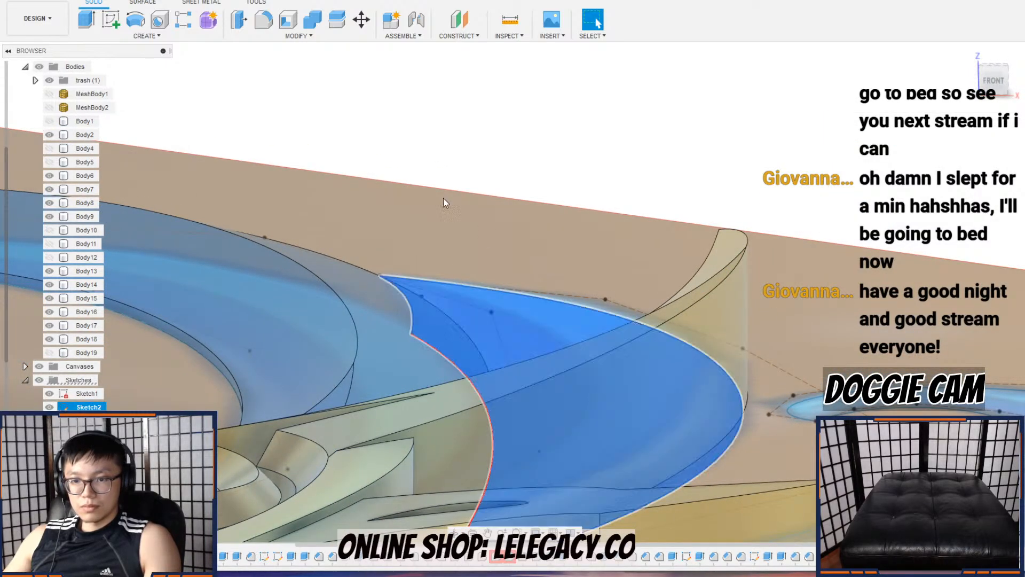
click(86, 20)
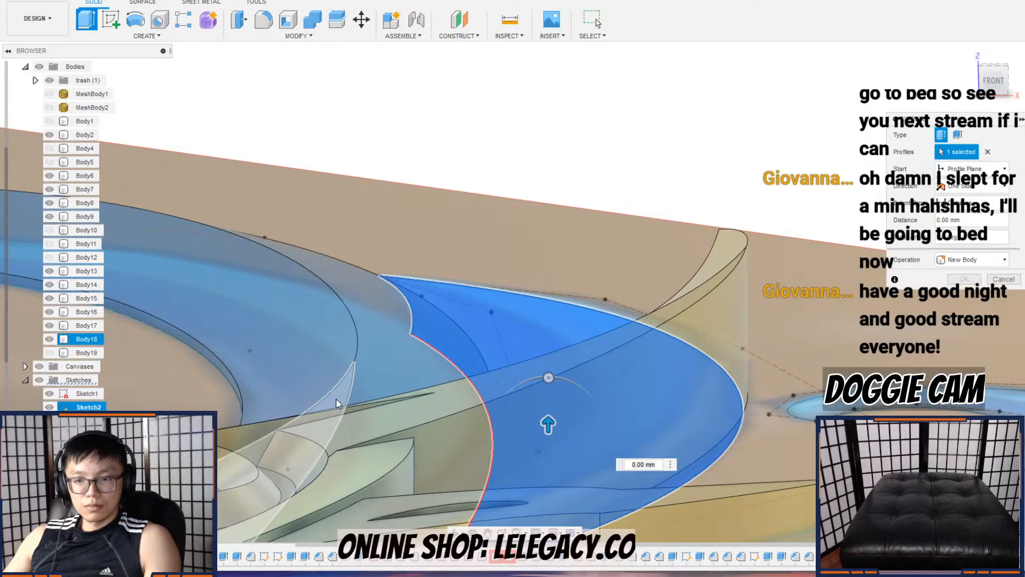
click(972, 260)
click(961, 309)
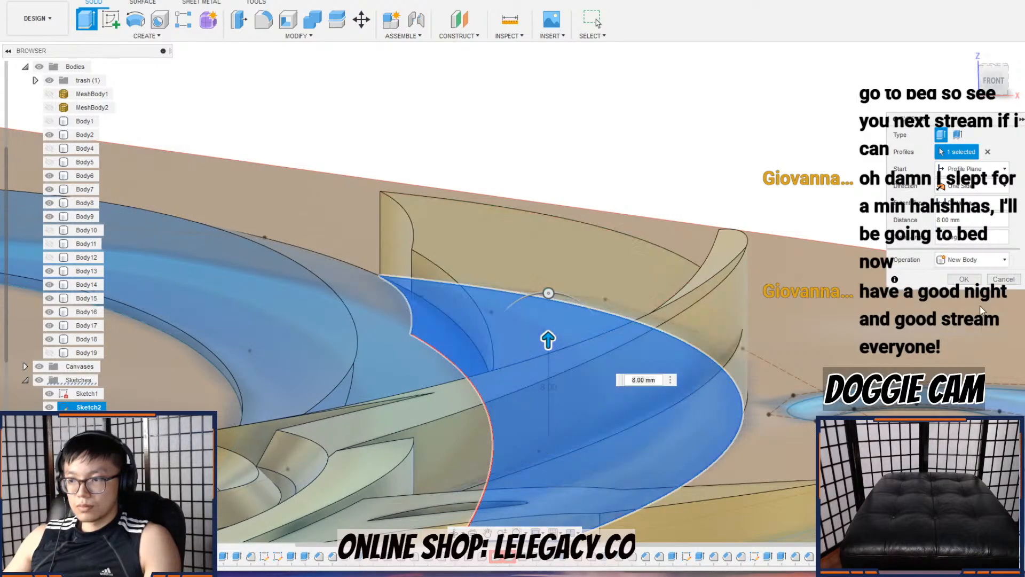
click(972, 281)
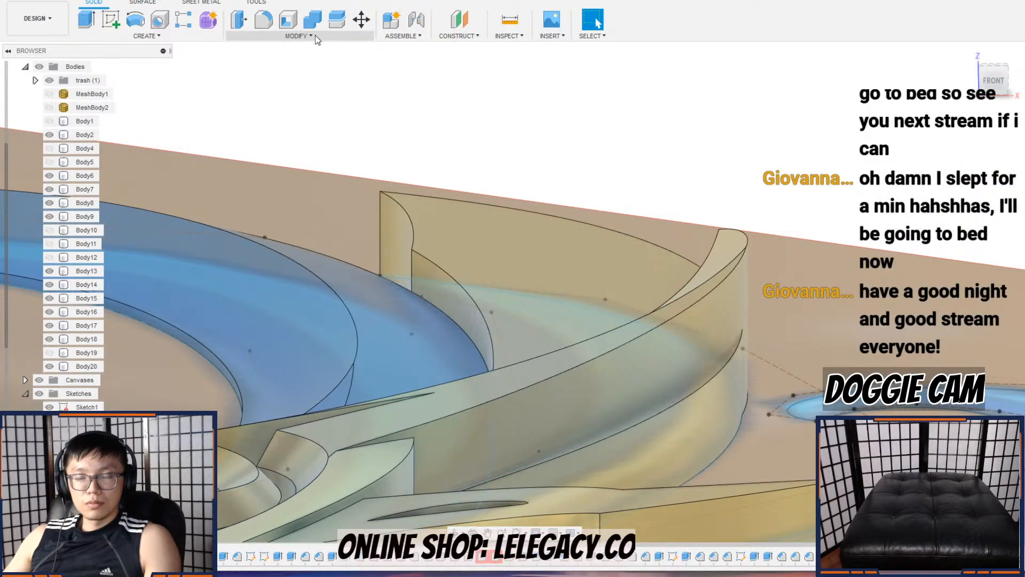
Step: Apply a two-distance chamfer, 10 mm by 4 mm, to the new pointed body's long edge beside the large blue horn
click(299, 35)
click(305, 75)
click(463, 291)
drag(461, 281, 465, 322)
drag(499, 289, 536, 286)
shift+middle_drag(538, 285, 564, 342)
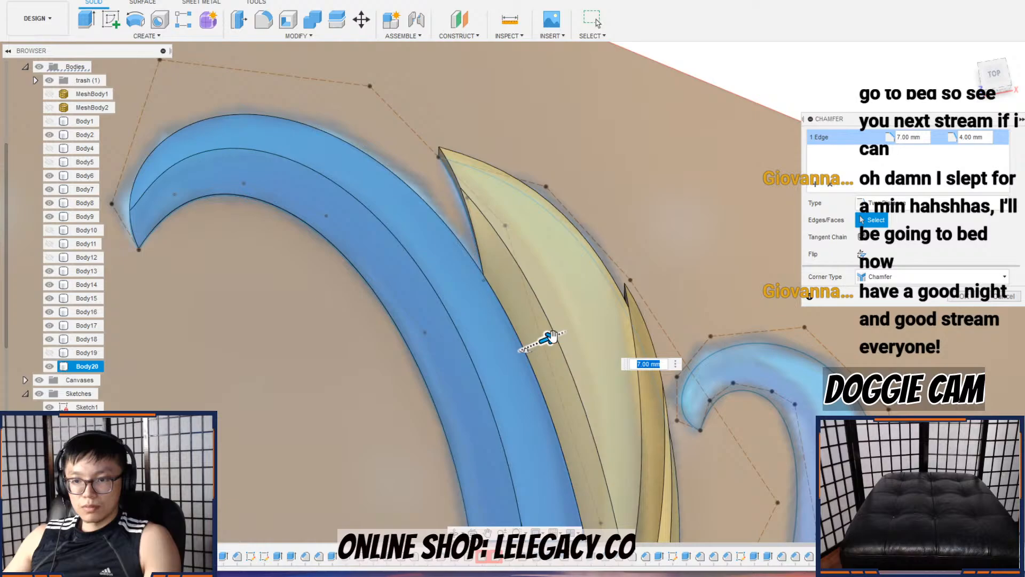
drag(552, 335, 564, 333)
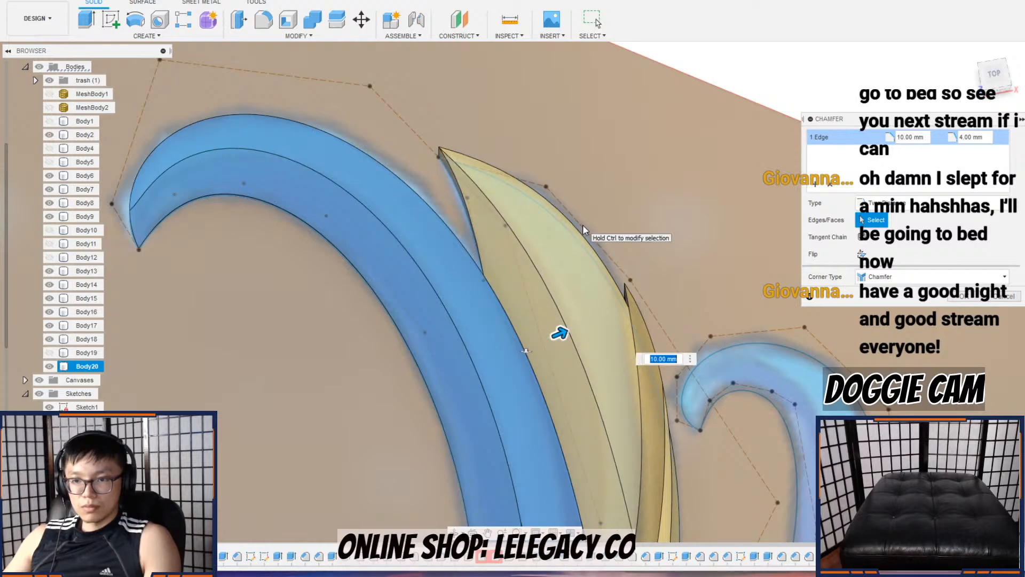
Step: Include a second edge of the pointed body in the chamfer, raise its first distance to 12 mm and finish it
click(585, 254)
shift+middle_drag(585, 254, 585, 272)
scroll(571, 329, up, 1)
drag(574, 330, 590, 327)
scroll(598, 335, down, 1)
middle_drag(560, 227, 525, 144)
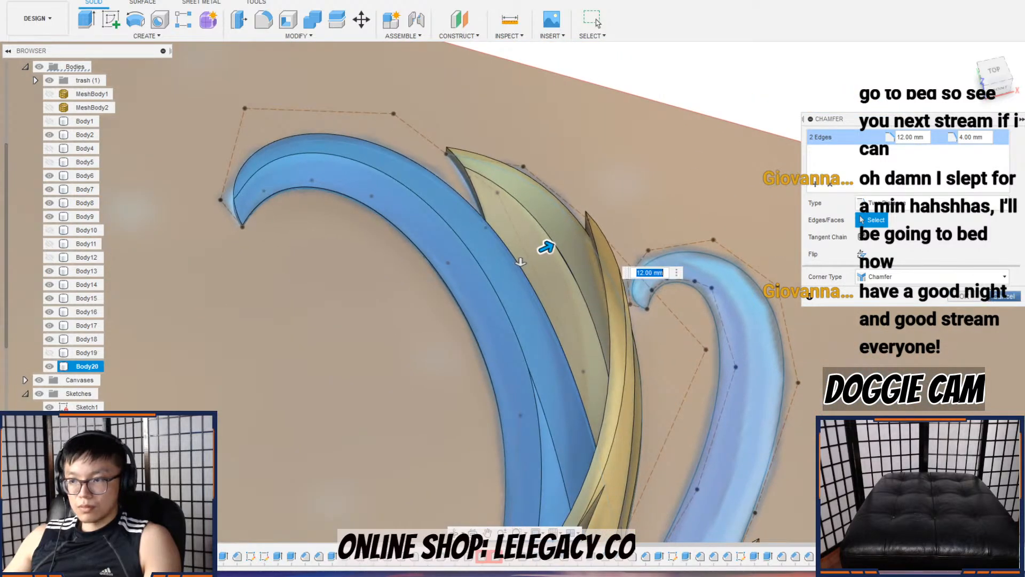
click(961, 296)
Step: Try a two-distance chamfer, 9 mm by 3 mm, along the tall gold blade's outer long edge
shift+middle_drag(705, 351, 675, 315)
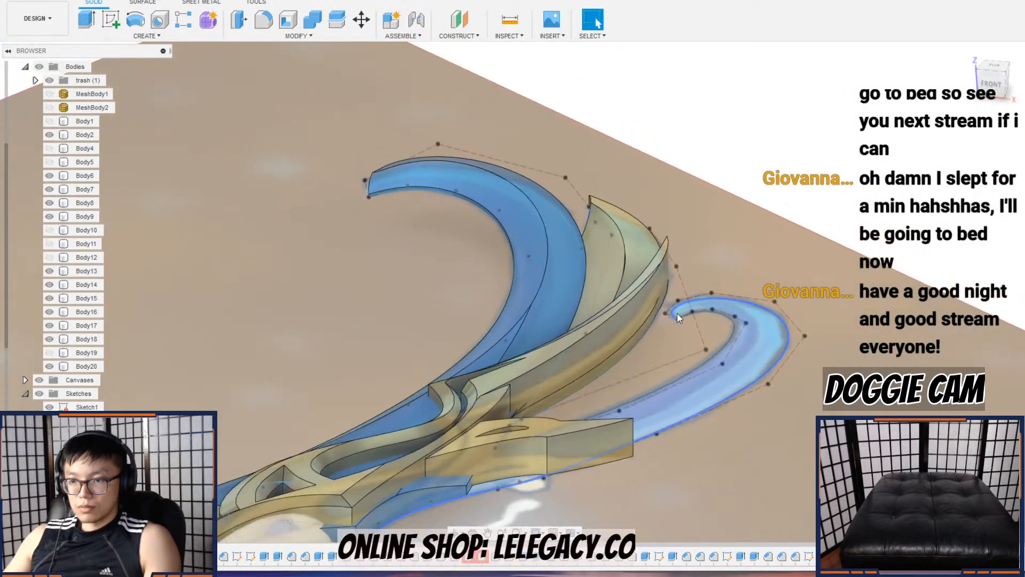
click(298, 36)
click(278, 75)
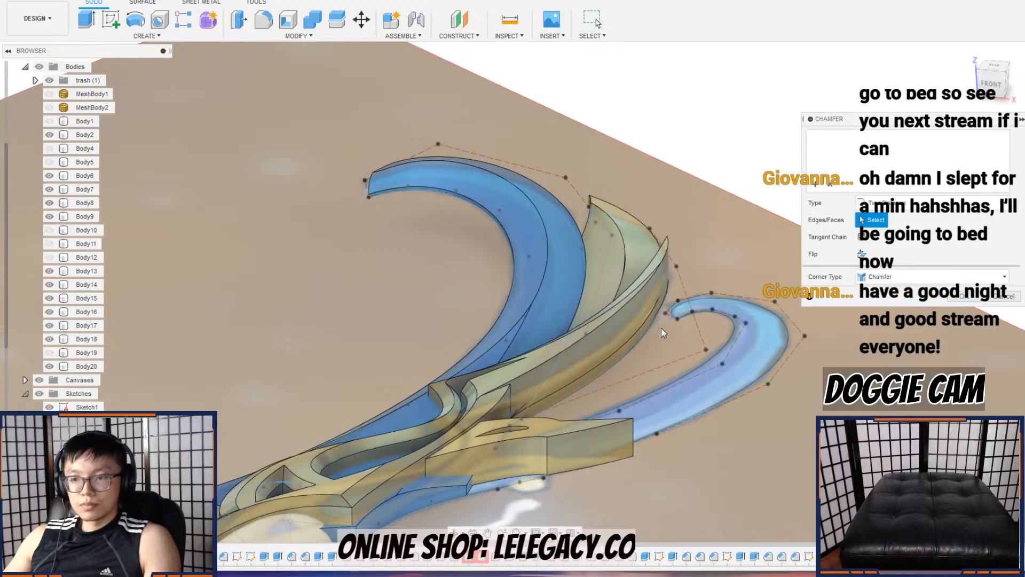
scroll(641, 307, up, 3)
click(609, 248)
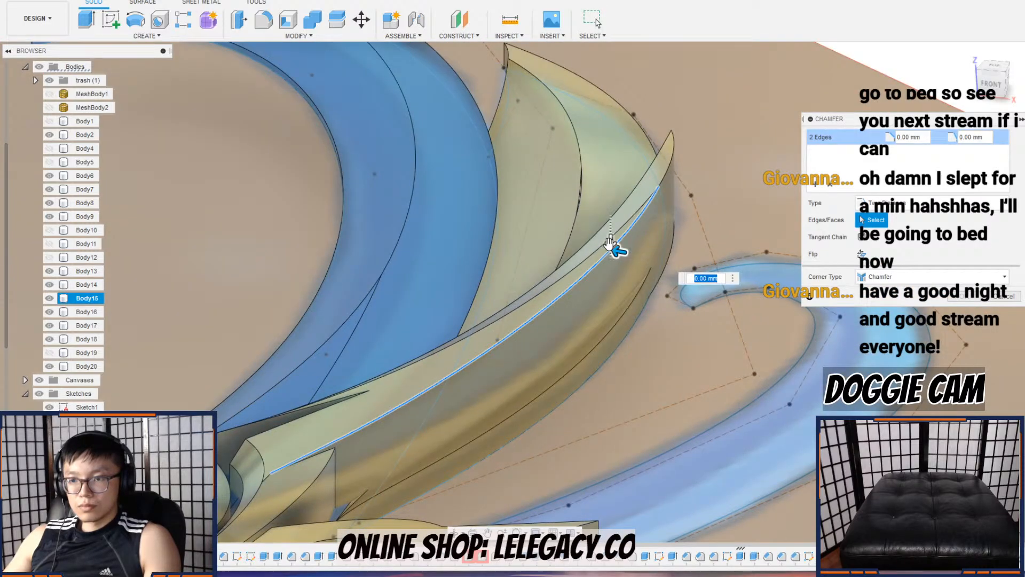
drag(609, 243, 626, 298)
shift+middle_drag(629, 299, 660, 297)
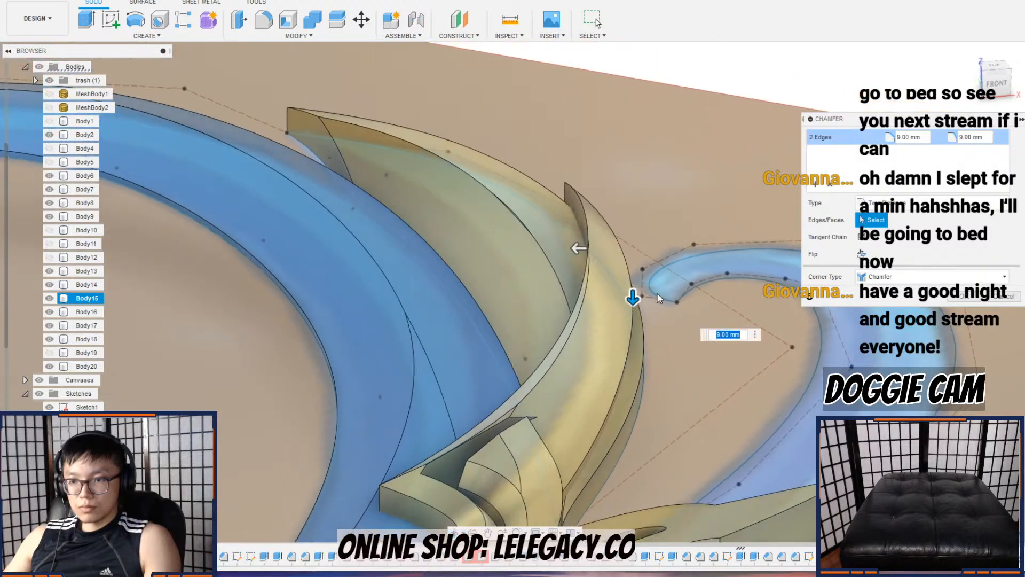
drag(629, 295, 616, 257)
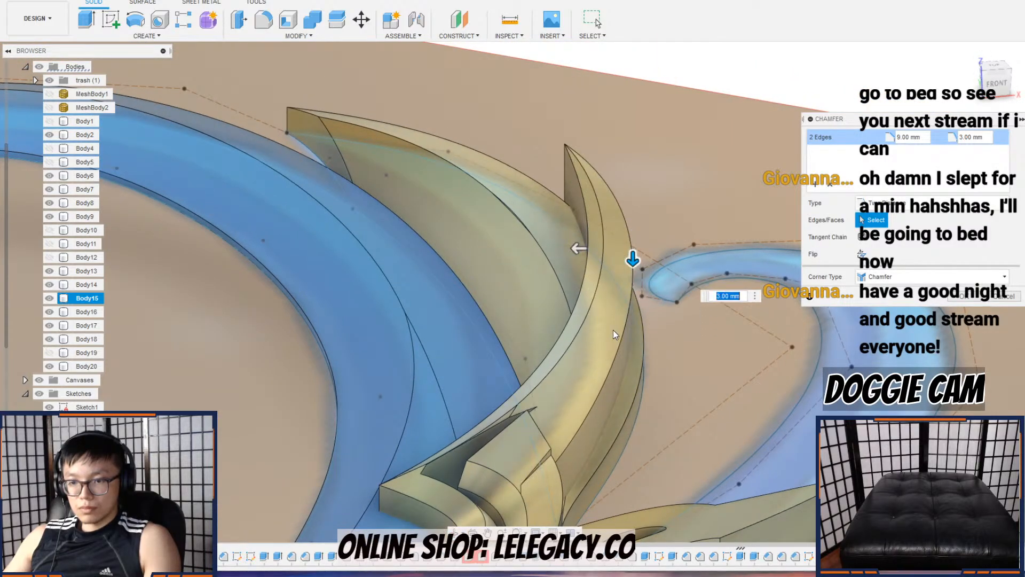
scroll(614, 322, down, 2)
middle_drag(607, 336, 566, 235)
shift+middle_drag(566, 235, 571, 295)
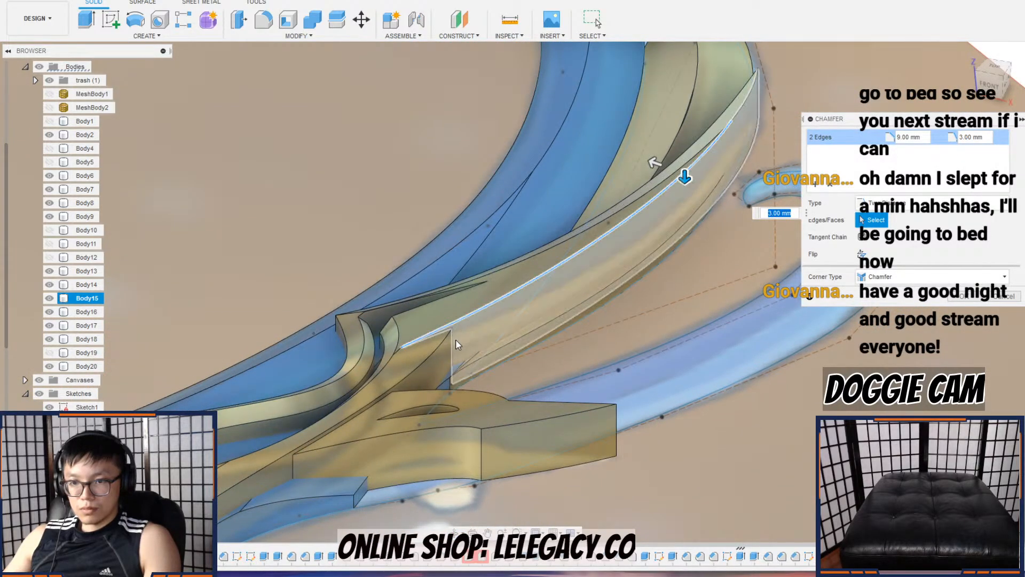
scroll(449, 333, up, 5)
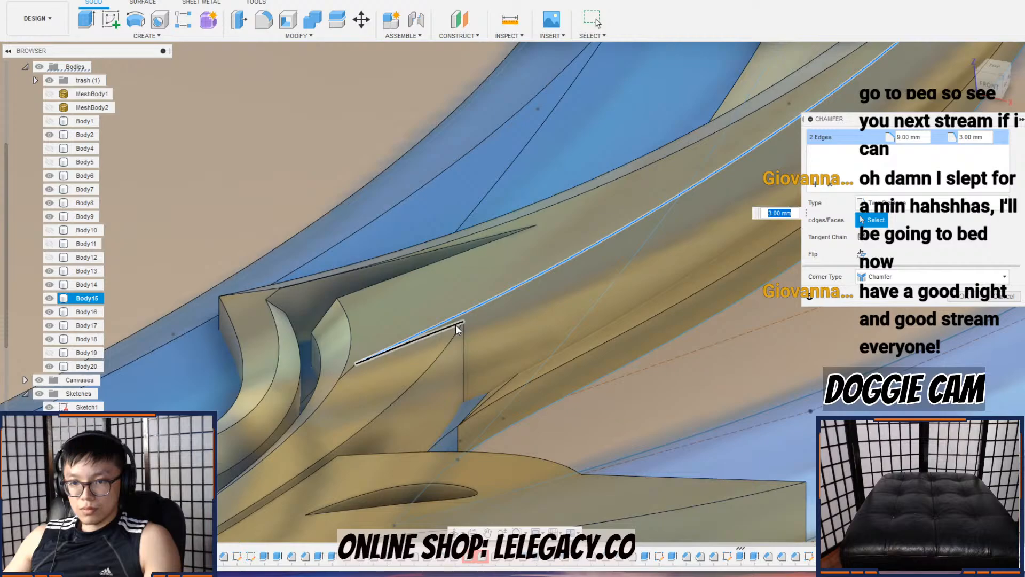
scroll(464, 328, down, 3)
mouse_move(485, 335)
shift+middle_down()
mouse_move(514, 304)
mouse_move(468, 320)
mouse_move(520, 314)
mouse_move(497, 305)
shift+middle_up()
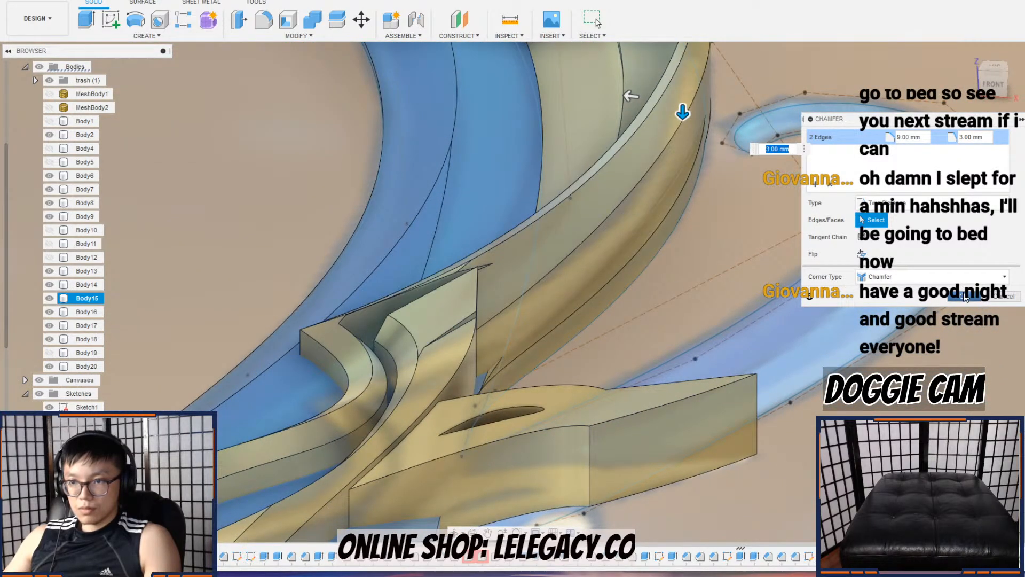
shift+middle_drag(607, 283, 726, 315)
click(1009, 299)
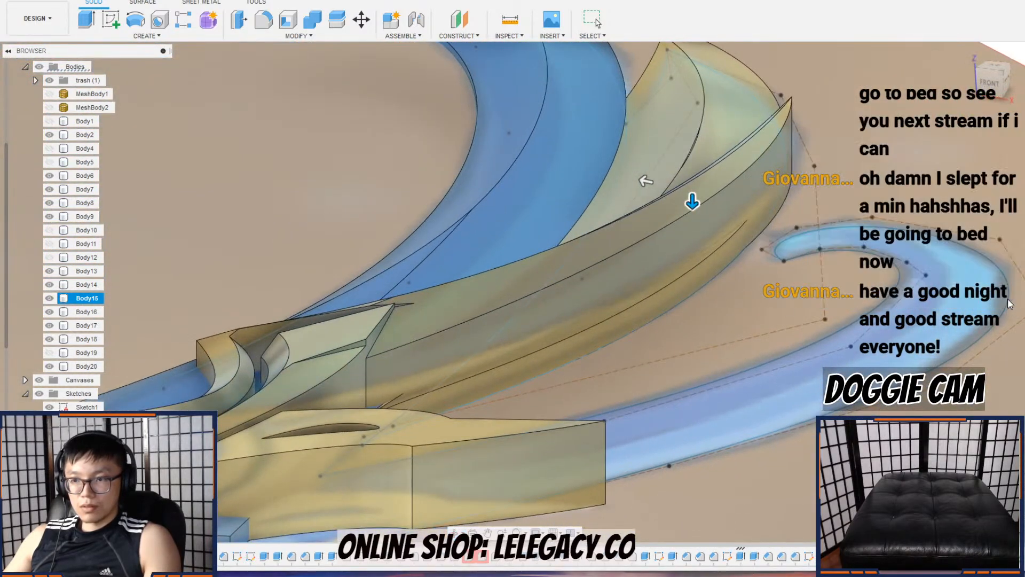
Step: Show the hidden smaller horn of the blue limb again
click(751, 293)
shift+middle_drag(747, 293, 559, 303)
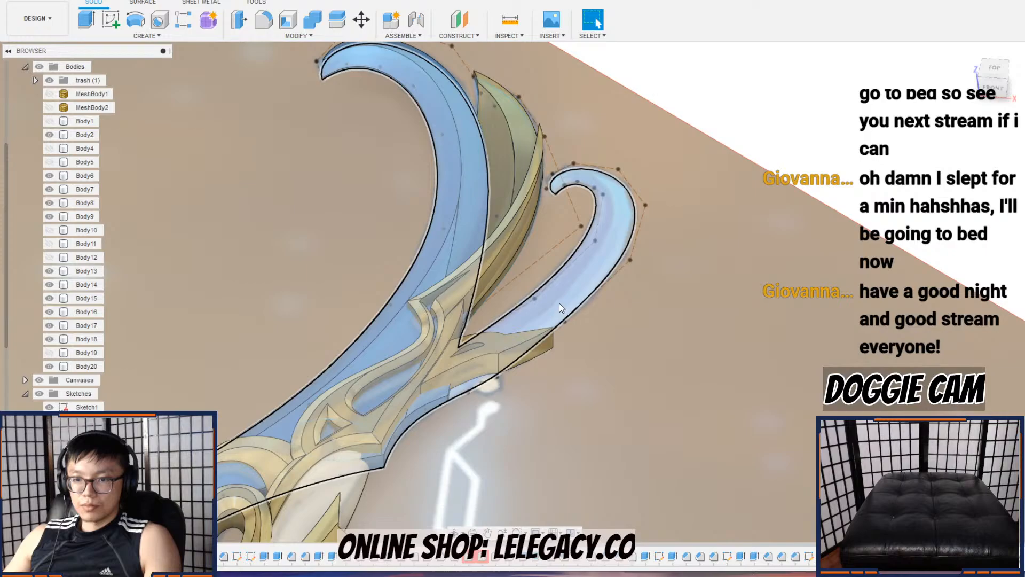
click(50, 354)
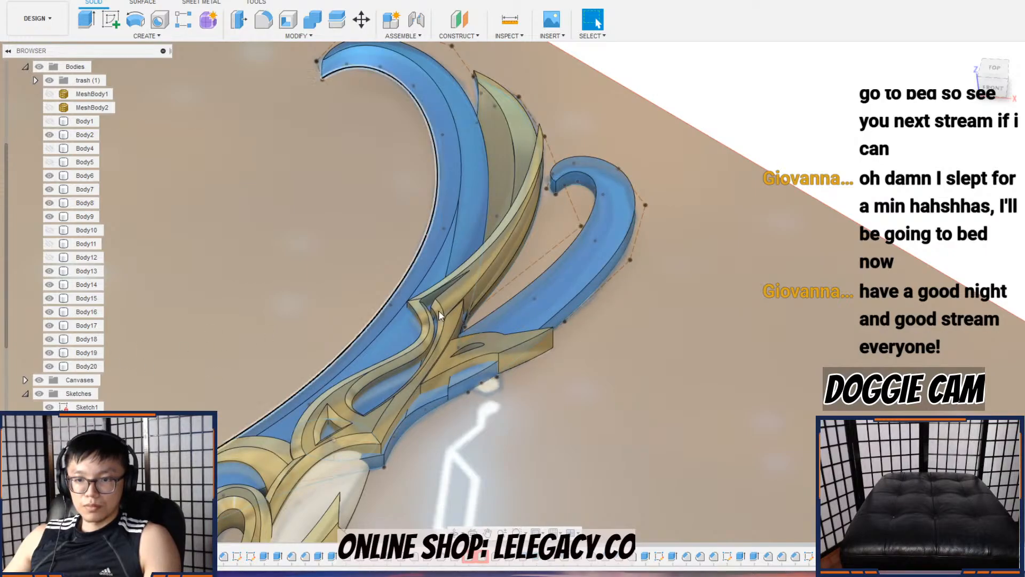
Step: Apply a two-distance chamfer, 10 mm by 7 mm, along the inner curved edge of the smaller blue horn
scroll(505, 352, up, 5)
click(540, 250)
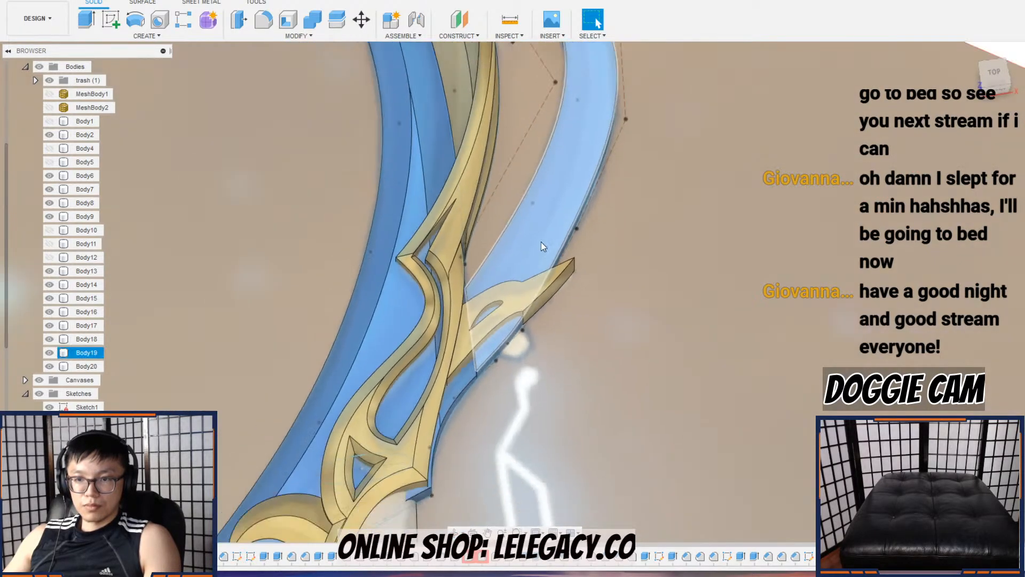
middle_drag(541, 245, 494, 380)
click(296, 36)
click(272, 72)
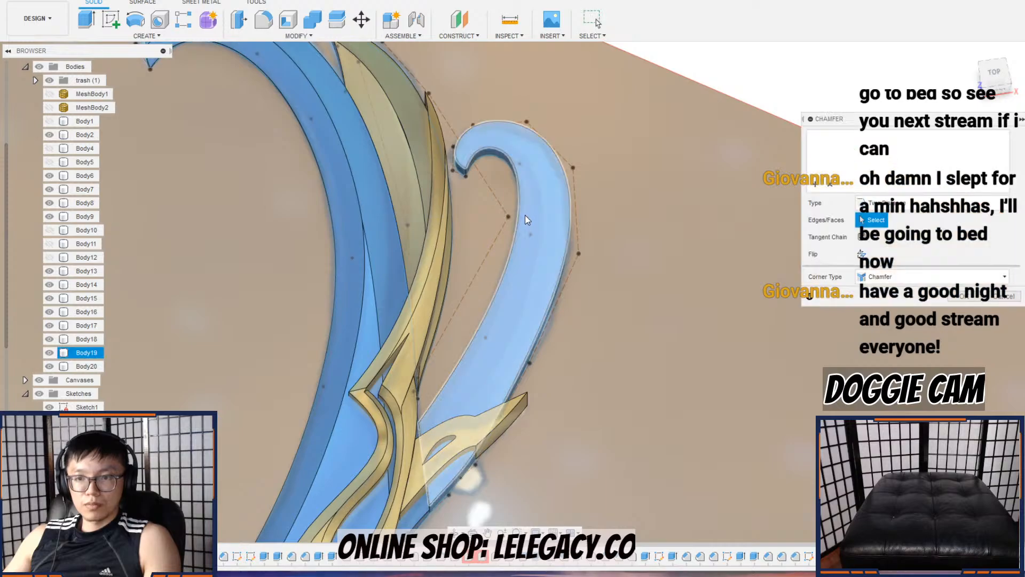
click(511, 215)
scroll(510, 214, up, 5)
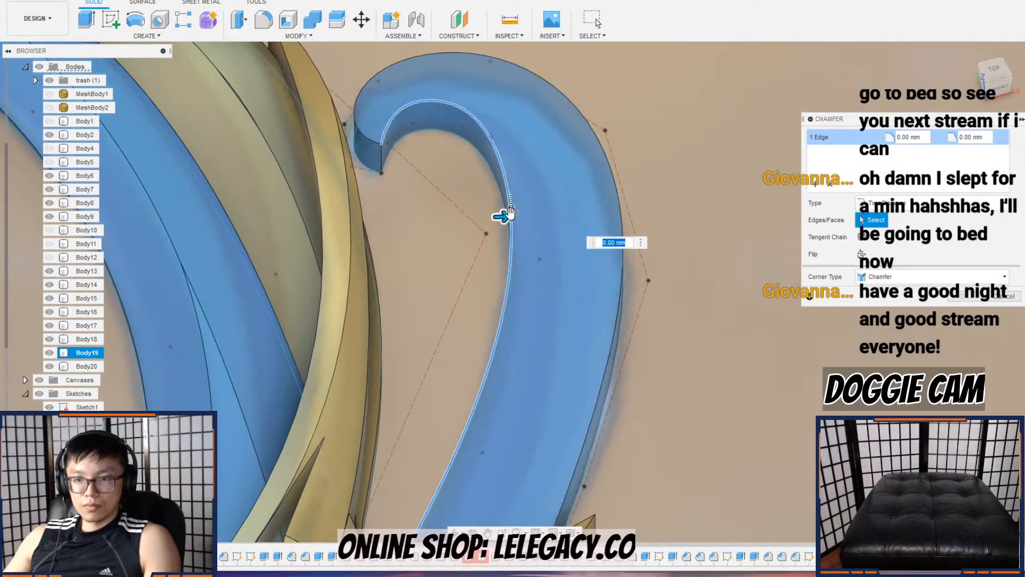
drag(516, 234, 550, 230)
scroll(544, 226, down, 3)
click(585, 283)
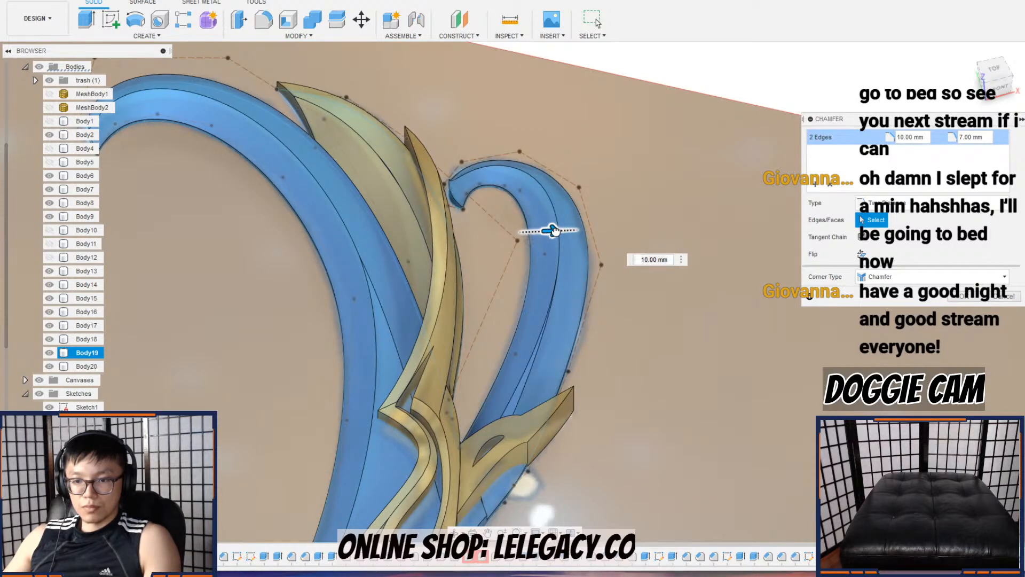
Step: Reduce the smaller horn chamfer's second distance to 6 mm and finish it
middle_drag(553, 346, 539, 201)
scroll(504, 364, up, 2)
shift+middle_drag(501, 360, 527, 329)
drag(700, 266, 700, 260)
shift+middle_drag(559, 335, 598, 337)
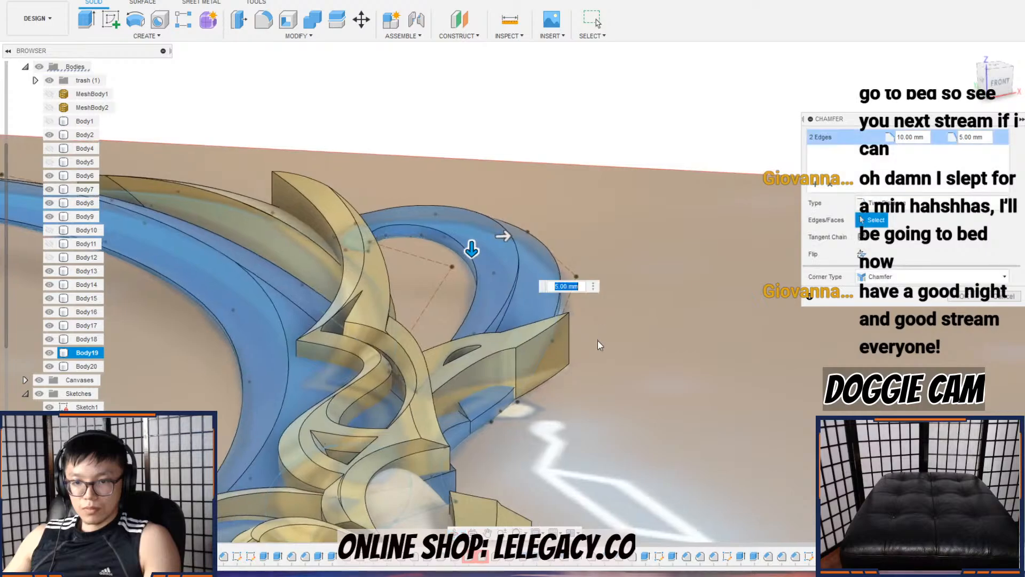
scroll(520, 393, up, 3)
shift+middle_drag(518, 369, 327, 425)
shift+middle_drag(617, 276, 507, 259)
drag(499, 264, 496, 277)
scroll(498, 268, up, 2)
scroll(548, 275, down, 3)
scroll(552, 355, down, 2)
middle_drag(579, 484, 532, 292)
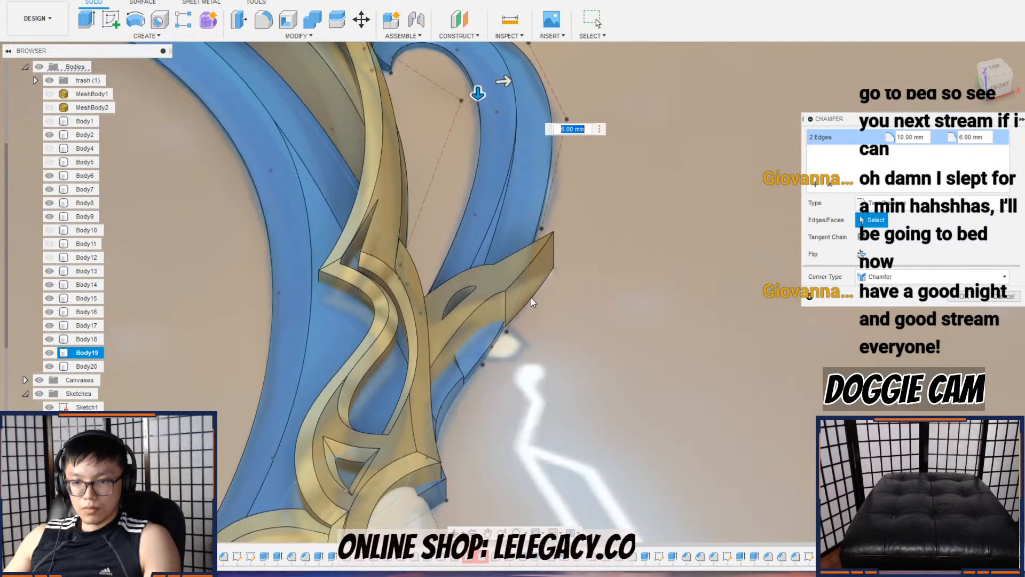
click(964, 296)
Step: Apply the design's blue appearance to the pointed body between the large horn and the tall gold blade
scroll(627, 310, down, 3)
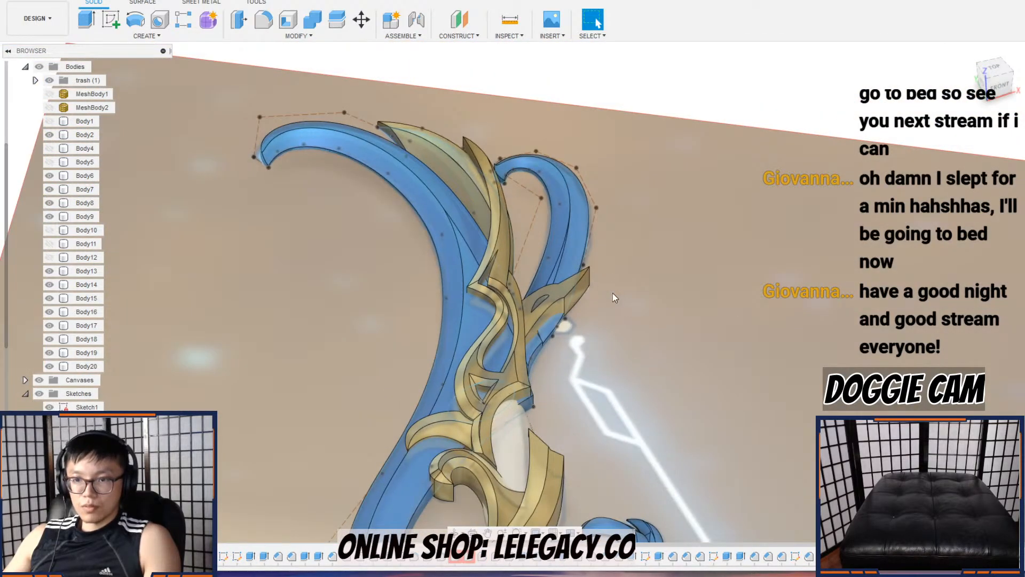
shift+middle_drag(613, 291, 620, 337)
scroll(620, 332, down, 2)
scroll(498, 209, up, 5)
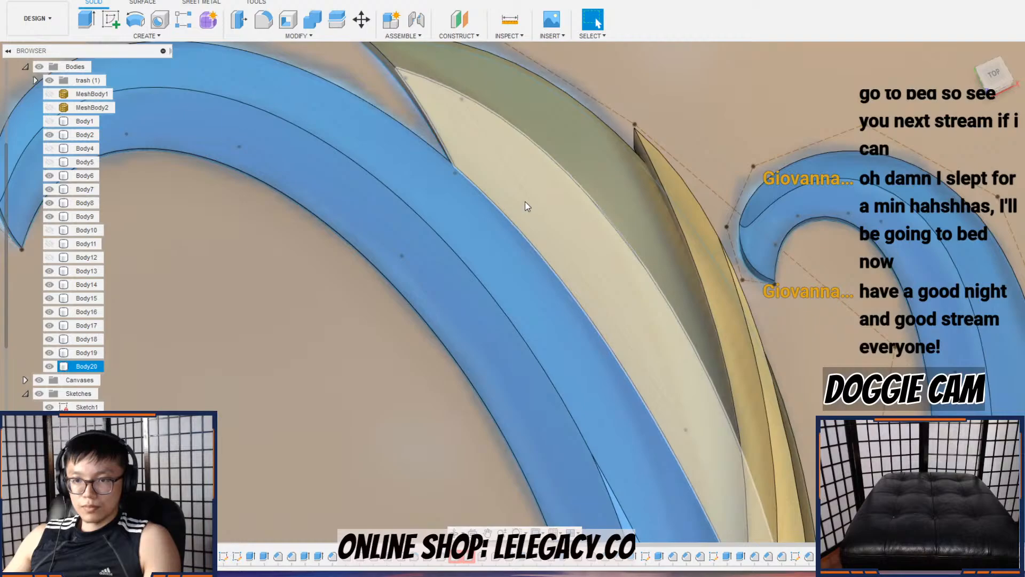
right_click(525, 203)
click(523, 287)
key(a)
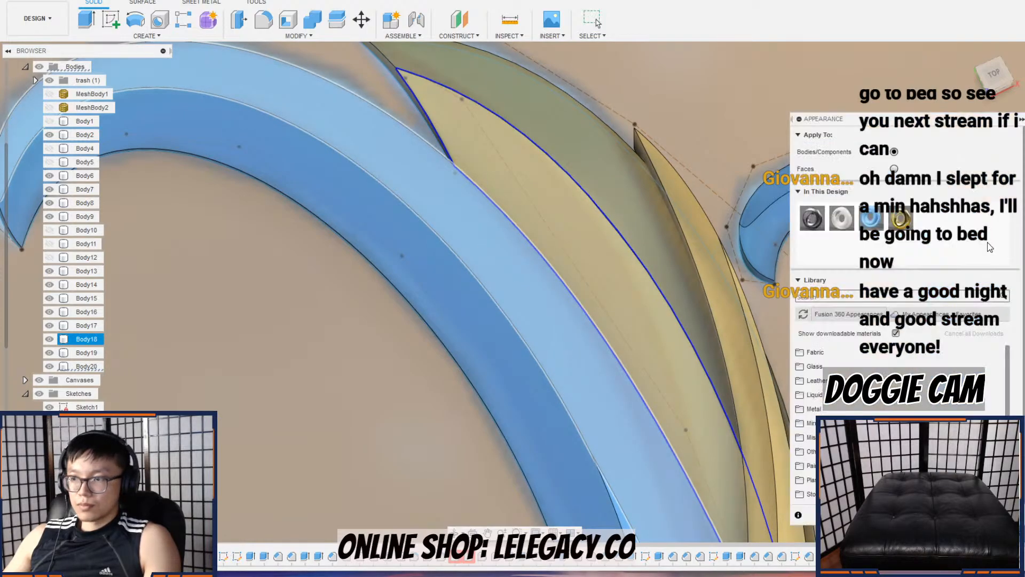
drag(866, 222, 599, 197)
scroll(735, 243, down, 4)
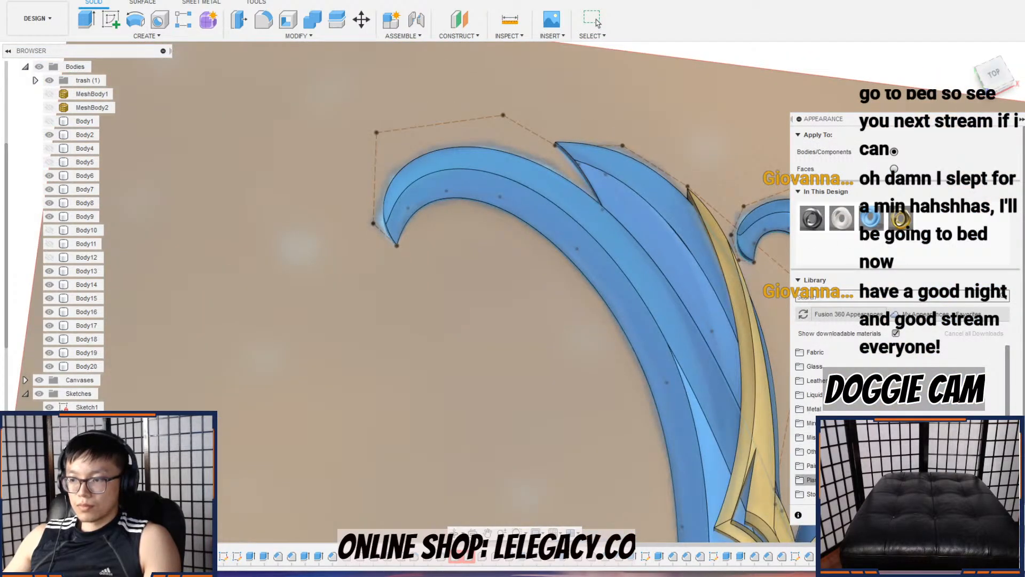
click(1002, 514)
Step: Examine the upper limb's profile from the side and the lower end of the curved gold limb against the reference image
middle_drag(785, 398, 527, 262)
scroll(596, 258, down, 3)
scroll(528, 261, down, 2)
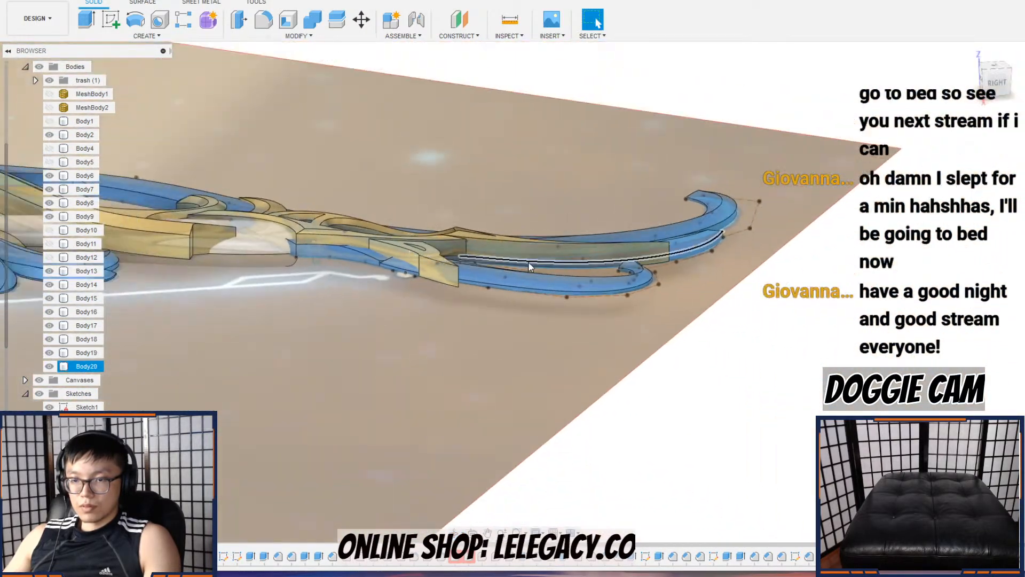
scroll(444, 277, down, 2)
shift+middle_drag(443, 278, 523, 298)
scroll(547, 195, up, 3)
scroll(422, 166, up, 3)
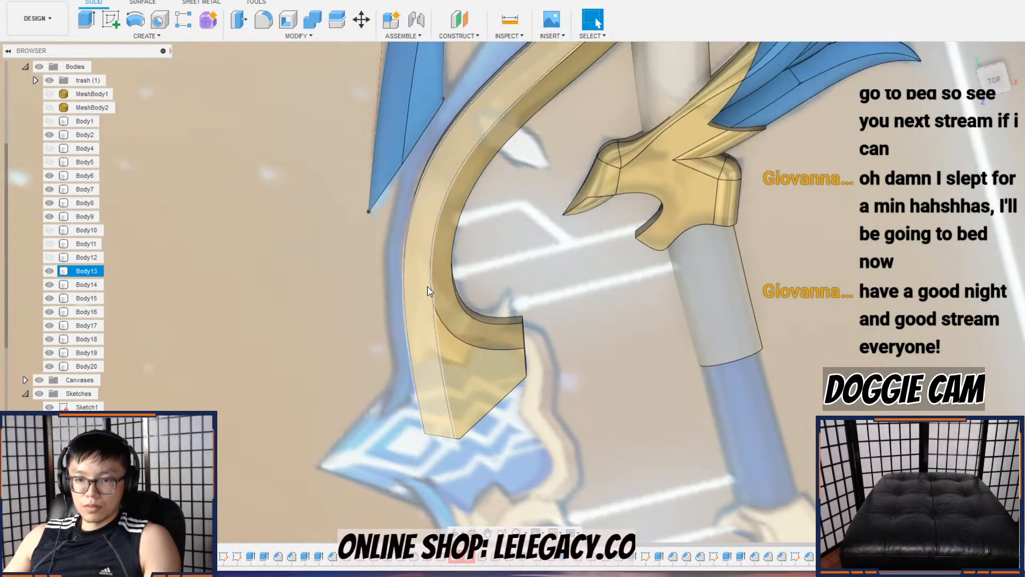
scroll(426, 296, down, 1)
shift+middle_drag(425, 297, 441, 253)
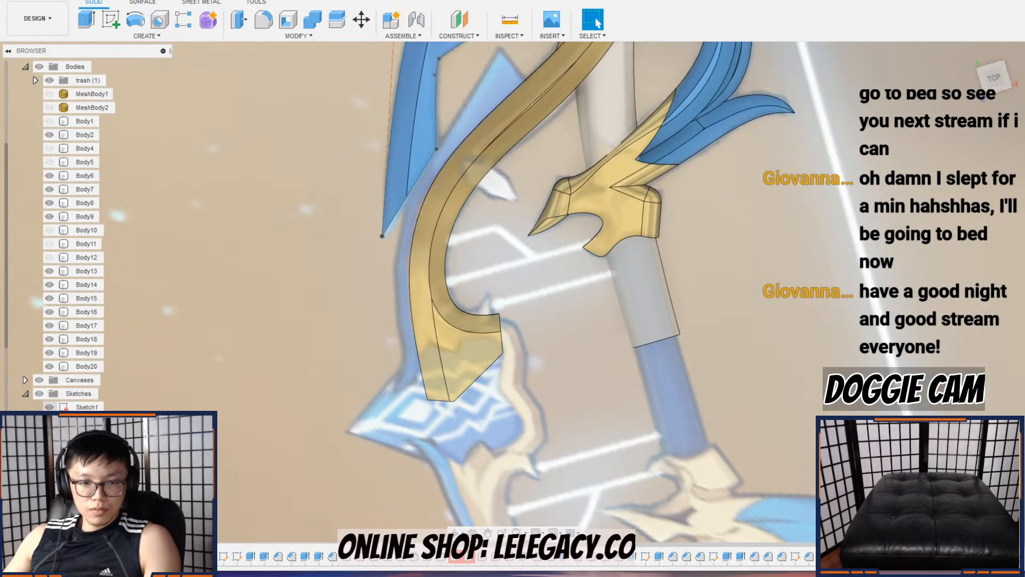
Step: Hide the other sketches and show Sketch8, which holds the blue strip's outline beside the curved gold limb
scroll(85, 230, down, 3)
click(50, 299)
click(49, 312)
click(48, 323)
click(49, 313)
click(49, 337)
click(49, 336)
click(50, 350)
click(51, 350)
click(49, 365)
click(50, 365)
click(49, 379)
click(50, 379)
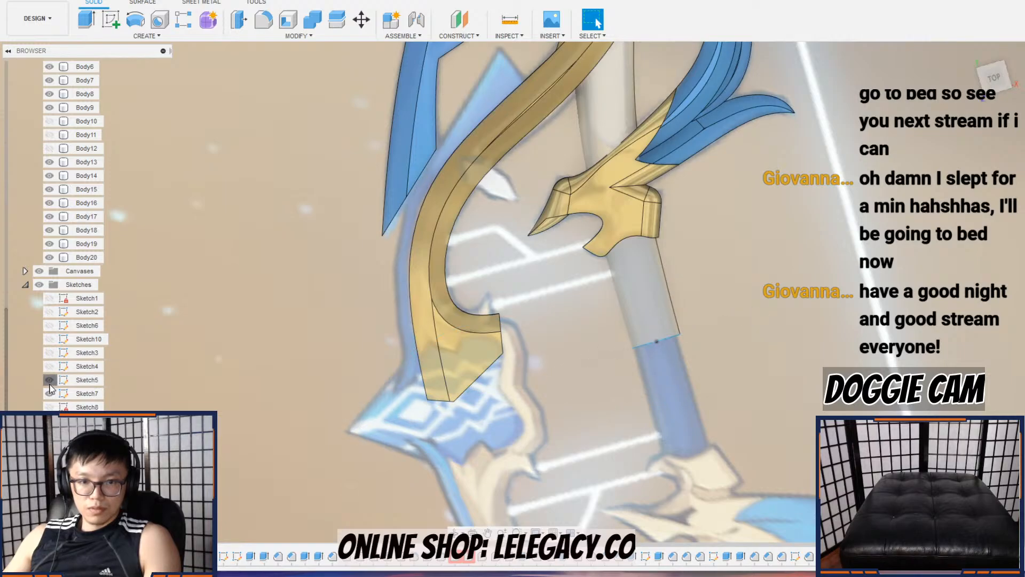
click(49, 380)
click(49, 406)
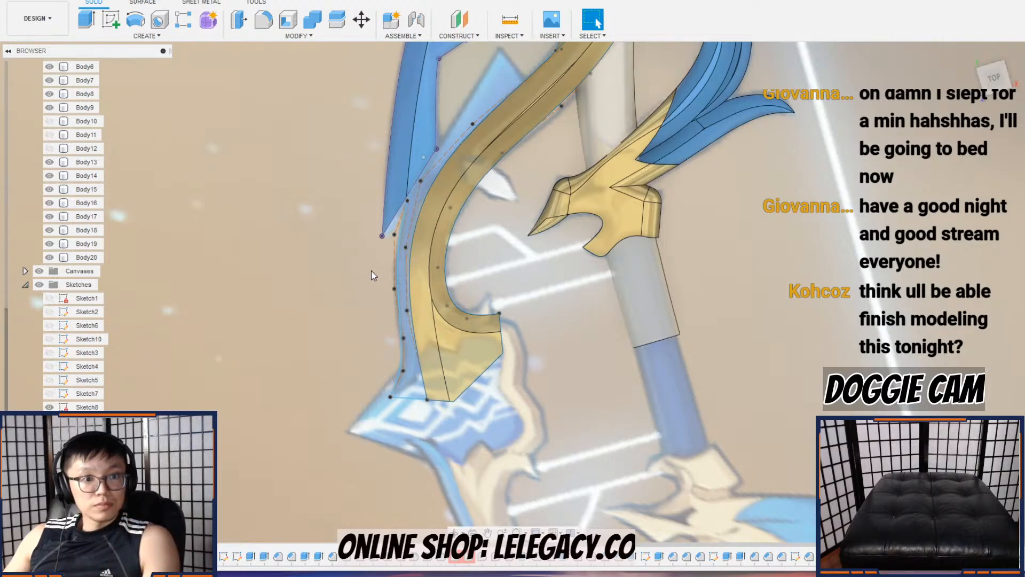
Step: Edit the blue strip's sketch, extending its outer spline to the small blue spike's tip and adjusting the control point near the horn's lower end
scroll(507, 107, down, 1)
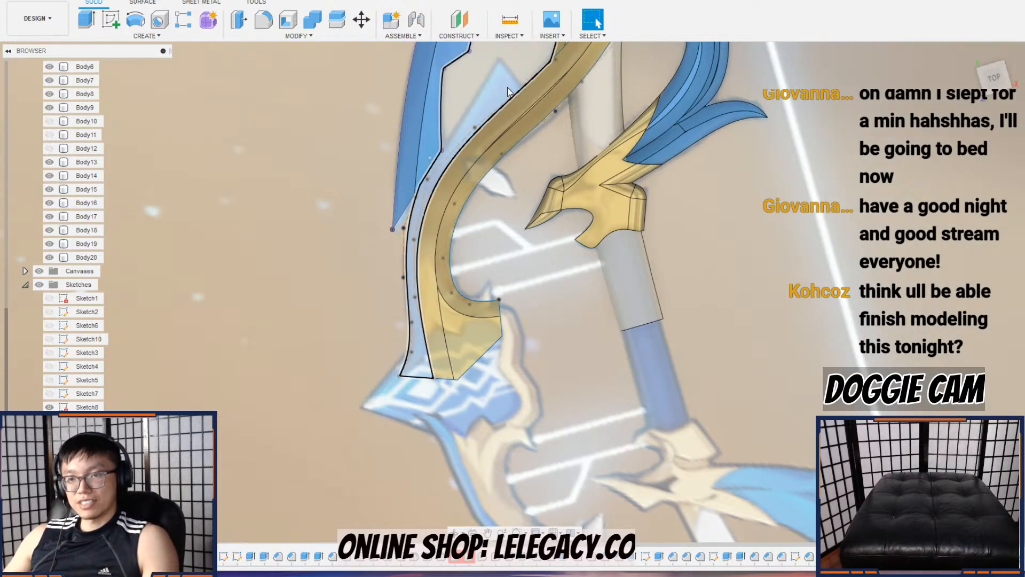
scroll(408, 251, up, 3)
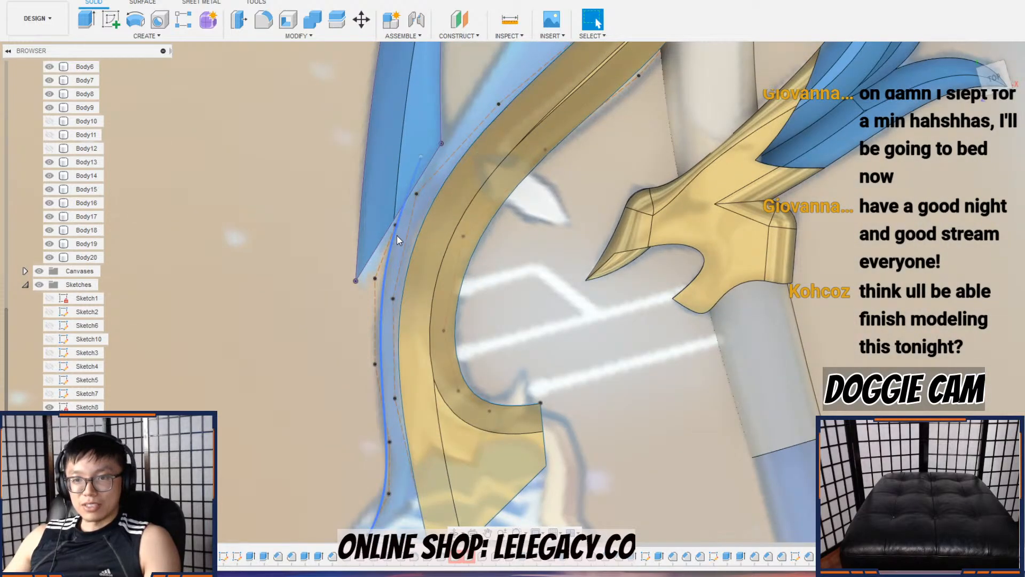
shift+middle_drag(399, 234, 459, 260)
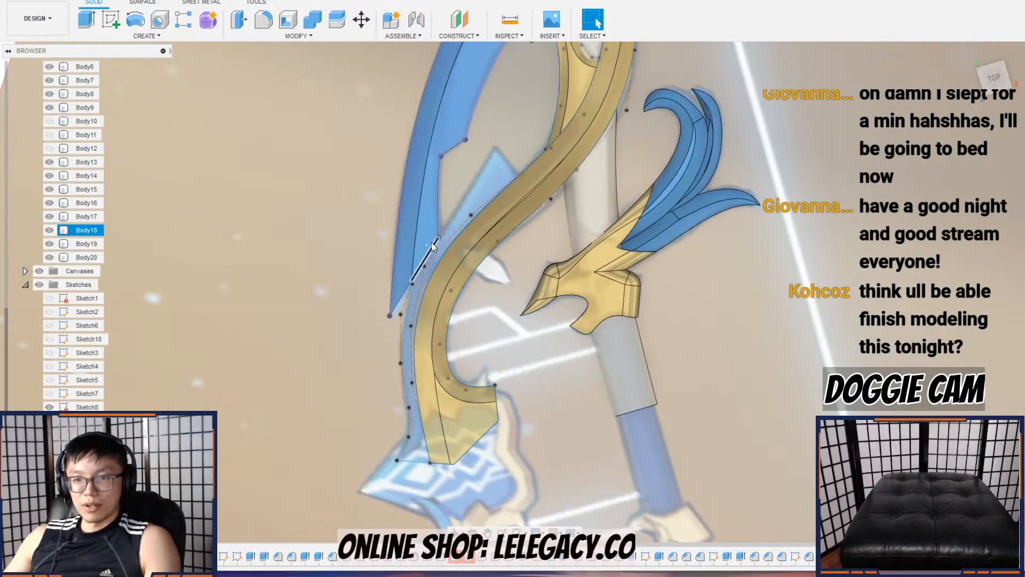
right_click(405, 335)
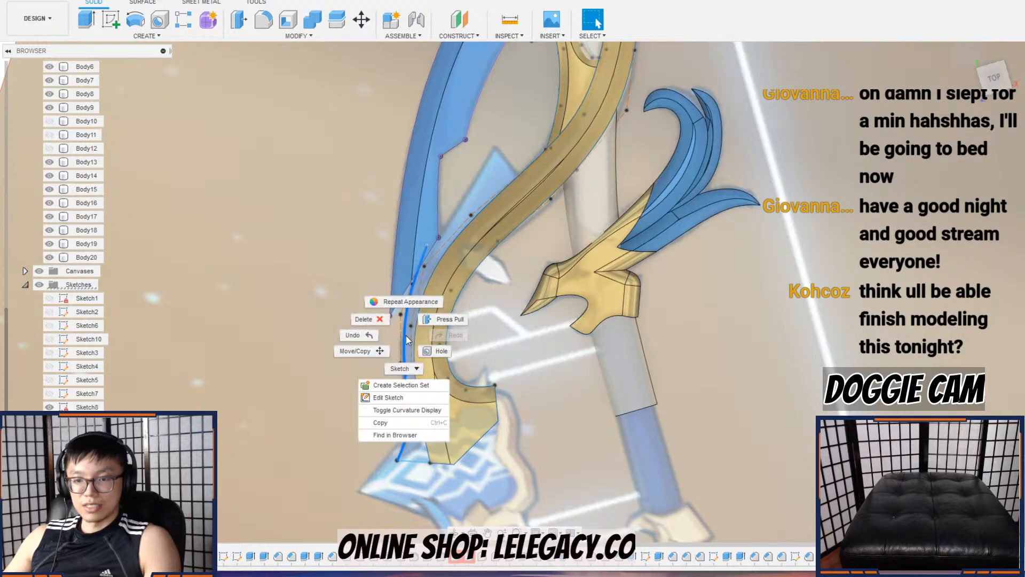
click(404, 388)
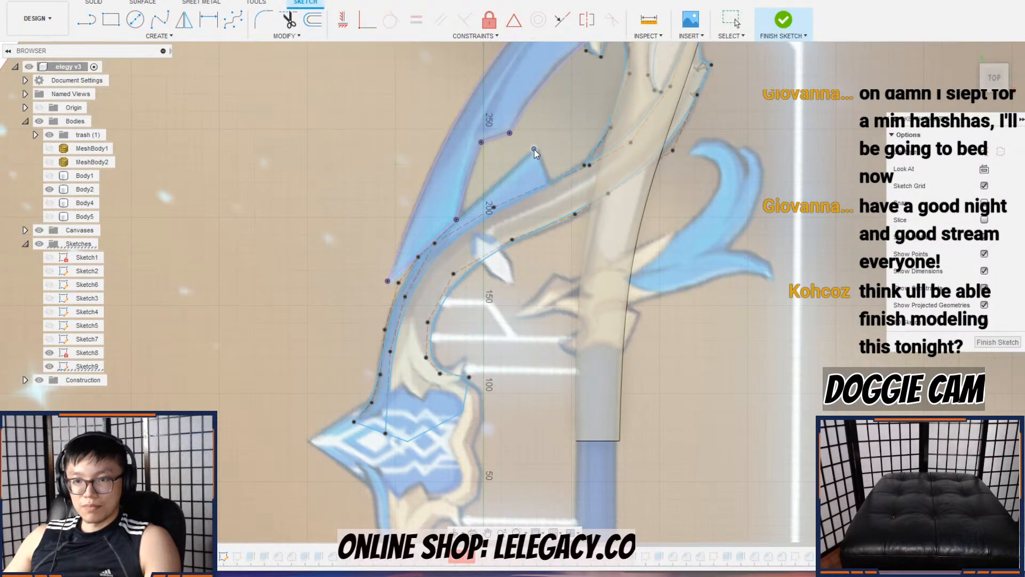
scroll(416, 262, up, 3)
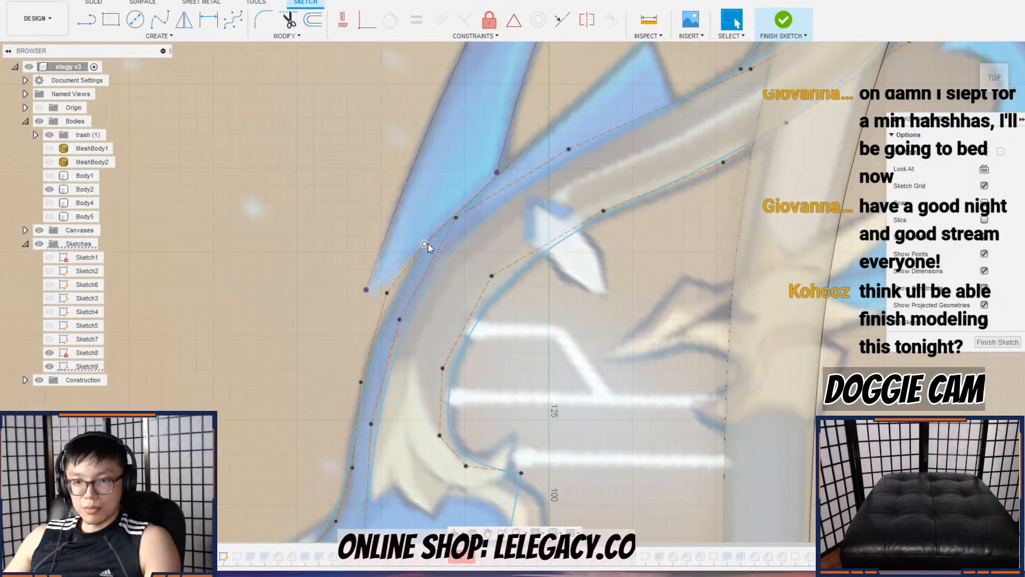
drag(426, 244, 419, 226)
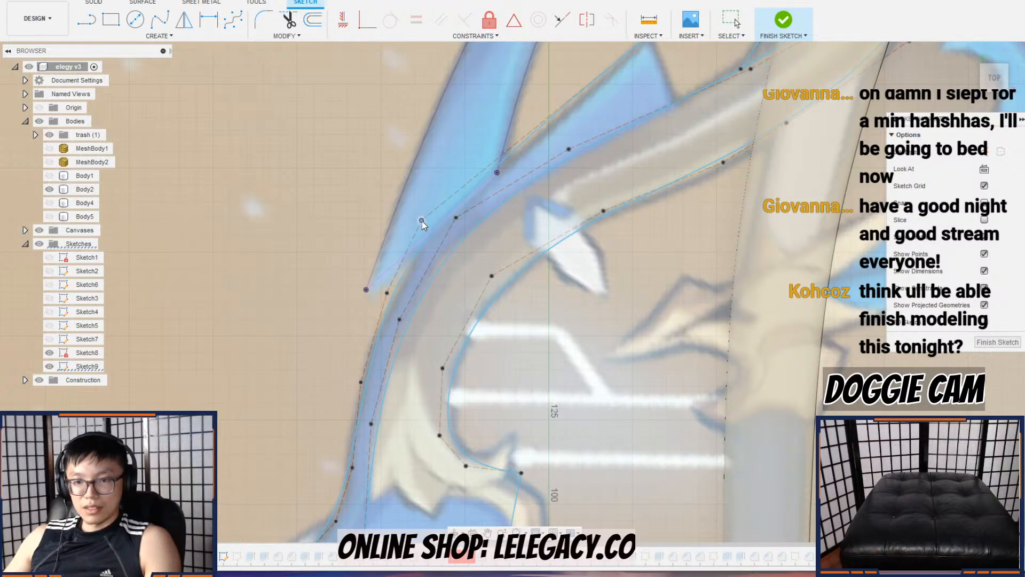
Step: Draw a line from the blue spike's tip to the curved gold limb's upper edge and finish the sketch
middle_drag(555, 91, 508, 165)
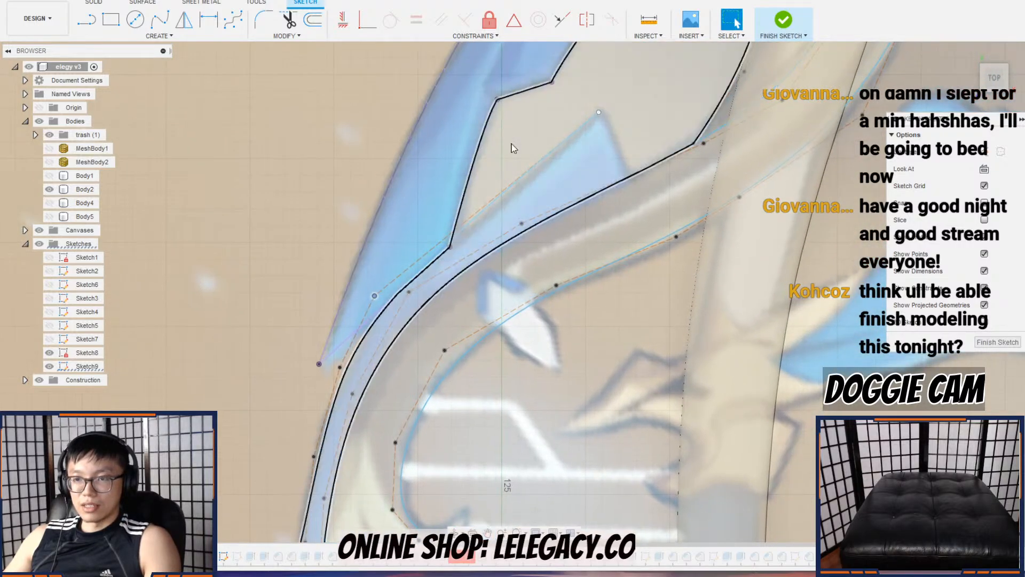
click(86, 22)
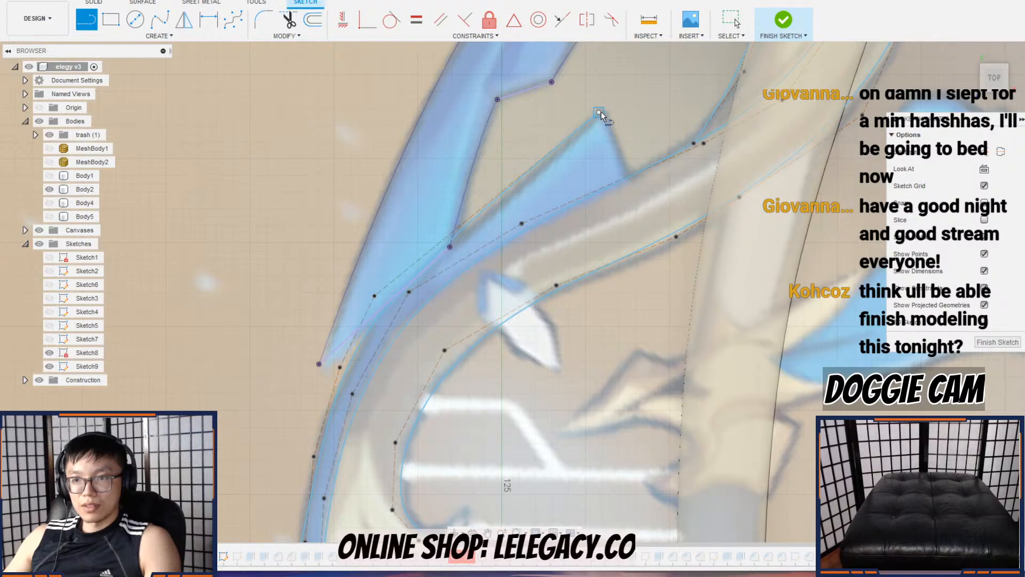
click(630, 178)
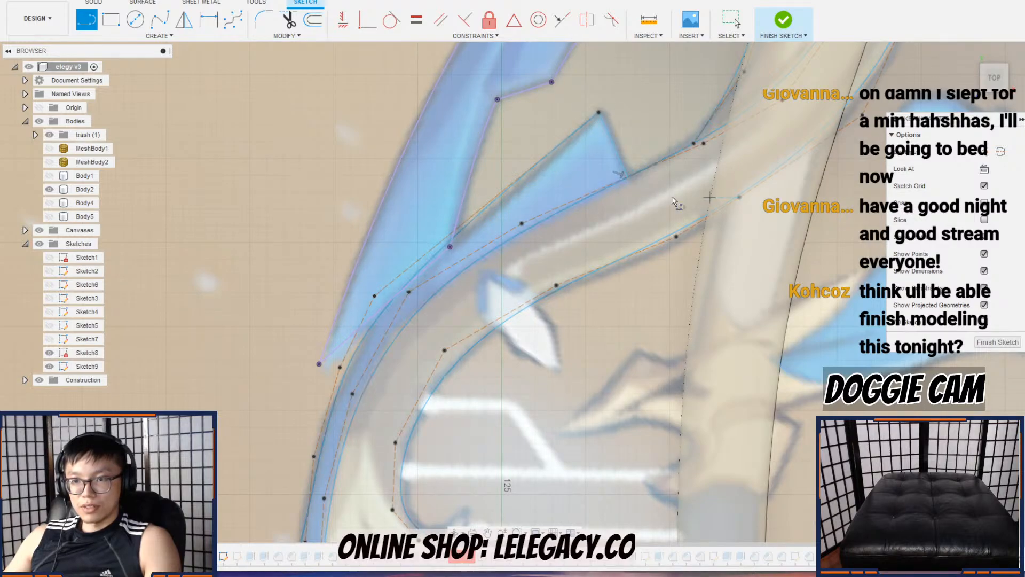
scroll(600, 209, down, 3)
scroll(568, 302, down, 5)
key(Escape)
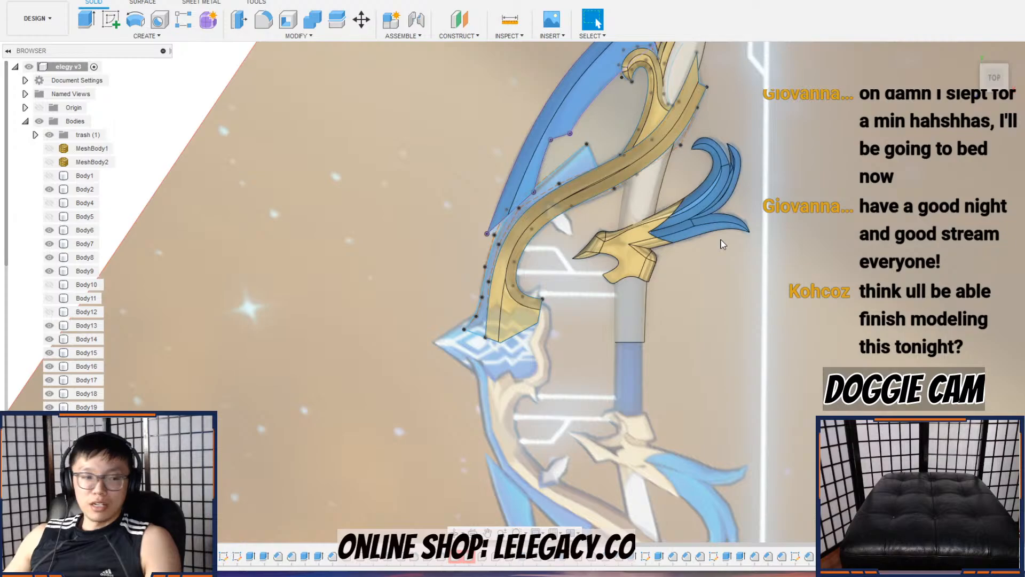
Step: Examine the closed blue strip profile and where it meets the lower end of the large blue body
scroll(643, 161, down, 5)
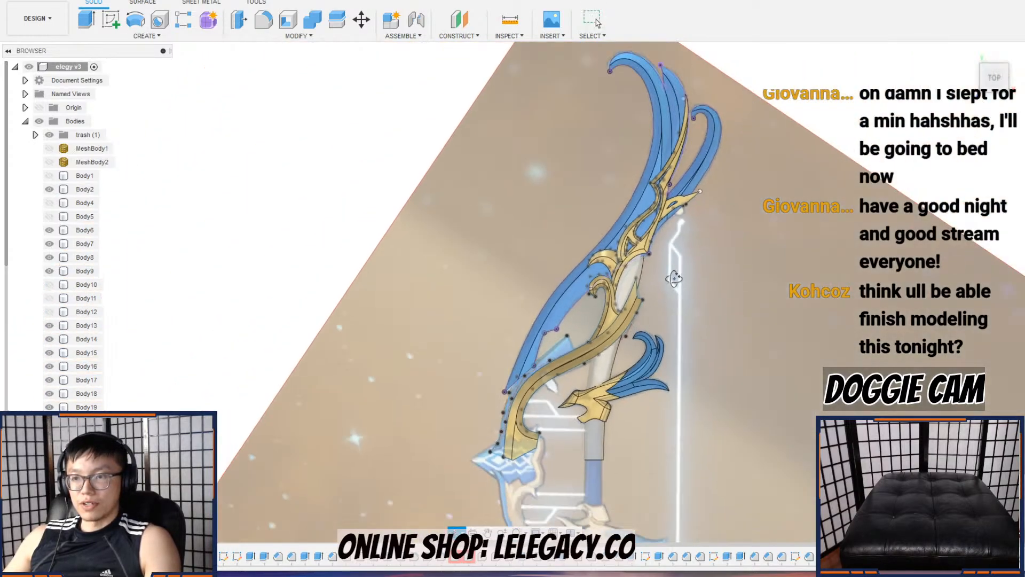
shift+middle_drag(674, 278, 593, 416)
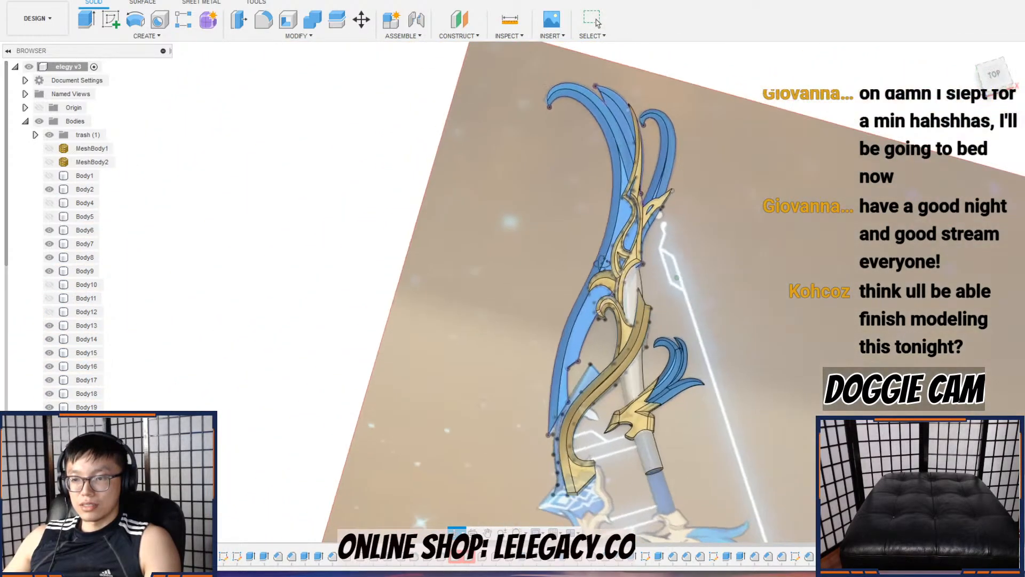
scroll(613, 463, up, 5)
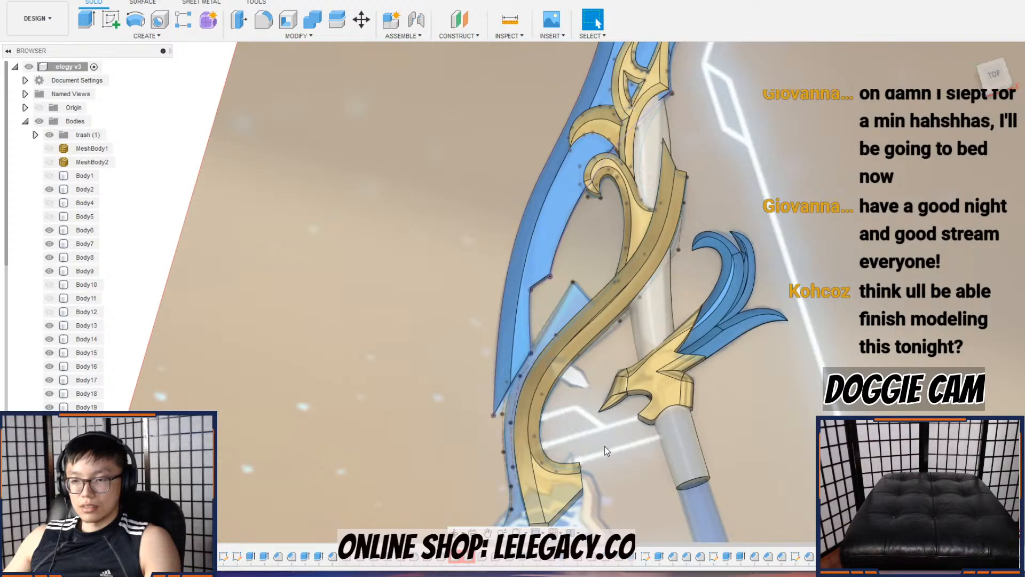
middle_drag(584, 407, 654, 395)
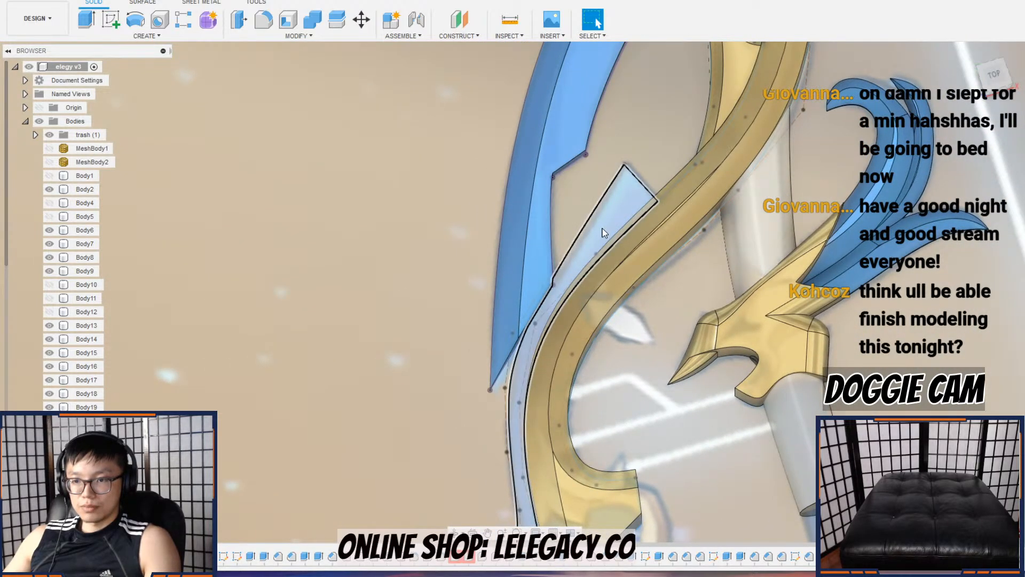
scroll(554, 295, up, 3)
scroll(577, 254, down, 3)
middle_drag(573, 293, 558, 194)
click(580, 130)
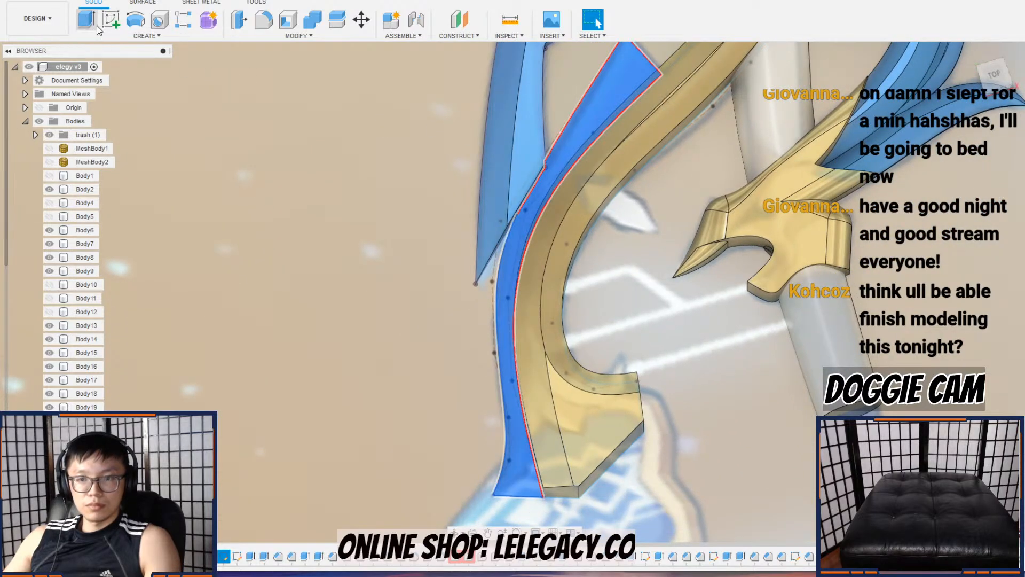
scroll(530, 194, up, 5)
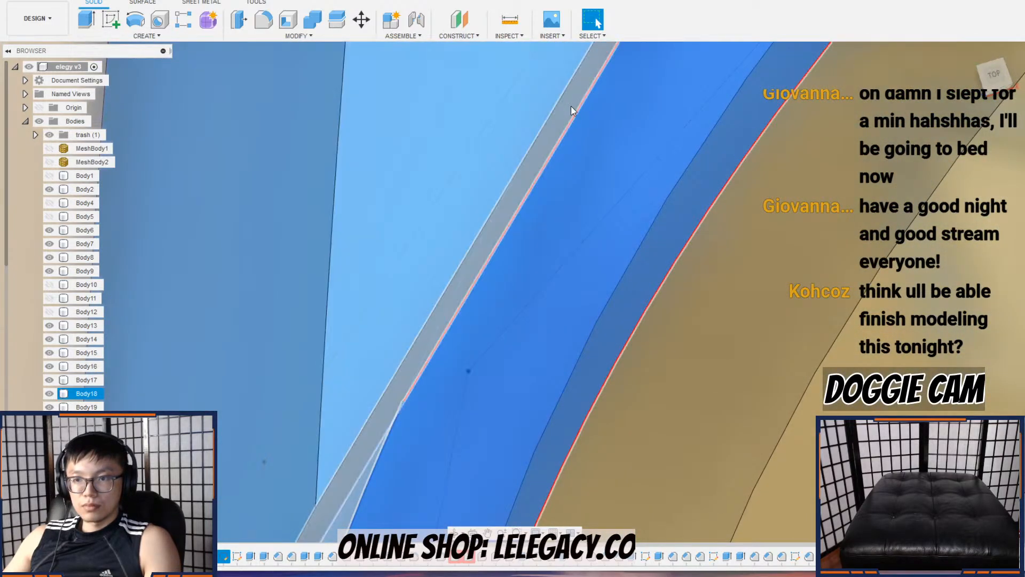
scroll(520, 273, down, 5)
middle_drag(556, 281, 573, 294)
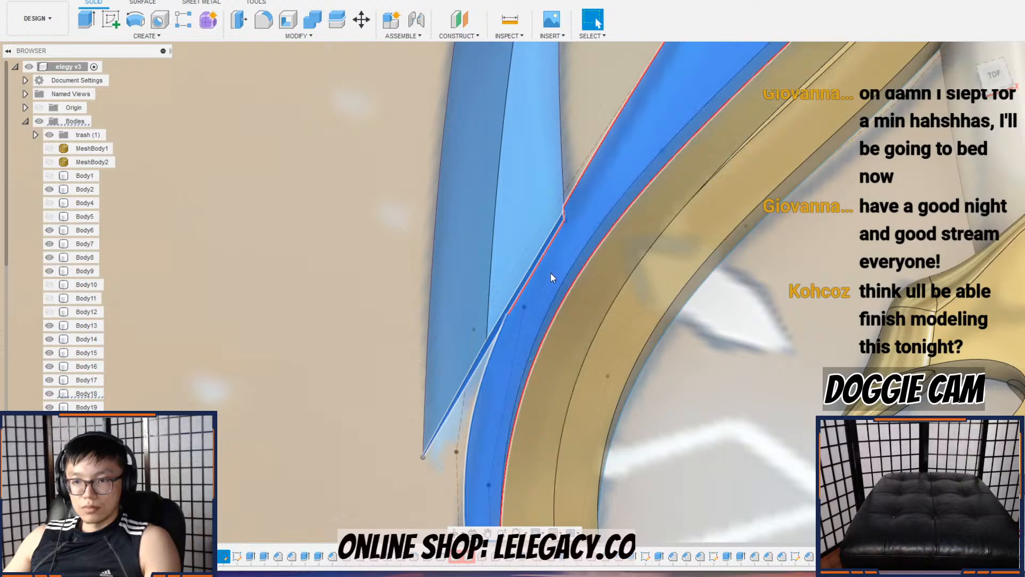
scroll(552, 225, up, 3)
mouse_move(611, 198)
shift+middle_down()
mouse_move(625, 220)
mouse_move(623, 205)
shift+middle_up()
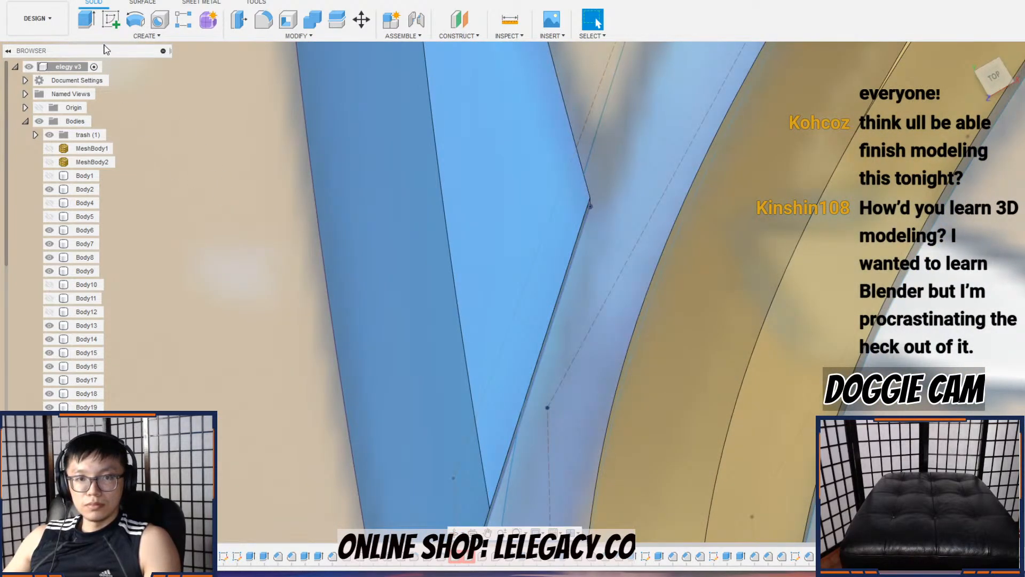
Step: Extrude the blue strip's profile, including the sliver overlapping the large blue body, 13 mm as a new body
key(e)
shift+middle_drag(574, 224, 611, 323)
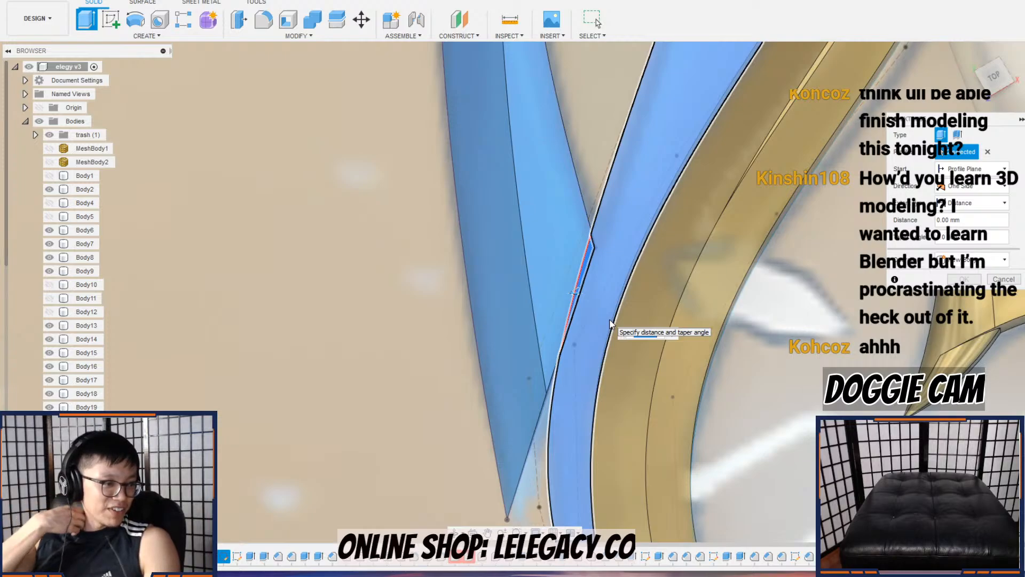
scroll(610, 323, down, 10)
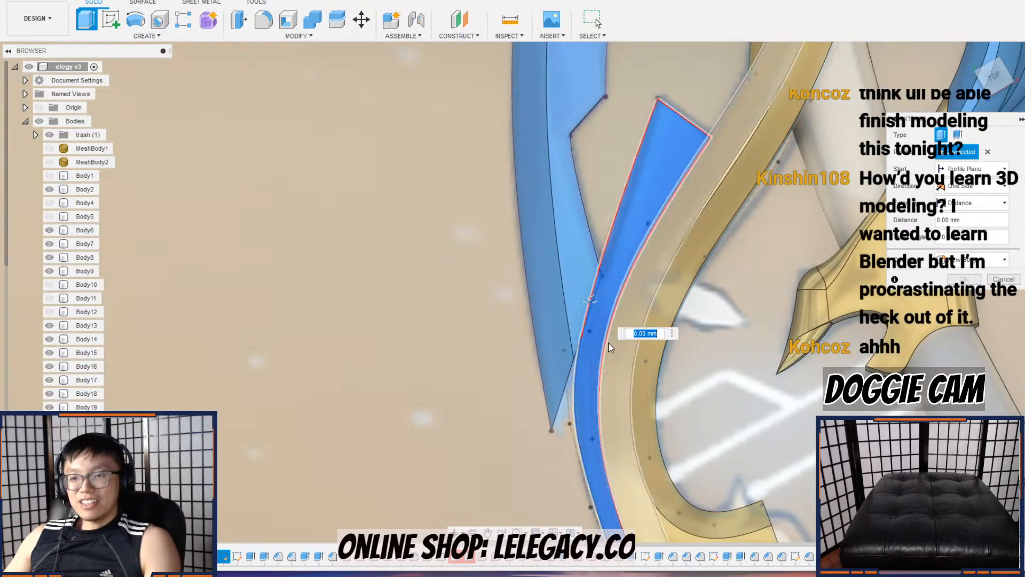
scroll(628, 290, up, 5)
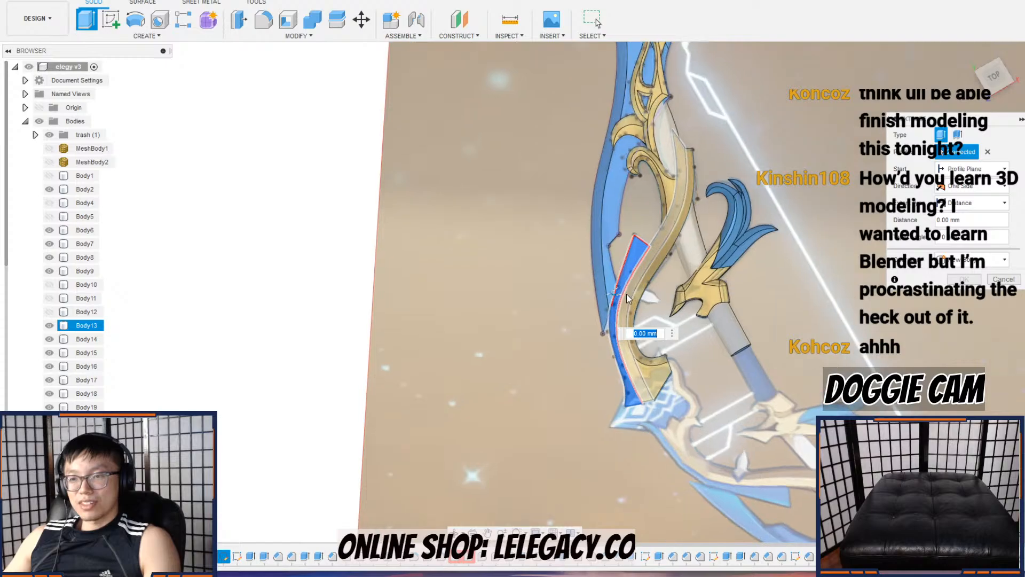
scroll(629, 303, up, 5)
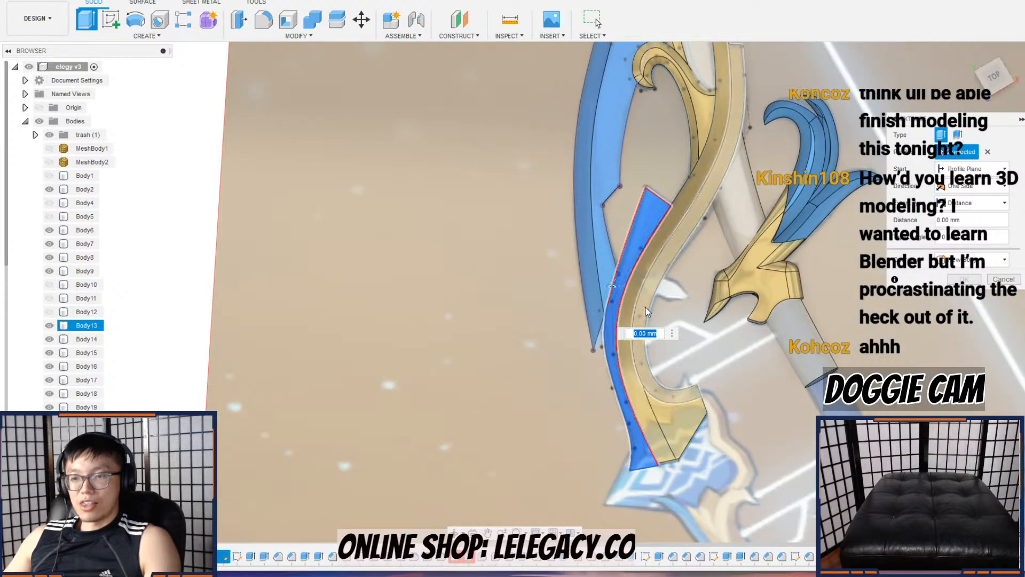
scroll(626, 326, up, 3)
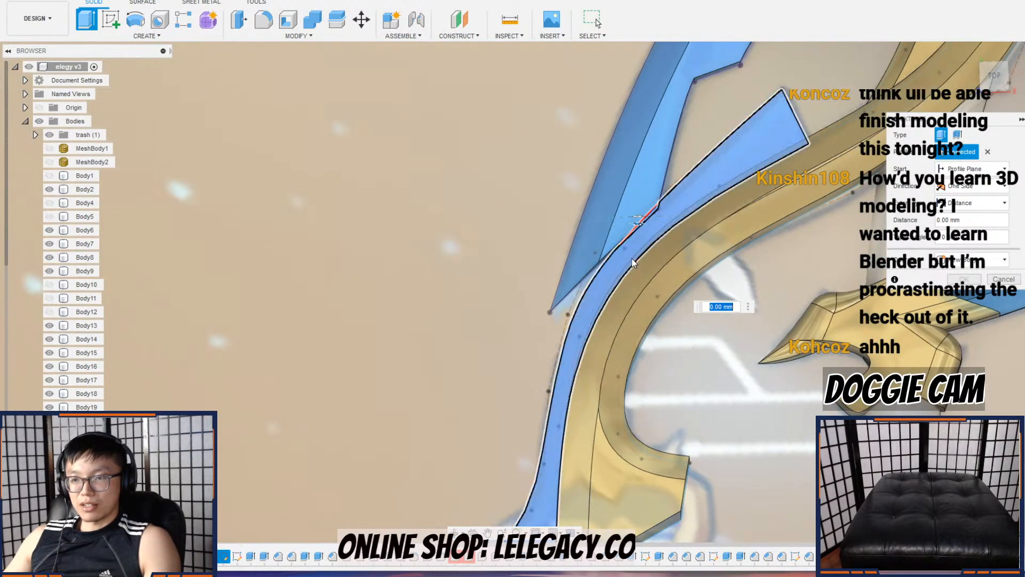
shift+middle_drag(616, 293, 665, 219)
scroll(632, 255, up, 3)
click(613, 265)
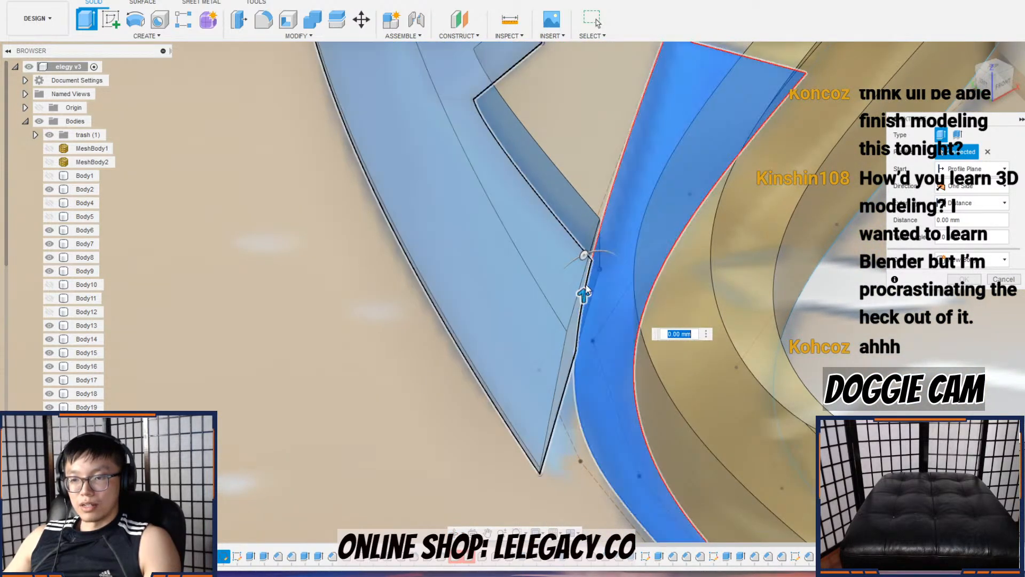
drag(592, 262, 593, 243)
scroll(659, 266, down, 3)
mouse_move(666, 306)
shift+middle_down()
mouse_move(646, 289)
mouse_move(667, 305)
shift+middle_up()
drag(613, 239, 613, 217)
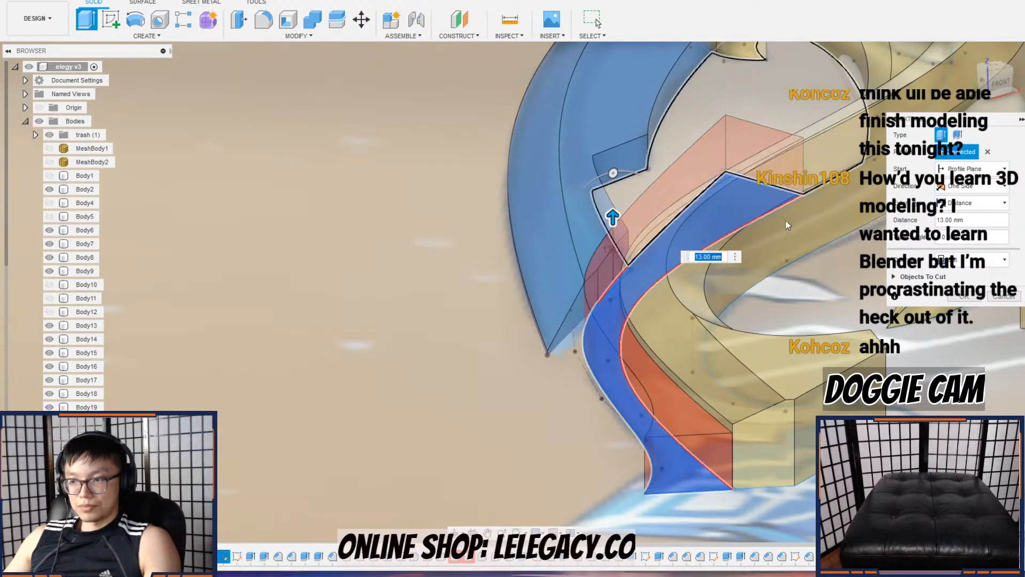
click(971, 259)
click(970, 299)
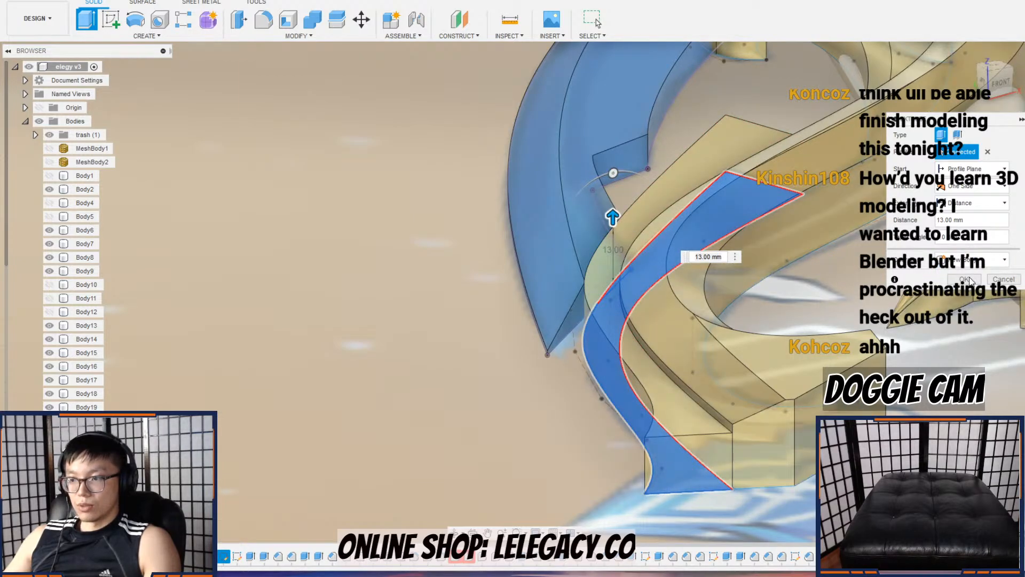
key(Return)
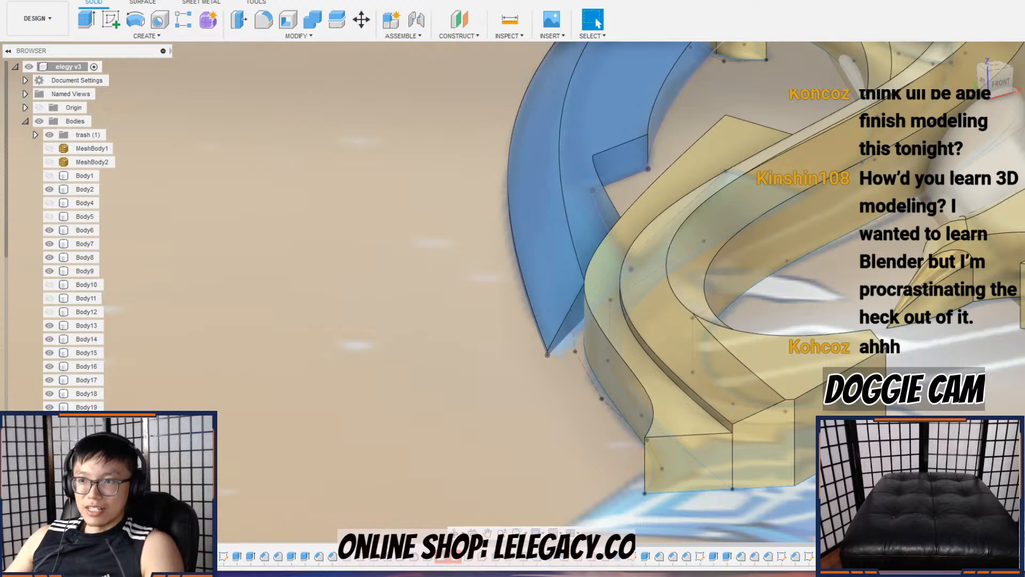
Step: Create a new design, sketch a square from the origin on the top plane, and finish the sketch
click(875, 1)
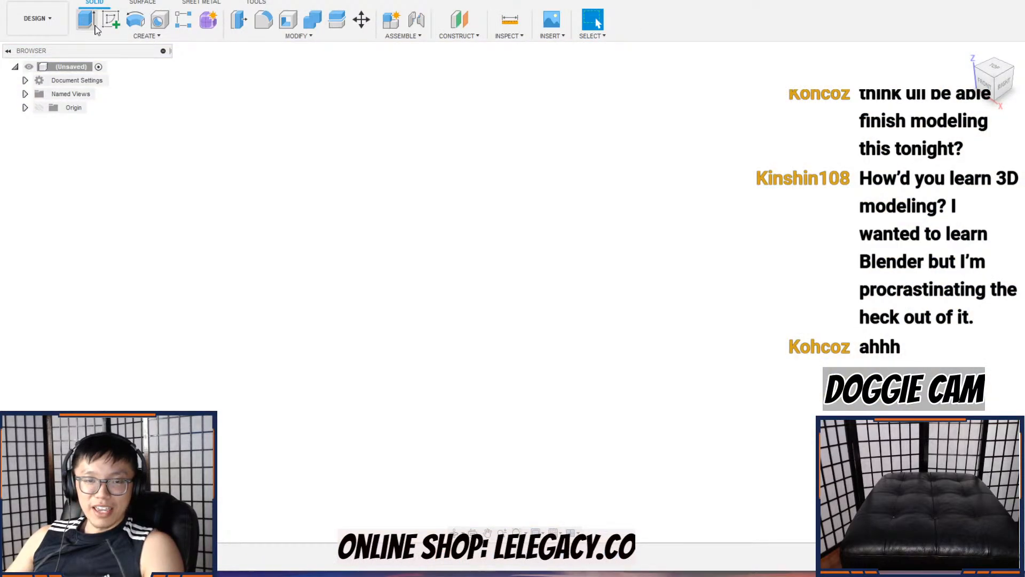
click(111, 19)
click(561, 281)
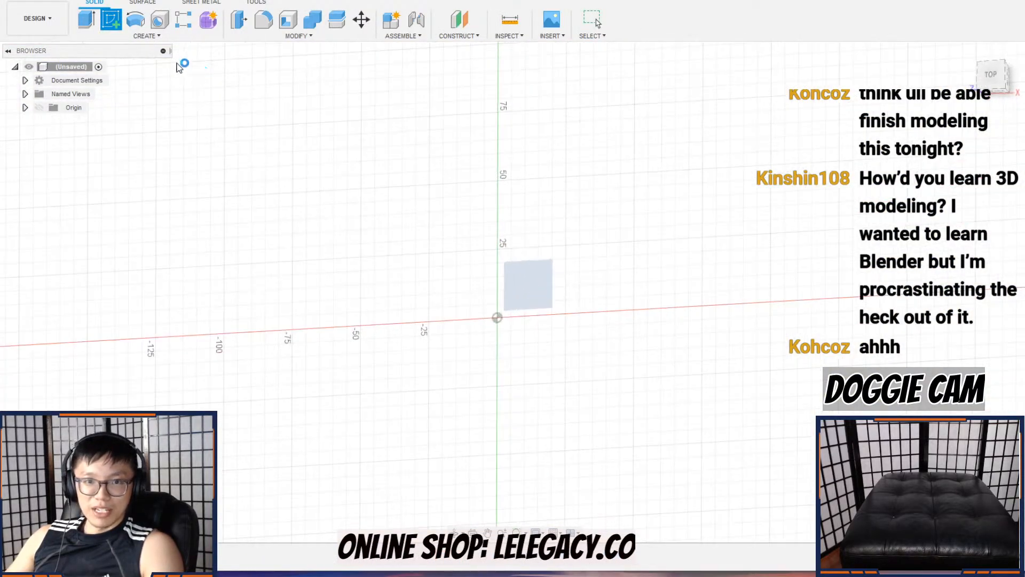
click(111, 20)
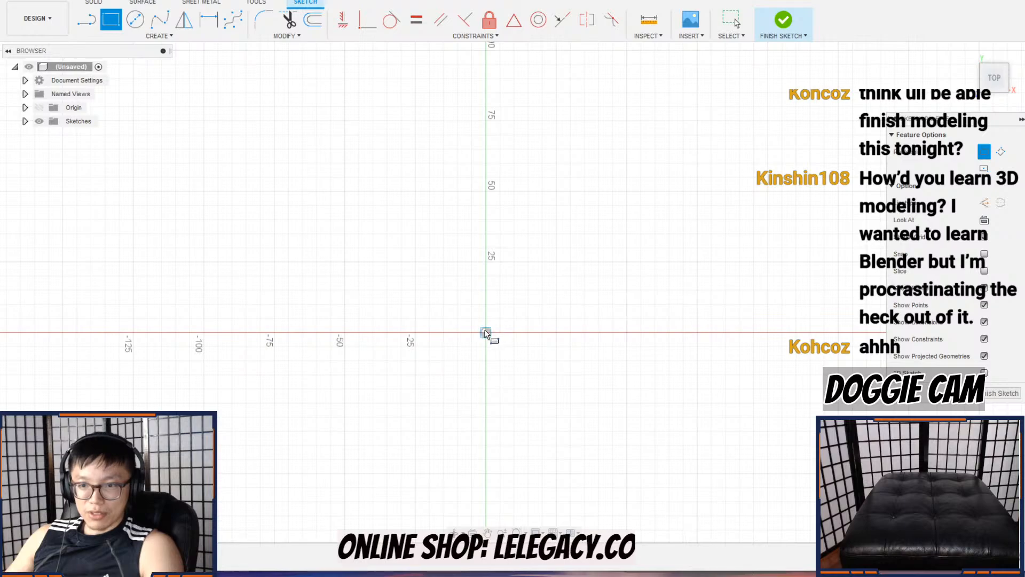
click(568, 250)
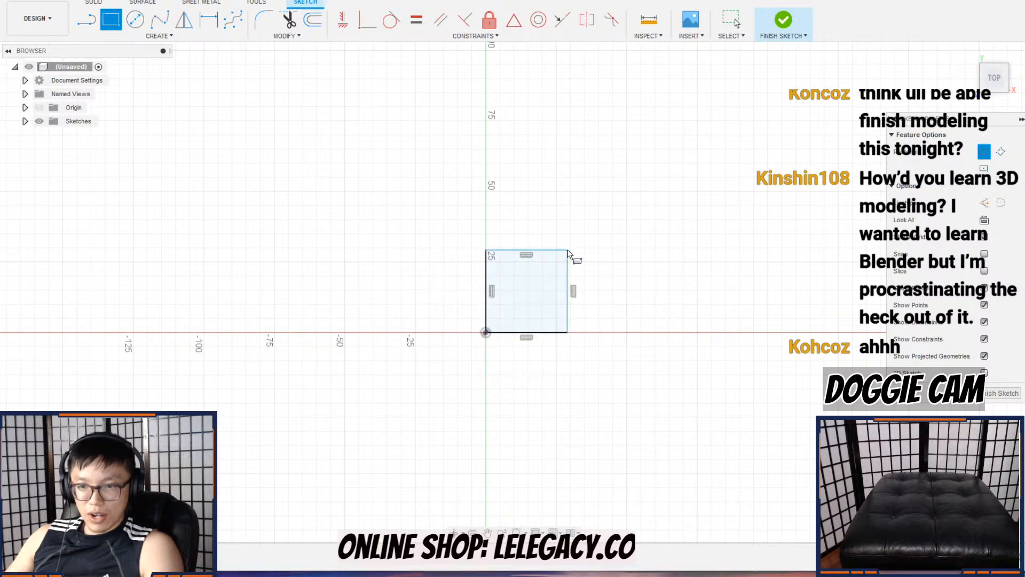
click(1002, 393)
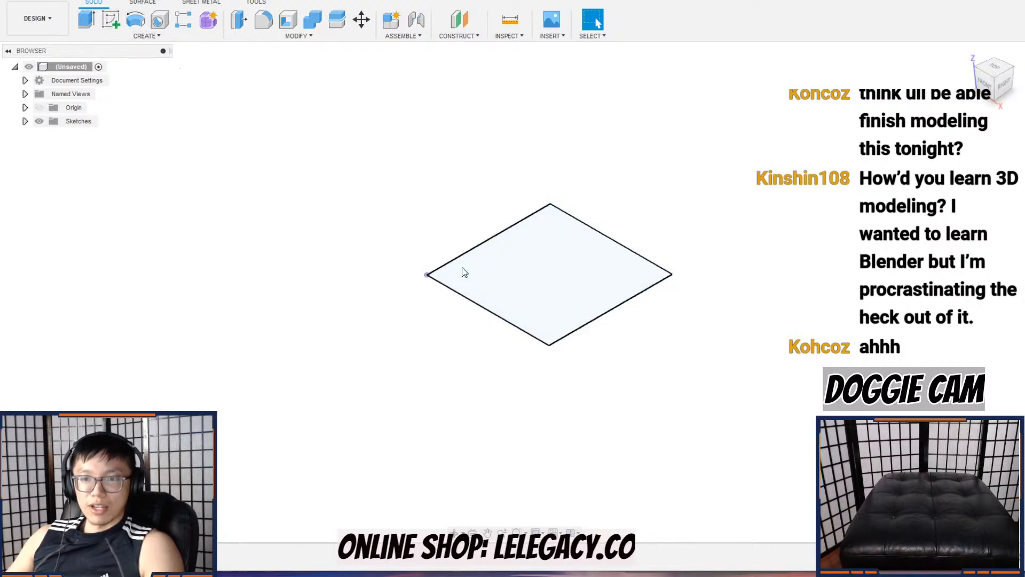
Step: Extrude the sketched square upward into a solid block about as tall as it is wide
click(79, 20)
drag(549, 266, 553, 135)
key(Return)
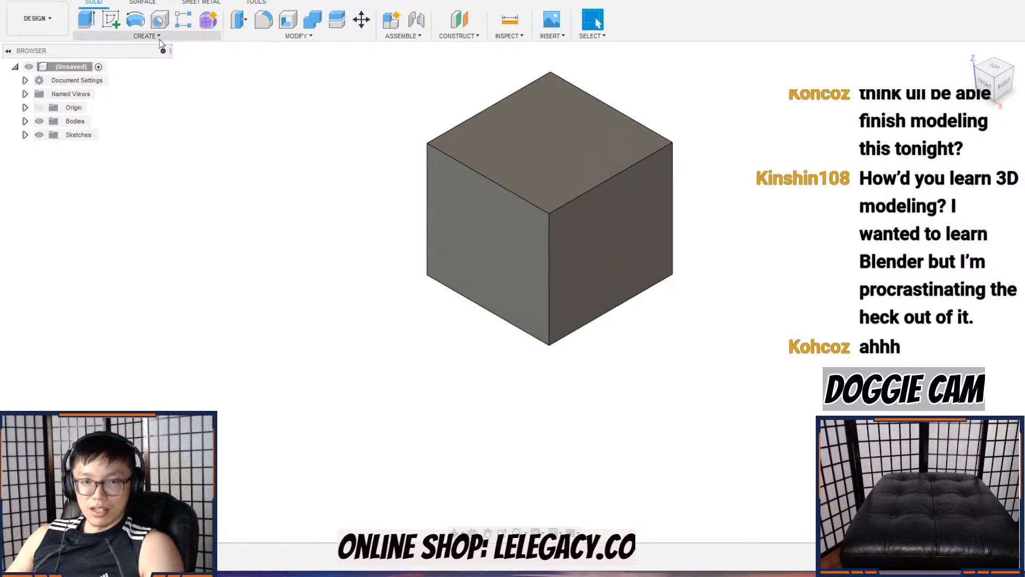
Step: Fillet one upper edge of the cube with a large radius that rounds over most of the adjoining side
click(287, 37)
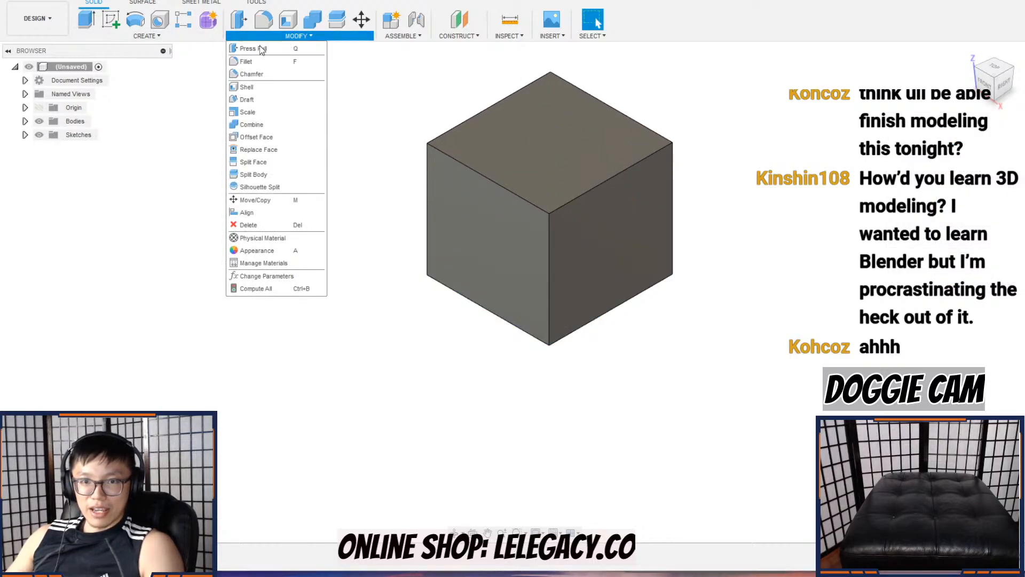
click(299, 60)
click(605, 181)
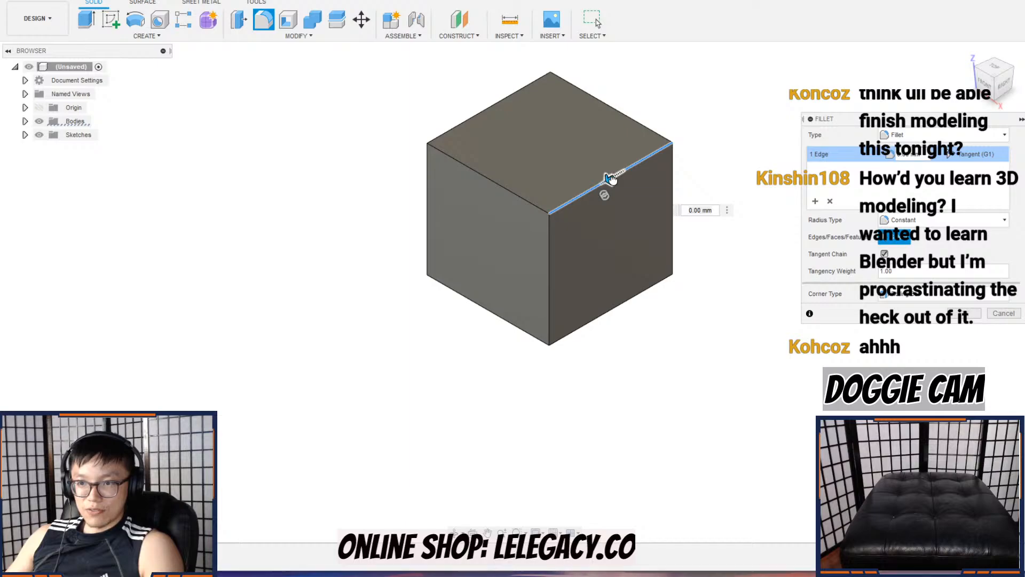
drag(607, 183, 590, 191)
key(Return)
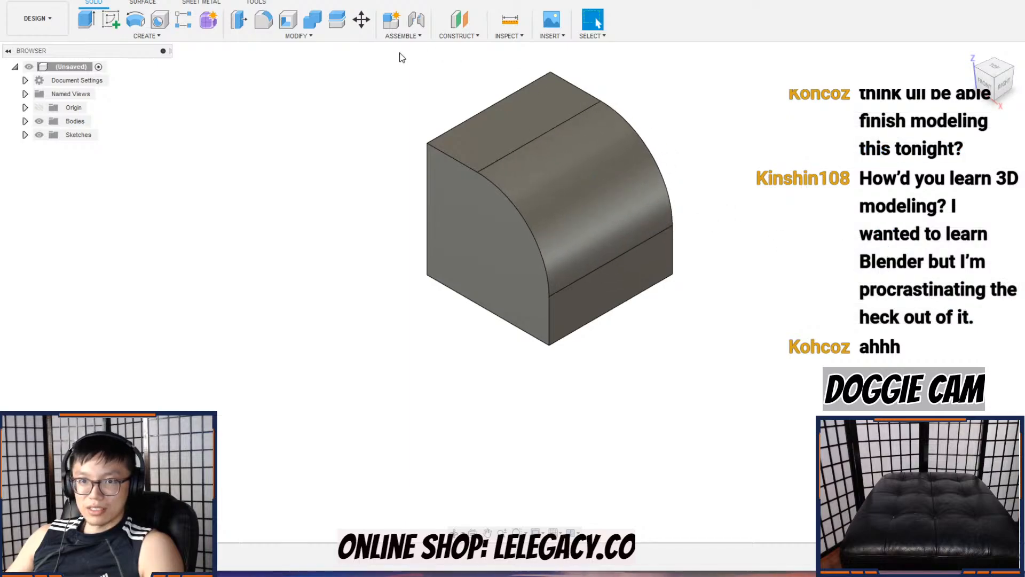
click(300, 36)
click(719, 245)
scroll(704, 244, down, 4)
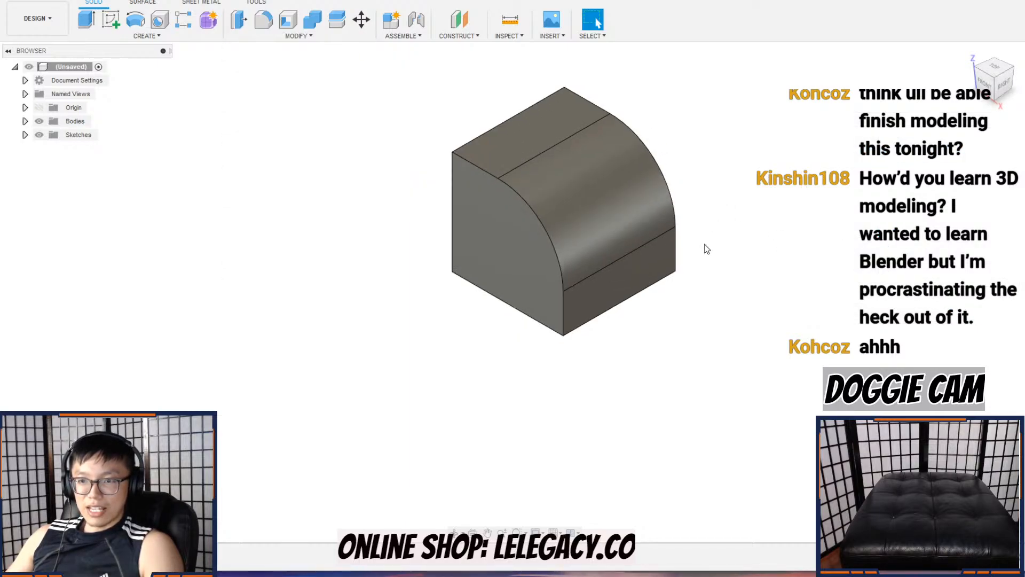
shift+middle_drag(704, 244, 740, 245)
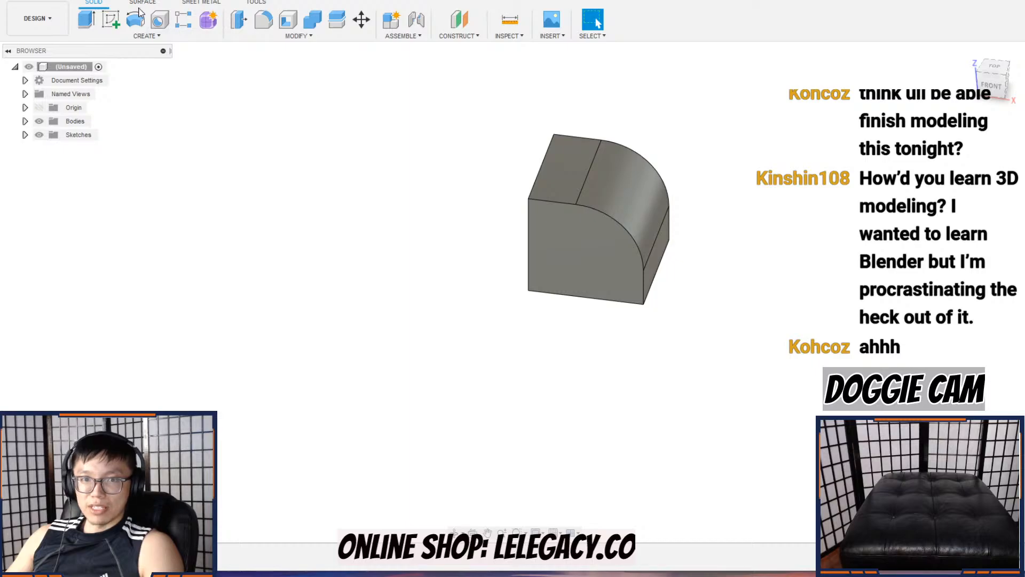
Step: Switch back to the bow design and start a chamfer of 8 mm by 4 mm on the outer top edge of the gold strip beside the limb
key(ctrl+Tab)
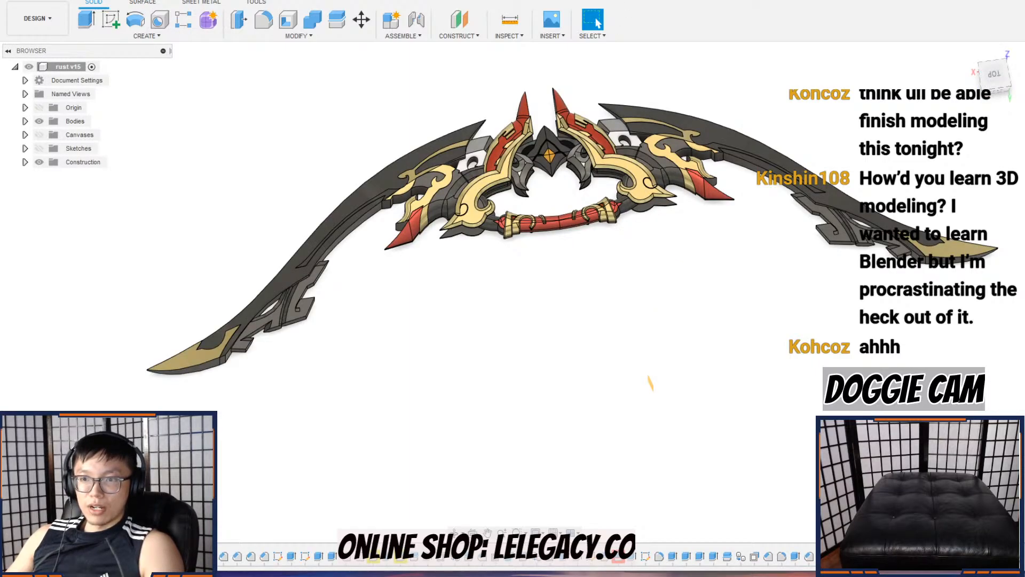
key(ctrl+Tab)
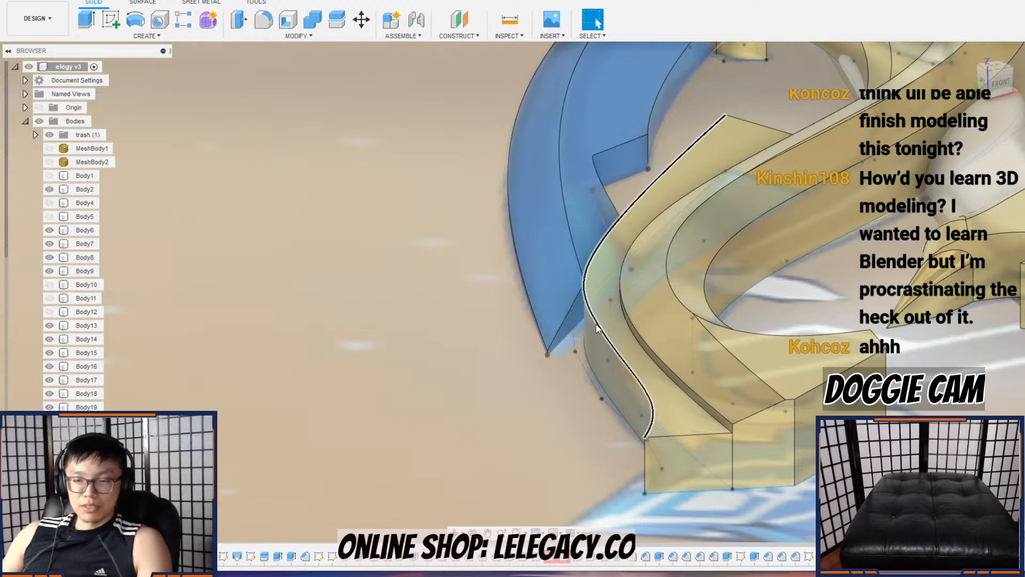
scroll(606, 318, up, 3)
mouse_move(607, 316)
shift+middle_down()
mouse_move(634, 299)
mouse_move(577, 336)
mouse_move(651, 365)
mouse_move(624, 368)
shift+middle_up()
scroll(562, 323, up, 1)
scroll(576, 336, down, 2)
scroll(612, 339, down, 2)
scroll(652, 365, down, 3)
scroll(605, 356, up, 3)
shift+drag(591, 344, 560, 273)
click(325, 36)
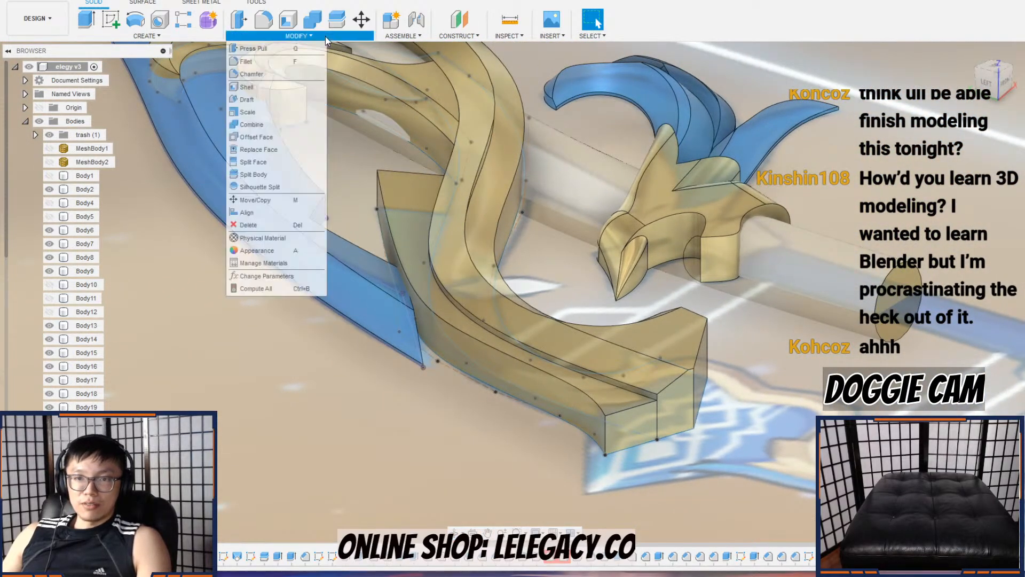
click(274, 75)
click(404, 269)
scroll(408, 270, up, 3)
scroll(408, 271, down, 3)
drag(391, 259, 437, 265)
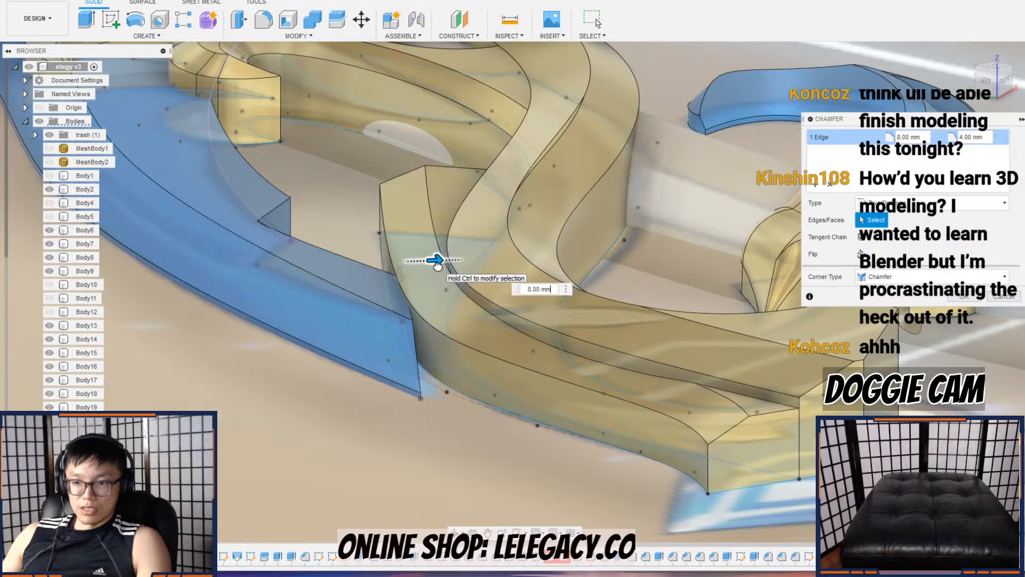
Step: Try a first chamfer distance of 12 mm on the gold strip's outer edge
scroll(516, 273, down, 3)
shift+middle_drag(617, 321, 688, 160)
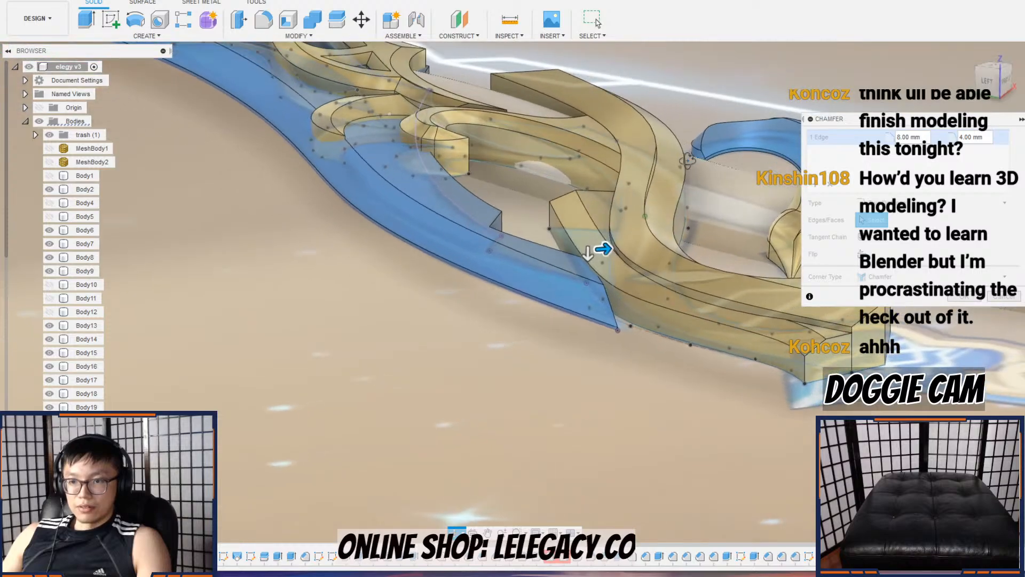
scroll(588, 261, up, 4)
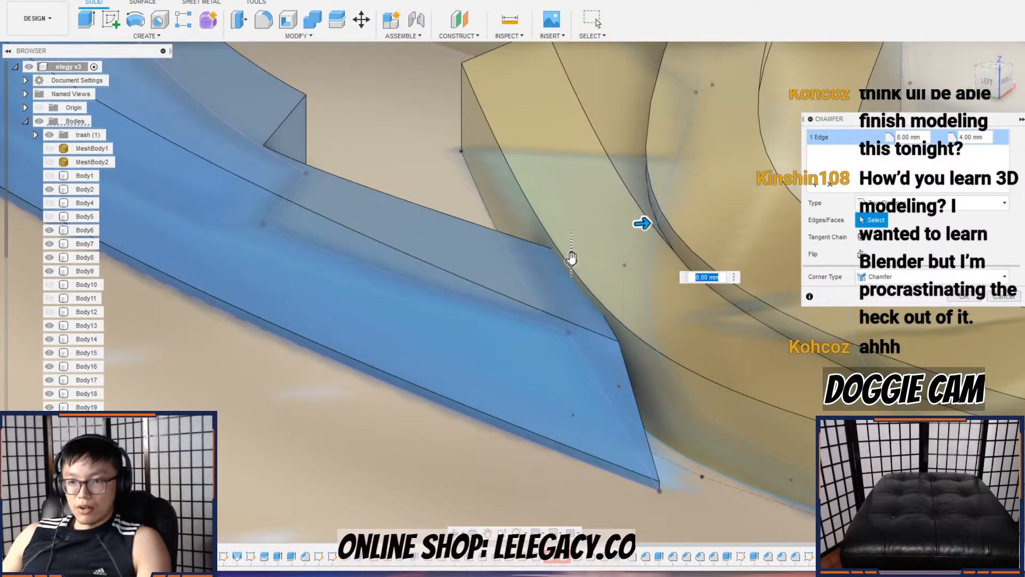
mouse_move(571, 259)
mouse_down()
mouse_move(572, 270)
mouse_move(574, 259)
mouse_up()
drag(644, 222, 684, 220)
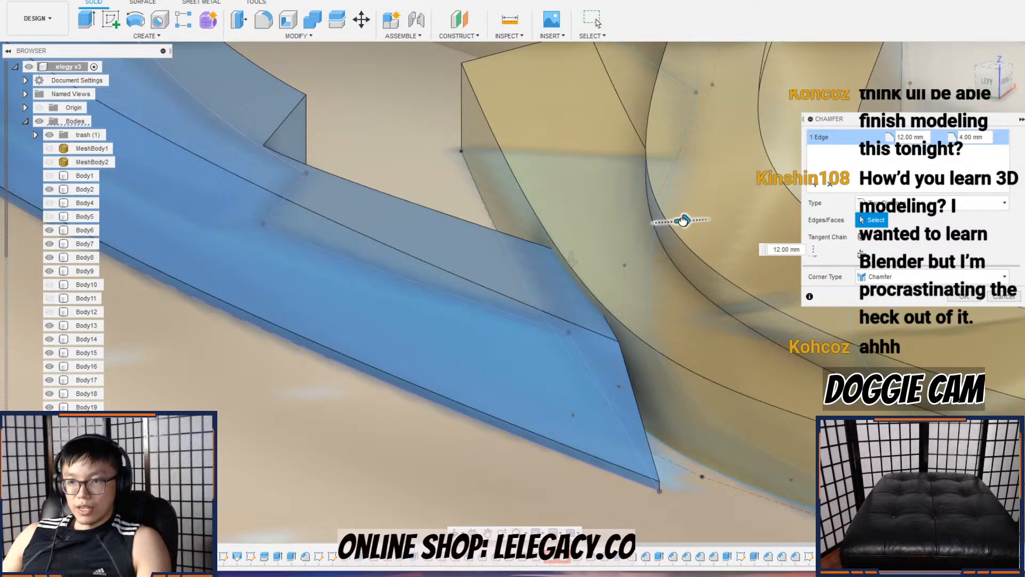
Step: Set the first chamfer distance to 8 mm, keep the second at 4 mm, and apply the chamfer
scroll(683, 220, down, 5)
shift+middle_drag(739, 240, 660, 230)
scroll(518, 224, up, 4)
drag(491, 212, 459, 218)
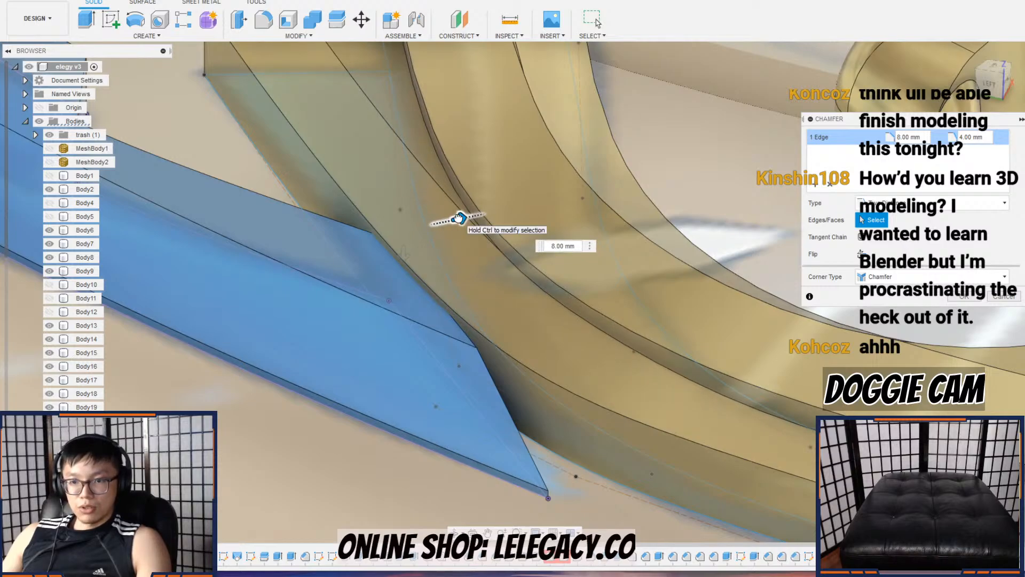
shift+middle_drag(460, 217, 440, 171)
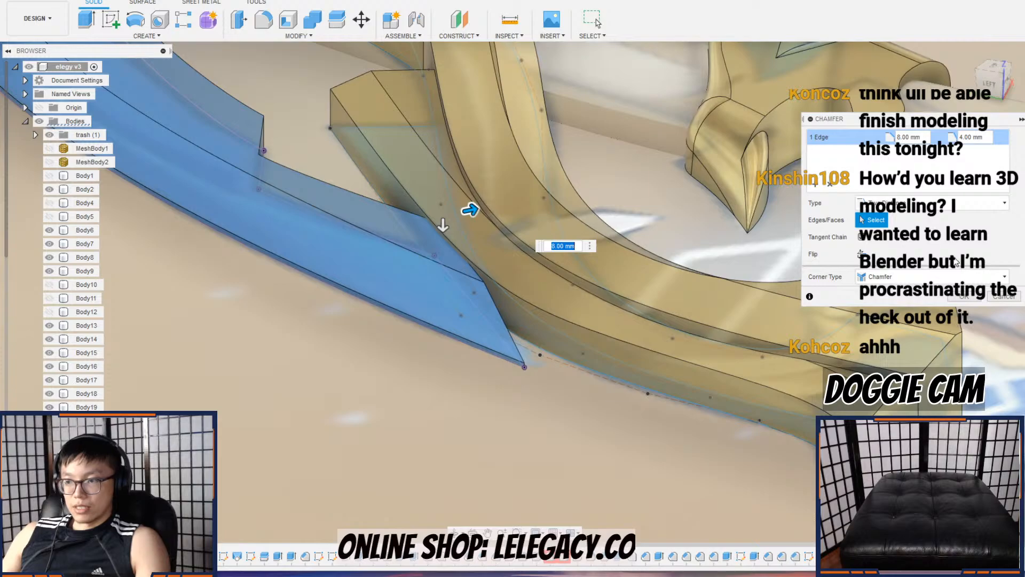
click(957, 295)
Step: Switch to the unsaved demonstration design, sketch a circle centred on the origin on the front plane, and finish the sketch
scroll(579, 185, down, 4)
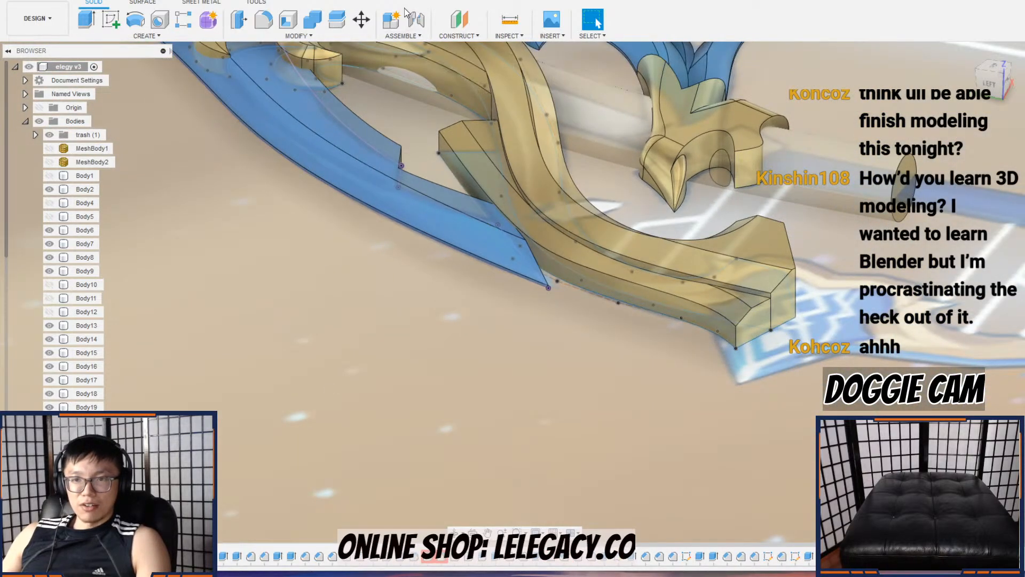
key(ctrl+Tab)
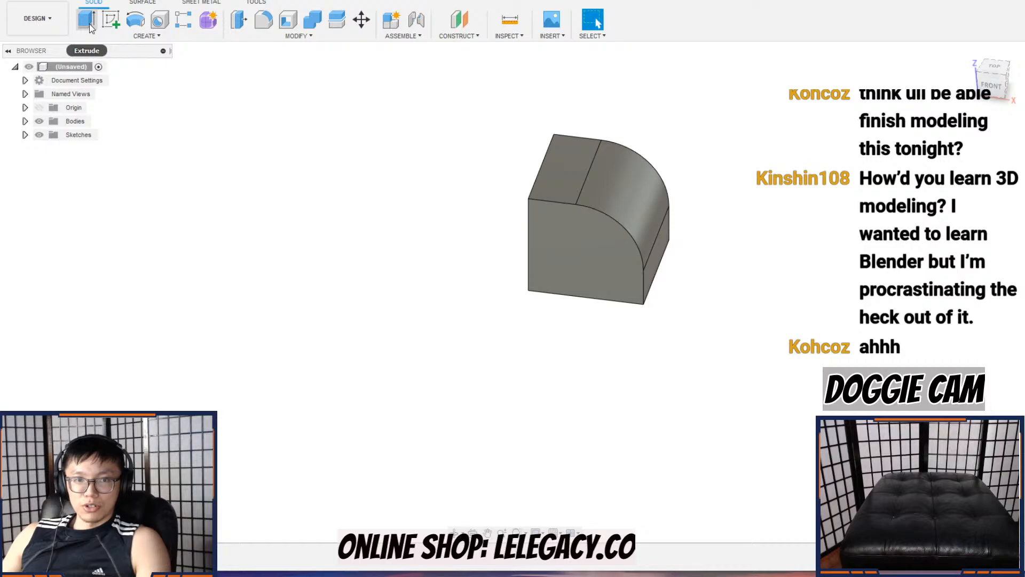
click(113, 19)
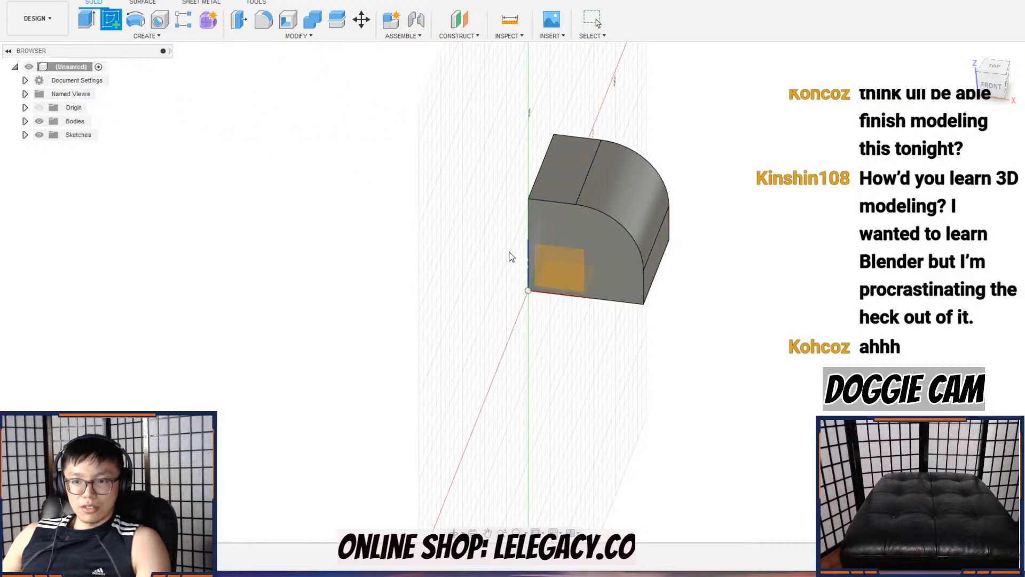
click(566, 270)
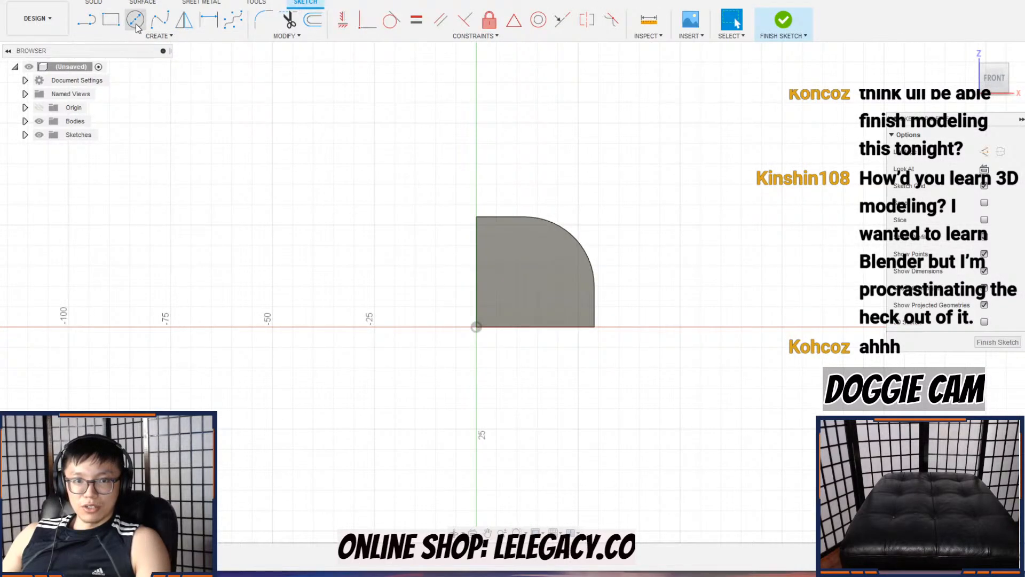
click(135, 19)
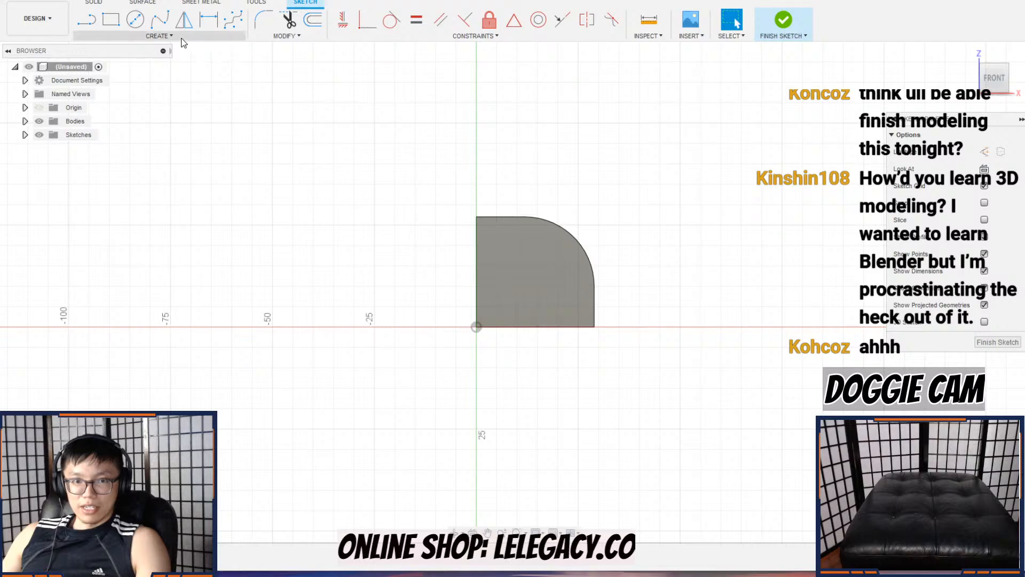
click(554, 372)
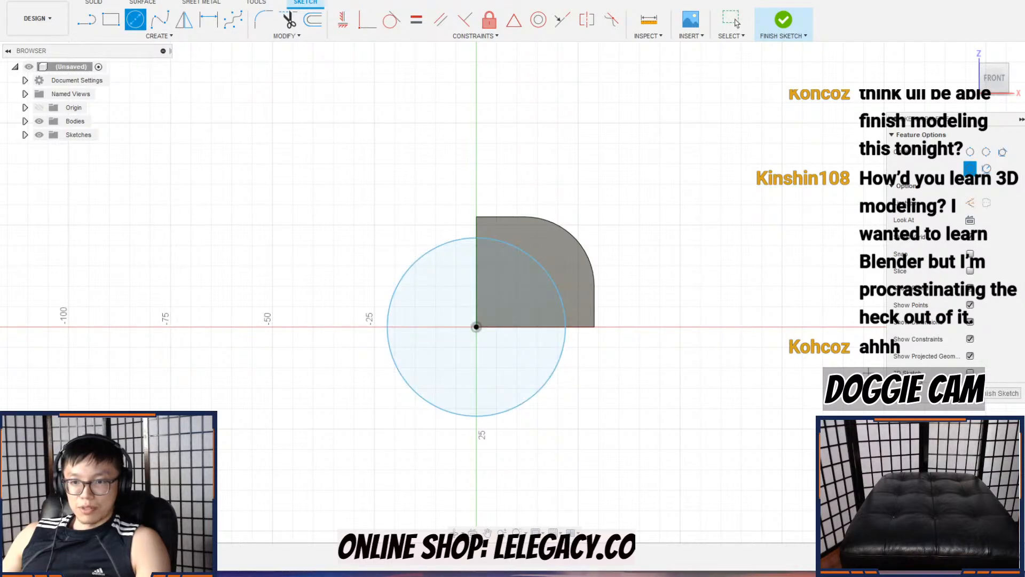
click(1003, 393)
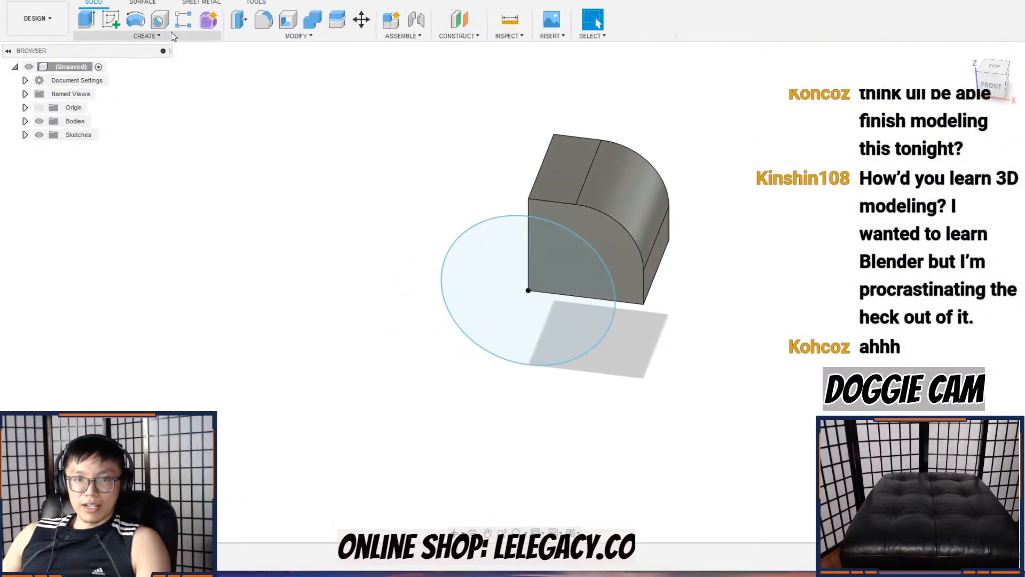
click(171, 35)
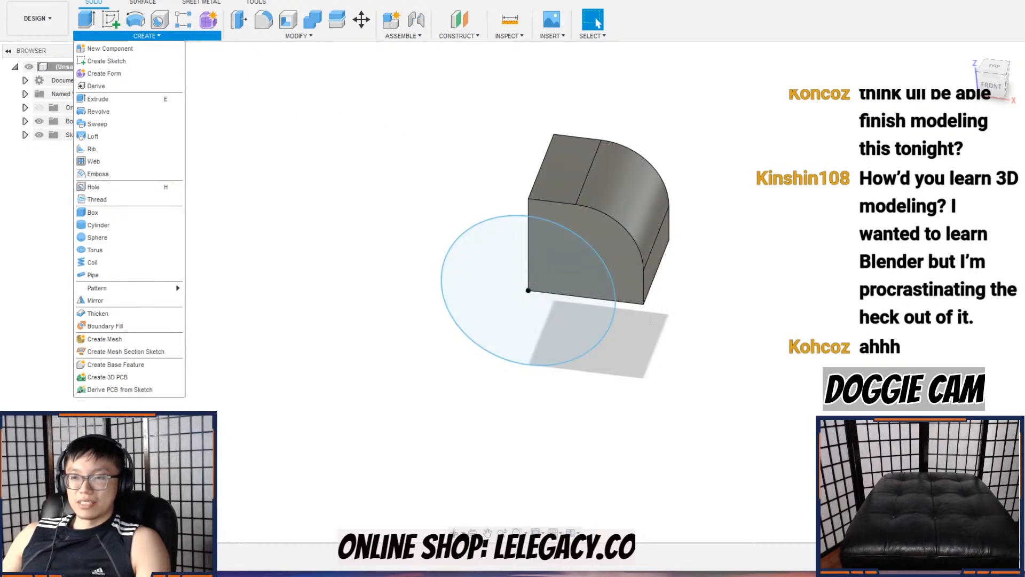
Step: Switch back to the bow design and examine the gold limb's lower end and where the gold strip meets the blue blade
key(ctrl+Tab)
scroll(576, 149, down, 4)
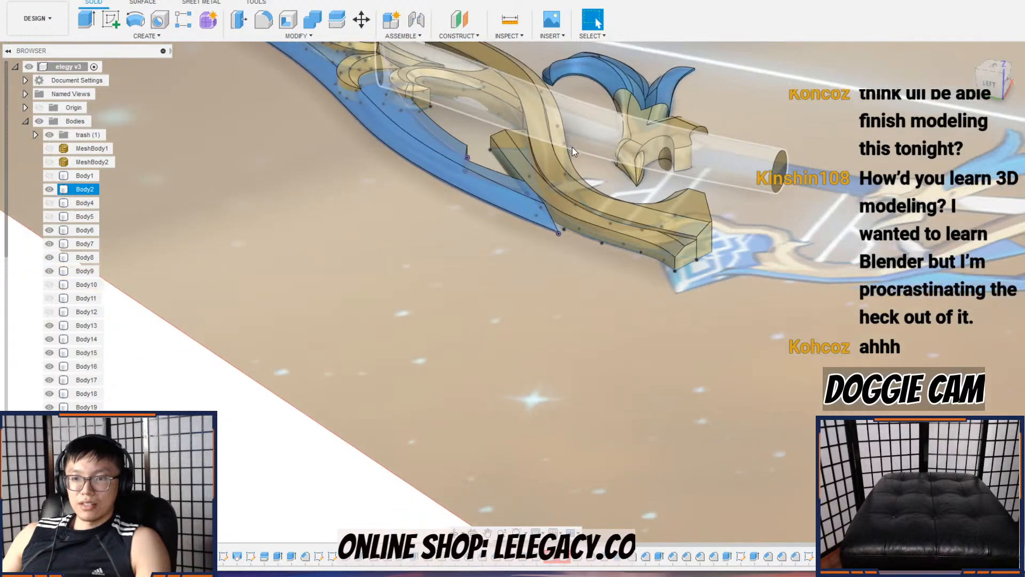
scroll(487, 278, up, 3)
shift+middle_drag(554, 254, 598, 331)
scroll(619, 321, up, 3)
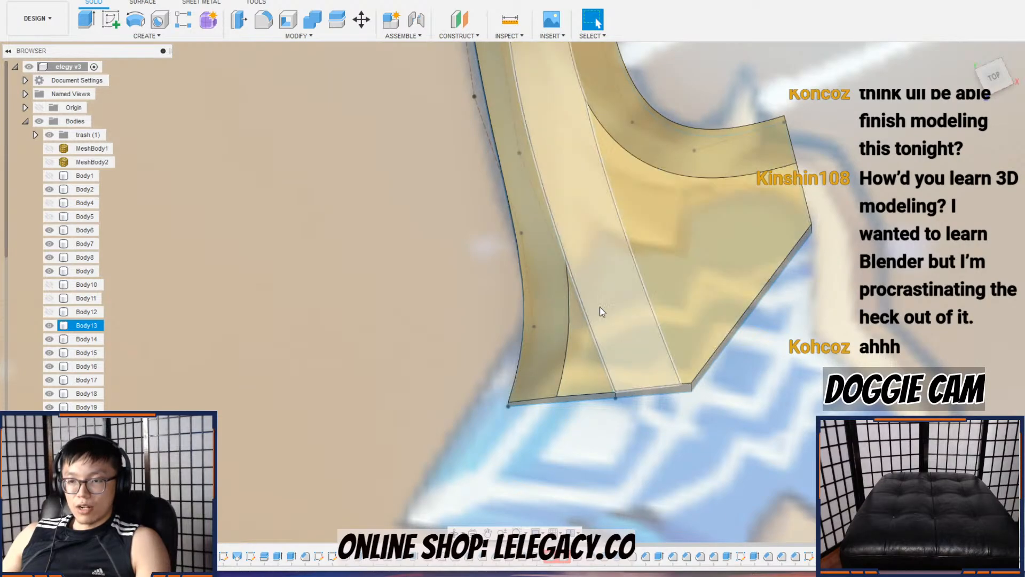
scroll(607, 280, down, 2)
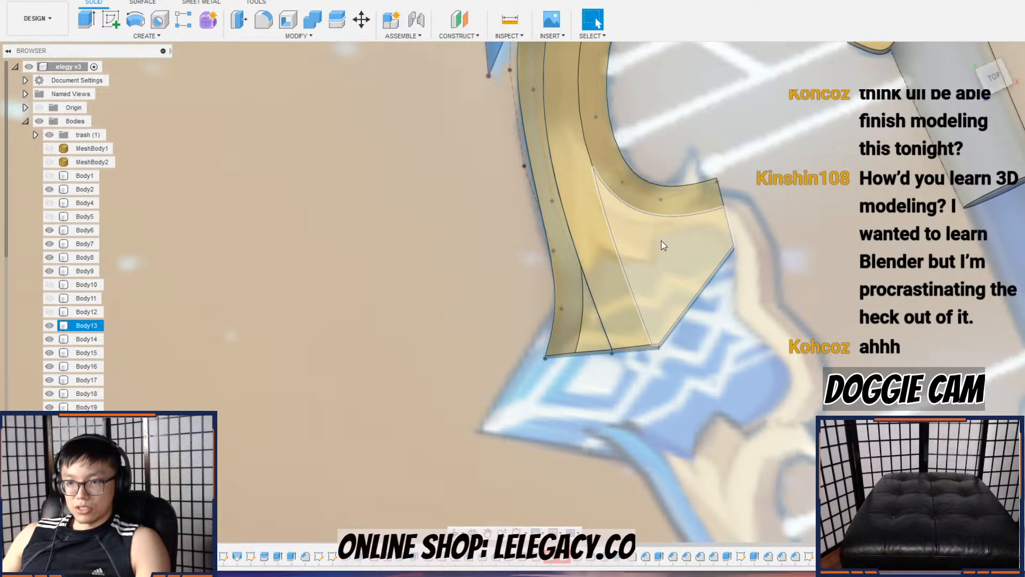
middle_drag(748, 195, 664, 421)
scroll(694, 272, down, 3)
scroll(627, 182, up, 5)
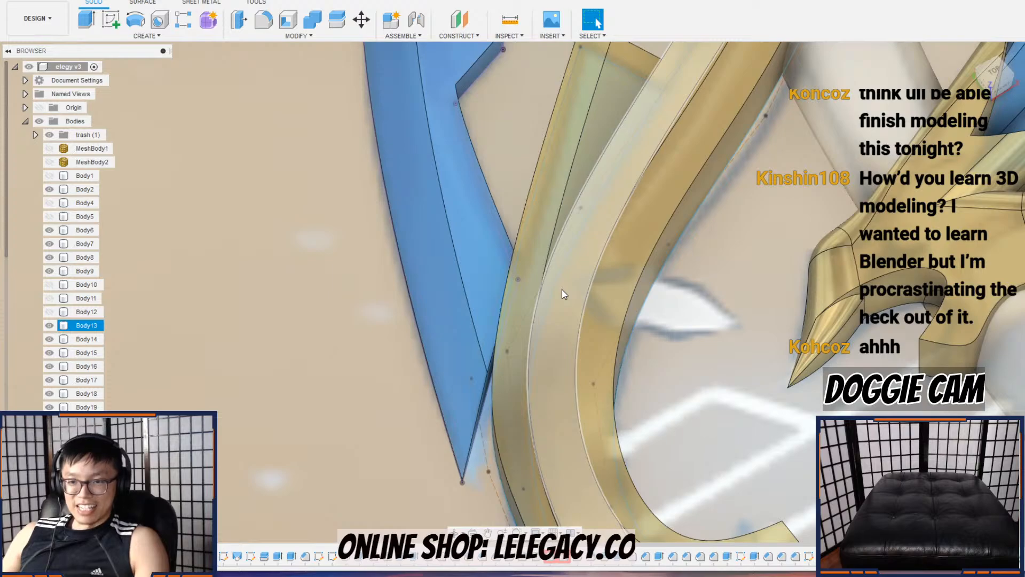
scroll(561, 254, up, 1)
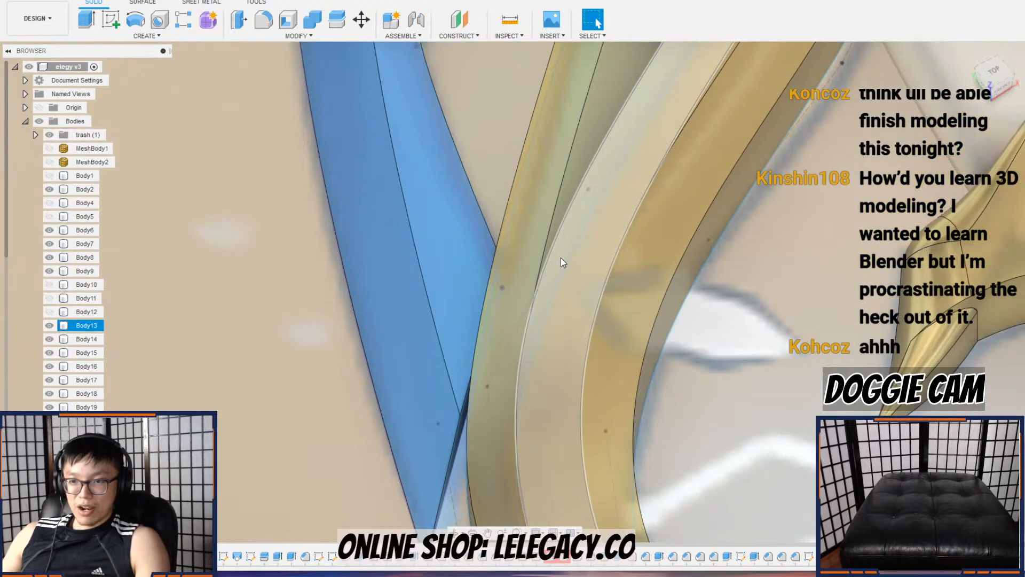
Step: Open the available commands for the narrow top face of the chamfered gold strip
scroll(564, 255, down, 3)
shift+middle_drag(567, 255, 646, 238)
scroll(598, 225, down, 5)
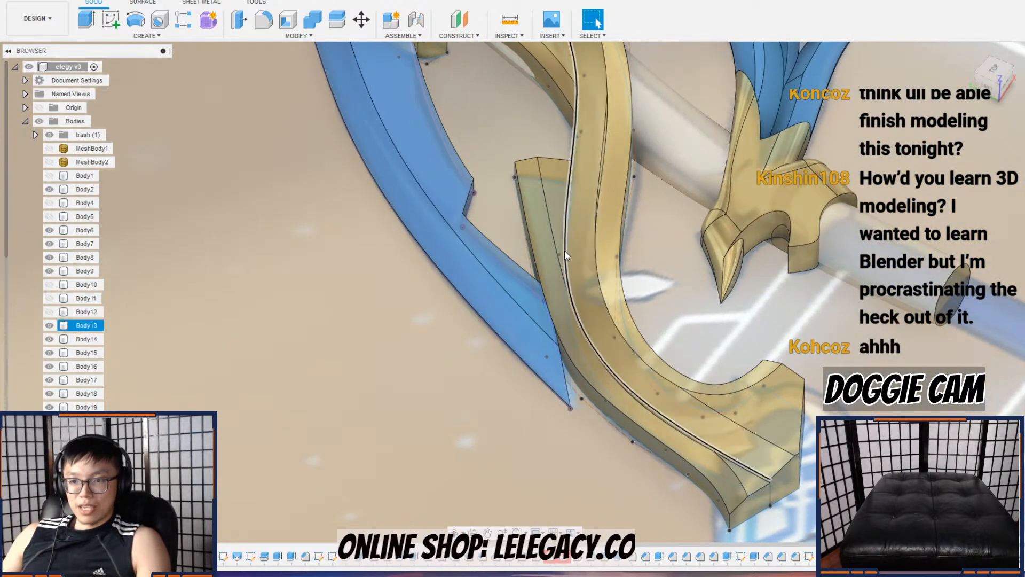
scroll(551, 203, up, 6)
right_click(554, 205)
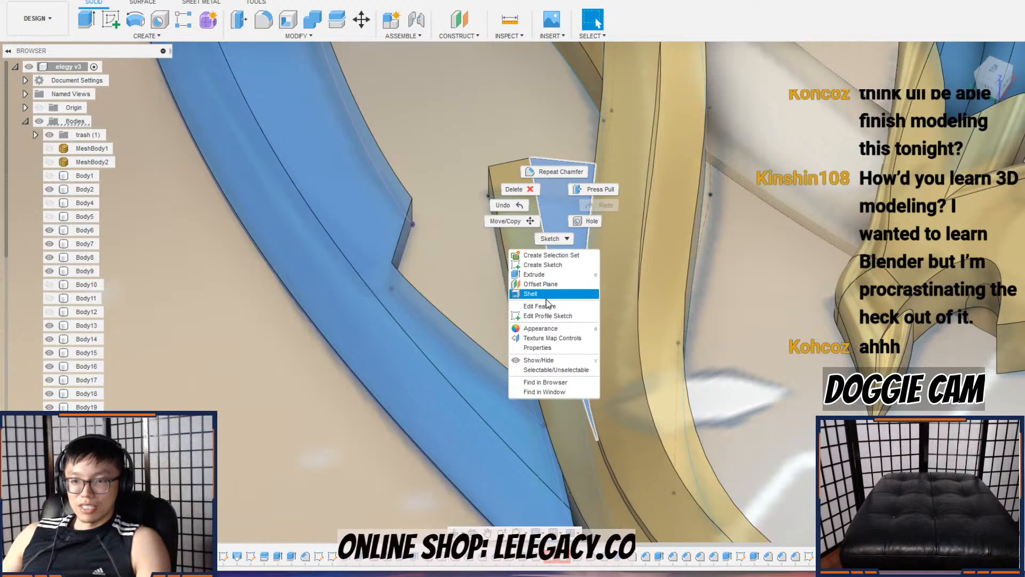
Step: Apply the blue appearance to the narrow blade body beside the gold curve, keeping the appearances on its faces
click(539, 328)
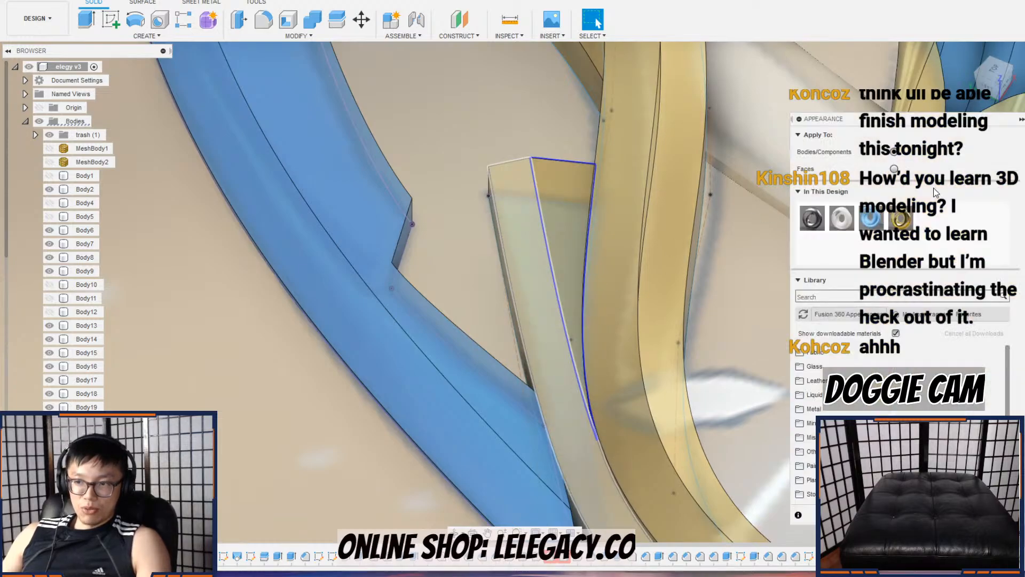
drag(871, 218, 534, 240)
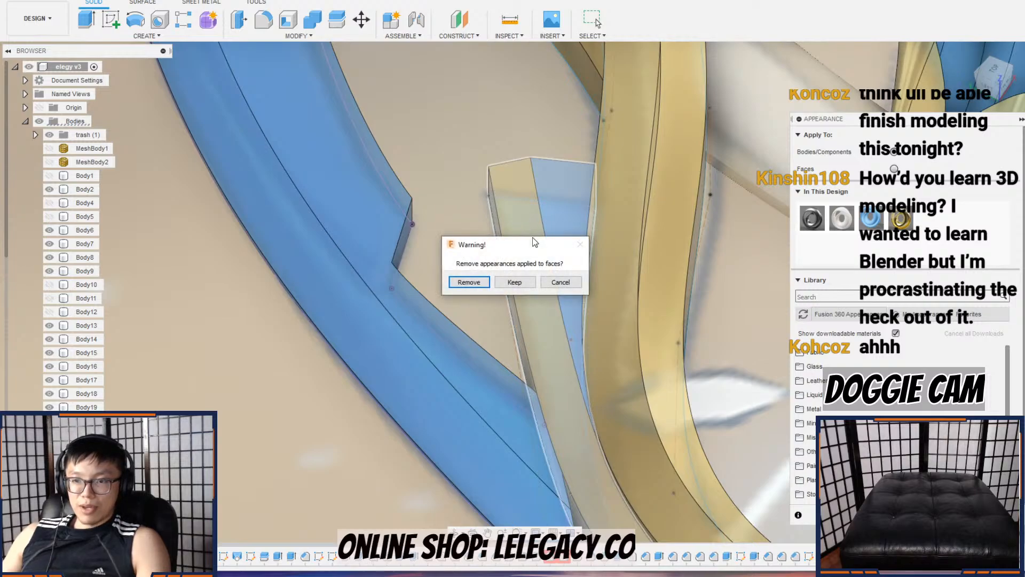
click(499, 281)
shift+middle_drag(509, 281, 450, 304)
click(443, 347)
scroll(443, 380, up, 5)
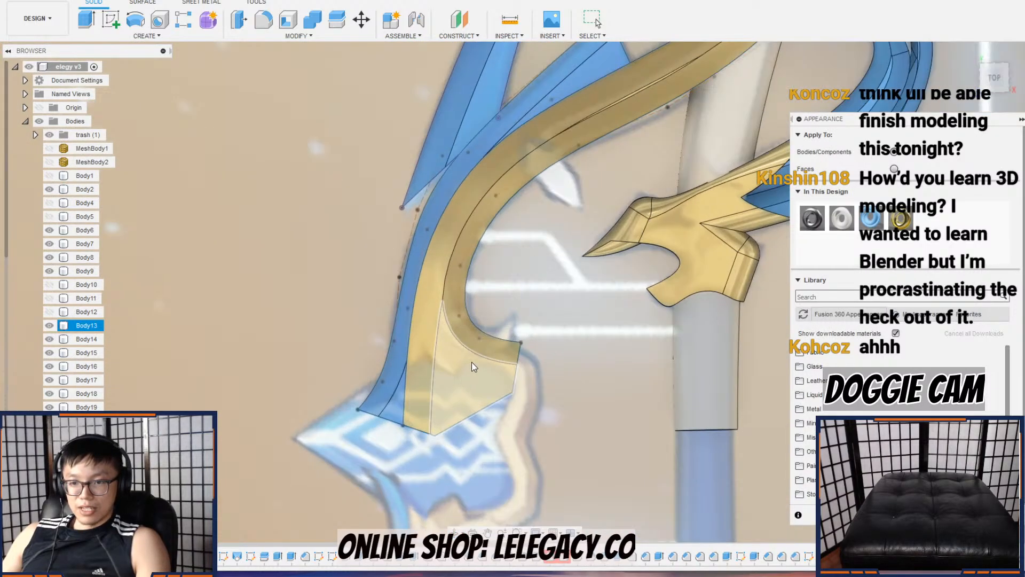
scroll(486, 350, up, 2)
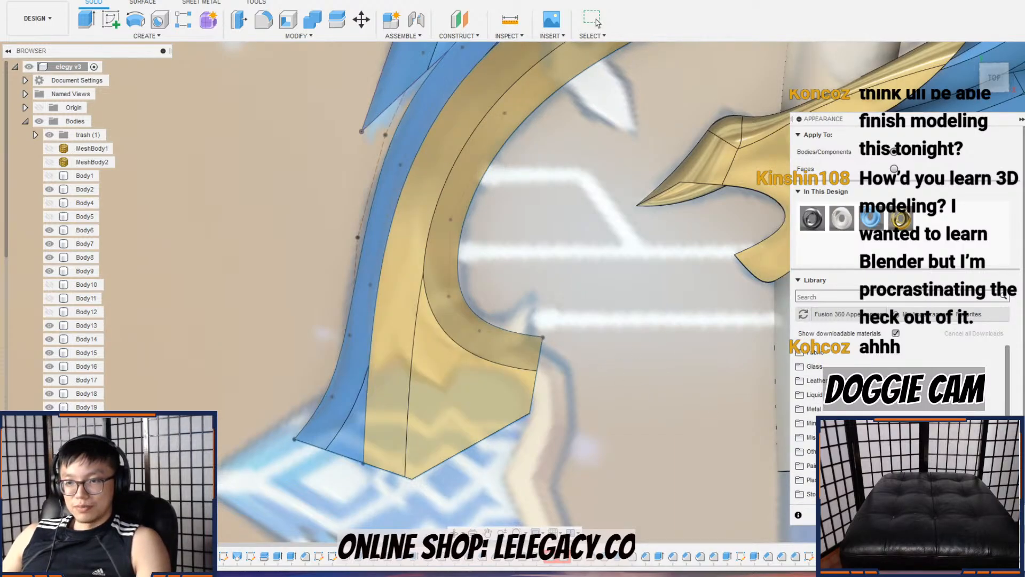
click(596, 22)
Step: Examine the lower end of the blue and gold blade bodies against the reference artwork from several angles
scroll(694, 350, down, 6)
middle_drag(654, 338, 743, 251)
scroll(715, 377, up, 5)
scroll(764, 370, up, 3)
shift+middle_drag(764, 370, 758, 384)
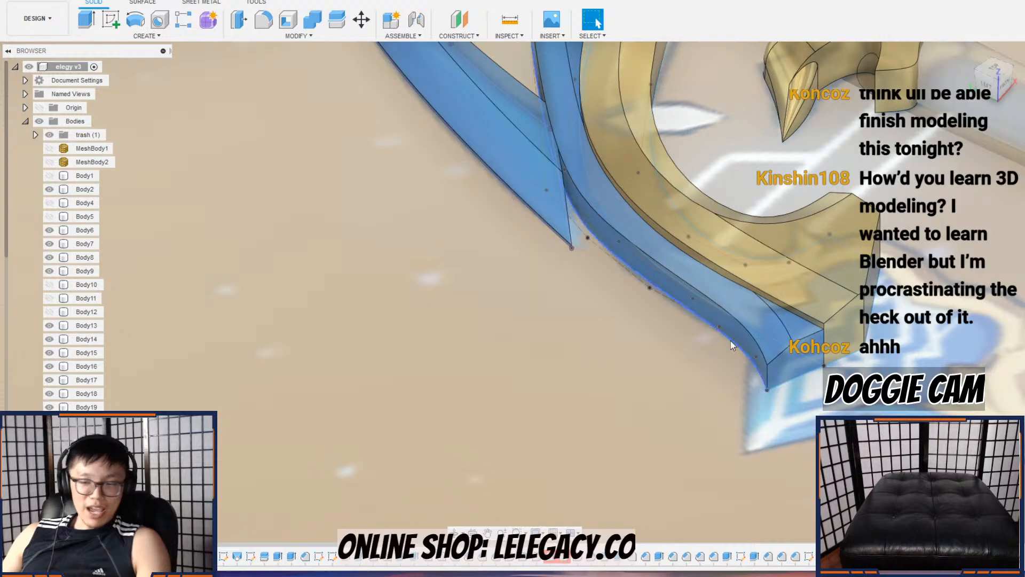
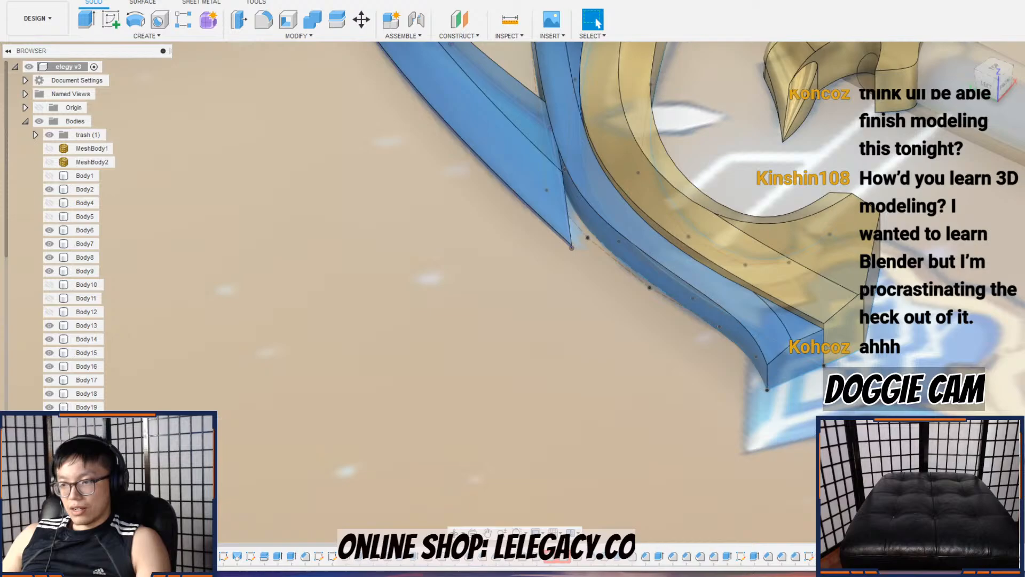
scroll(777, 360, down, 5)
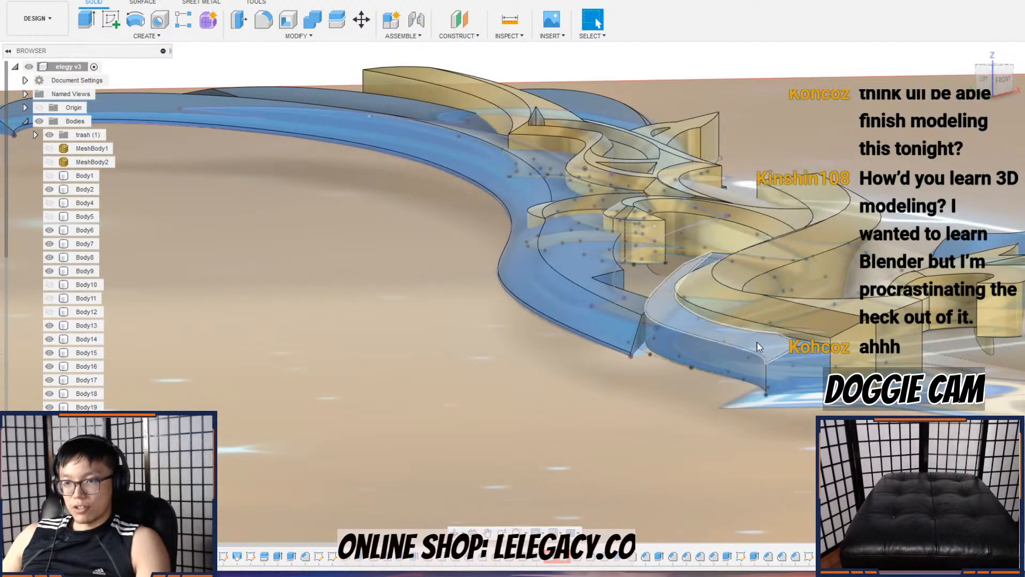
scroll(604, 363, up, 3)
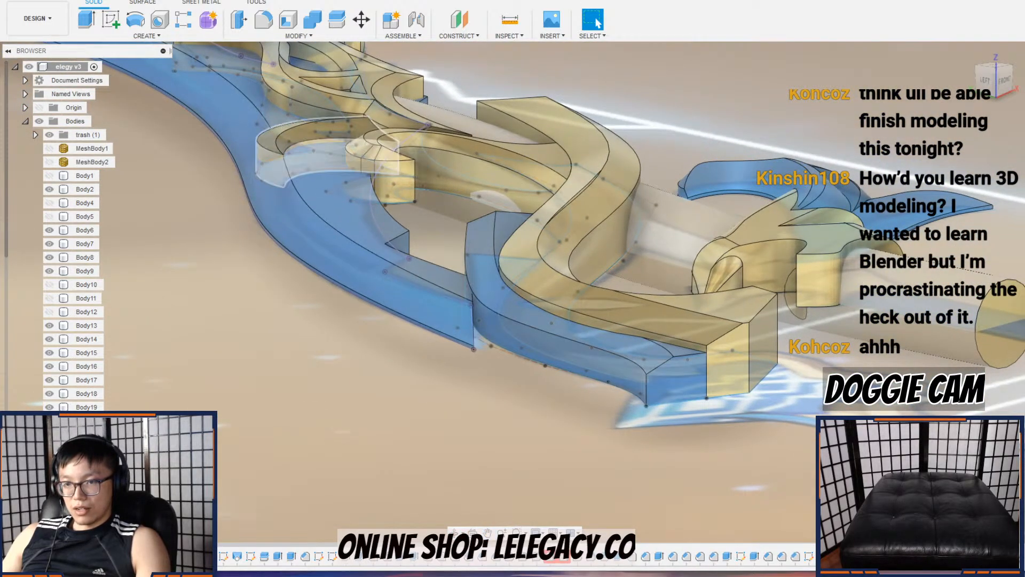
shift+middle_drag(647, 425, 604, 443)
scroll(648, 378, down, 3)
scroll(748, 342, up, 5)
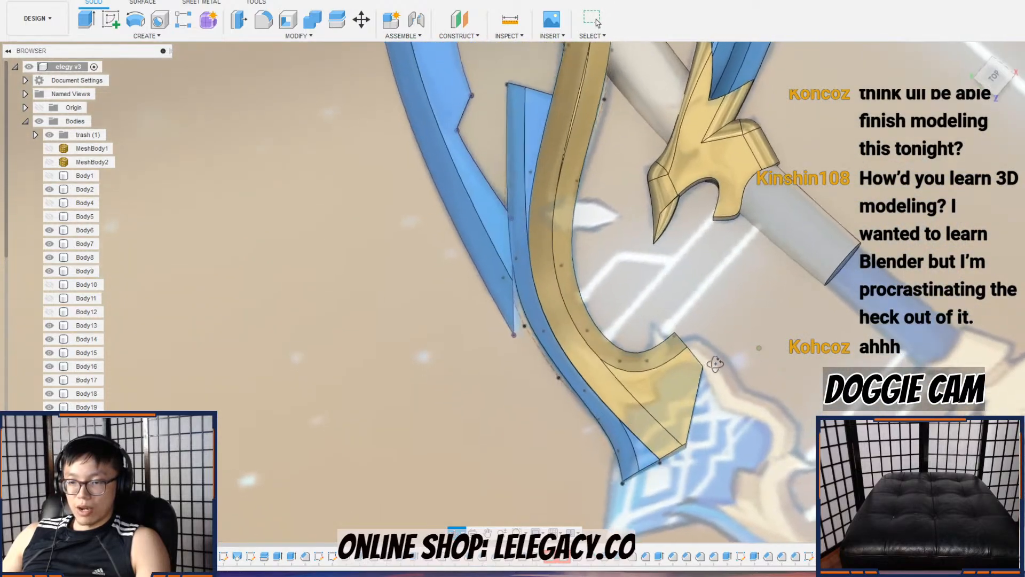
middle_drag(723, 349, 708, 385)
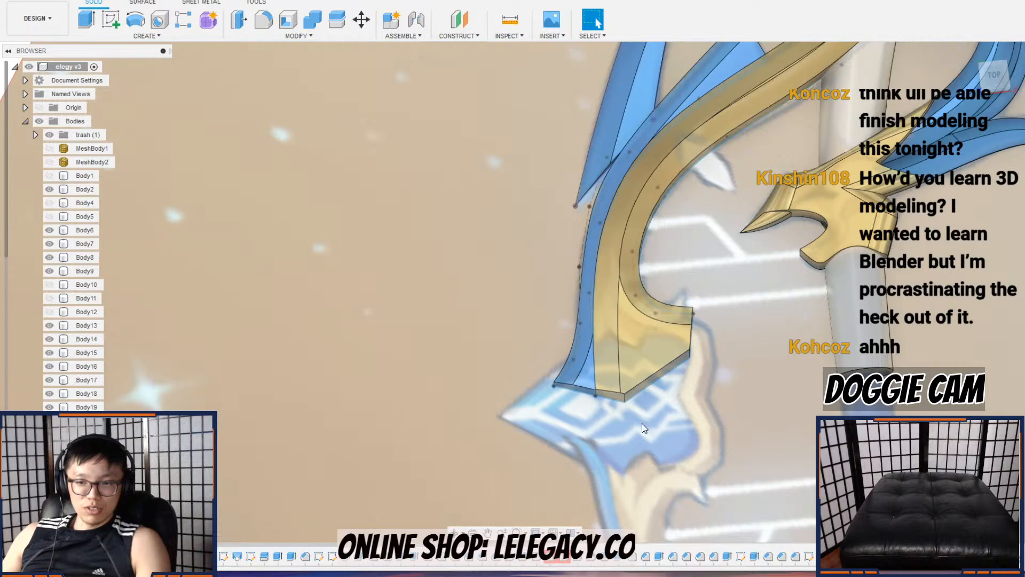
click(635, 370)
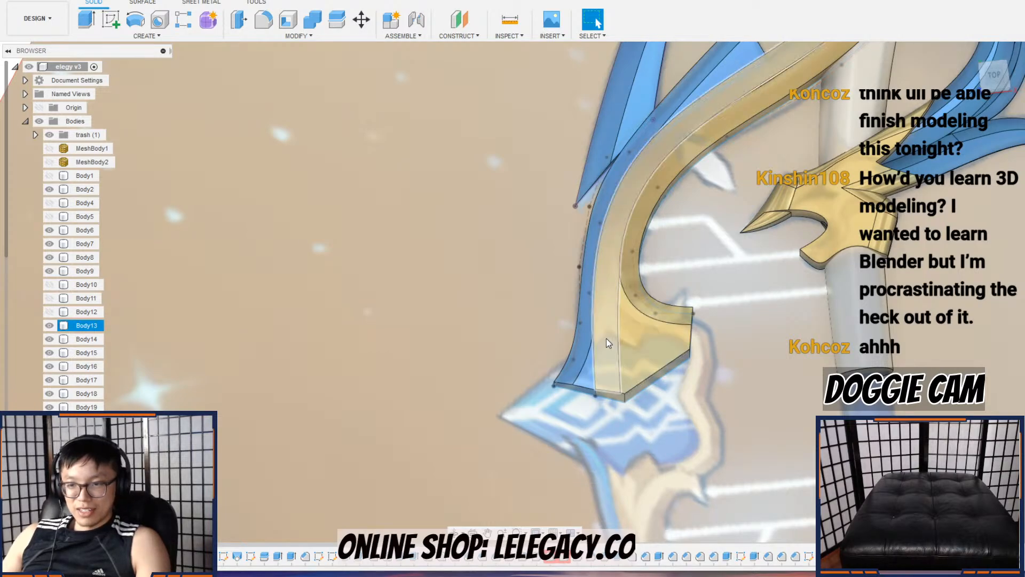
scroll(607, 338, up, 3)
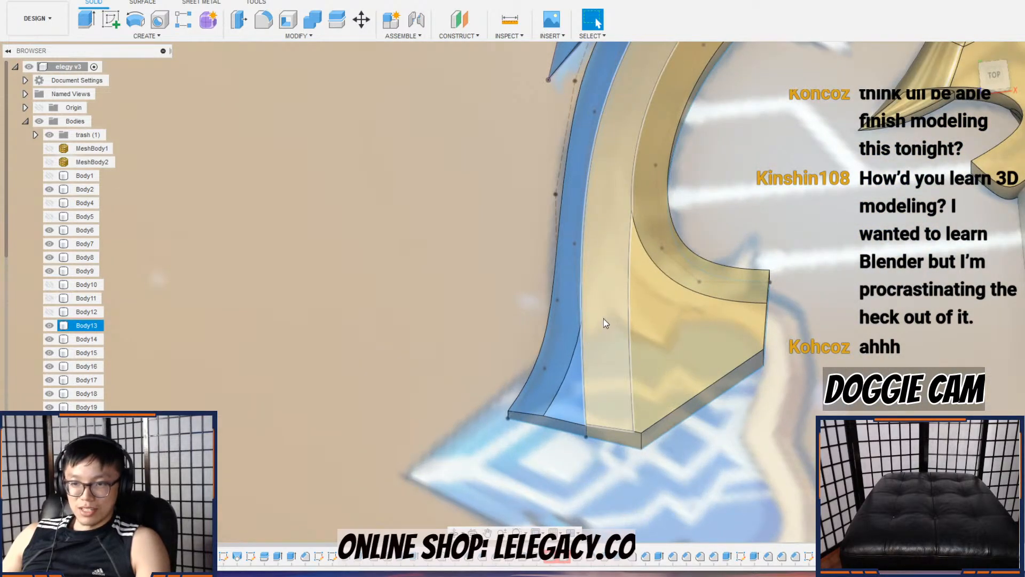
scroll(605, 320, down, 2)
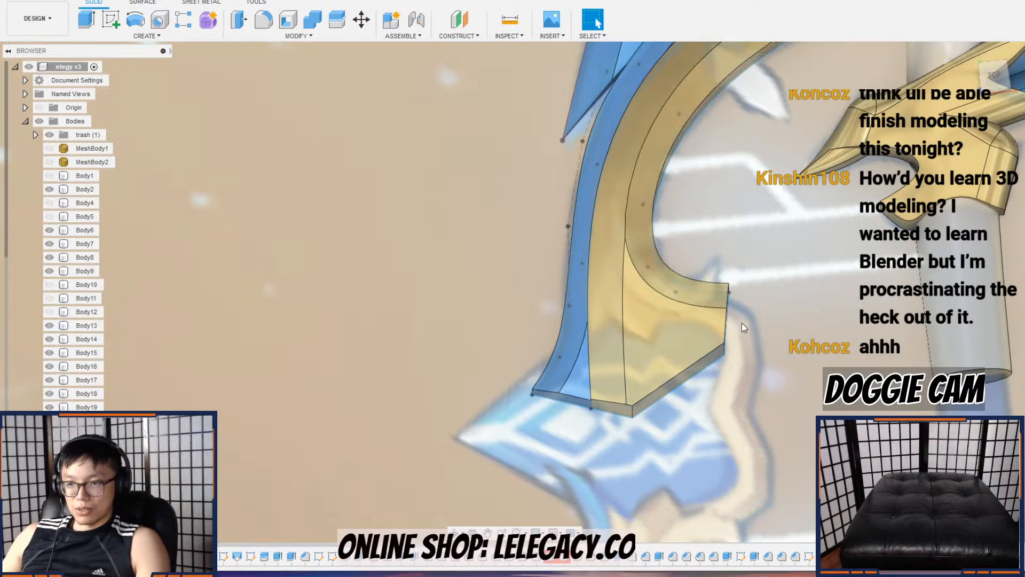
scroll(741, 344, down, 2)
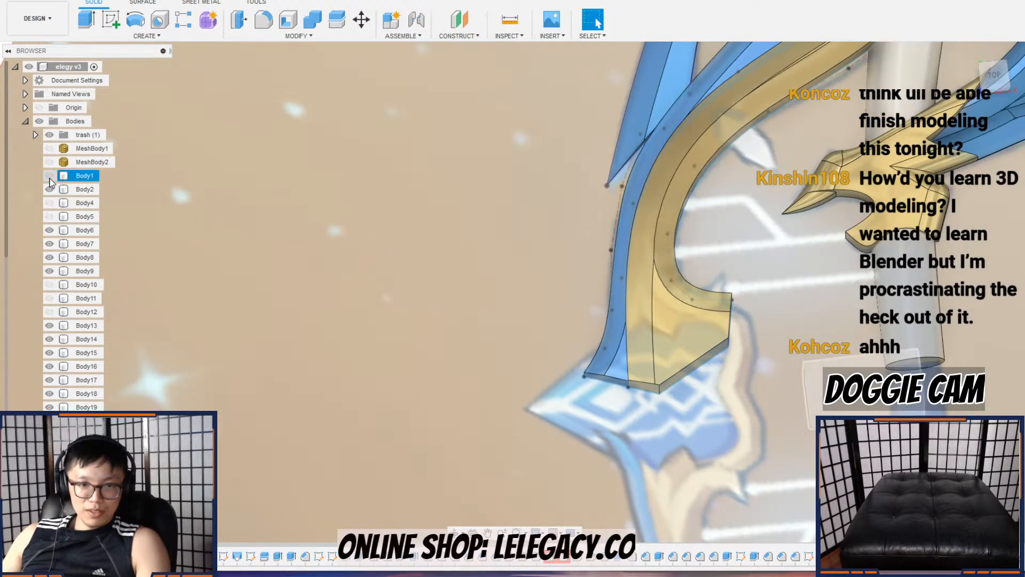
Step: Make Body5 visible over the decorated tip in the reference image, keeping Body4 hidden
click(52, 202)
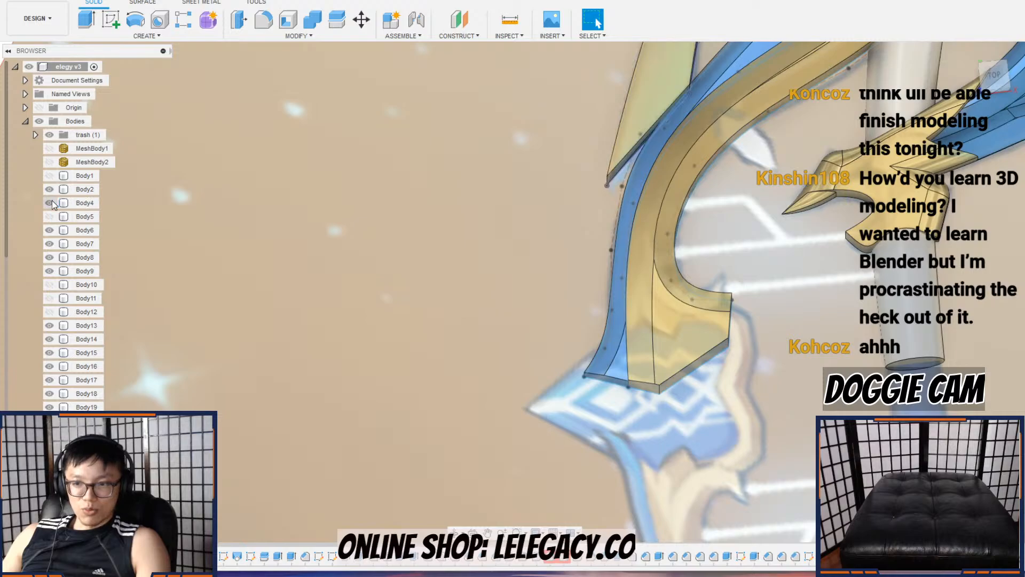
click(49, 216)
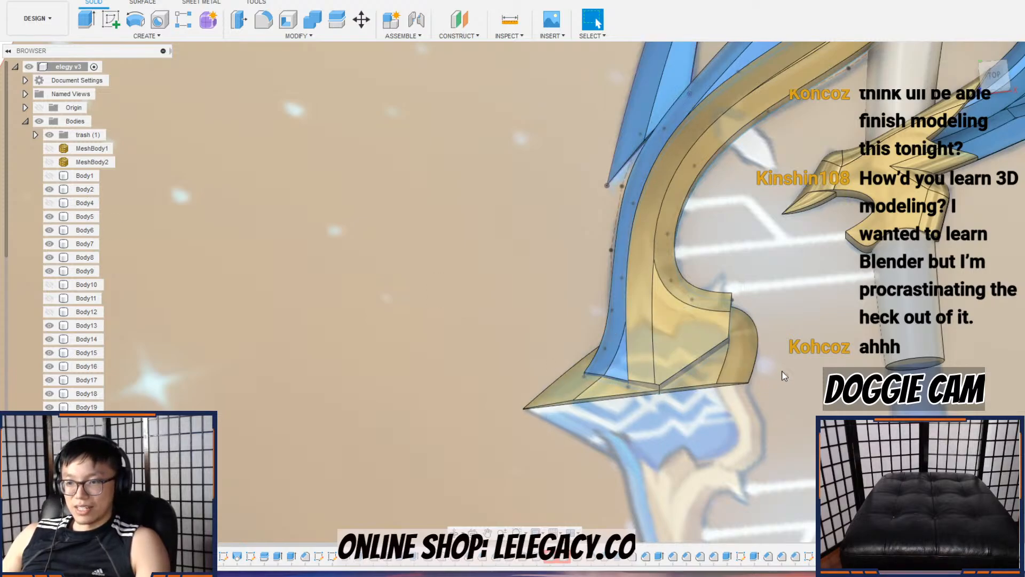
click(745, 372)
shift+middle_drag(744, 372, 804, 460)
click(795, 392)
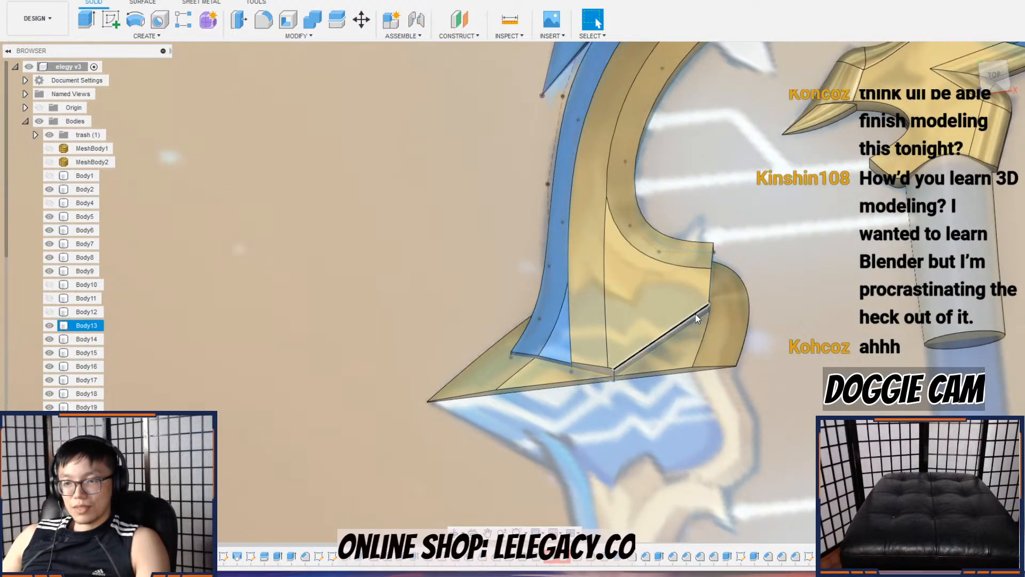
click(80, 217)
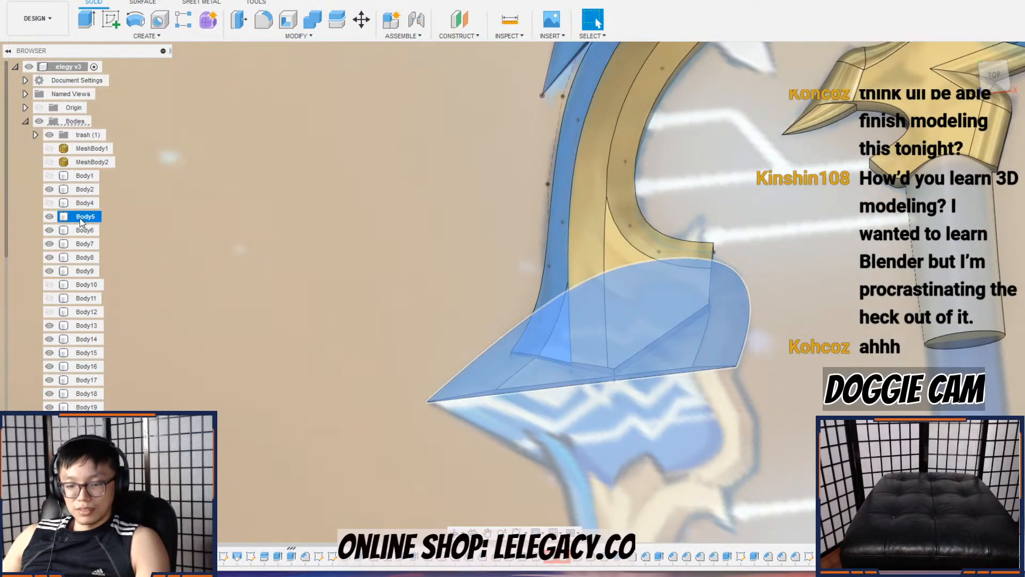
key(m)
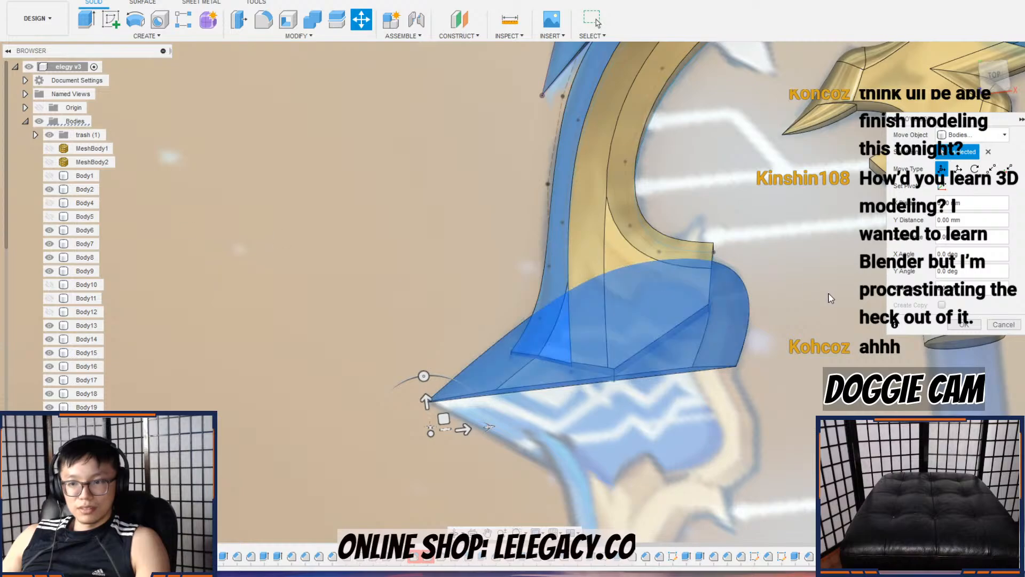
click(963, 325)
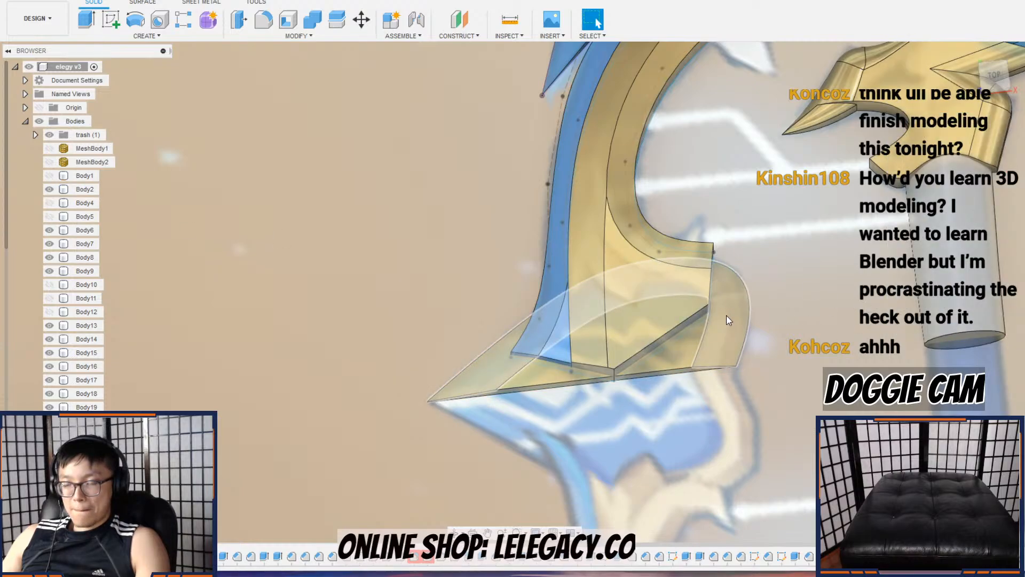
Step: Sketch a line on Body5's outer rim face, crossing the rim beside the blue blade, and finish the sketch
click(161, 38)
click(167, 41)
click(106, 21)
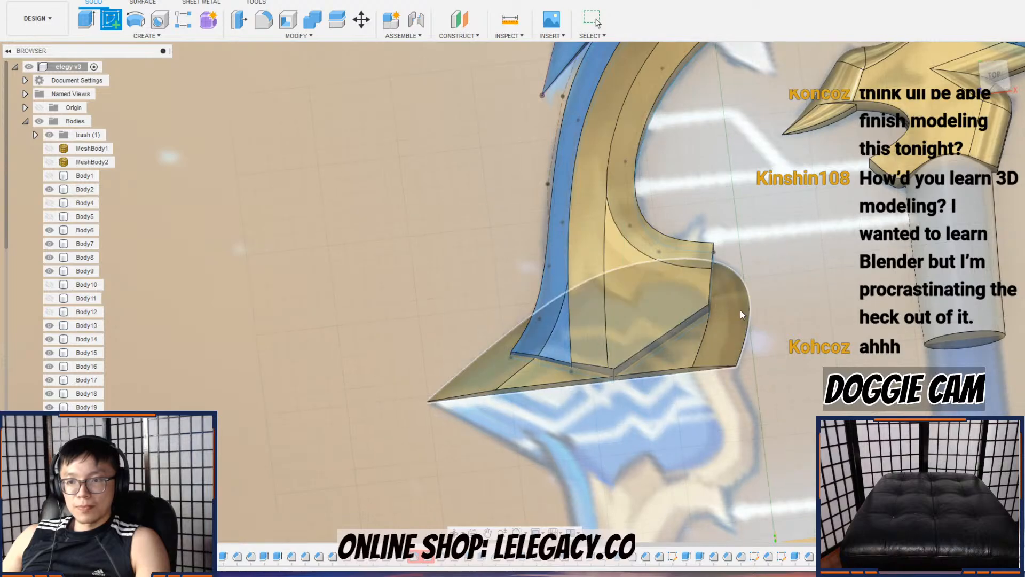
click(741, 310)
click(87, 20)
click(309, 174)
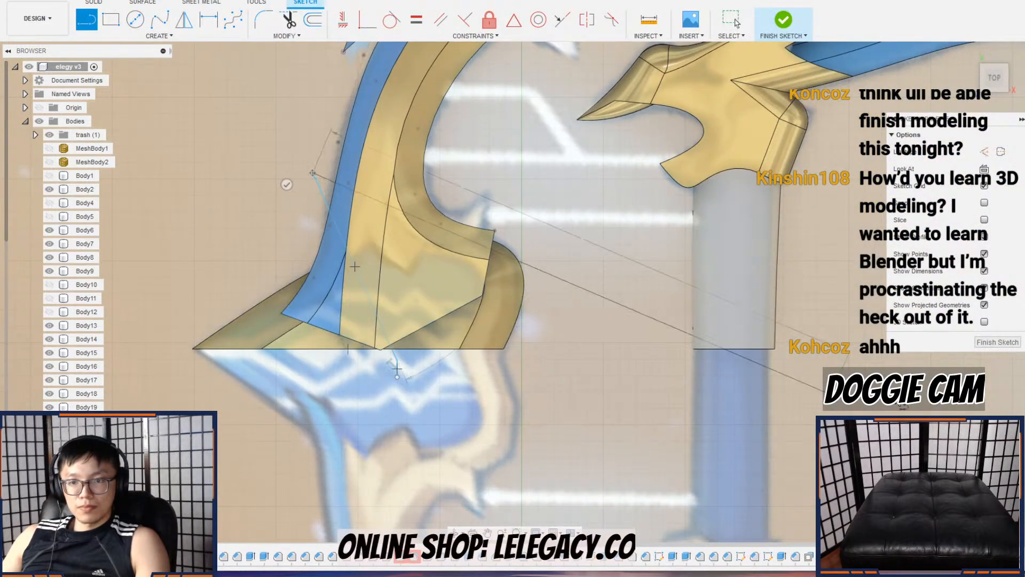
click(997, 342)
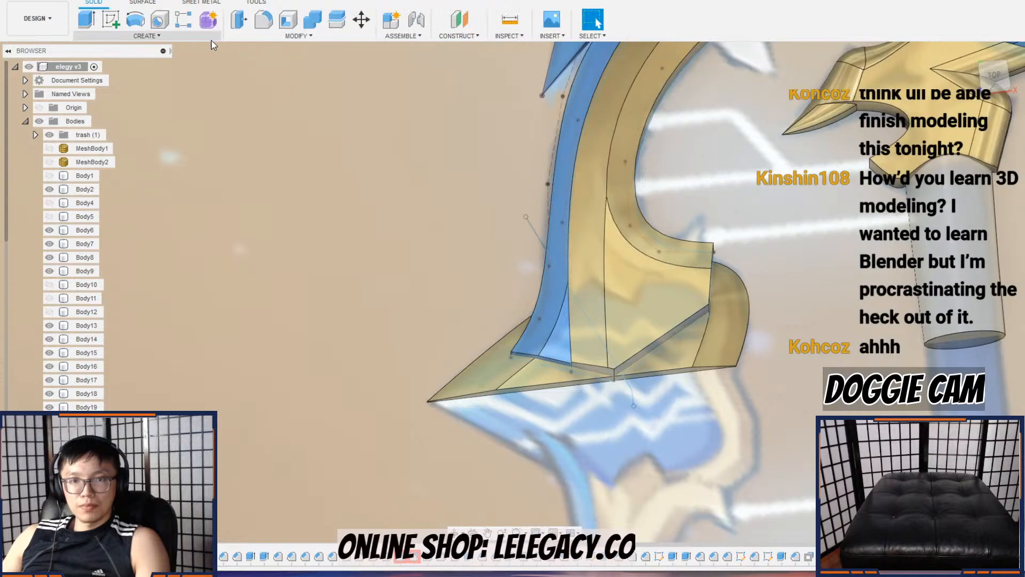
Step: Split Body5's curved outer rim face with the sketched line, extending the splitting tool
click(297, 35)
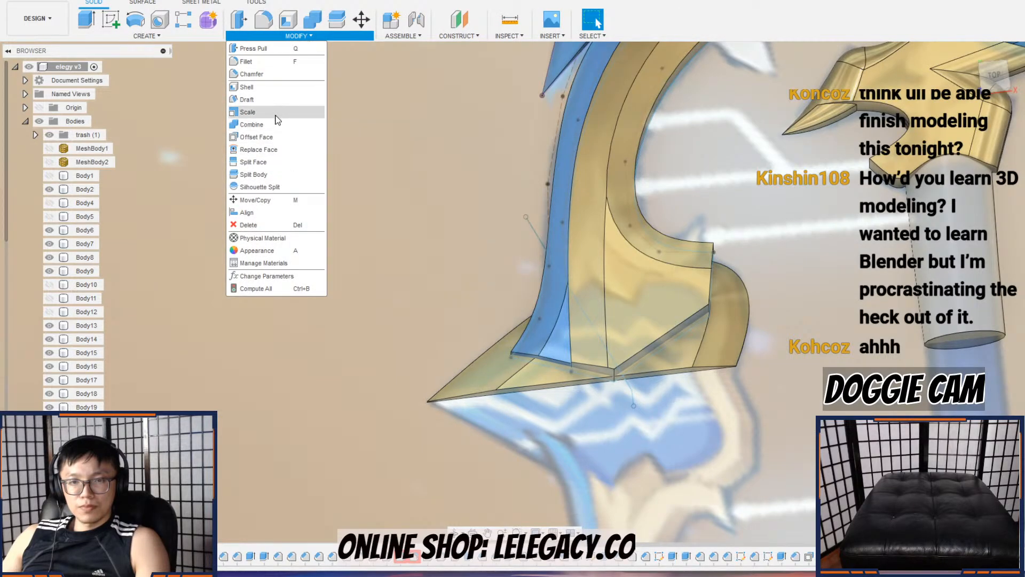
click(253, 161)
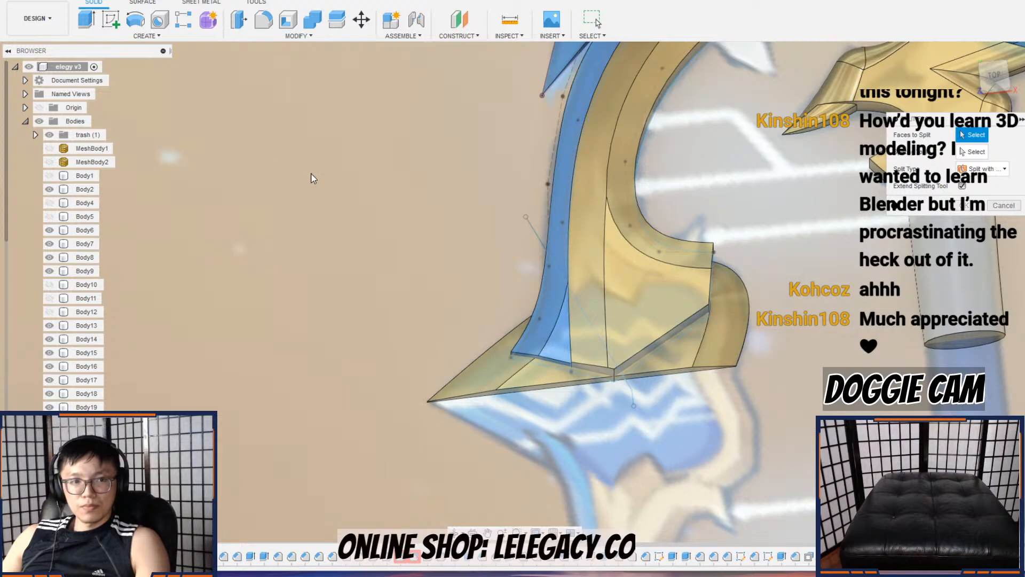
click(732, 313)
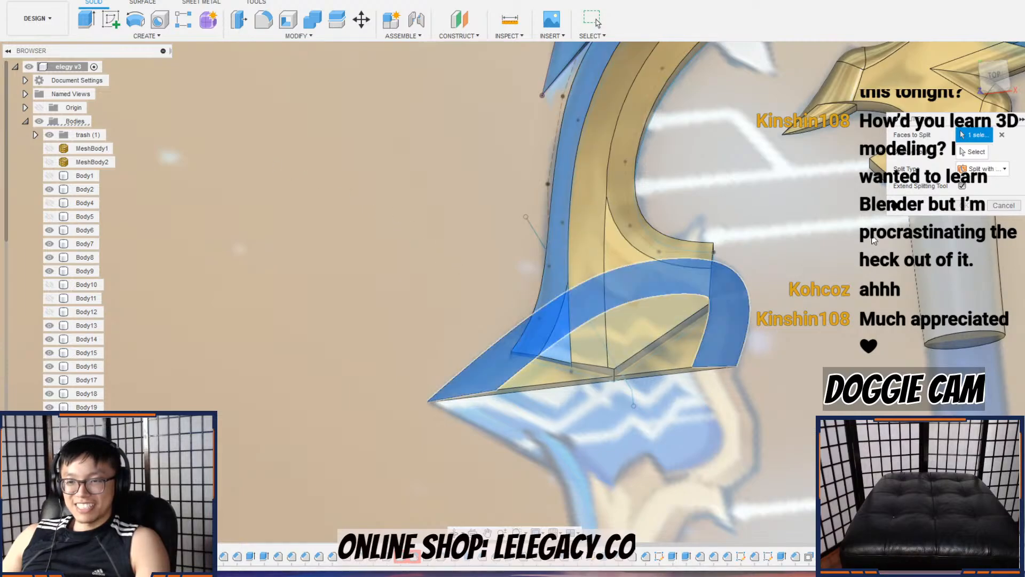
click(973, 153)
click(537, 229)
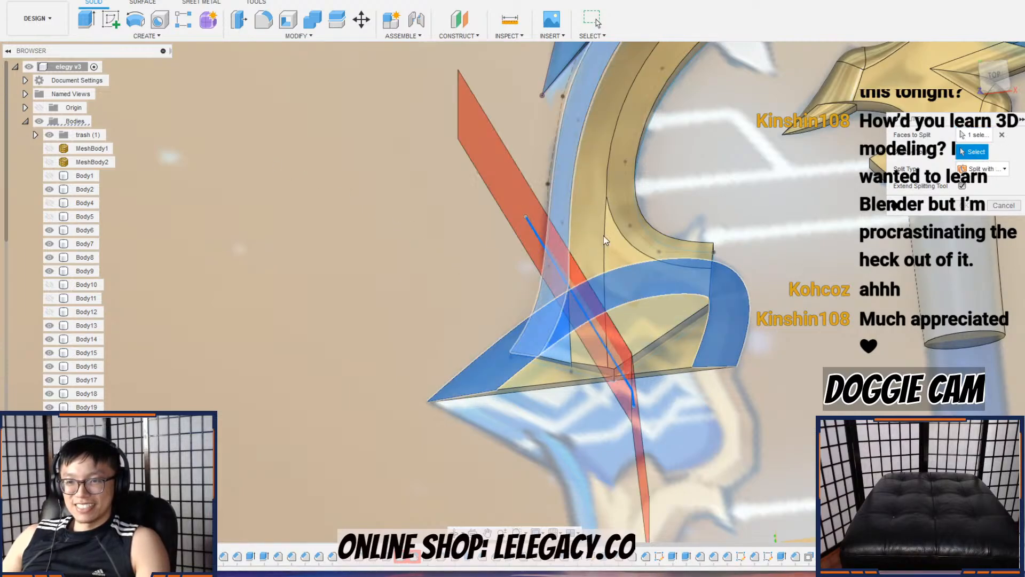
key(Return)
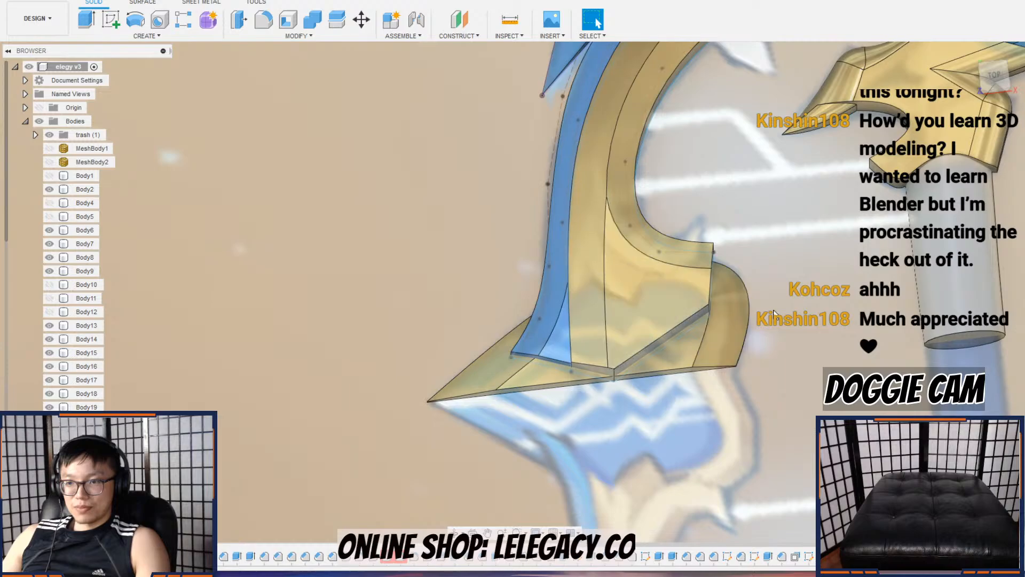
click(738, 306)
right_click(737, 304)
click(769, 291)
scroll(741, 328, up, 3)
shift+middle_drag(741, 328, 740, 279)
drag(746, 272, 747, 270)
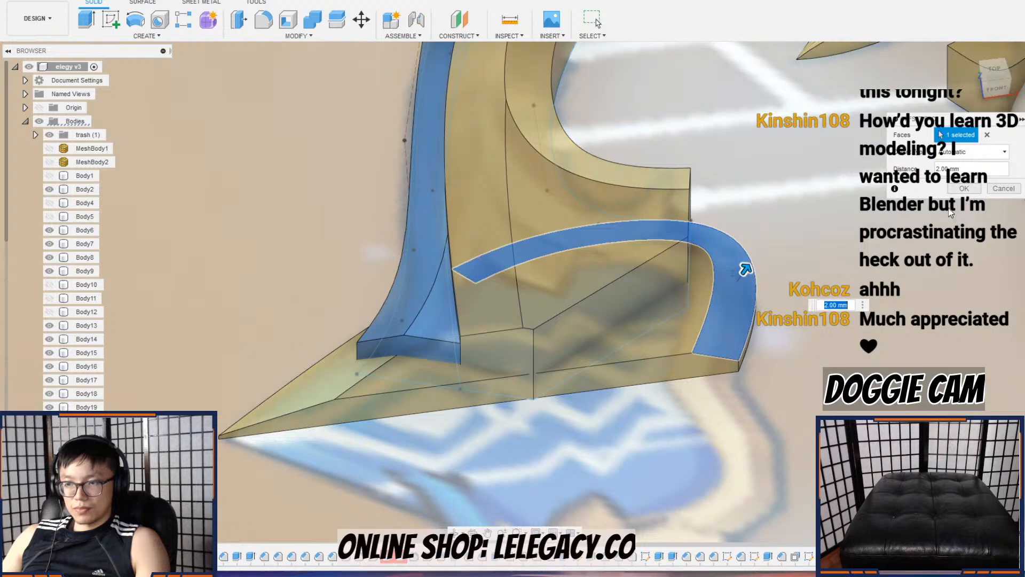
click(1002, 190)
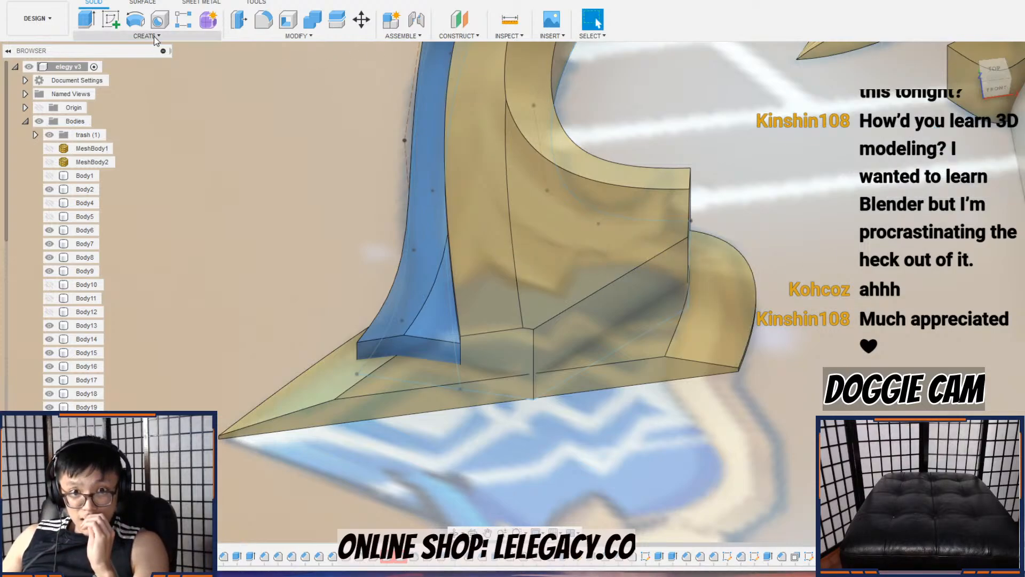
Step: Create a sketch on Body5's flat inner face and finish it without drawing any new geometry
click(111, 20)
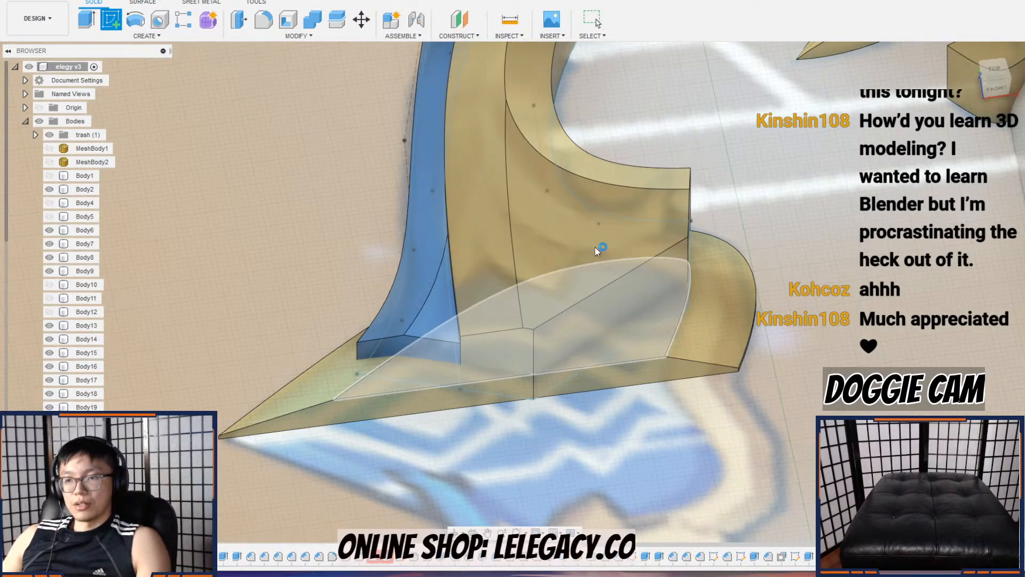
click(614, 276)
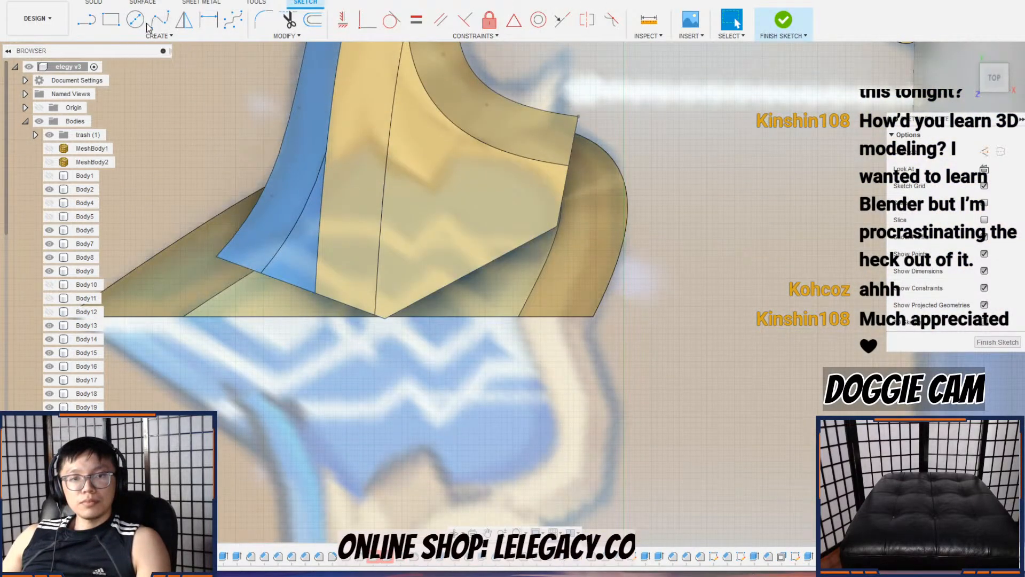
click(783, 21)
Step: Split the tip body into rim and inner parts with the inner-face profile, extending the splitting tool
click(307, 35)
click(256, 161)
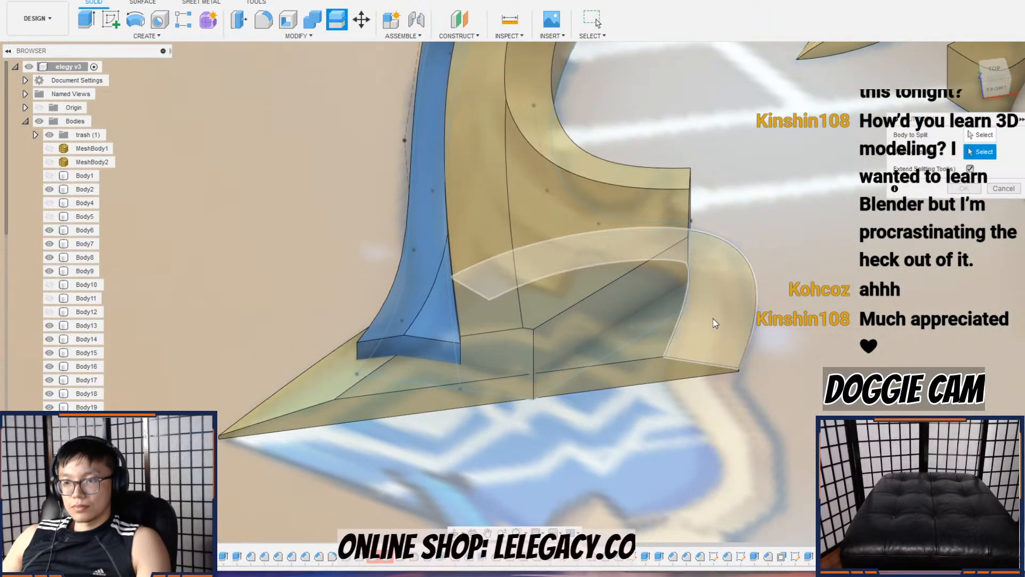
click(980, 137)
click(720, 332)
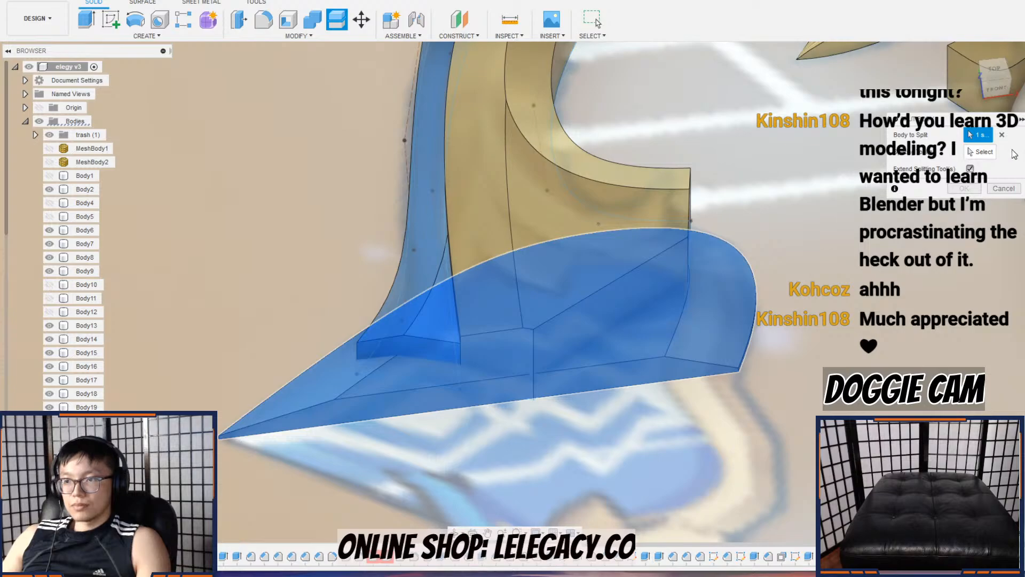
click(984, 152)
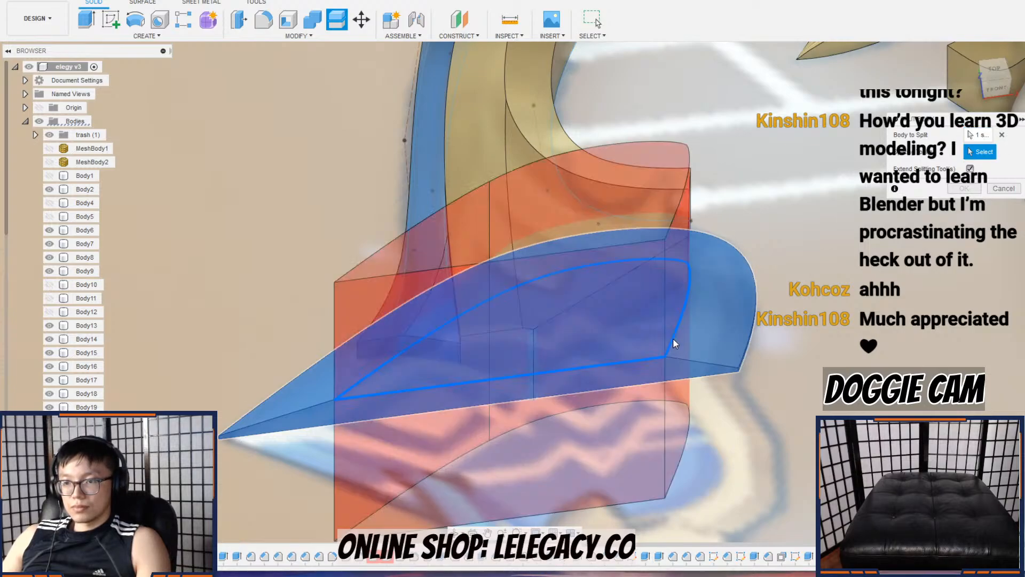
click(964, 187)
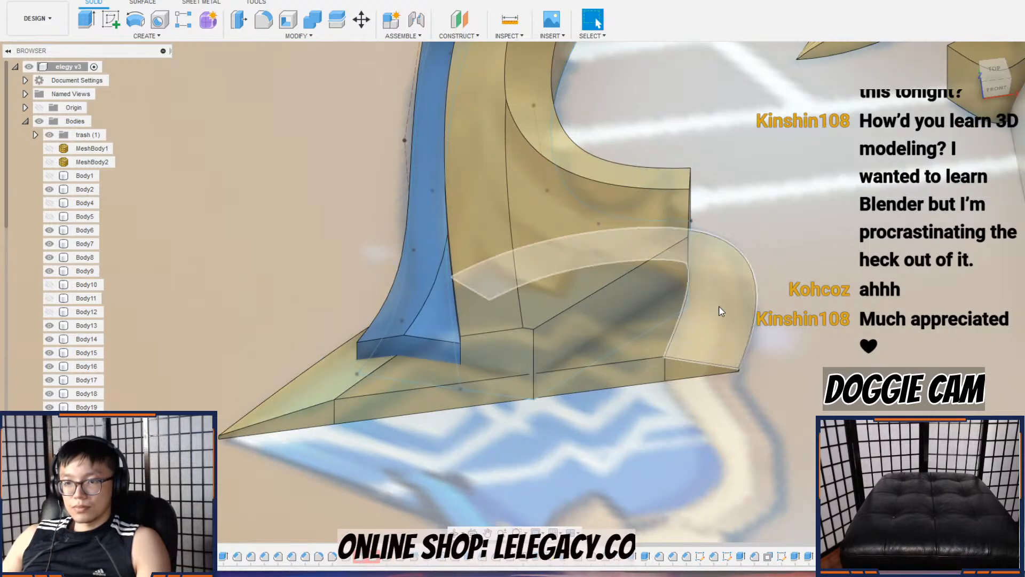
Step: Hide the inner part of the split tip body, leaving the rim body visible
right_click(719, 309)
click(668, 322)
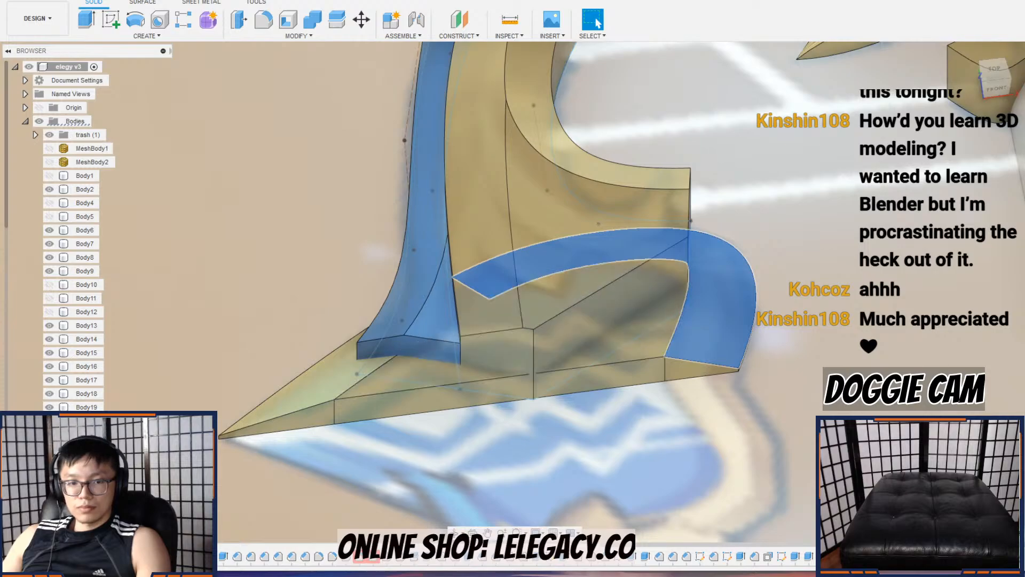
click(340, 355)
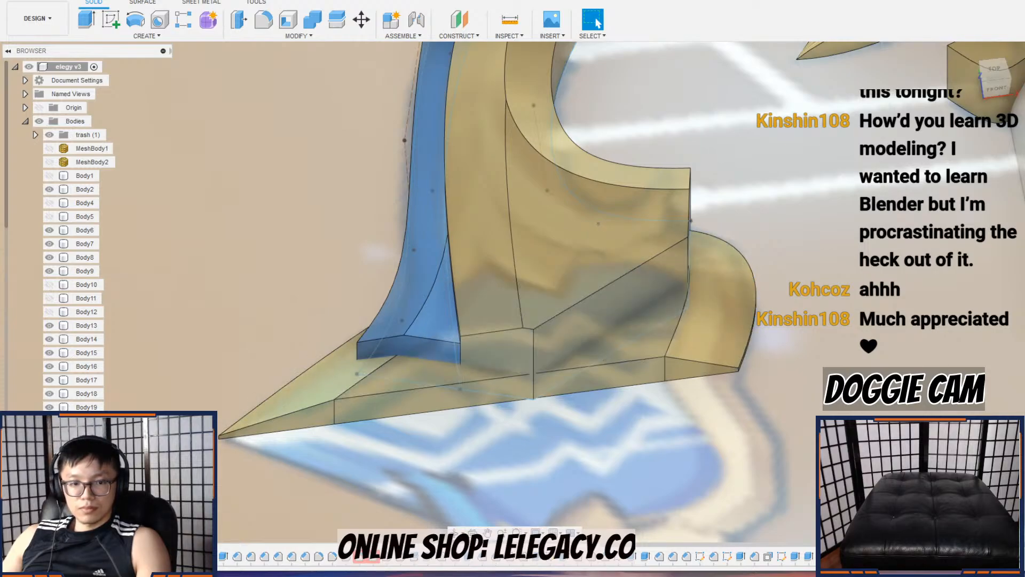
key(v)
right_click(740, 313)
click(741, 278)
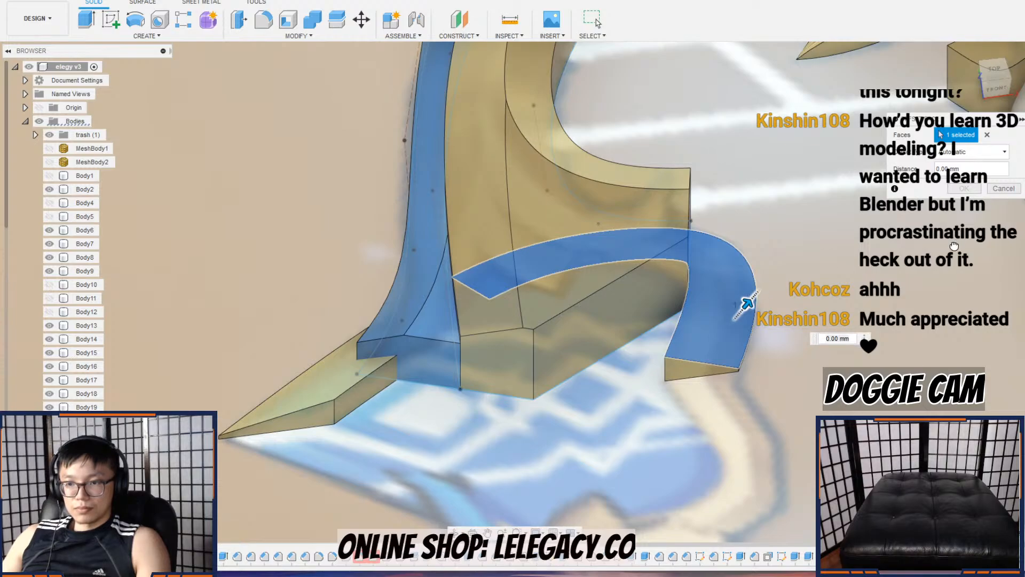
drag(748, 303, 760, 288)
click(1004, 189)
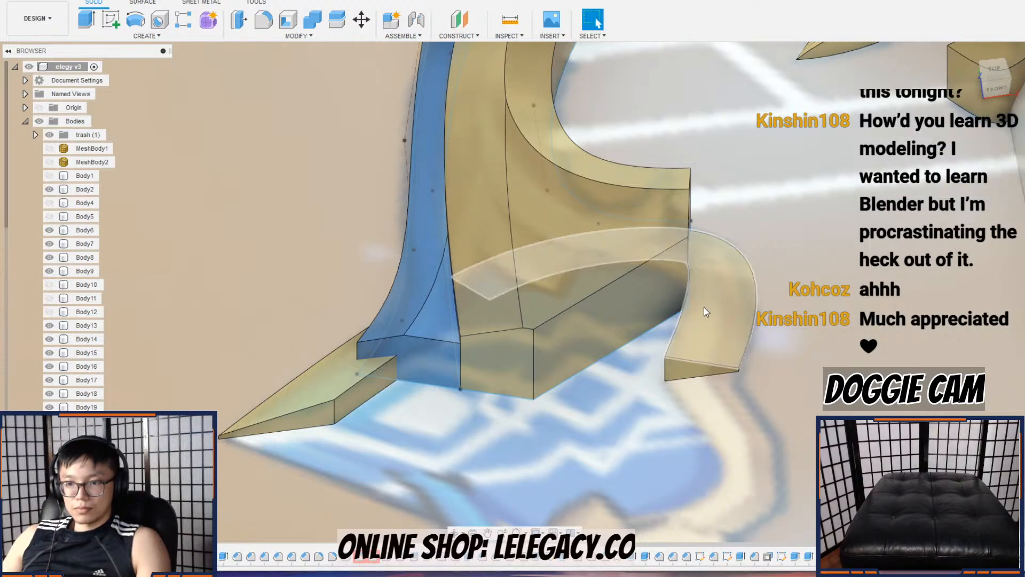
Step: Split the rim body with the line sketched across it beside the blue blade, and hide the pointed end piece
click(336, 22)
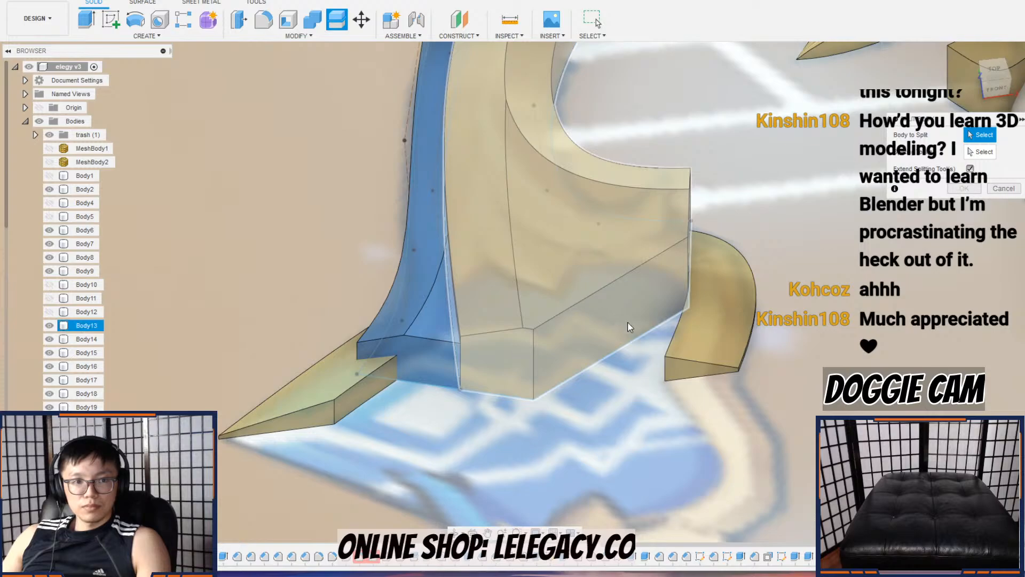
click(379, 209)
key(Return)
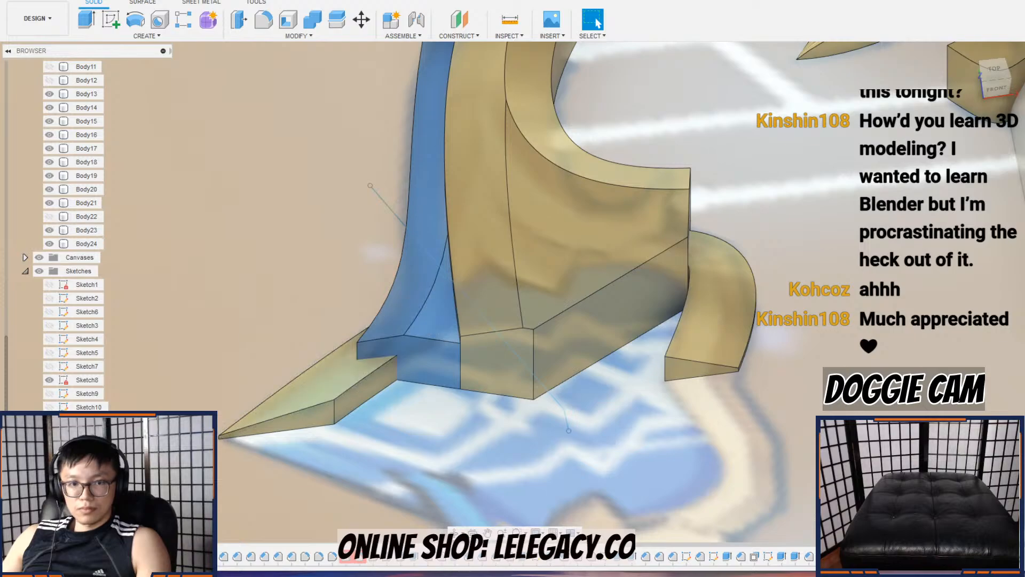
right_click(711, 323)
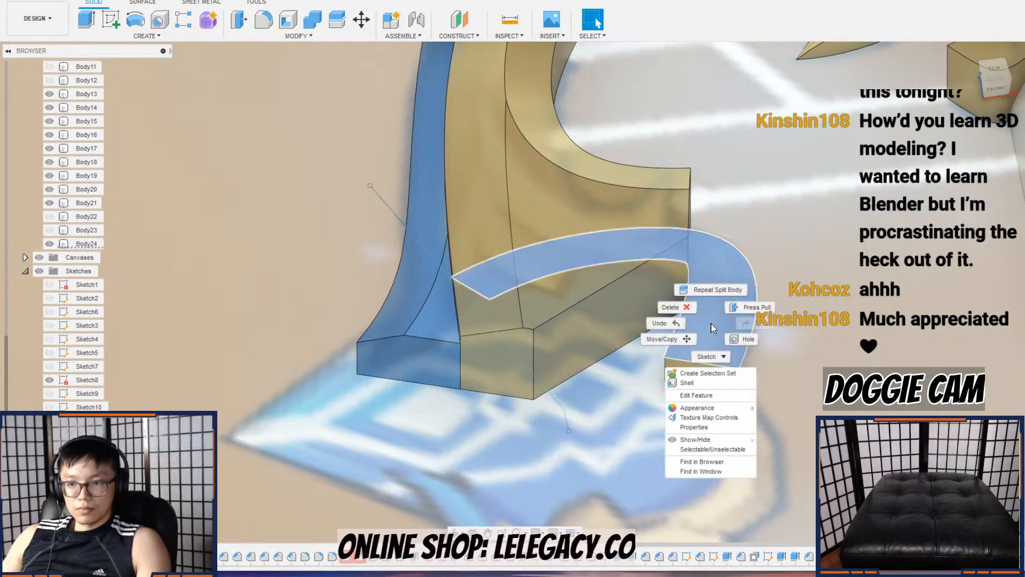
click(746, 306)
click(1000, 189)
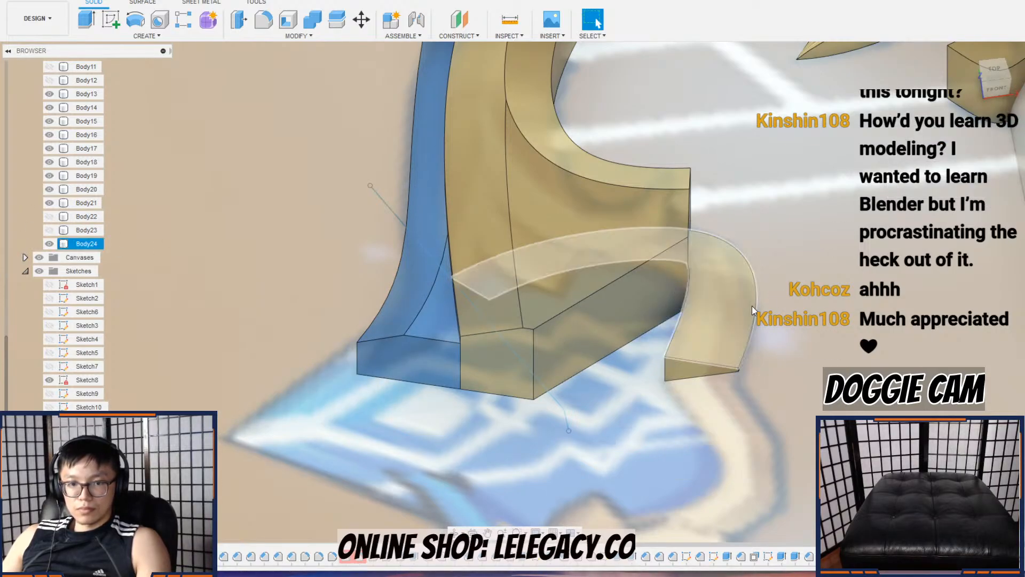
Step: Paste a copy of Body24 in place and hide the original
click(84, 246)
key(ctrl+c)
key(ctrl+v)
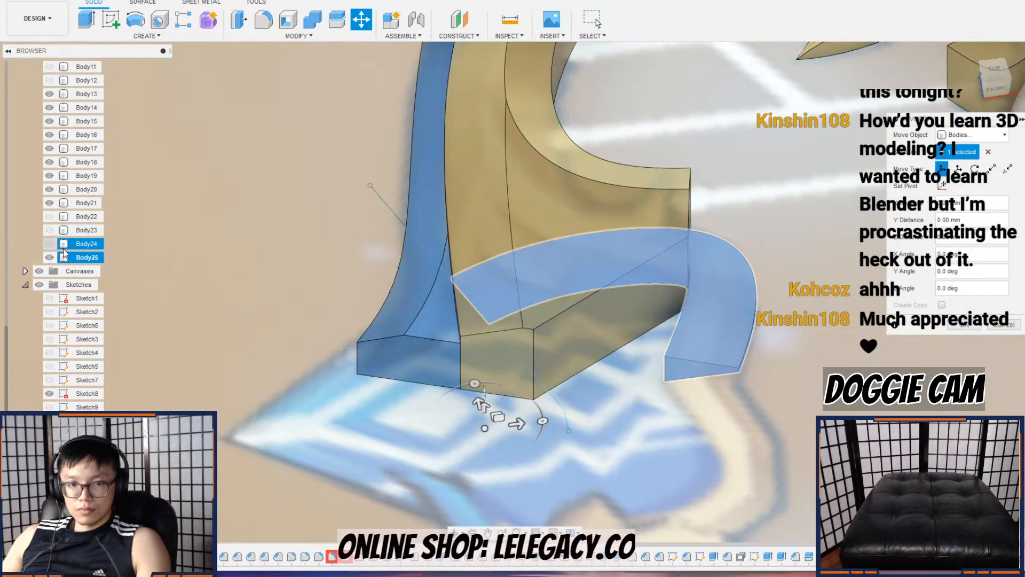
key(Return)
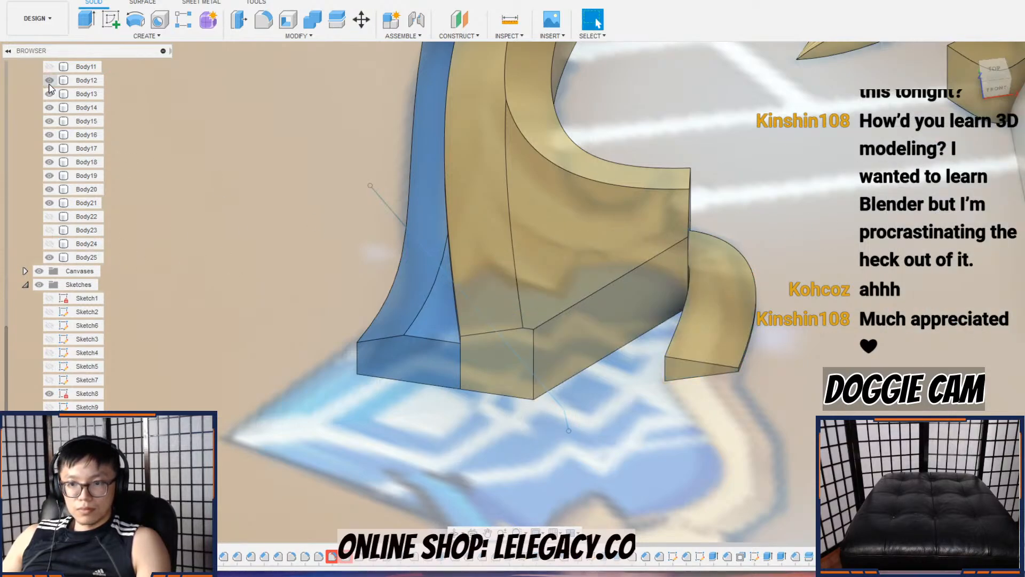
Step: Make Body5 visible together with the copied rim body, keeping Body10, Body11 and Body12 hidden
scroll(50, 83, up, 1)
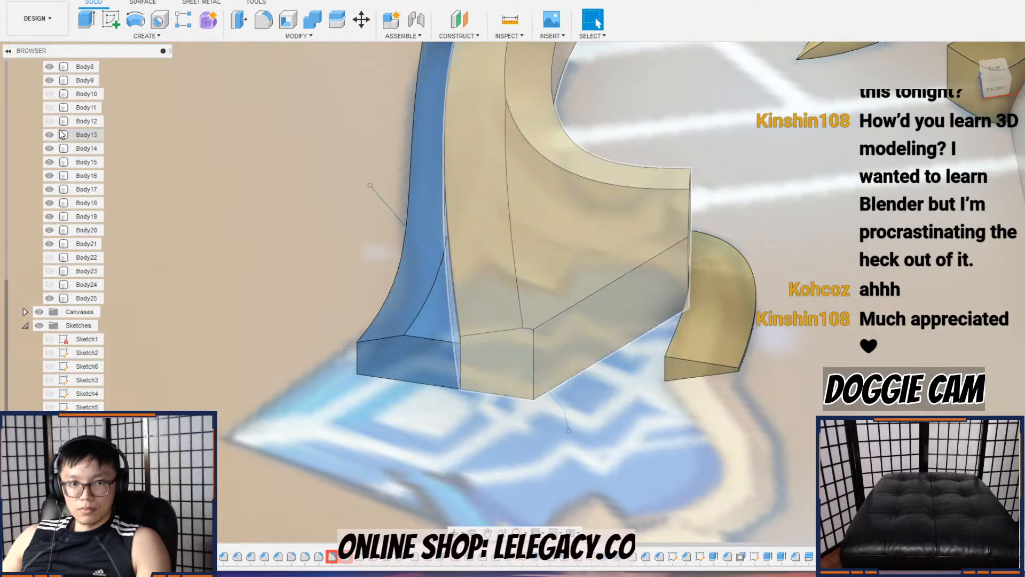
click(48, 97)
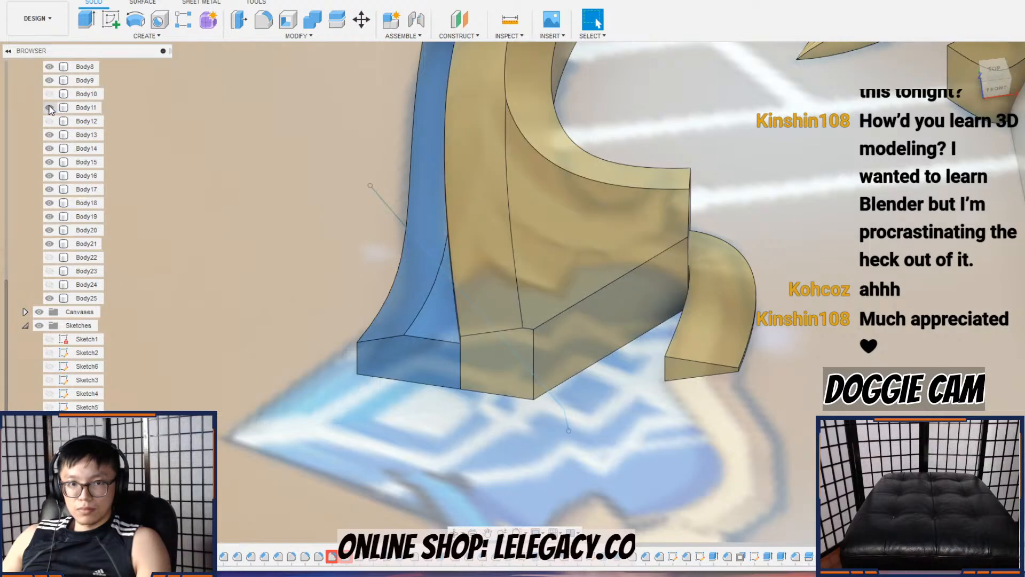
scroll(48, 124, up, 1)
click(48, 67)
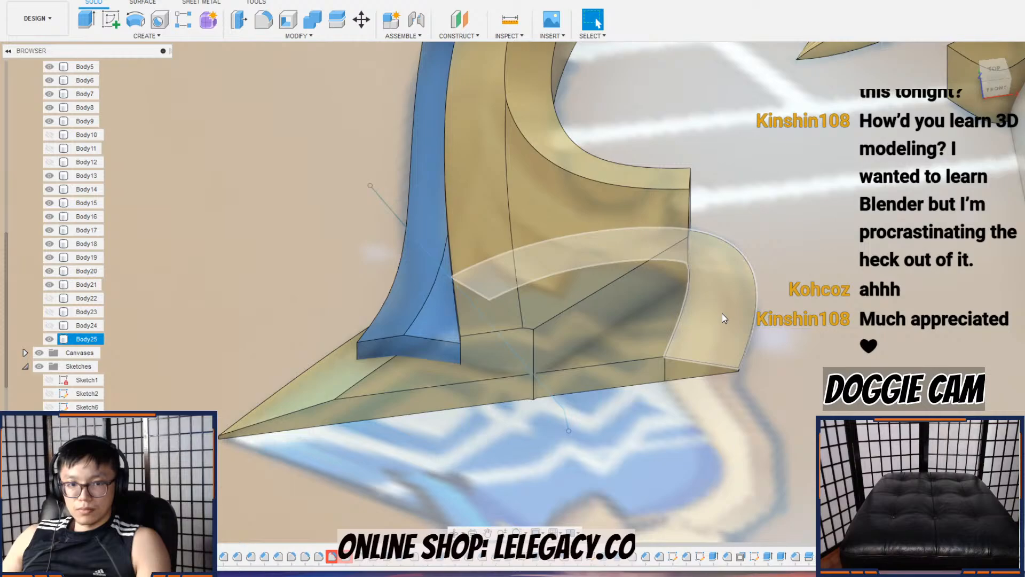
Step: Try to offset the top face of the copied rim body outward by 5 mm with Press Pull
right_click(722, 316)
click(760, 299)
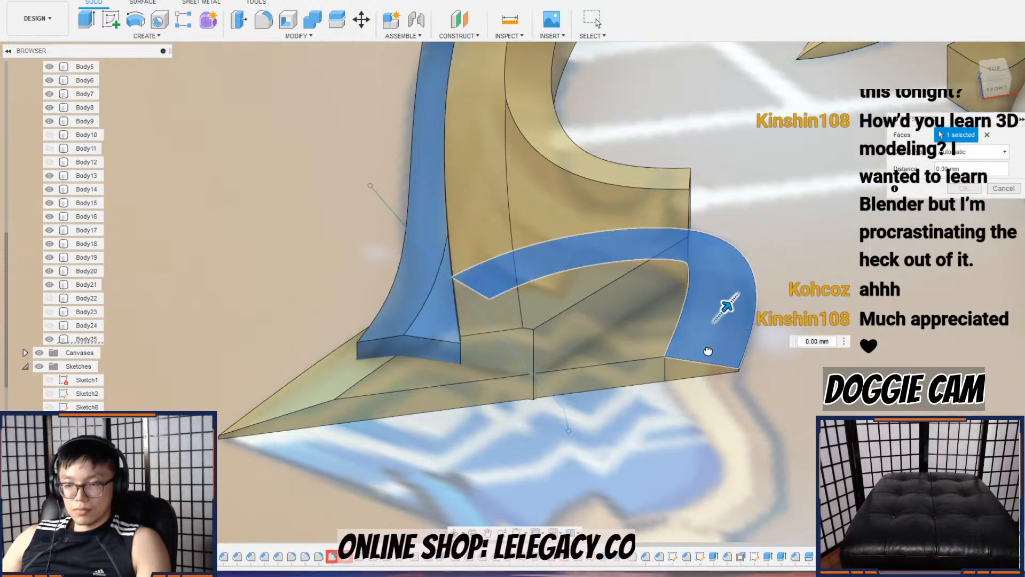
scroll(702, 352, up, 3)
drag(702, 352, 712, 338)
shift+middle_drag(712, 338, 726, 283)
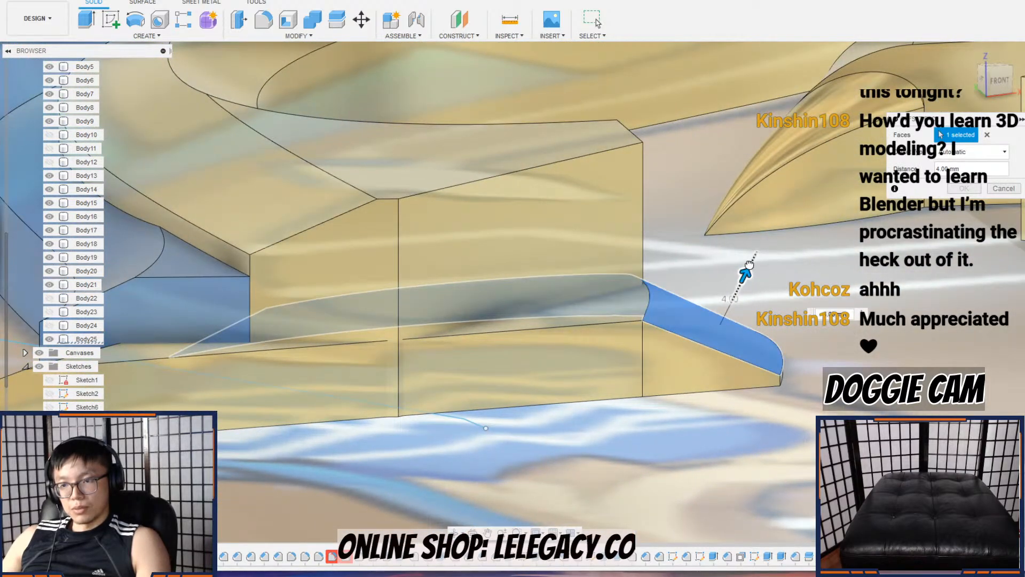
middle_drag(799, 286, 820, 280)
scroll(820, 279, down, 3)
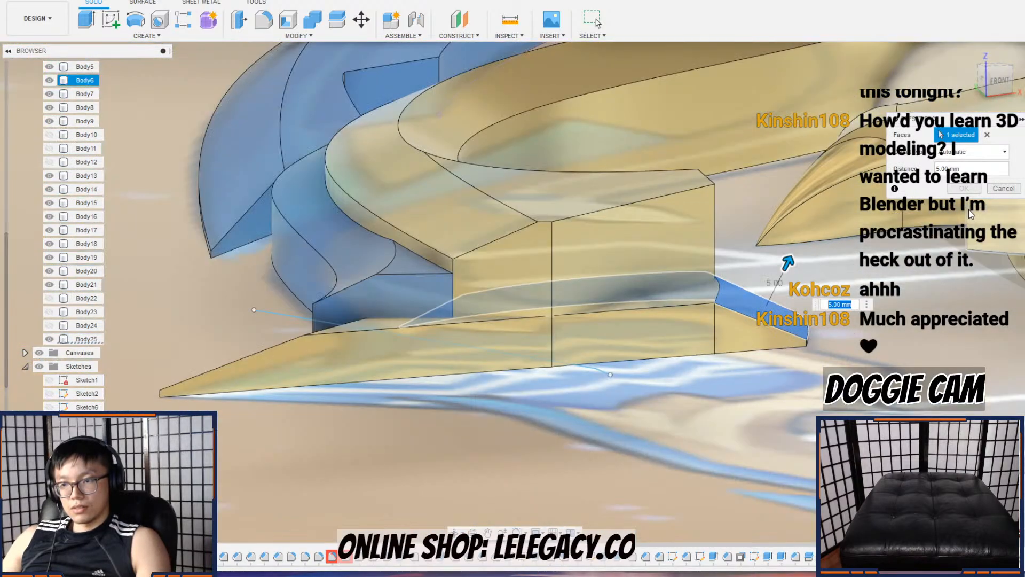
click(1003, 189)
shift+middle_drag(829, 330, 829, 368)
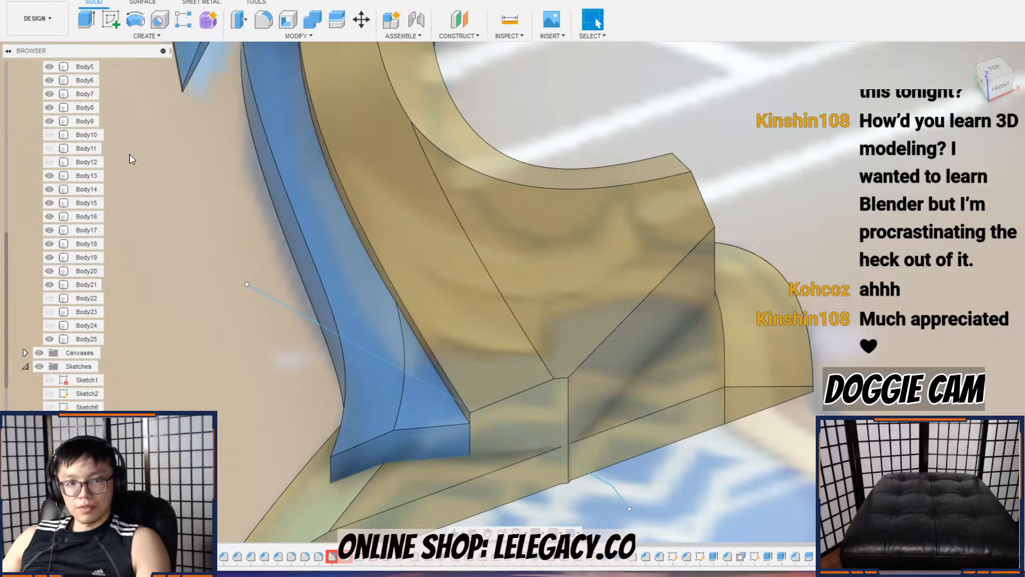
Step: Hide Body5 and try to offset the copied rim body's top, side and end faces by 3 mm with Press Pull
click(49, 67)
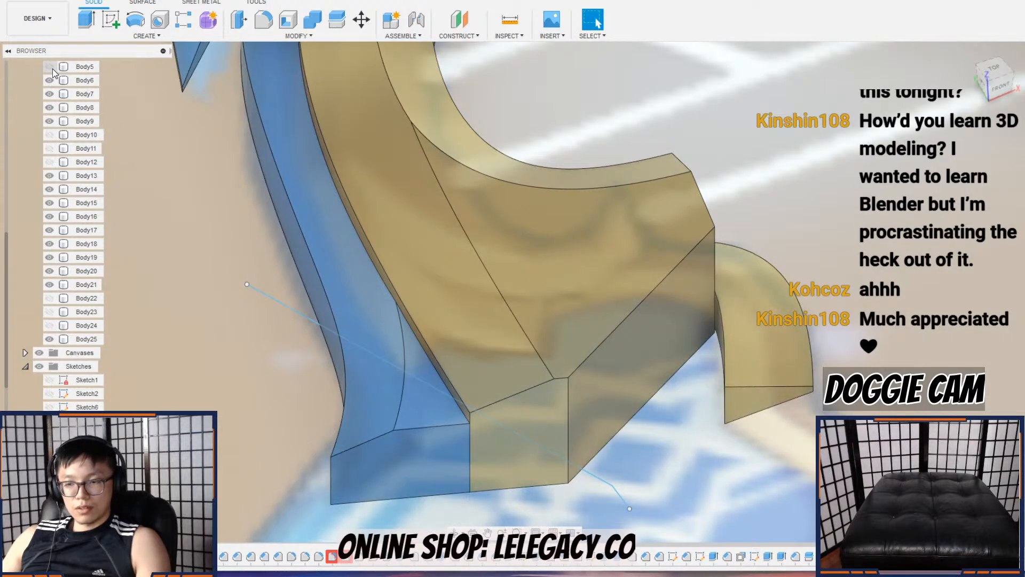
right_click(789, 347)
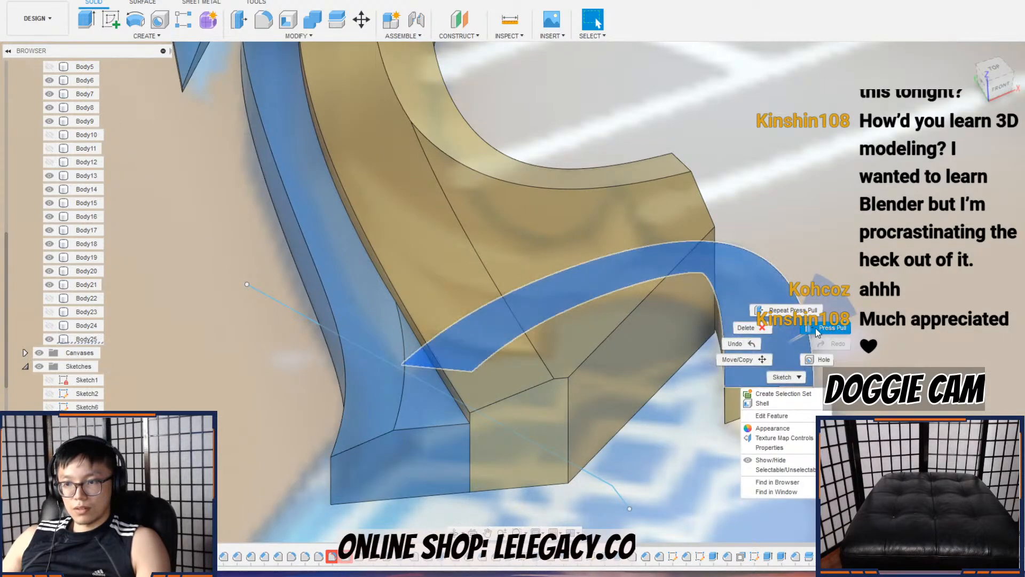
click(785, 337)
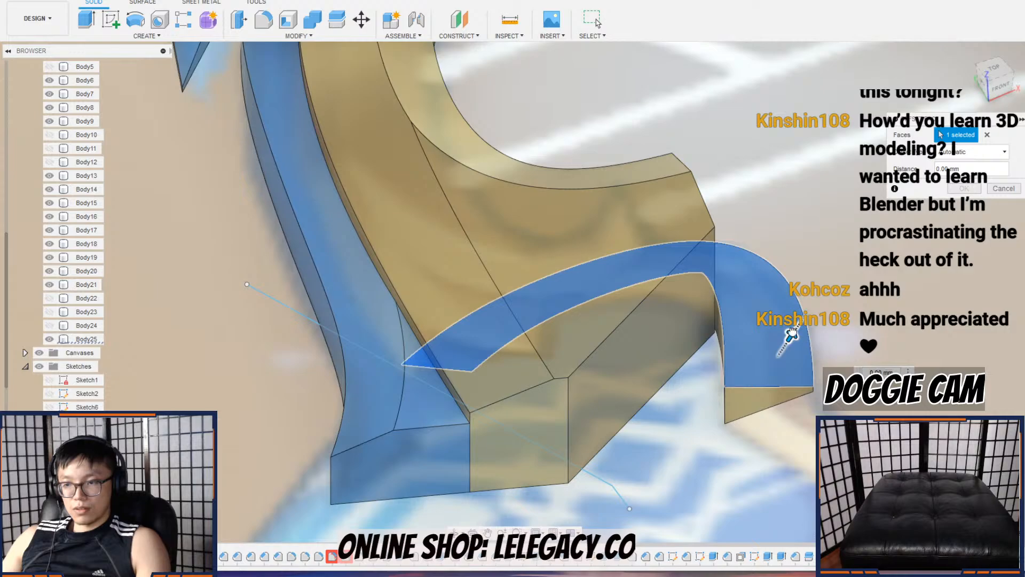
shift+middle_drag(817, 373, 815, 370)
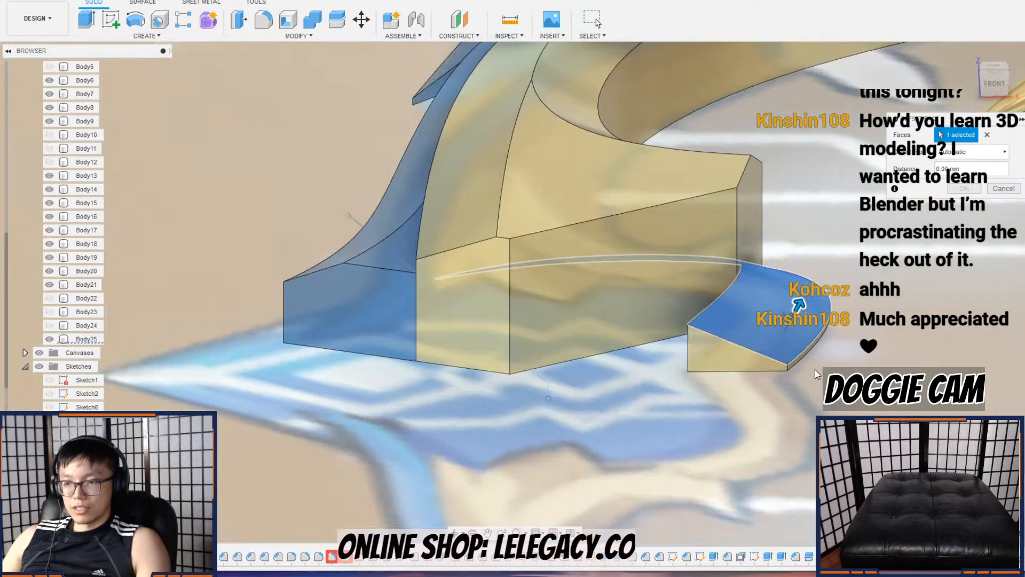
scroll(815, 369, up, 4)
text(3)
click(768, 353)
shift+middle_drag(596, 338, 524, 262)
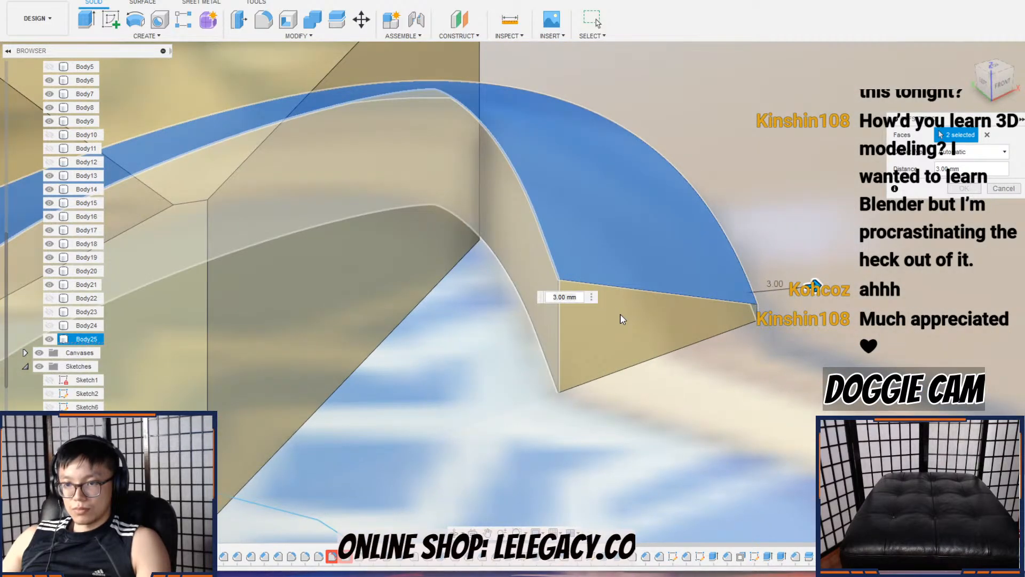
click(621, 317)
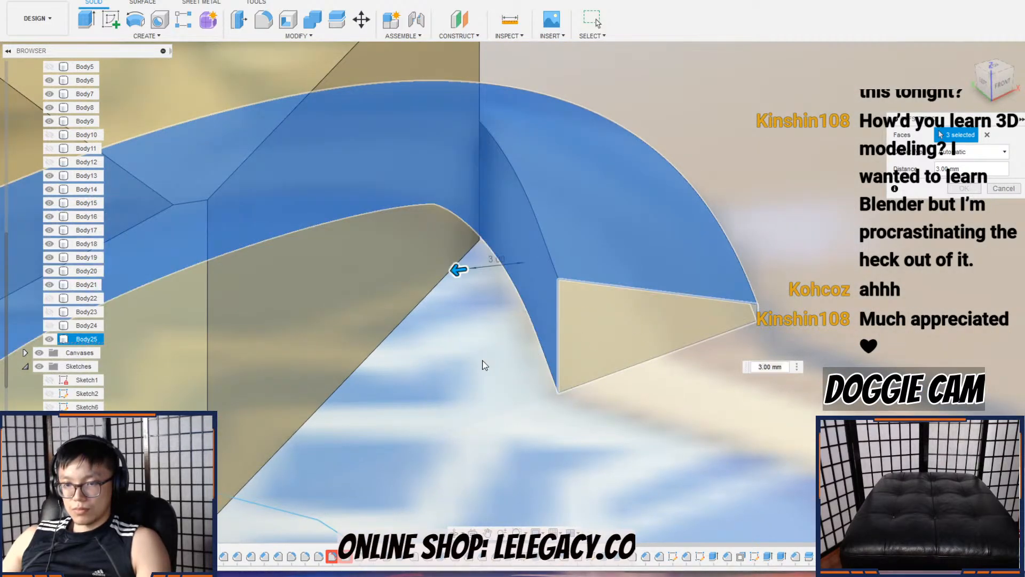
scroll(481, 364, down, 4)
middle_drag(482, 366, 663, 349)
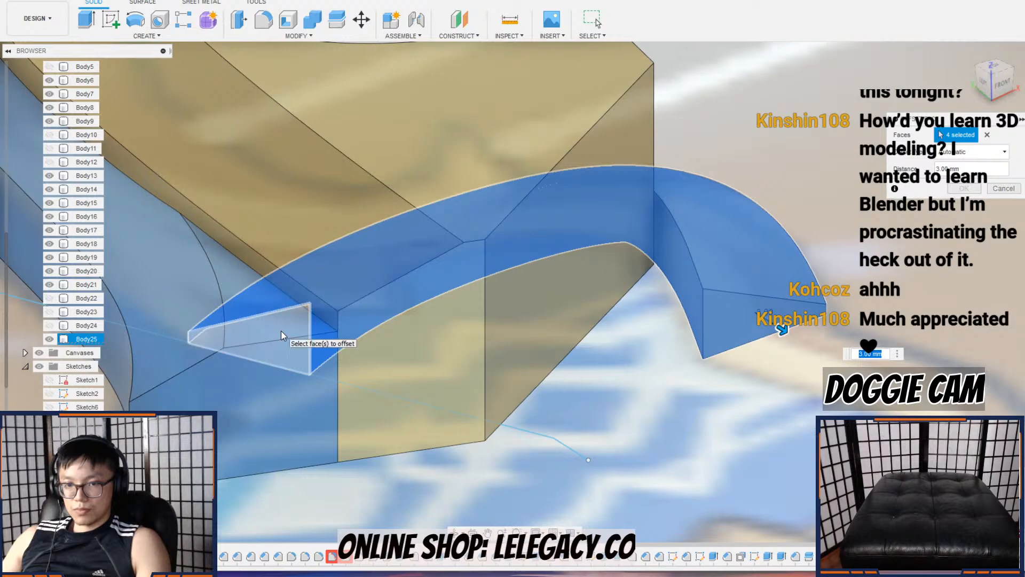
click(281, 331)
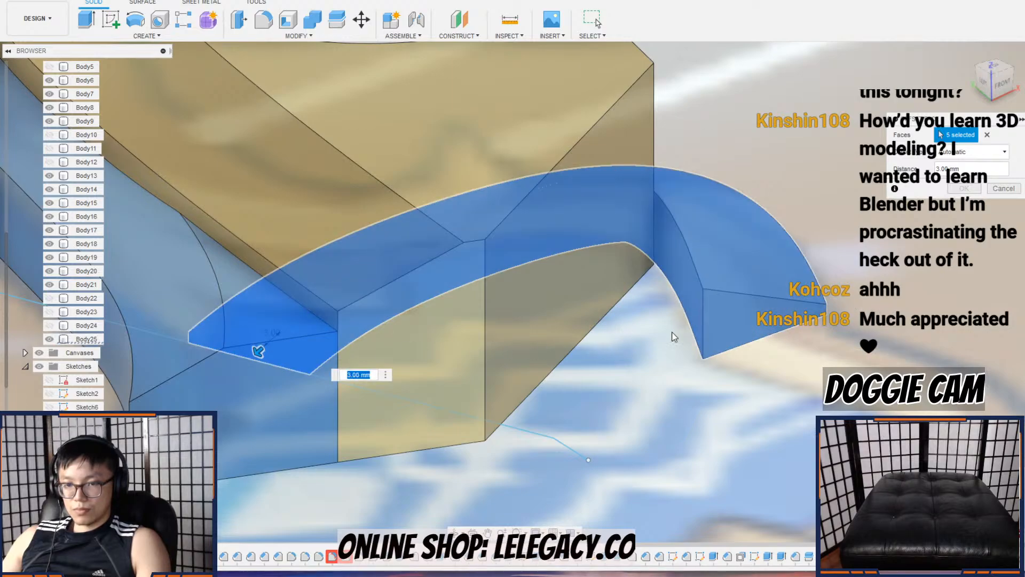
click(999, 194)
Step: Make Body5 visible again beneath the copied rim body, keeping Body1 hidden and Body2 shown
scroll(728, 282, down, 3)
shift+middle_drag(729, 282, 733, 333)
scroll(63, 139, up, 3)
click(47, 122)
click(48, 122)
click(53, 134)
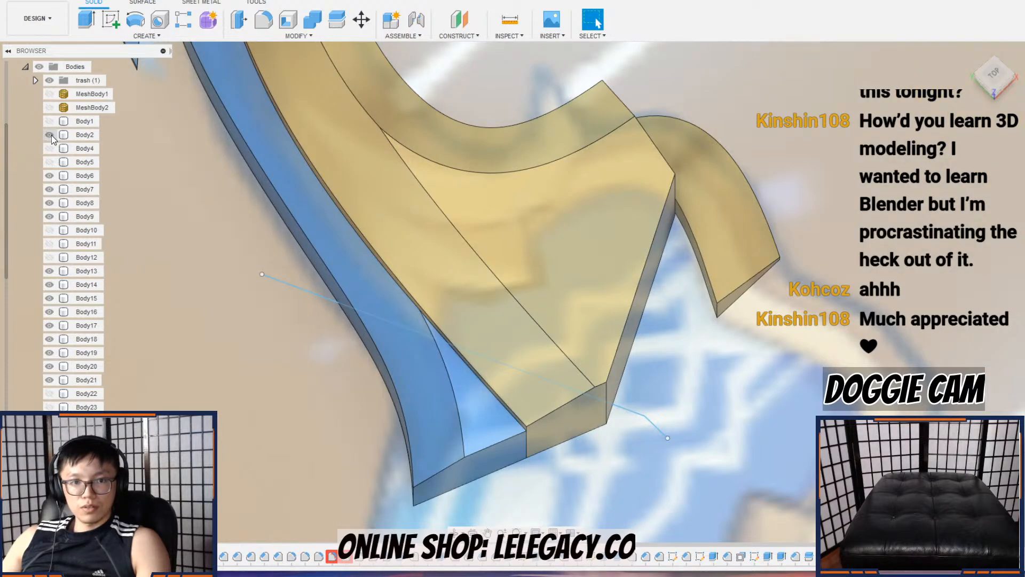
click(49, 162)
Step: Examine how the copied rim body lies over Body5 around its outer end, from above and from the front
click(705, 235)
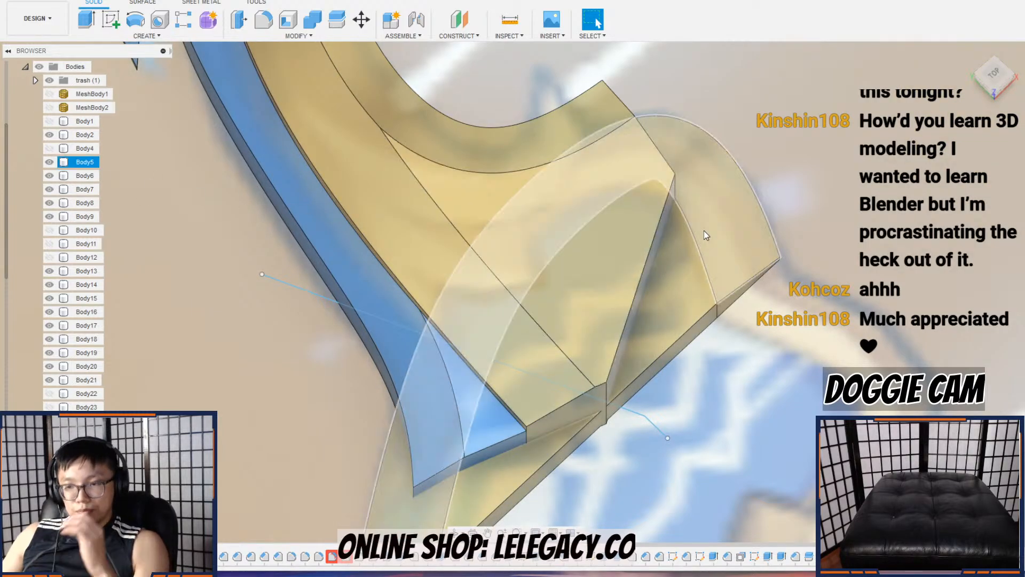
scroll(792, 293, down, 2)
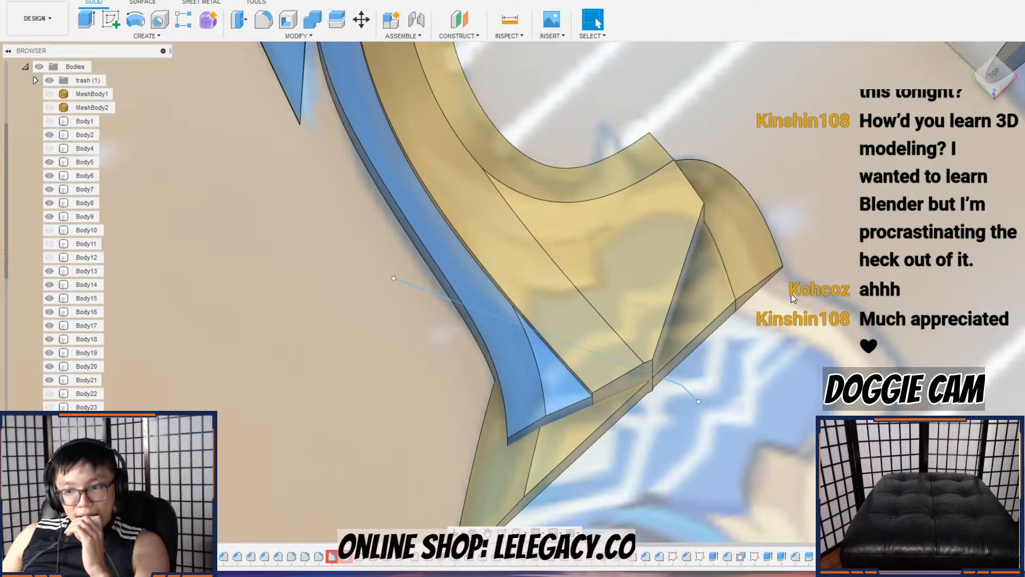
click(758, 279)
scroll(760, 276, up, 2)
scroll(760, 277, up, 1)
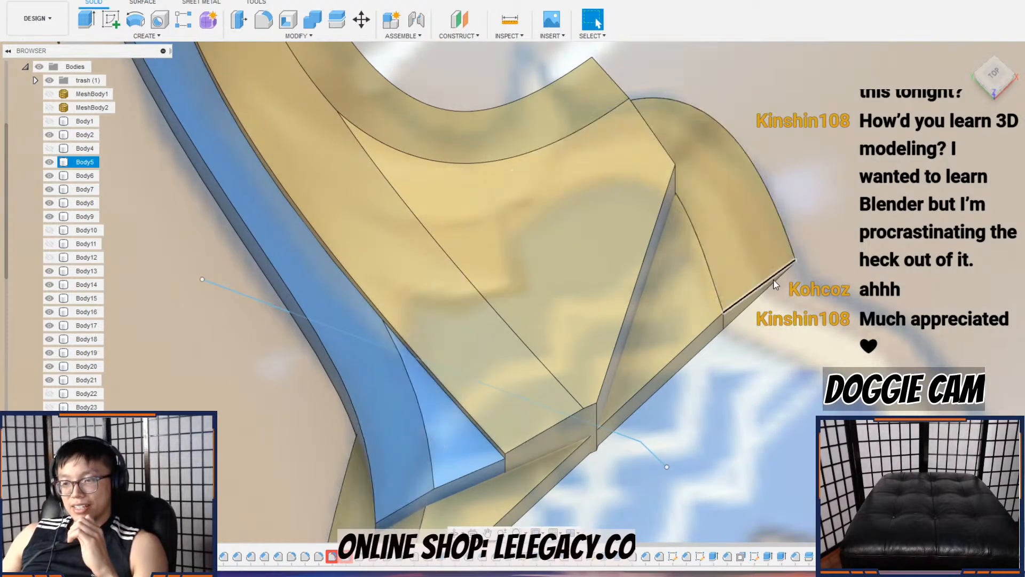
middle_drag(799, 301, 640, 336)
scroll(587, 311, down, 1)
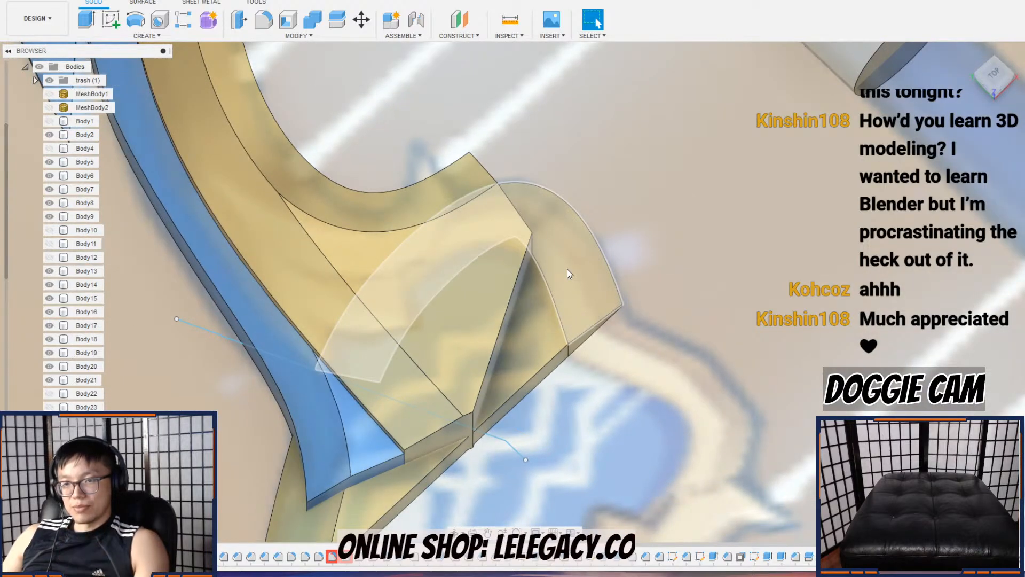
mouse_move(579, 305)
shift+middle_down()
mouse_move(560, 278)
mouse_move(576, 285)
shift+middle_up()
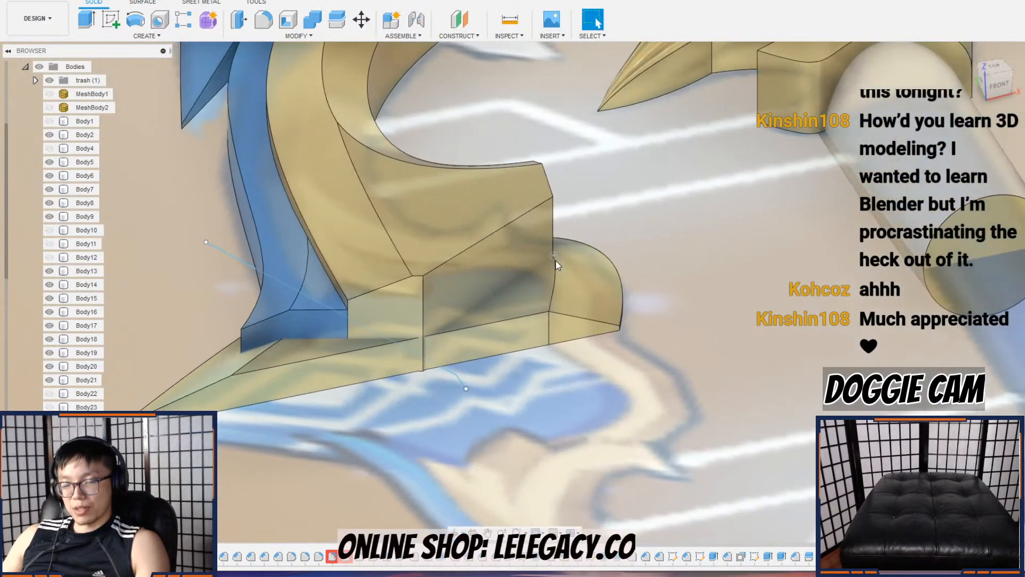
Step: Check Body5 by hiding and restoring it, and make Body4 visible while Body1 stays hidden
click(48, 163)
click(49, 162)
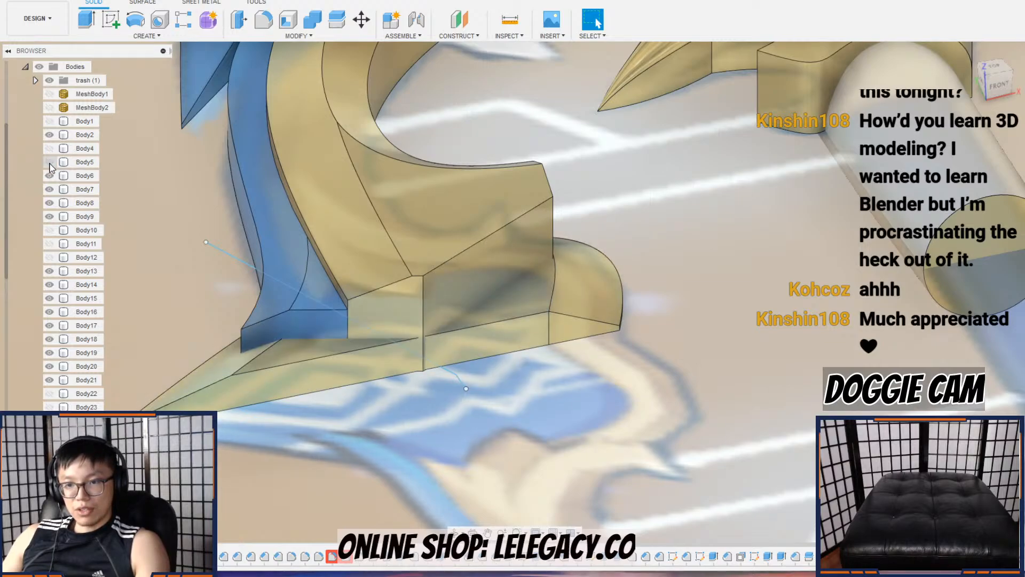
click(49, 163)
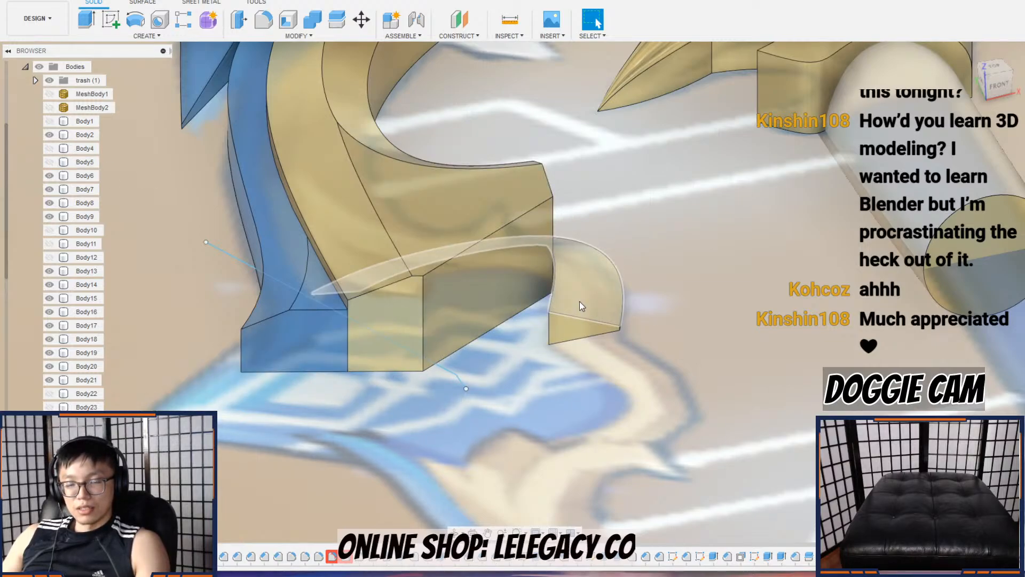
click(50, 121)
click(49, 149)
click(50, 122)
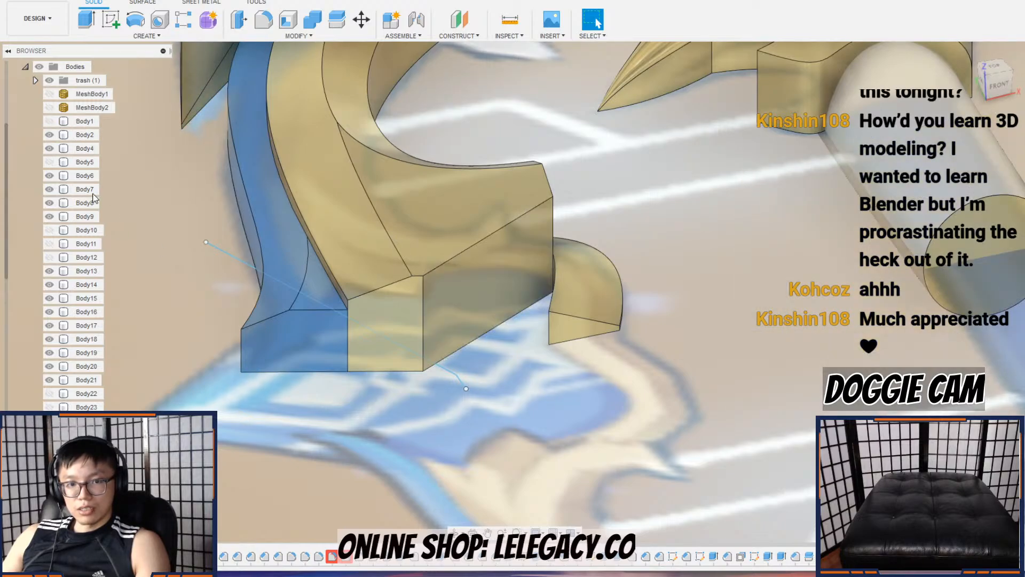
click(50, 162)
scroll(576, 357, up, 3)
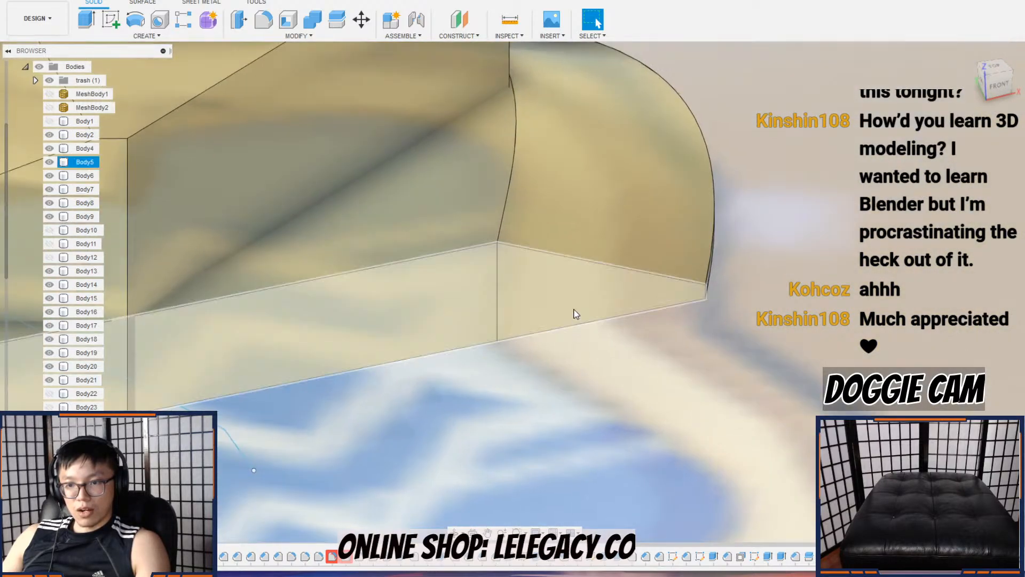
Step: Move the copied rim body 1 mm upward above the tip body
right_click(85, 177)
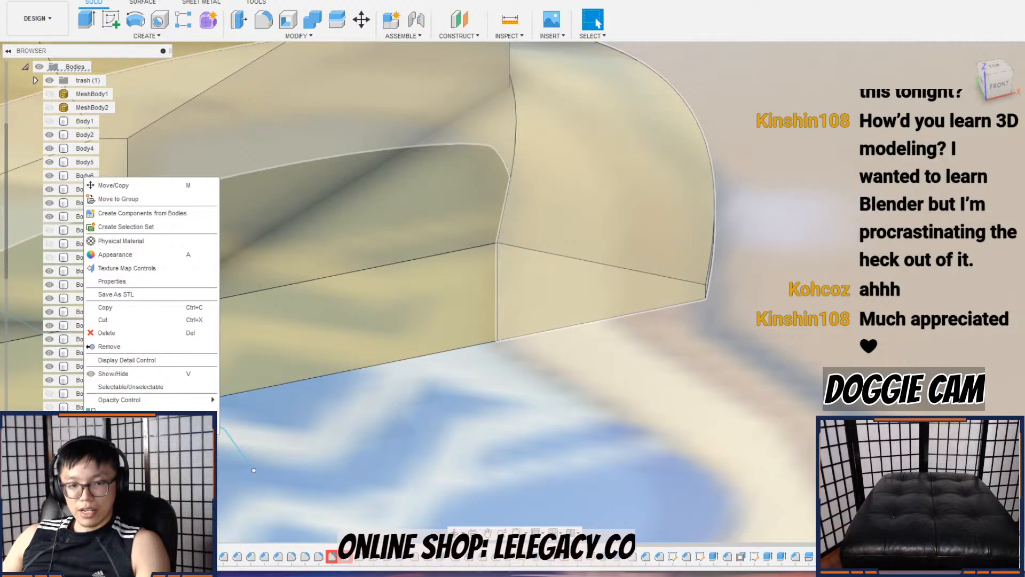
click(132, 186)
scroll(571, 289, down, 3)
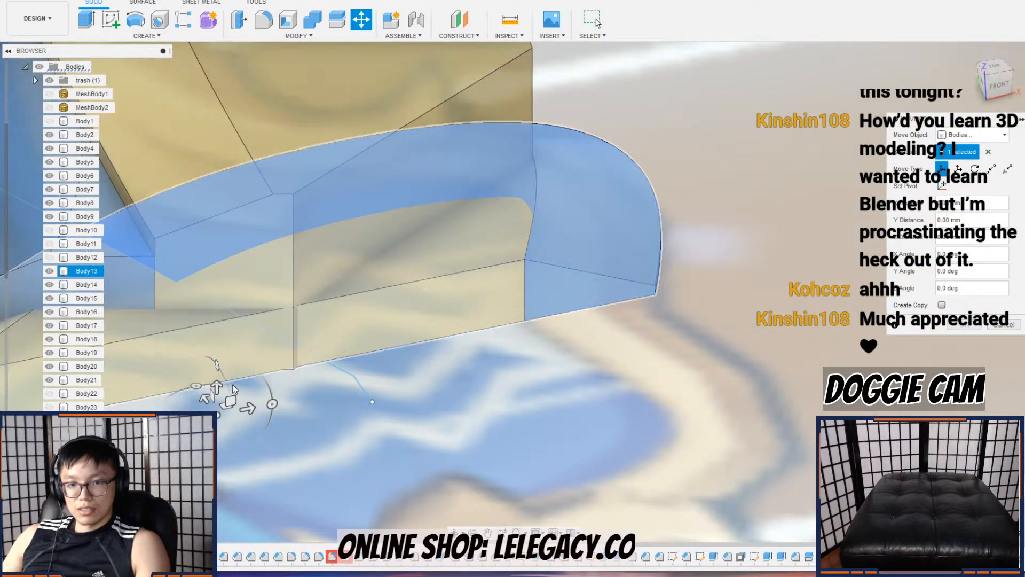
drag(215, 386, 215, 377)
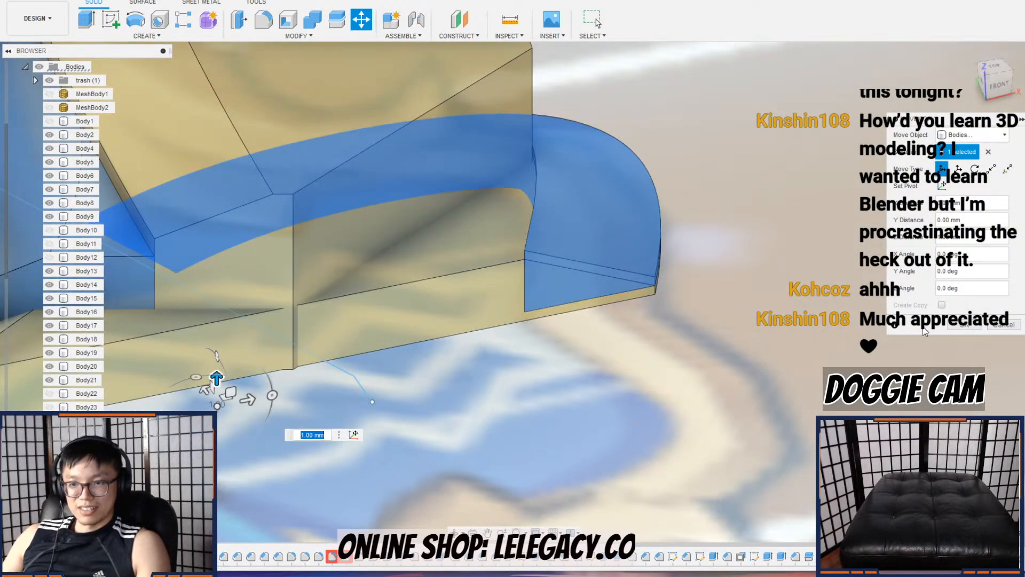
click(963, 327)
Step: Raise the copied rim body by a further 1 mm with Move
scroll(660, 305, up, 3)
shift+middle_drag(652, 308, 565, 320)
double_click(588, 240)
key(m)
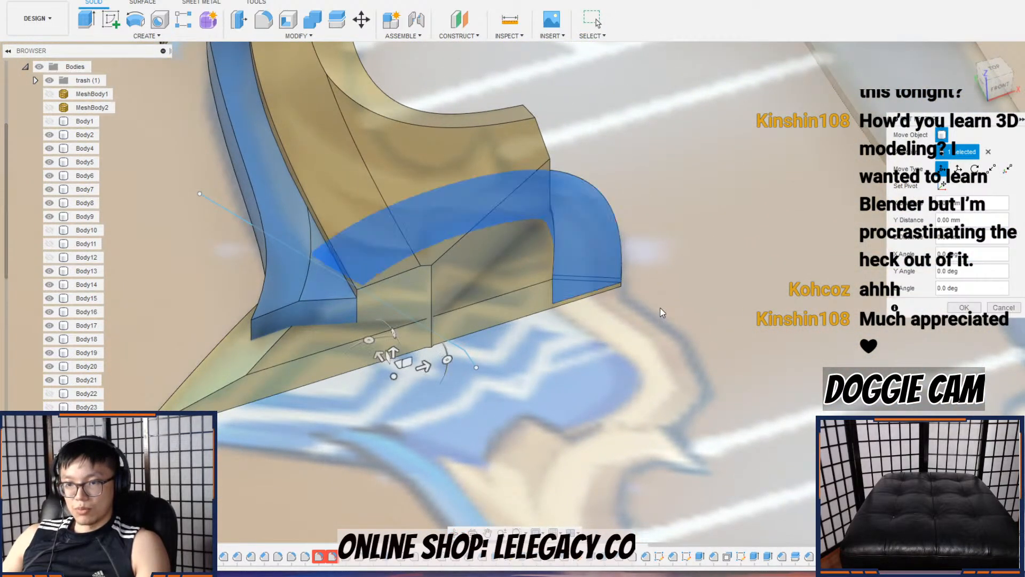
drag(393, 355, 393, 350)
shift+middle_drag(576, 336, 674, 299)
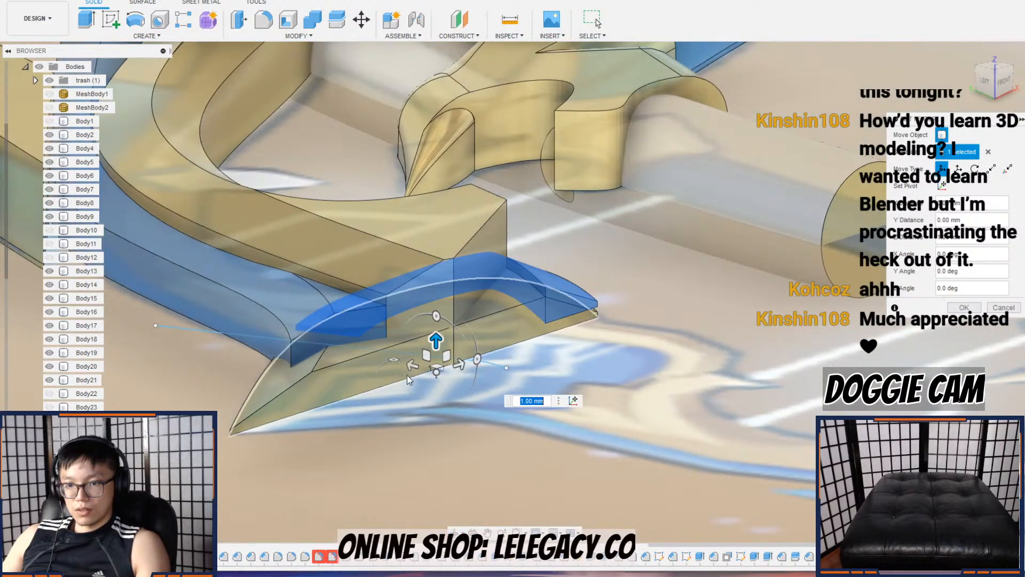
drag(437, 340, 436, 339)
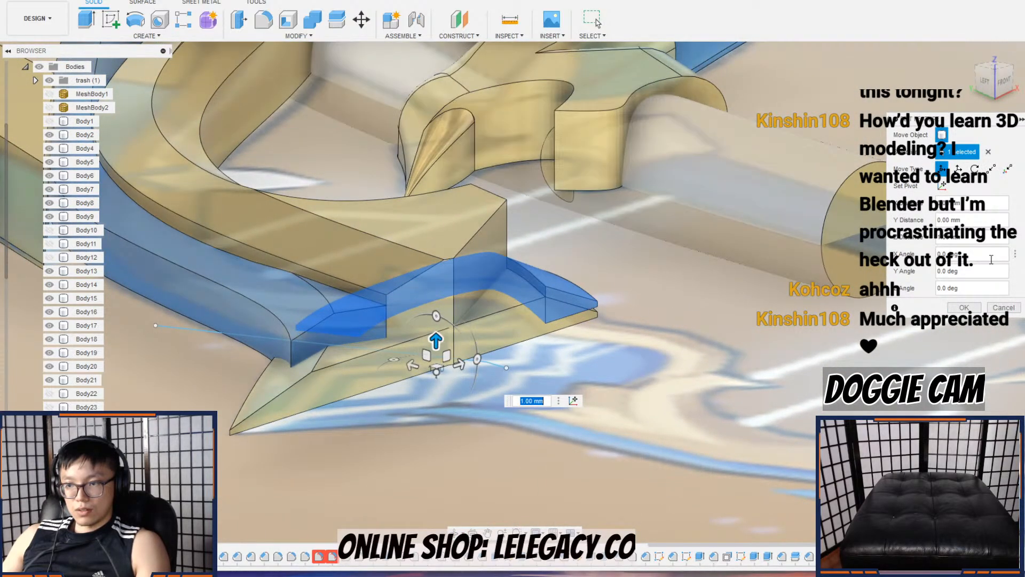
click(963, 307)
Step: Apply the blue appearance already used in the design to Body5, inside the gold rim
shift+middle_drag(517, 320, 513, 261)
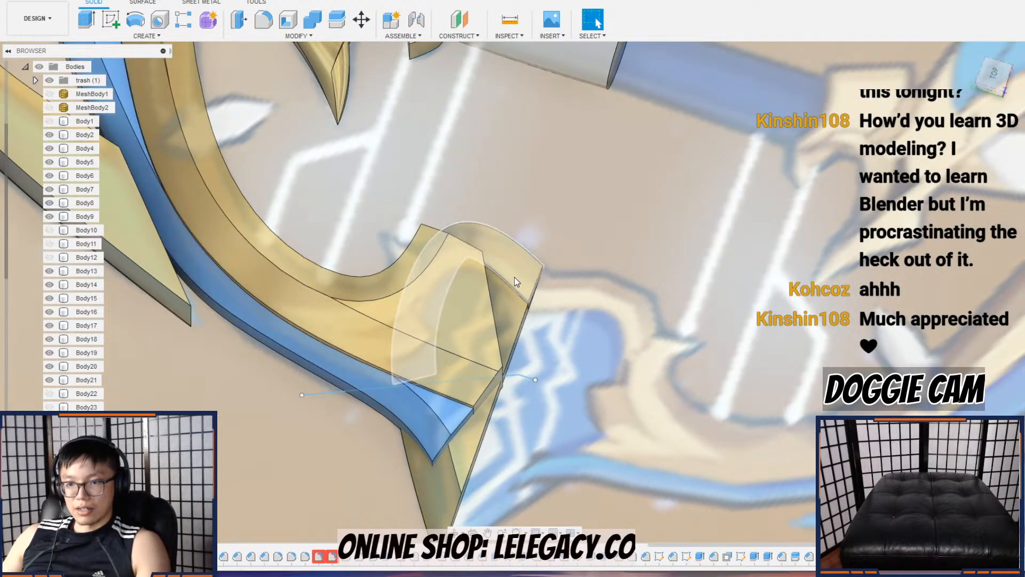
scroll(514, 276, up, 2)
click(506, 336)
right_click(505, 334)
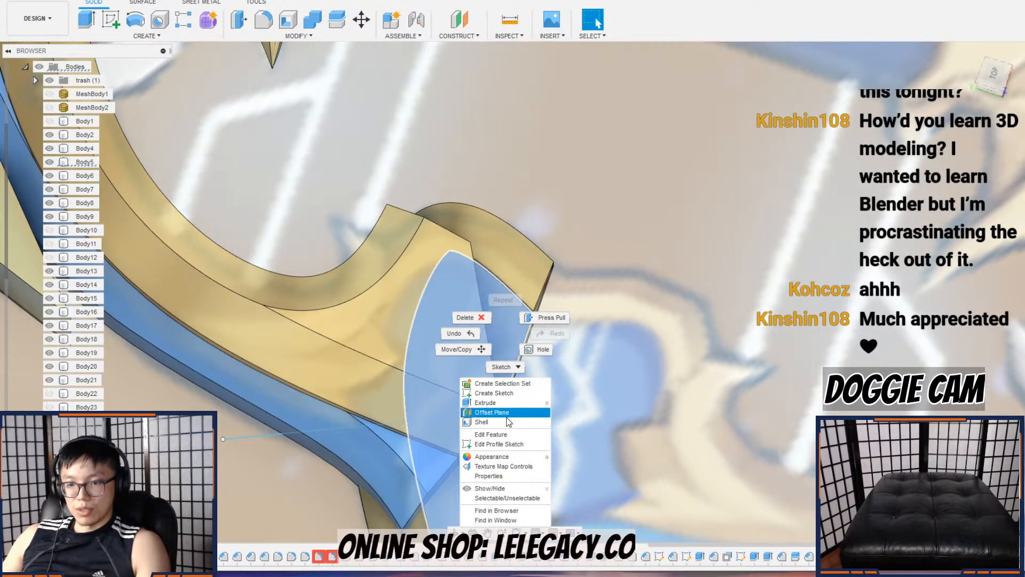
click(515, 465)
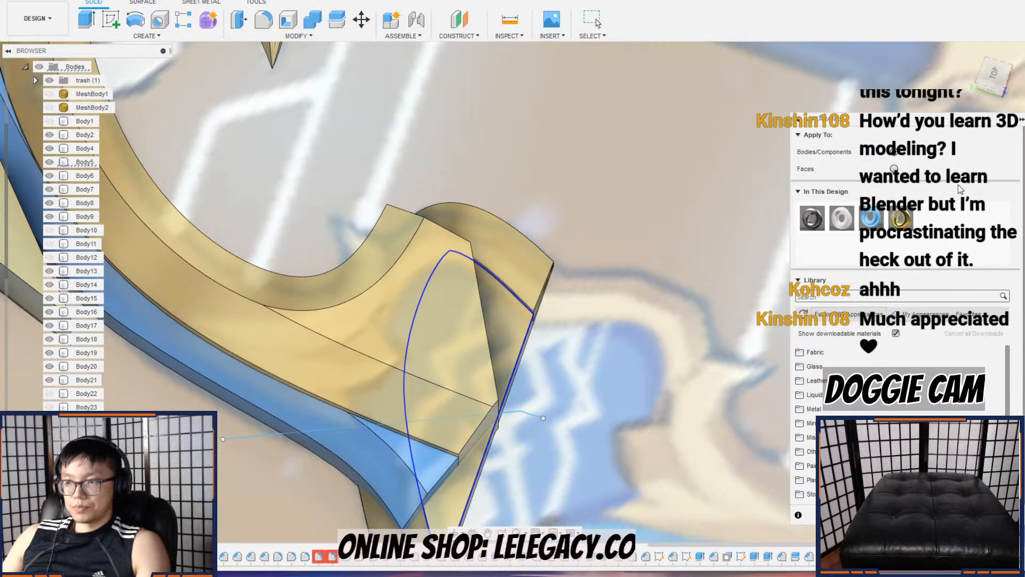
drag(873, 218, 514, 330)
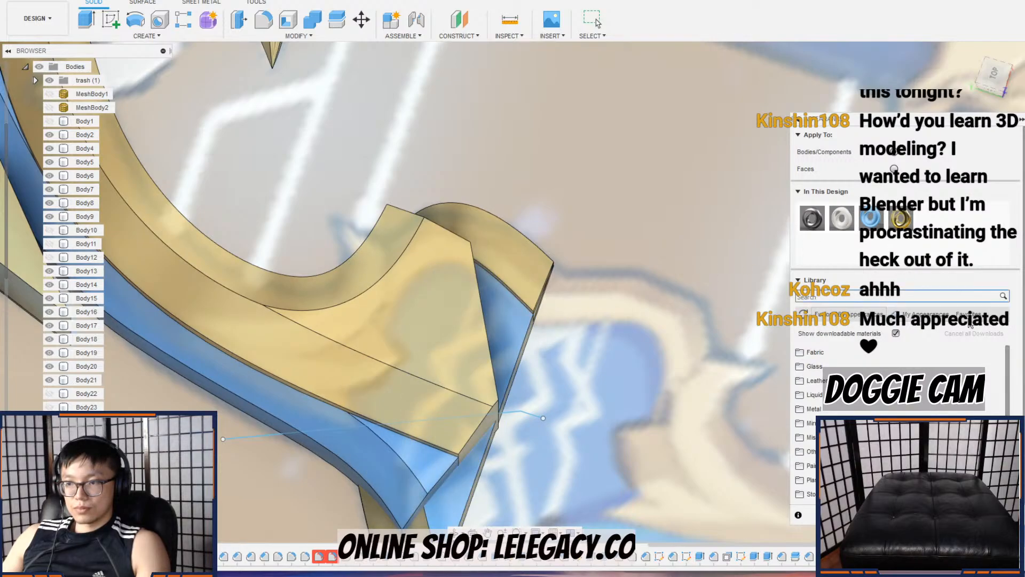
click(598, 23)
Step: Sketch a three-segment zigzag line across the wide end of the gold blade body, following the reference artwork
shift+middle_drag(576, 357, 568, 336)
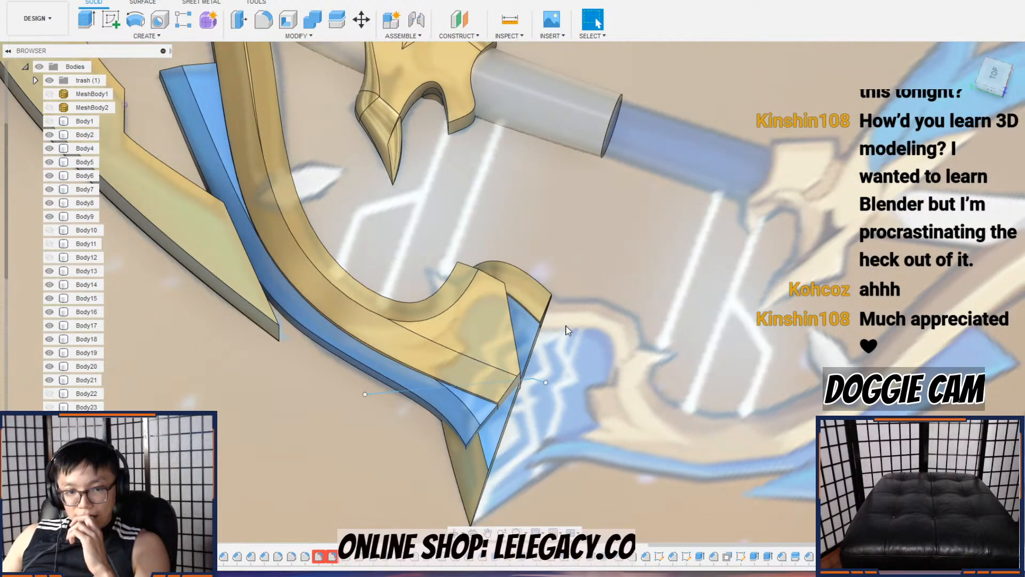
click(459, 316)
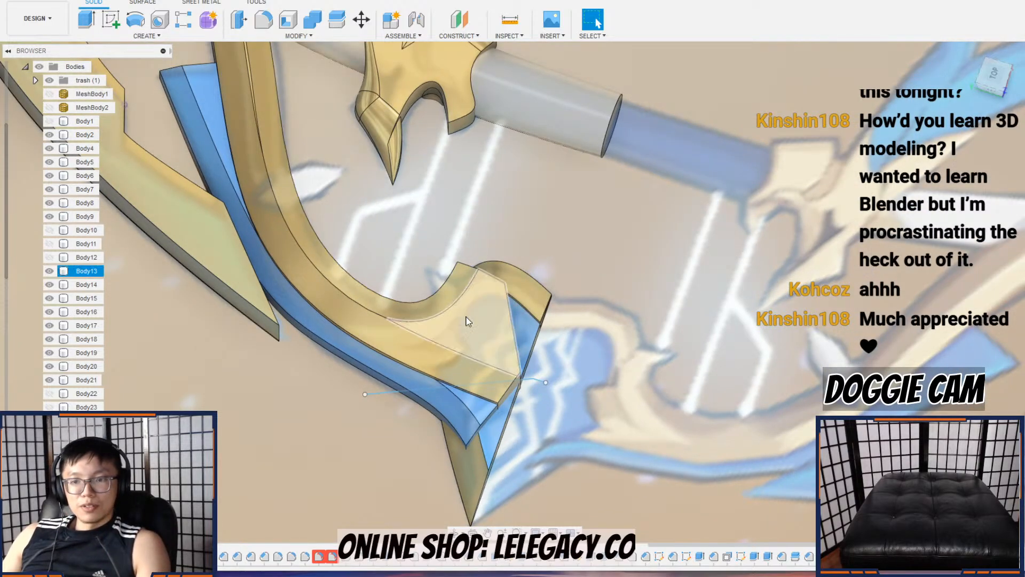
scroll(469, 321, up, 2)
shift+middle_drag(483, 316, 456, 214)
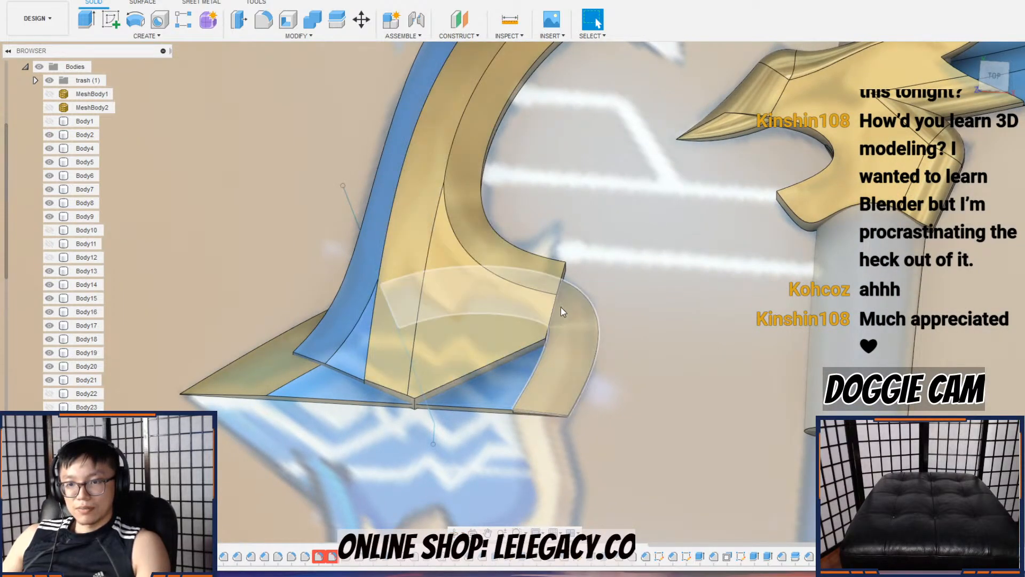
scroll(448, 305, up, 2)
scroll(448, 305, up, 1)
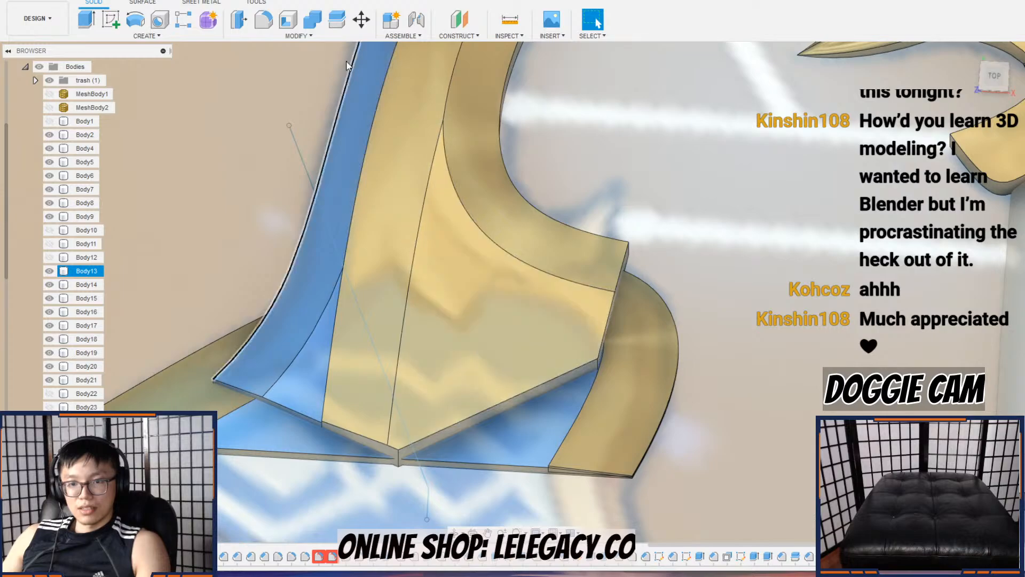
click(111, 20)
click(422, 295)
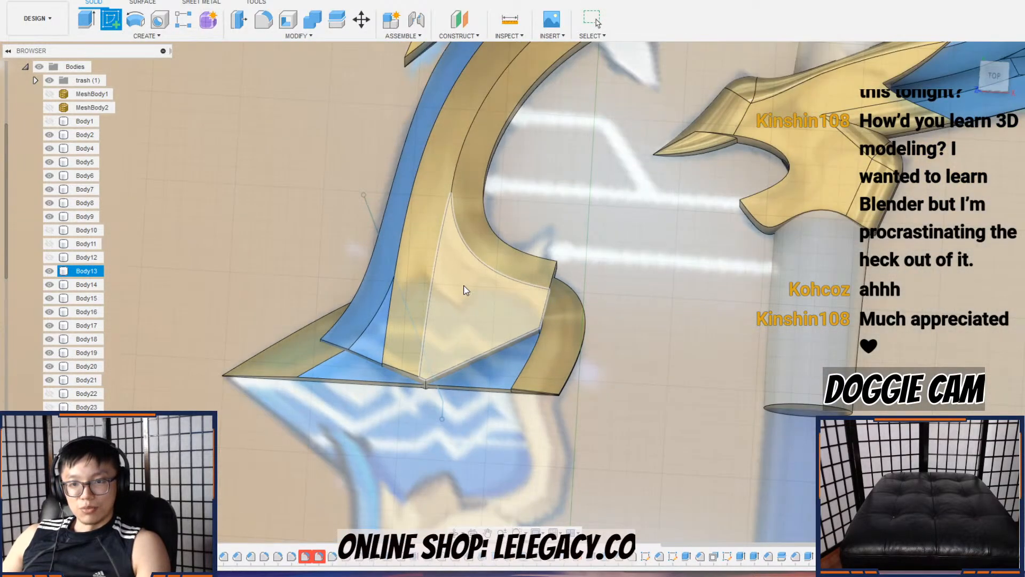
key(l)
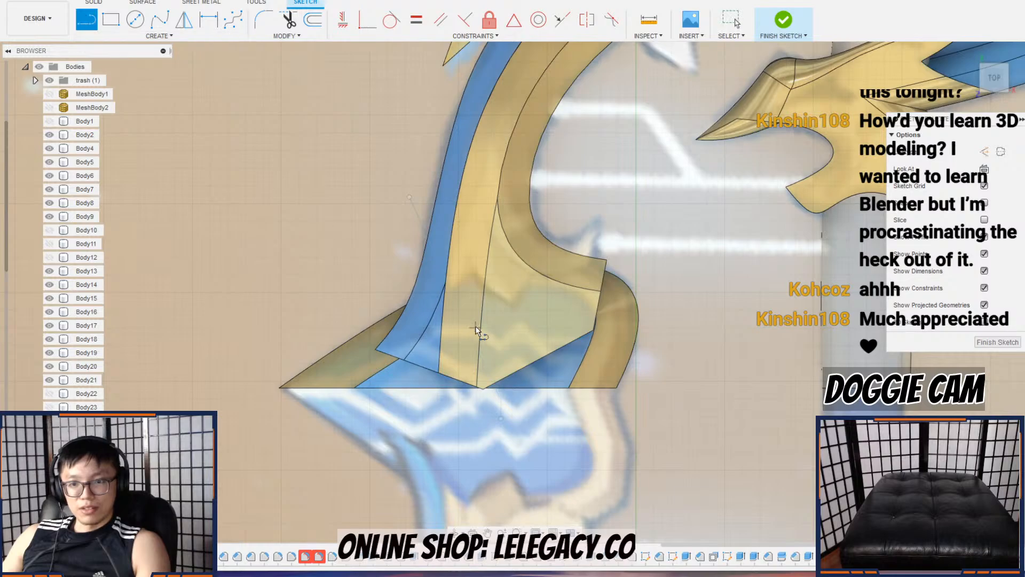
scroll(473, 331, up, 5)
click(468, 171)
mouse_move(634, 307)
middle_down()
mouse_move(581, 357)
mouse_move(453, 431)
middle_up()
click(452, 431)
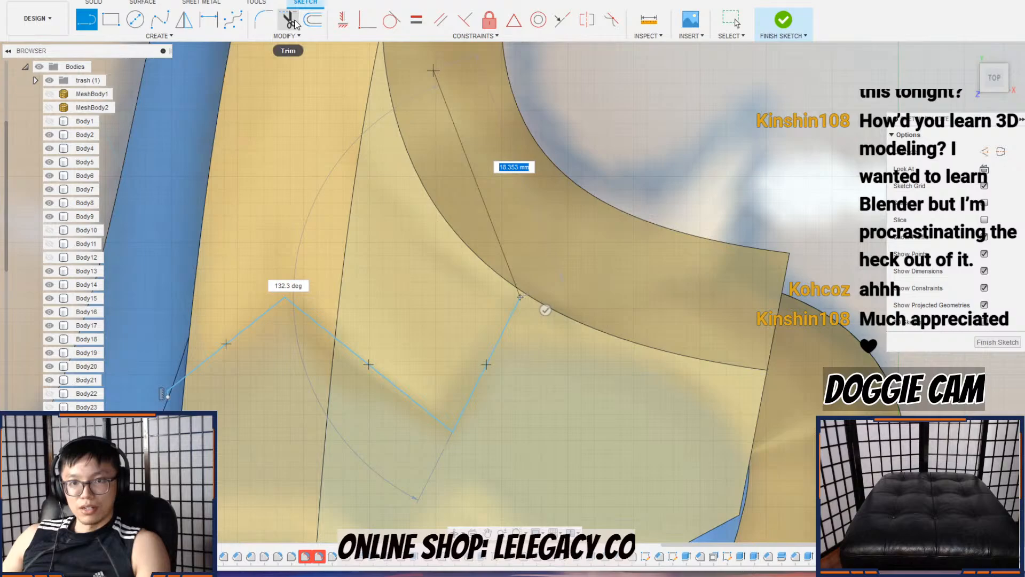
Step: Continue the zigzag with a control point spline curving to the blade's outer upper corner, and finish the sketch
click(232, 20)
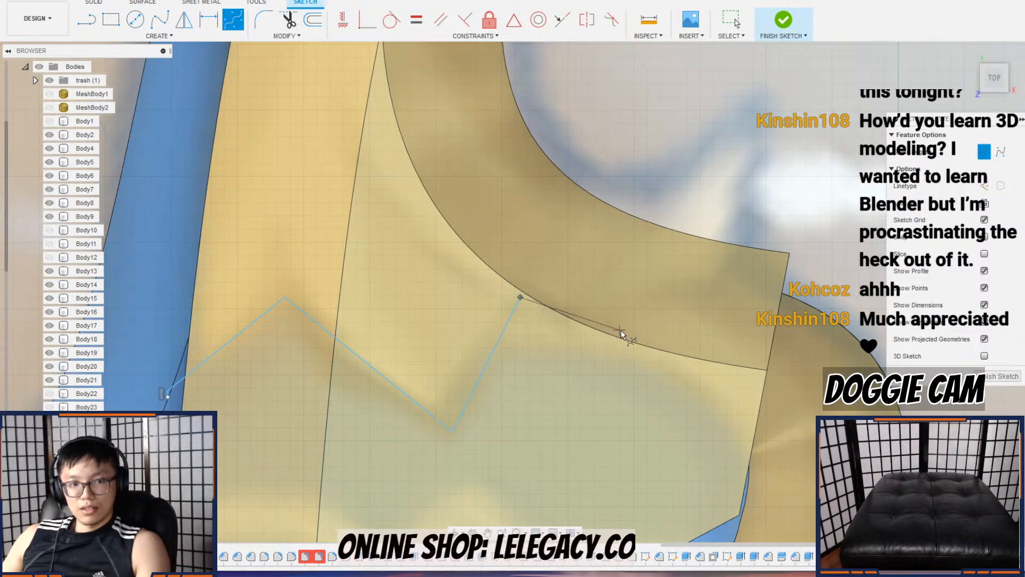
click(784, 249)
click(1001, 376)
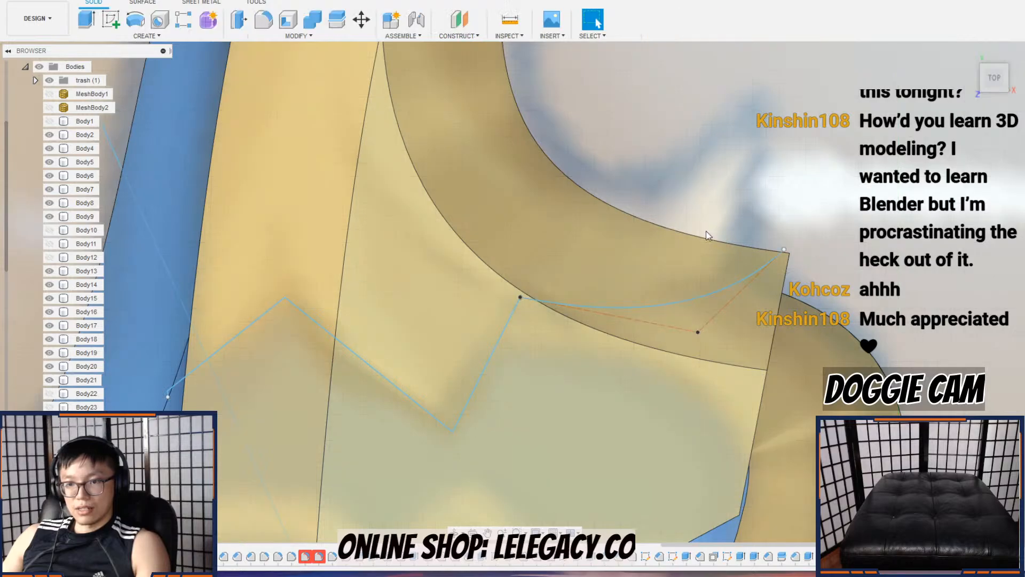
Step: Split the gold blade body along the zigzag and spline sketch
scroll(628, 243, down, 3)
click(337, 20)
click(499, 231)
click(982, 152)
click(674, 275)
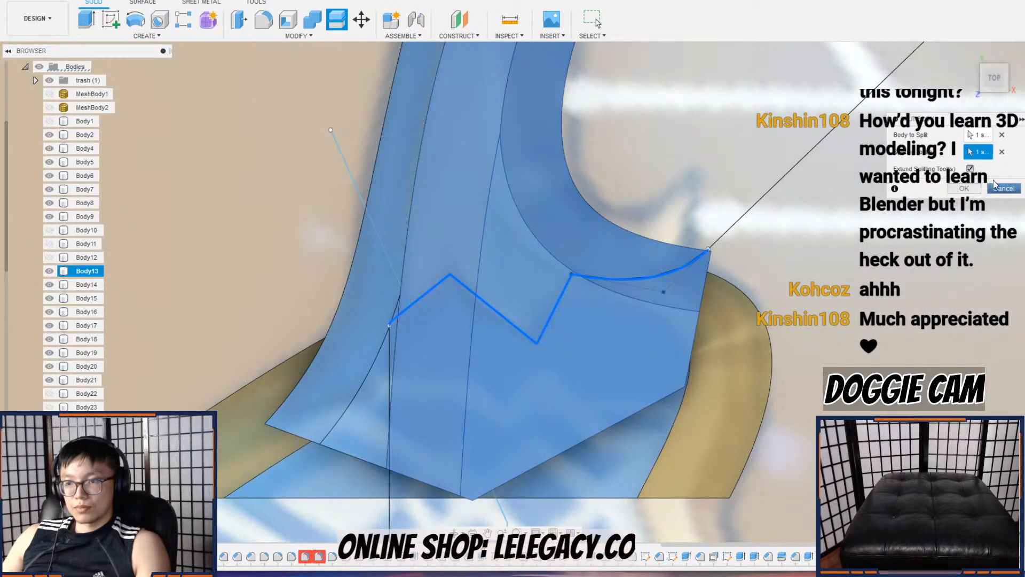
click(965, 189)
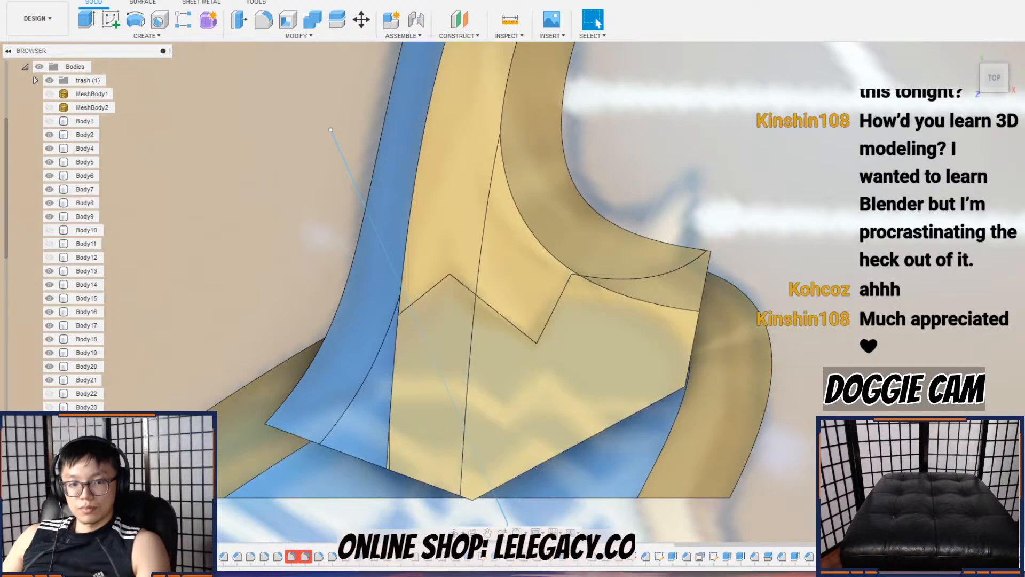
Step: Hide the cut-off end pieces of the split blade, including the leftover sliver Body13
click(389, 463)
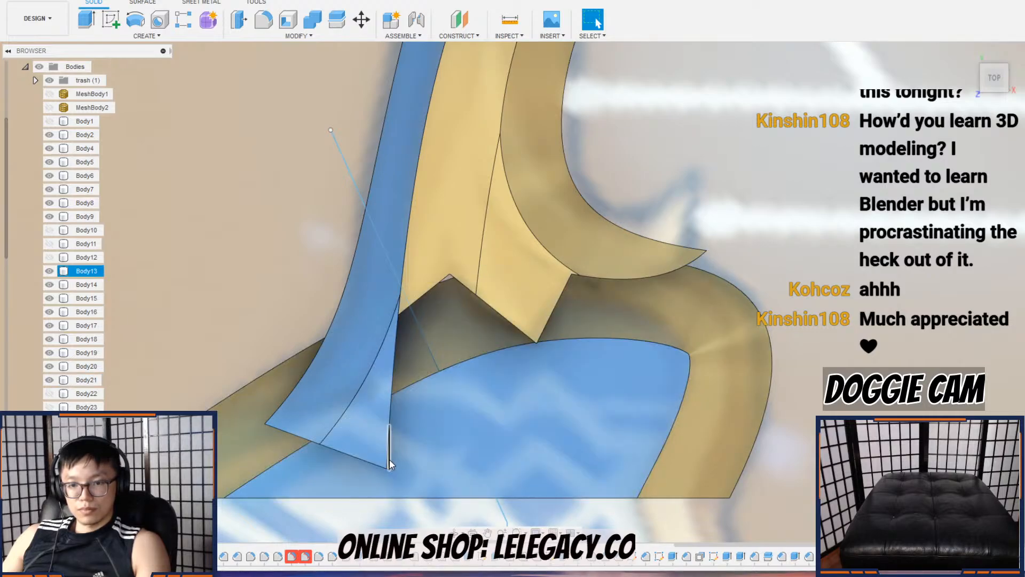
click(50, 271)
shift+middle_drag(458, 361, 527, 290)
scroll(526, 289, down, 4)
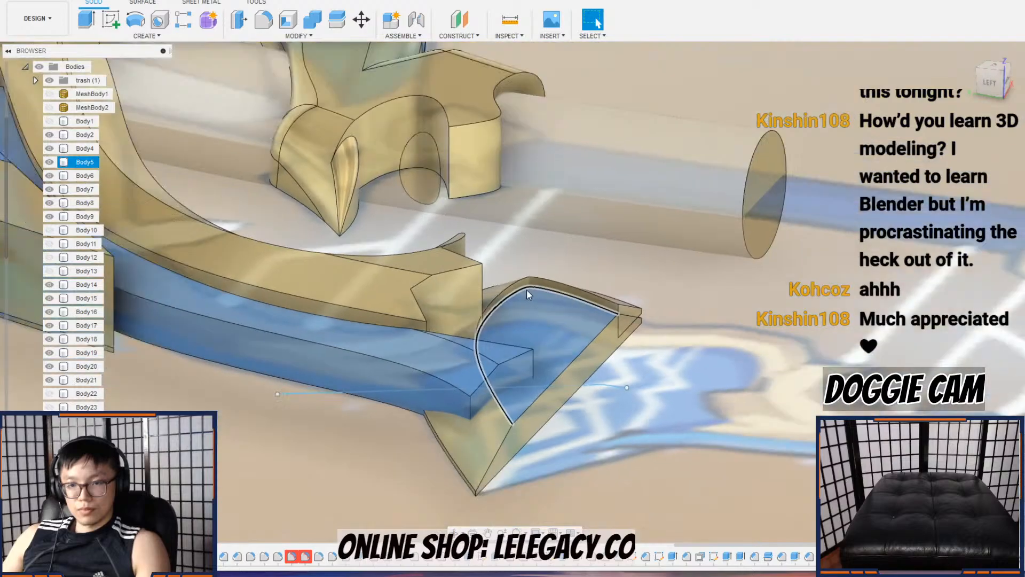
scroll(526, 287, down, 3)
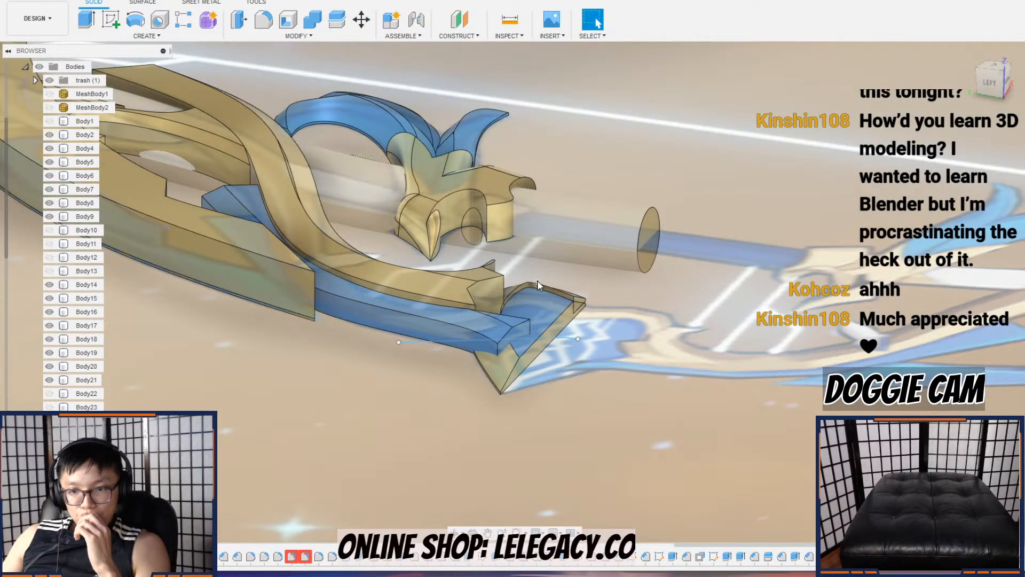
scroll(533, 329, up, 2)
shift+middle_drag(536, 310, 521, 336)
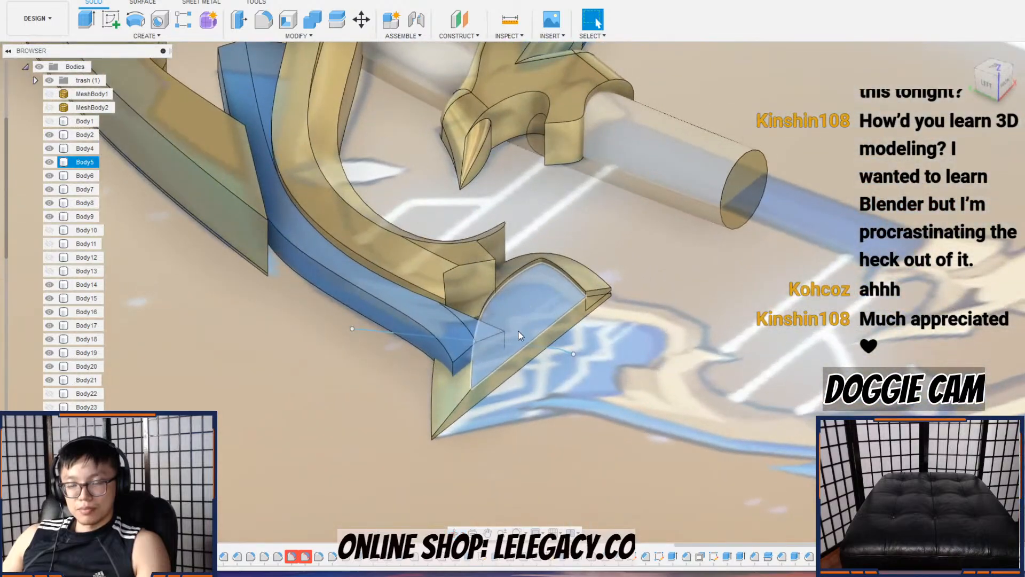
Step: Join the raised rim body and blue Body5 into one body with Combine
click(332, 39)
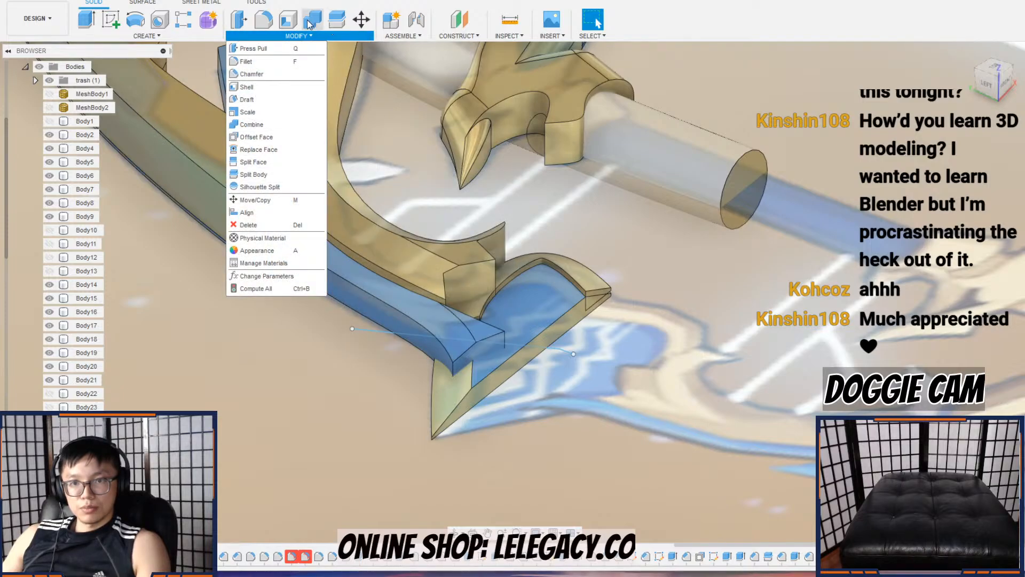
click(252, 124)
click(541, 295)
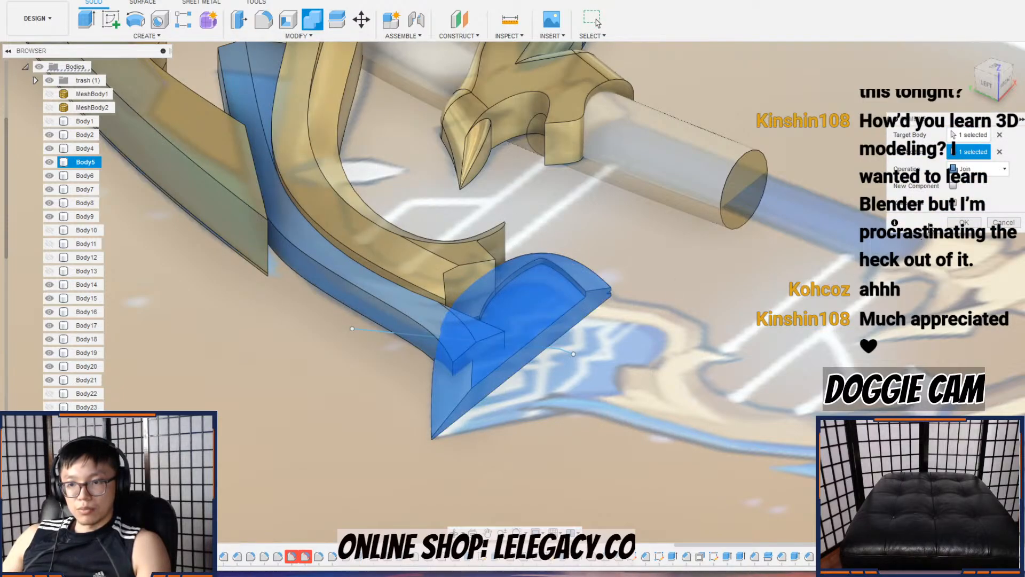
click(964, 222)
click(263, 37)
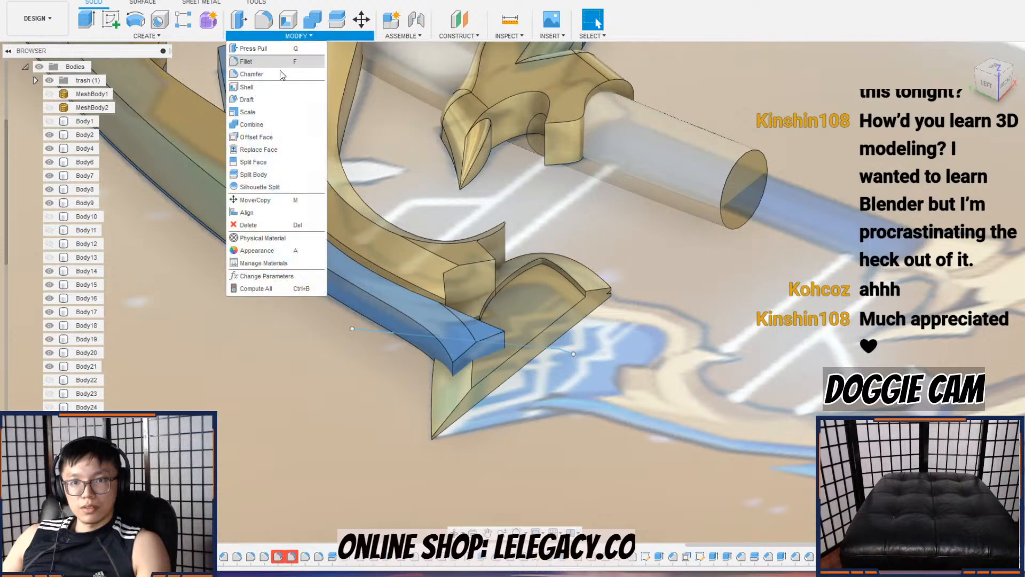
click(274, 115)
click(557, 309)
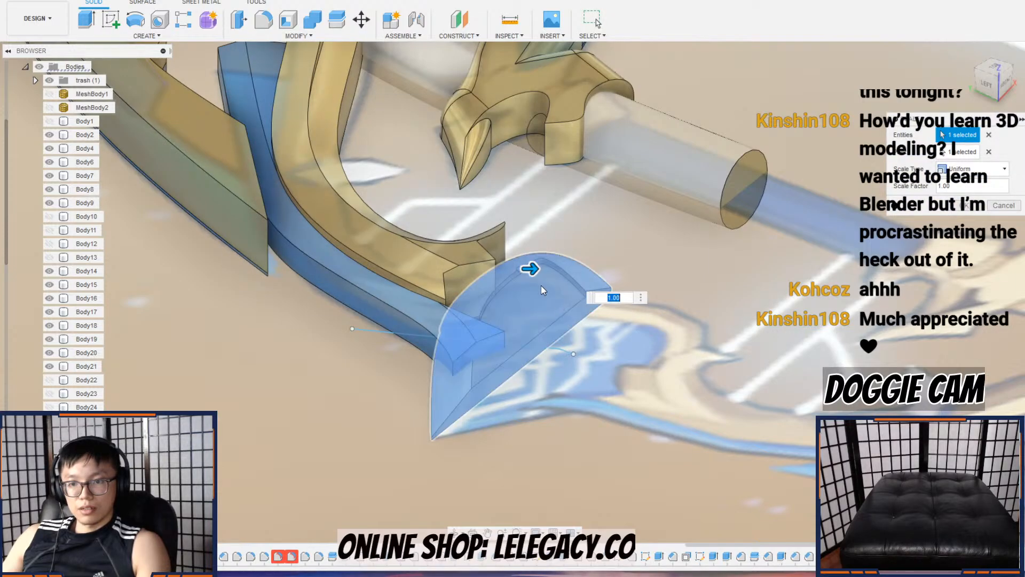
scroll(557, 309, up, 3)
click(992, 172)
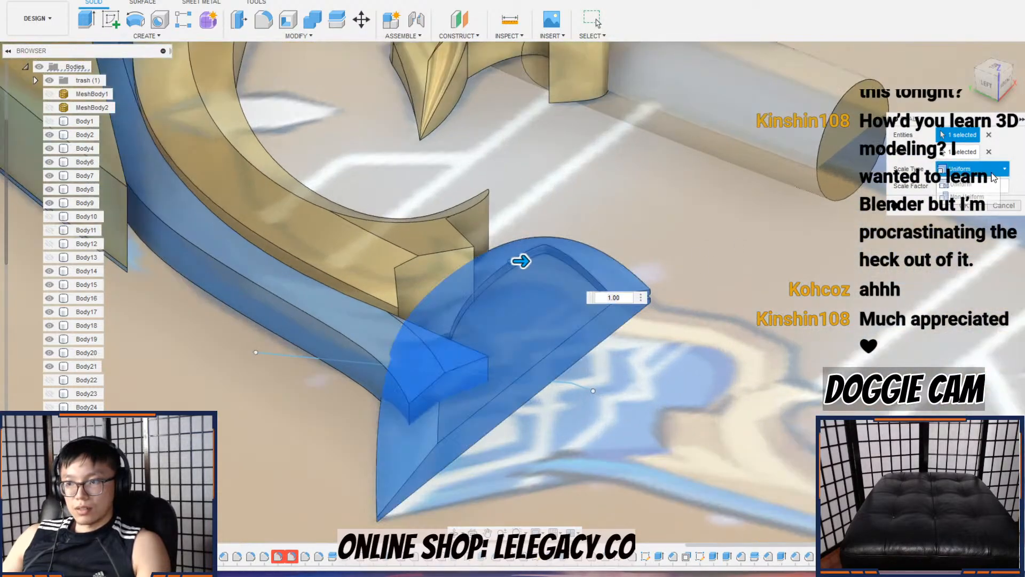
click(973, 196)
shift+middle_drag(507, 229, 507, 204)
drag(509, 202, 508, 195)
click(985, 151)
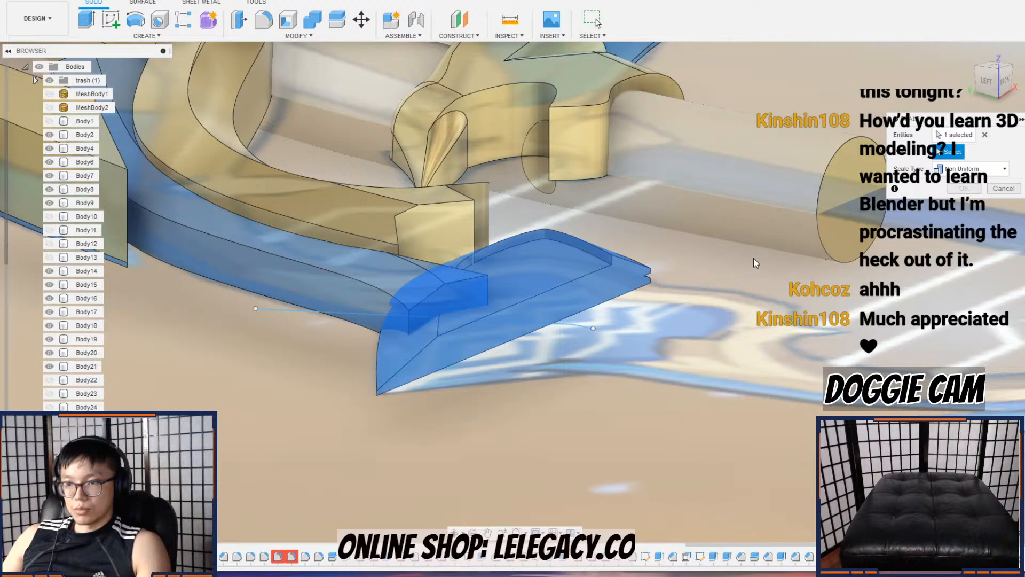
shift+middle_drag(757, 260, 714, 266)
click(1003, 188)
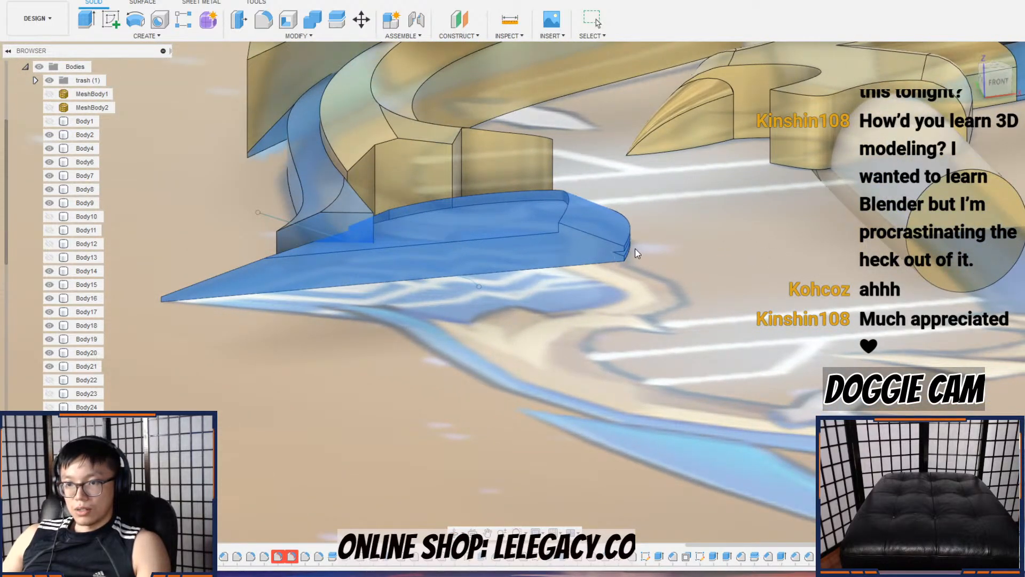
scroll(630, 253, up, 8)
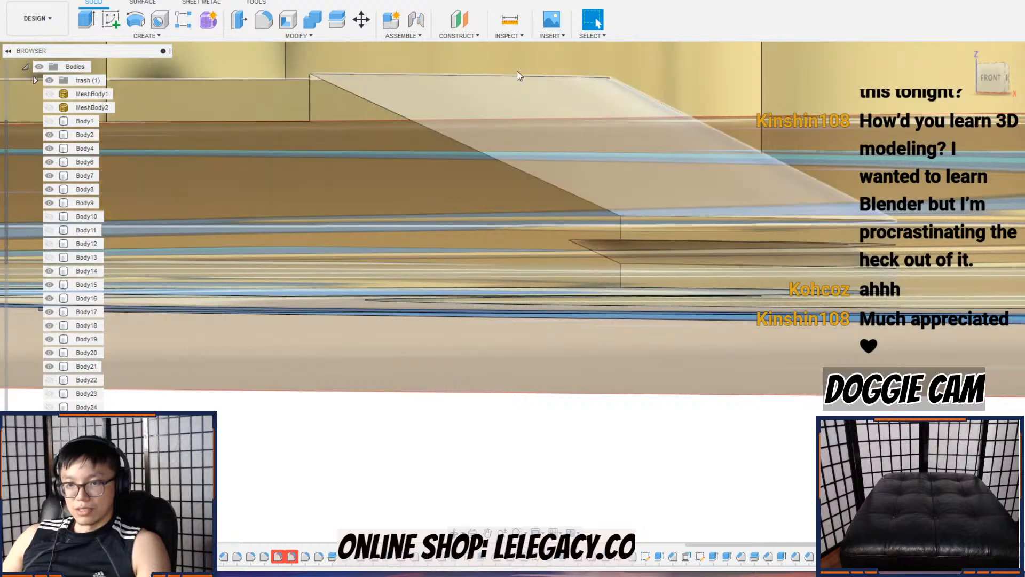
click(146, 35)
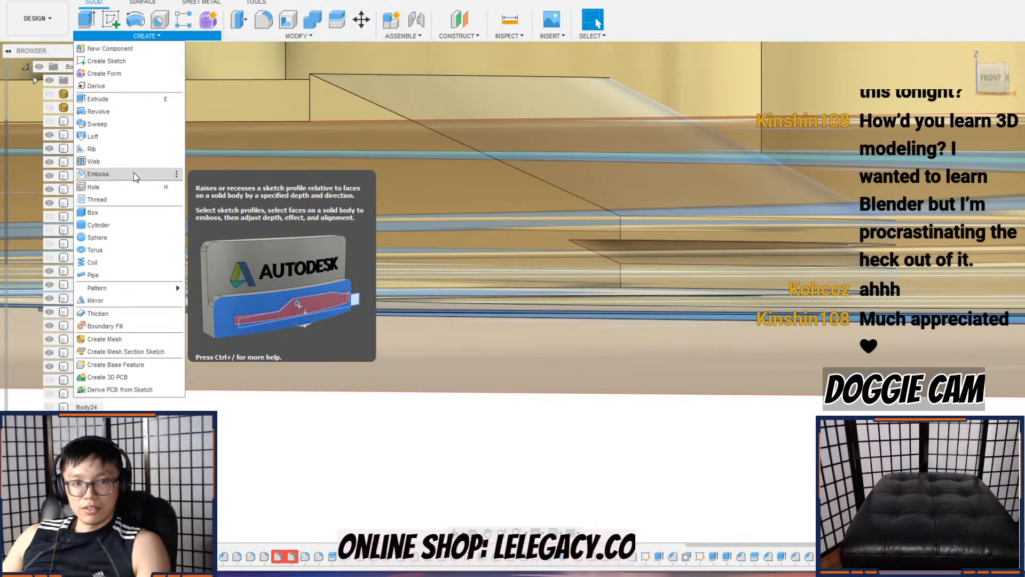
click(94, 136)
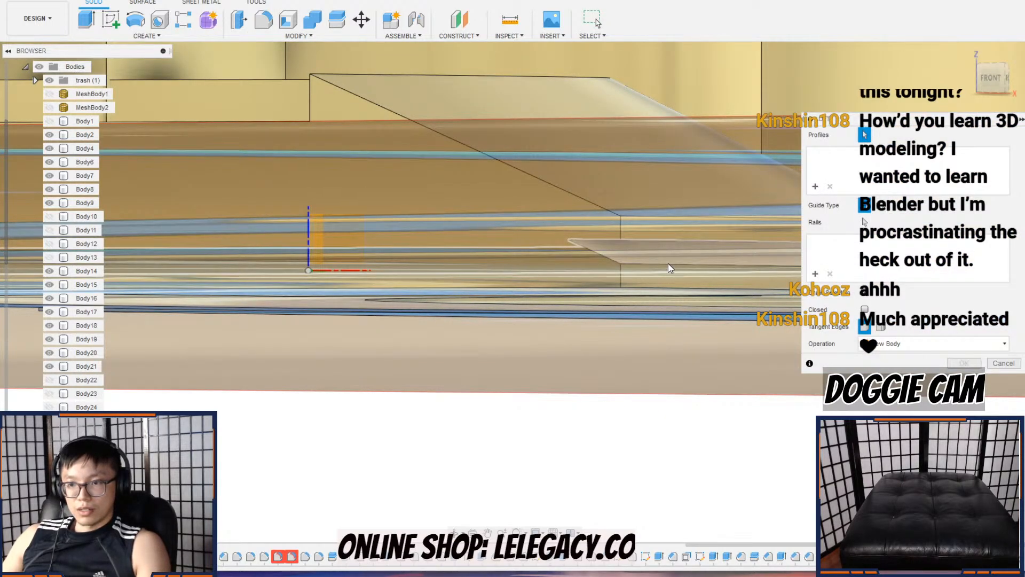
scroll(664, 246, up, 5)
scroll(665, 246, down, 8)
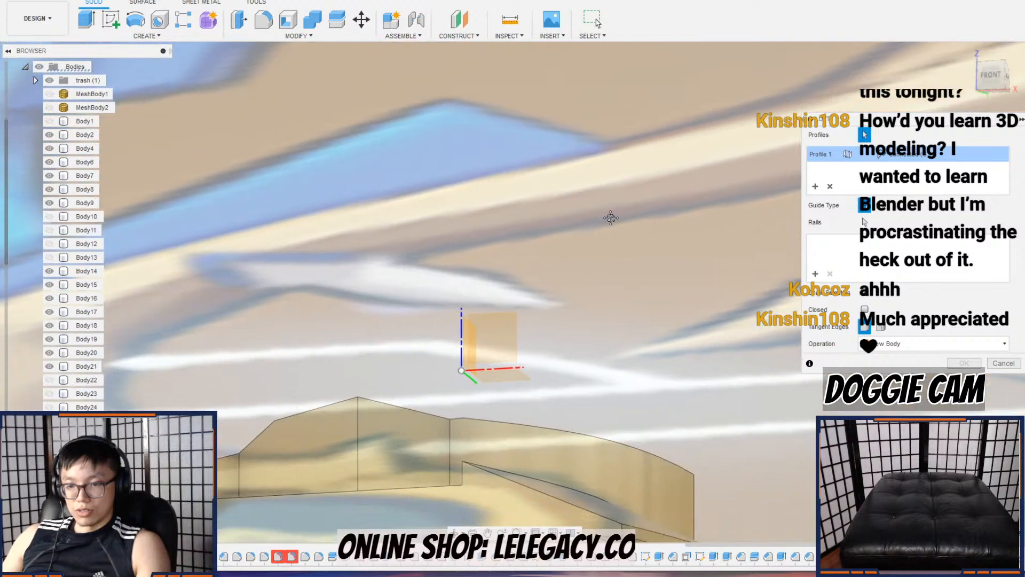
scroll(543, 376, up, 5)
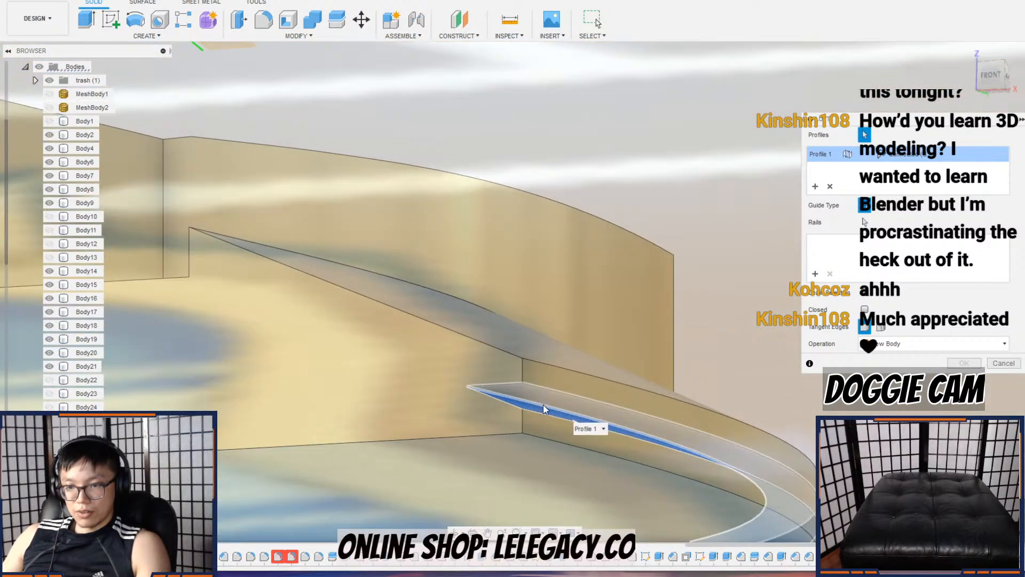
click(547, 400)
click(1003, 364)
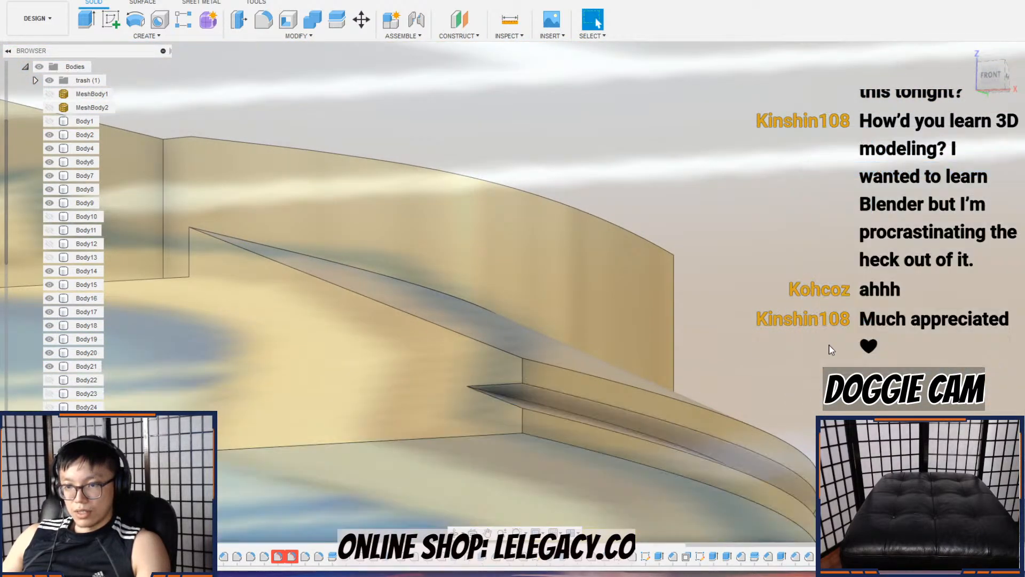
Step: Extrude the narrow face inside the slot under the tip's outer rim by 2 mm, joining it to the tip
click(84, 22)
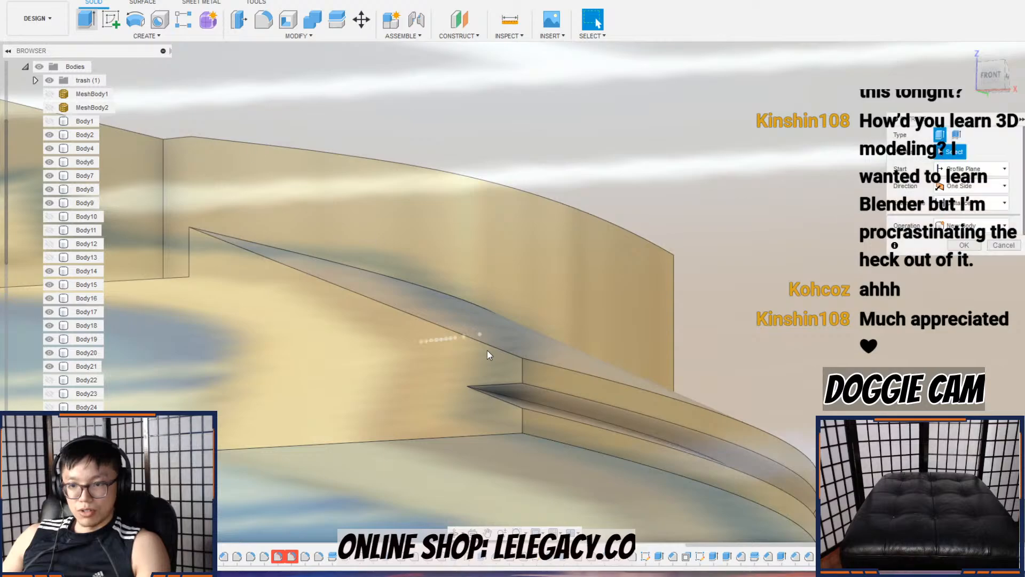
click(553, 395)
text(2)
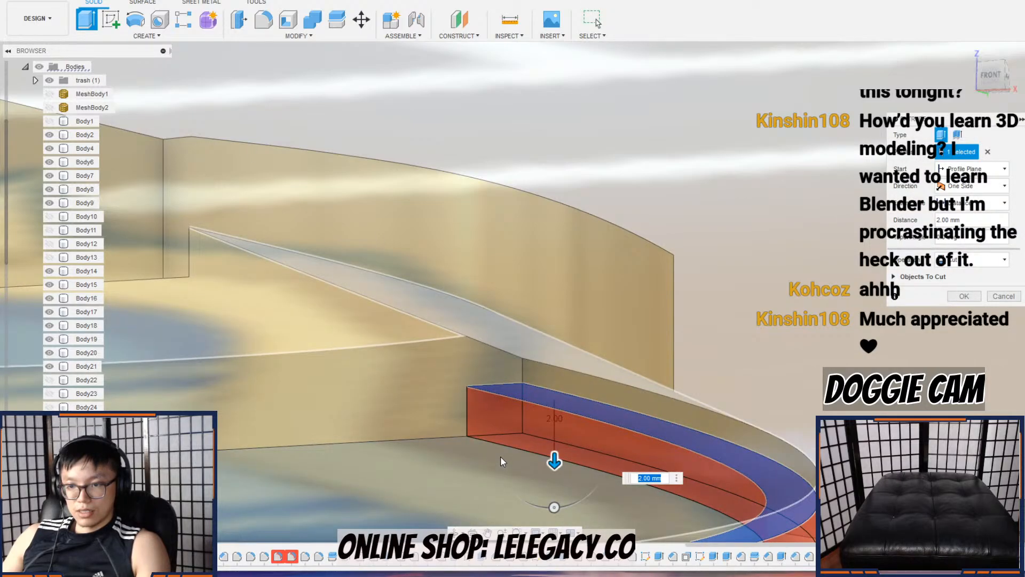
click(982, 260)
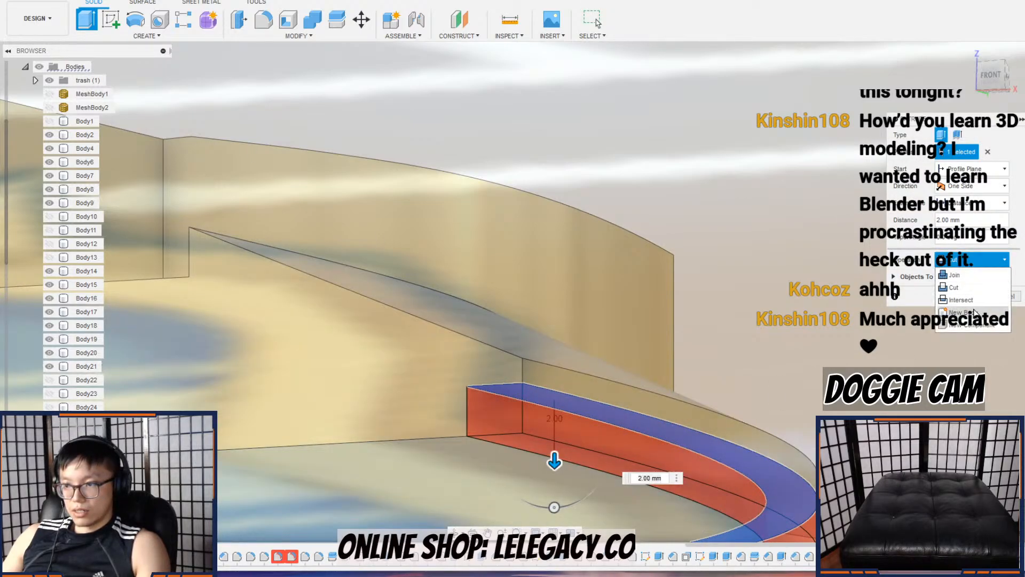
click(971, 277)
click(966, 278)
shift+middle_drag(734, 322, 444, 274)
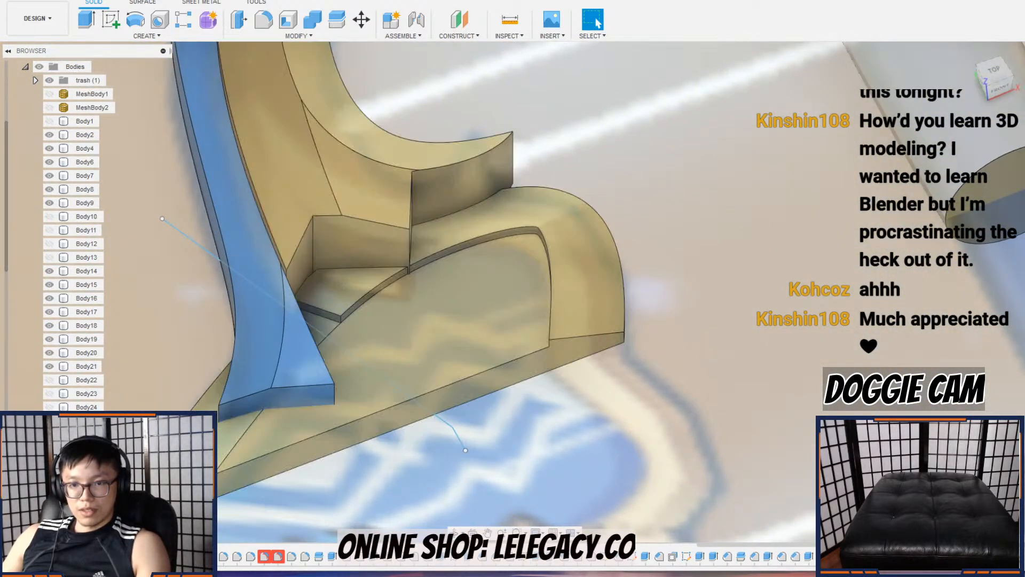
Step: Change the slot extrusion's operation to New Body
double_click(603, 556)
shift+middle_drag(709, 446, 614, 267)
click(972, 259)
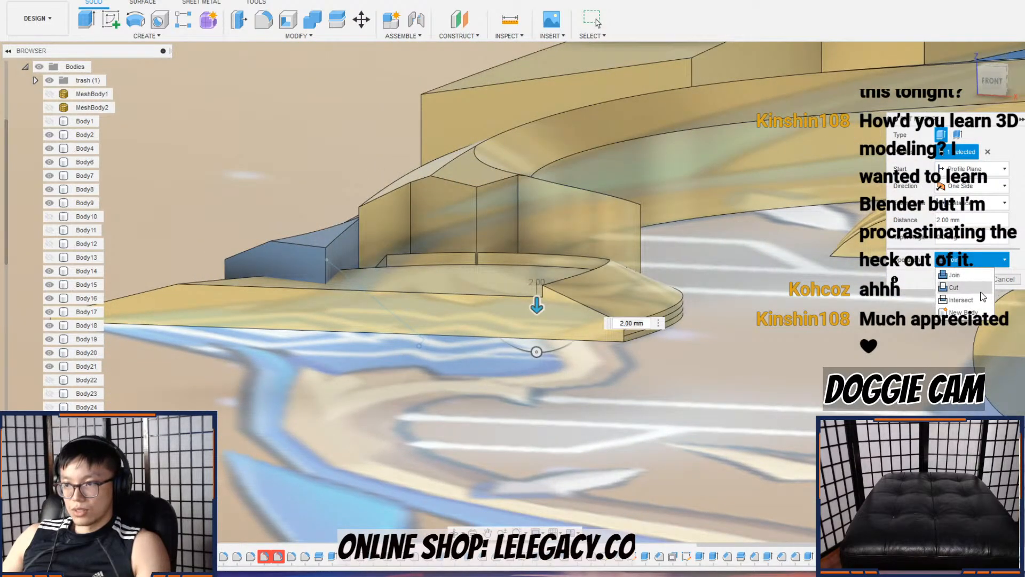
click(961, 307)
click(963, 279)
Step: Combine the tip body with the newly extruded slot body
click(312, 19)
click(626, 332)
click(560, 314)
key(Return)
Step: Scale the tip body non-uniformly in height, using its lower front corner as the reference point
click(298, 36)
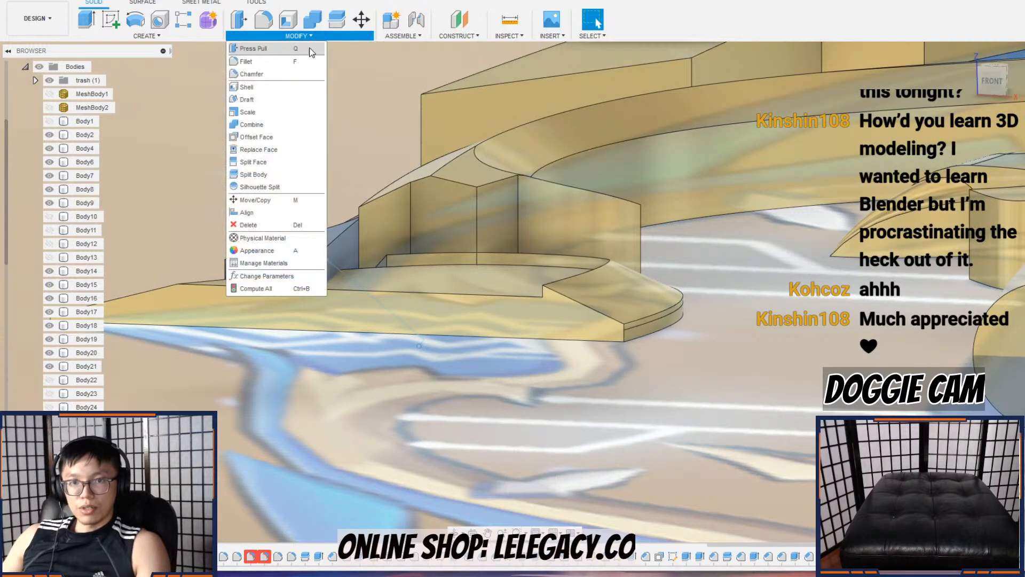
click(268, 111)
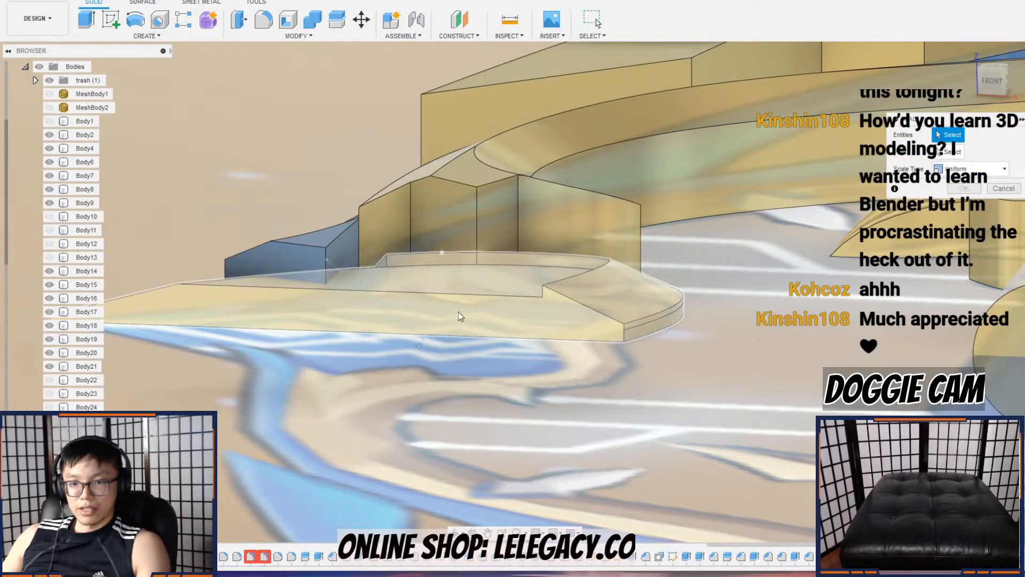
click(458, 312)
click(989, 152)
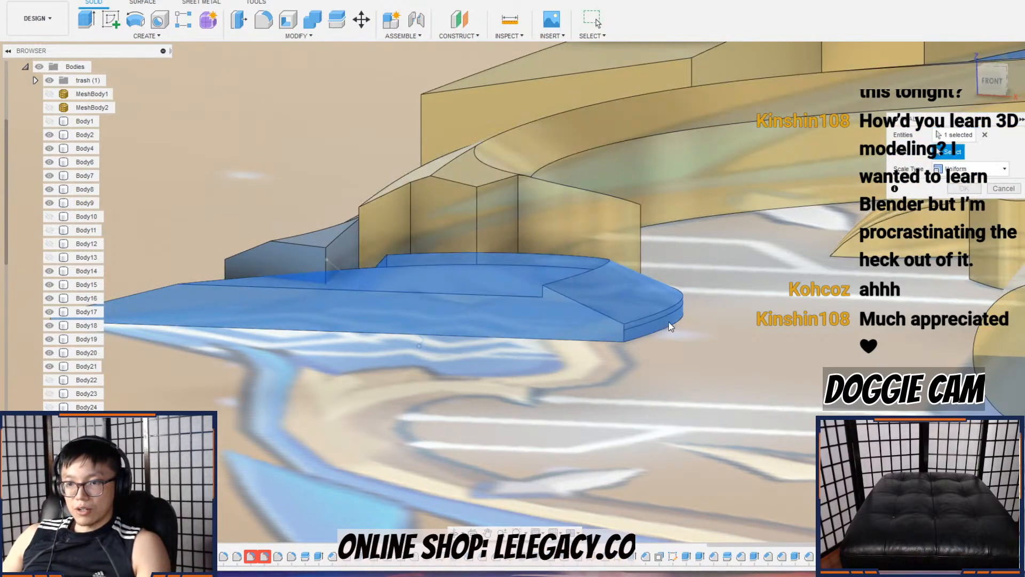
click(622, 344)
click(970, 169)
click(968, 197)
drag(624, 308, 624, 281)
shift+middle_drag(623, 281, 690, 313)
key(Return)
Step: Shift the sketch line crossing the blade end and tip further up toward the raised rim
scroll(597, 289, down, 3)
shift+middle_drag(598, 291, 479, 318)
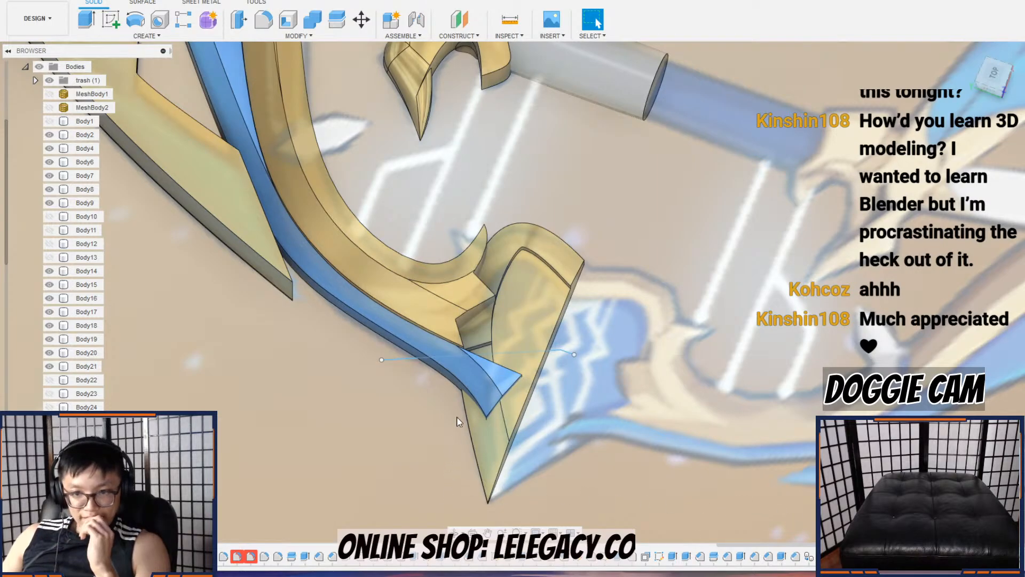
mouse_move(397, 358)
mouse_down()
mouse_move(395, 335)
mouse_move(404, 347)
mouse_up()
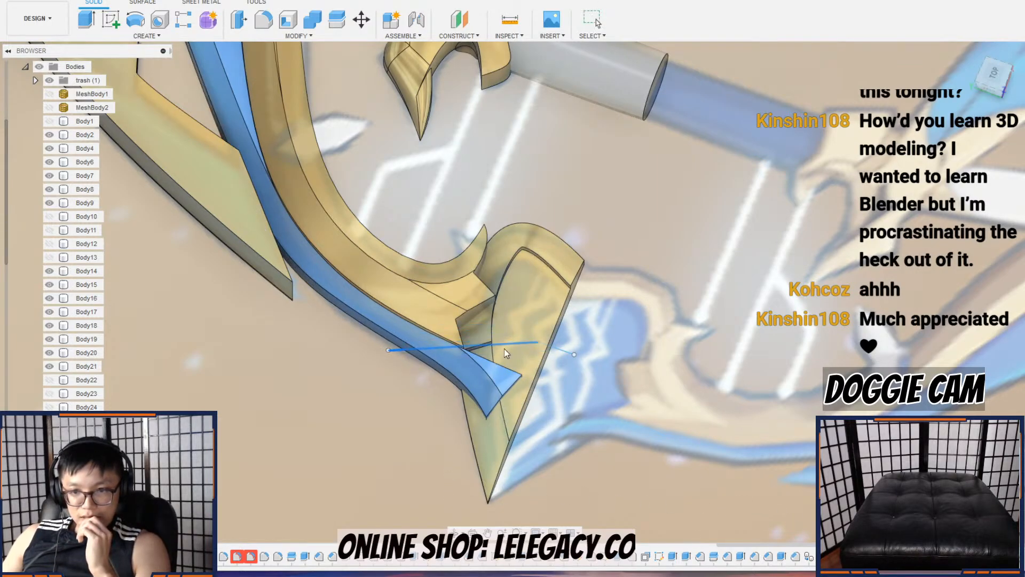
click(561, 348)
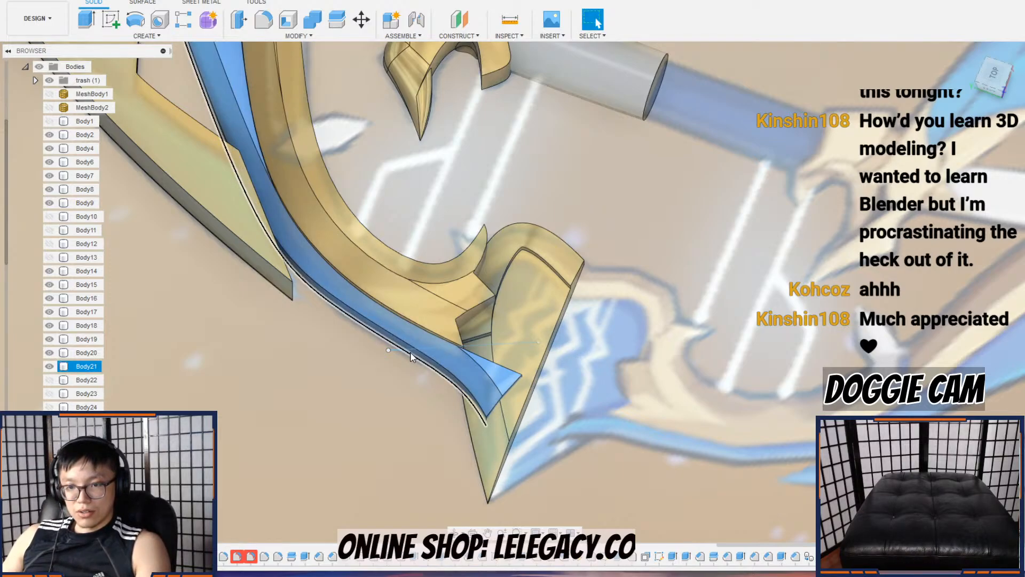
drag(399, 351, 409, 323)
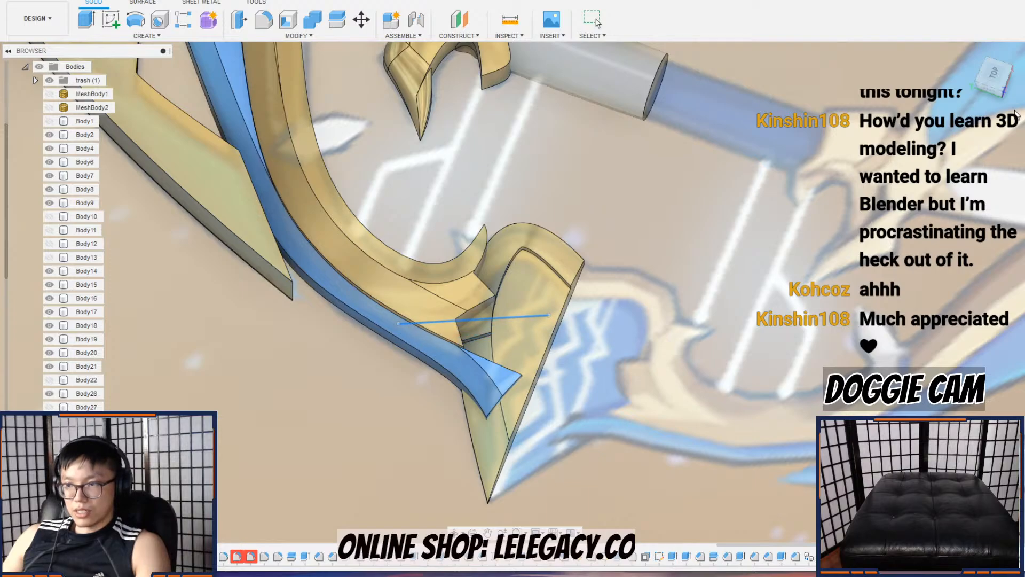
Step: Fine-tune the sketch line's two end points from the top view, toggling the gold blade Body26's visibility to compare with the artwork
click(995, 78)
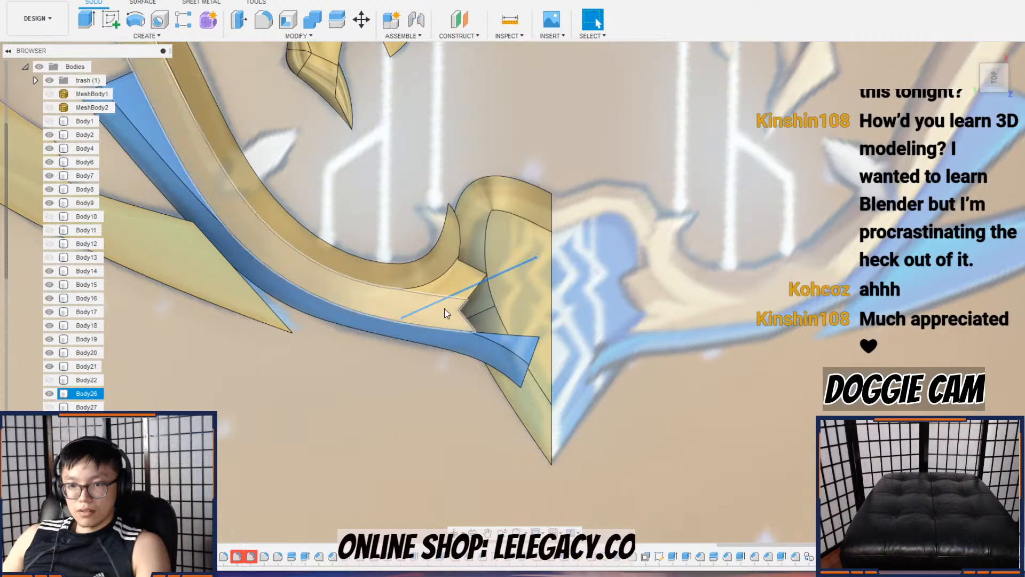
click(49, 394)
click(49, 394)
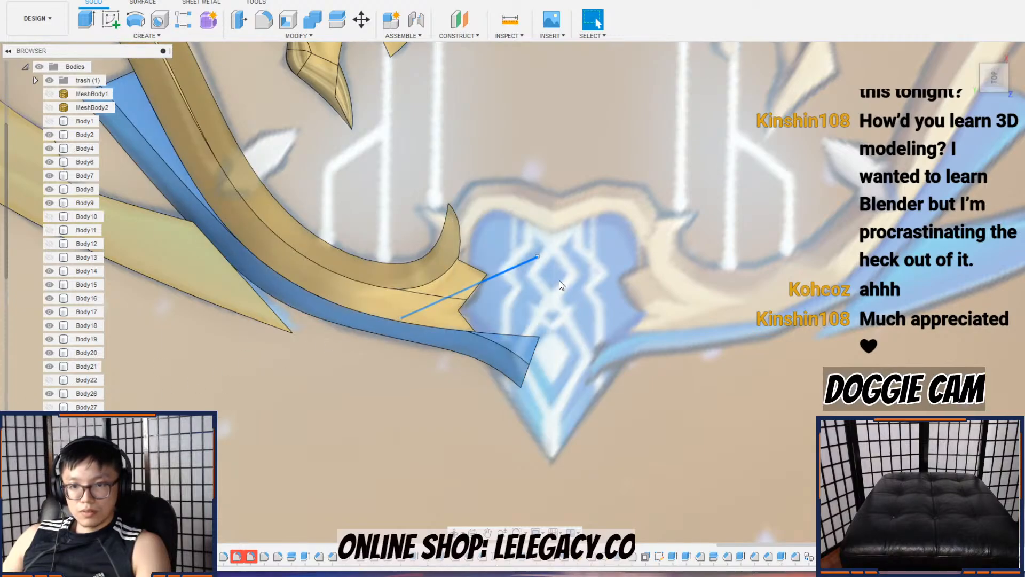
drag(536, 257, 543, 246)
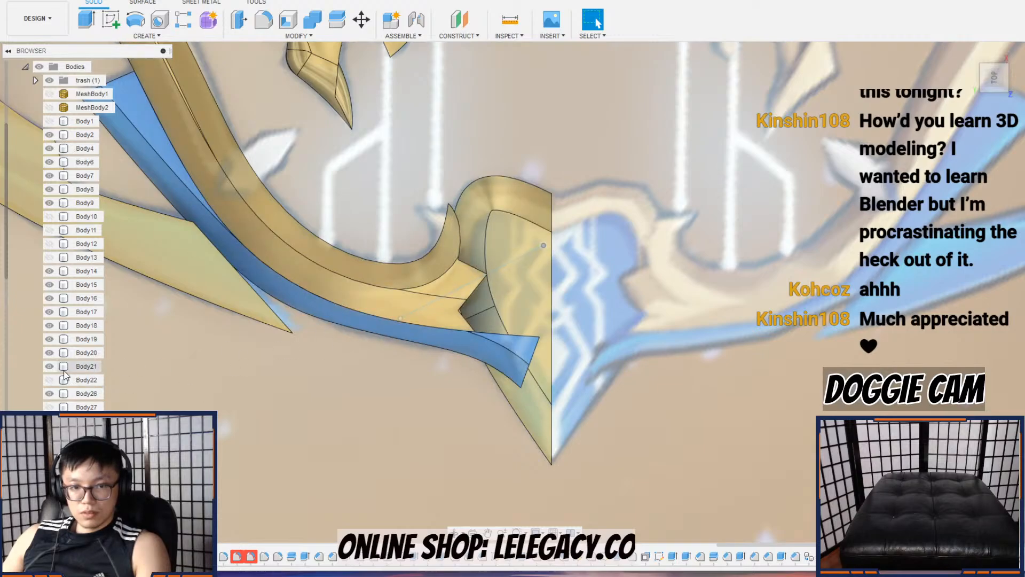
click(49, 394)
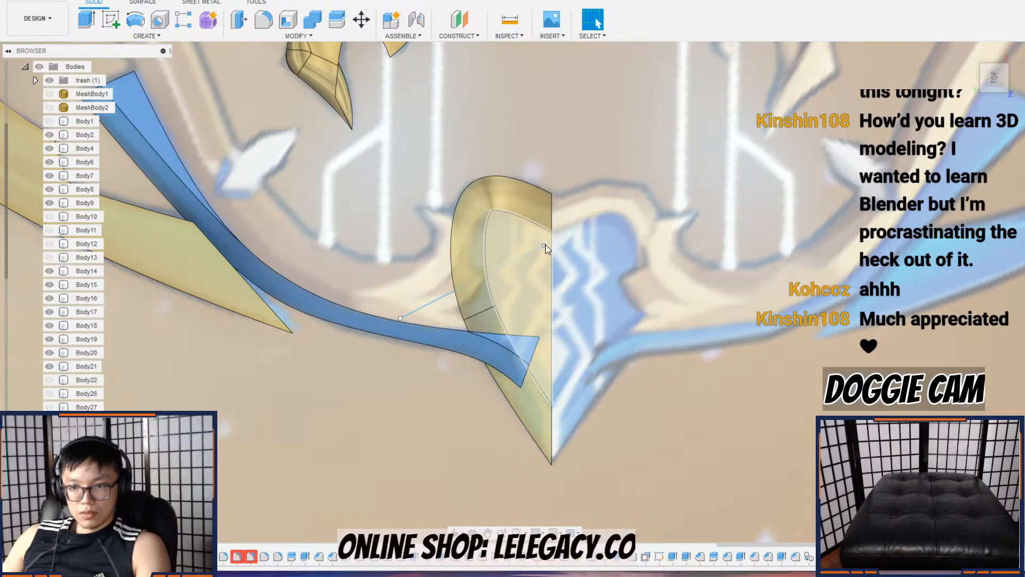
click(396, 320)
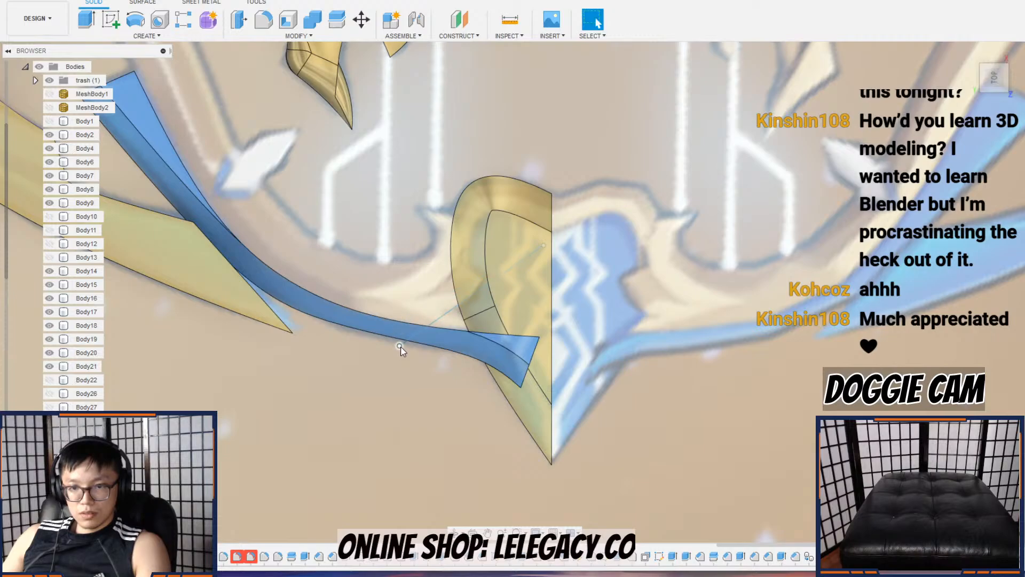
drag(399, 347, 398, 324)
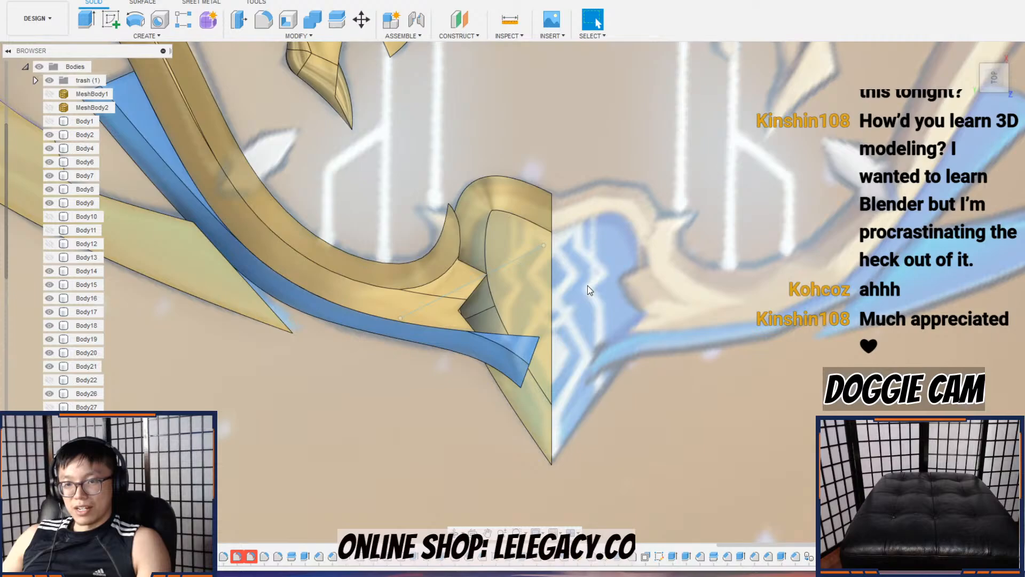
Step: Split the raised rim's upper and inner side faces with Split Face, using the gold blade's end face as splitting tool
shift+middle_drag(610, 341, 652, 387)
click(549, 212)
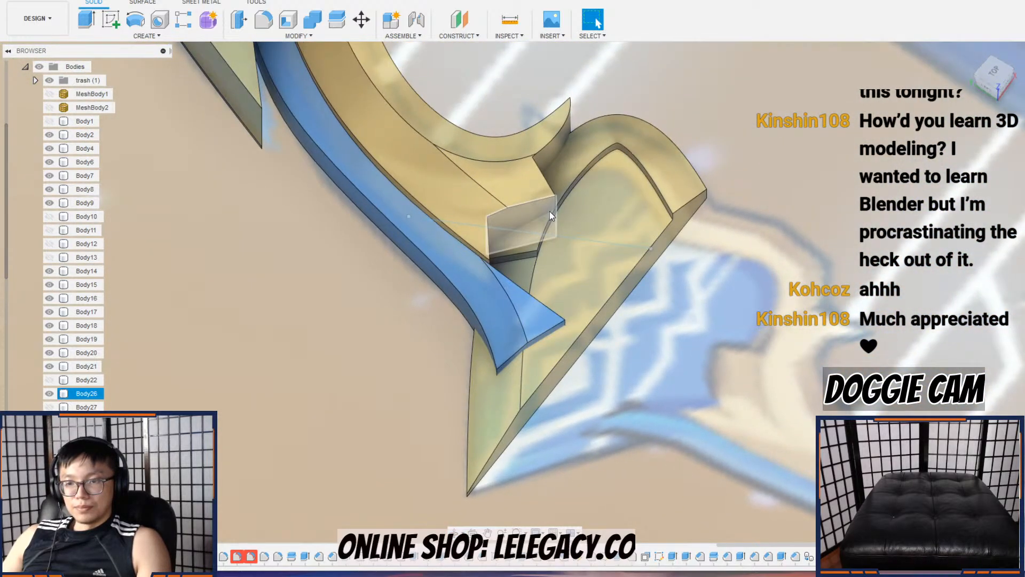
click(332, 36)
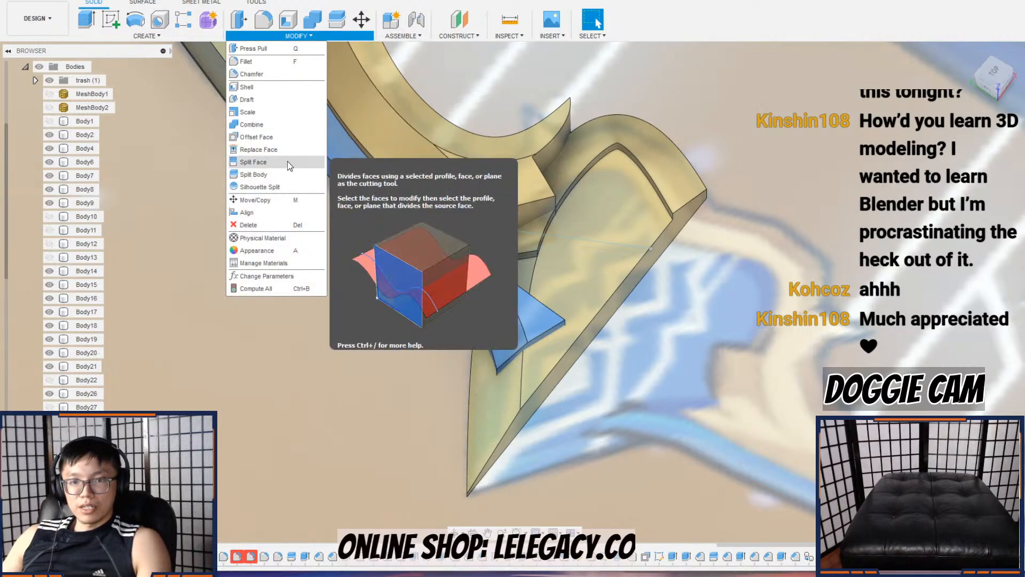
click(253, 162)
click(547, 237)
click(543, 235)
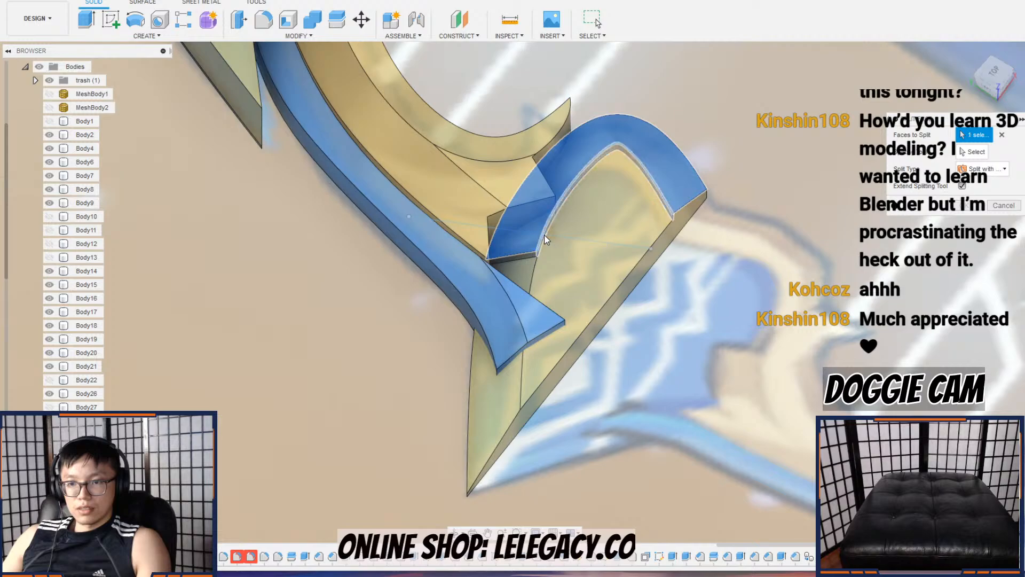
click(982, 153)
click(528, 224)
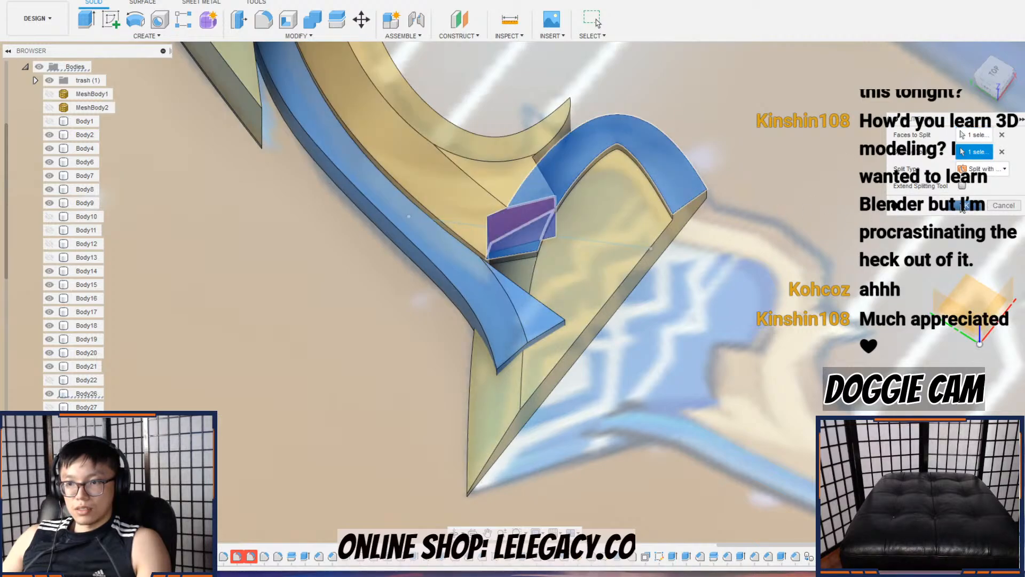
click(978, 135)
shift+middle_drag(483, 221, 473, 212)
click(505, 220)
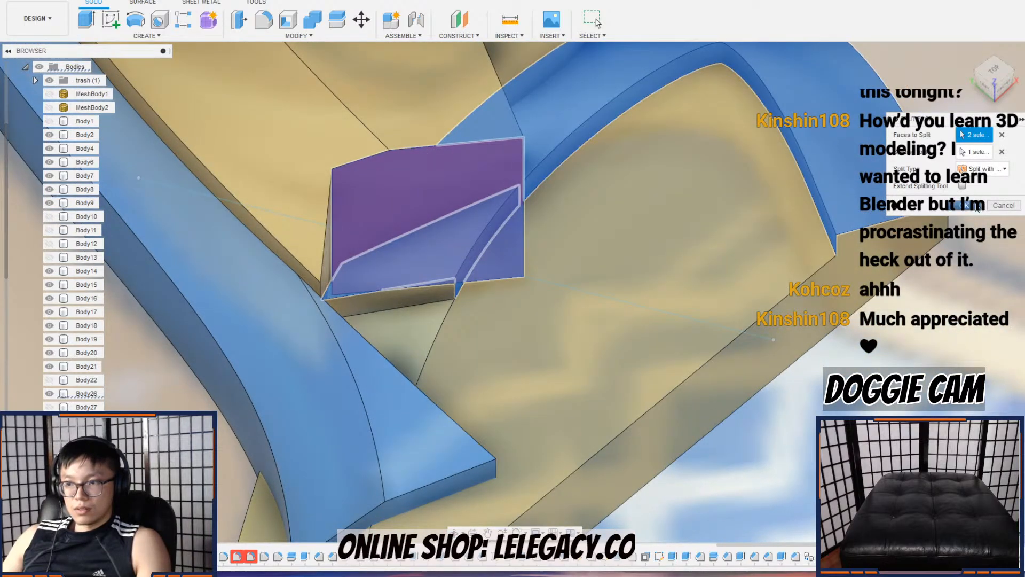
click(966, 205)
right_click(456, 240)
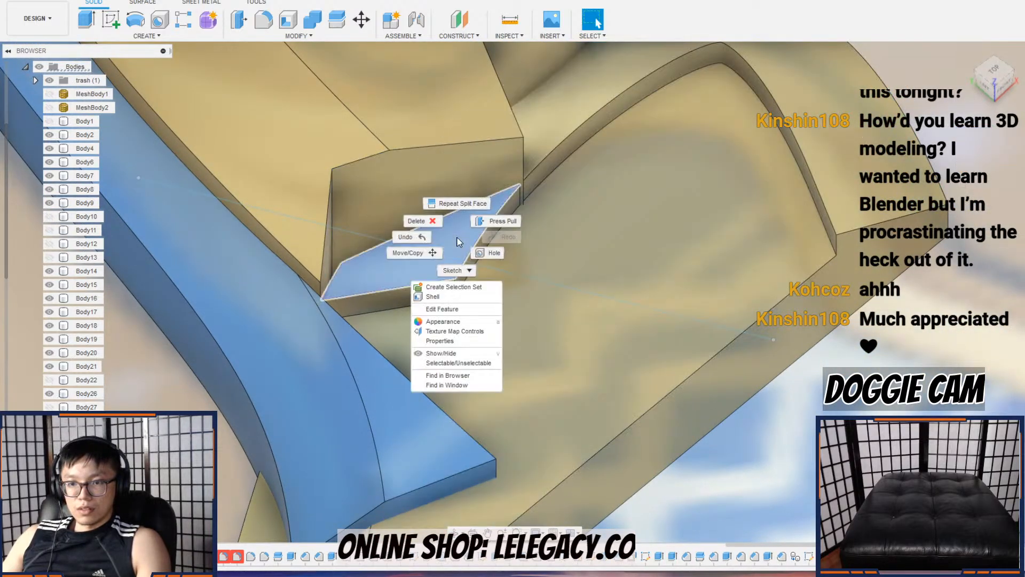
click(503, 220)
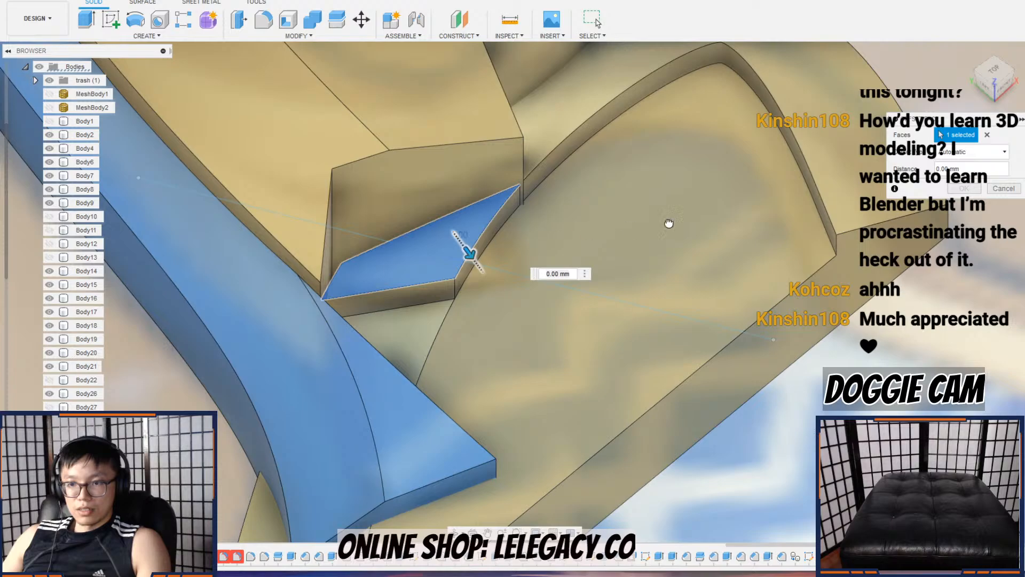
text(-2)
click(1003, 189)
scroll(648, 265, down, 10)
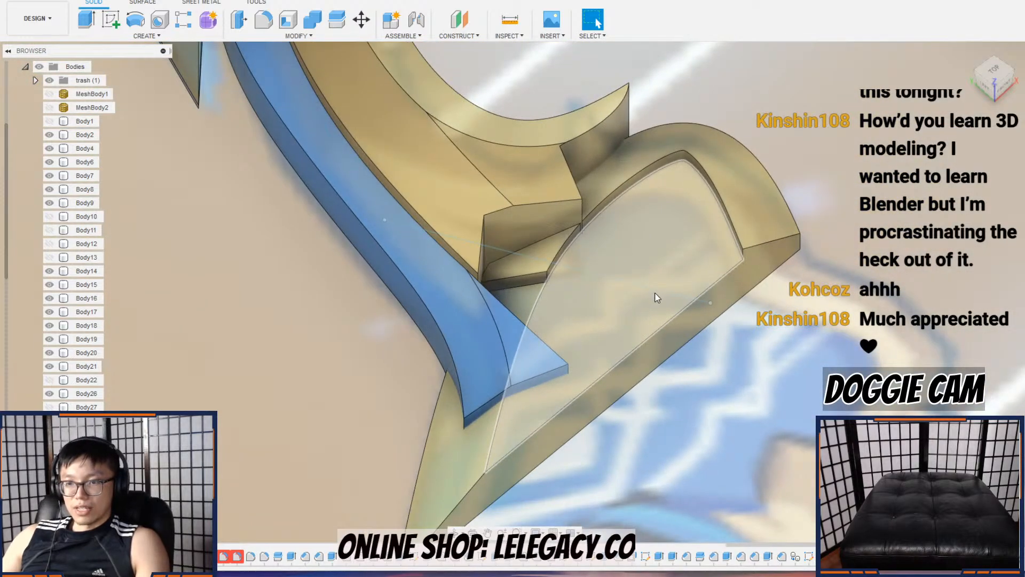
Step: Undo the raised rim's Split Face and toggle the tip bodies' visibility to check them against the artwork
key(ctrl+z)
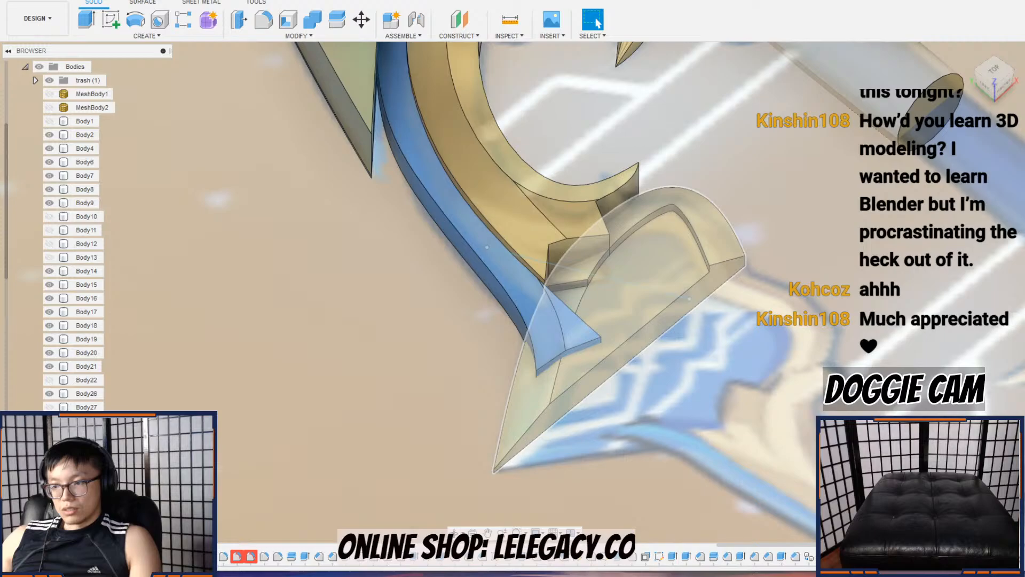
key(v)
click(49, 420)
click(49, 393)
click(49, 393)
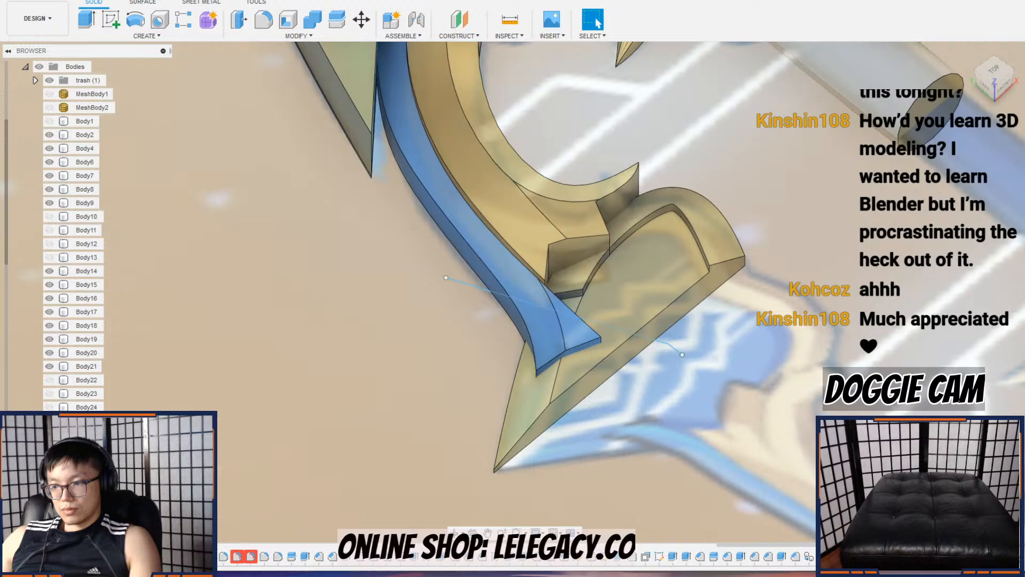
Step: Step back through the recent tip edits with undo and redo, and review the tip body's Join feature
key(ctrl+z)
key(ctrl+z)
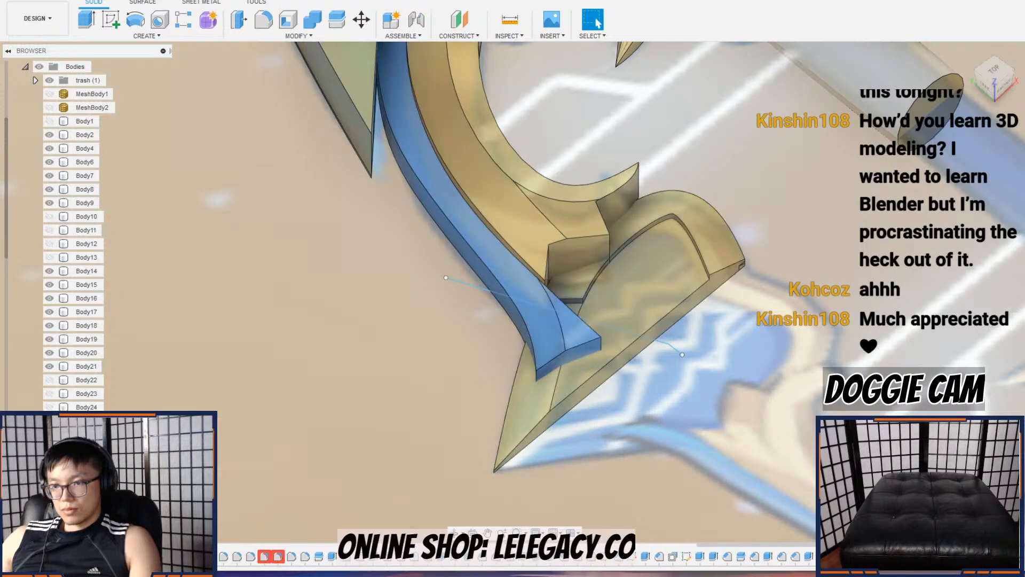
key(ctrl+z)
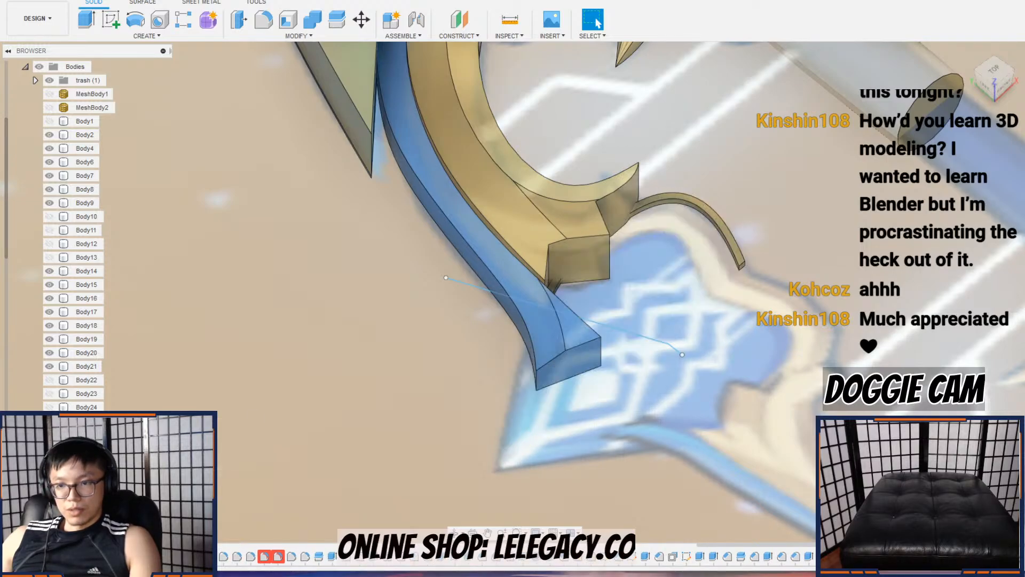
key(ctrl+y)
key(ctrl+z)
key(ctrl+y)
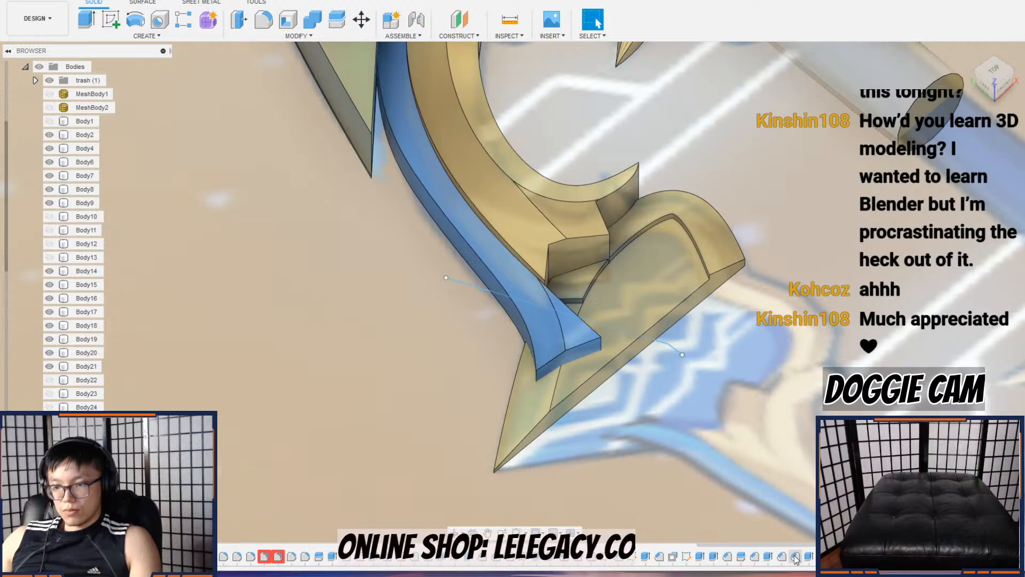
double_click(566, 556)
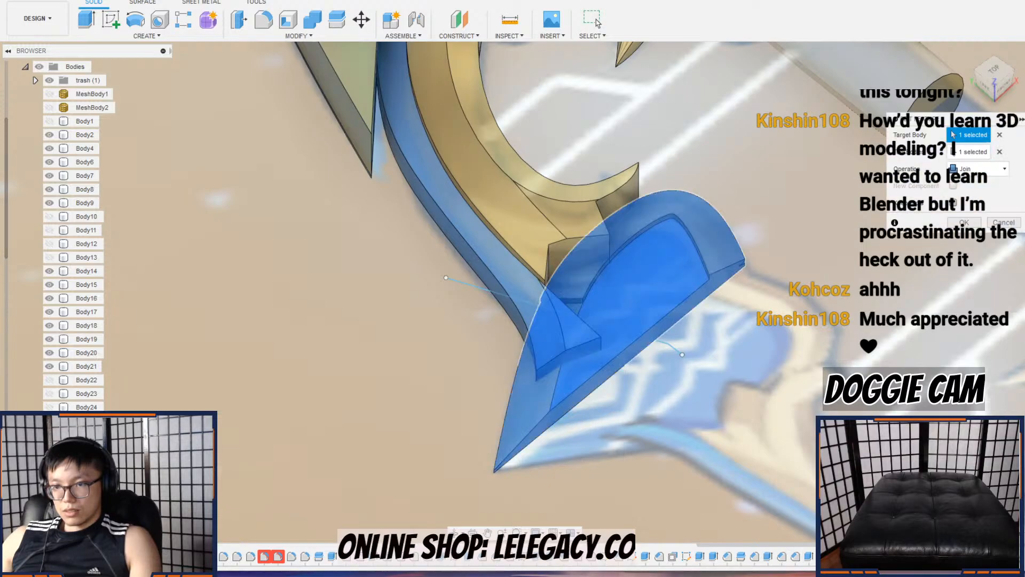
click(1006, 223)
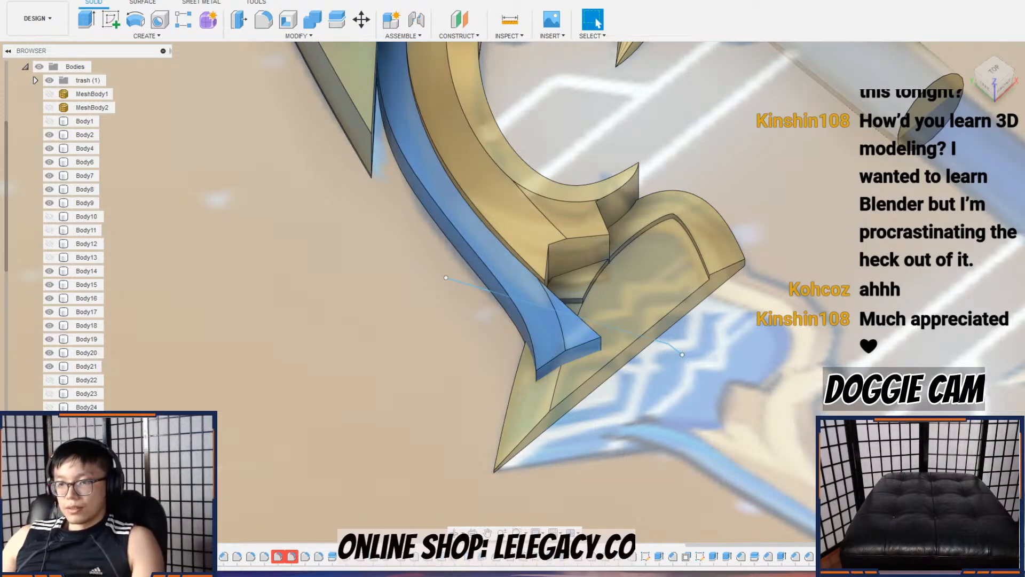
Step: Start a new sketch on the horizontal artwork plane and toggle all bodies' visibility to compare the blade end with the artwork
scroll(578, 288, up, 5)
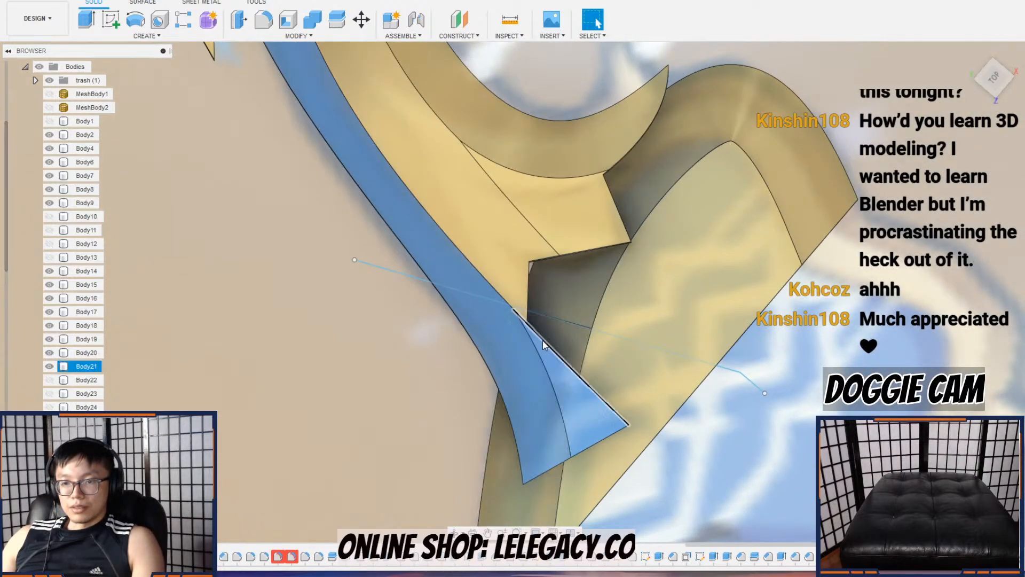
scroll(543, 340, down, 3)
click(111, 19)
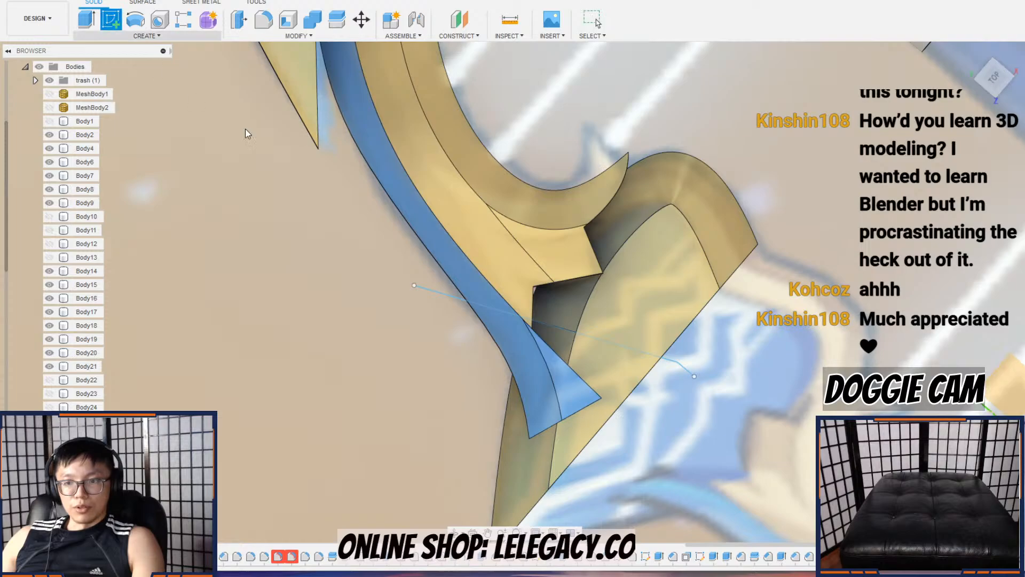
click(812, 348)
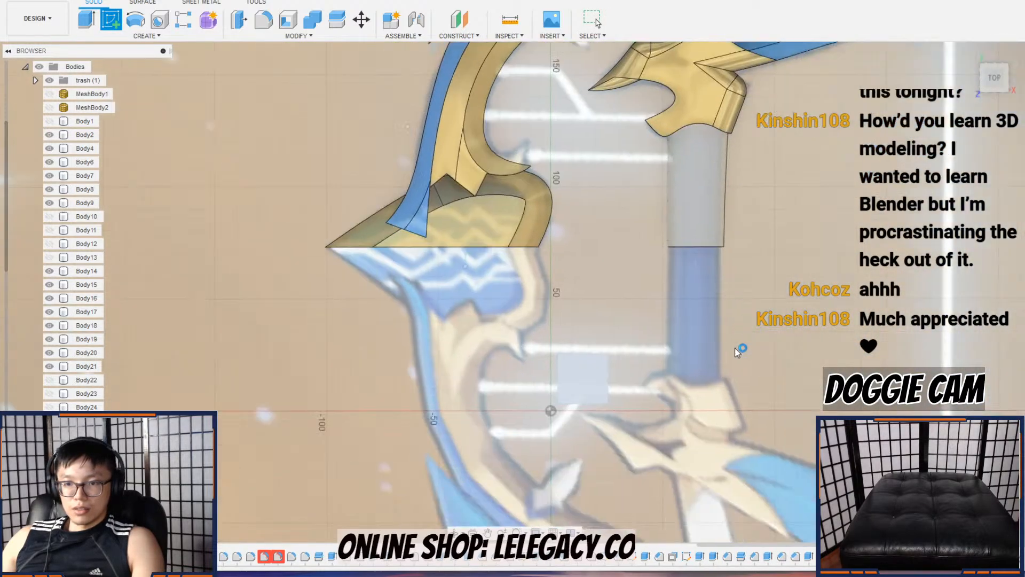
scroll(424, 276, up, 5)
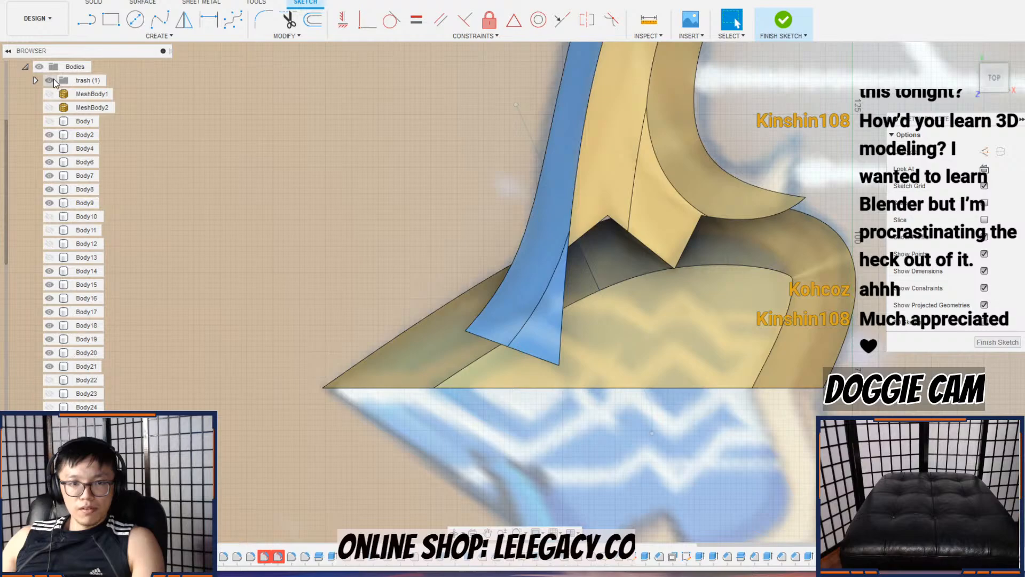
scroll(51, 85, up, 1)
click(41, 95)
click(44, 94)
click(44, 94)
click(43, 94)
click(44, 94)
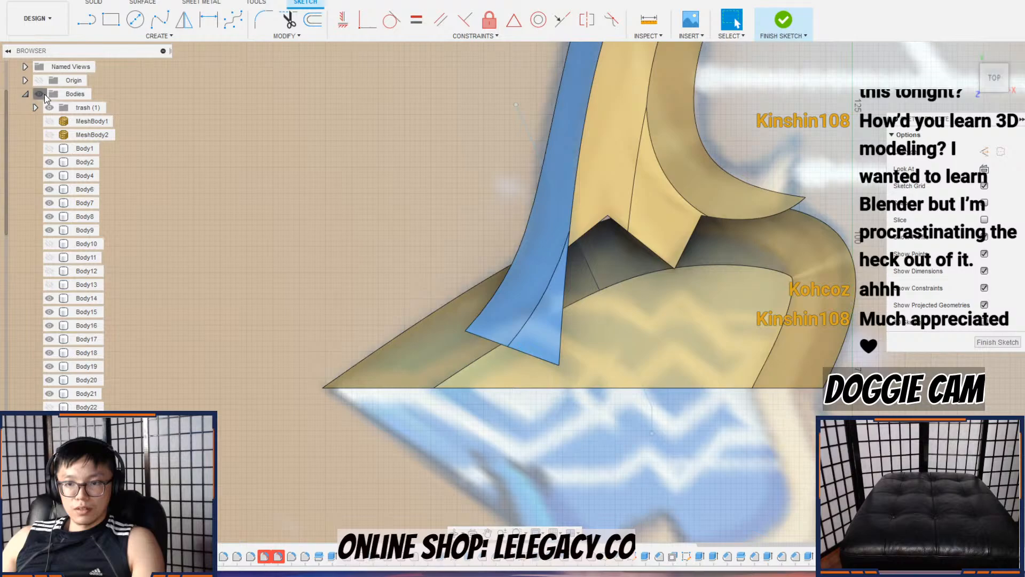
click(44, 94)
click(44, 94)
Step: Project the gold blade's top face and sketch a fit-point spline from its lower corner across the blue blade to just past its outer corner
click(97, 37)
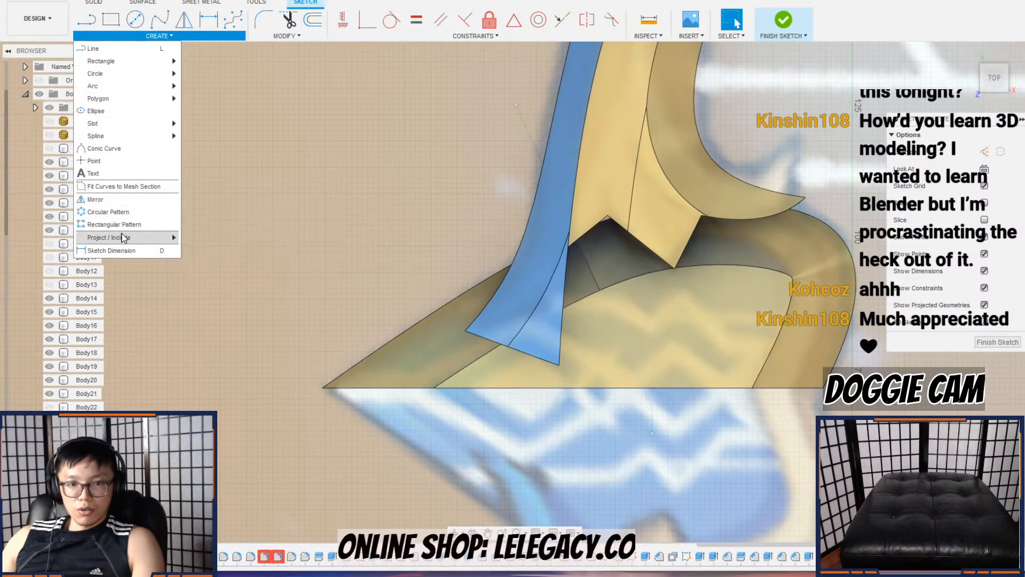
mouse_move(124, 237)
click(200, 238)
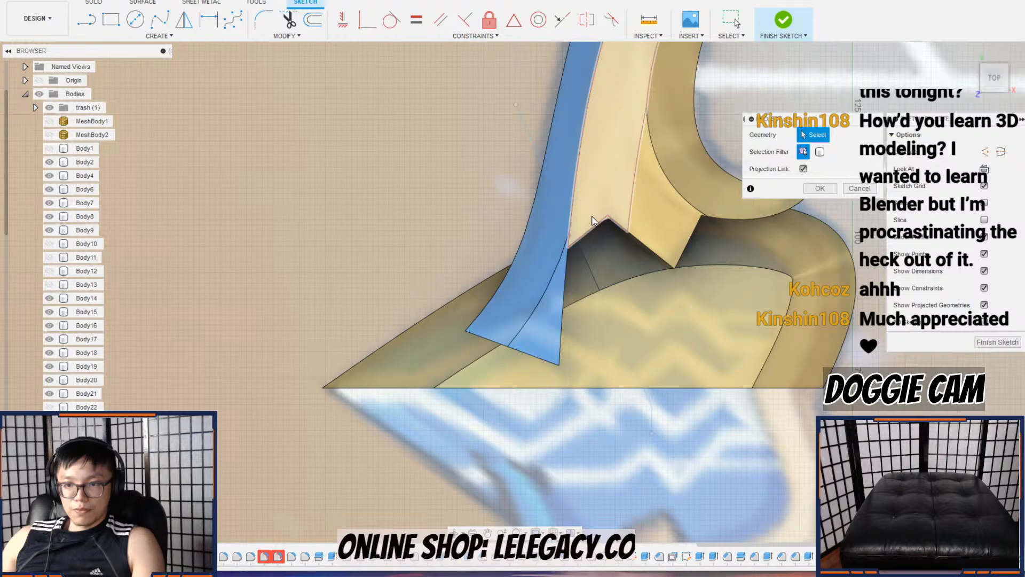
click(233, 19)
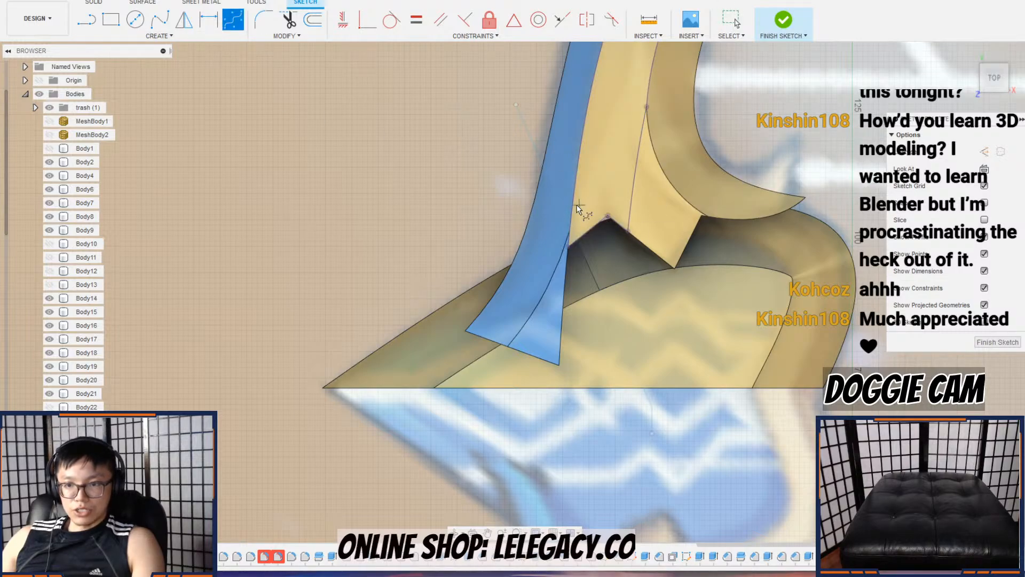
scroll(574, 247, up, 2)
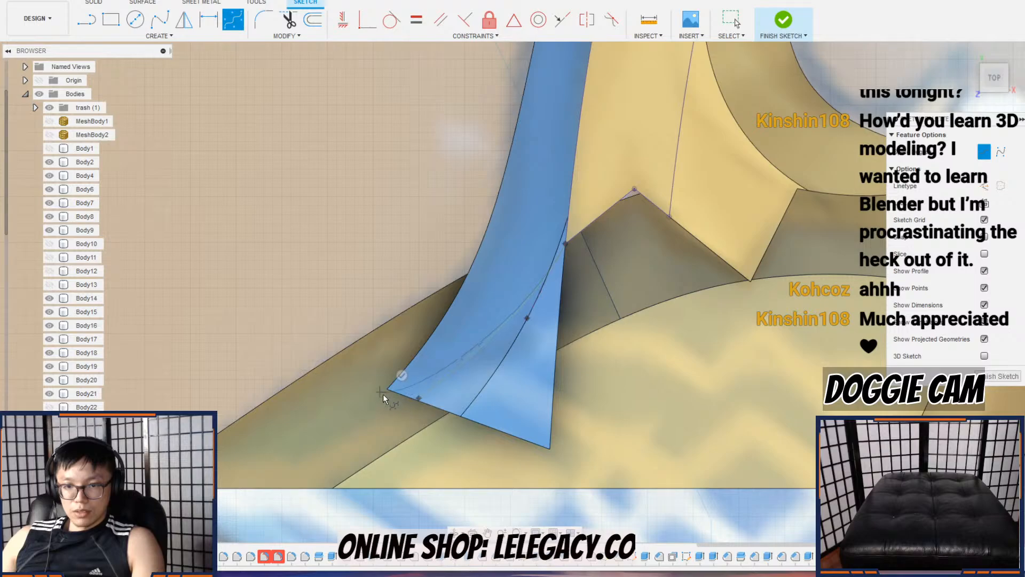
click(370, 386)
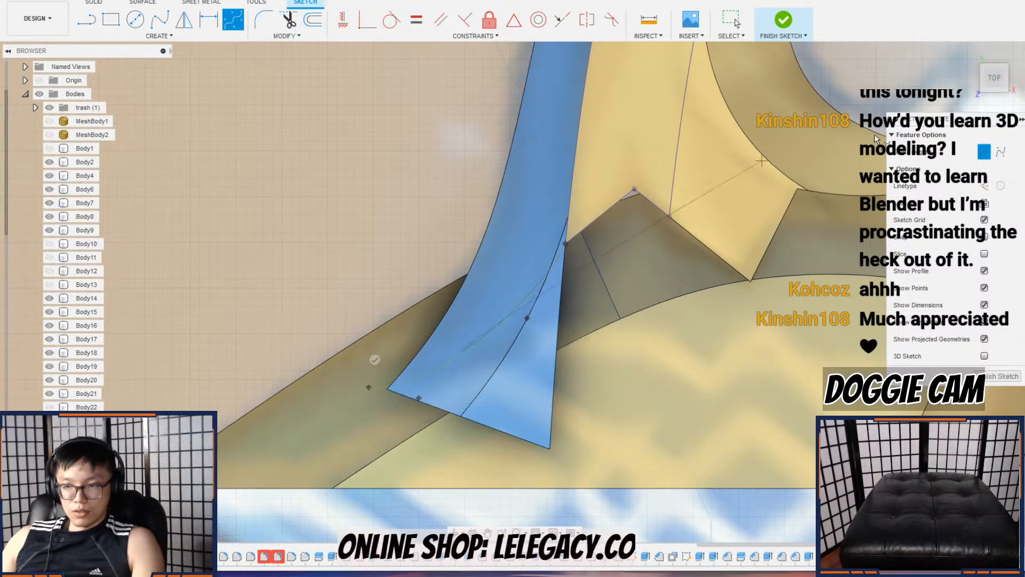
click(994, 378)
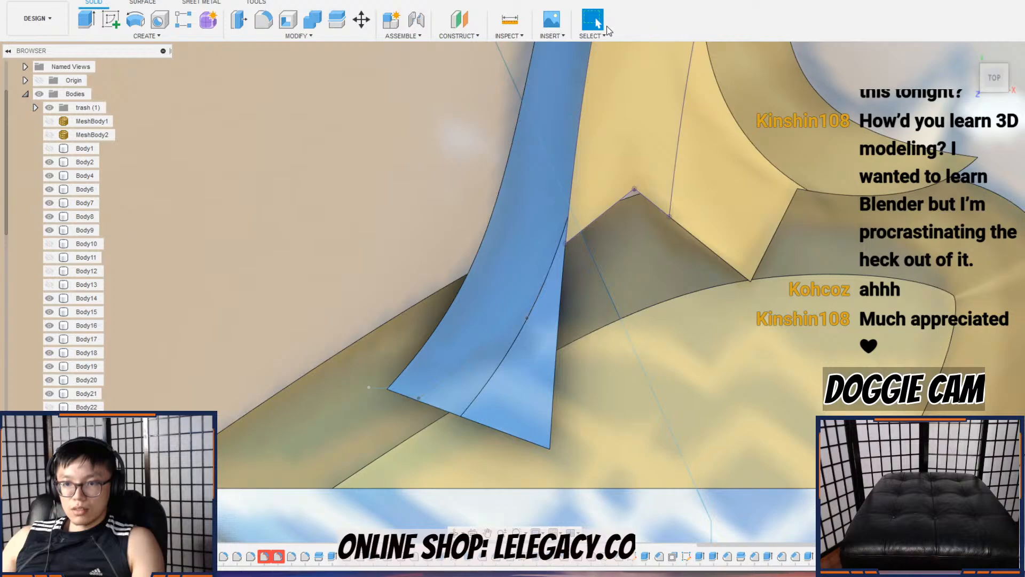
Step: Split the blue blade Body21 along the new spline and hide the cut-off flared end piece
click(337, 20)
click(526, 355)
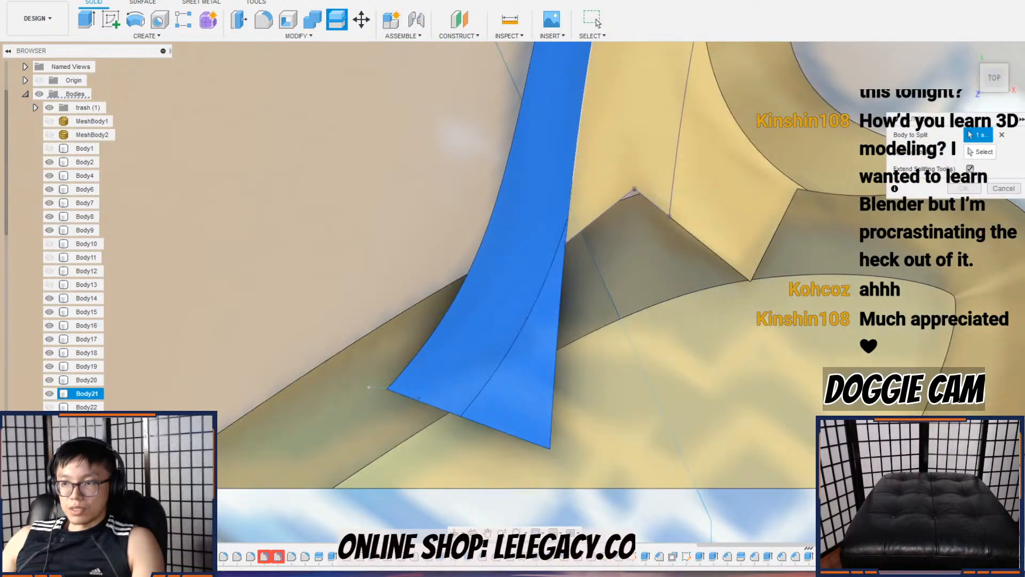
click(520, 307)
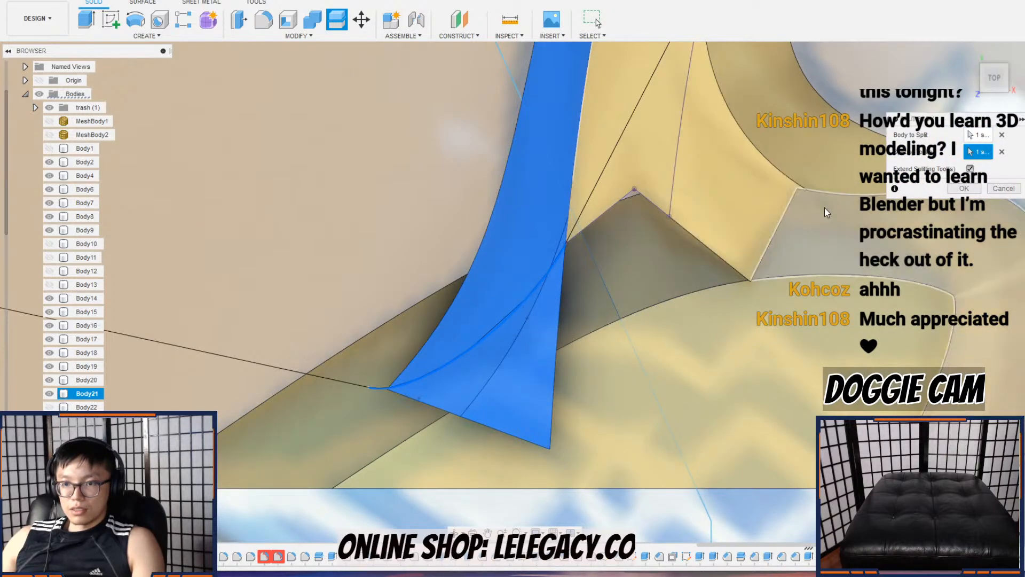
click(965, 189)
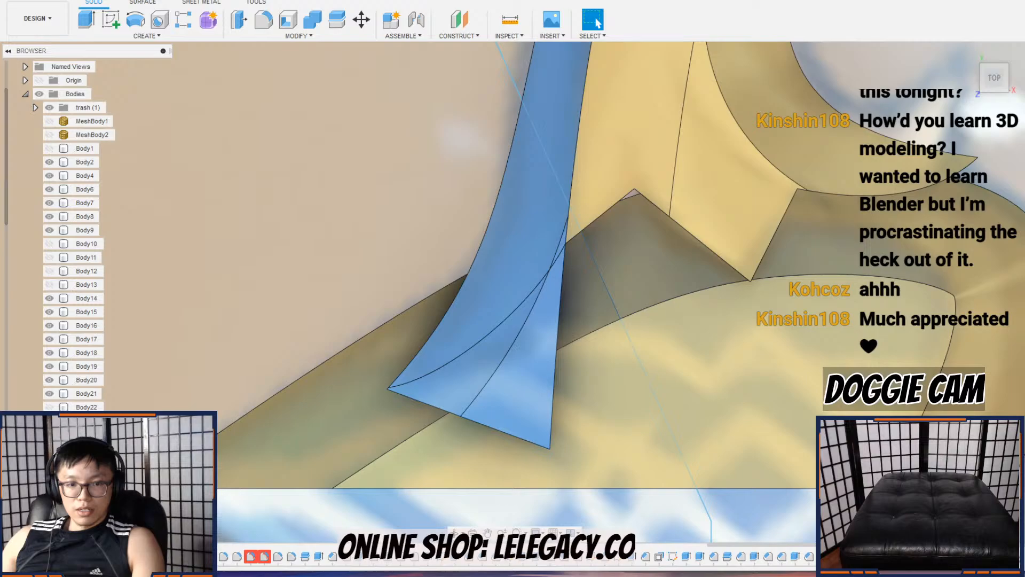
shift+middle_drag(476, 326, 595, 257)
scroll(524, 260, down, 3)
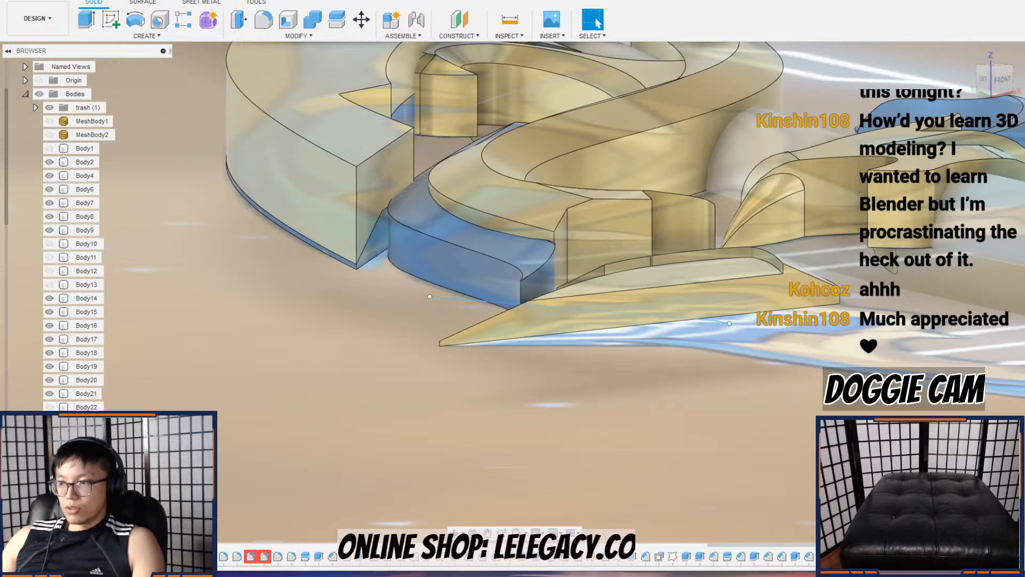
Step: Switch to the gameplay recording and play it to examine the bow's shape from other angles, returning to the model
key(alt+Tab)
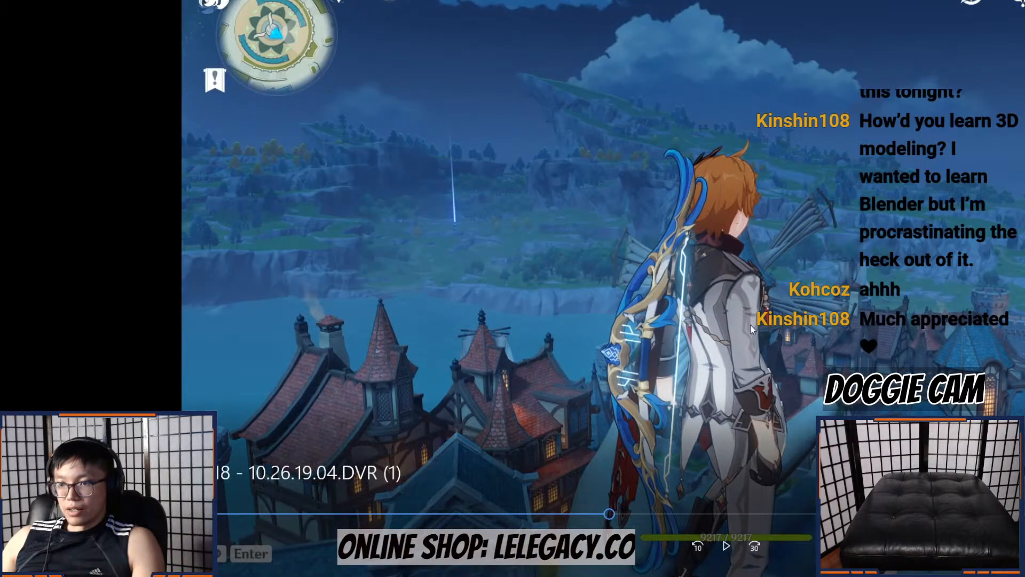
key(space)
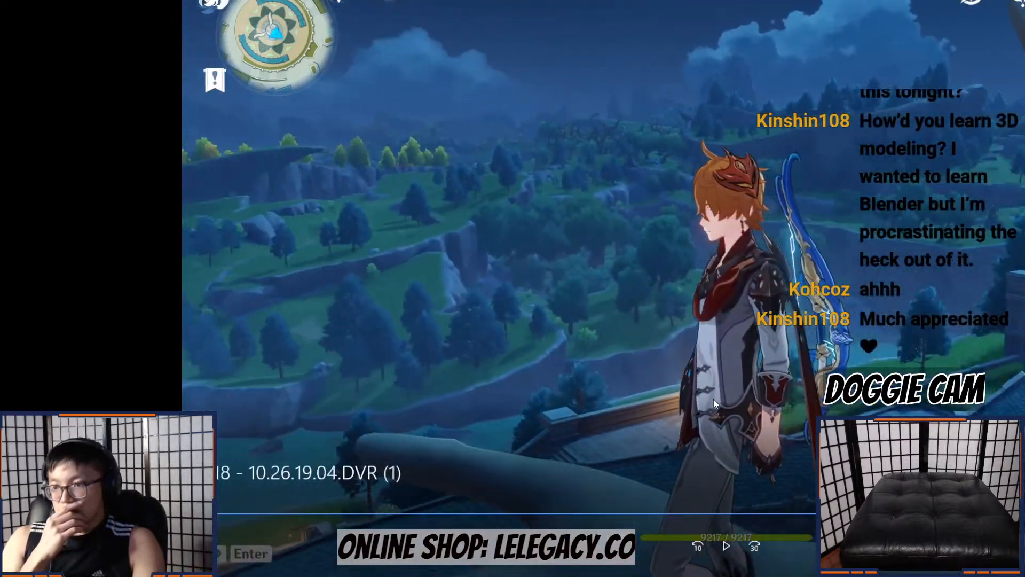
key(alt+Tab)
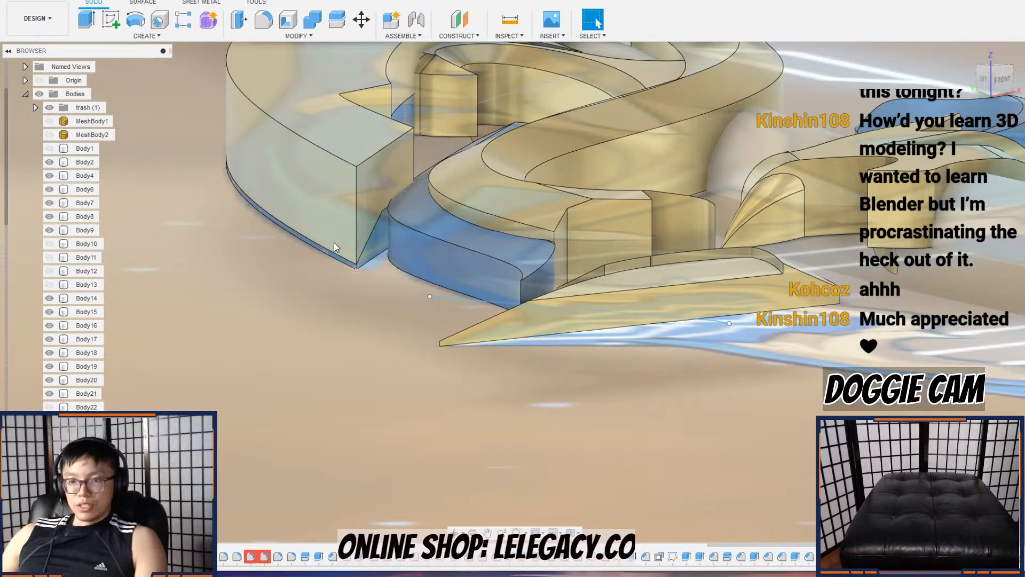
right_click(444, 230)
click(488, 214)
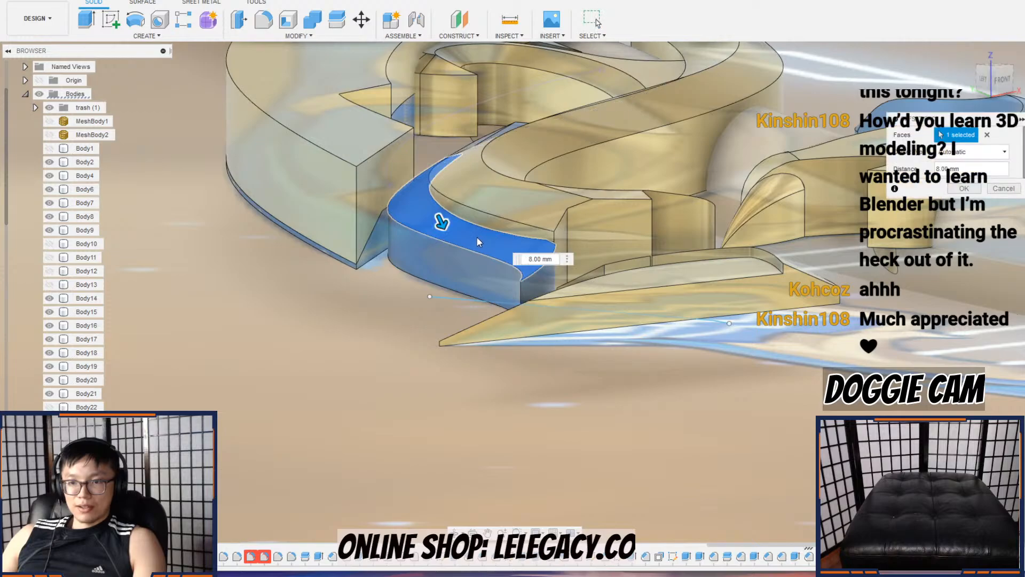
text(7)
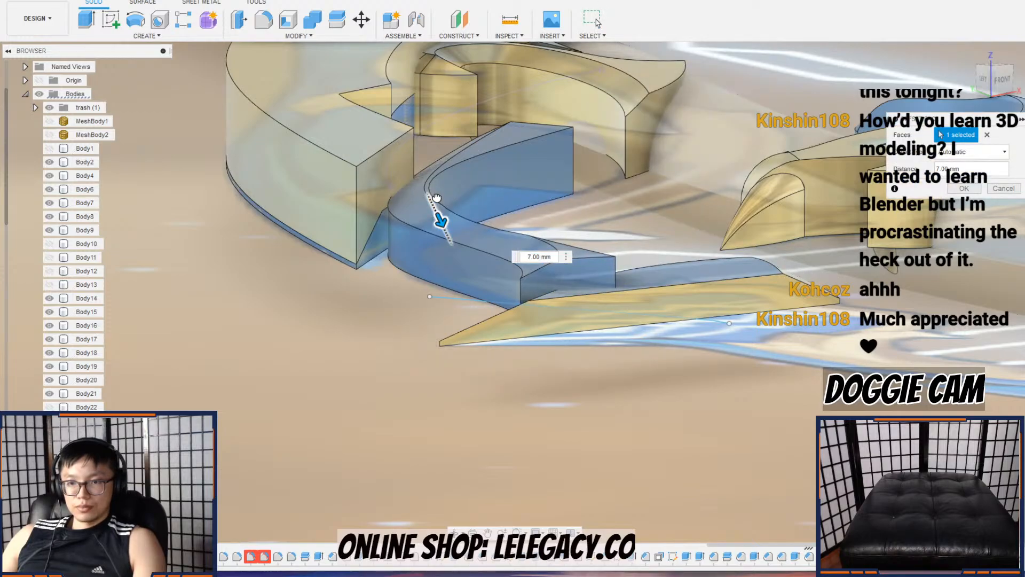
drag(457, 198, 460, 199)
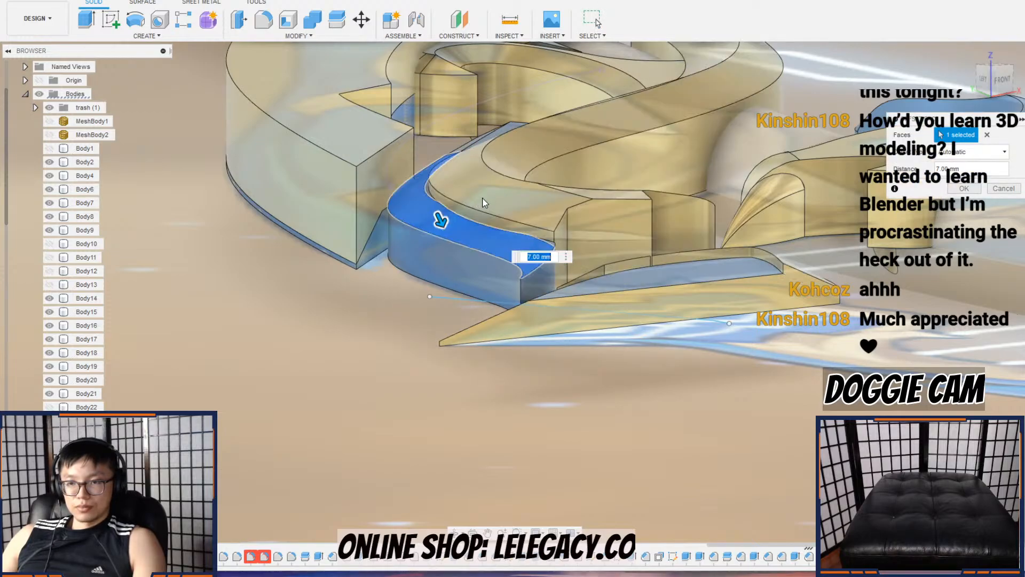
click(1004, 190)
Step: Create an offset construction plane on the gold blade's end face where it meets the tip
shift+middle_drag(496, 357, 555, 331)
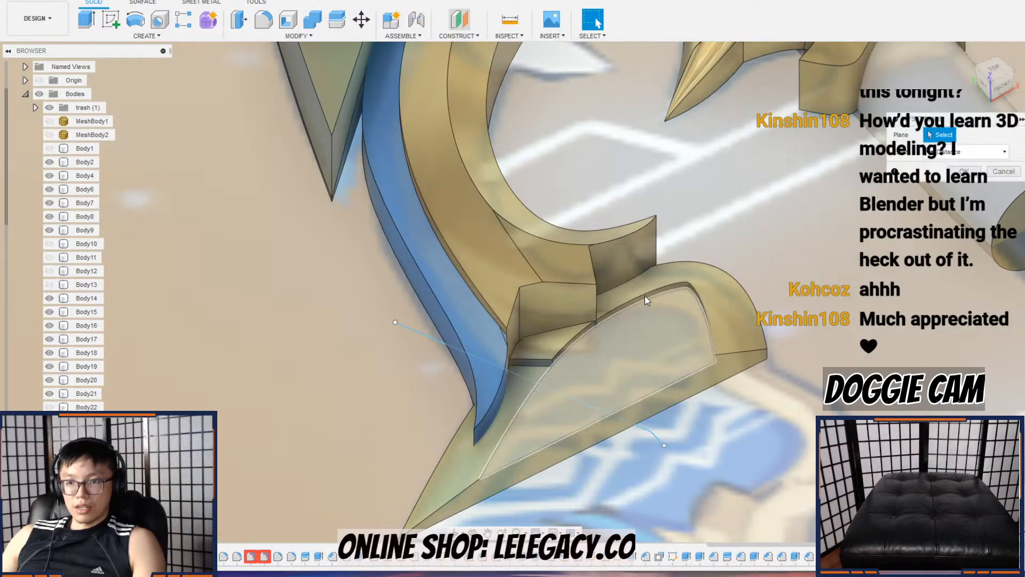
click(560, 300)
key(Escape)
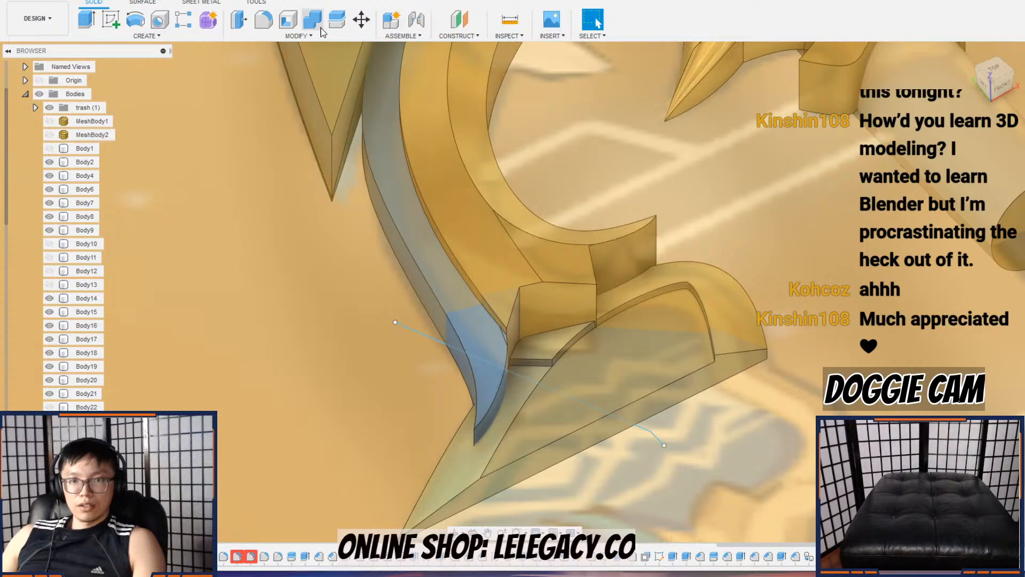
click(337, 20)
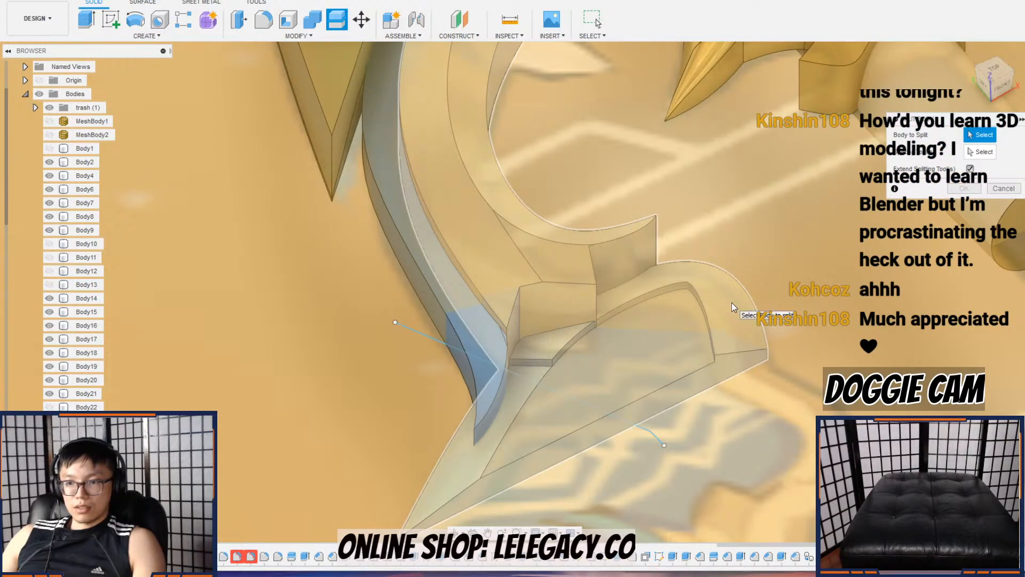
click(1004, 189)
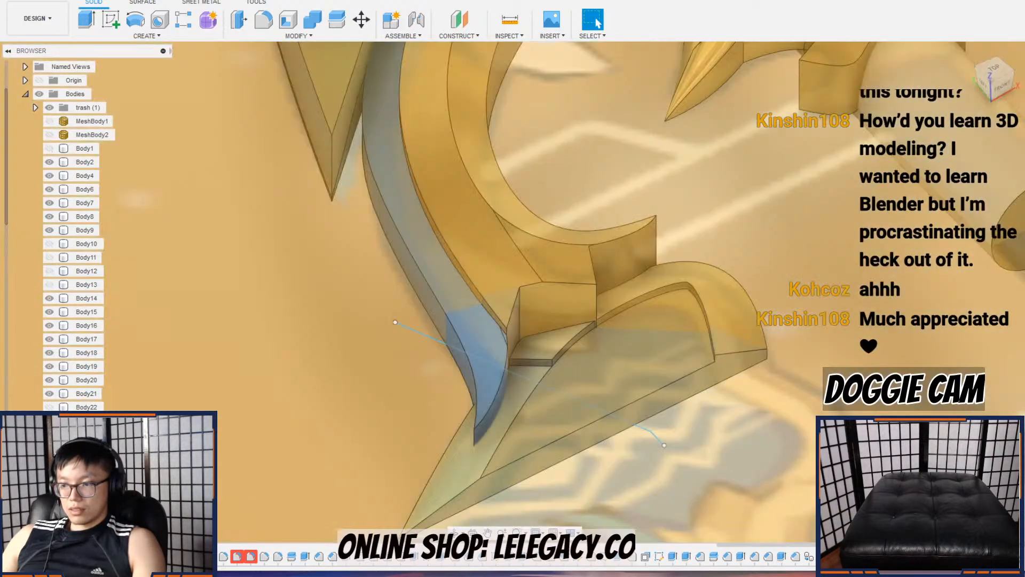
Step: Change the operation of the tip's 2 mm extrusion to New Body
double_click(536, 556)
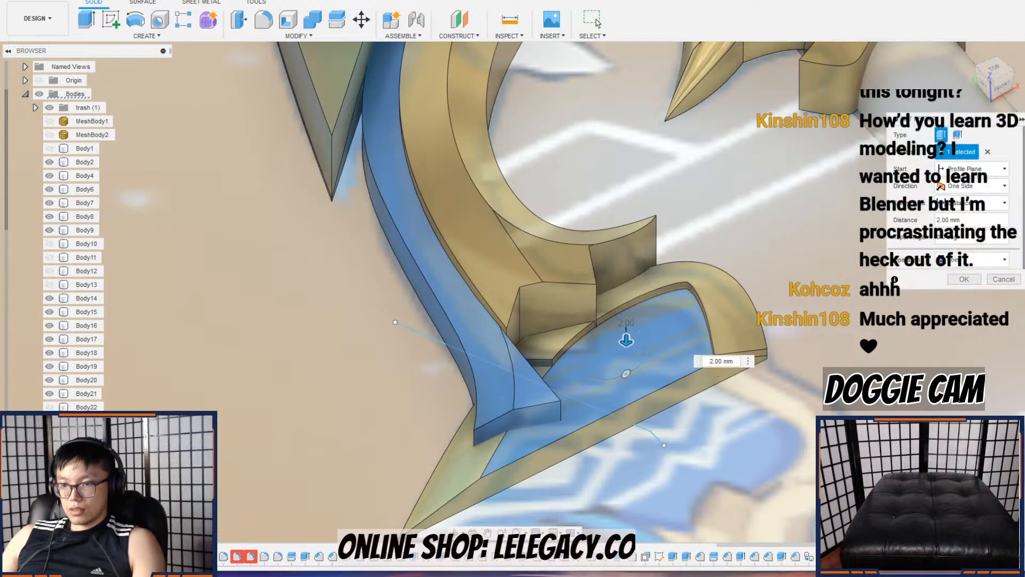
click(964, 265)
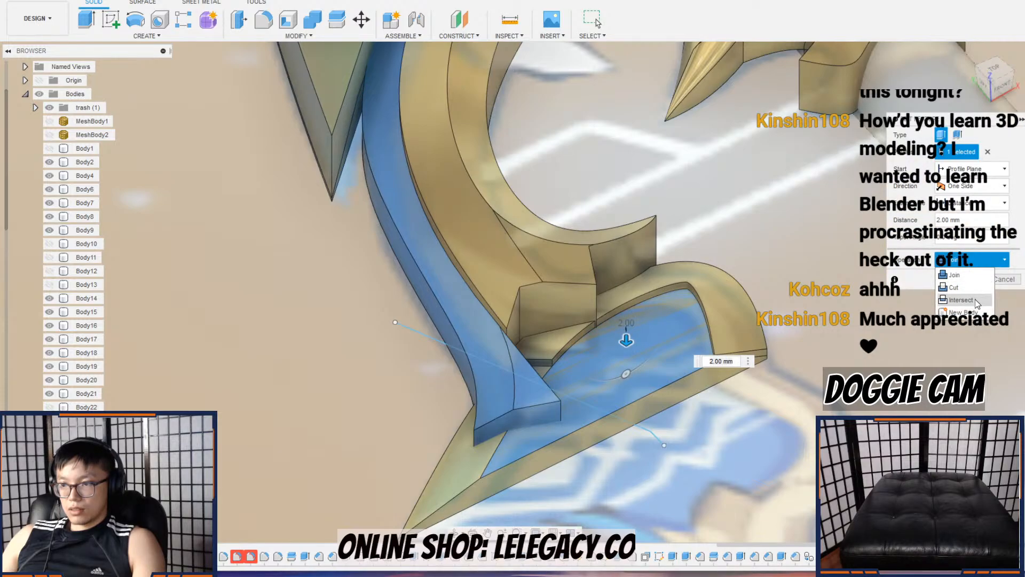
click(974, 306)
click(976, 263)
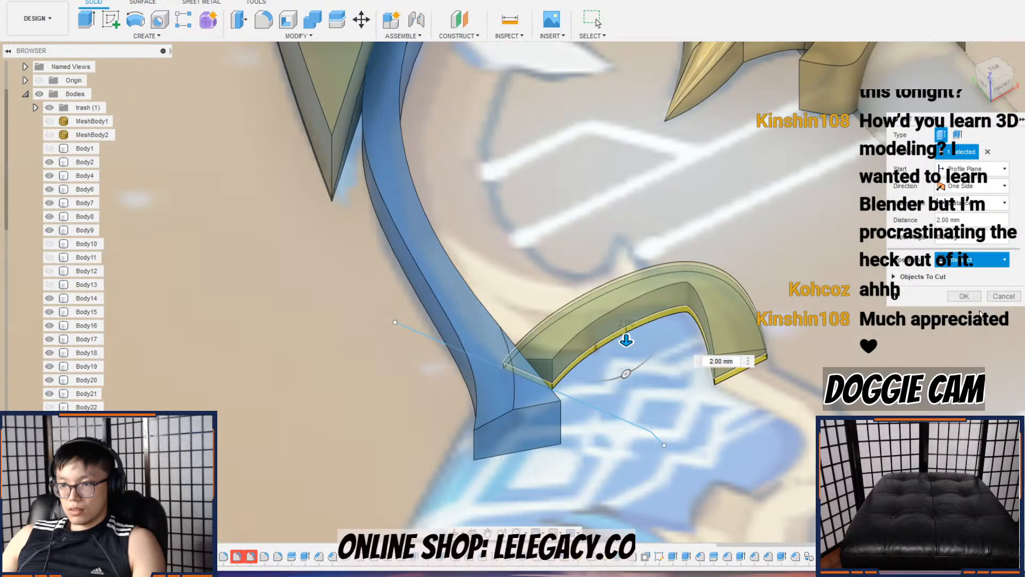
click(976, 313)
click(977, 280)
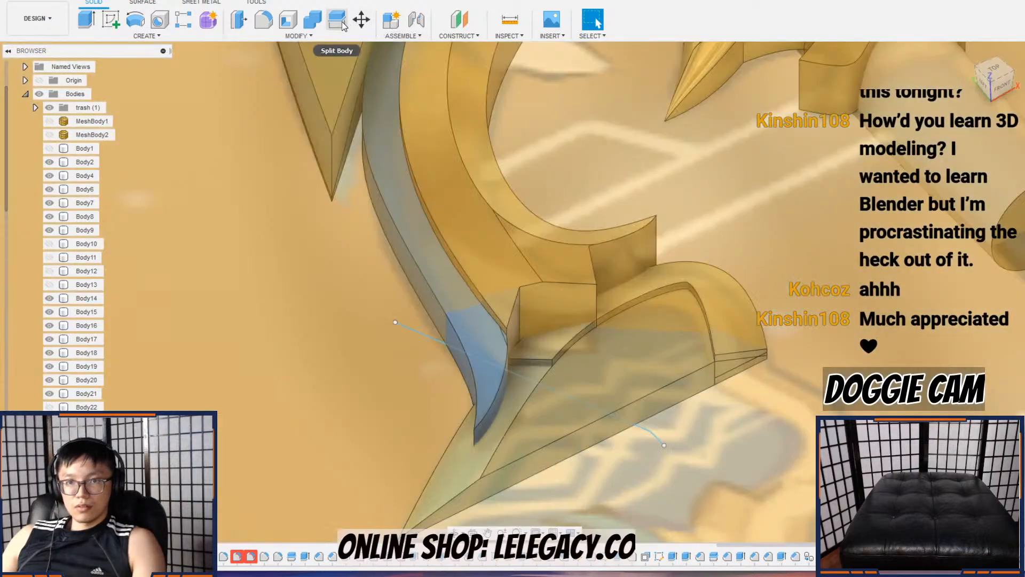
Step: Split the tip's raised-rim body and hide the piece Body32 cut off where the gold blade meets the tip
click(336, 20)
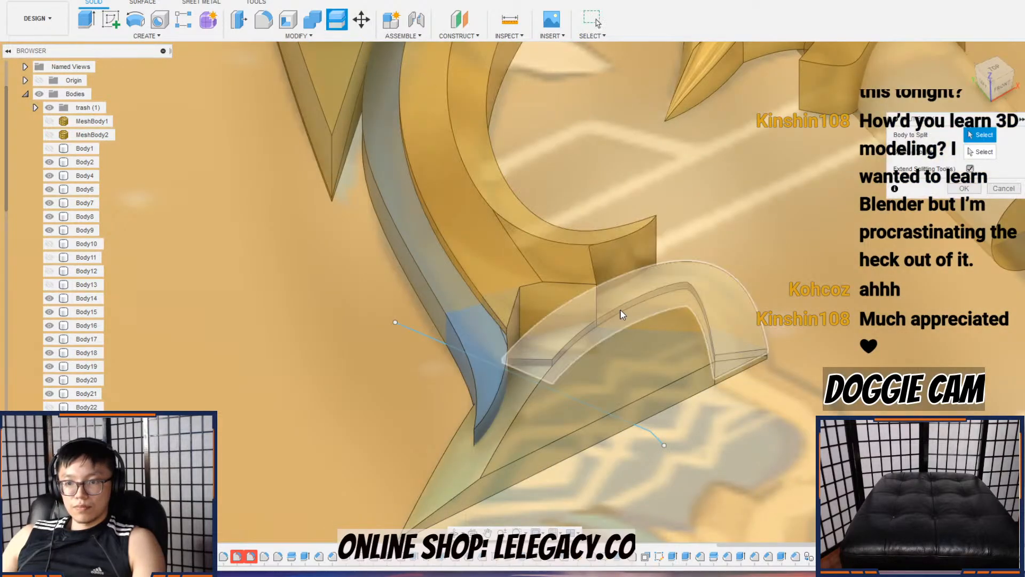
click(606, 315)
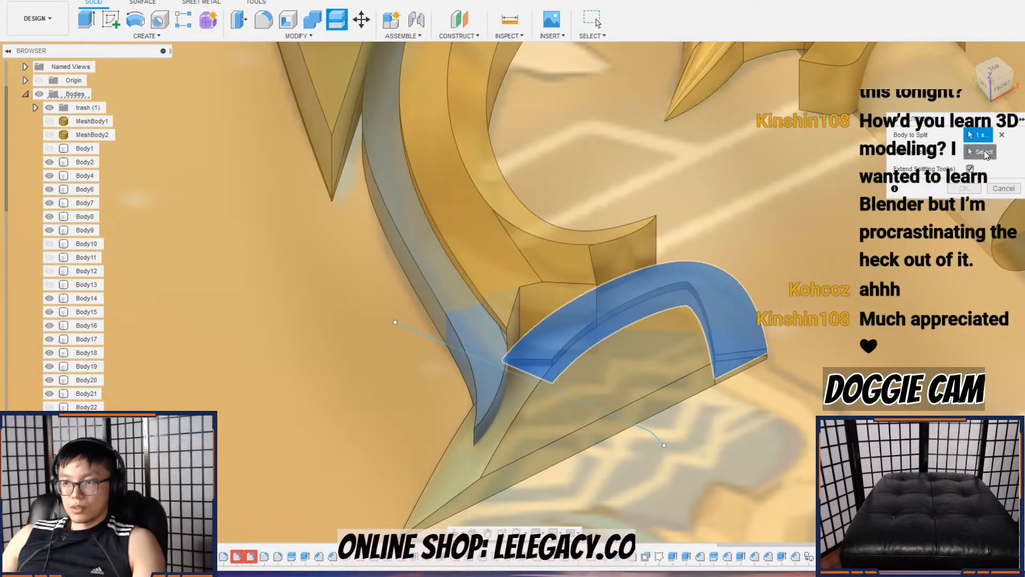
key(Escape)
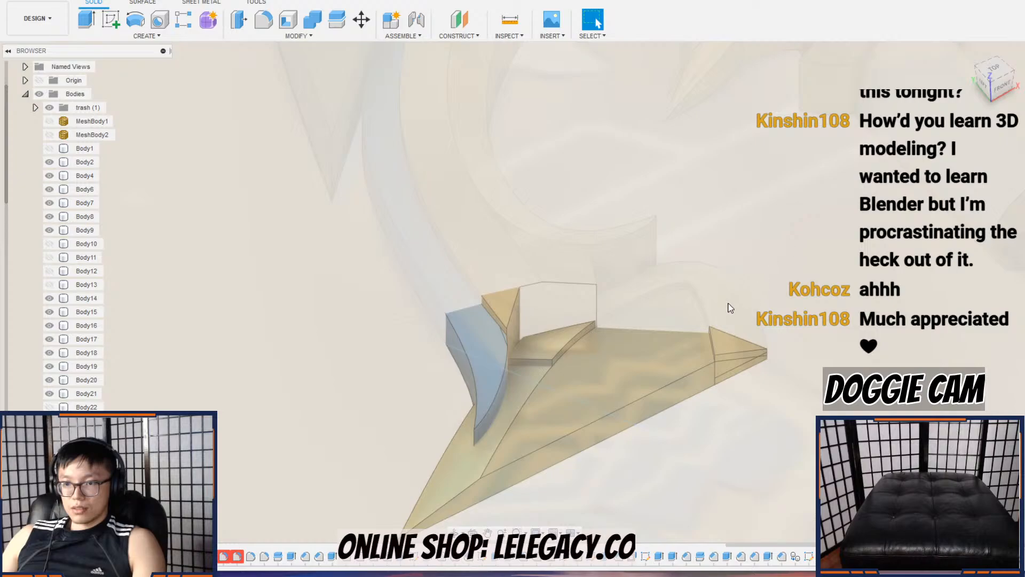
scroll(85, 230, down, 10)
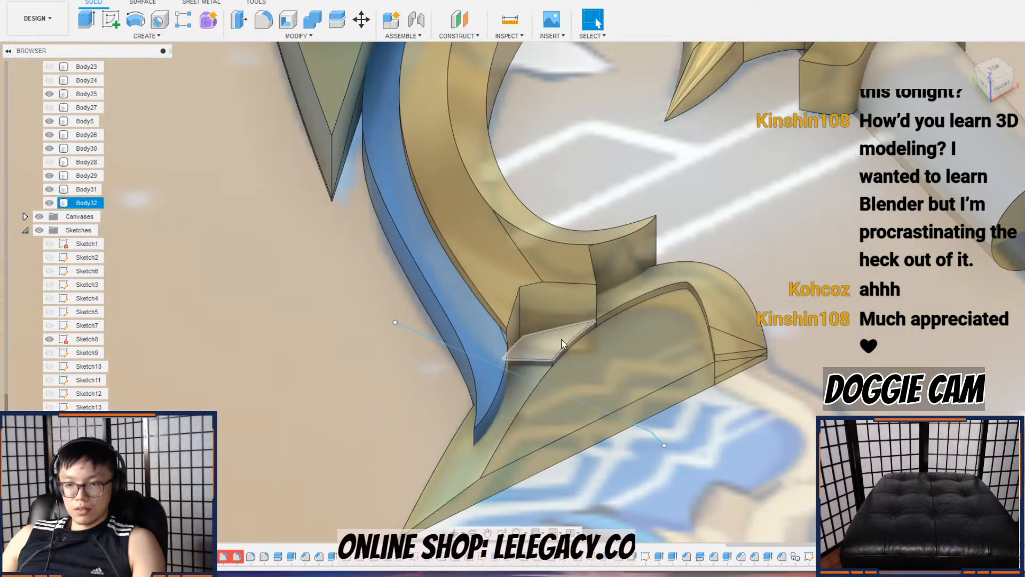
scroll(559, 338, up, 4)
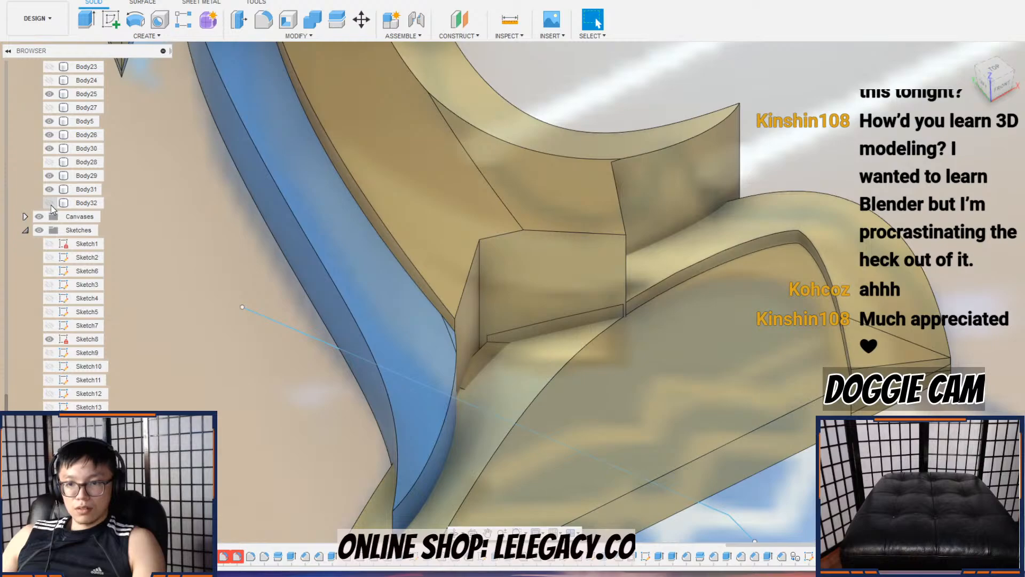
Step: Open the blue blade's chamfer feature to check its settings and close it without editing
shift+middle_drag(582, 321, 641, 330)
scroll(661, 365, down, 5)
scroll(583, 348, up, 4)
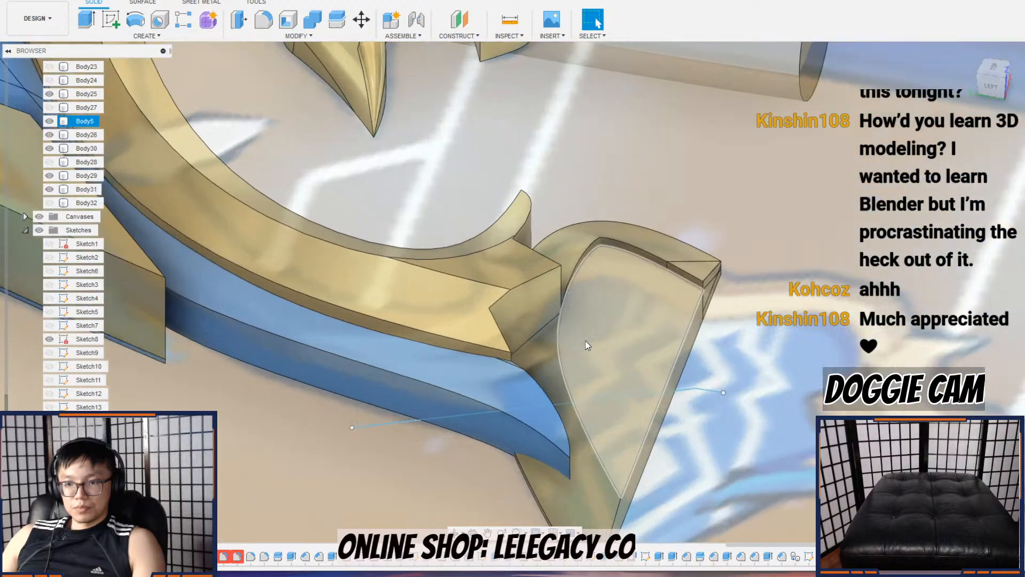
scroll(313, 334, down, 3)
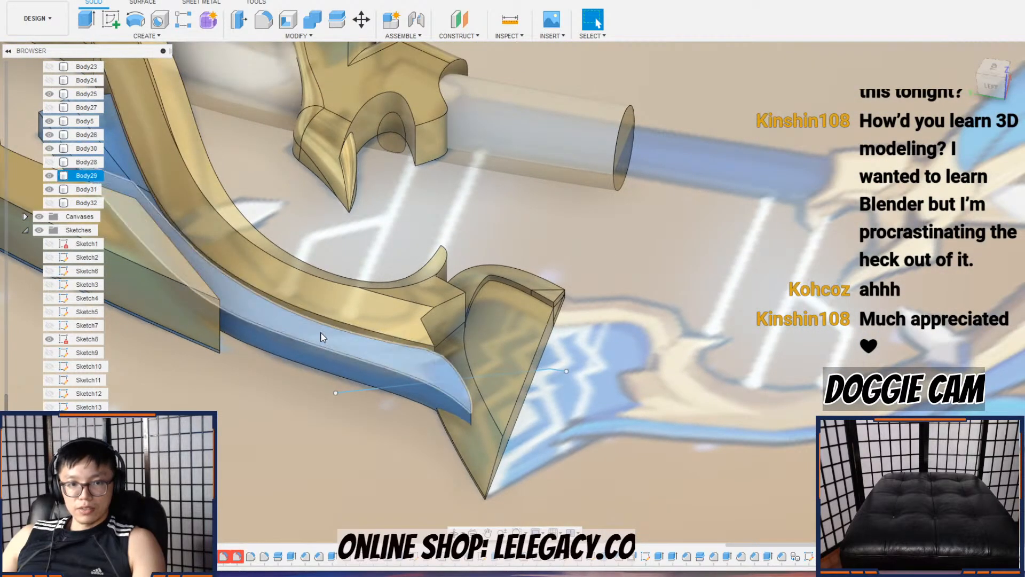
shift+middle_drag(373, 381, 329, 384)
right_click(399, 376)
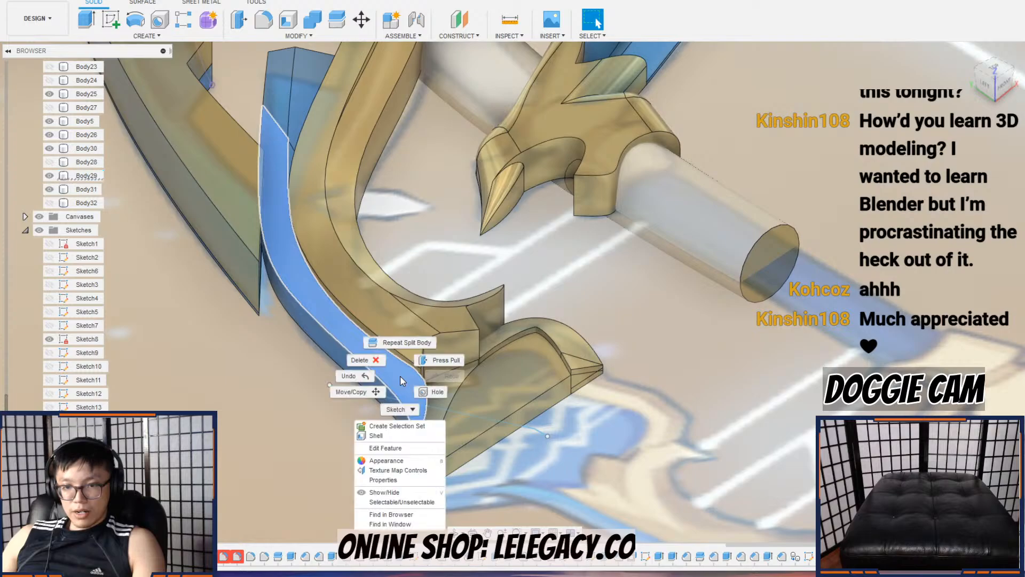
click(412, 449)
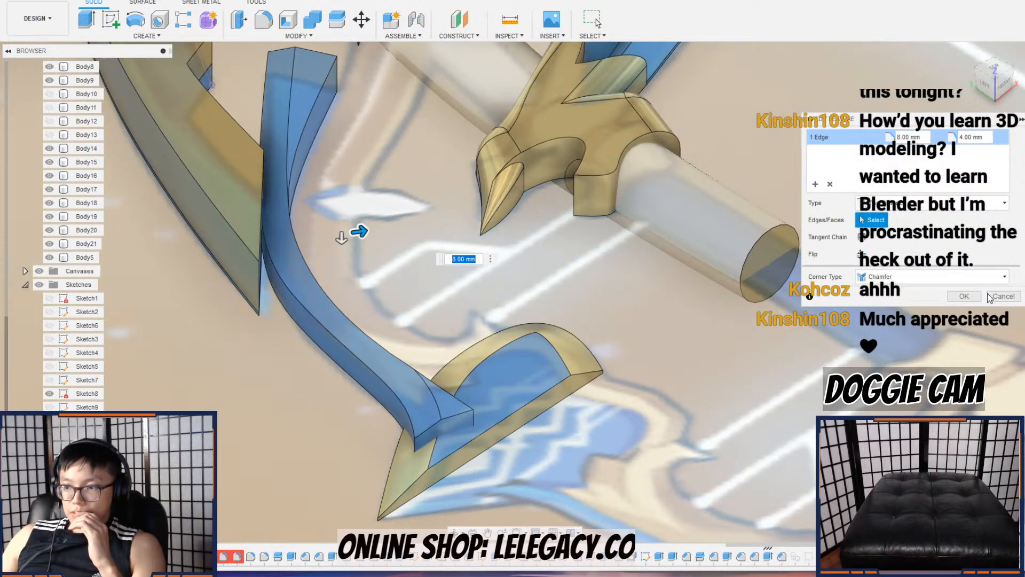
click(988, 296)
Step: Open the large blade's extrusion feature to check its profile and distance and close it without editing
right_click(293, 74)
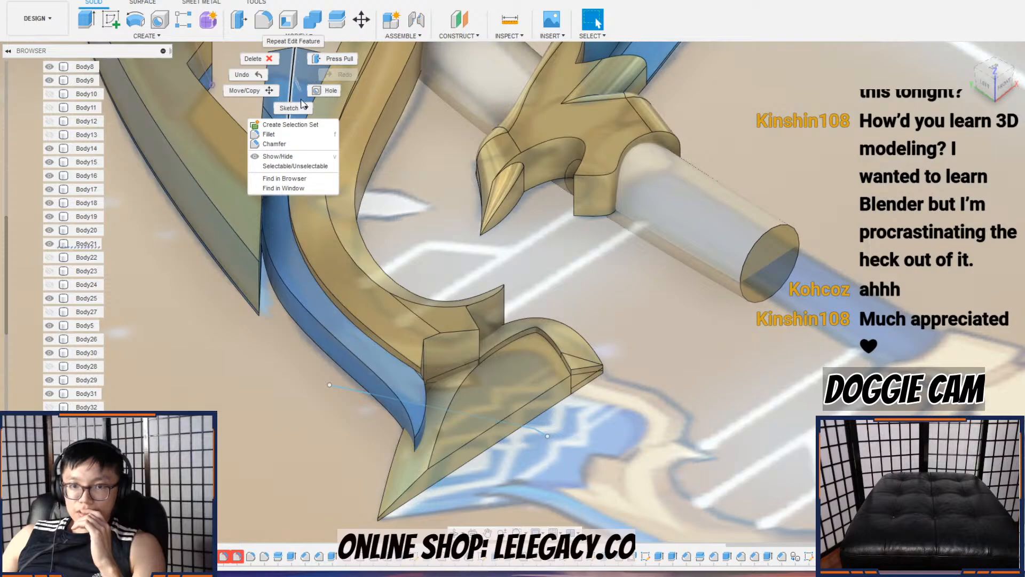
click(284, 178)
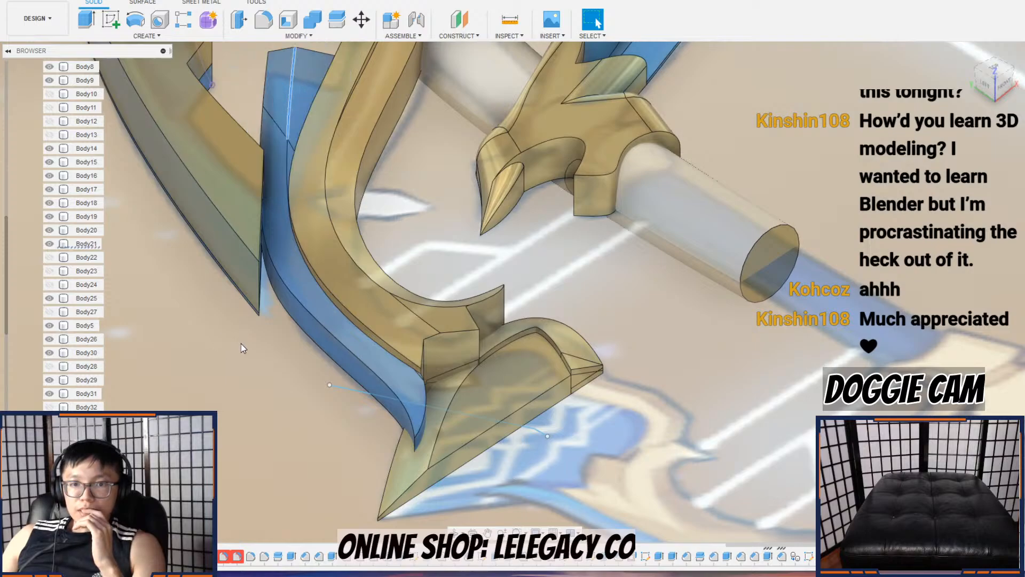
right_click(300, 85)
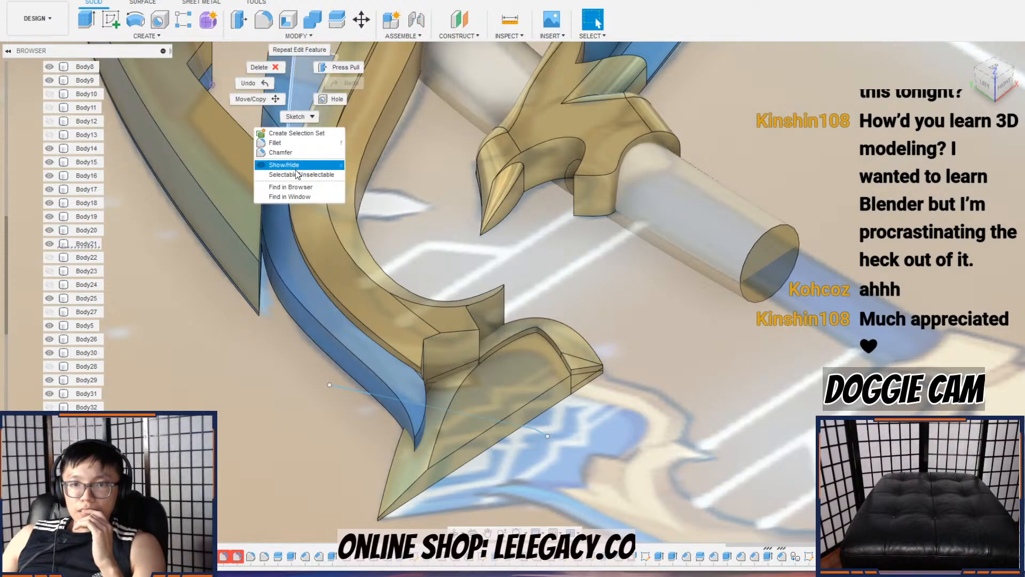
click(248, 379)
right_click(251, 173)
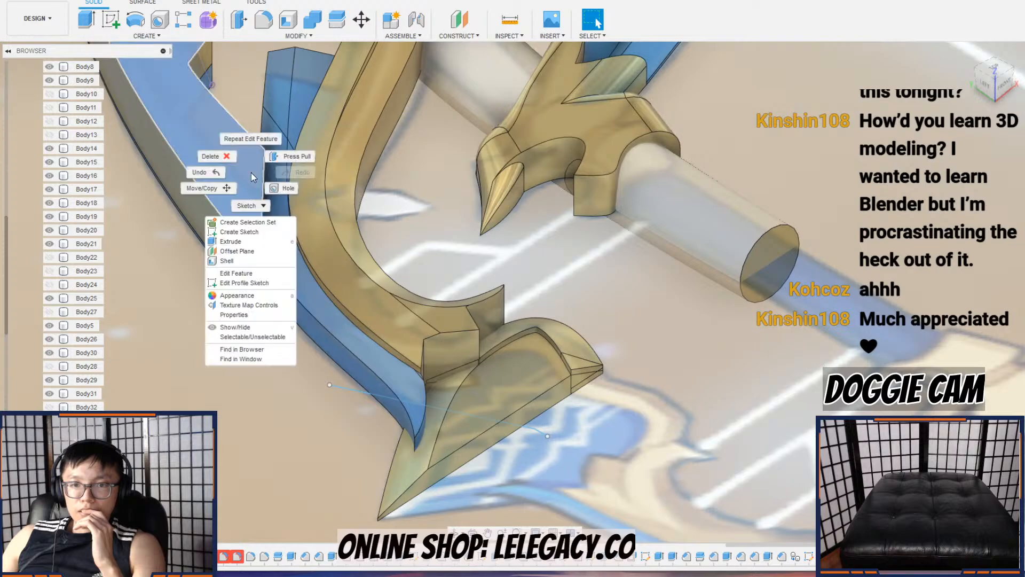
click(178, 289)
right_click(299, 94)
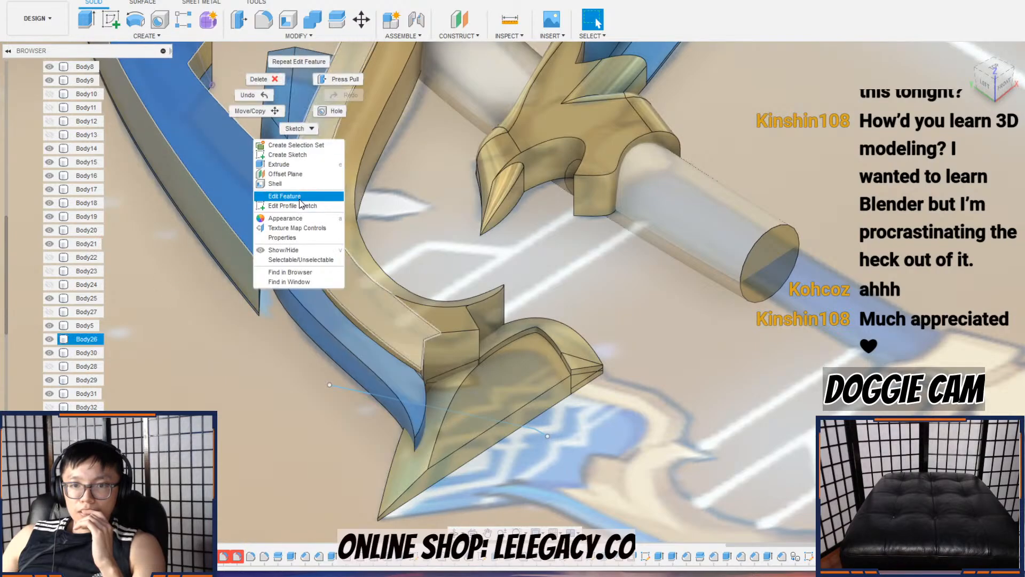
click(299, 198)
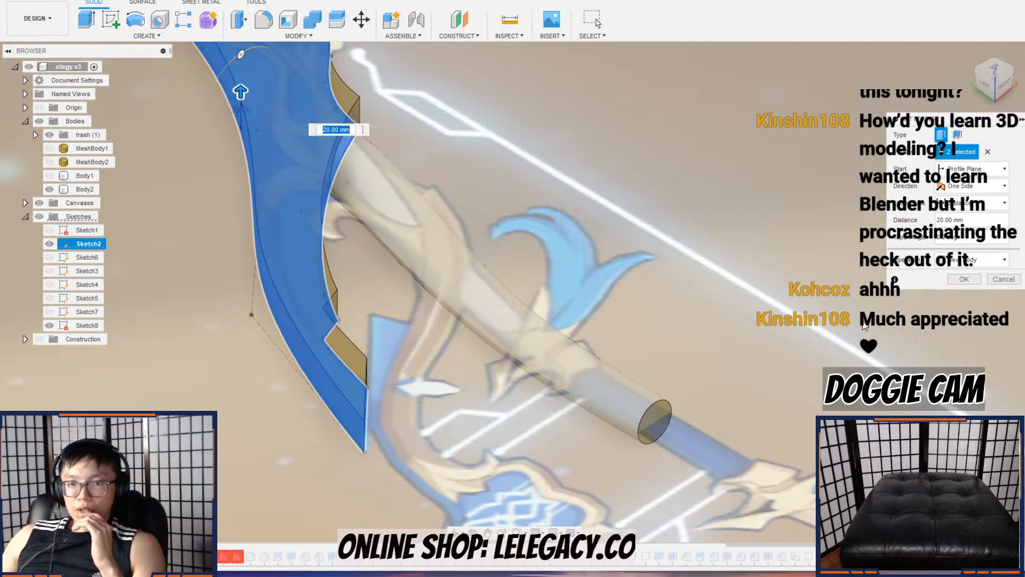
click(997, 278)
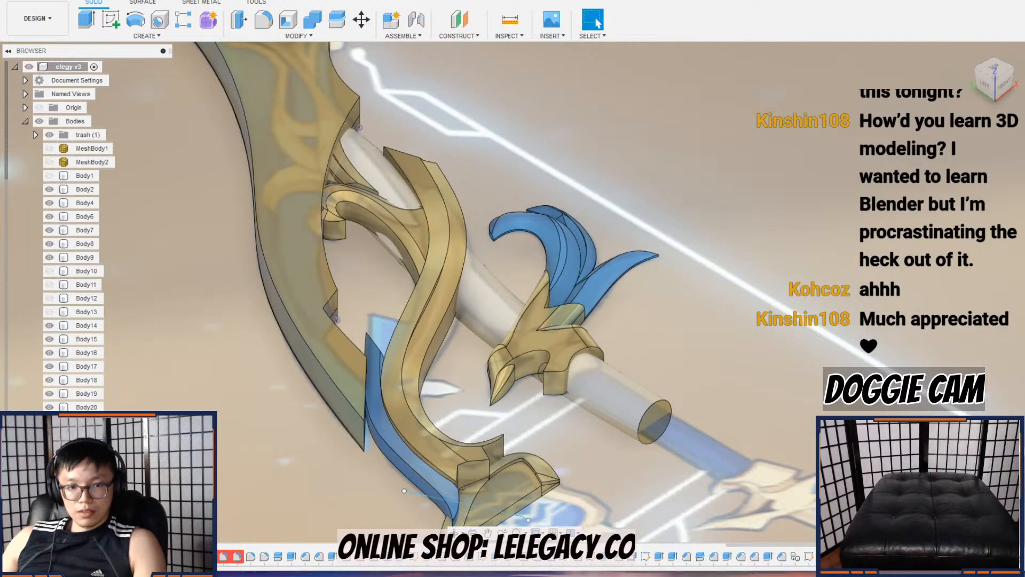
Step: Hide the blue blade bodies Body21 and Body29 and display Sketch9 with the blade's profile
scroll(115, 352, down, 5)
click(50, 352)
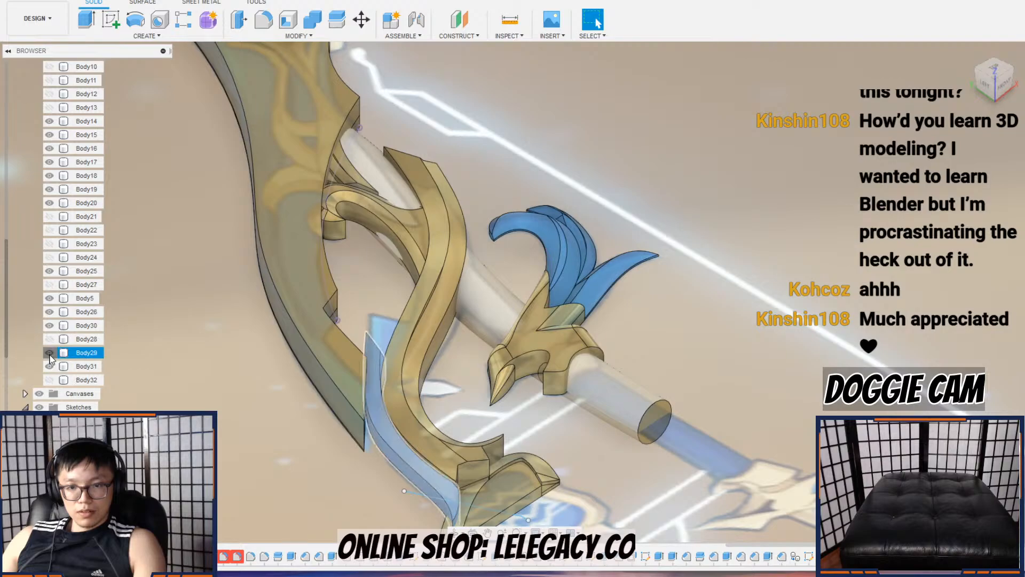
scroll(80, 240, down, 4)
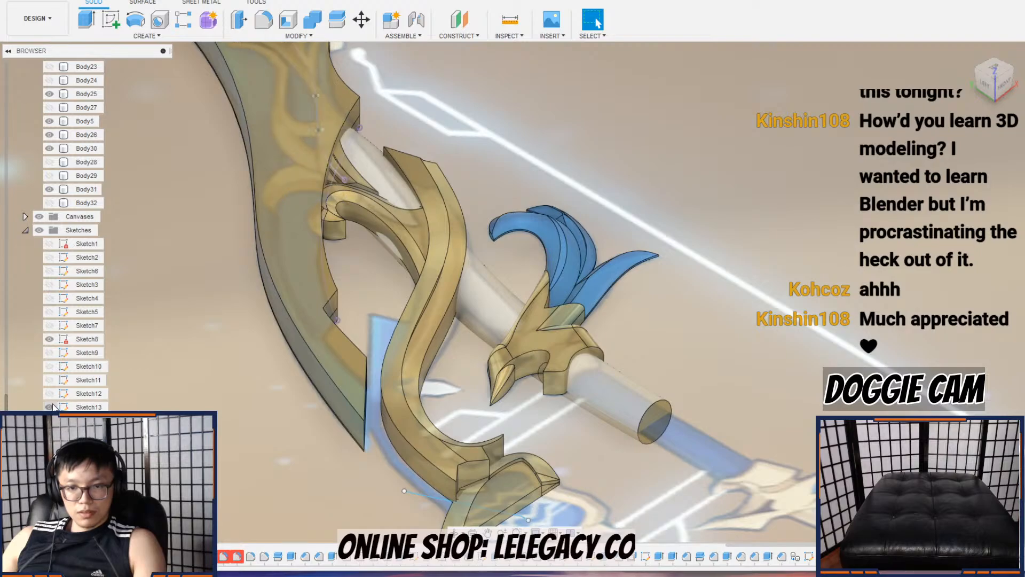
click(53, 257)
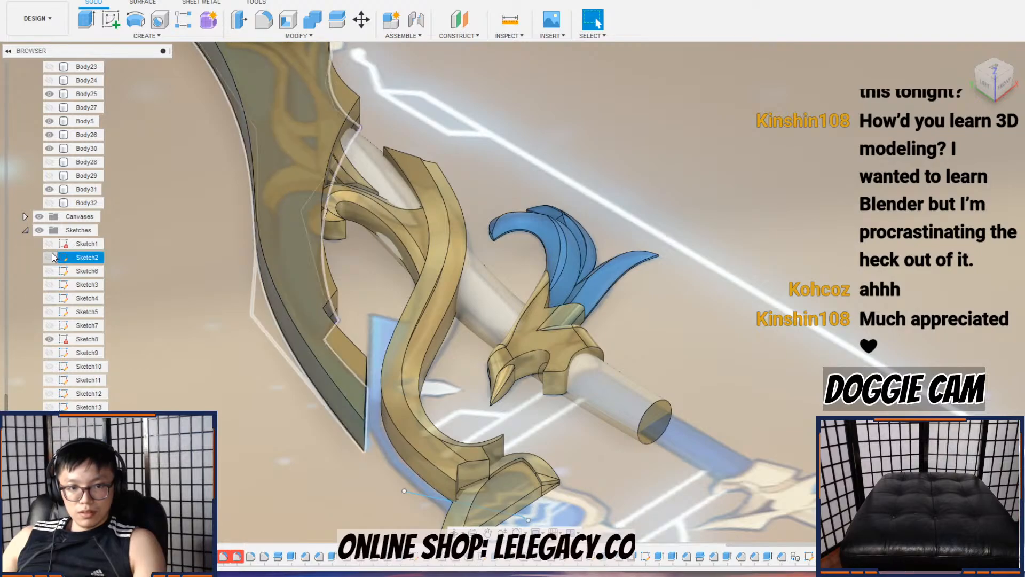
click(52, 284)
click(52, 299)
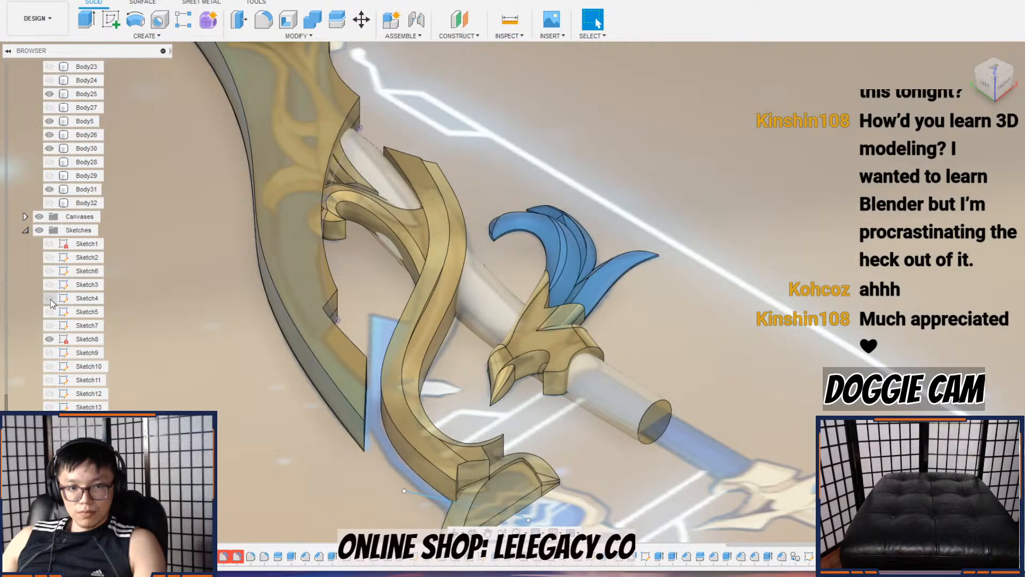
click(50, 352)
scroll(396, 392, up, 5)
click(386, 328)
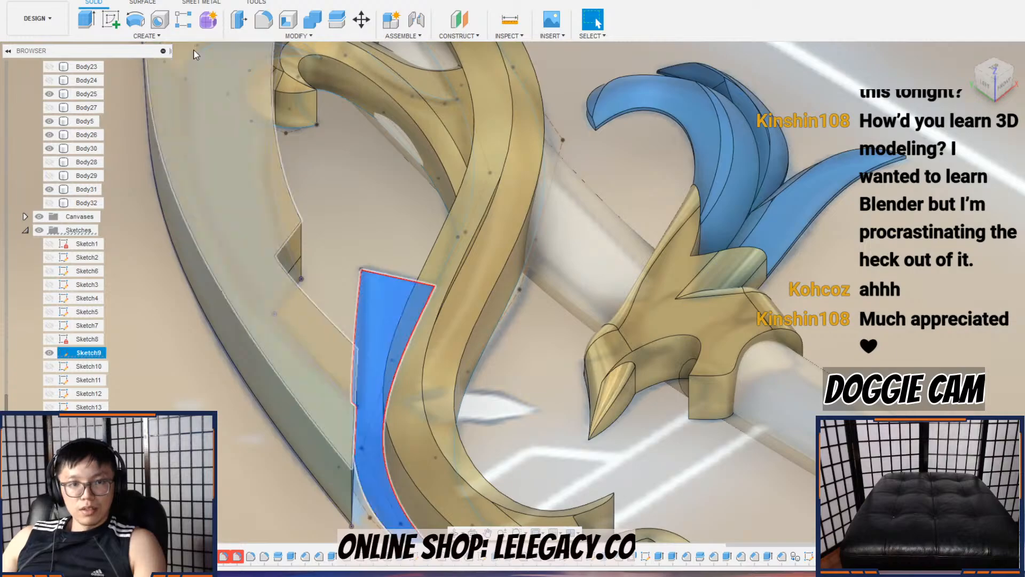
click(86, 19)
scroll(256, 242, up, 5)
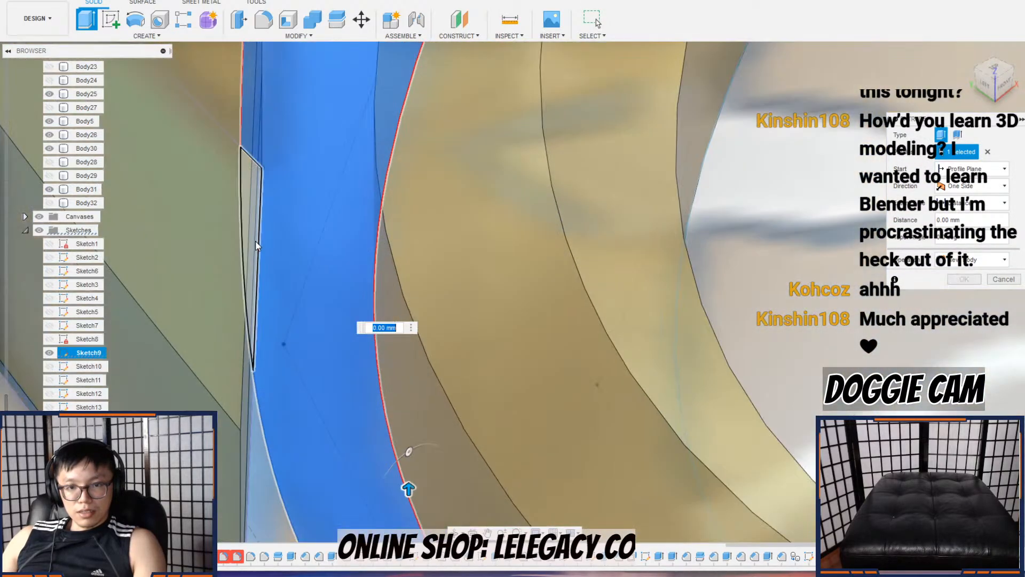
click(254, 230)
scroll(322, 271, down, 4)
scroll(459, 347, down, 3)
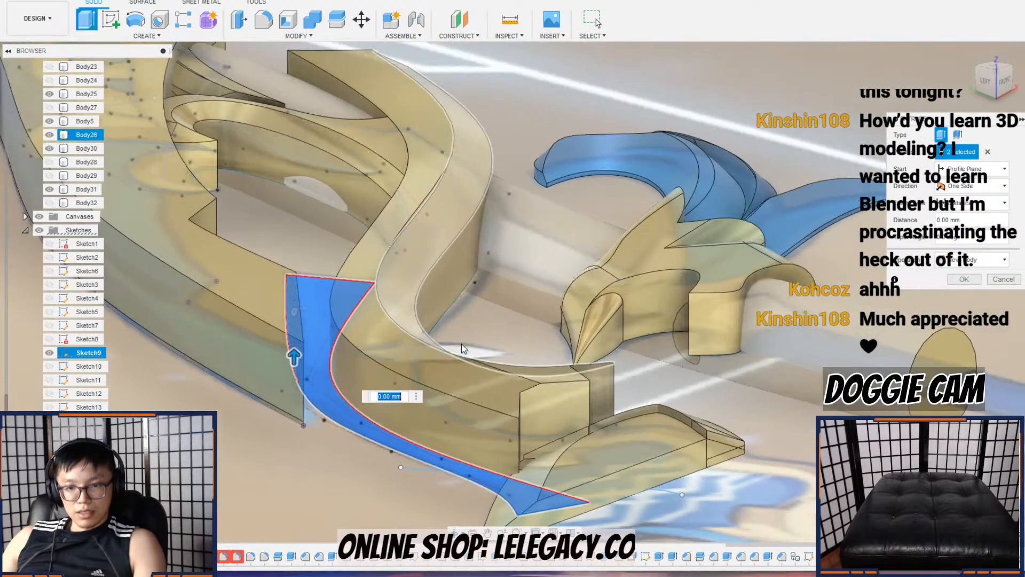
drag(297, 335, 301, 302)
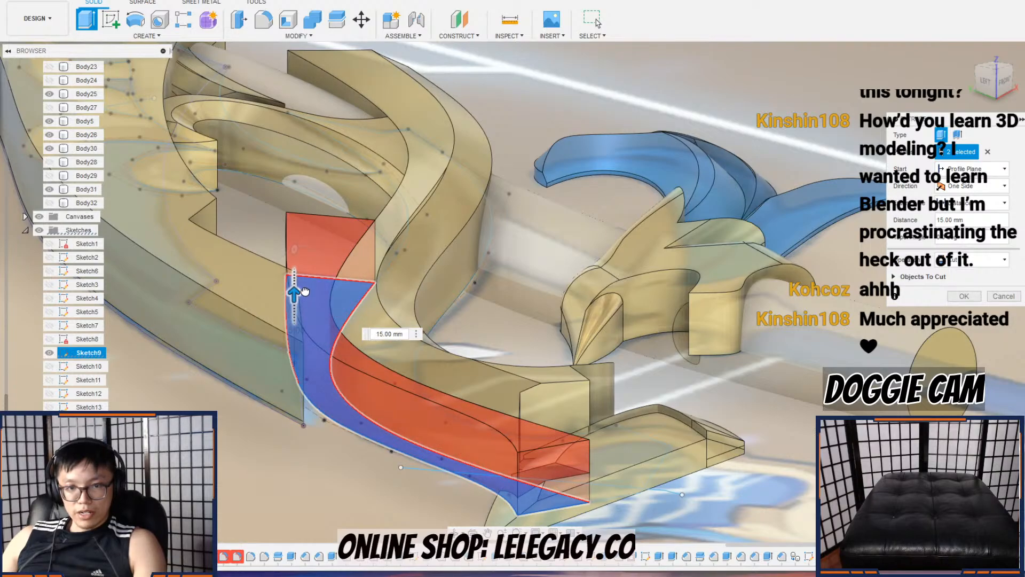
scroll(304, 291, down, 8)
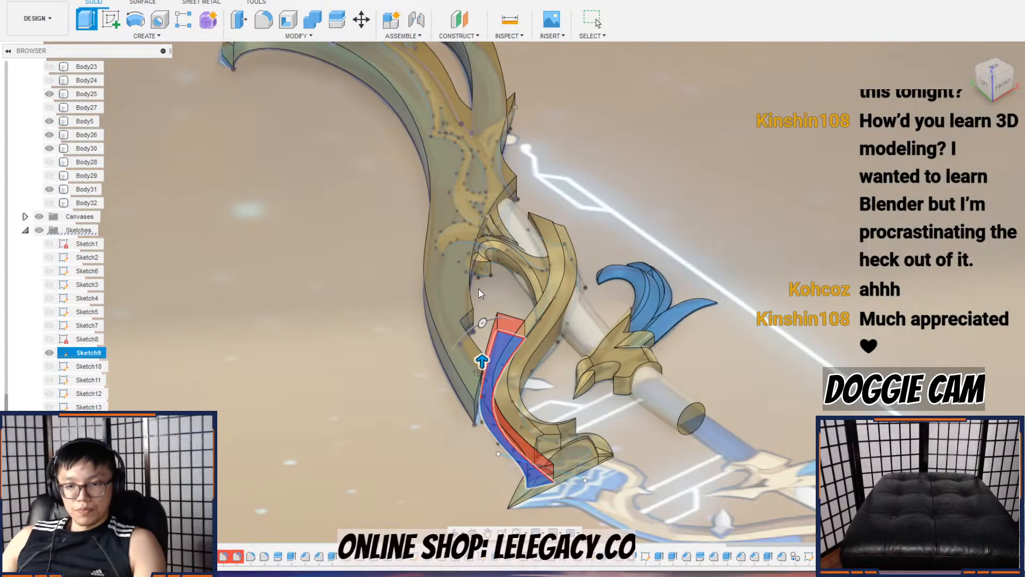
key(Escape)
Step: Hide the large gold blade body Body4 to expose the blue blade body beneath it
scroll(91, 240, up, 3)
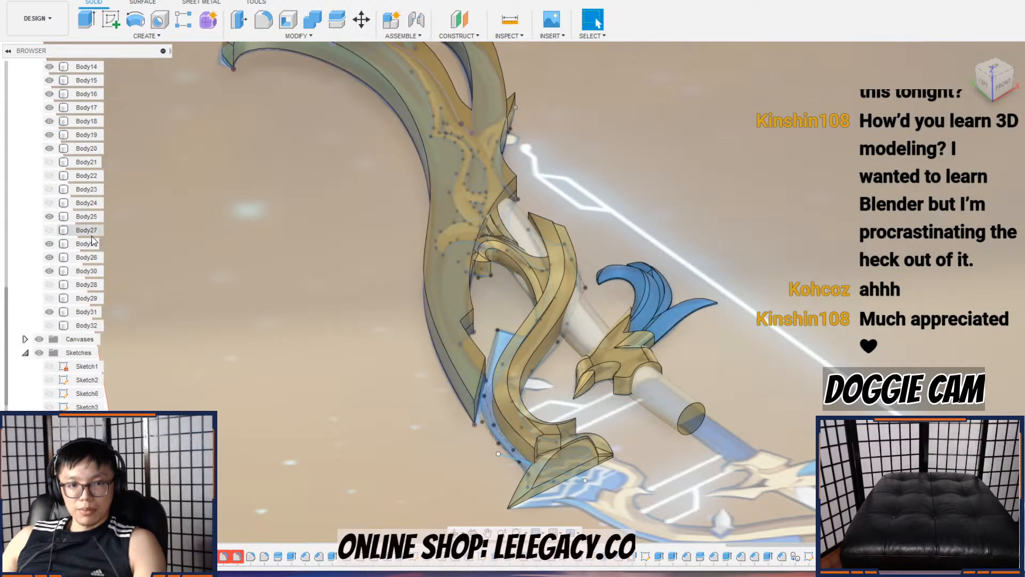
click(51, 300)
click(50, 298)
click(49, 311)
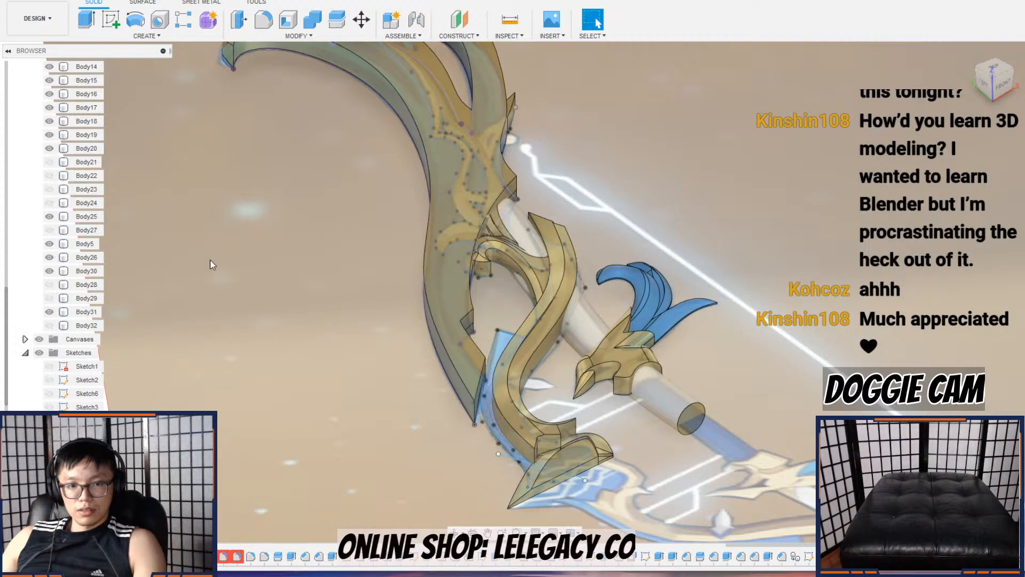
scroll(127, 228, up, 5)
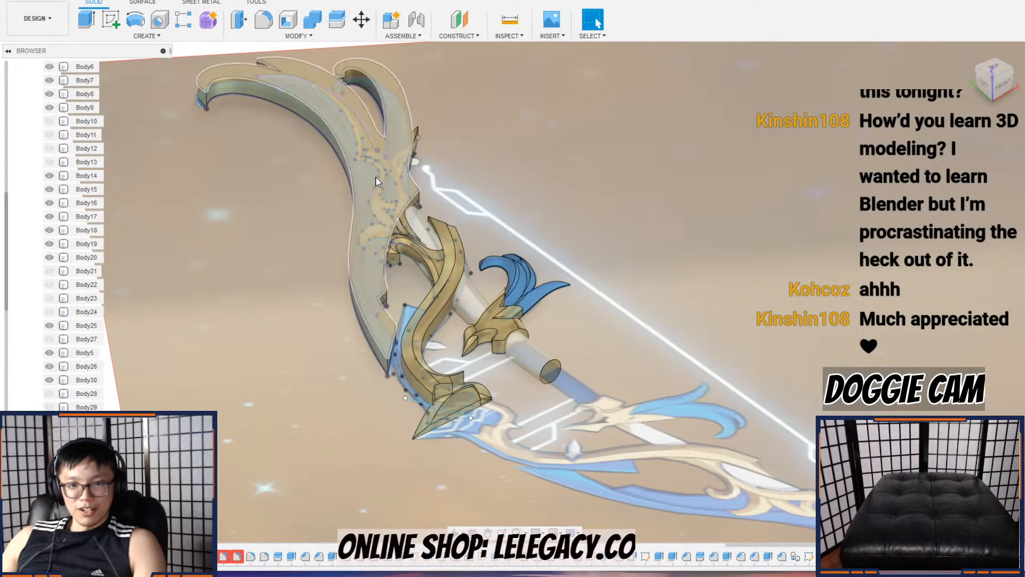
scroll(79, 216, up, 2)
click(83, 136)
click(83, 136)
click(49, 136)
Step: Extrude the lower blue blade's closed profile regions in Sketch9 by 18 mm as a new body
scroll(414, 354, down, 5)
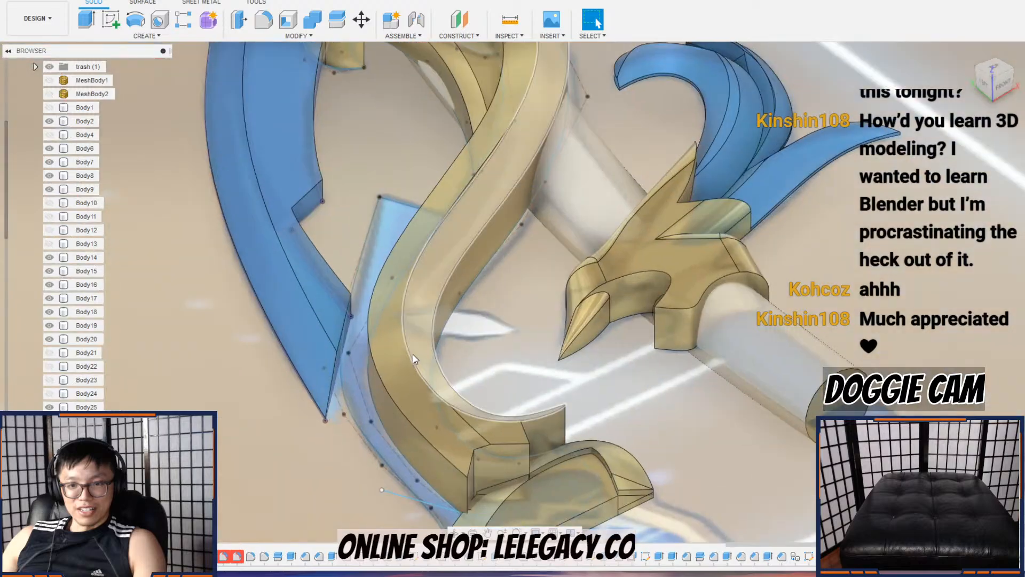
click(83, 20)
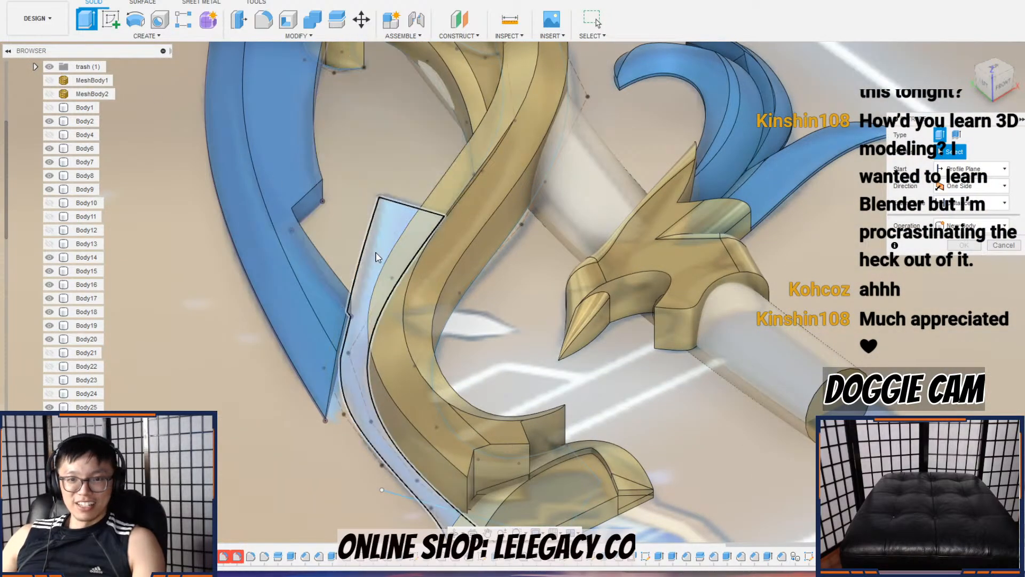
click(375, 289)
scroll(310, 326, down, 6)
click(296, 338)
scroll(302, 339, up, 4)
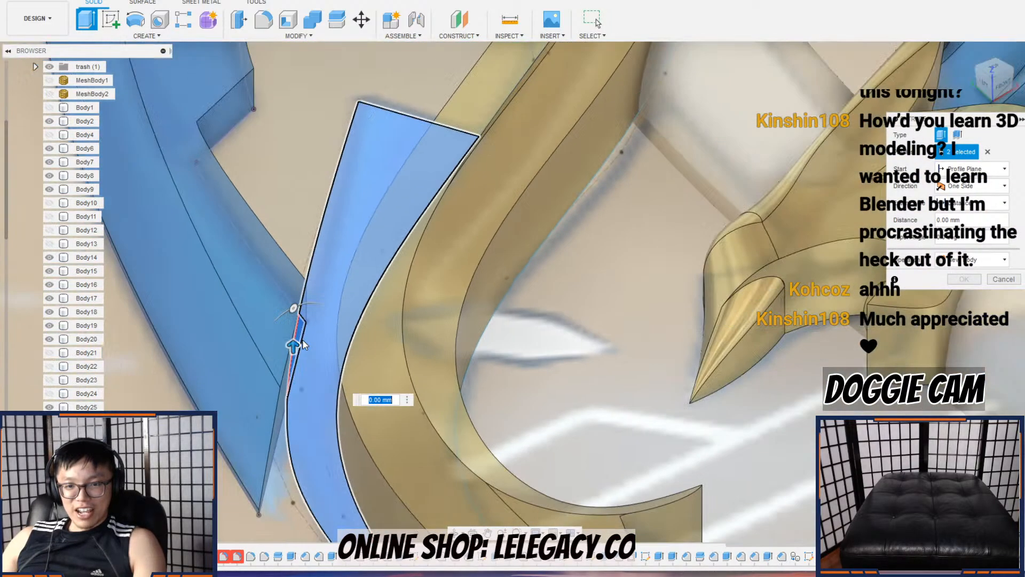
scroll(315, 320, up, 3)
drag(316, 283, 330, 211)
click(972, 260)
click(986, 314)
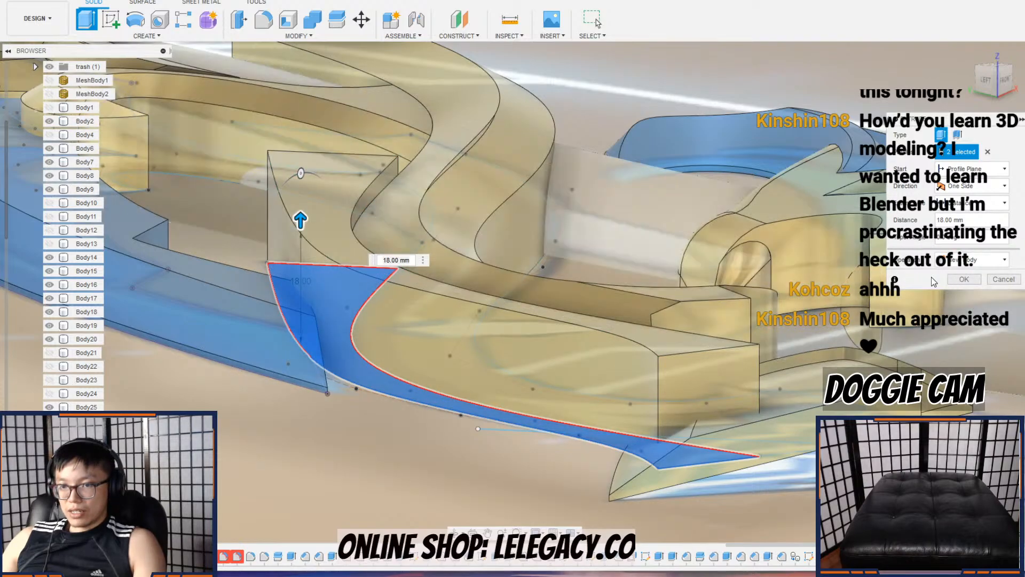
click(965, 280)
Step: Apply the design's blue appearance to the whole new blade body, removing the appearances applied to its faces
right_click(582, 354)
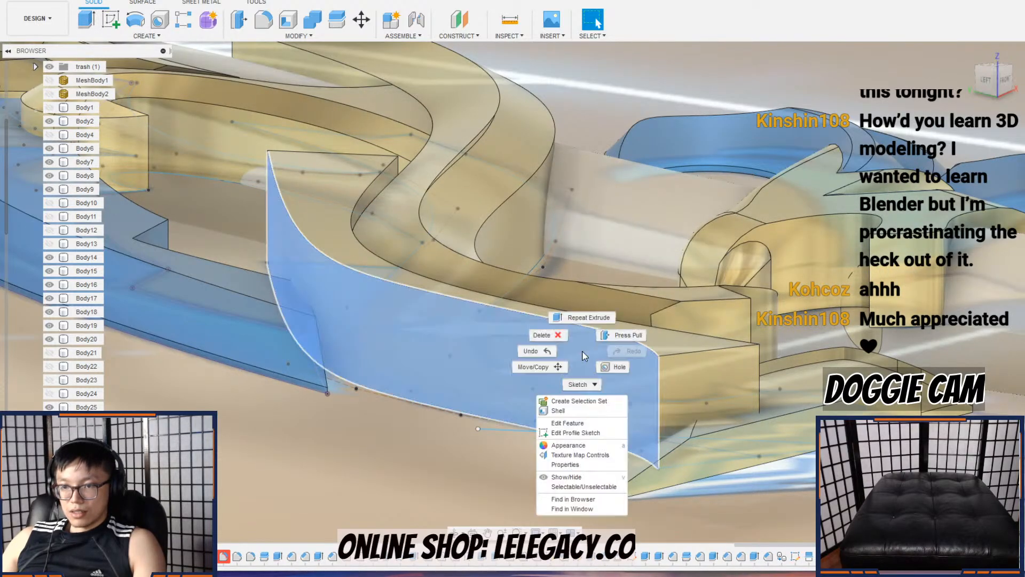
click(582, 447)
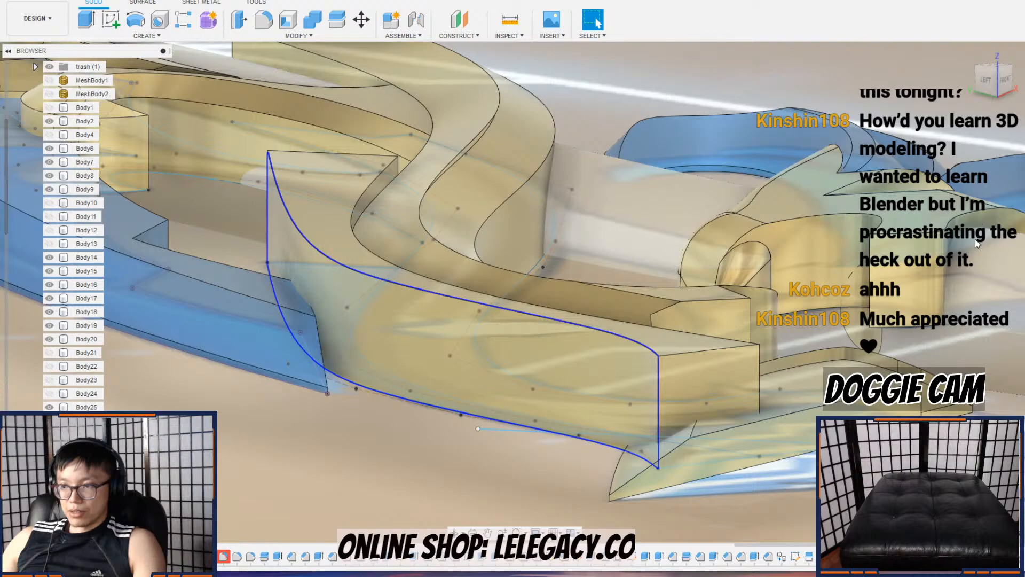
drag(874, 219, 718, 363)
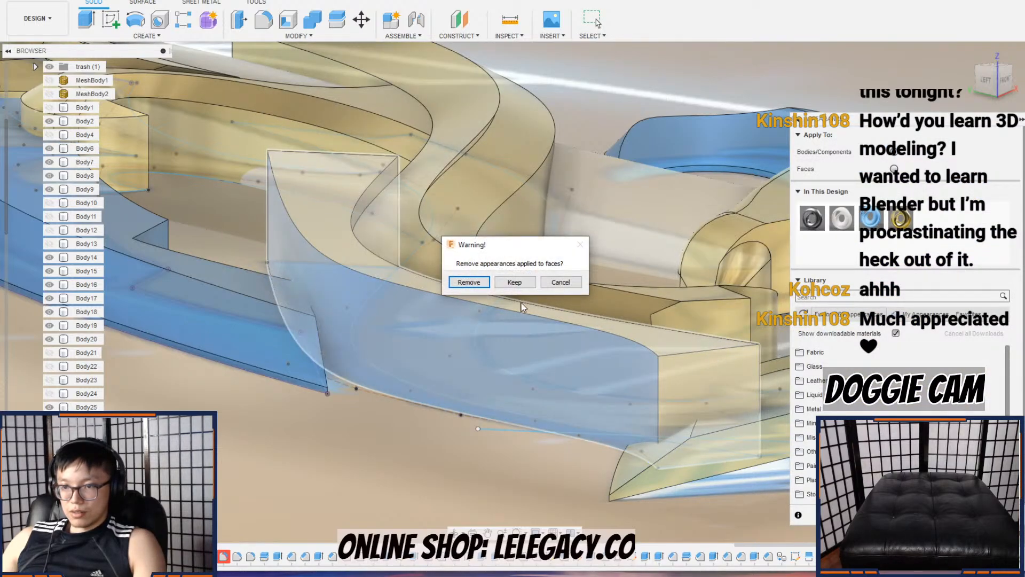
click(481, 289)
click(999, 514)
scroll(725, 431, down, 1)
mouse_move(725, 431)
shift+middle_down()
mouse_move(700, 450)
mouse_move(710, 424)
shift+middle_up()
middle_drag(754, 354, 641, 431)
shift+middle_drag(641, 431, 641, 379)
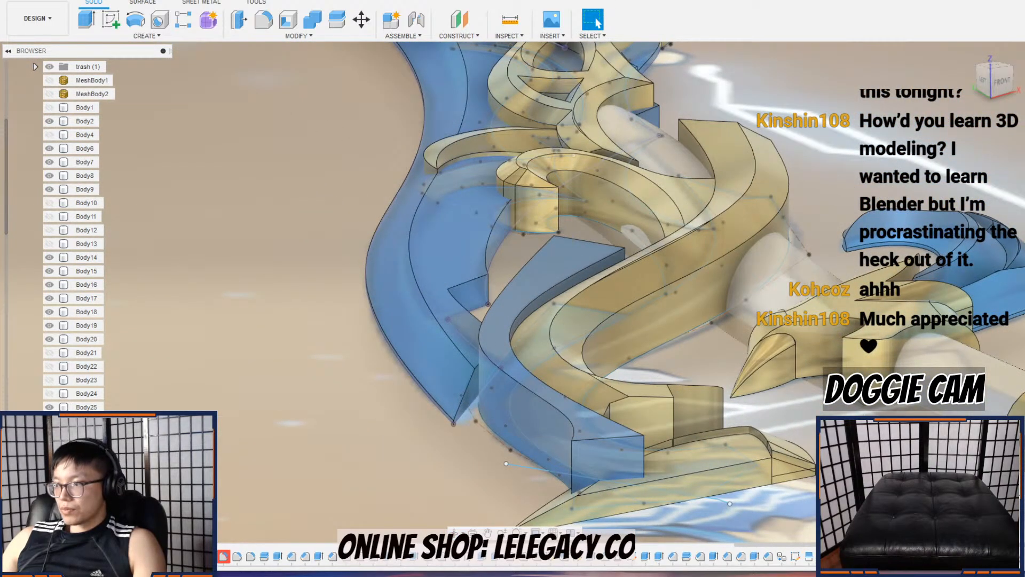
Step: Switch to the game reference video and play a short stretch to examine the bow's blade shape from behind
key(alt+Tab)
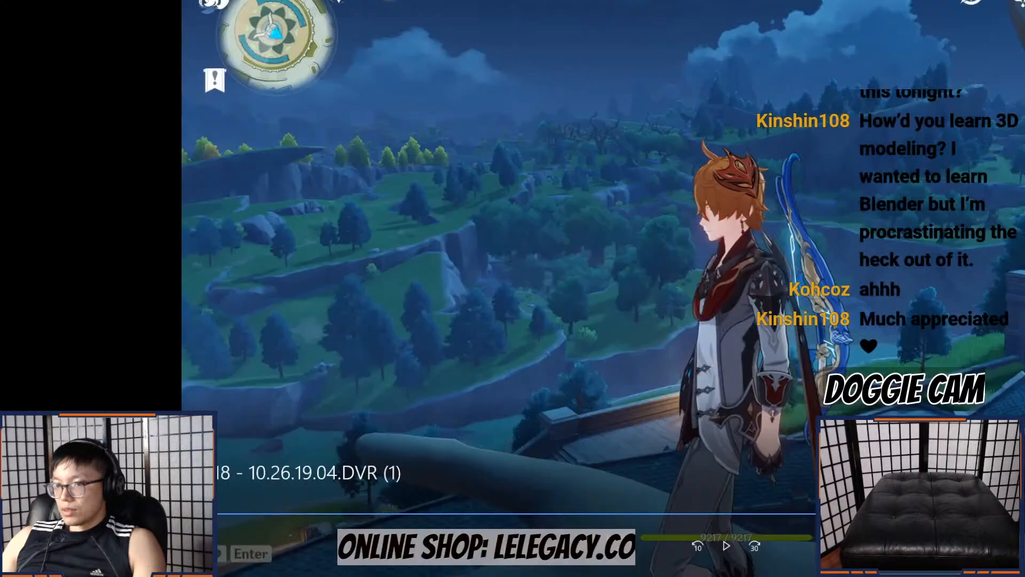
click(745, 325)
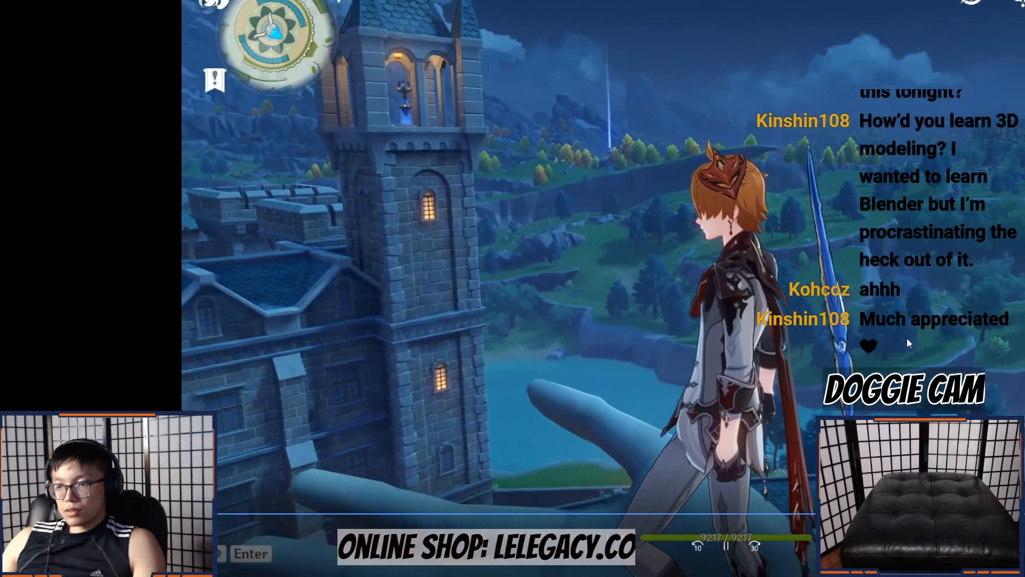
click(907, 338)
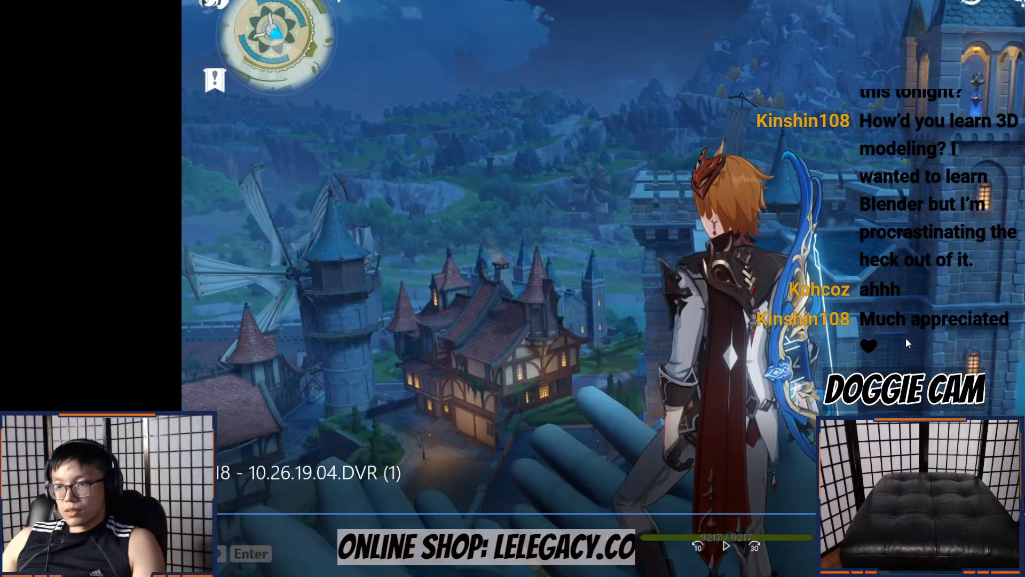
key(alt+Tab)
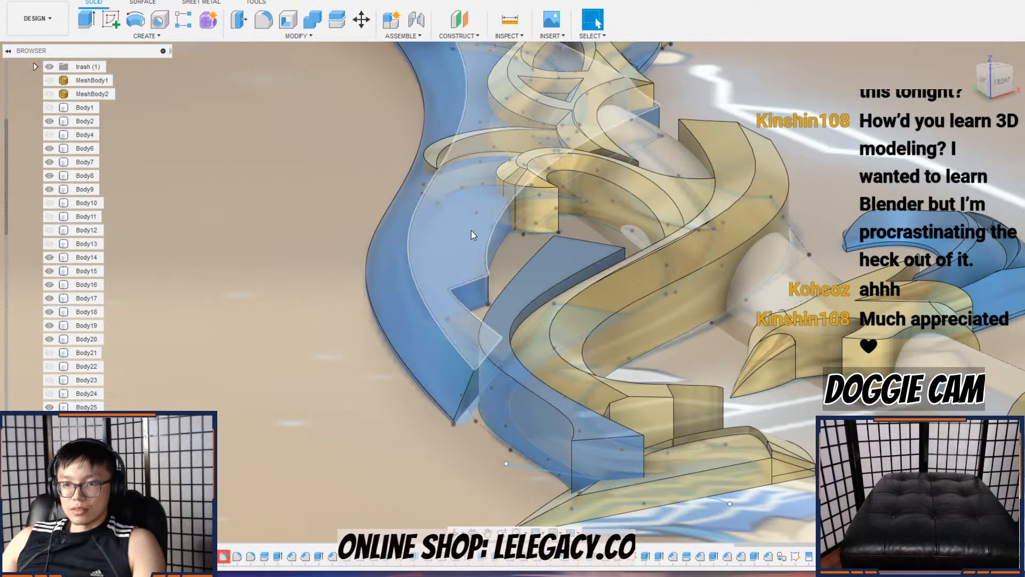
Step: Fillet the new blue blade's outer upper edge by 12.5 mm, comparing its shape with the game reference video
click(273, 22)
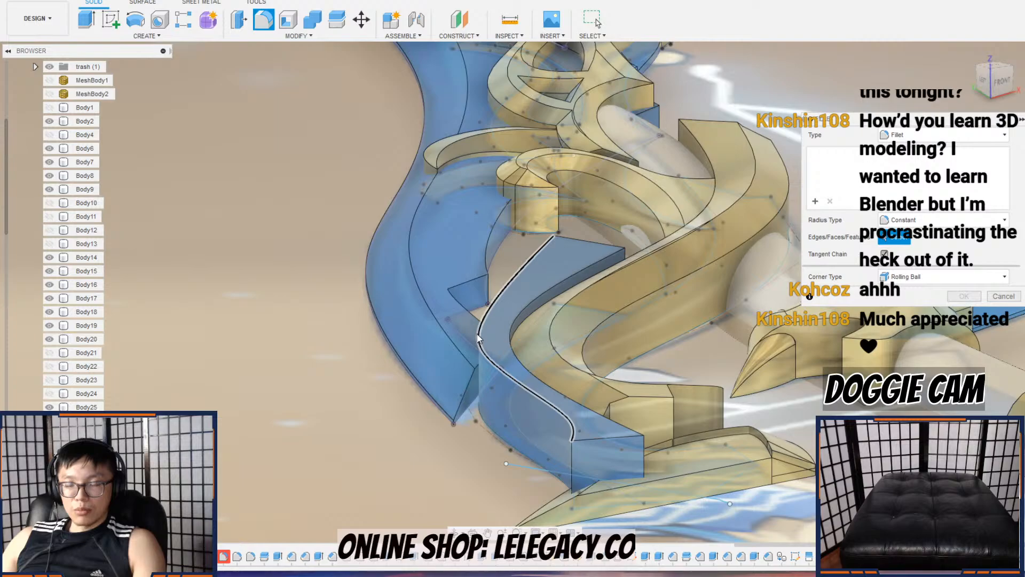
click(477, 338)
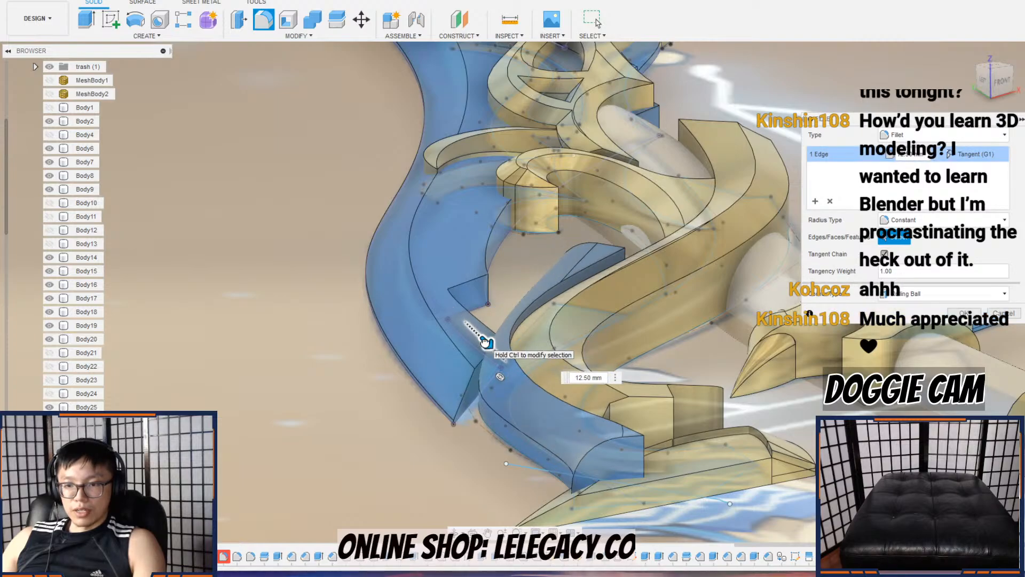
drag(485, 342, 483, 340)
mouse_move(484, 340)
shift+middle_down()
mouse_move(487, 352)
mouse_move(488, 344)
mouse_move(555, 343)
mouse_move(483, 339)
shift+middle_up()
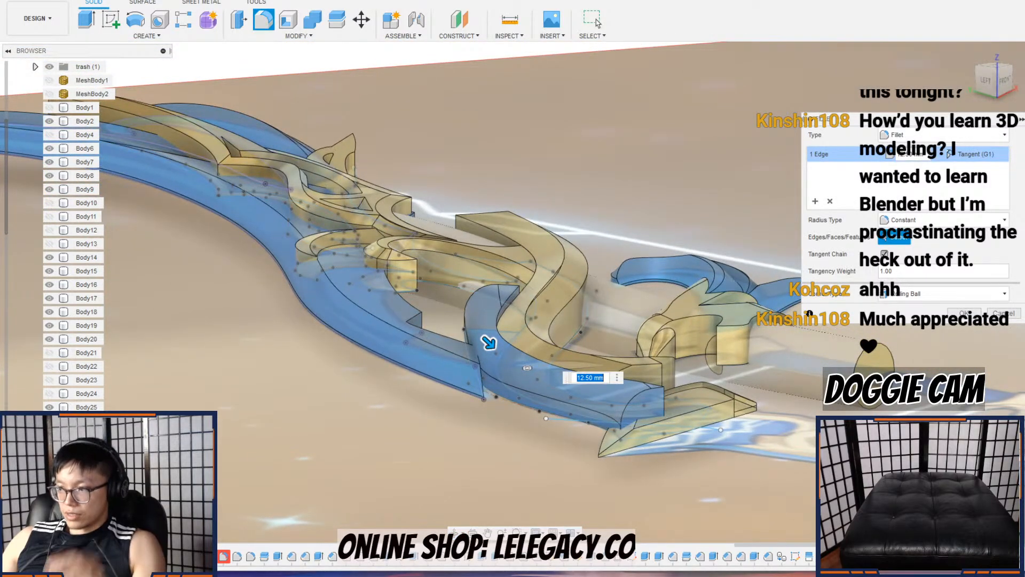
key(alt+Tab)
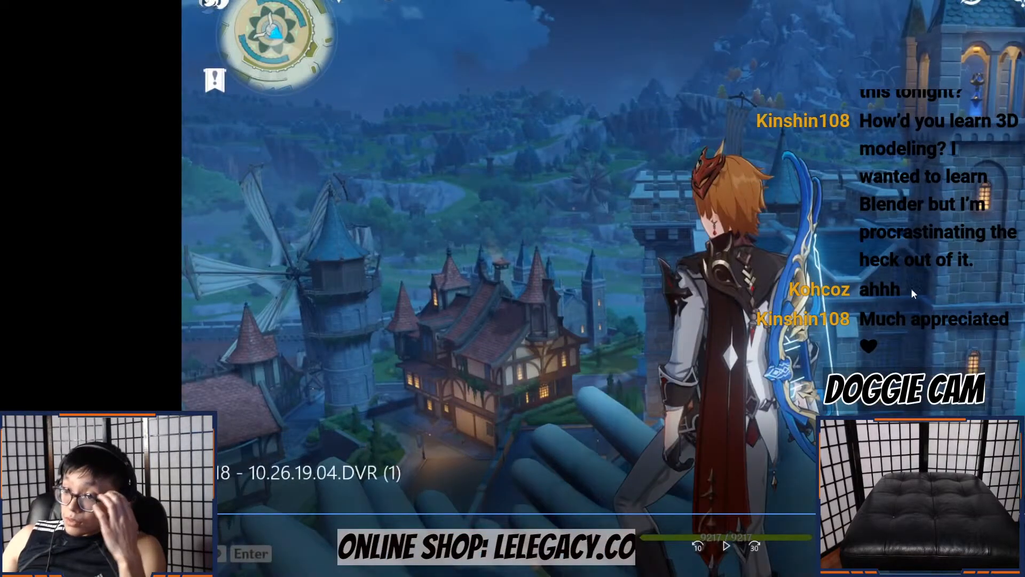
key(space)
key(space)
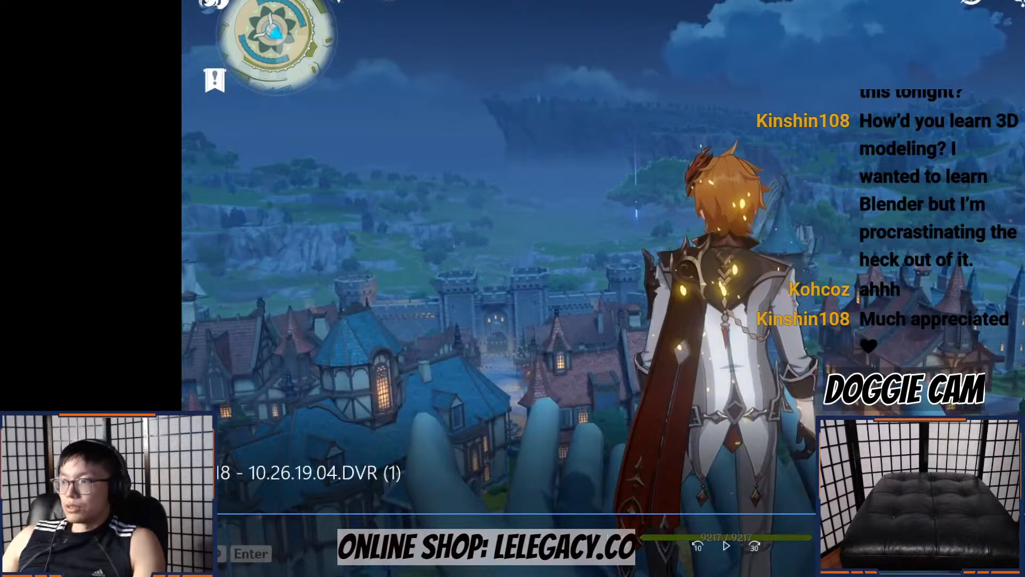
drag(609, 1, 597, 22)
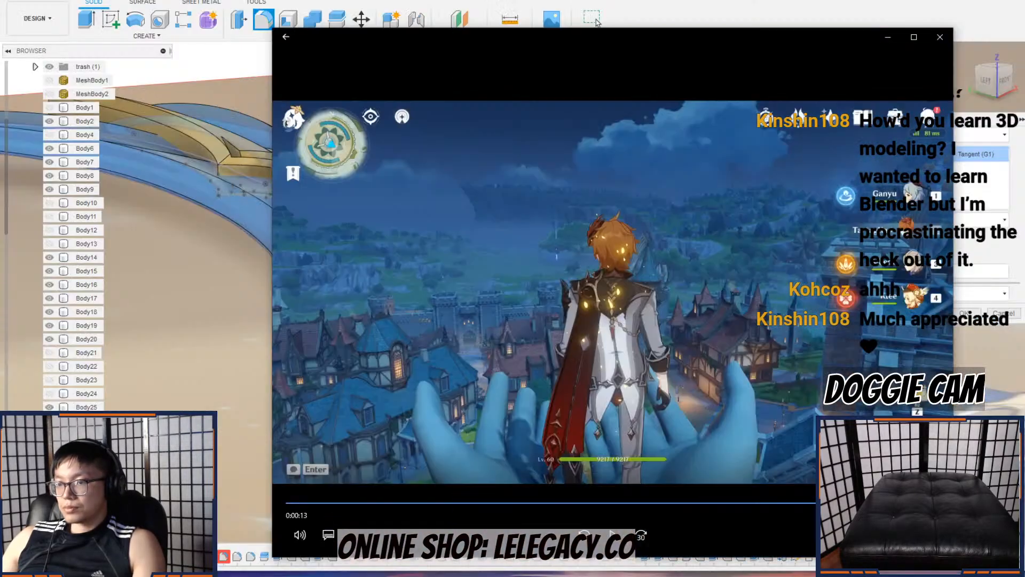
key(alt+Tab)
shift+middle_drag(576, 233, 543, 225)
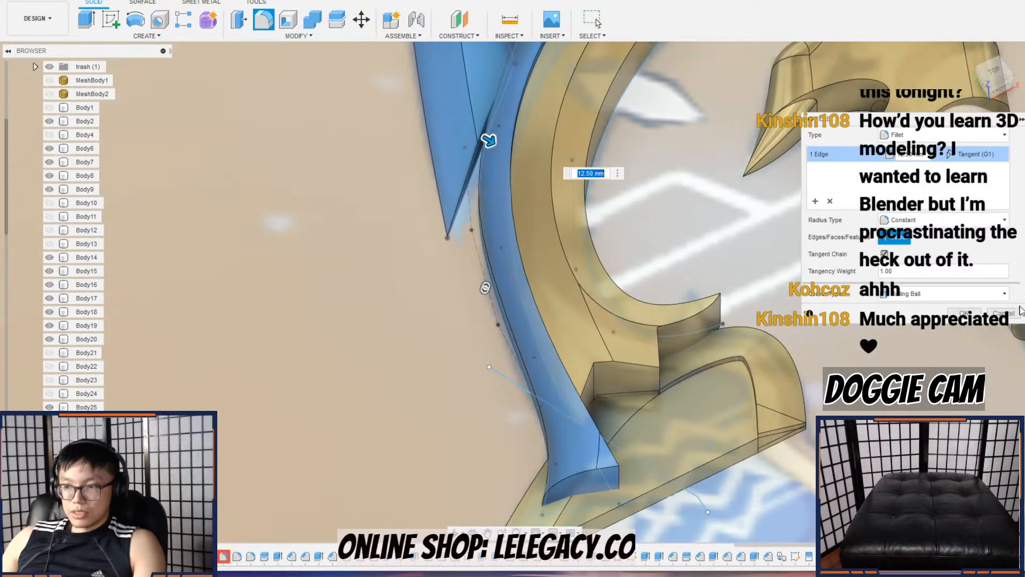
click(958, 316)
middle_drag(777, 374, 654, 344)
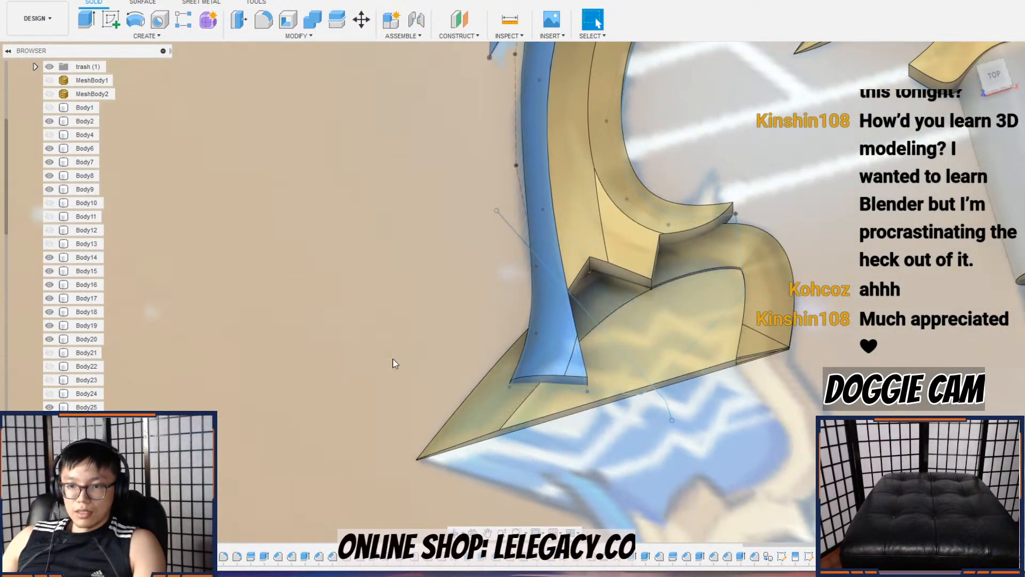
Step: Split the filleted blue blade body with the Sketch9 curve crossing its lower end, and hide the piece Body33
scroll(85, 229, down, 8)
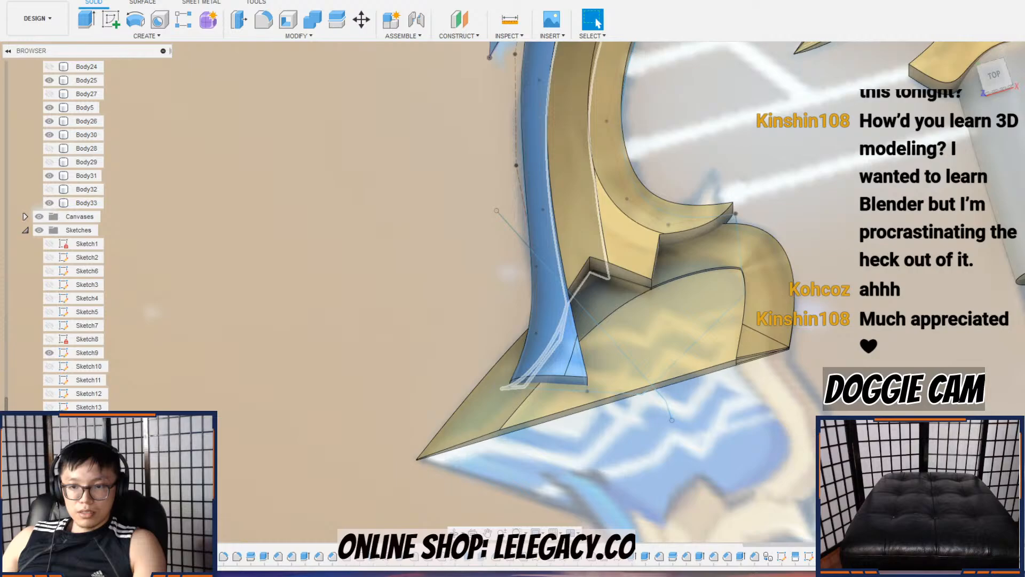
click(565, 300)
click(990, 154)
click(556, 337)
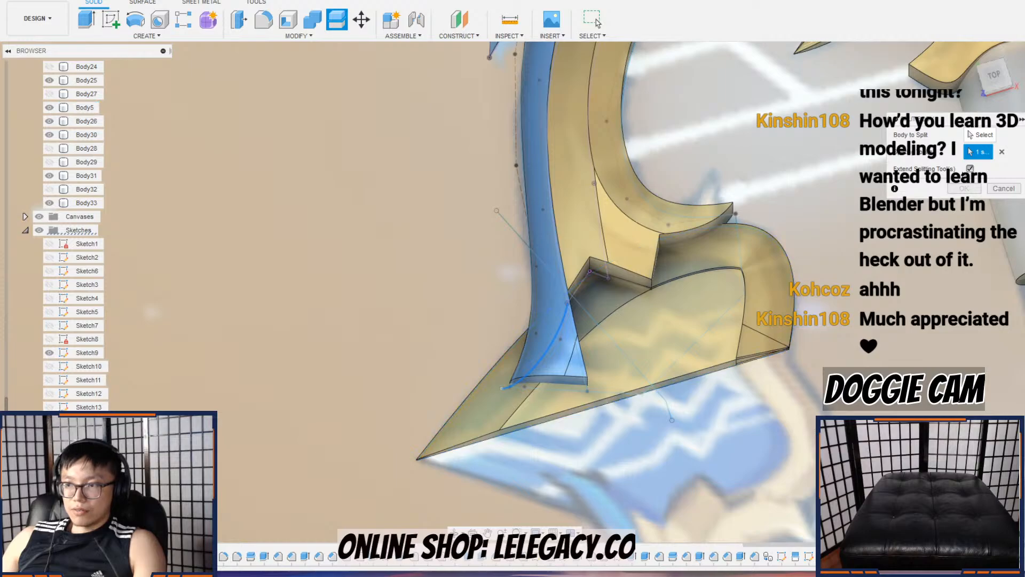
click(553, 280)
click(963, 189)
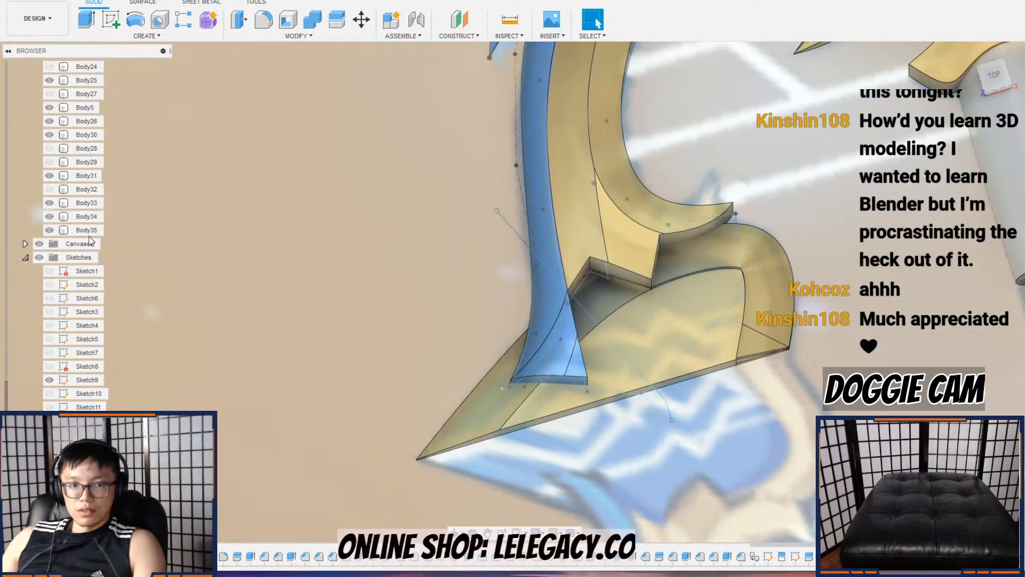
shift+middle_drag(289, 256, 470, 393)
scroll(577, 390, up, 4)
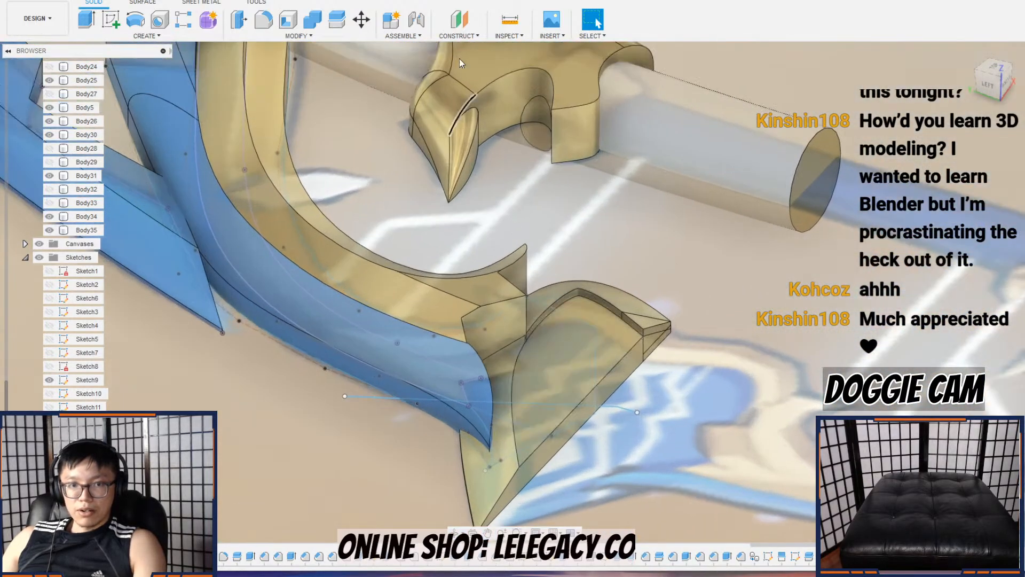
Step: Join the gold tip bodies Body25, Body31 and Body5 into one body with Combine
click(314, 21)
click(632, 323)
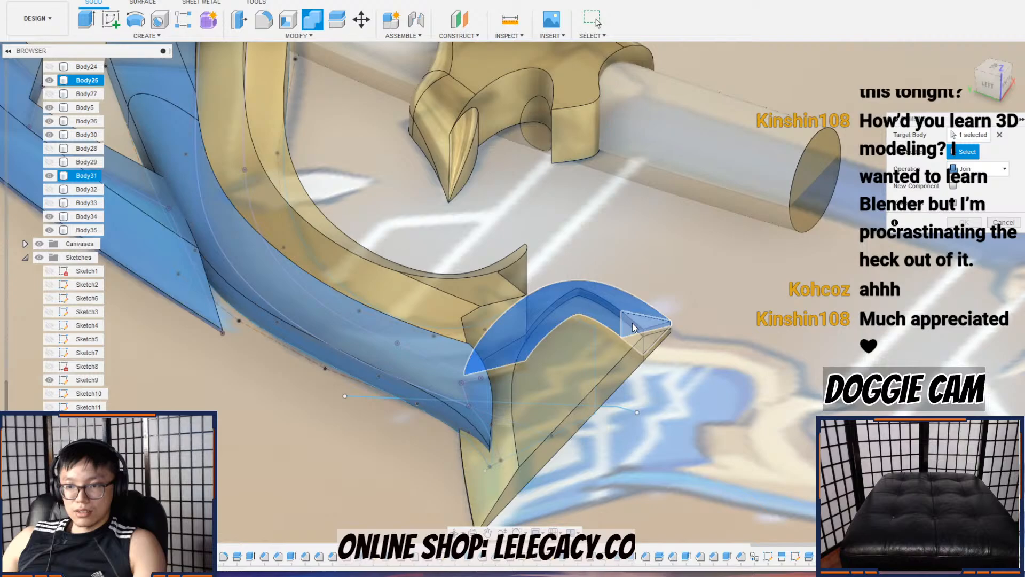
click(617, 347)
click(957, 220)
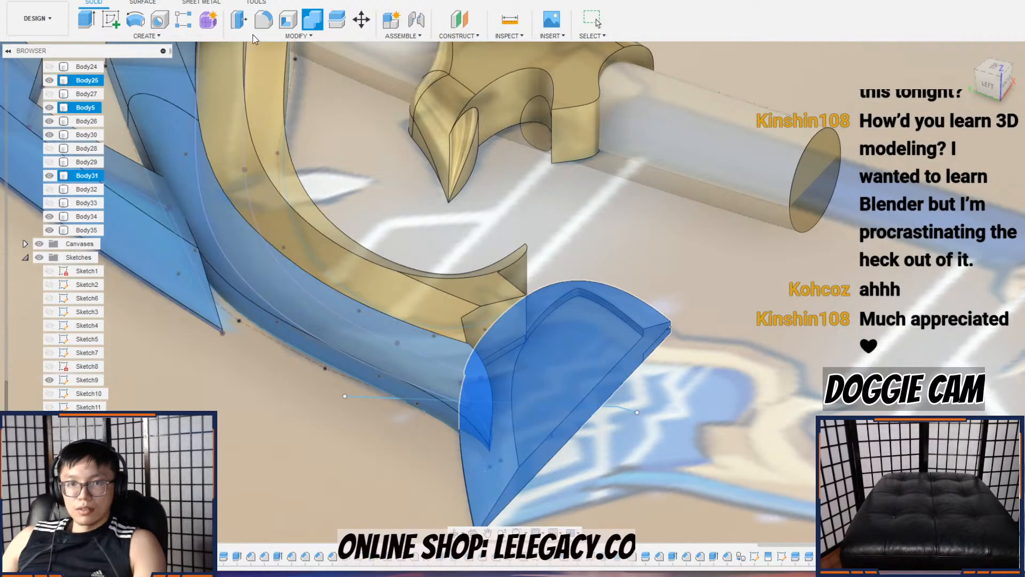
click(297, 35)
click(308, 129)
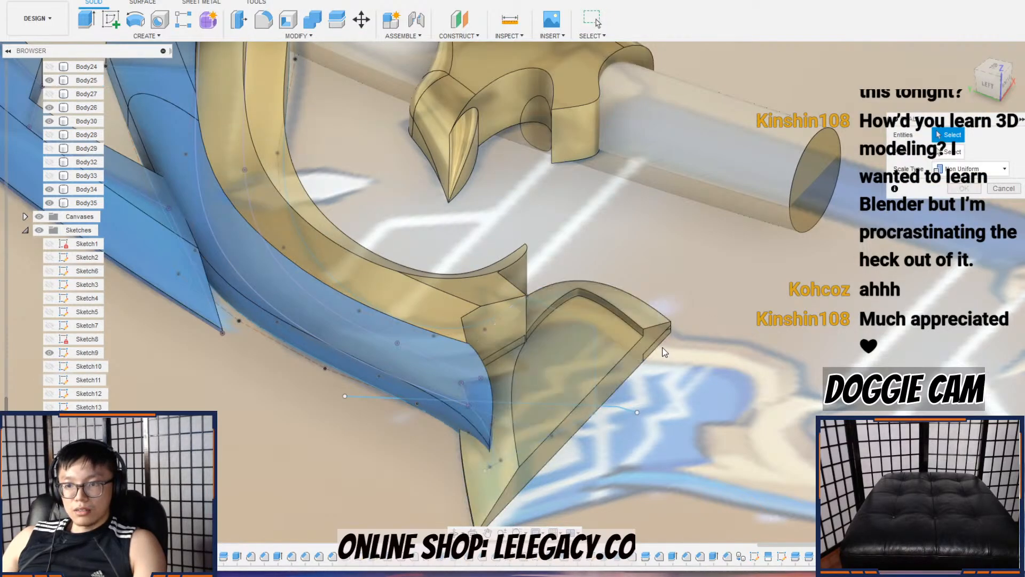
shift+middle_drag(747, 337, 668, 267)
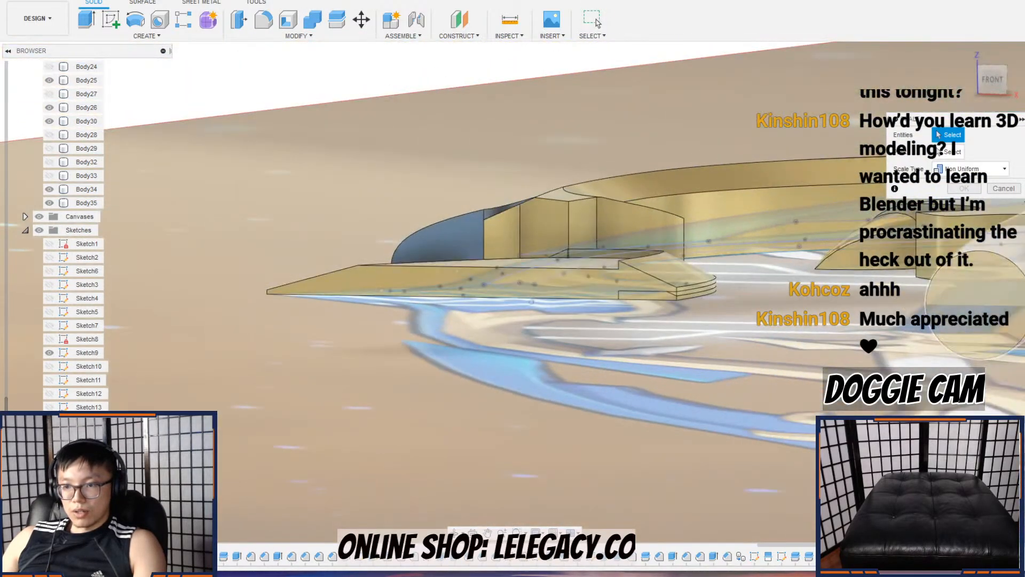
click(1009, 190)
Step: Join the remaining gold tip body Body30 with Body25, and toggle the joined body's visibility to check it
click(305, 28)
scroll(650, 291, up, 7)
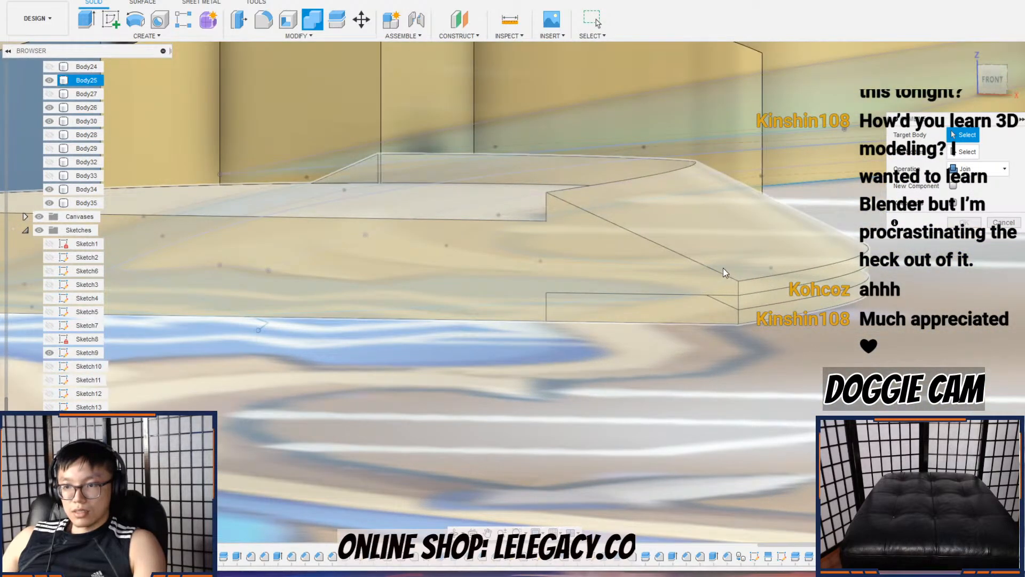
click(723, 268)
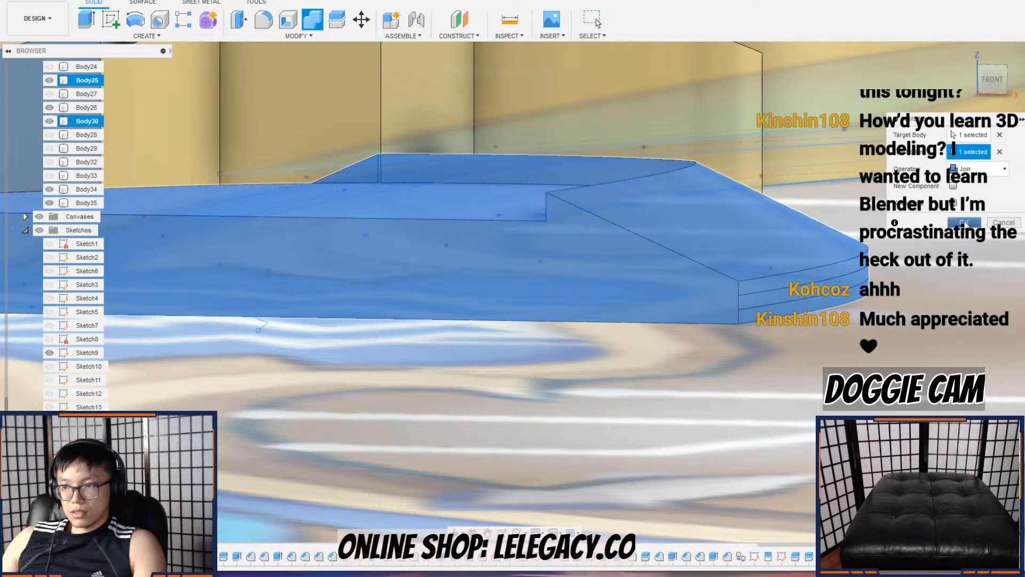
click(964, 222)
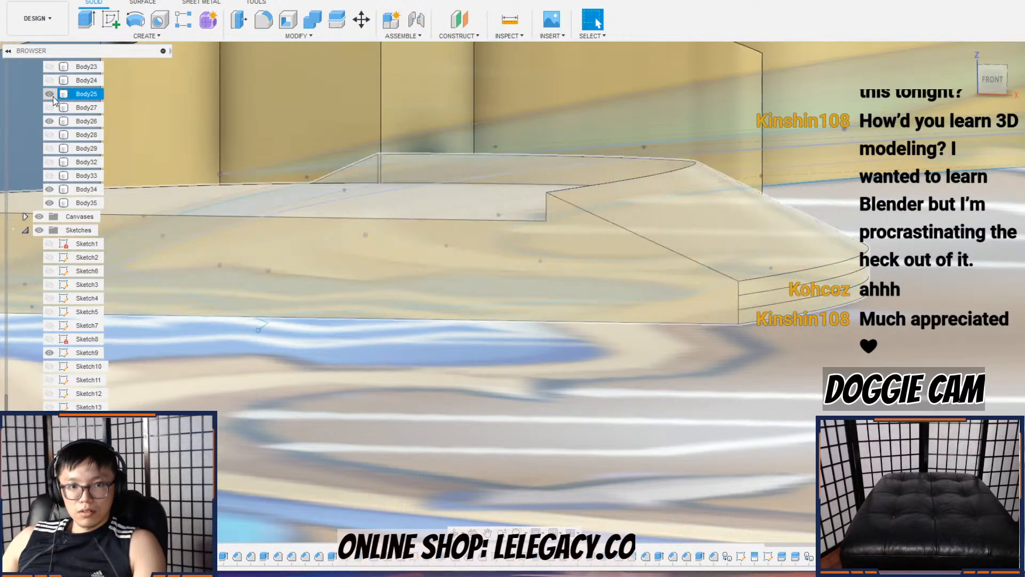
click(50, 95)
click(49, 94)
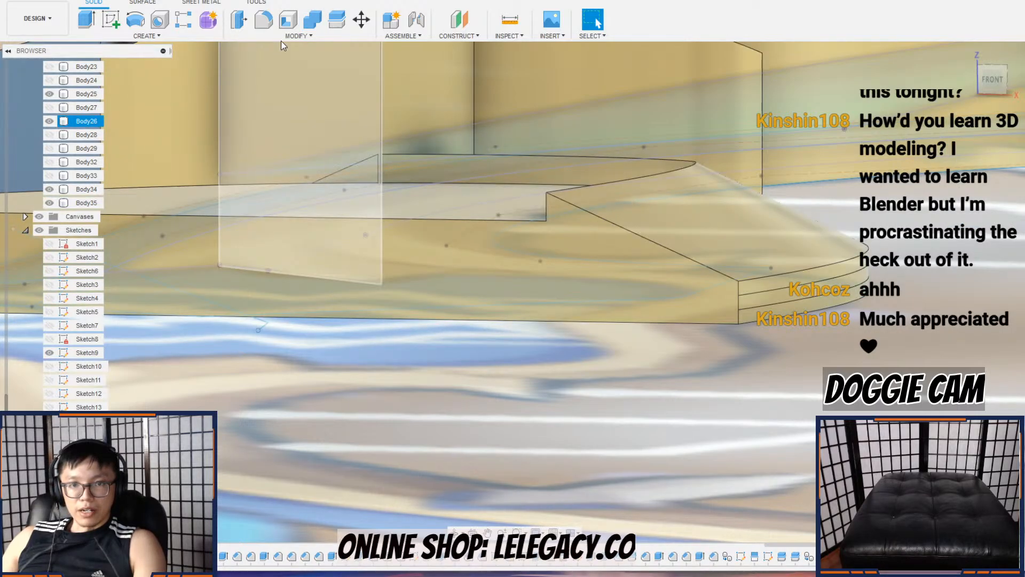
Step: Scale the gold tip Body25 non-uniformly from its blunt-end corner point, with a Z scale of about 1.835
click(294, 36)
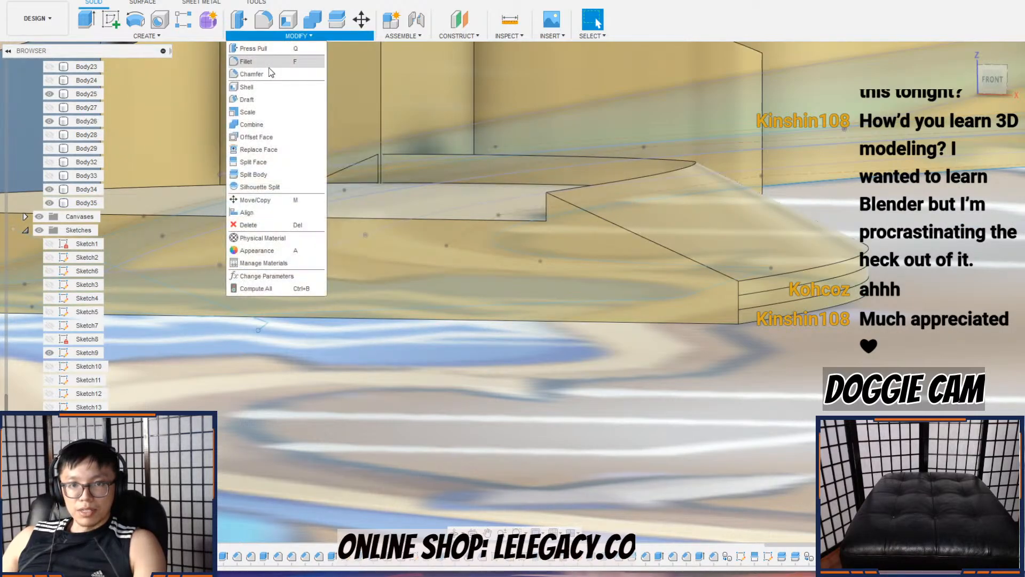
click(270, 111)
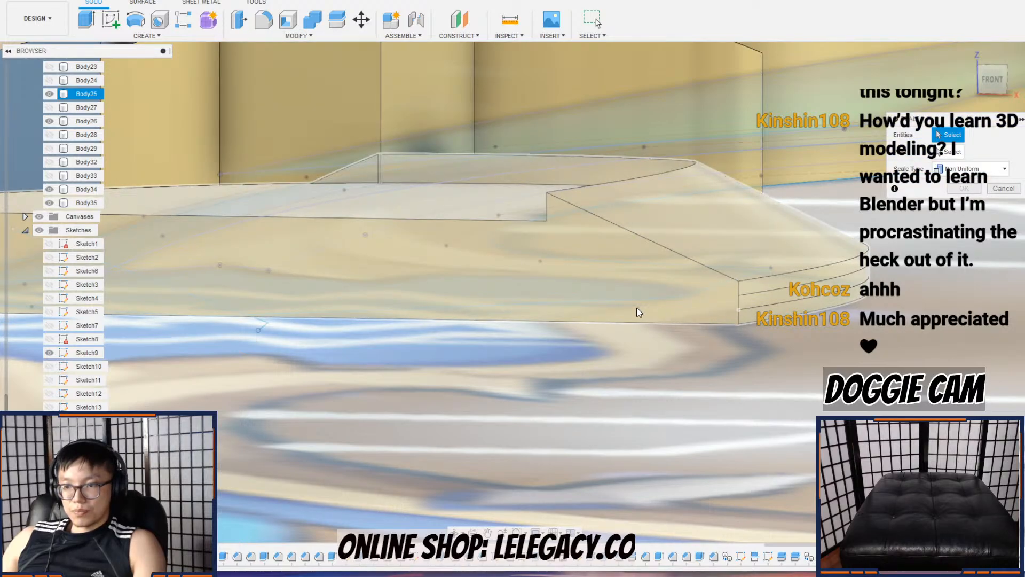
shift+middle_drag(549, 263, 608, 265)
click(609, 265)
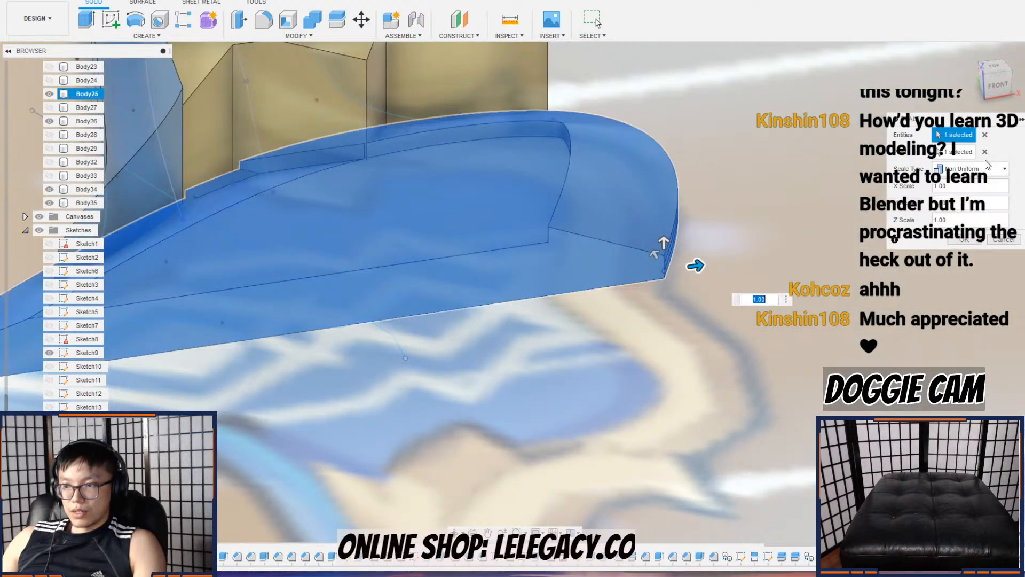
click(665, 280)
scroll(668, 270, down, 3)
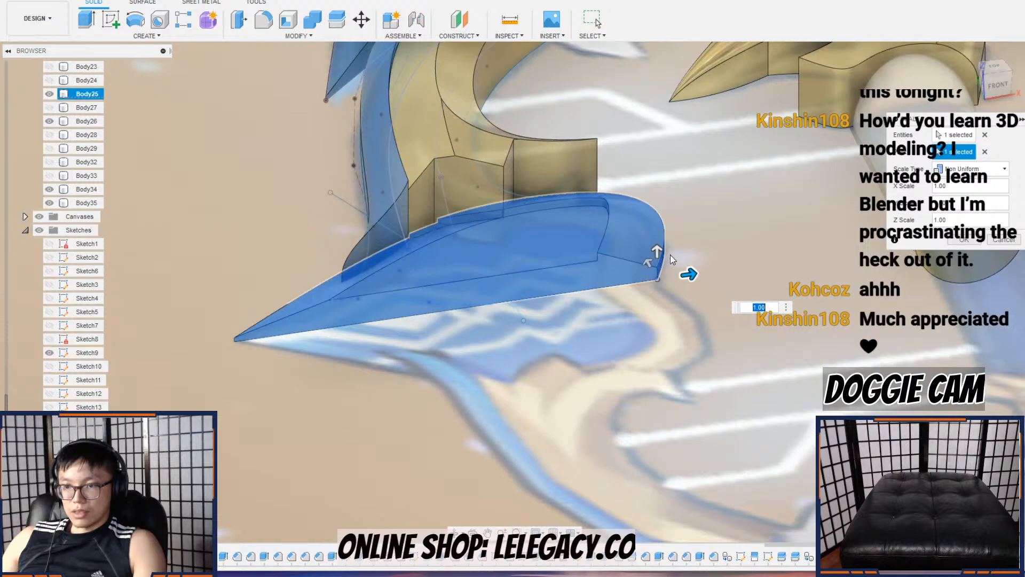
drag(657, 249, 653, 230)
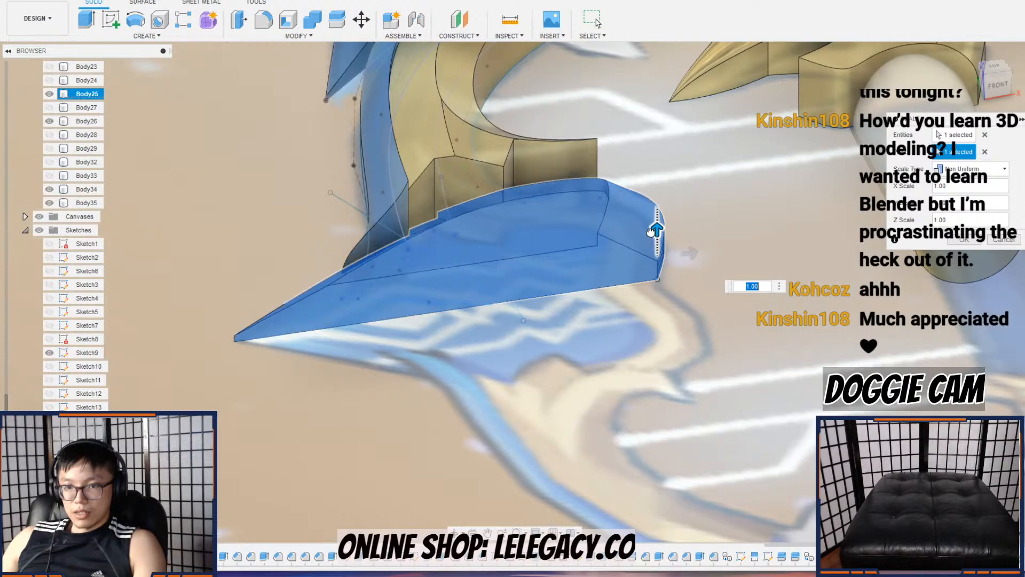
shift+middle_drag(651, 241, 599, 273)
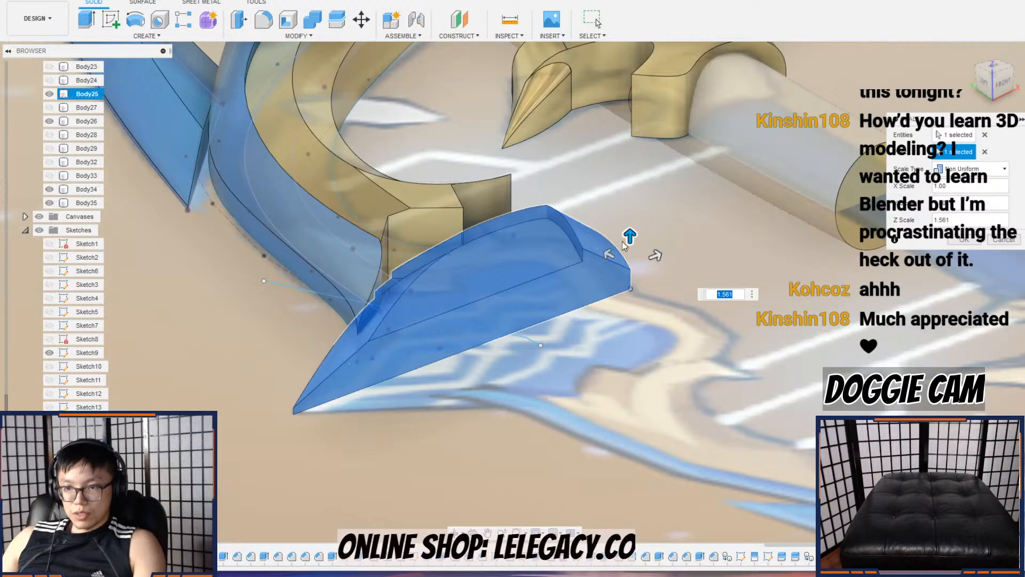
mouse_move(628, 235)
mouse_down()
mouse_move(608, 188)
mouse_move(617, 232)
mouse_up()
shift+middle_drag(545, 270, 651, 272)
click(964, 241)
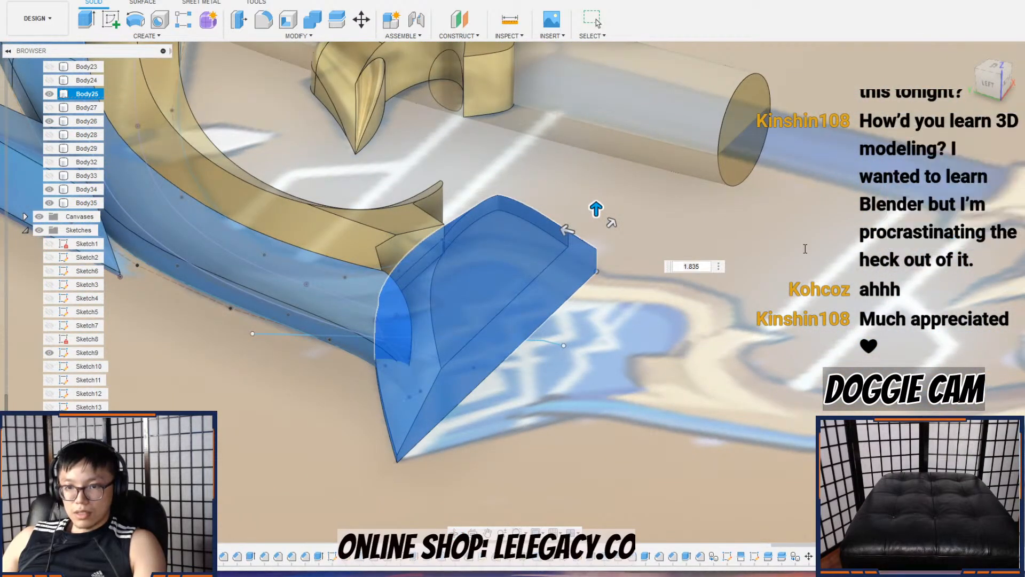
Step: Try to offset the gold tip's recessed face by 0.6 mm
right_click(534, 257)
click(627, 259)
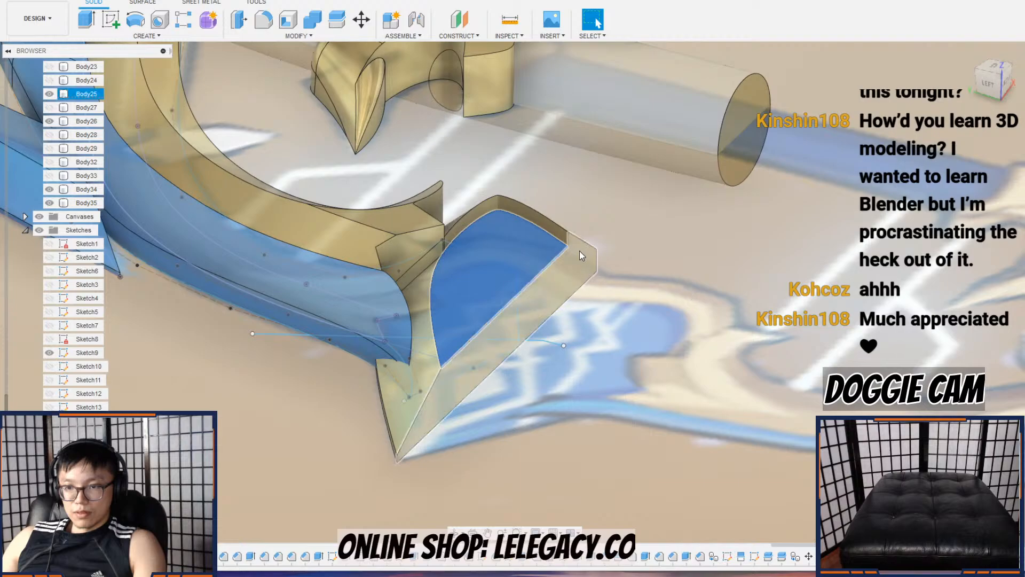
scroll(574, 248, up, 4)
click(563, 228)
click(657, 361)
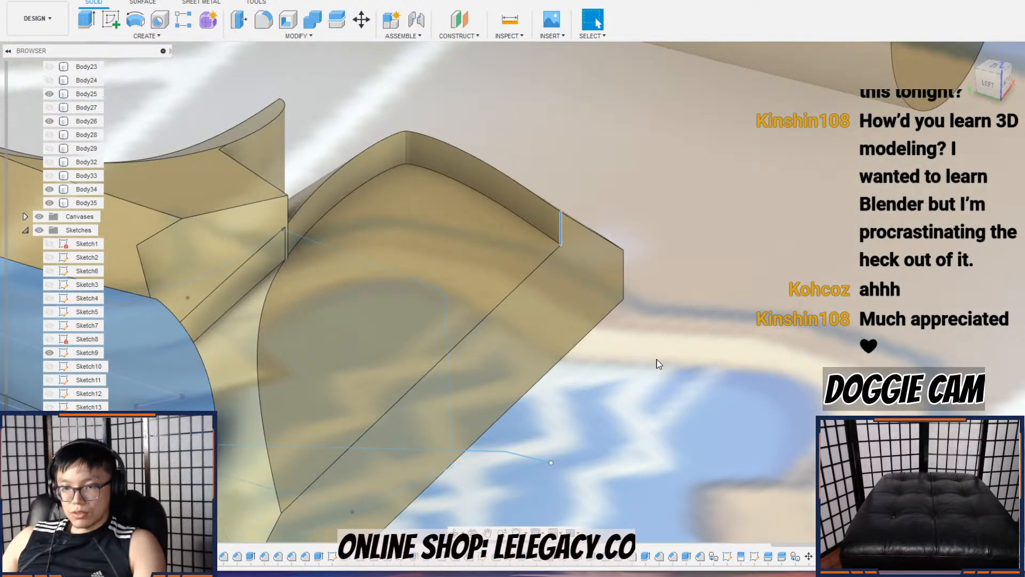
click(481, 255)
right_click(481, 254)
click(514, 238)
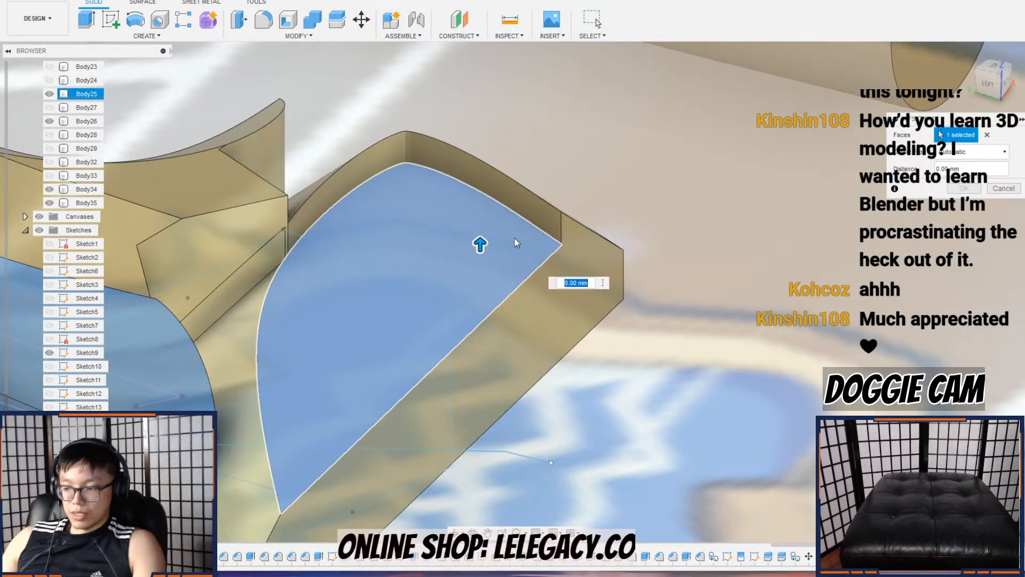
text(.6)
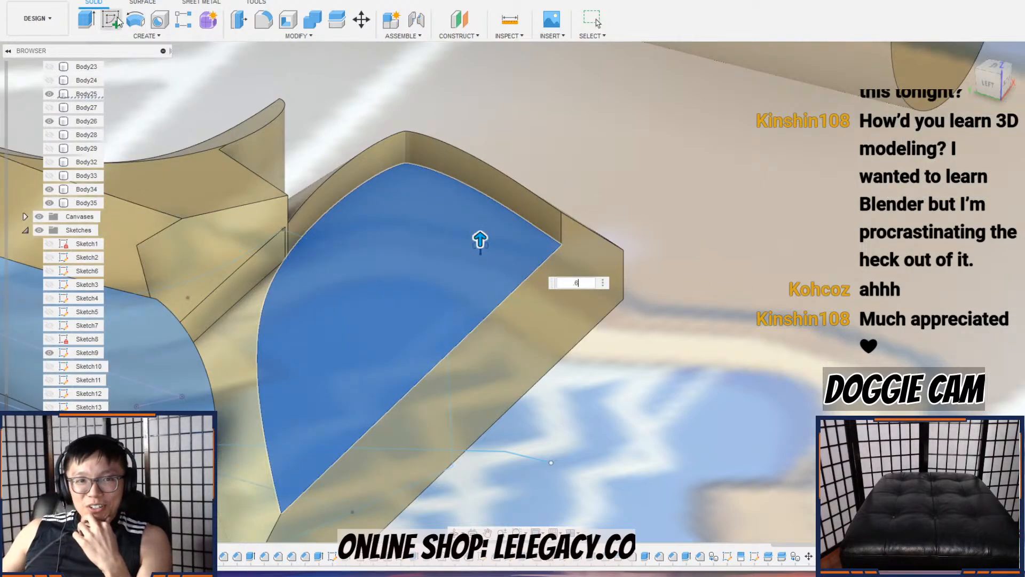
Step: Extrude the gold tip's recessed face 0.6 mm
click(93, 18)
click(431, 257)
text(.6)
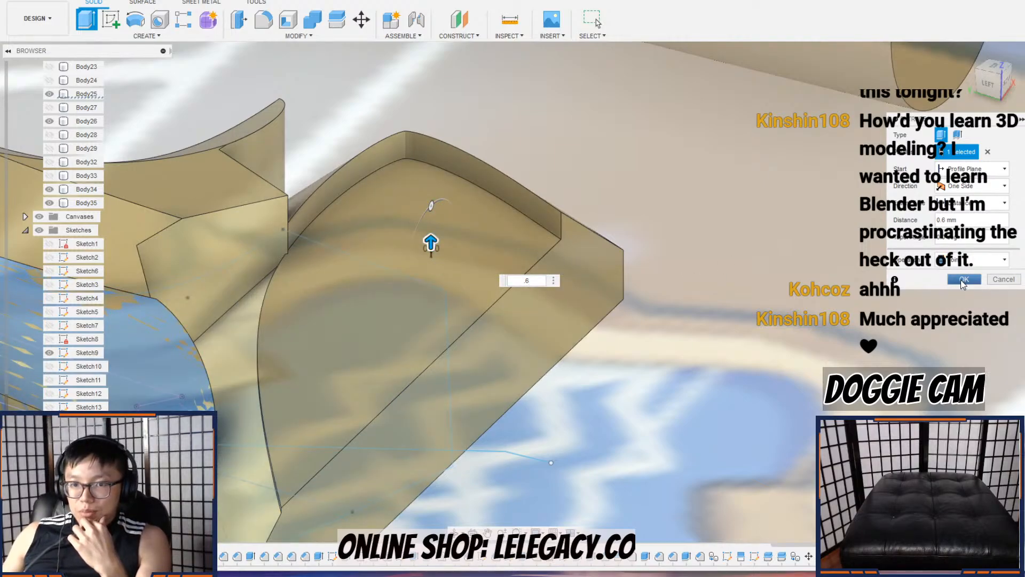
click(963, 281)
shift+middle_drag(525, 348, 504, 380)
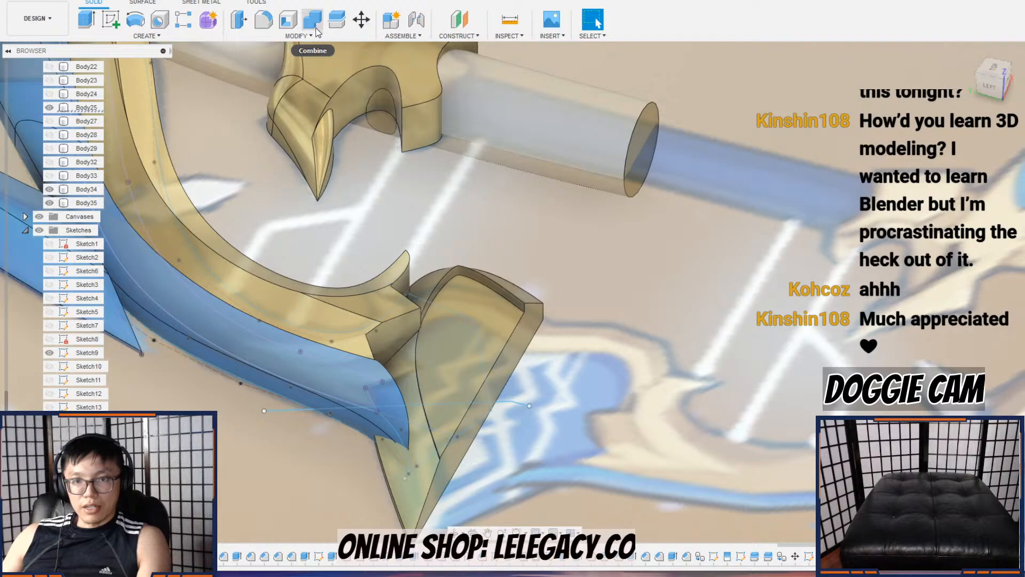
Step: Try to chamfer the inner bottom edges around the gold tip's recess with an equal distance of 1 mm
click(283, 38)
click(268, 62)
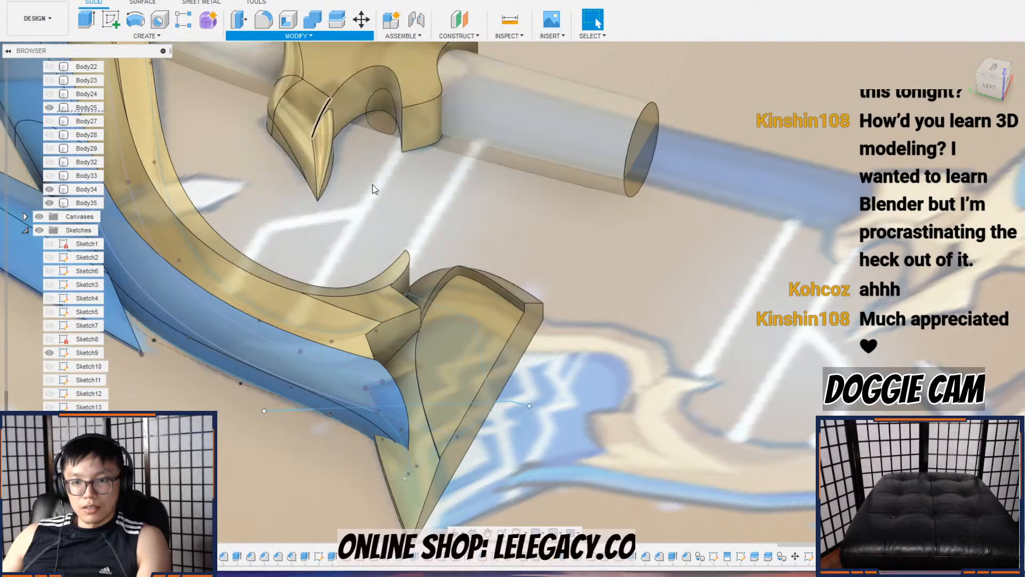
scroll(454, 283, up, 5)
shift+middle_drag(406, 366, 345, 370)
click(365, 350)
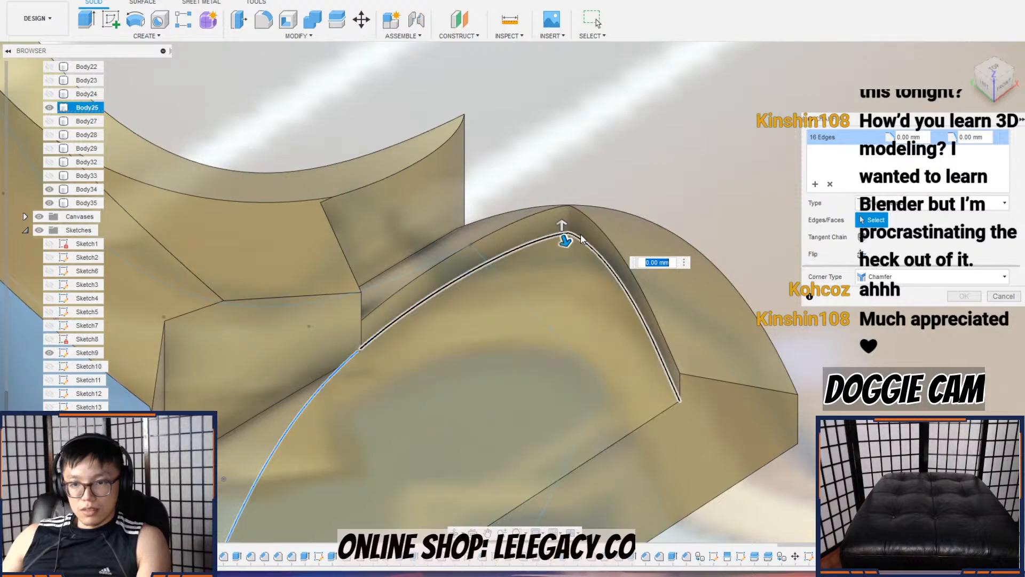
drag(565, 243, 562, 208)
click(908, 203)
click(889, 218)
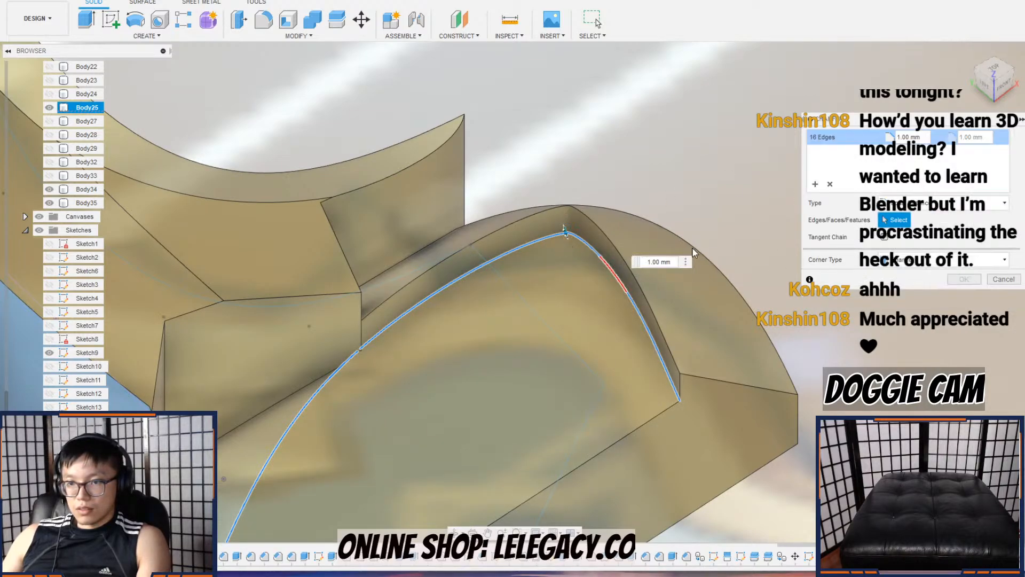
text(7)
key(Return)
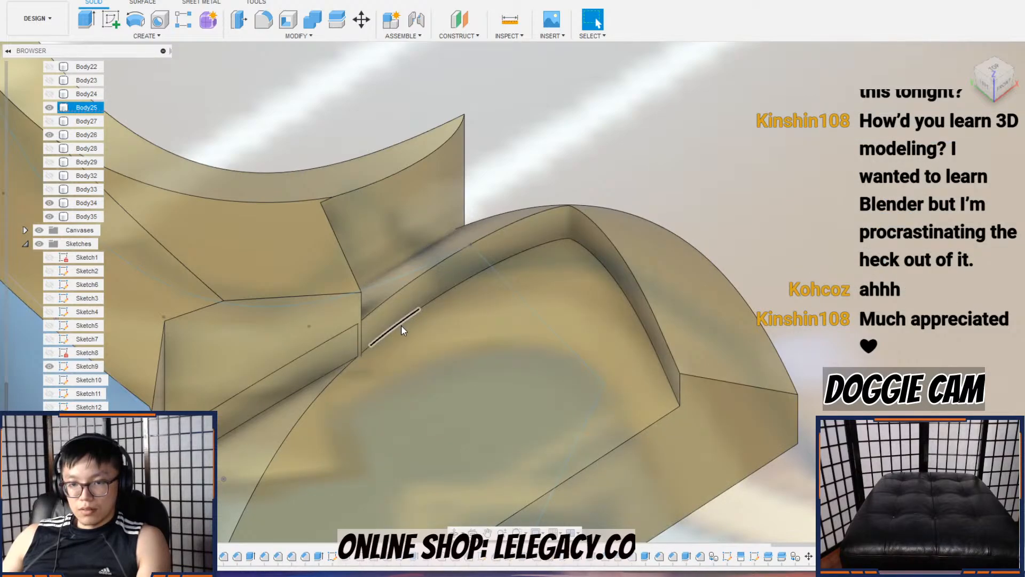
shift+middle_drag(312, 410, 365, 398)
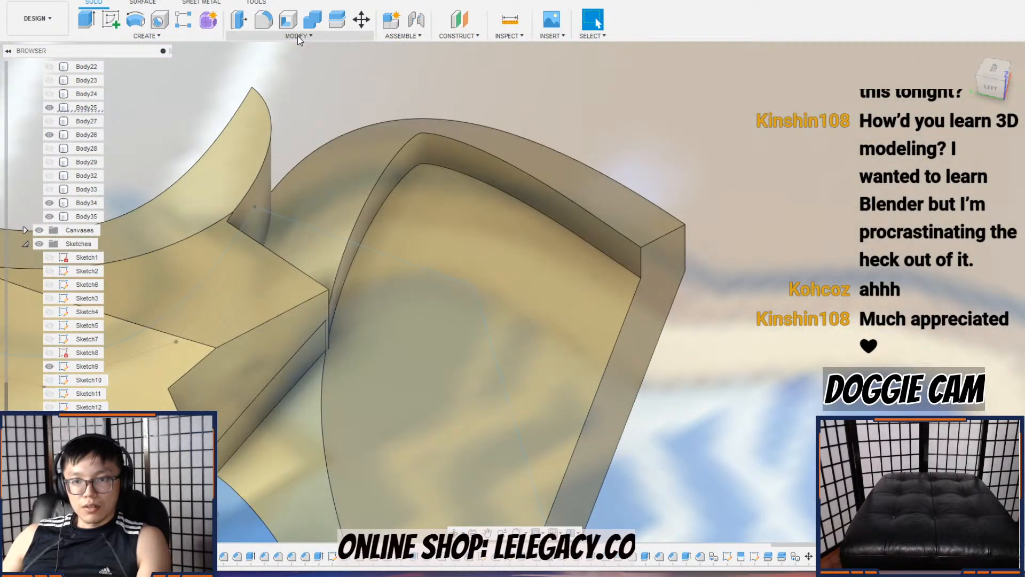
Step: Try again to chamfer the recess's inner edges, selecting its curved segments one by one, with an equal distance of 1 mm
click(298, 36)
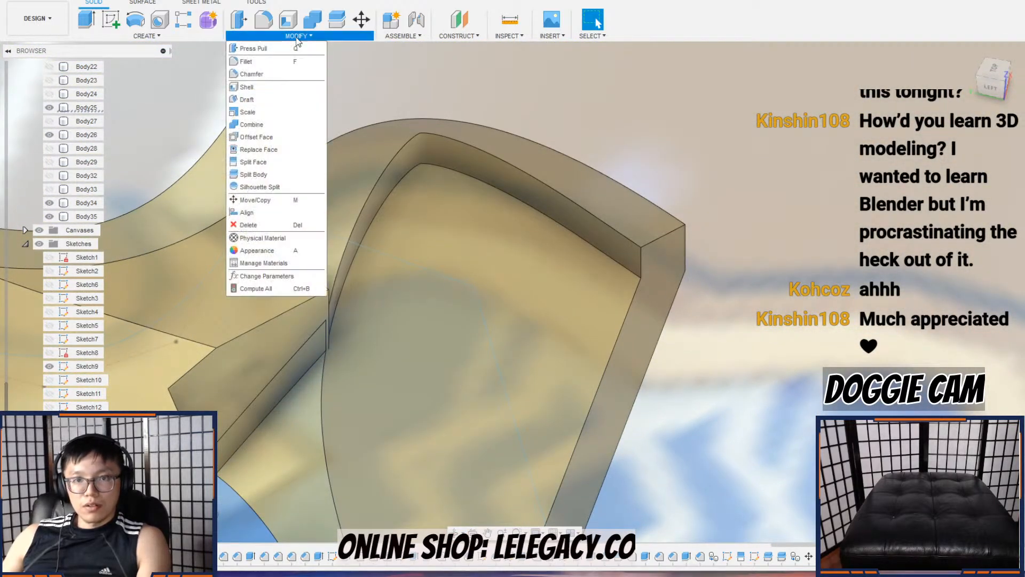
click(276, 78)
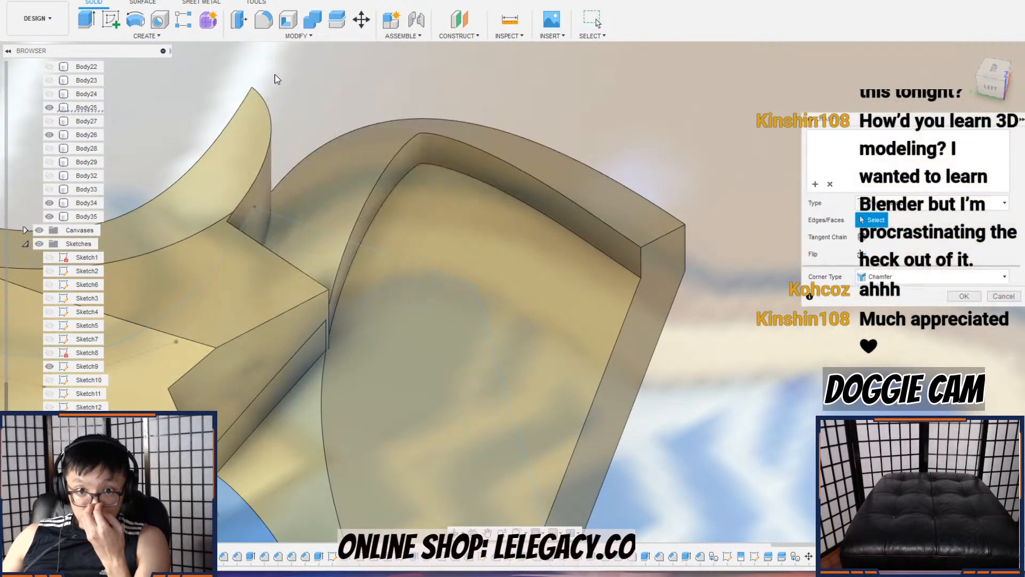
click(387, 200)
click(429, 163)
click(447, 169)
click(514, 199)
click(555, 218)
click(613, 259)
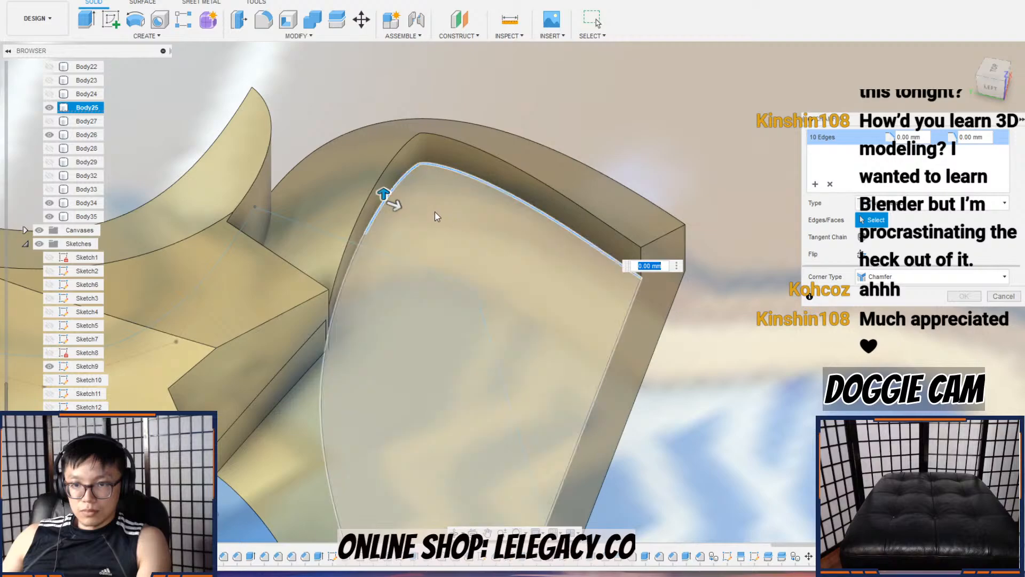
click(924, 206)
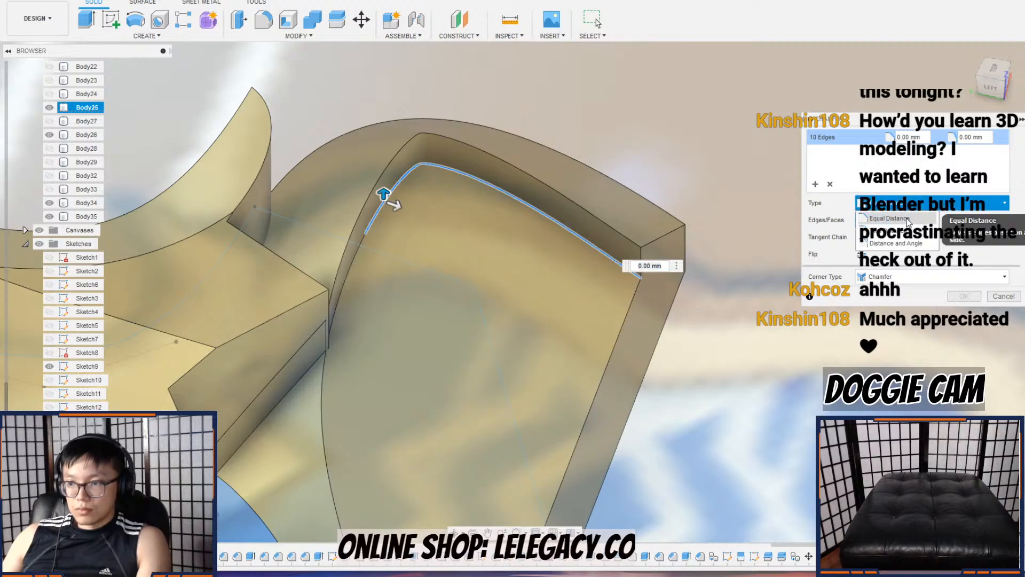
click(907, 219)
drag(391, 198, 396, 196)
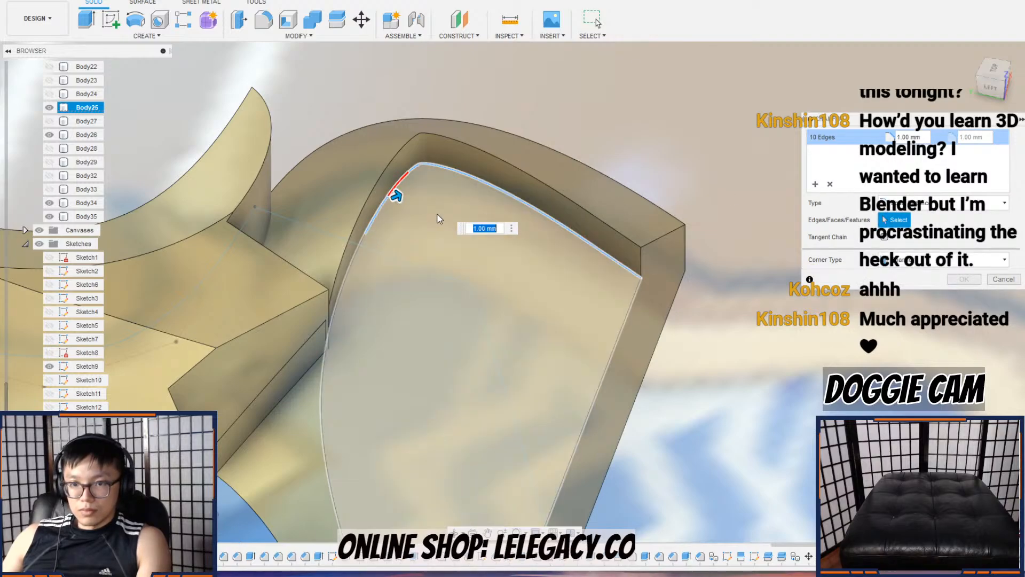
scroll(561, 238, down, 3)
click(1002, 280)
Step: Try to chamfer the upper rim edges of the gold tip's recess with an equal distance of 1 mm
shift+middle_drag(876, 299, 706, 357)
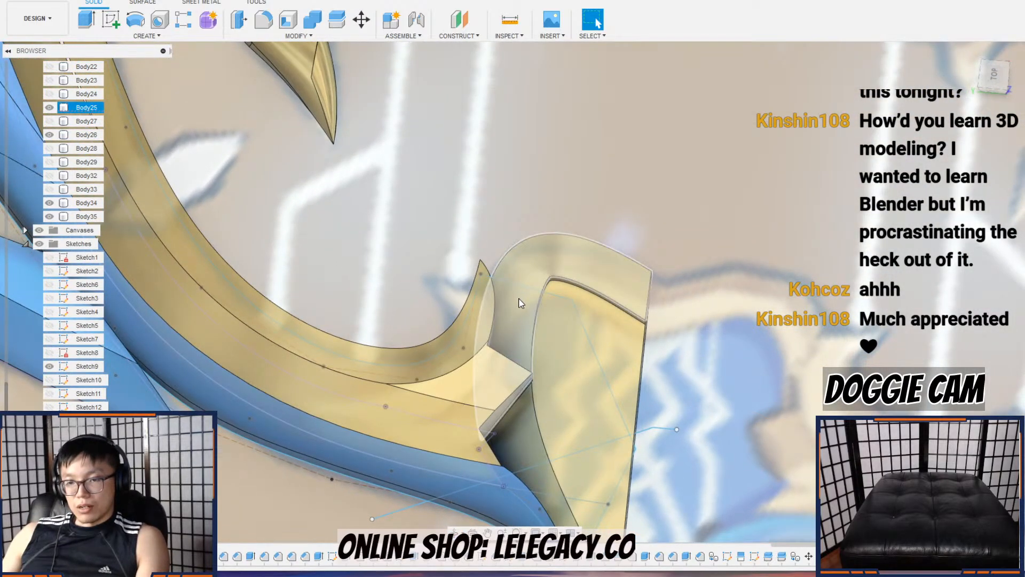
scroll(521, 303, up, 2)
shift+middle_drag(540, 315, 535, 306)
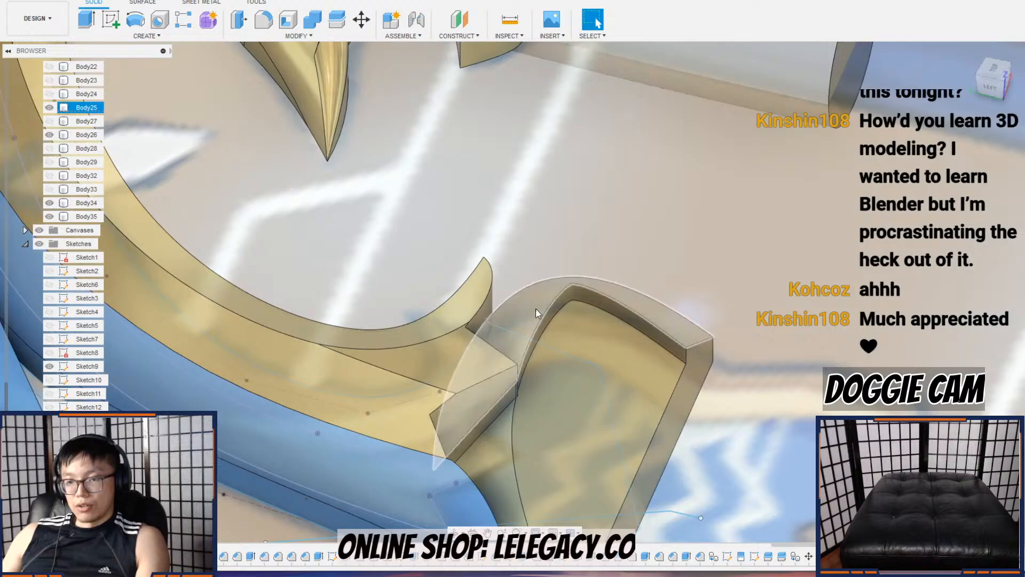
click(314, 36)
click(301, 87)
click(546, 310)
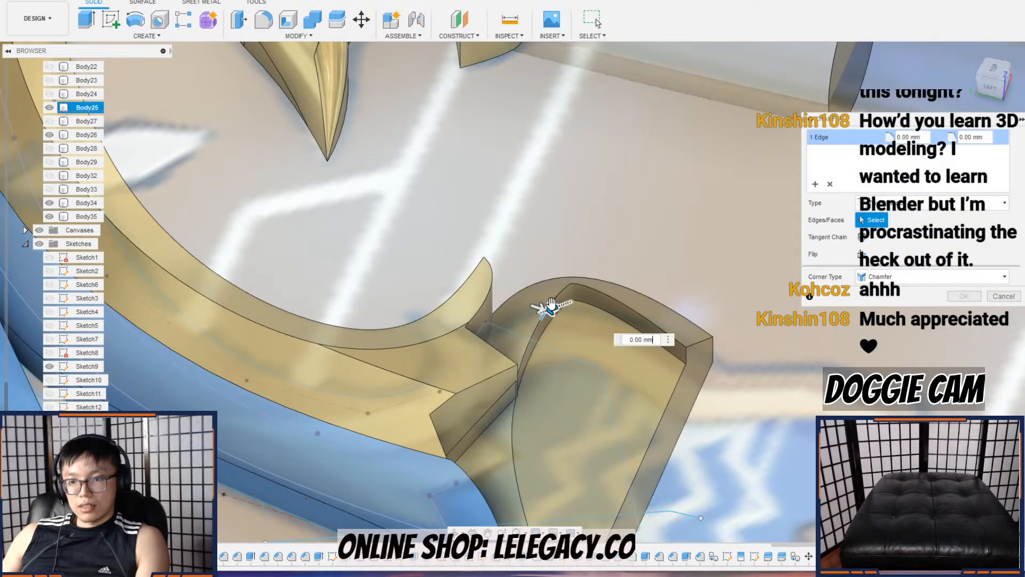
scroll(562, 310, up, 4)
click(553, 286)
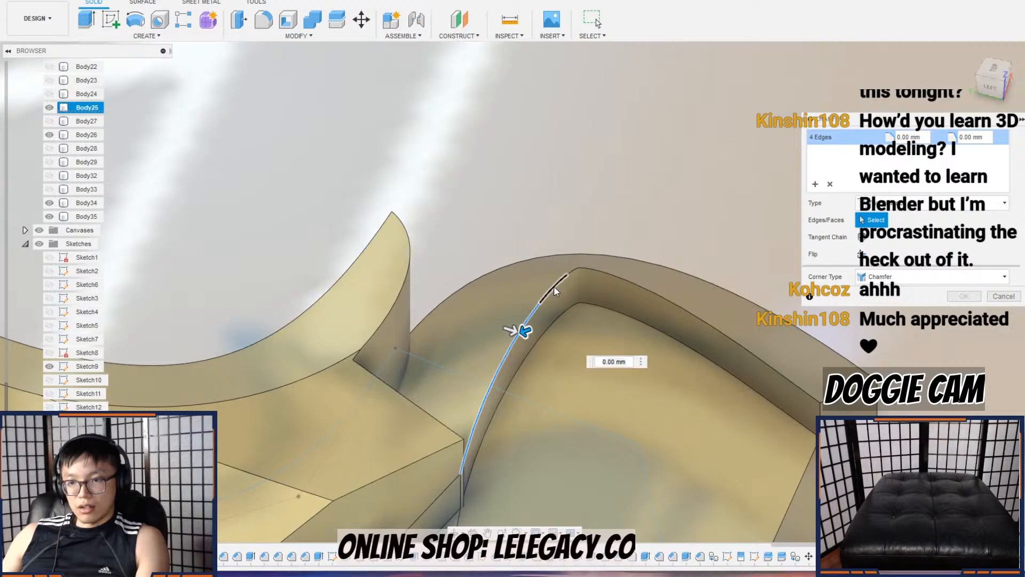
click(594, 269)
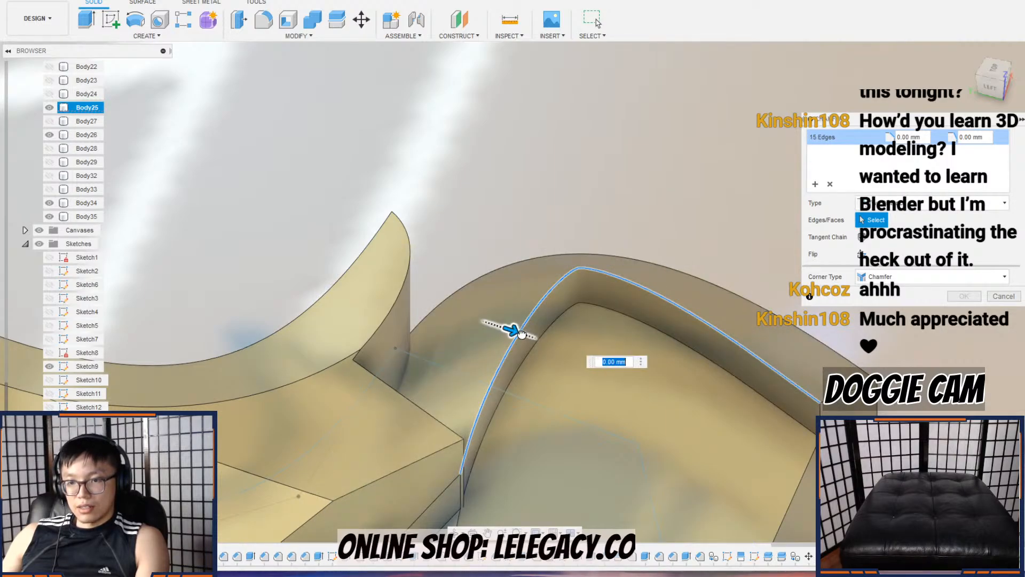
text(1)
click(897, 203)
click(889, 219)
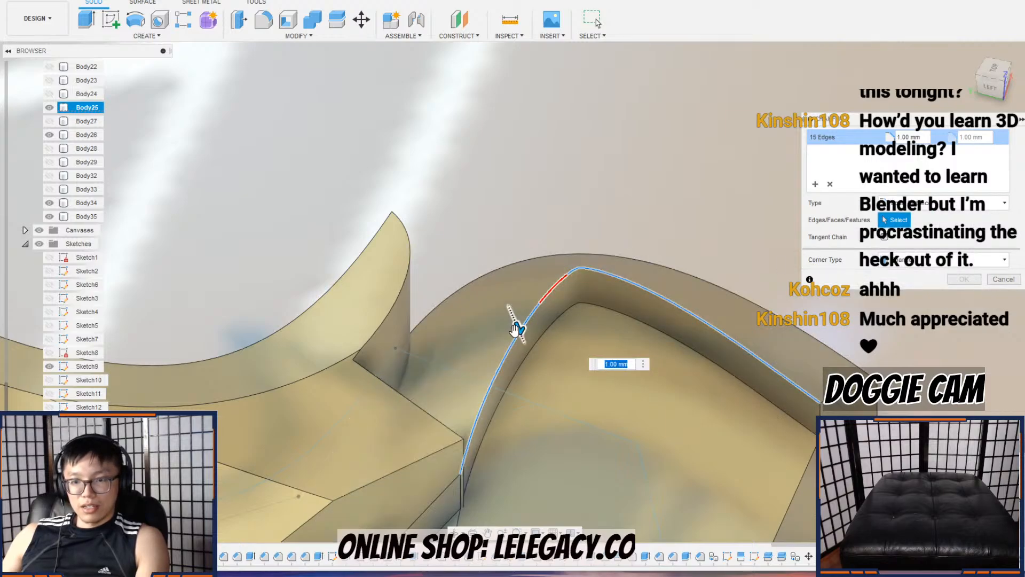
click(1006, 280)
Step: Hide all sketches, and switch the reference canvases off and back on to view the whole model without them
scroll(624, 350, down, 8)
mouse_move(630, 374)
shift+middle_down()
mouse_move(634, 401)
mouse_move(642, 387)
mouse_move(579, 374)
mouse_move(607, 367)
mouse_move(558, 319)
mouse_move(538, 409)
shift+middle_up()
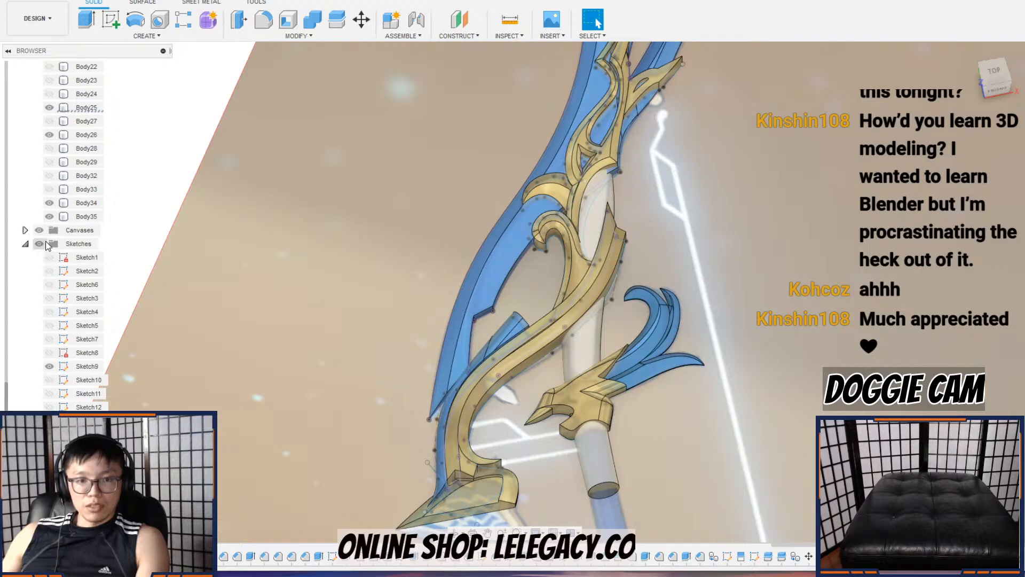
click(39, 243)
scroll(430, 247, down, 2)
click(43, 232)
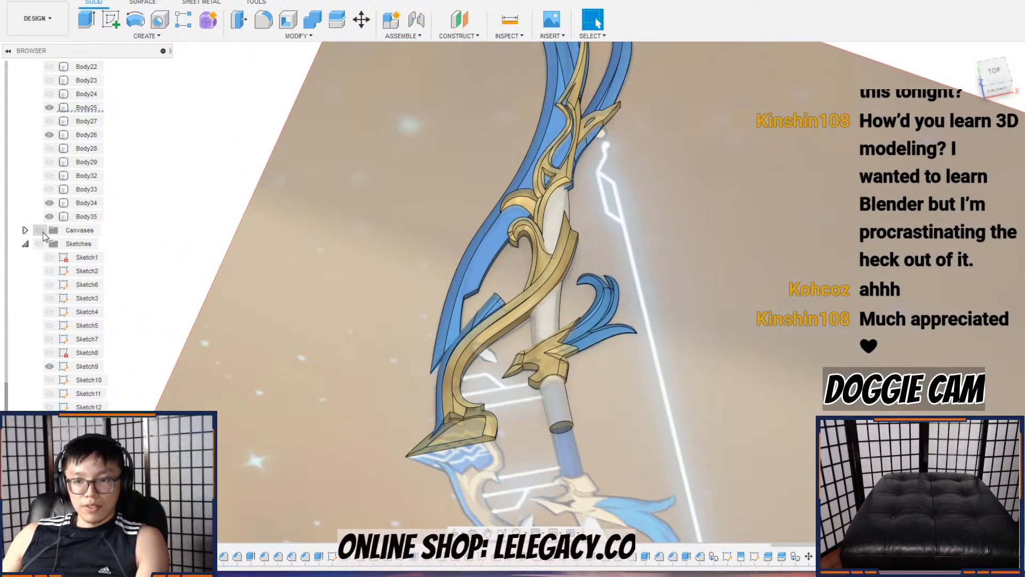
scroll(455, 256, down, 2)
middle_drag(449, 276, 433, 400)
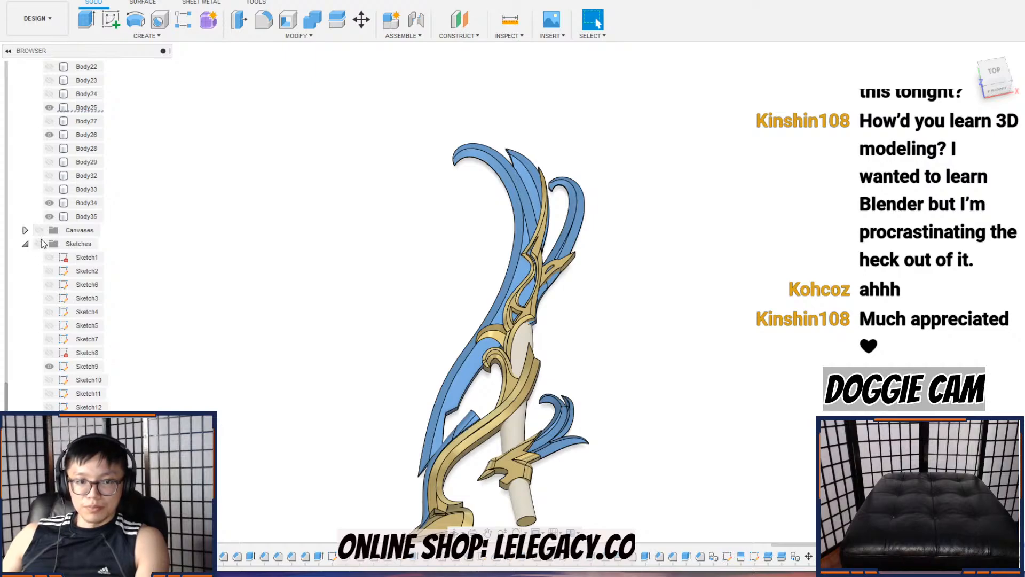
click(41, 232)
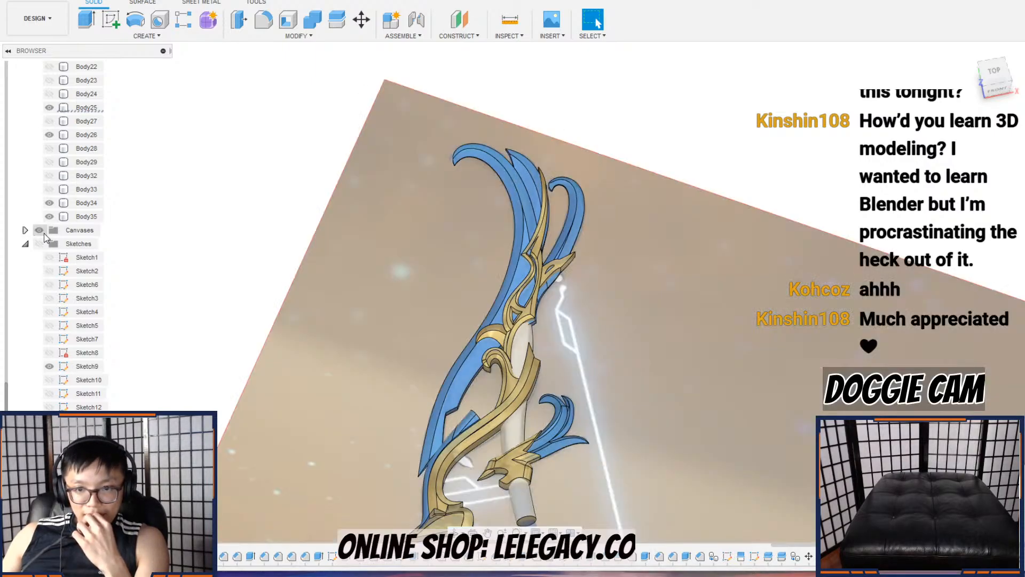
Step: Examine the upper blades, the gold trim and the gold tip against the reference artwork from several angles
scroll(534, 351, up, 3)
mouse_move(534, 354)
shift+middle_down()
mouse_move(537, 319)
mouse_move(546, 359)
shift+middle_up()
mouse_move(638, 314)
middle_down()
mouse_move(594, 370)
mouse_move(618, 392)
mouse_move(619, 419)
middle_up()
scroll(595, 370, up, 3)
shift+middle_drag(685, 368, 623, 439)
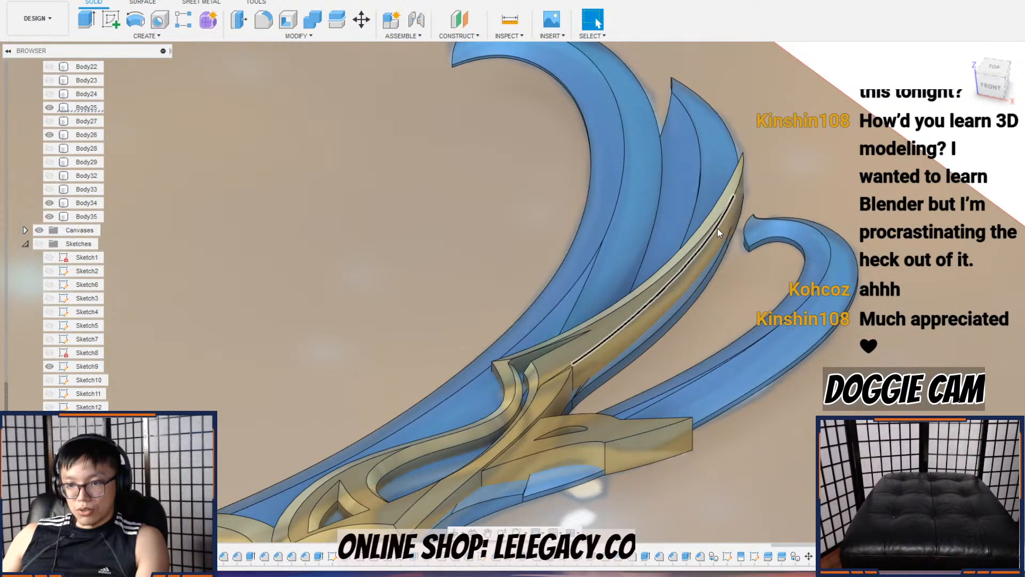
scroll(695, 265, down, 3)
scroll(650, 328, down, 3)
middle_drag(634, 385, 712, 238)
middle_drag(544, 428, 629, 400)
scroll(487, 308, up, 3)
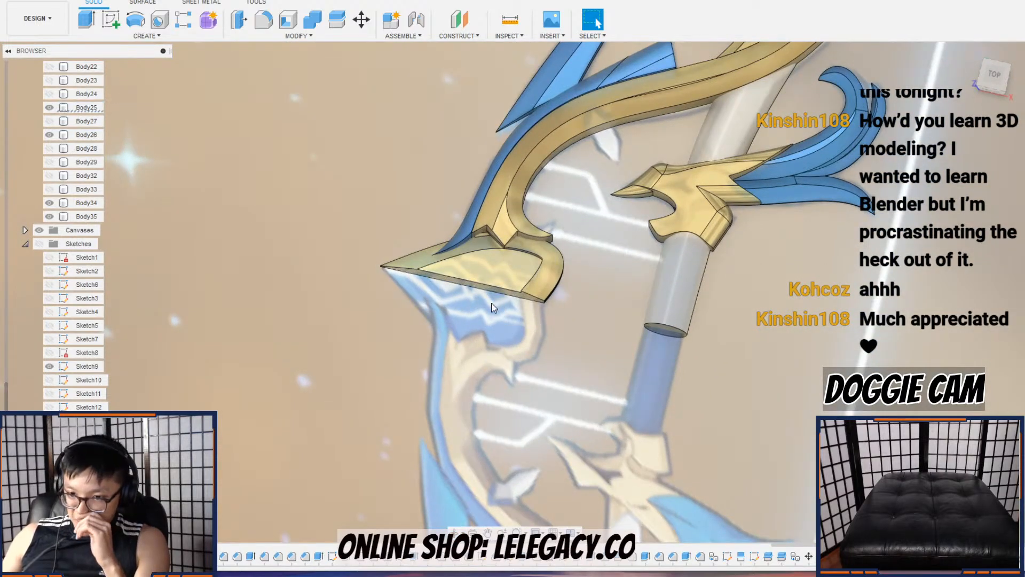
Step: Clear the body selection and save the elegy design as a new version
click(606, 134)
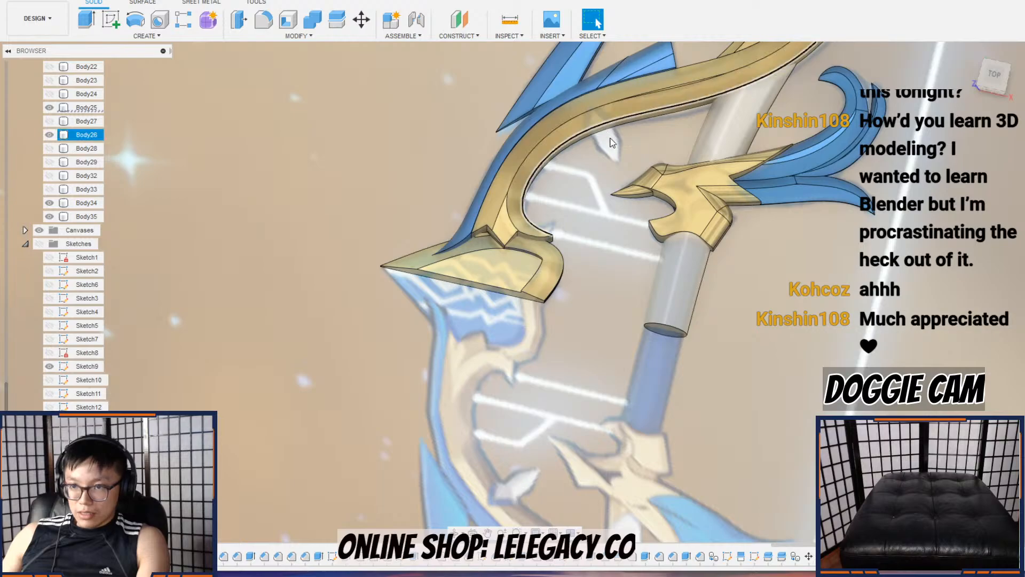
click(582, 197)
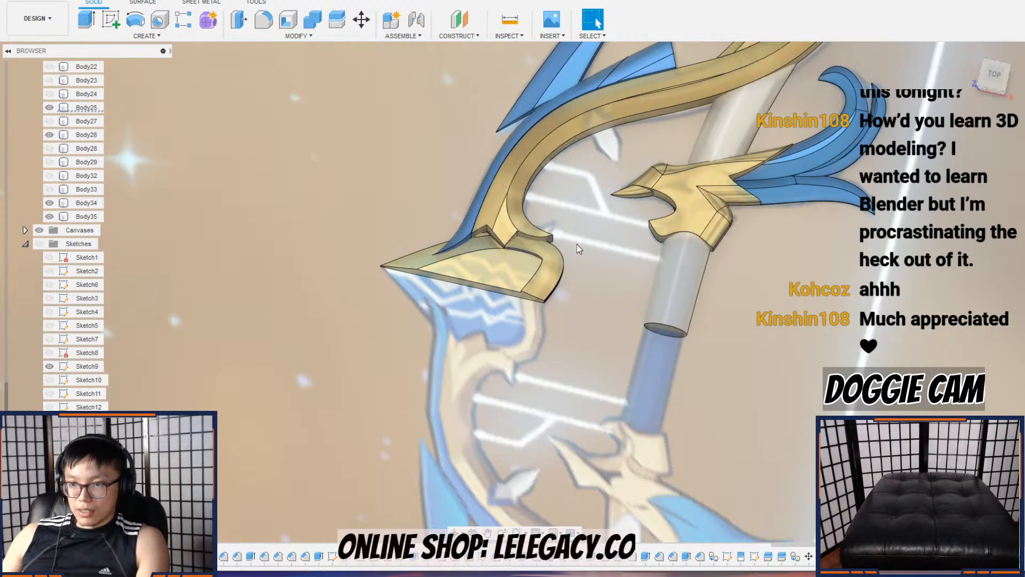
scroll(623, 261, down, 5)
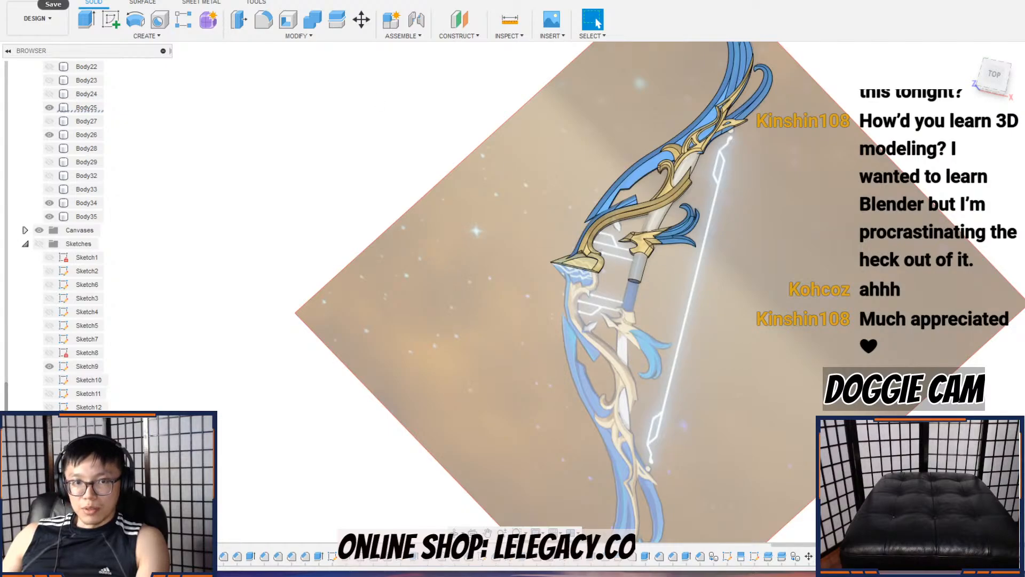
click(53, 2)
click(496, 292)
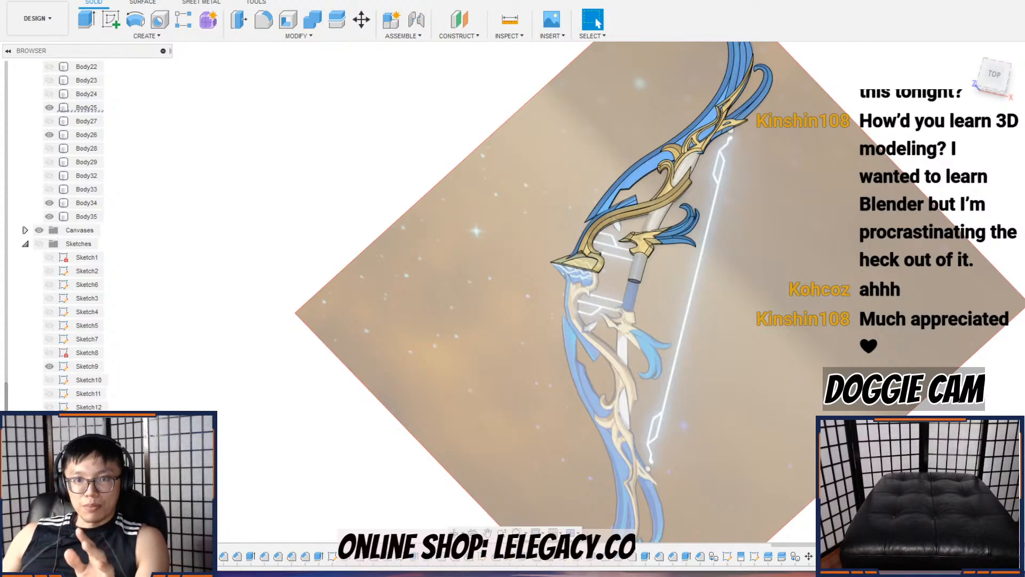
Step: Open the xinyan drum design from the GENSHIN project folder
click(12, 1)
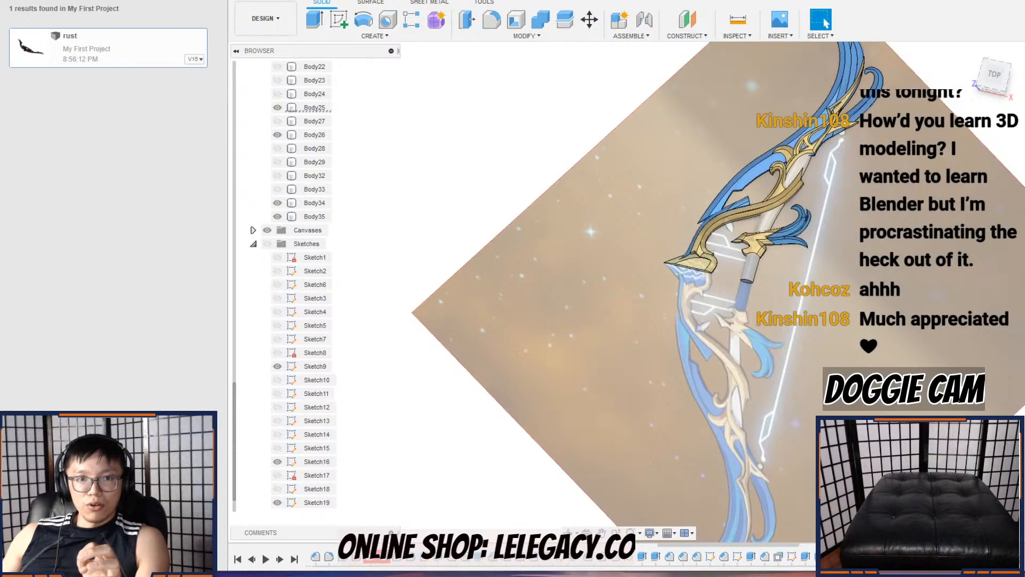
click(11, 1)
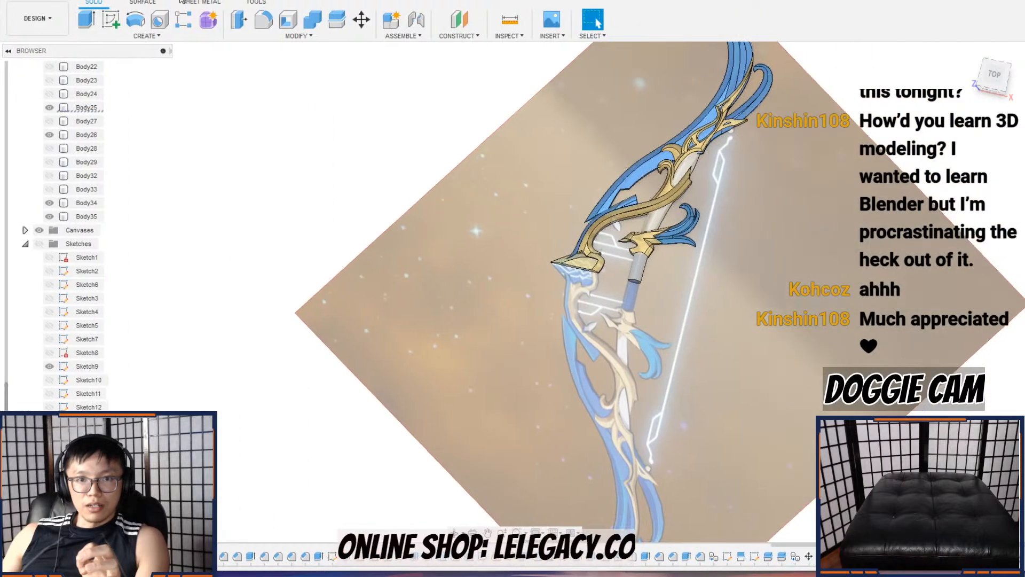
click(12, 2)
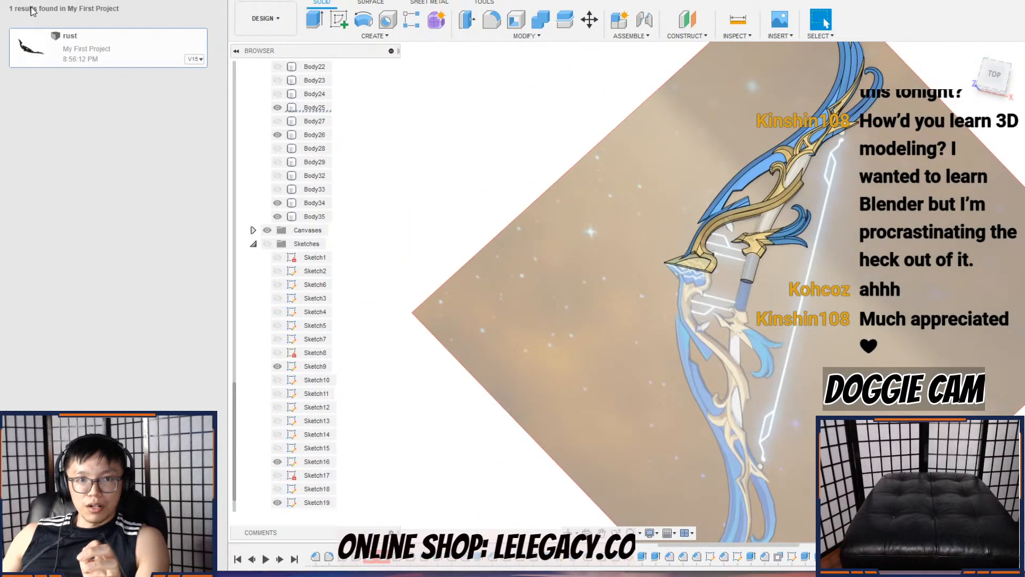
click(18, 0)
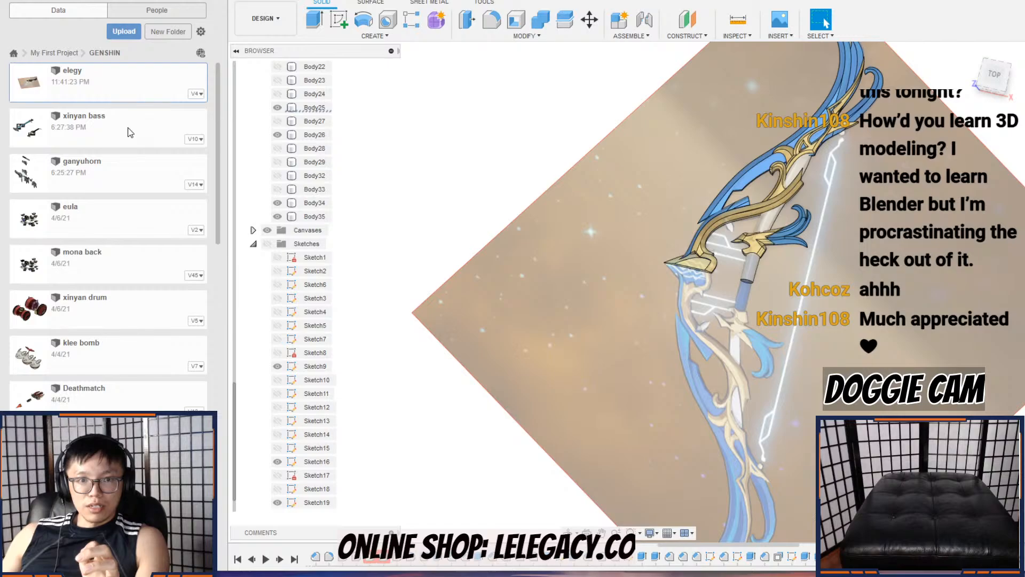
click(103, 304)
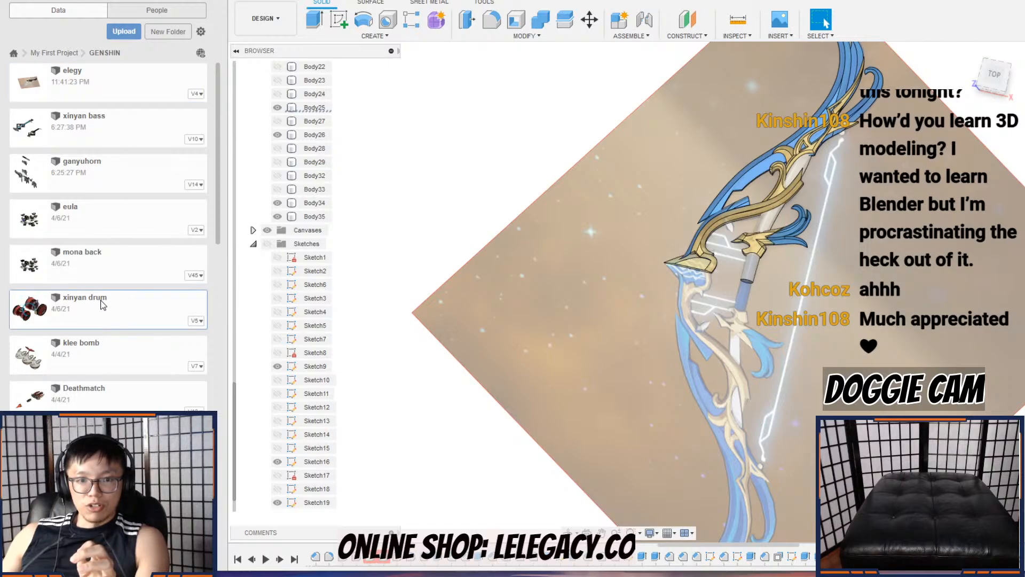
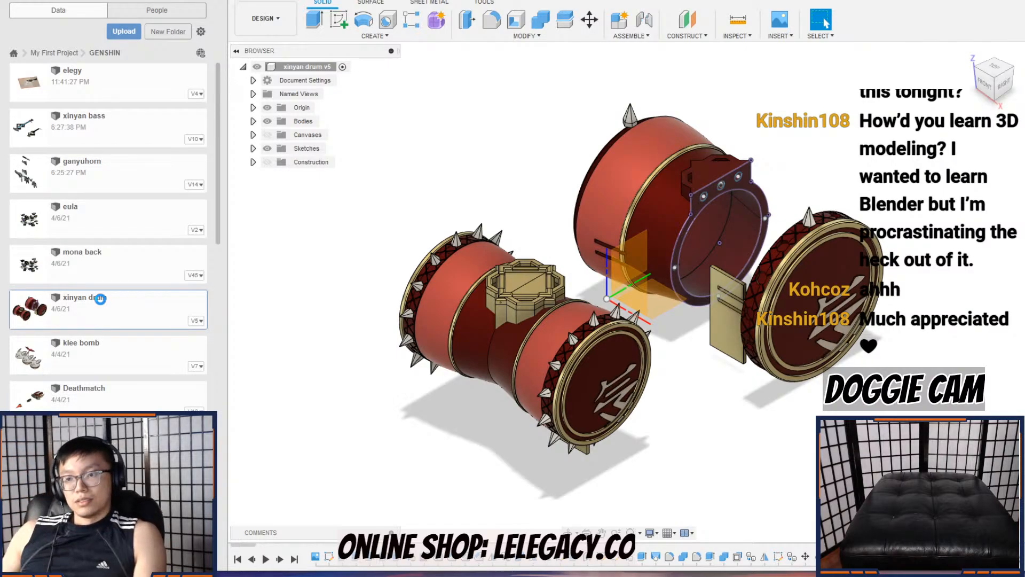
Step: Unhide the LEFTSIDE body so the lower drum has both of its halves
scroll(740, 240, up, 3)
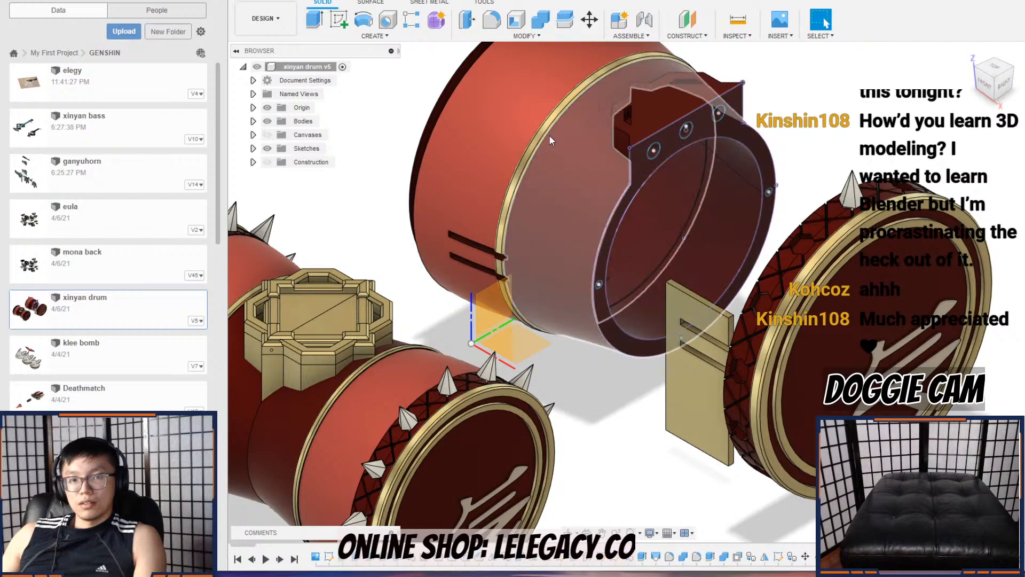
scroll(707, 199, down, 3)
shift+middle_drag(715, 201, 574, 228)
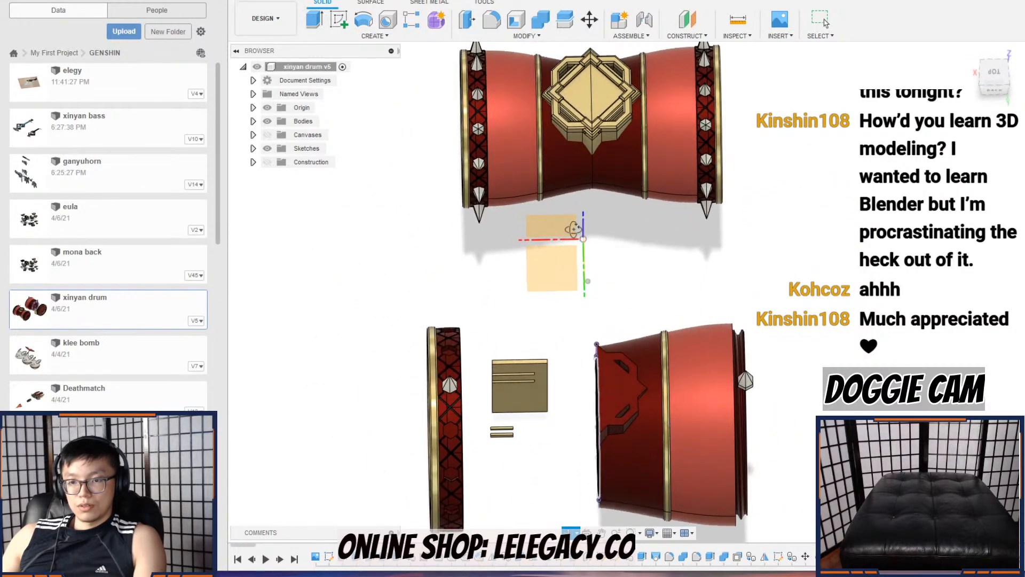
click(253, 121)
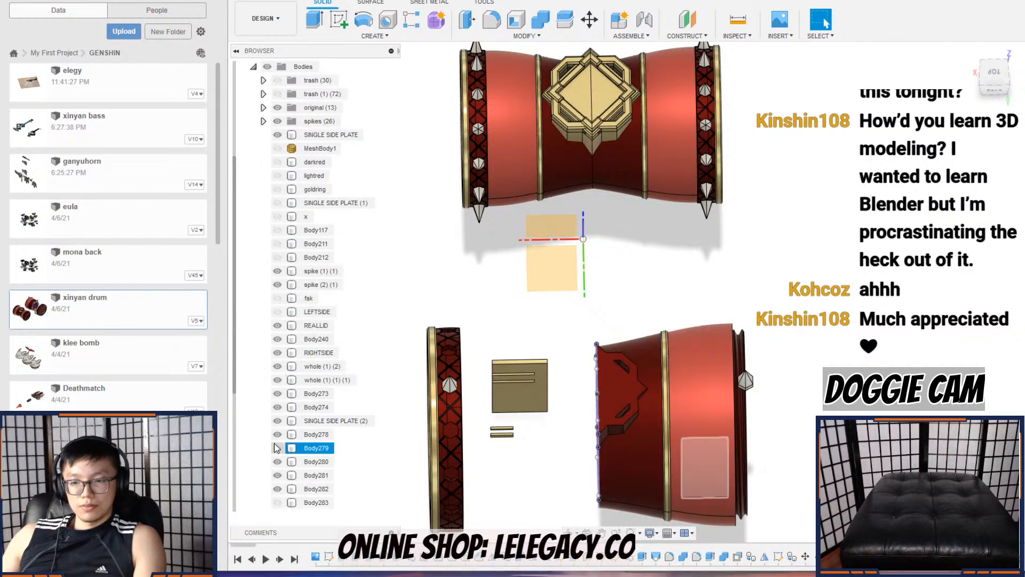
click(277, 311)
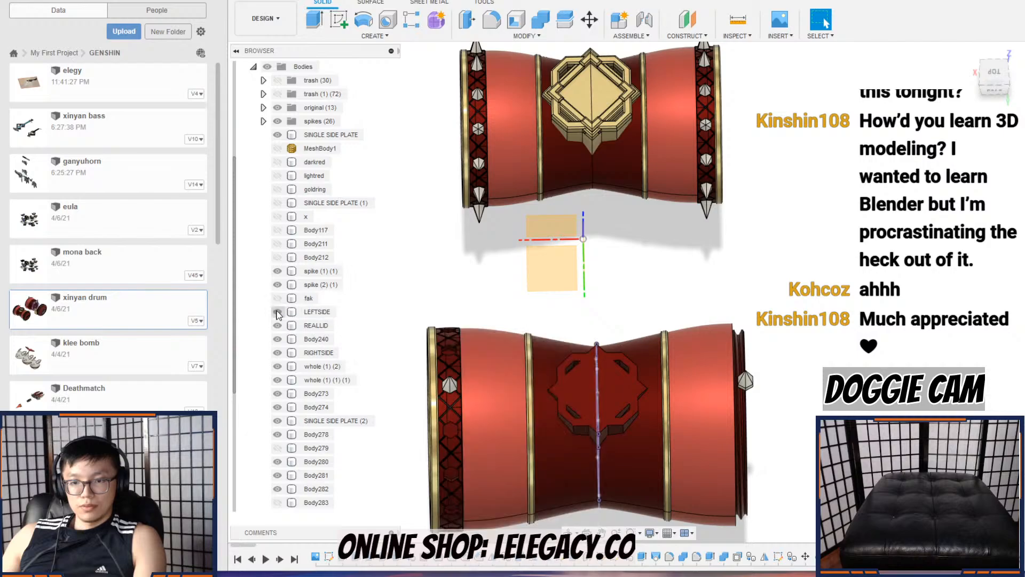
Step: Examine the lower drum's joined halves and its central emblem plate, up close and beside the upper drum
click(555, 355)
middle_drag(555, 355, 475, 288)
scroll(480, 295, up, 3)
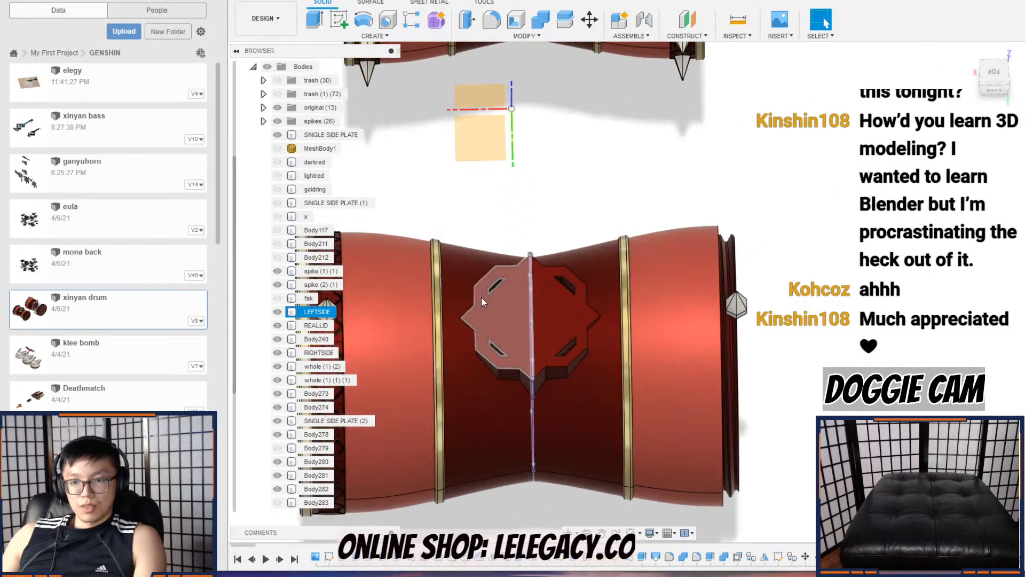
scroll(518, 343, down, 3)
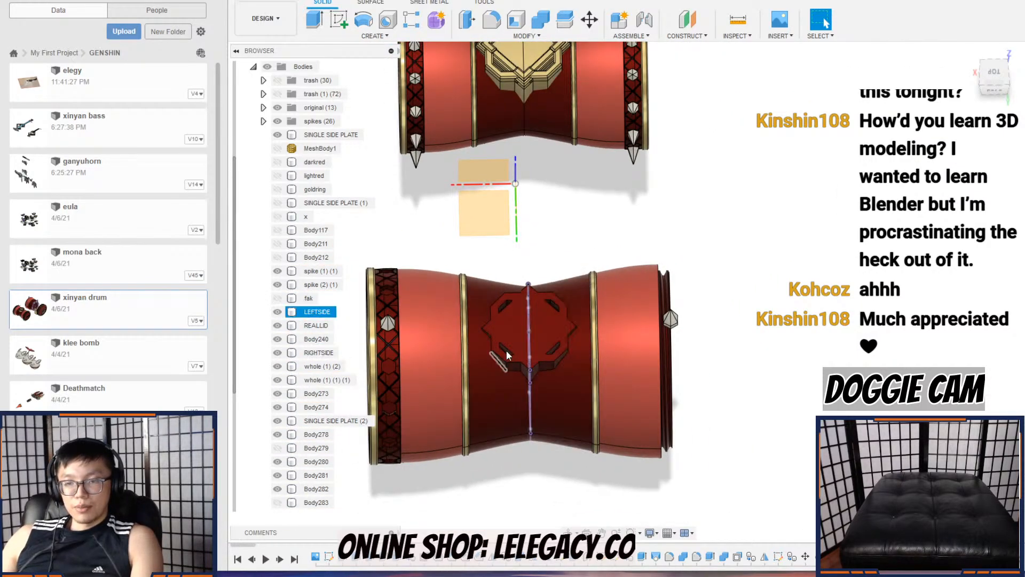
middle_drag(505, 393, 658, 347)
scroll(678, 327, up, 4)
scroll(652, 310, down, 5)
click(653, 315)
click(657, 346)
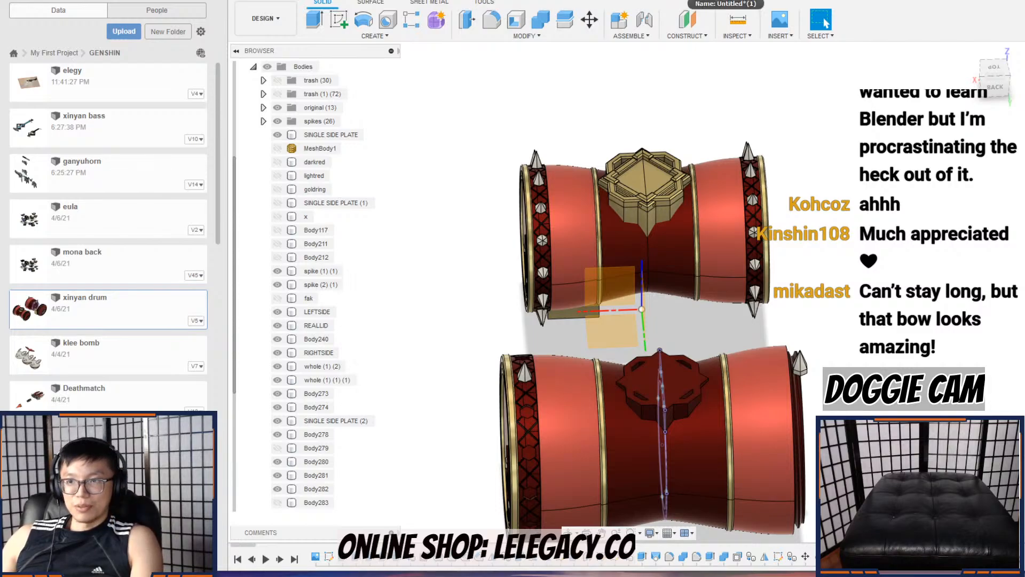
Step: Switch back to the elegy design and examine the upper bow limb and its gold trim over the artwork
click(512, 0)
scroll(710, 139, down, 3)
middle_drag(748, 145, 663, 216)
scroll(665, 232, up, 3)
scroll(690, 242, up, 5)
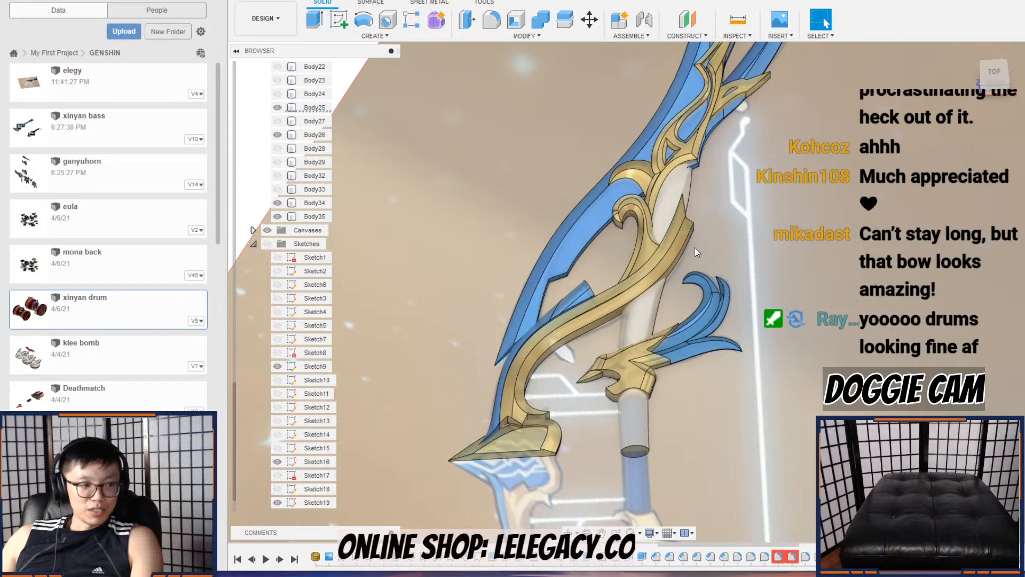
shift+middle_drag(694, 247, 669, 320)
scroll(668, 310, down, 2)
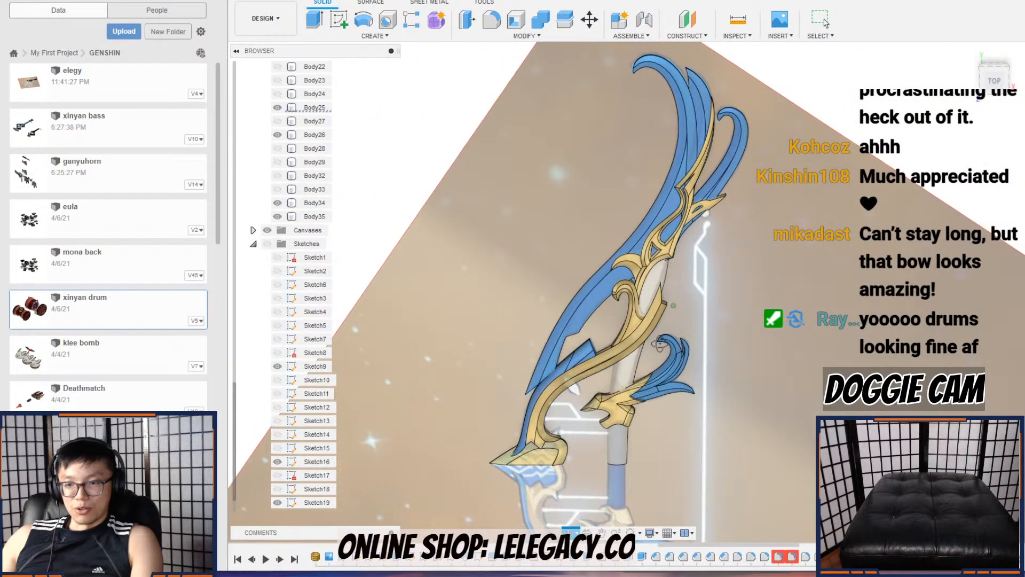
scroll(669, 312, up, 1)
Step: Return to the xinyan drum design and compare the upper and lower drums from above
click(789, 0)
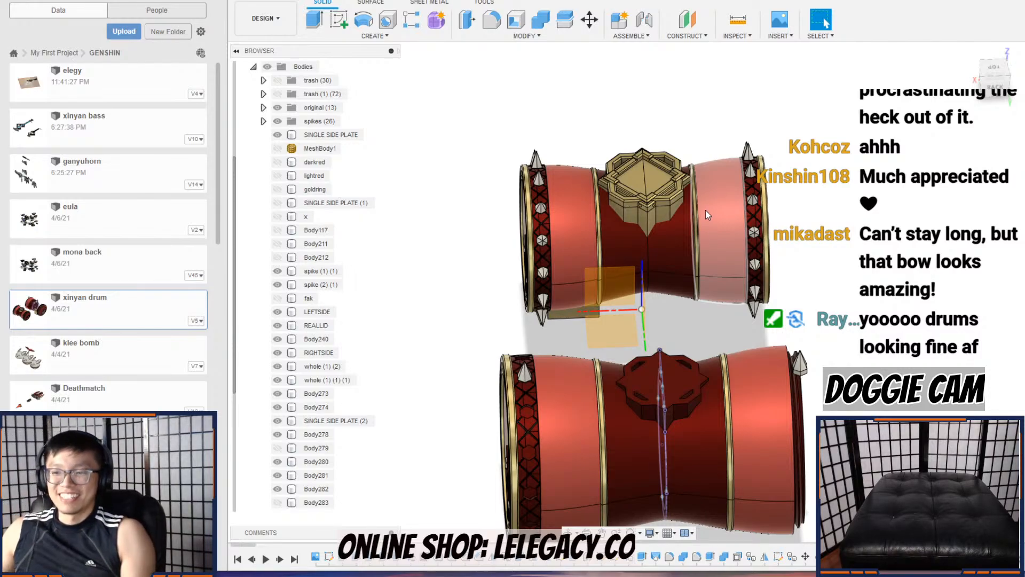
click(705, 210)
scroll(687, 395, up, 4)
scroll(772, 347, down, 5)
shift+middle_drag(762, 350, 767, 408)
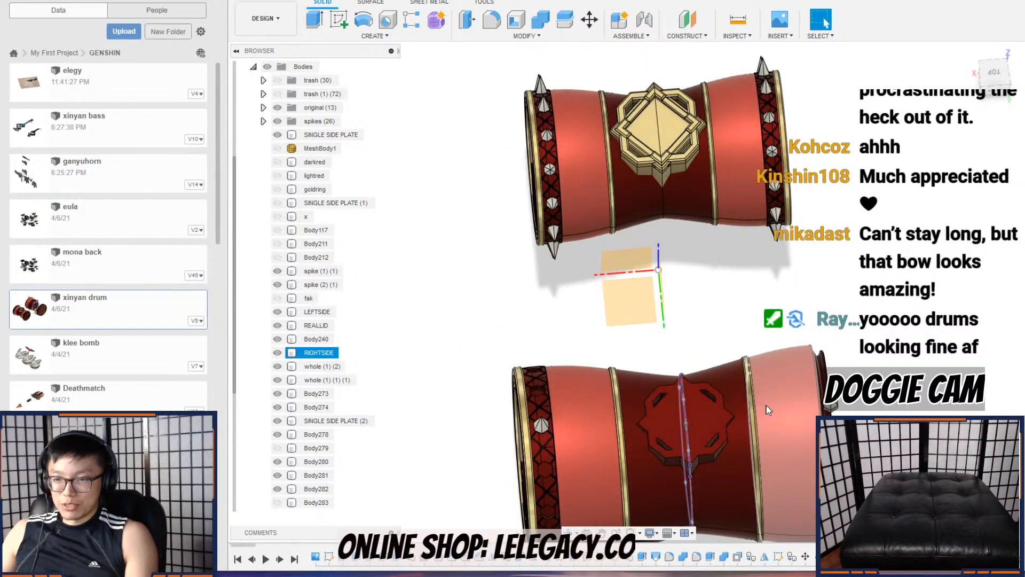
middle_drag(697, 351, 607, 289)
scroll(607, 288, down, 3)
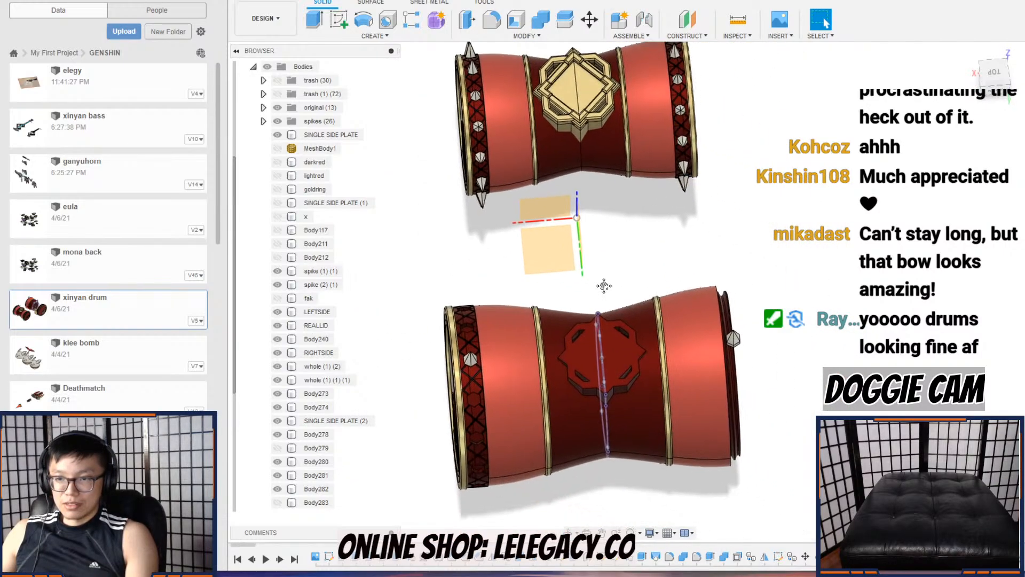
scroll(317, 320, down, 1)
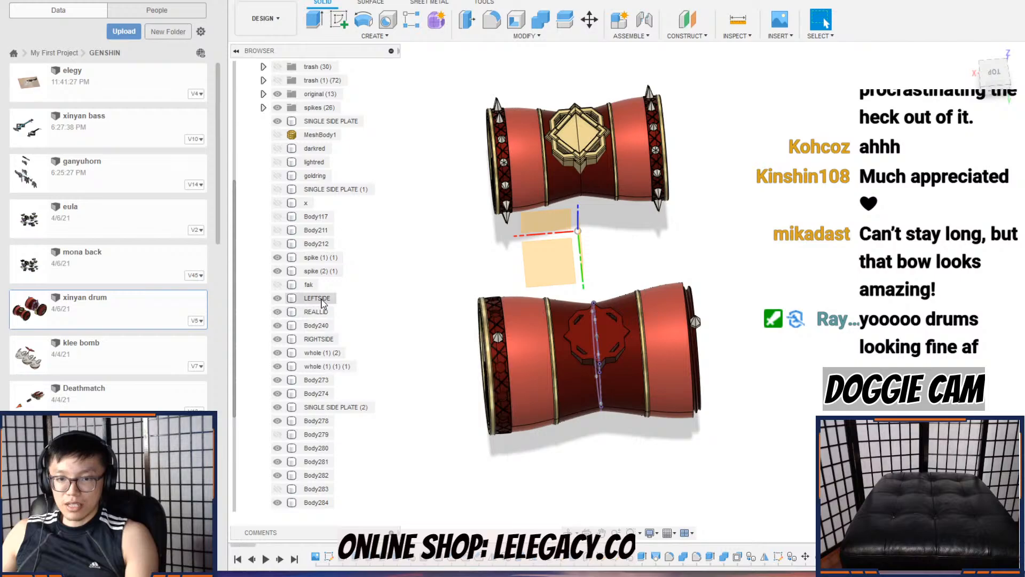
Step: Select the lower drum's LEFTSIDE, REALLID and RIGHTSIDE bodies, then unhide the fak body and add it to the selection
click(323, 300)
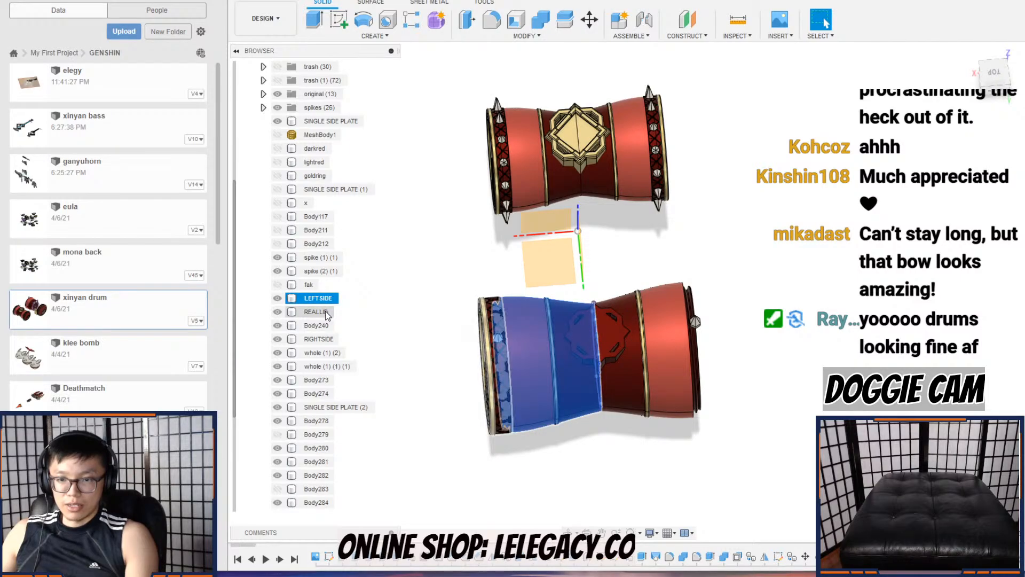
ctrl+click(325, 312)
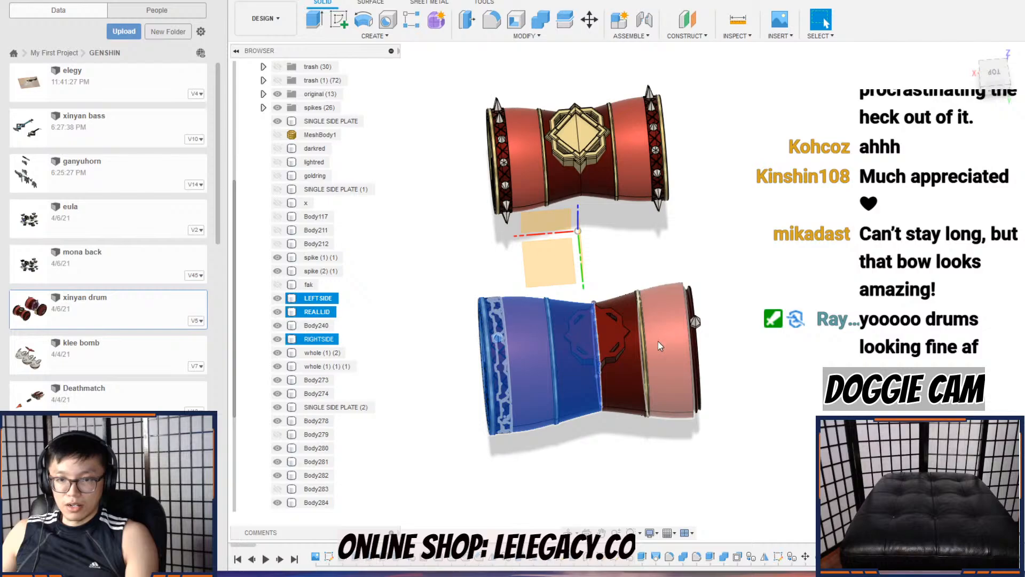
click(613, 342)
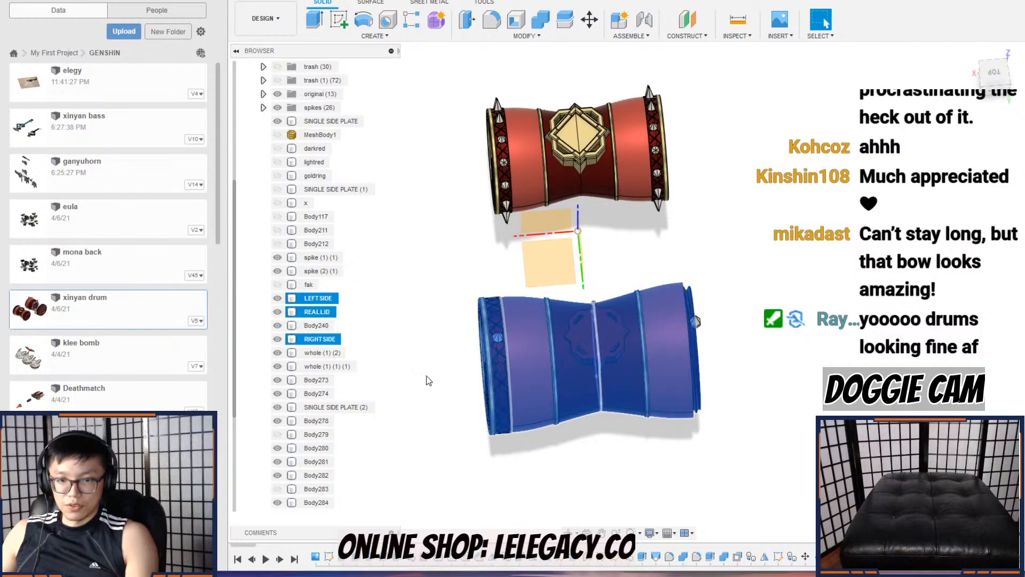
ctrl+click(283, 434)
ctrl+click(283, 434)
scroll(291, 446, down, 1)
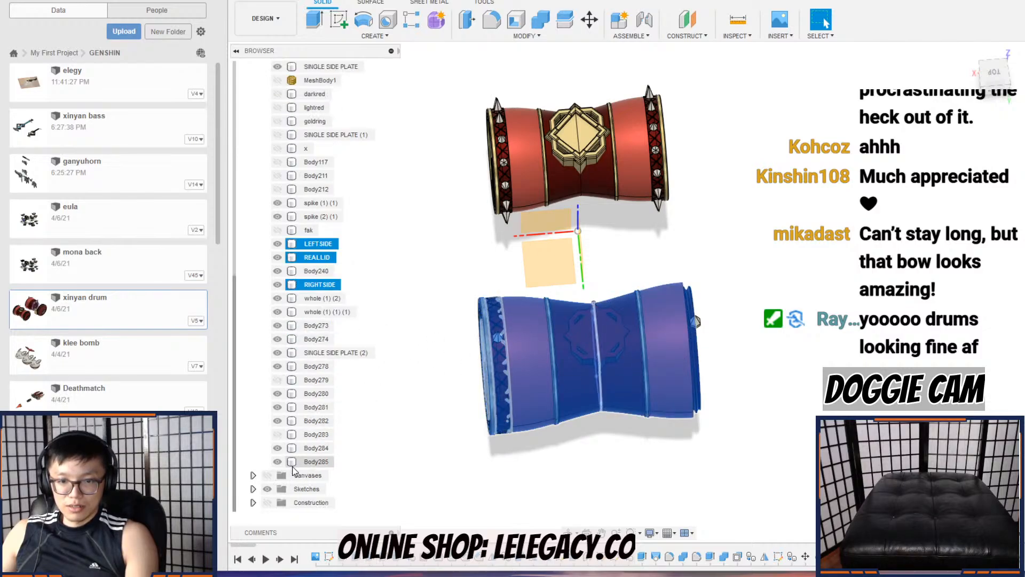
scroll(291, 440, up, 1)
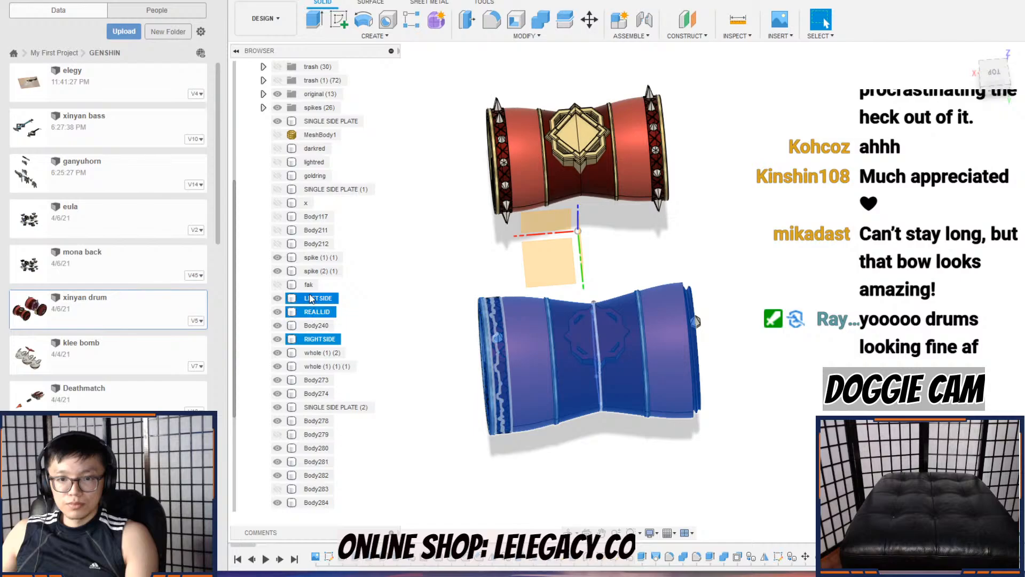
ctrl+click(282, 286)
click(279, 284)
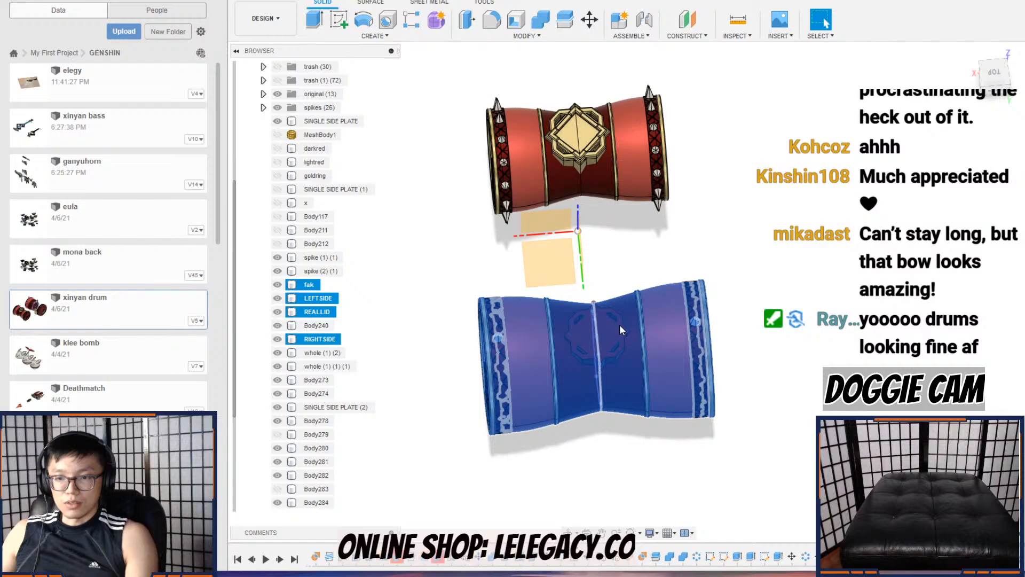
Step: Place a copy of the four selected drum bodies 250 mm along Y, below the original drum
scroll(620, 324, down, 3)
key(m)
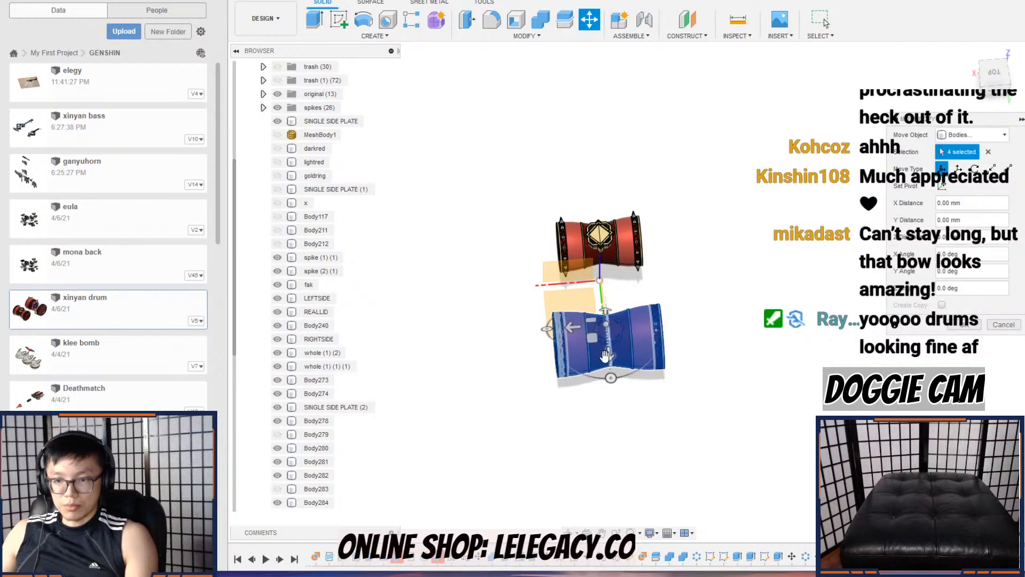
drag(608, 364, 616, 435)
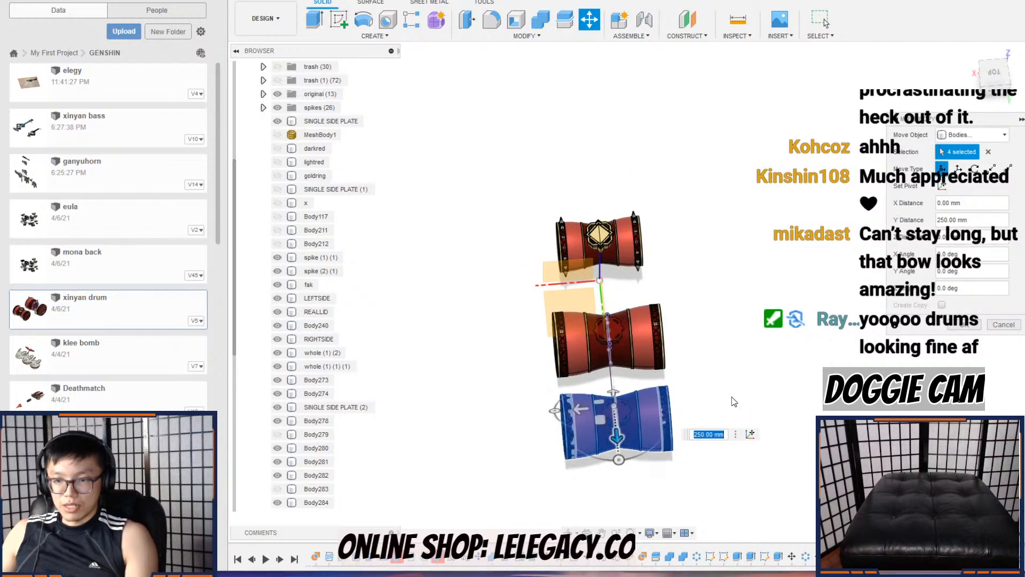
click(958, 325)
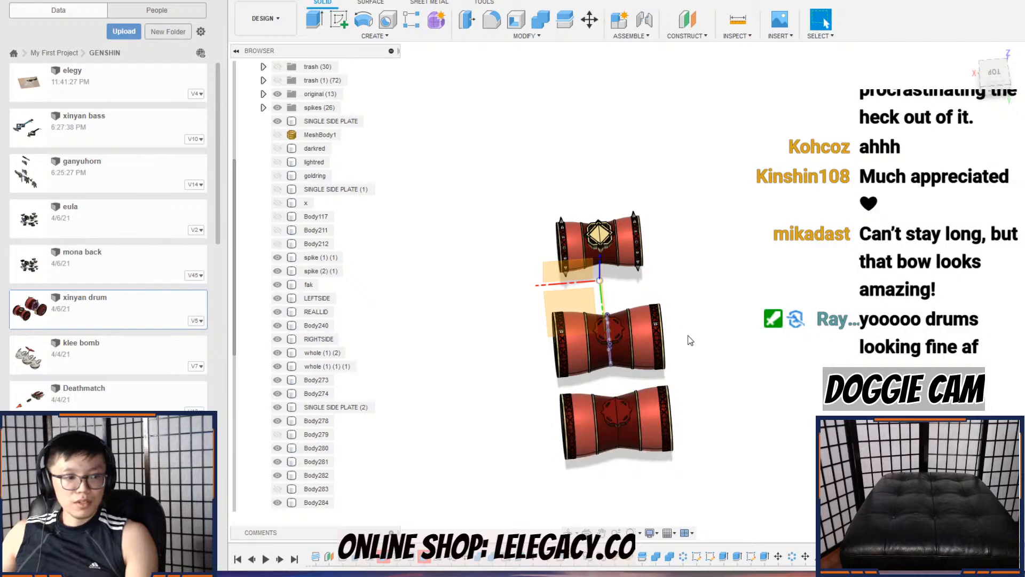
Step: Start a uniform scale on the four bodies of the lowest drum copy
scroll(630, 373, up, 3)
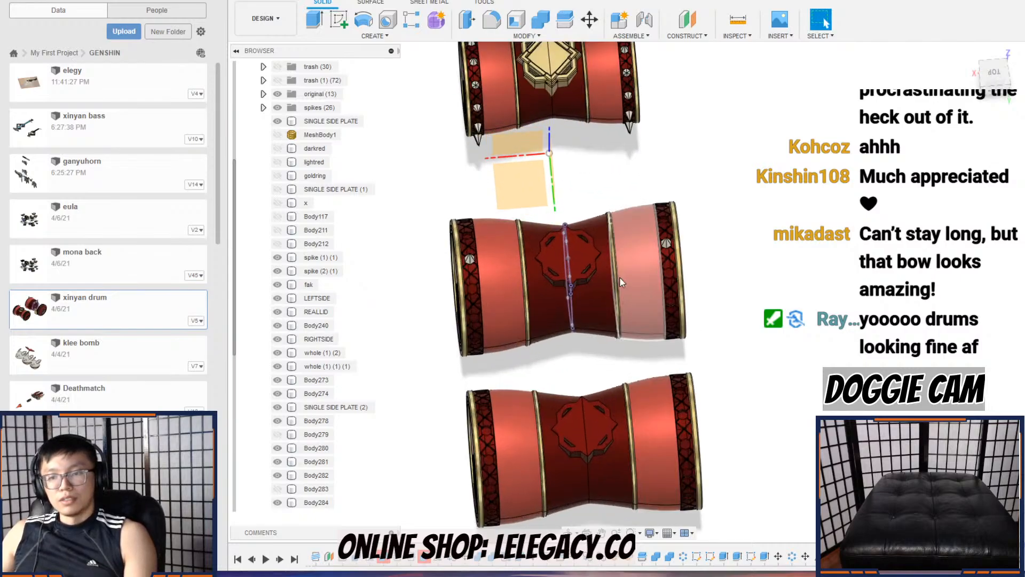
click(537, 24)
click(531, 35)
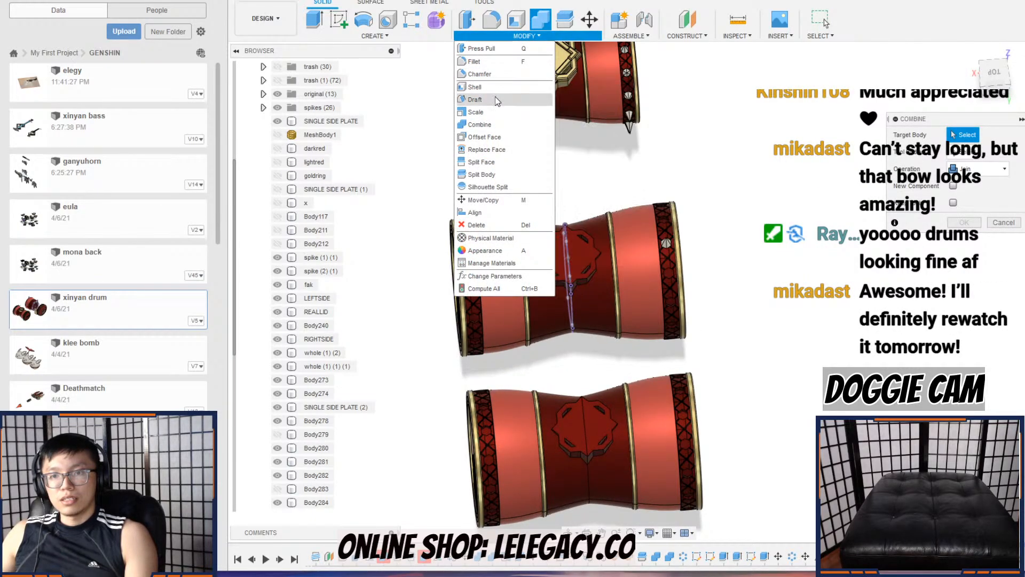
click(475, 111)
click(588, 418)
click(567, 418)
click(684, 395)
click(480, 411)
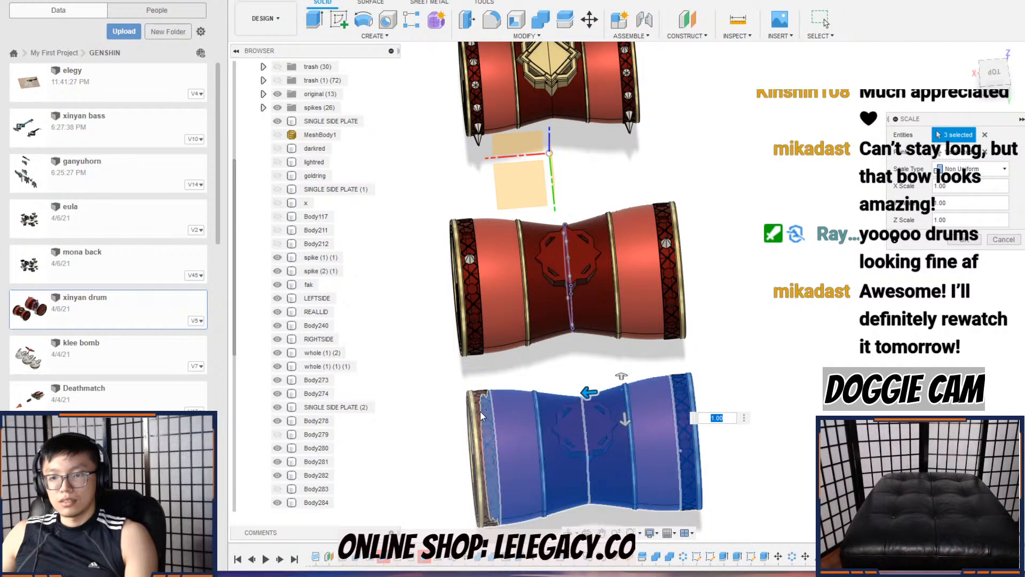
click(956, 185)
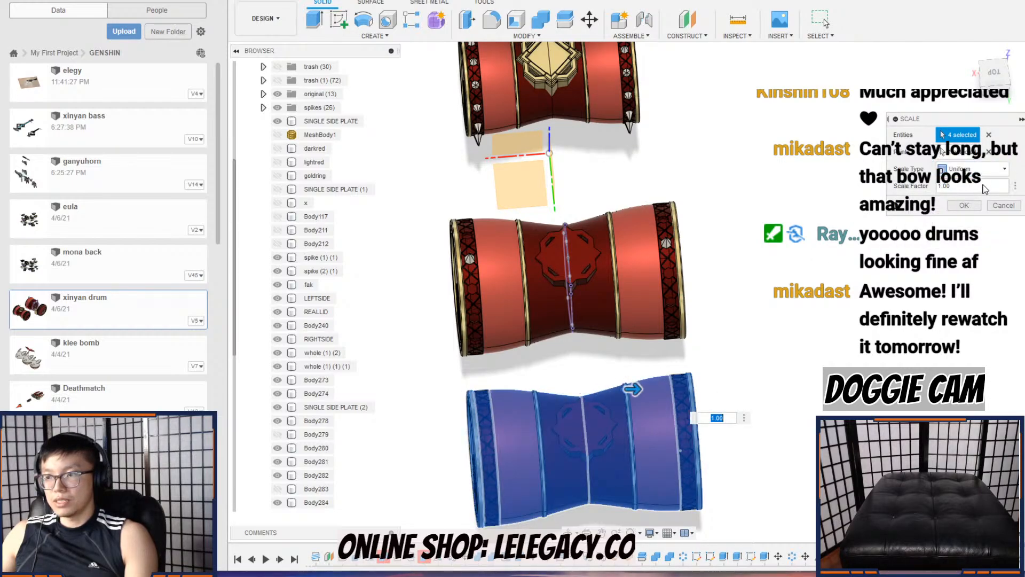
Step: Set the scale's reference point to the vertex at the upper waist of the lowest drum copy
click(985, 151)
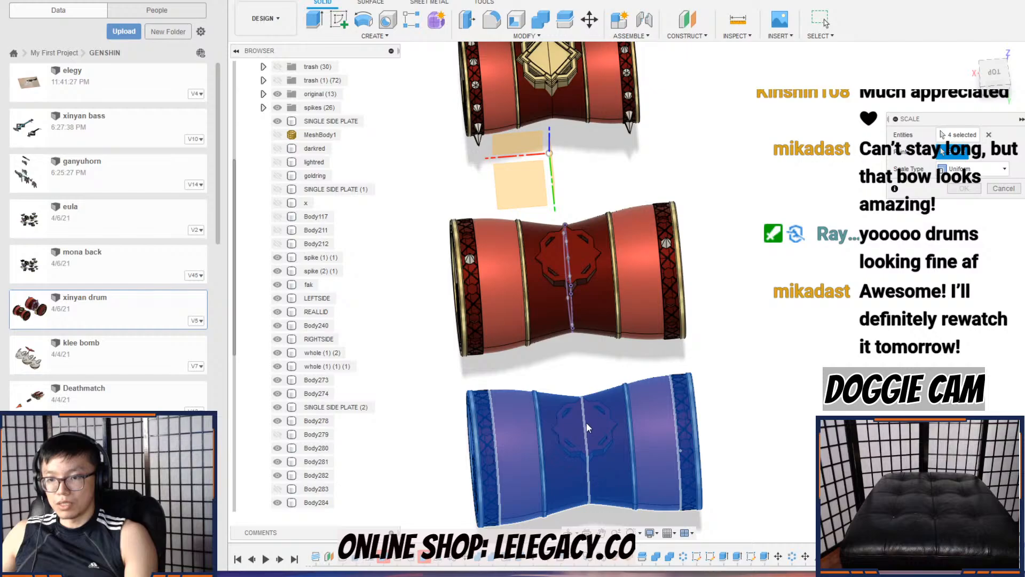
scroll(588, 458, up, 5)
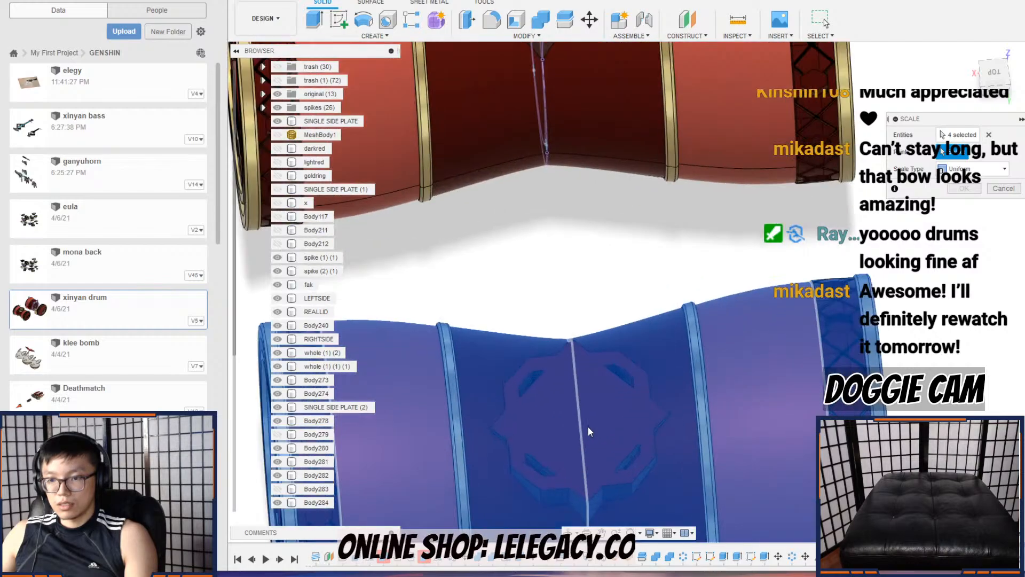
scroll(572, 343, up, 3)
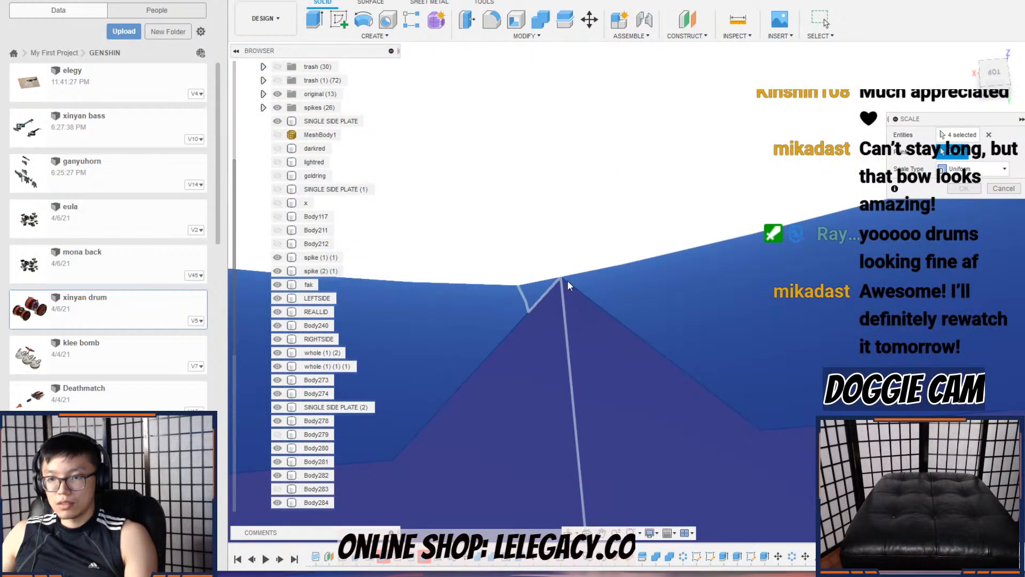
click(561, 275)
scroll(597, 356, down, 5)
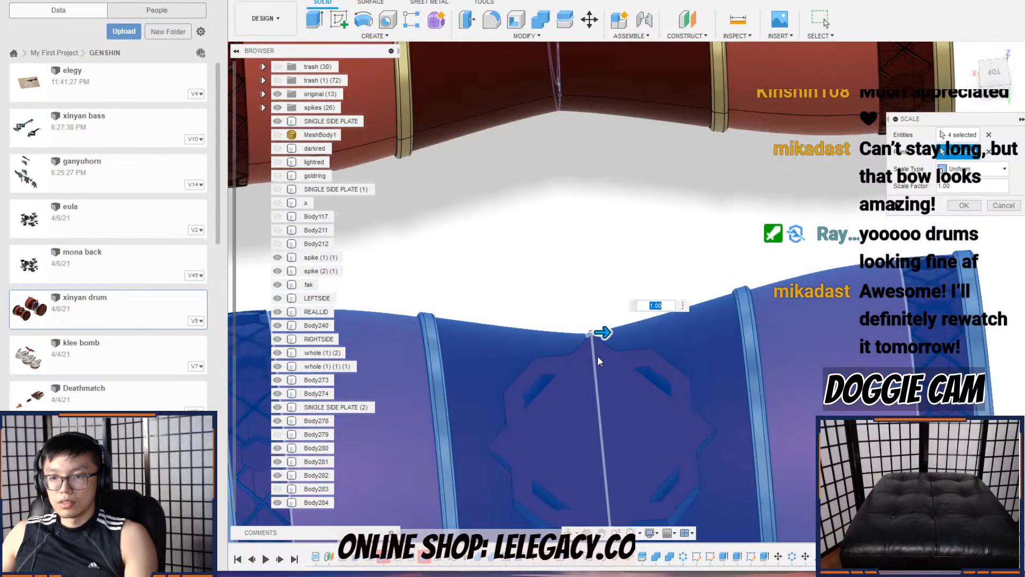
scroll(607, 368, down, 3)
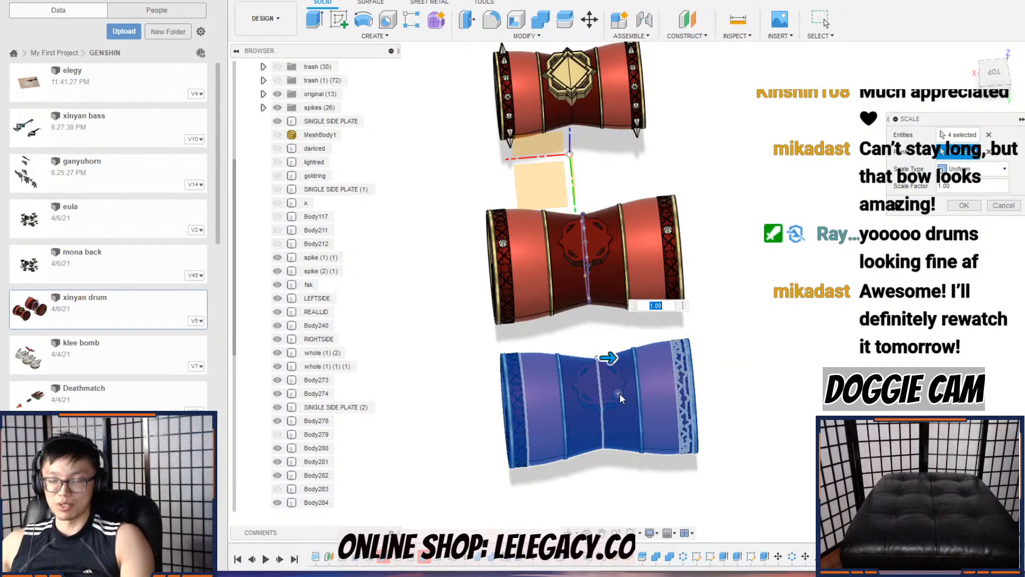
Step: Set the uniform scale factor of the lowest drum copy to 0.9
scroll(588, 405, up, 5)
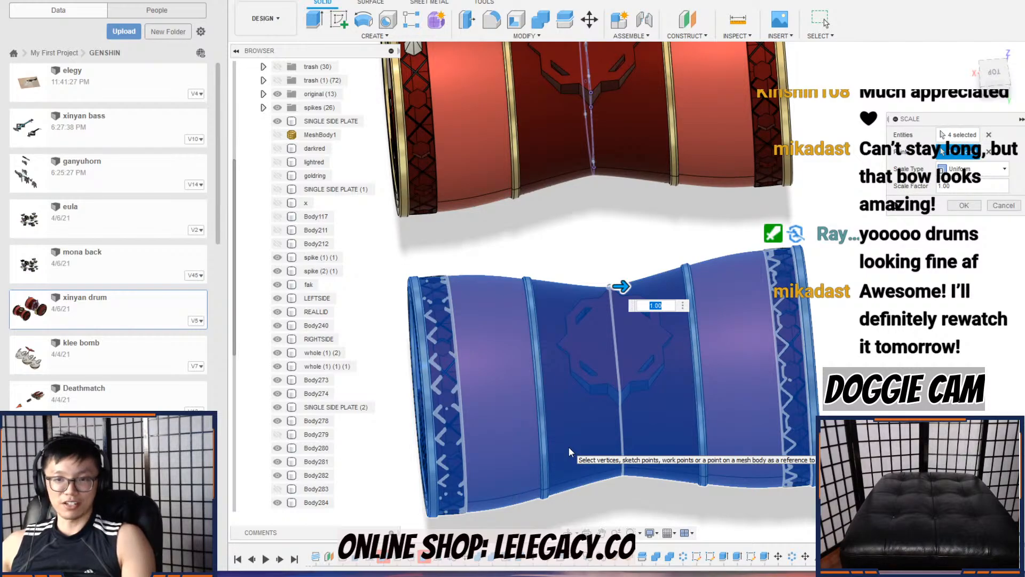
scroll(616, 295, up, 2)
shift+middle_drag(621, 287, 616, 269)
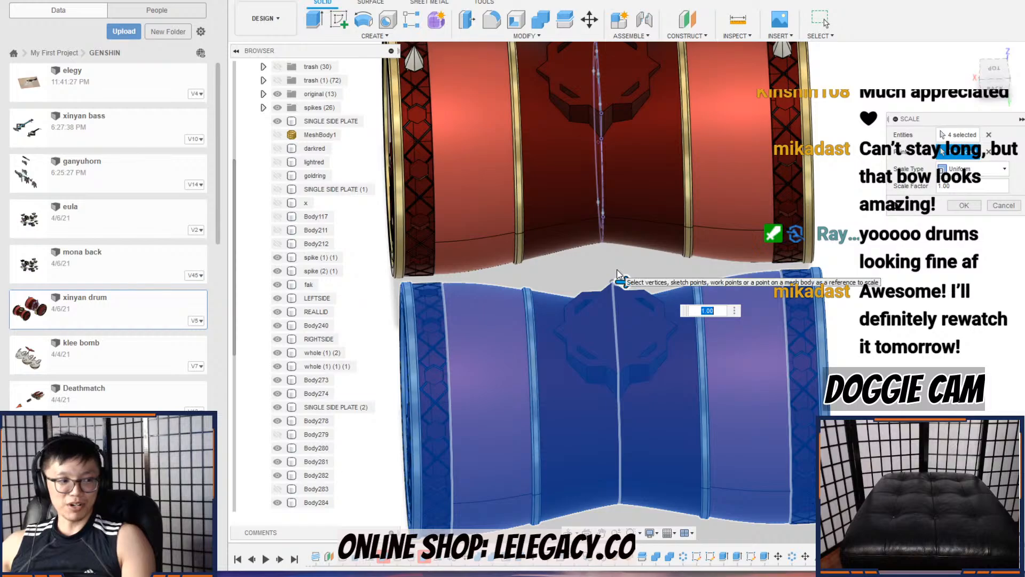
scroll(619, 275, up, 2)
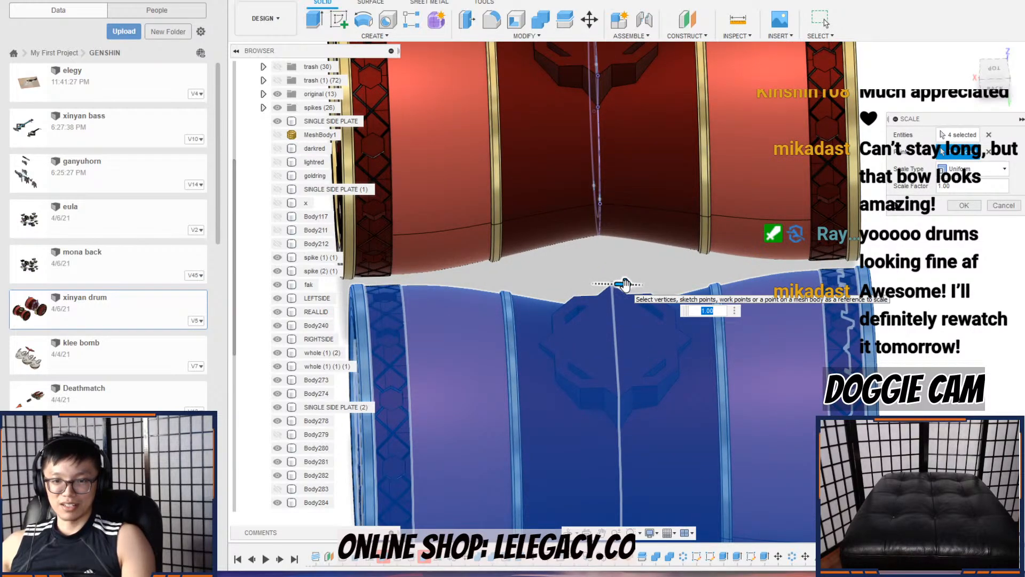
drag(624, 284, 641, 286)
text(.9)
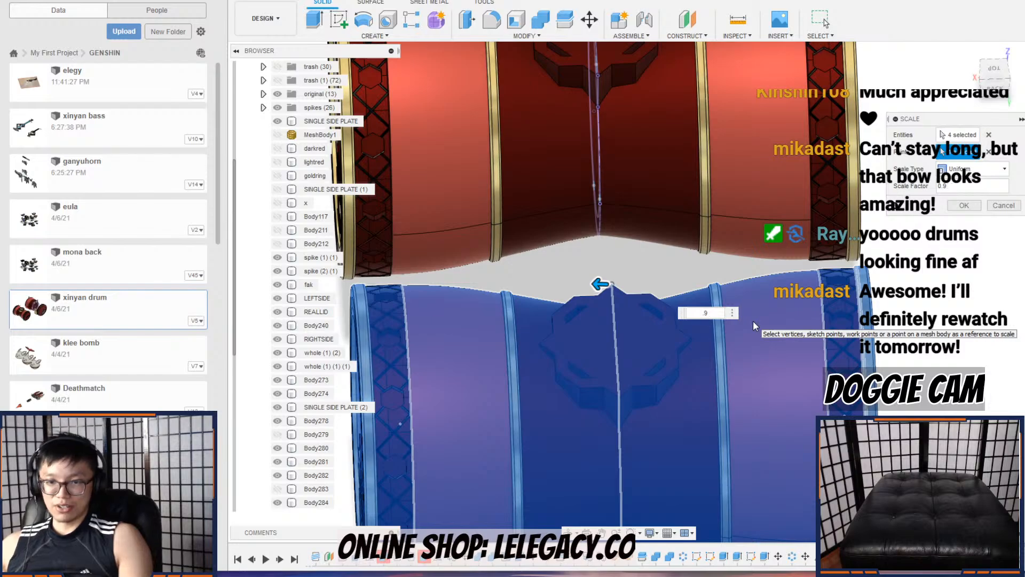
scroll(753, 334, down, 5)
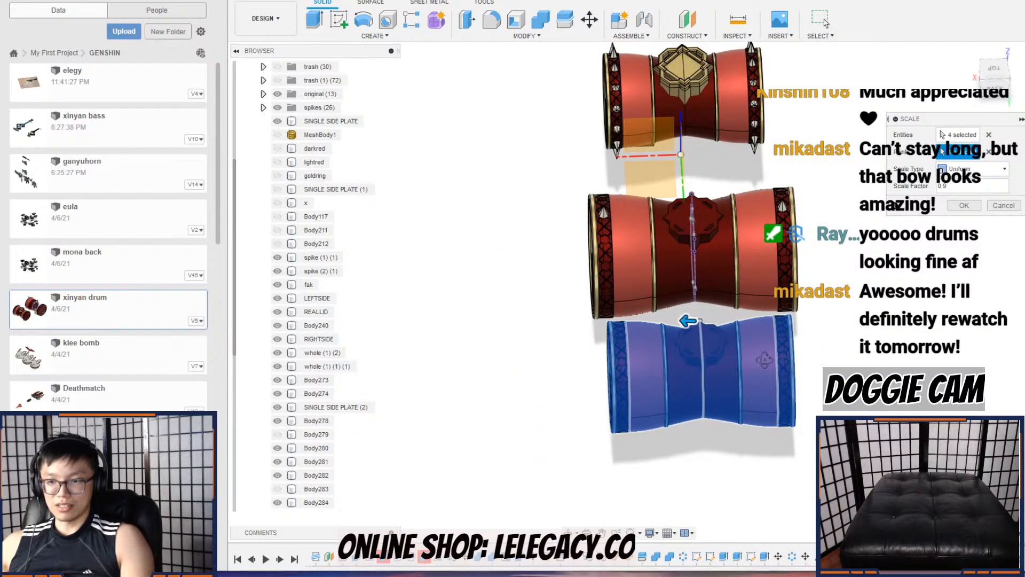
scroll(768, 380, down, 5)
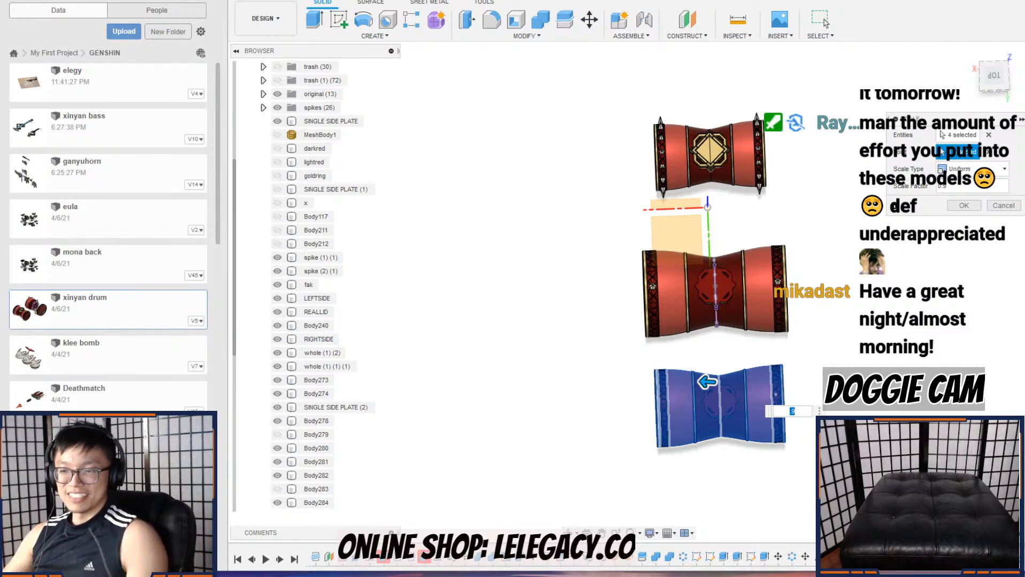
Step: Compare the reduced copy with the two drums above it and apply the scale
scroll(714, 251, up, 2)
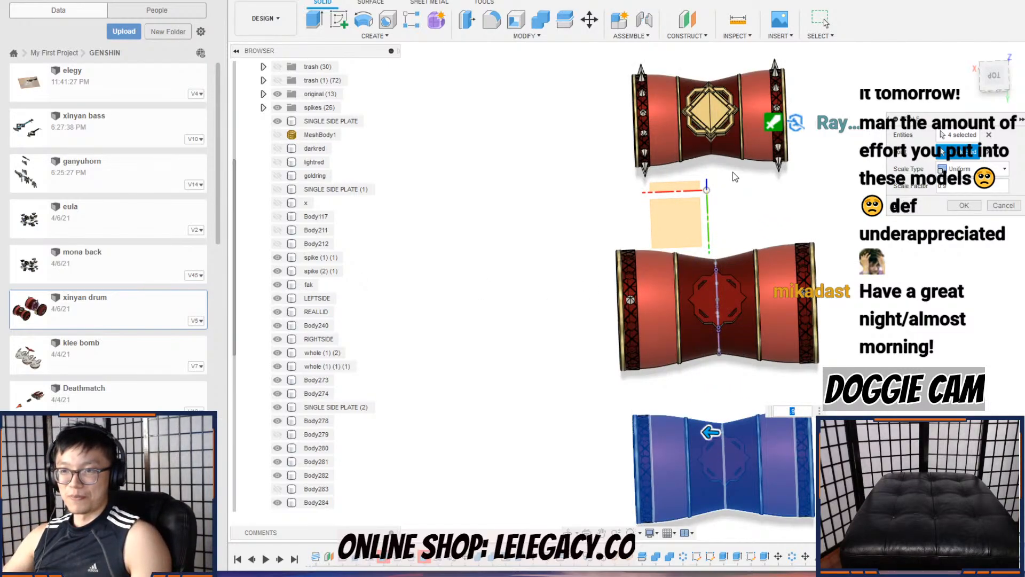
scroll(733, 134, up, 3)
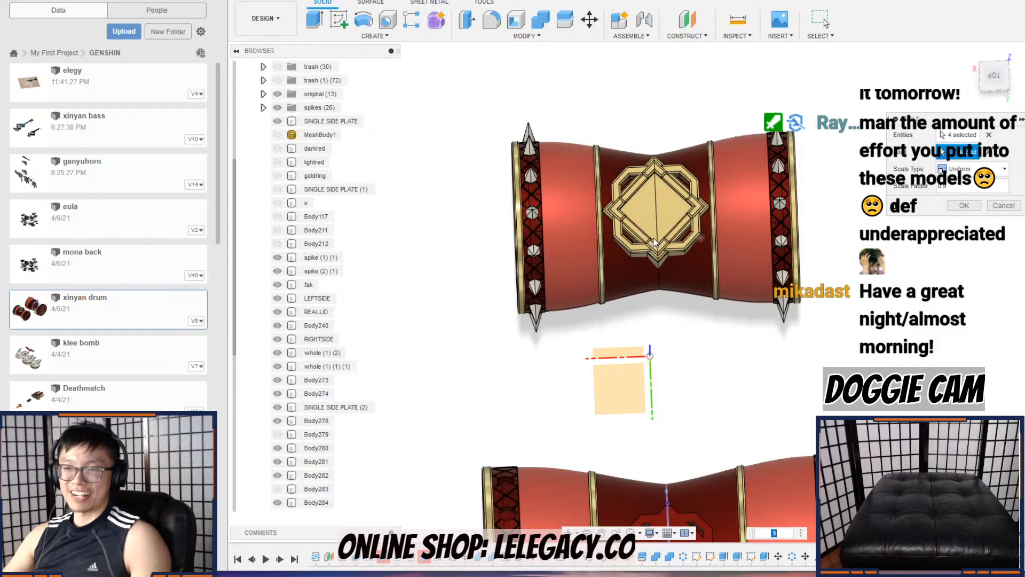
scroll(632, 230, down, 1)
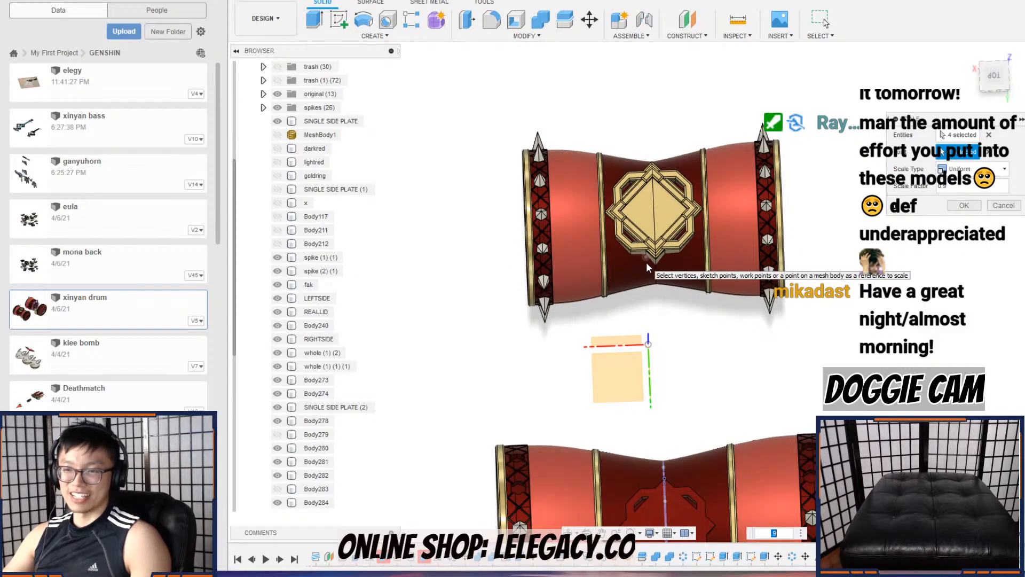
scroll(646, 261, down, 4)
scroll(665, 312, down, 1)
middle_drag(658, 255, 637, 141)
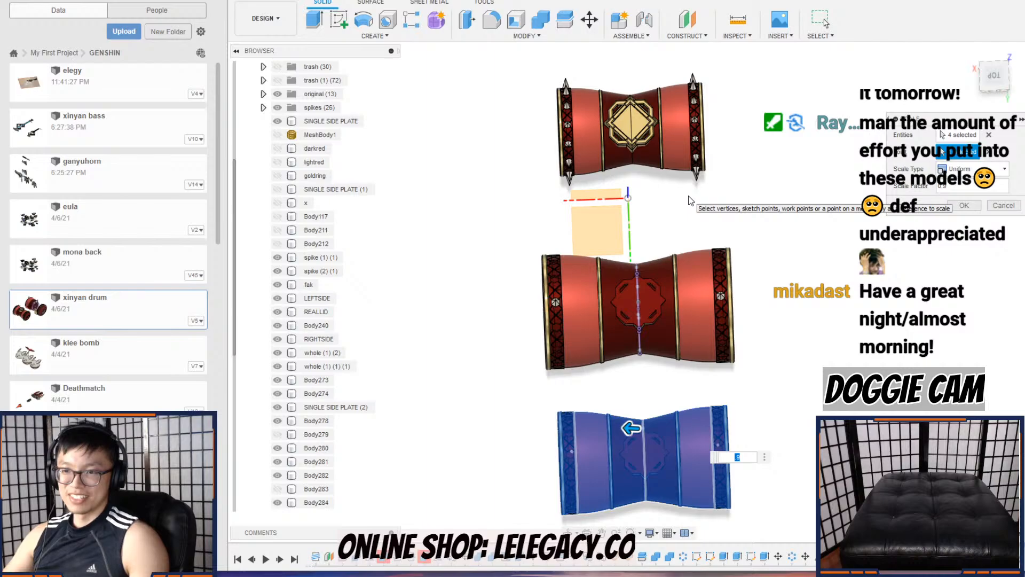
scroll(682, 228, up, 2)
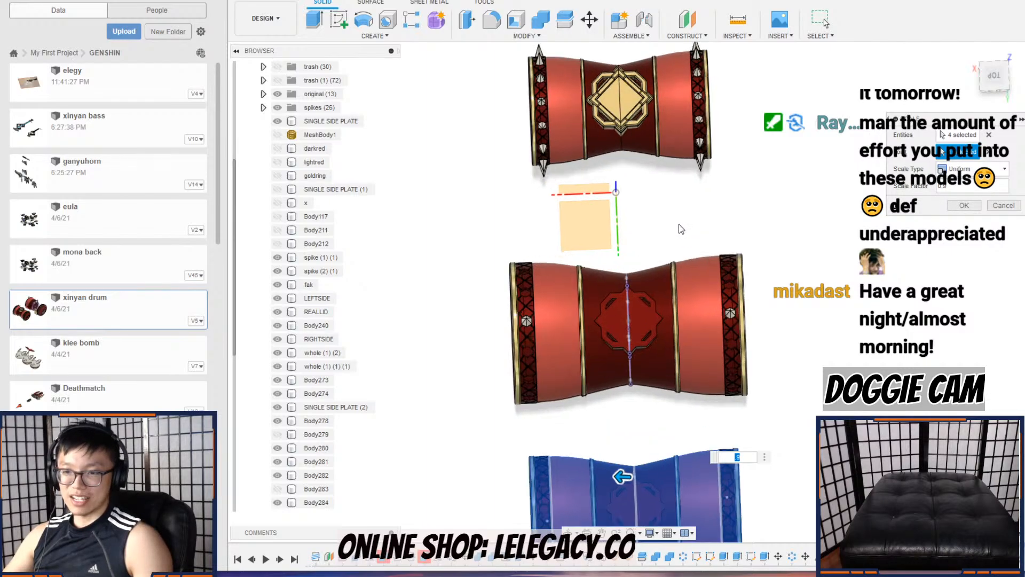
scroll(678, 227, up, 3)
scroll(678, 219, down, 4)
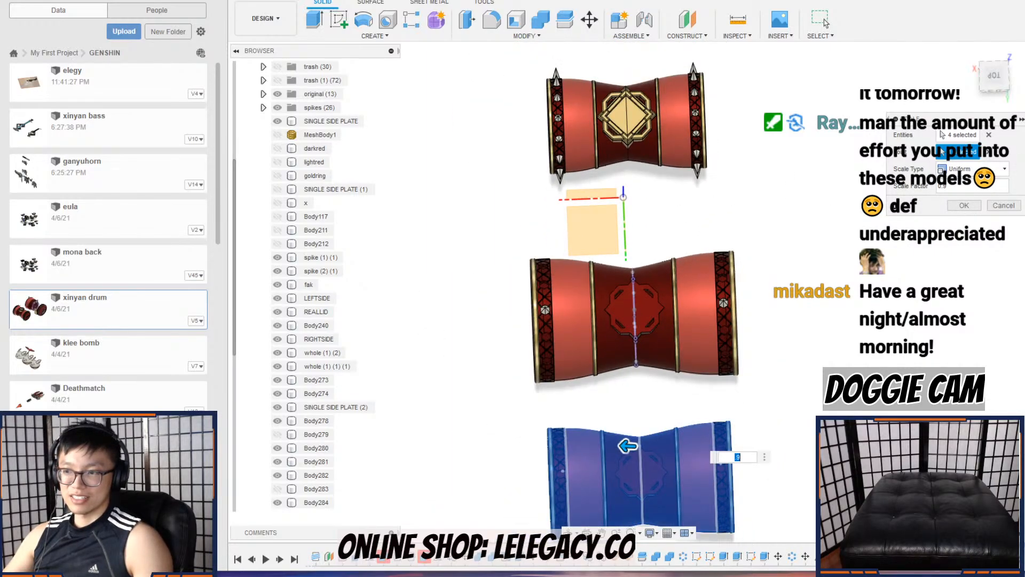
key(Return)
Step: Measure the distance between the recessed ring faces at the two ends of the spiked drum
middle_drag(749, 196, 750, 289)
click(738, 20)
scroll(540, 202, up, 5)
shift+middle_drag(578, 202, 596, 189)
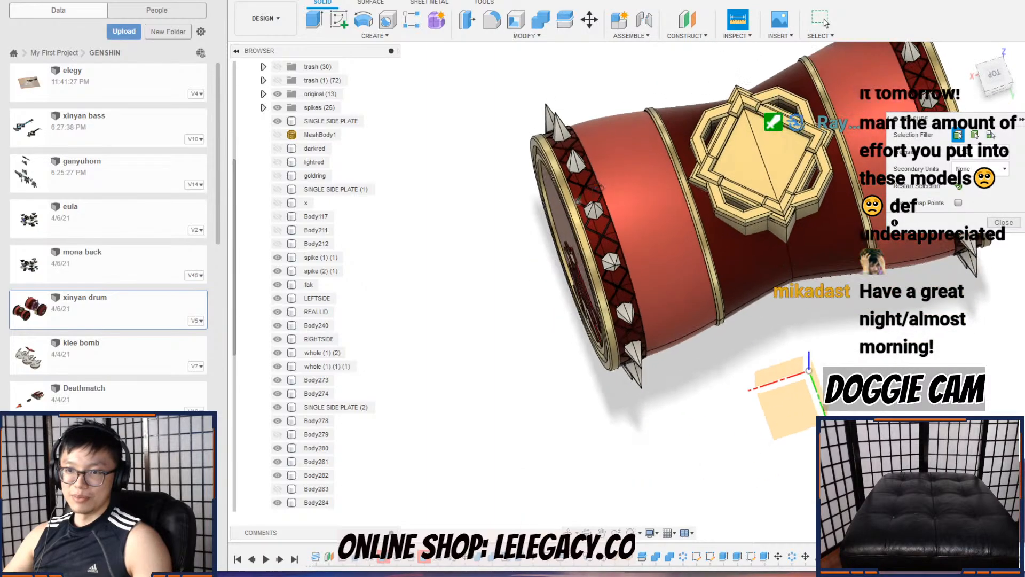
shift+drag(596, 189, 617, 187)
scroll(592, 222, up, 4)
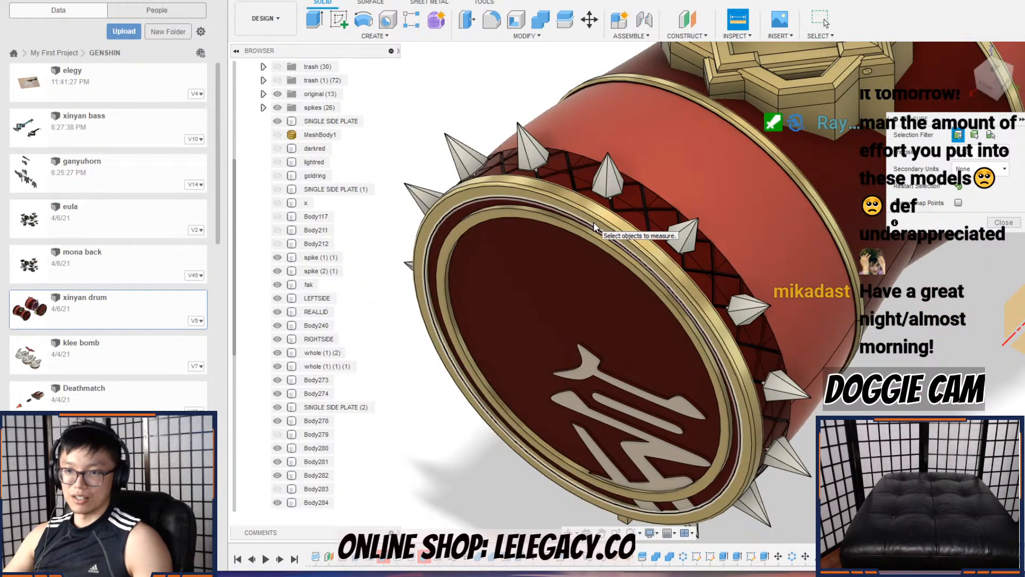
scroll(597, 222, up, 2)
click(597, 223)
scroll(597, 223, down, 5)
shift+middle_drag(597, 223, 488, 369)
shift+middle_drag(644, 265, 459, 256)
scroll(700, 267, up, 4)
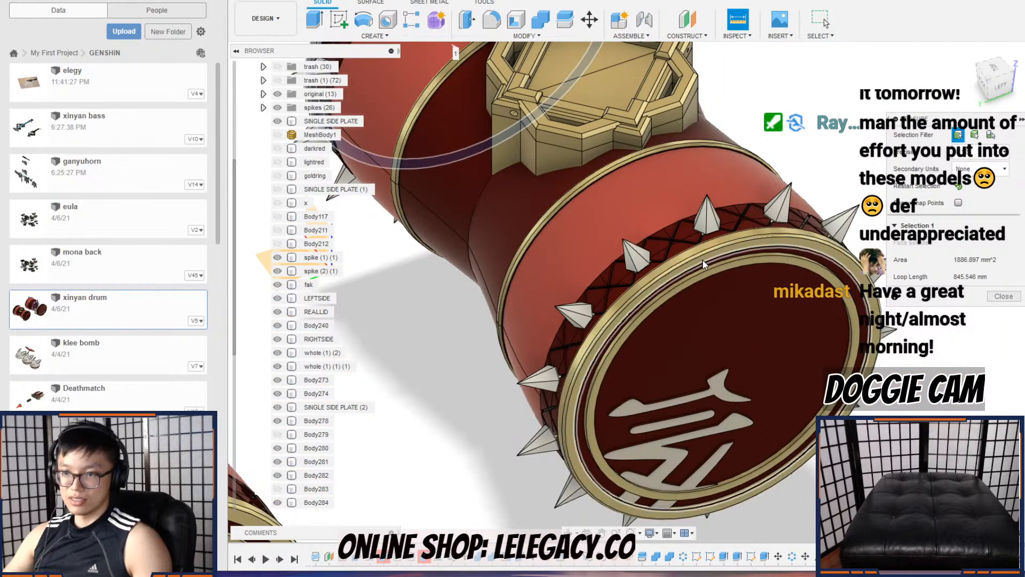
scroll(704, 255, up, 4)
click(710, 254)
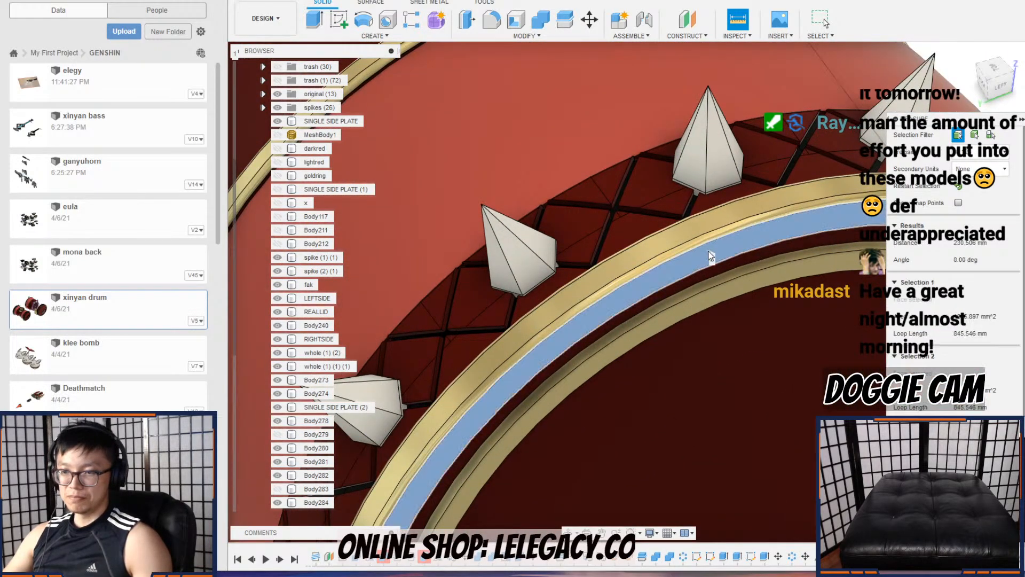
scroll(710, 255, down, 5)
mouse_move(698, 242)
shift+middle_down()
mouse_move(719, 206)
mouse_move(705, 252)
shift+middle_up()
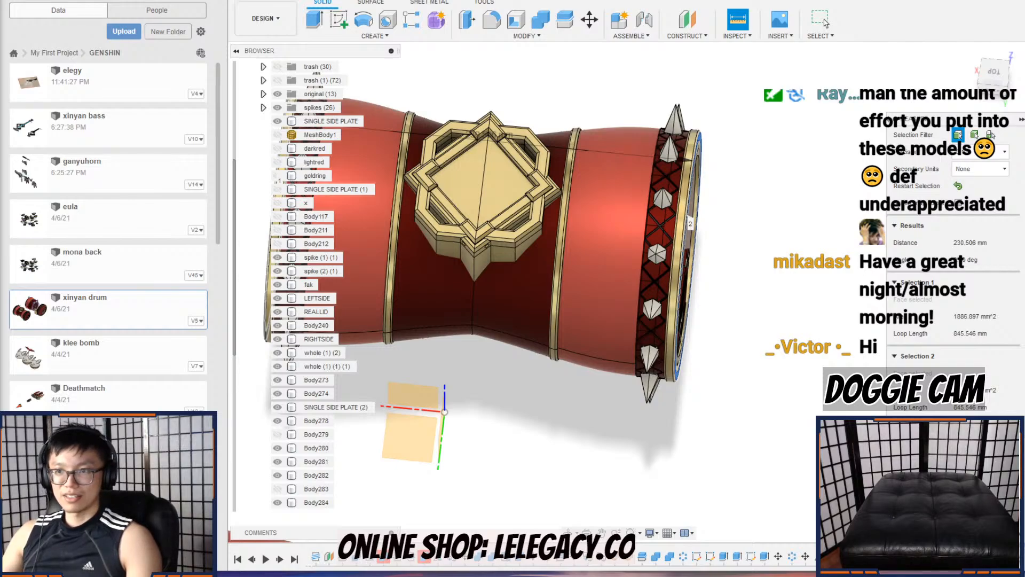
Step: Switch to the elegy design and look over the bow against its reference artwork
click(492, 1)
scroll(651, 152, down, 5)
shift+middle_drag(657, 173, 670, 162)
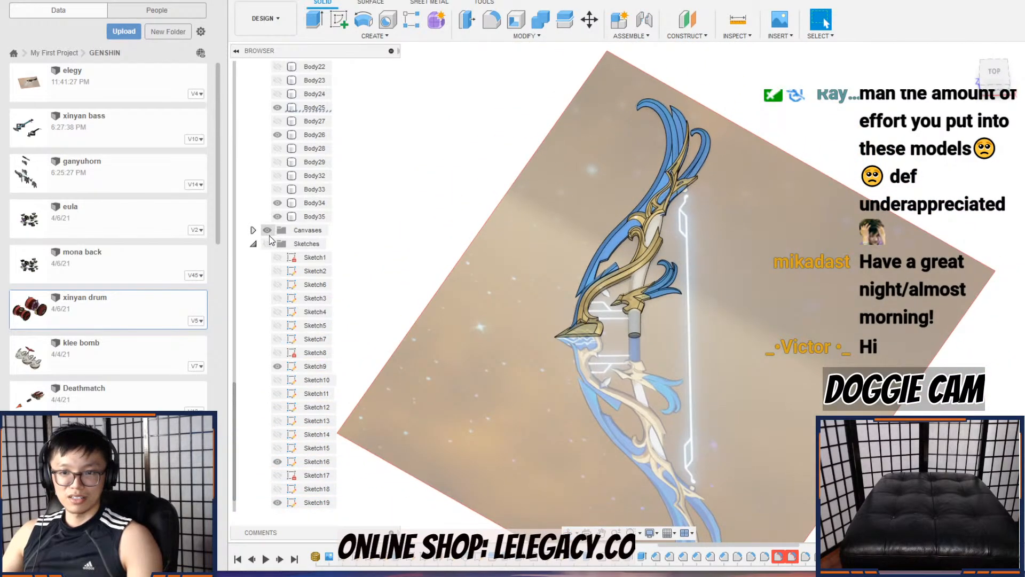
scroll(716, 268, up, 3)
middle_drag(694, 279, 728, 337)
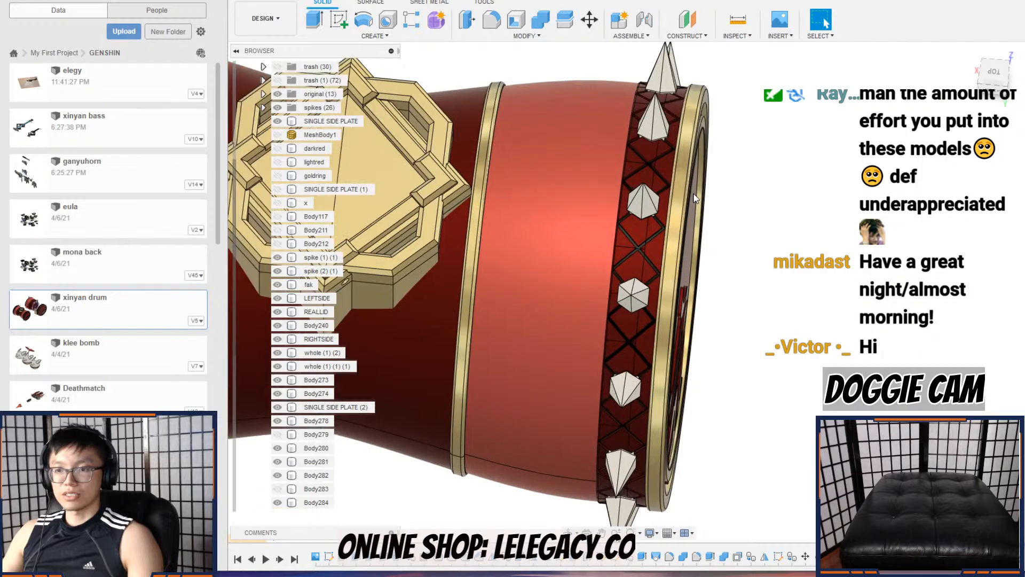
Step: Return to the xinyan drum design and measure the distance between the spiked drum's two emblem end faces
scroll(694, 194, down, 4)
click(737, 21)
middle_drag(548, 174, 747, 185)
scroll(555, 331, up, 4)
click(475, 398)
scroll(626, 327, down, 4)
shift+middle_drag(623, 323, 556, 210)
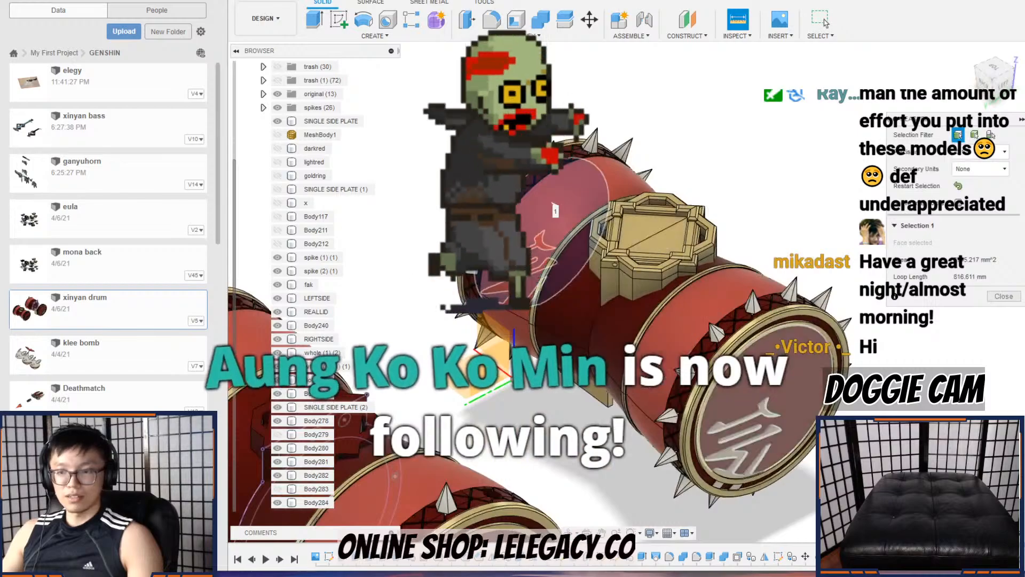
click(773, 390)
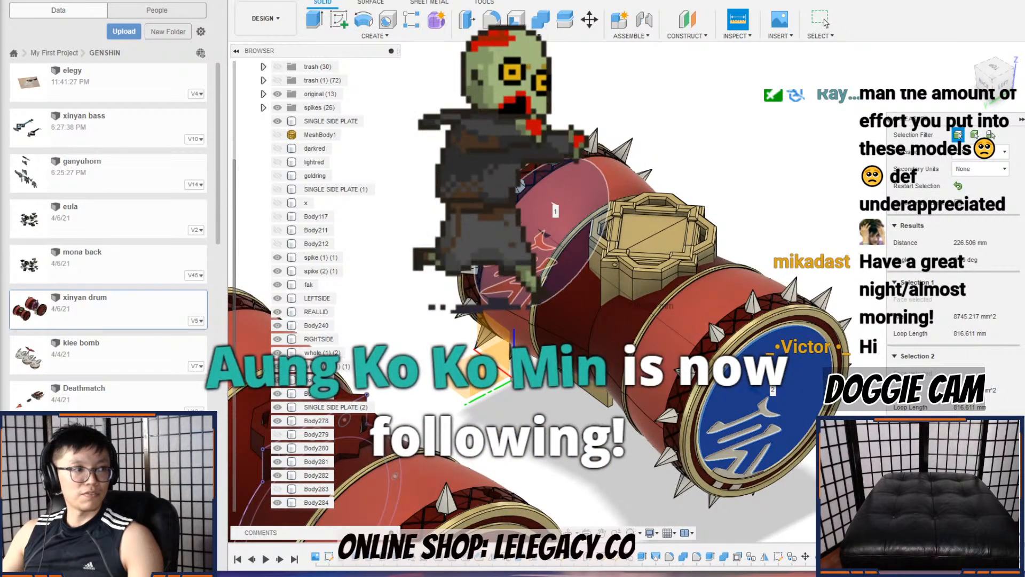
Step: Measure from the spiked drum's first end face to the opposite outer gold ring edge, then close the measurement
shift+middle_drag(561, 347, 576, 310)
scroll(752, 333, up, 5)
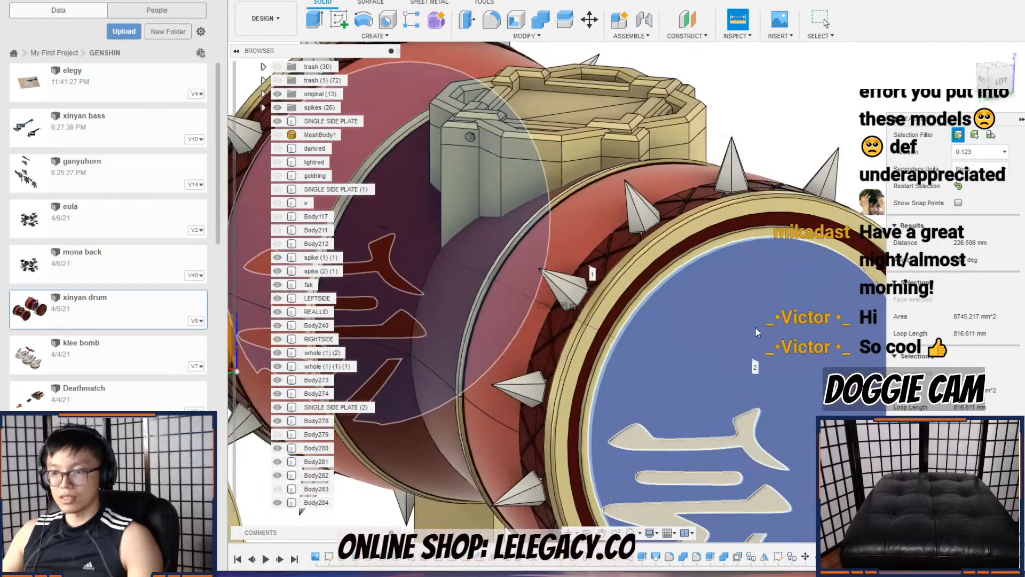
click(776, 199)
scroll(809, 321, down, 3)
shift+middle_drag(824, 336, 806, 350)
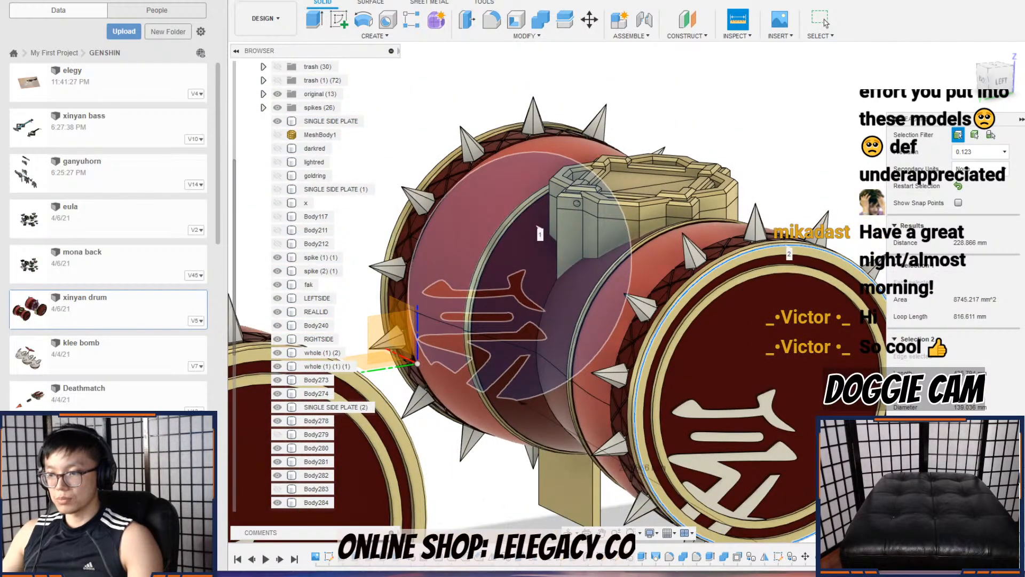
key(Escape)
scroll(822, 317, up, 5)
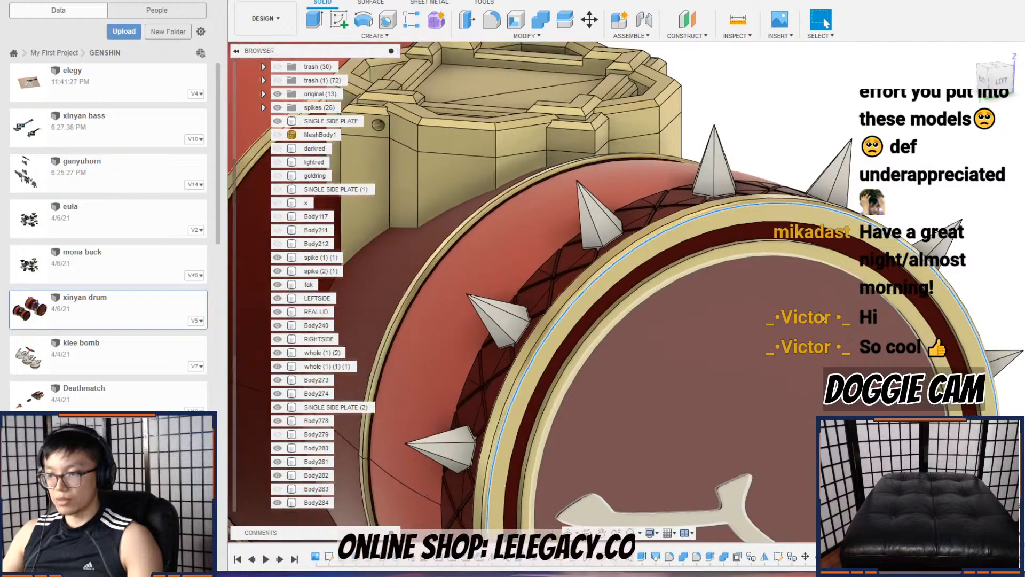
scroll(822, 317, down, 1)
scroll(822, 316, down, 2)
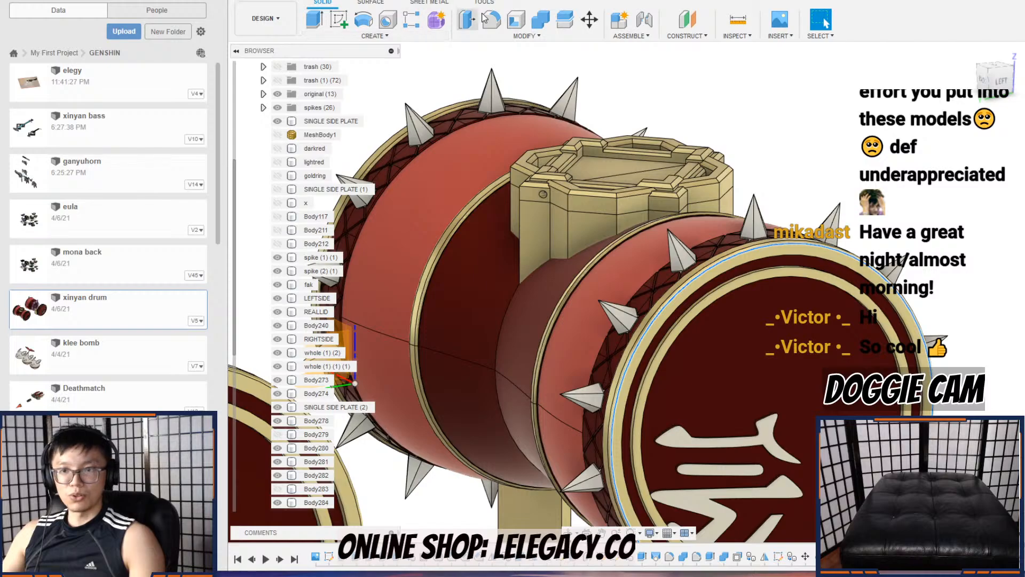
Step: Switch back to the elegy design, examine the upper limb over the artwork, and select the curved gold body, Body26
click(534, 0)
scroll(609, 210, down, 4)
shift+middle_drag(650, 273, 706, 368)
scroll(666, 270, up, 4)
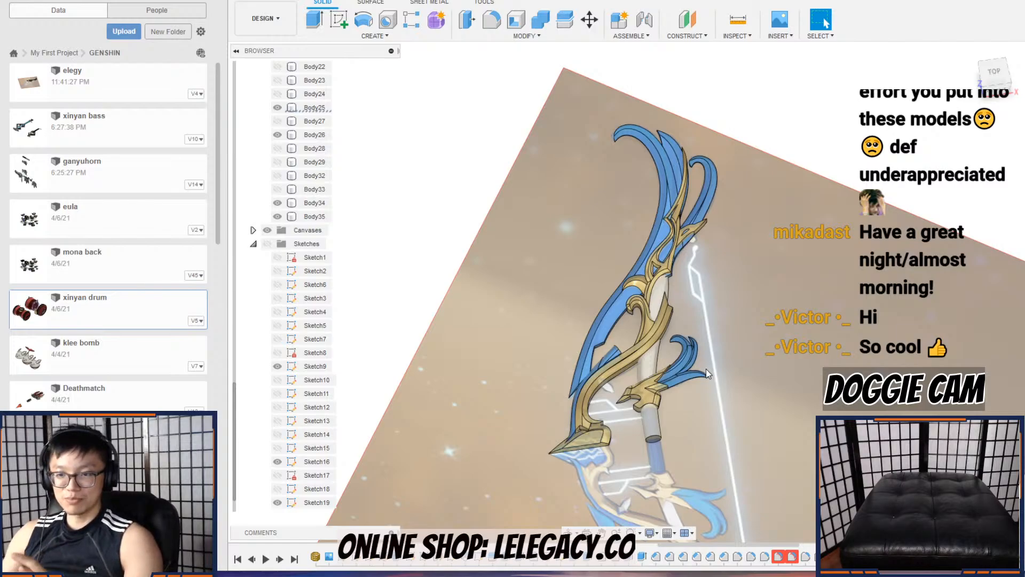
middle_drag(684, 314, 613, 286)
scroll(613, 285, up, 3)
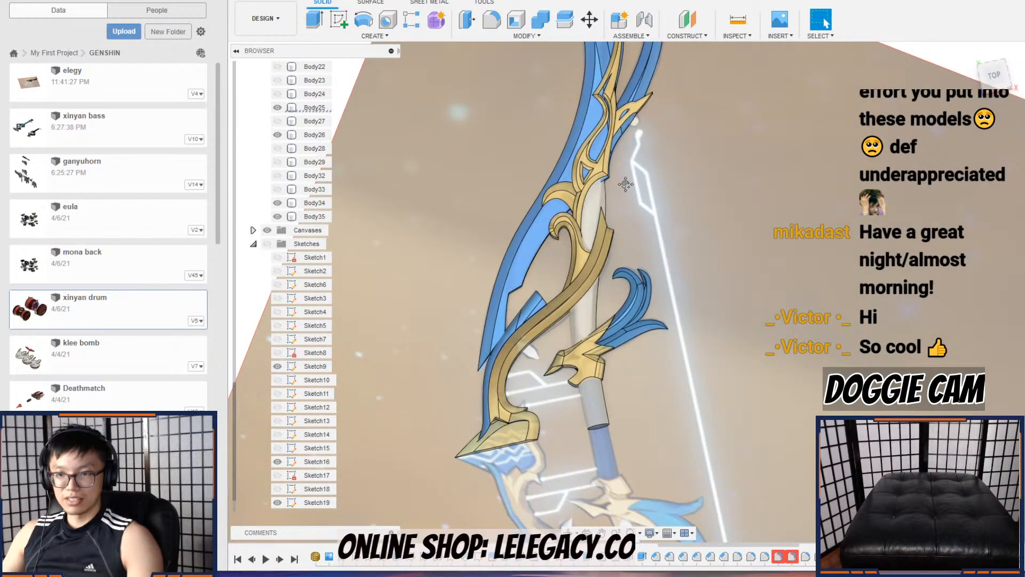
middle_drag(623, 176, 637, 332)
scroll(636, 358, down, 1)
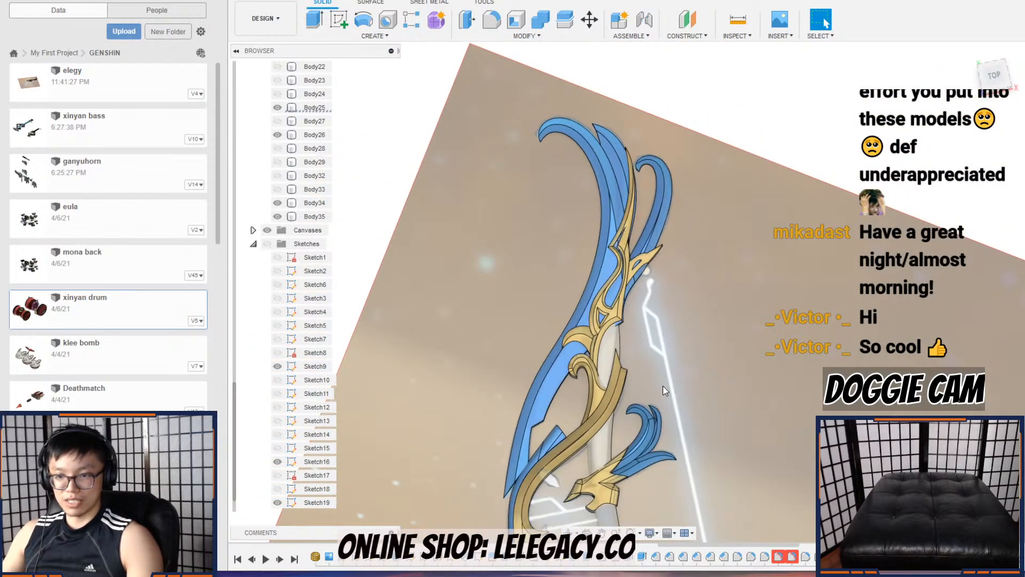
middle_drag(661, 380, 700, 290)
click(602, 349)
shift+middle_drag(603, 350, 610, 355)
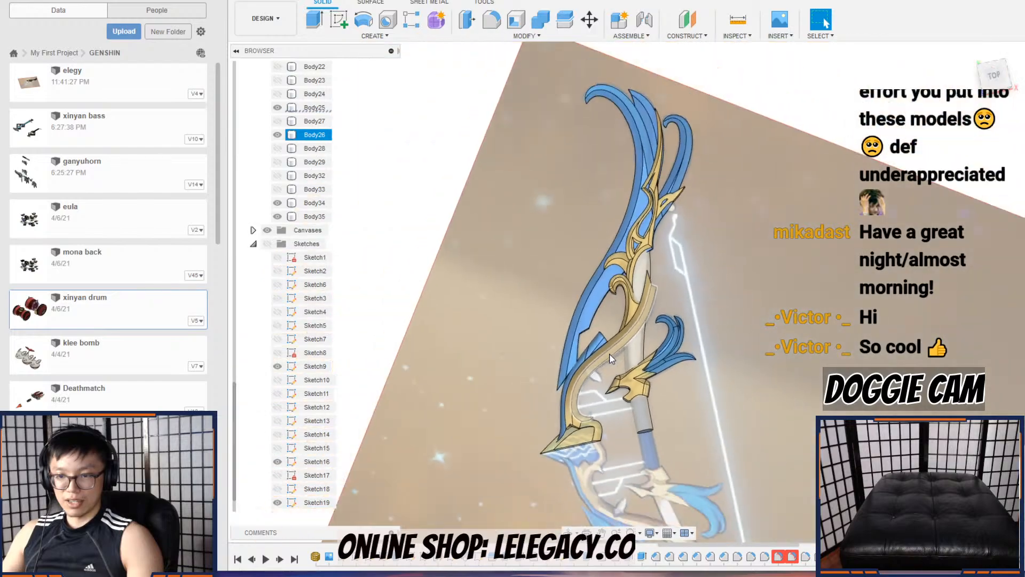